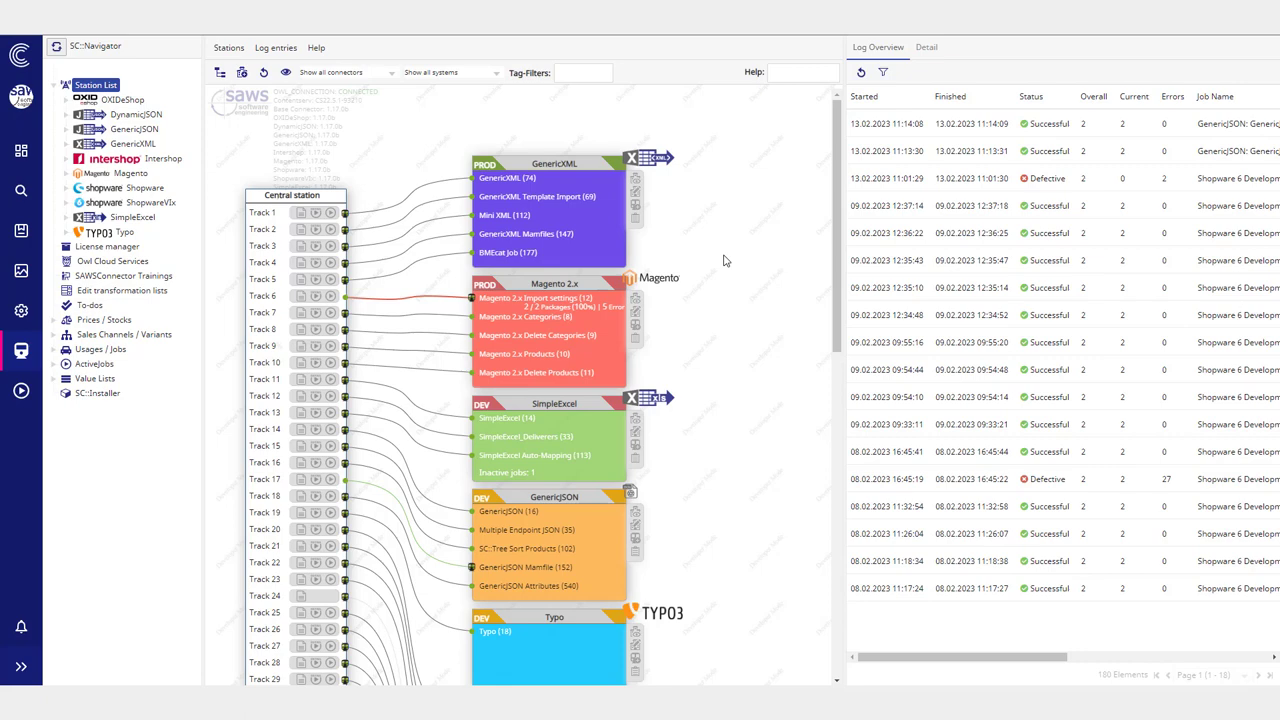
Step: Open MAM Studio and expand the Classes and SAWSConnector attributes folders under its settings
click(15, 236)
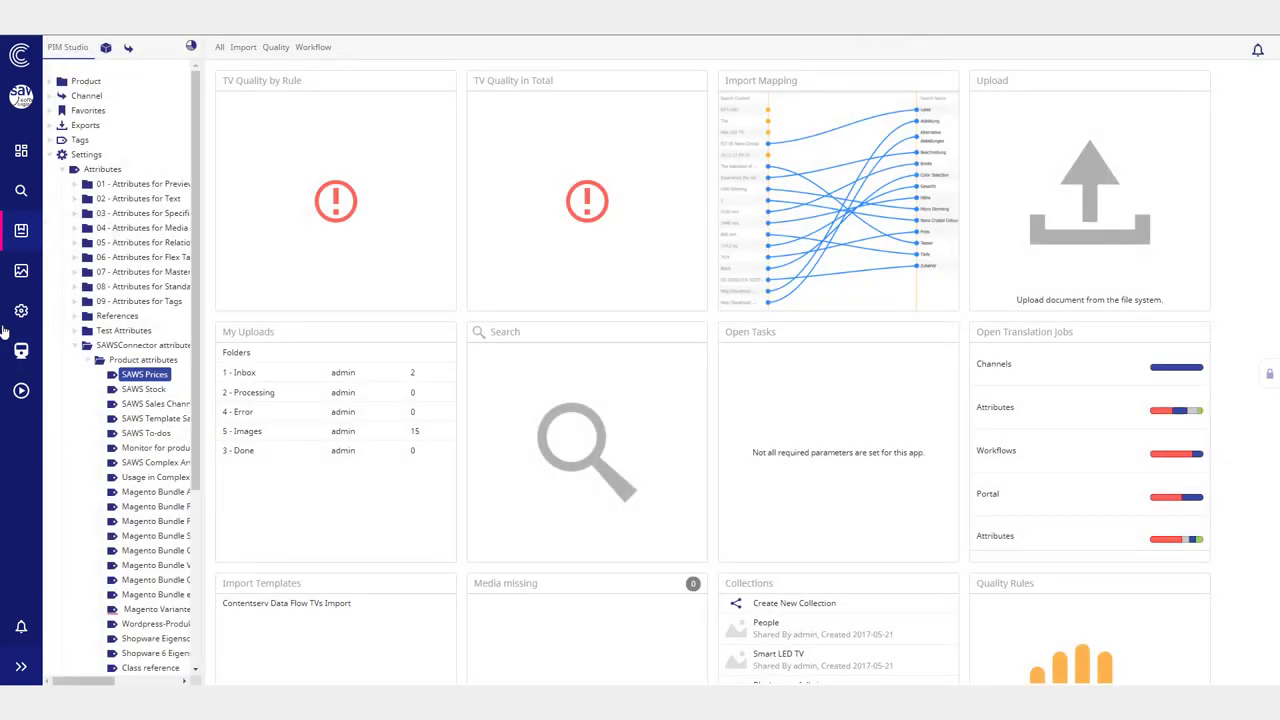
click(20, 272)
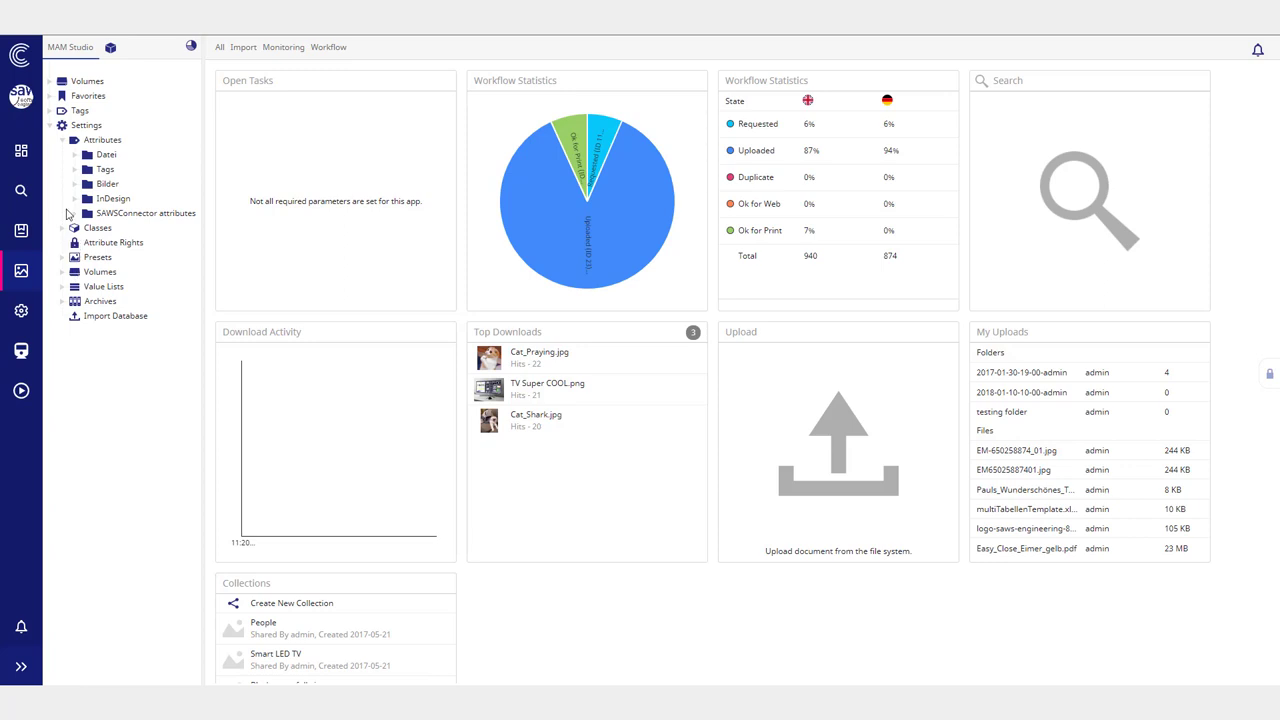
click(63, 232)
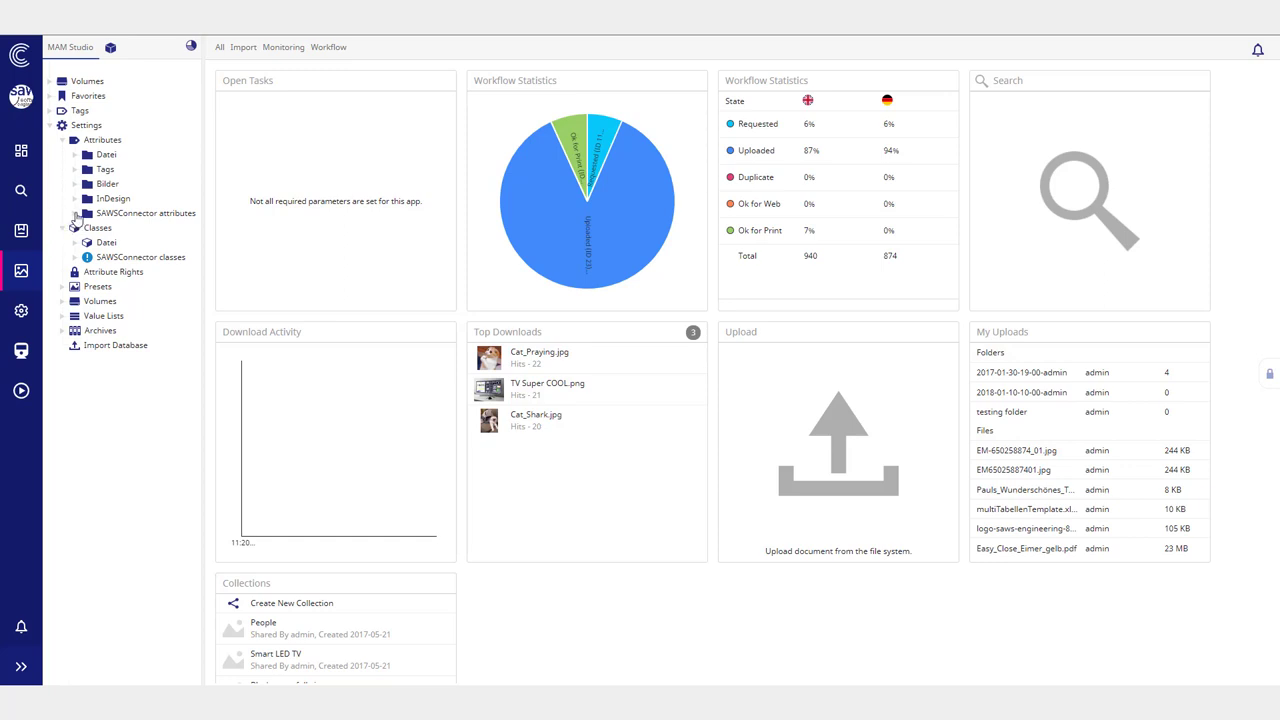
click(75, 213)
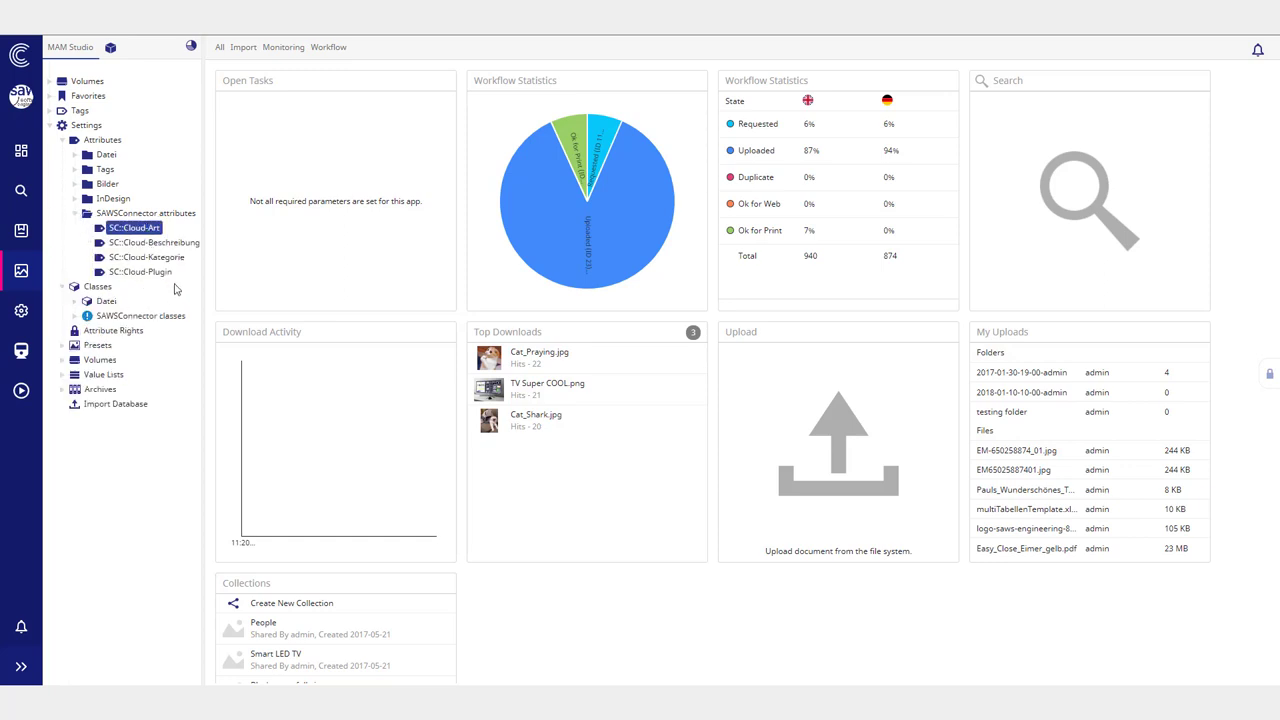
Step: Return to PIM Studio, widen the navigation tree and open the SAWS Prices product attribute
click(21, 232)
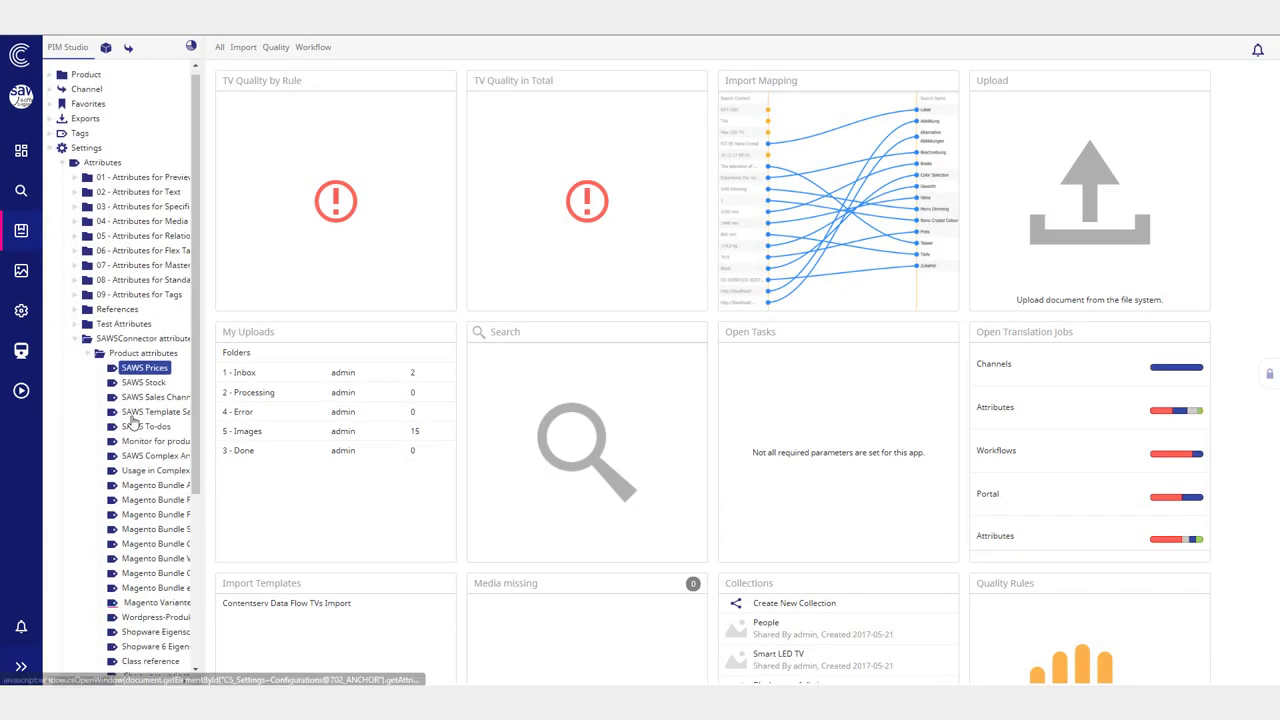
scroll(128, 405, down, 3)
drag(205, 368, 255, 370)
scroll(131, 280, up, 4)
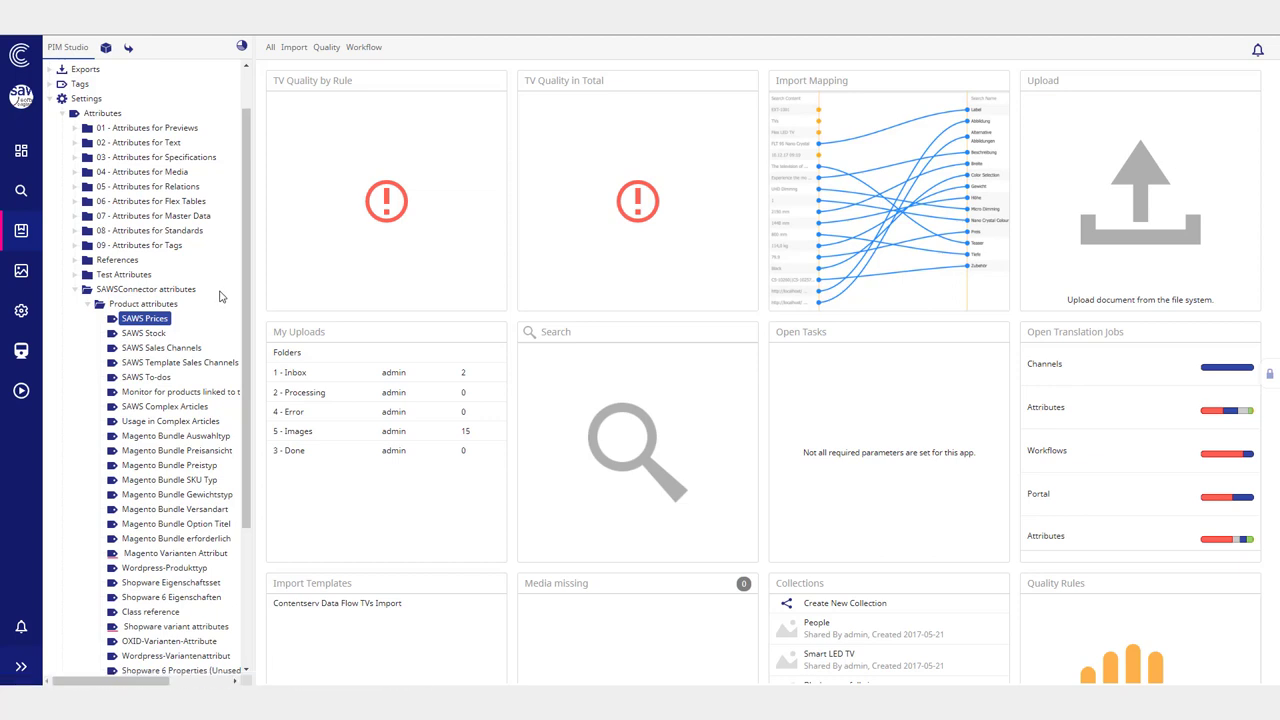
click(160, 320)
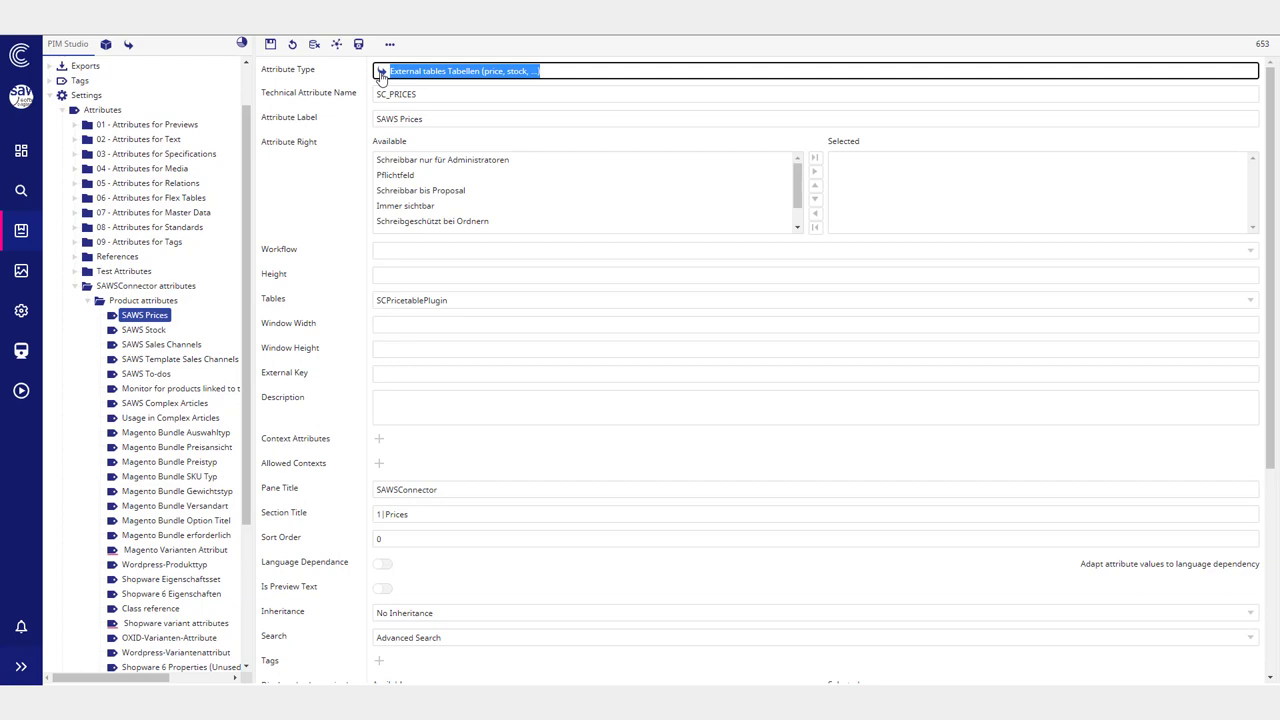
Step: Review descriptions of the SAWSConnector attribute types available for SAWS Prices, including text shortening, sales channel list and external tables, without changing the type
click(381, 72)
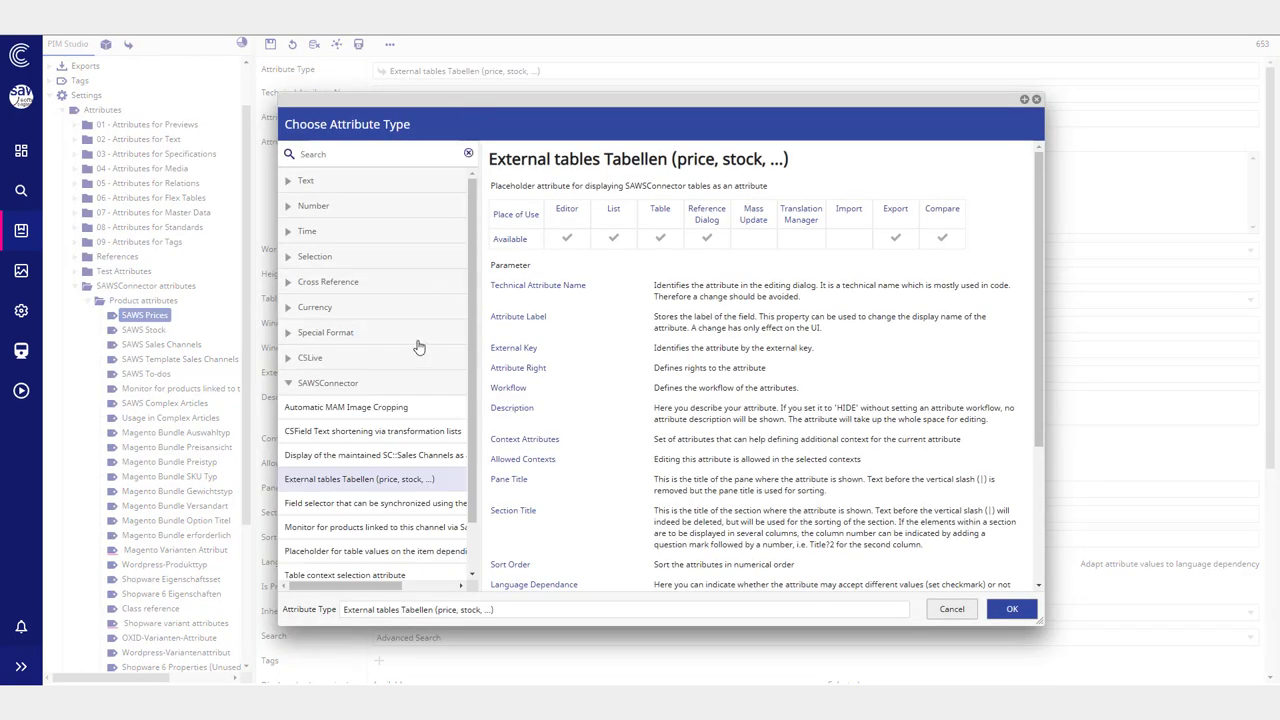
scroll(419, 346, down, 1)
scroll(348, 281, up, 1)
scroll(365, 335, down, 1)
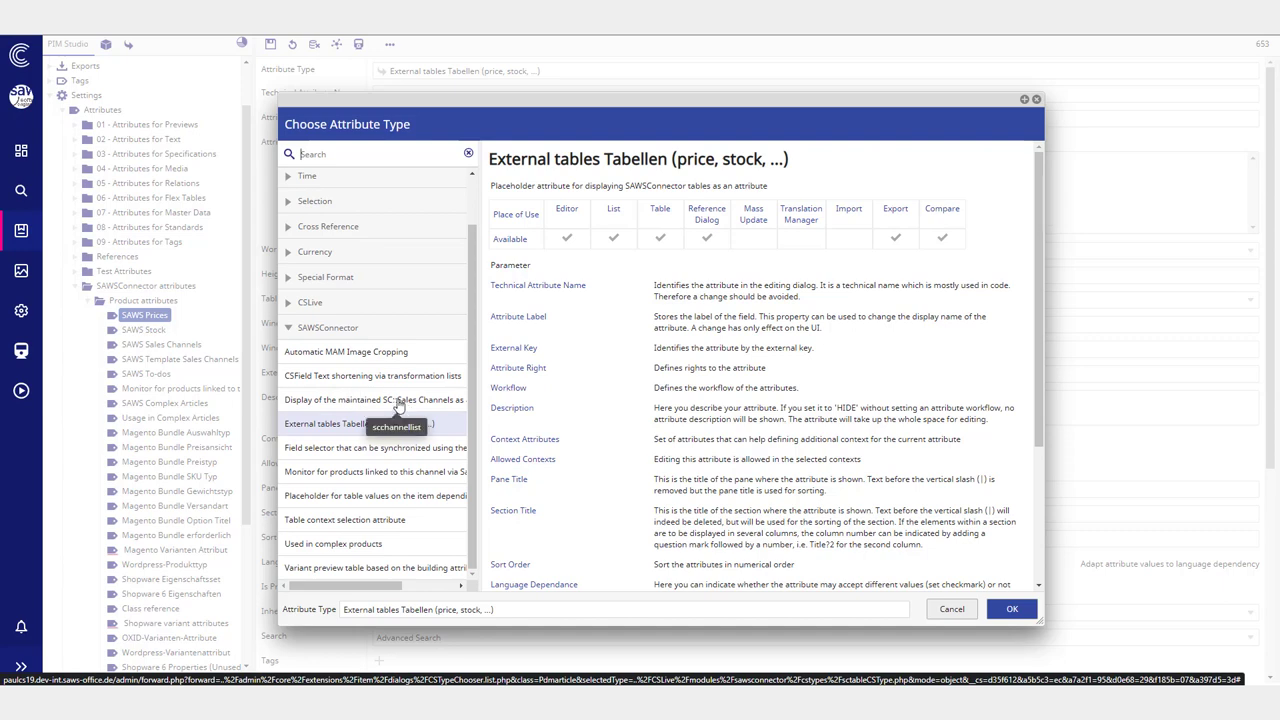
click(366, 354)
click(386, 378)
click(400, 402)
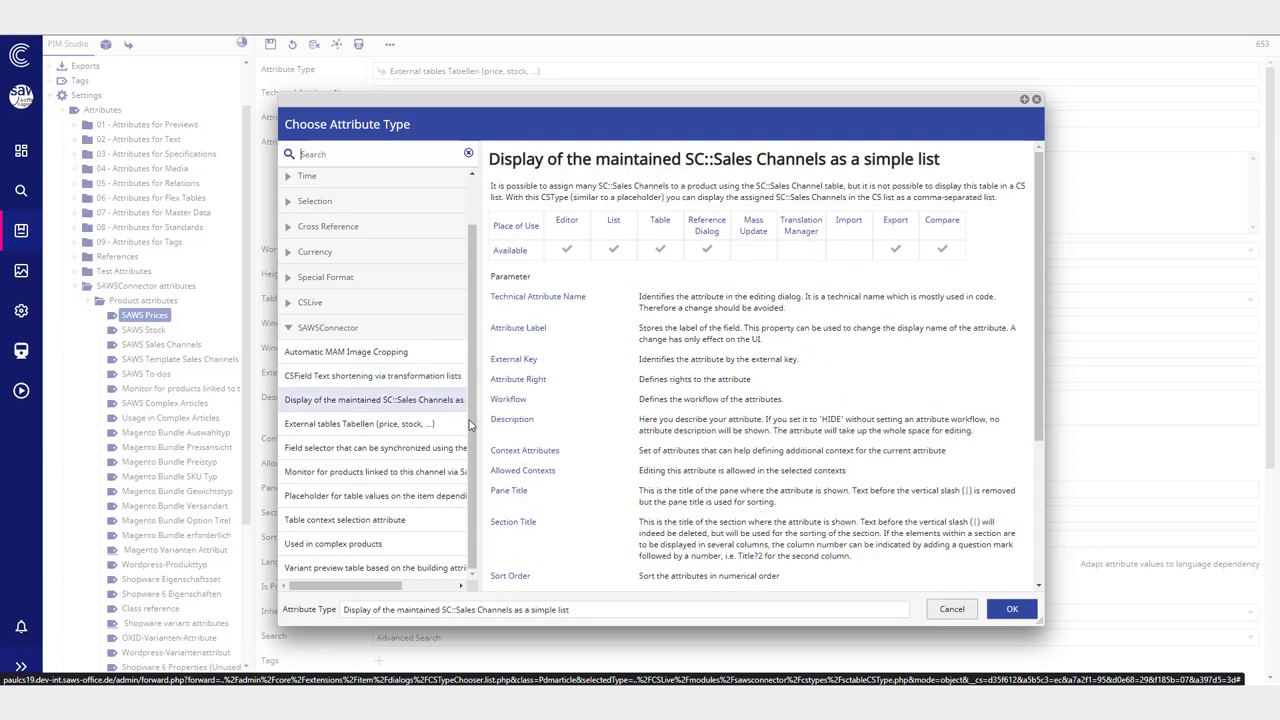
drag(479, 408, 511, 404)
click(386, 387)
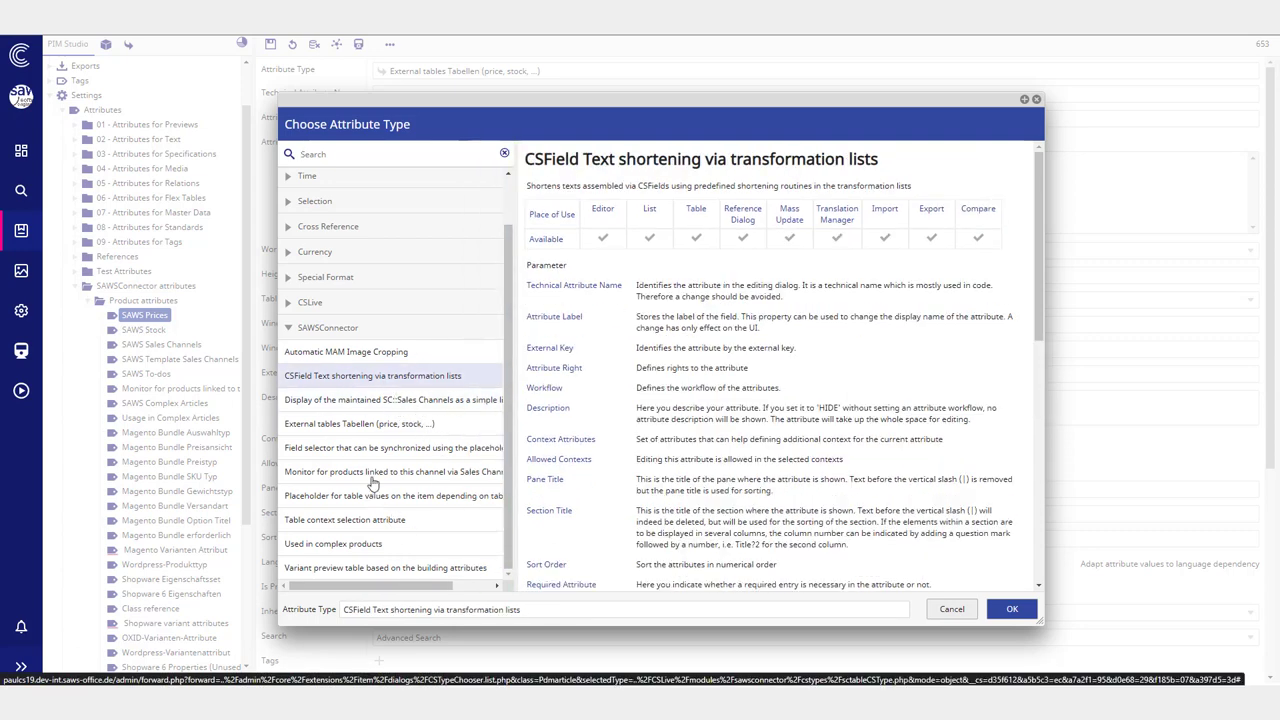
click(369, 425)
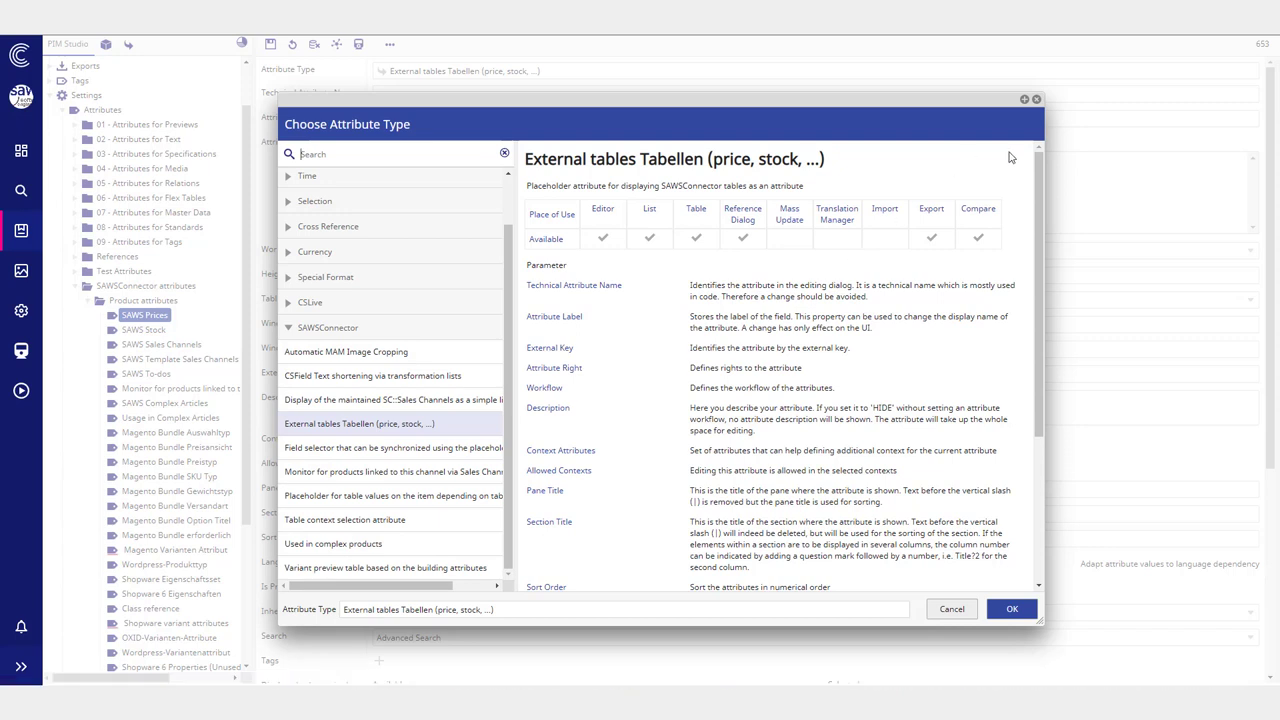
click(1036, 101)
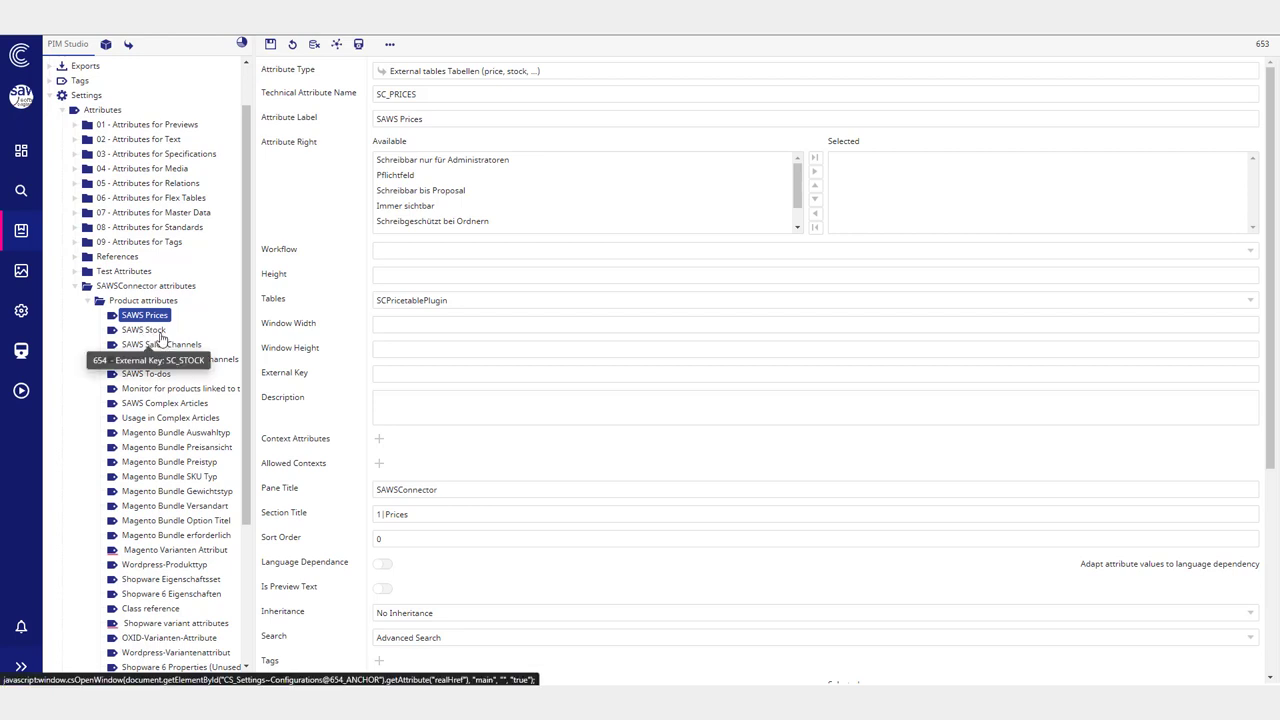
Step: Examine the SAWS Prices attribute's label and its remaining settings through to the displayed list view columns
scroll(148, 337, down, 5)
scroll(148, 337, up, 5)
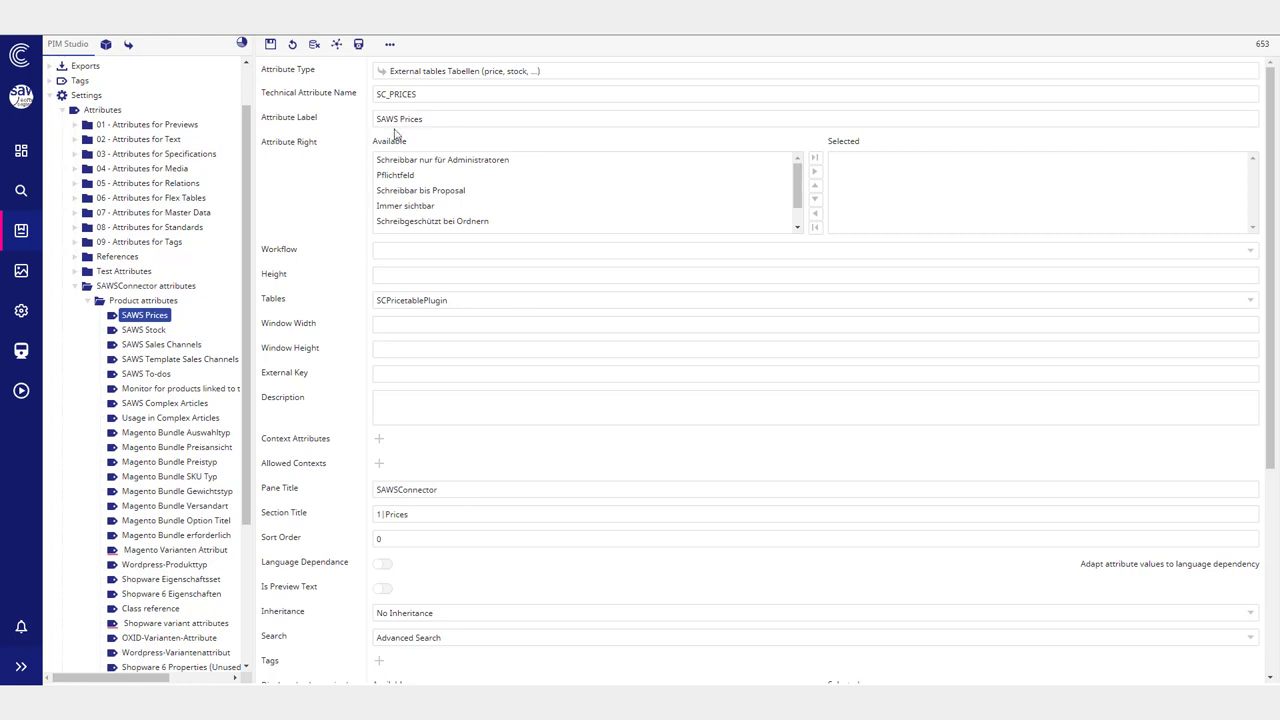
triple_click(438, 113)
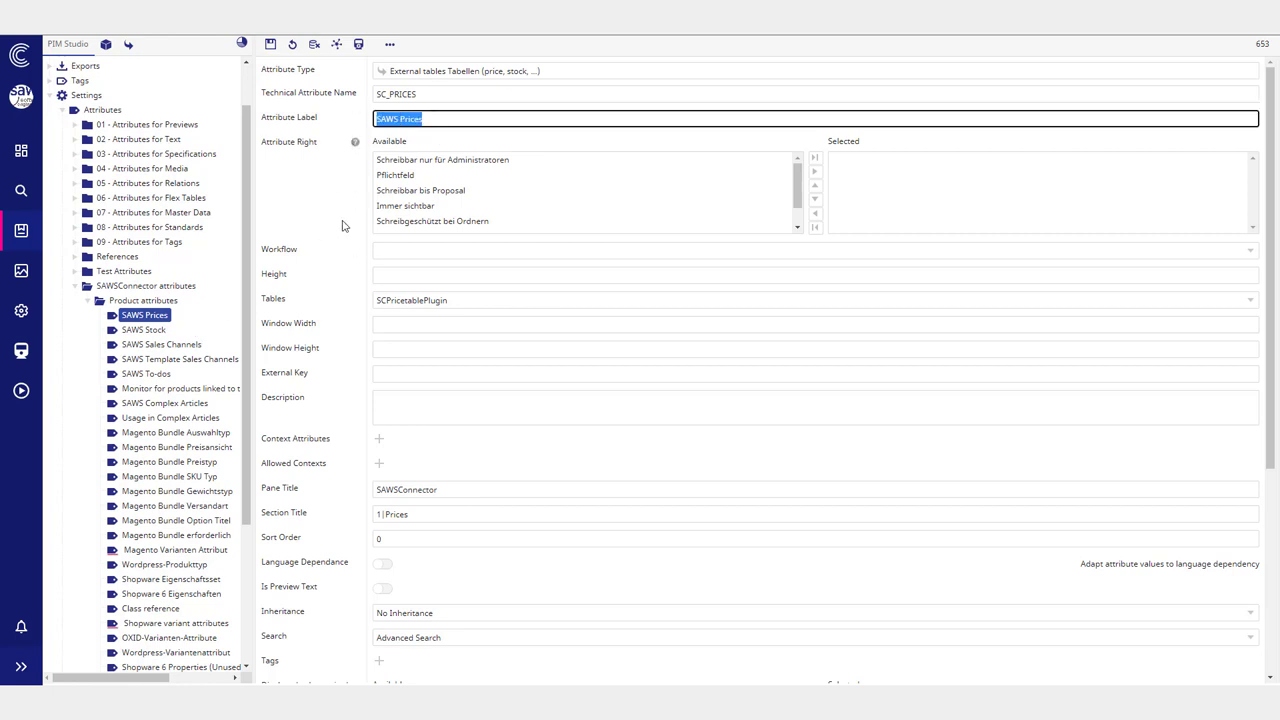
click(355, 405)
scroll(355, 420, down, 3)
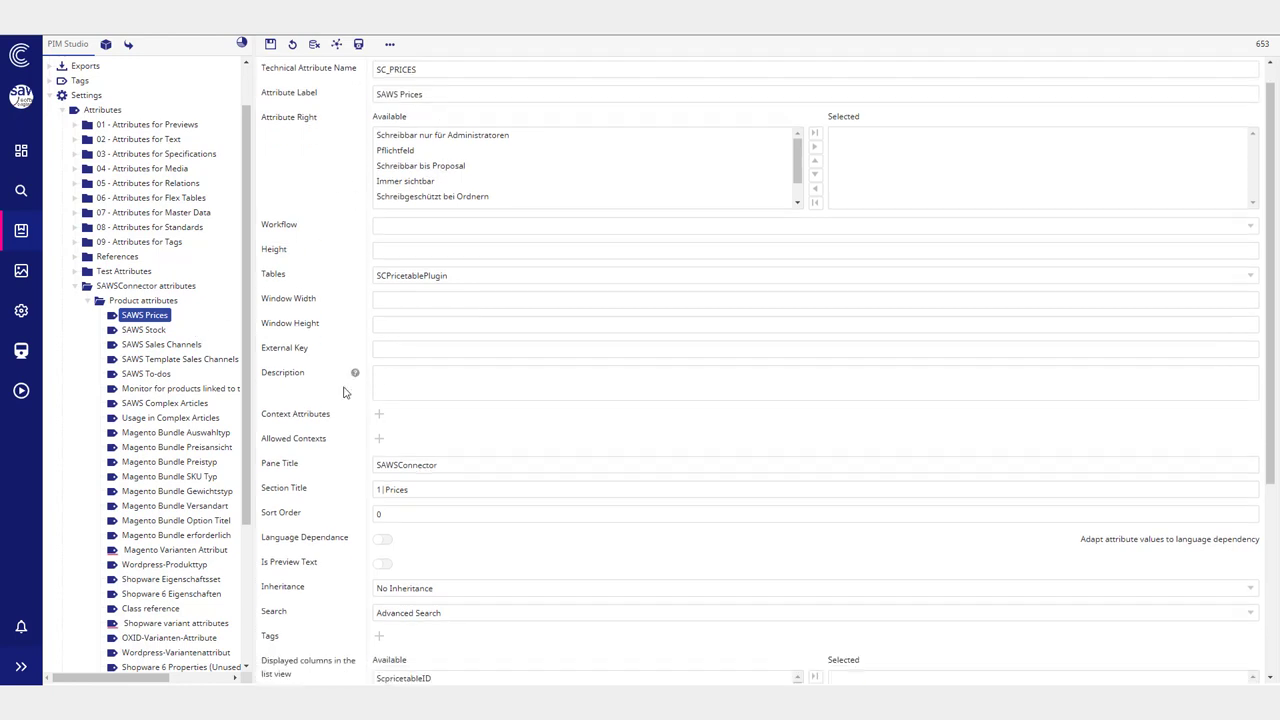
scroll(180, 334, down, 1)
scroll(160, 320, up, 2)
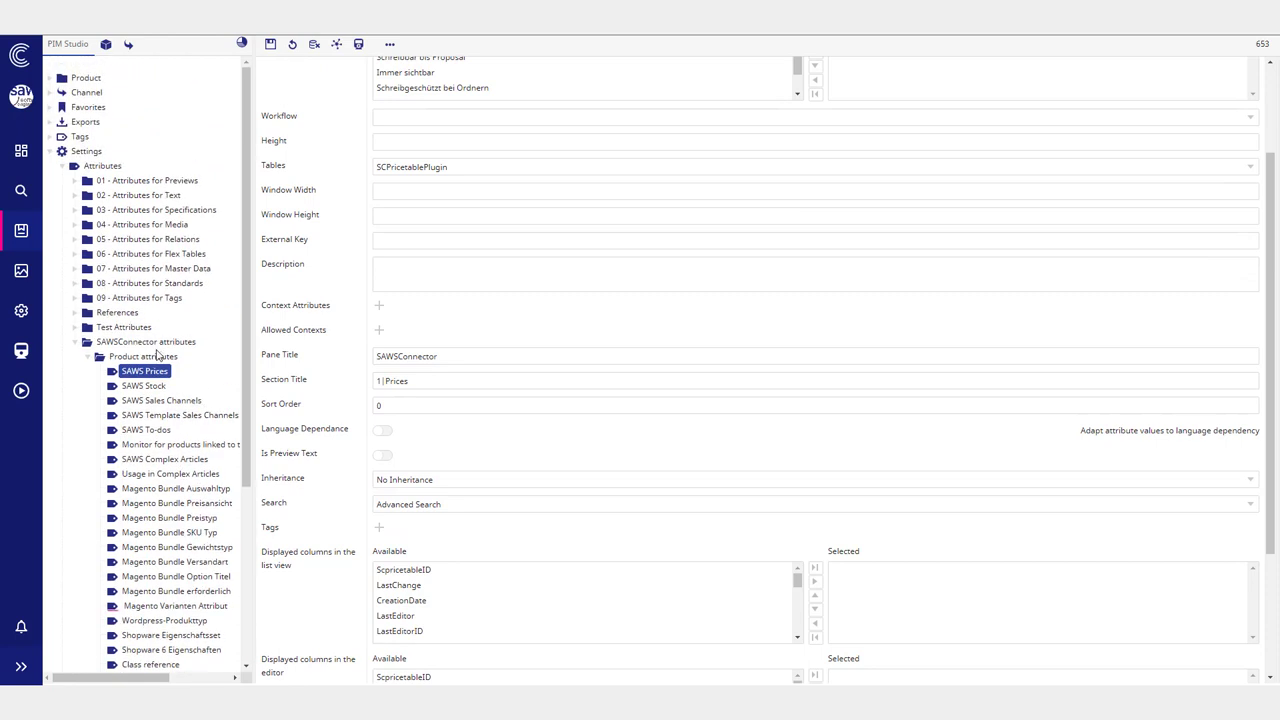
click(150, 356)
right_click(165, 356)
click(222, 362)
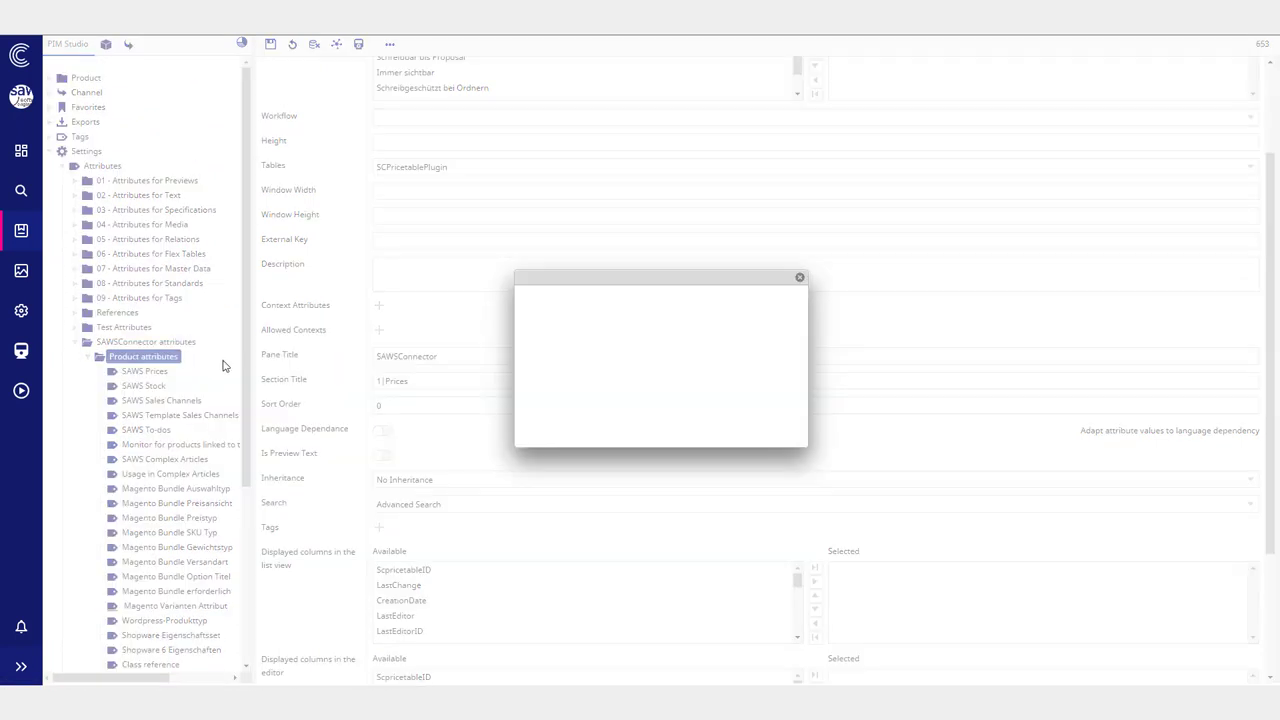
click(800, 279)
Step: Look through all attributes in the Product attributes folder, from SAWS Prices to SC::Channel table
scroll(403, 346, up, 2)
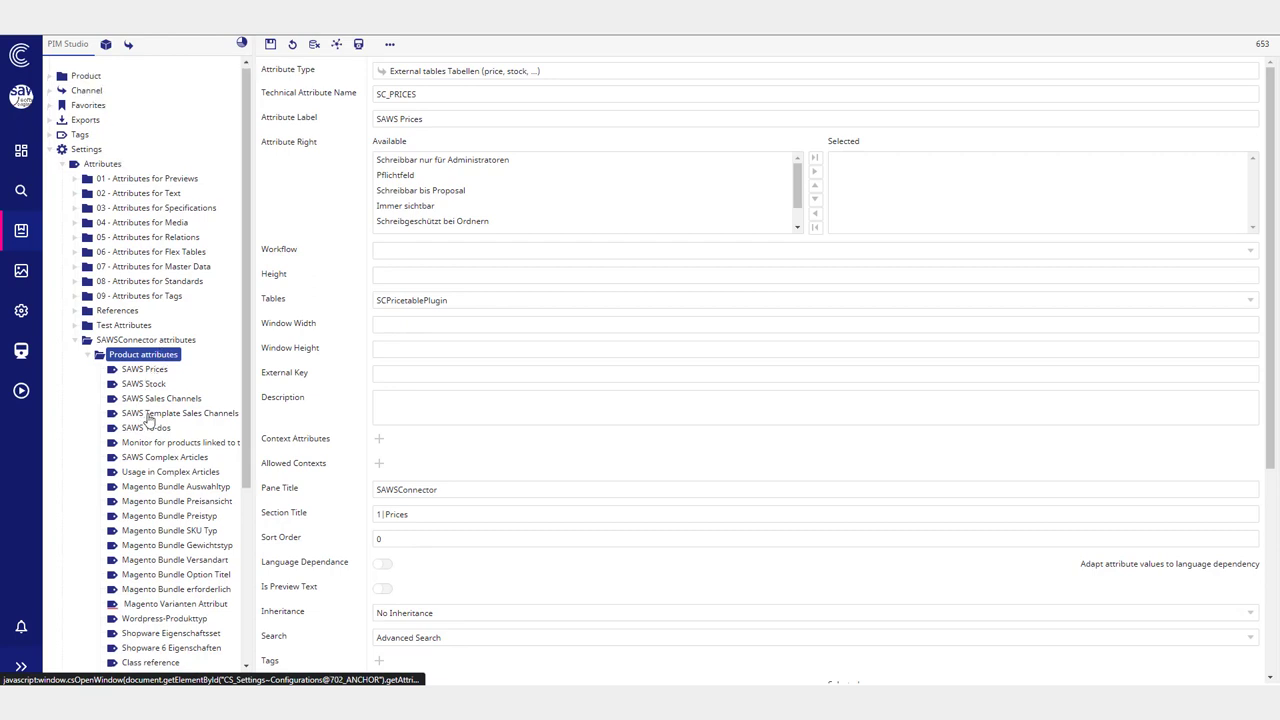
scroll(163, 342, down, 2)
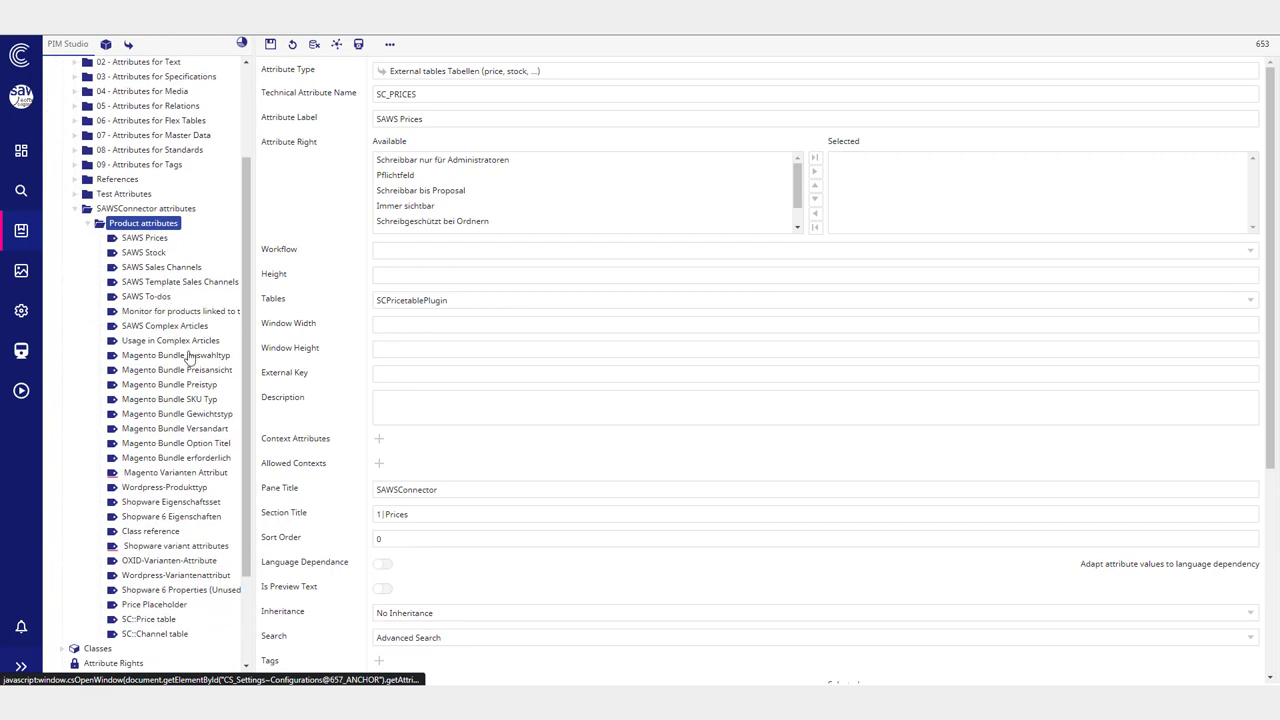
scroll(155, 487, down, 1)
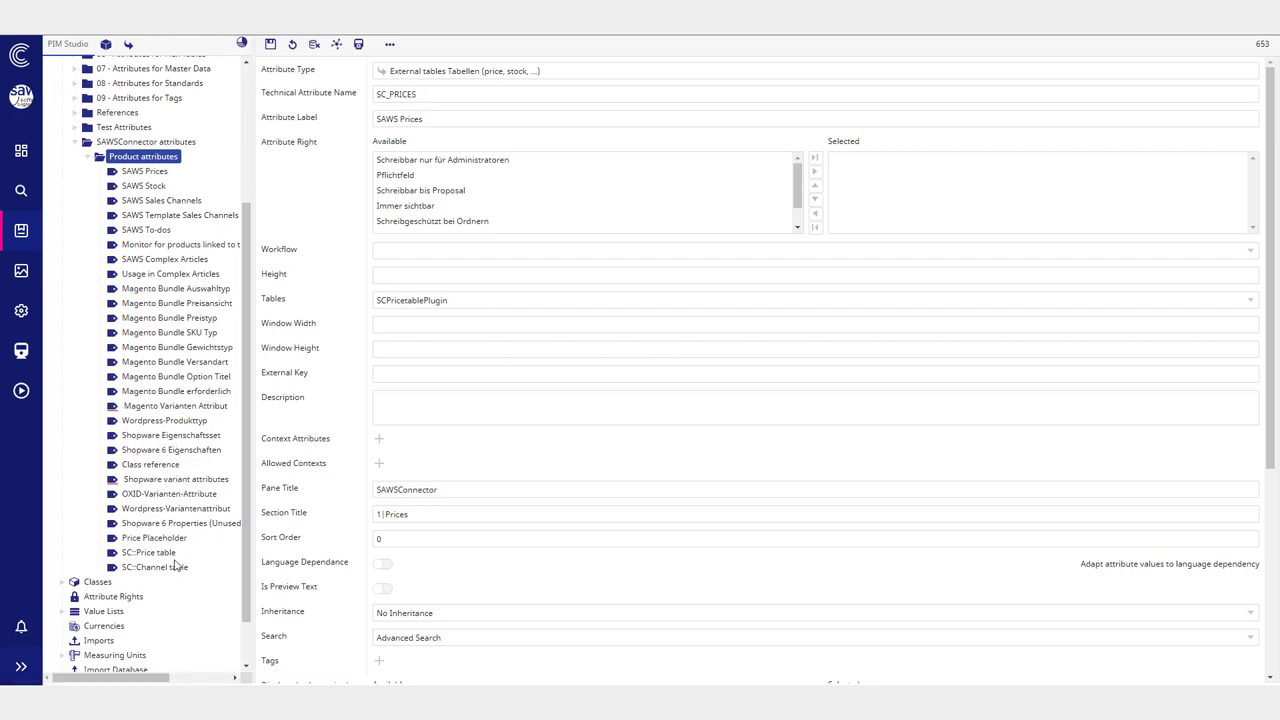
scroll(172, 480, up, 3)
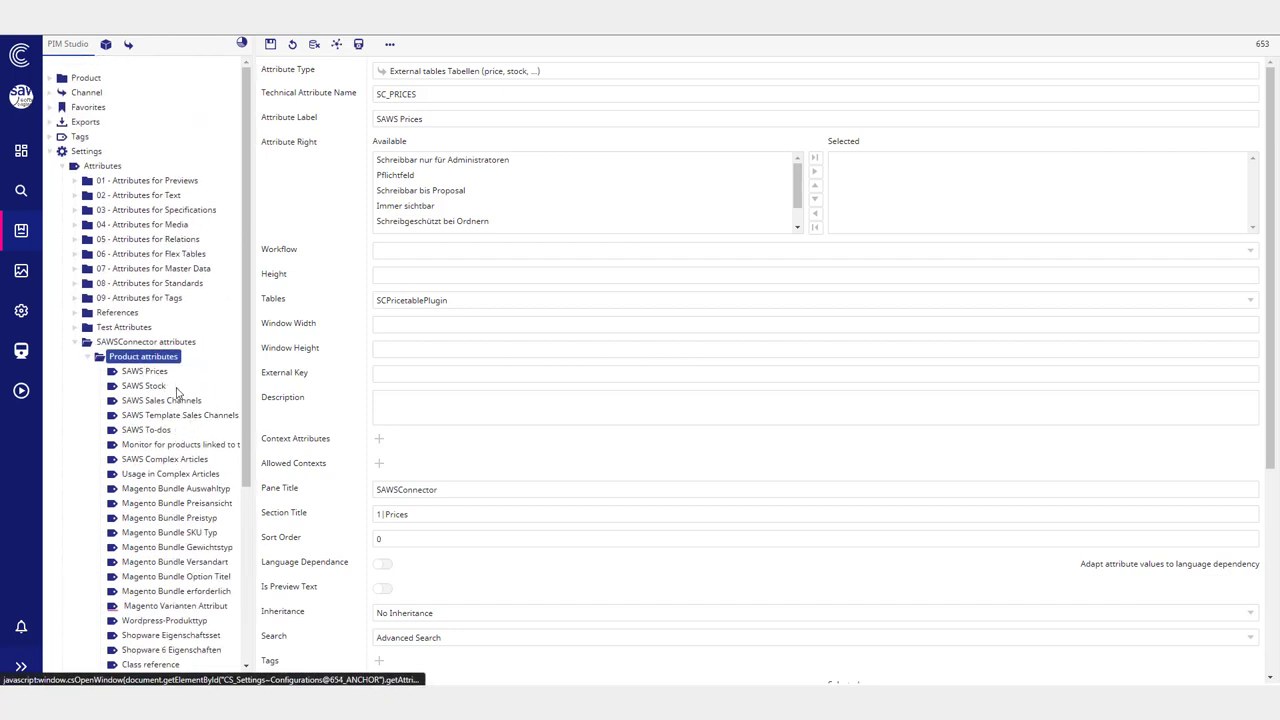
Step: Expand the Classes folder and its SAWSConnector Classes subfolder, and review the classes they contain
scroll(190, 400, down, 3)
click(64, 582)
scroll(157, 581, down, 5)
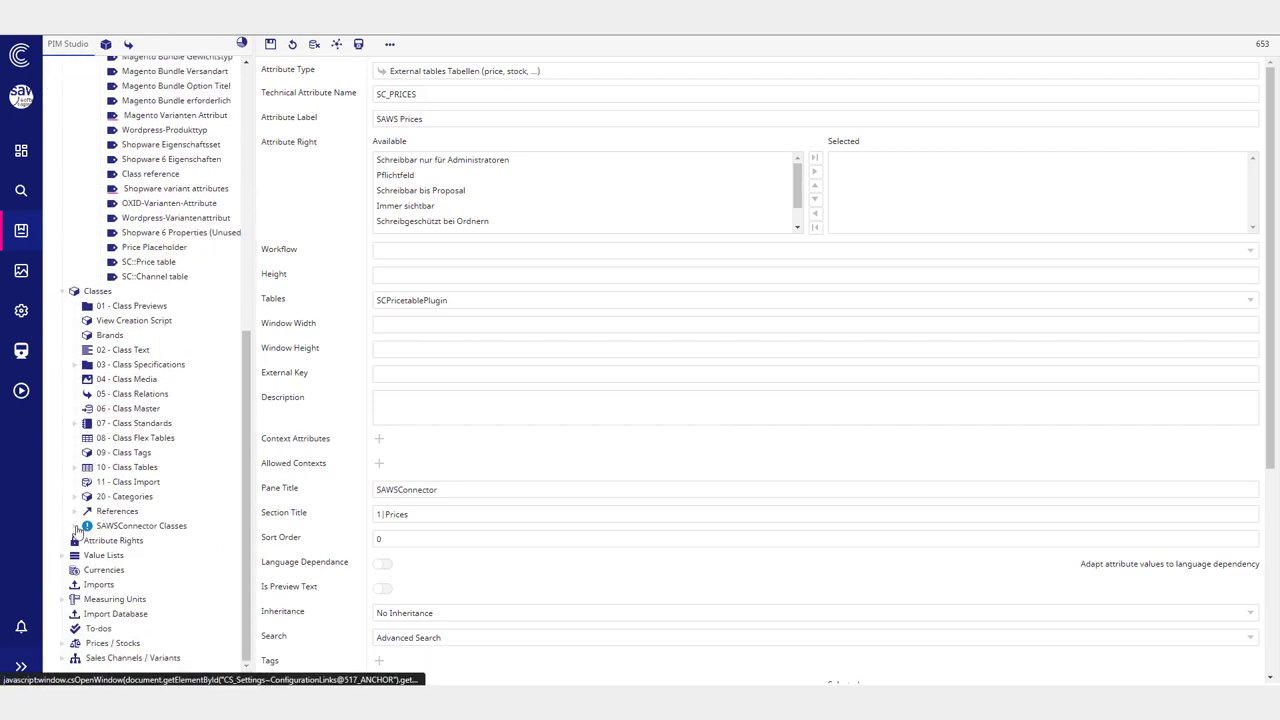
click(76, 526)
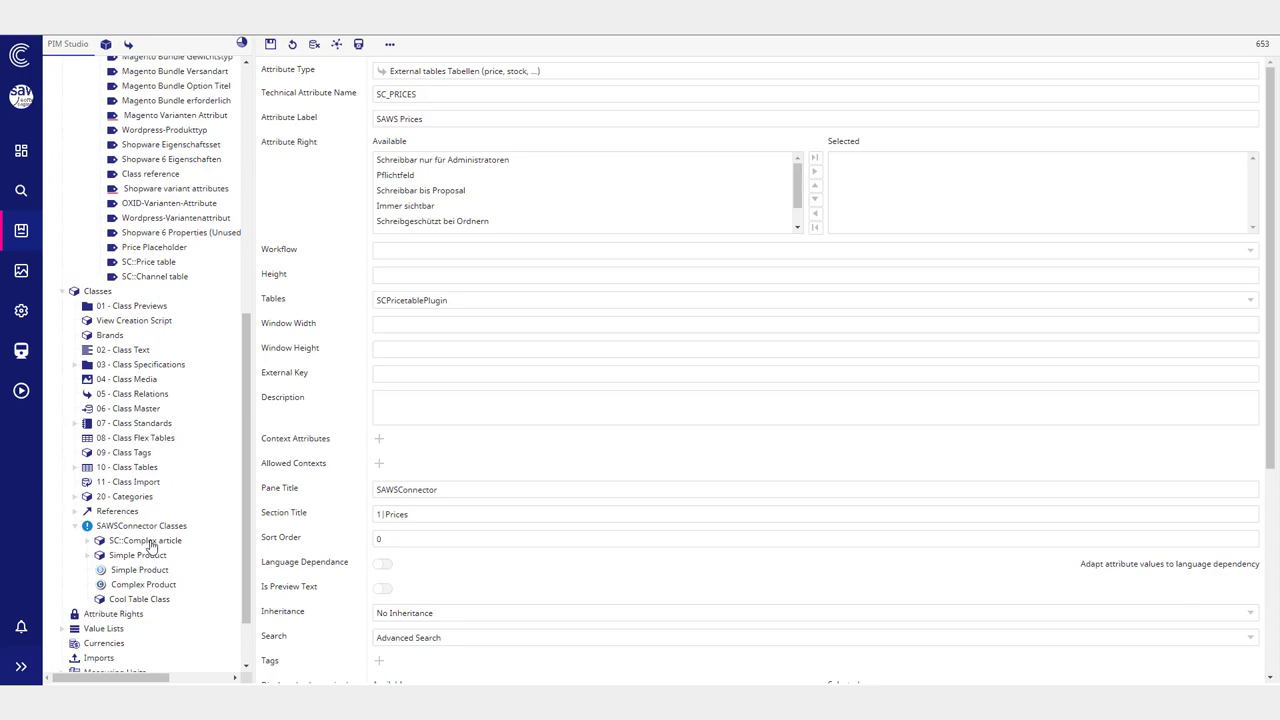
scroll(217, 444, up, 5)
scroll(190, 420, down, 5)
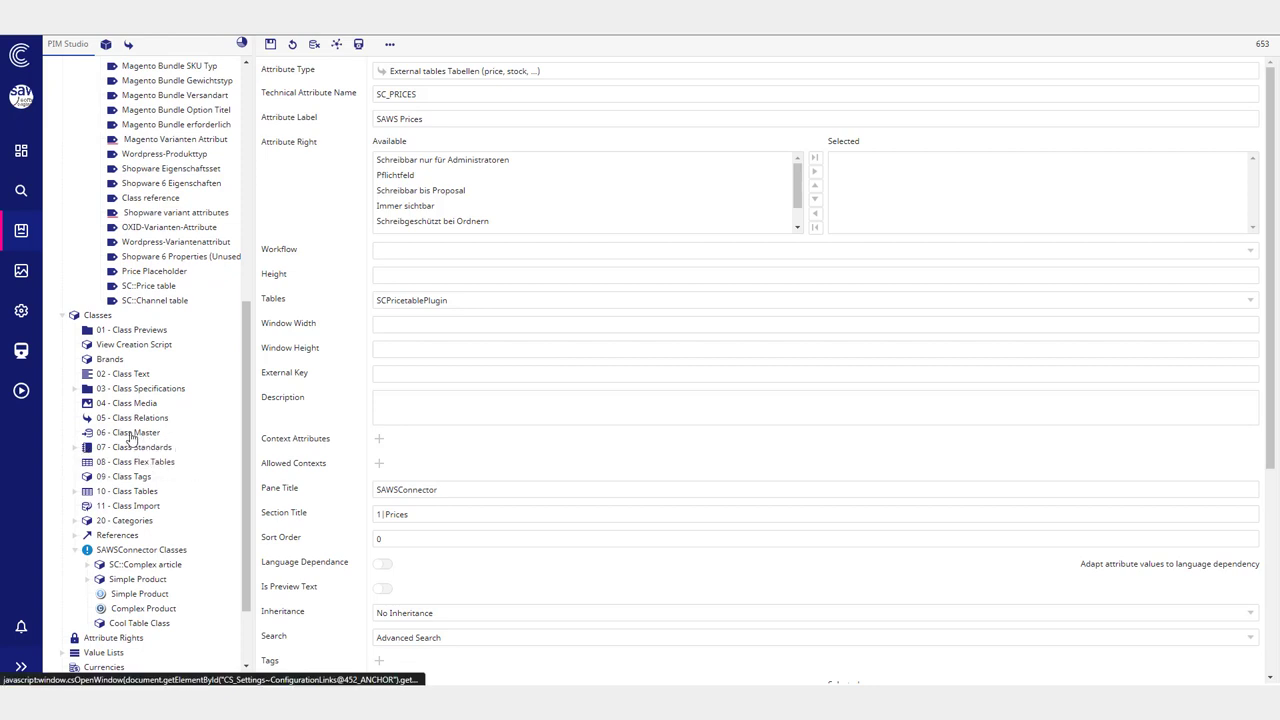
scroll(216, 436, up, 5)
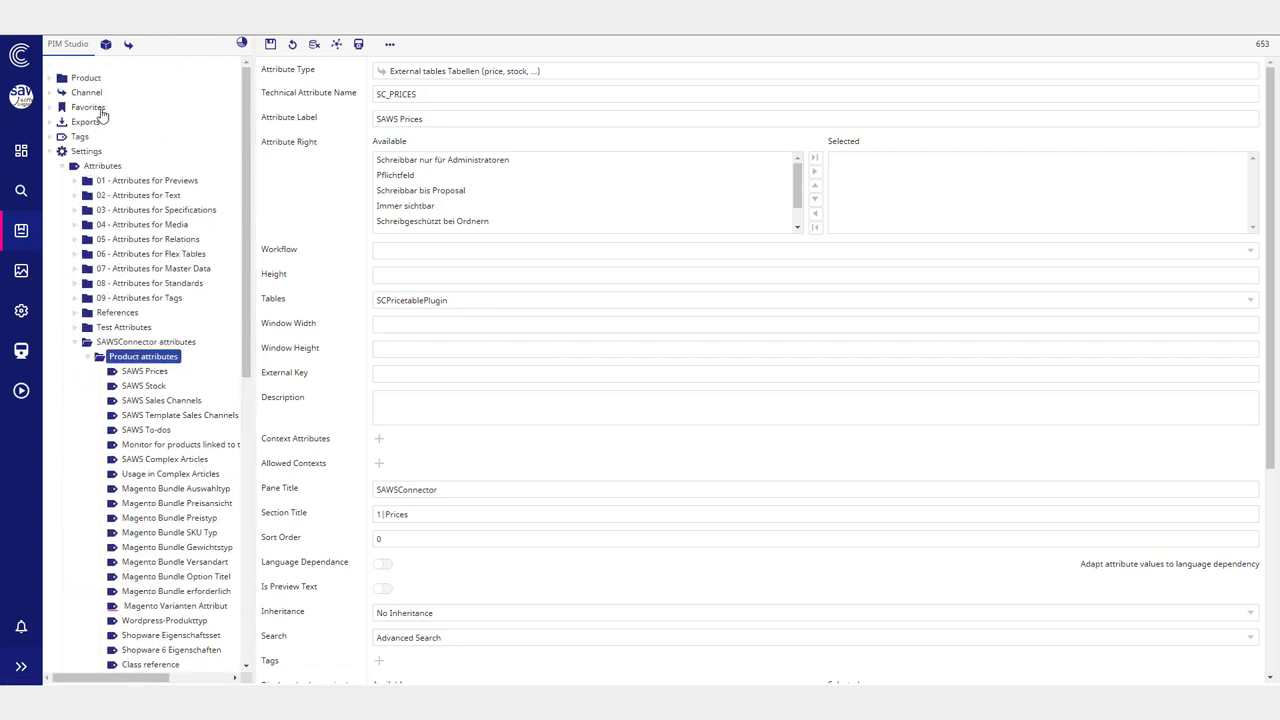
Step: Open the SLT 95 Nano Crystal product from Demo > Electronics > TVs > Smart LED TV
click(88, 79)
click(95, 92)
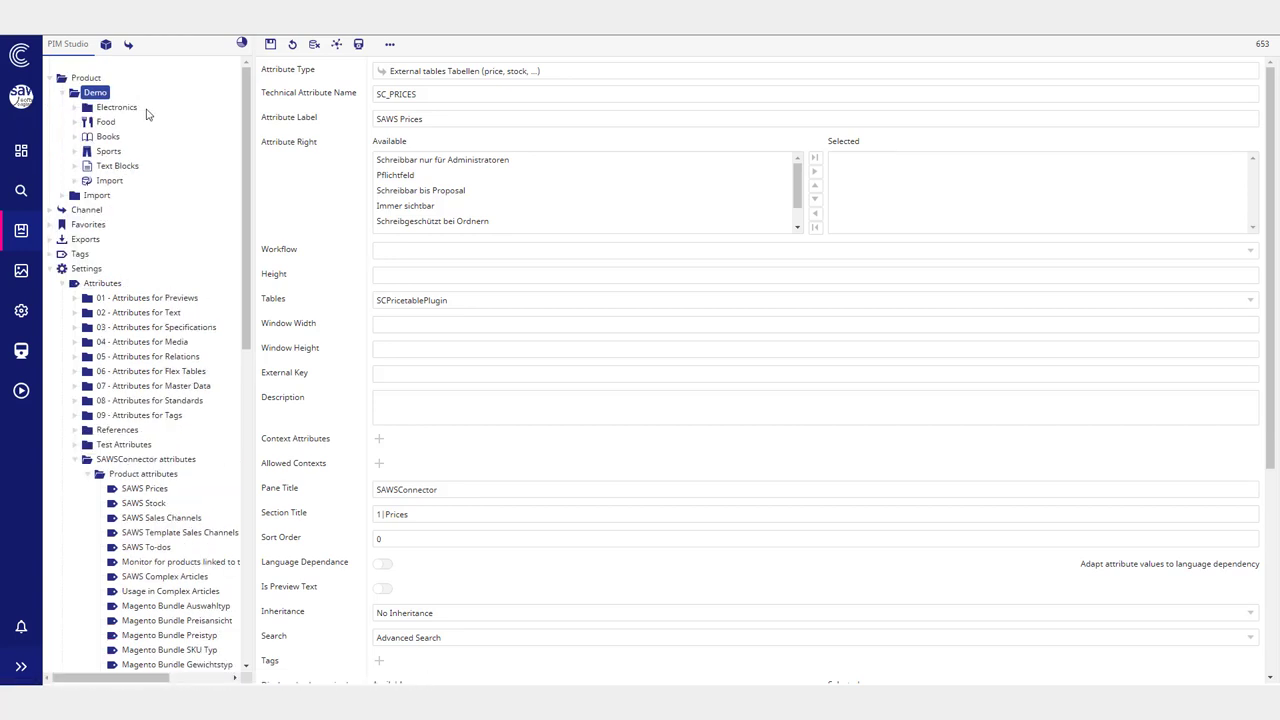
click(120, 108)
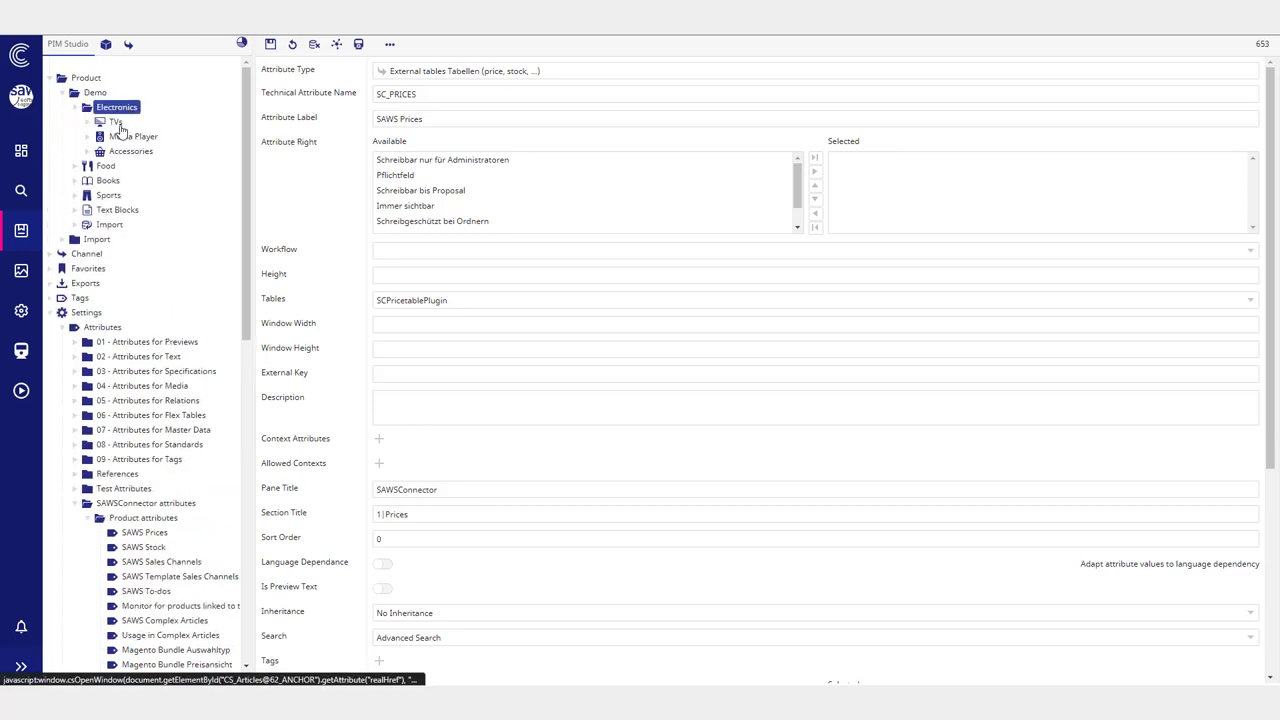
click(118, 123)
click(147, 138)
click(162, 151)
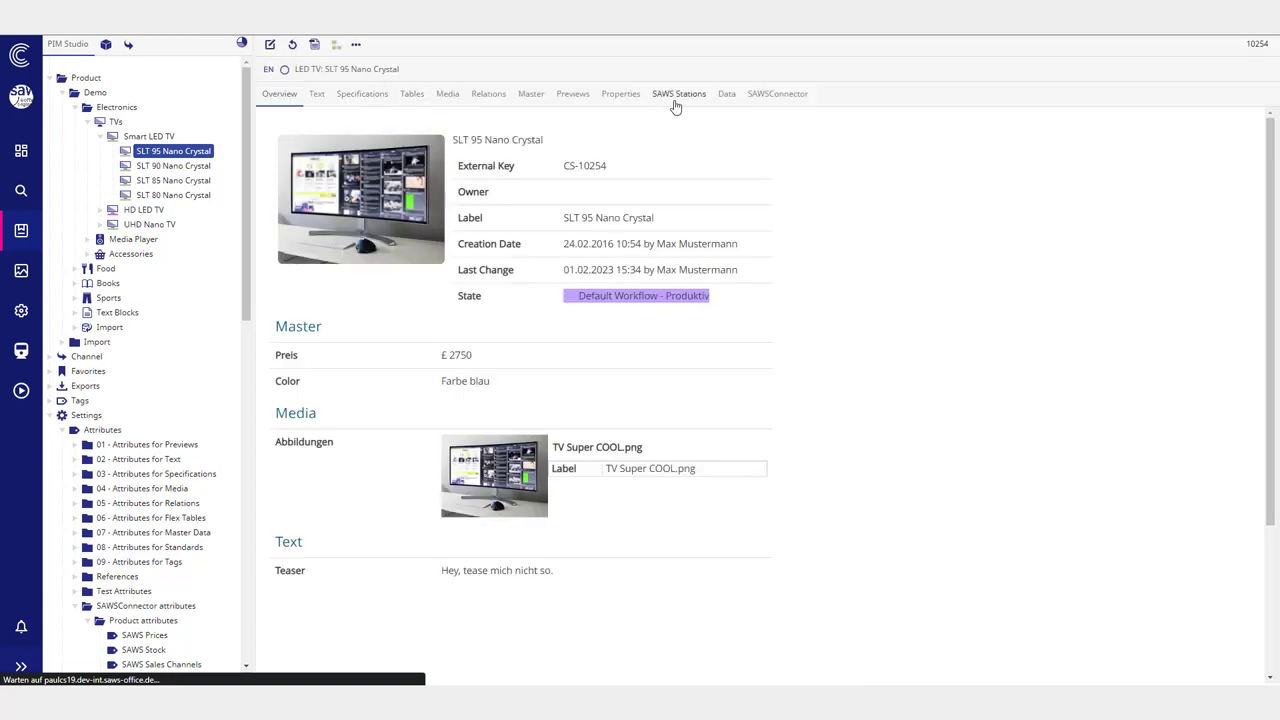
Step: Show the product's SAWSConnector attributes and expand Connector Specific, To-dos, Complex Articles, Sales Channels, Stock and Prices
click(790, 94)
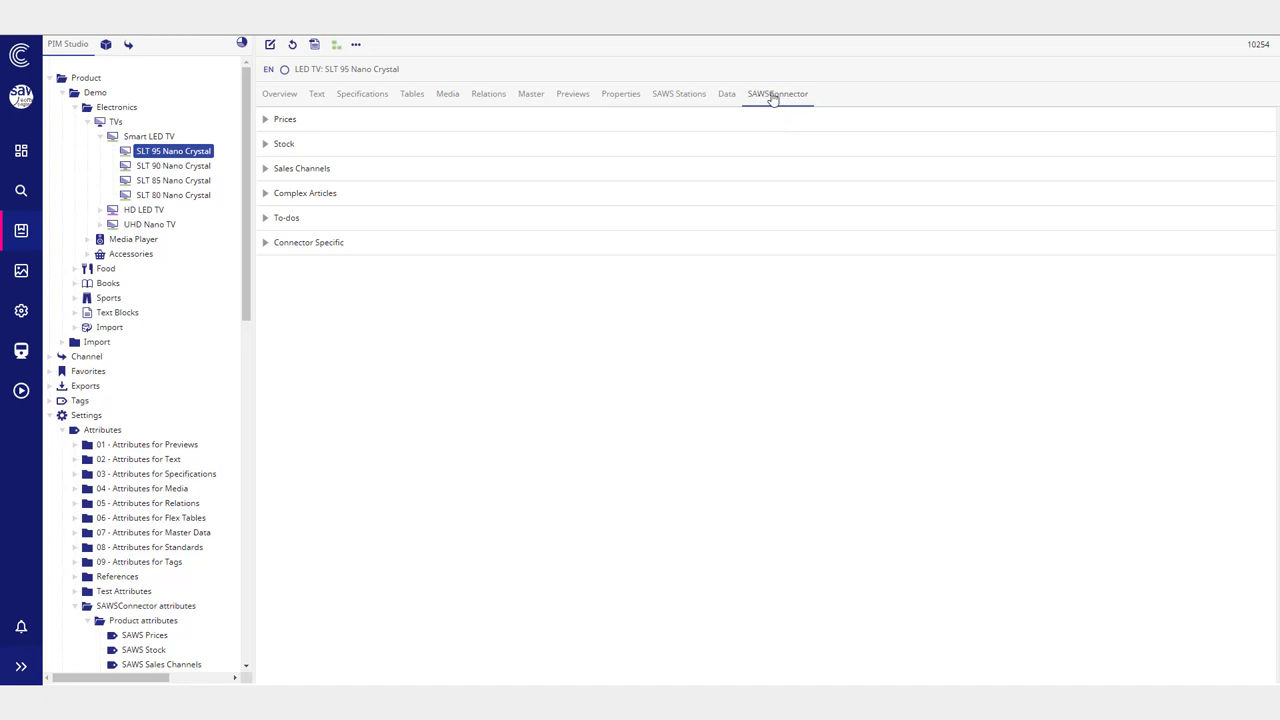
click(324, 246)
click(300, 218)
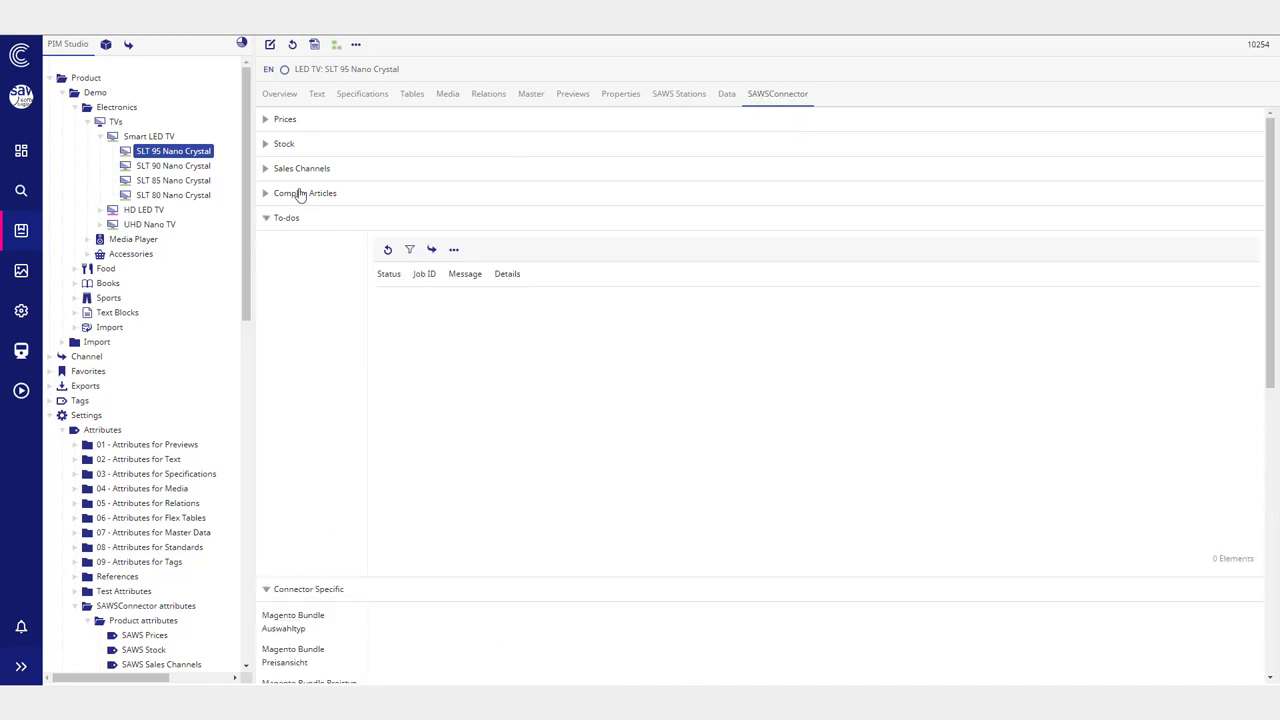
click(303, 193)
click(306, 168)
click(300, 143)
click(315, 122)
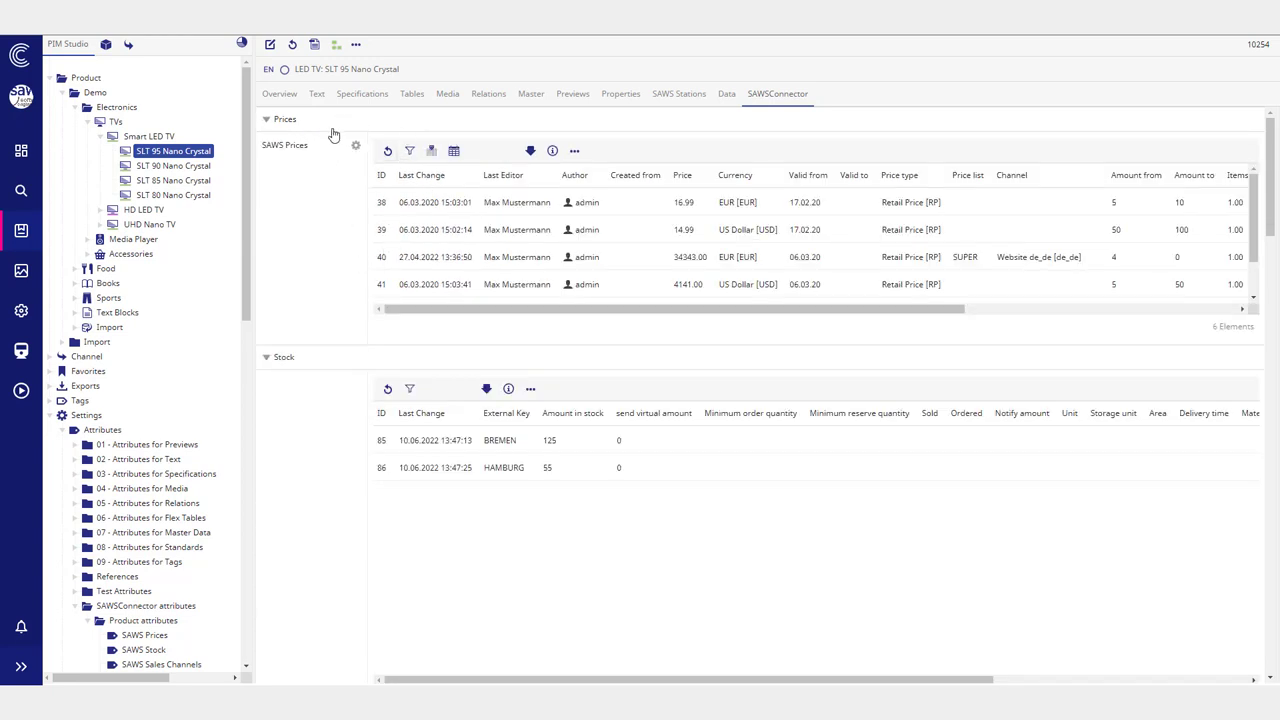
Step: Collapse the Prices, Stock, Sales Channels, Complex Articles and To-dos sections, keeping Connector Specific expanded
click(310, 124)
click(290, 145)
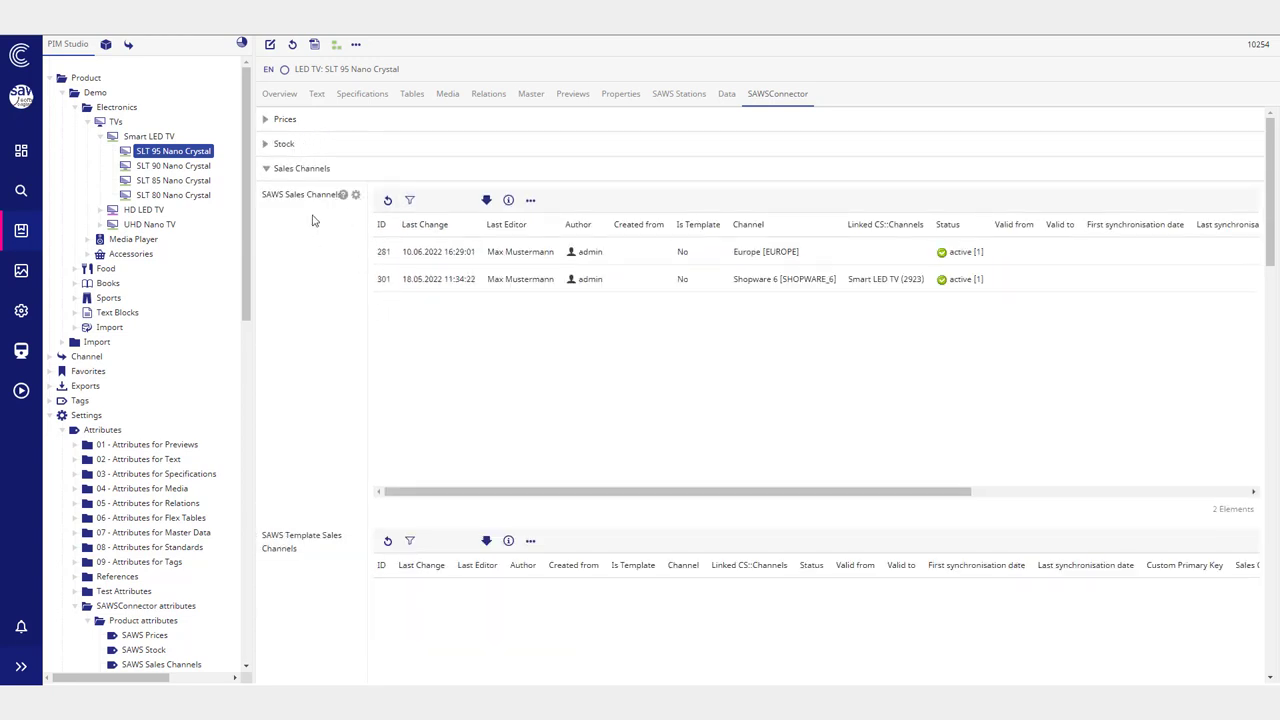
click(305, 175)
click(316, 197)
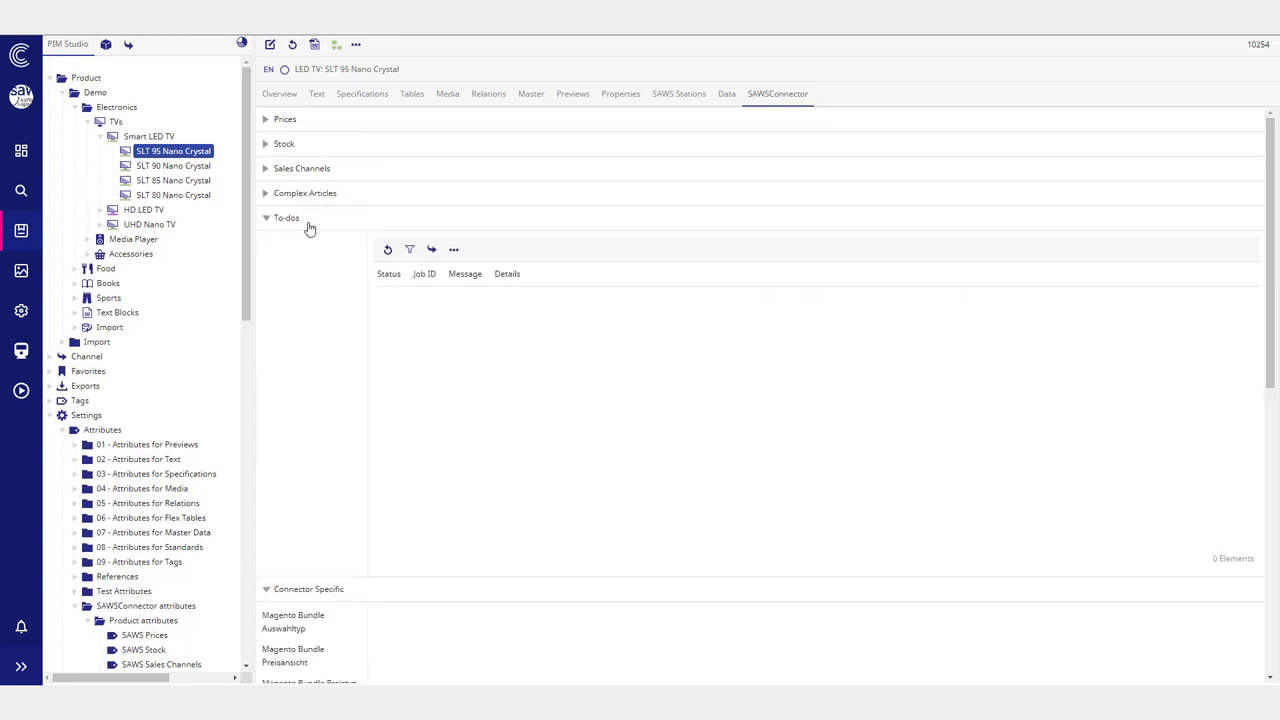
click(310, 222)
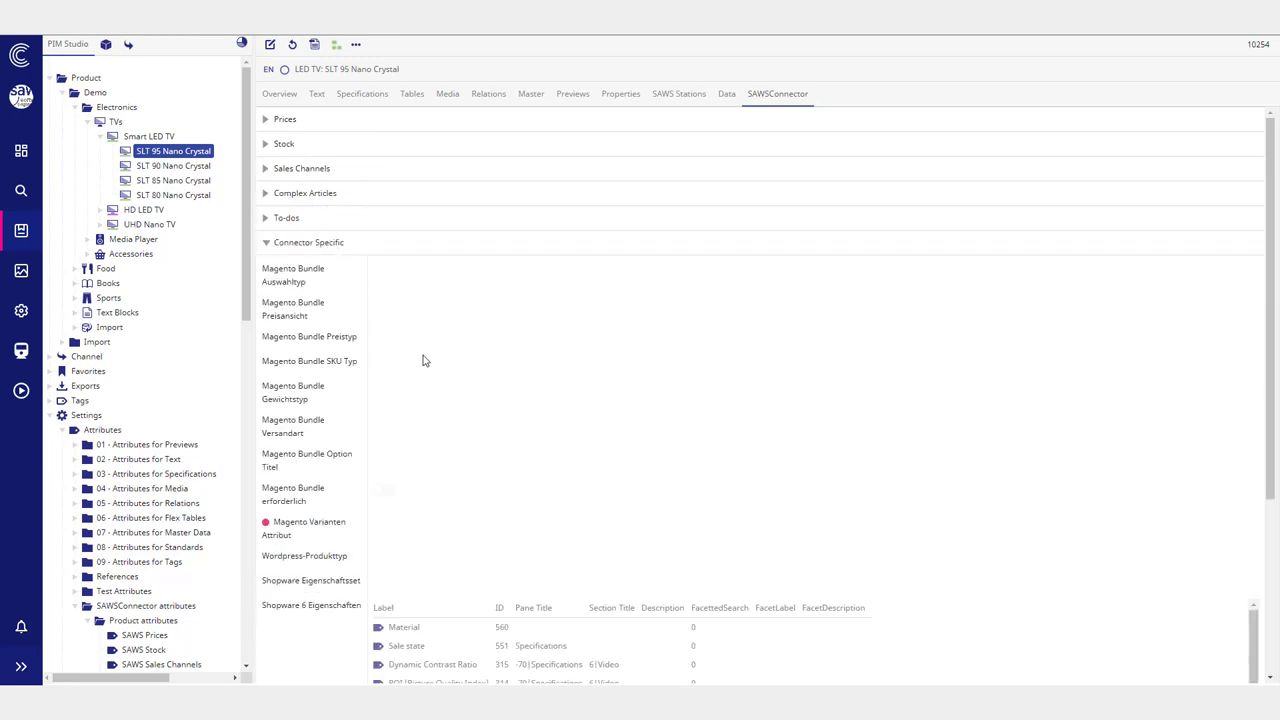
Step: Expand the product's Prices section and open the settings of its SAWS Prices attribute
scroll(443, 386, down, 5)
scroll(340, 355, up, 5)
click(303, 123)
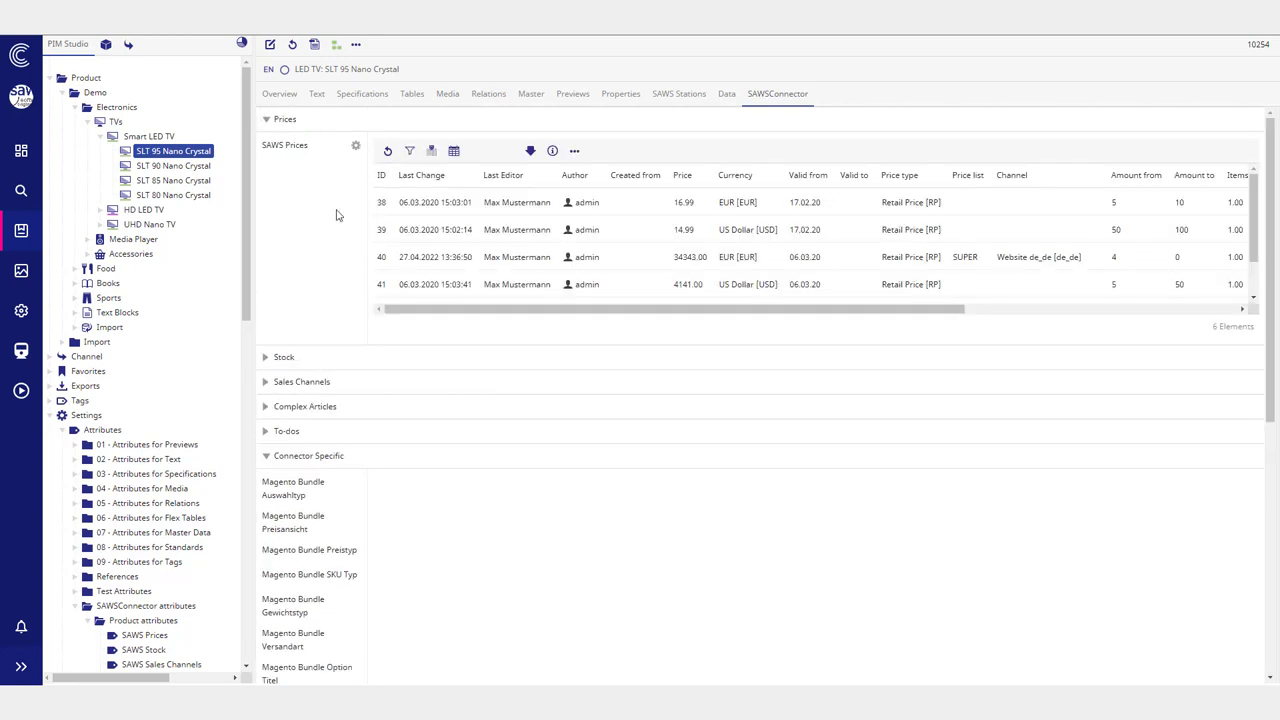
click(357, 150)
click(400, 154)
Step: Review the SAWS Prices attribute's table, displayed columns, price type filter and attribute type settings, and close them
scroll(578, 418, down, 3)
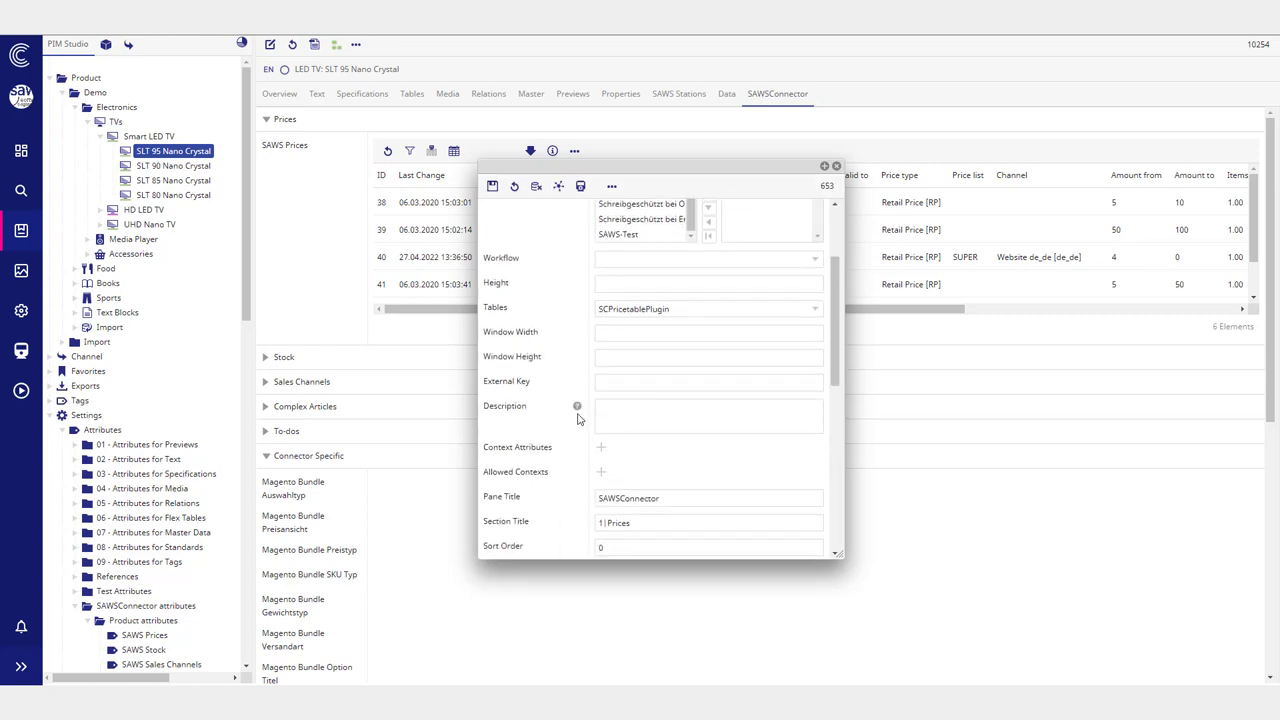
scroll(578, 418, down, 6)
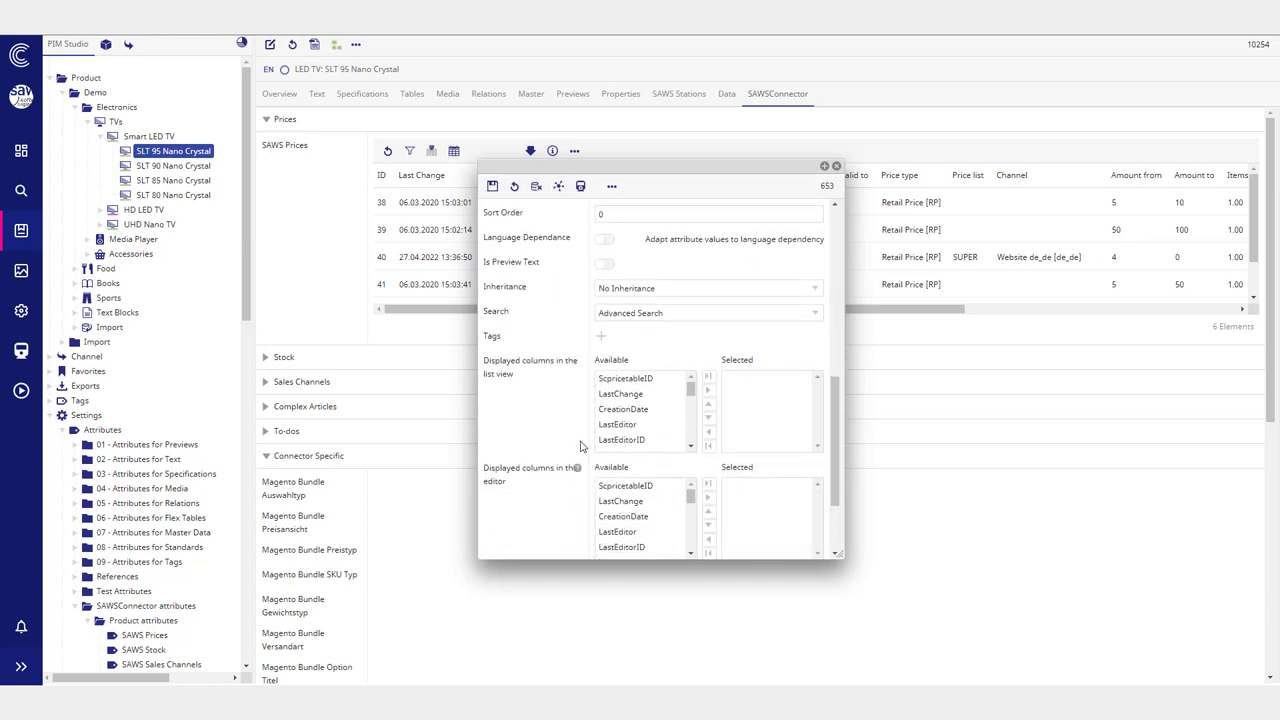
scroll(640, 440, down, 5)
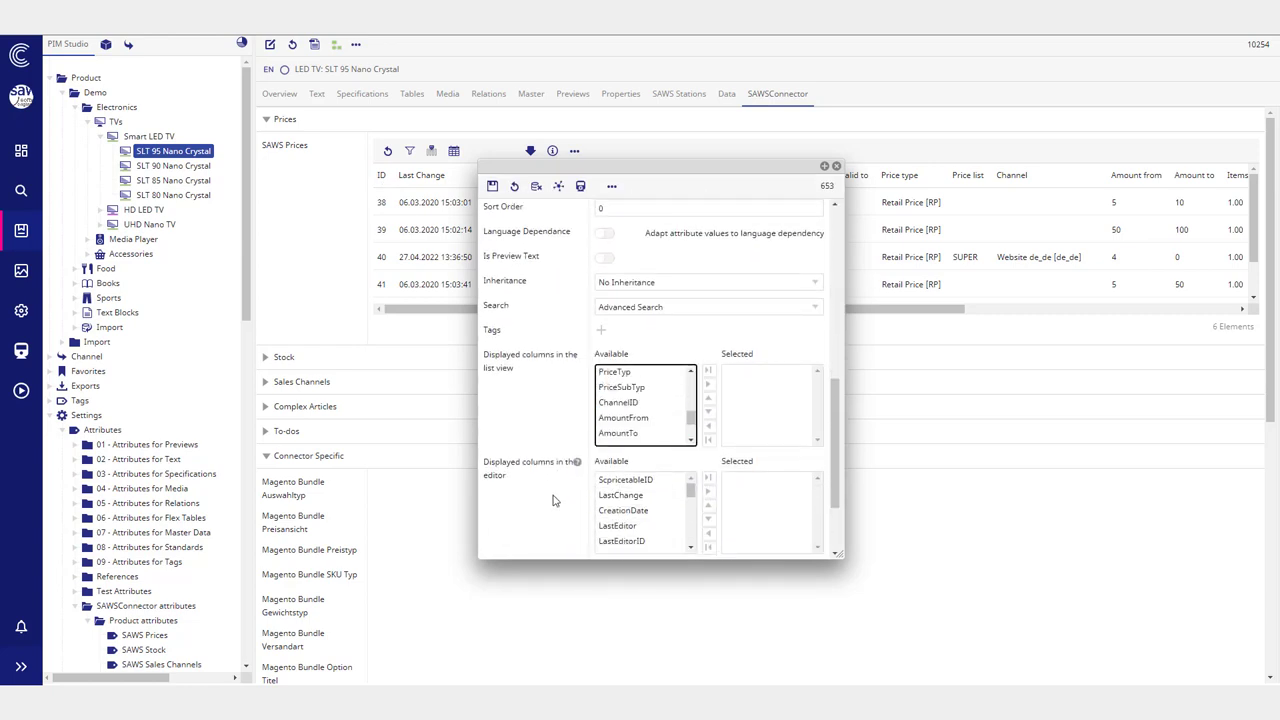
scroll(569, 440, down, 2)
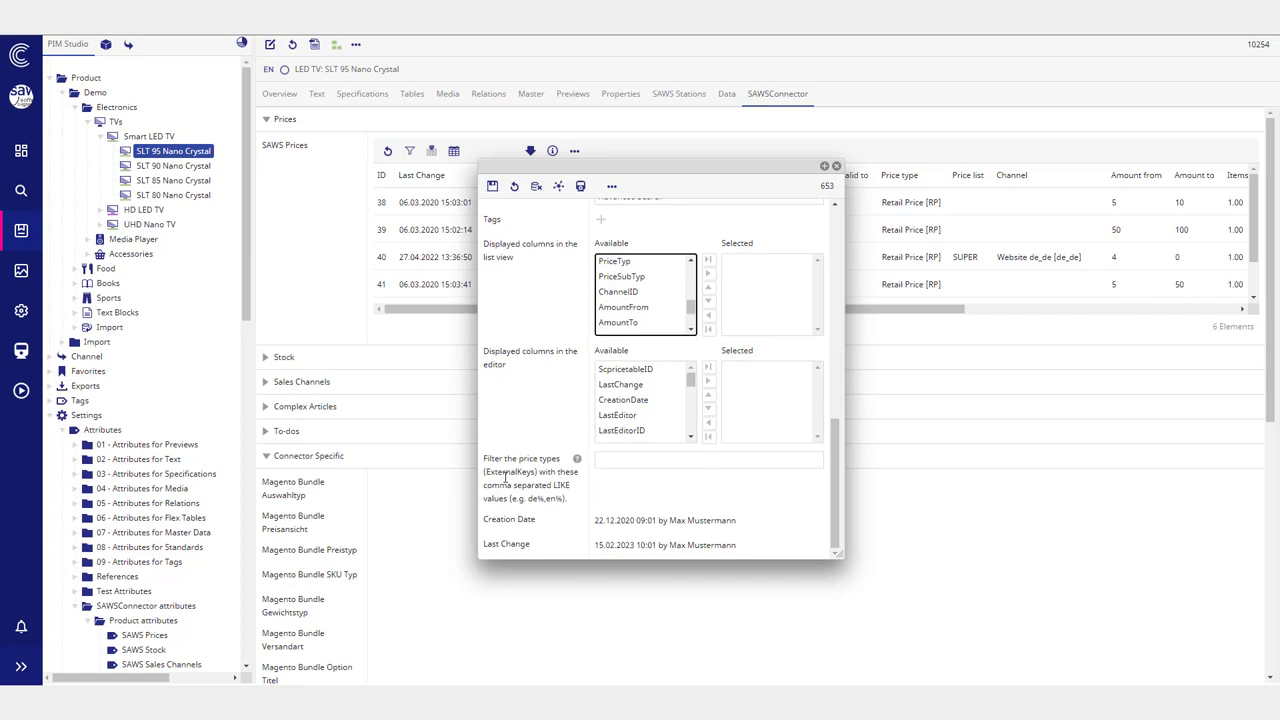
drag(490, 458, 555, 472)
click(583, 516)
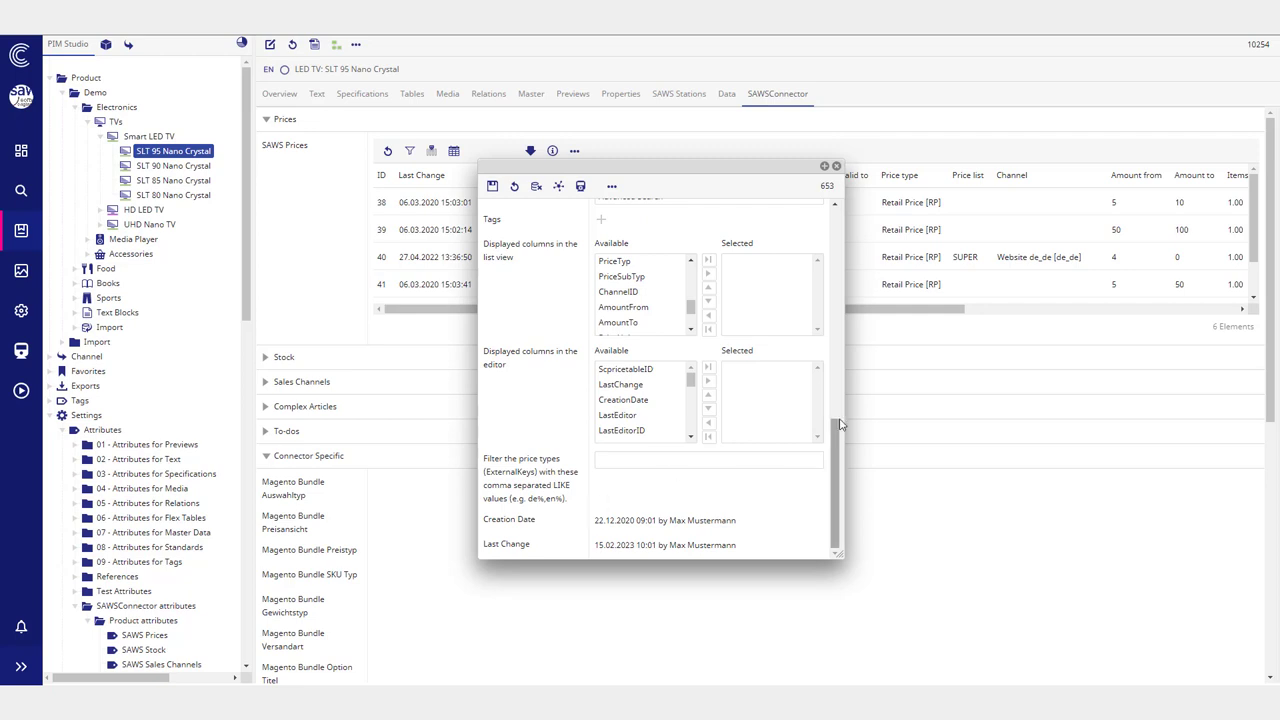
scroll(731, 315, up, 10)
scroll(731, 315, up, 5)
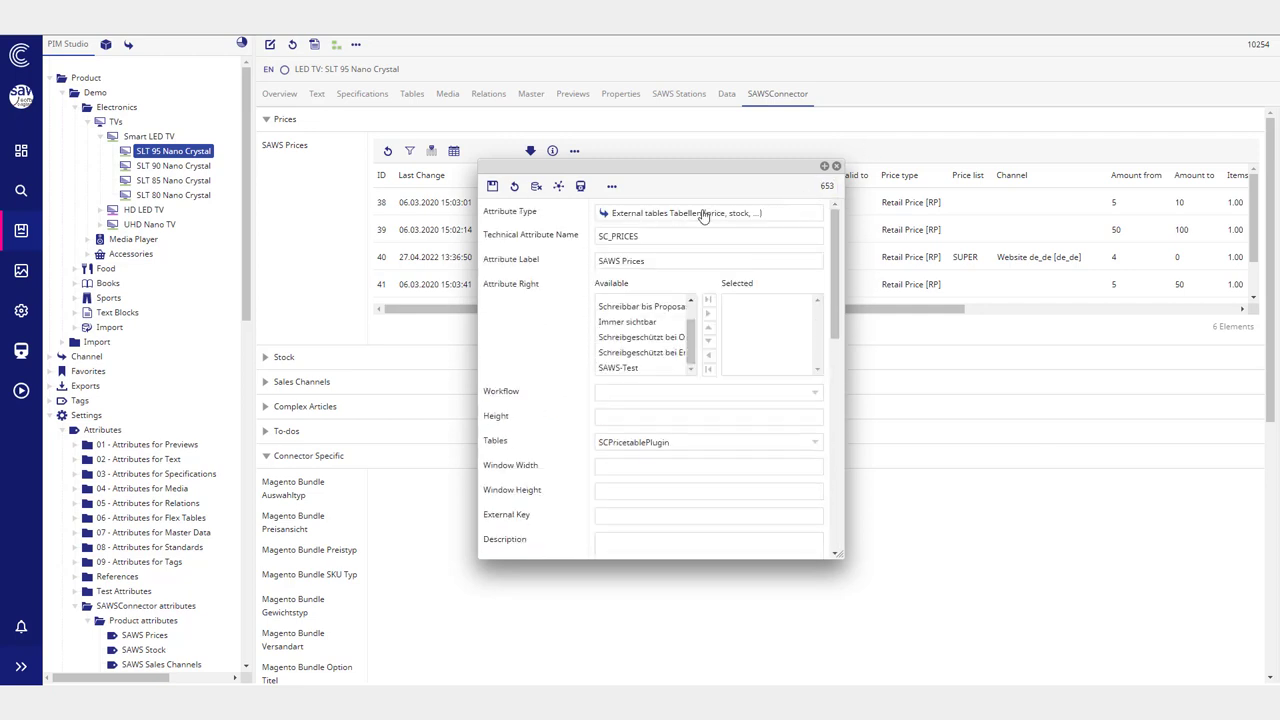
click(836, 166)
Step: Start a new attribute in the SAWSConnector Product attributes folder with the technical name Other prices
scroll(188, 404, down, 4)
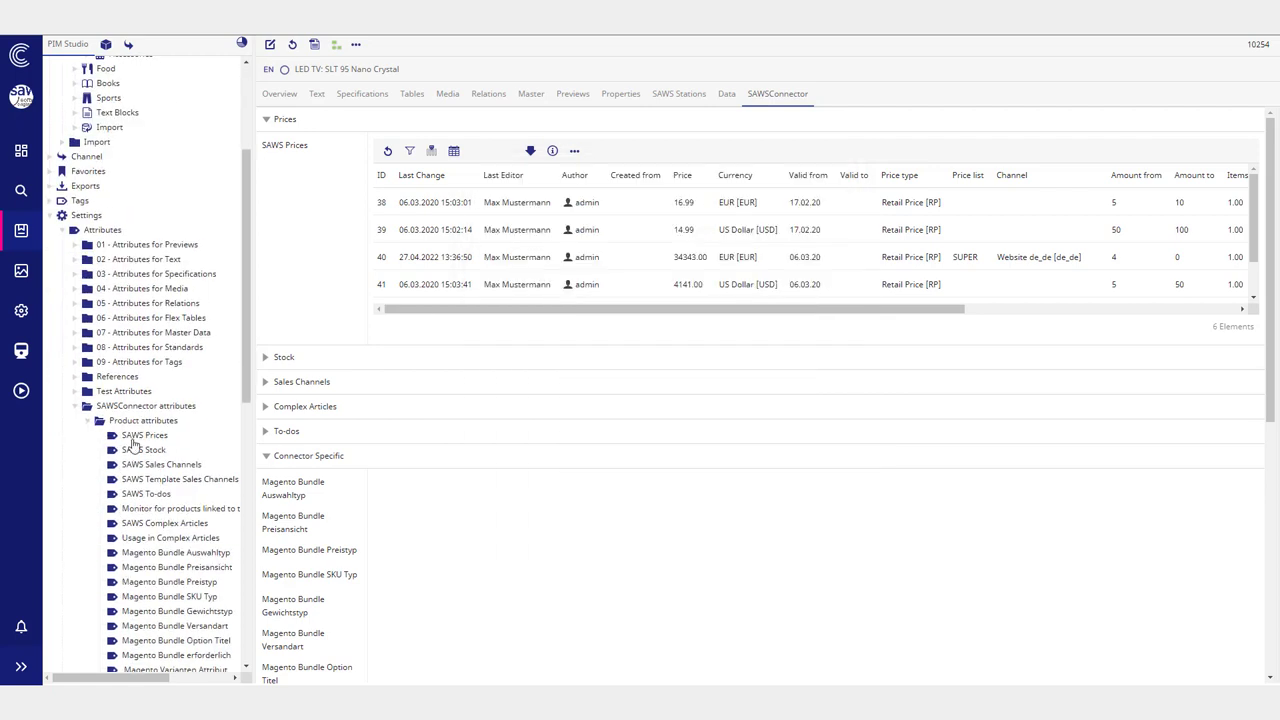
right_click(147, 420)
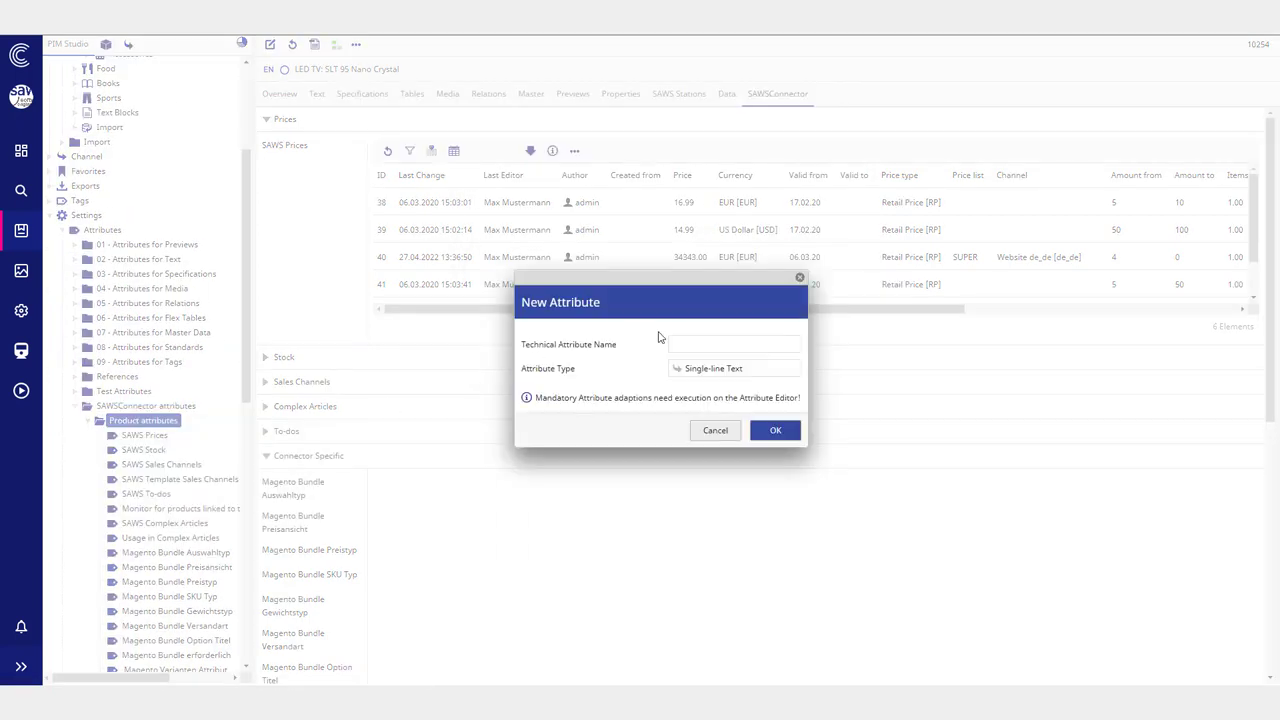
click(687, 346)
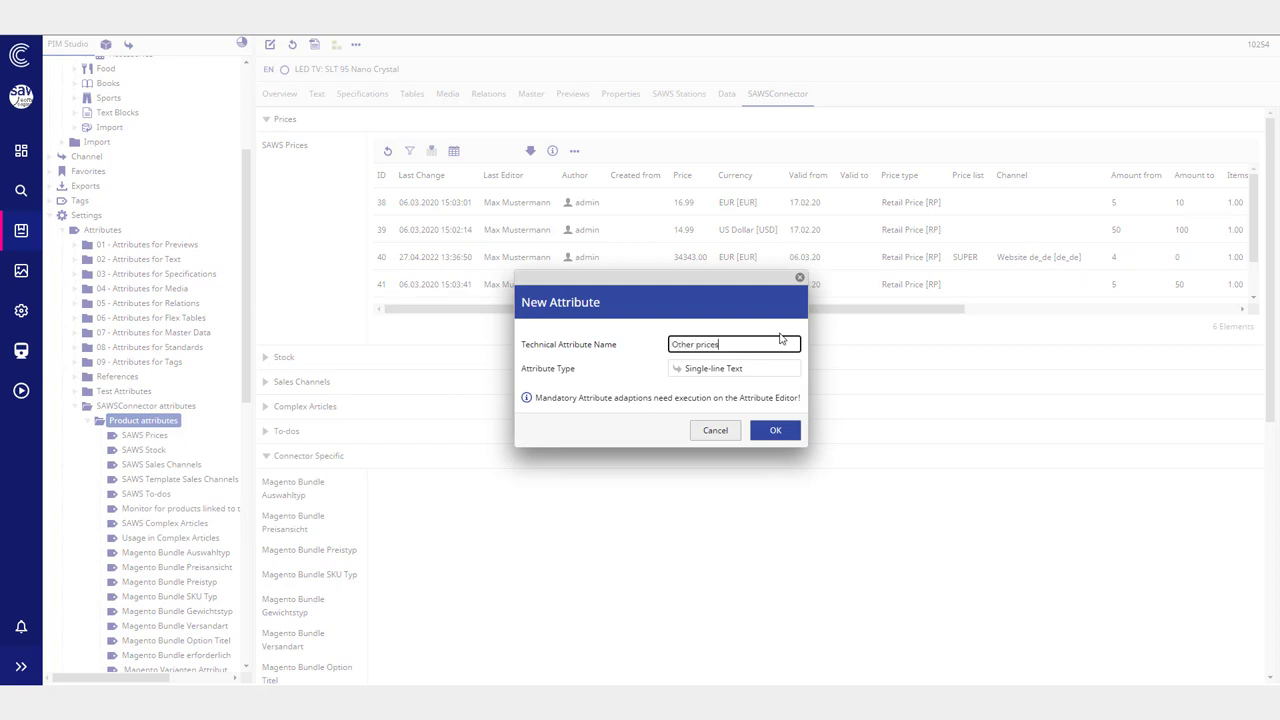
text(Other prices)
Step: Create the attribute with the SAWSConnector type External tables Tabellen (price, stock, ...), confirming the type change without deleting attribute data
click(726, 375)
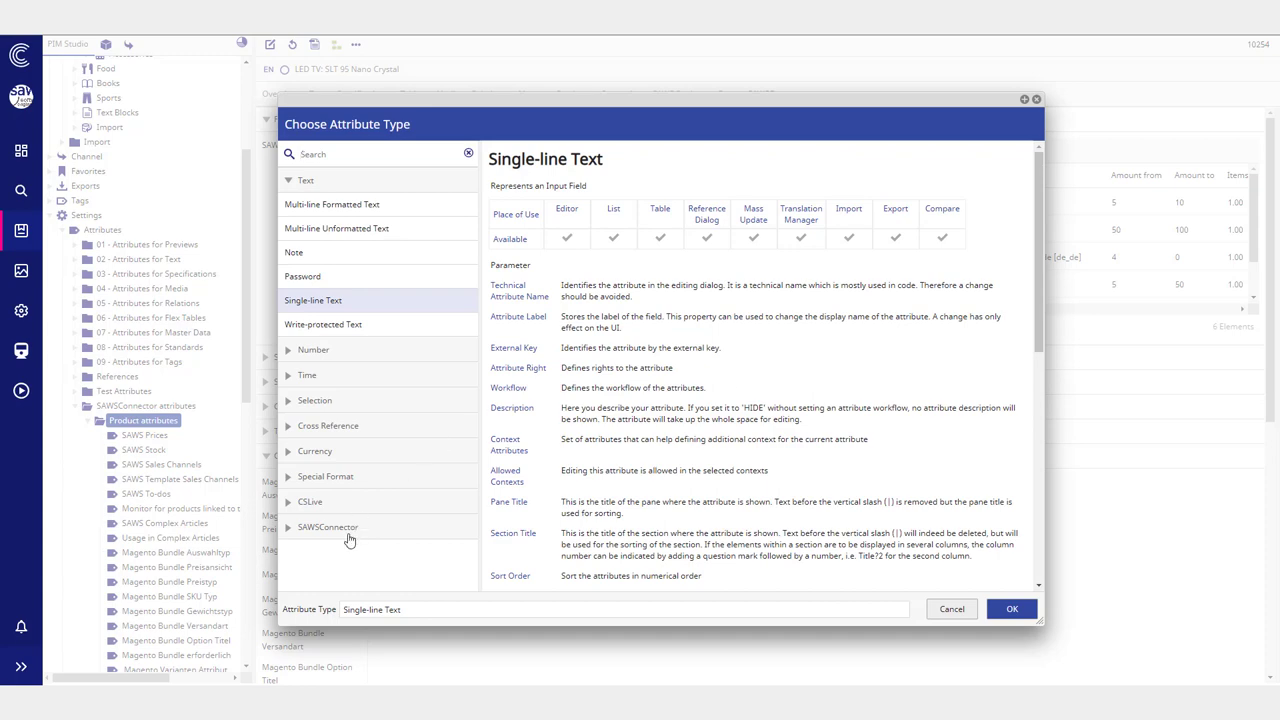
click(347, 535)
scroll(374, 458, down, 3)
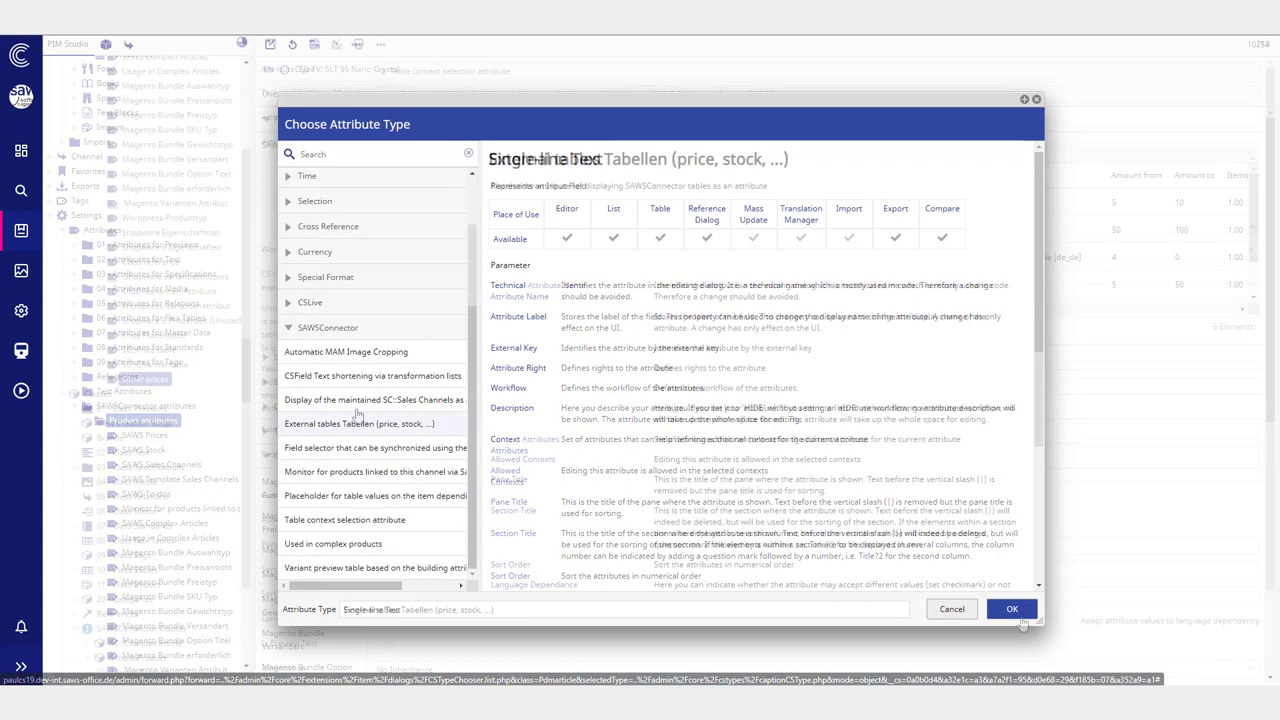
click(1011, 609)
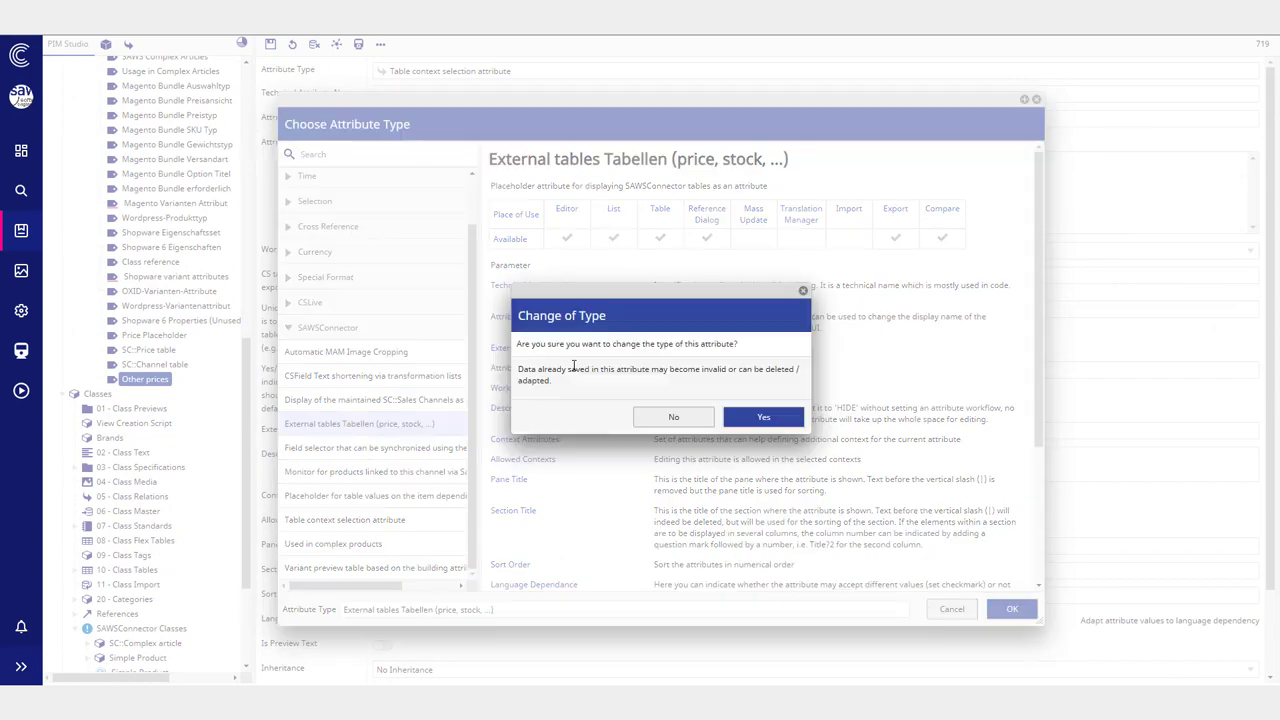
click(745, 422)
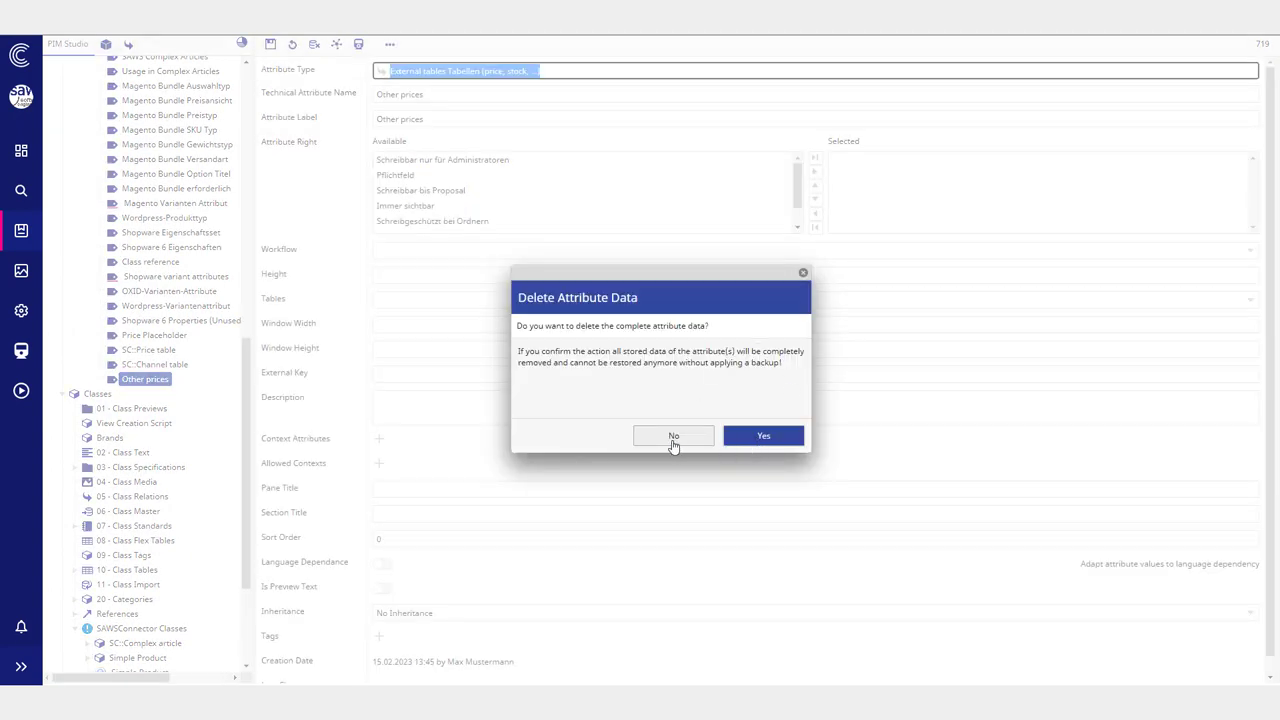
click(673, 437)
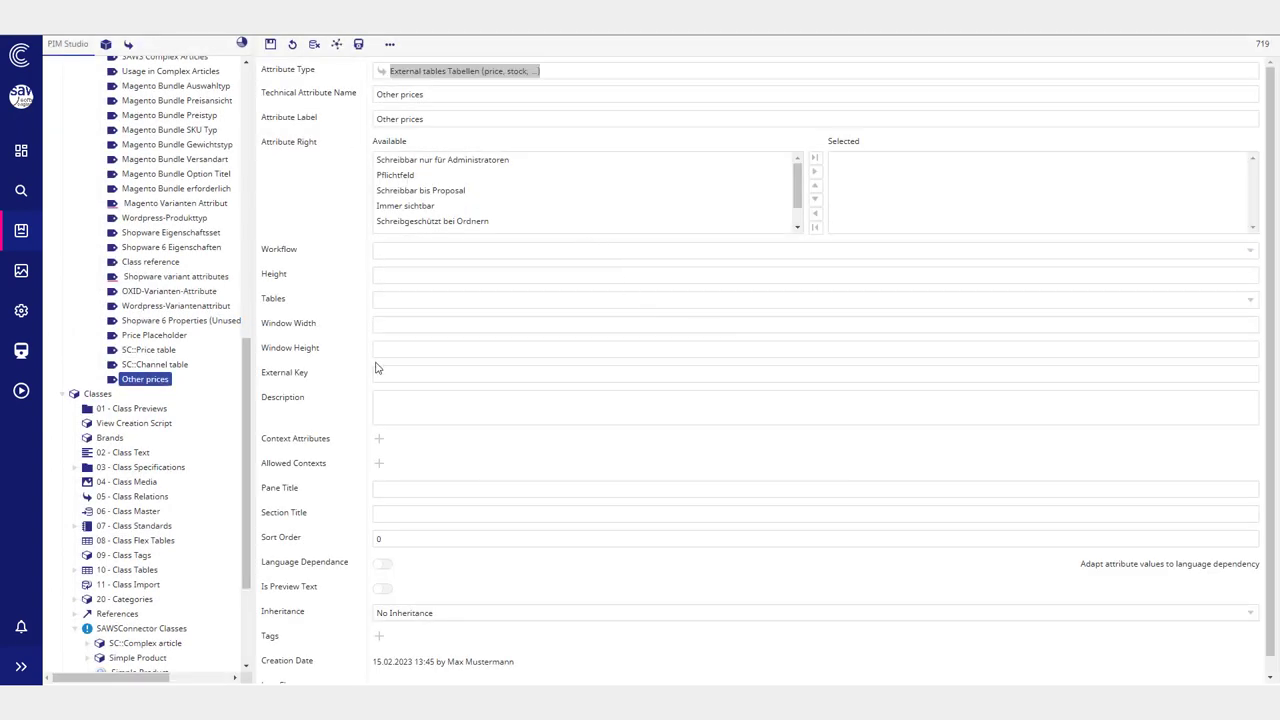
Step: Set the attribute's section title to Other prices and its pane title to SAWSConnector
click(413, 510)
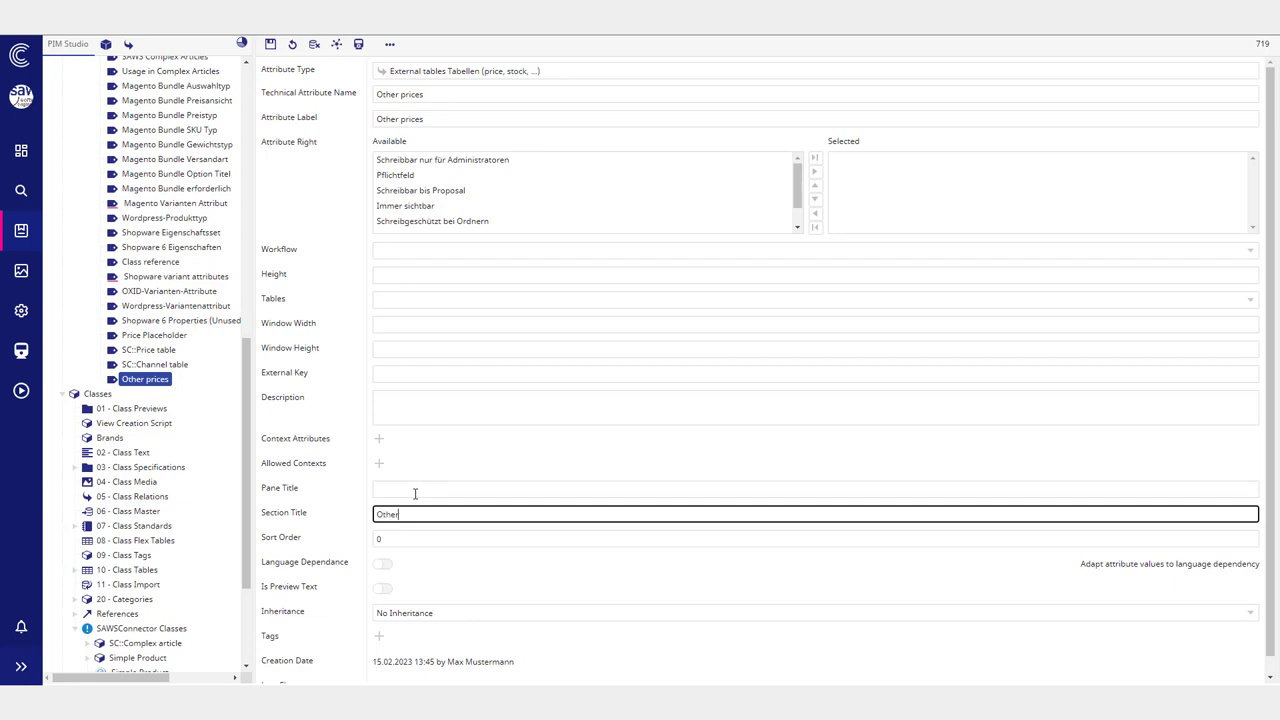
click(415, 490)
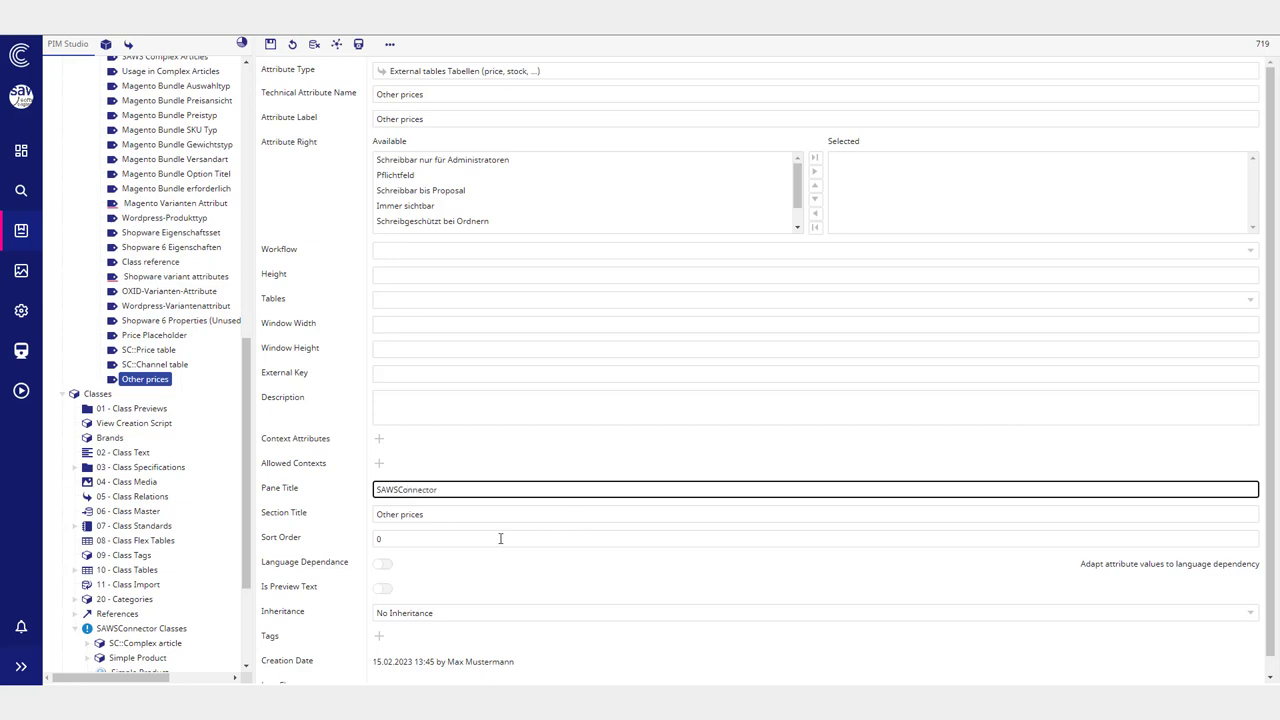
scroll(400, 530, down, 1)
scroll(440, 420, up, 1)
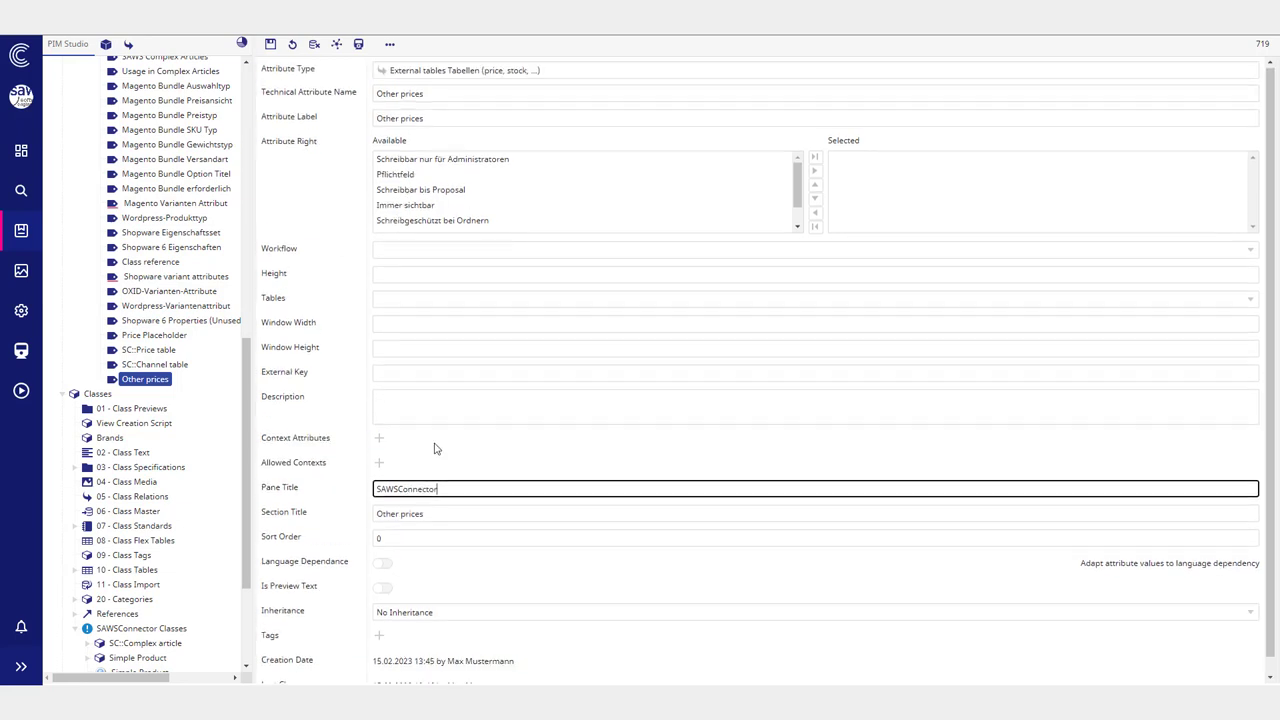
Step: Assign the SCPricetablePlugin table to the Other prices attribute
click(341, 275)
click(389, 299)
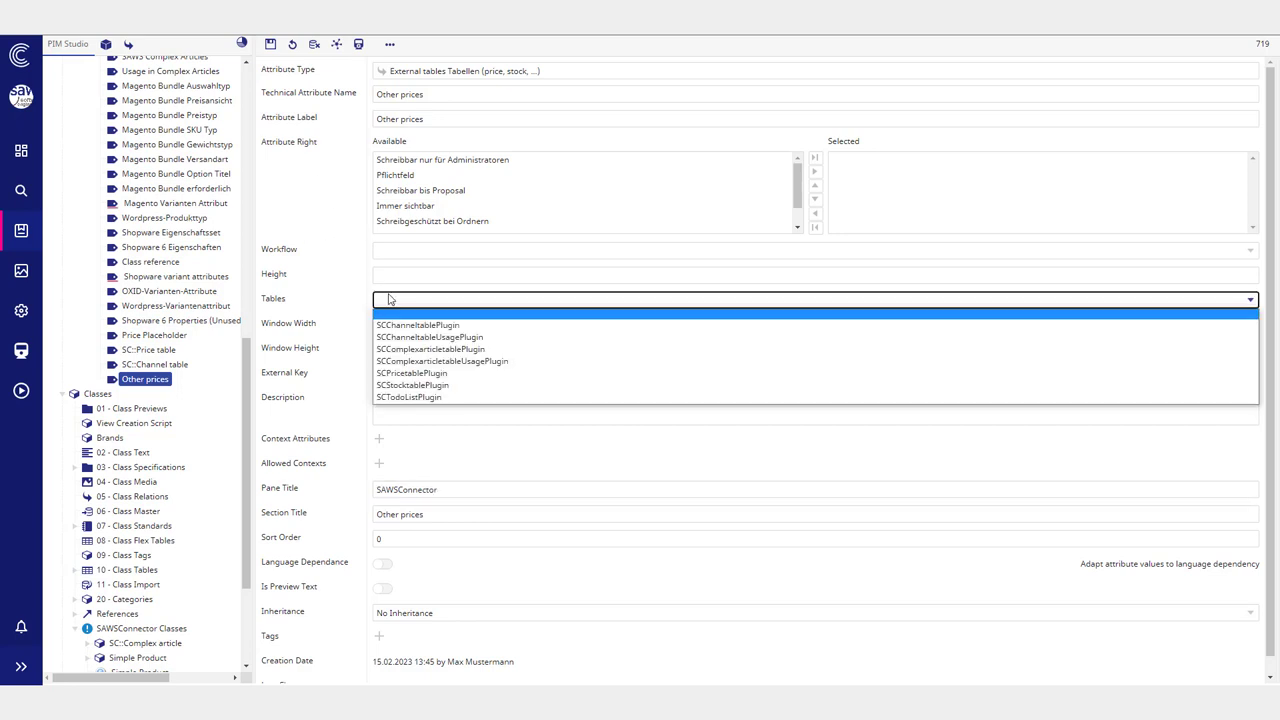
click(432, 374)
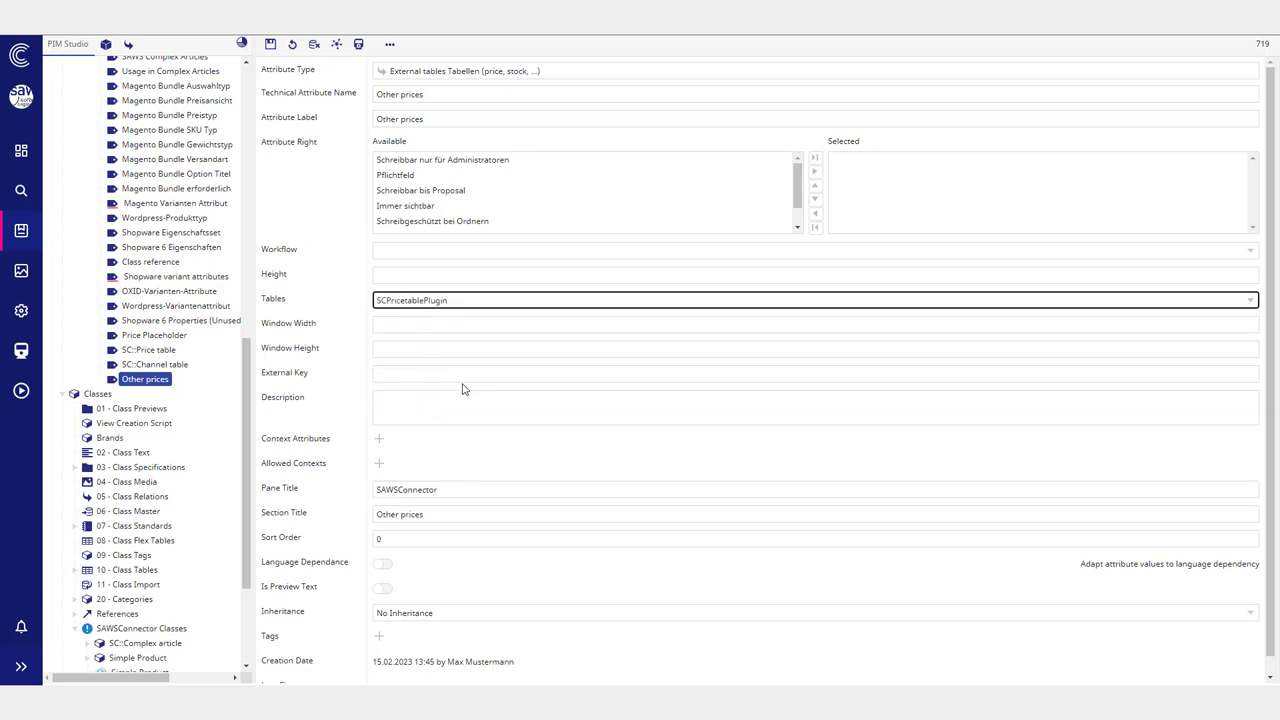
Step: Set the price type filter of the Other prices attribute to shopware and save the attribute
scroll(400, 400, down, 3)
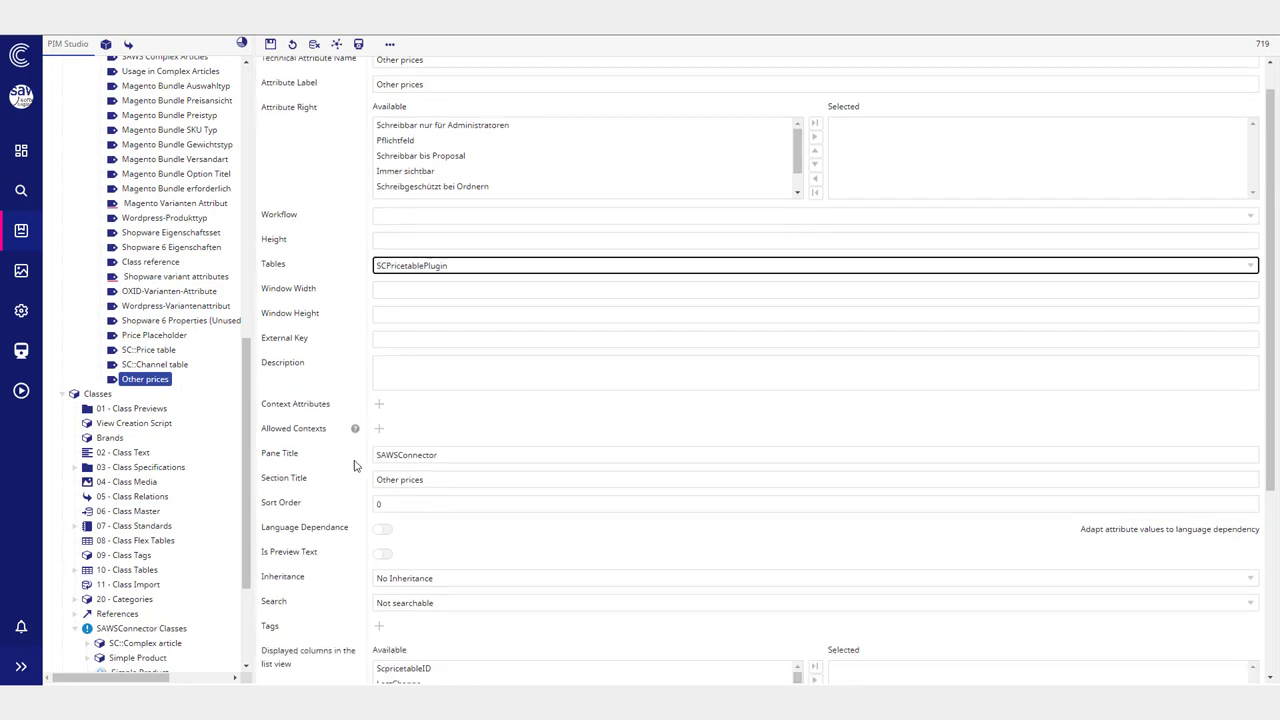
scroll(451, 523, down, 4)
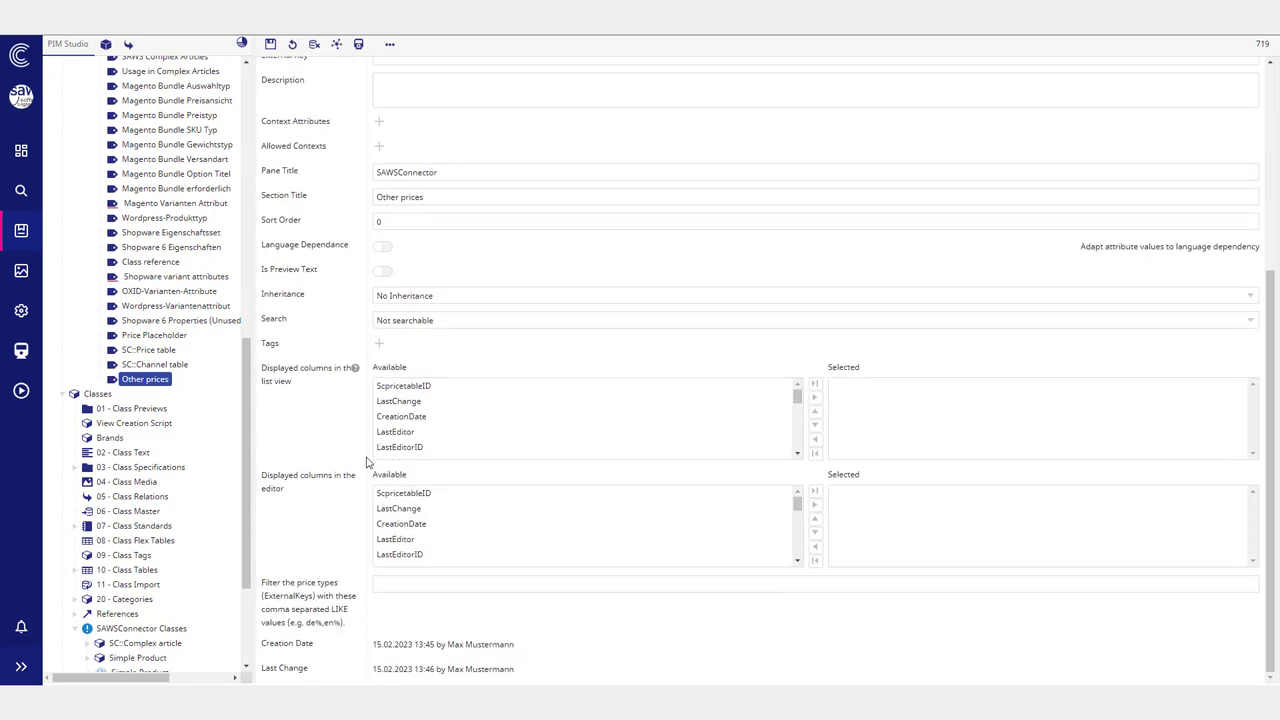
click(408, 579)
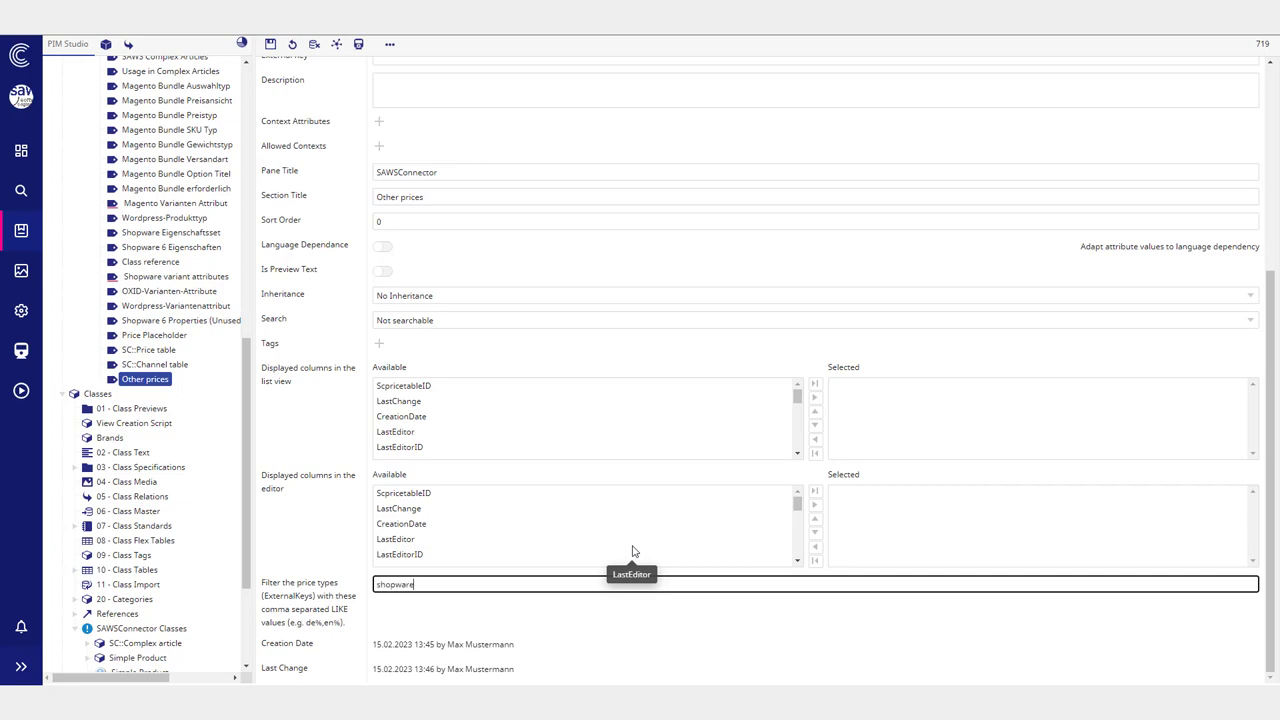
scroll(366, 275, up, 7)
click(270, 44)
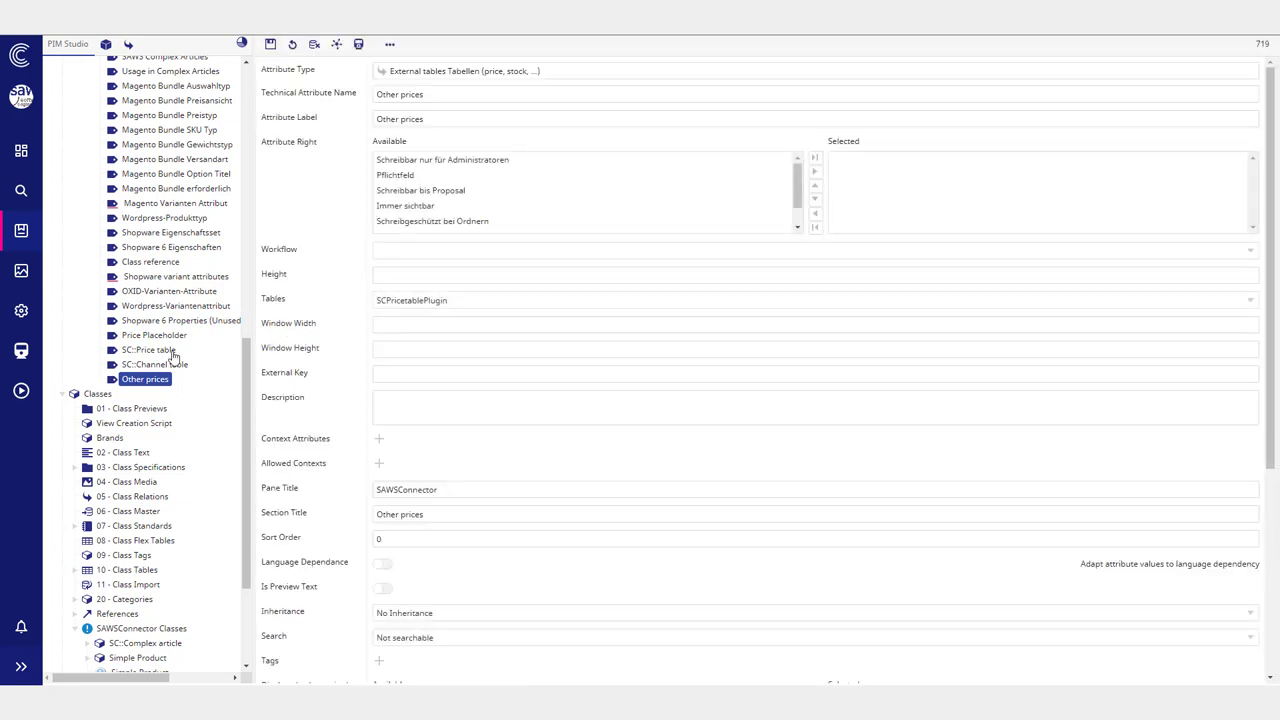
Step: Check the help for the Other prices attribute's description and enter HIDE as the description
scroll(222, 418, up, 2)
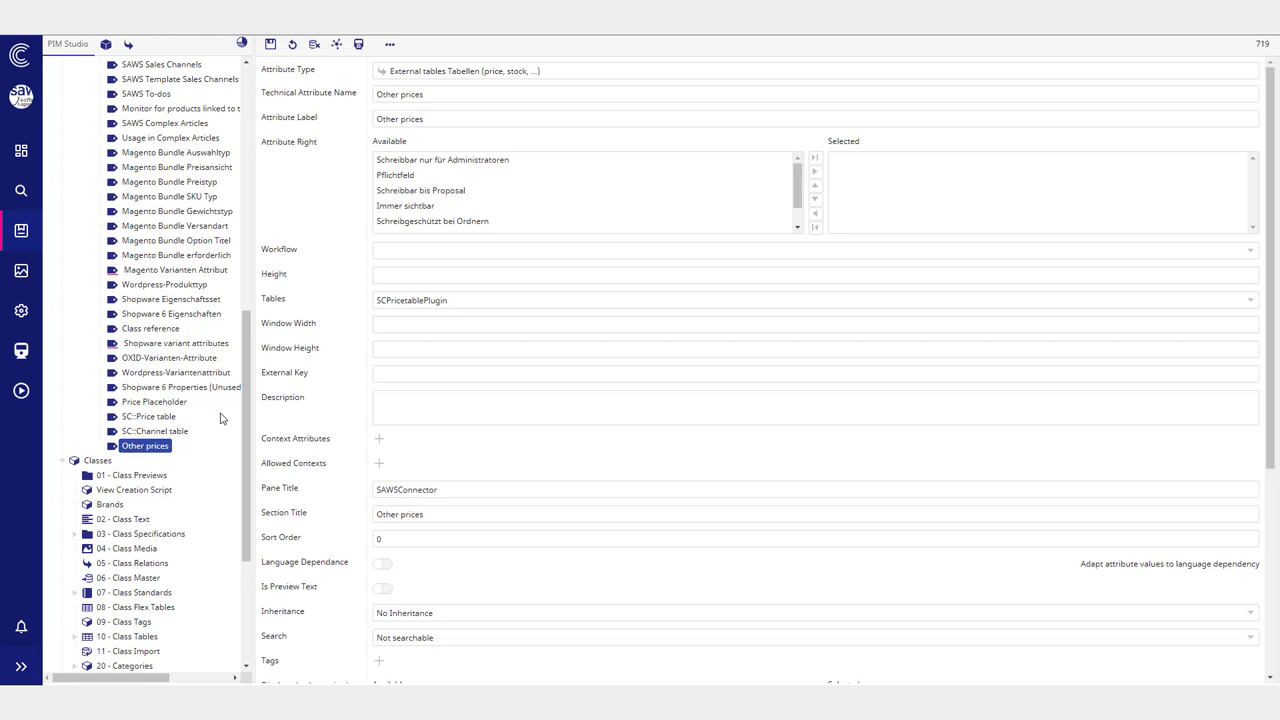
scroll(185, 322, up, 6)
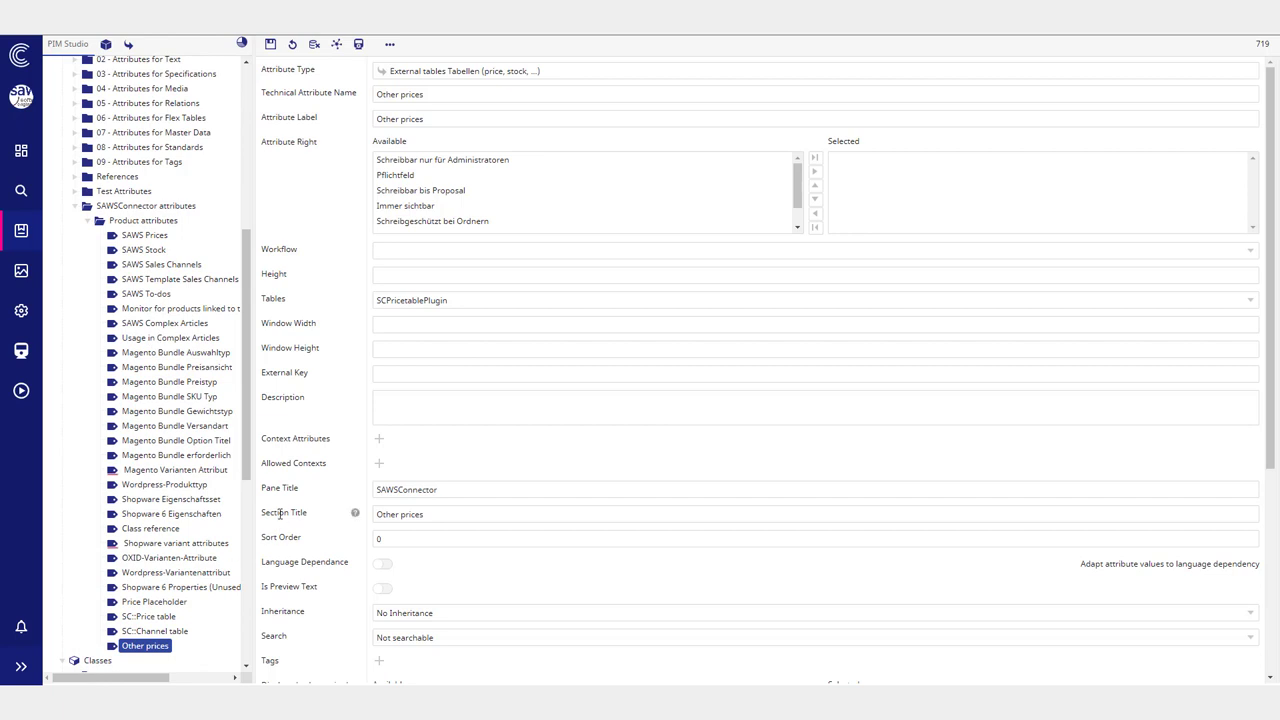
scroll(308, 402, down, 1)
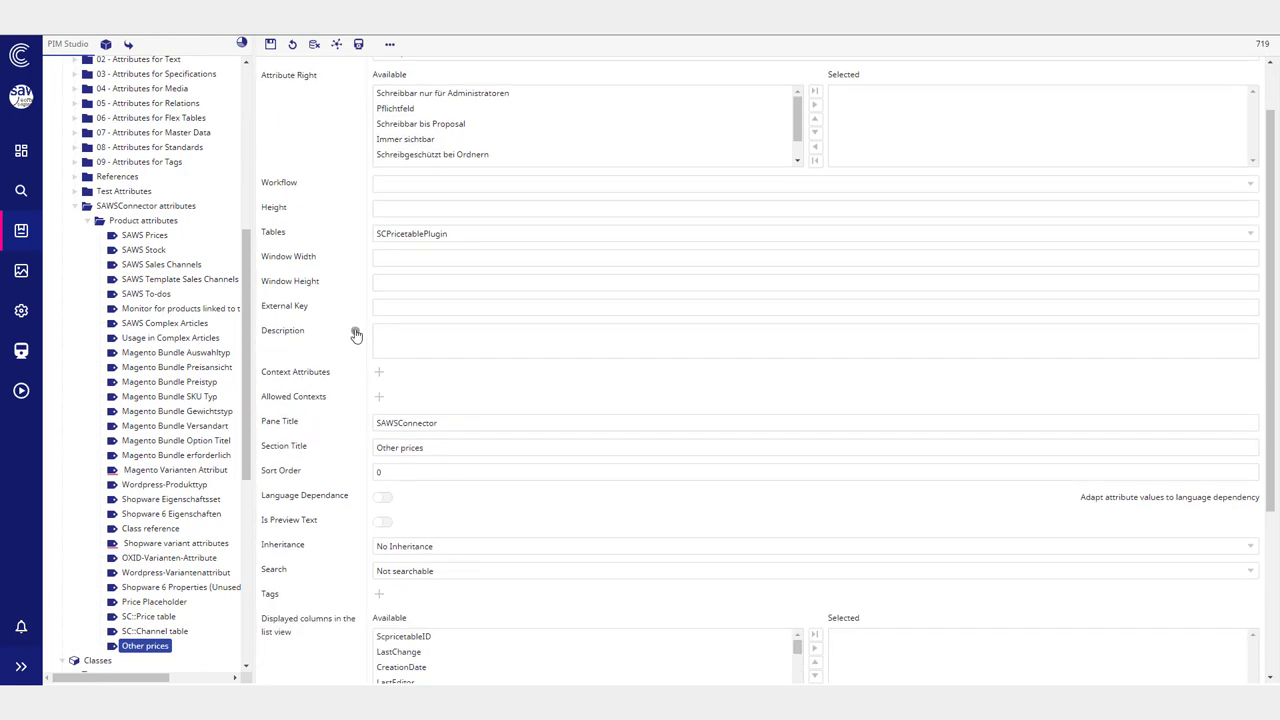
mouse_move(356, 334)
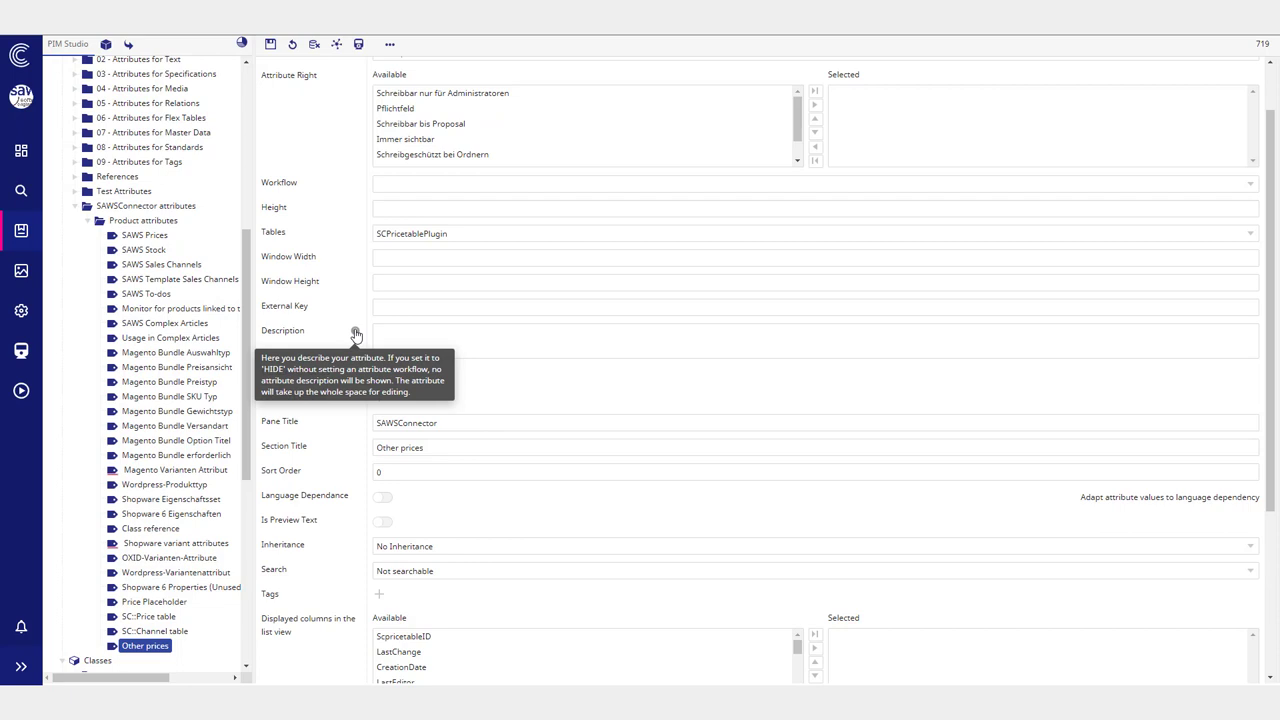
click(394, 332)
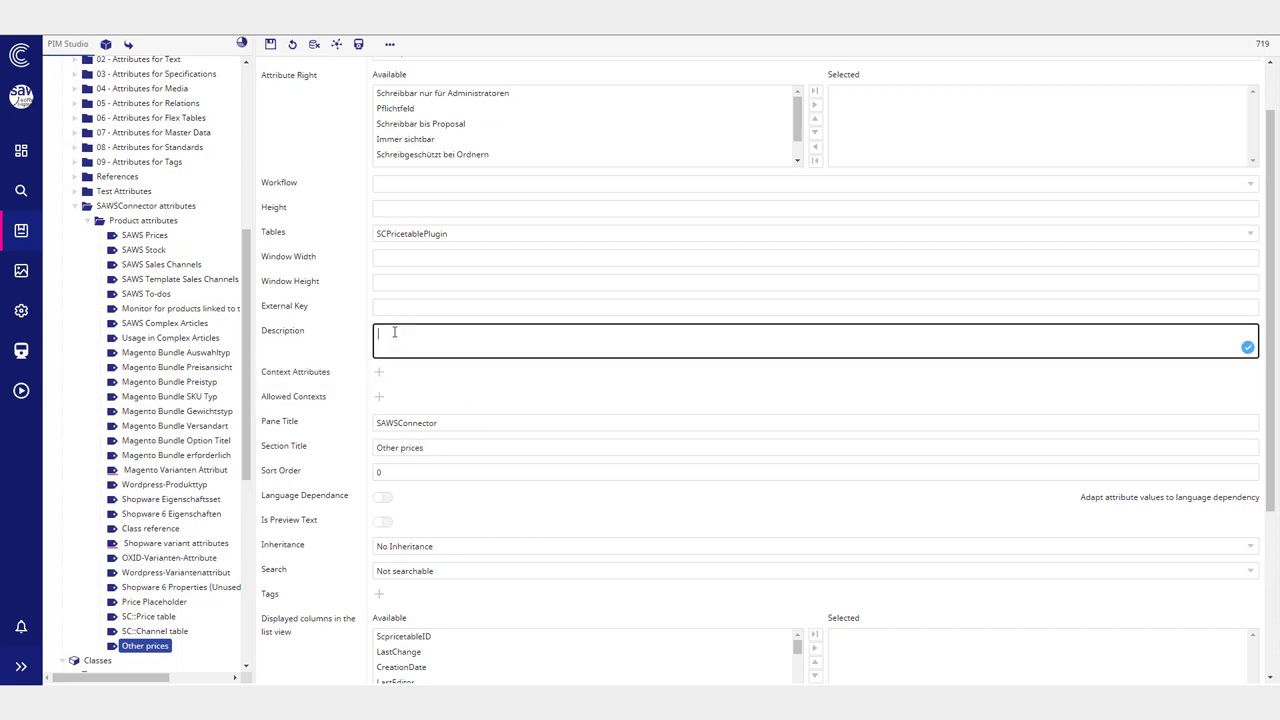
text(HIDE)
scroll(307, 231, up, 2)
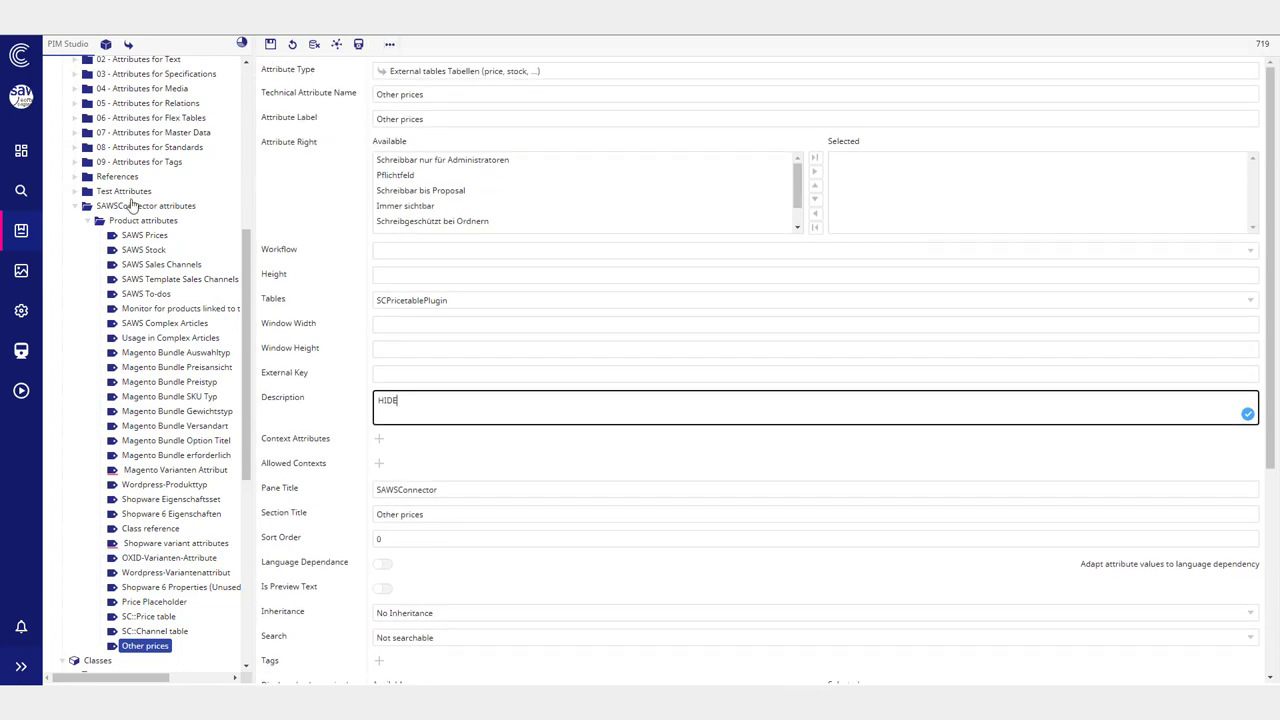
Step: Return to the SLT 95 Nano Crystal product and examine the SAWS Prices label beside its price table
scroll(131, 203, up, 5)
click(168, 152)
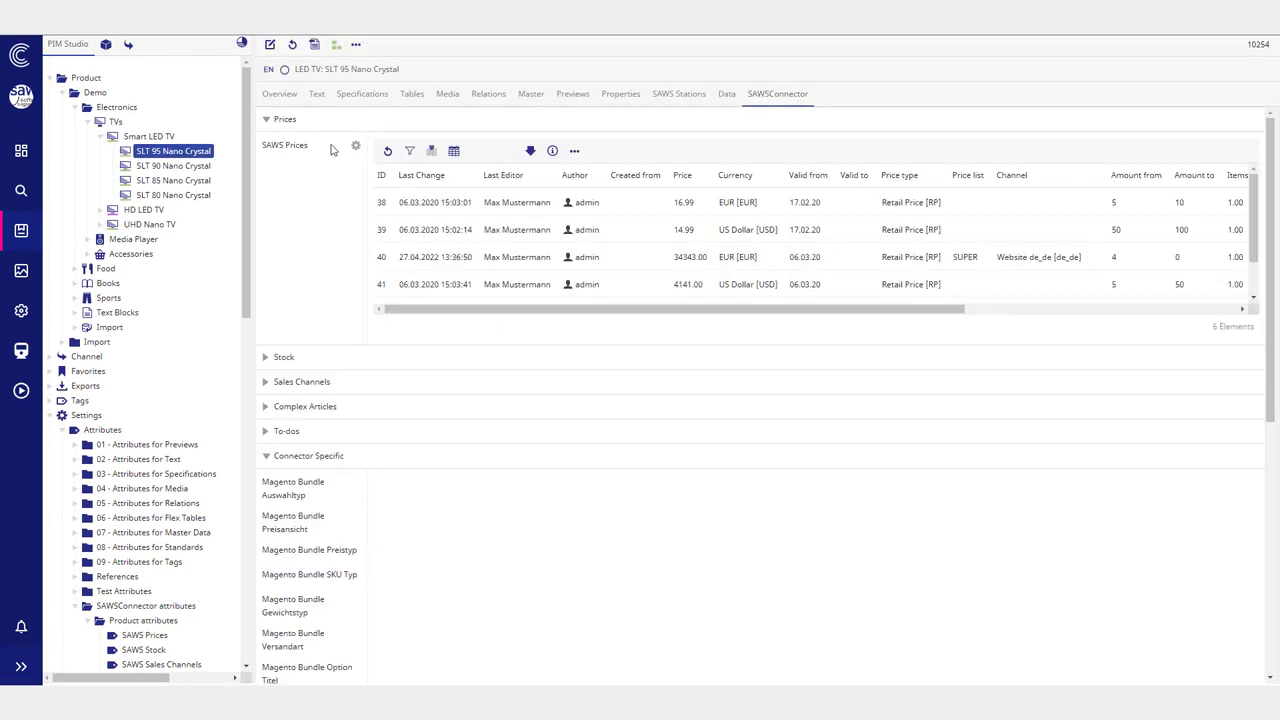
drag(262, 146, 316, 178)
Step: Delete the Other prices attribute from the product attributes, declining the removal of its stored attribute data
scroll(185, 338, down, 3)
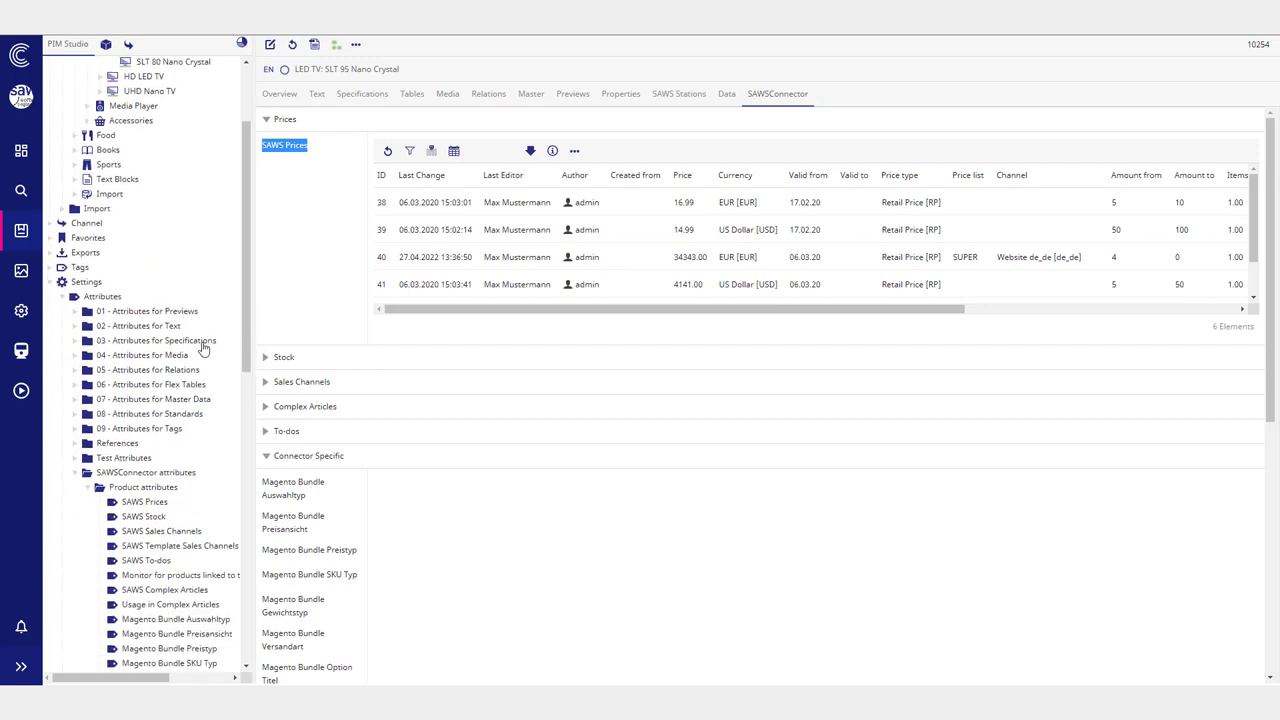
scroll(185, 340, up, 1)
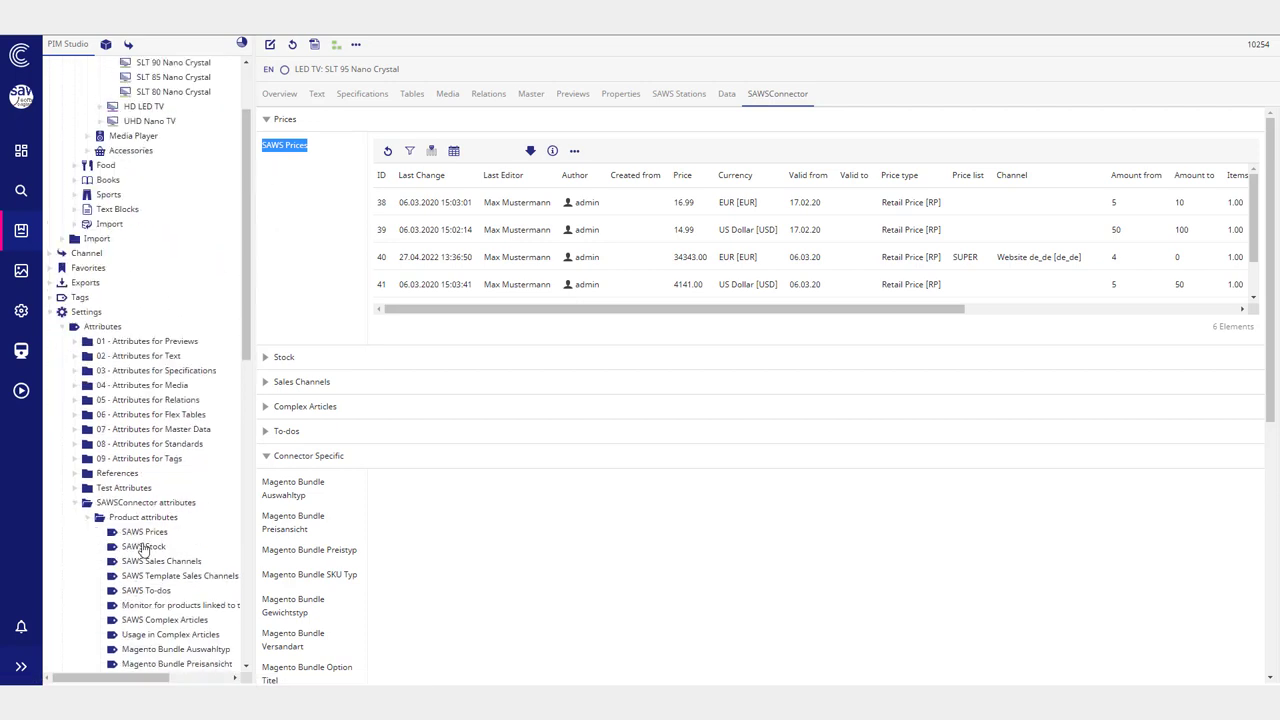
scroll(143, 549, down, 10)
click(146, 446)
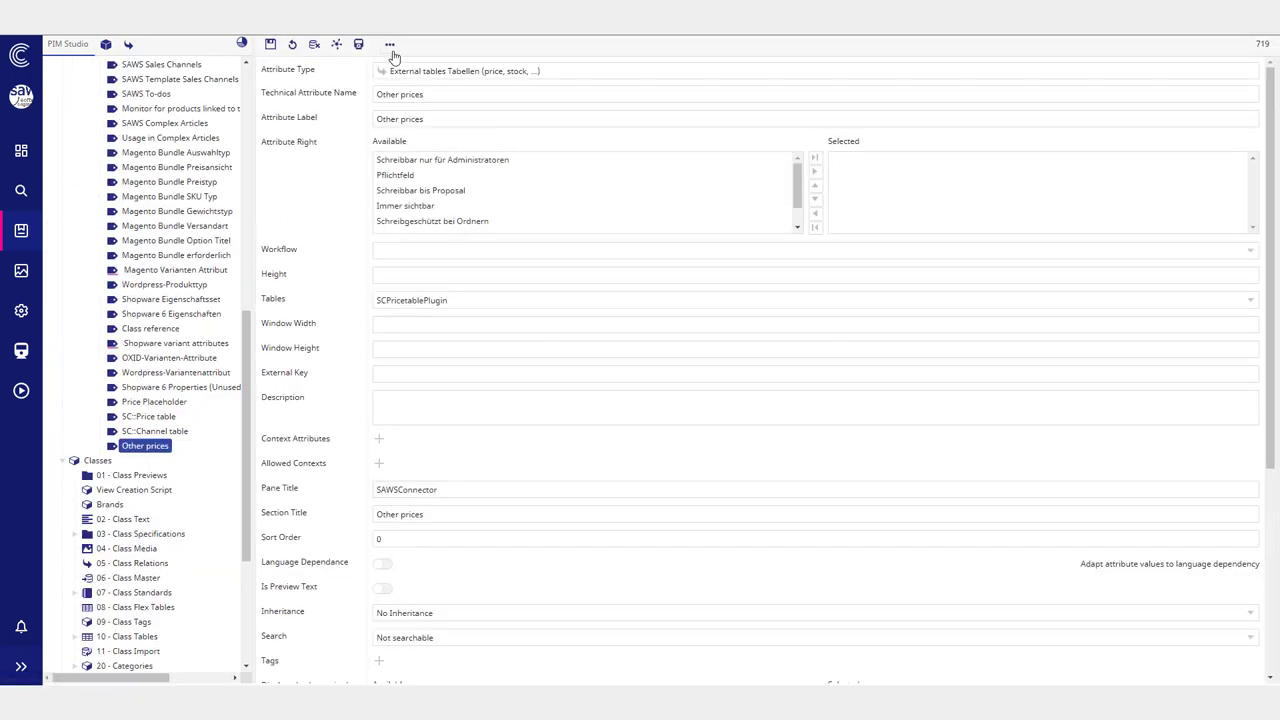
click(390, 45)
mouse_move(440, 58)
click(598, 131)
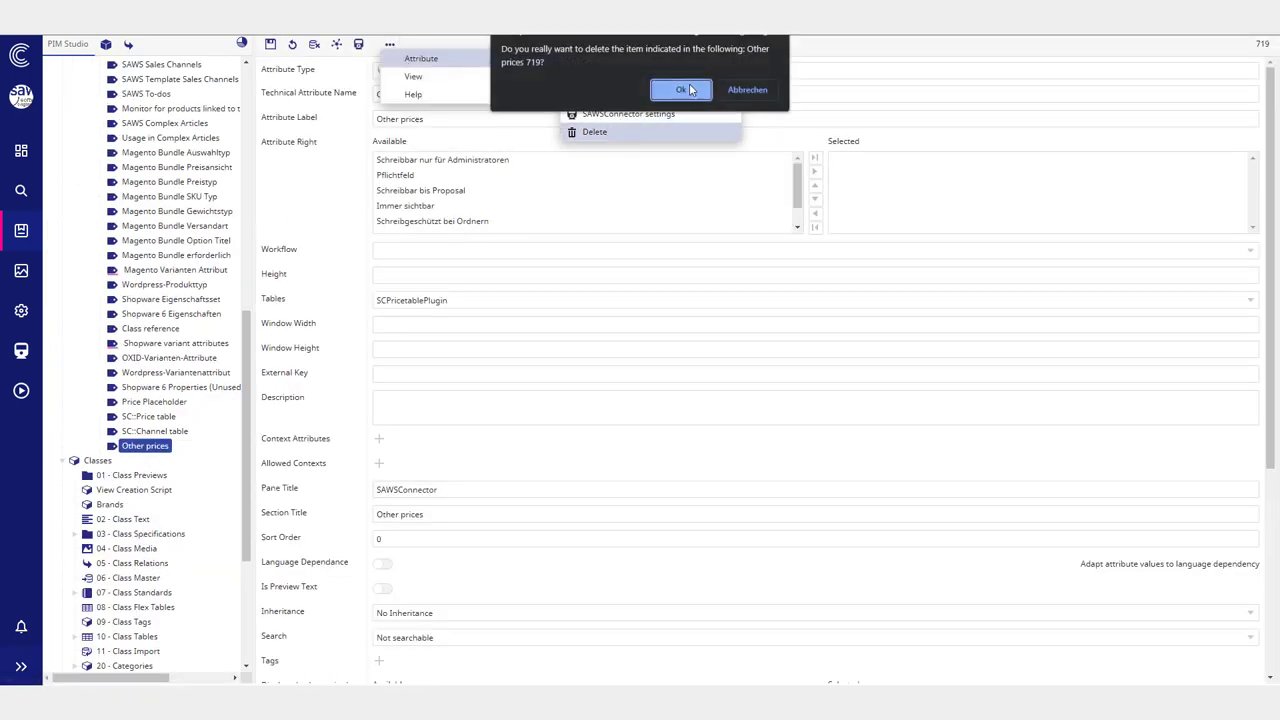
click(689, 90)
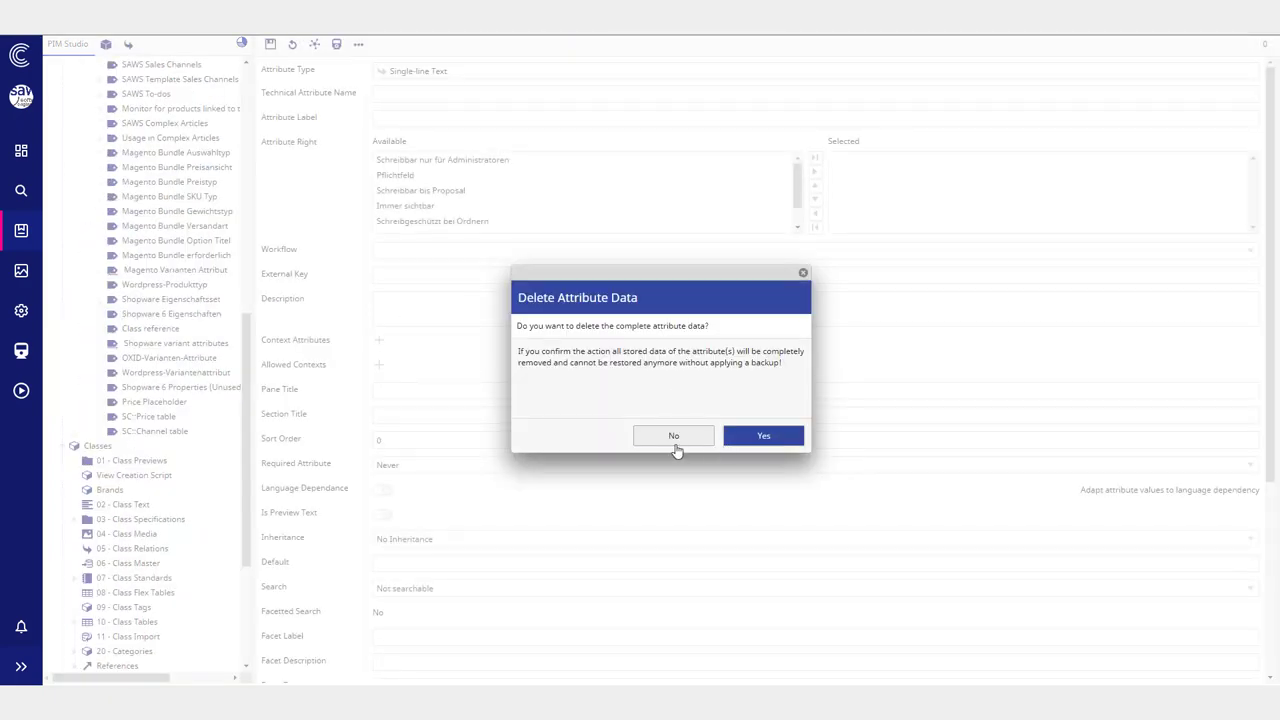
click(674, 437)
Step: Collapse the Classes folder and examine the external key of the attribute monitoring products linked to a sales channel
scroll(210, 374, up, 3)
click(62, 522)
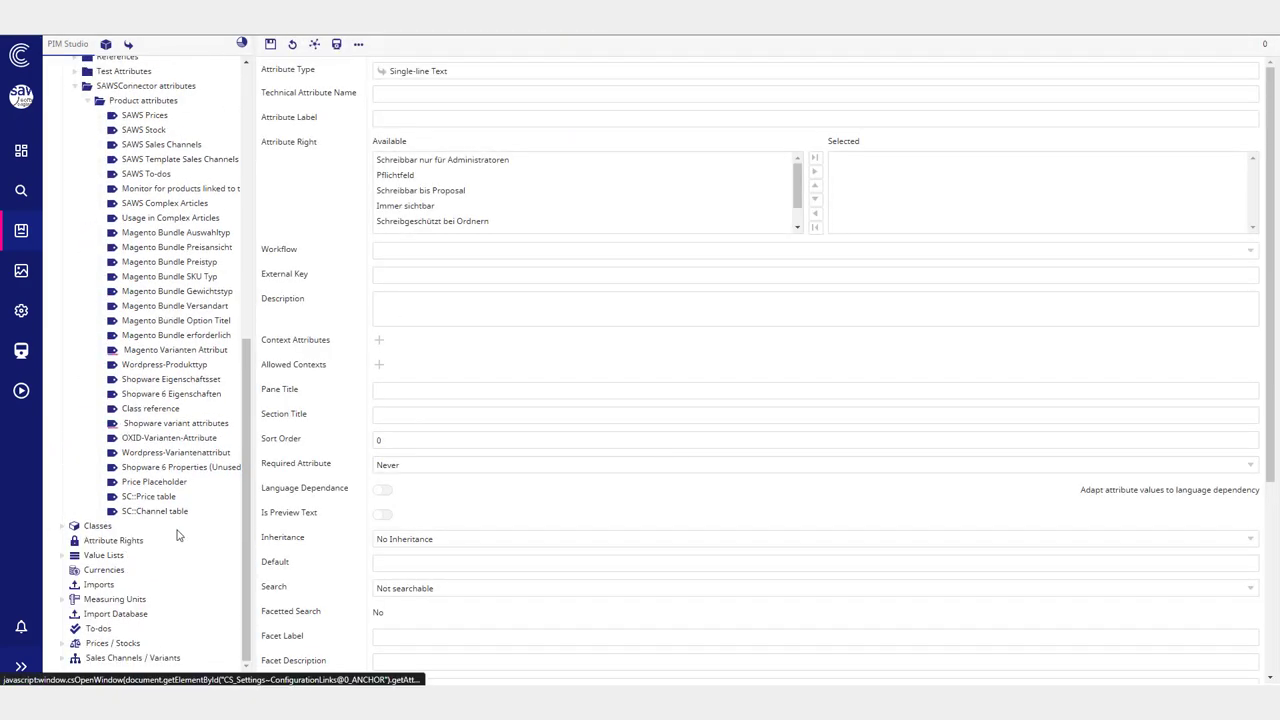
scroll(170, 515, up, 3)
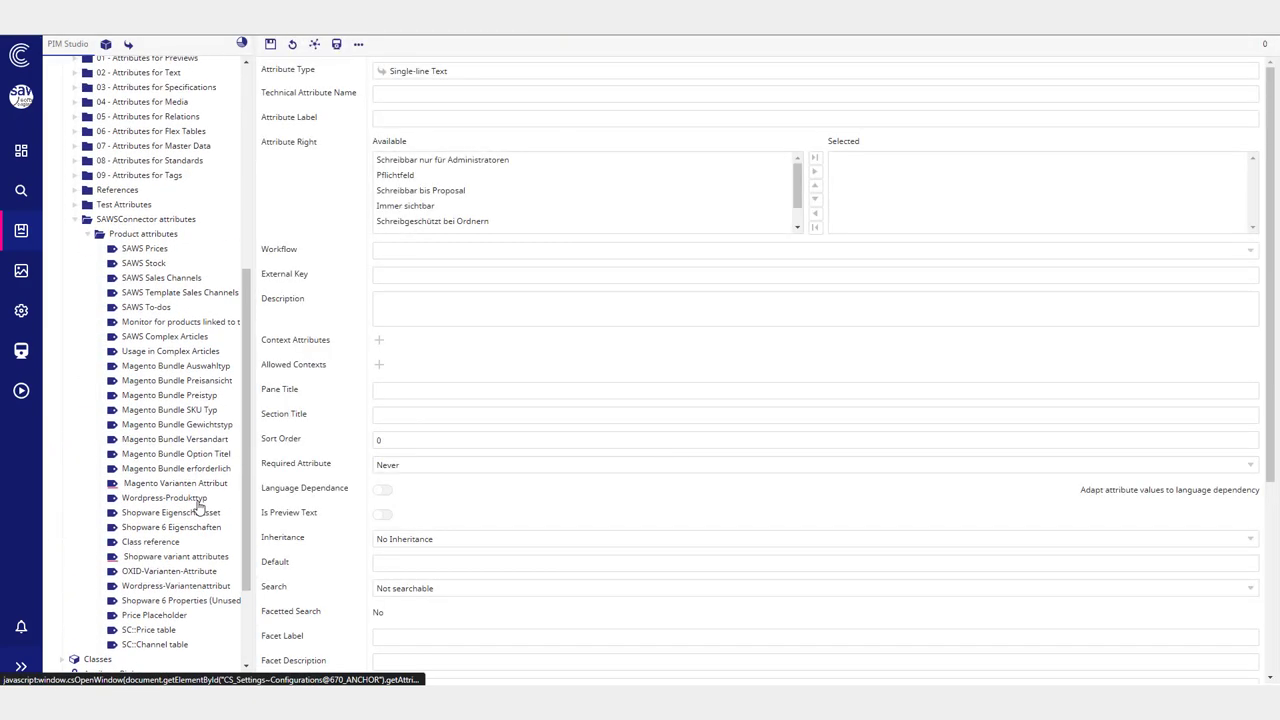
click(167, 323)
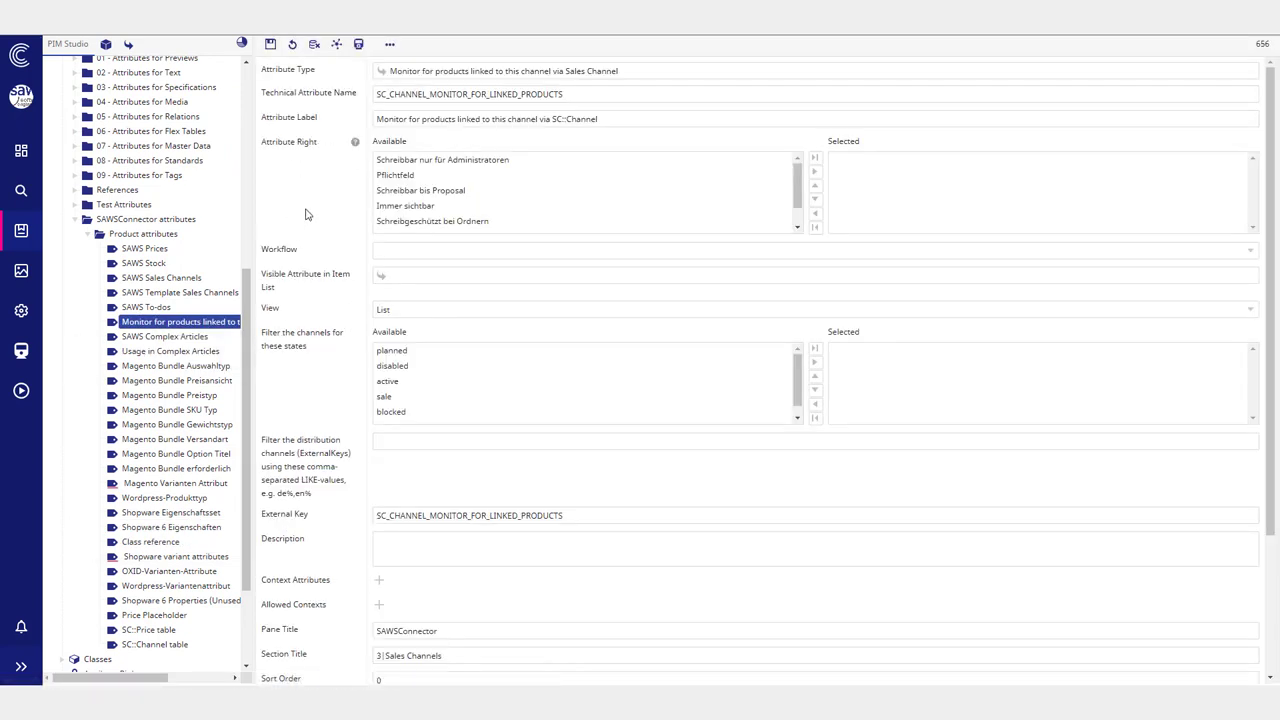
drag(600, 517, 357, 513)
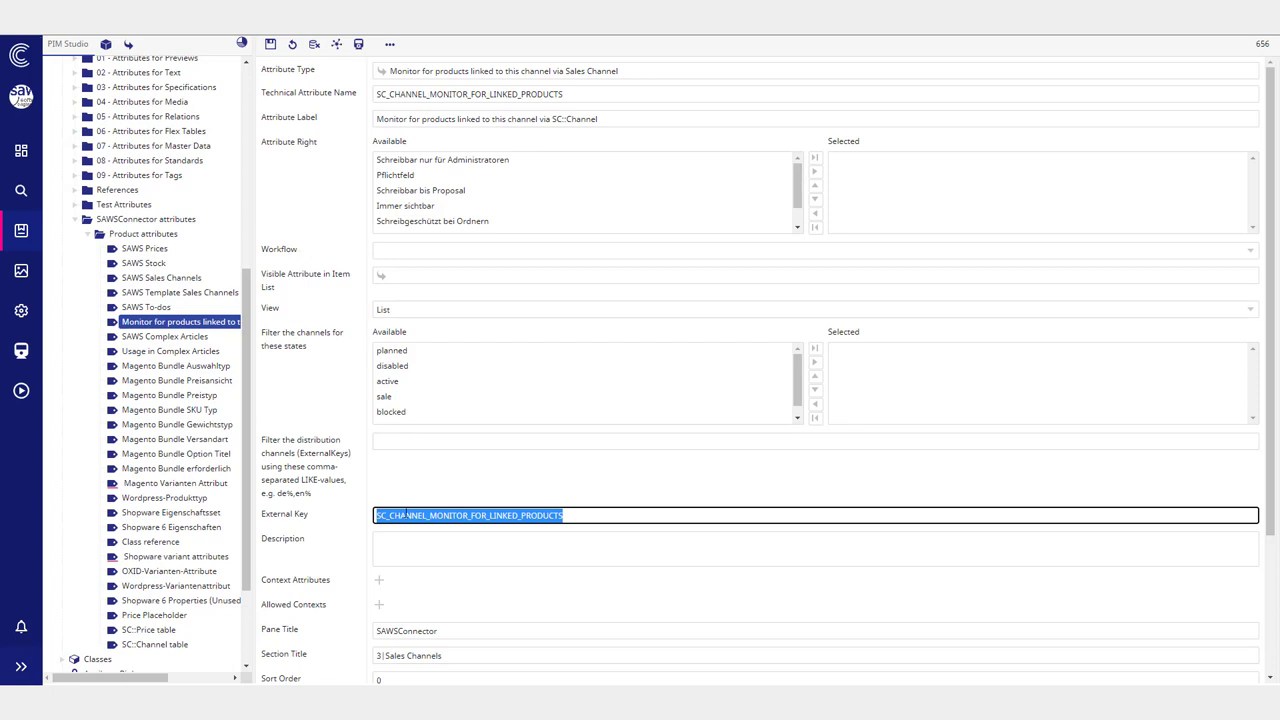
click(560, 540)
drag(573, 518, 352, 504)
click(408, 497)
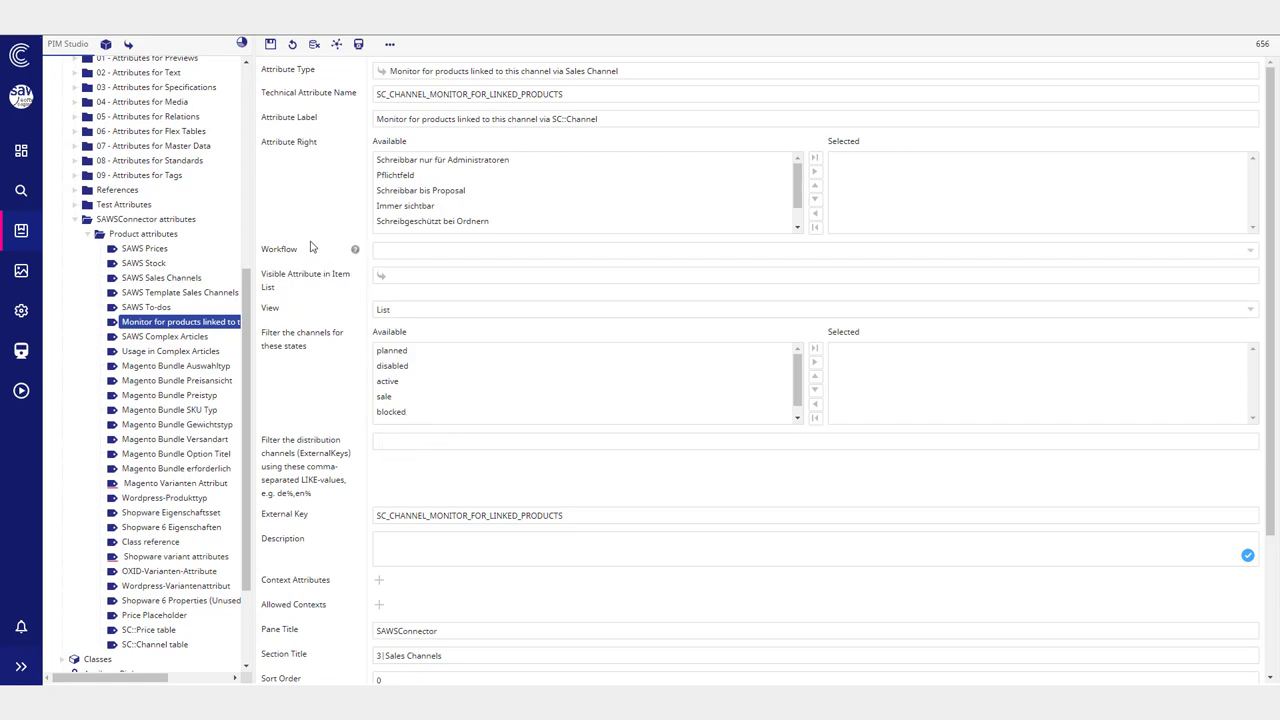
Step: Try prefixing the monitor attribute's label with "(Deprecated)" and remove the prefix again without saving
click(618, 116)
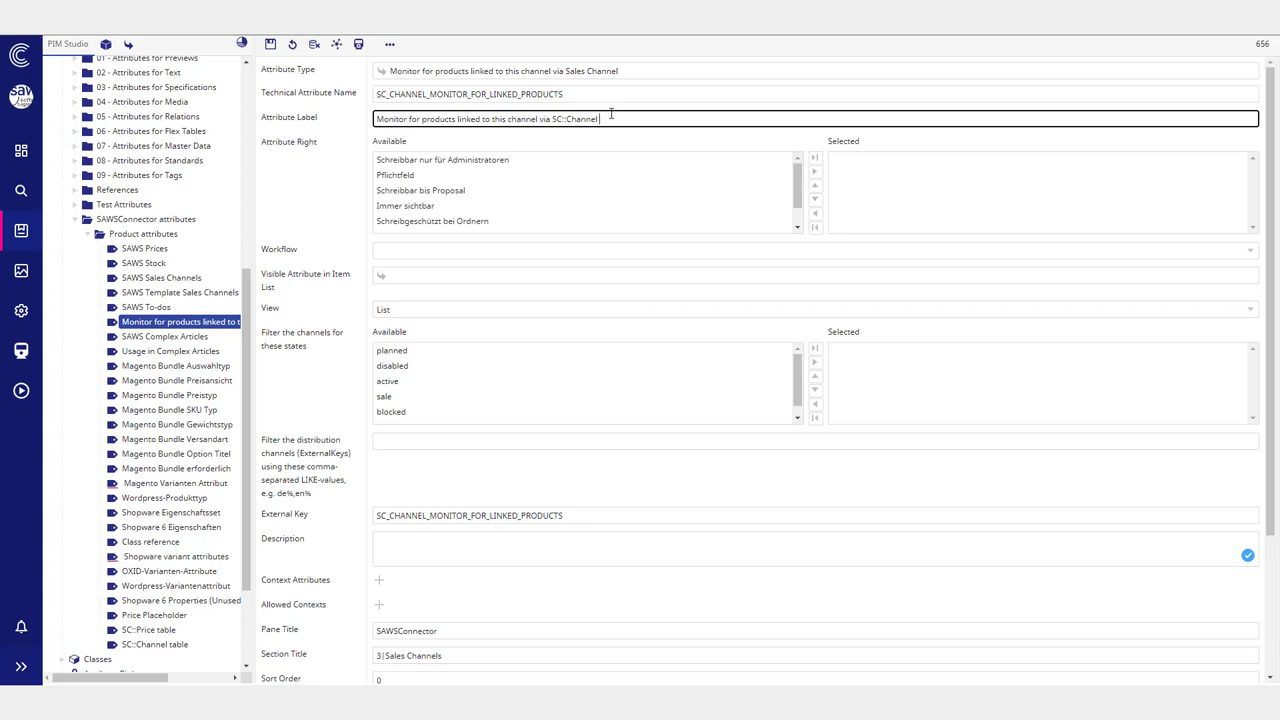
text(()
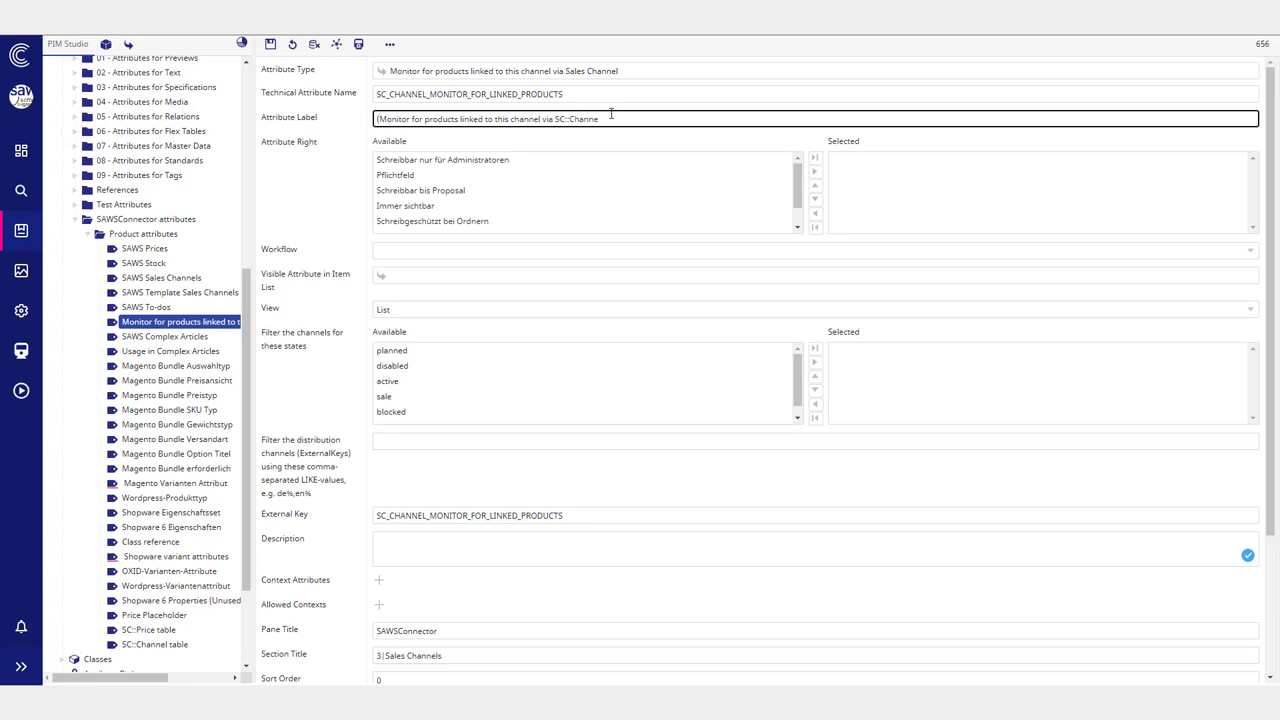
text(Deprecated)
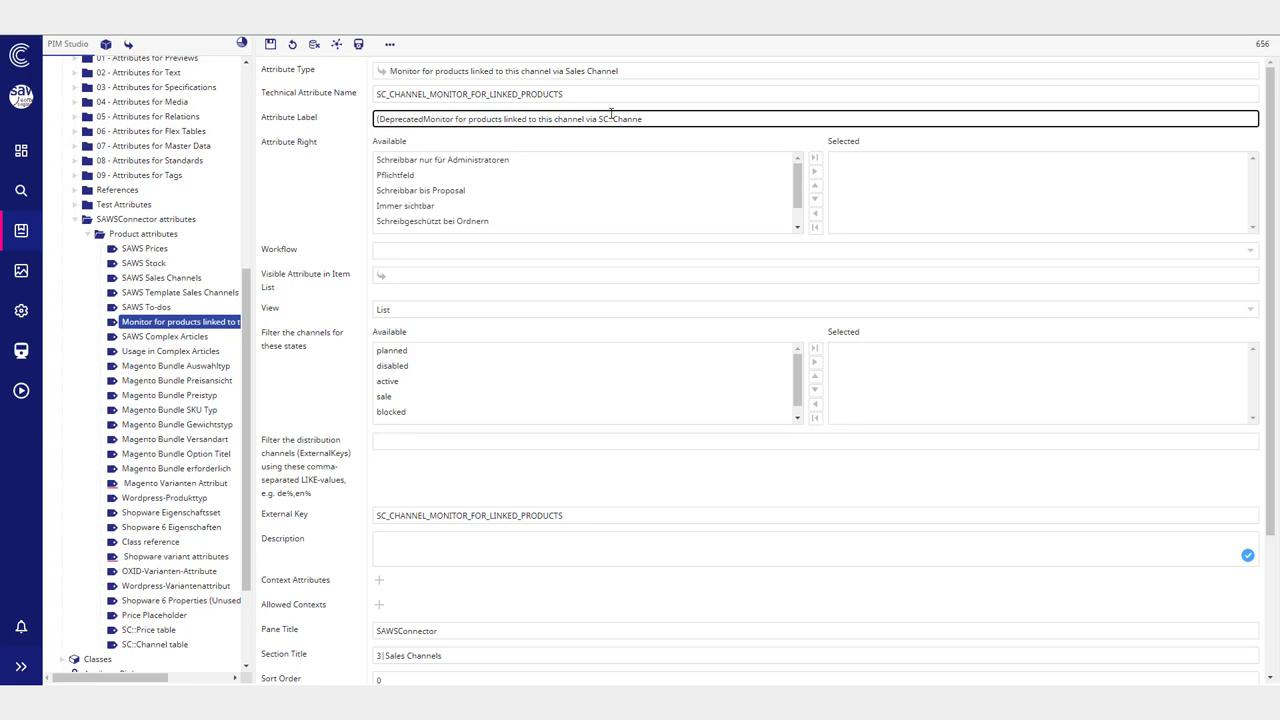
text())
drag(428, 119, 350, 121)
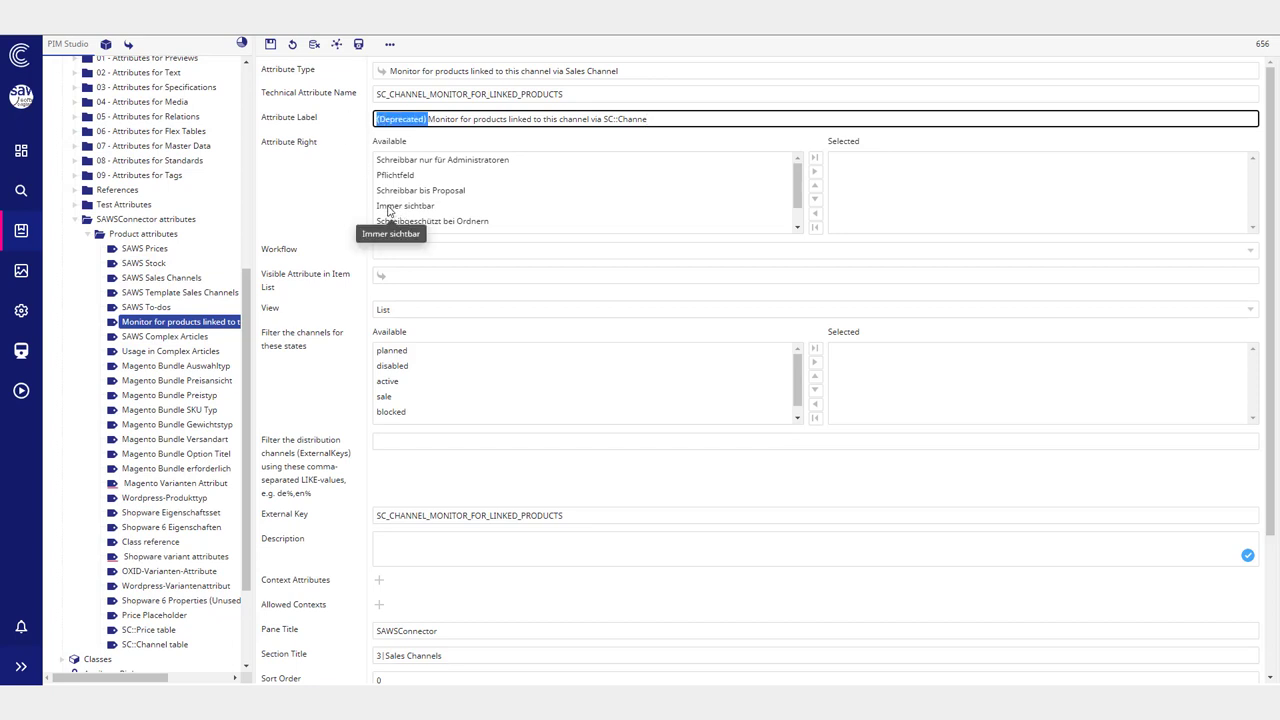
key(BackSpace)
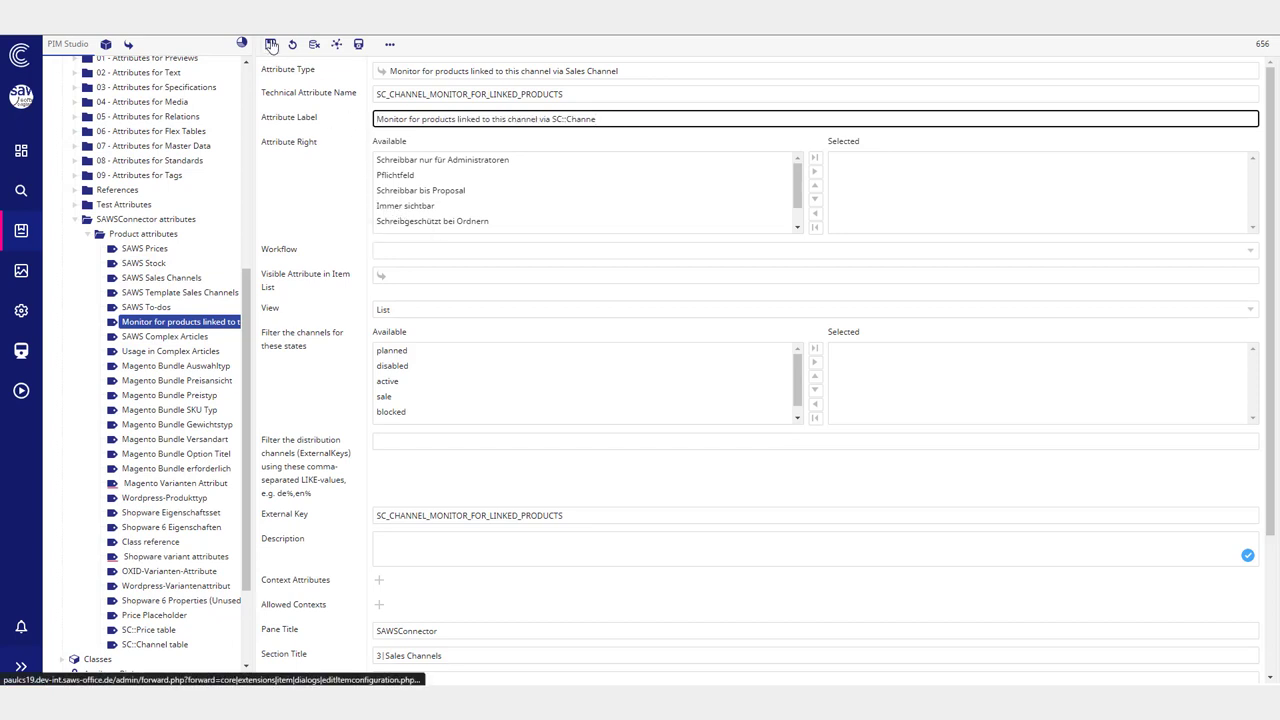
key(ctrl+a)
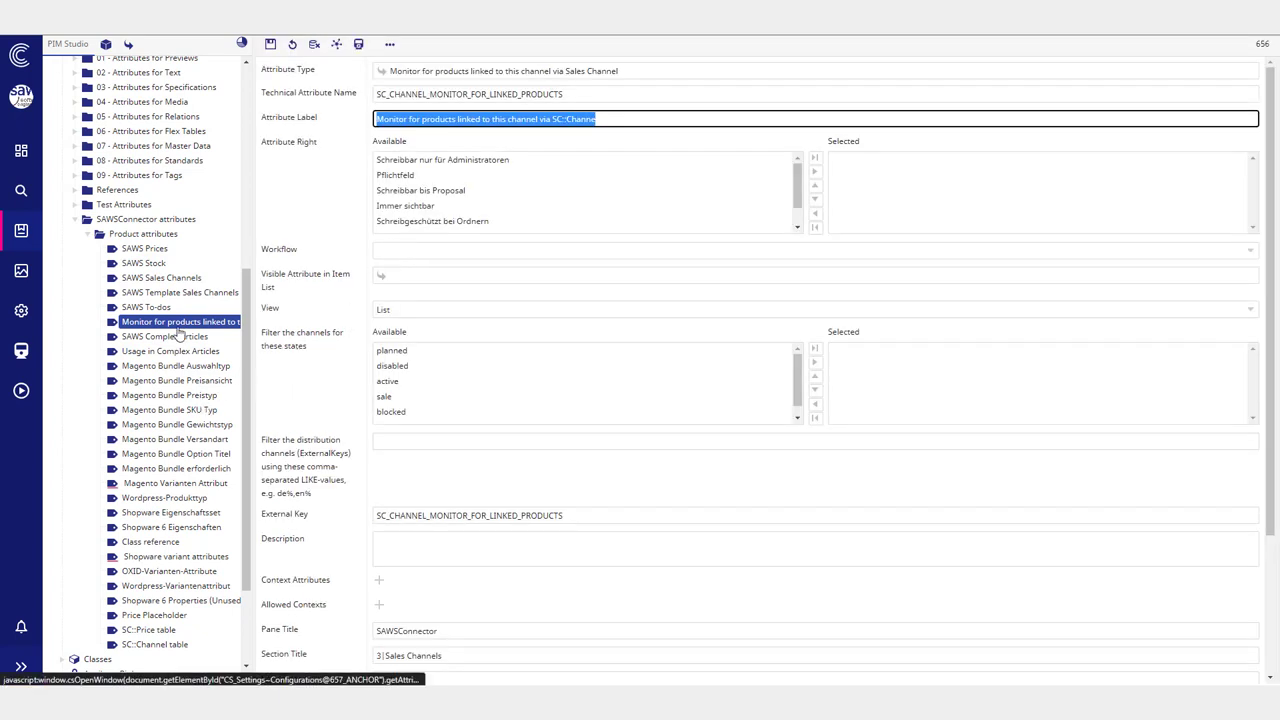
Step: Open the SAWS Prices attribute and check its settings and External Key field
click(148, 249)
scroll(350, 320, down, 3)
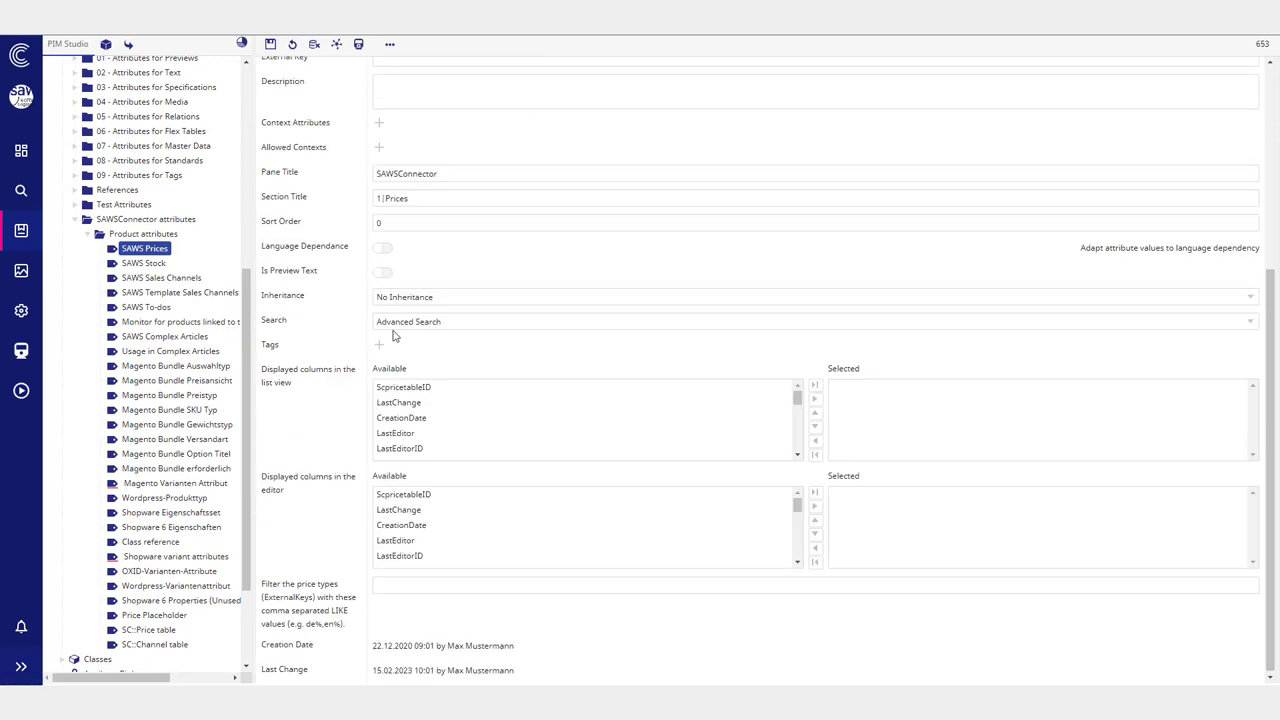
scroll(350, 318, up, 3)
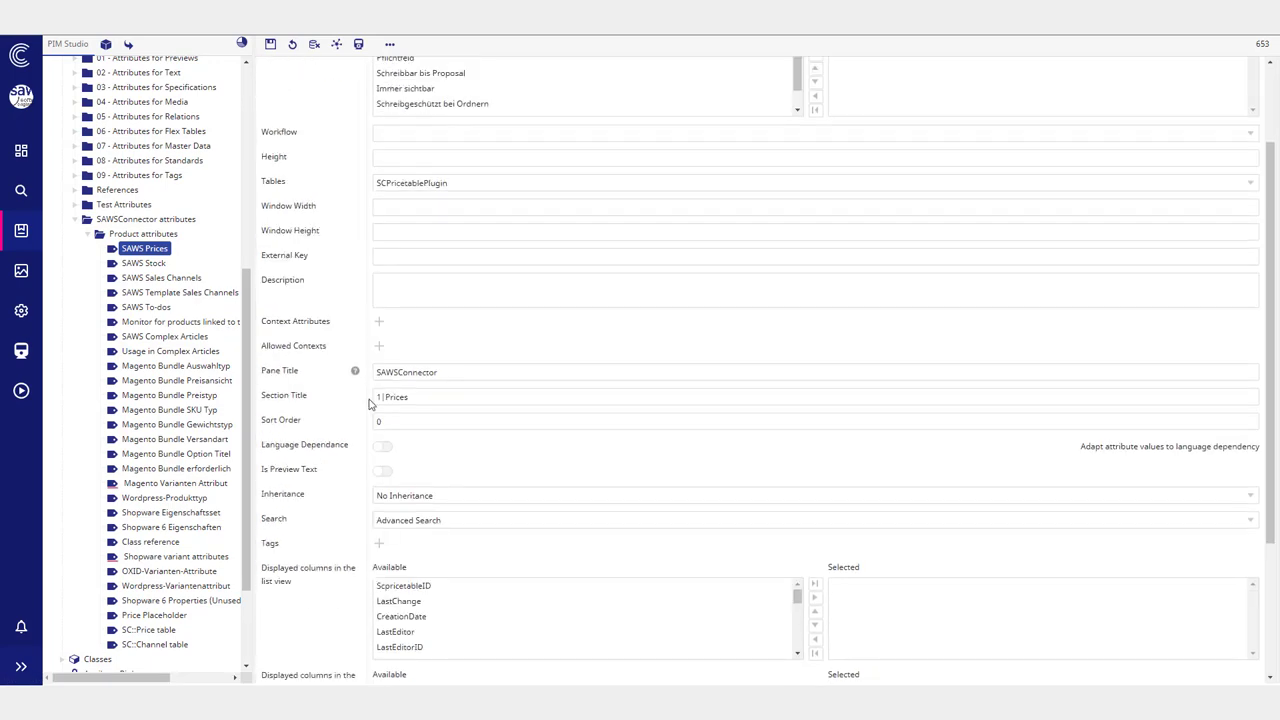
click(380, 255)
Step: Open the SC::Price table attribute and examine its external key, description and remaining settings
scroll(158, 580, down, 1)
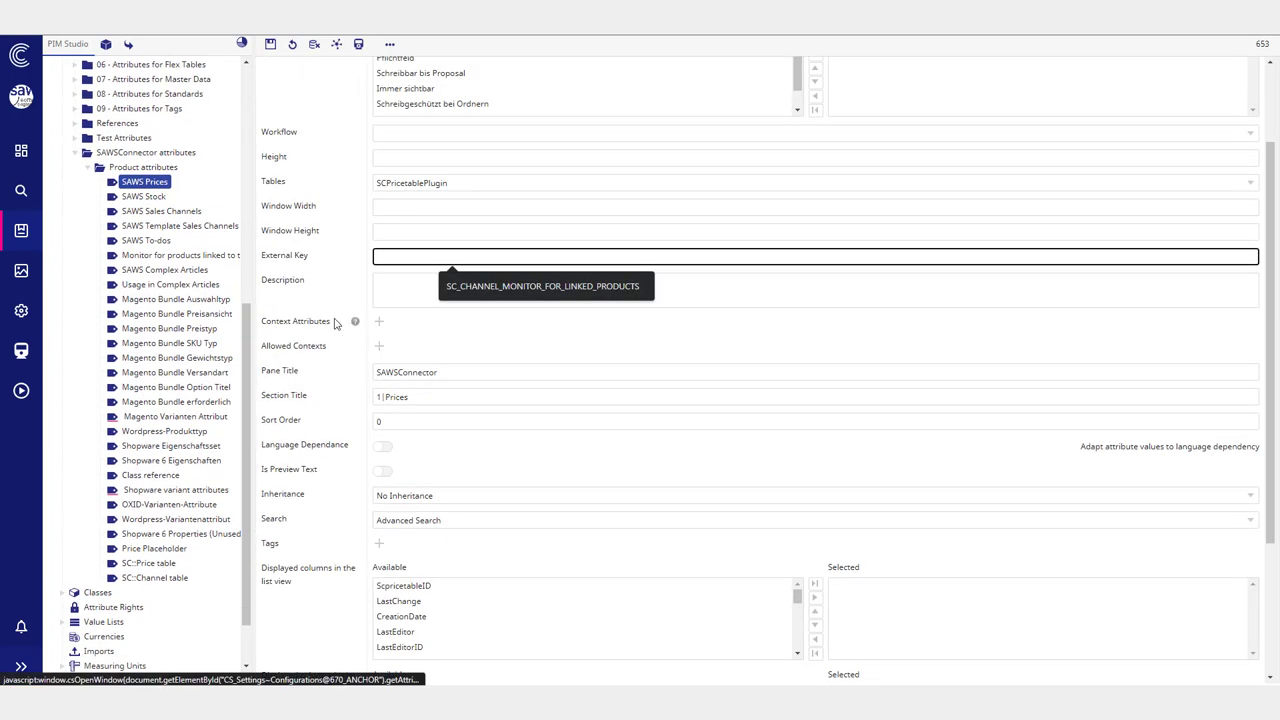
click(145, 563)
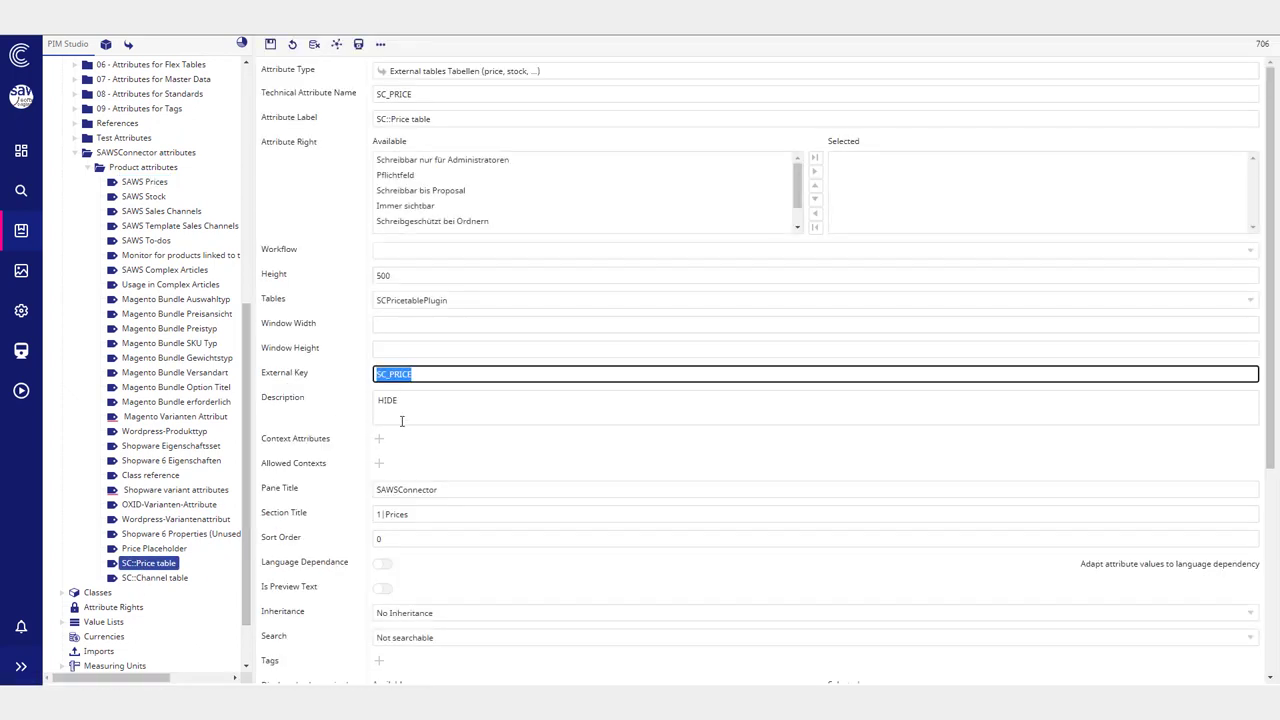
scroll(425, 400, down, 2)
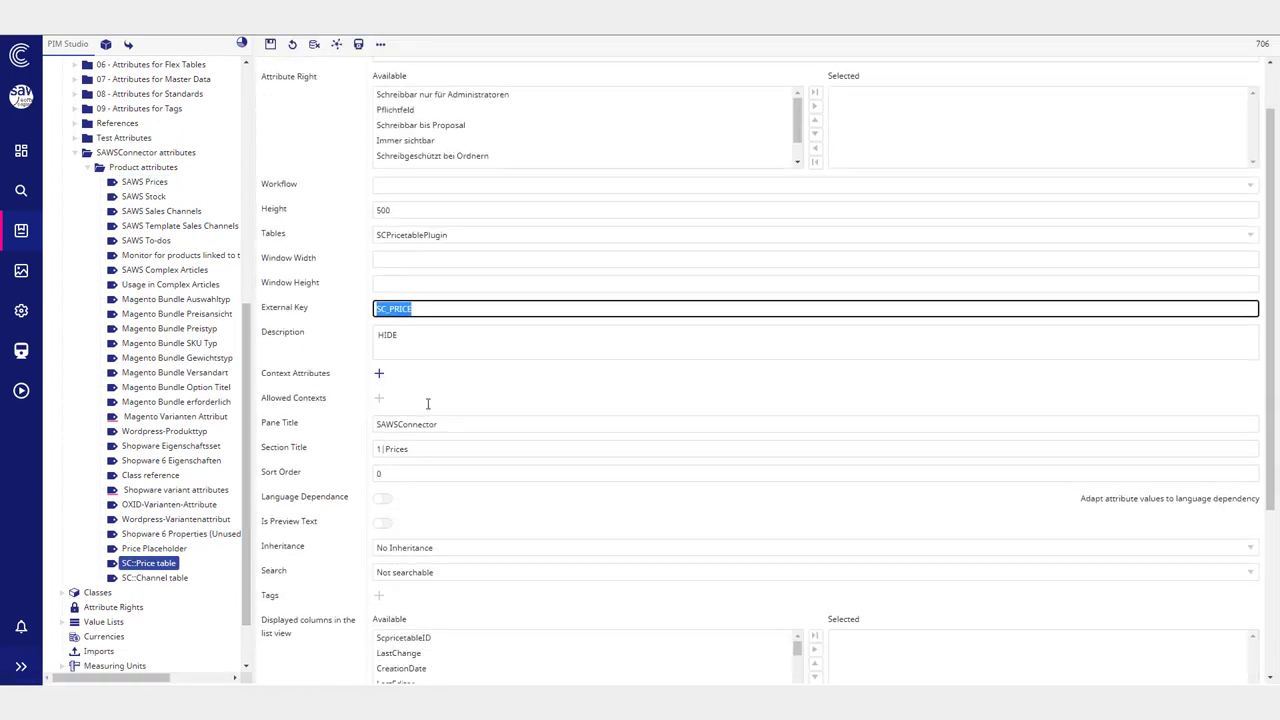
scroll(175, 380, up, 2)
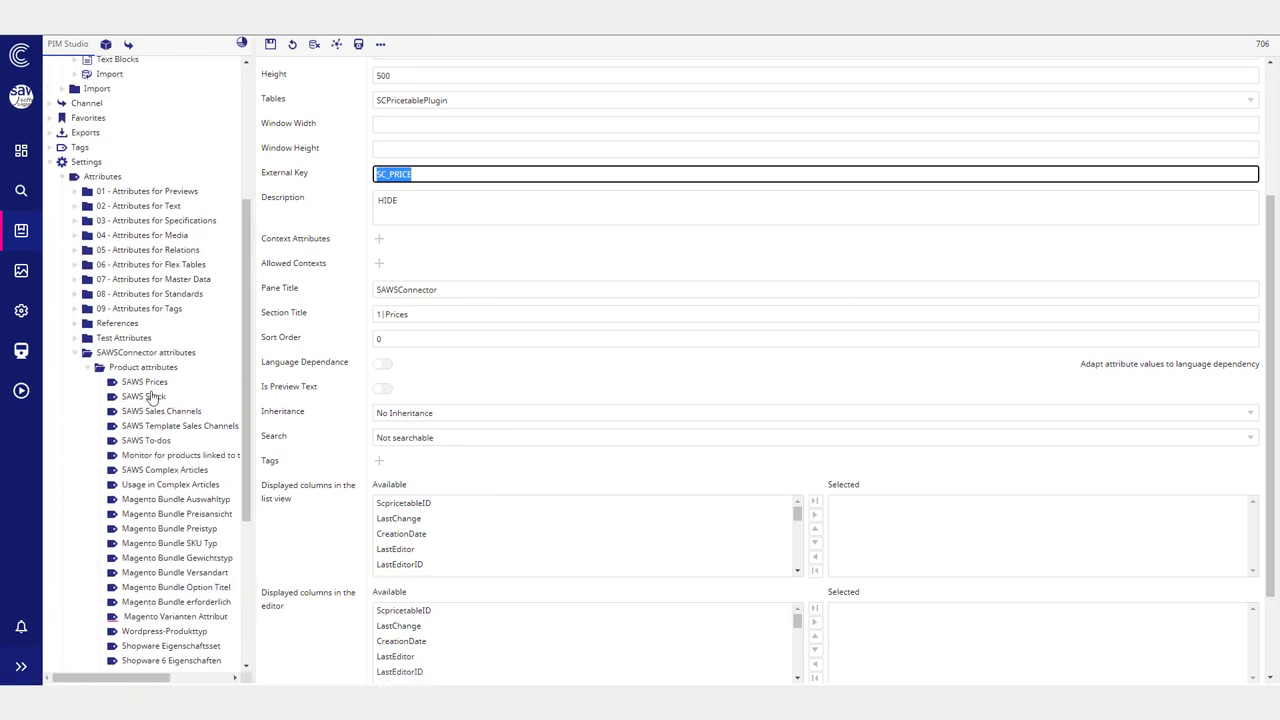
scroll(337, 273, up, 2)
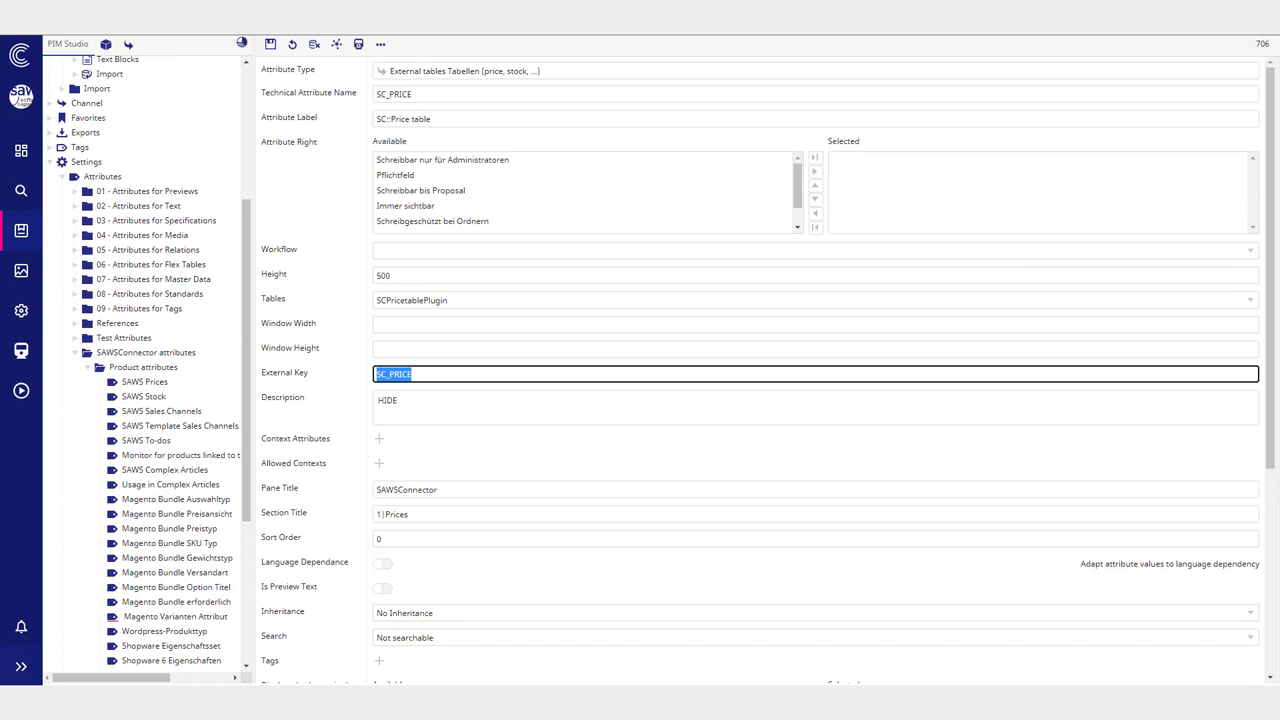
scroll(212, 328, down, 2)
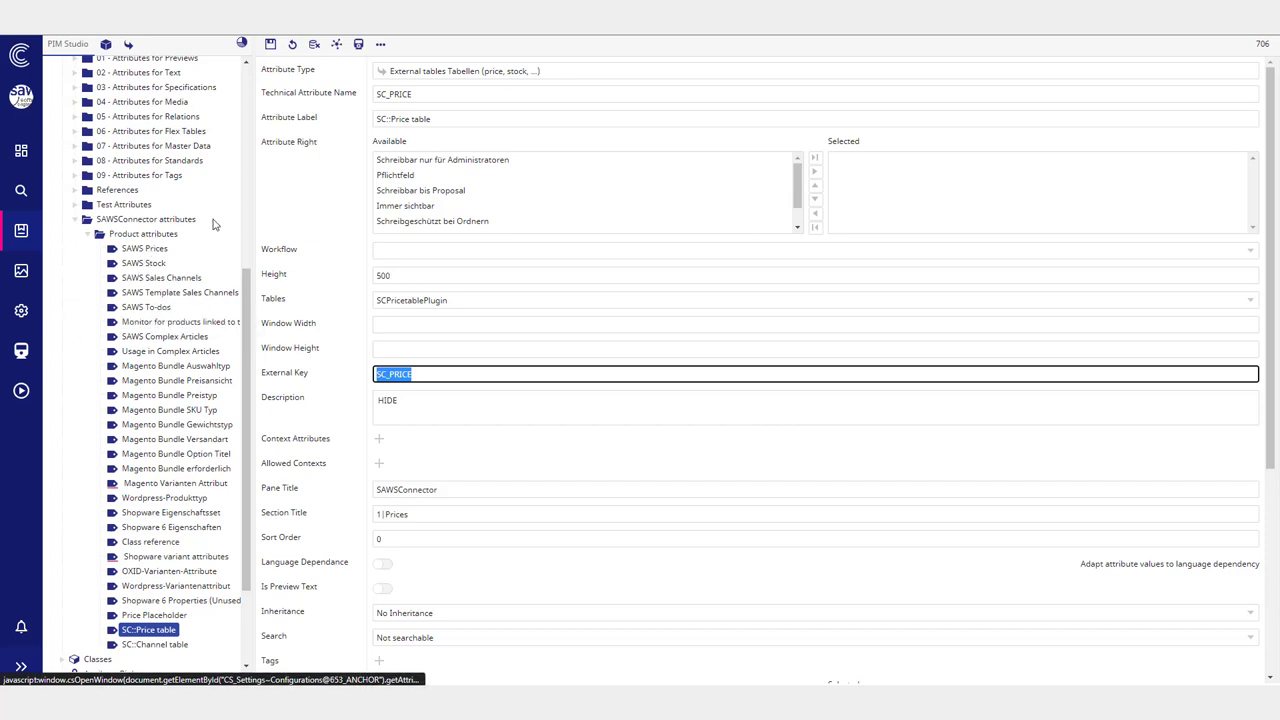
Step: Check the SAWSConnector attributes and classes in MAM Studio, return to PIM Studio and collapse the attributes tree
click(24, 273)
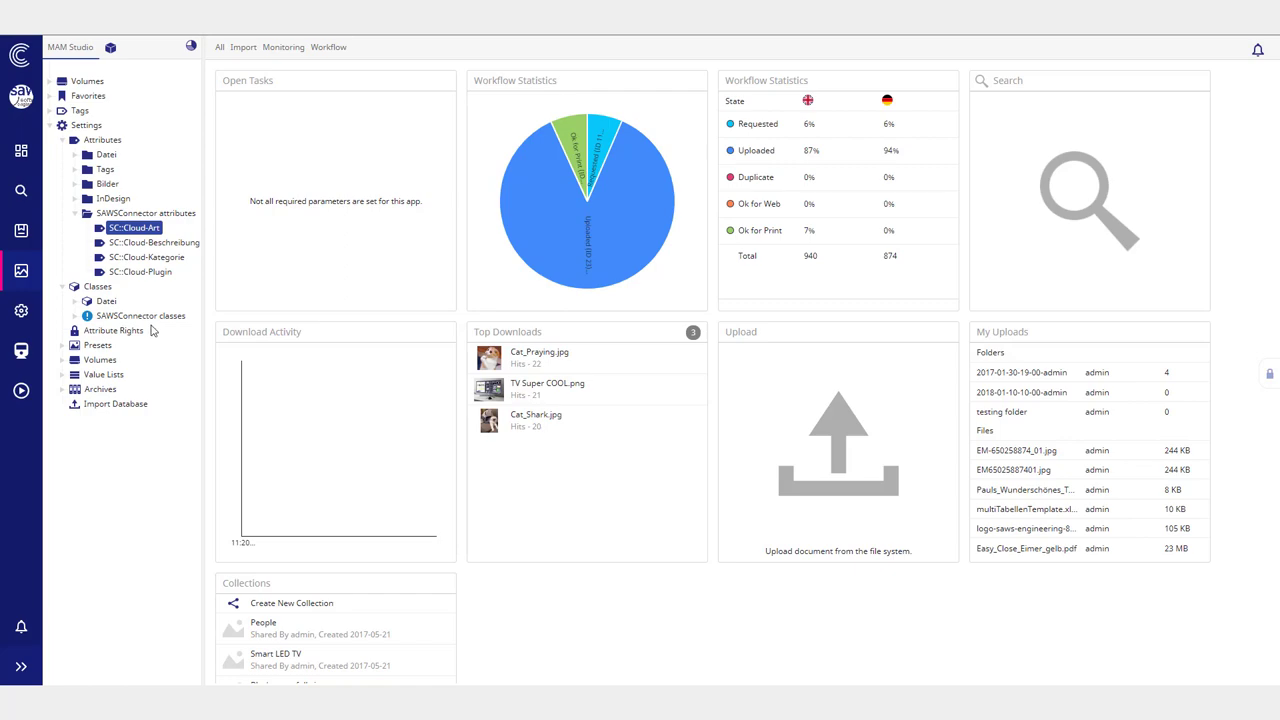
click(24, 236)
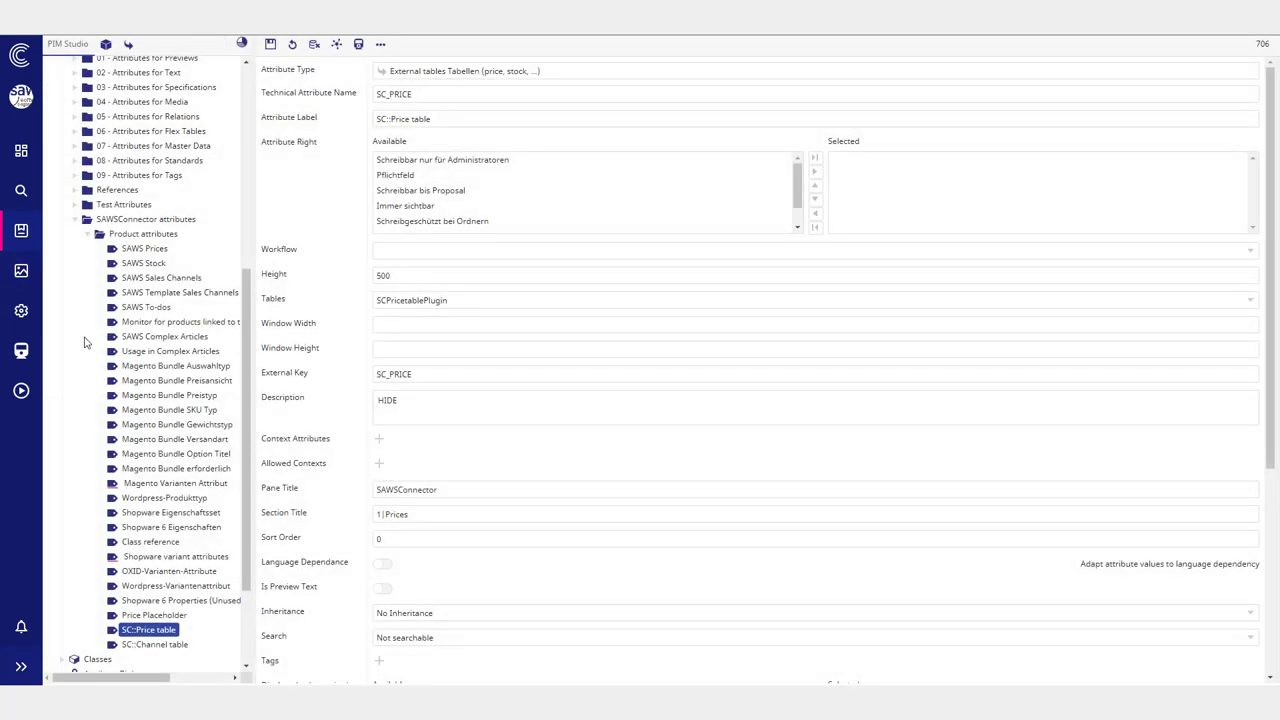
click(86, 234)
click(70, 513)
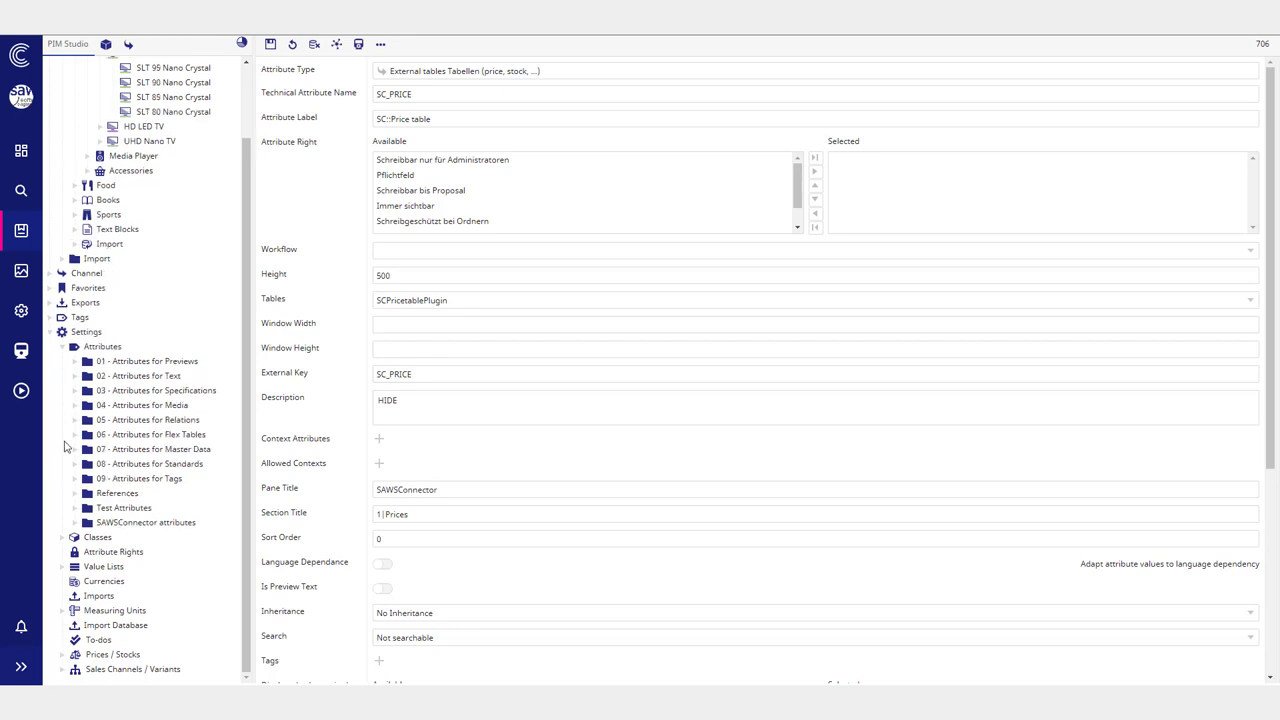
click(63, 346)
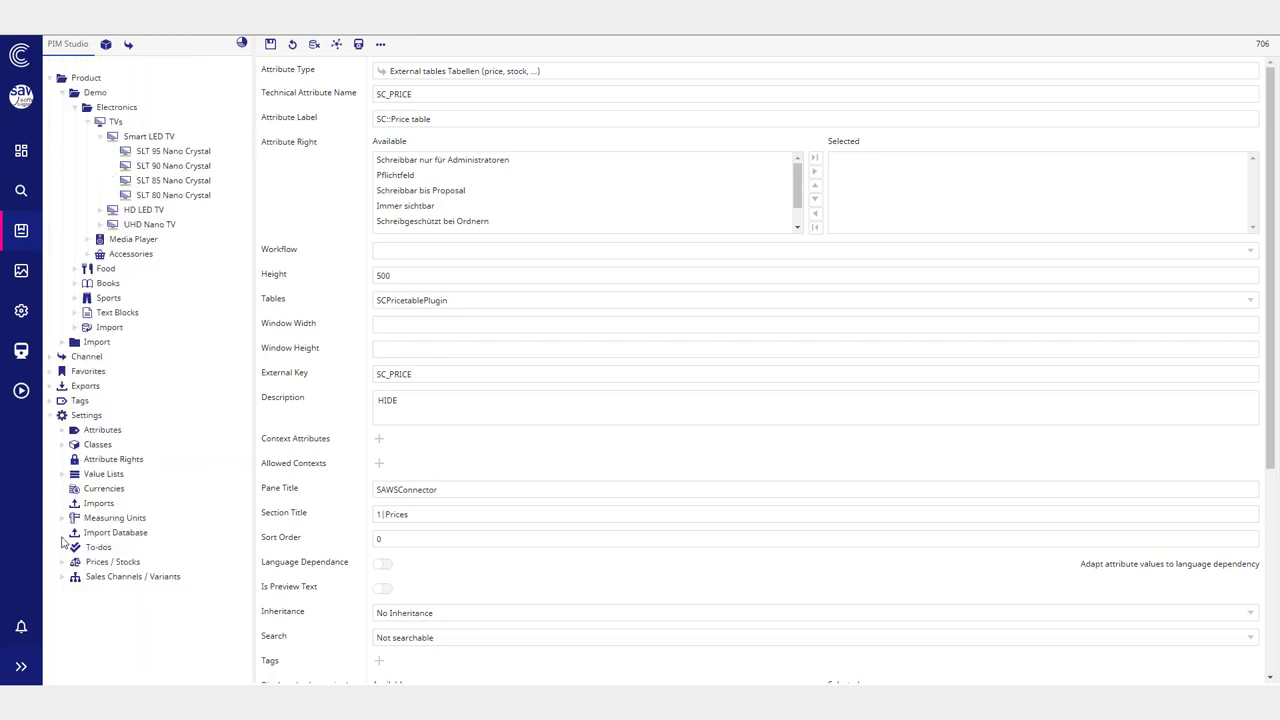
Step: Expand the value lists in the PIM settings, collapse the product tree, and compare with the value lists in SC::Navigator
click(62, 474)
scroll(130, 525, down, 1)
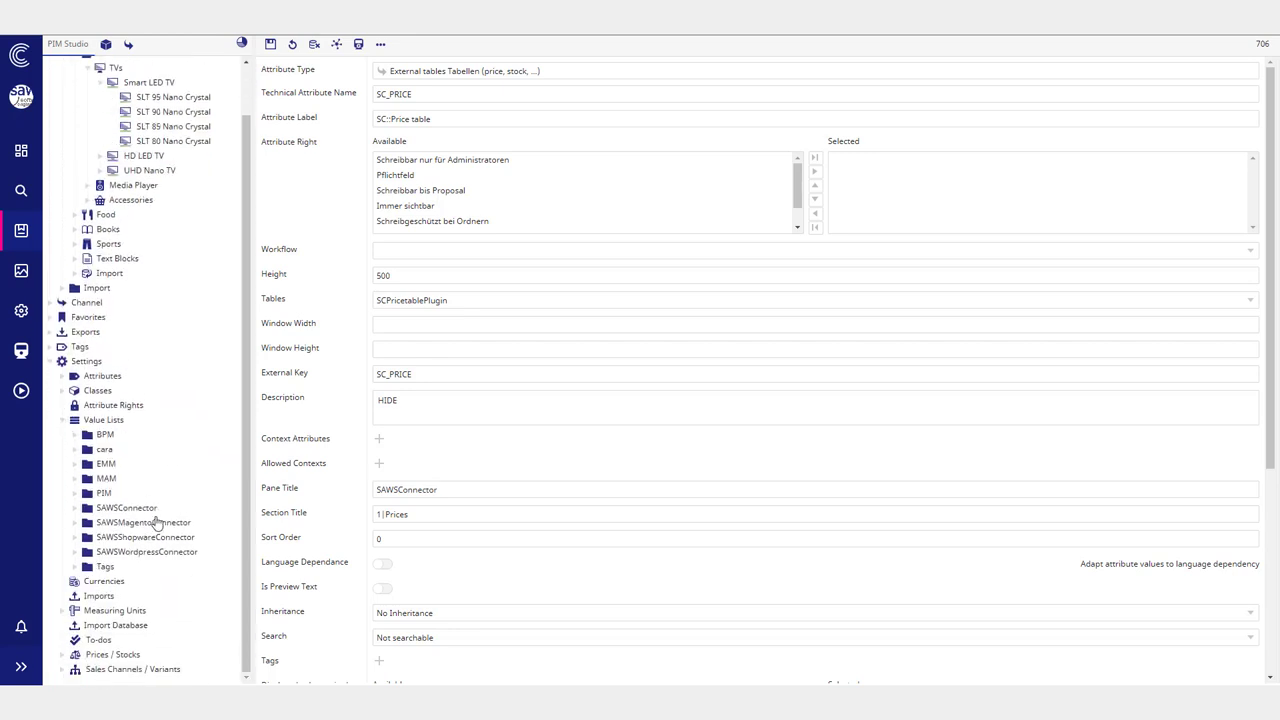
scroll(140, 183, up, 1)
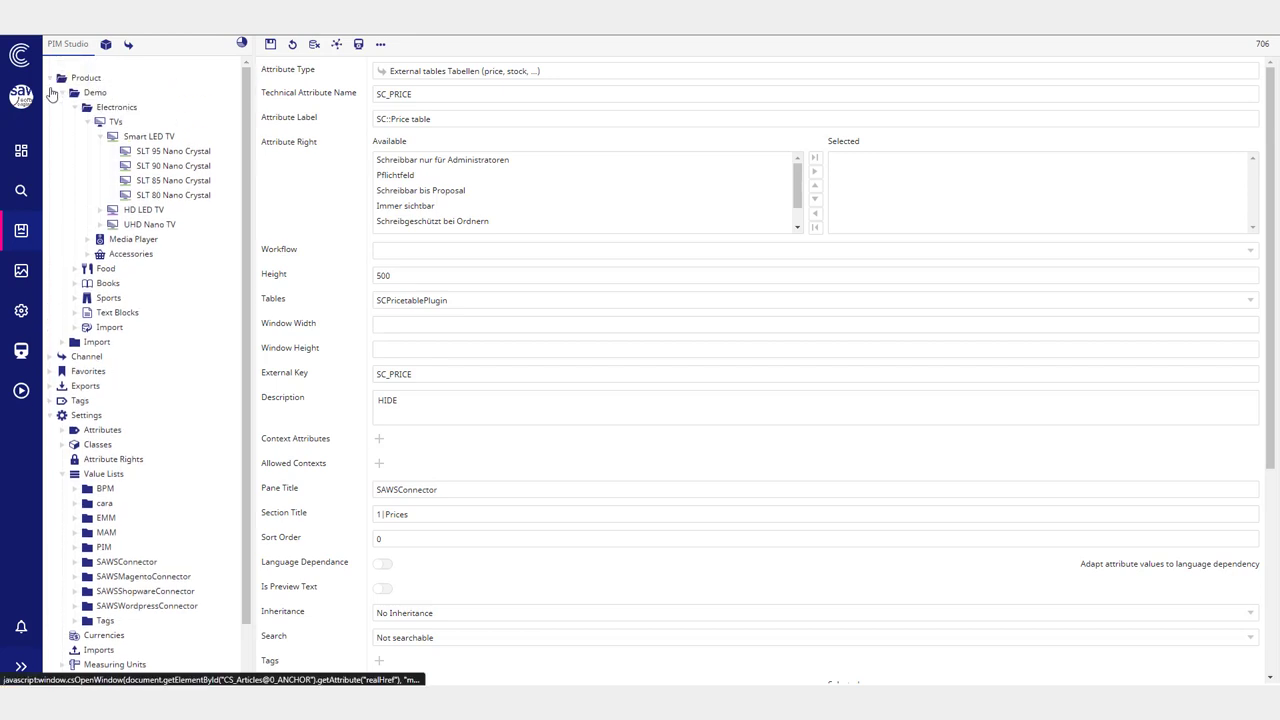
click(51, 78)
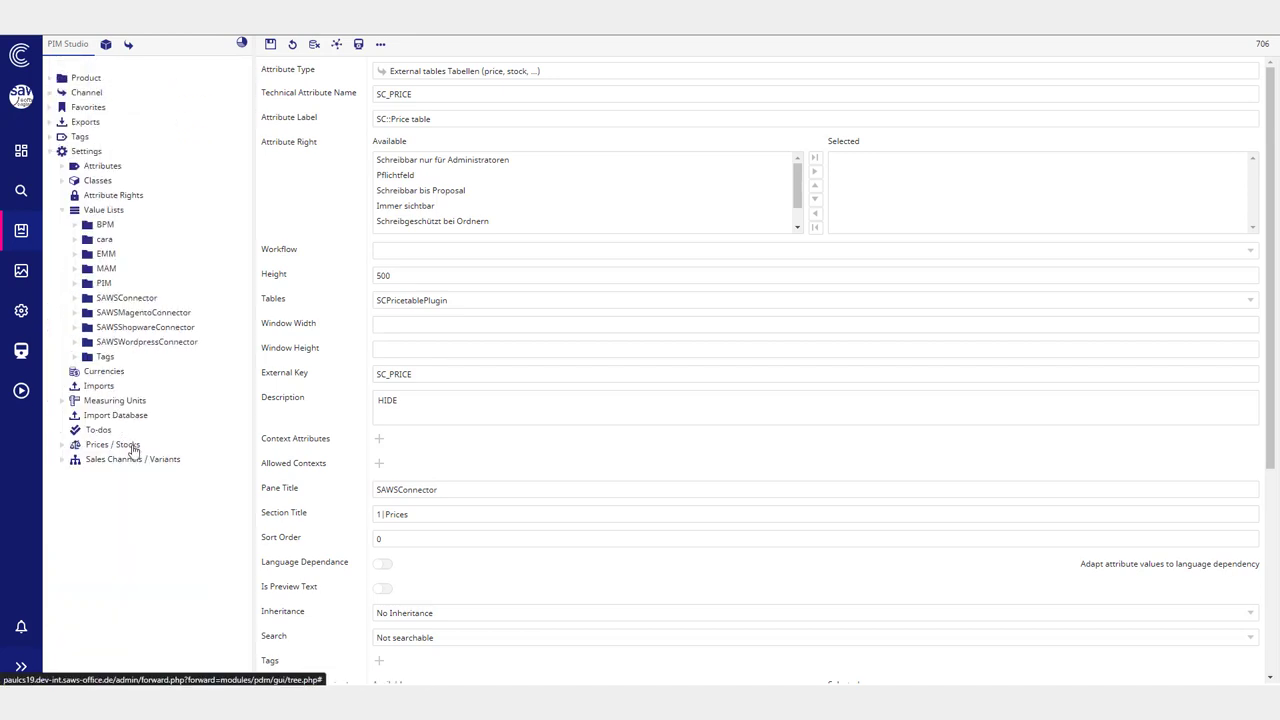
click(21, 350)
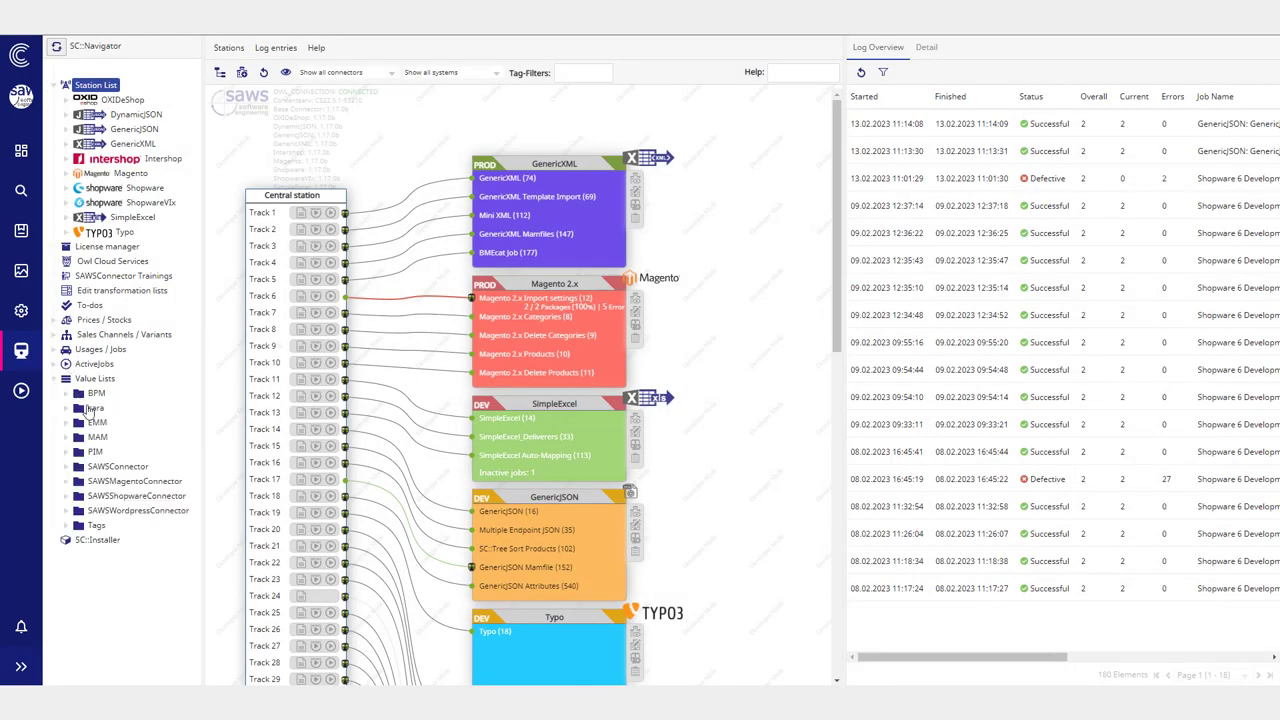
click(21, 231)
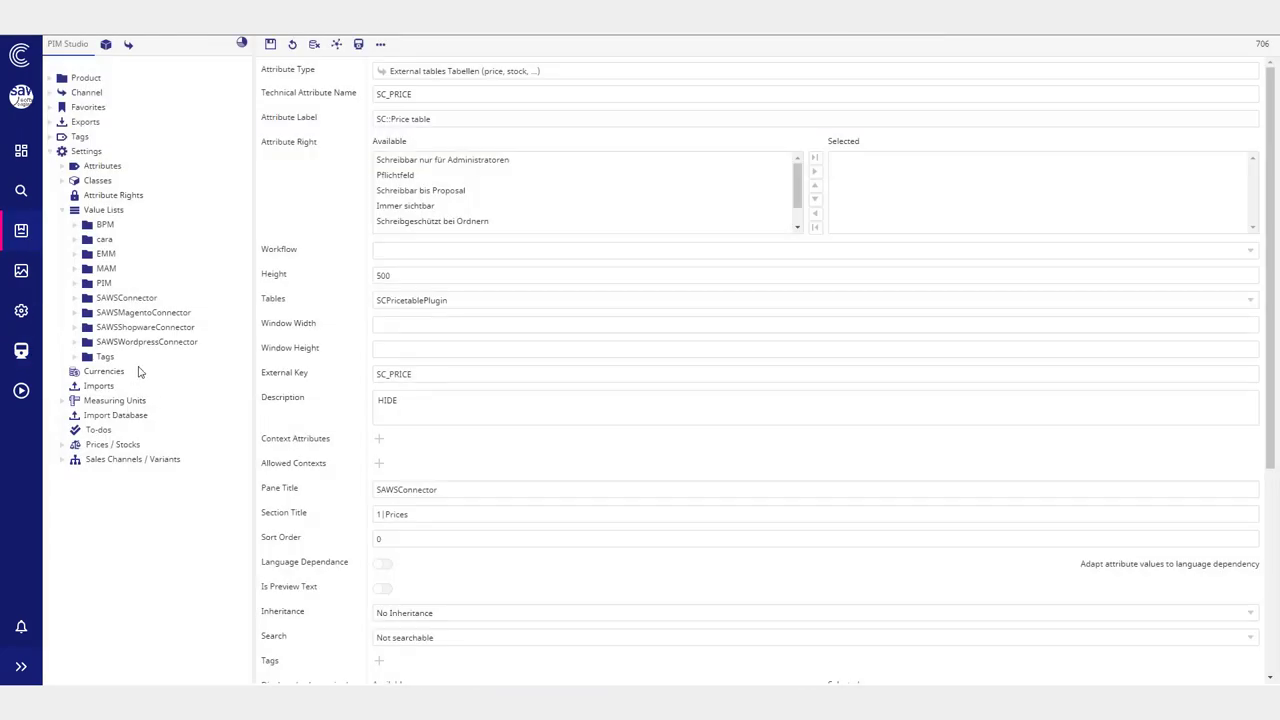
Step: Expand the SAWSConnector value lists, open SAWSConnectorChannels for editing, check its External Key and collapse its entries
click(75, 298)
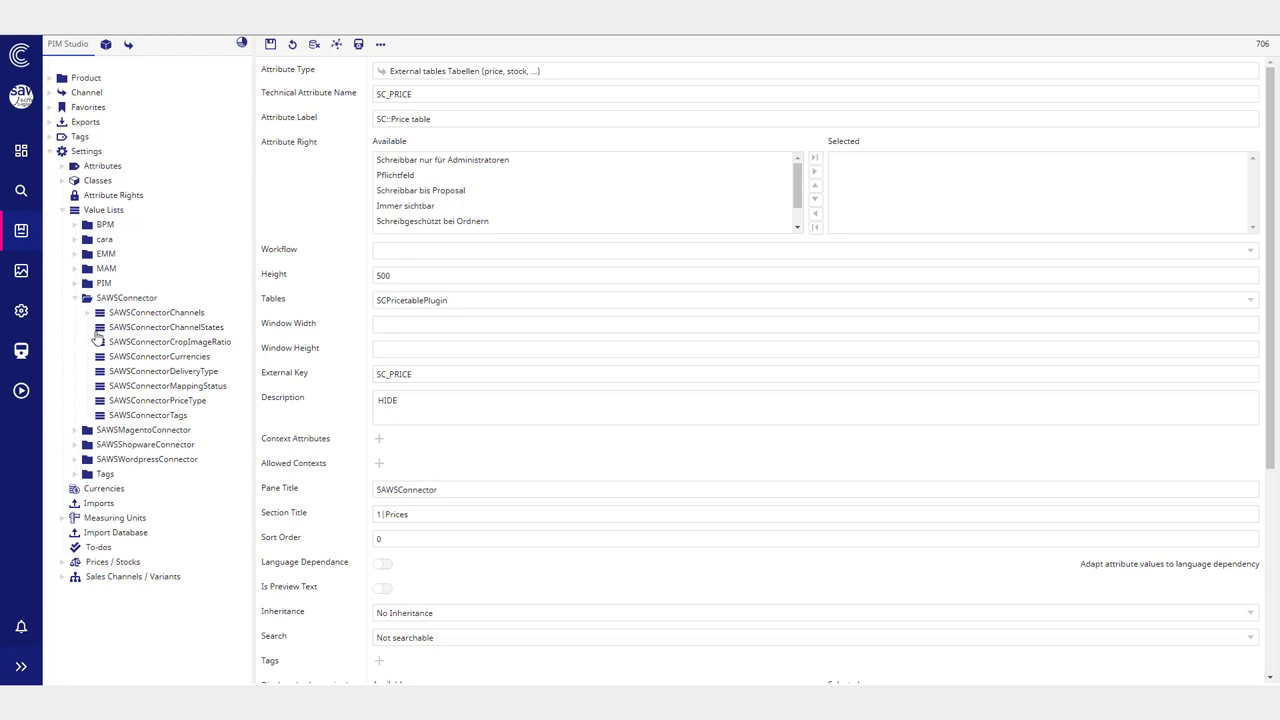
click(168, 313)
right_click(176, 317)
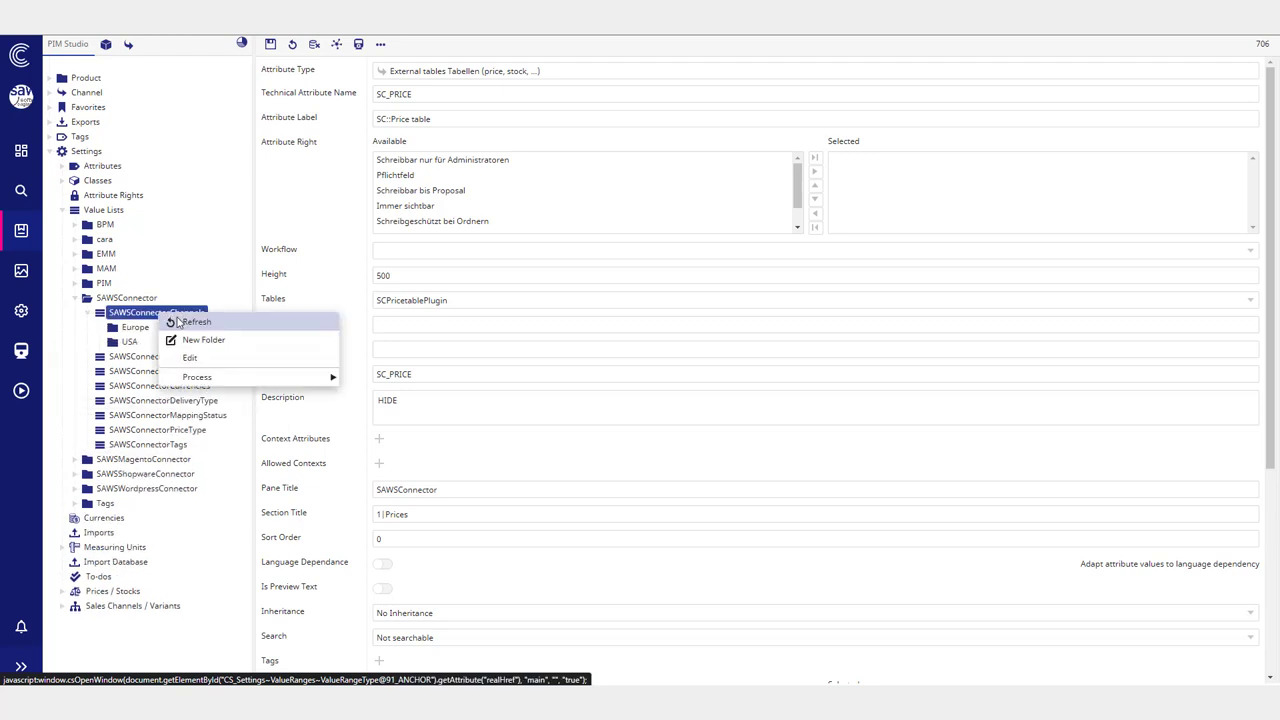
click(185, 357)
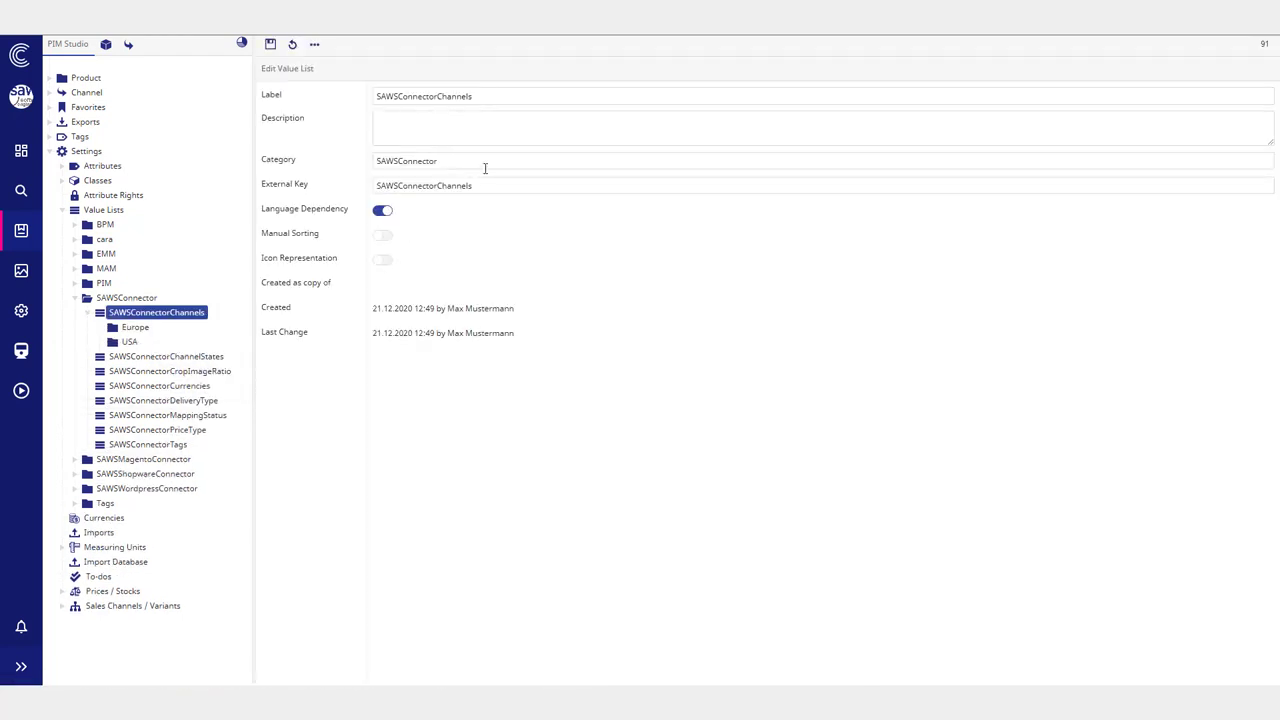
drag(484, 186, 367, 182)
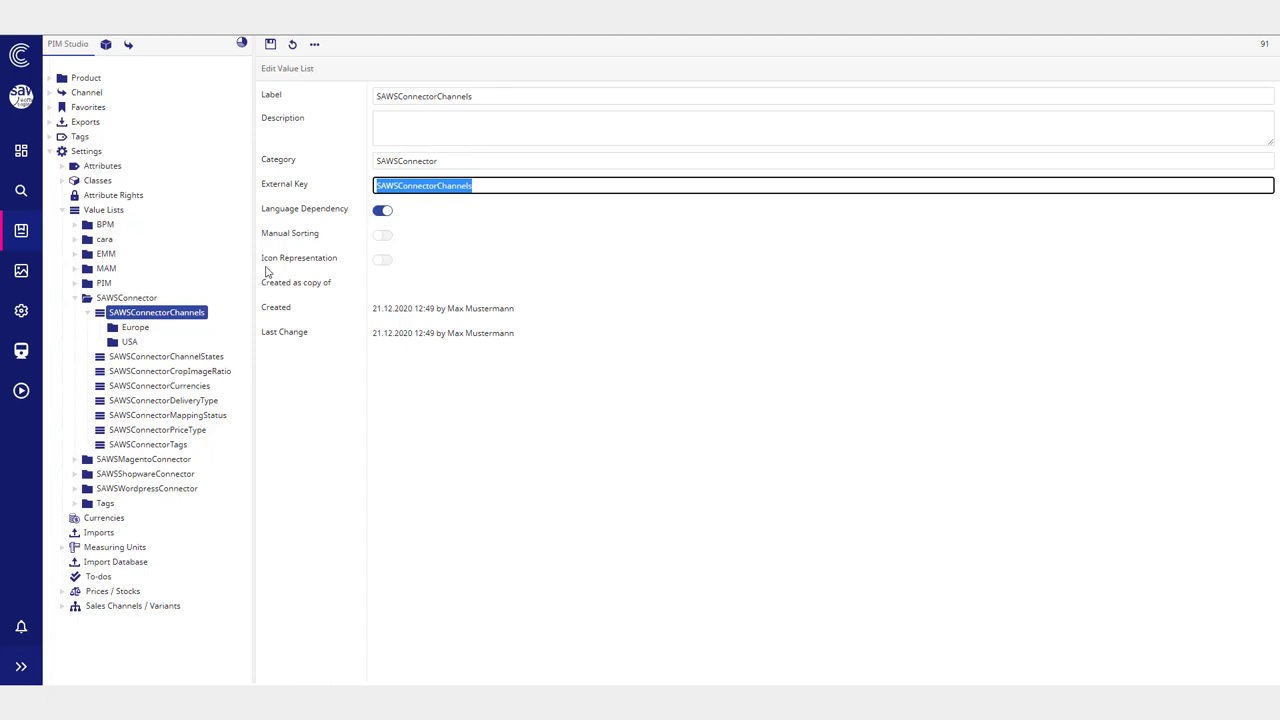
mouse_move(175, 357)
click(88, 313)
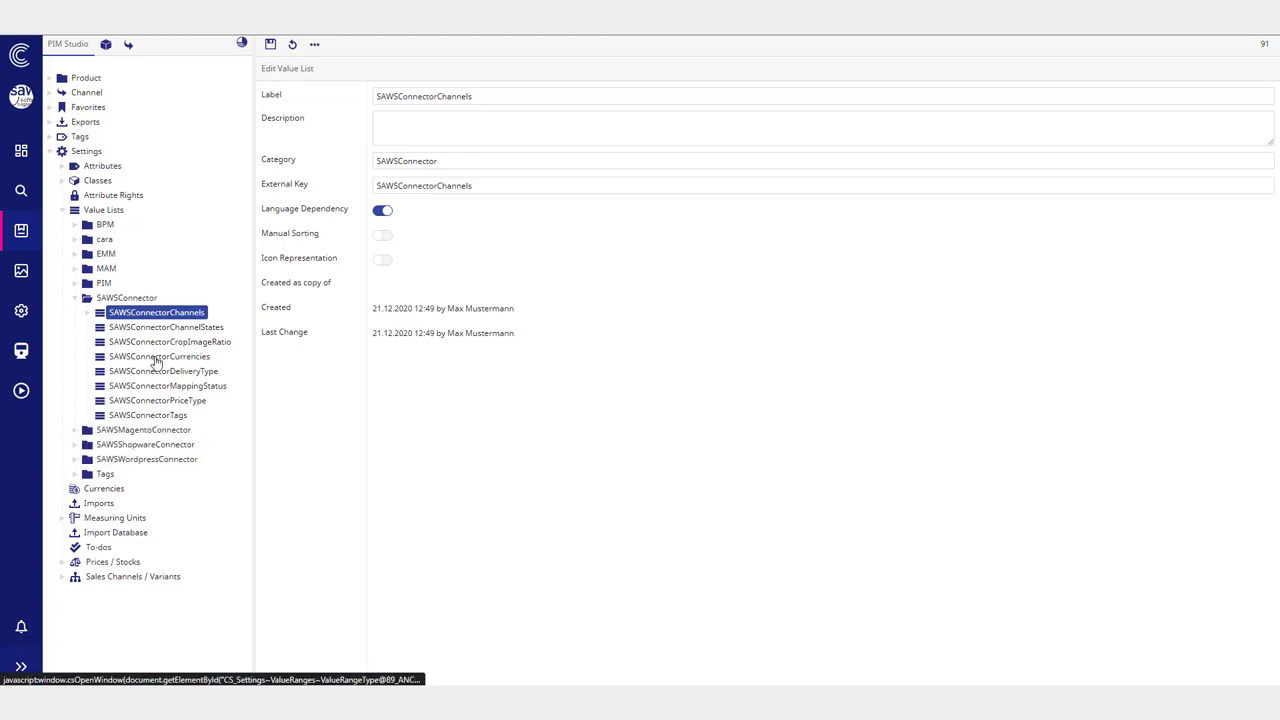
Step: Open the SAWSConnectorCurrencies value list for editing and display its currency values
right_click(156, 358)
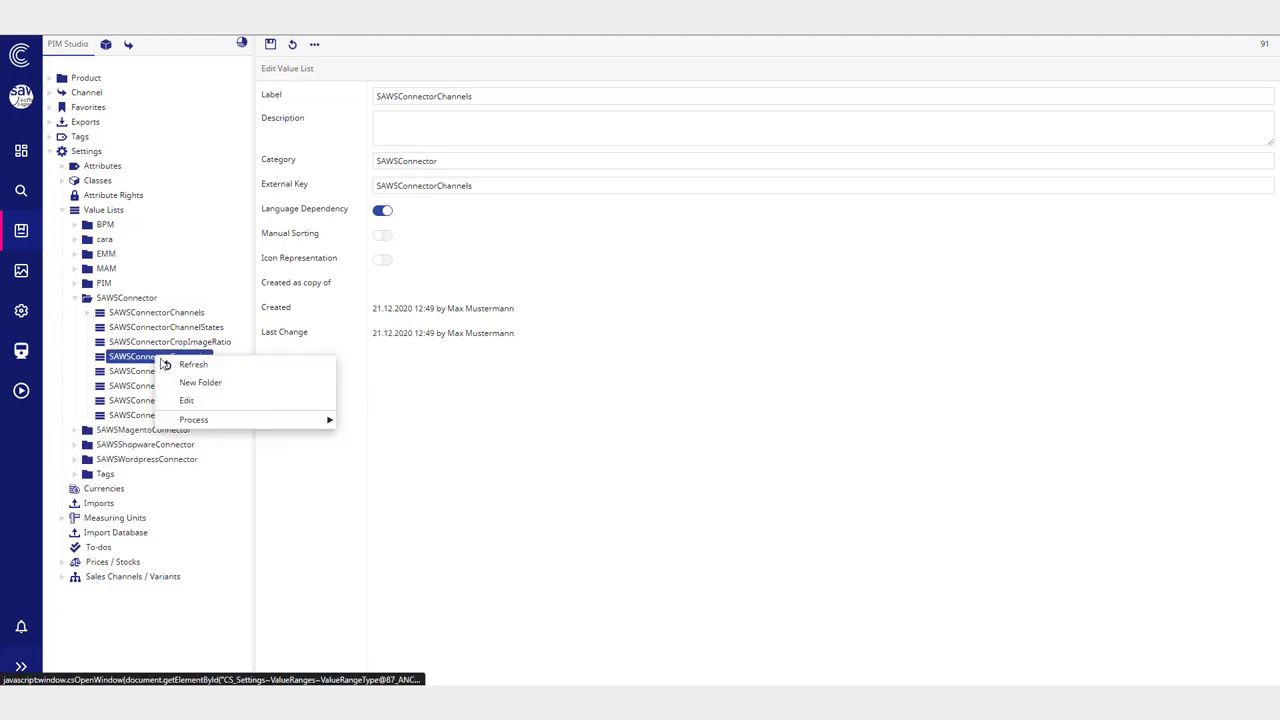
click(190, 401)
click(207, 358)
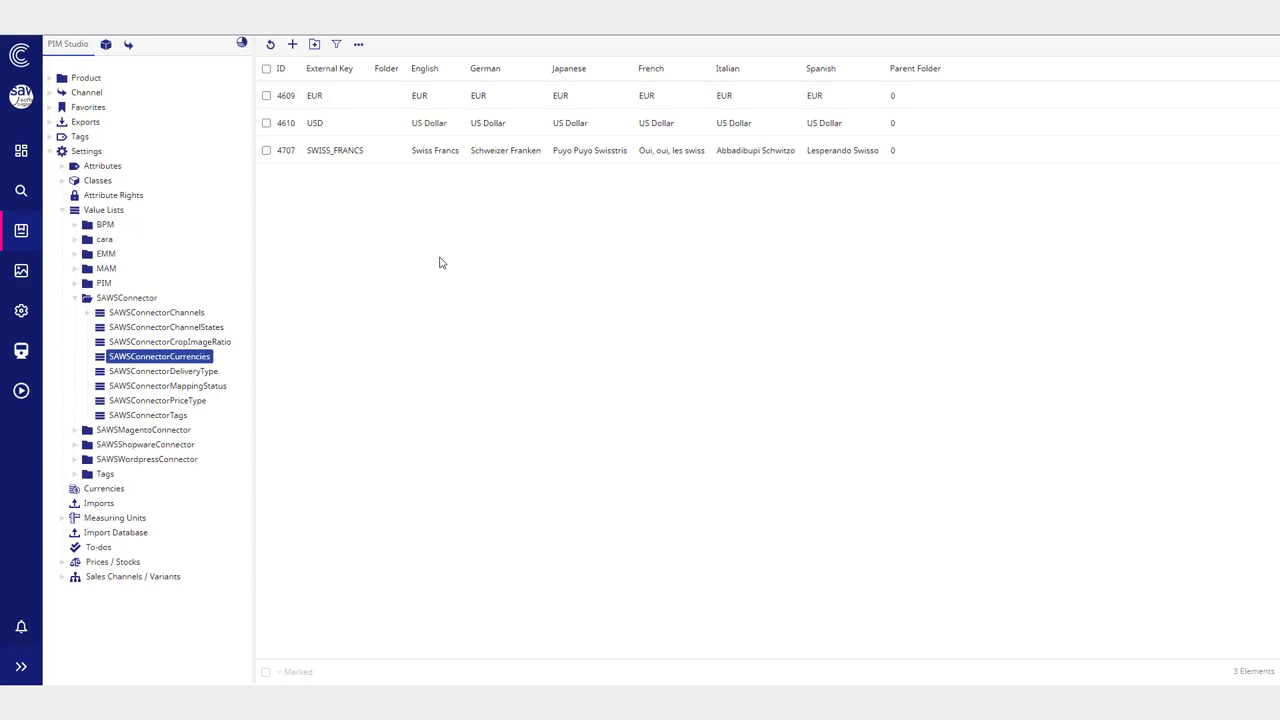
Step: Switch to SC::Navigator and open the datamap of the Products job under the Shopware 6 Development station
click(21, 350)
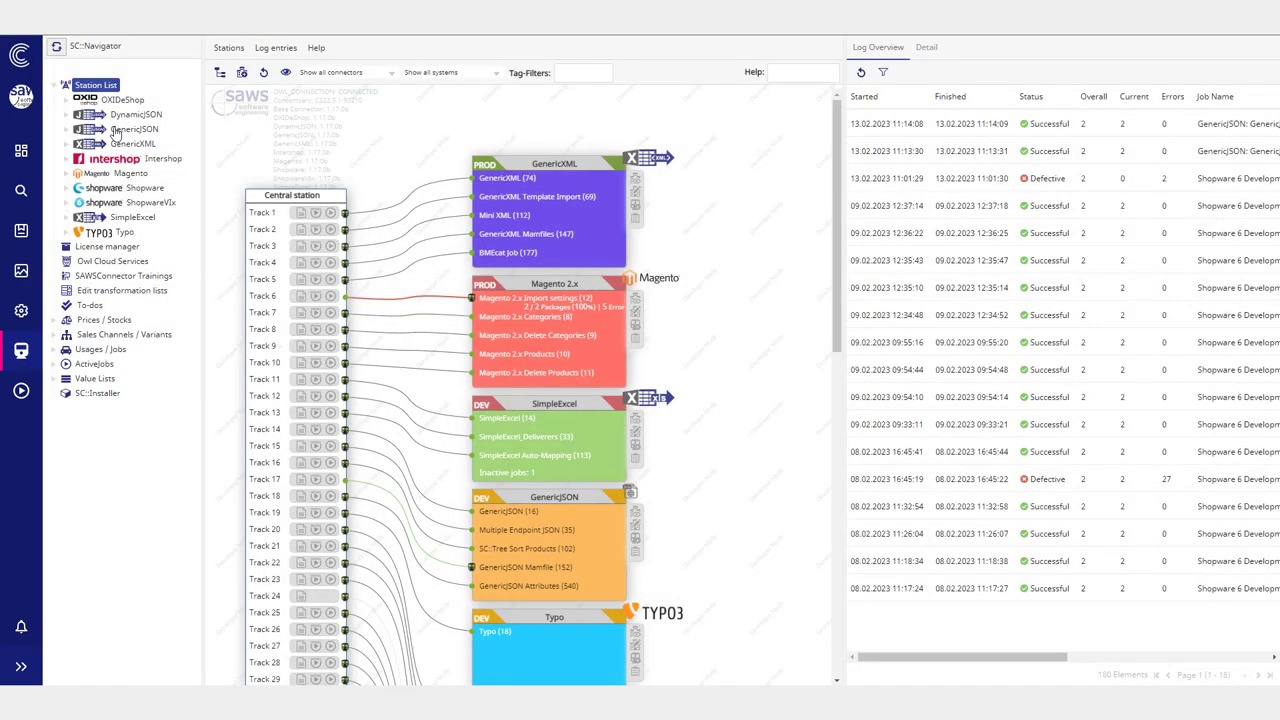
click(140, 202)
click(136, 218)
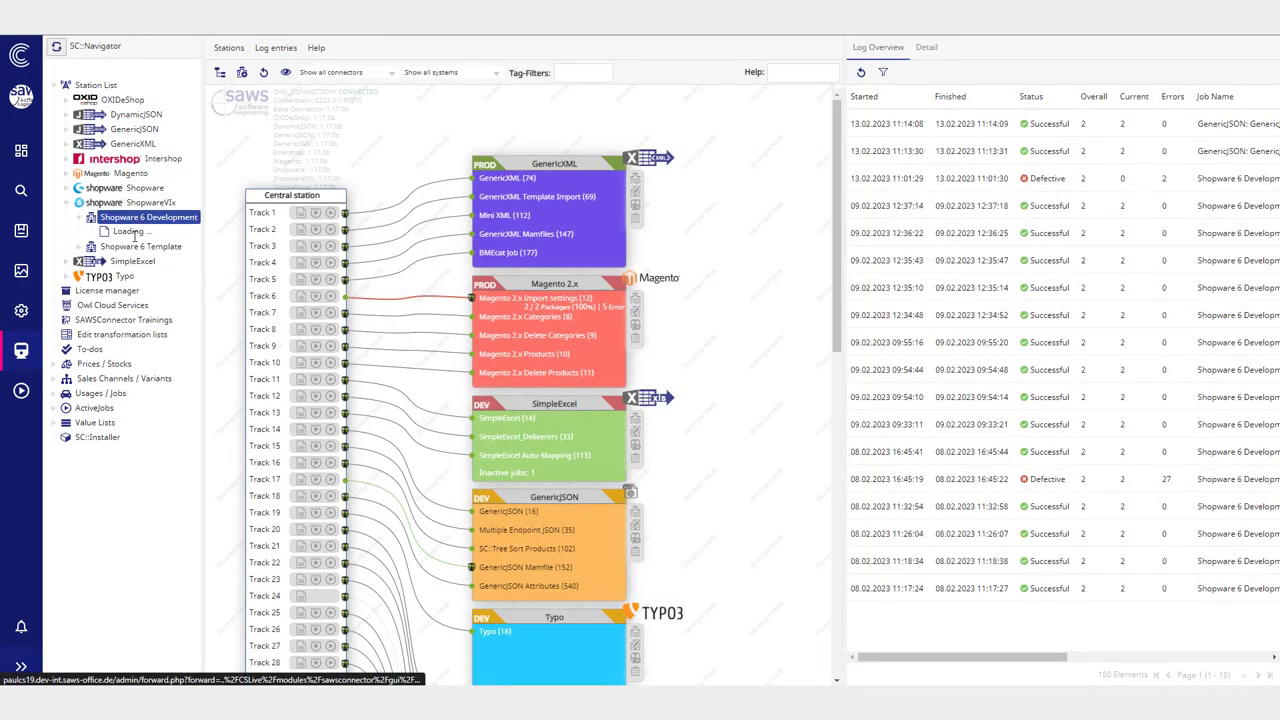
right_click(128, 250)
key(Escape)
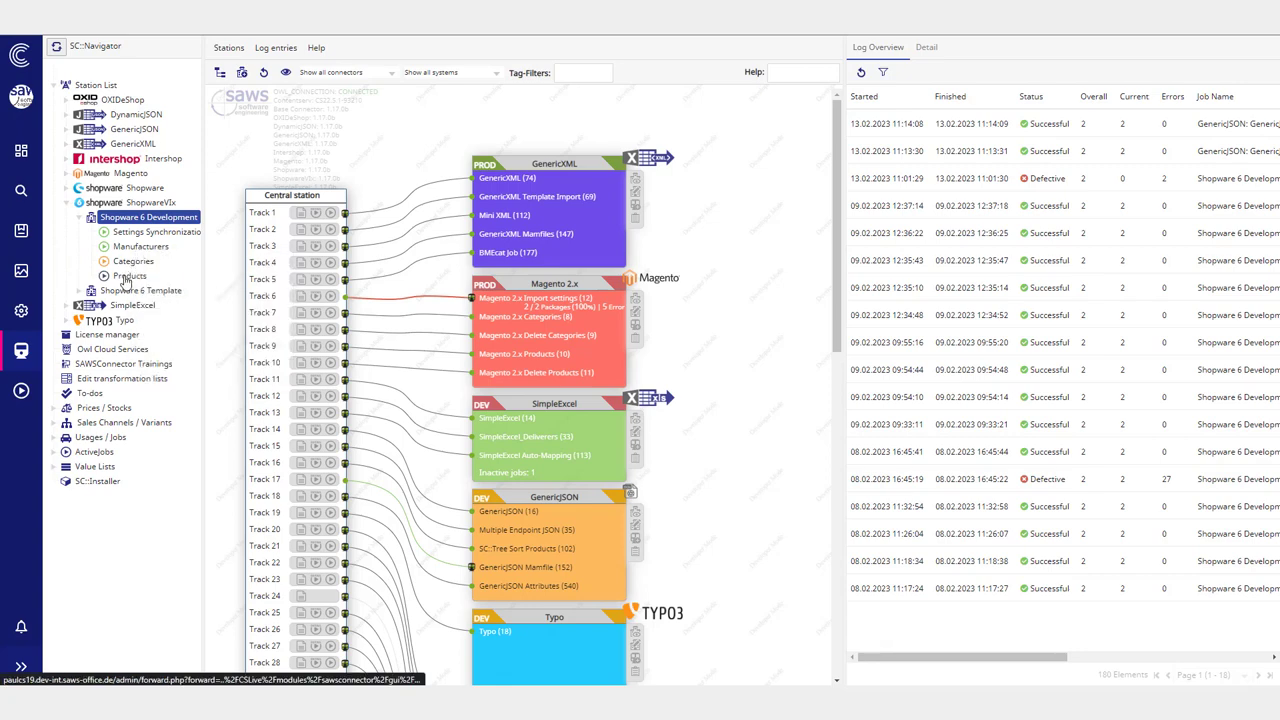
right_click(125, 283)
click(185, 303)
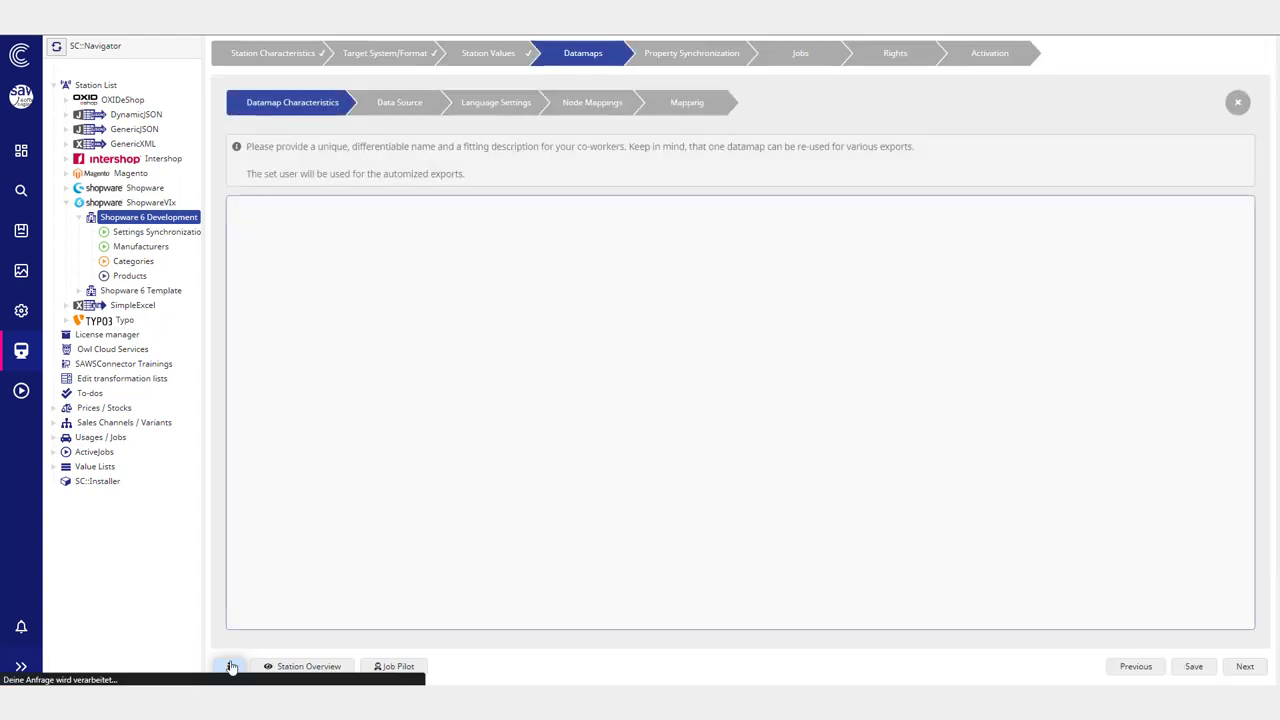
Step: Examine the currency choices for source language en in the datamap's language settings and return to PIM Studio
click(490, 103)
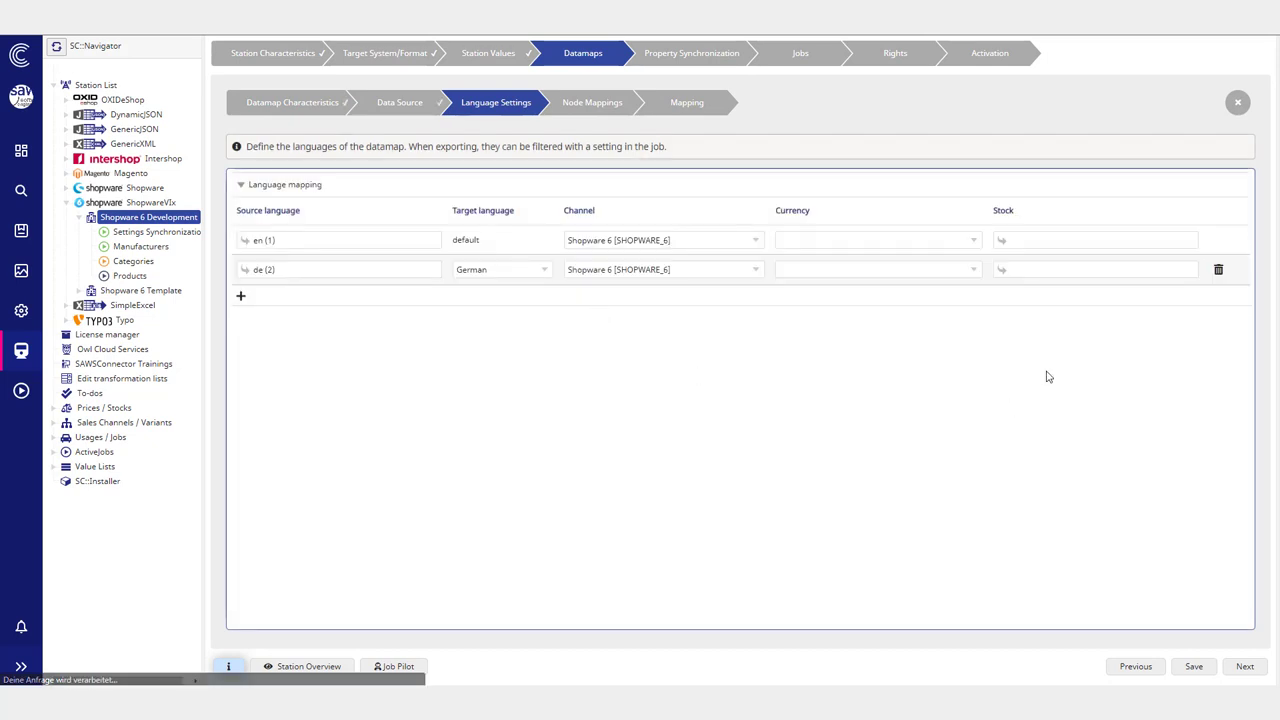
click(806, 243)
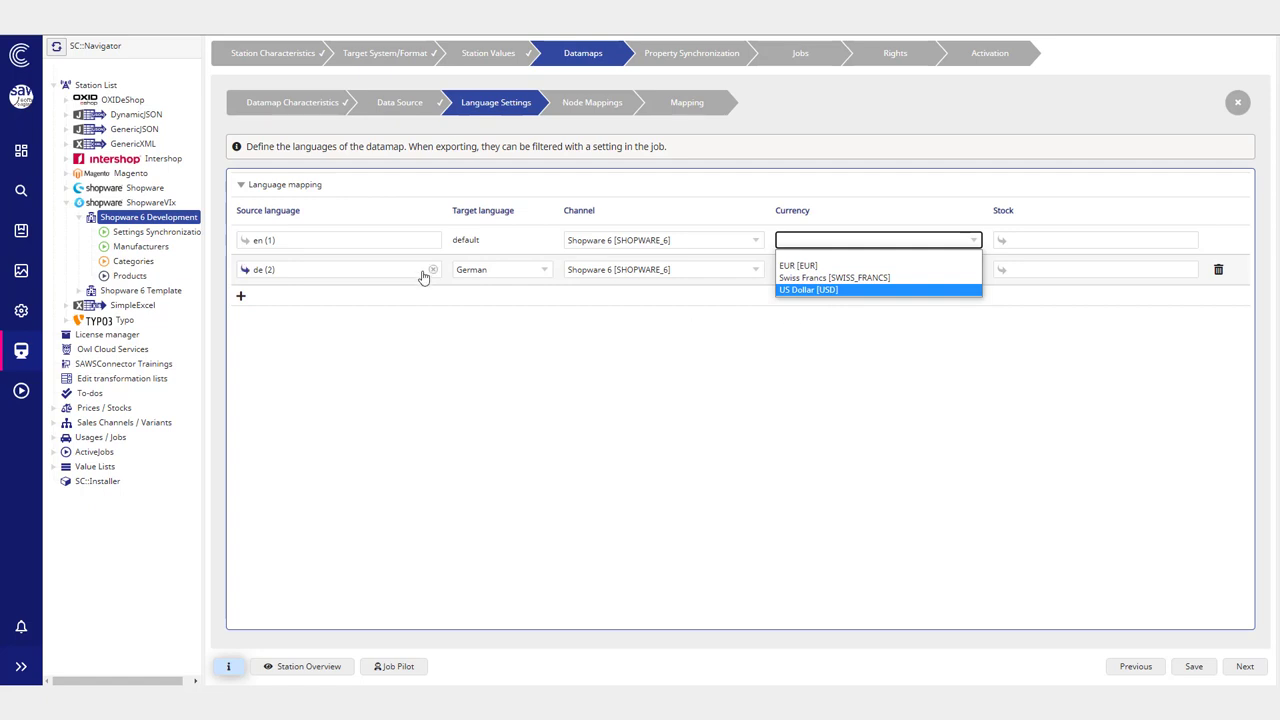
click(28, 238)
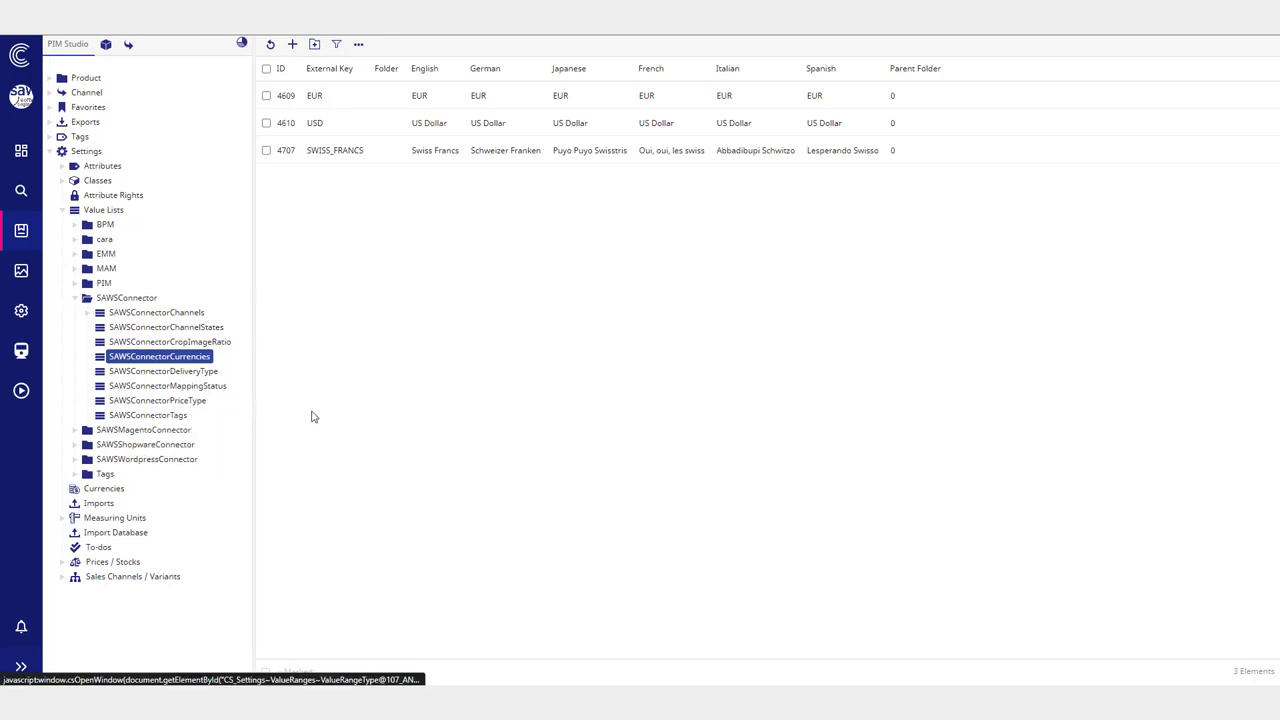
Step: Display the SAWSConnectorMappingStatus values, look at the form for adding a new value and close it without saving
click(196, 387)
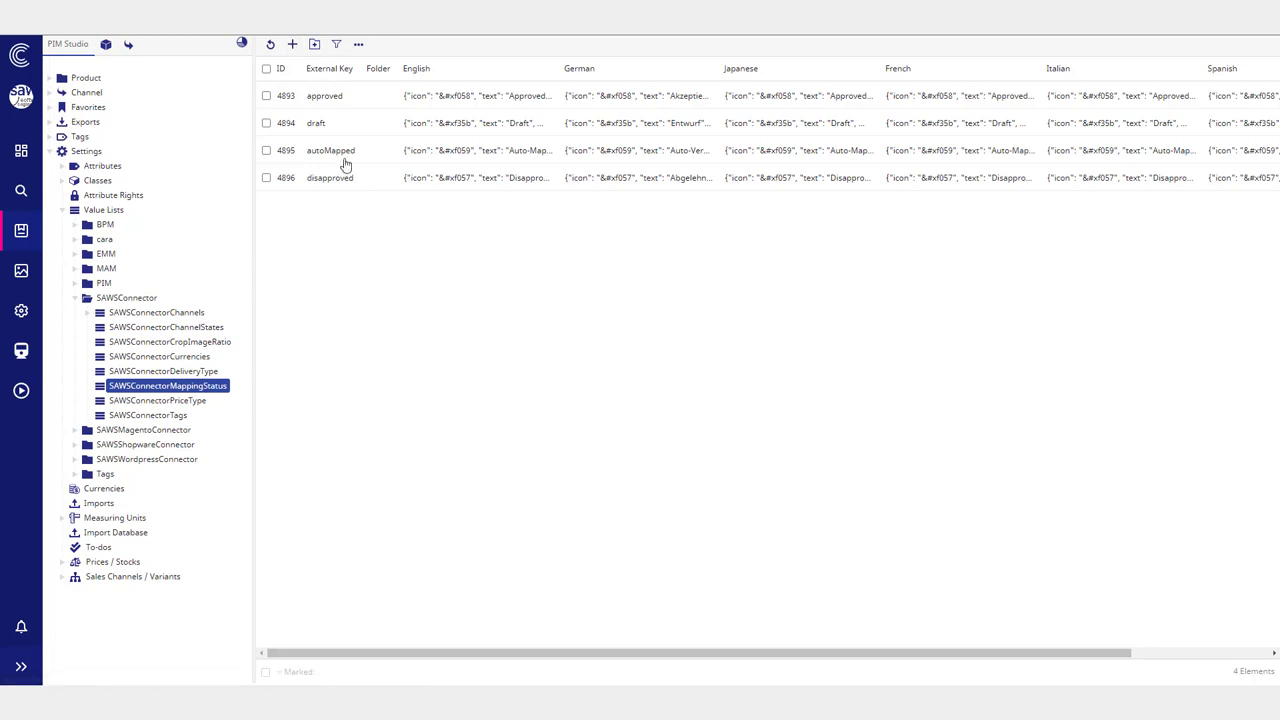
click(292, 44)
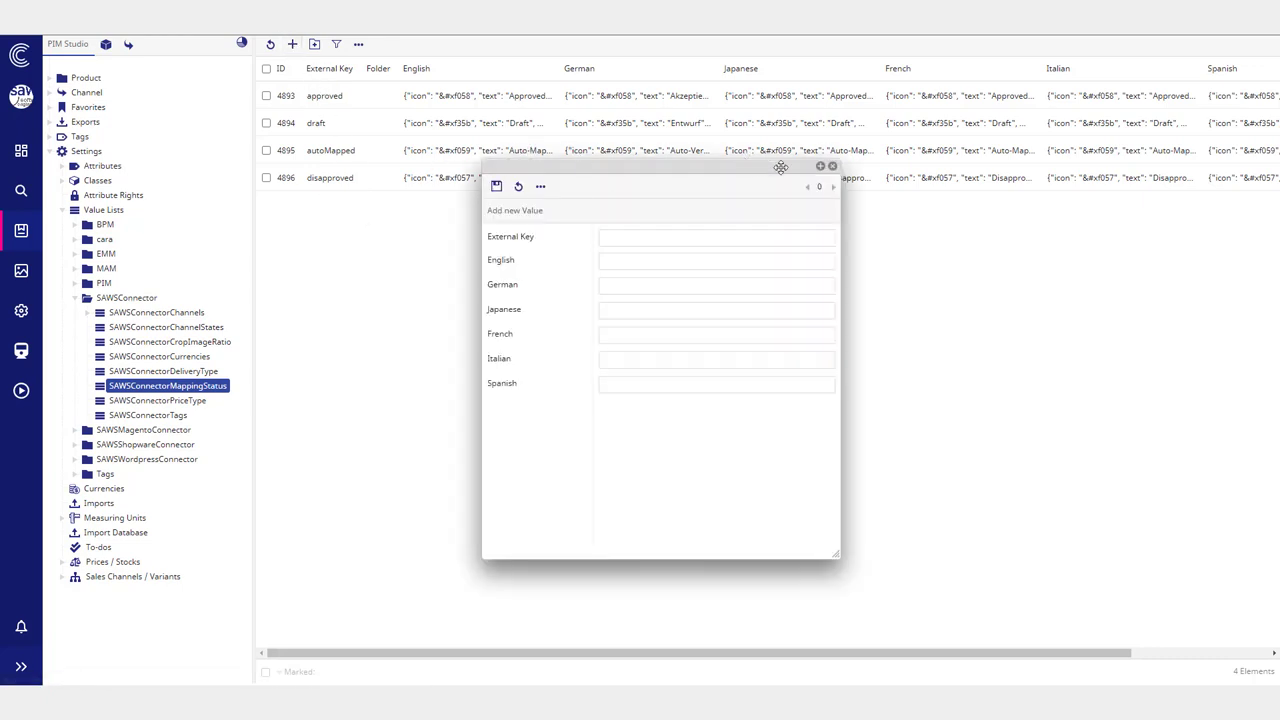
click(833, 167)
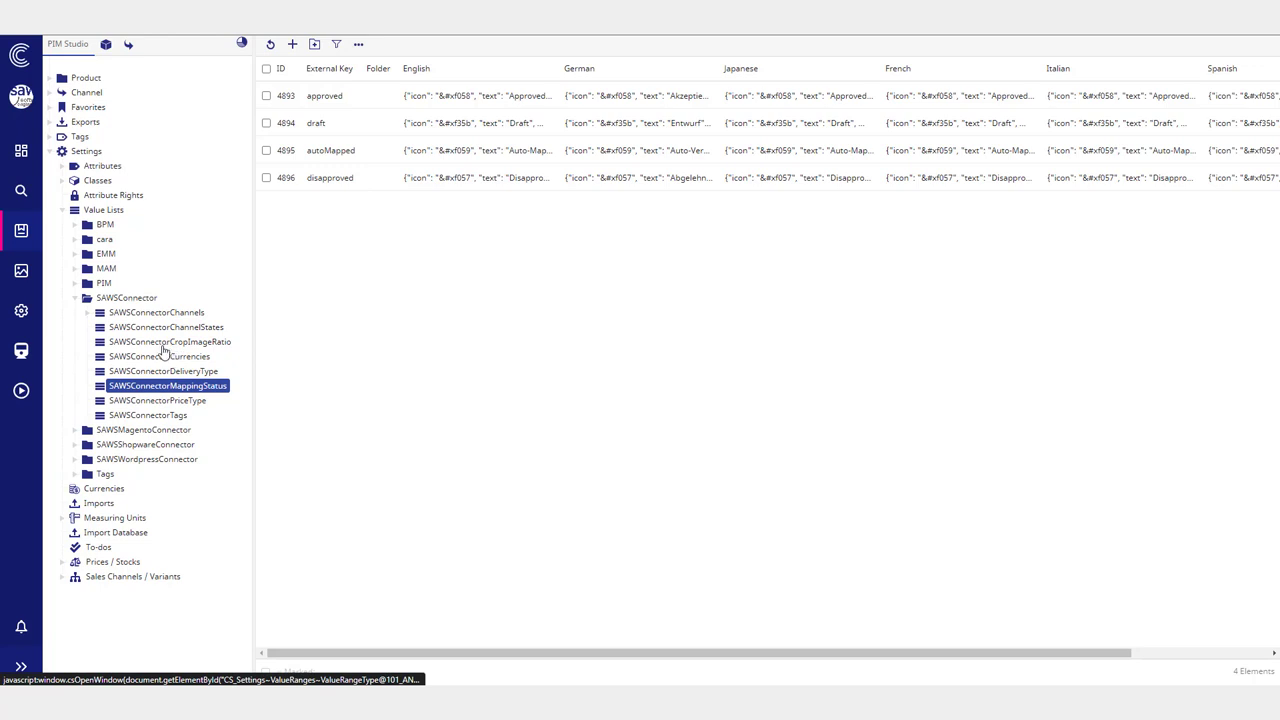
Step: Switch to Active Jobs and open the SAWSConnector Async Jobs preset in the SAWSConnector category
click(21, 390)
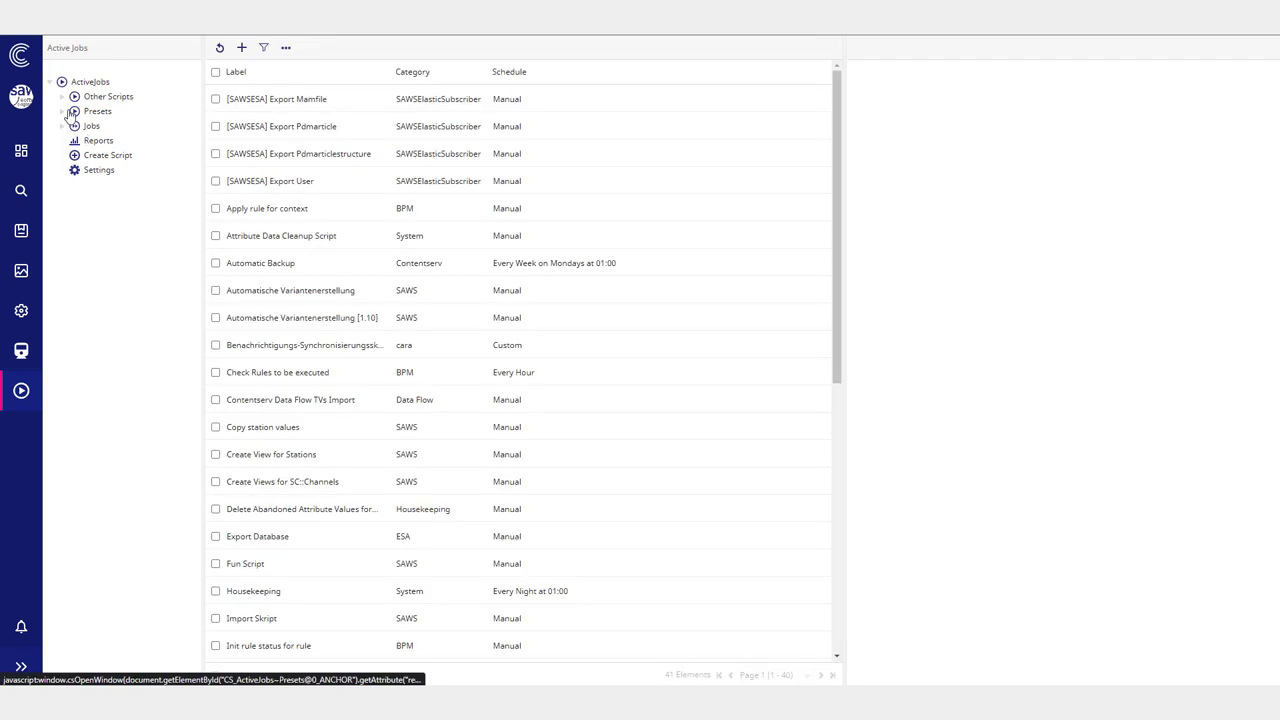
click(63, 111)
click(126, 232)
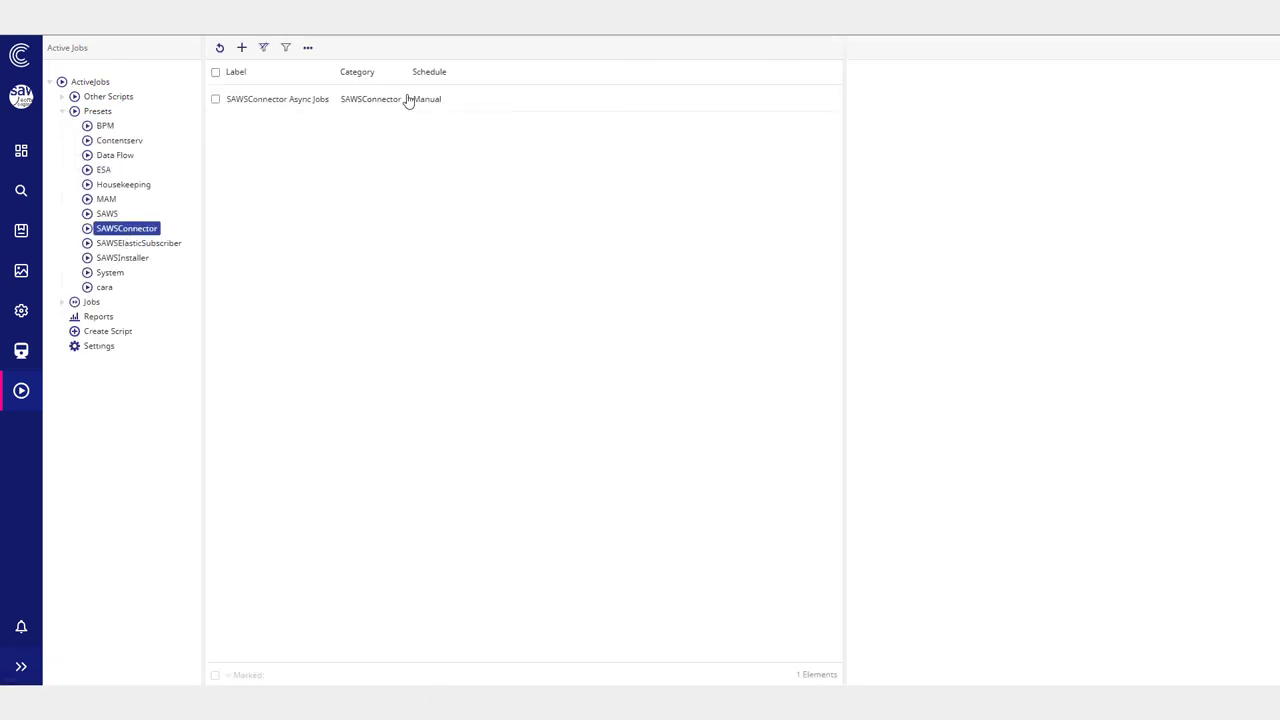
click(309, 104)
Step: Browse the scripts available for the SAWSConnector Async Jobs preset without changing the selection
click(1016, 190)
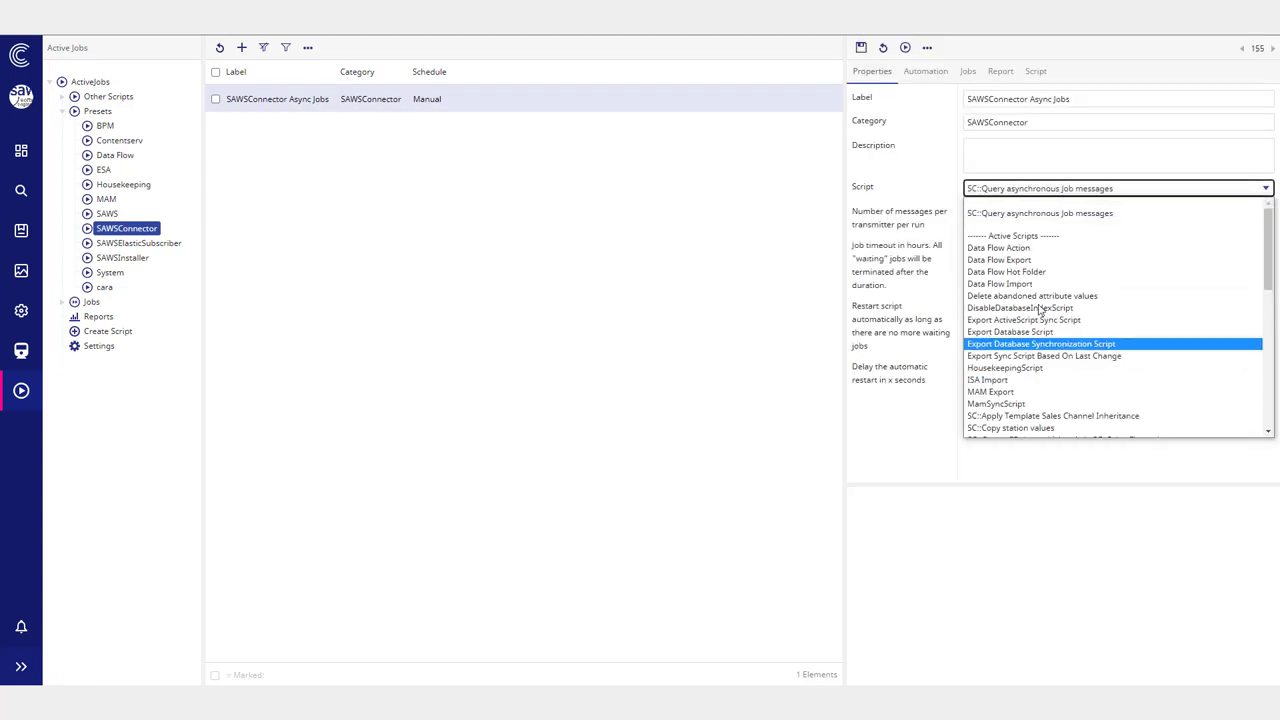
scroll(1016, 340, down, 5)
scroll(1016, 290, up, 4)
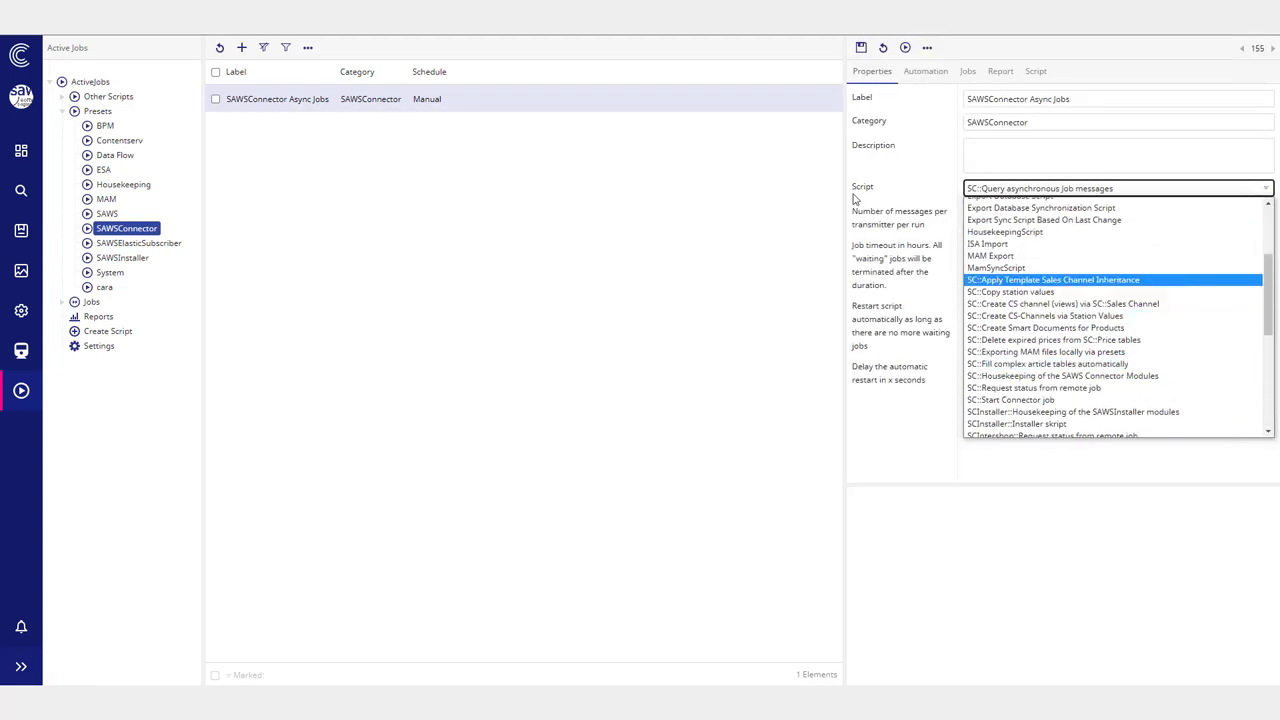
click(962, 163)
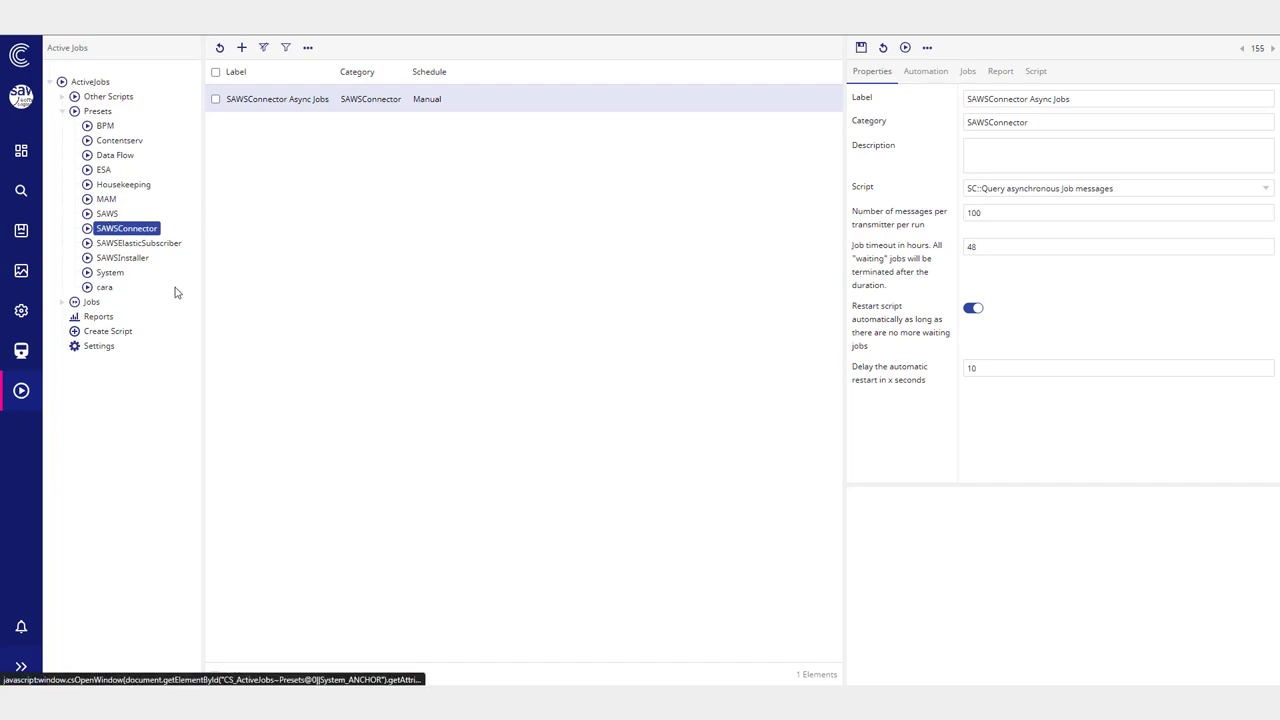
Step: Open the SAWSConnector Housekeeping preset and examine its settings for deleting connector jobs and old cache files
click(126, 185)
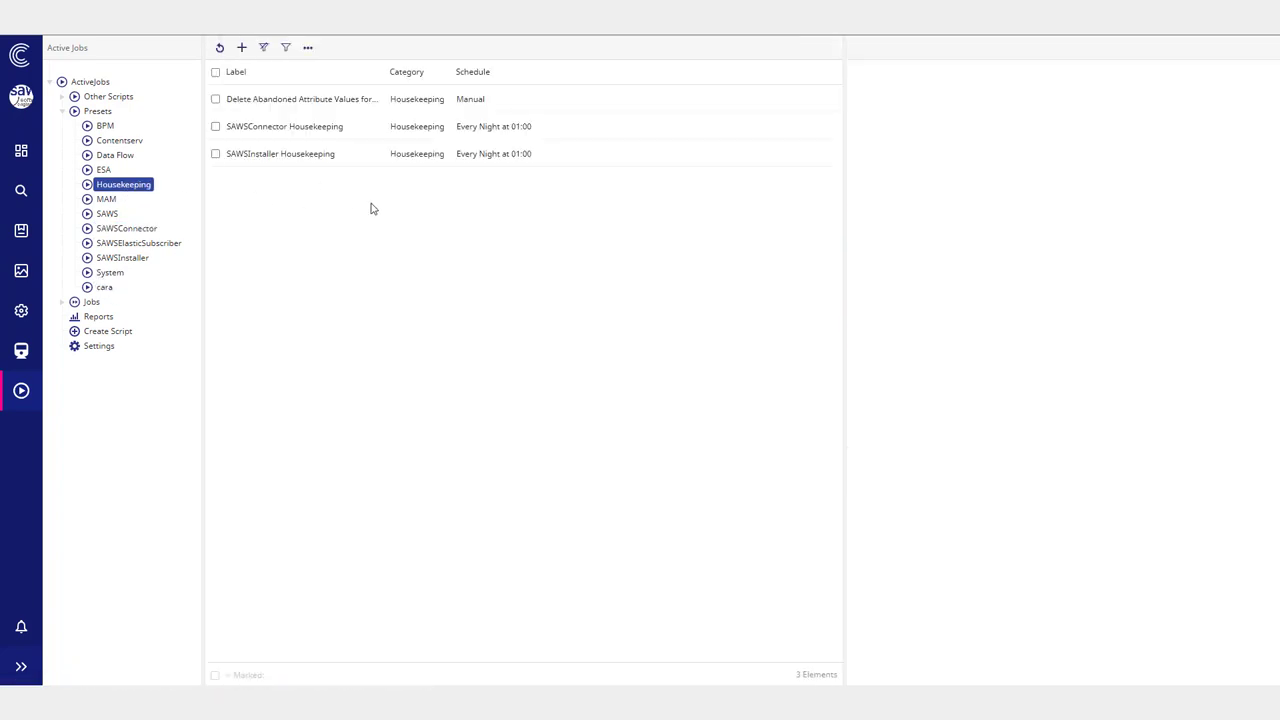
click(338, 134)
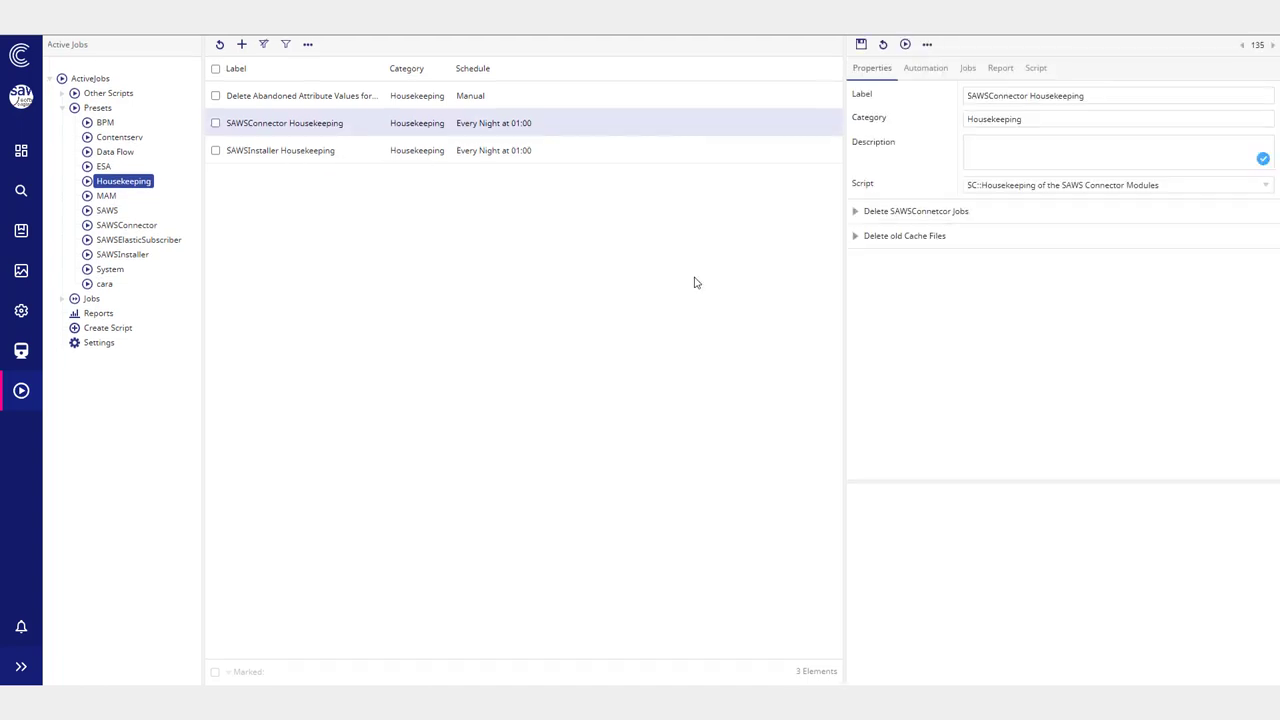
click(910, 237)
click(914, 211)
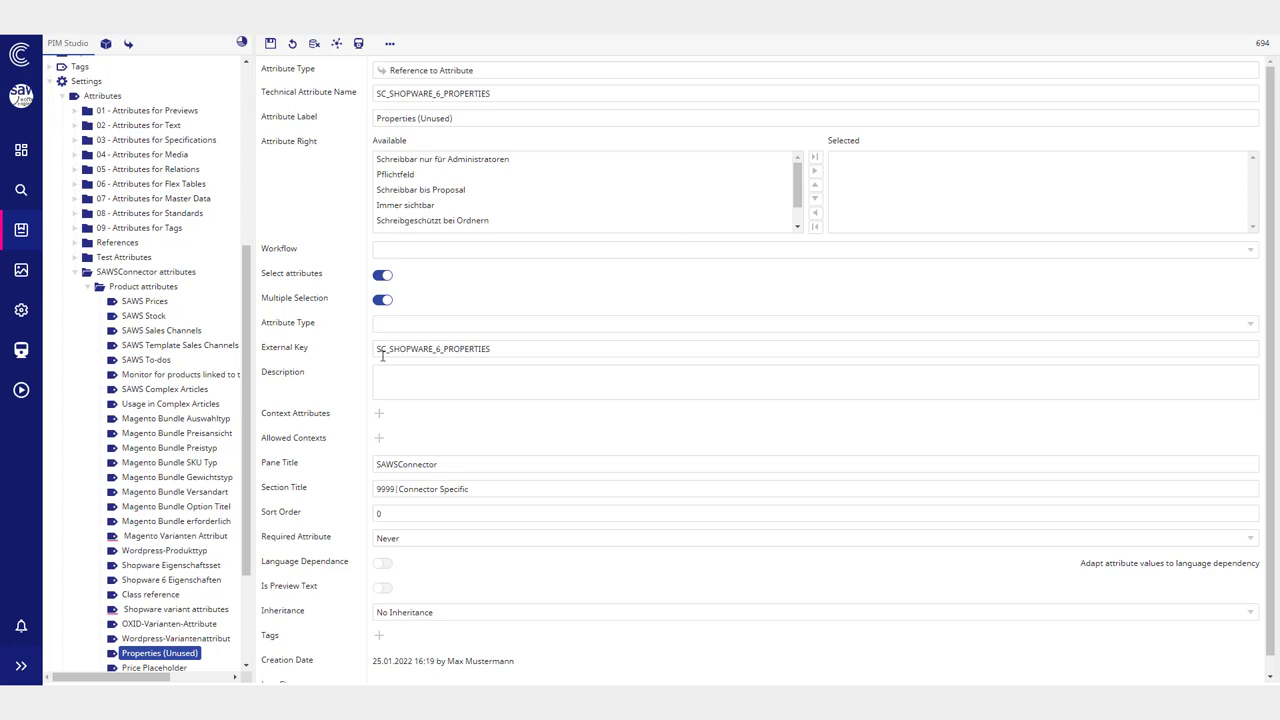
Step: Open the SAWS General settings in System Preferences and expand the Complex articles, Sales Channels and Prices sections
click(21, 311)
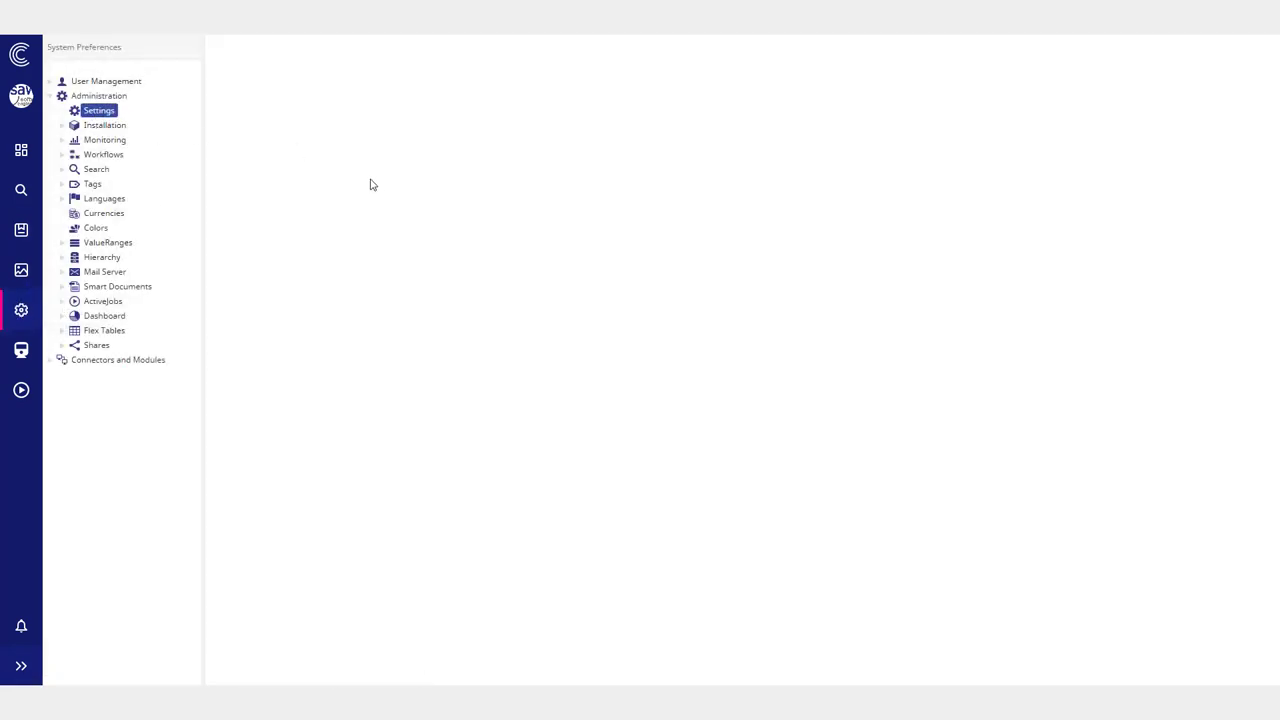
click(245, 188)
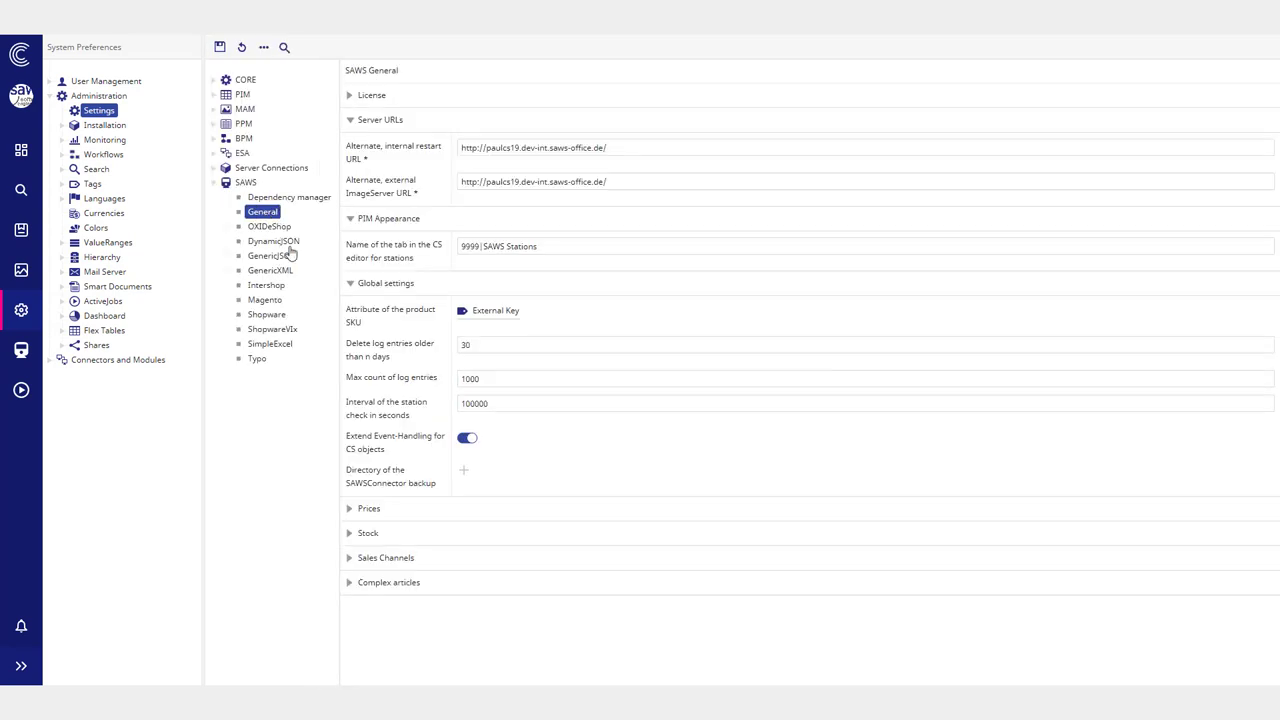
click(369, 582)
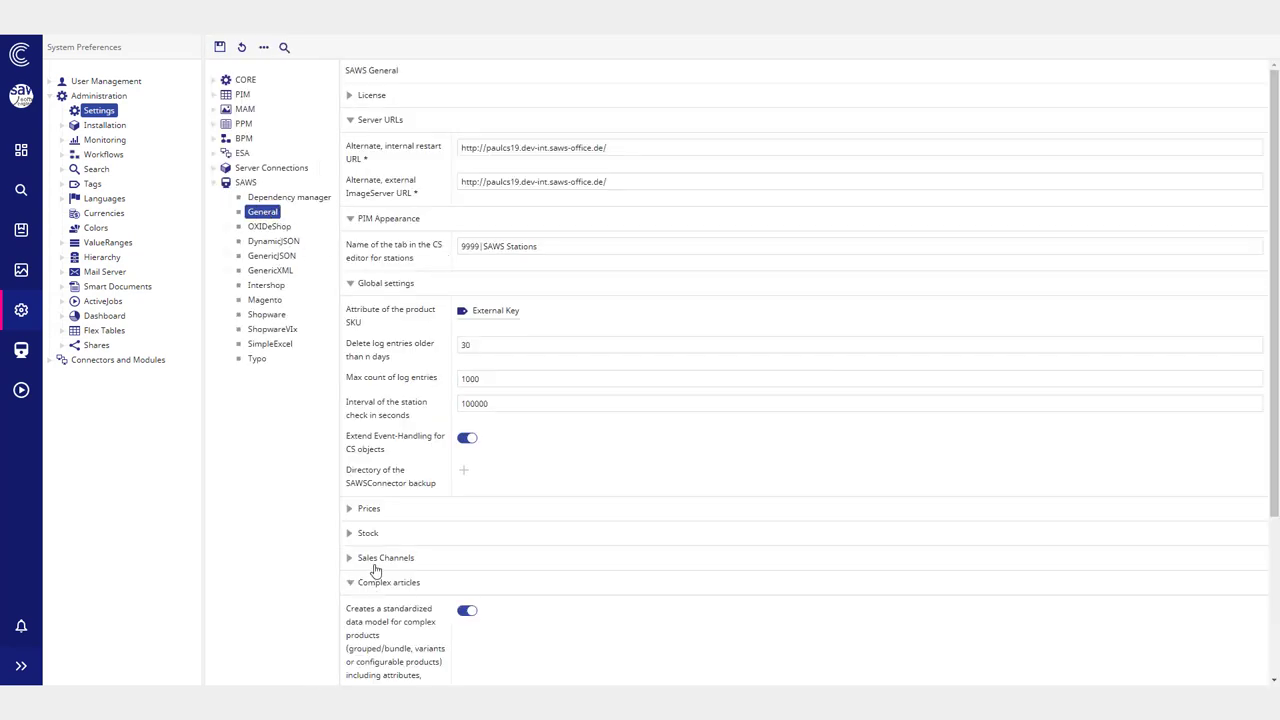
click(383, 557)
click(369, 508)
Step: Examine the Prices, Stock, Sales Channels and Complex articles options in the SAWS General settings
scroll(520, 414, down, 1)
scroll(520, 414, down, 2)
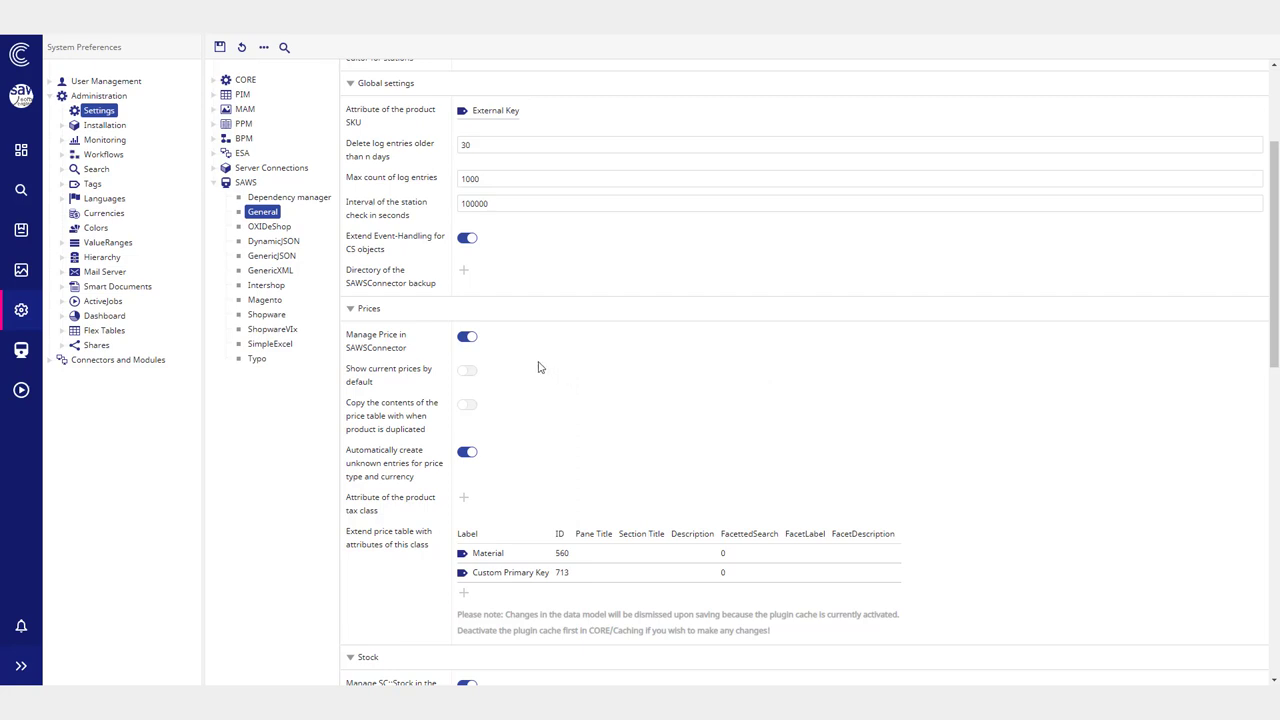
scroll(540, 366, down, 2)
scroll(429, 345, down, 5)
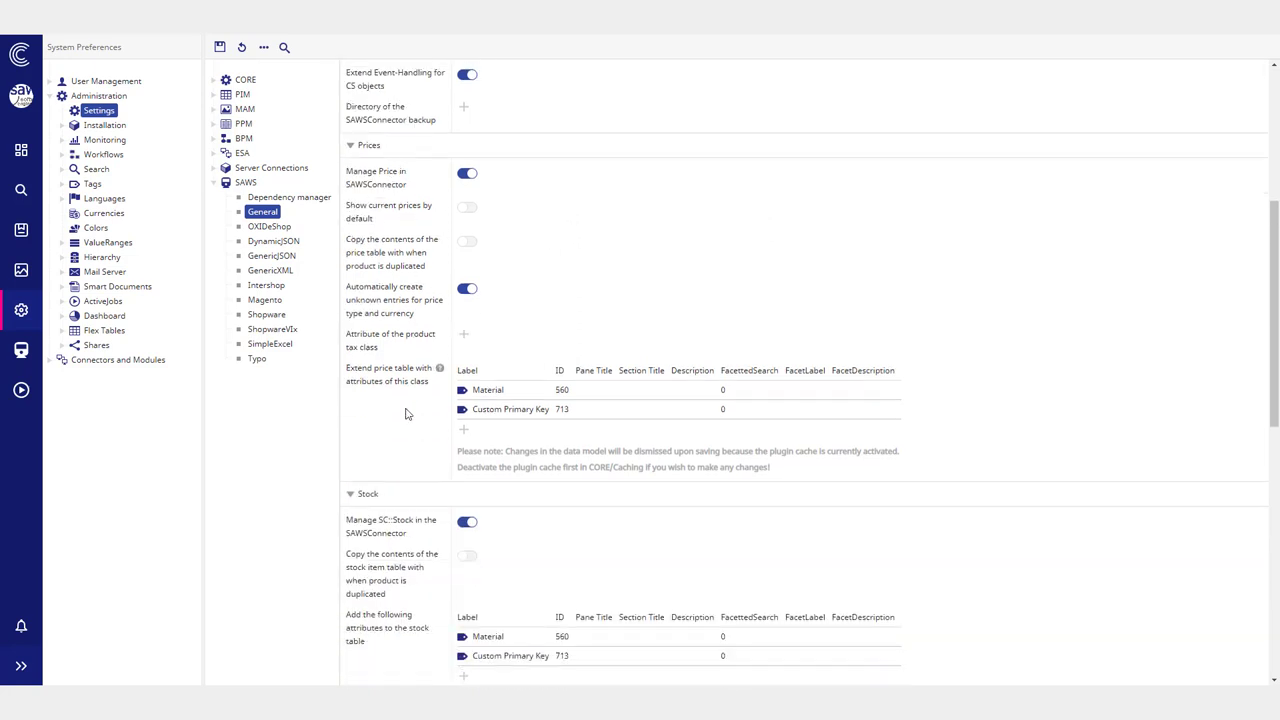
scroll(456, 443, down, 4)
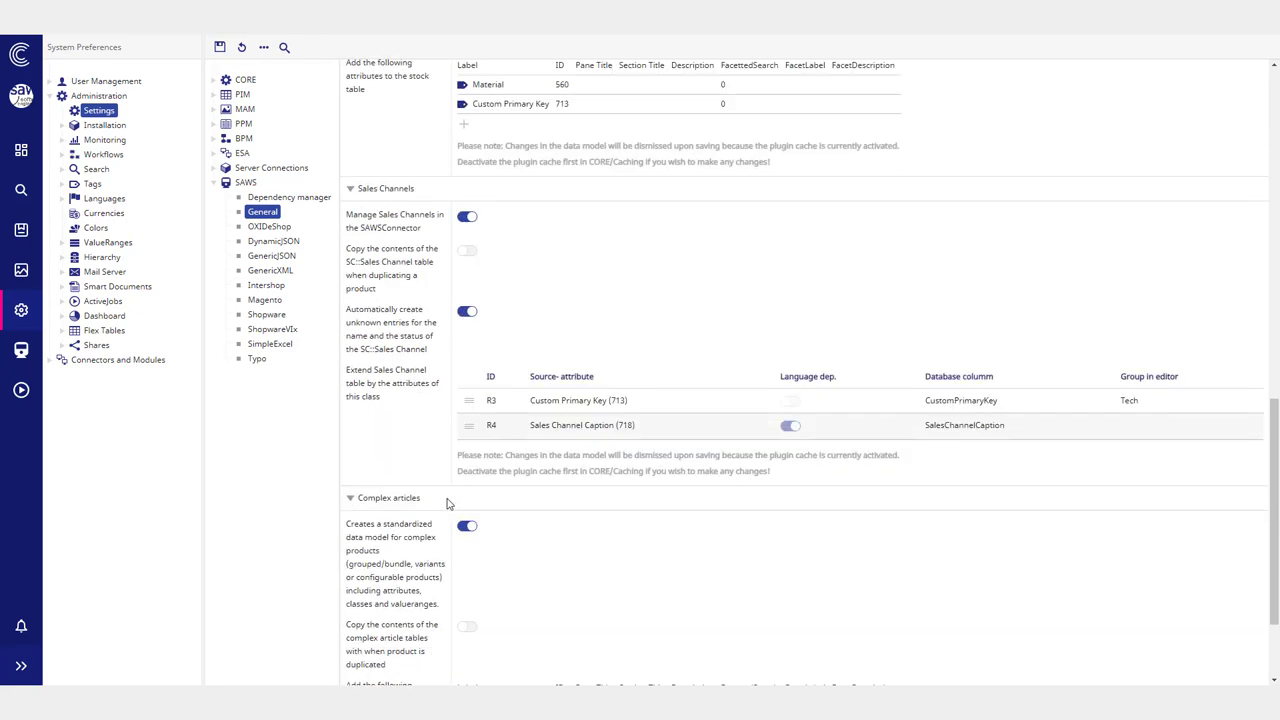
scroll(660, 400, up, 4)
scroll(687, 395, up, 5)
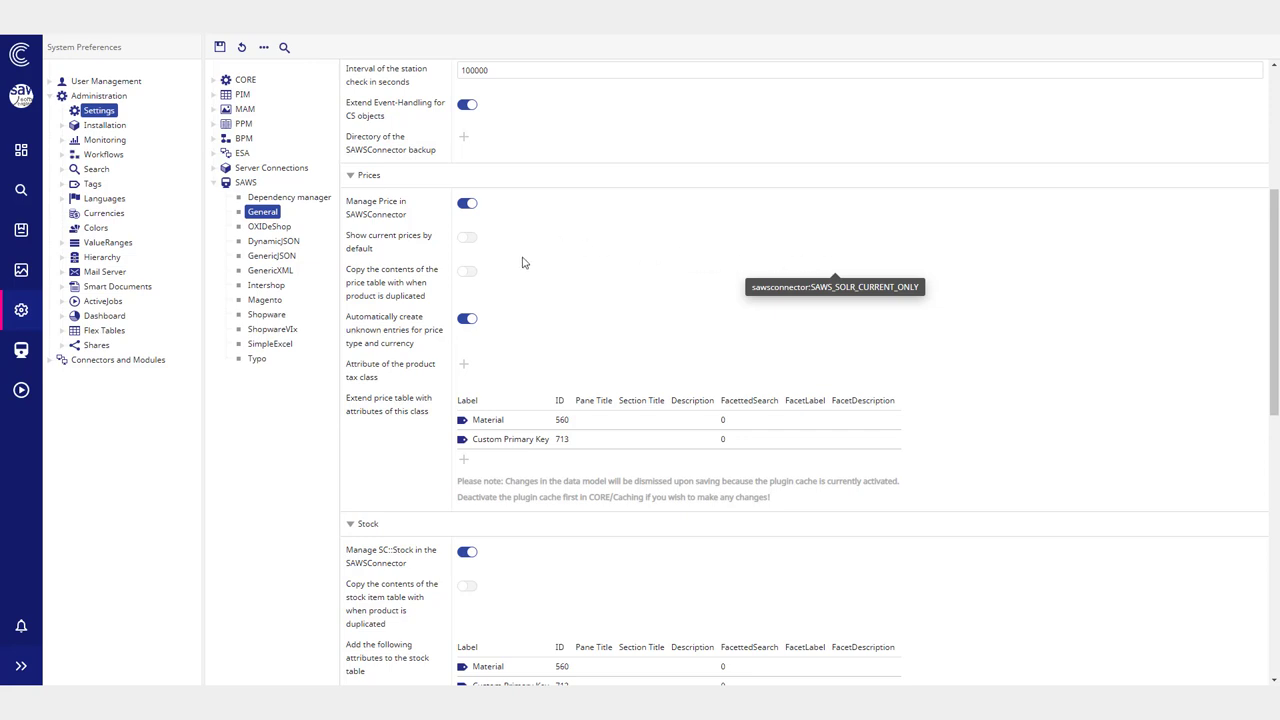
Step: Return to PIM Studio, open the SLT 95 Nano Crystal product and review its SAWS Prices table
click(29, 233)
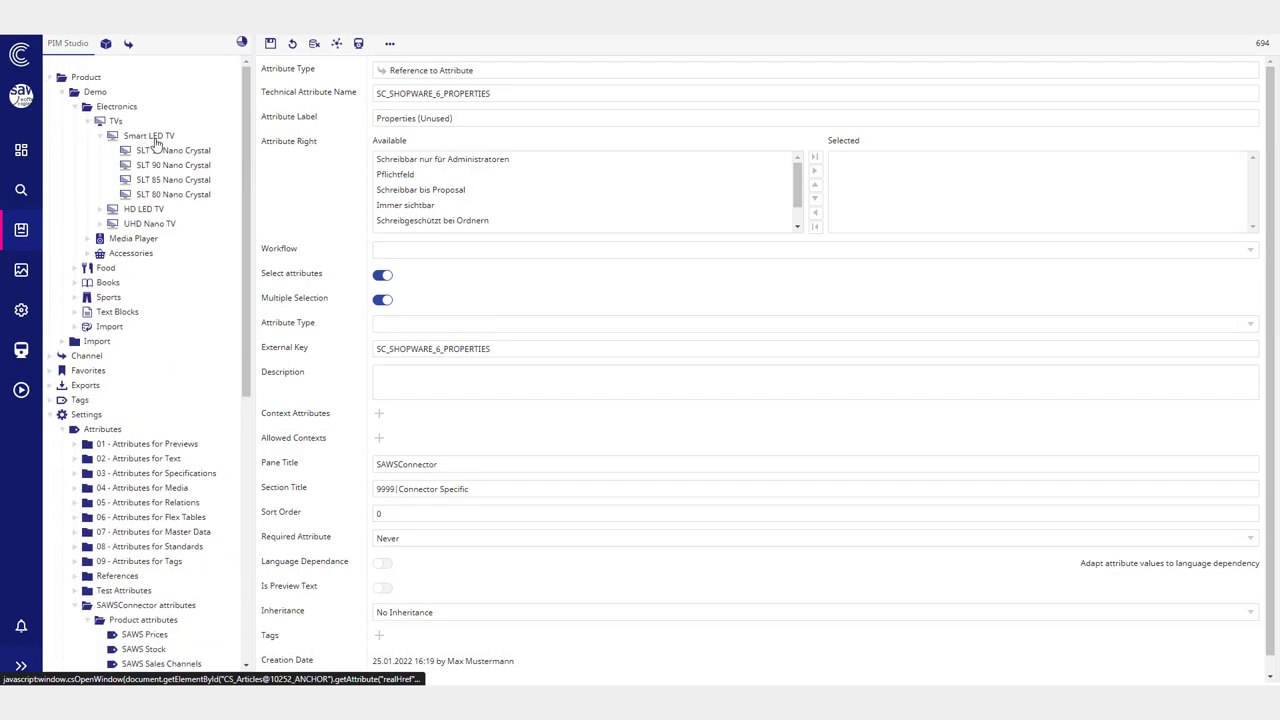
click(158, 150)
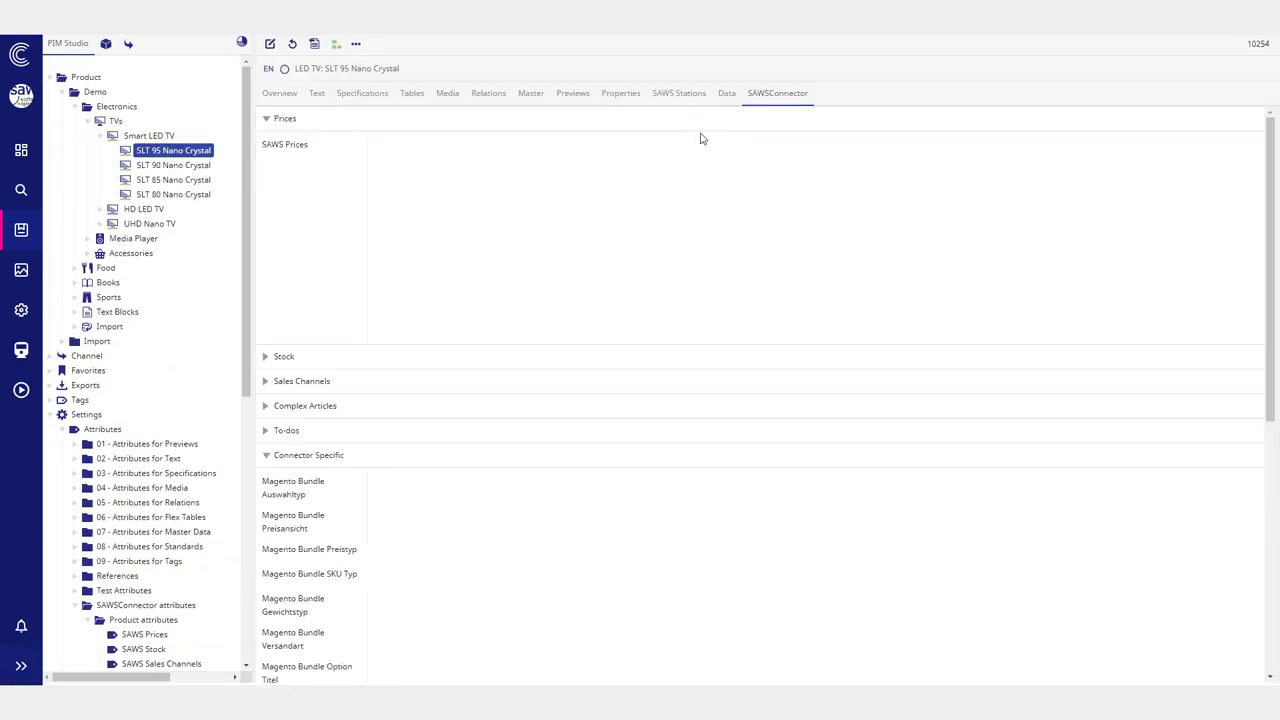
scroll(618, 245, down, 1)
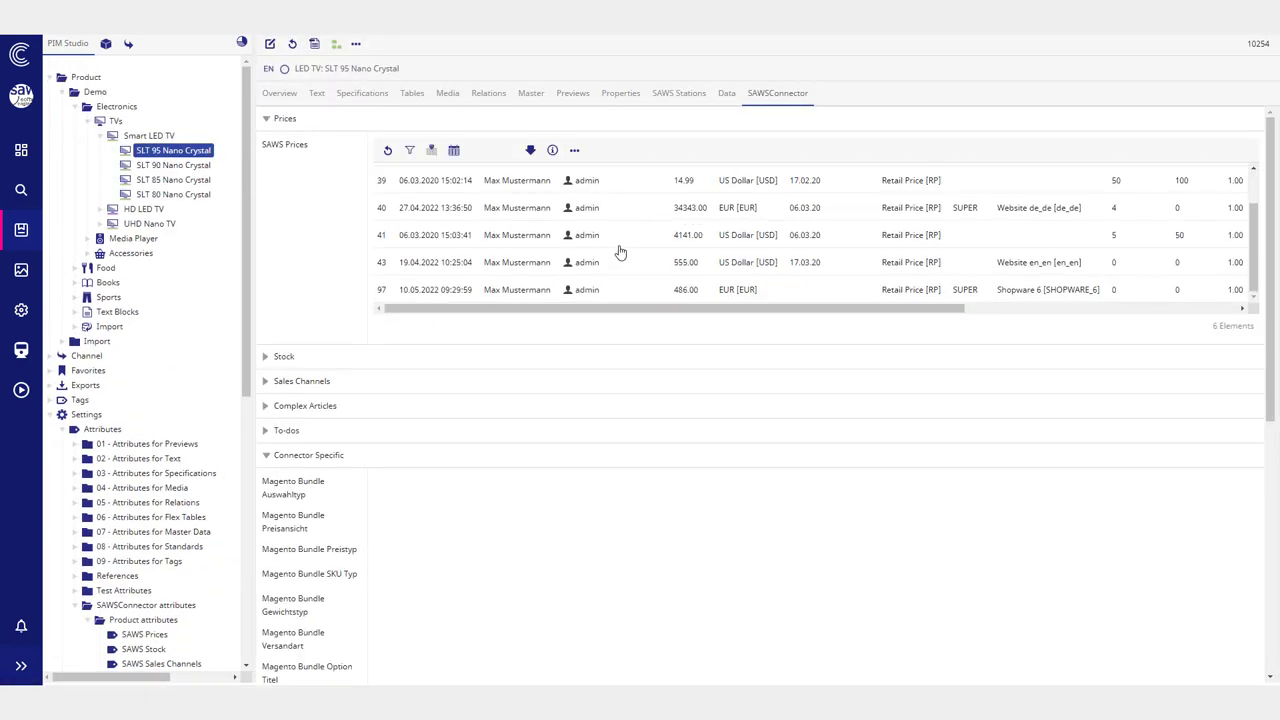
Step: Examine the SAWS Prices table of the SLT 95 Nano Crystal, checking its price, currency, validity, price type and channel columns
scroll(618, 252, down, 1)
scroll(534, 229, up, 3)
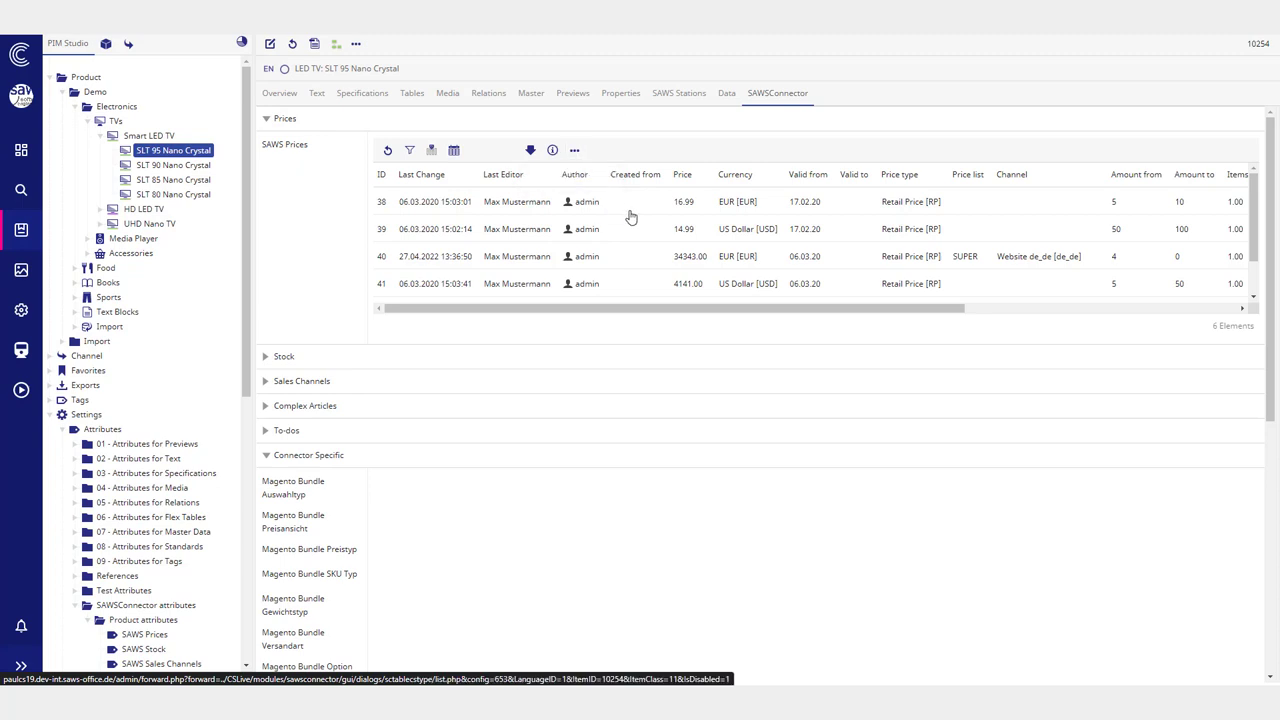
scroll(757, 227, down, 2)
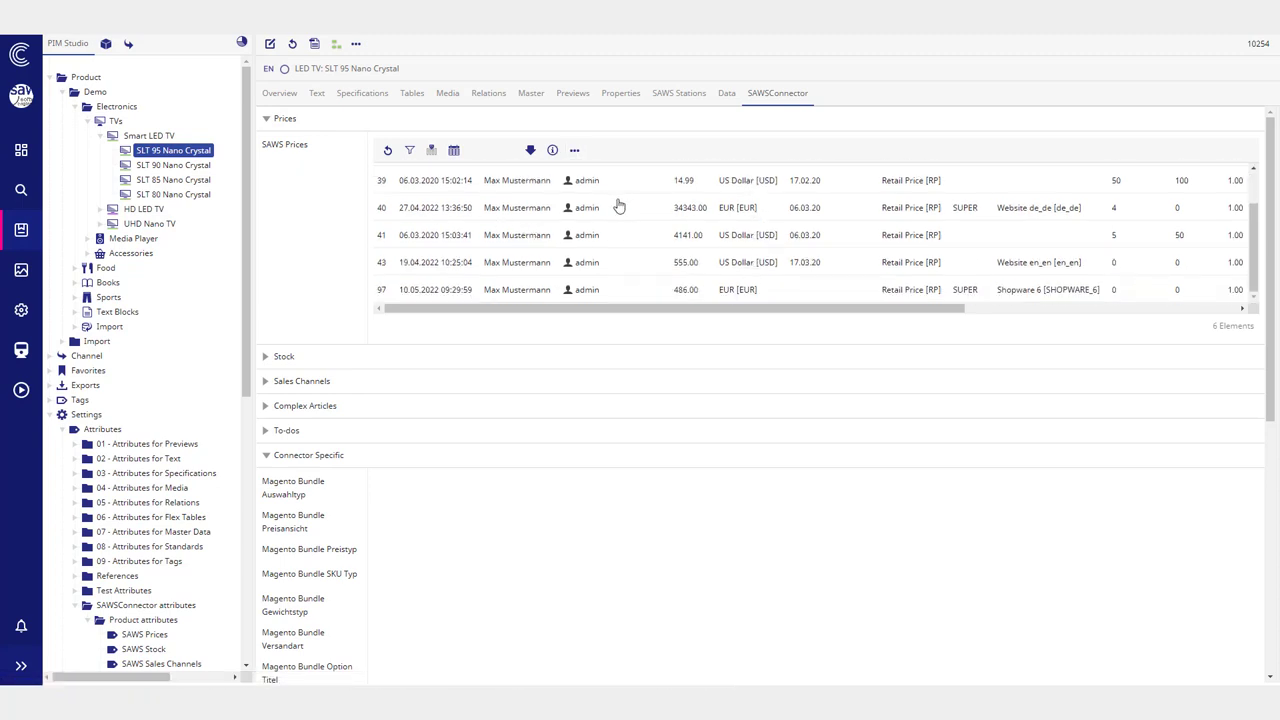
scroll(600, 207, up, 2)
mouse_move(296, 152)
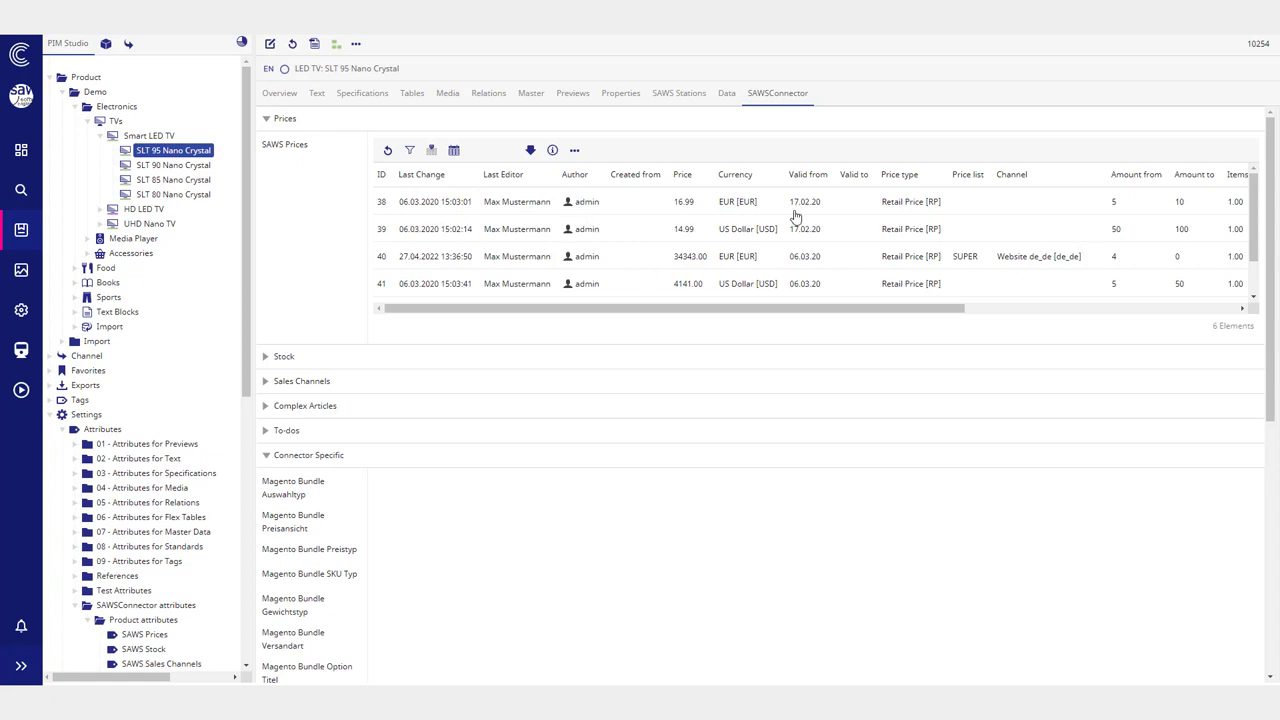
scroll(980, 234, down, 3)
scroll(894, 323, up, 3)
drag(850, 310, 813, 315)
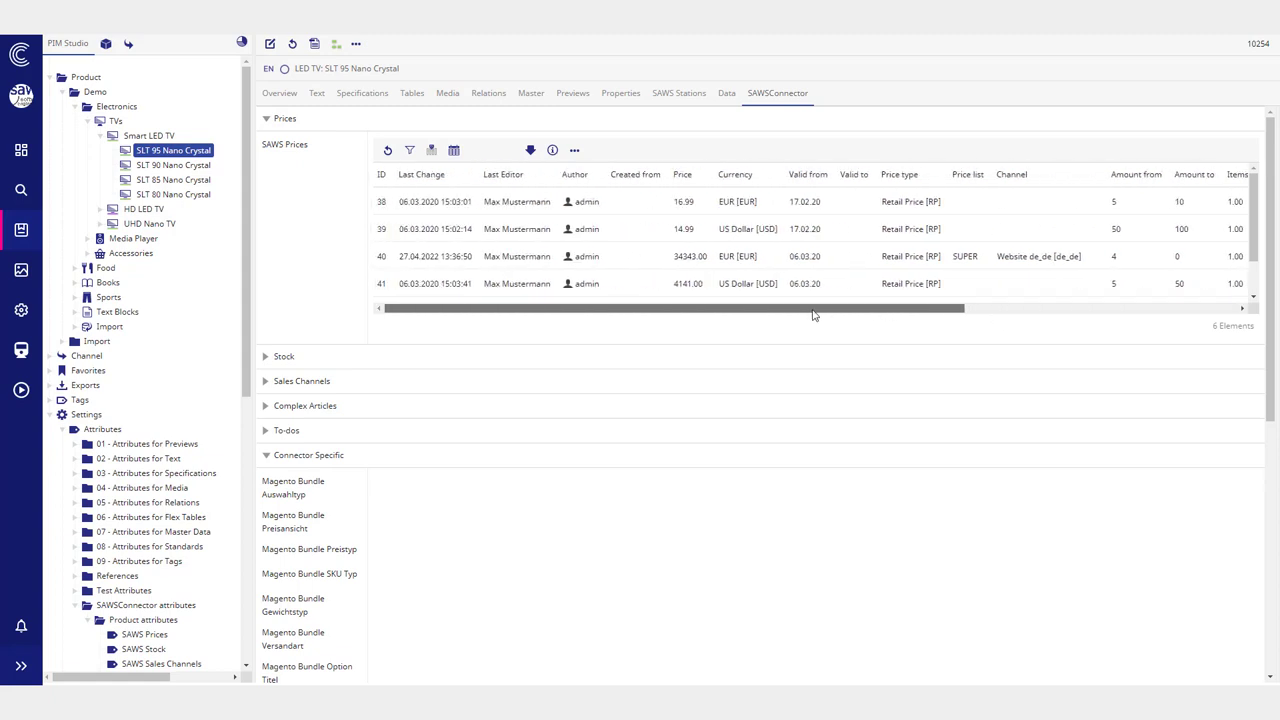
scroll(677, 237, down, 2)
scroll(734, 289, up, 2)
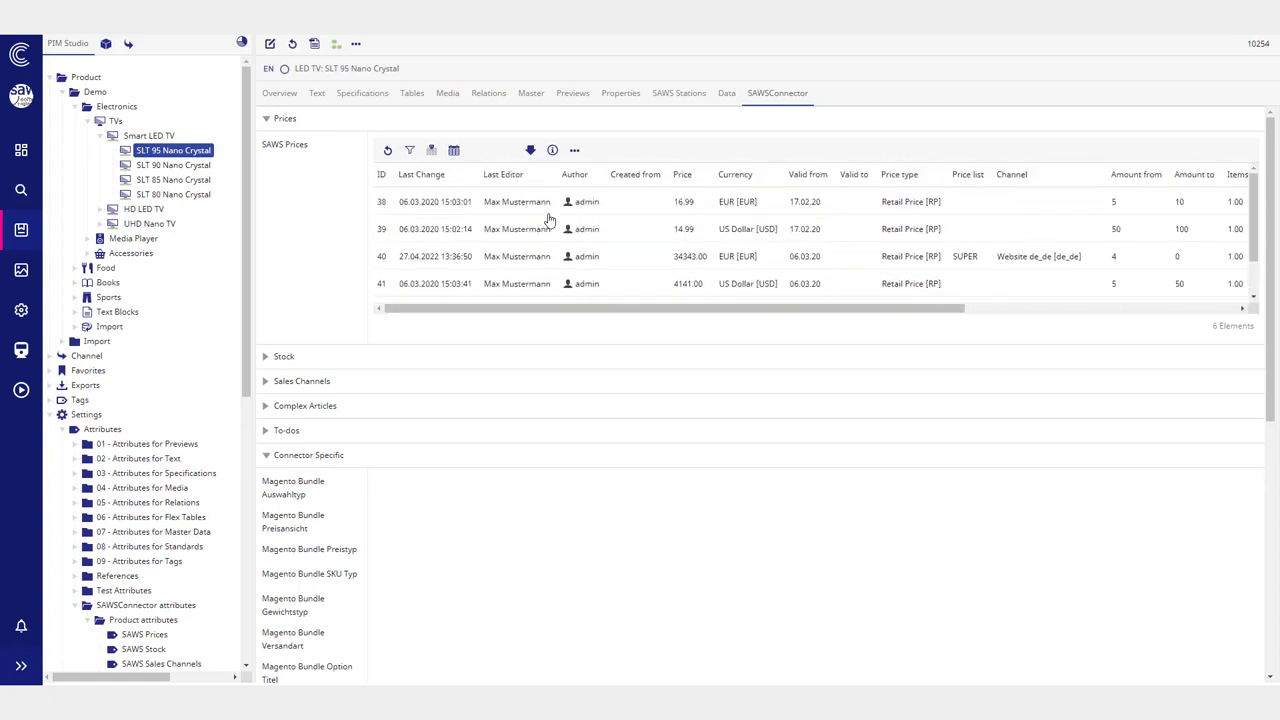
scroll(800, 237, down, 4)
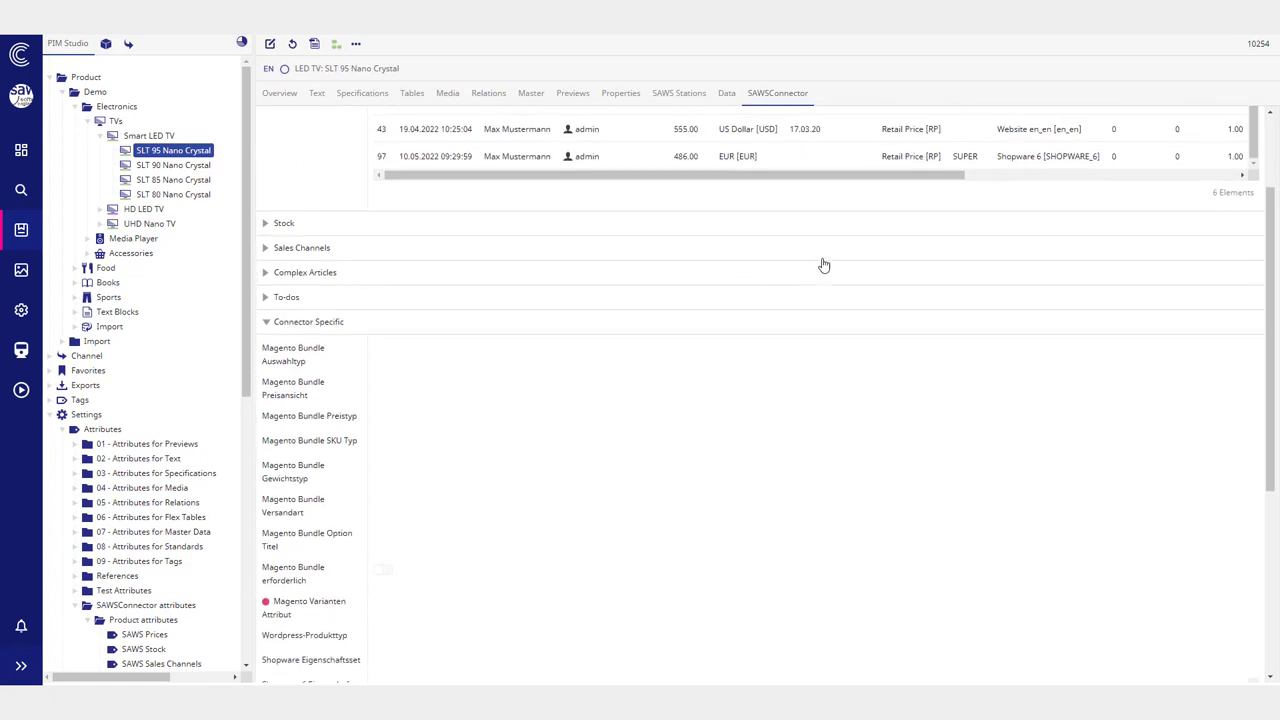
scroll(823, 265, up, 2)
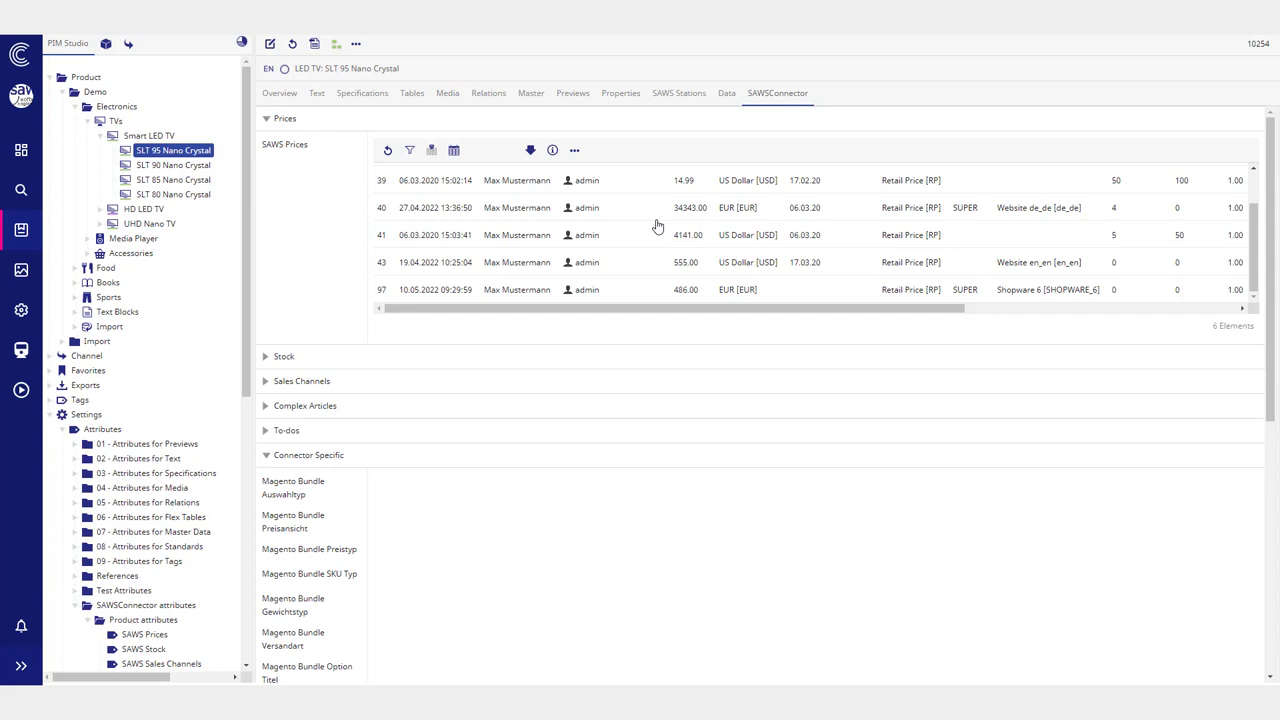
Step: Open the overall Prices list under Prices / Stocks in the PIM settings to view the price entries of all products
scroll(210, 344, down, 7)
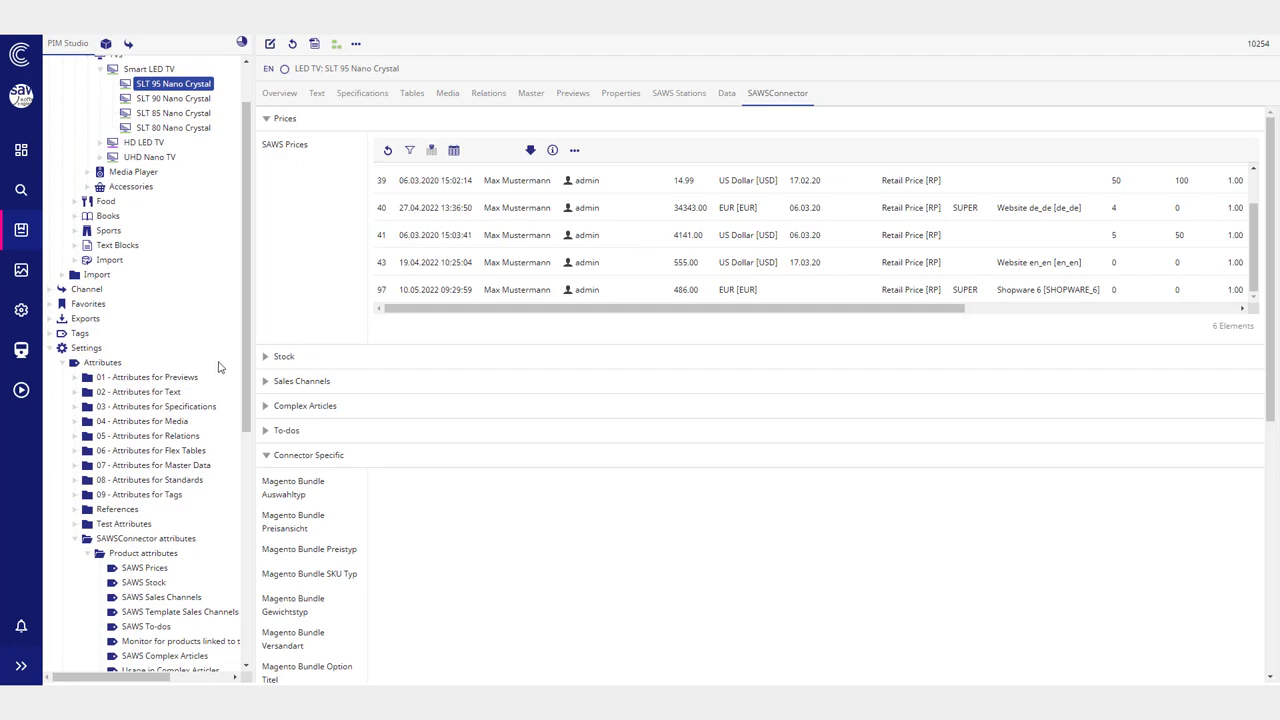
click(104, 648)
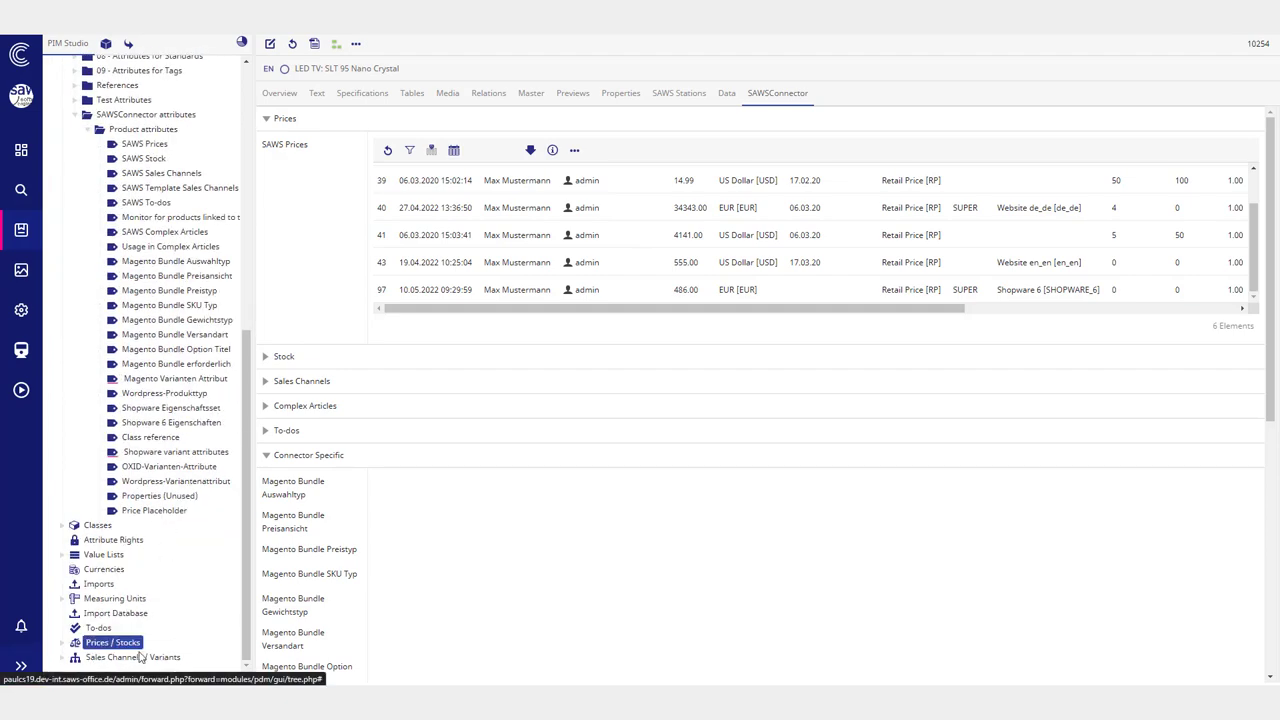
click(110, 633)
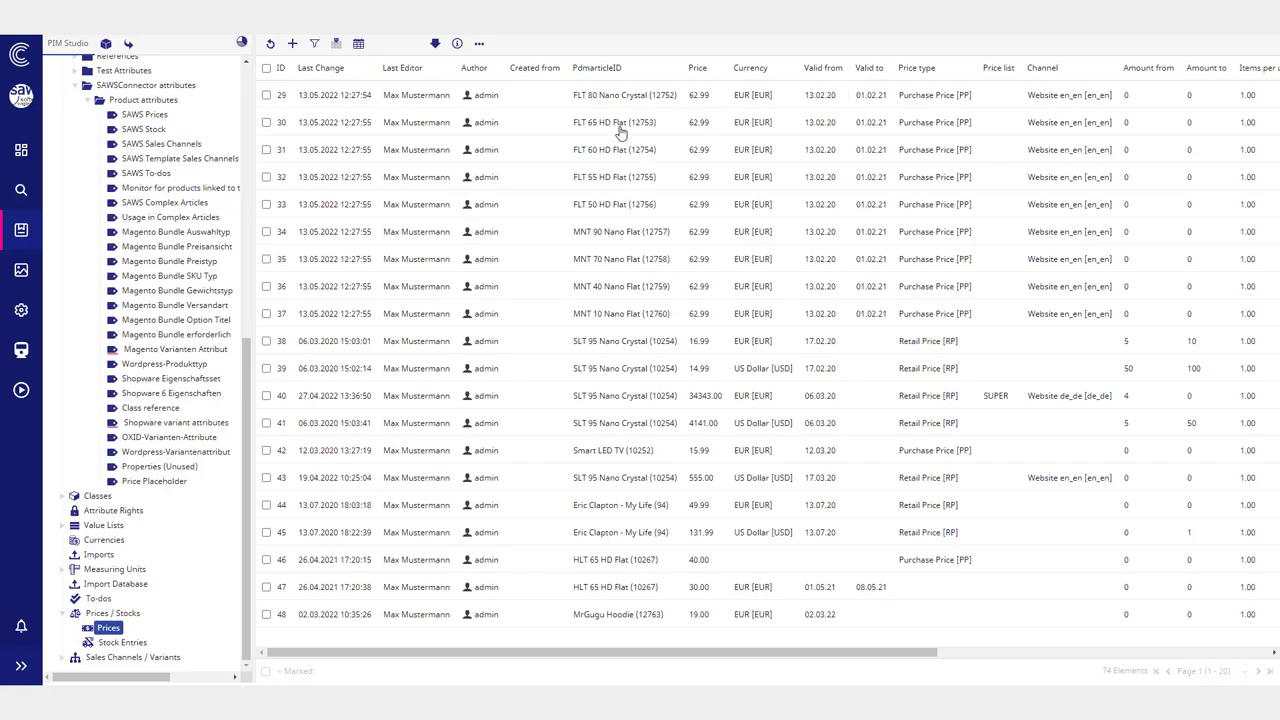
Step: Return to the SLT 95 Nano Crystal product and check it out for editing
scroll(150, 130, up, 5)
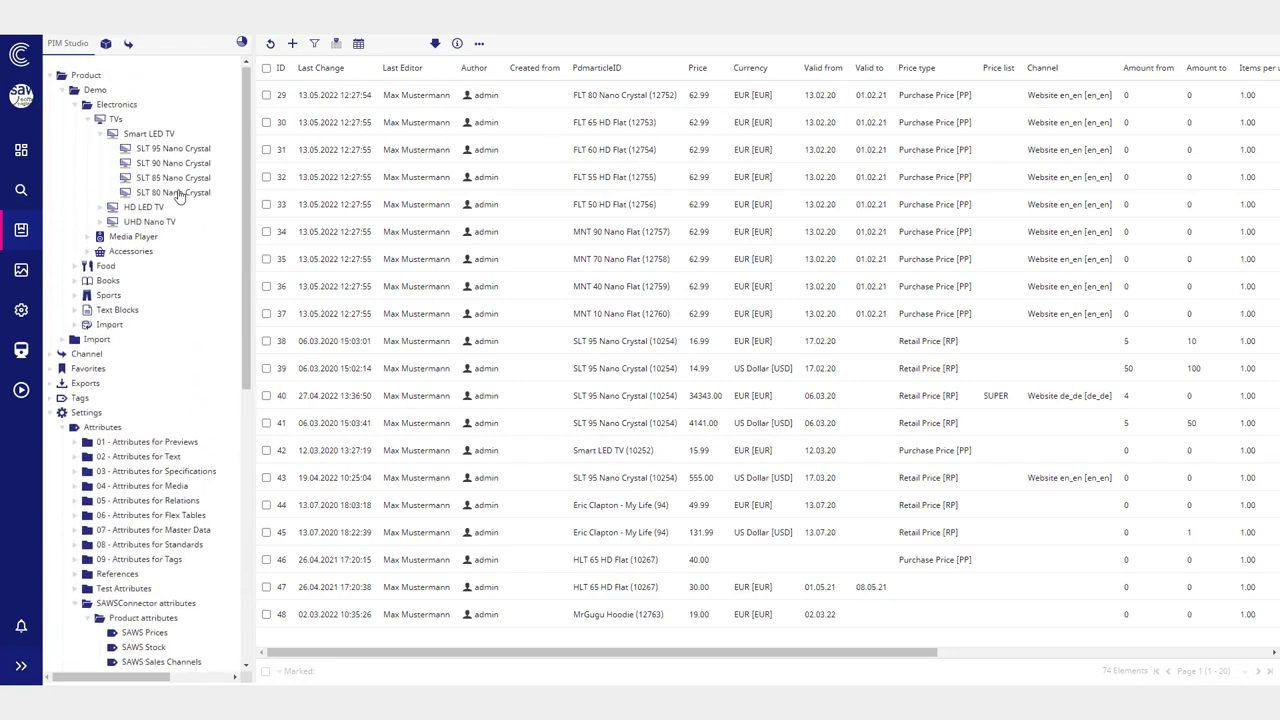
click(172, 149)
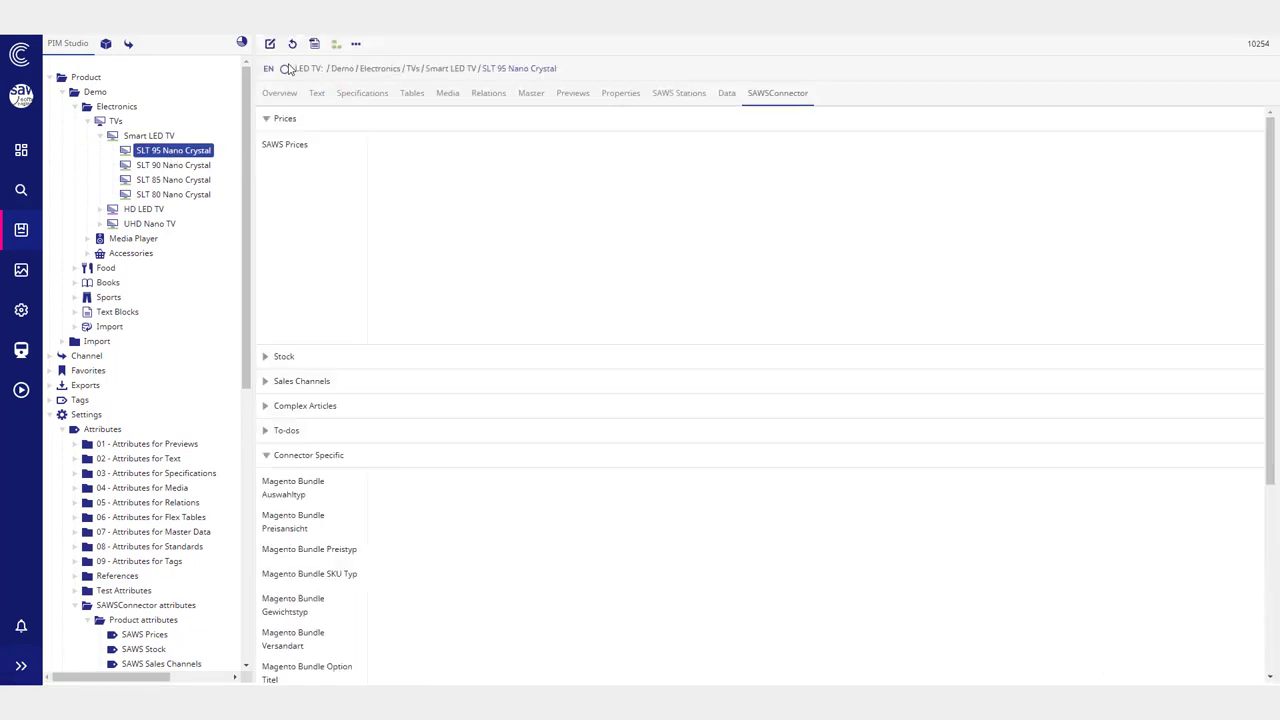
click(270, 43)
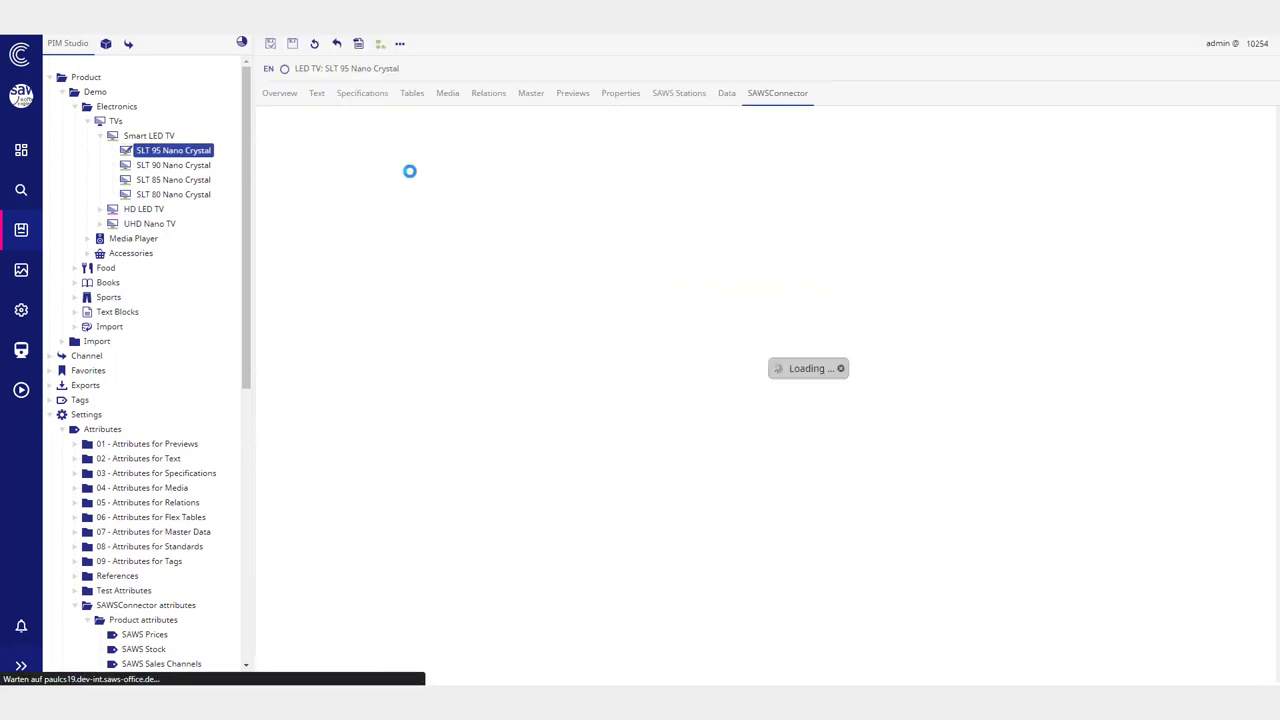
Step: Open a blank SAWS Prices entry, review its available fields and price type, and close it without saving
click(409, 152)
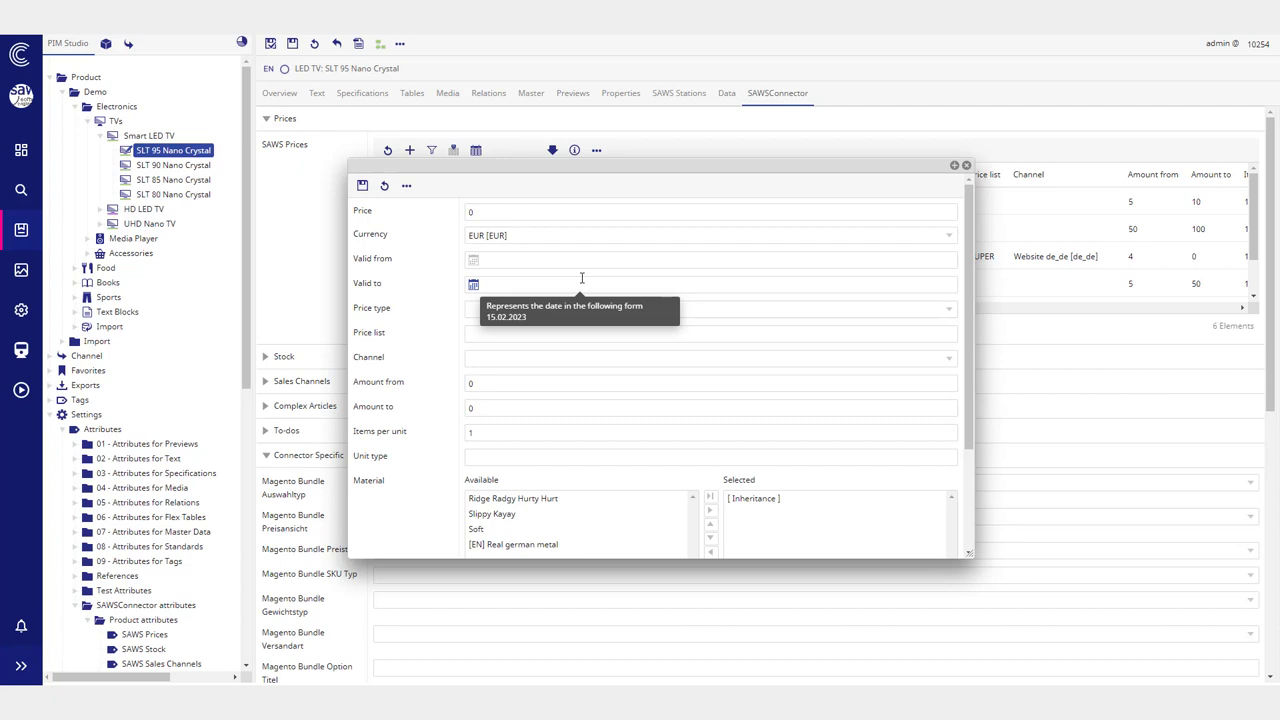
scroll(470, 290, down, 3)
scroll(478, 310, up, 3)
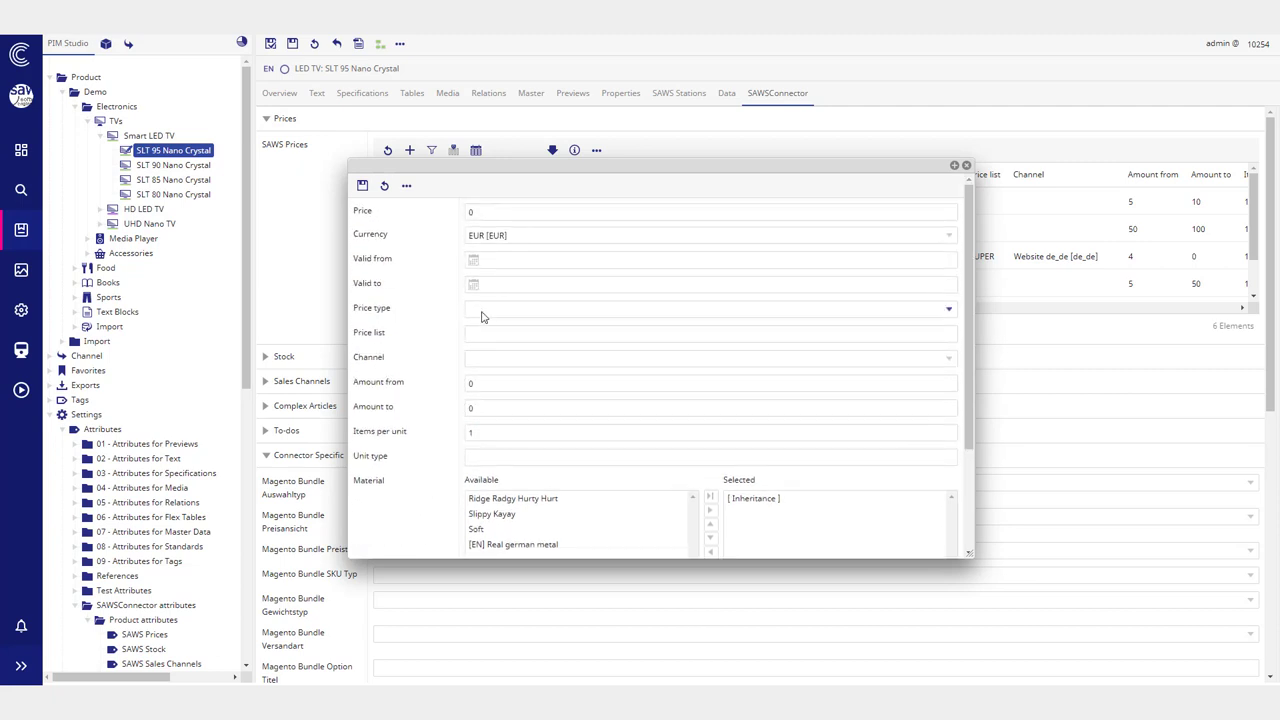
click(480, 311)
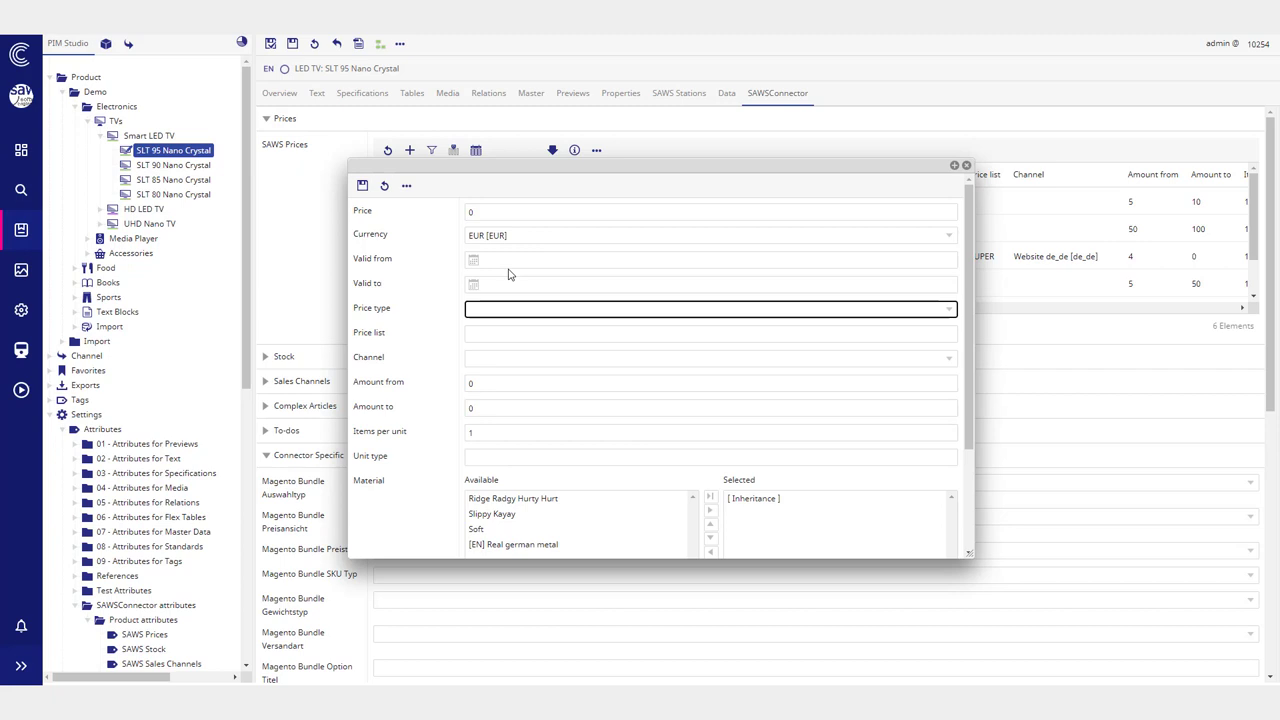
click(962, 165)
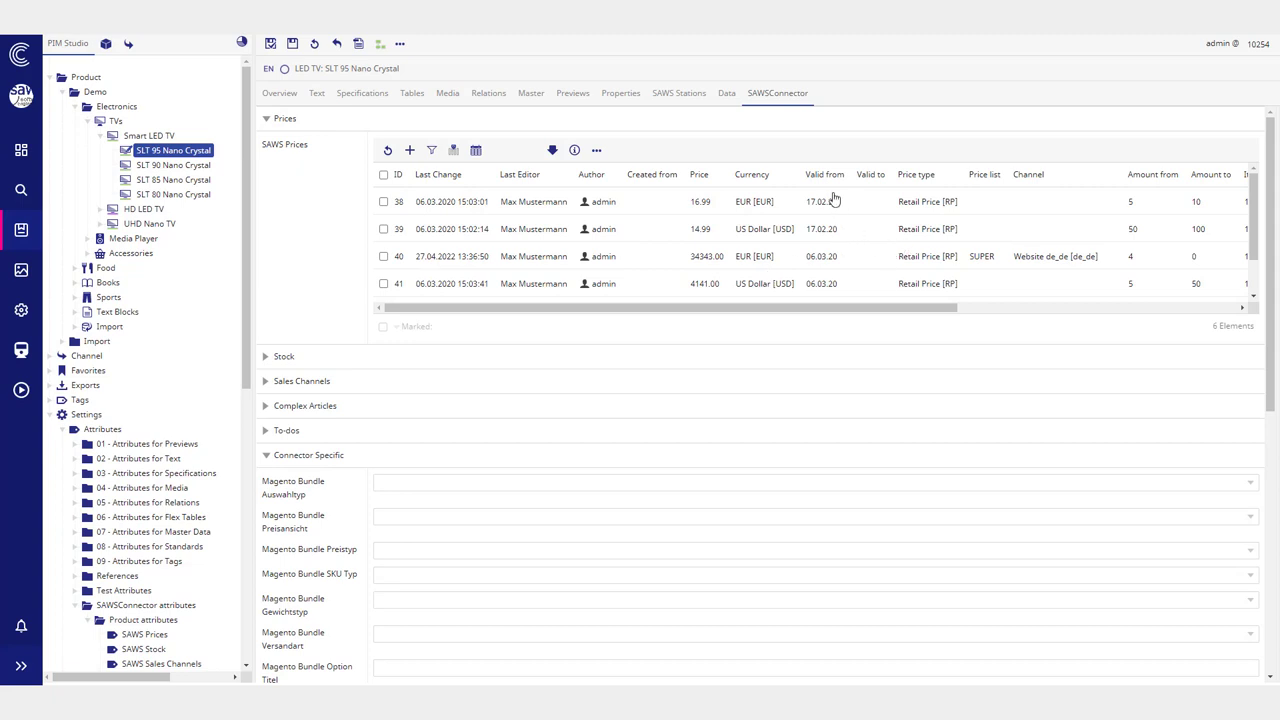
Step: Open the price entry with ID 38 and review its currency, validity, price type, price list and channel fields
scroll(851, 206, down, 2)
scroll(825, 190, up, 2)
double_click(860, 208)
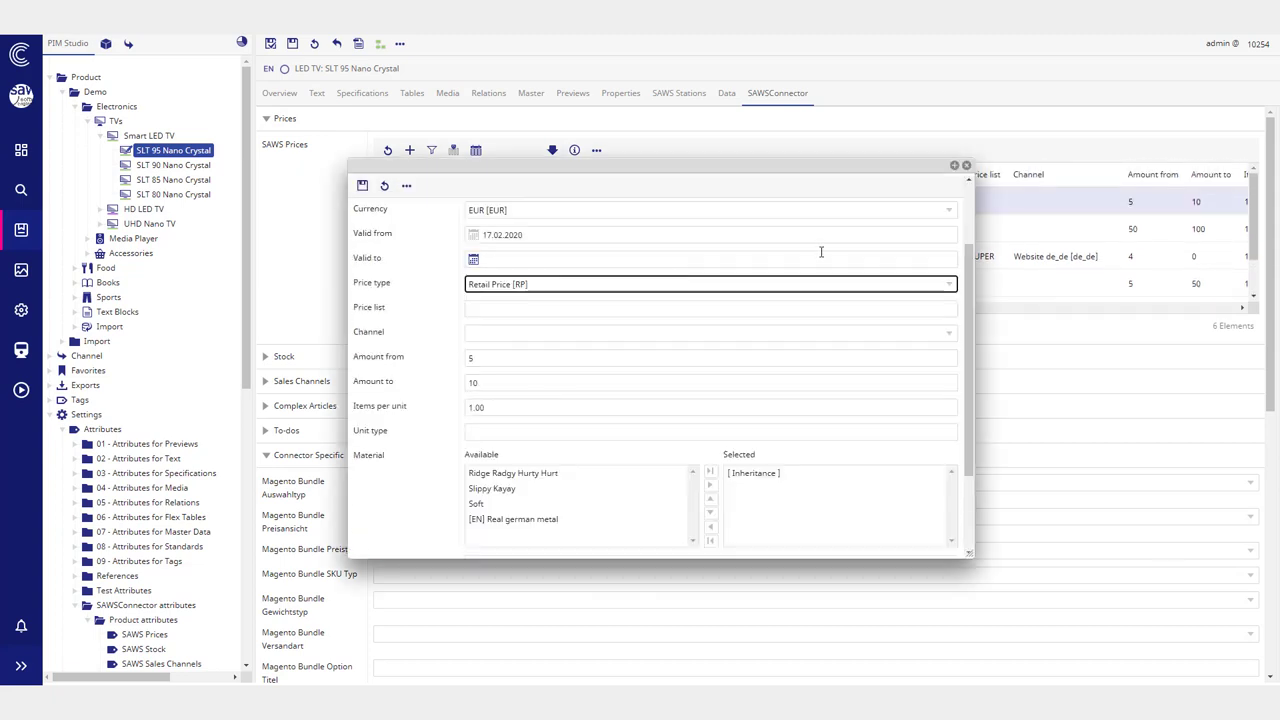
scroll(560, 290, down, 2)
scroll(440, 295, up, 2)
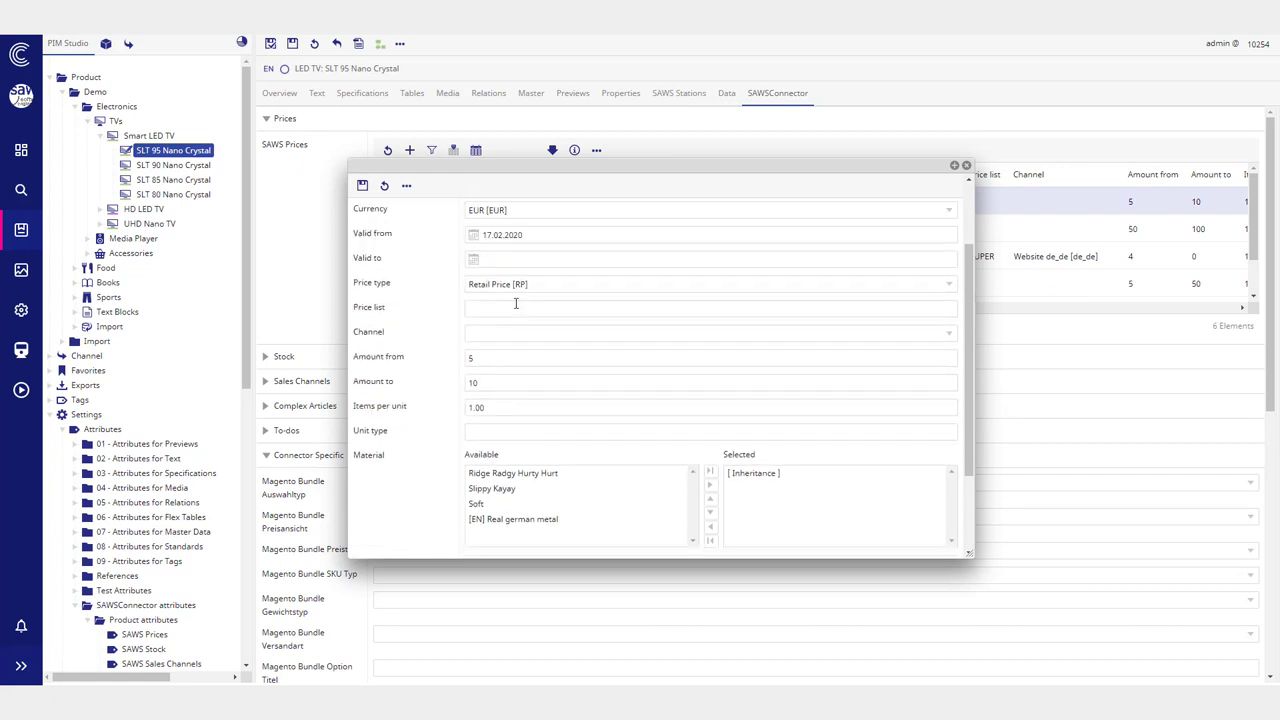
click(516, 303)
drag(398, 291, 355, 145)
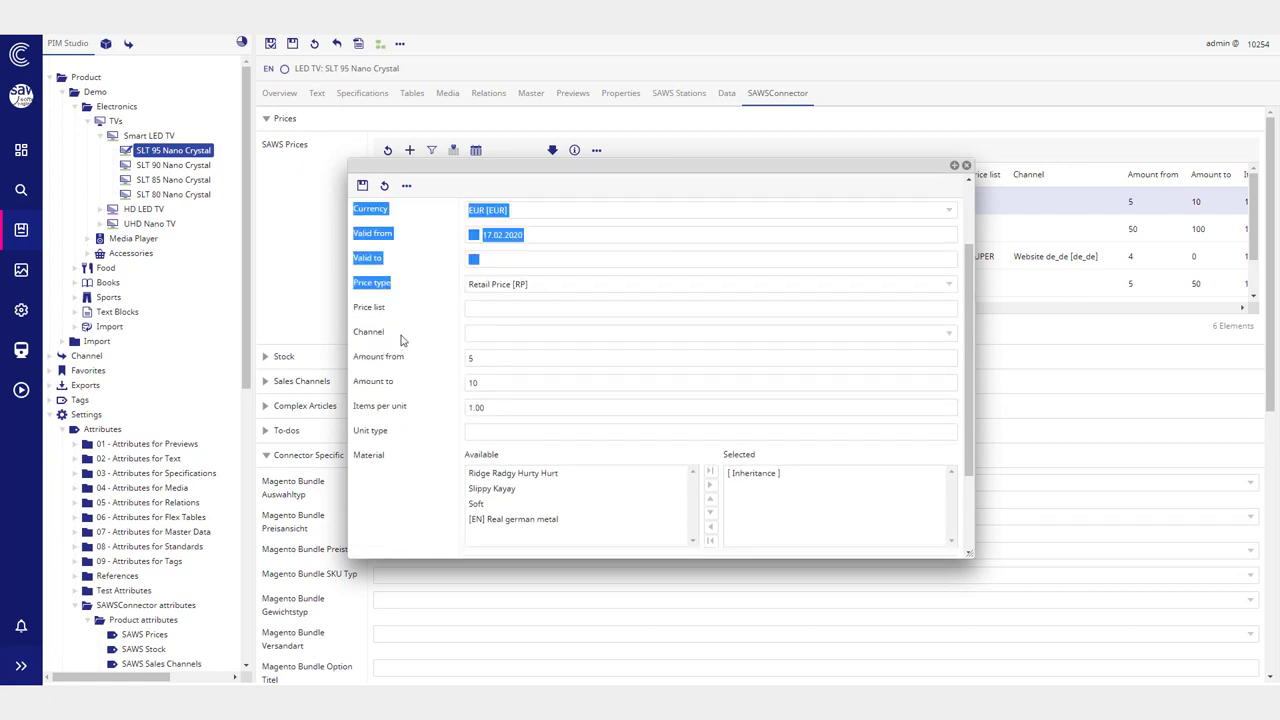
click(392, 334)
double_click(390, 332)
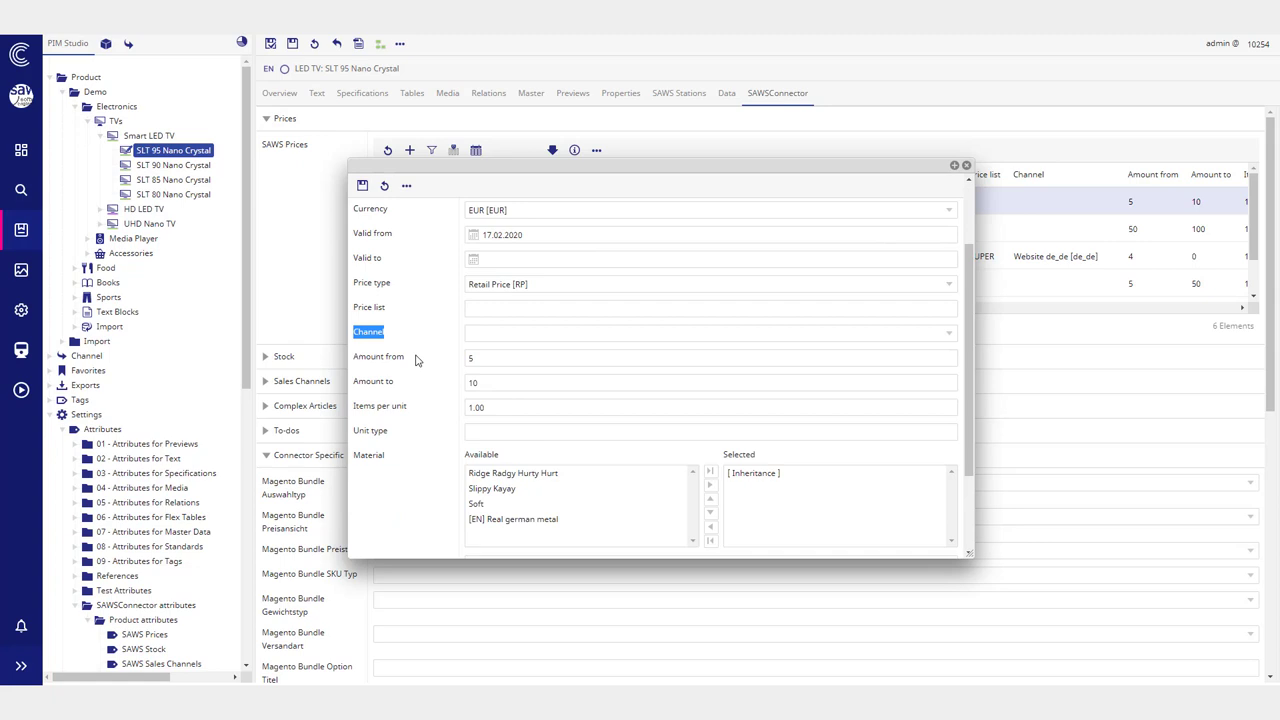
Step: Check the material, discount and Valid to fields of the open price entry and close it without changes
scroll(451, 400, down, 2)
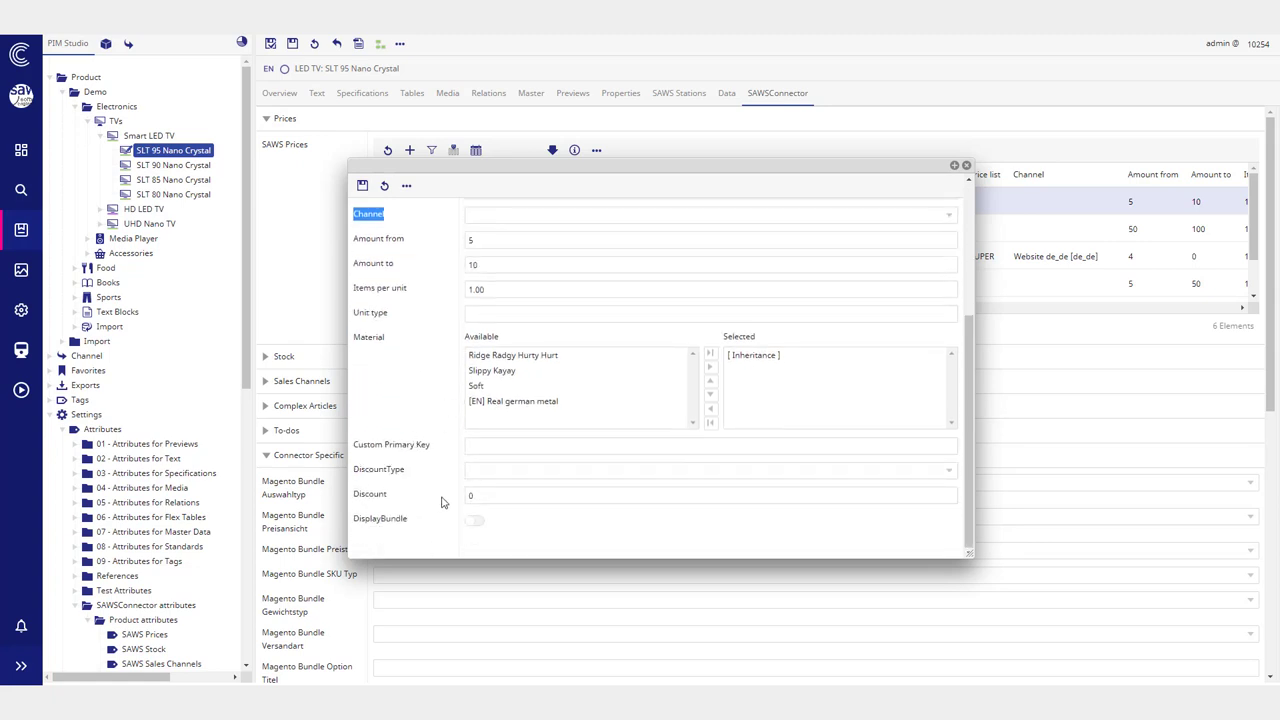
scroll(446, 410, up, 3)
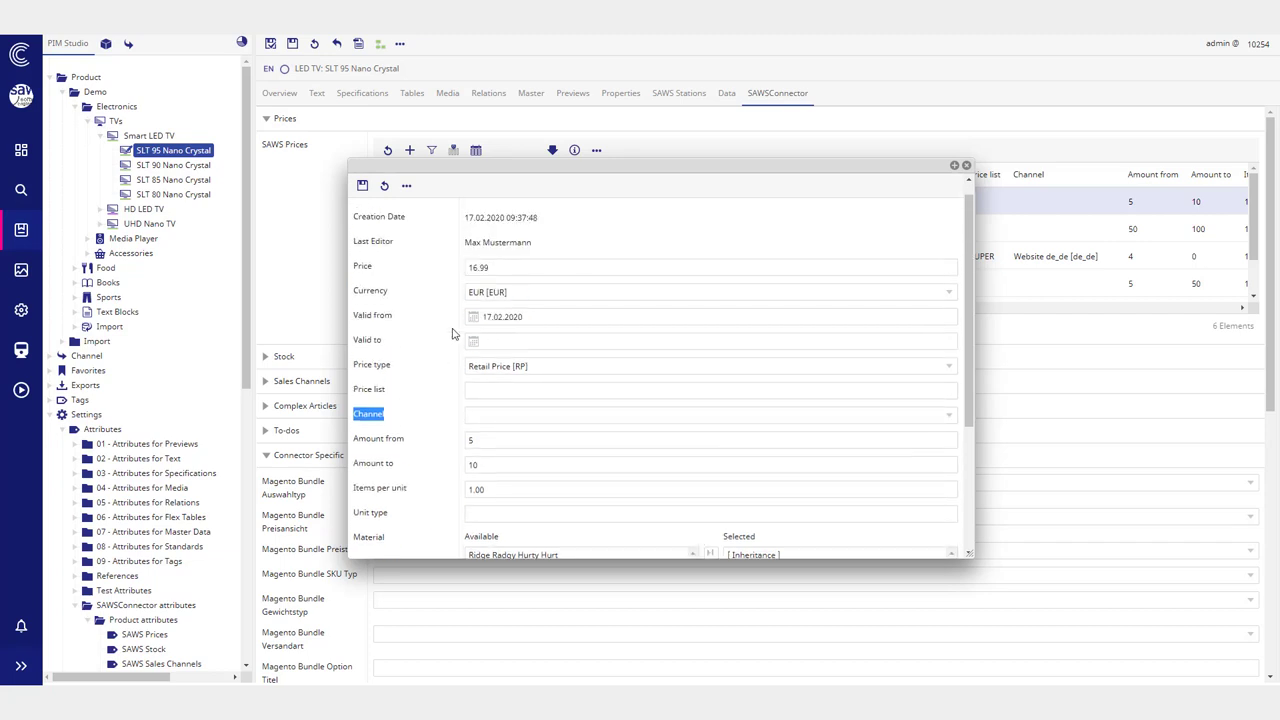
drag(400, 322, 356, 345)
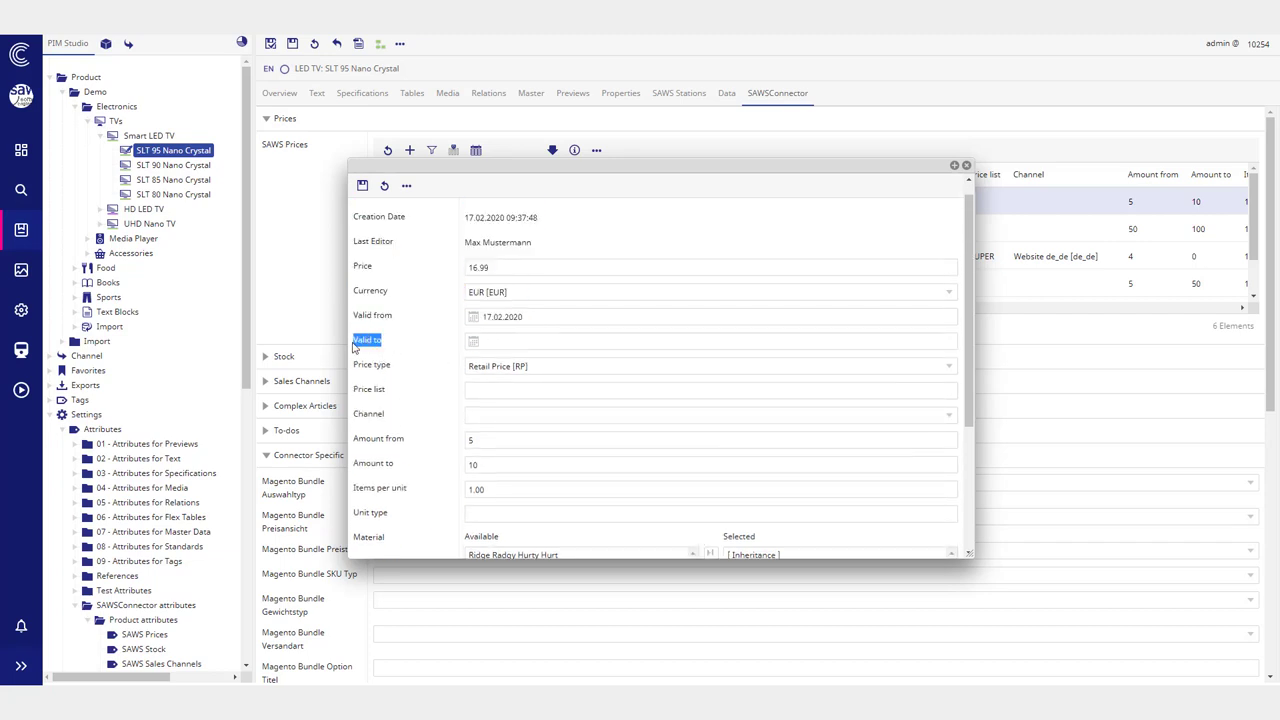
click(426, 389)
click(966, 165)
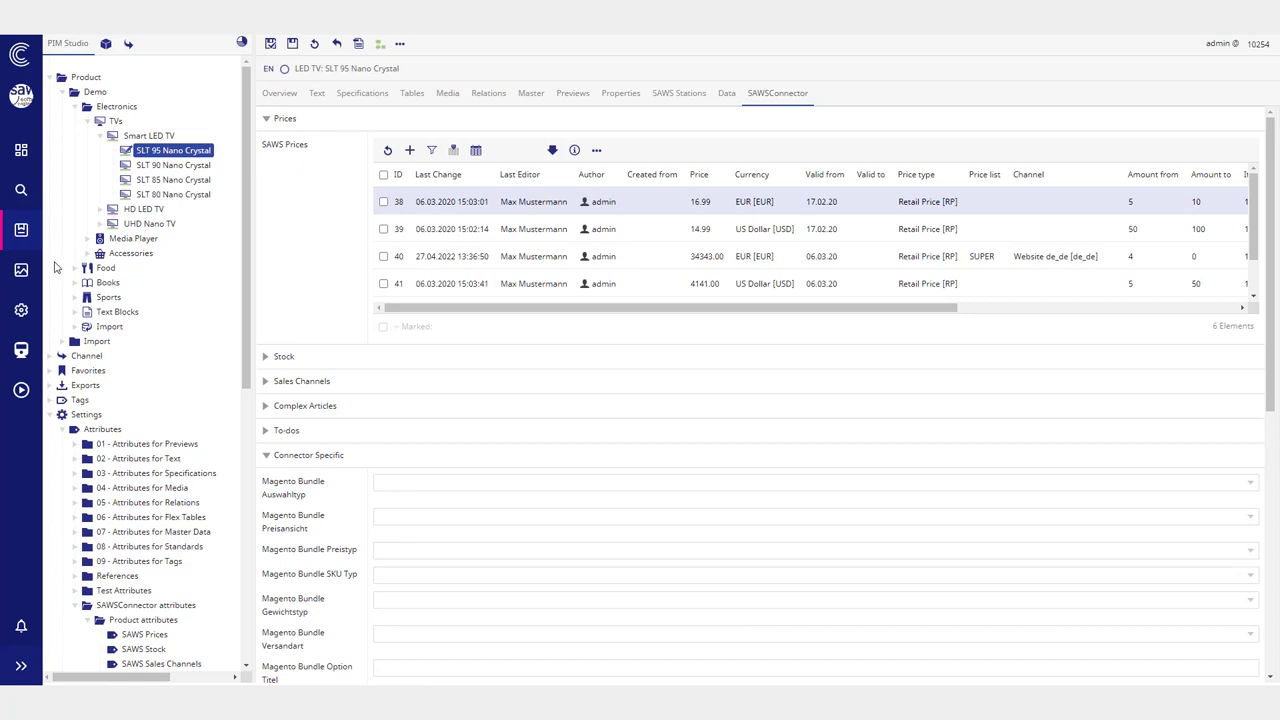
Step: Return to the SAWS General settings and examine the management and copy options for Prices, Stock and Sales Channels
click(23, 310)
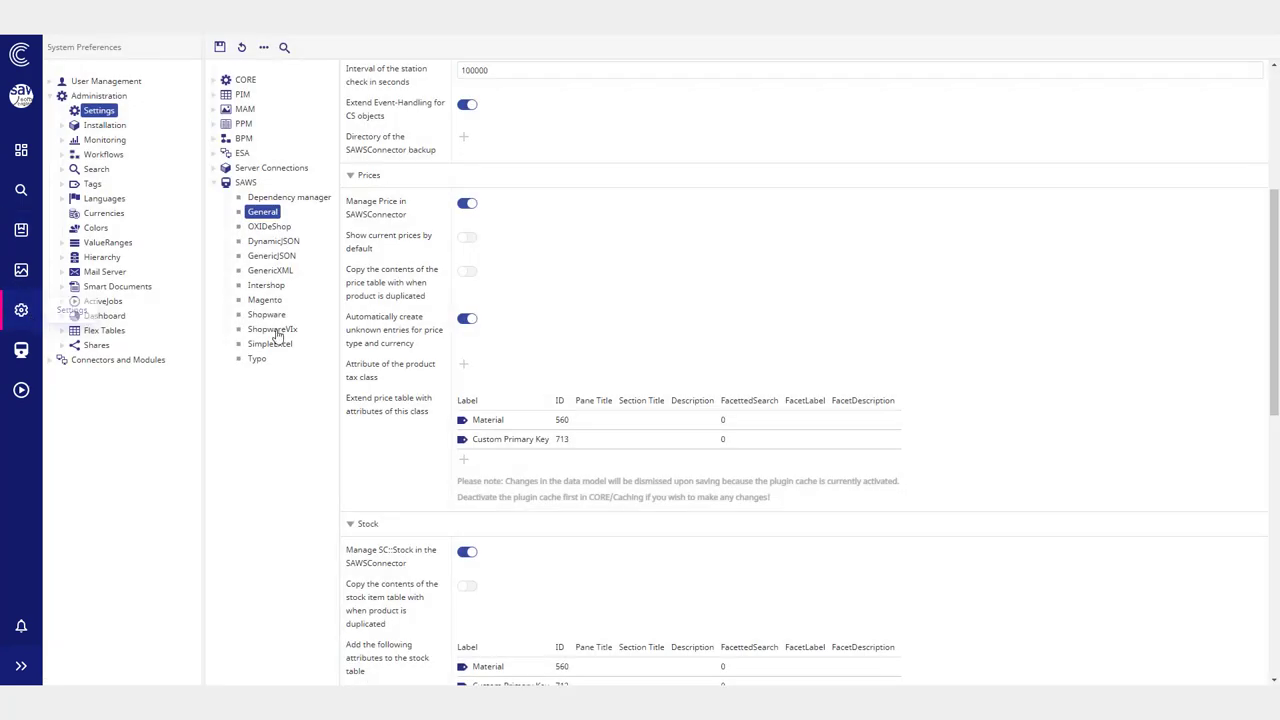
scroll(627, 231, up, 2)
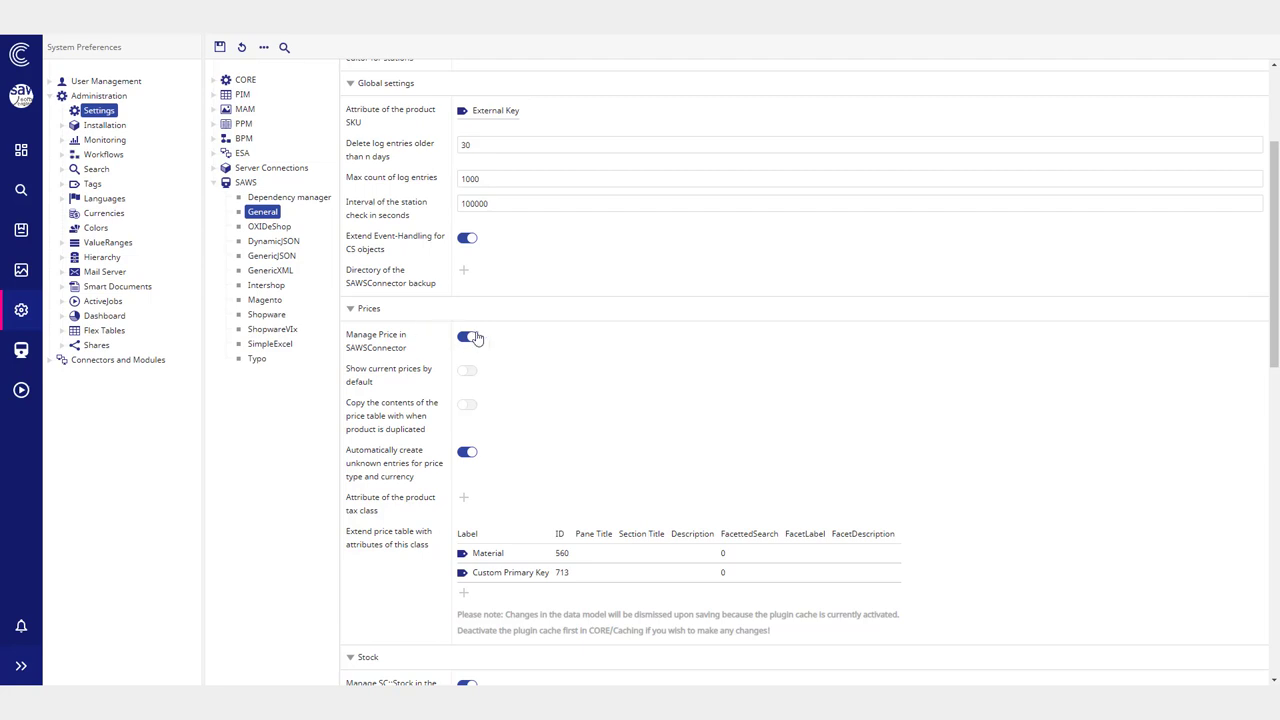
scroll(490, 480, down, 4)
scroll(503, 525, down, 5)
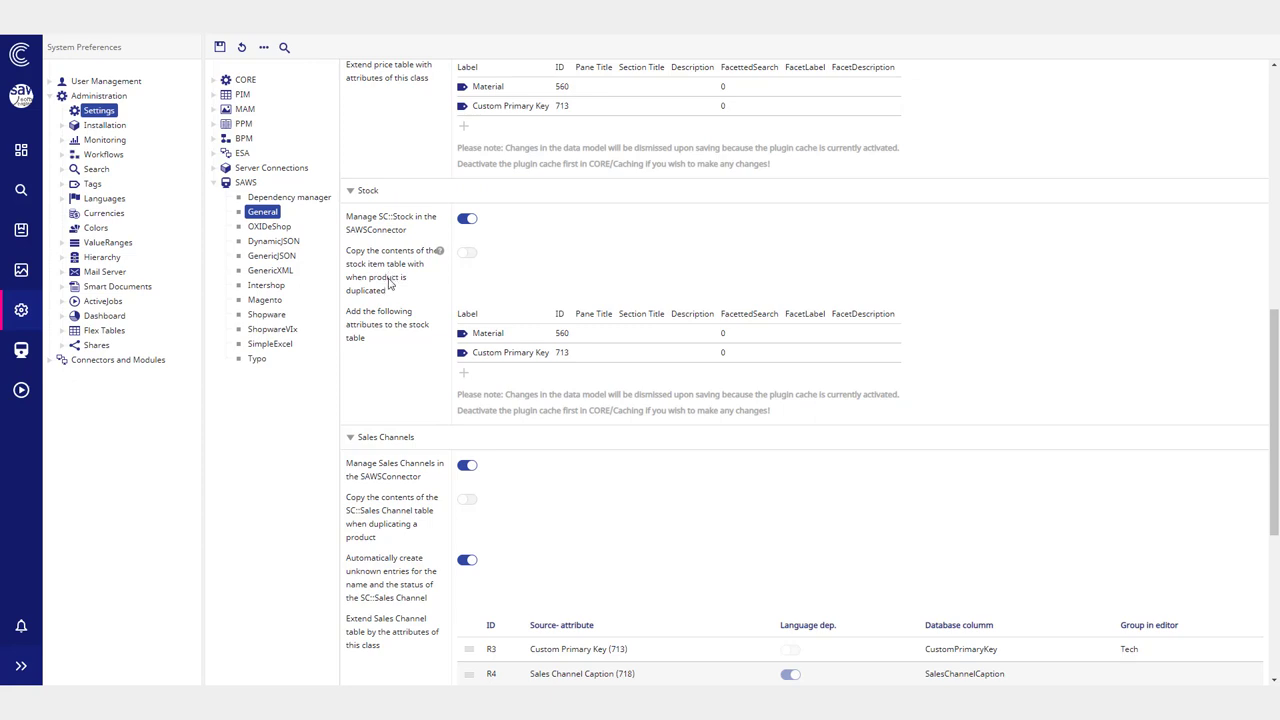
scroll(395, 440, down, 4)
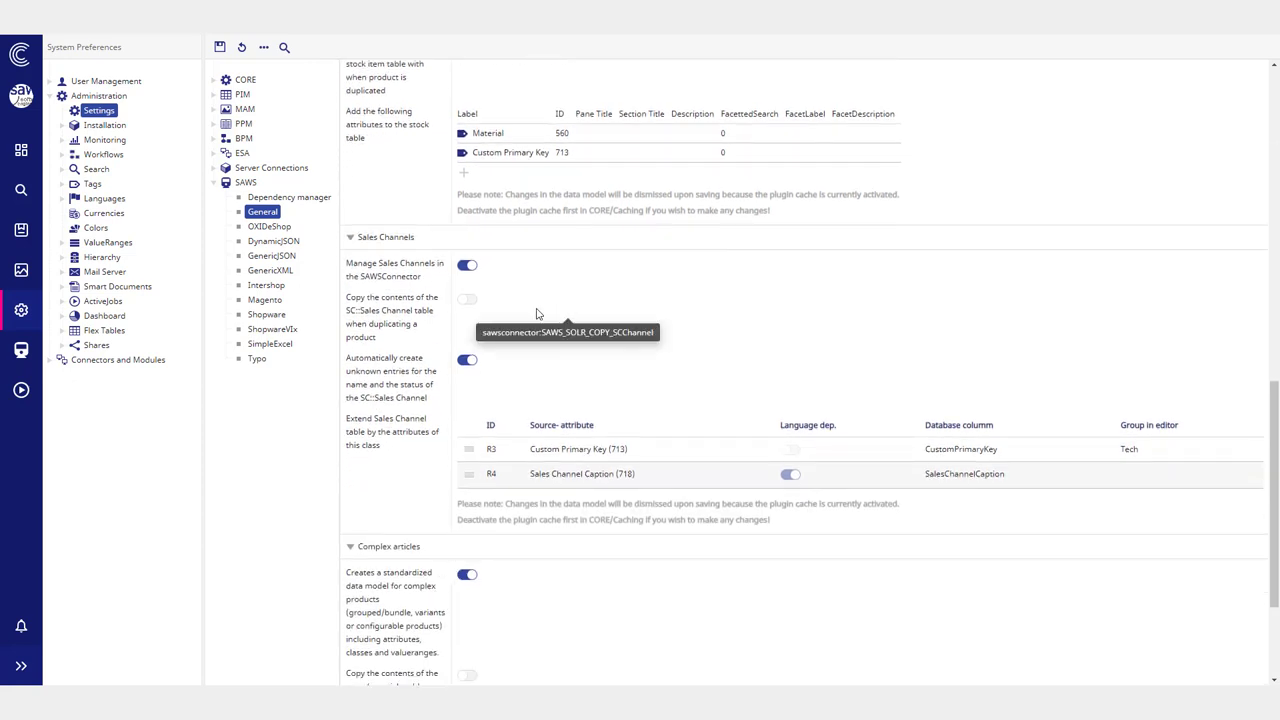
scroll(471, 255, up, 5)
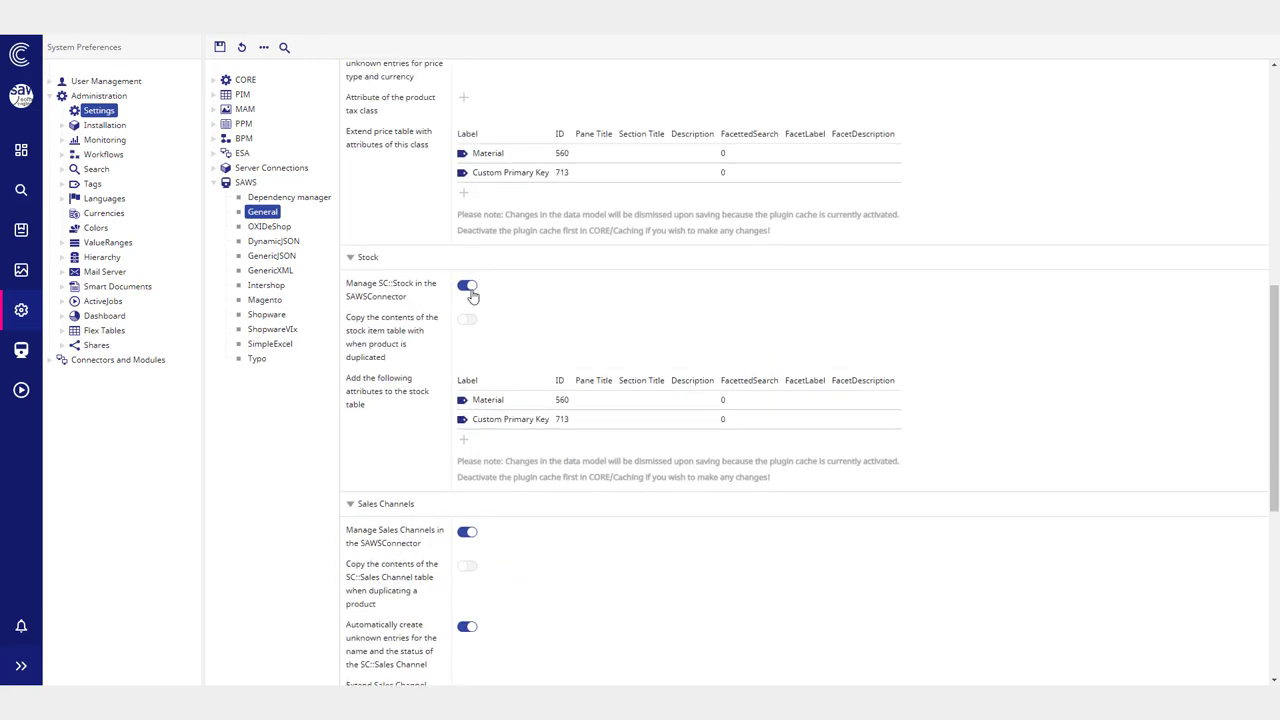
scroll(489, 303, up, 4)
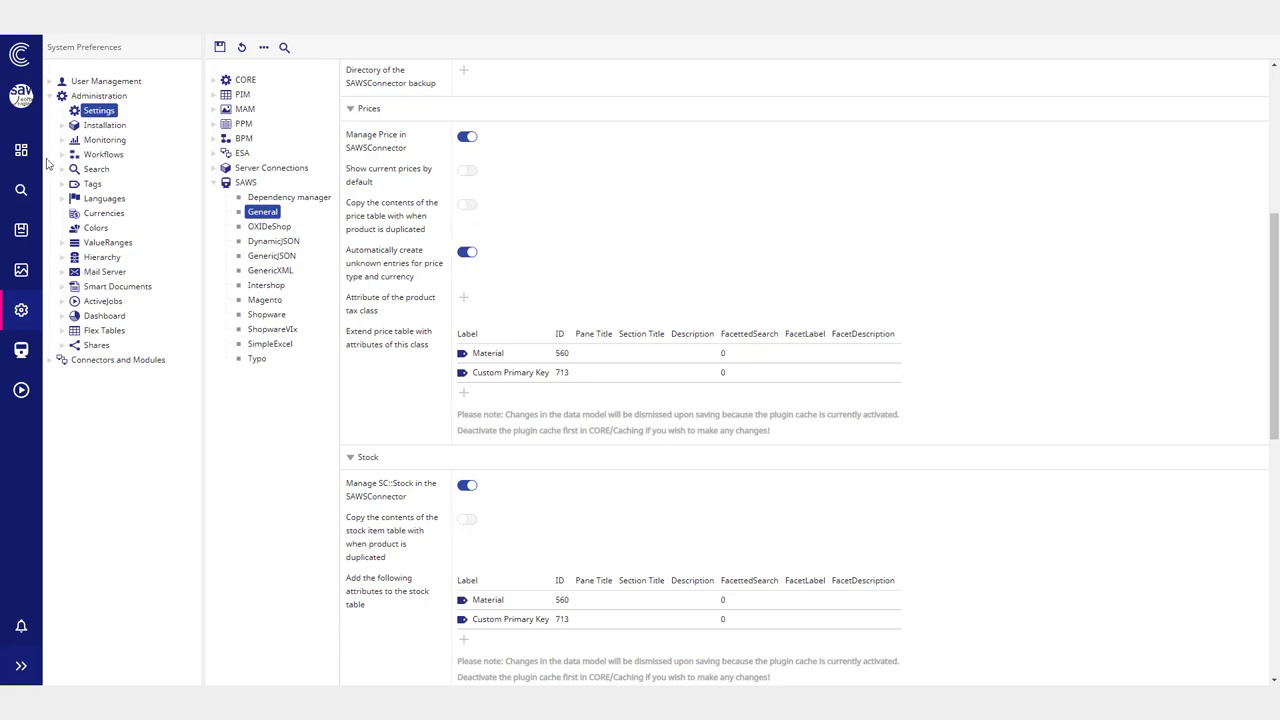
Step: Revisit the product's SAWS Prices table in PIM Studio and compare it with the "Show current prices by default" option in SAWS General
click(21, 234)
scroll(128, 408, down, 3)
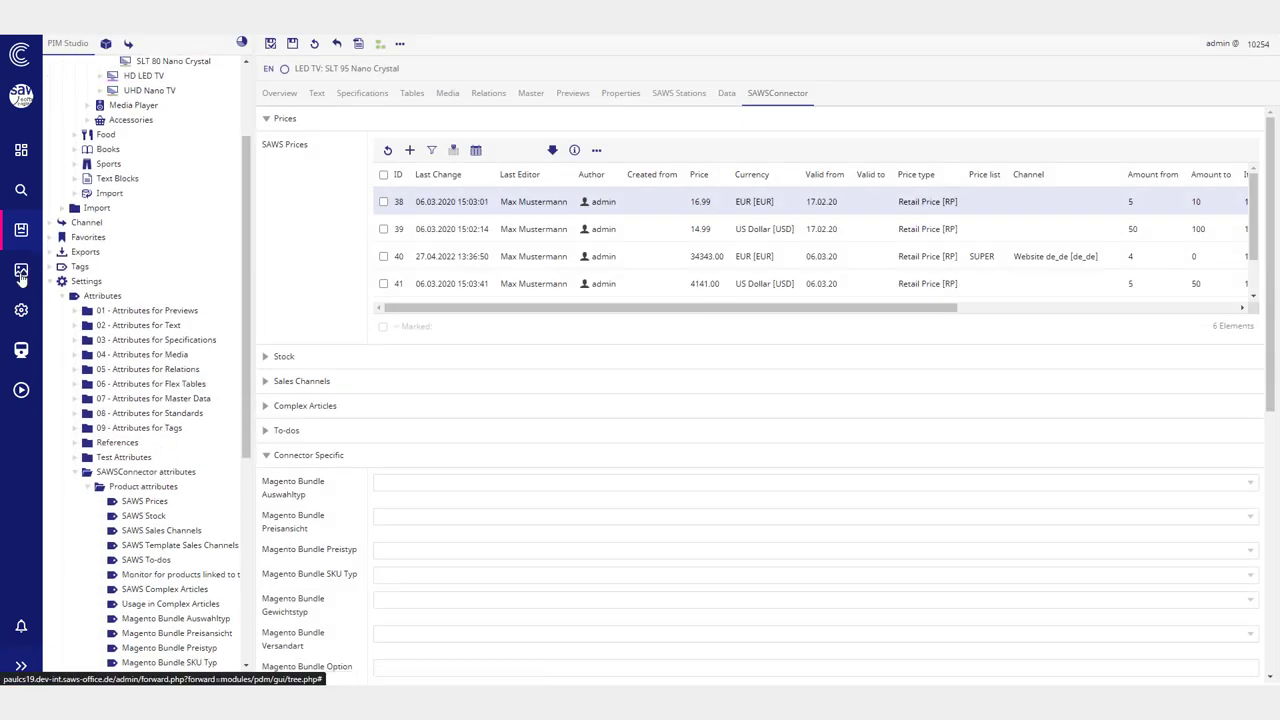
click(21, 310)
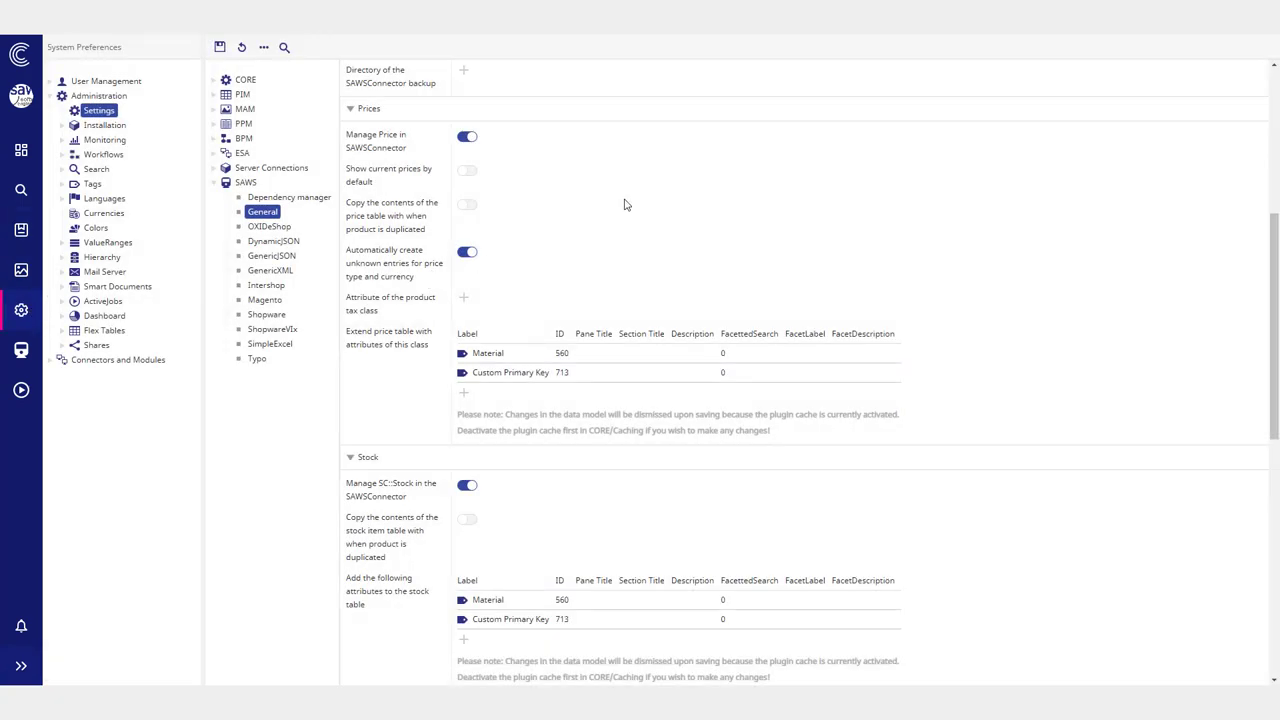
scroll(560, 202, up, 1)
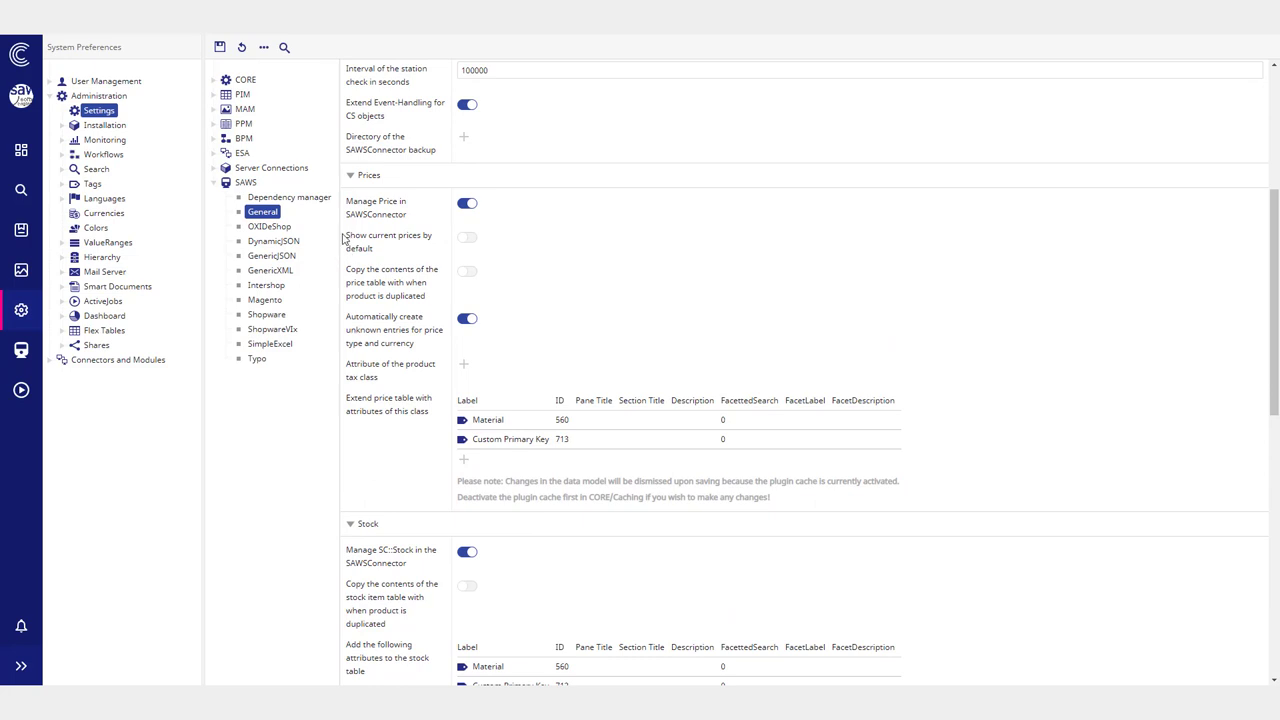
drag(343, 238, 425, 270)
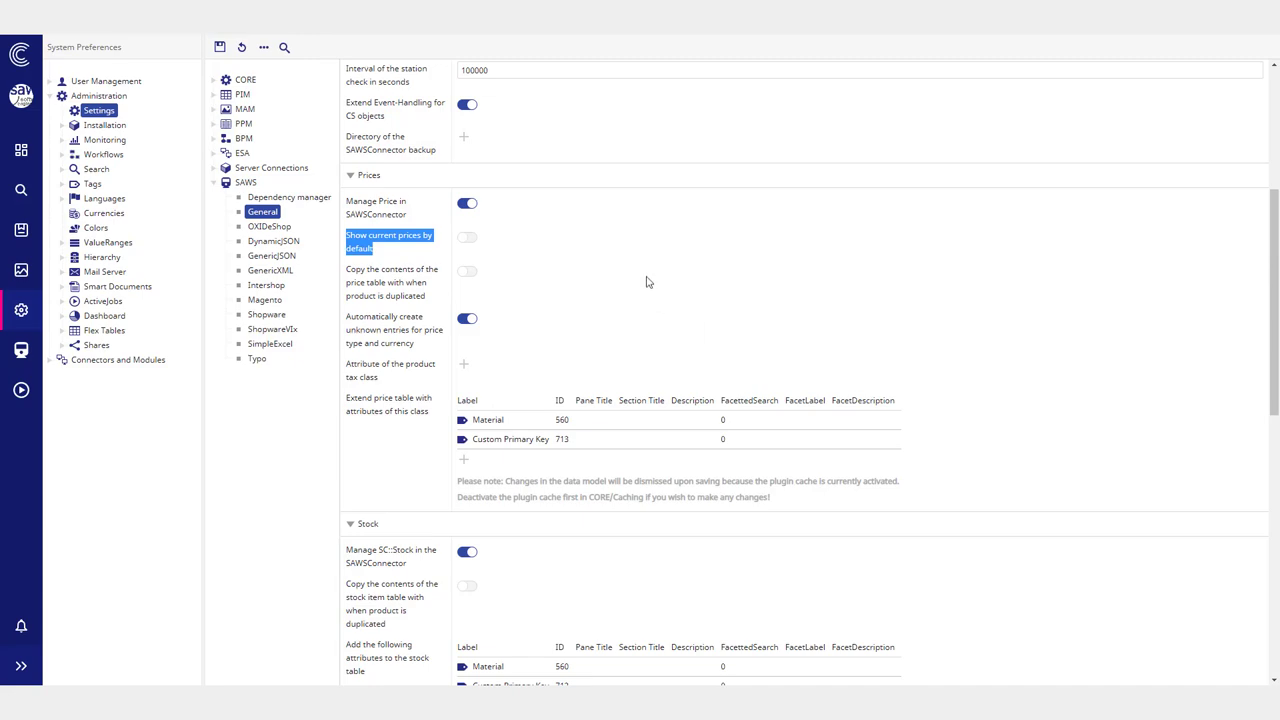
Step: Examine the additional attributes for the price, stock and sales channel tables in the SAWS General settings
scroll(546, 274, down, 5)
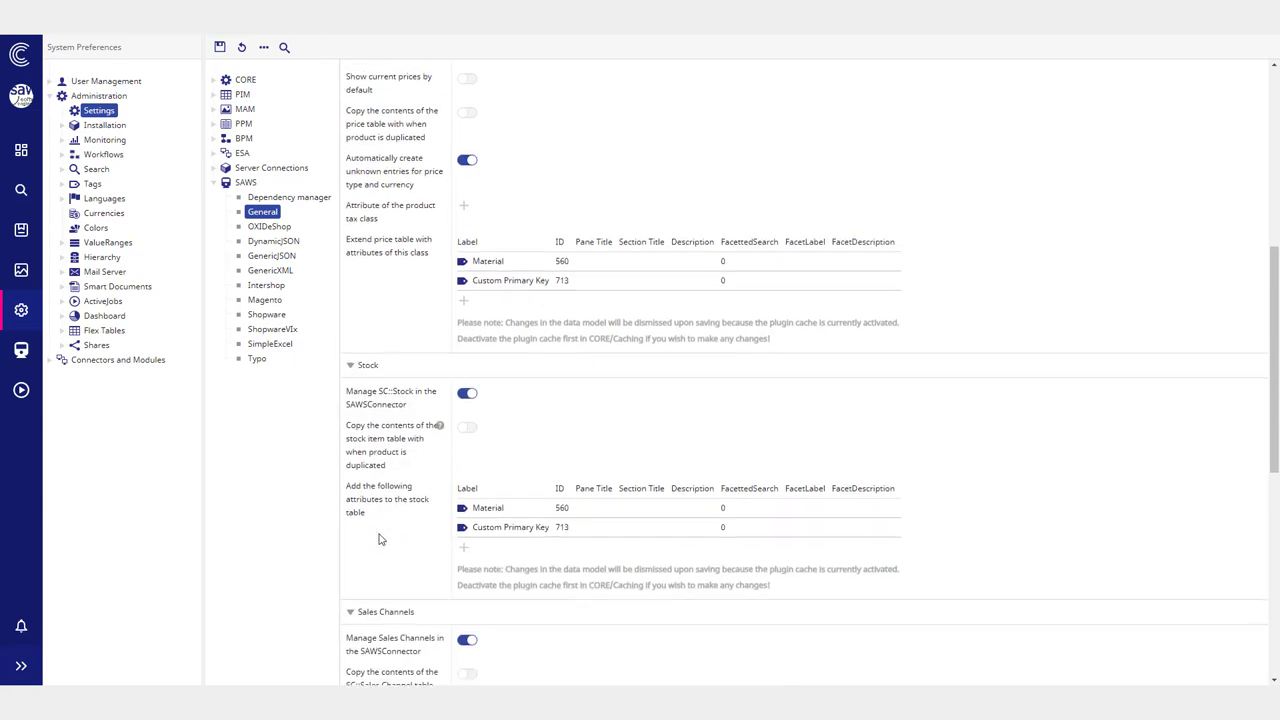
scroll(388, 568, down, 2)
scroll(378, 364, up, 4)
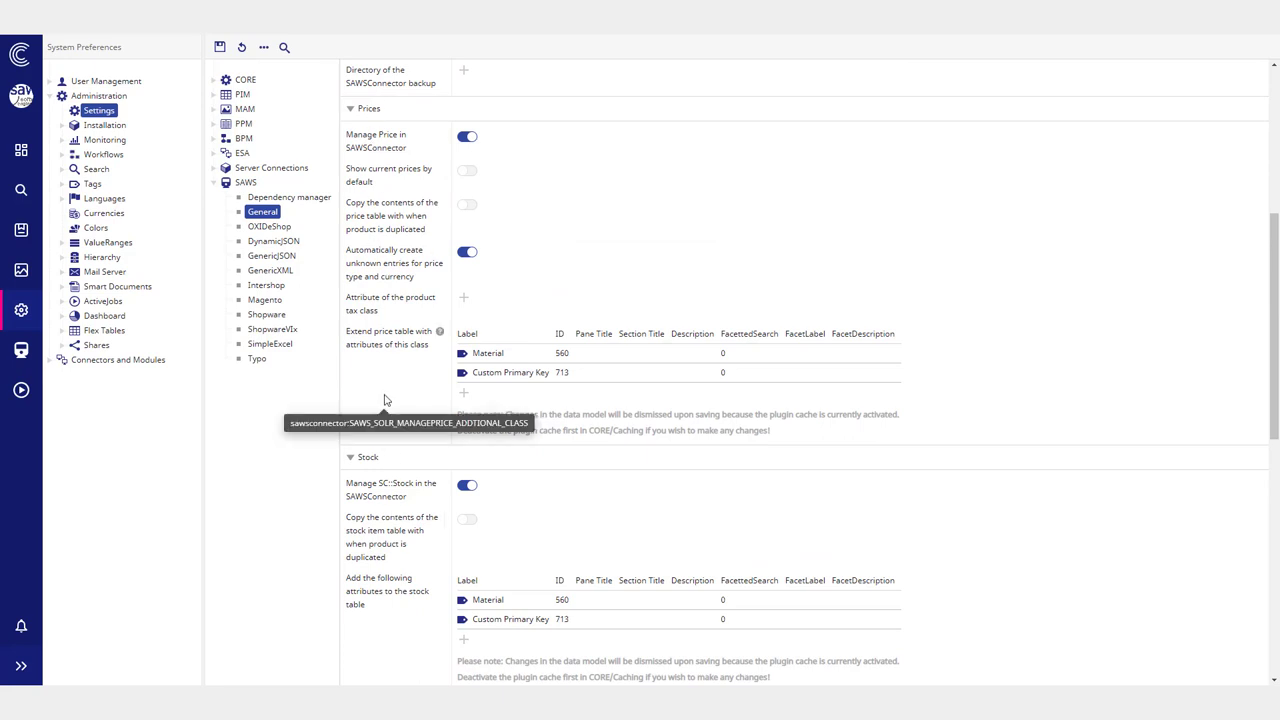
scroll(380, 430, down, 6)
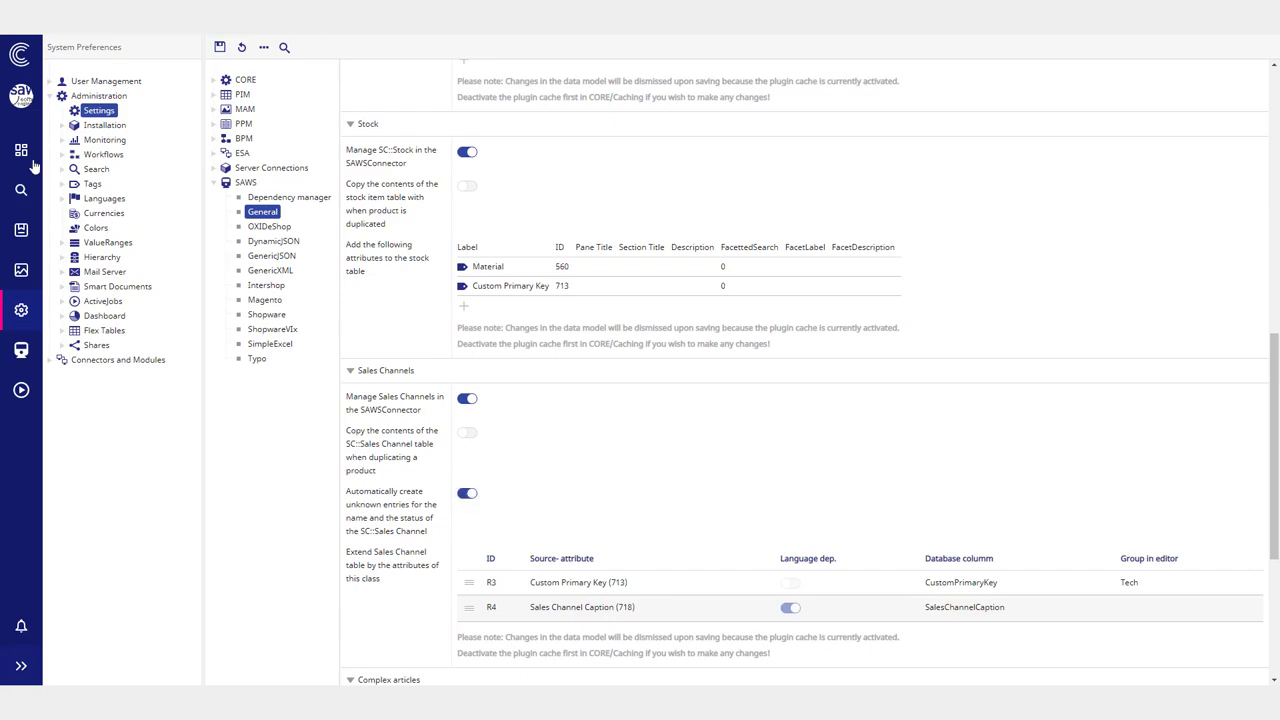
Step: Return to the SLT 95 Nano Crystal product in PIM Studio and expand its Sales Channels section to view the SAWS Sales Channels table
click(21, 236)
scroll(334, 294, down, 2)
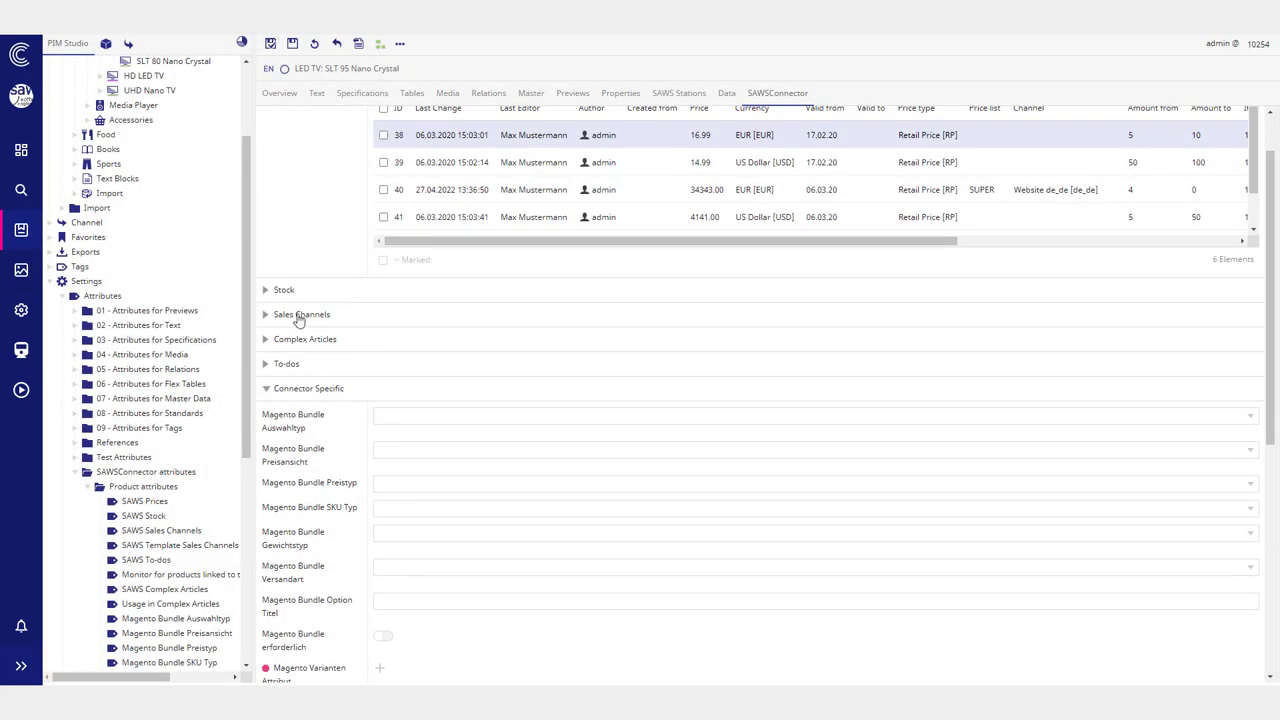
click(290, 316)
scroll(489, 422, down, 1)
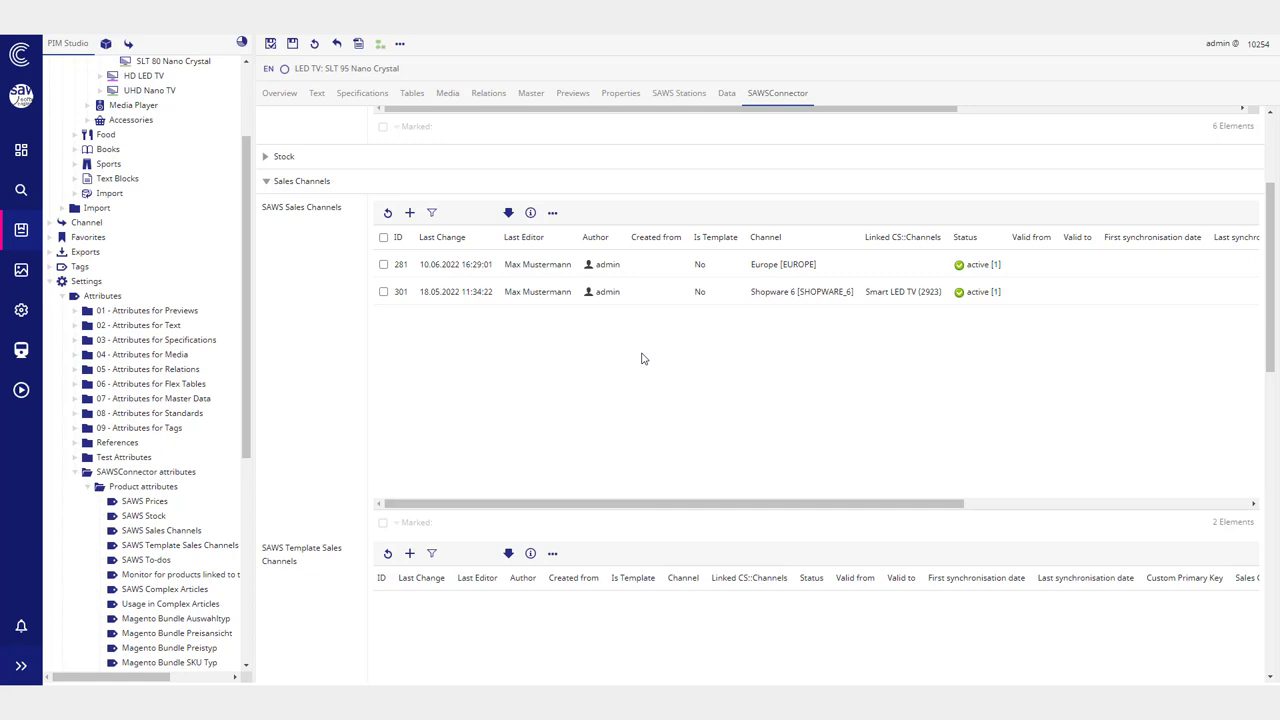
Step: Go back to the SAWS General settings and examine the Sales Channels table extension and the Complex articles options
click(22, 311)
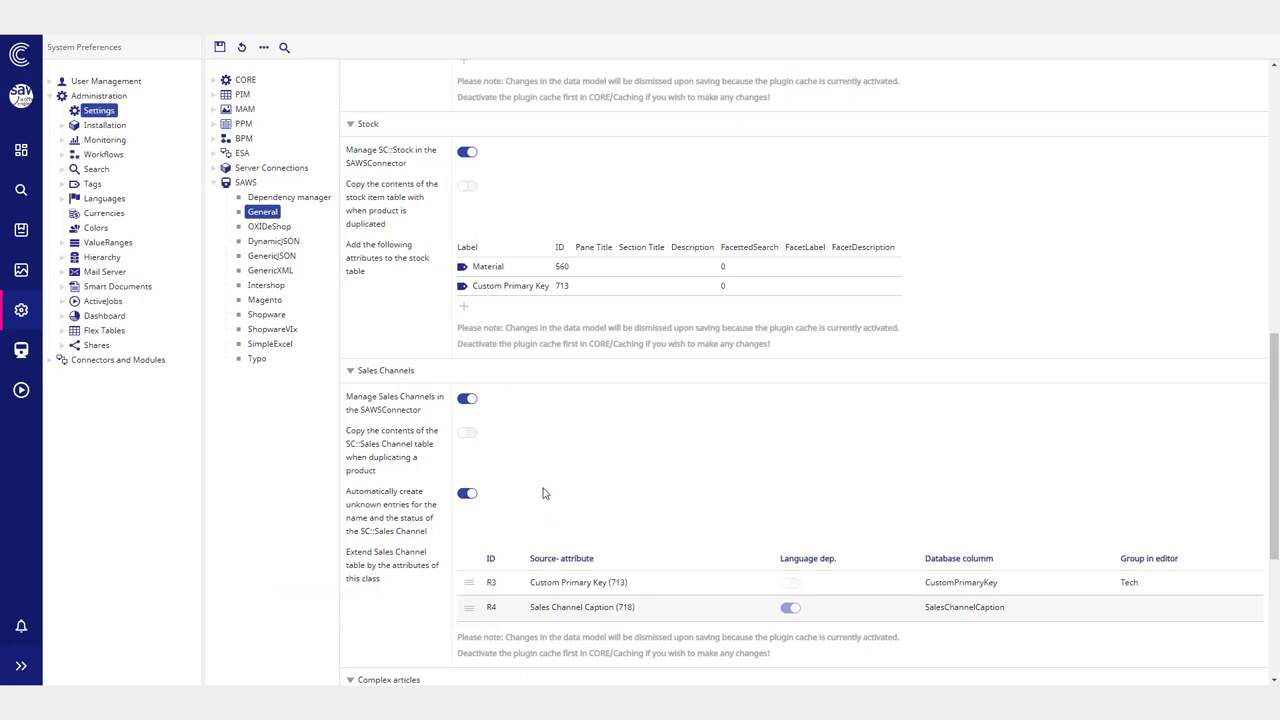
scroll(528, 442, down, 1)
scroll(528, 442, down, 2)
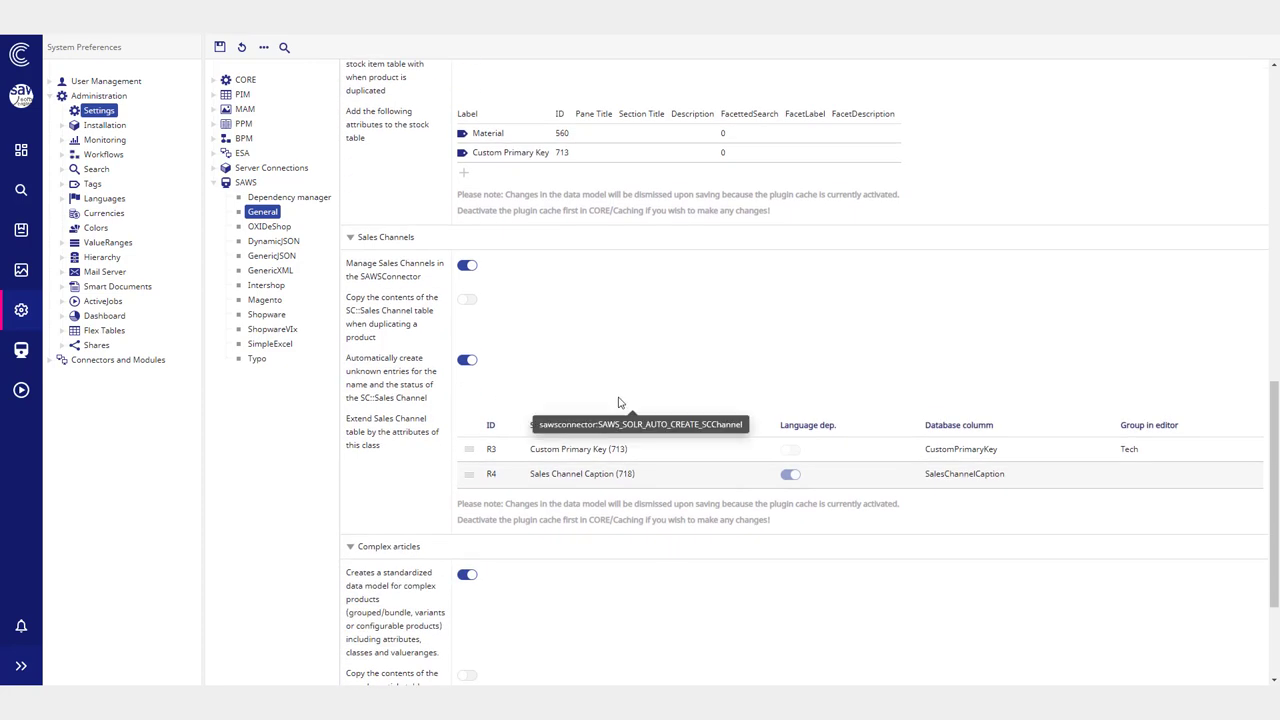
scroll(484, 447, down, 1)
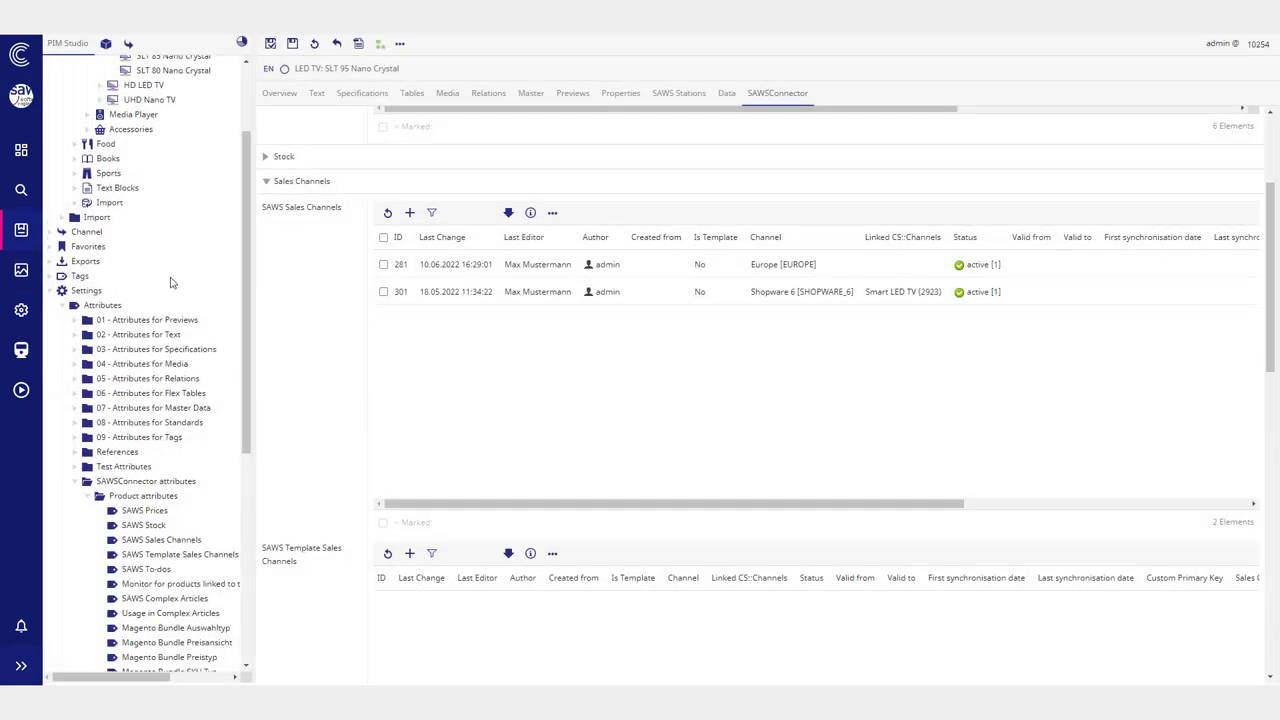
Step: Back in PIM Studio, collapse the Attributes and Prices / Stocks nodes and leave the product's edit mode
scroll(170, 283, up, 3)
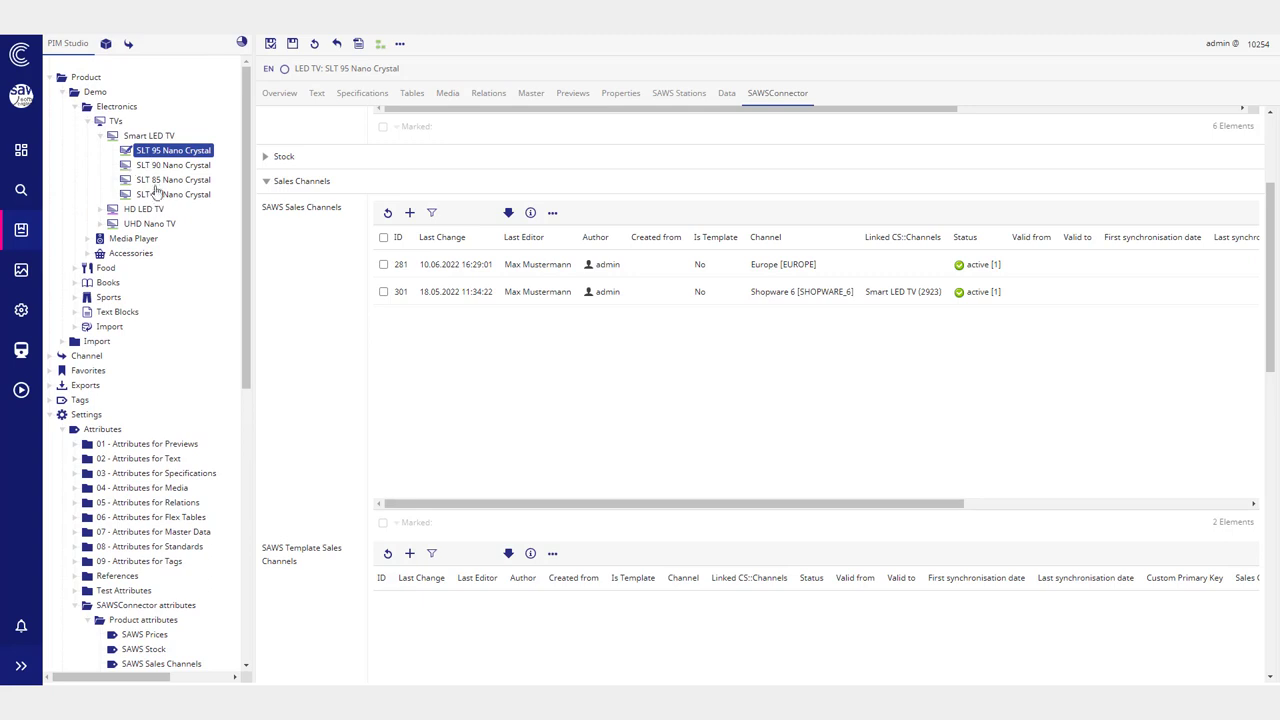
mouse_move(140, 147)
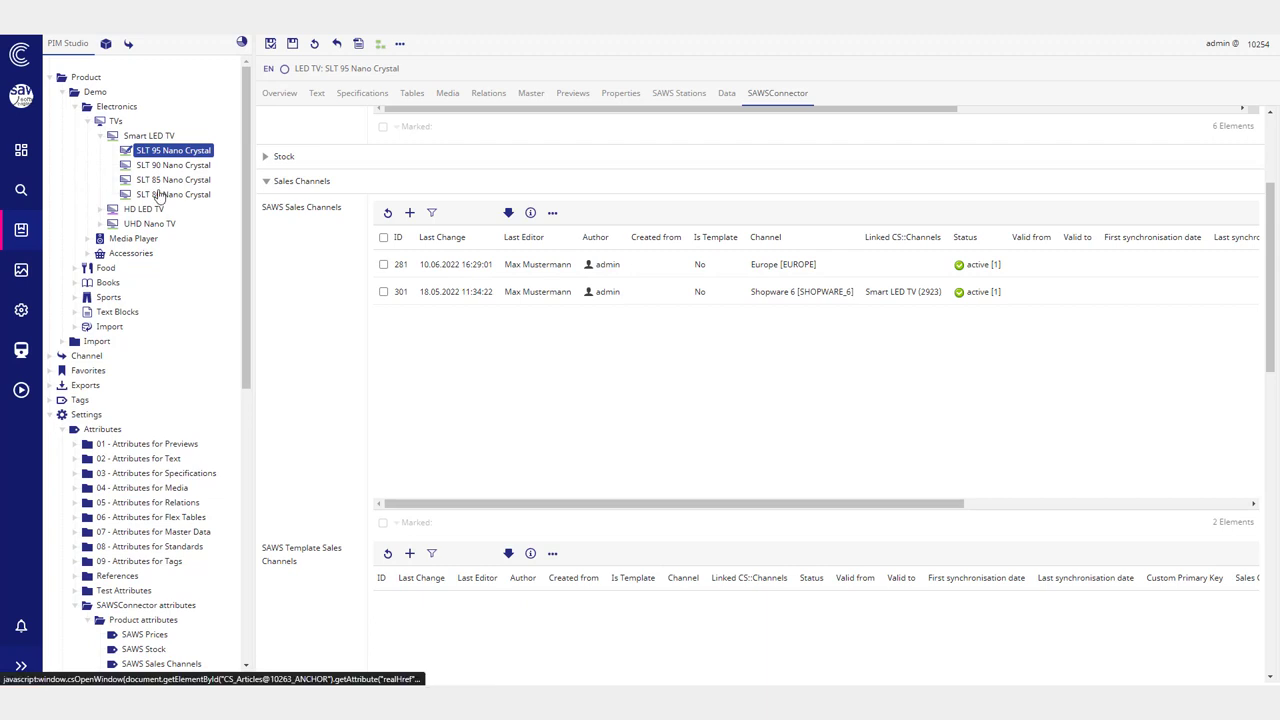
mouse_move(158, 196)
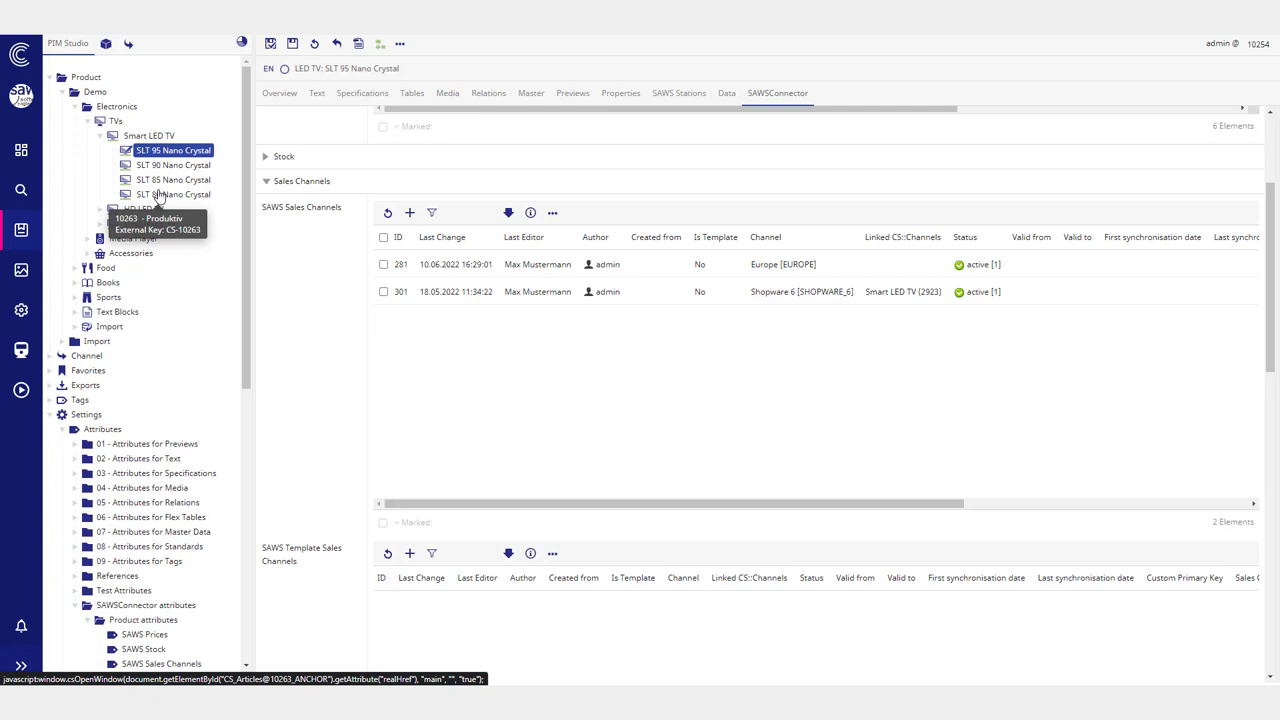
click(62, 430)
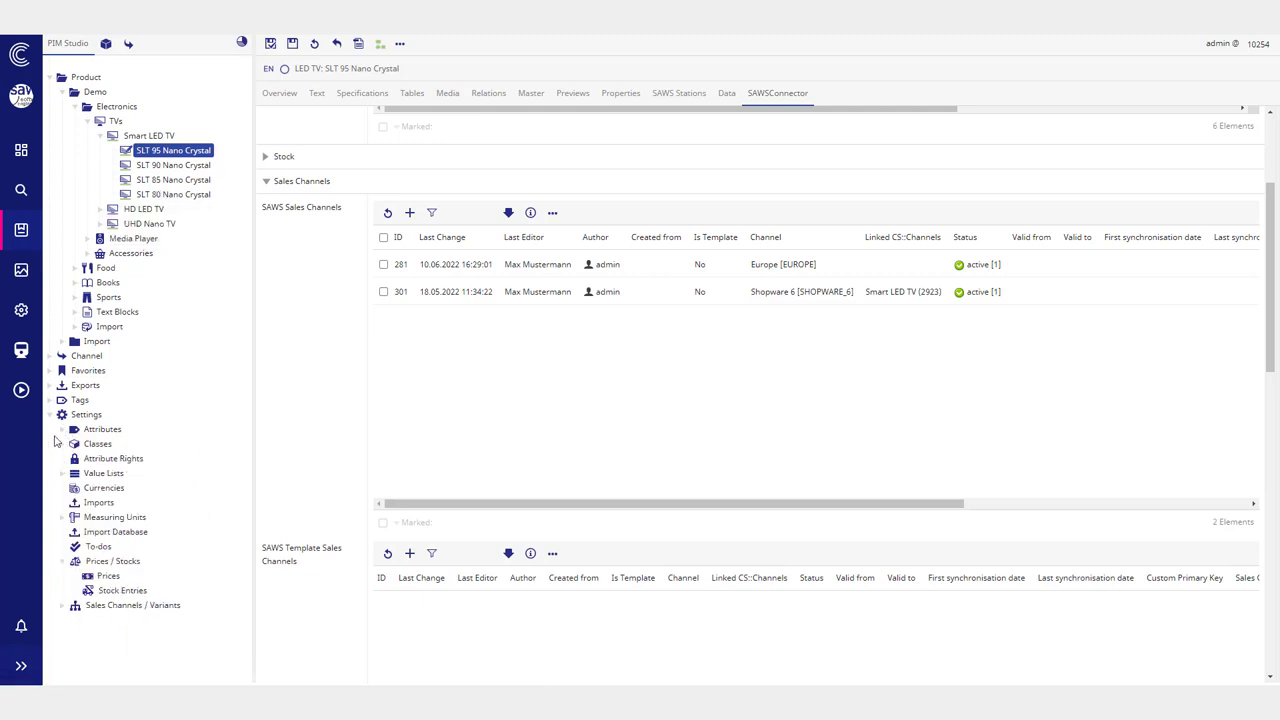
click(63, 561)
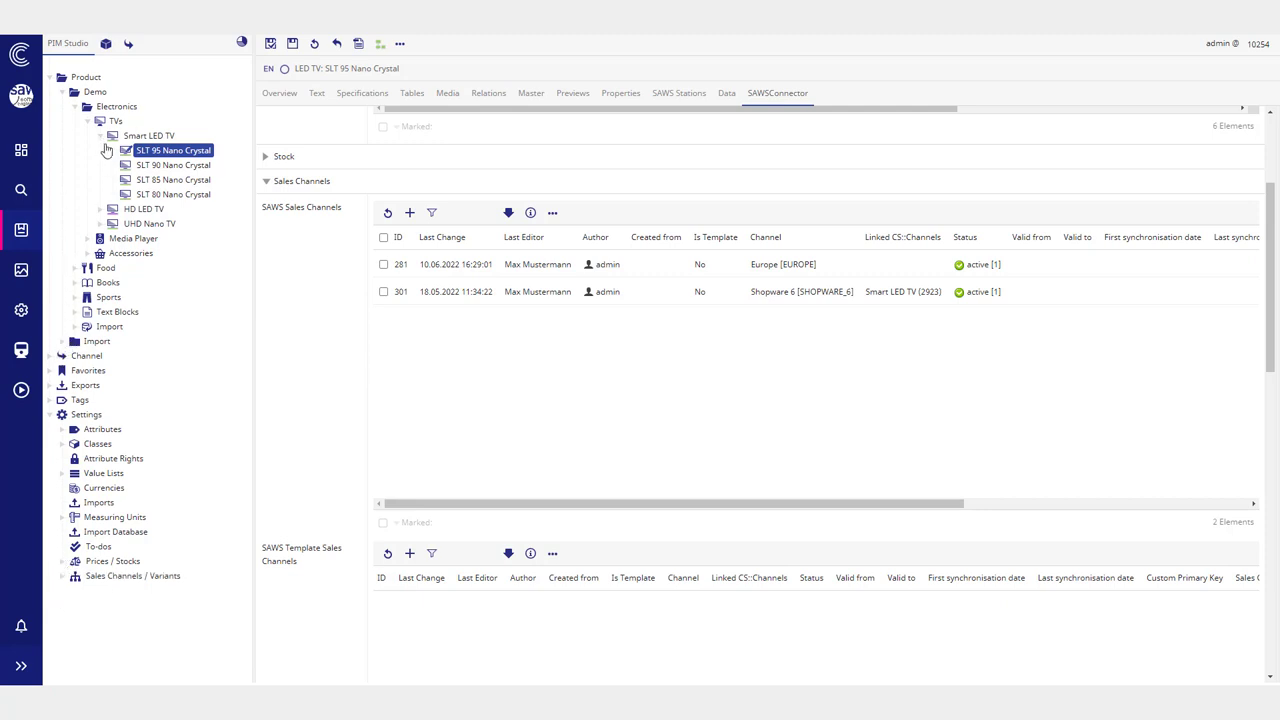
click(336, 43)
click(684, 90)
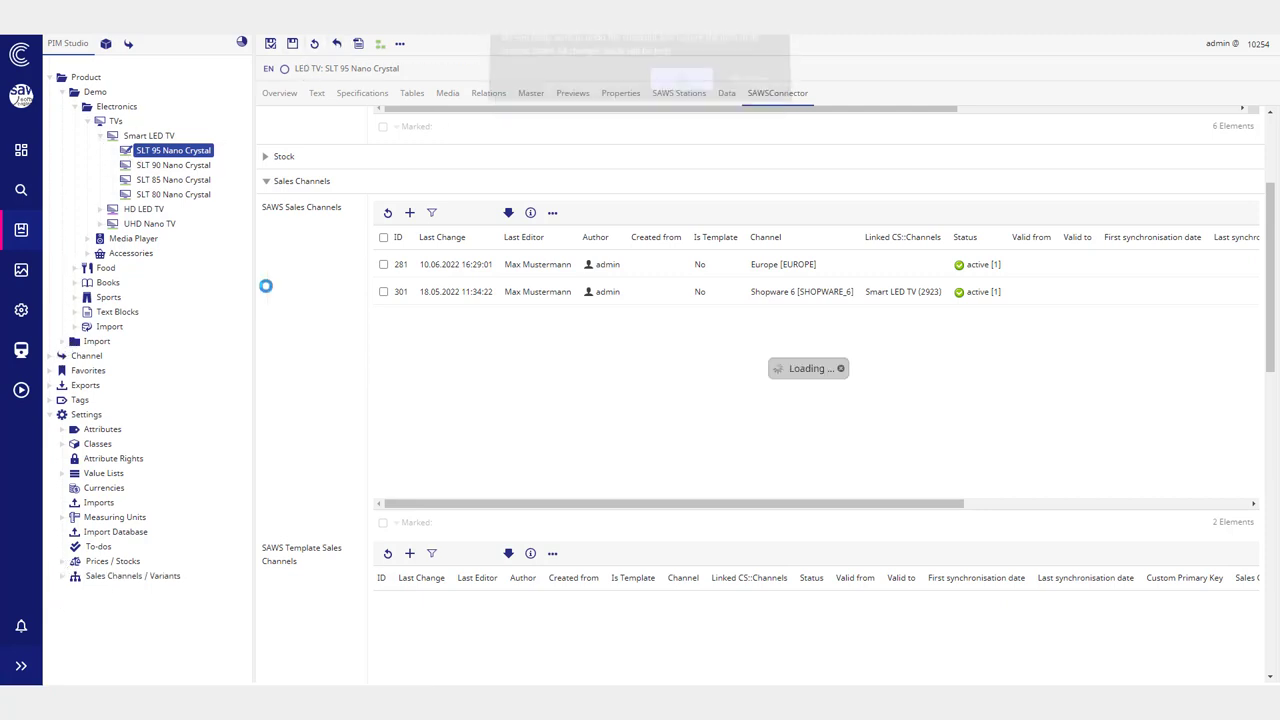
Step: Expand the product tree through Sports, Clothing and Poncho to the color variants of Valdipino poncho
click(76, 298)
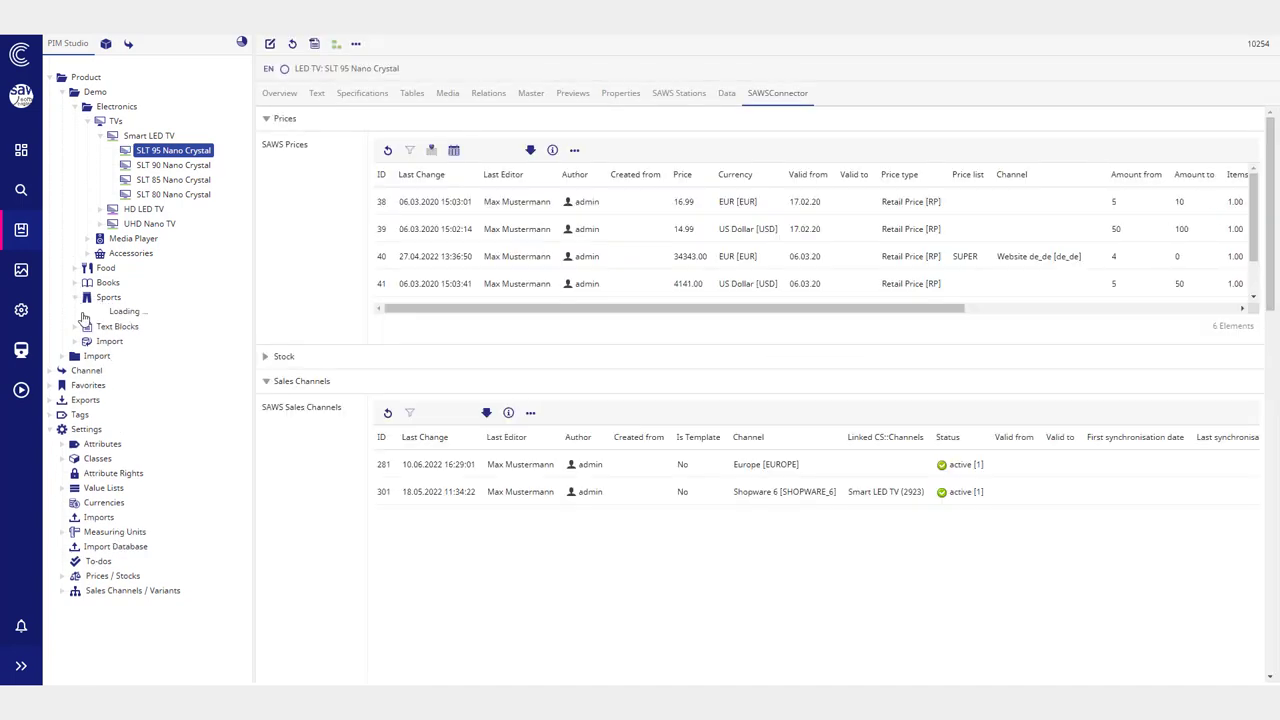
click(87, 312)
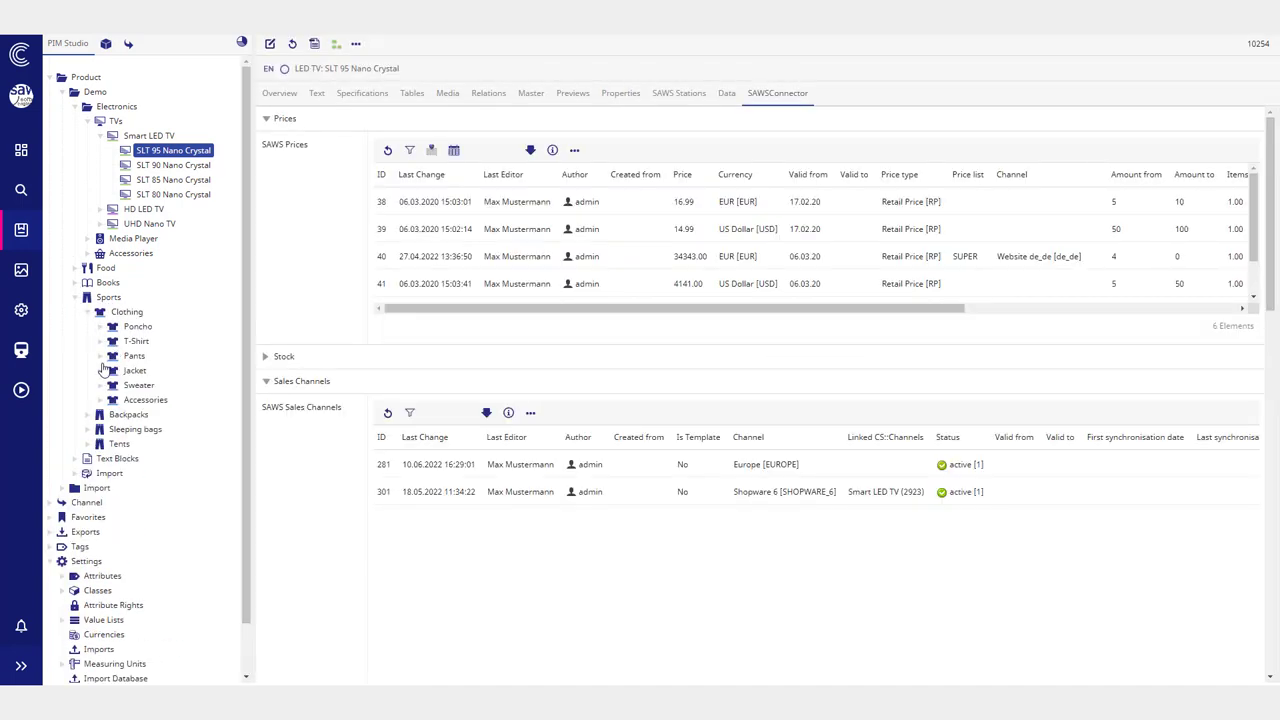
click(100, 327)
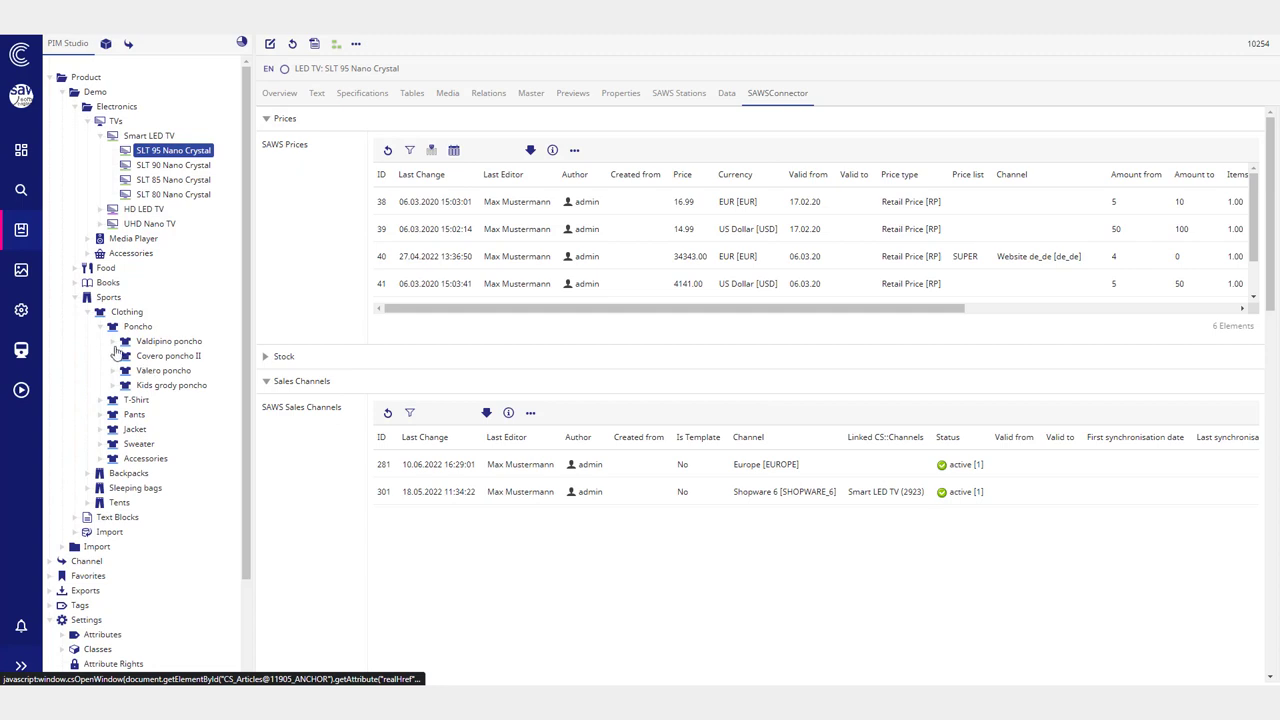
click(113, 341)
scroll(210, 355, down, 1)
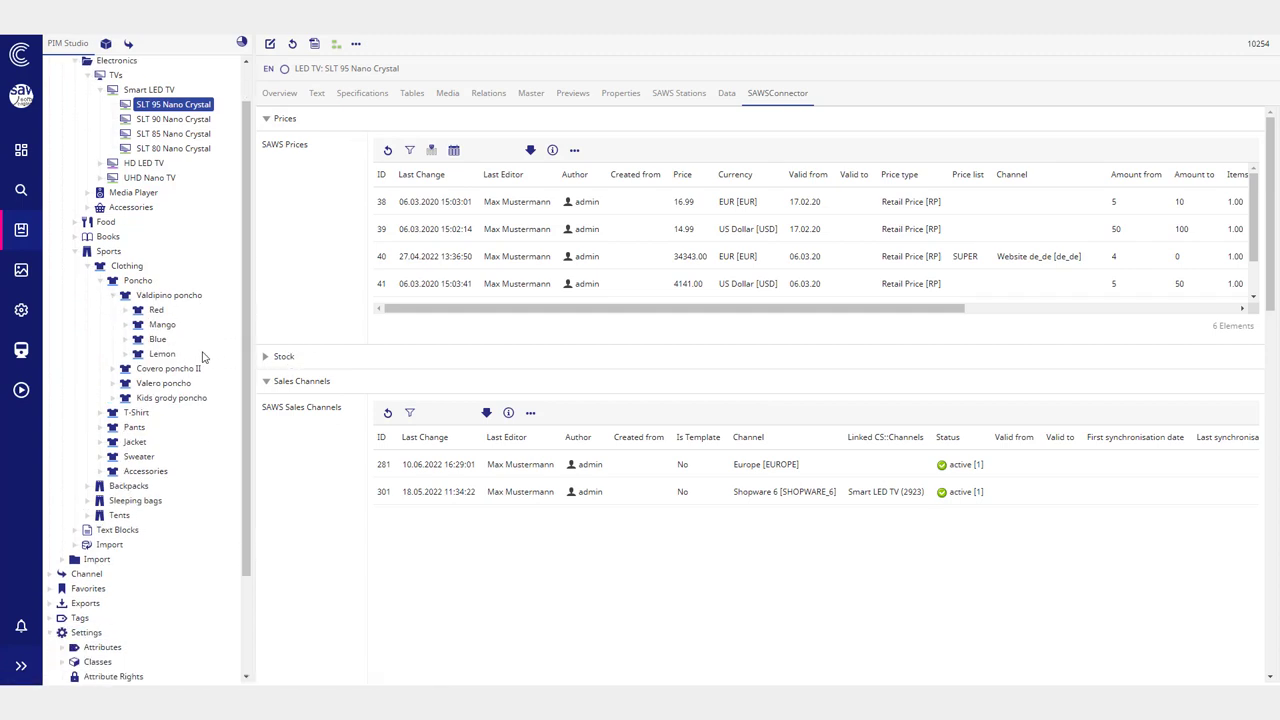
scroll(204, 323, up, 1)
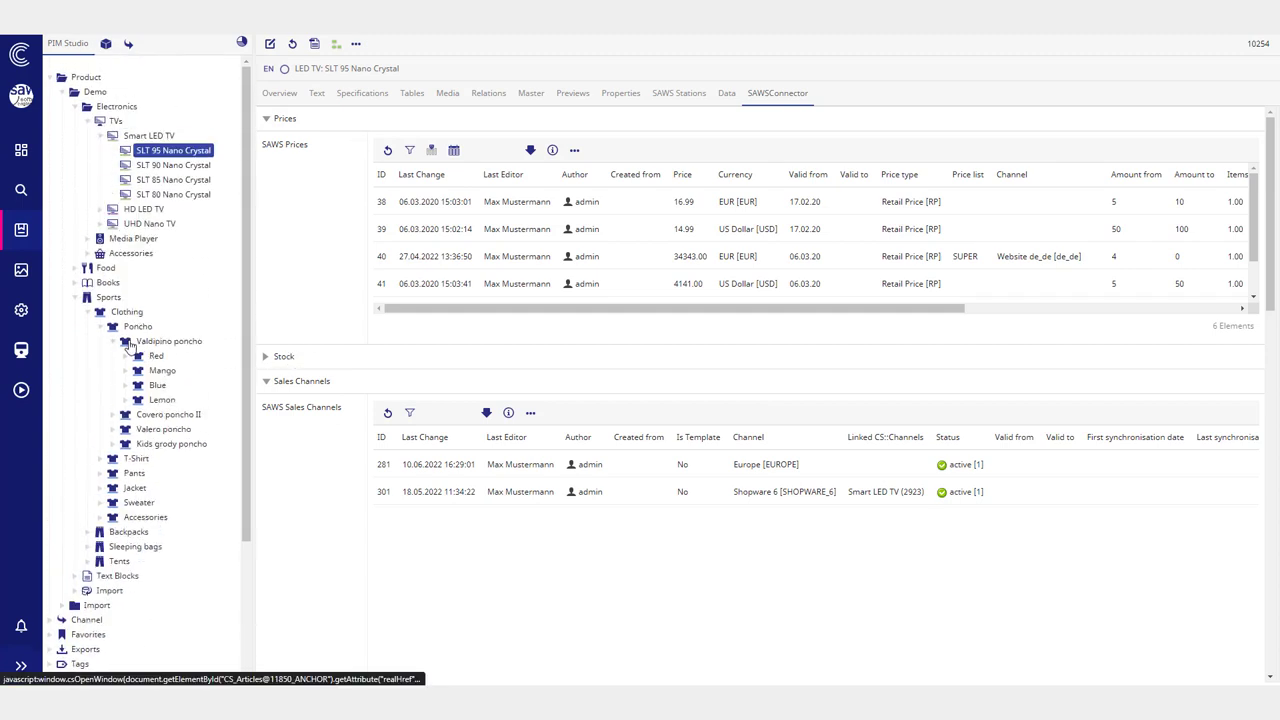
Step: View the SAWSConnector data of Valdipino poncho, expand its Red variant, and open the product Valdipino, red, S
click(160, 343)
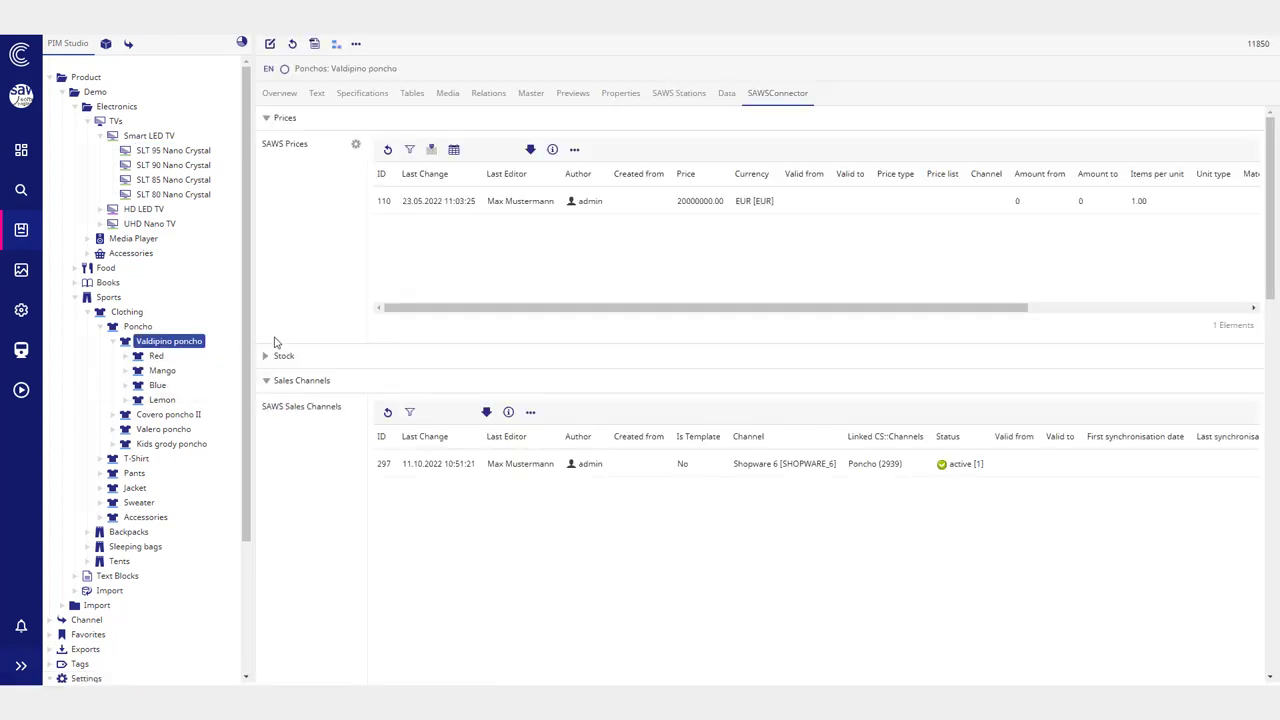
click(157, 357)
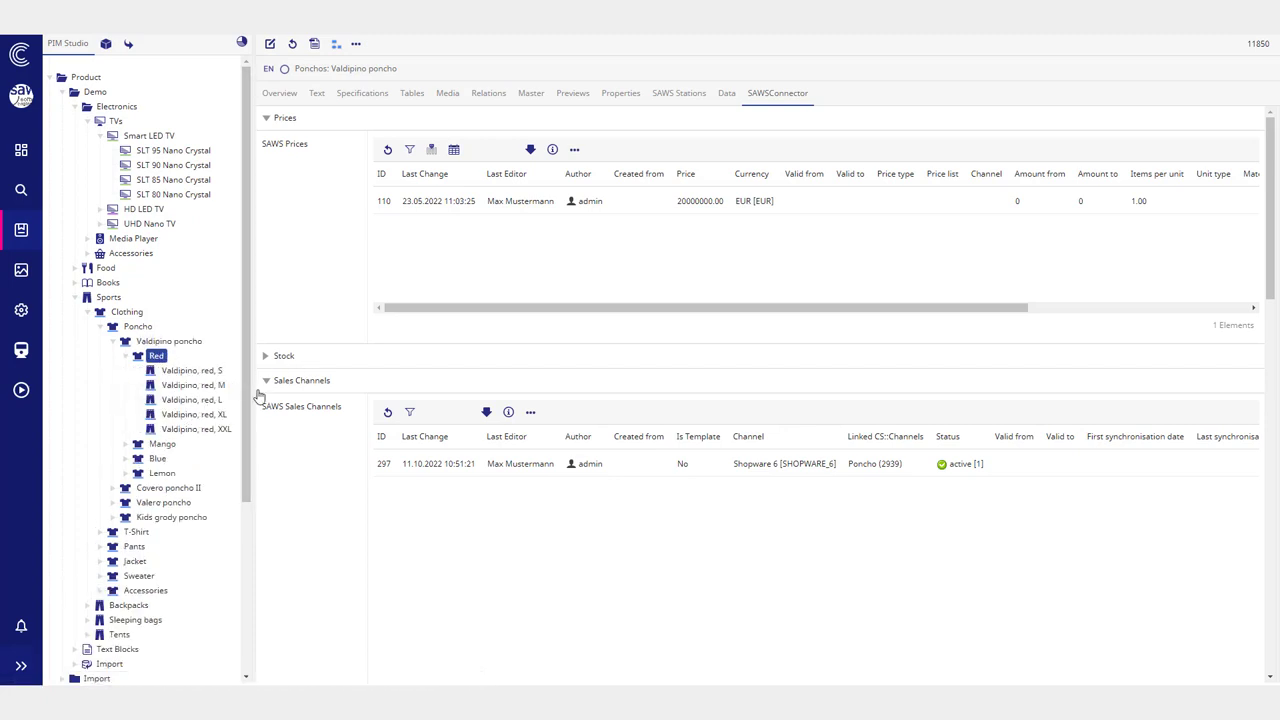
drag(253, 390, 290, 390)
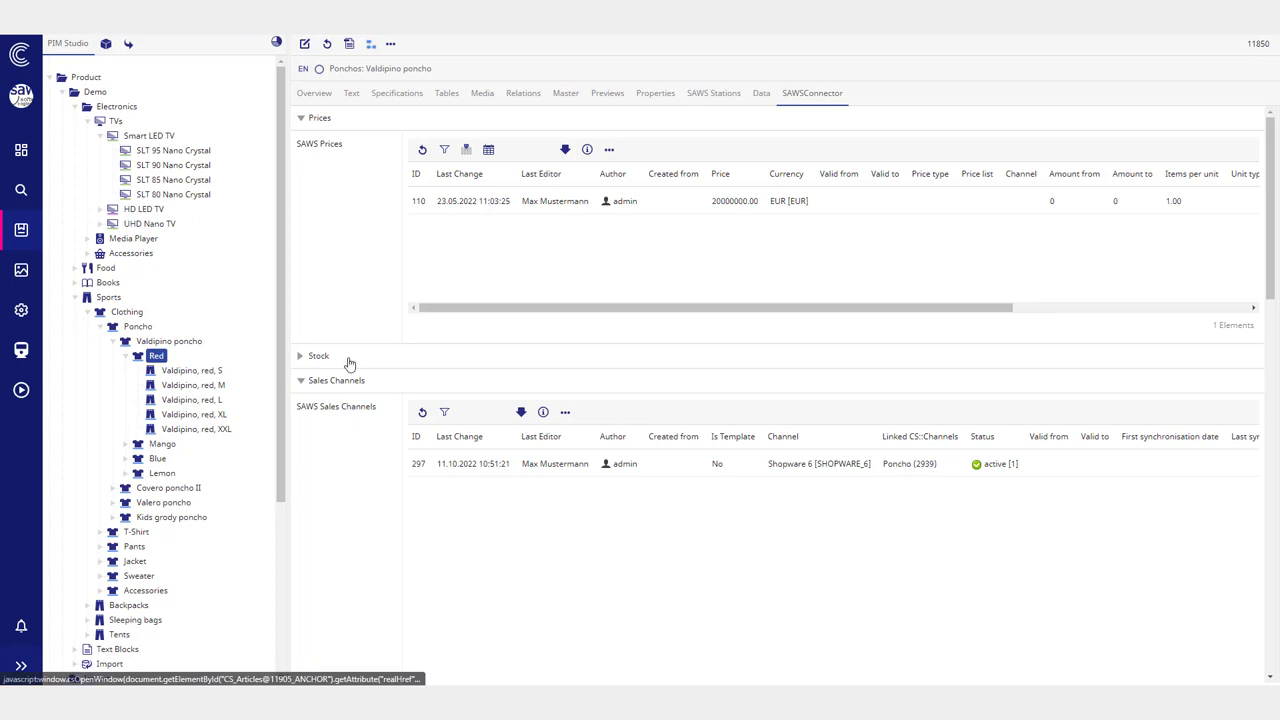
click(197, 371)
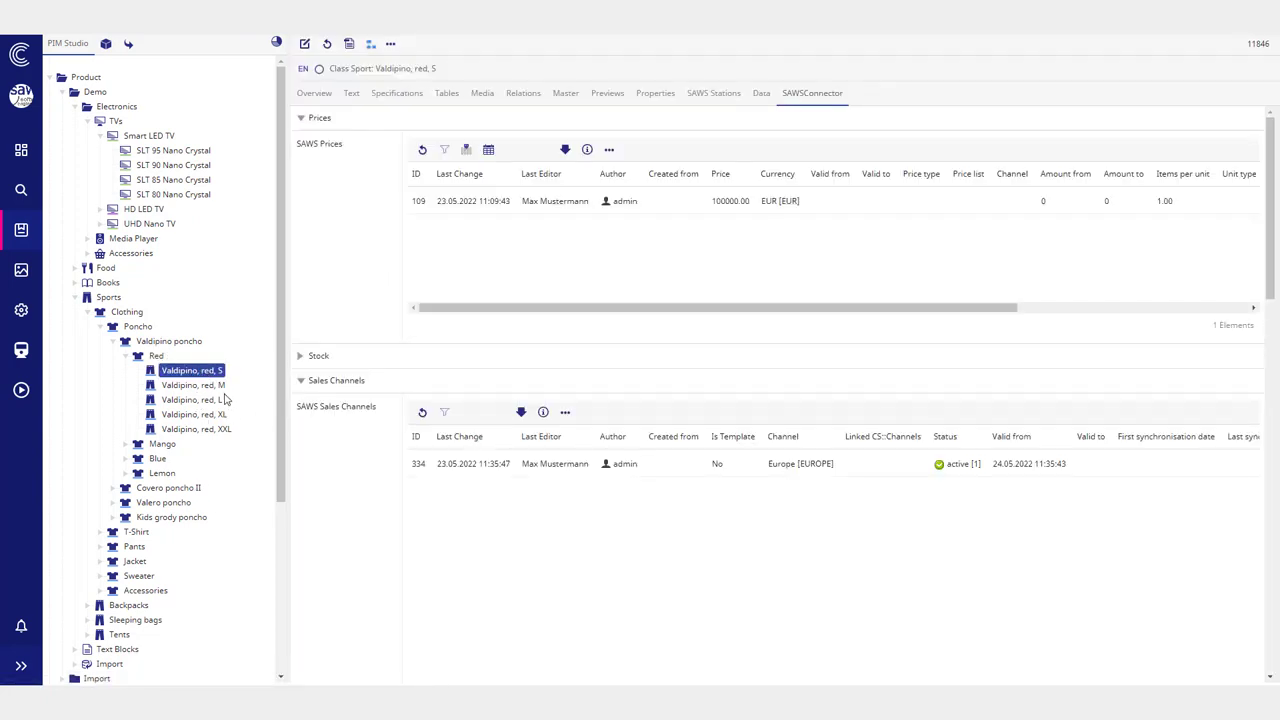
scroll(180, 430, down, 1)
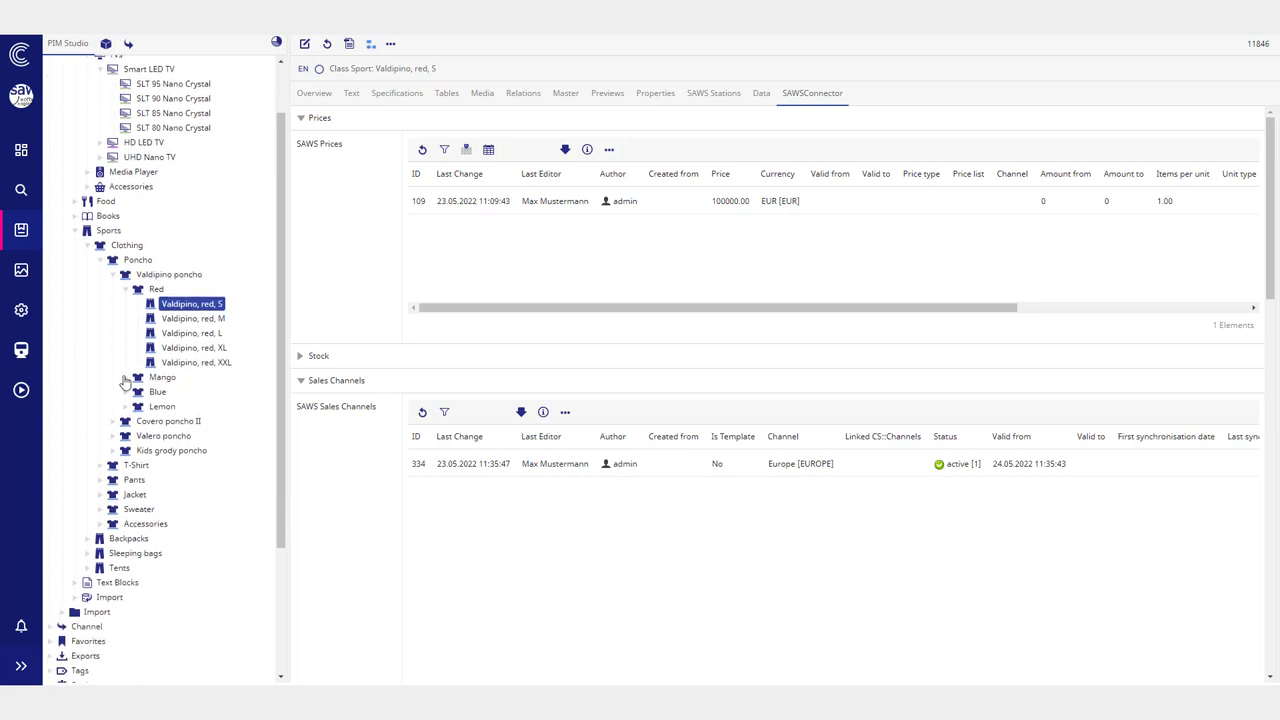
Step: Expand the Mango, Blue and Lemon variants of Valdipino poncho to view their sizes
click(126, 377)
click(126, 465)
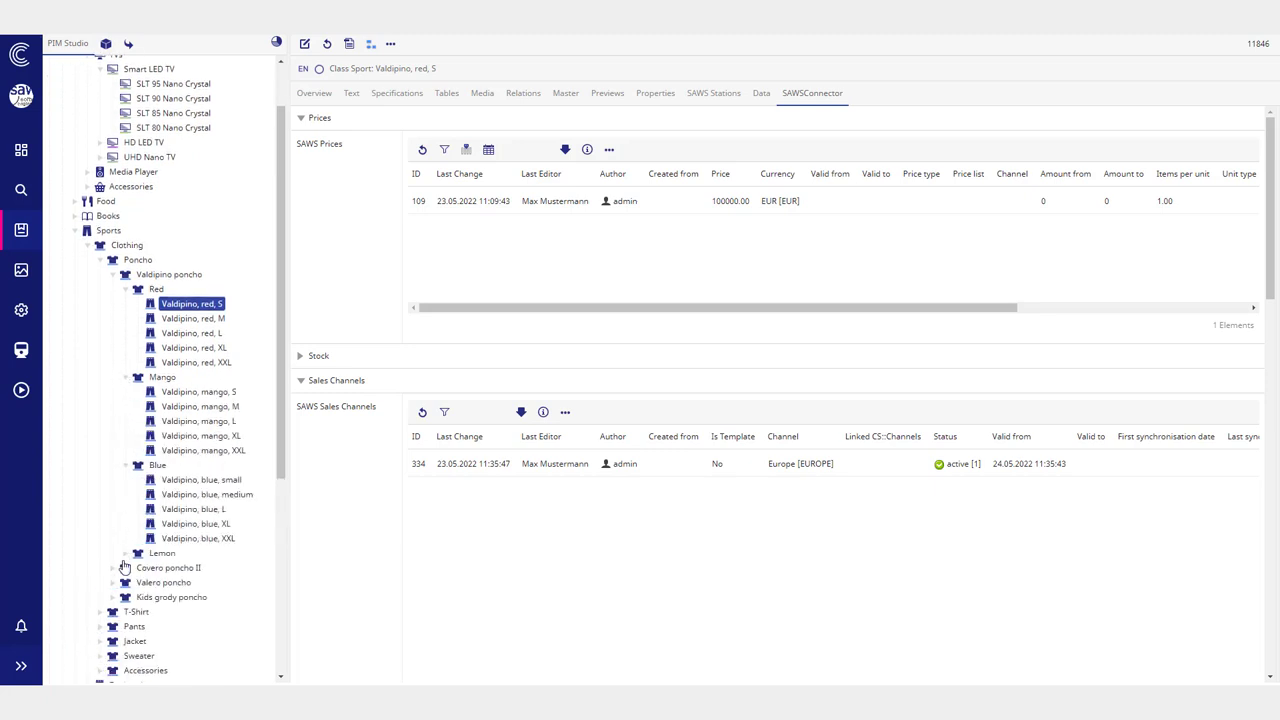
click(126, 553)
scroll(189, 474, down, 4)
scroll(203, 400, up, 3)
scroll(203, 400, up, 1)
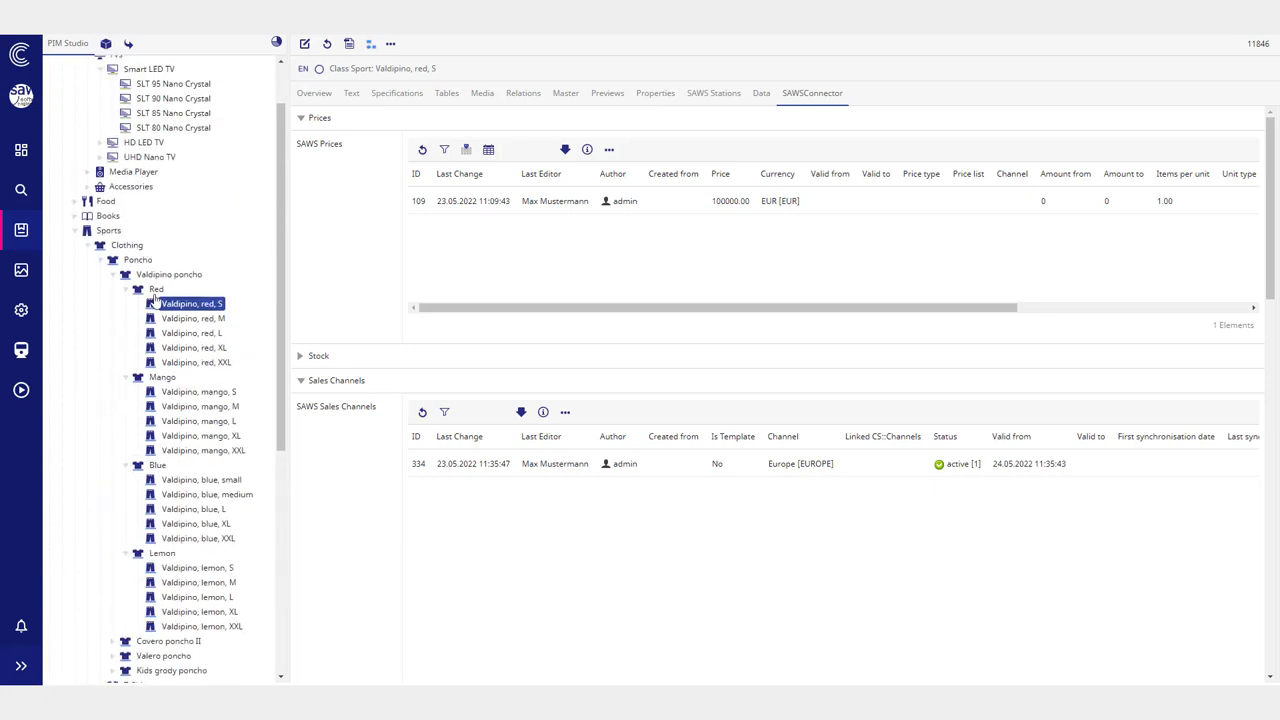
Step: Open Valdipino poncho, collapse its Sales Channels section, and review the linked variants in the SAWS Complex Articles table
click(169, 275)
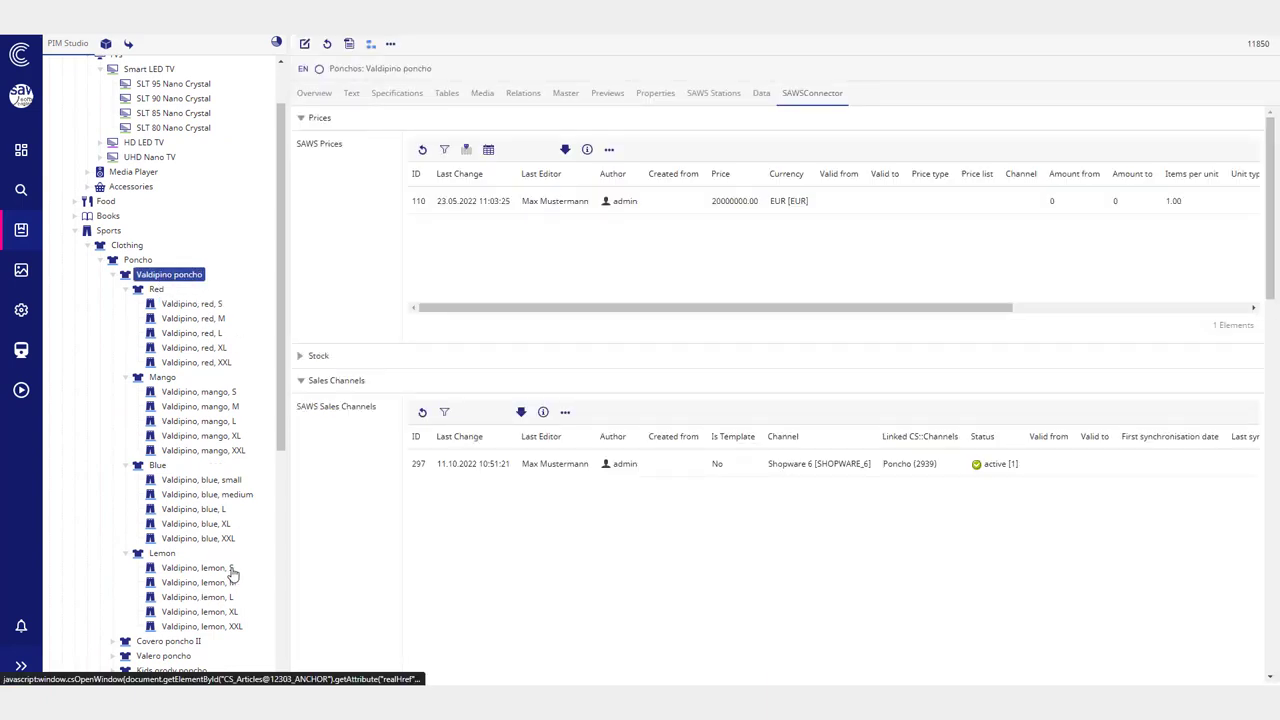
scroll(365, 330, down, 3)
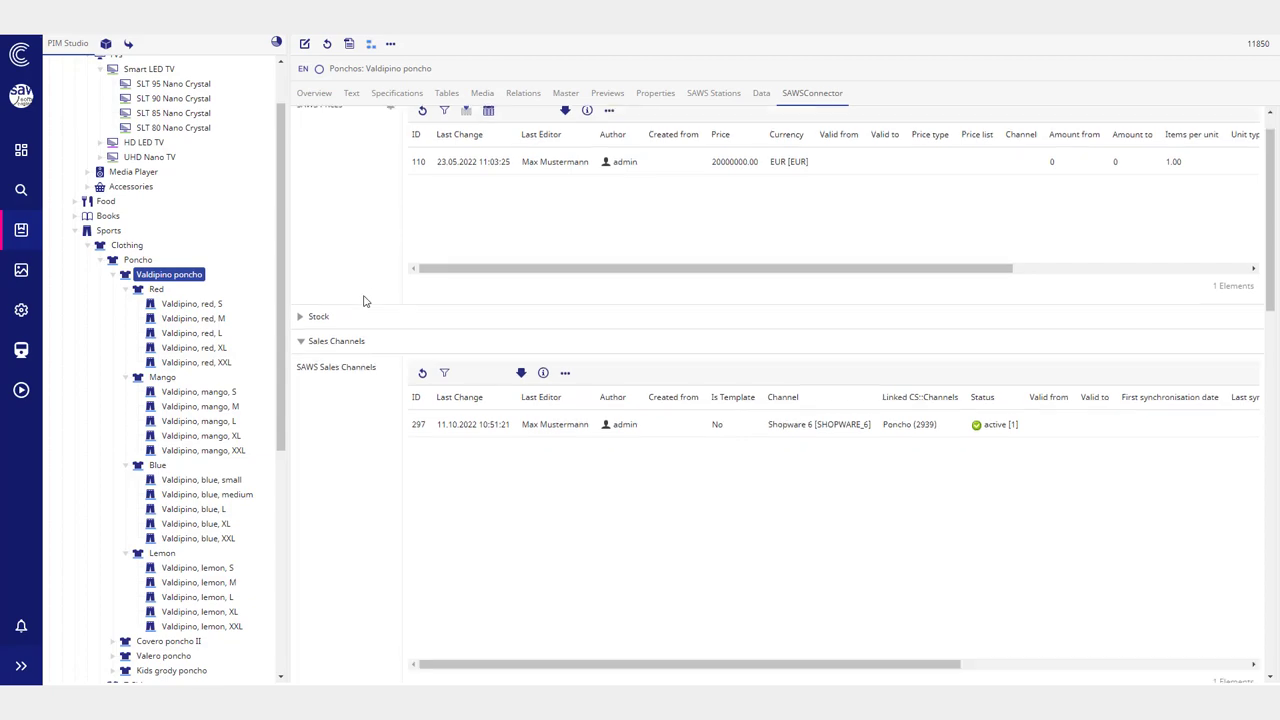
click(332, 182)
click(340, 206)
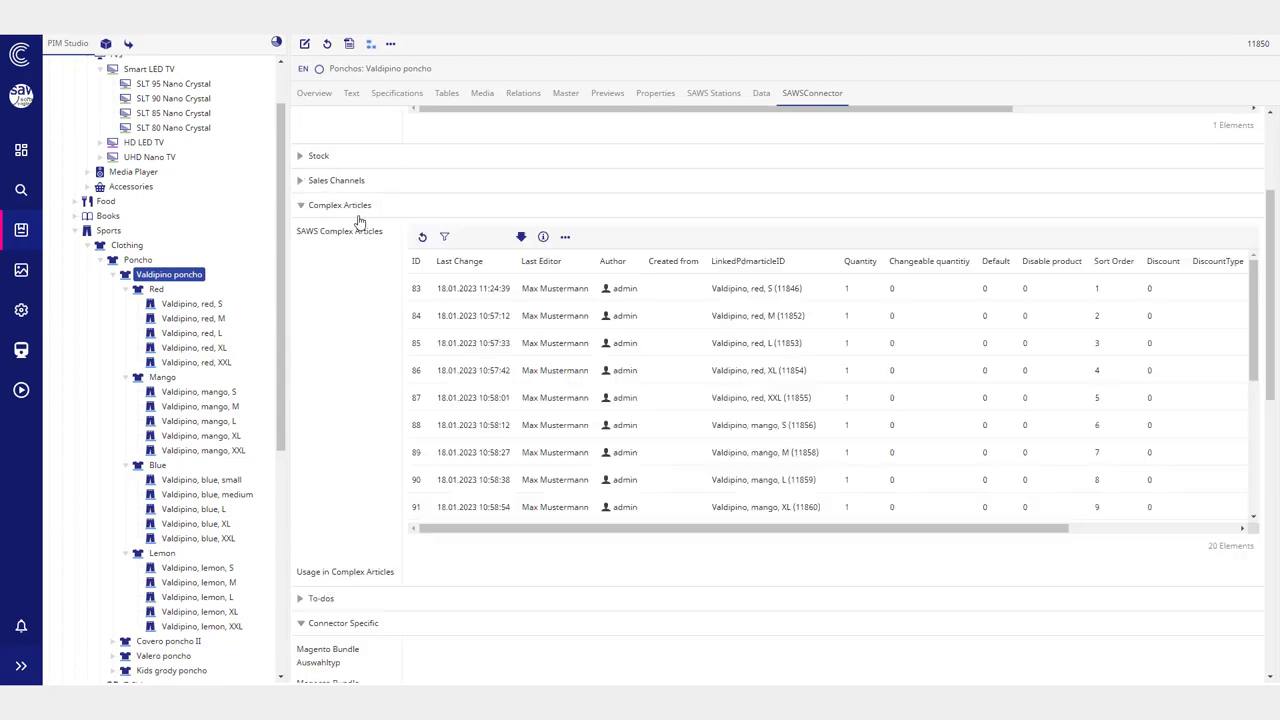
scroll(602, 340, down, 5)
scroll(663, 374, down, 2)
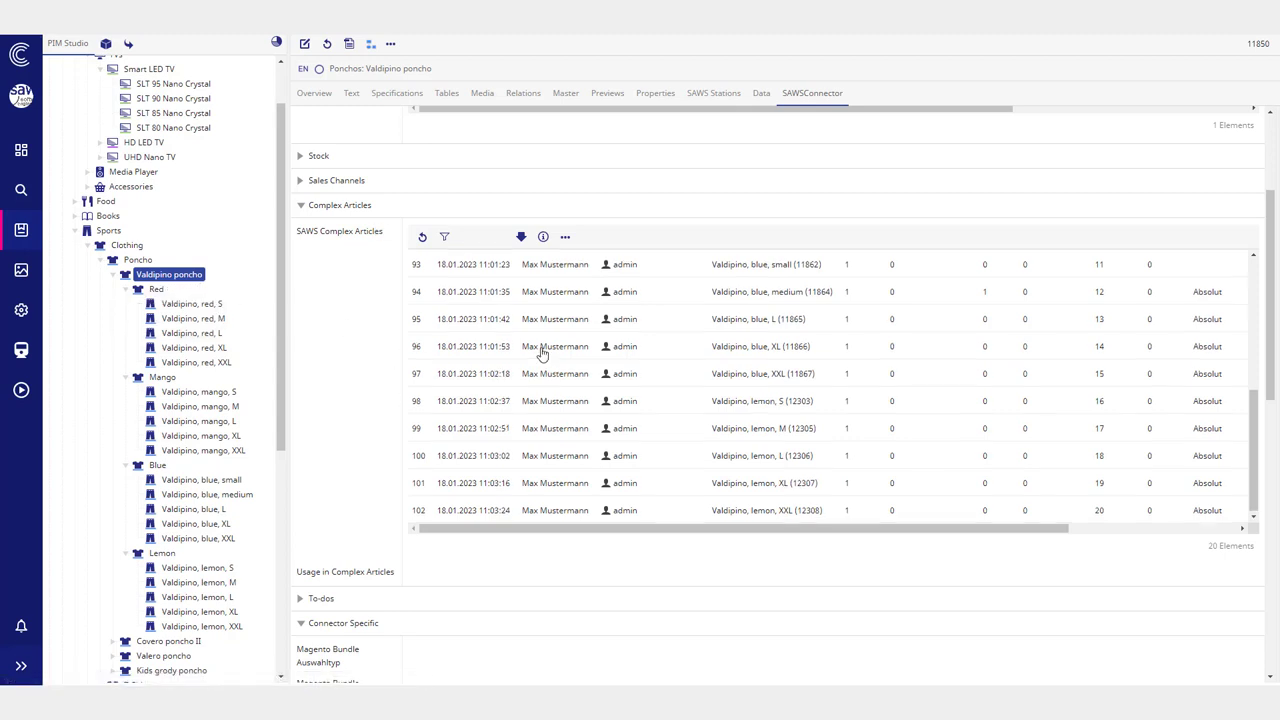
scroll(545, 358, up, 6)
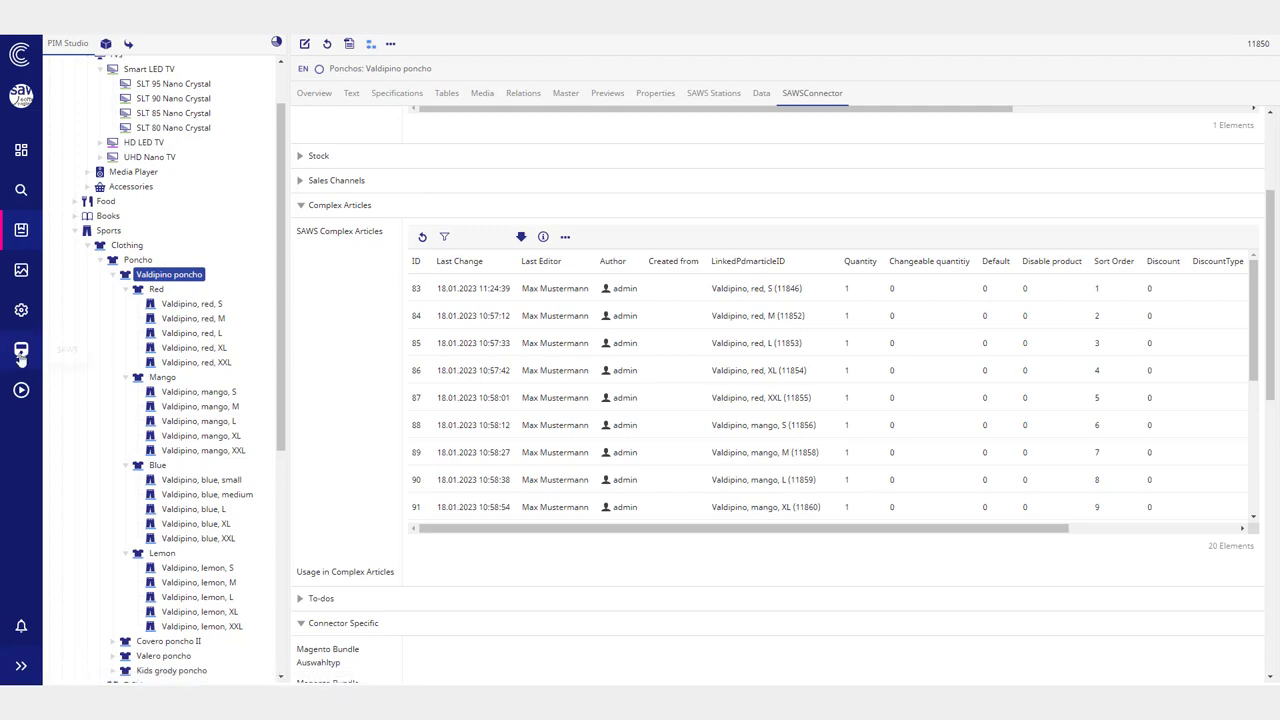
Step: Return to the SAWS General settings and review the options from Complex articles back up to Prices
click(21, 310)
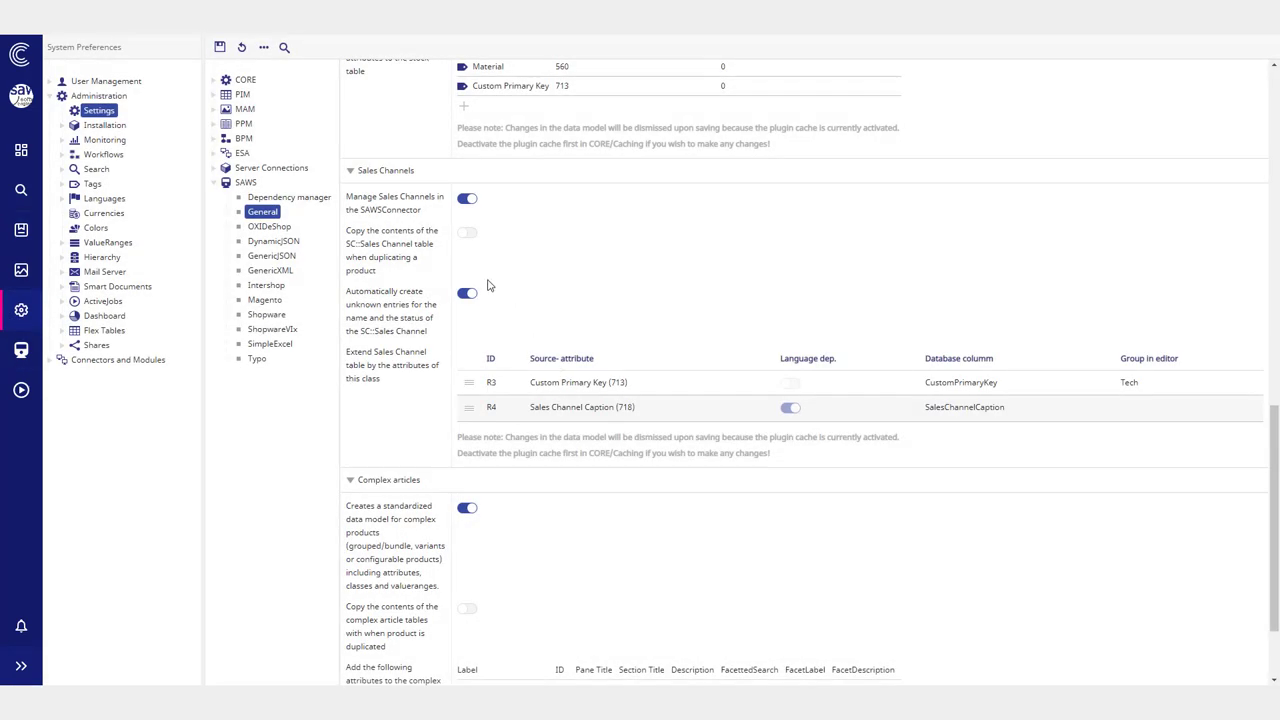
scroll(488, 286, down, 1)
scroll(514, 275, up, 3)
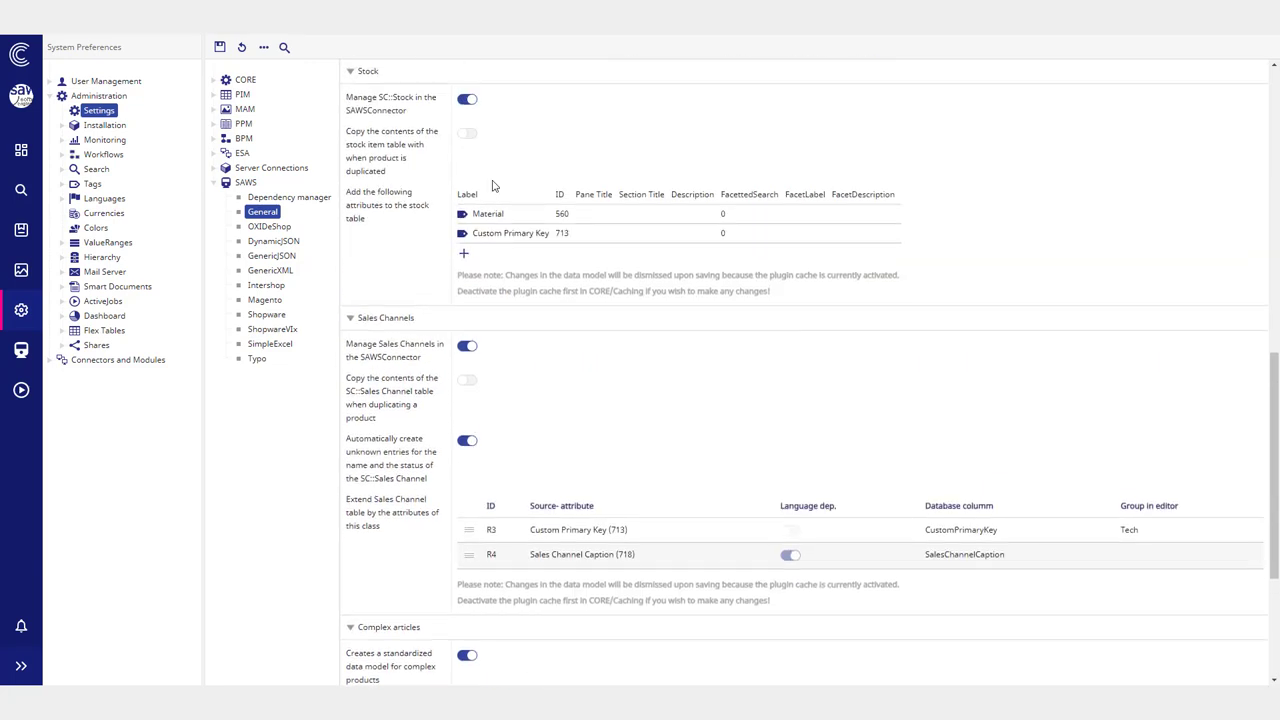
scroll(520, 150, up, 2)
scroll(660, 250, up, 1)
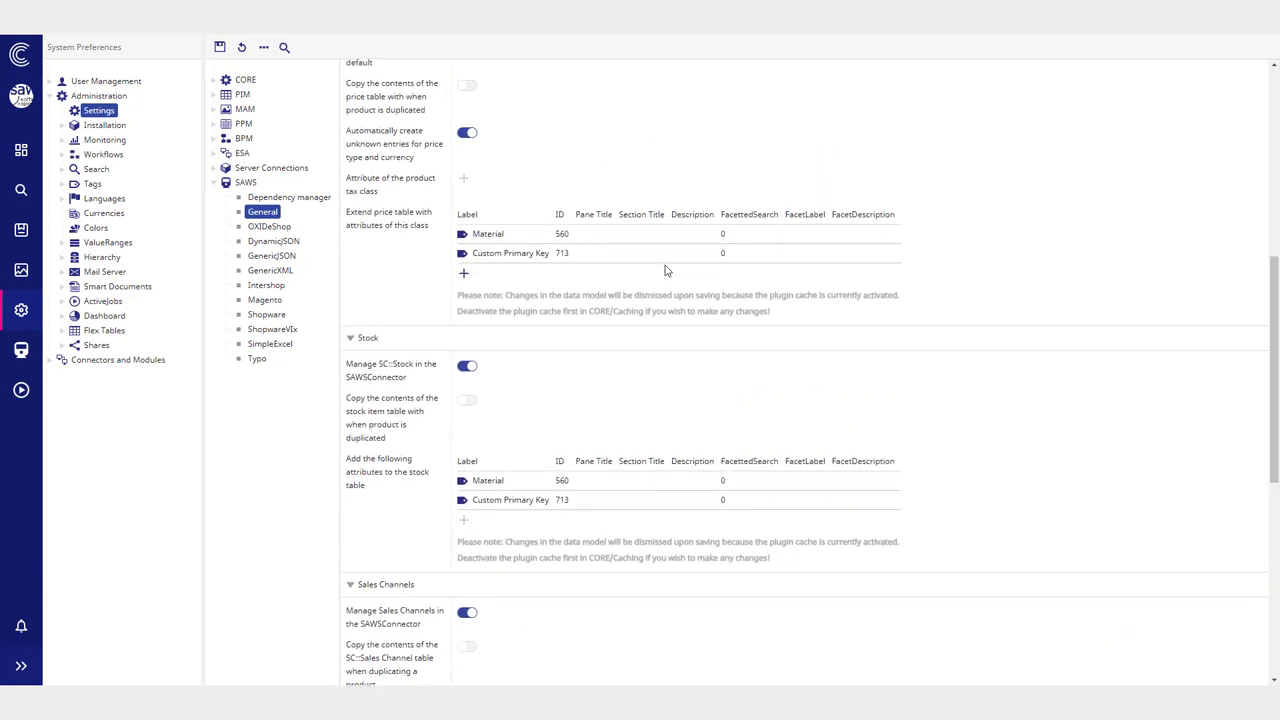
scroll(662, 270, up, 1)
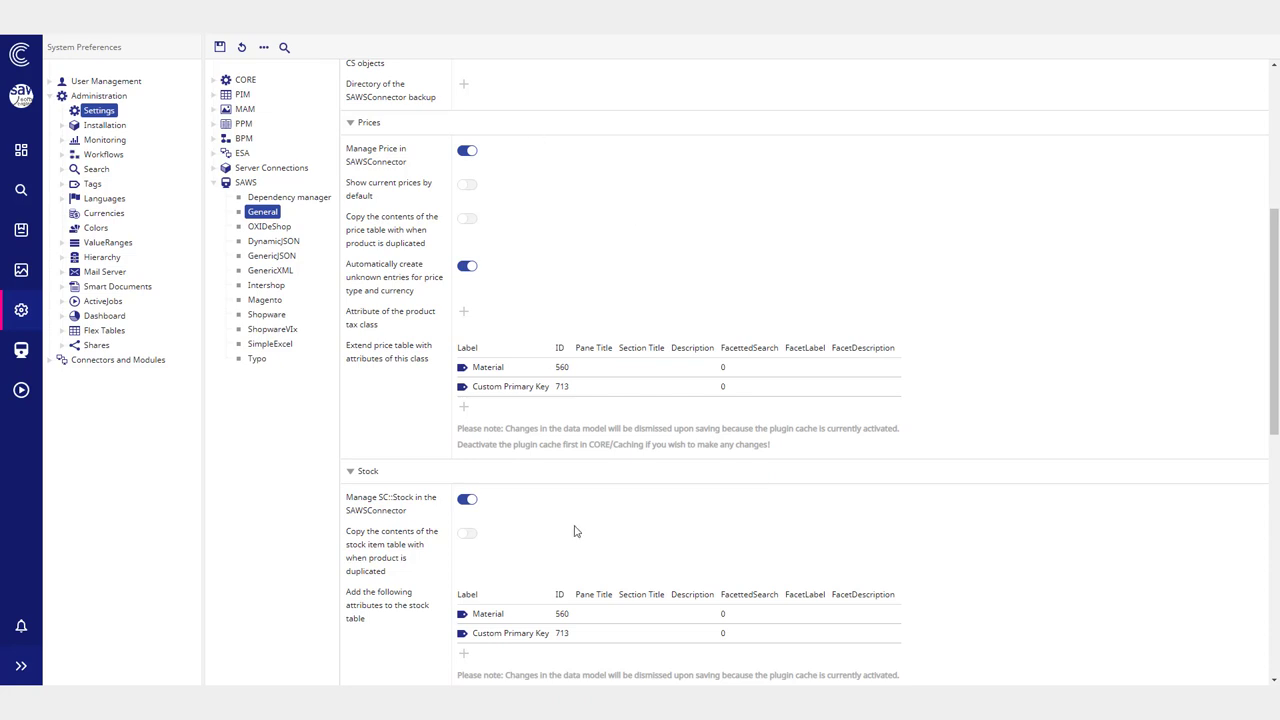
Step: Review the Stock, Sales Channels and Complex articles options in the SAWS General settings
scroll(571, 529, down, 3)
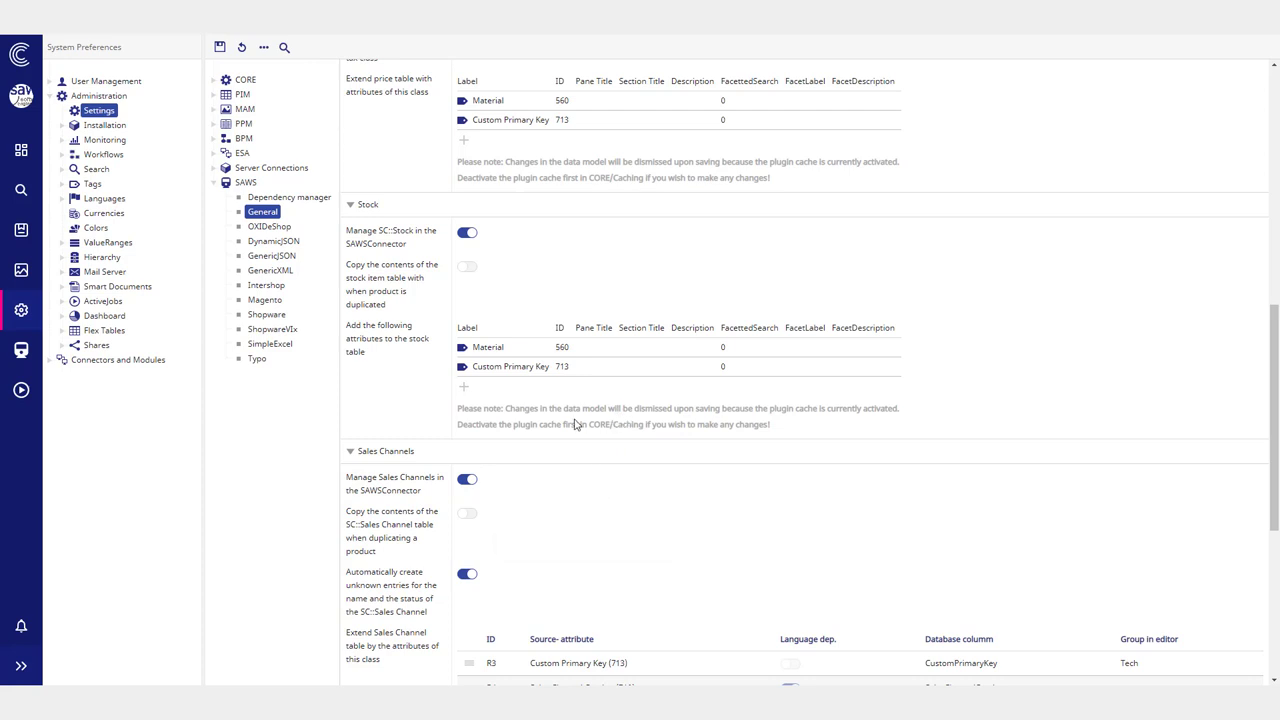
scroll(547, 257, down, 3)
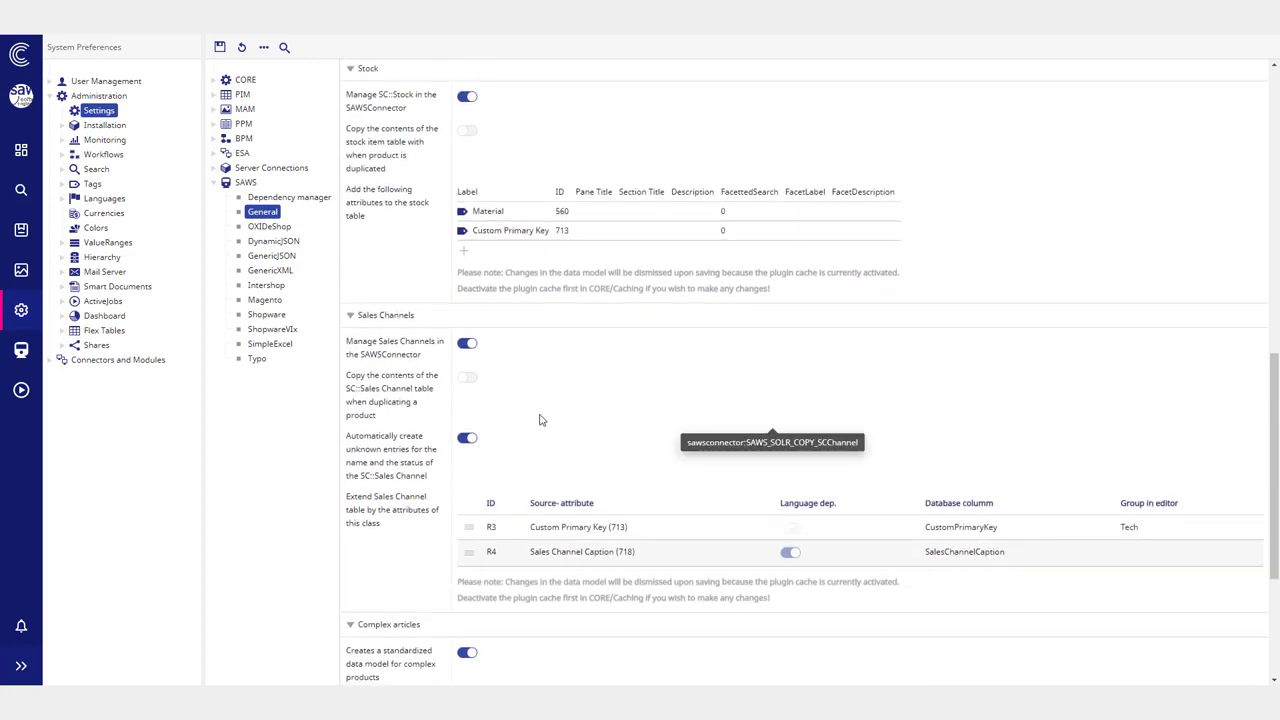
scroll(555, 548, down, 6)
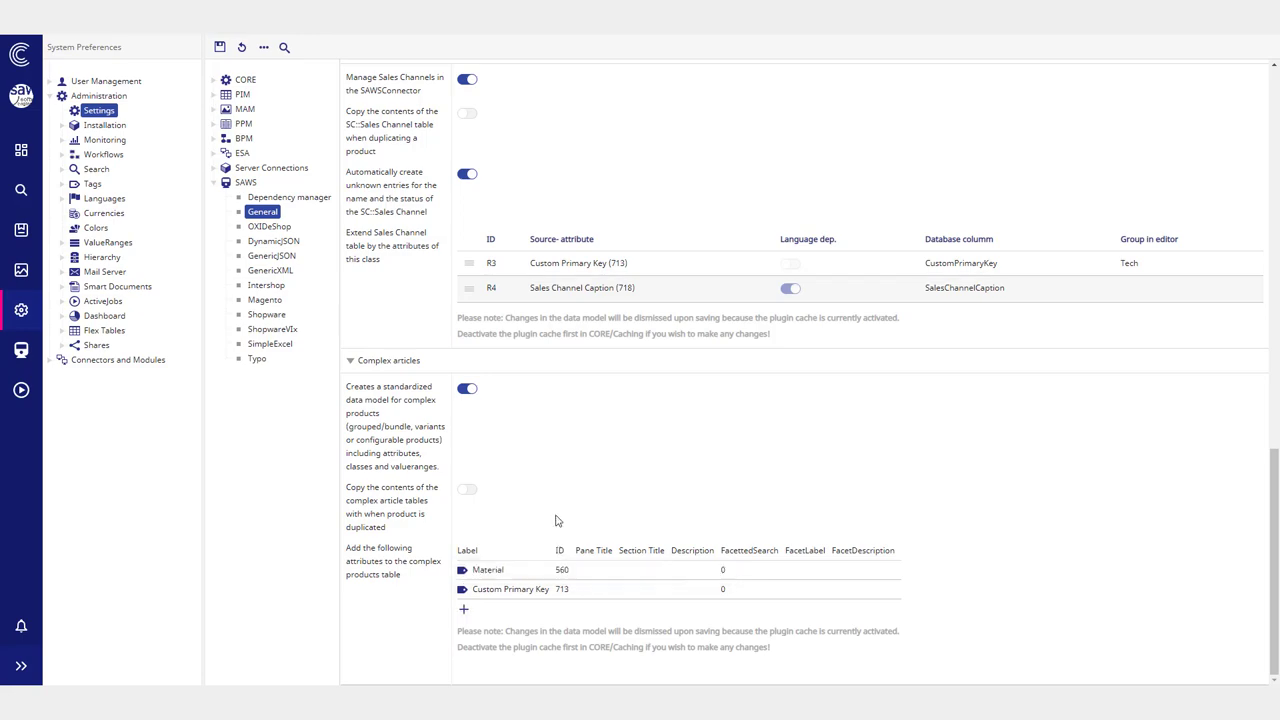
scroll(591, 311, up, 3)
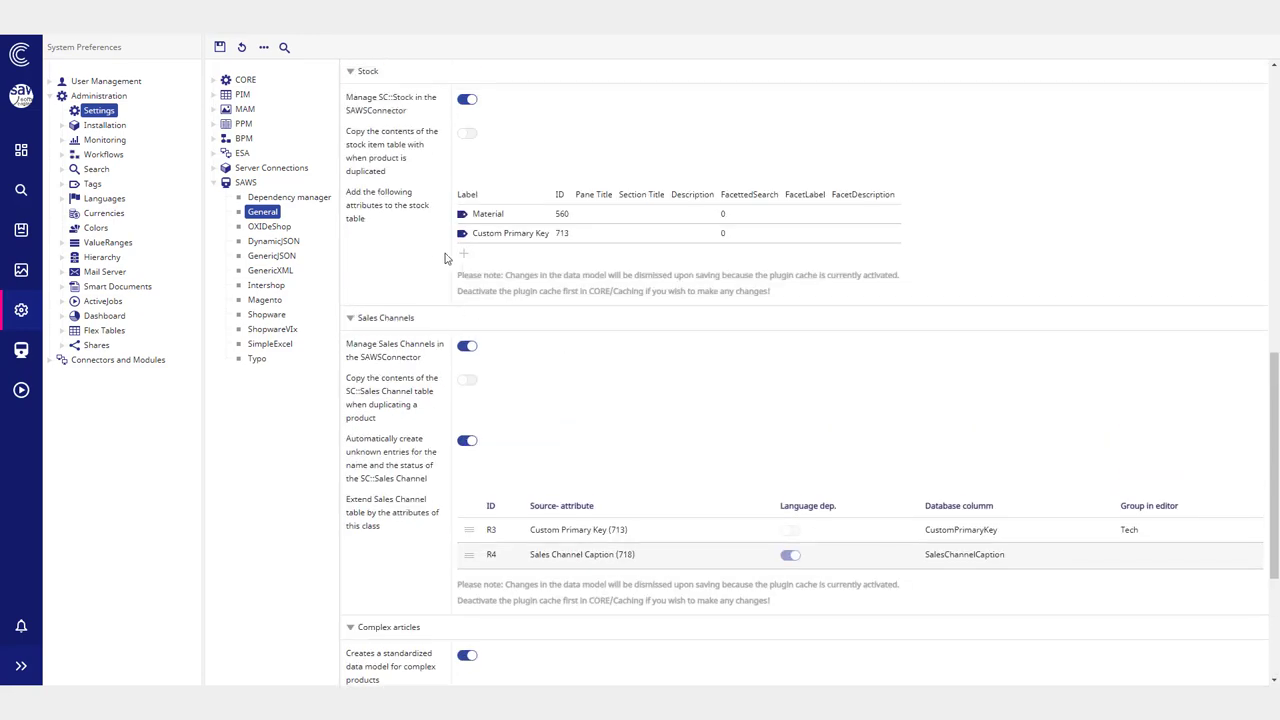
scroll(446, 258, up, 2)
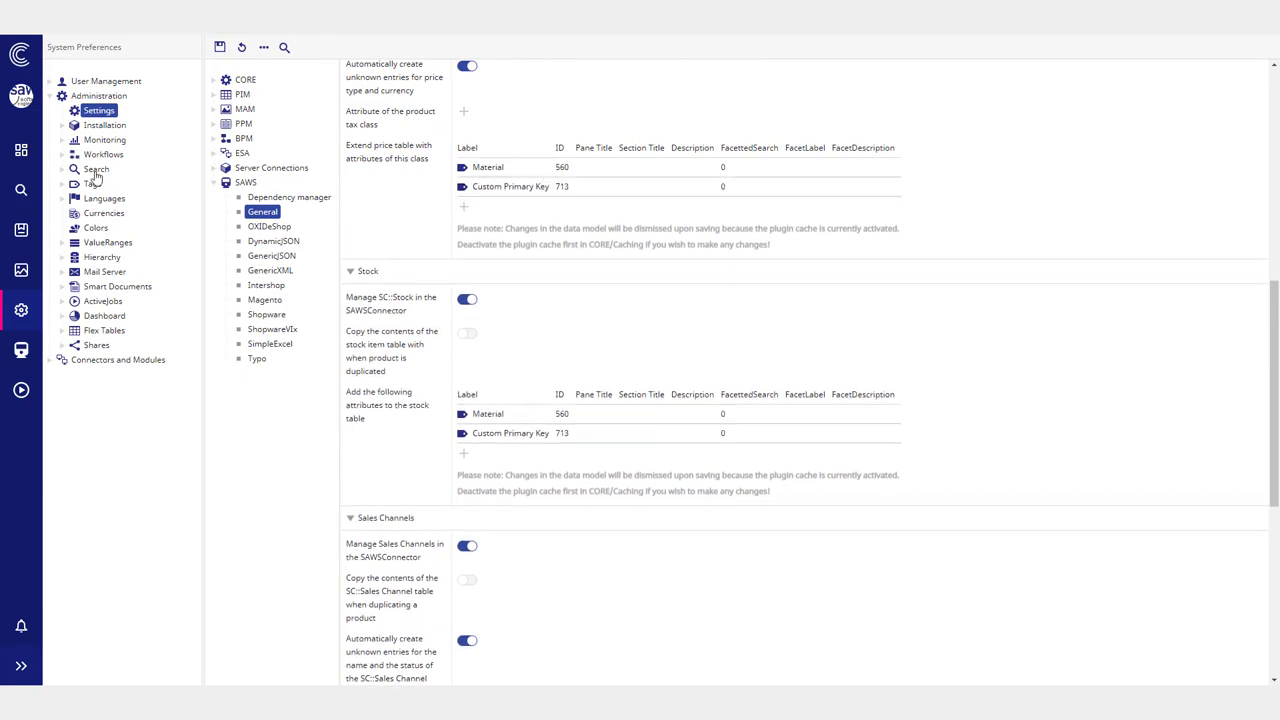
Step: Open the SAWS Prices attribute in the PIM settings and view the table plugins available for its Tables option
click(21, 229)
click(125, 289)
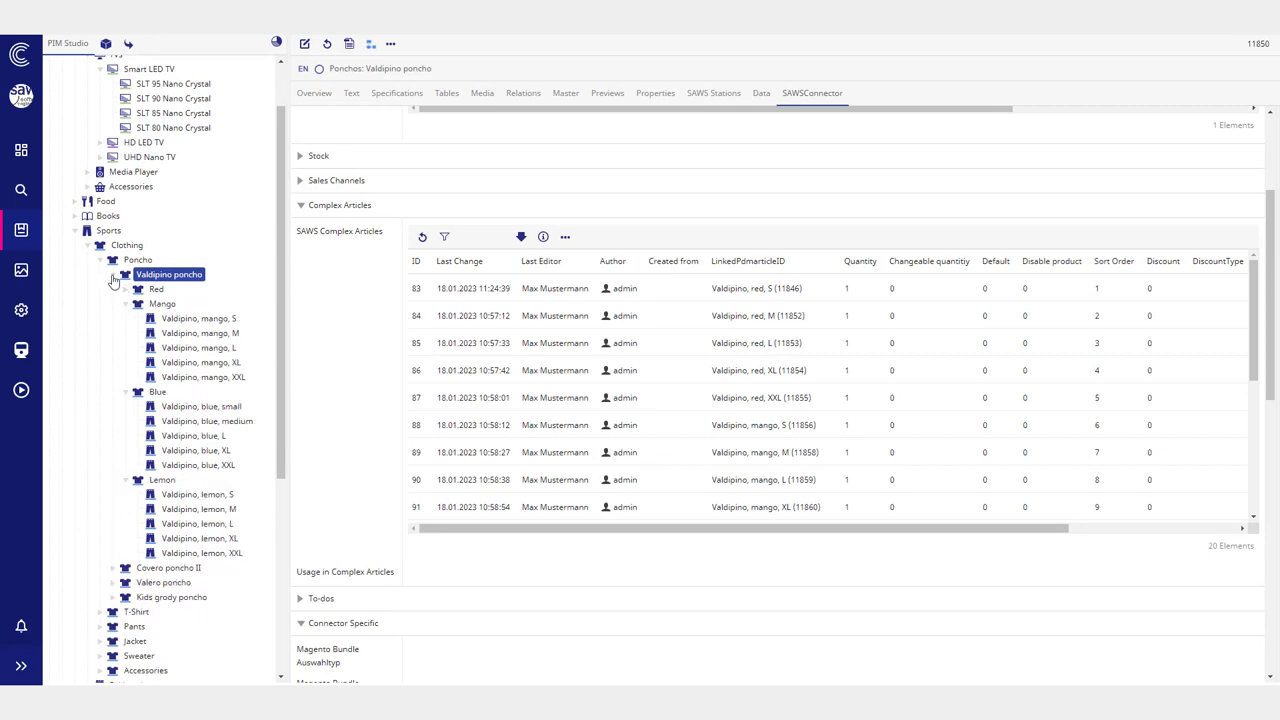
scroll(113, 282, down, 5)
click(110, 530)
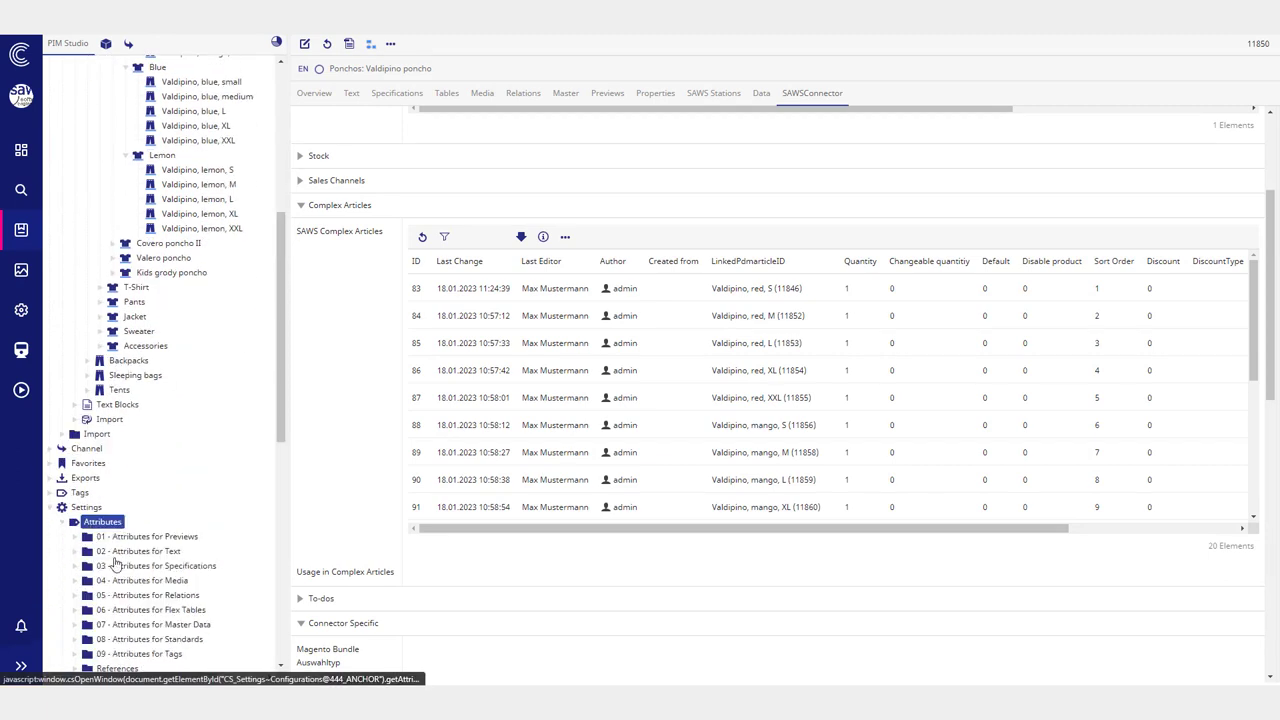
scroll(160, 577, down, 5)
click(148, 462)
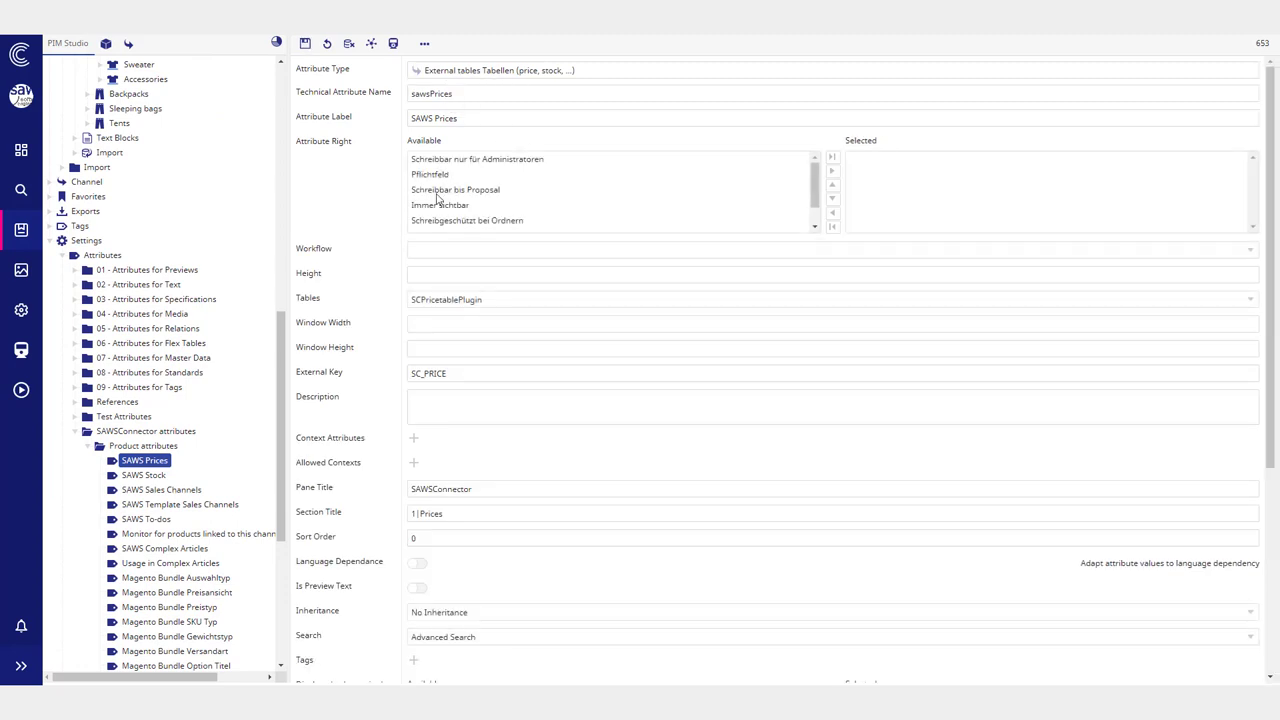
click(449, 301)
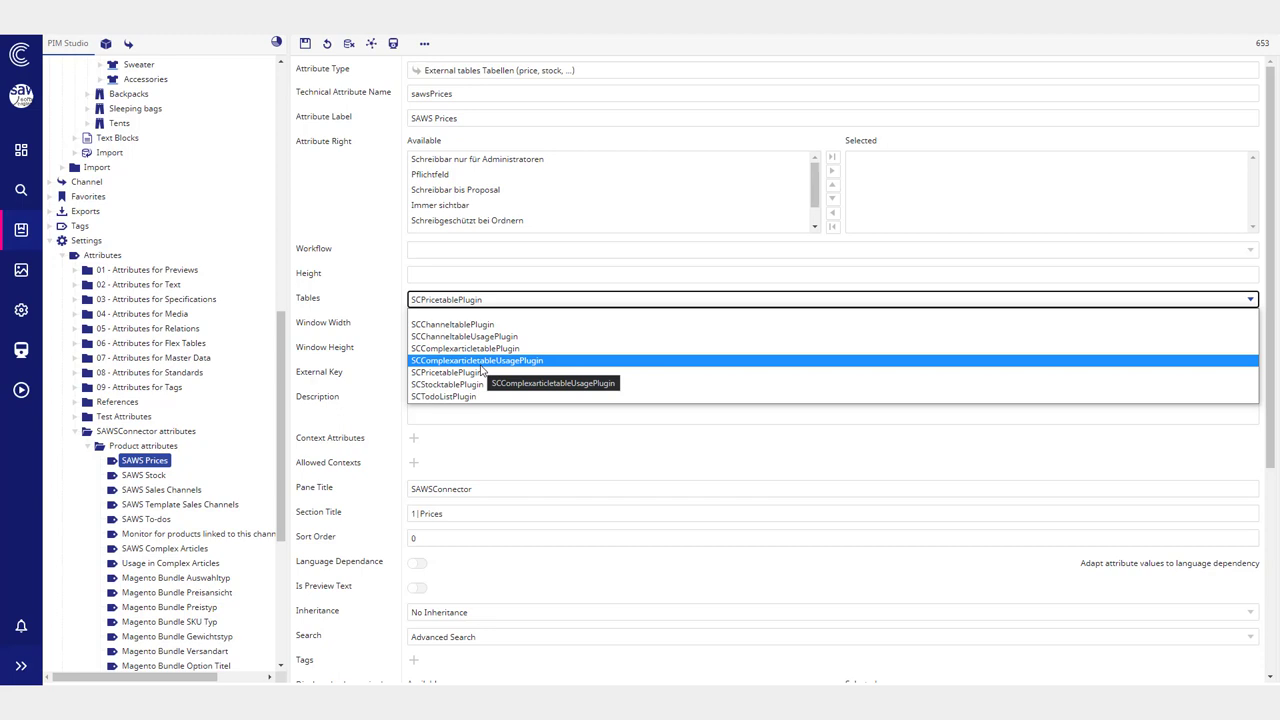
click(373, 298)
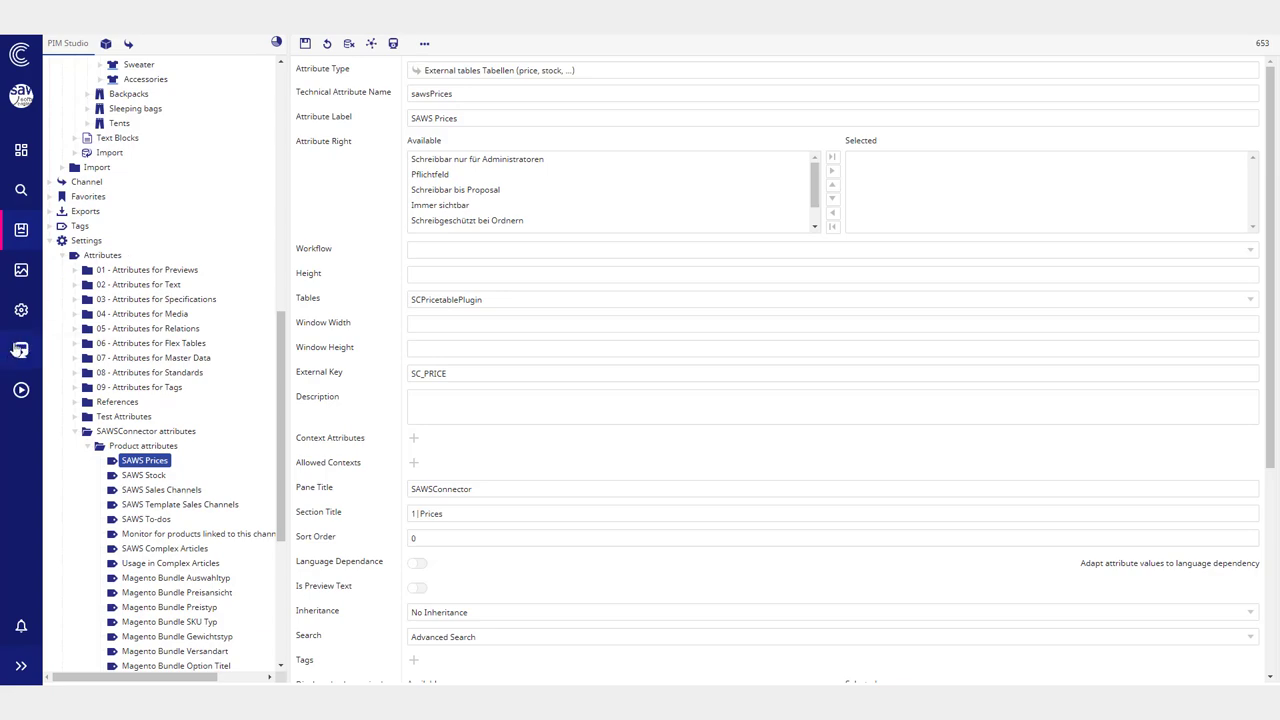
Step: Return to the SAWS General settings and examine the option that adds attributes to the stock table
click(21, 310)
scroll(470, 500, down, 3)
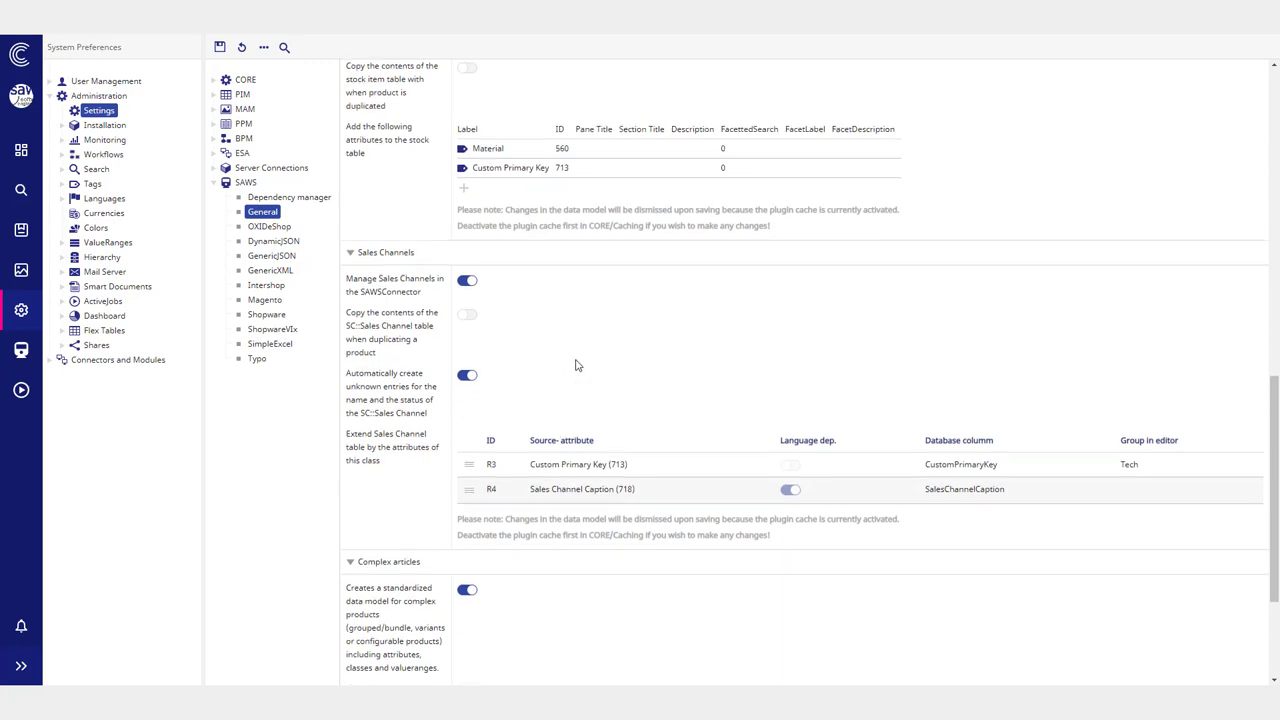
scroll(575, 368, up, 3)
scroll(389, 438, down, 1)
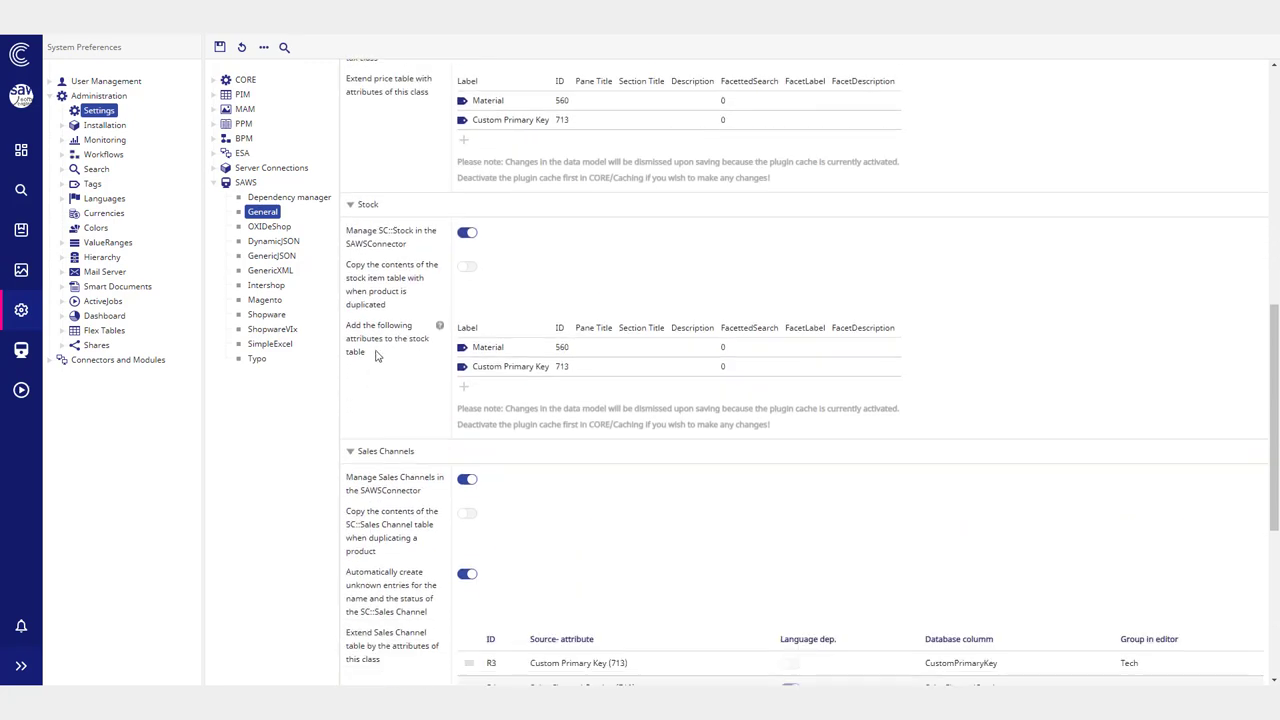
drag(360, 355, 346, 325)
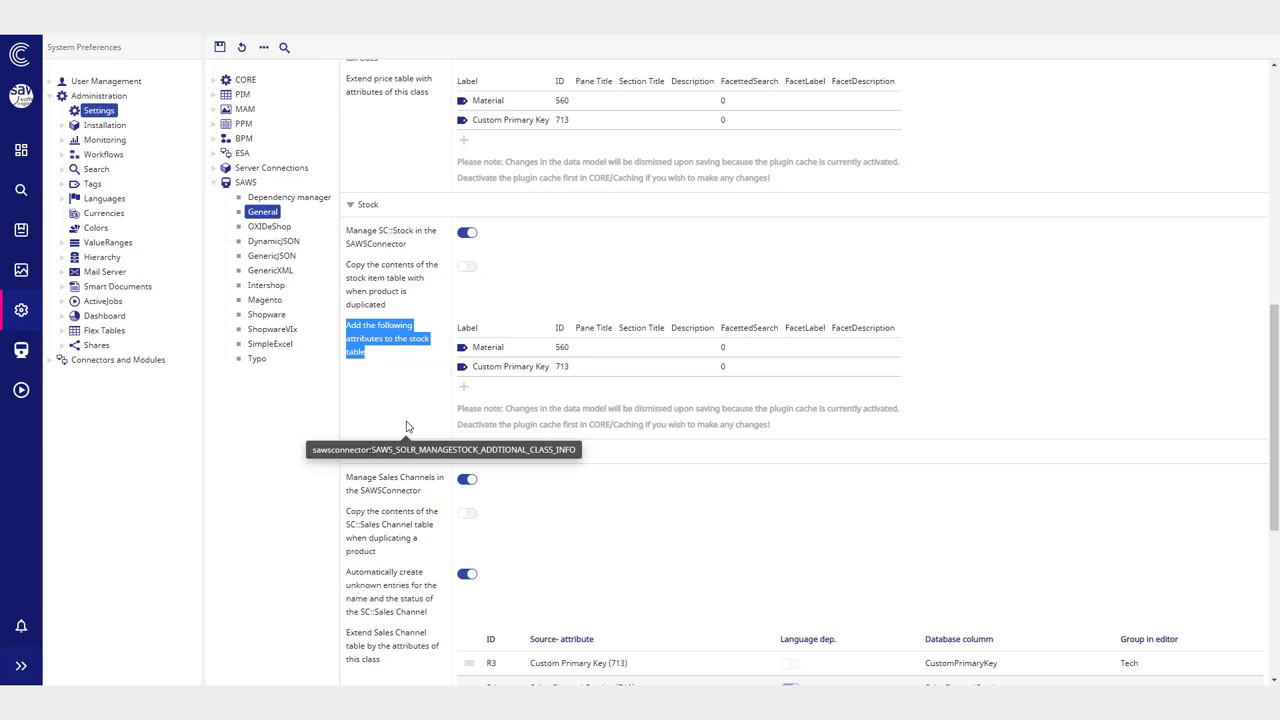
scroll(406, 427, down, 5)
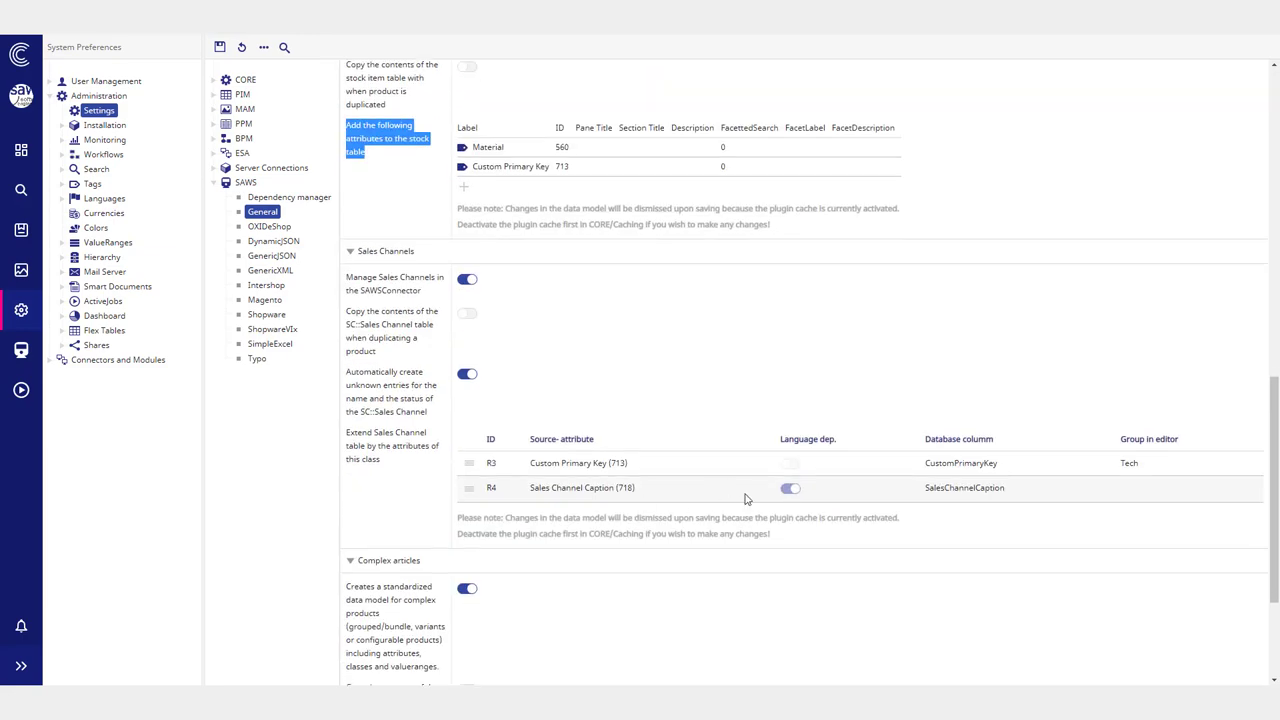
scroll(561, 515, up, 5)
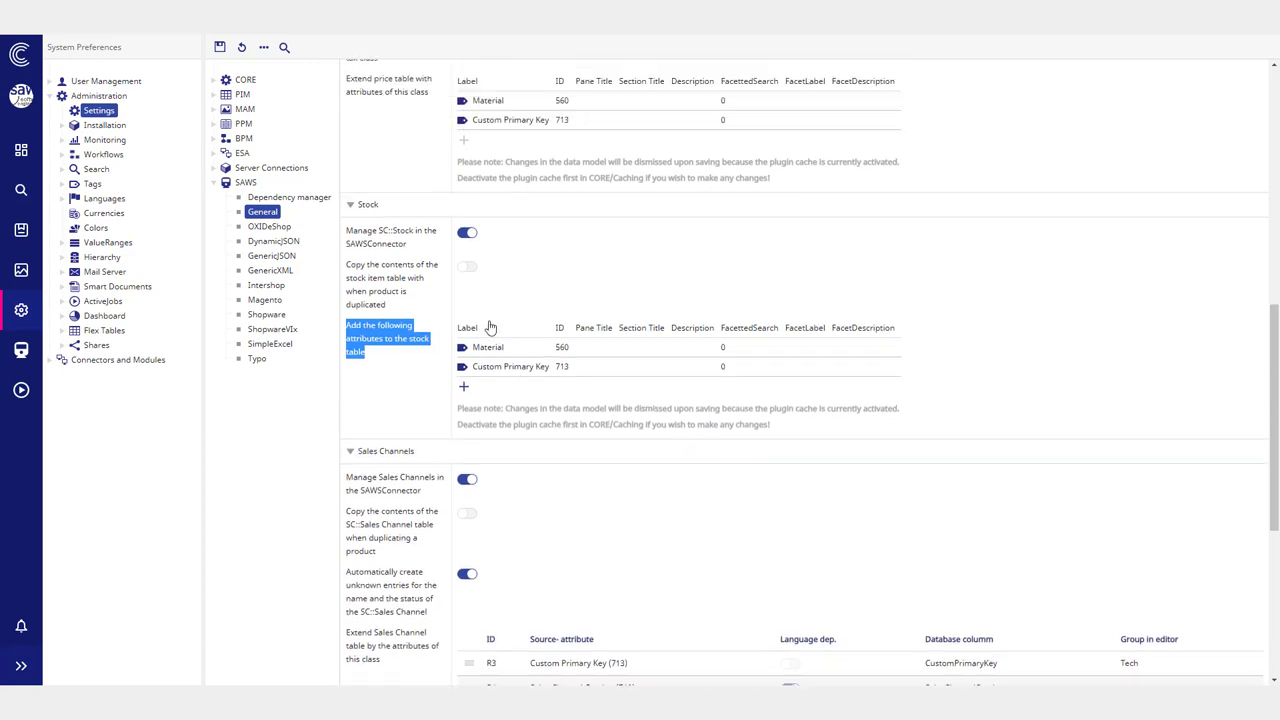
click(452, 320)
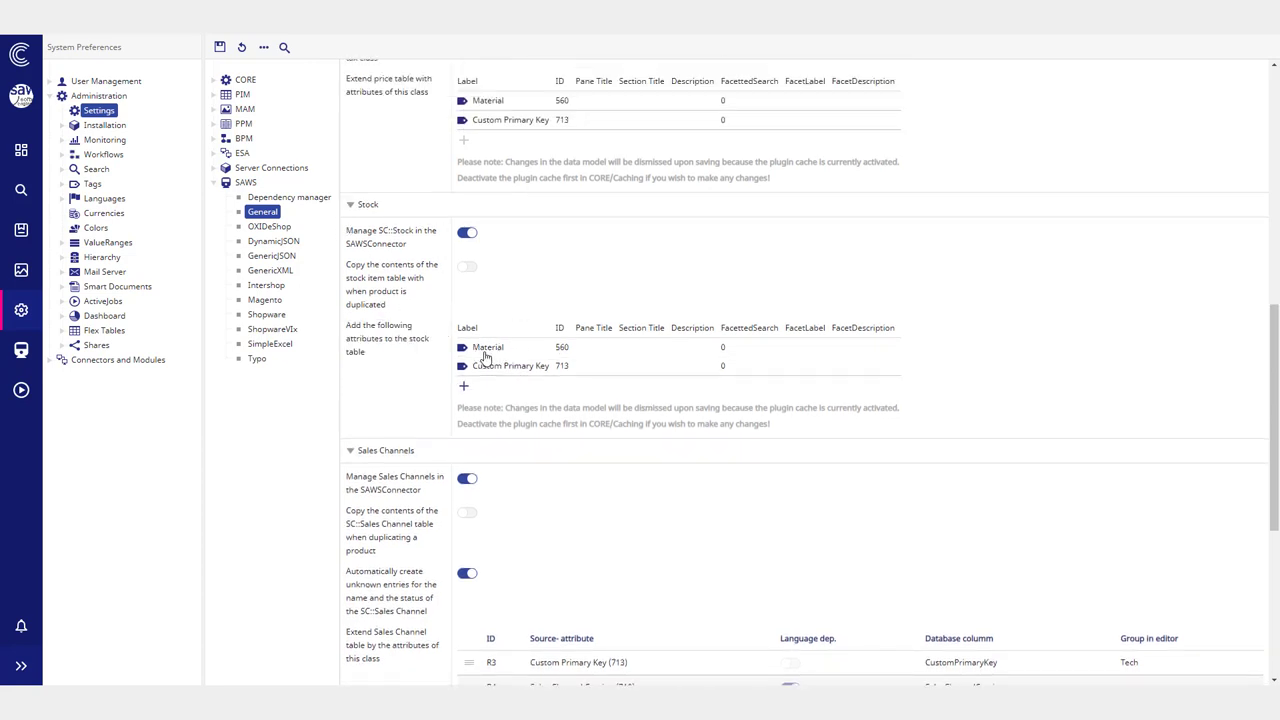
mouse_move(507, 355)
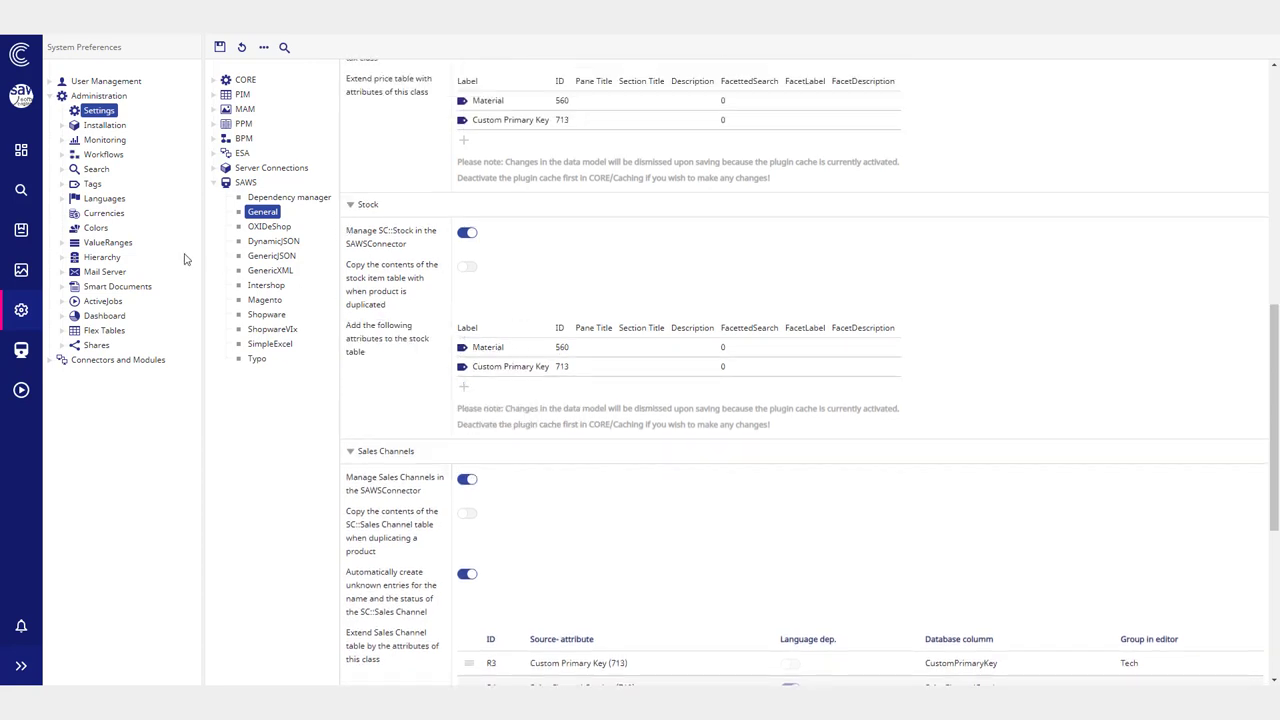
Step: Open the product SLT 95 Nano Crystal, expand its Stock section, and review the stock table's columns
click(24, 236)
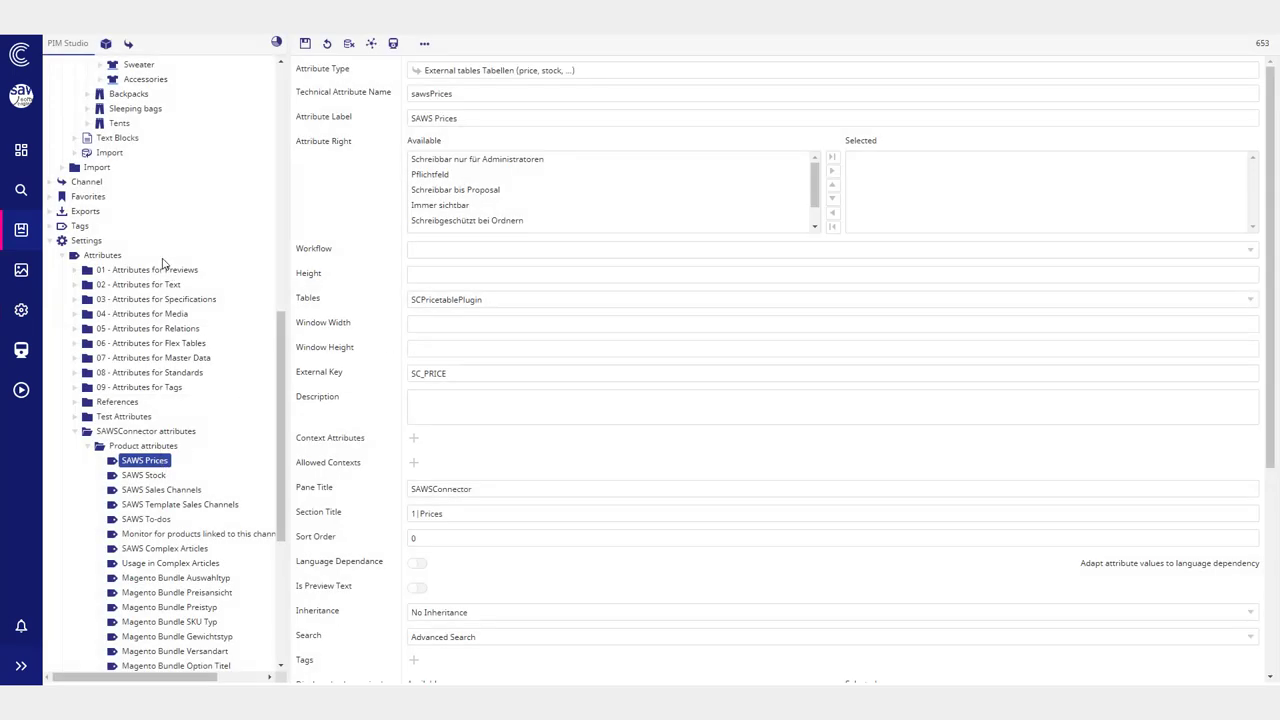
scroll(150, 250, up, 10)
click(176, 152)
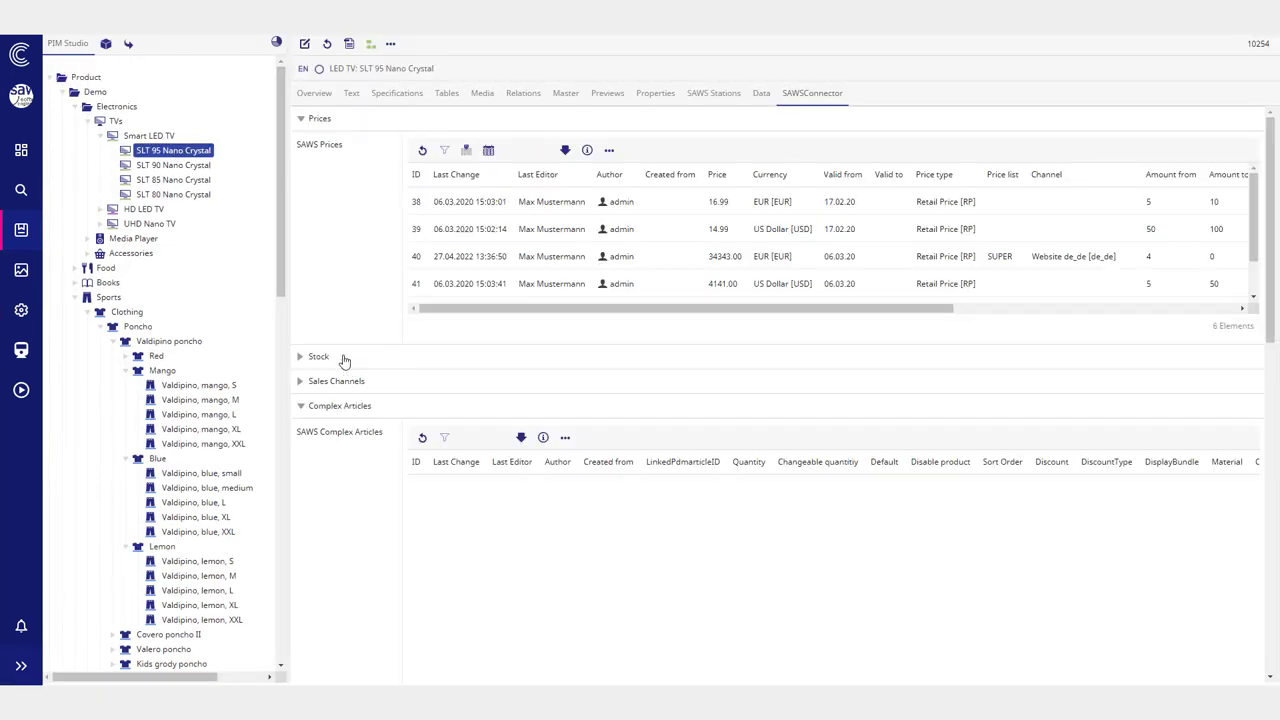
click(342, 360)
scroll(500, 440, down, 2)
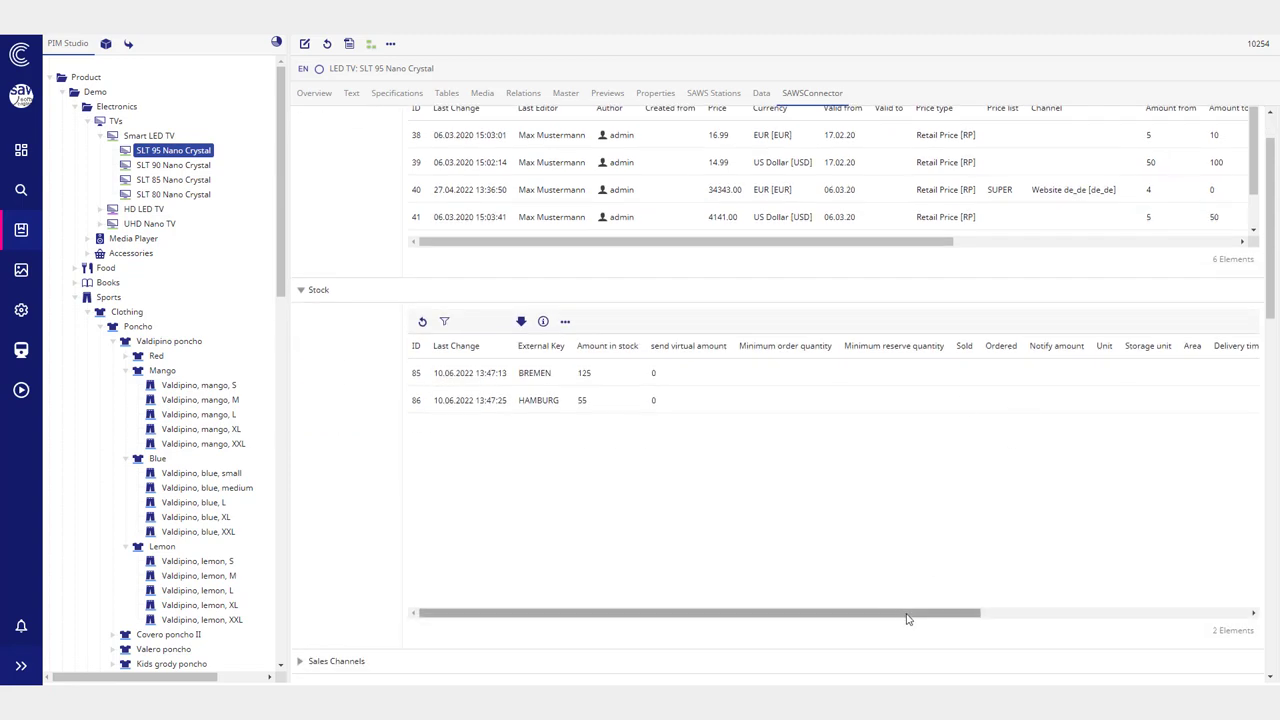
drag(900, 612, 1205, 595)
right_click(1208, 593)
click(948, 553)
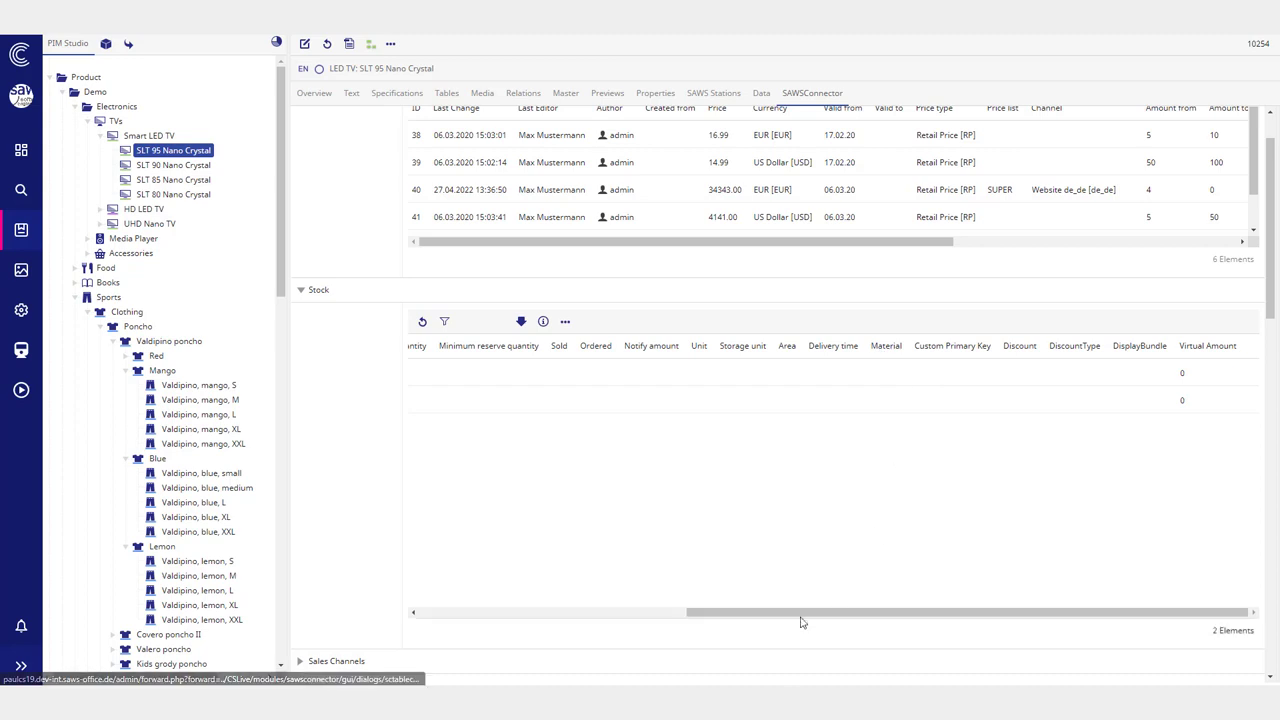
drag(803, 613, 545, 612)
Step: Open the BREMEN stock entry, inspect its available Material values, and close the entry without saving
double_click(492, 383)
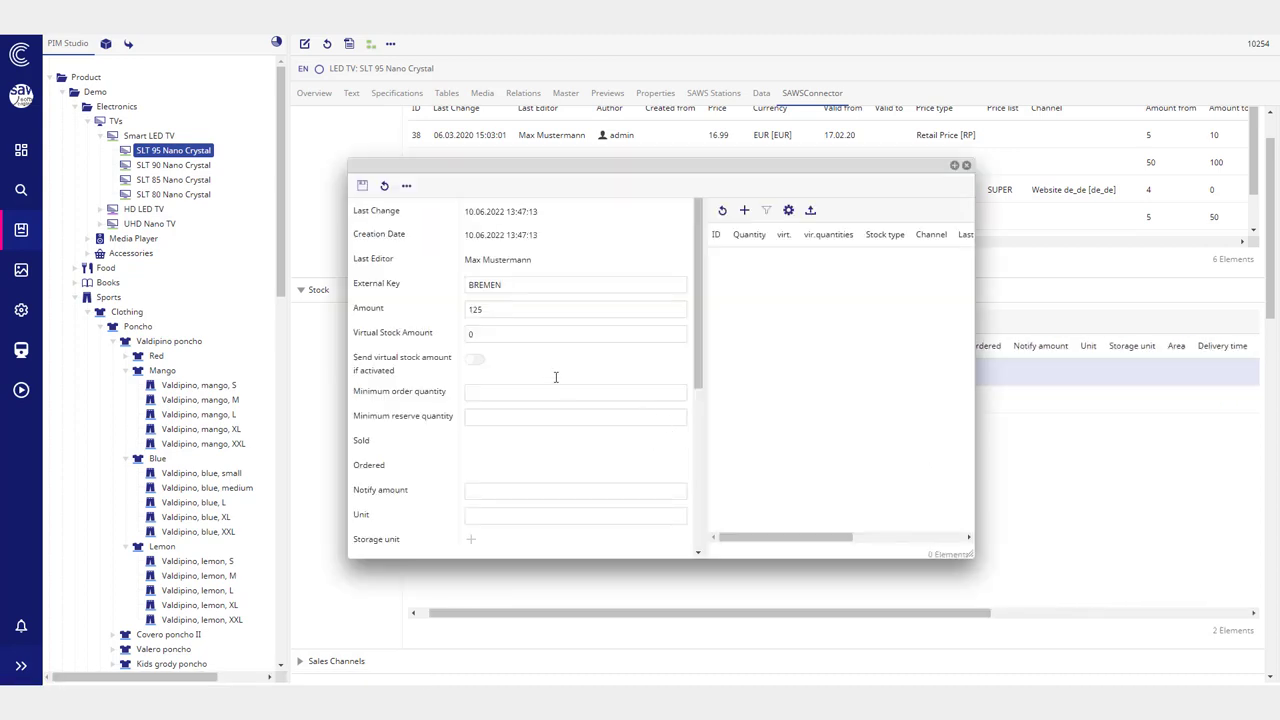
scroll(552, 374, down, 5)
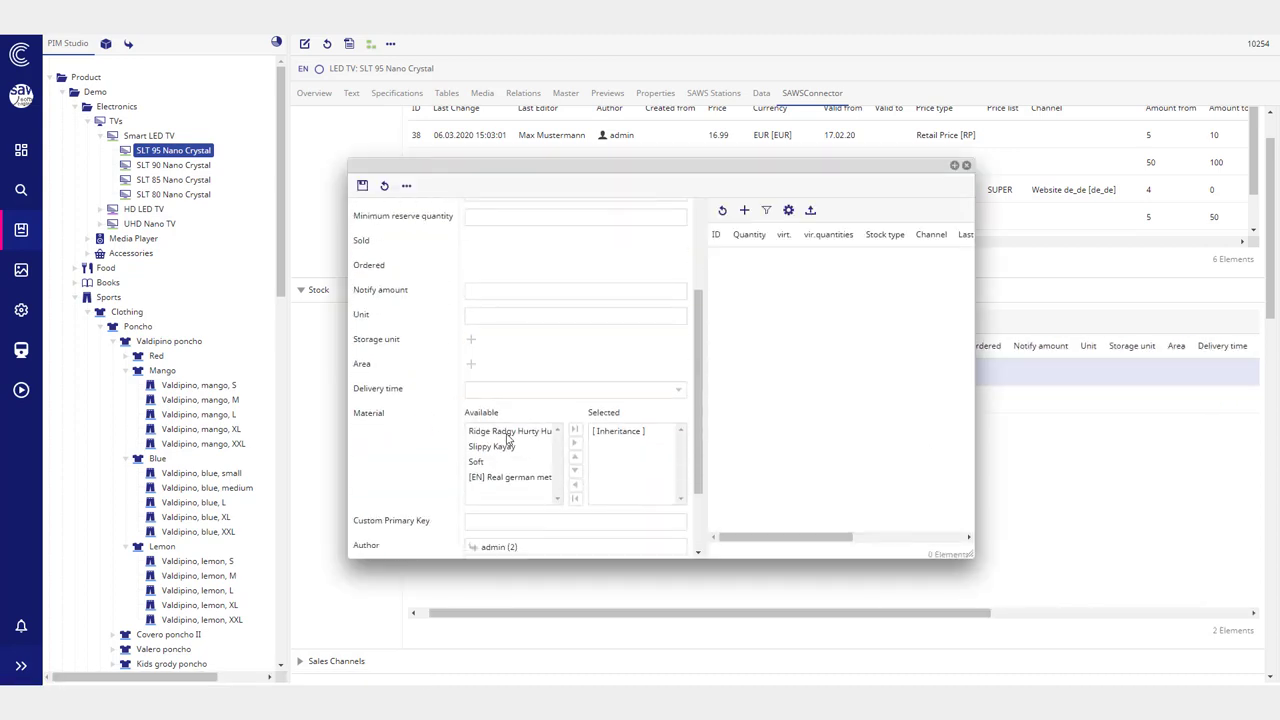
drag(508, 437, 512, 480)
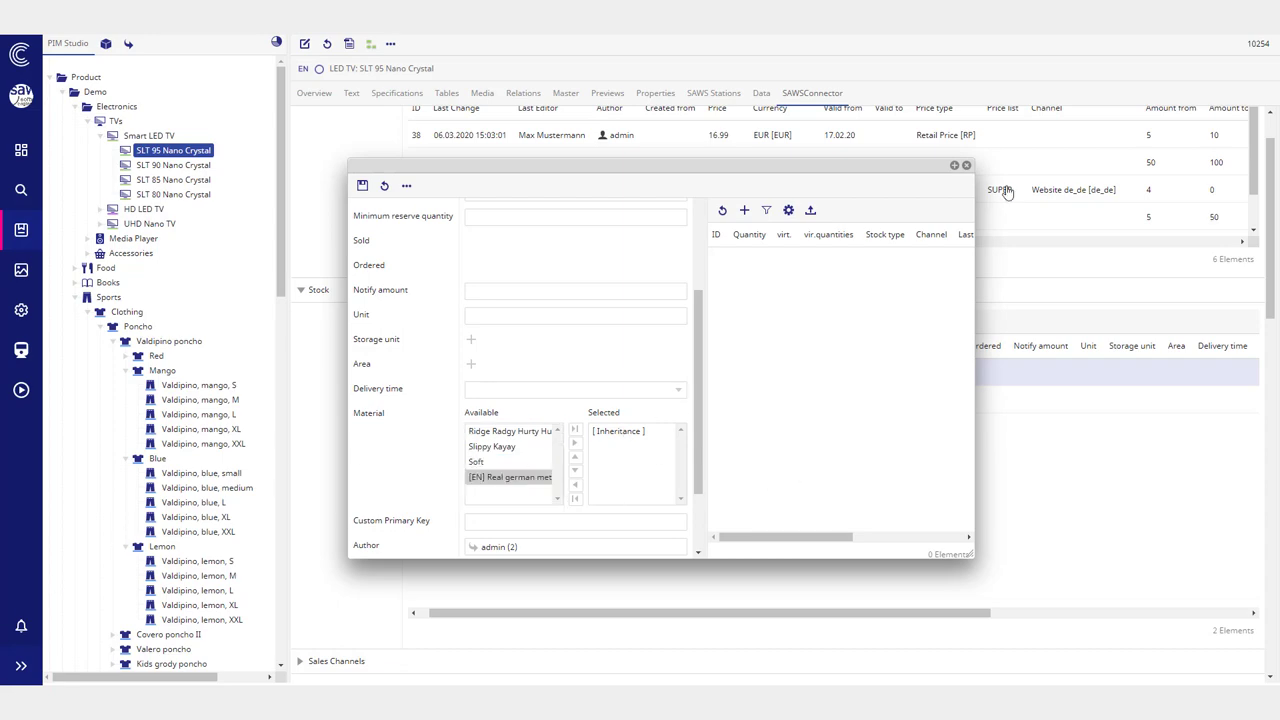
click(966, 165)
Step: Expand Prices / Stocks in the PIM settings and open the overview of all Prices
scroll(170, 450, down, 15)
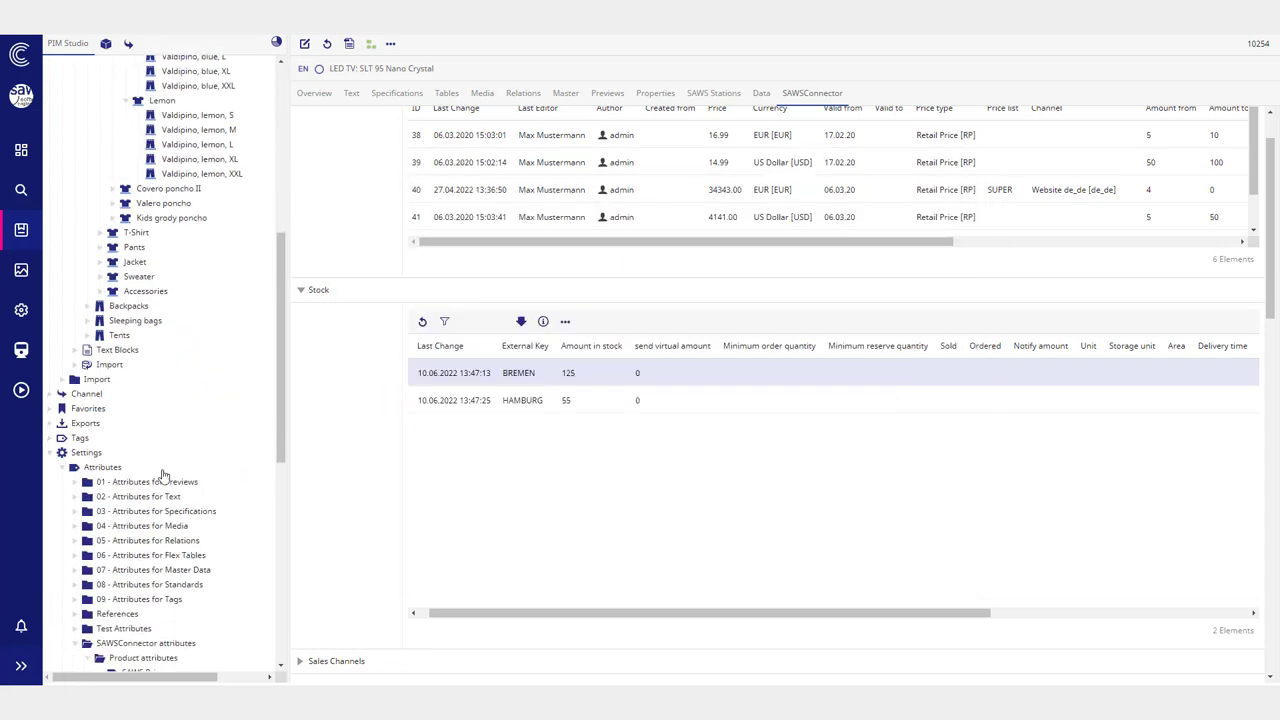
click(128, 656)
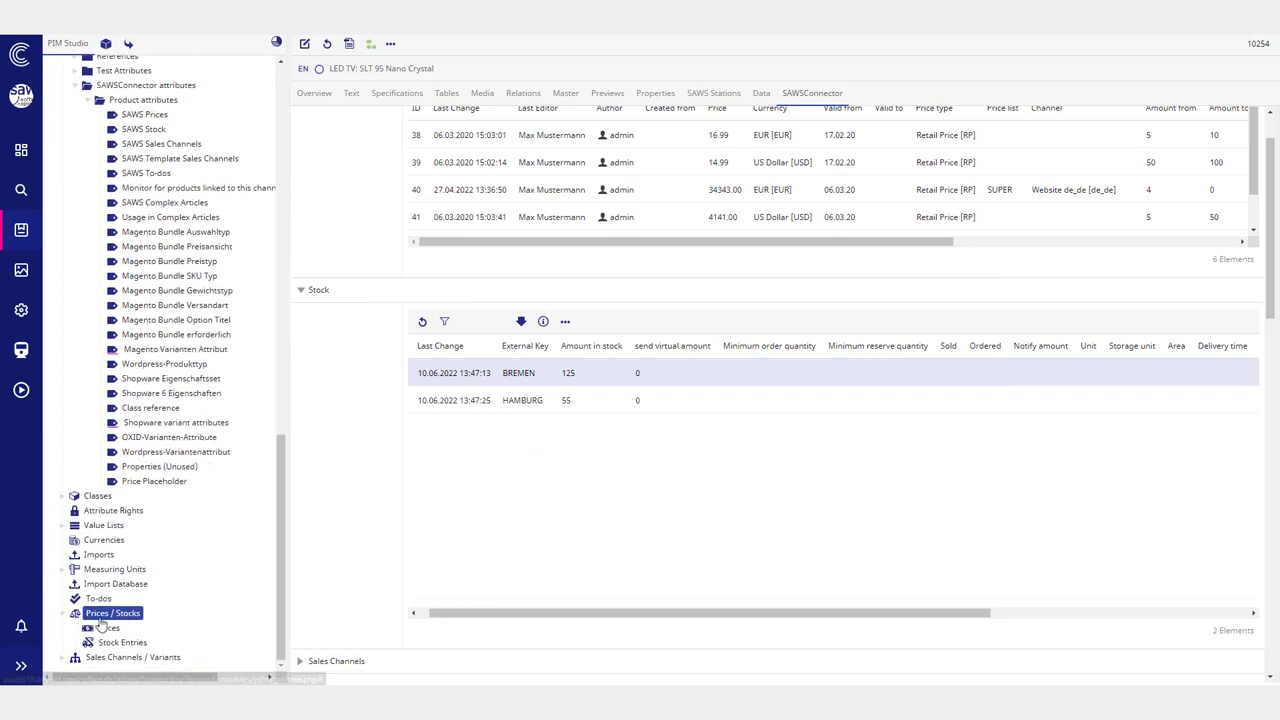
click(108, 628)
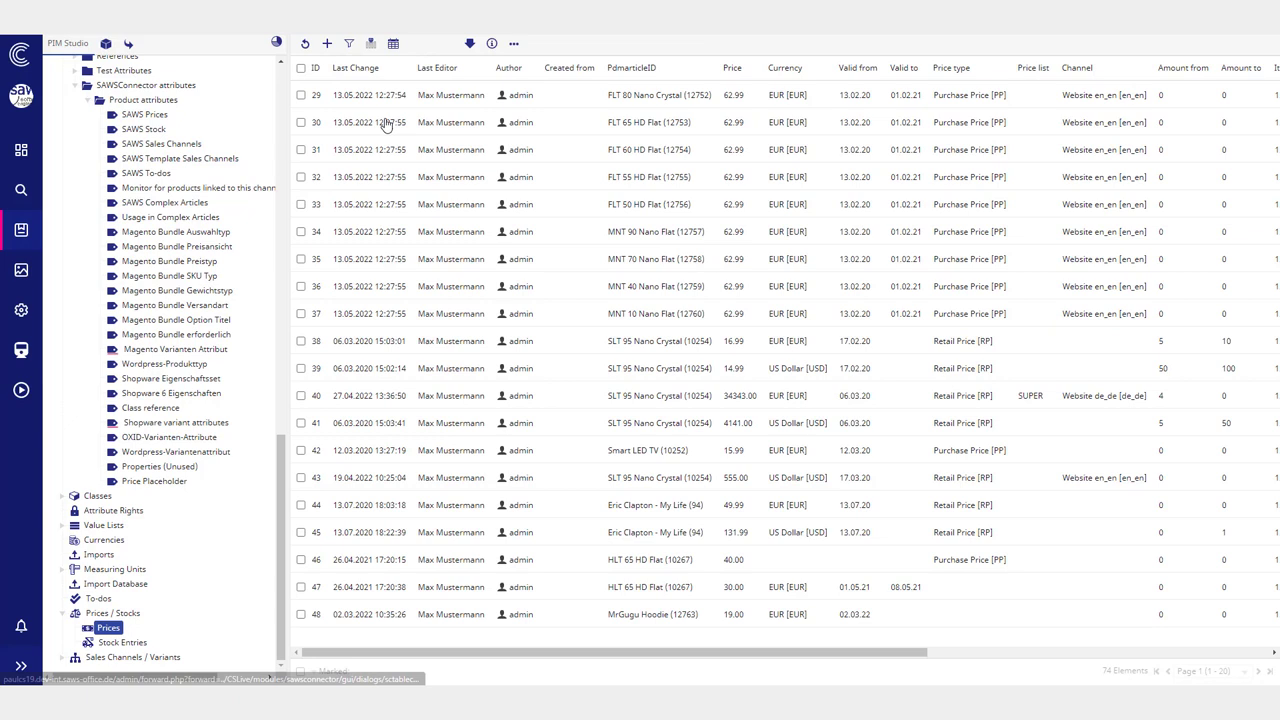
Step: Show the price list's filters, view the Product Number Filter for PdmarticleID, and close it without entering anything
click(347, 45)
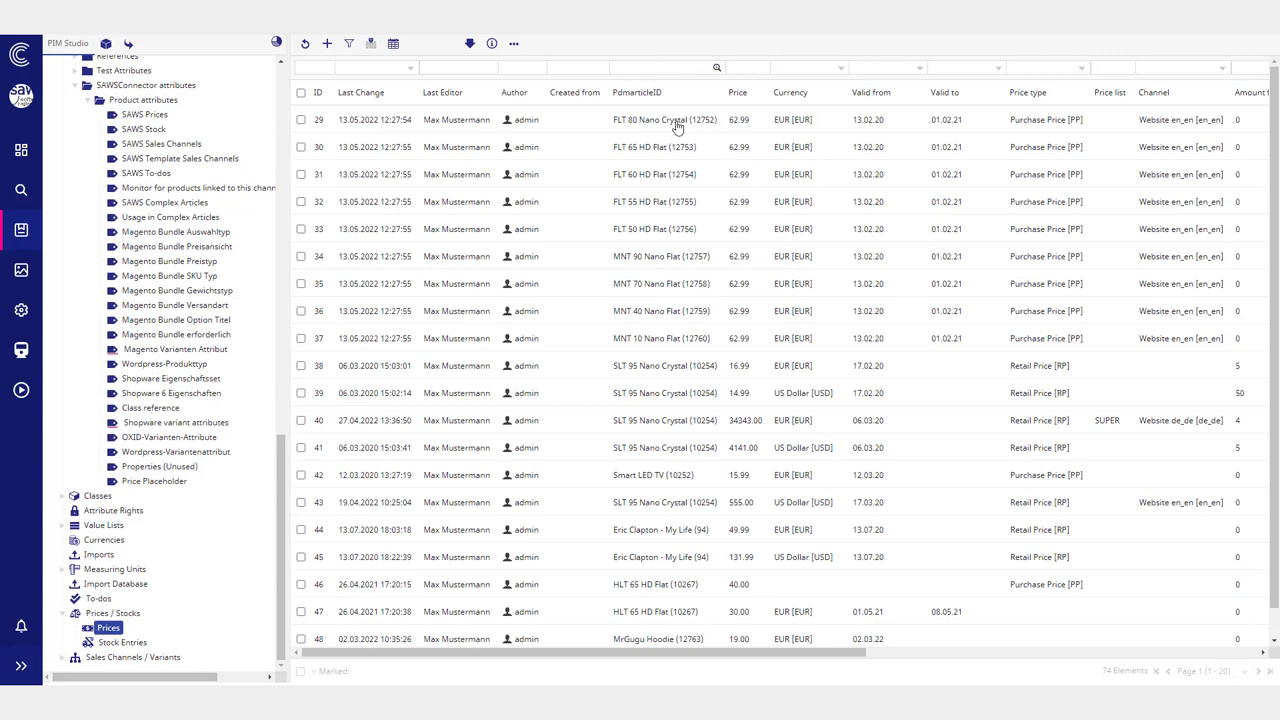
click(717, 70)
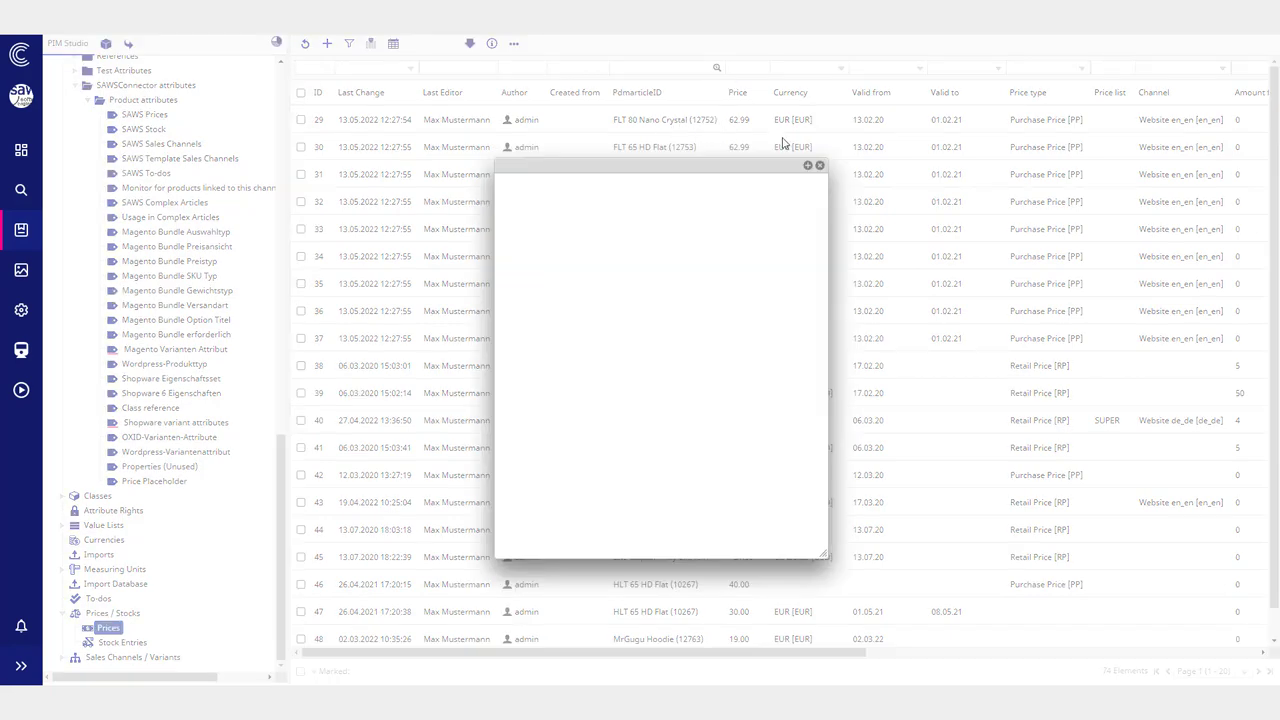
click(707, 312)
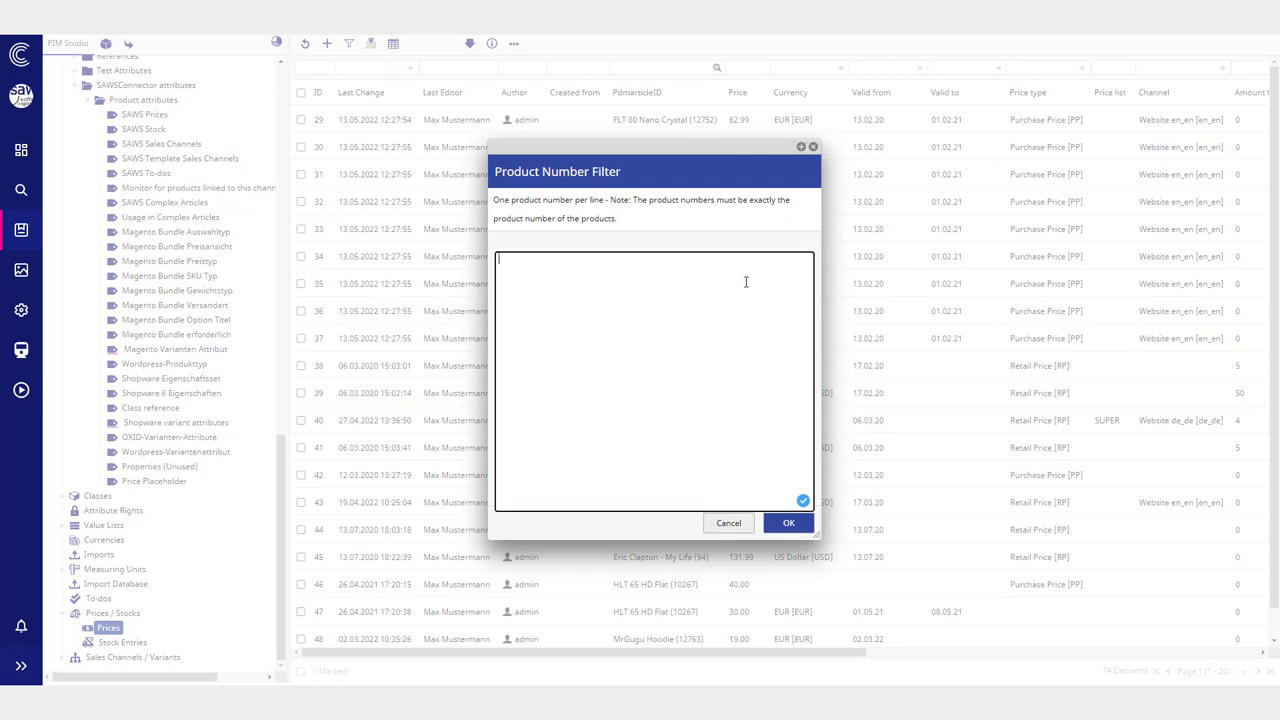
click(808, 143)
scroll(626, 289, down, 1)
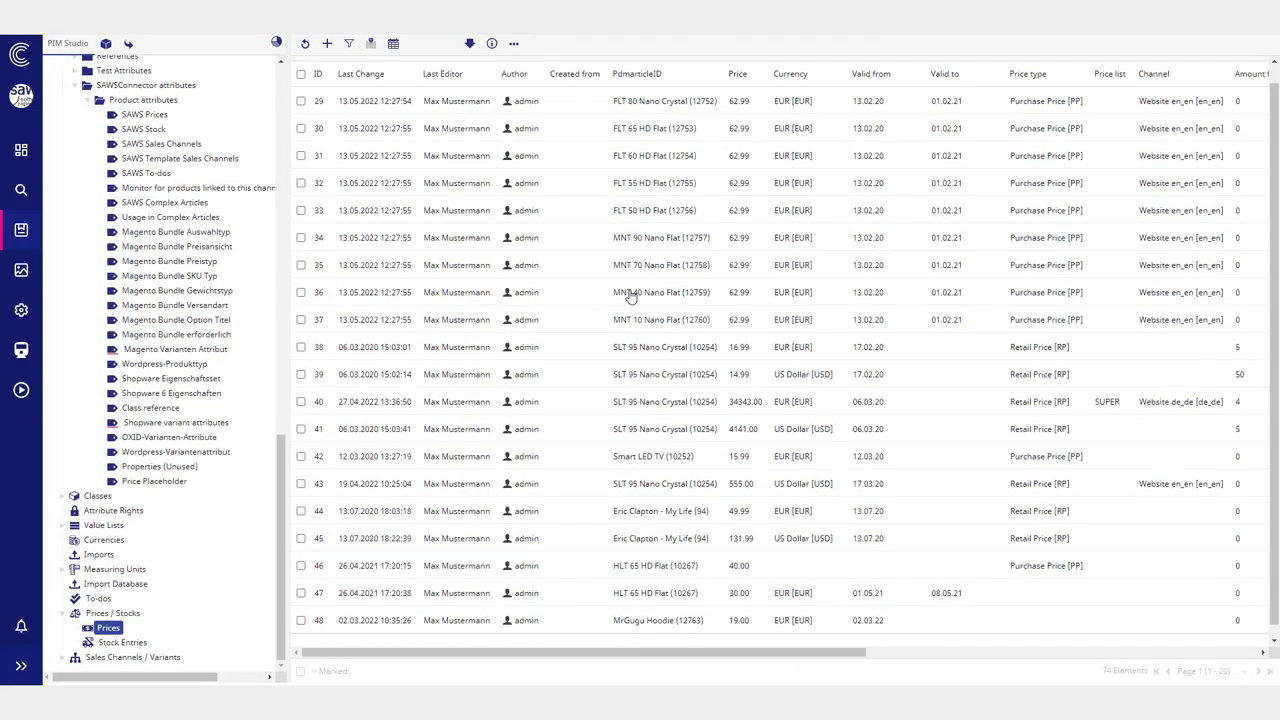
scroll(660, 410, up, 1)
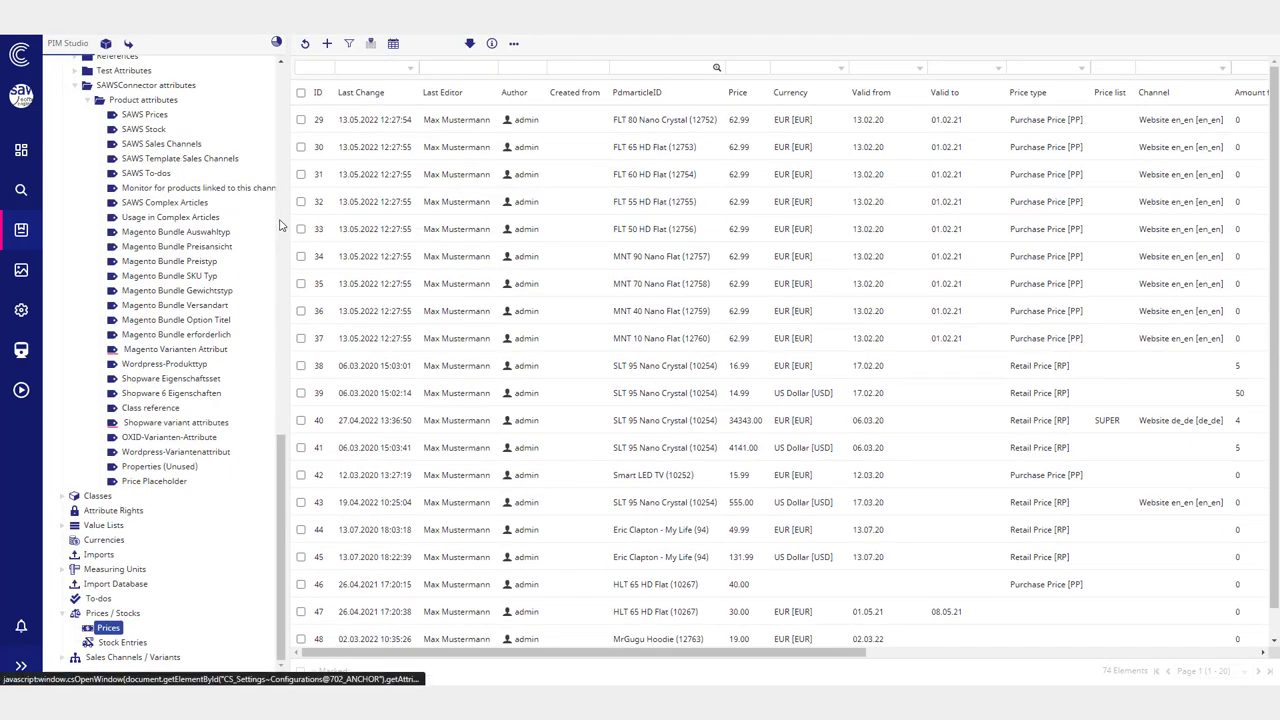
Step: Collapse the Product attributes folder under SAWSConnector attributes and look through the settings tree
scroll(190, 255, up, 3)
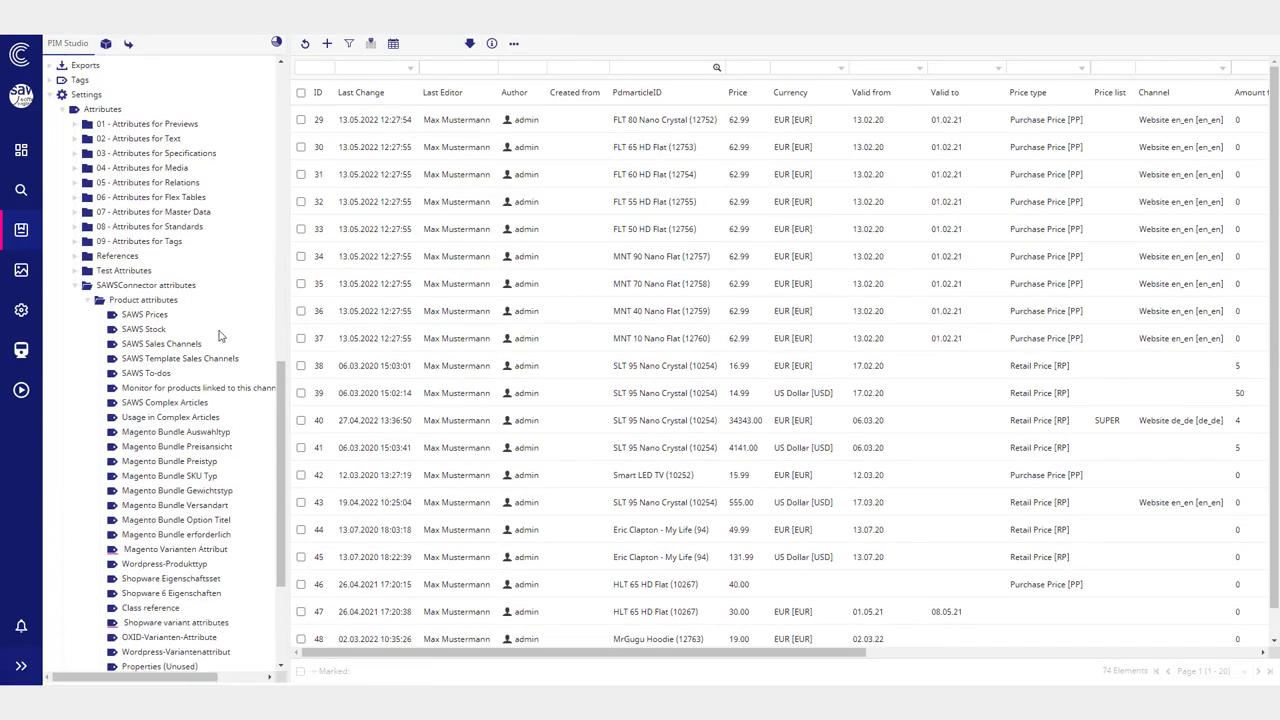
click(89, 302)
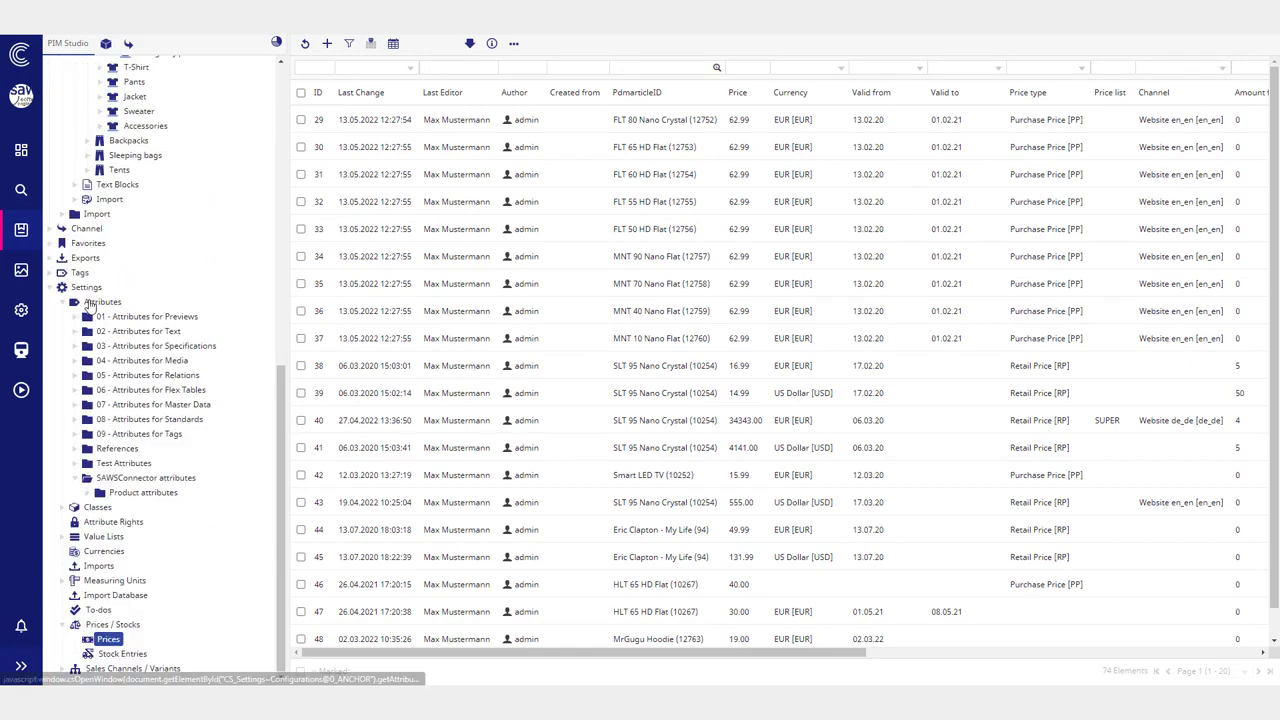
scroll(150, 310, up, 6)
scroll(130, 290, down, 10)
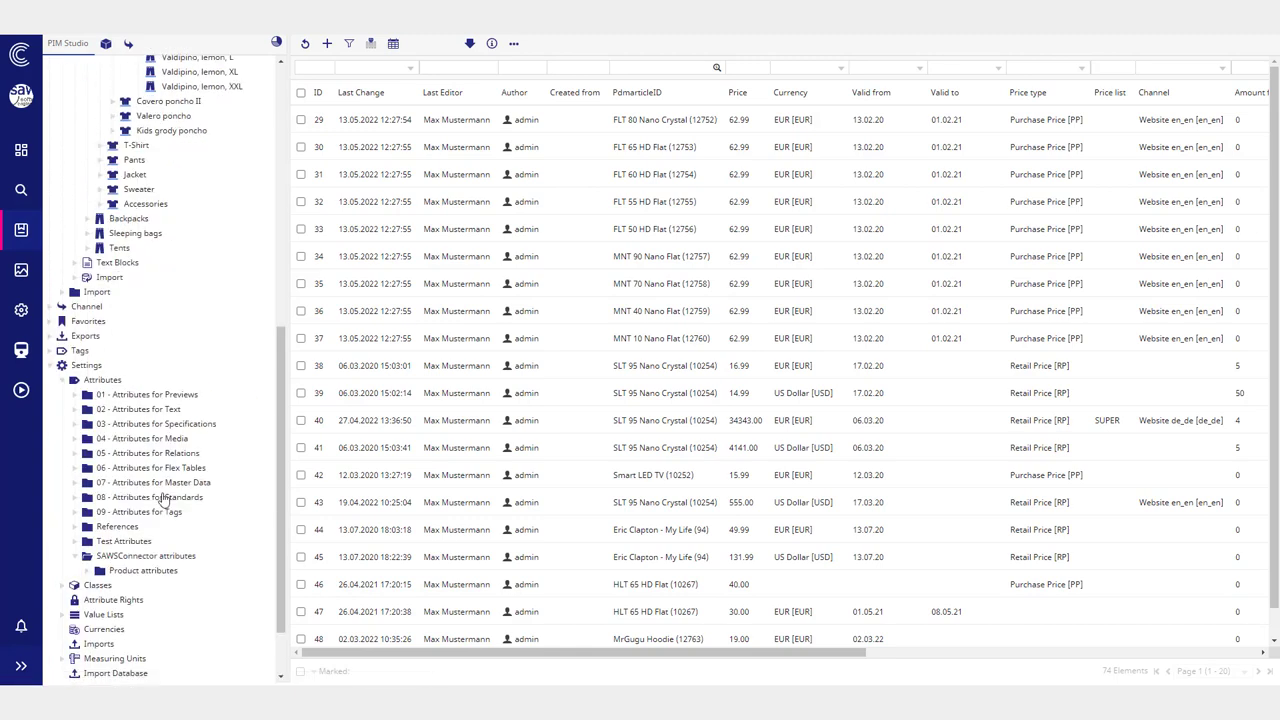
Step: Open the SAWS Prices attribute under SAWSConnector Product attributes and examine its Inheritance and Search options, keeping Advanced Search selected
click(63, 625)
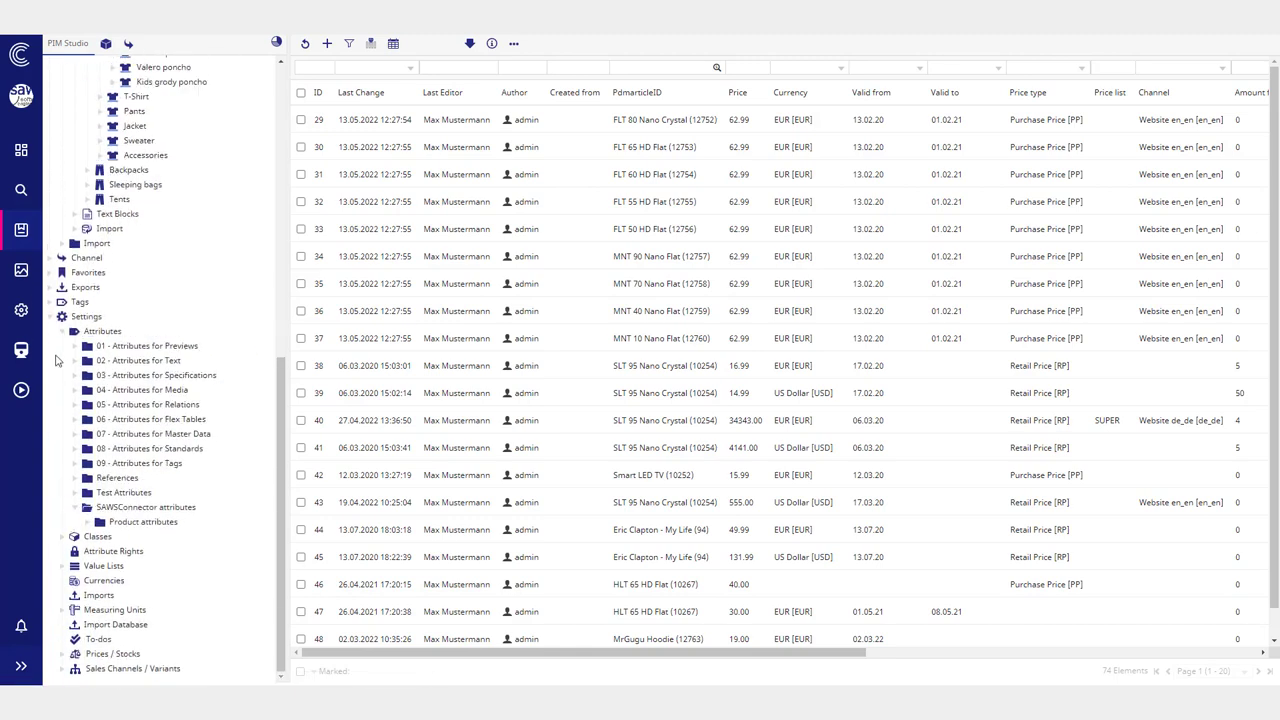
click(128, 517)
click(143, 507)
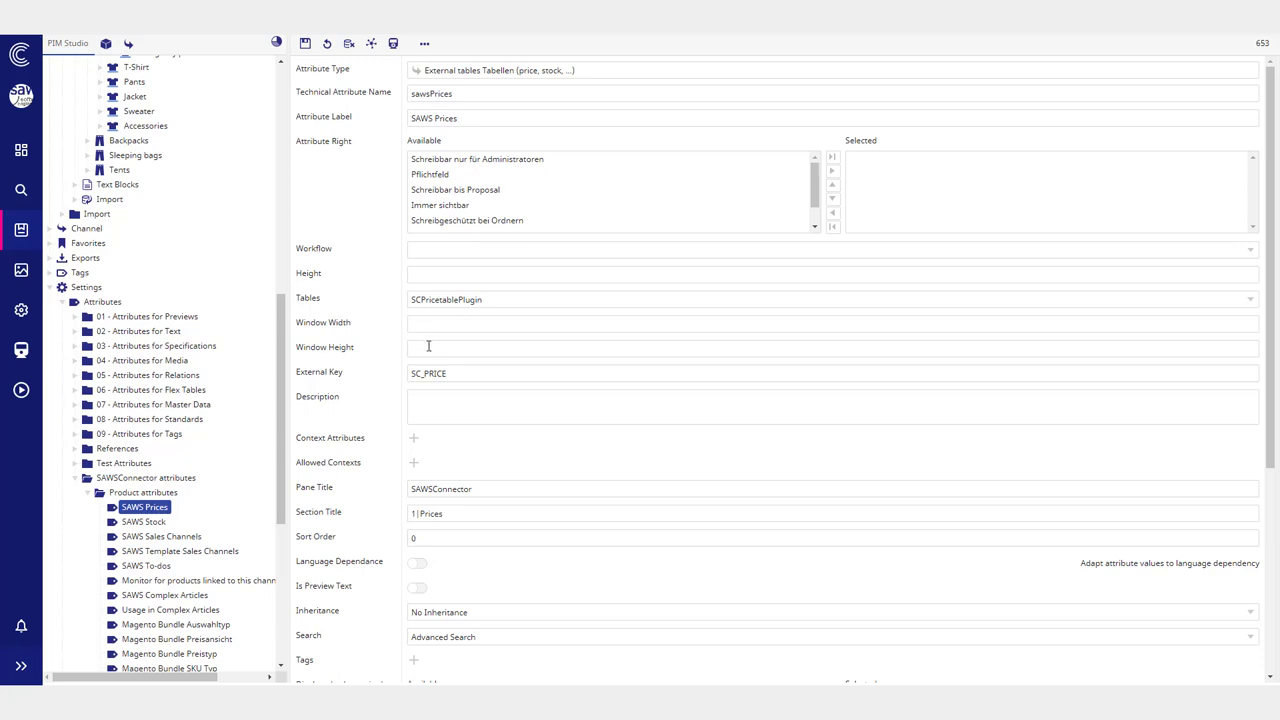
scroll(459, 307, down, 1)
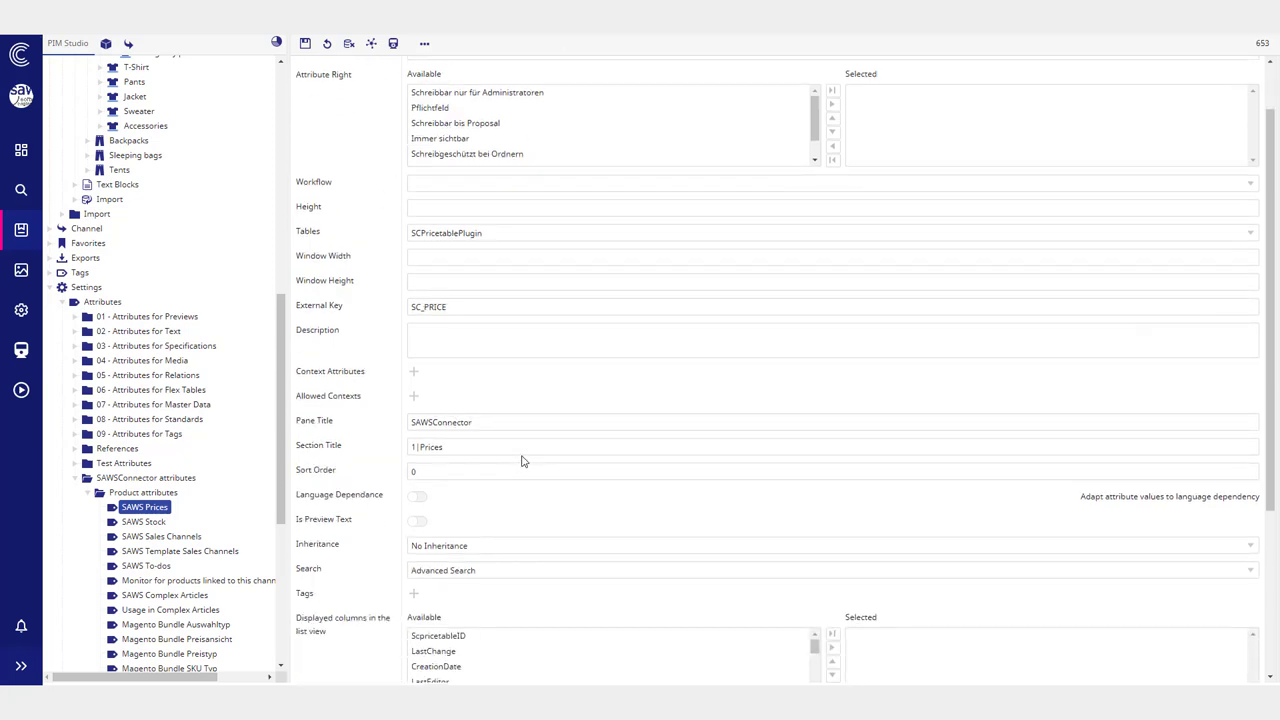
click(463, 548)
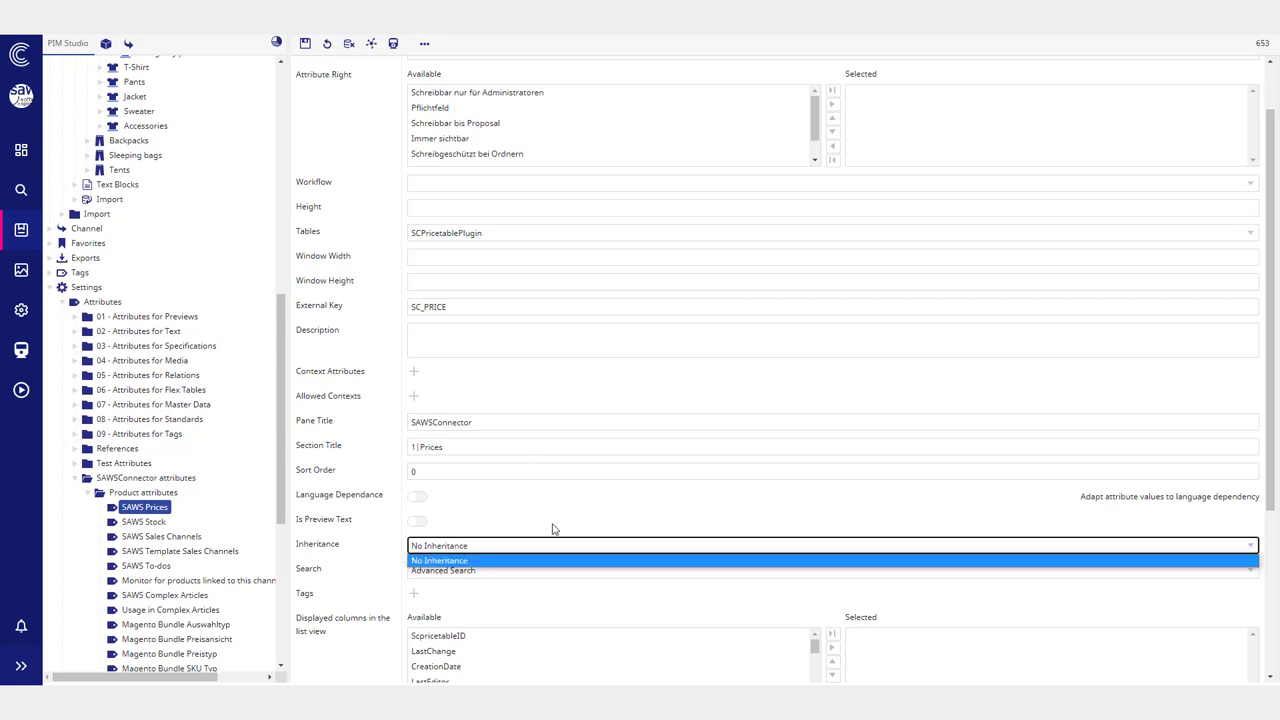
click(455, 590)
click(456, 572)
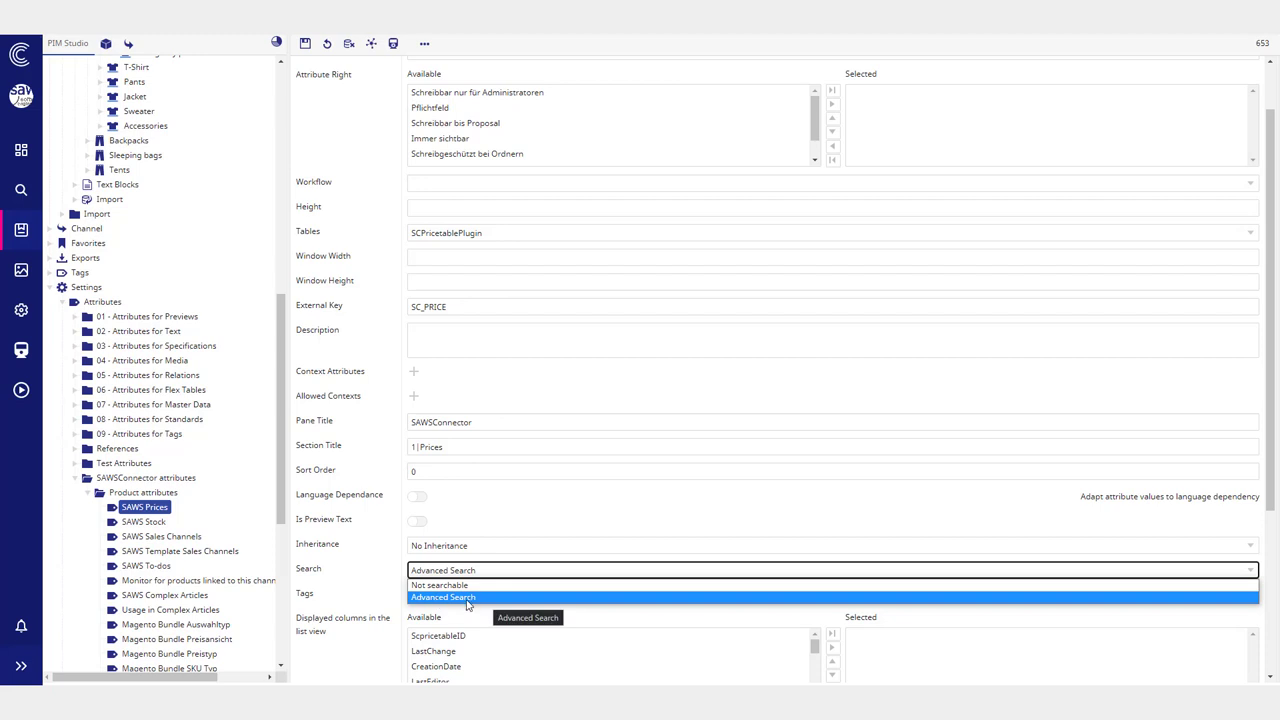
click(468, 600)
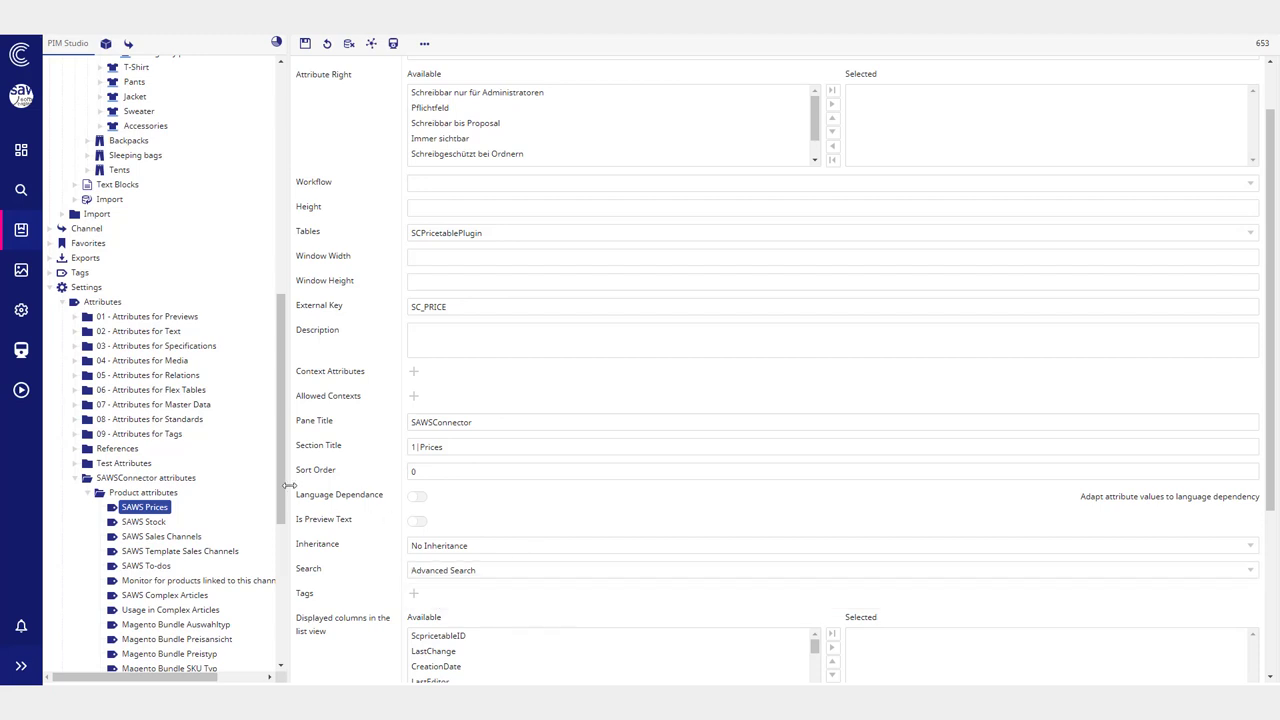
Step: Open the Demo product folder's extended search and choose SAWS Sales Channels (655) as the search attribute
scroll(188, 428, up, 10)
click(95, 93)
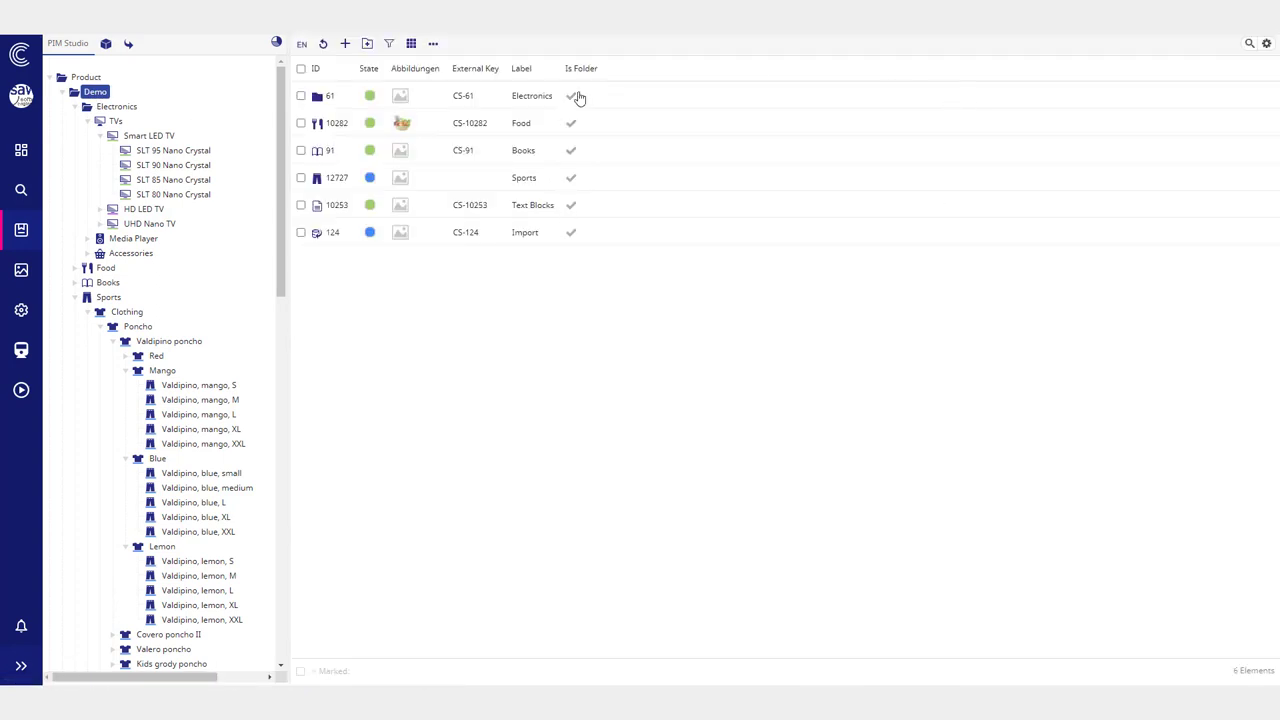
click(1267, 44)
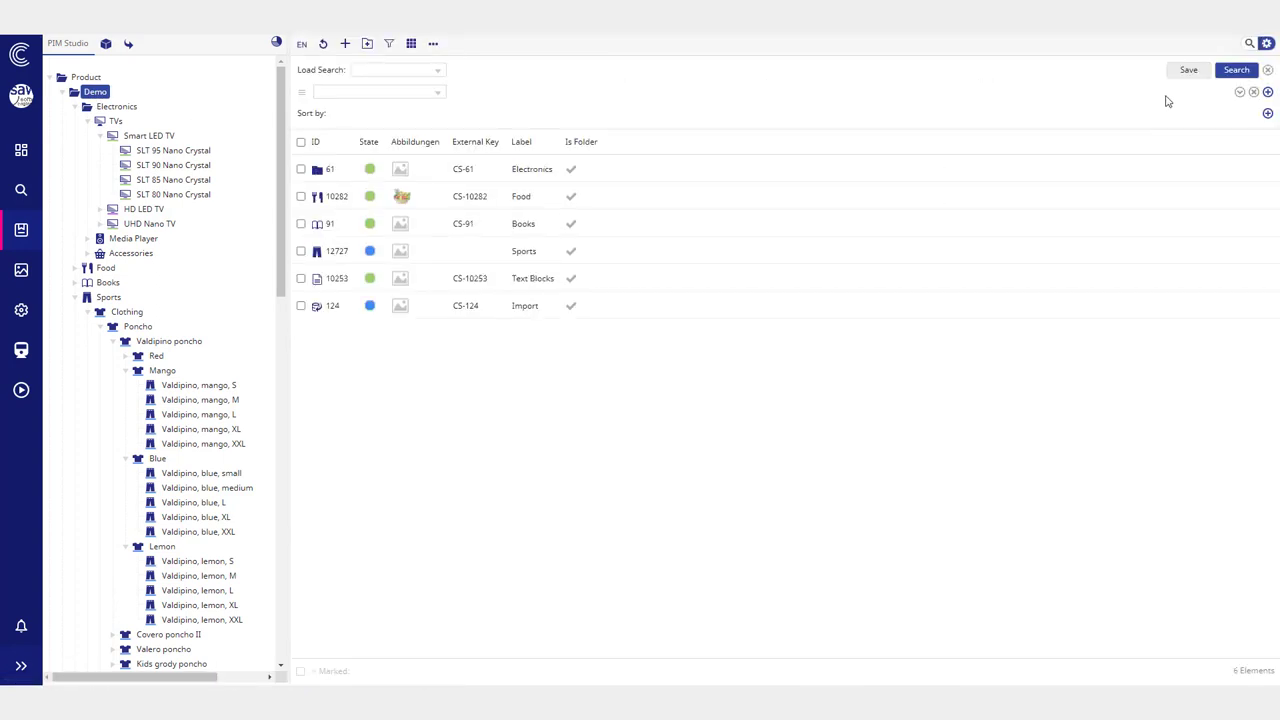
click(425, 93)
scroll(385, 230, down, 10)
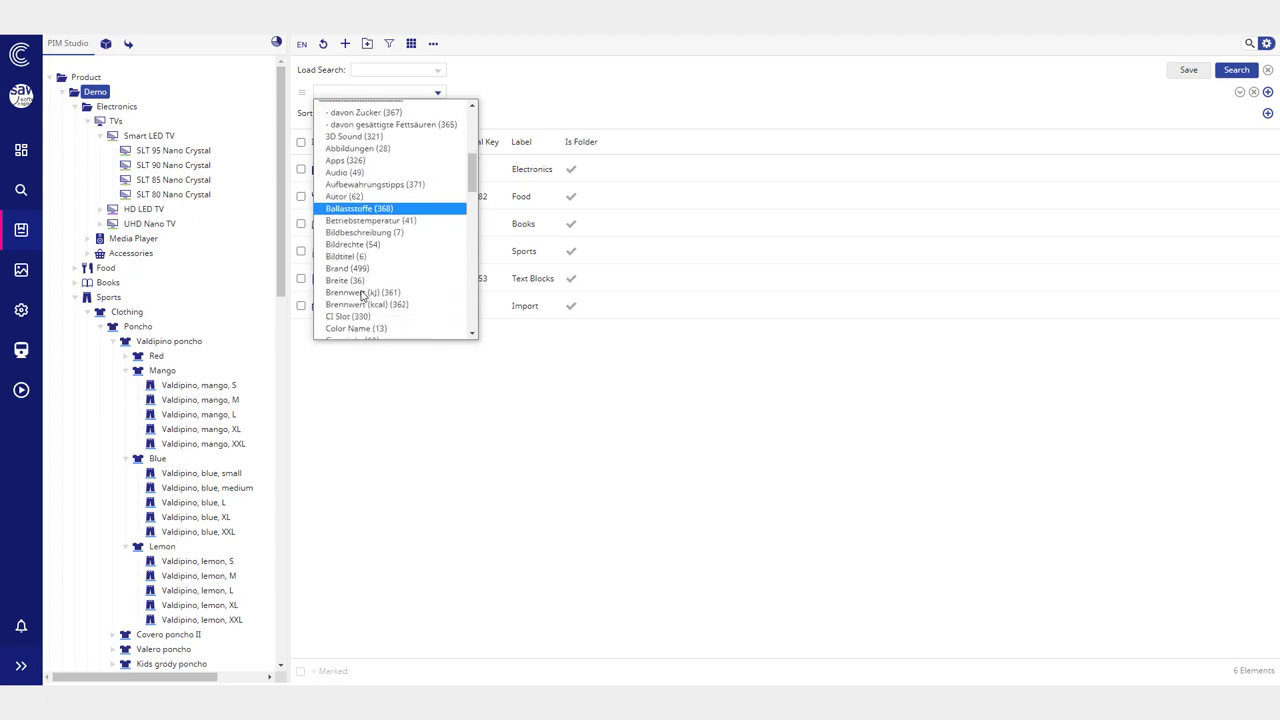
scroll(380, 280, down, 10)
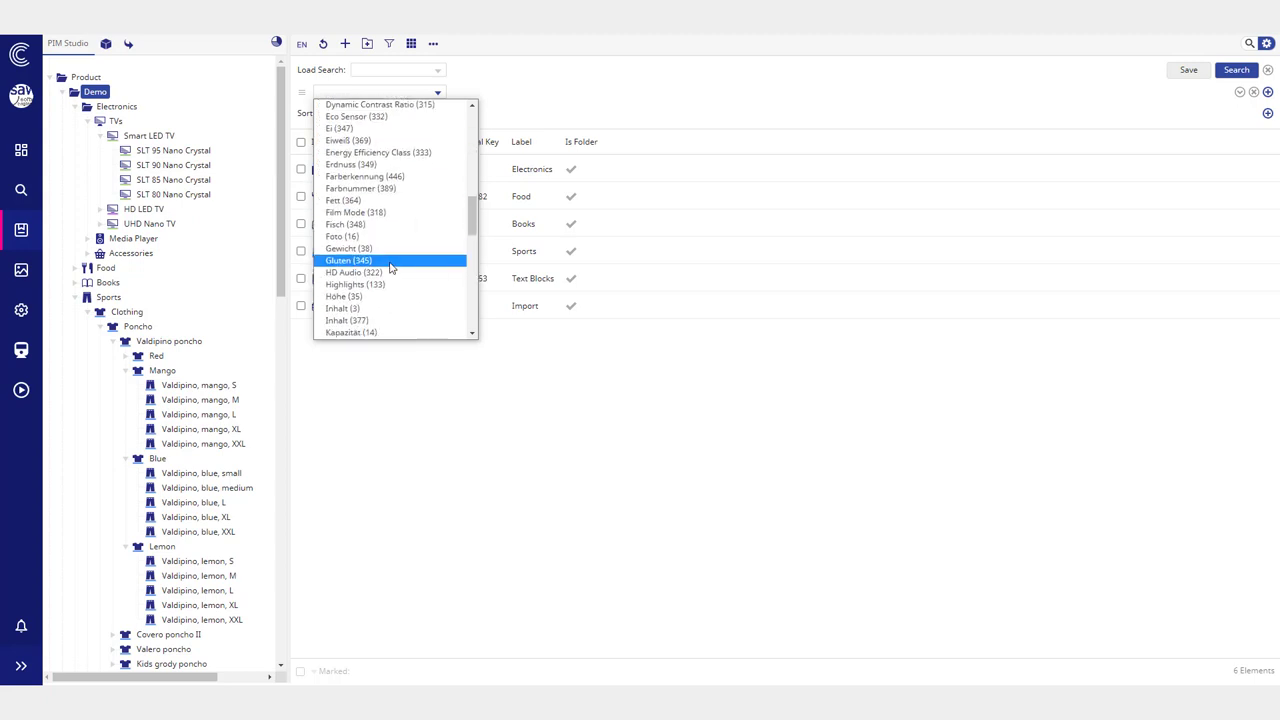
scroll(390, 268, down, 5)
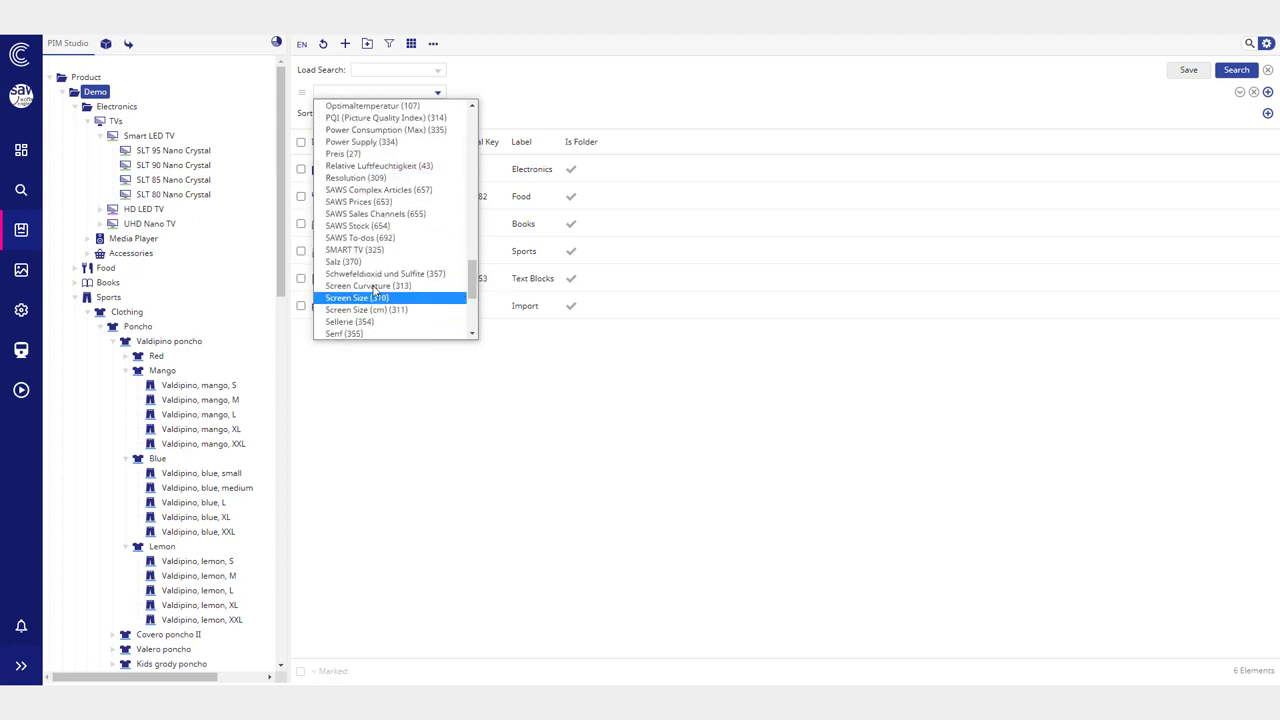
click(372, 214)
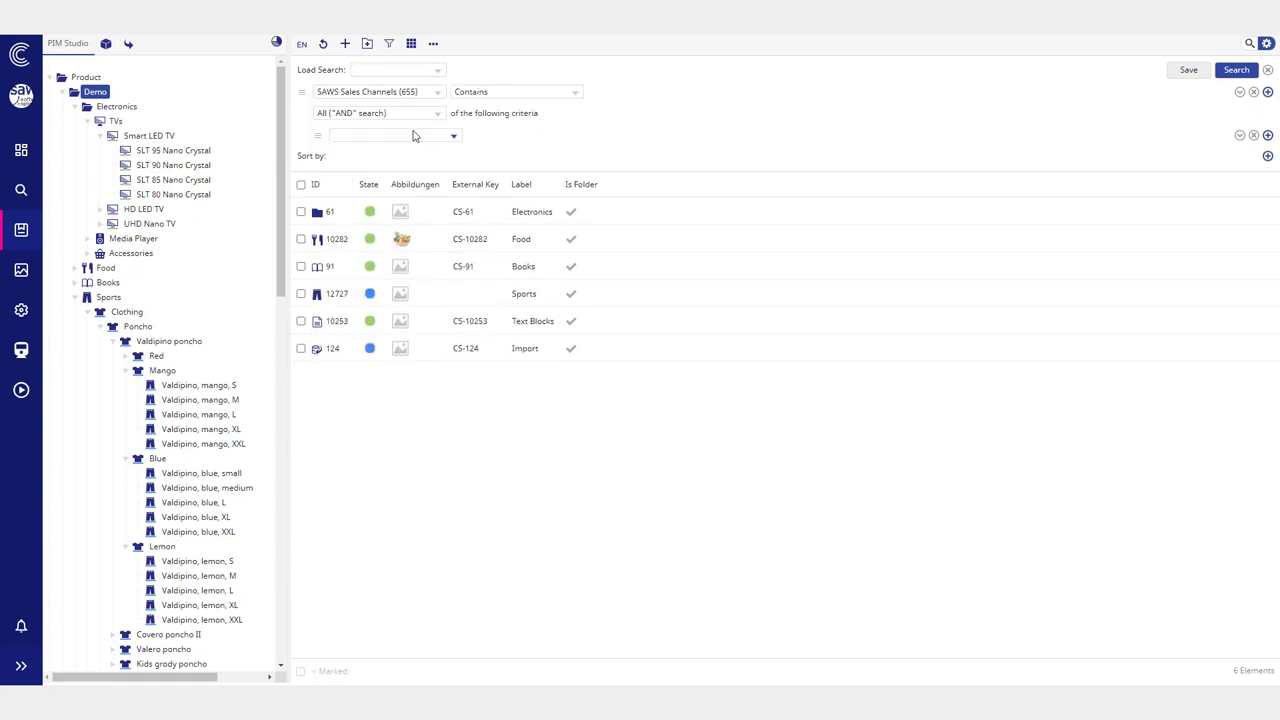
Step: Add the criterion that Channel is Europe and run the product search
click(412, 136)
click(350, 182)
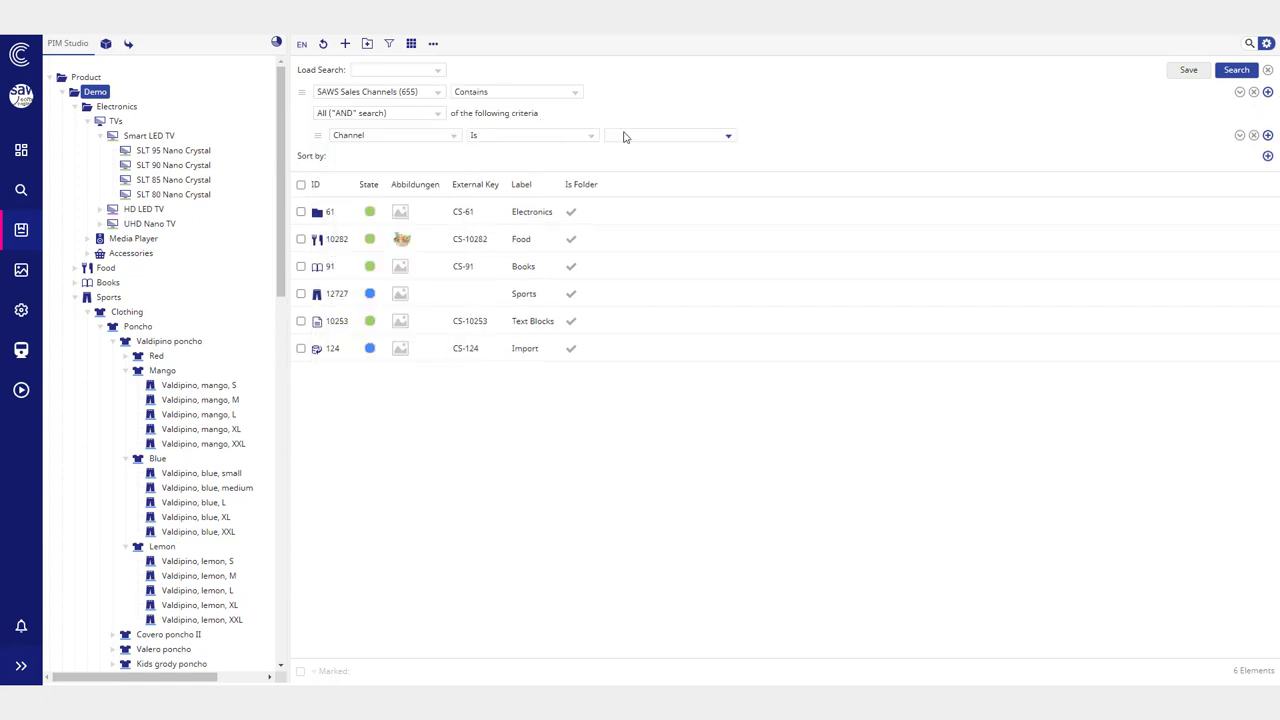
click(636, 136)
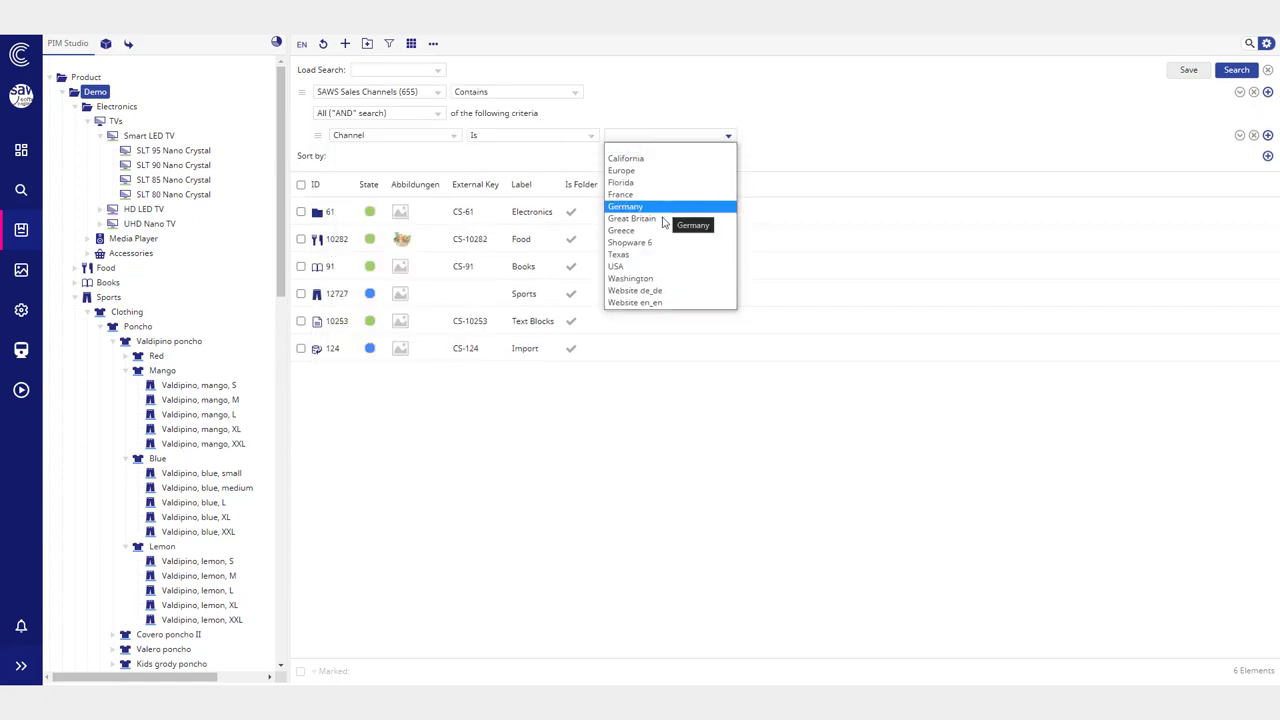
click(648, 171)
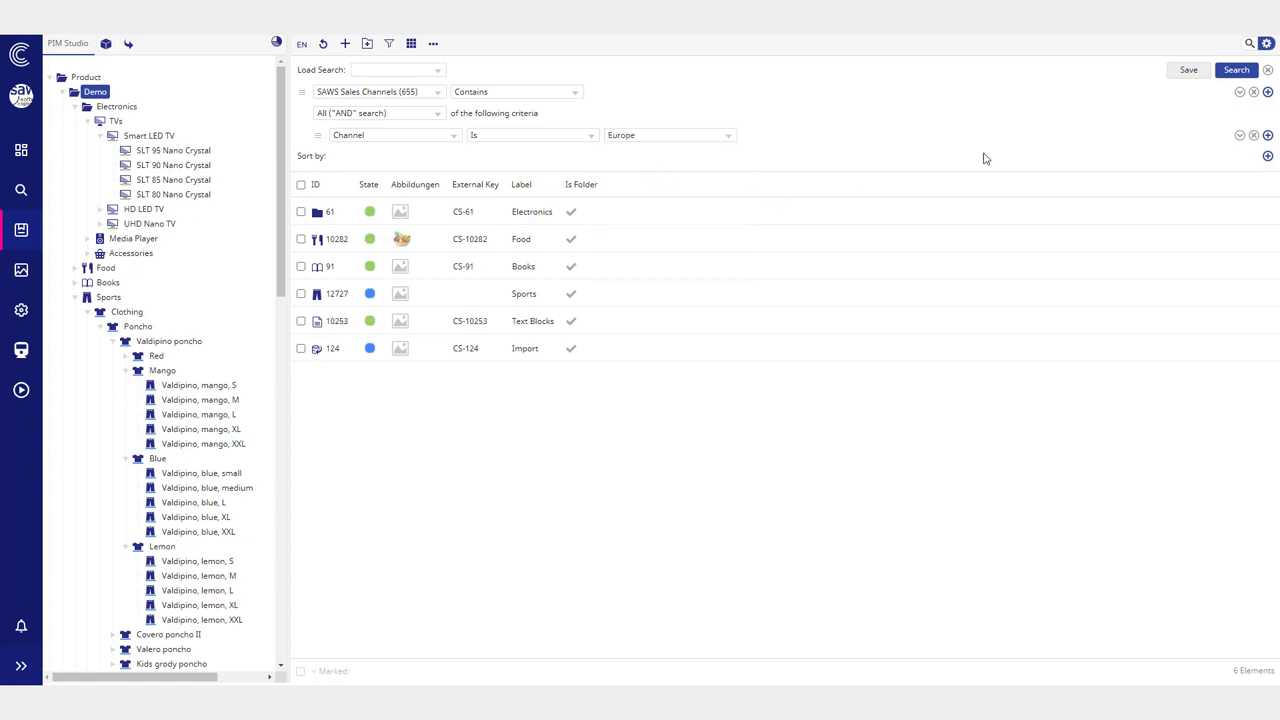
click(1240, 70)
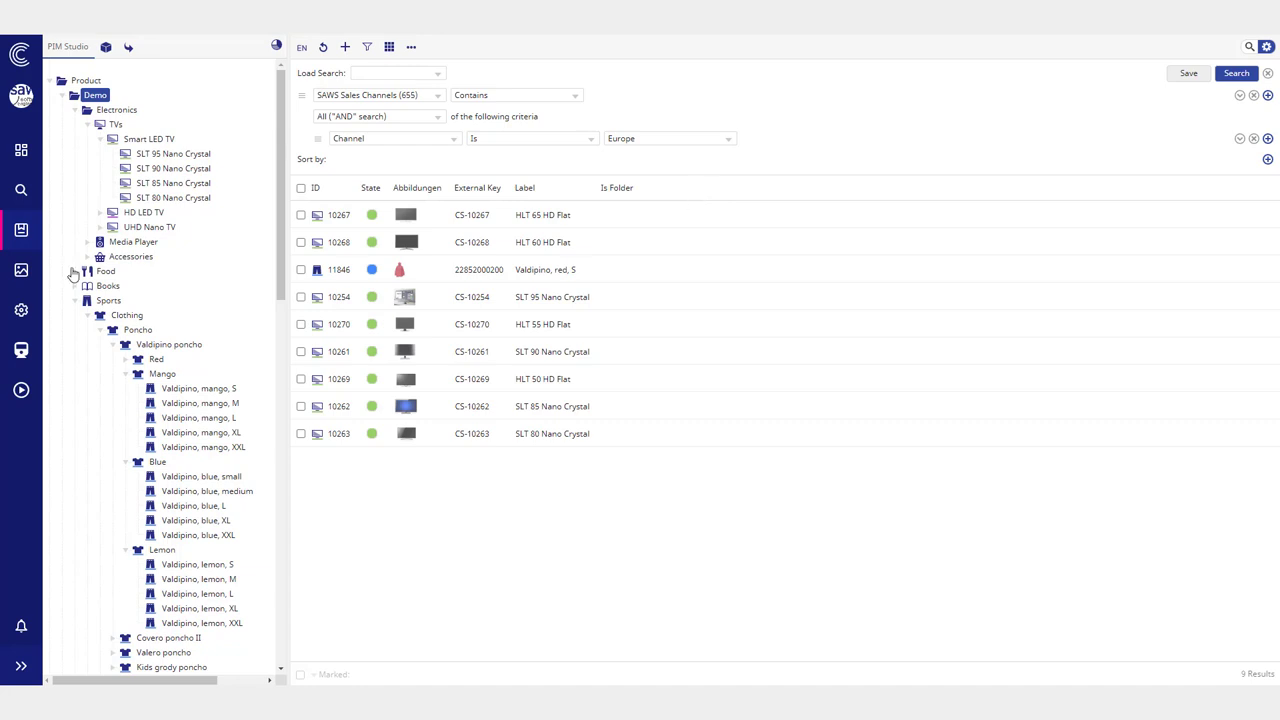
Step: Look over the product tree and the other selectable channels, keeping Europe as the search value
scroll(237, 314, down, 5)
scroll(237, 314, up, 5)
click(678, 143)
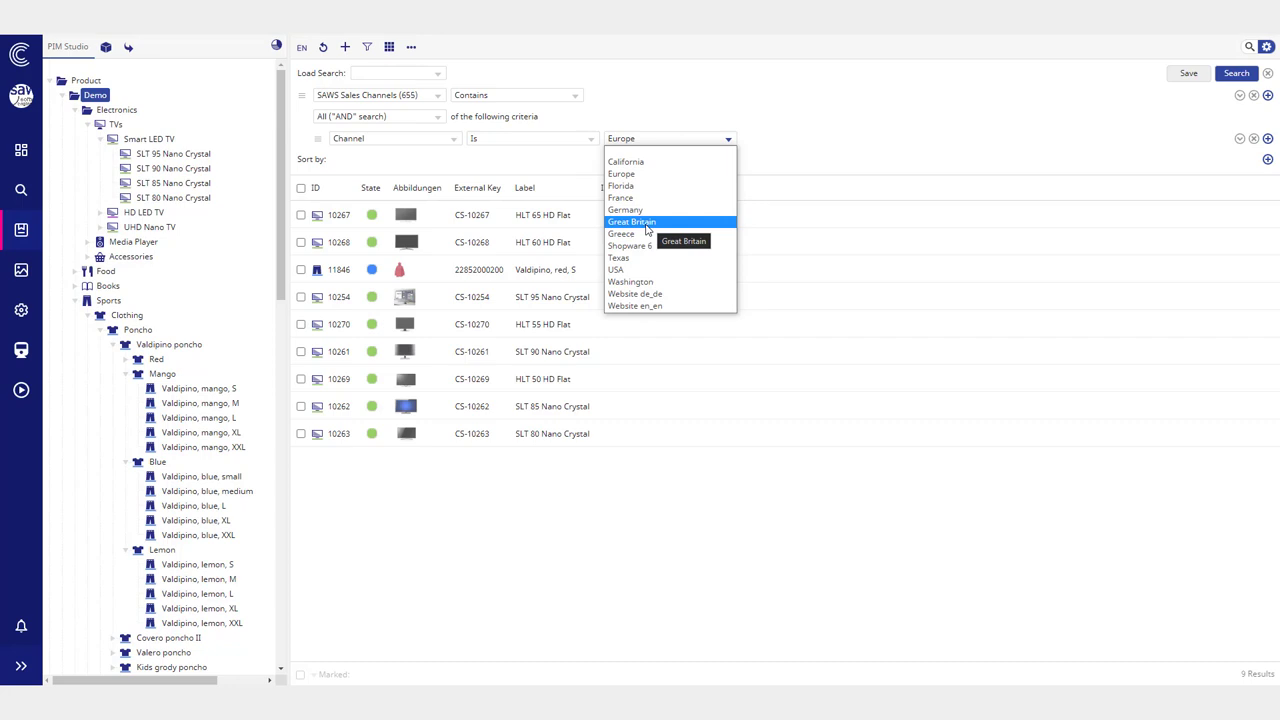
click(724, 116)
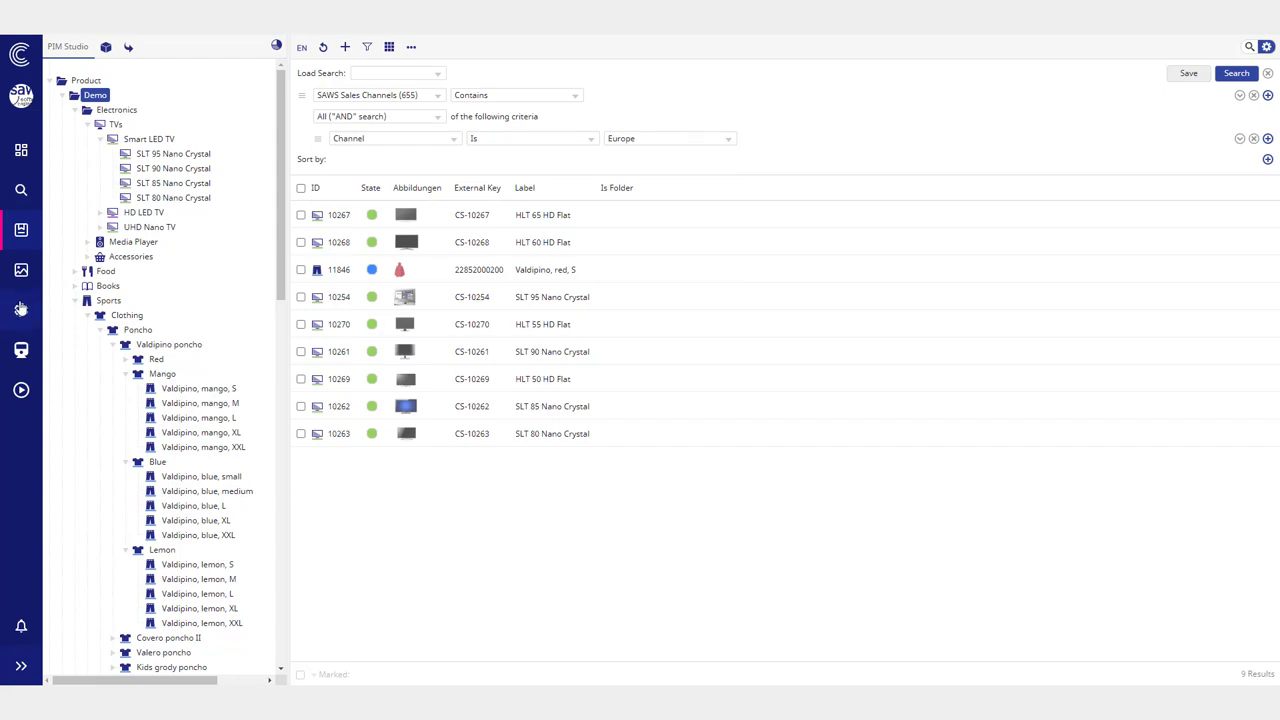
Step: Collapse the Sports branch, expand Value Lists and the SAWSConnector folder in the settings, and open the SAWSConnectorChannels value list
scroll(128, 316, down, 3)
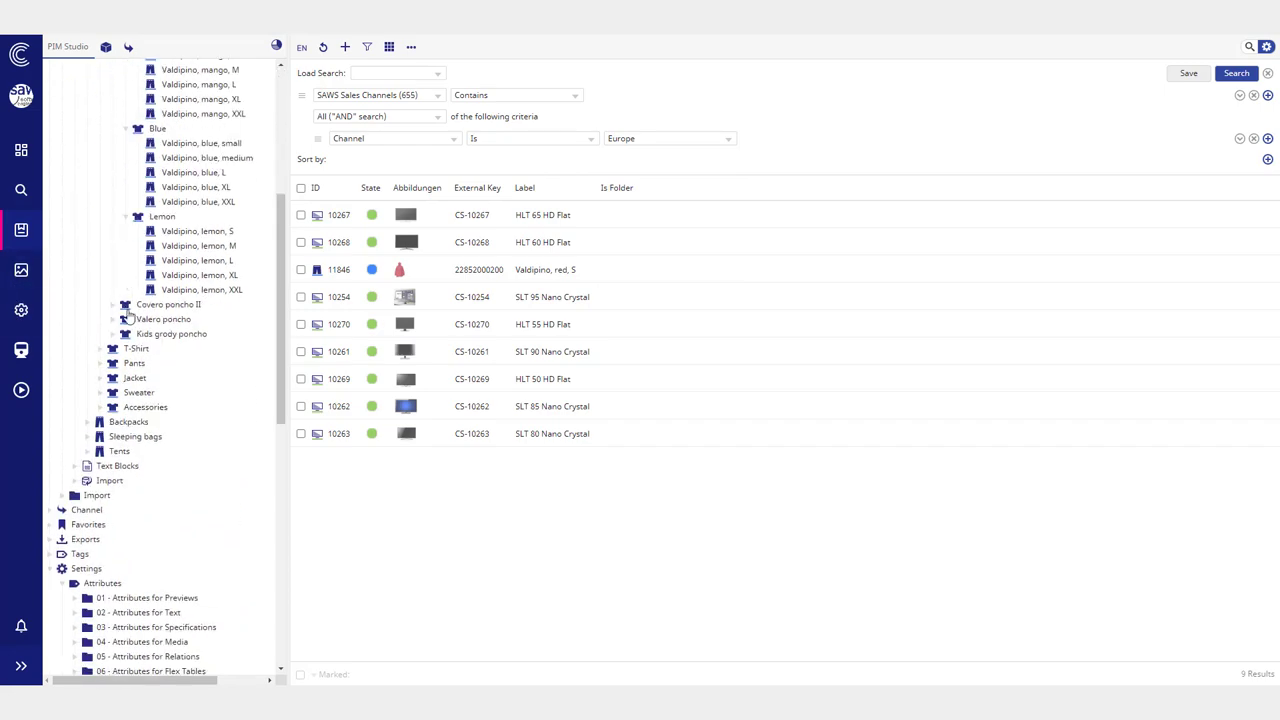
scroll(128, 316, up, 3)
click(72, 314)
scroll(98, 449, down, 3)
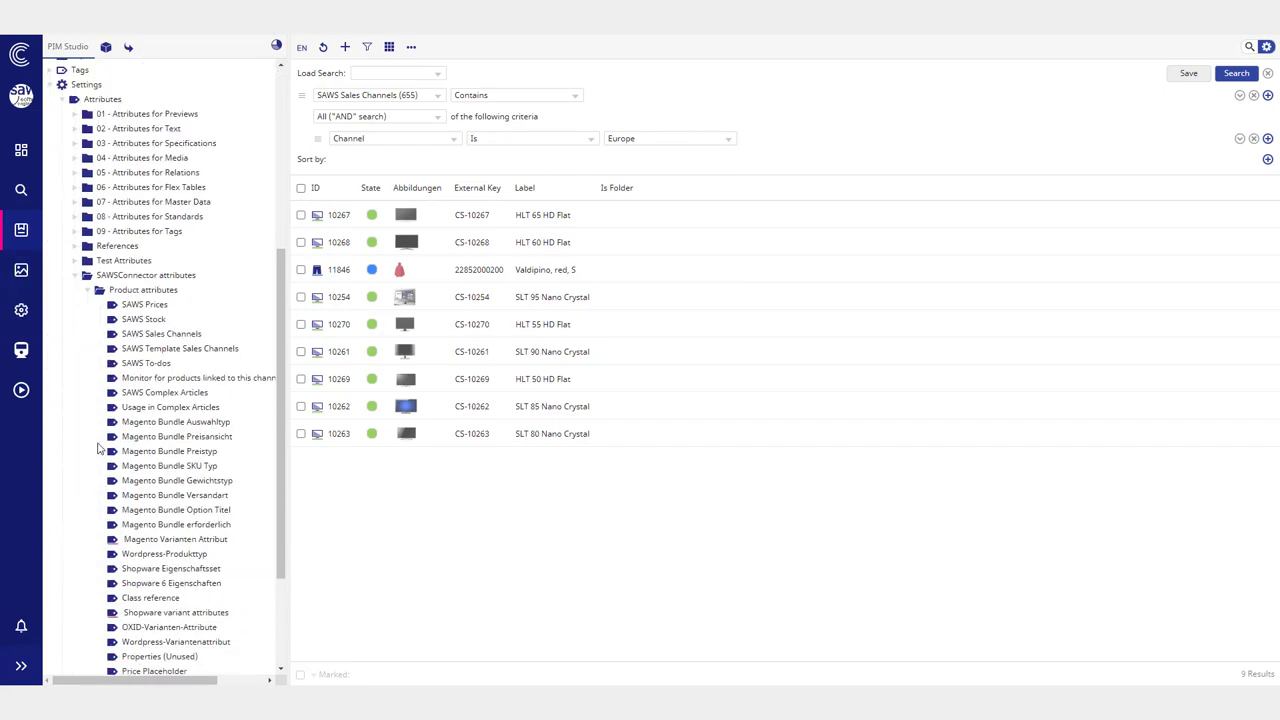
scroll(98, 449, down, 2)
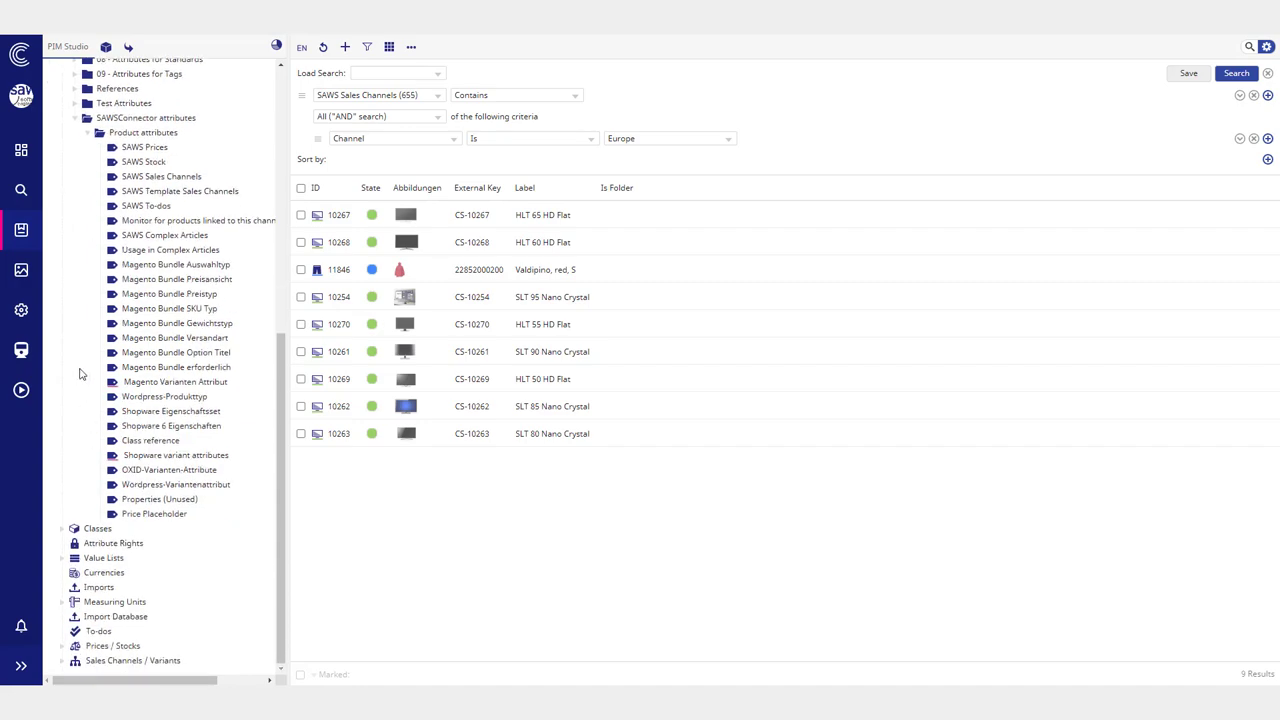
click(62, 557)
scroll(125, 600, down, 2)
click(126, 499)
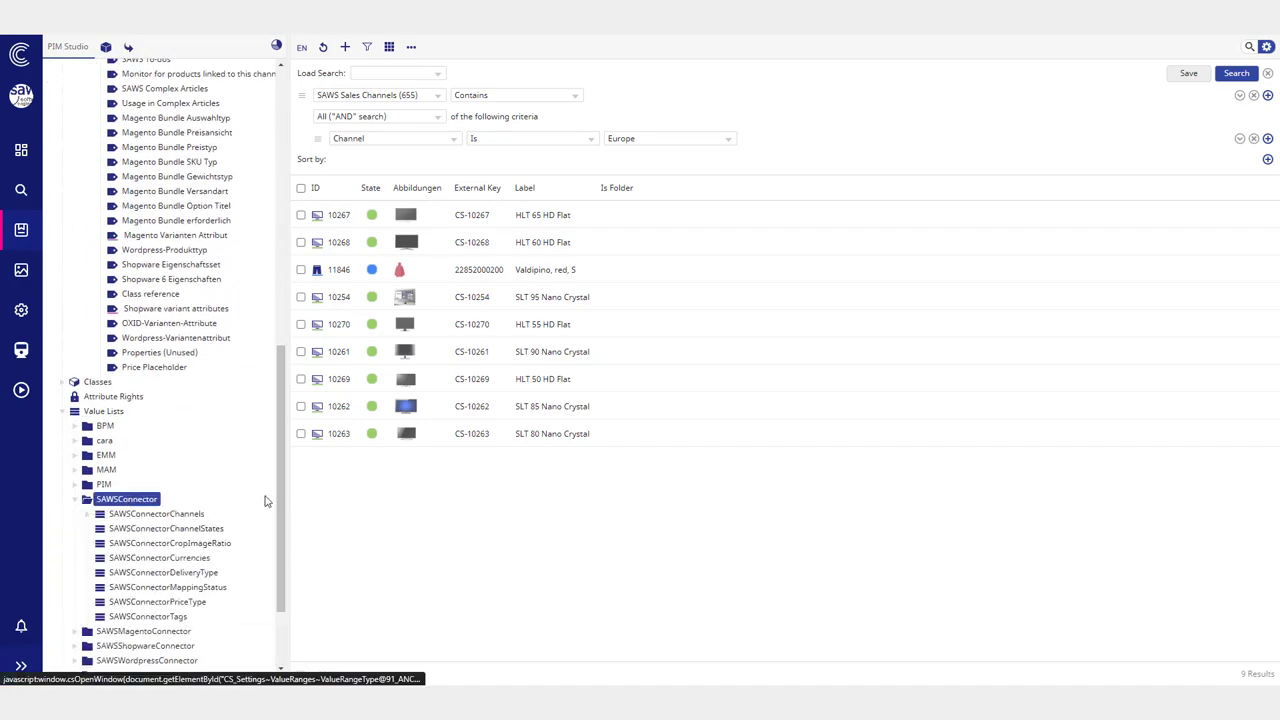
scroll(258, 500, down, 1)
click(189, 451)
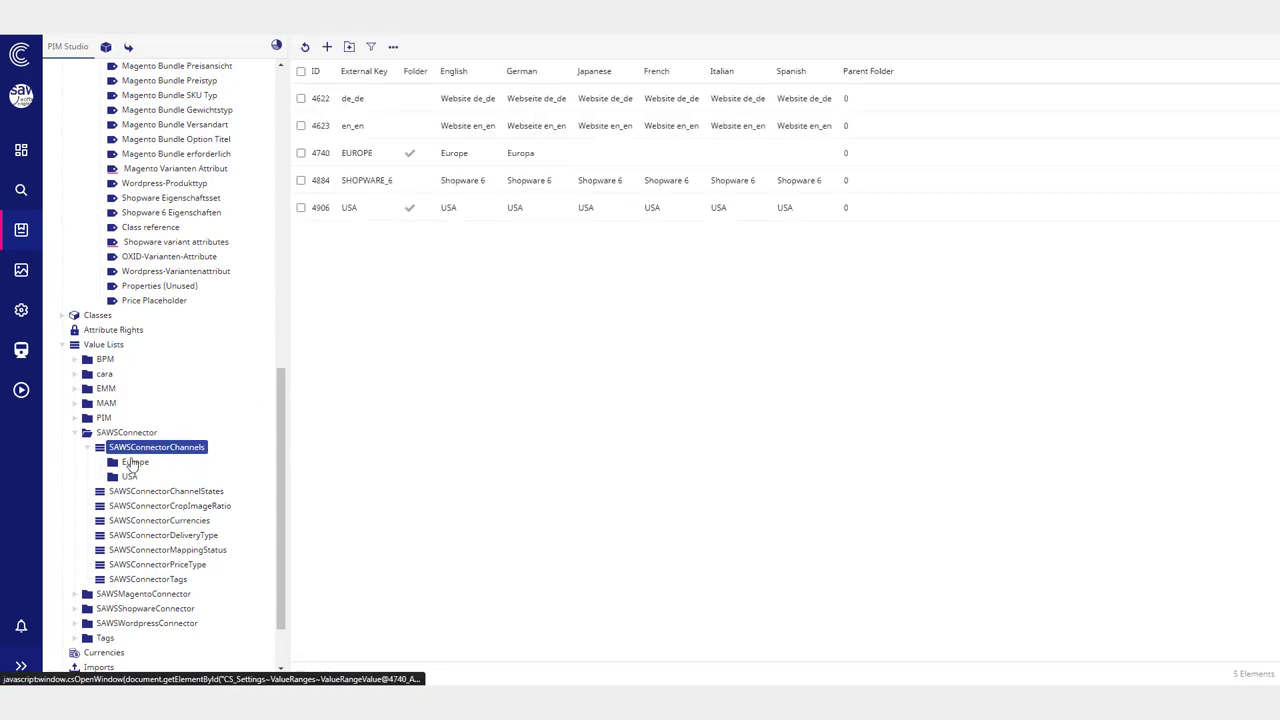
Step: View the values in the Europe and USA channel folders, and mark de_de and en_en in the main channel list
click(137, 464)
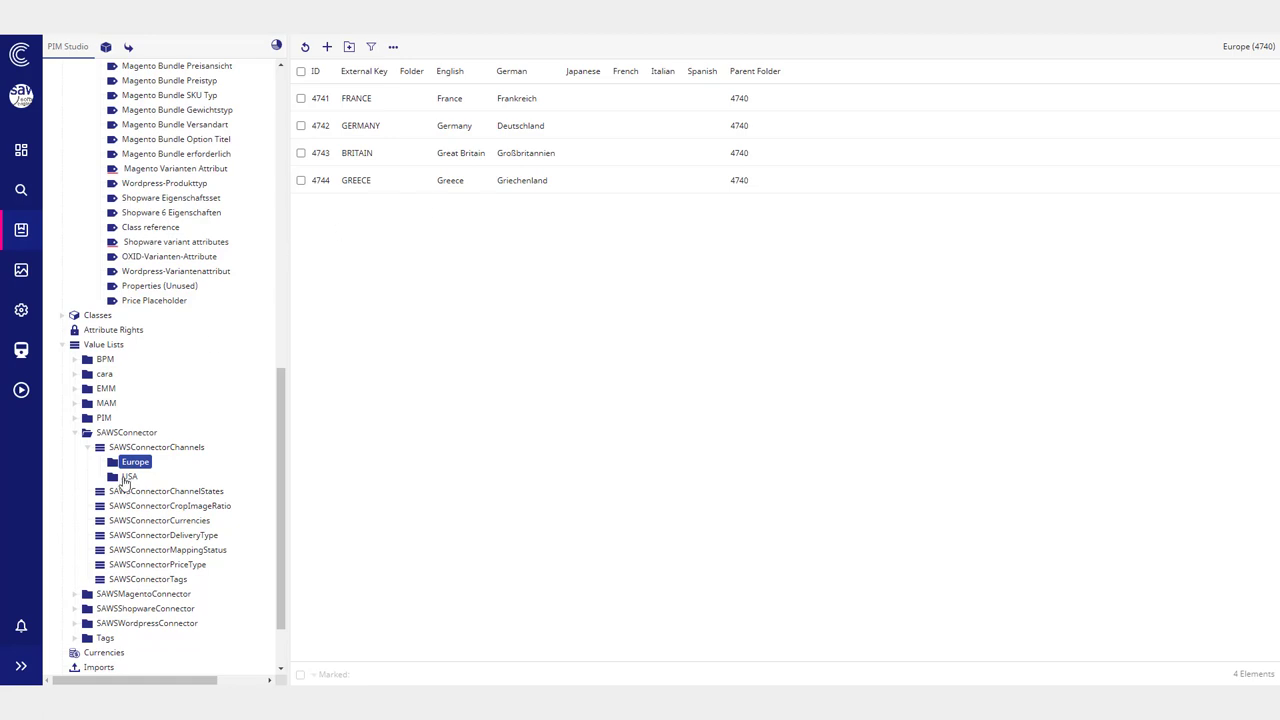
click(125, 479)
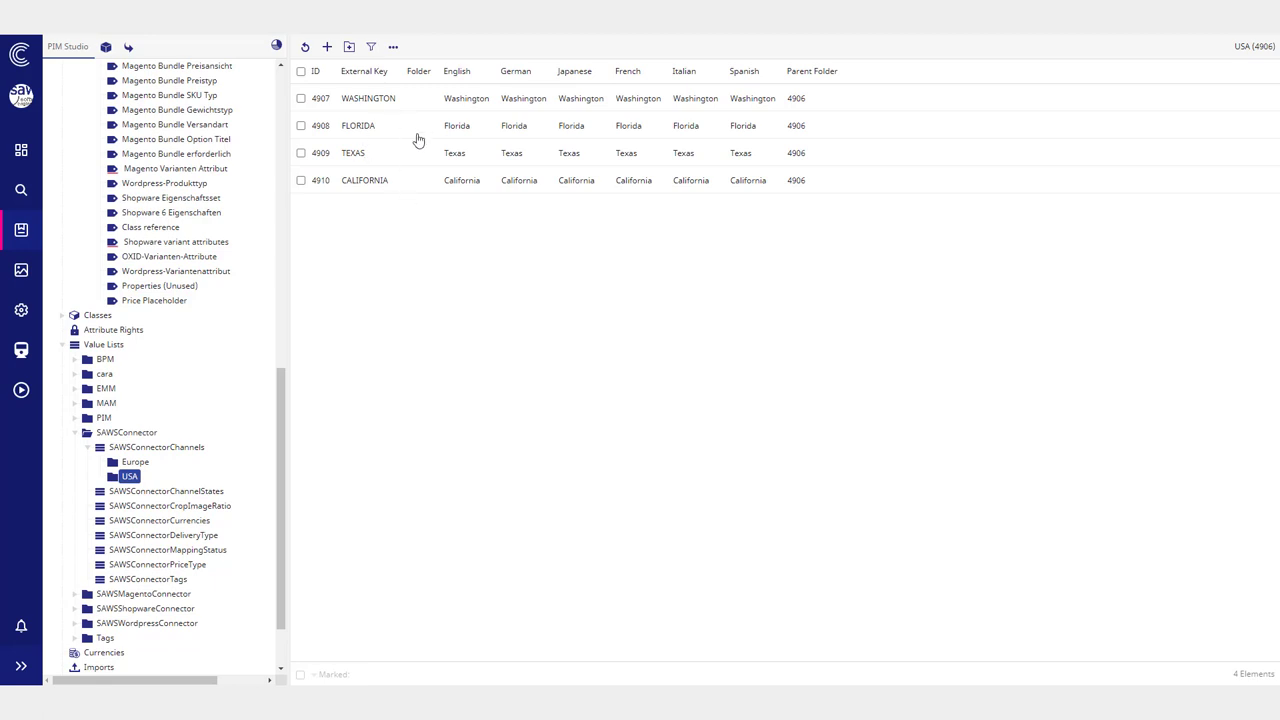
click(132, 459)
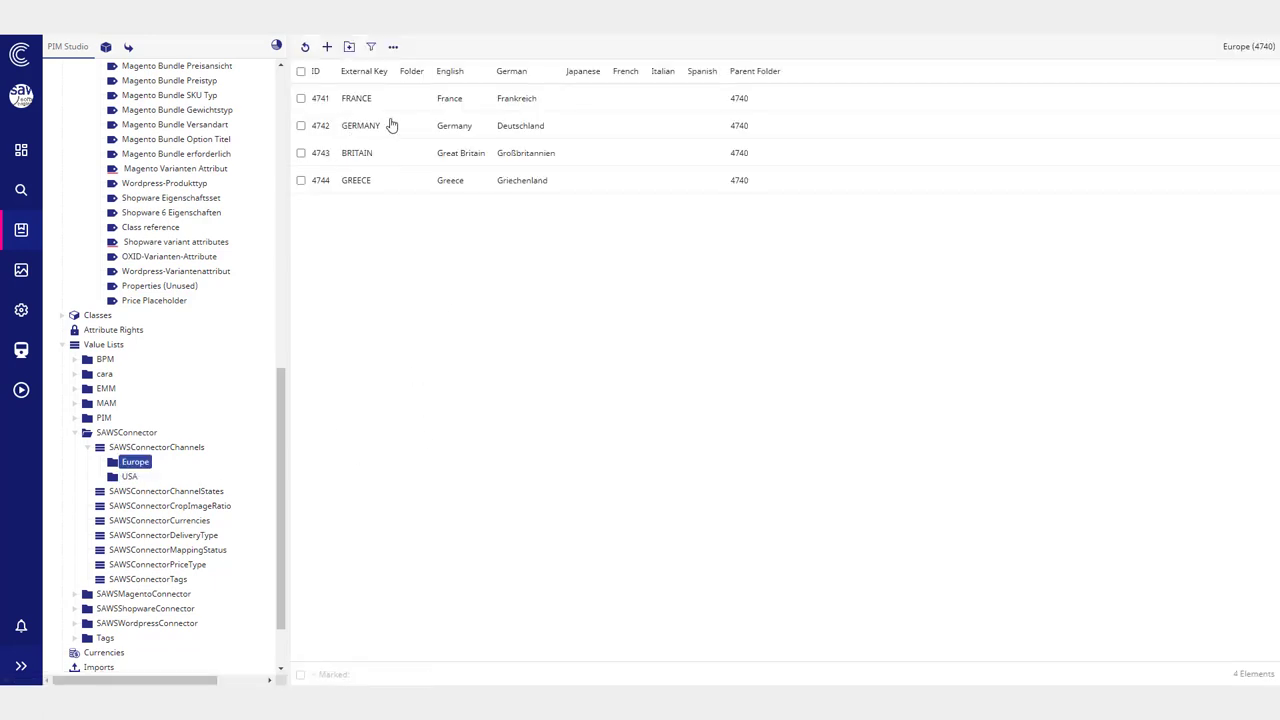
click(152, 450)
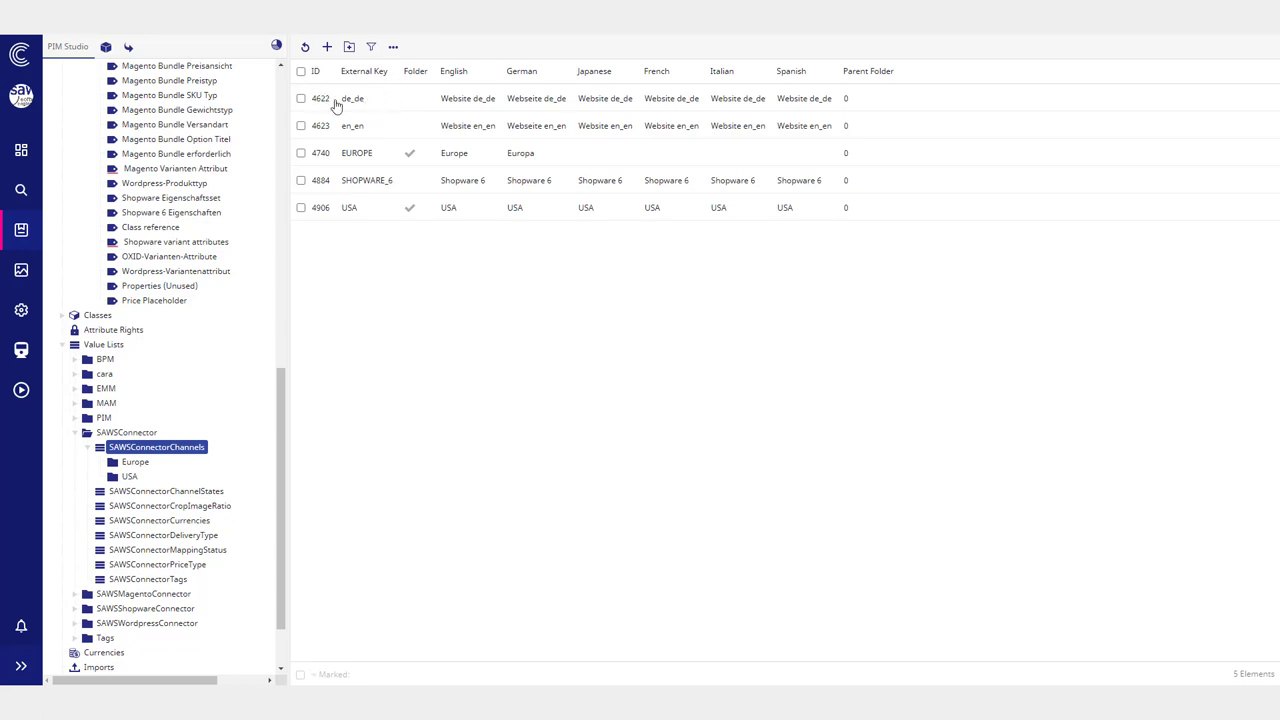
click(300, 98)
click(301, 125)
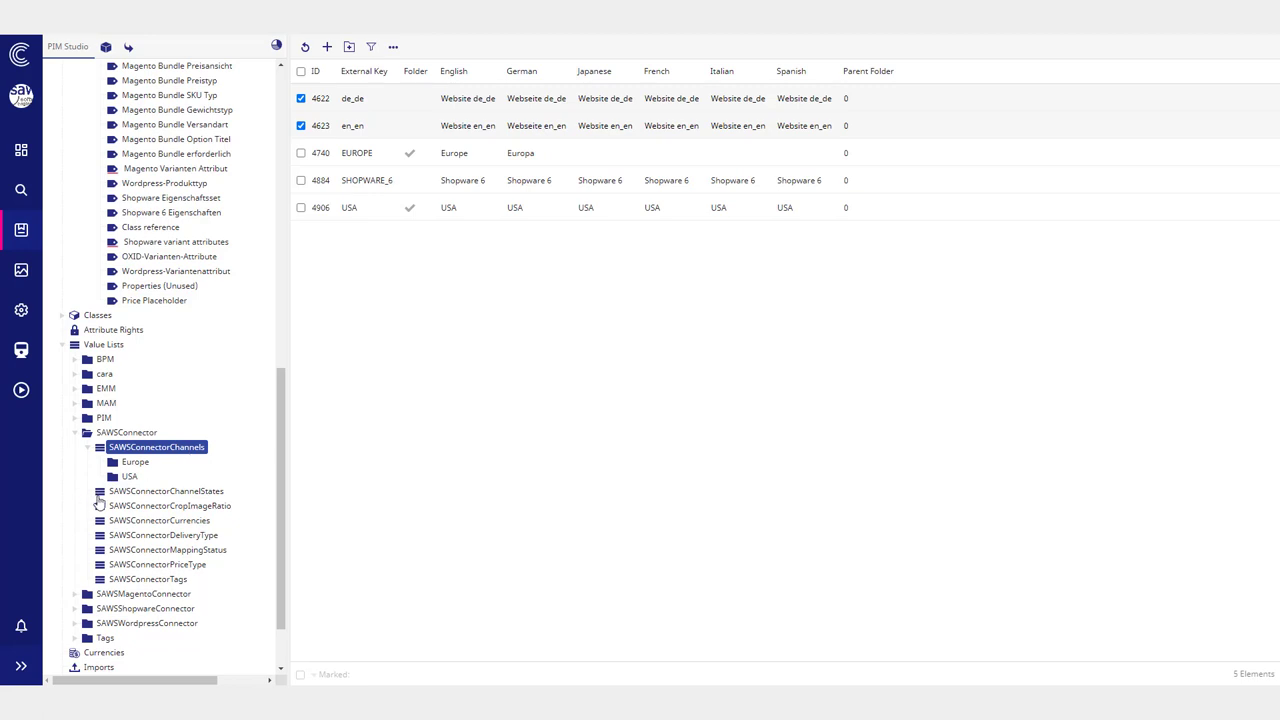
Step: View the values of the SAWSConnectorChannelStates and SAWSConnectorCurrencies value lists
scroll(95, 500, down, 2)
click(153, 412)
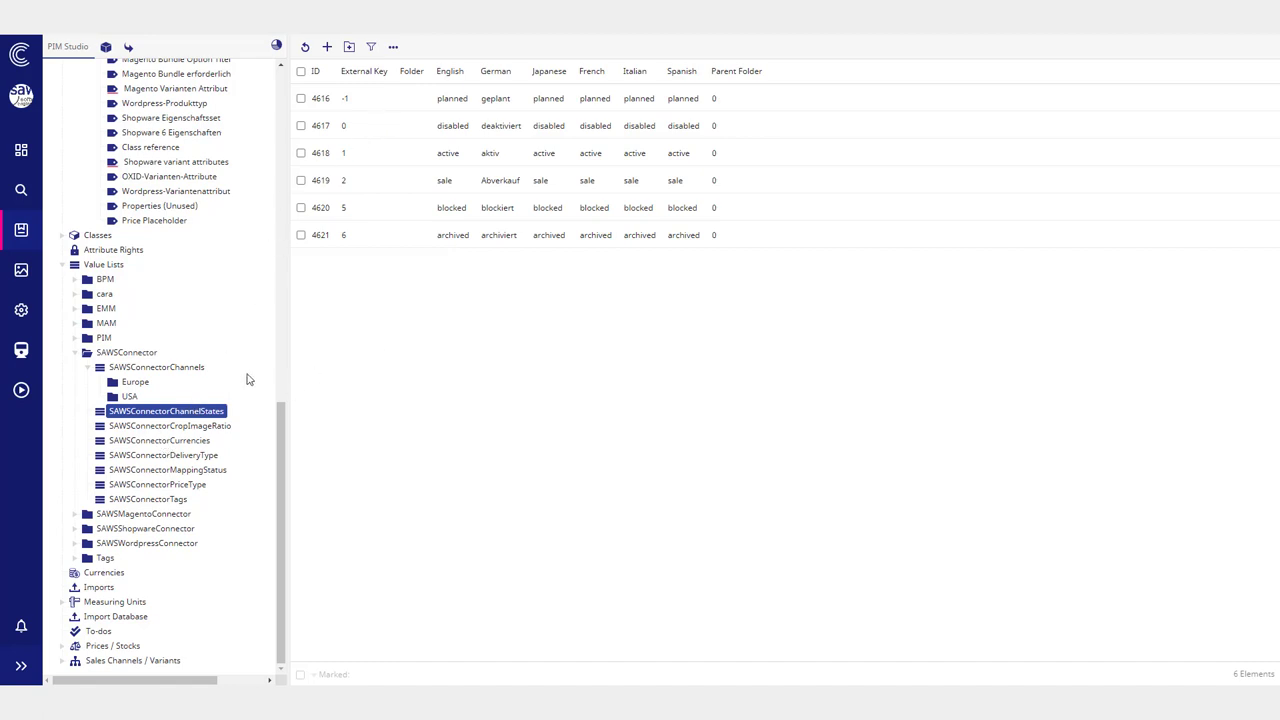
click(156, 444)
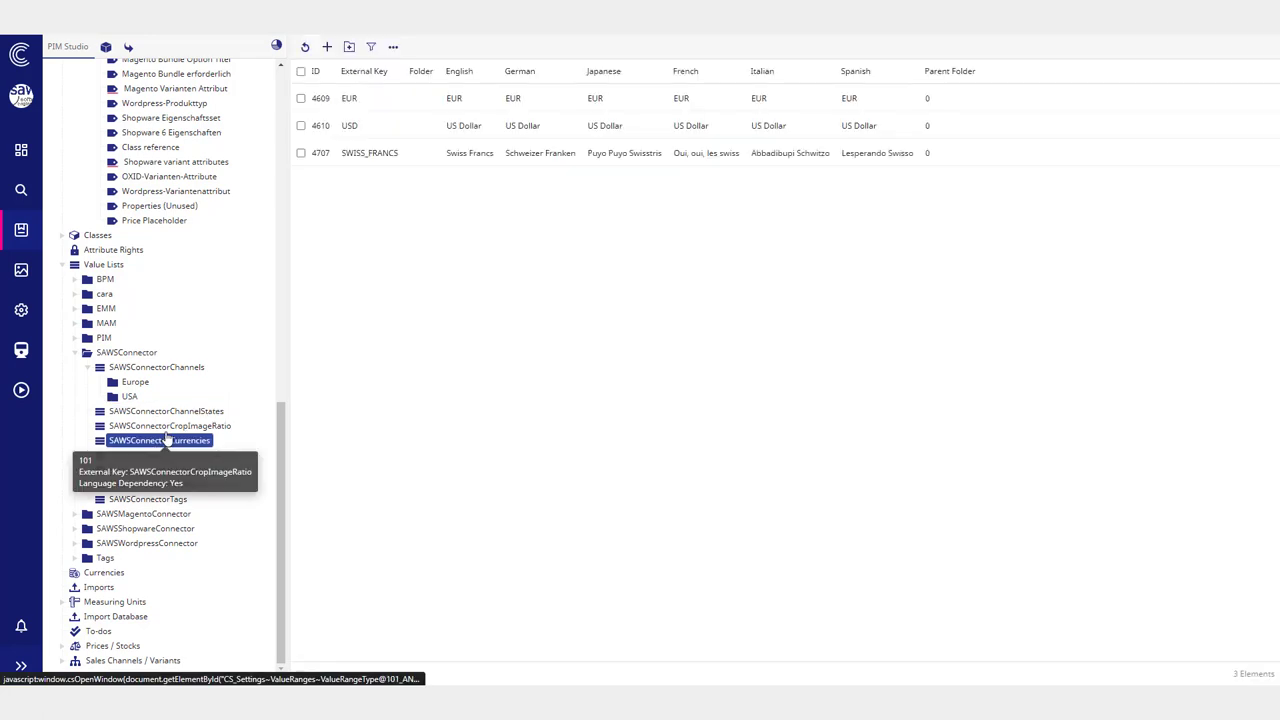
Step: Add a value to SAWSConnectorPriceType with external key BC and English label Beloved Customers, and save it
click(180, 485)
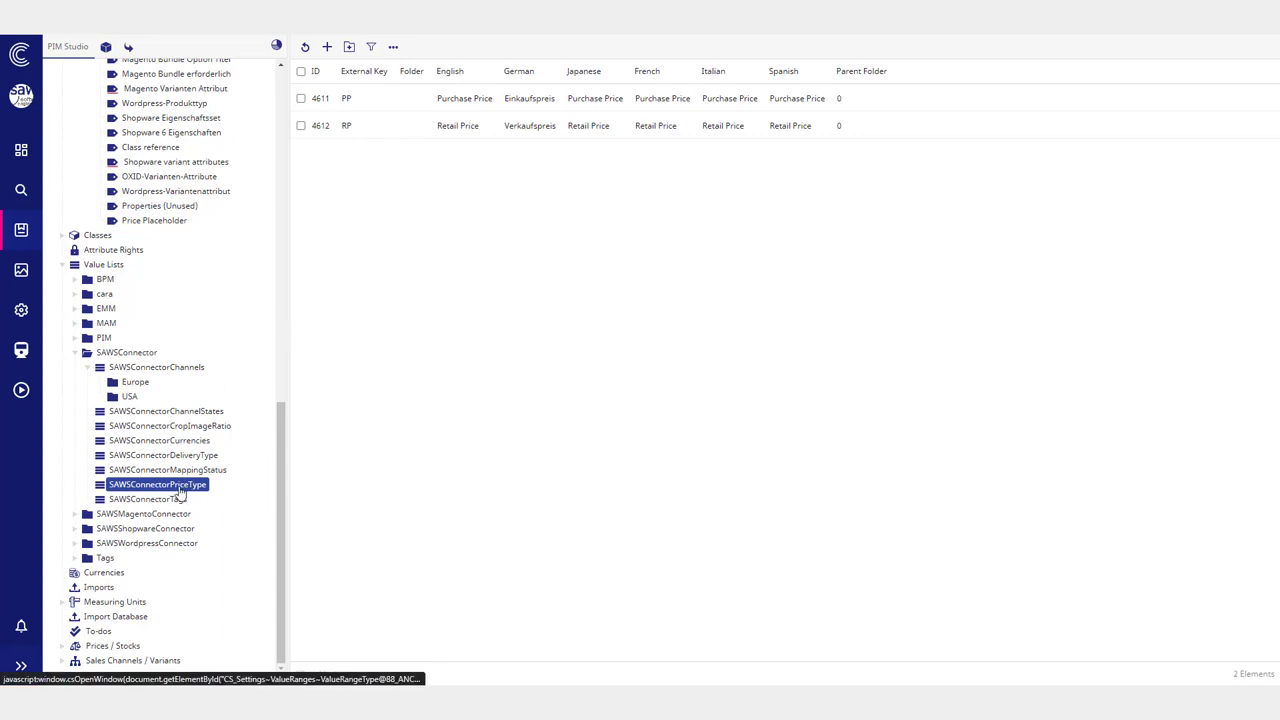
click(327, 46)
click(626, 244)
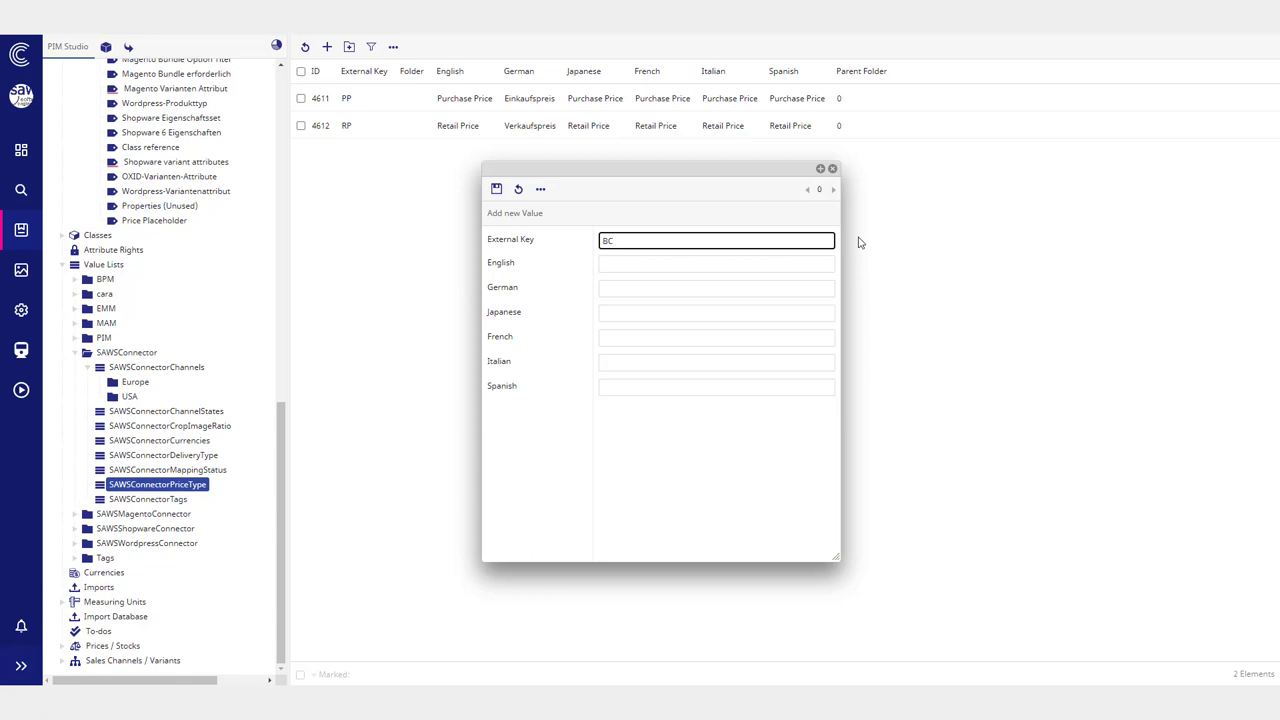
key(Tab)
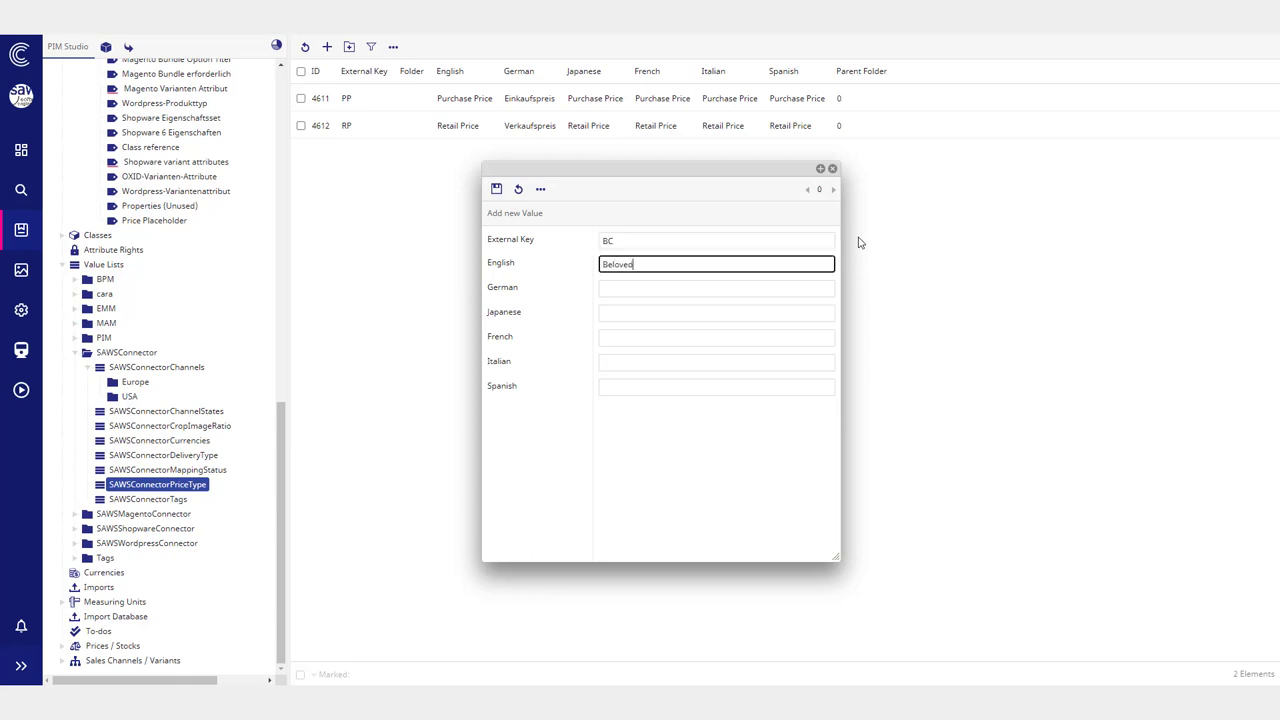
key(Tab)
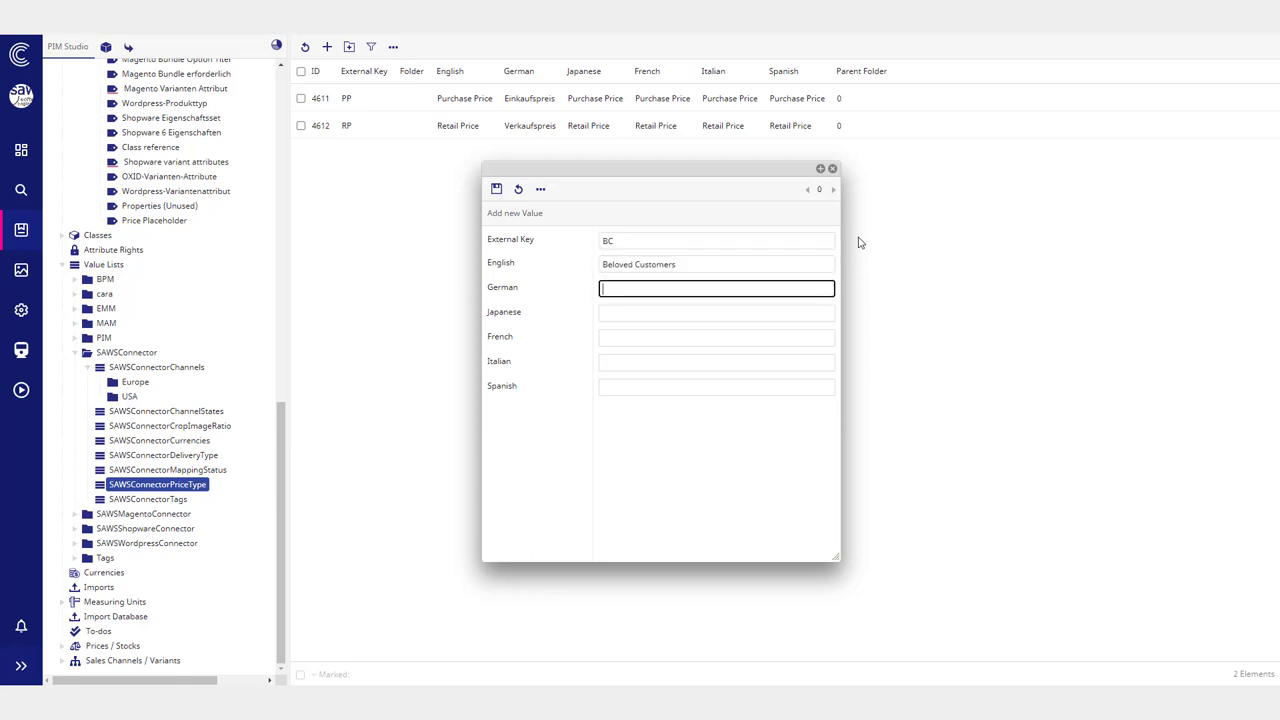
click(495, 190)
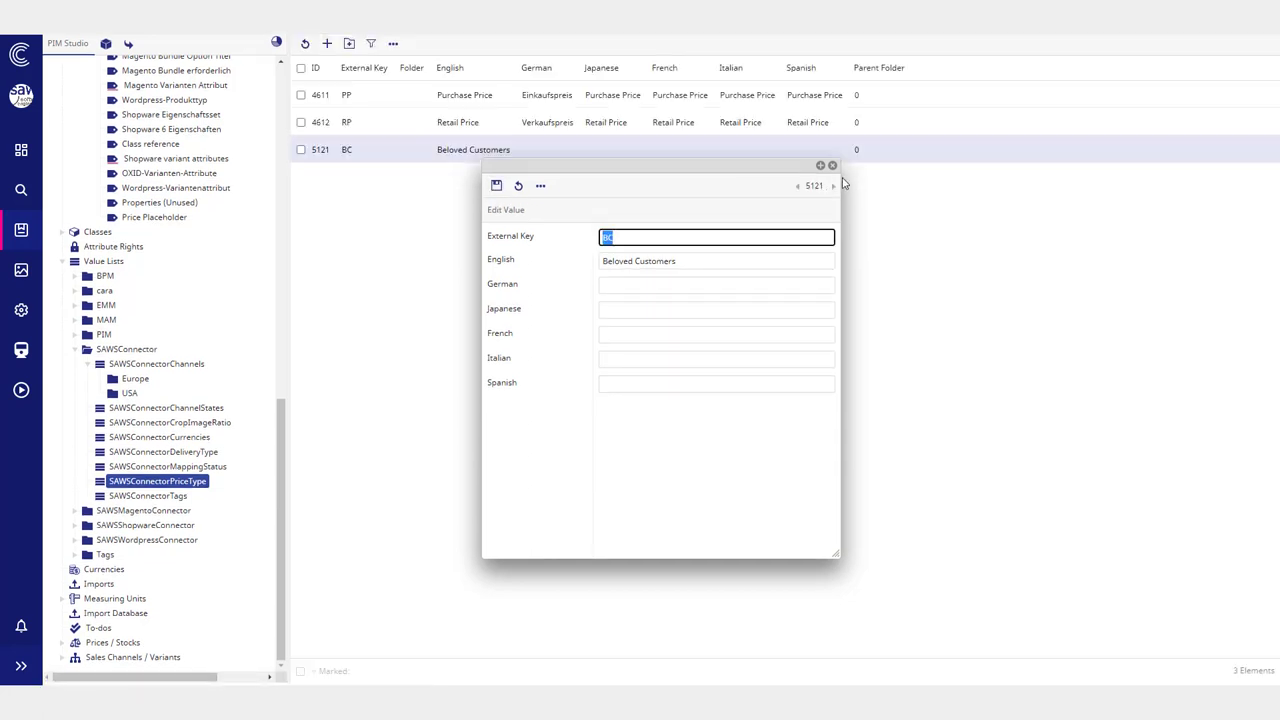
Step: Close the price type value and put the SLT 95 Nano Crystal product into edit mode
click(832, 168)
scroll(220, 434, up, 15)
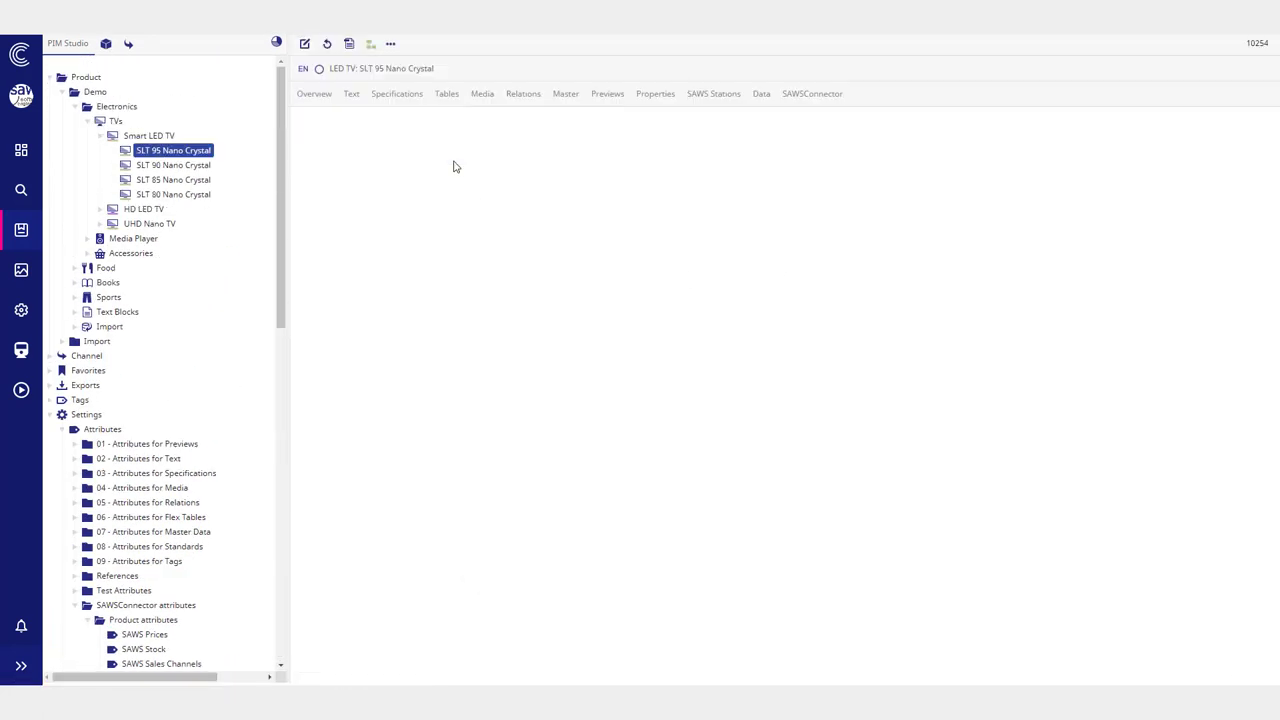
click(304, 44)
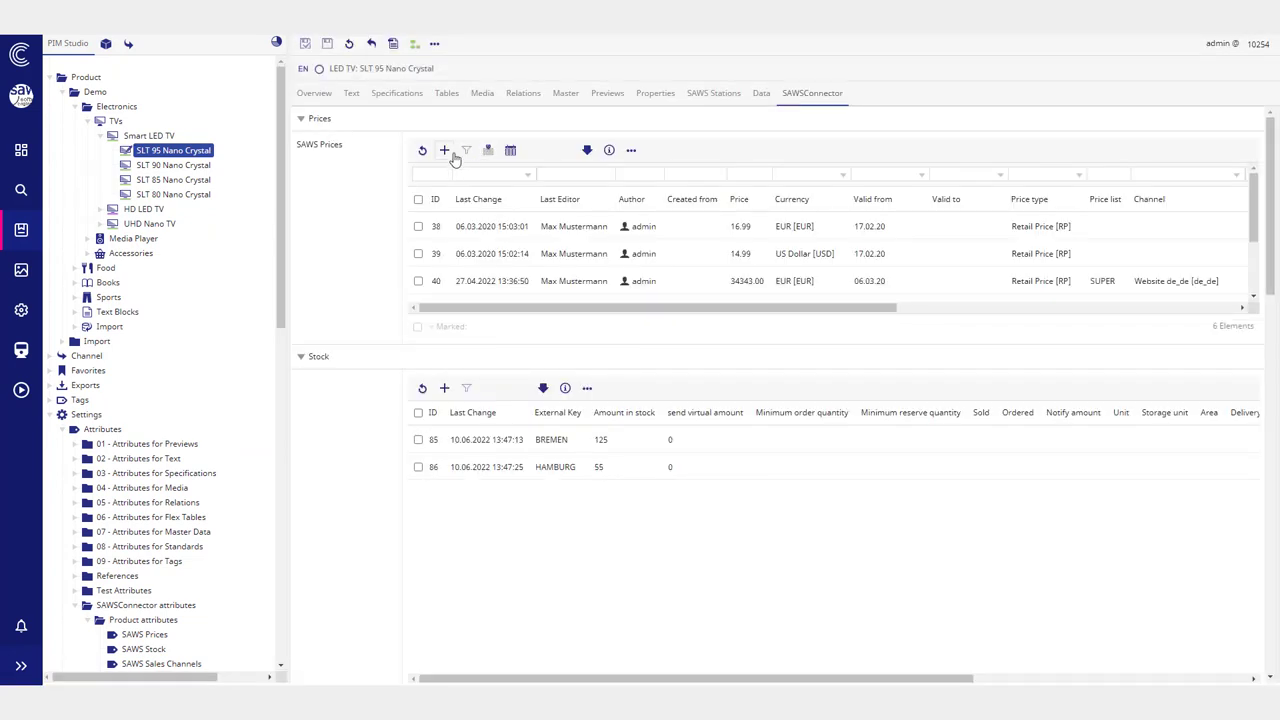
Step: Add a 4.99 EUR price with price type Beloved Customers to the product's SAWS Prices, and save and check in the product
click(444, 151)
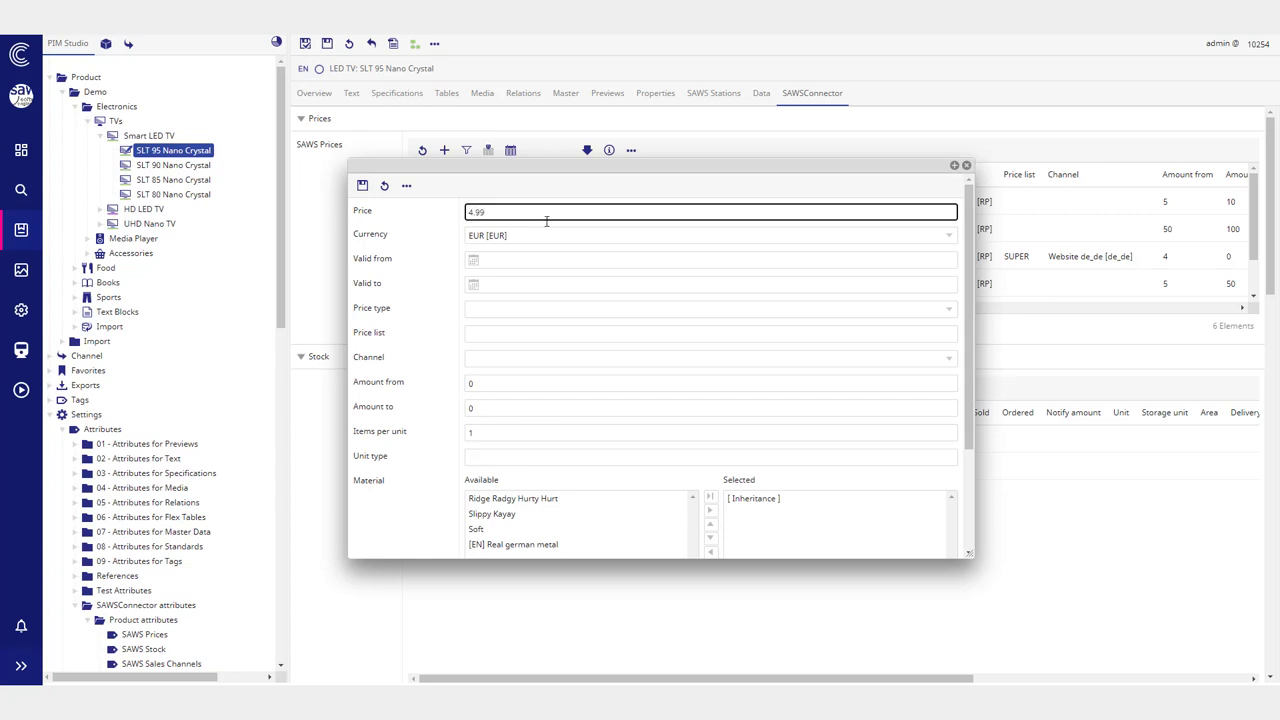
click(494, 311)
click(505, 334)
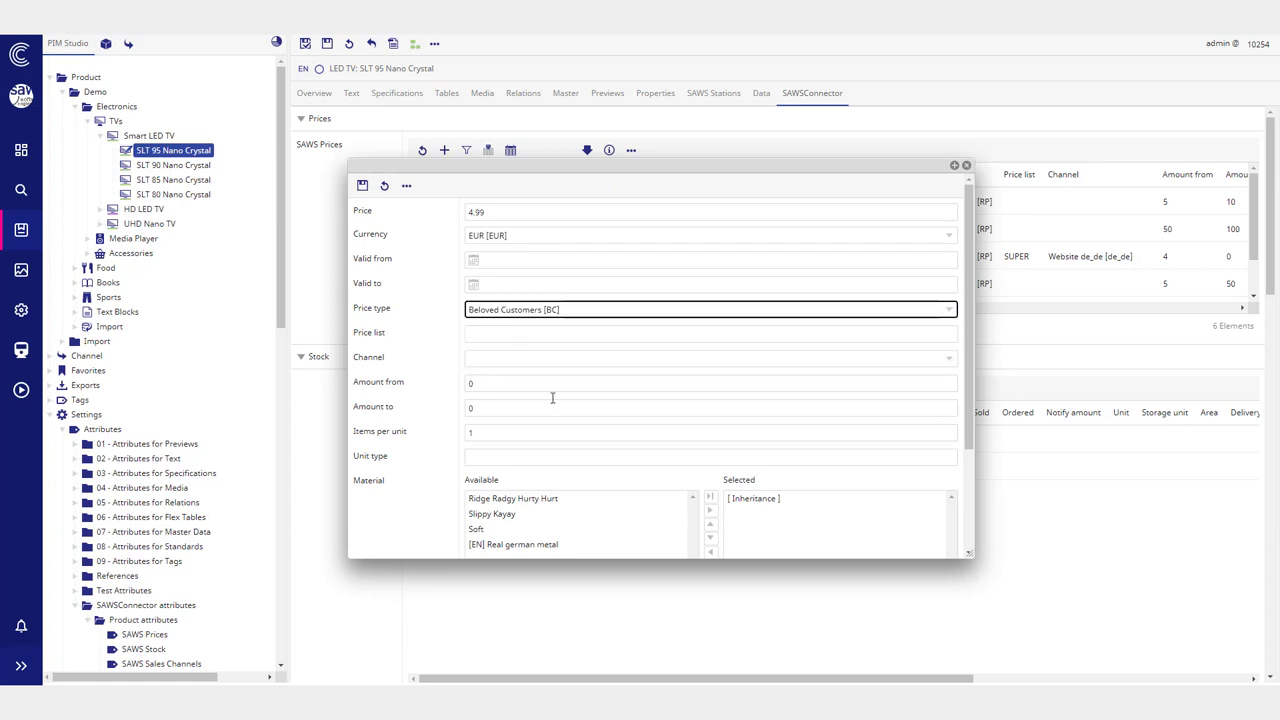
click(362, 186)
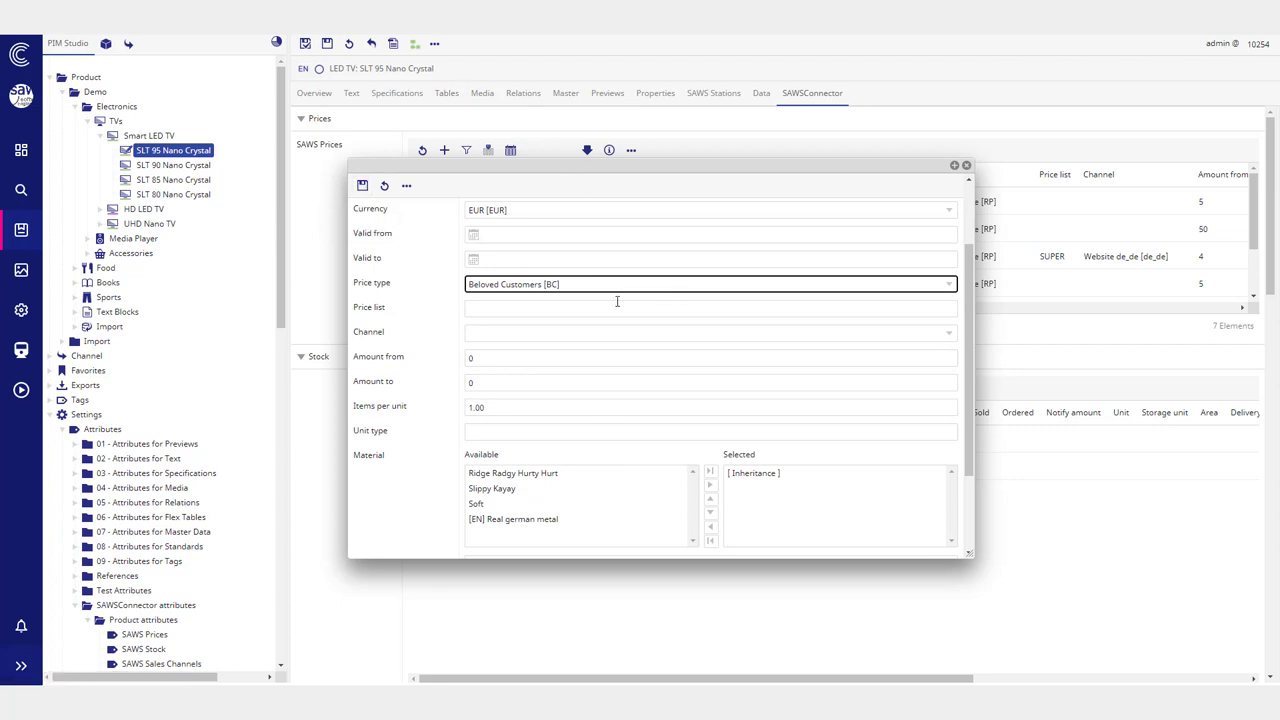
click(521, 312)
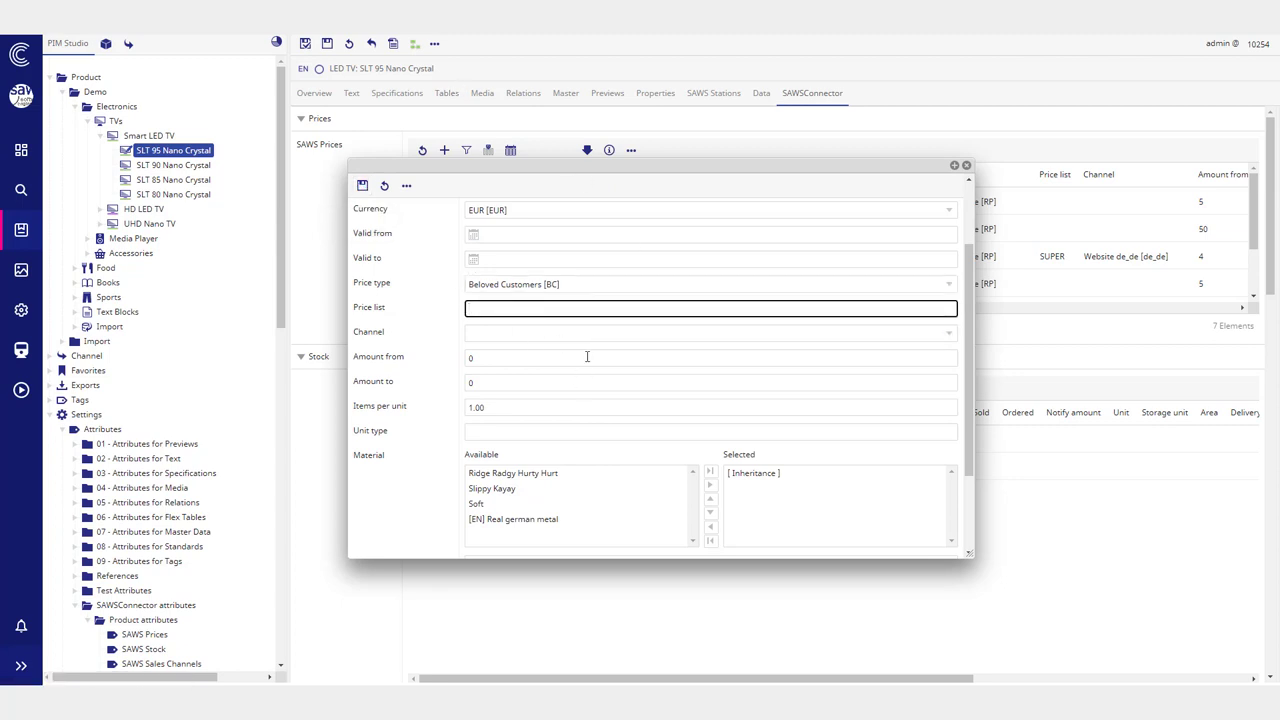
click(967, 167)
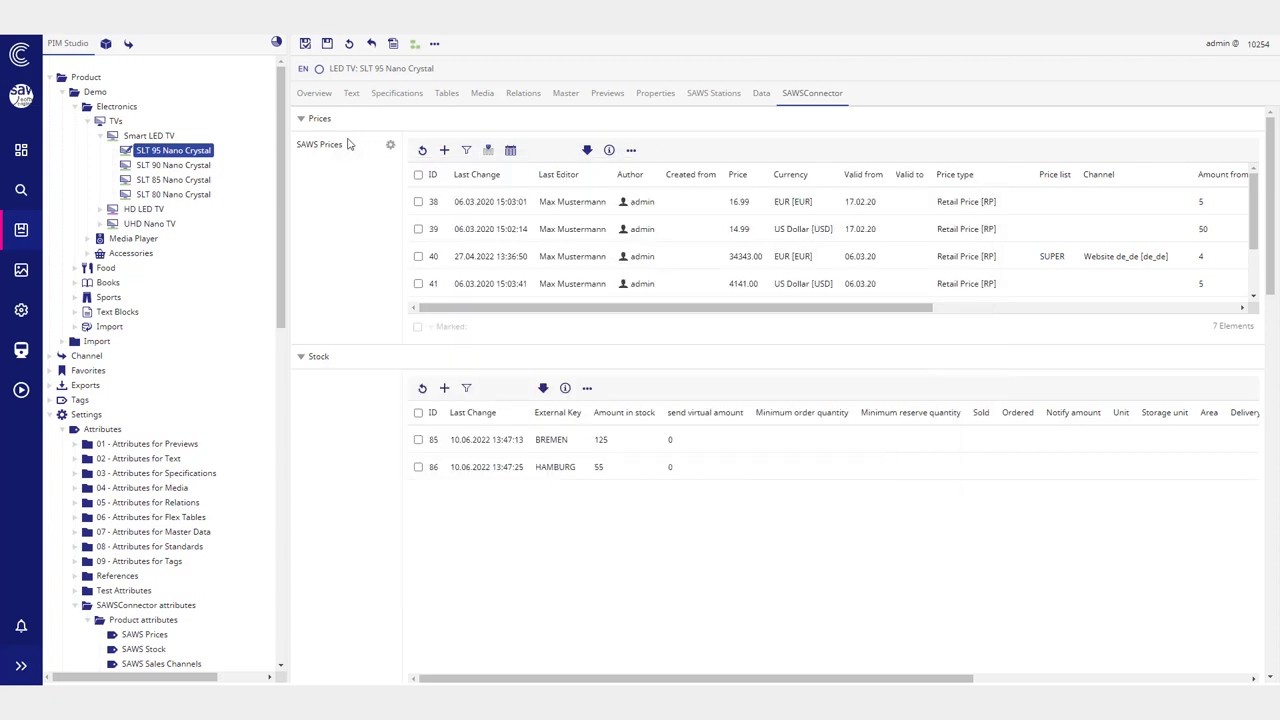
click(305, 44)
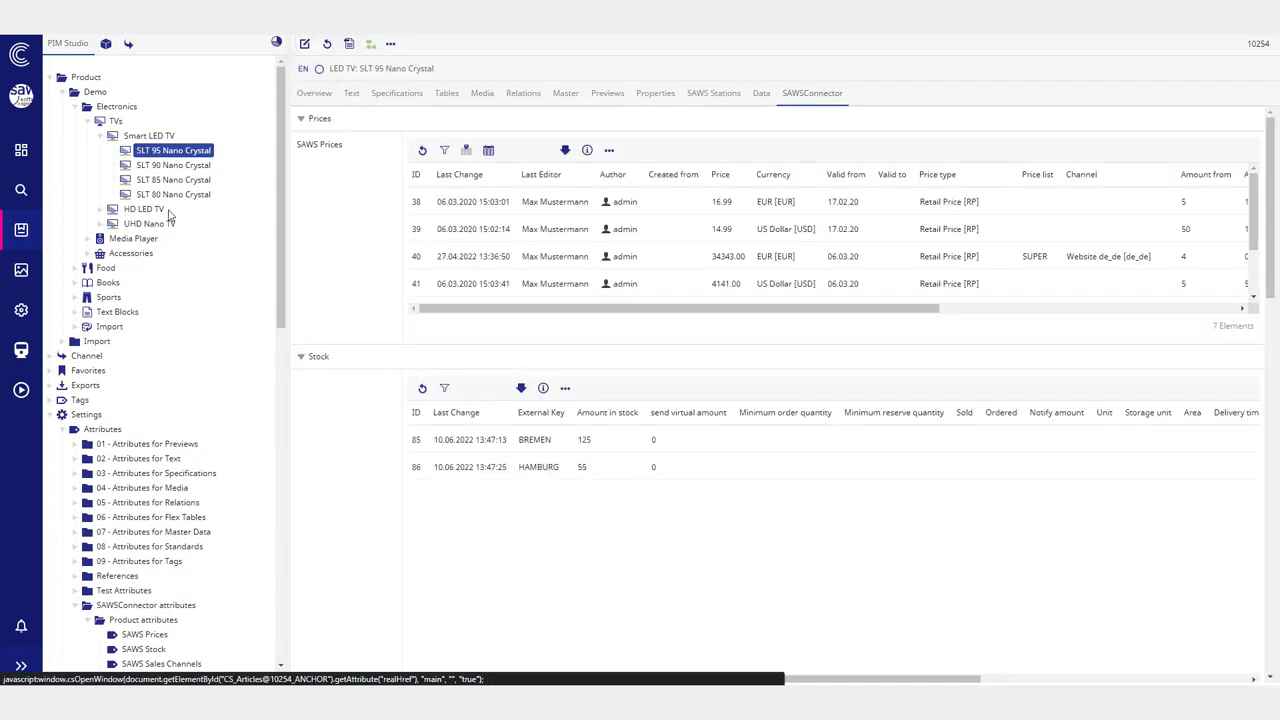
Step: View the To-dos overview in the PIM settings and locate the same To-dos entry in the SAWSConnector navigator
scroll(140, 362, down, 15)
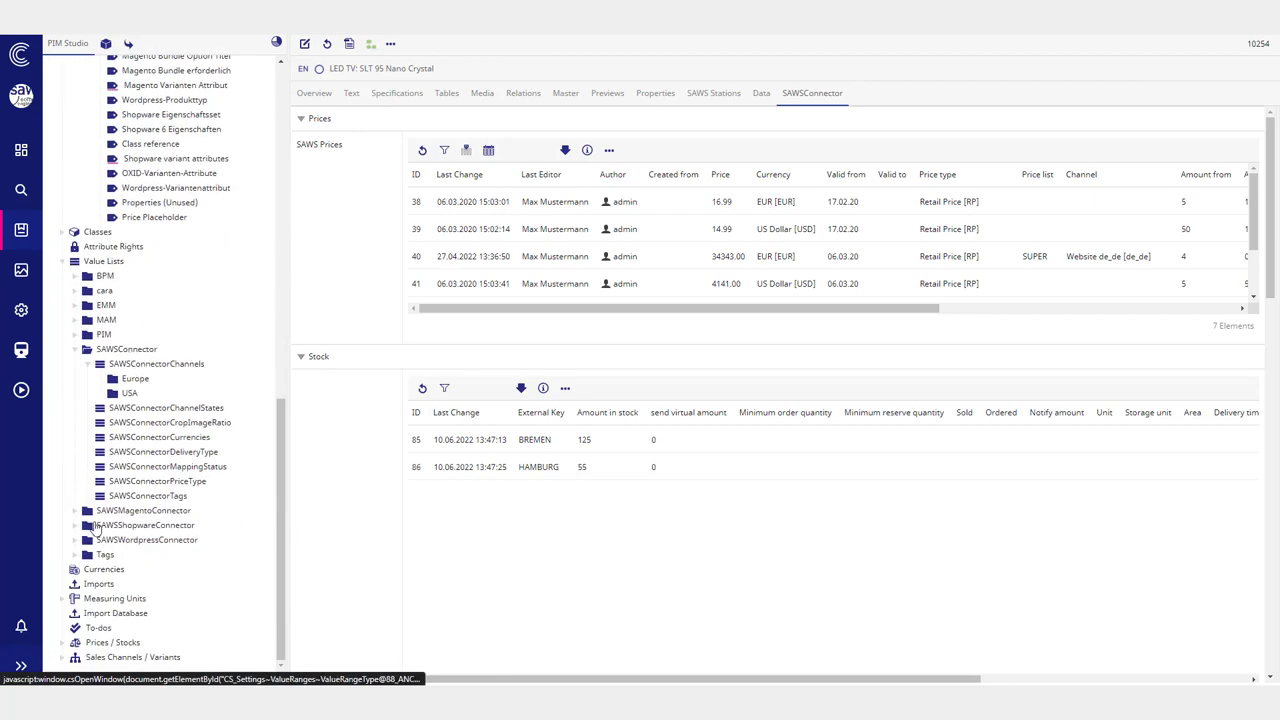
click(97, 630)
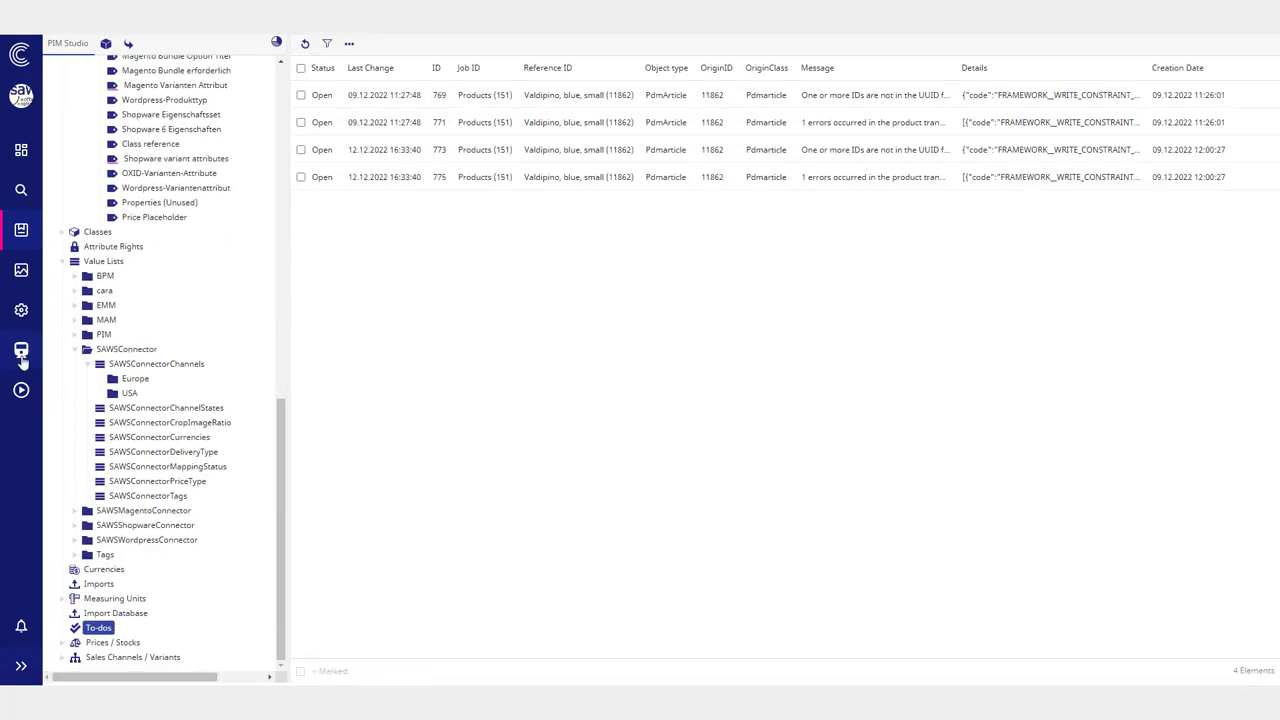
click(21, 350)
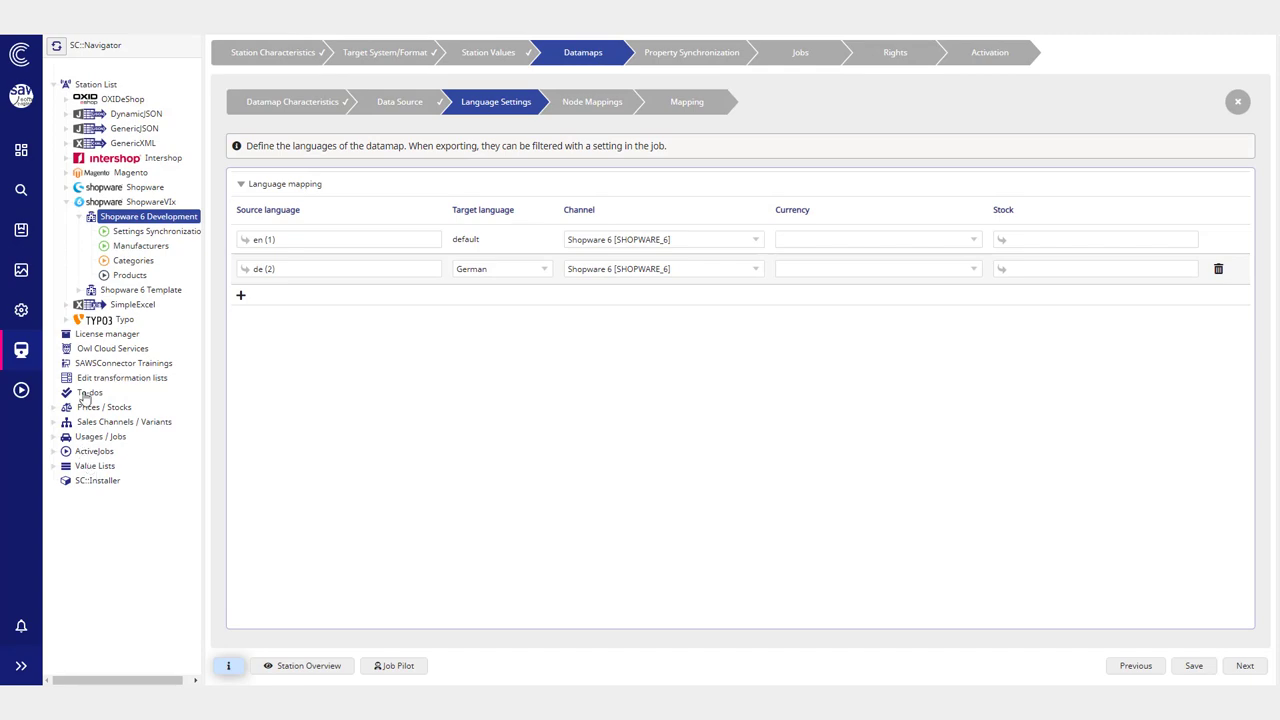
click(21, 230)
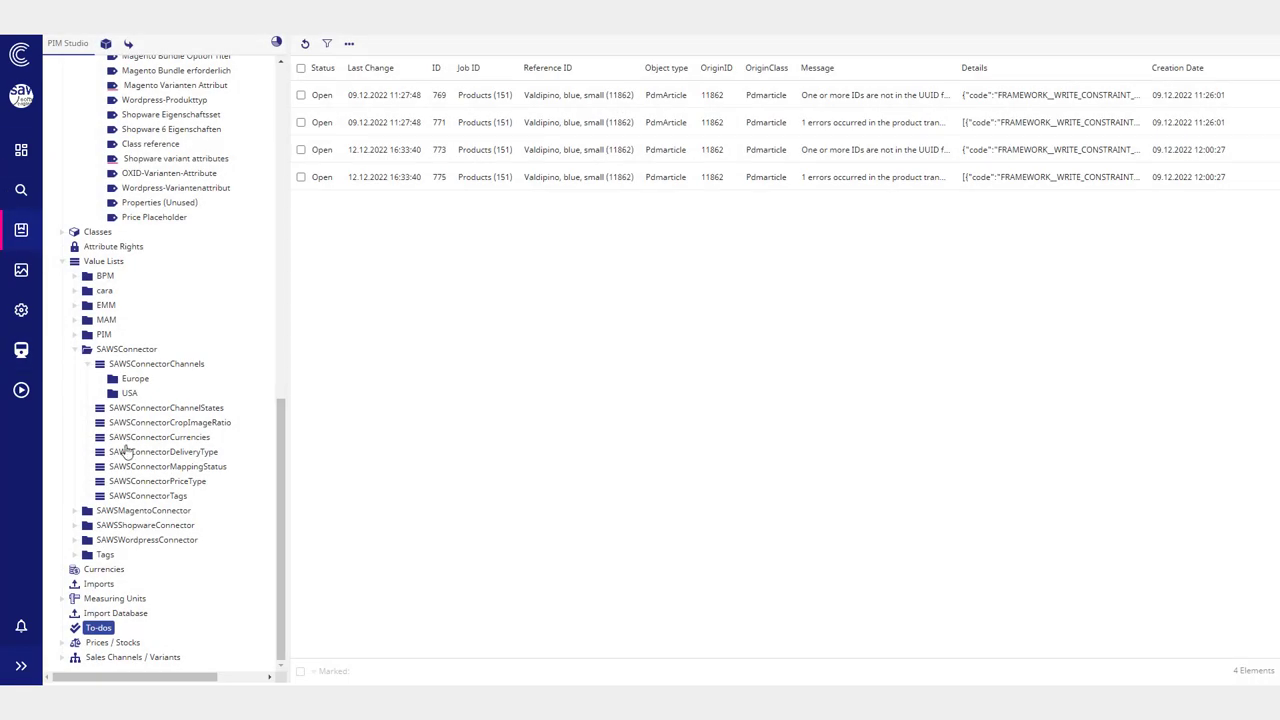
Step: View the SAWS To-dos attribute definition and the To-dos section of SLT 95 Nano Crystal, collapsing the sections above it
scroll(115, 400, up, 3)
click(146, 243)
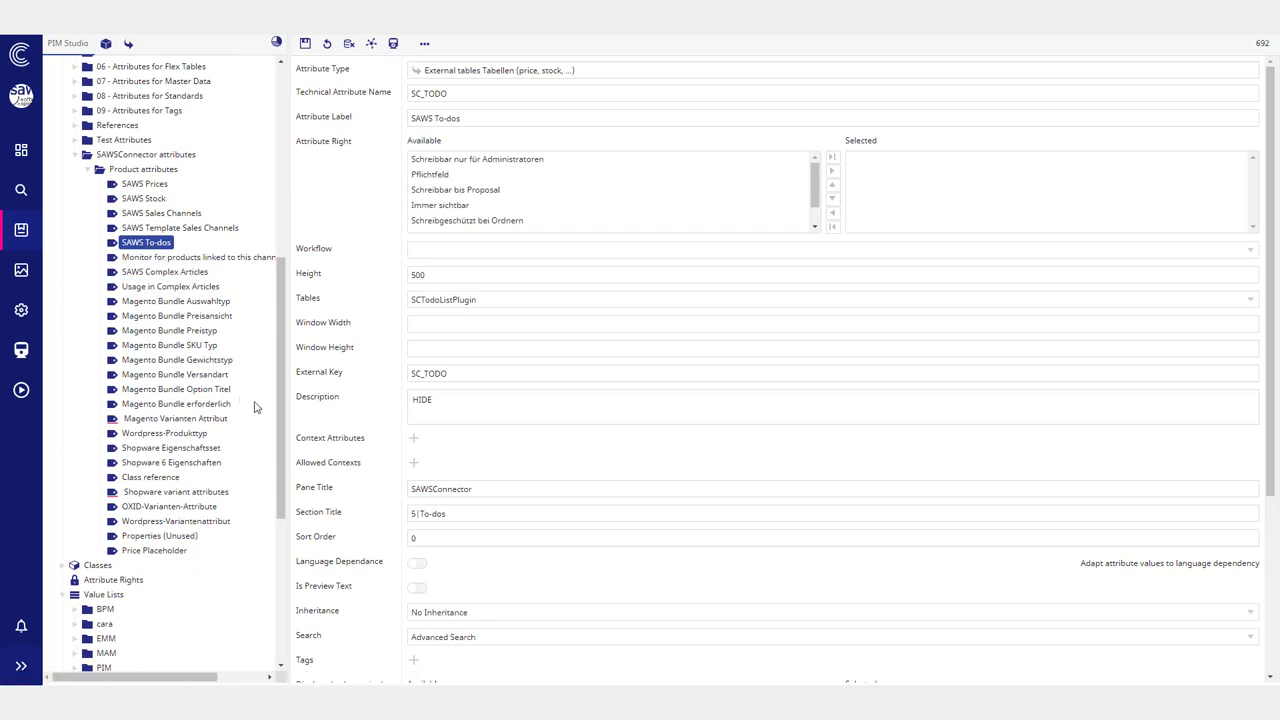
scroll(200, 300, up, 5)
click(178, 151)
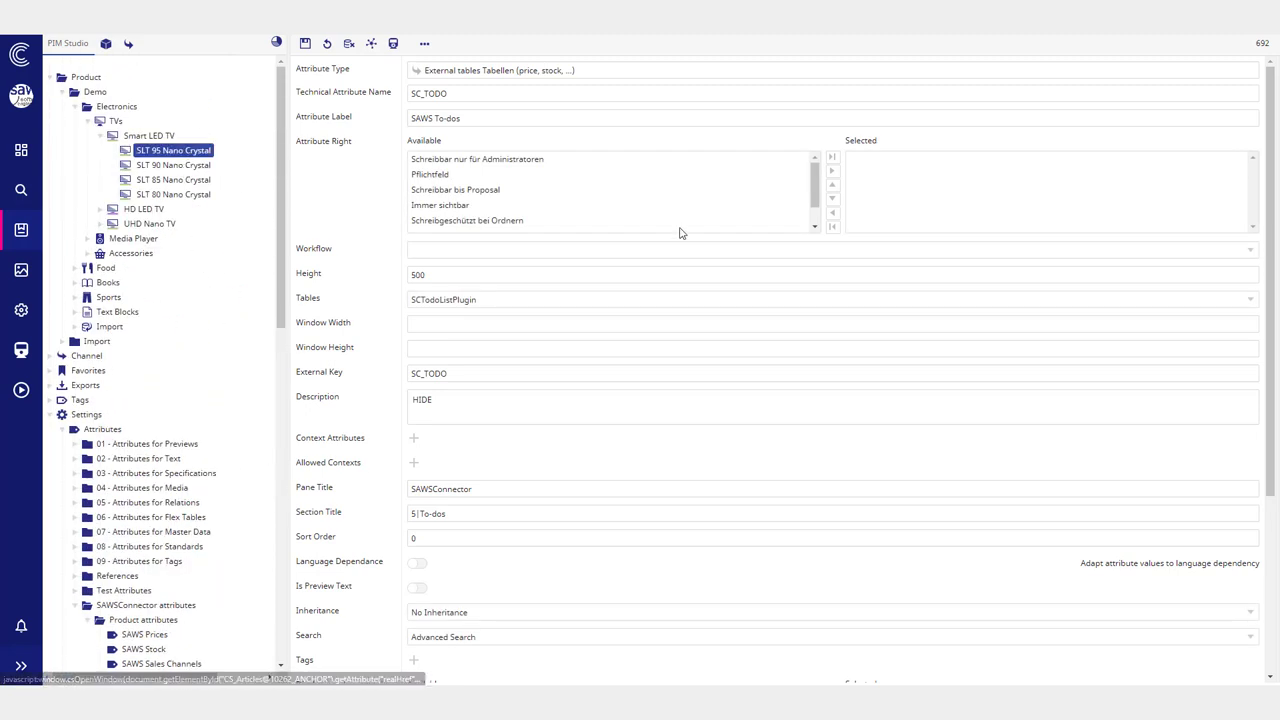
click(443, 121)
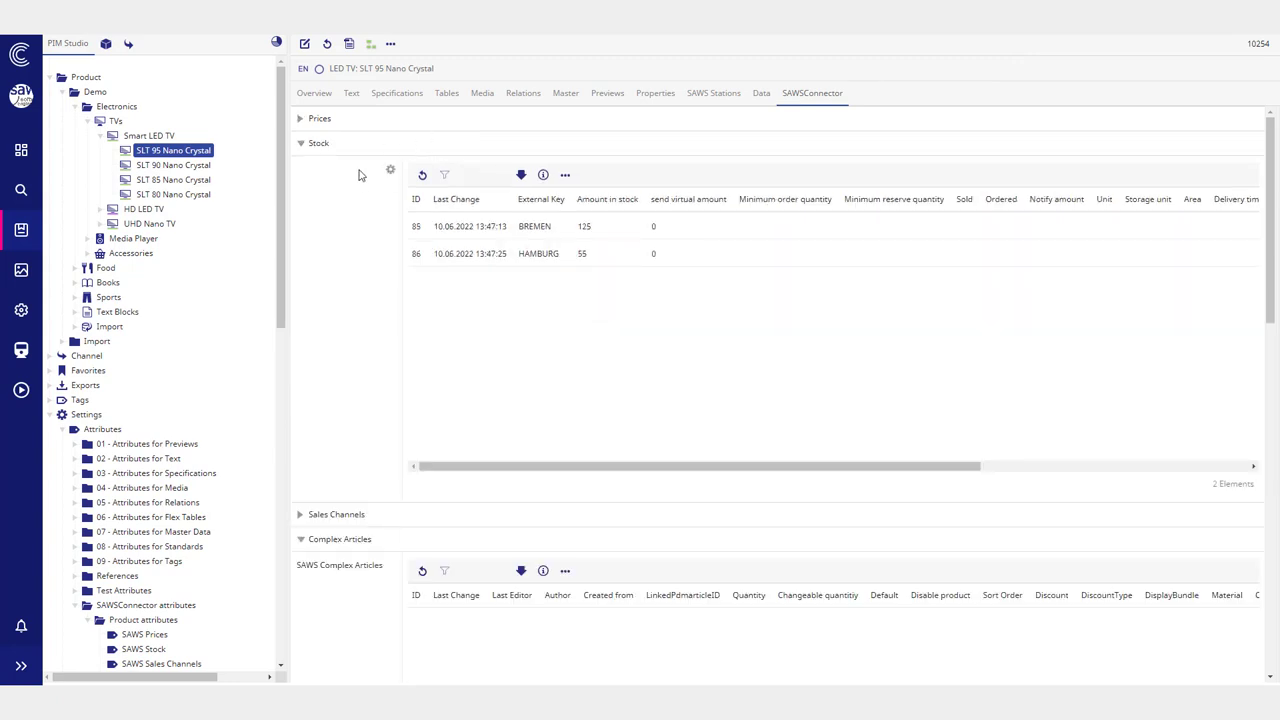
click(352, 145)
click(337, 196)
click(335, 218)
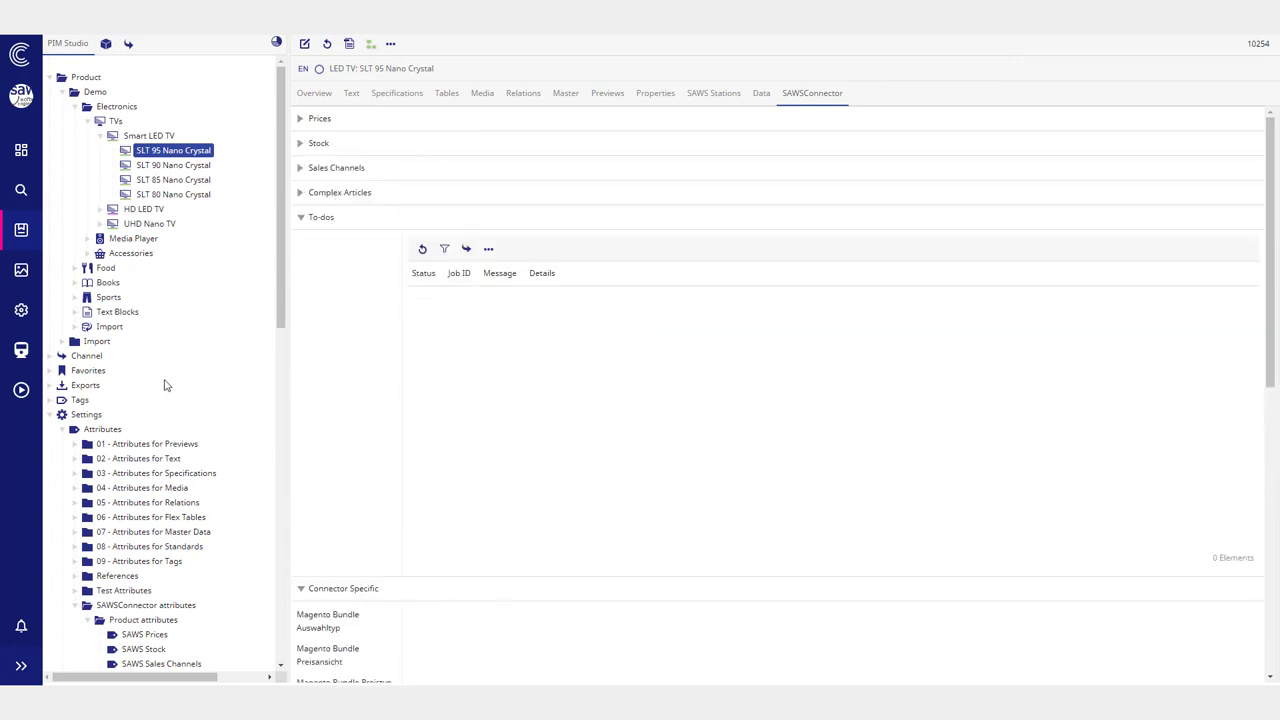
Step: Open the first entry of the central To-dos overview and move and enlarge its window
scroll(160, 385, down, 10)
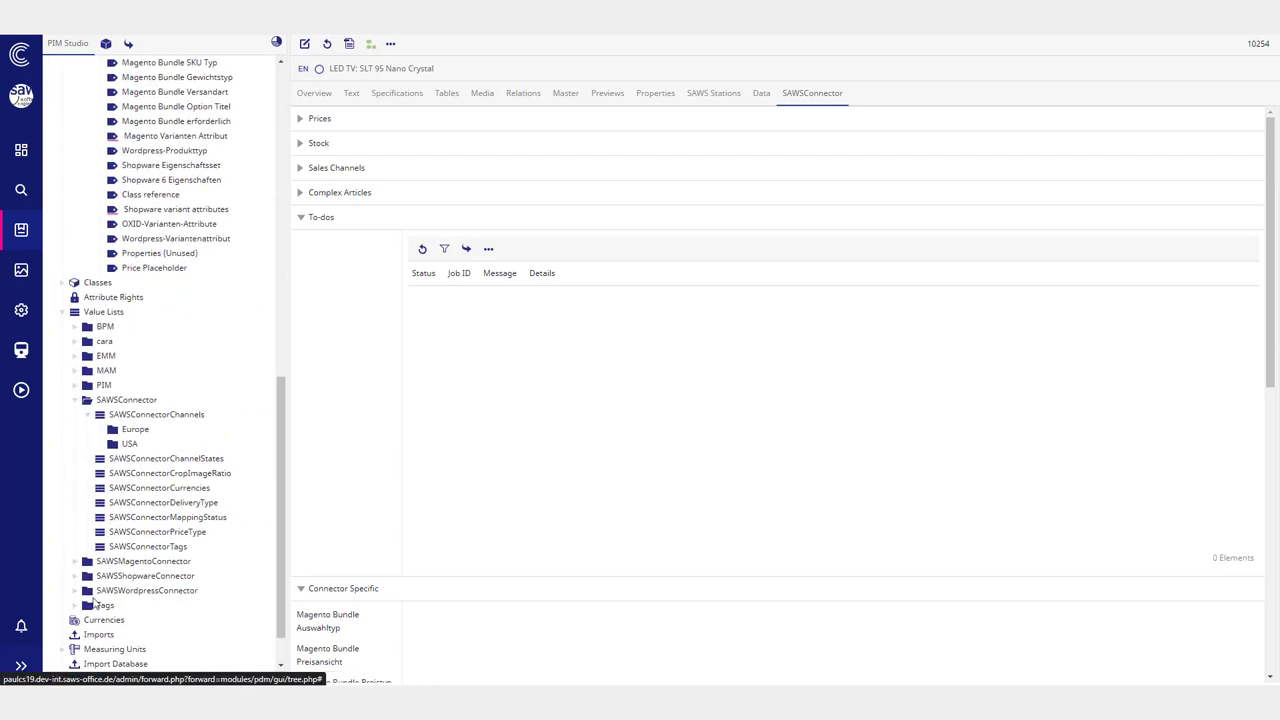
click(97, 628)
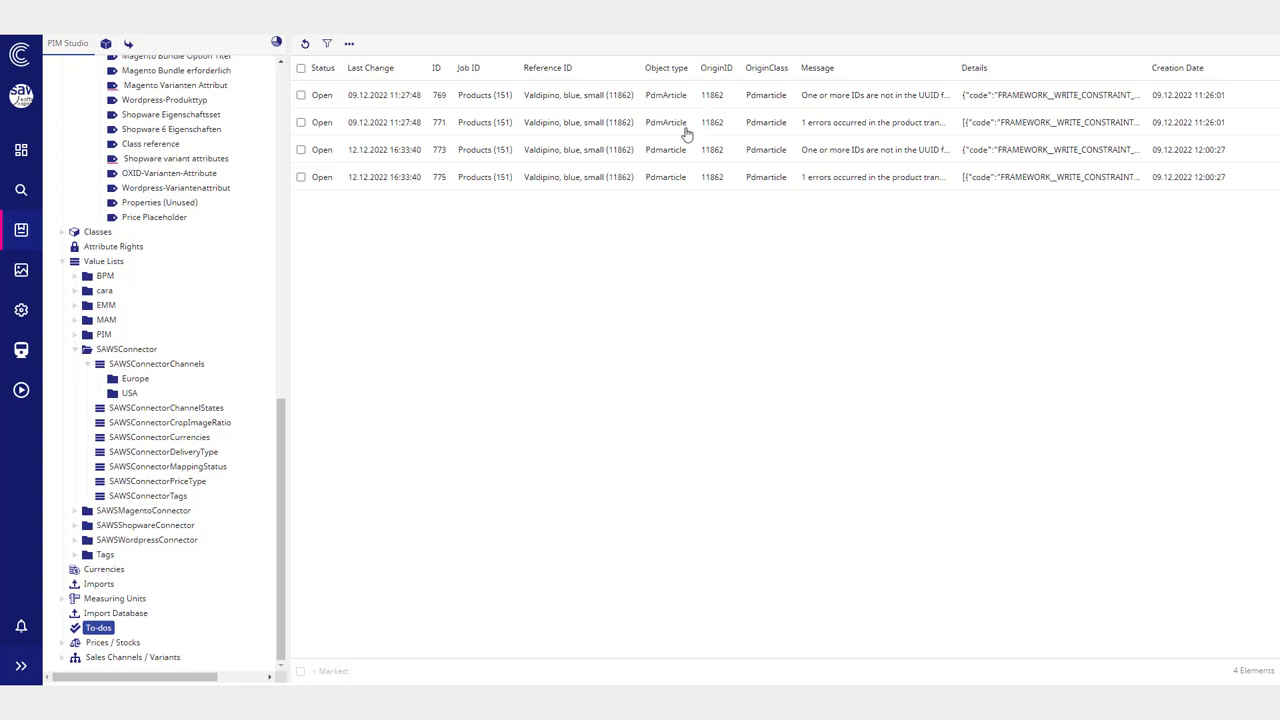
double_click(549, 103)
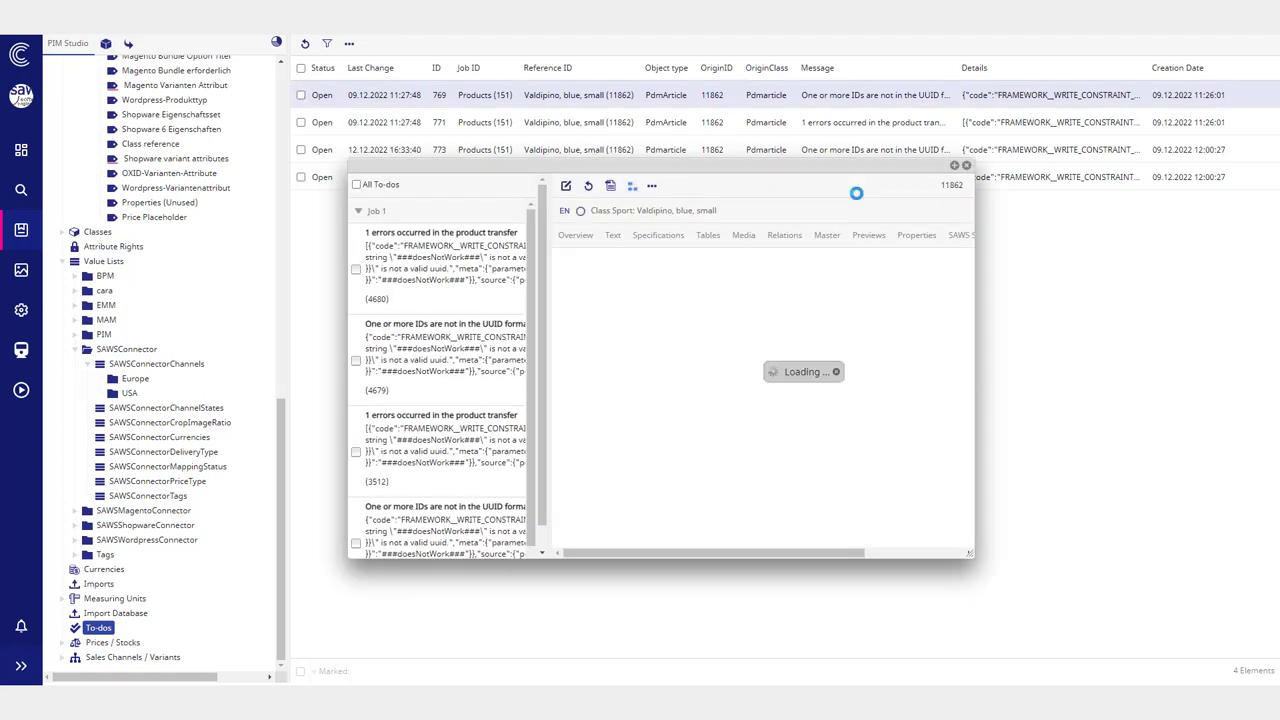
drag(729, 167, 498, 101)
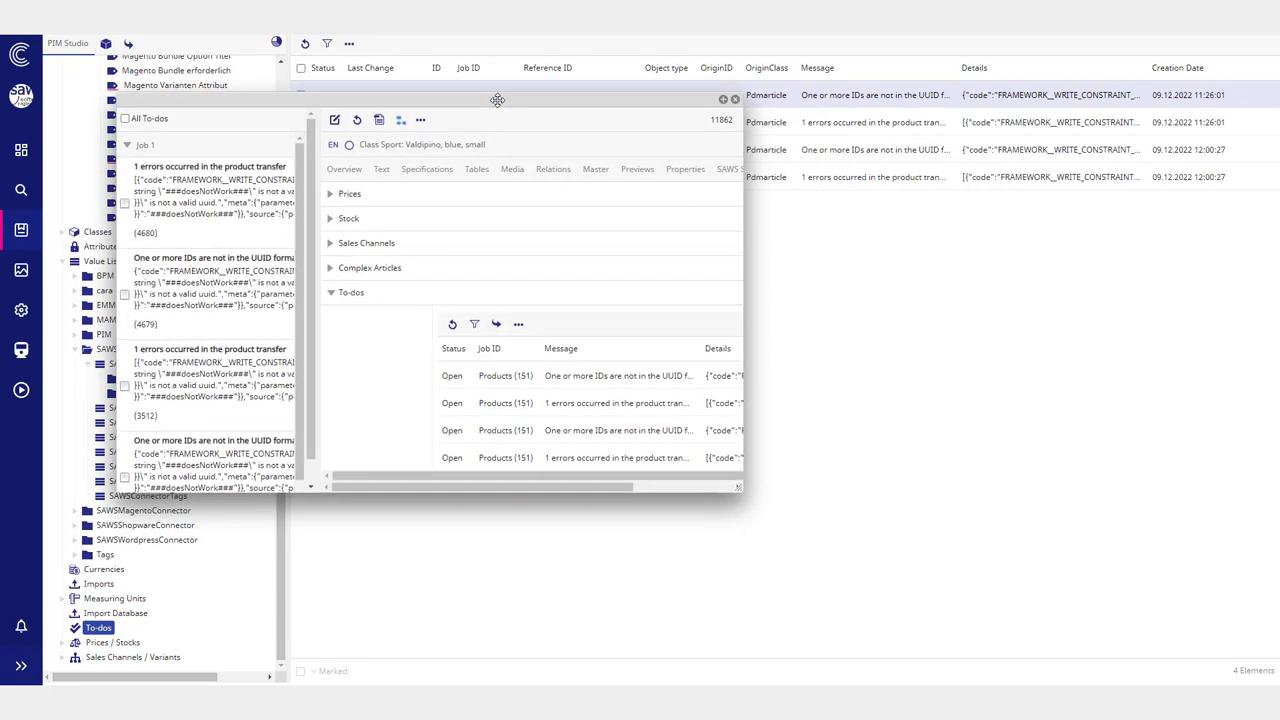
drag(737, 488, 1097, 636)
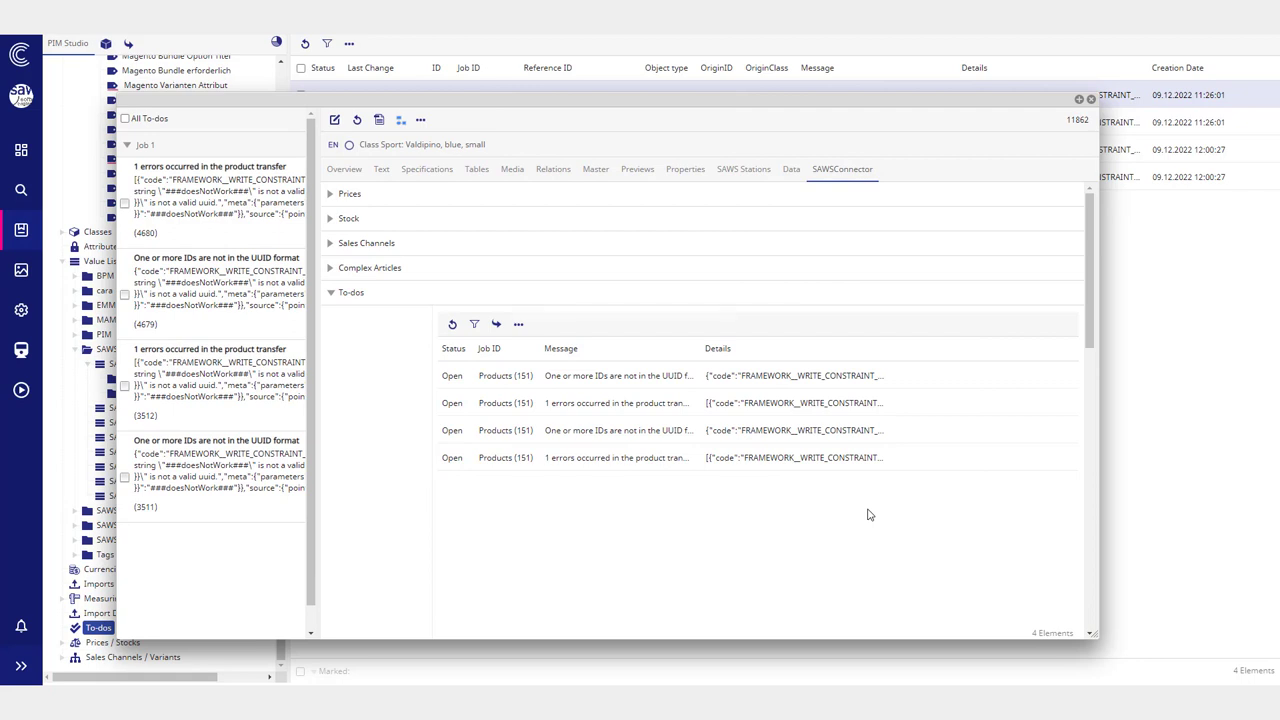
Step: Examine the to-do messages listed for the Valdipino, blue, small product, and close its window
scroll(180, 285, down, 1)
scroll(220, 300, up, 1)
scroll(389, 320, down, 4)
scroll(396, 327, up, 2)
scroll(396, 320, up, 4)
scroll(237, 284, down, 1)
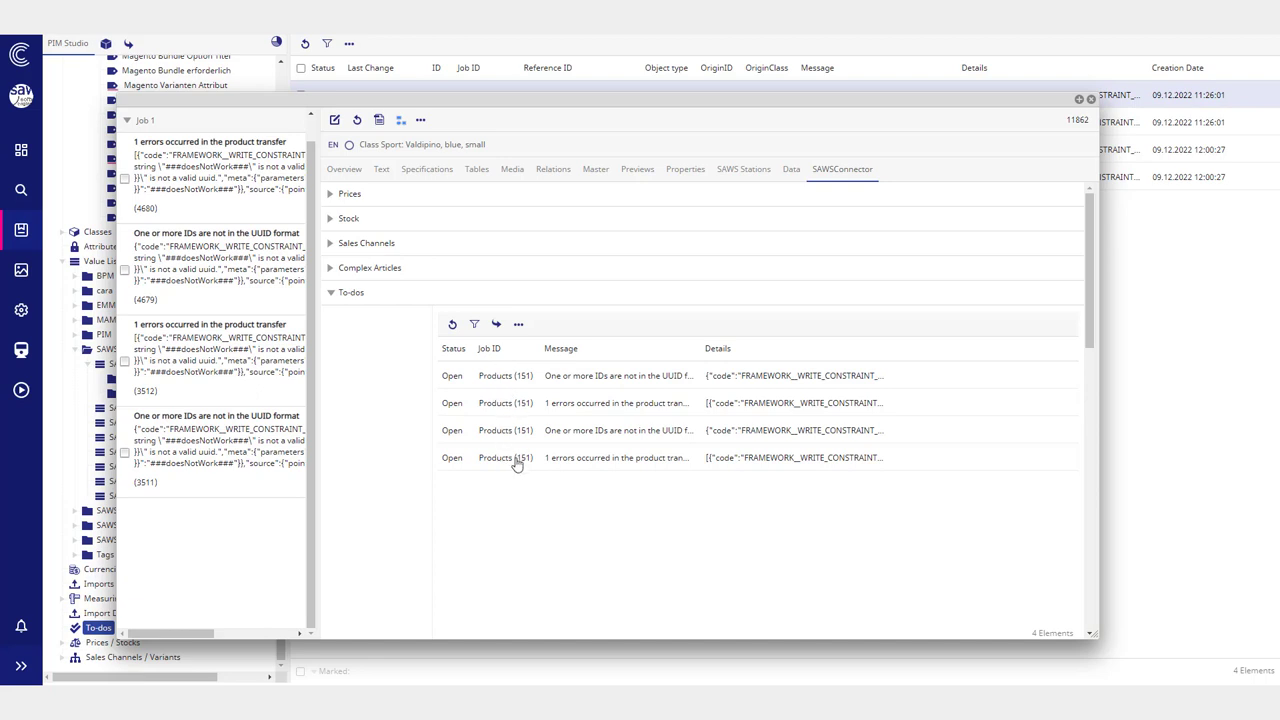
scroll(299, 341, up, 1)
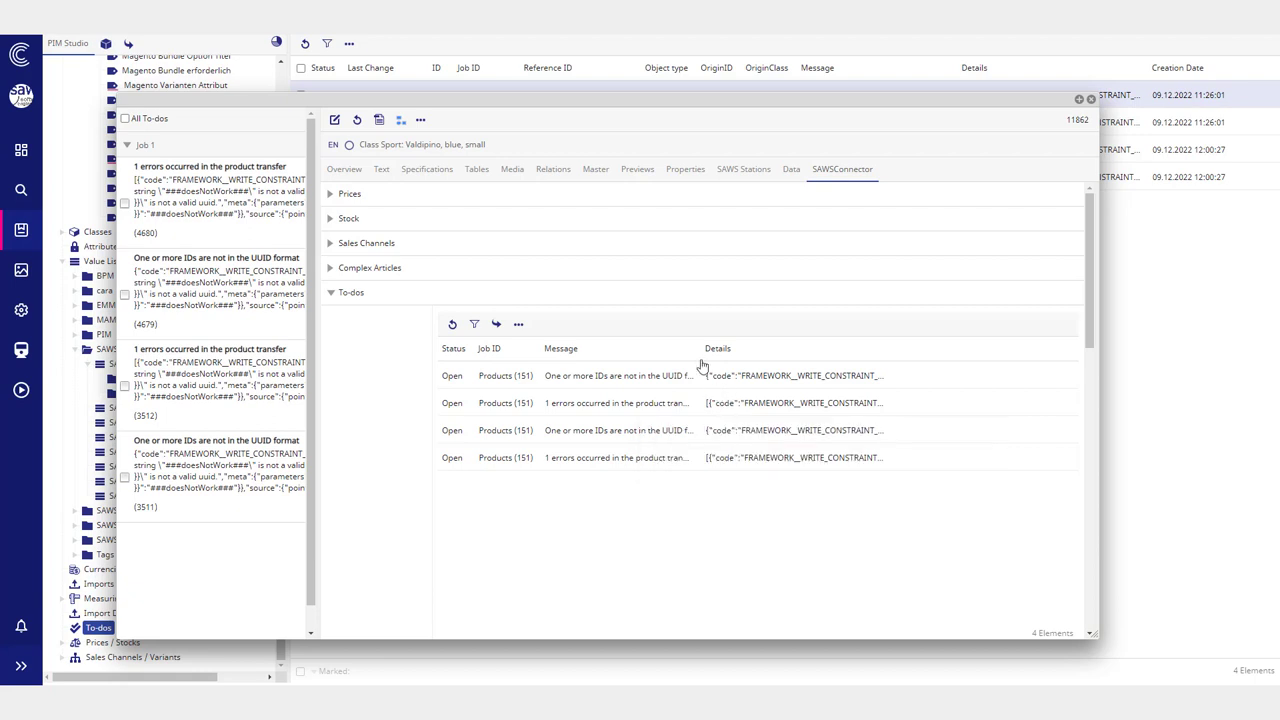
click(1092, 100)
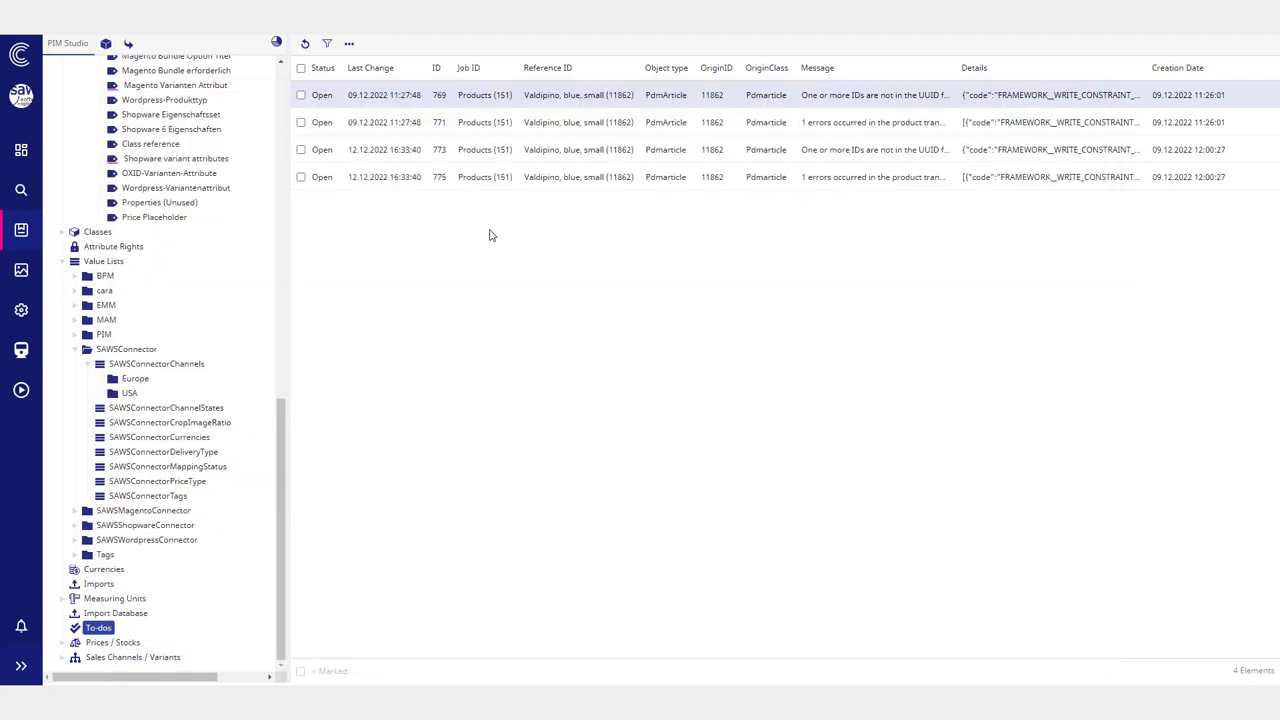
Step: Mark all entries in the To-dos overview as Done
click(301, 68)
right_click(336, 122)
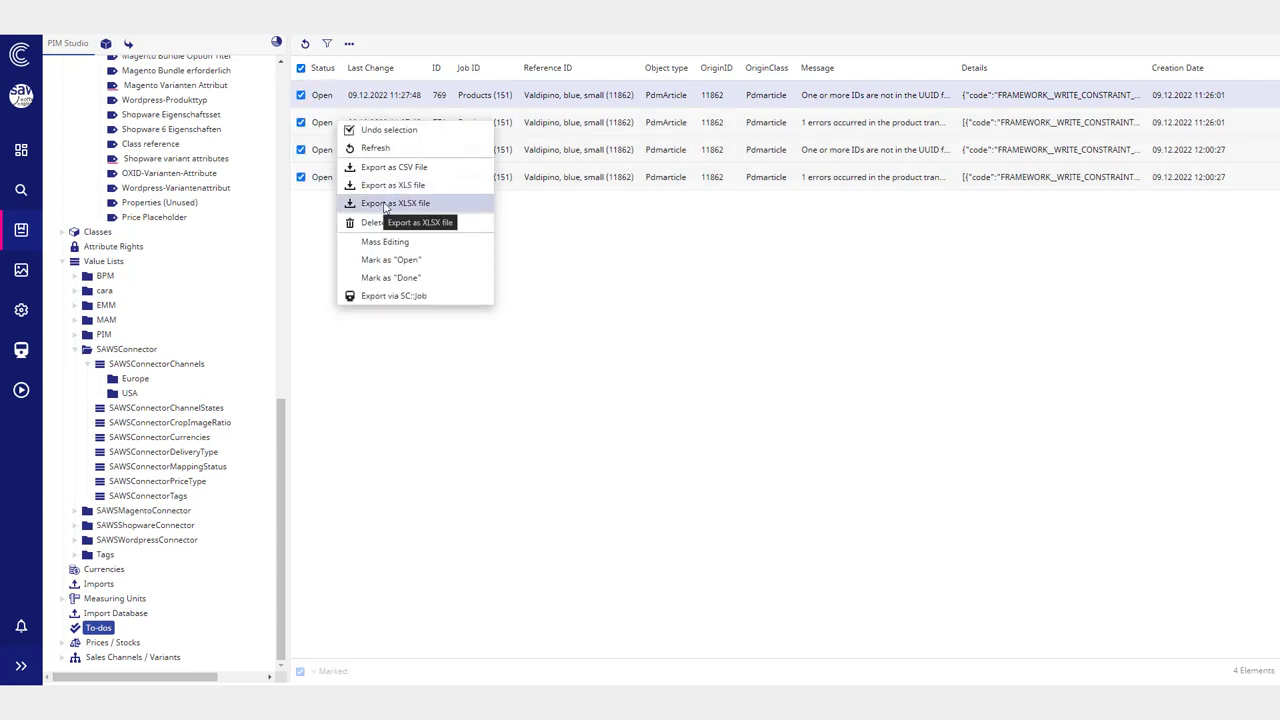
click(400, 280)
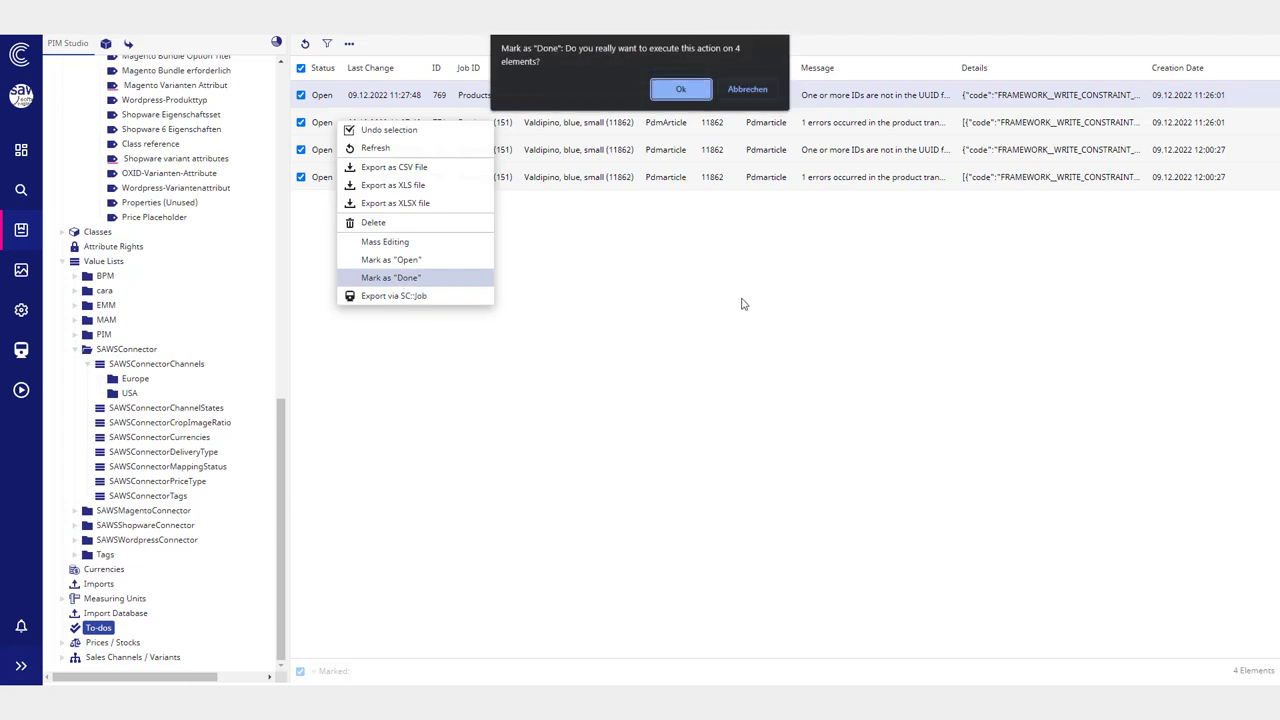
click(673, 96)
Step: Filter the To-dos overview by the status Done
click(331, 48)
click(340, 67)
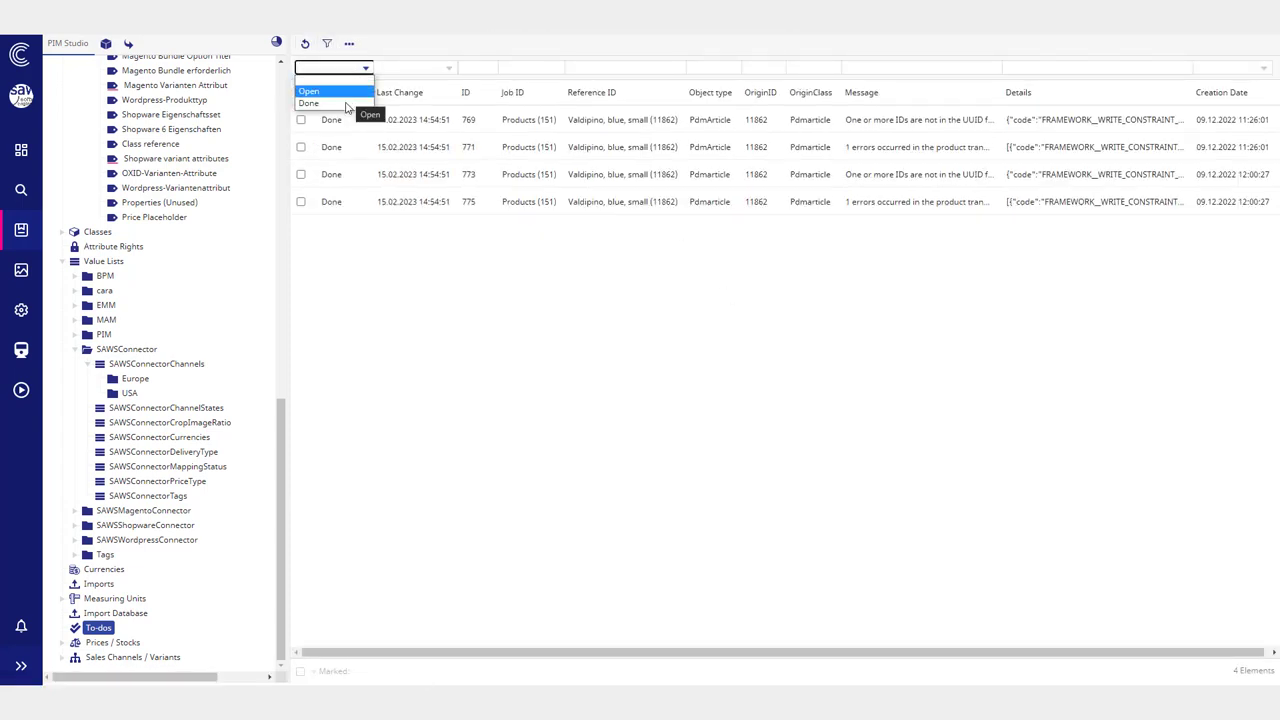
click(329, 97)
Step: Try to export all filtered to-dos via SC::Job, cancel the action and clear the selection
click(301, 92)
right_click(416, 144)
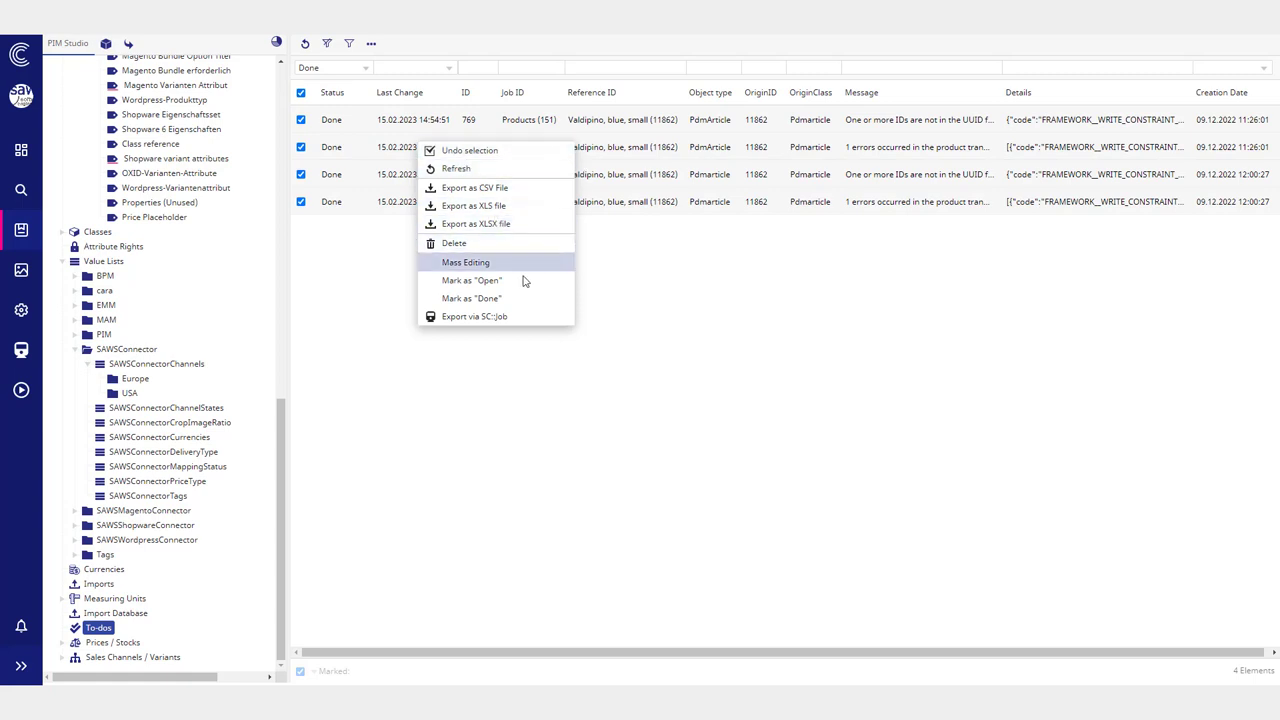
click(518, 322)
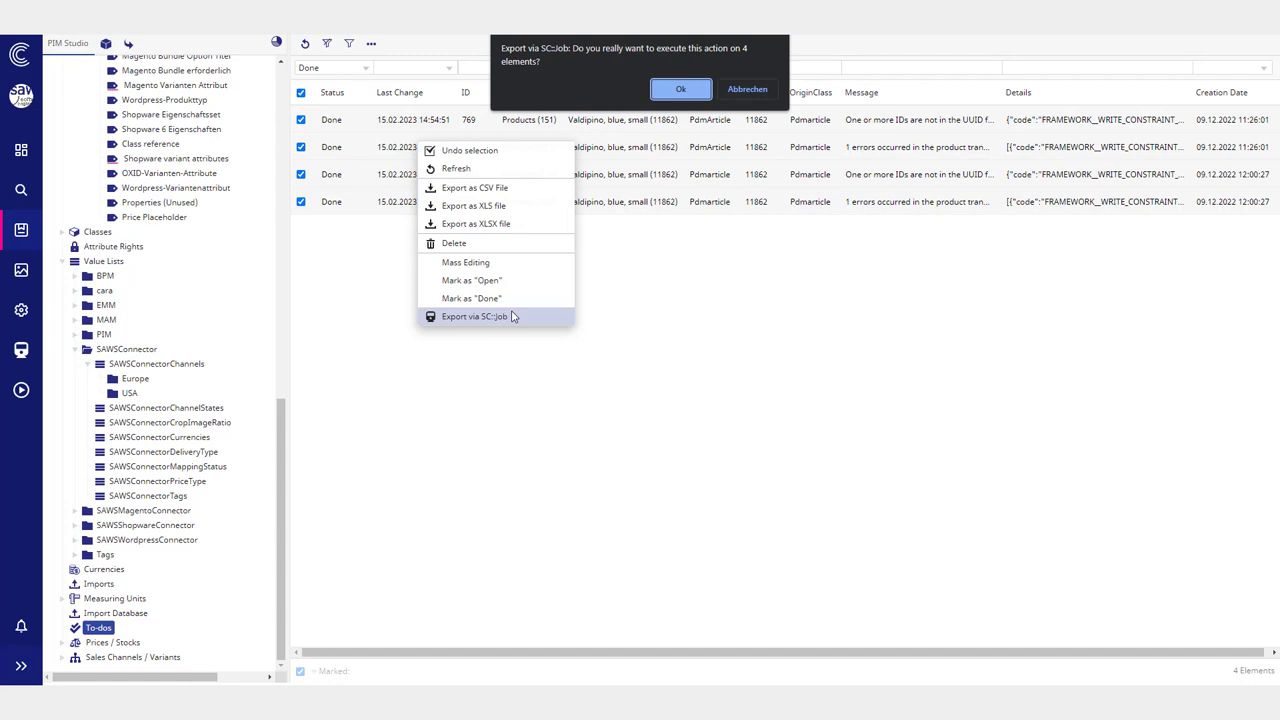
click(749, 88)
click(301, 92)
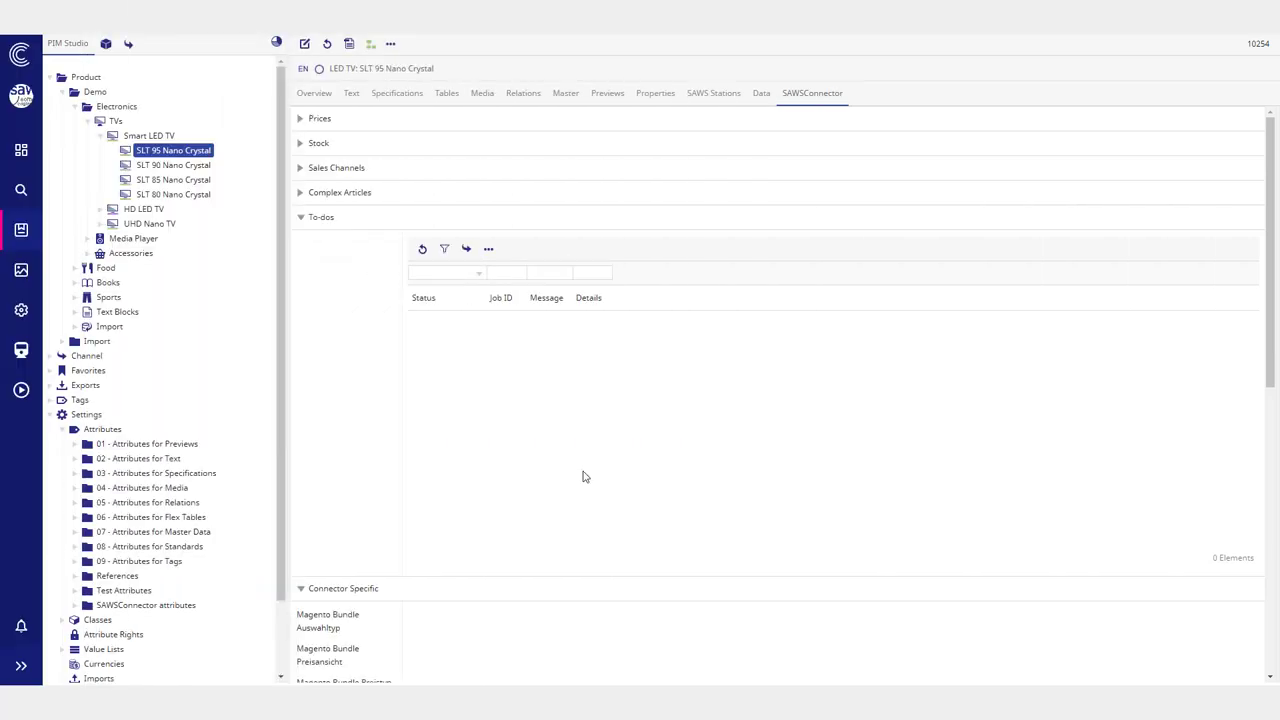
Step: Show the SAWSConnector Station List with its log overview, and expand GenericJSON and collapse ShopwareVIx in the navigator
click(21, 350)
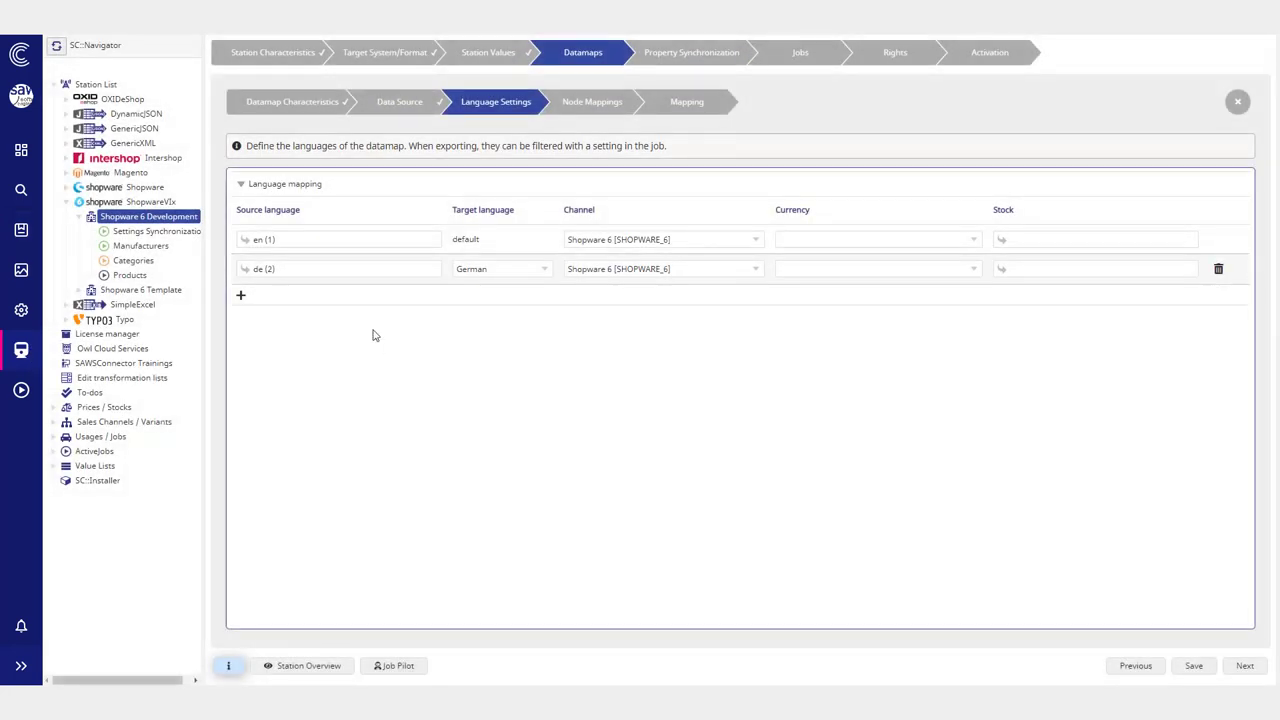
click(96, 84)
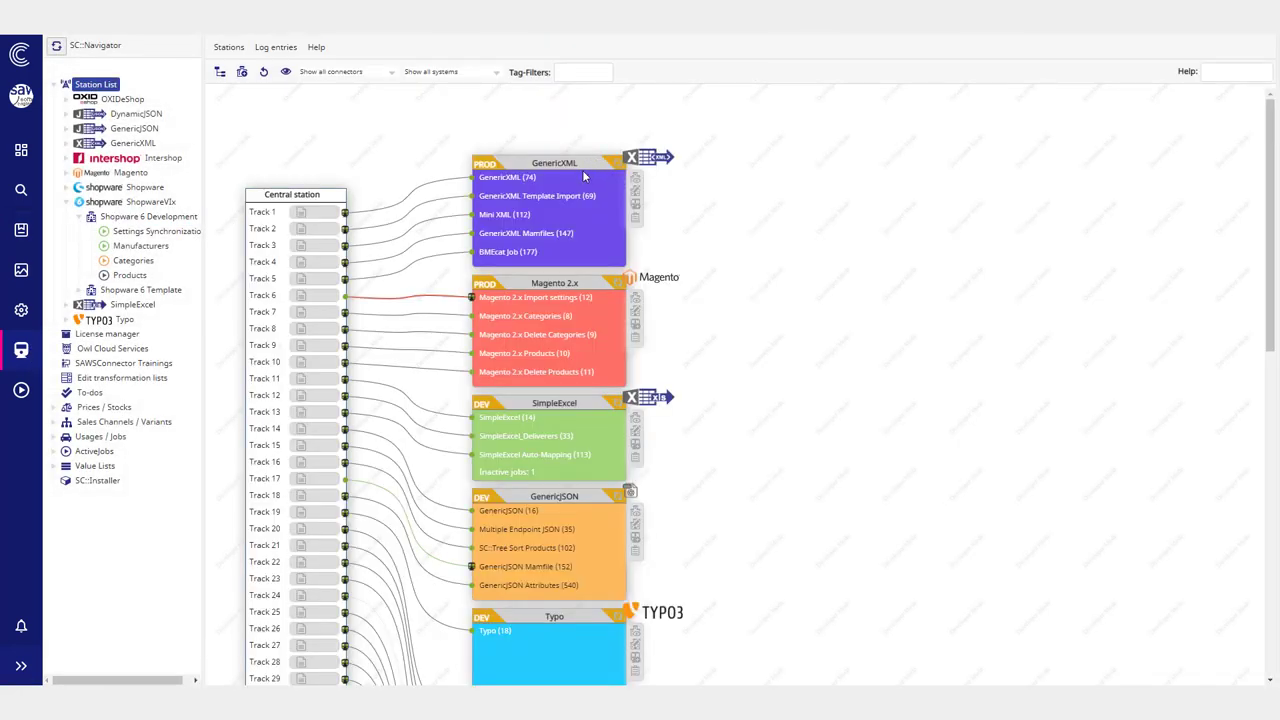
click(1274, 258)
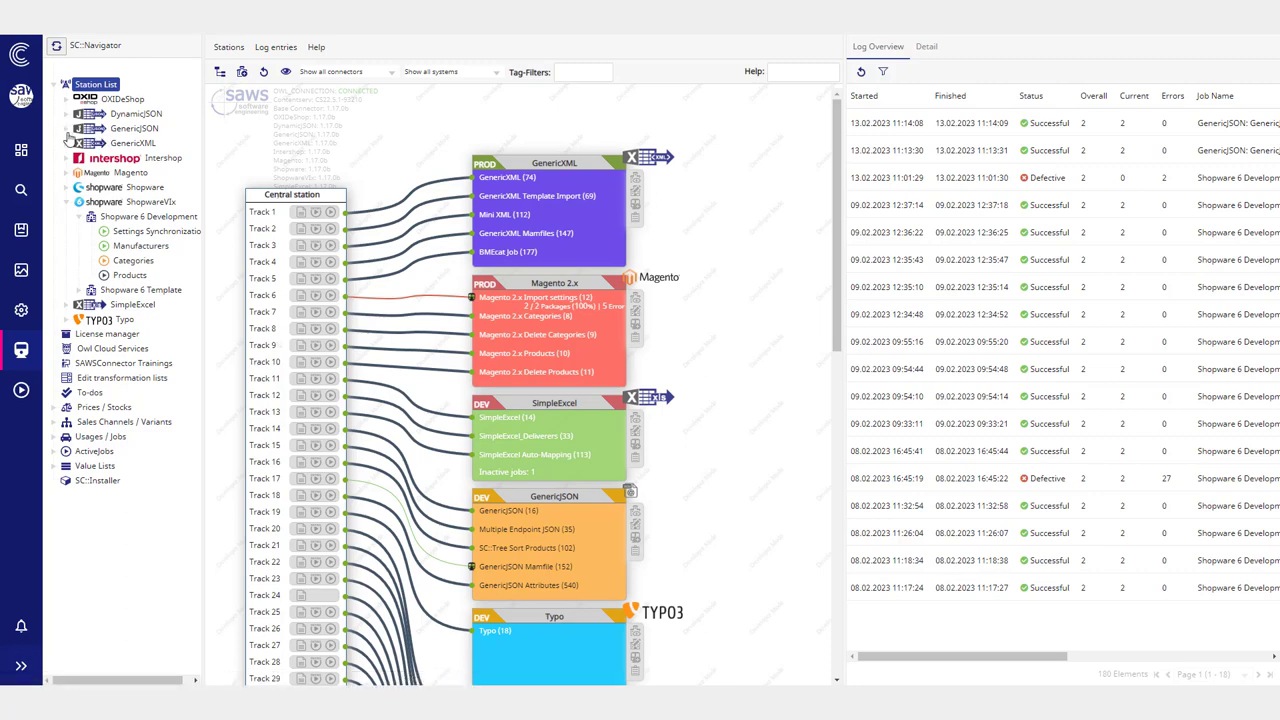
click(66, 130)
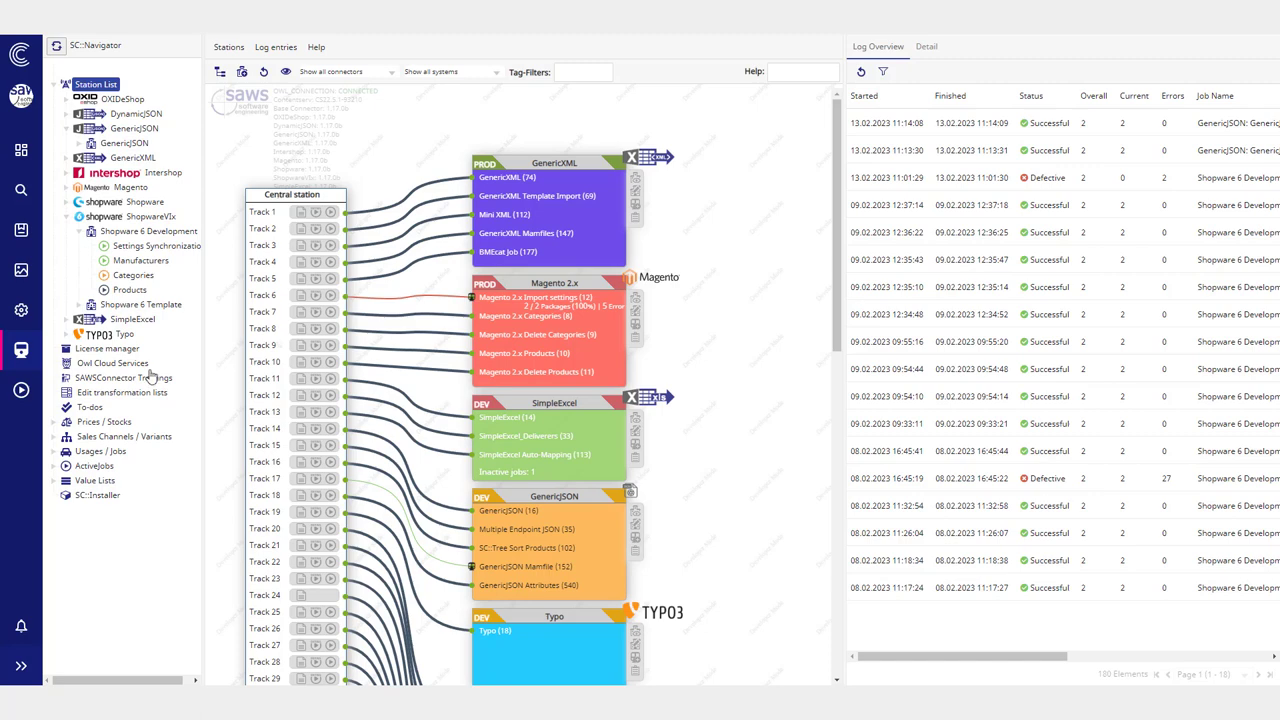
click(66, 217)
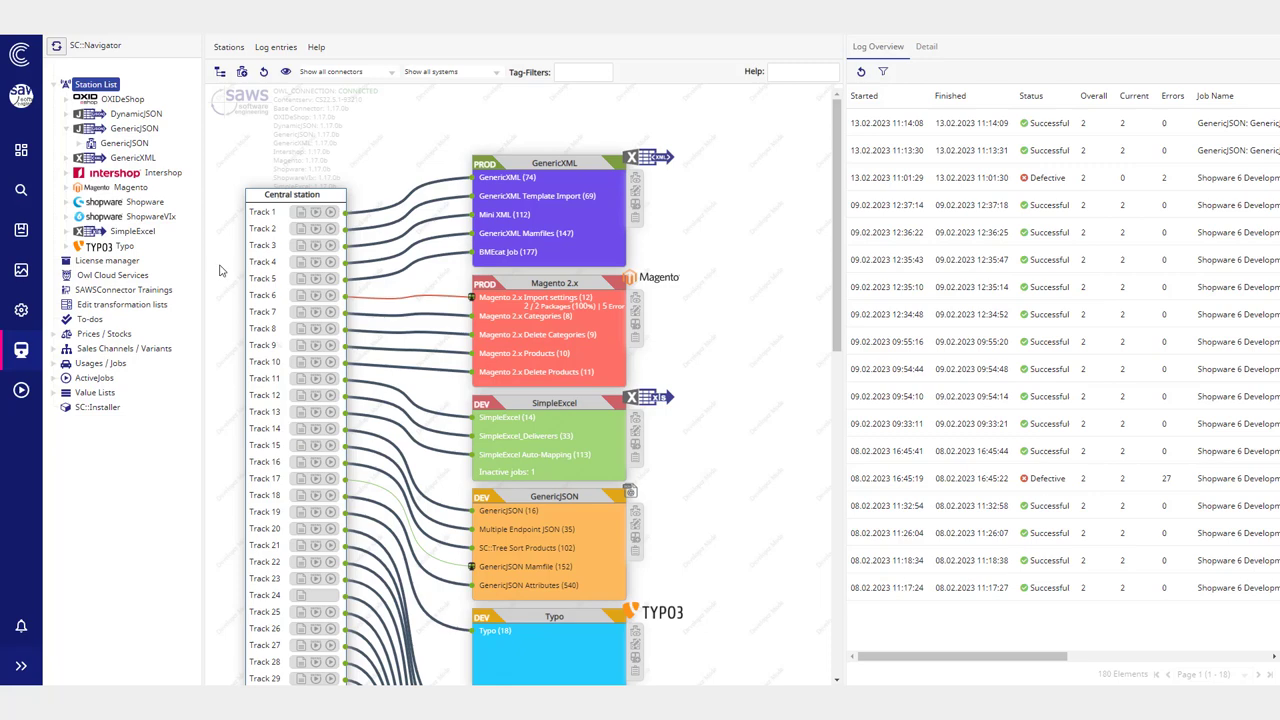
Step: Expand Prices / Stocks, Sales Channels / Variants and the OXIDeShop and DynamicJSON connectors in the navigator
click(56, 334)
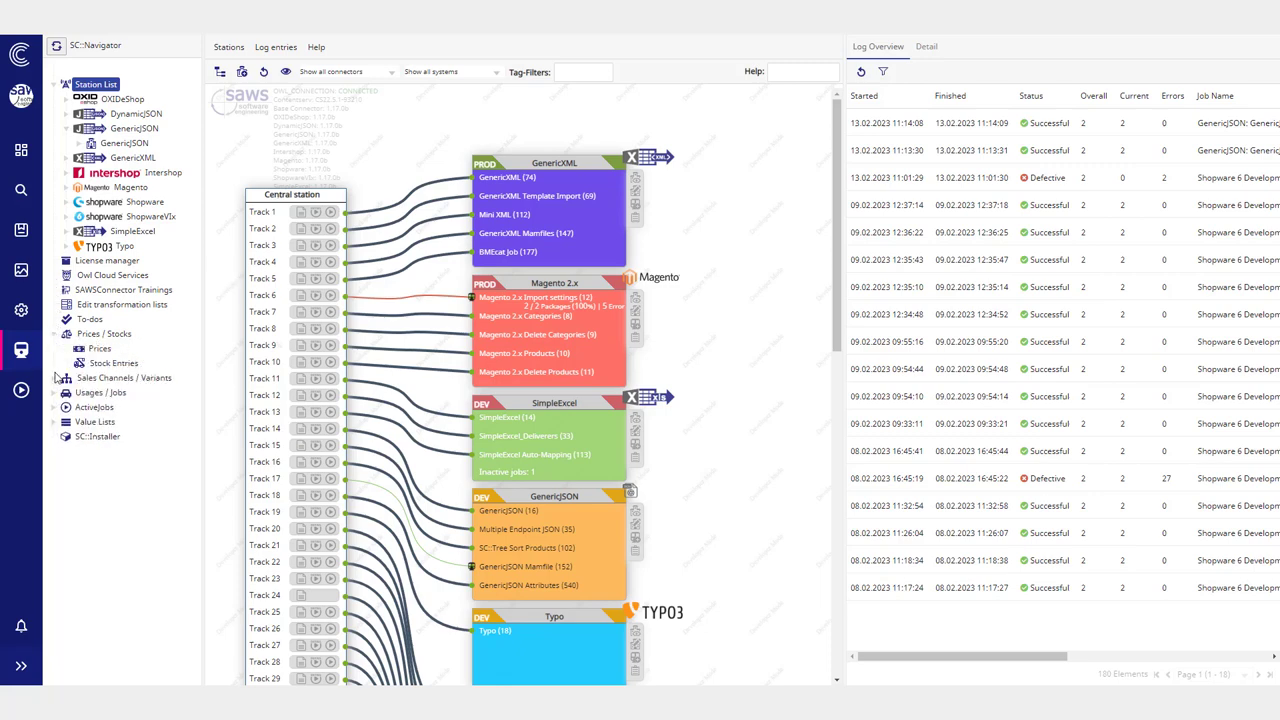
click(57, 378)
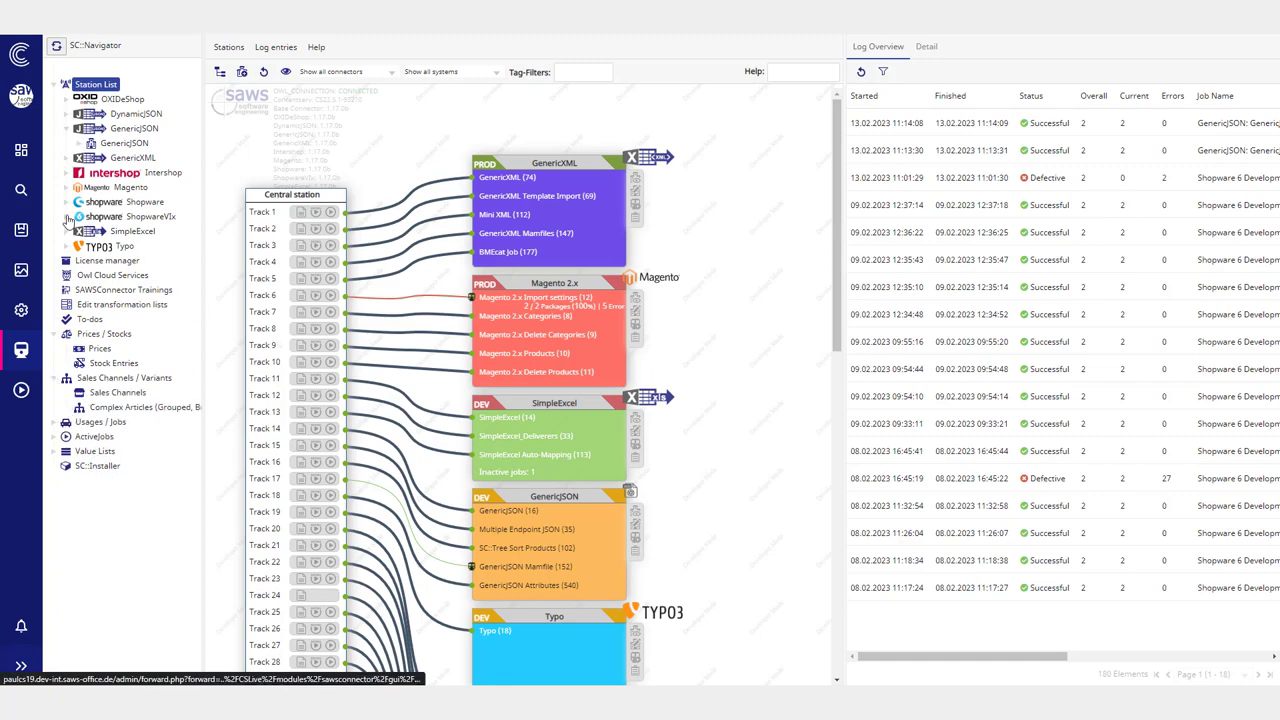
click(67, 100)
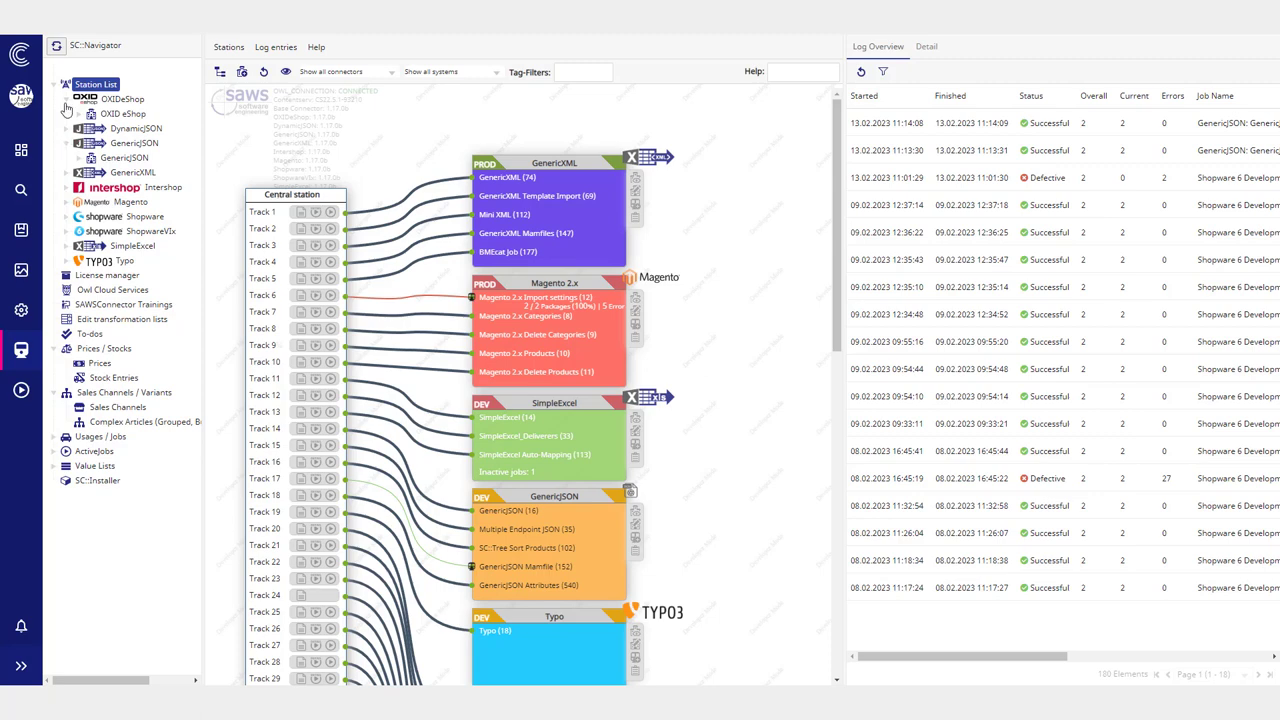
click(67, 129)
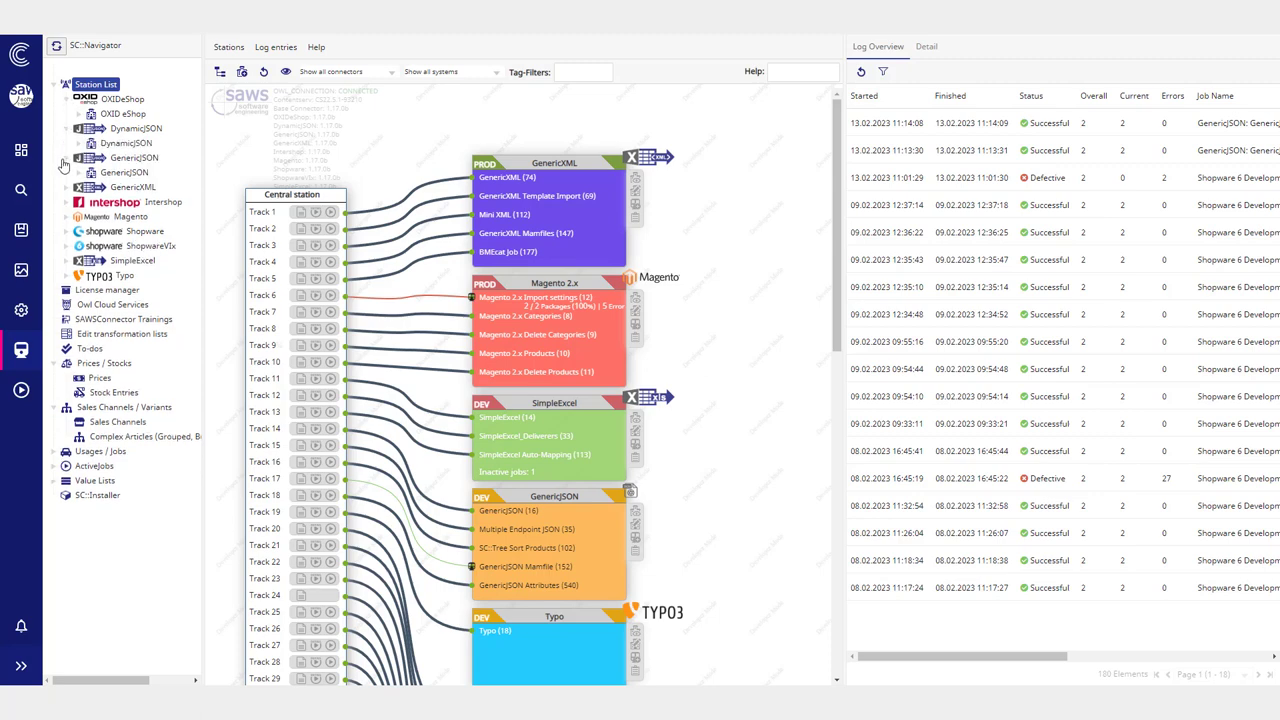
Step: Expand the DynamicJSON, GenericJSON and GenericXML stations down to their jobs and widen the navigator so the job names fit
click(79, 143)
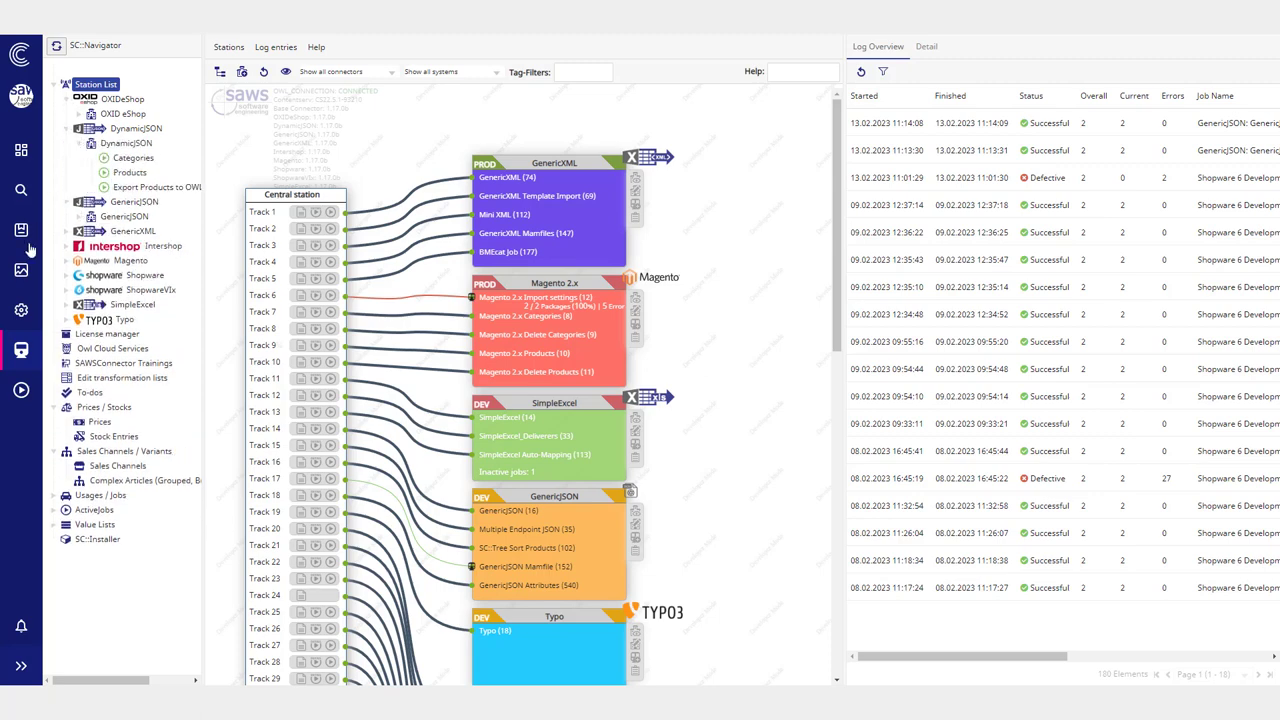
click(79, 216)
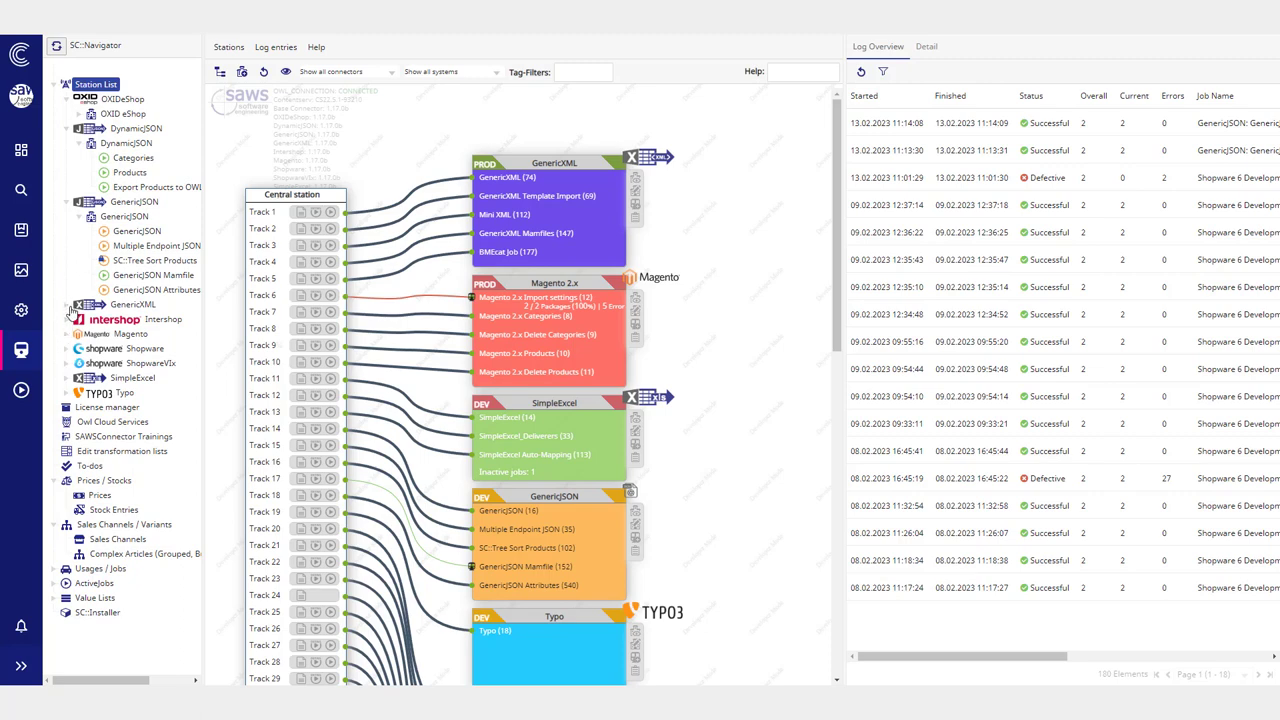
click(67, 304)
click(79, 319)
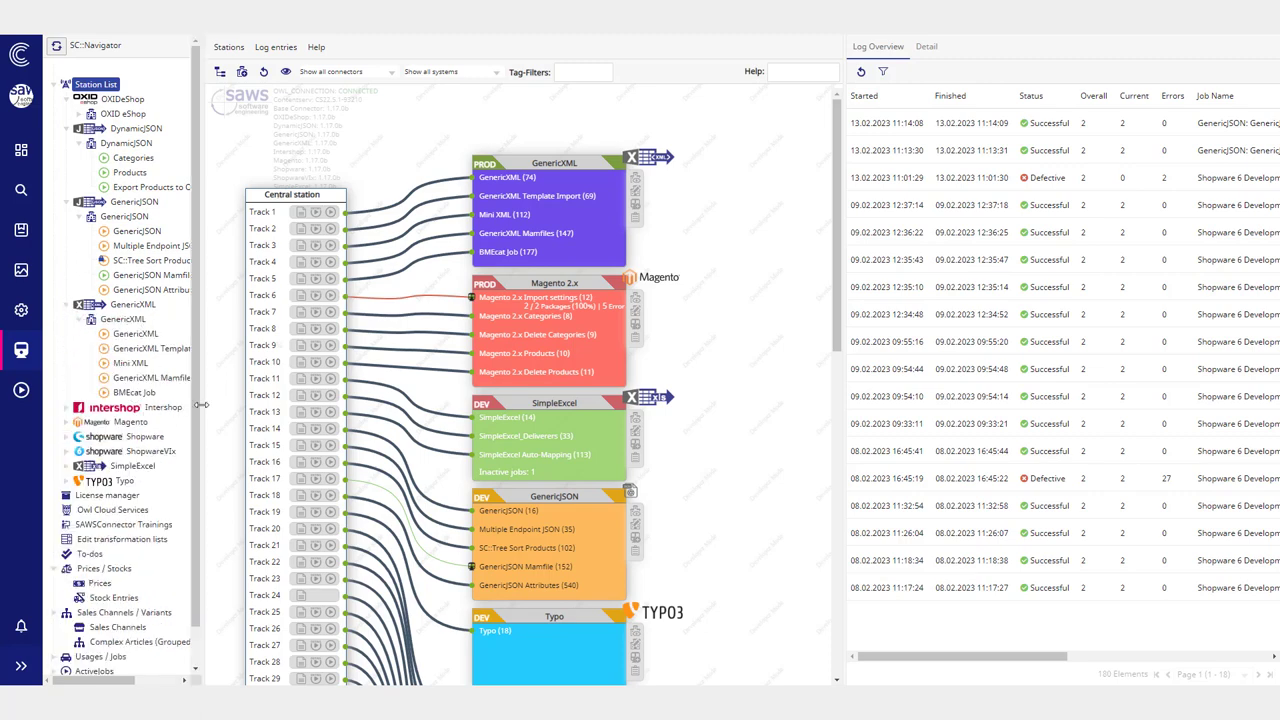
drag(200, 401, 267, 393)
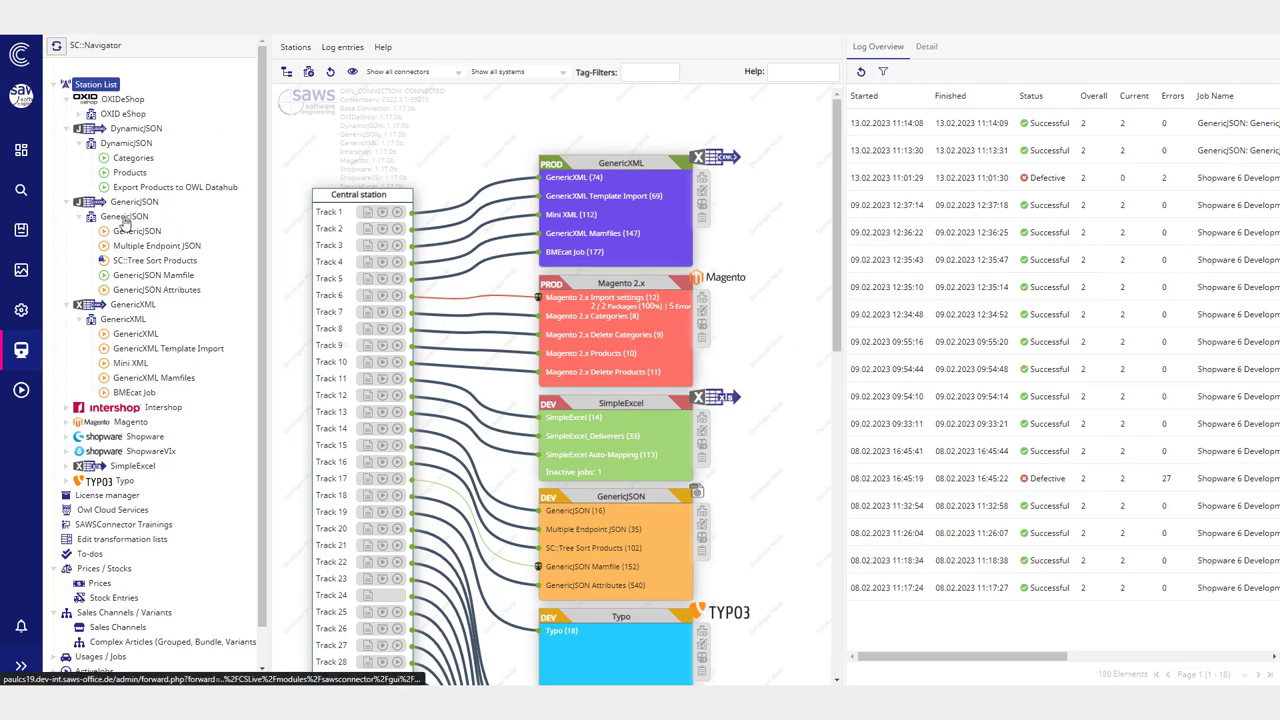
Step: Show only the DynamicJSON station in the Station List, and open its Station Overview with datamaps and jobs
right_click(120, 150)
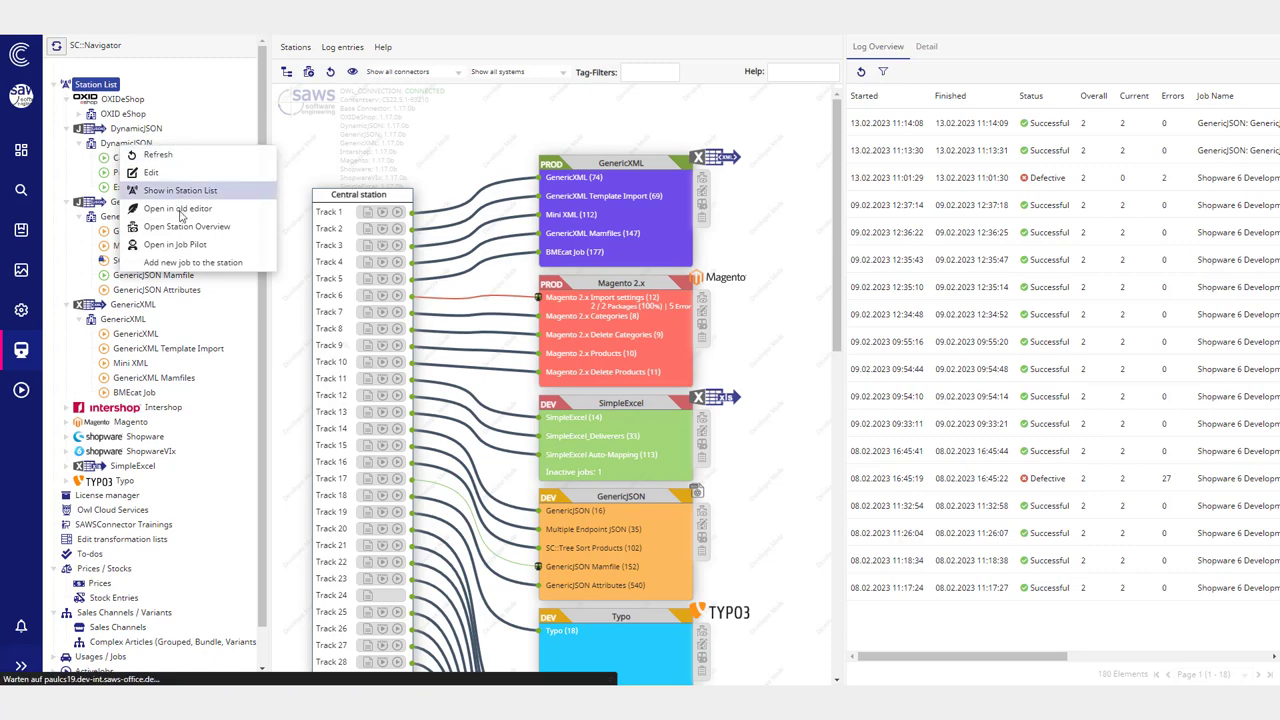
right_click(118, 165)
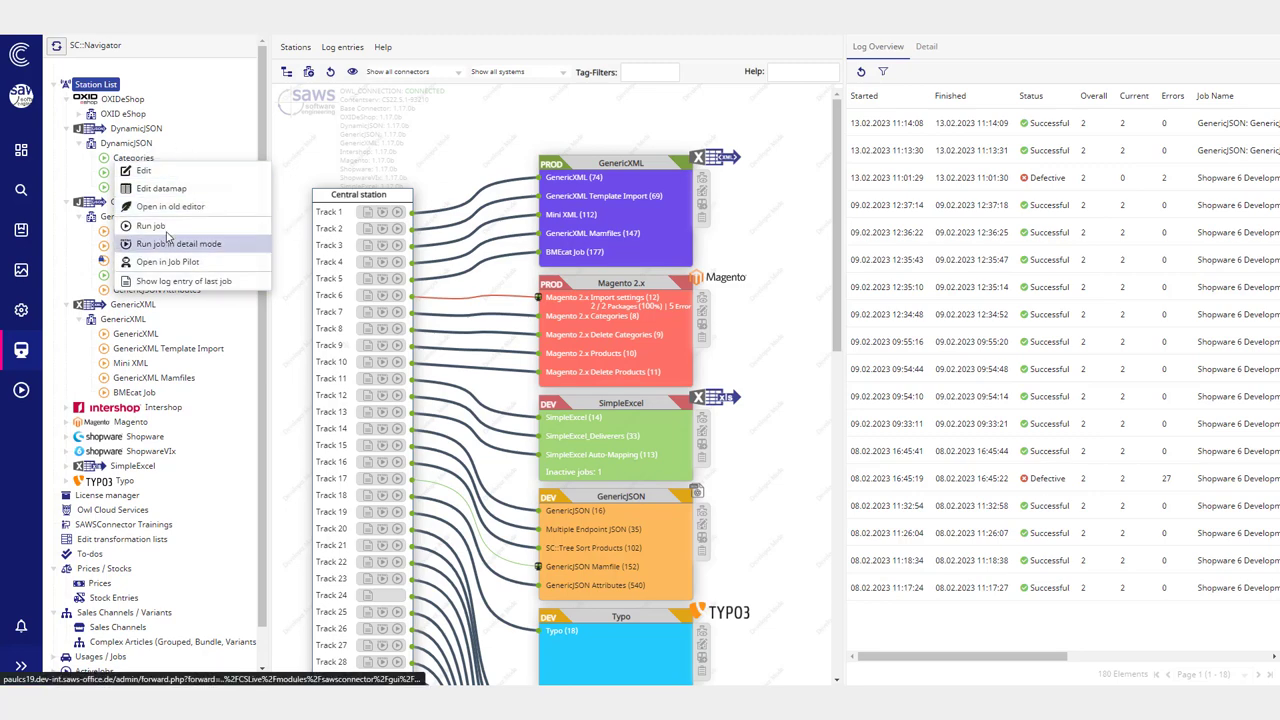
right_click(121, 138)
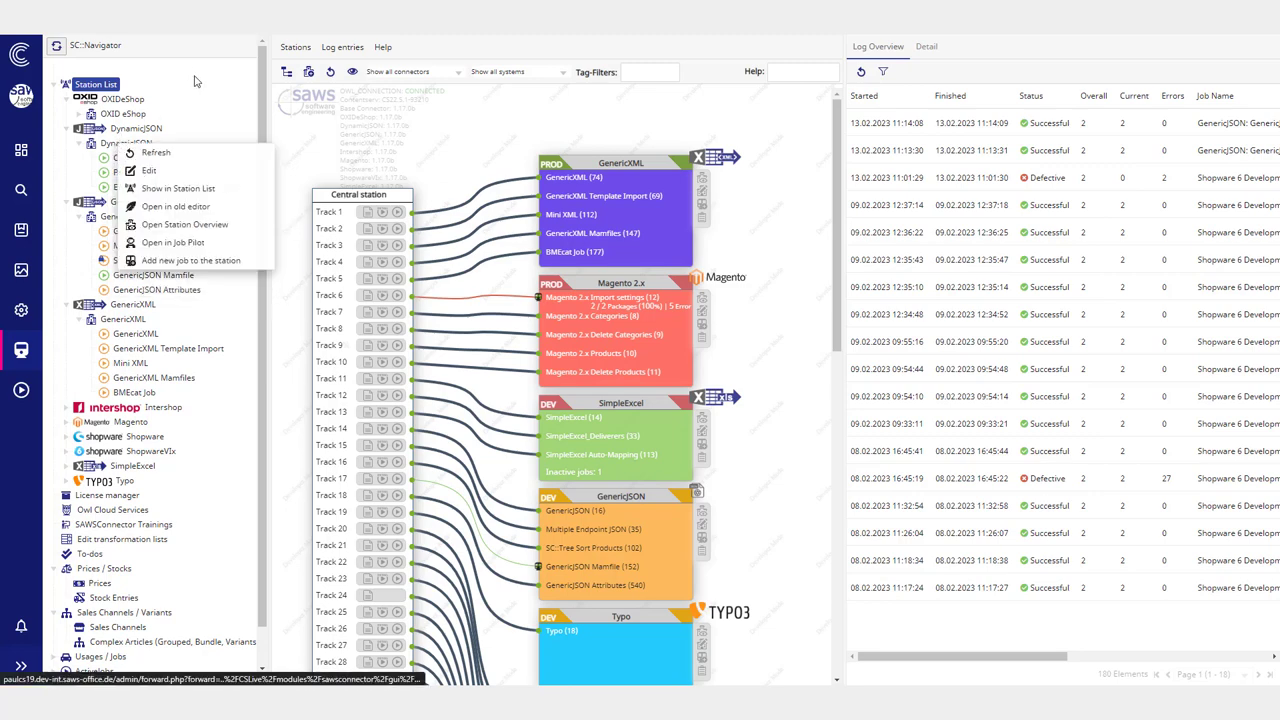
click(166, 193)
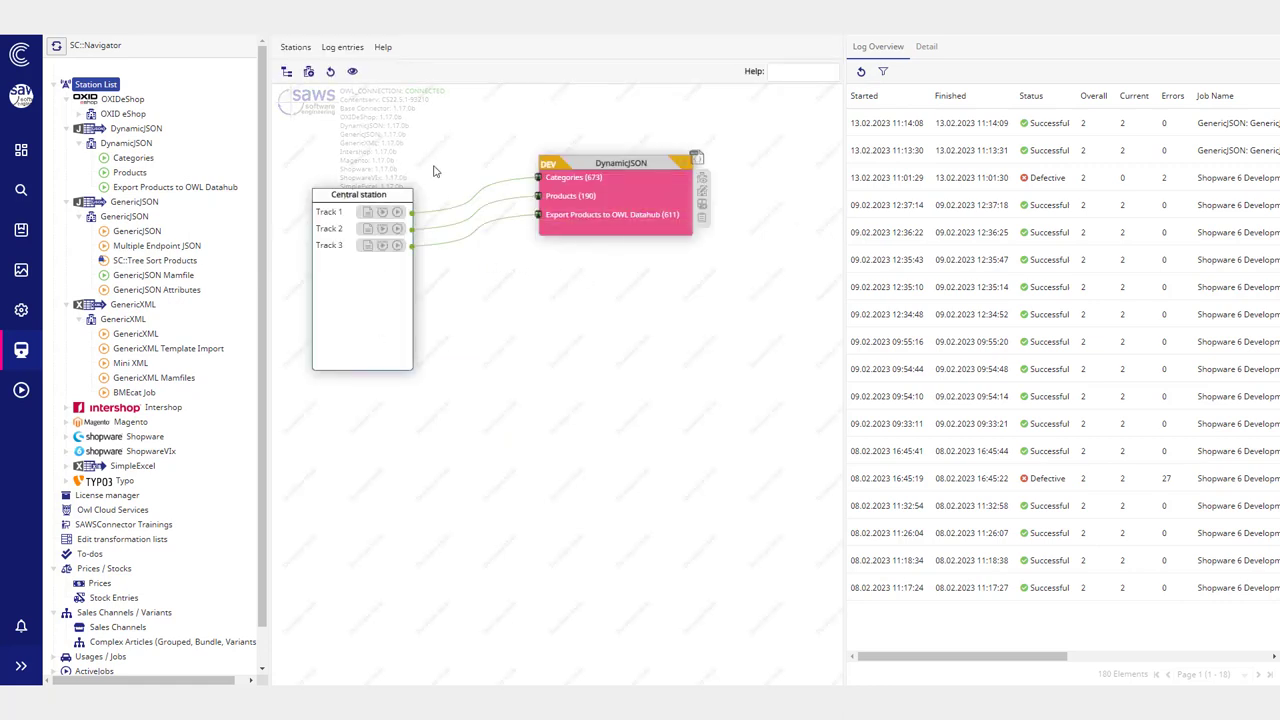
right_click(118, 143)
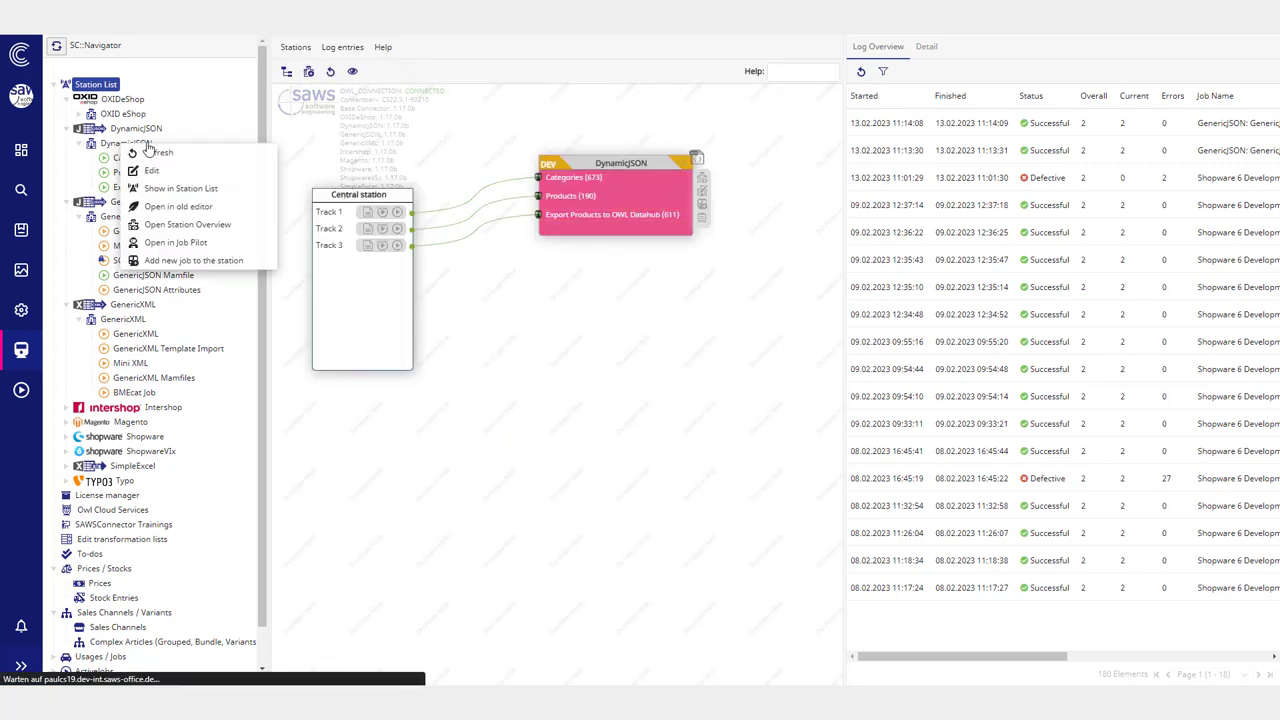
click(170, 224)
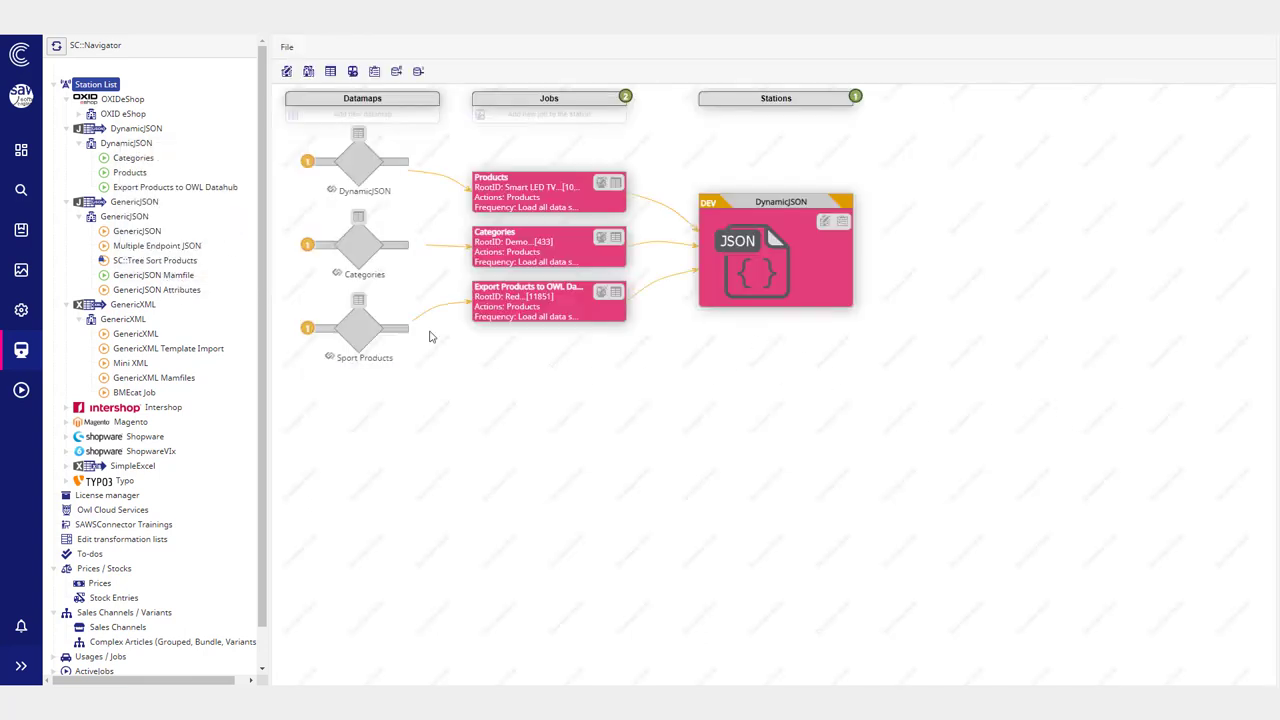
Step: Collapse the OXIDeShop, DynamicJSON, GenericJSON and GenericXML connectors in the navigator and return to the full Station List
click(66, 128)
click(66, 143)
click(66, 99)
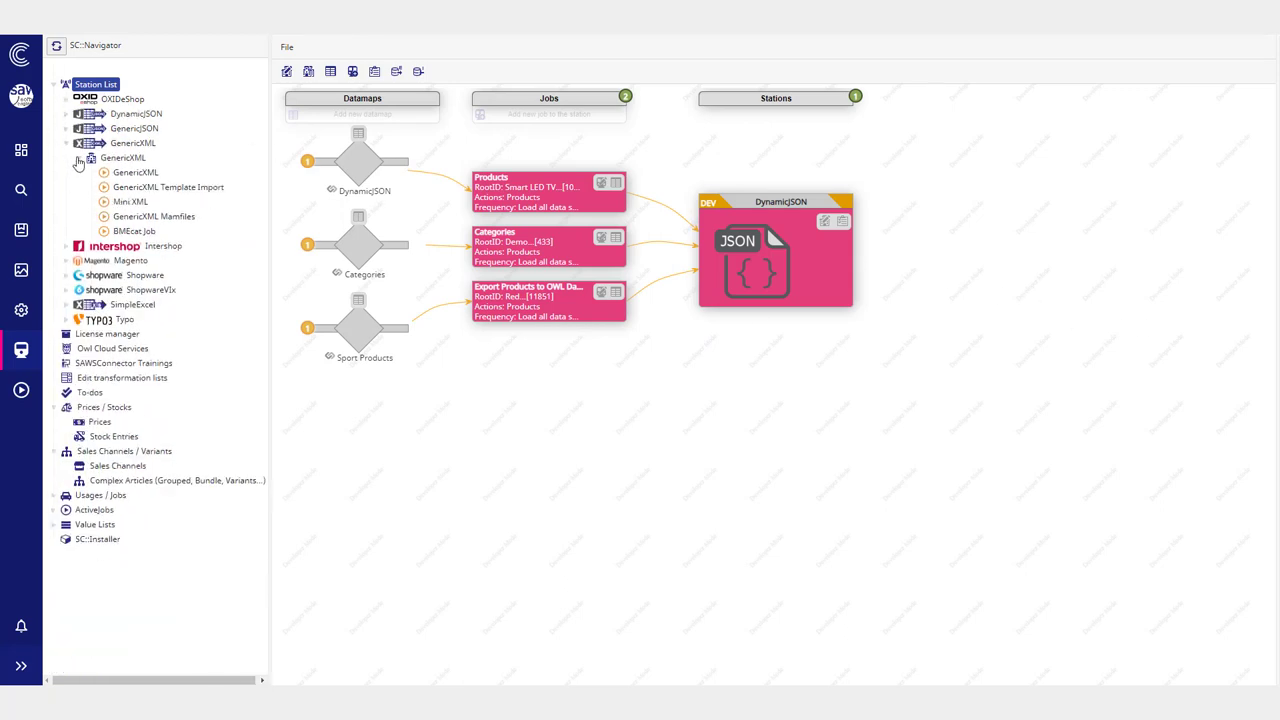
click(66, 143)
click(92, 86)
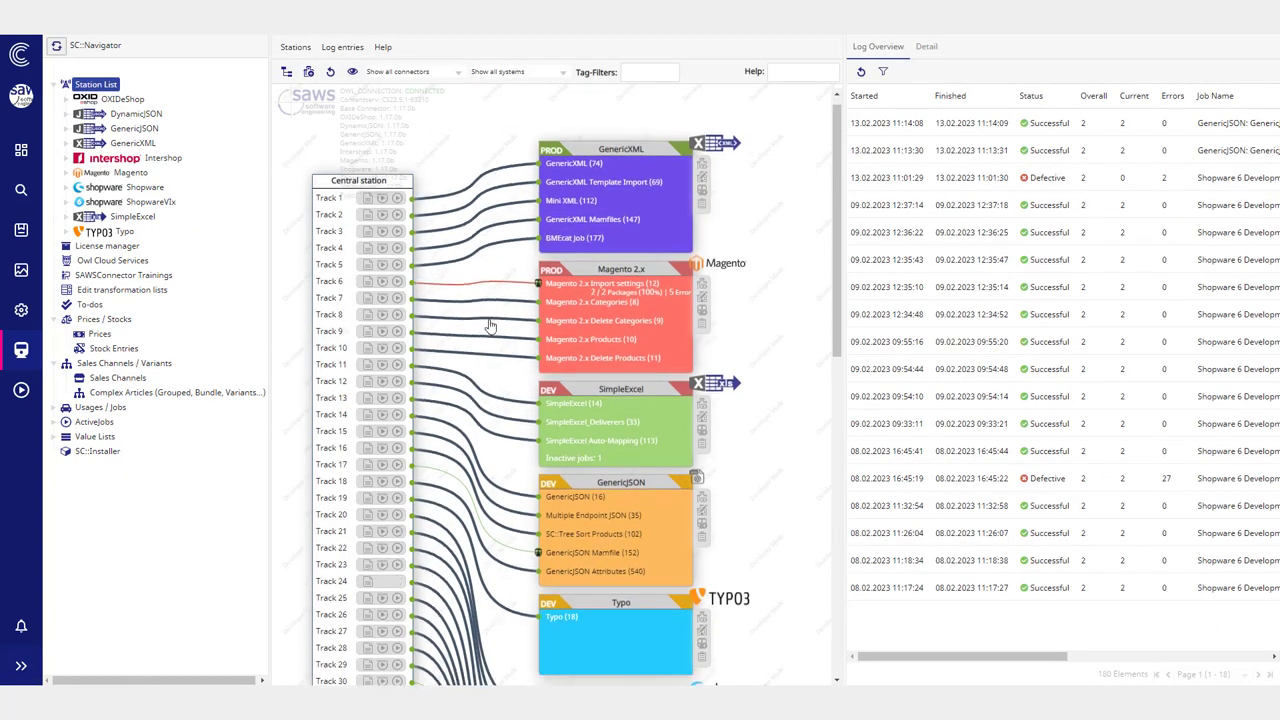
Step: Examine the tracks and their connected stations, and run the GenericXML job on Track 1 with its log and properties shown
scroll(485, 300, down, 4)
scroll(475, 262, up, 4)
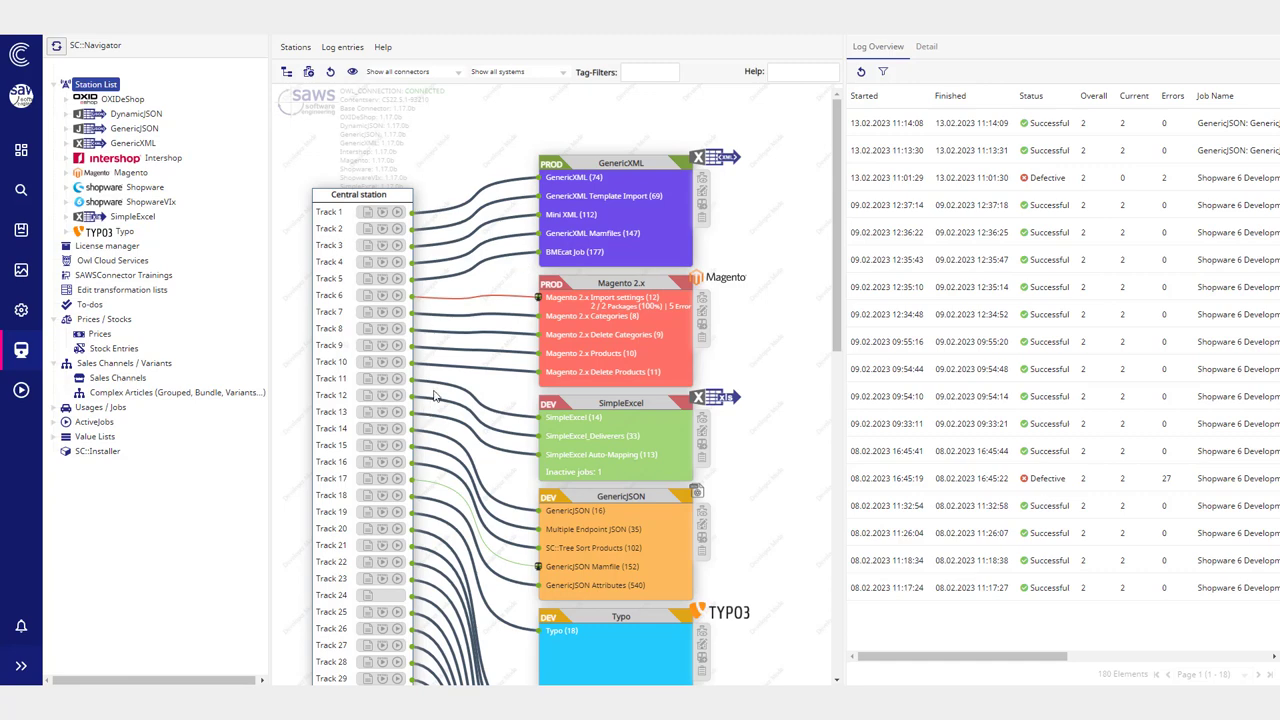
scroll(460, 309, down, 3)
scroll(460, 309, up, 2)
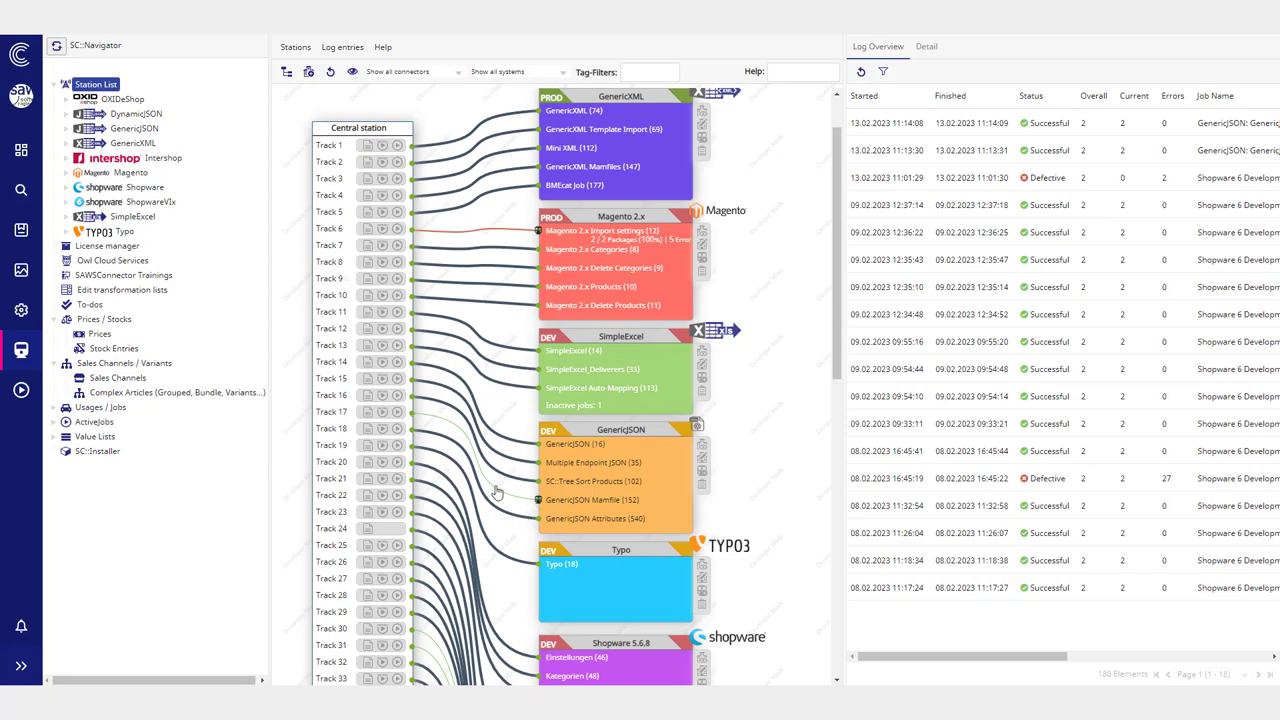
scroll(470, 440, up, 2)
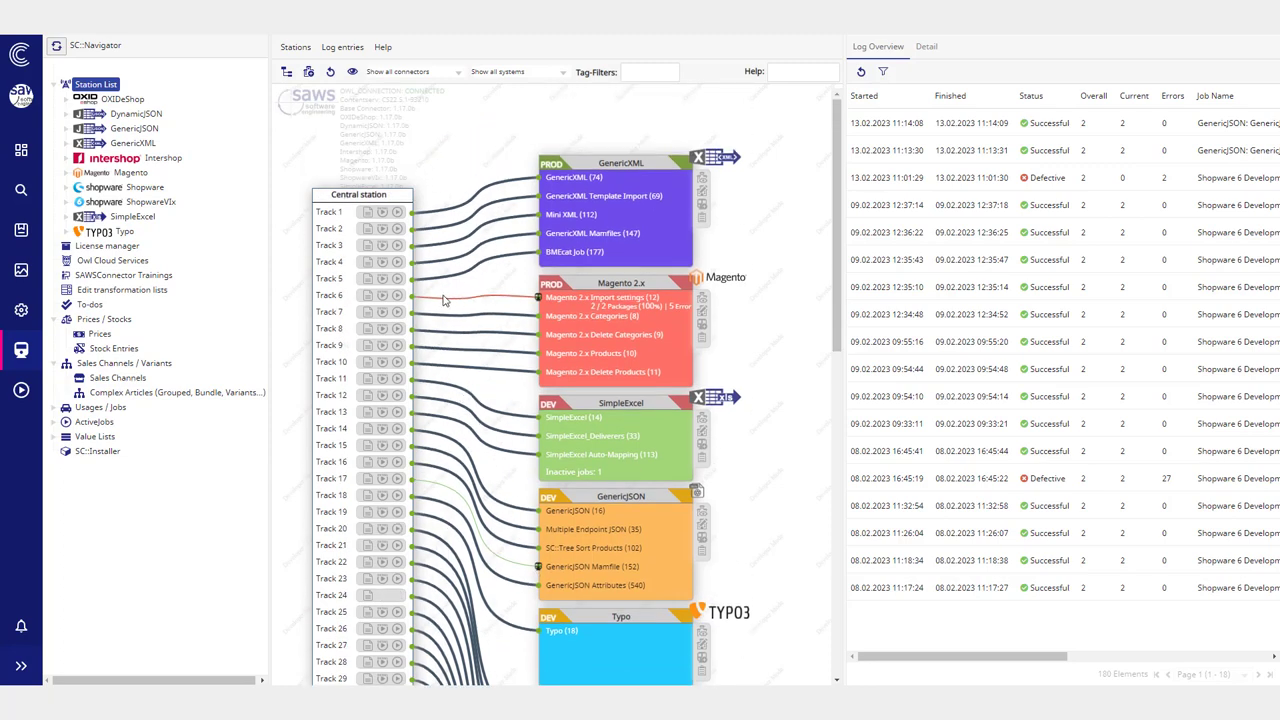
scroll(430, 360, down, 5)
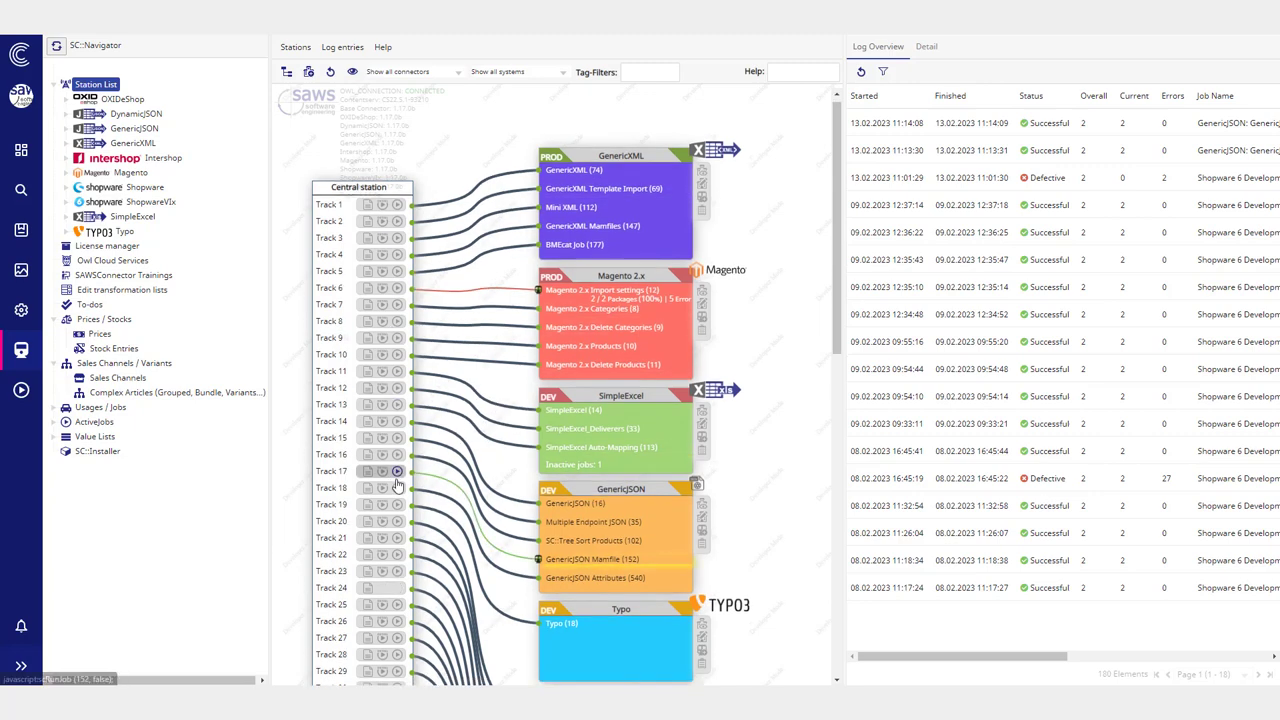
scroll(430, 440, up, 5)
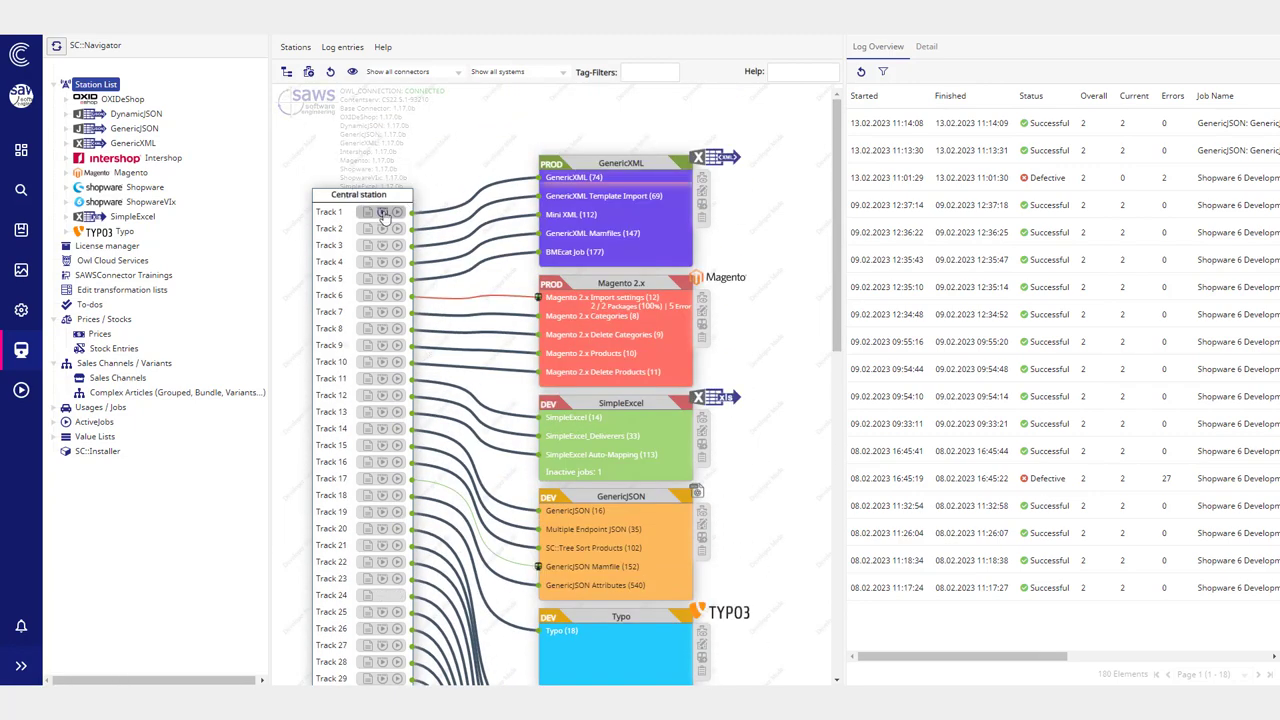
click(574, 177)
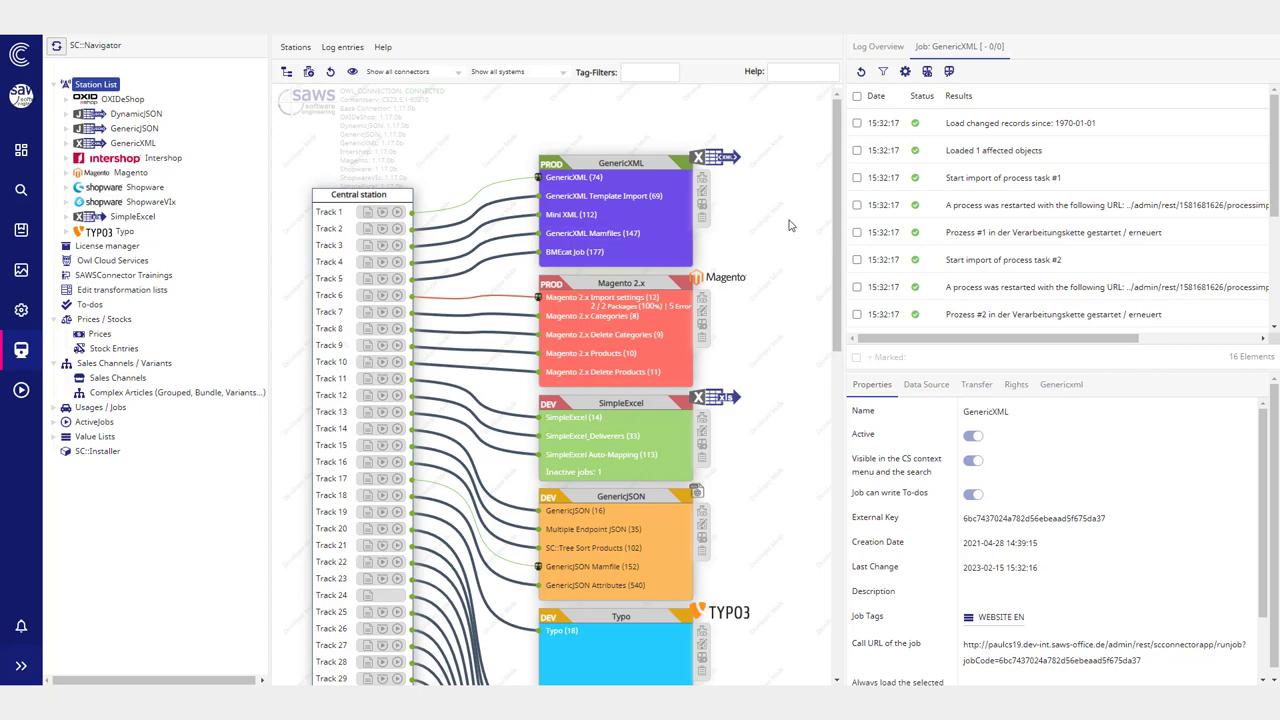
Step: Look through all stations and the filter choices for connectors and systems, and filter the Station List by the DynamicJSON connector
scroll(451, 259, down, 3)
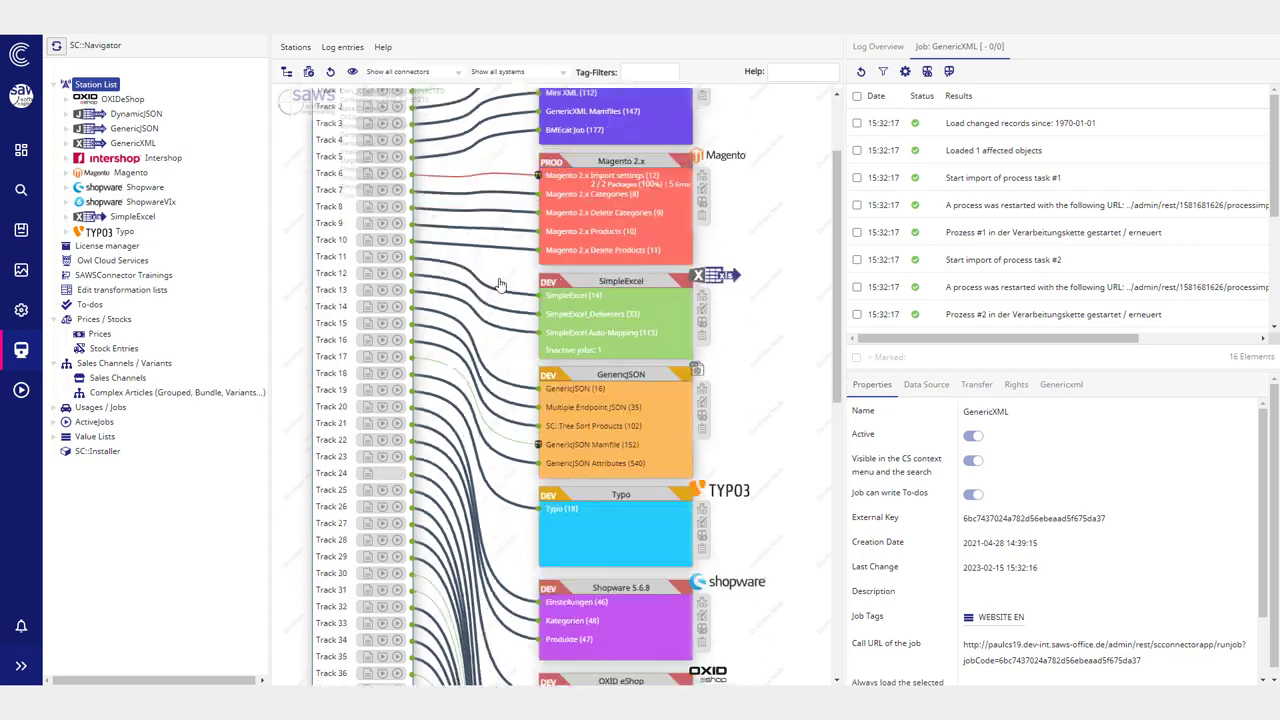
scroll(542, 287, down, 10)
scroll(512, 246, up, 13)
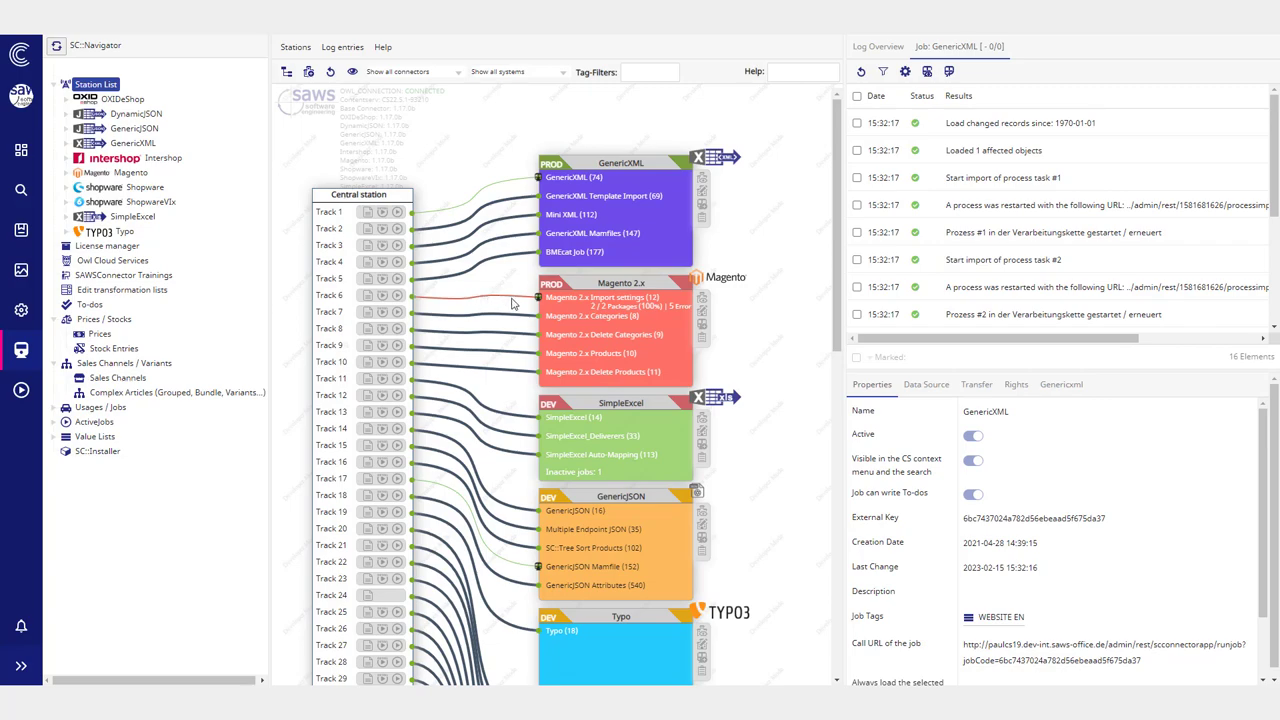
scroll(510, 310, down, 12)
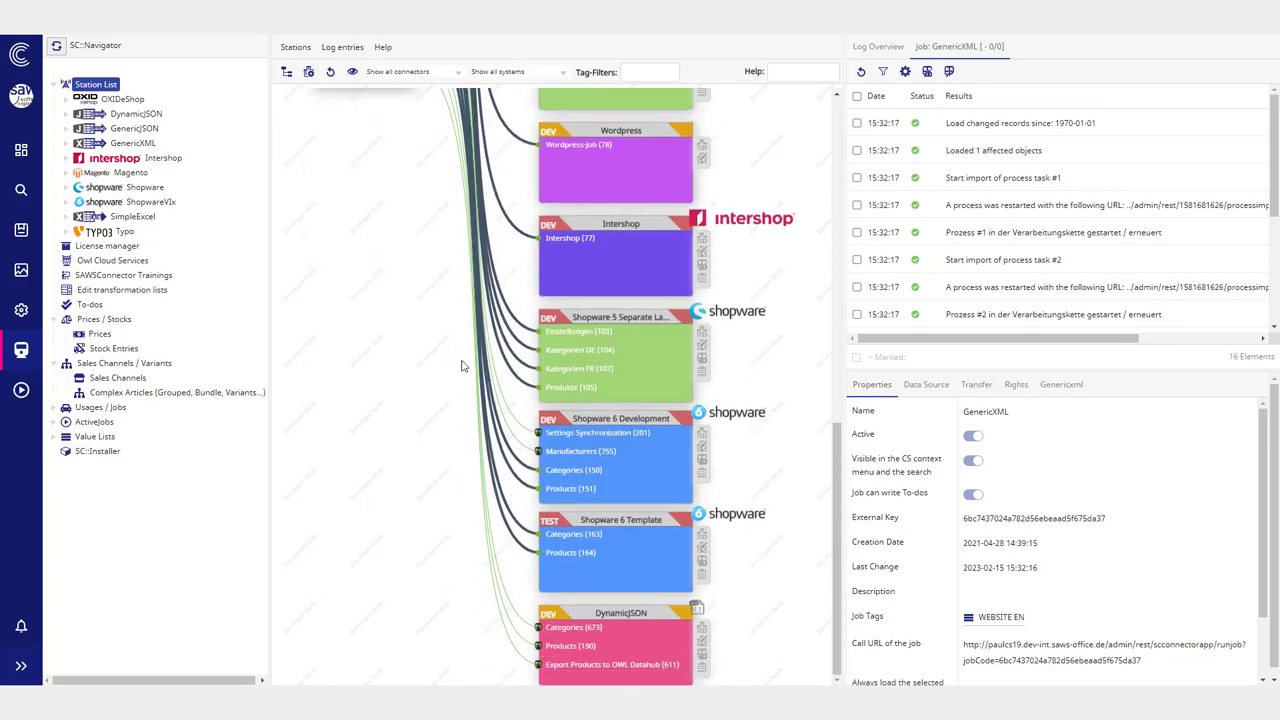
scroll(461, 366, up, 15)
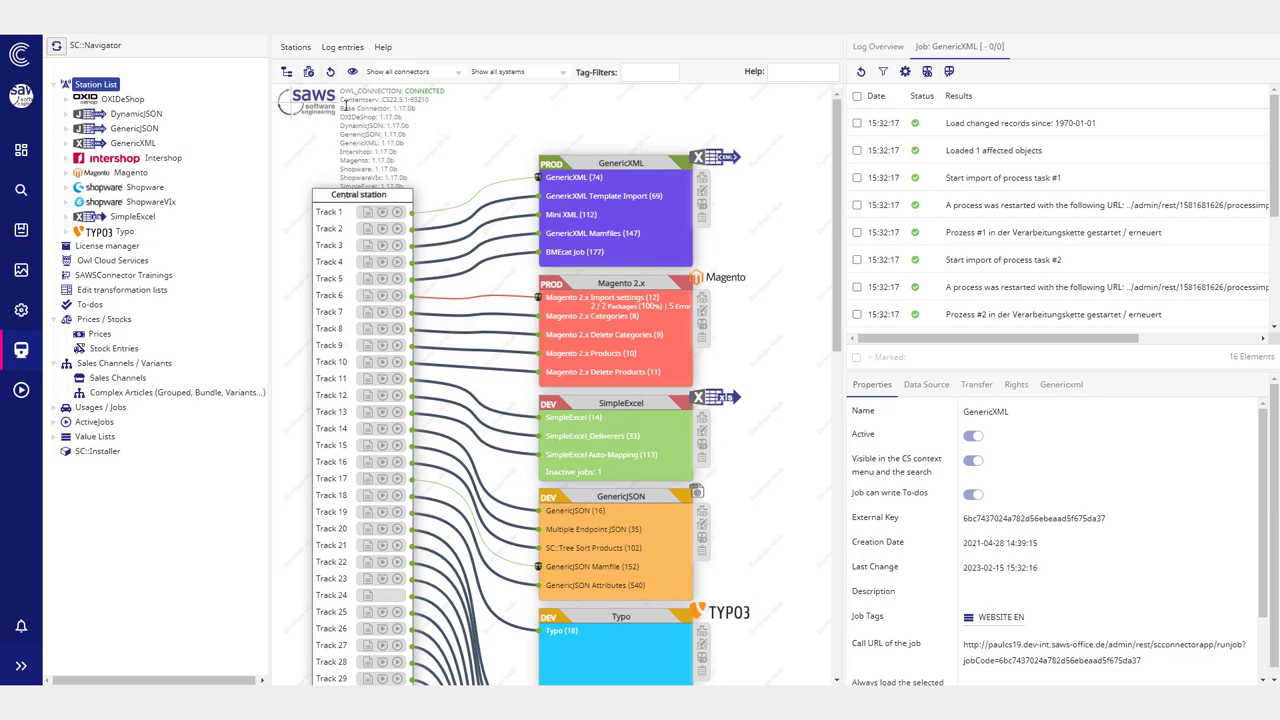
click(410, 72)
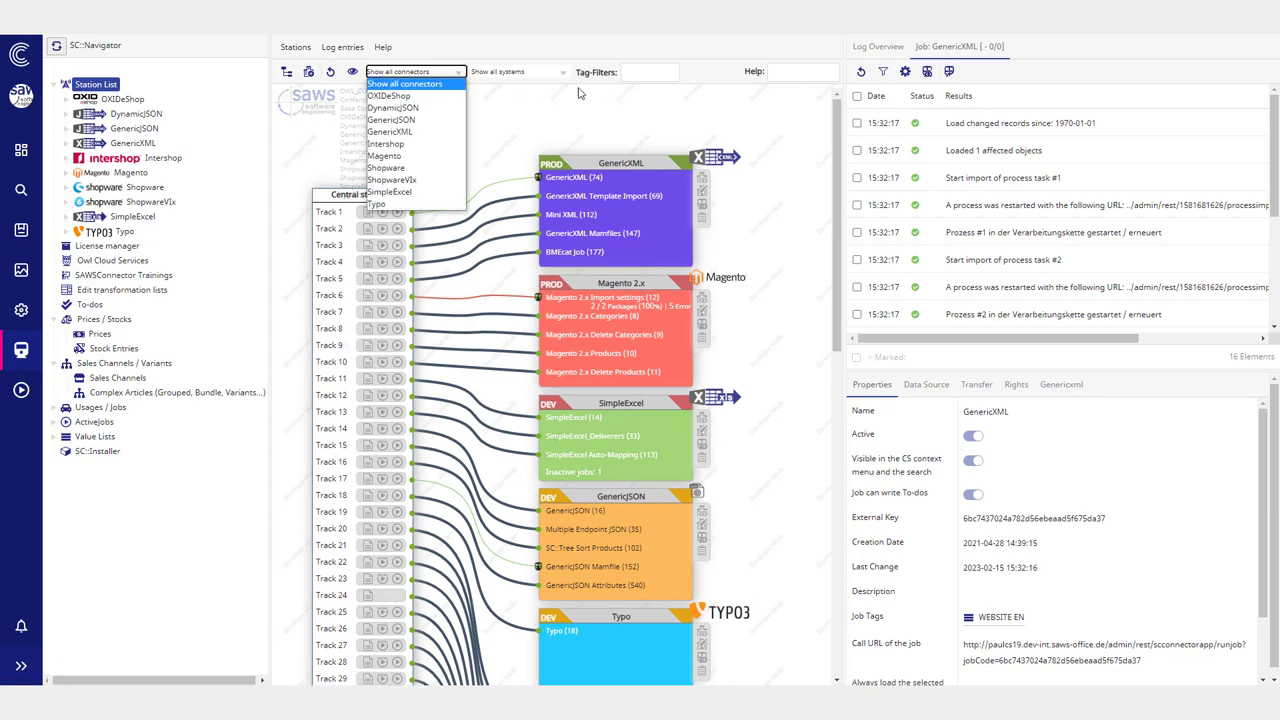
click(517, 72)
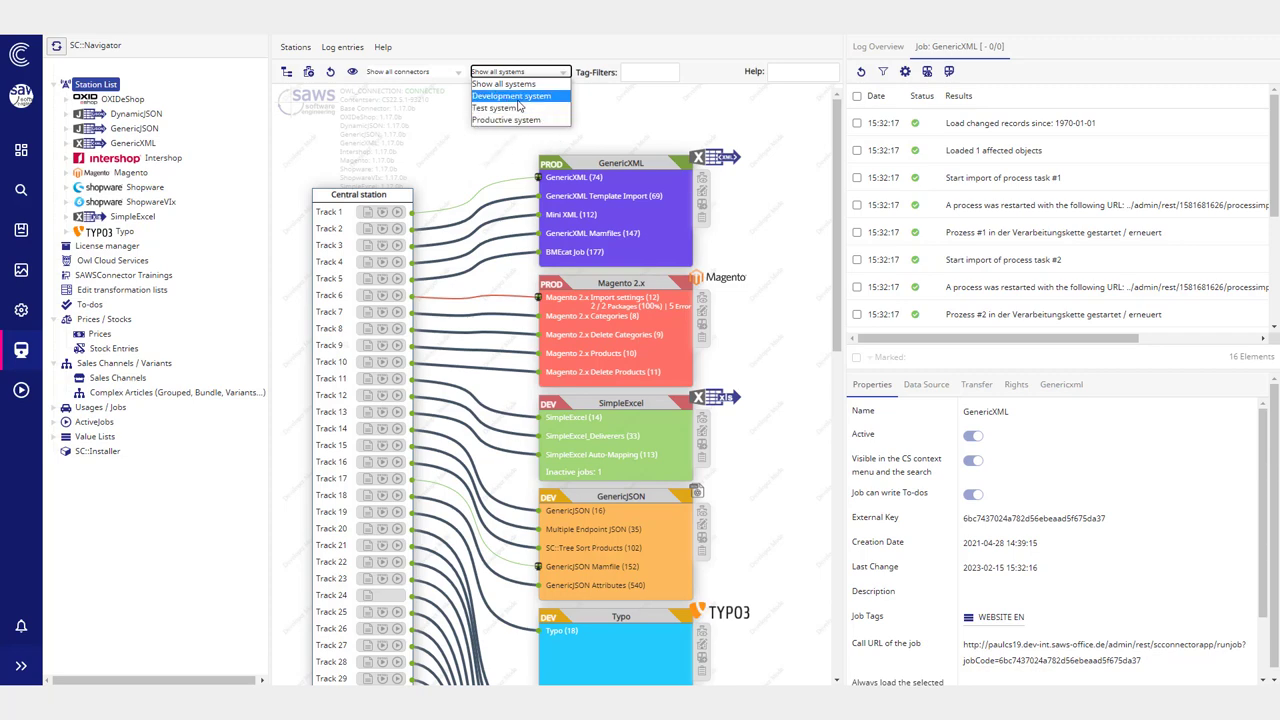
click(443, 74)
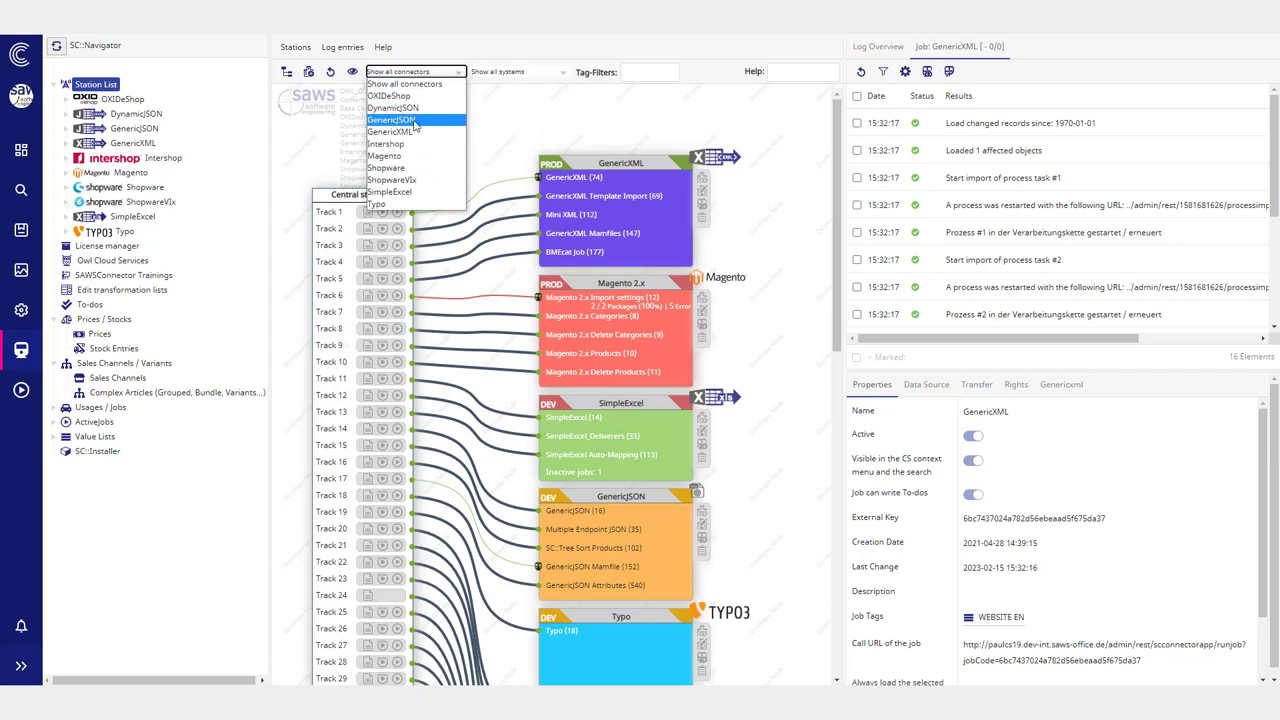
click(420, 107)
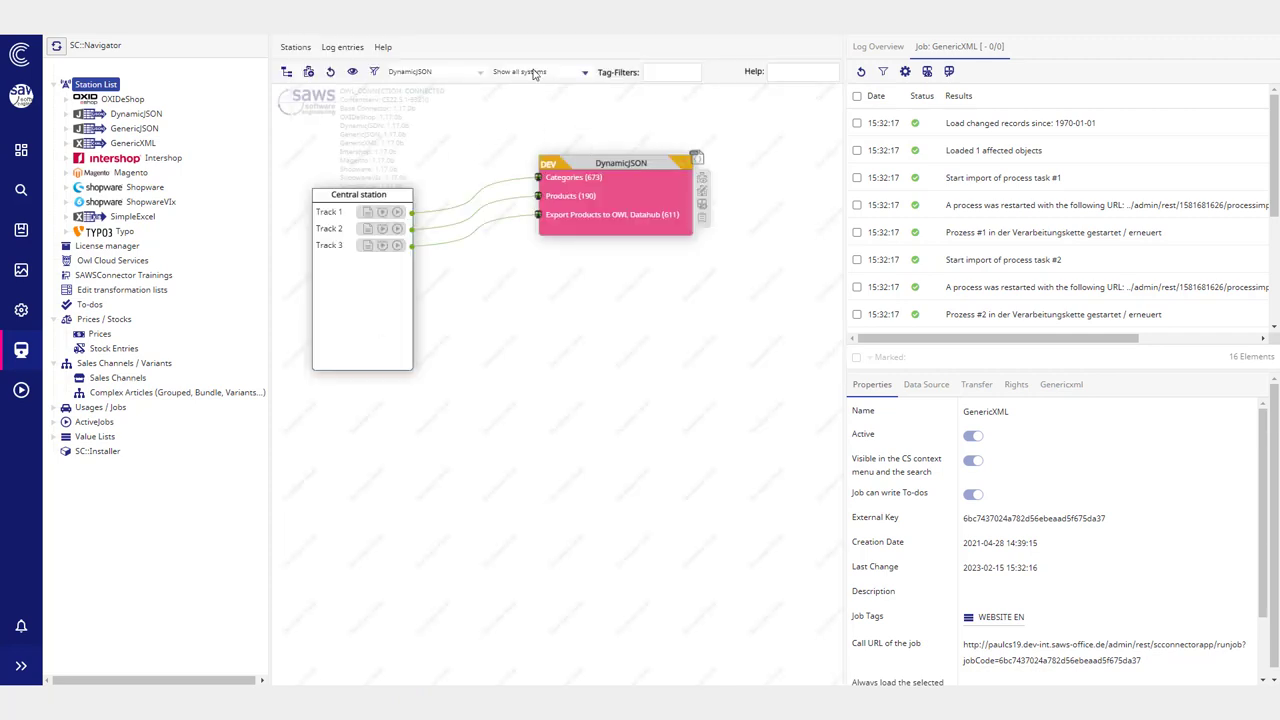
Step: Restrict the Station List to the Development system and set the connector filter back to Show all connectors
click(535, 73)
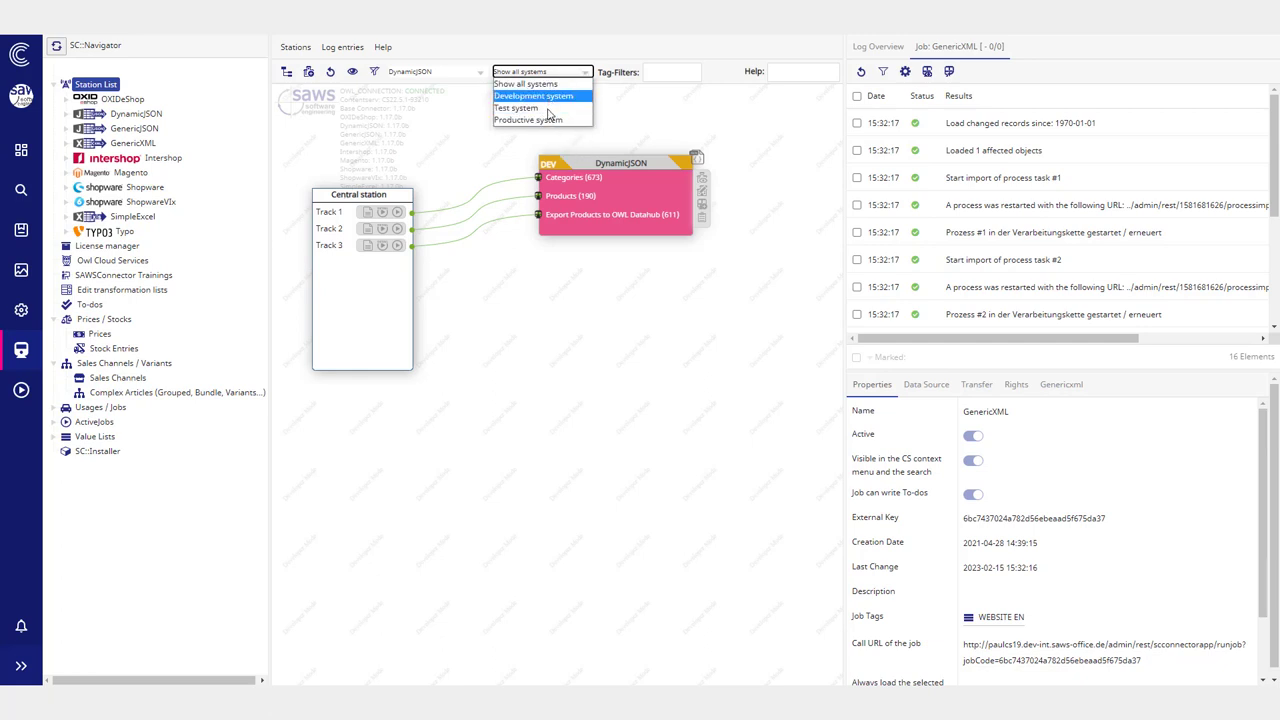
click(556, 97)
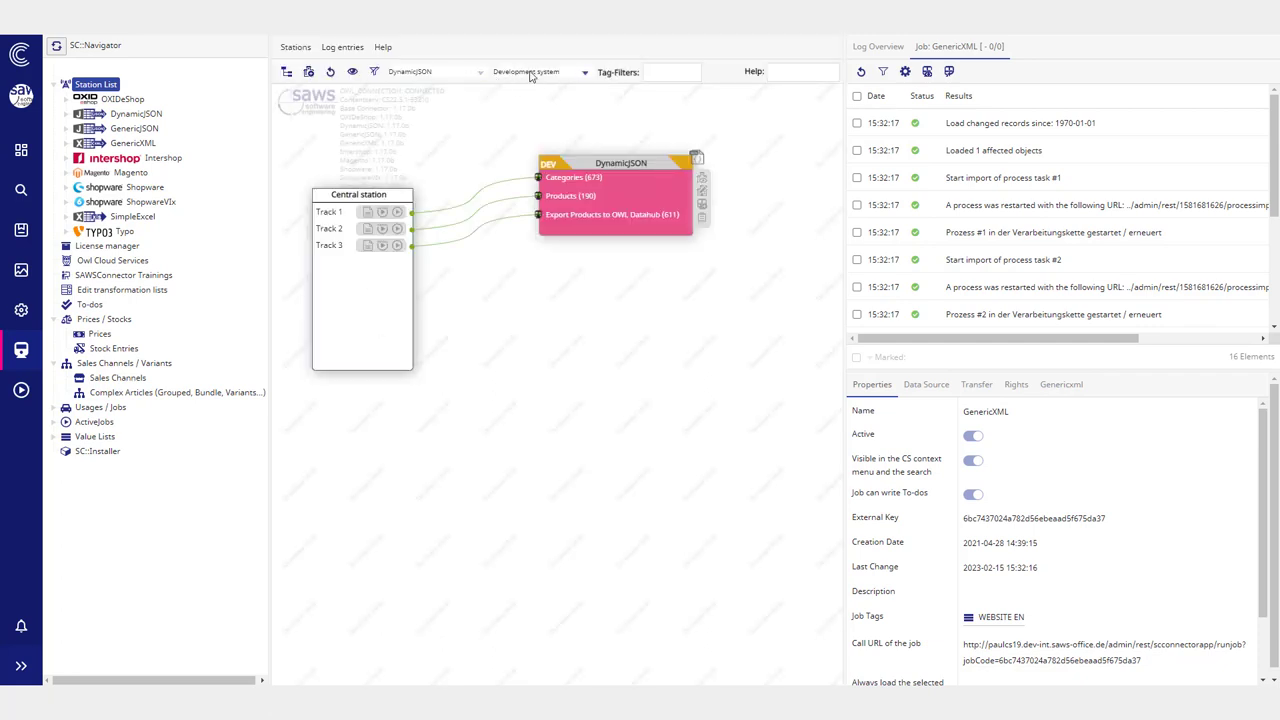
click(531, 74)
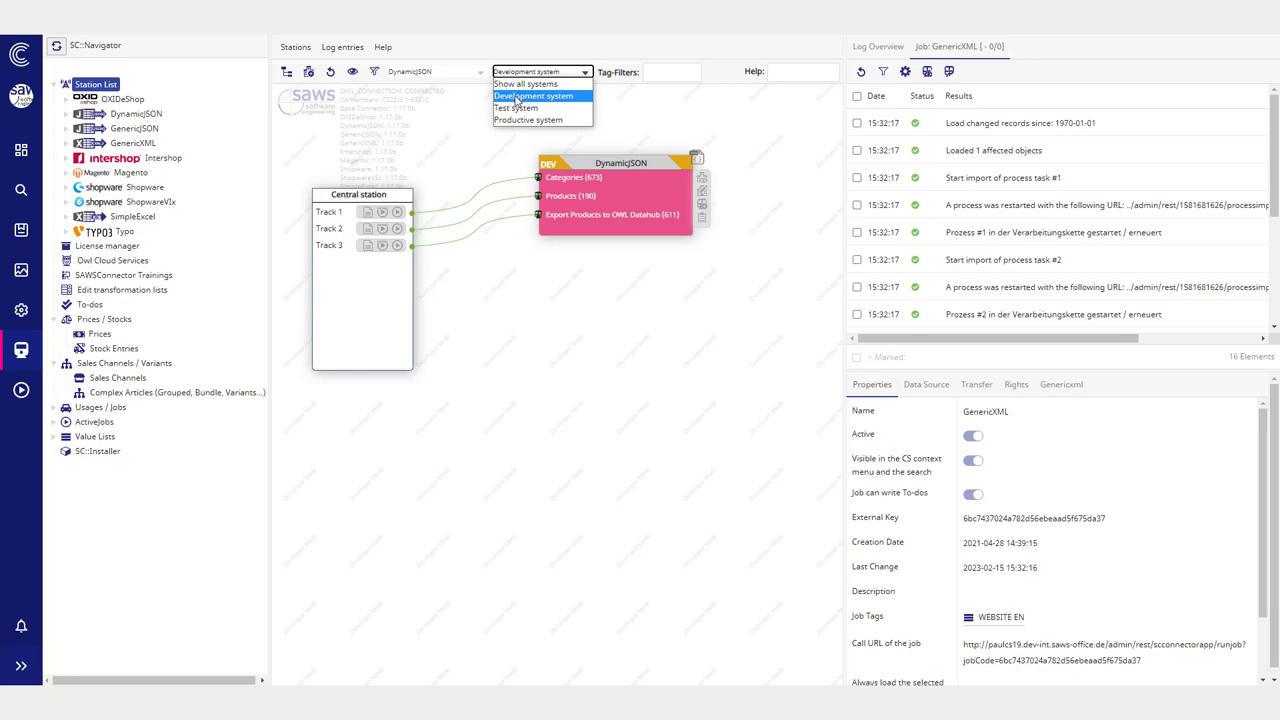
click(437, 71)
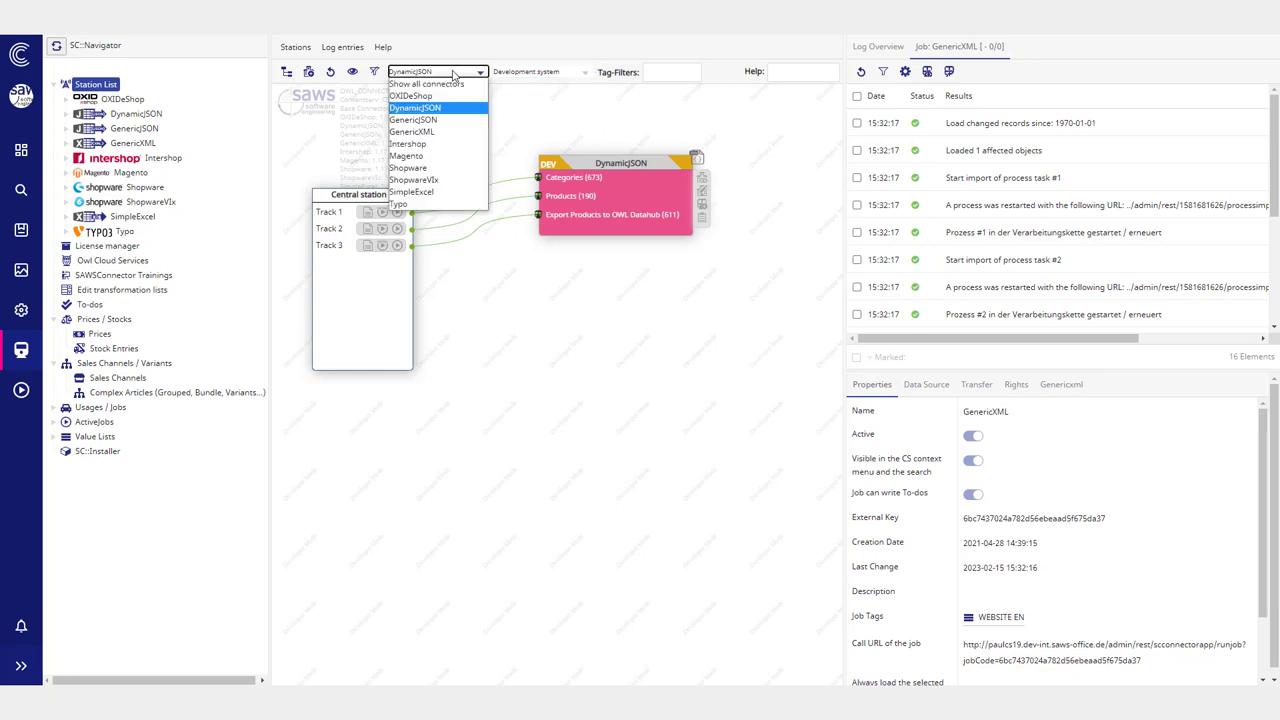
click(420, 84)
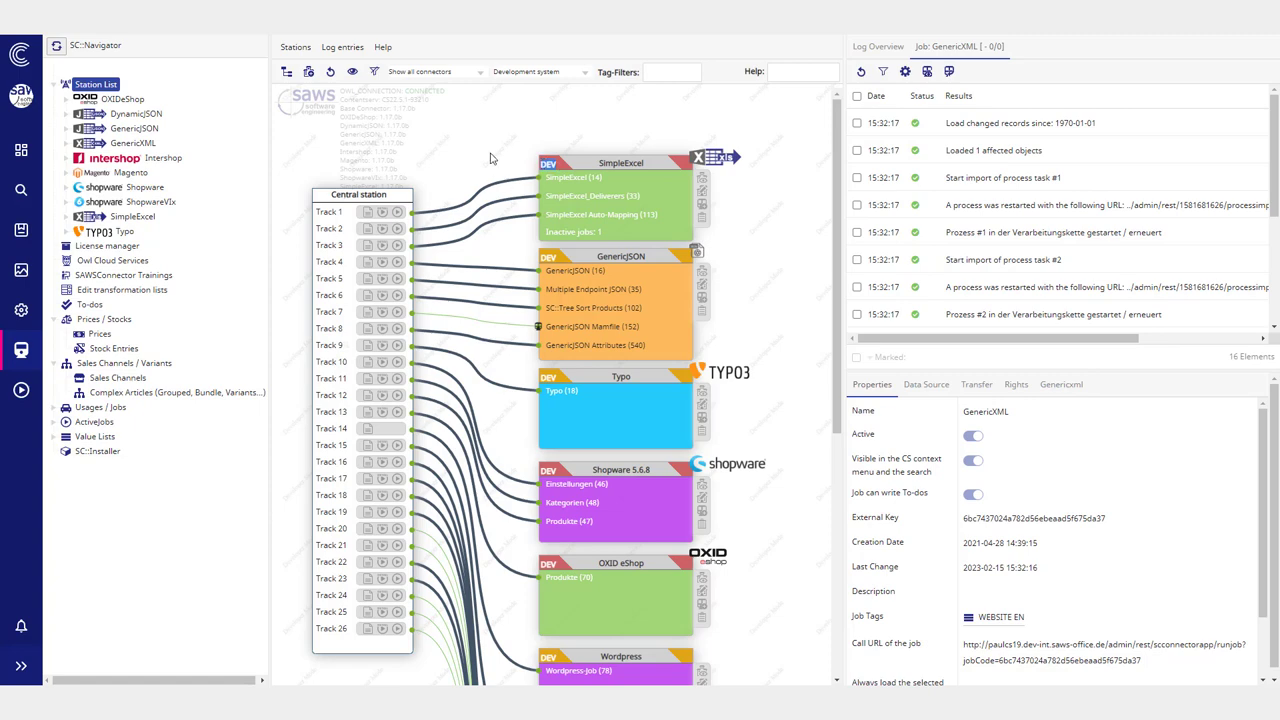
Step: Set the Station List's system filter to Show all systems and bring up the log overview of the GenericXML job
click(543, 74)
click(523, 98)
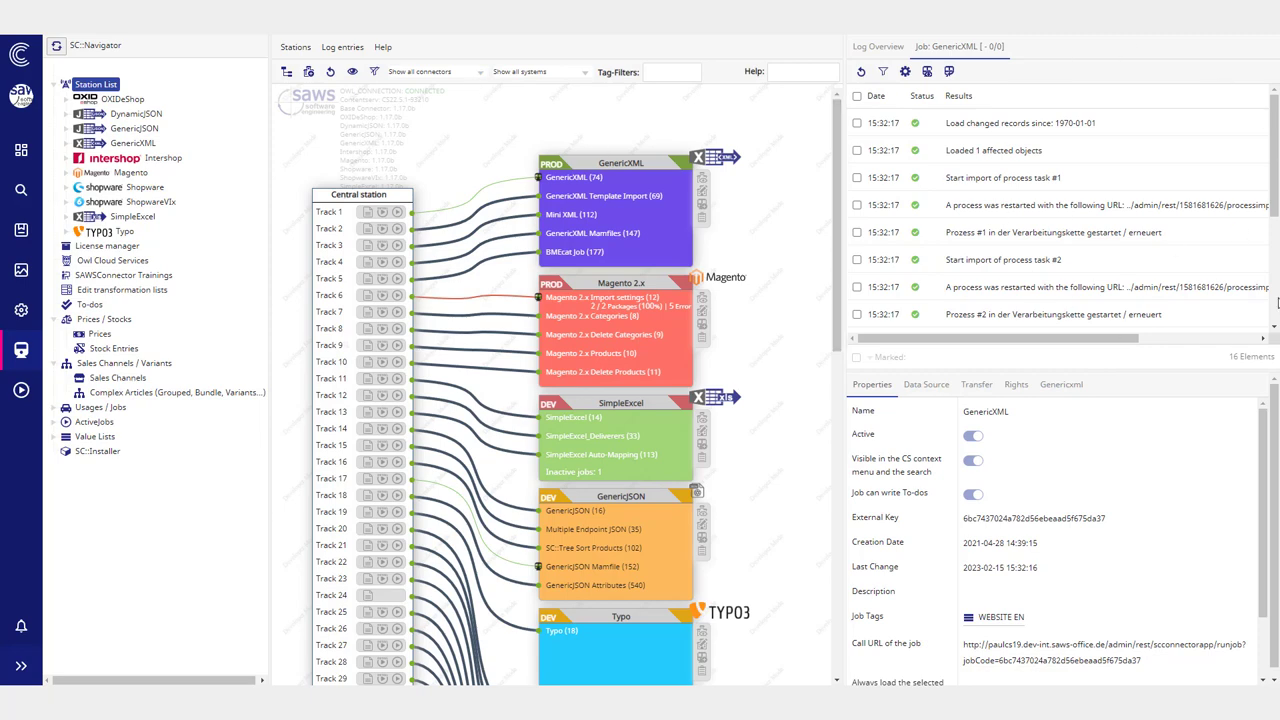
click(876, 47)
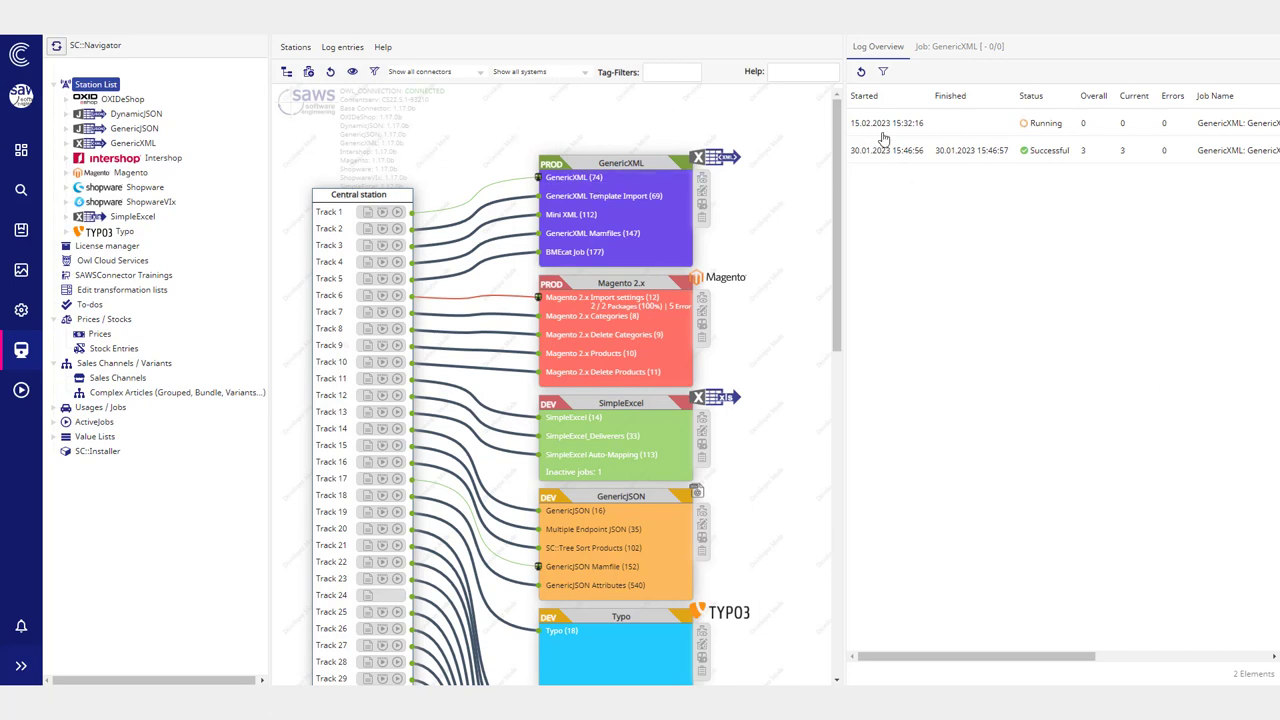
Step: Open the last log entry of the GenericXML job on Track 1, read its messages and return to the log overview
click(367, 213)
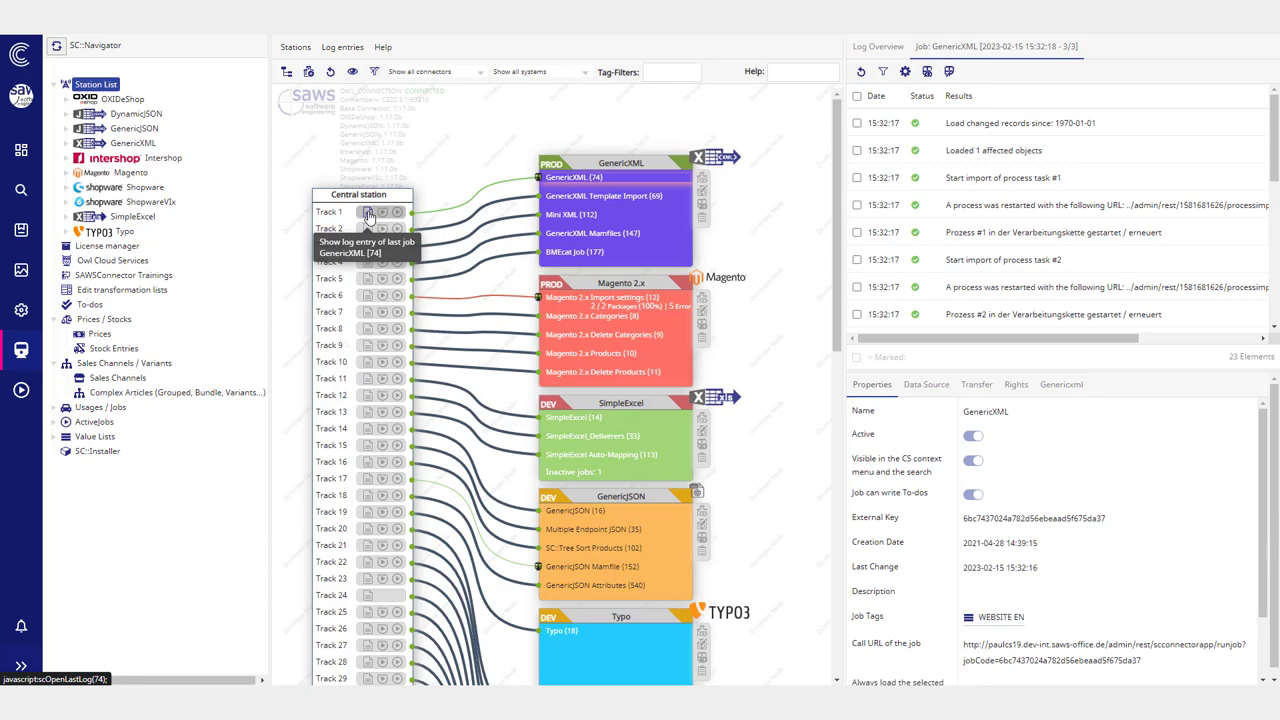
scroll(981, 168, down, 3)
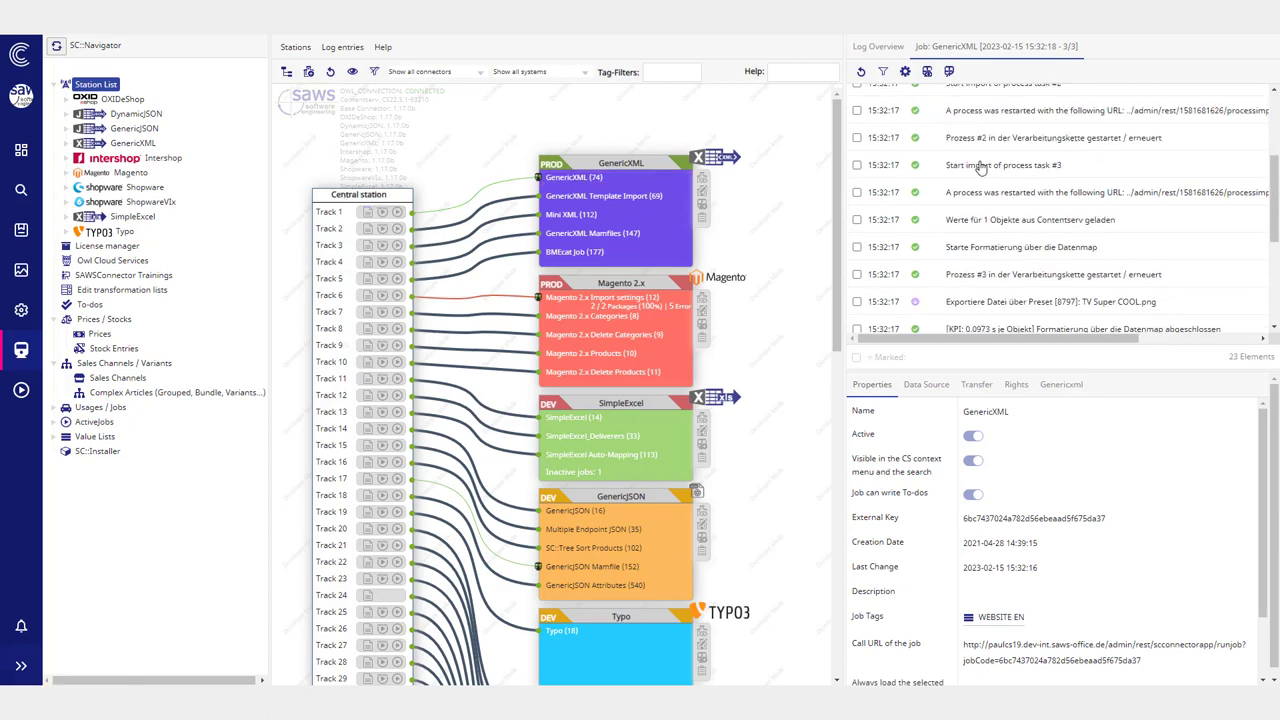
scroll(981, 168, up, 5)
click(877, 47)
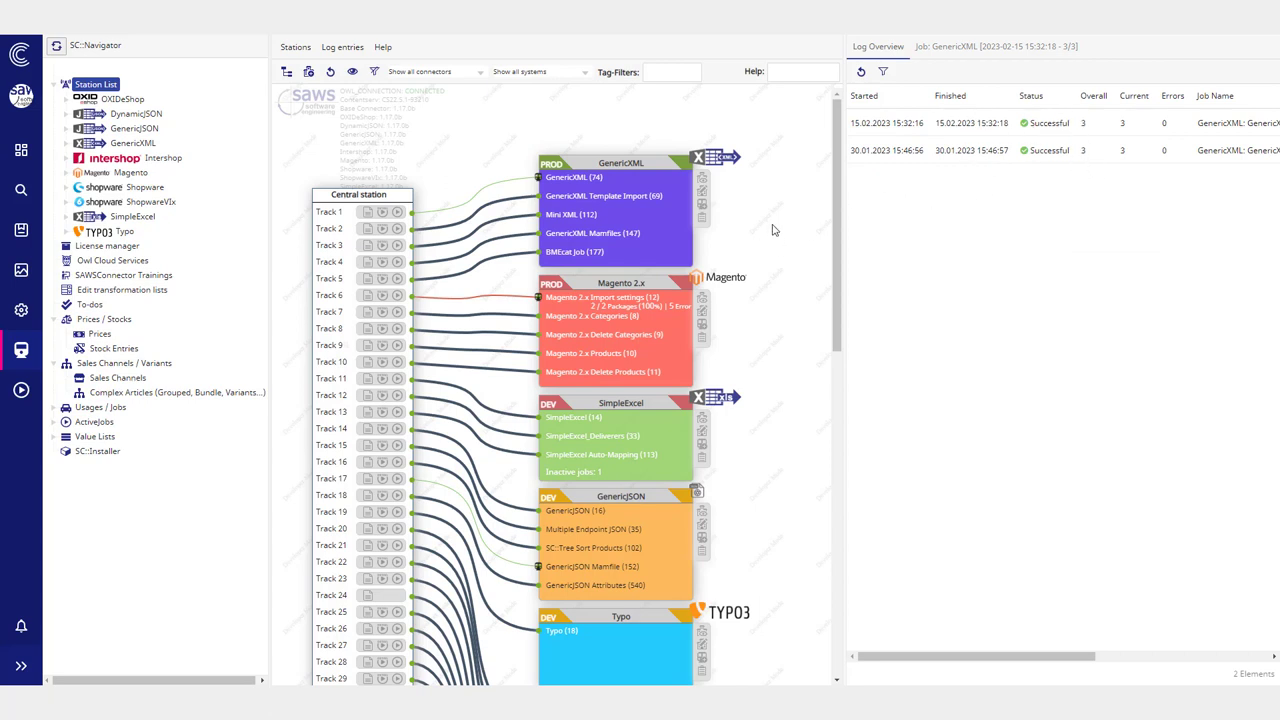
Step: Show the logs of the GenericXML station, run the Mini XML job on Track 3 and widen the log area
click(702, 217)
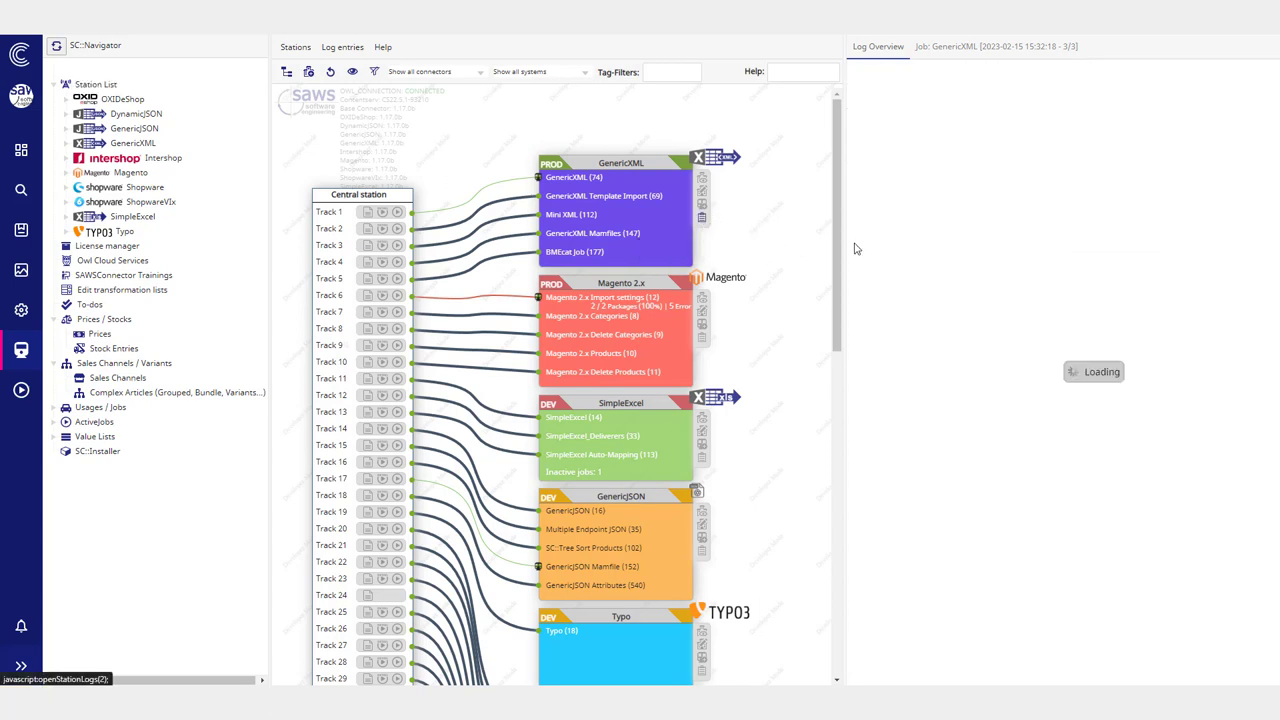
right_click(385, 250)
click(383, 247)
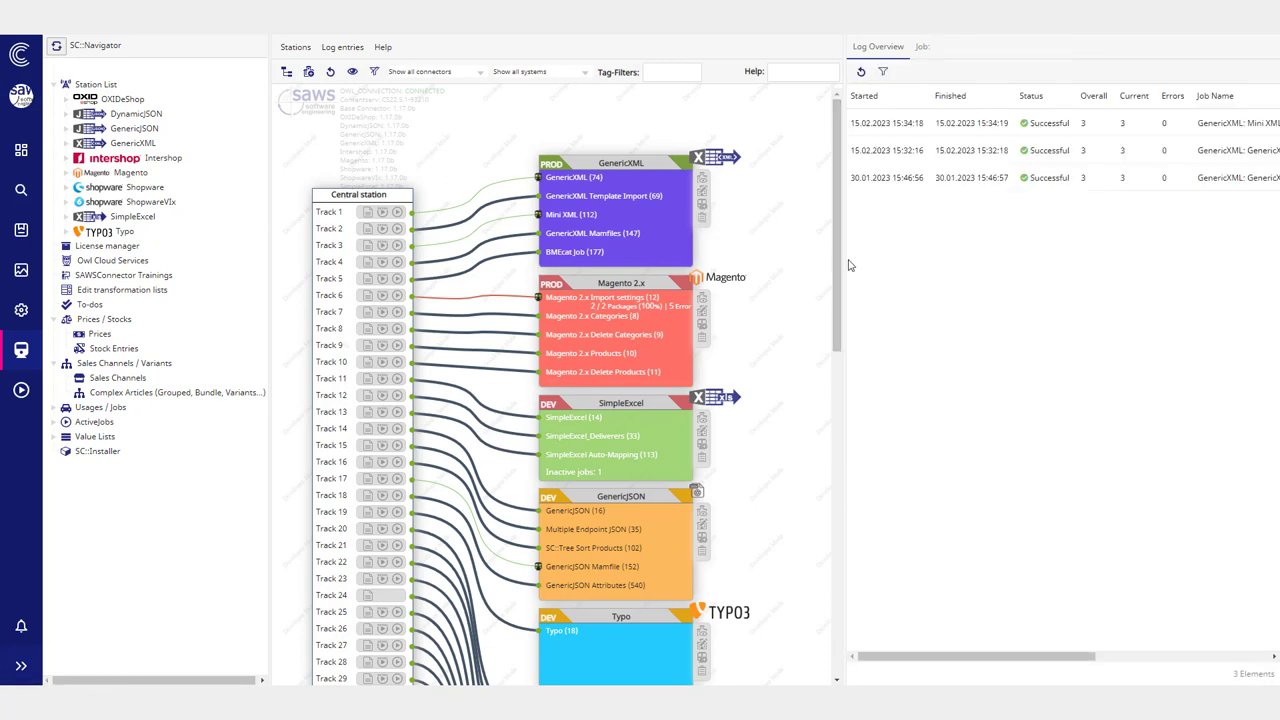
drag(845, 254, 690, 257)
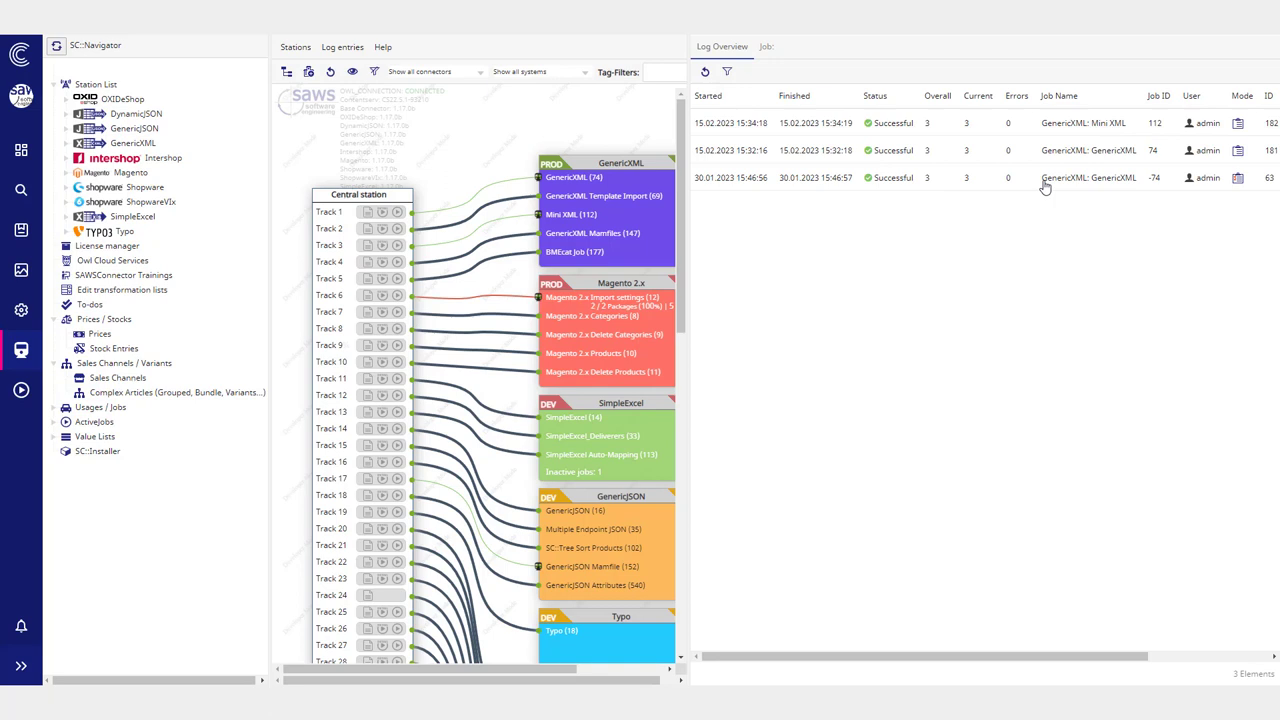
drag(688, 212, 771, 195)
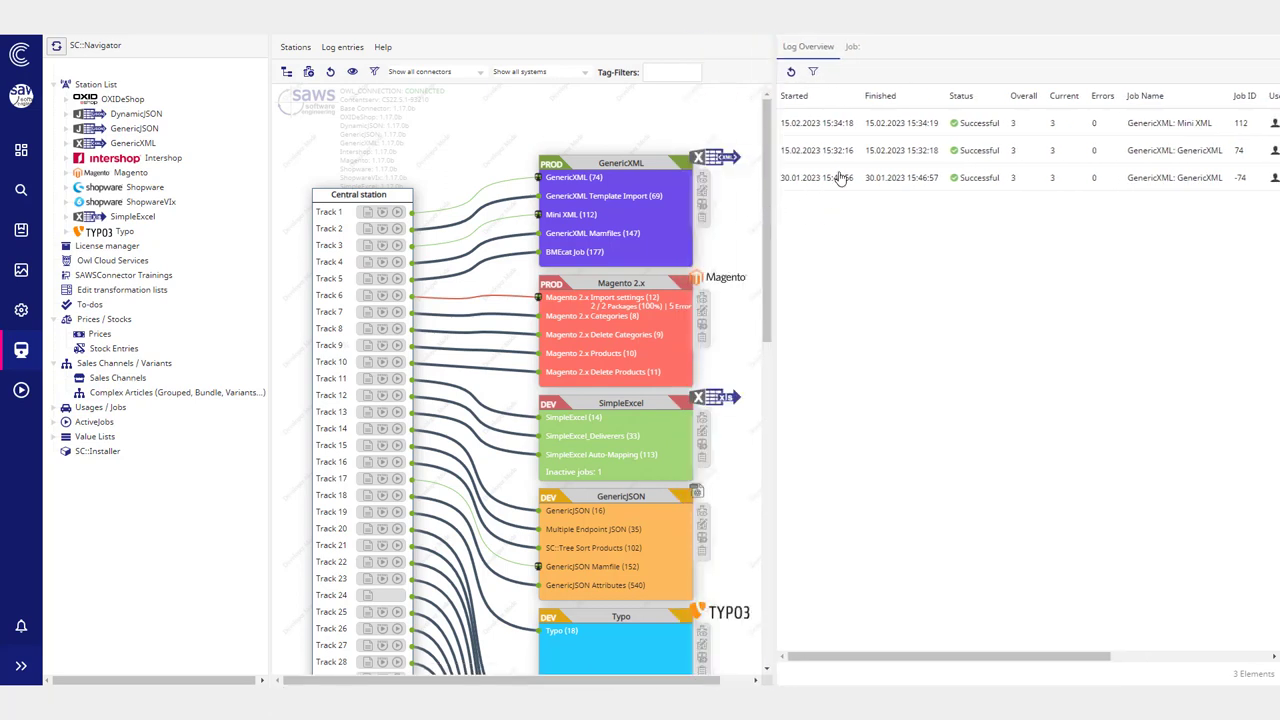
Step: Open the Mini XML run from the log overview and read through its log entries
double_click(858, 134)
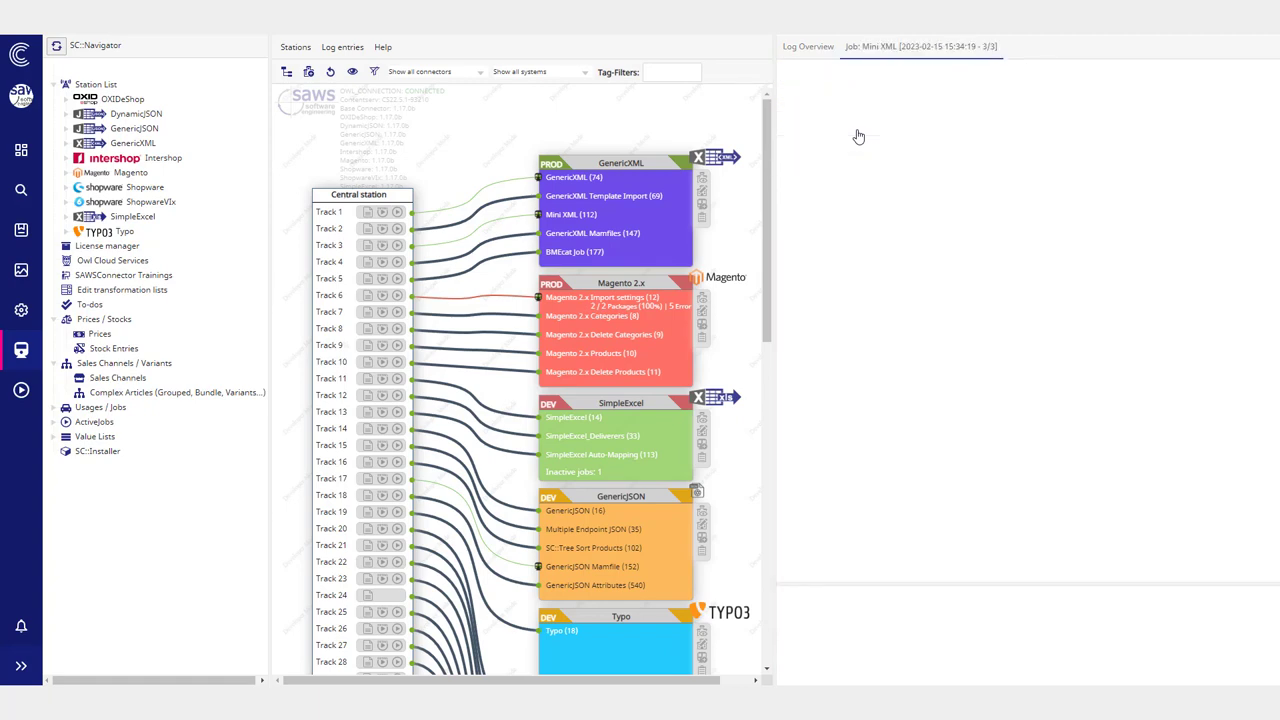
click(796, 47)
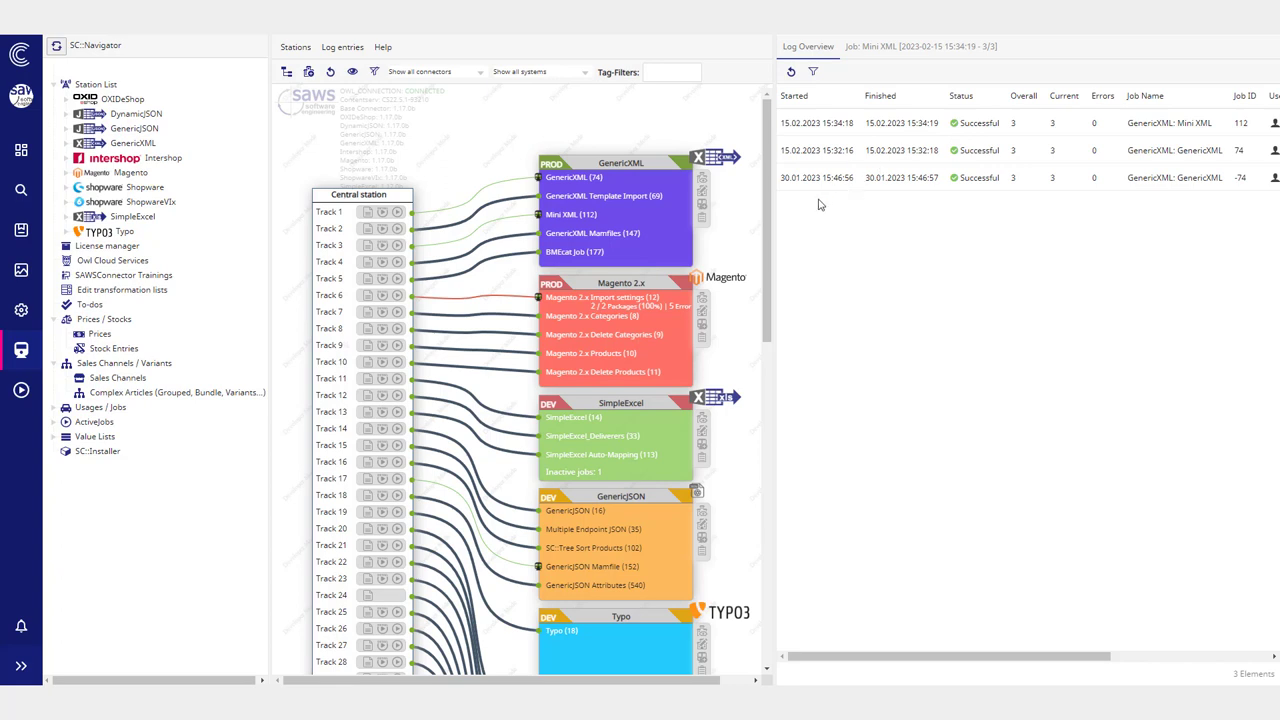
double_click(834, 131)
scroll(890, 250, down, 5)
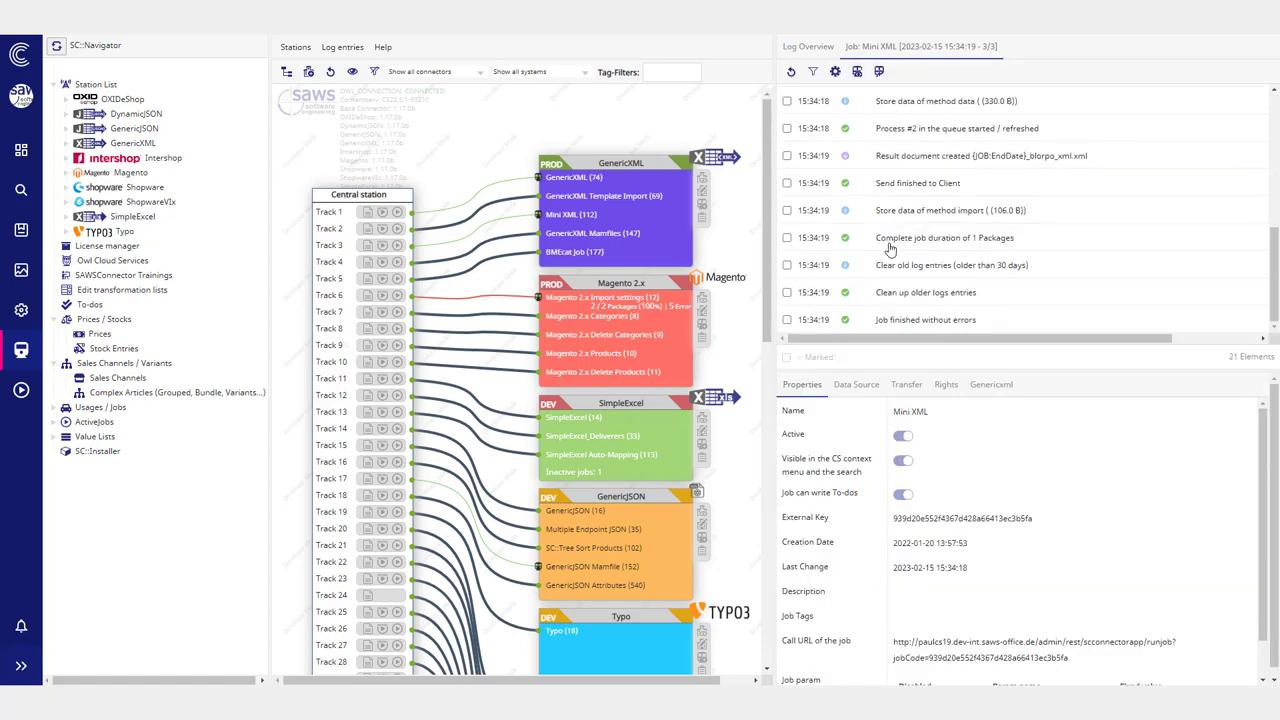
scroll(903, 300, up, 3)
scroll(903, 300, up, 4)
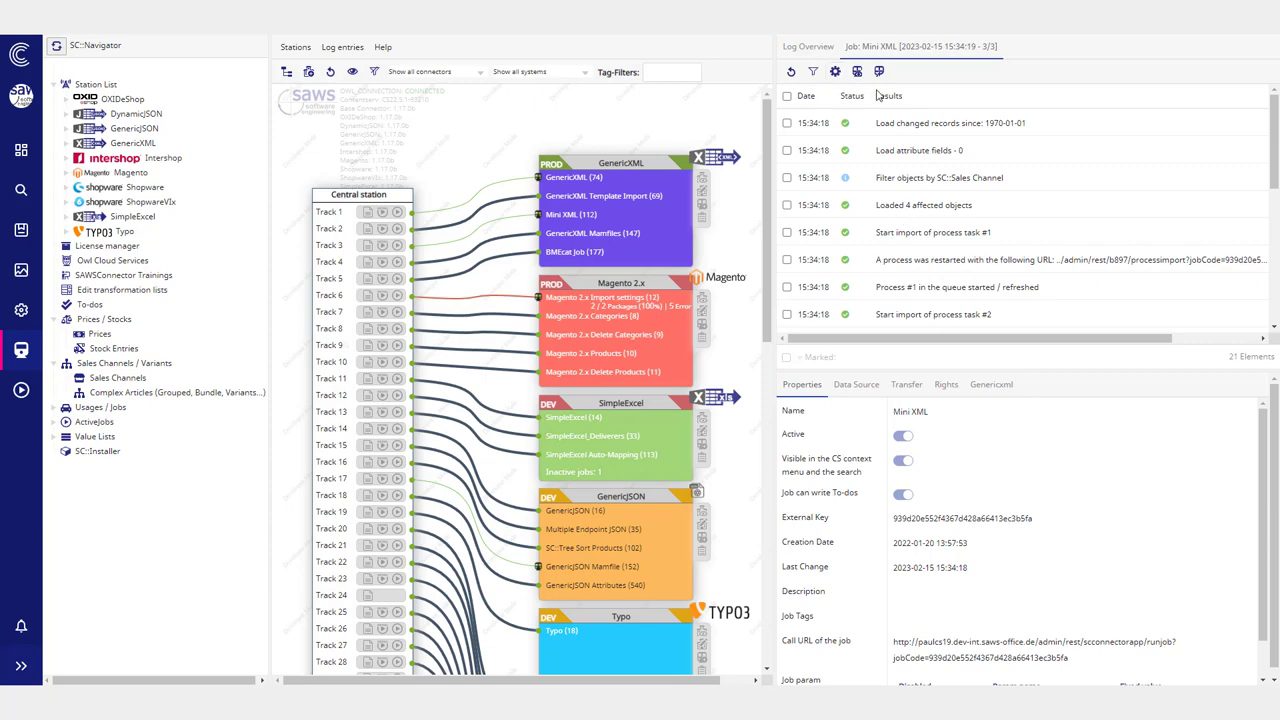
Step: Filter the Mini XML log by the Errors status, and clear the status filter again
click(815, 74)
click(918, 97)
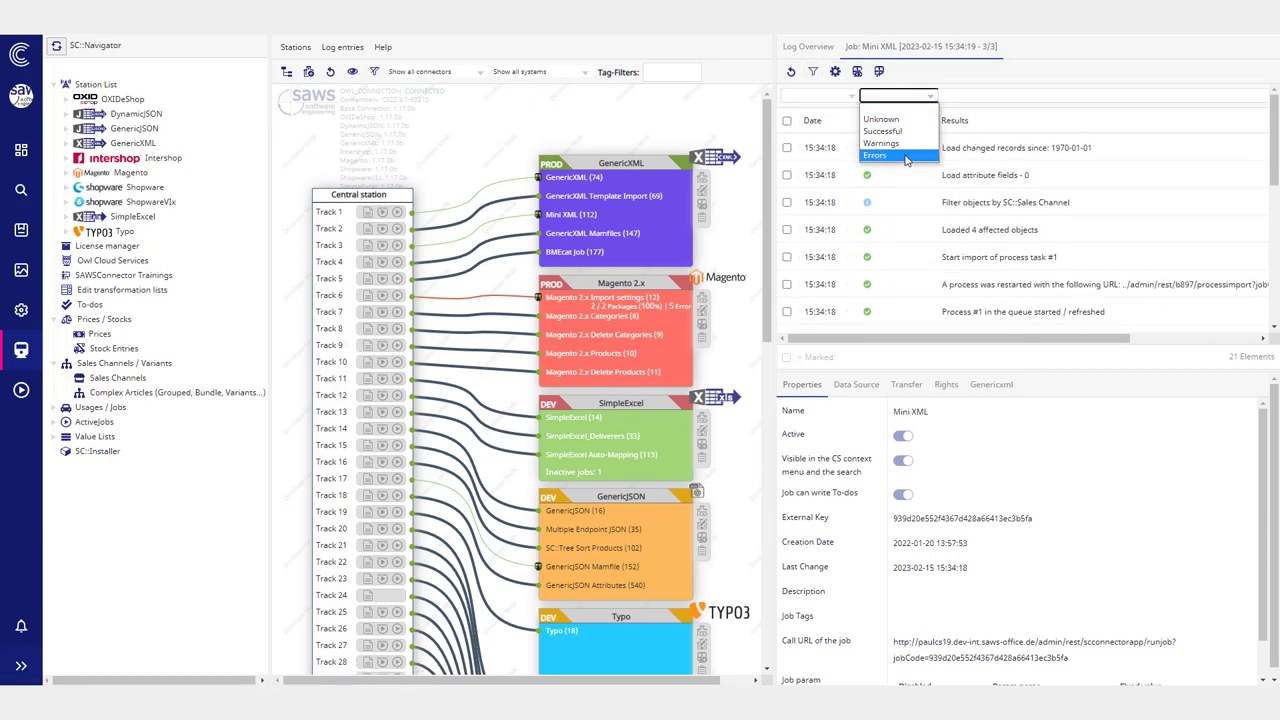
click(905, 156)
click(898, 98)
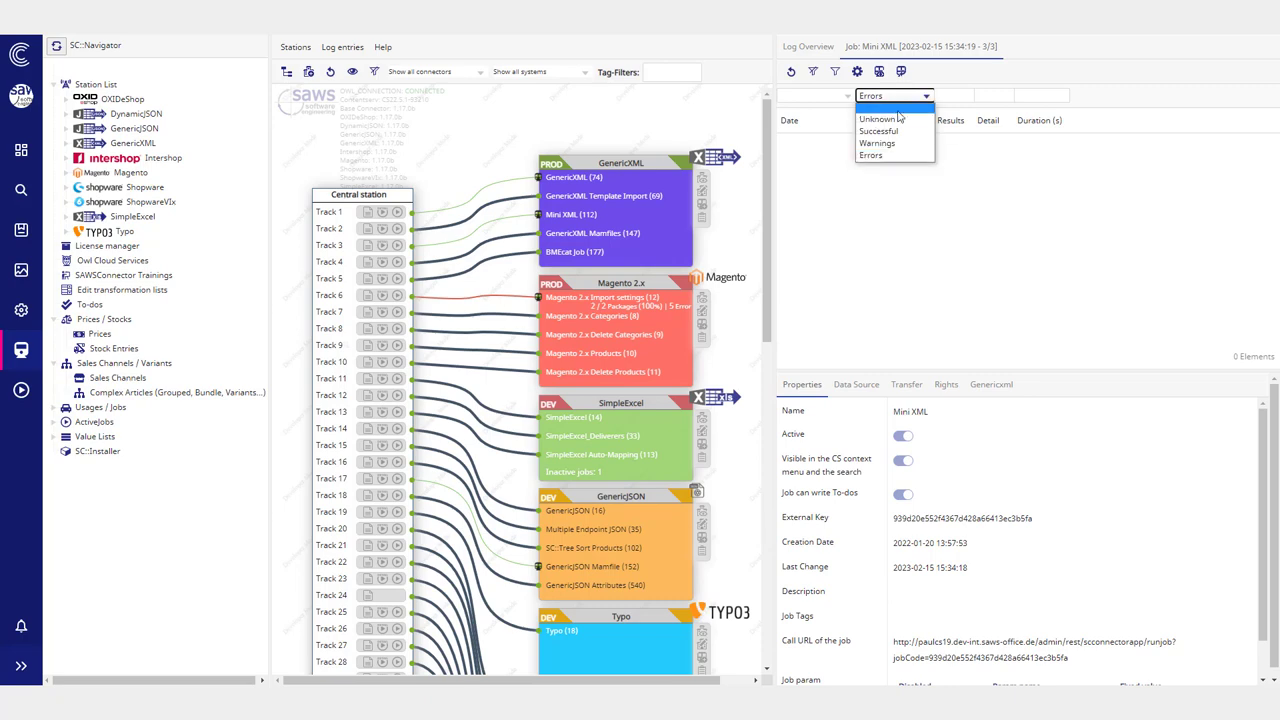
click(896, 110)
Step: Open the last log of the Magento 2.x Import settings job on Track 6 and jump to its error entries
click(367, 296)
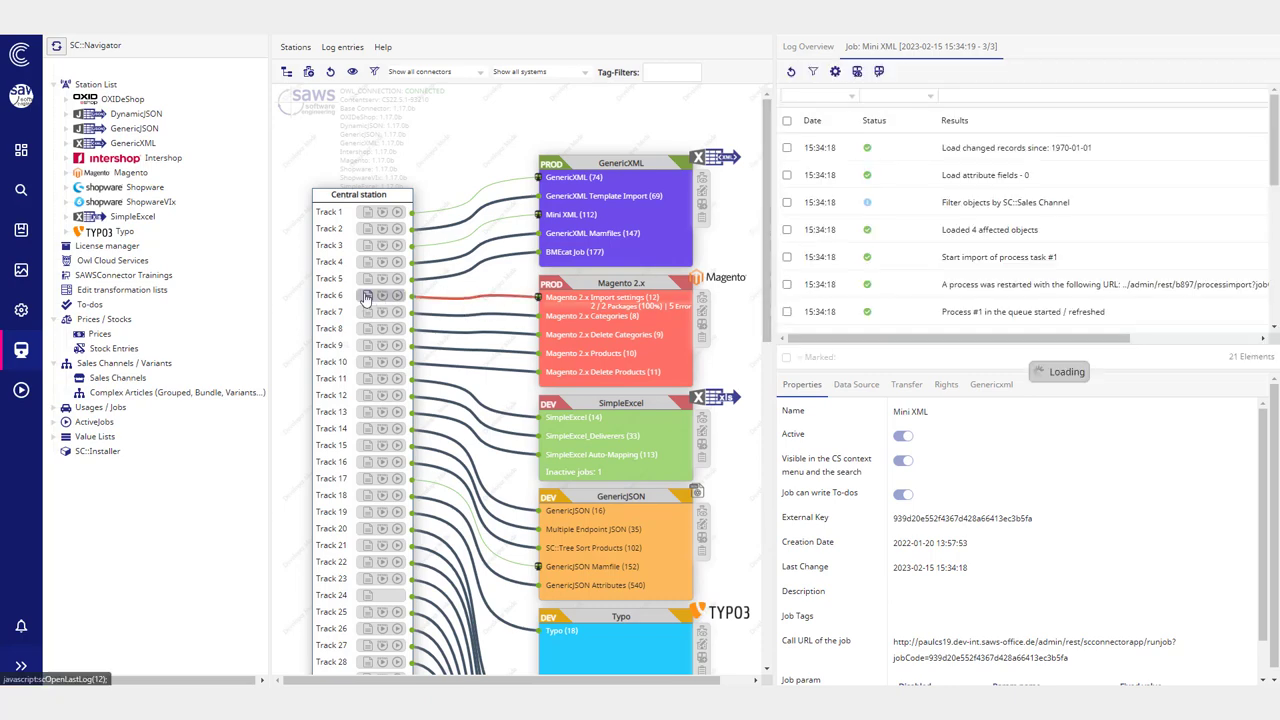
click(897, 100)
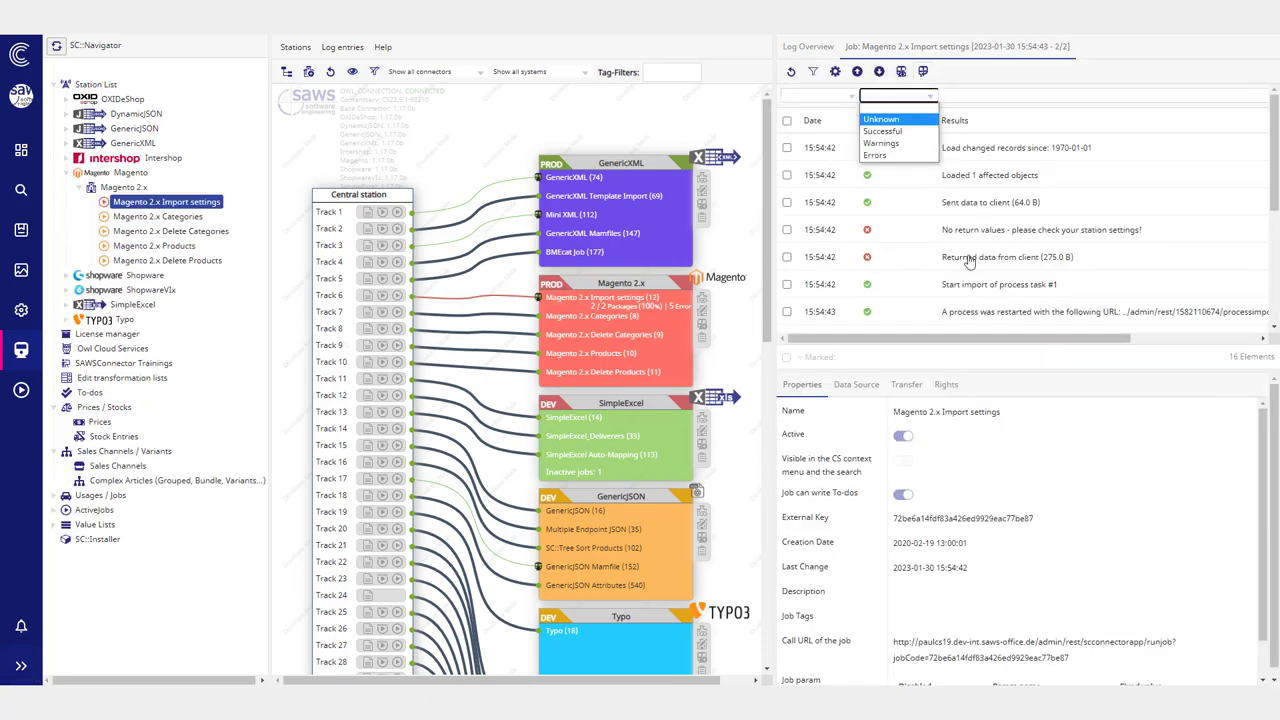
click(1000, 86)
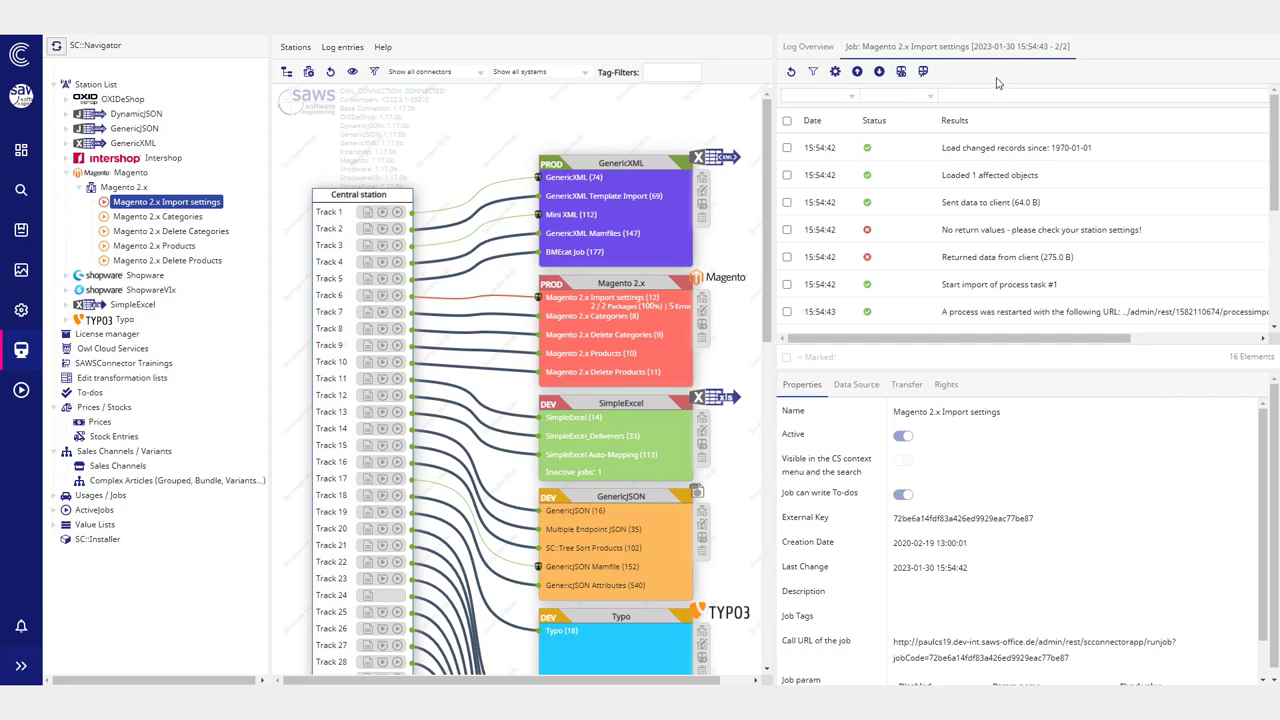
click(880, 76)
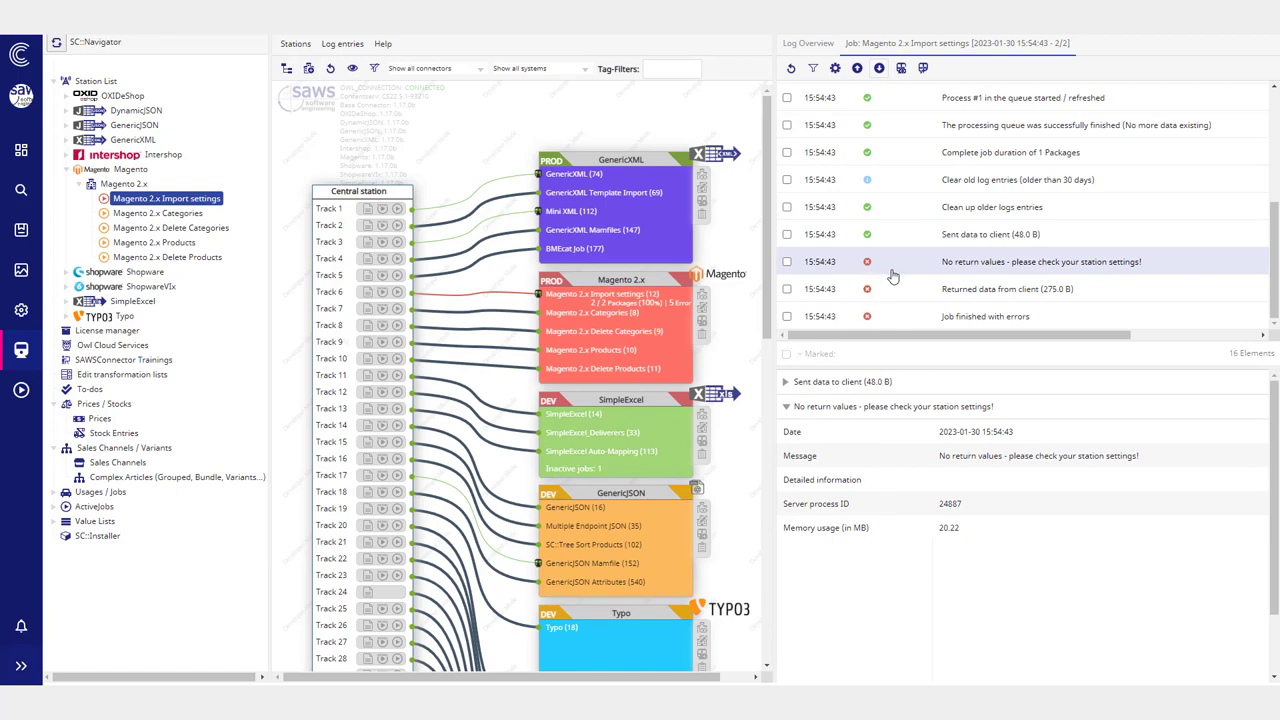
Step: Examine the message details of the "No return values" error entry in the Magento 2.x Import settings log
click(841, 382)
scroll(850, 450, down, 3)
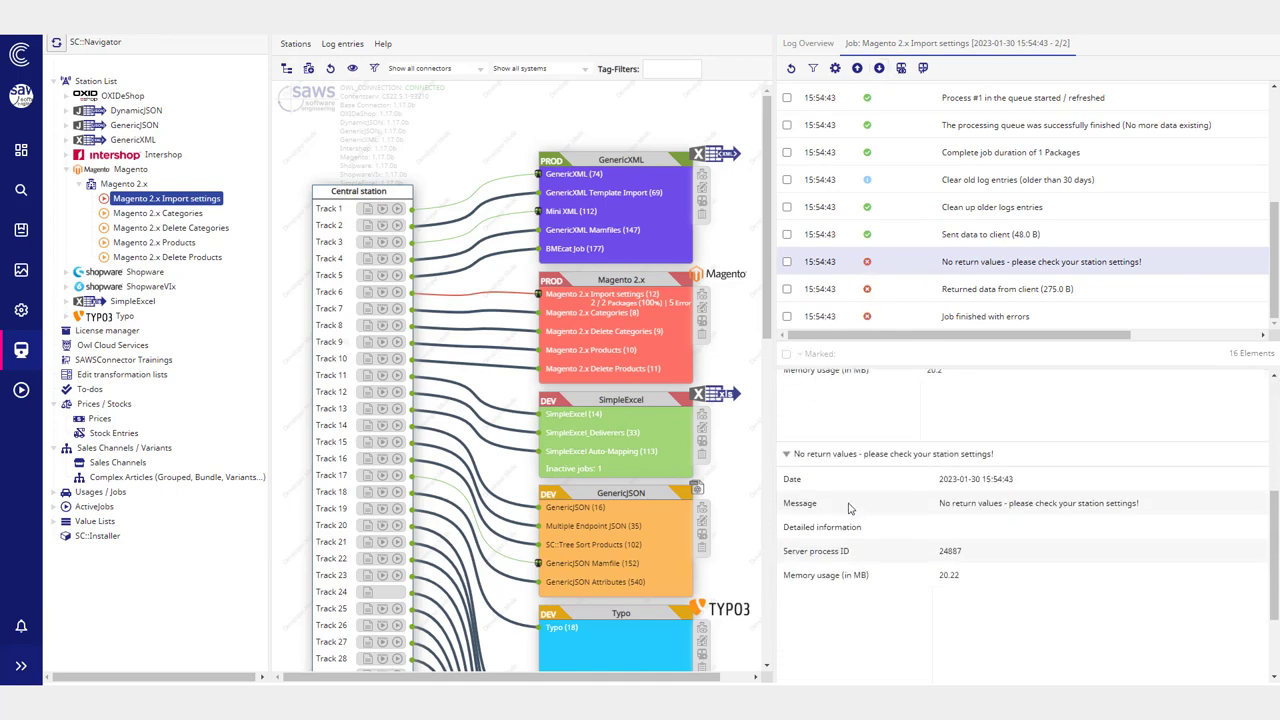
scroll(850, 450, up, 3)
click(850, 382)
scroll(877, 428, down, 2)
scroll(900, 450, up, 2)
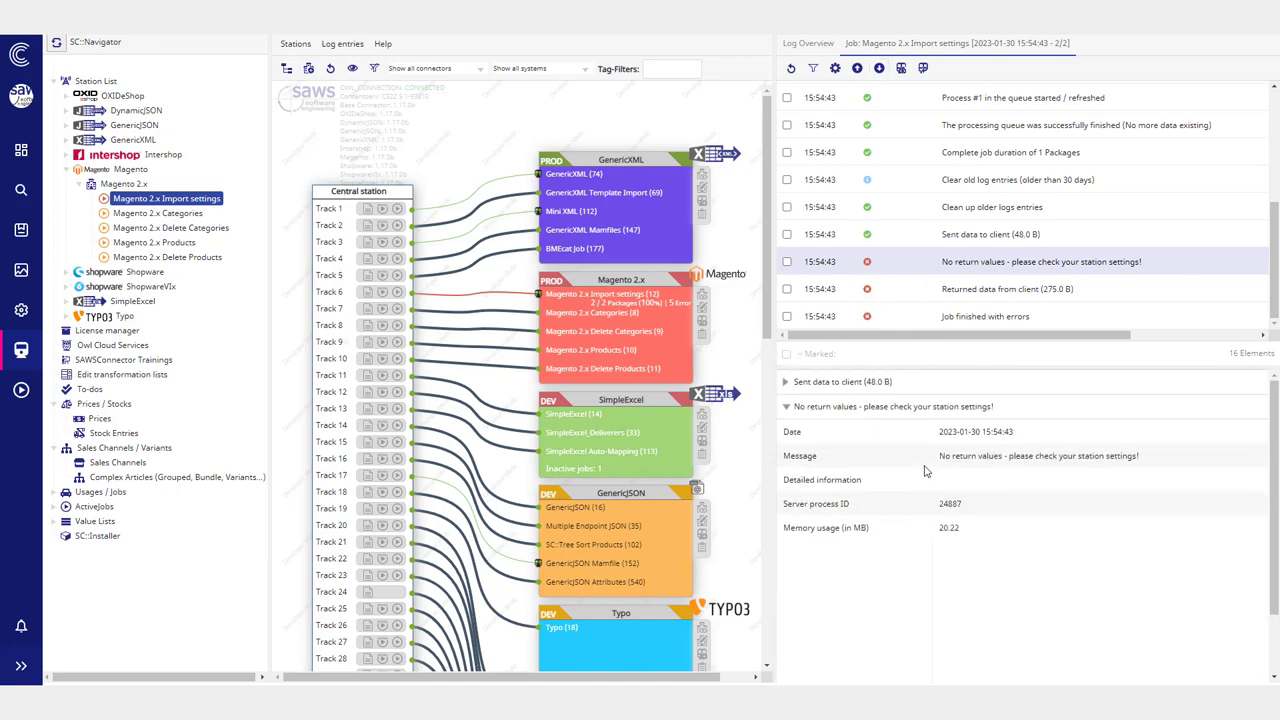
drag(945, 455, 1174, 508)
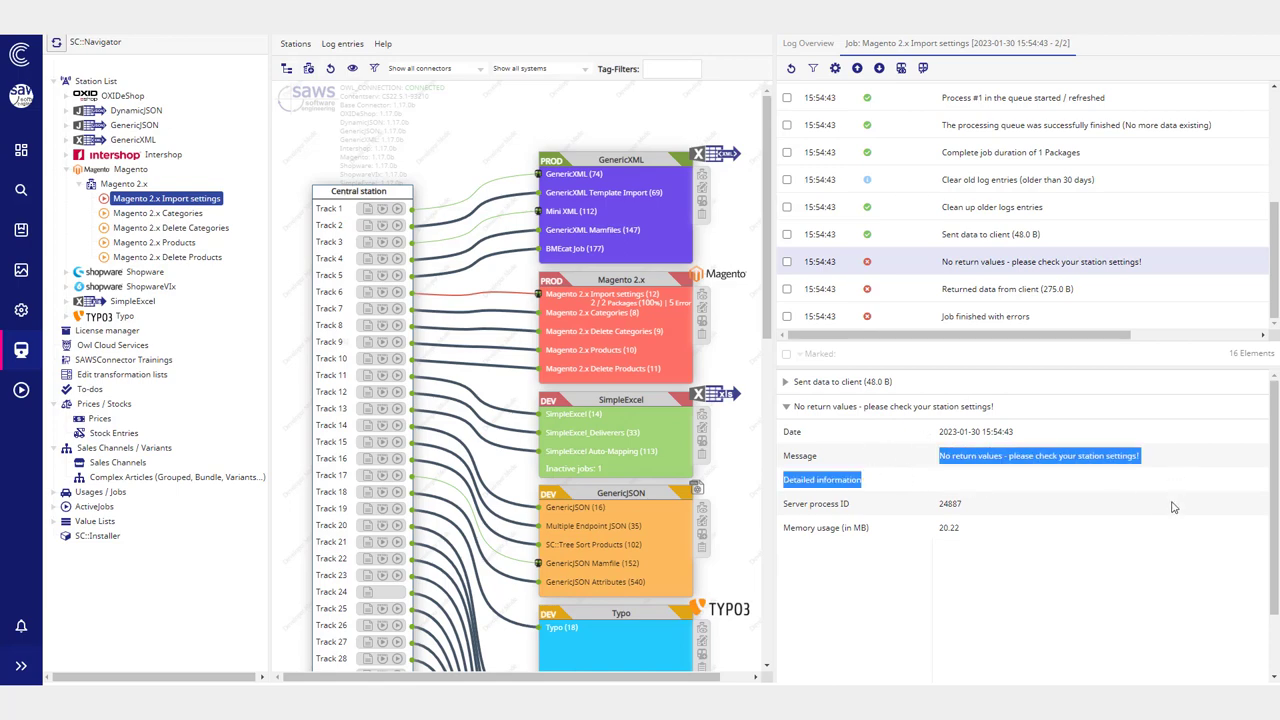
Step: Compare the detailed information of the "Sent data to client" entry with the error entry, and return to the start of the log
click(841, 384)
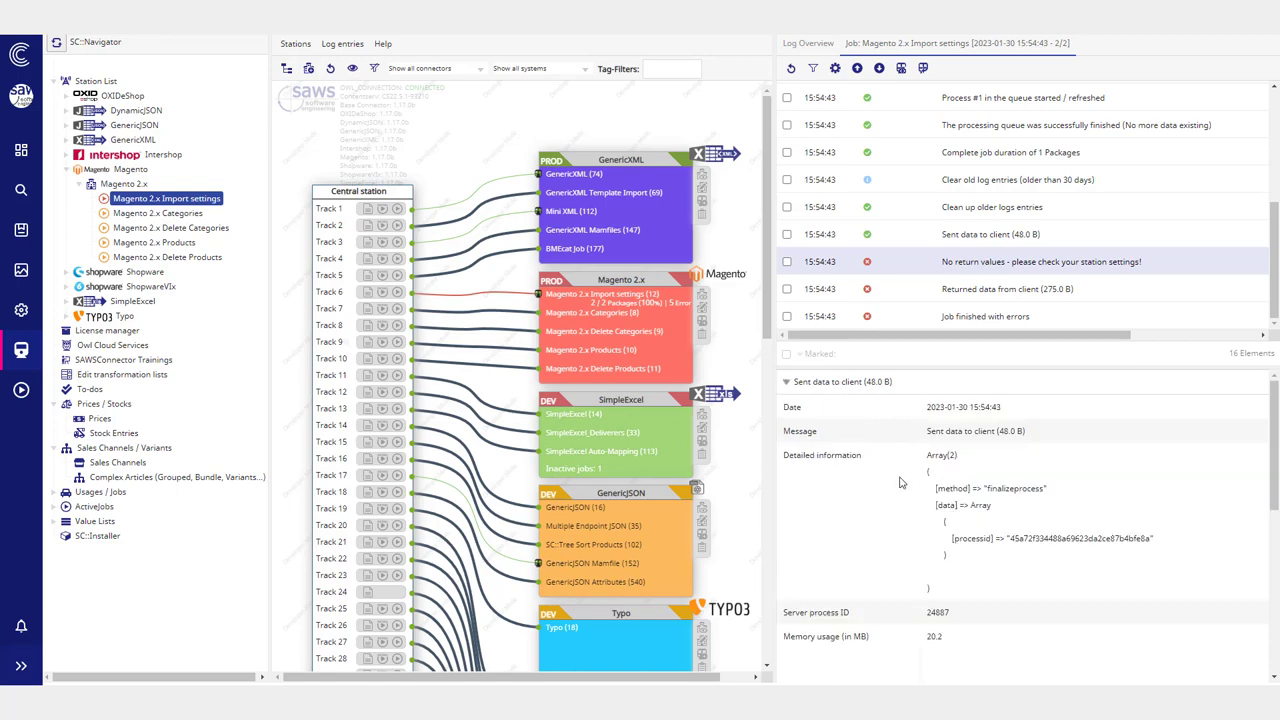
scroll(964, 509, down, 2)
scroll(964, 509, up, 2)
drag(946, 407, 1150, 556)
click(1024, 590)
scroll(1024, 590, down, 5)
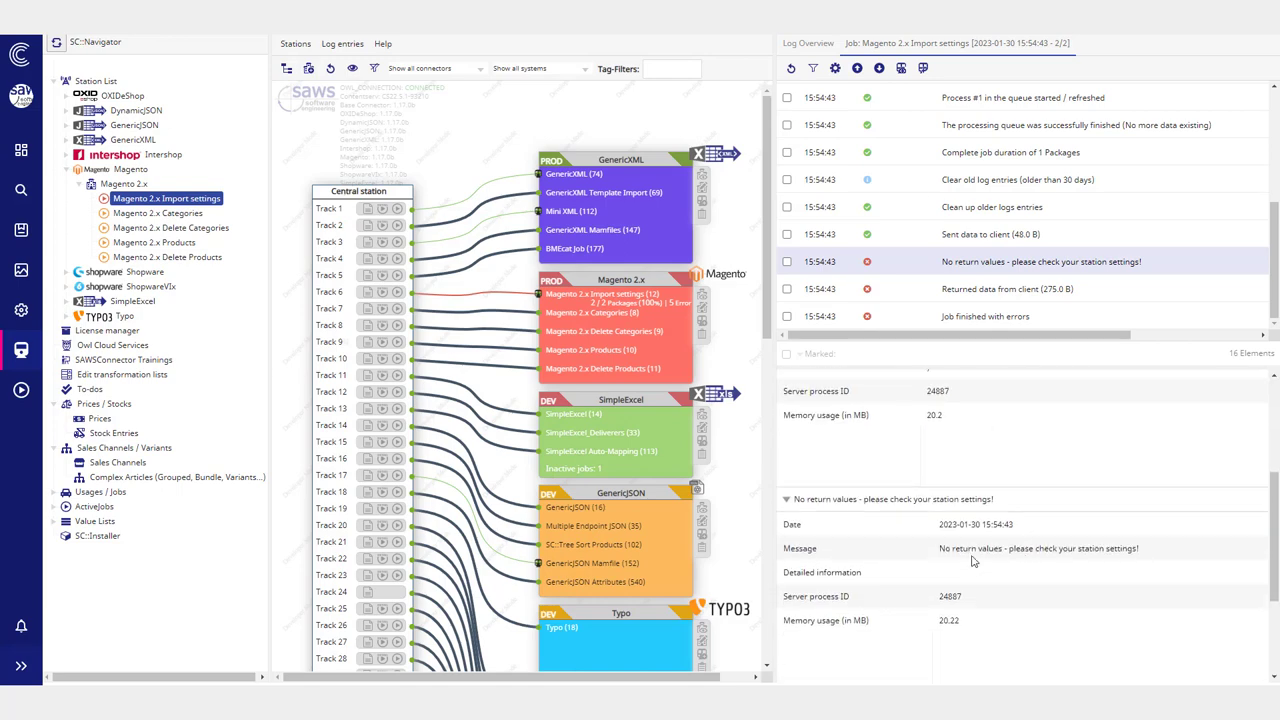
drag(938, 503, 1050, 525)
click(963, 566)
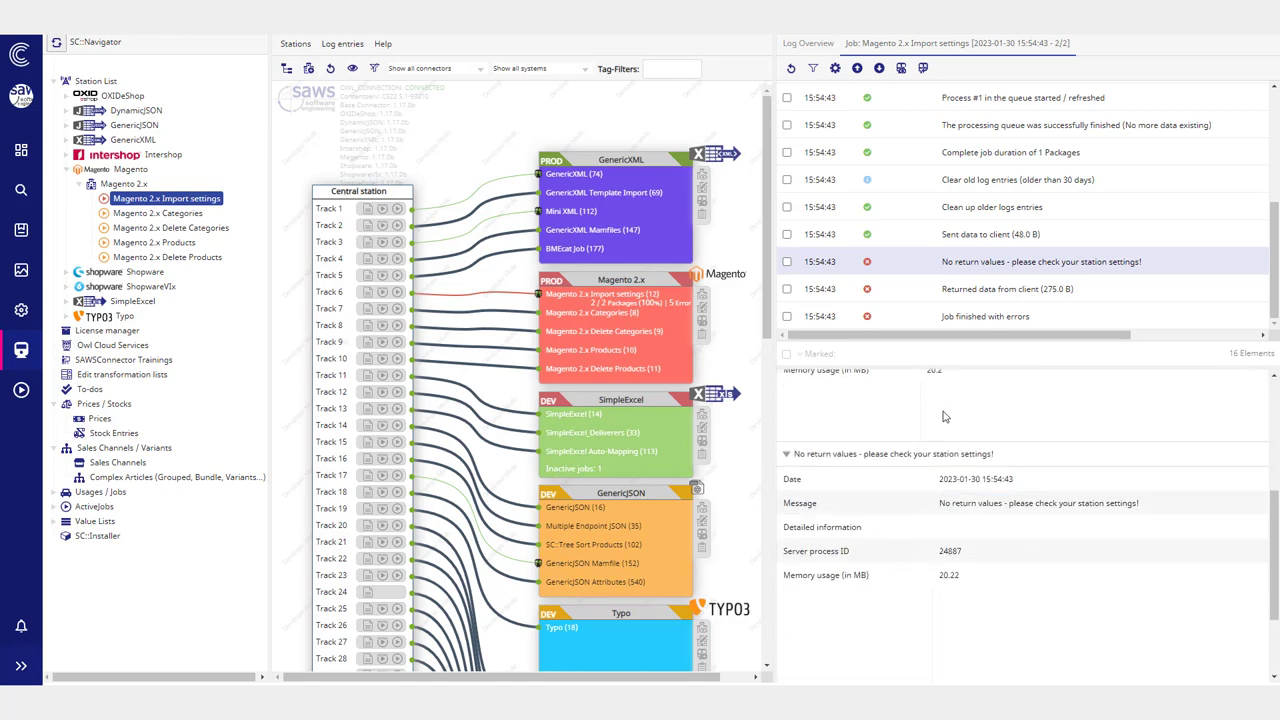
scroll(938, 176, up, 5)
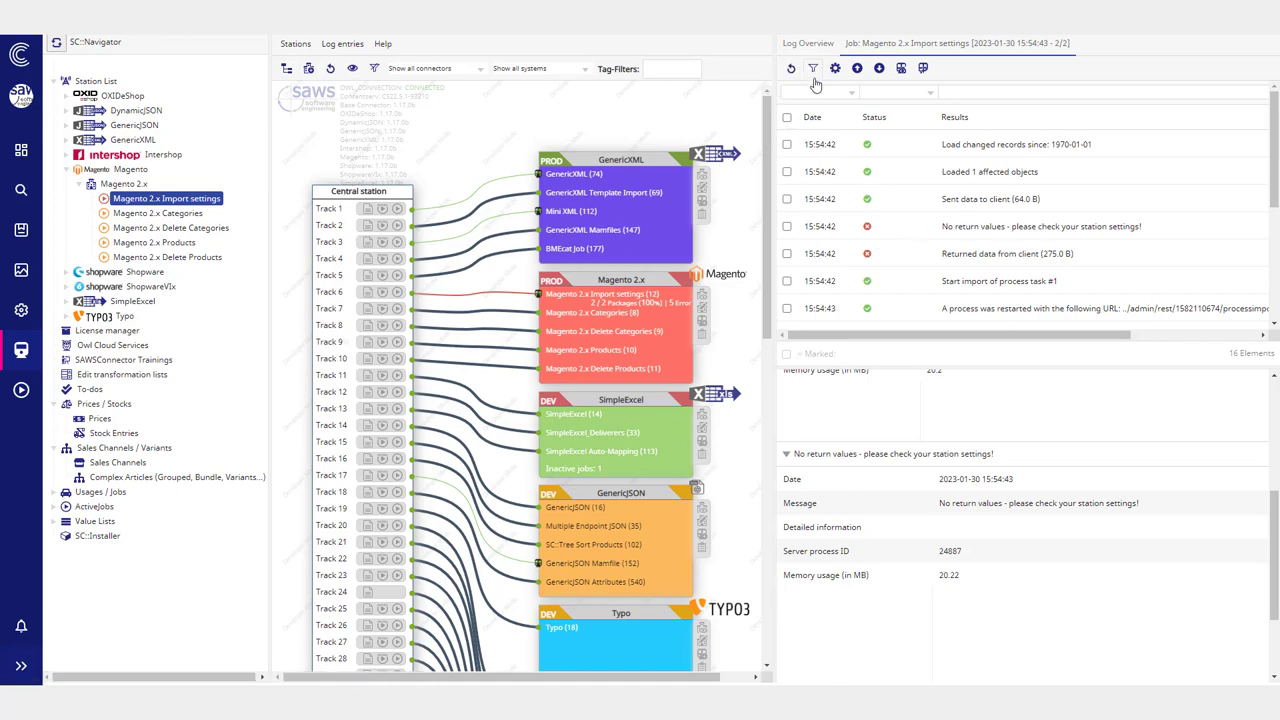
Step: Hide the job log area so that the Station List fills the full width
right_click(772, 112)
key(Escape)
click(772, 105)
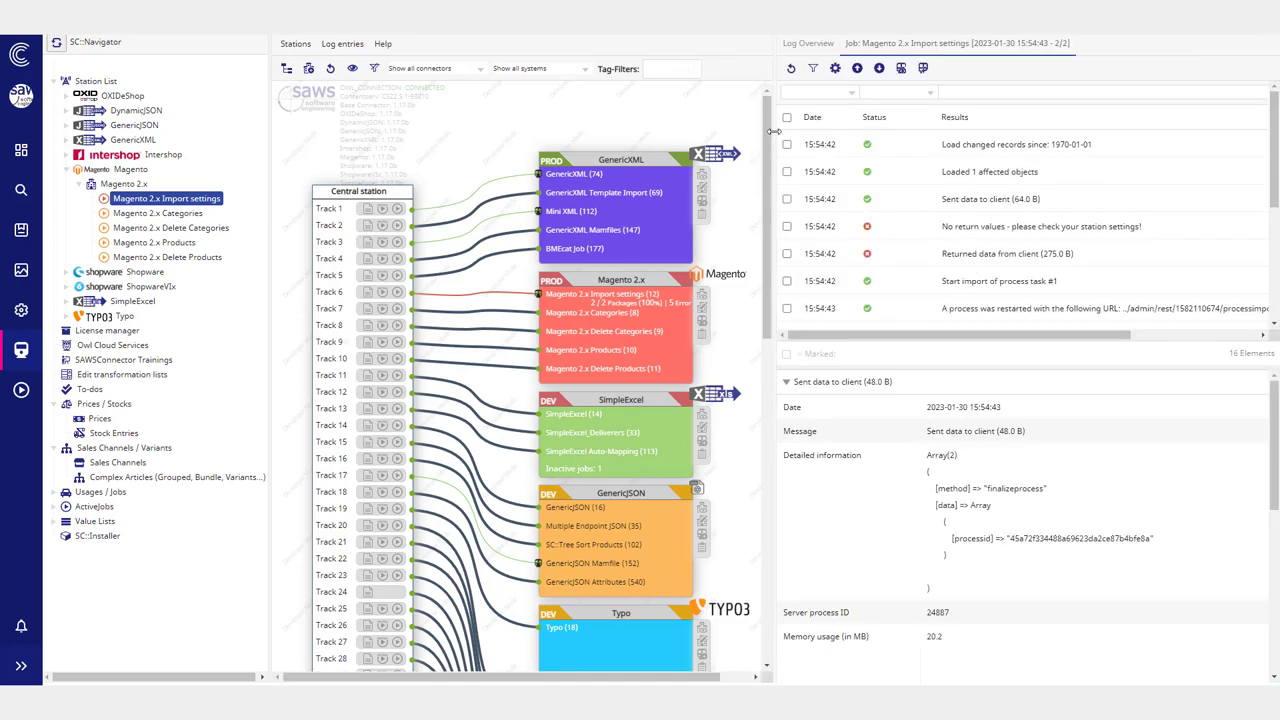
click(1274, 145)
drag(772, 222, 795, 260)
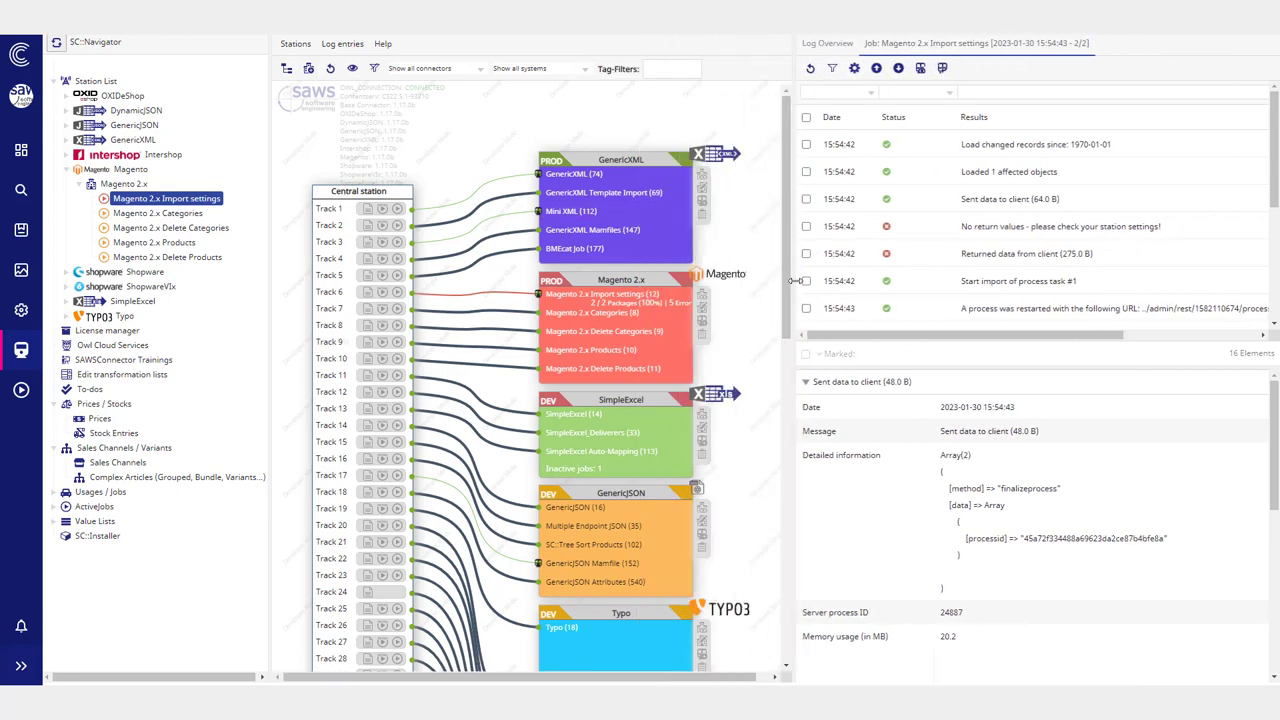
click(795, 281)
right_click(805, 268)
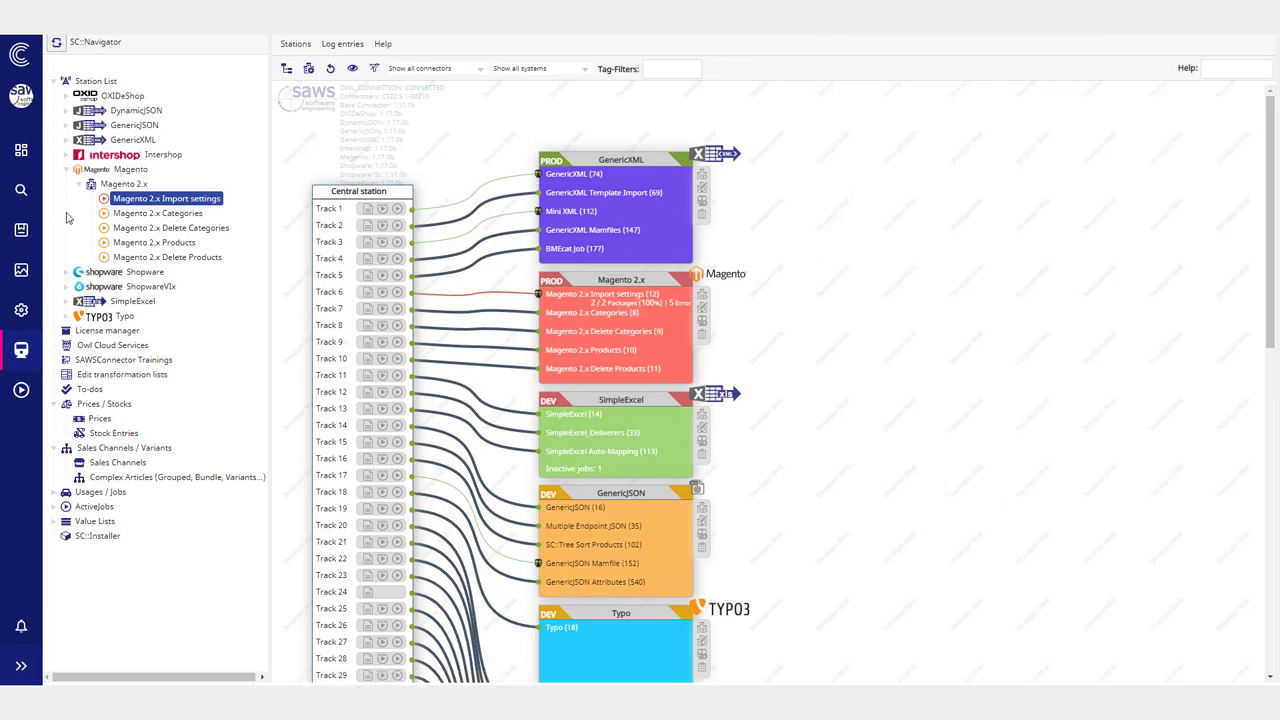
Step: Collapse the Magento connector in the navigator, expand the DynamicJSON connector and open its DynamicJSON station
click(79, 184)
click(67, 170)
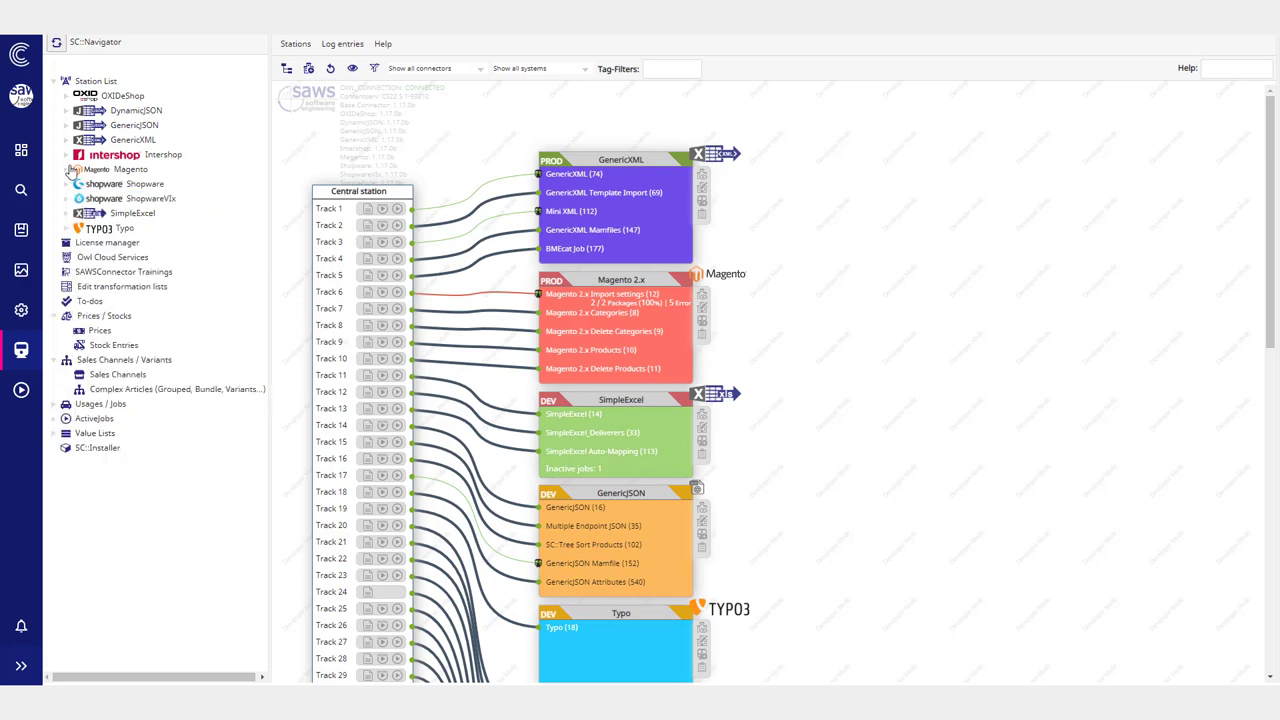
click(66, 110)
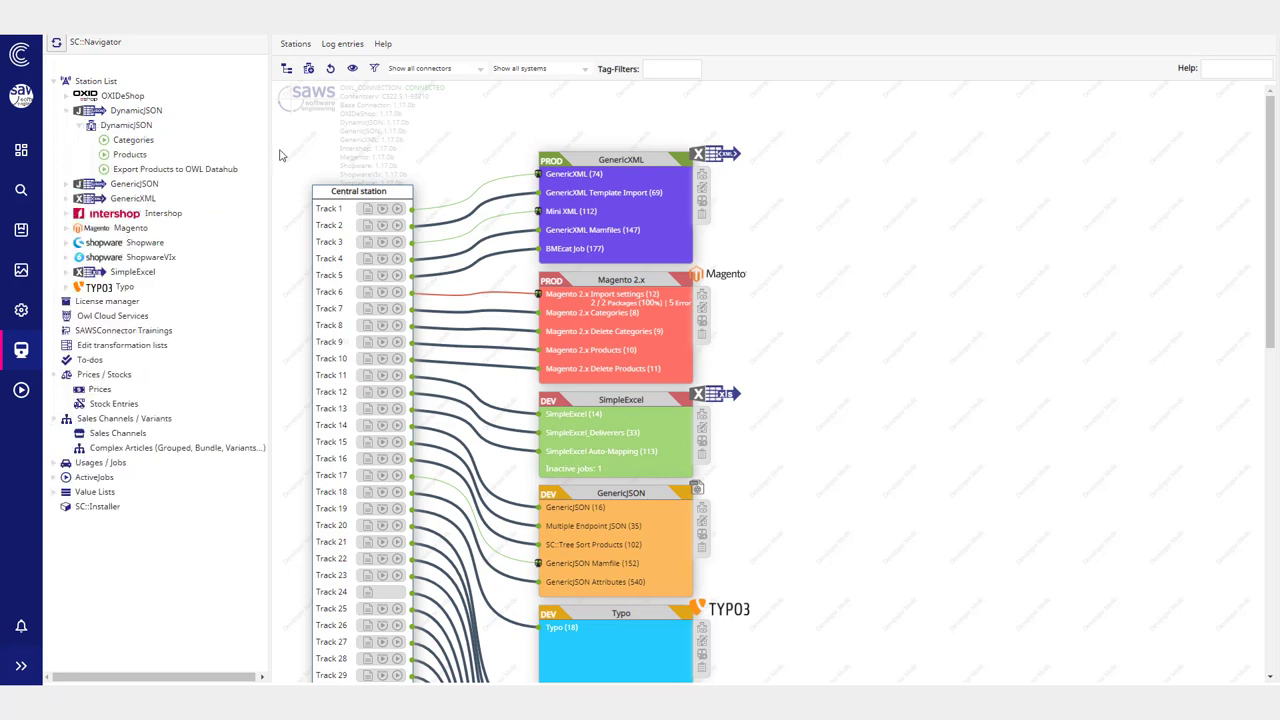
click(125, 125)
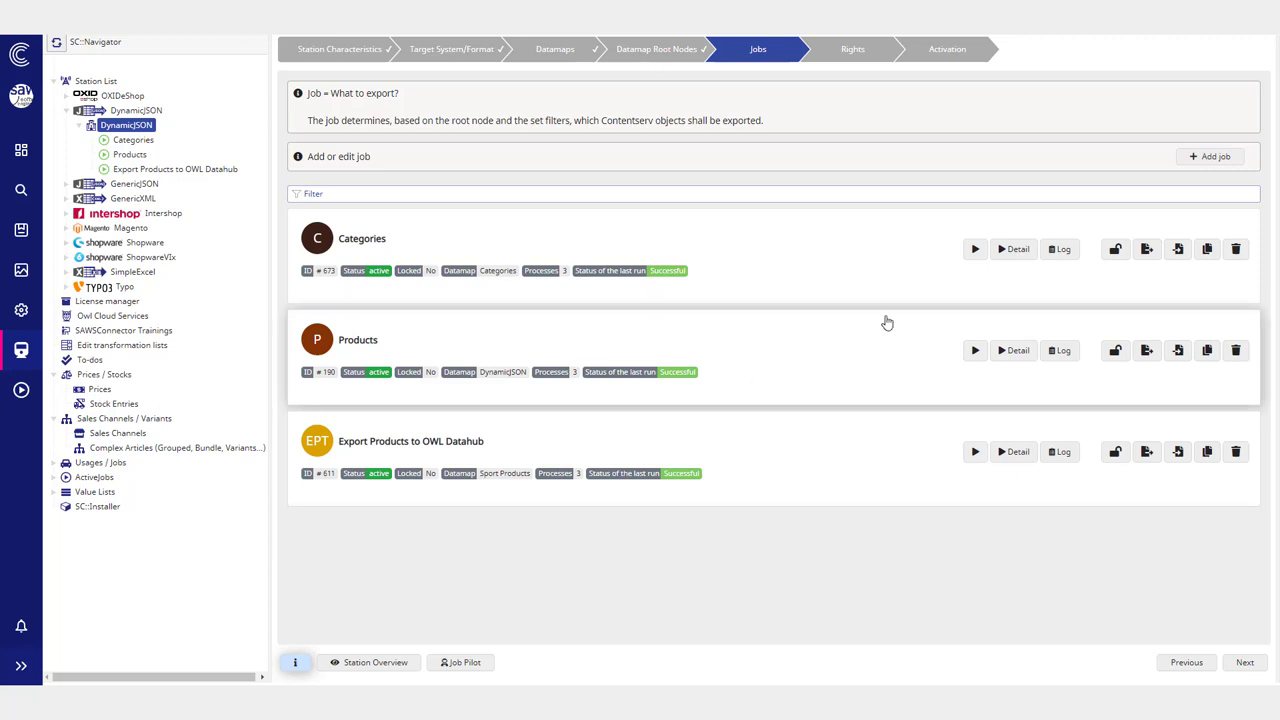
Step: Run the station's Products job with details and read through its log entries
click(1018, 352)
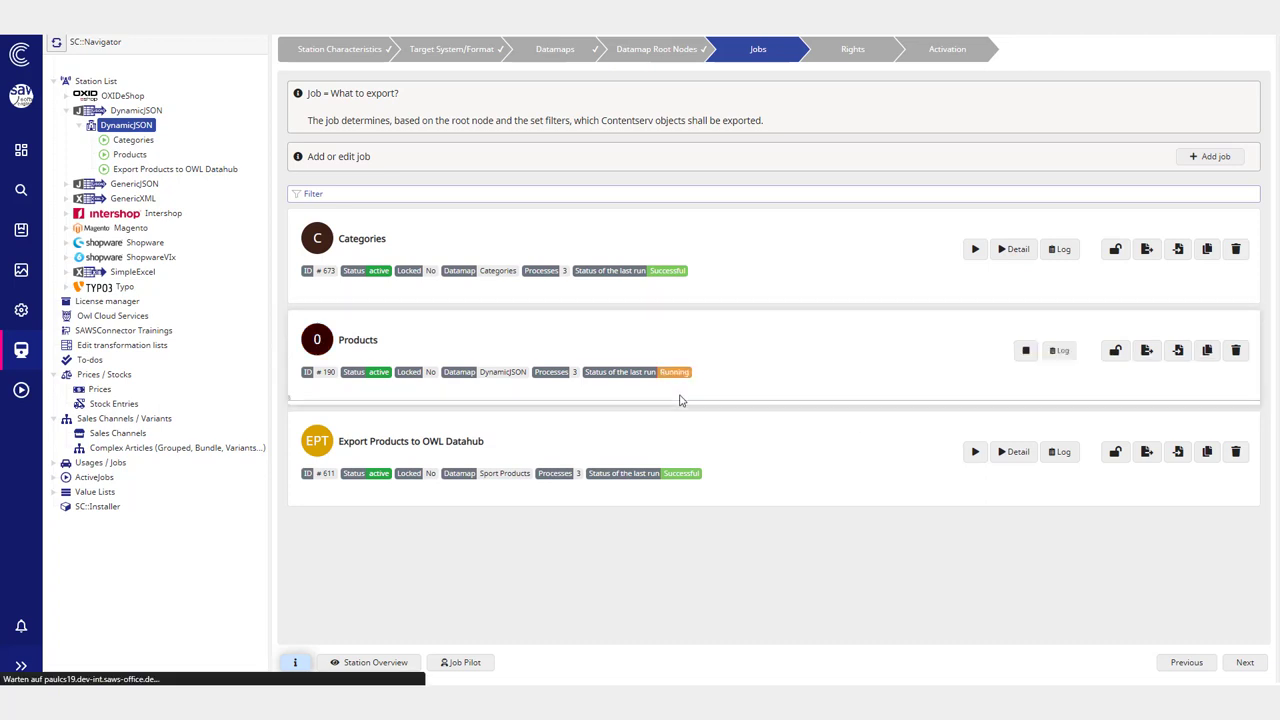
click(1060, 351)
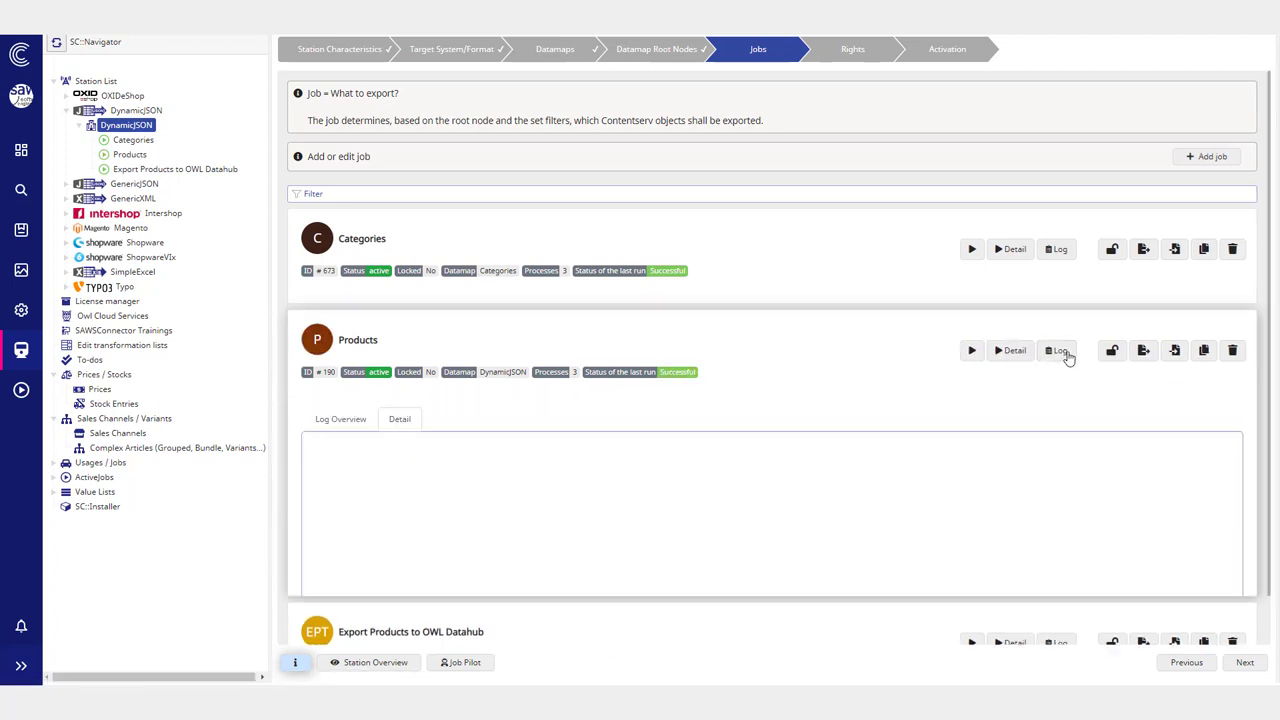
scroll(540, 420, down, 2)
scroll(470, 455, down, 2)
scroll(457, 451, up, 2)
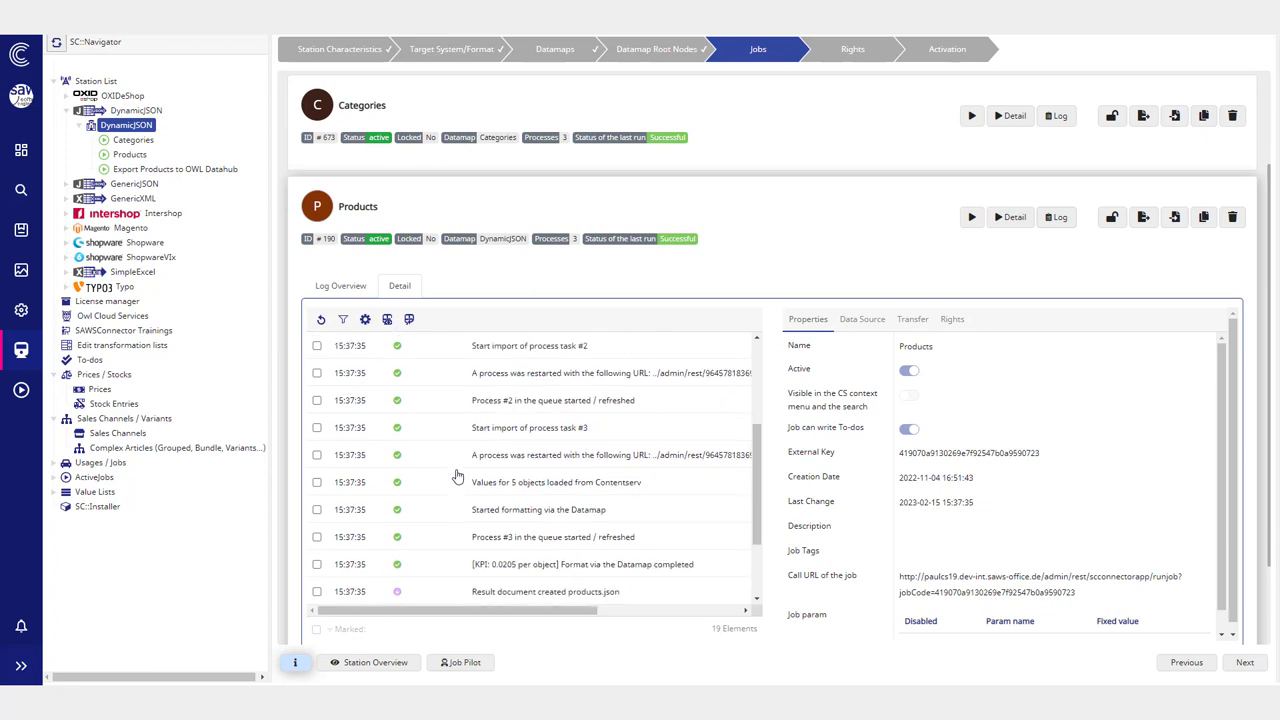
Step: Check the Products job's log overview and return to the detailed entries of its latest run
click(340, 286)
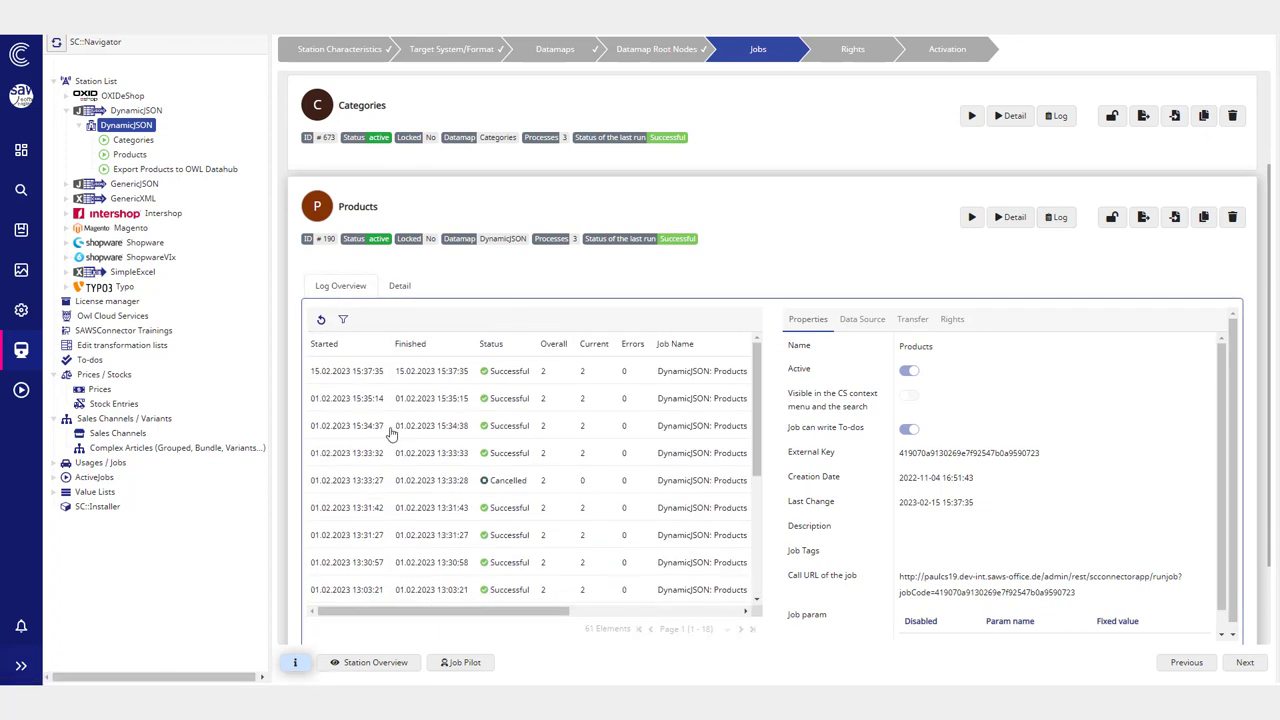
click(399, 286)
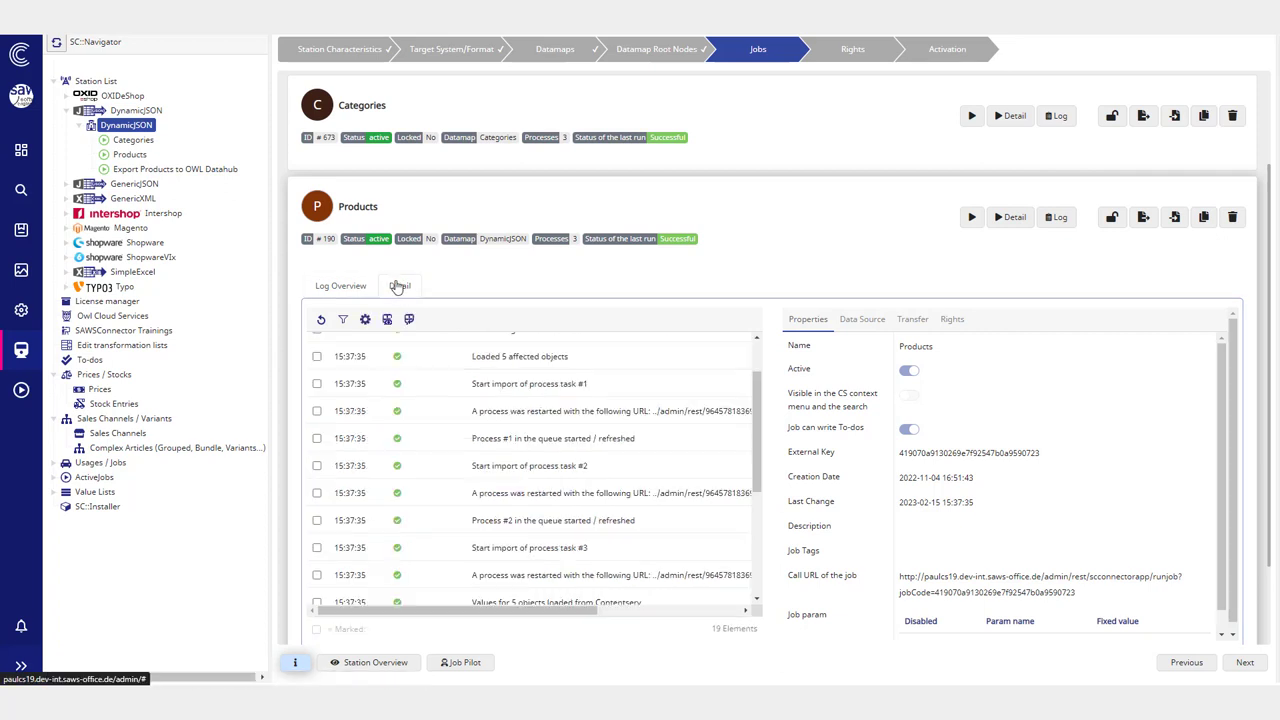
scroll(500, 450, down, 3)
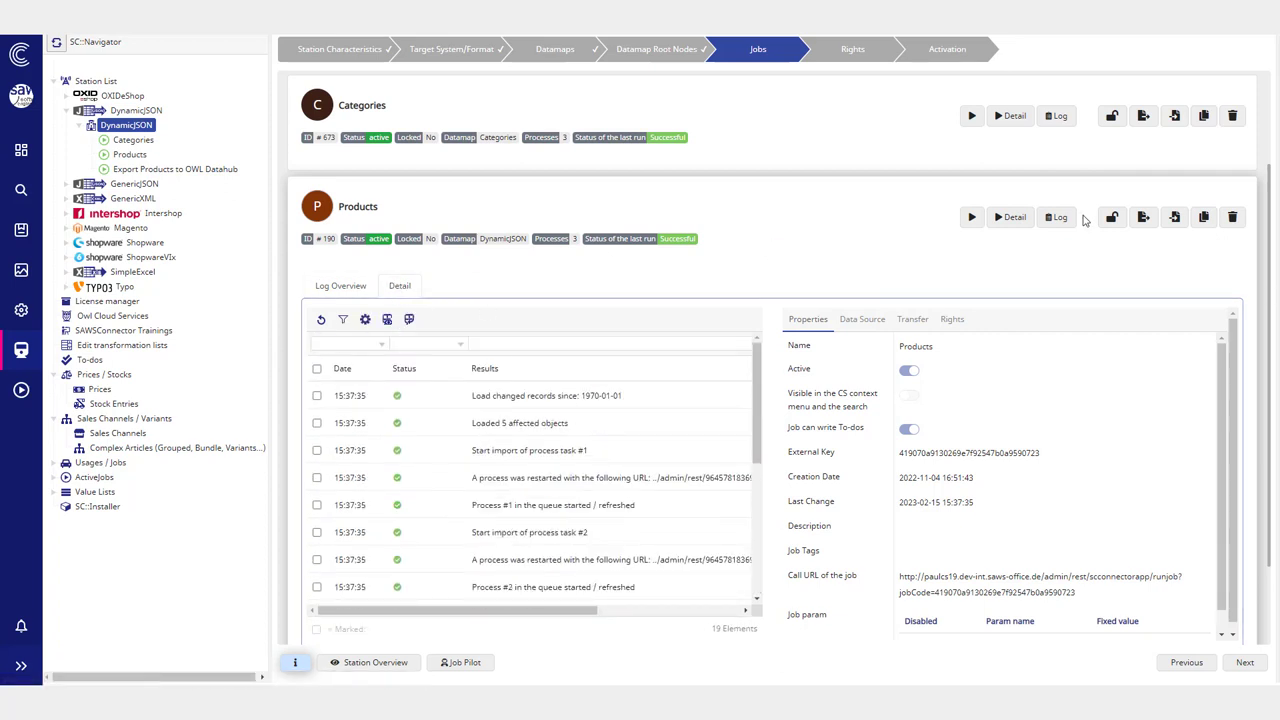
Step: Run the Products job with details again, review the new log entries and close the job's log area
click(1015, 218)
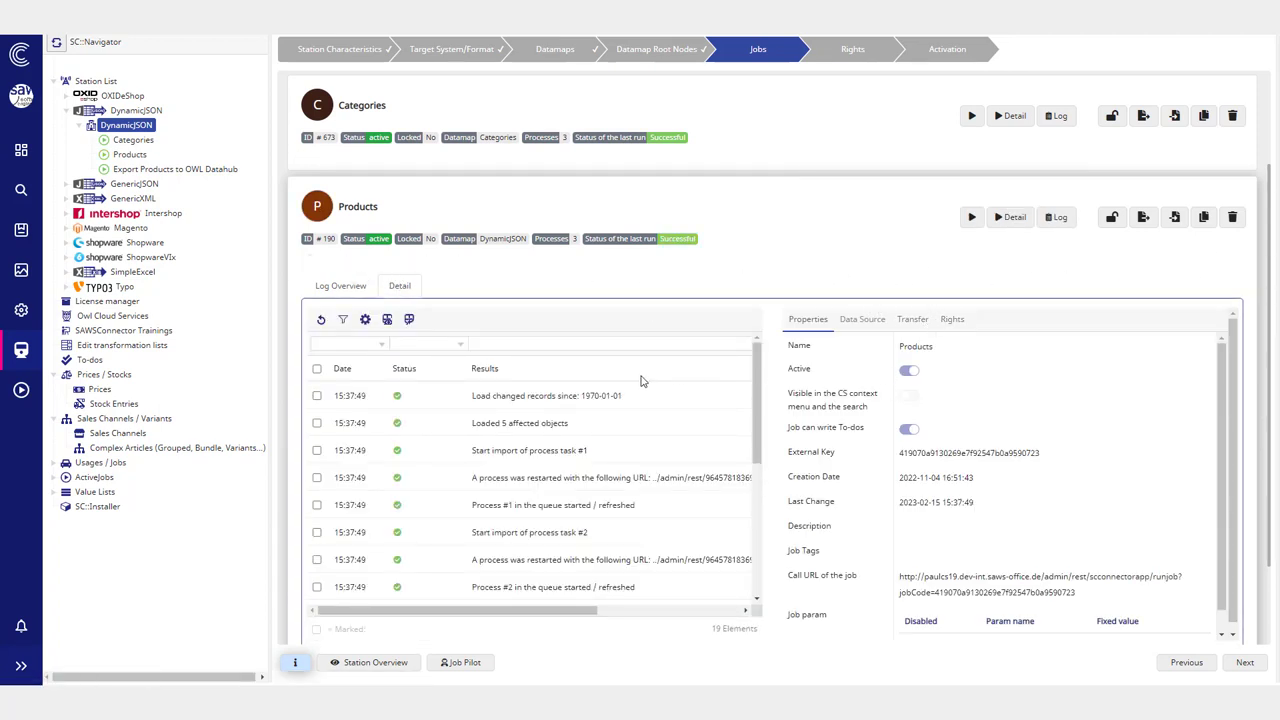
scroll(641, 390, down, 3)
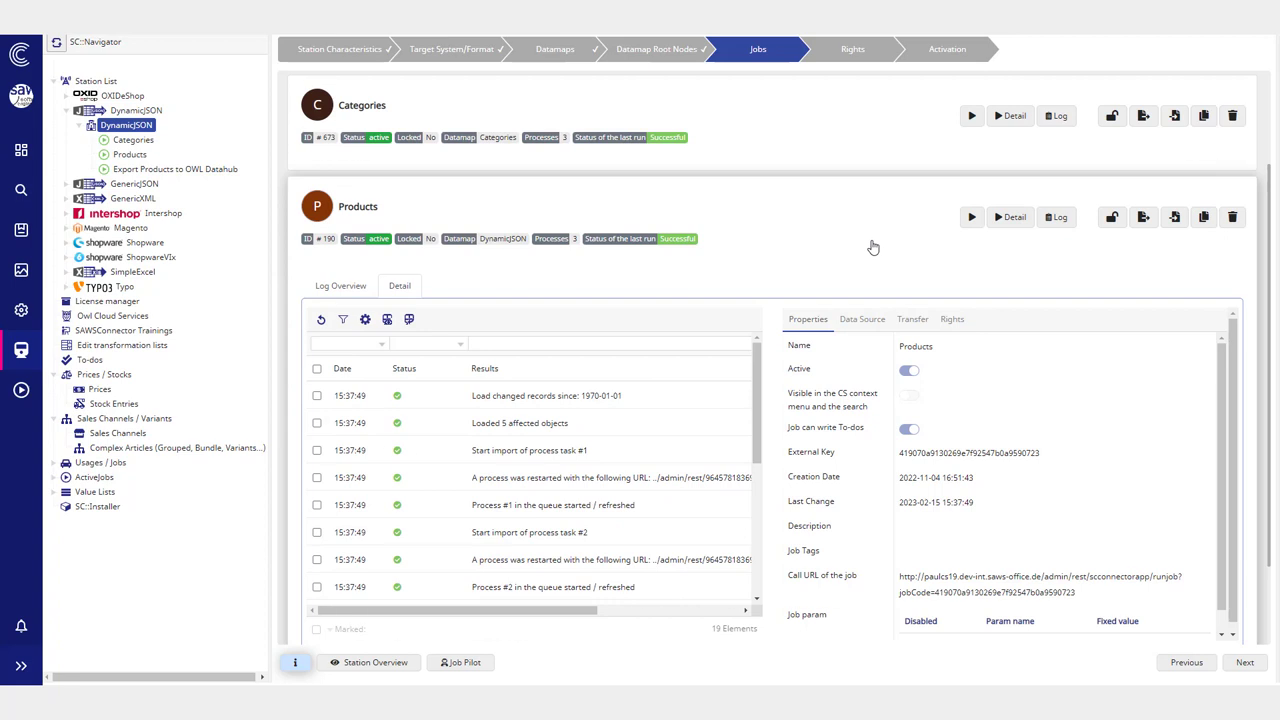
scroll(873, 247, up, 2)
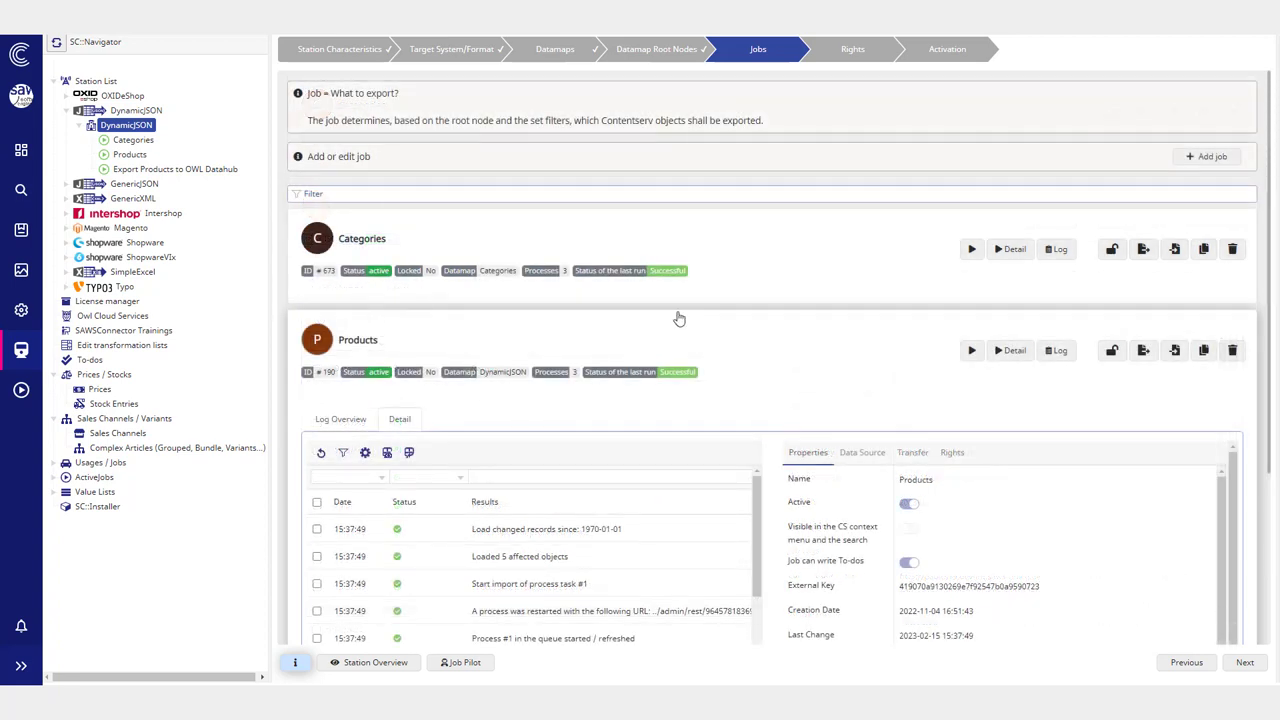
scroll(646, 346, down, 2)
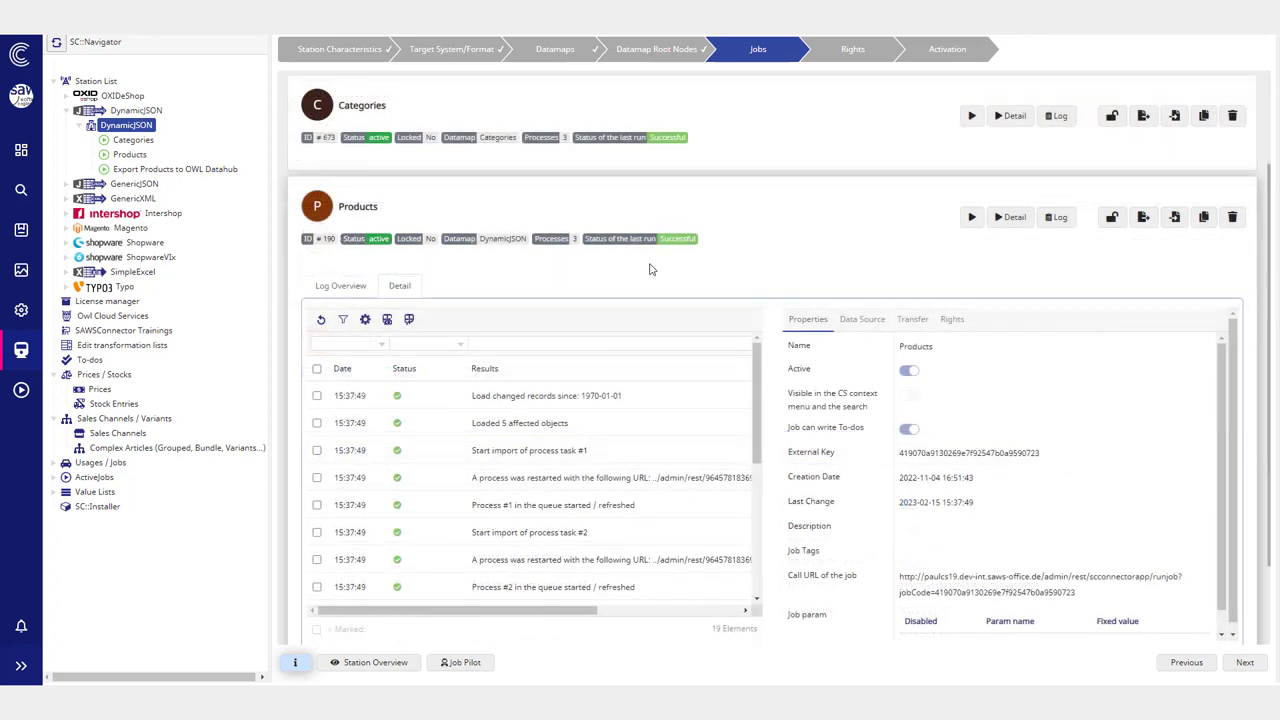
click(1060, 218)
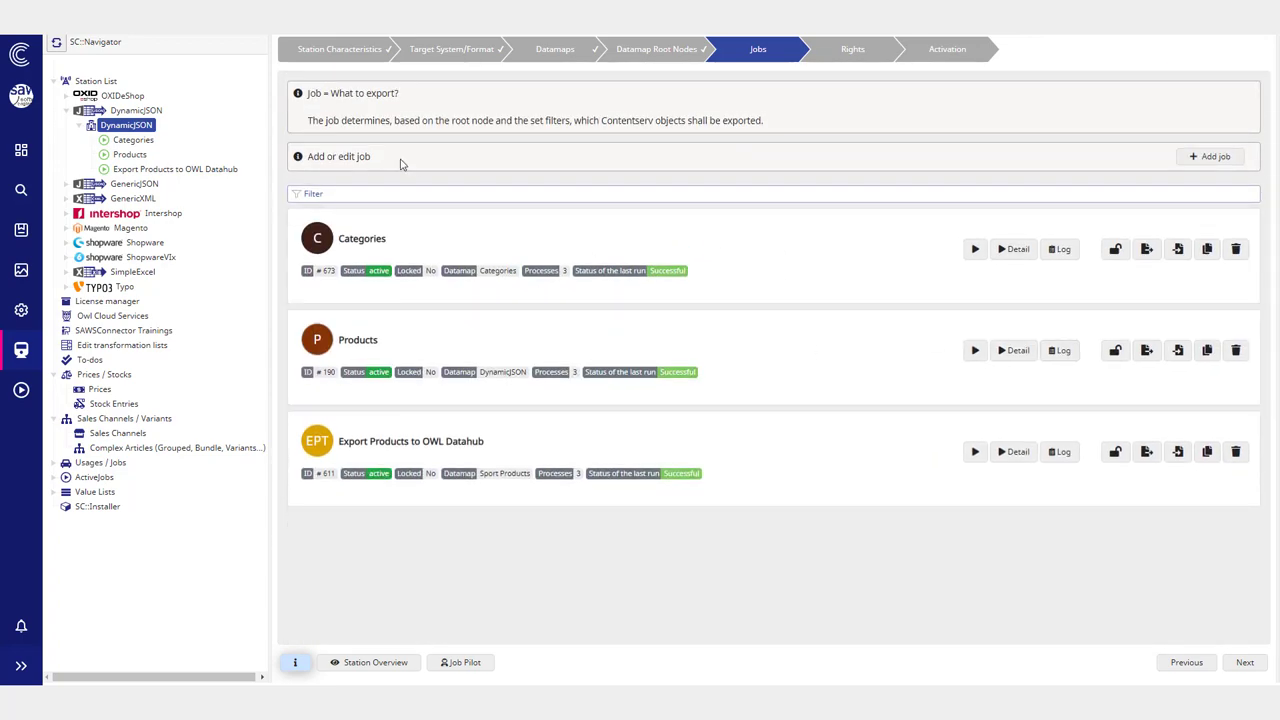
Step: Expand ActiveJobs in the SC::Navigator, list its jobs and switch to the separate Active Jobs module
click(92, 478)
scroll(150, 490, down, 1)
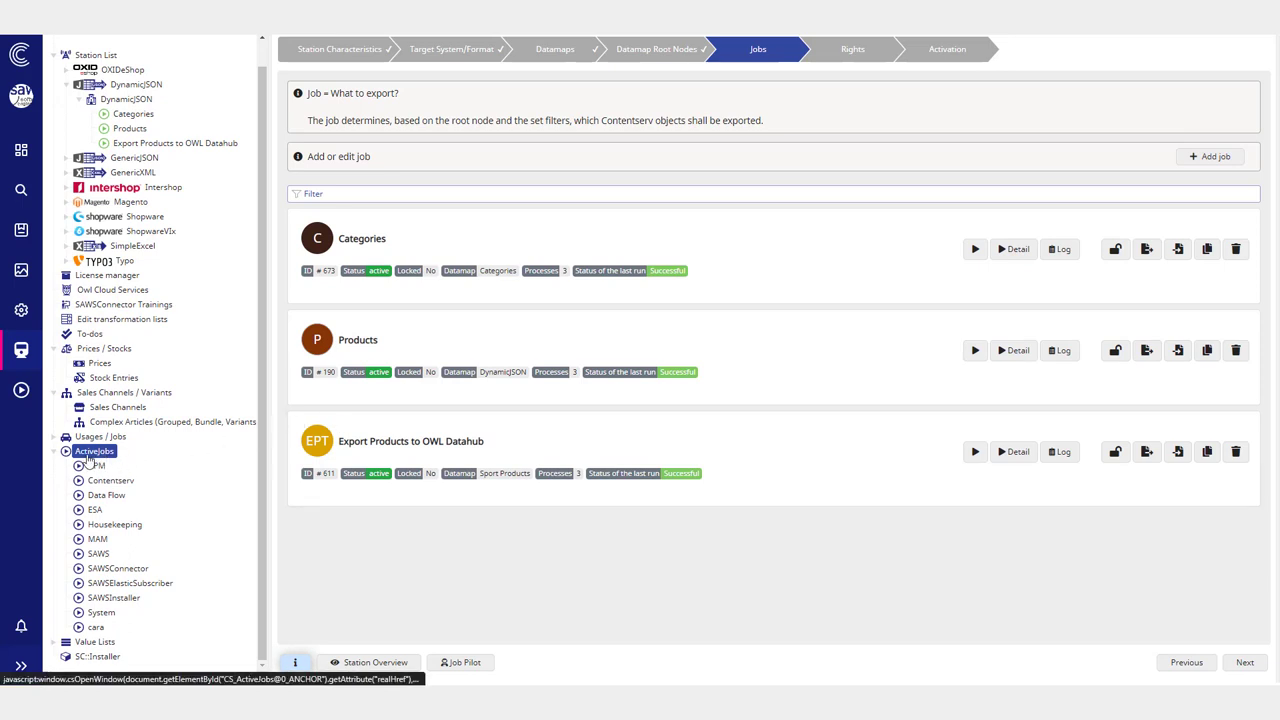
click(88, 458)
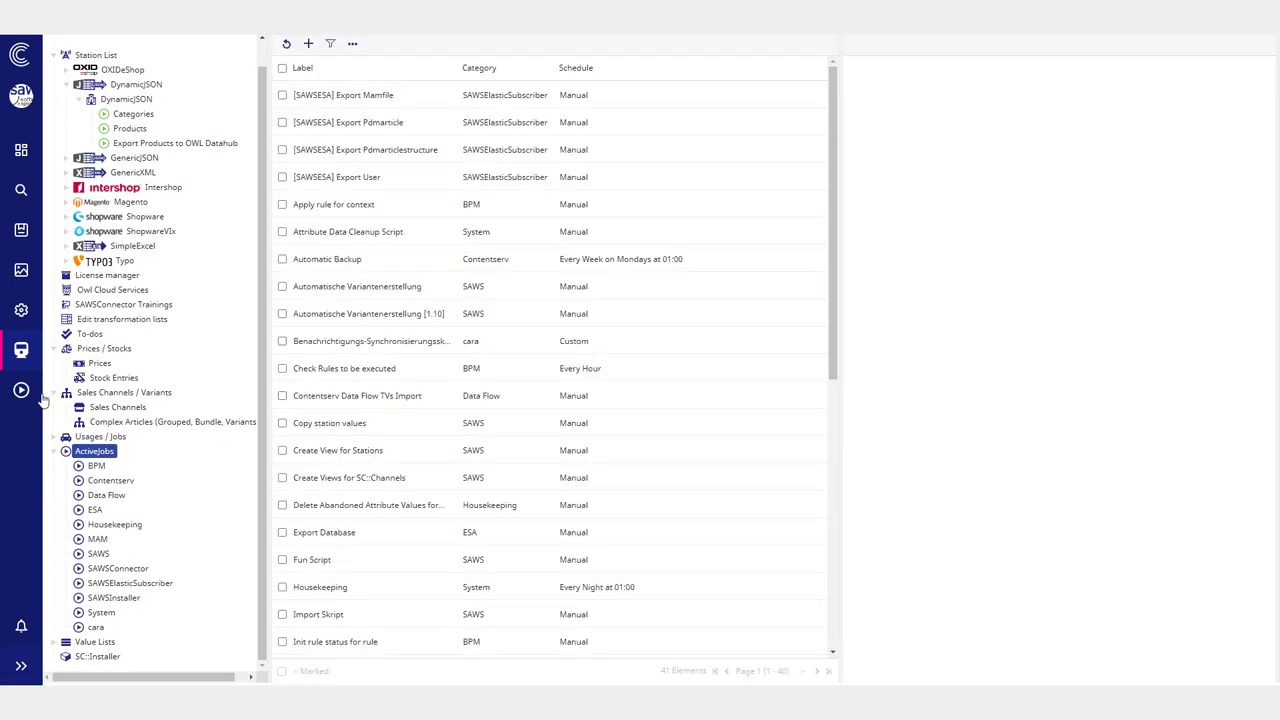
click(22, 389)
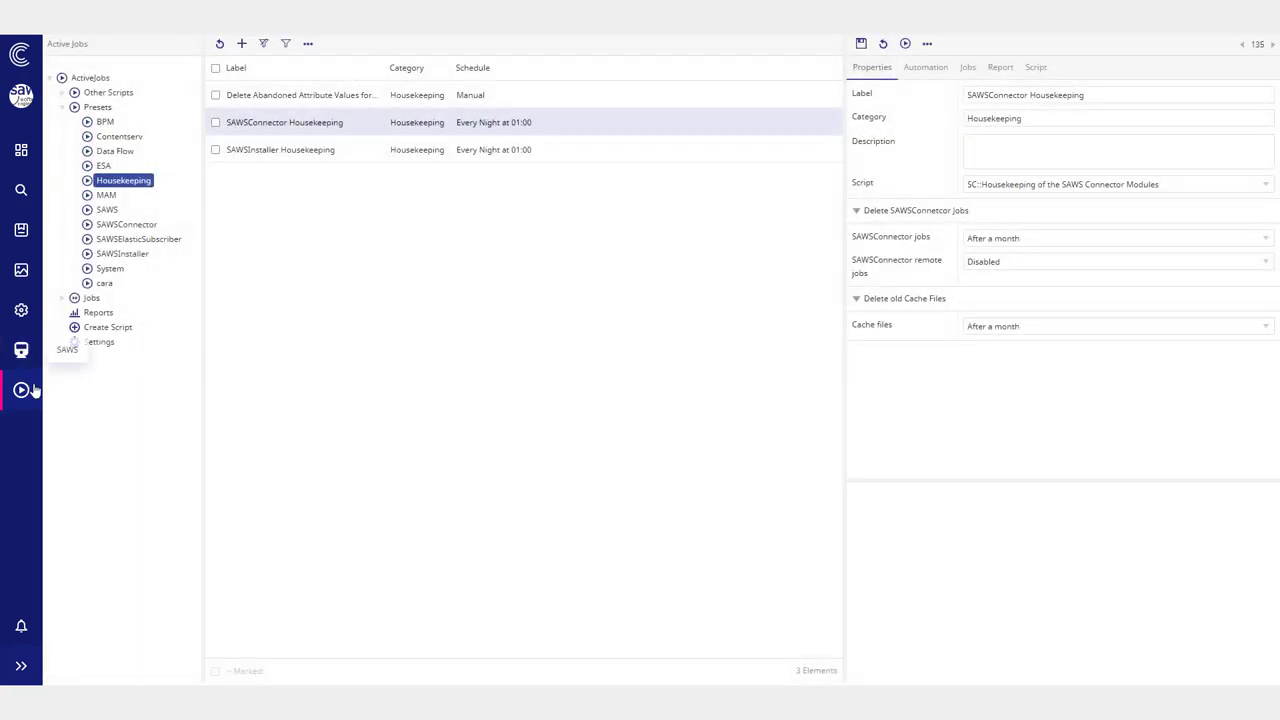
Step: Open the Create View for Stations job in the SAWS presets and browse the available SC:: scripts without changing the selection
click(112, 213)
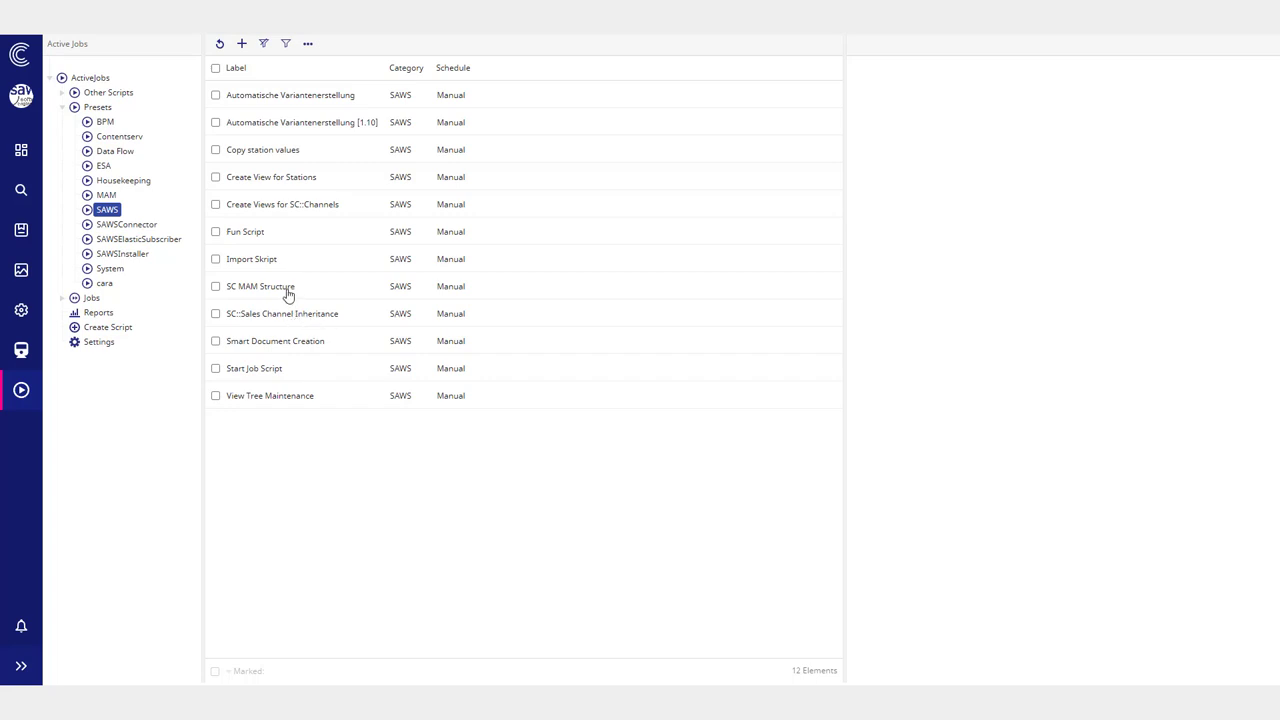
click(298, 186)
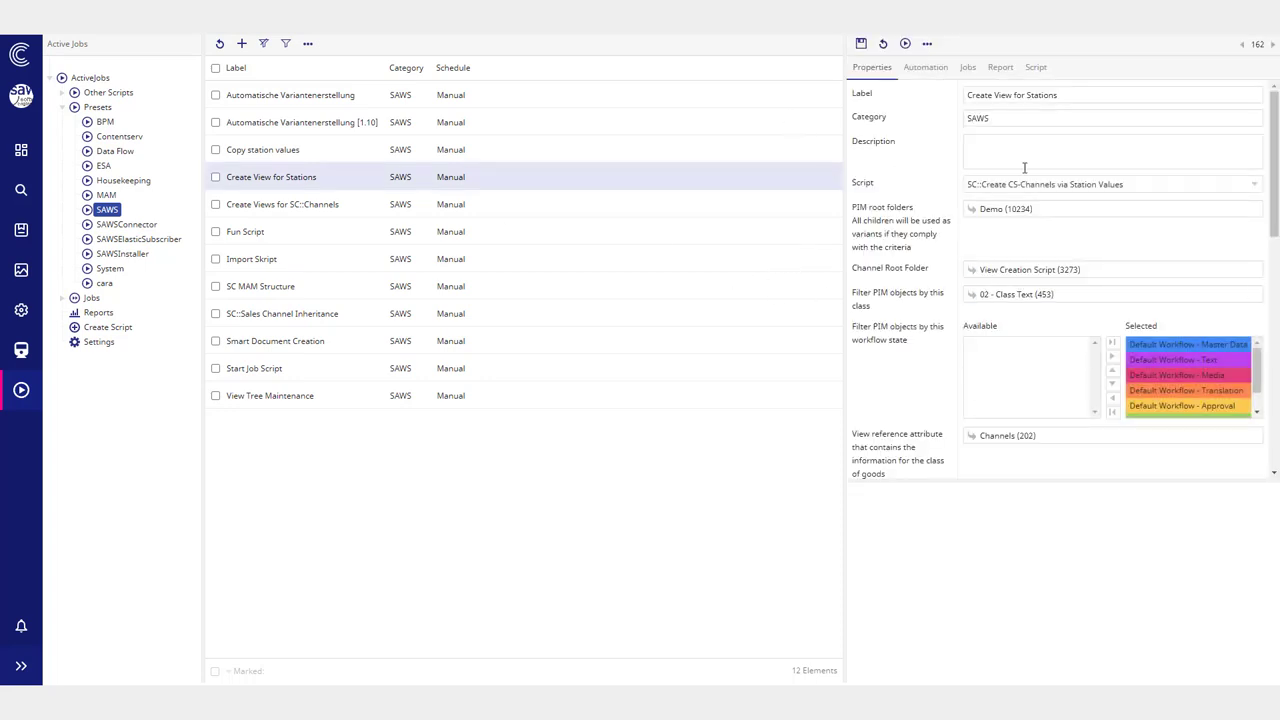
click(1026, 184)
scroll(1030, 300, down, 5)
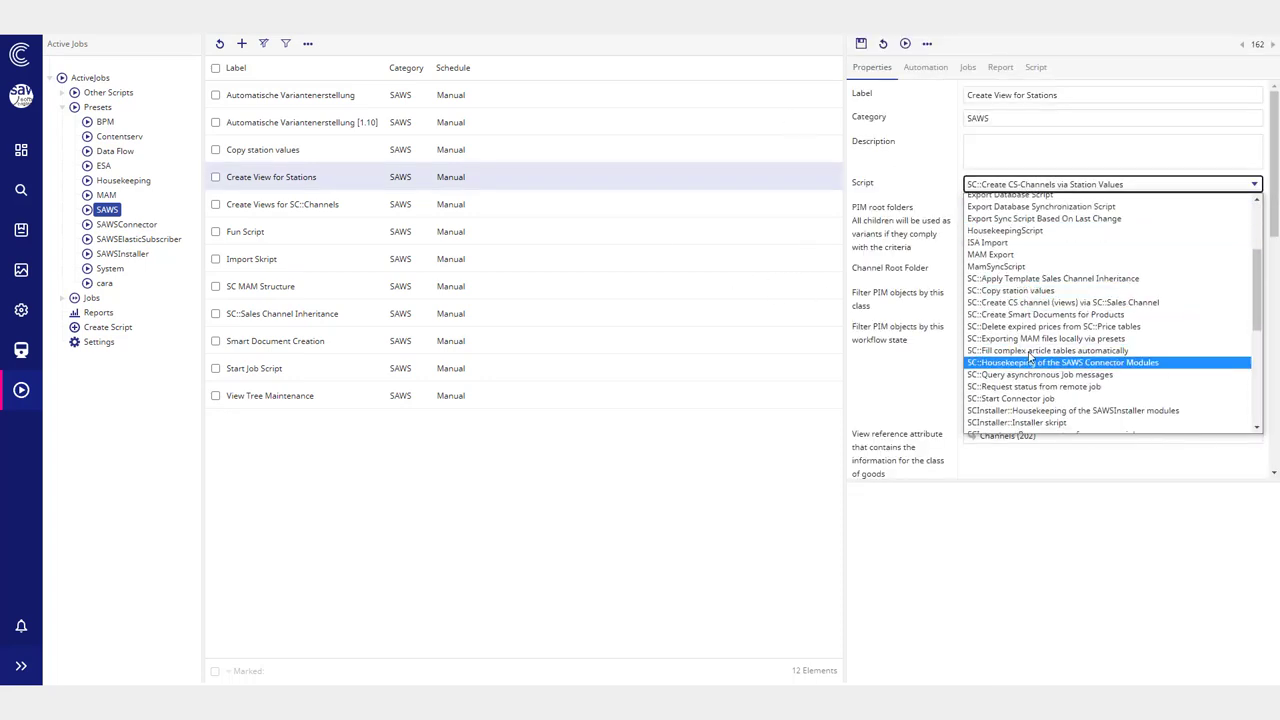
scroll(1030, 356, down, 3)
scroll(1030, 350, up, 3)
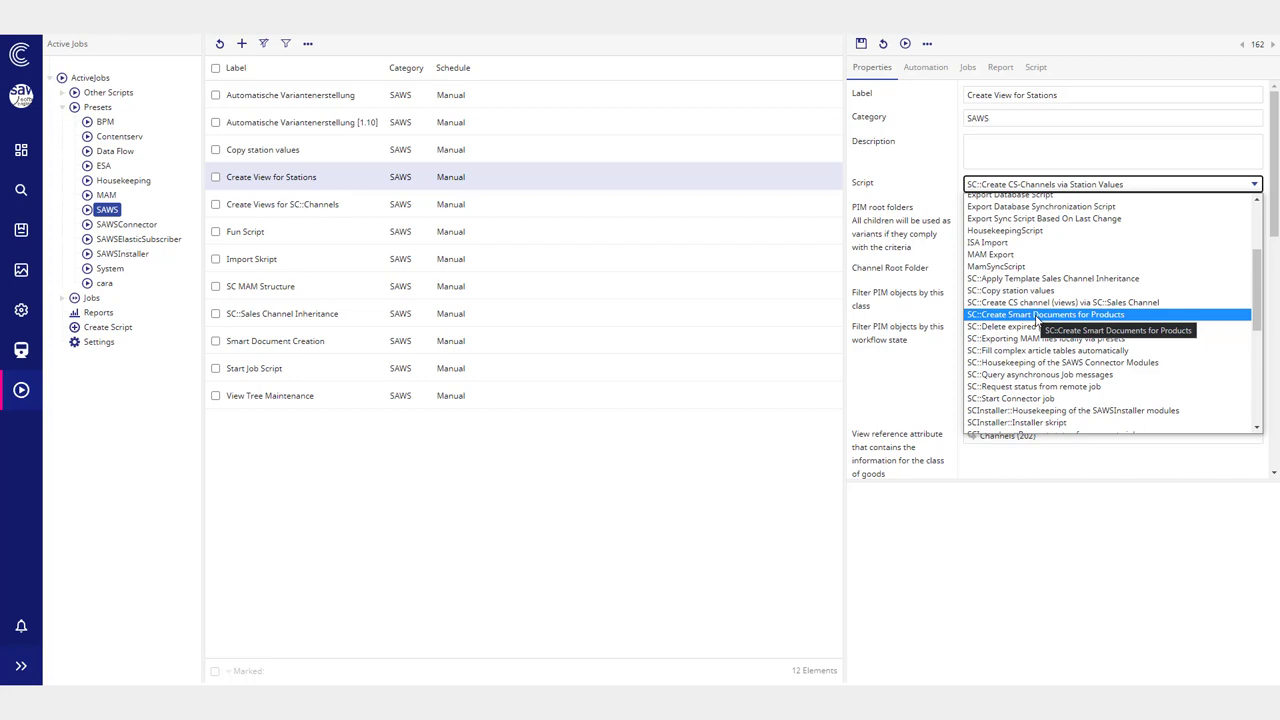
click(320, 463)
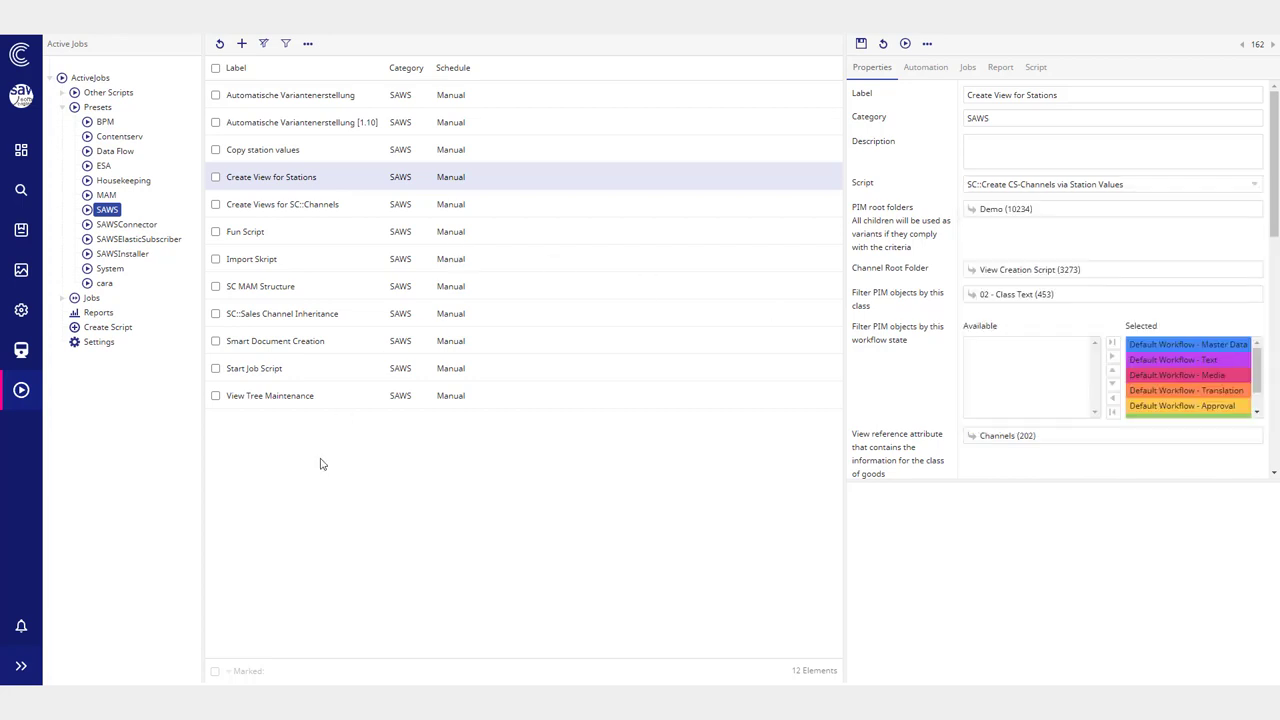
Step: Open the Smart Document Creation job, review its properties and look through the SC:: scripts available for it
click(283, 341)
scroll(1056, 270, down, 5)
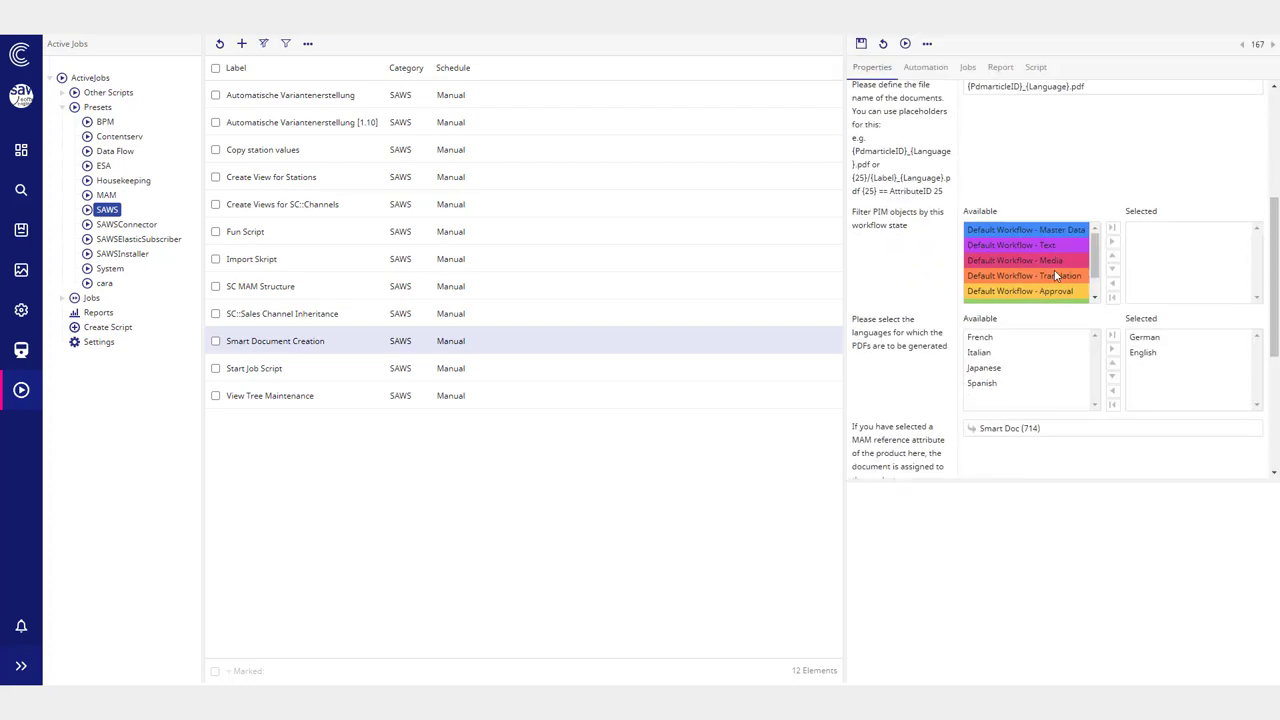
scroll(1056, 276, up, 5)
click(1030, 184)
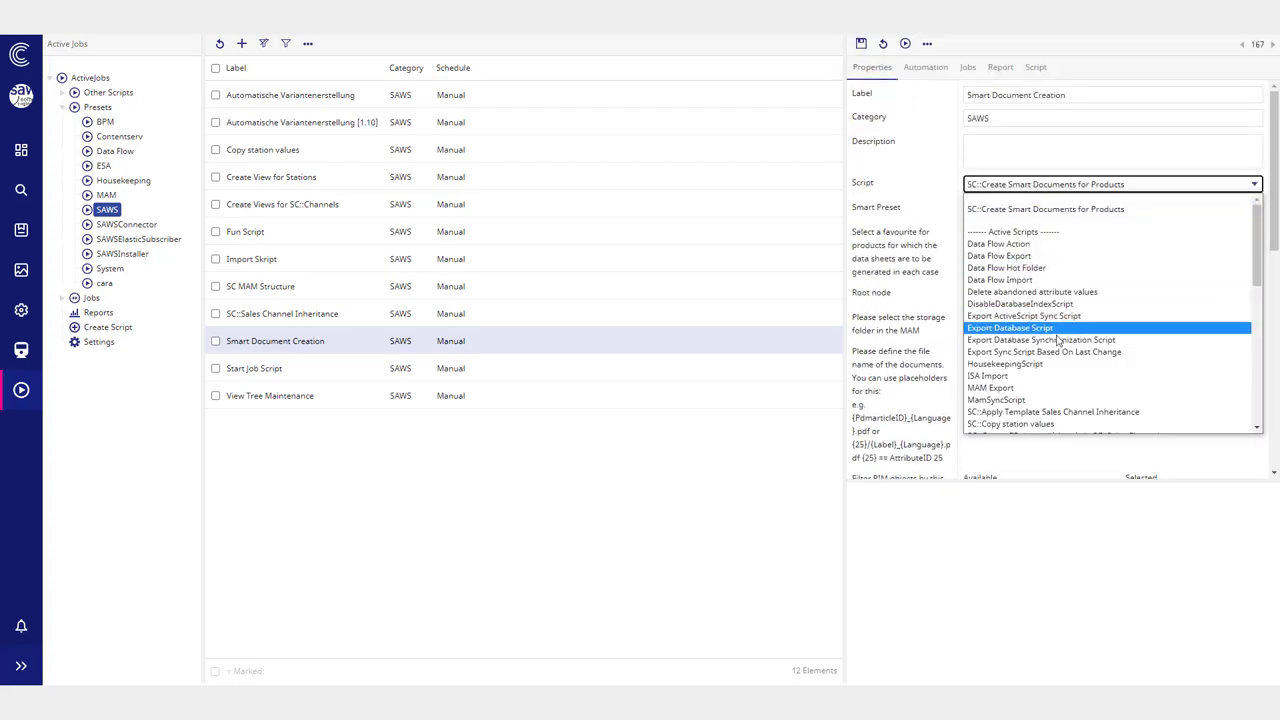
scroll(1058, 343, down, 4)
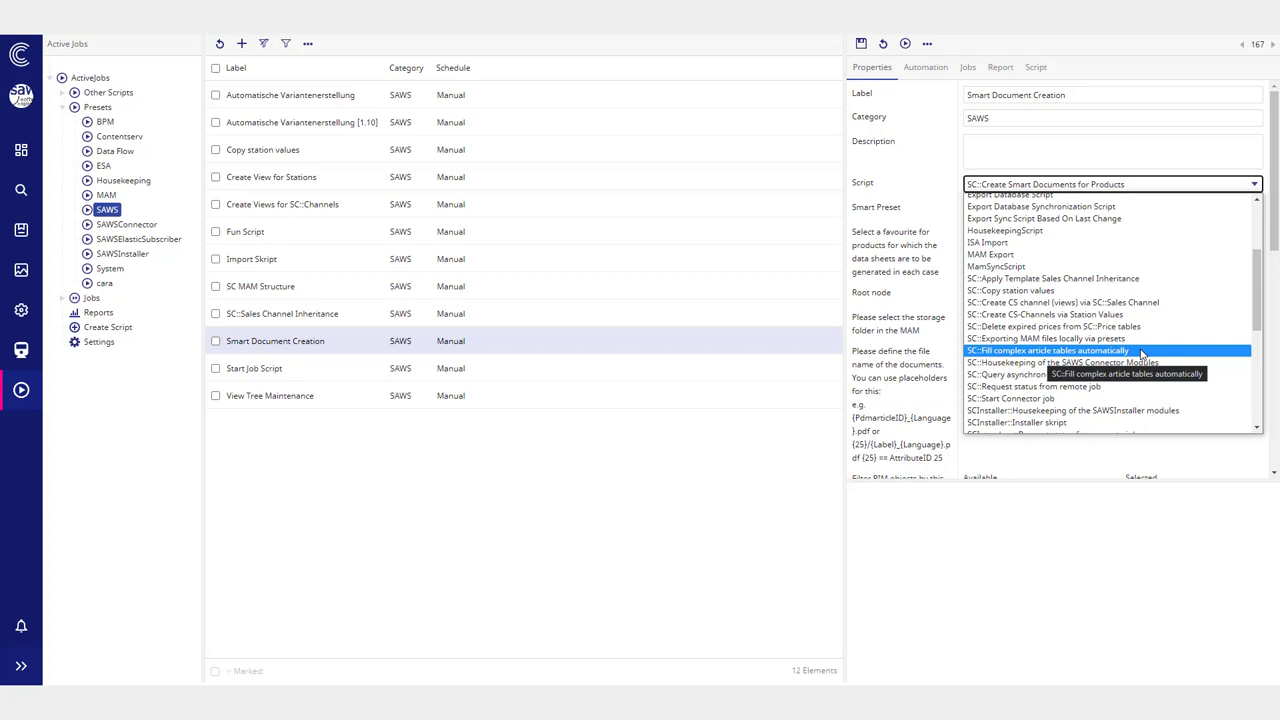
Step: Examine the product filter, bookmark and fixed attribute settings of the Automatische Variantenerstellung preset
click(354, 94)
scroll(1043, 251, down, 2)
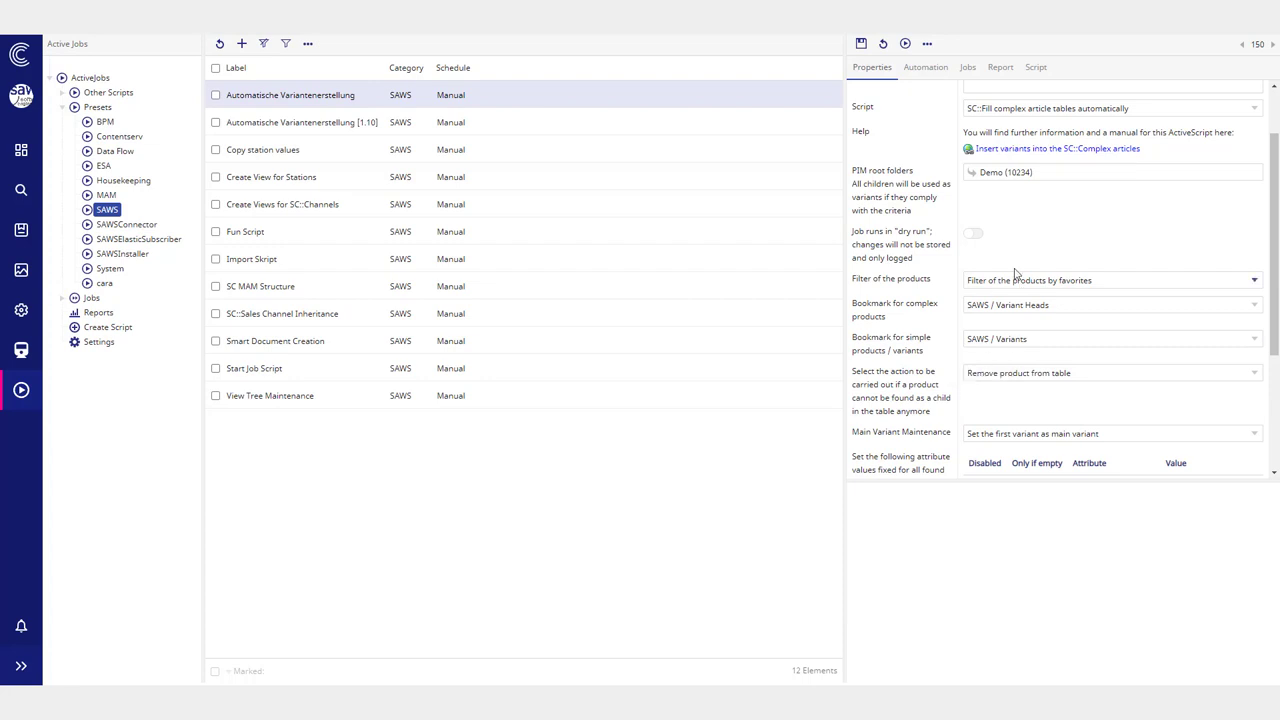
drag(892, 325, 850, 306)
drag(925, 354, 853, 336)
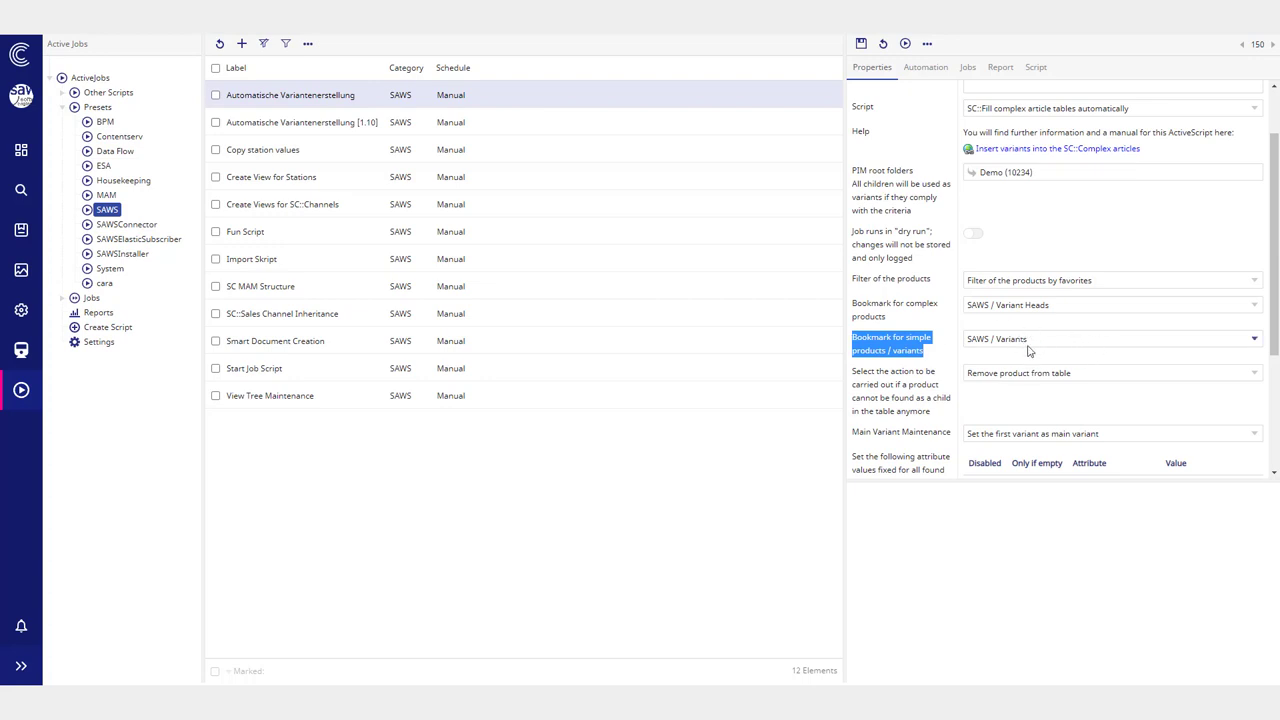
scroll(1187, 413, down, 1)
scroll(1187, 413, down, 2)
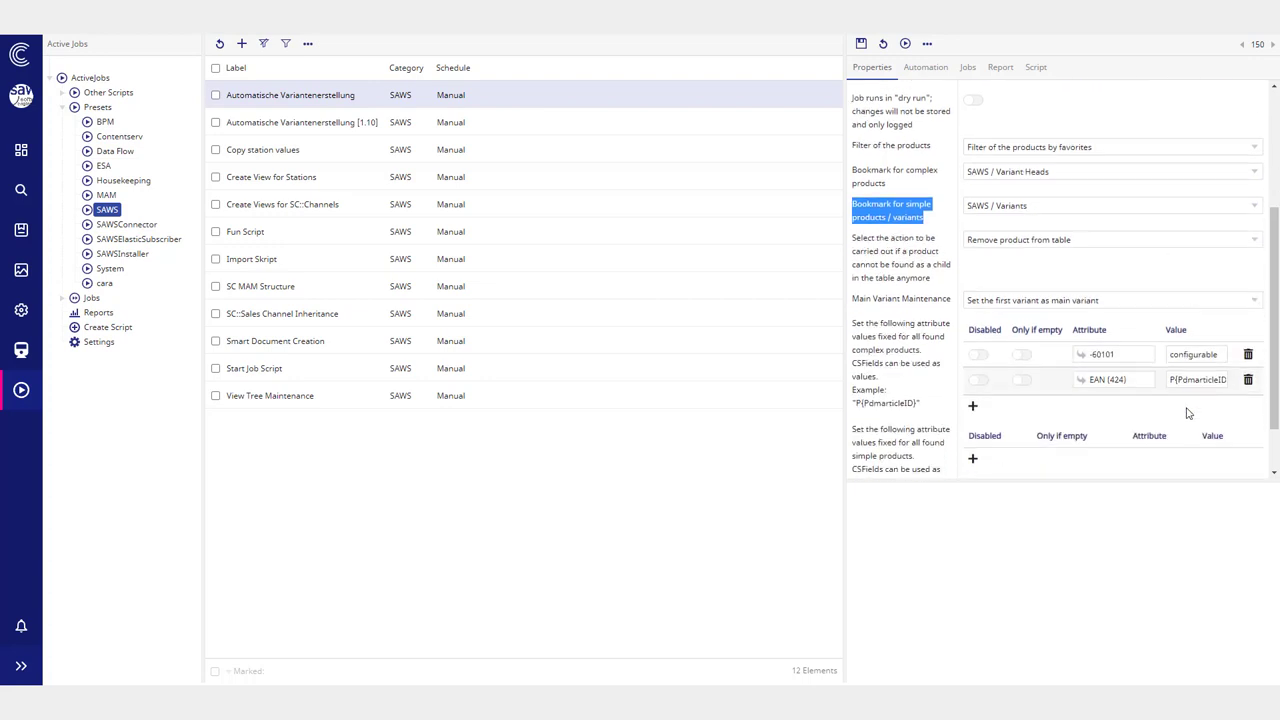
scroll(1178, 320, up, 3)
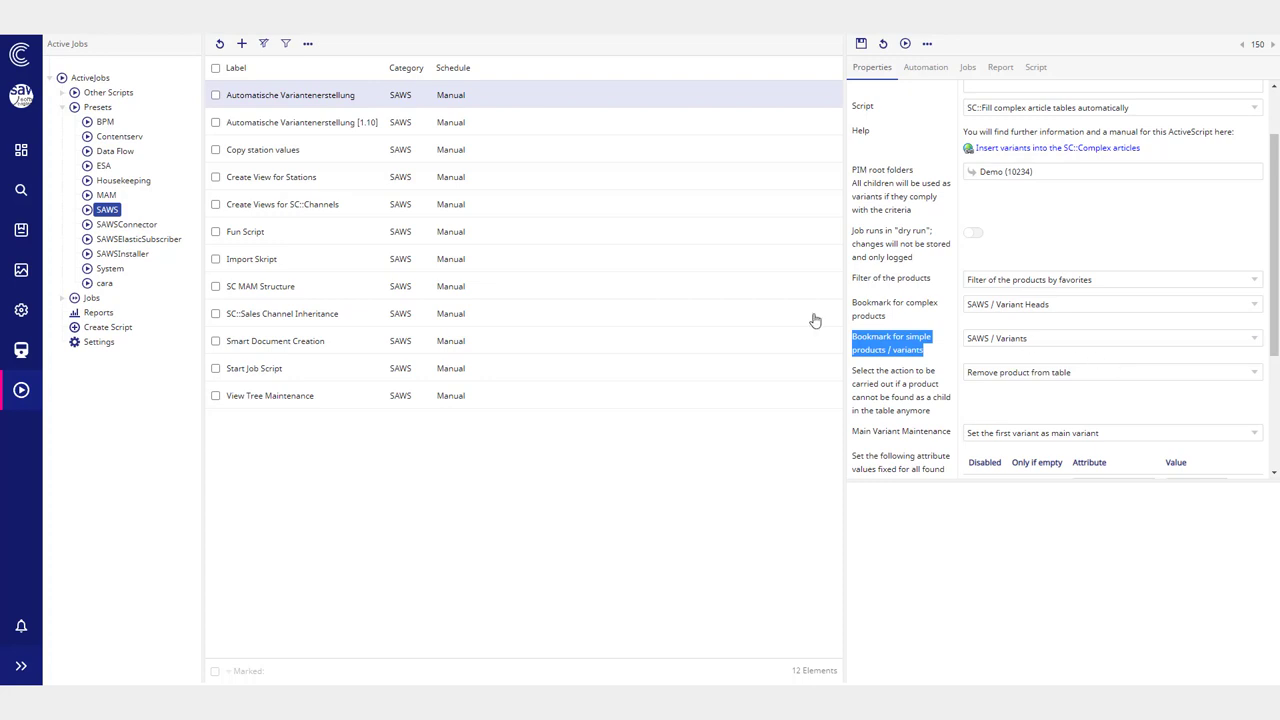
Step: Review the Start Job Script preset's job mode options and open the log of its recorded run
click(336, 367)
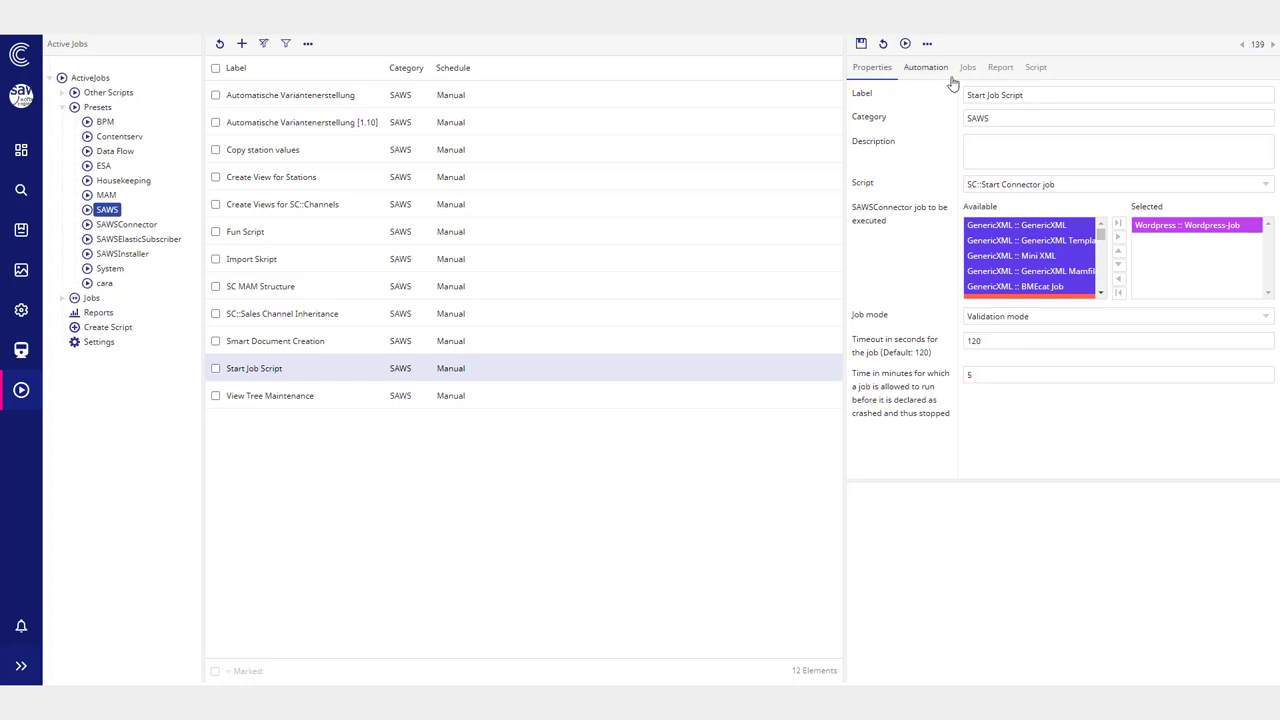
click(1013, 320)
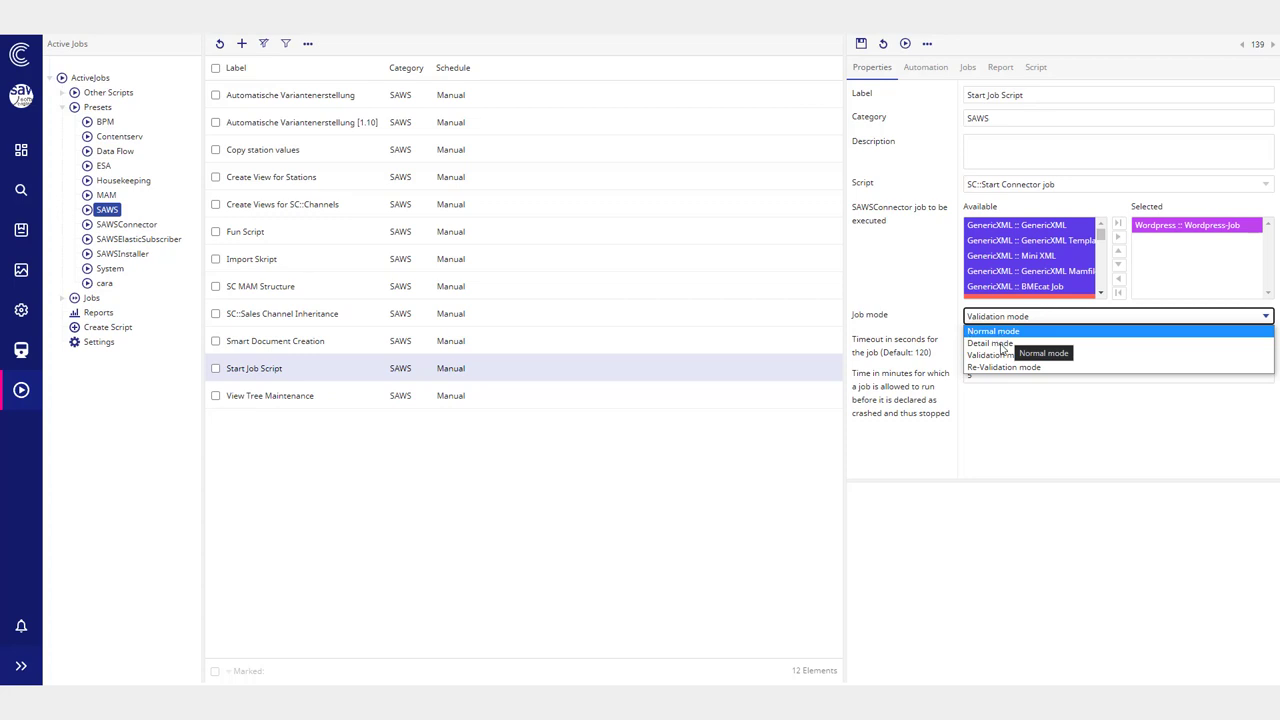
click(1008, 416)
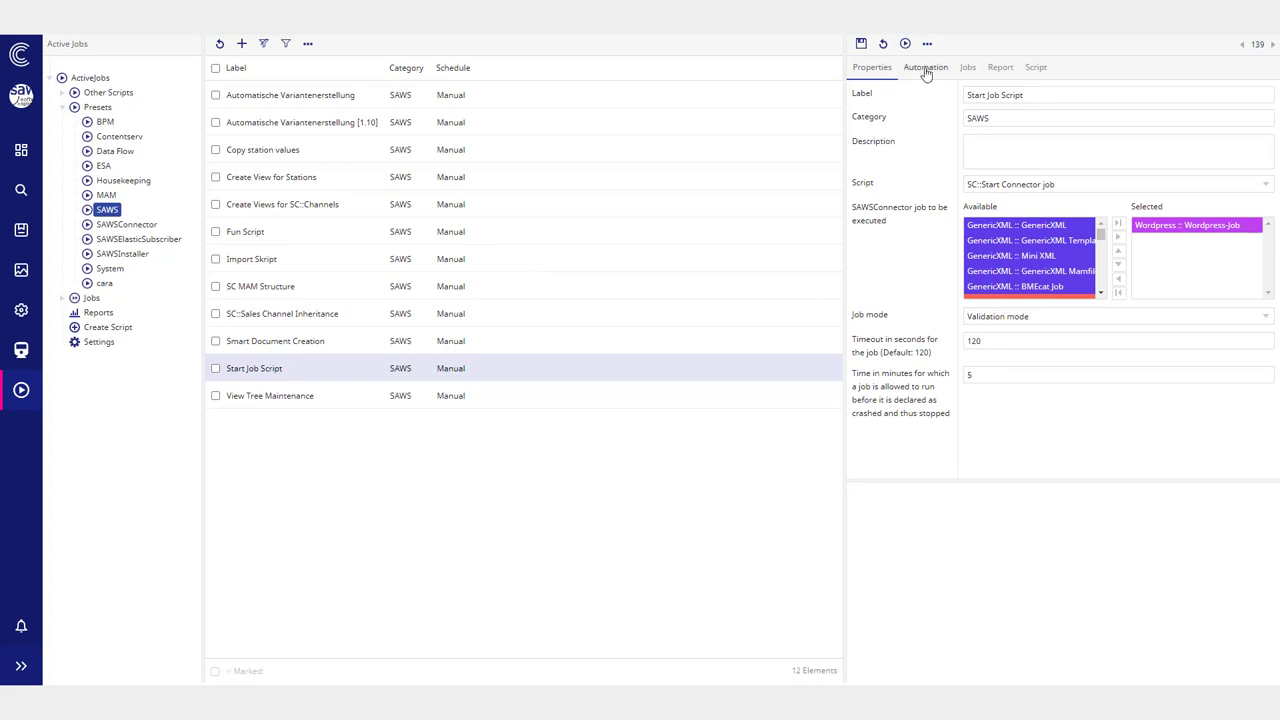
click(967, 70)
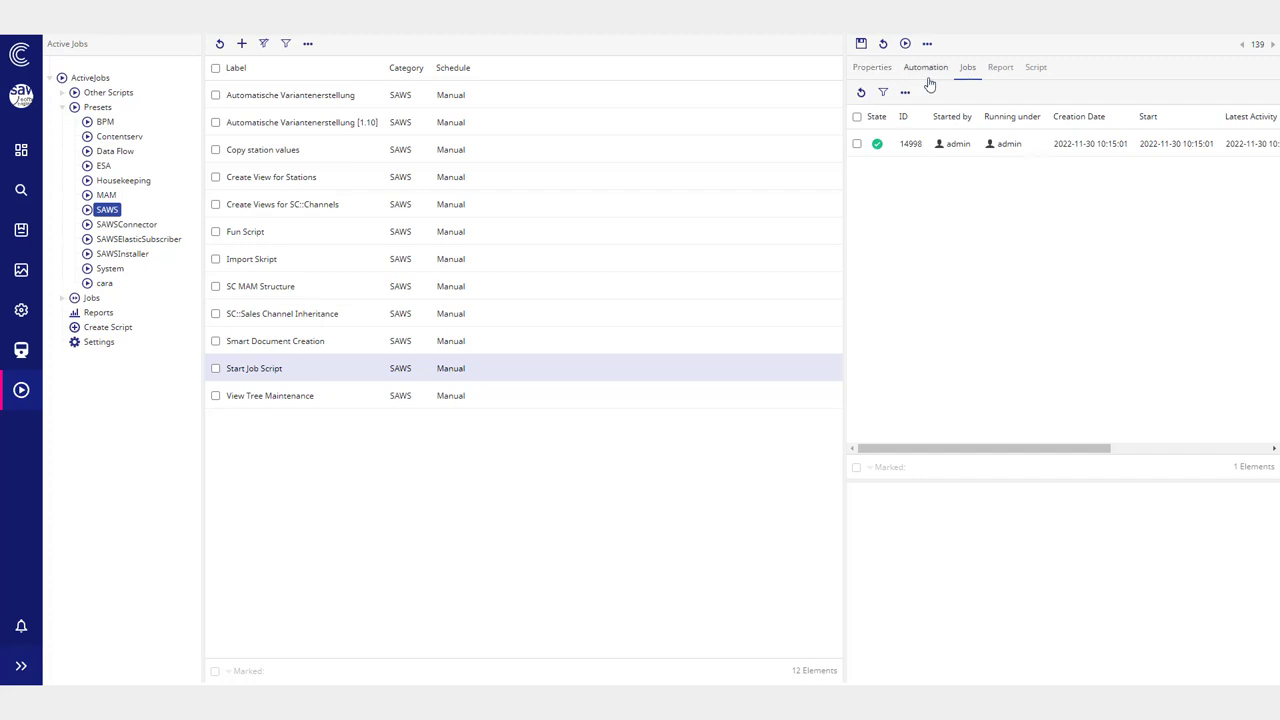
click(970, 147)
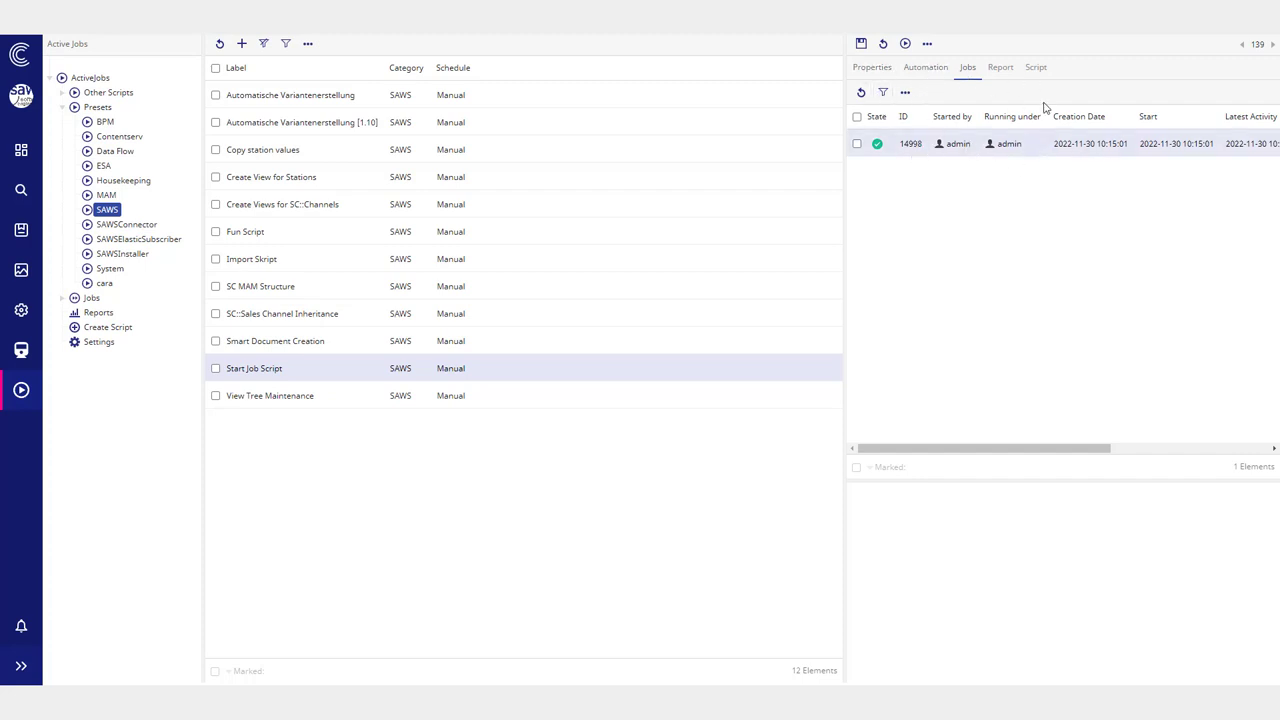
Step: Examine the automation schedule options of the Start Job Script preset together with its selected Wordpress job
click(926, 67)
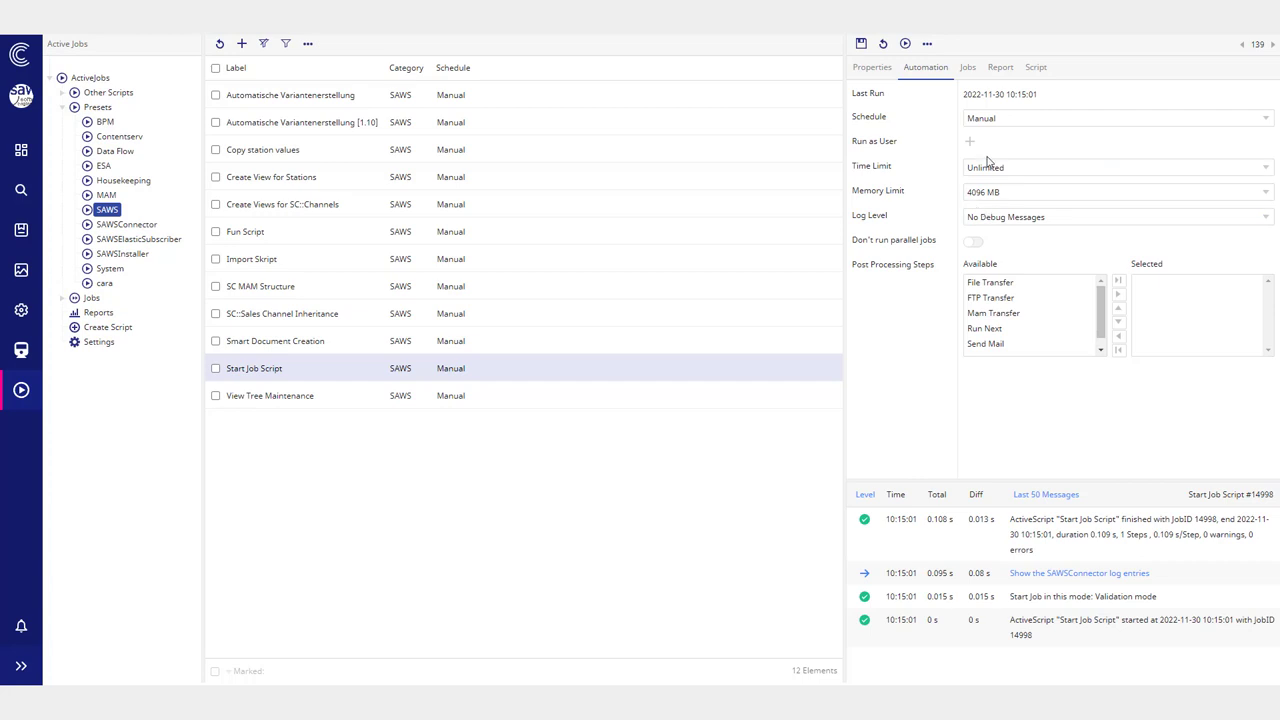
click(1012, 119)
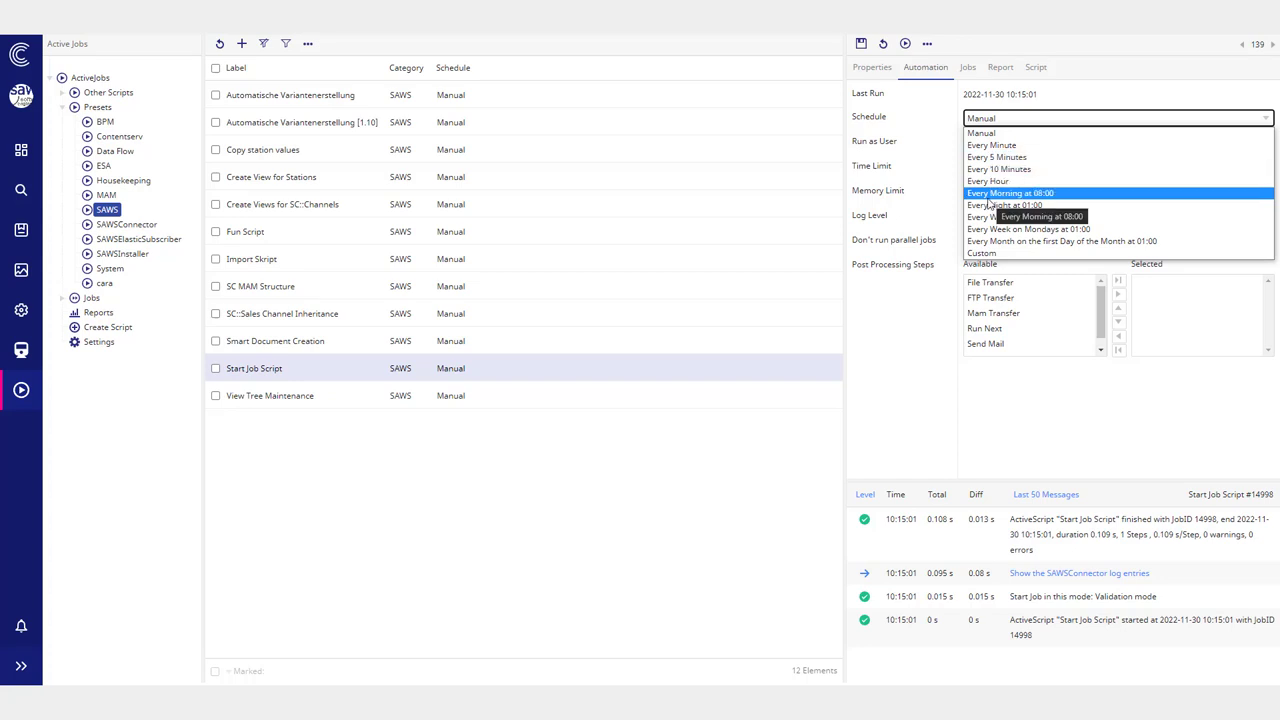
click(874, 78)
click(873, 70)
click(1175, 228)
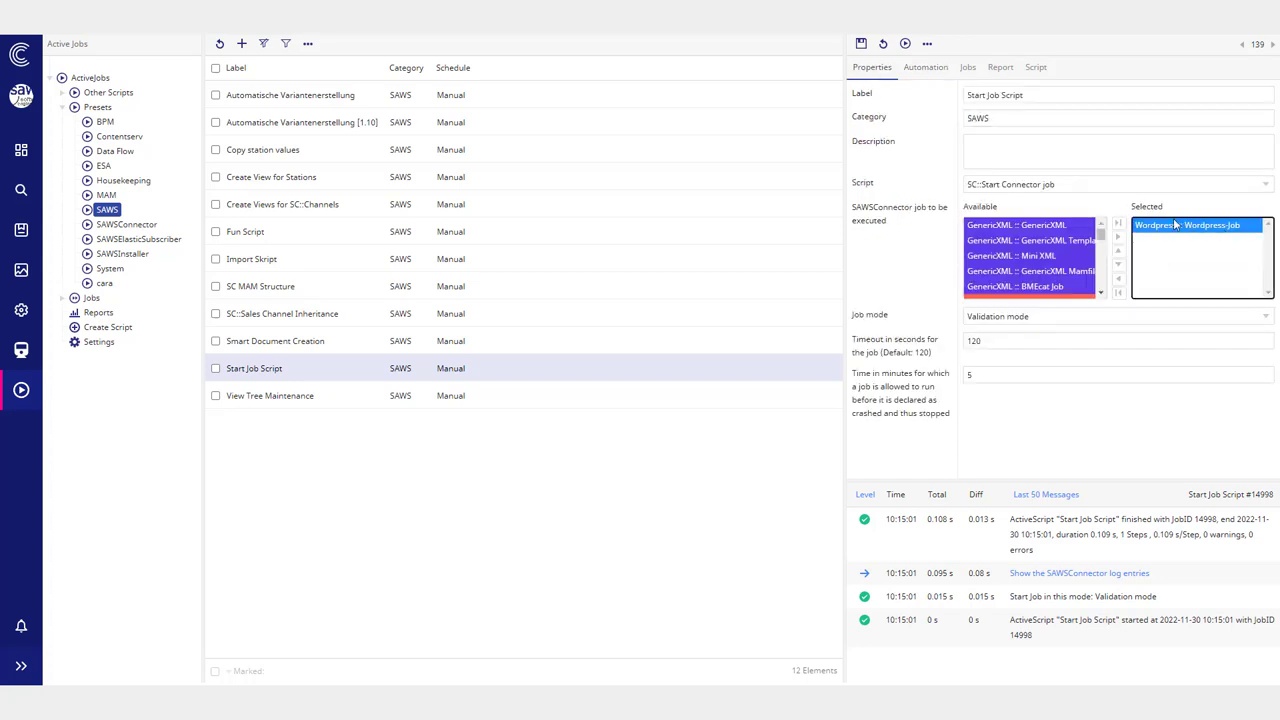
click(928, 70)
click(987, 120)
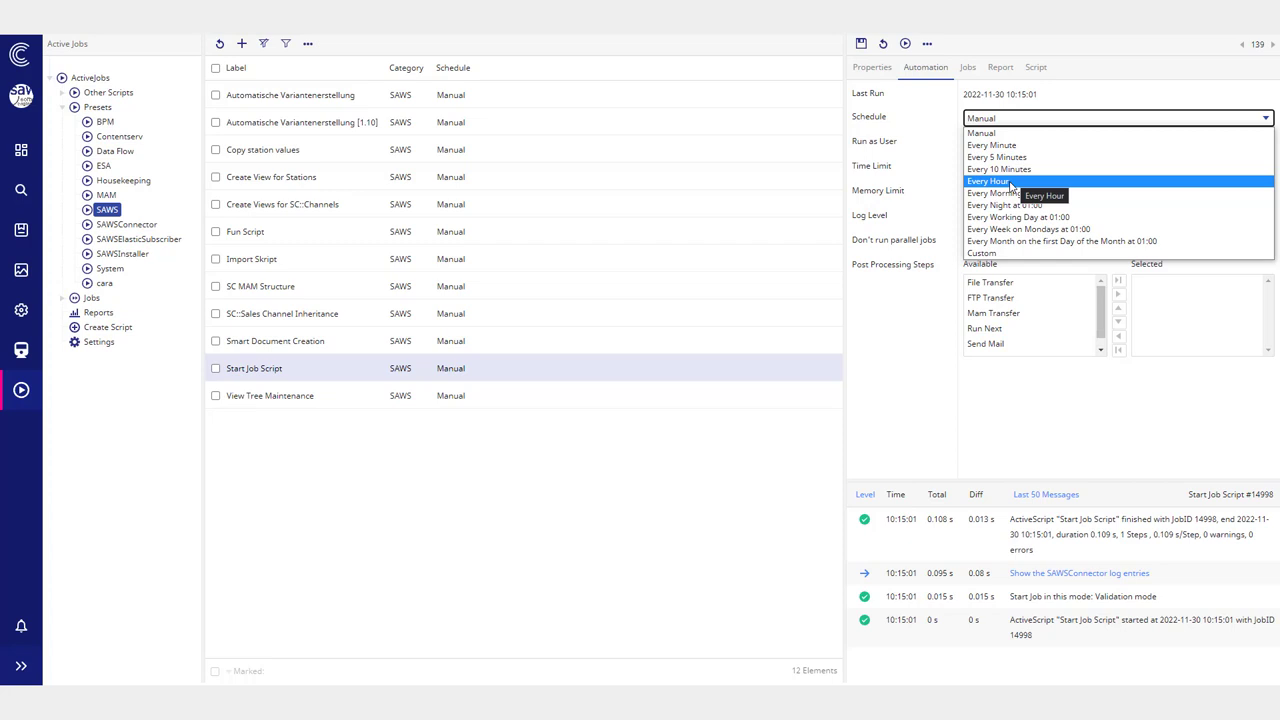
click(921, 281)
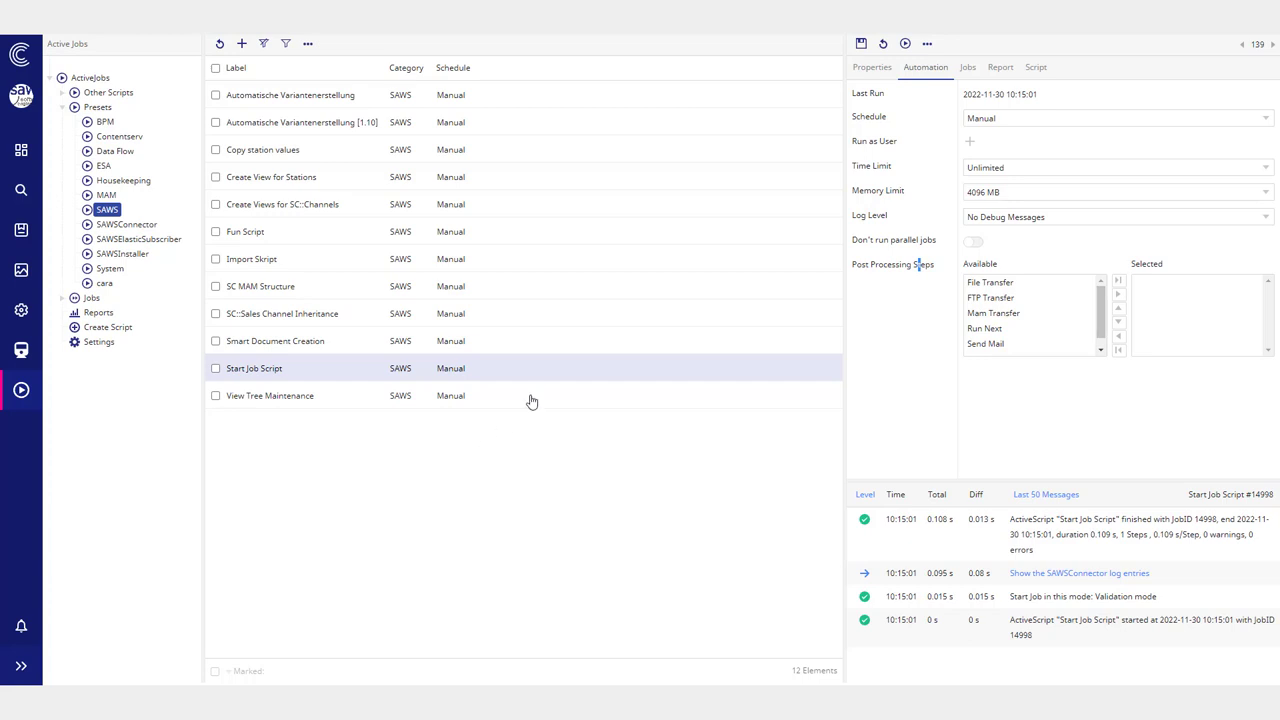
click(995, 125)
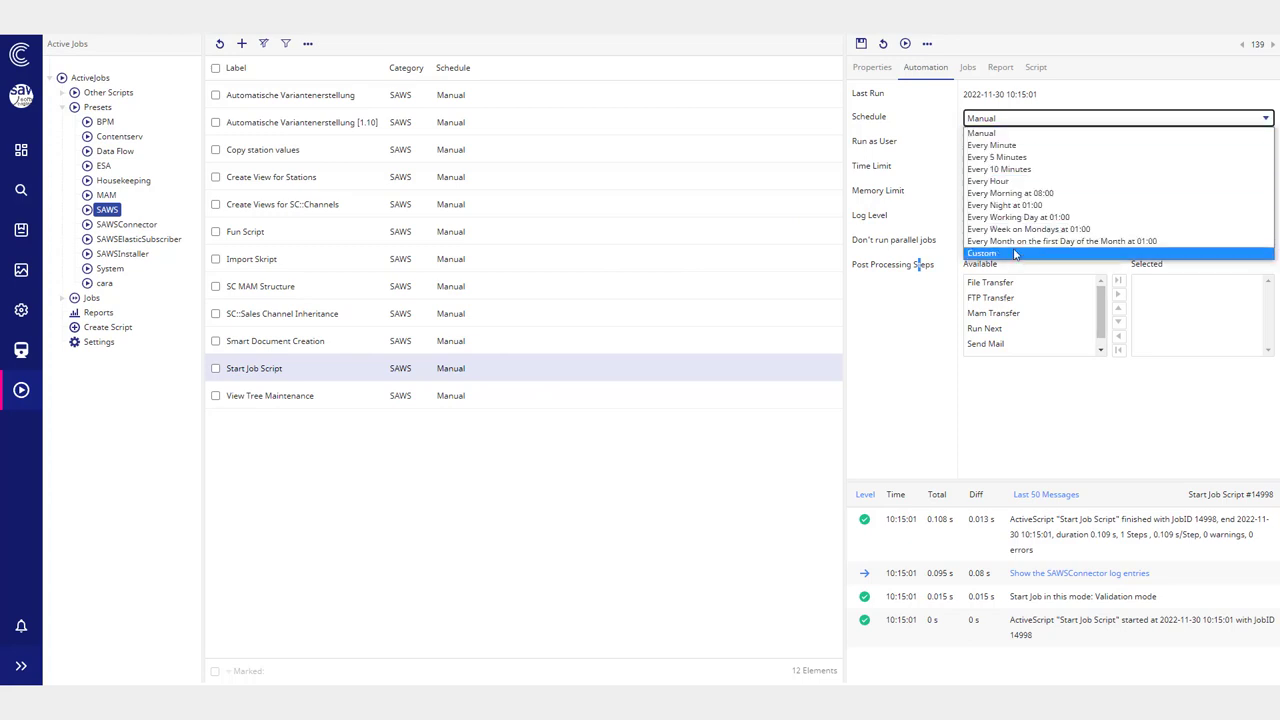
click(913, 125)
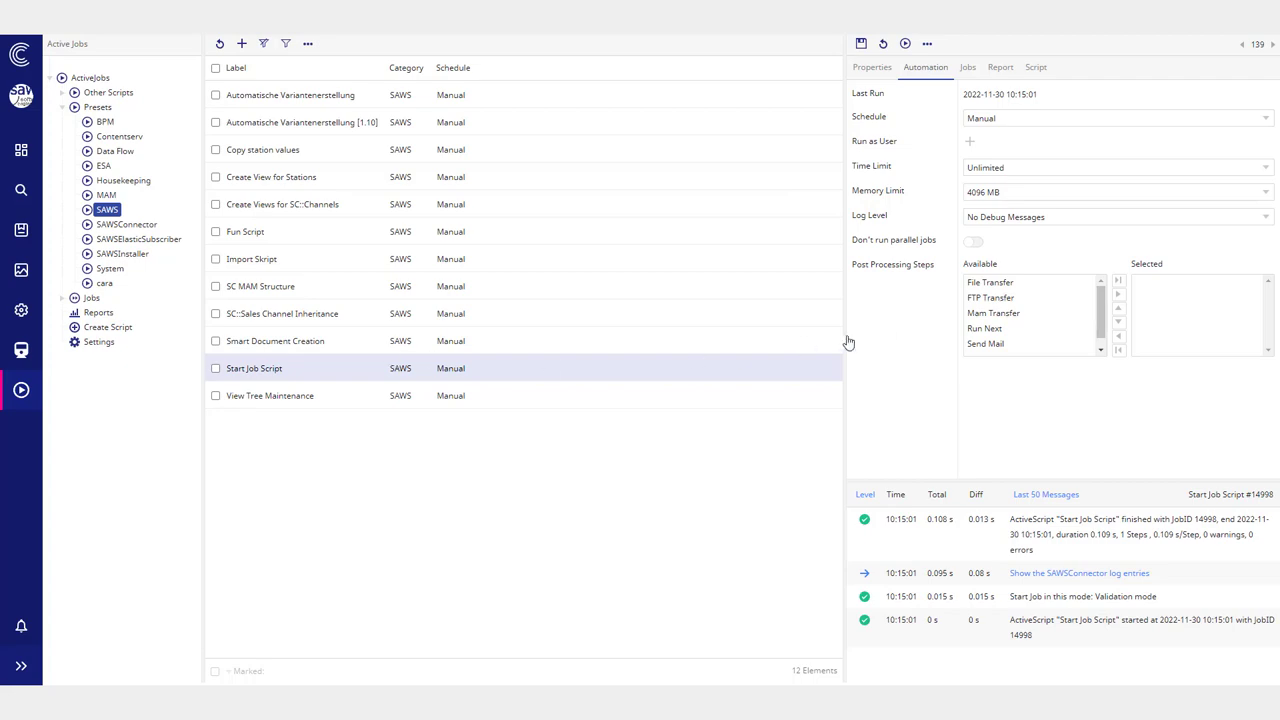
click(871, 72)
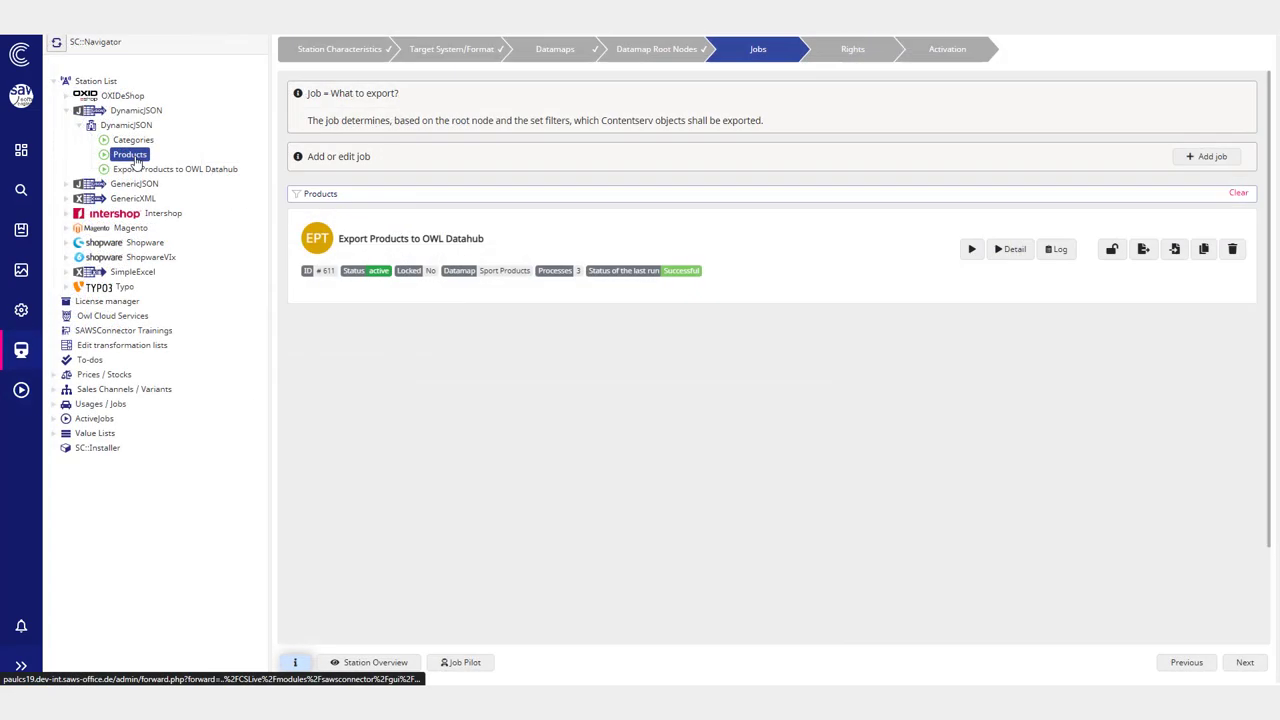
Step: Open the DynamicJSON station's Products job for editing and review the synchronization methods of its data source
right_click(140, 158)
click(164, 167)
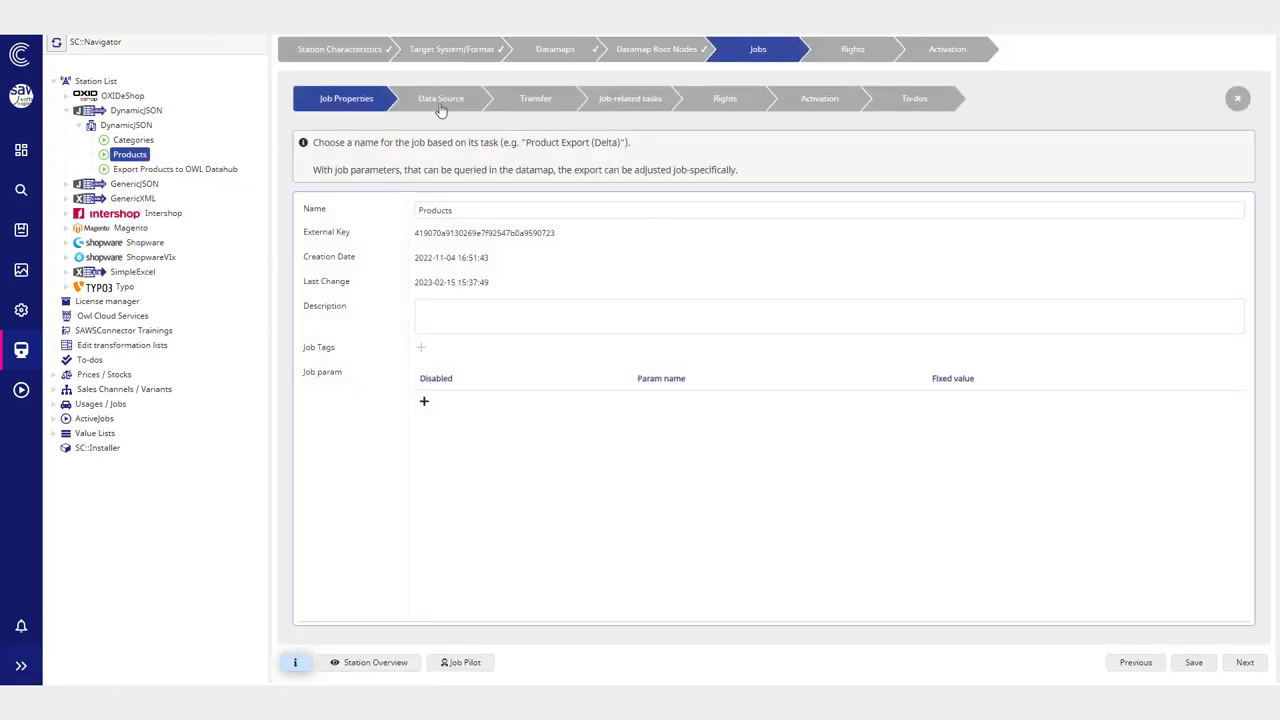
click(440, 101)
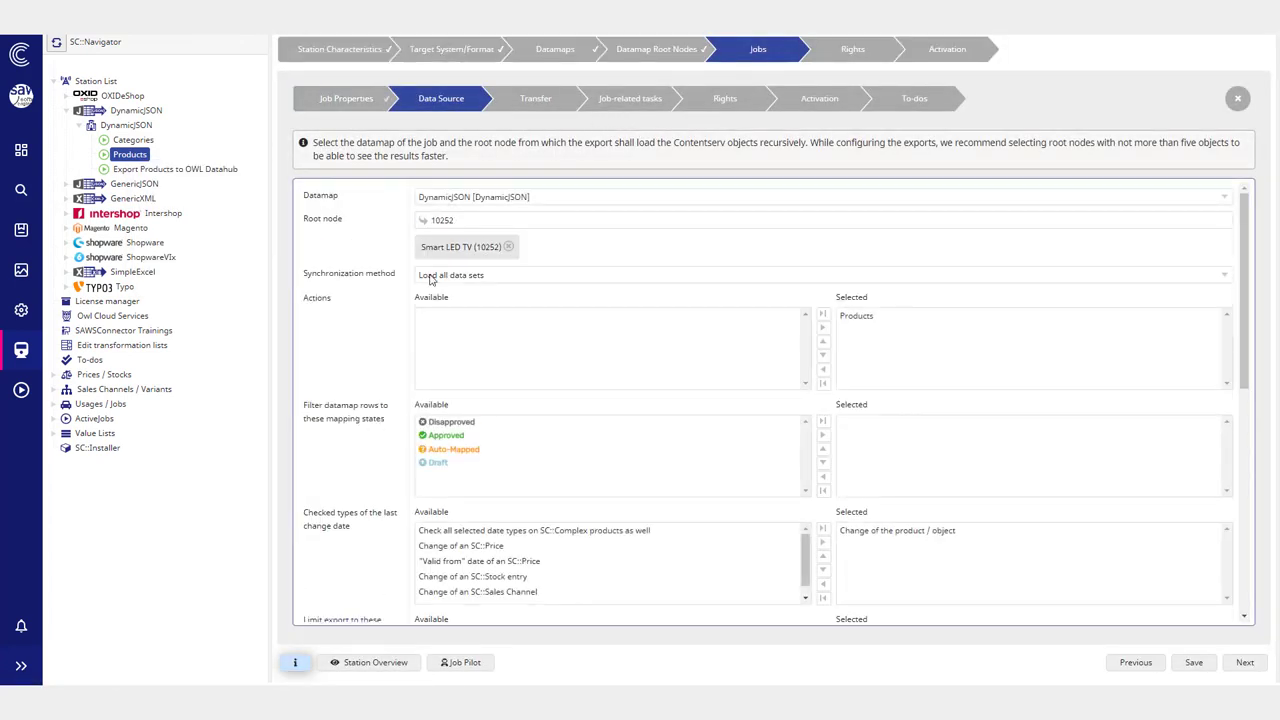
click(450, 277)
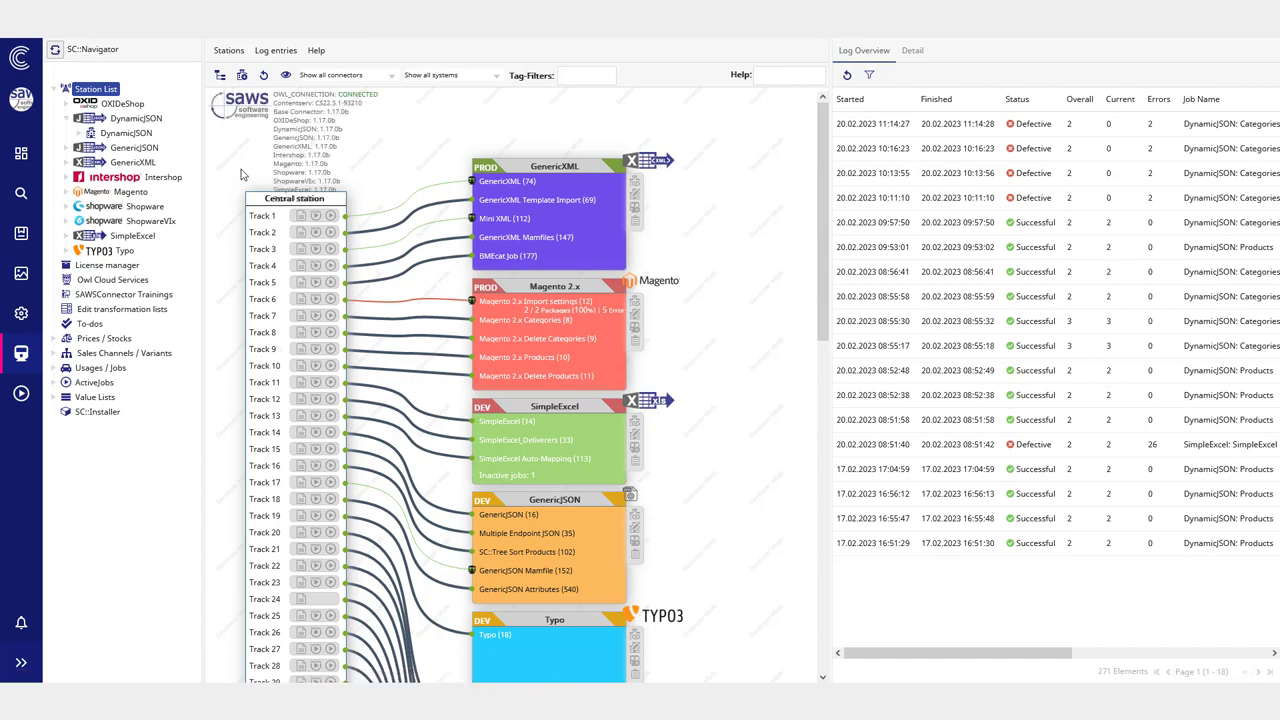
Step: Collapse the DynamicJSON branch in the station list and hide the log overview beside the station chart
click(66, 119)
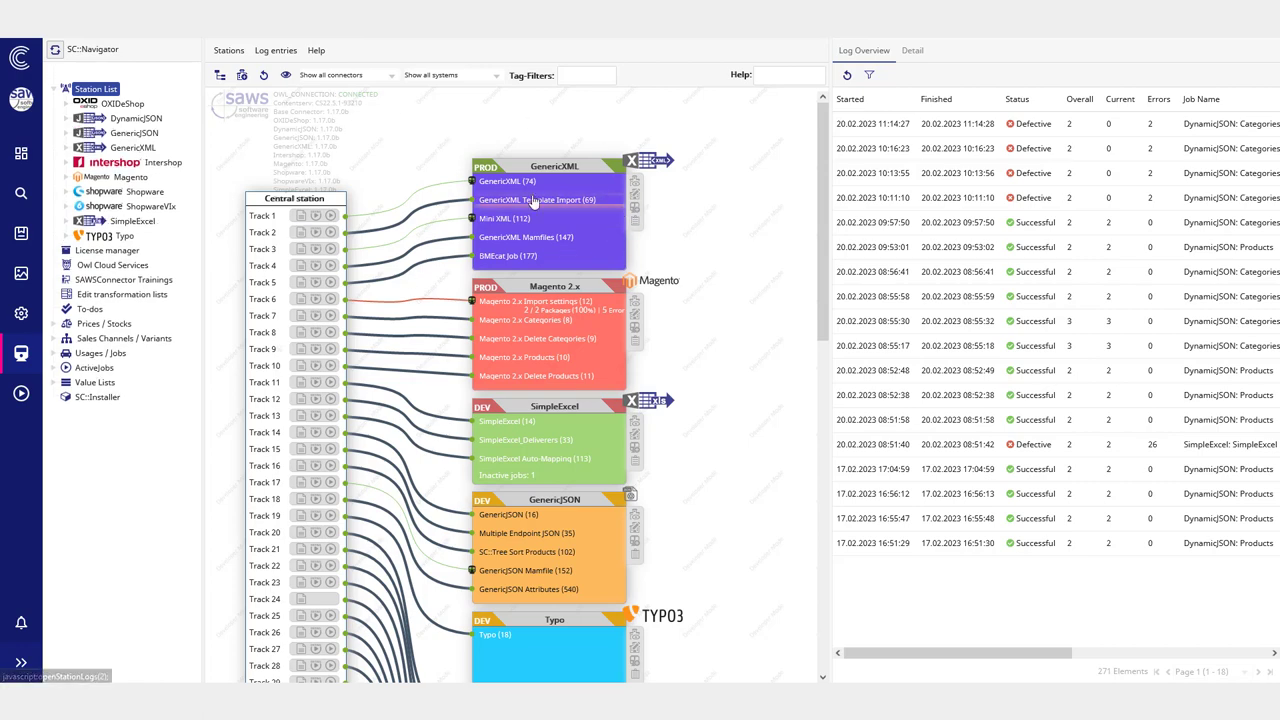
scroll(522, 168, down, 5)
scroll(510, 132, up, 5)
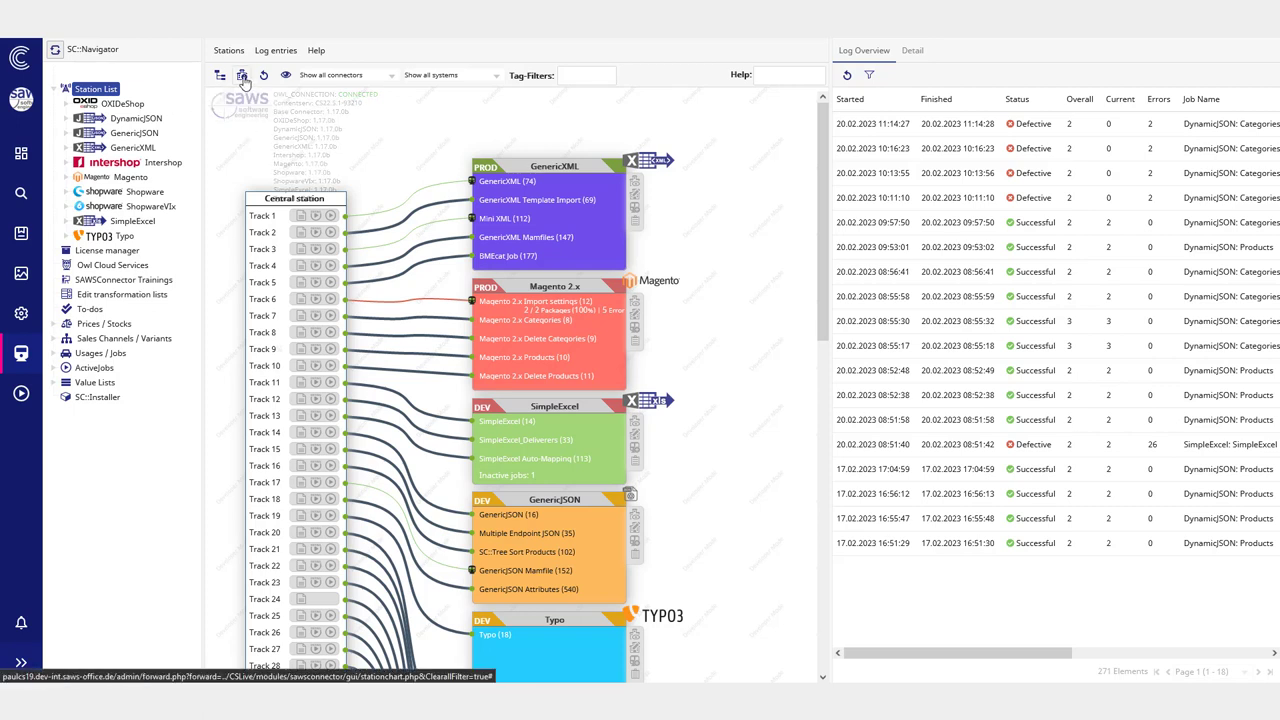
right_click(147, 122)
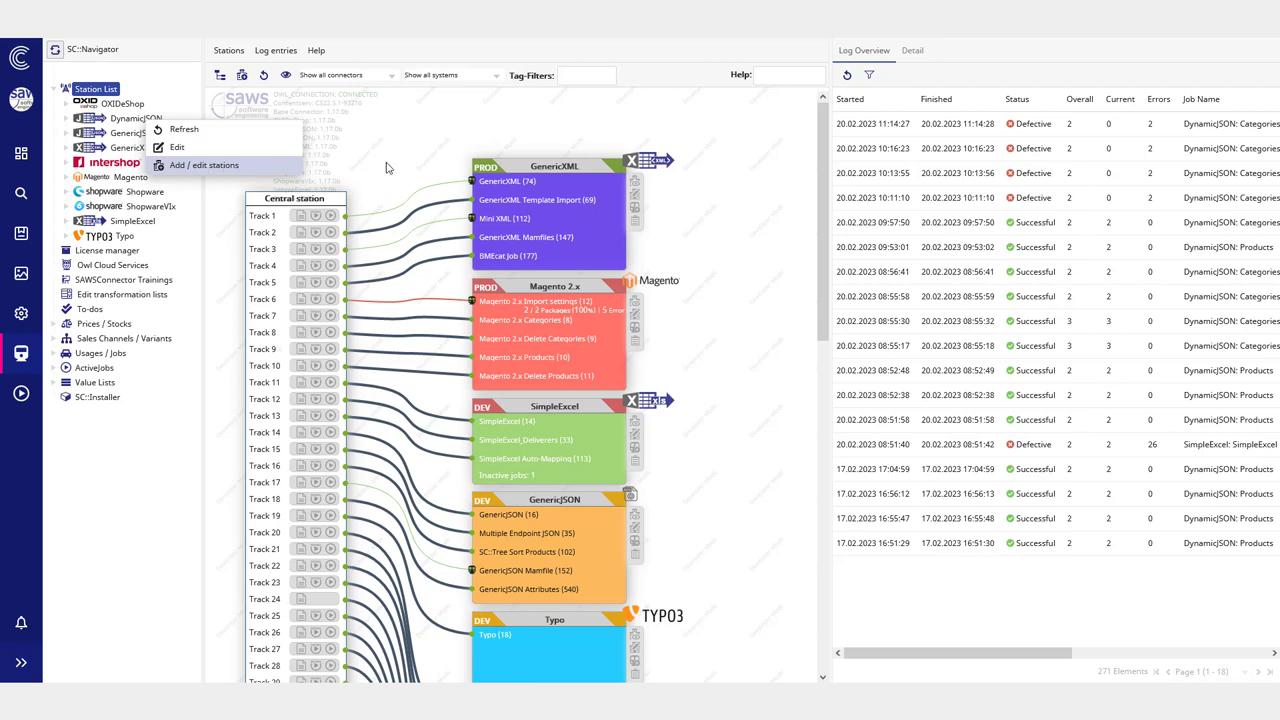
key(Escape)
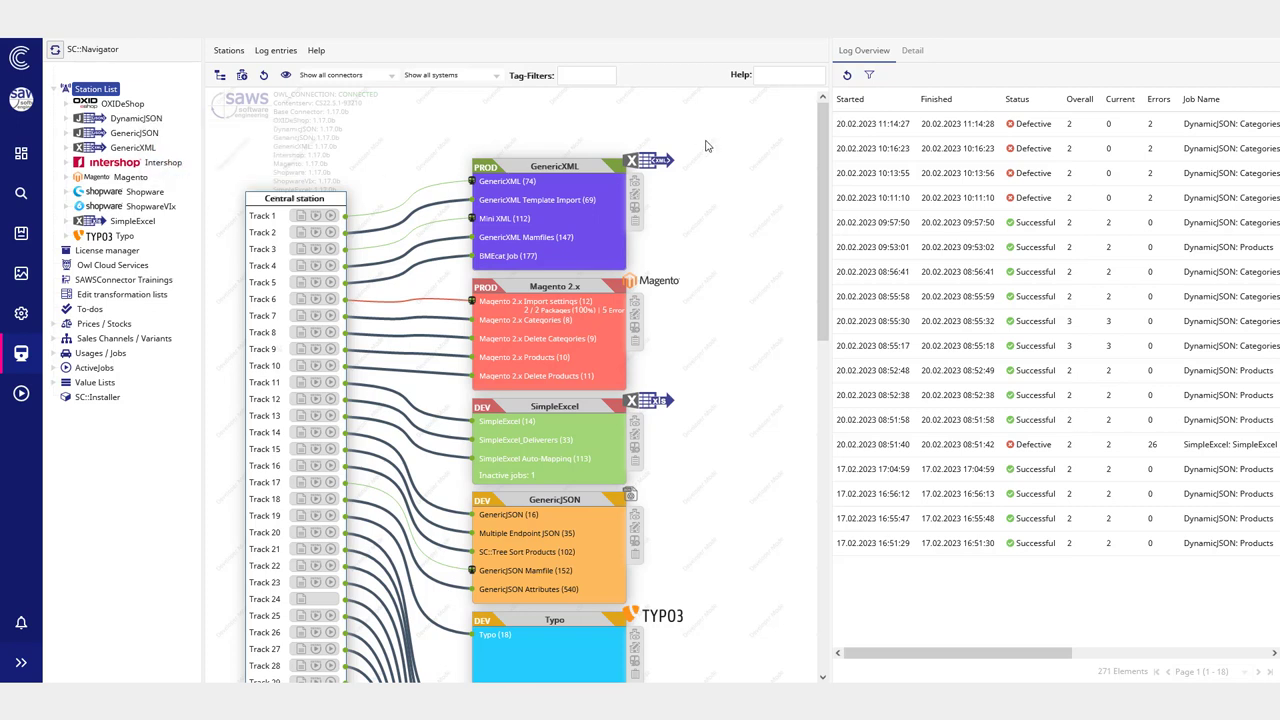
click(828, 156)
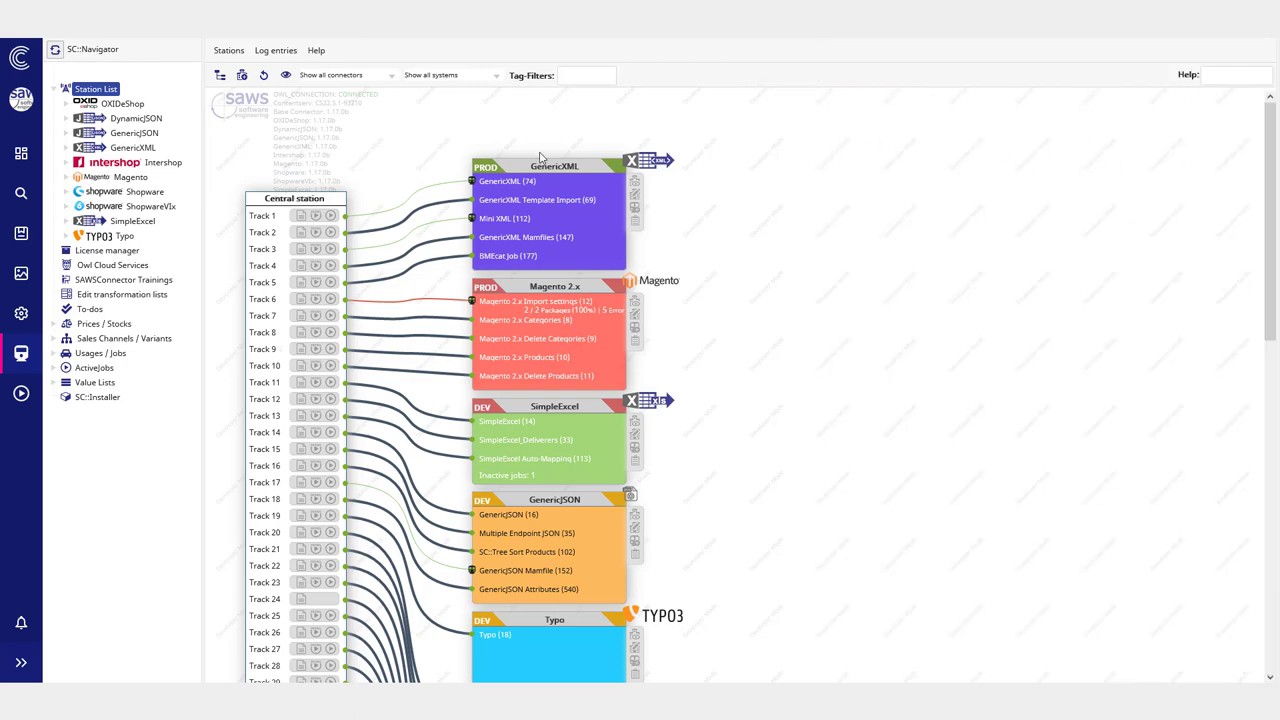
Step: Open the station setup wizard and choose the DynamicJSON Connector
click(242, 78)
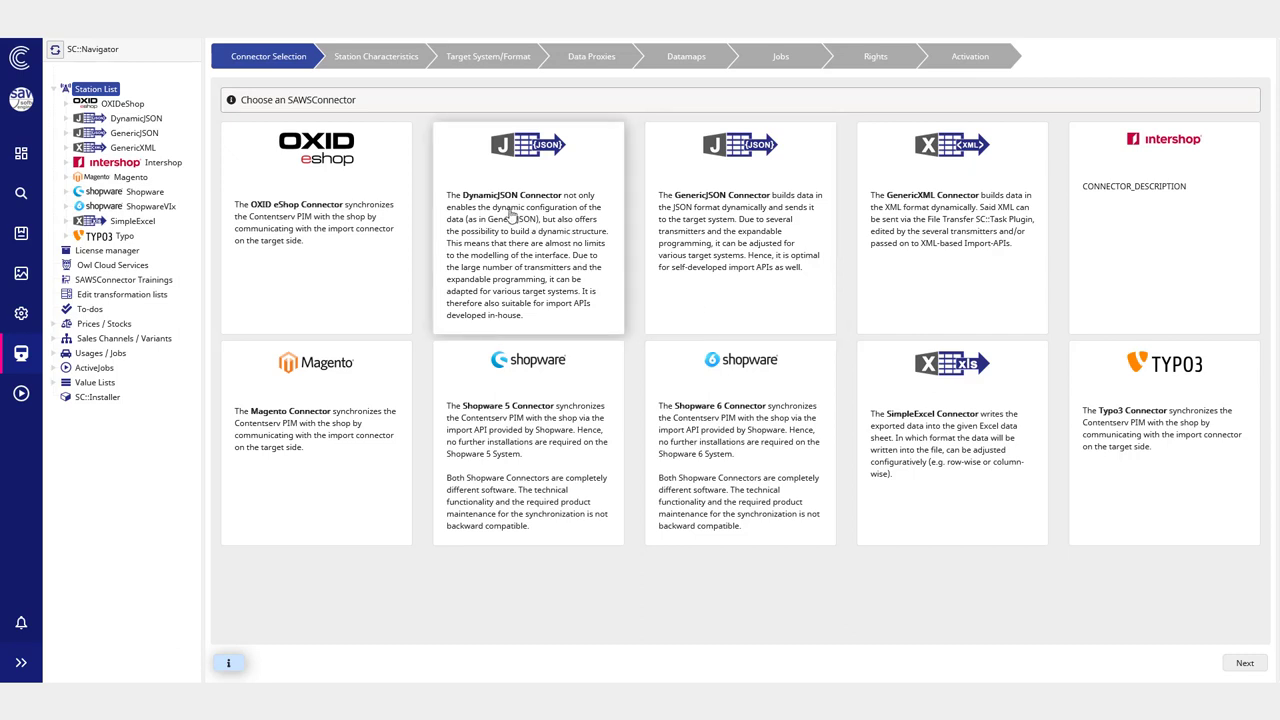
click(507, 234)
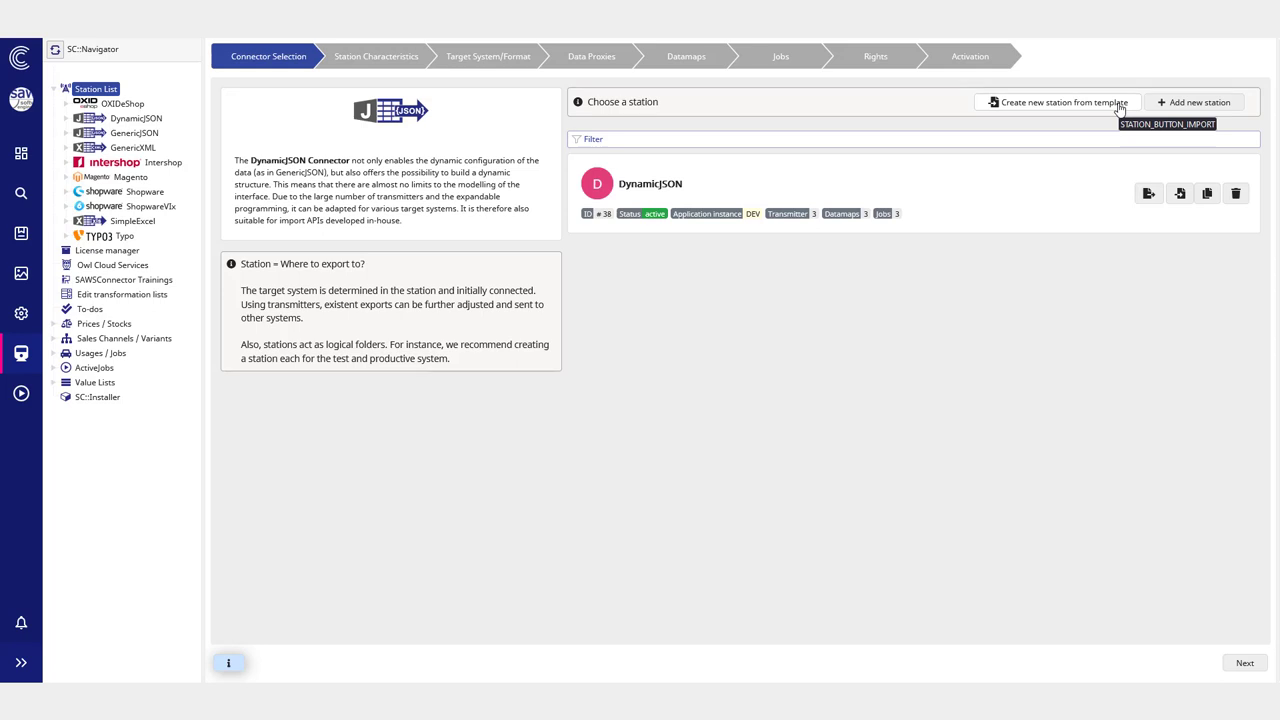
Step: Review the DynamicJSON station's backup options with central storage in the SAWS Owl Cloud, and leave without creating a backup
click(1149, 195)
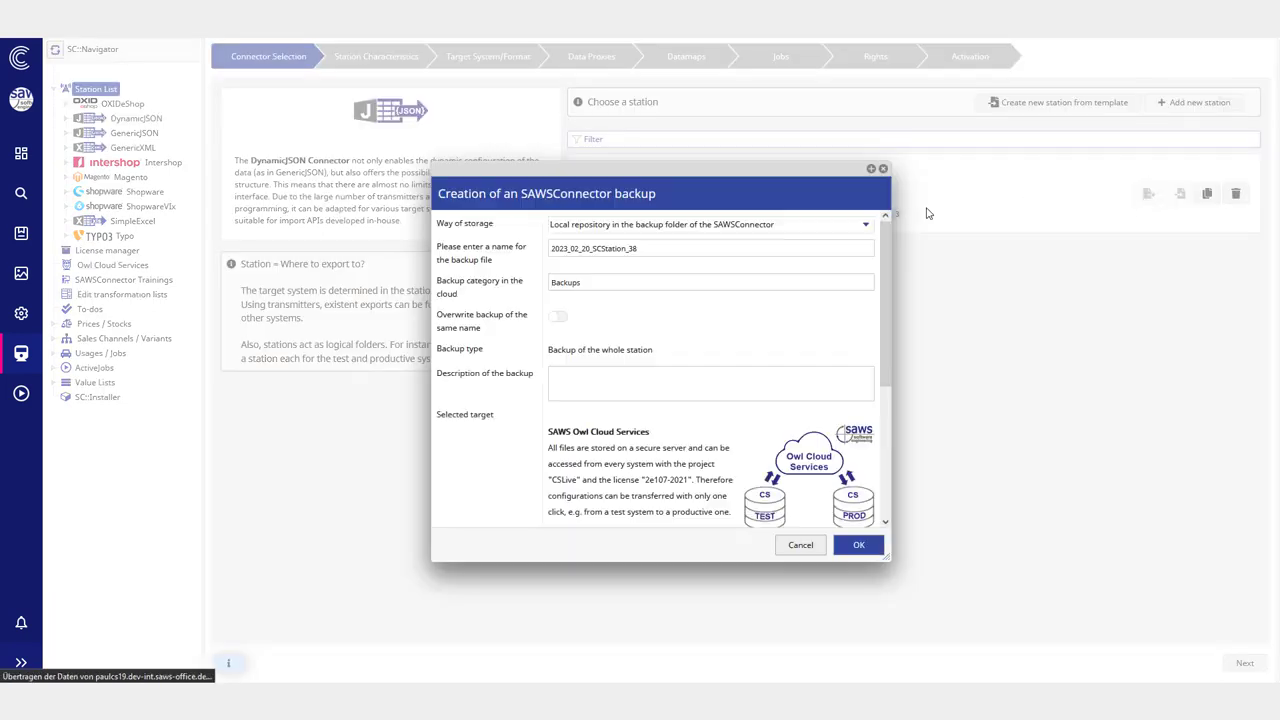
click(636, 226)
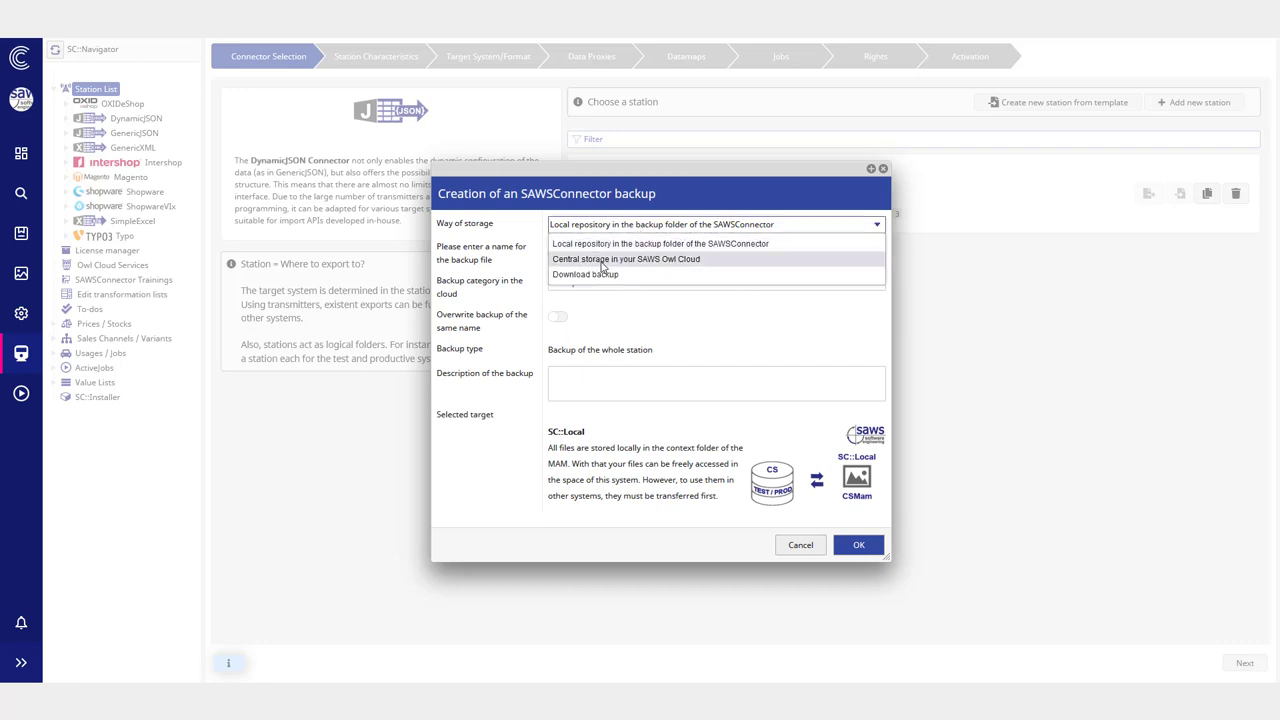
click(603, 259)
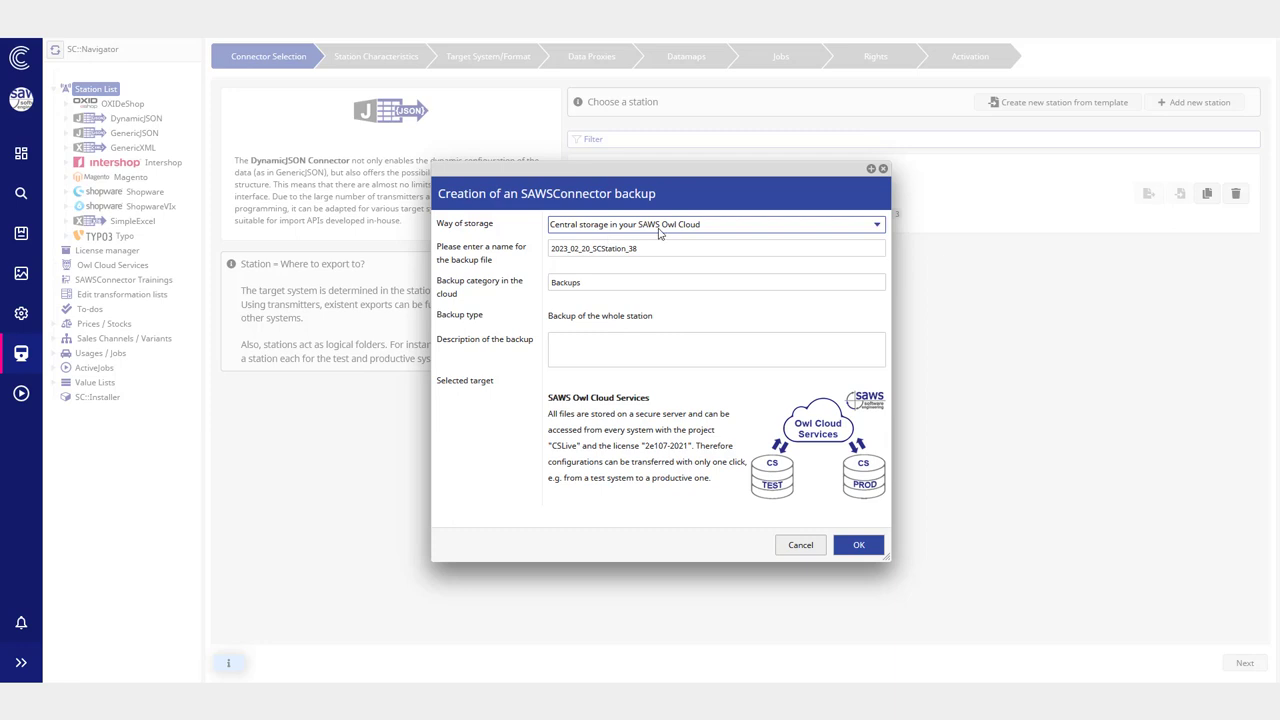
click(625, 248)
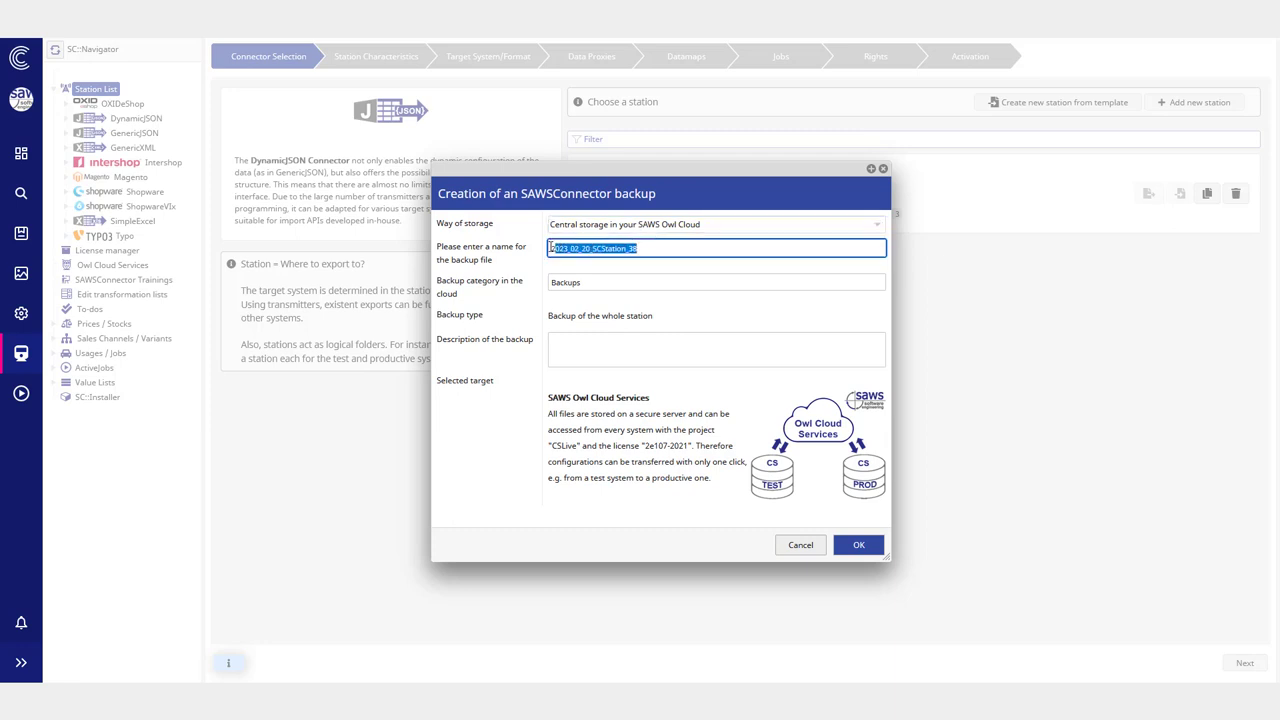
click(648, 301)
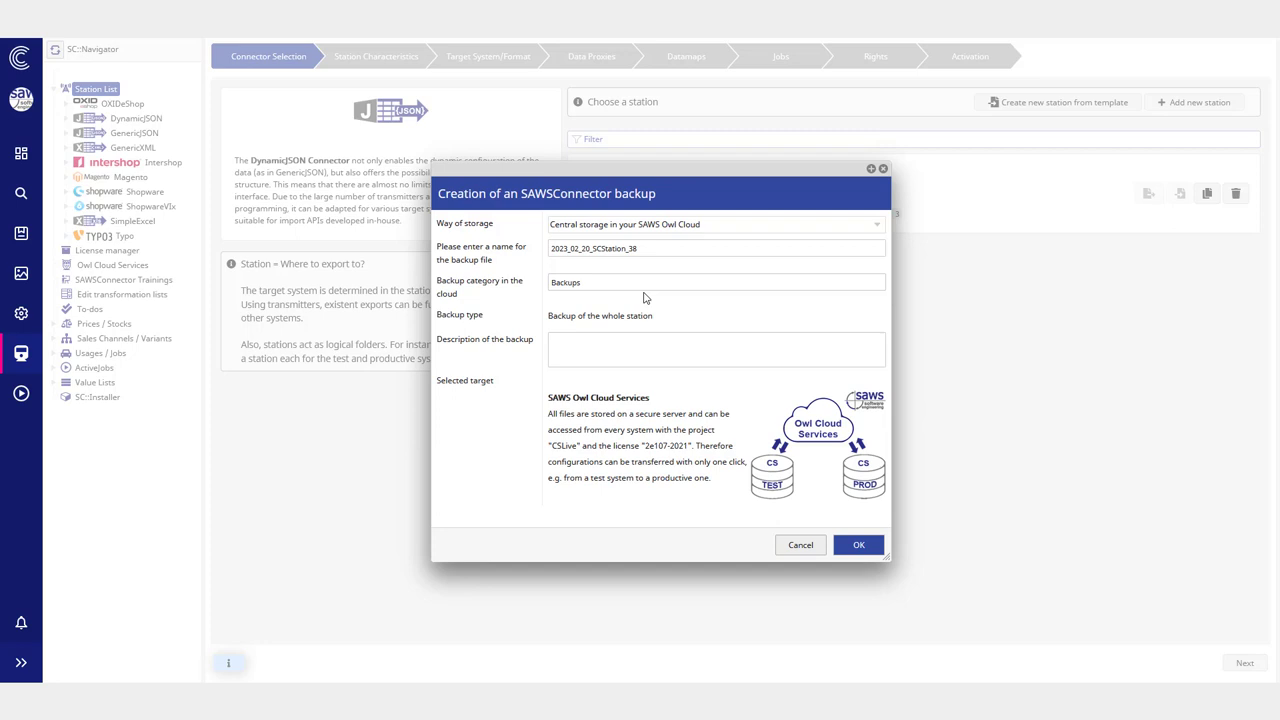
click(886, 167)
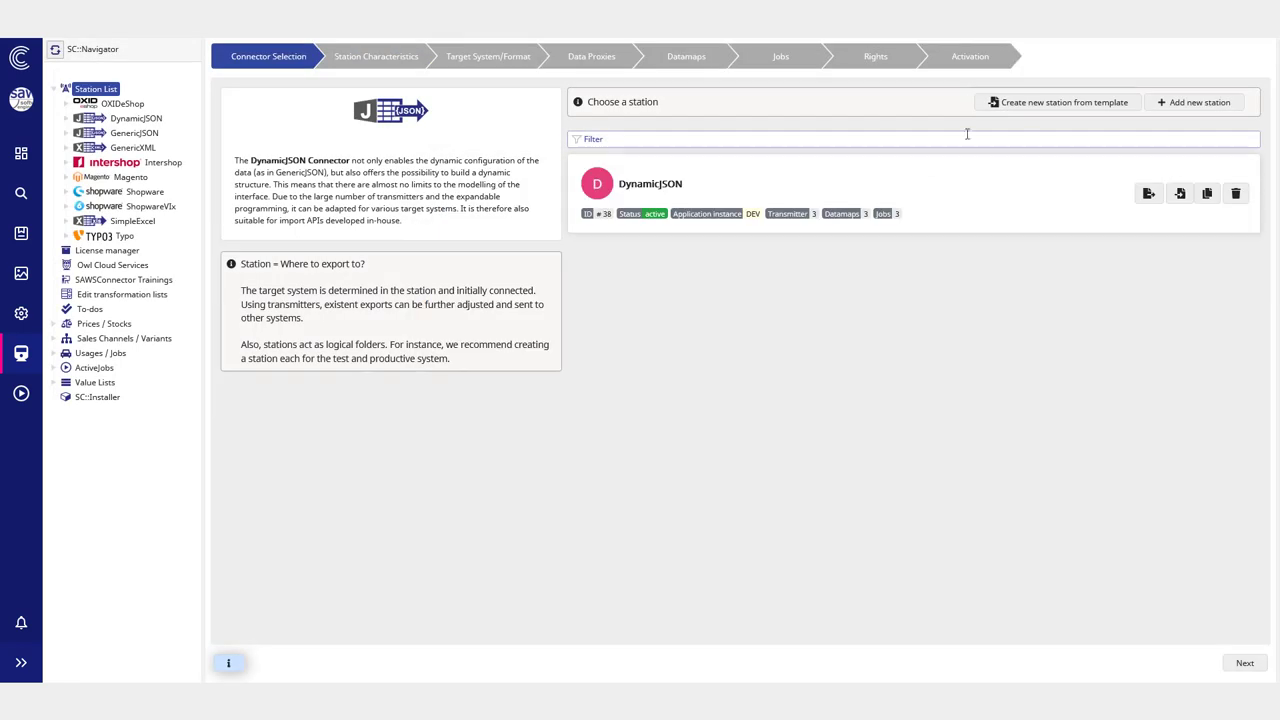
Step: Browse the Owl Cloud templates and backups offered for creating a station from a template, signing in with the account e-mail and password
click(1062, 104)
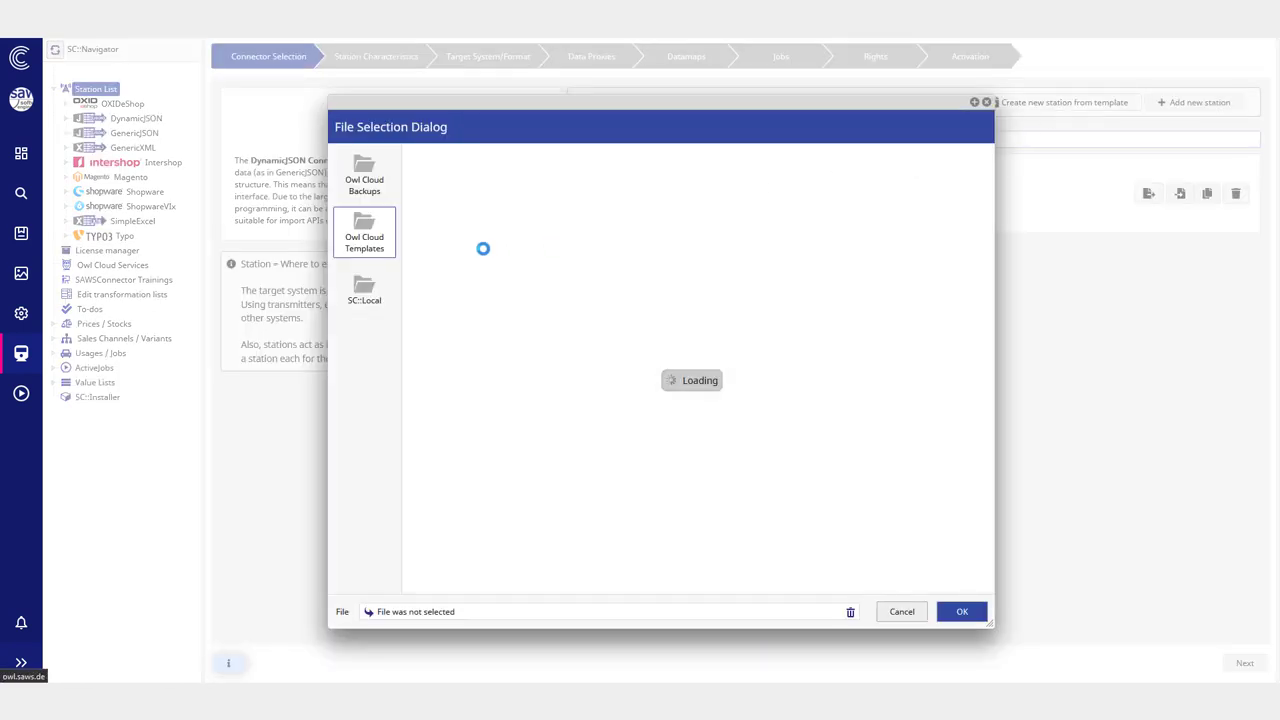
click(597, 376)
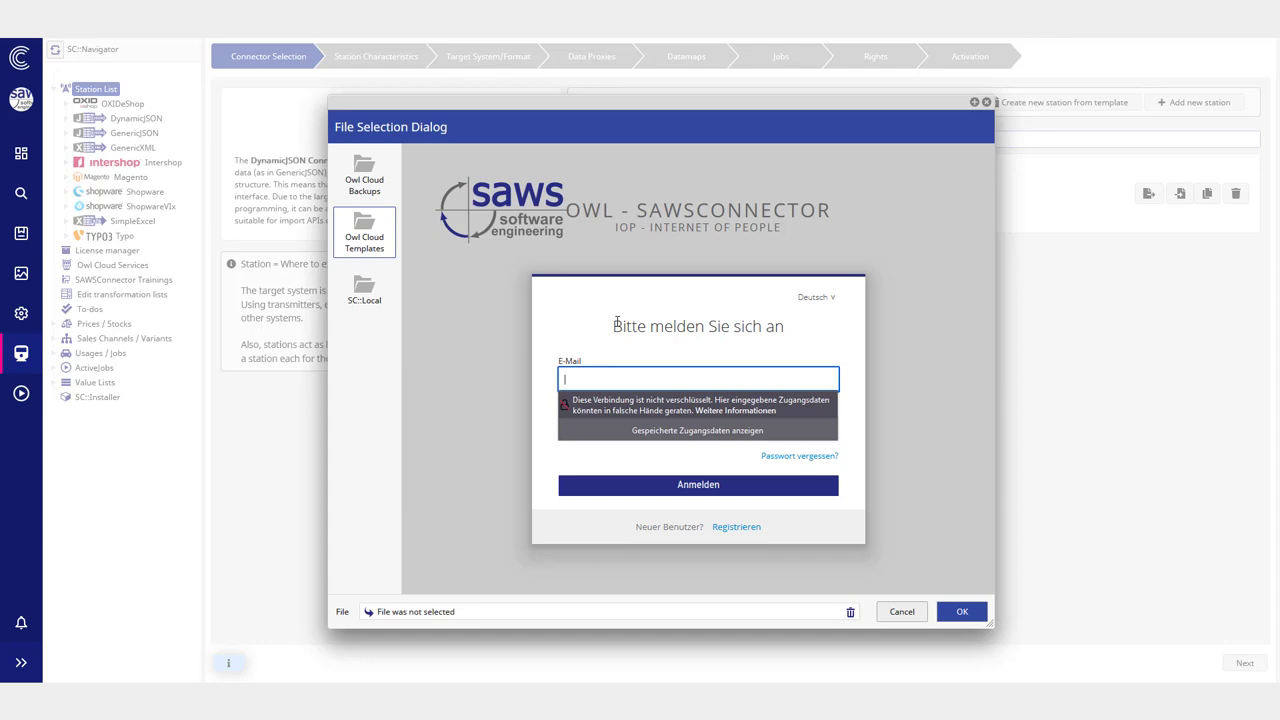
key(Return)
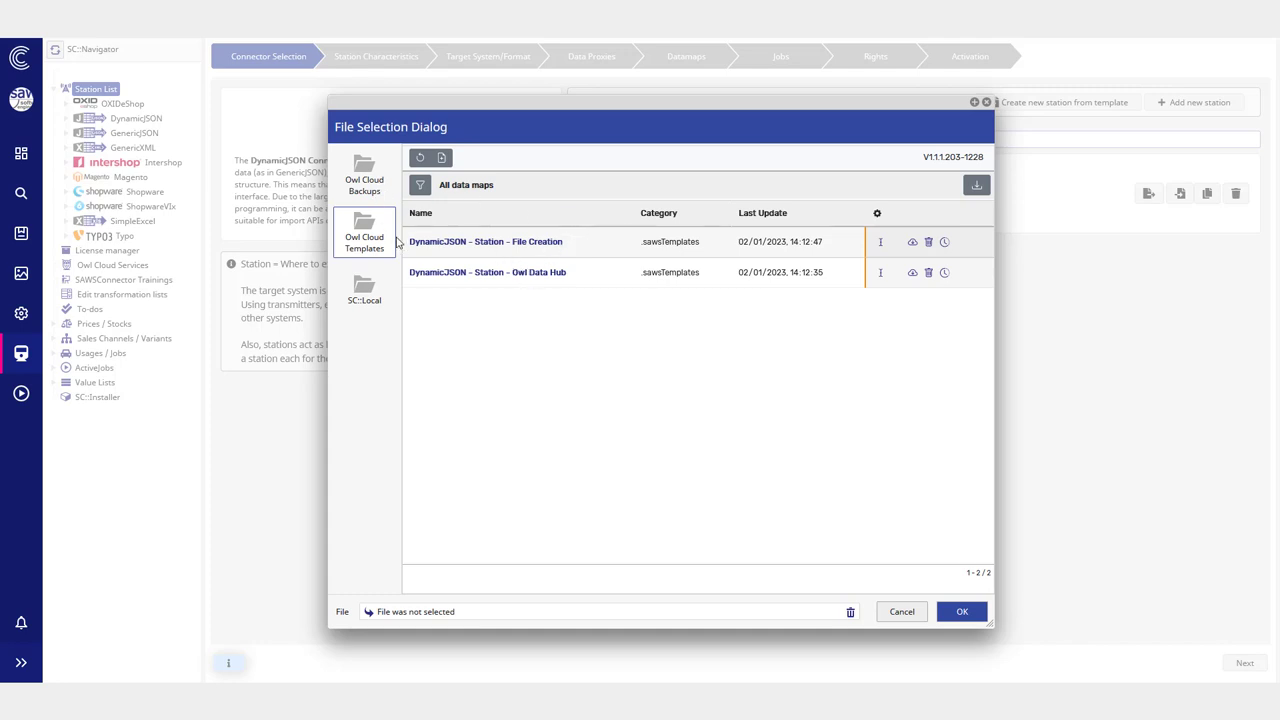
click(370, 183)
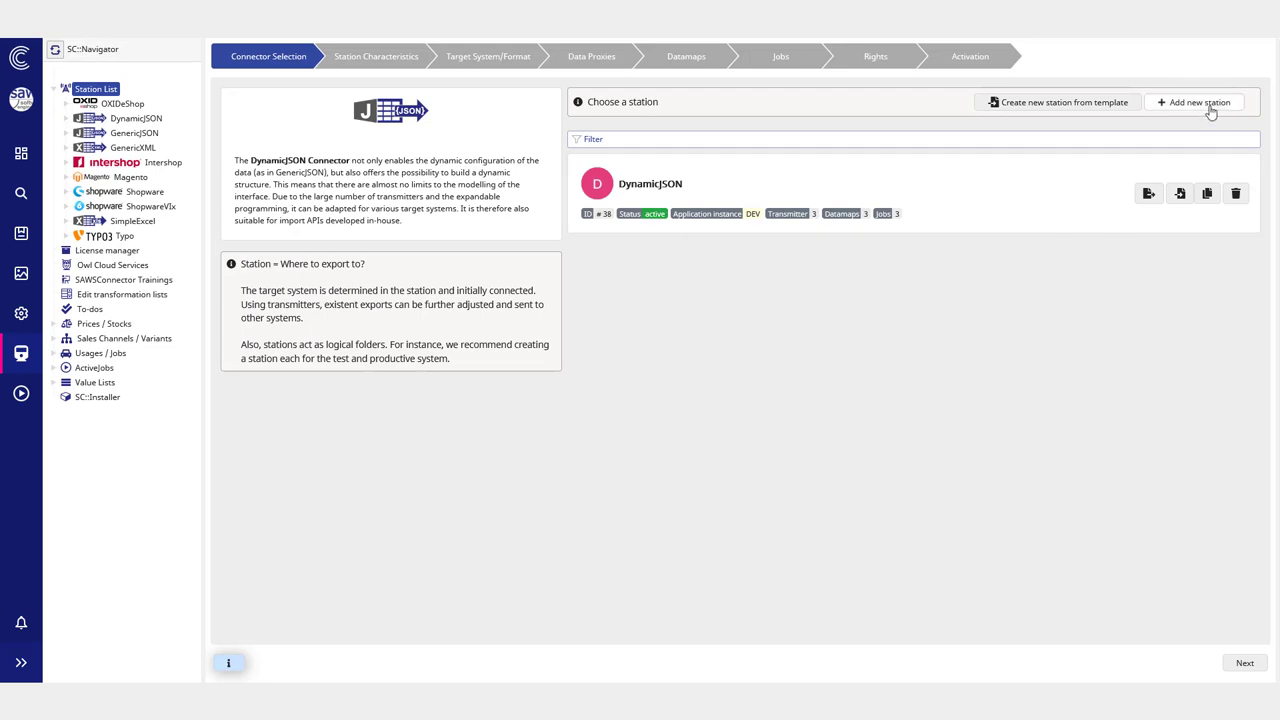
Step: Add a new DynamicJSON station named "DynamicJSON Tutorial" with the external key "dynamicJsonTutorial"
click(1200, 103)
click(374, 139)
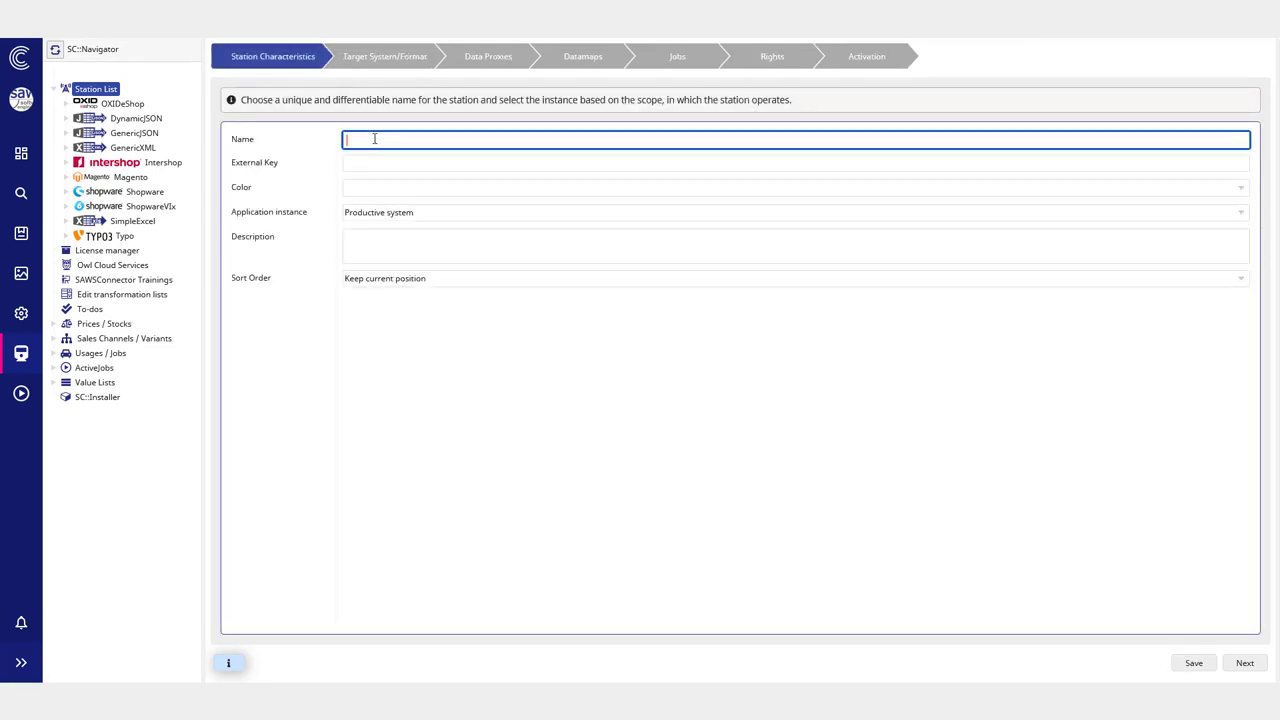
text(DynamicJSON Tutorial)
click(372, 163)
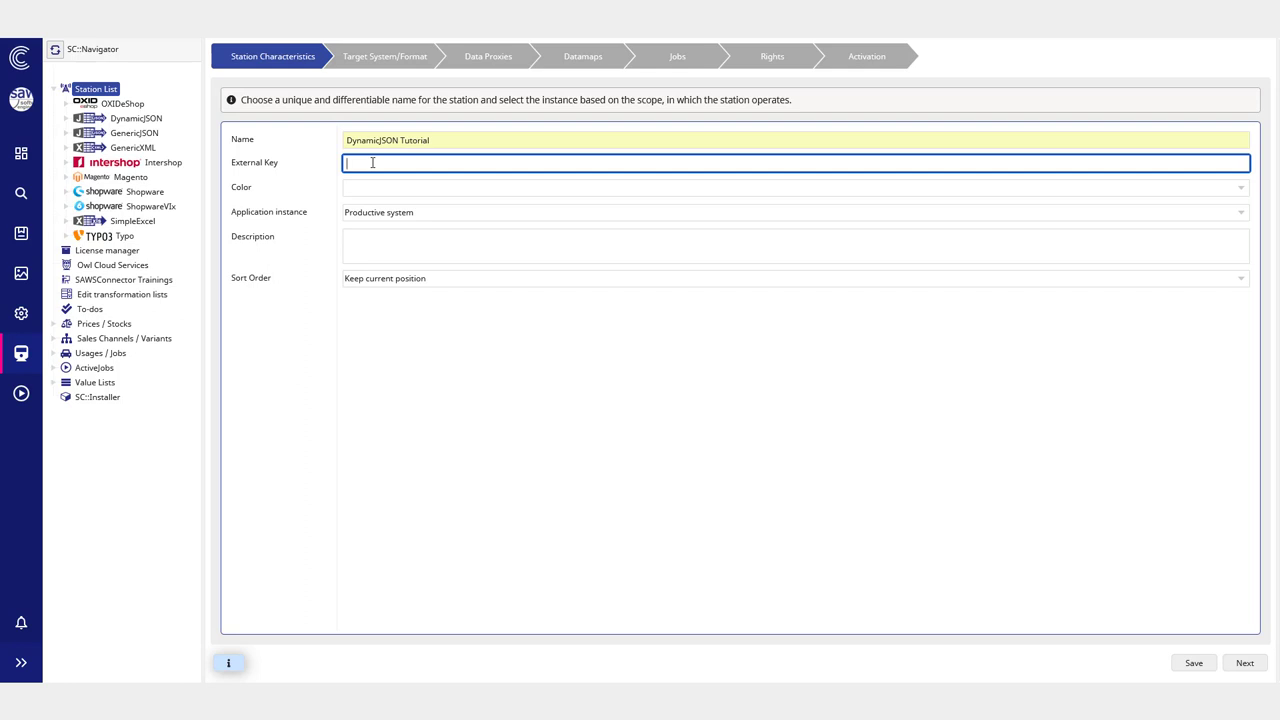
text(dynamicJsonTutorial)
Step: Set the new station's color to WF-06 and its application instance to Development system
click(379, 189)
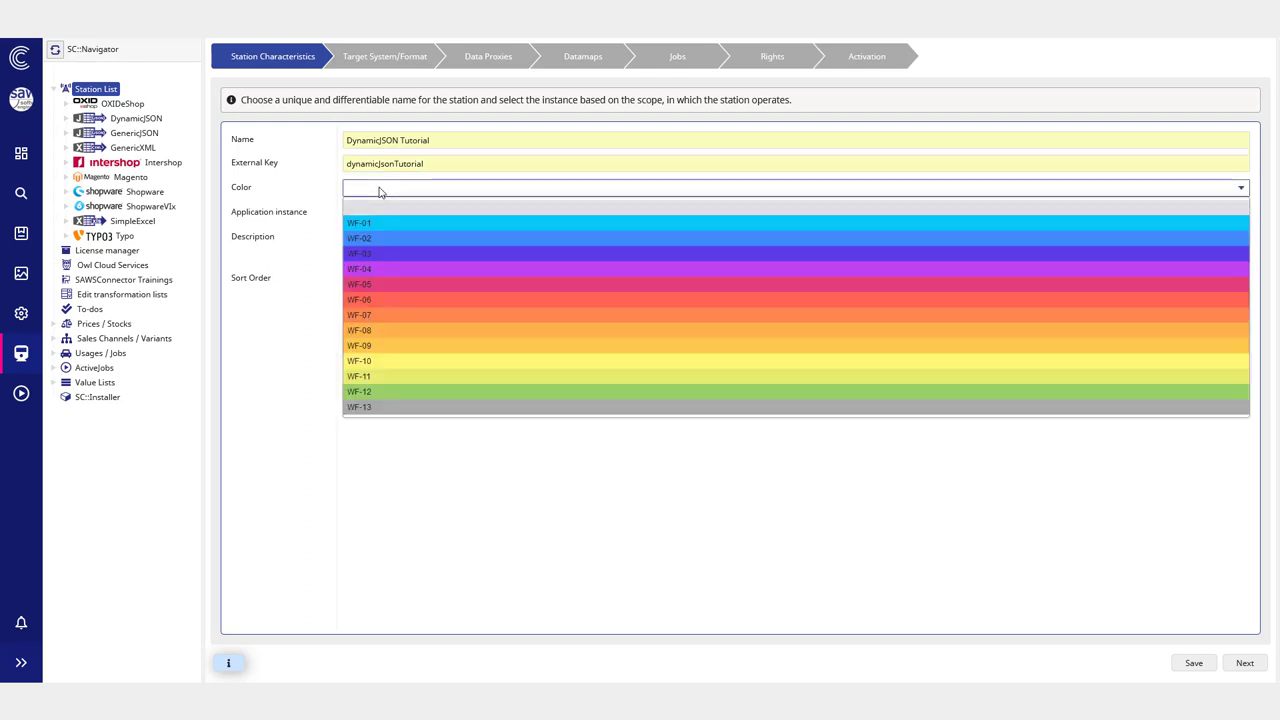
click(403, 303)
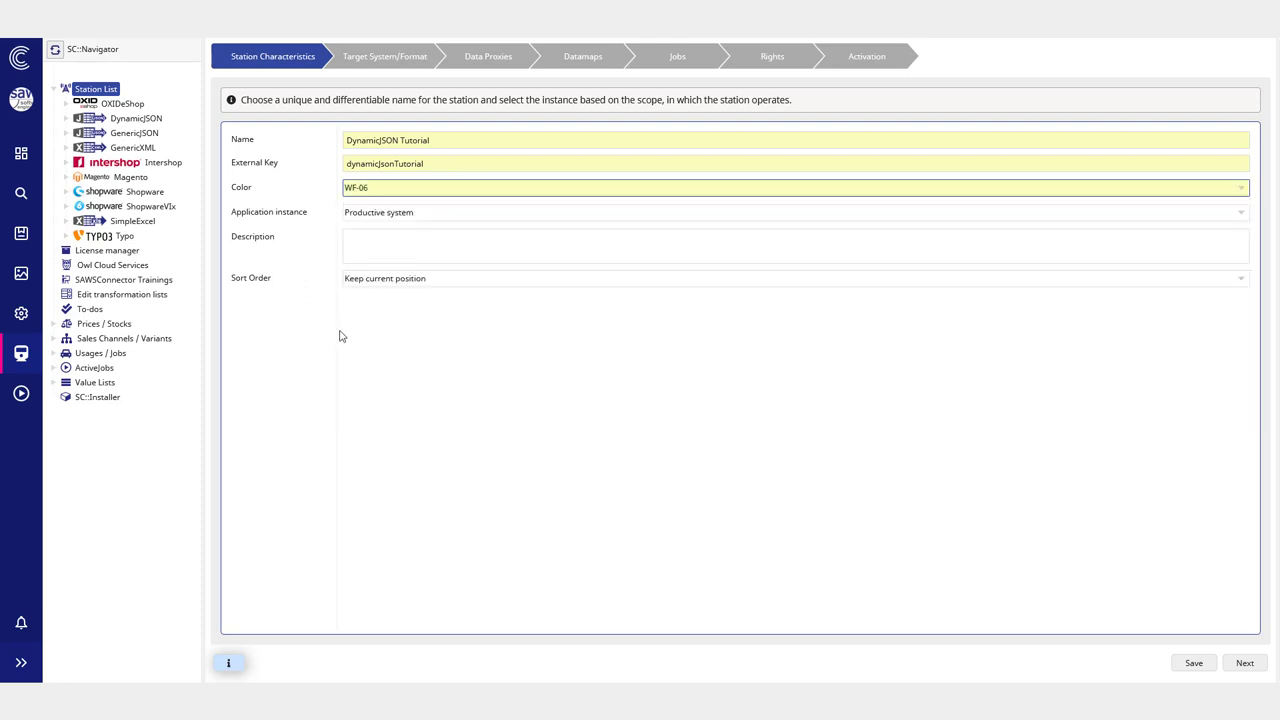
click(379, 214)
click(368, 212)
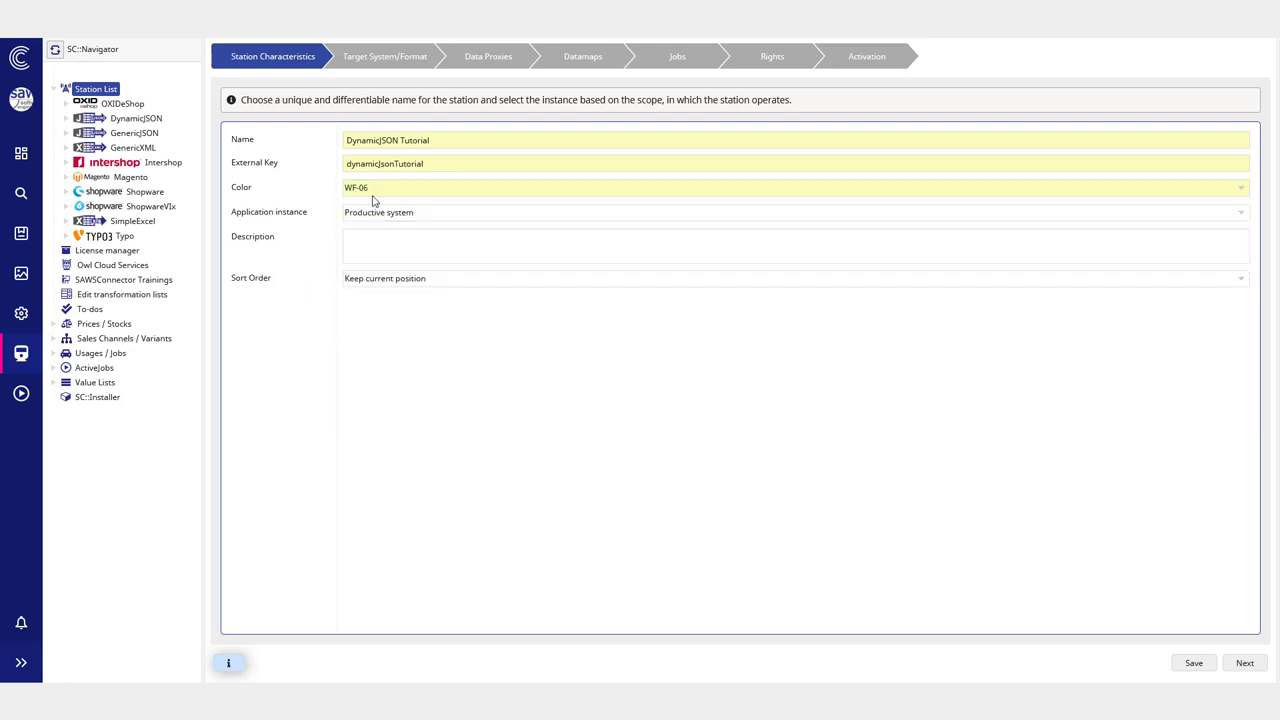
click(367, 216)
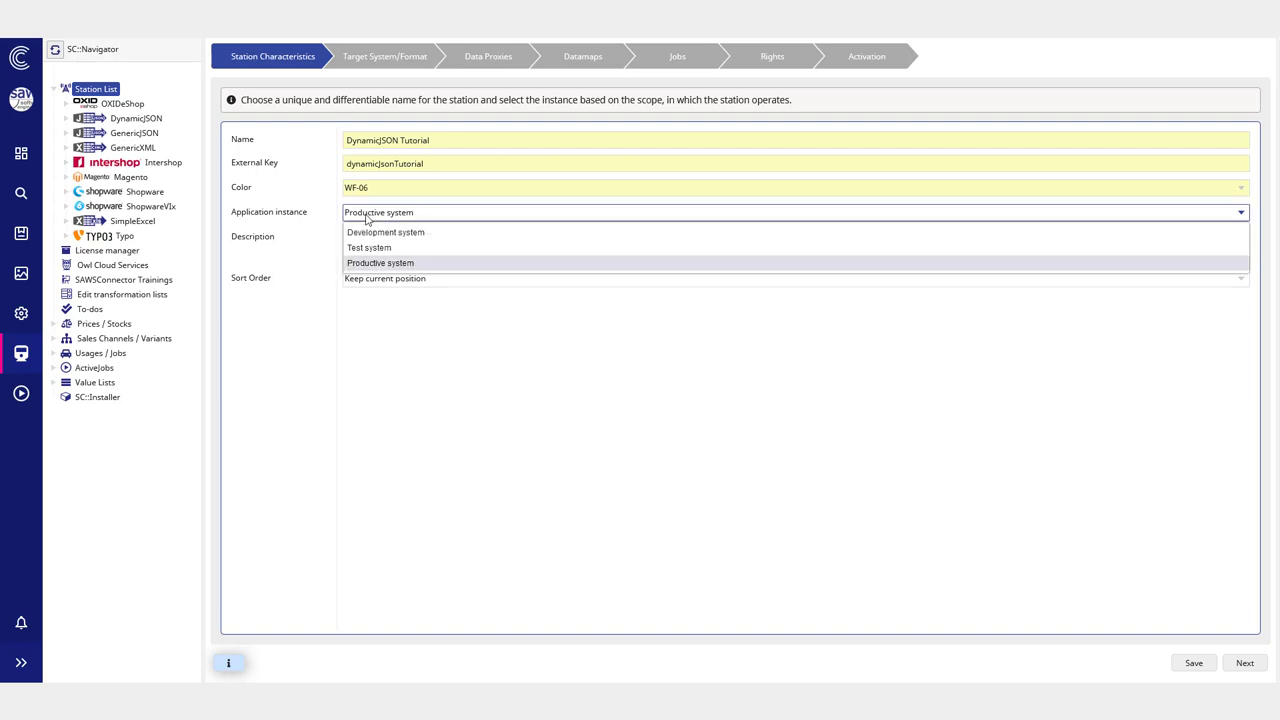
click(368, 230)
click(386, 240)
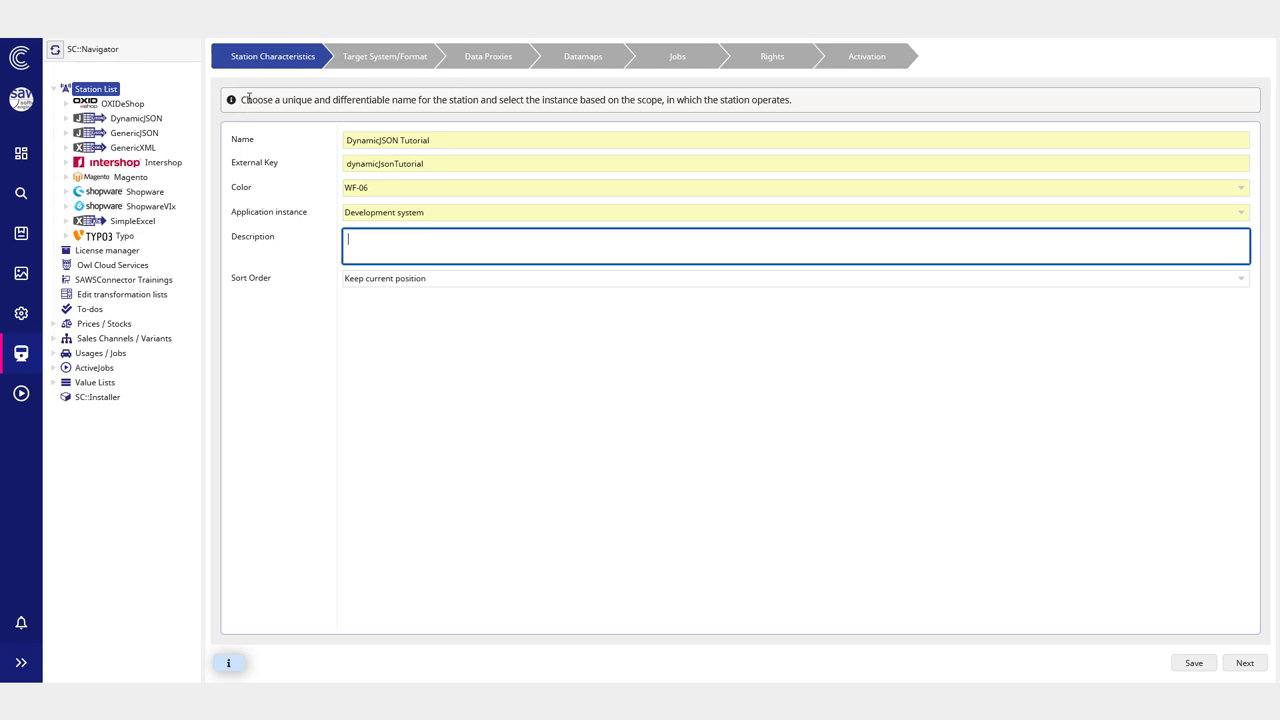
Step: Read the station characteristics hint, turn the hints off and on again, and expand the SimpleExcel connector in the station list
drag(243, 100, 744, 106)
click(713, 114)
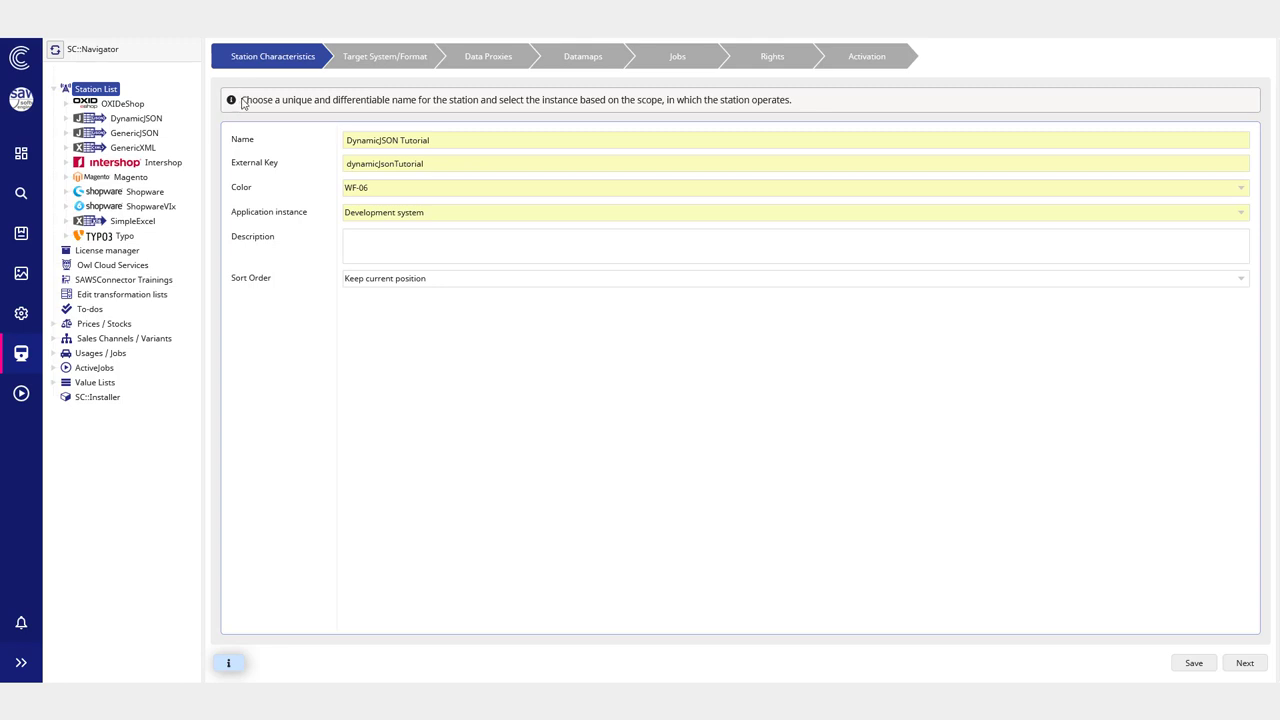
drag(242, 101, 842, 106)
click(842, 106)
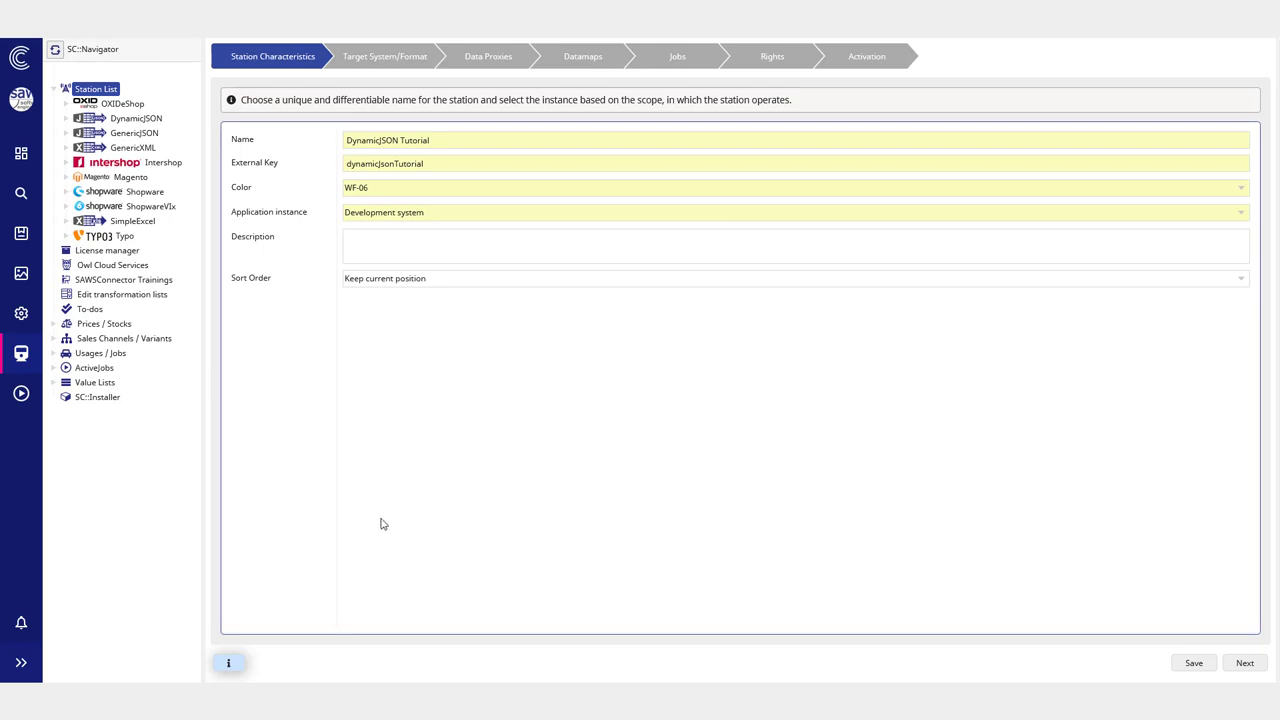
click(233, 667)
click(233, 668)
click(233, 668)
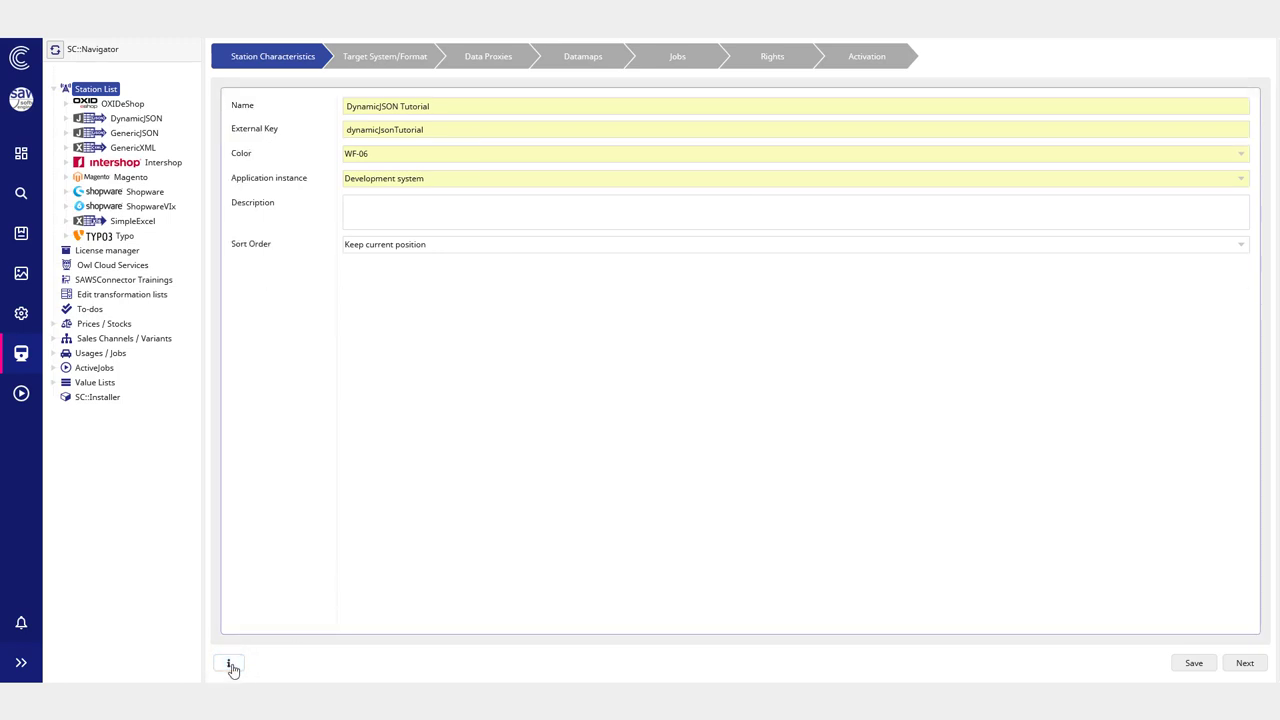
click(230, 668)
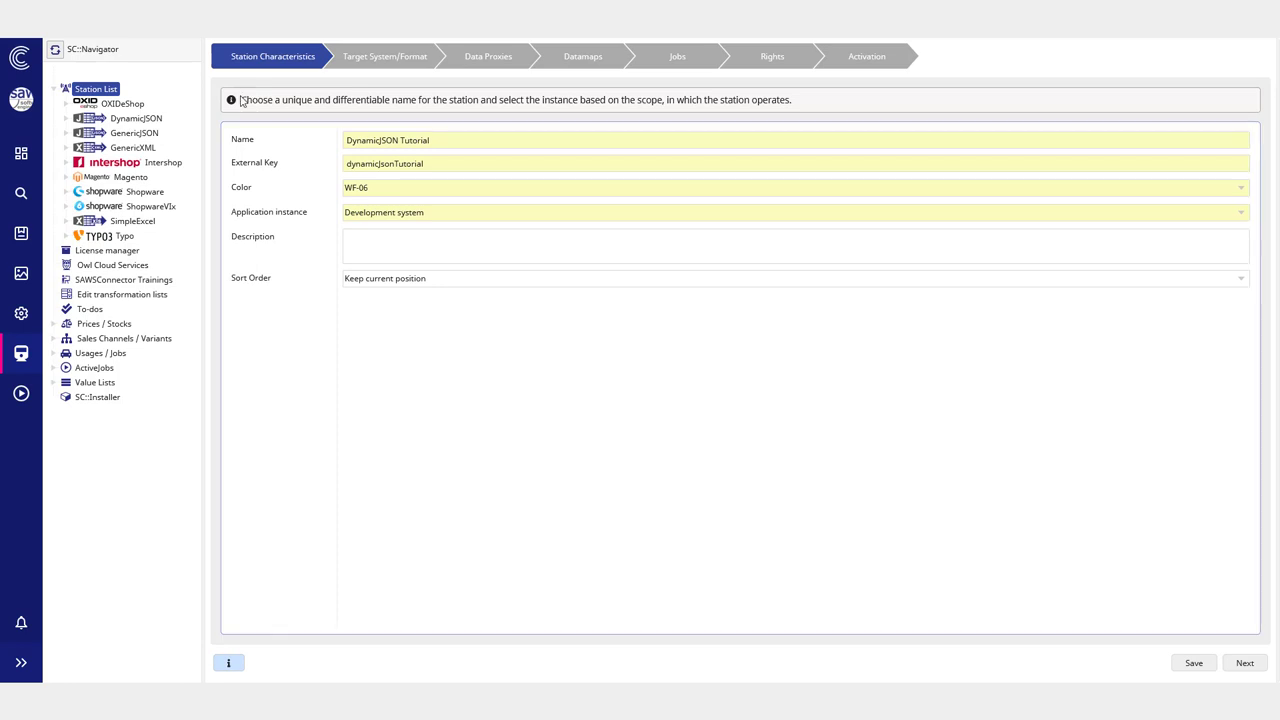
drag(241, 101, 420, 101)
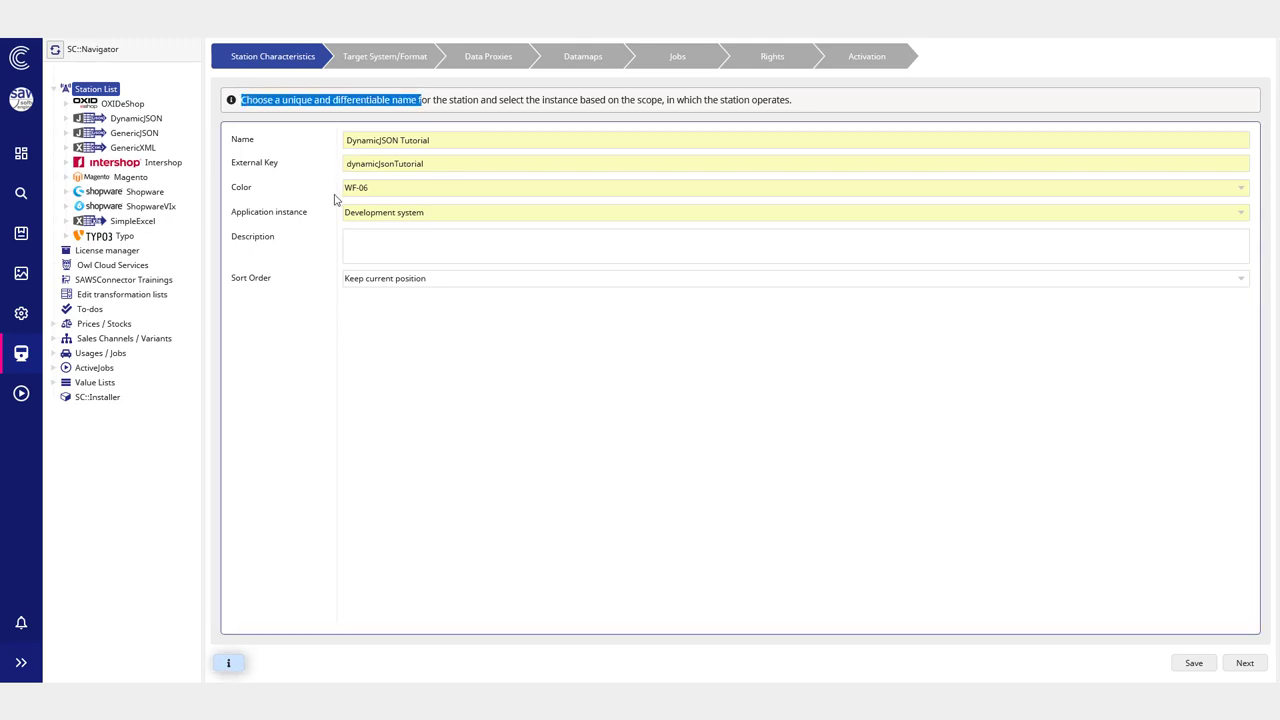
click(325, 100)
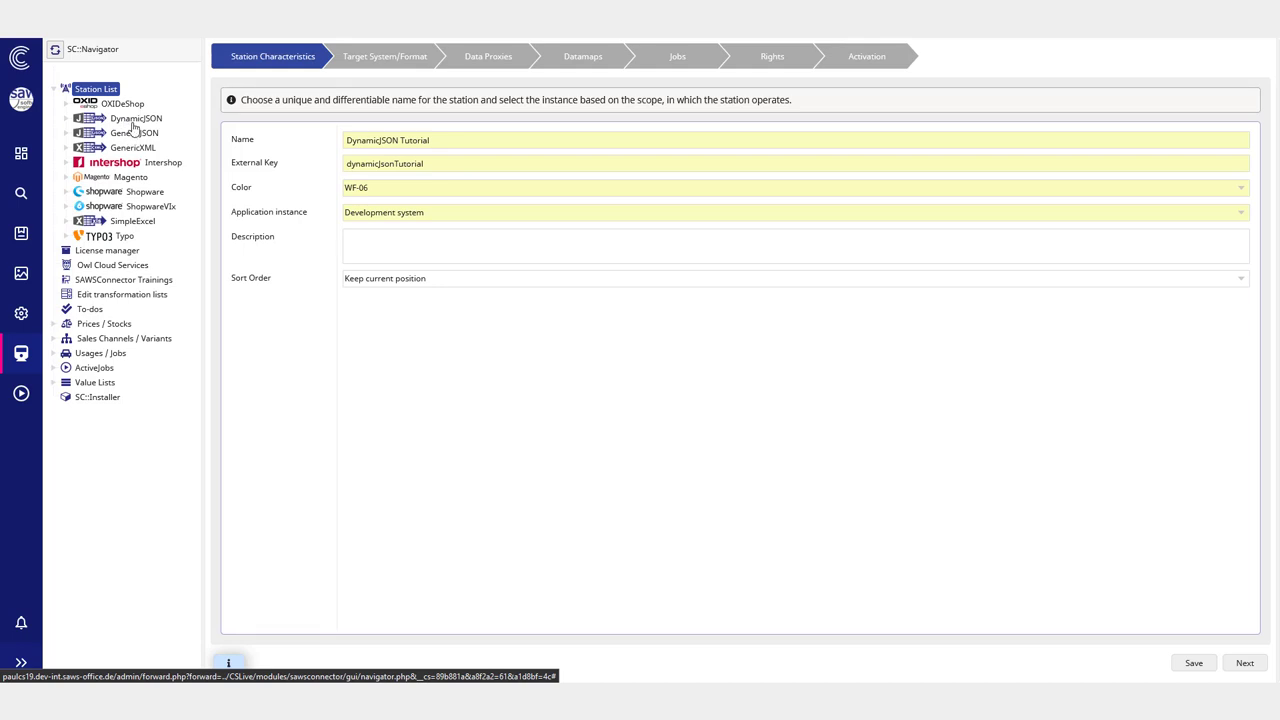
click(66, 221)
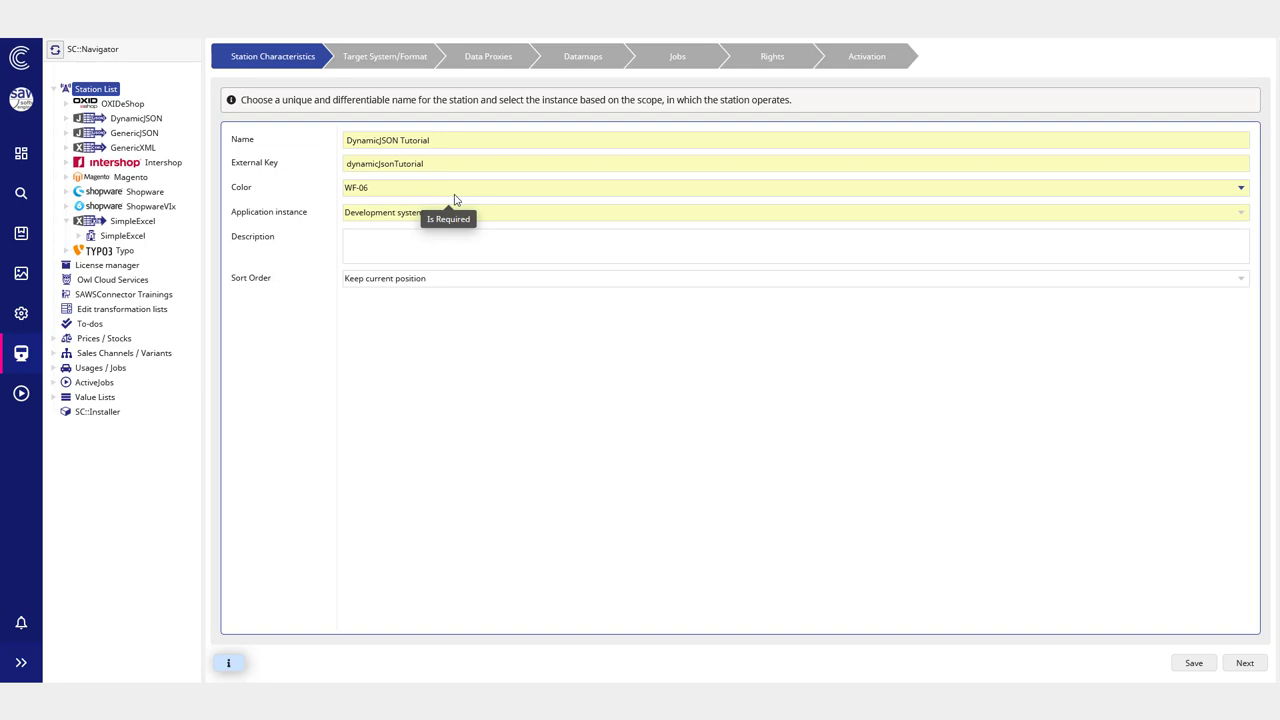
Step: Save the station characteristics, continue to Target System/Format and read the explanation of transmitters
click(1195, 666)
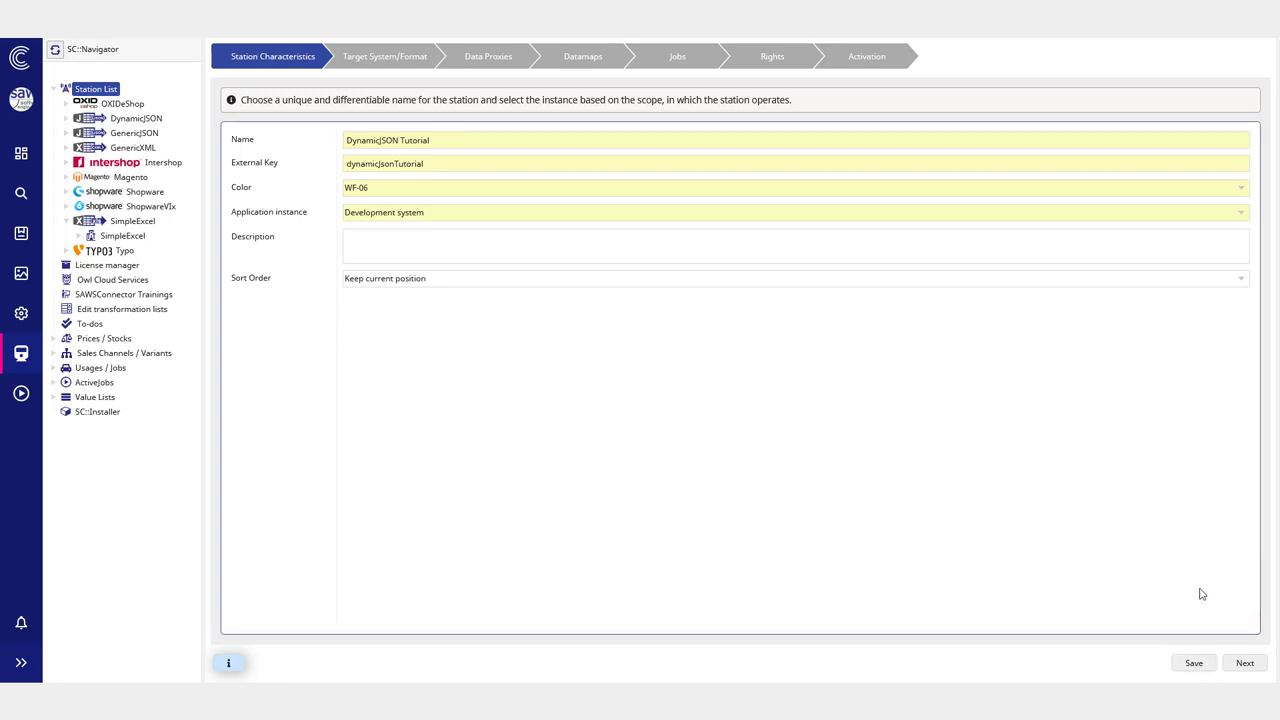
click(1245, 665)
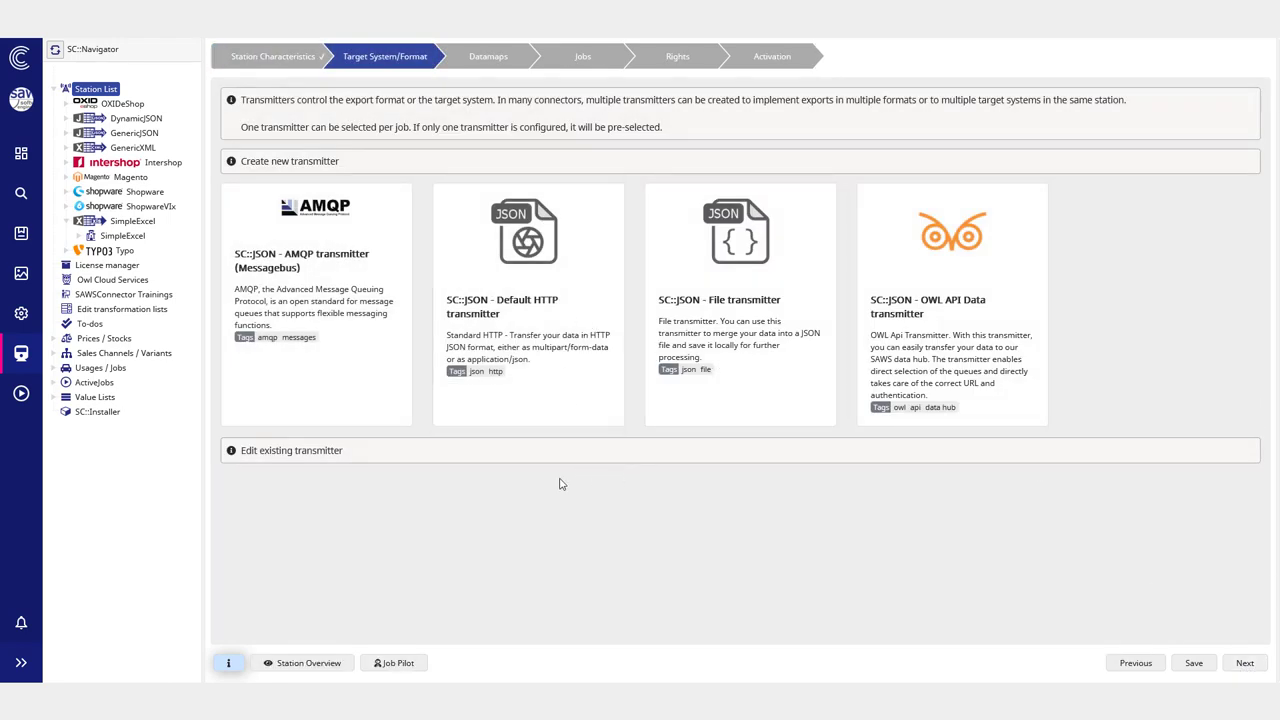
drag(241, 99, 690, 131)
click(690, 131)
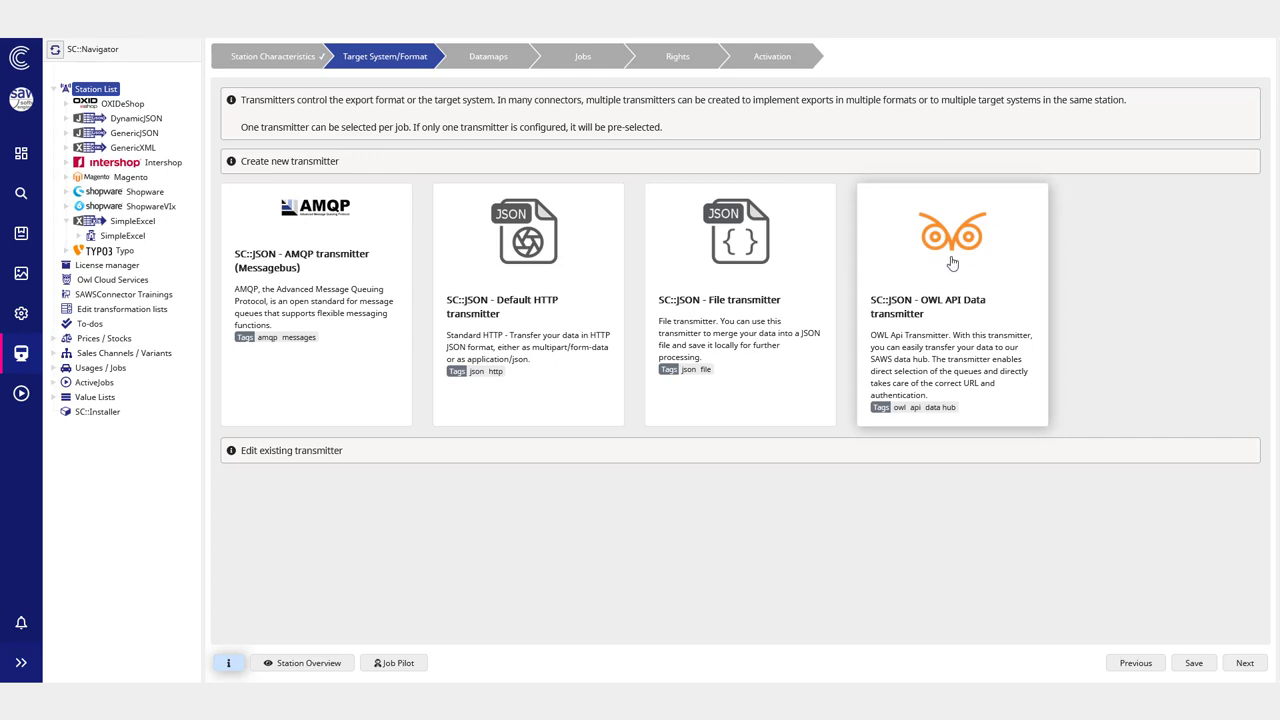
Step: Create an SC::JSON File transmitter named "JSON File Creation" and continue to the datamaps
click(728, 278)
click(382, 252)
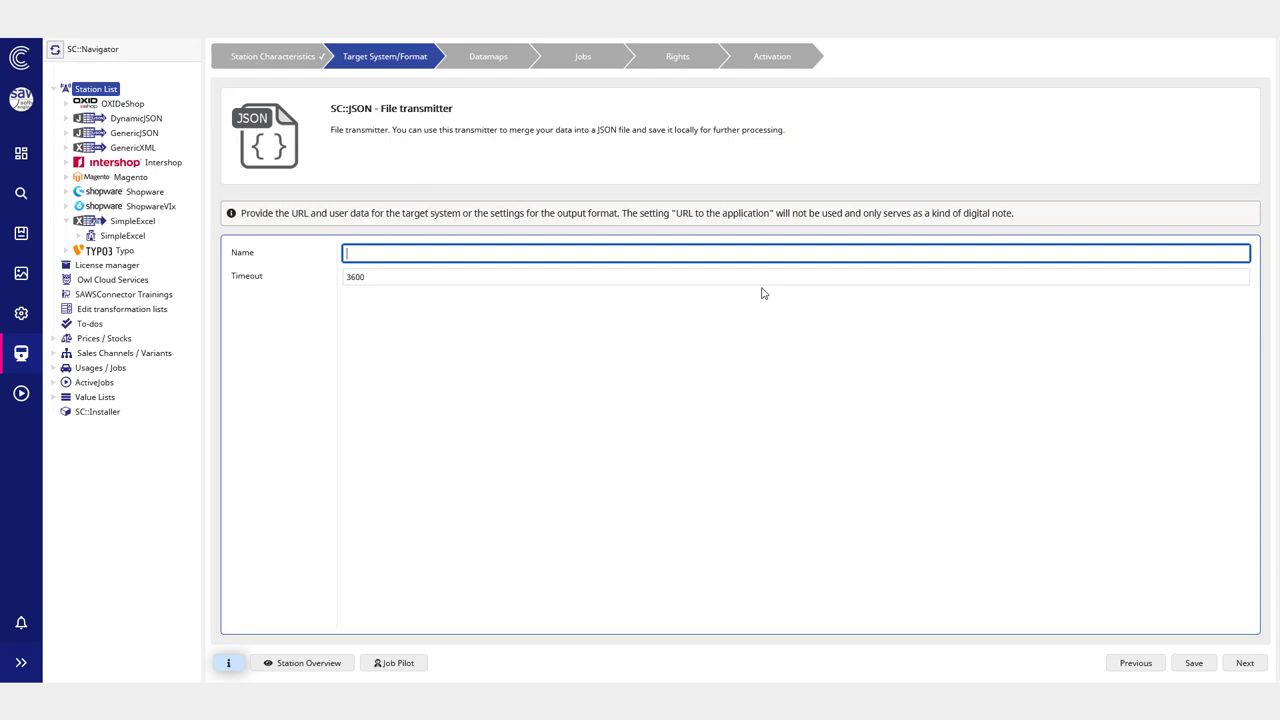
text(JSON File Creation)
click(1245, 663)
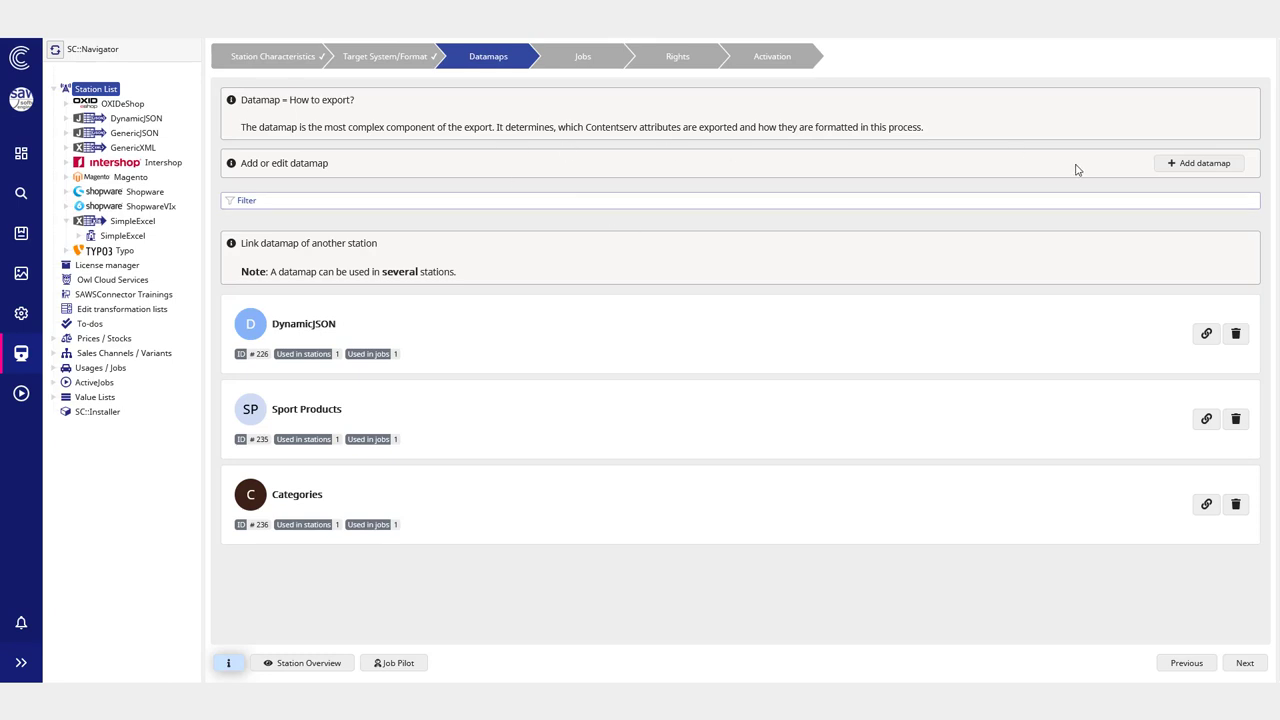
Step: Add a datamap labelled "DynamicJSON Tutorial" to the station and continue to its data source
click(1198, 168)
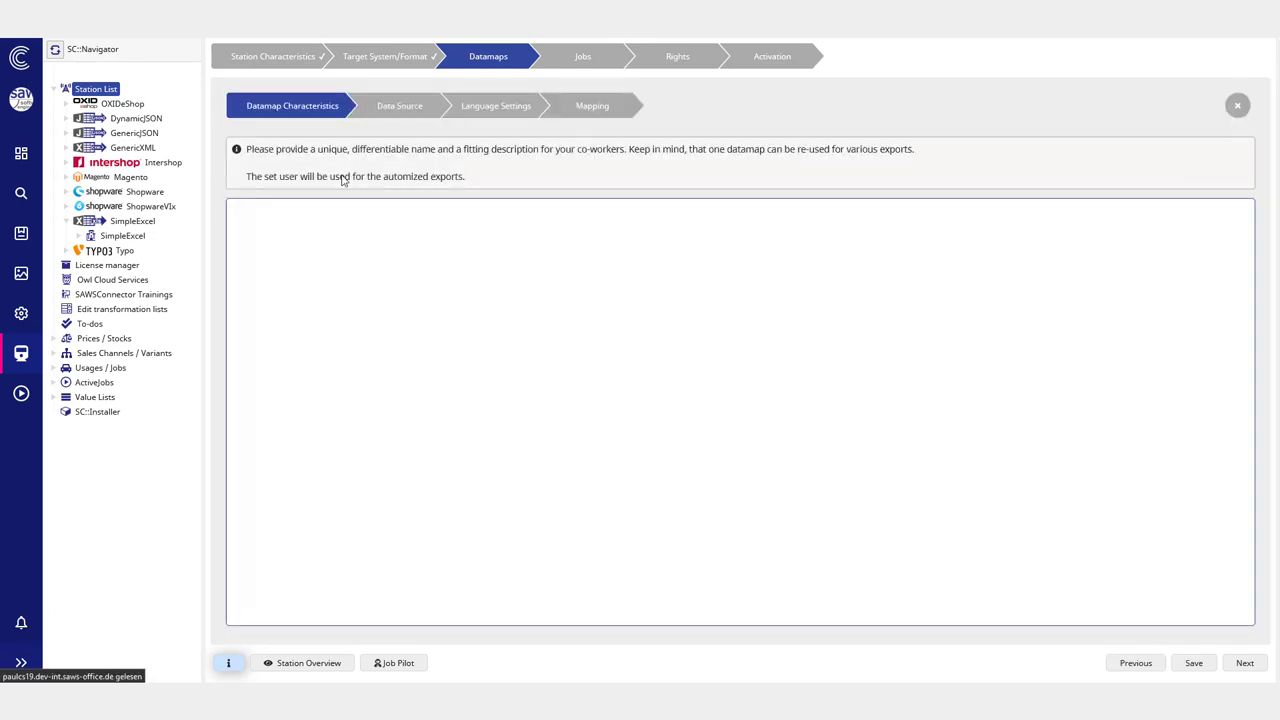
click(390, 217)
text(D)
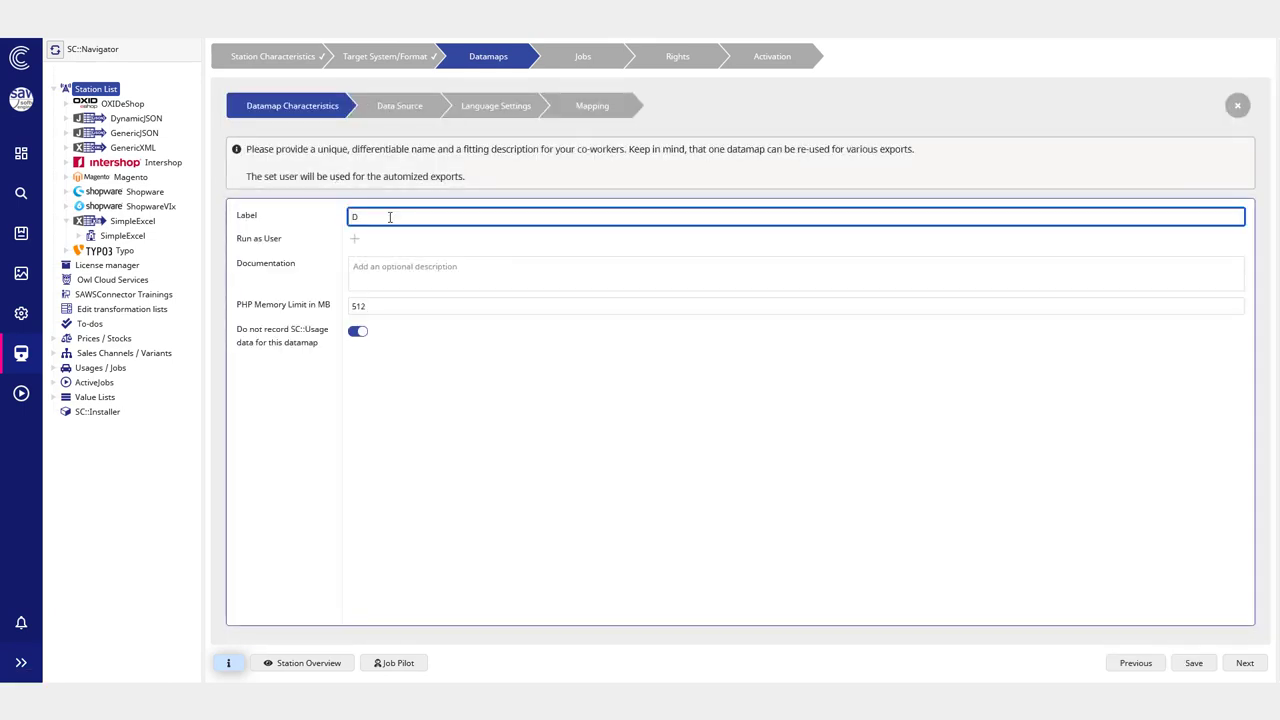
text(ynamicJSON Tutorial)
click(450, 390)
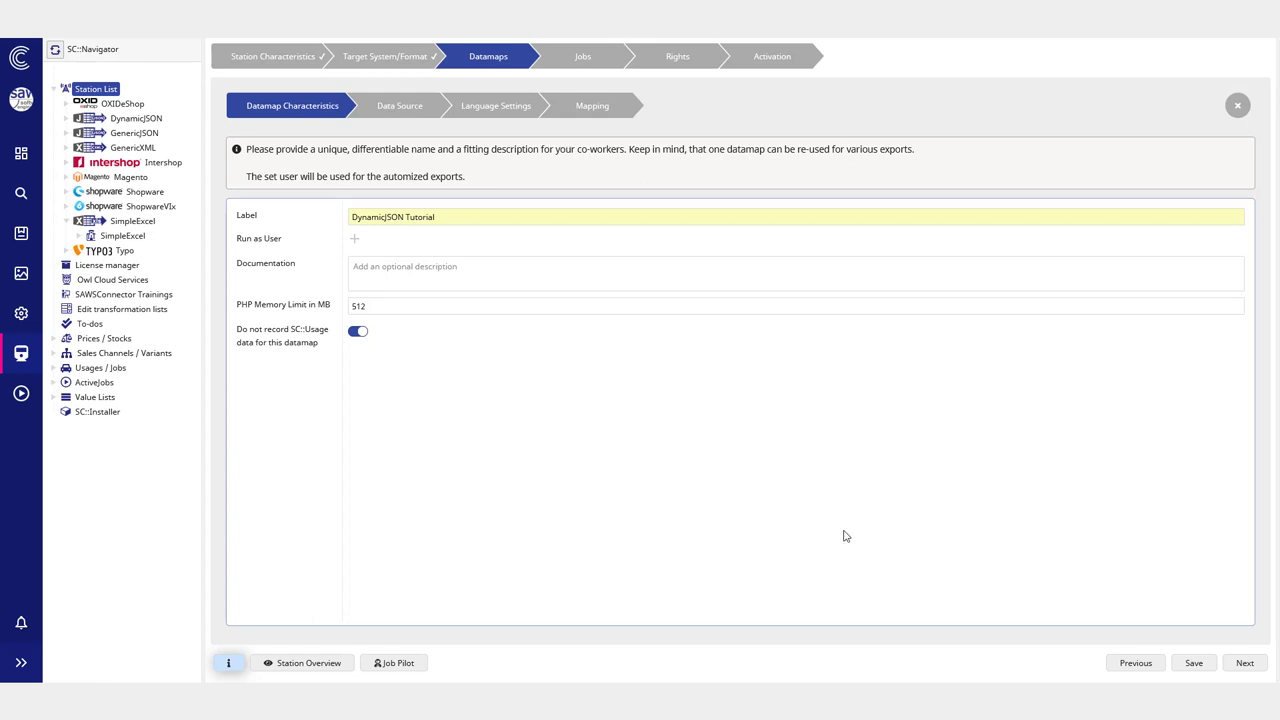
click(1258, 667)
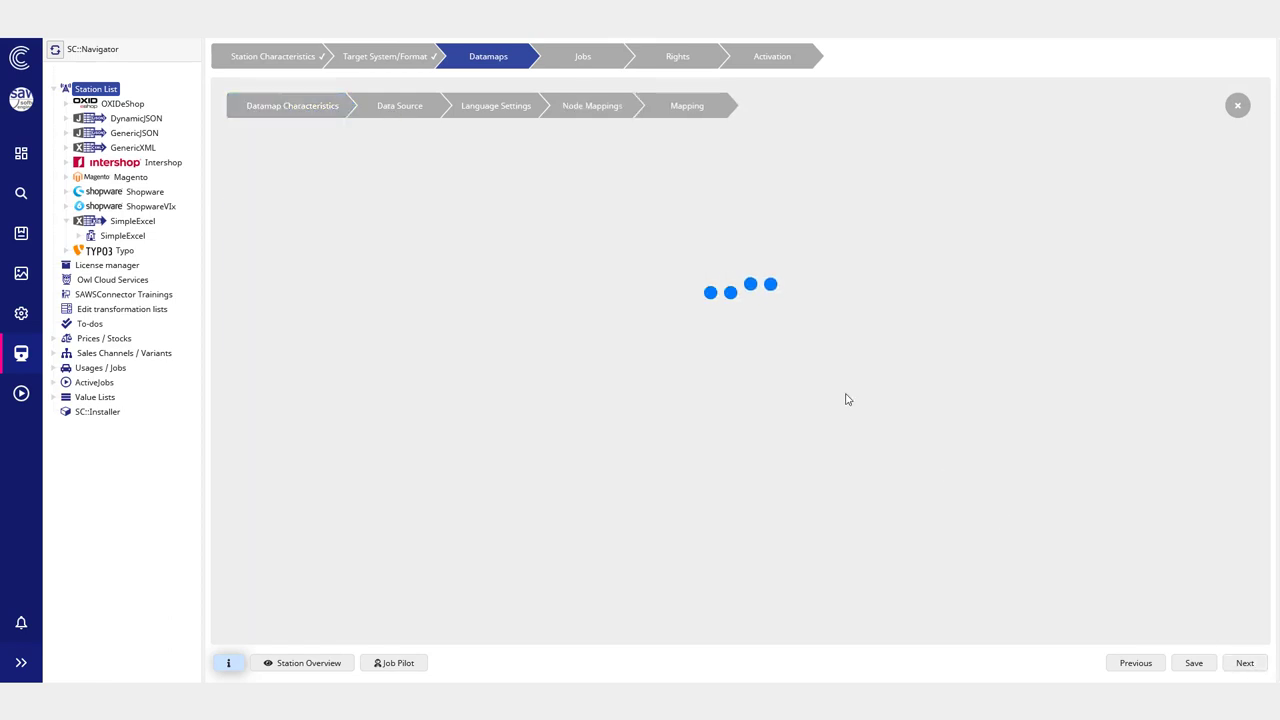
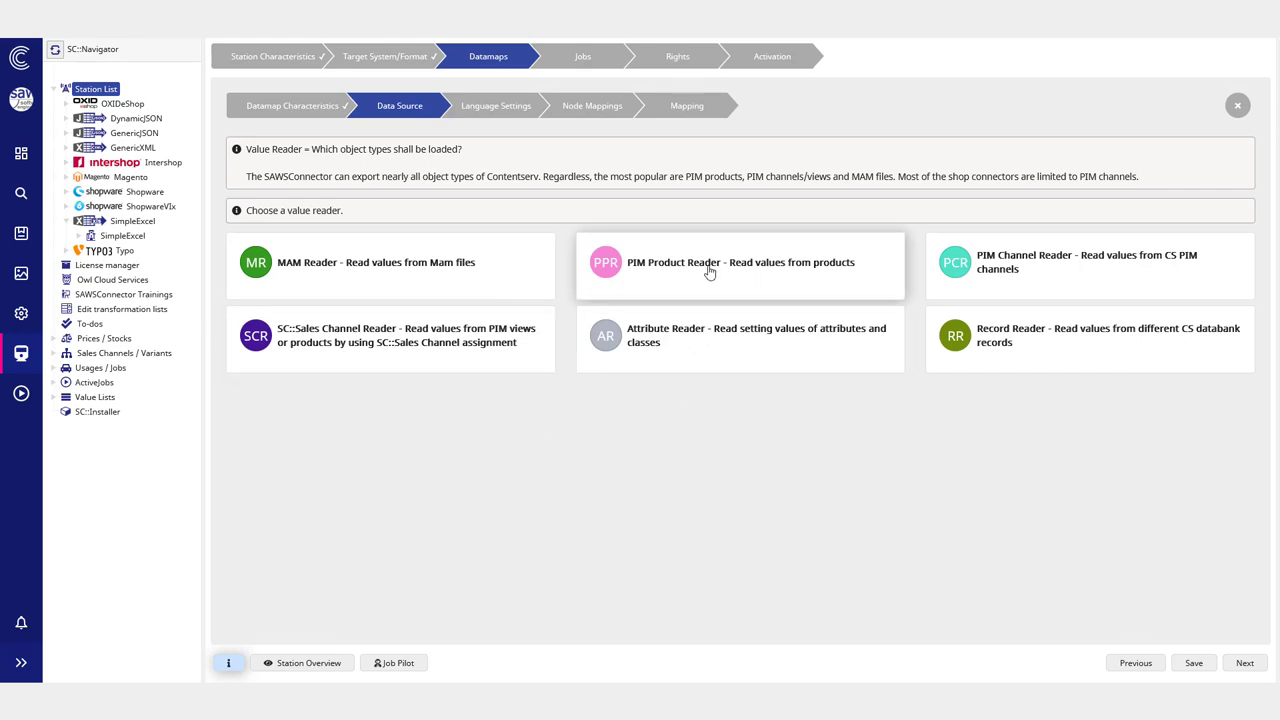
Step: Choose the PIM Product Reader as the datamap's value reader and expand its data source configuration and referenced objects settings
click(708, 271)
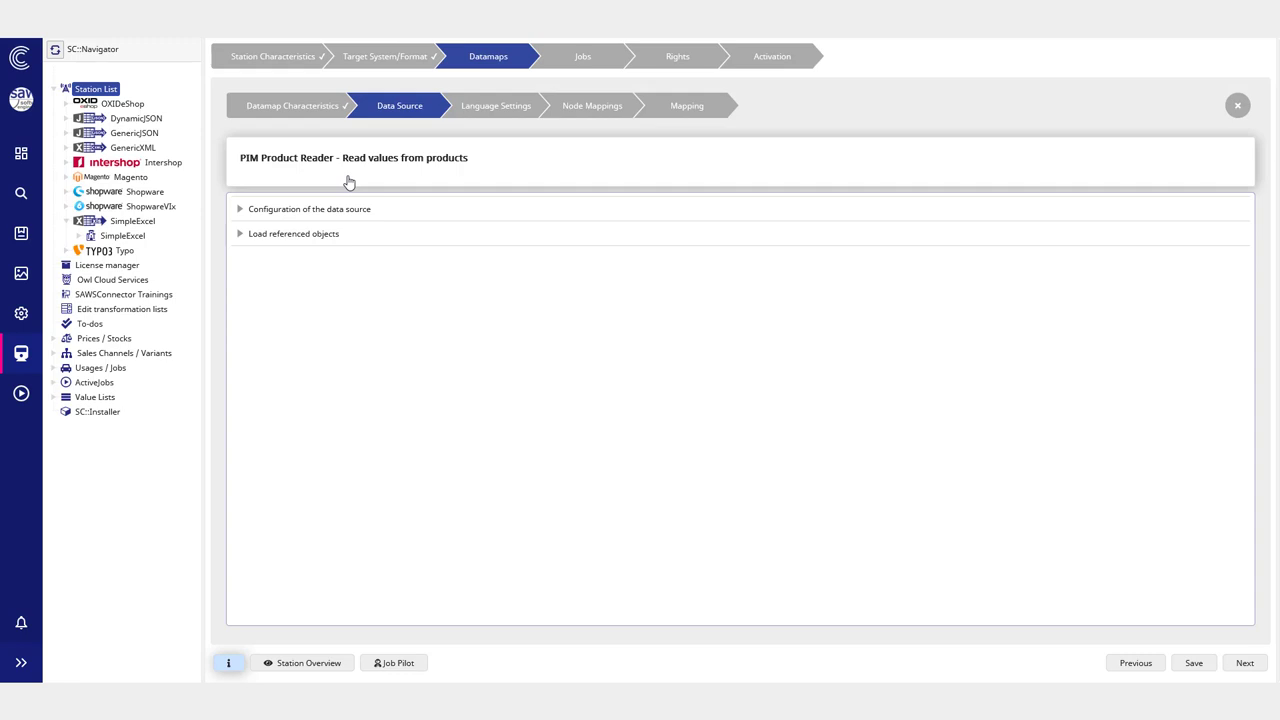
click(336, 236)
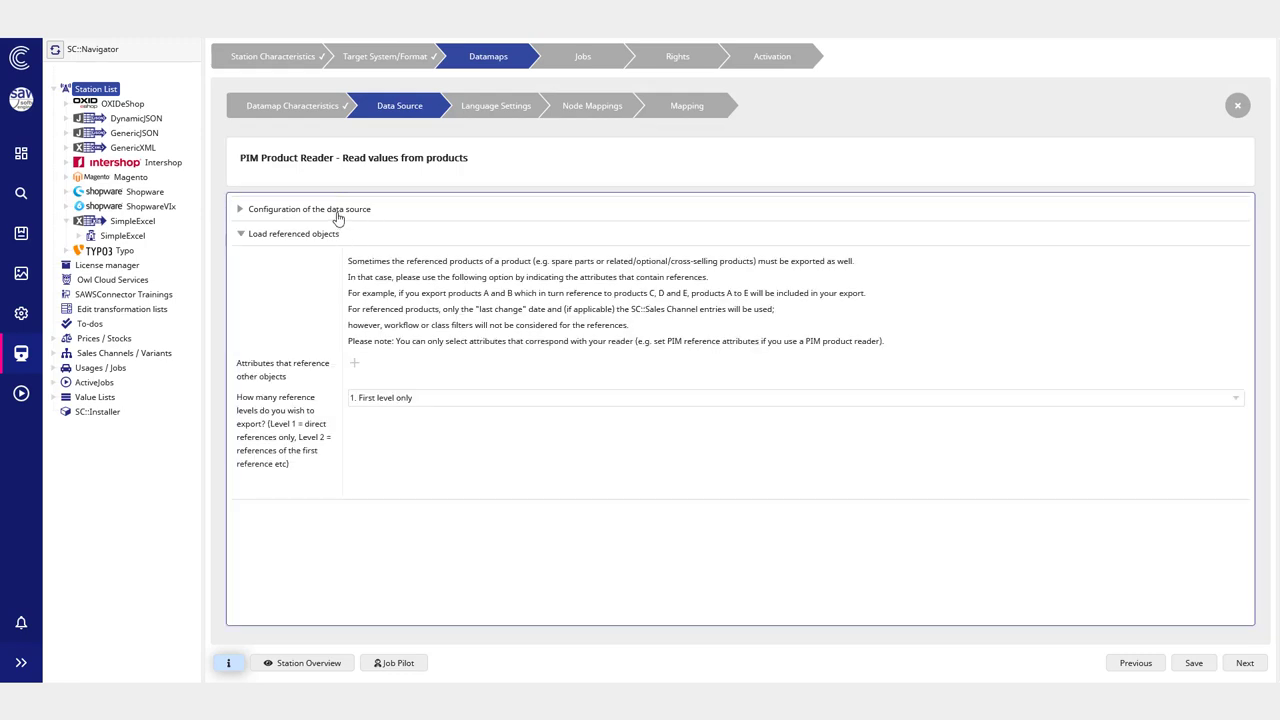
click(338, 212)
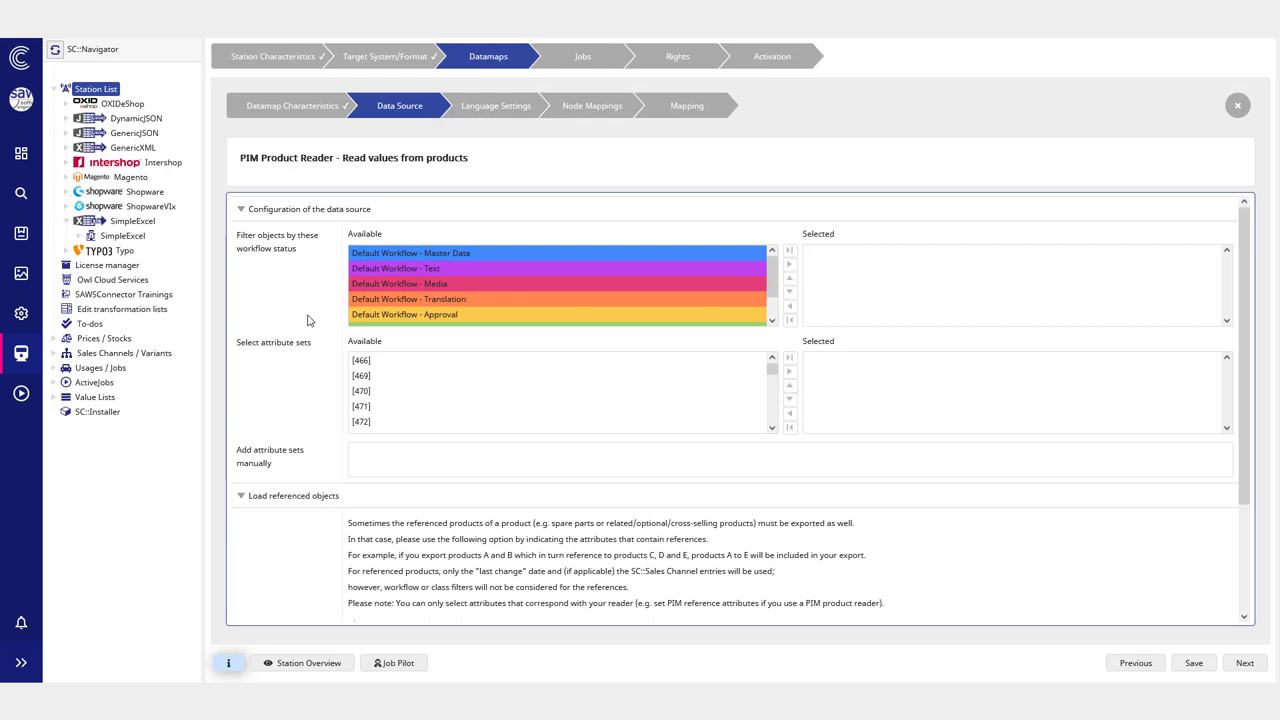
Step: Examine the attribute sets and workflow statuses available for filtering objects in the PIM Product Reader's data source configuration
scroll(523, 414, down, 2)
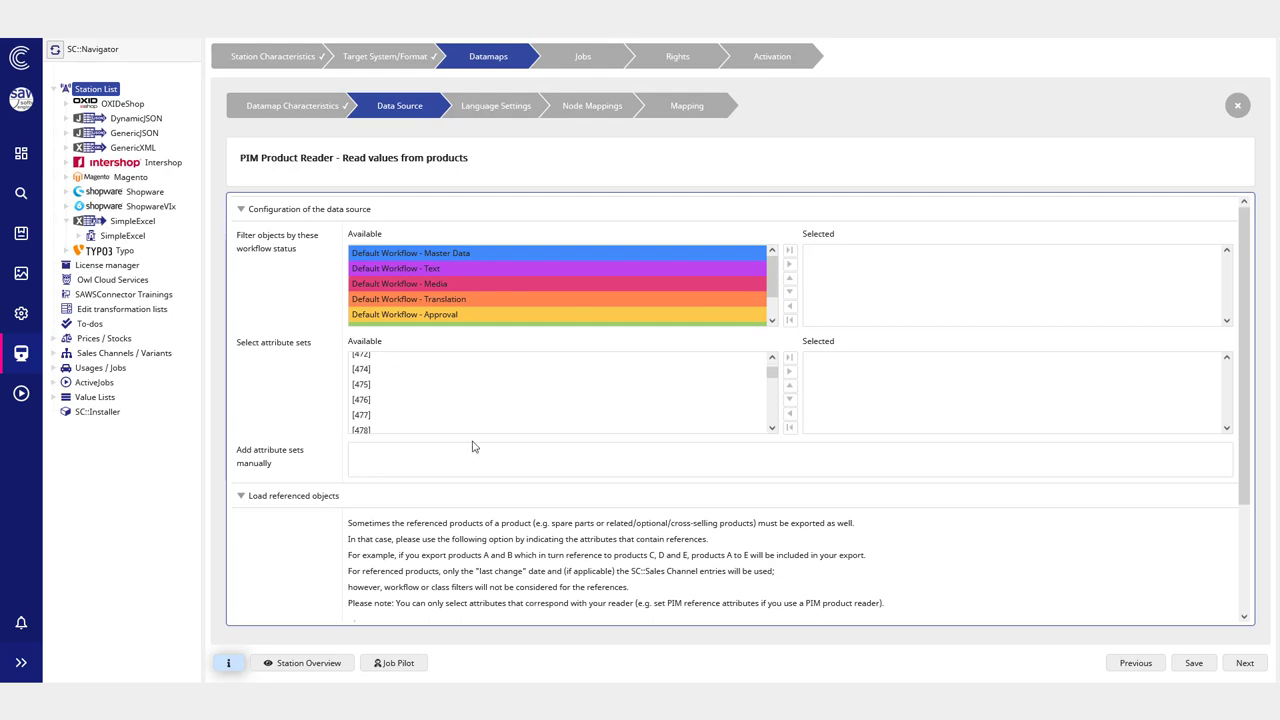
scroll(474, 446, down, 2)
scroll(387, 462, up, 2)
scroll(430, 298, down, 2)
scroll(400, 292, up, 2)
drag(457, 252, 458, 300)
click(459, 318)
scroll(455, 322, down, 2)
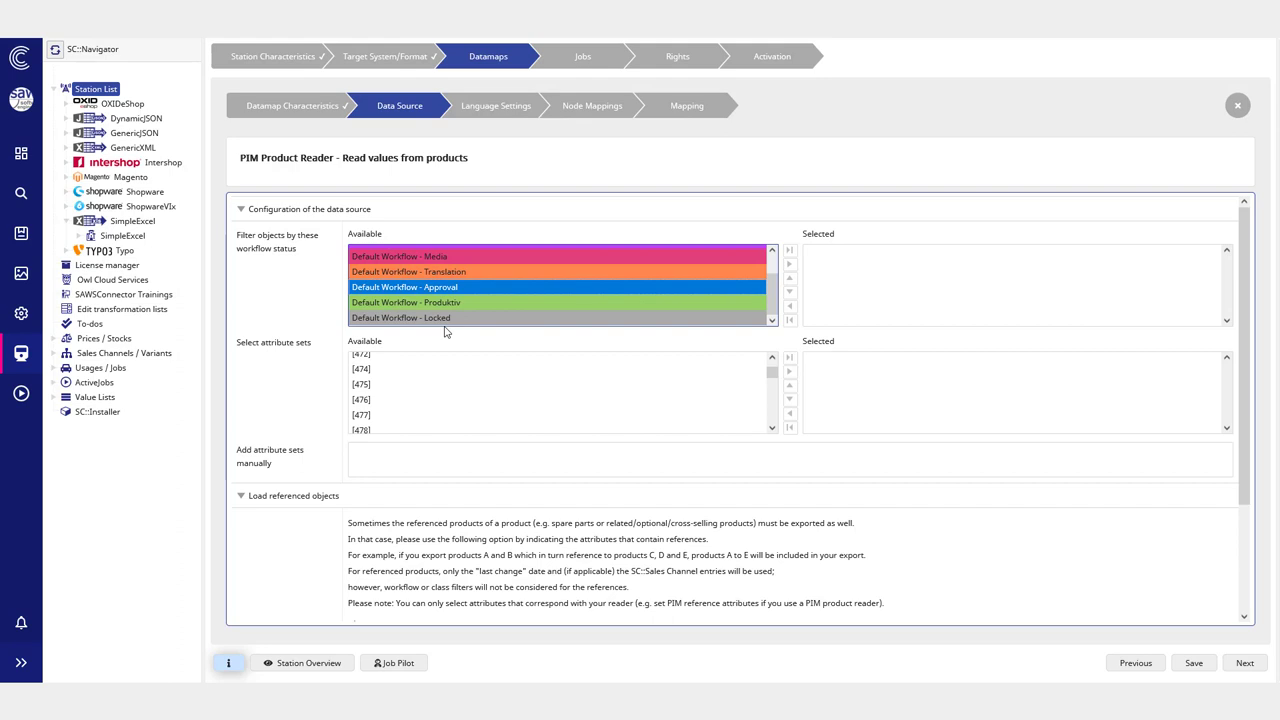
drag(238, 248, 296, 250)
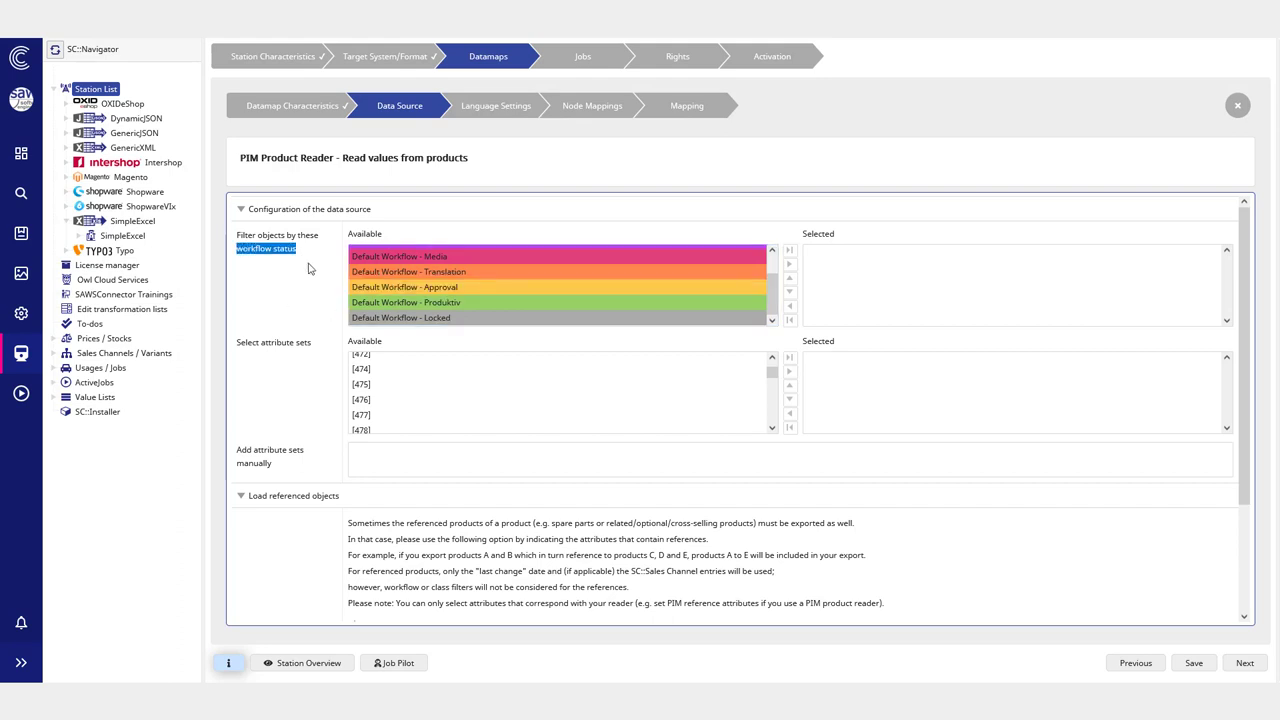
click(318, 287)
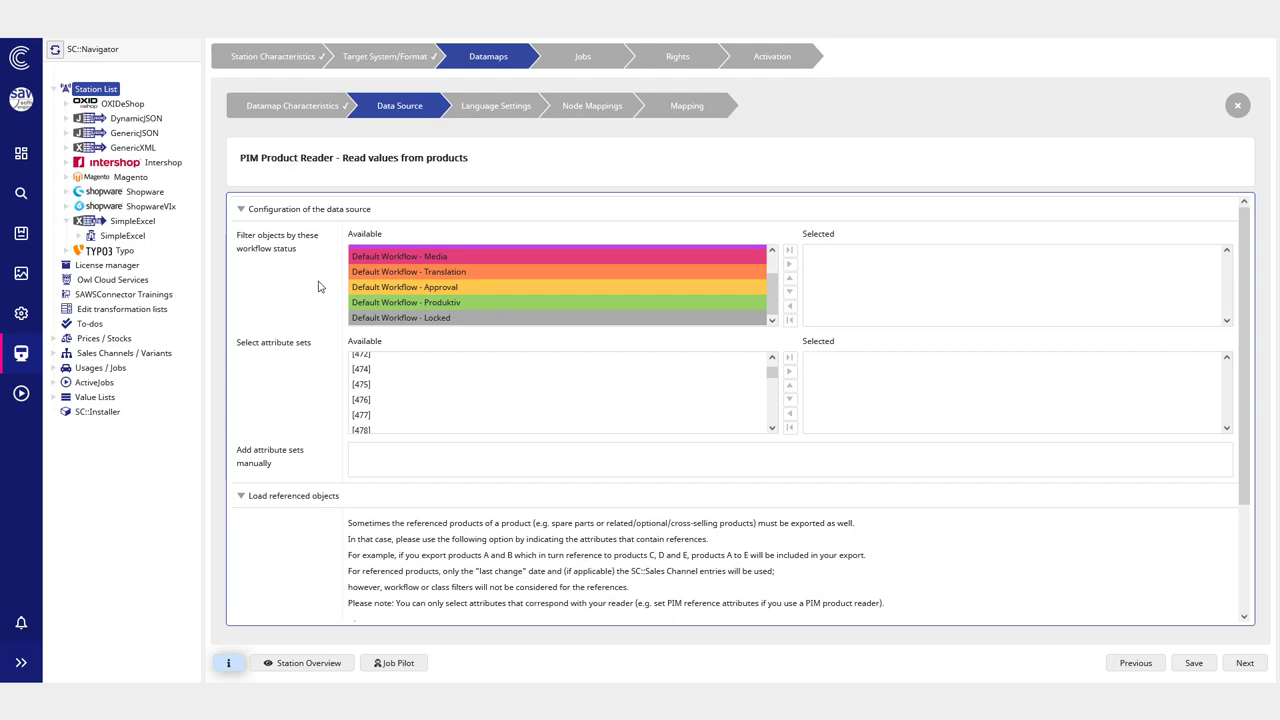
Step: Review the Default Workflow statuses, from Master Data to Locked, offered for filtering the product reader's objects
scroll(408, 292, up, 2)
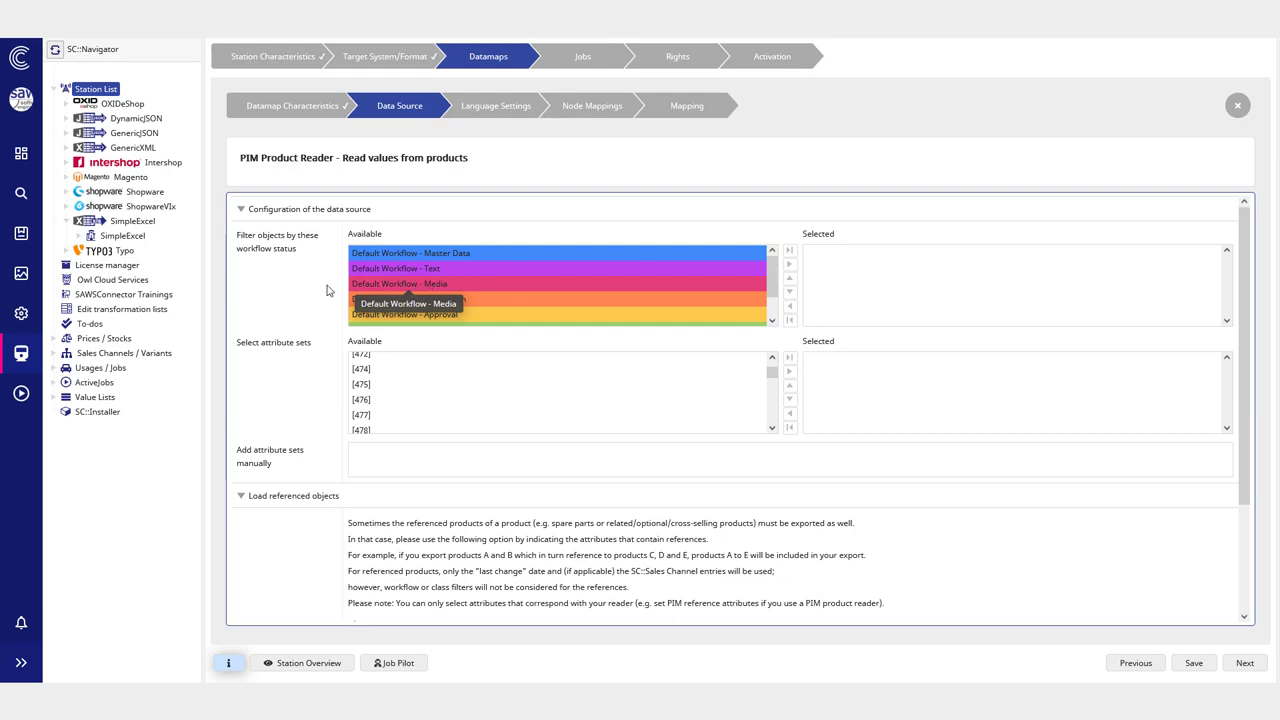
scroll(357, 289, down, 2)
scroll(456, 277, up, 2)
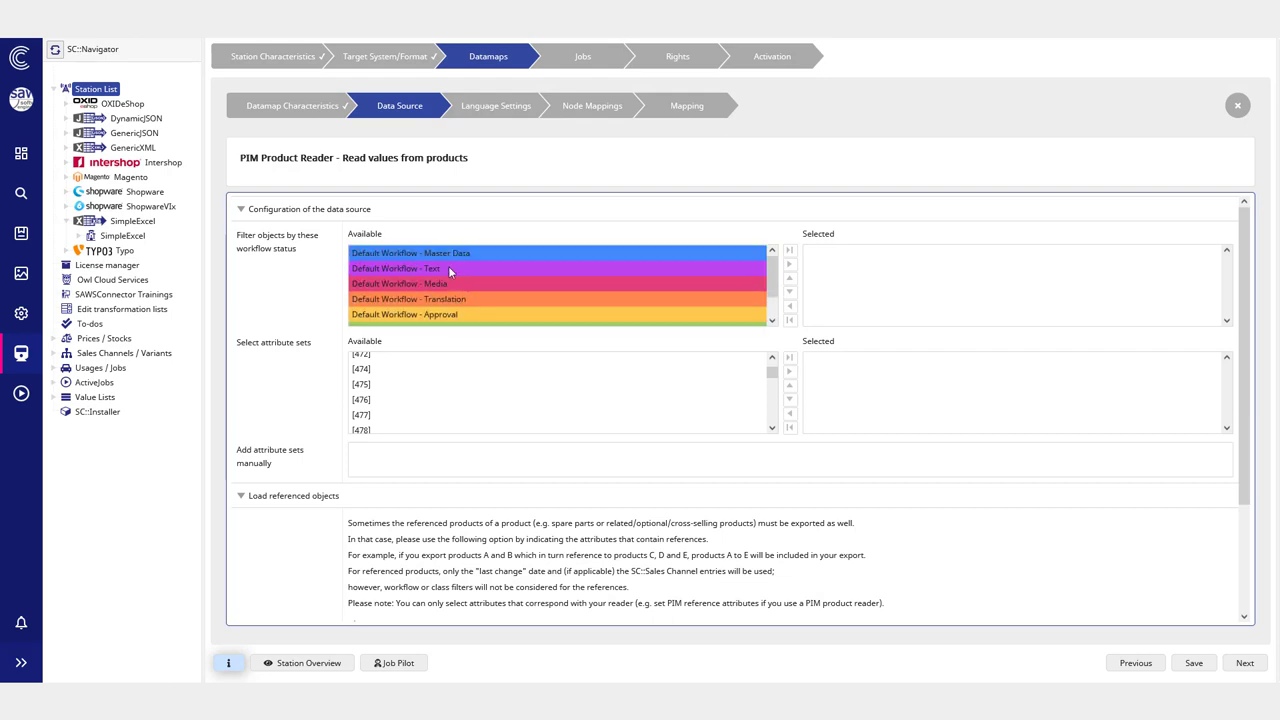
scroll(430, 305, down, 2)
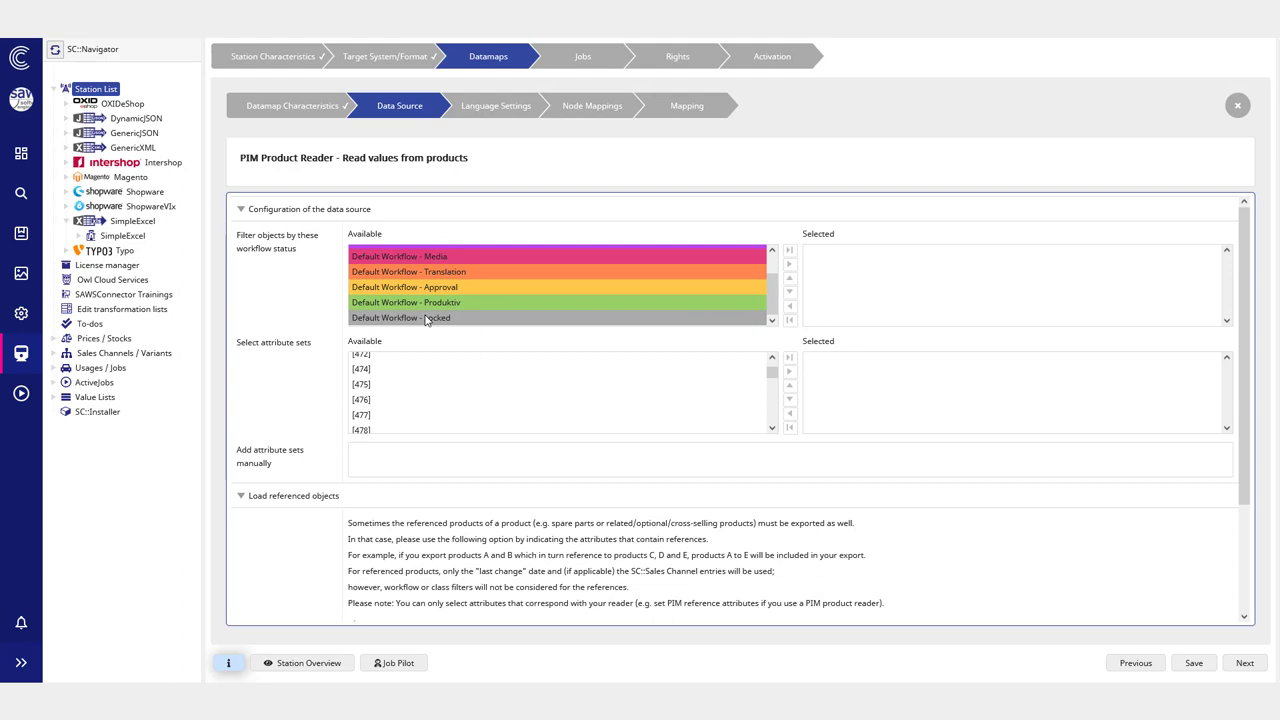
scroll(382, 400, down, 5)
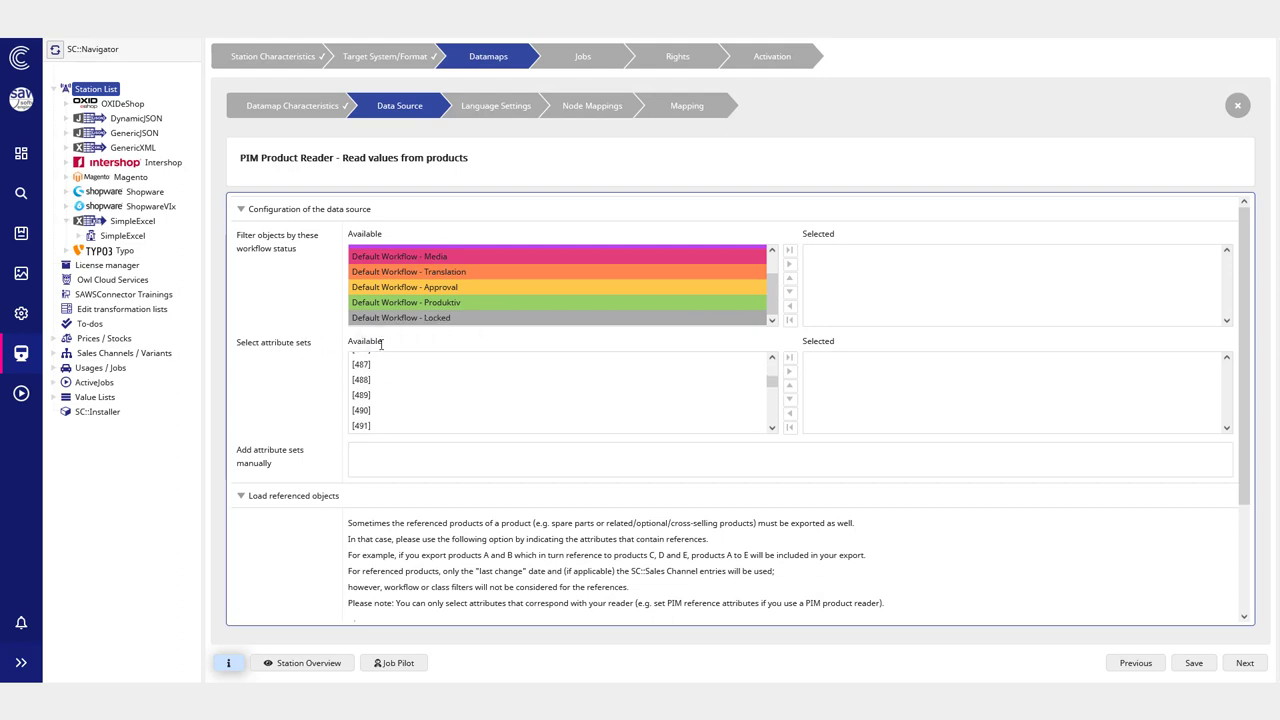
scroll(450, 300, up, 1)
scroll(450, 300, down, 1)
Step: Add Default Workflow - Produktiv to the workflow status filter and remove it again
drag(430, 302, 878, 256)
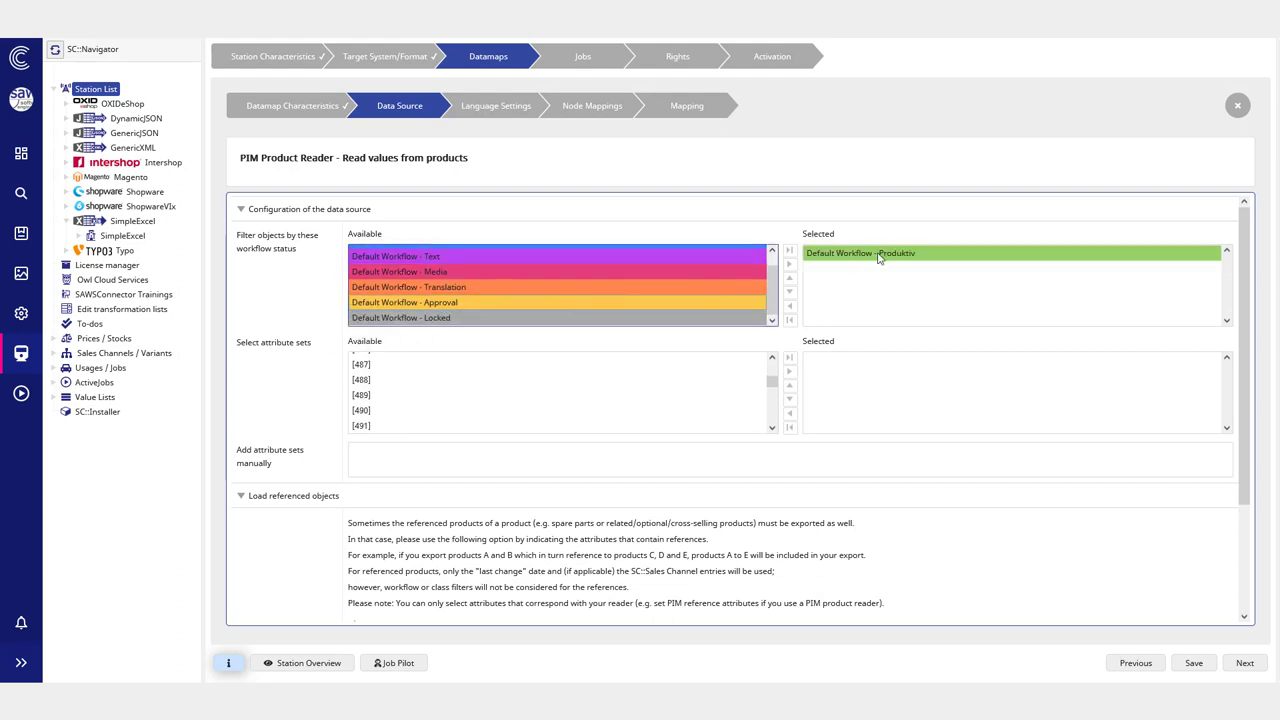
scroll(866, 377, down, 2)
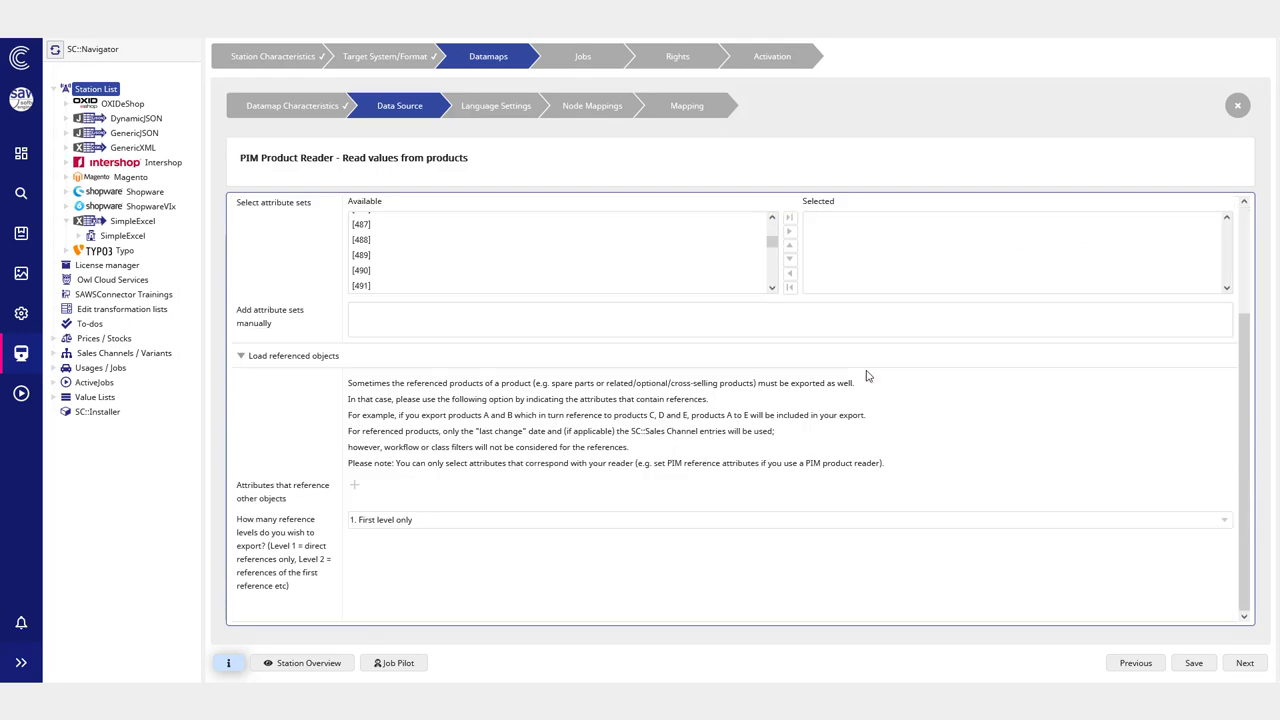
scroll(867, 377, up, 2)
double_click(869, 253)
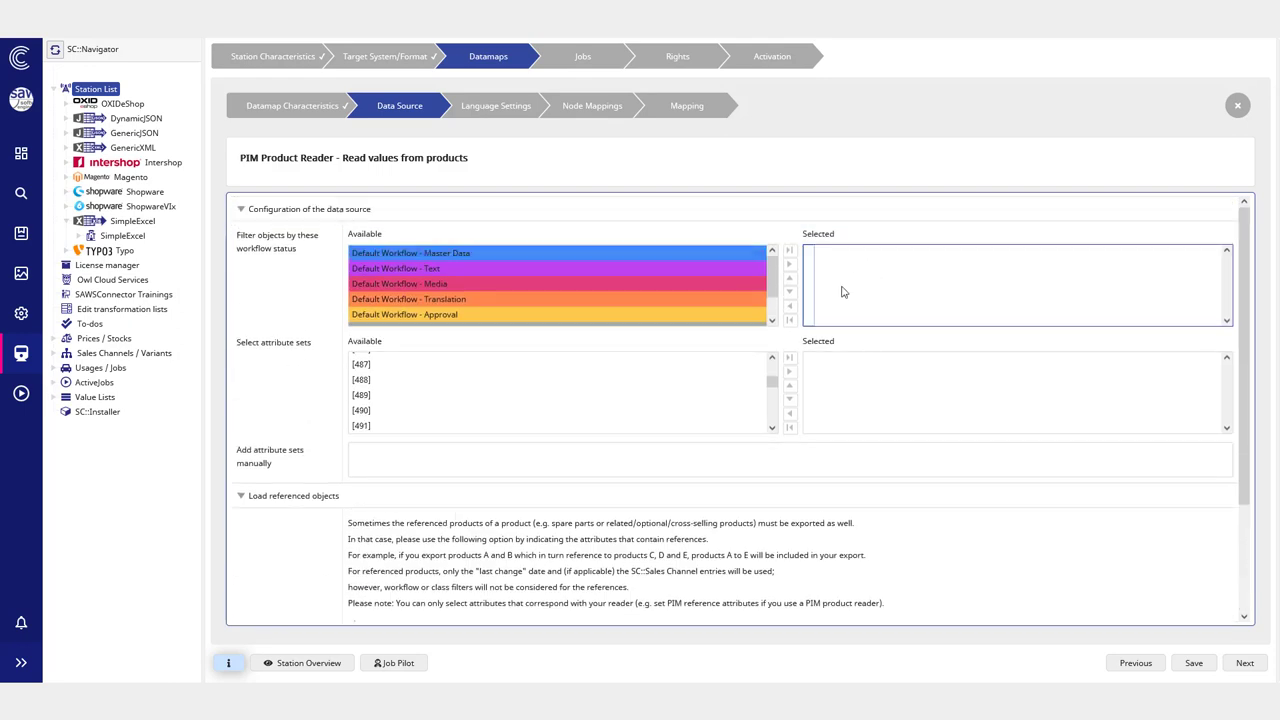
click(885, 376)
click(889, 452)
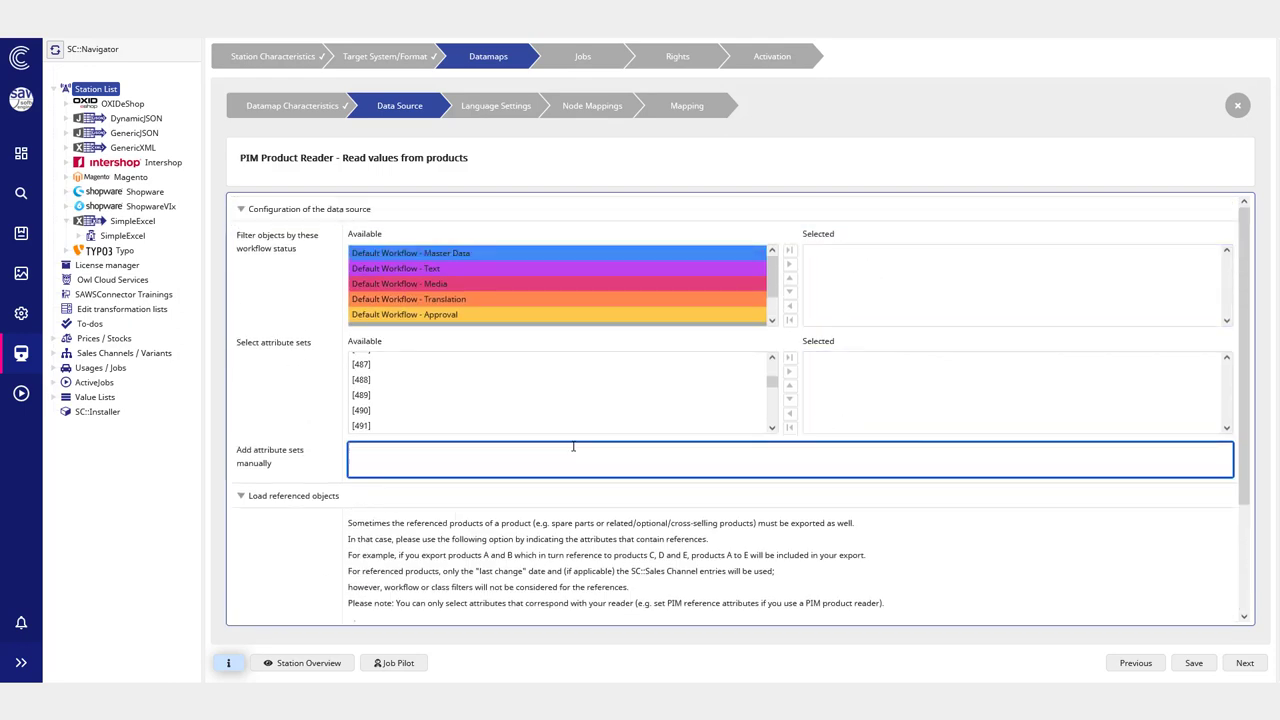
click(287, 411)
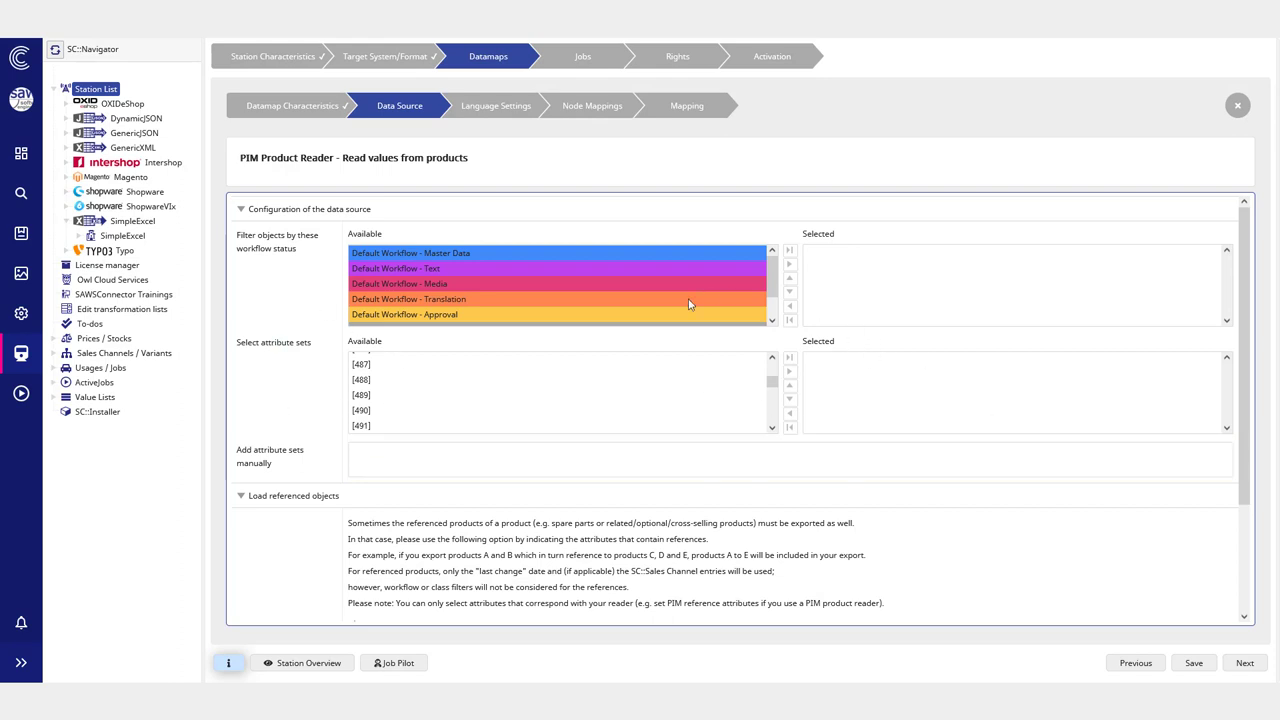
Step: Highlight the available workflow statuses from Master Data through Produktiv without adding them to the filter, and clear the highlighting
scroll(686, 296, down, 1)
drag(522, 256, 445, 318)
scroll(449, 285, up, 1)
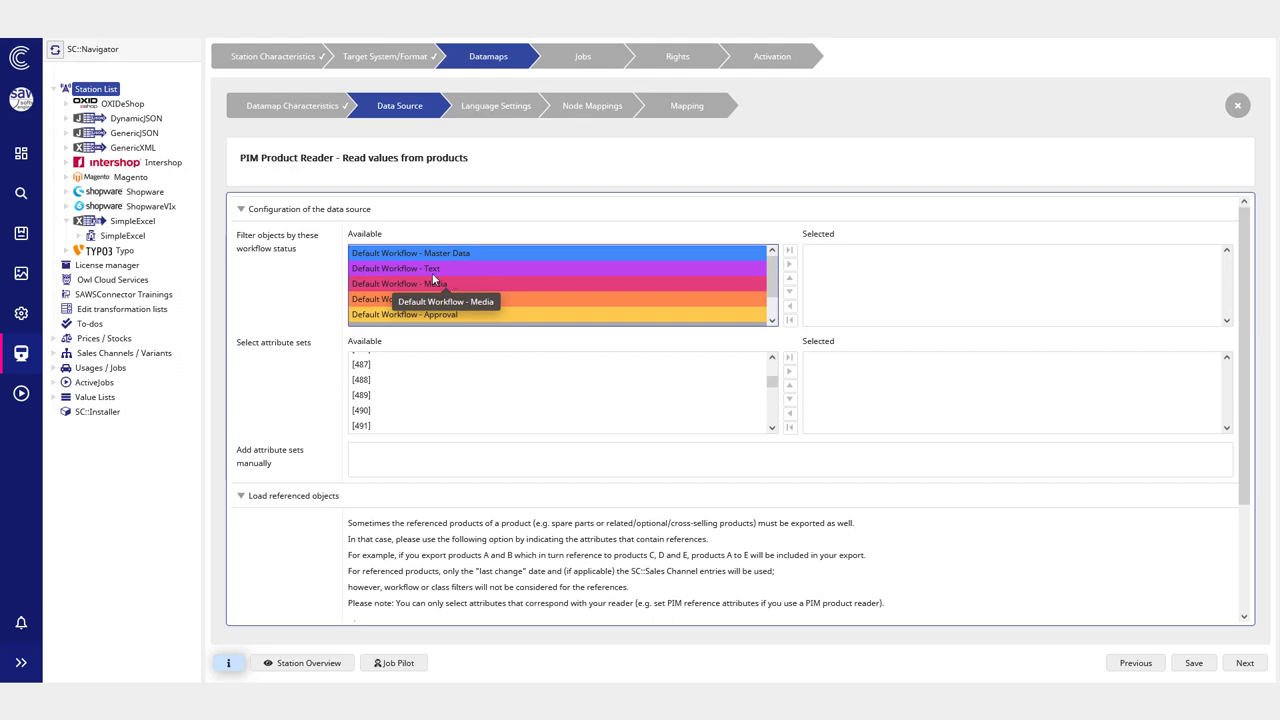
click(716, 252)
scroll(630, 263, down, 2)
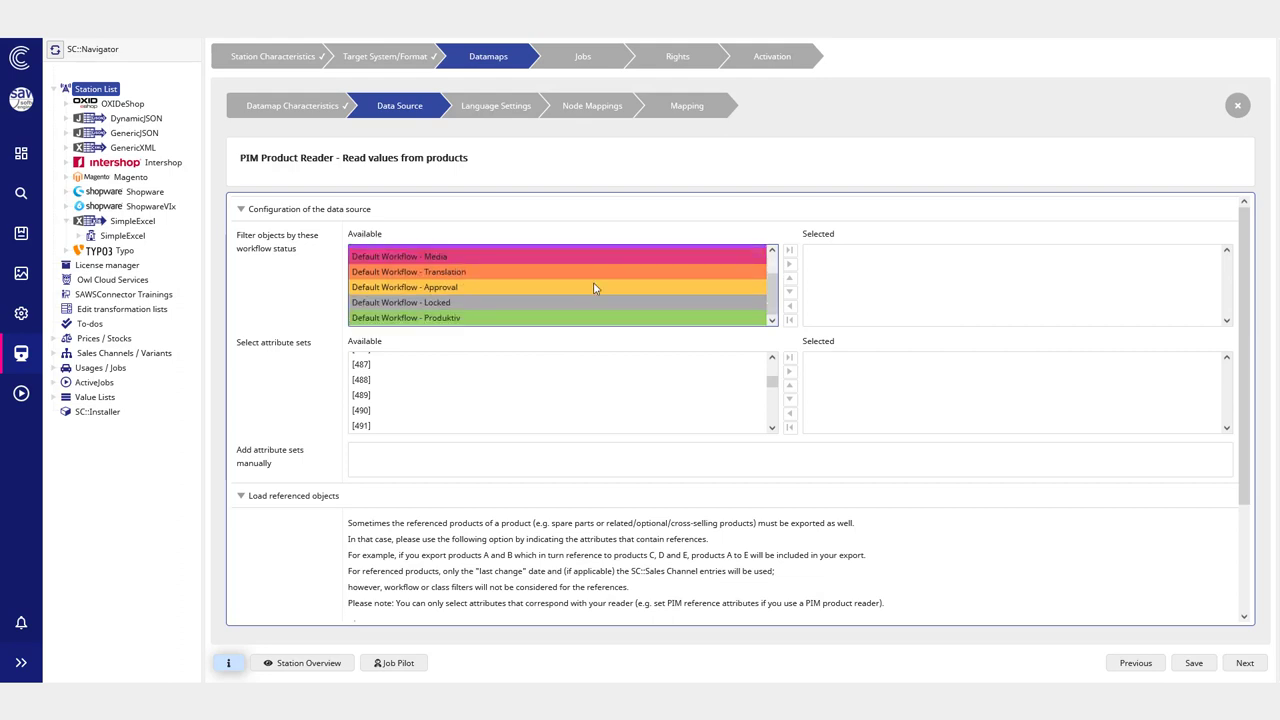
shift+click(434, 318)
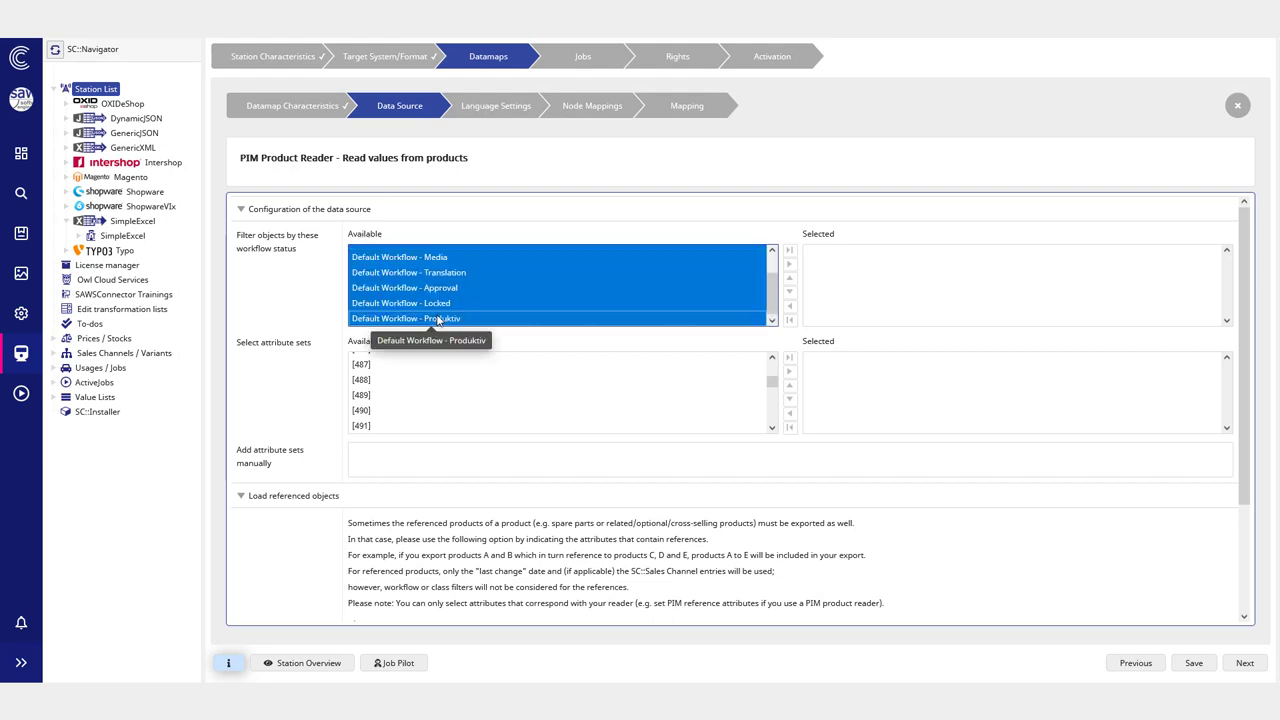
click(480, 272)
scroll(464, 271, up, 2)
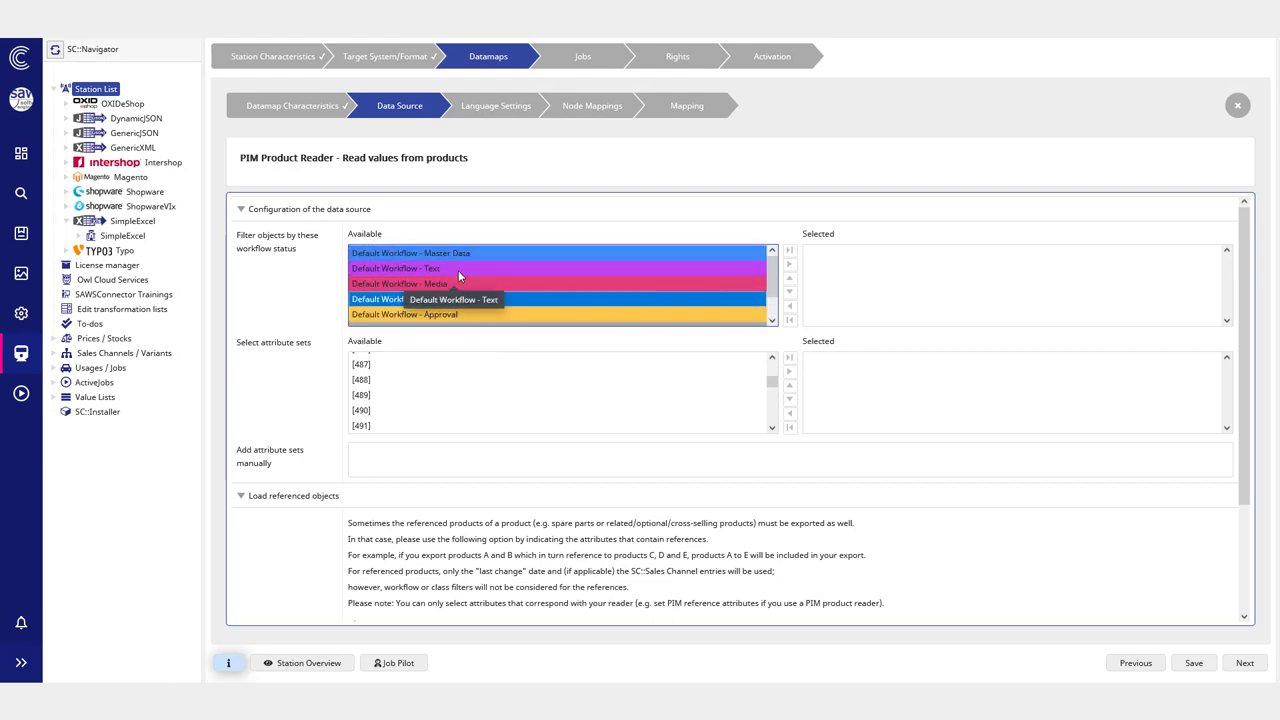
click(467, 256)
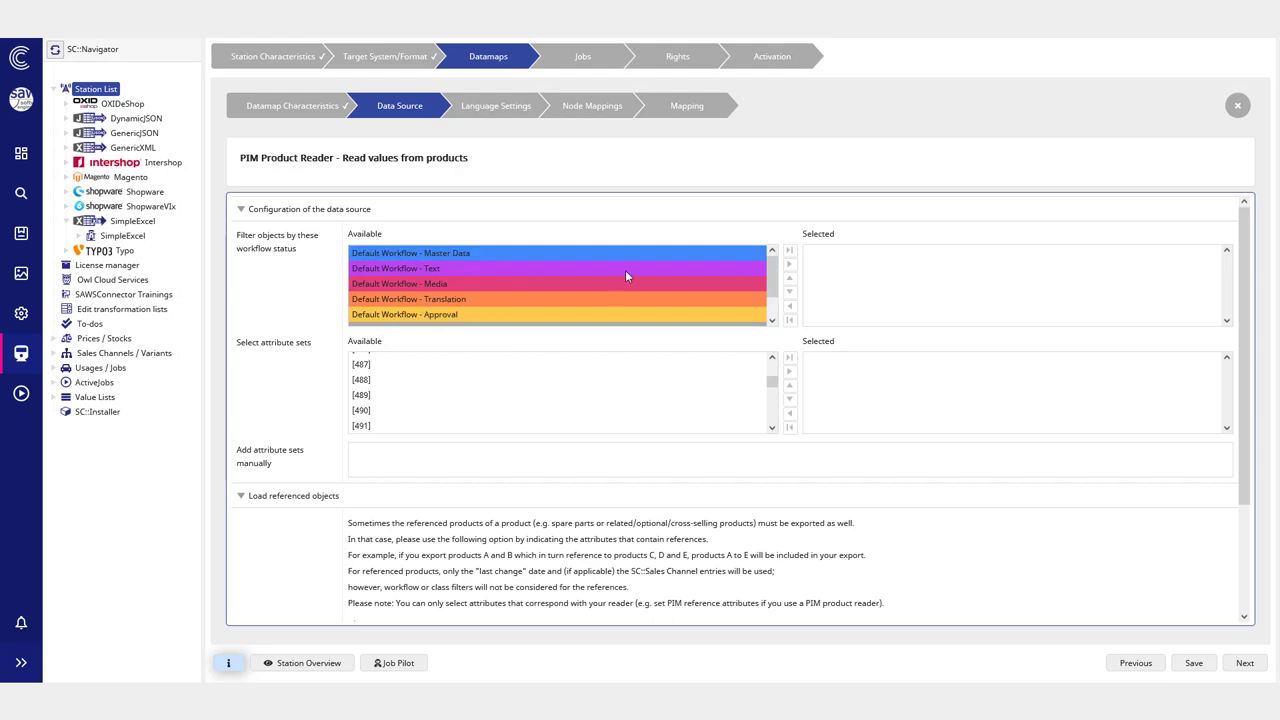
Step: Try the workflow status filter with only Default Workflow - Produktiv and with all statuses, emptying the selection each time
drag(302, 252, 238, 236)
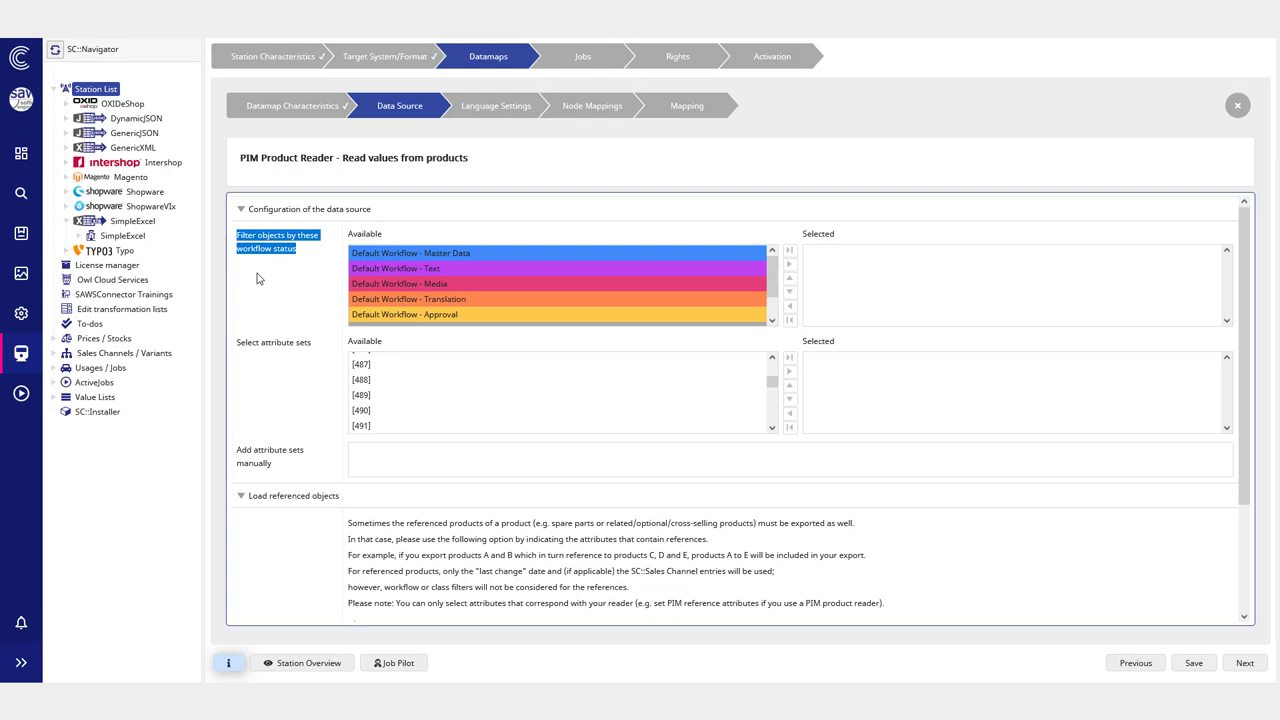
scroll(465, 289, down, 1)
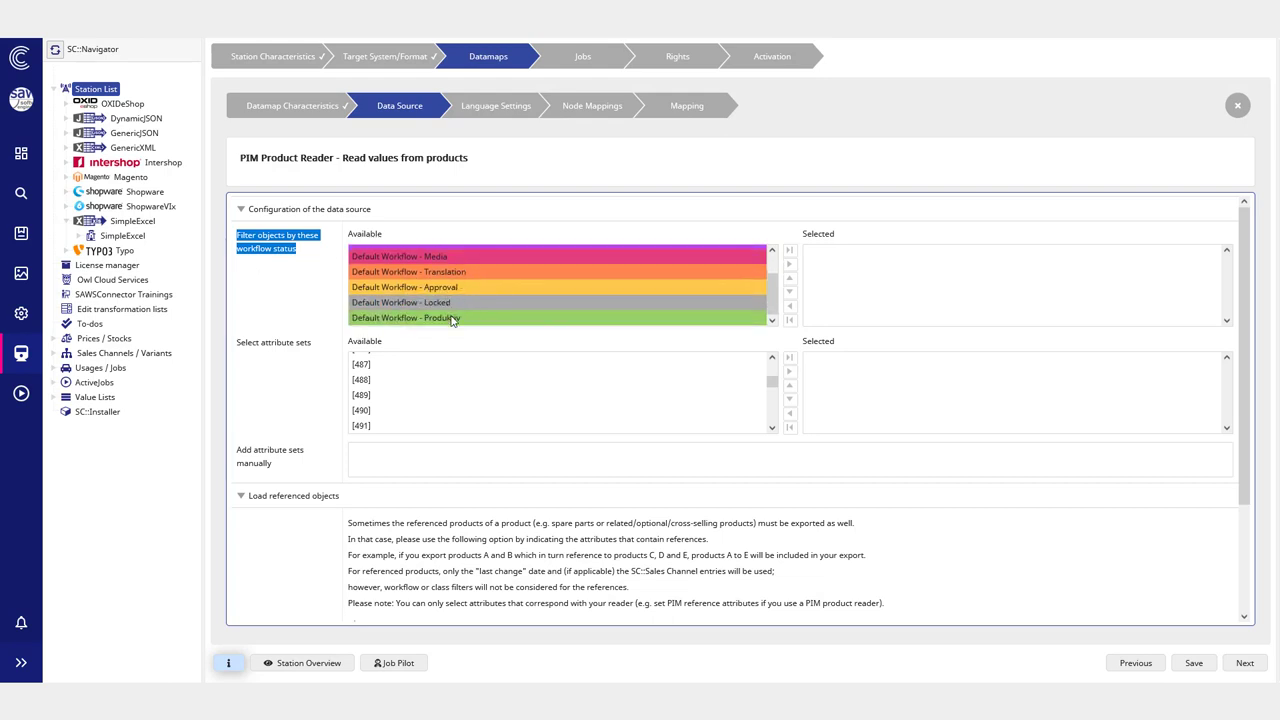
double_click(452, 319)
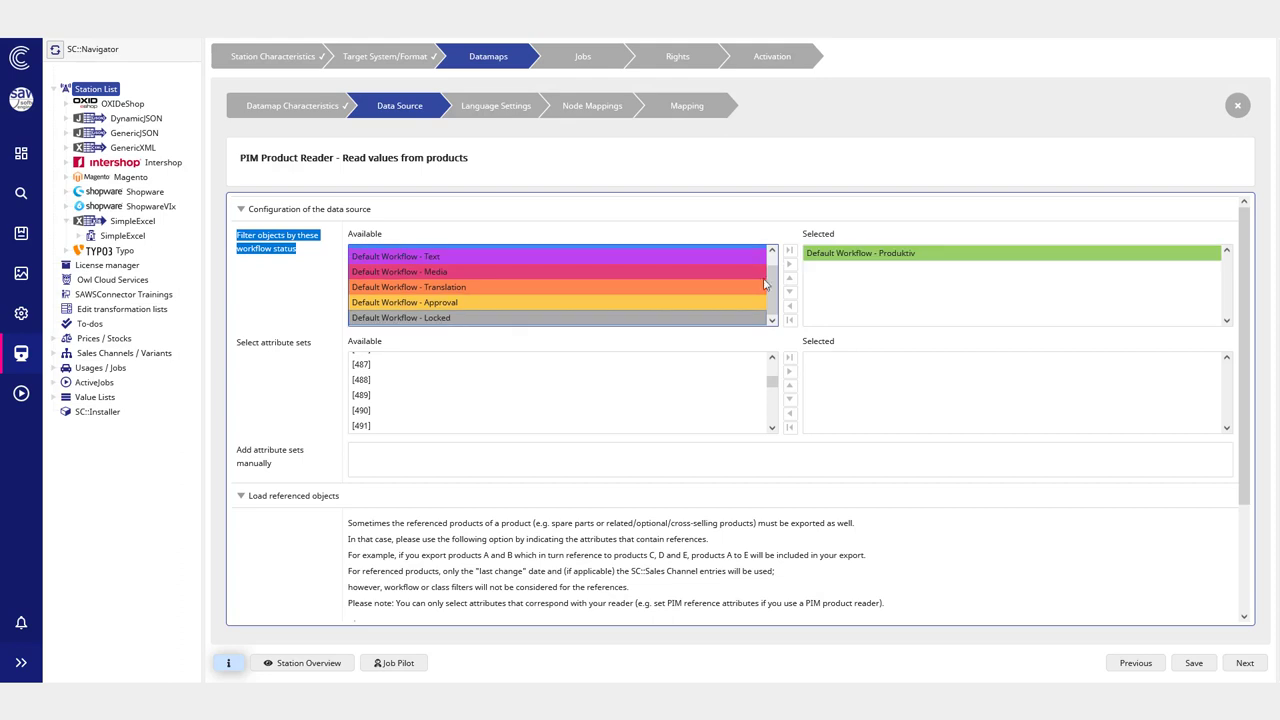
double_click(863, 257)
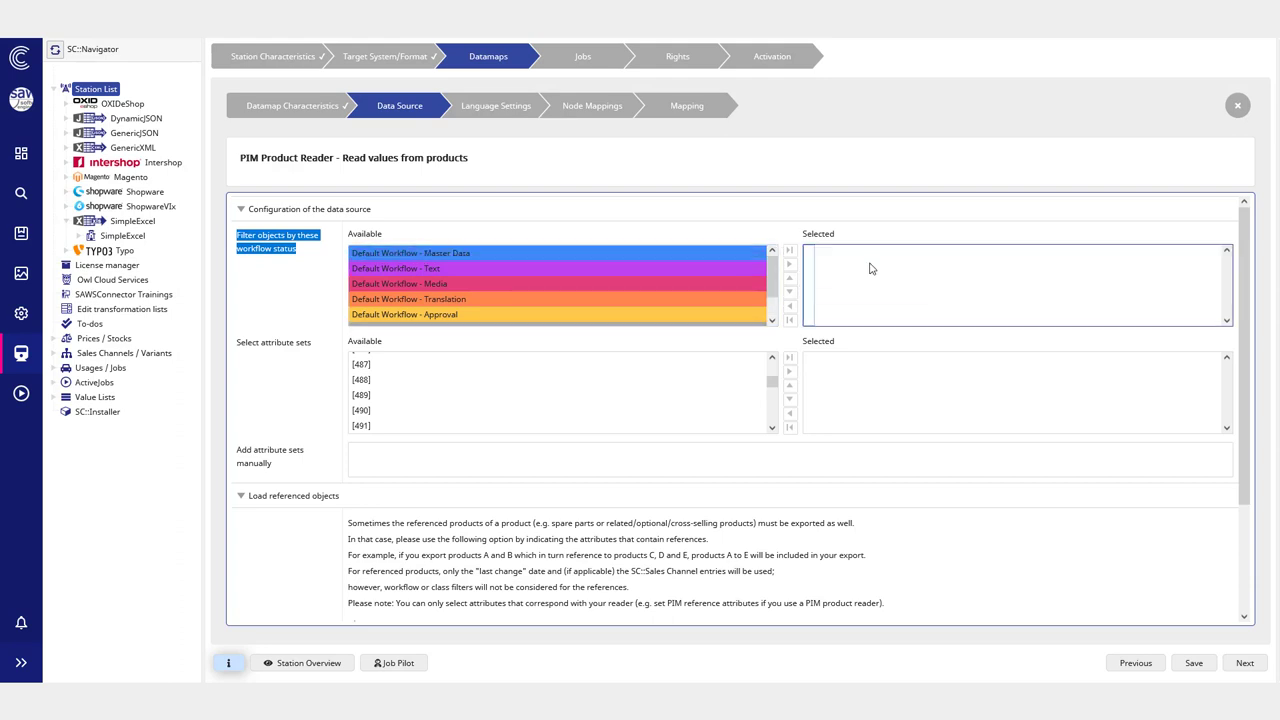
click(790, 255)
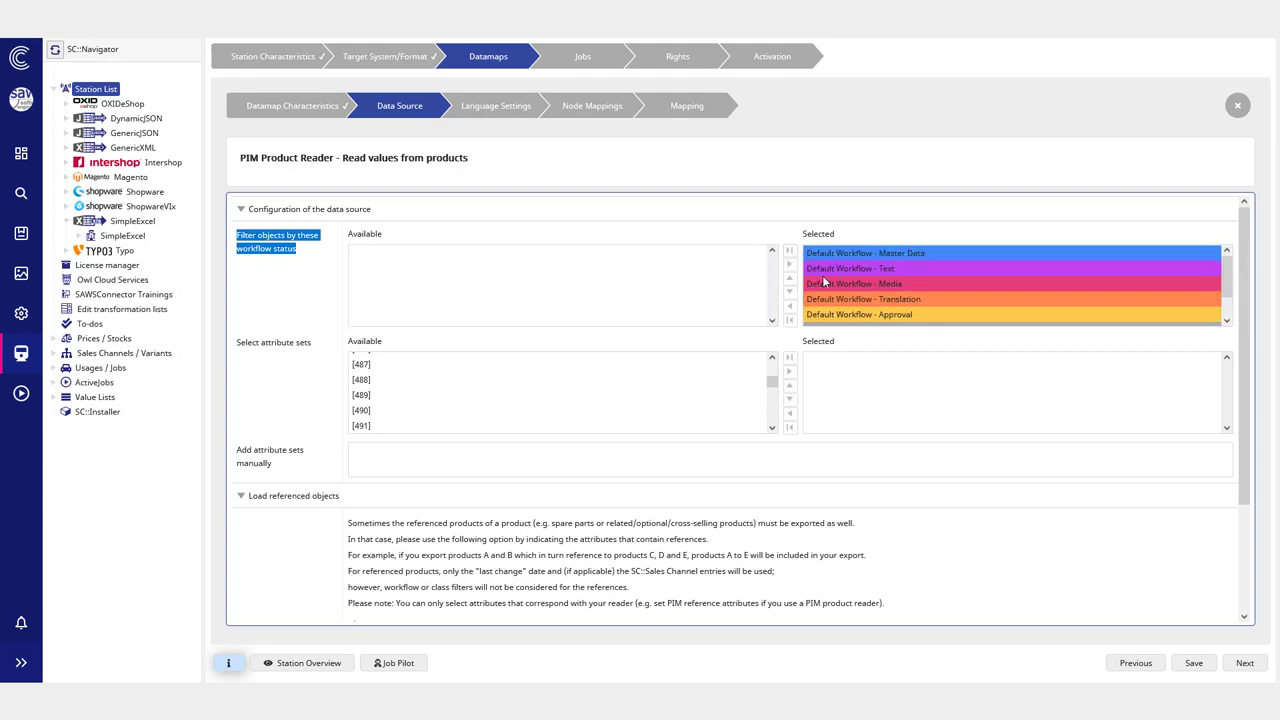
click(790, 321)
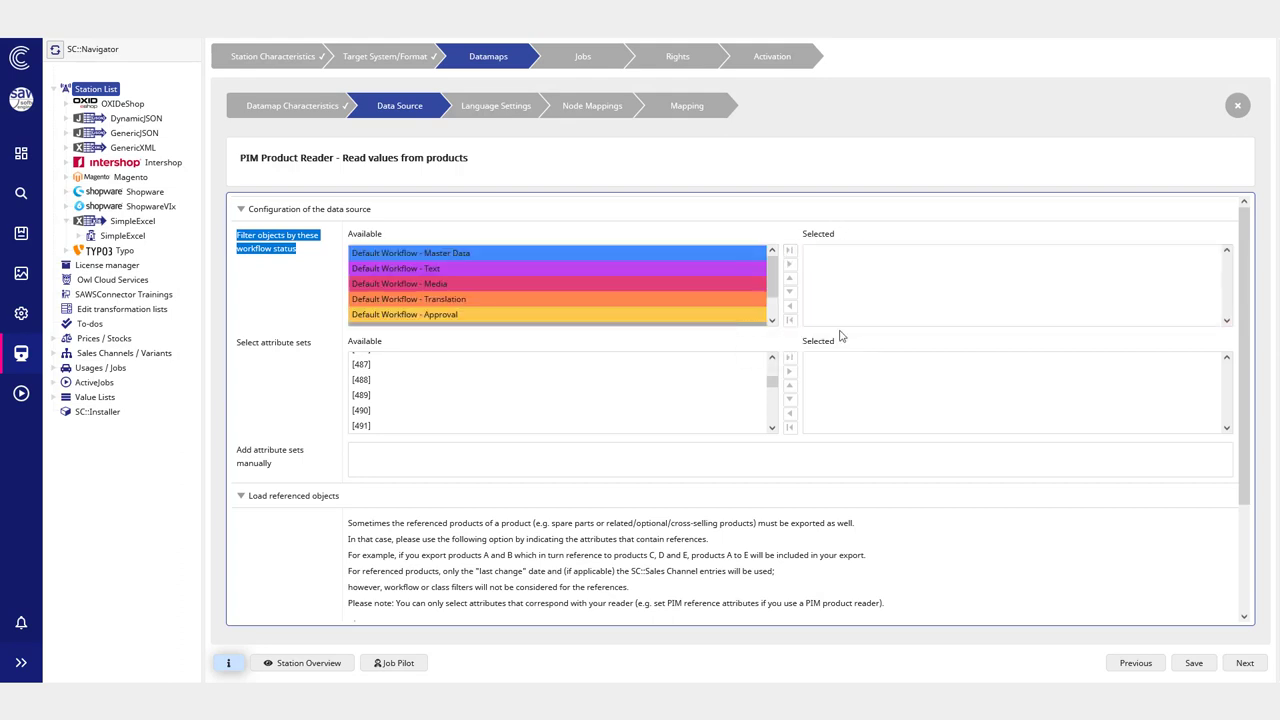
Step: Continue from the data source configuration to the datamap's language settings
scroll(903, 329, down, 2)
scroll(1088, 561, up, 1)
scroll(1088, 561, up, 2)
click(1244, 663)
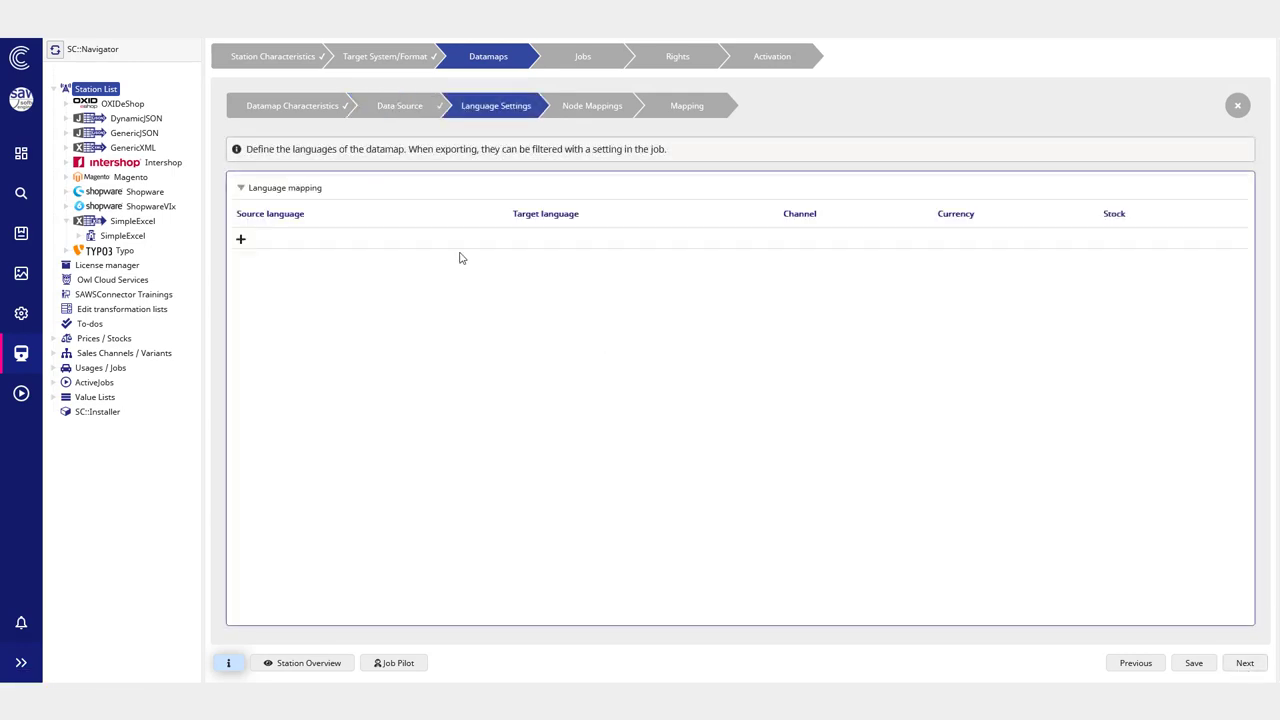
Step: Add three rows to the language mapping with the source languages en (1), de (2) and fr (4)
click(240, 240)
click(241, 271)
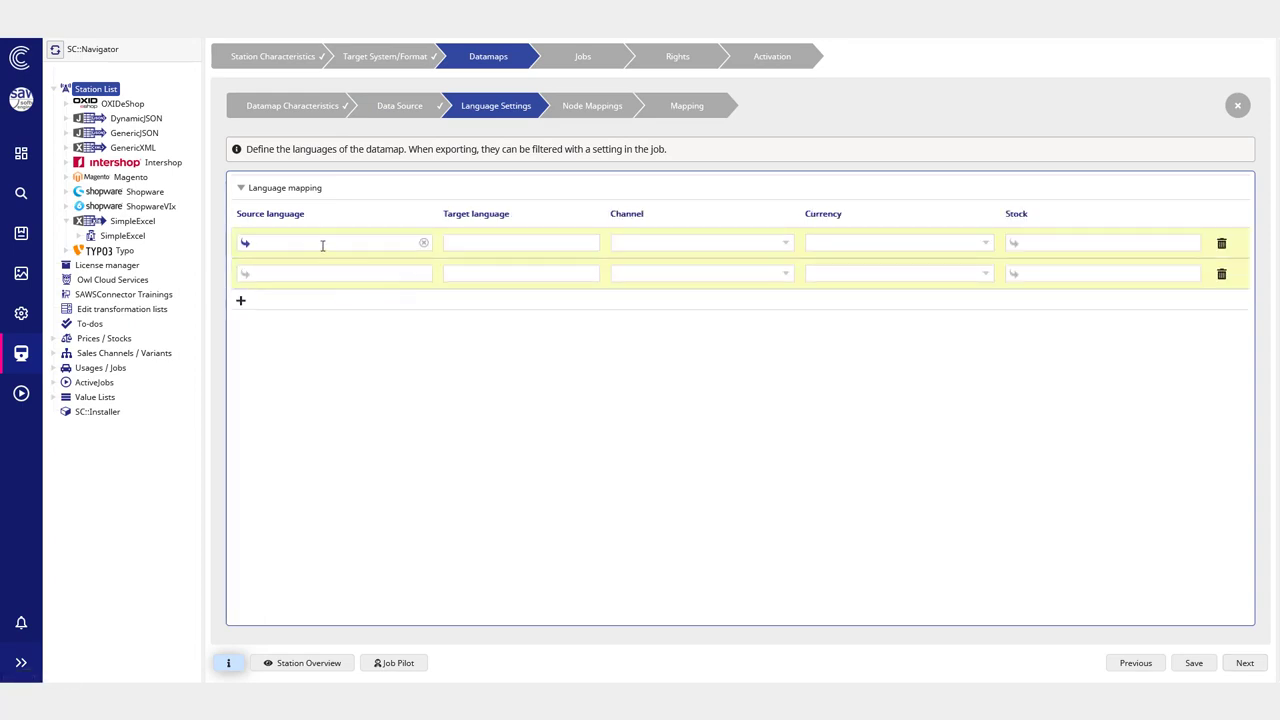
click(322, 245)
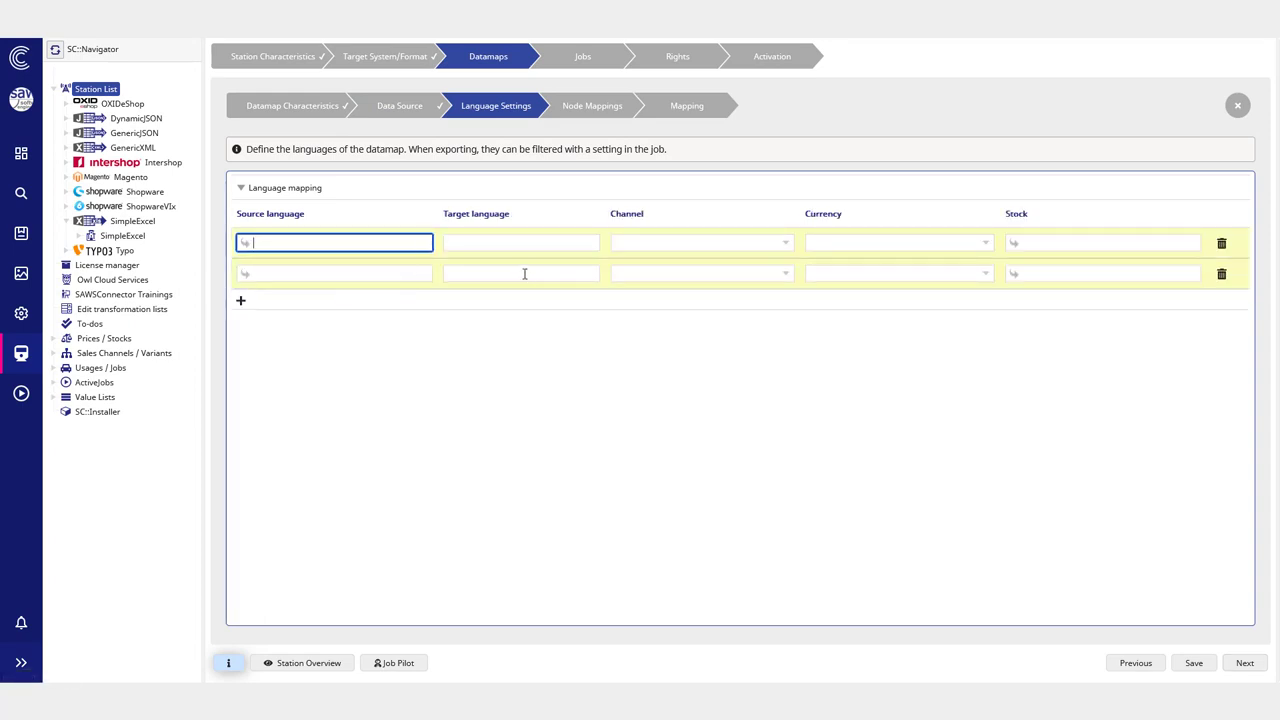
text(en)
click(312, 268)
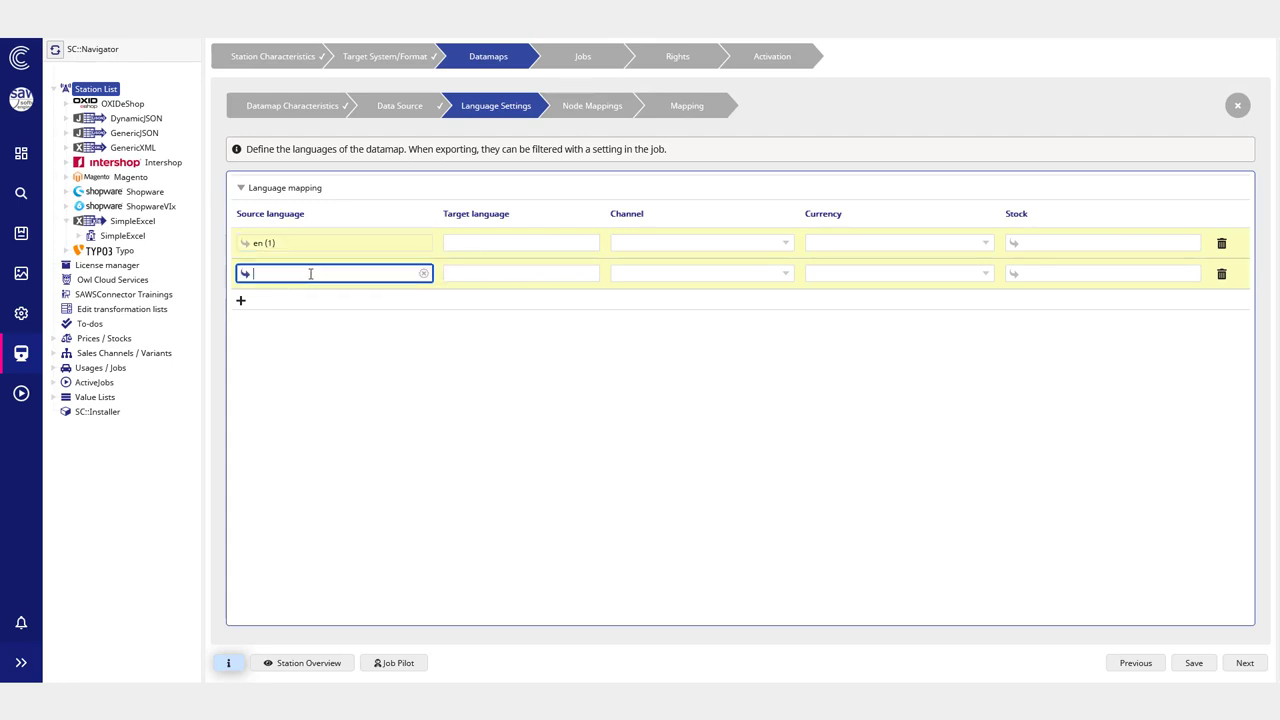
text(de)
click(305, 289)
click(241, 301)
click(243, 303)
text(fr)
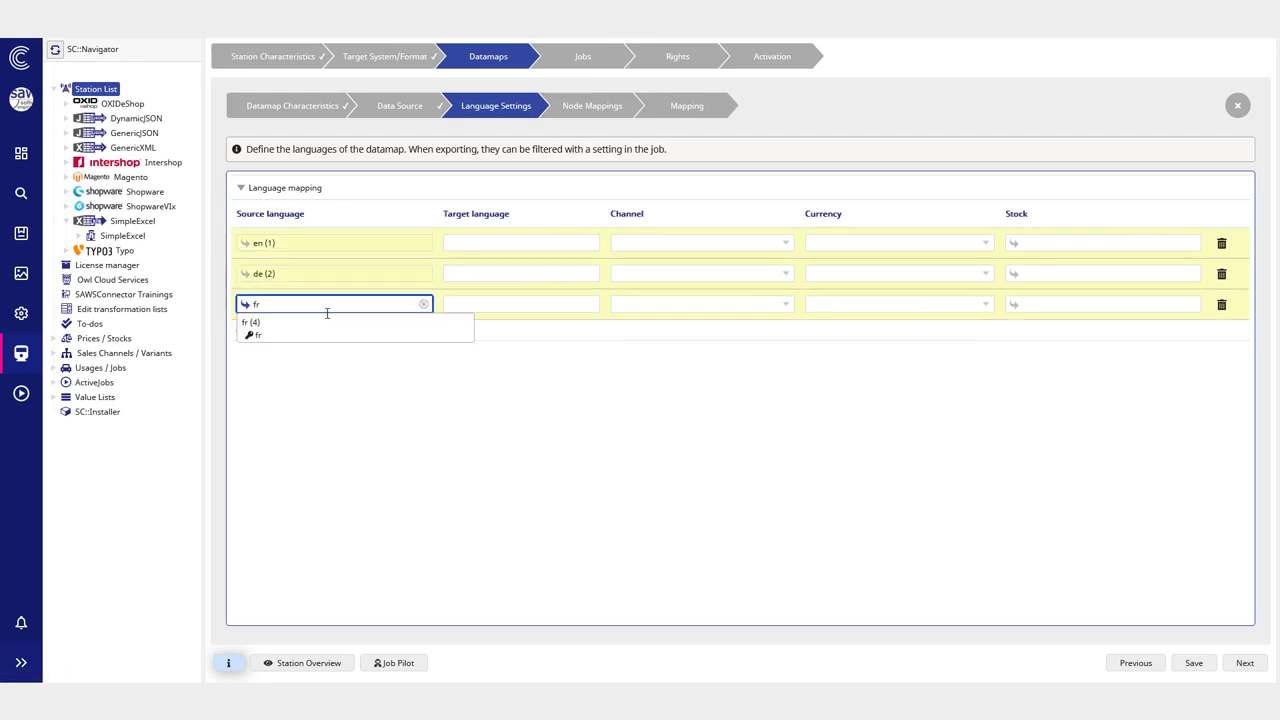
click(296, 326)
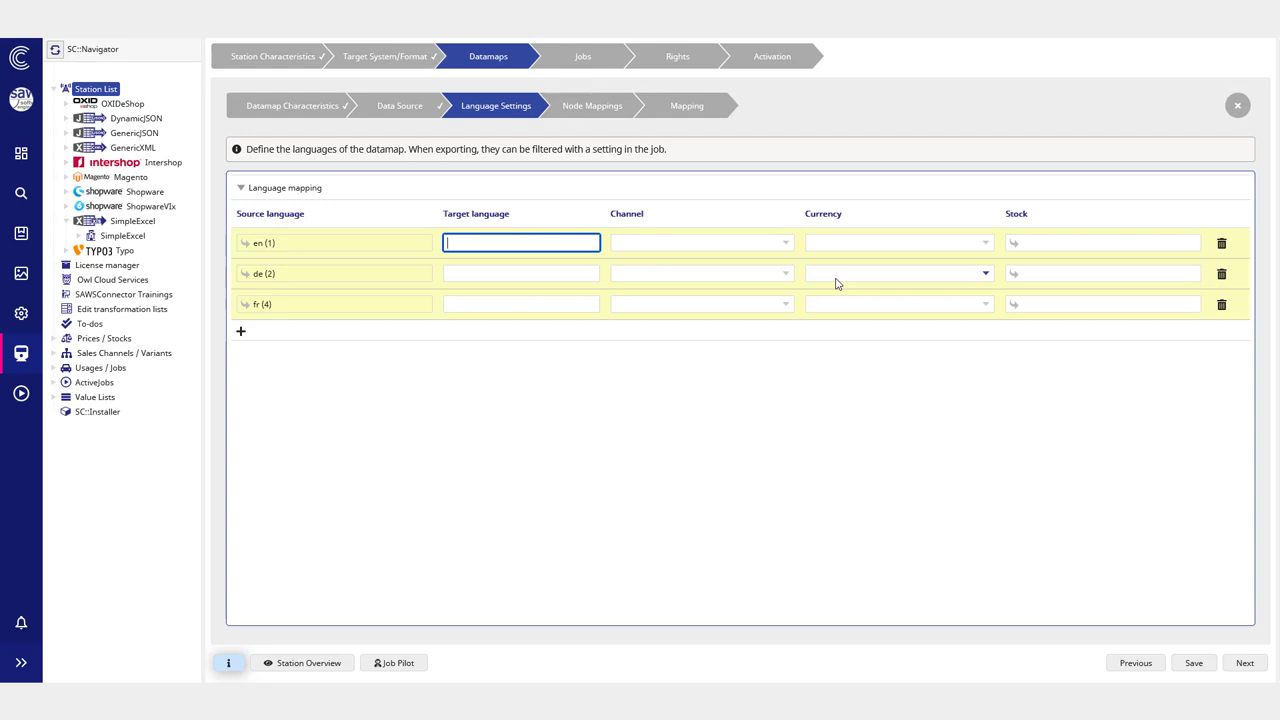
Step: Set the target languages to en-US for en, de-DE for de and fr-FR for fr
text(en-UA)
key(BackSpace)
text(S)
click(548, 273)
text(de)
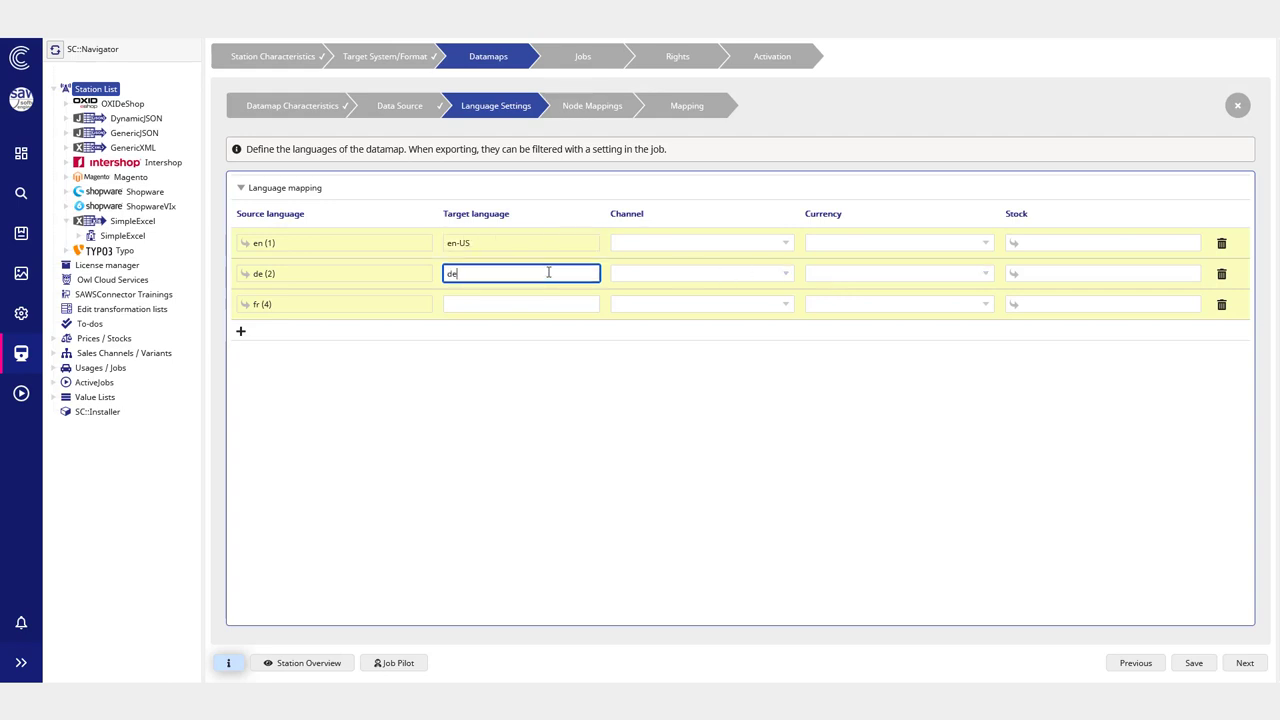
text(-DE)
key(Tab)
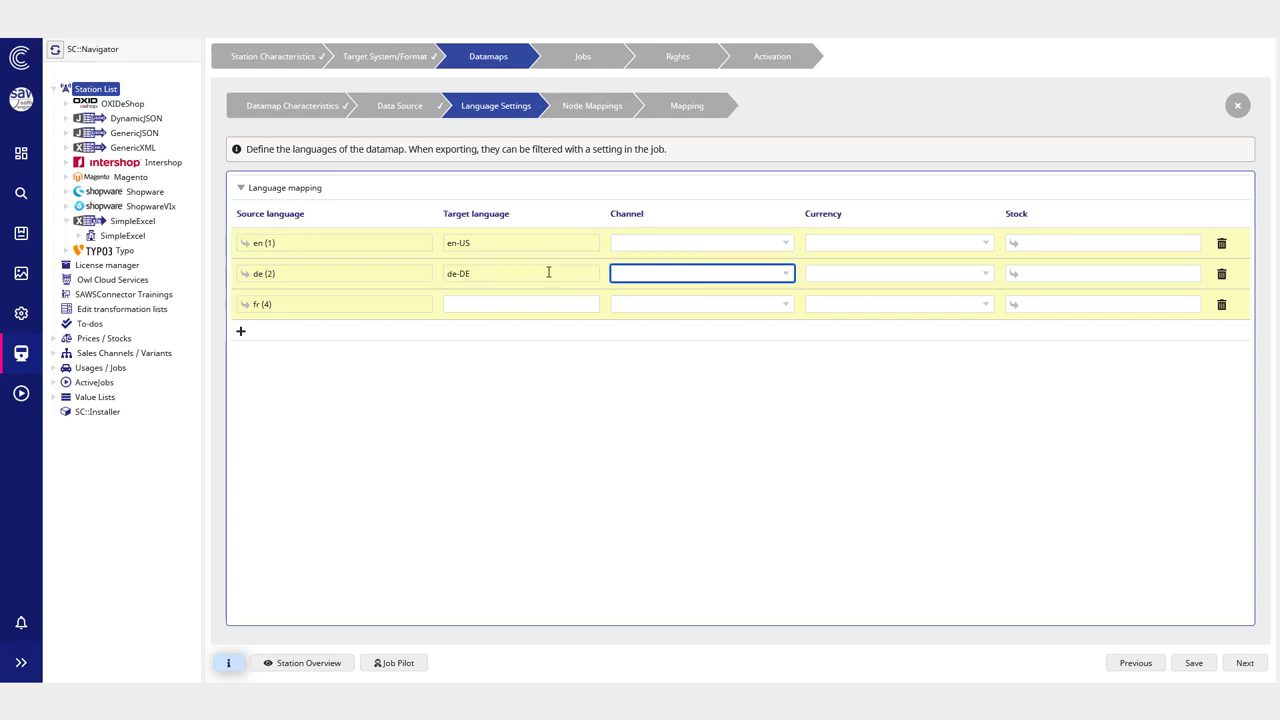
click(516, 310)
text(f)
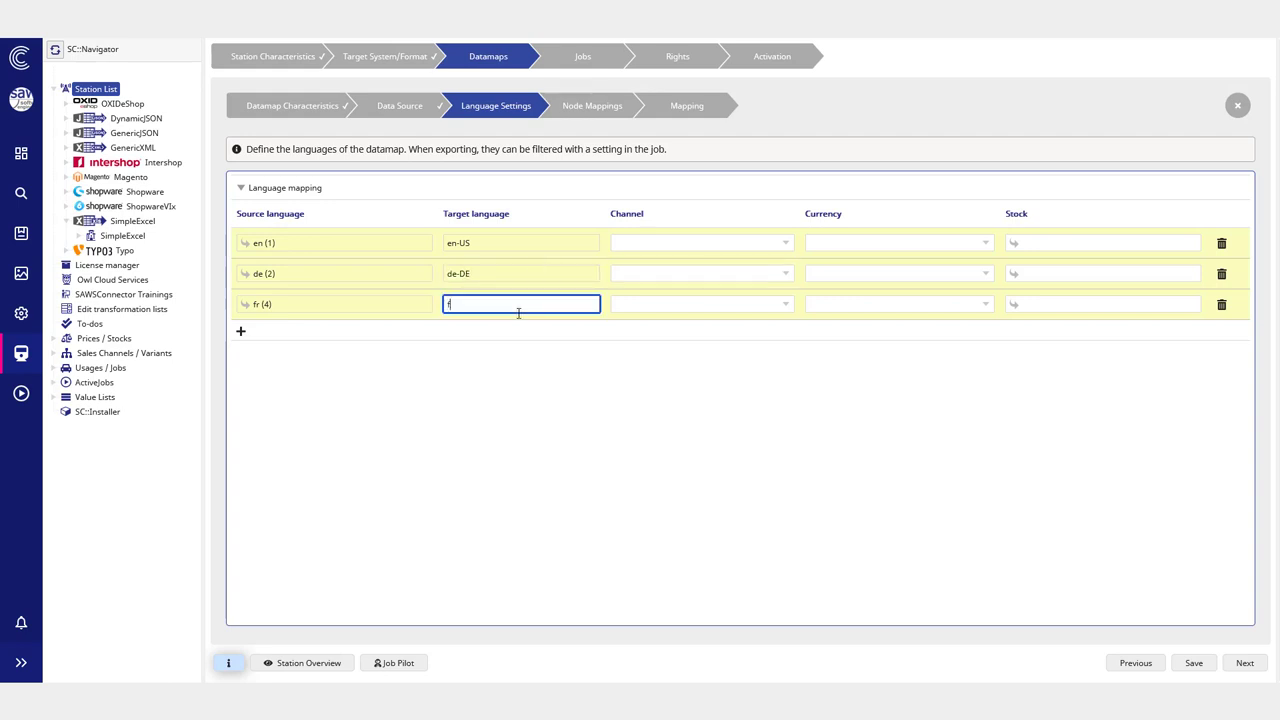
text(r-FR)
click(704, 381)
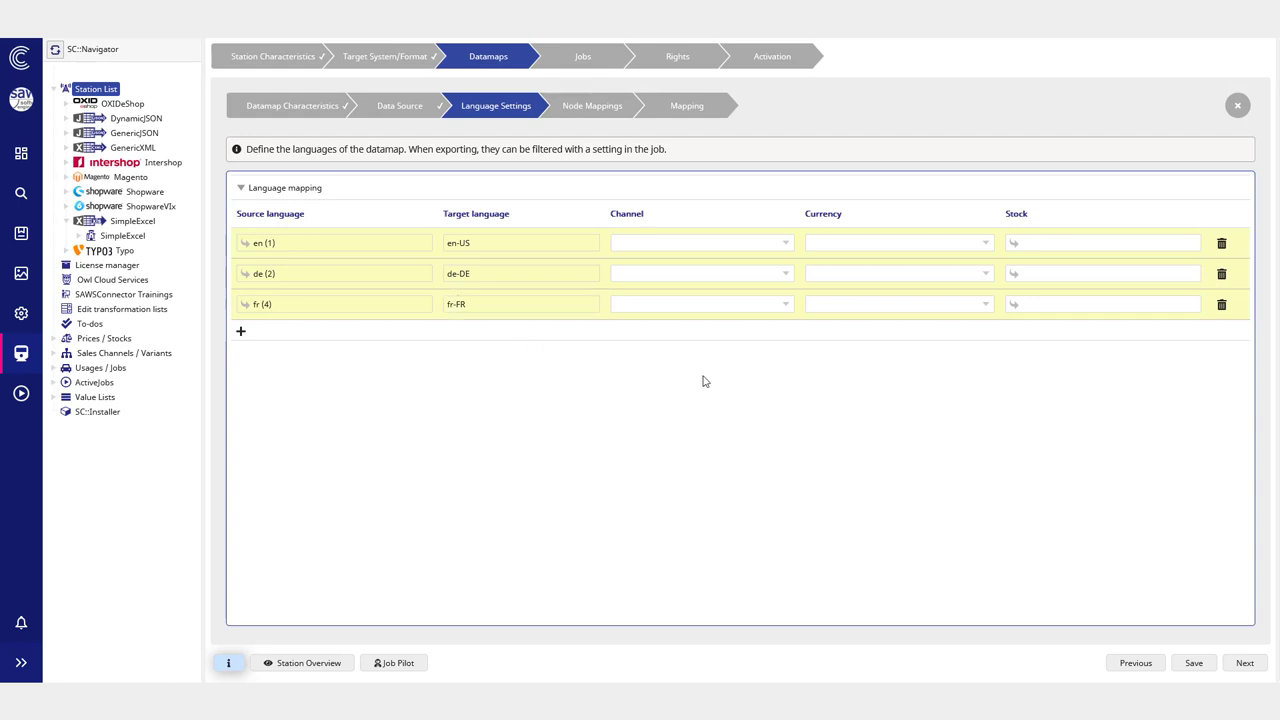
Step: Examine the channels available for the en language mapping row without choosing one
click(701, 243)
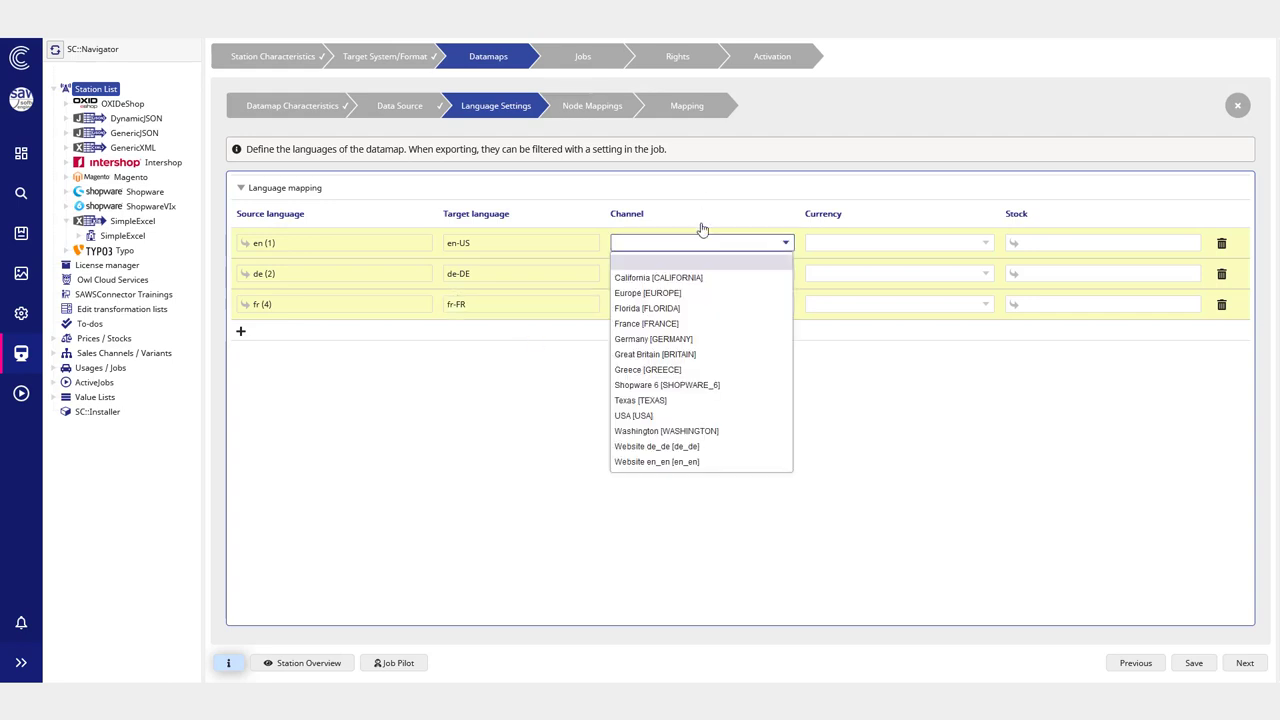
click(918, 372)
drag(845, 216, 800, 218)
drag(646, 216, 604, 222)
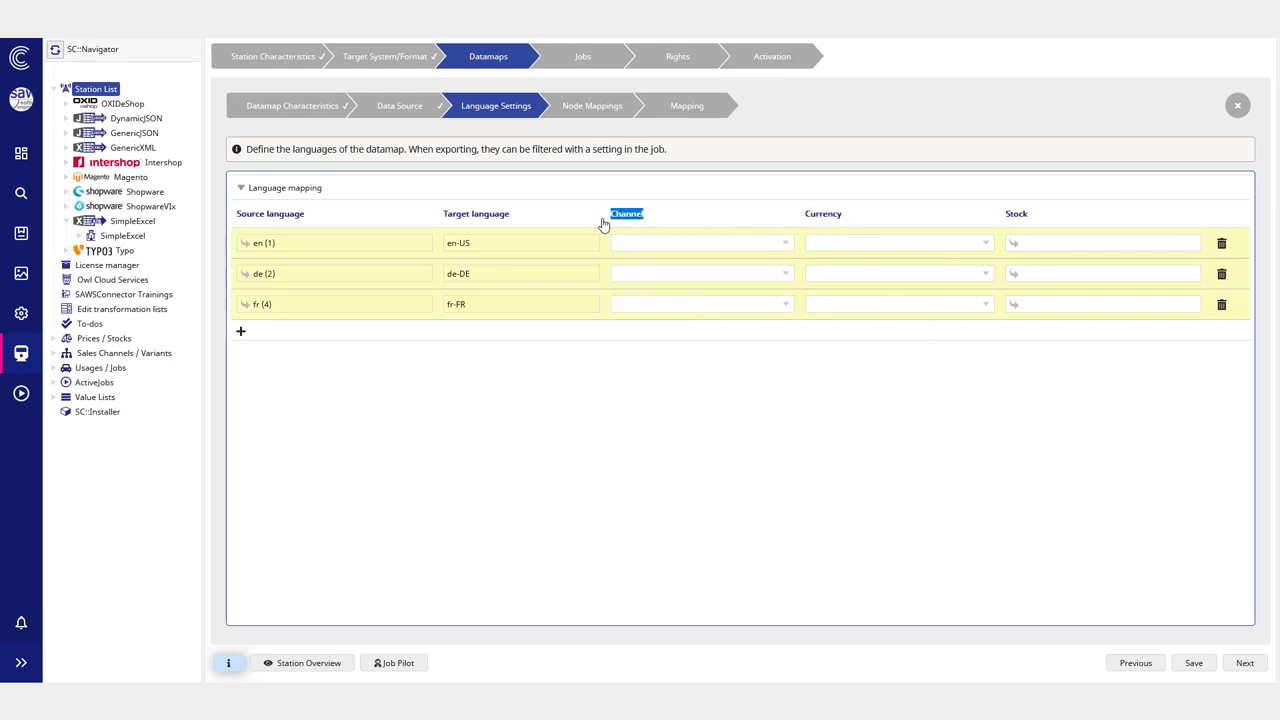
click(666, 244)
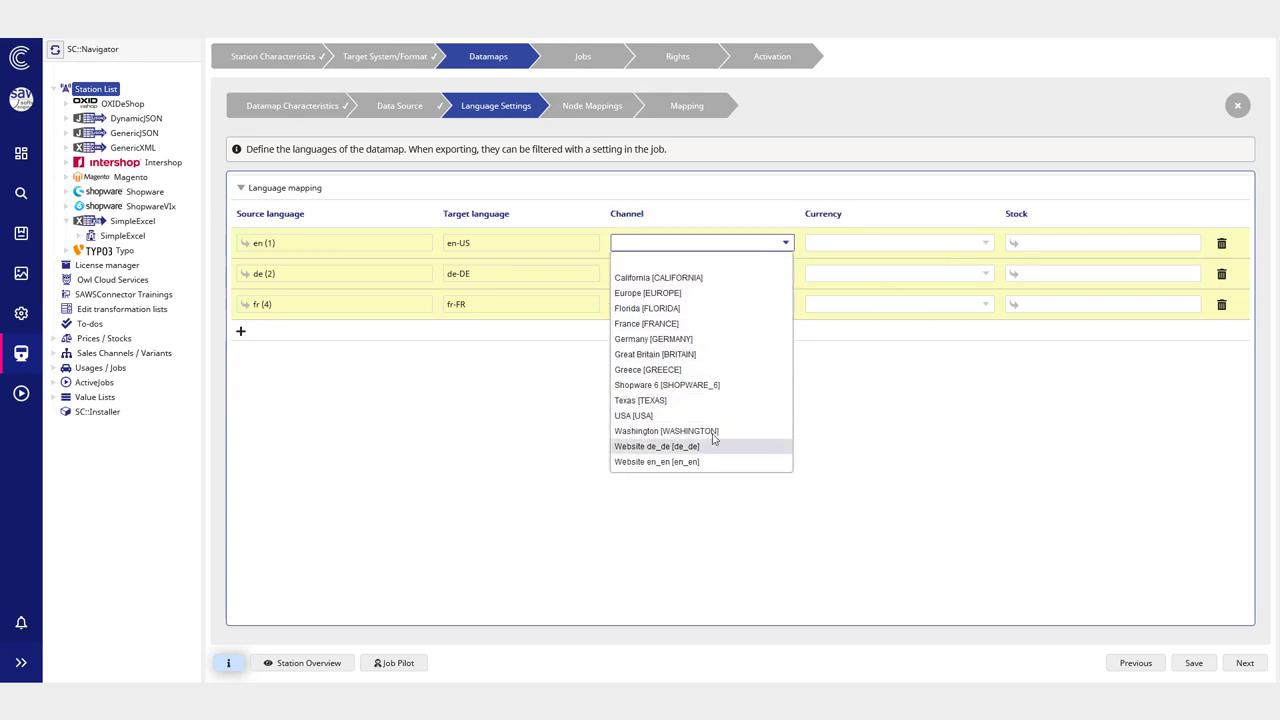
click(865, 432)
click(636, 249)
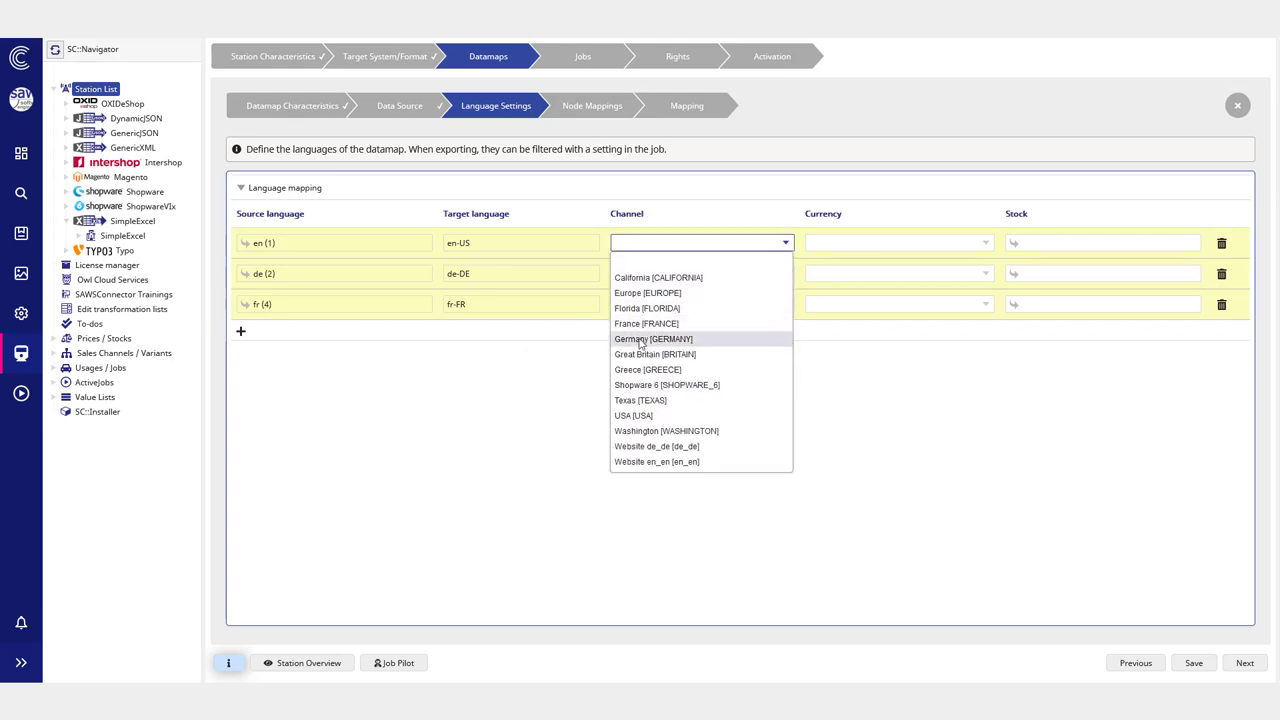
click(470, 349)
Step: Add a fourth row to the language mapping, and assign channel Florida to the en row and California to the new row
click(240, 331)
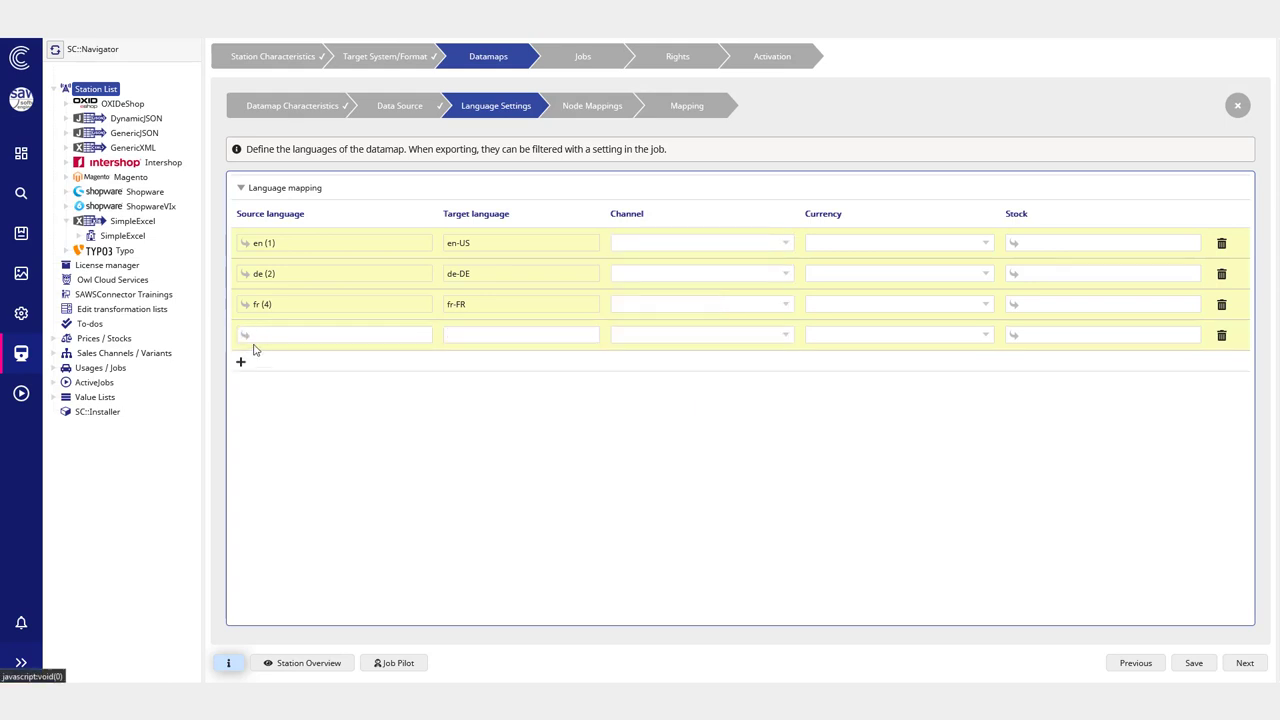
click(303, 335)
click(497, 334)
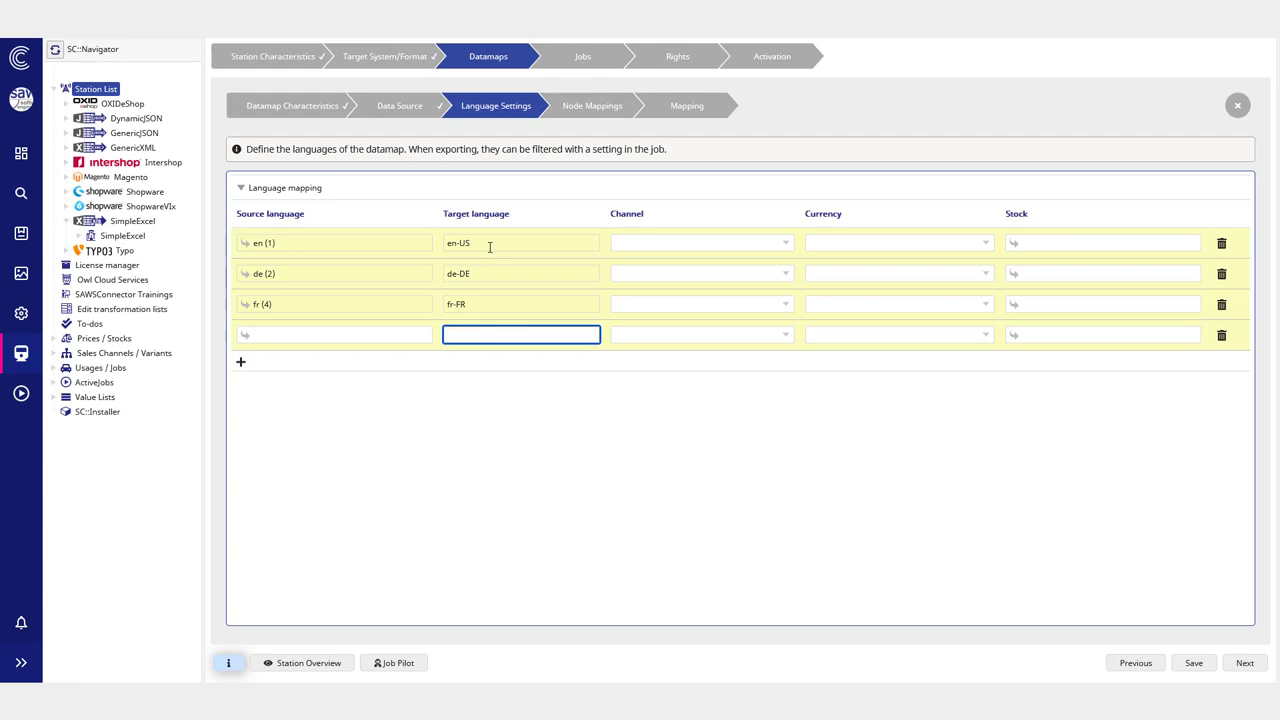
click(502, 243)
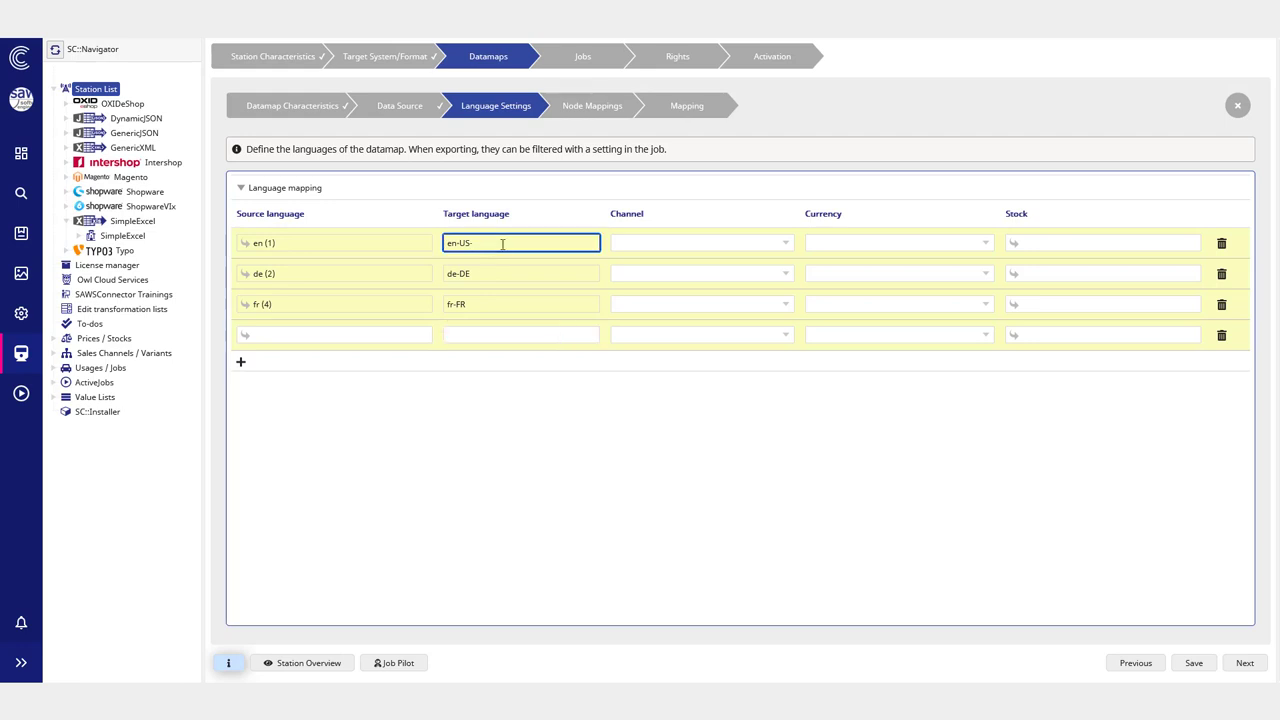
click(640, 243)
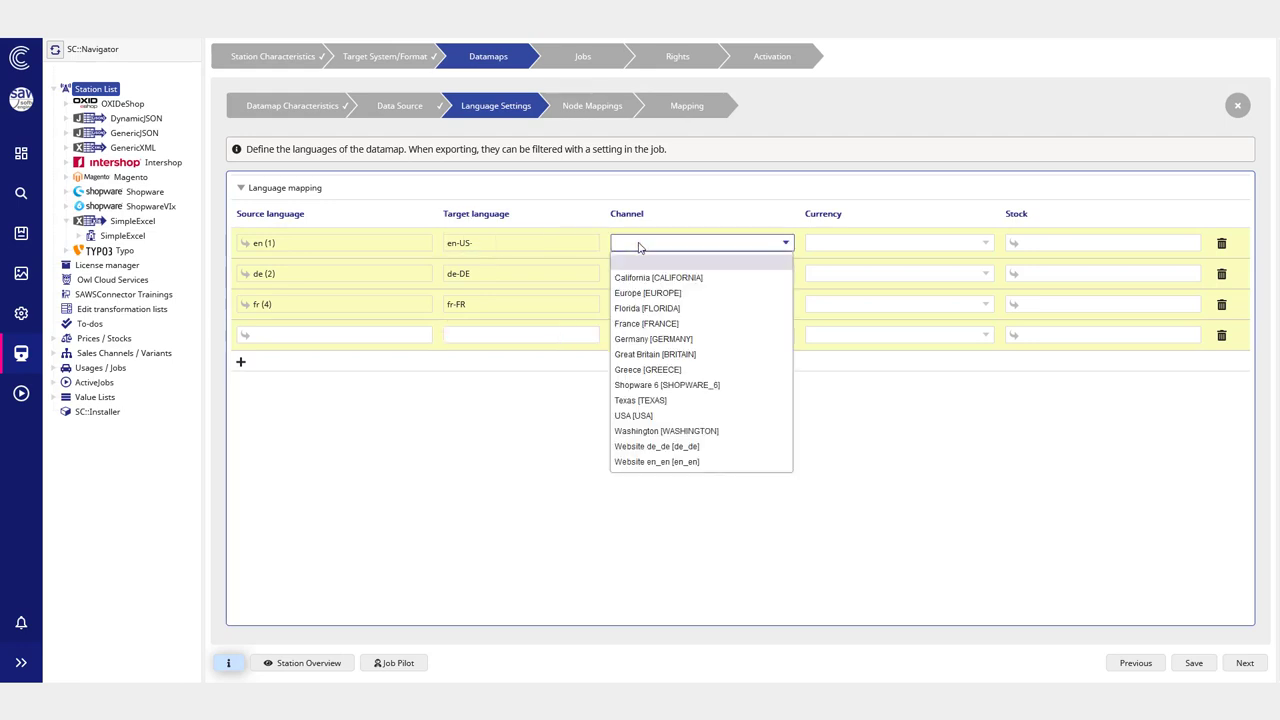
click(646, 305)
click(662, 333)
click(670, 368)
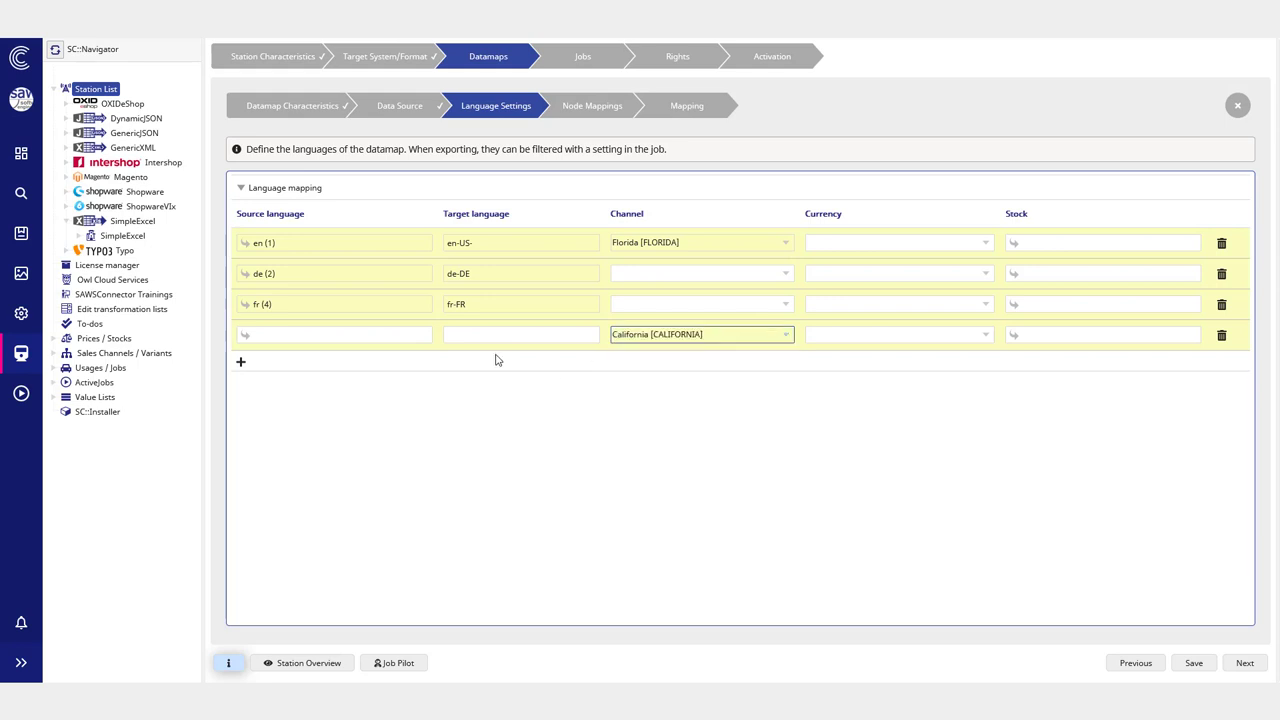
Step: Set the target languages to en-US-FL for the Florida row and en-US-CF for the California row
click(471, 336)
click(485, 244)
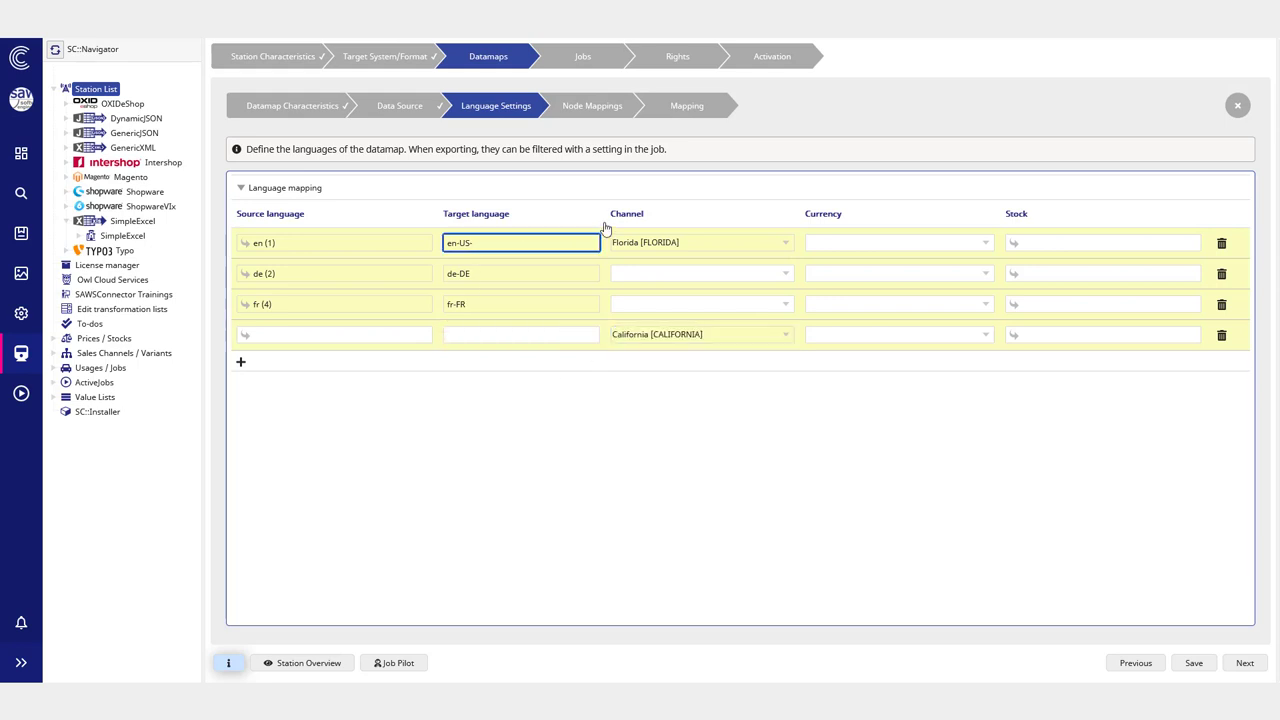
text(fl)
key(BackSpace)
key(BackSpace)
text(FL)
key(ctrl+a)
key(ctrl+c)
click(486, 337)
key(ctrl+v)
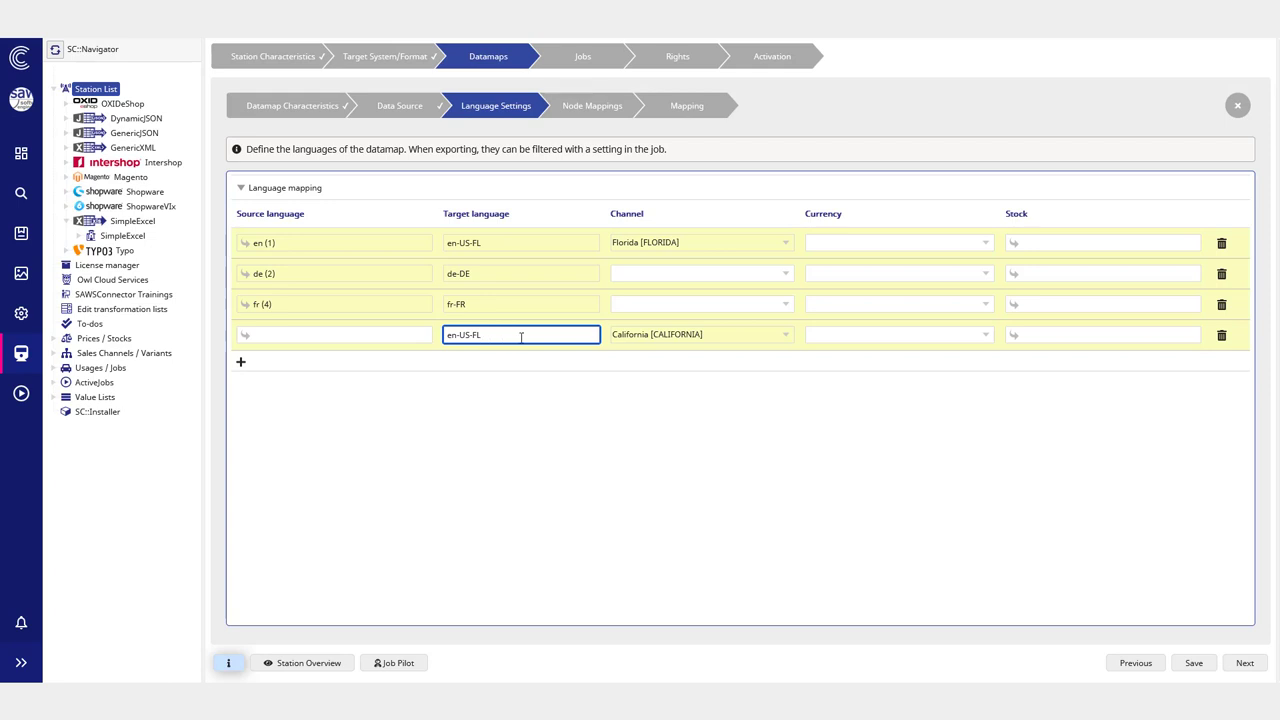
key(BackSpace)
key(BackSpace)
text(CF)
Step: Set the California row's source language to en (1)
click(351, 333)
text(en)
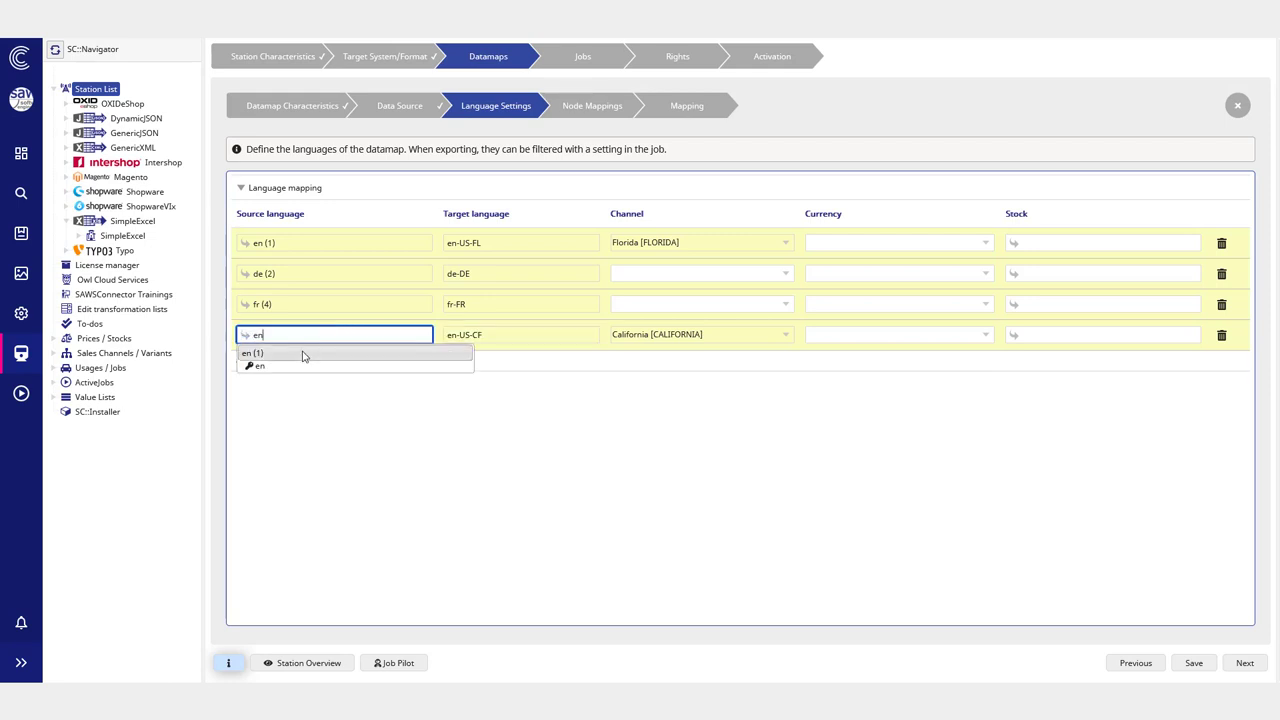
click(306, 354)
click(651, 389)
Step: Assign the Germany channel to the de-DE row and the France channel to the fr-FR row
click(658, 273)
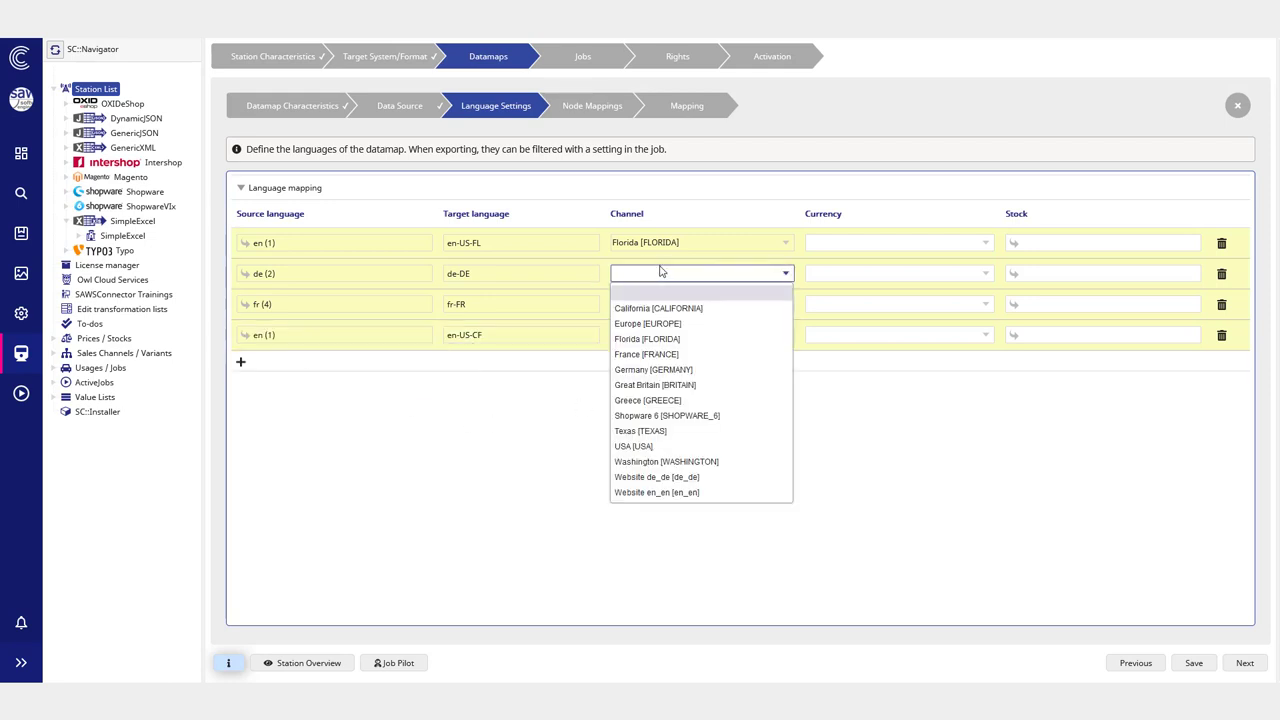
click(660, 369)
click(645, 305)
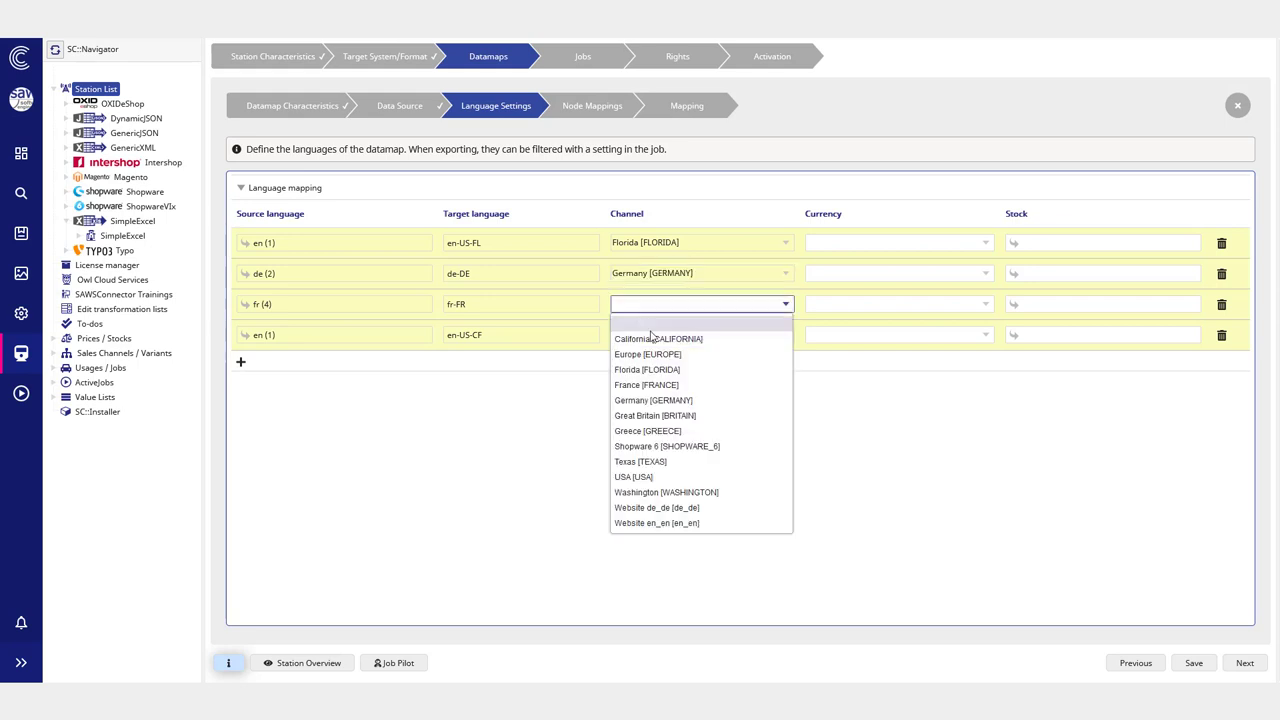
click(668, 386)
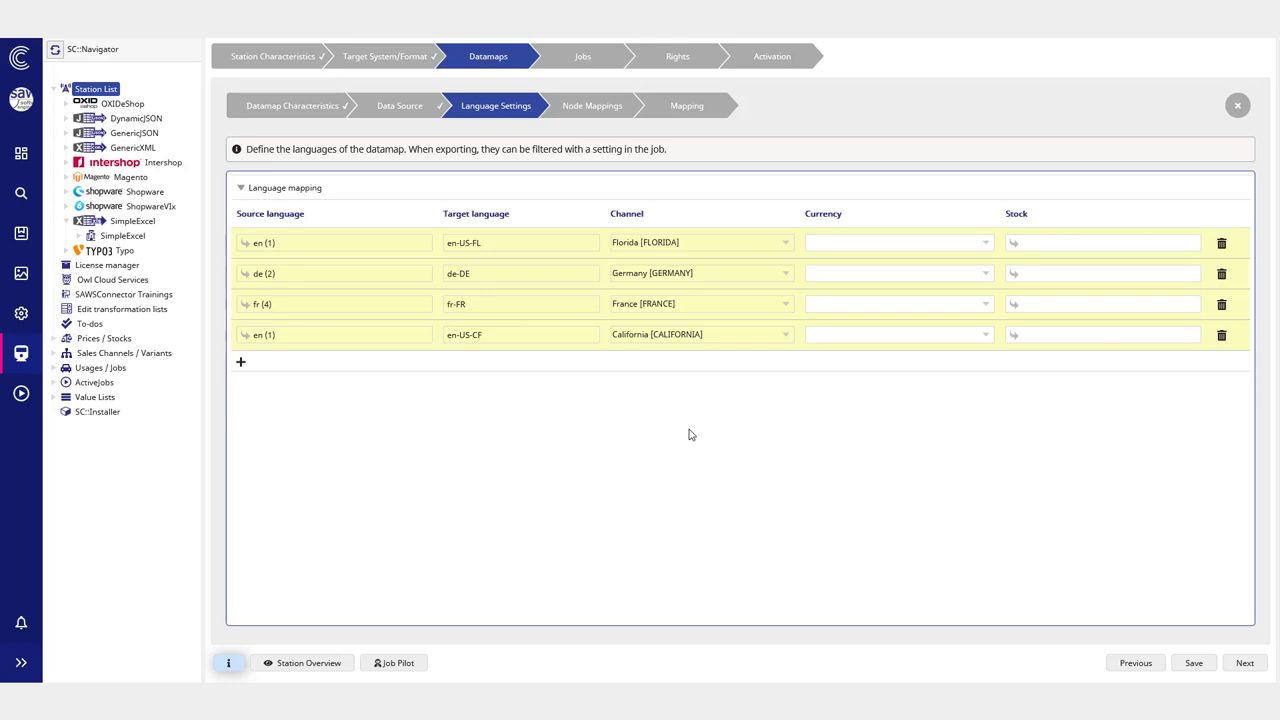
click(646, 272)
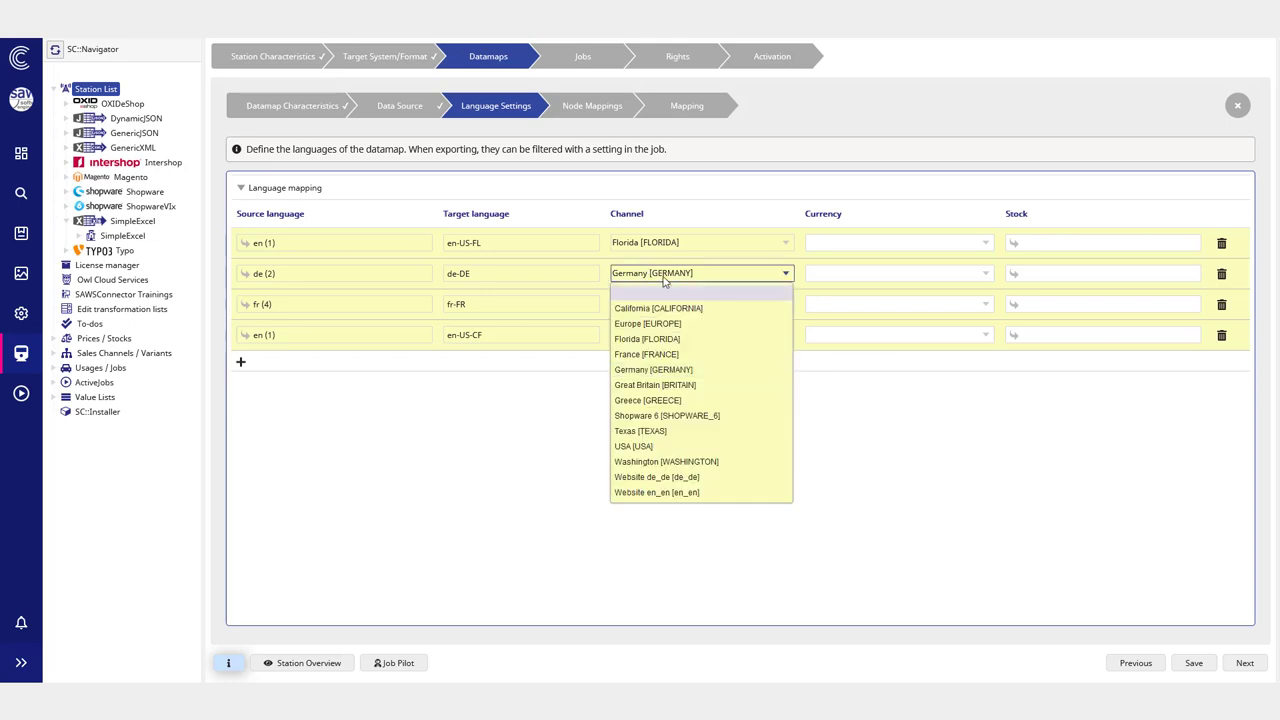
click(540, 424)
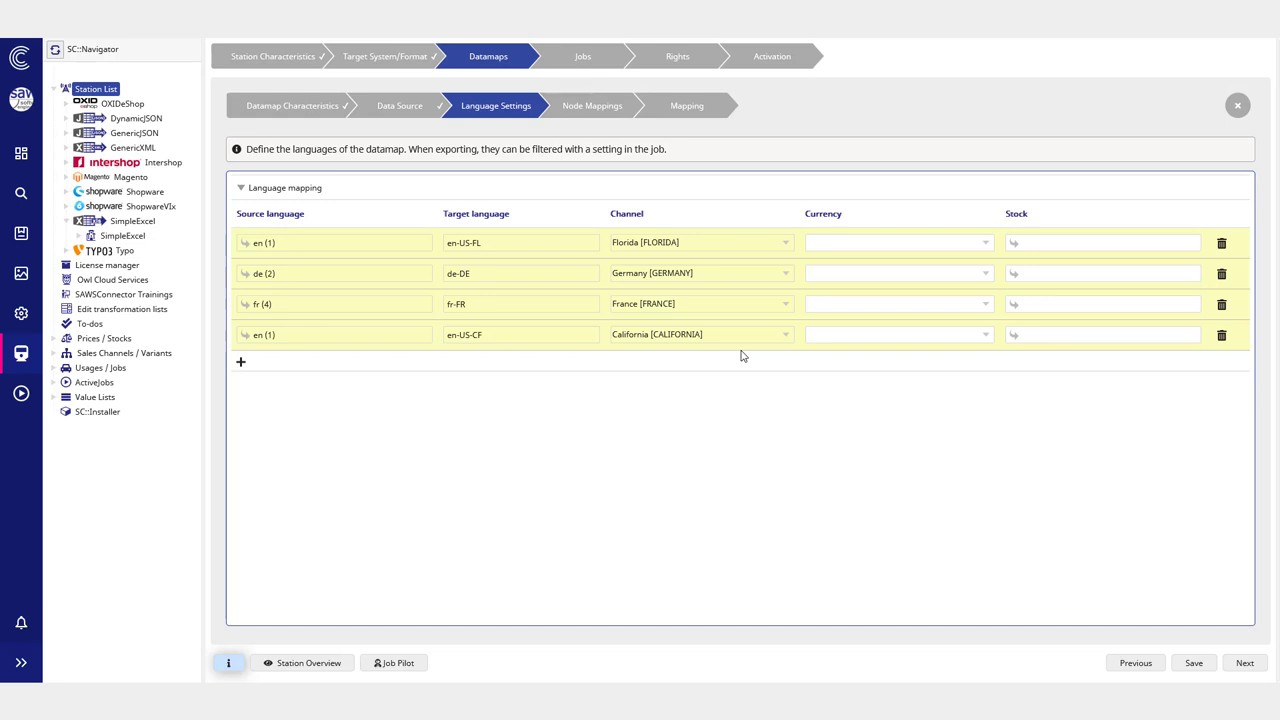
Step: Set the currency to US Dollar for the Florida and California rows and EUR for the Germany and France rows
click(830, 242)
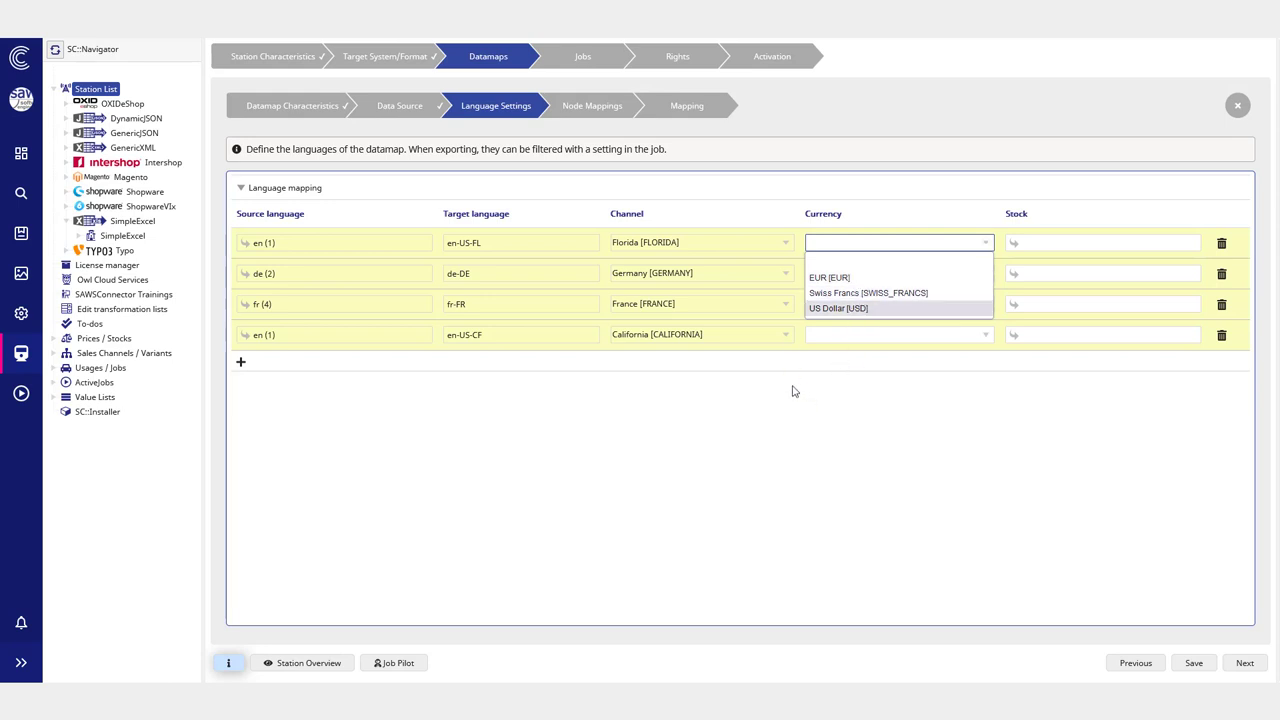
click(860, 313)
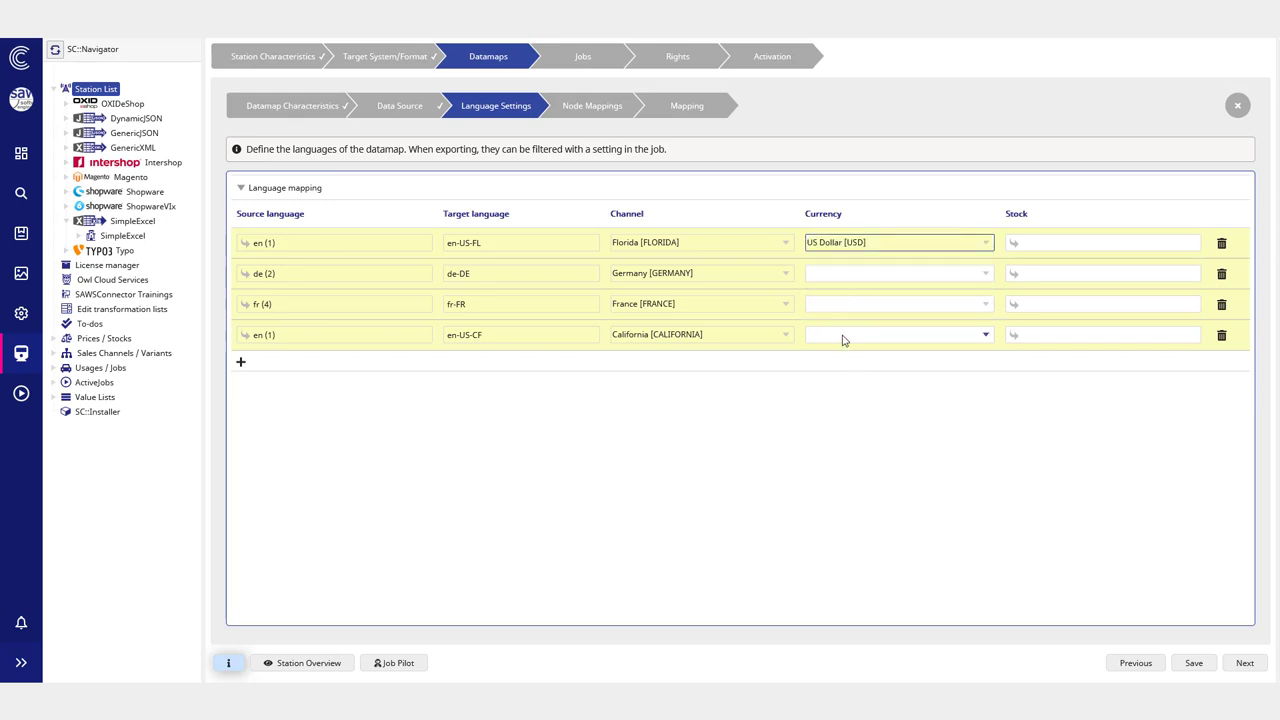
click(836, 335)
click(848, 401)
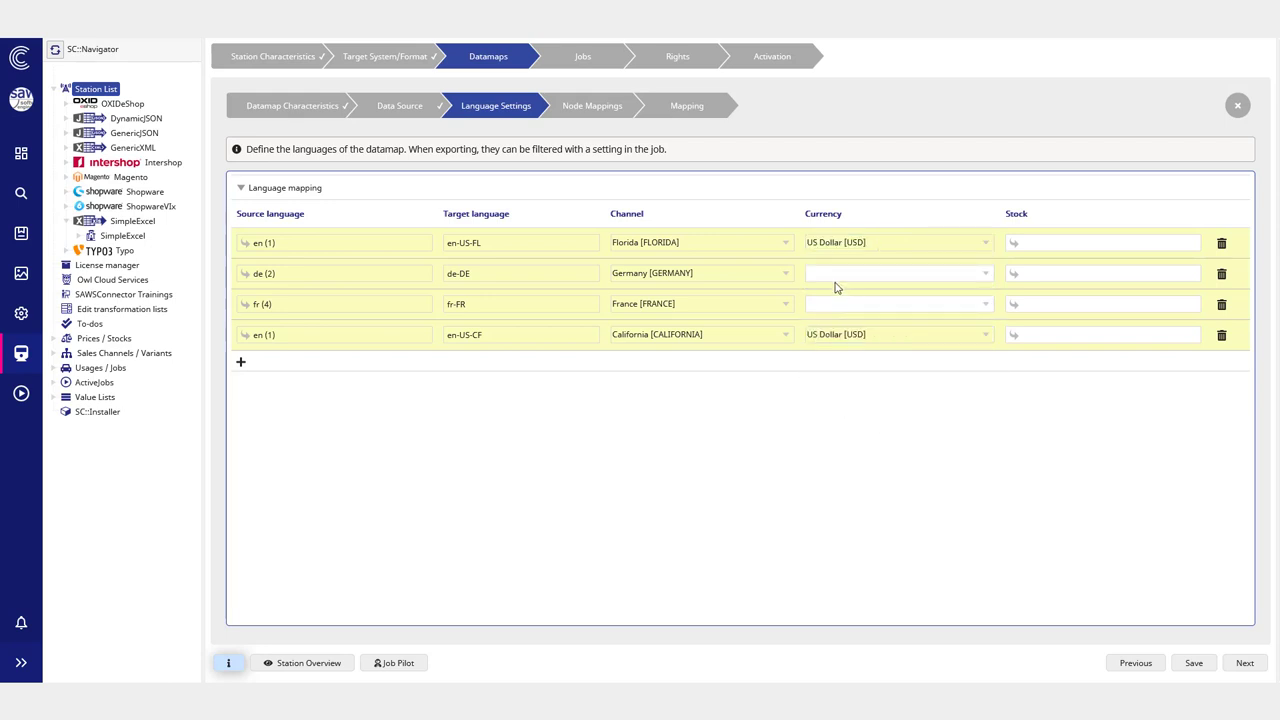
click(836, 278)
click(843, 308)
click(843, 307)
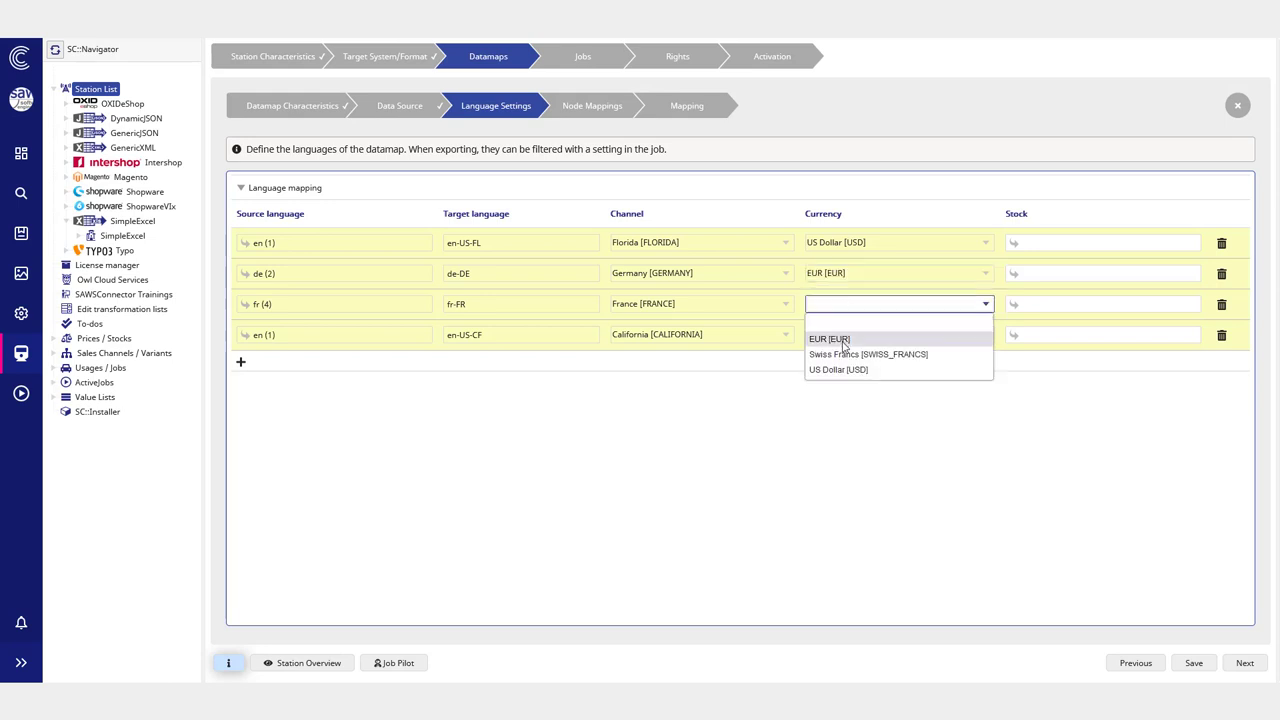
click(836, 340)
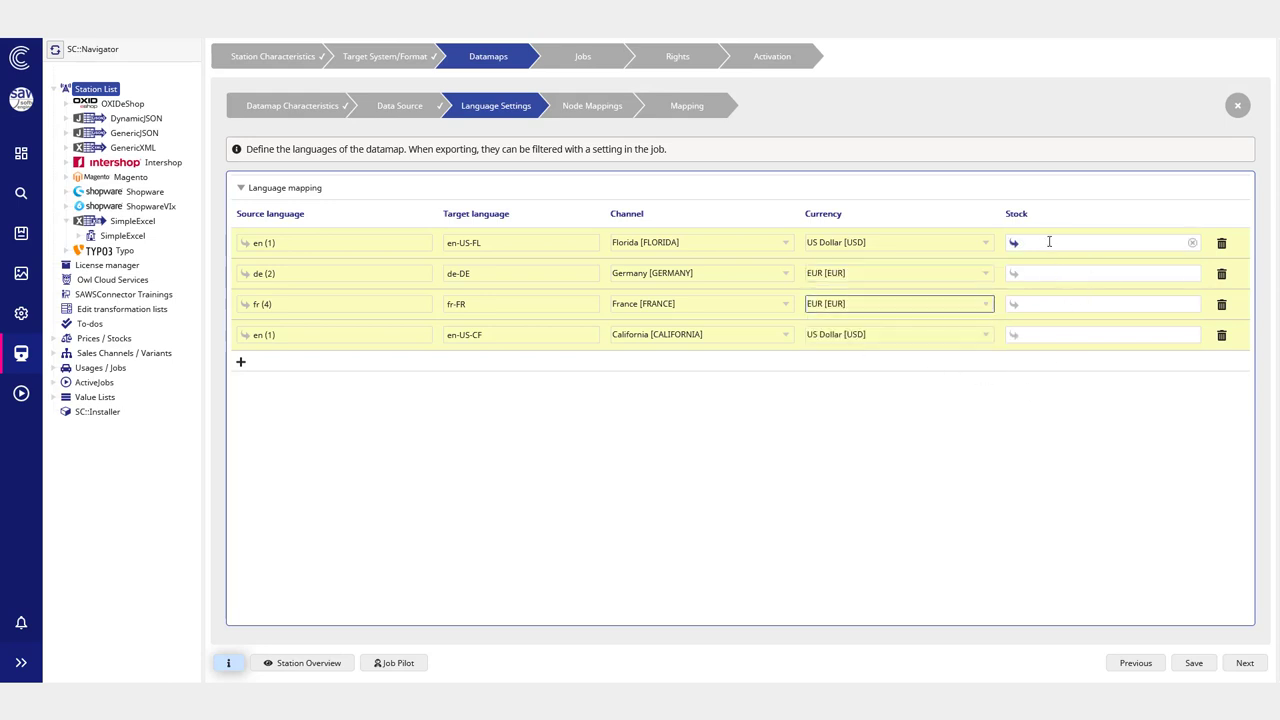
Step: Examine the products available for the Florida row's stock without selecting any
click(1013, 244)
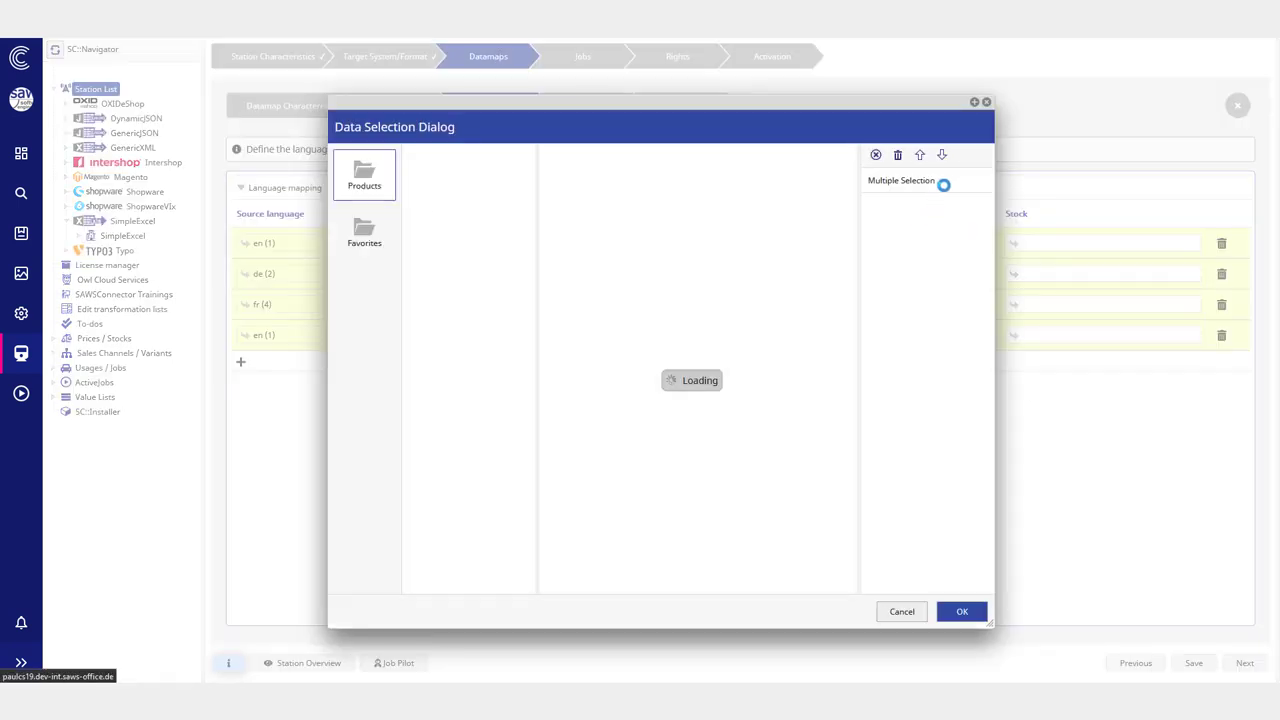
click(442, 192)
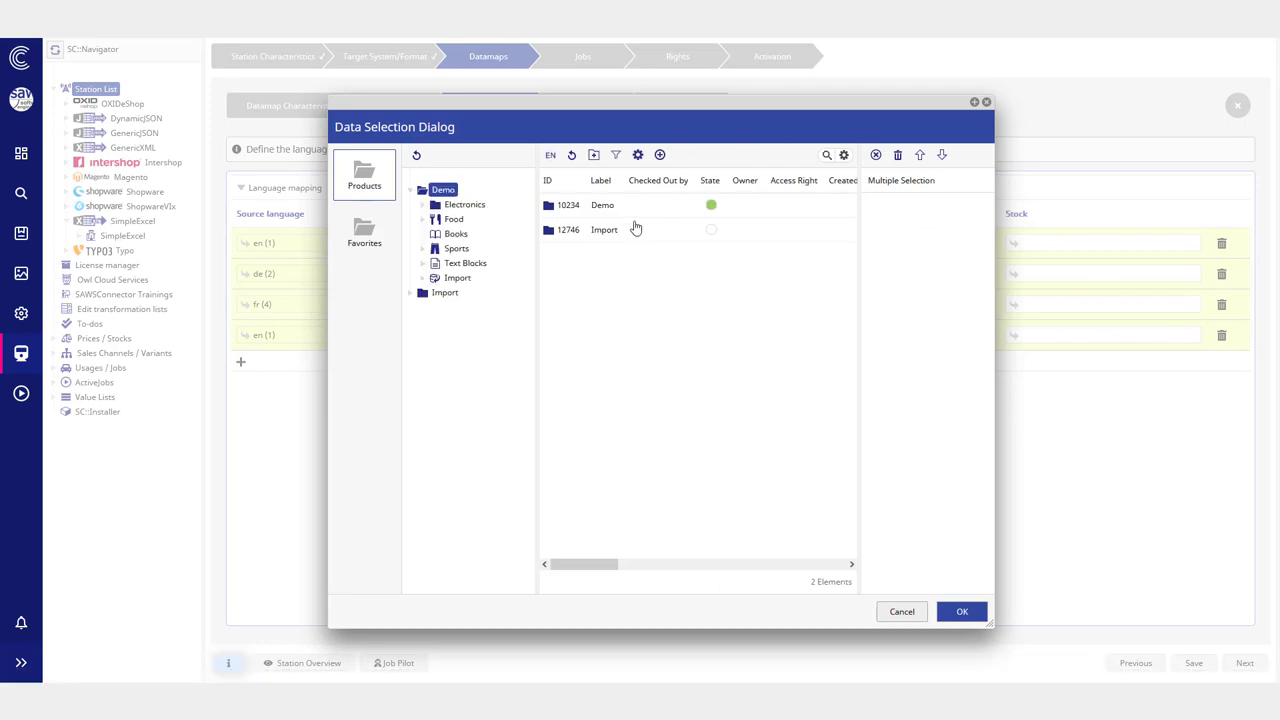
click(986, 102)
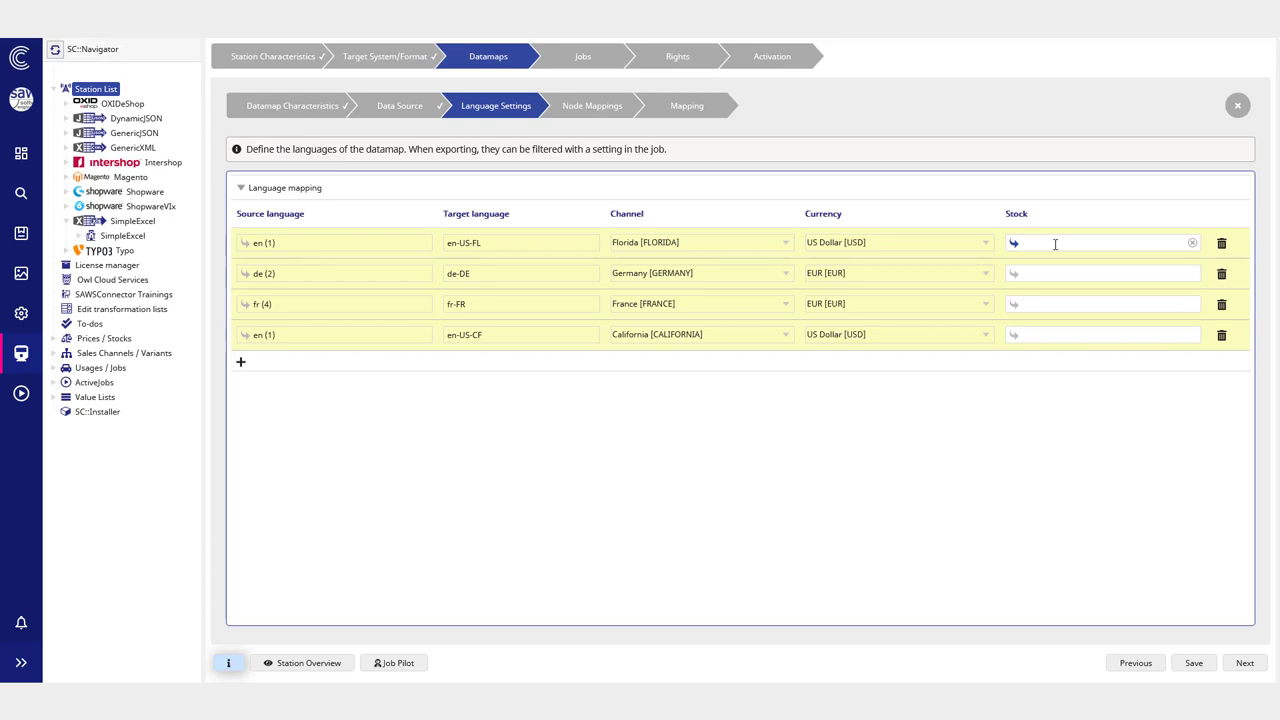
click(527, 245)
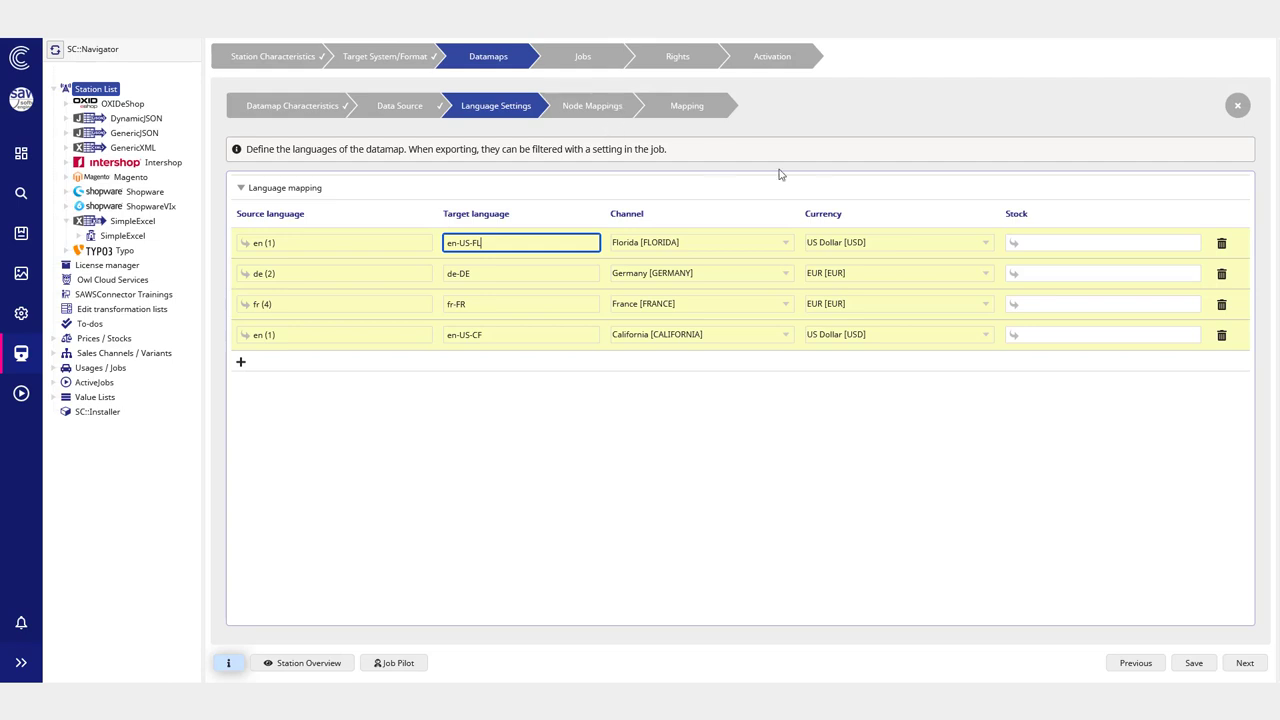
click(786, 411)
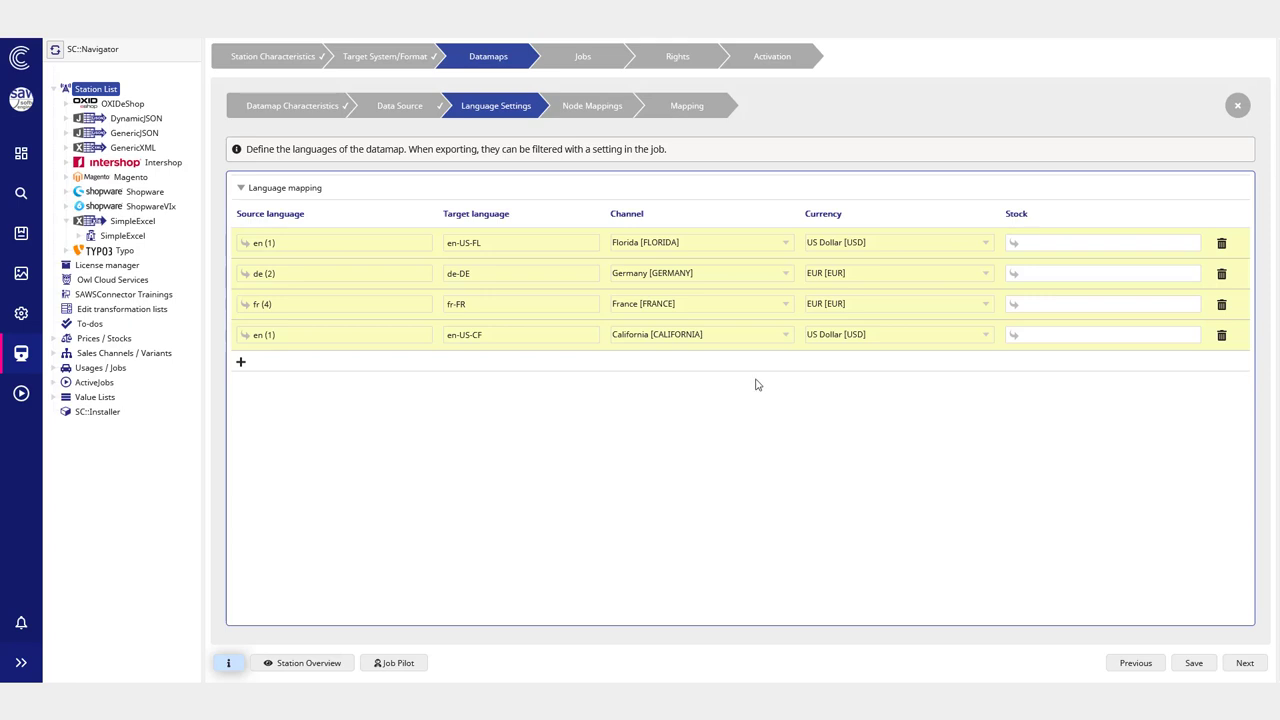
Step: Continue to the node mappings and add two rows with the export names categories and products
click(1244, 664)
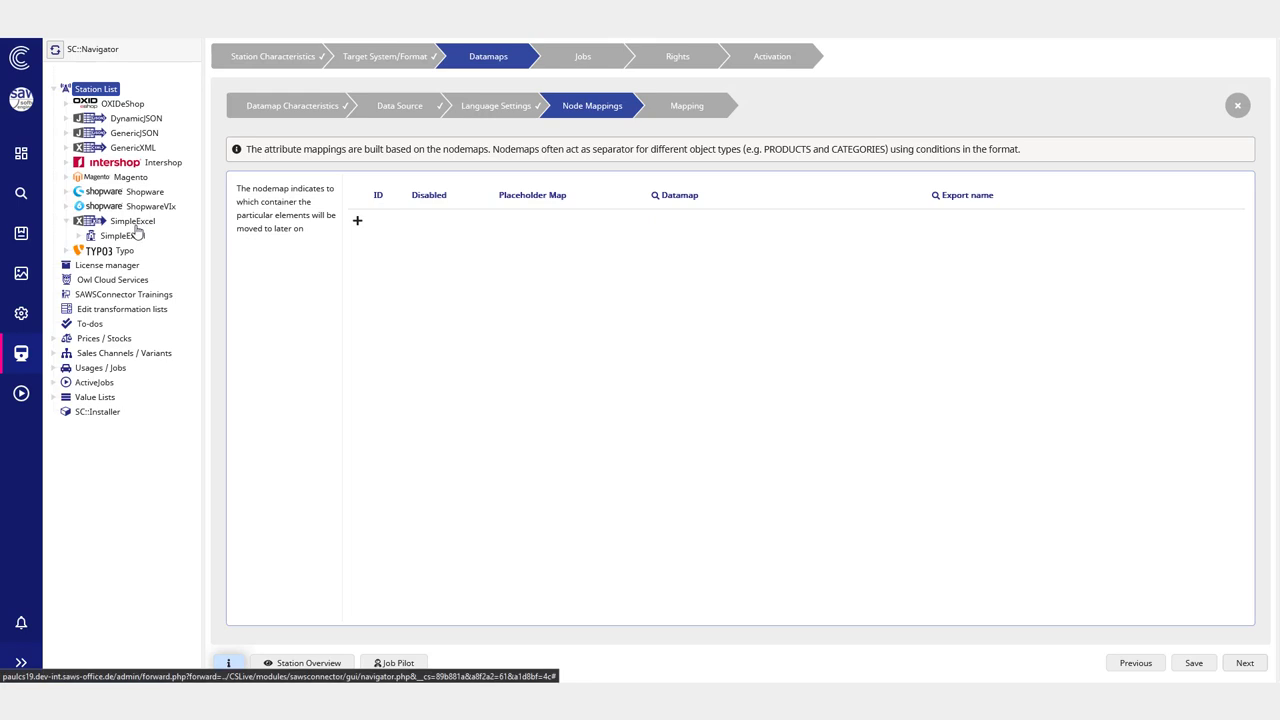
click(357, 220)
click(357, 251)
click(937, 225)
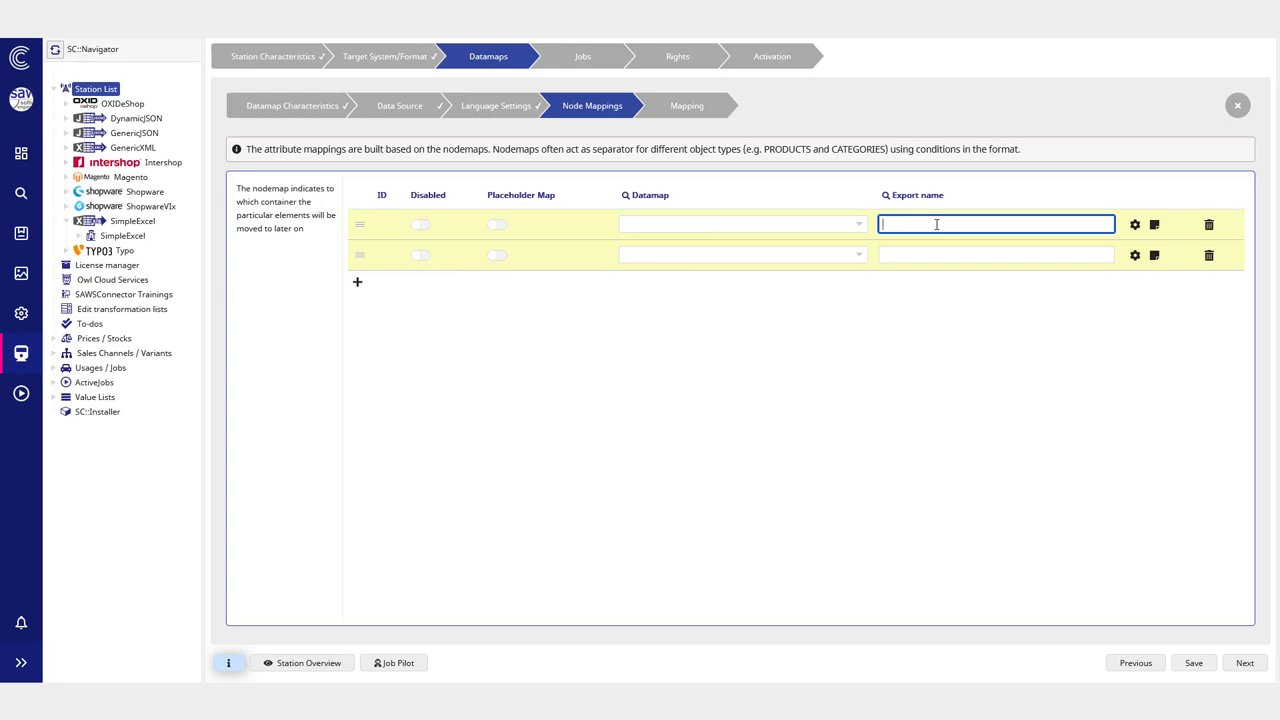
text(categories)
key(Tab)
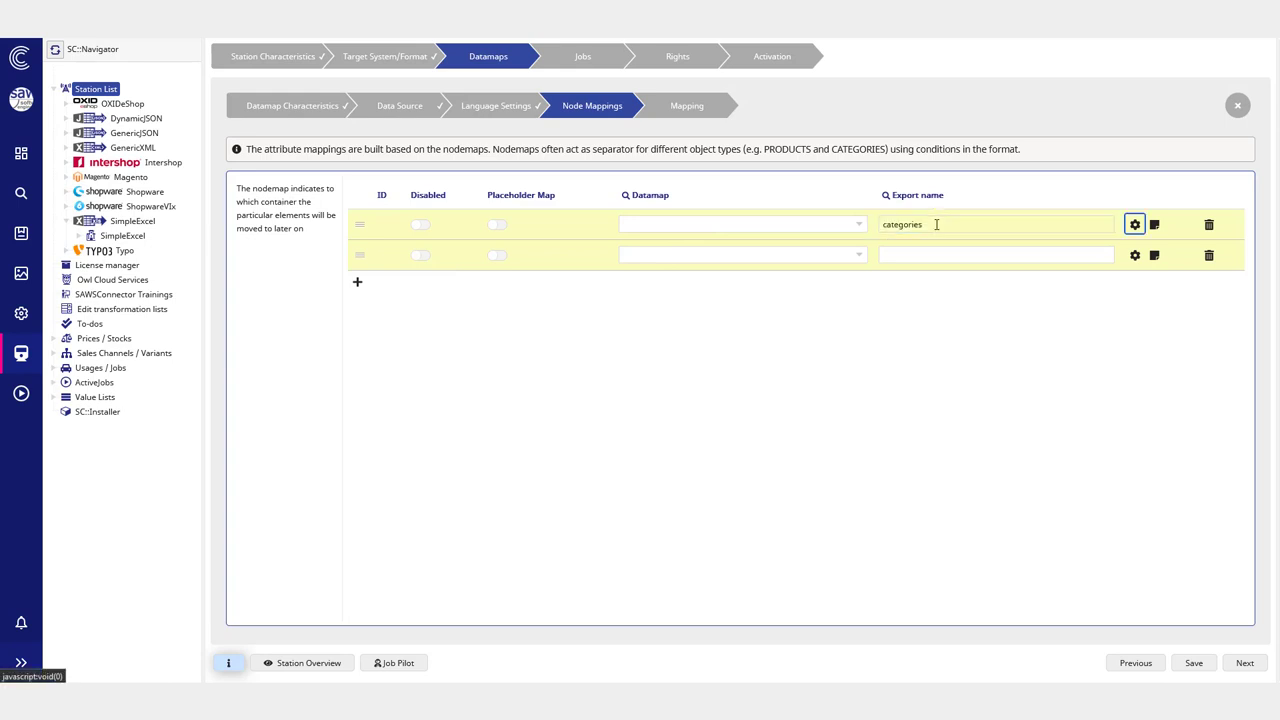
click(939, 255)
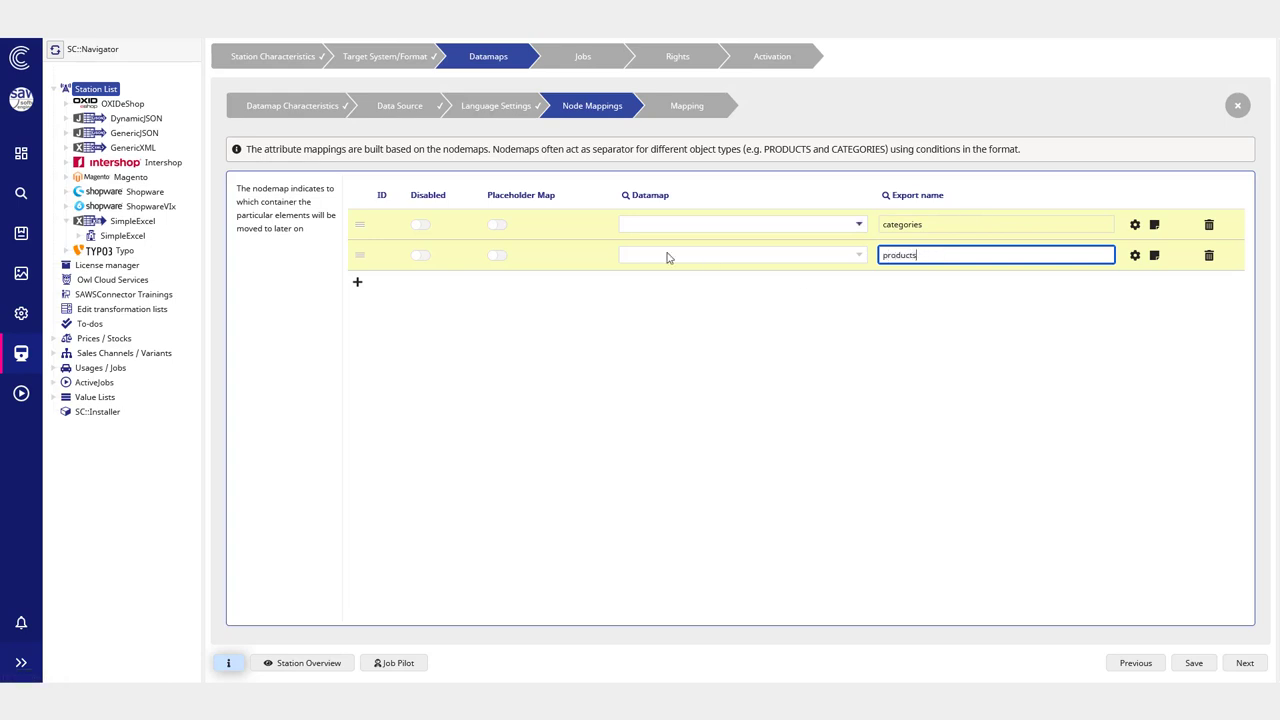
click(772, 338)
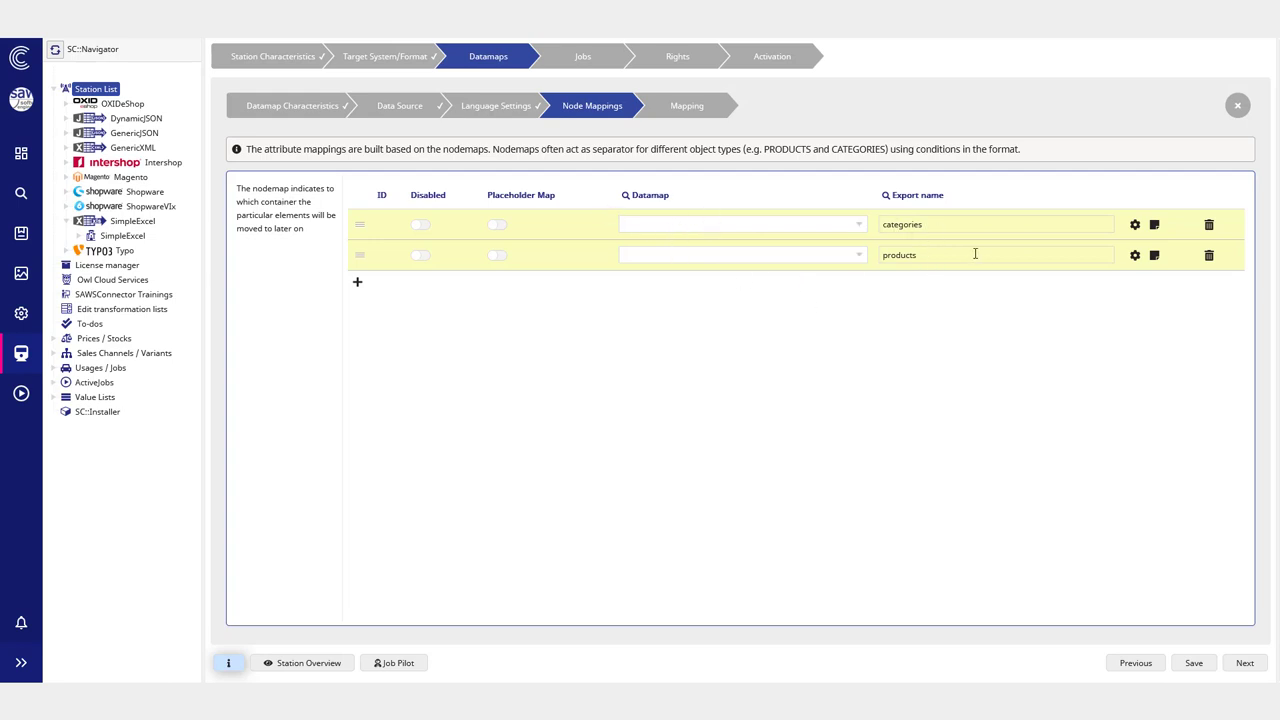
Step: Assign the Categories datamap to the categories row and Products to the products row, and save the node mappings
click(705, 229)
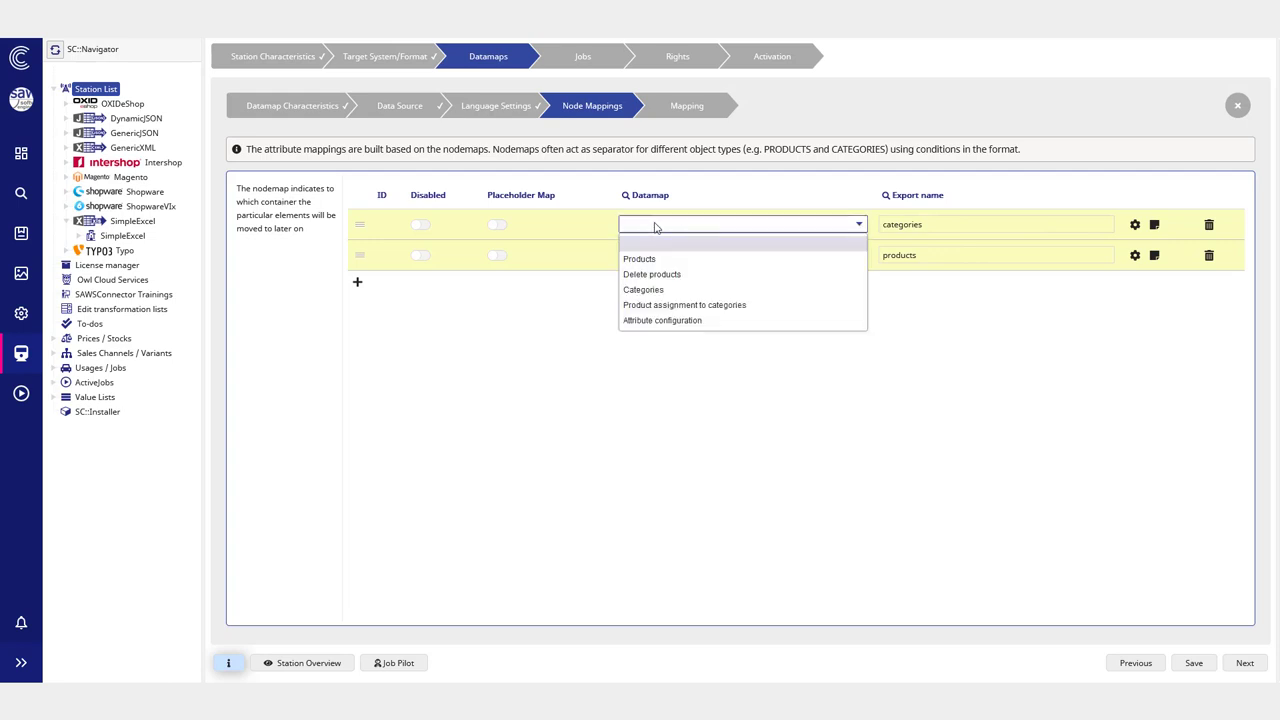
click(658, 290)
click(654, 258)
click(663, 290)
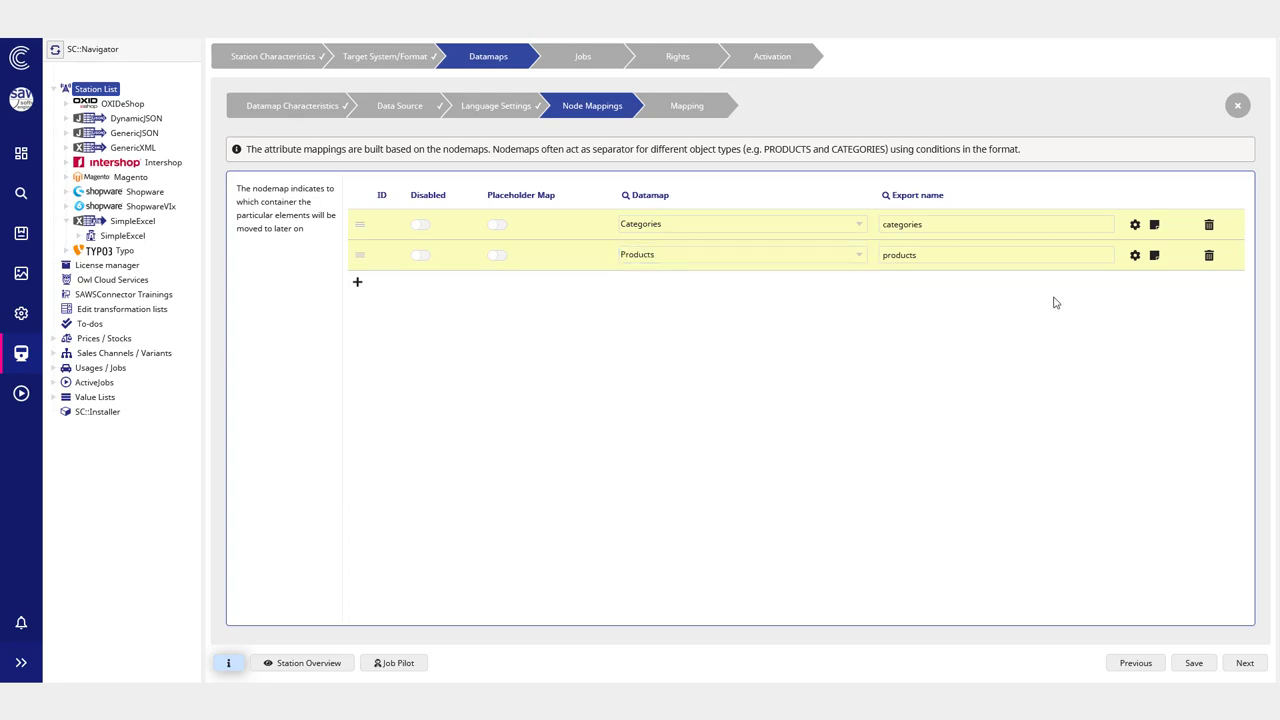
click(1193, 663)
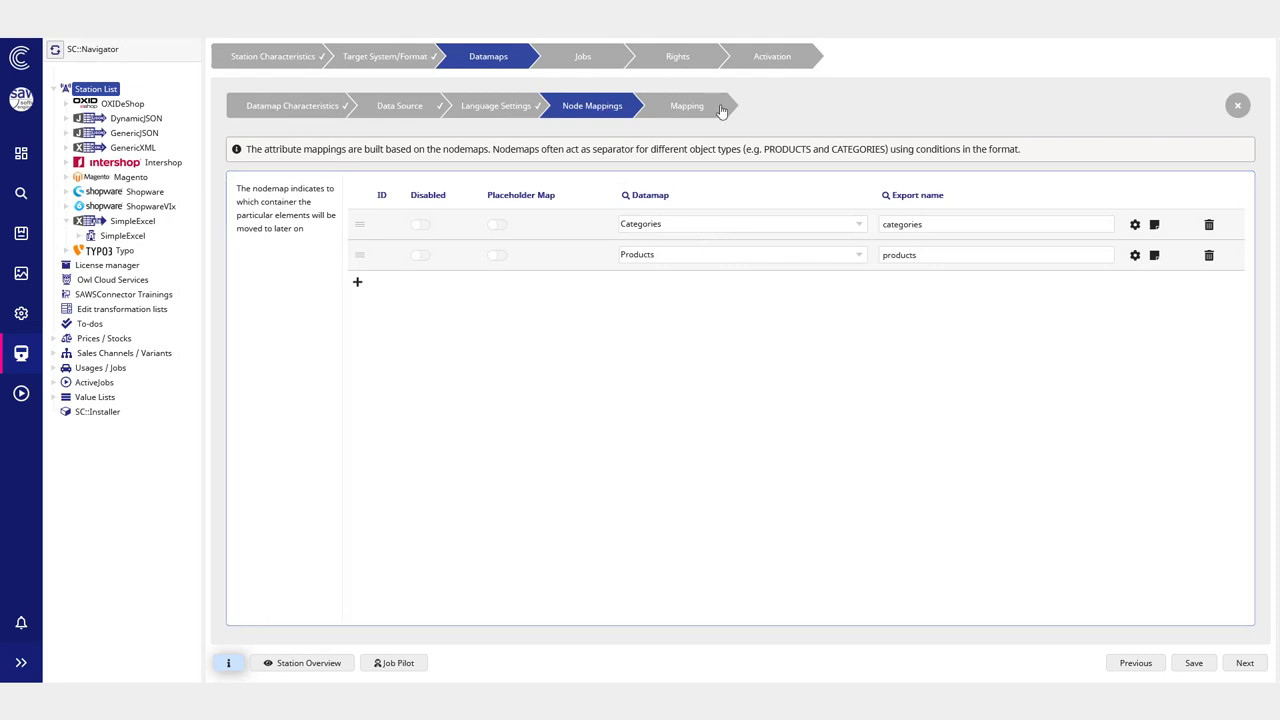
Step: Examine the Products and Categories sections of the attribute mapping, check them against the node mappings and return to the attribute mapping
click(679, 108)
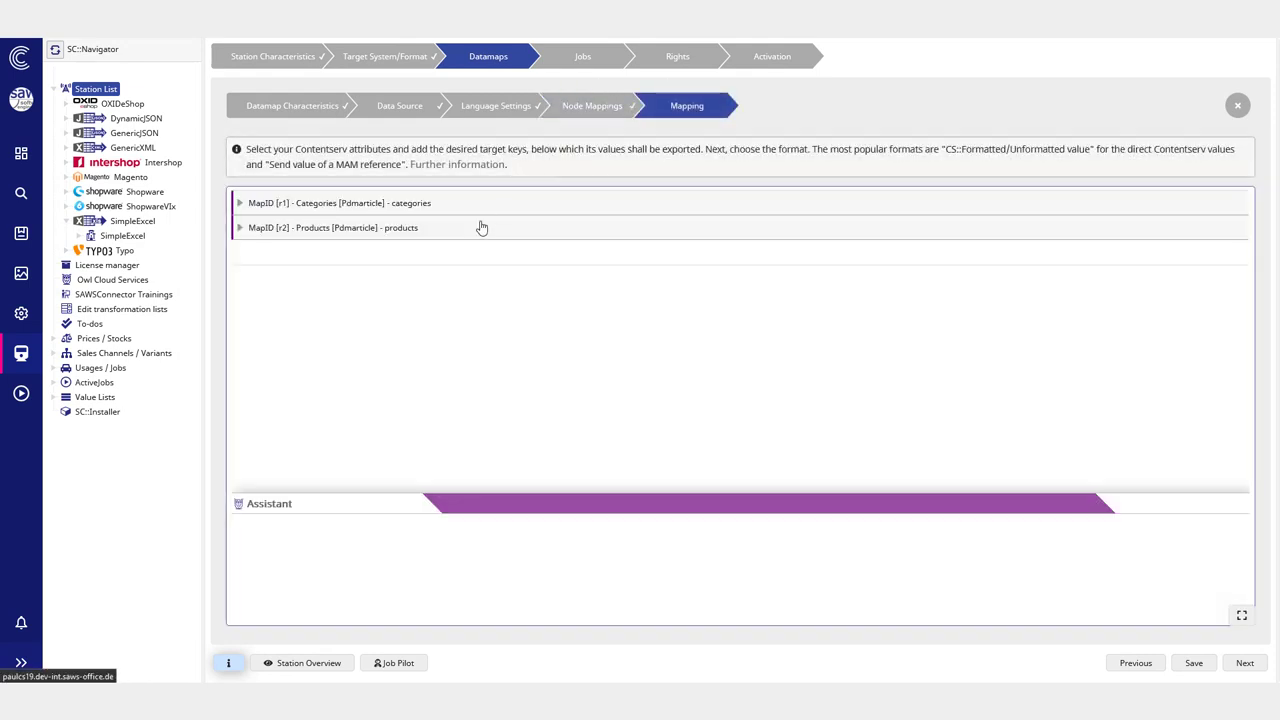
click(358, 230)
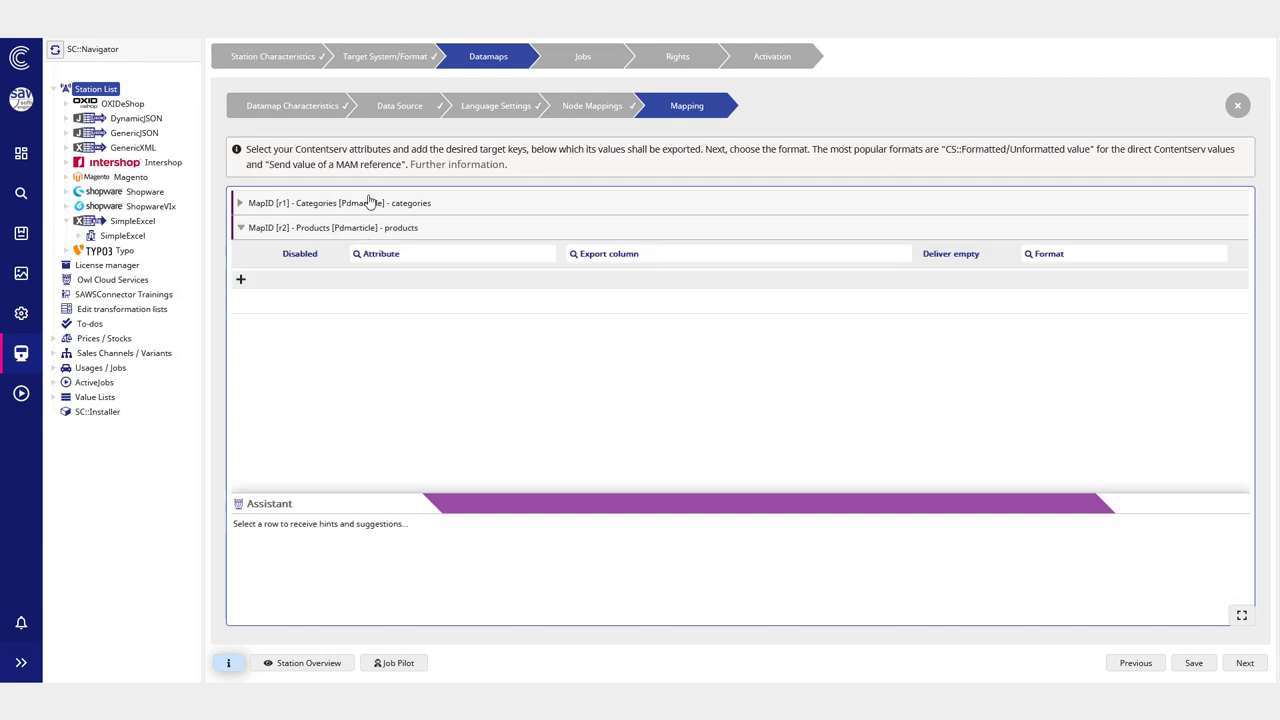
click(371, 203)
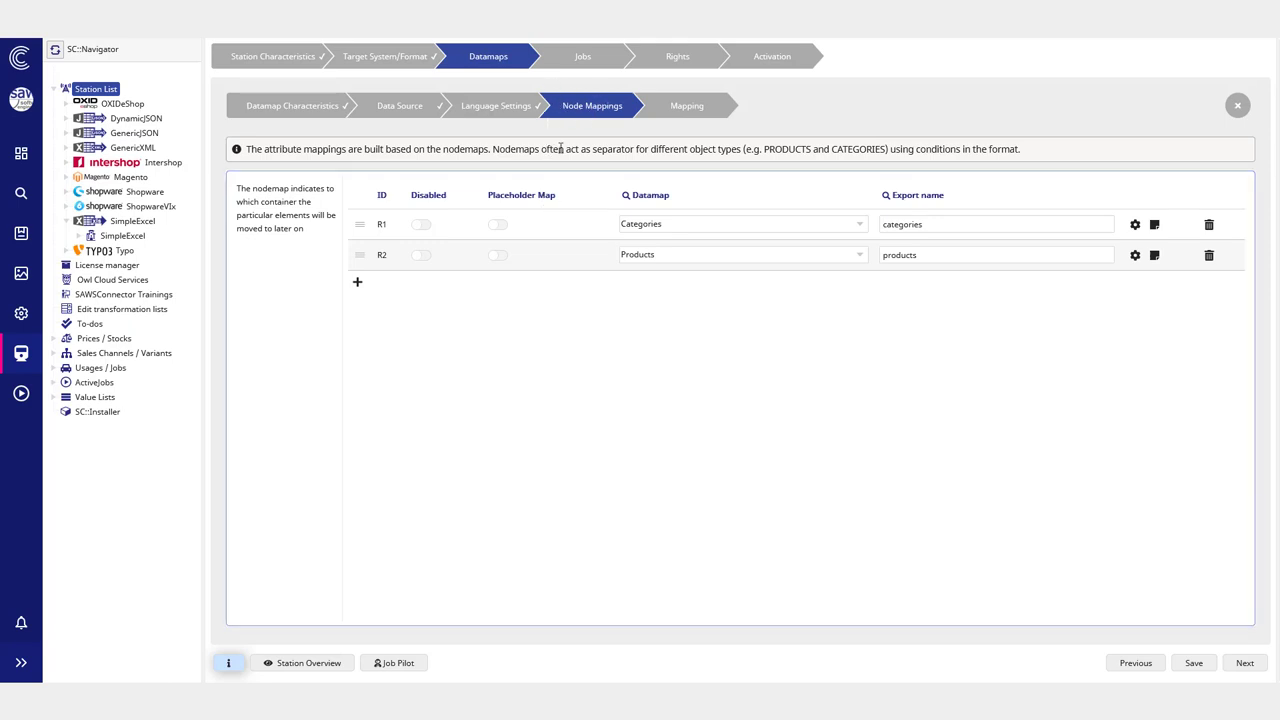
click(688, 108)
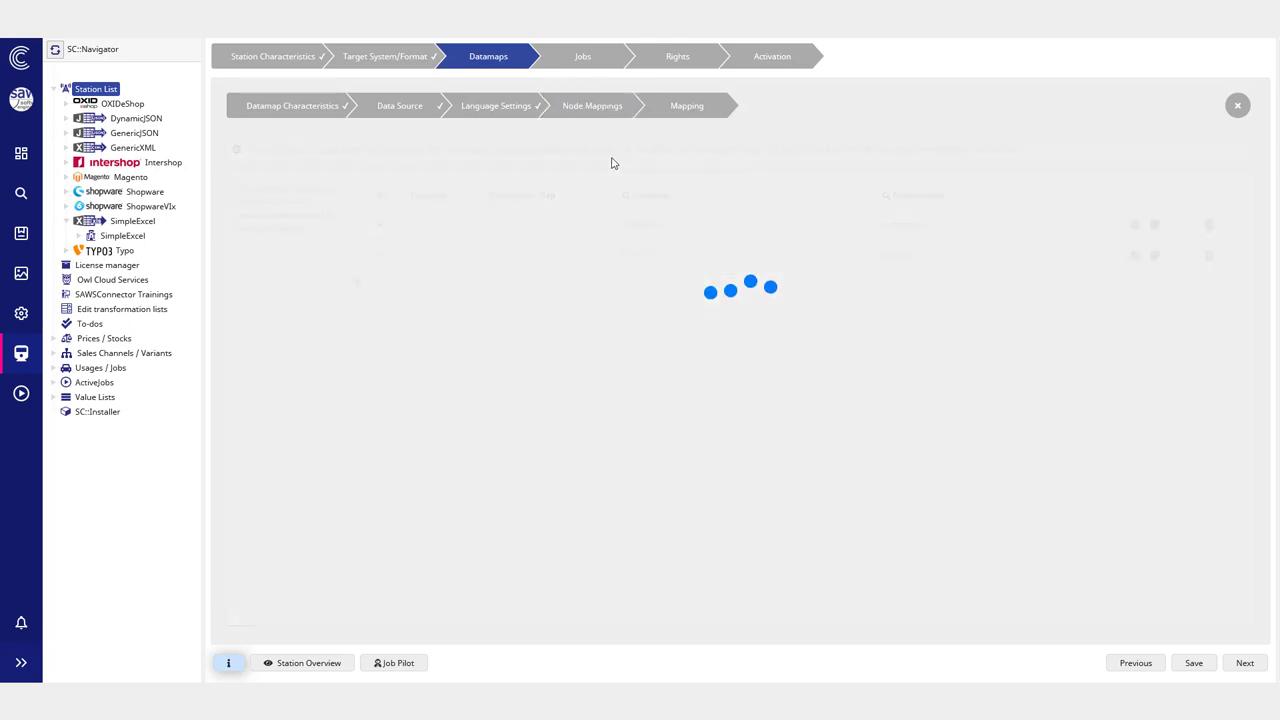
Step: Add three empty attribute rows to the Categories section of the attribute mapping
click(240, 257)
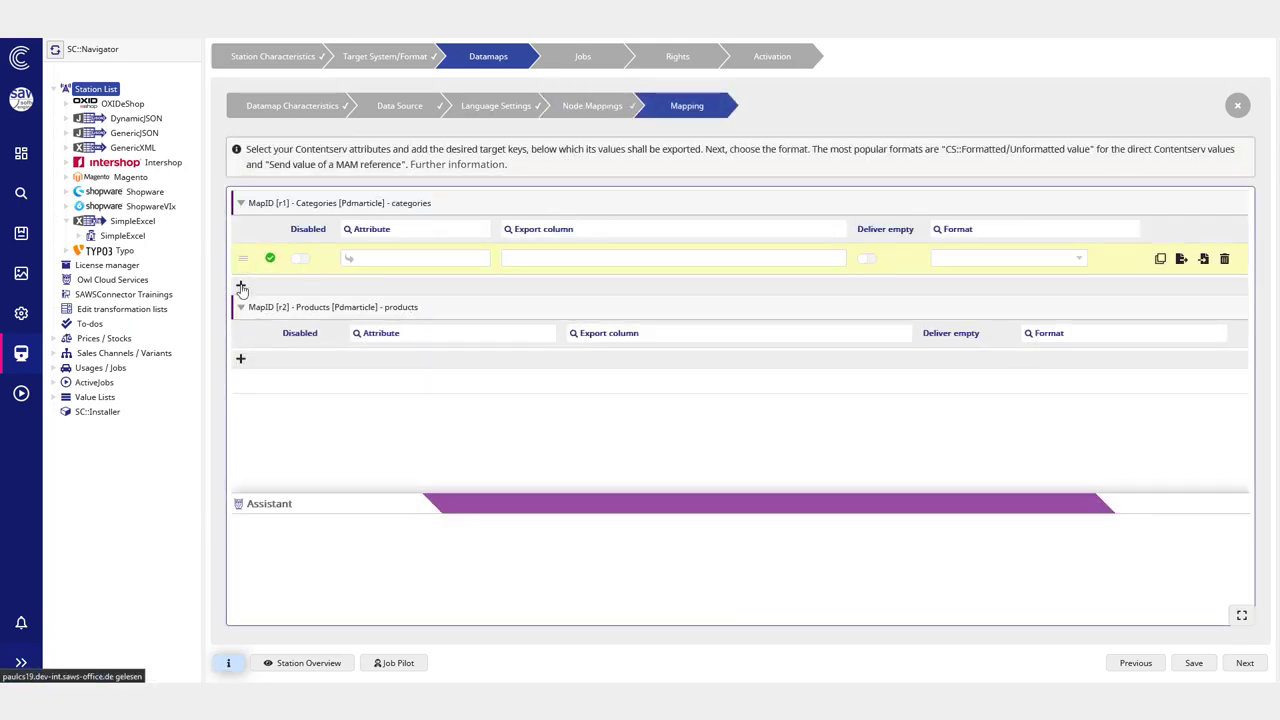
click(240, 288)
click(240, 316)
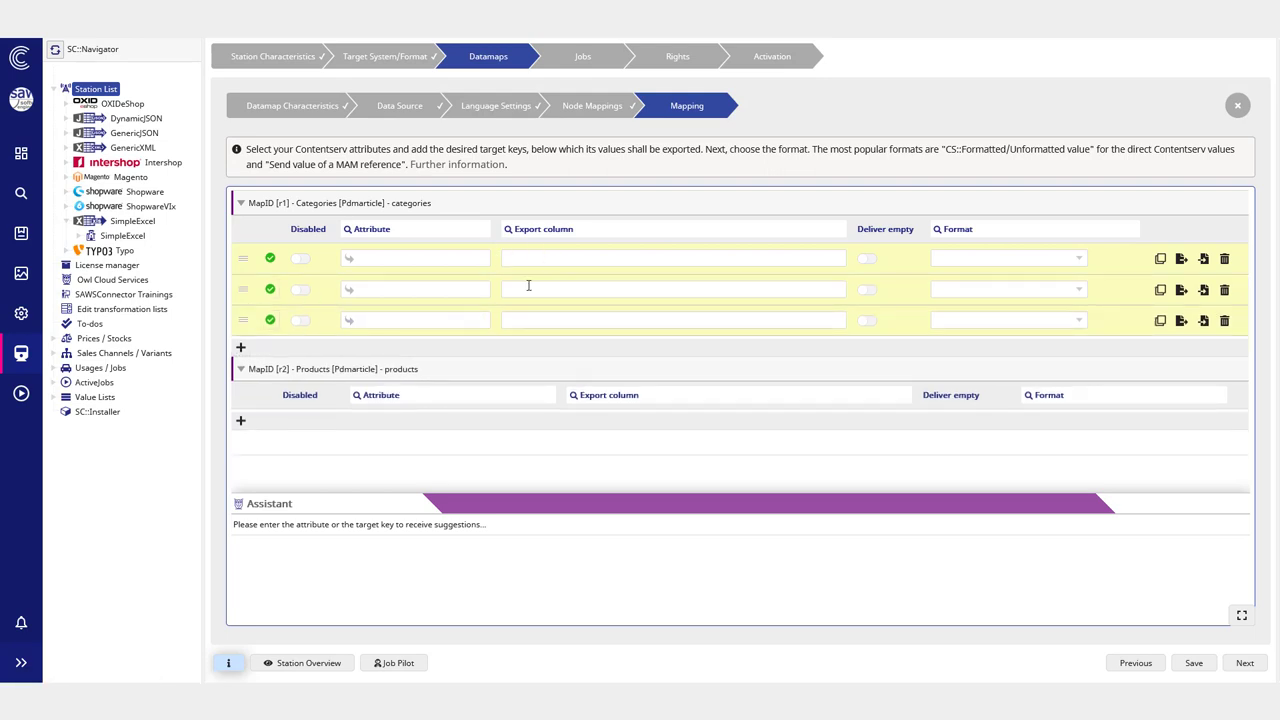
Step: Check the products export name in the node mappings, and add three empty attribute rows to the Products section of the attribute mapping
click(593, 106)
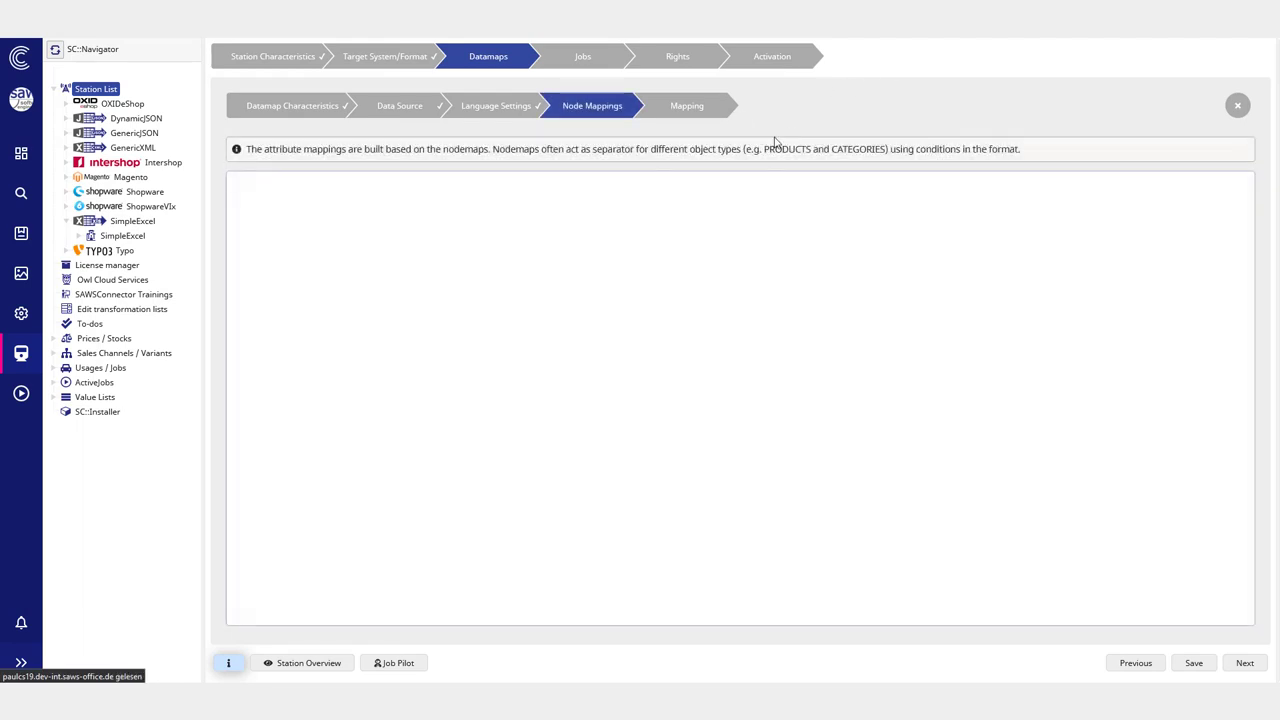
drag(955, 255, 883, 257)
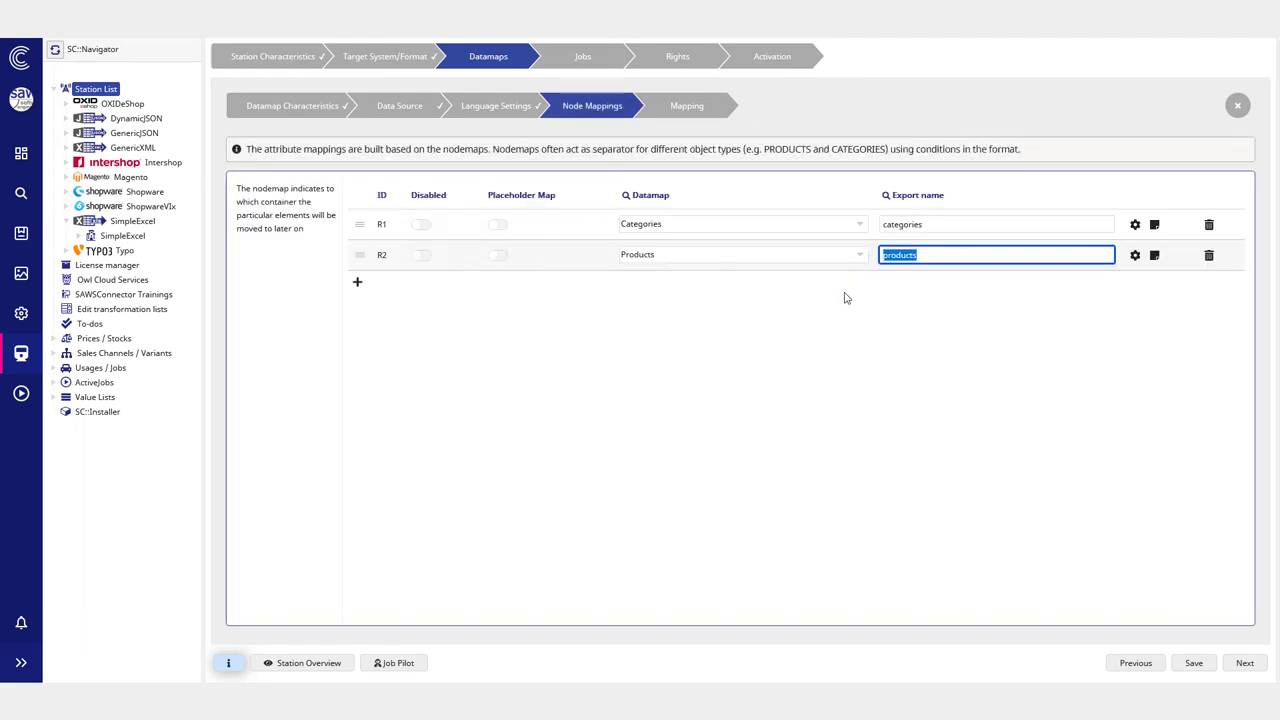
click(687, 110)
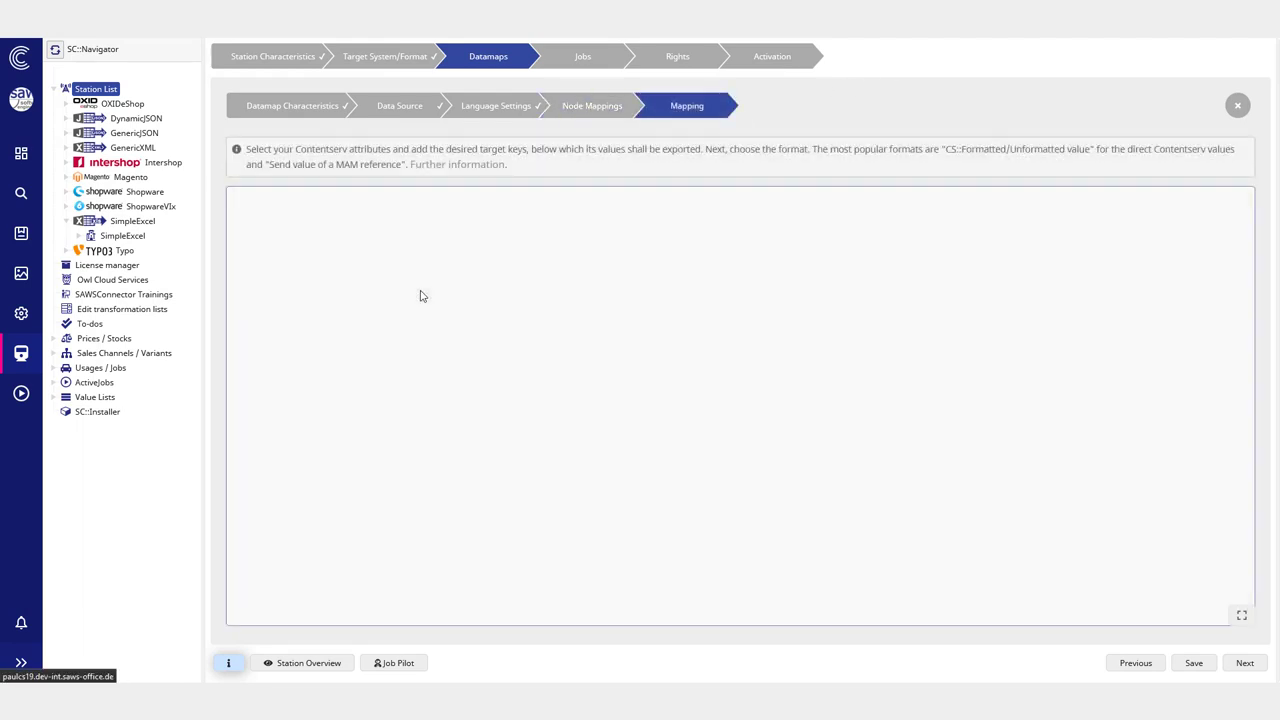
click(241, 424)
click(243, 454)
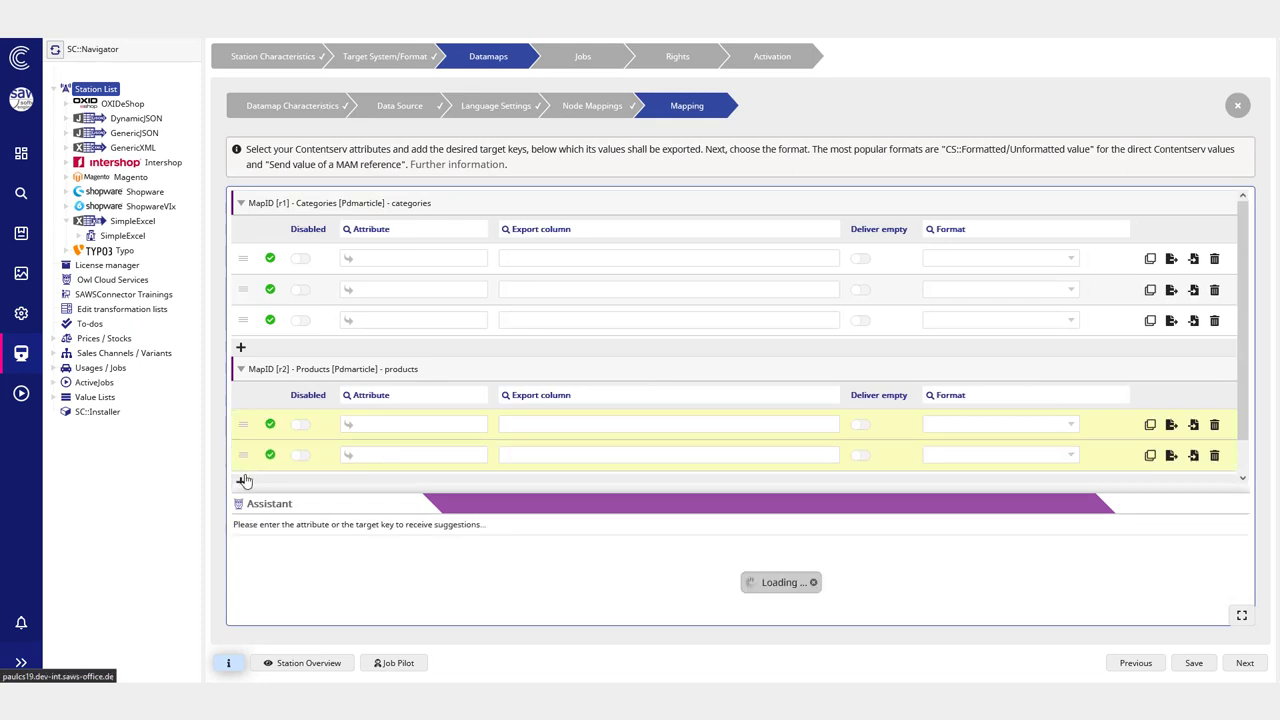
click(241, 481)
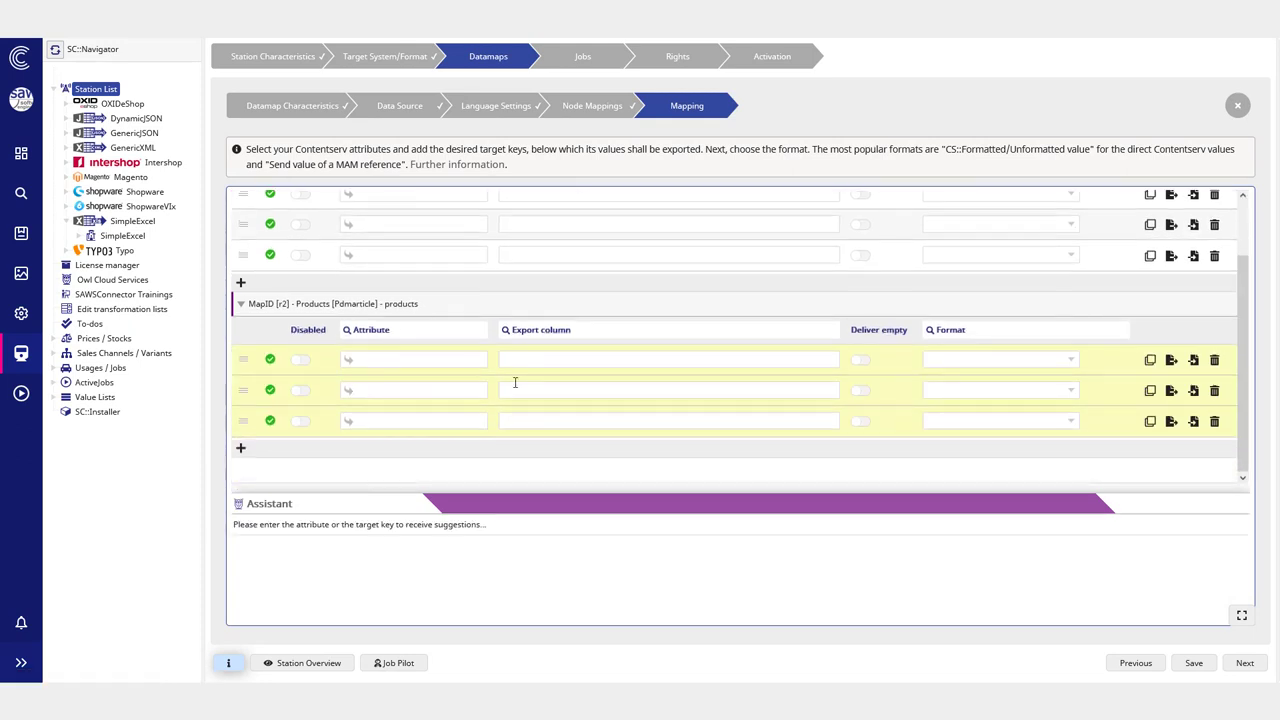
Step: Return to the node mappings and review the export names of the categories and products rows
click(610, 107)
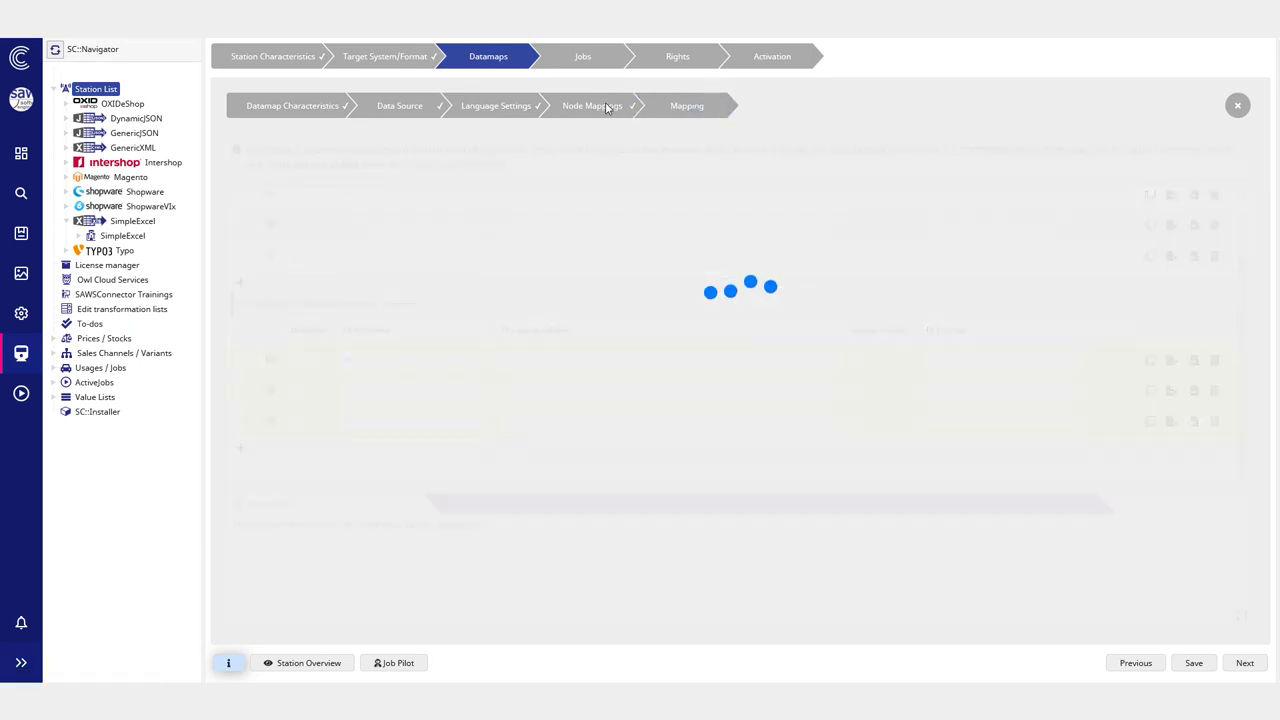
double_click(930, 225)
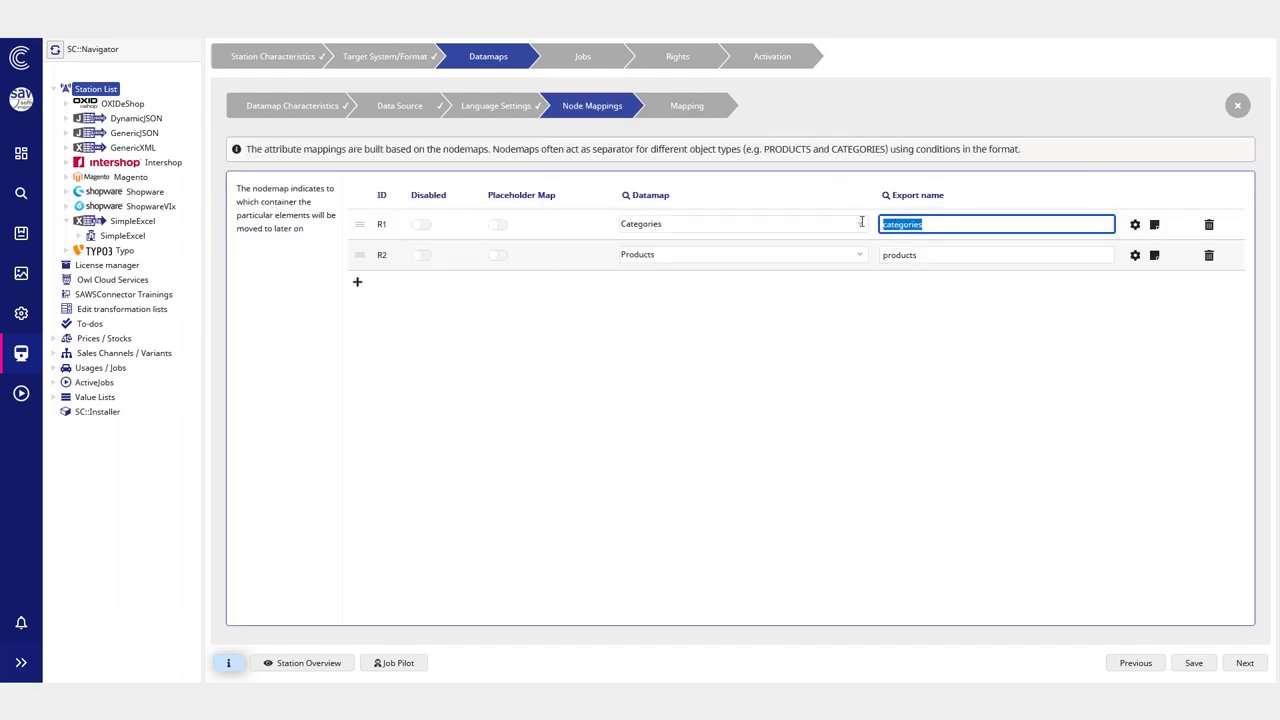
double_click(920, 256)
click(920, 351)
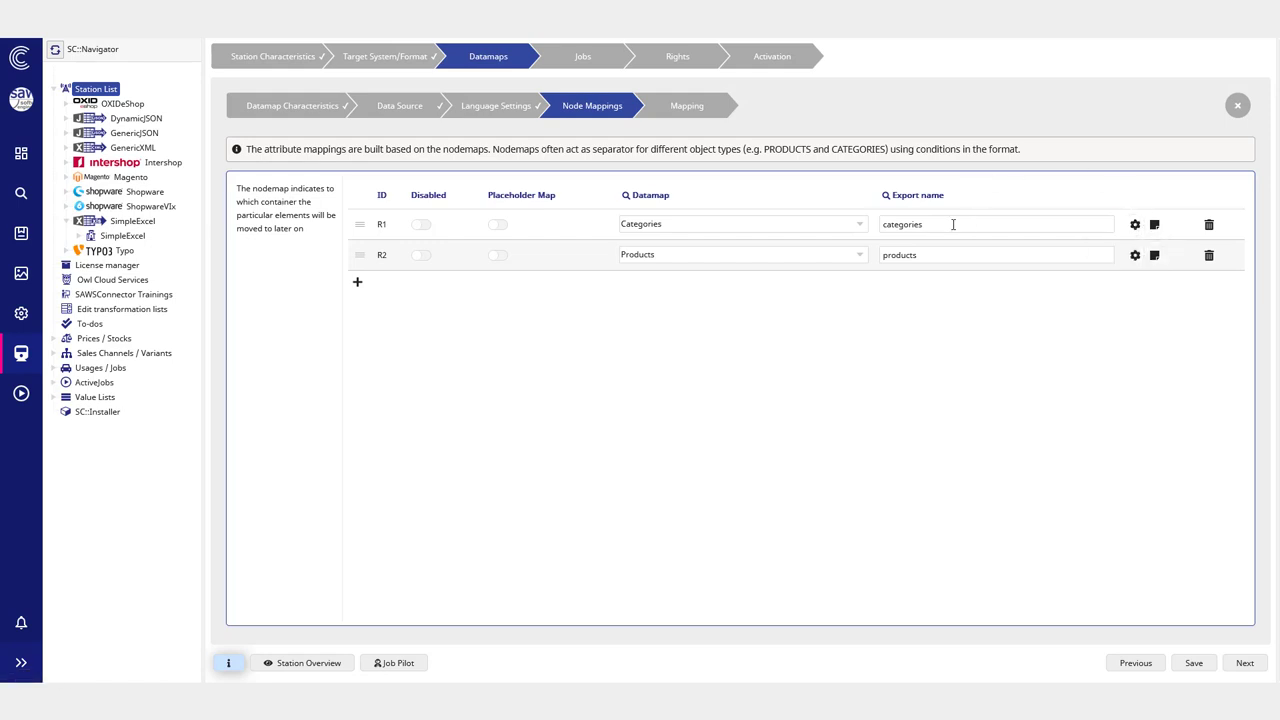
drag(951, 224, 870, 228)
click(890, 302)
Step: View the global nodemap settings of the categories row and close them without changes
click(1135, 226)
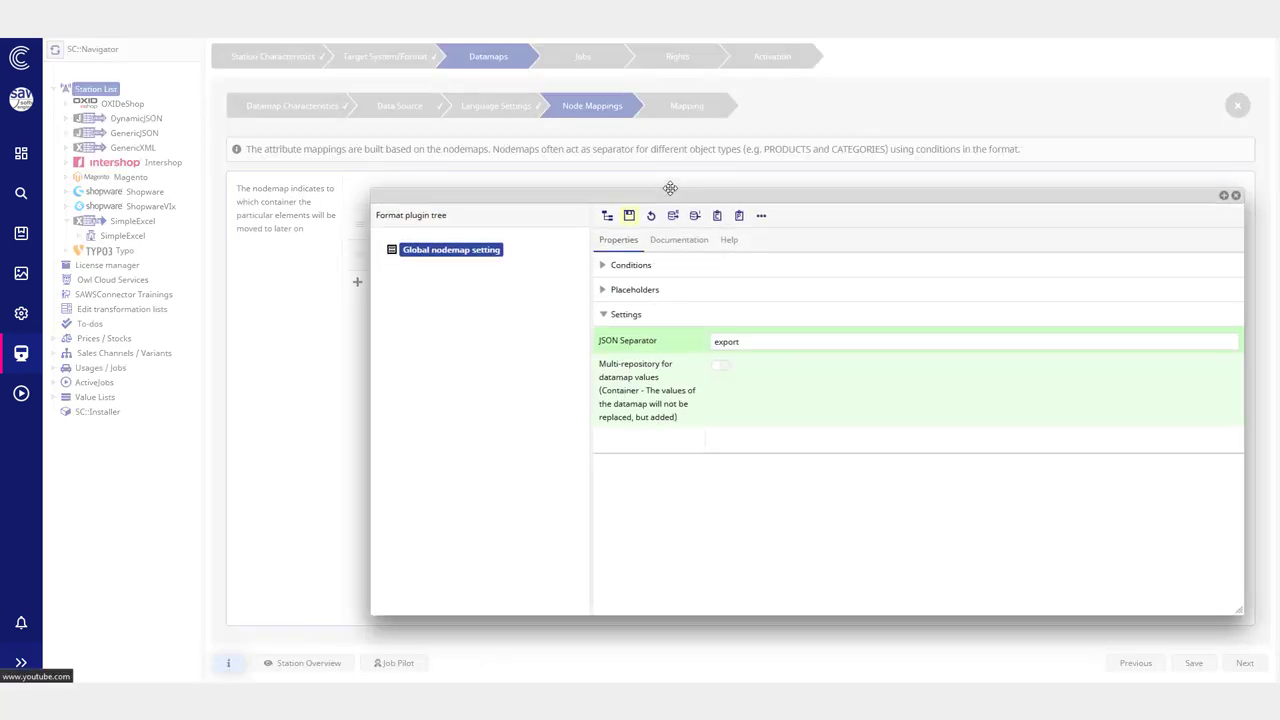
drag(669, 192, 545, 142)
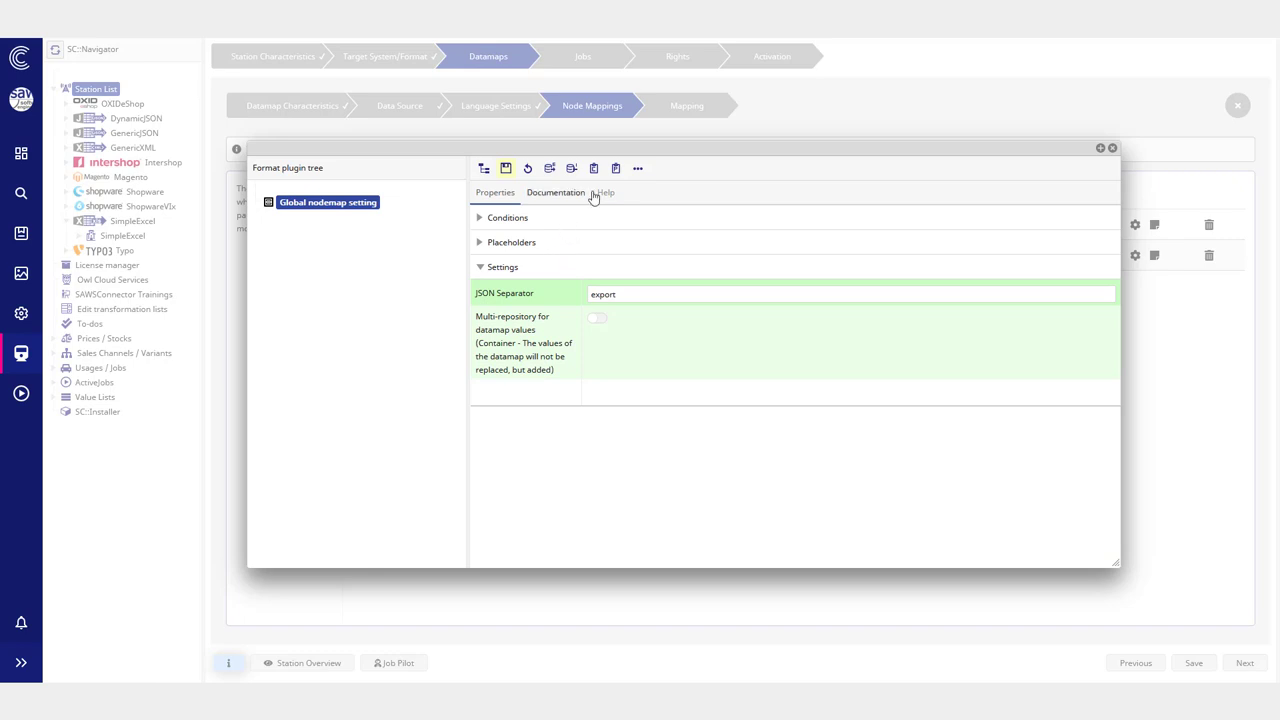
click(1112, 149)
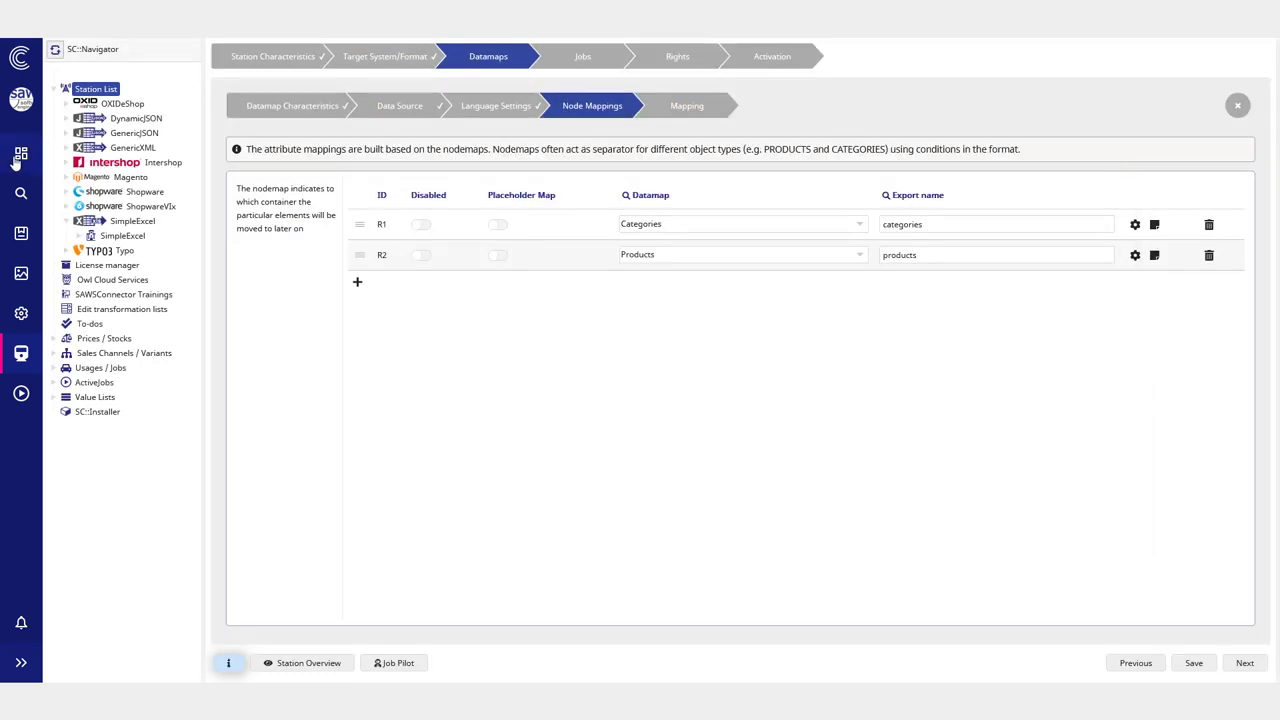
Step: Switch to PIM Studio, view the Smart LED TV product, and list all elements beneath the Demo folder including its subfolders
click(22, 234)
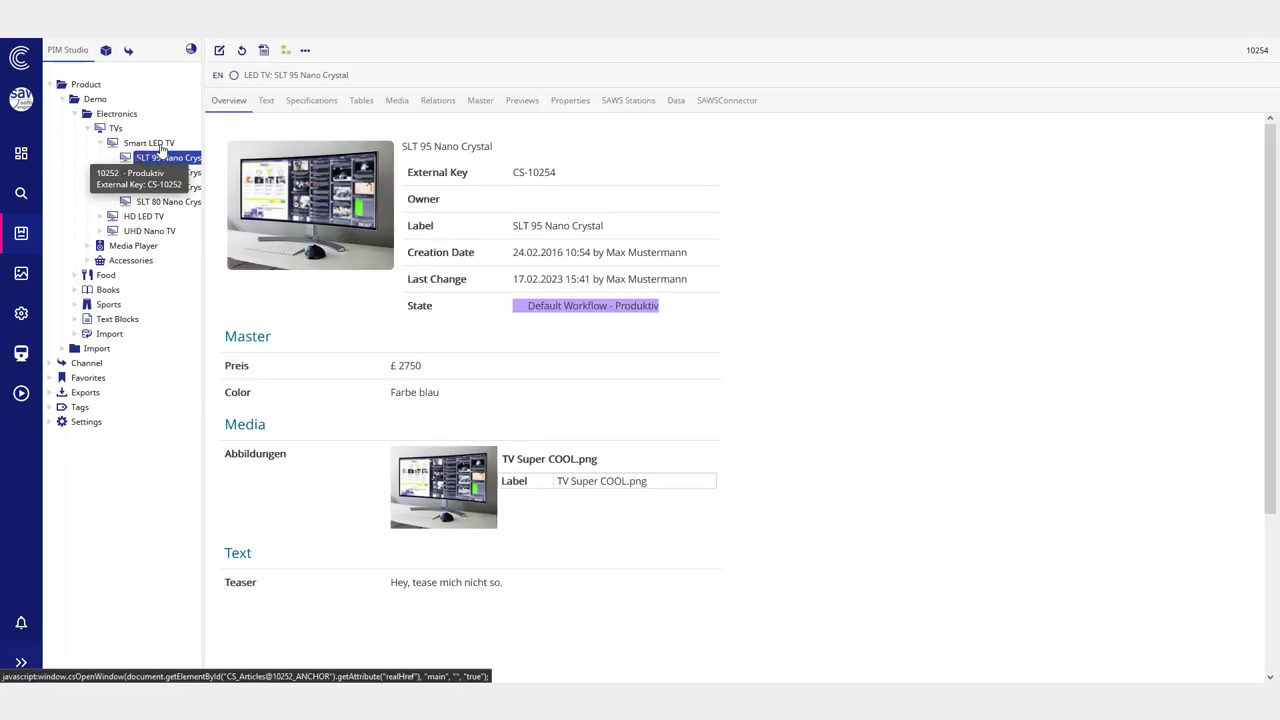
click(148, 145)
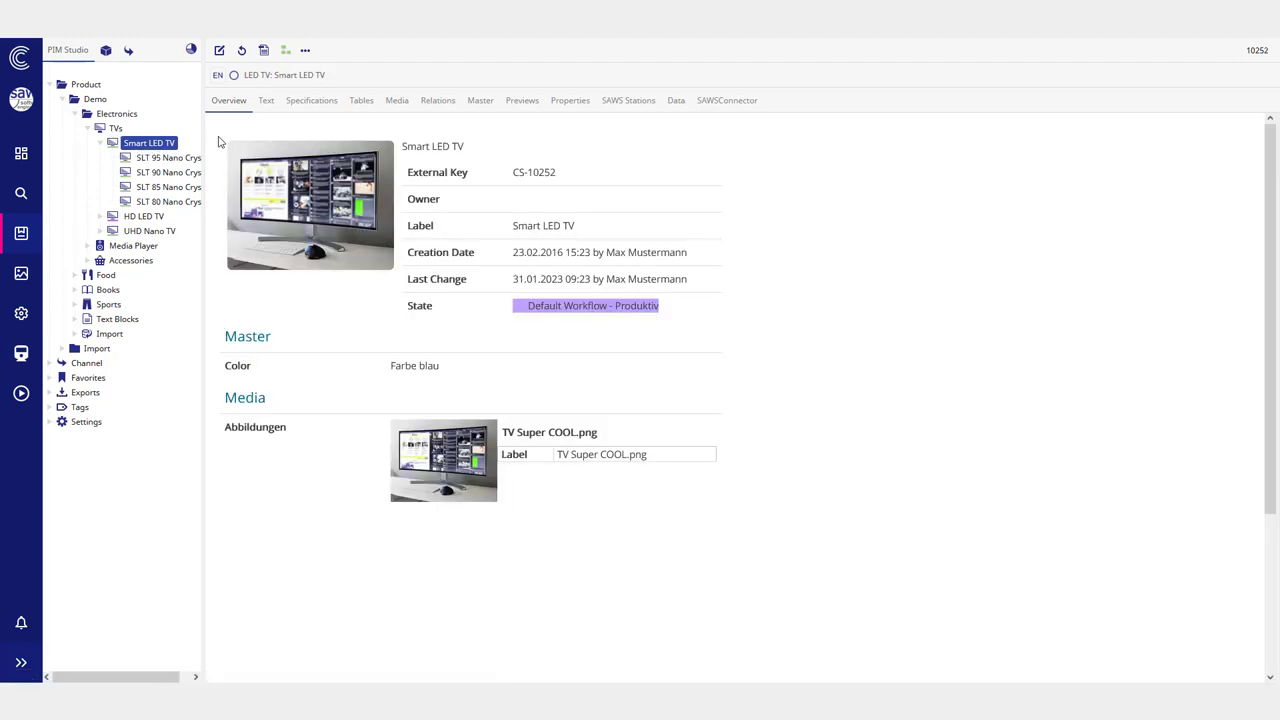
drag(204, 137, 233, 150)
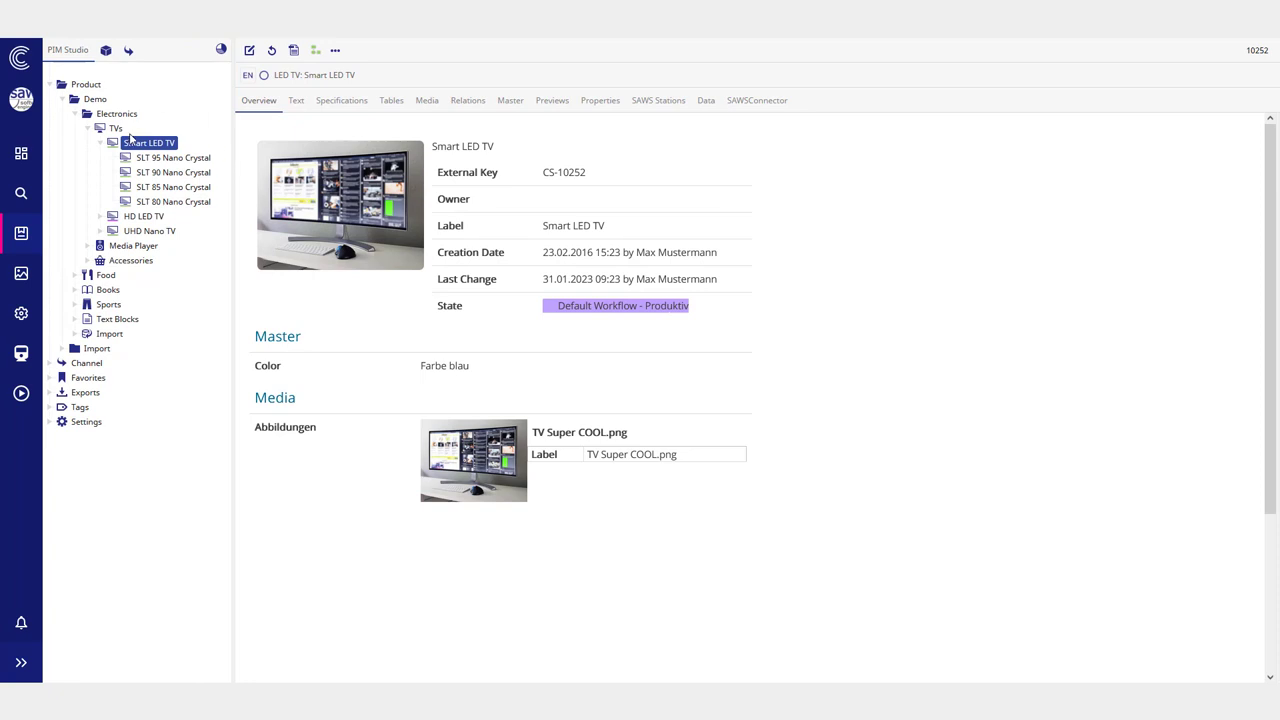
click(95, 99)
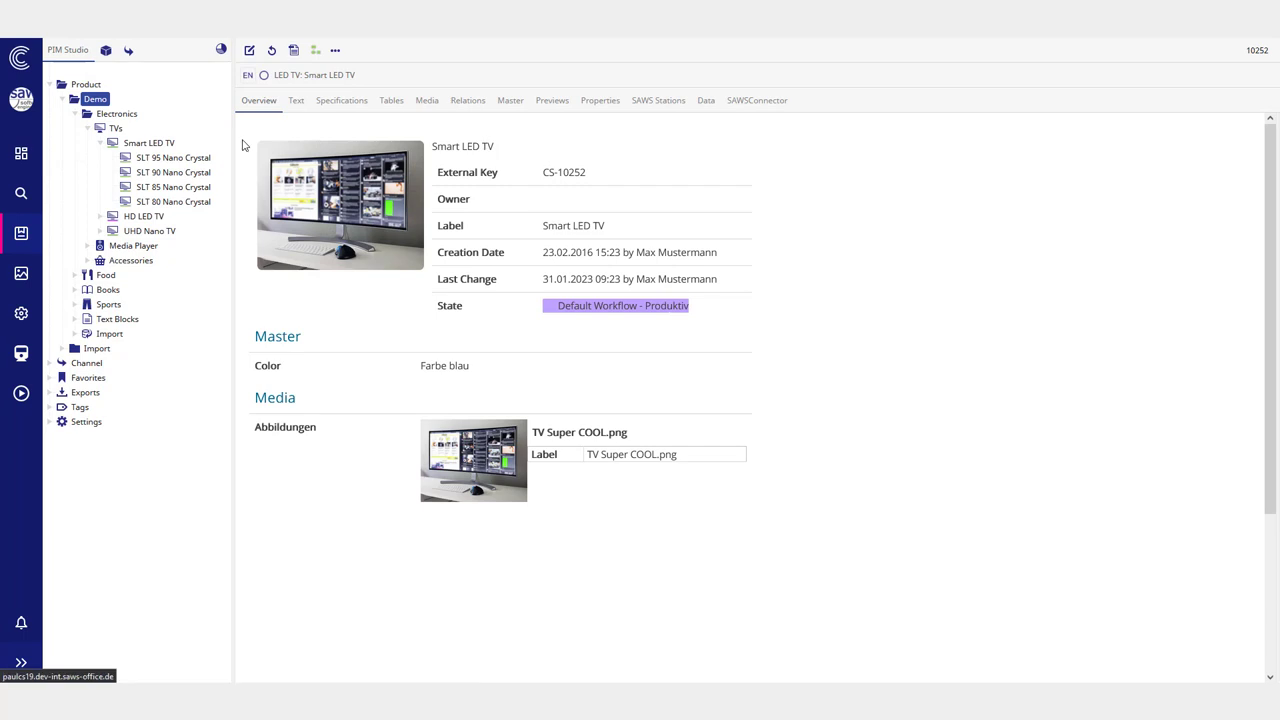
click(311, 51)
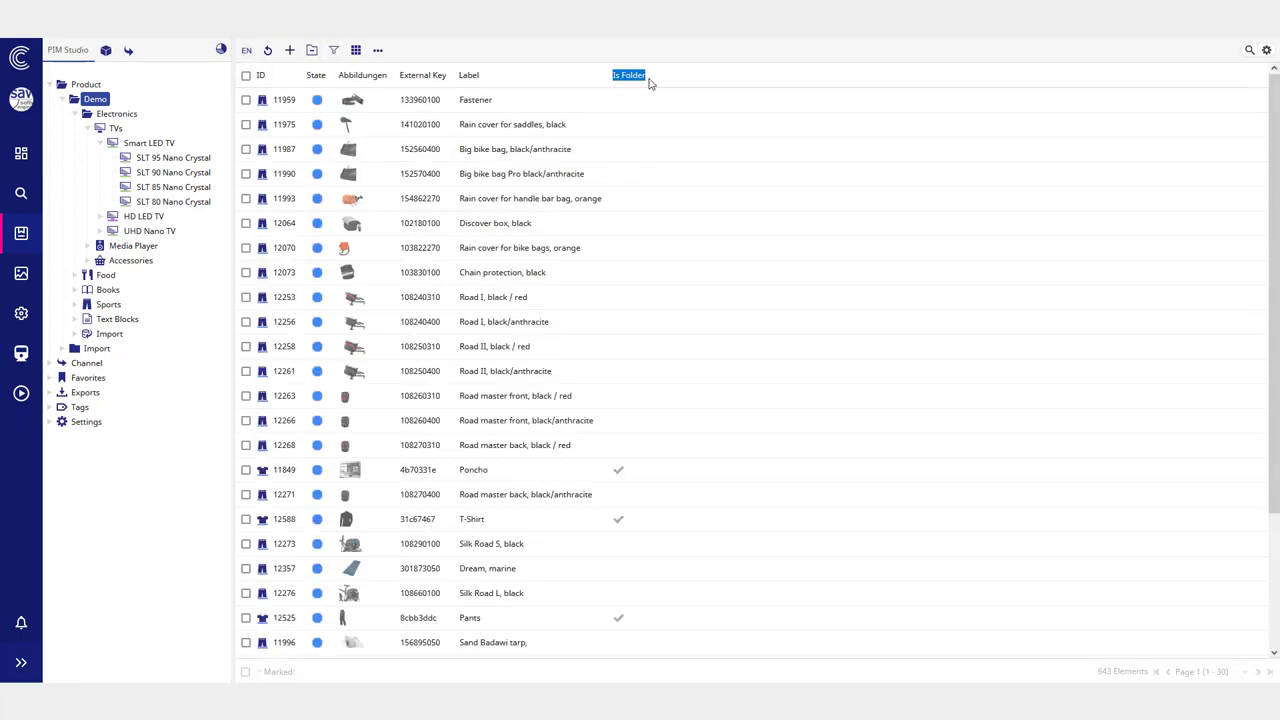
Step: Examine the Is Folder column of the Demo list, filtering it by True and by False
scroll(633, 400, down, 3)
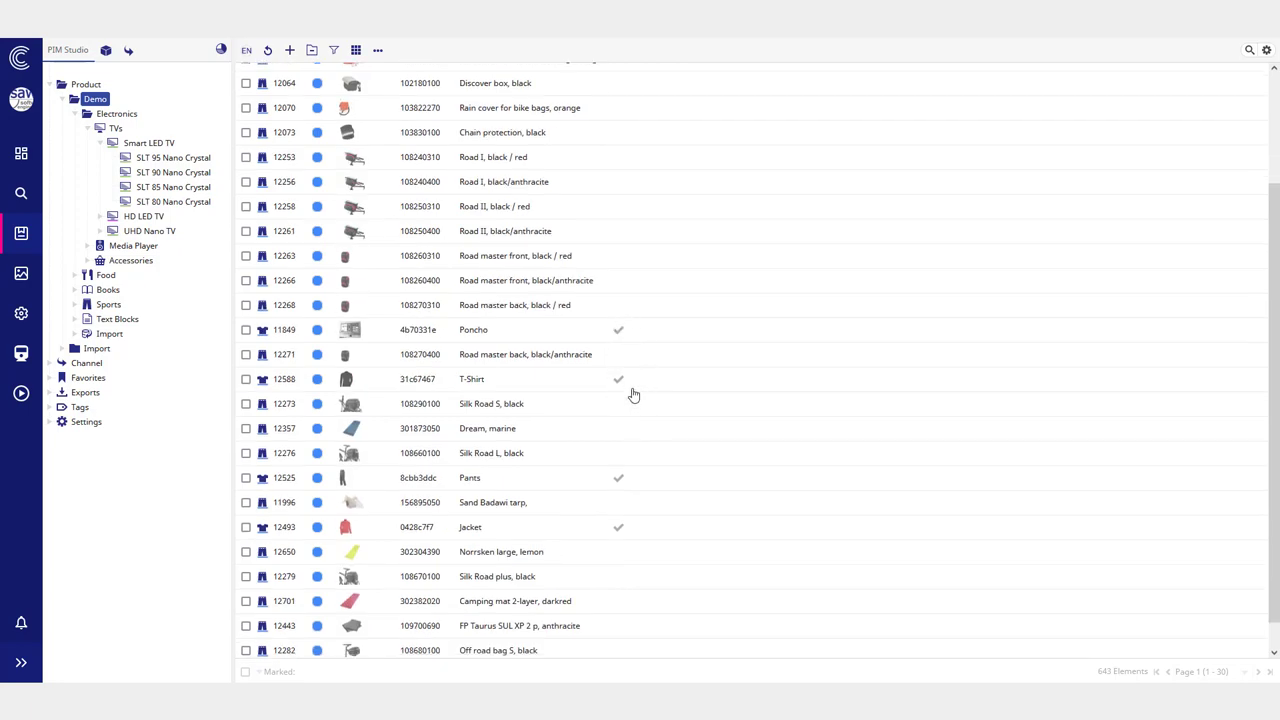
scroll(631, 391, up, 3)
click(337, 52)
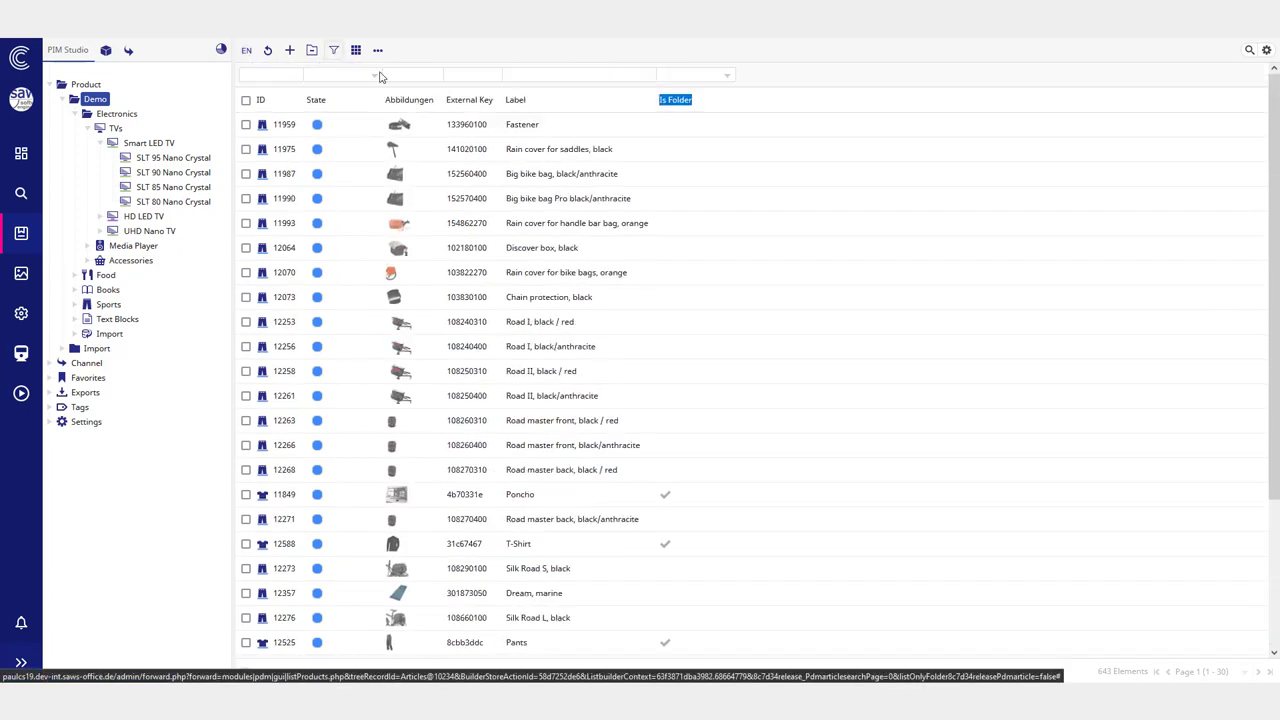
click(695, 75)
click(706, 112)
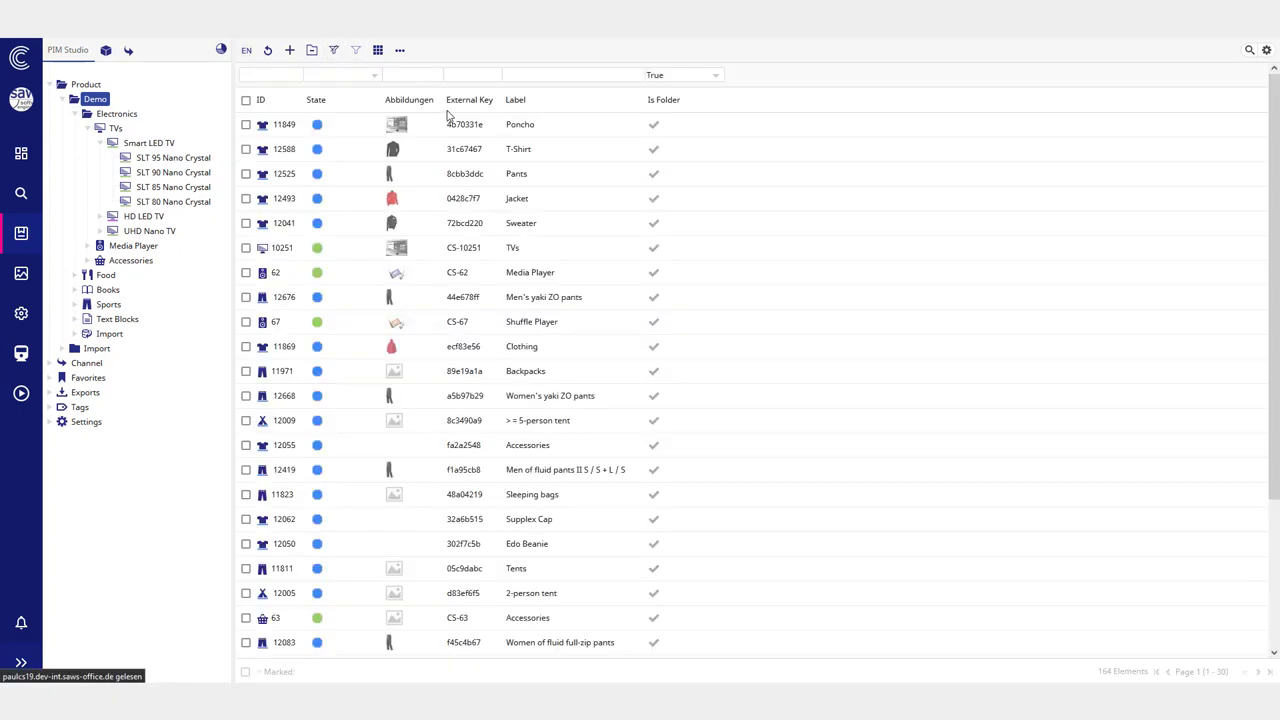
scroll(589, 366, down, 5)
scroll(667, 173, up, 4)
scroll(667, 173, up, 2)
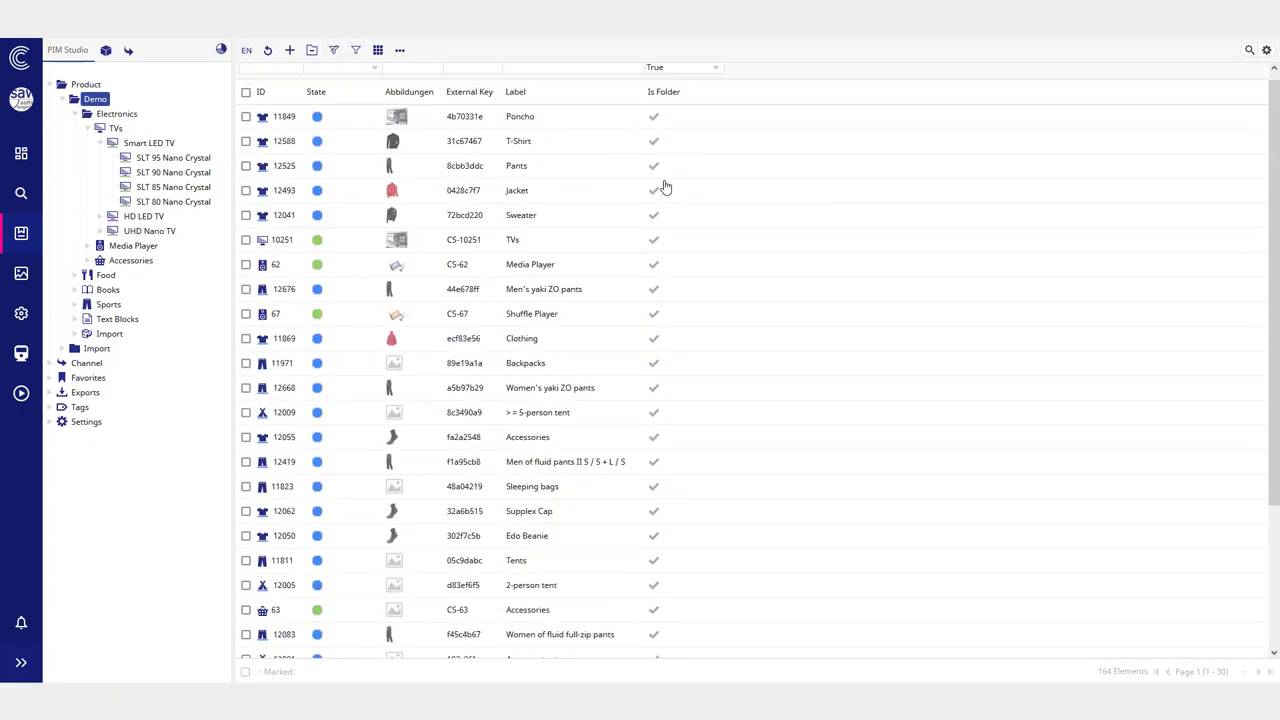
scroll(675, 369, up, 3)
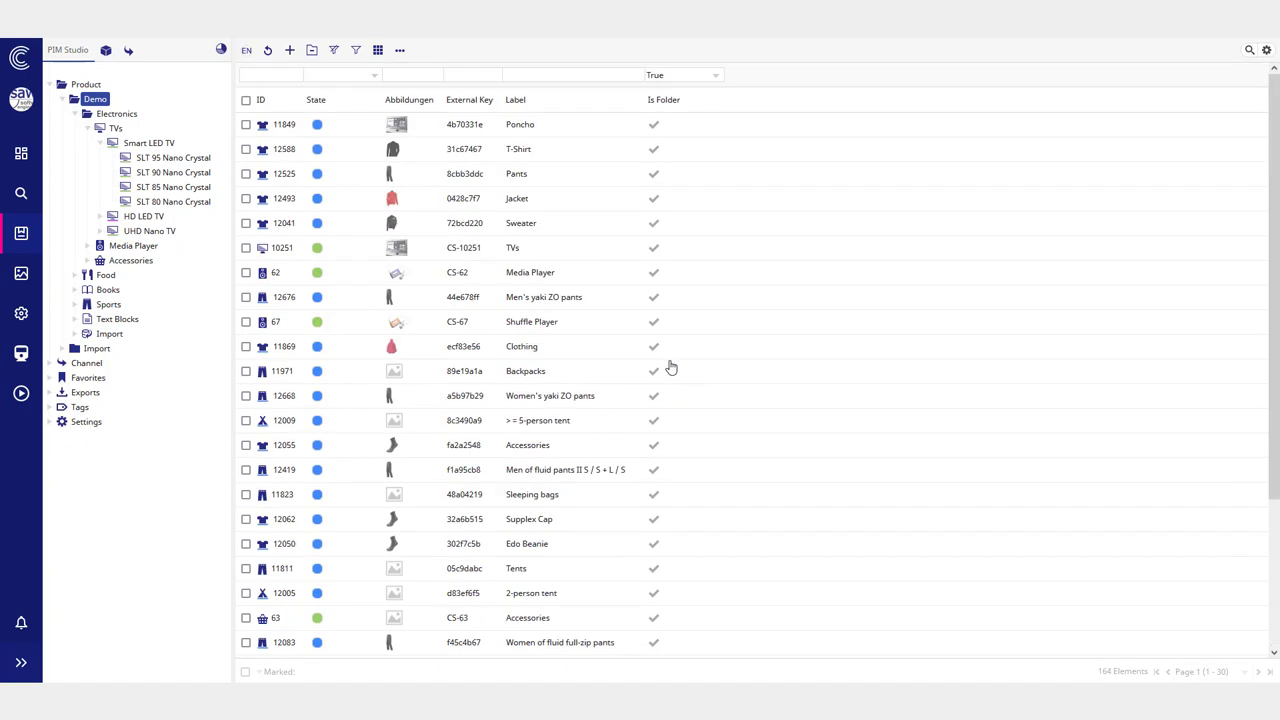
click(697, 80)
click(682, 128)
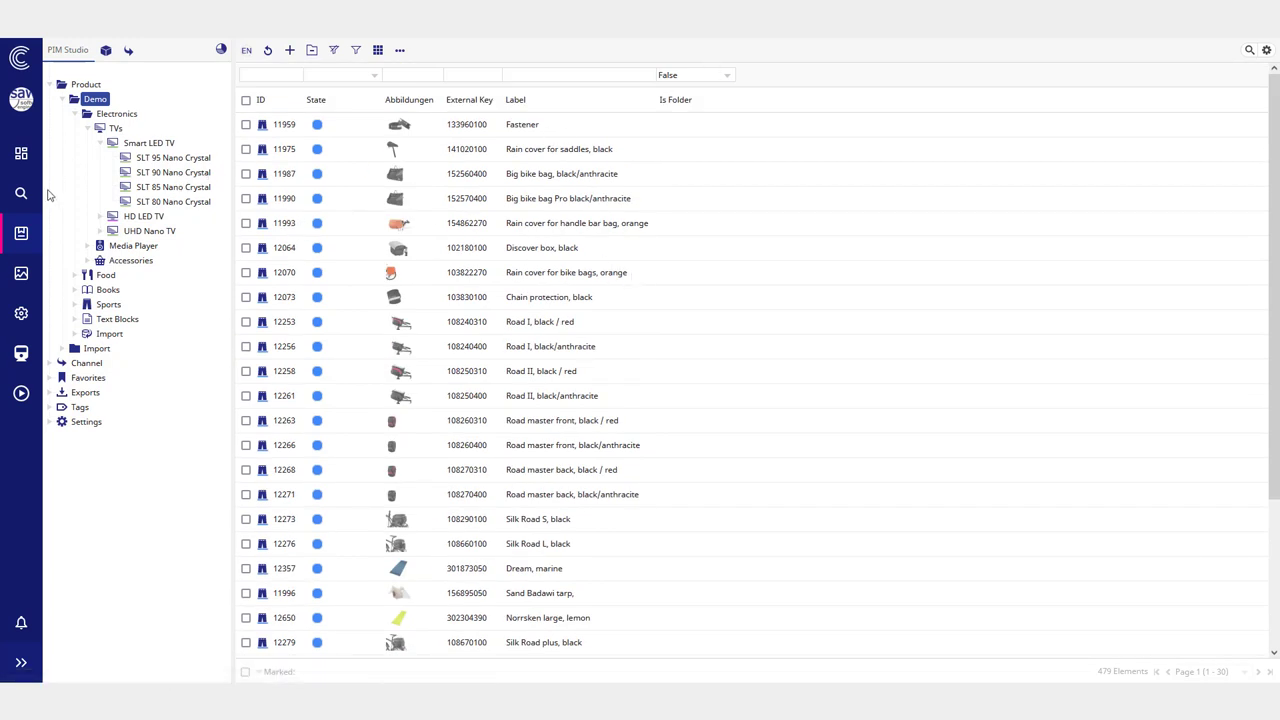
Step: Return to the station's node mappings and add a condition with the action "Skip product/object if..." to the categories row
click(21, 353)
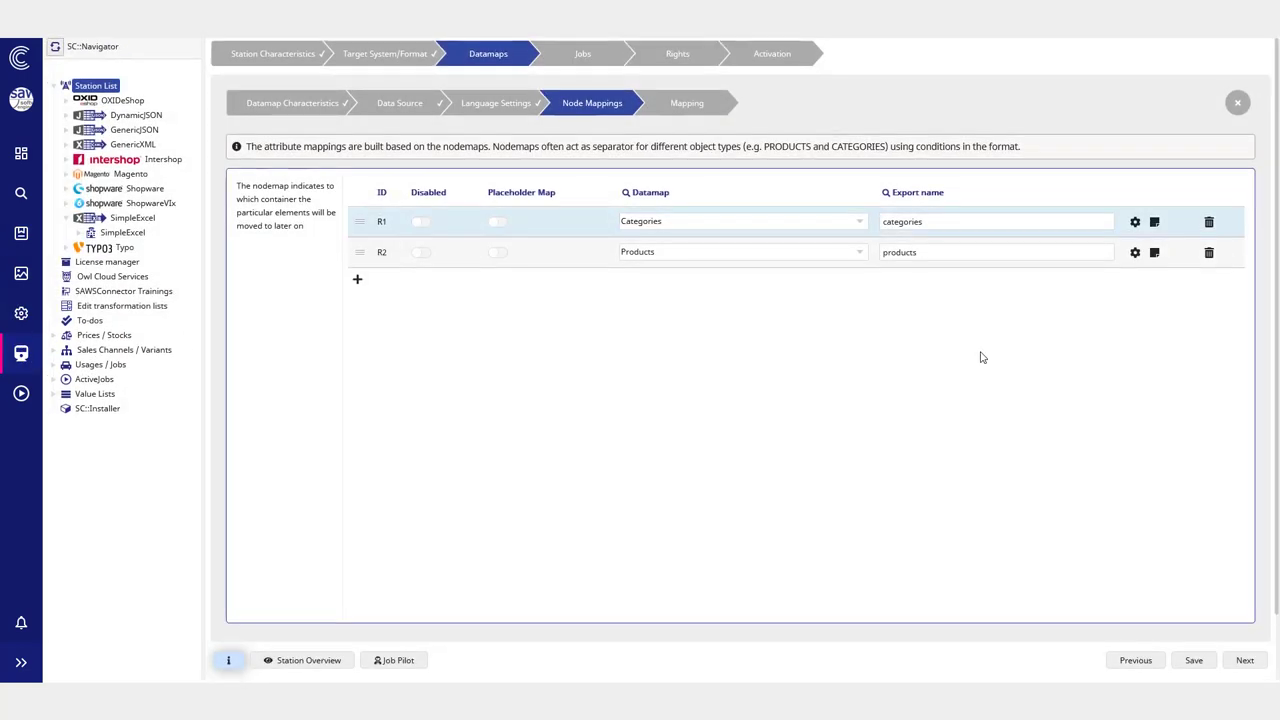
click(1134, 222)
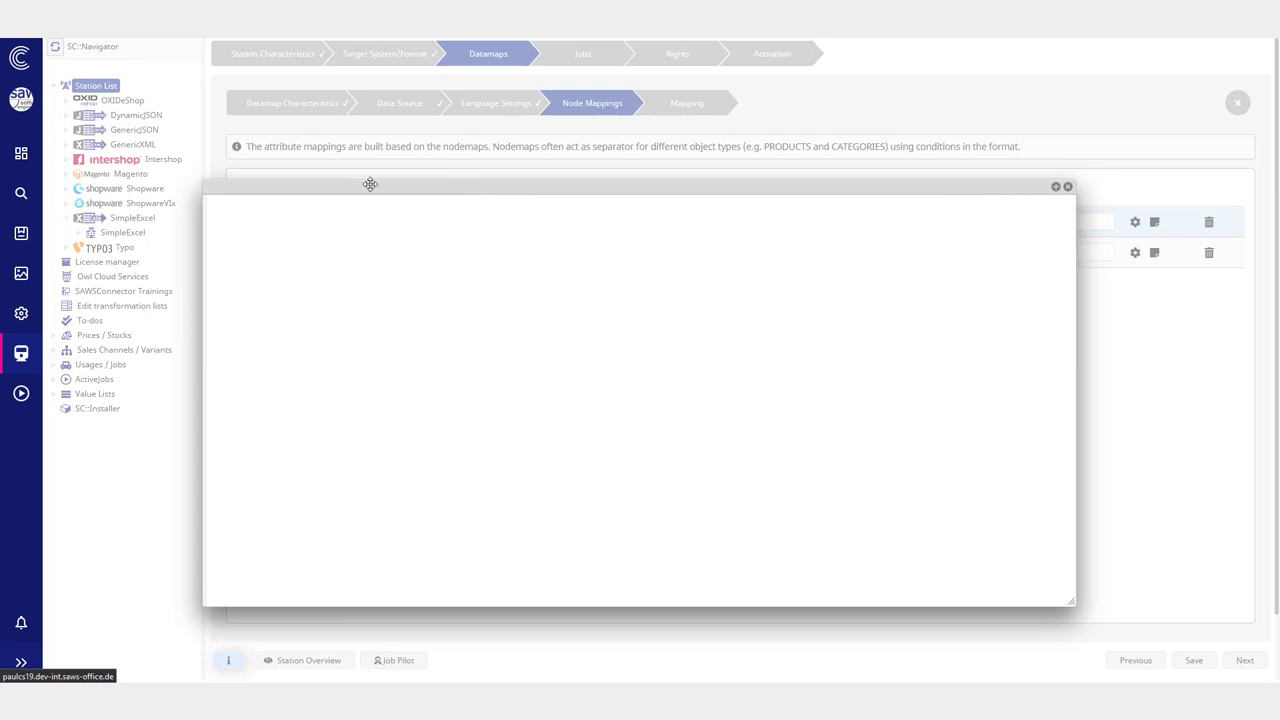
click(466, 247)
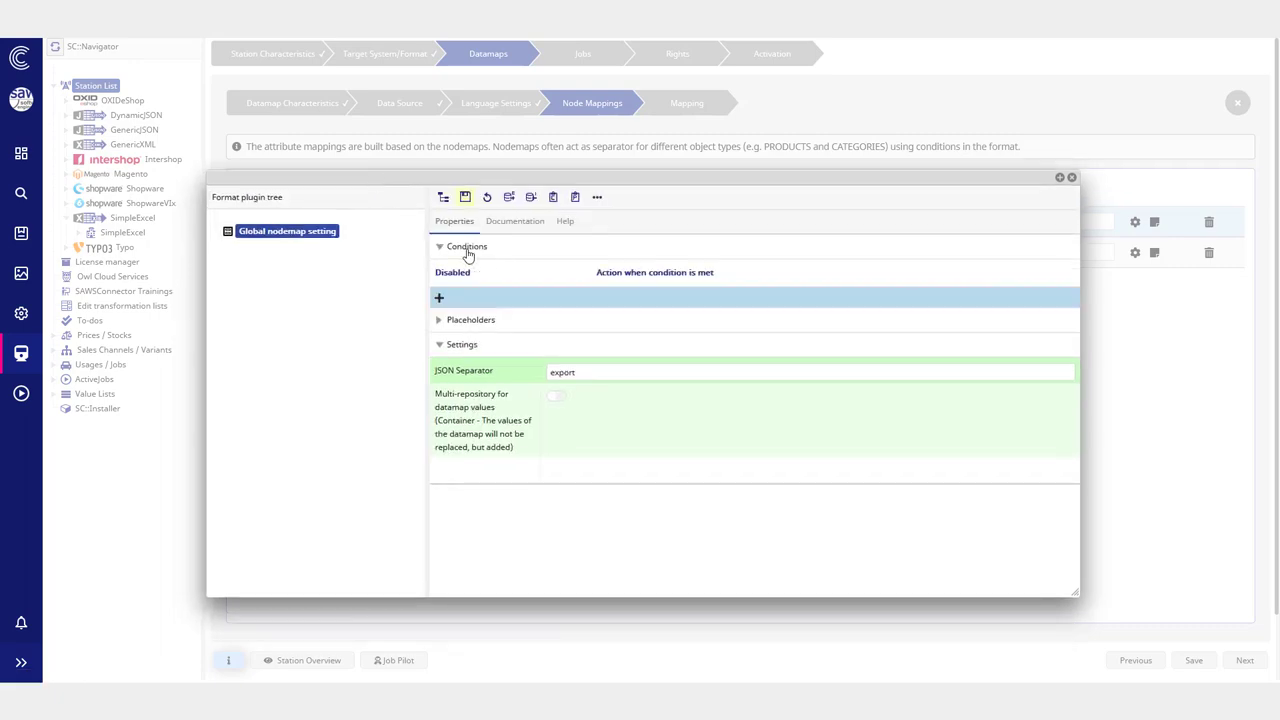
click(439, 300)
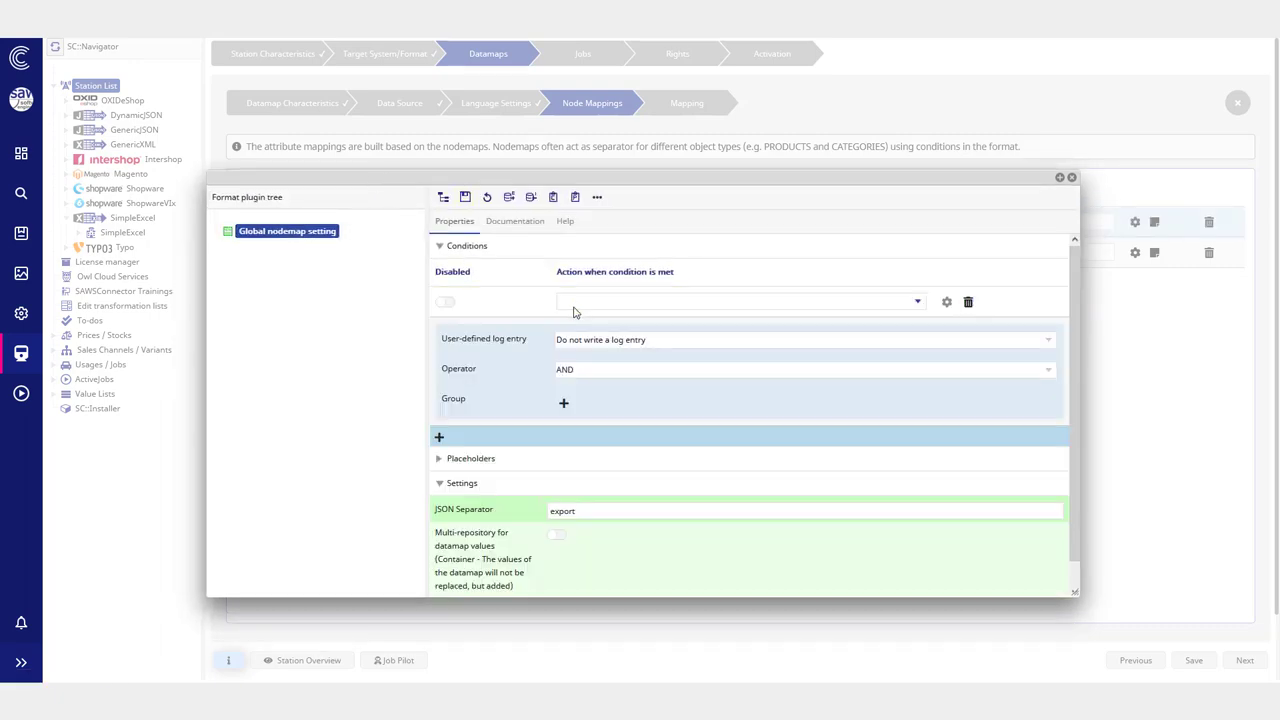
click(576, 304)
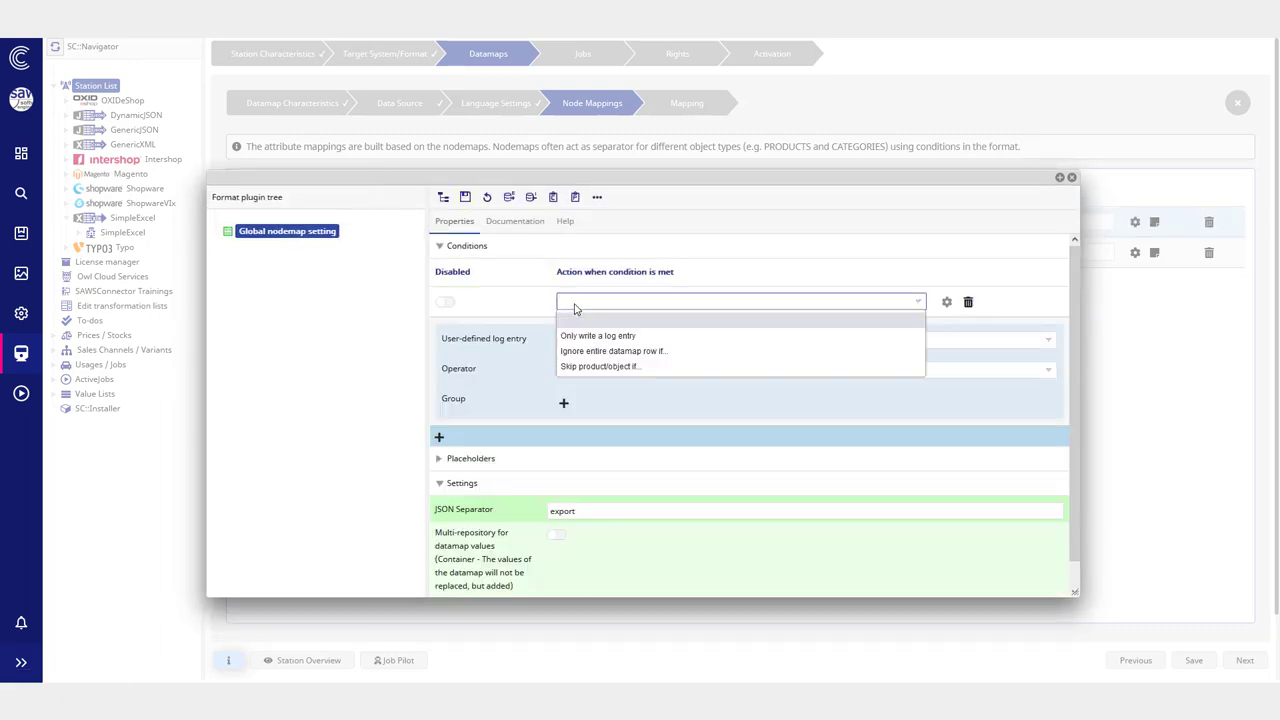
click(603, 368)
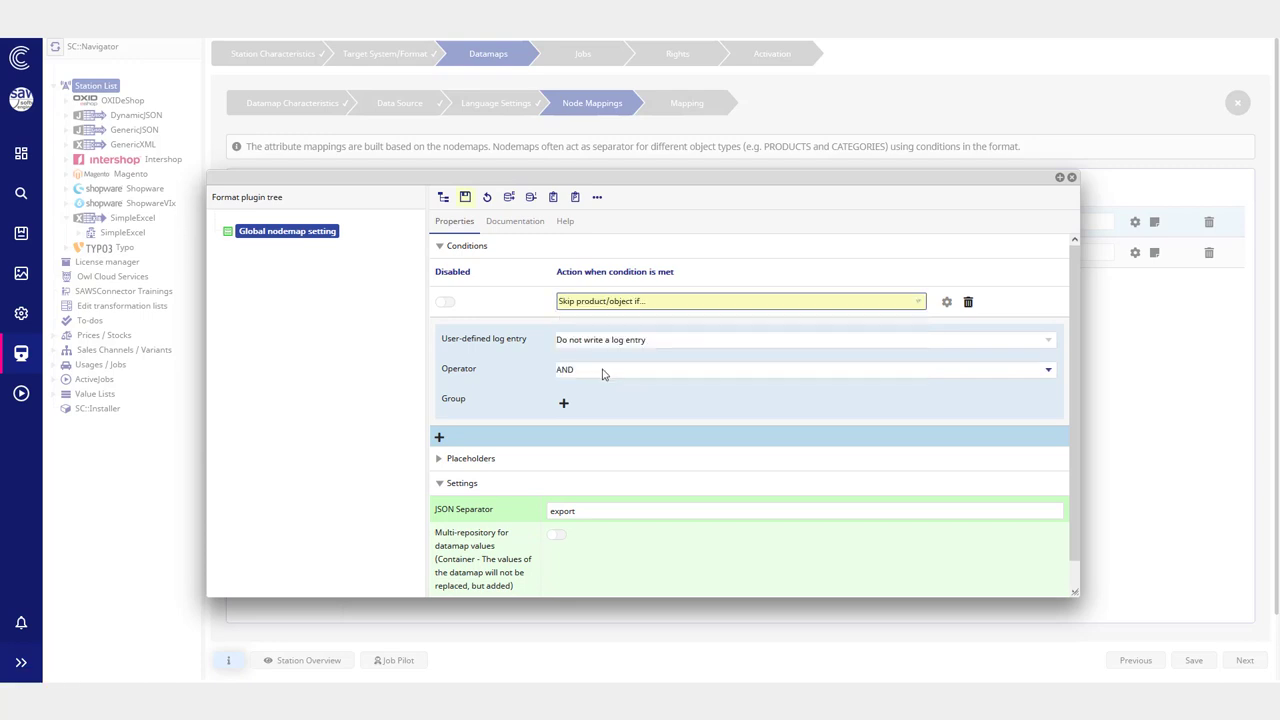
Step: Add a "Set condition for unformatted value of an attribute..." entry to the condition's group and set its attribute to IsFolder
click(564, 403)
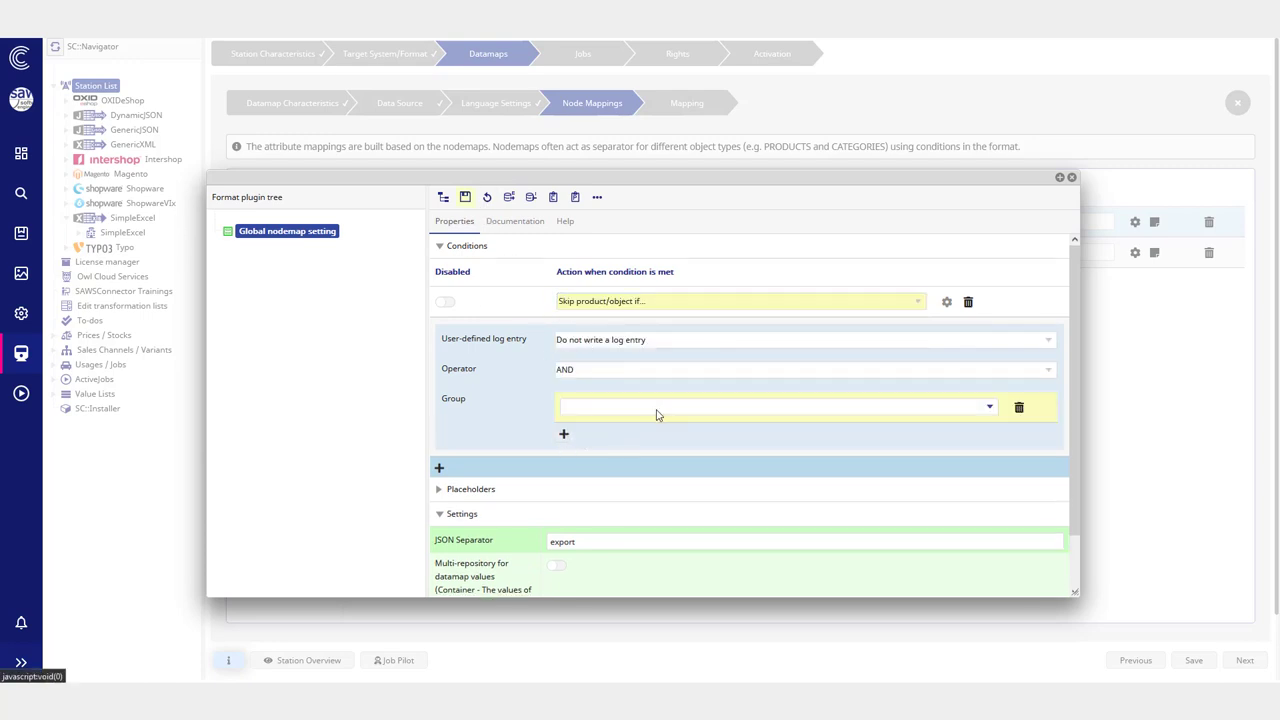
click(598, 410)
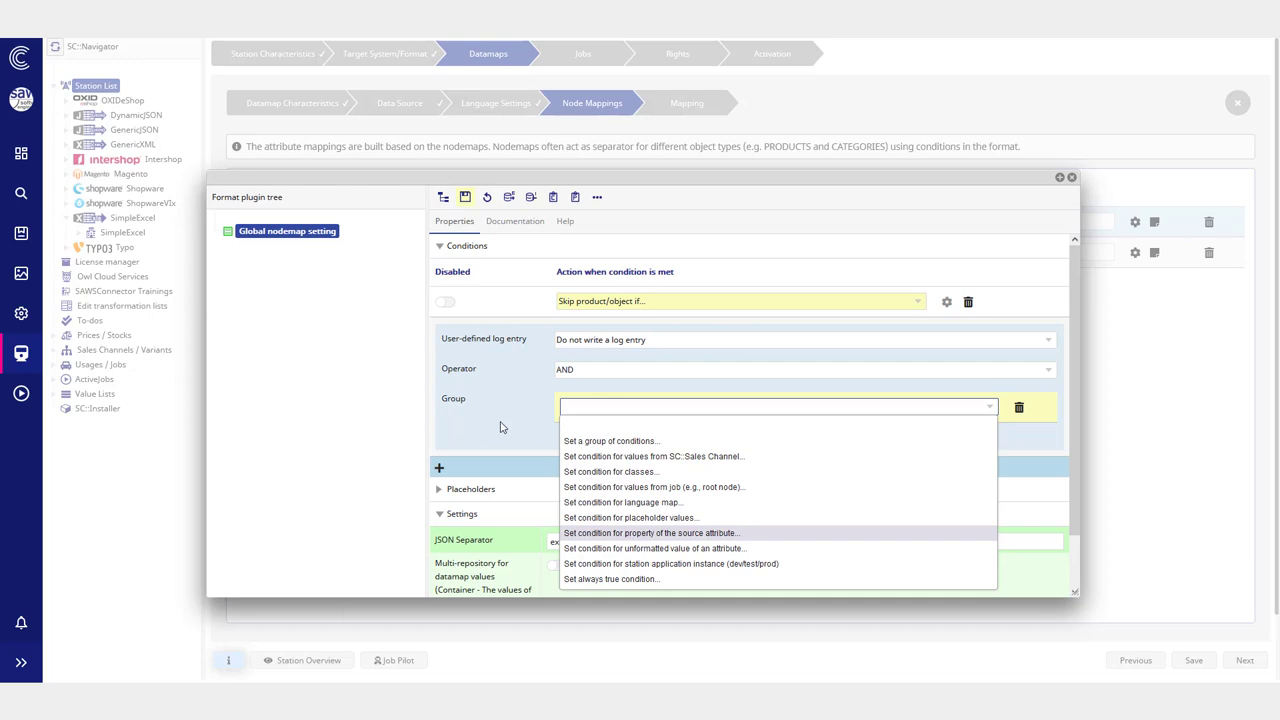
click(642, 553)
click(700, 445)
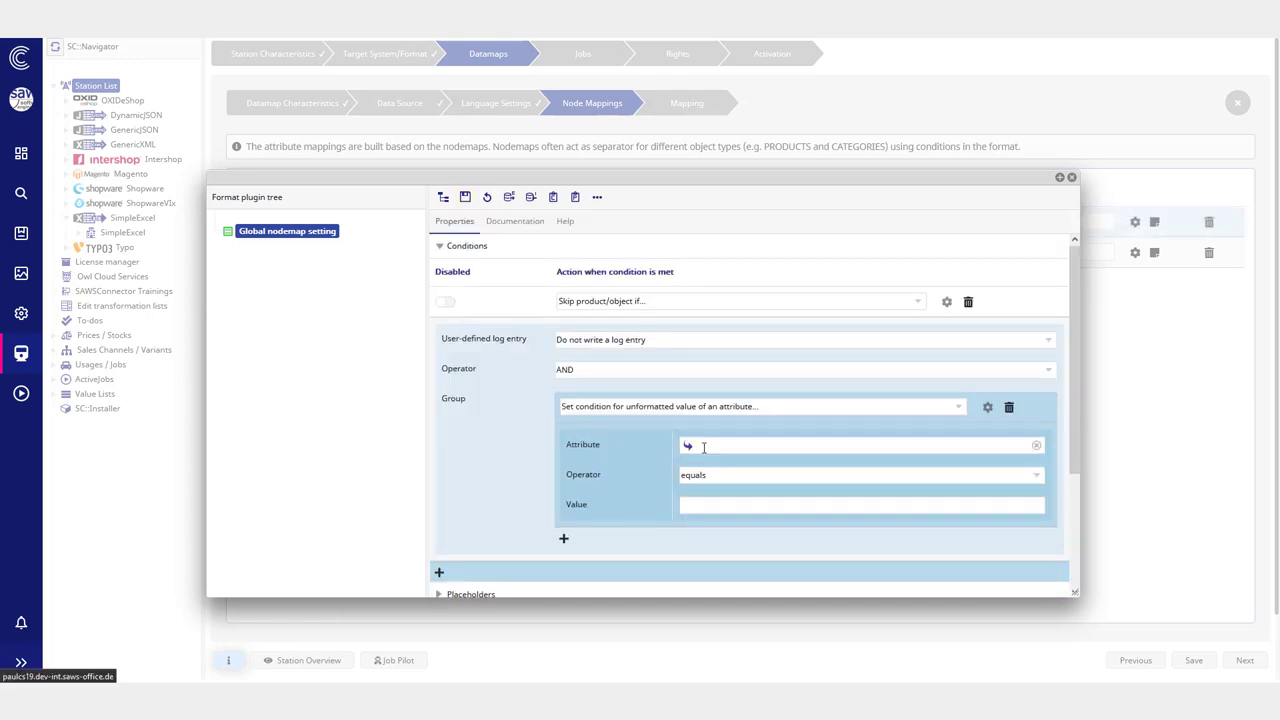
text(isf)
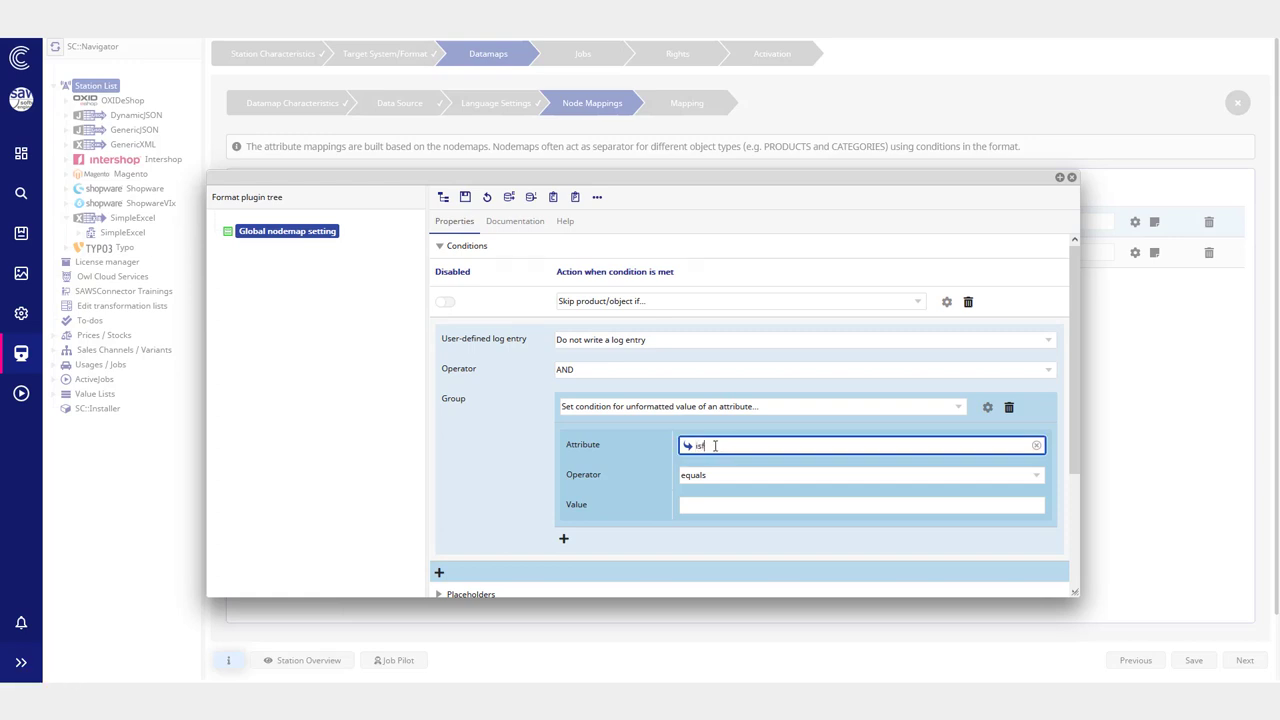
text(o)
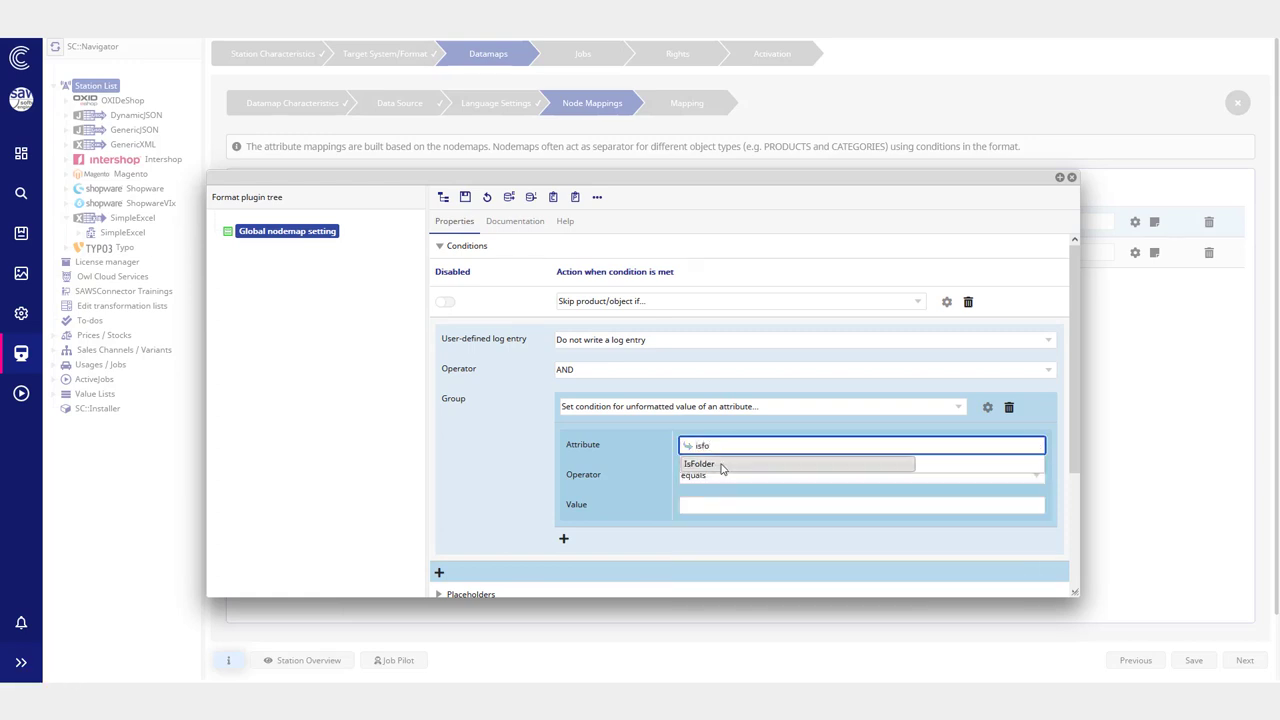
click(720, 465)
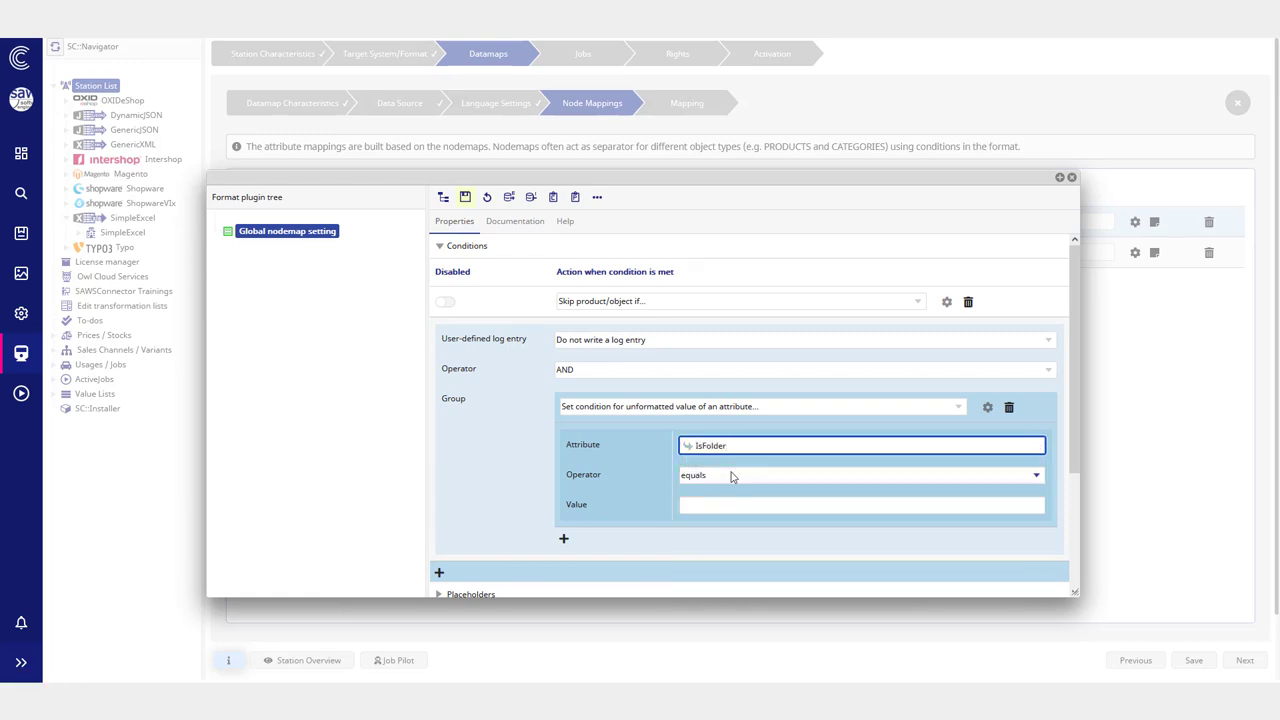
Step: View the data selection dialog for the IsFolder attribute, including its attribute list, and close it without changes
click(687, 447)
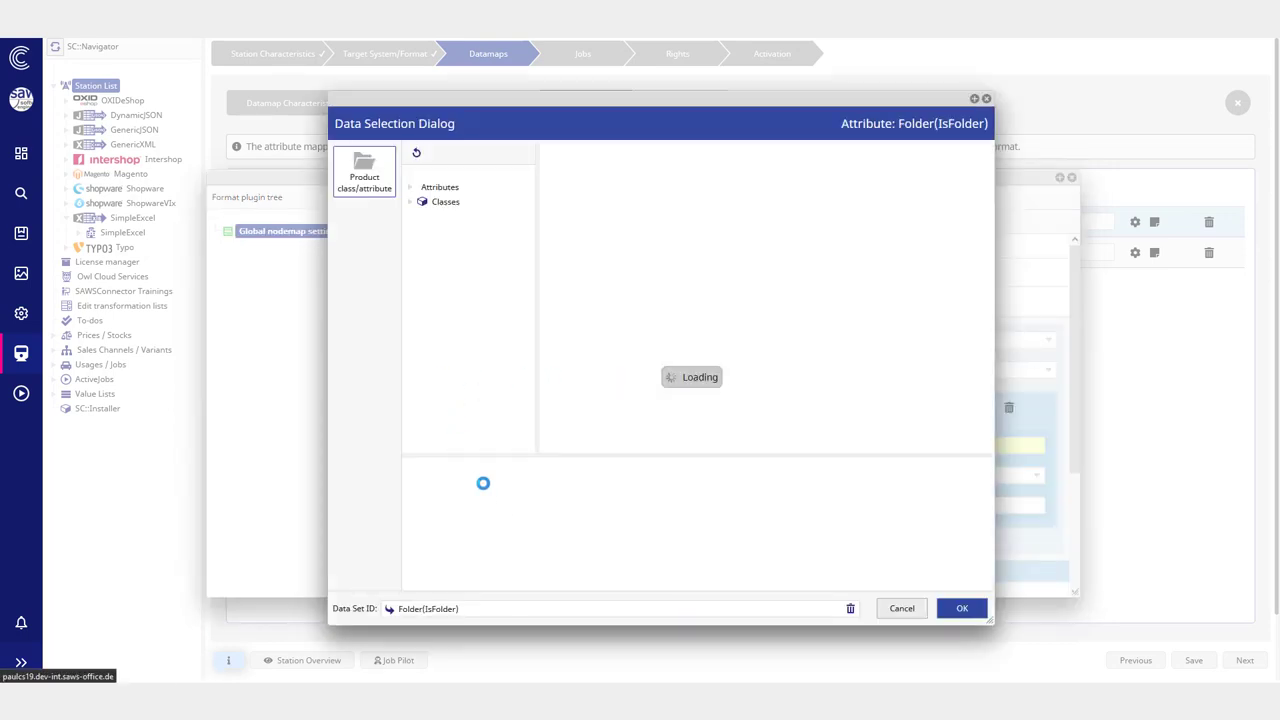
scroll(560, 529, down, 5)
scroll(560, 529, up, 5)
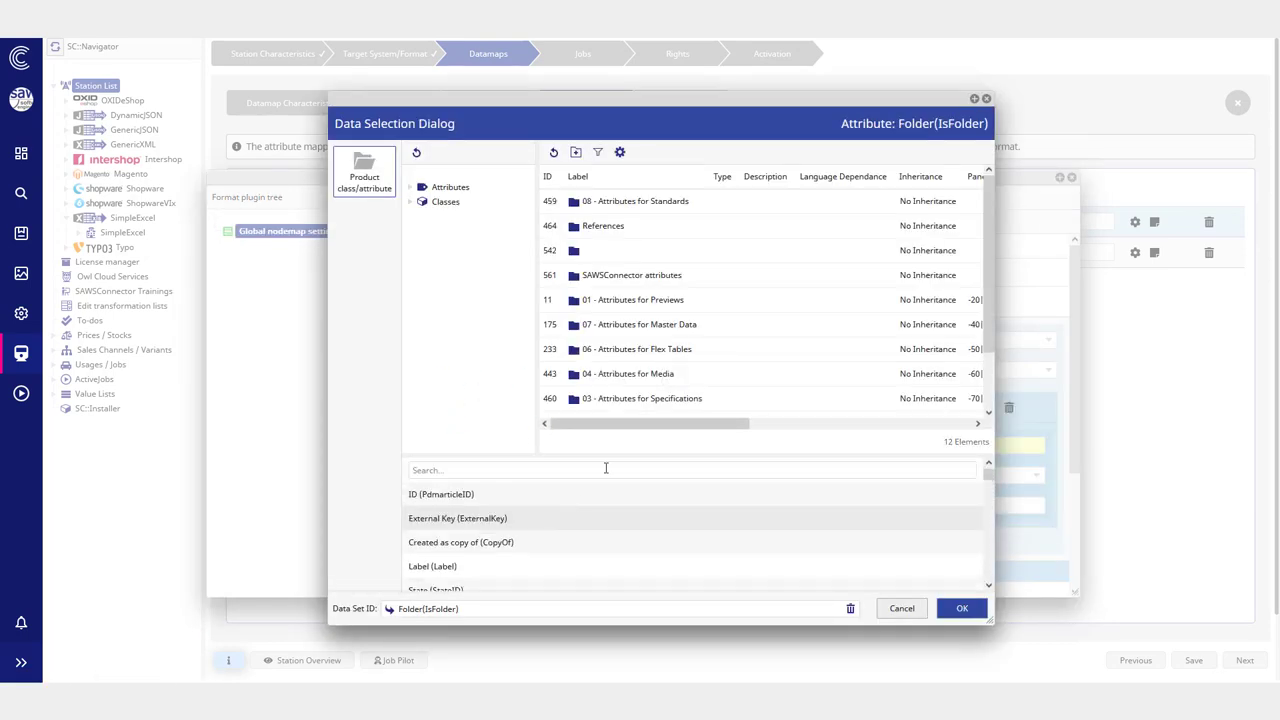
click(986, 98)
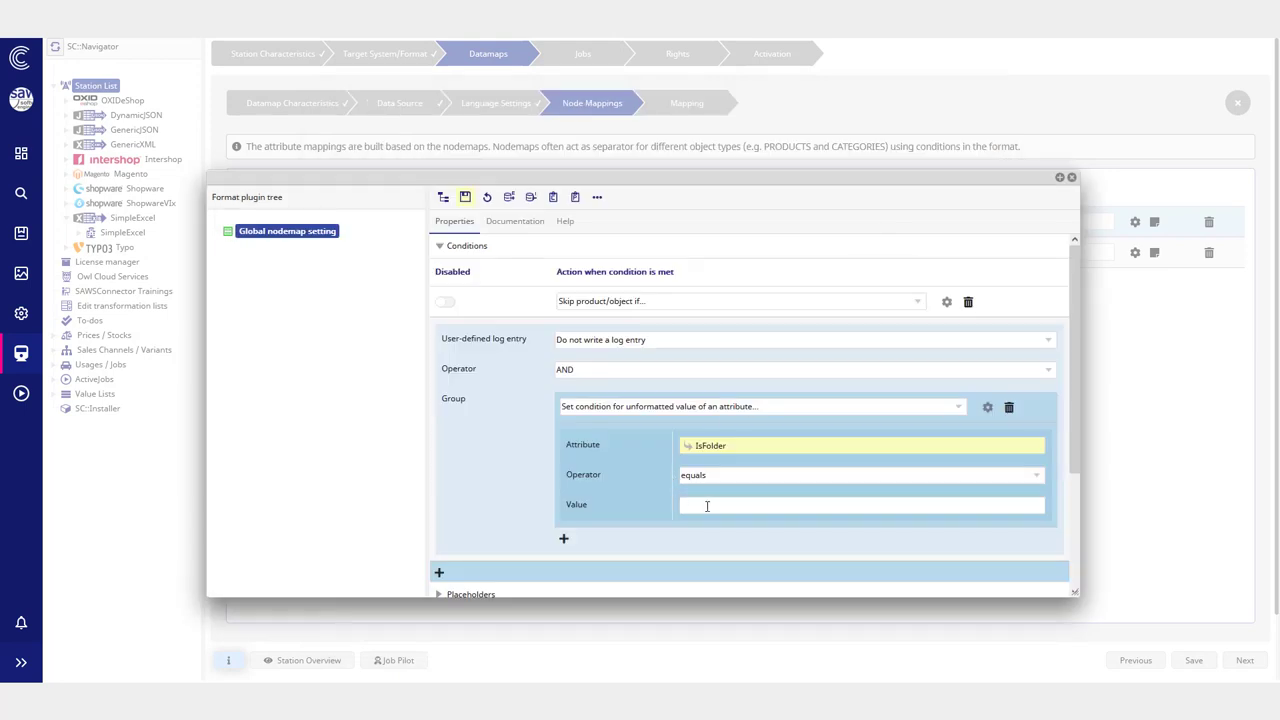
Step: Set the IsFolder comparison value to 0, save the categories row's nodemap settings and close them
click(705, 505)
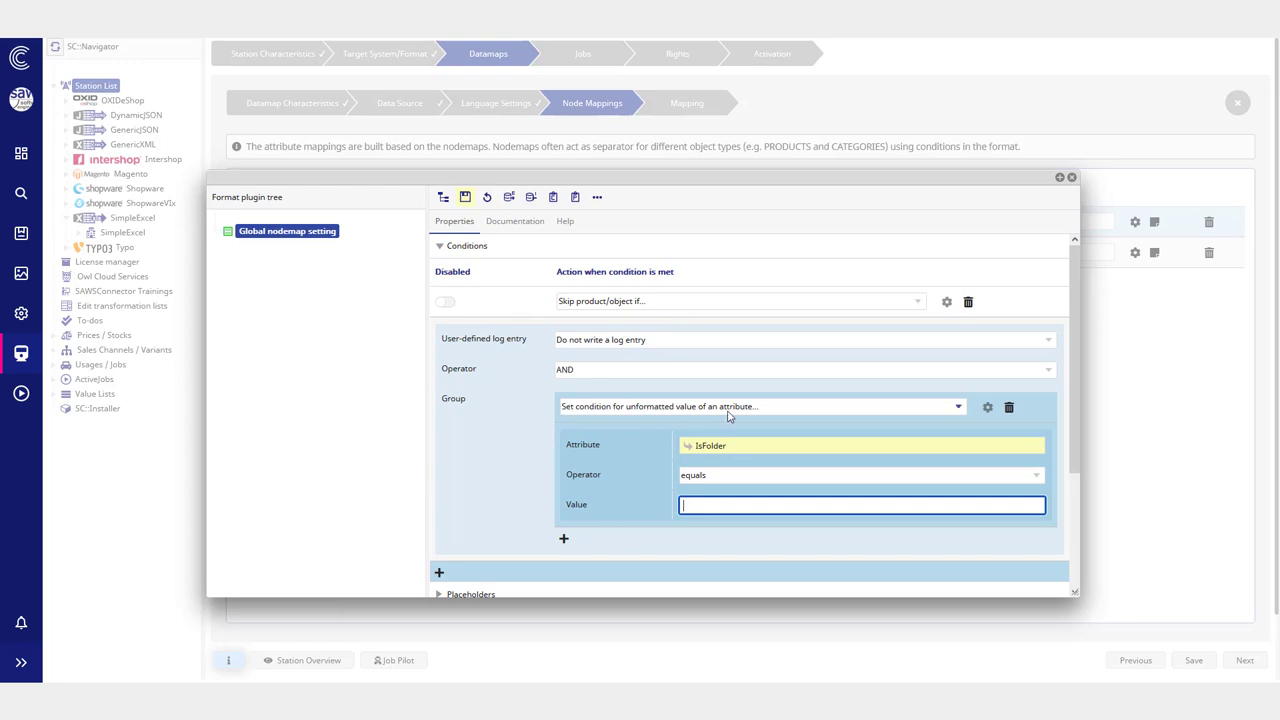
click(679, 528)
click(465, 196)
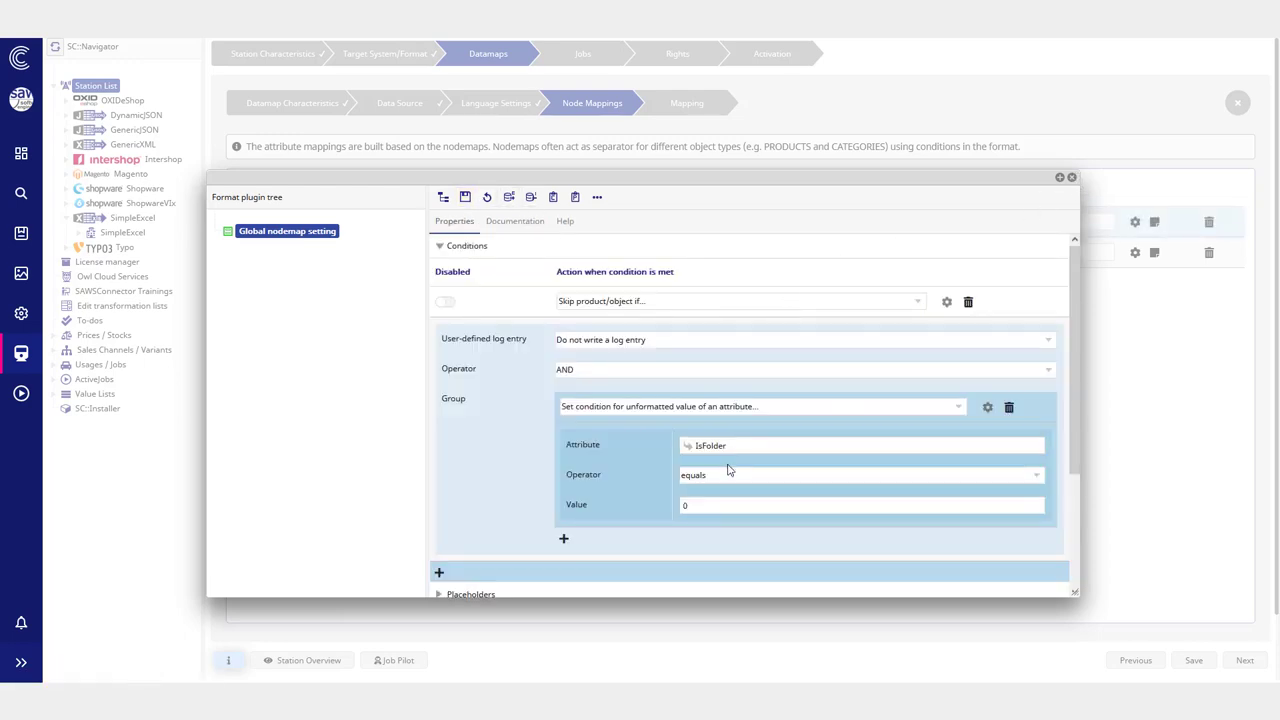
click(1071, 178)
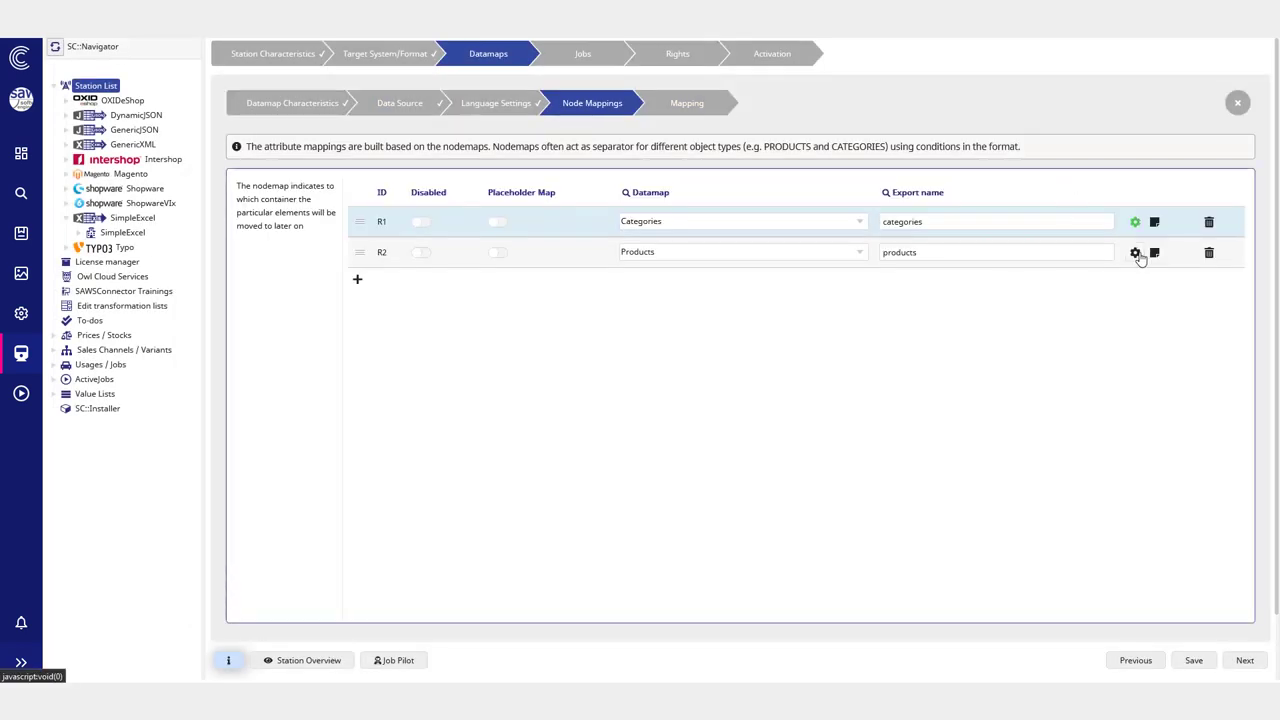
Step: In the products row's nodemap settings, add a condition with the action "Skip product/object if..."
click(1134, 222)
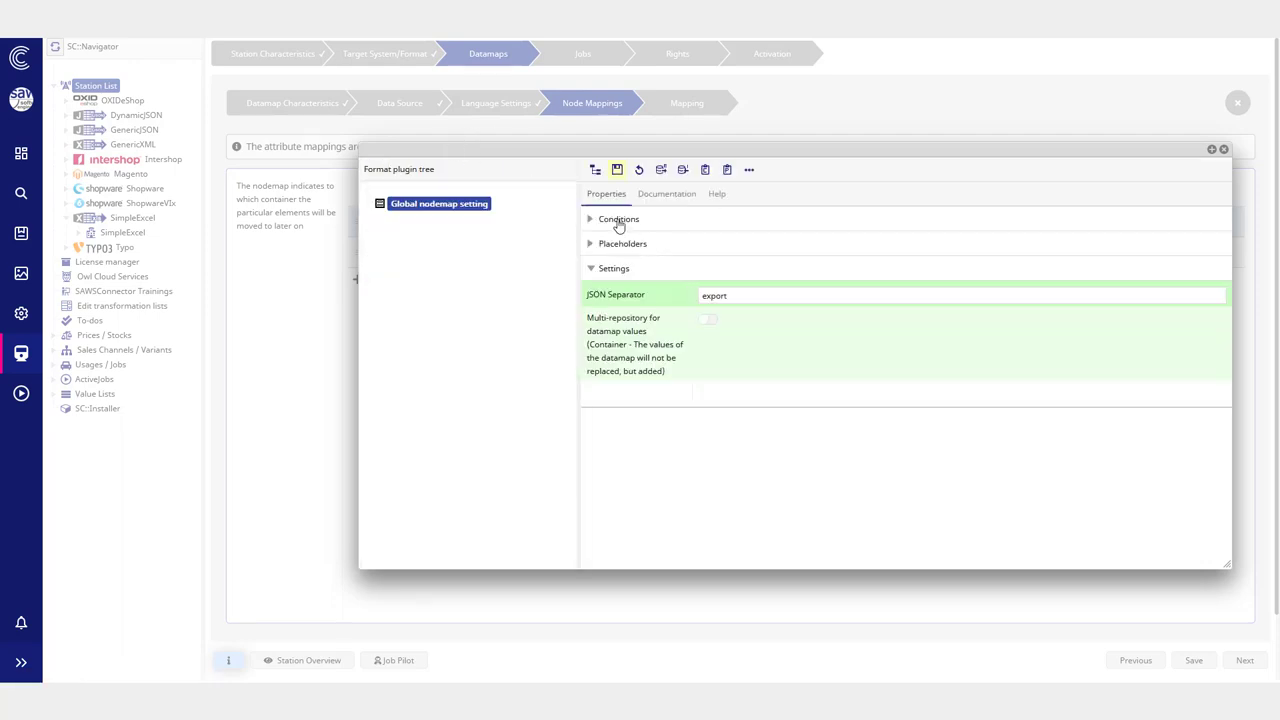
click(619, 222)
click(592, 270)
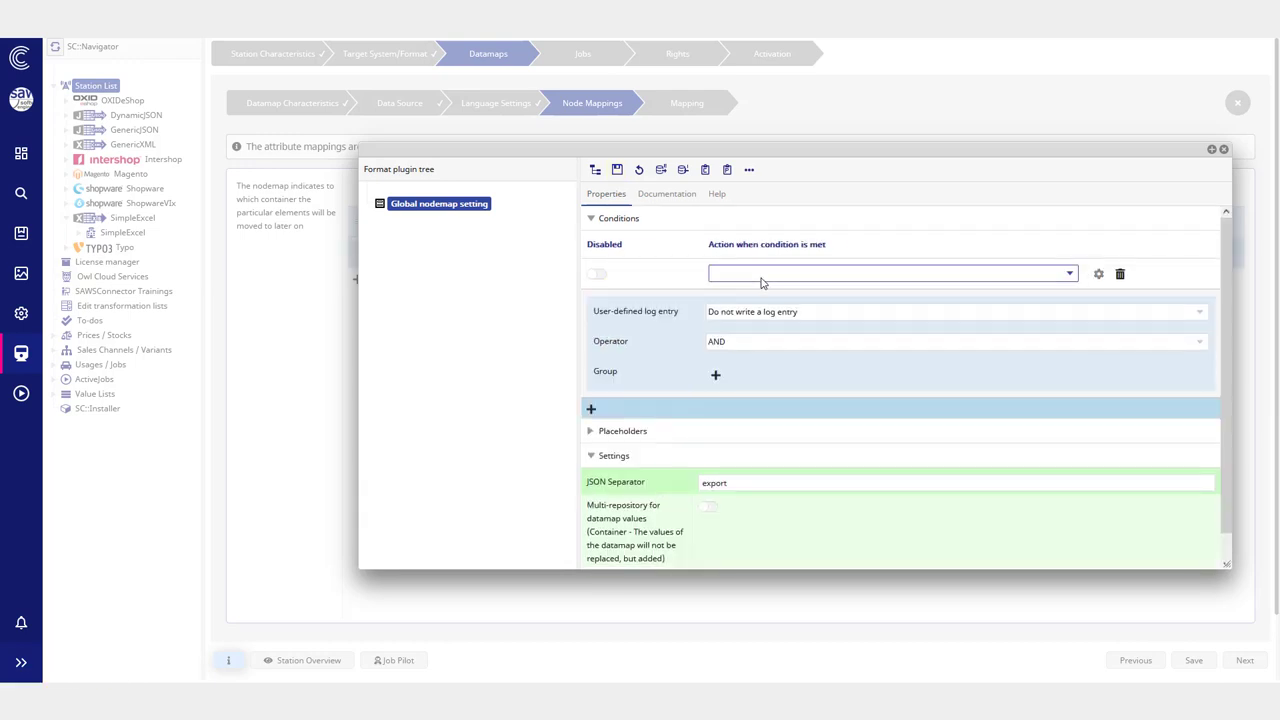
click(761, 277)
click(729, 341)
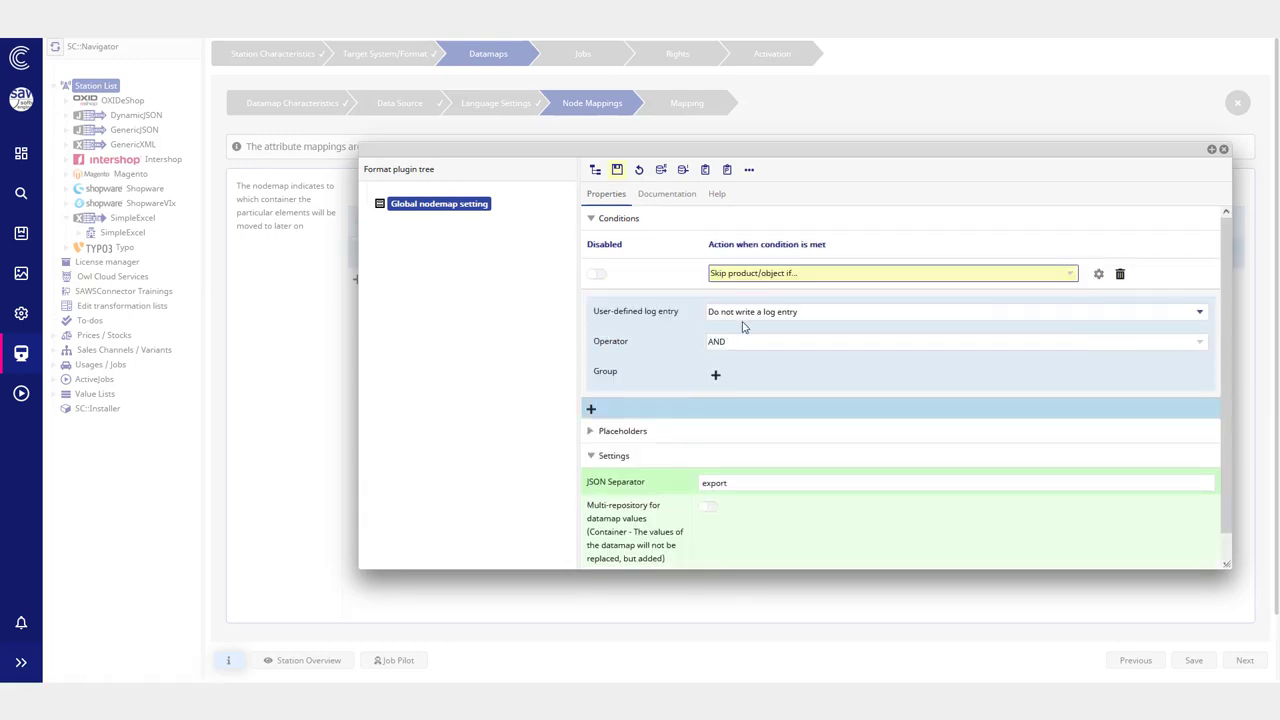
Step: Add an unformatted attribute value condition to the group, requiring IsFolder equals 1, and save the settings
click(715, 375)
click(722, 379)
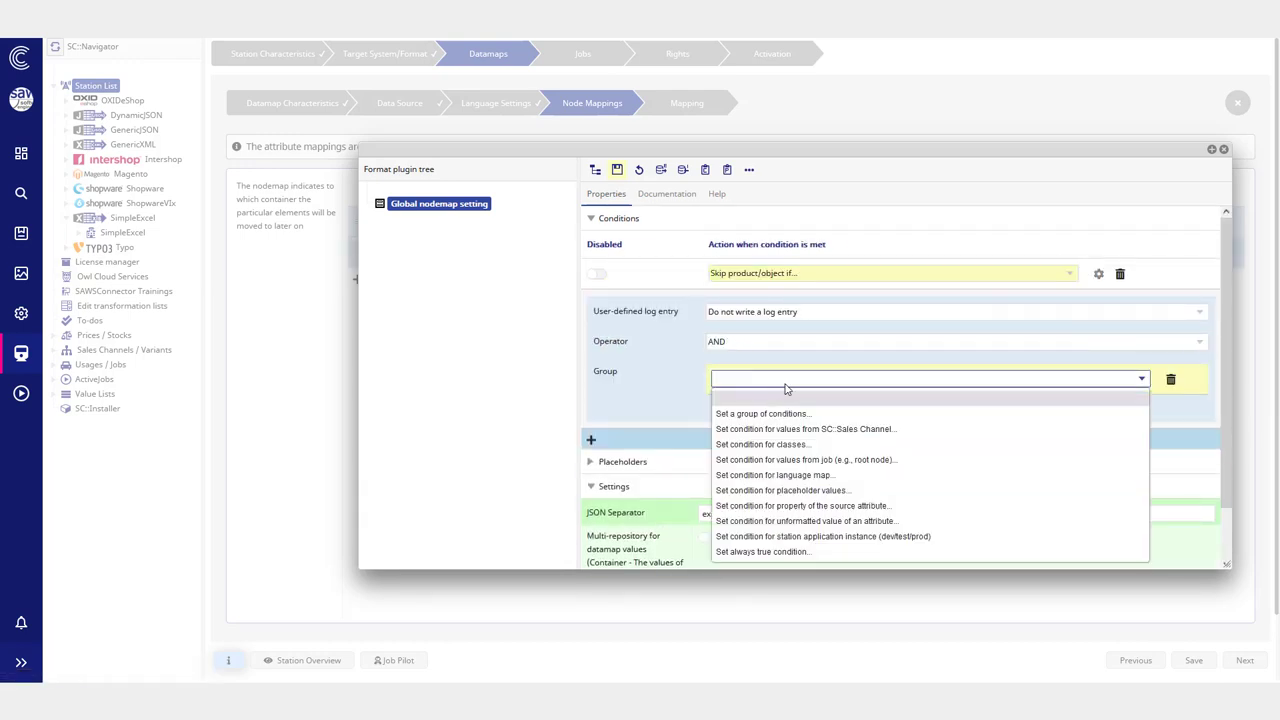
click(800, 520)
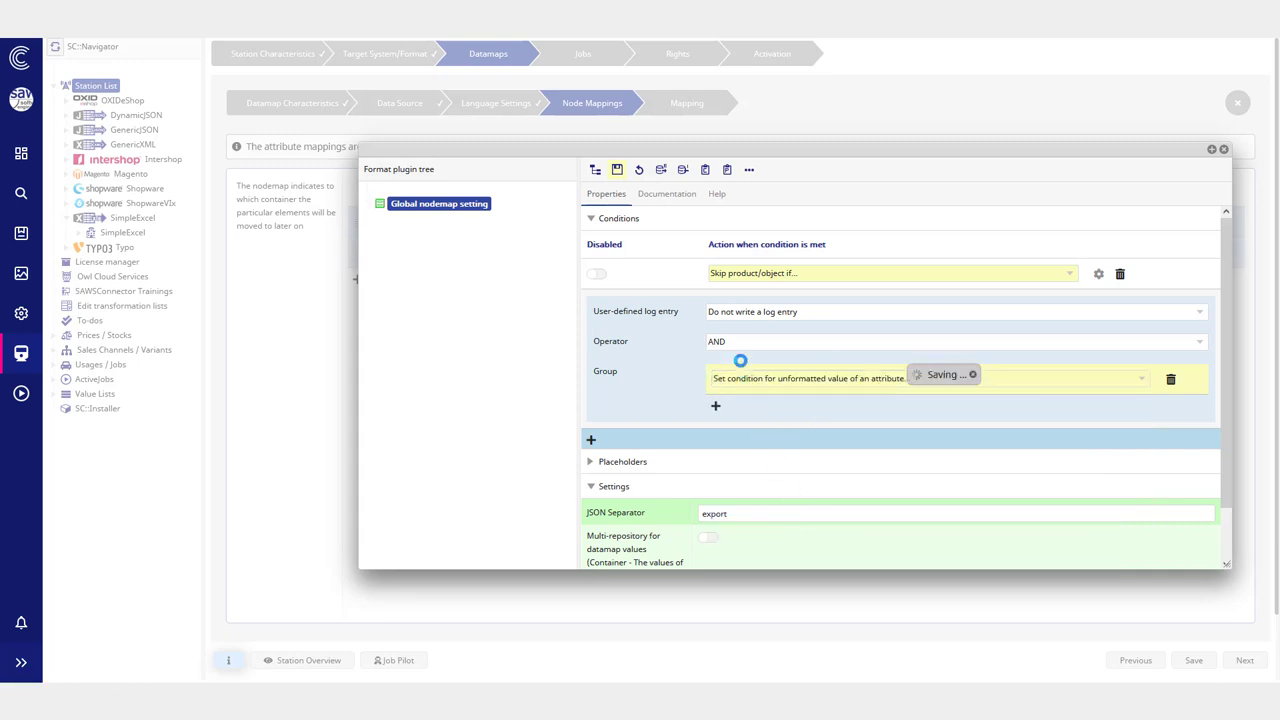
click(868, 417)
text(isfol)
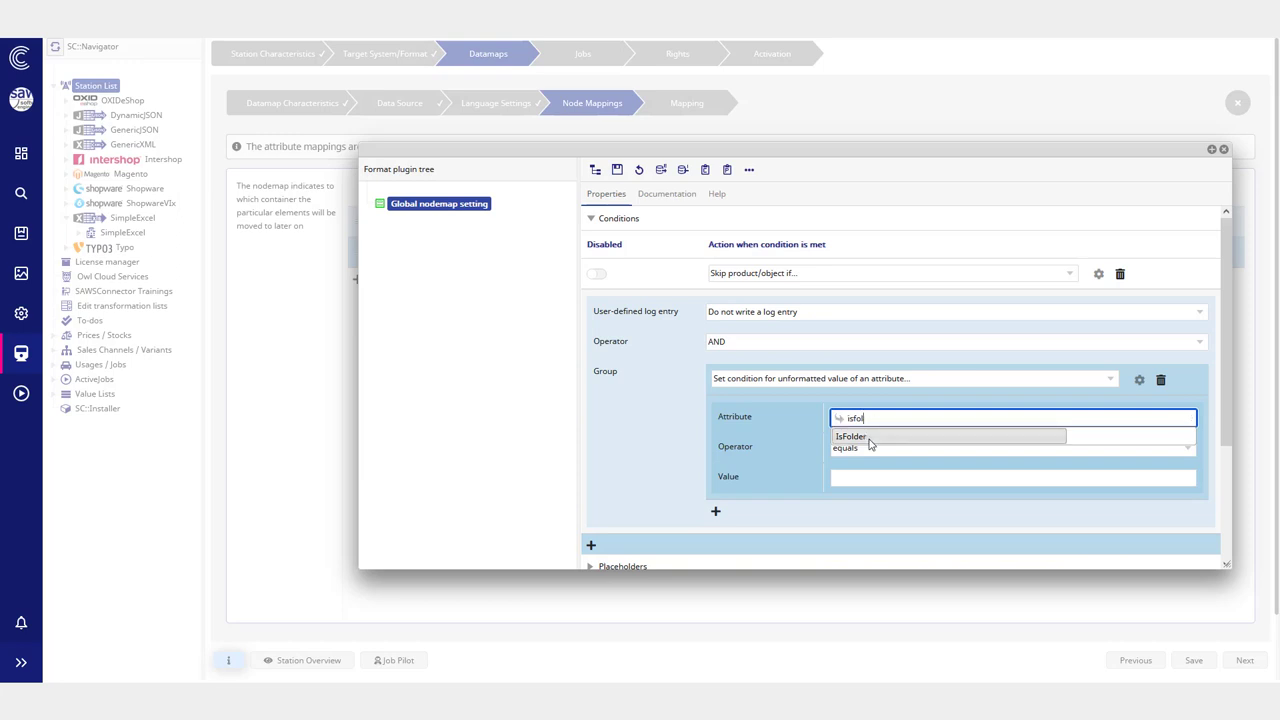
click(866, 437)
click(848, 480)
text(1)
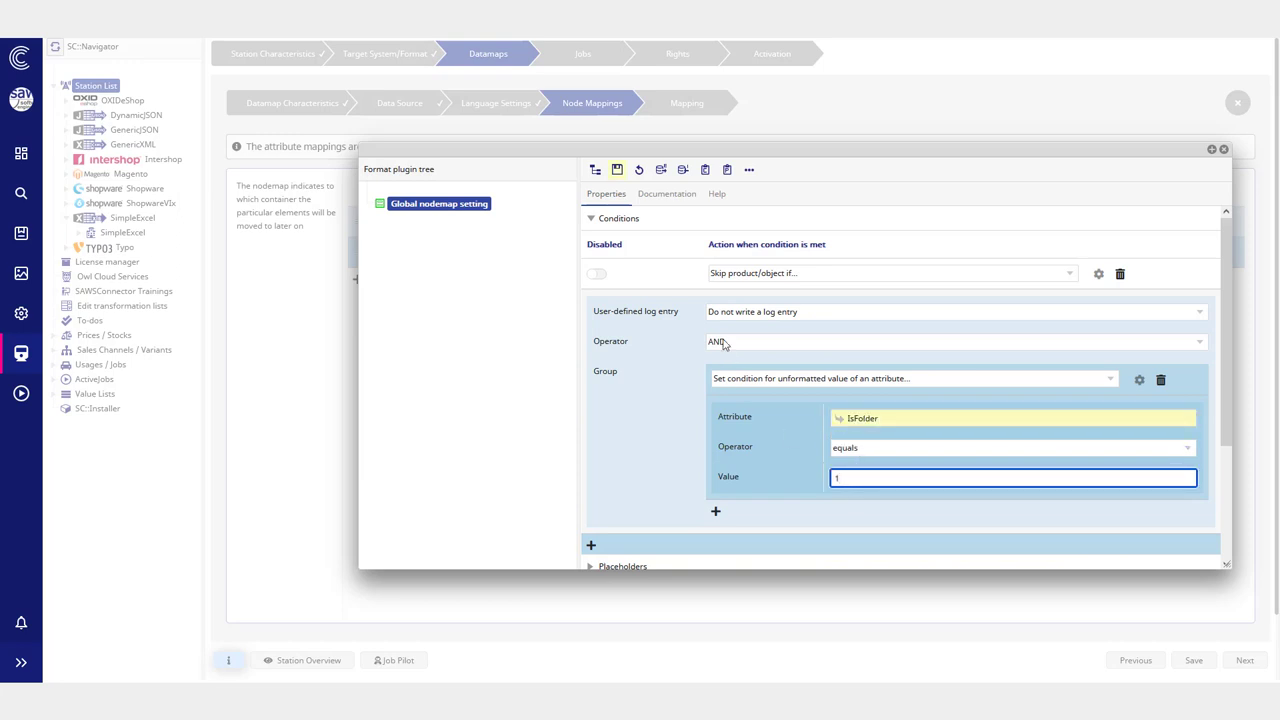
click(617, 169)
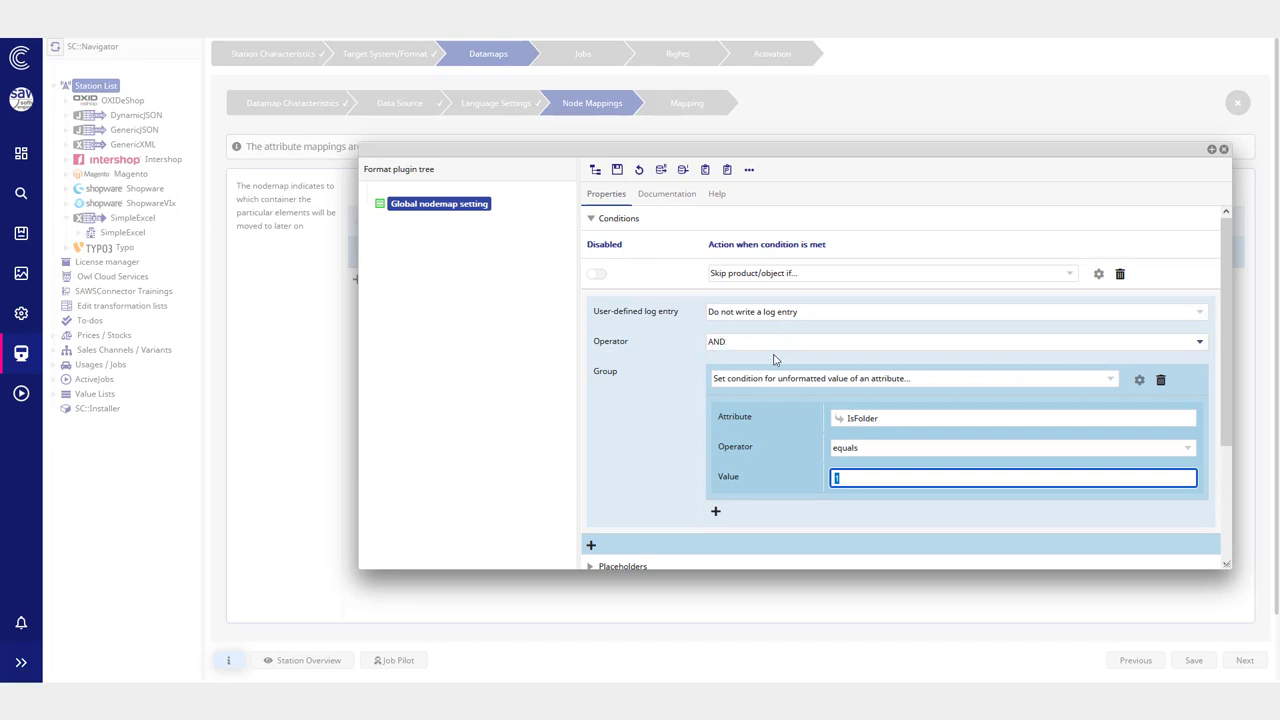
Step: Examine the AND and OR options of the products condition's group operator without changing the selection
scroll(786, 385, down, 1)
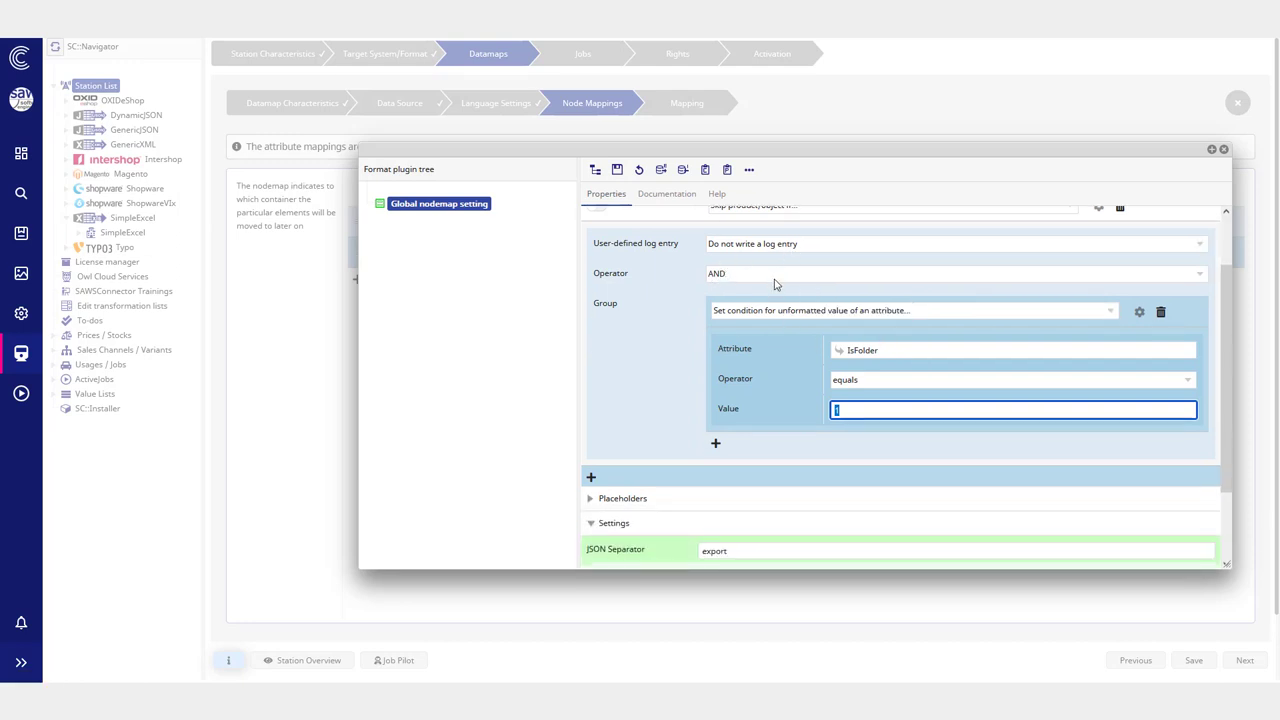
scroll(775, 285, up, 1)
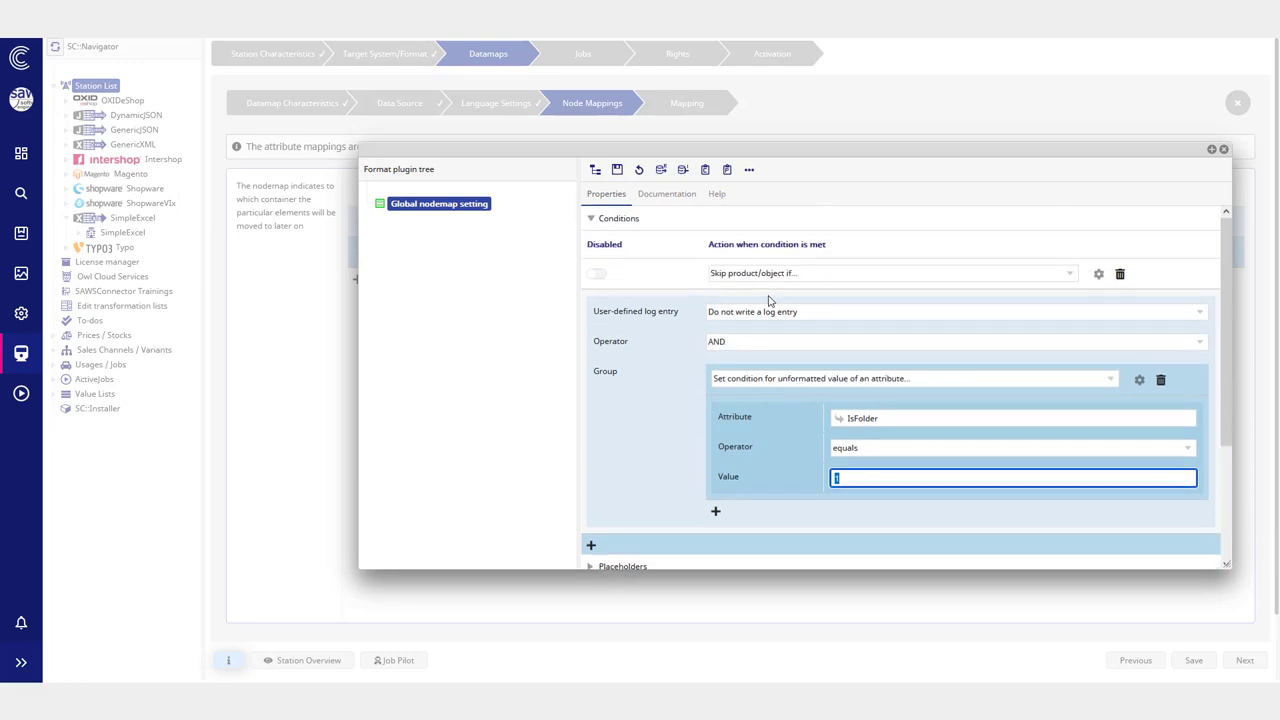
click(722, 344)
click(683, 375)
click(720, 346)
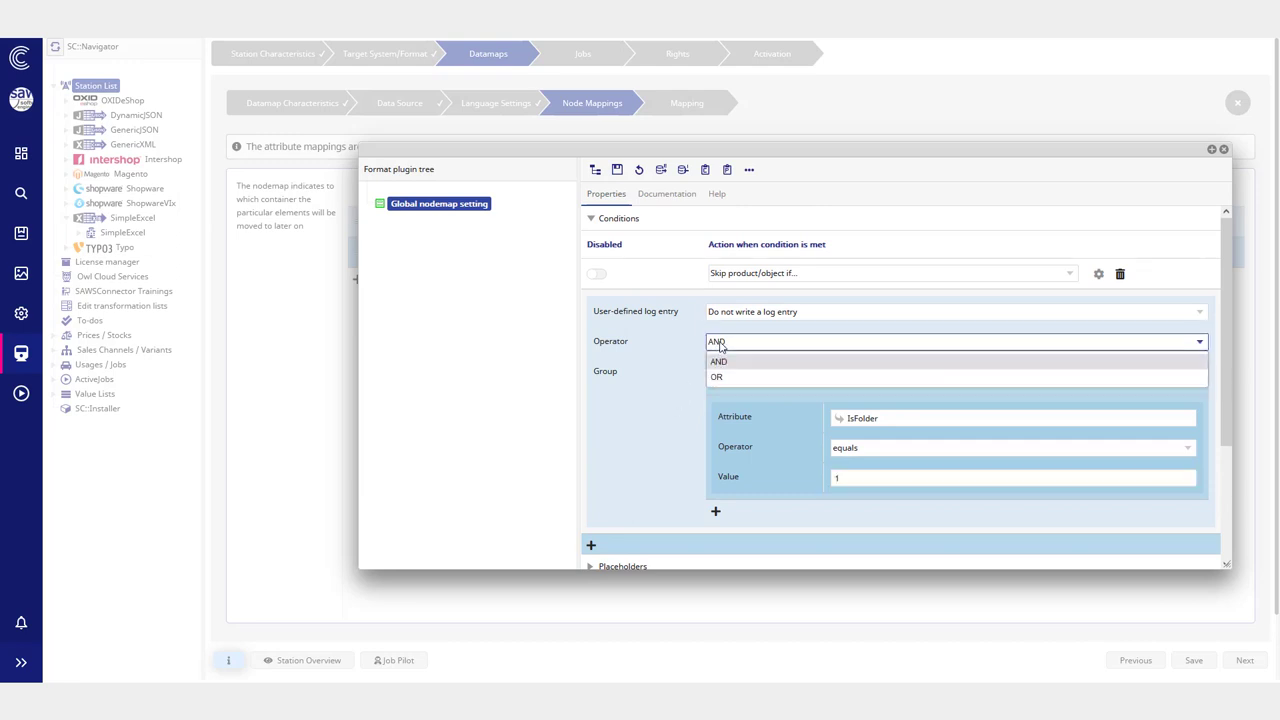
click(674, 376)
click(731, 342)
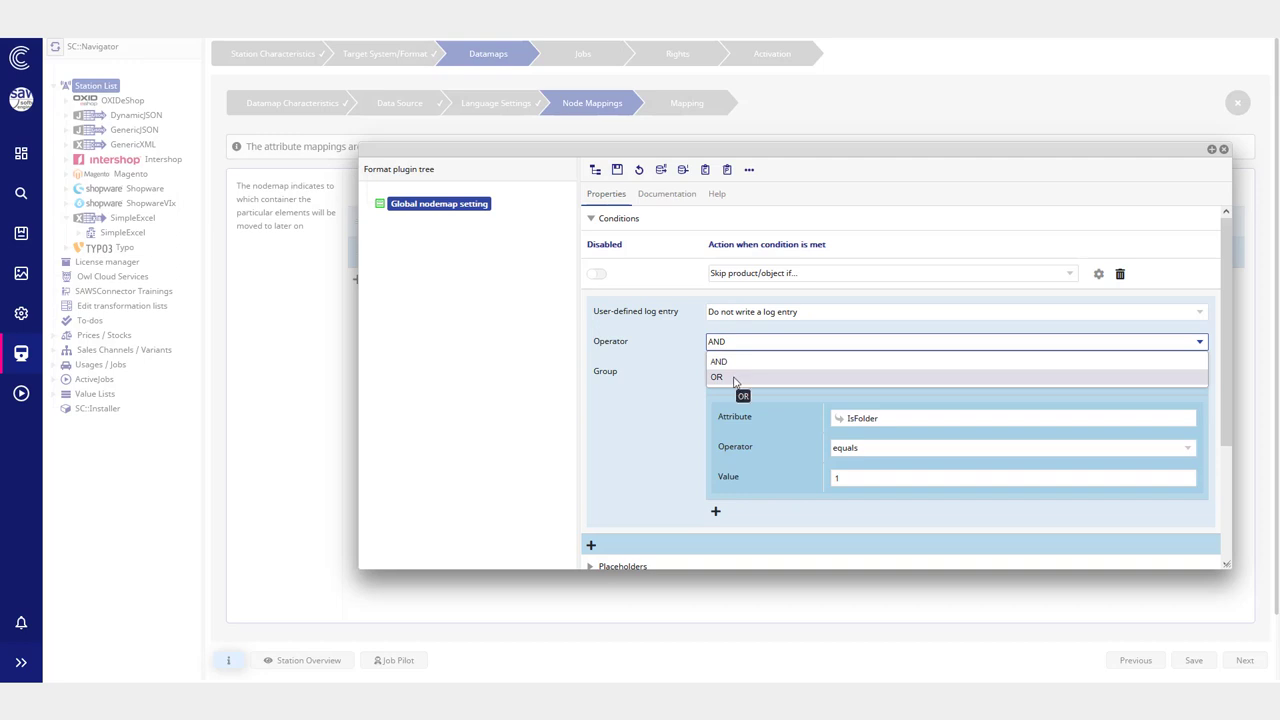
click(735, 443)
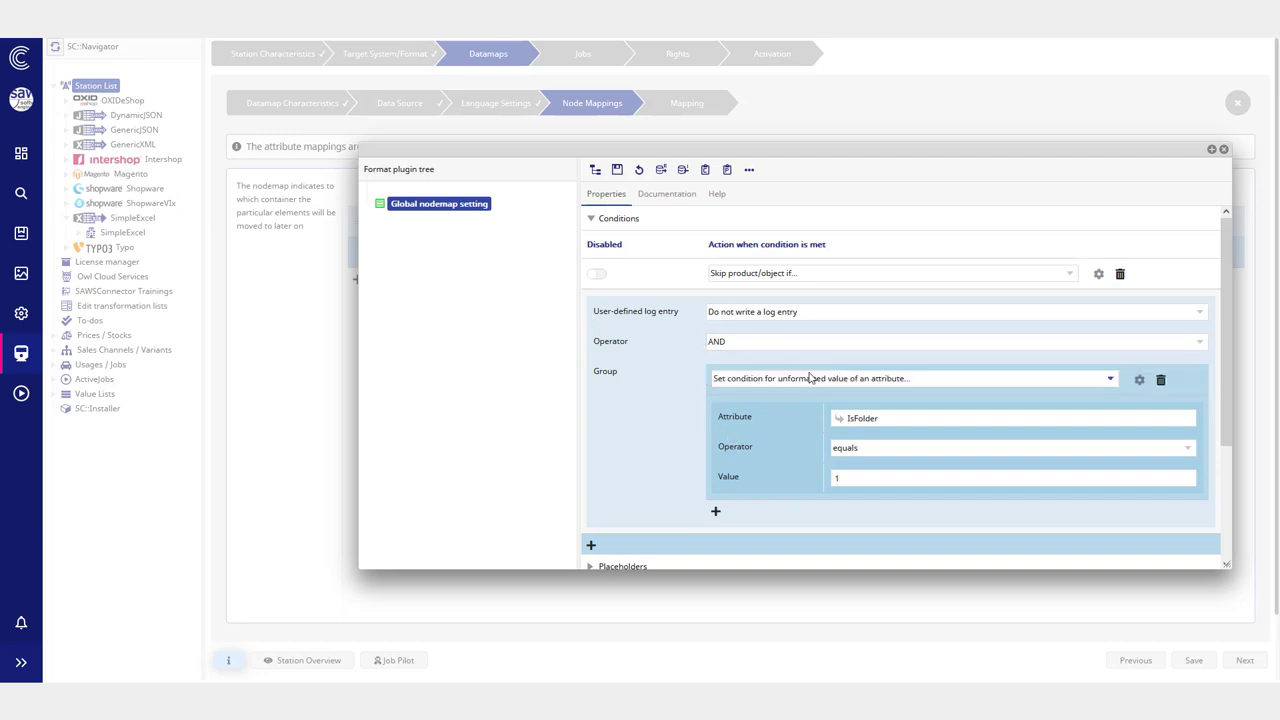
click(751, 342)
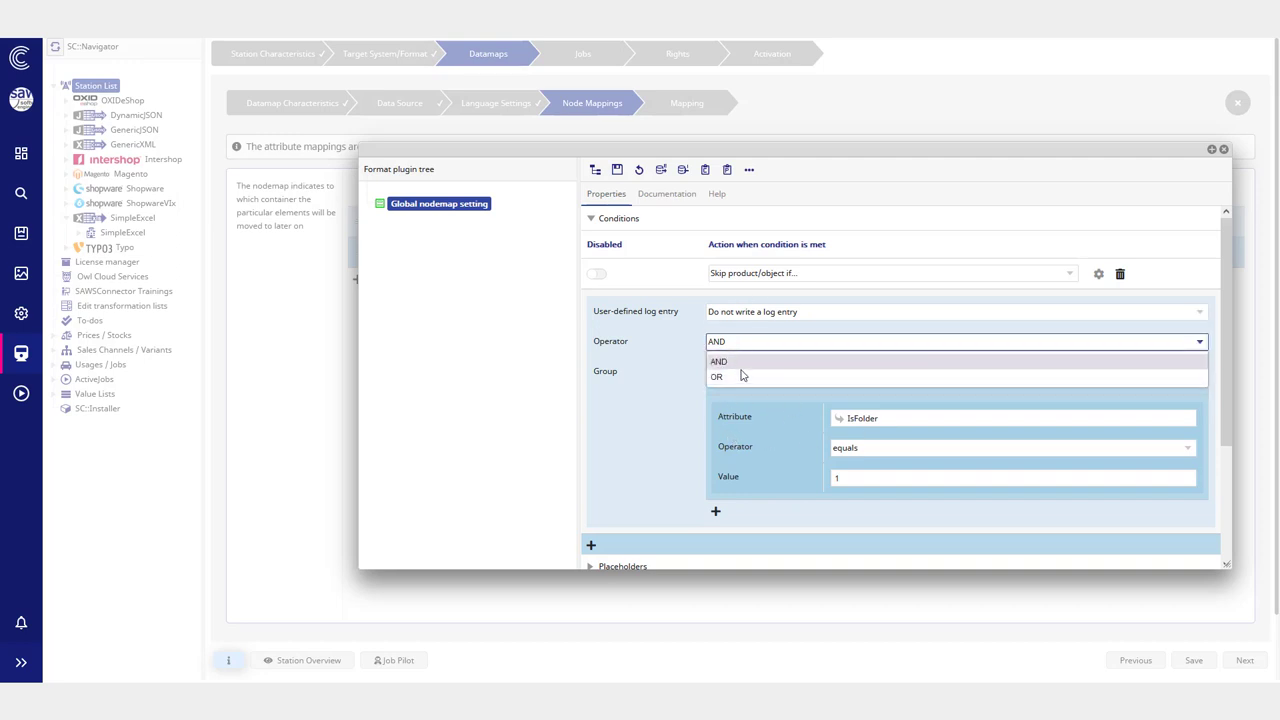
click(753, 468)
Step: Add two more entries to the products condition's group, setting the first one to "Set a group of conditions..."
scroll(752, 467, down, 2)
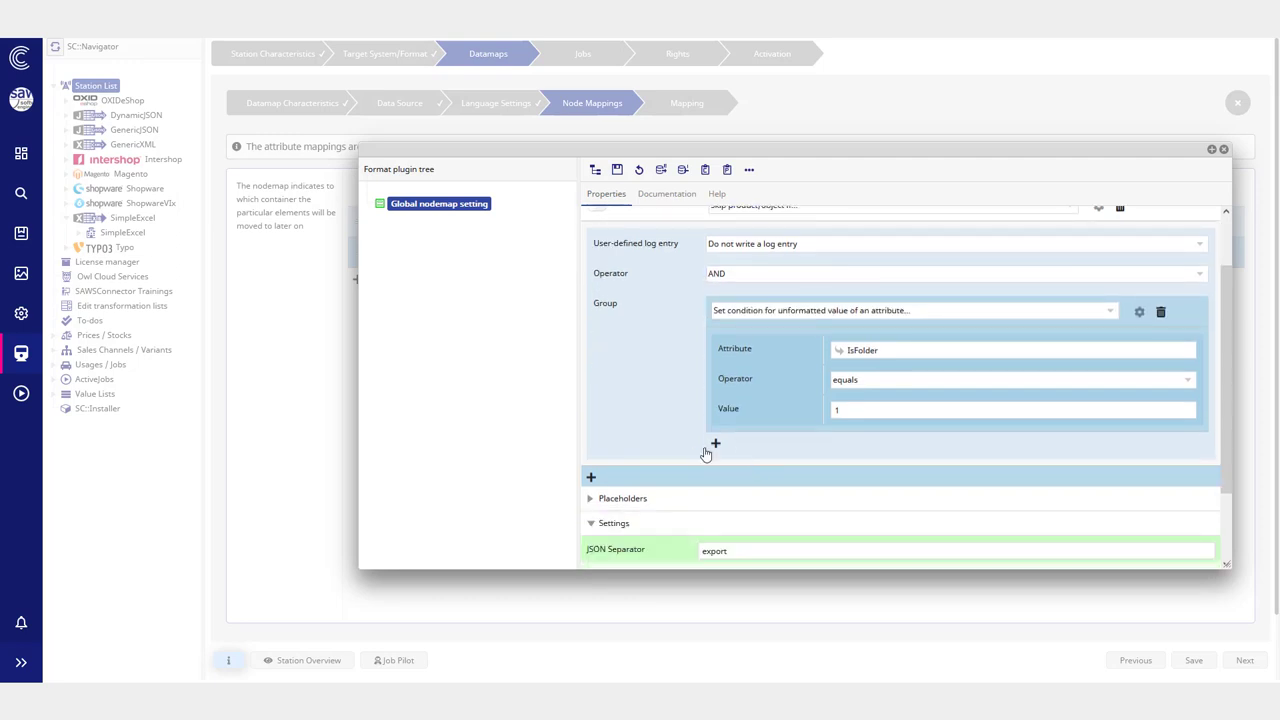
click(715, 445)
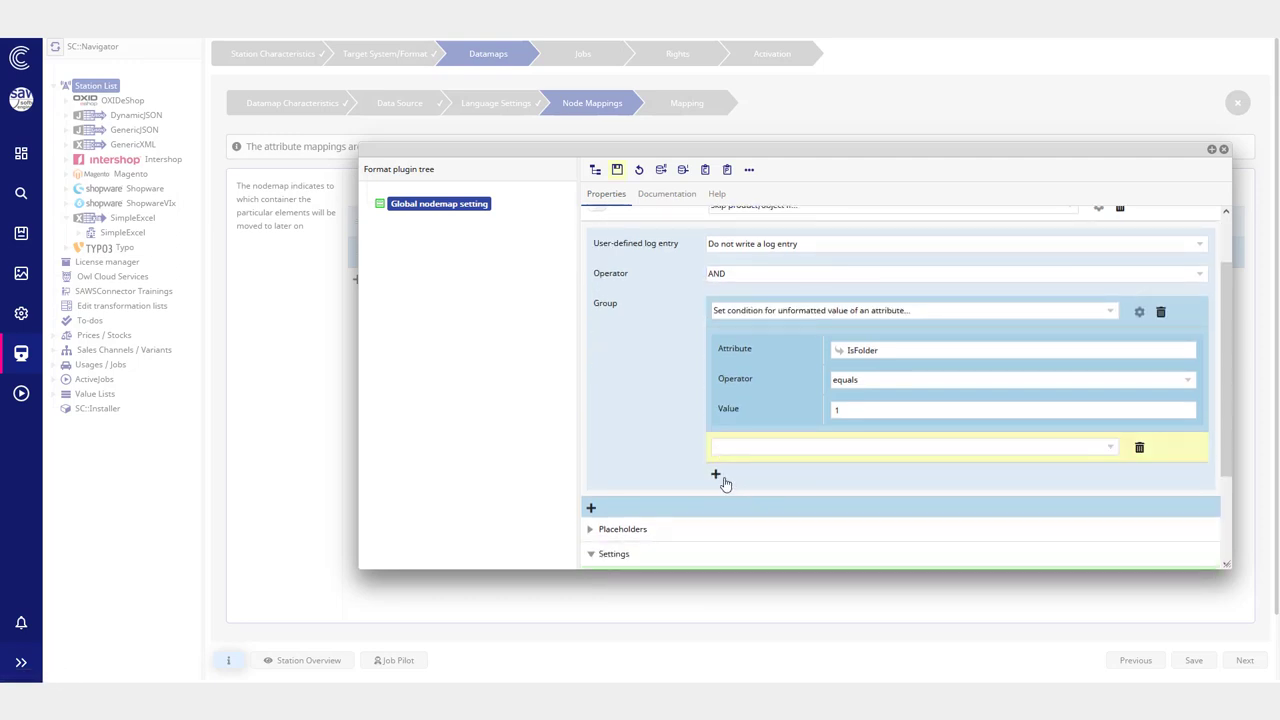
click(720, 478)
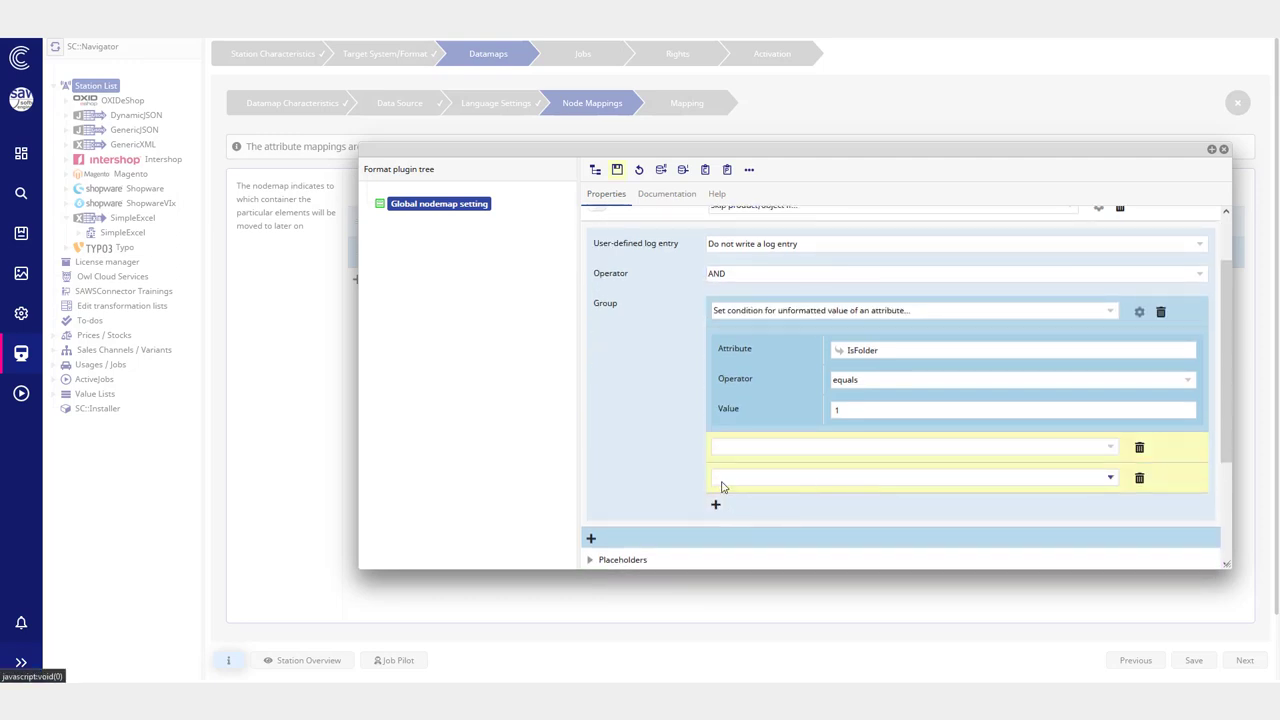
click(775, 450)
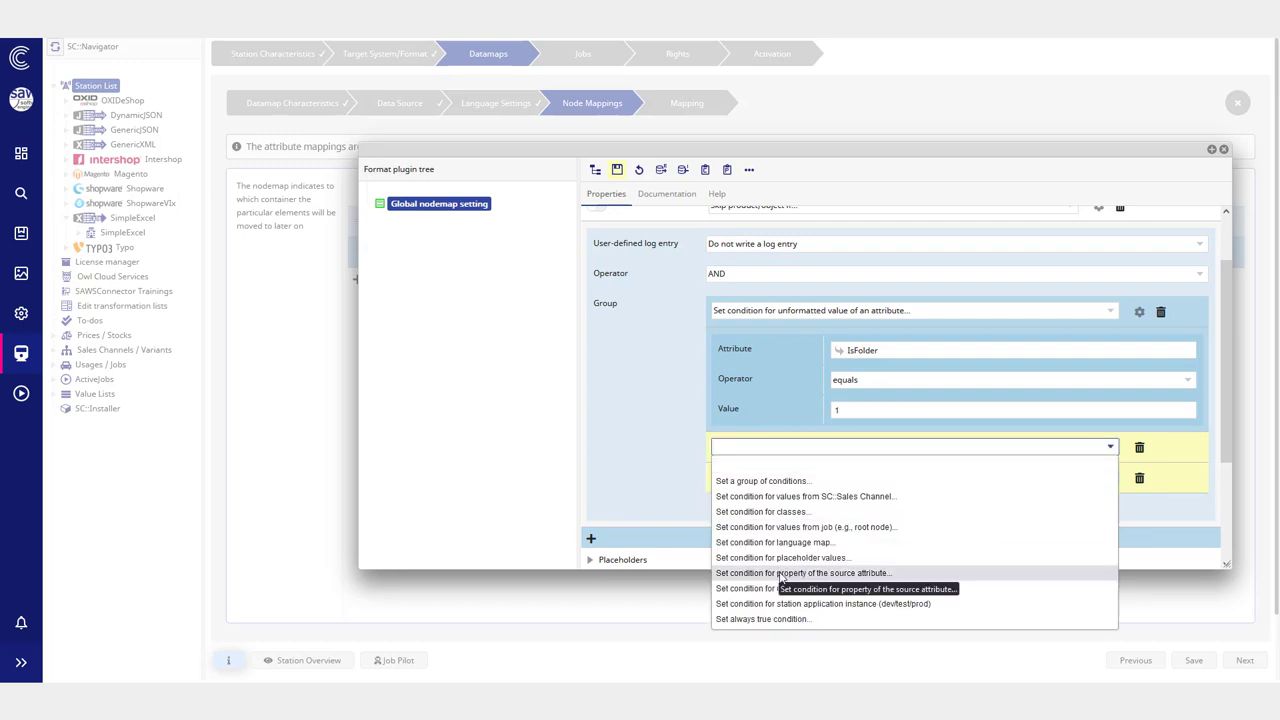
click(785, 487)
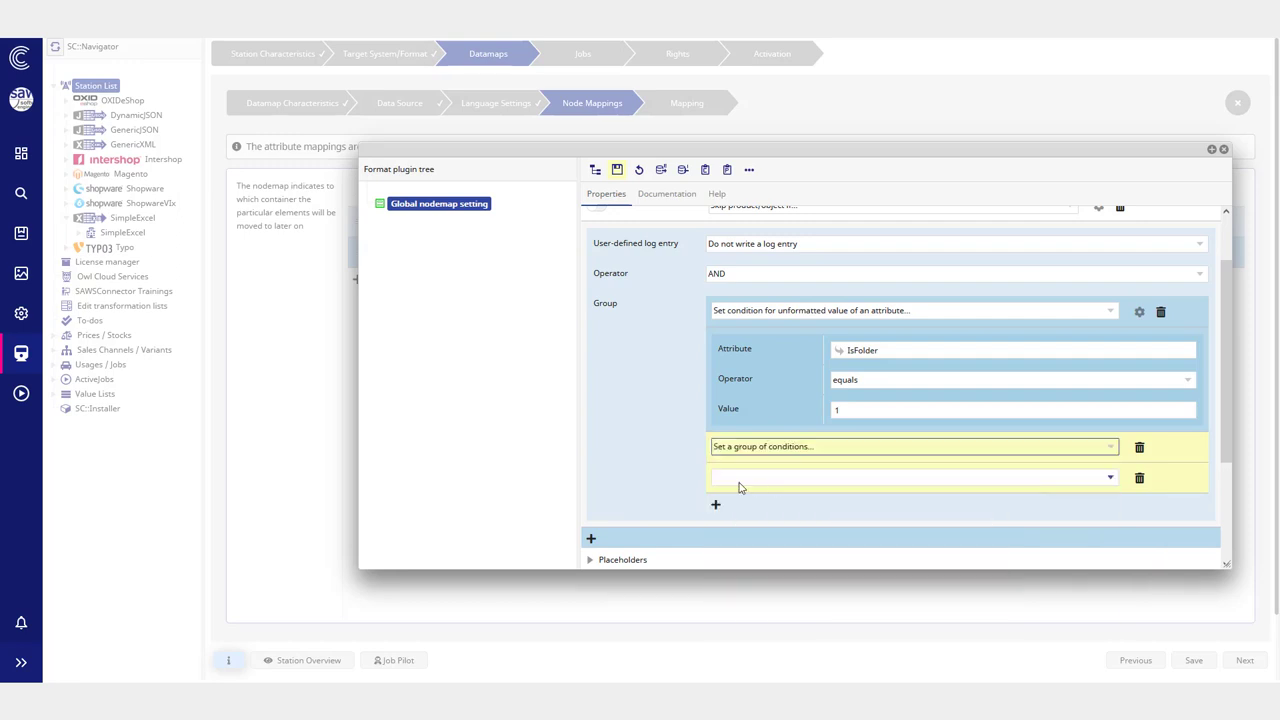
scroll(817, 456, down, 3)
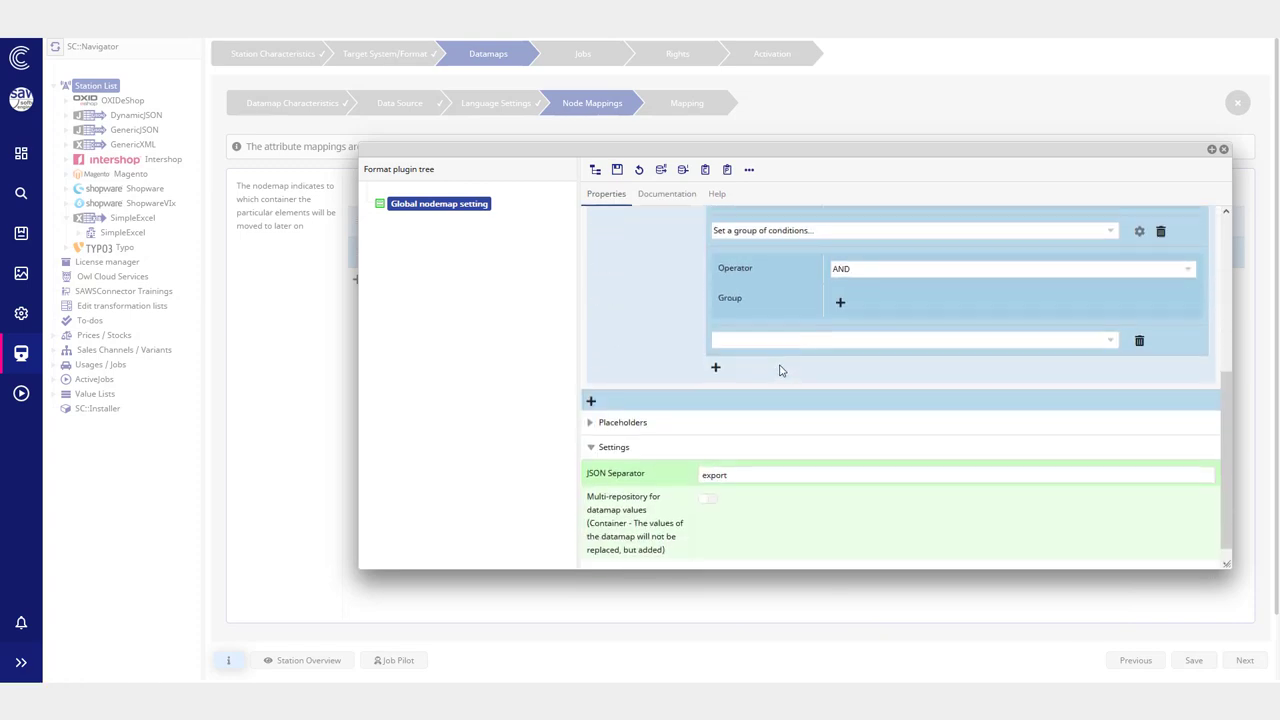
scroll(780, 369, up, 1)
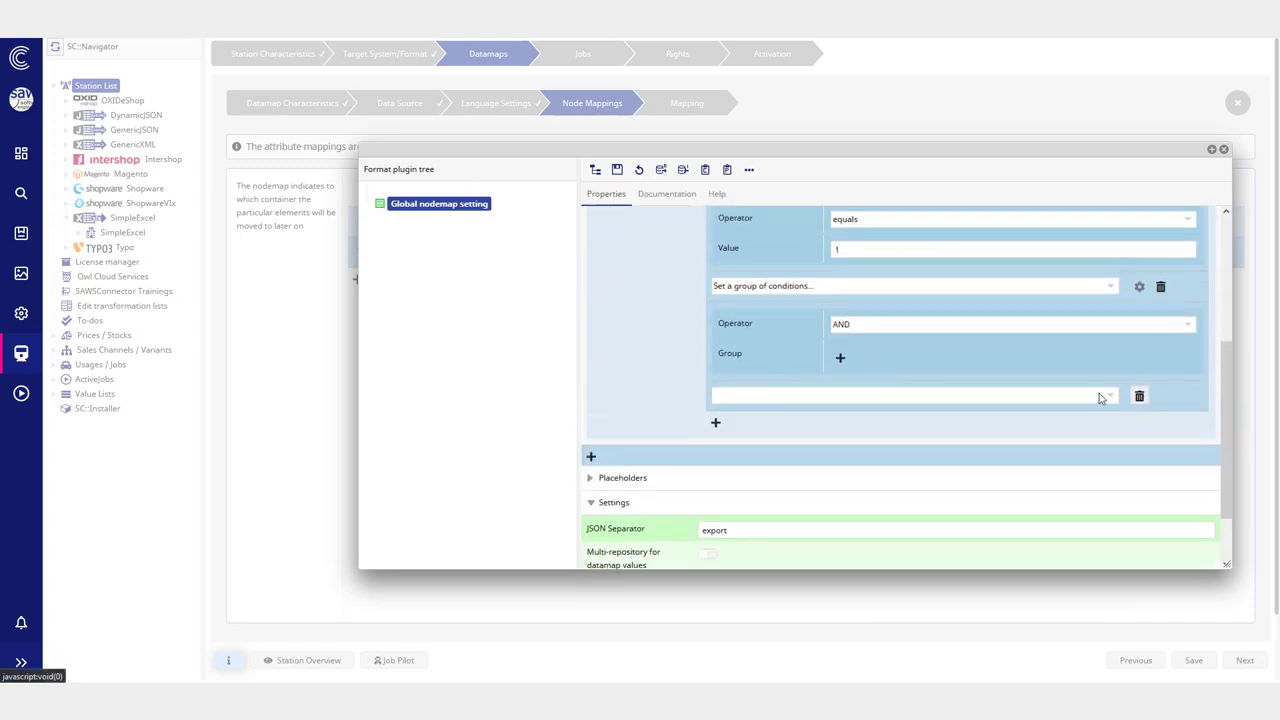
Step: Delete the two extra entries below the IsFolder condition, save the products row's nodemap settings and close them
click(1139, 395)
click(1160, 287)
scroll(1041, 317, up, 1)
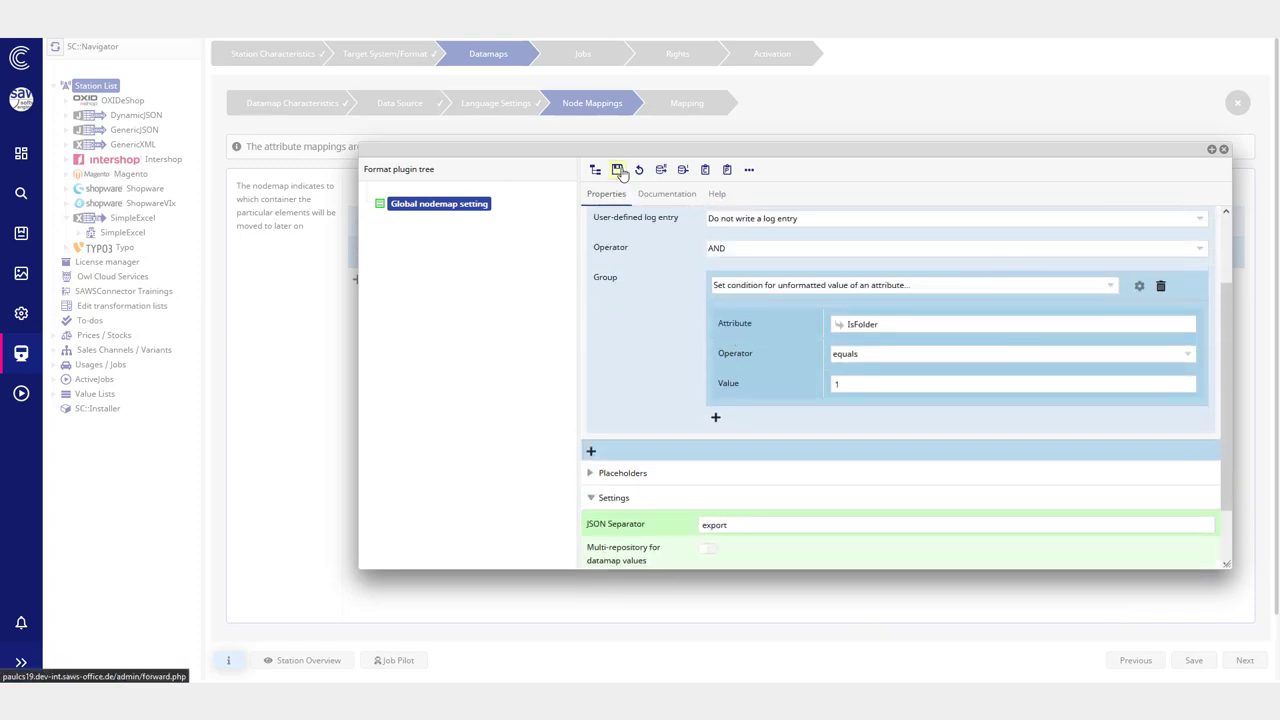
scroll(1077, 220, up, 1)
click(1224, 150)
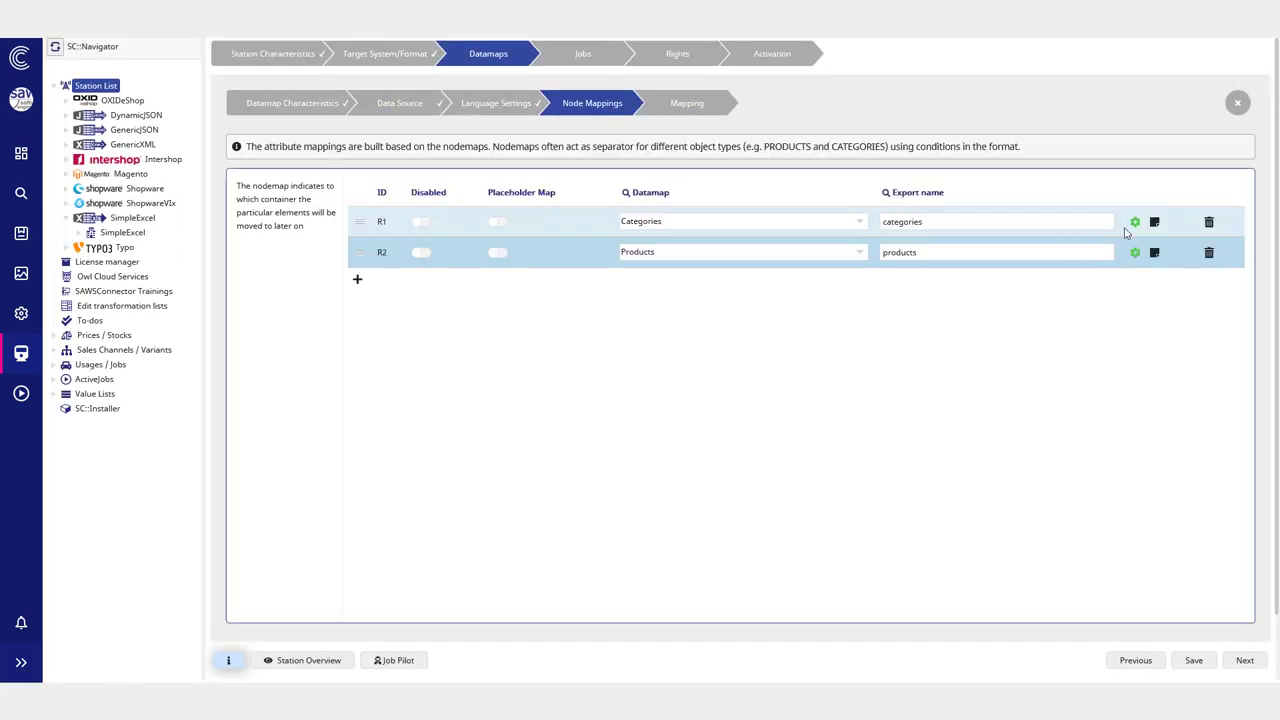
Step: Set the JSON Separator to "categories" in the Categories row's nodemap settings
click(1133, 220)
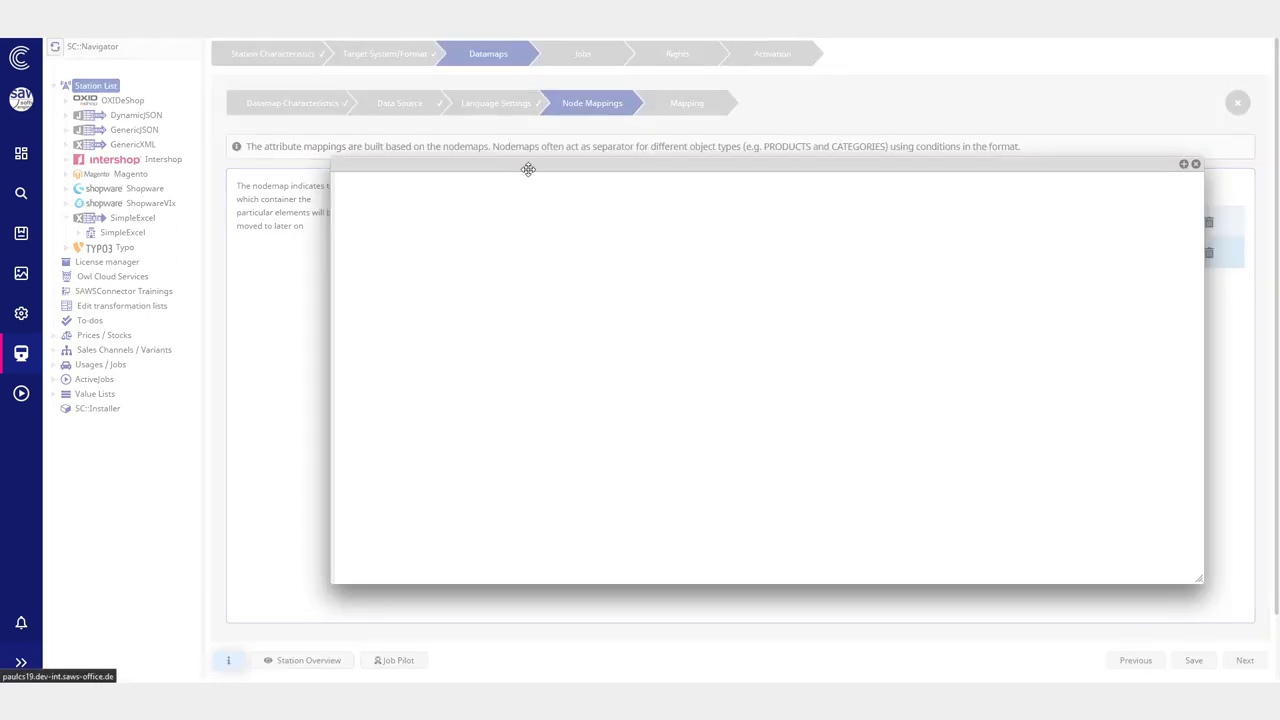
drag(526, 168, 471, 143)
scroll(743, 400, down, 4)
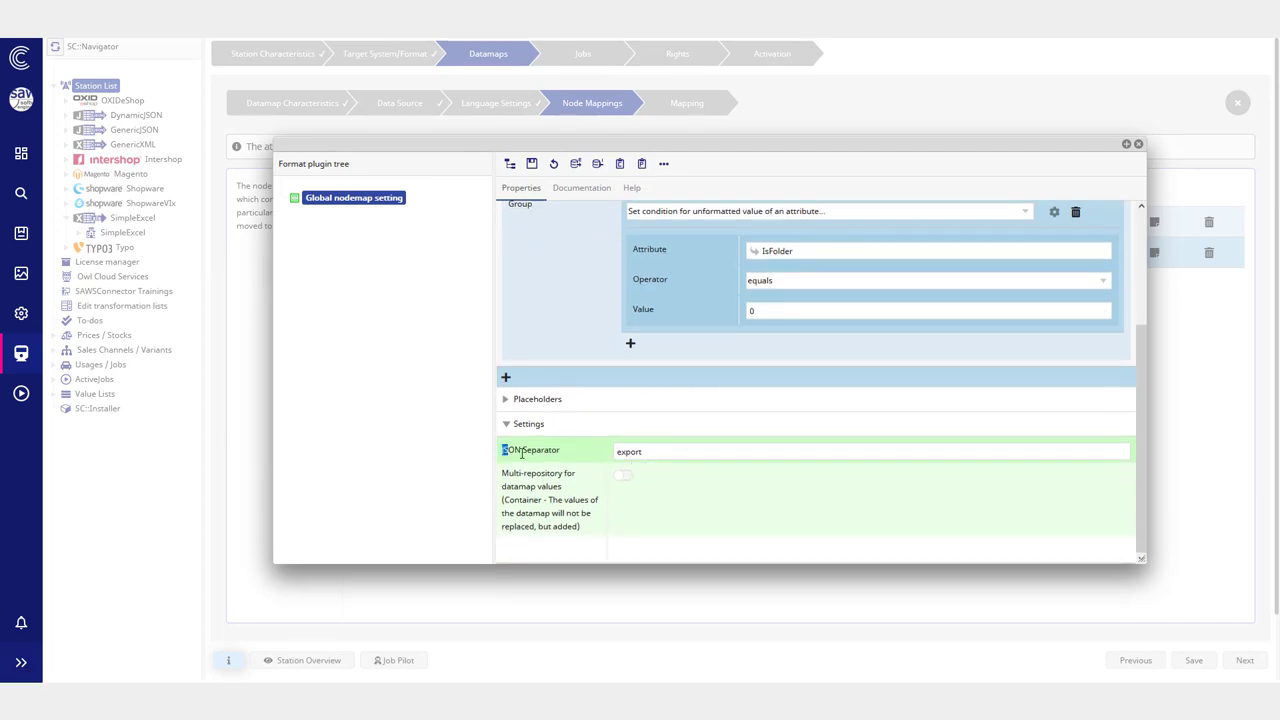
drag(501, 451, 590, 535)
click(590, 535)
drag(673, 451, 585, 440)
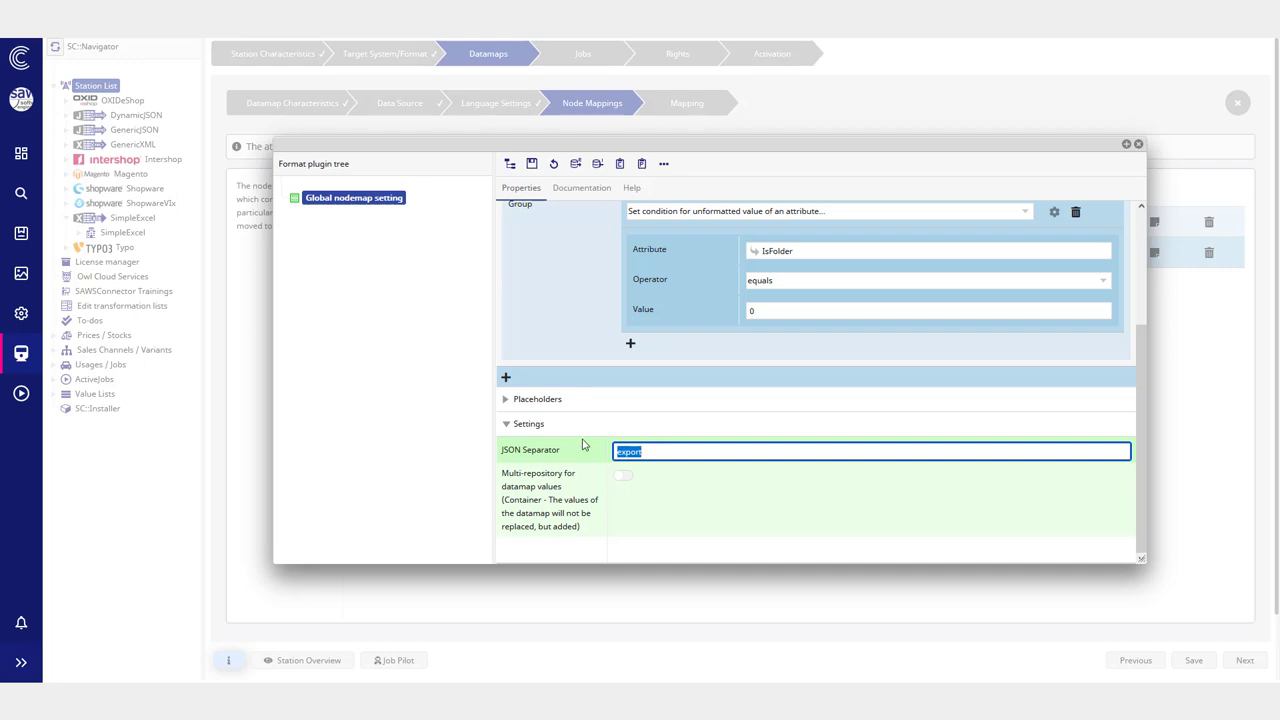
text(categories)
click(645, 499)
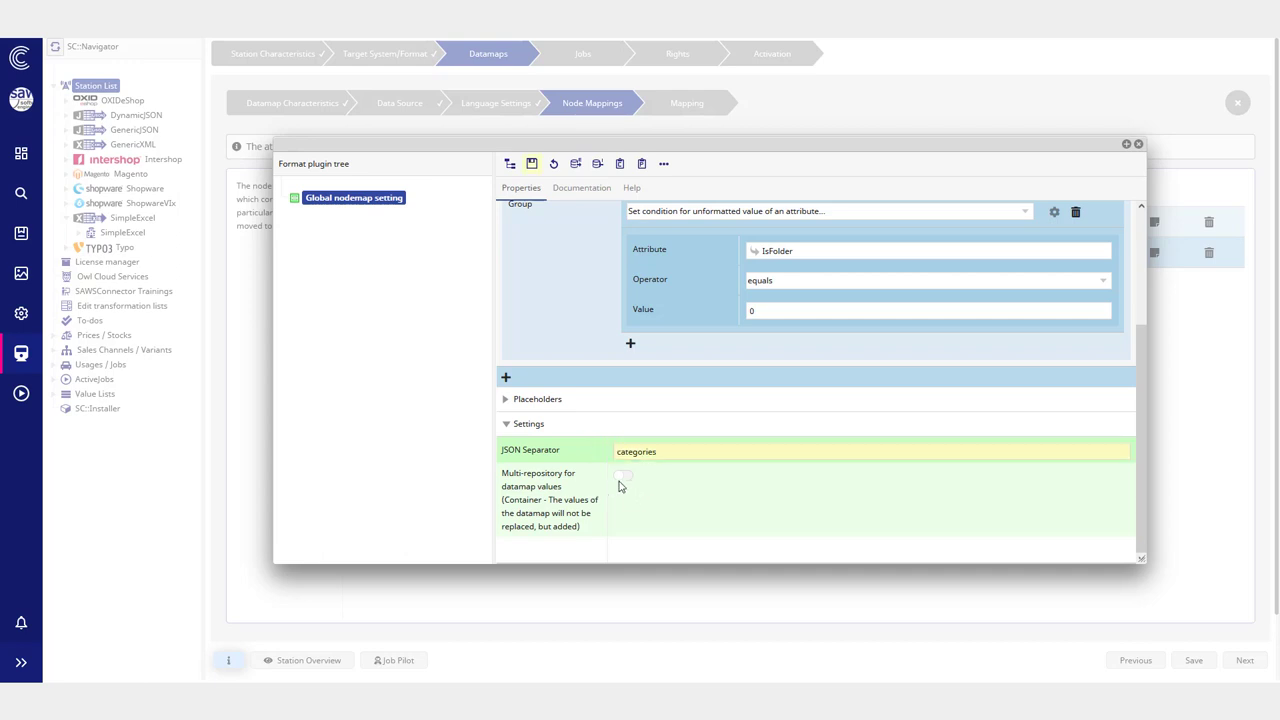
Step: Enable the multi-repository for datamap values in the Categories nodemap, then save and close its settings
drag(510, 473, 555, 513)
click(619, 534)
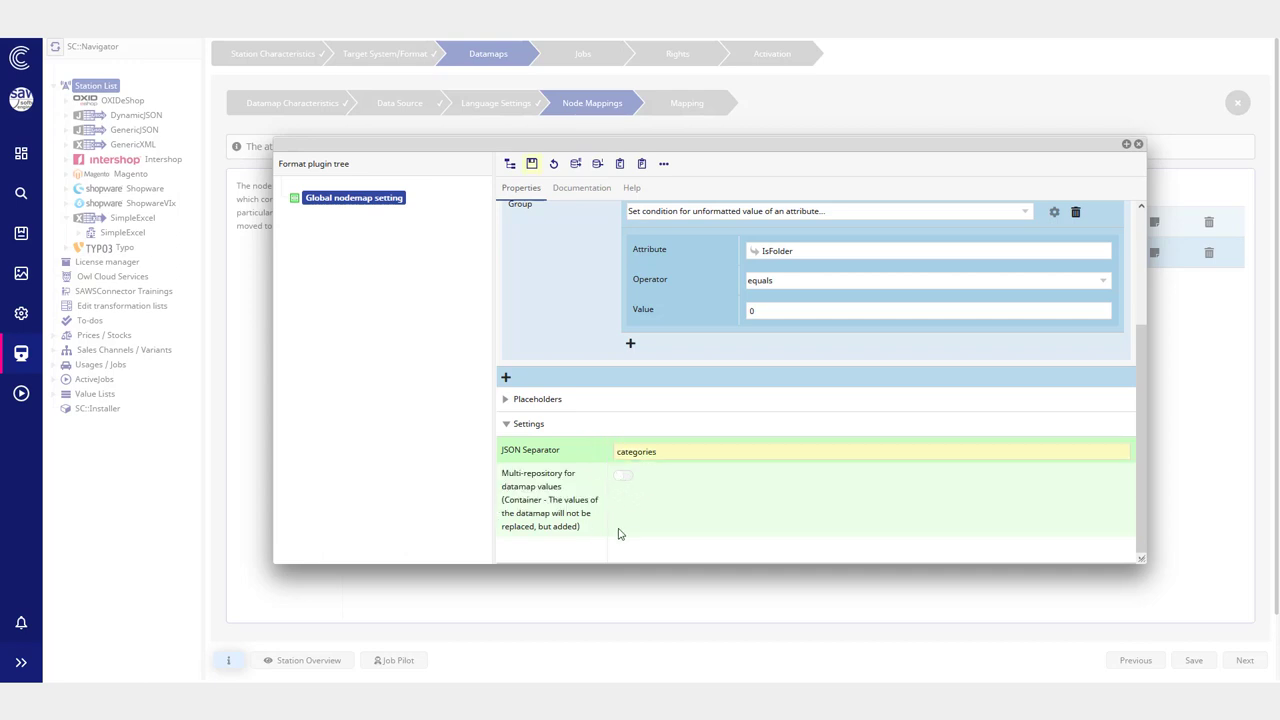
click(623, 477)
click(531, 164)
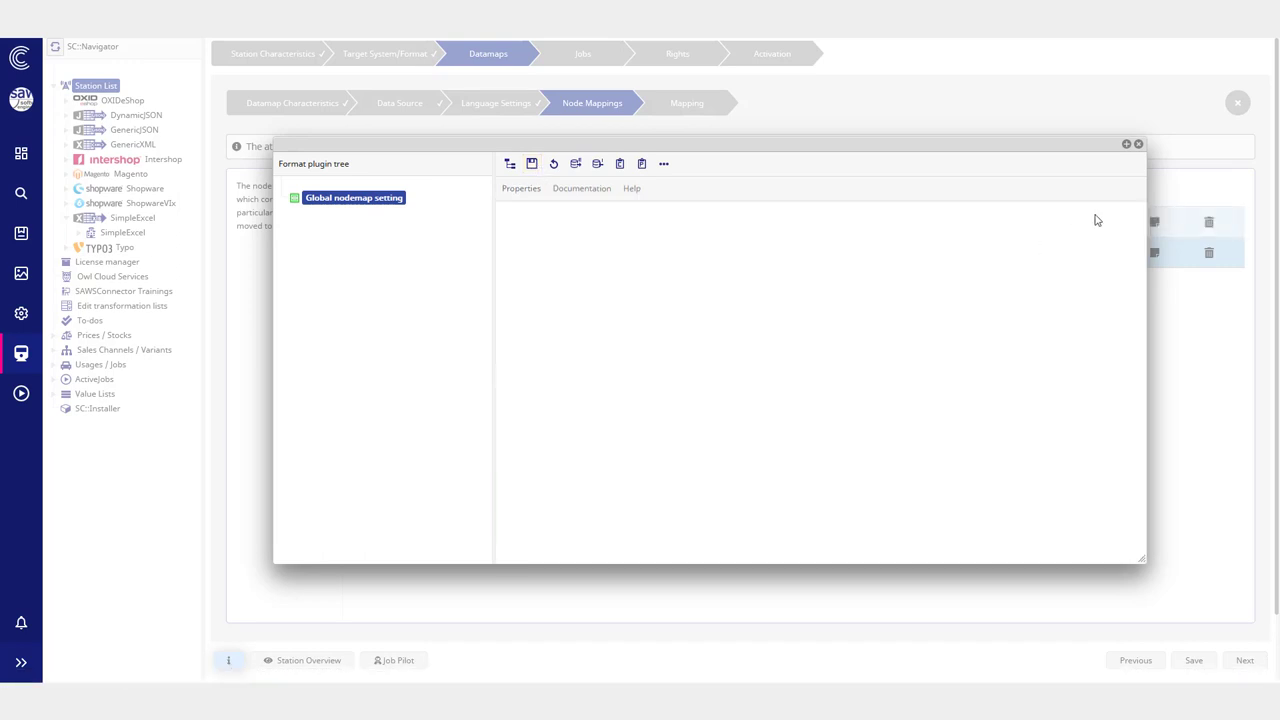
click(1138, 144)
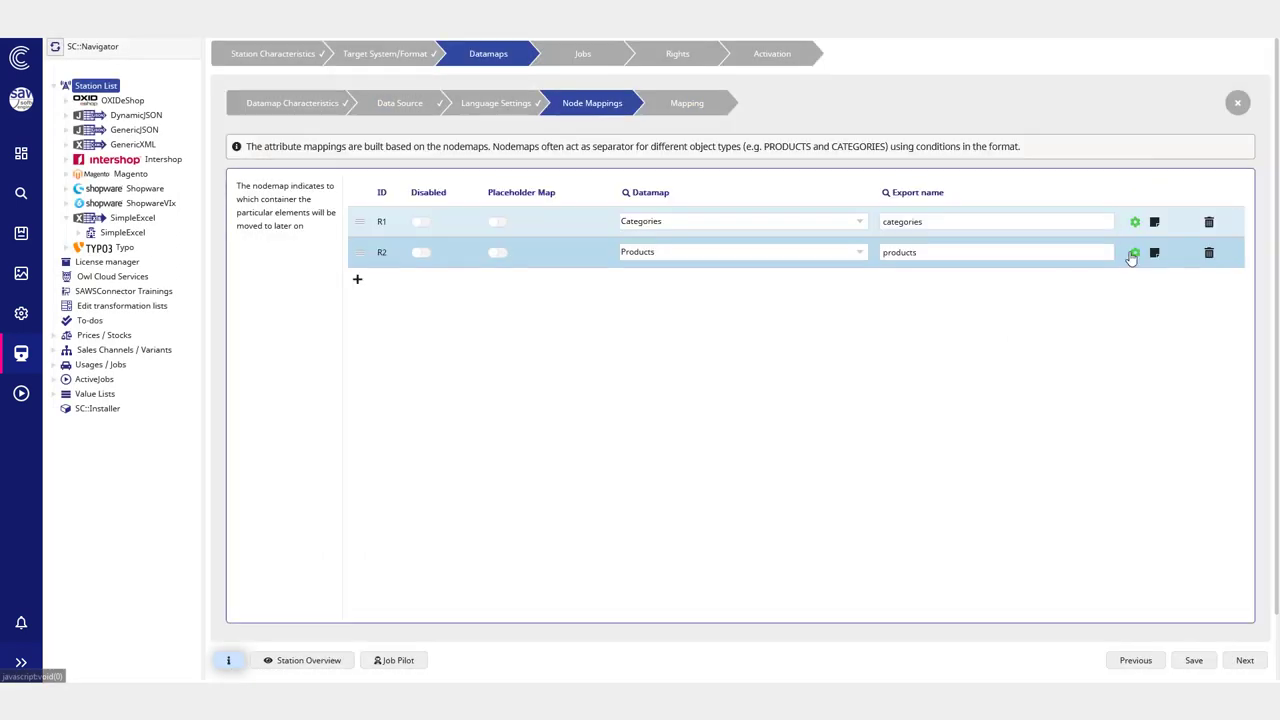
Step: Set the JSON Separator to "products" in the Products row's nodemap settings
click(1134, 252)
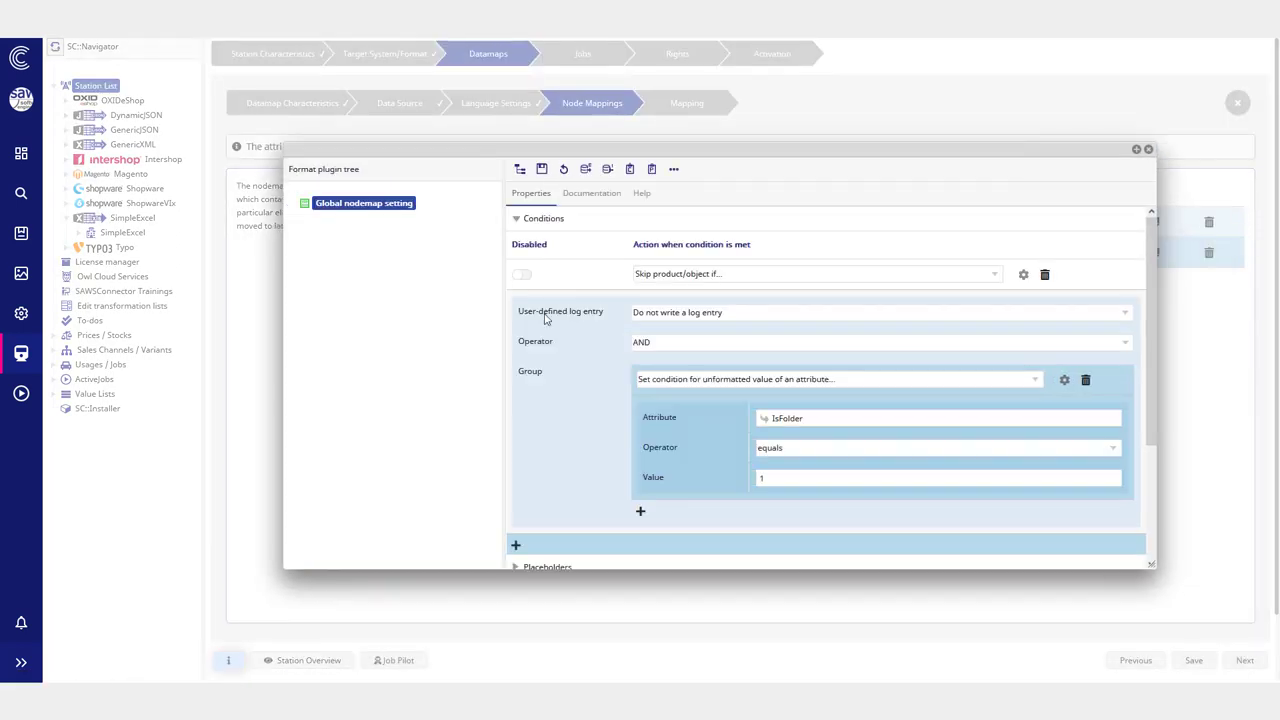
scroll(630, 400, down, 2)
click(566, 472)
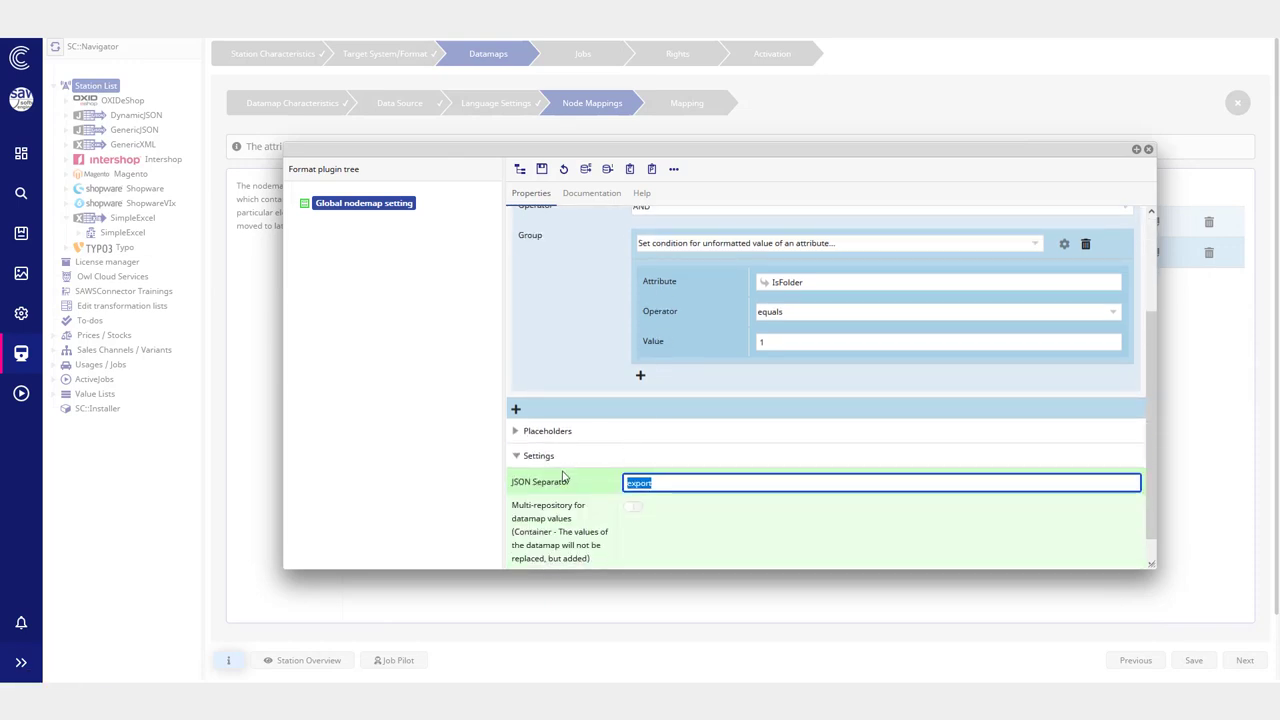
text(products)
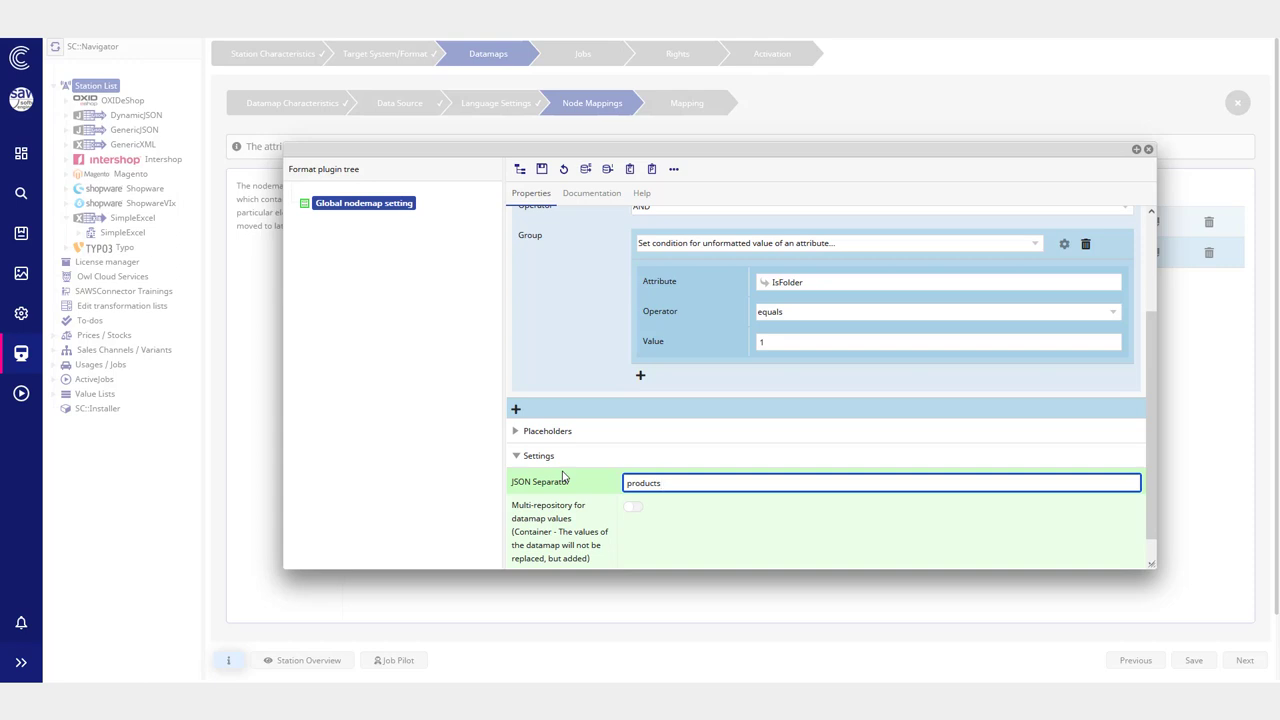
Step: Enable the multi-repository for datamap values in the Products nodemap, then save and close its settings
scroll(626, 520, down, 1)
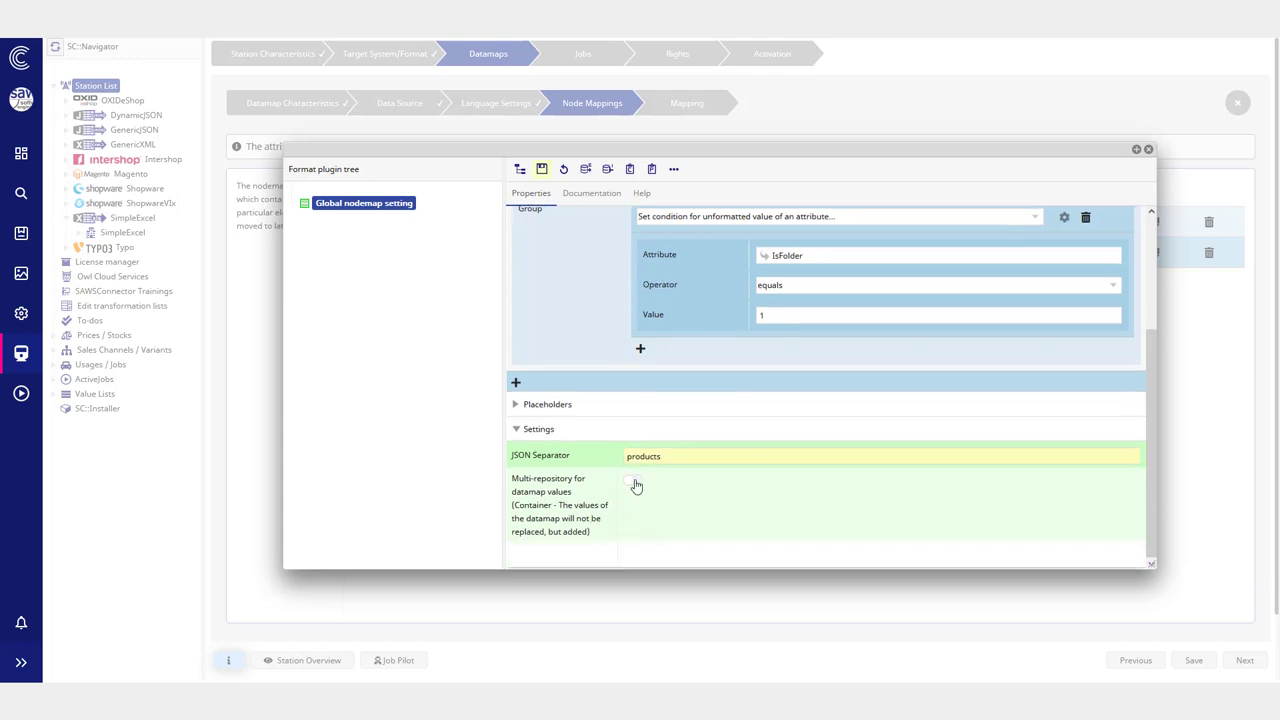
click(633, 481)
drag(527, 486, 610, 540)
click(610, 540)
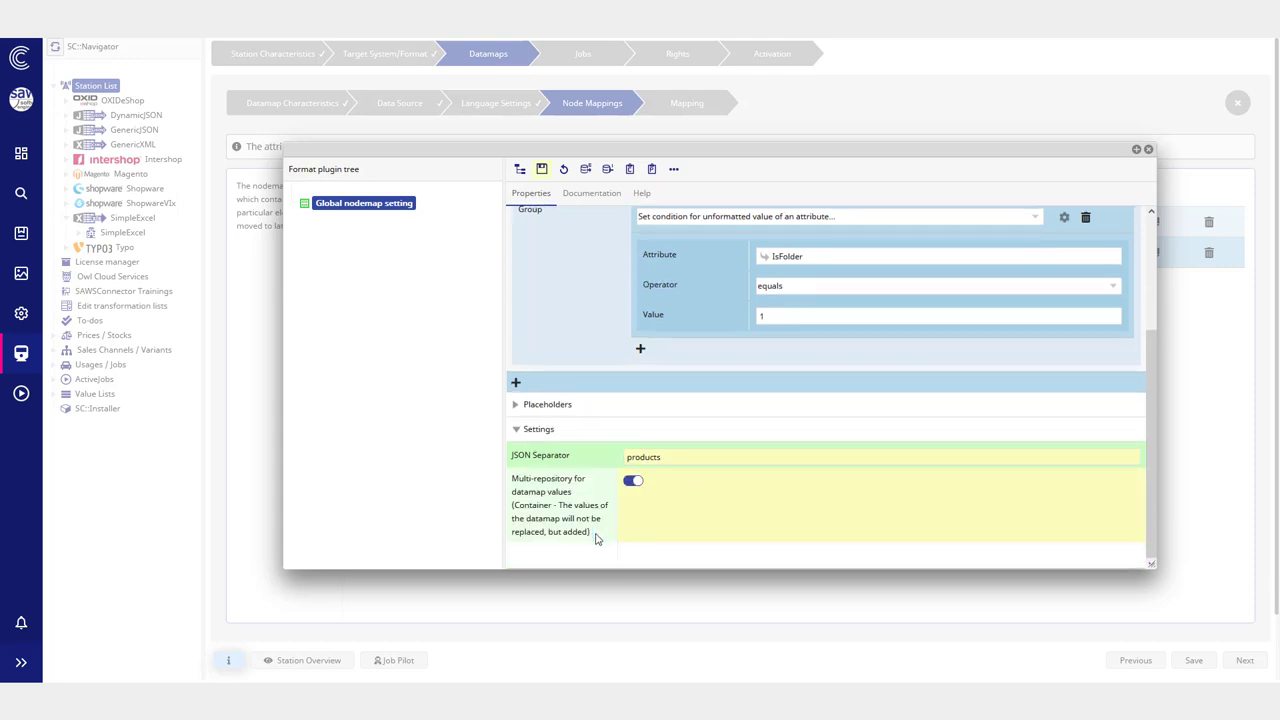
click(540, 172)
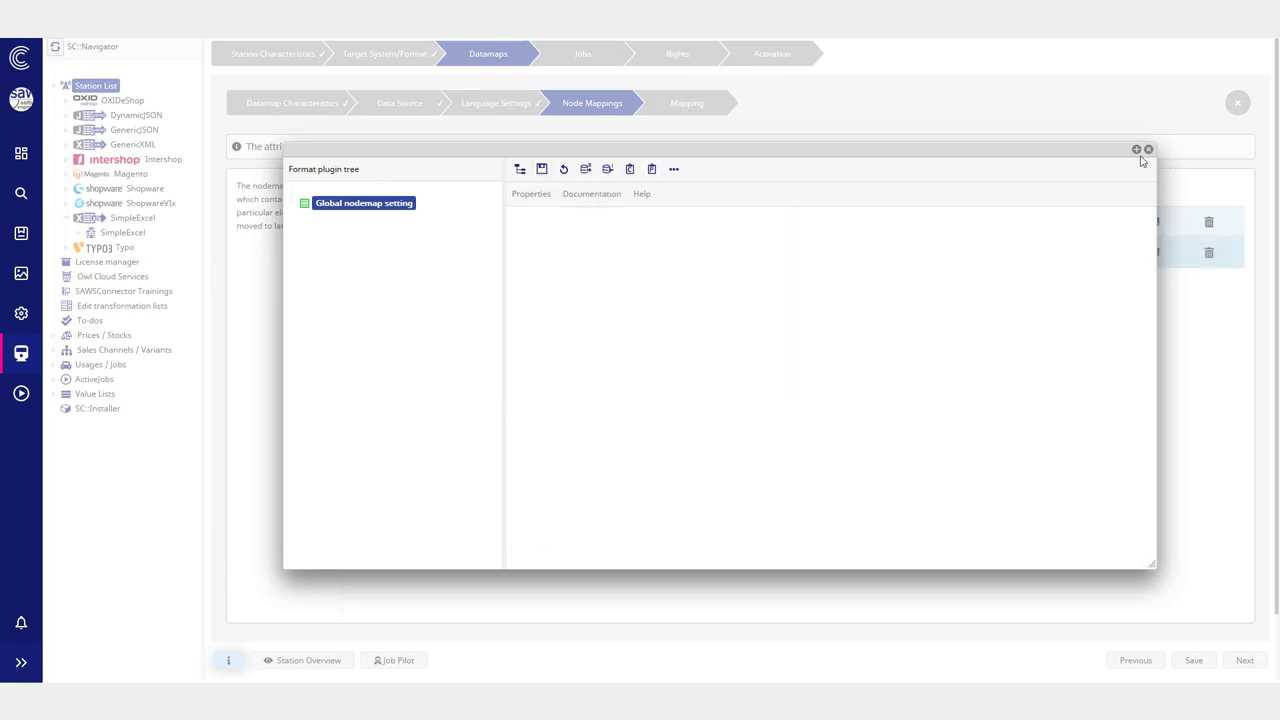
click(1149, 151)
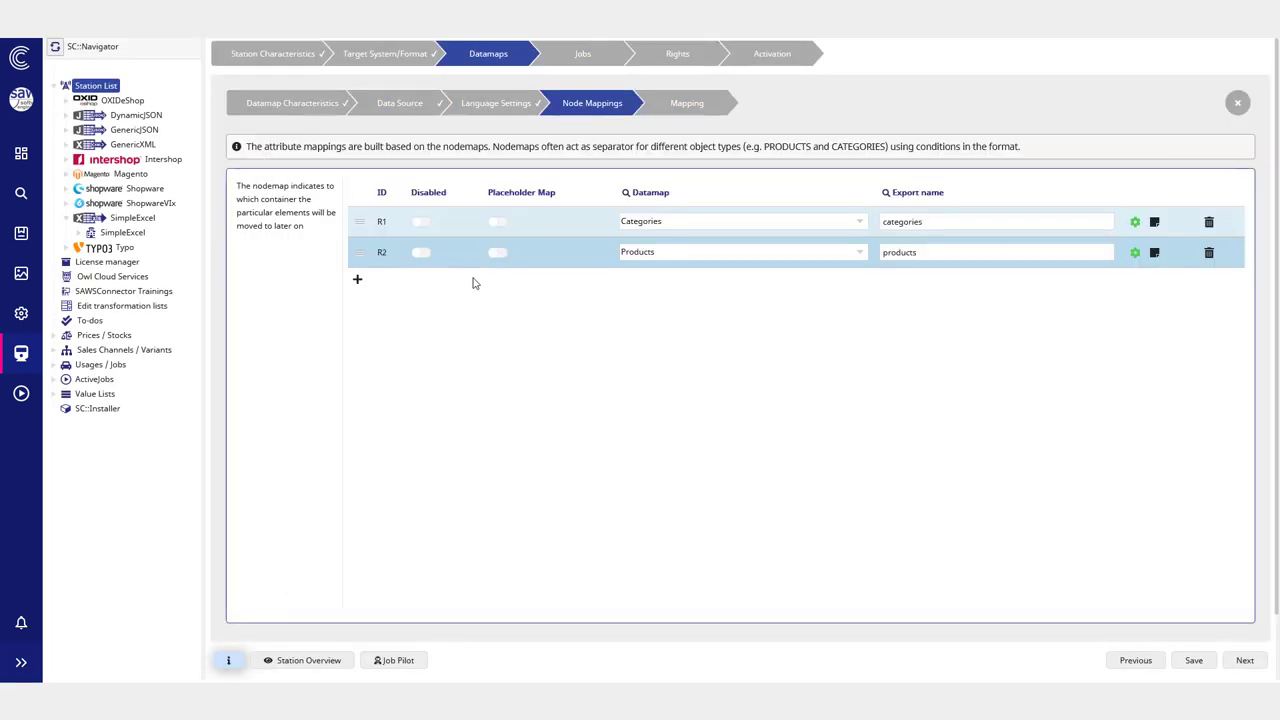
Step: Go to the attribute mapping stage and enter the export columns id, name and sortOrder for the categories map
click(716, 103)
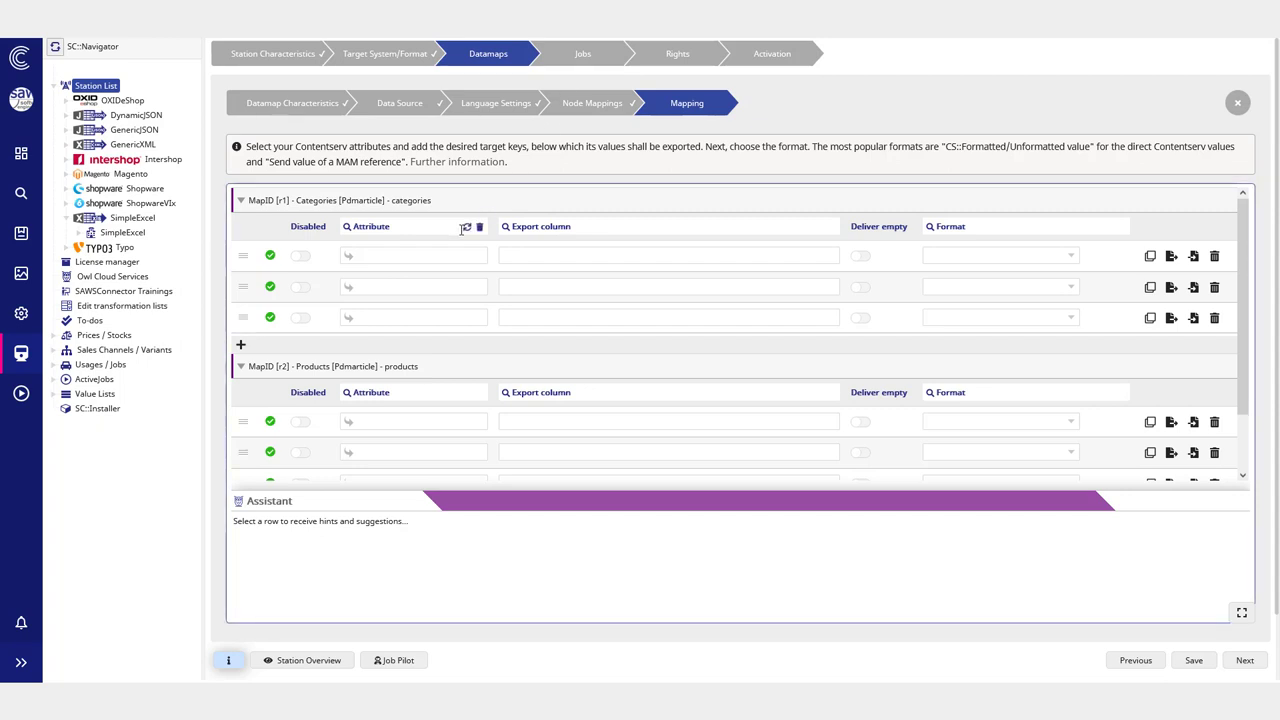
click(557, 260)
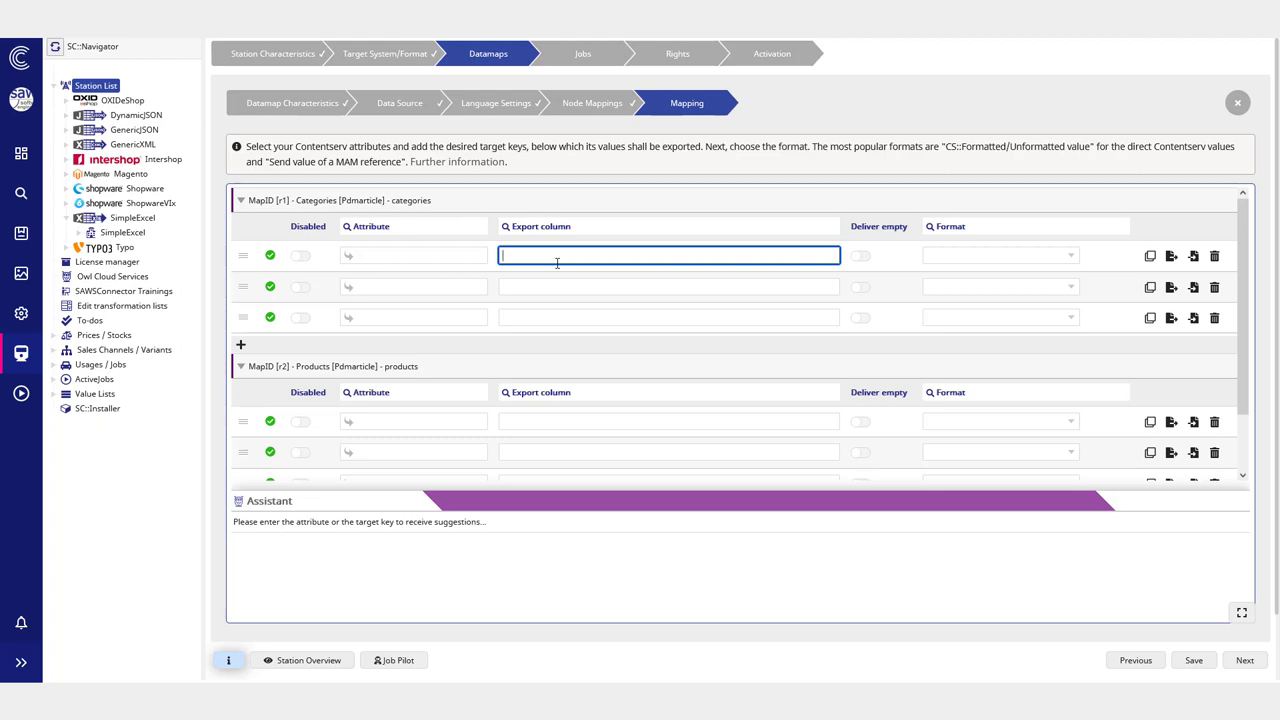
text(id)
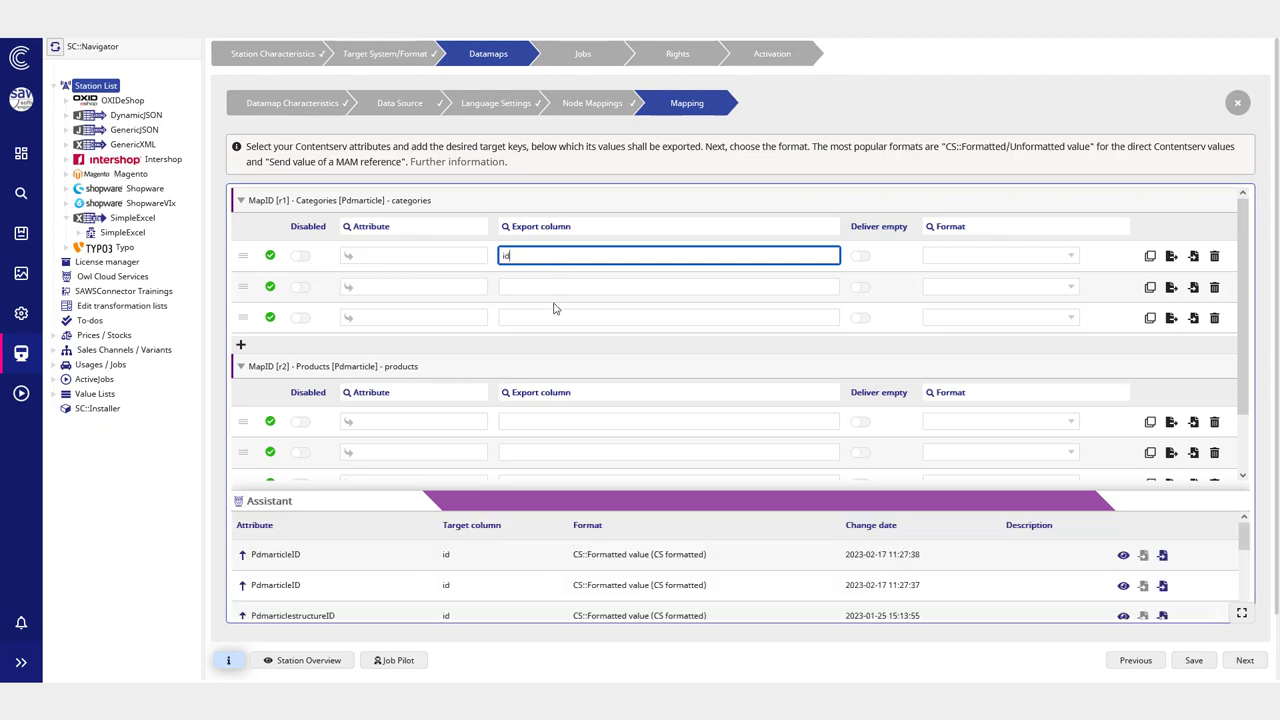
click(554, 288)
text(name)
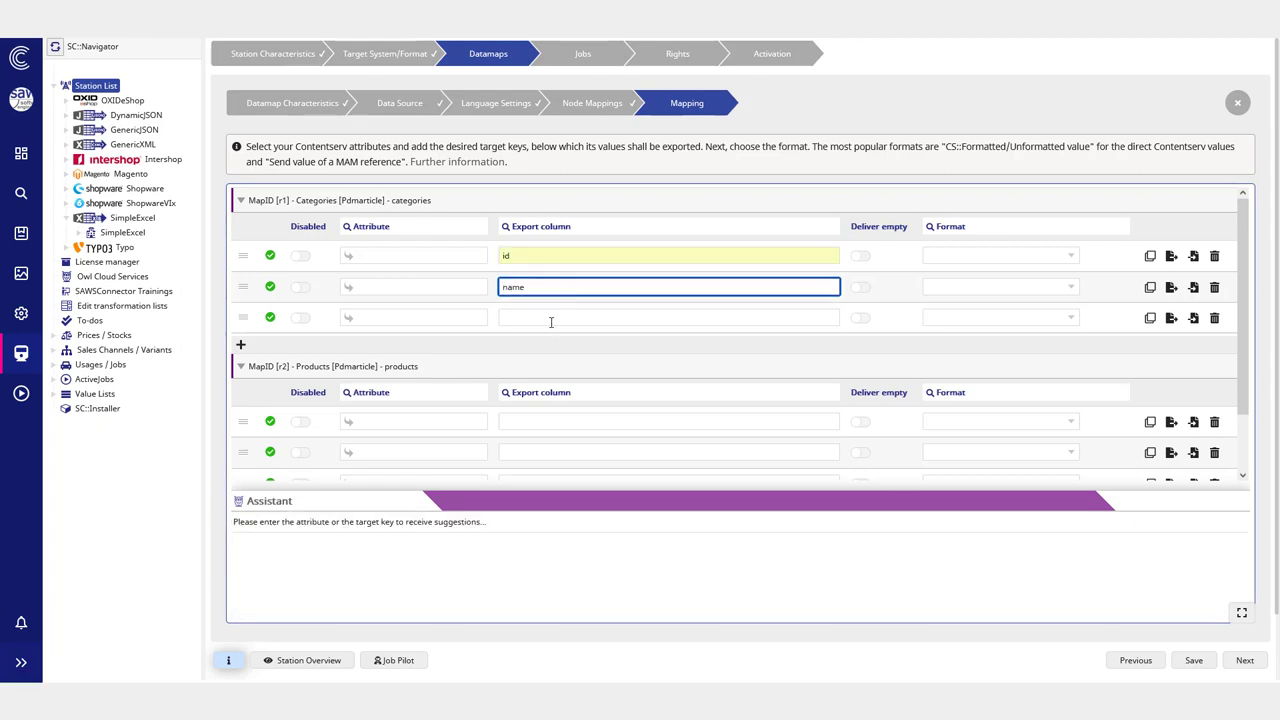
click(551, 318)
text(s)
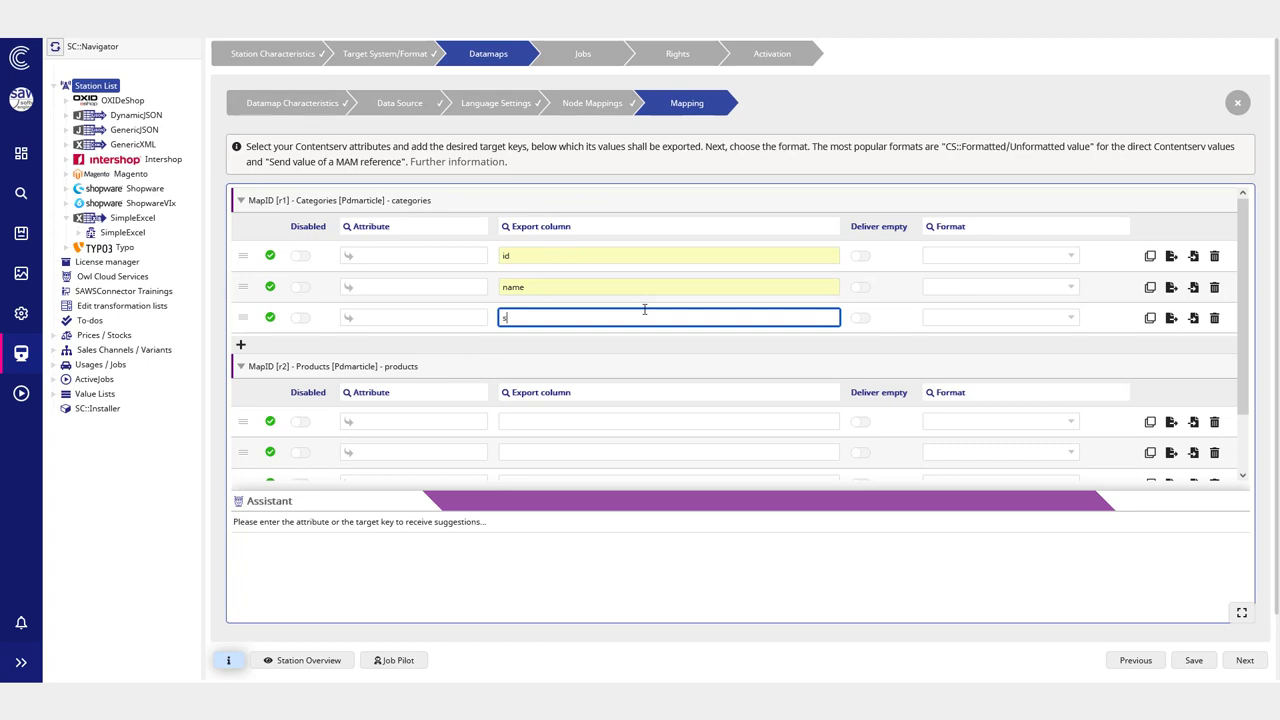
text(ortOrder)
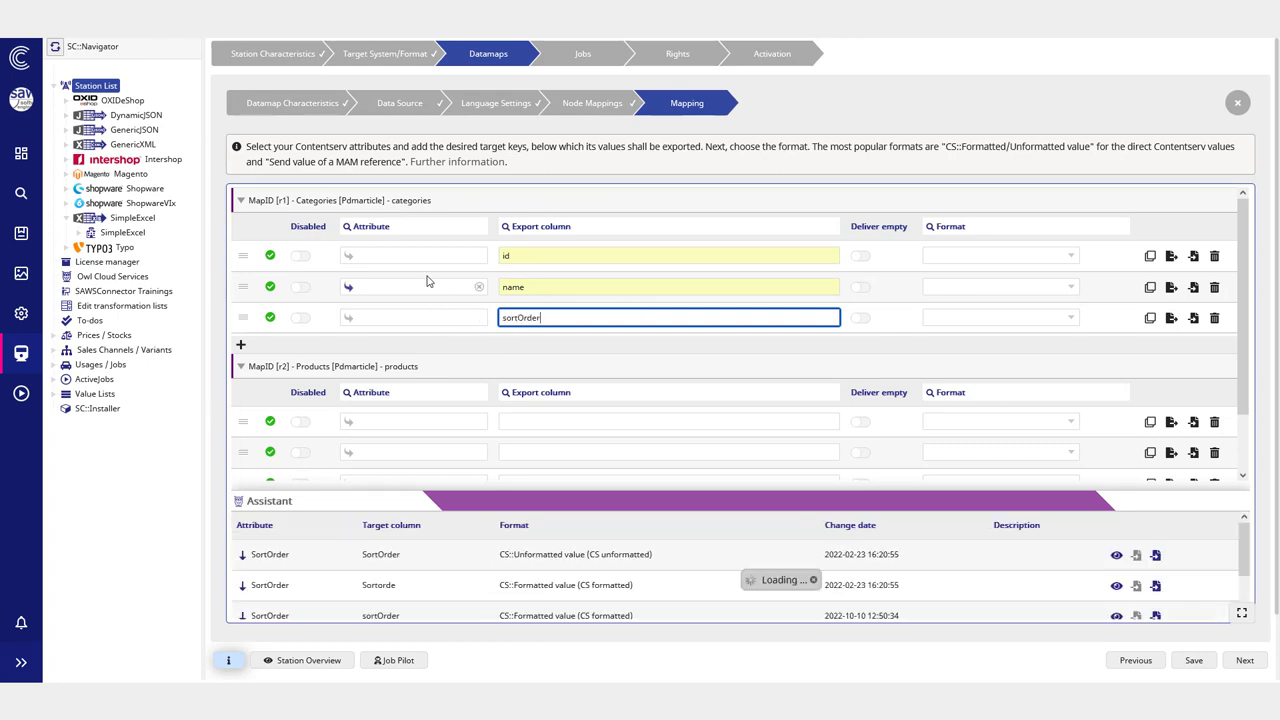
Step: Assign the attributes PdmarticleID, Label and SortOrder to the categories' id, name and sortOrder export columns respectively
click(424, 258)
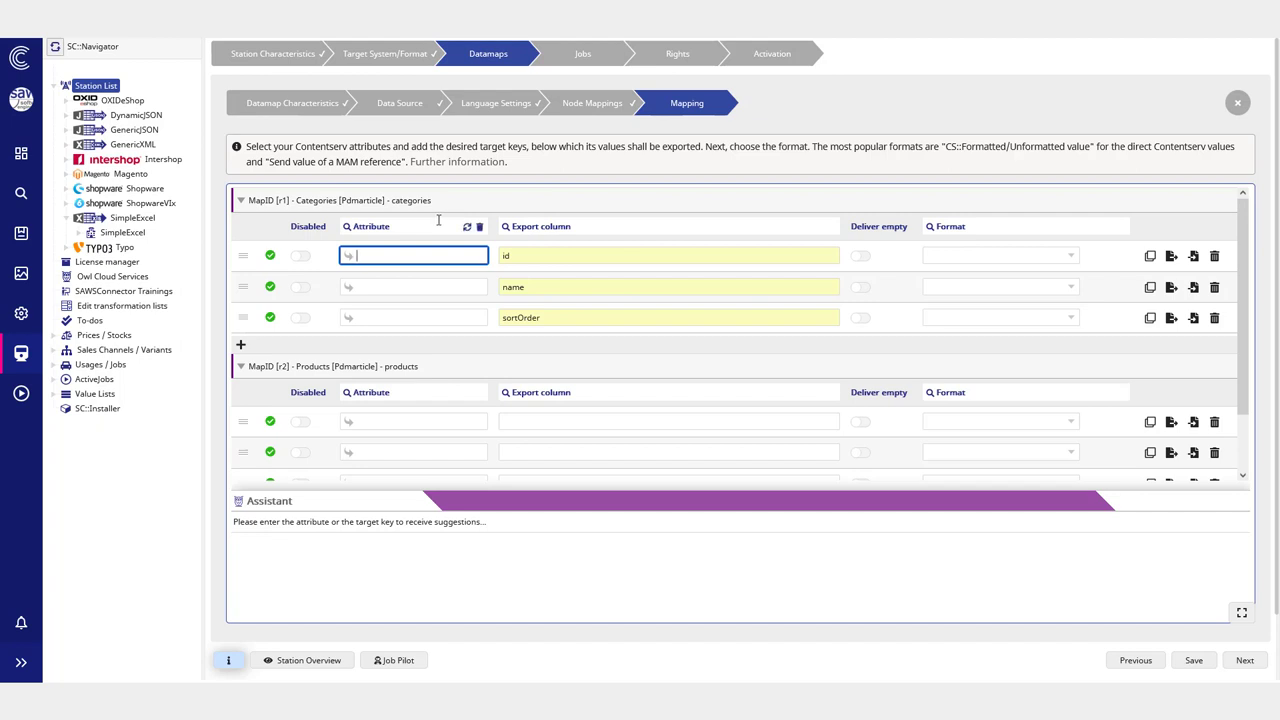
text(Pdm)
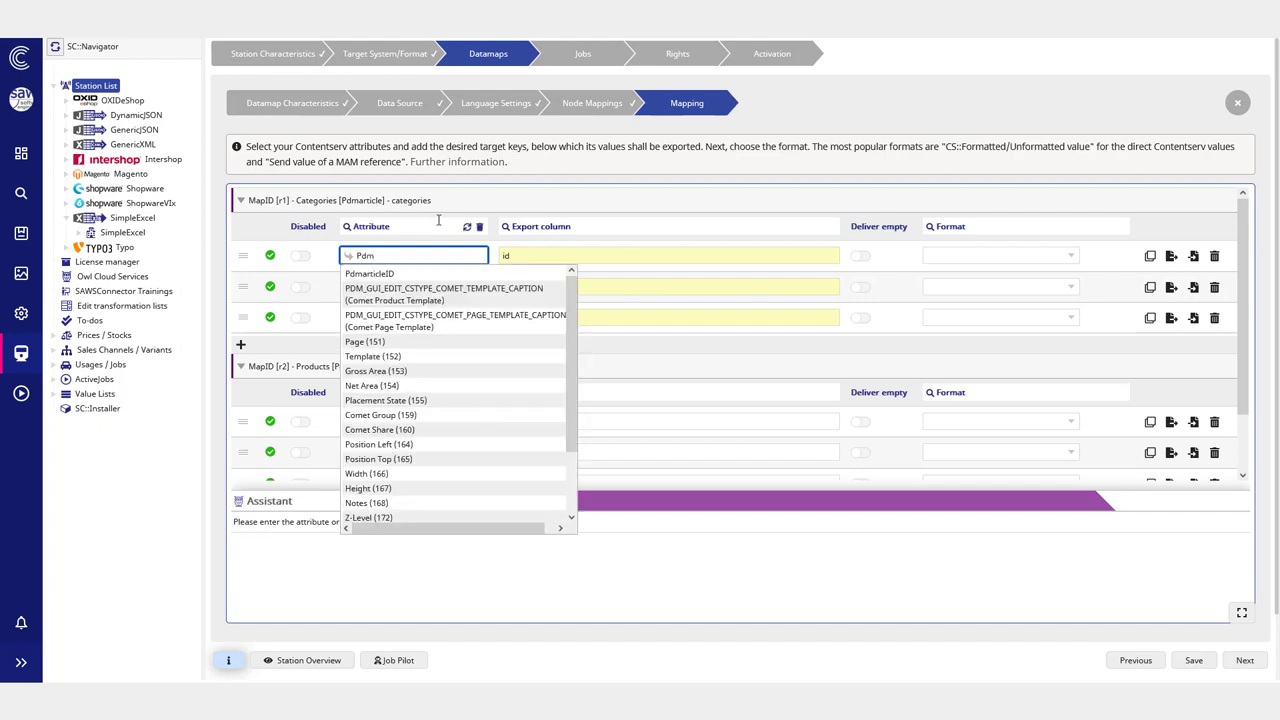
key(Return)
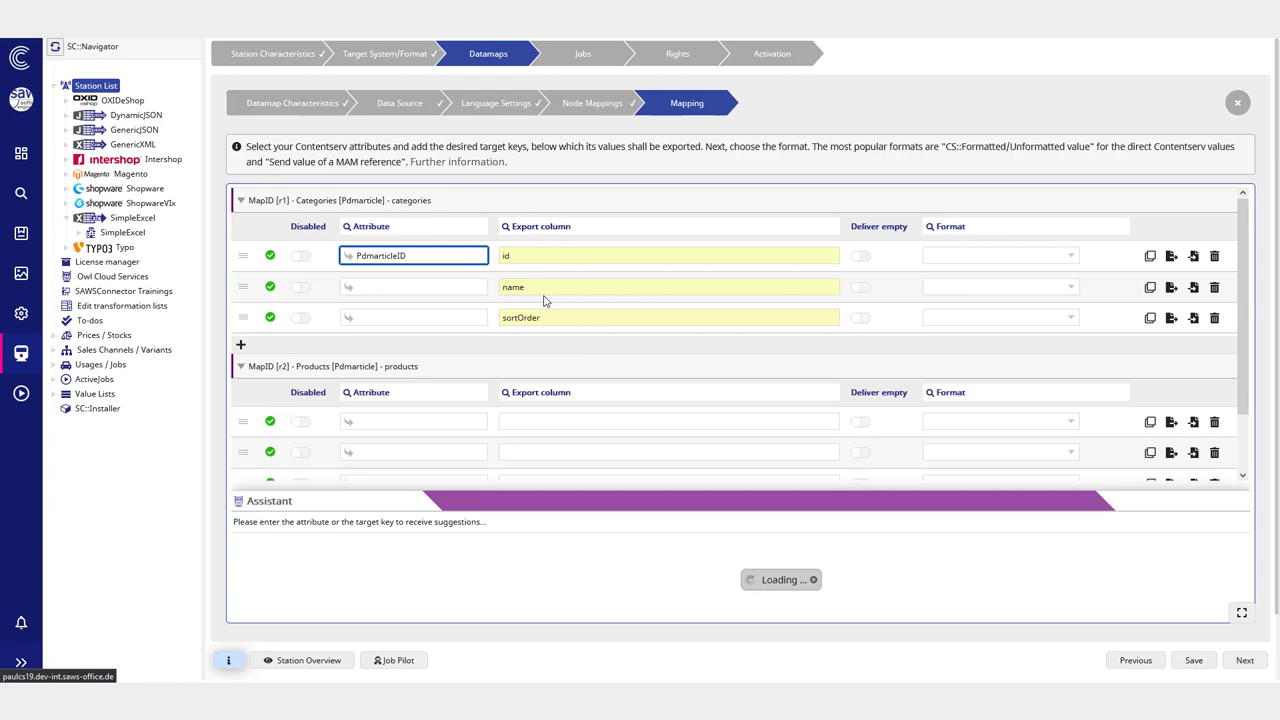
click(395, 288)
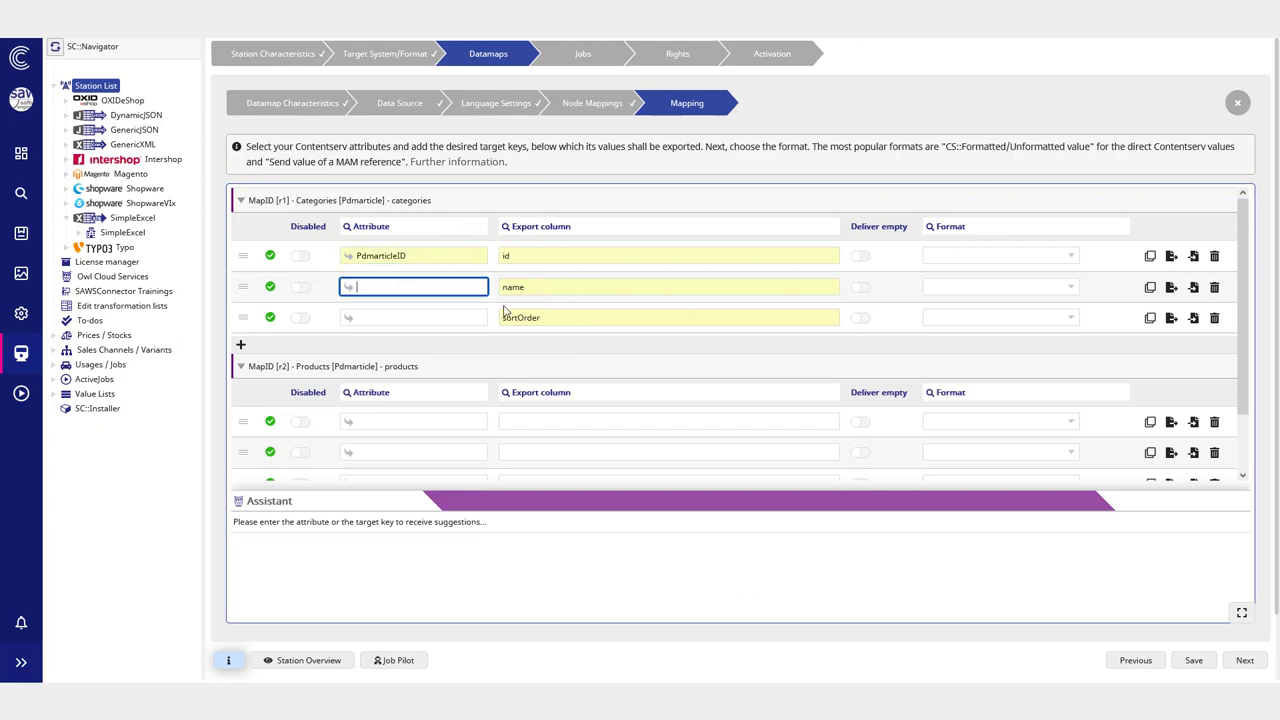
text(label)
click(440, 304)
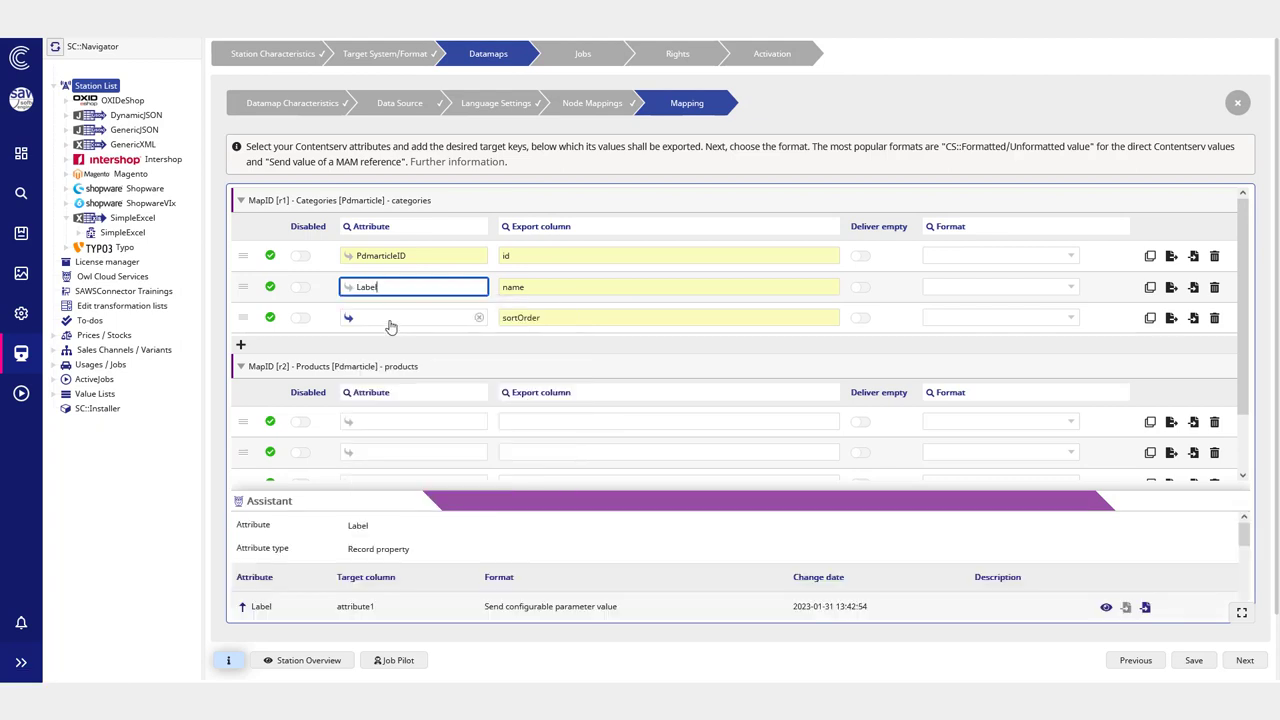
click(392, 320)
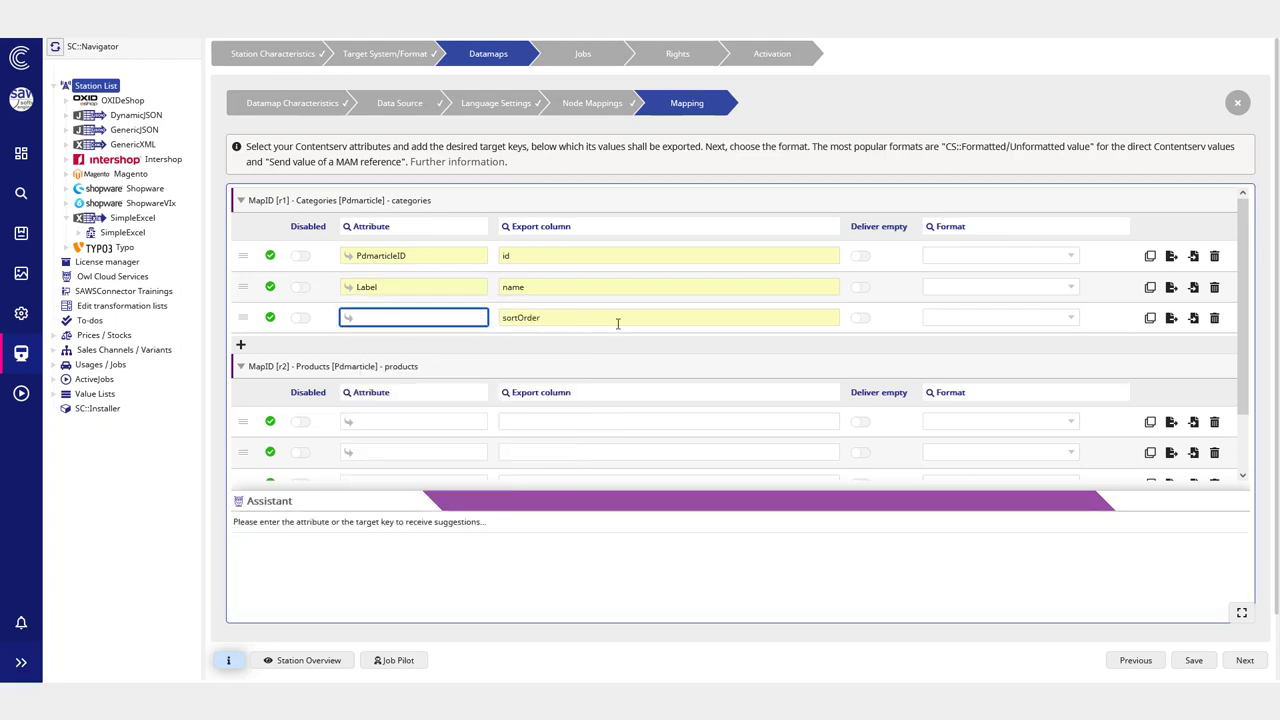
text(sort)
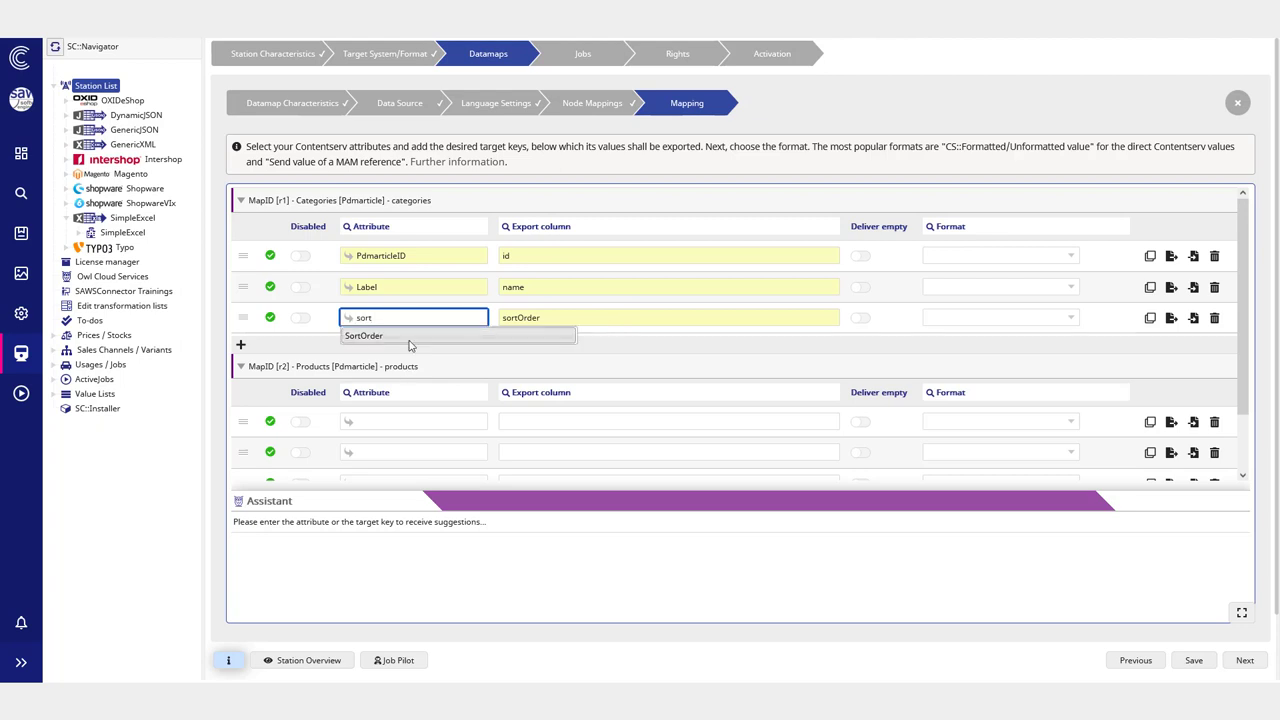
click(558, 338)
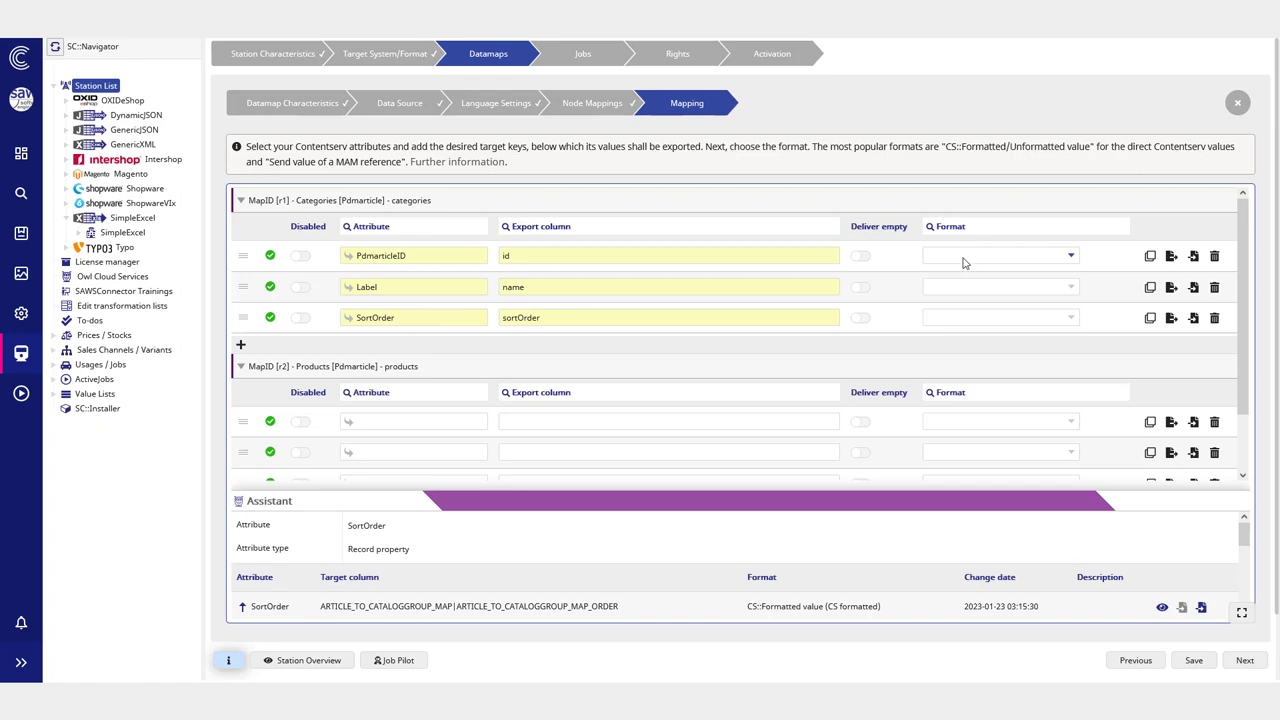
Step: Examine the formats available for the categories' PdmarticleID mapping, covering the Standard, SC::Tools, SC::String and SC::Complex groups
click(964, 262)
scroll(976, 345, down, 3)
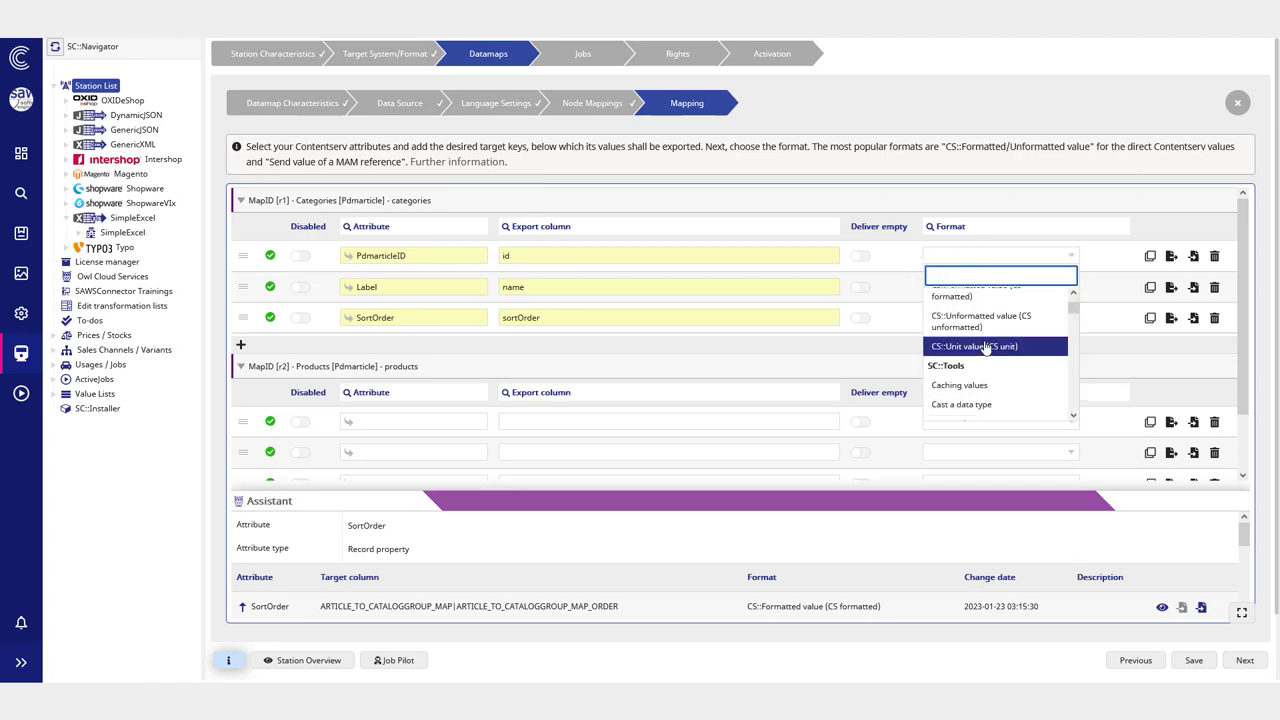
scroll(976, 345, down, 1)
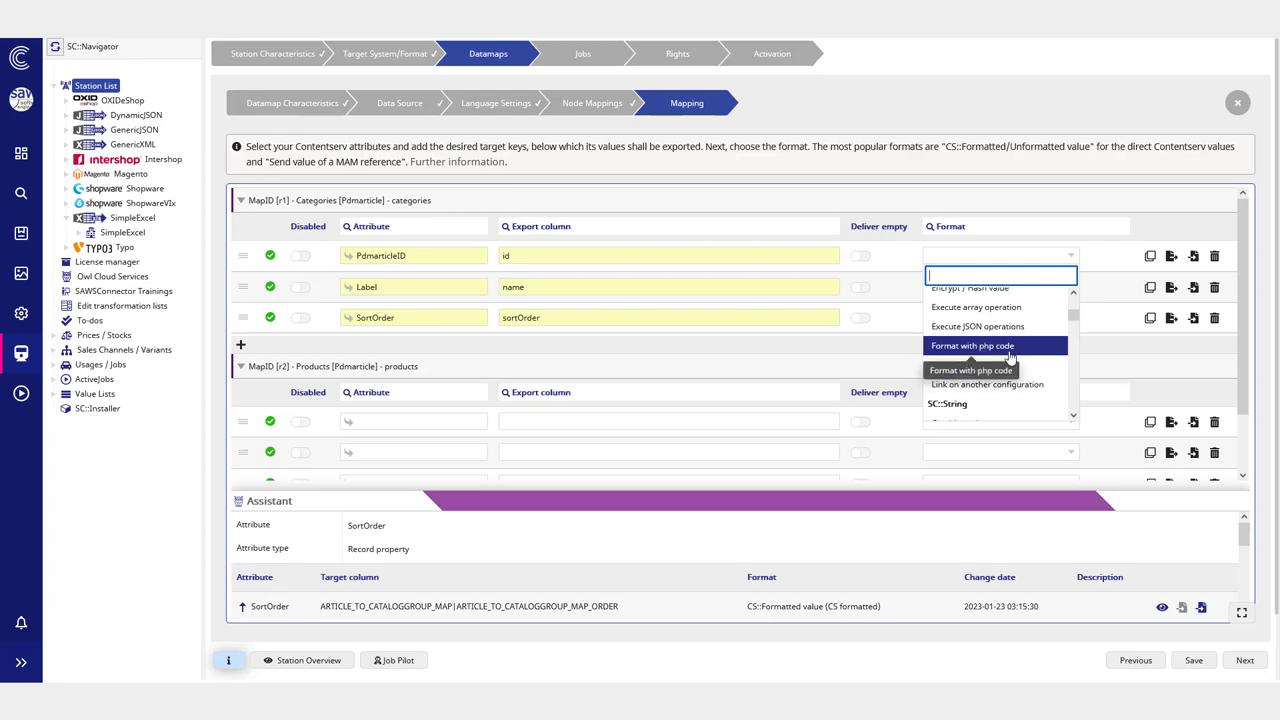
scroll(978, 355, down, 2)
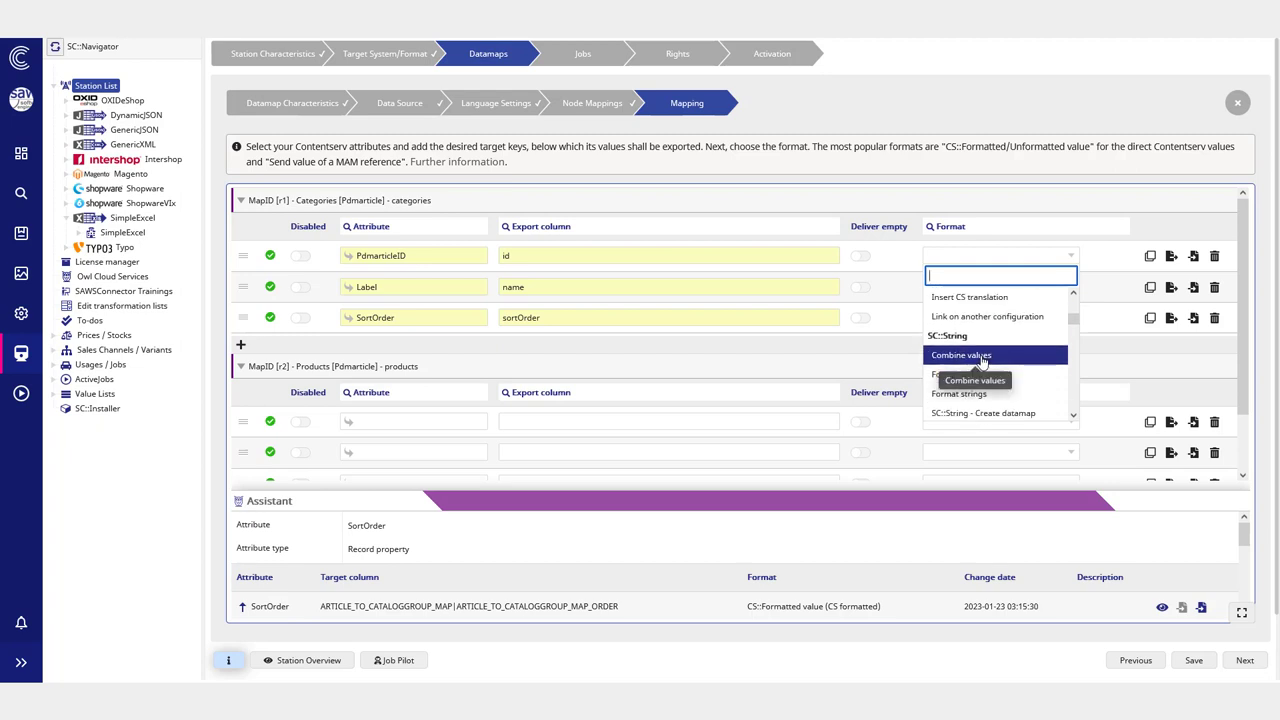
scroll(1015, 366, down, 1)
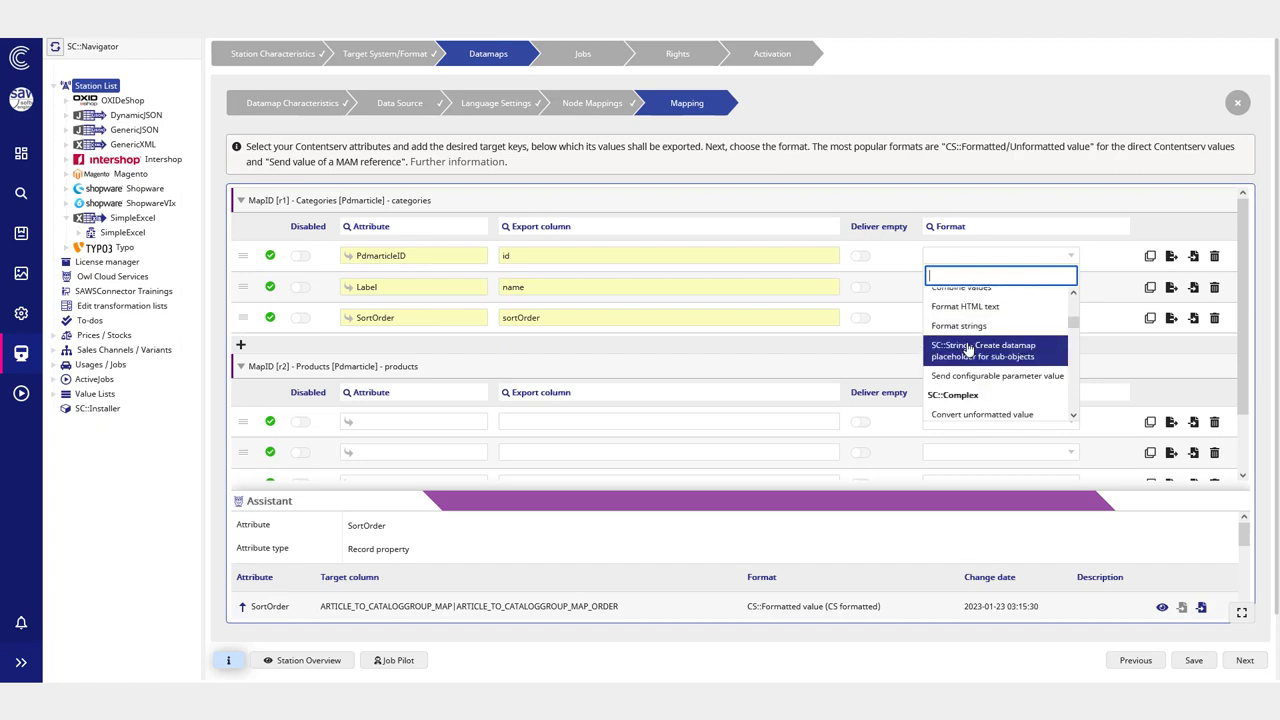
scroll(970, 345, up, 4)
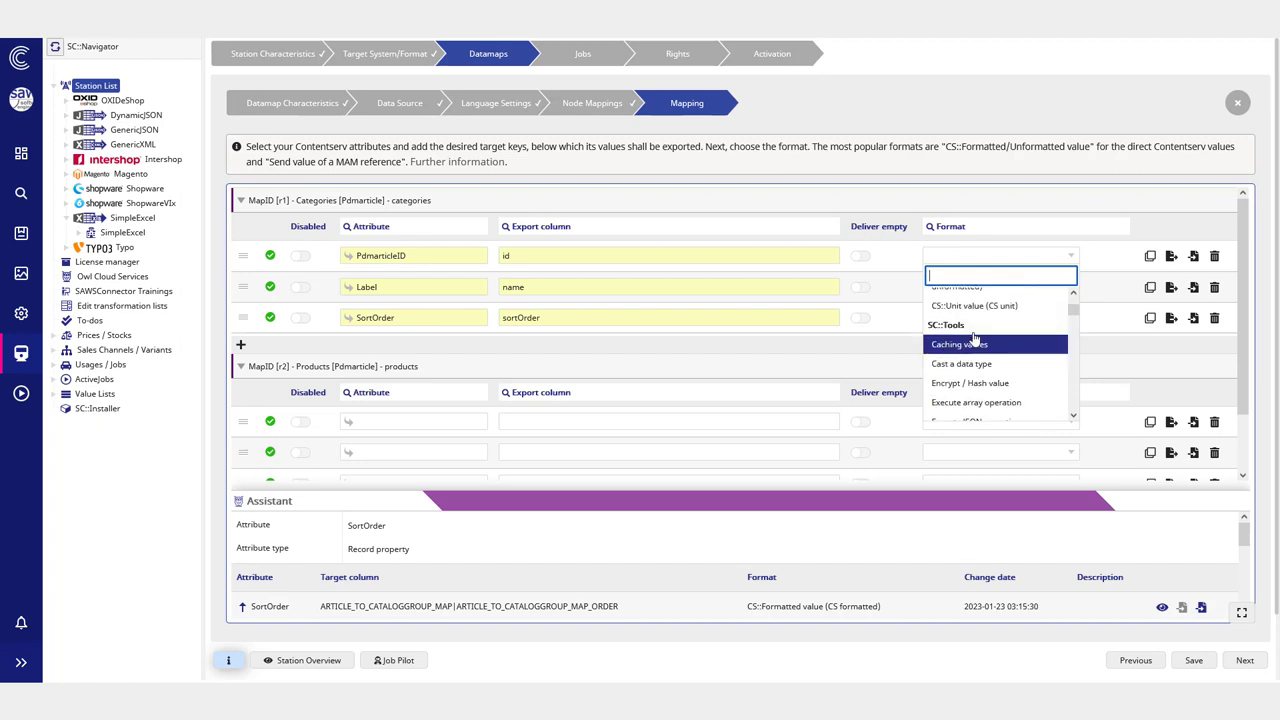
scroll(975, 340, up, 3)
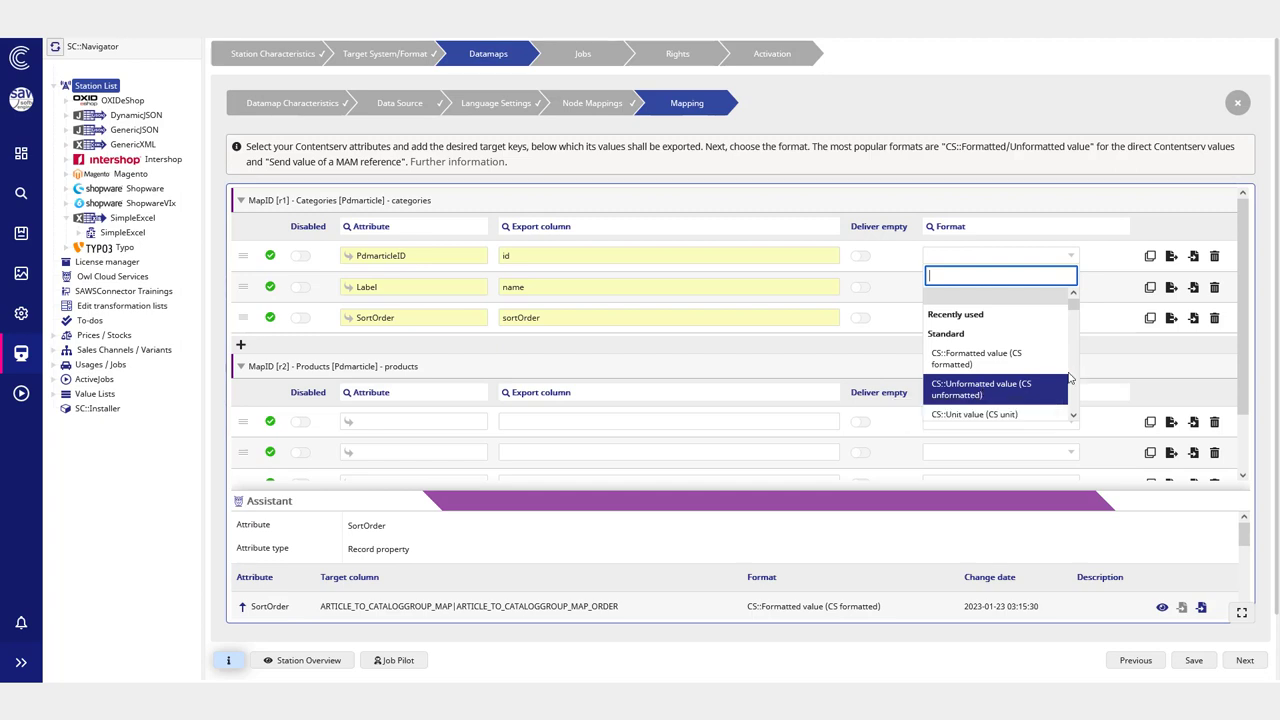
scroll(1038, 345, down, 1)
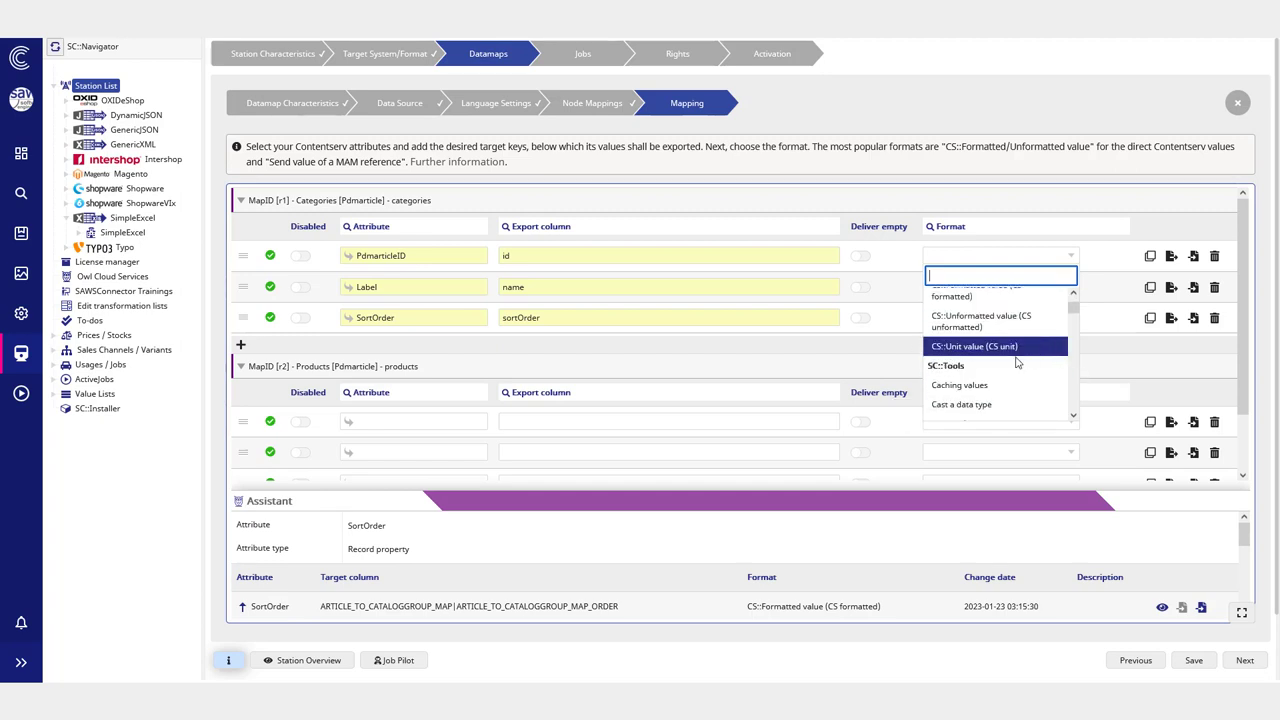
scroll(1016, 362, down, 1)
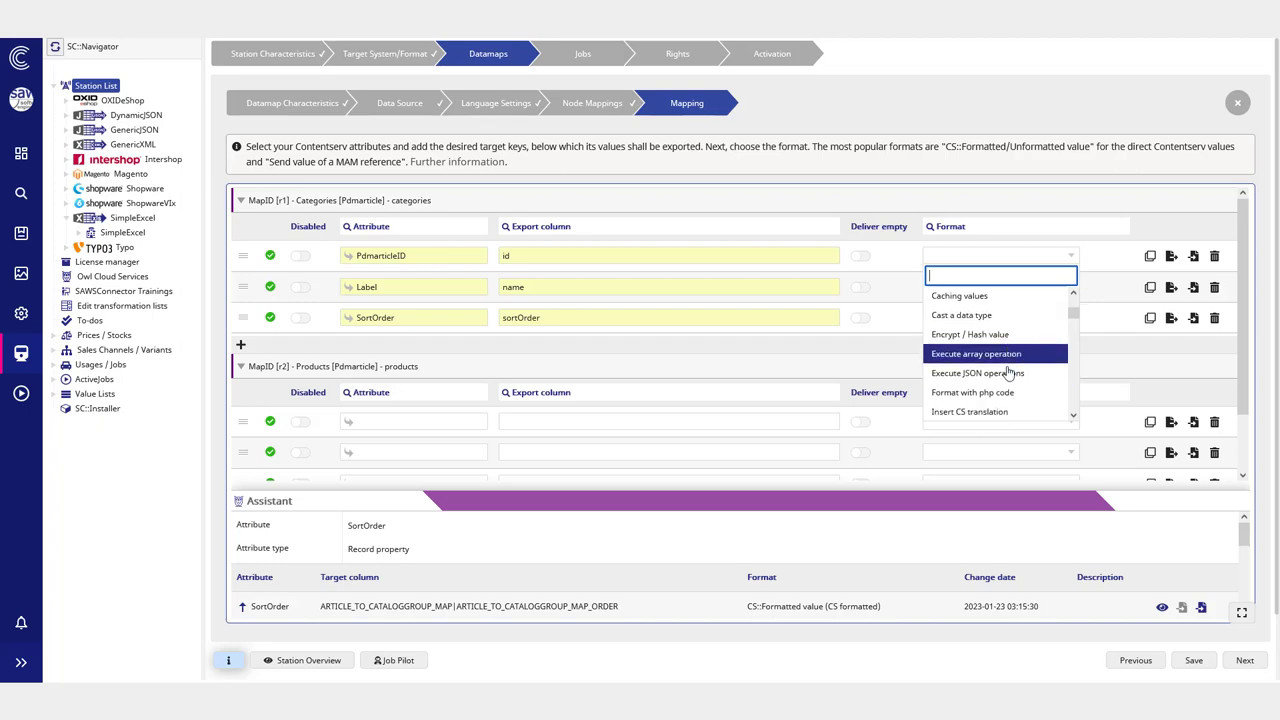
scroll(988, 316, down, 1)
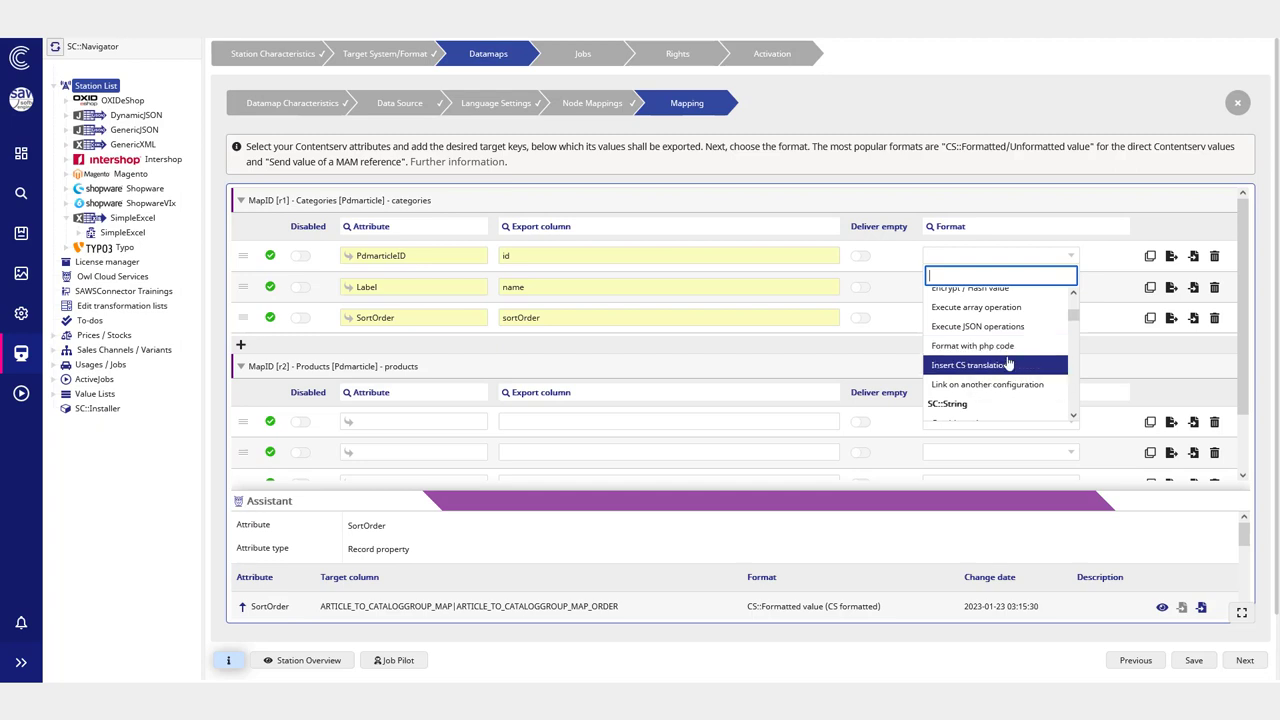
scroll(1008, 364, down, 1)
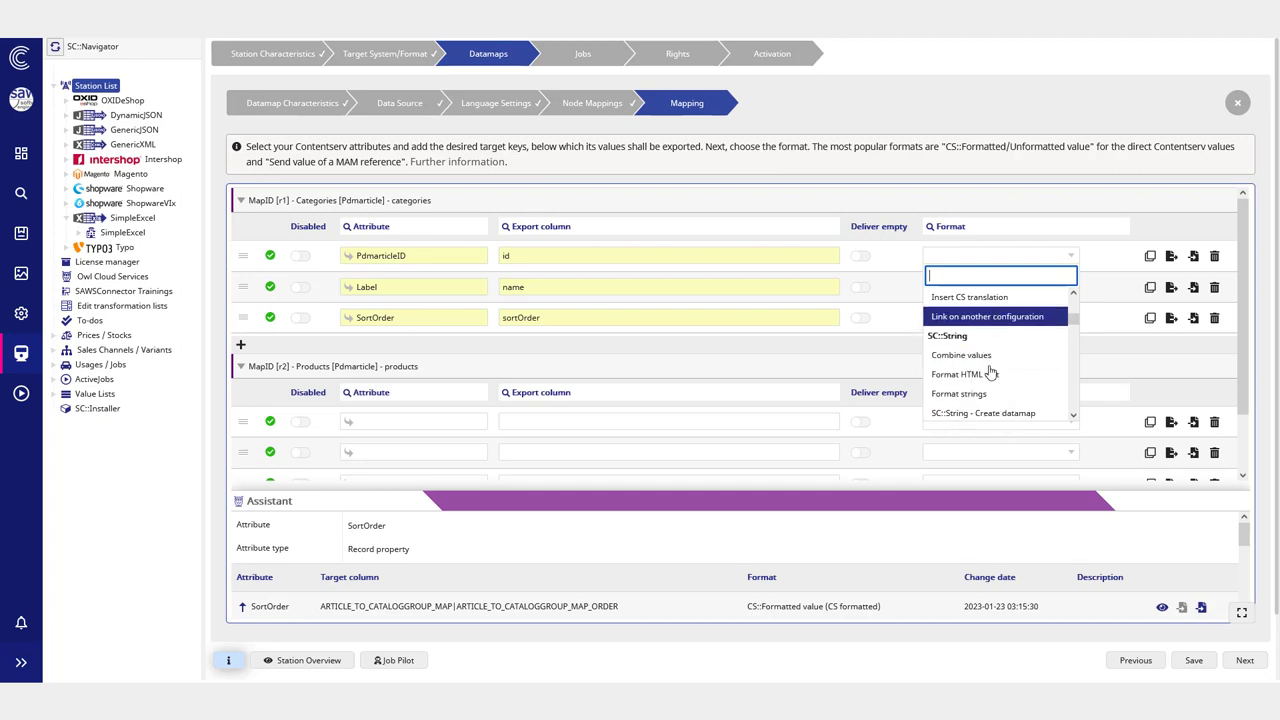
scroll(990, 372, down, 1)
scroll(990, 376, down, 1)
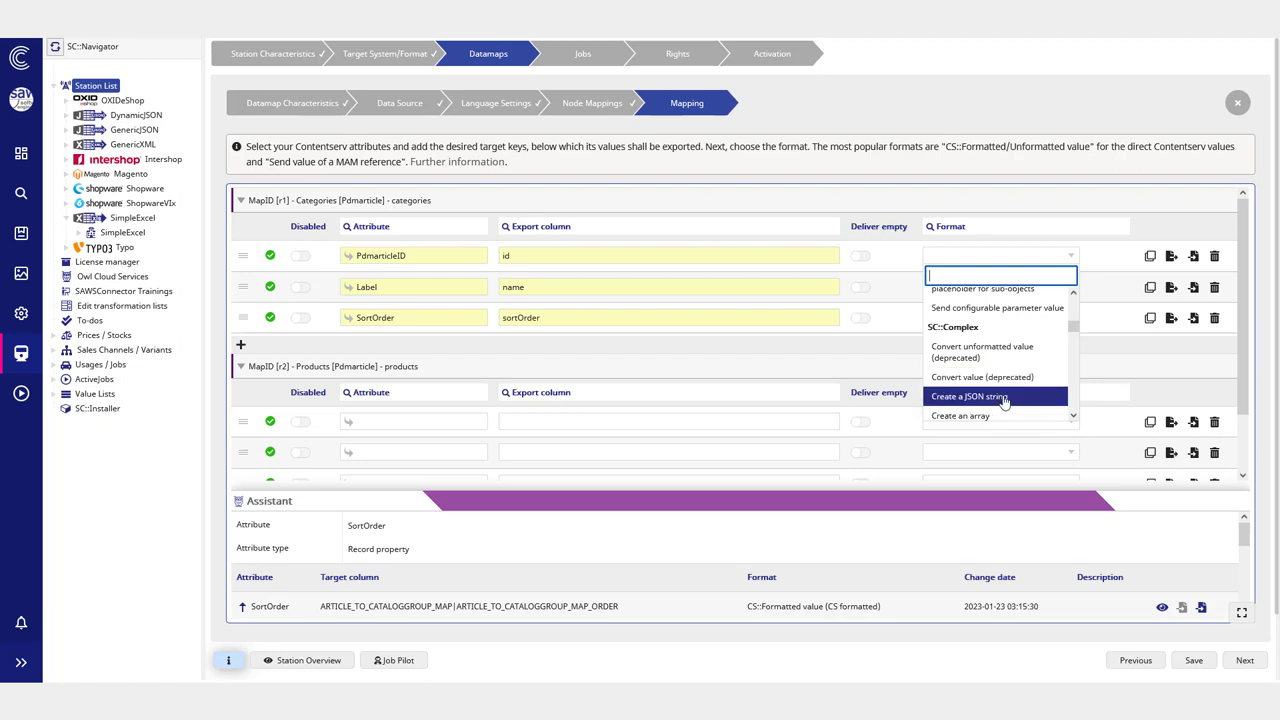
scroll(1005, 398, down, 2)
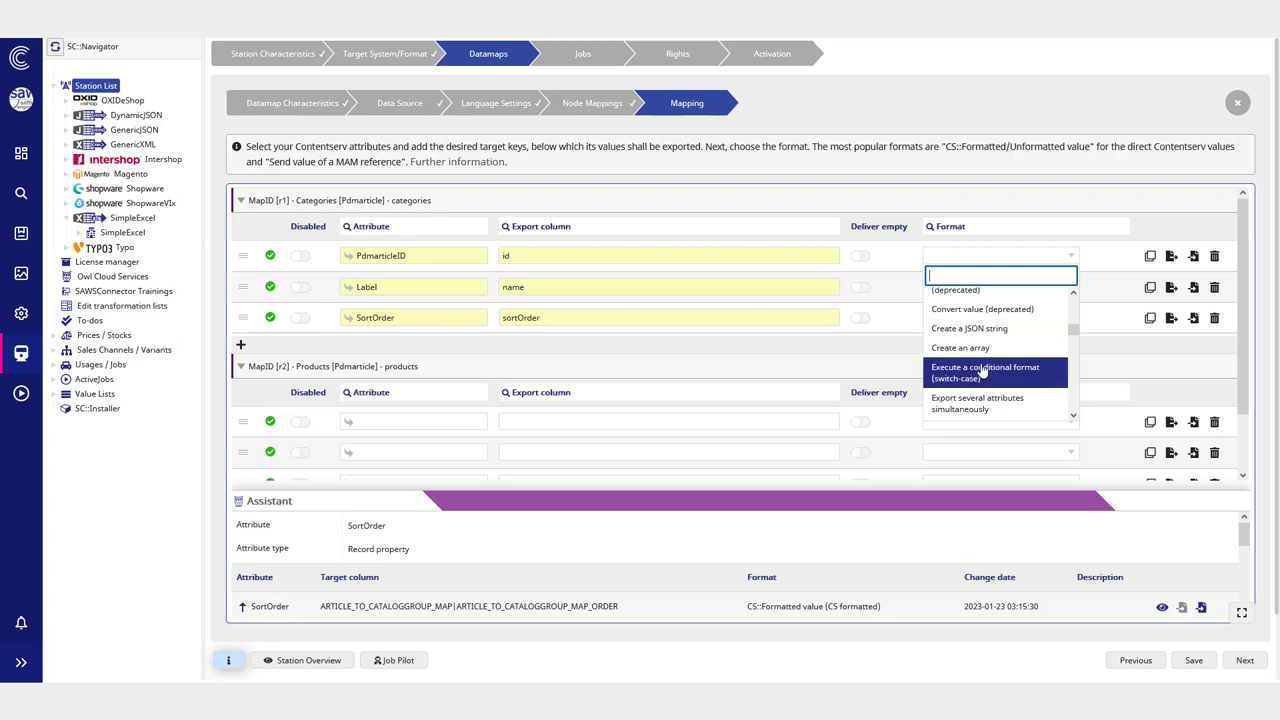
scroll(983, 372, up, 5)
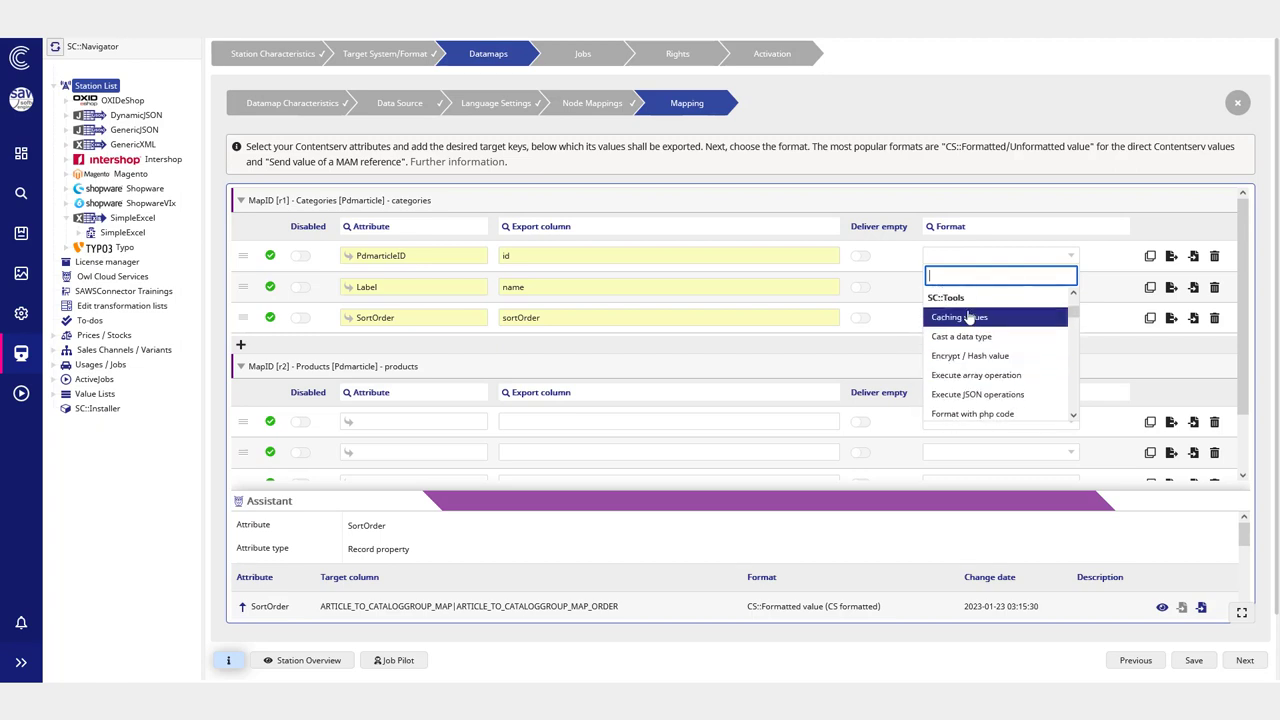
scroll(965, 318, up, 6)
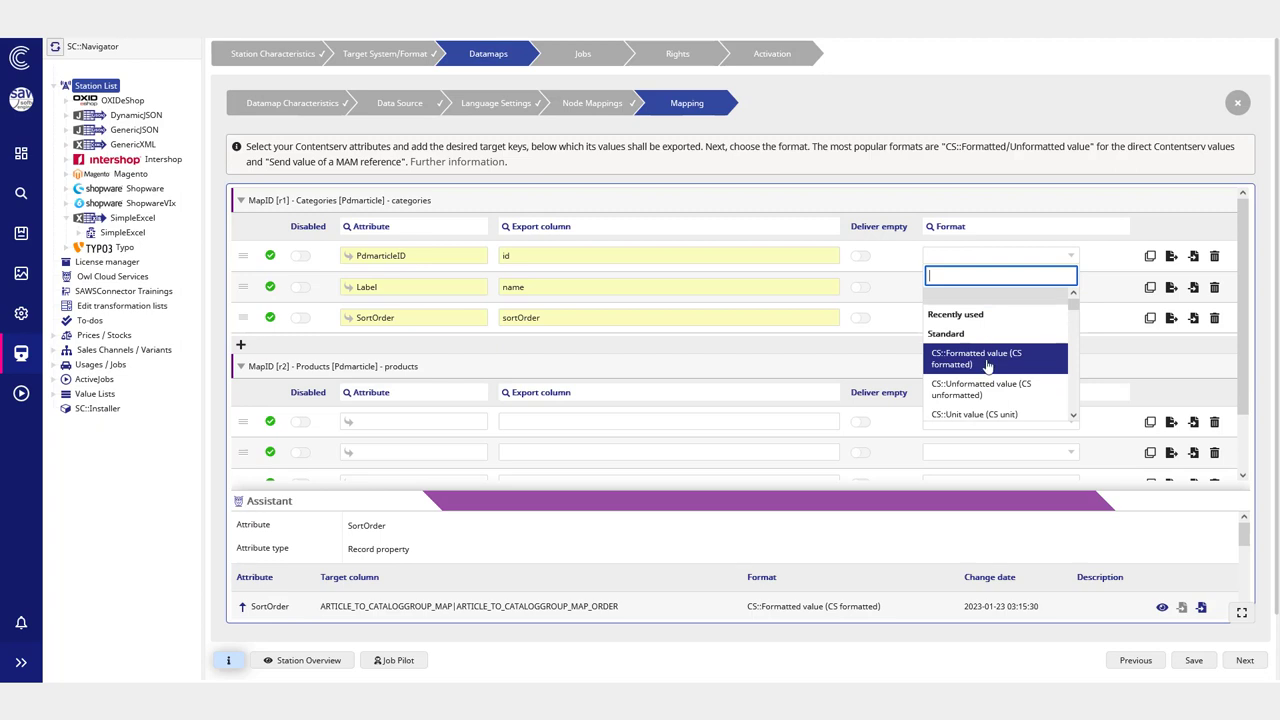
Step: Set the format of the categories' PdmarticleID, Label and SortOrder mappings to CS::Formatted value (CS formatted)
click(976, 365)
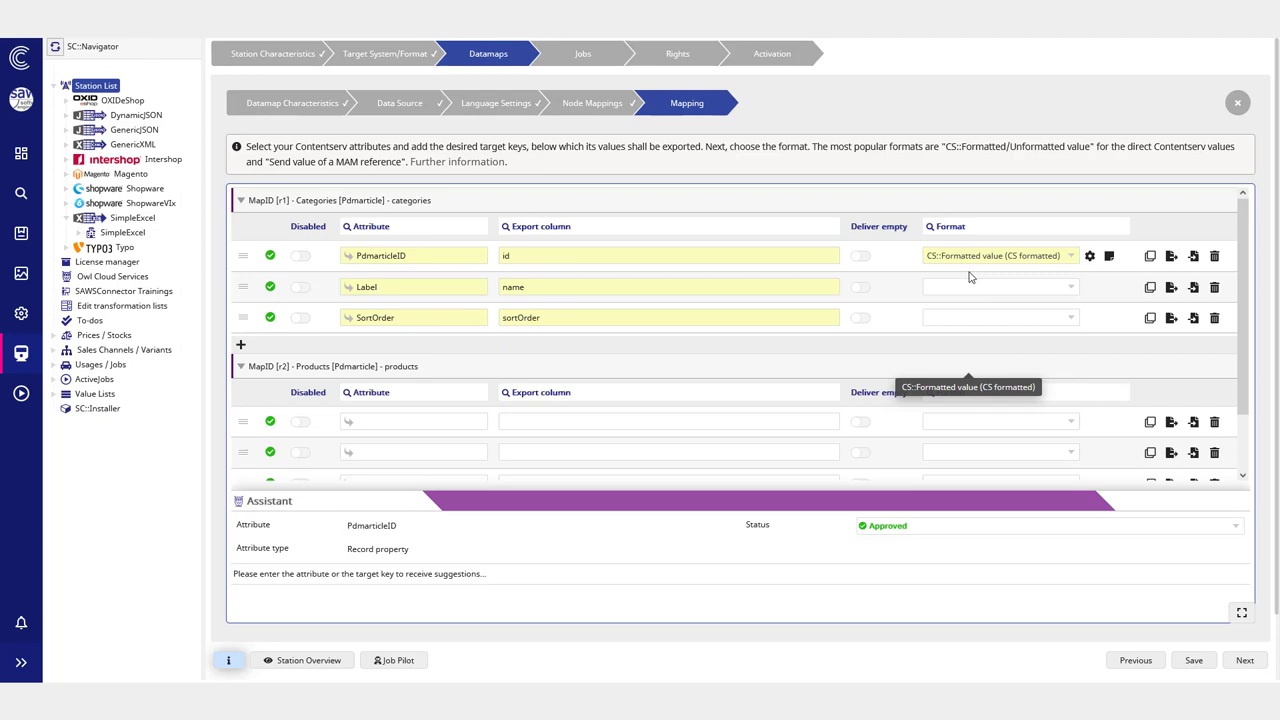
click(963, 288)
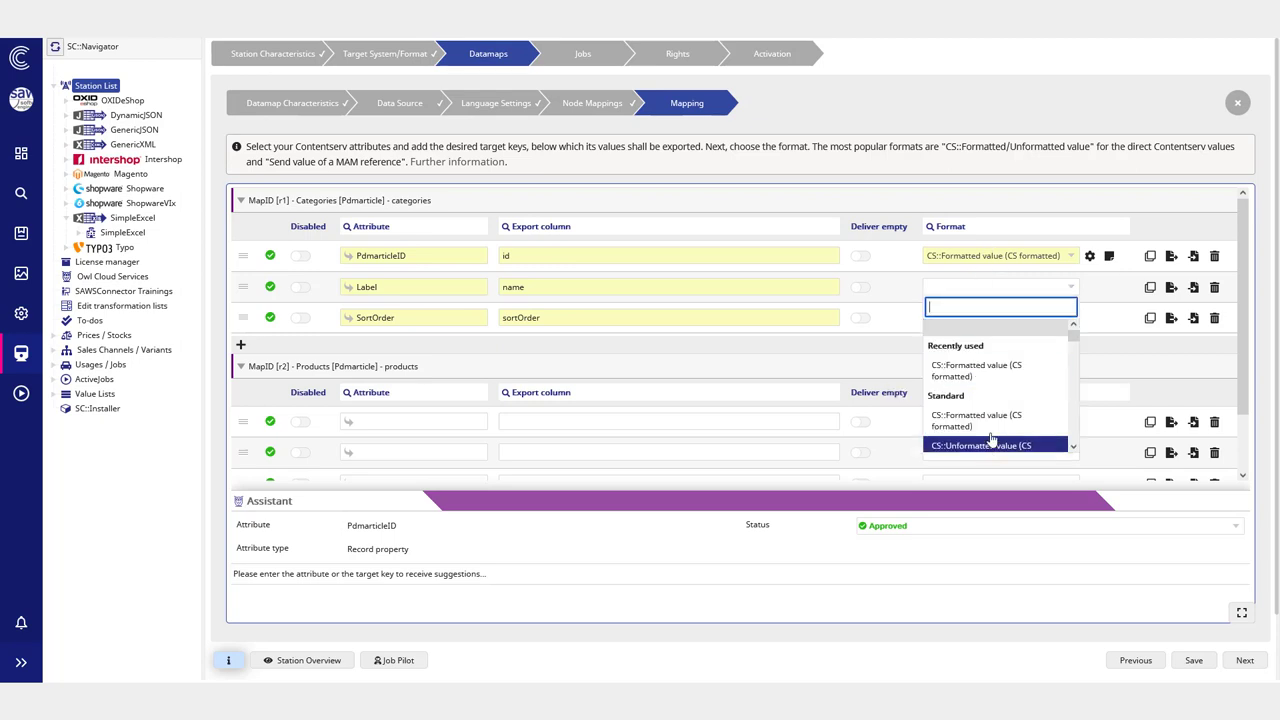
scroll(990, 430, down, 1)
scroll(990, 400, up, 1)
click(968, 370)
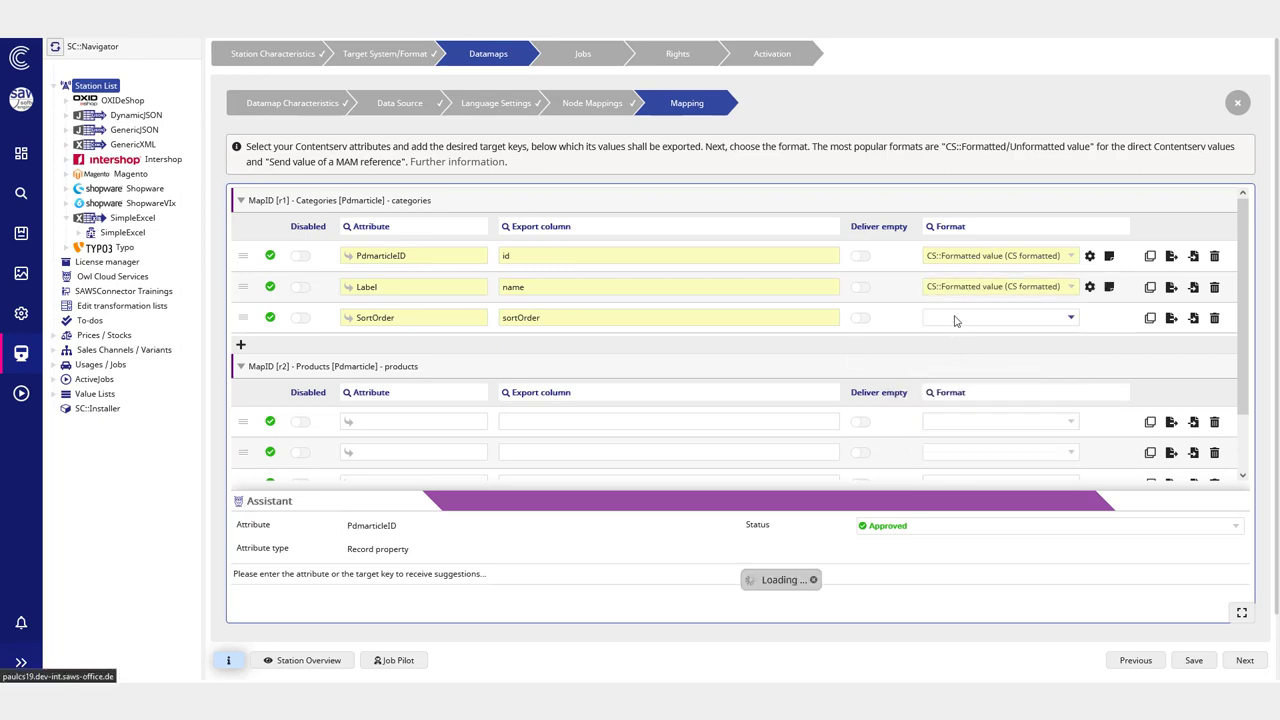
click(955, 320)
click(972, 398)
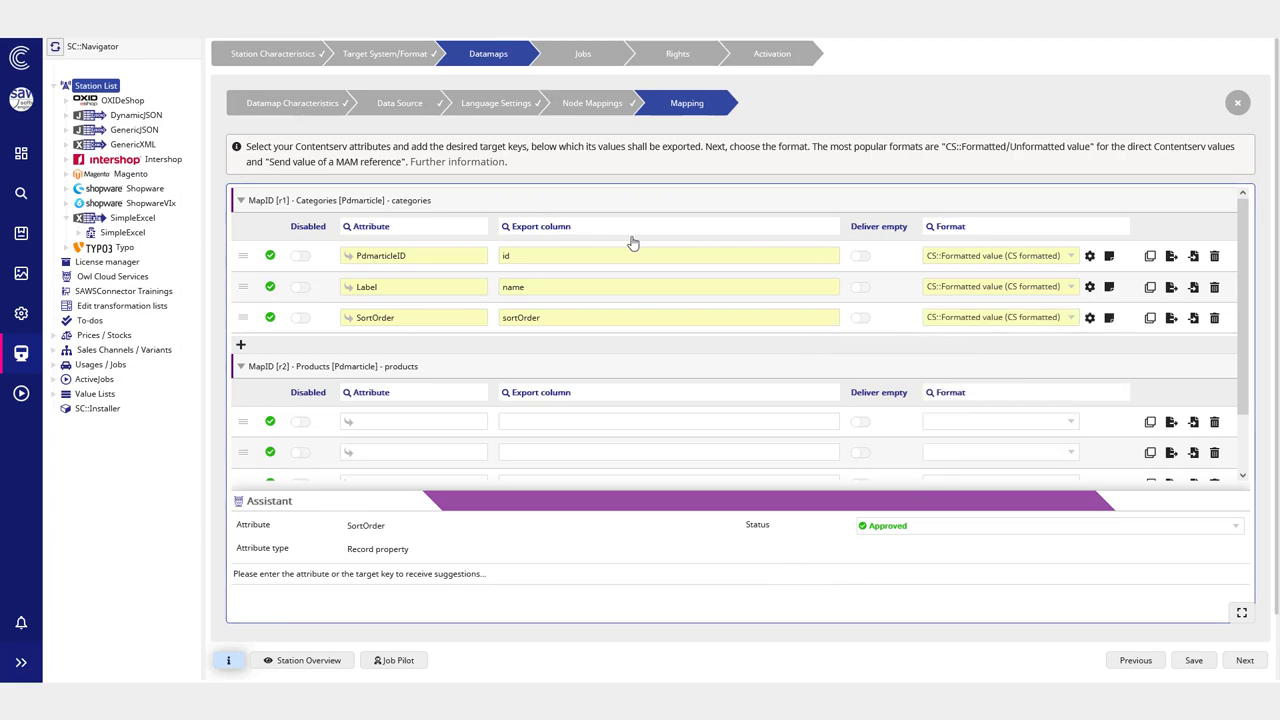
Step: Show the Assistant's suggestions for the categories' id, name and sortOrder export columns and enlarge the Assistant area
click(543, 255)
click(563, 287)
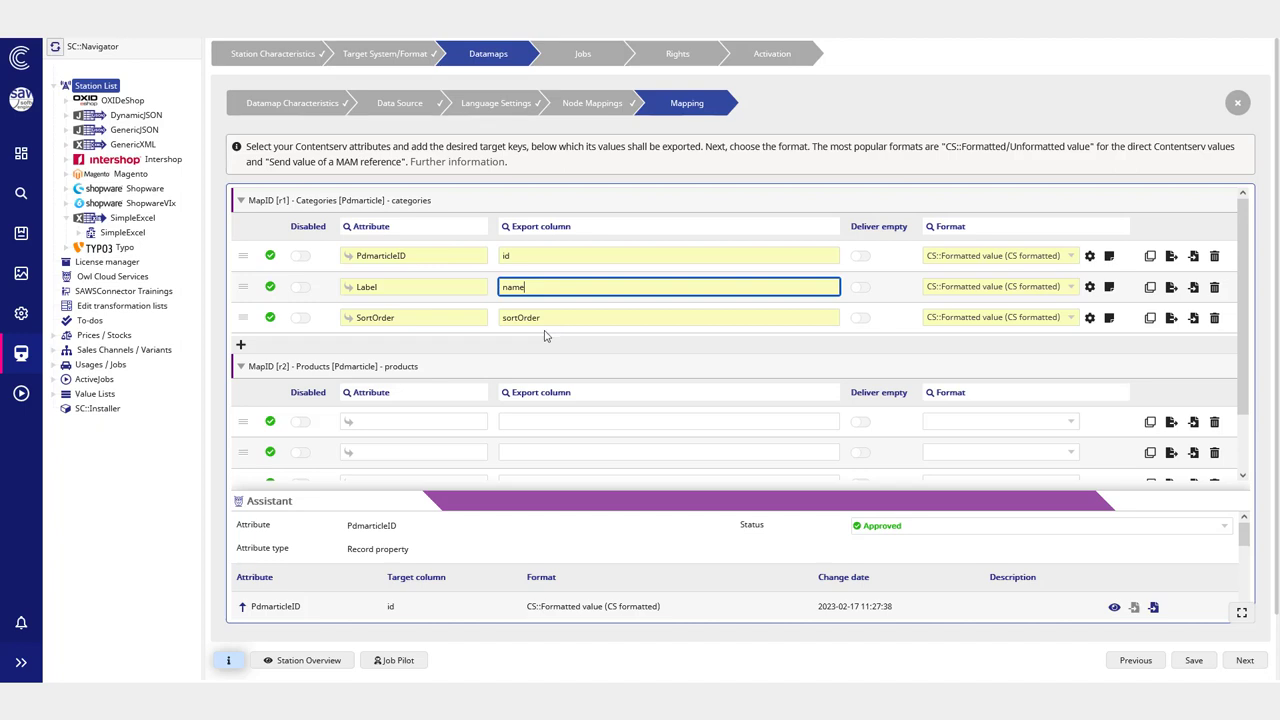
click(1194, 662)
click(565, 318)
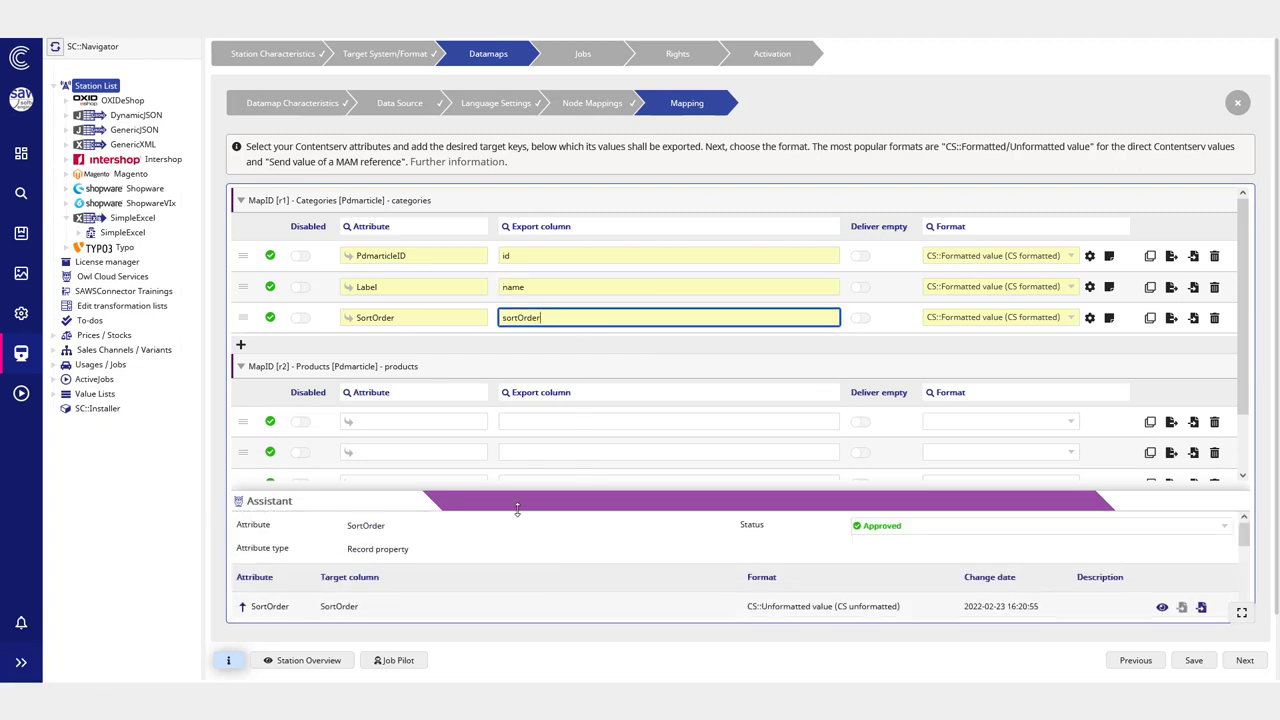
scroll(531, 560, down, 2)
drag(491, 505, 516, 378)
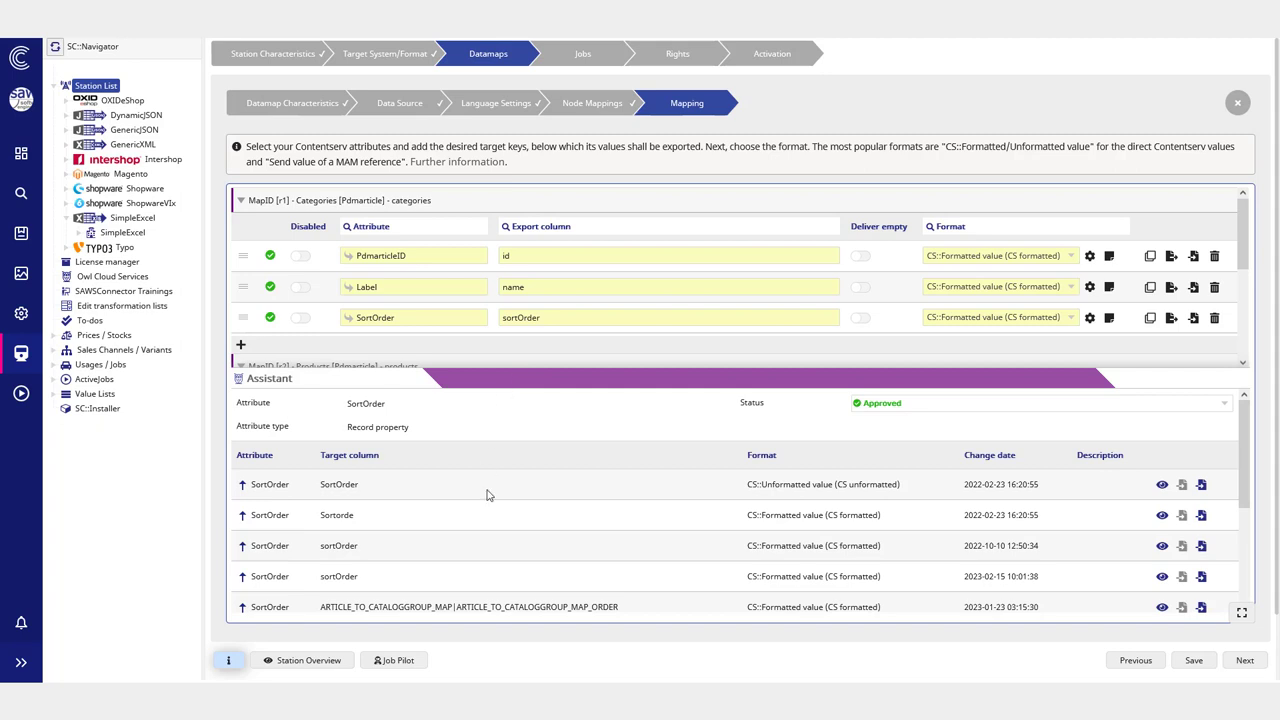
Step: Review the suggested SortOrder mappings and inspect the format settings of the sortOrder suggestion dated 2022-10-10, then close them
scroll(505, 525, down, 1)
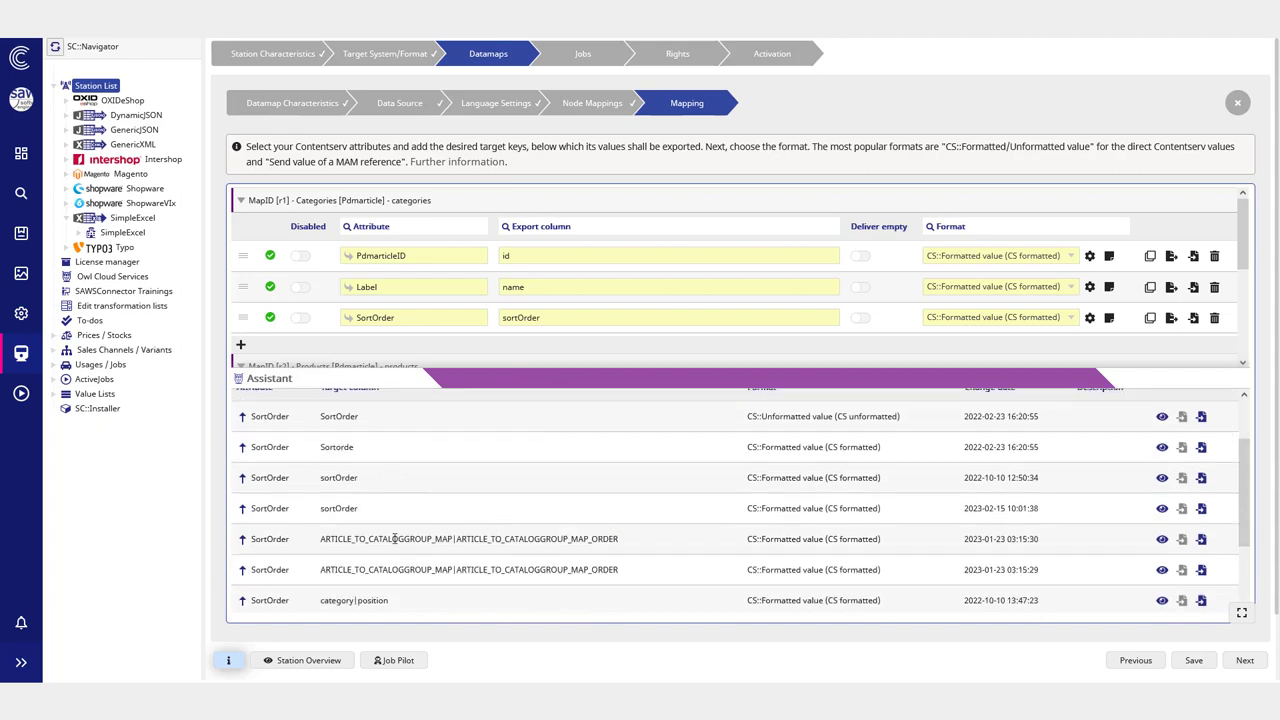
scroll(557, 509, up, 2)
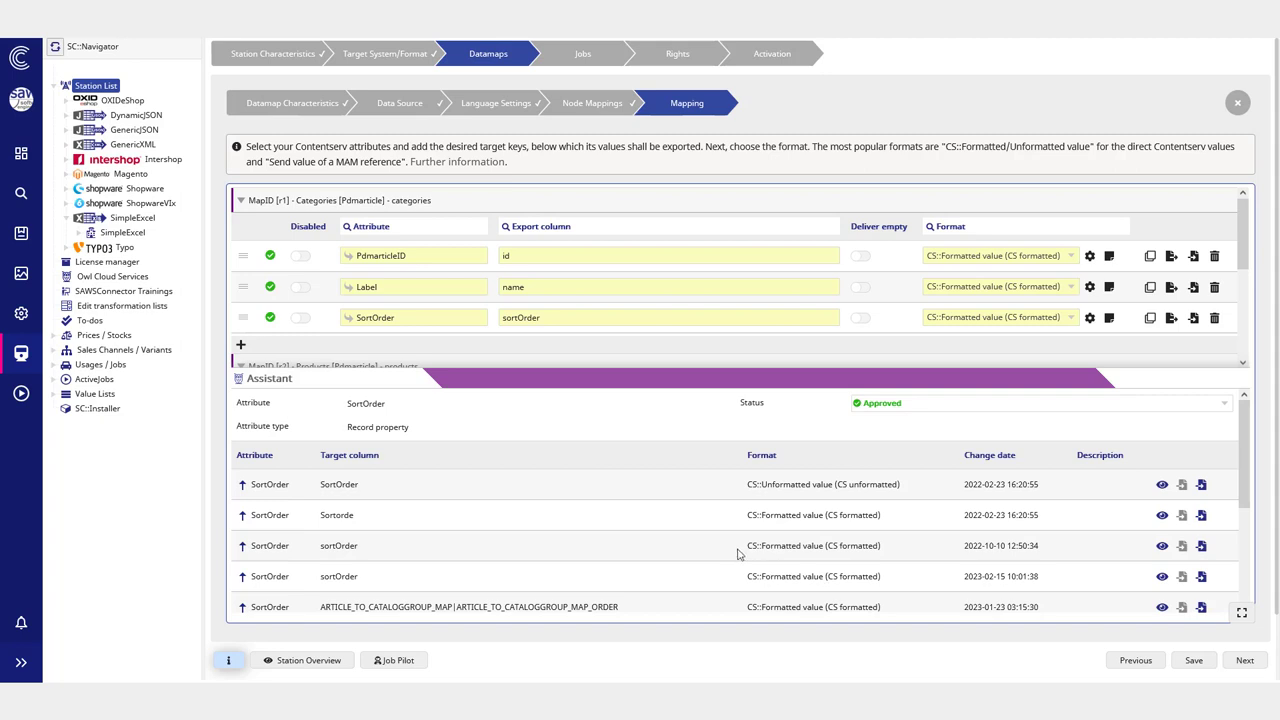
drag(743, 546, 893, 556)
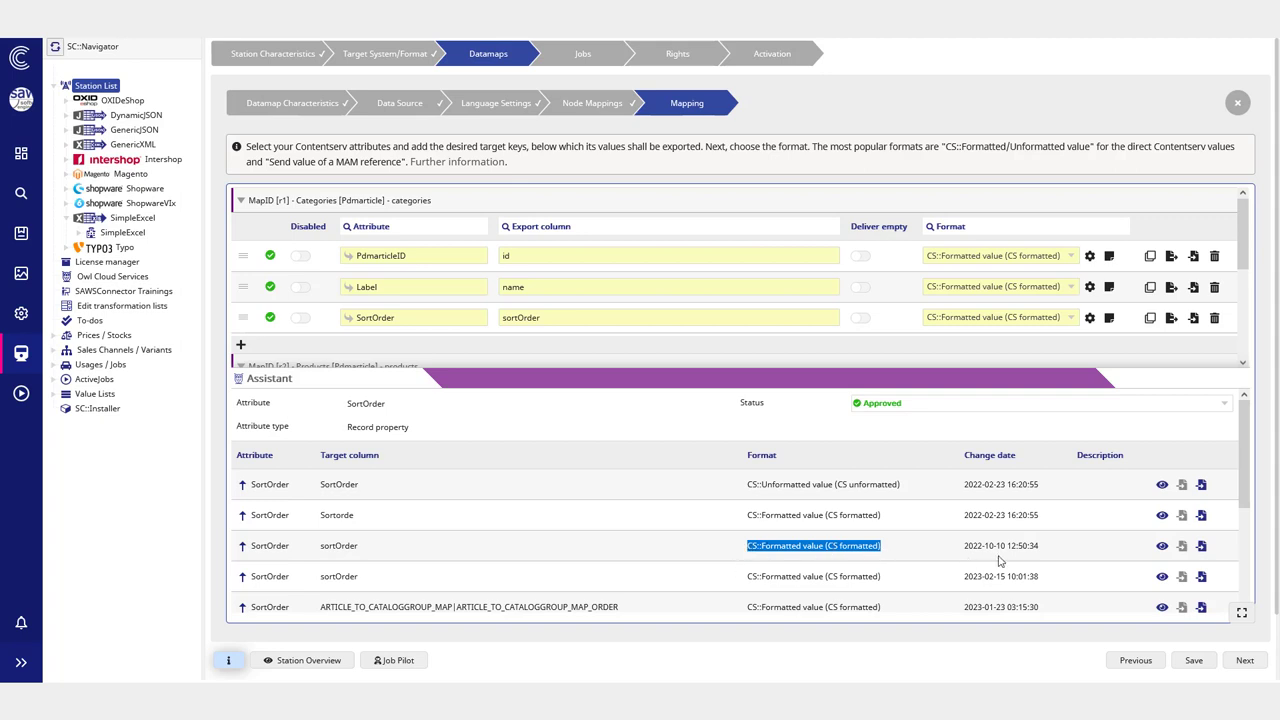
click(1161, 546)
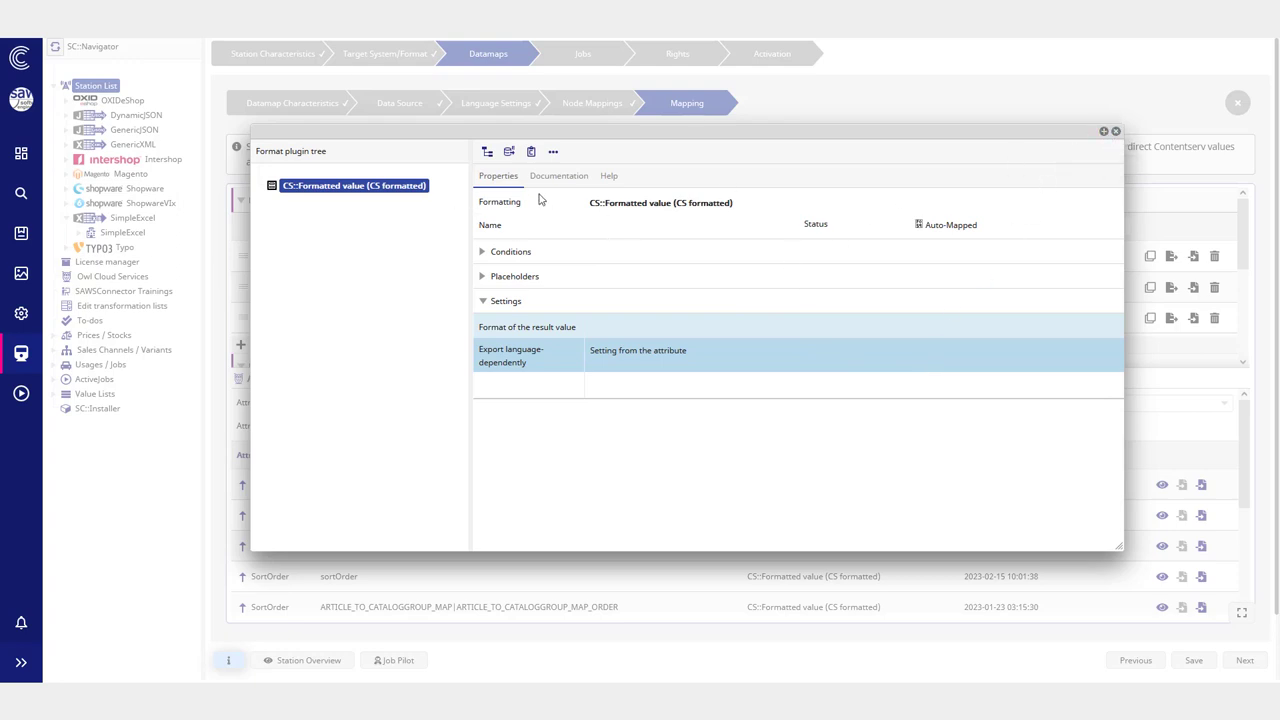
click(1116, 131)
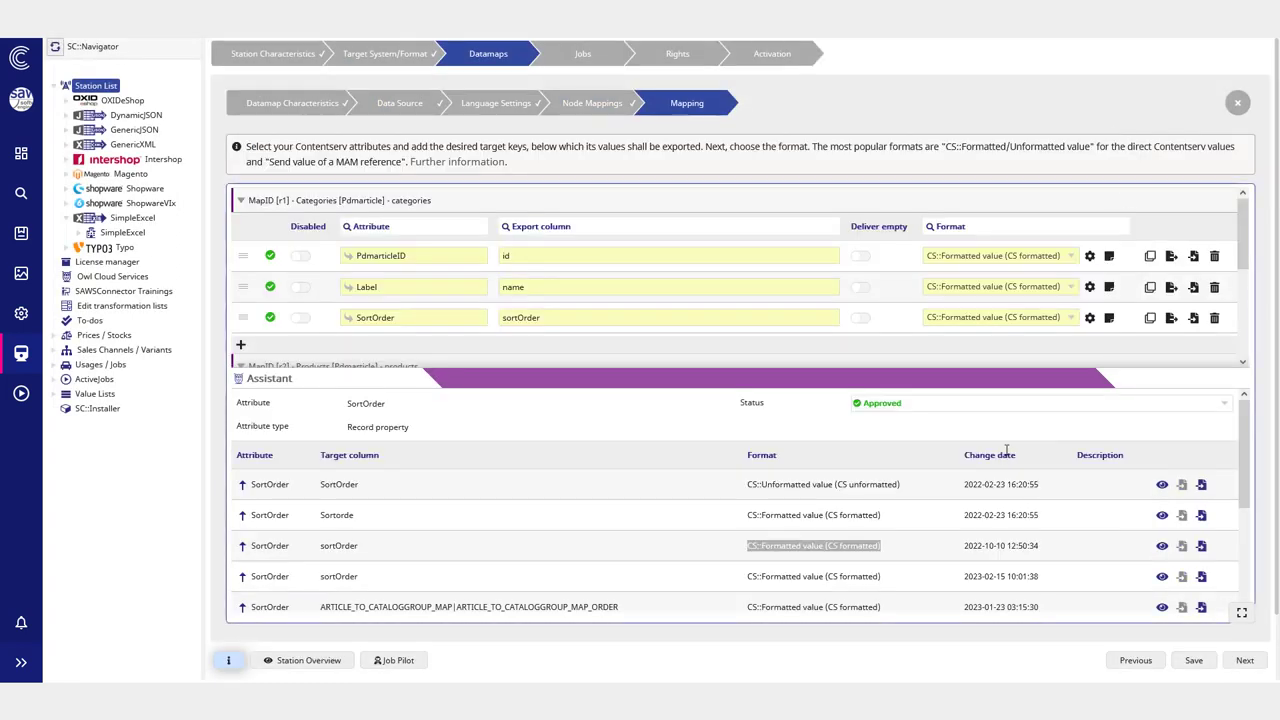
Step: Collapse the Assistant area and save the categories mapping
click(918, 575)
drag(750, 377, 752, 414)
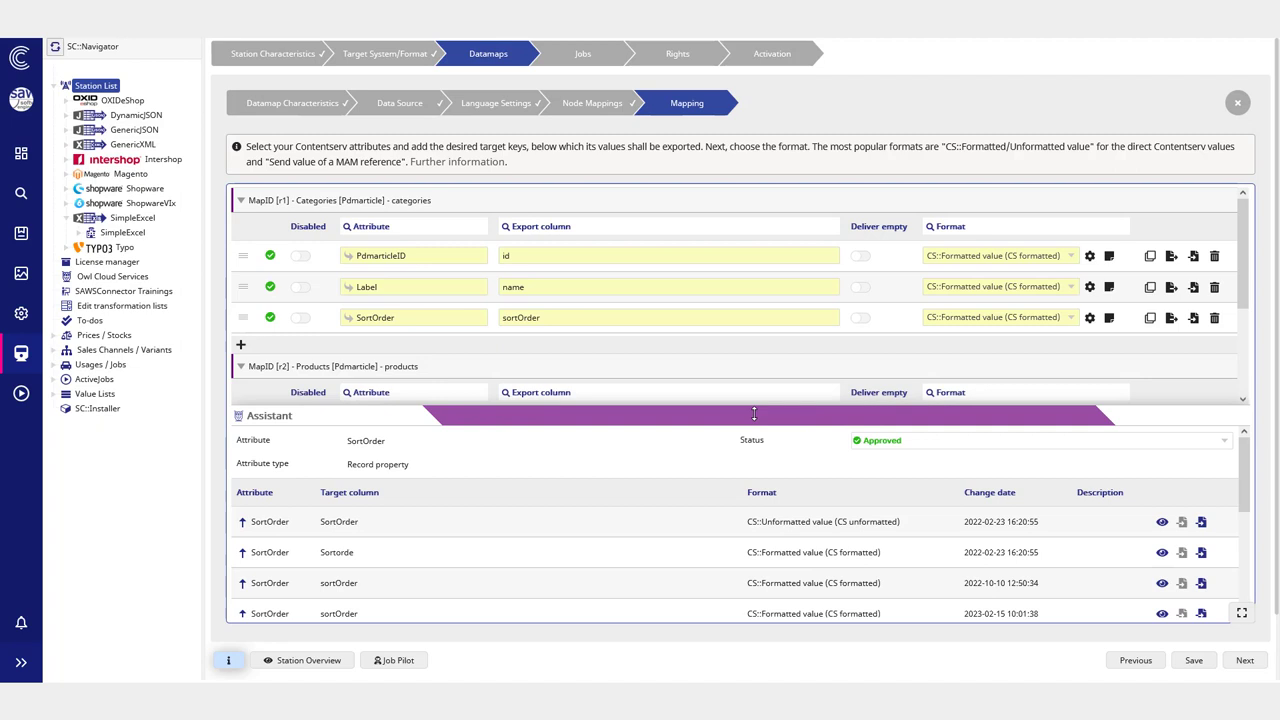
click(618, 418)
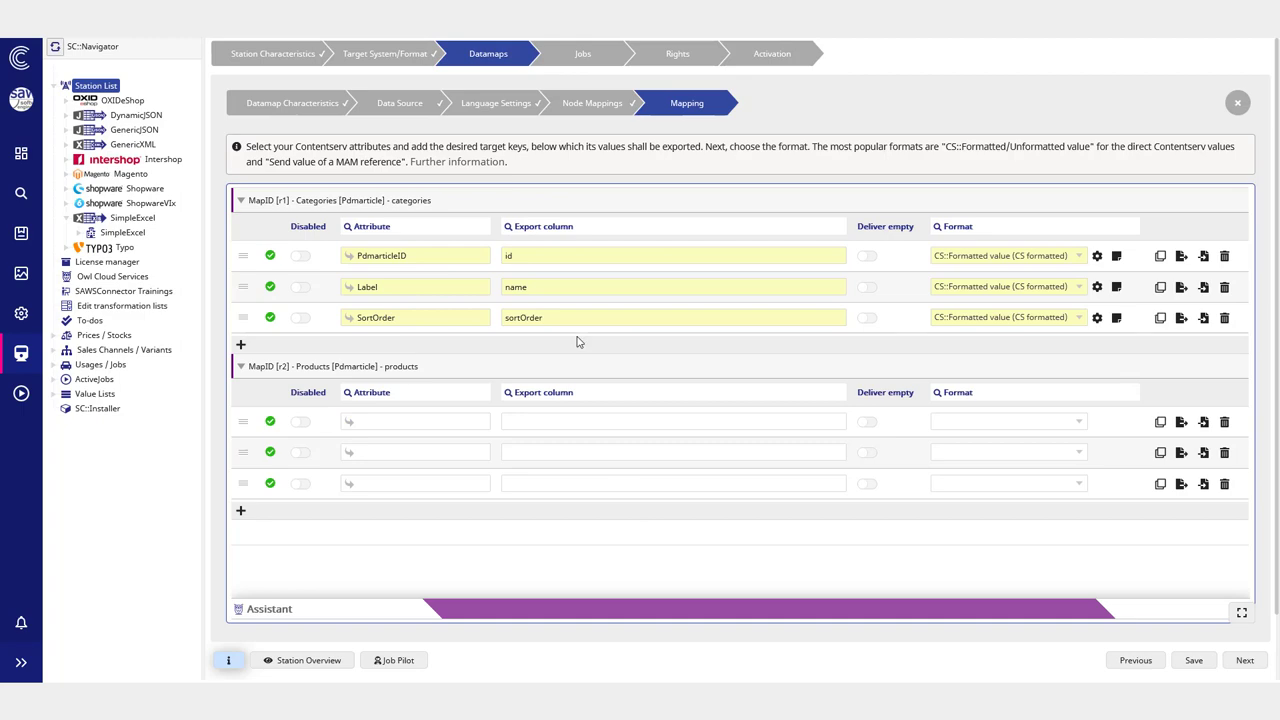
click(1193, 662)
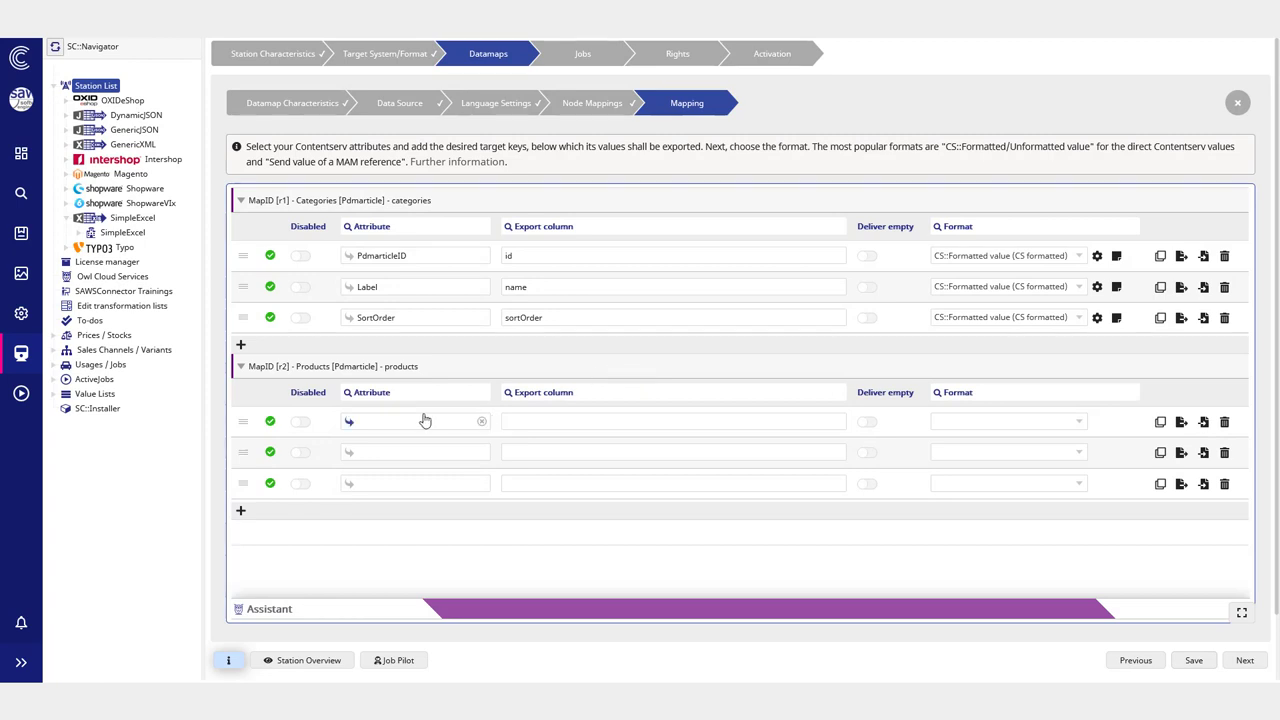
Step: Enter the export columns id, name and productNumber for the products map
click(424, 421)
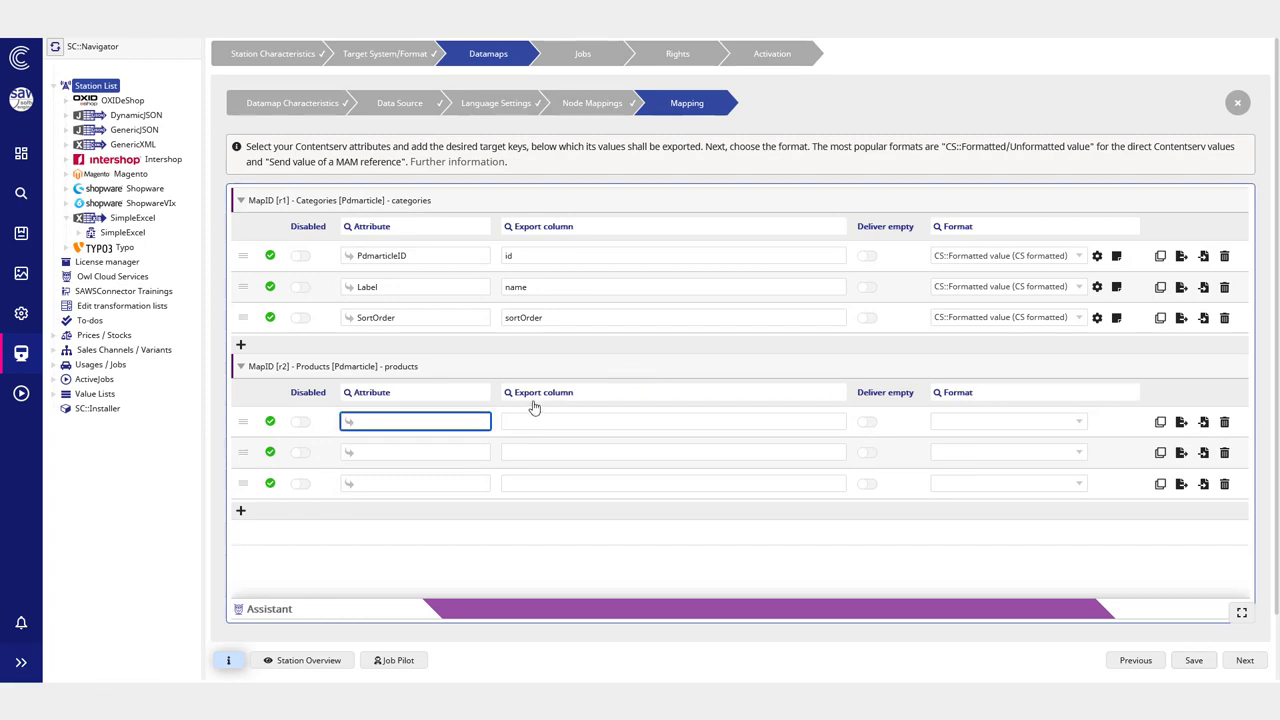
click(622, 420)
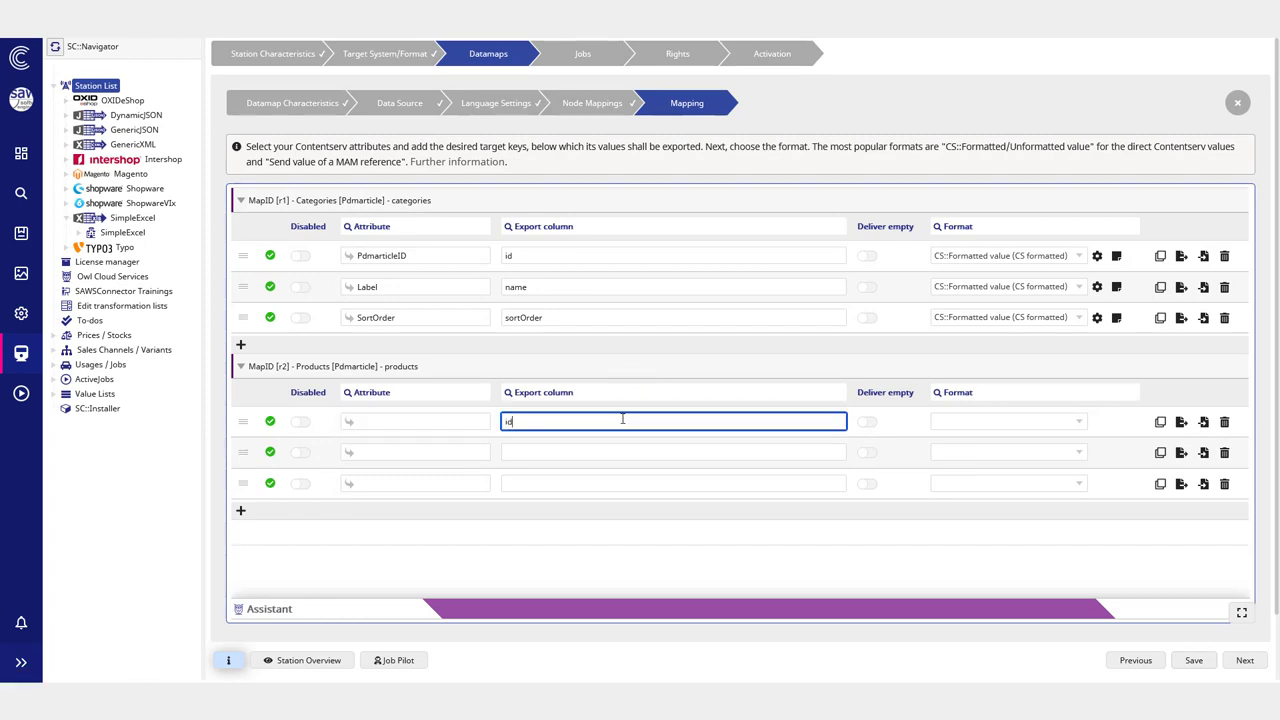
click(592, 451)
text(name)
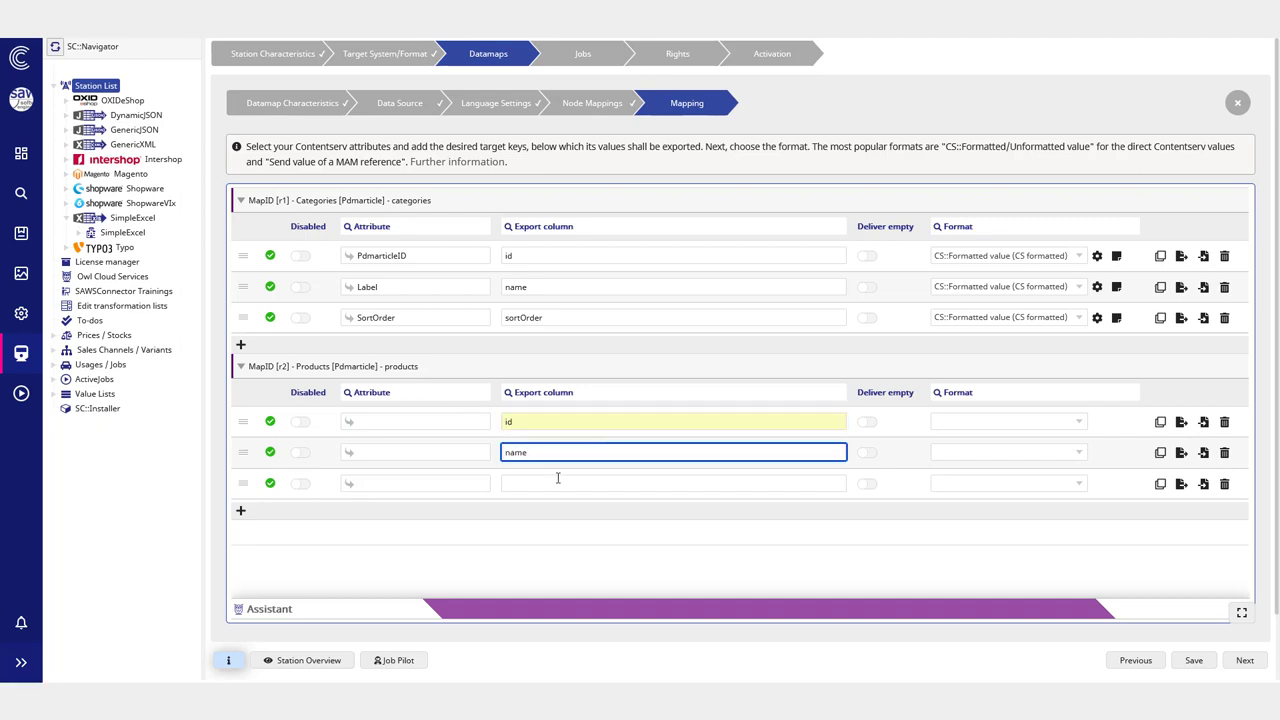
click(558, 478)
text(s)
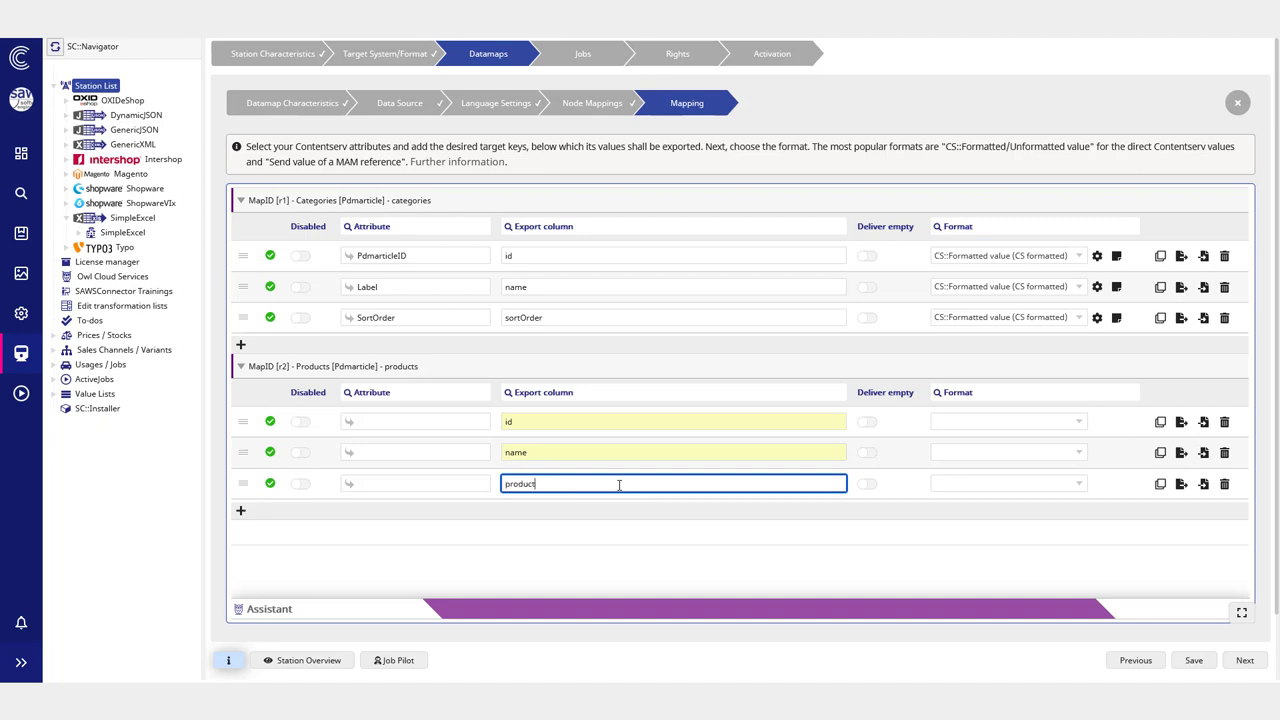
text(roductNumber)
Step: Set the attribute of the productNumber row in the products map to ExternalKey
click(443, 483)
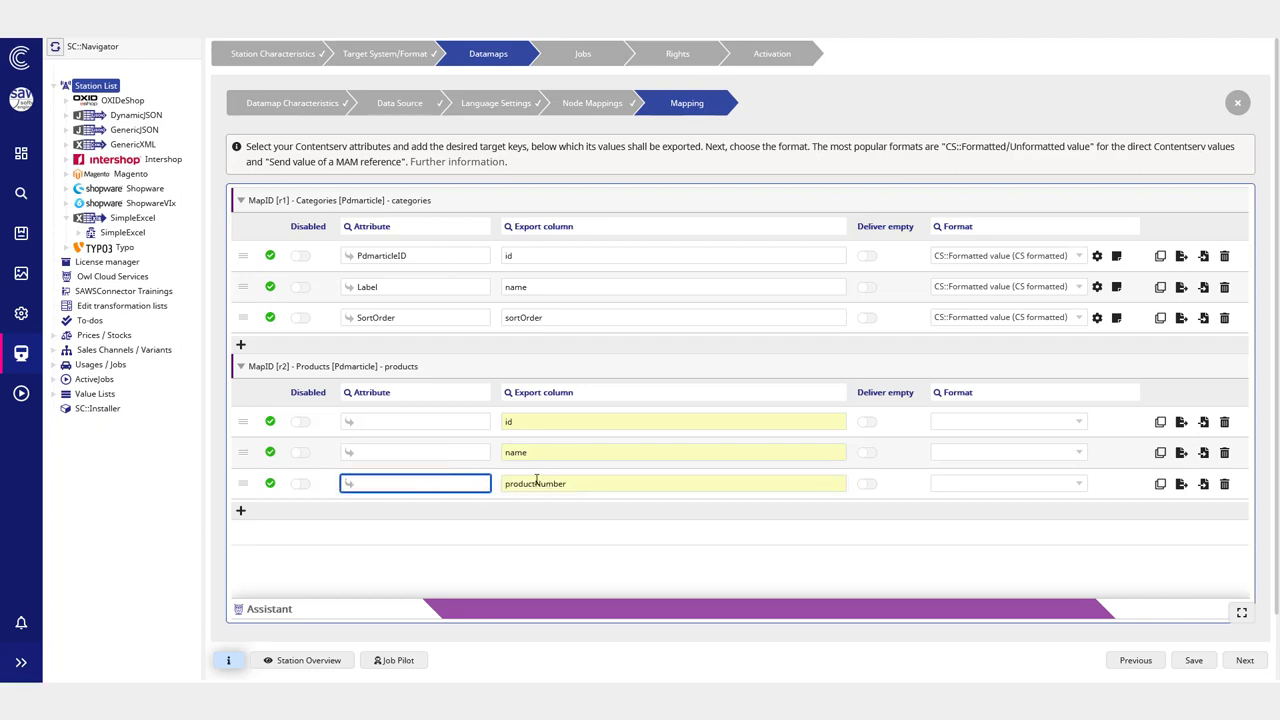
text(exter)
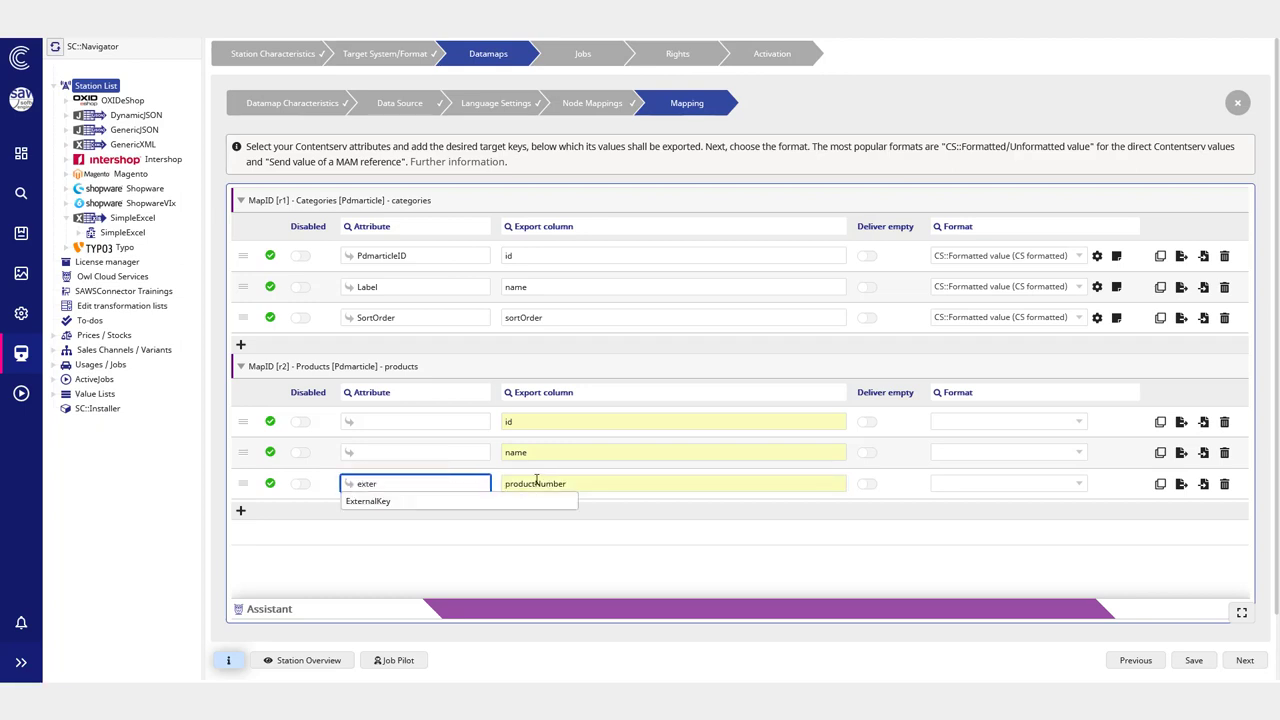
click(478, 505)
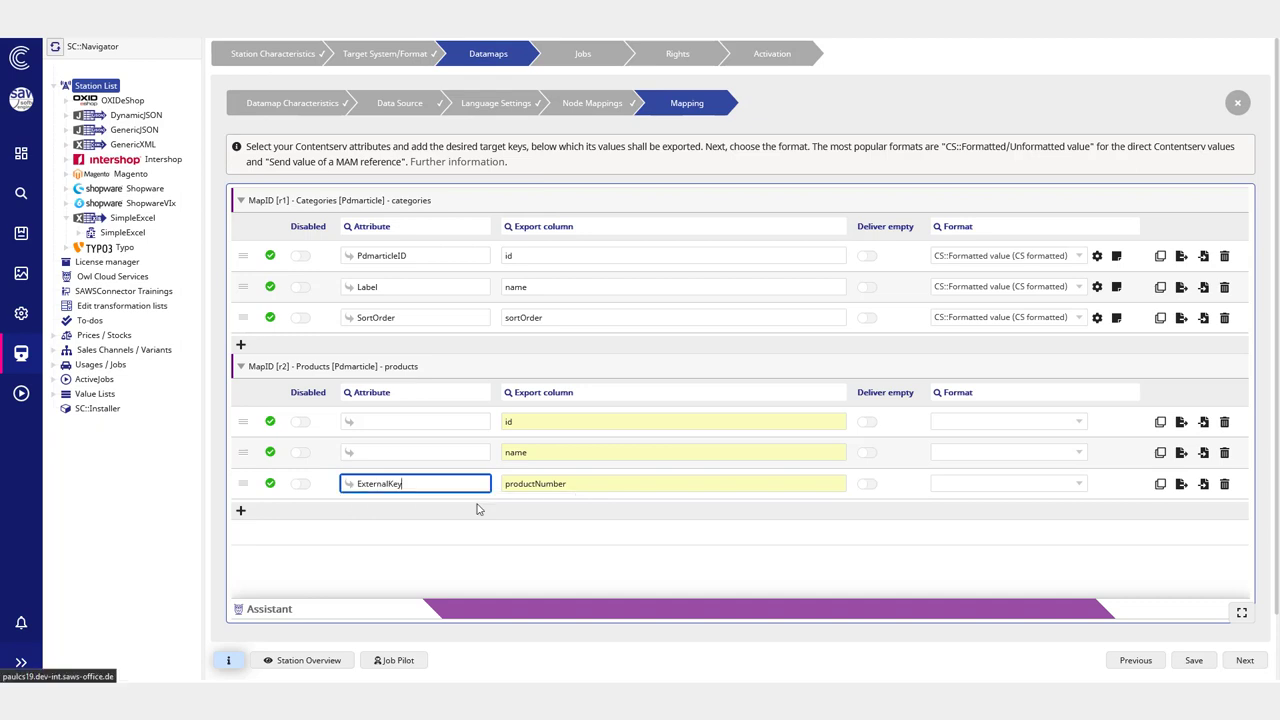
Step: Clear the productNumber row's attribute and search the attribute choices for 28 and for product
double_click(425, 483)
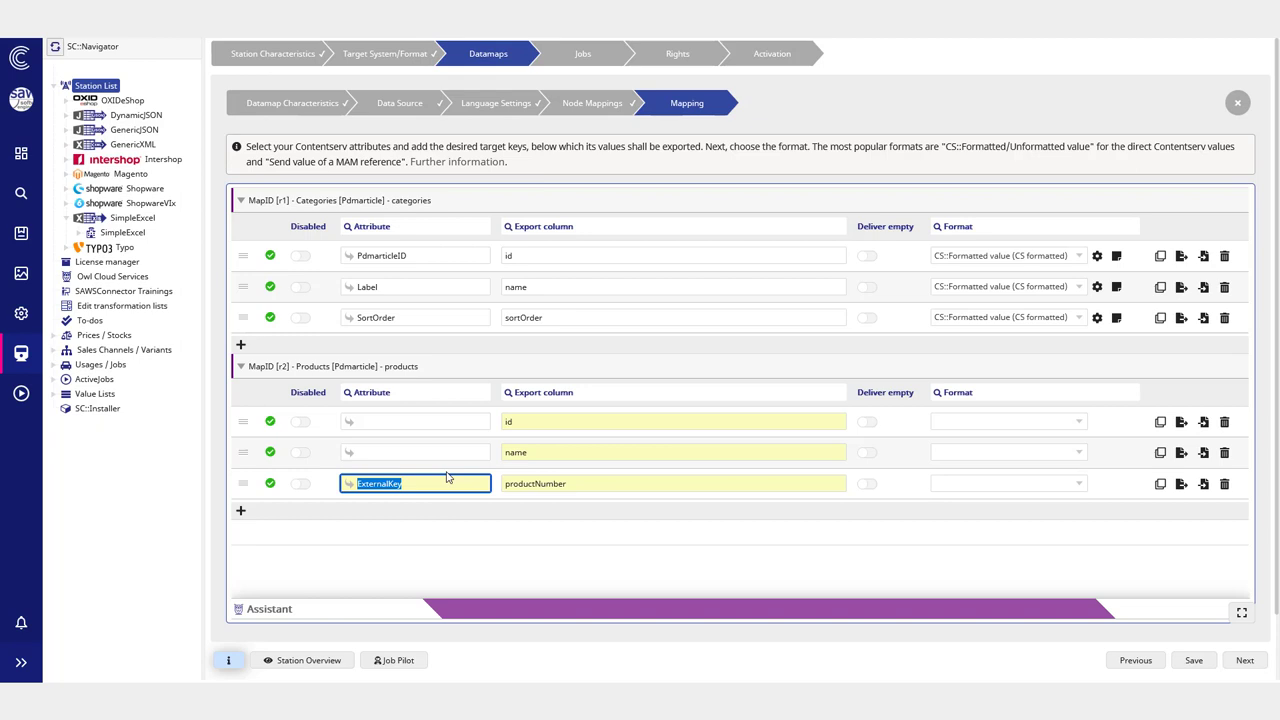
text(28)
key(ctrl+a)
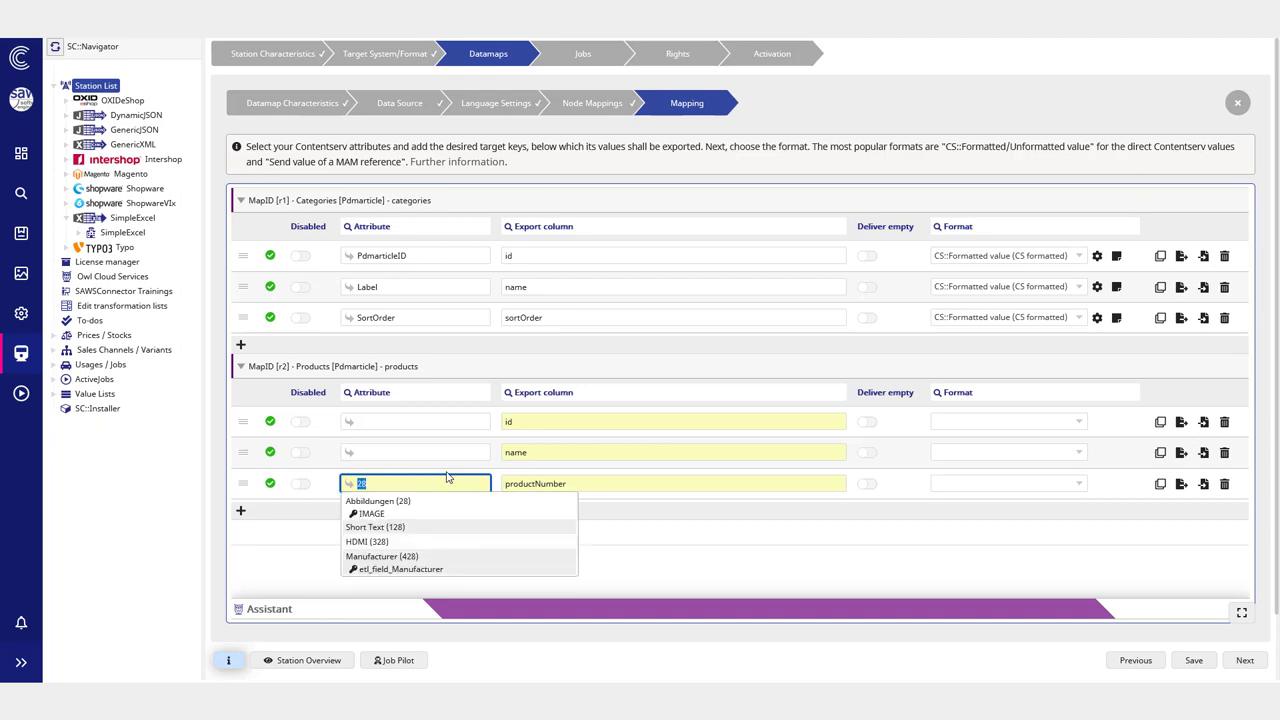
key(BackSpace)
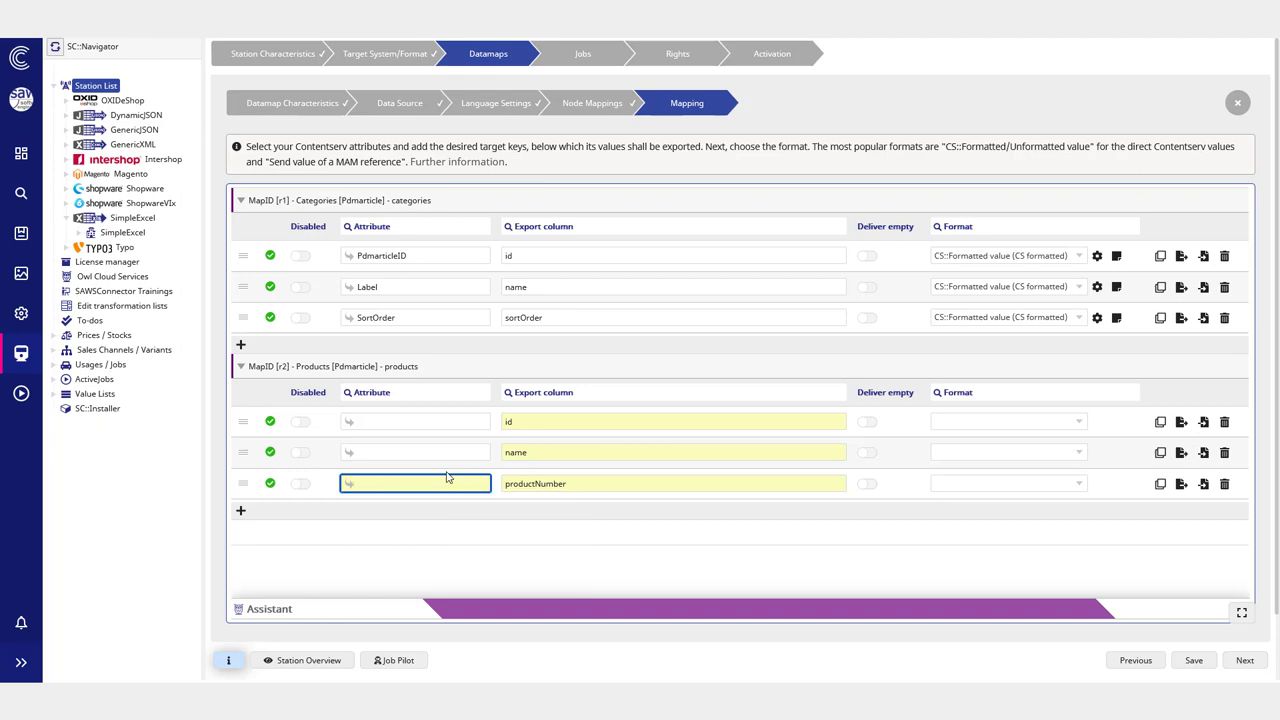
text(product)
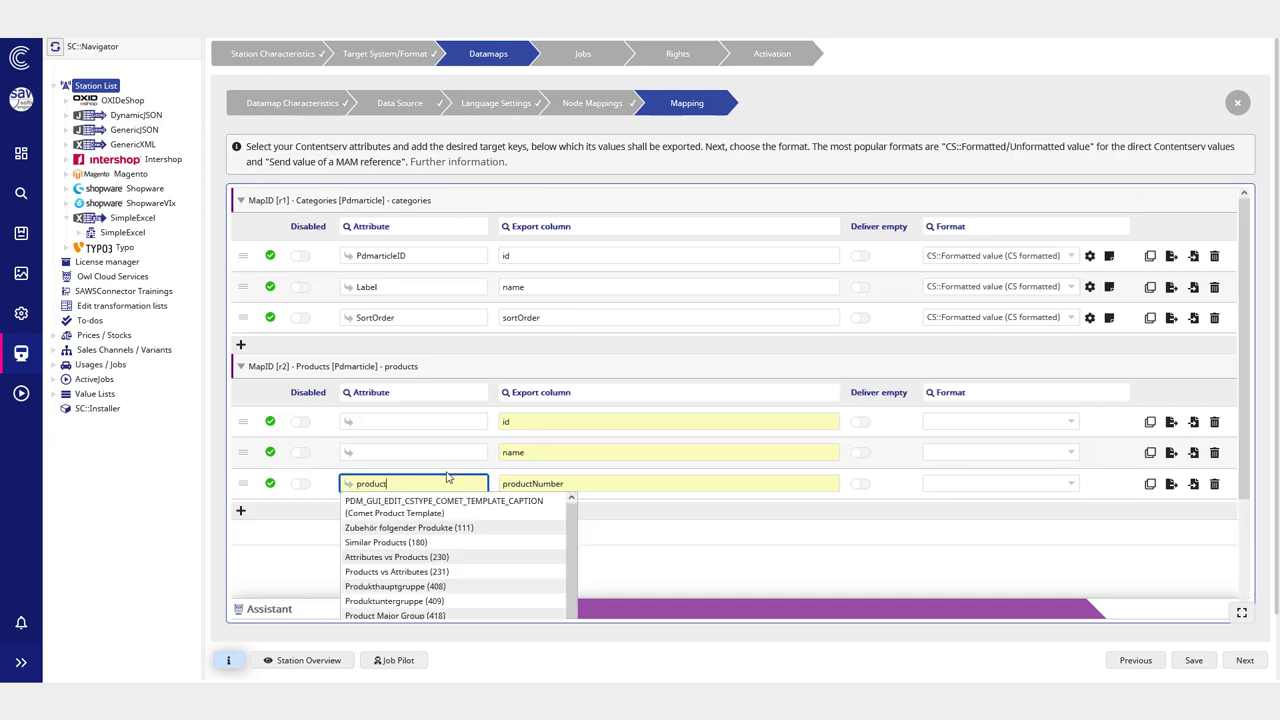
scroll(470, 540, down, 5)
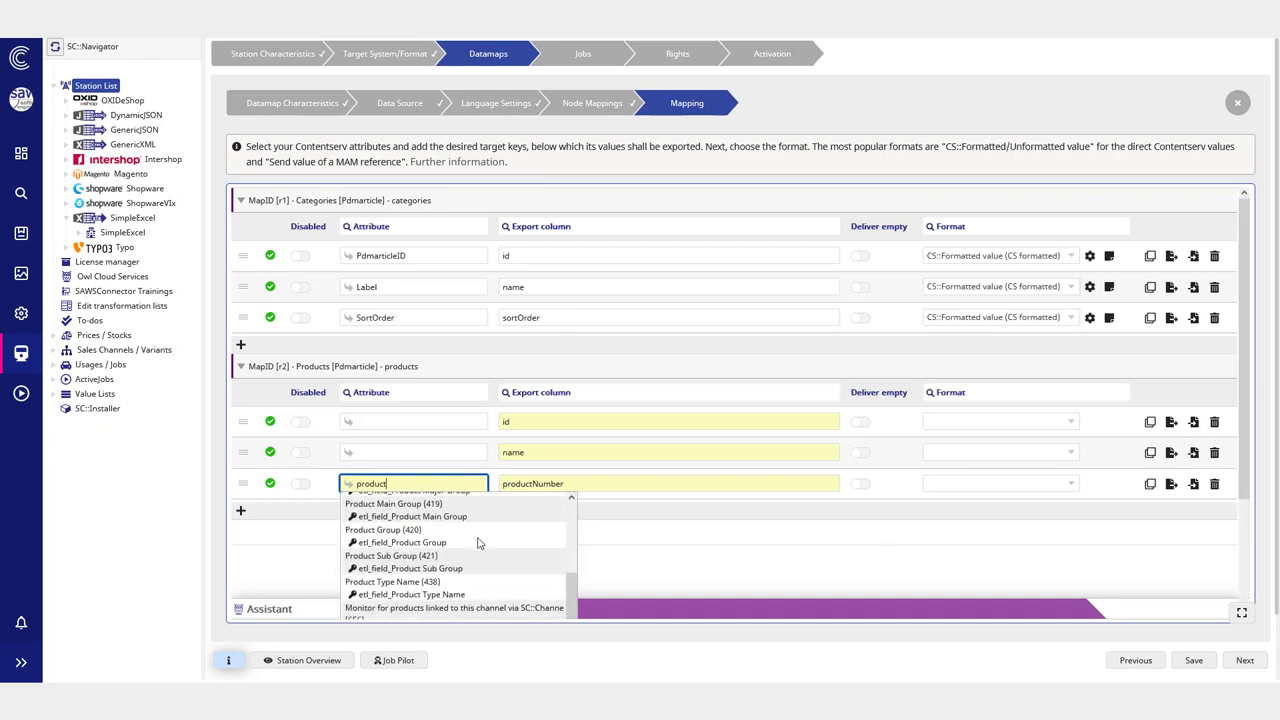
scroll(420, 610, down, 3)
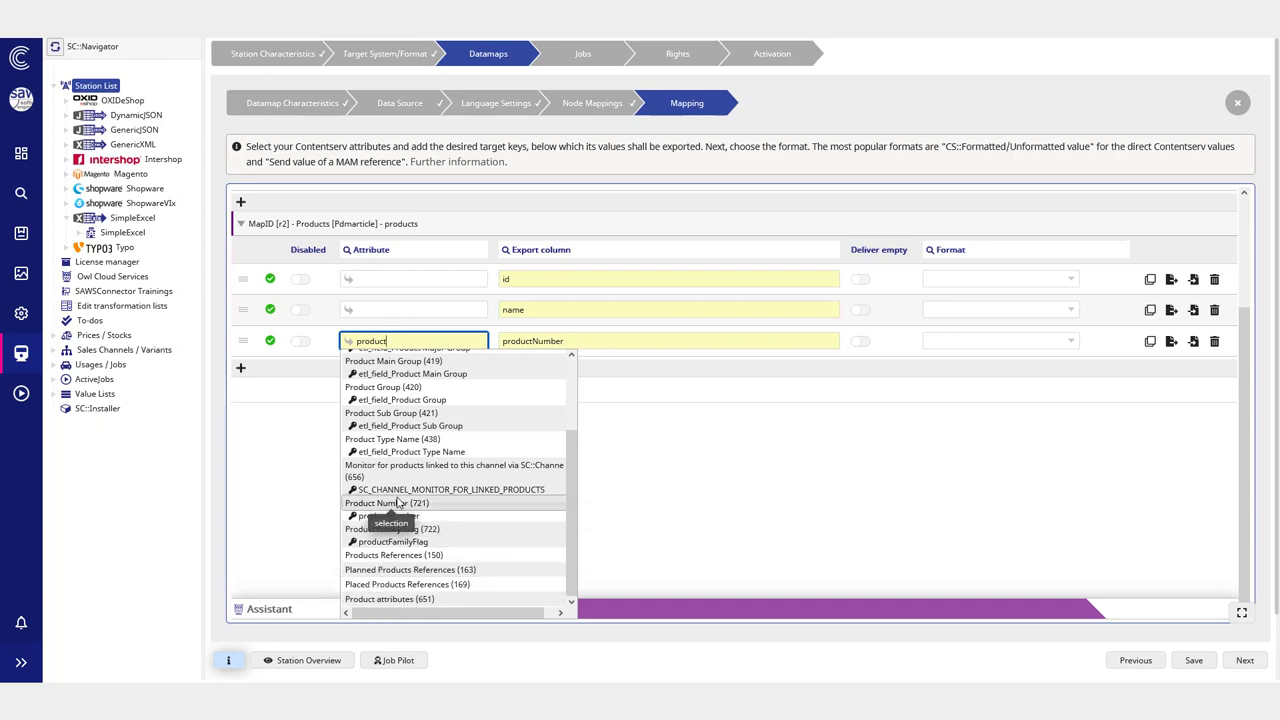
scroll(400, 450, up, 1)
Step: Assign the attributes ExternalKey to productNumber, Label to name and PdmarticleID to id in the products map
double_click(370, 341)
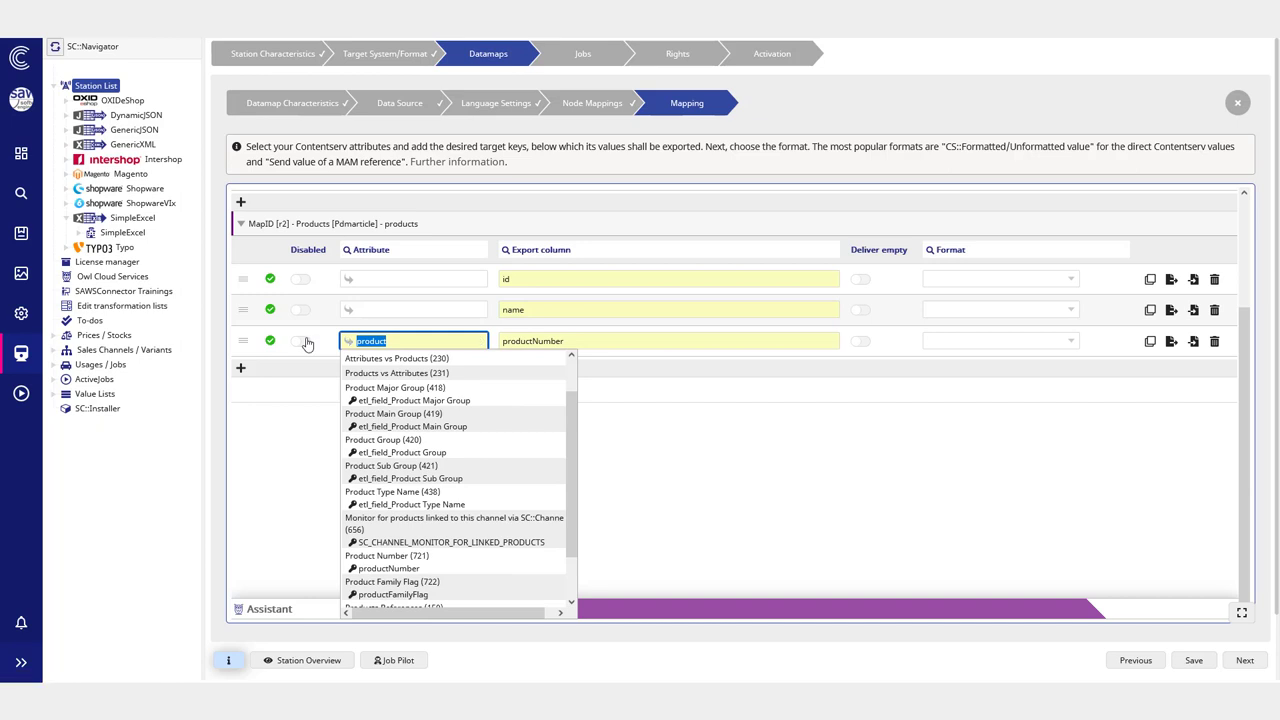
text(external)
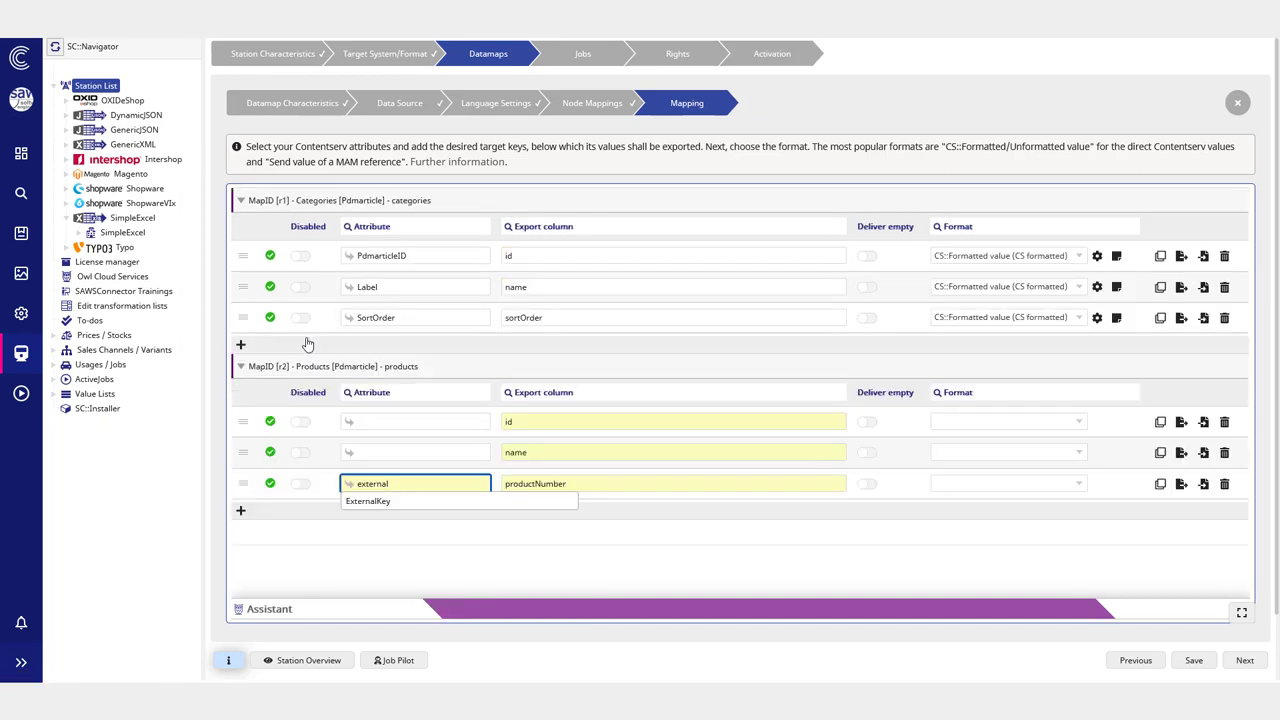
click(432, 500)
click(460, 453)
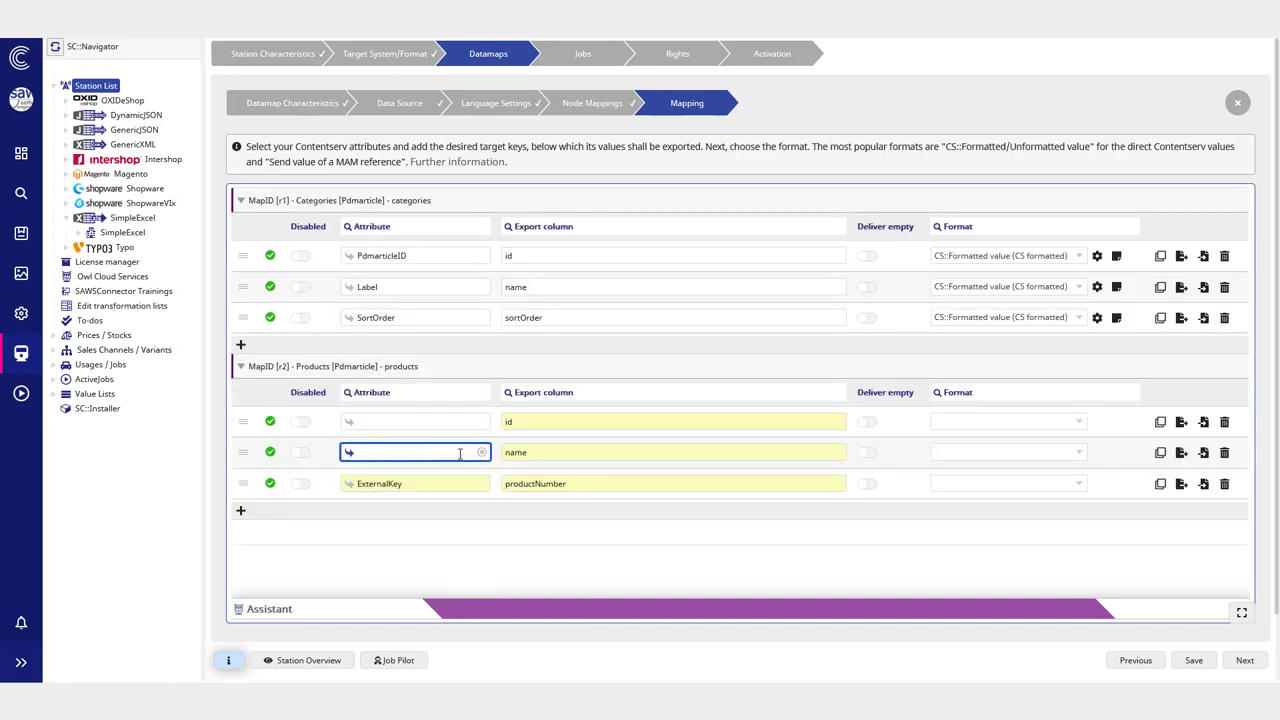
text(label)
click(390, 467)
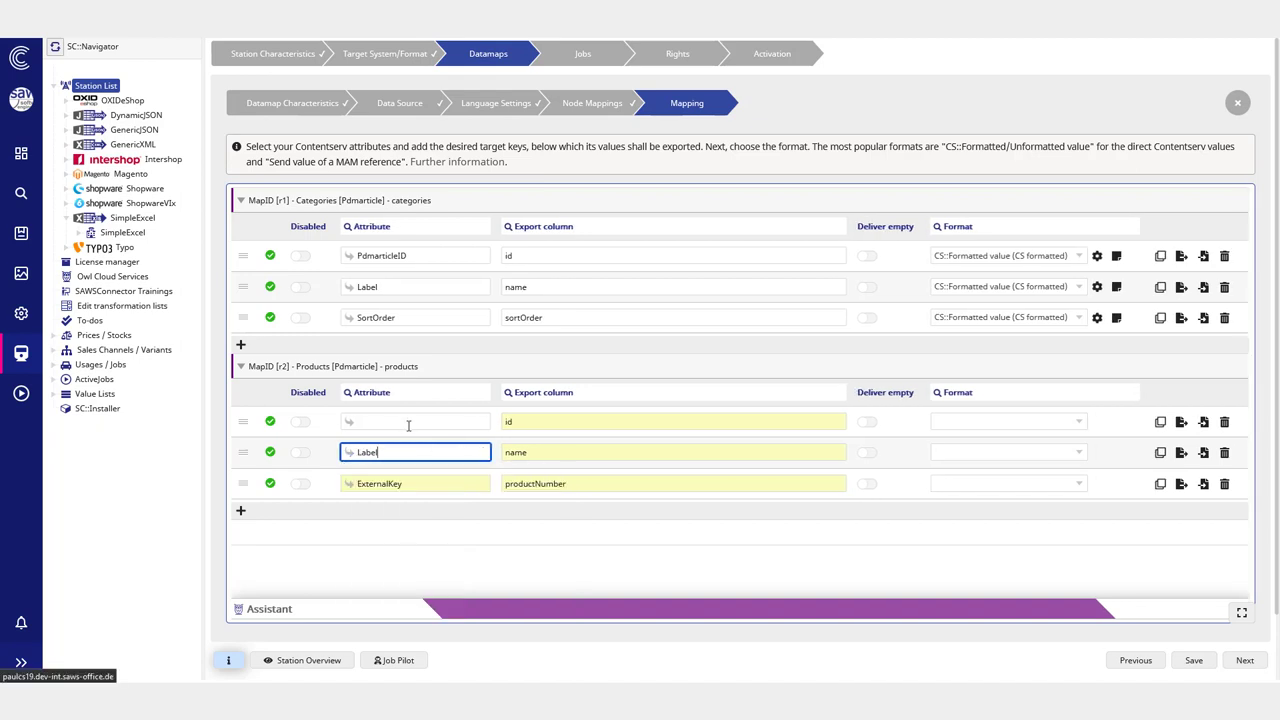
click(406, 422)
text(pdmart)
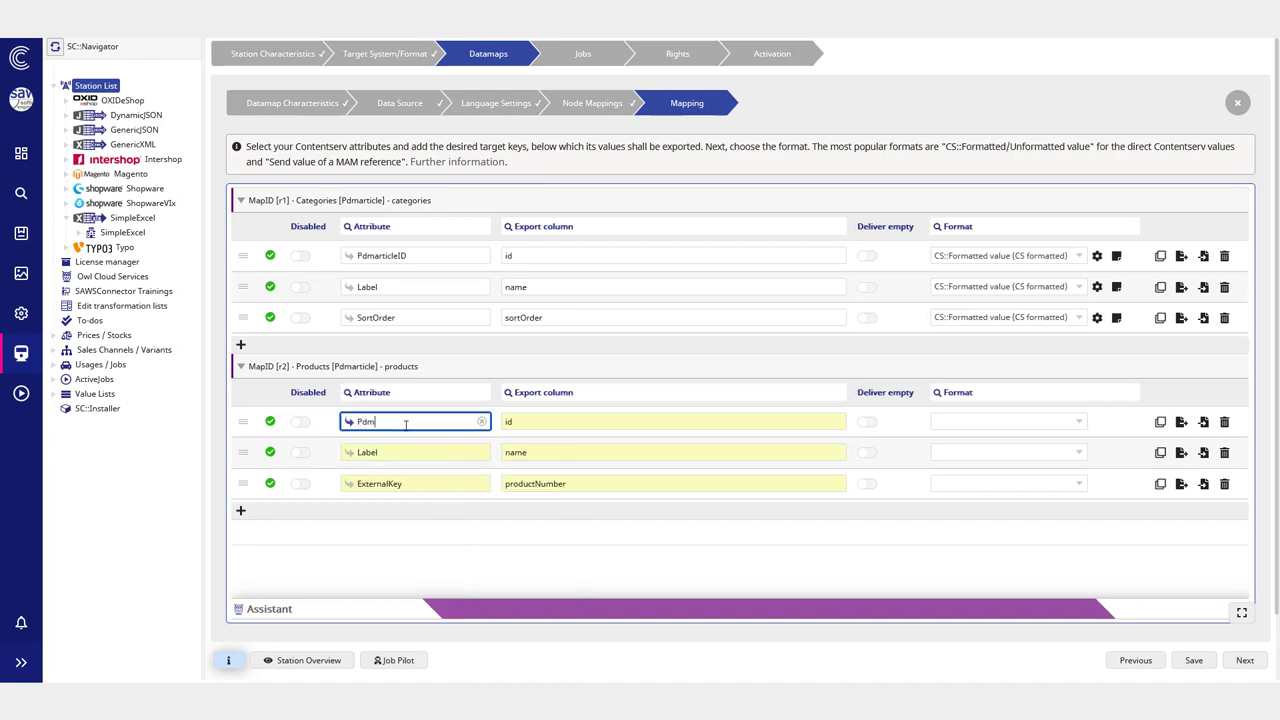
key(Return)
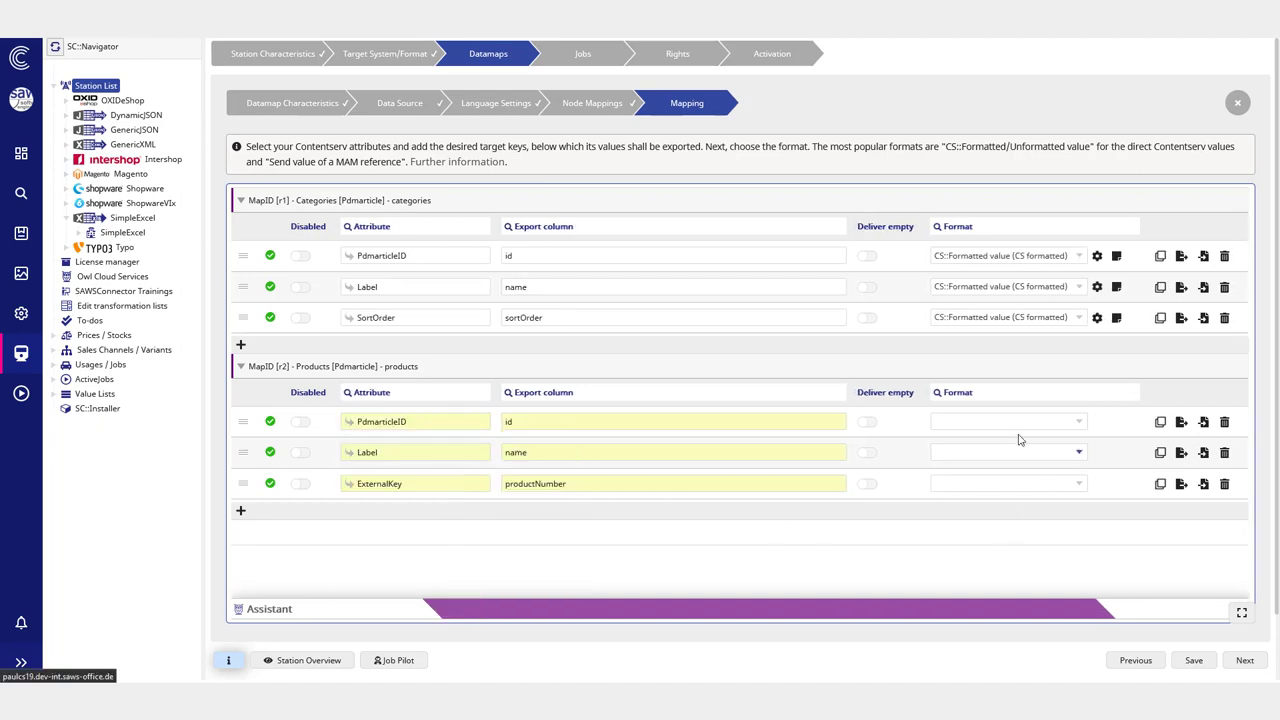
Step: Set the format of all three products mappings to CS::Formatted value (CS formatted) and save the mapping
click(1015, 424)
click(966, 505)
click(970, 456)
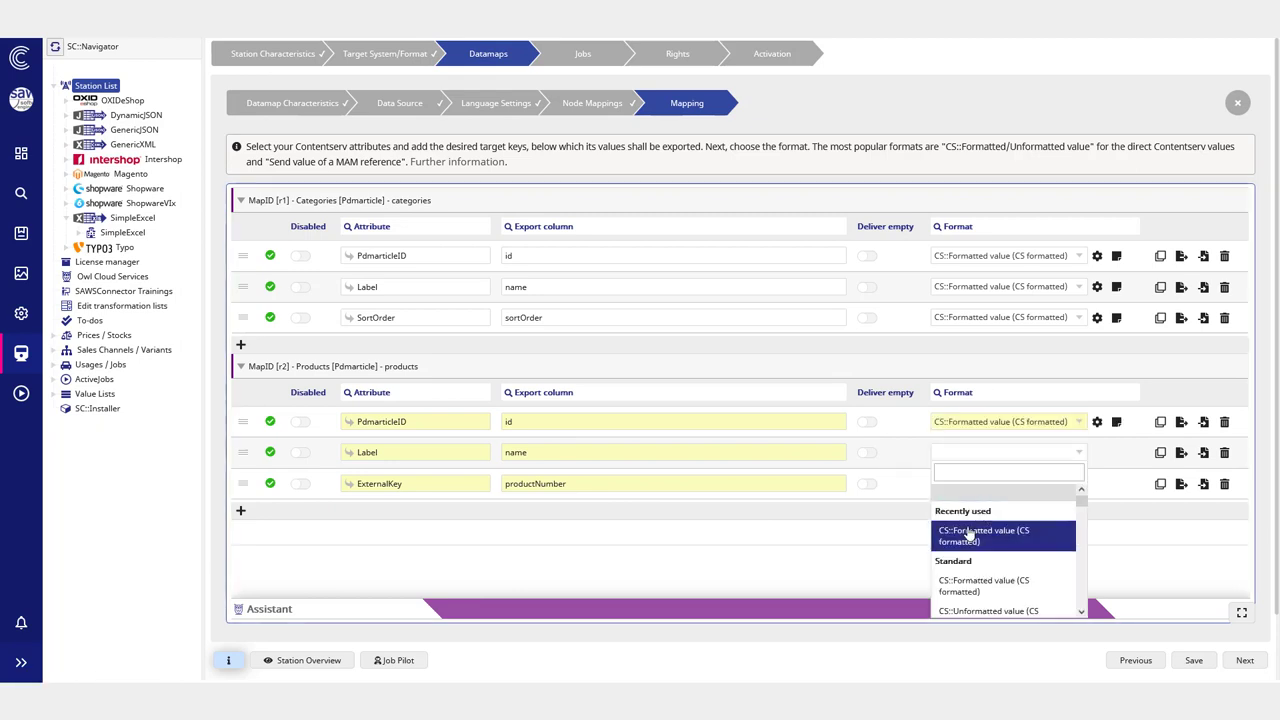
click(971, 531)
click(980, 484)
click(984, 401)
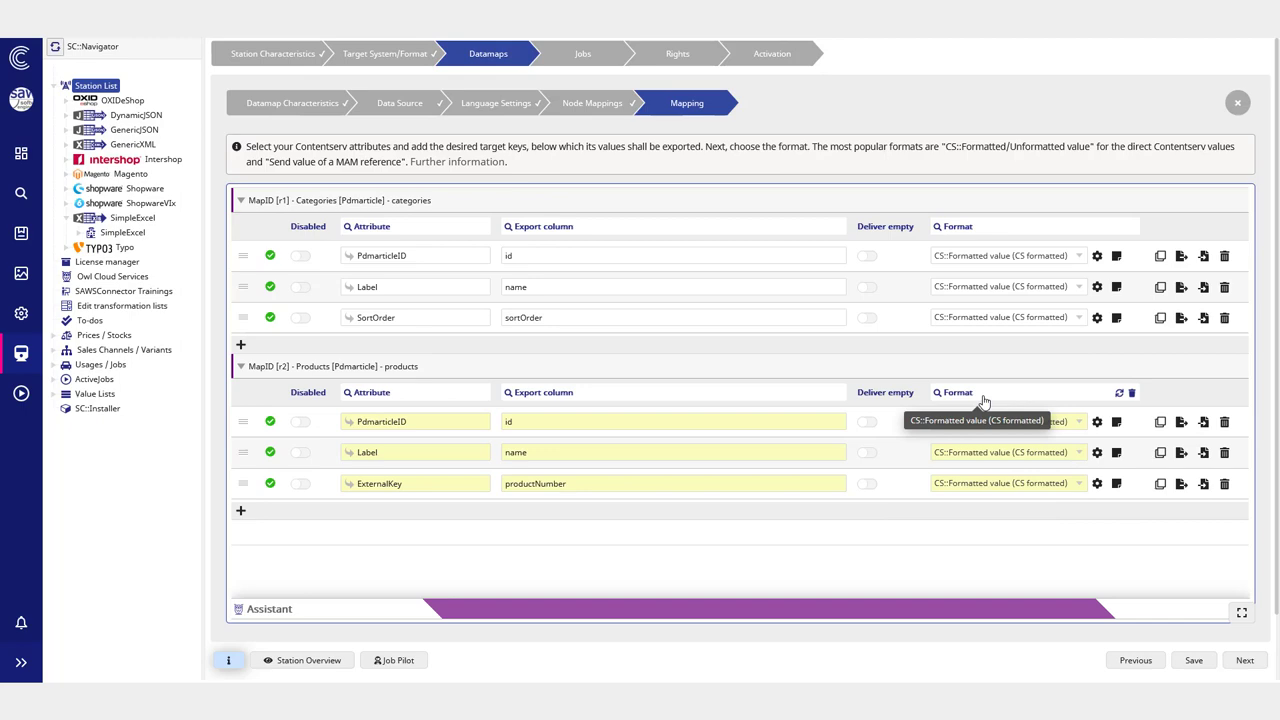
click(1200, 662)
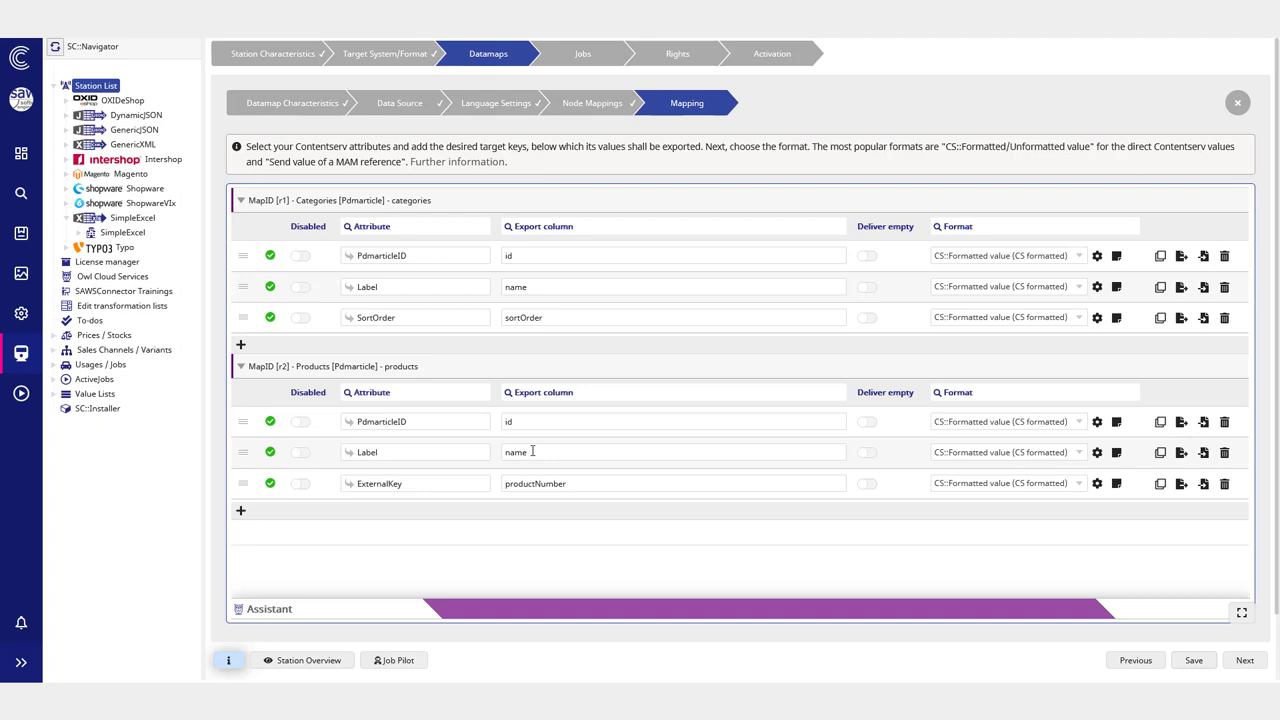
Step: Add a new mapping row to the products map with the attribute Short Text (128)
click(385, 452)
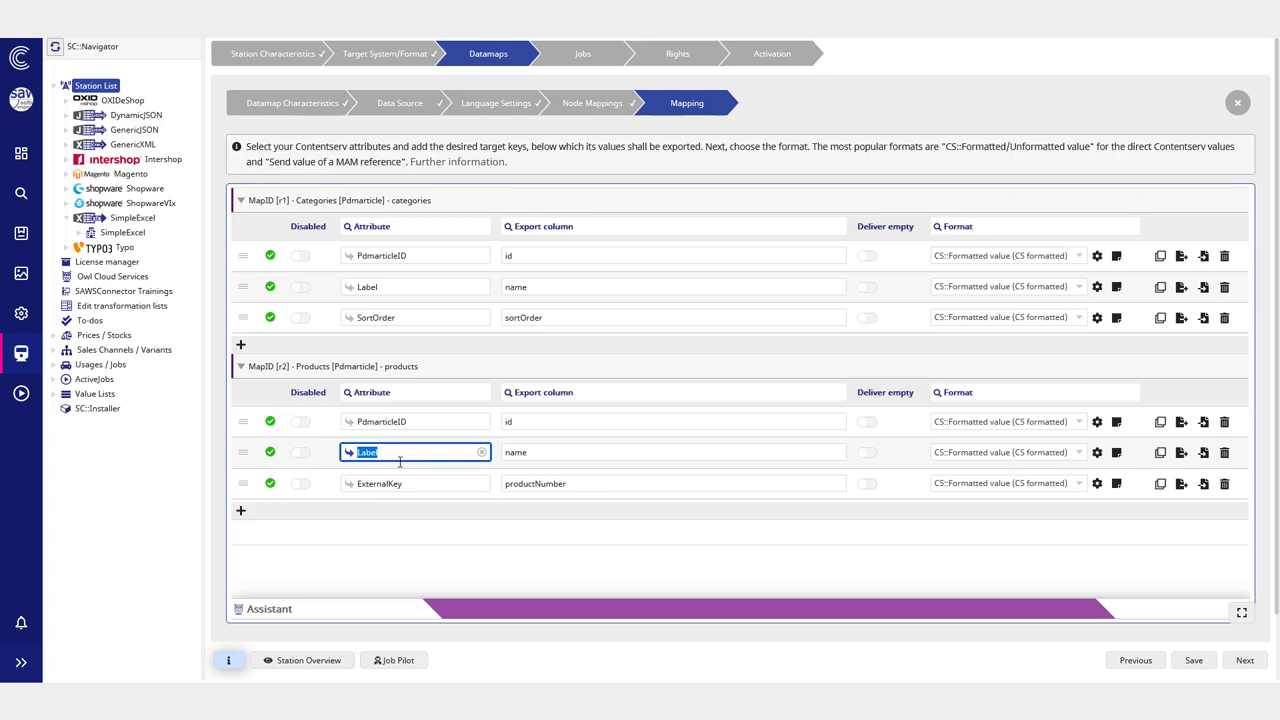
click(433, 530)
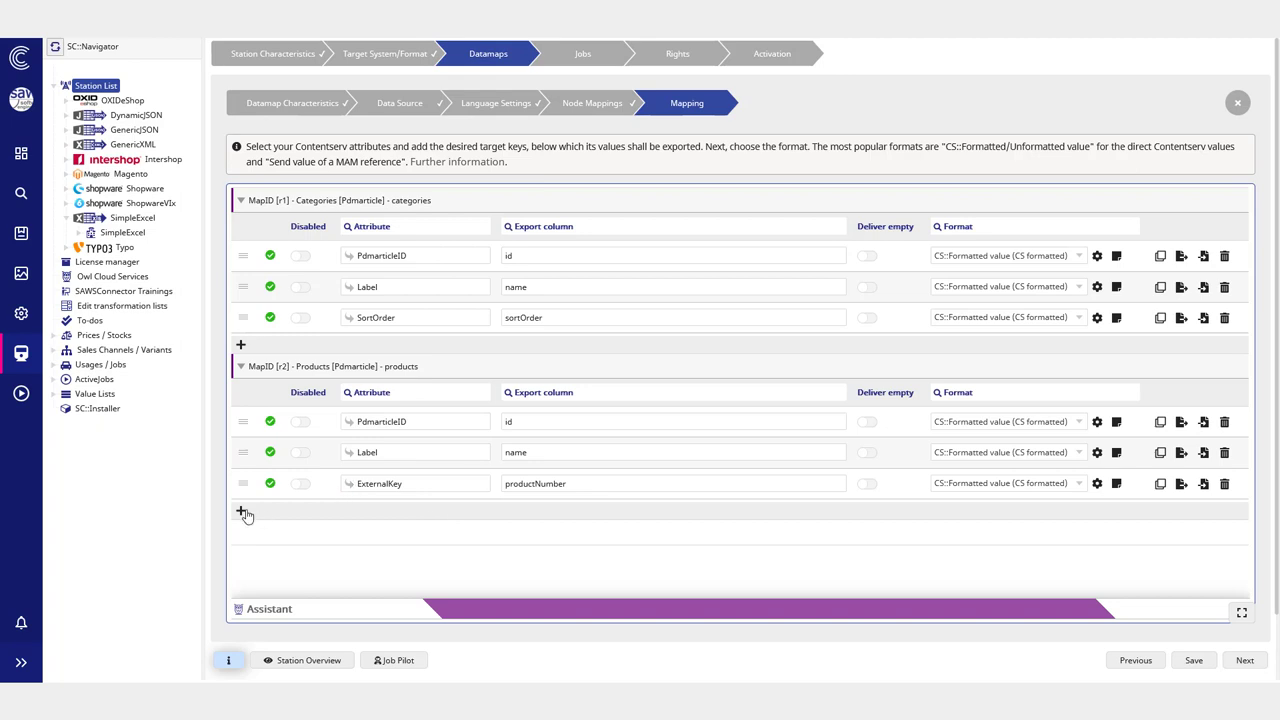
click(241, 512)
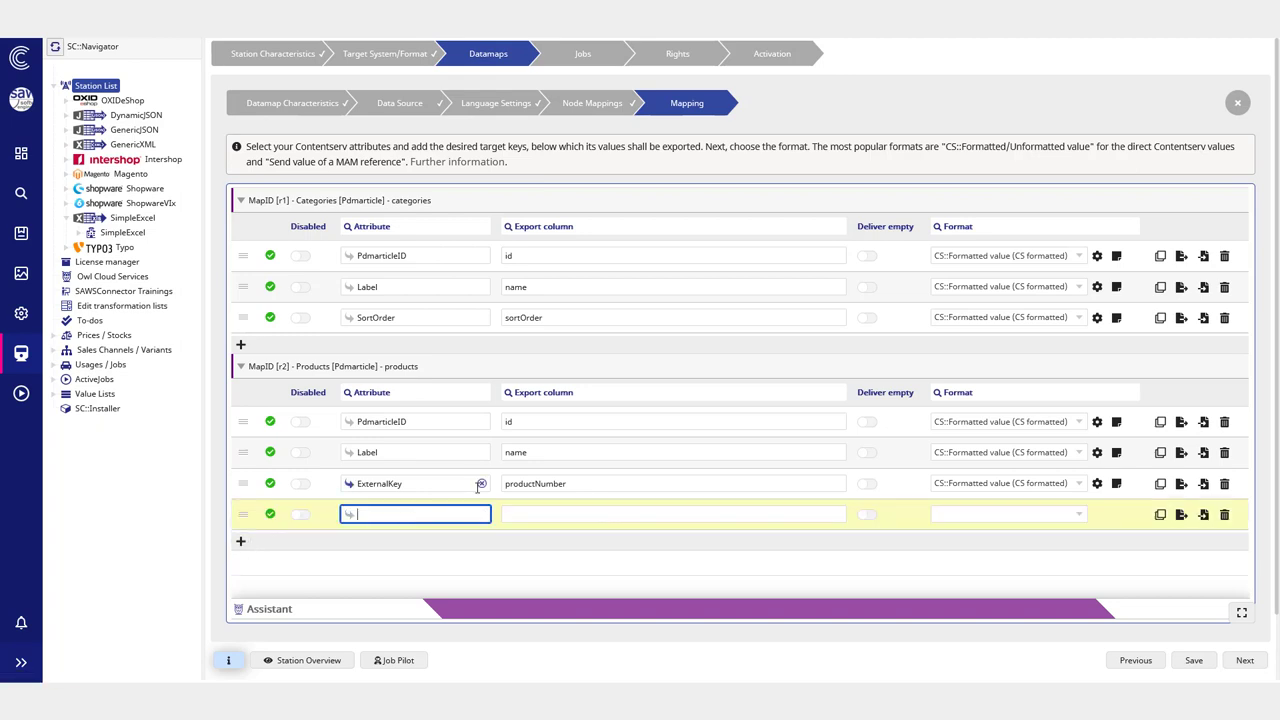
text(28)
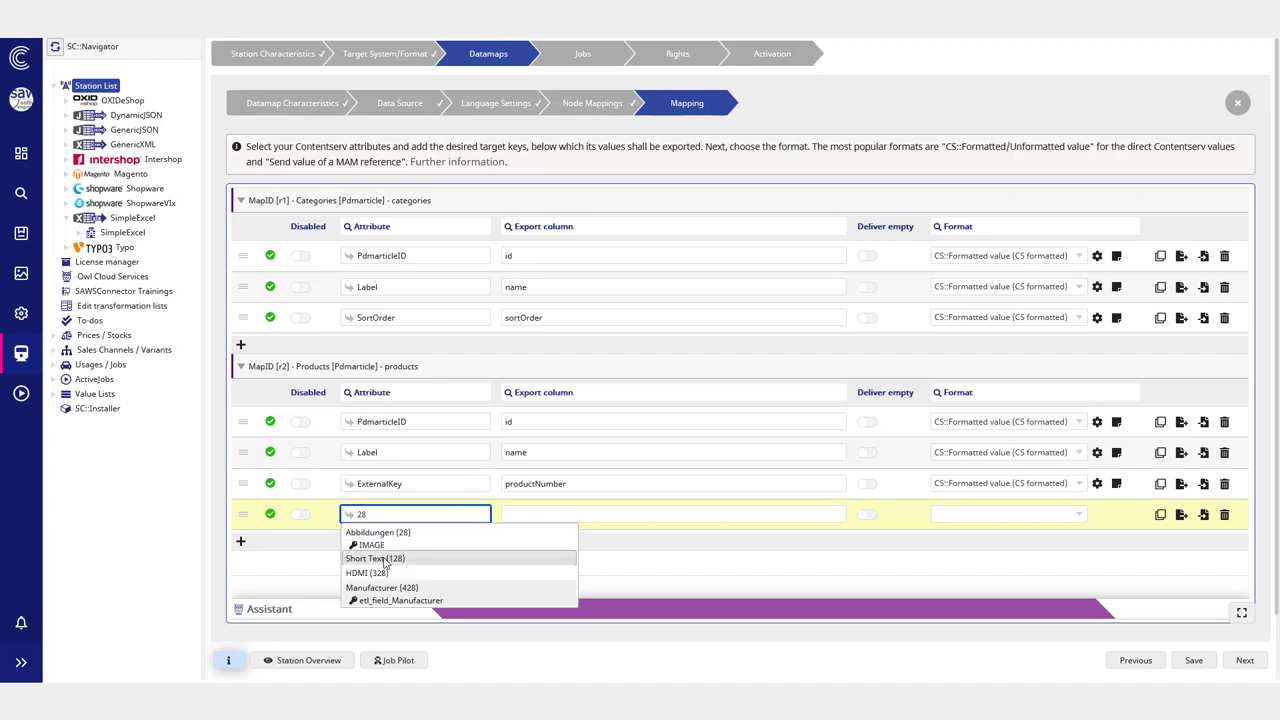
click(432, 556)
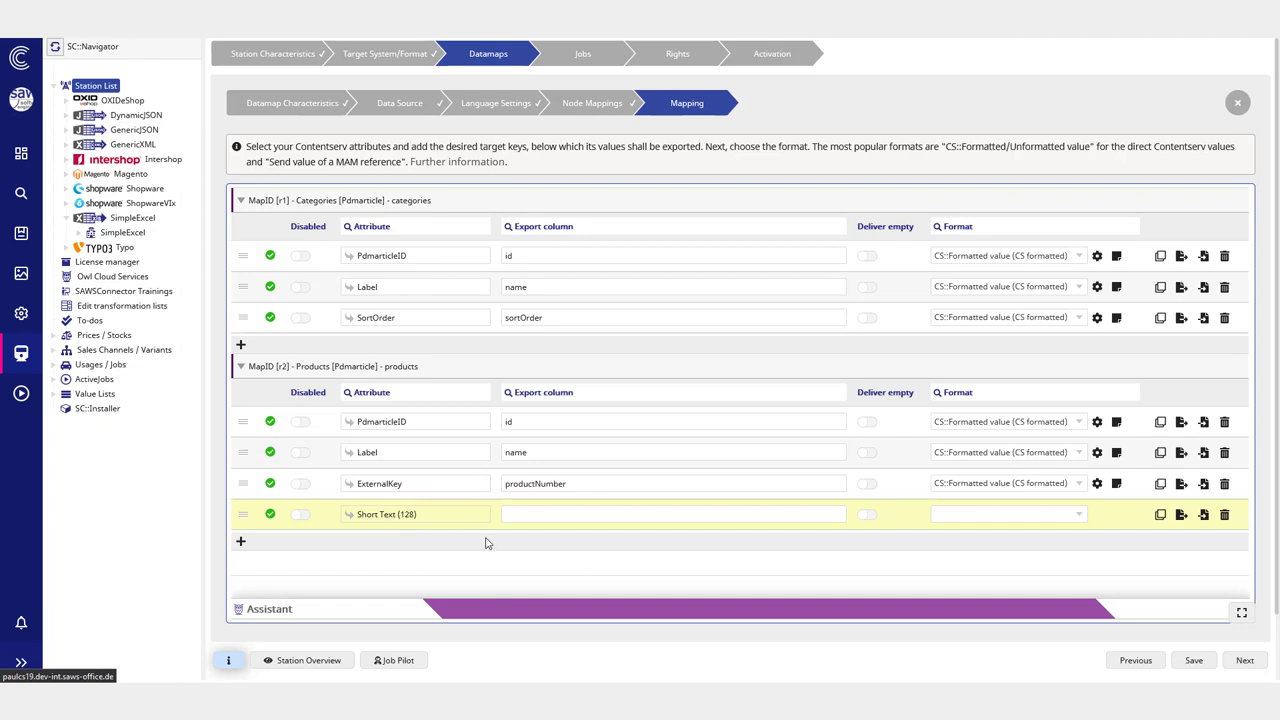
Step: Show the Assistant details for Short Text (128), check its language-dependent values entry and enlarge the Assistant area slightly
click(520, 607)
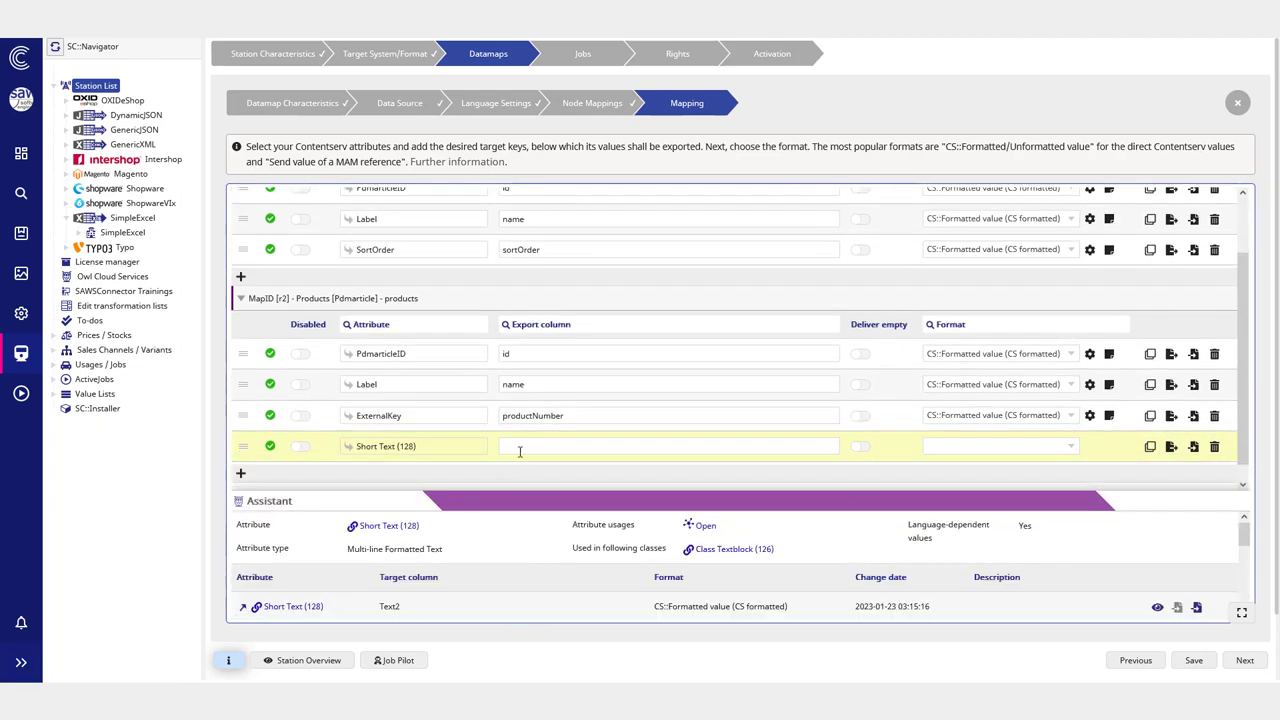
click(520, 445)
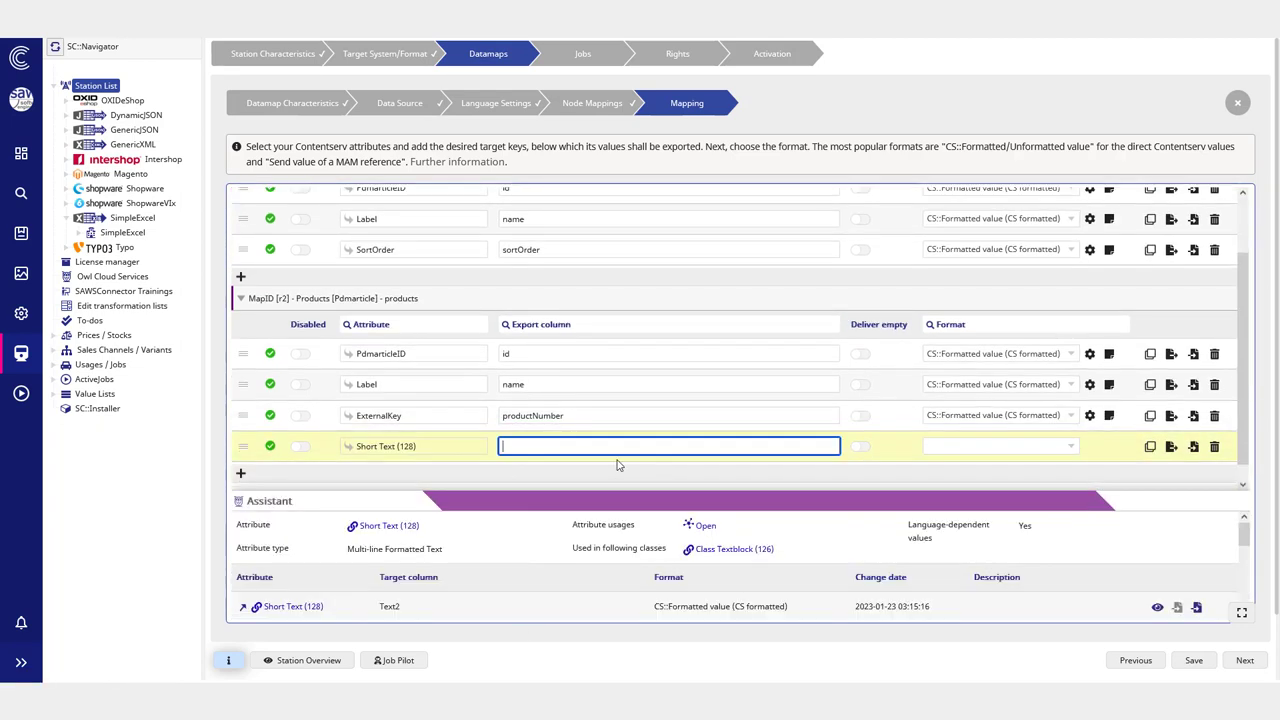
drag(908, 525, 987, 539)
double_click(1021, 527)
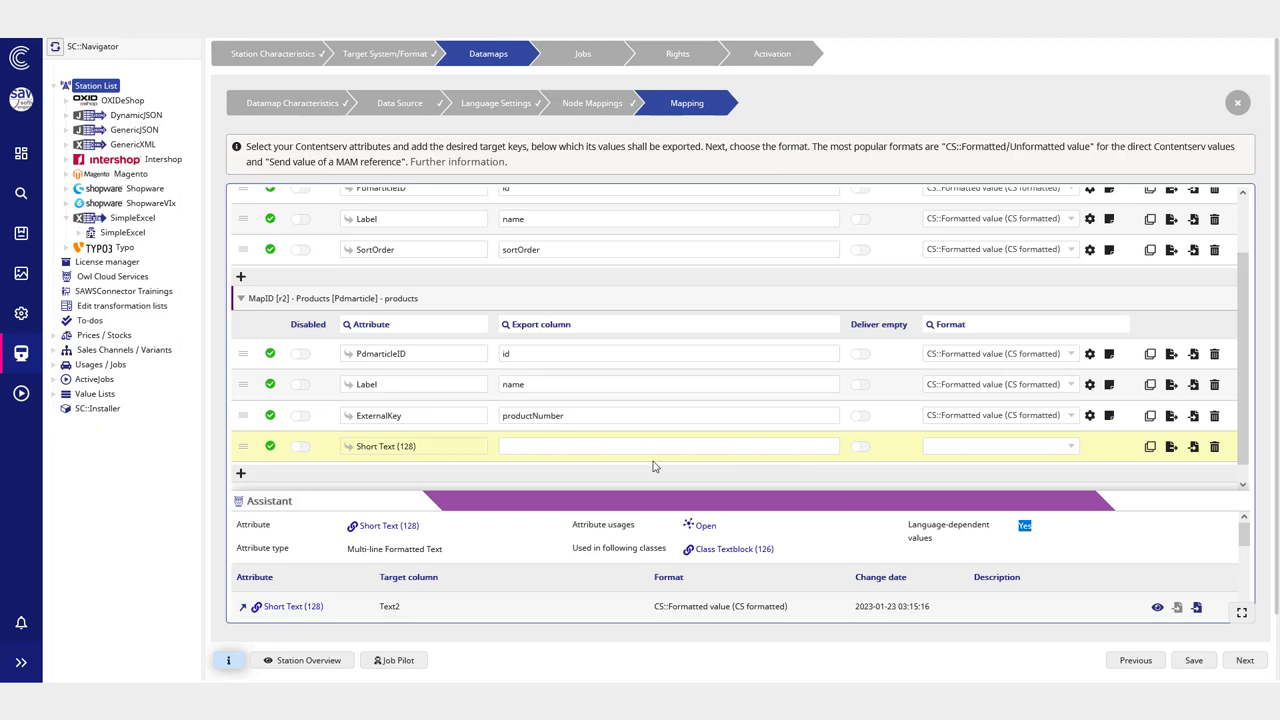
click(1040, 538)
drag(864, 500, 875, 487)
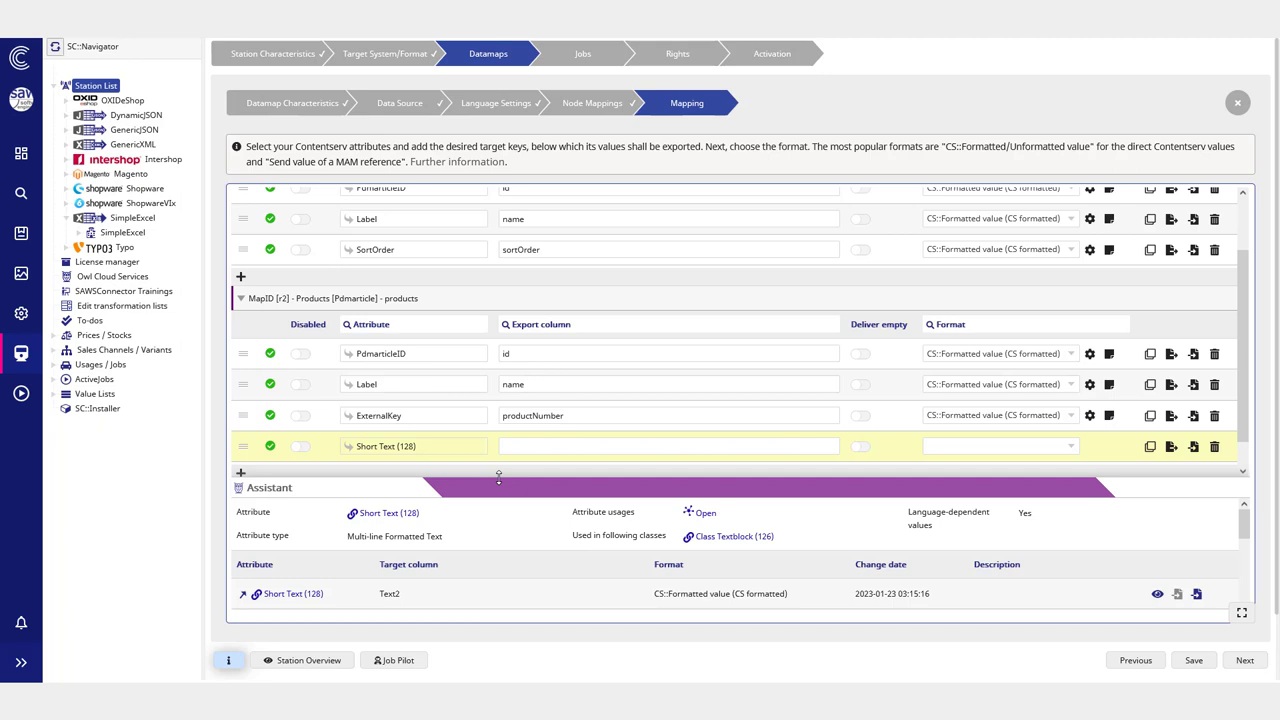
Step: Open the configuration of the Short Text (128) attribute from the Assistant and look through its settings
click(388, 513)
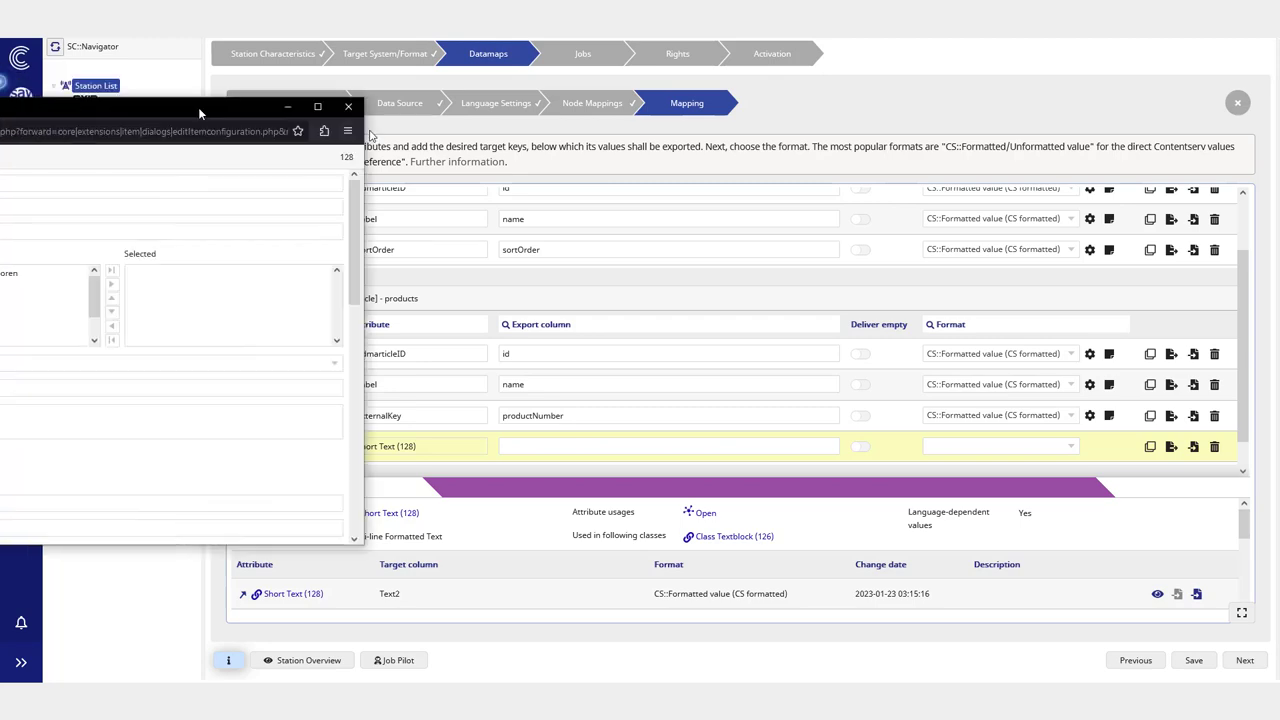
scroll(487, 348, down, 5)
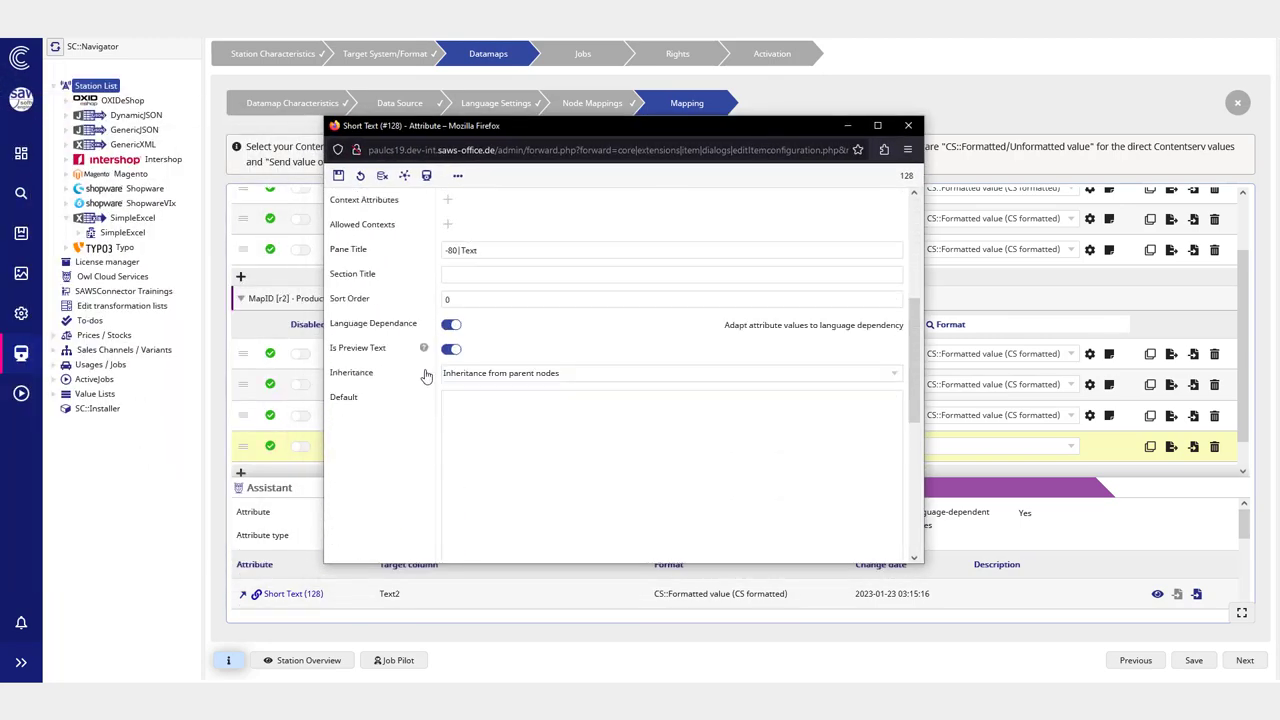
scroll(411, 341, up, 4)
scroll(411, 341, up, 1)
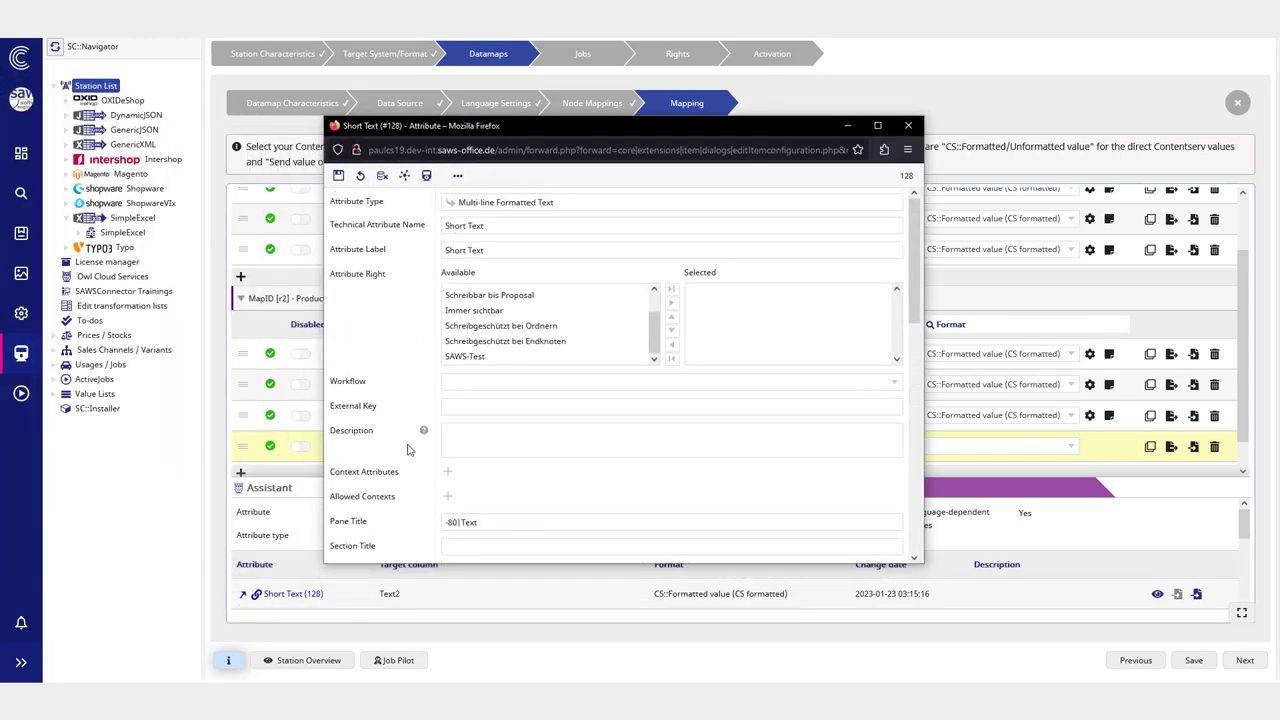
scroll(418, 428, down, 3)
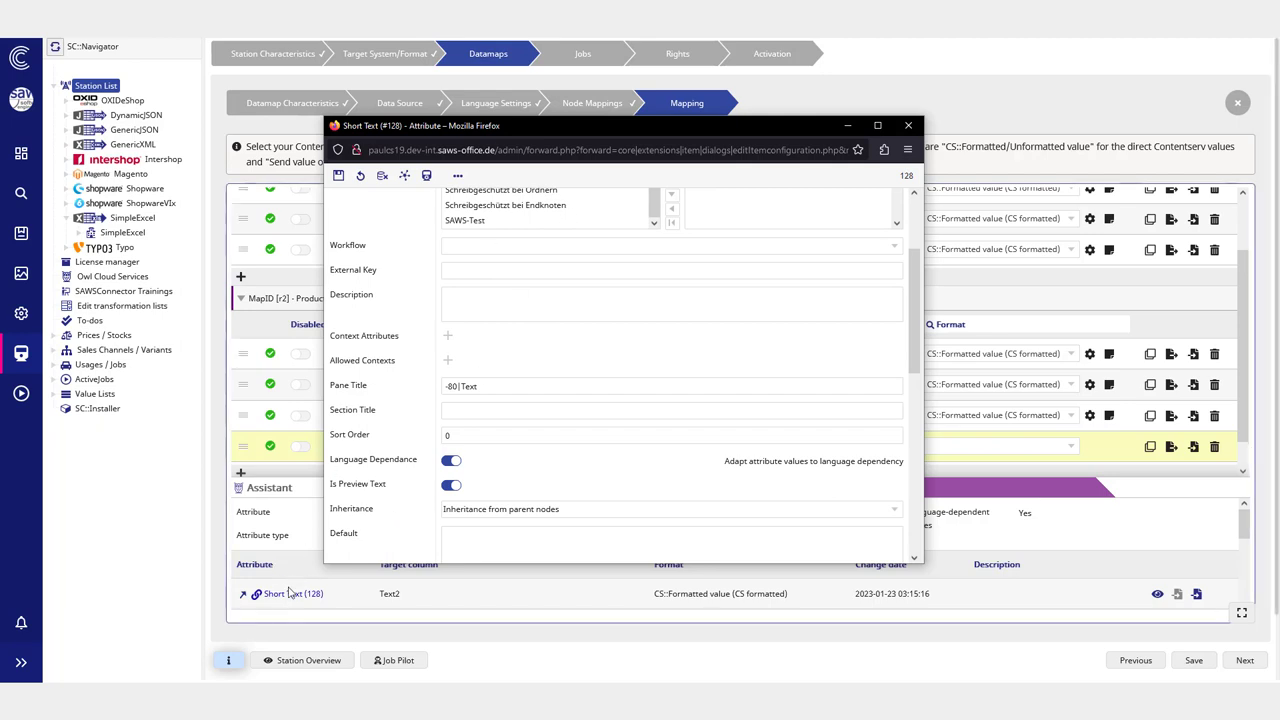
Step: Try toggling the Short Text attribute's Language Dependance setting, and review that setting in the attribute configuration
click(451, 462)
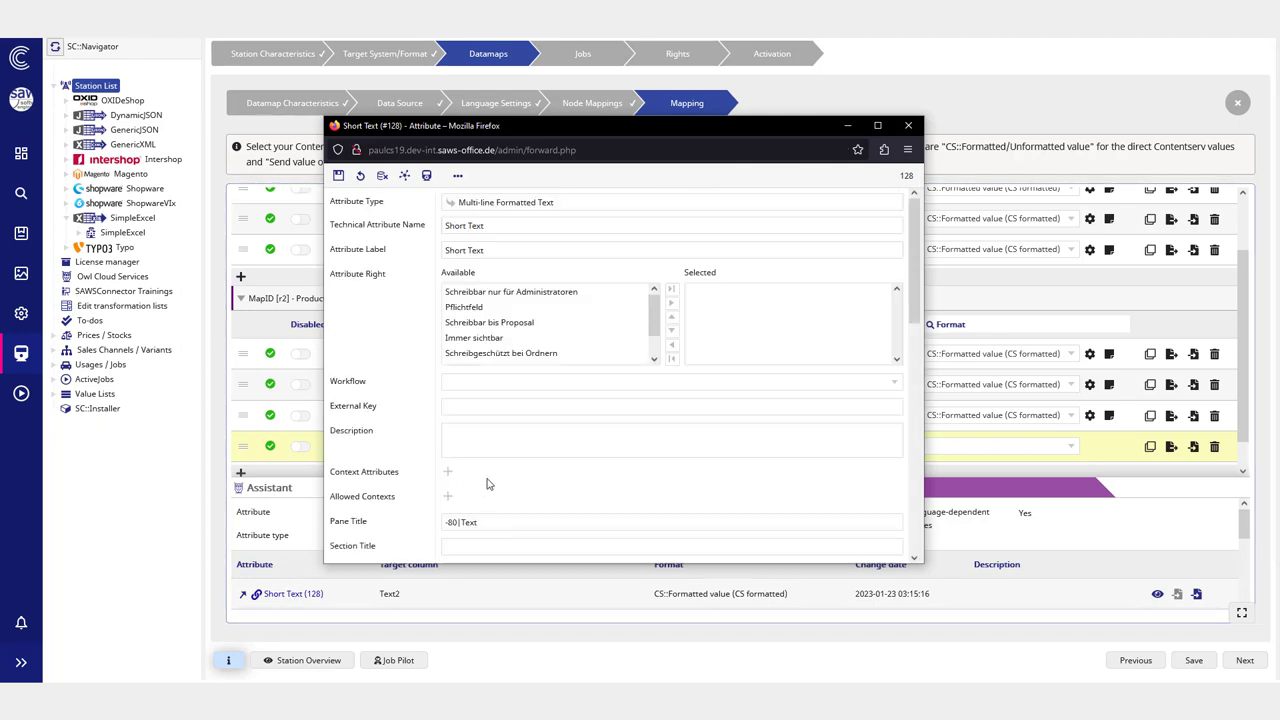
scroll(487, 484, down, 3)
click(451, 396)
scroll(570, 450, down, 3)
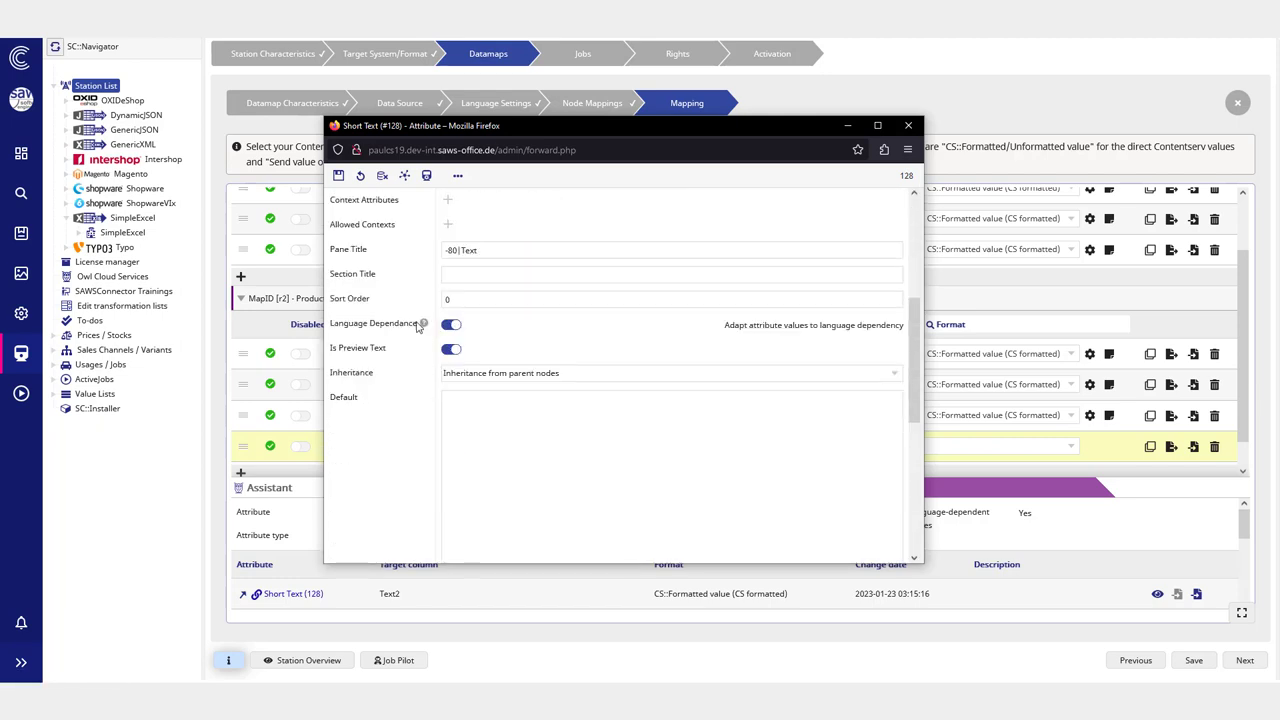
drag(418, 326, 331, 325)
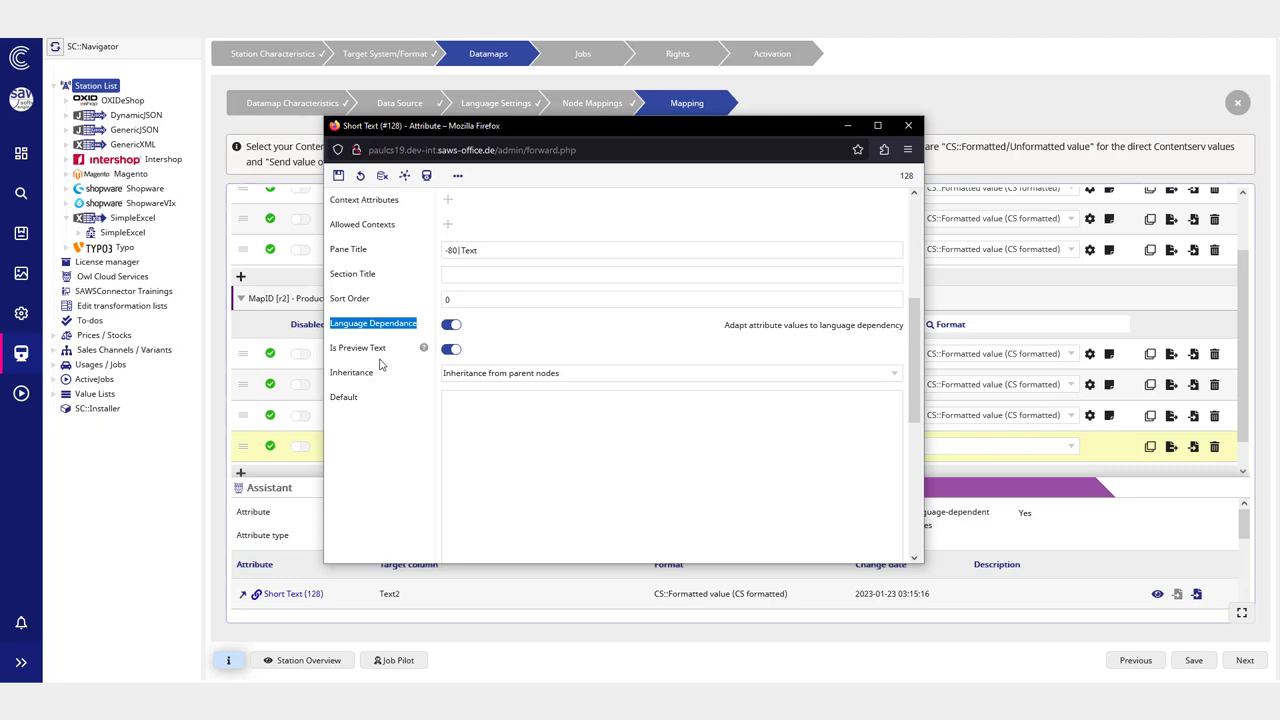
scroll(367, 224, up, 5)
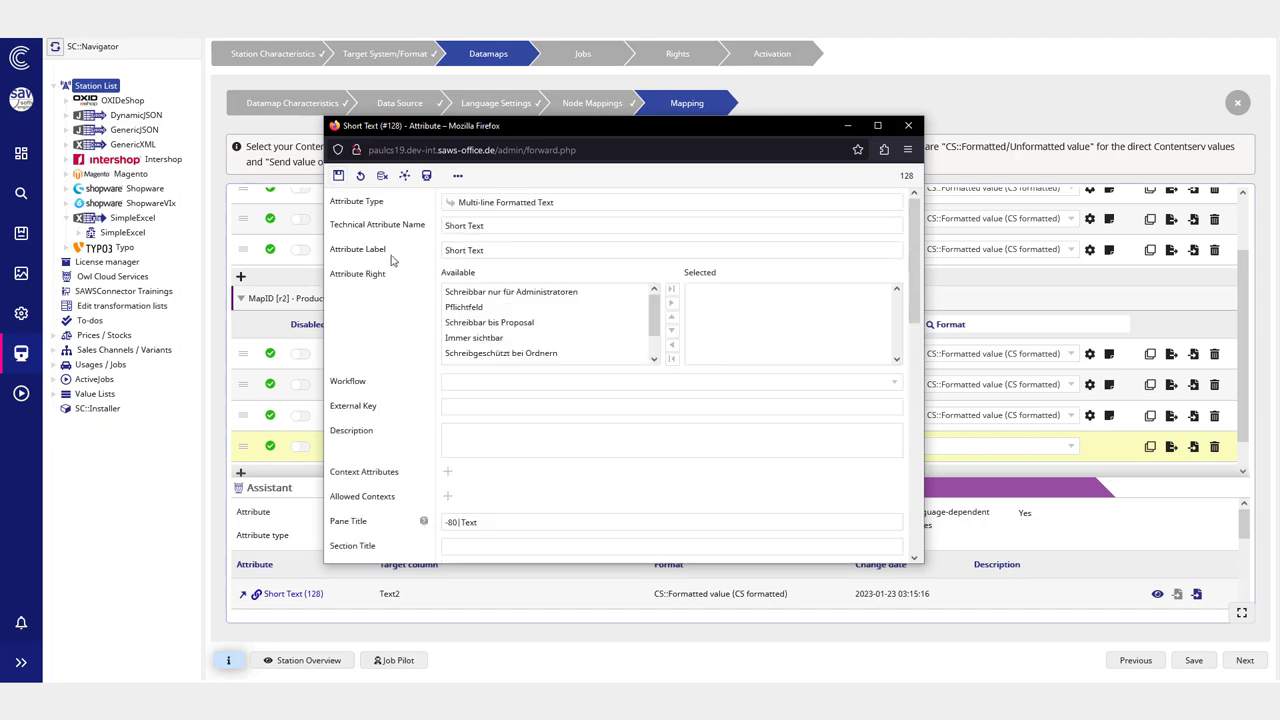
Step: Save and close the Short Text attribute configuration, delete the Short Text (128) row from the products map, and save and finish the datamap
click(339, 177)
click(908, 128)
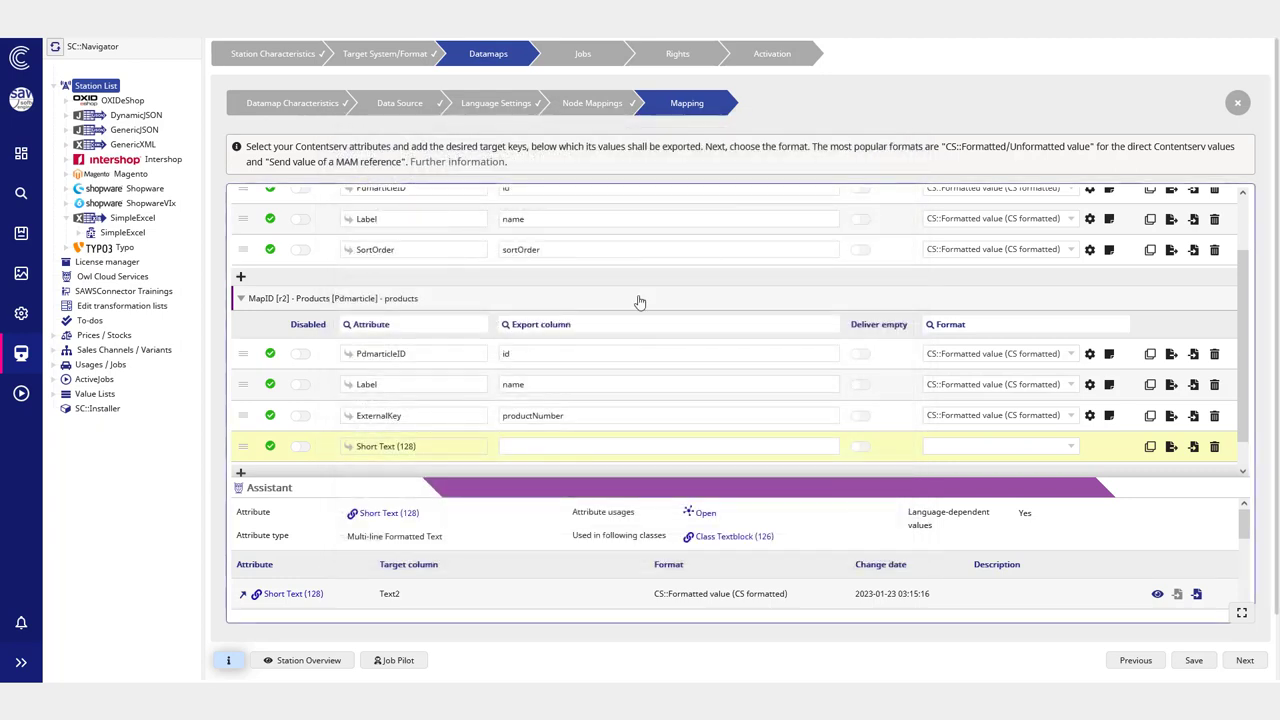
click(1215, 447)
click(1205, 661)
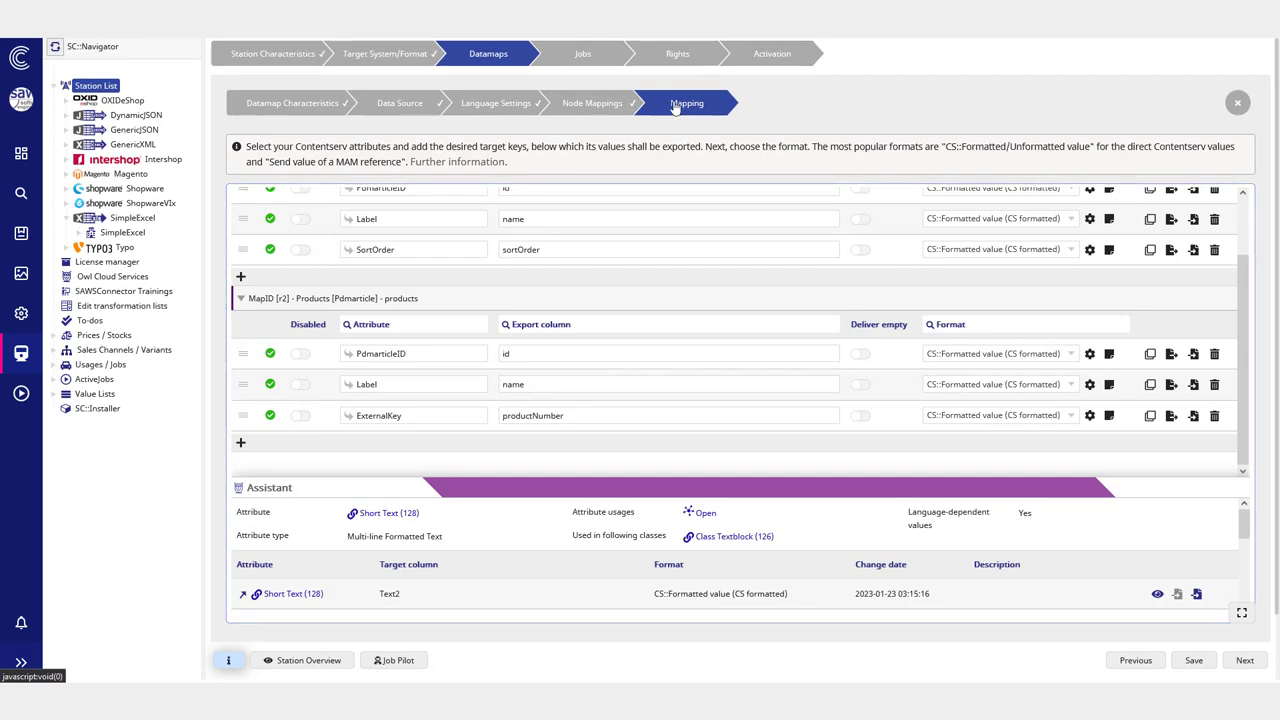
click(1249, 661)
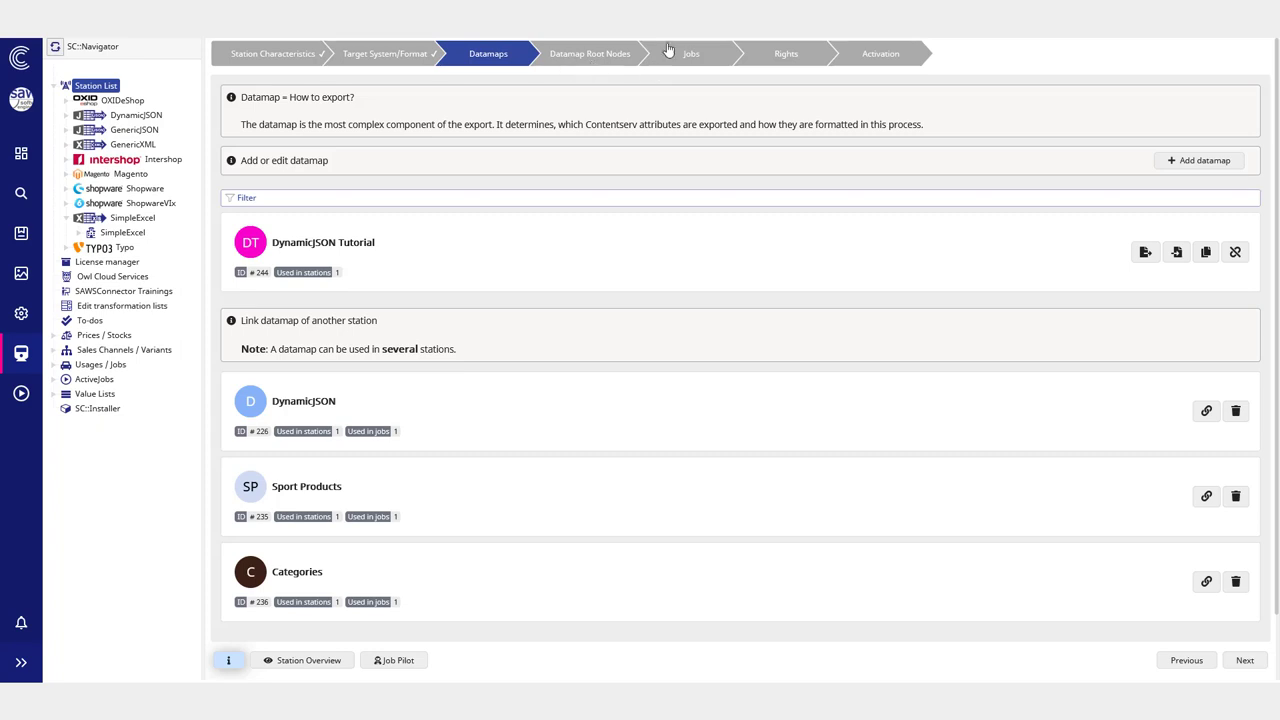
Step: Set the channel root node of the DynamicJSON Tutorial datamap to the product folder Demo (10234)
click(579, 56)
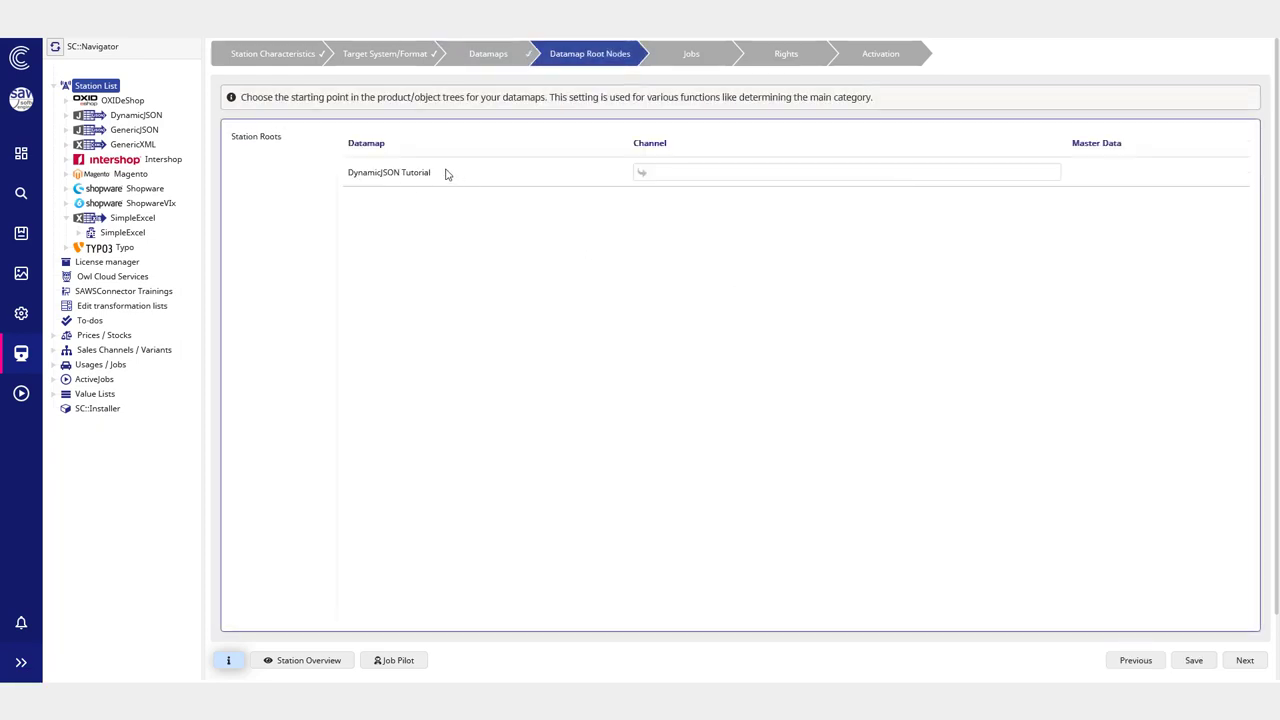
drag(447, 174, 334, 177)
click(422, 239)
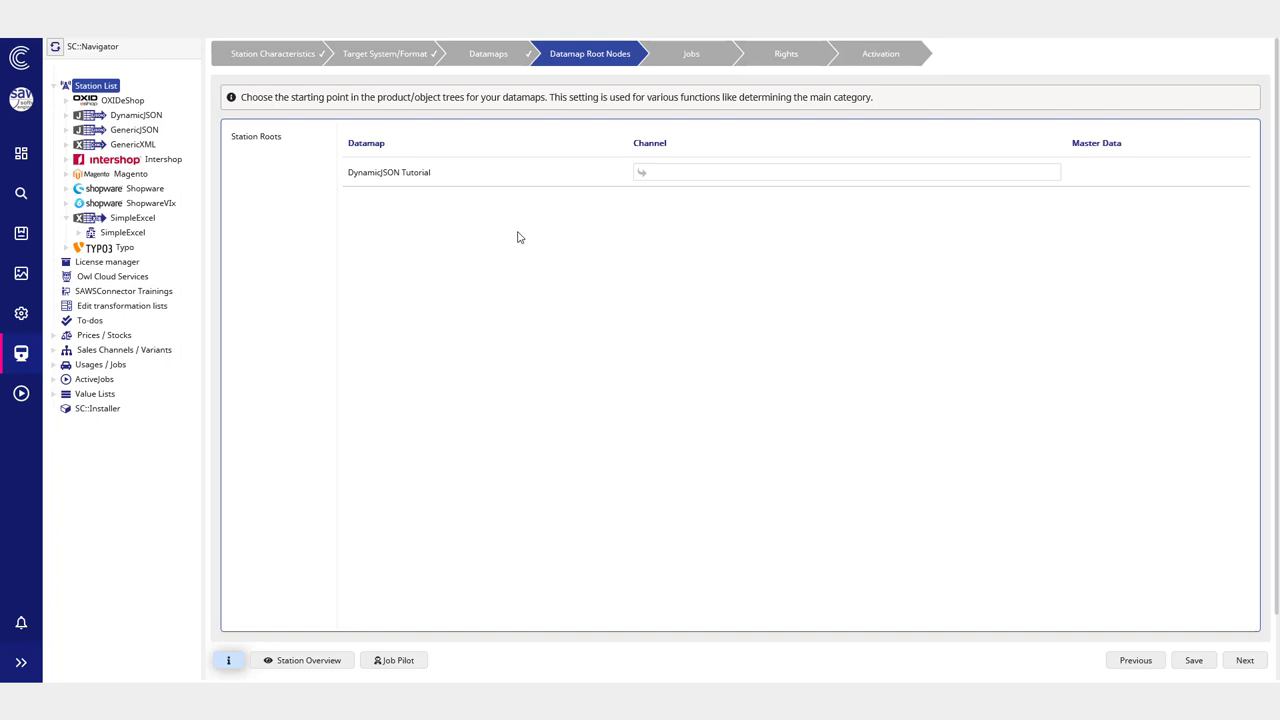
click(655, 180)
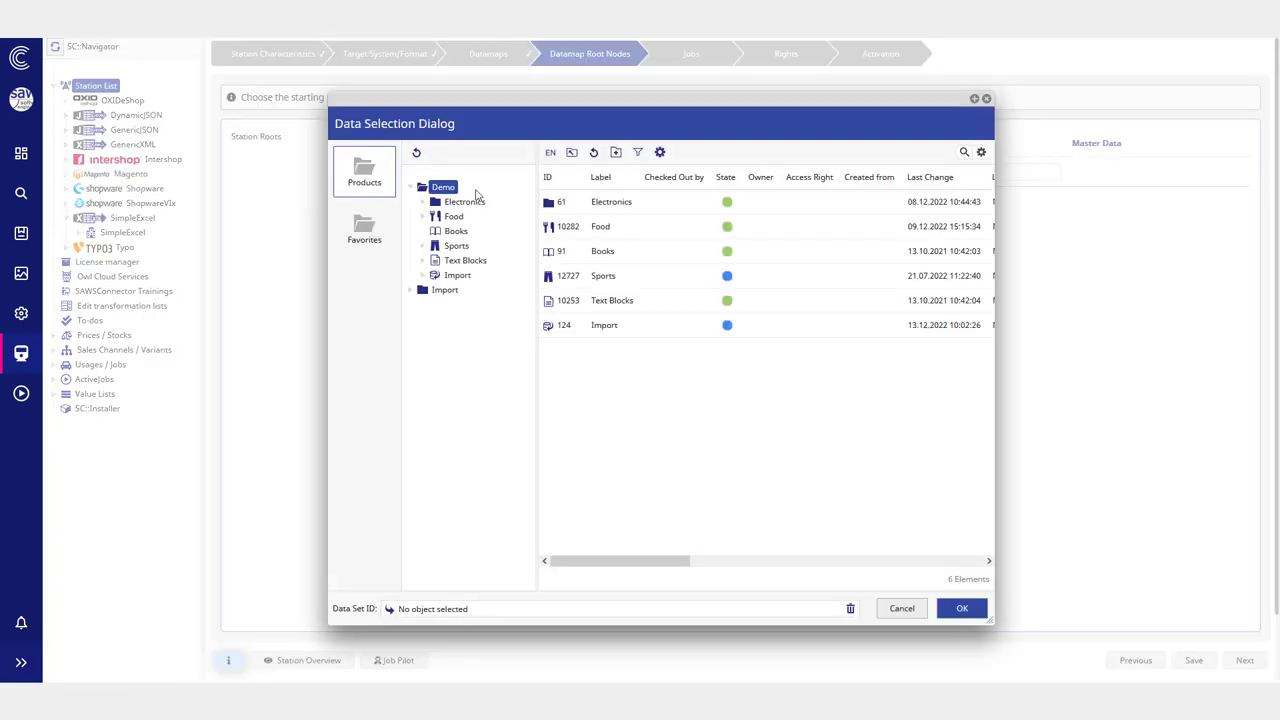
click(446, 189)
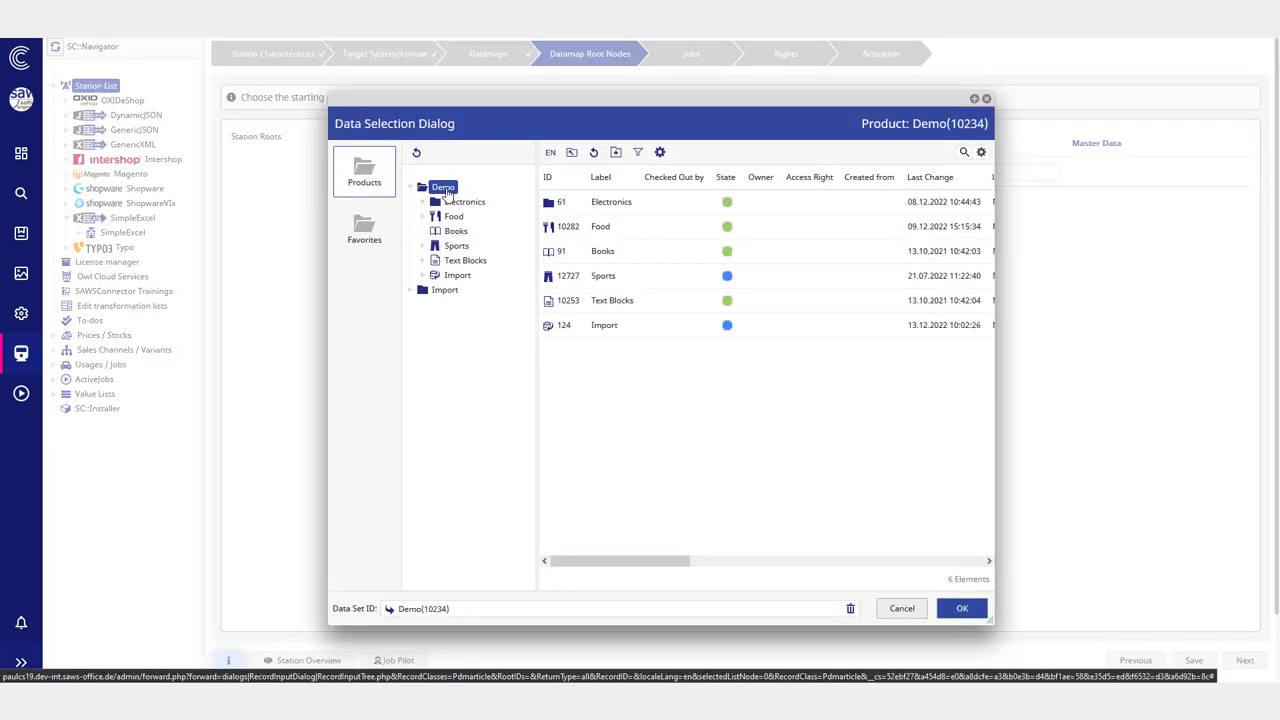
double_click(442, 188)
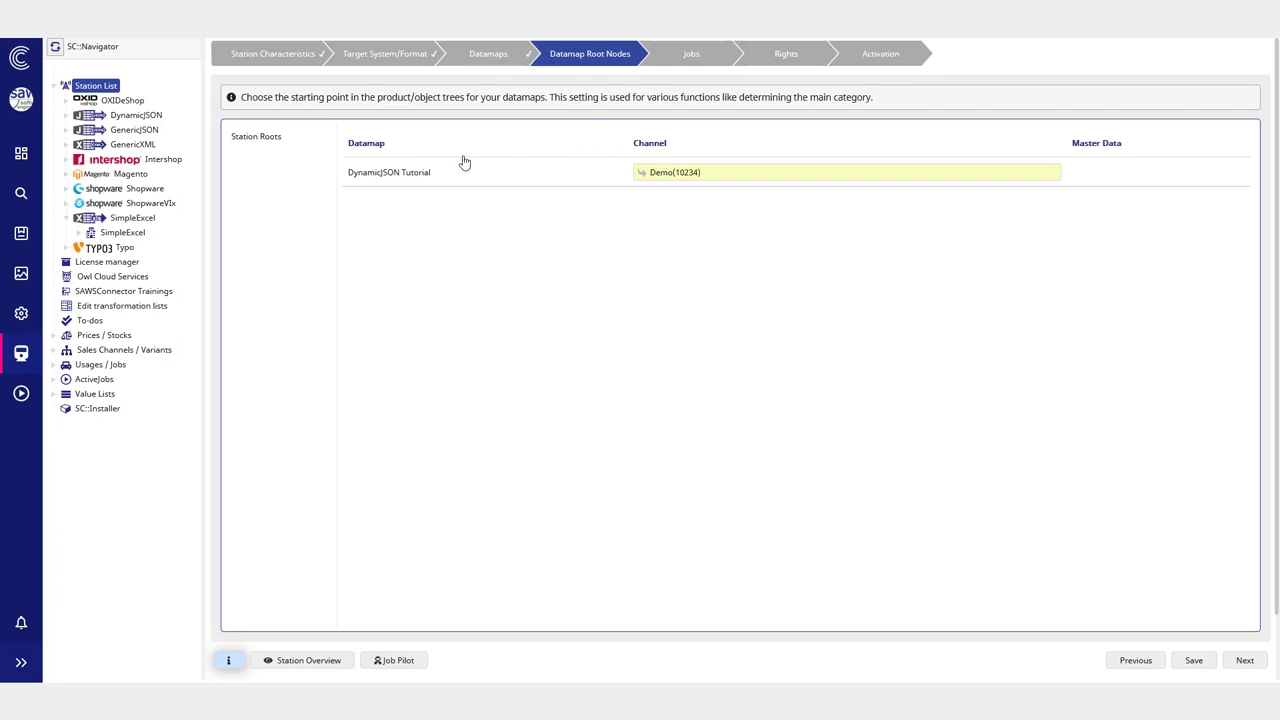
mouse_move(435, 173)
mouse_down()
mouse_move(352, 171)
mouse_move(443, 169)
mouse_up()
click(348, 173)
click(446, 247)
Step: Look at the Jobs stage, check the SC::Job export option for SLT 95 Nano Crystal in PIM Studio, and read the job description back in the station
click(719, 63)
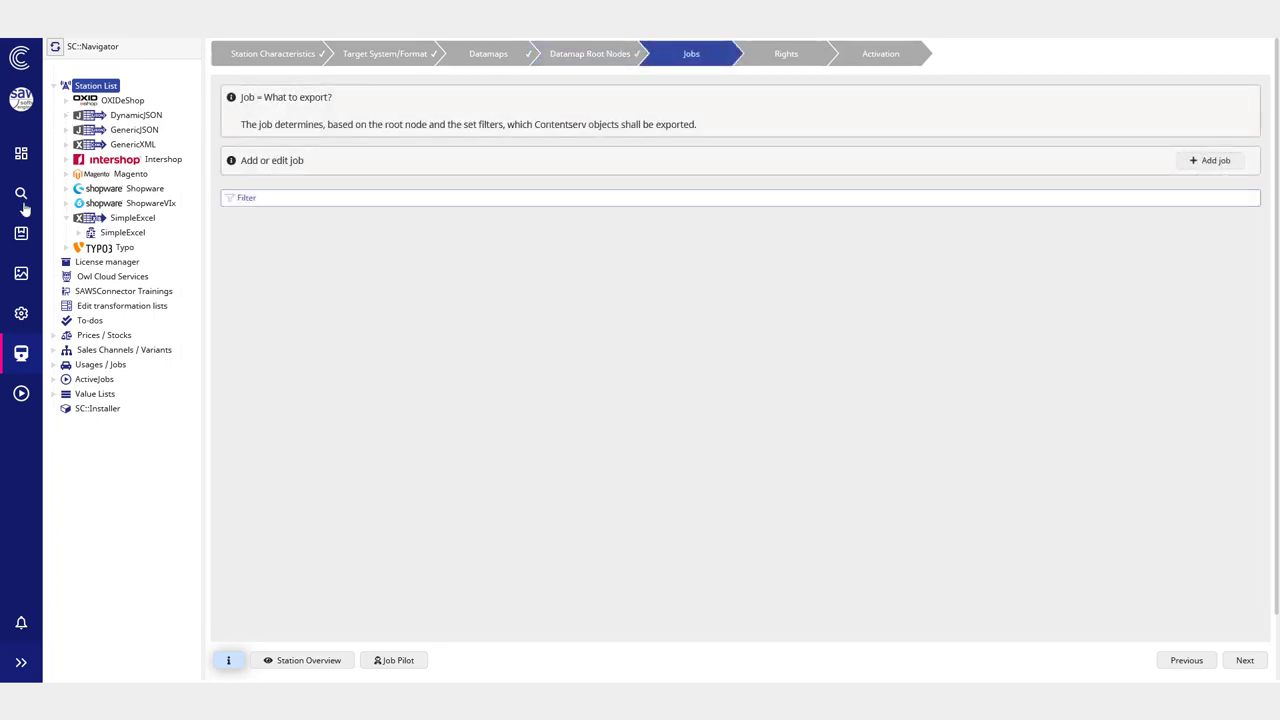
click(22, 236)
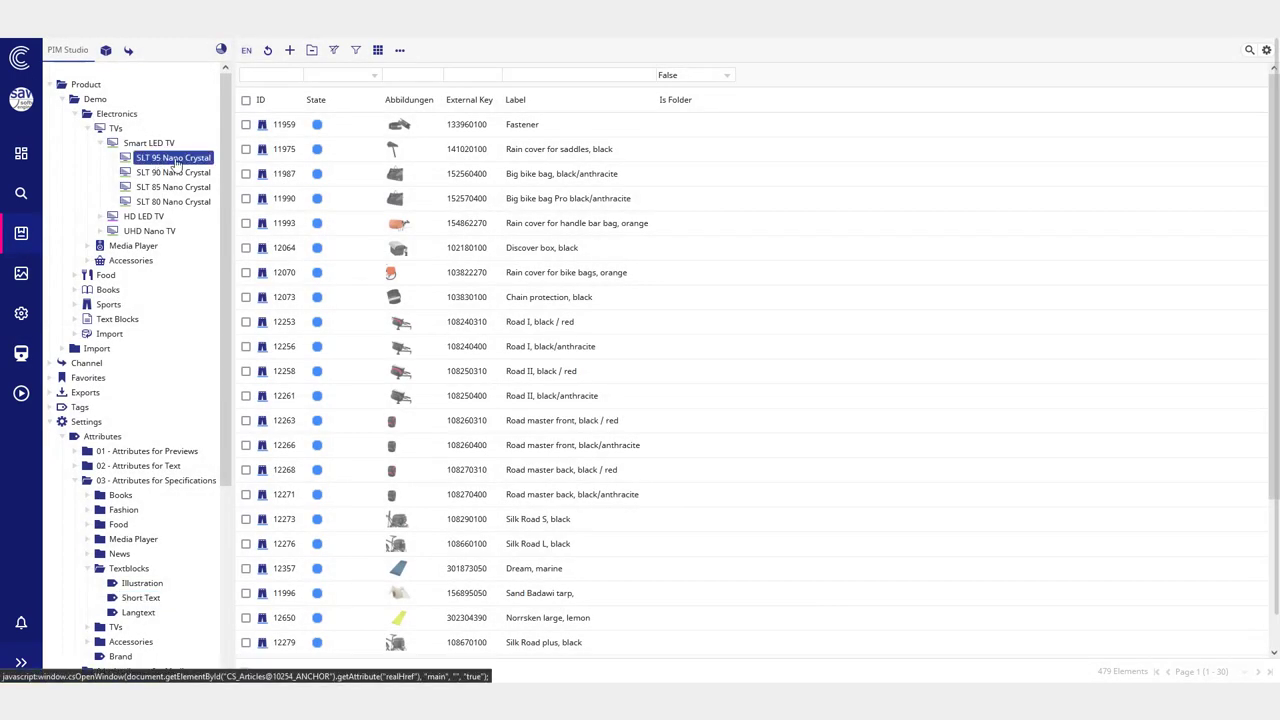
right_click(171, 161)
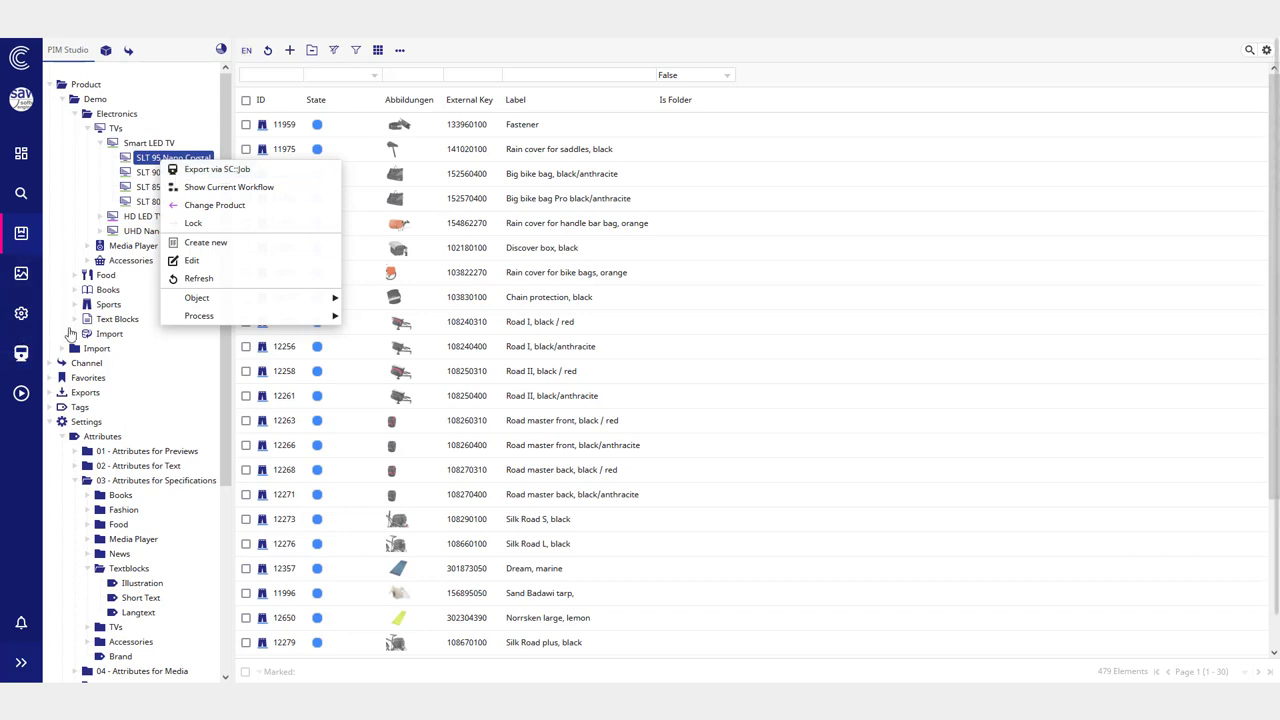
click(21, 354)
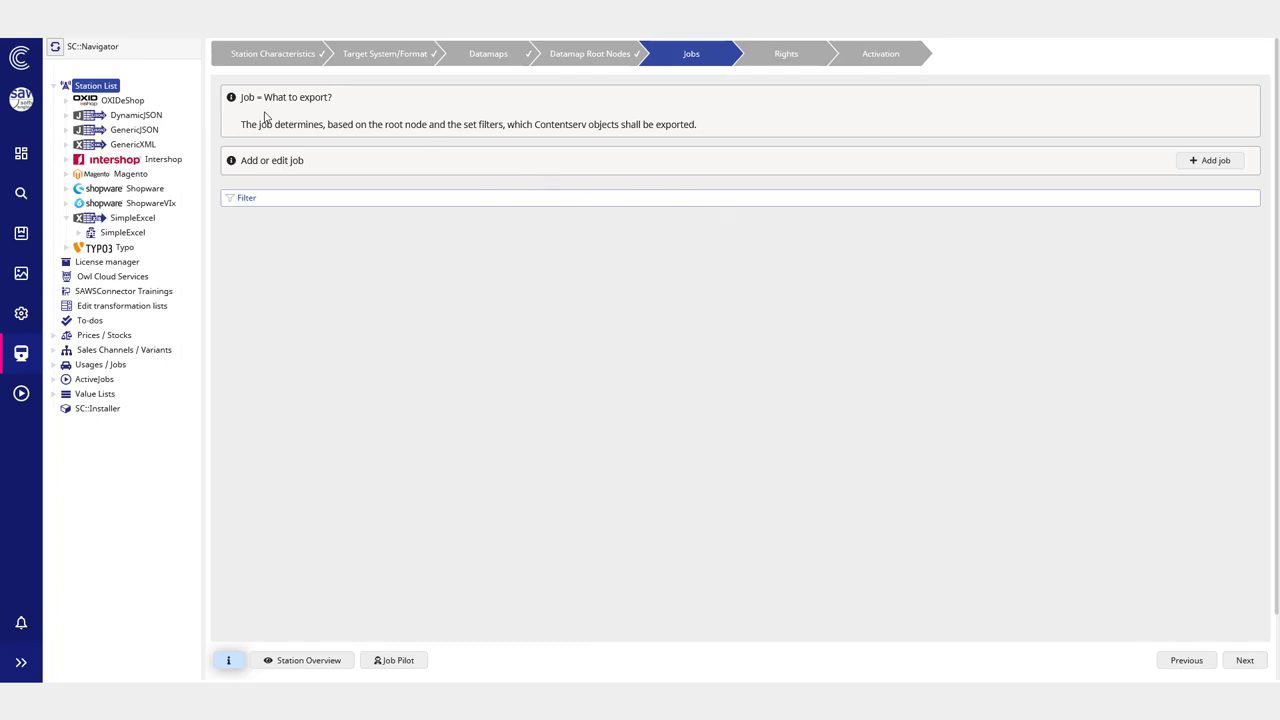
drag(243, 97, 729, 141)
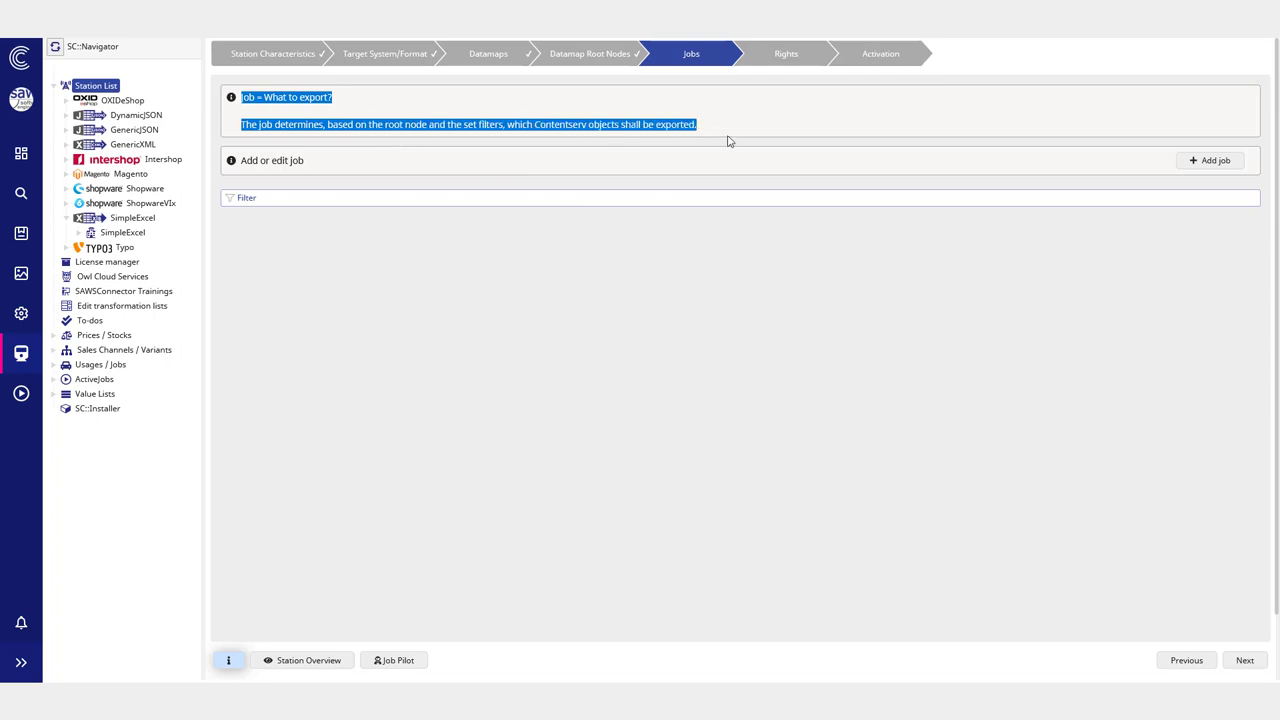
click(729, 141)
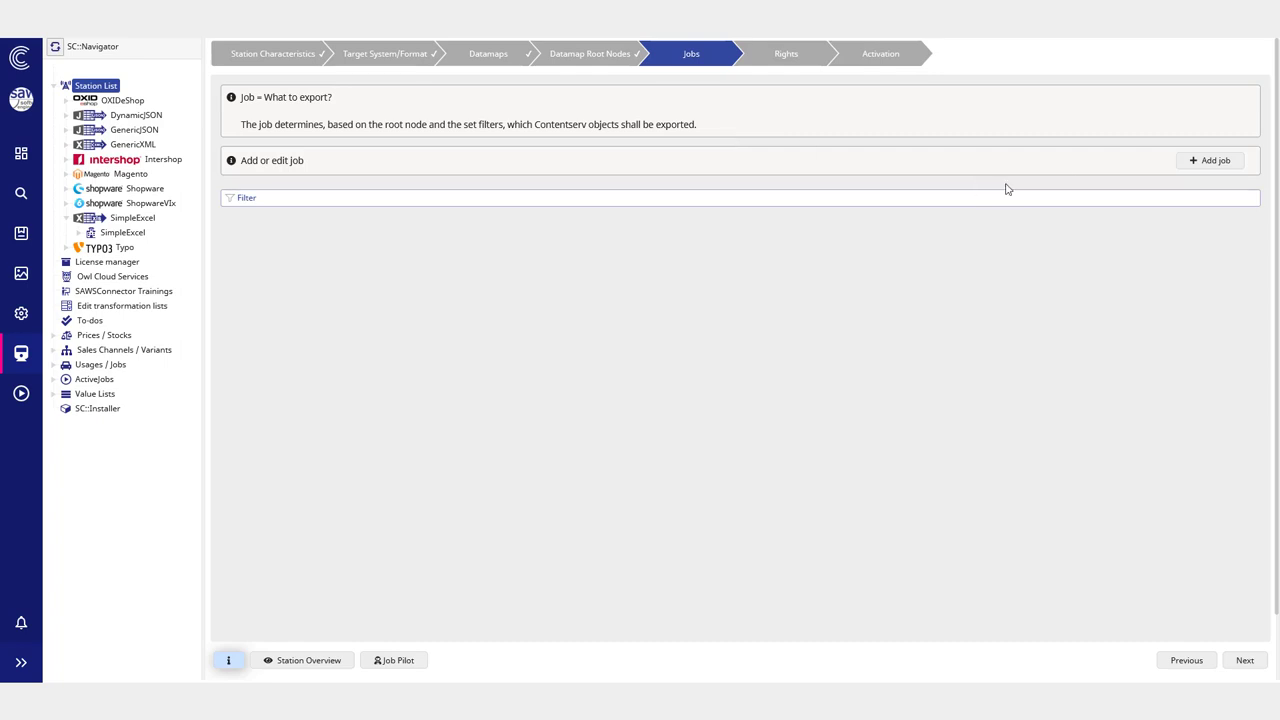
Step: Add a new job named Categories and go to its data source settings
click(1208, 160)
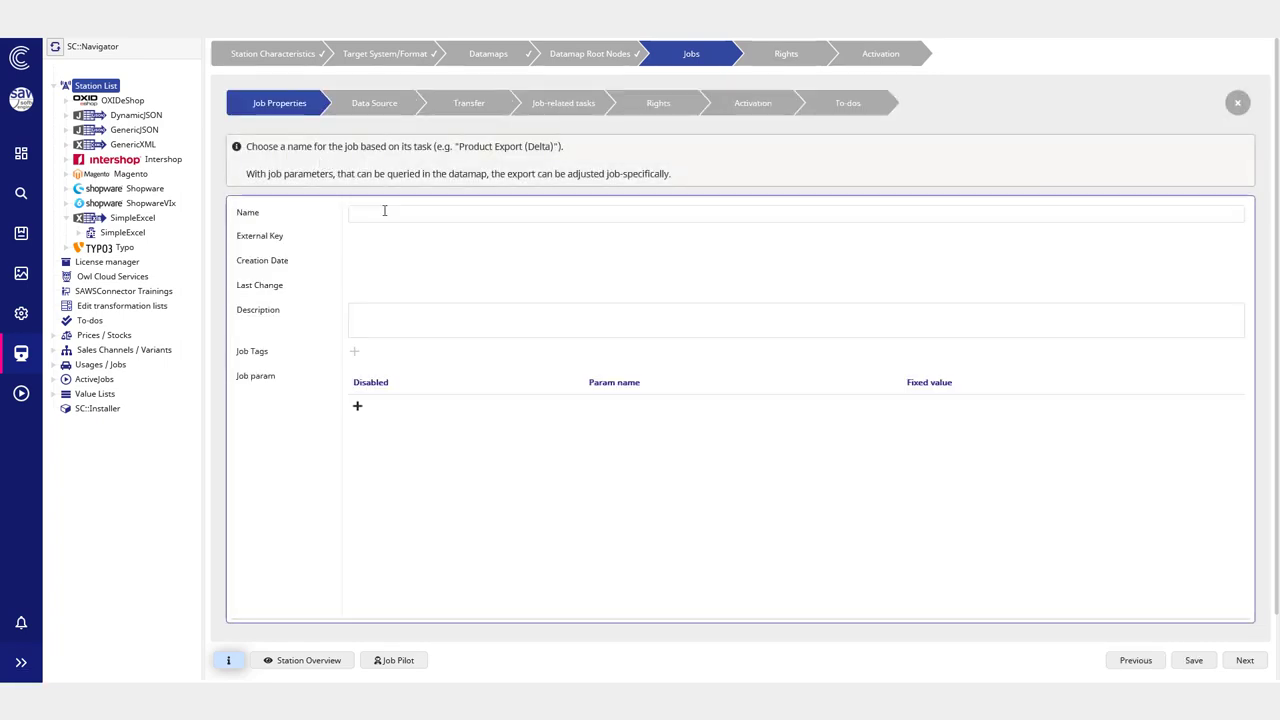
click(383, 213)
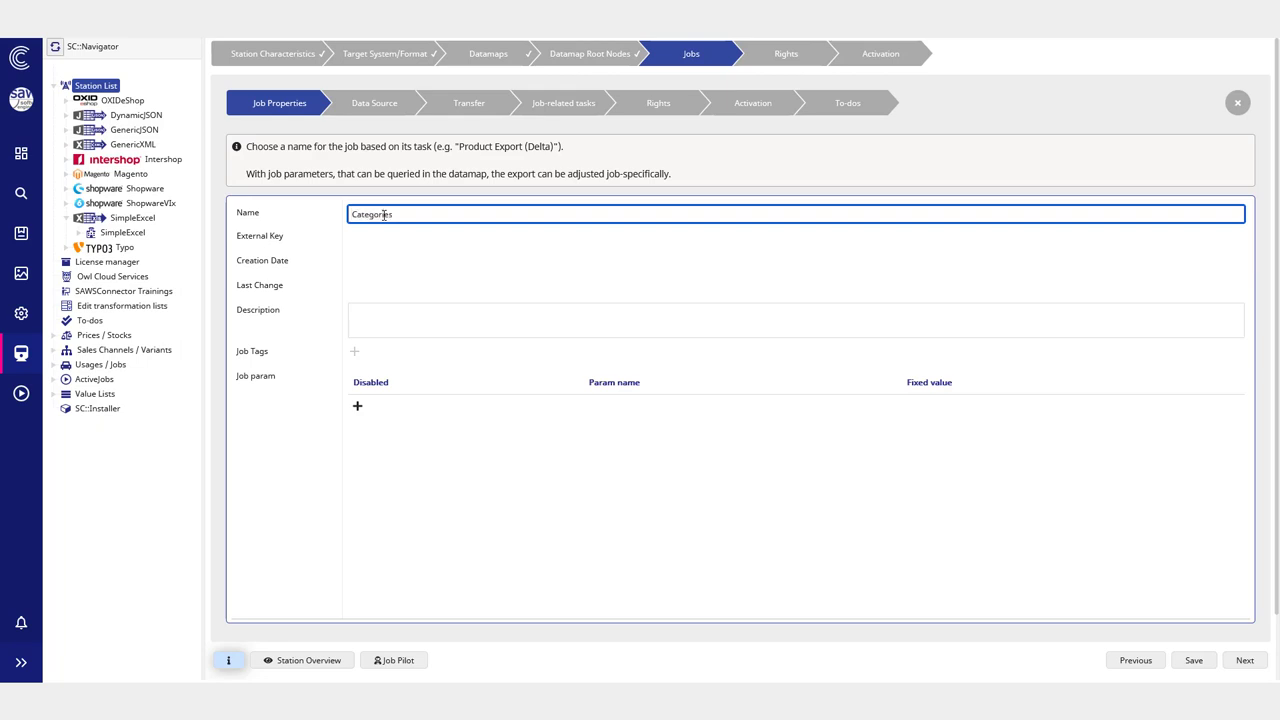
click(378, 108)
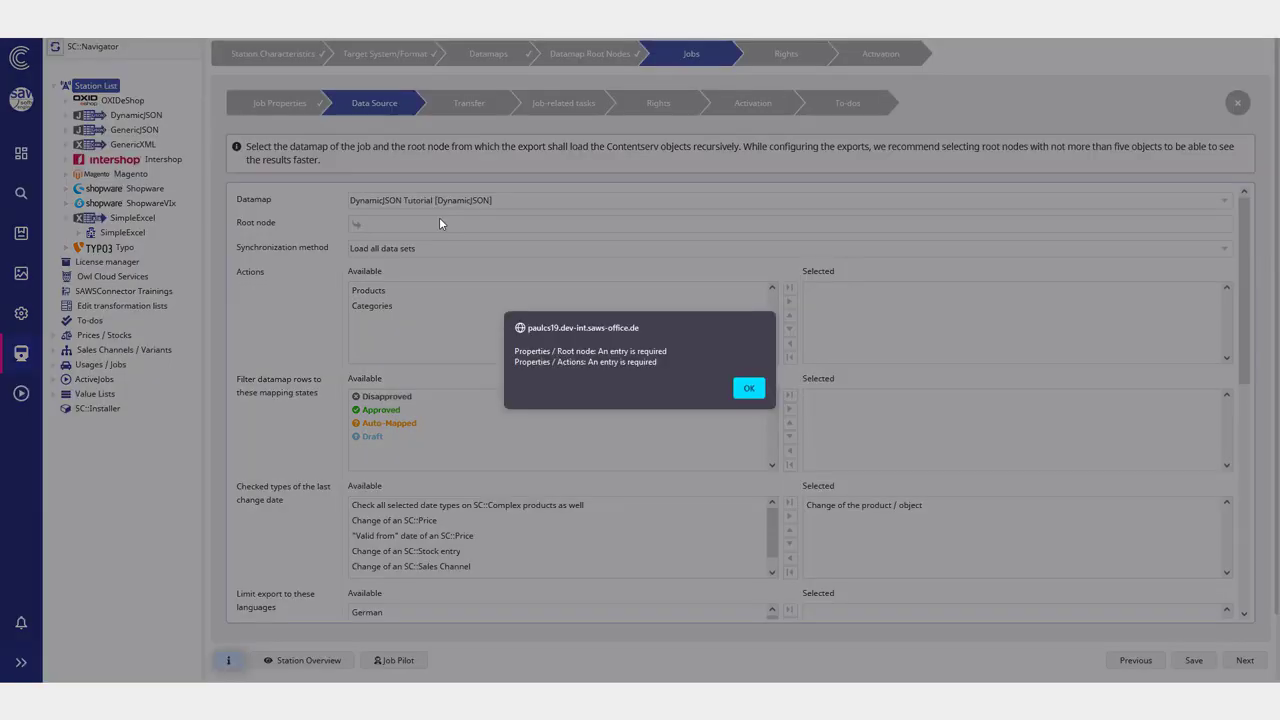
click(748, 388)
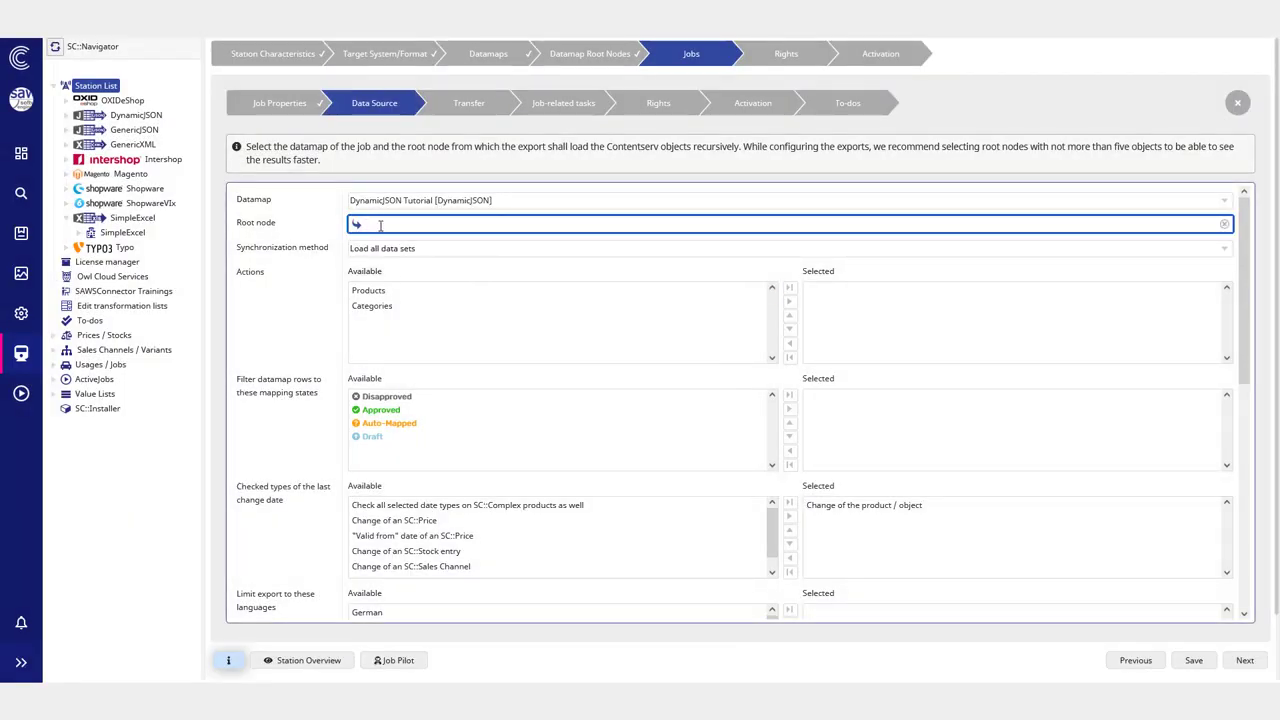
Step: Set the job's root node to SLT 95 Nano Crystal (10254) and select the Categories action
text(10254)
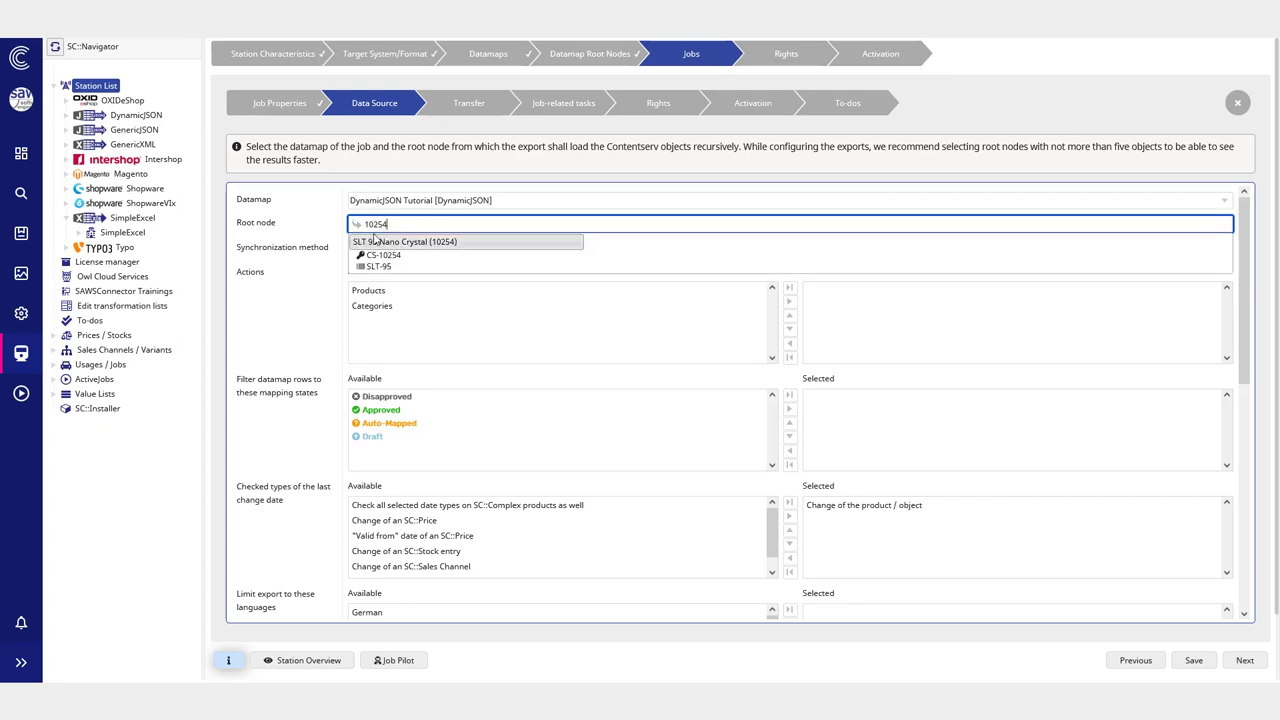
click(373, 243)
click(376, 337)
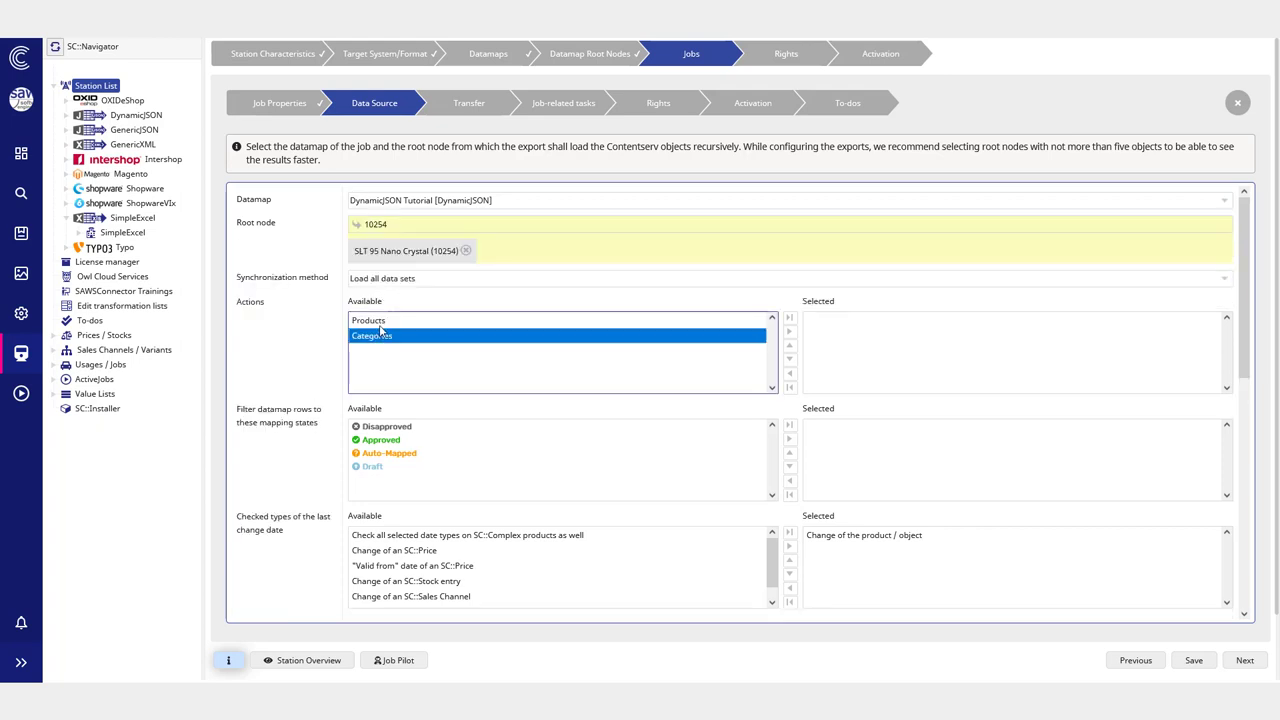
double_click(378, 335)
Step: Review the Categories job's properties, including its description, job tags and job parameters
click(279, 103)
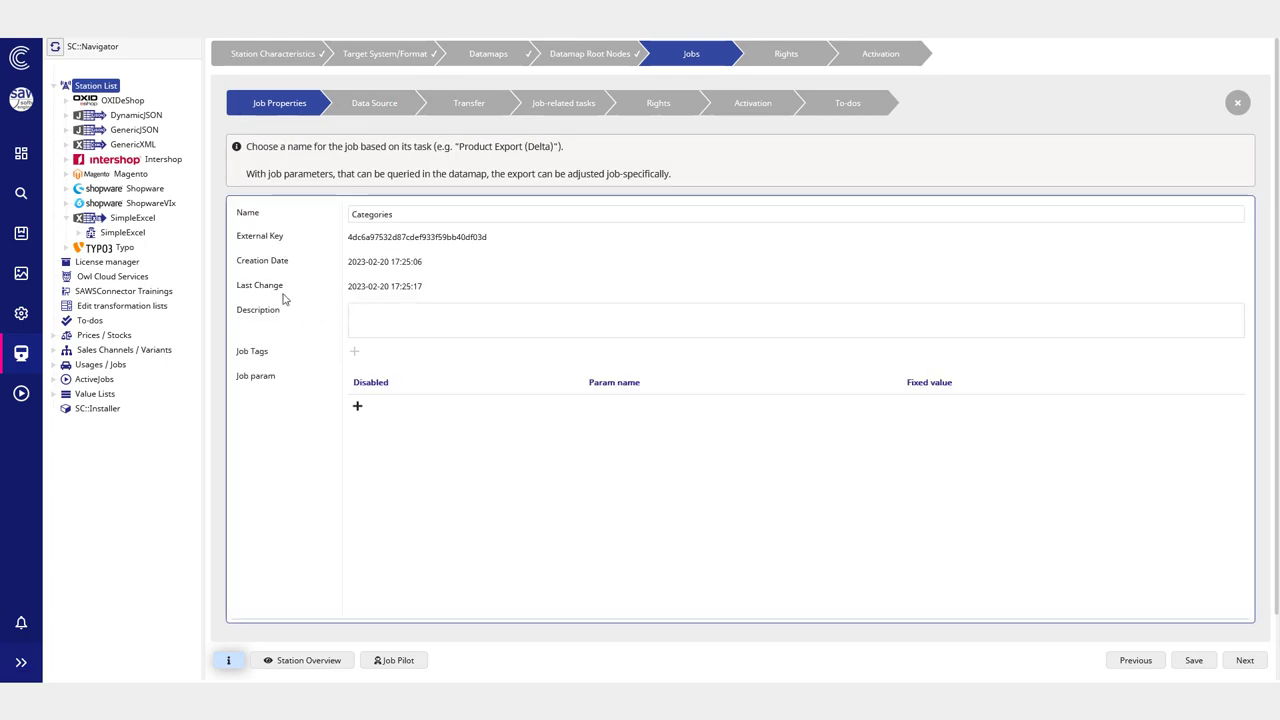
click(406, 316)
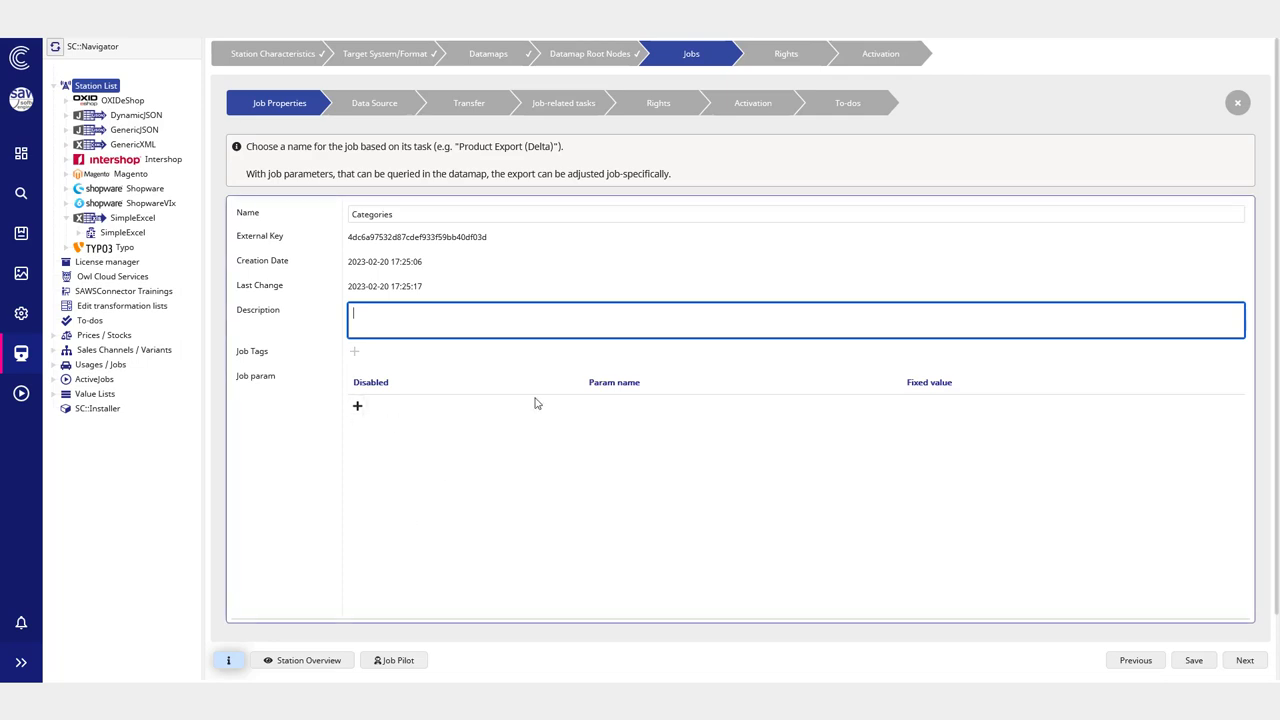
drag(582, 385, 666, 386)
click(580, 395)
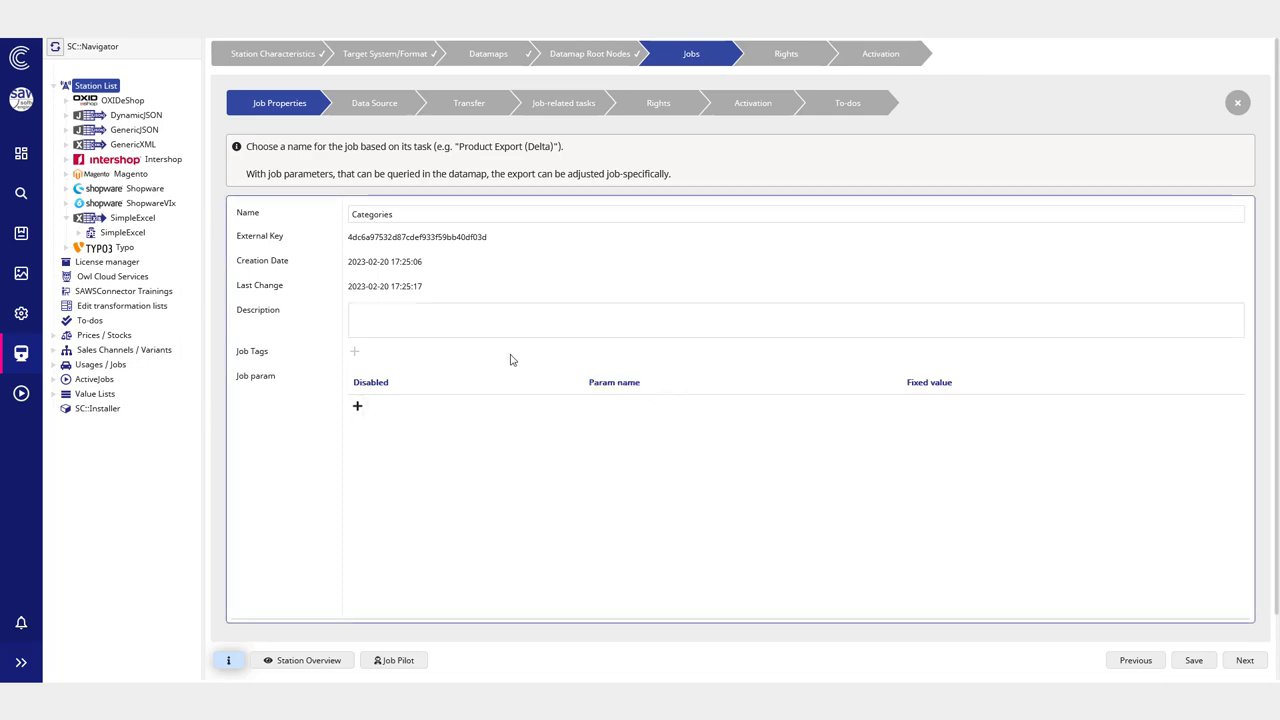
Step: Replace the root node in the Categories job's data source with the folder Demo (10234)
click(375, 108)
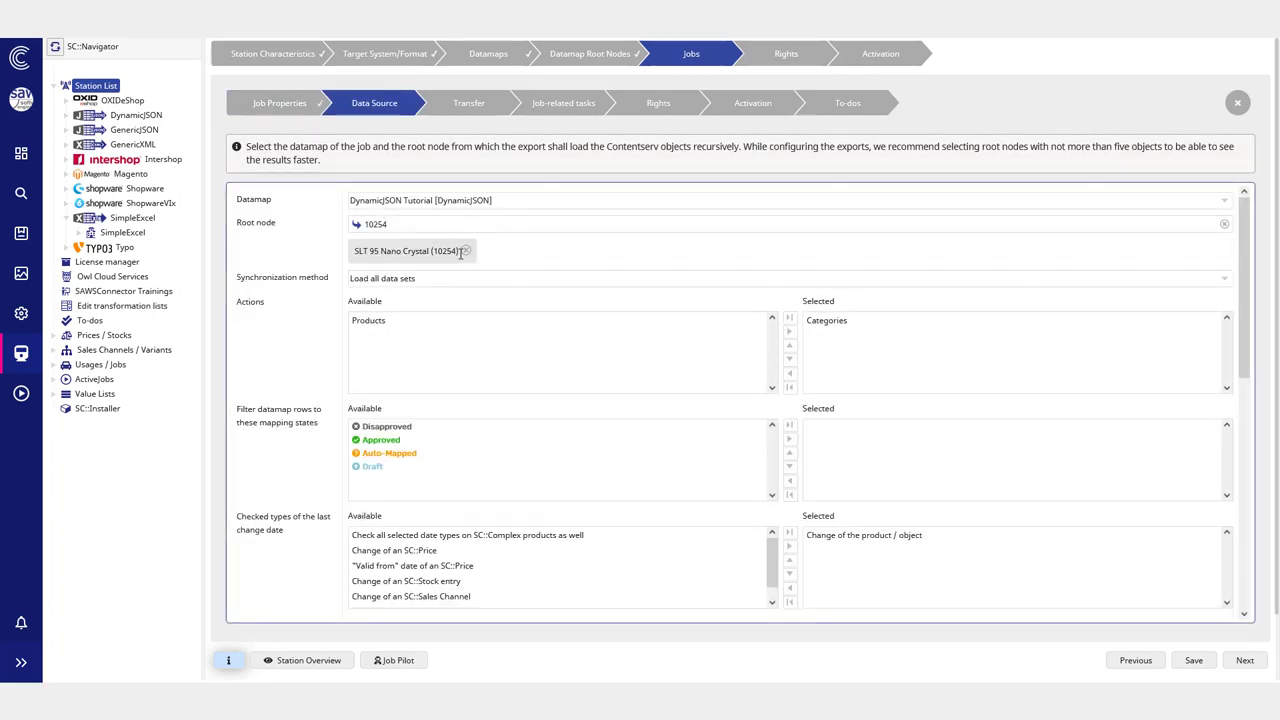
click(466, 251)
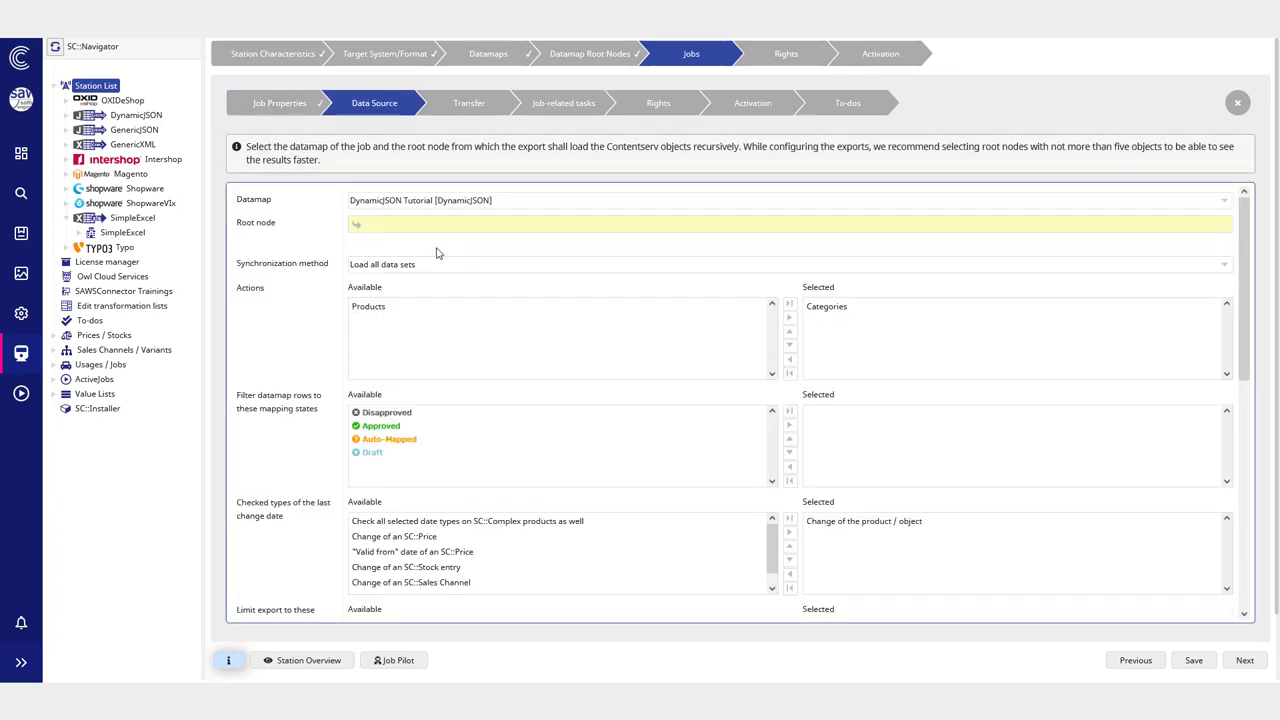
click(362, 225)
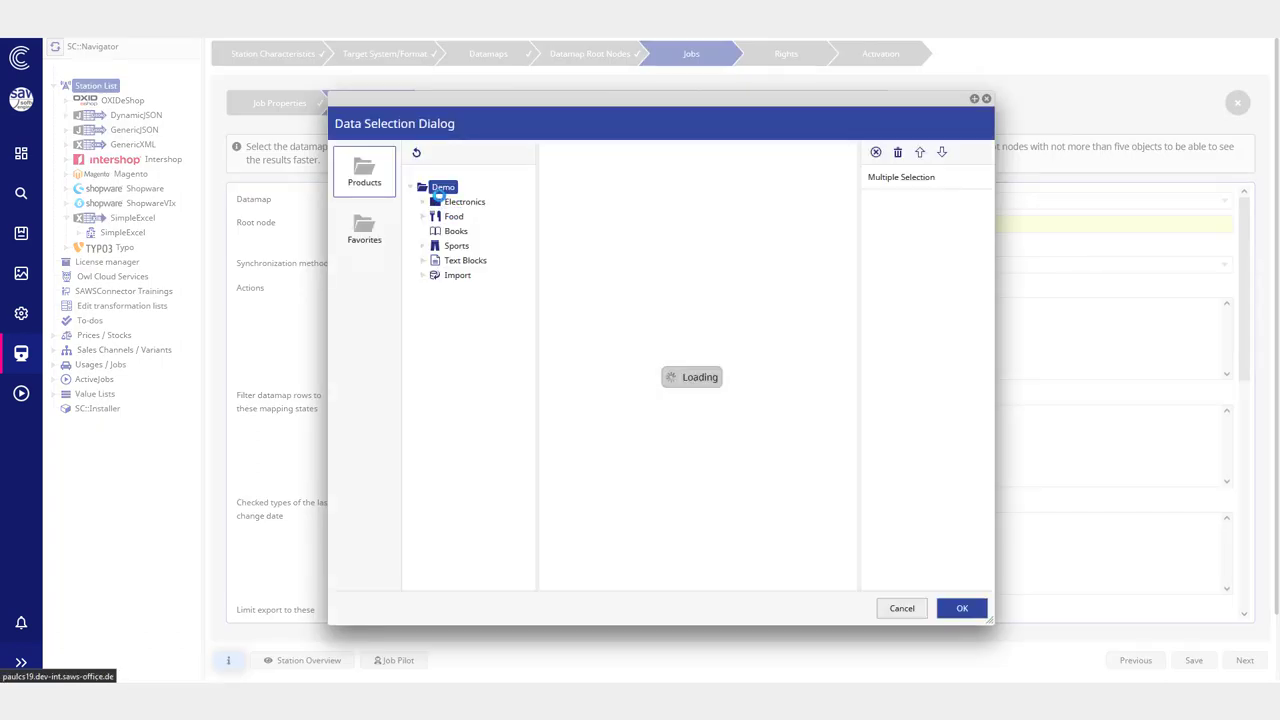
click(962, 608)
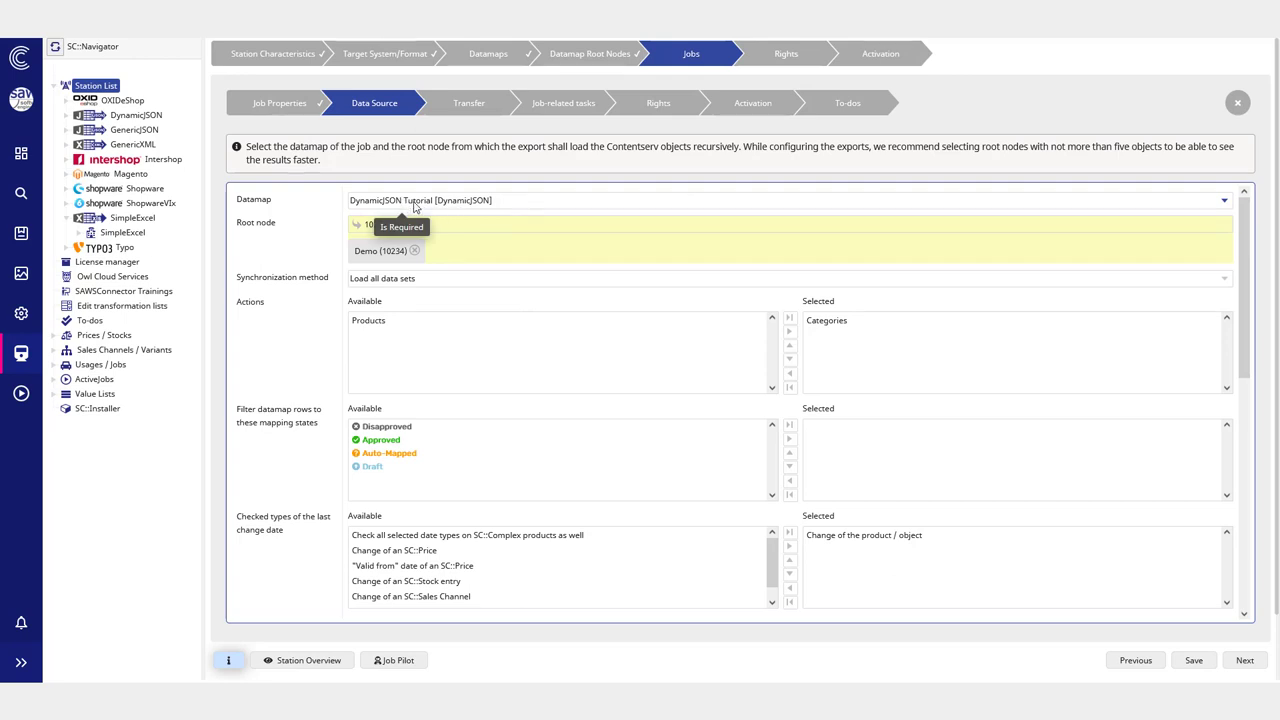
Step: Review the datamap choice and the Products and Categories actions in the job's data source, and save the job
click(453, 208)
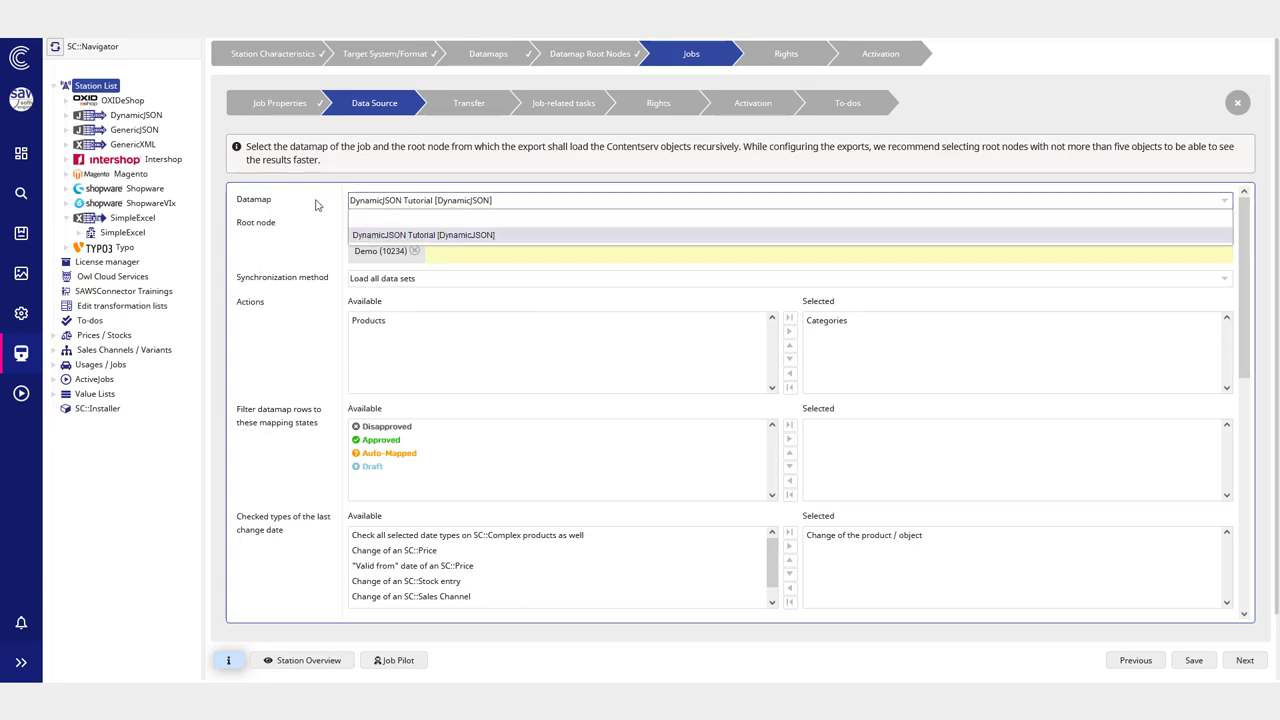
click(319, 205)
click(403, 203)
click(319, 268)
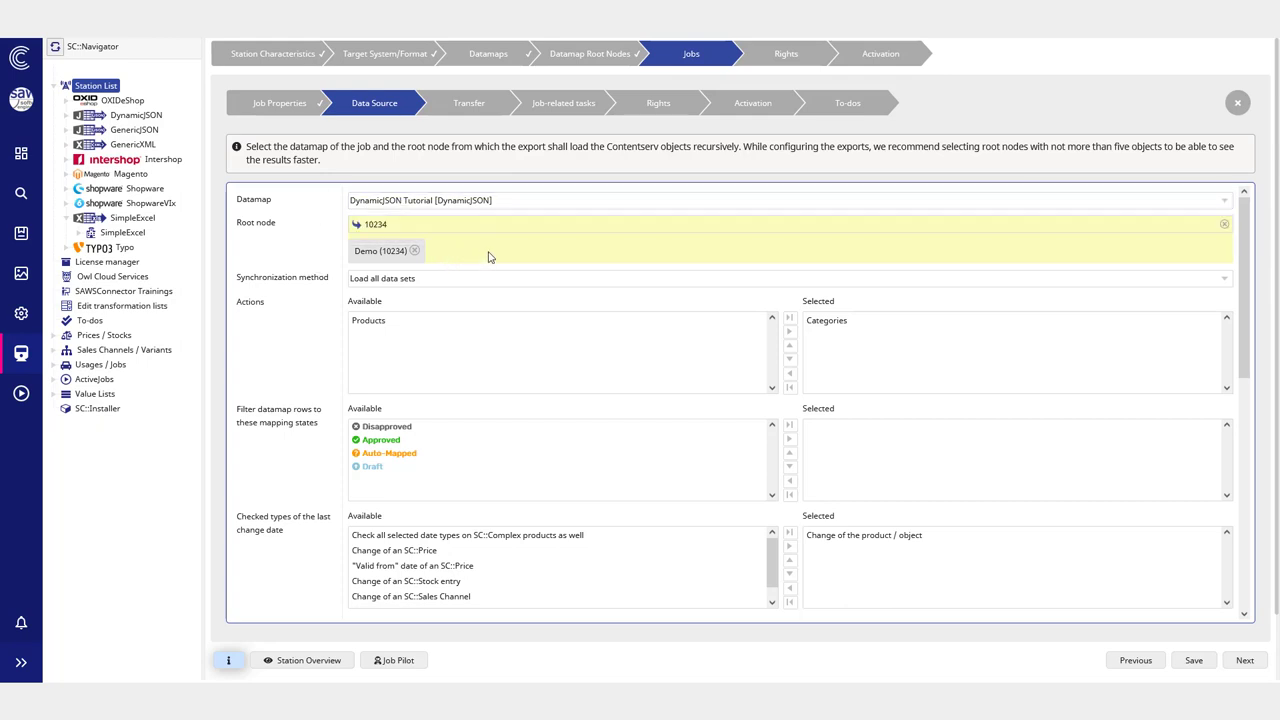
click(359, 351)
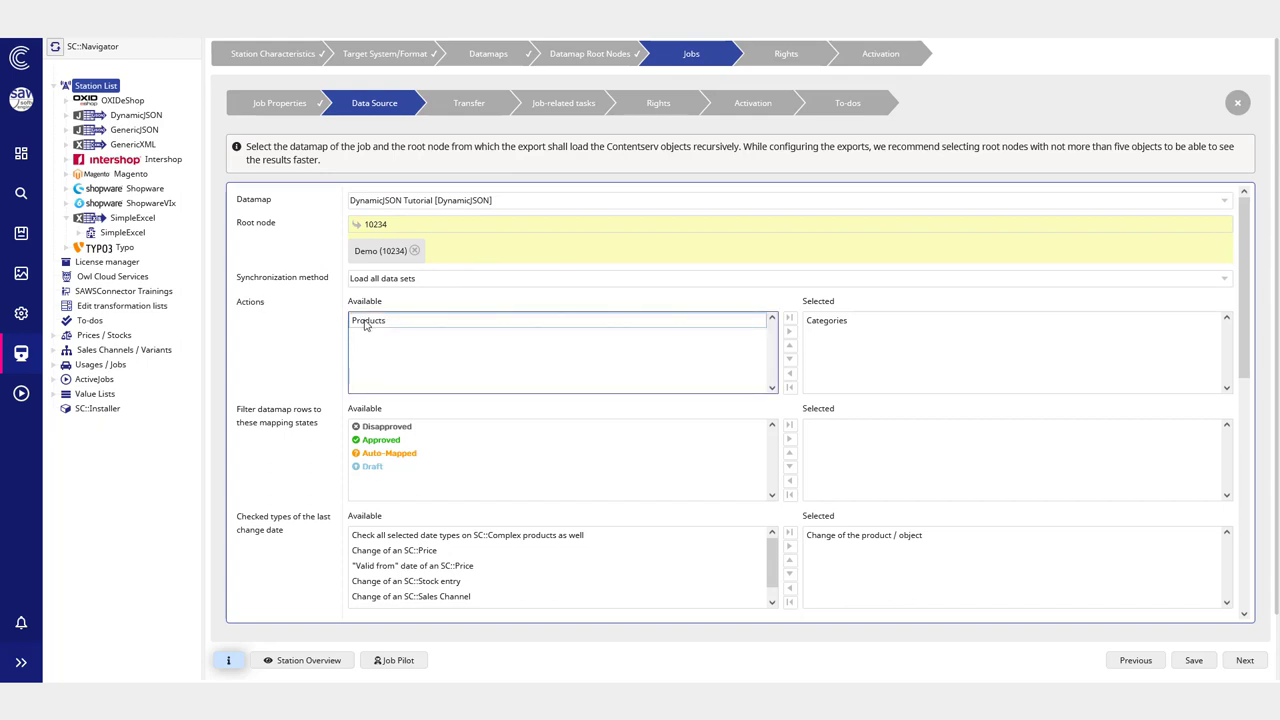
click(372, 322)
click(826, 322)
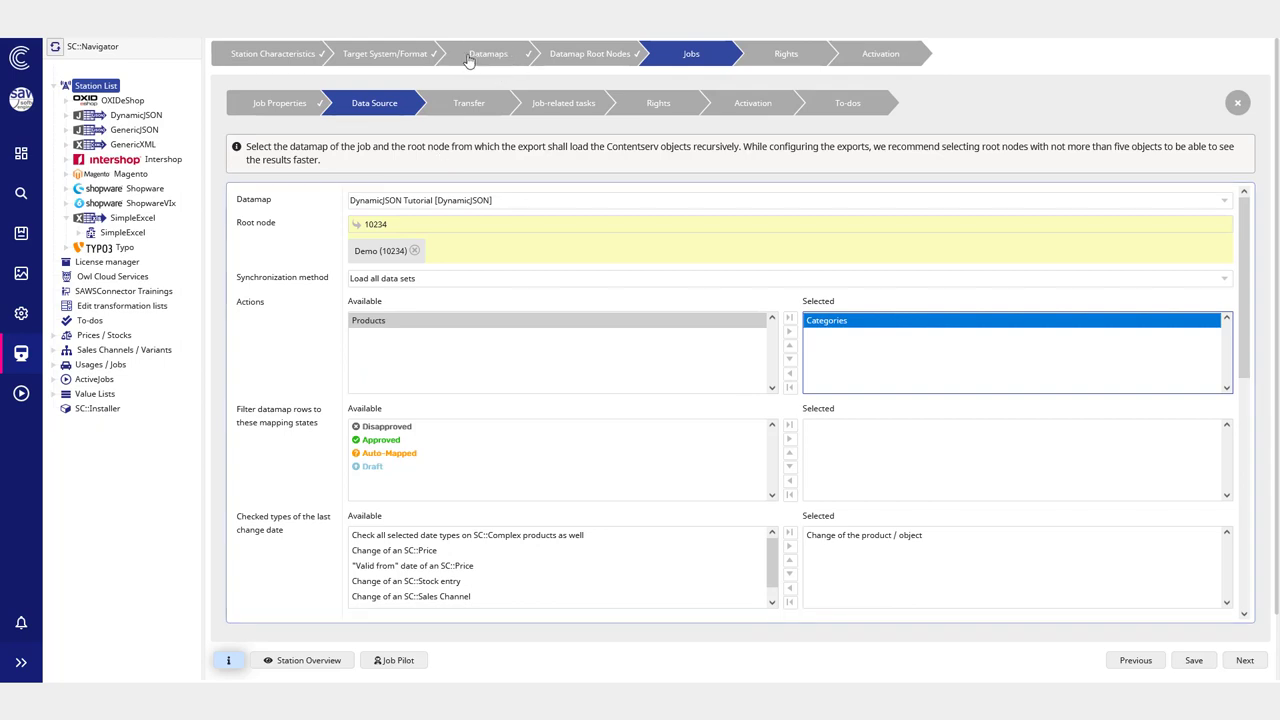
click(1195, 658)
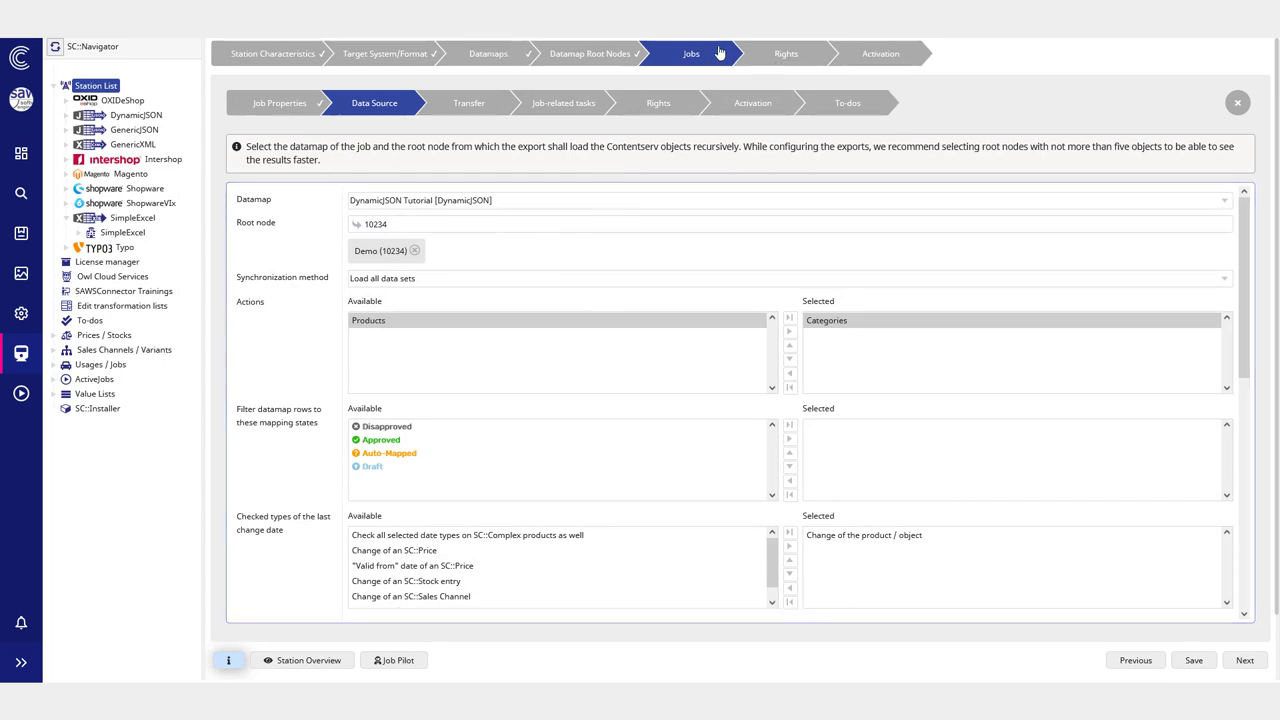
Step: Examine the Categories job in the station overview and open the DynamicJSON Tutorial datamap from there
click(297, 664)
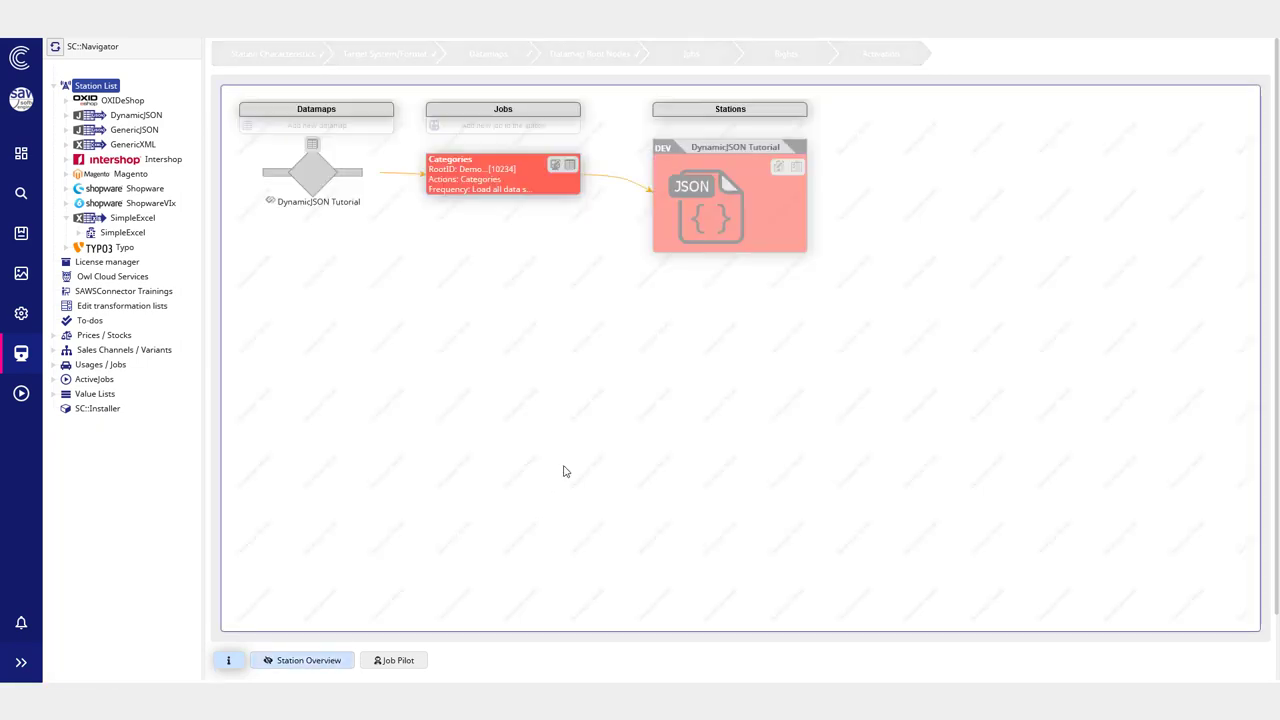
drag(428, 160, 540, 192)
click(537, 218)
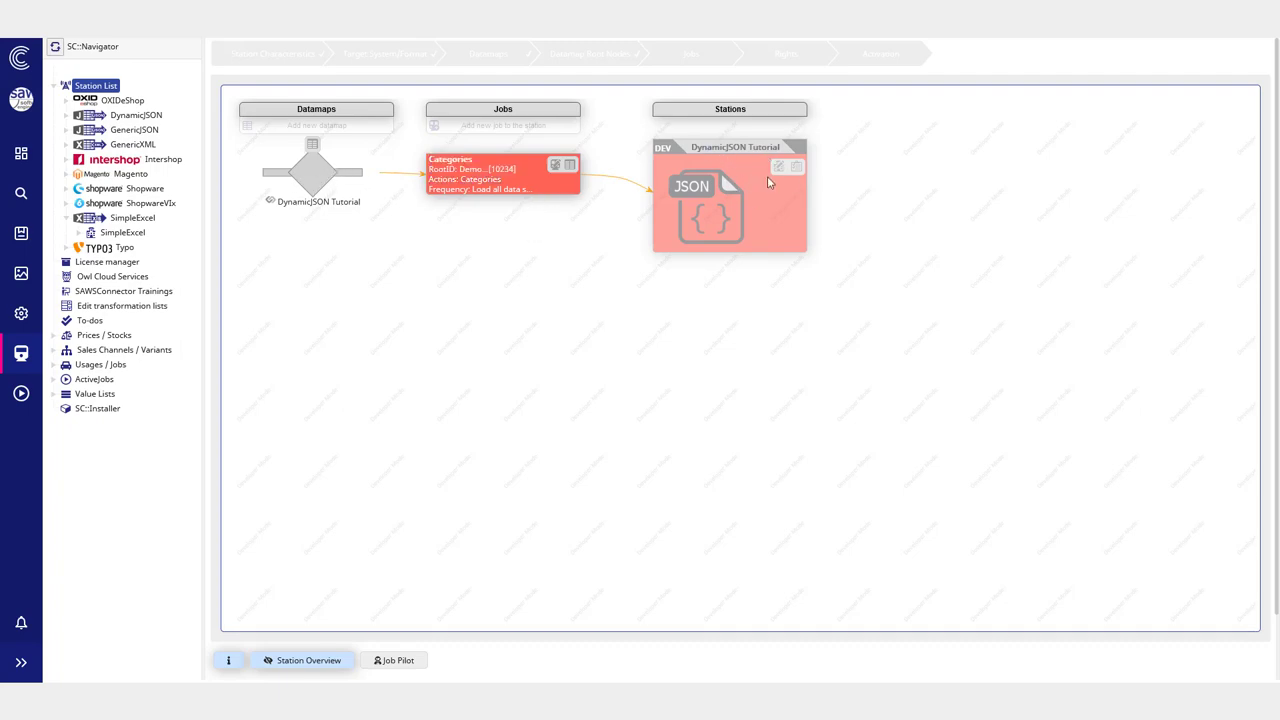
click(313, 147)
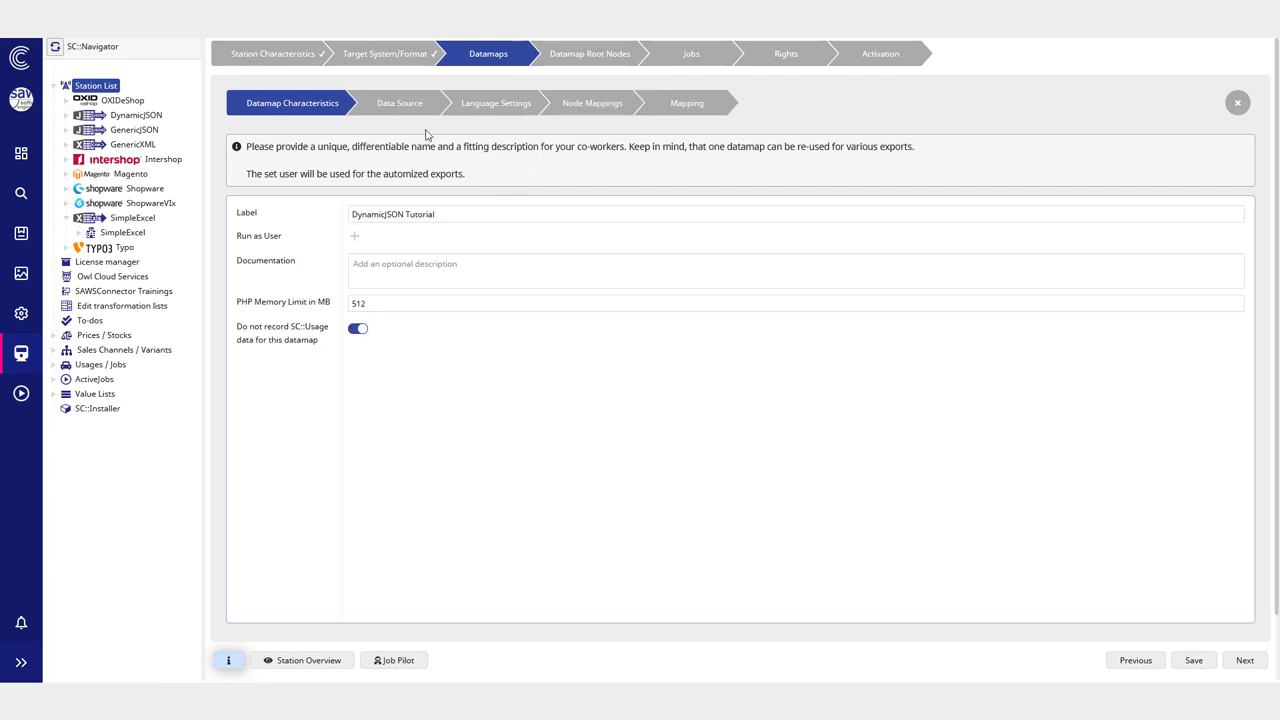
Step: Review the Categories and Products rows in the DynamicJSON Tutorial datamap's node mappings
click(600, 107)
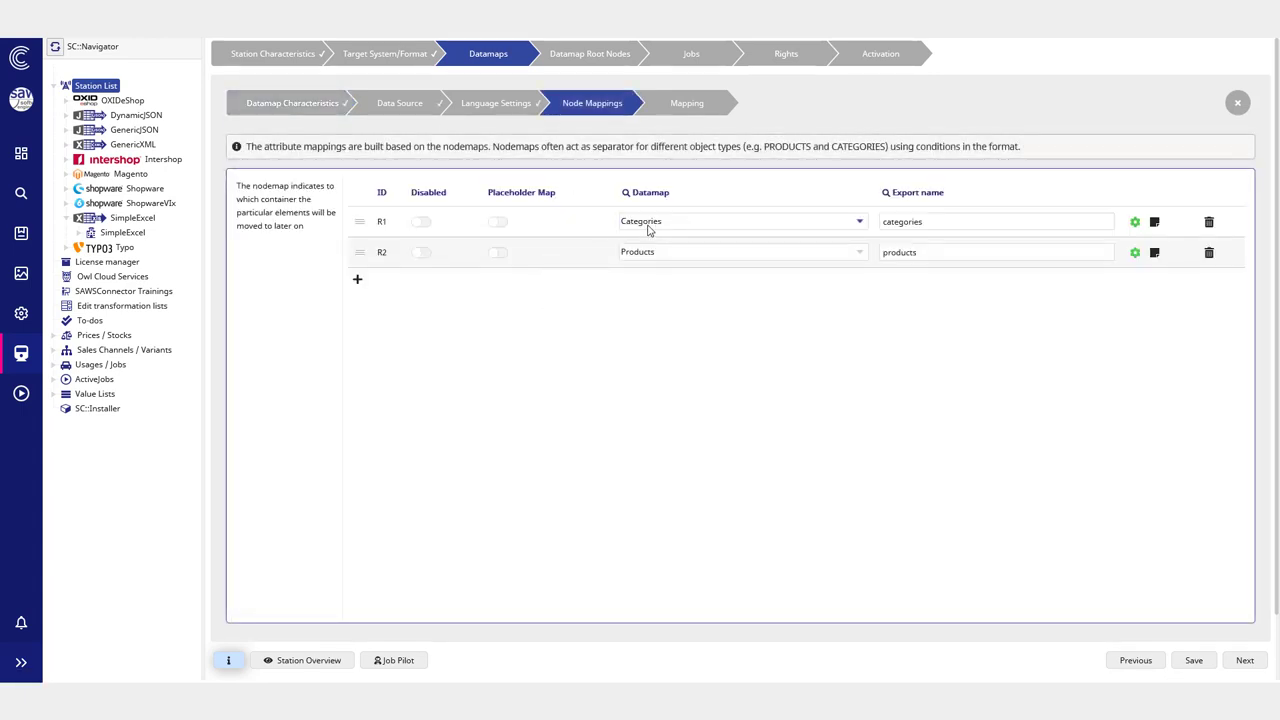
click(646, 226)
click(580, 240)
click(648, 255)
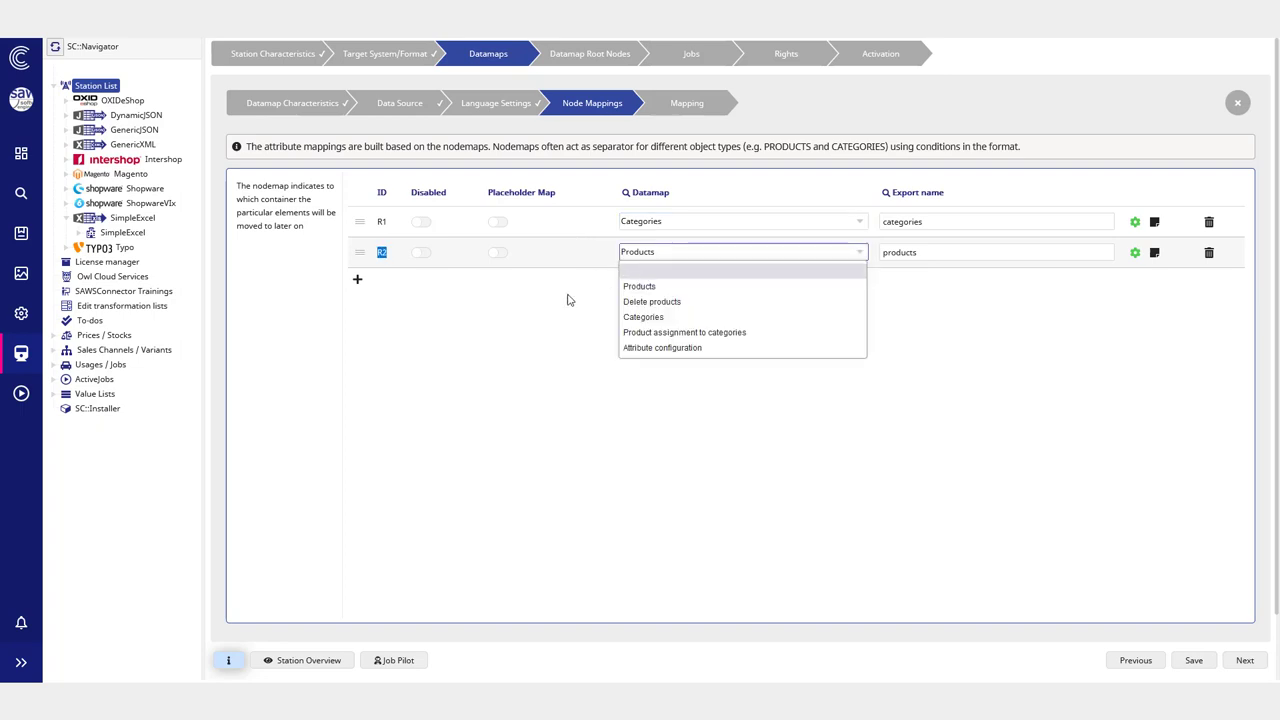
click(588, 323)
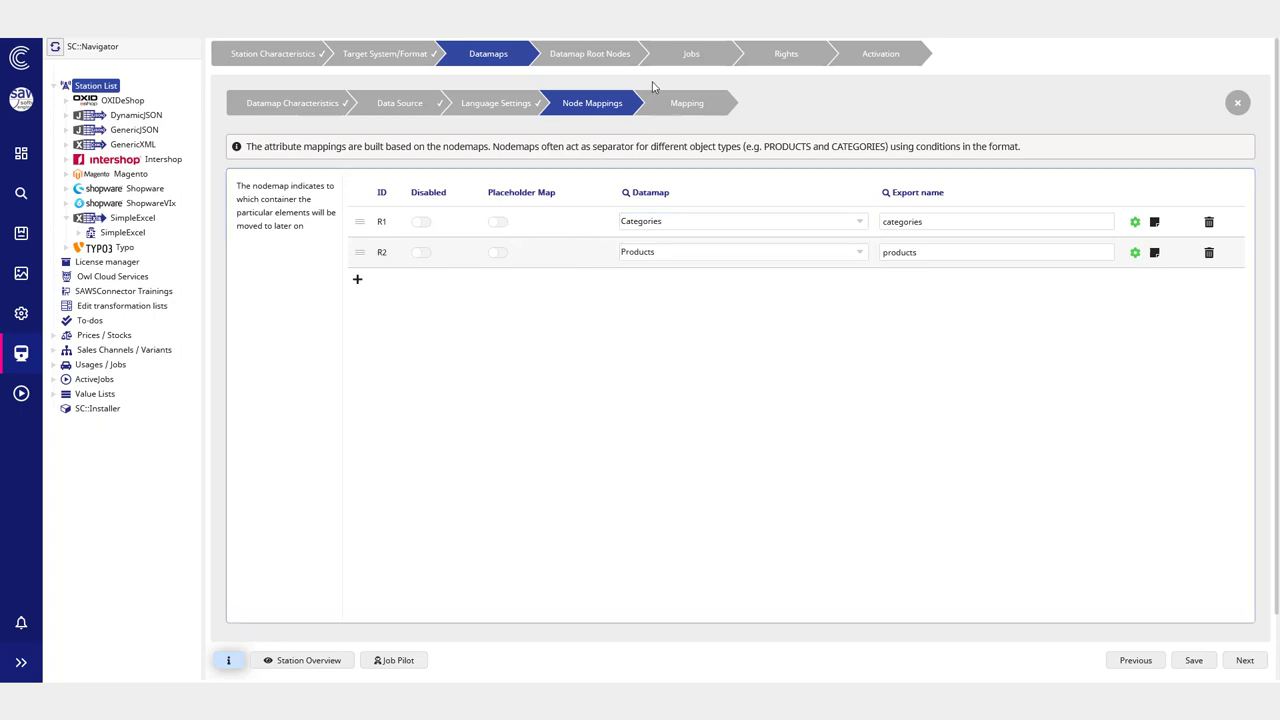
Step: Open the Categories job's data source and check its selected Categories action
click(692, 55)
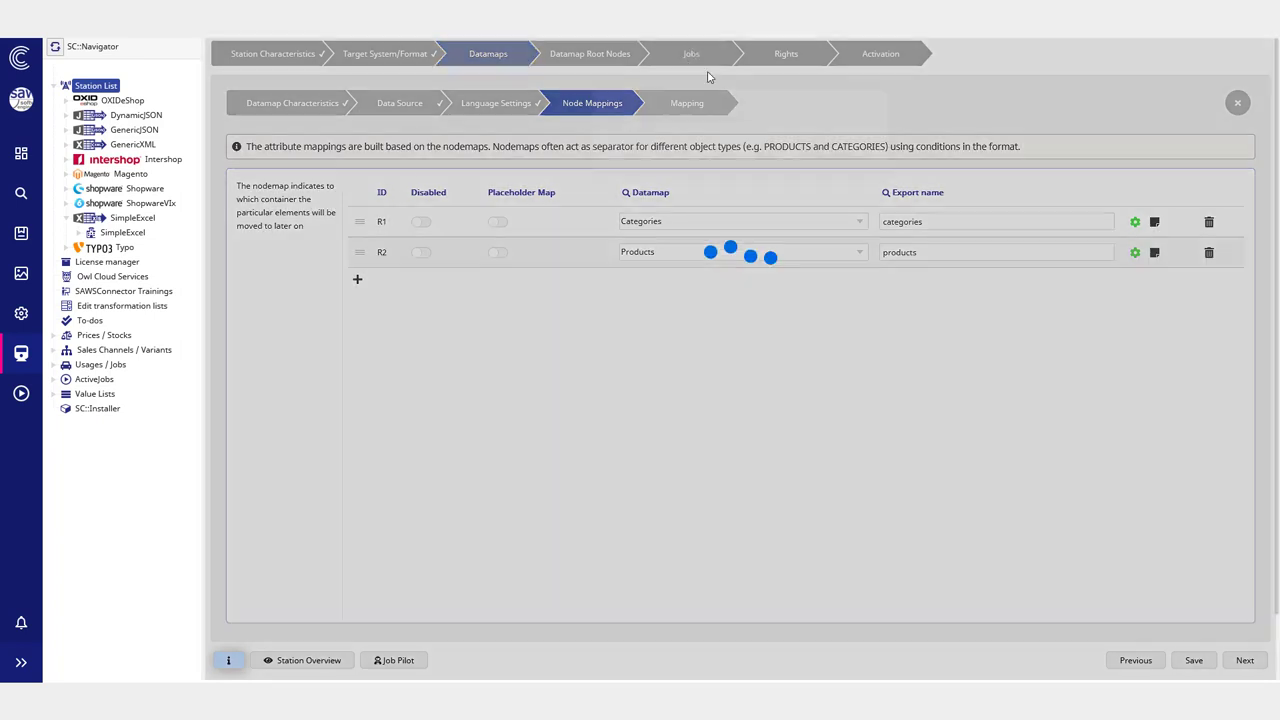
click(825, 155)
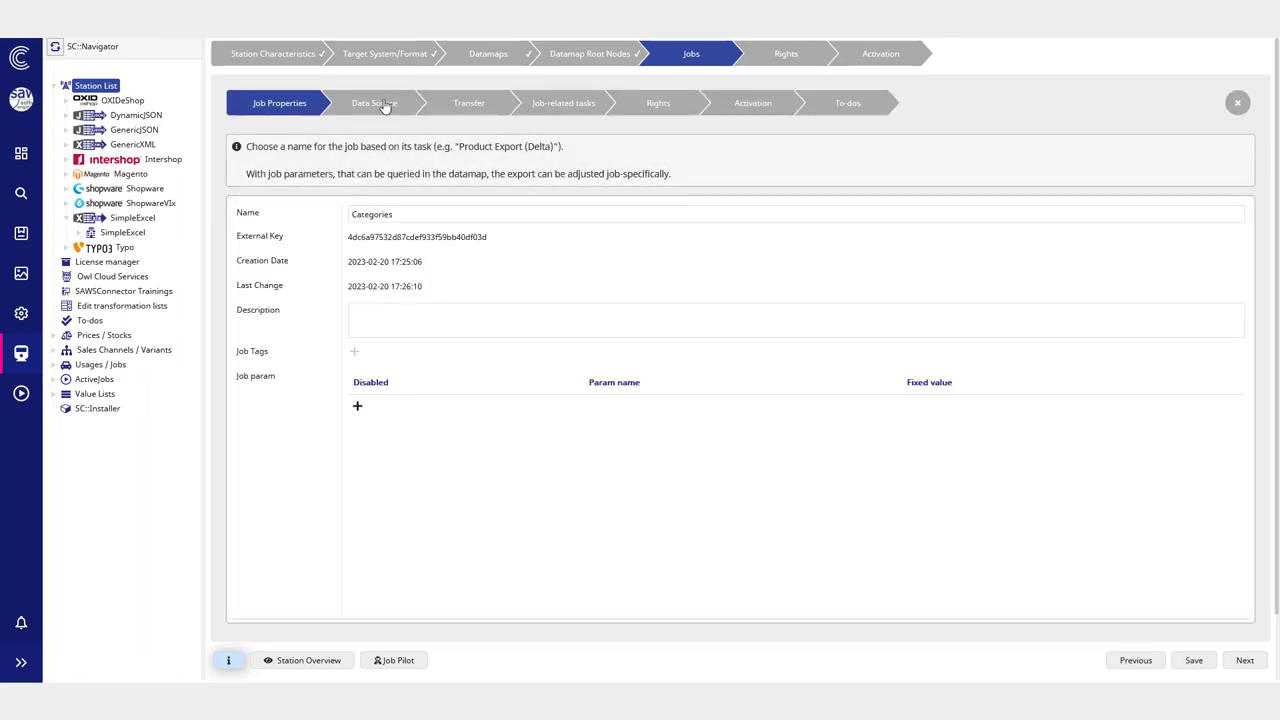
click(385, 104)
click(846, 322)
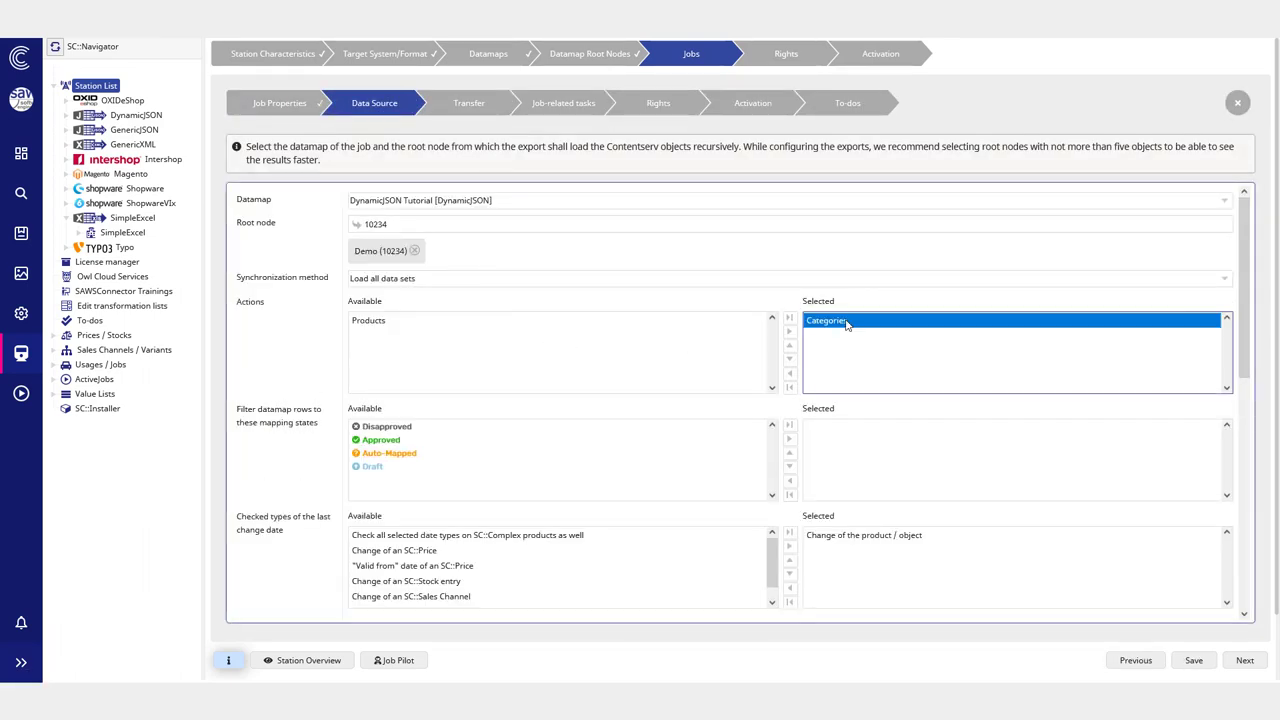
click(745, 292)
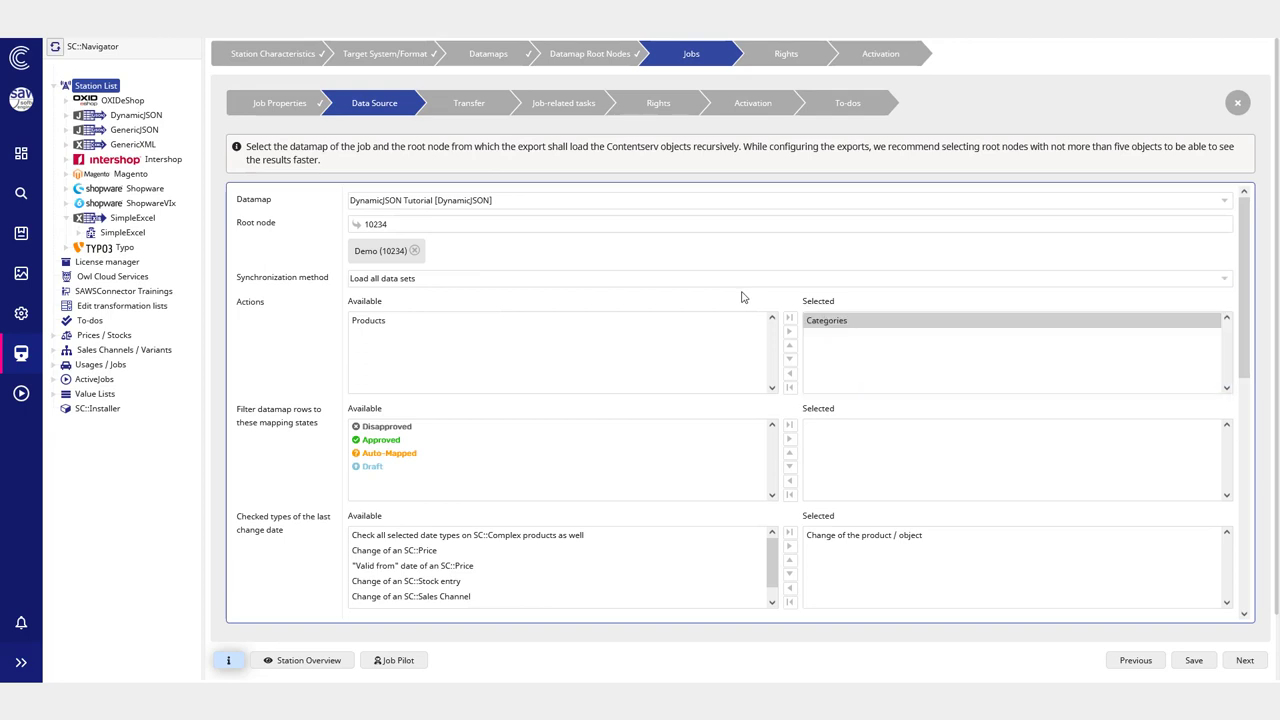
click(856, 324)
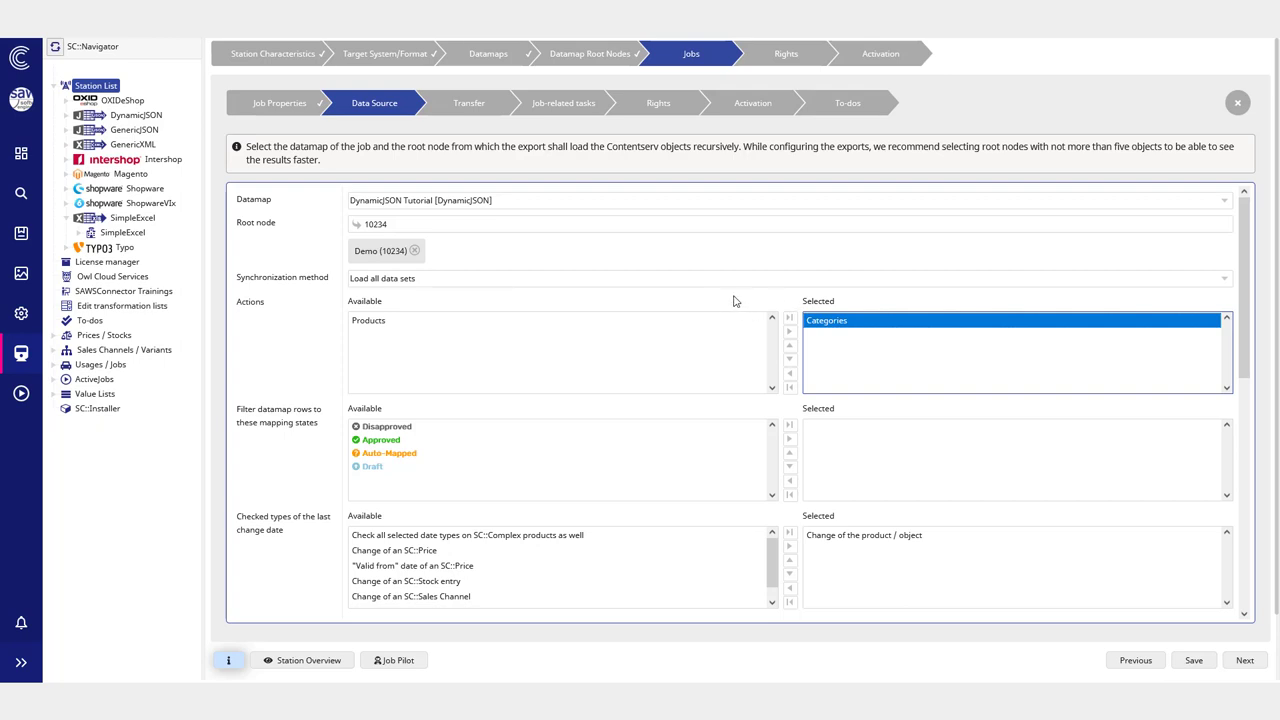
Step: Examine the Categories job's data source filters, including the synchronization method and the languages the export can be limited to
scroll(646, 314, down, 1)
click(294, 309)
scroll(300, 290, down, 3)
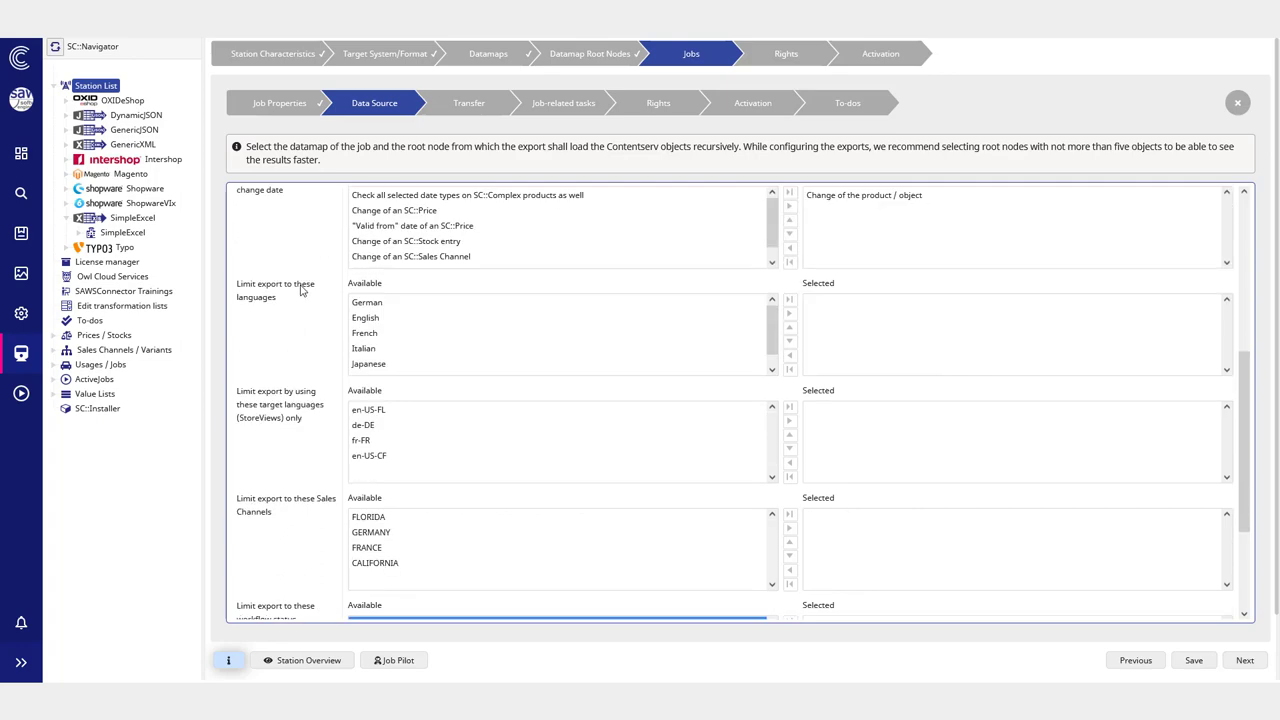
scroll(340, 294, down, 2)
scroll(380, 292, up, 6)
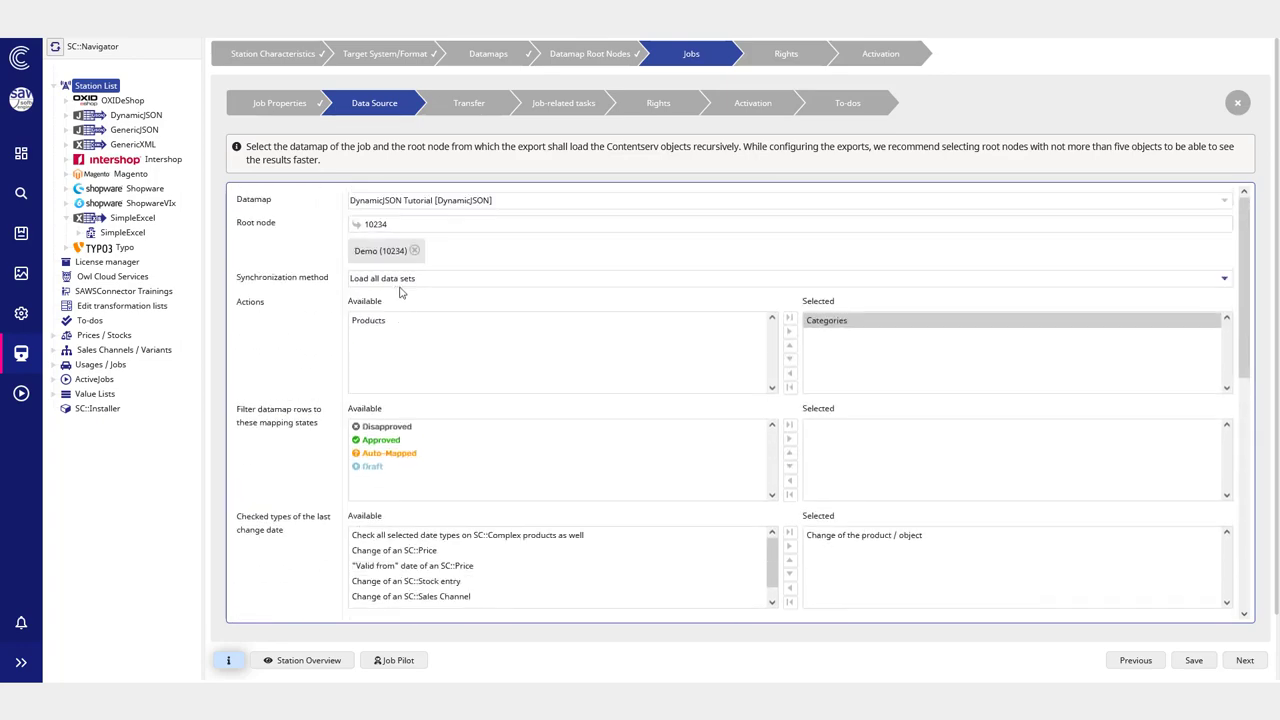
scroll(475, 430, down, 3)
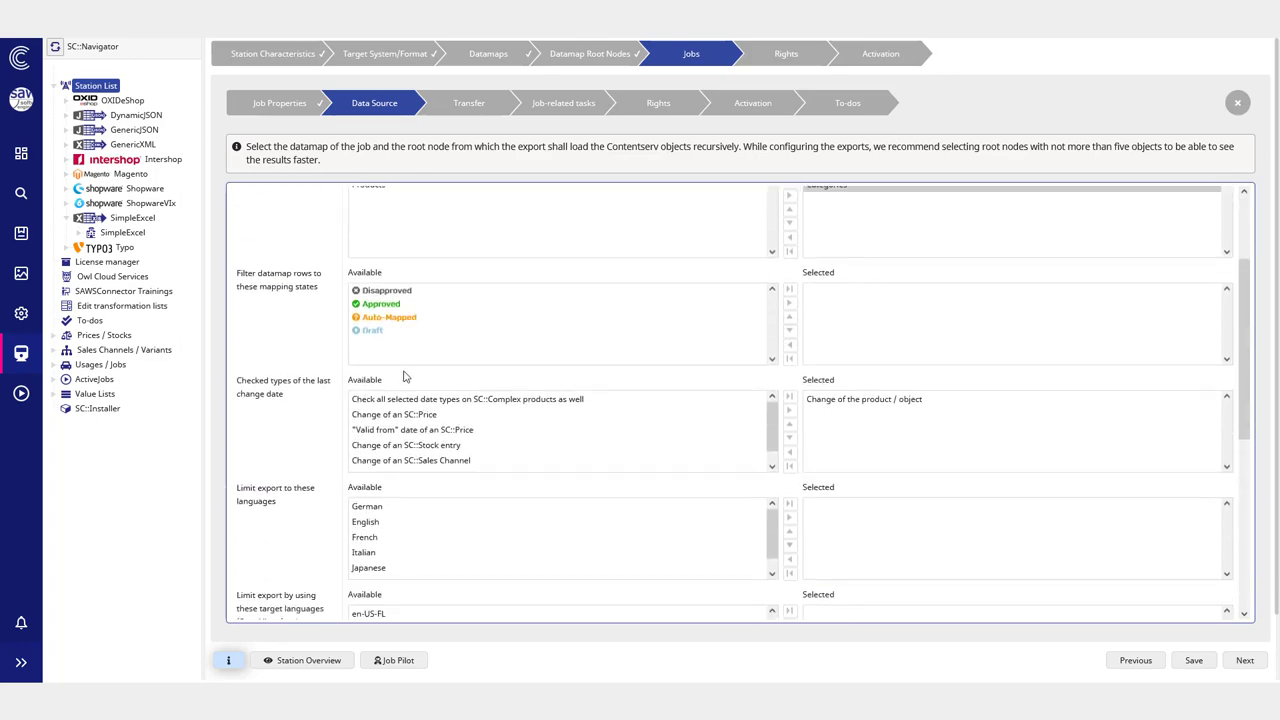
click(387, 513)
click(386, 527)
scroll(383, 530, down, 1)
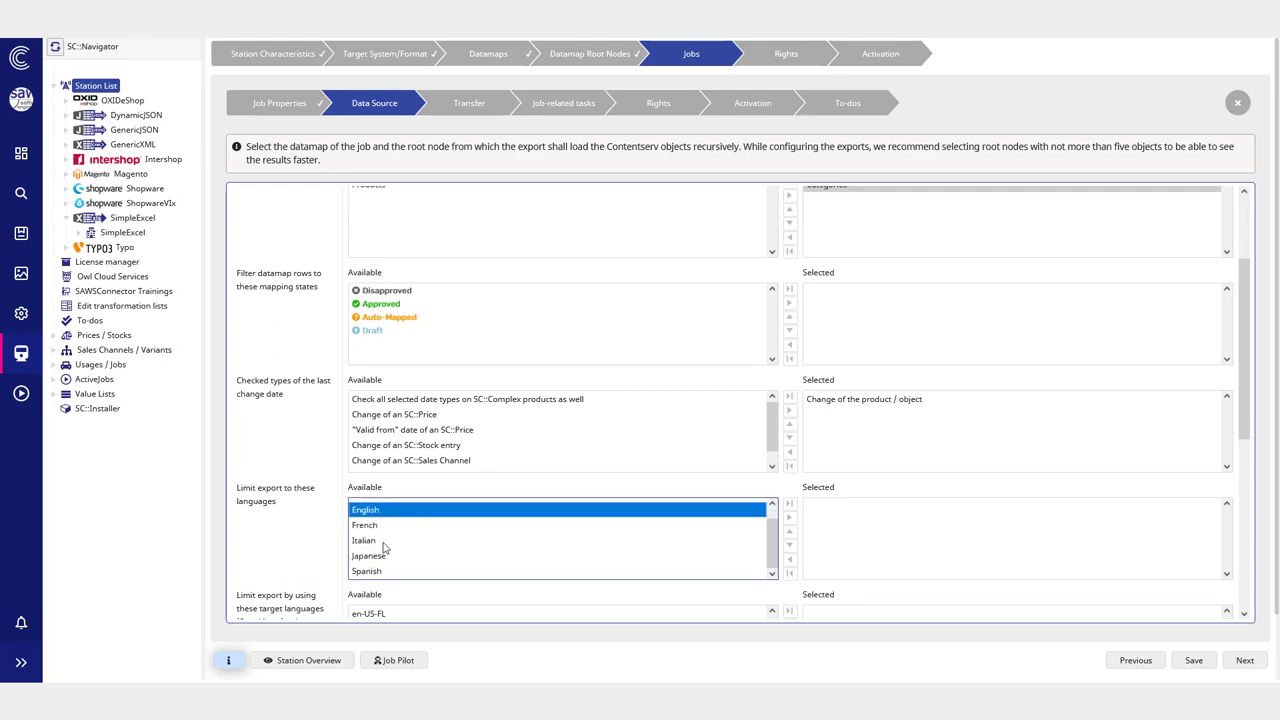
click(387, 546)
scroll(300, 525, down, 3)
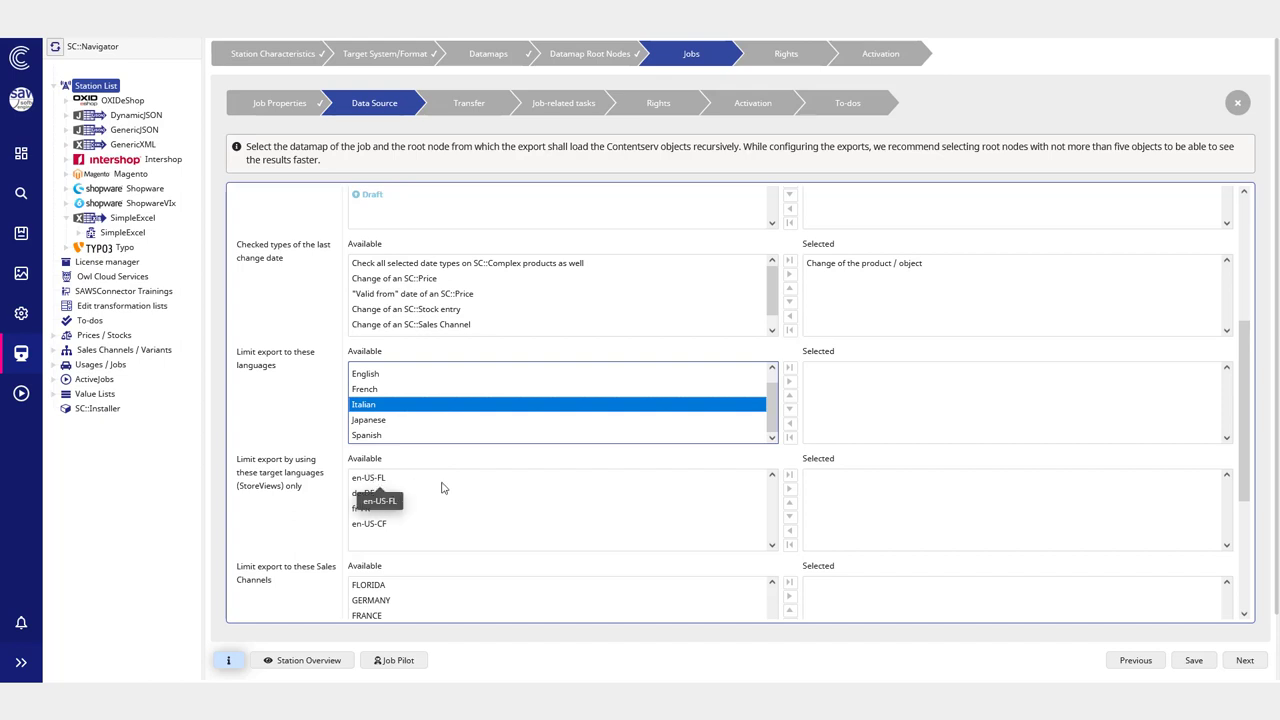
Step: Limit the Categories job's export to the target languages (StoreViews) en-US-FL and en-US-CF
double_click(373, 479)
double_click(369, 508)
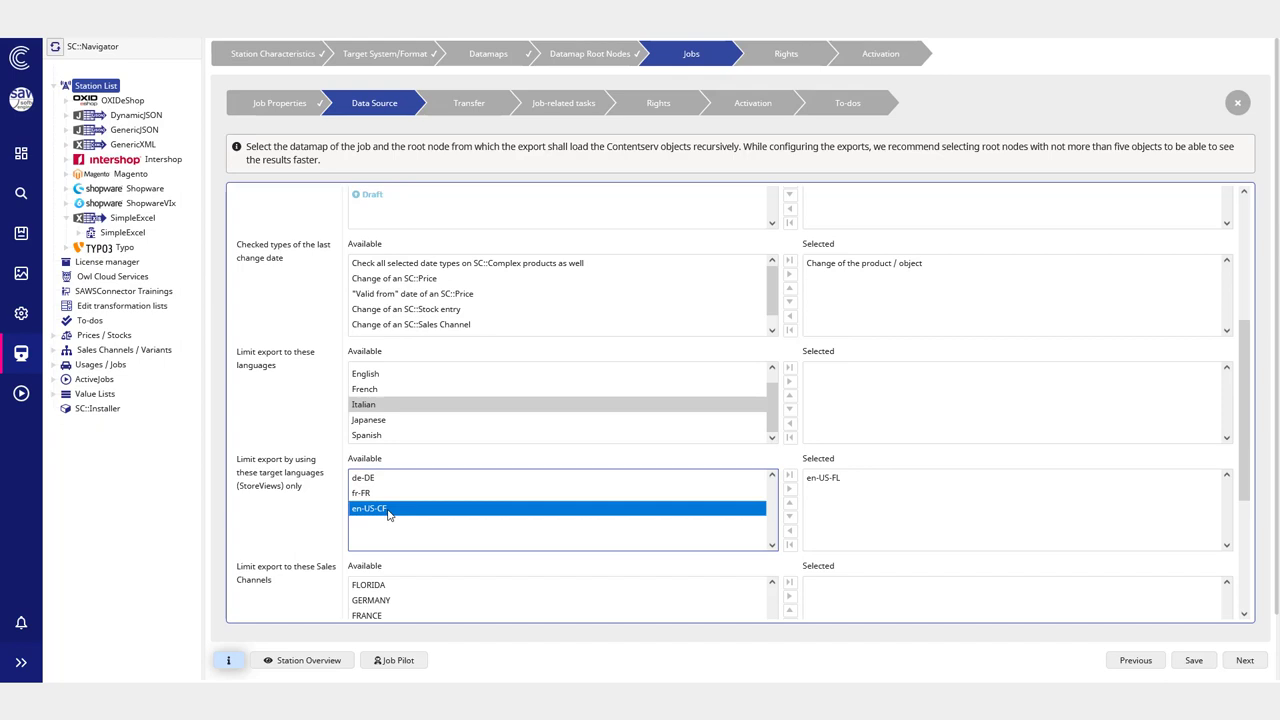
click(860, 480)
click(859, 496)
Step: Remove en-US-CF and en-US-FL from the Categories job's target language (StoreViews) limit
drag(237, 489, 310, 522)
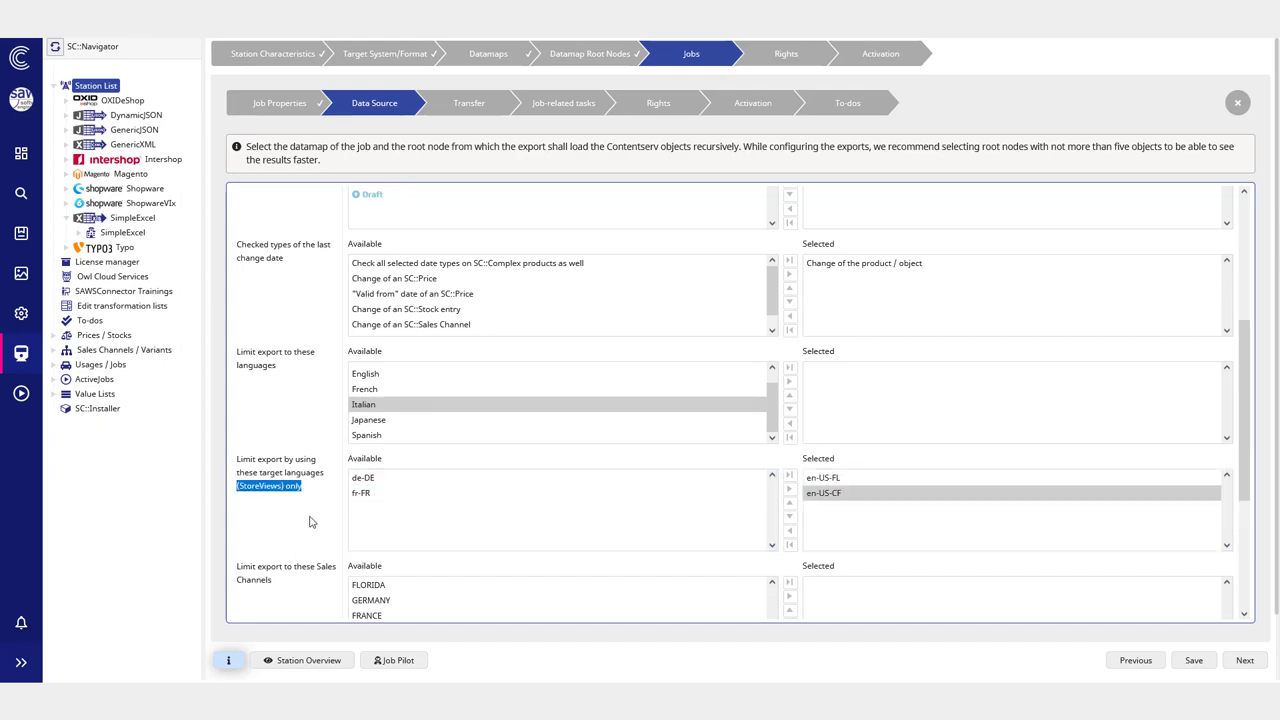
click(310, 536)
click(865, 495)
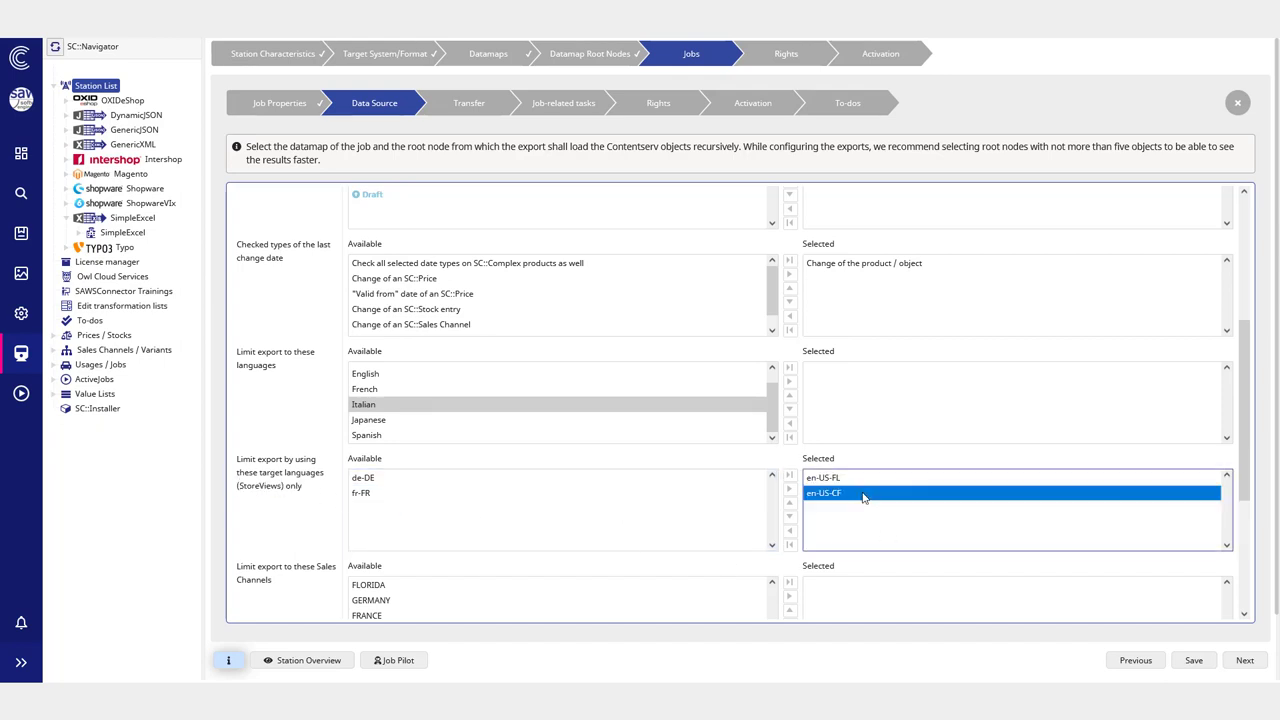
double_click(846, 494)
double_click(837, 477)
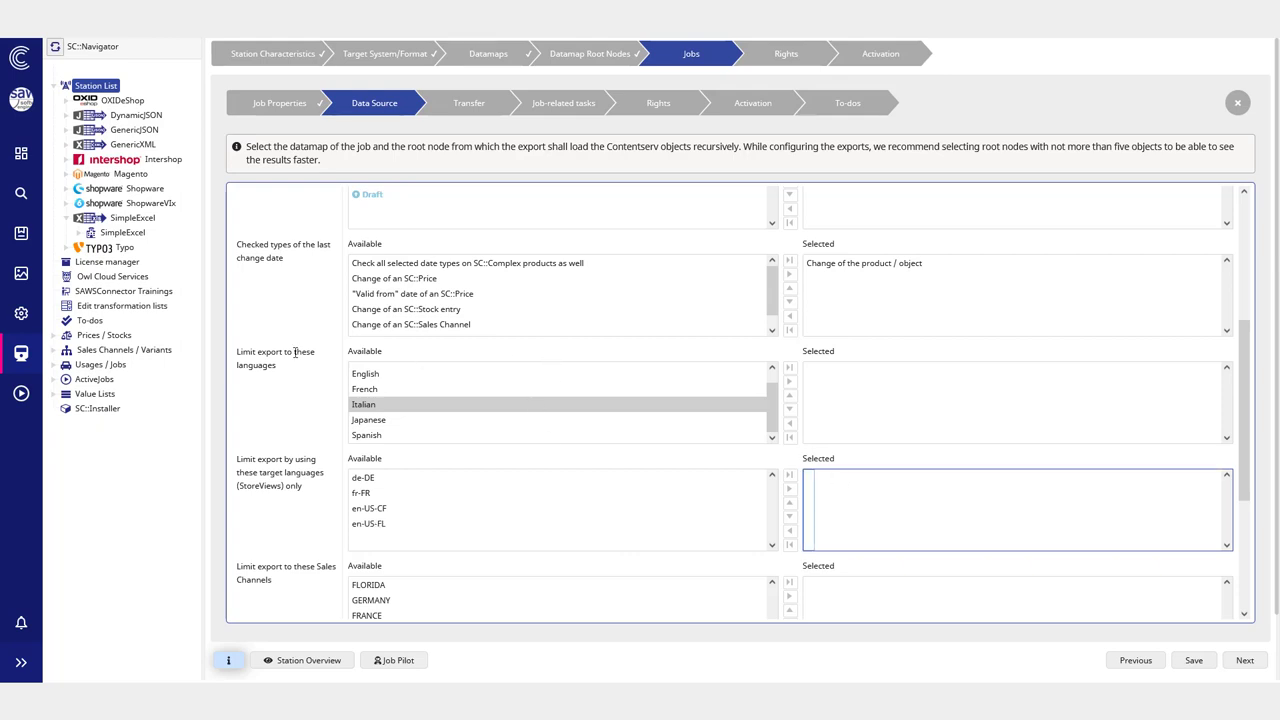
Step: Filter the Categories job's datamap rows to the Approved mapping state and save the job
scroll(300, 360, down, 3)
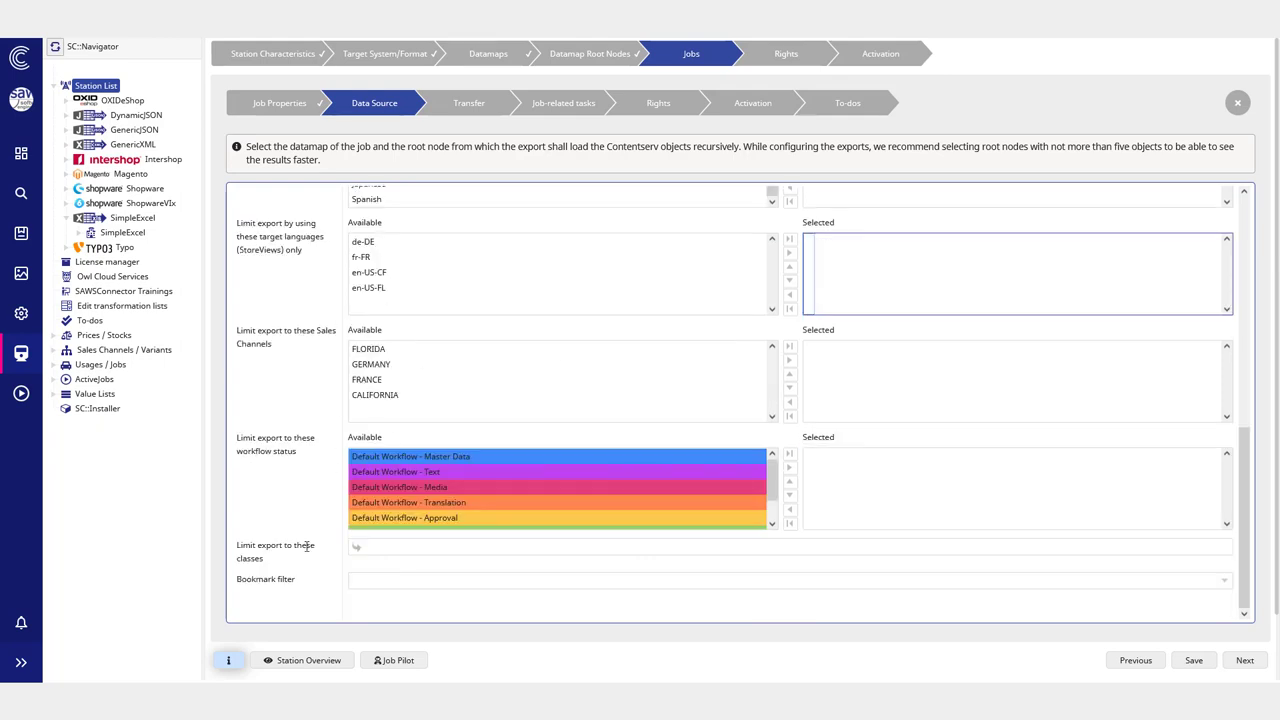
scroll(316, 555, up, 5)
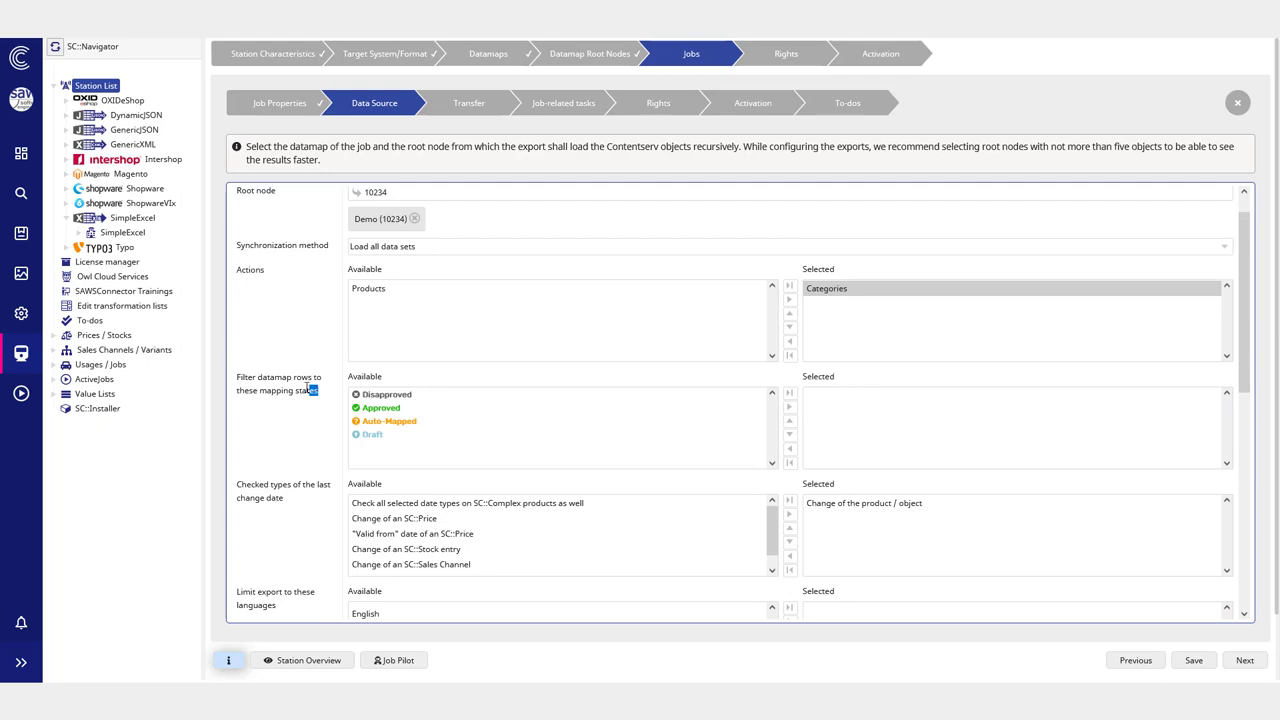
drag(322, 392, 249, 375)
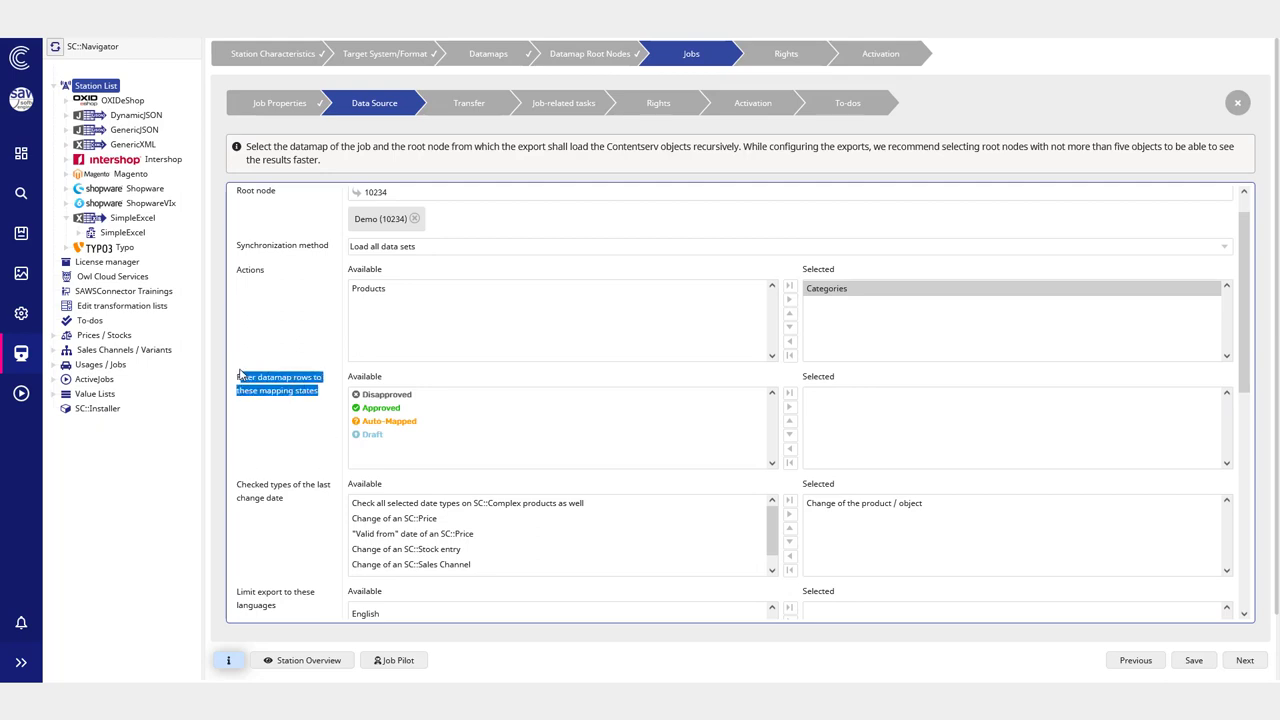
click(260, 450)
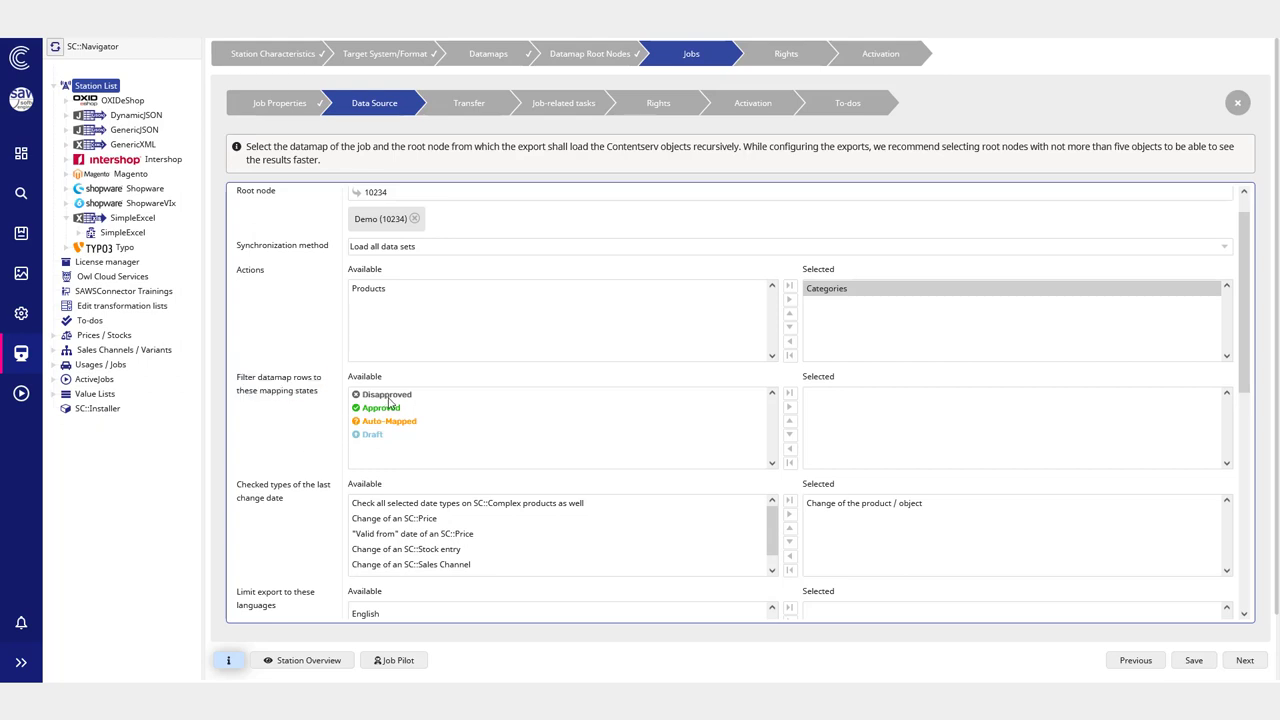
drag(389, 397, 524, 408)
click(306, 441)
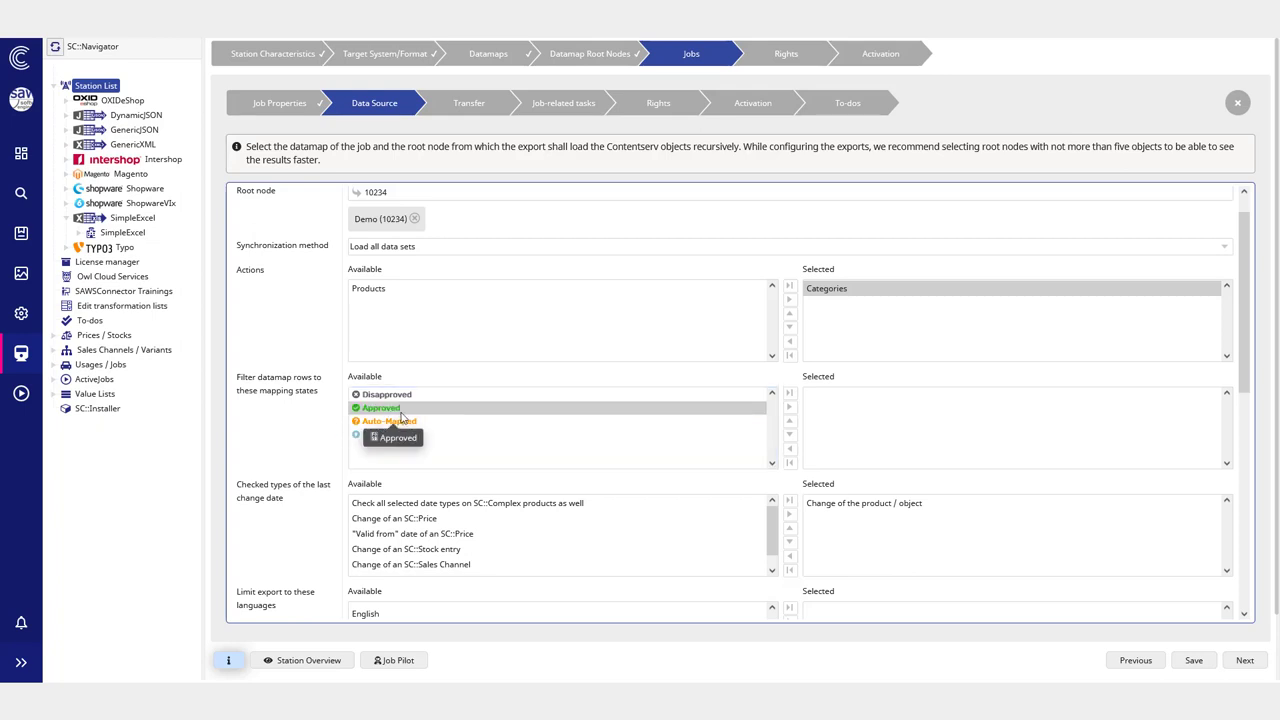
drag(380, 410, 862, 412)
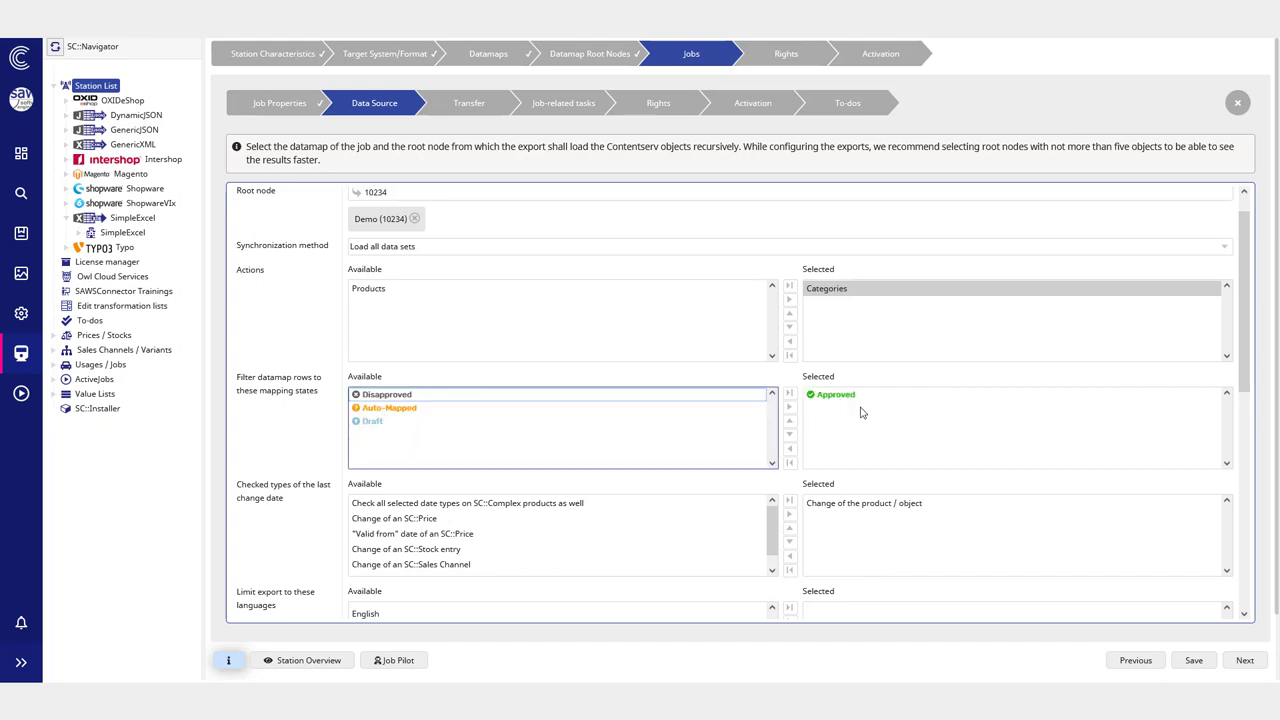
click(829, 395)
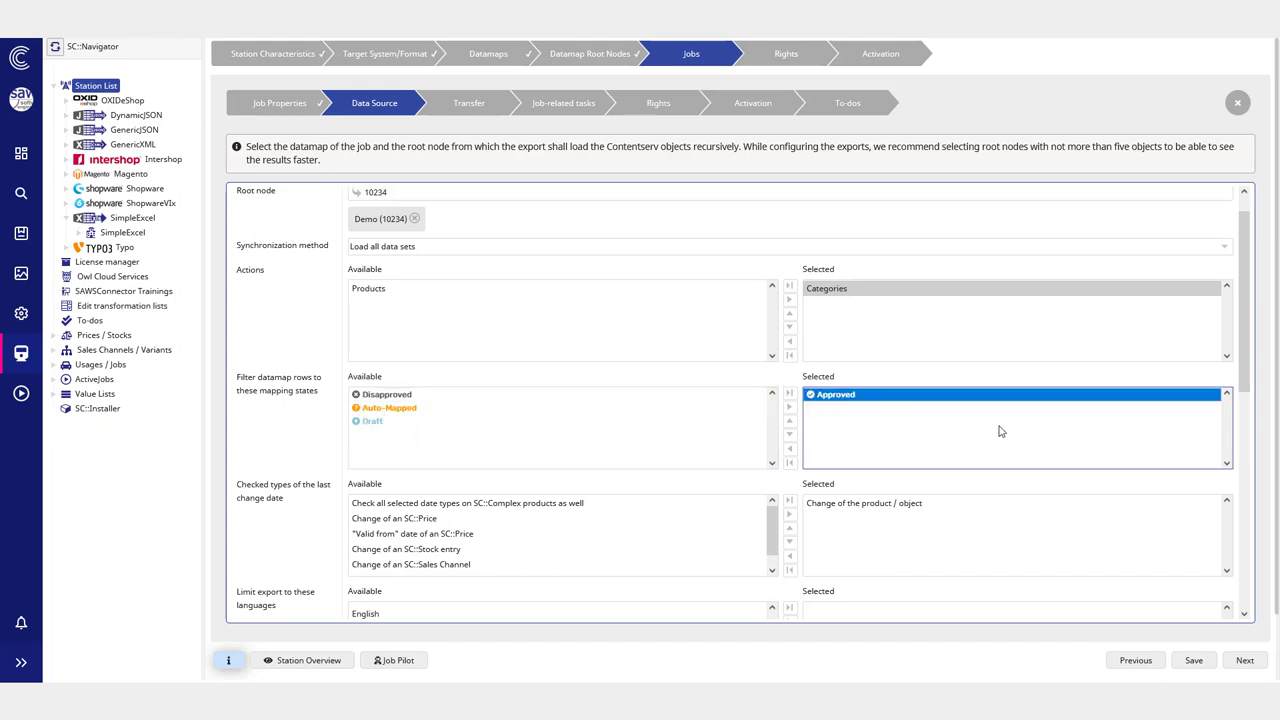
click(1195, 660)
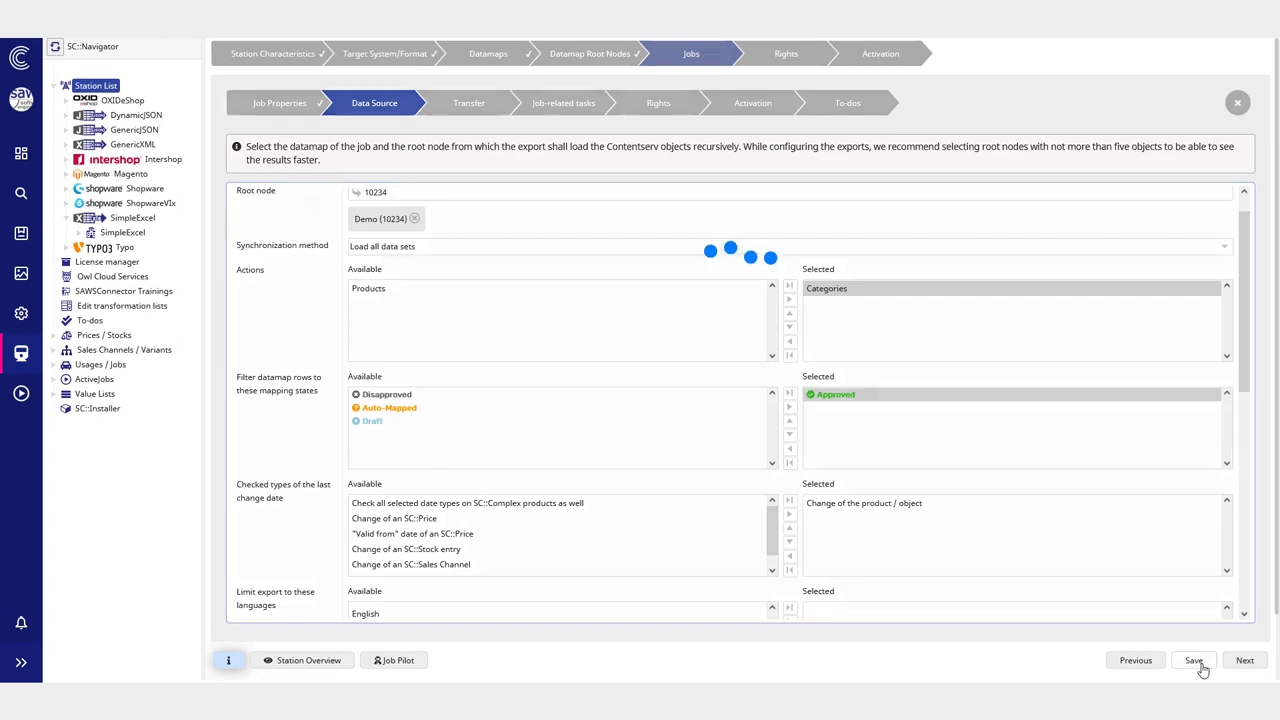
Step: Open the DynamicJSON Tutorial datamap's mapping from the station overview and review the mapping states of the category and product rows
click(305, 660)
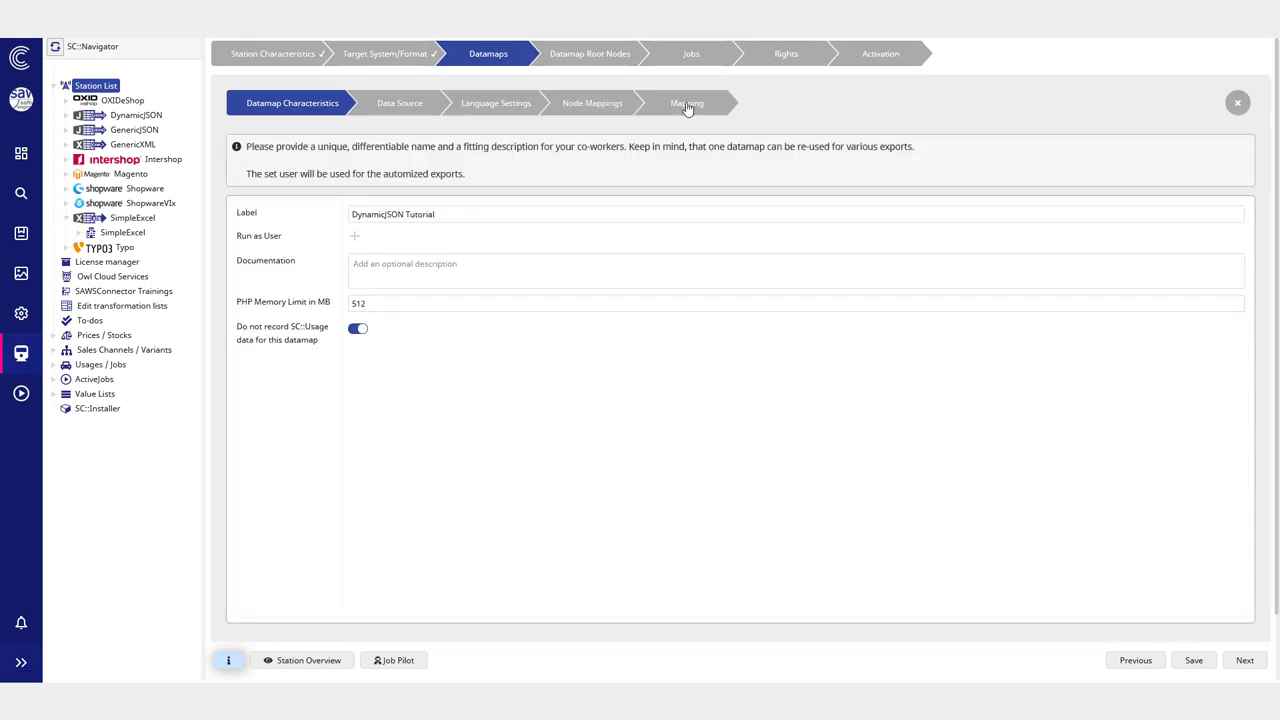
click(687, 104)
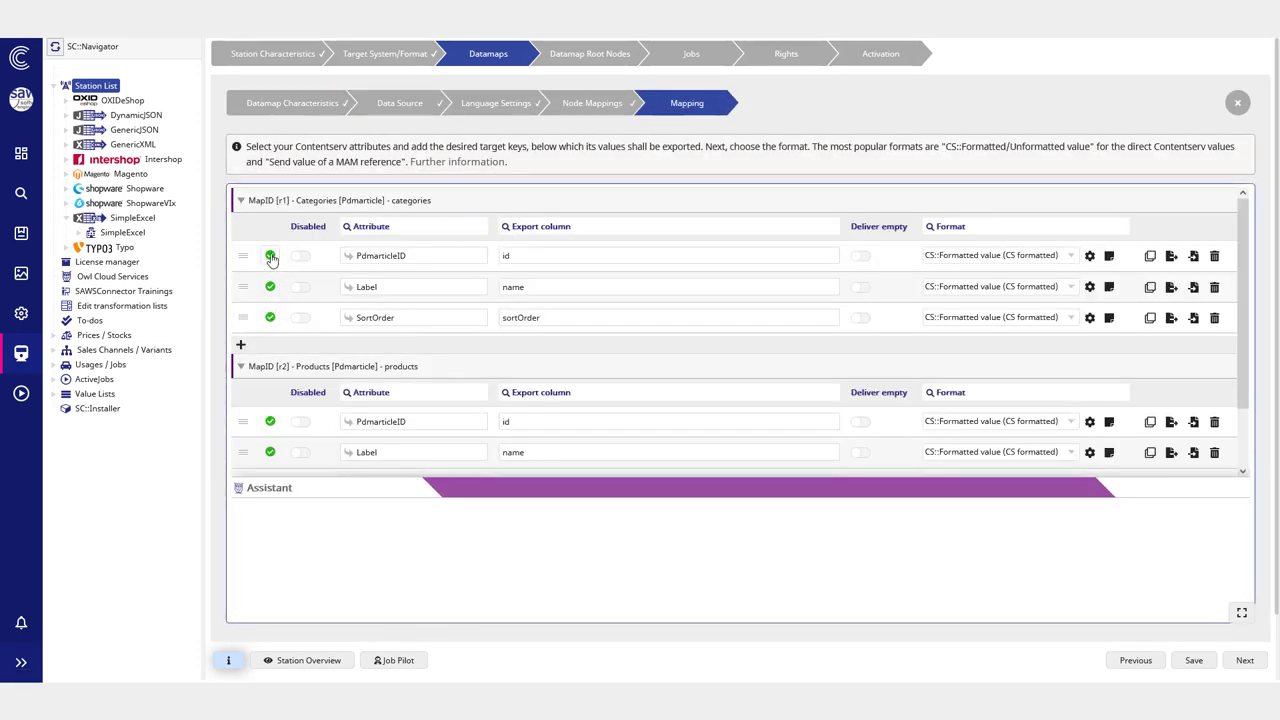
click(617, 257)
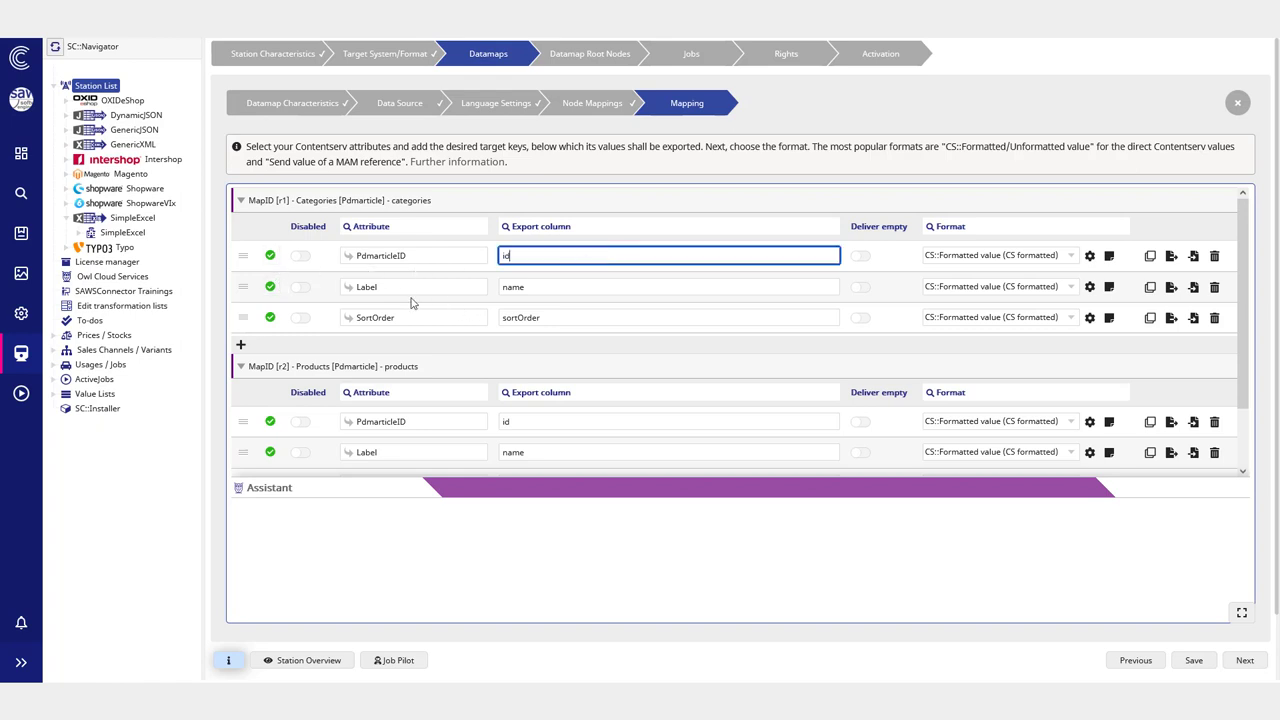
click(271, 288)
scroll(295, 344, down, 1)
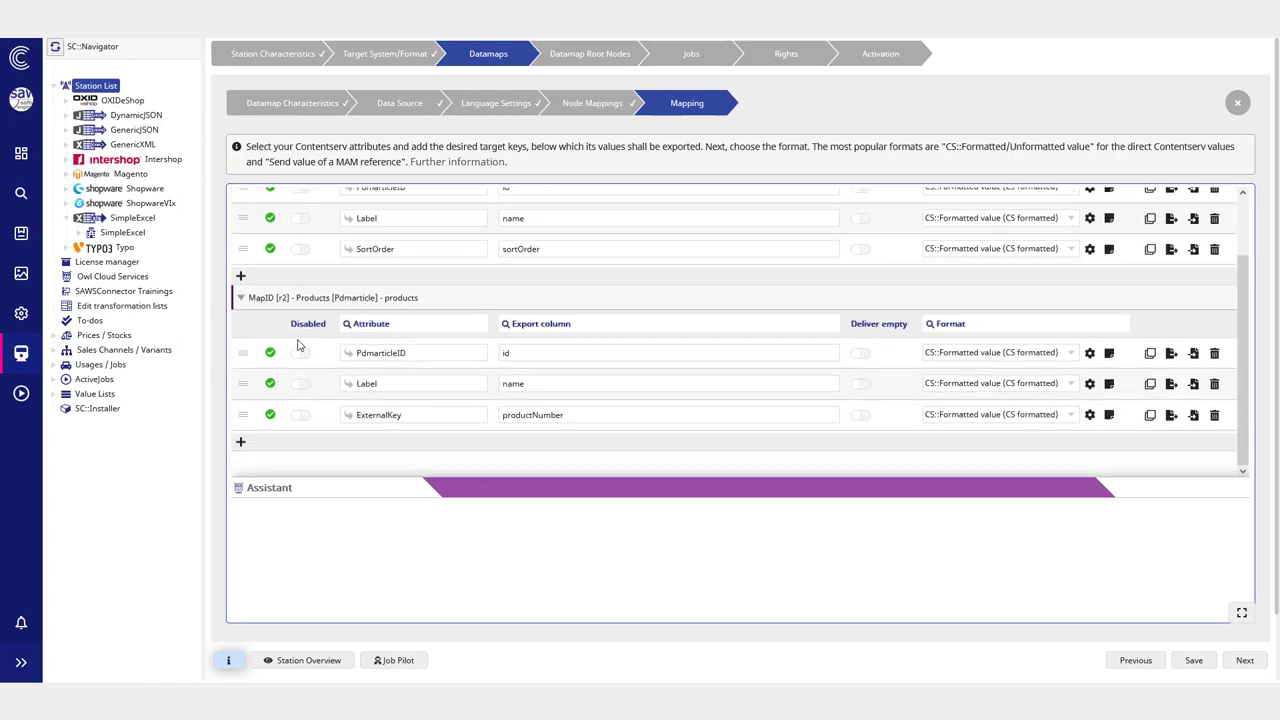
scroll(1063, 340, up, 1)
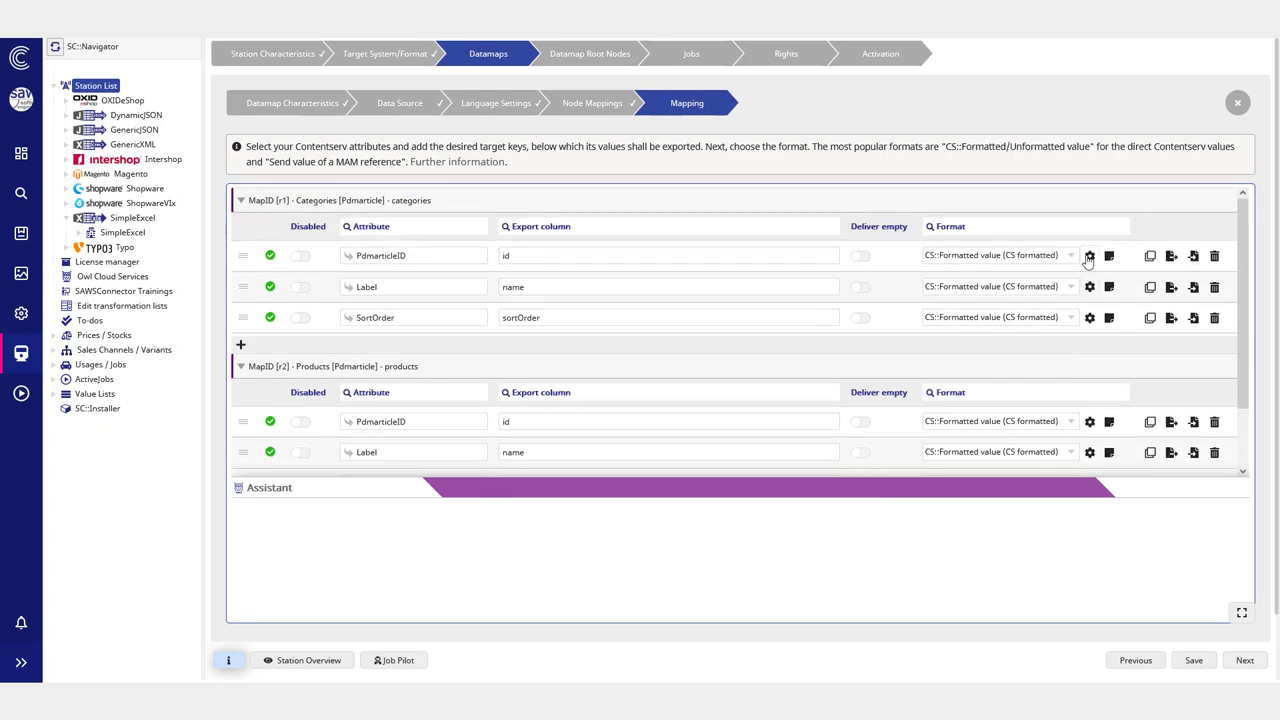
Step: Examine the status choices in the categories PdmarticleID row's format settings and the assistant details for the Label and SortOrder rows
click(1088, 257)
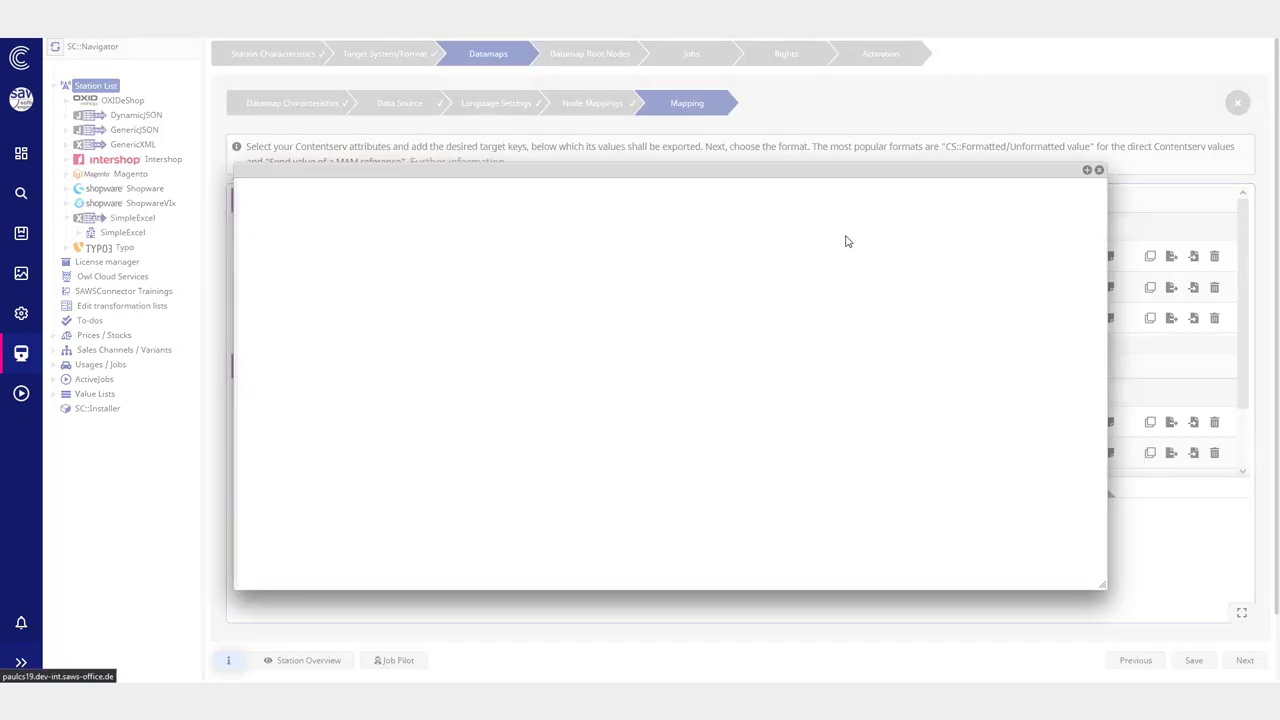
click(947, 263)
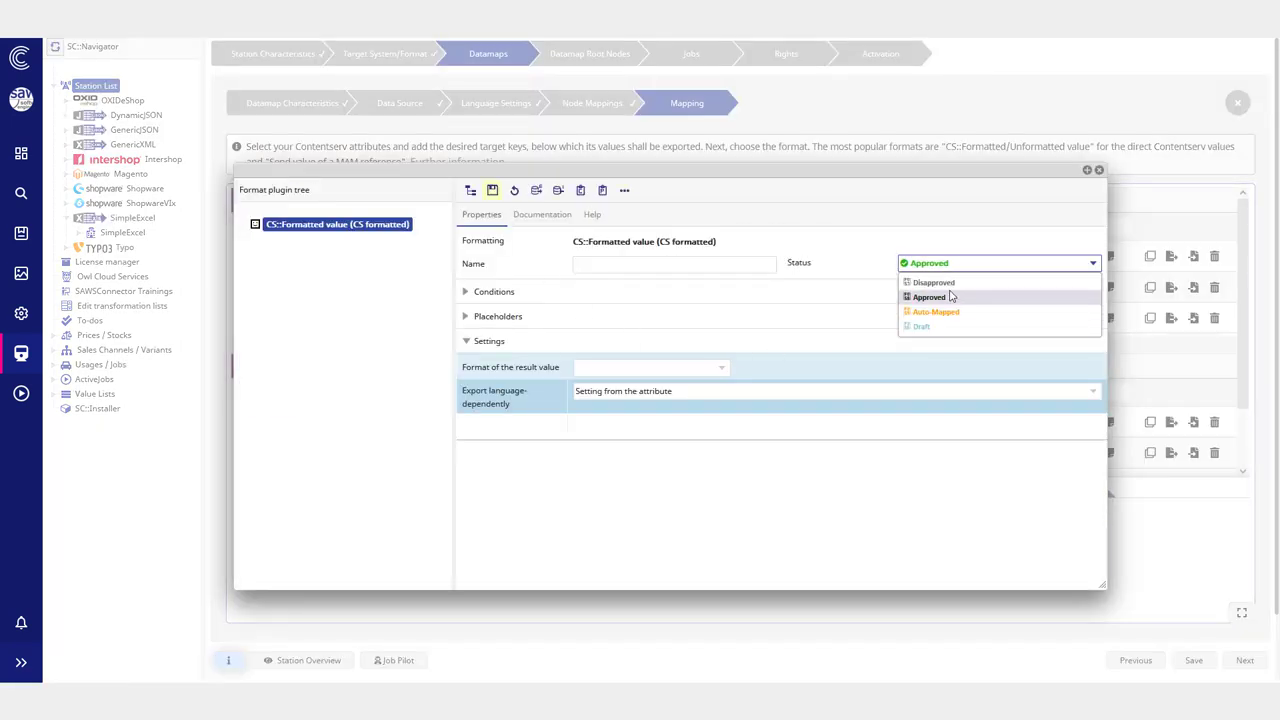
click(828, 249)
click(1099, 170)
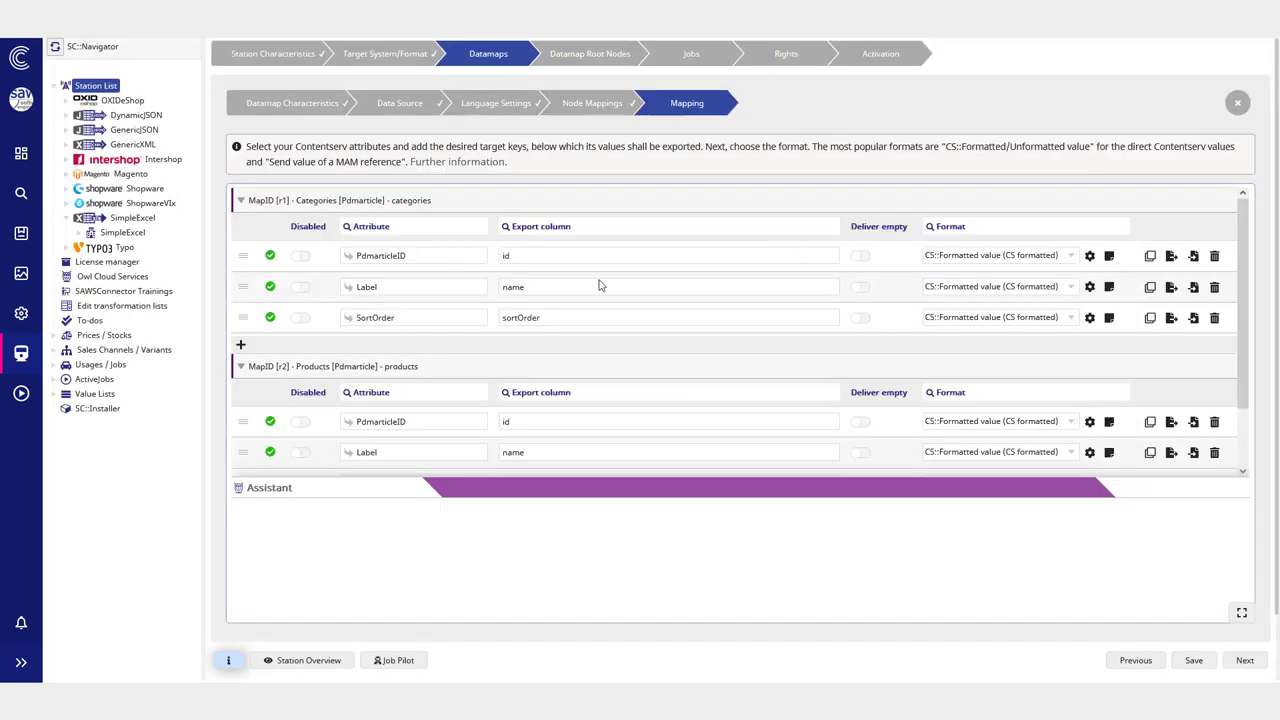
click(597, 287)
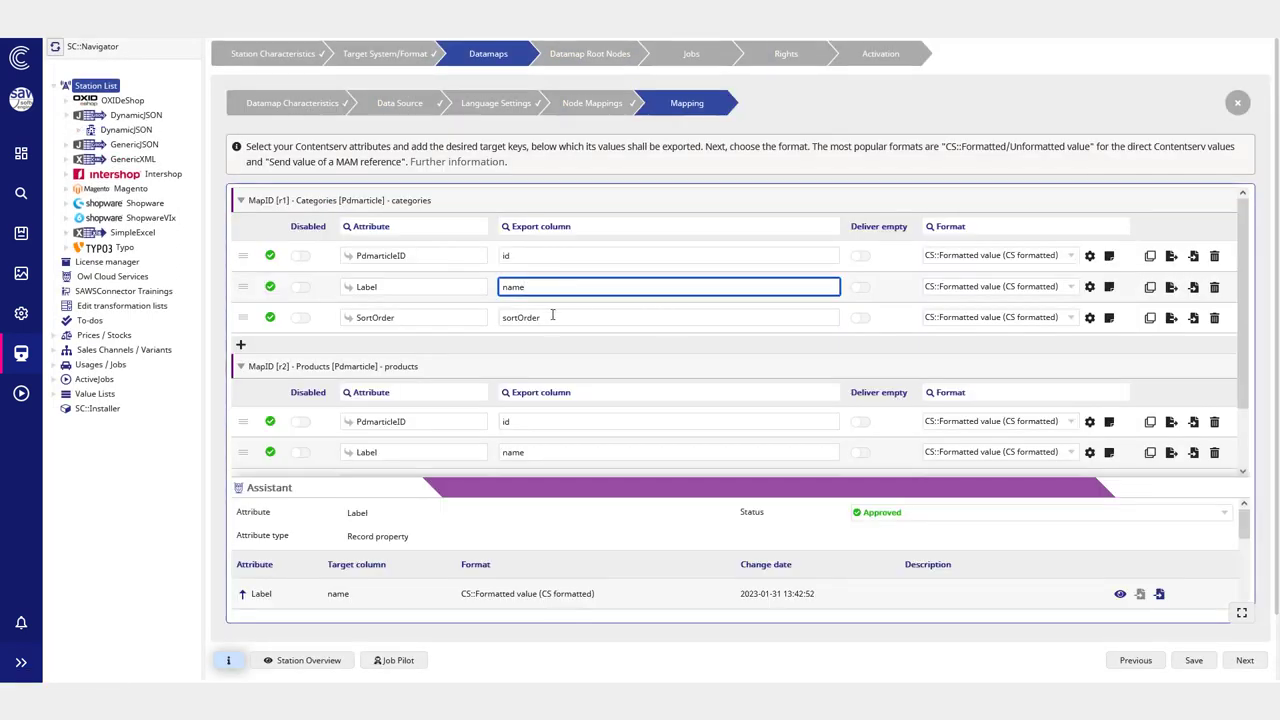
click(590, 316)
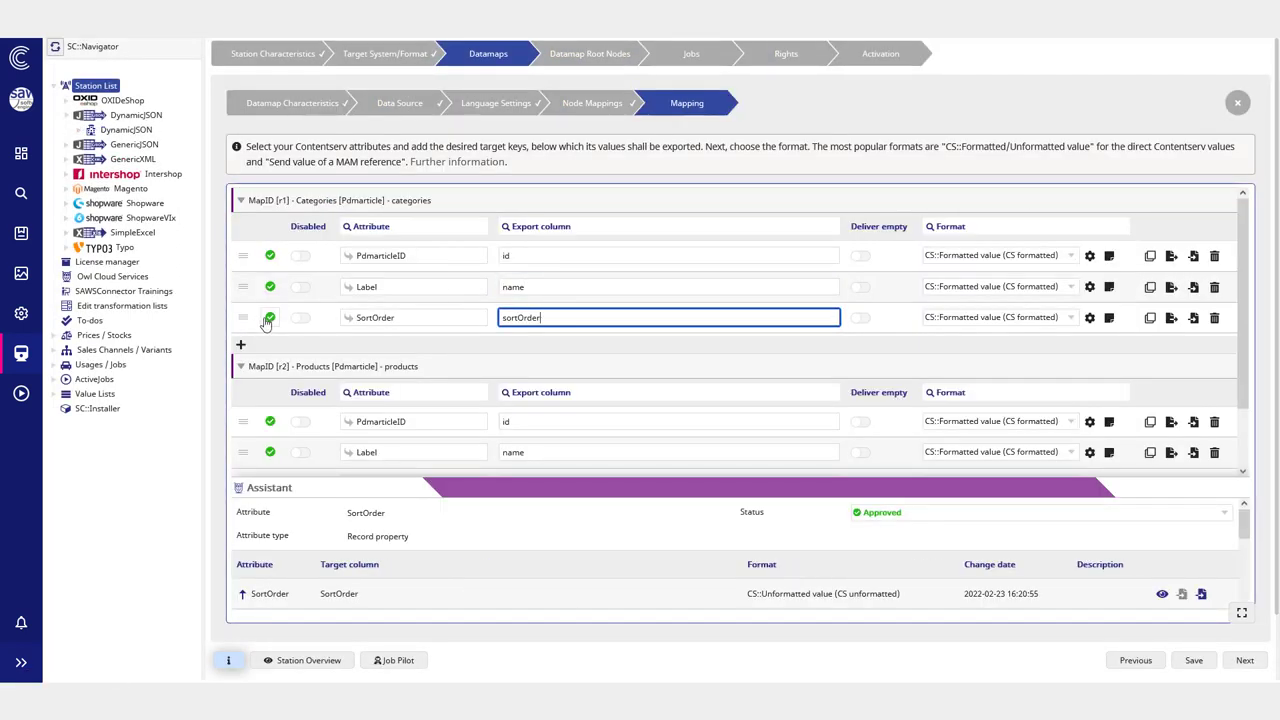
Step: Examine the status choices available for the SortOrder row of the categories mapping
click(270, 320)
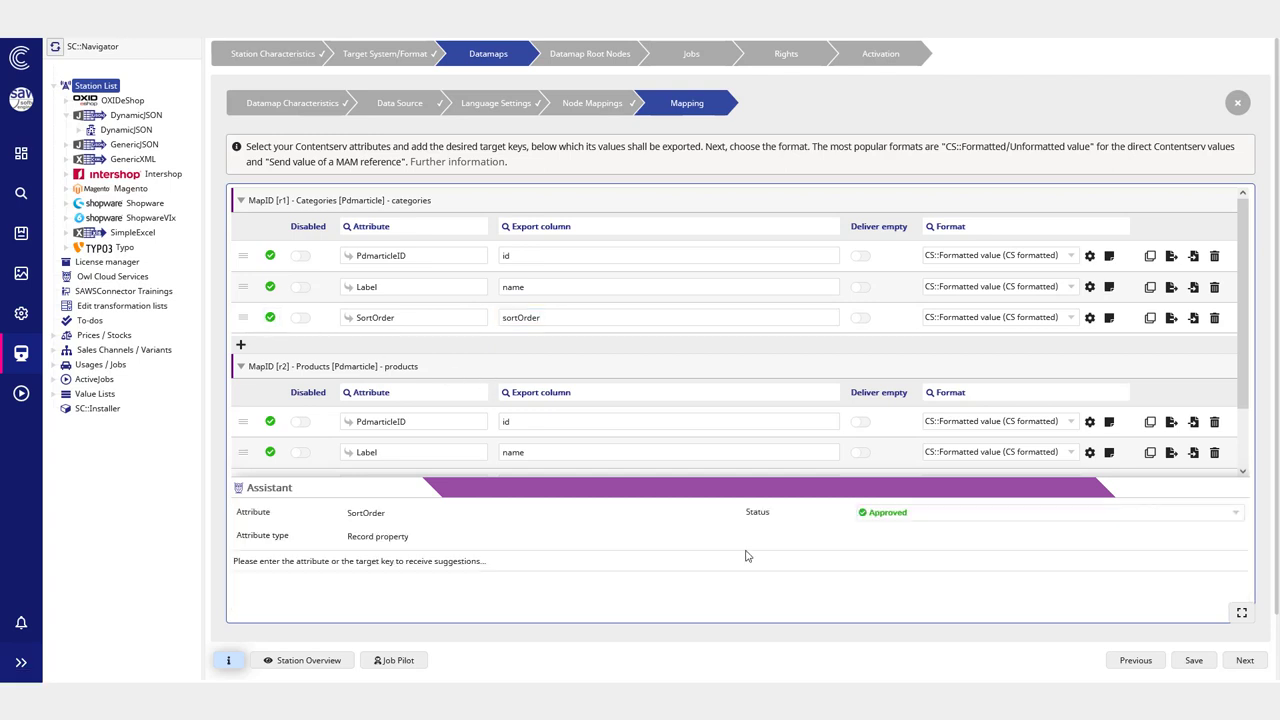
click(904, 516)
click(910, 548)
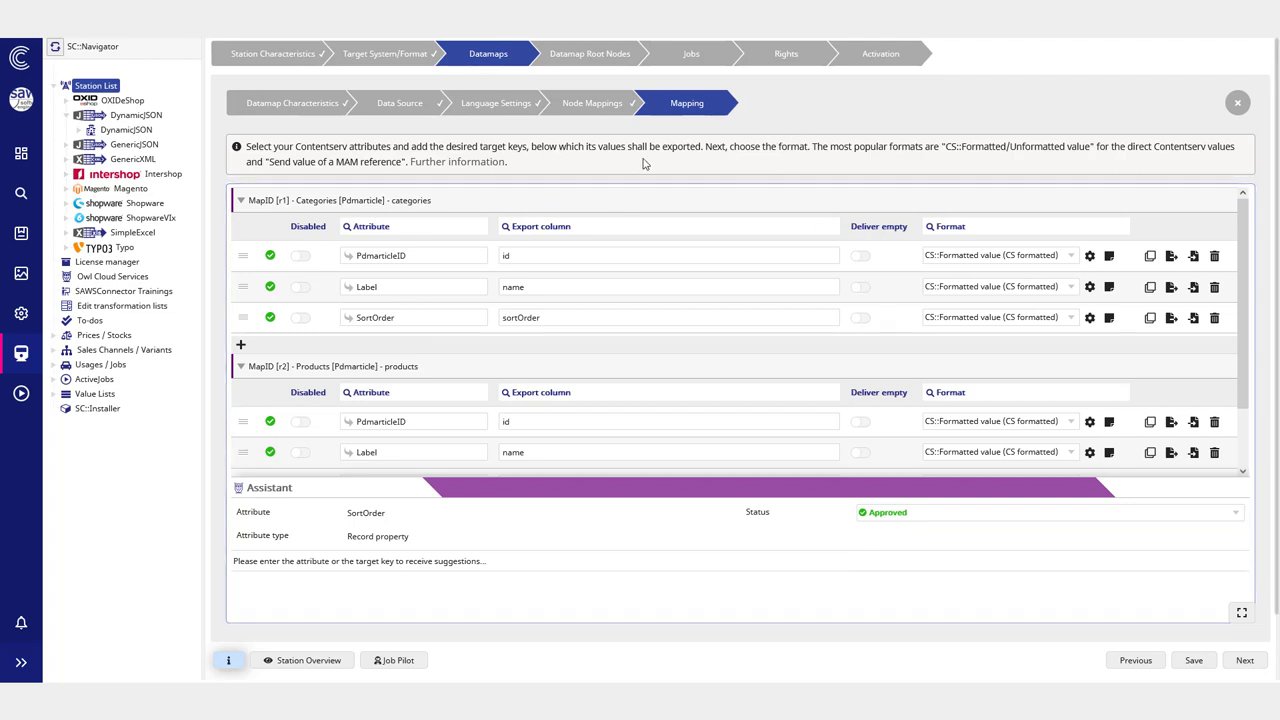
scroll(460, 250, down, 1)
scroll(300, 310, up, 1)
Step: Open the Categories job from the station overview and review its data source settings and mapping state filter
click(329, 660)
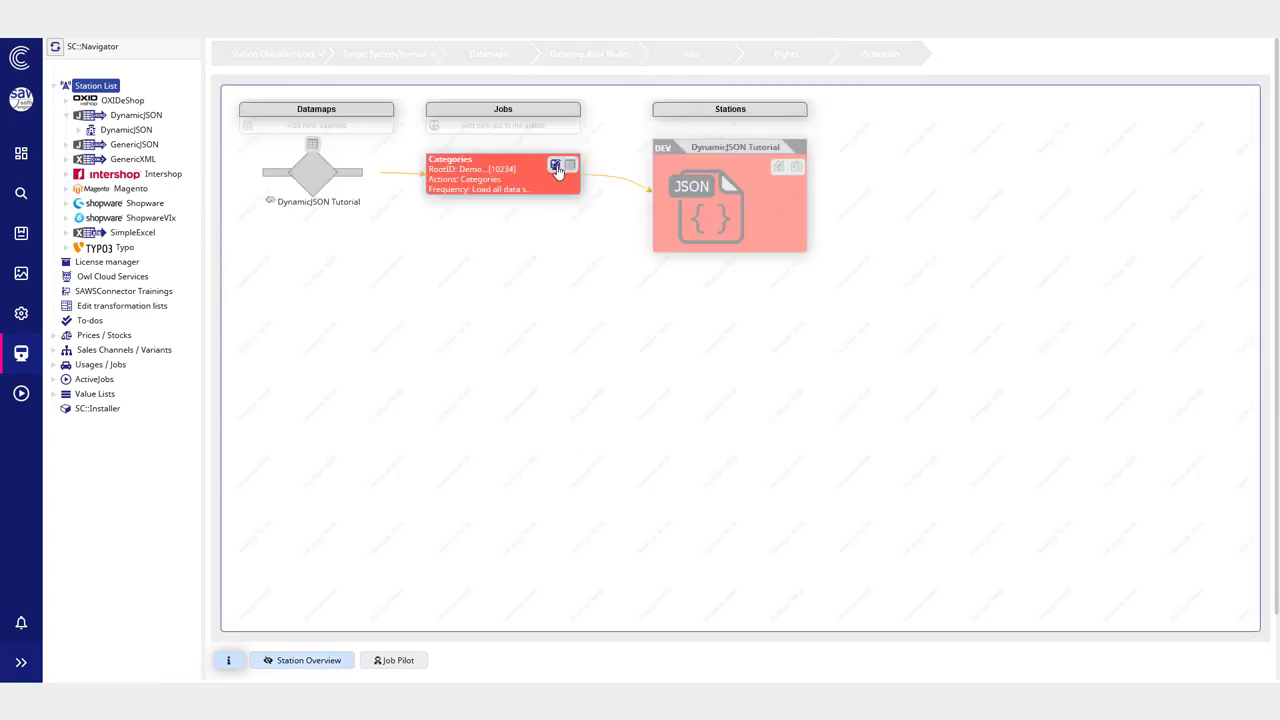
click(555, 164)
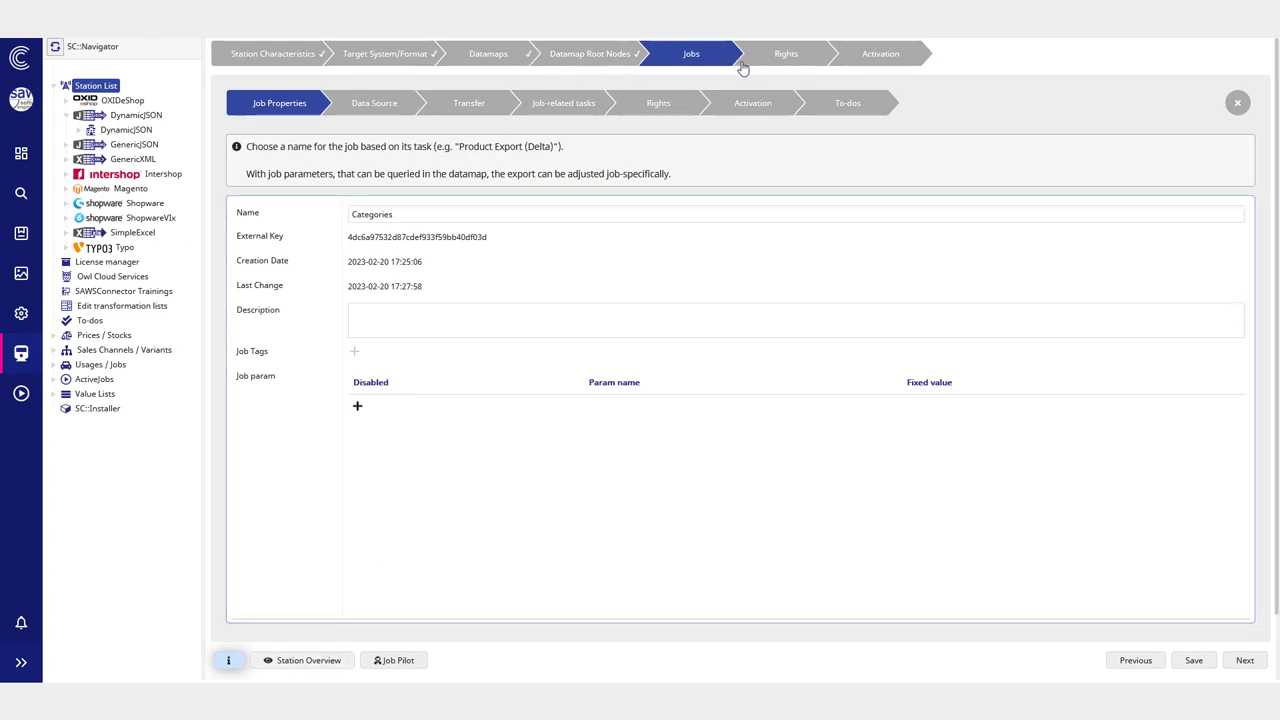
click(397, 106)
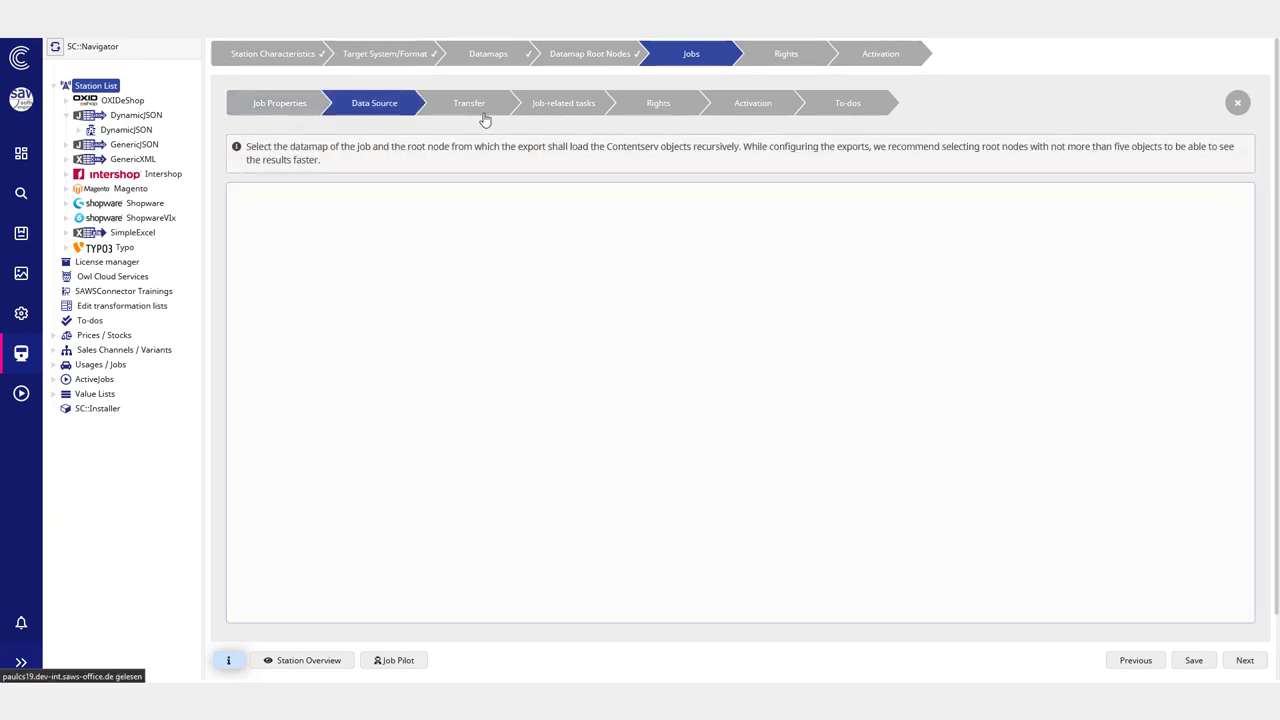
click(462, 106)
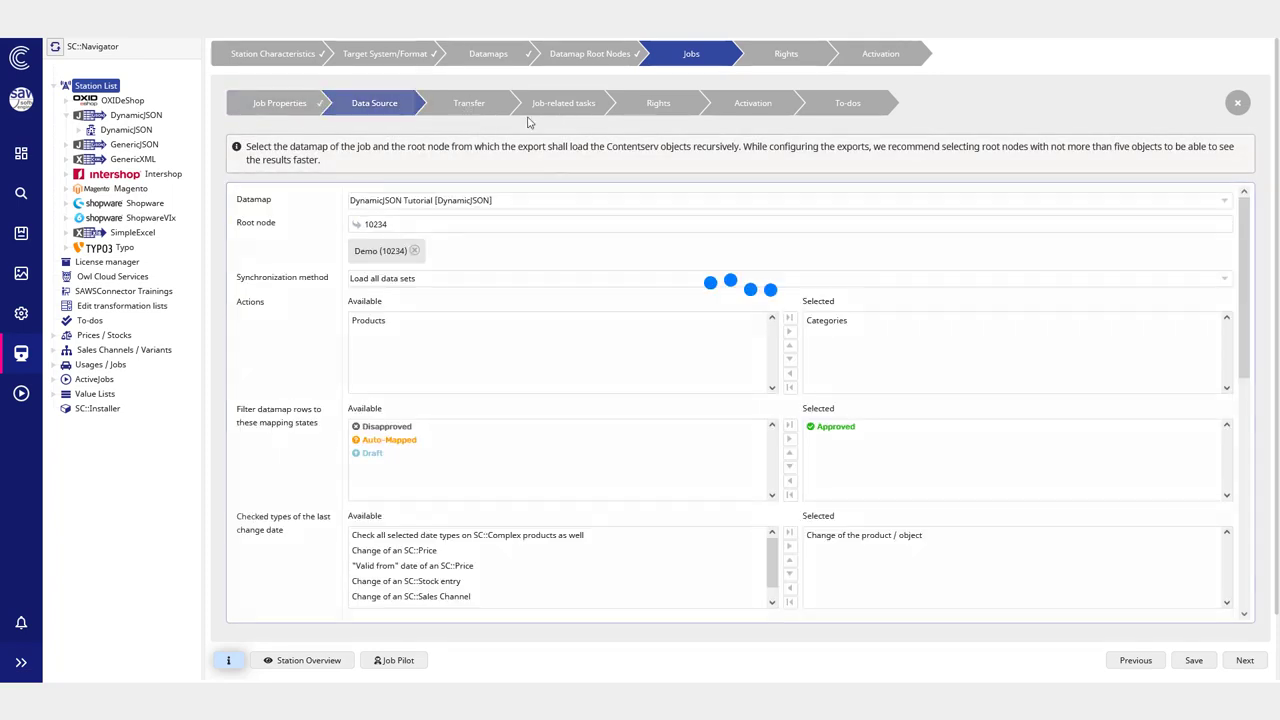
click(397, 108)
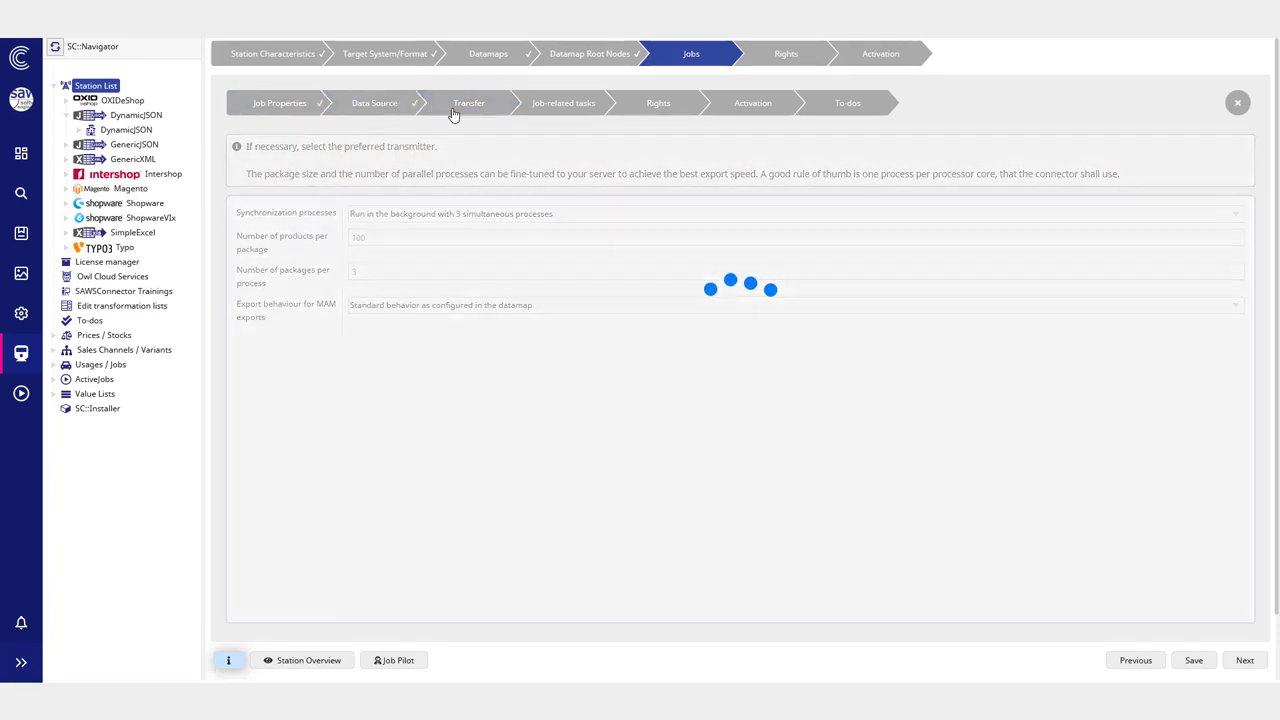
scroll(487, 315, down, 3)
scroll(477, 320, up, 3)
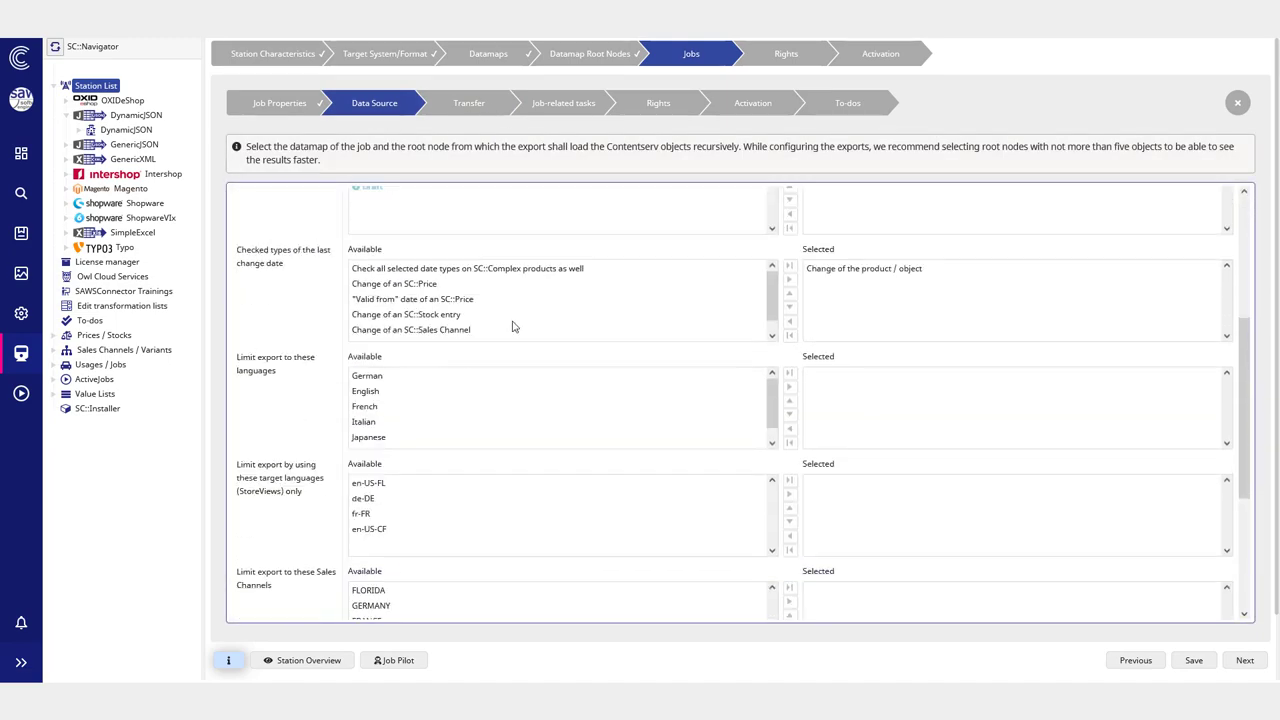
Step: Open the Categories job's transfer settings and examine the synchronization process choices and package size fields
click(462, 108)
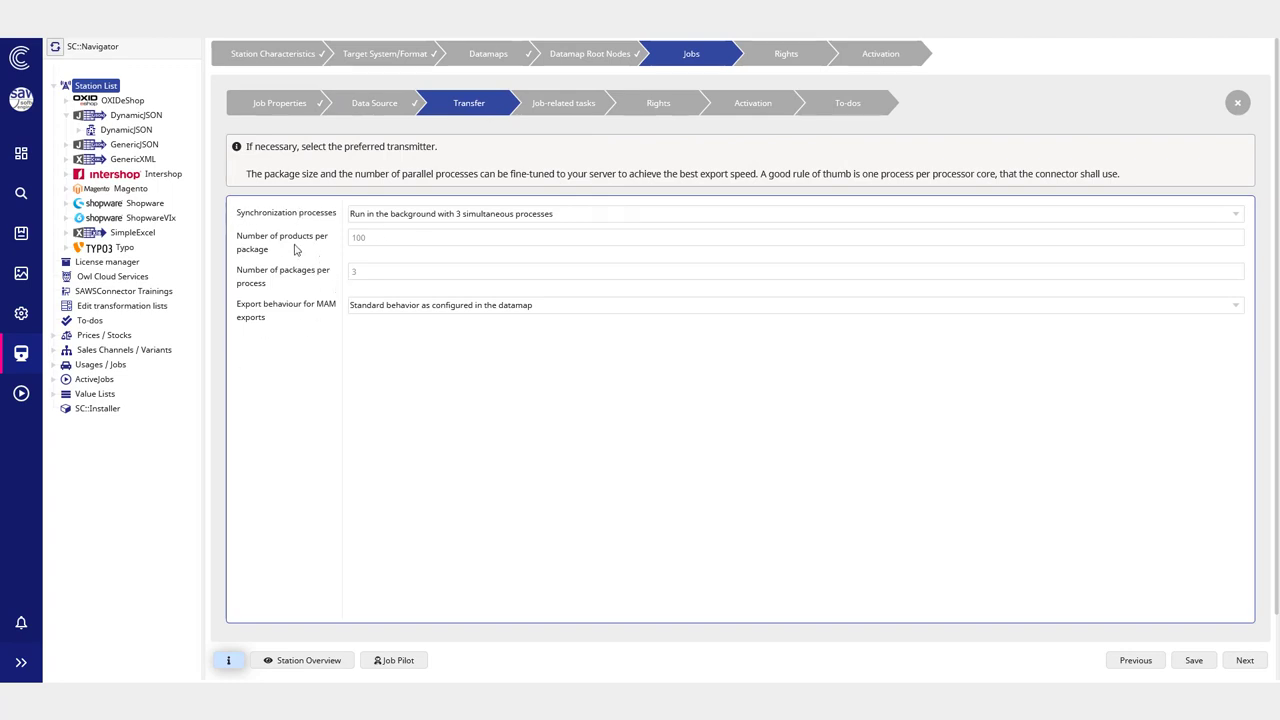
drag(237, 215, 340, 228)
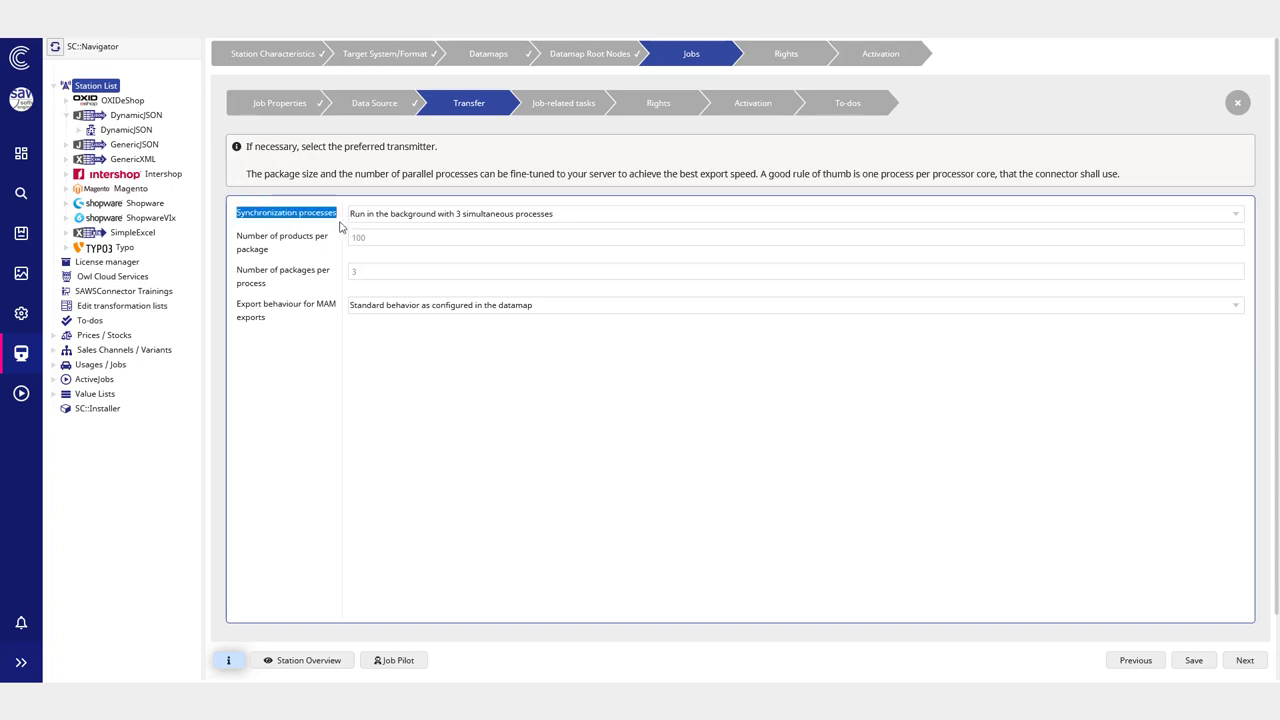
click(338, 228)
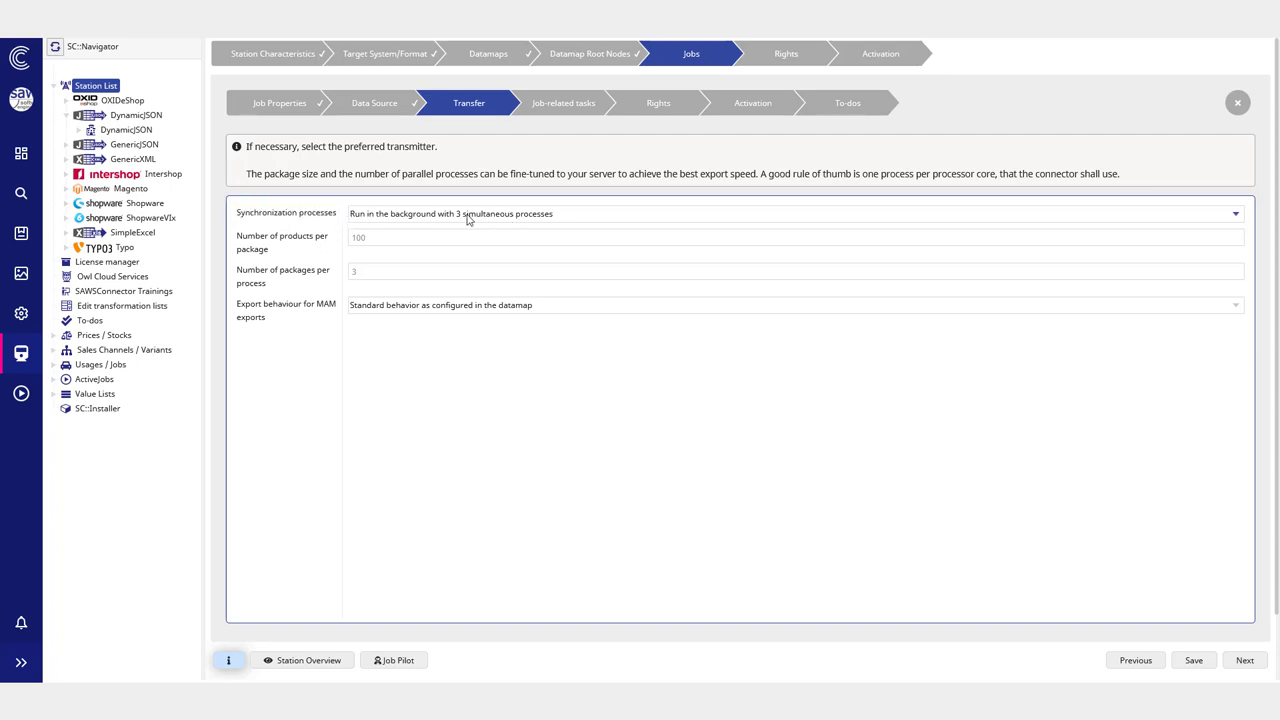
click(395, 236)
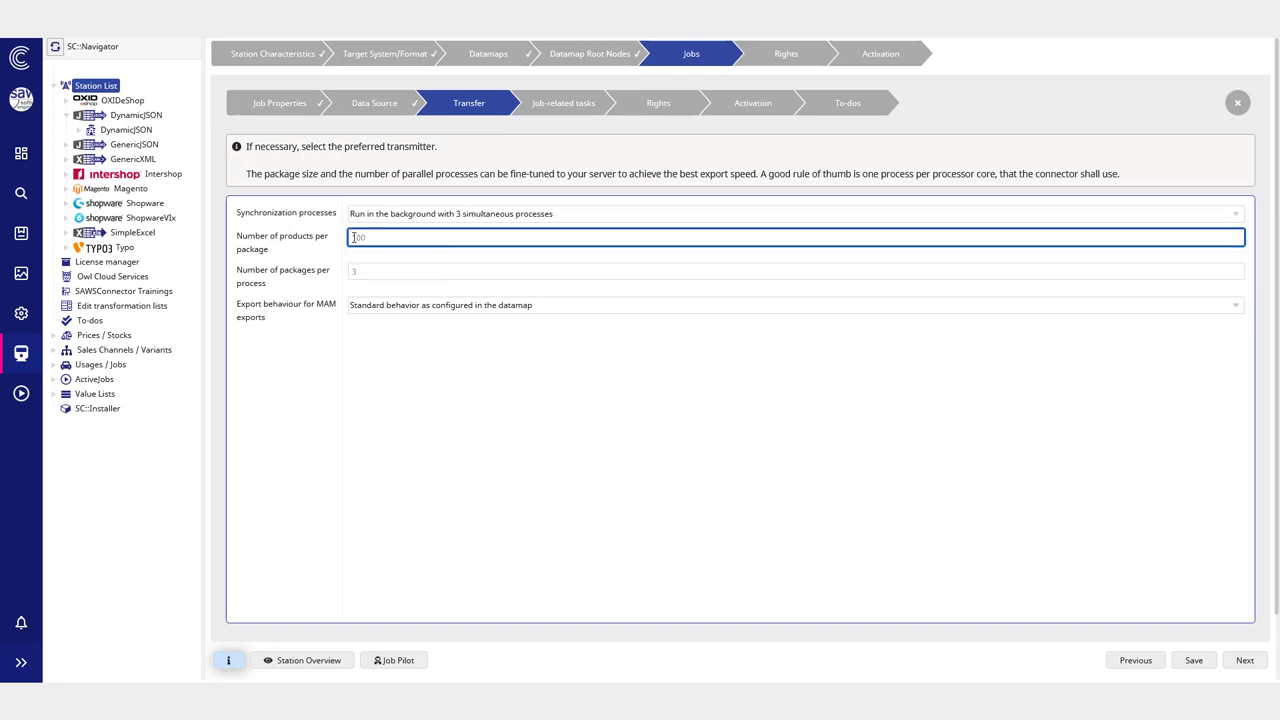
click(374, 271)
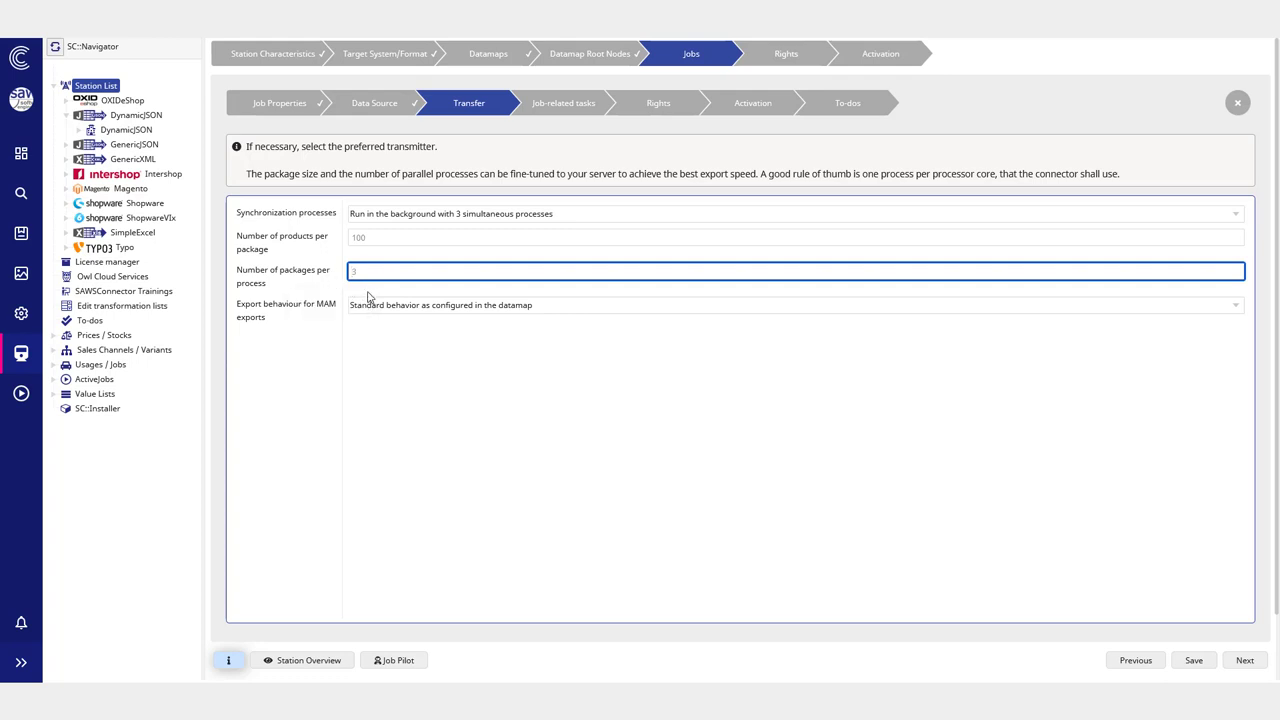
click(367, 294)
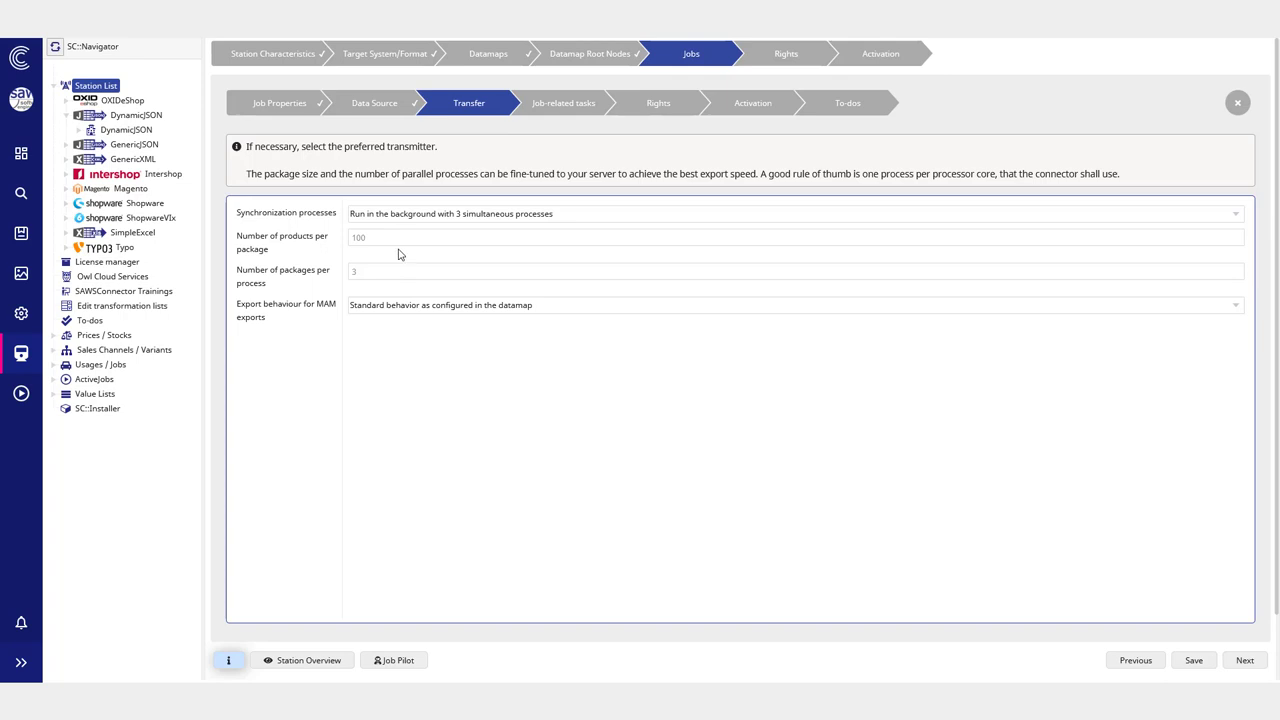
click(446, 215)
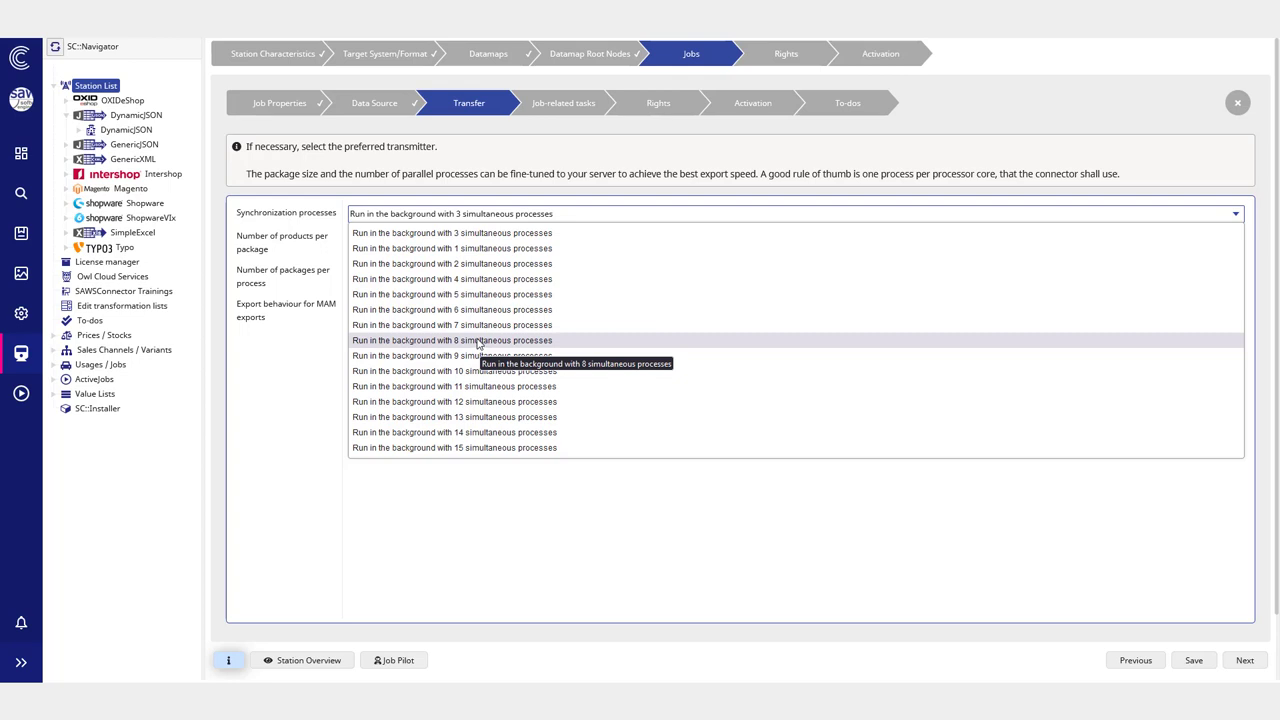
click(449, 526)
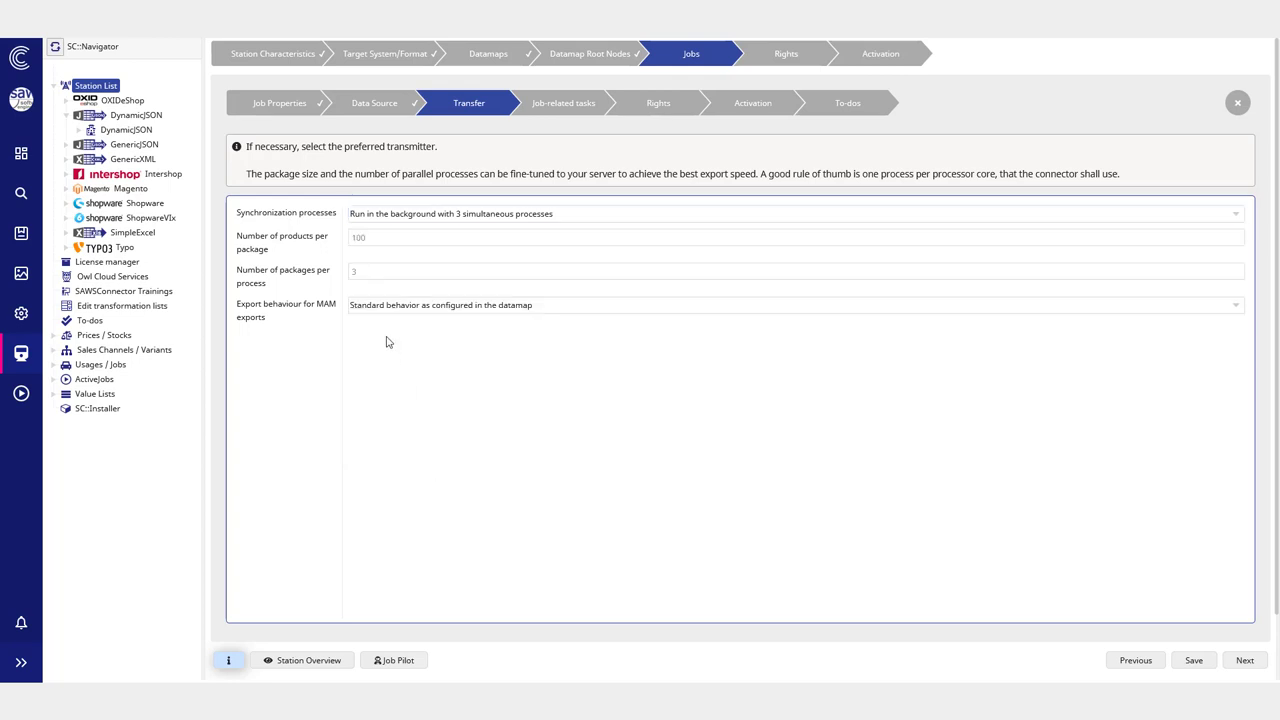
Step: Try 1000 as the number of products per package in the Categories job's transfer settings
click(376, 237)
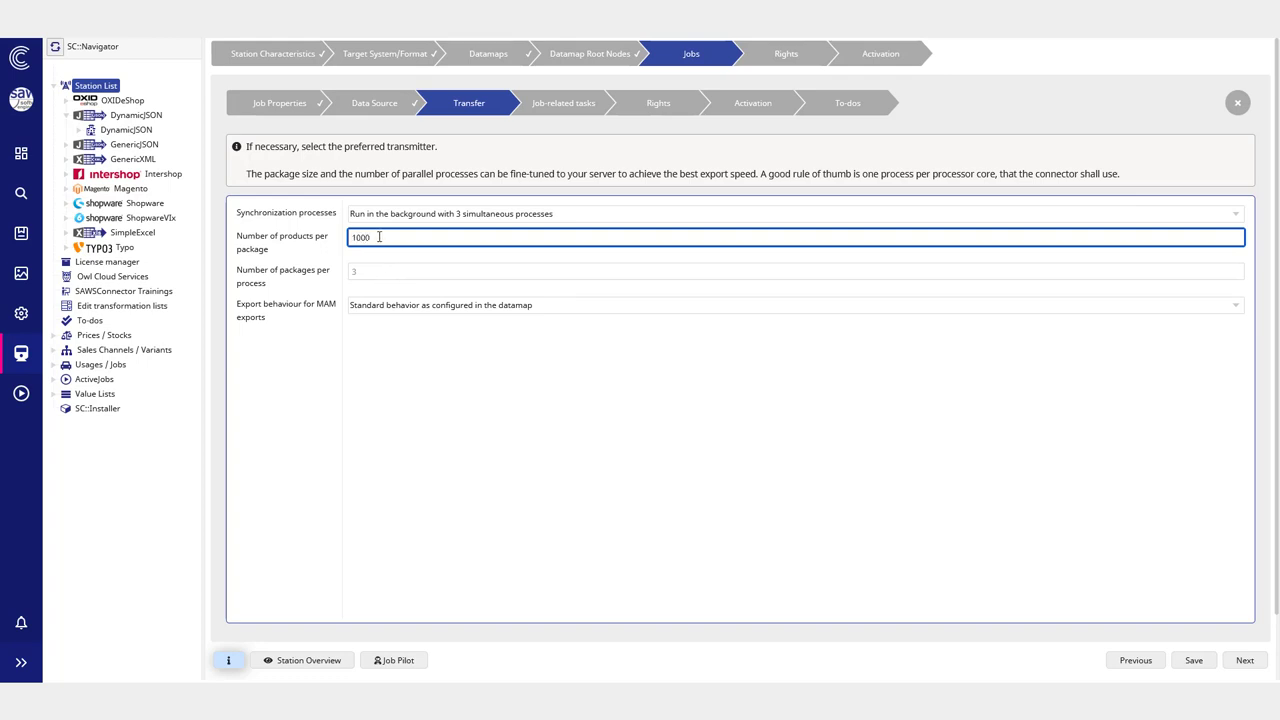
click(358, 265)
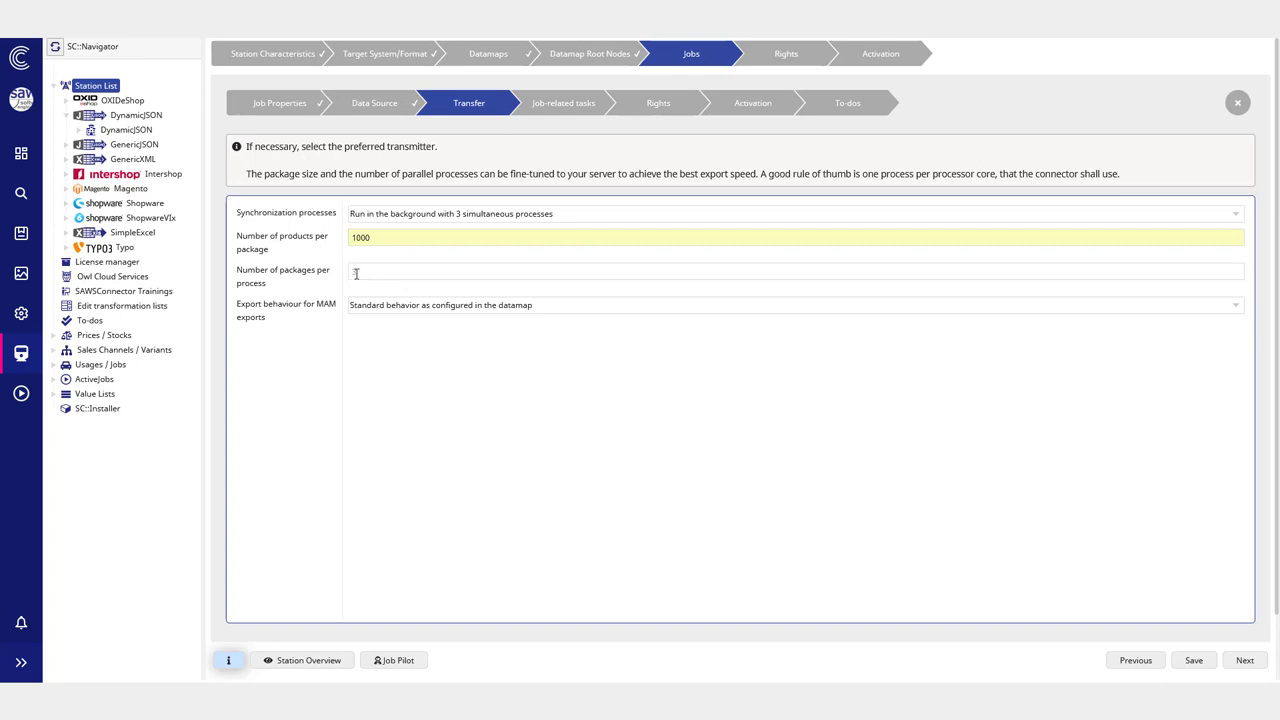
click(353, 271)
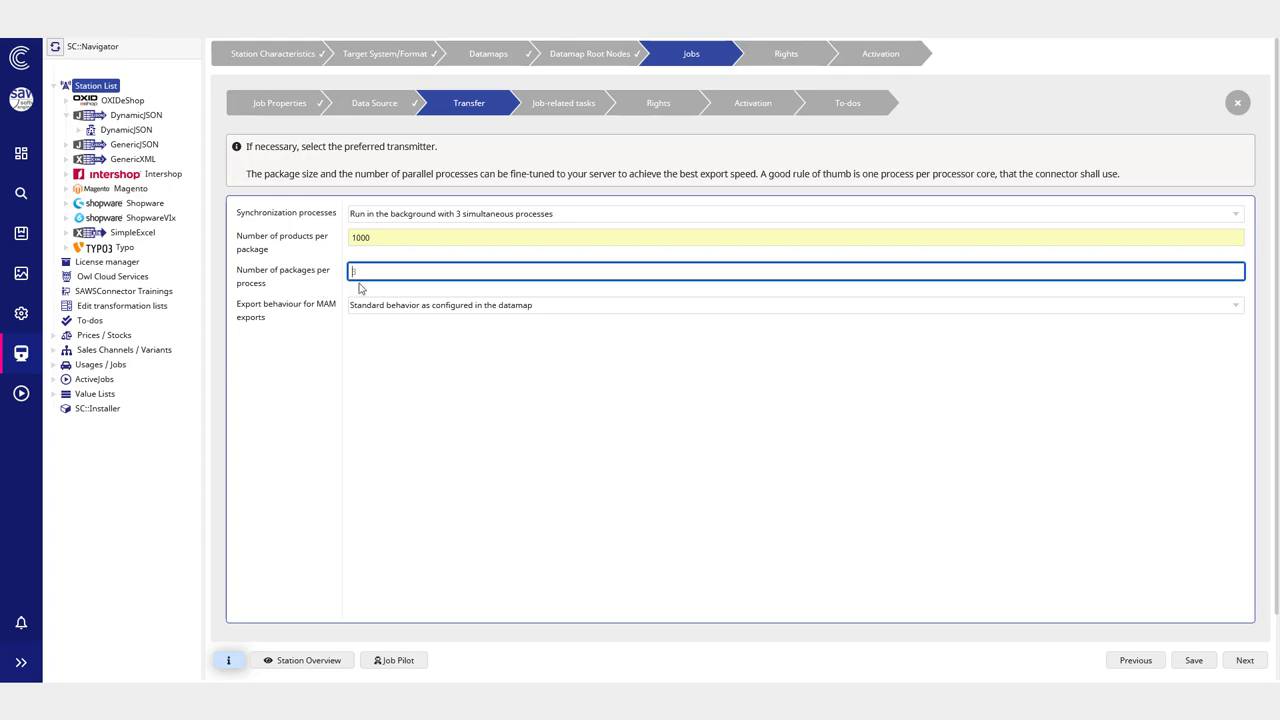
click(361, 289)
Step: Set the number of products per package to 100, then clear the entry to restore the default
drag(386, 238, 342, 237)
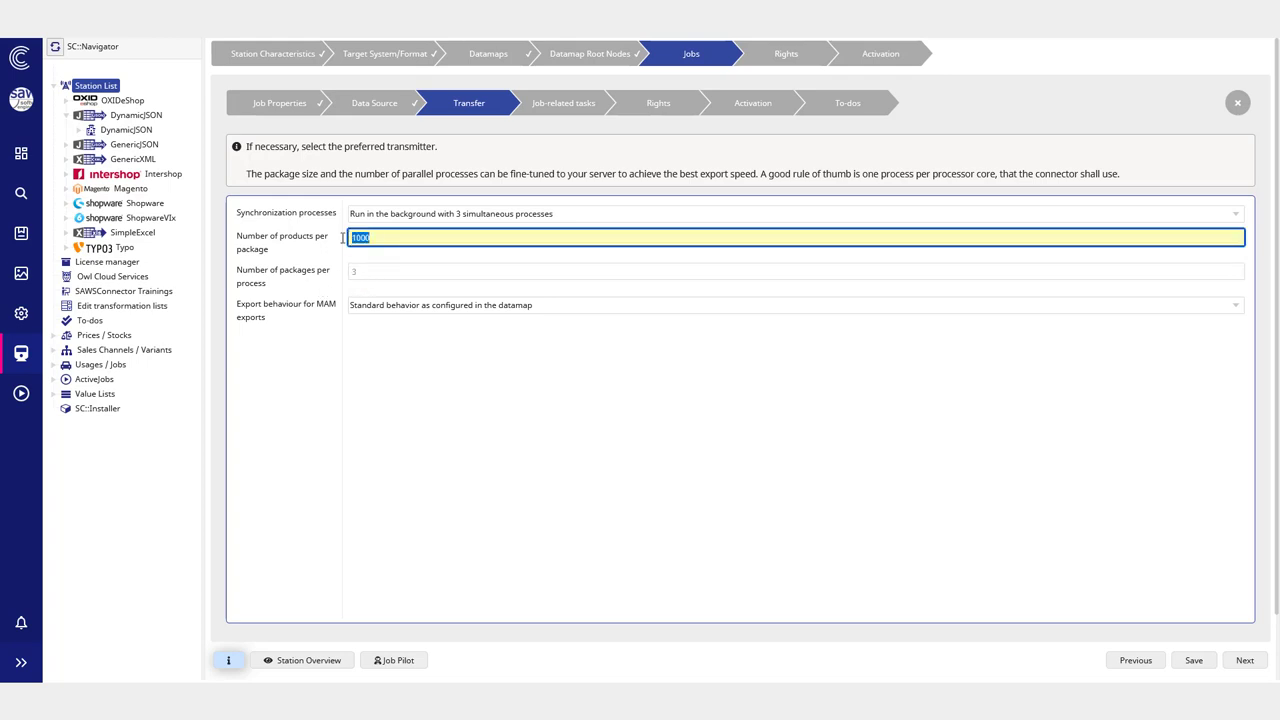
text(100)
click(349, 257)
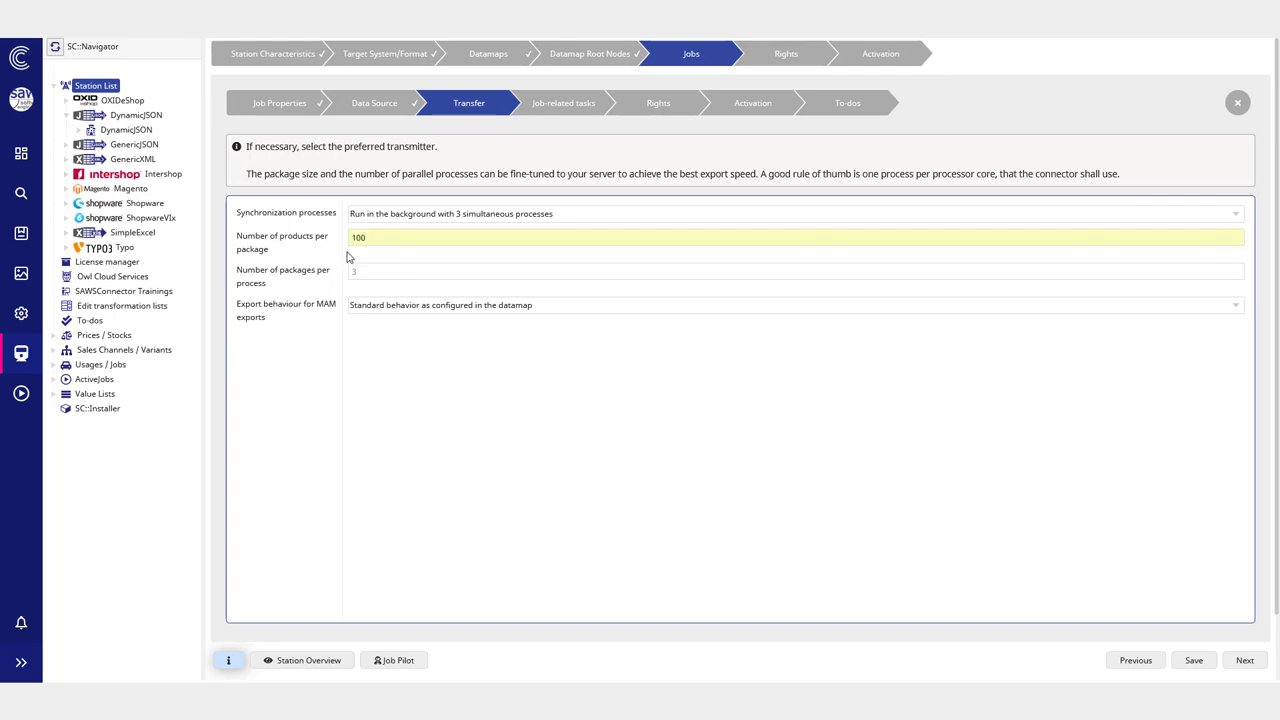
click(376, 237)
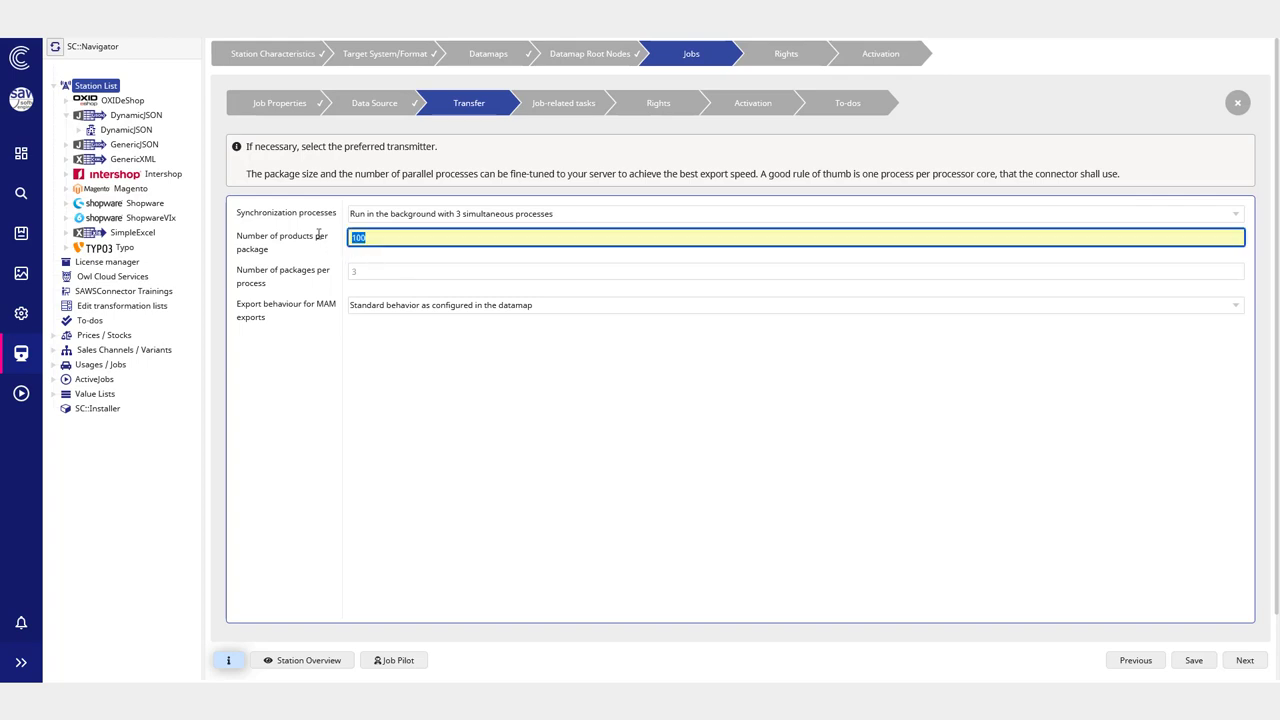
click(338, 266)
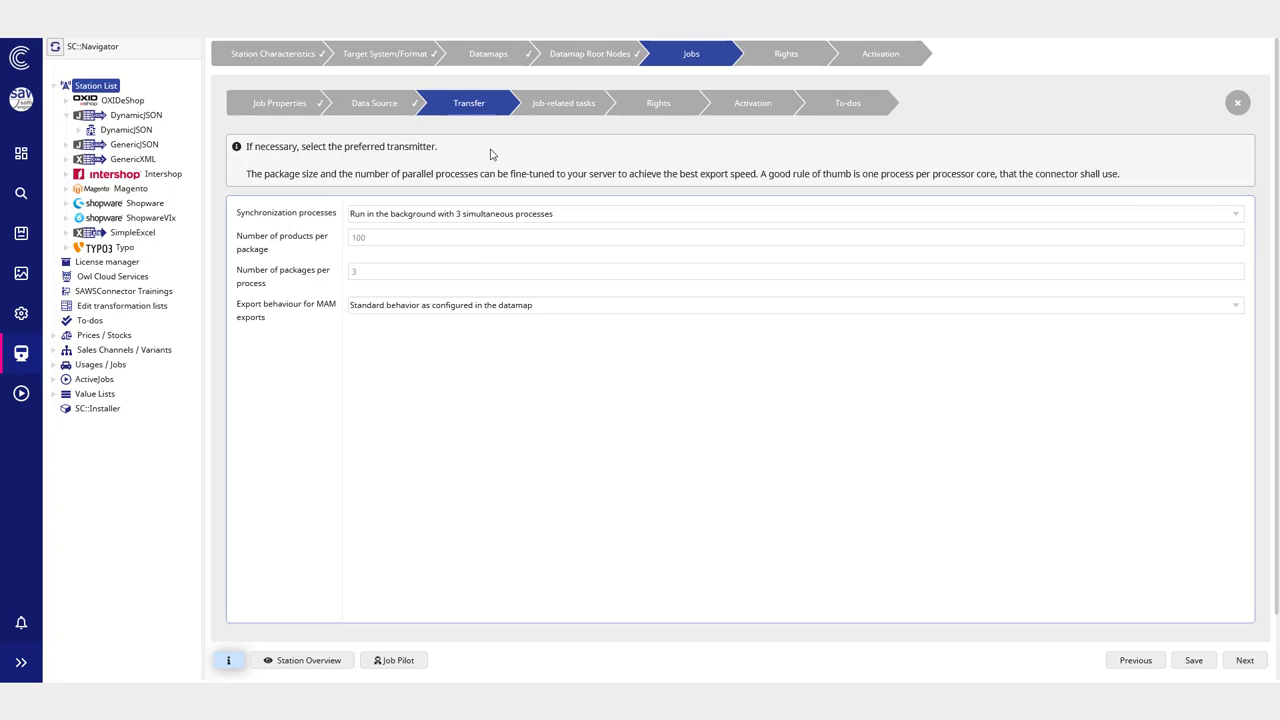
Step: Open the SAWS settings for DynamicJSON and check the defaults for products per package and packages per process
click(365, 237)
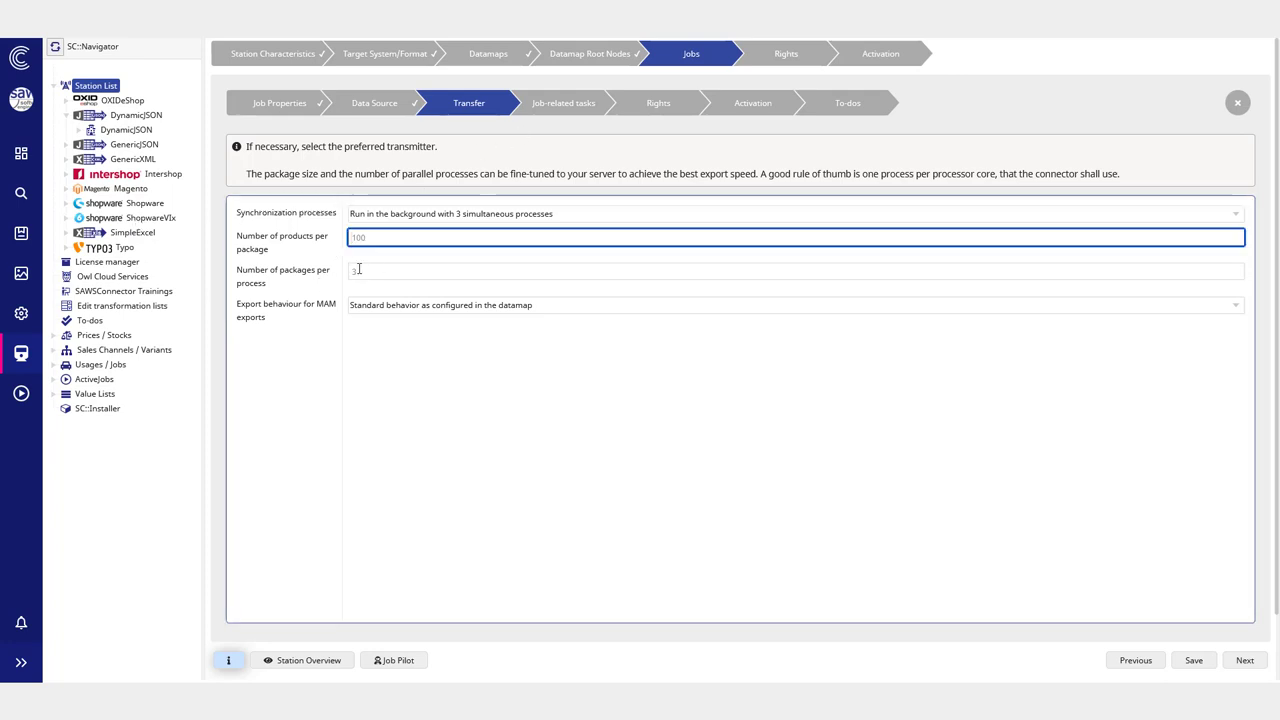
click(366, 271)
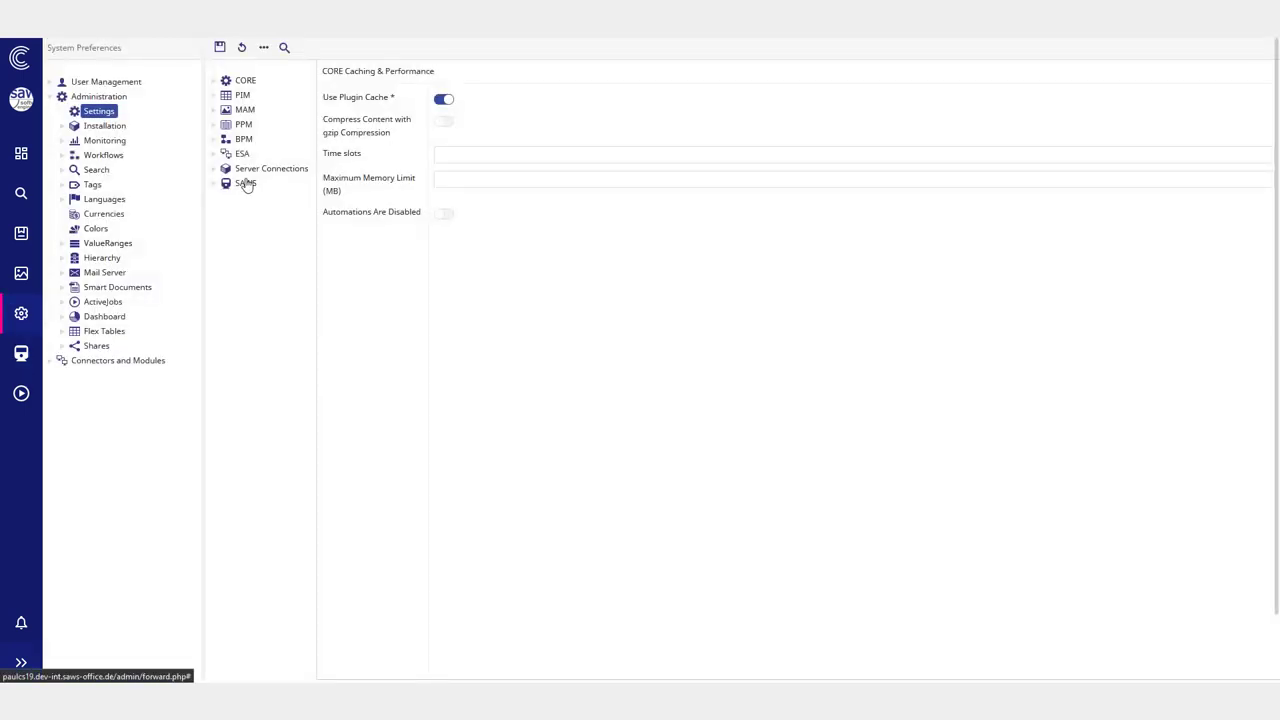
click(21, 353)
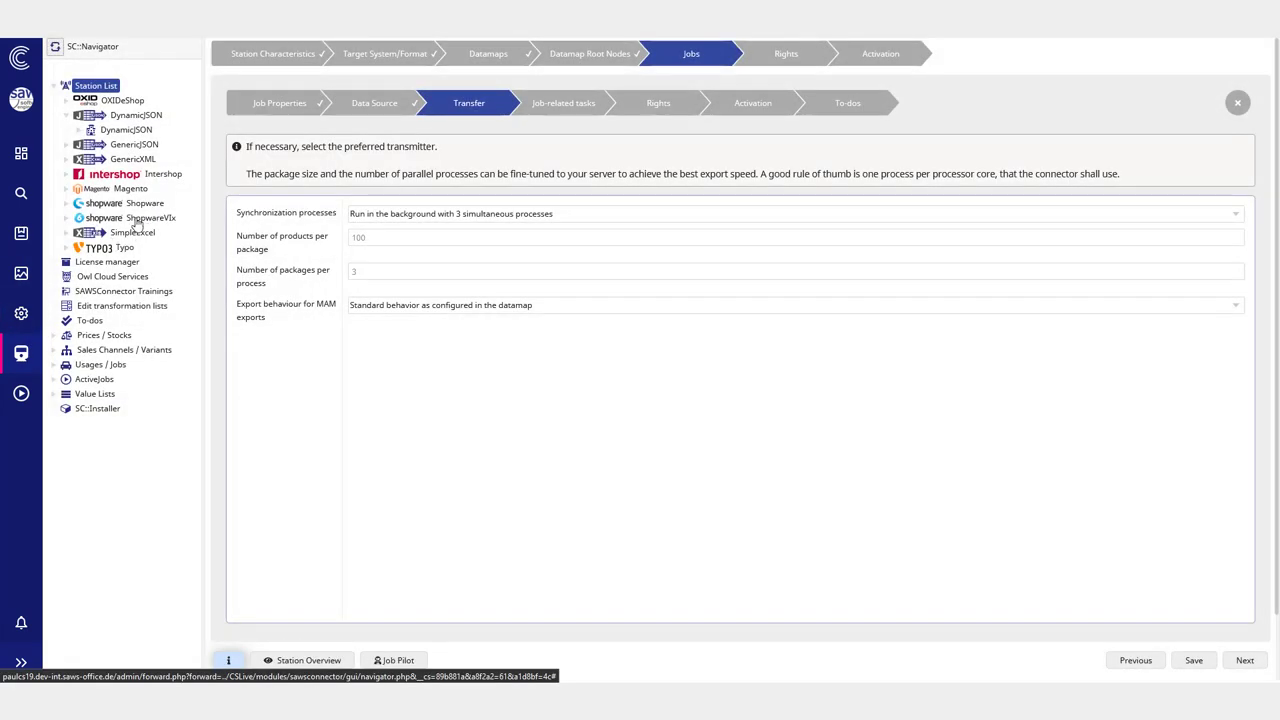
click(129, 117)
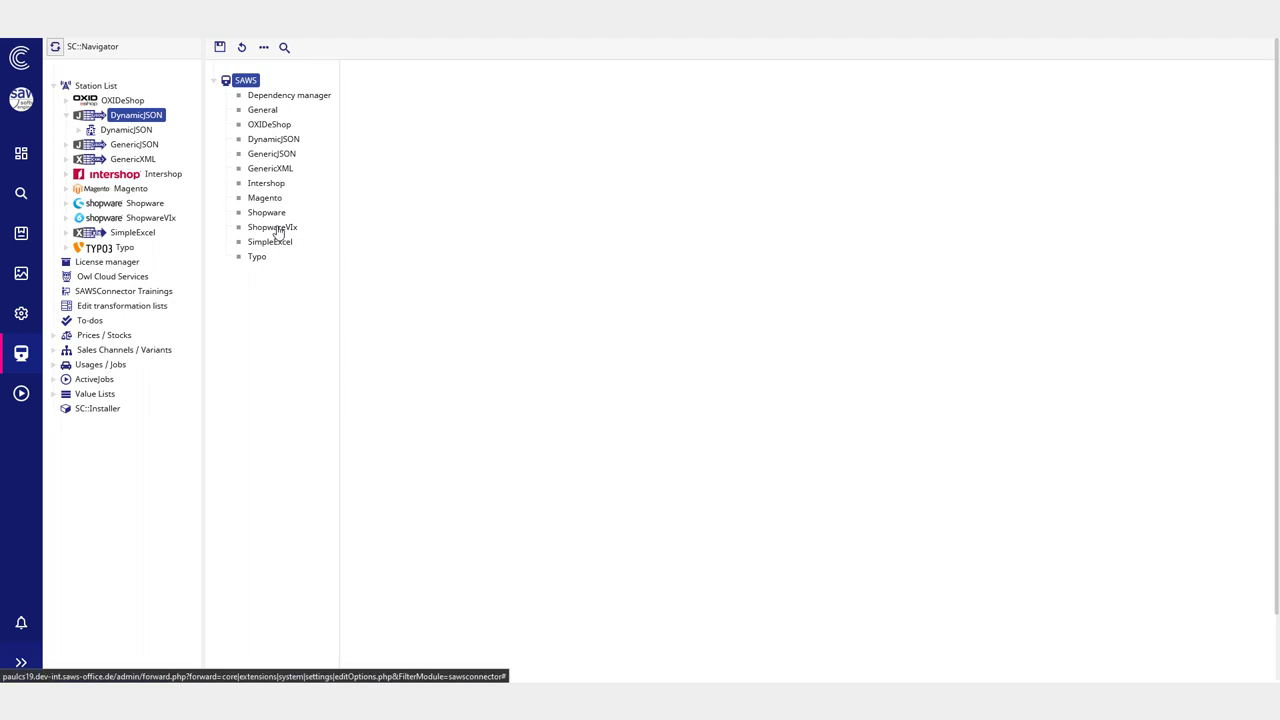
click(273, 140)
click(455, 121)
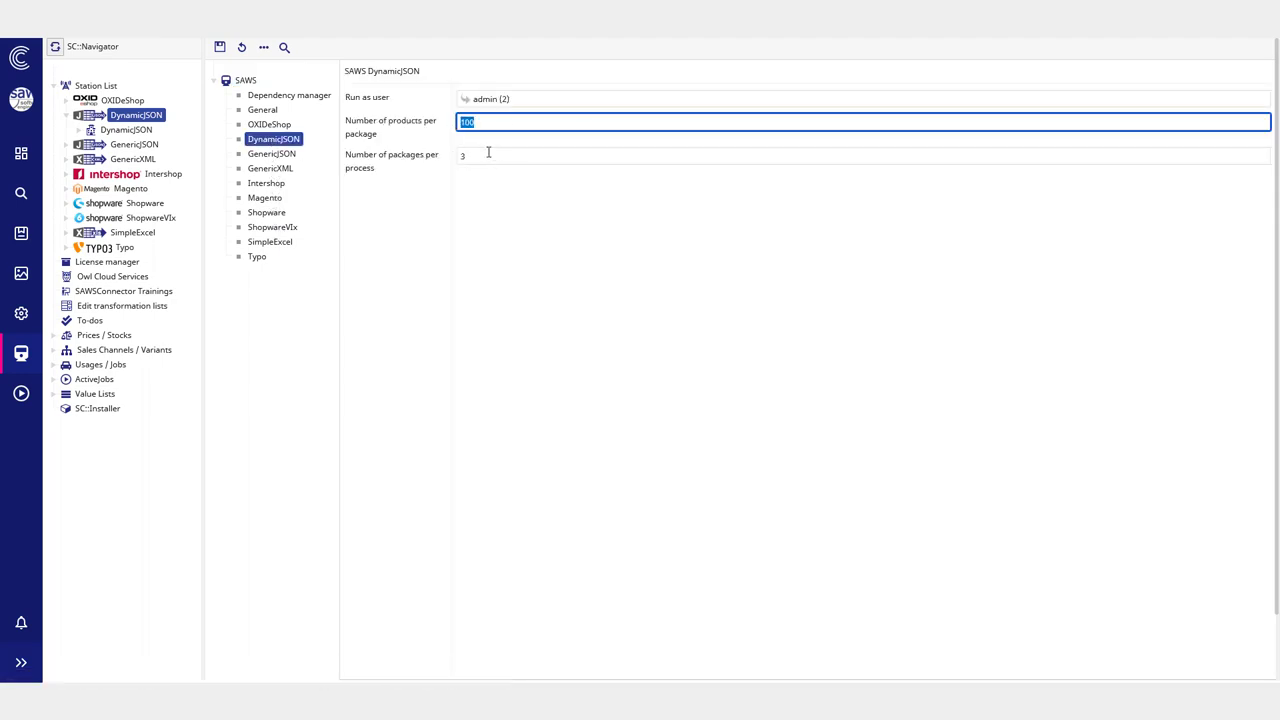
click(488, 152)
click(510, 225)
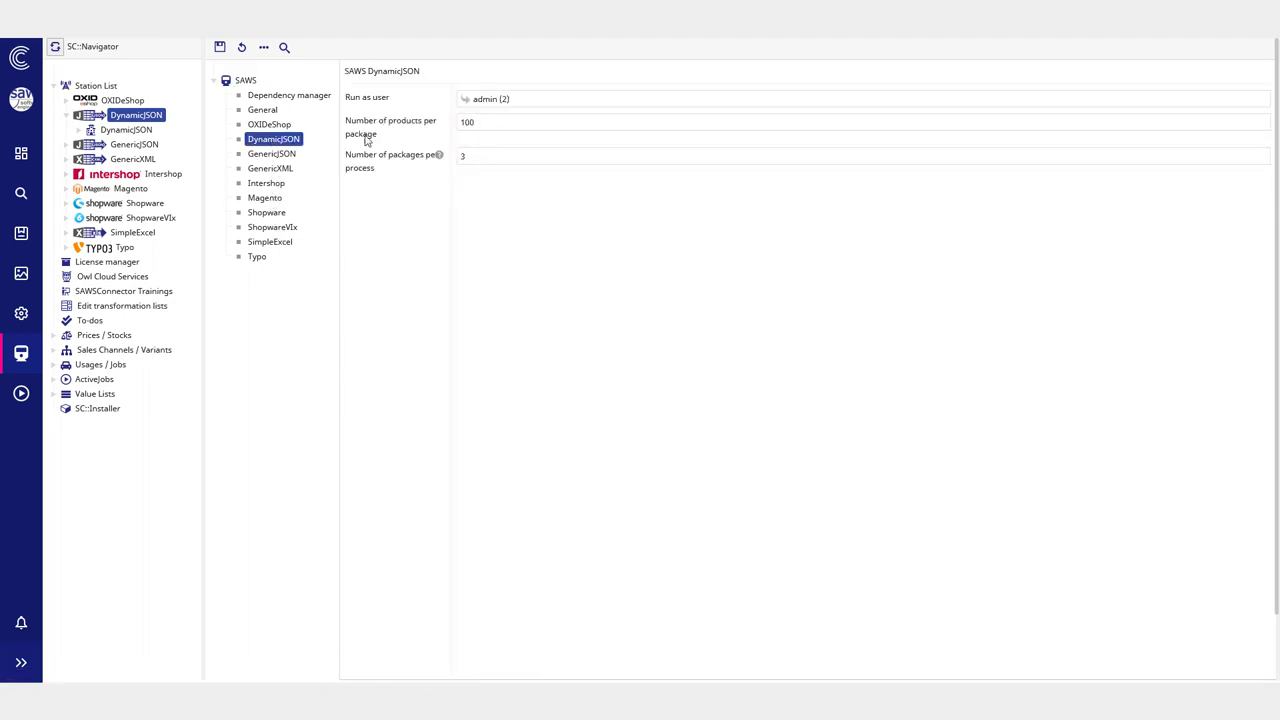
Step: Return to the station selection of the DynamicJSON connector
click(80, 132)
click(78, 134)
right_click(148, 118)
click(202, 159)
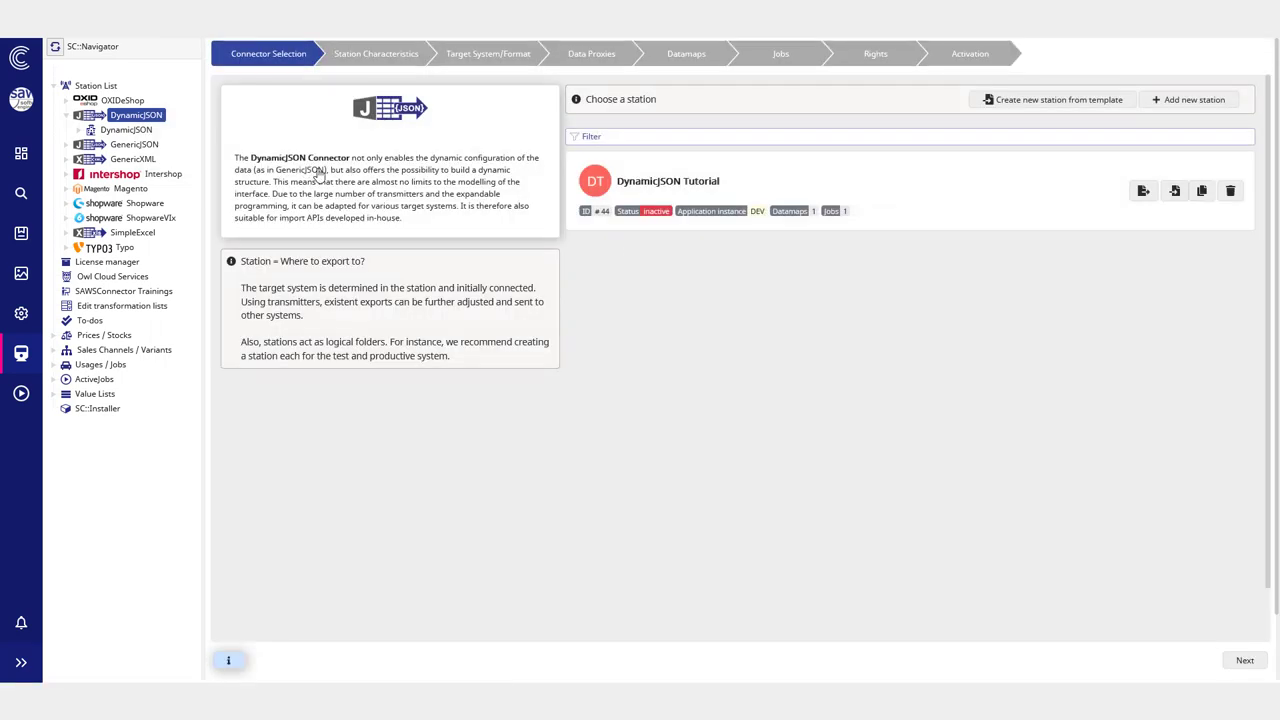
Step: Open the Categories job of the DynamicJSON Tutorial station and proceed through its transfer settings to the job-related tasks
click(724, 277)
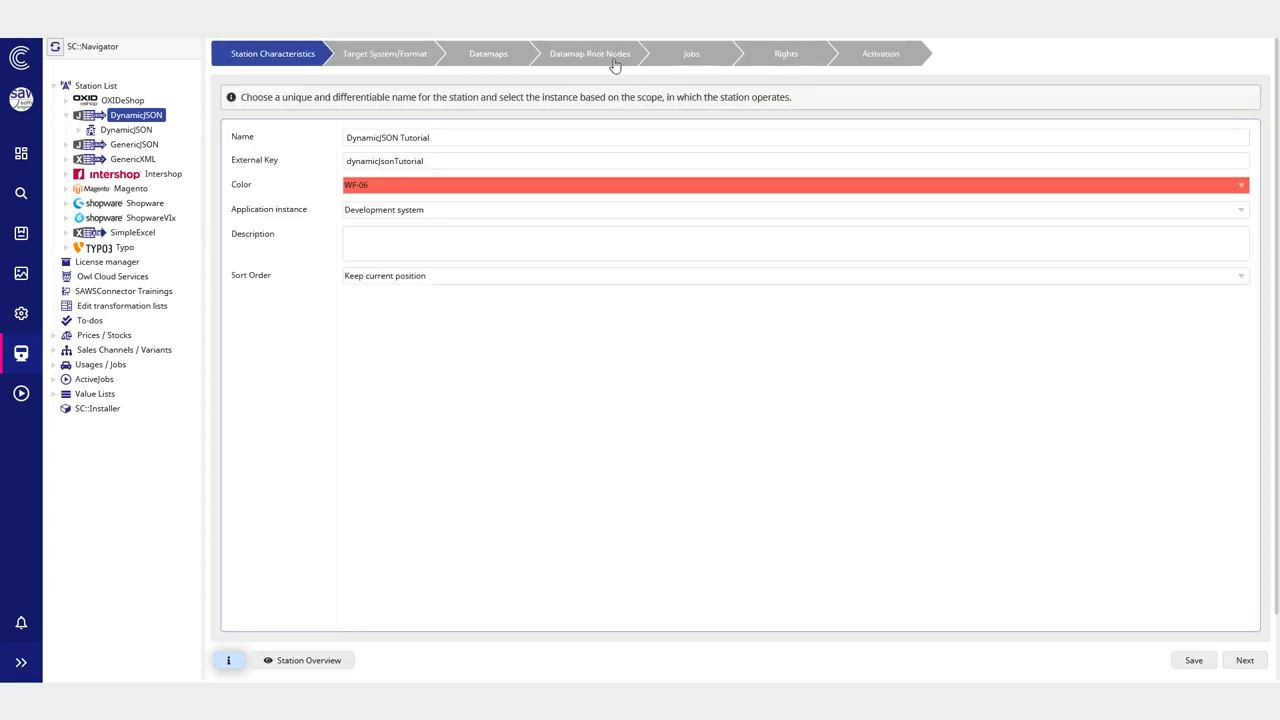
click(692, 53)
click(490, 280)
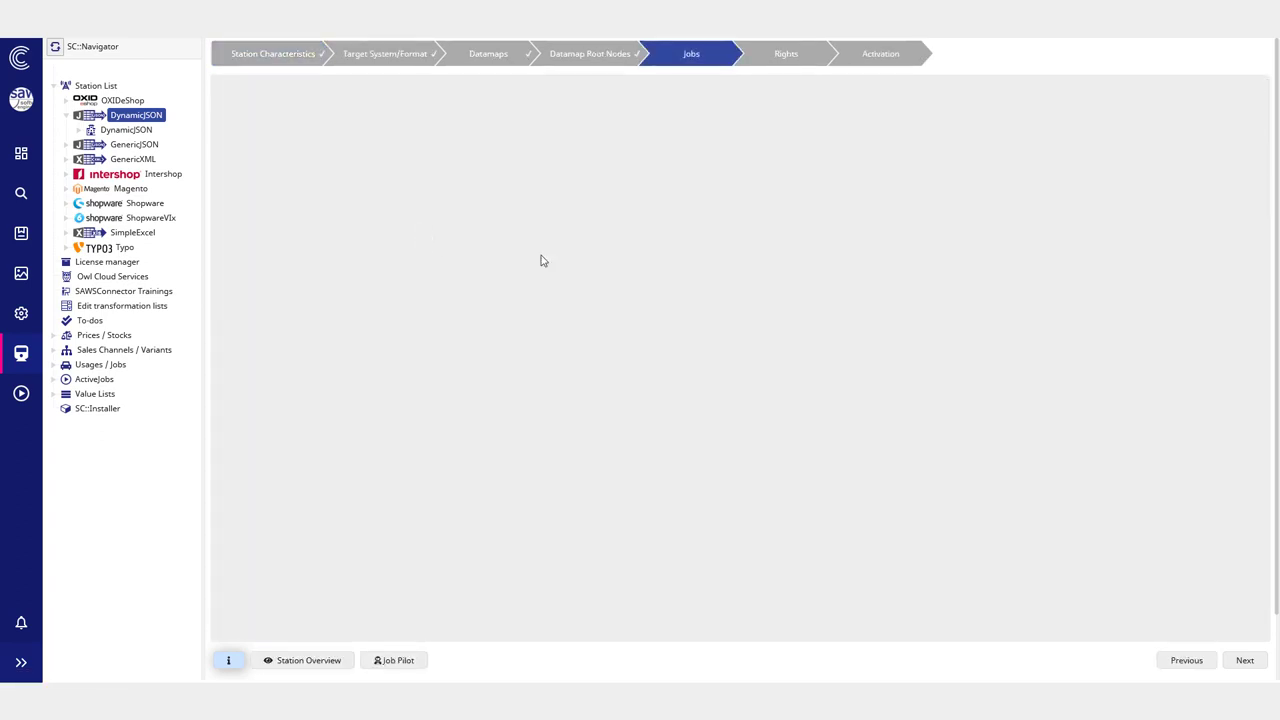
click(470, 104)
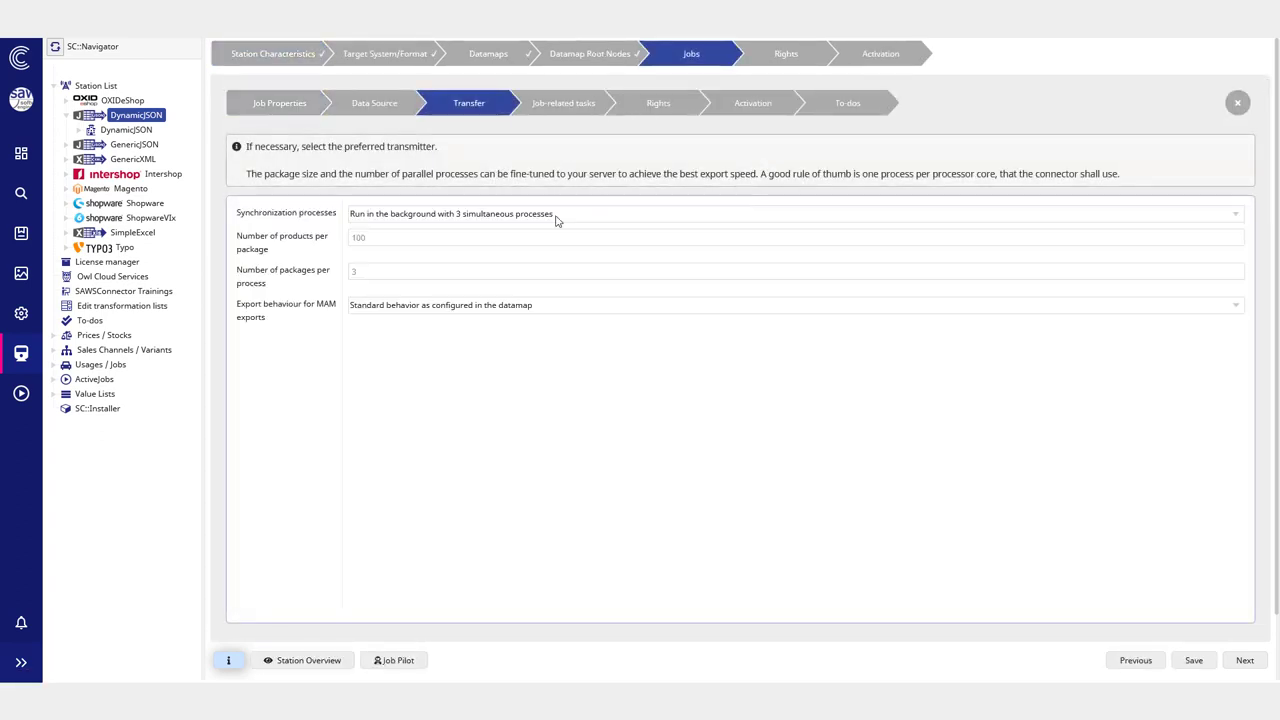
click(1245, 660)
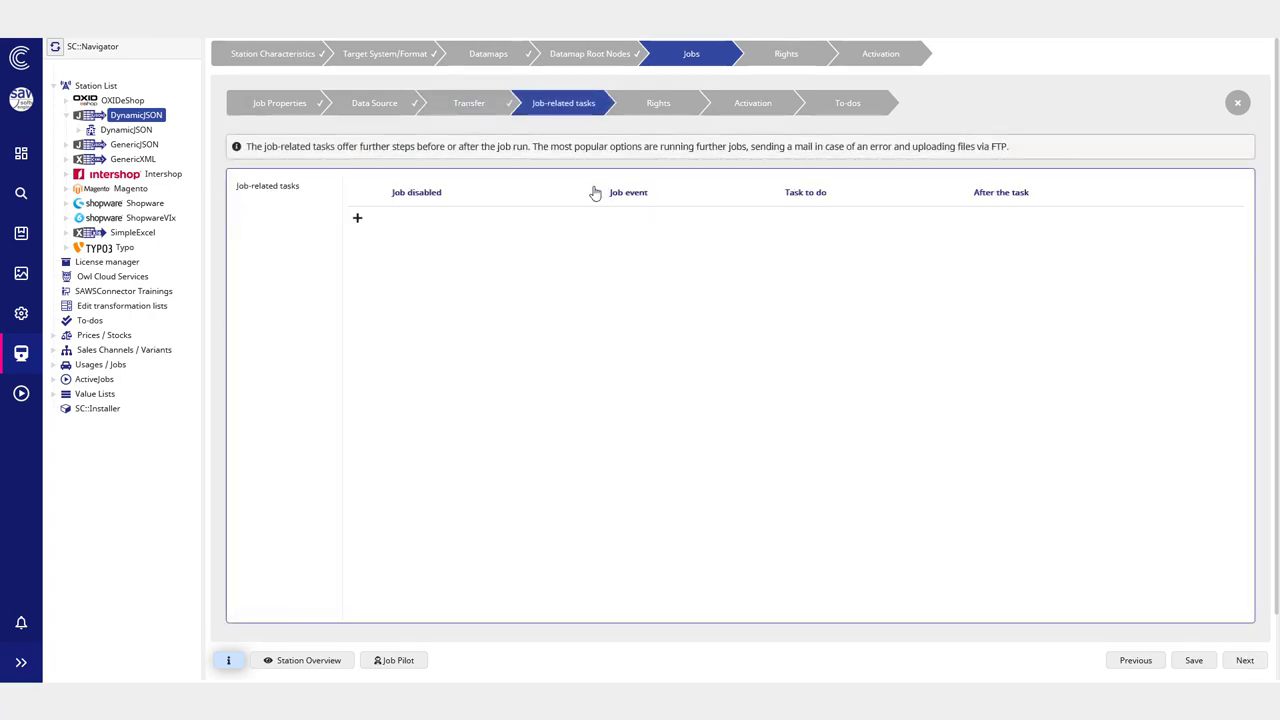
Step: Try a job-related task for the "job finished" event, look through the available tasks to do, and delete the row
click(359, 217)
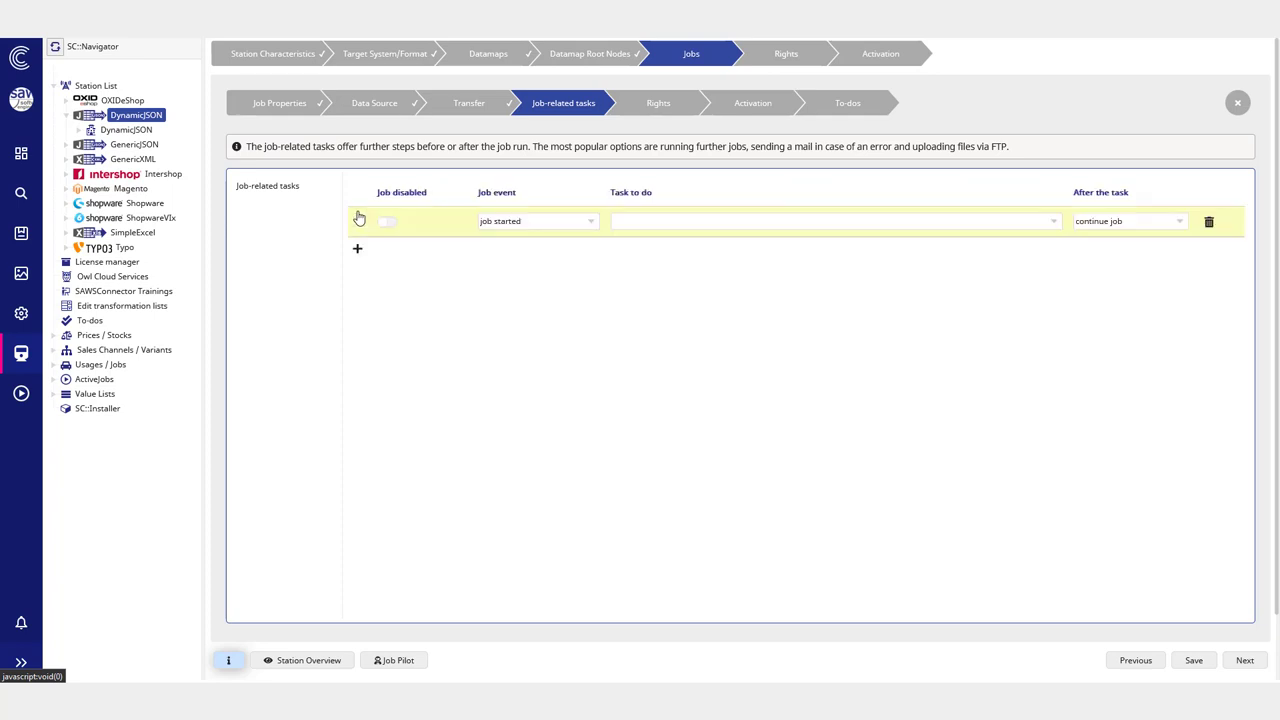
click(646, 222)
click(530, 222)
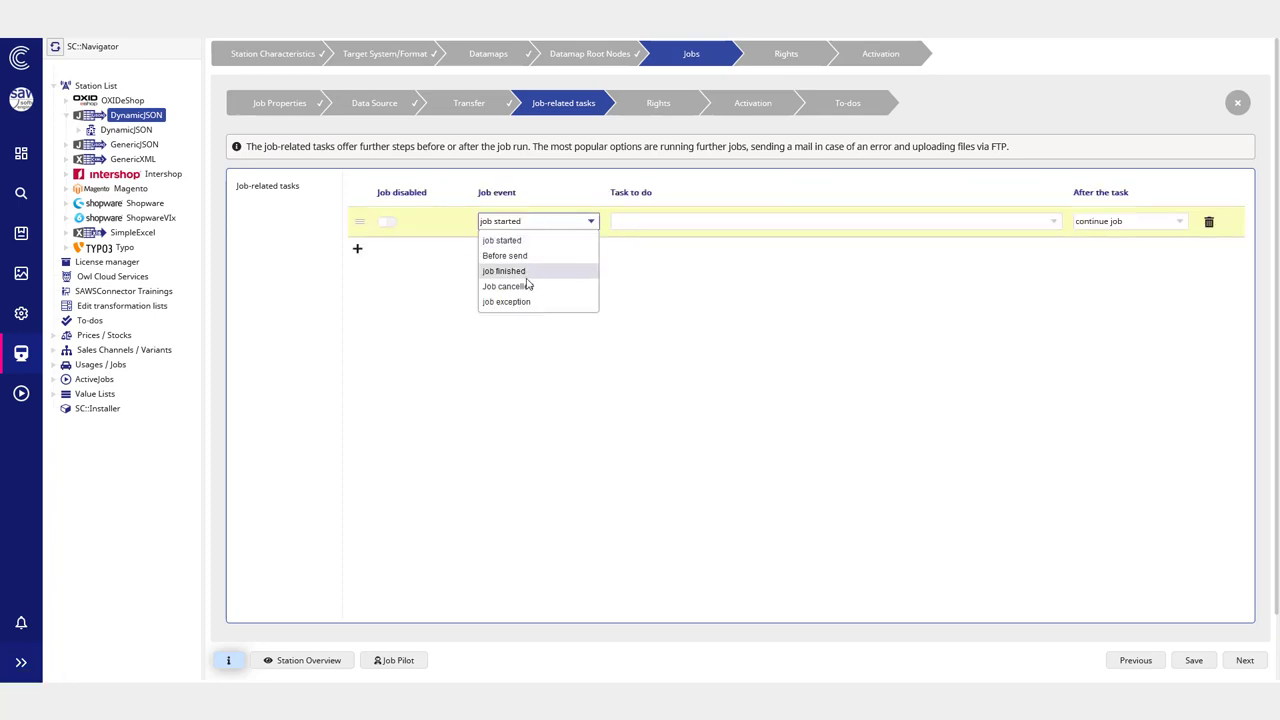
click(527, 272)
click(686, 224)
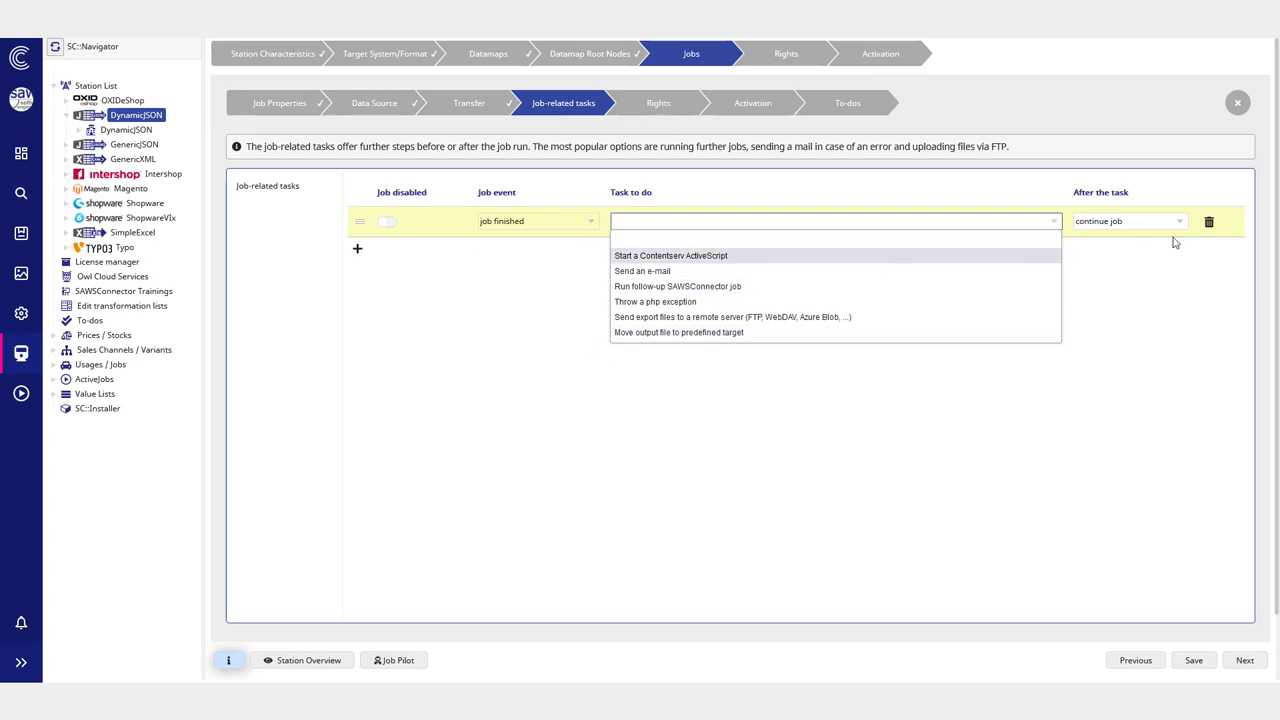
click(1207, 222)
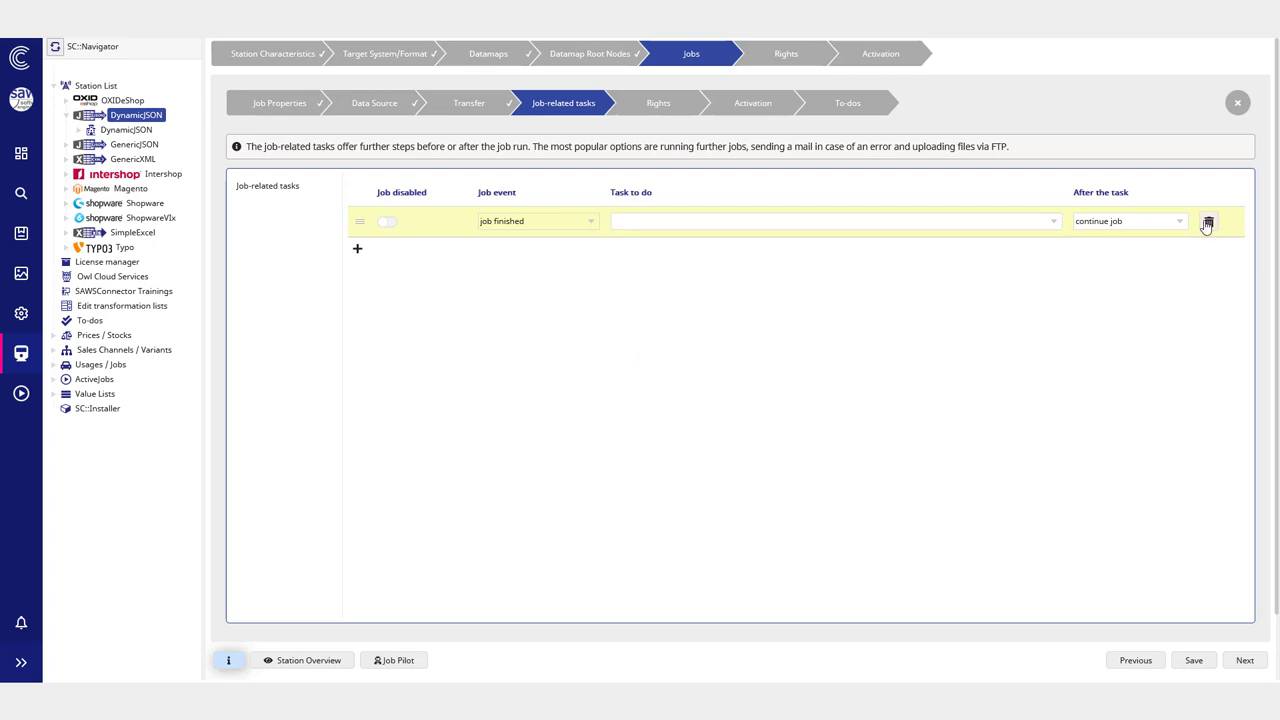
Step: Proceed past the job's rights to its activation settings and turn off "Job can write To-dos"
click(1245, 661)
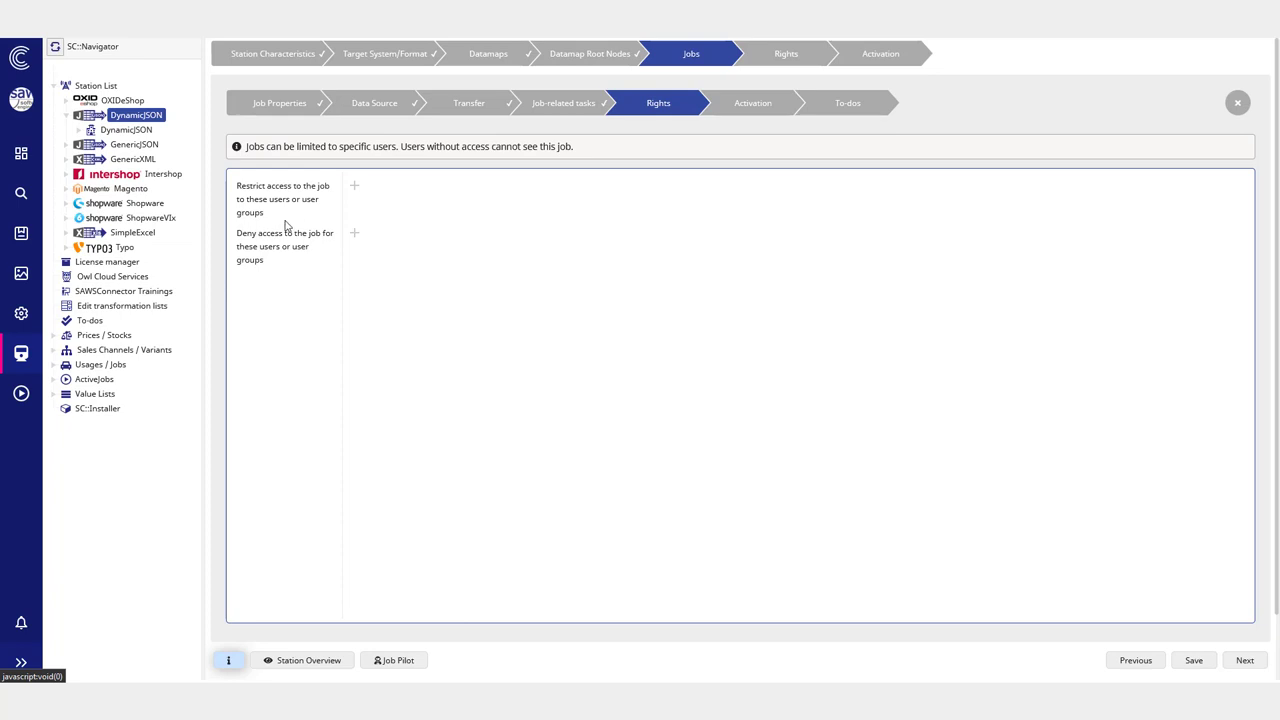
click(751, 105)
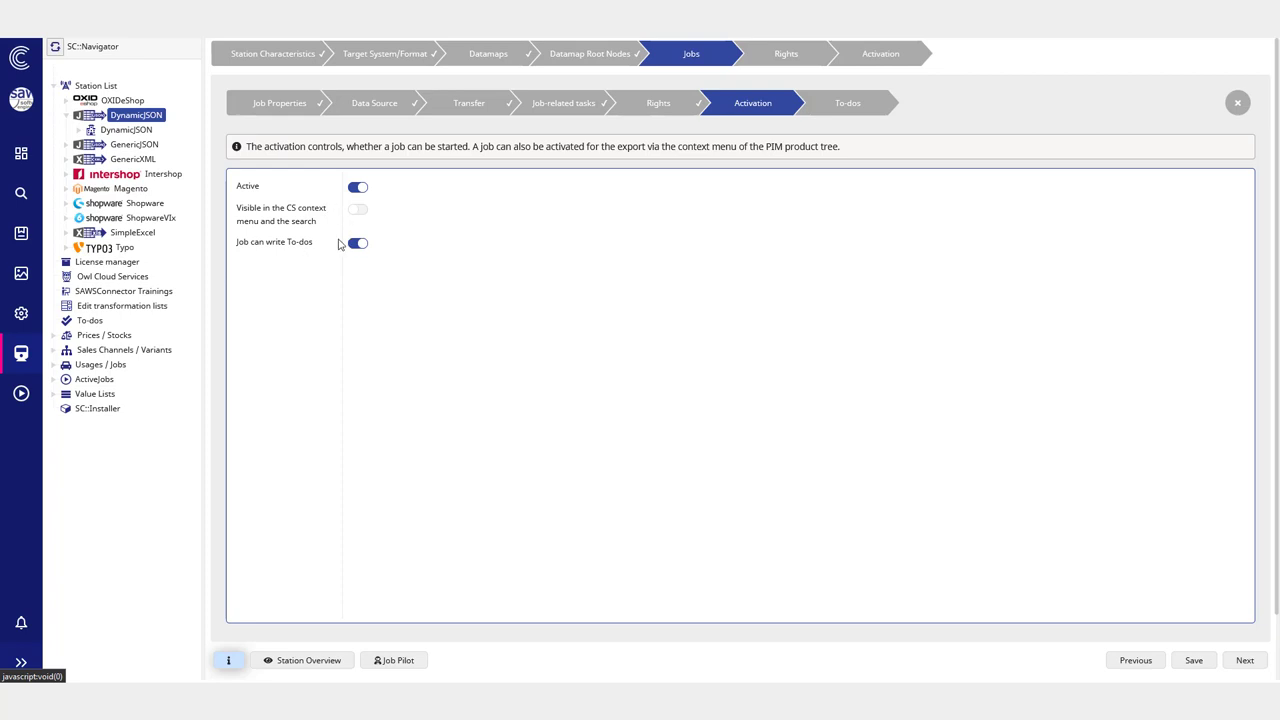
drag(314, 242, 261, 243)
click(370, 258)
click(357, 245)
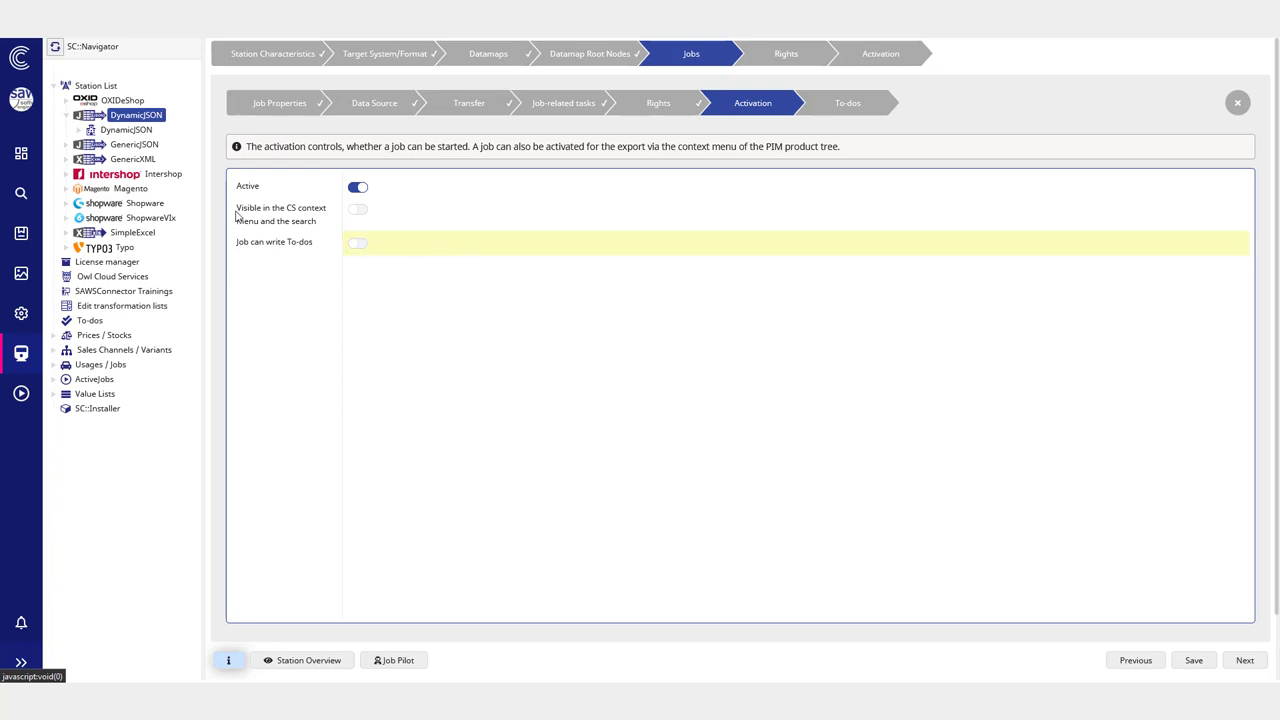
Step: Try "Visible in the CS context menu and the search", check the SLT 95 product's export entry in PIM Studio, and switch the option off again
mouse_move(237, 211)
mouse_down()
mouse_move(248, 208)
mouse_move(238, 186)
mouse_up()
mouse_move(238, 211)
mouse_down()
mouse_move(326, 226)
mouse_move(232, 213)
mouse_up()
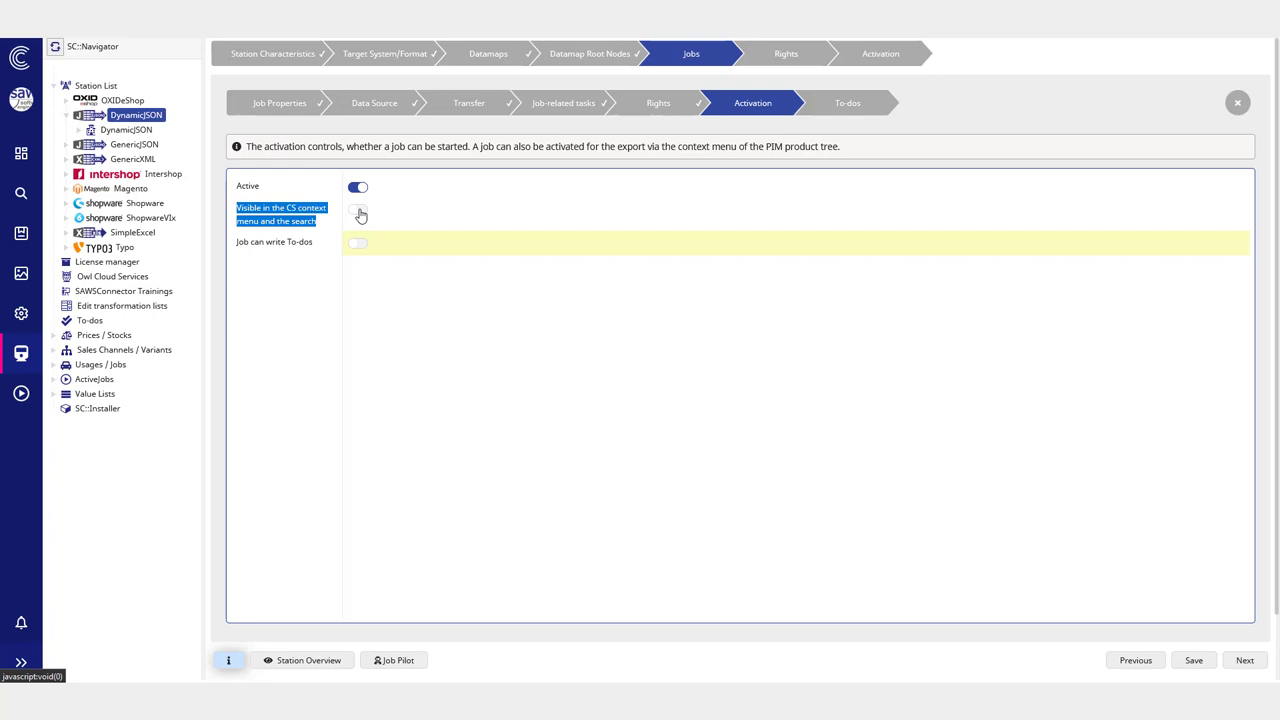
click(359, 212)
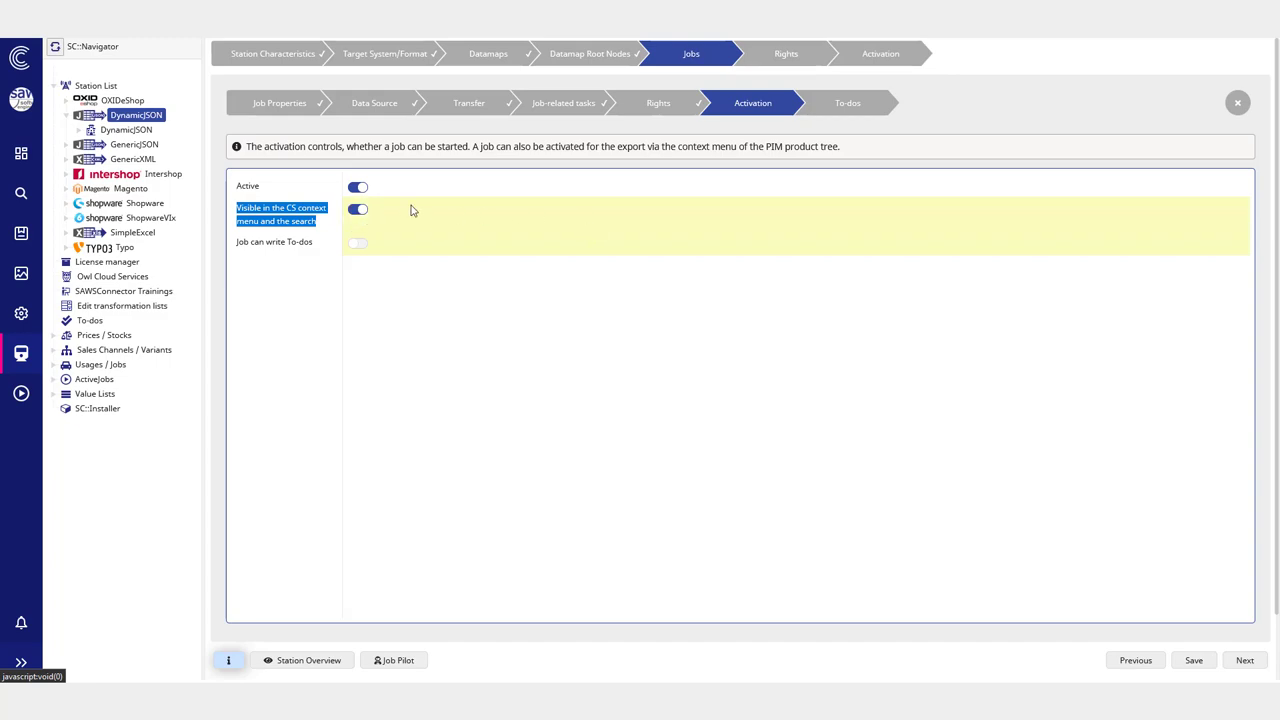
click(21, 232)
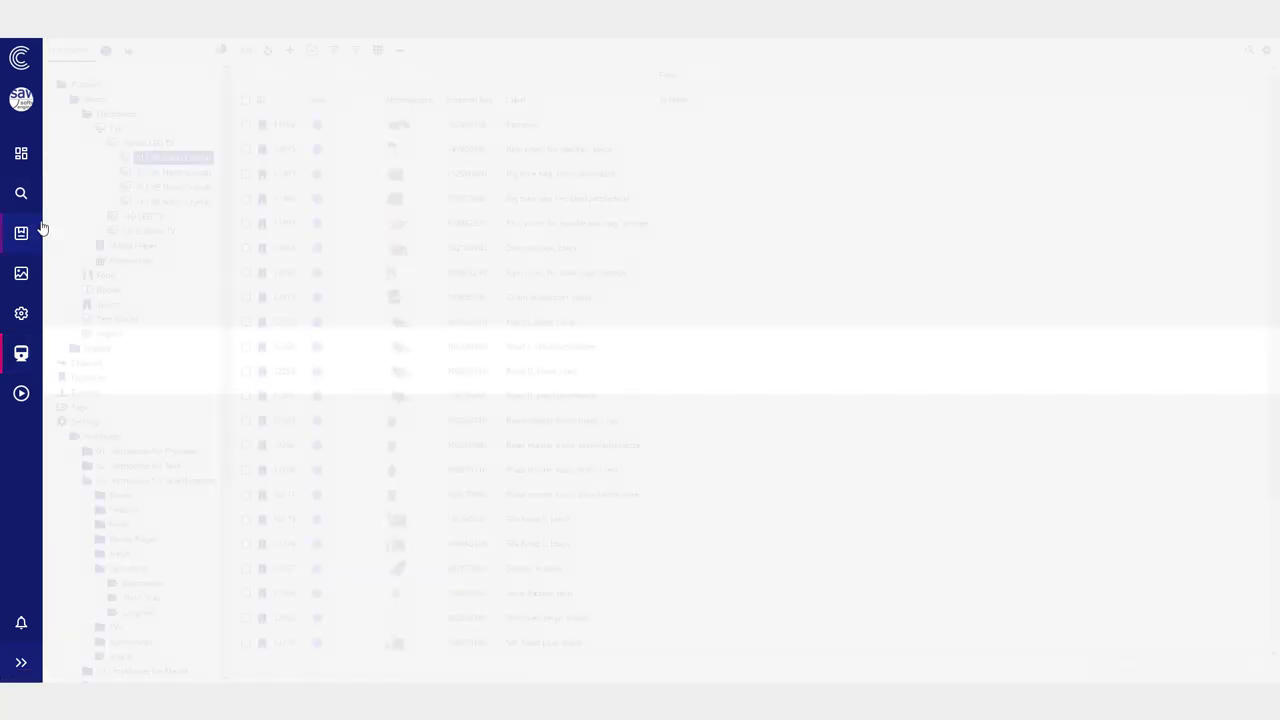
right_click(174, 158)
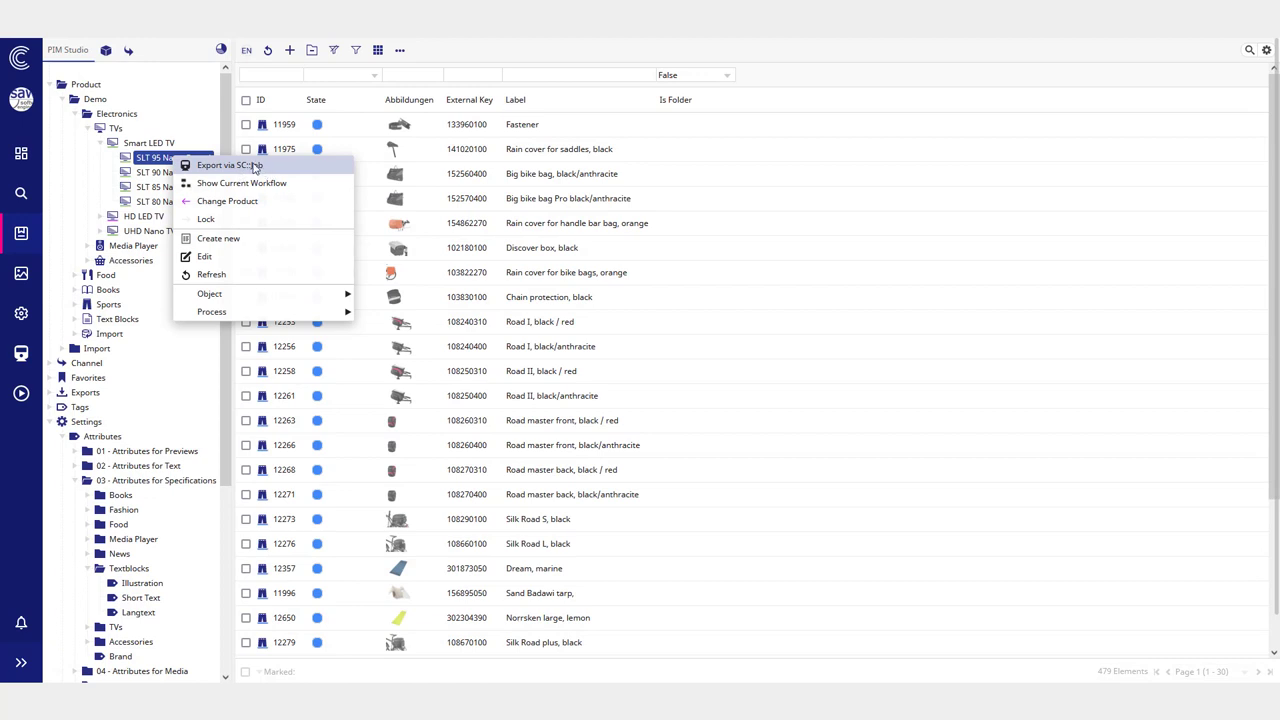
click(21, 393)
click(19, 362)
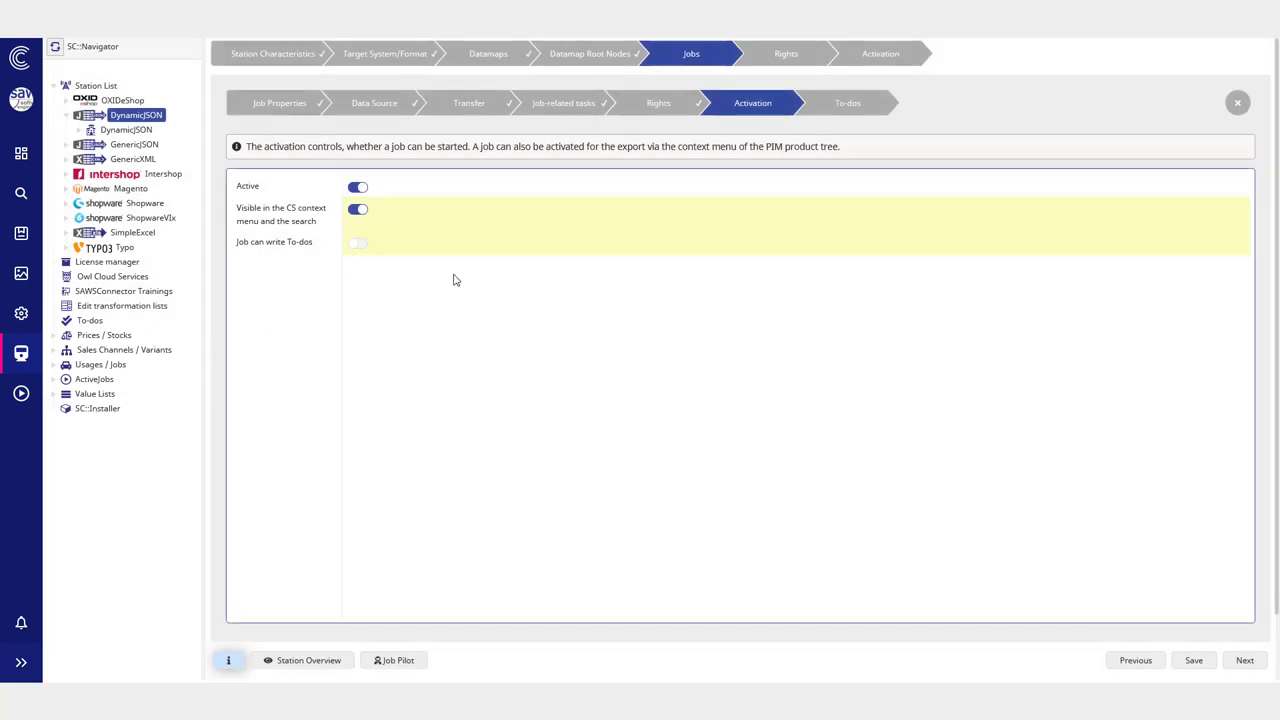
click(357, 212)
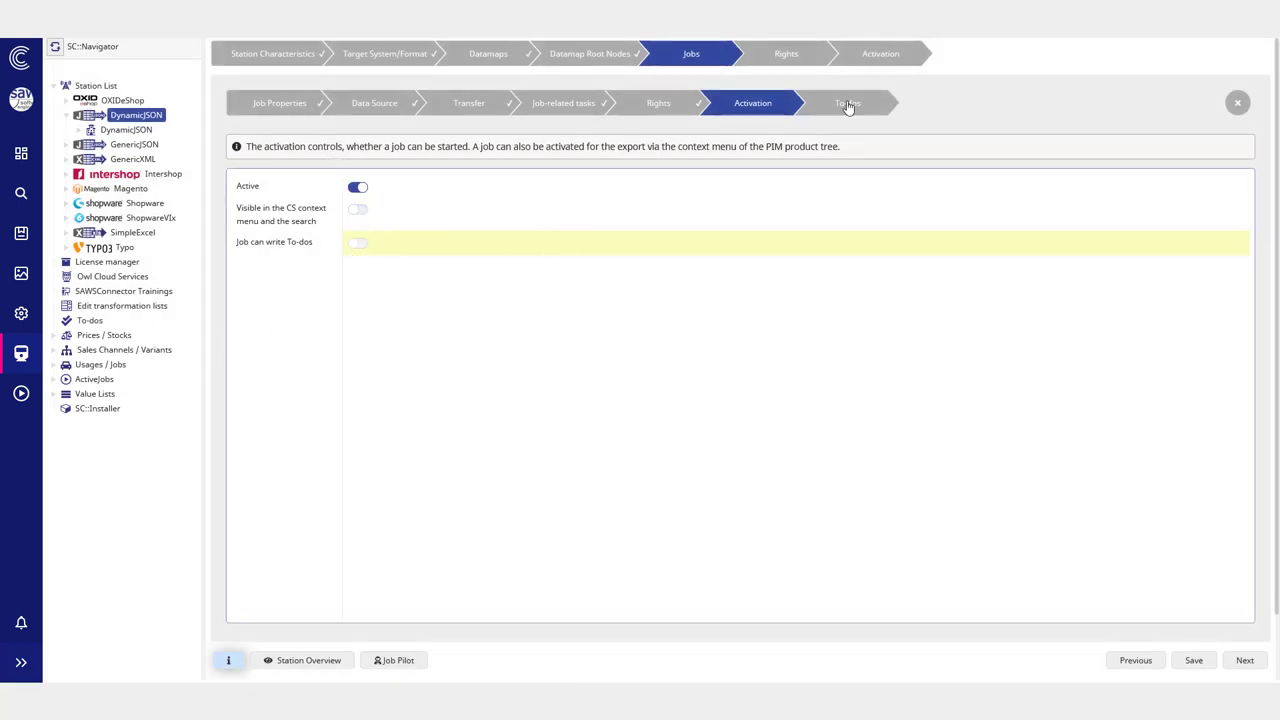
Step: Review the job's To-dos page and finish the job configuration to return to the station's job list
click(1244, 659)
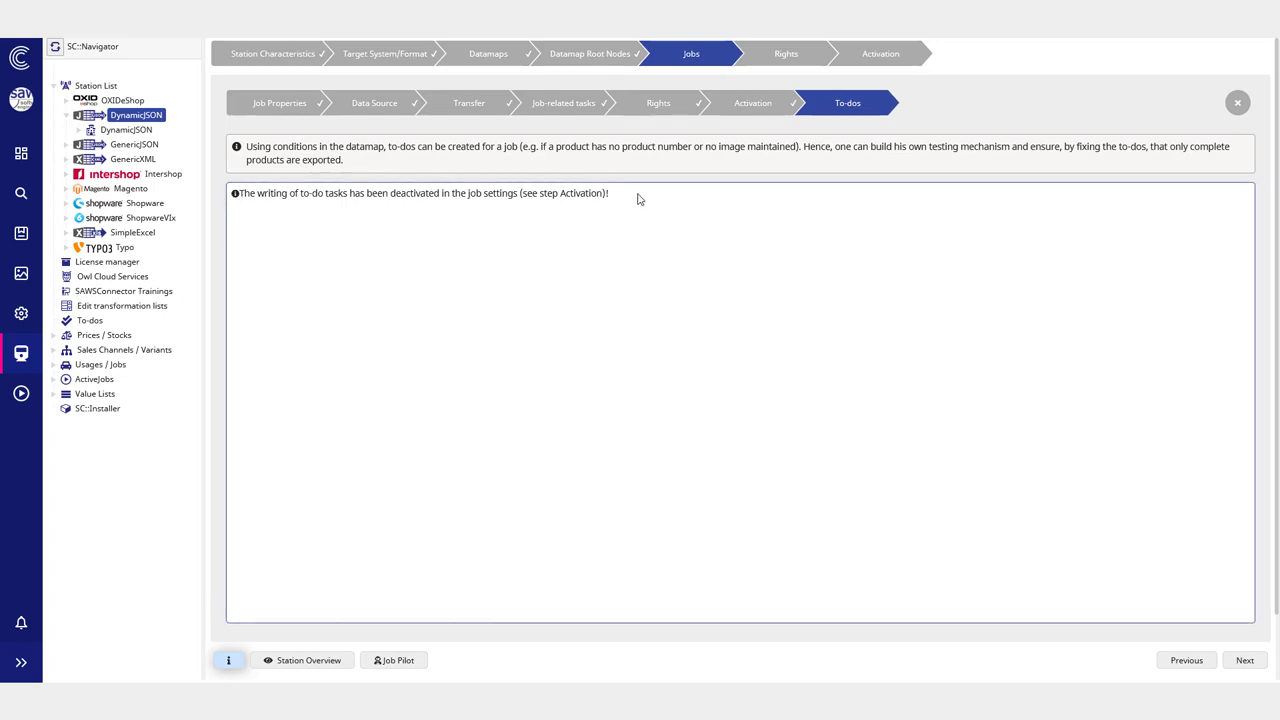
drag(640, 197, 388, 193)
click(474, 259)
click(1240, 661)
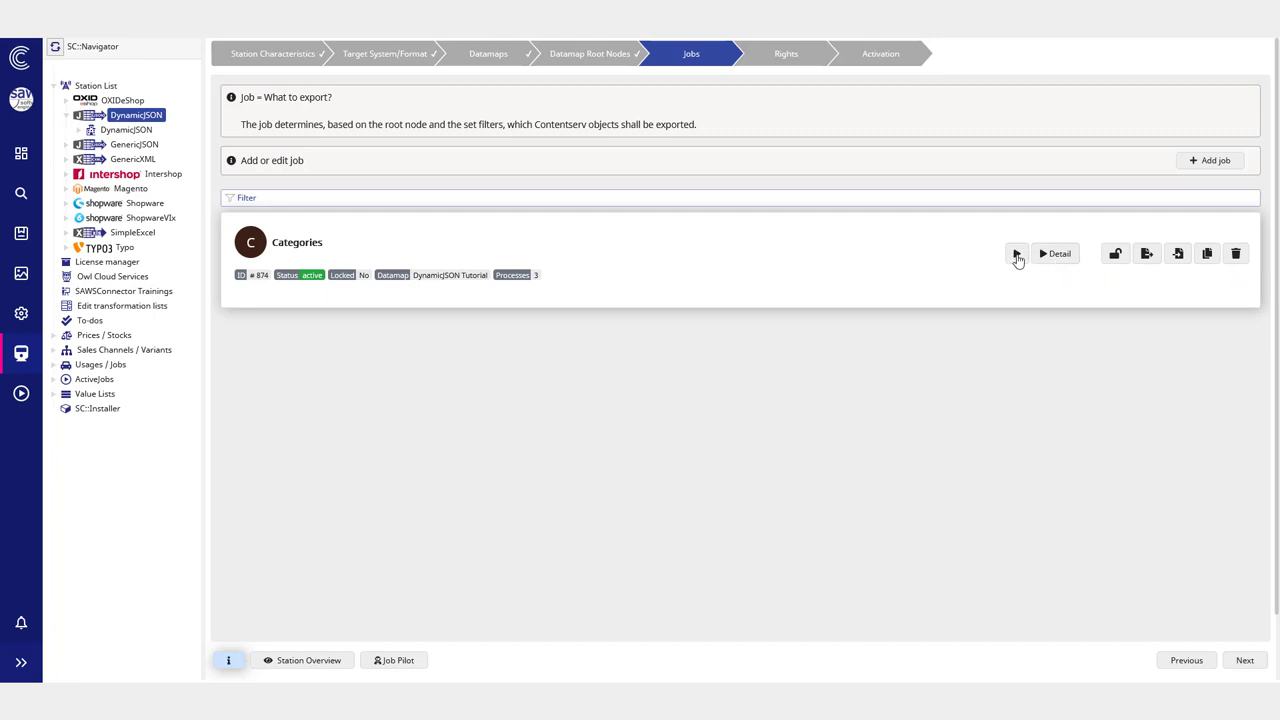
Step: Run the Categories job in Detail mode and open its log
click(1015, 254)
click(1052, 256)
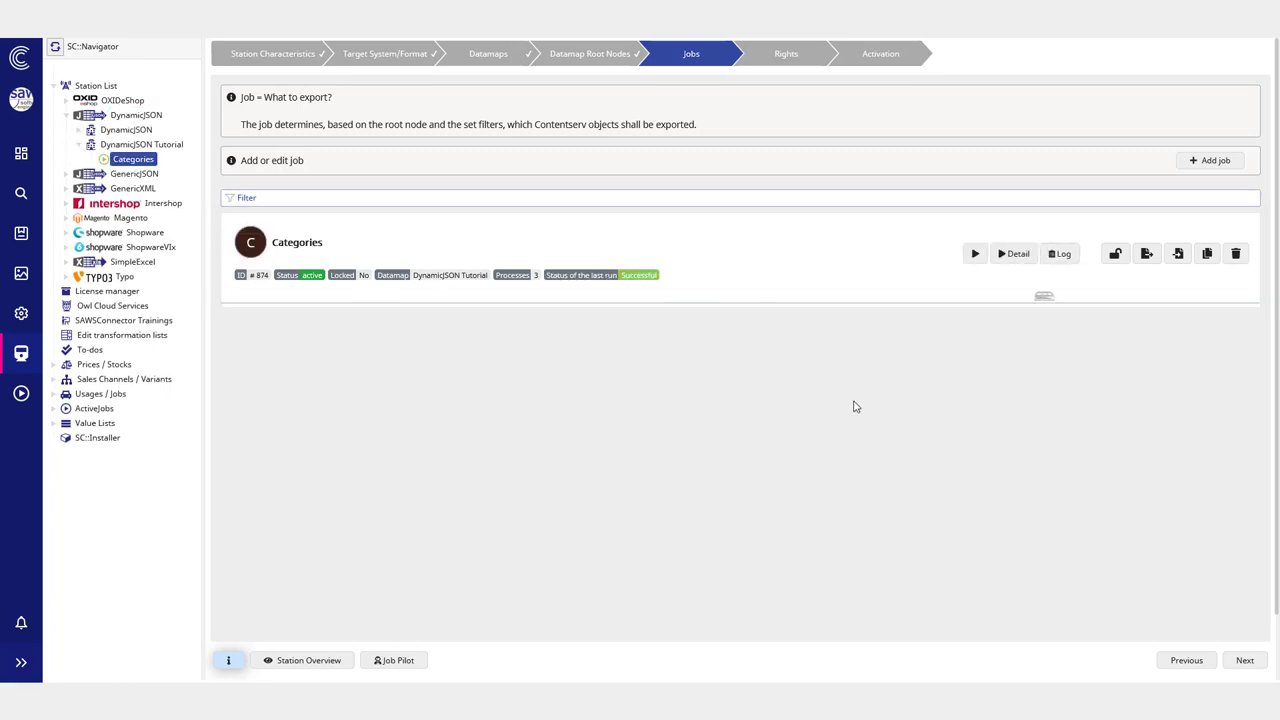
click(1062, 255)
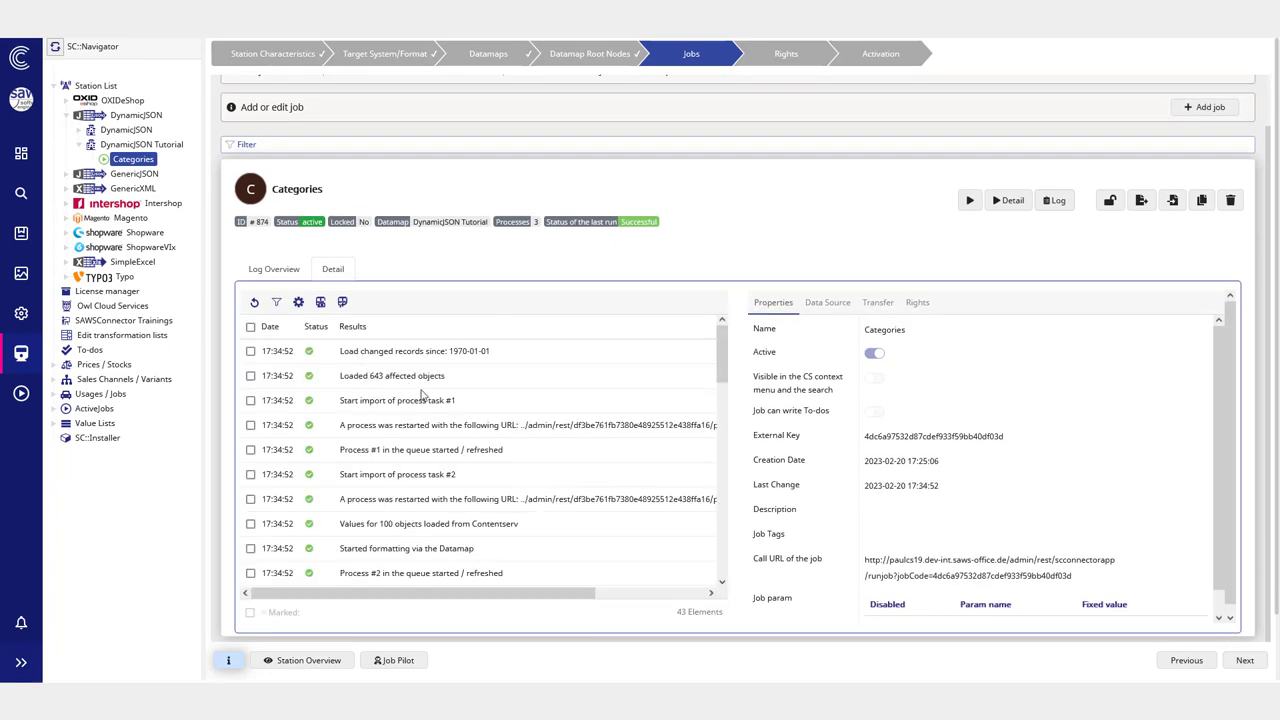
Step: Examine the job log's entries on the loaded affected objects and on the date since which changed records are loaded
scroll(414, 392, down, 4)
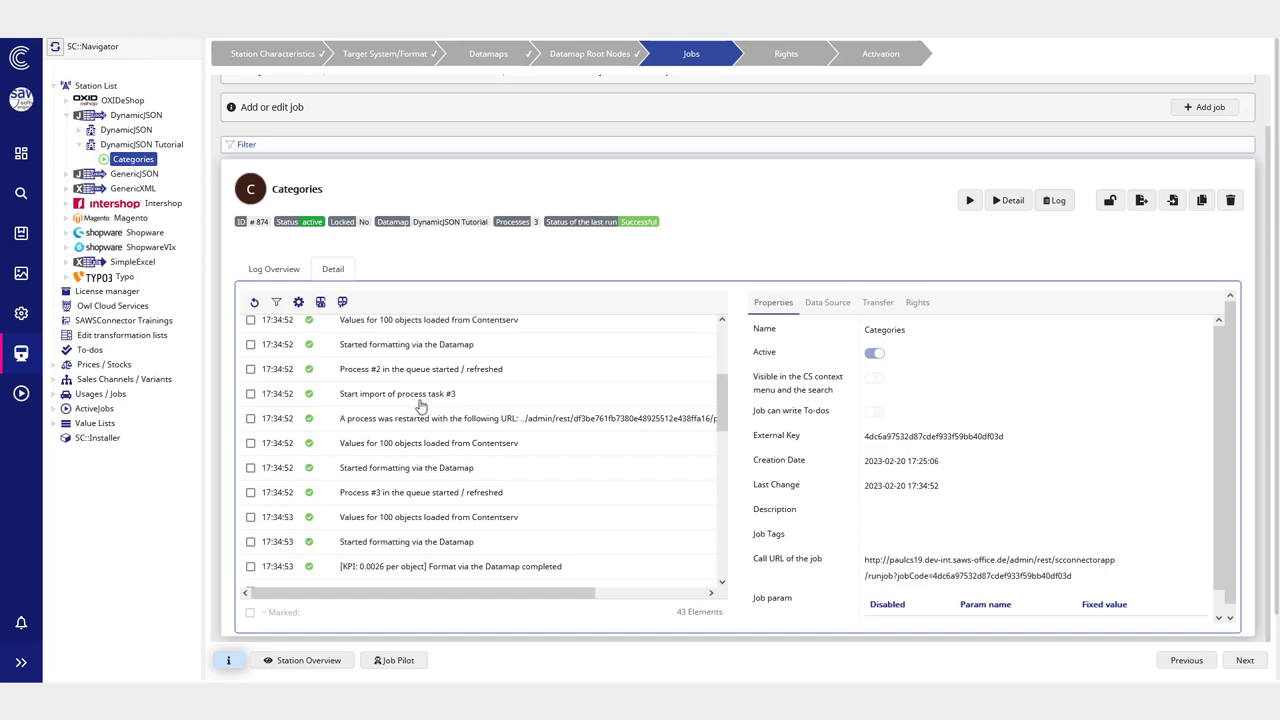
scroll(416, 405, down, 2)
scroll(390, 395, up, 3)
scroll(378, 388, up, 3)
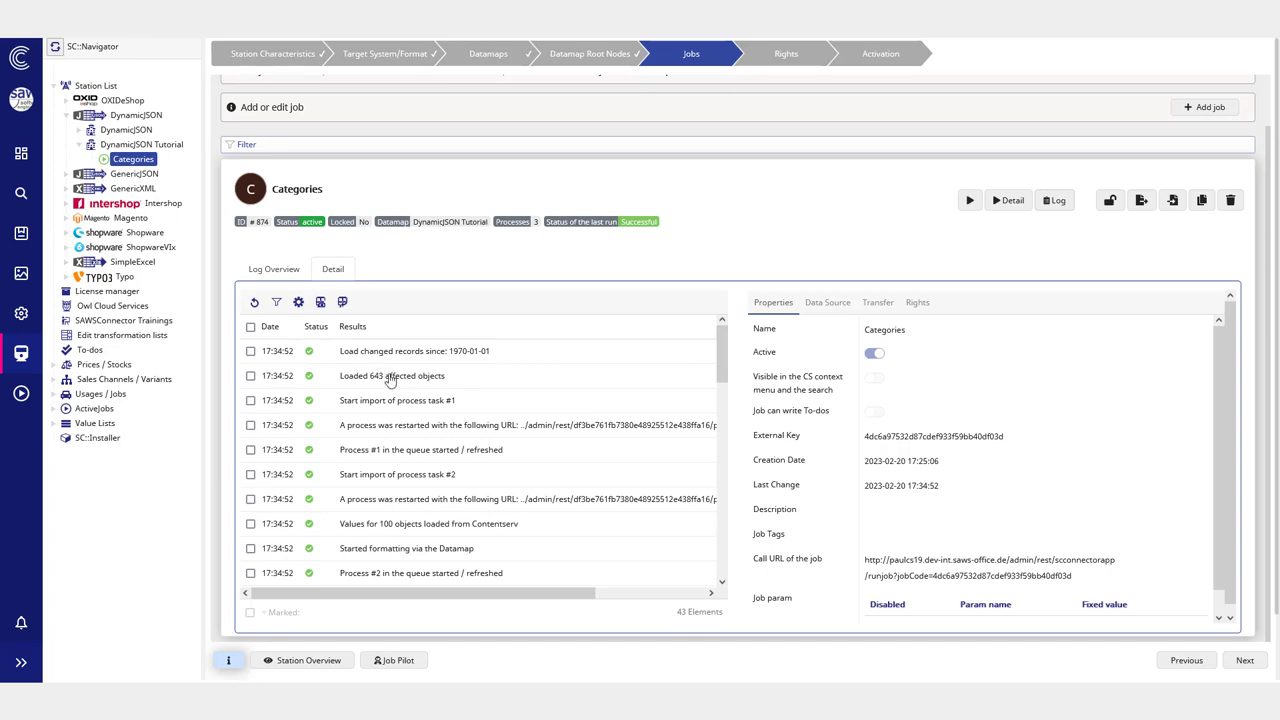
click(470, 376)
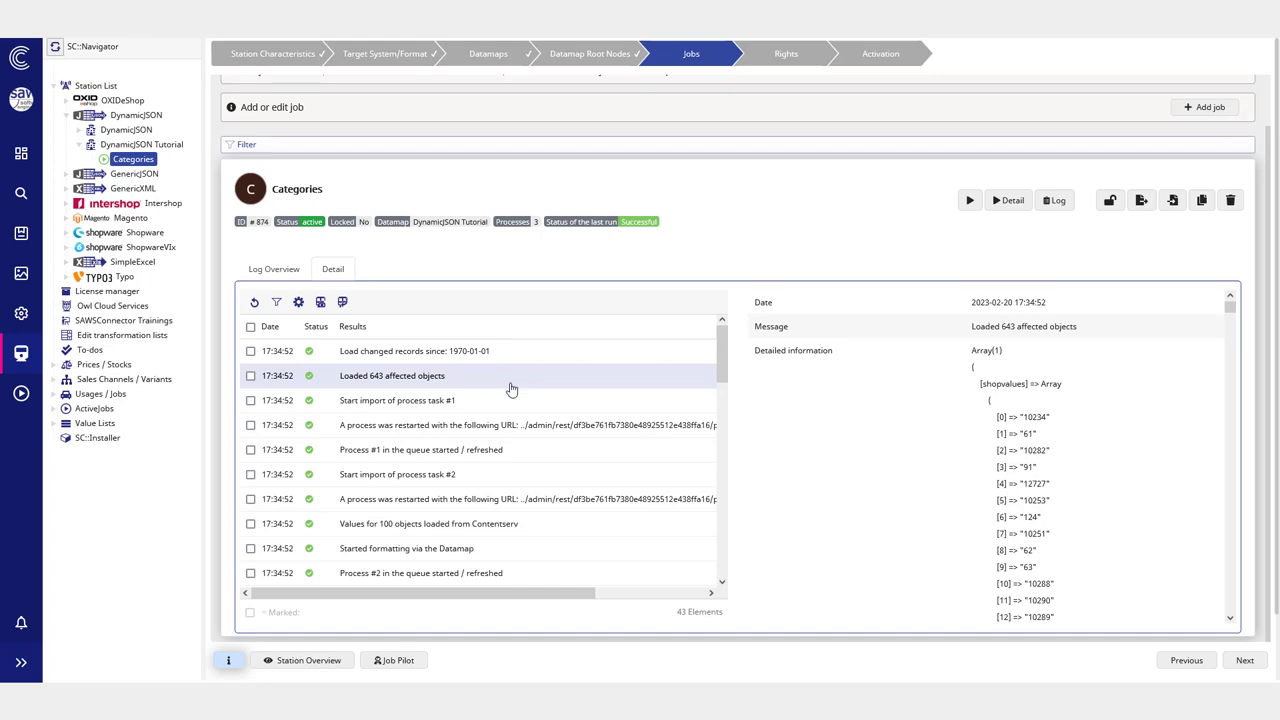
scroll(508, 388, down, 1)
scroll(382, 386, up, 1)
click(441, 358)
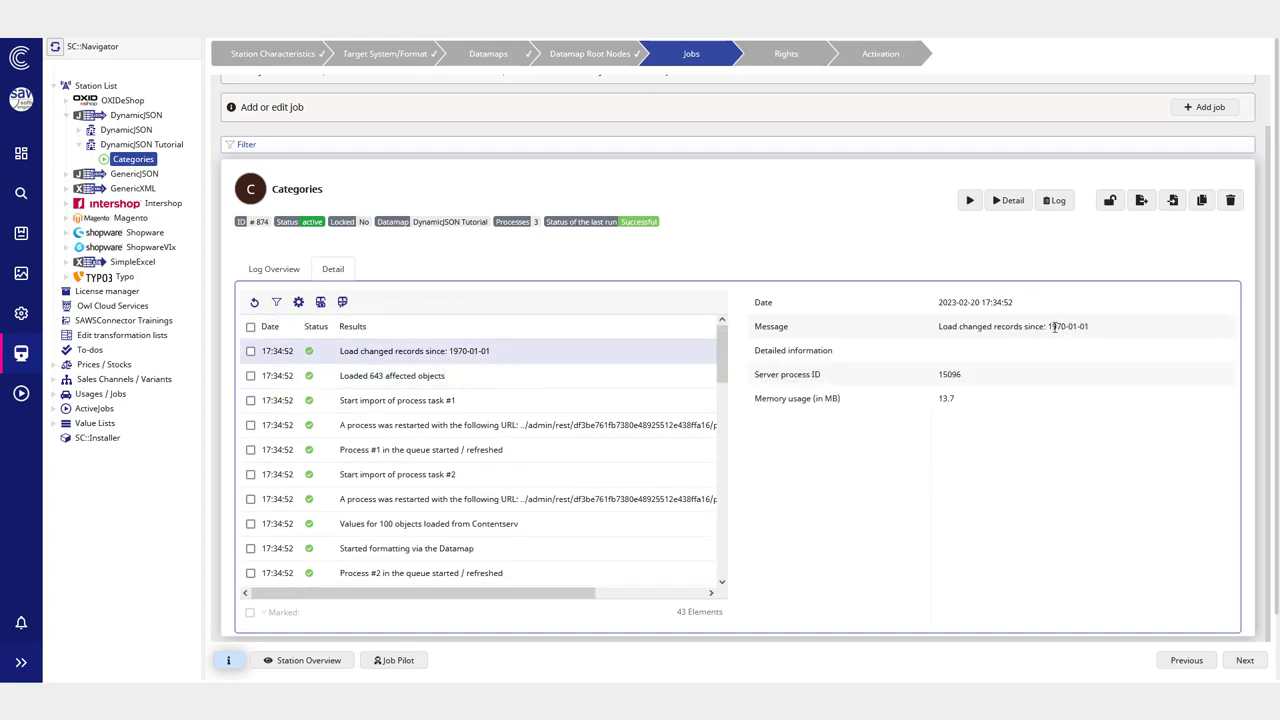
drag(1048, 326, 1087, 326)
click(1090, 342)
Step: Inspect the log entries for process #1 in the queue and for the process restart URL of task #2
scroll(423, 463, down, 2)
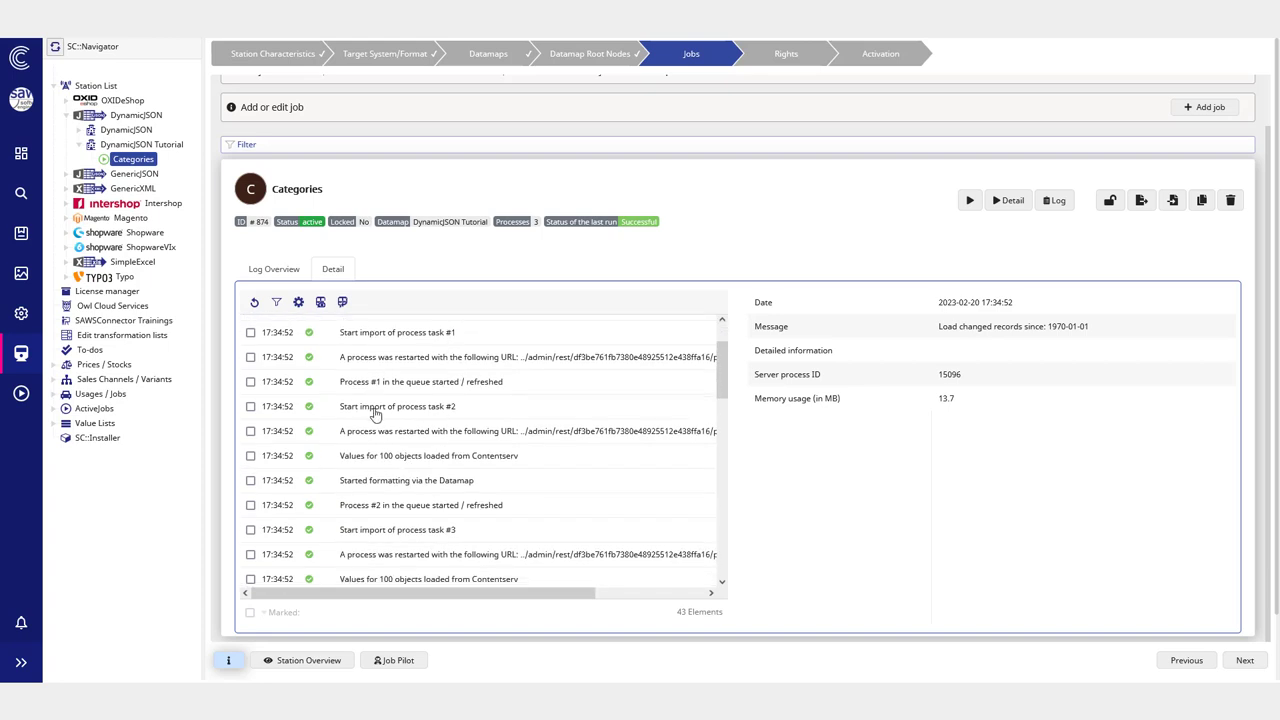
click(485, 386)
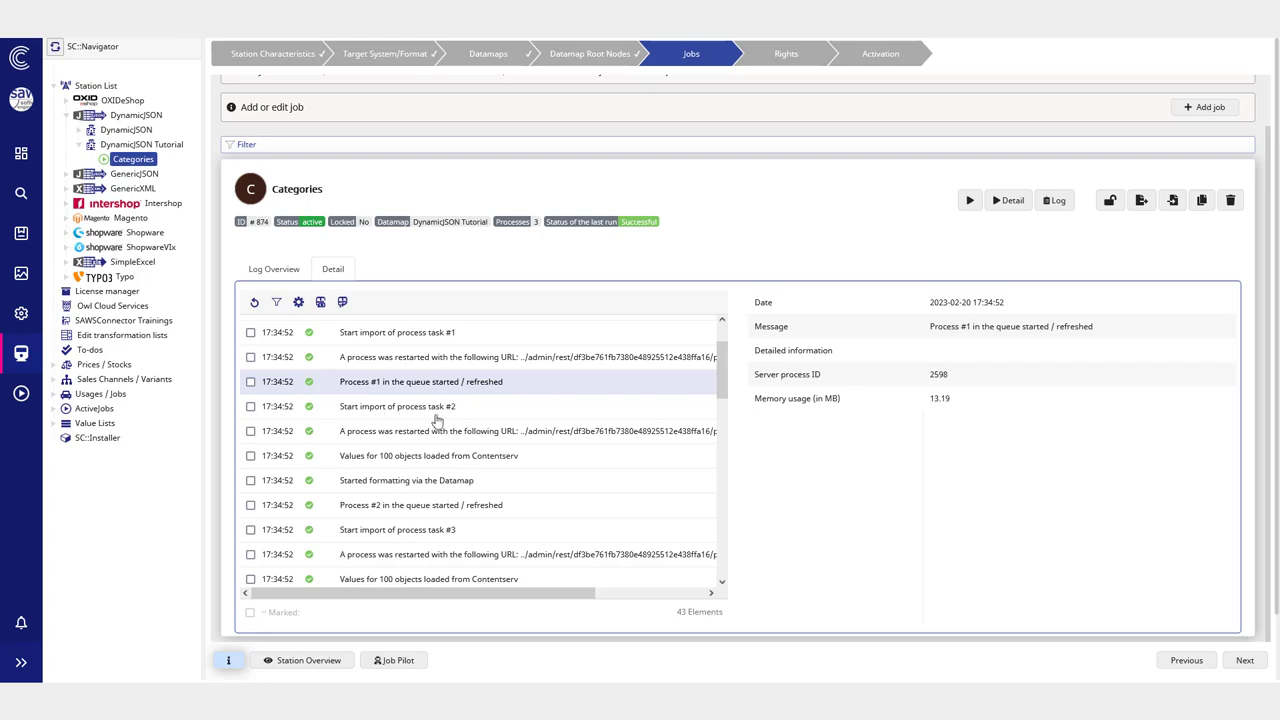
click(516, 441)
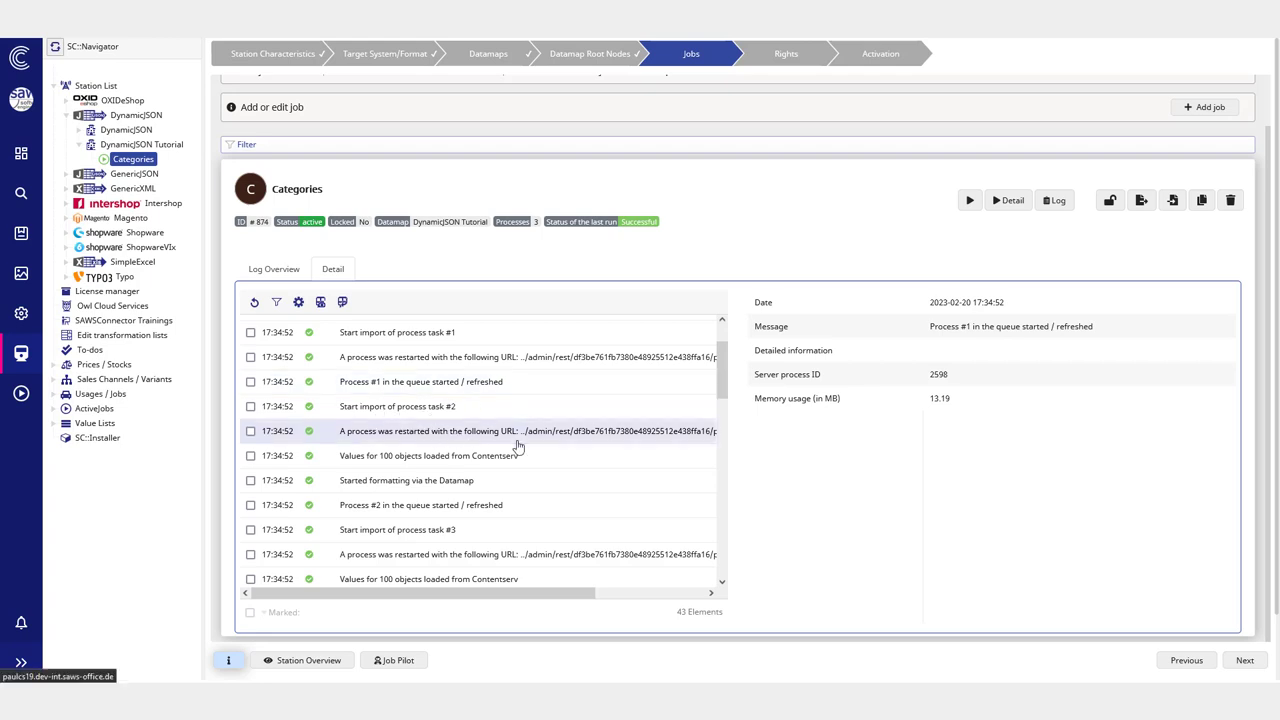
Step: Examine the detailed array of attribute values in the log entry on object values loaded from Contentserv
scroll(482, 405, down, 3)
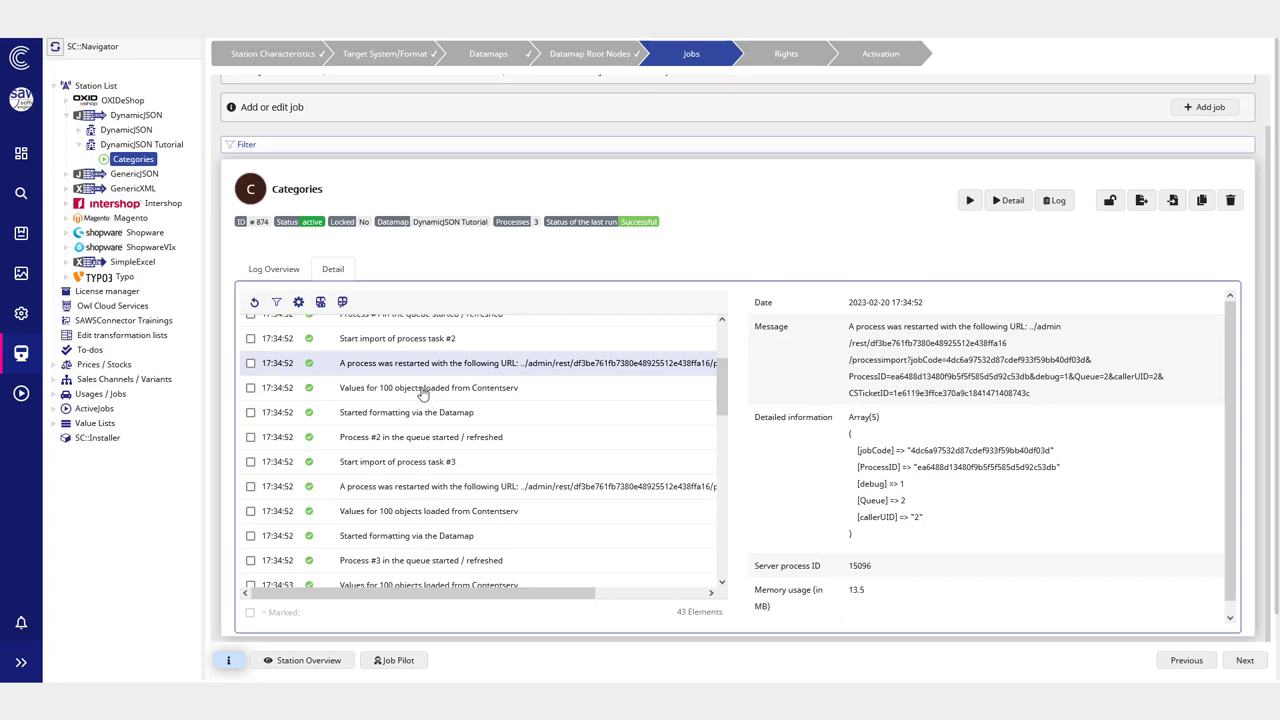
click(418, 389)
scroll(403, 378, up, 1)
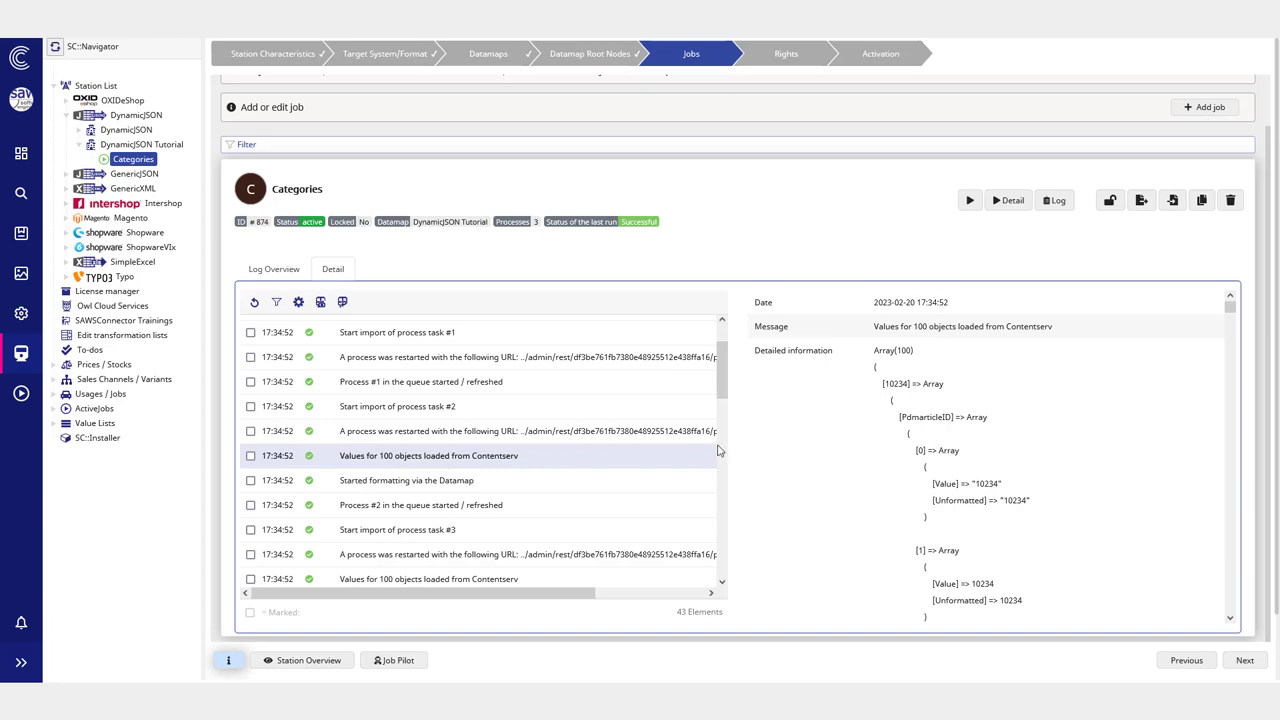
scroll(893, 385, down, 1)
scroll(920, 390, up, 1)
scroll(920, 419, down, 5)
scroll(917, 419, down, 2)
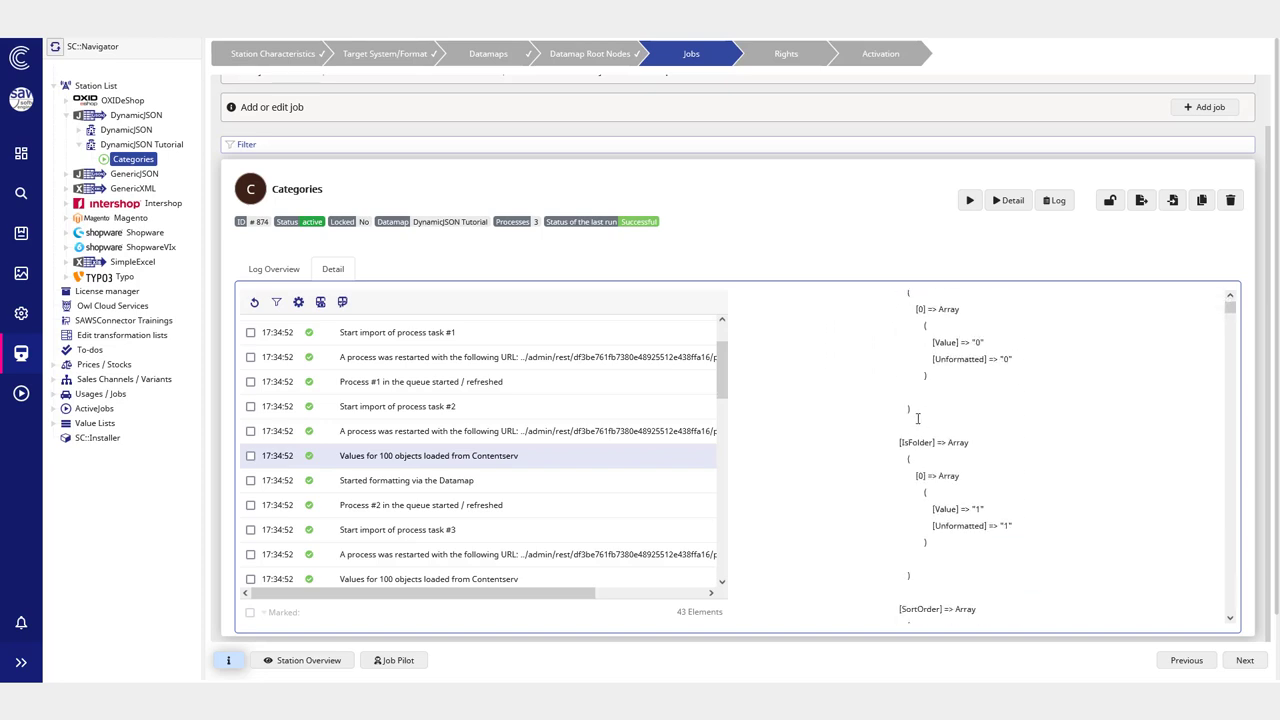
scroll(916, 423, down, 2)
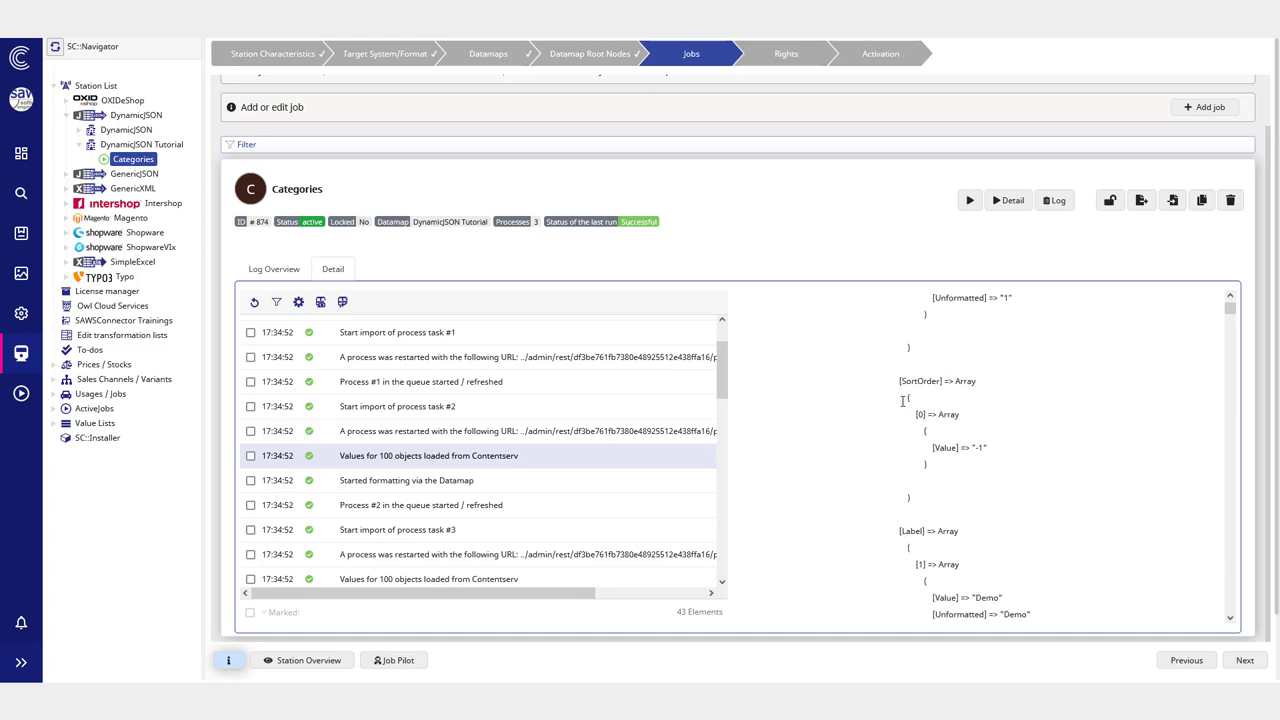
scroll(953, 398, down, 2)
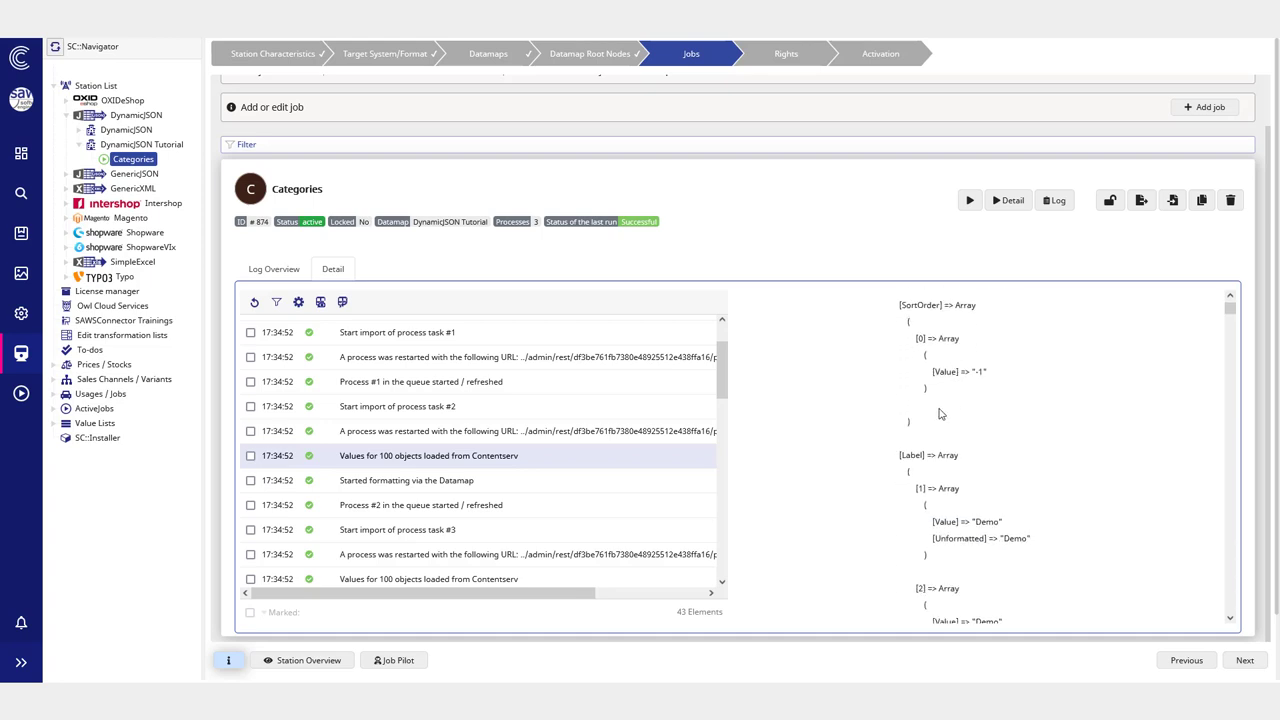
scroll(913, 390, down, 4)
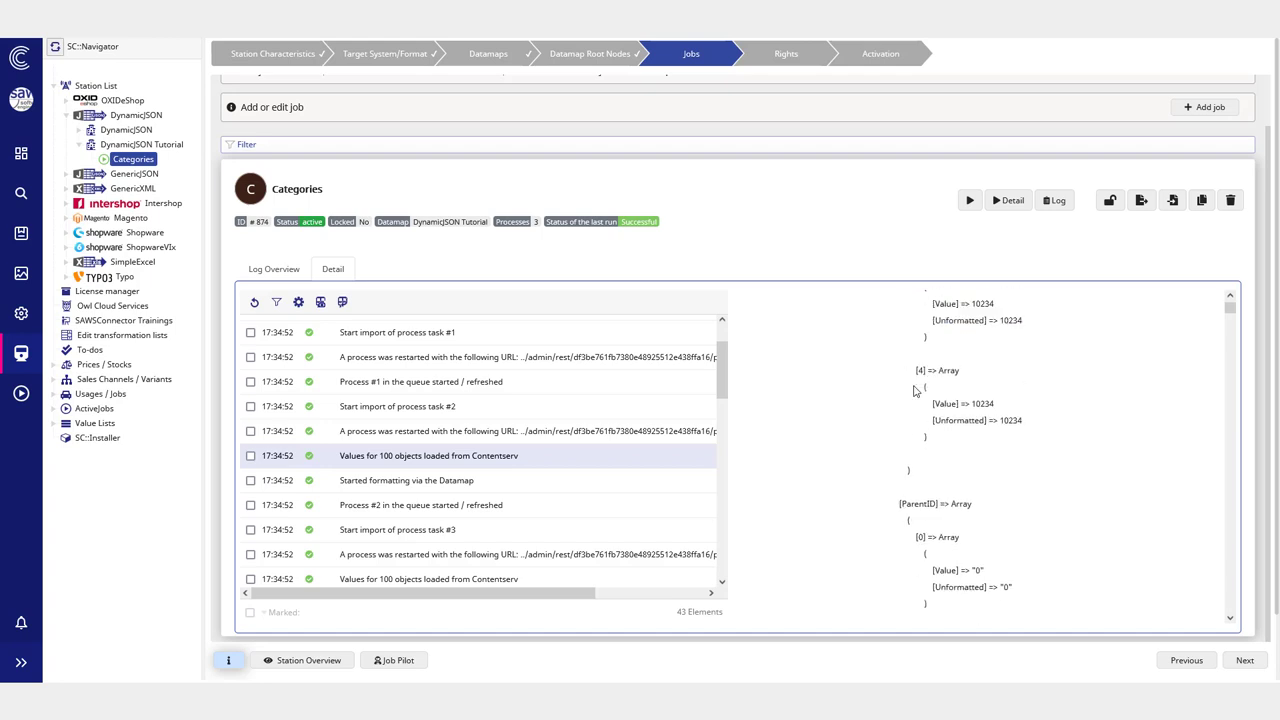
scroll(920, 450, up, 10)
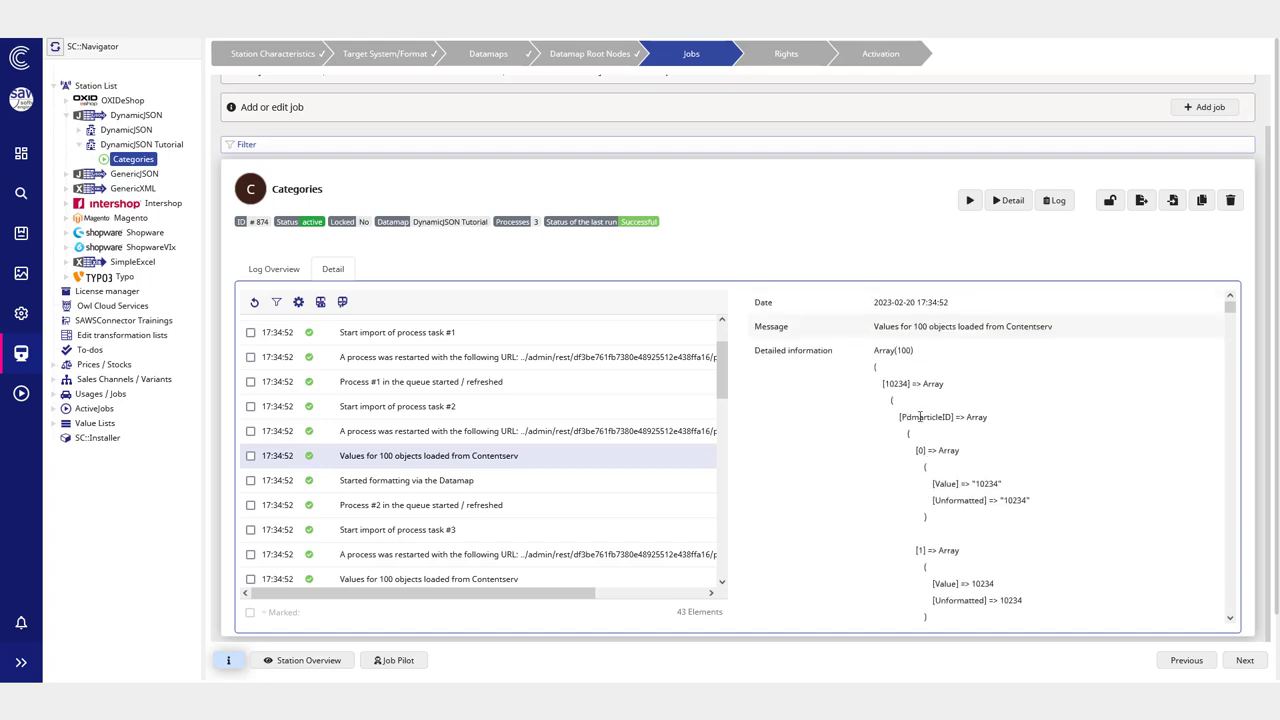
Step: Review the PdmarticleID, IsFolder, SortOrder and Label values of the first loaded object in the log entry's detailed array
double_click(921, 418)
scroll(923, 470, down, 6)
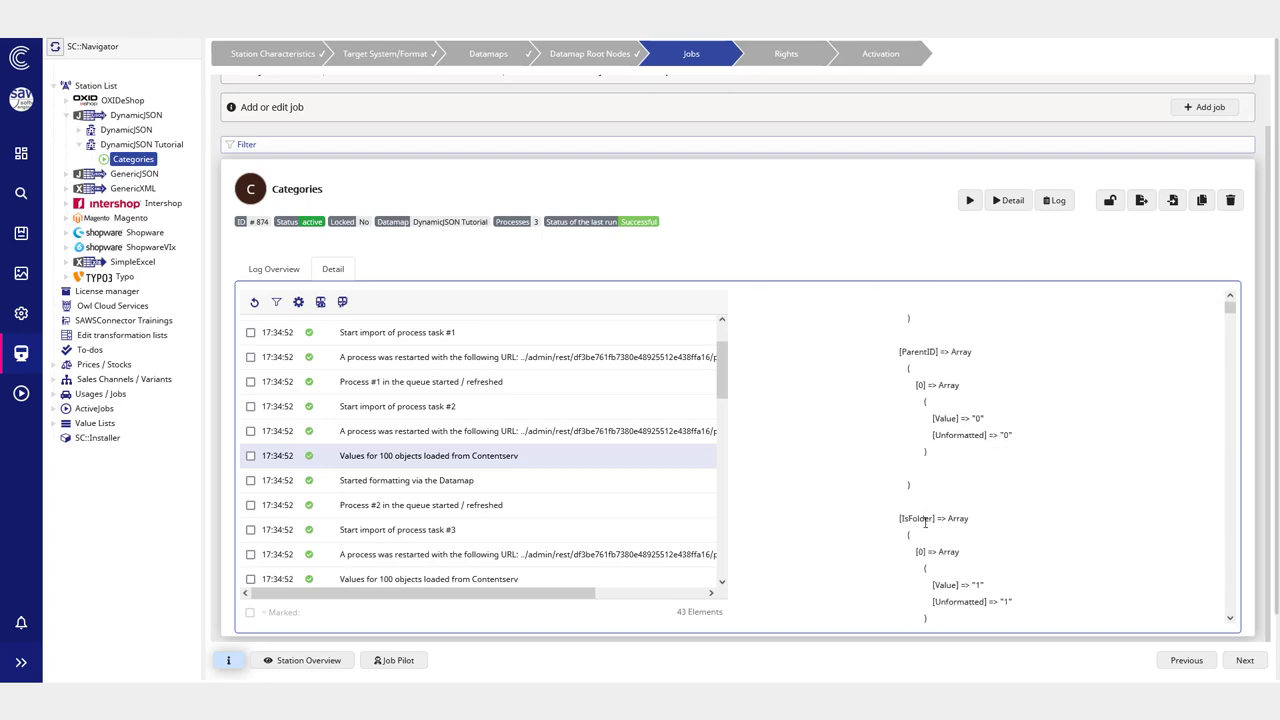
scroll(925, 520, down, 2)
double_click(916, 442)
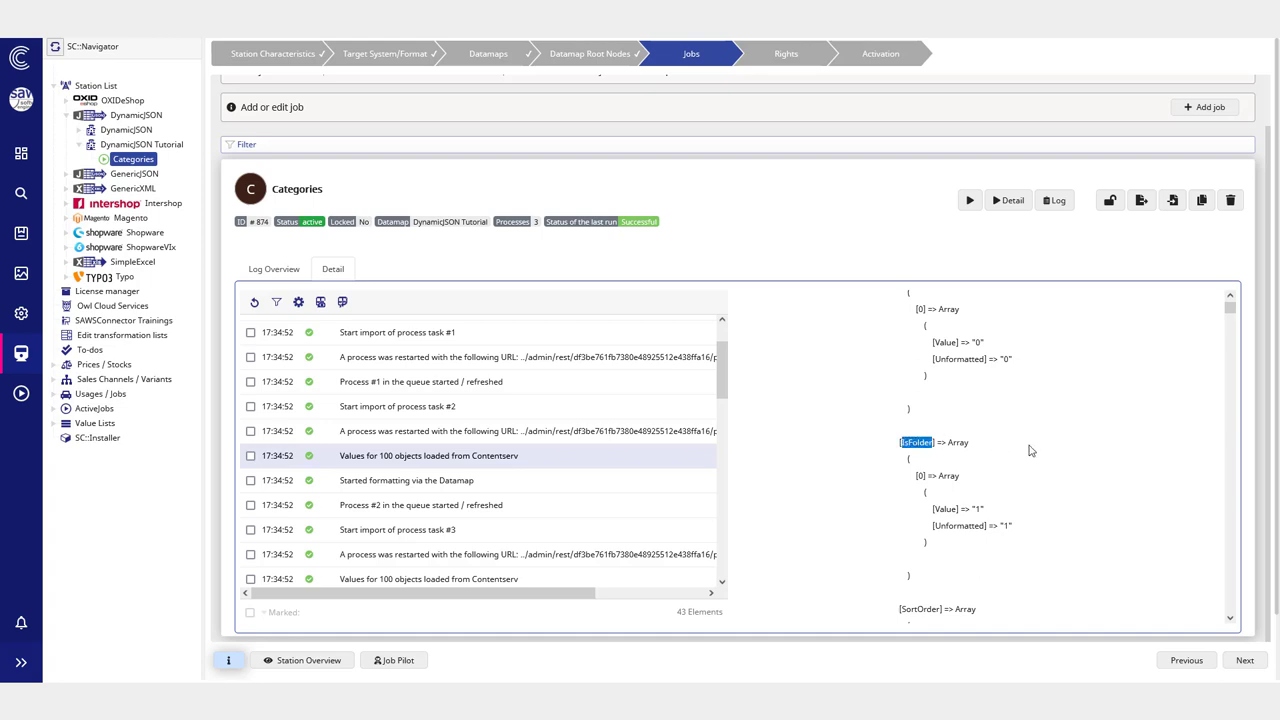
scroll(920, 500, down, 2)
double_click(918, 532)
scroll(918, 532, down, 8)
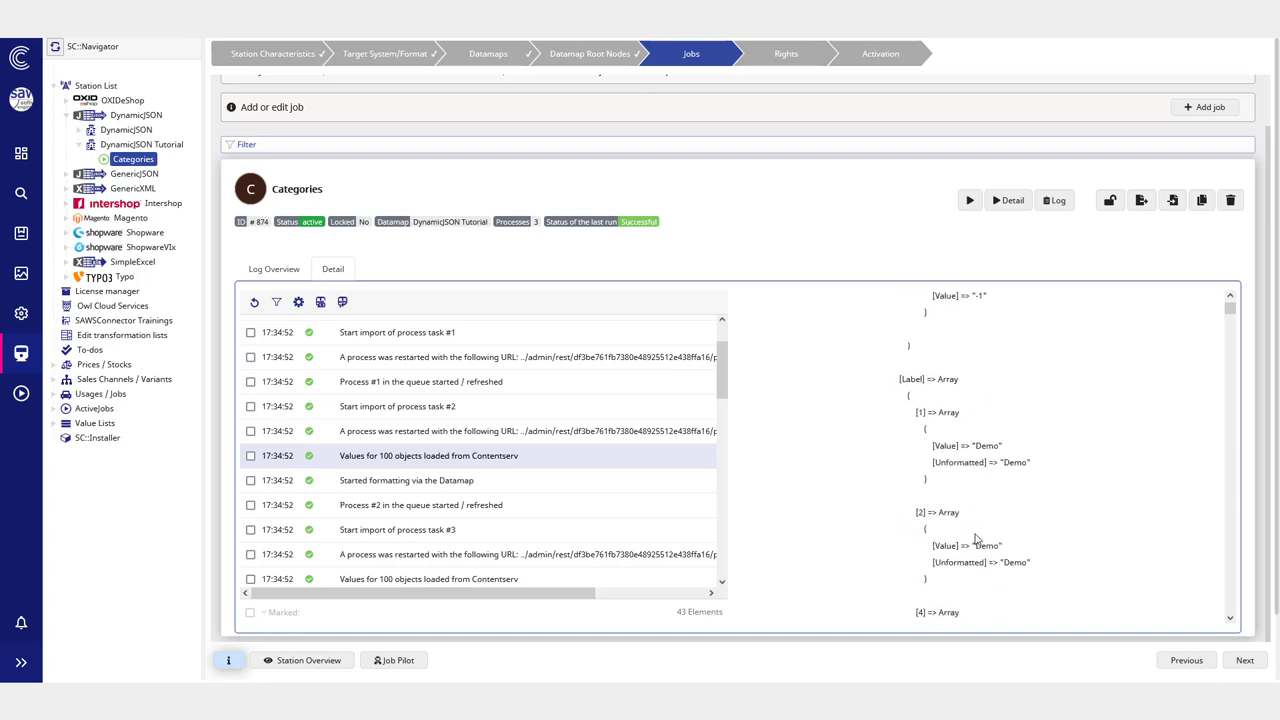
double_click(914, 379)
scroll(925, 430, down, 10)
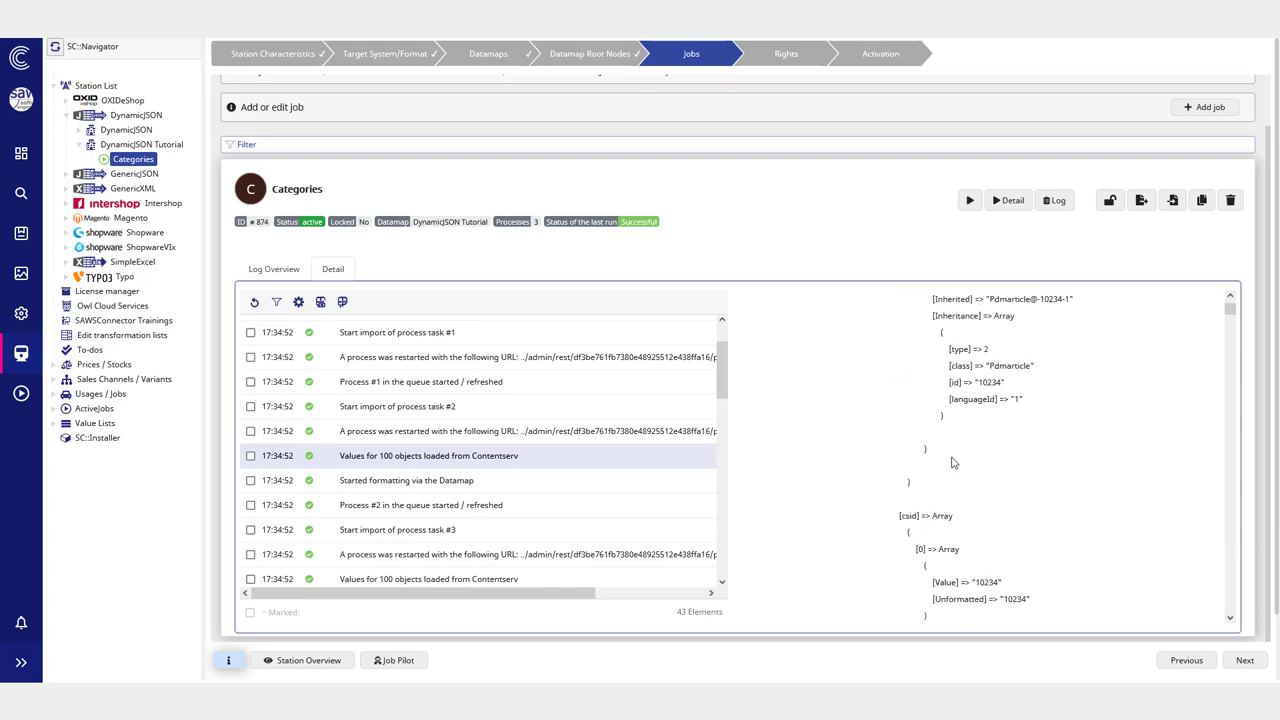
Step: Examine the csparentid and csclass values of the first object, and the beginning of the record for object 61
scroll(948, 460, down, 3)
scroll(945, 460, down, 3)
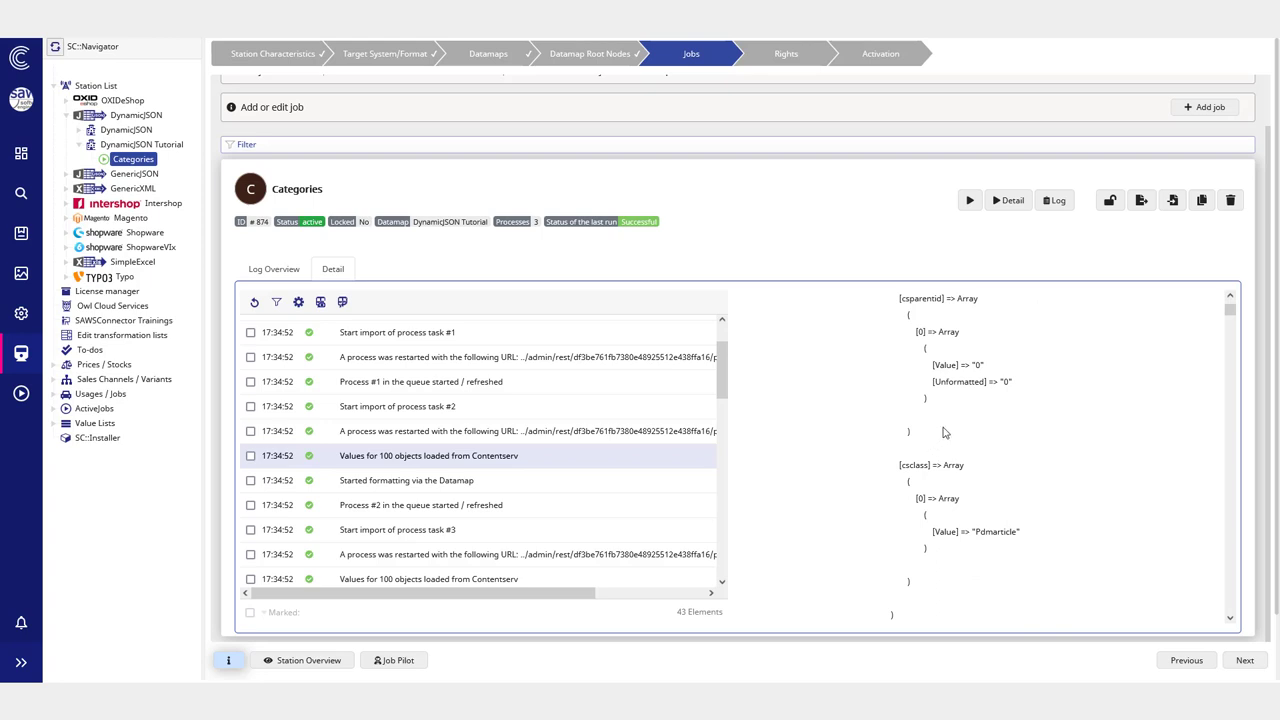
scroll(936, 405, down, 3)
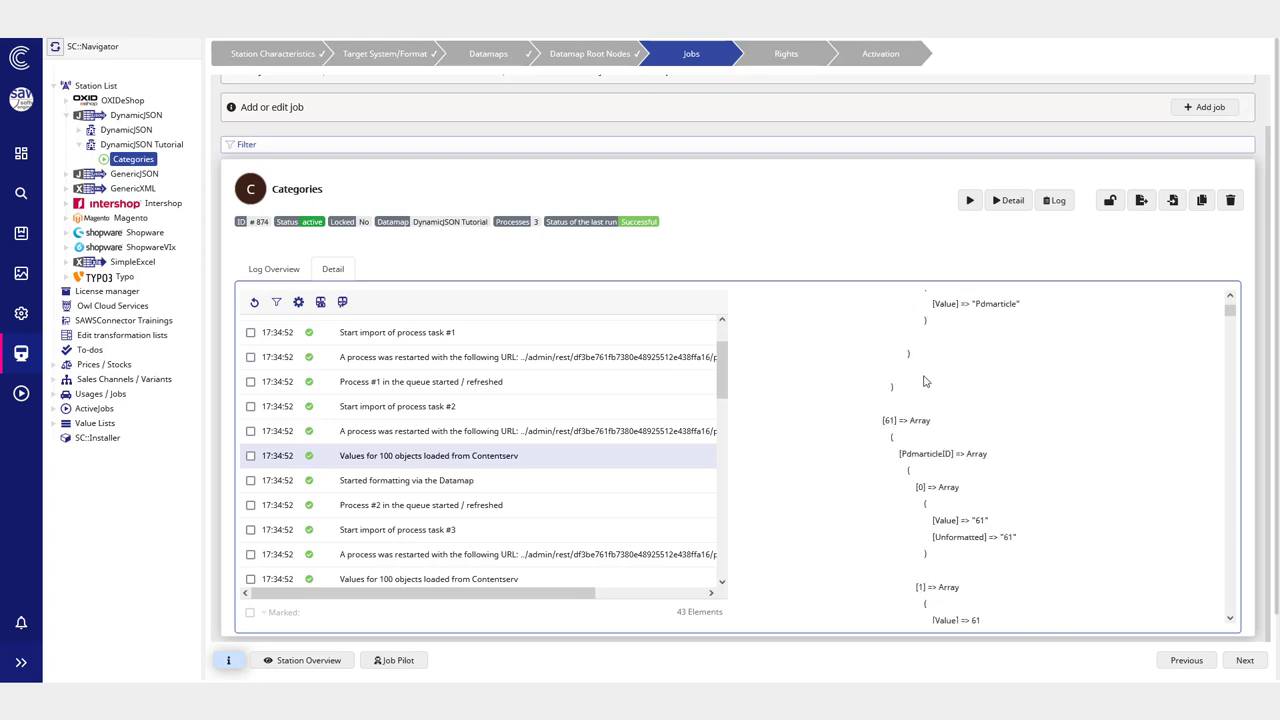
scroll(950, 405, down, 6)
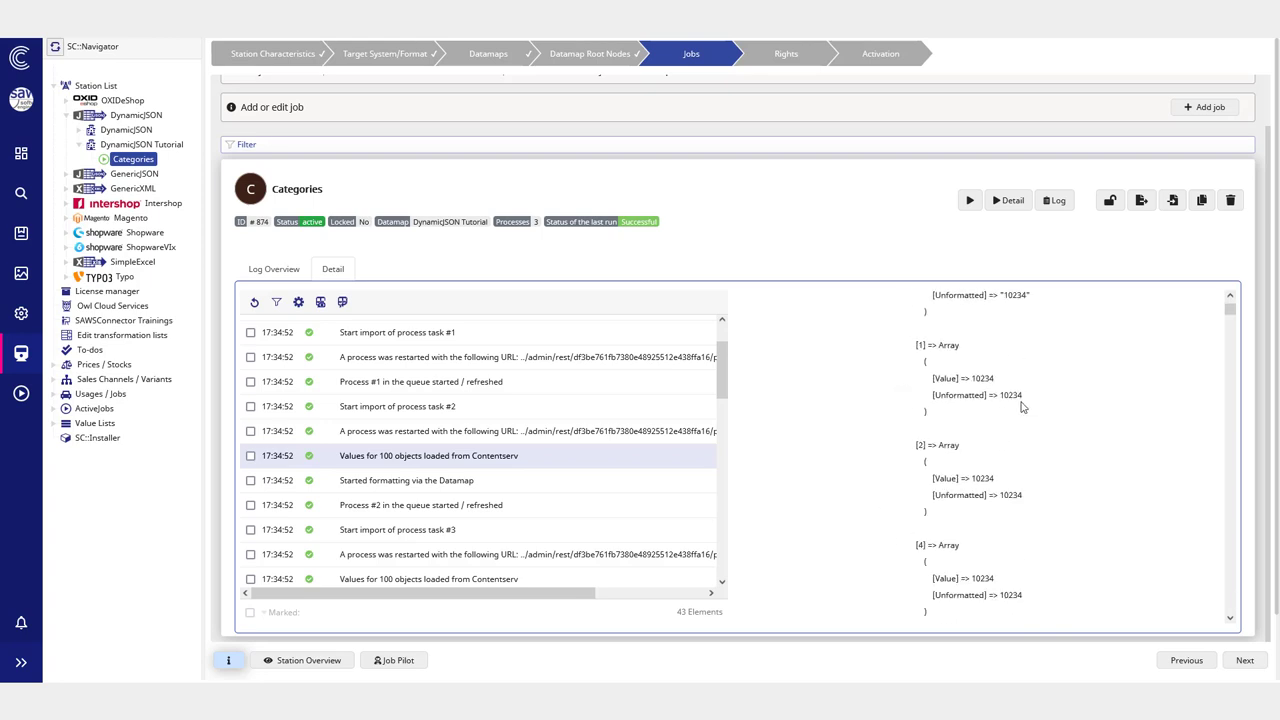
scroll(1022, 407, down, 6)
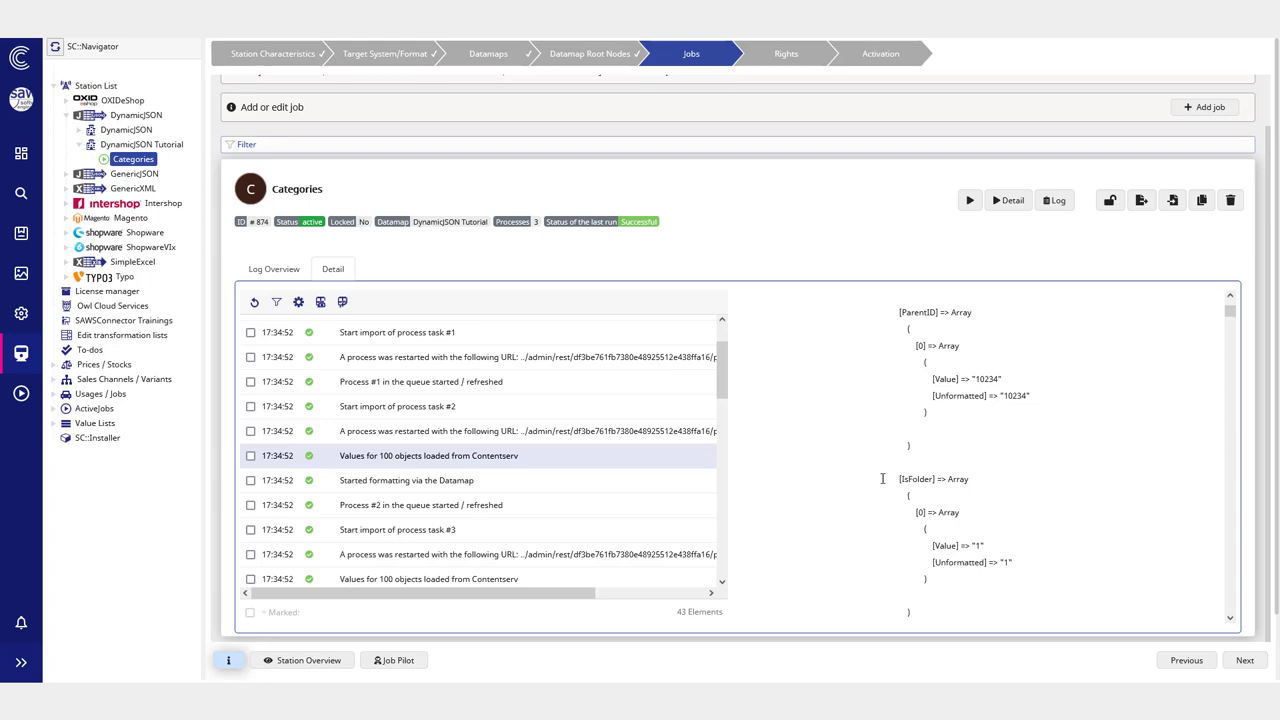
Step: Inspect the IsFolder attribute block of object 61, including its Value and Unformatted entries
drag(888, 478, 1043, 613)
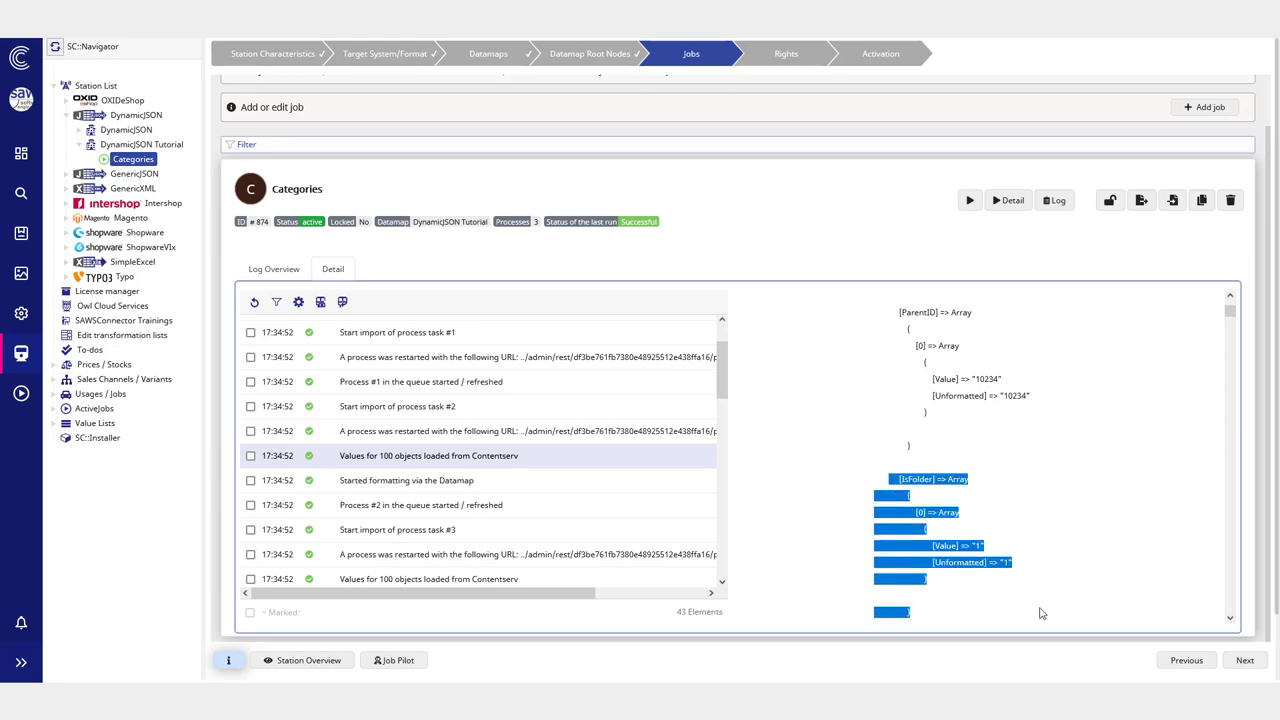
scroll(1042, 500, down, 1)
click(957, 541)
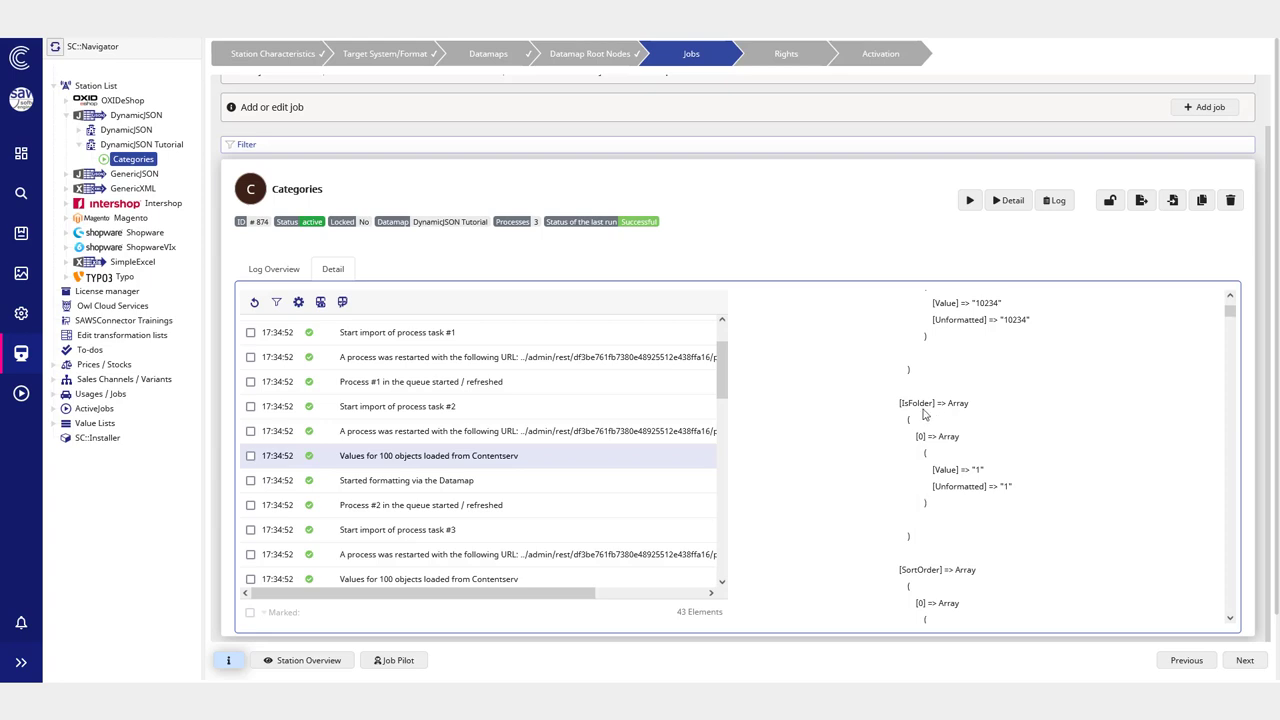
drag(895, 400, 983, 552)
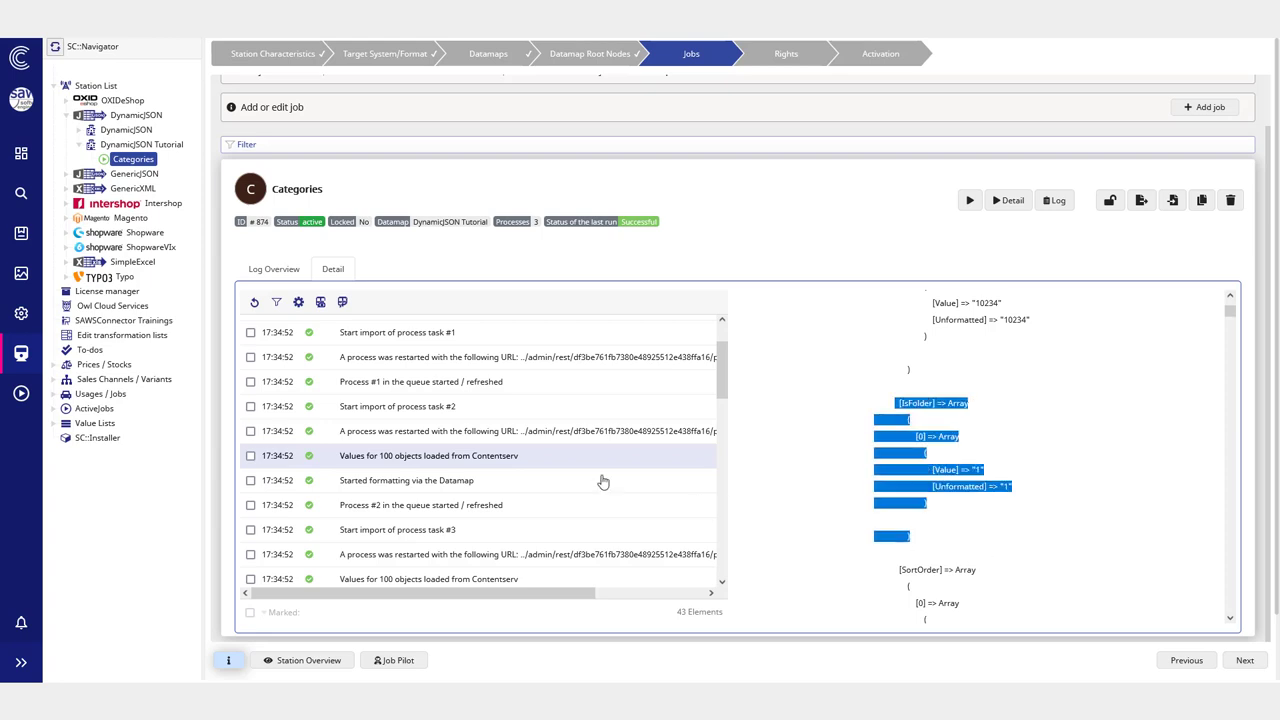
click(1062, 467)
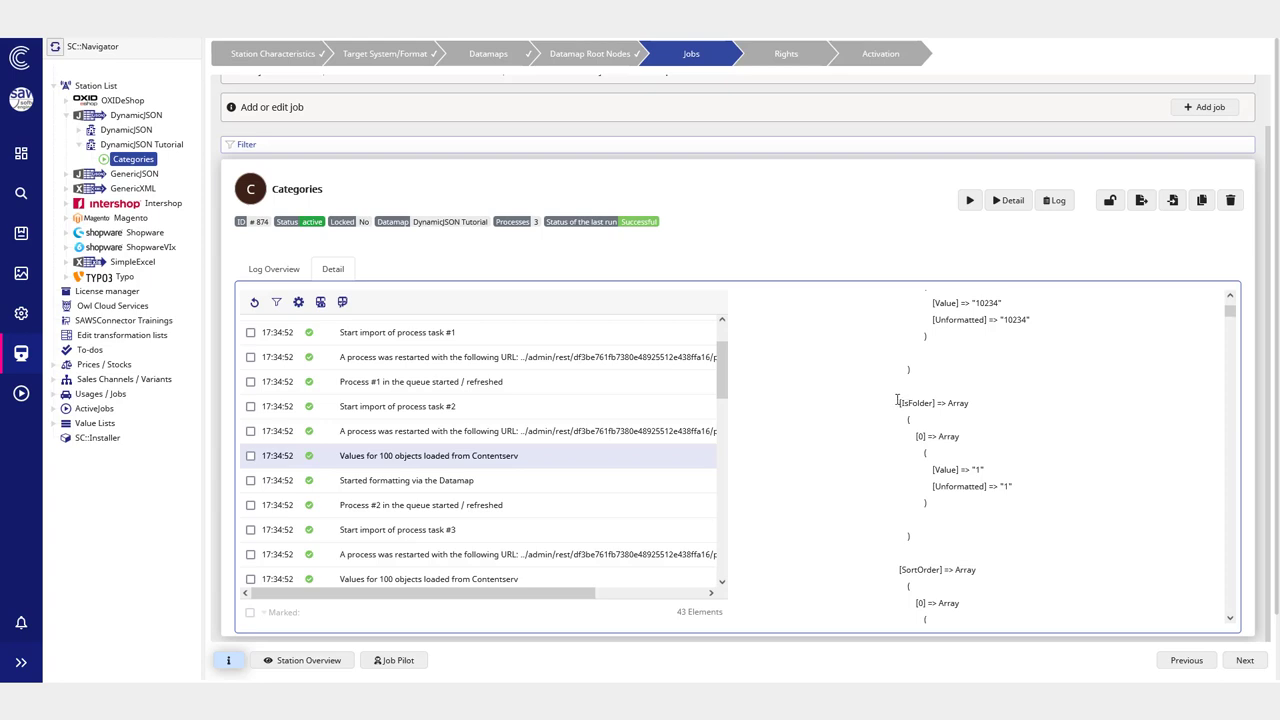
drag(897, 401, 1038, 538)
click(1038, 538)
drag(929, 469, 995, 487)
Step: Open the first log entry on the completed Datamap formatting and examine its Top 10 Laziest Plugins times
scroll(610, 465, down, 1)
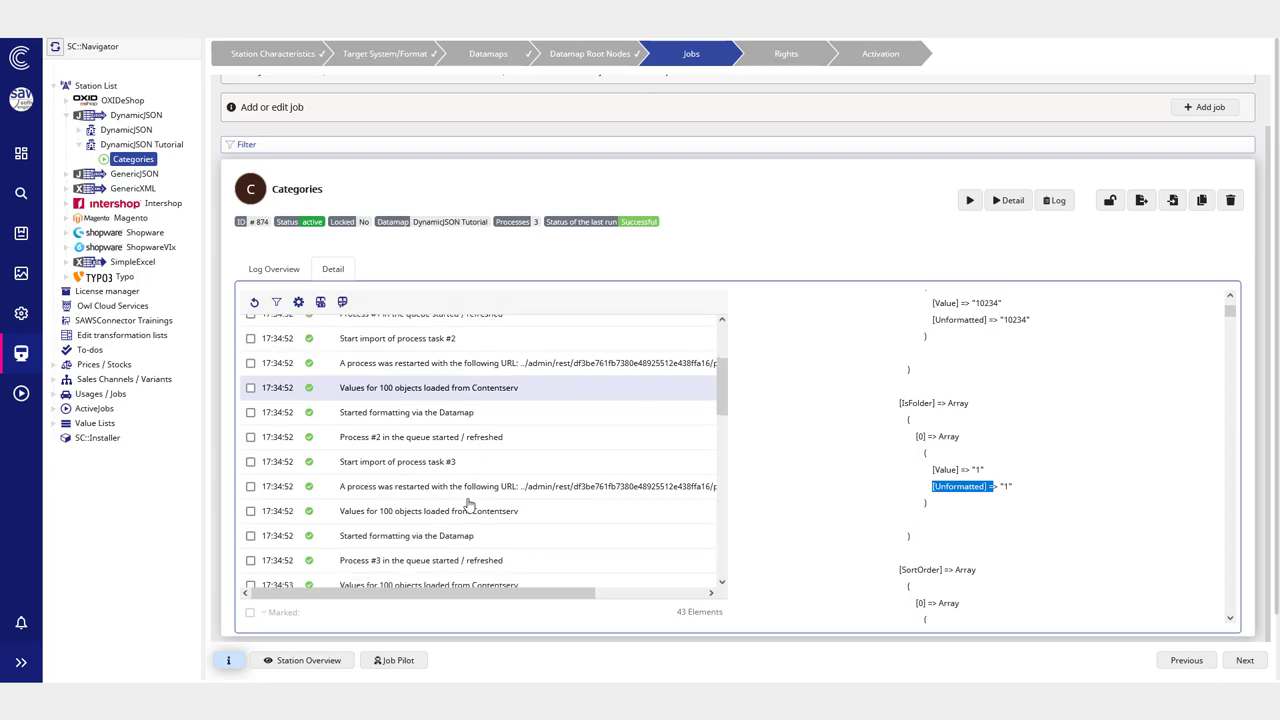
scroll(513, 513, down, 2)
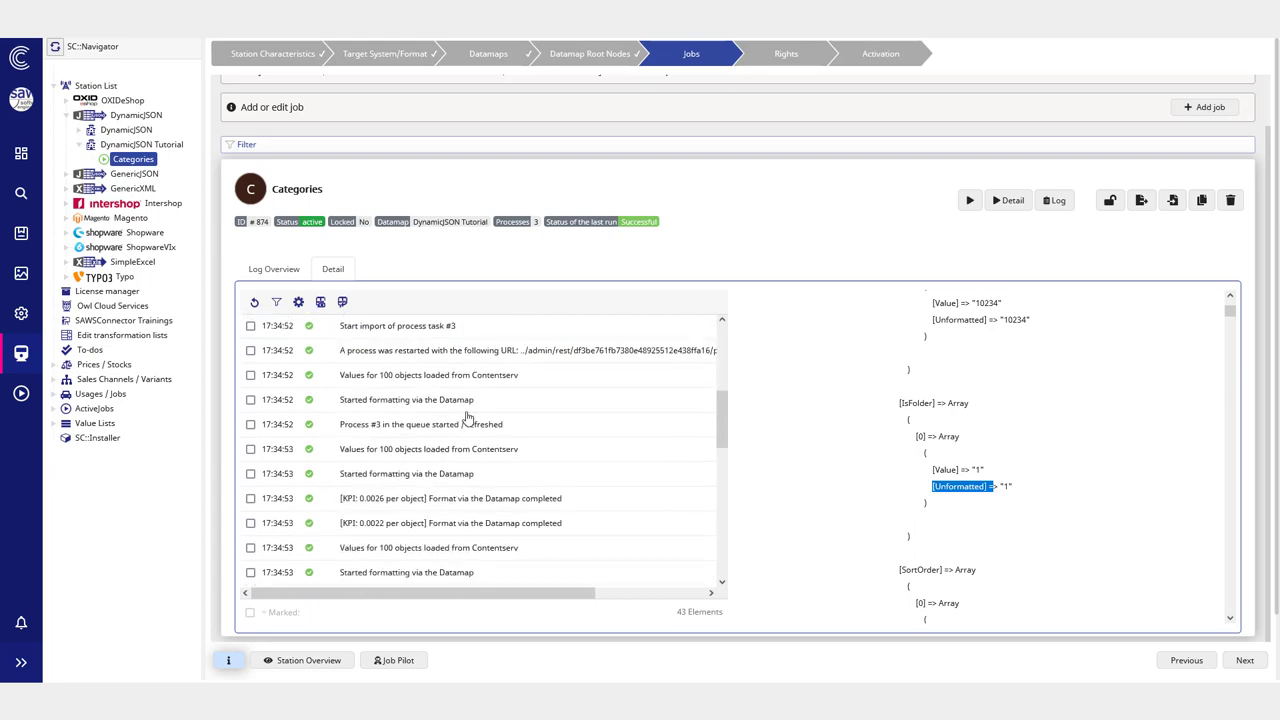
click(396, 497)
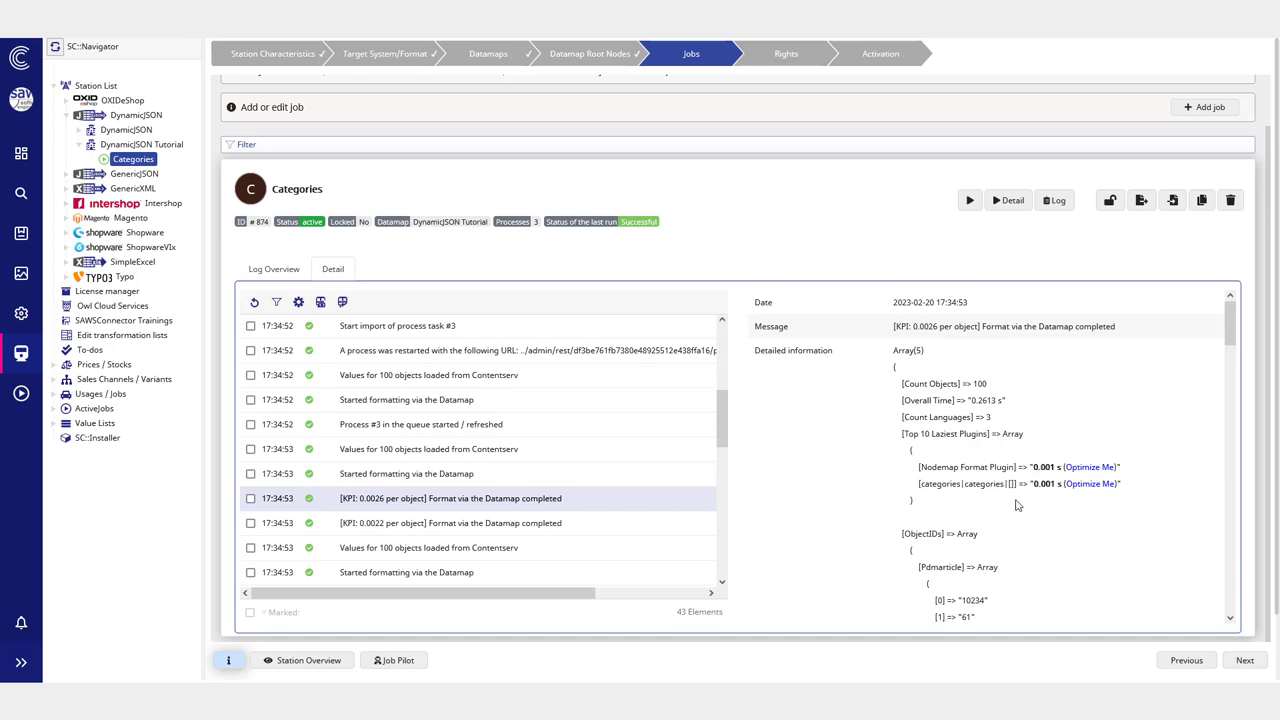
drag(908, 465, 1145, 477)
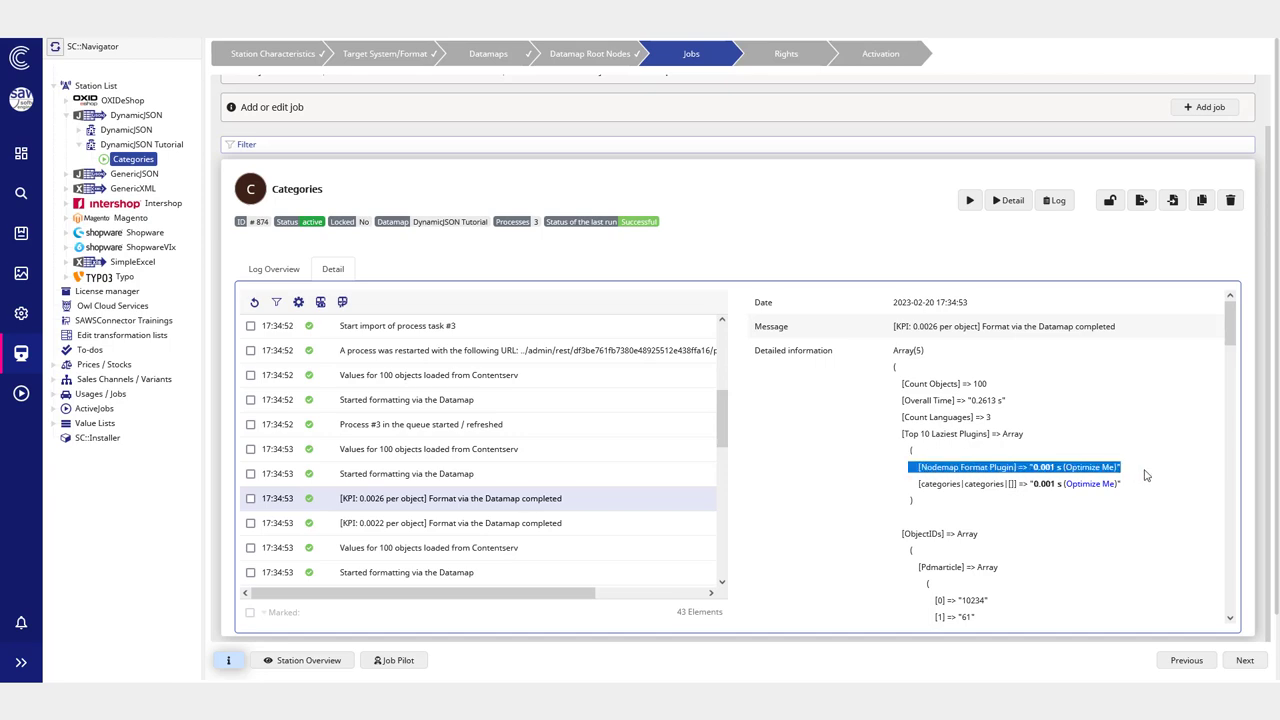
click(1145, 478)
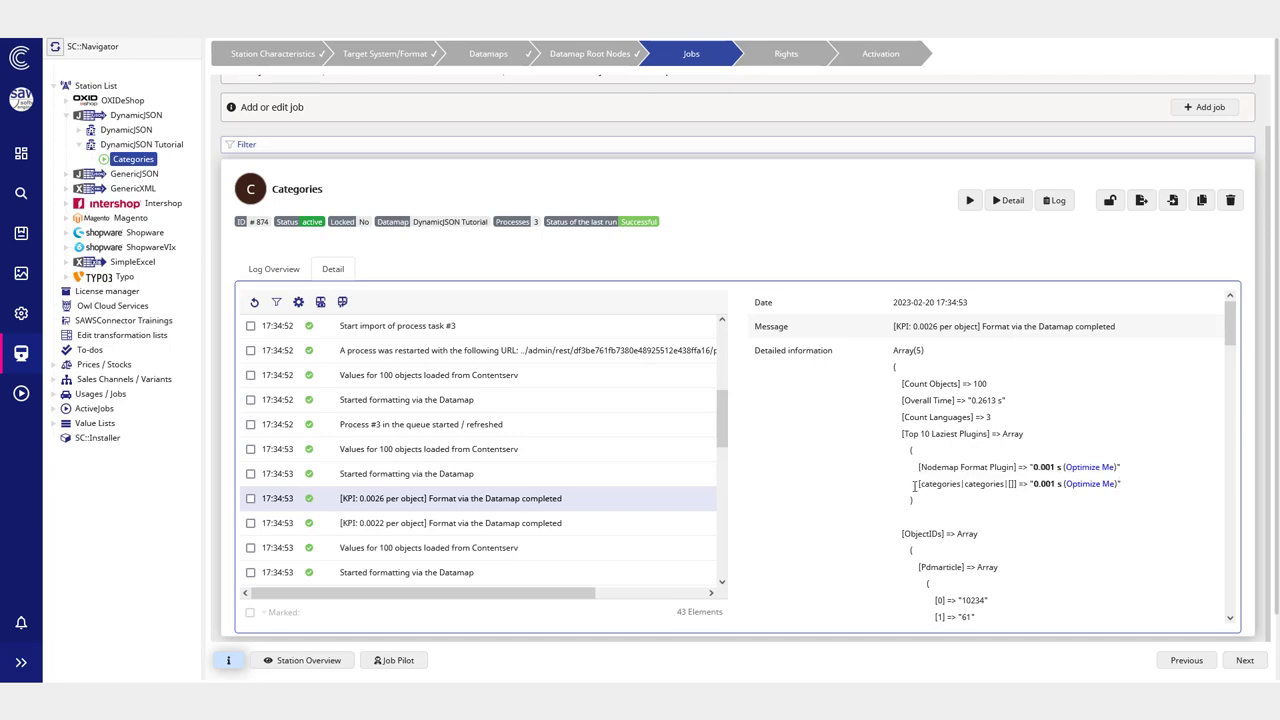
drag(898, 434, 1040, 435)
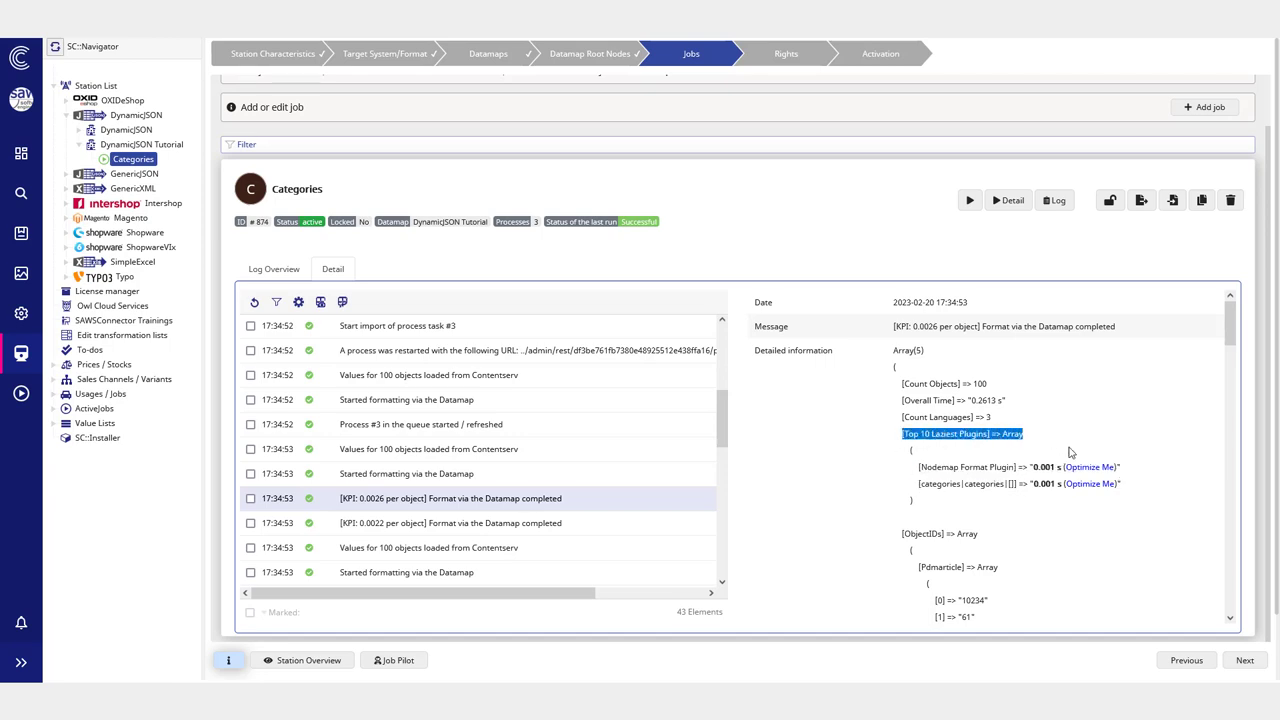
click(1070, 452)
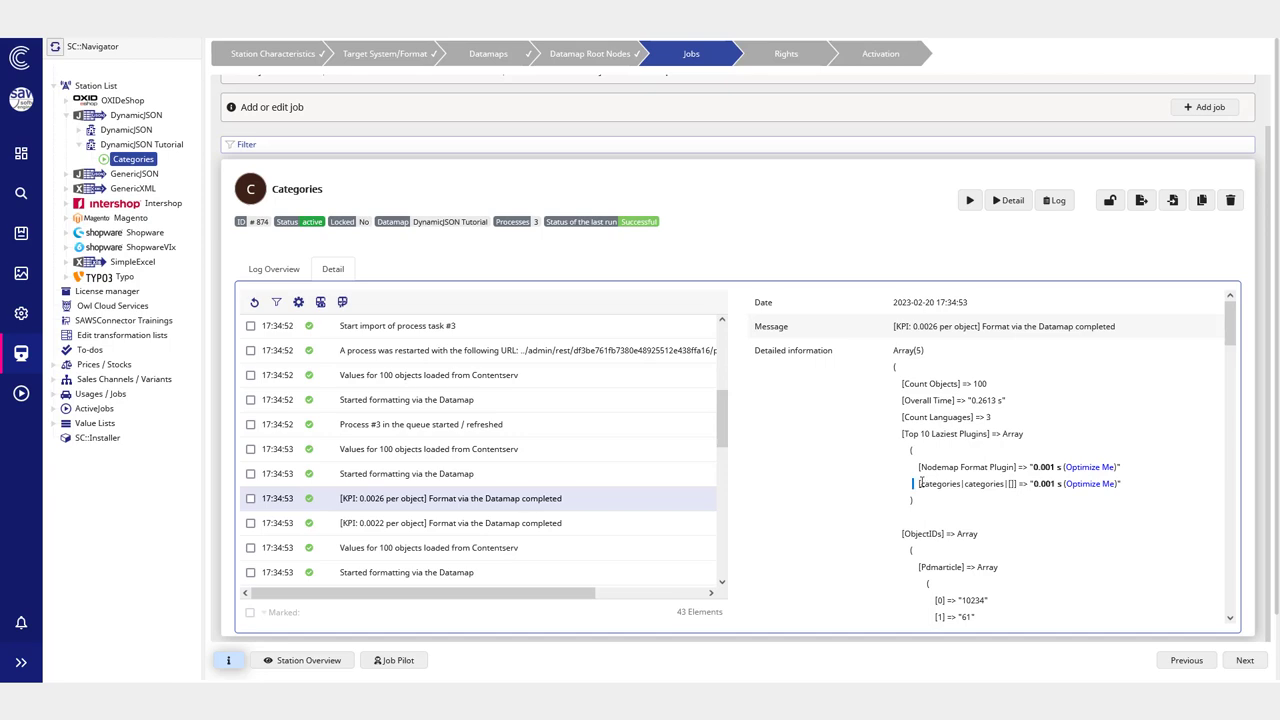
drag(919, 483, 1133, 494)
click(1141, 502)
Step: Open the log entry for the created result document categories.json and inspect its file path
scroll(574, 477, down, 1)
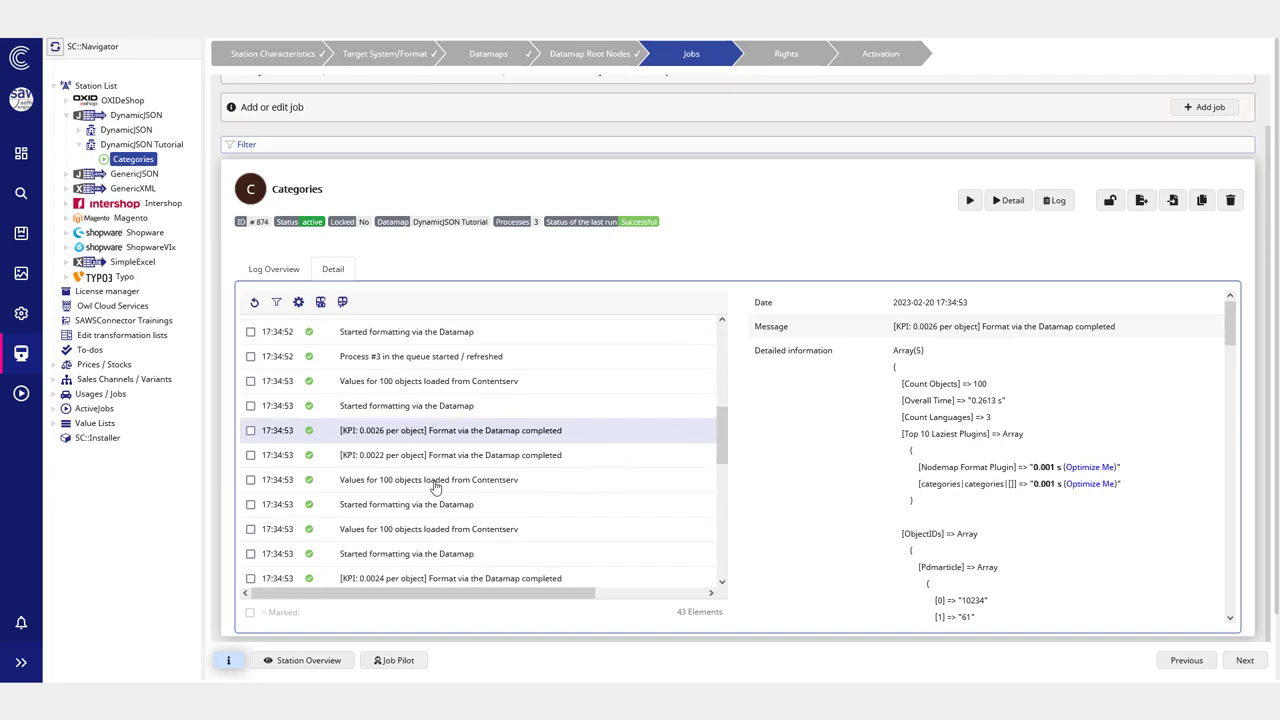
scroll(388, 490, down, 1)
scroll(388, 490, down, 1)
scroll(433, 515, down, 1)
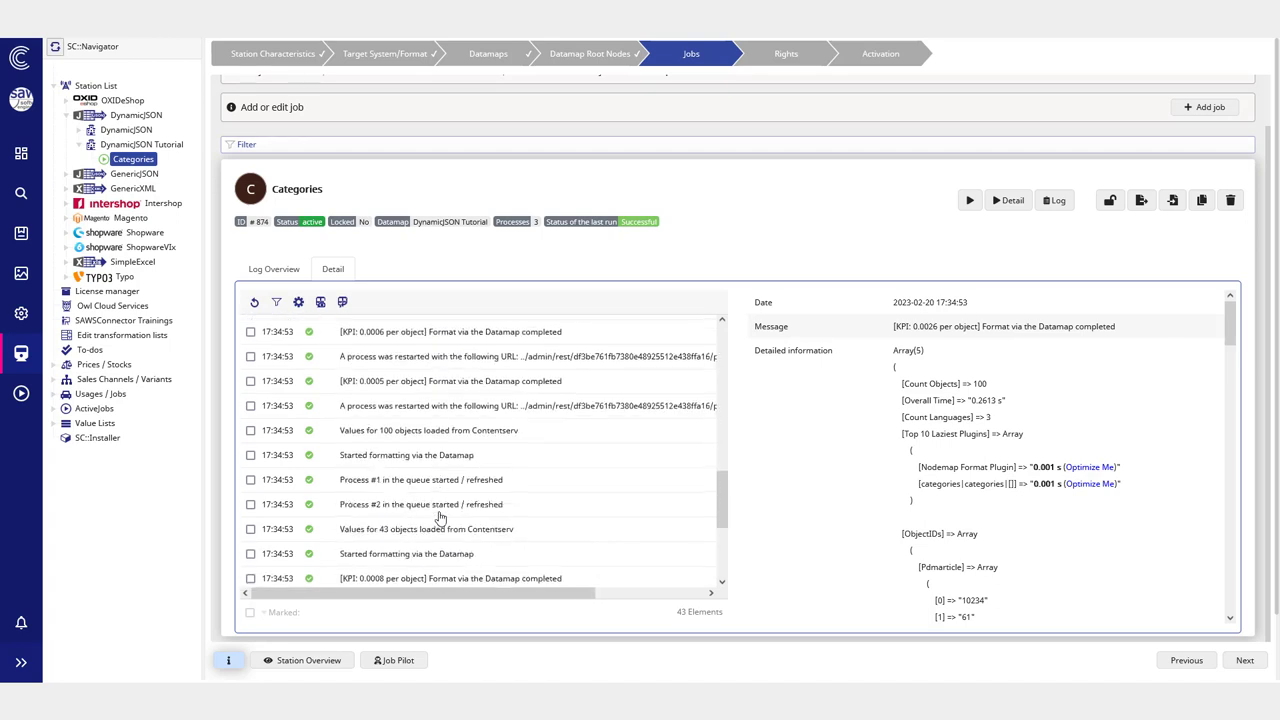
scroll(398, 452, down, 2)
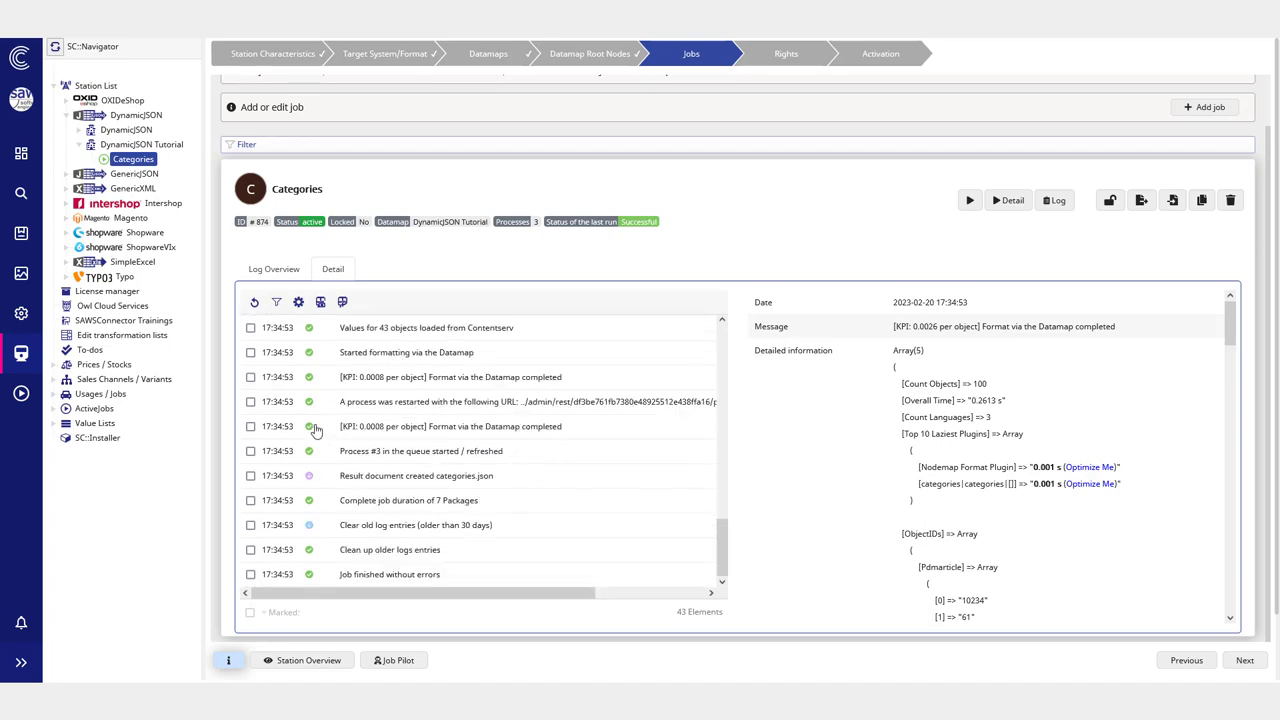
click(380, 476)
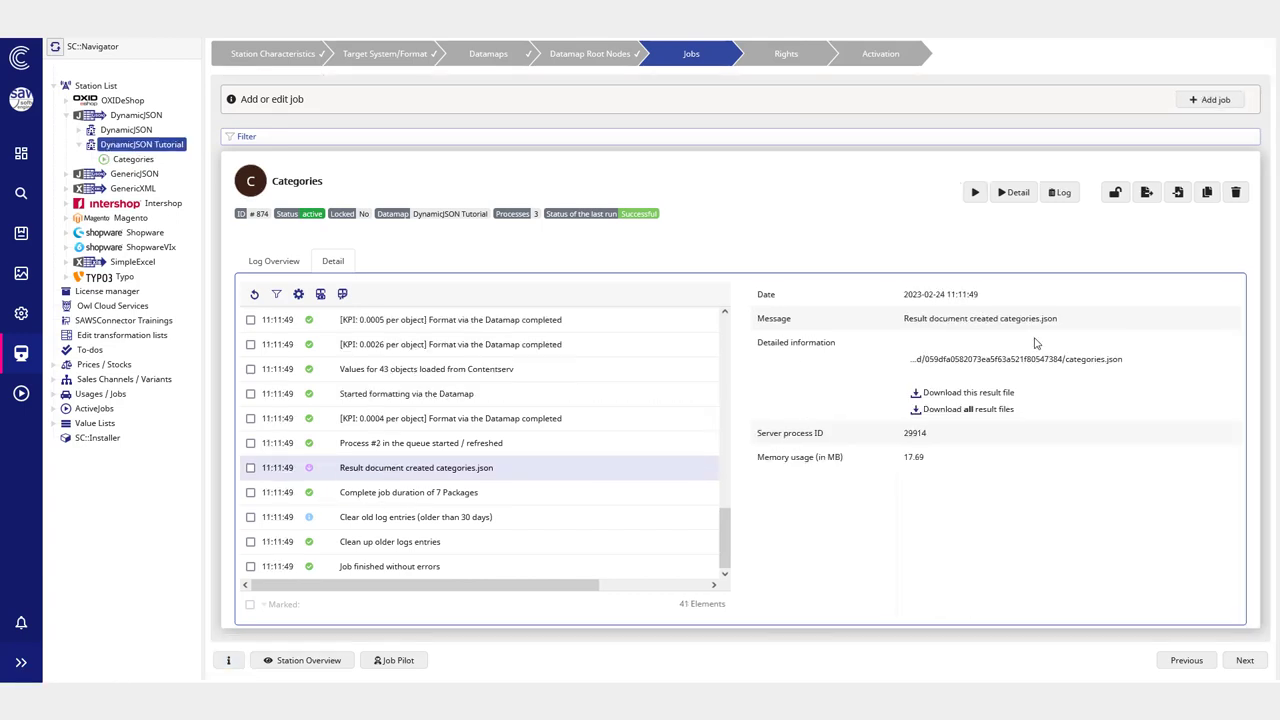
drag(969, 360, 1130, 366)
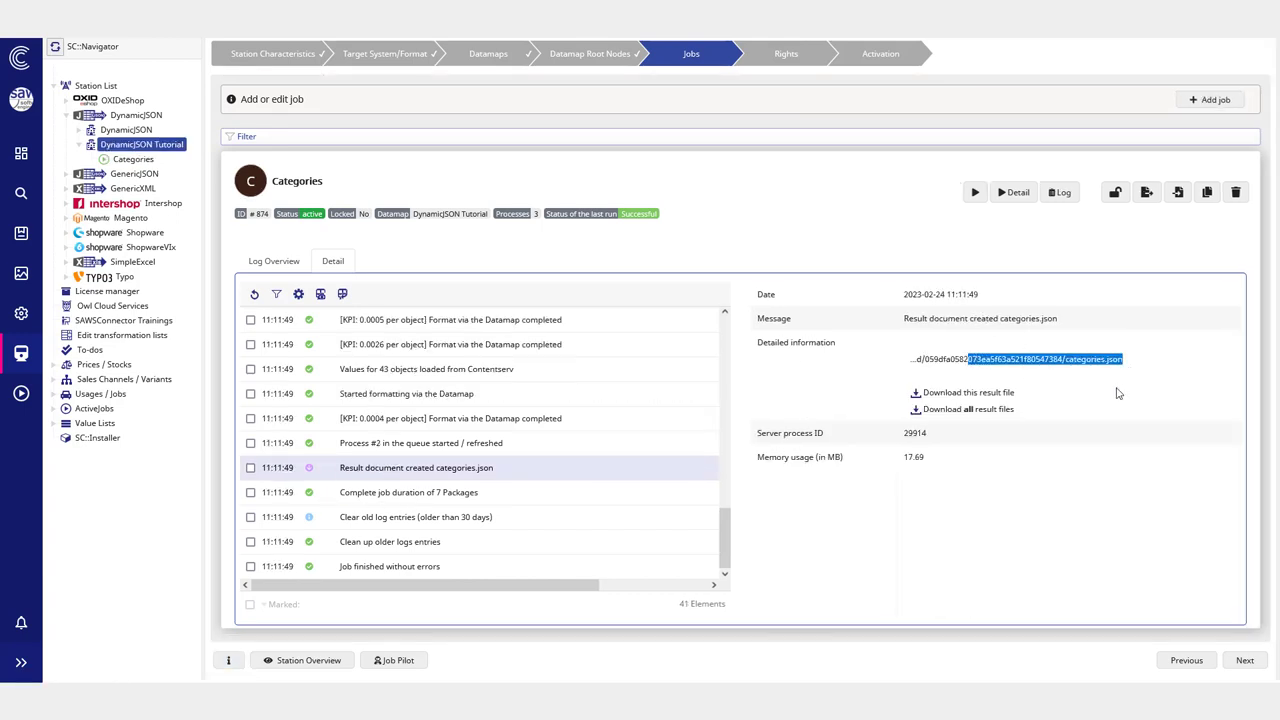
click(1079, 395)
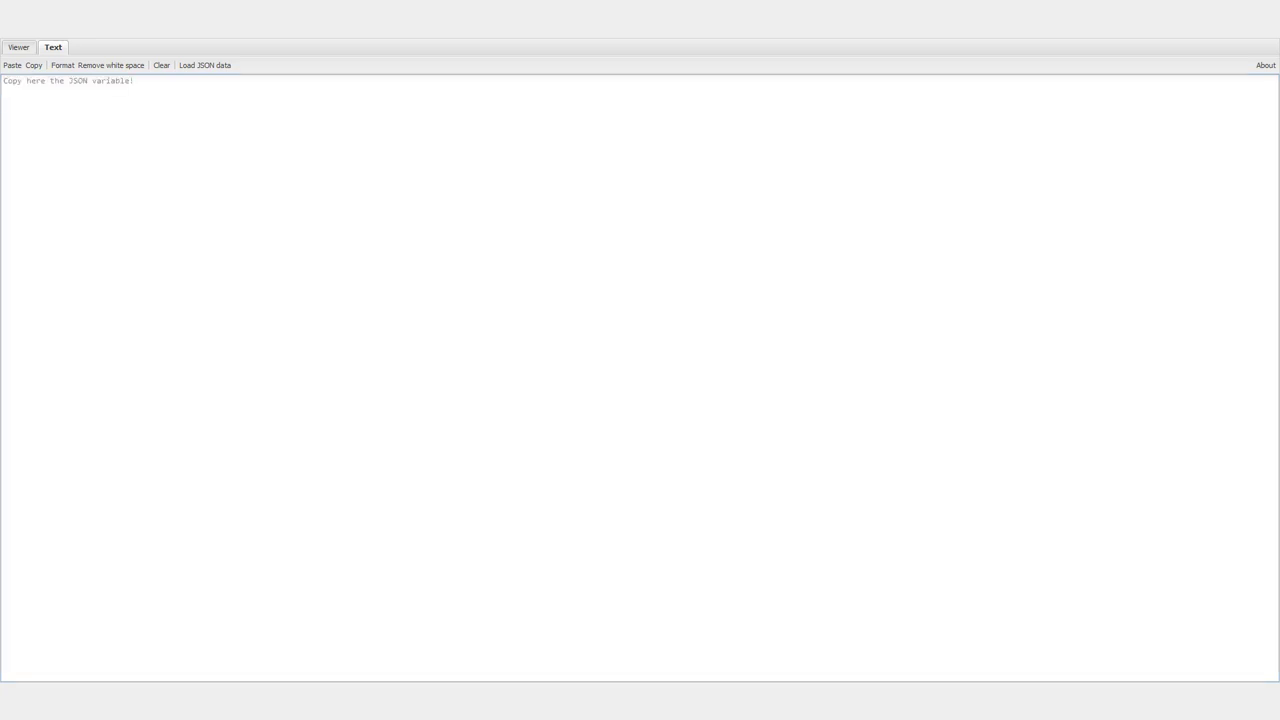
Step: Switch to the online JSON viewer, paste the exported categories JSON as text and format it
click(240, 150)
key(ctrl+v)
click(62, 65)
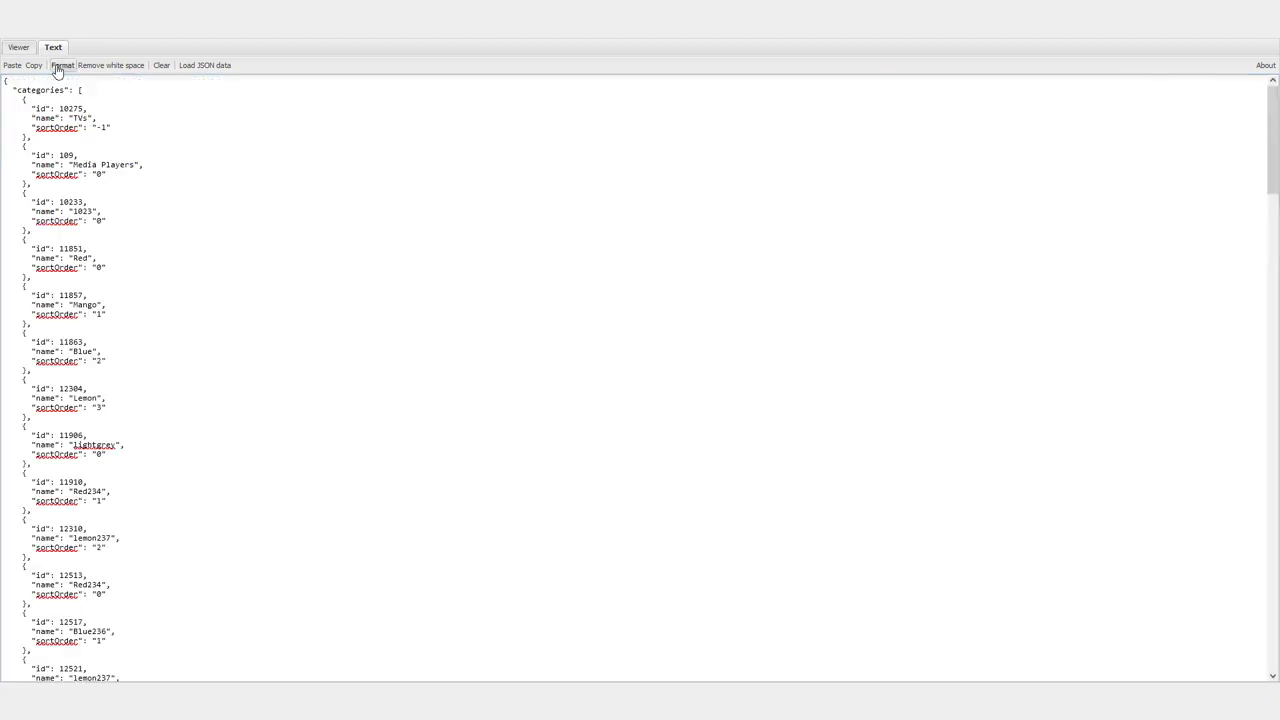
Step: Show the JSON as a tree and expand the categories array with its entries 0, 1 and 2
click(17, 50)
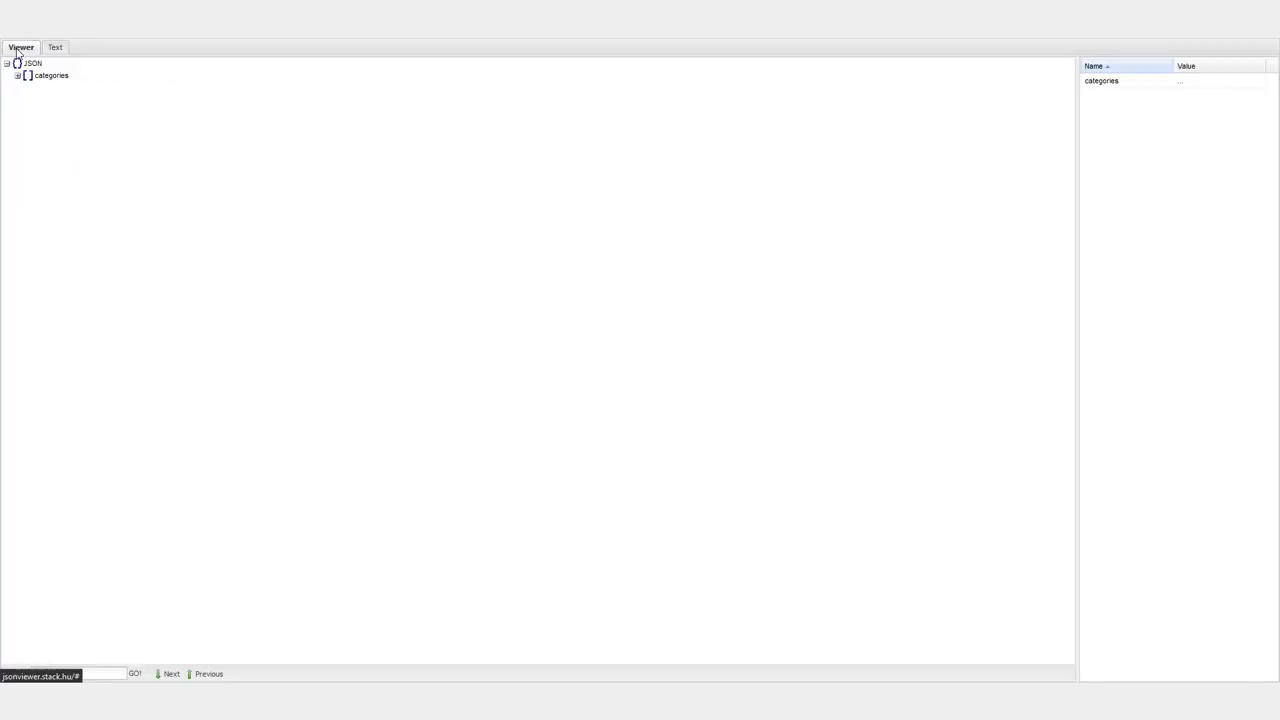
click(17, 76)
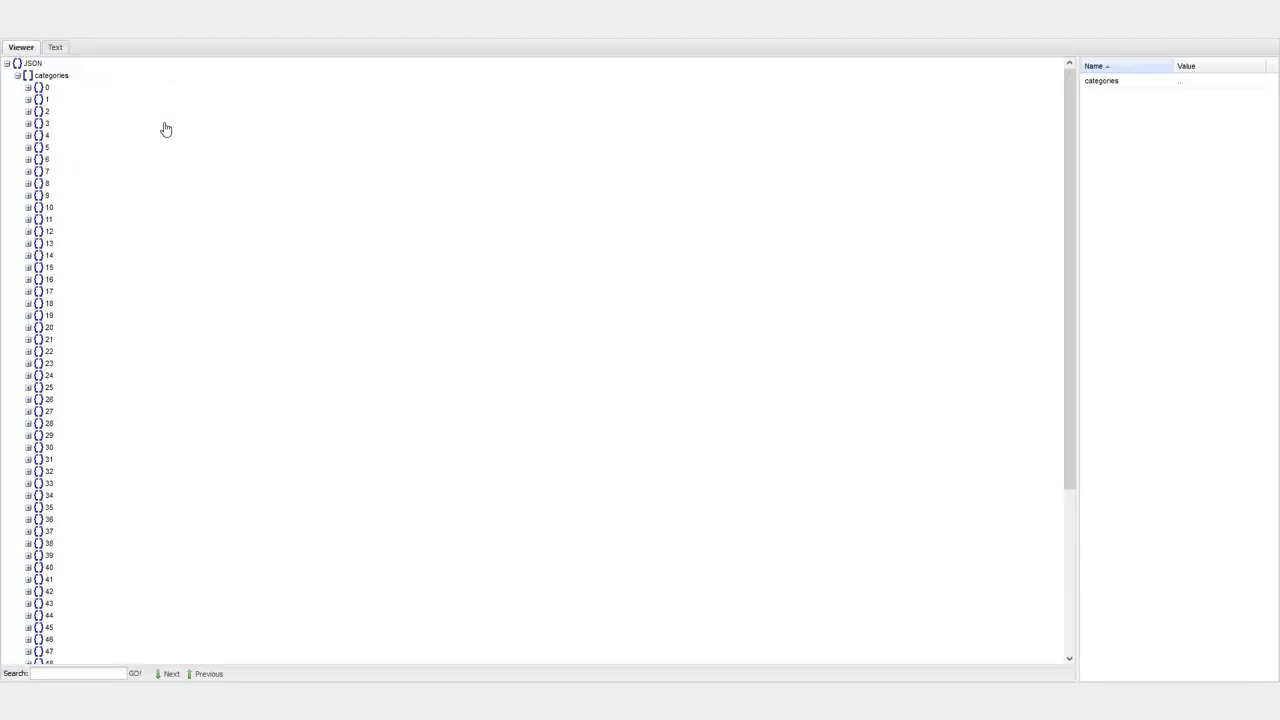
scroll(57, 111, down, 5)
scroll(57, 114, up, 5)
click(28, 88)
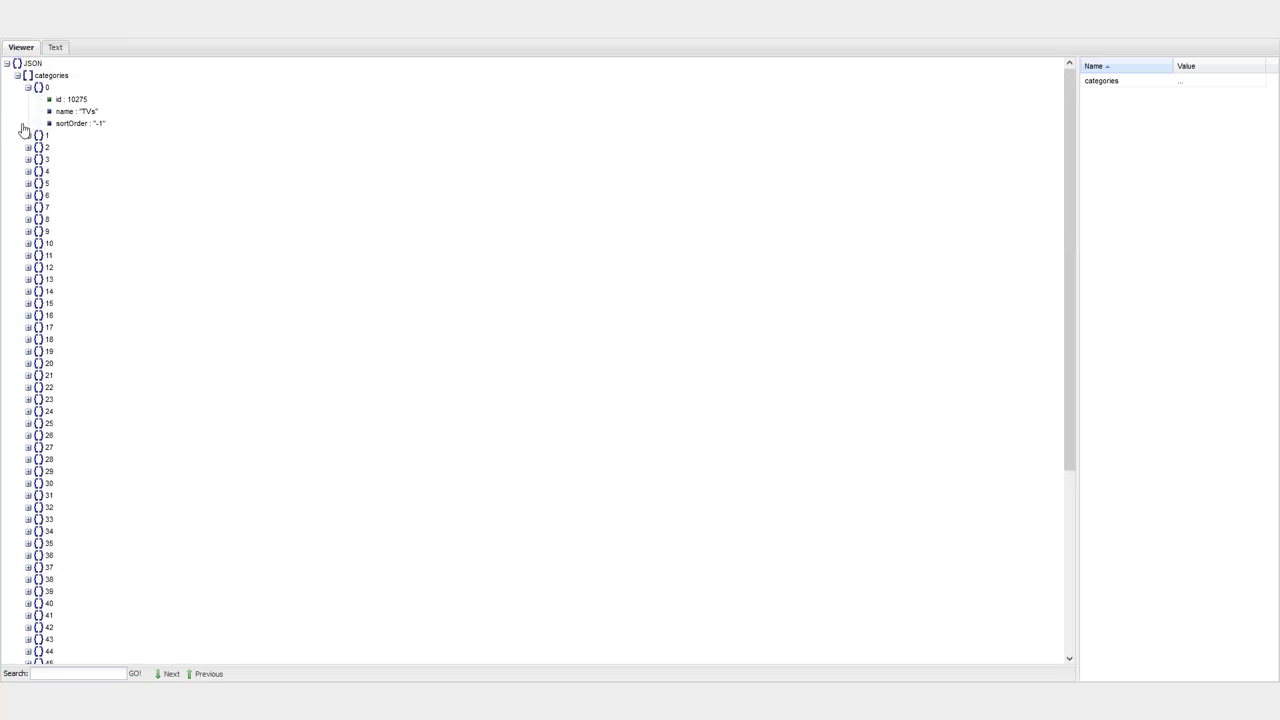
click(28, 135)
click(28, 183)
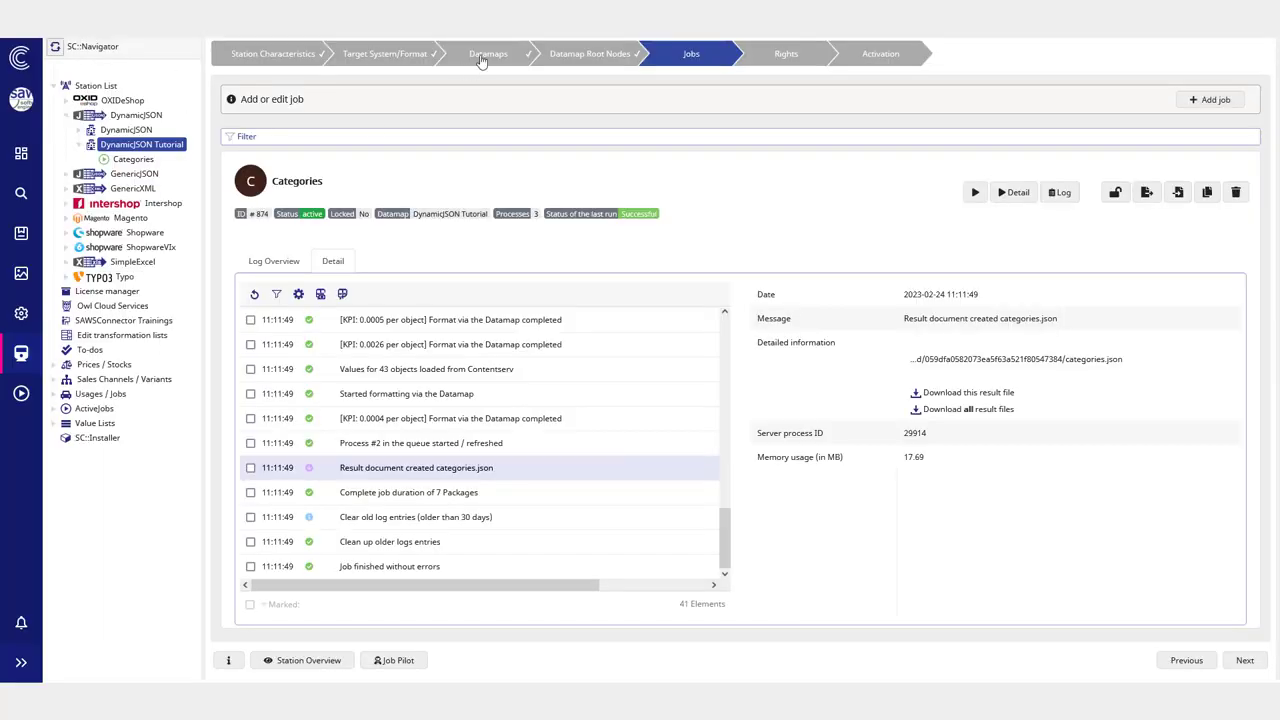
Step: Back in the station, open the DynamicJSON Tutorial datamap's mapping and check the Categories export columns id and name
click(485, 56)
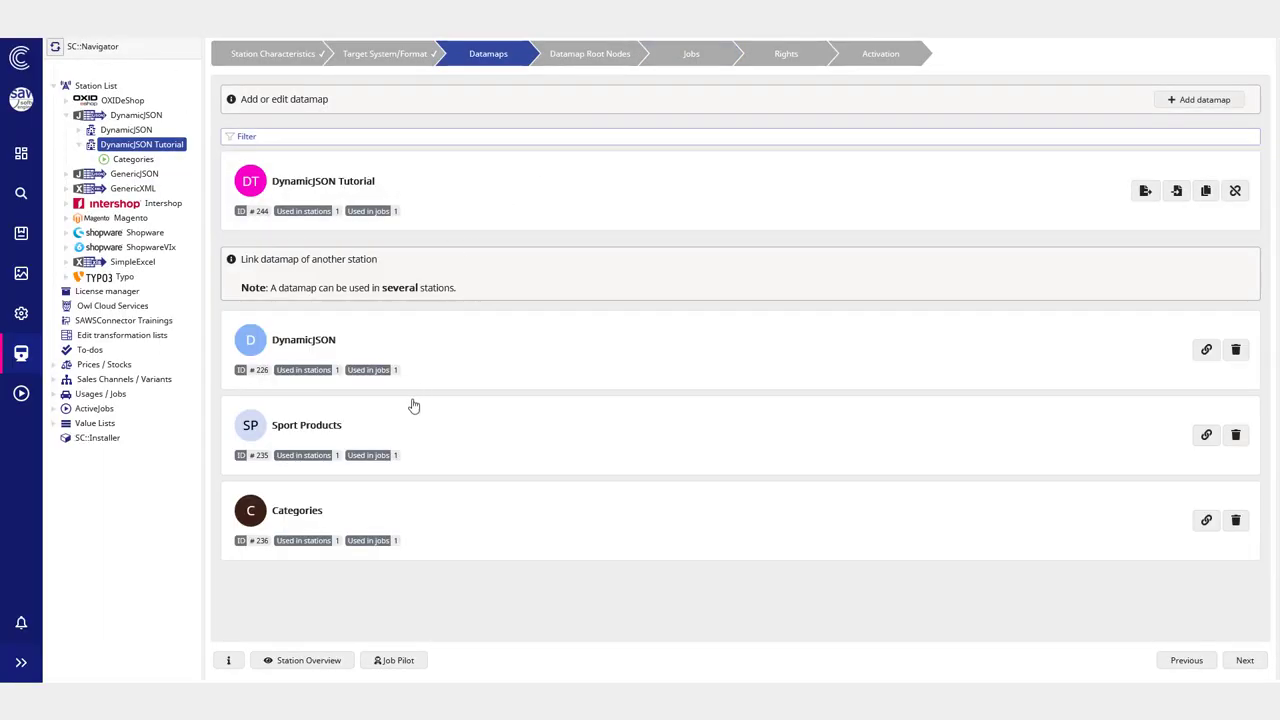
click(457, 194)
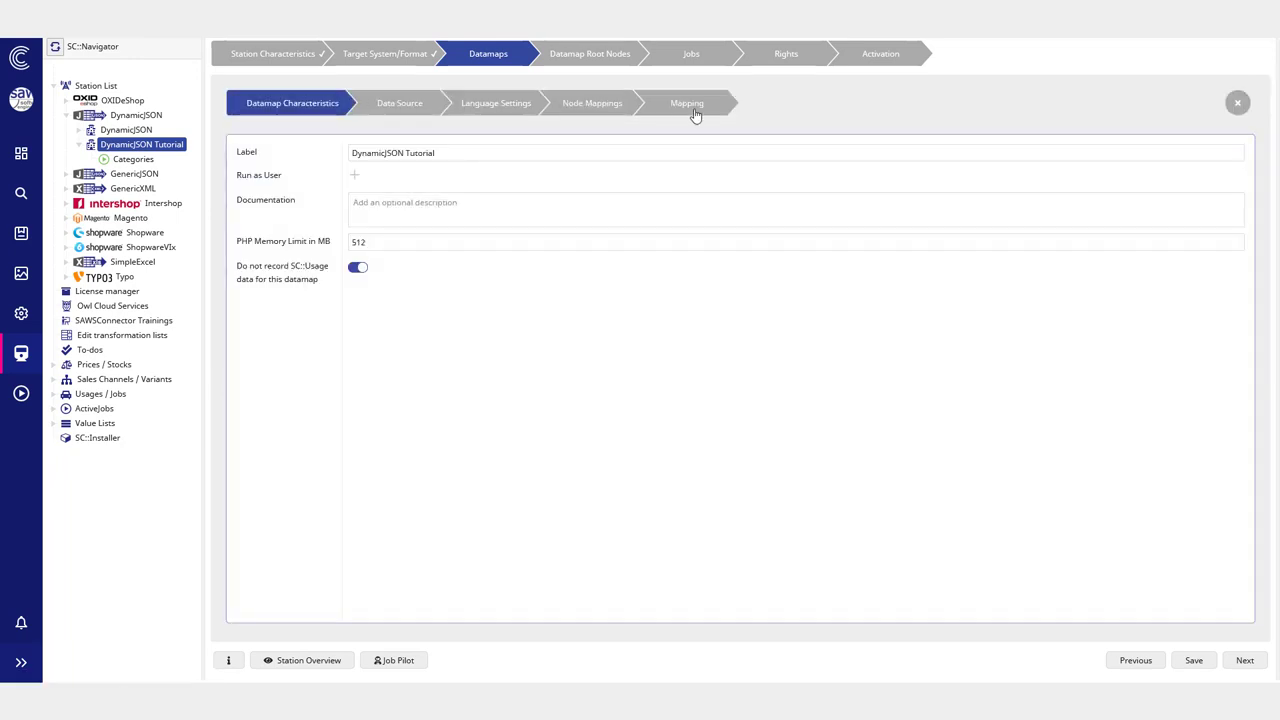
click(693, 110)
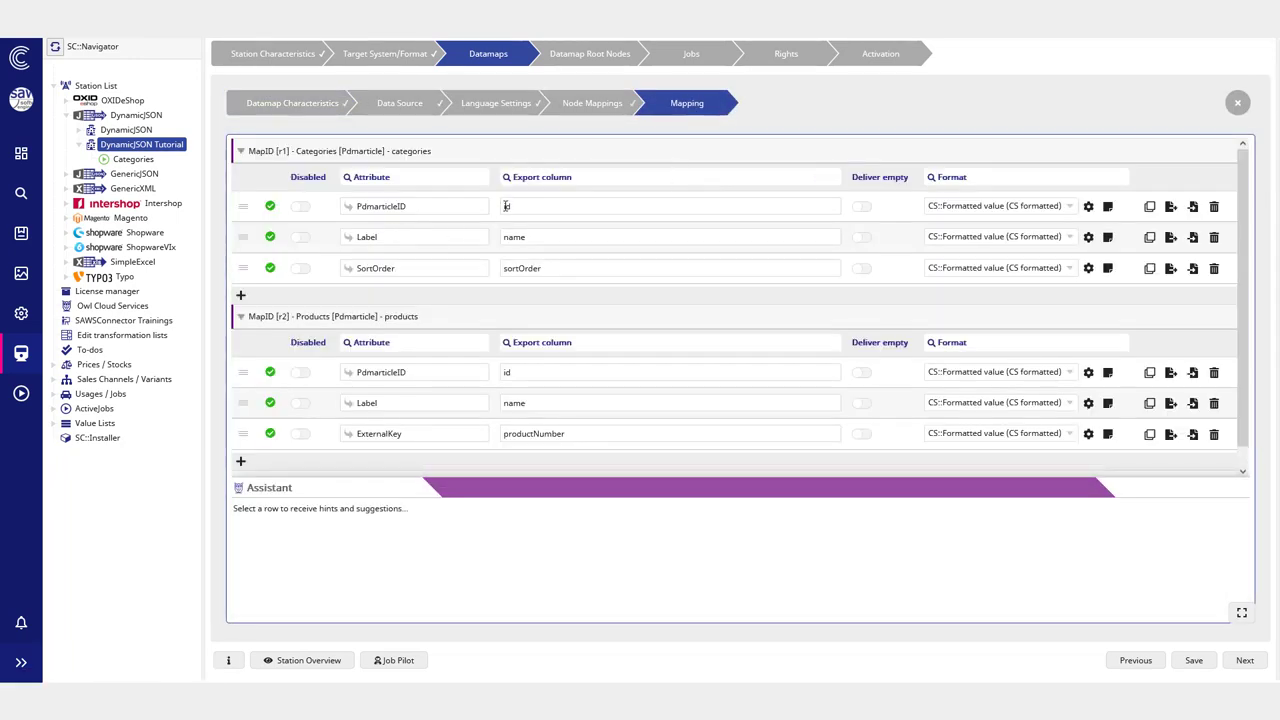
click(505, 206)
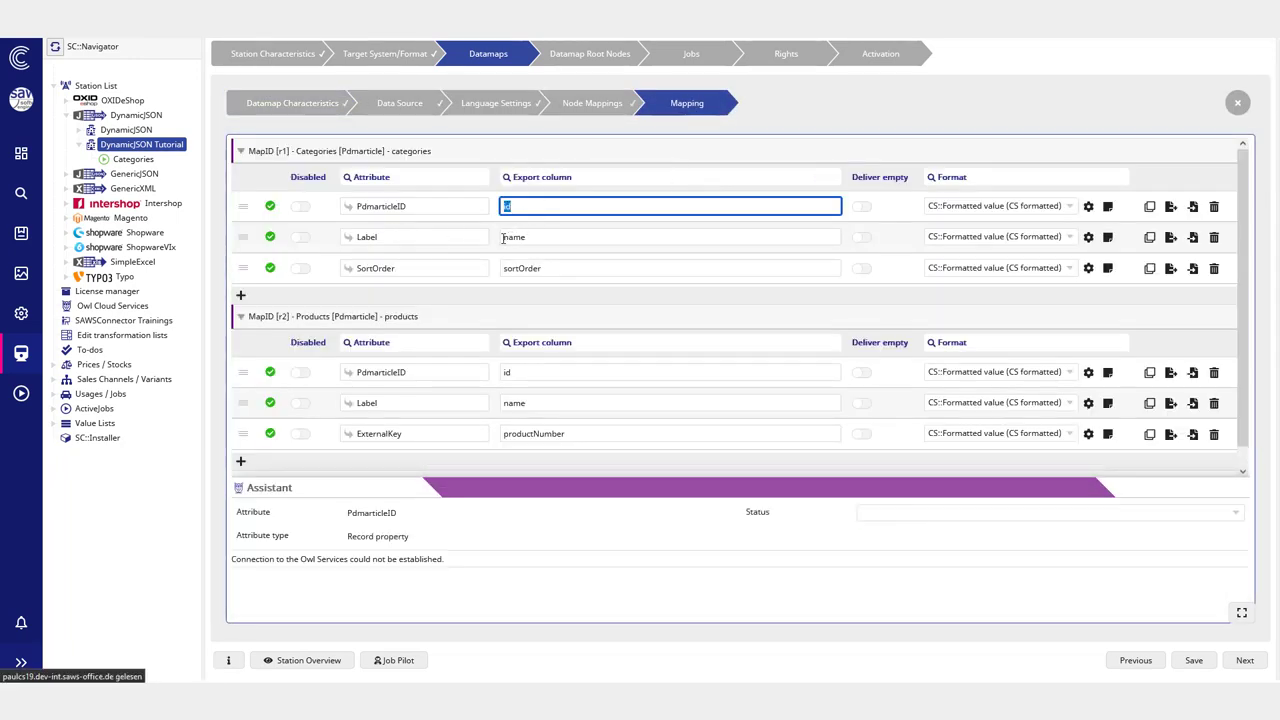
click(508, 237)
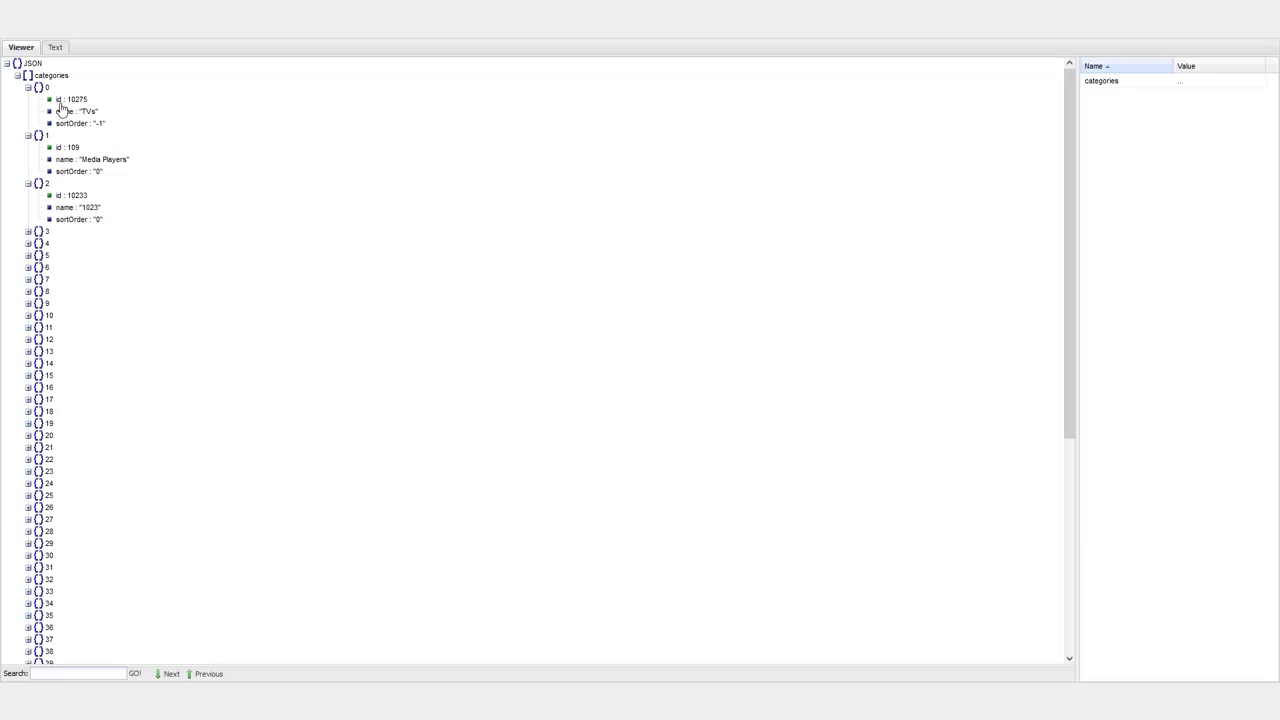
Step: Go through the id, name and sortOrder values of category entry 0 in the JSON tree
click(72, 101)
key(Down)
key(Down)
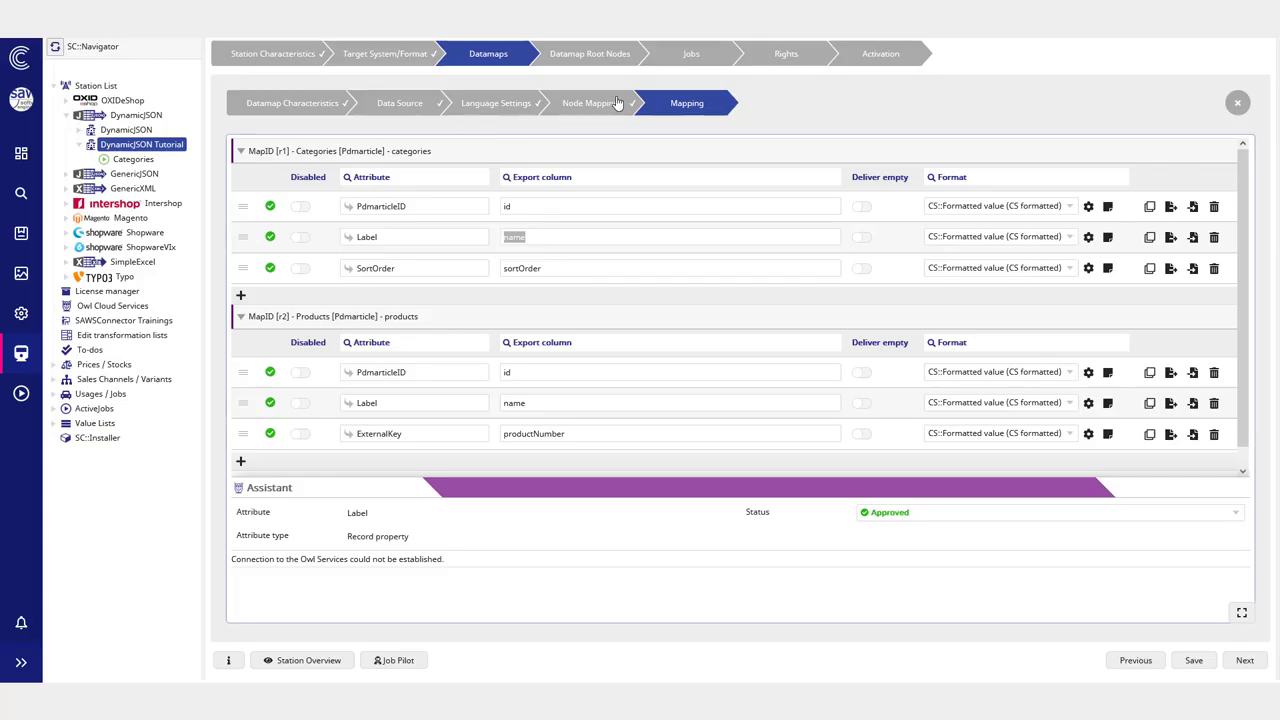
Step: Back in the station, check the JSON Separator in the categories node mapping's global settings and return to the datamap's mapping
click(614, 105)
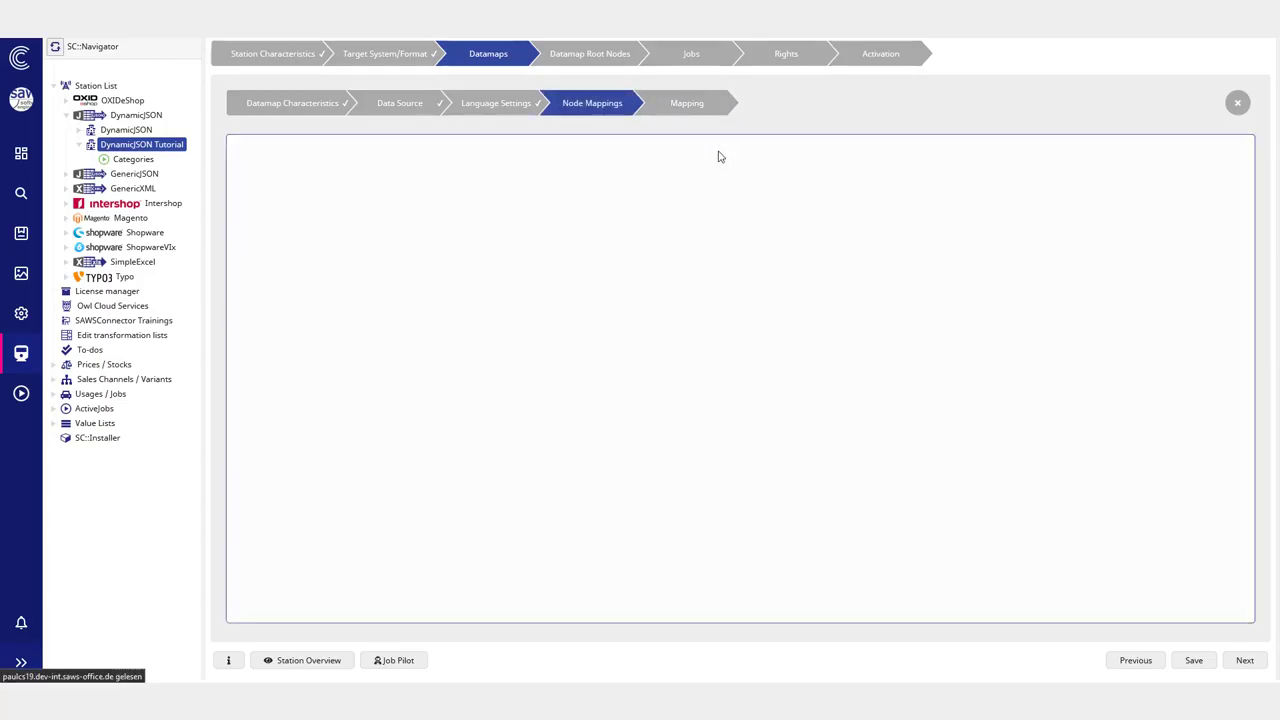
click(1133, 218)
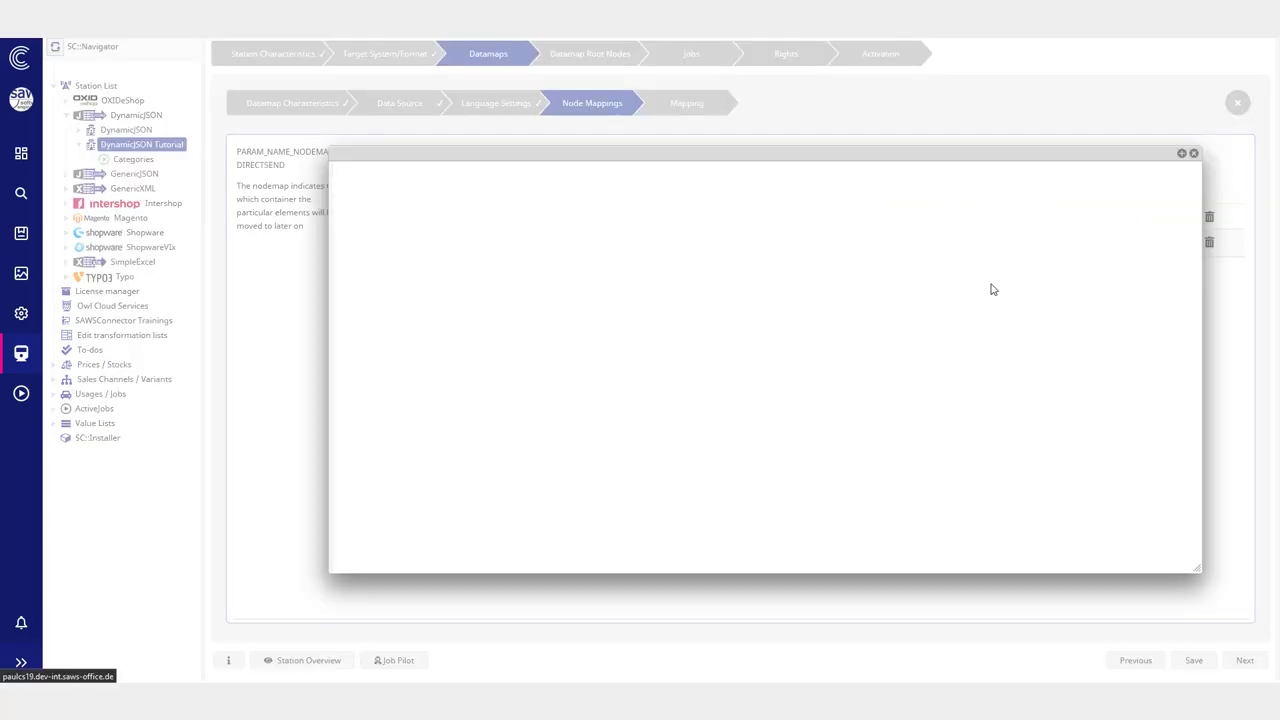
scroll(754, 378, down, 3)
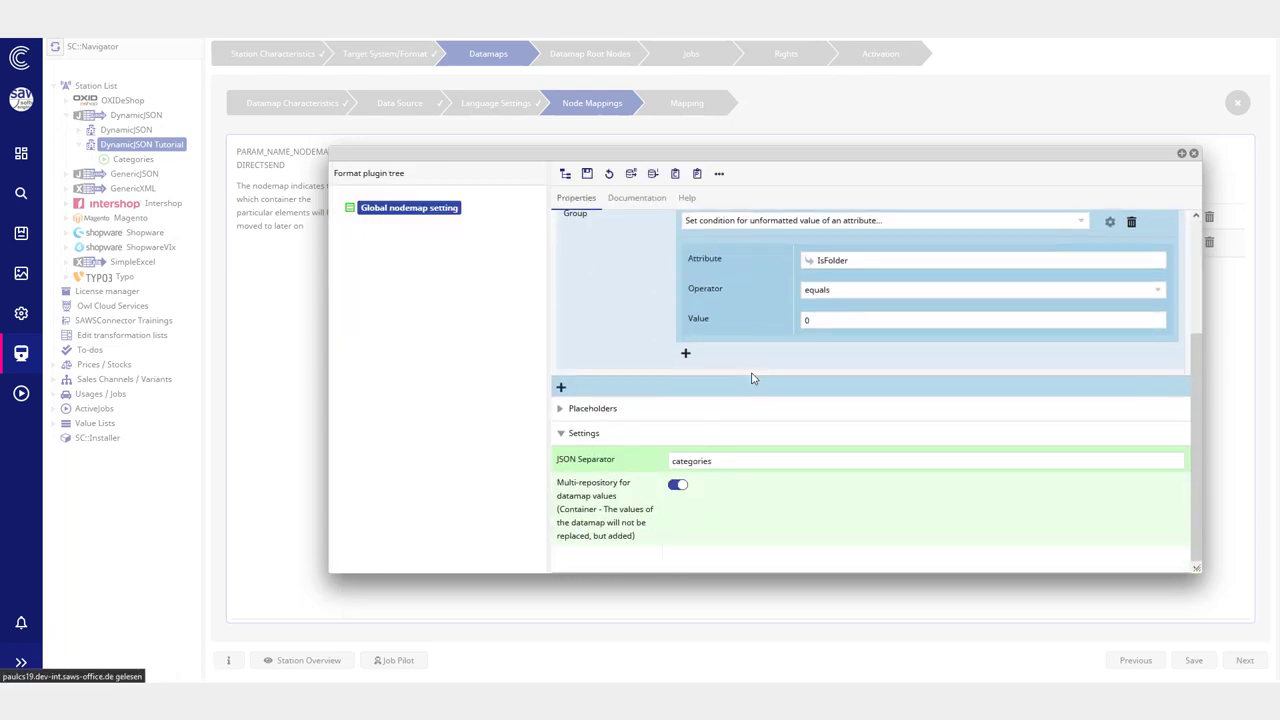
double_click(734, 460)
click(995, 372)
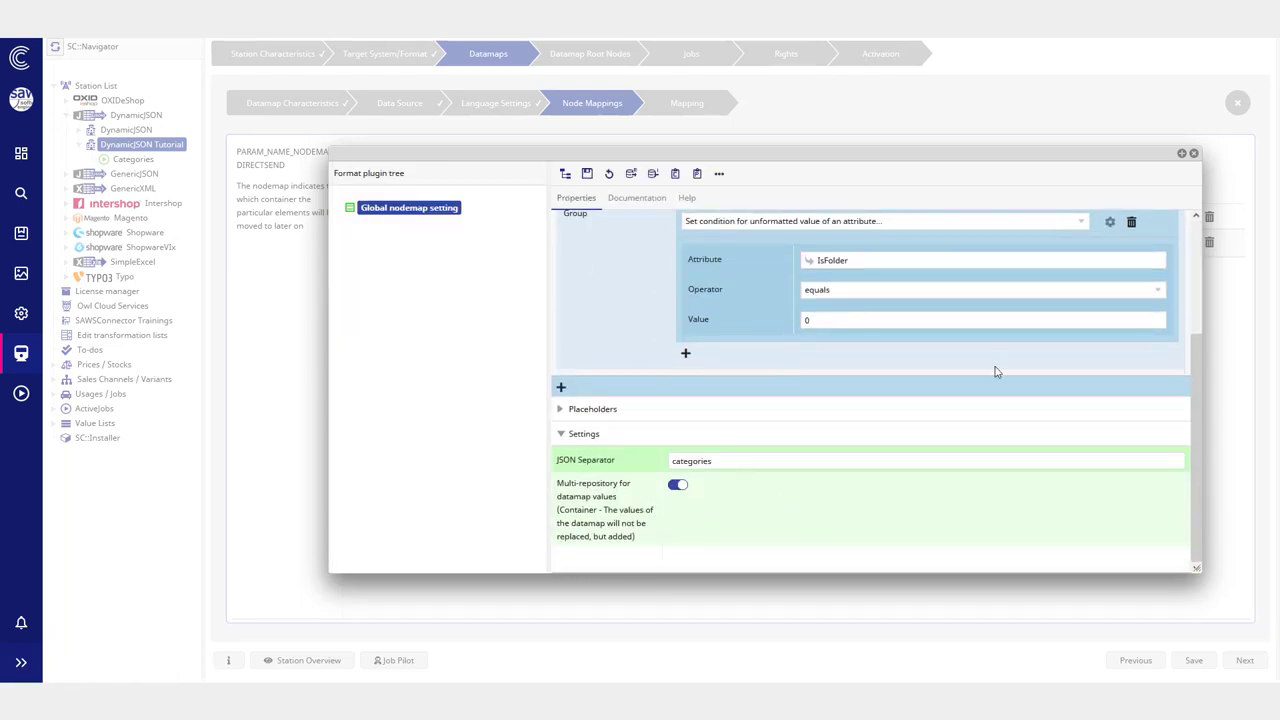
click(1195, 155)
click(712, 107)
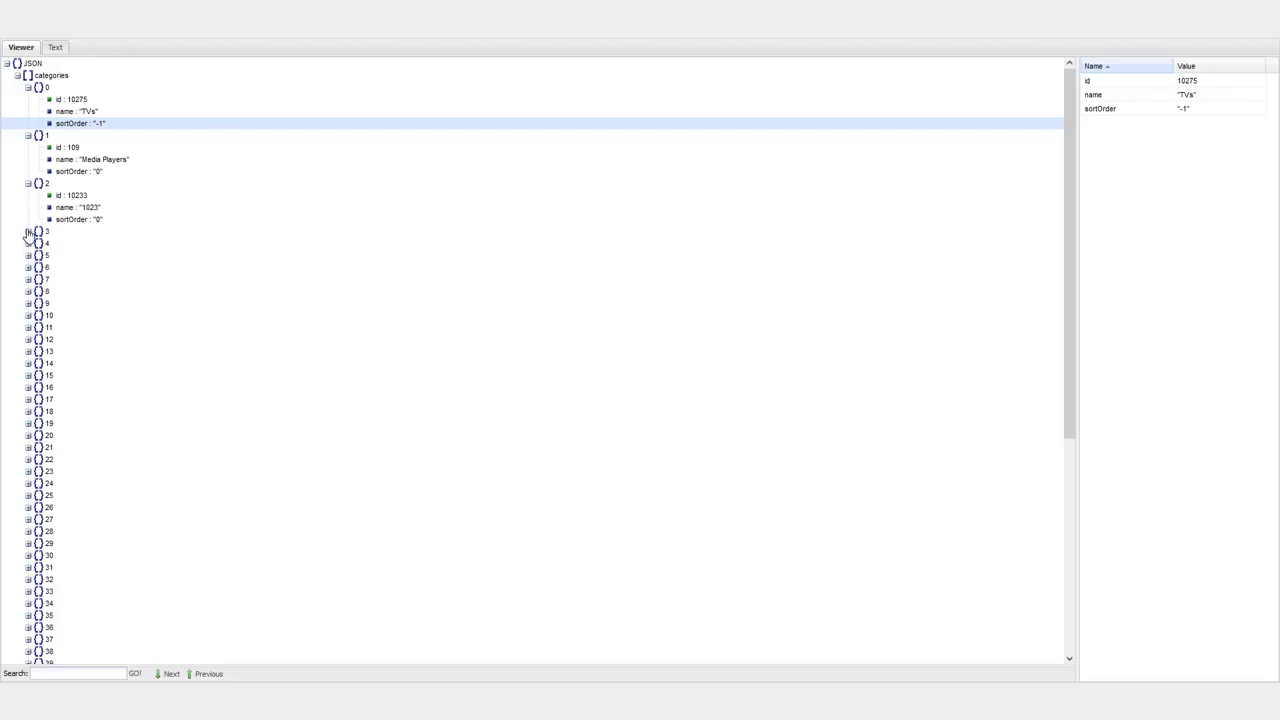
Step: In the online JSON viewer, expand category entries 3, 4, 5 and 6 and compare their sortOrder values
click(28, 232)
click(28, 280)
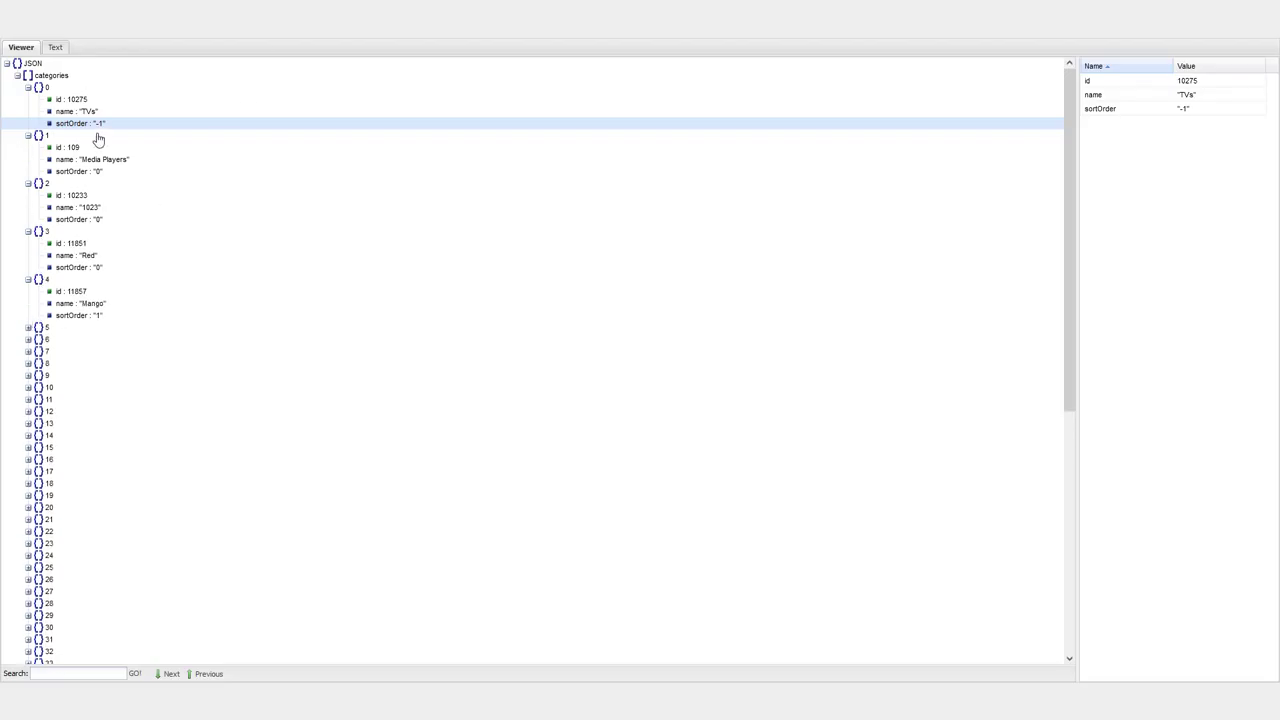
click(28, 328)
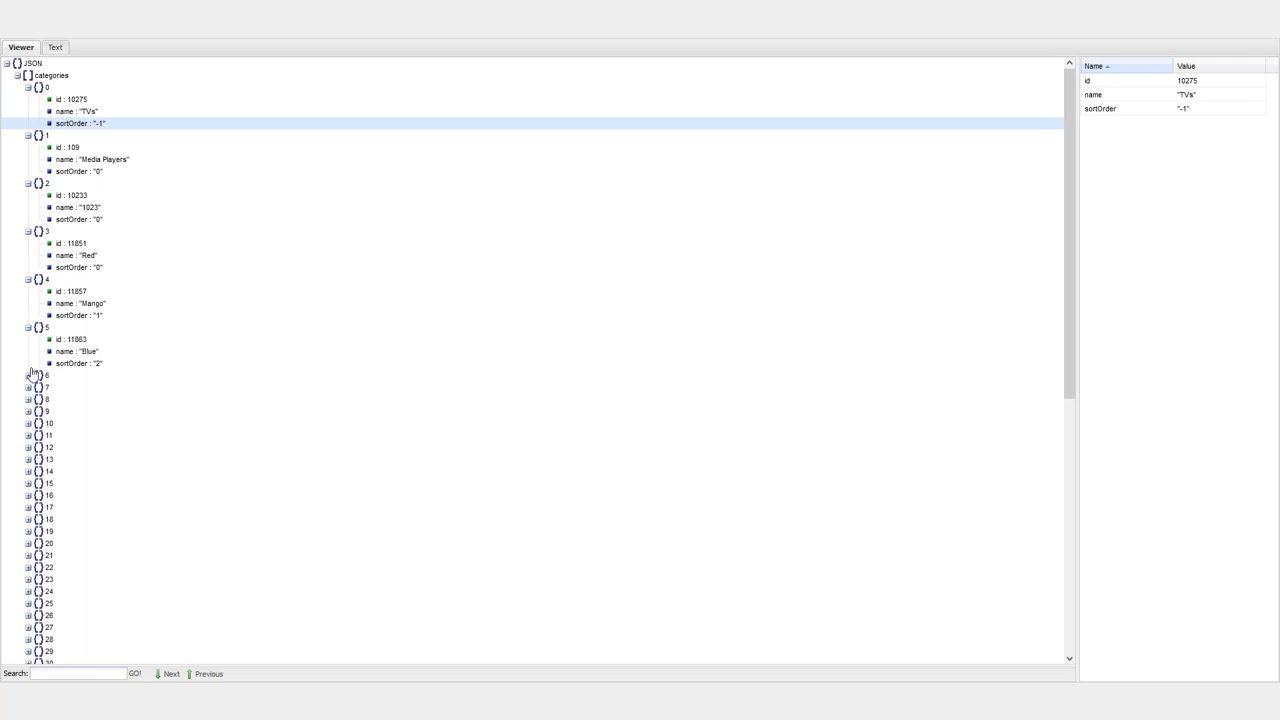
click(28, 376)
scroll(208, 408, down, 1)
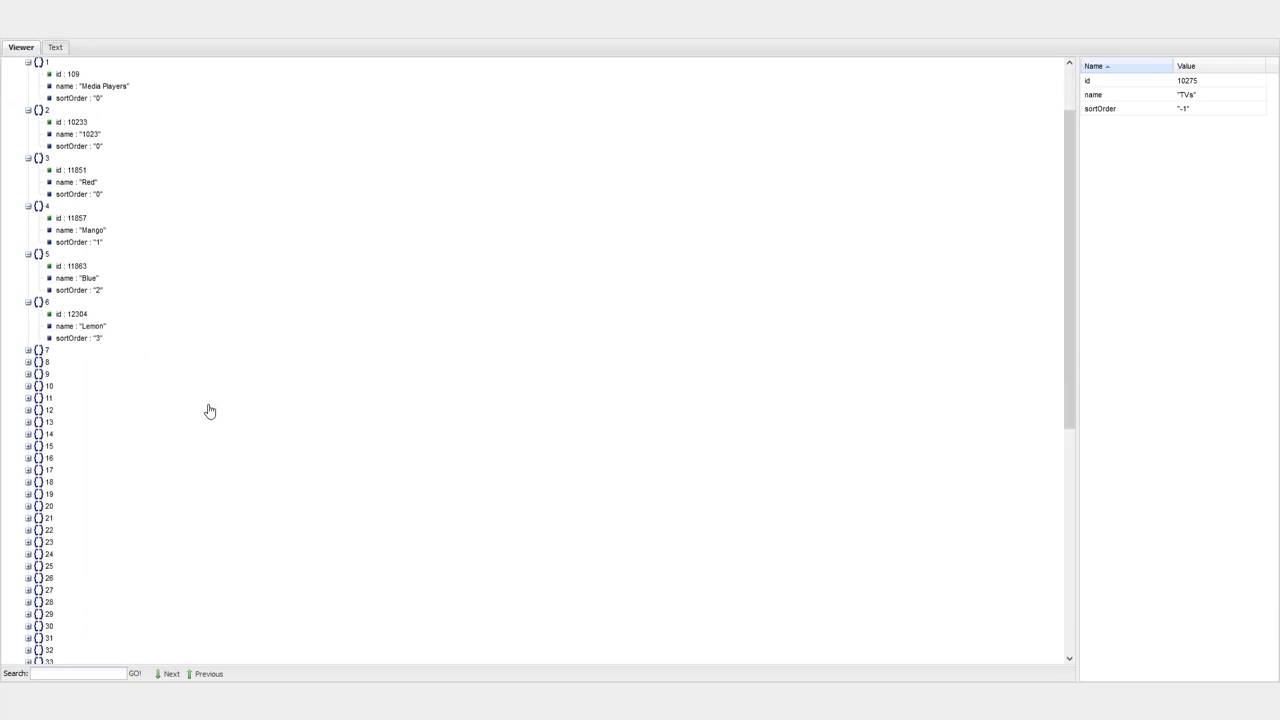
scroll(208, 408, up, 1)
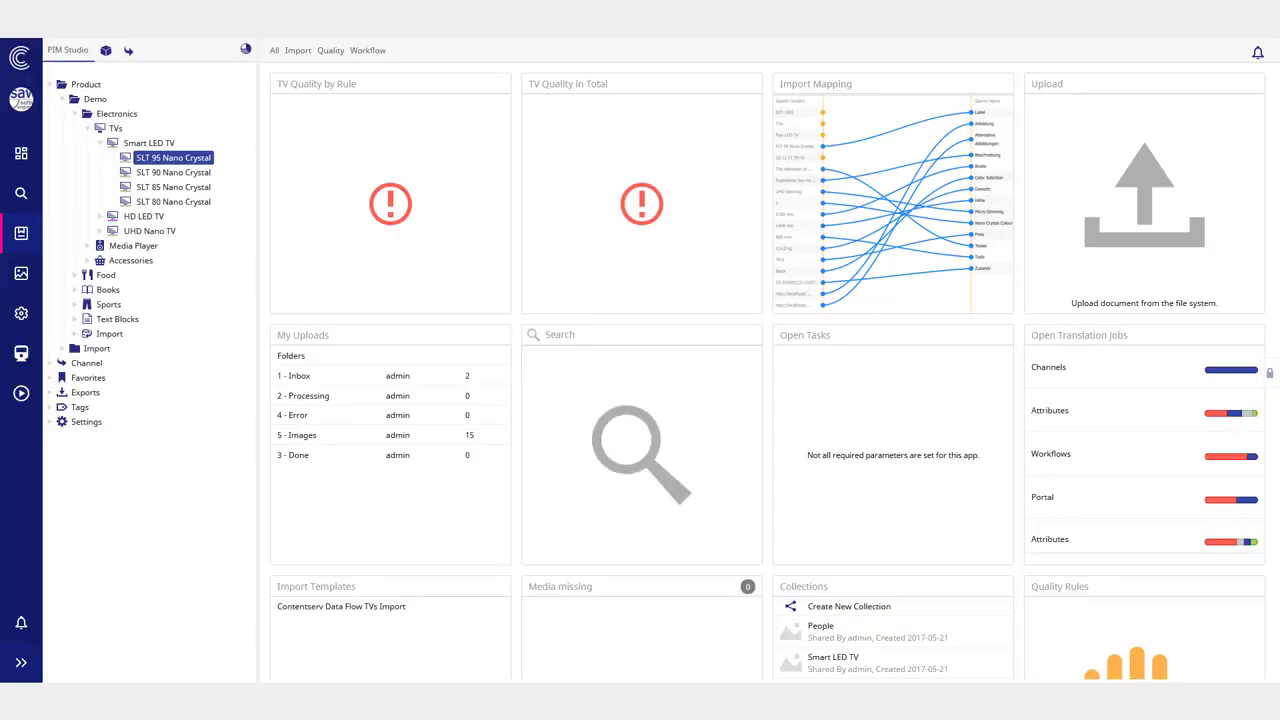
Step: Return to the station's datamap mapping and review the Products export columns id, name and productNumber
click(27, 354)
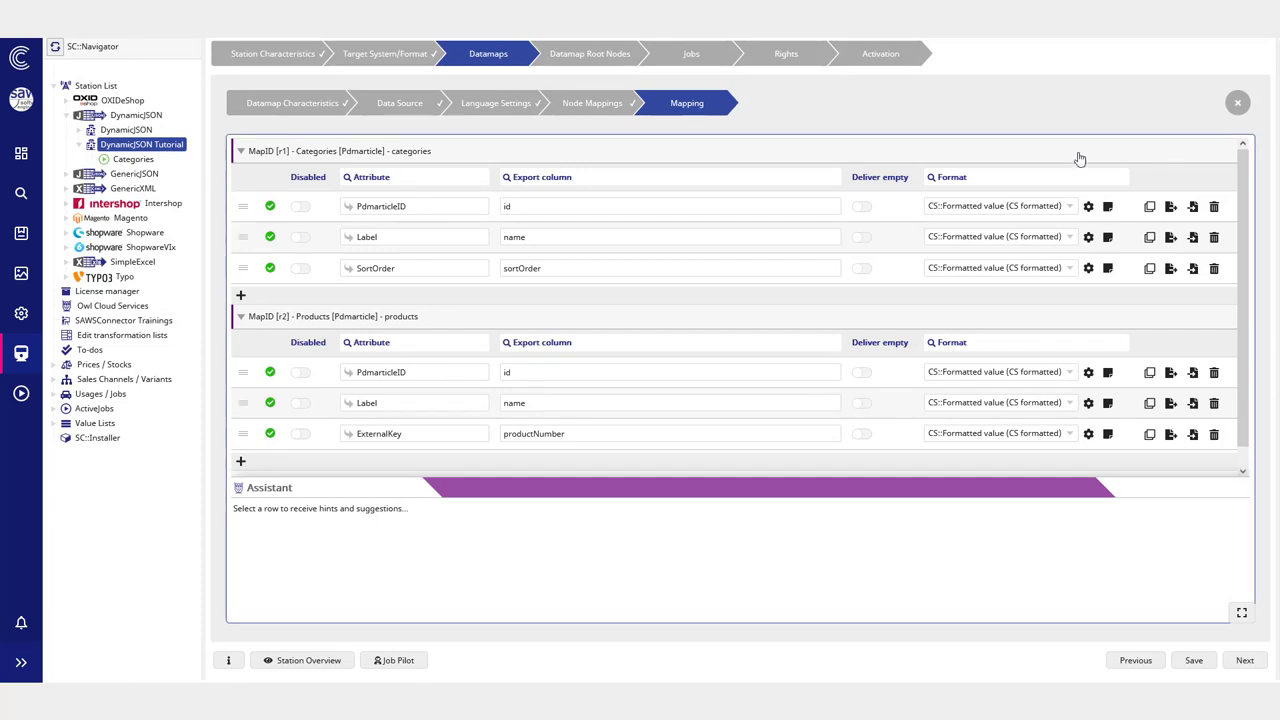
scroll(485, 321, down, 1)
scroll(485, 321, down, 1)
double_click(508, 354)
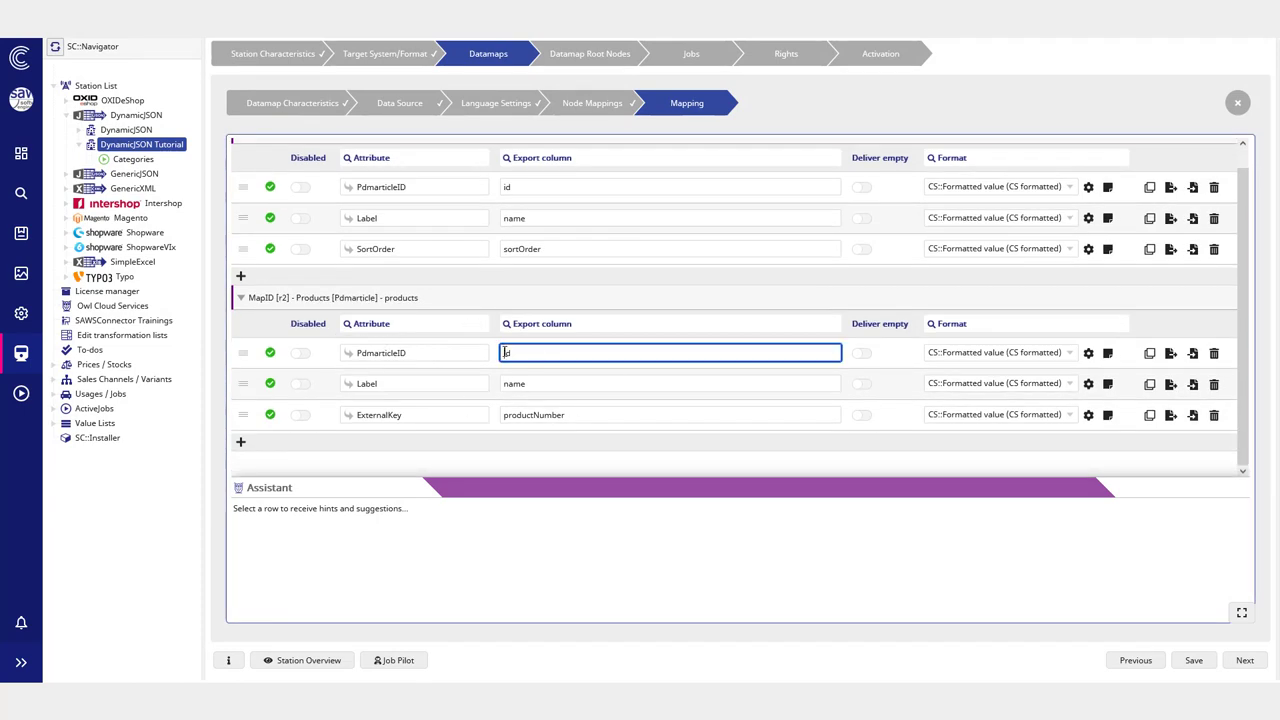
click(621, 493)
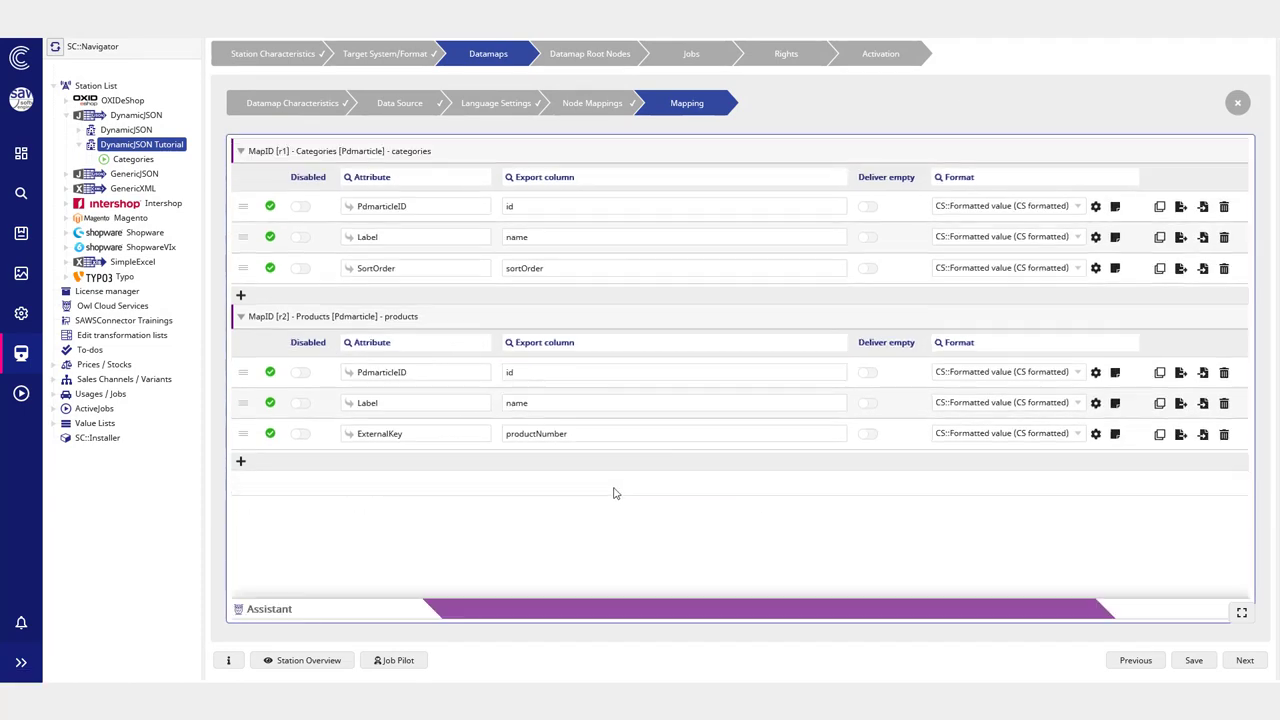
Step: Leave the datamap without saving and add a new job named Products to the station
click(693, 56)
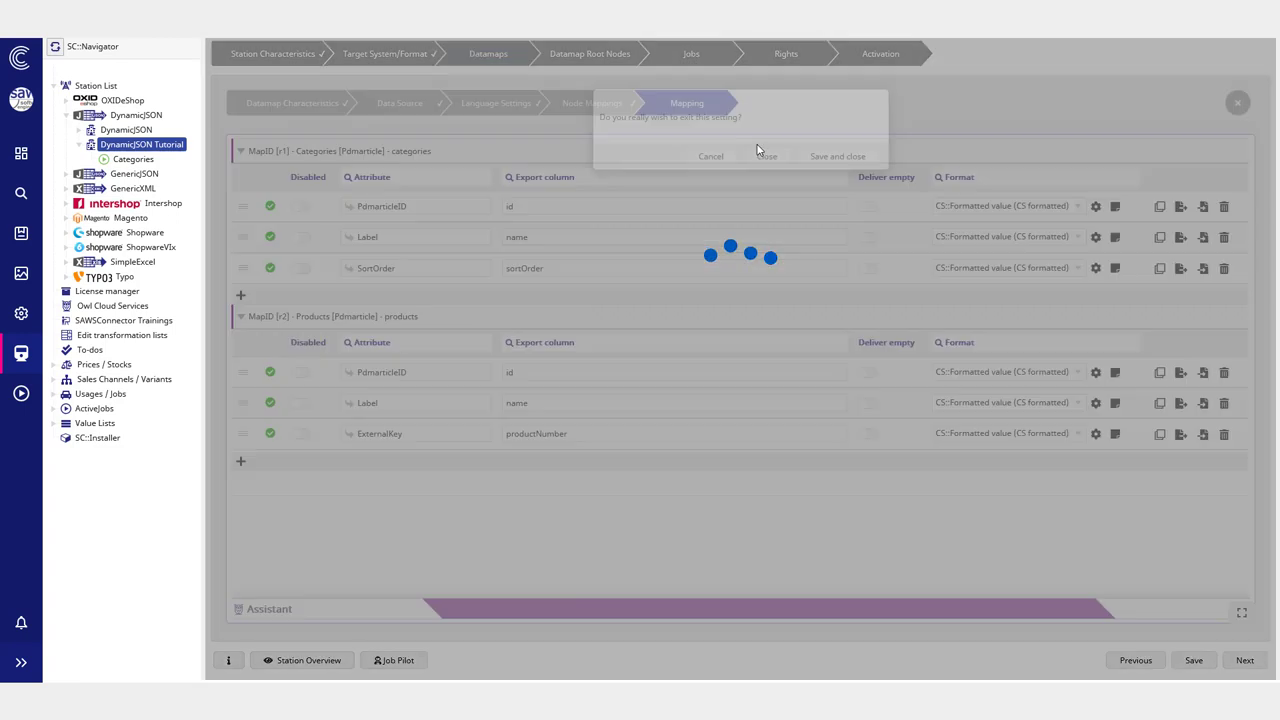
click(766, 157)
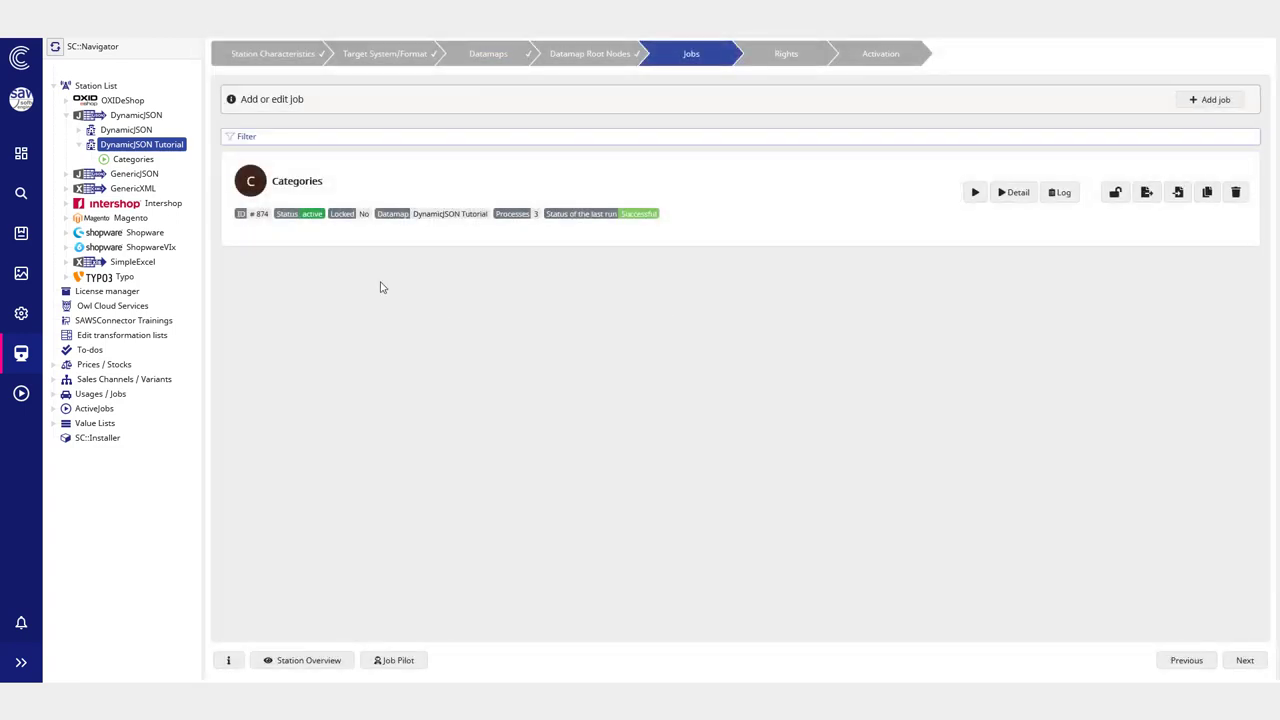
click(1216, 104)
click(380, 152)
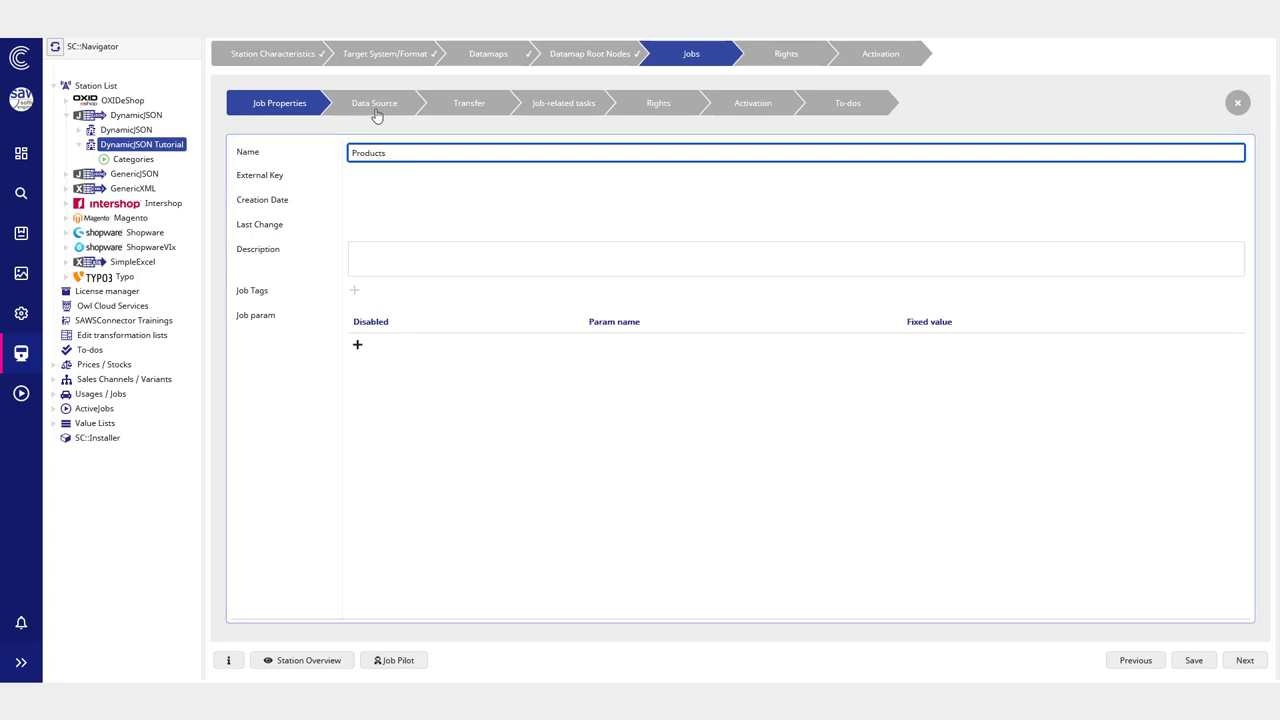
Step: Set the Products job's data source to root node Demo and select the Products action
click(374, 104)
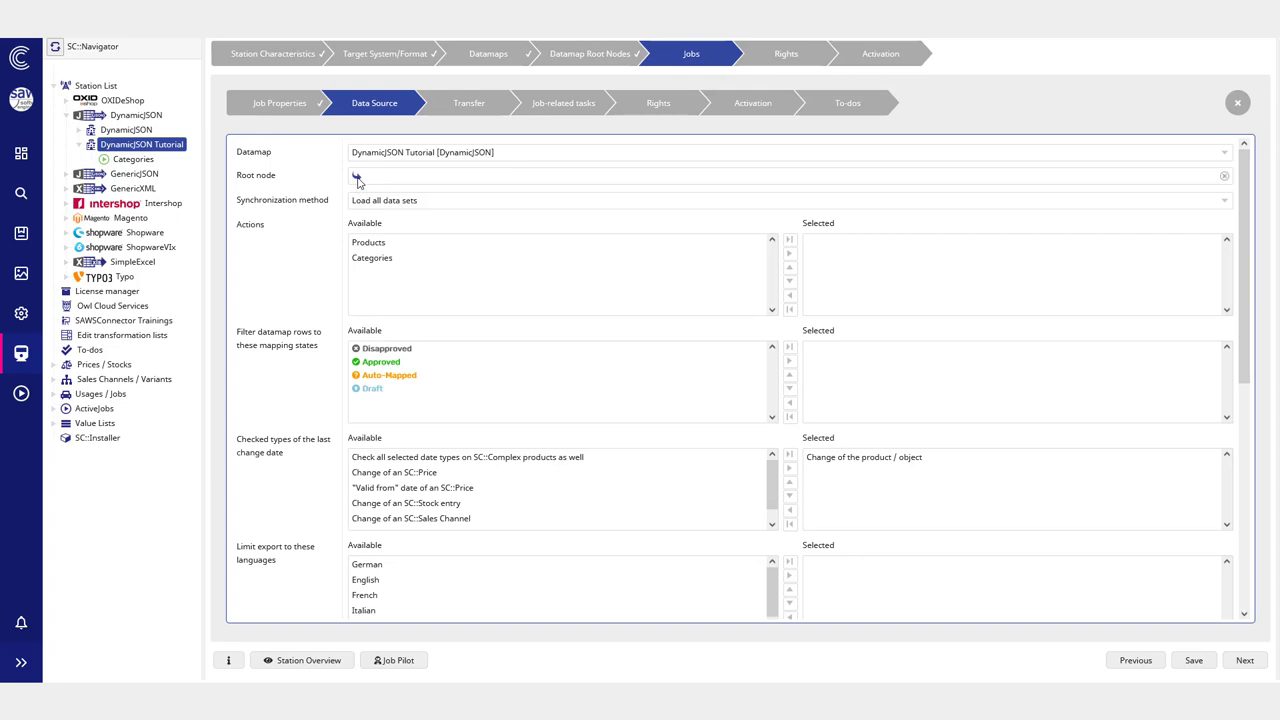
click(356, 176)
double_click(446, 190)
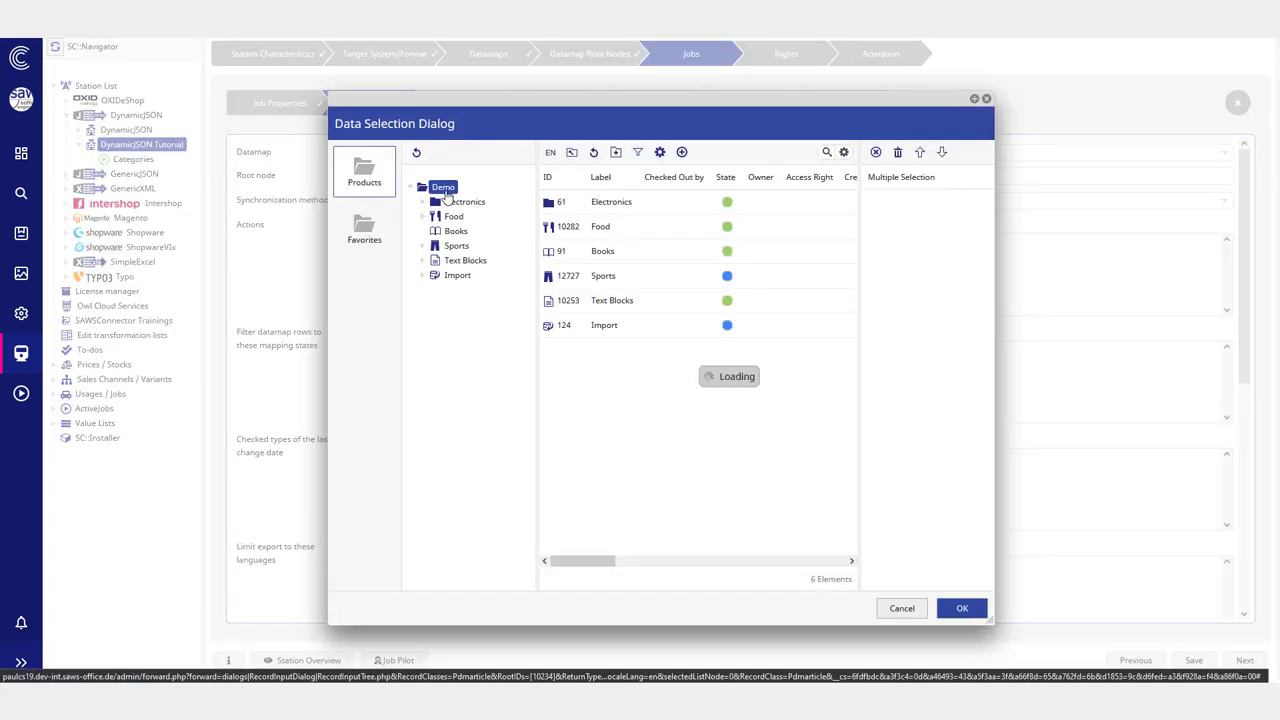
click(962, 608)
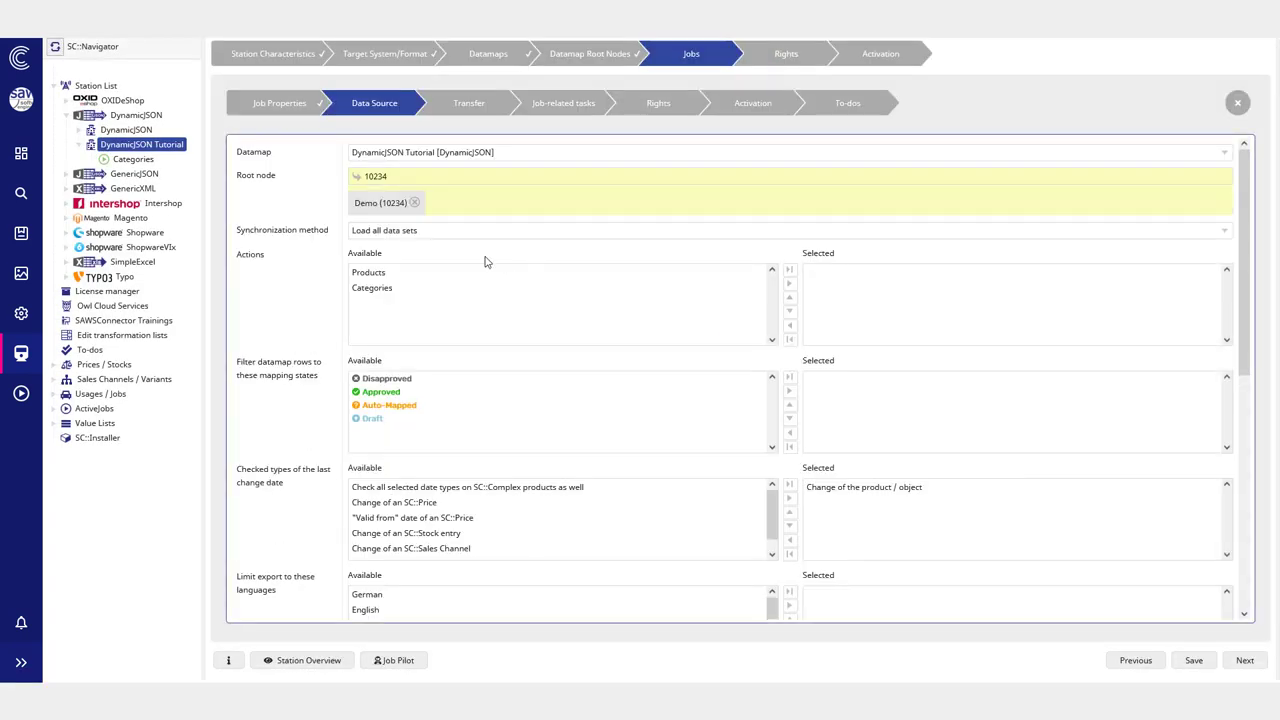
double_click(376, 274)
click(843, 276)
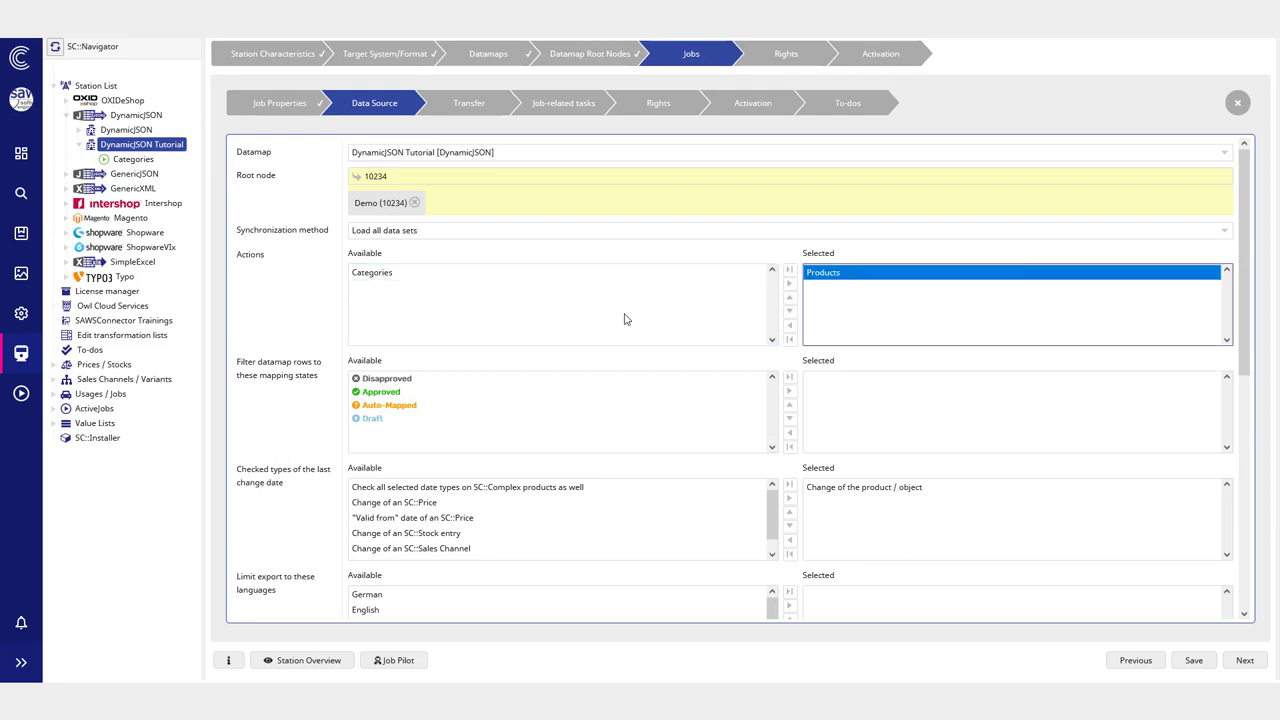
Step: Keep the remaining data source, transfer, task, rights and activation settings at their defaults and finish creating the Products job
scroll(598, 322, down, 2)
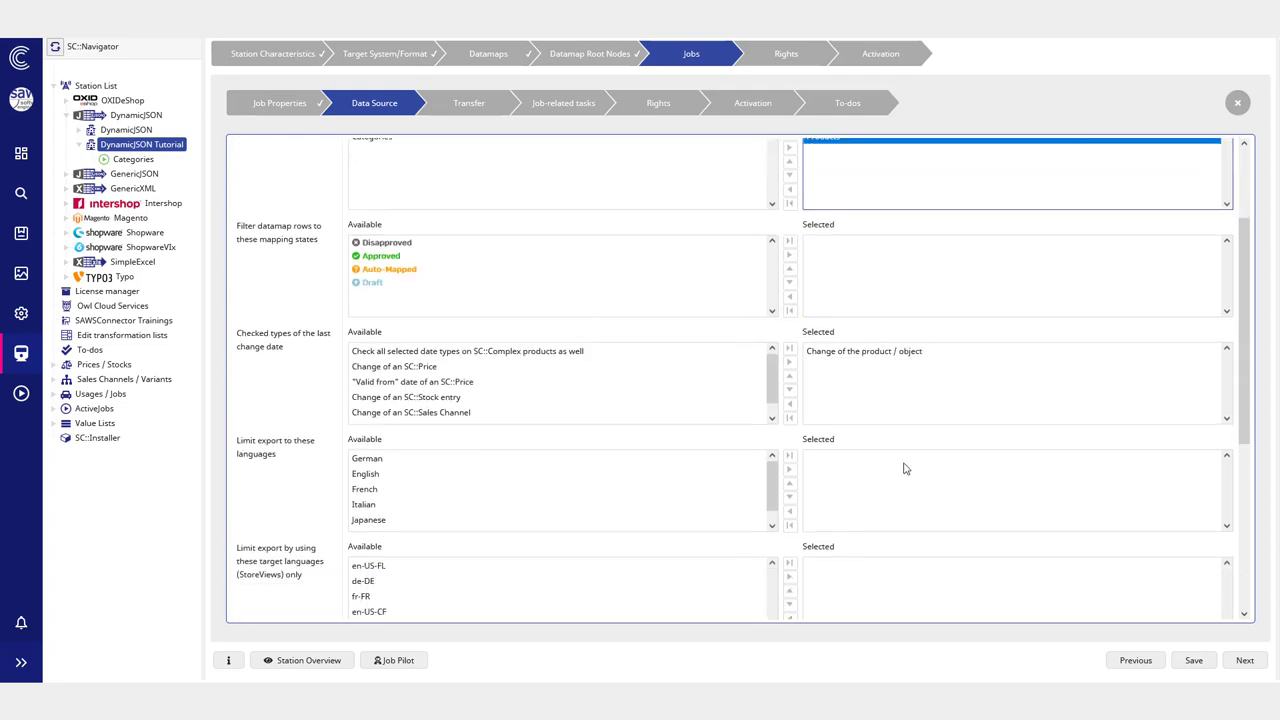
scroll(905, 468, up, 2)
click(1244, 660)
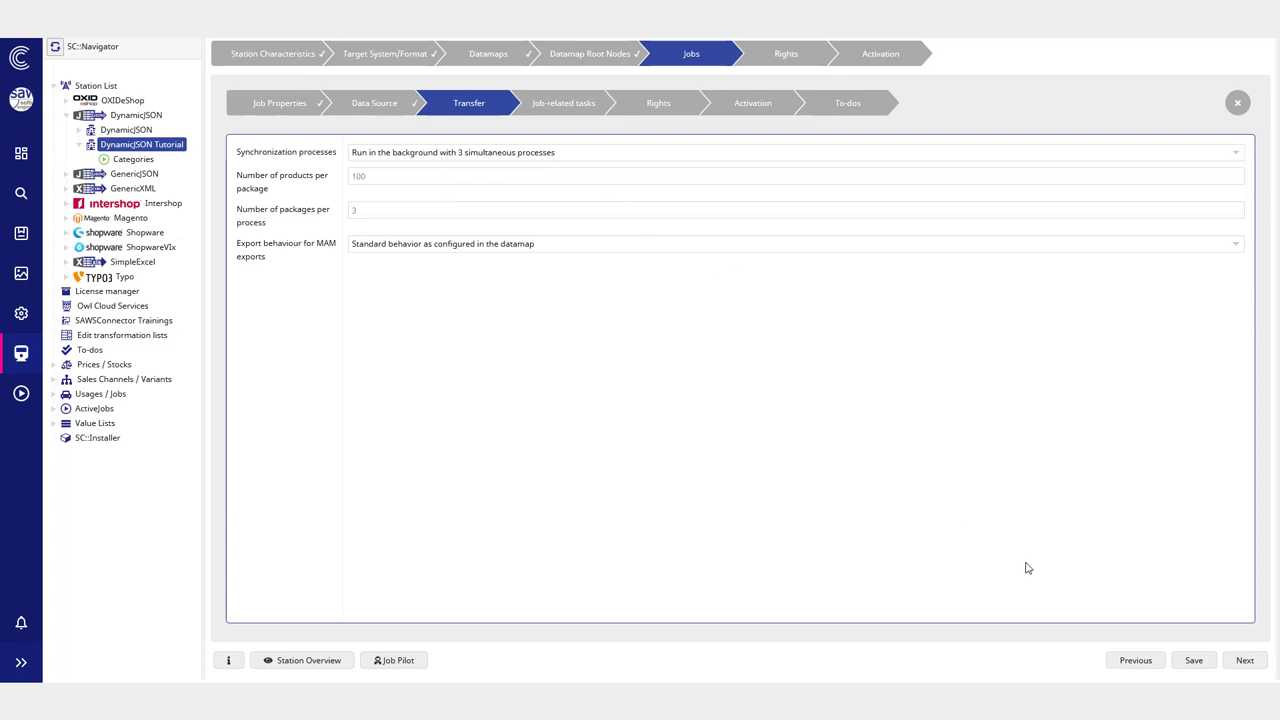
click(1248, 660)
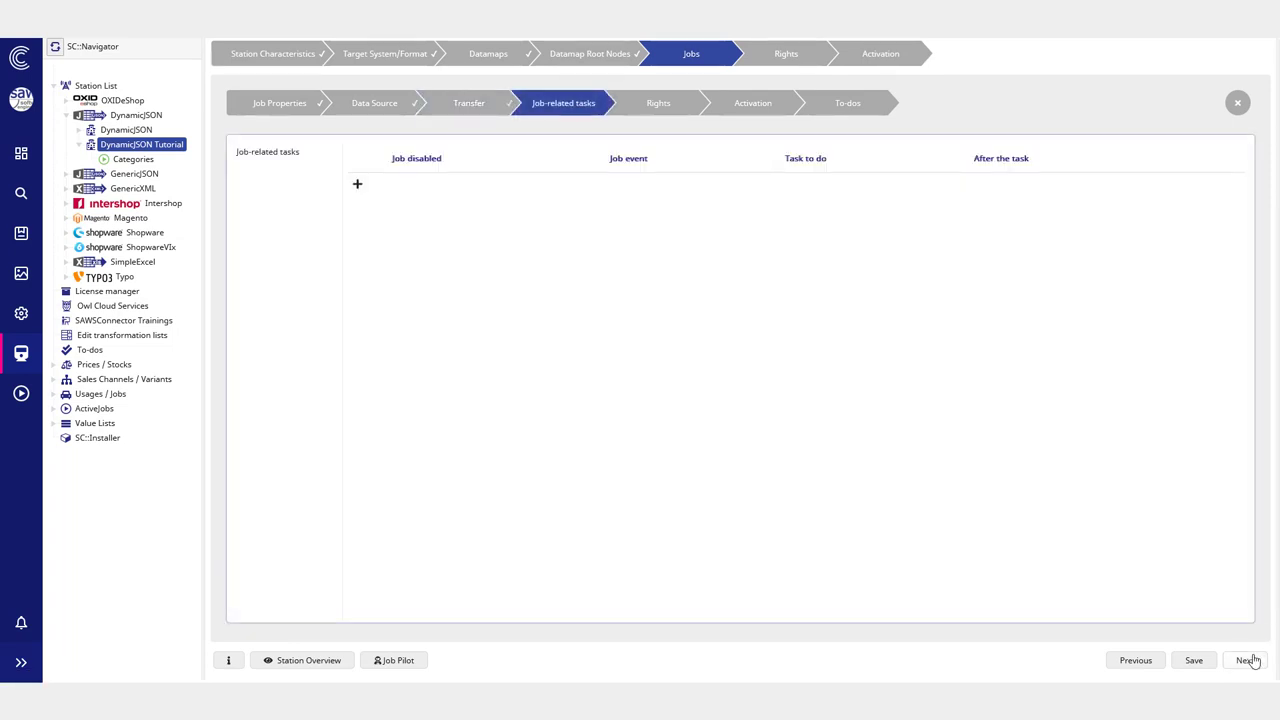
click(1248, 660)
click(1248, 660)
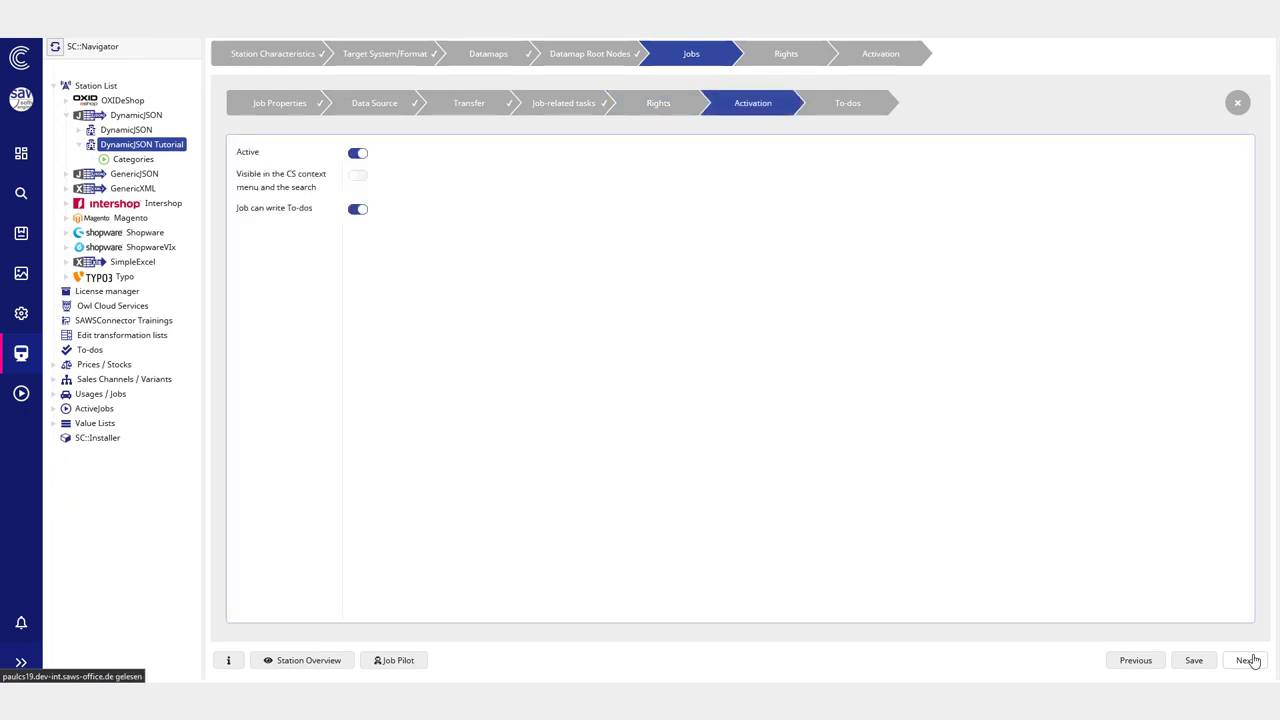
click(1248, 660)
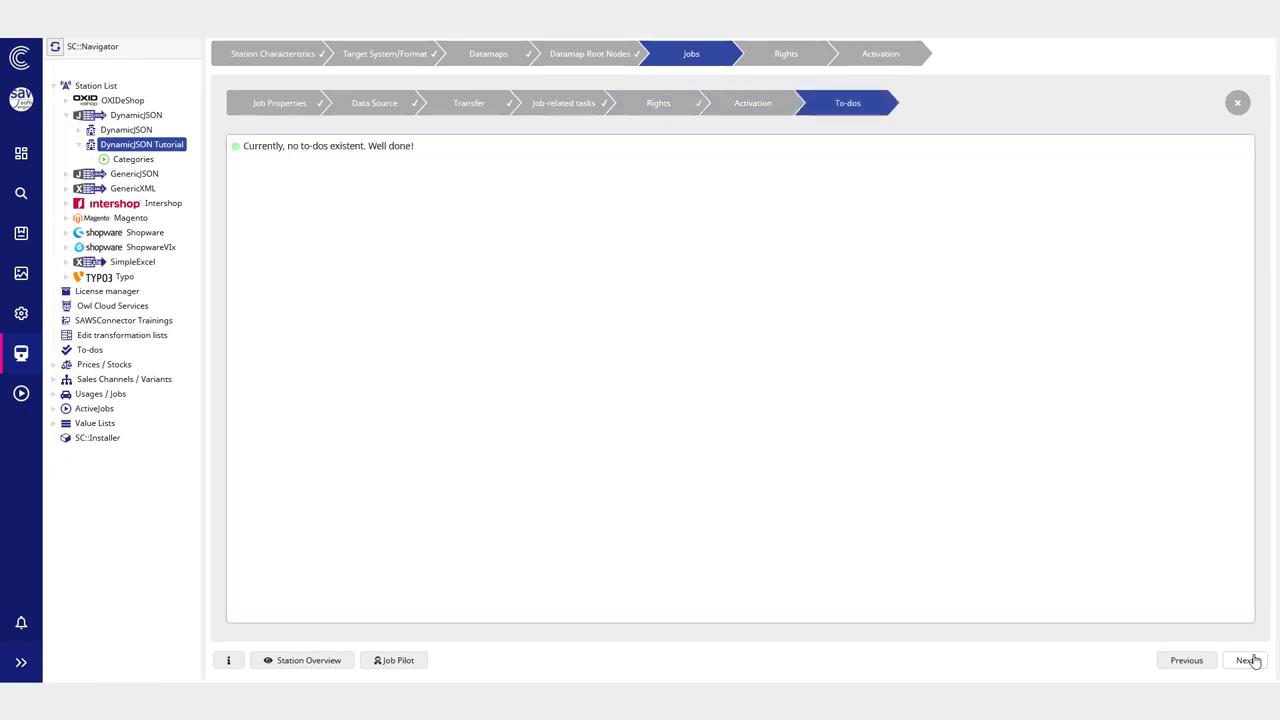
click(1248, 660)
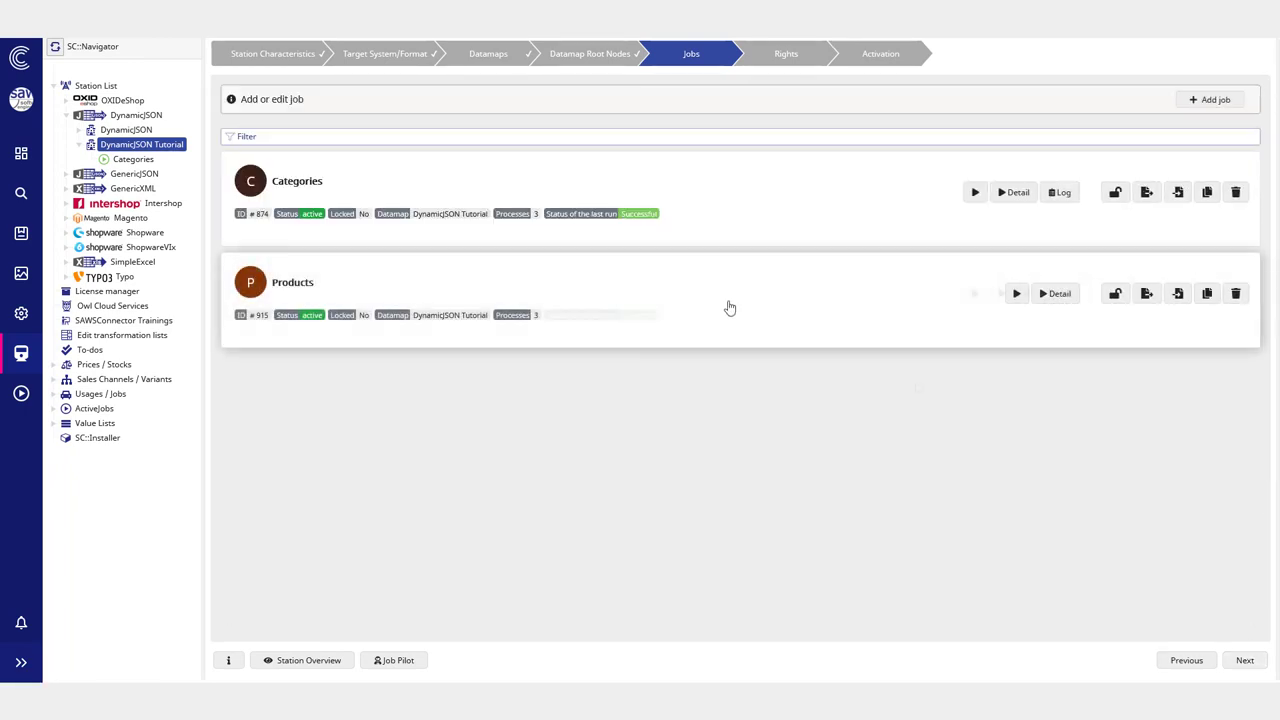
Step: Run the Products job and refresh the DynamicJSON Tutorial station in the navigator tree
click(1010, 297)
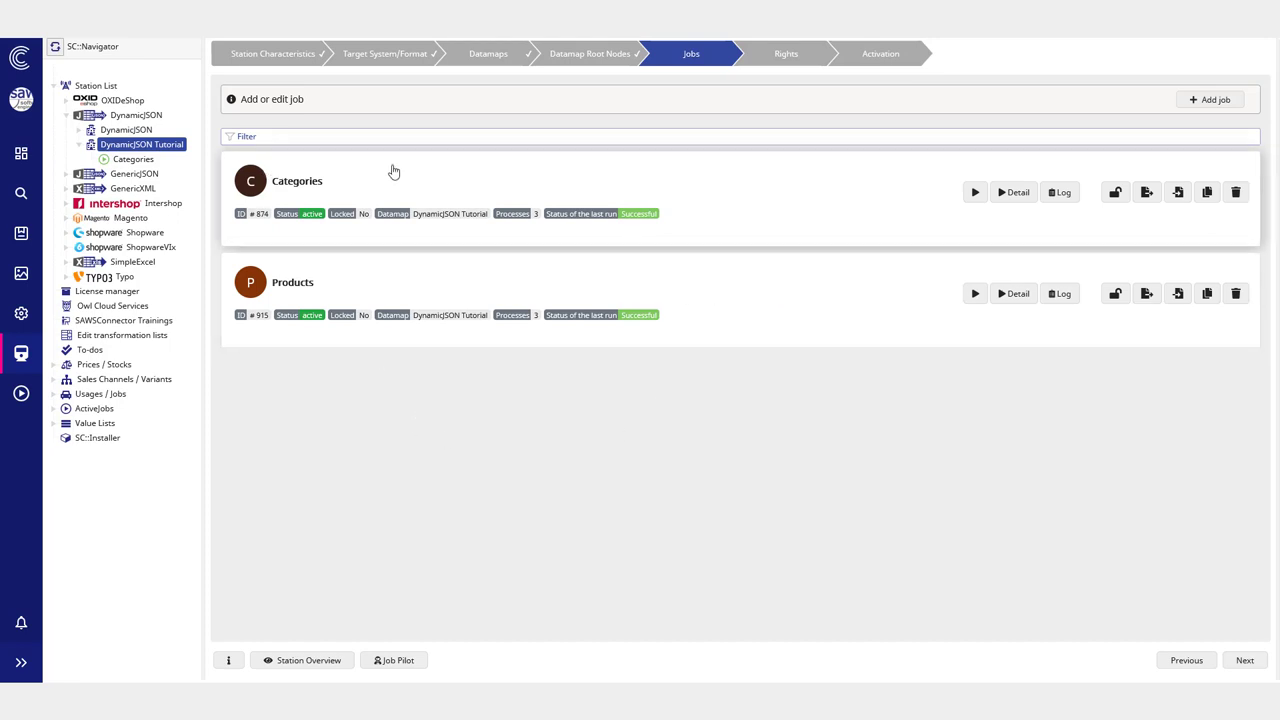
right_click(178, 148)
click(200, 155)
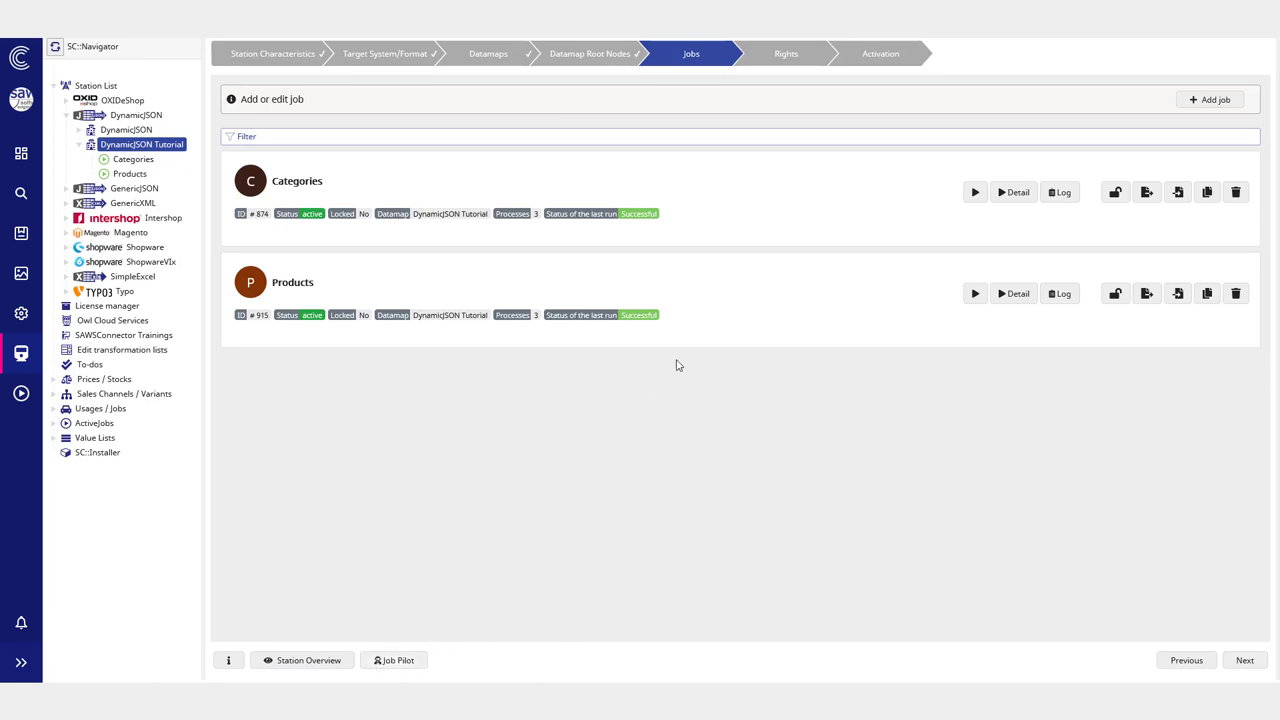
Step: Open the DynamicJSON Tutorial datamap's mapping with its Categories and Products sections
click(485, 62)
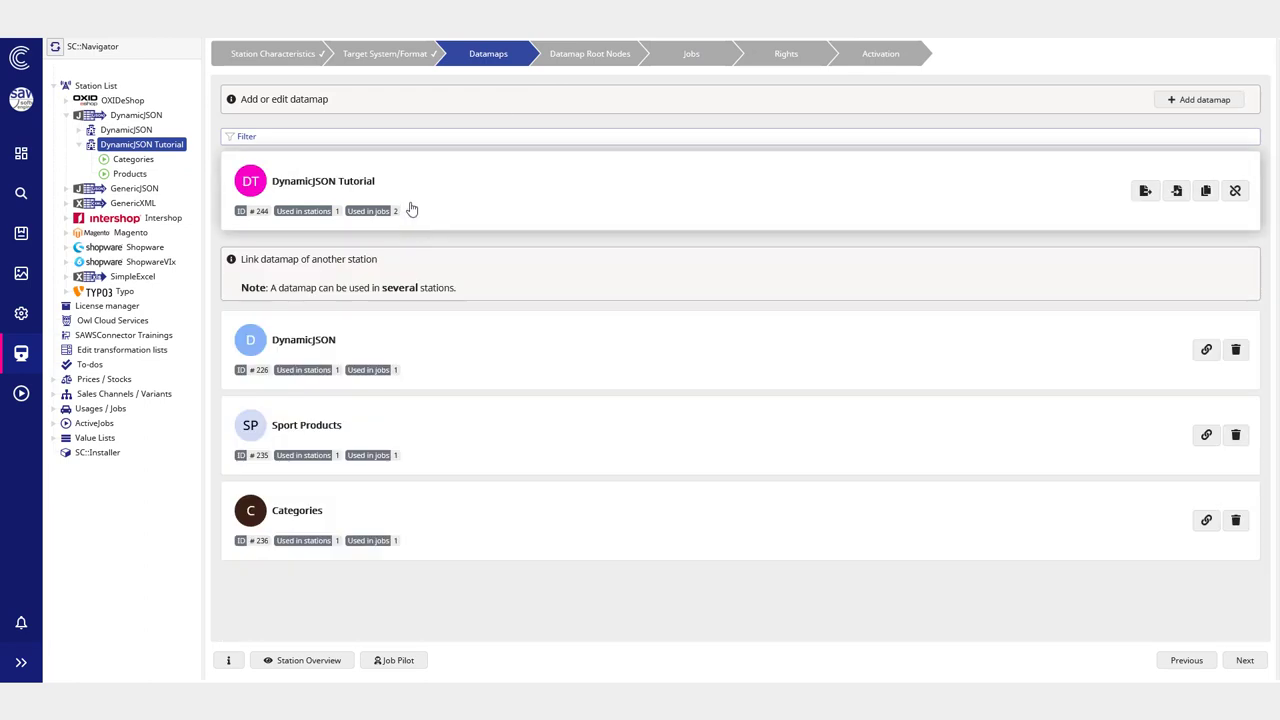
click(411, 208)
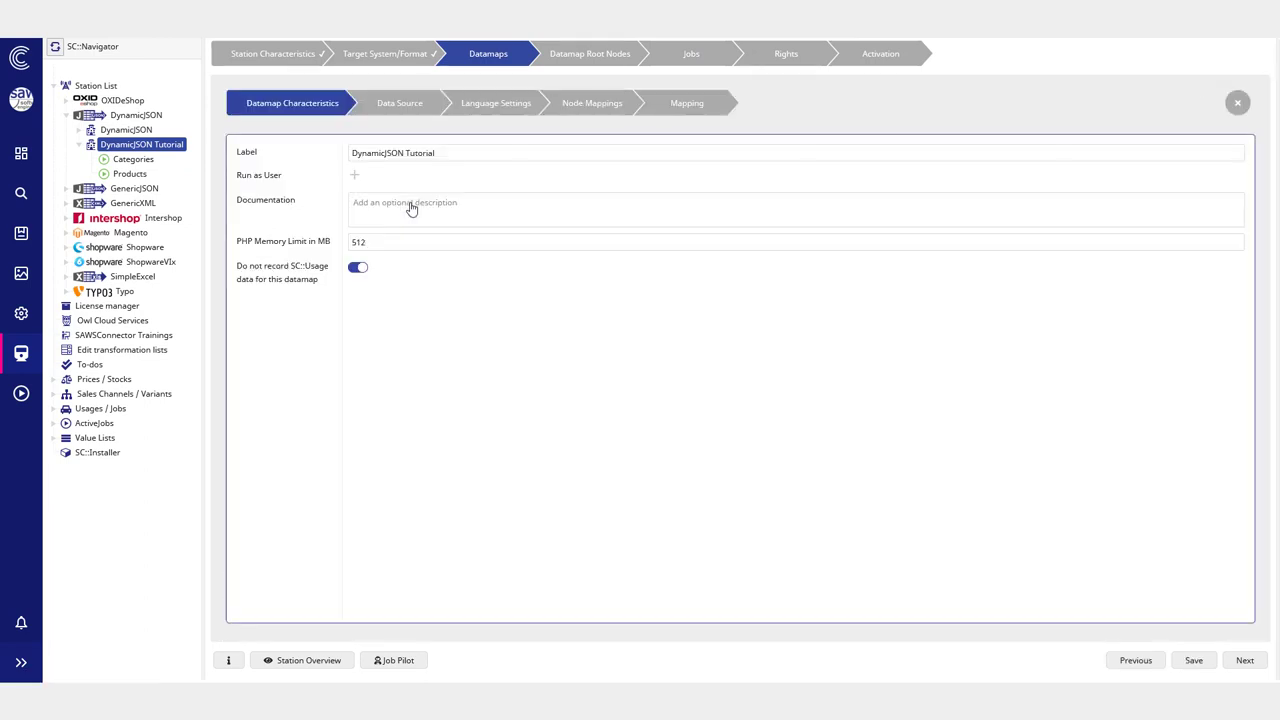
click(722, 103)
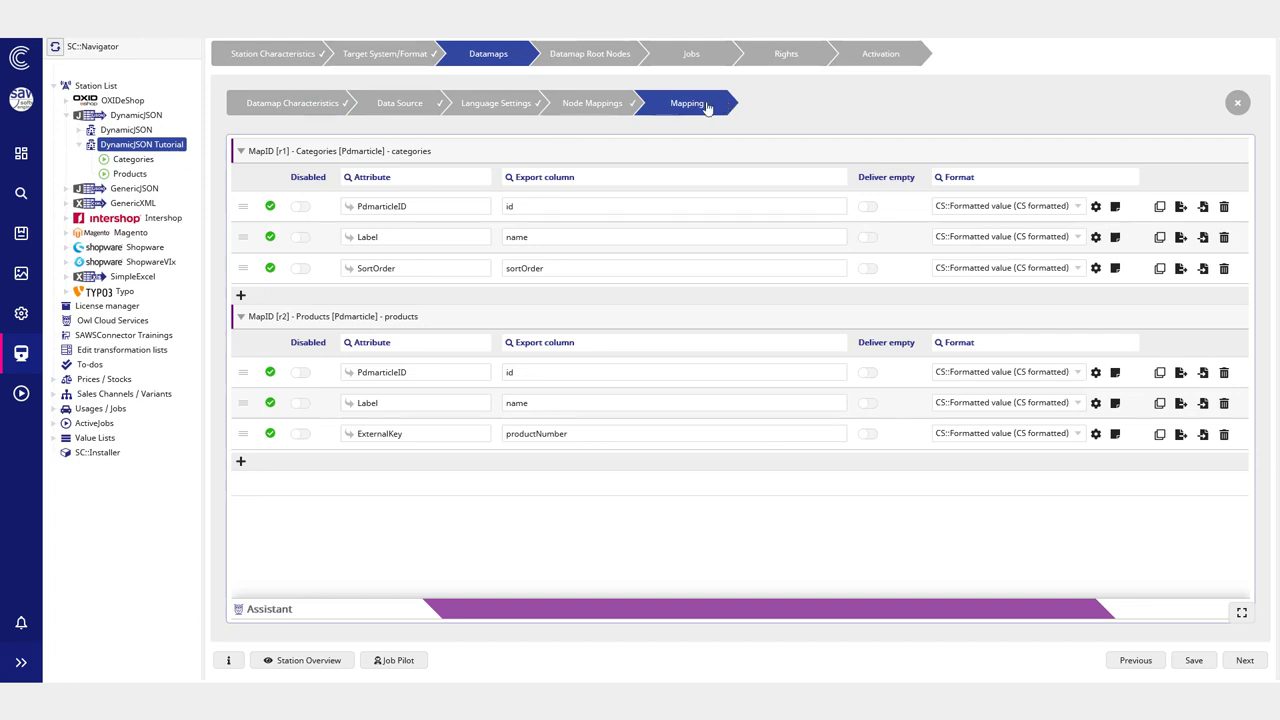
Step: Open the station's Job Pilot and look at the commands offered for the Products job in the navigator tree
click(398, 662)
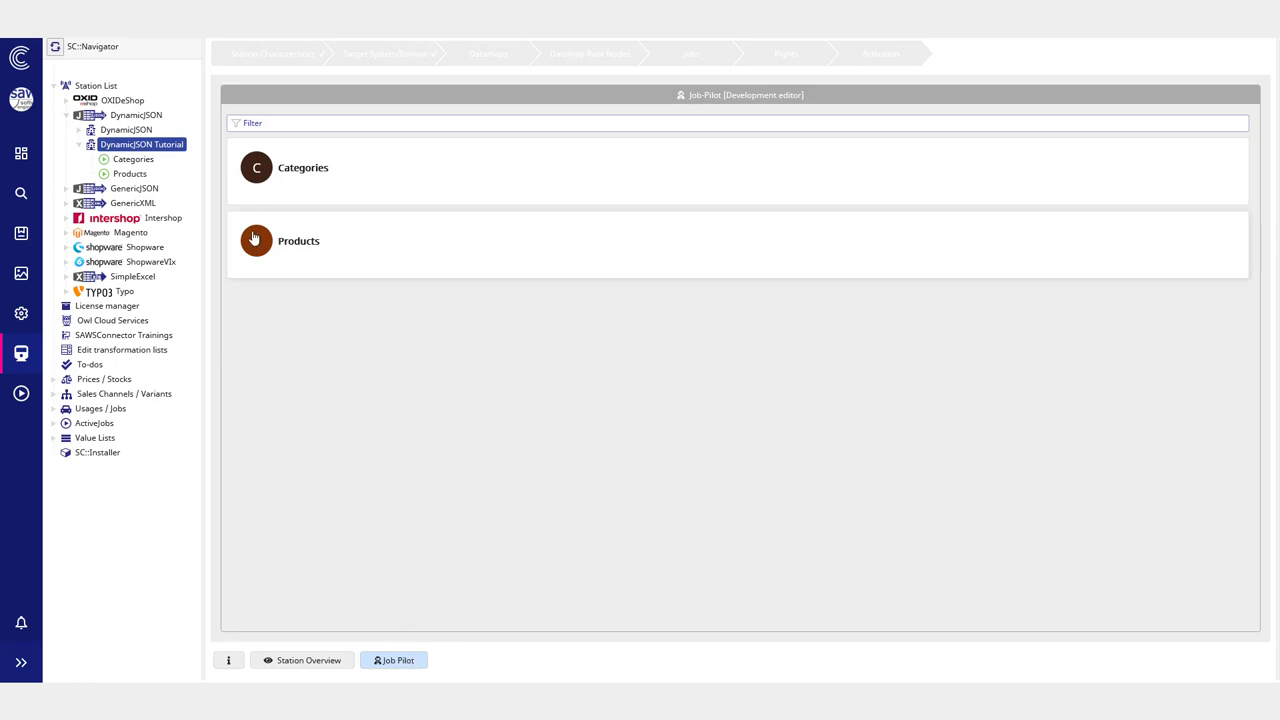
right_click(134, 175)
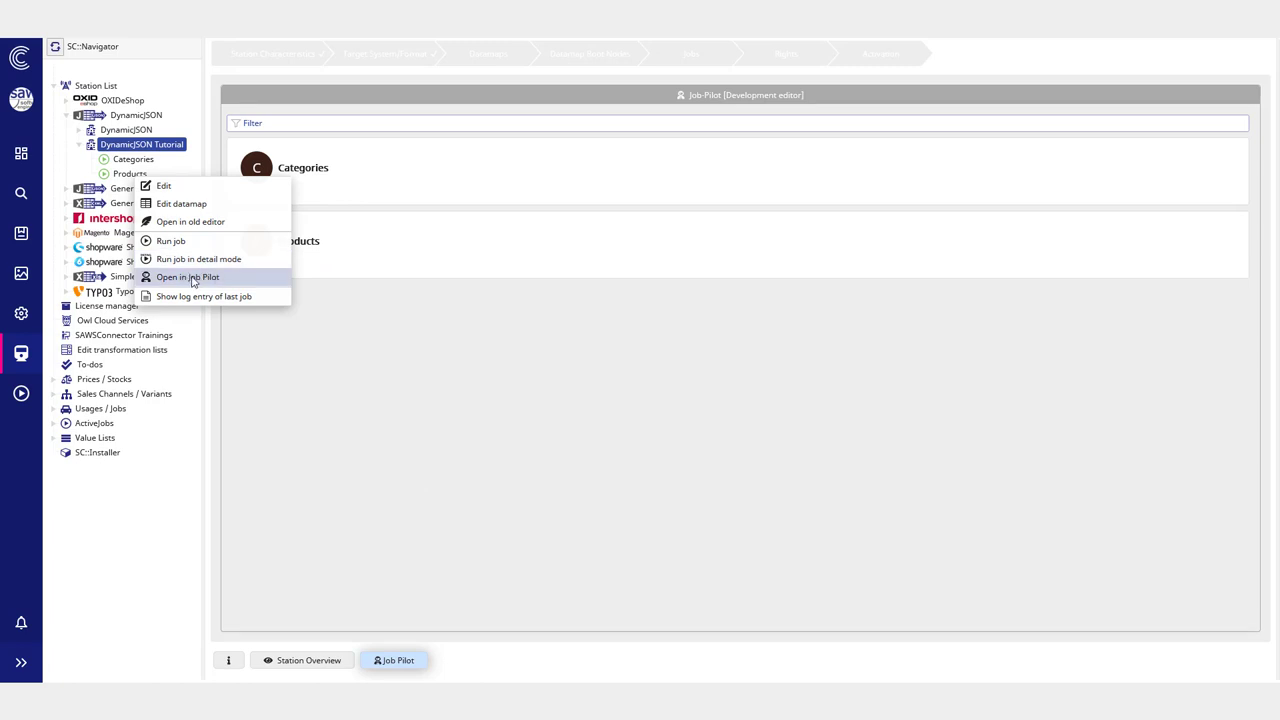
click(410, 664)
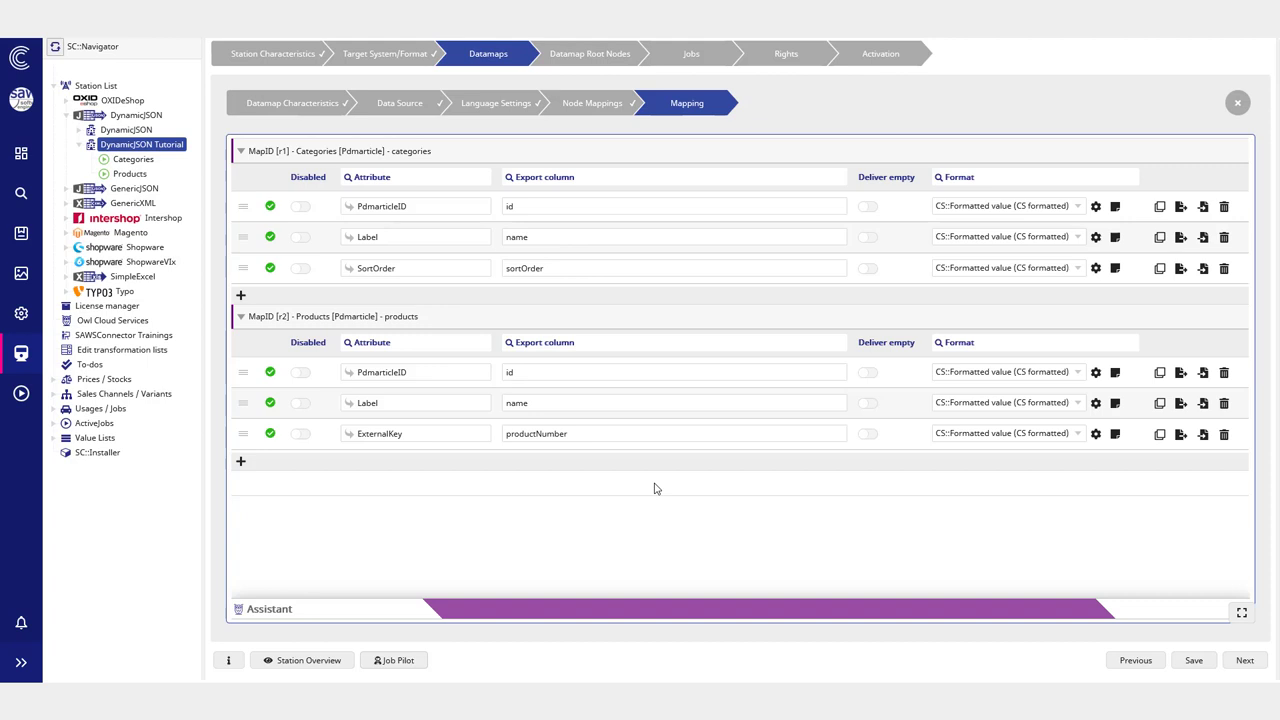
click(410, 664)
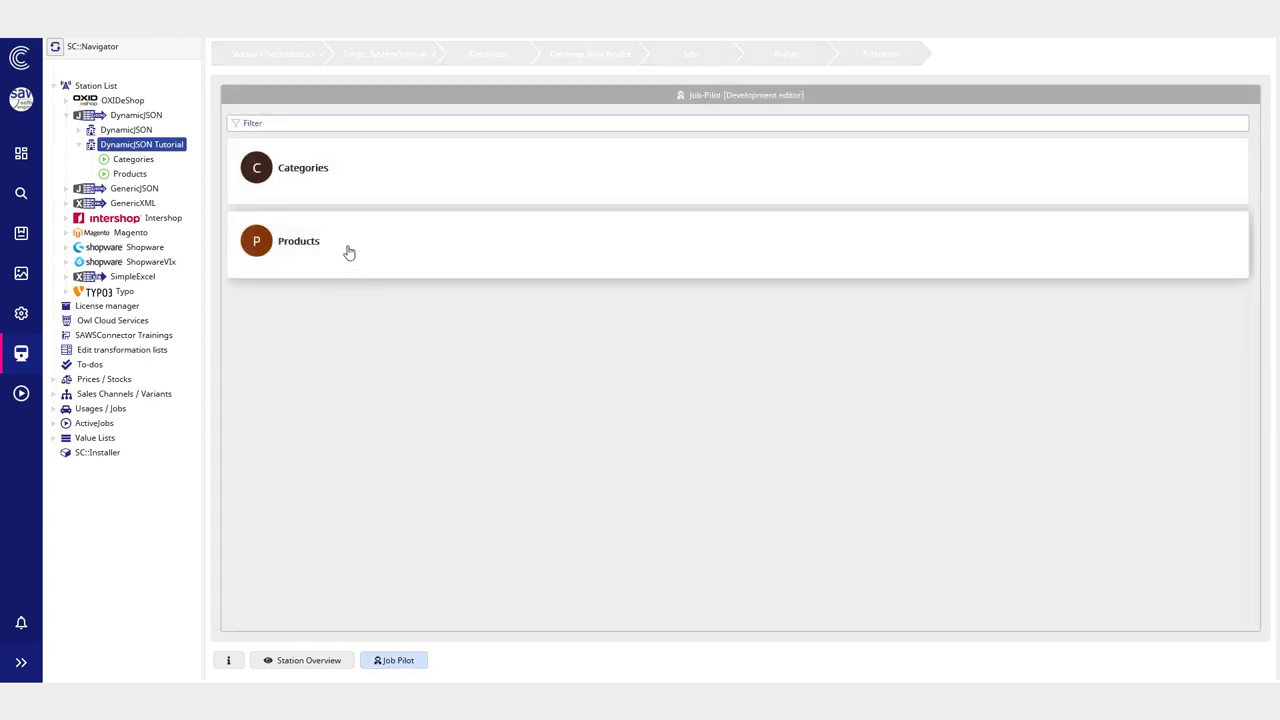
Step: Open the Products job's context editor and replace its root node with Smart LED TV (10252)
click(348, 250)
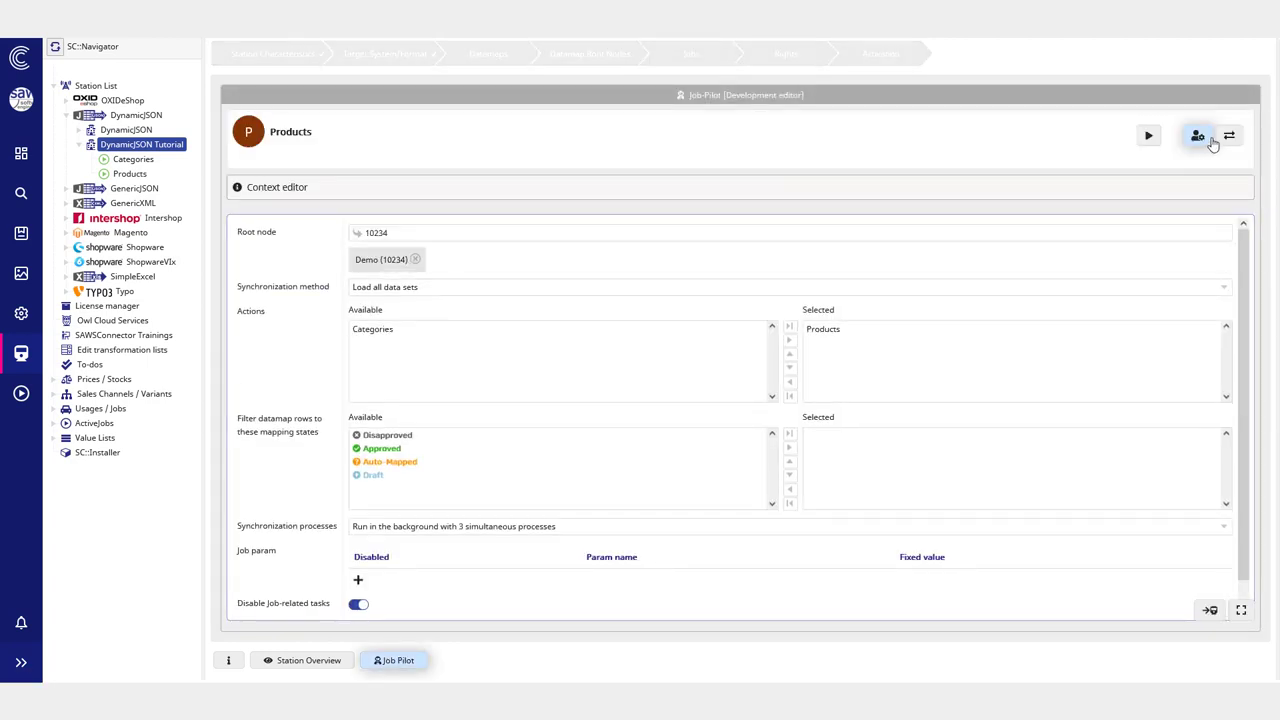
drag(352, 263, 405, 261)
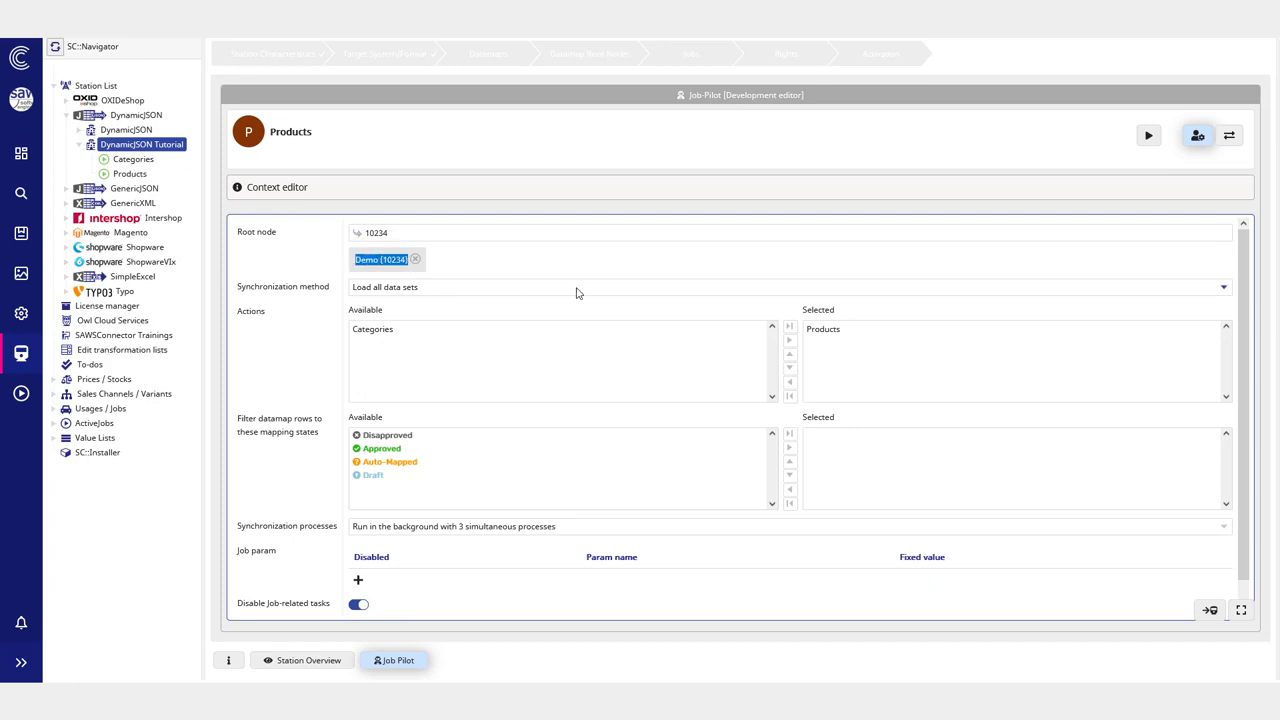
click(522, 261)
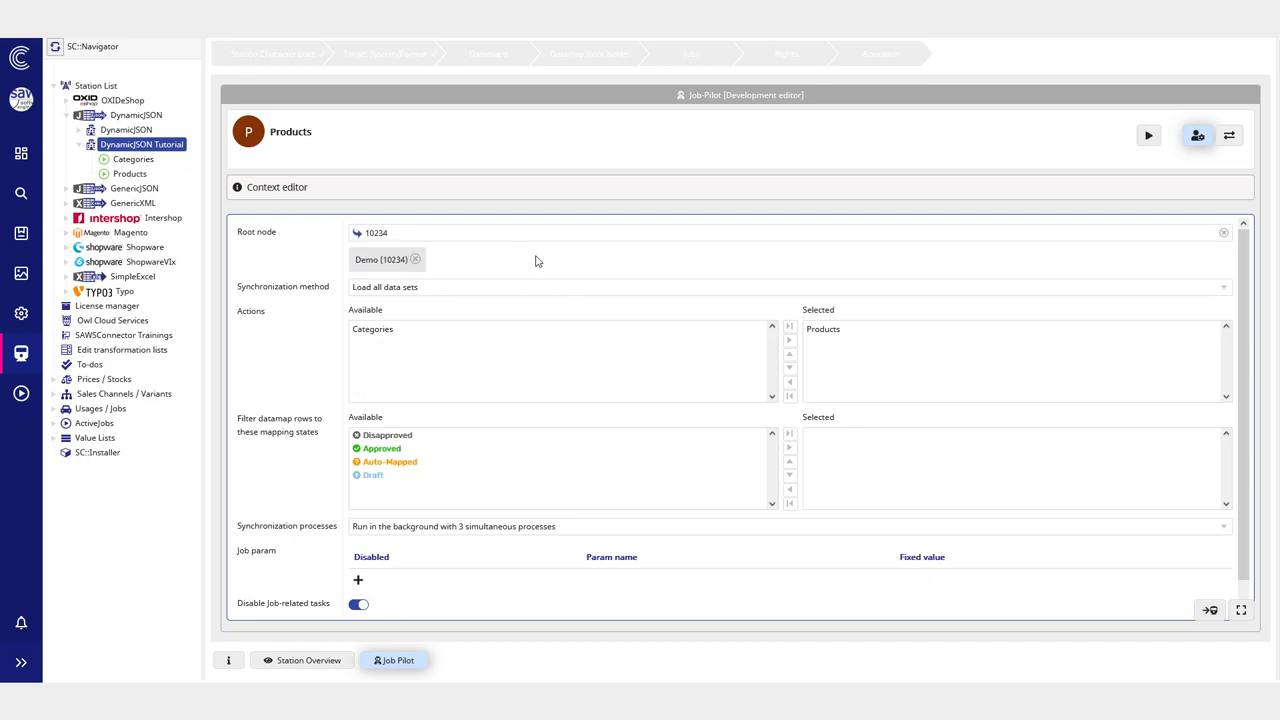
click(415, 260)
click(381, 233)
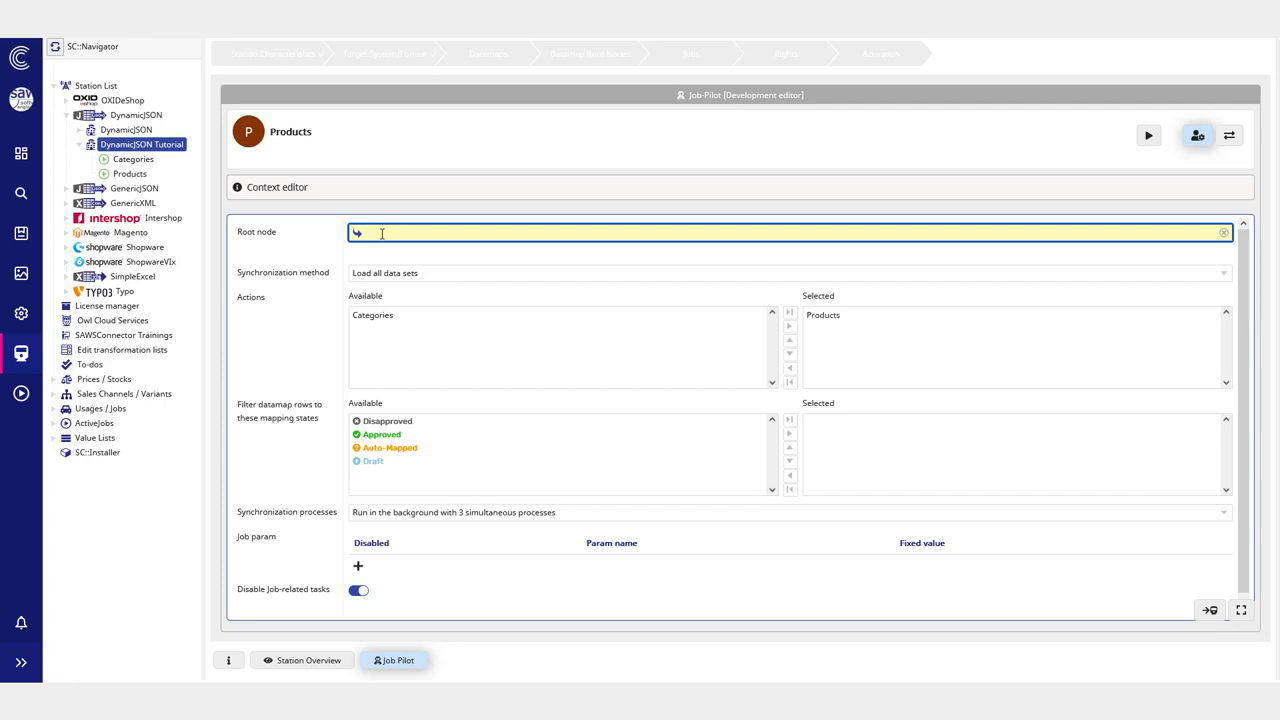
text(10254)
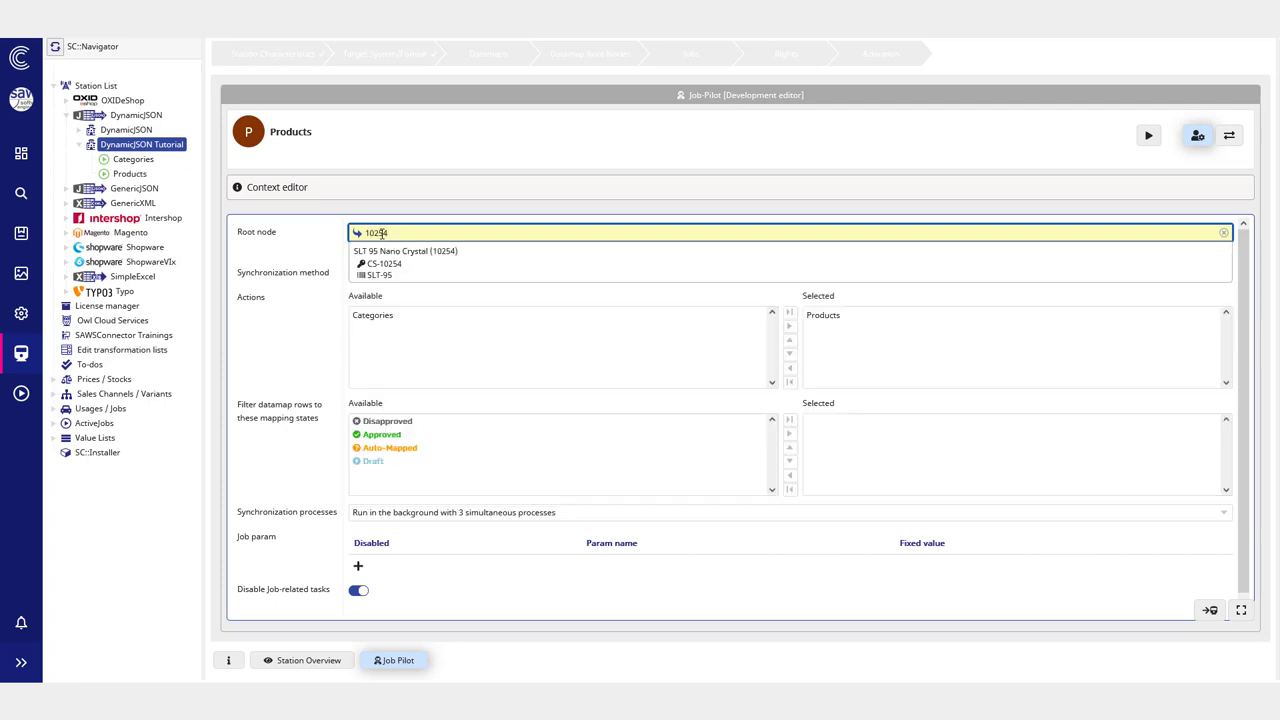
key(BackSpace)
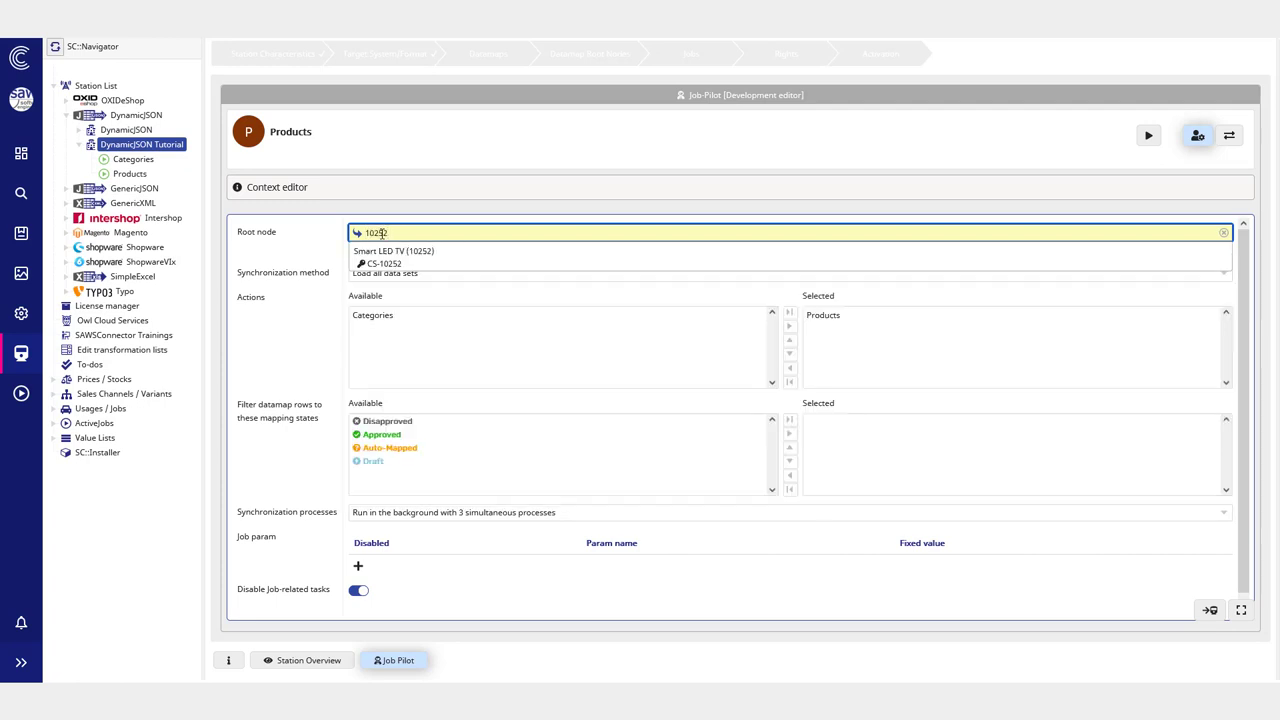
text(2)
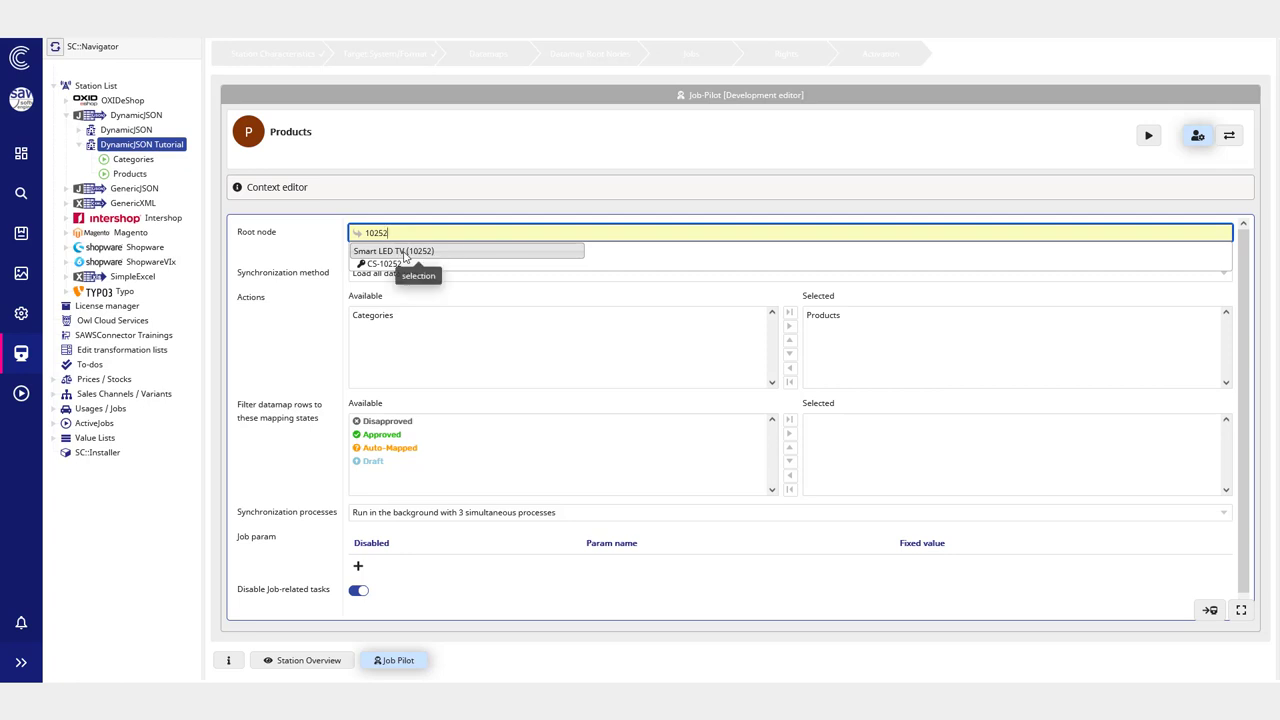
click(404, 258)
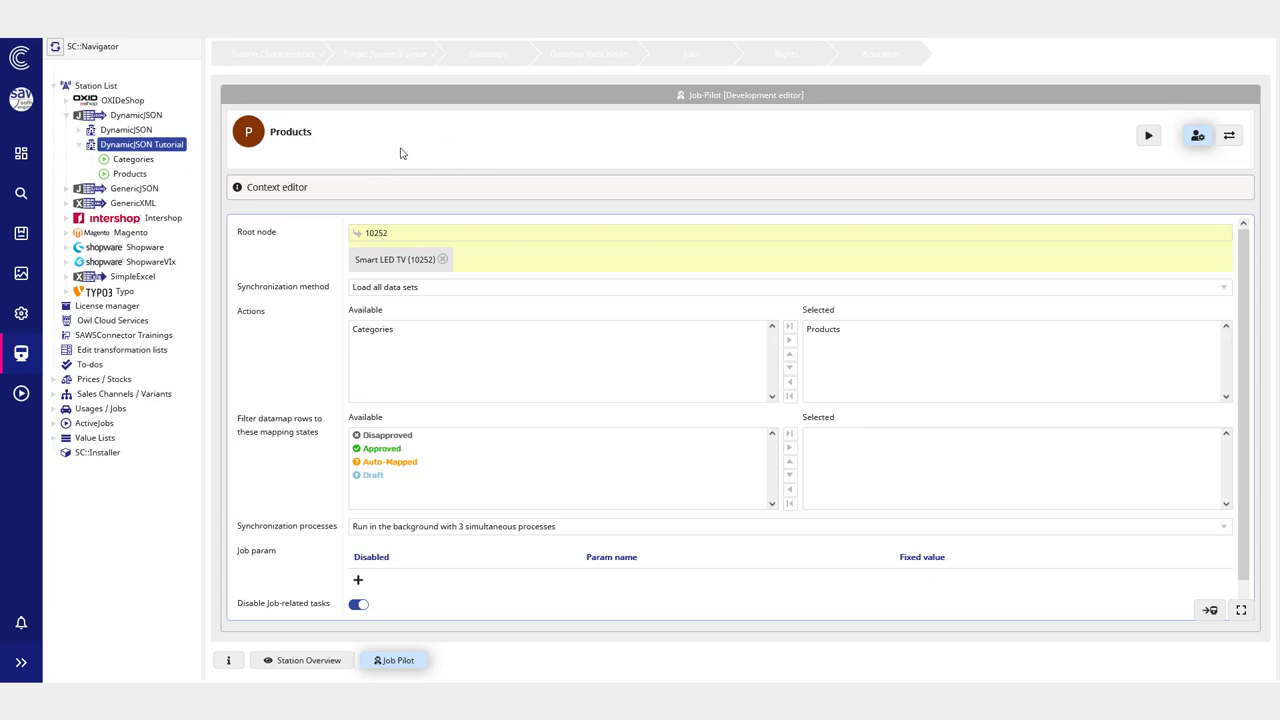
Step: Try adding Categories to the job's selected actions, remove it again, and highlight the Draft mapping state
double_click(420, 331)
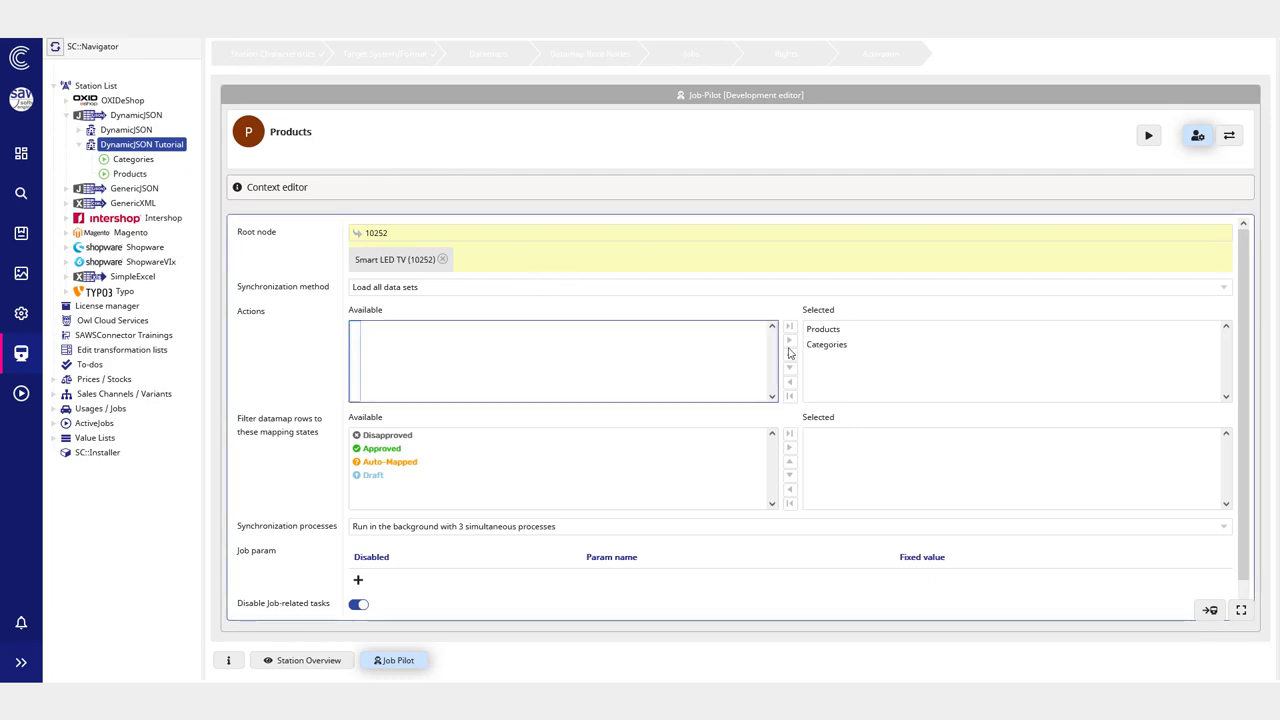
click(840, 350)
double_click(840, 350)
drag(410, 436, 397, 483)
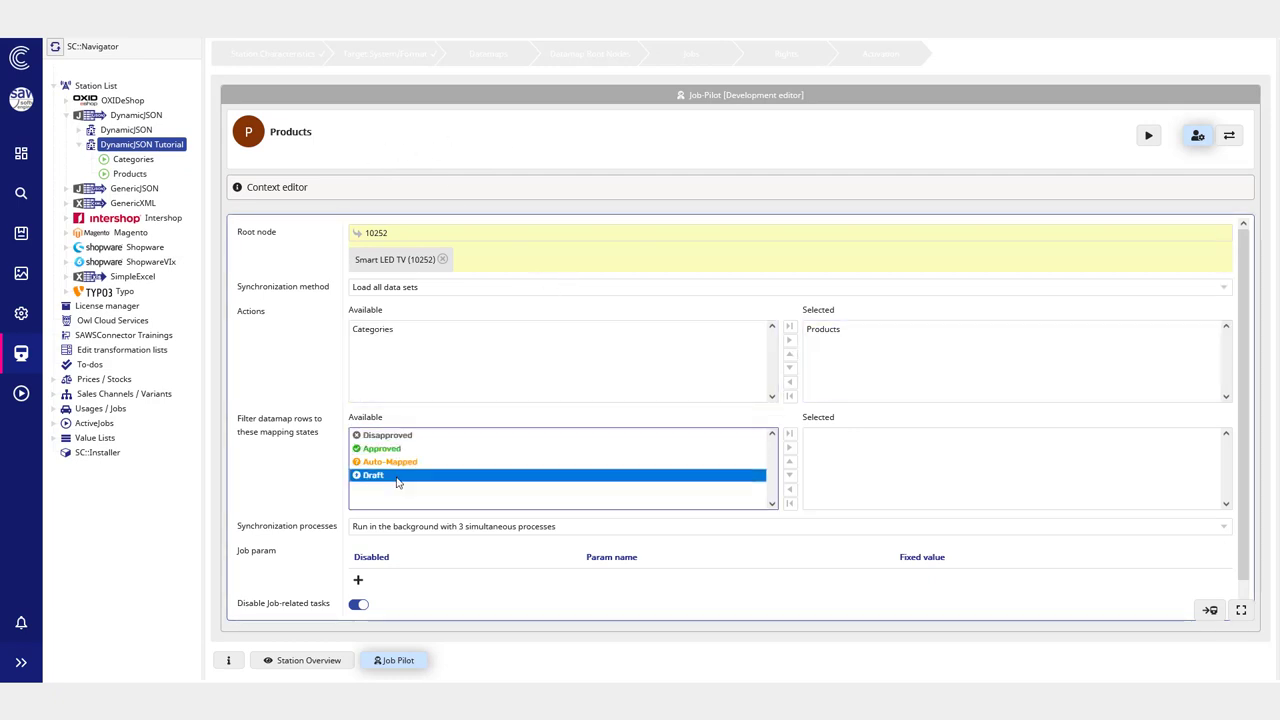
Step: Run the Products job with the changed root node
scroll(606, 487, down, 1)
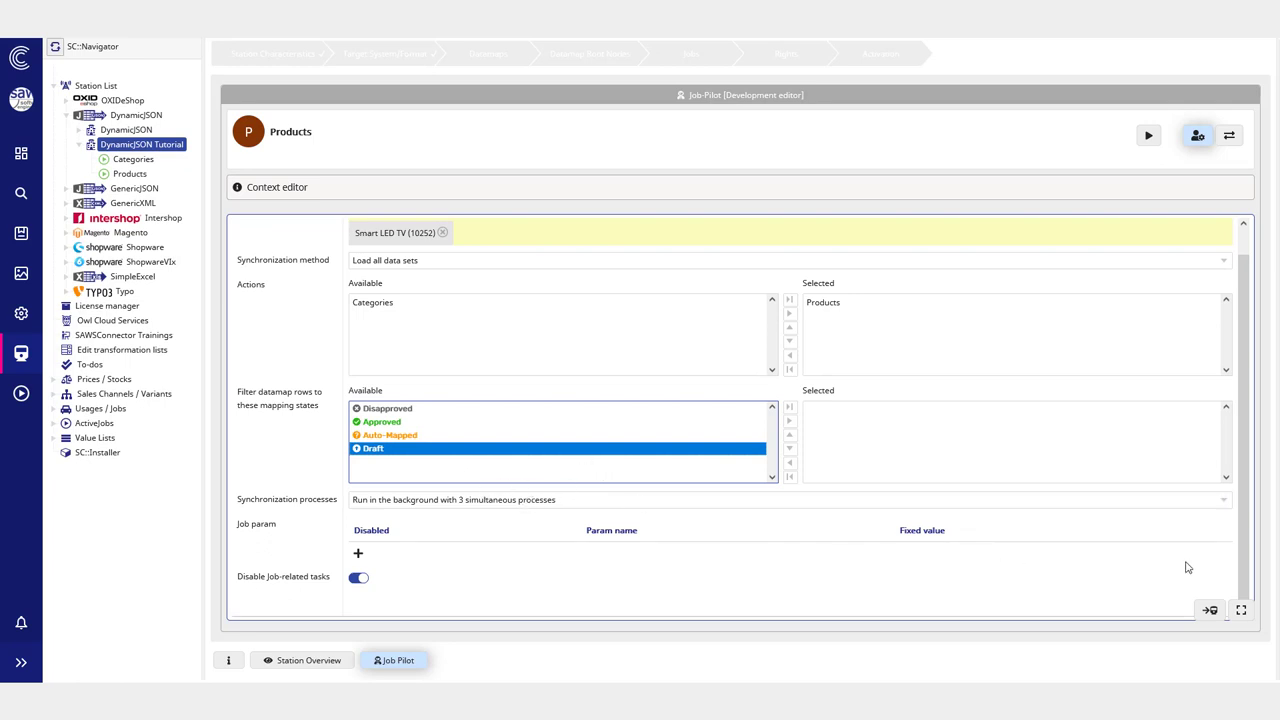
click(1210, 611)
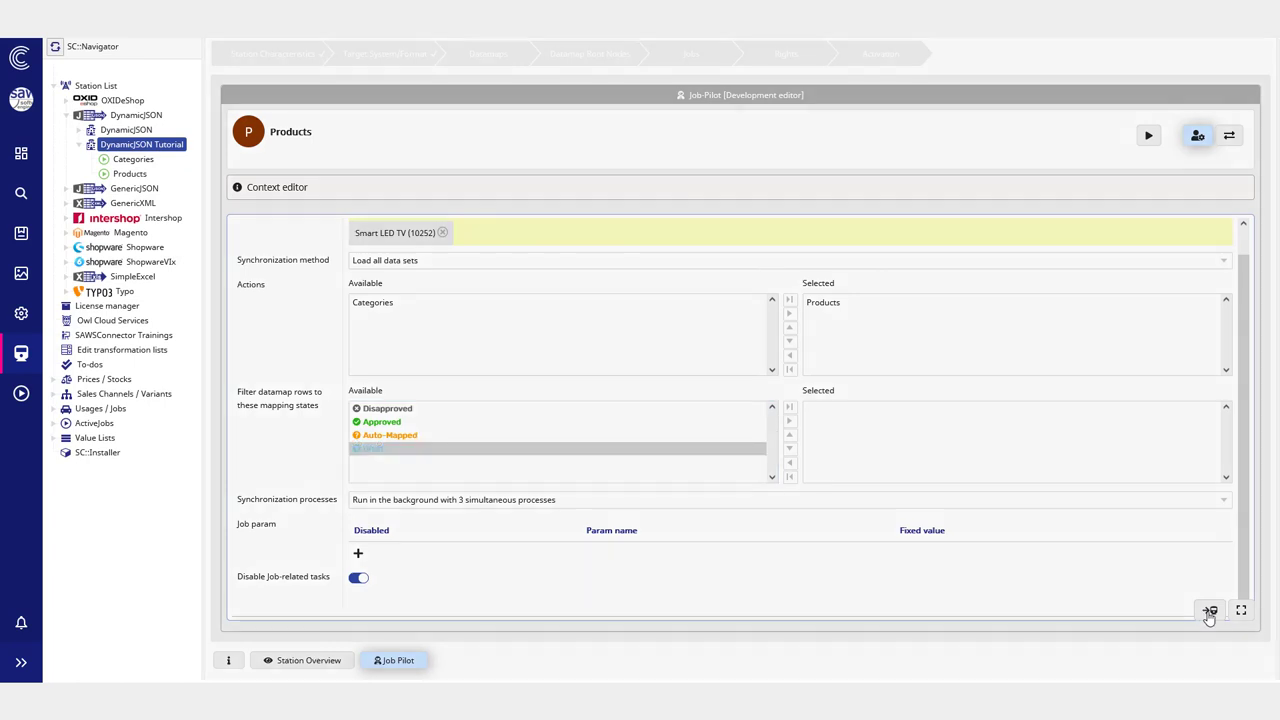
click(808, 157)
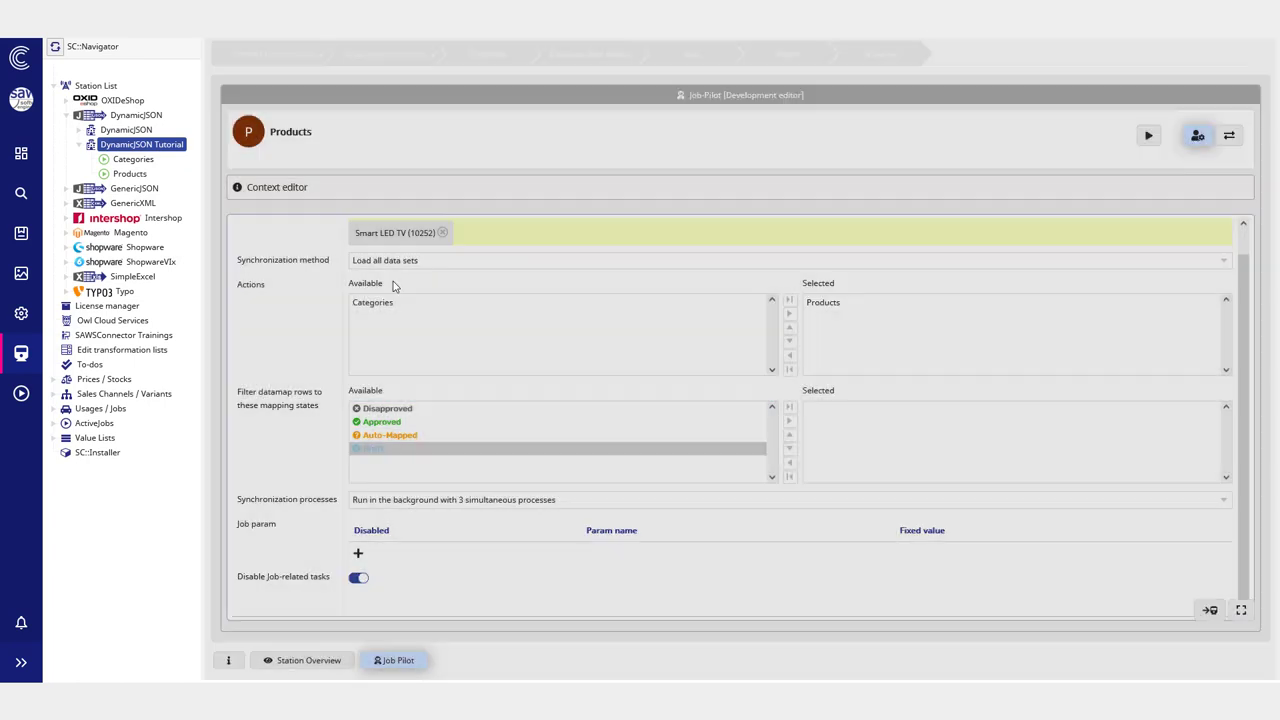
click(1146, 136)
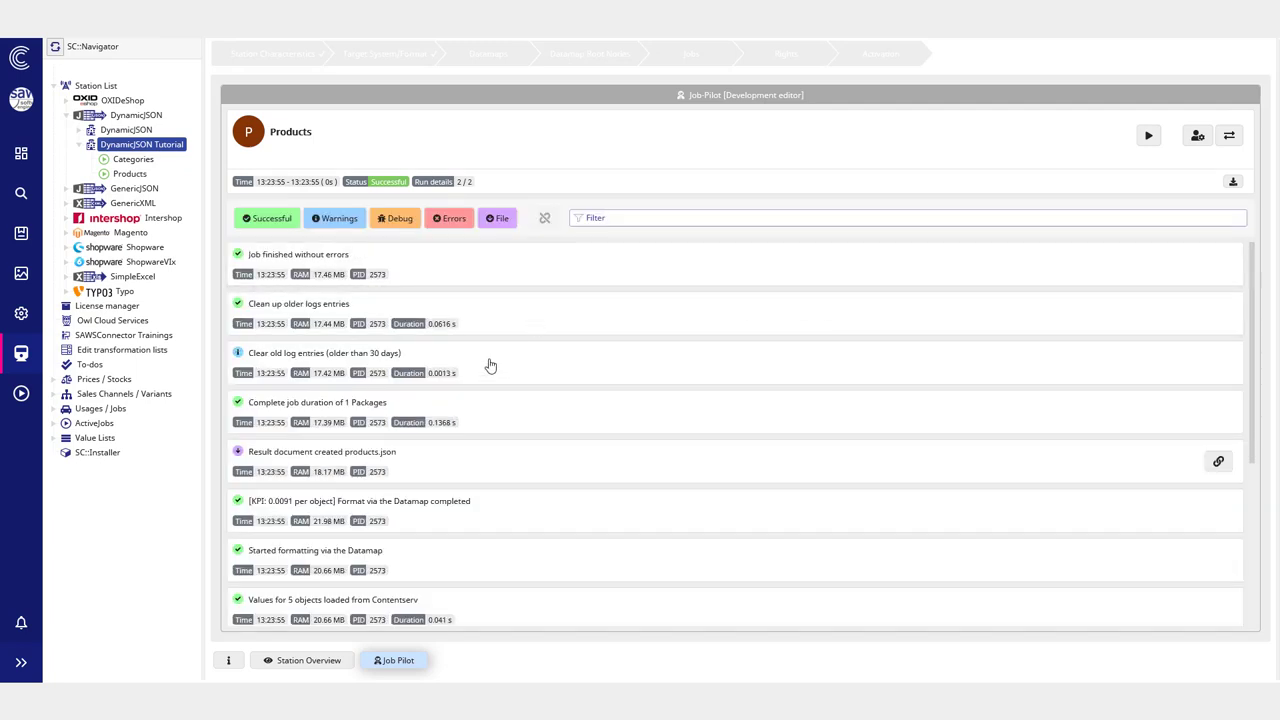
Step: Examine the log entries of the Products job run, from loading the affected objects to the created result document
scroll(489, 363, down, 3)
scroll(457, 403, up, 3)
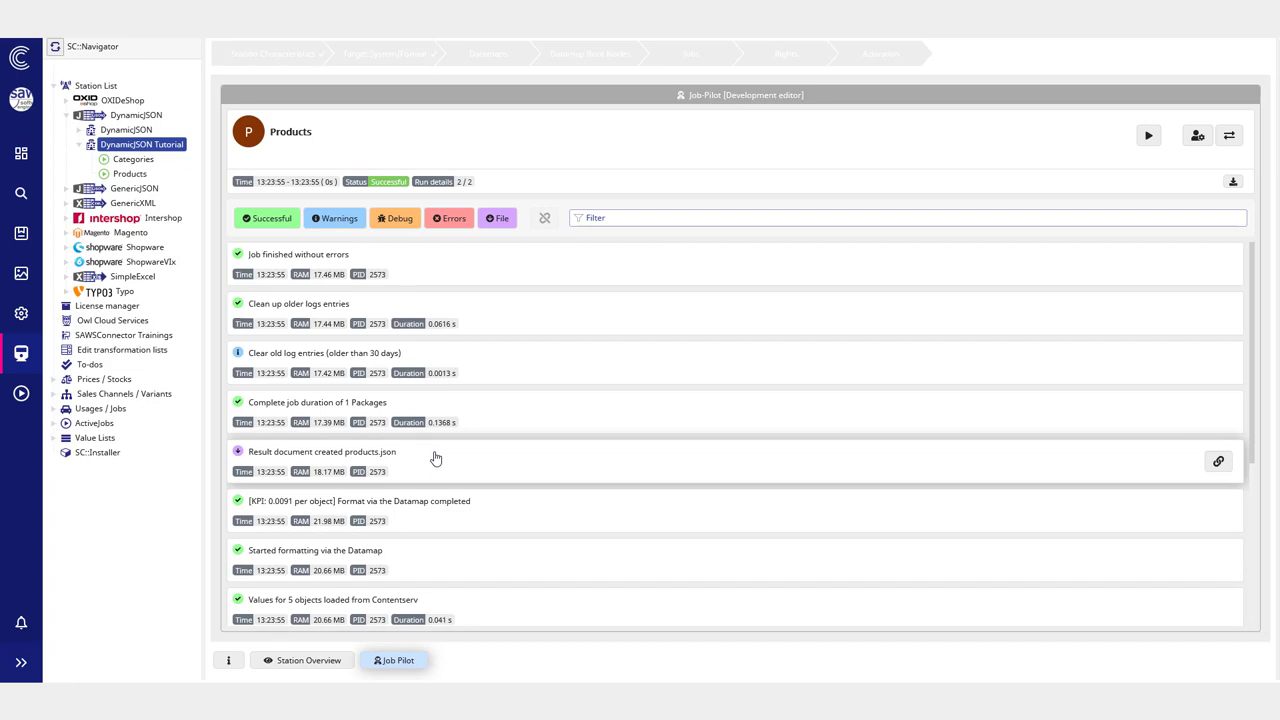
scroll(449, 451, down, 3)
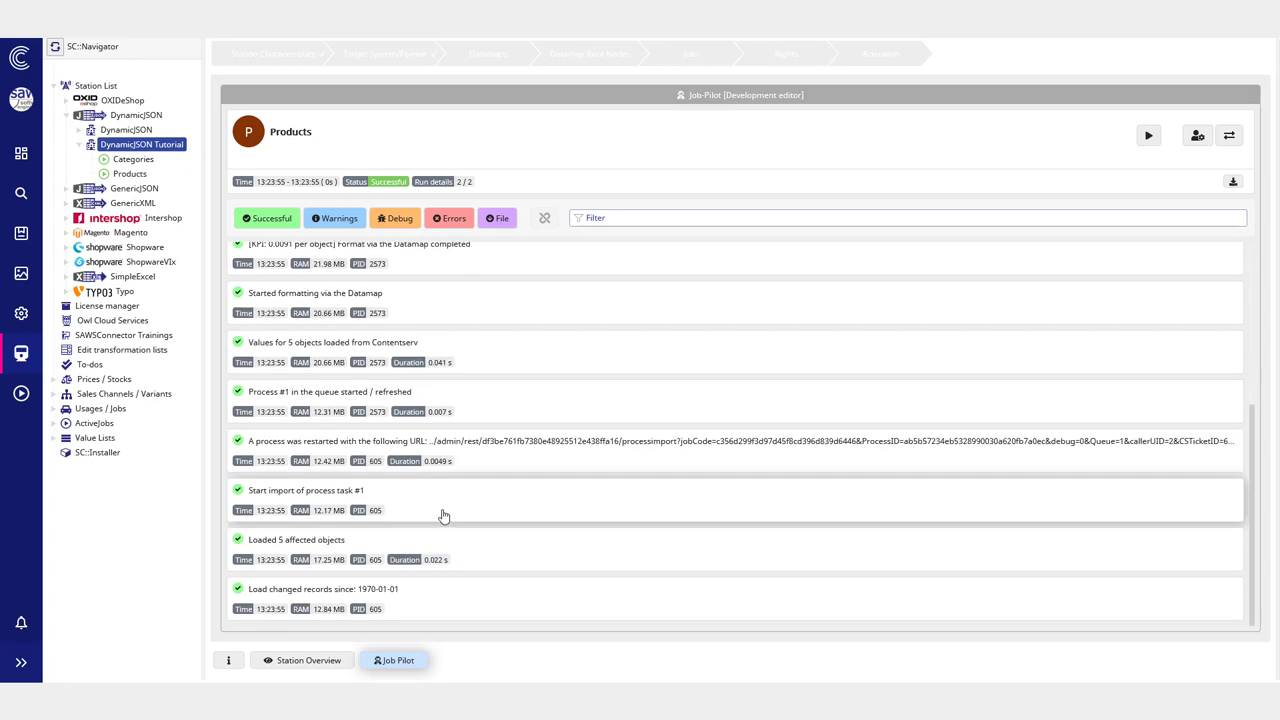
scroll(360, 538, up, 3)
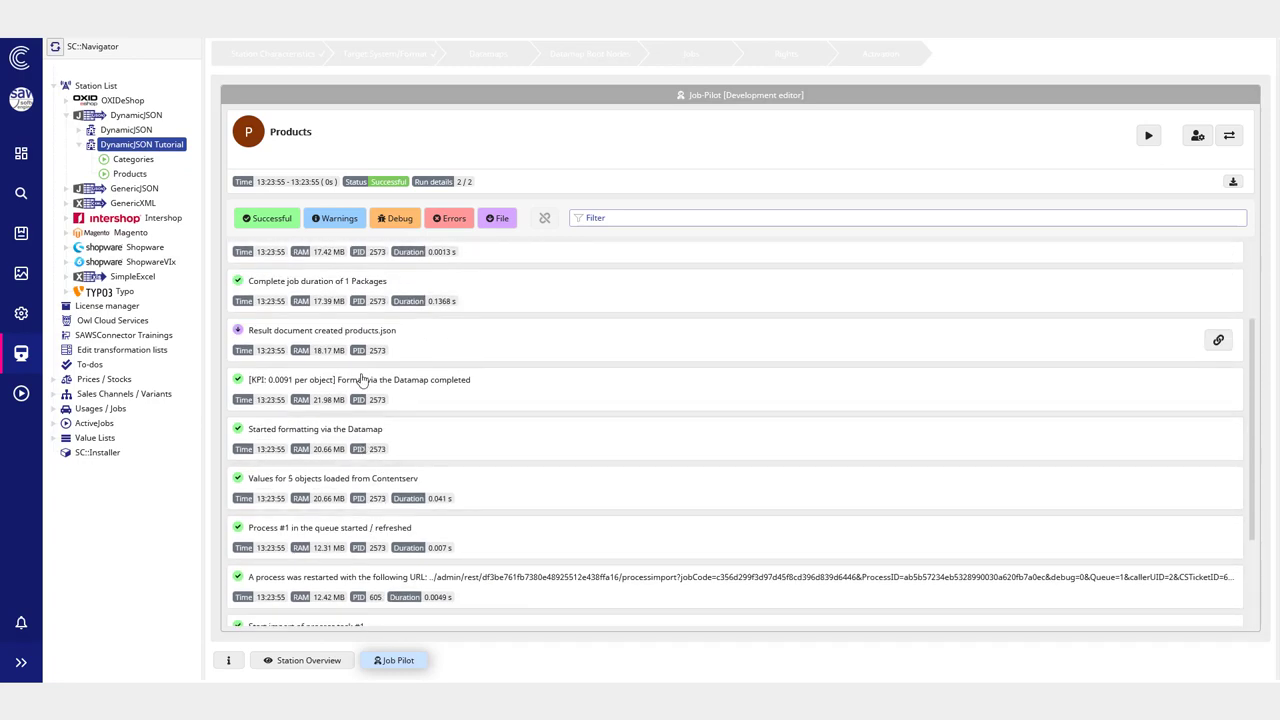
scroll(408, 514, down, 2)
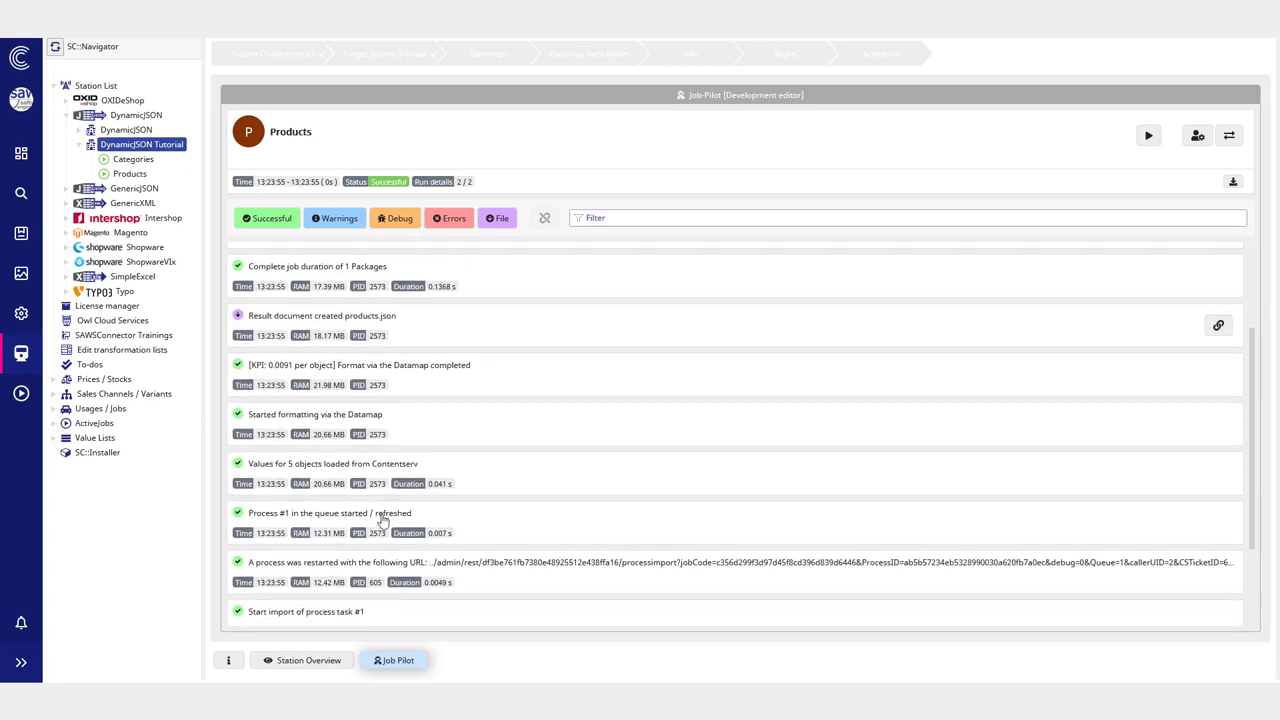
scroll(419, 450, up, 3)
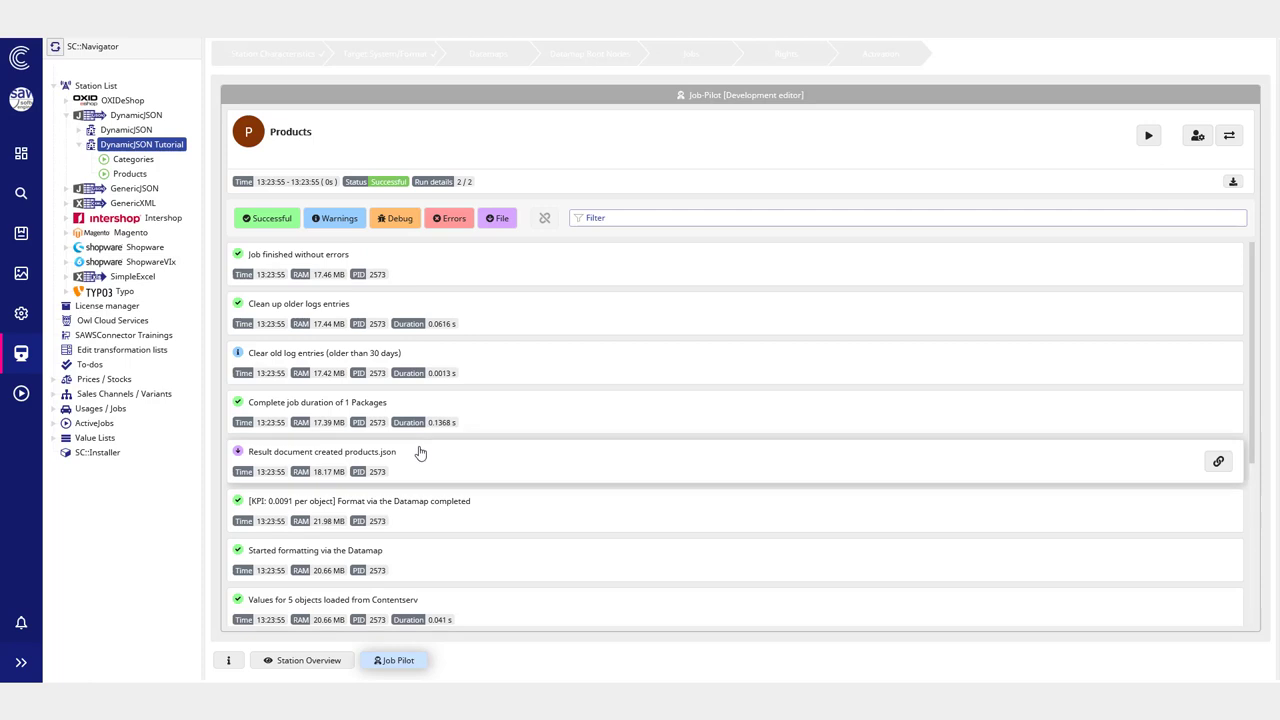
Step: Run the Products job again and open its latest run from the list of job runs
click(1148, 135)
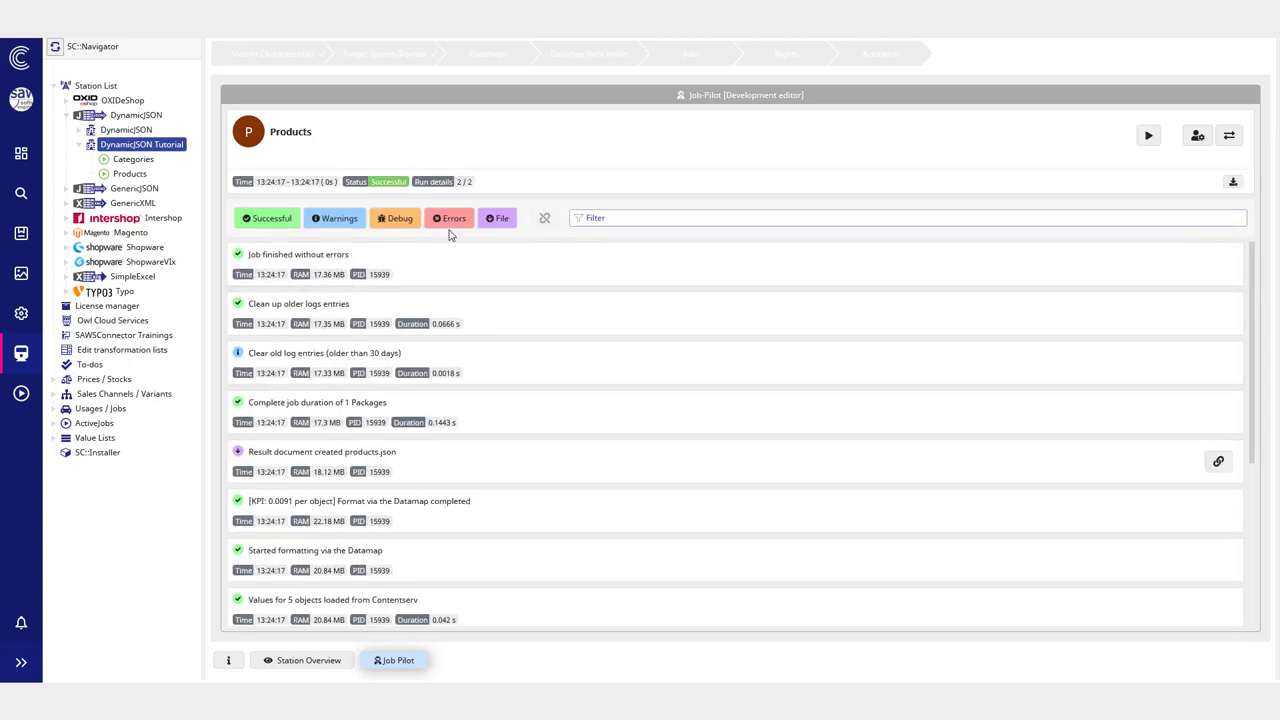
click(505, 186)
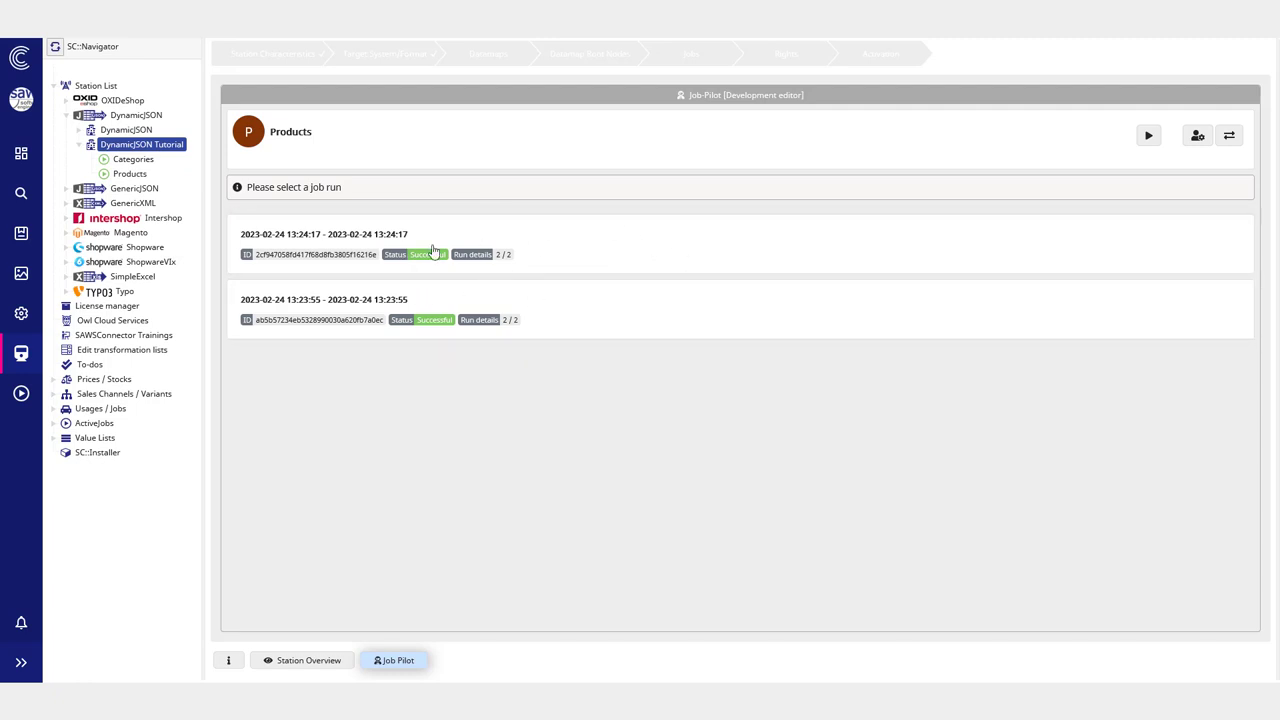
click(578, 258)
Step: Open the details of the products.json result document entry and look through the surrounding log entries
scroll(440, 390, down, 1)
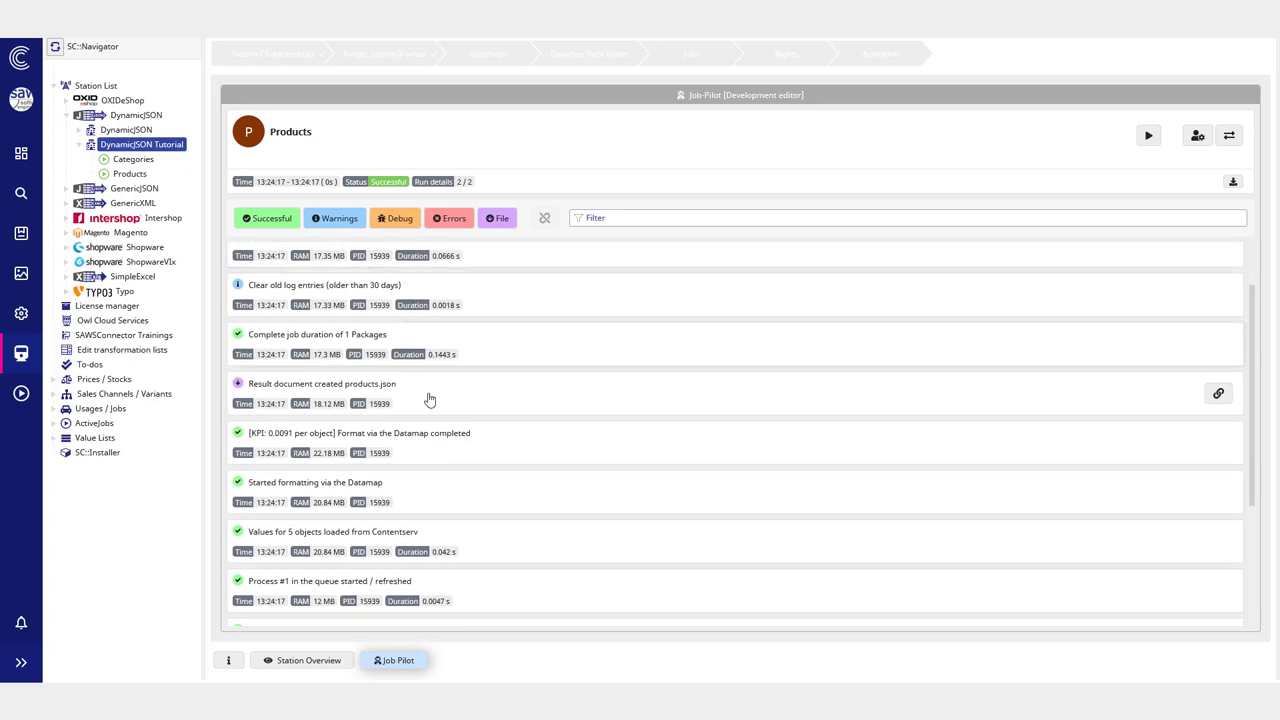
click(438, 400)
scroll(471, 409, down, 4)
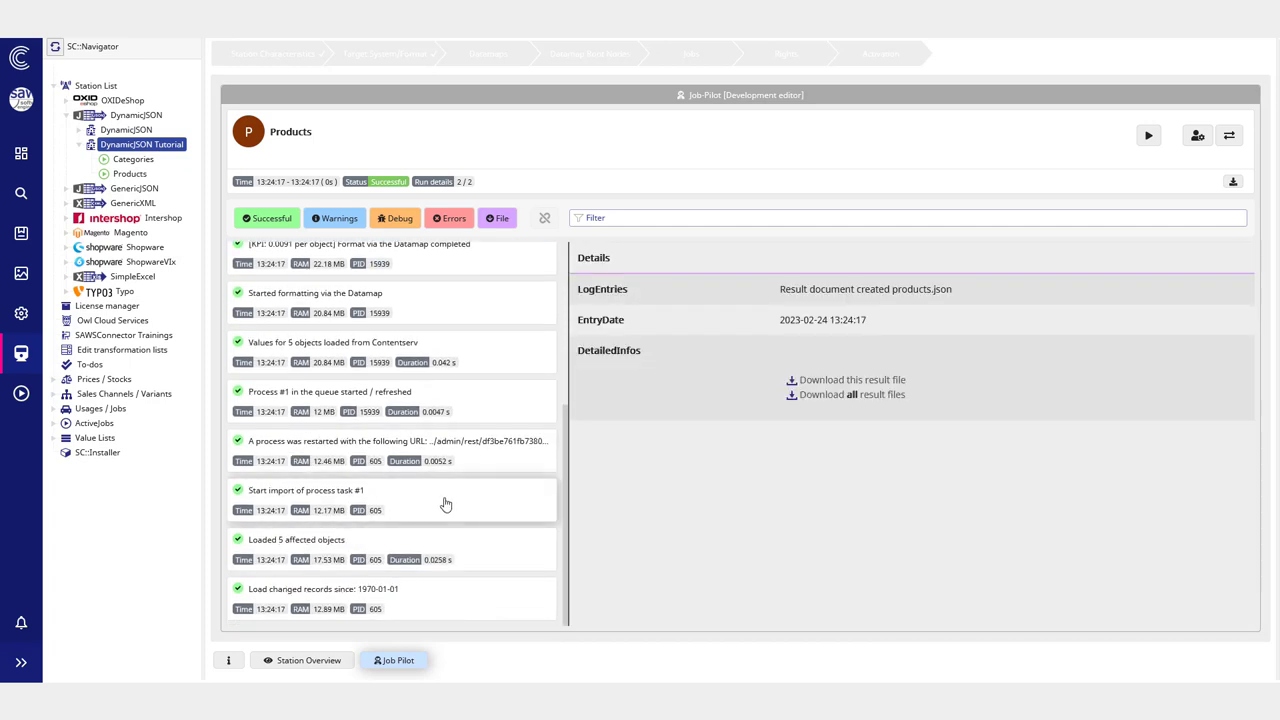
scroll(503, 409, up, 5)
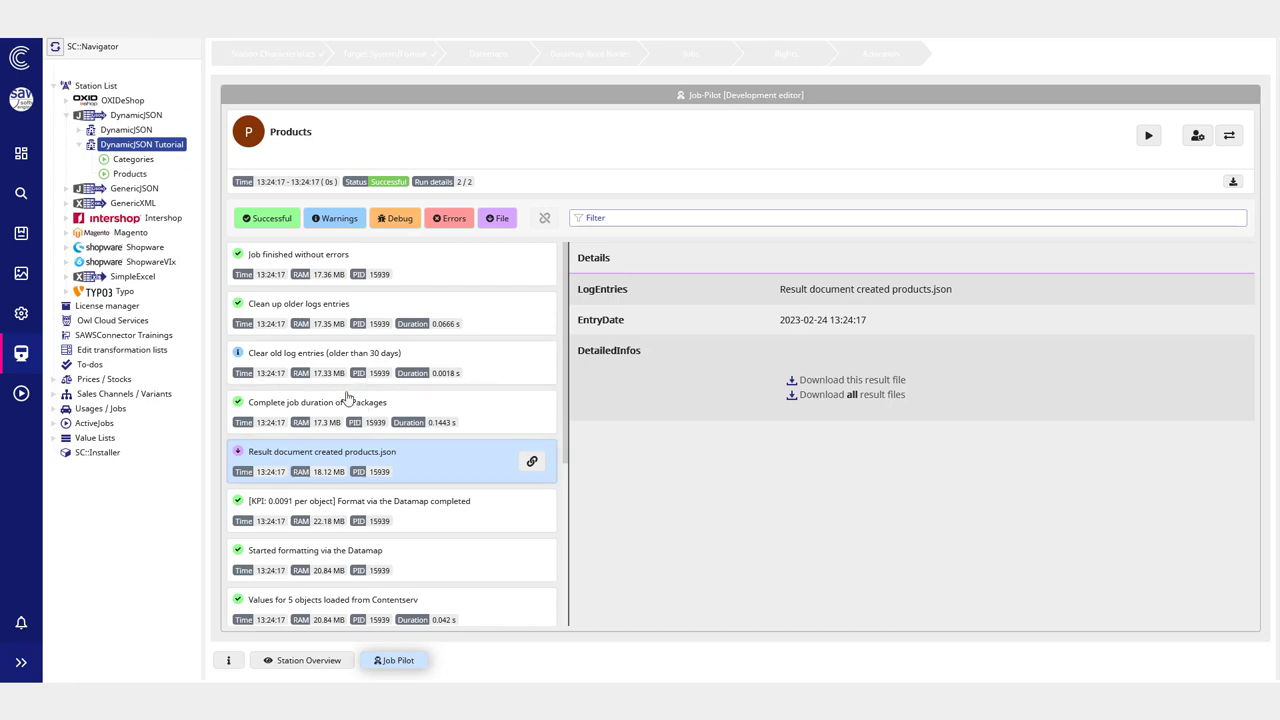
scroll(400, 360, down, 3)
Step: Filter the run log to debug entries, restore the other entry types, and toggle the debug and error filters
click(408, 220)
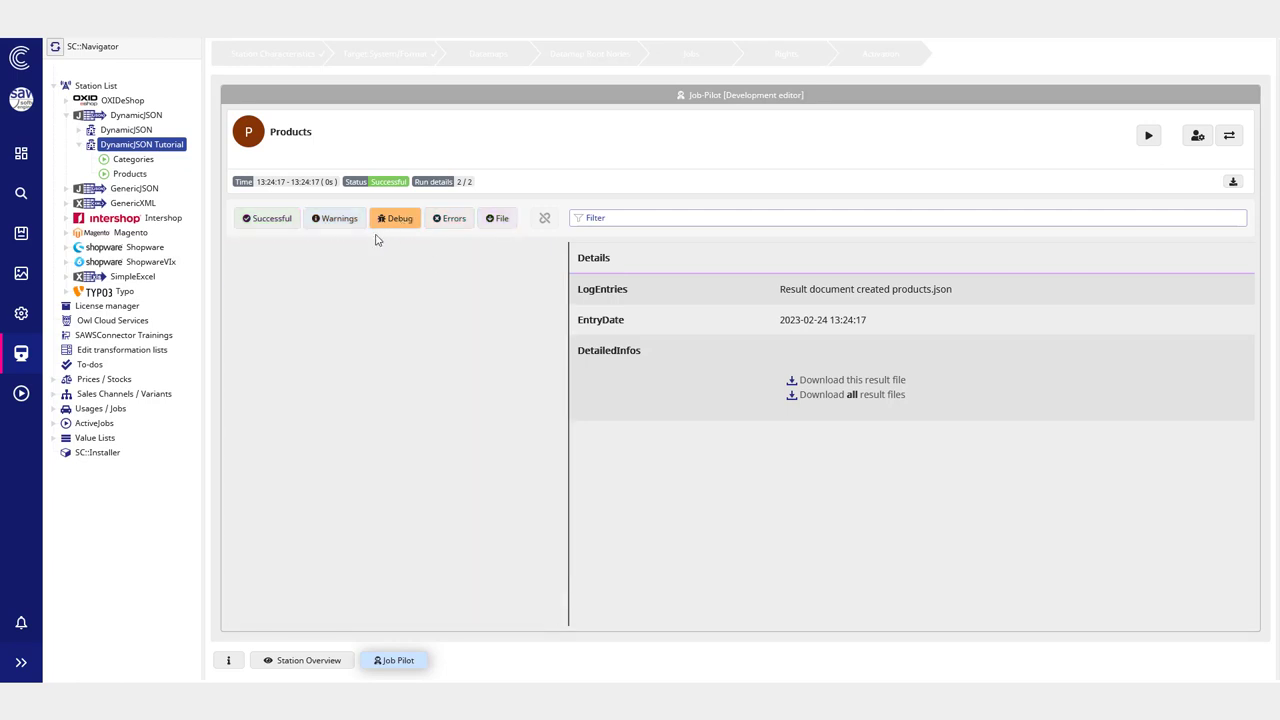
click(330, 219)
click(268, 222)
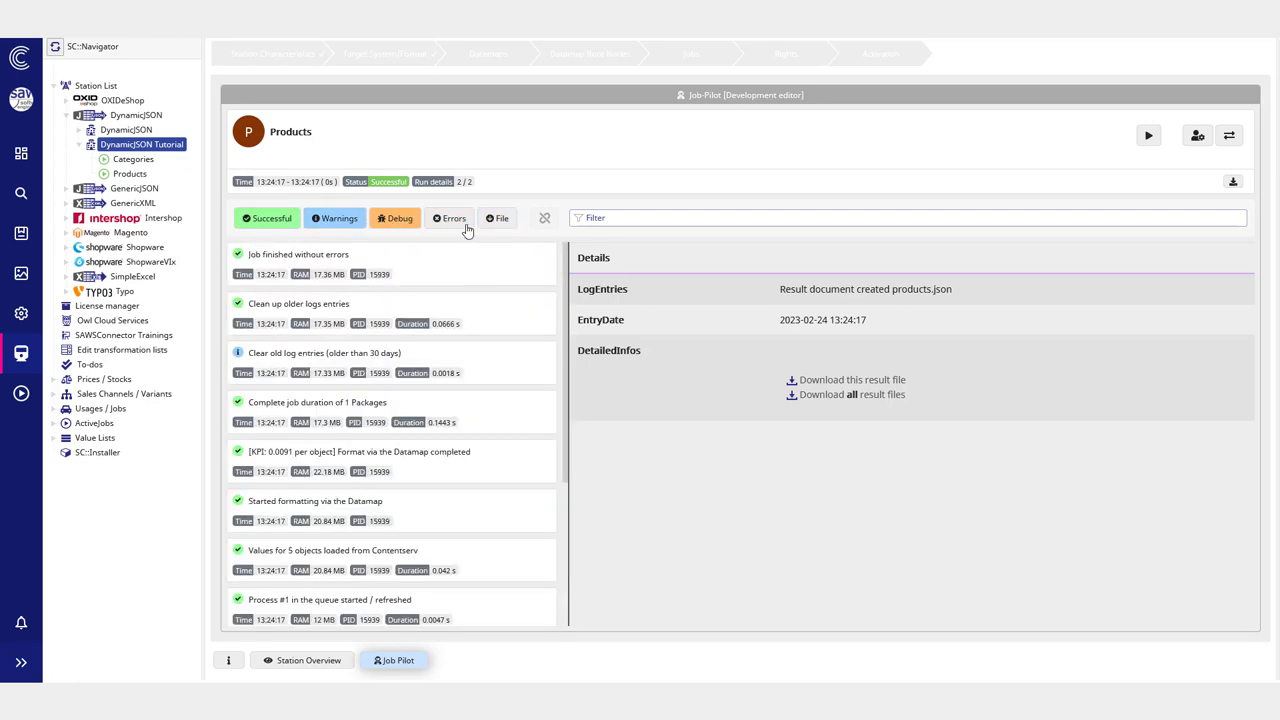
click(455, 219)
click(515, 220)
click(393, 221)
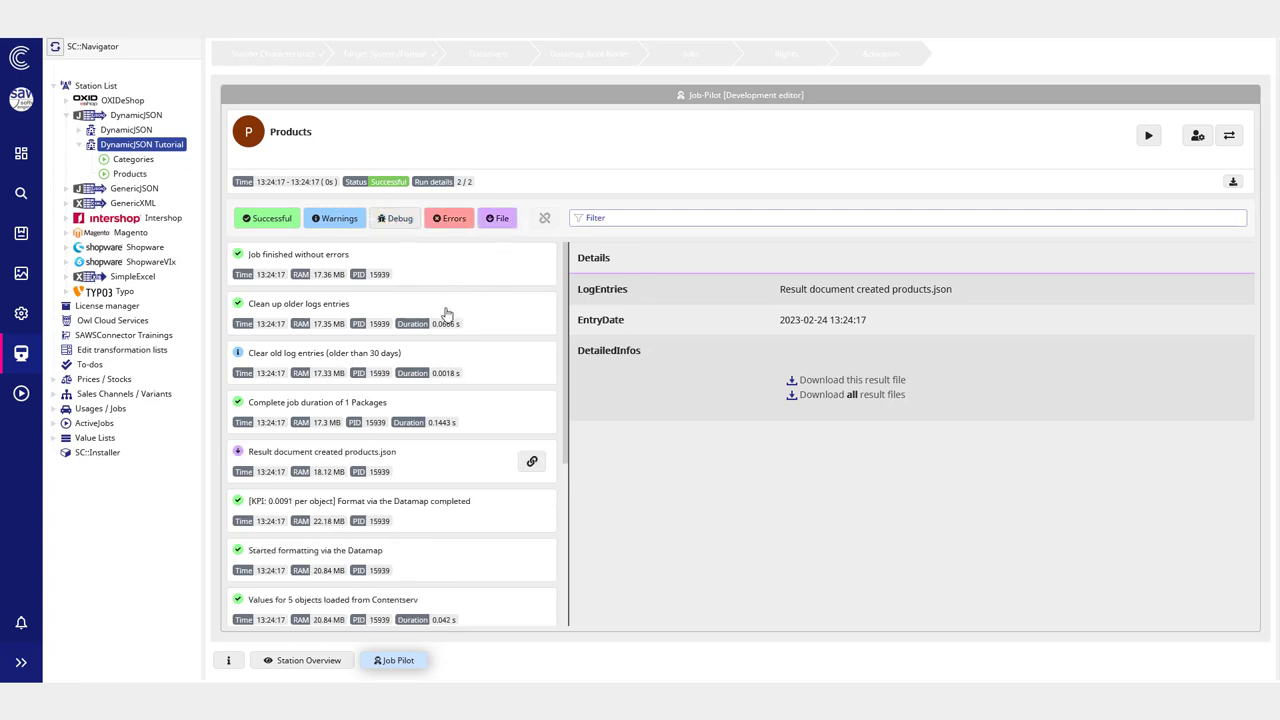
click(452, 219)
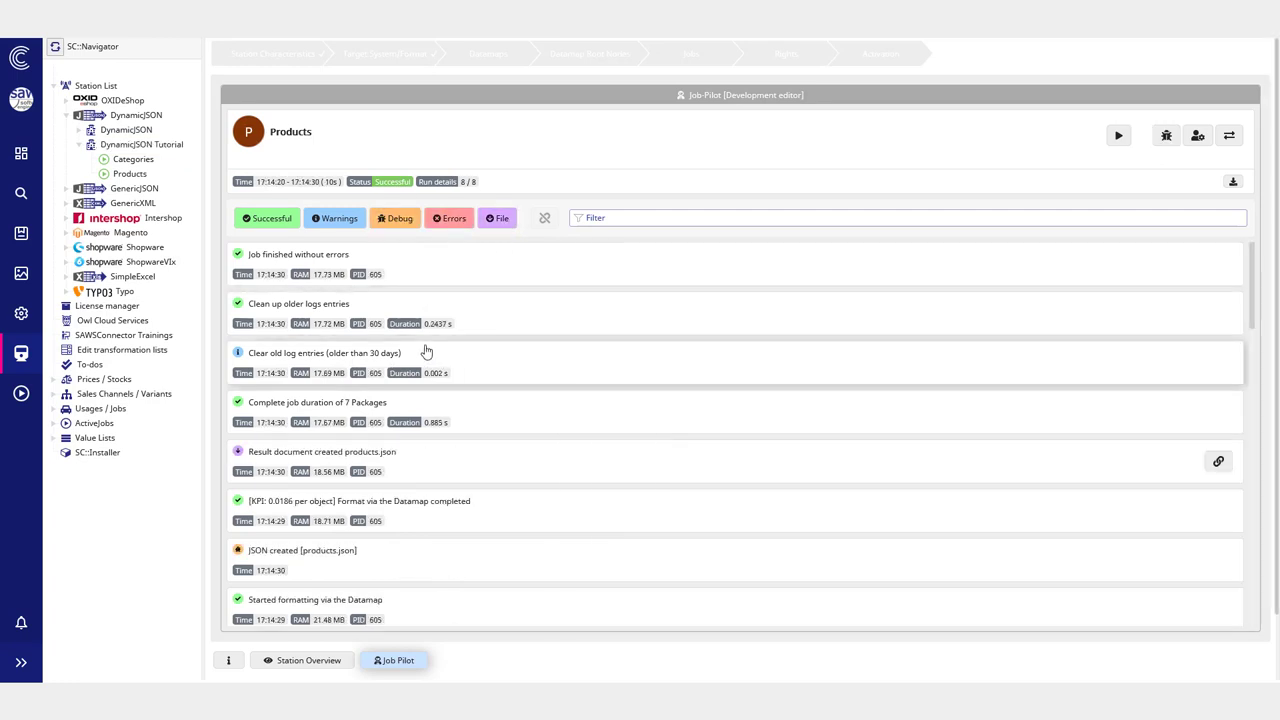
Step: Look through the full Products run's log of 7 packages and open the products.json result document entry
scroll(423, 357, down, 1)
scroll(423, 357, down, 1)
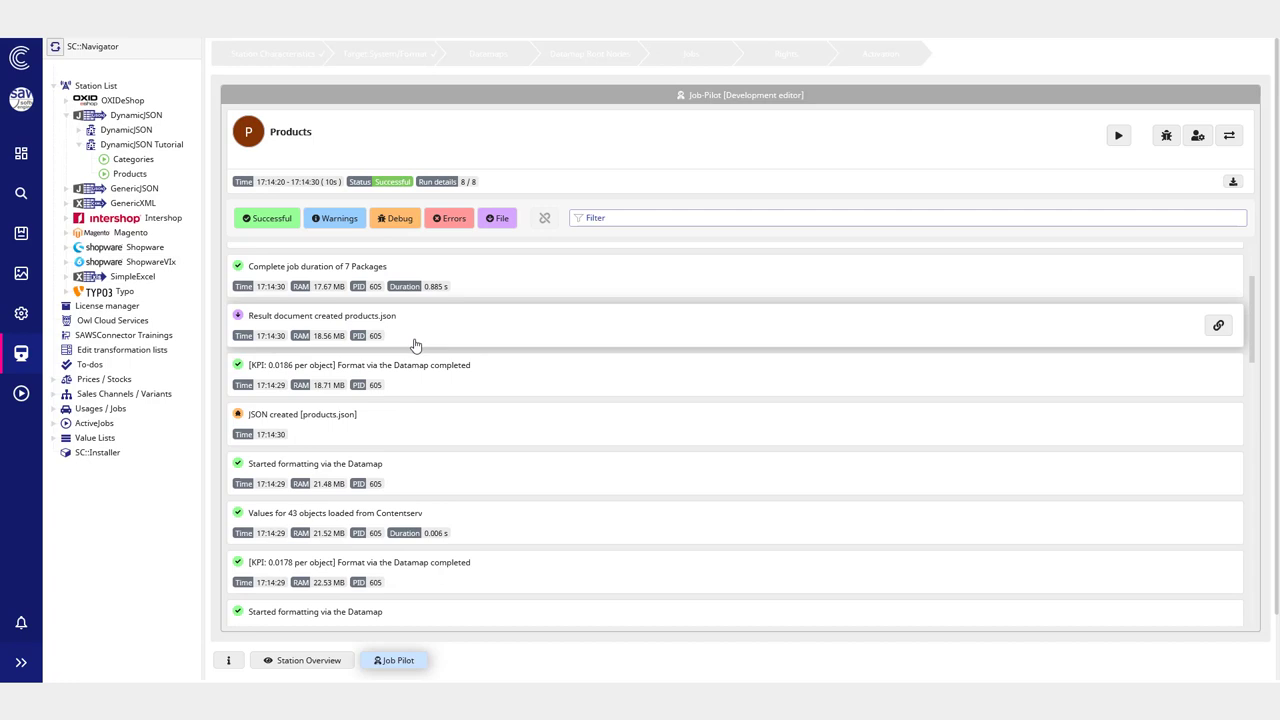
scroll(428, 358, down, 4)
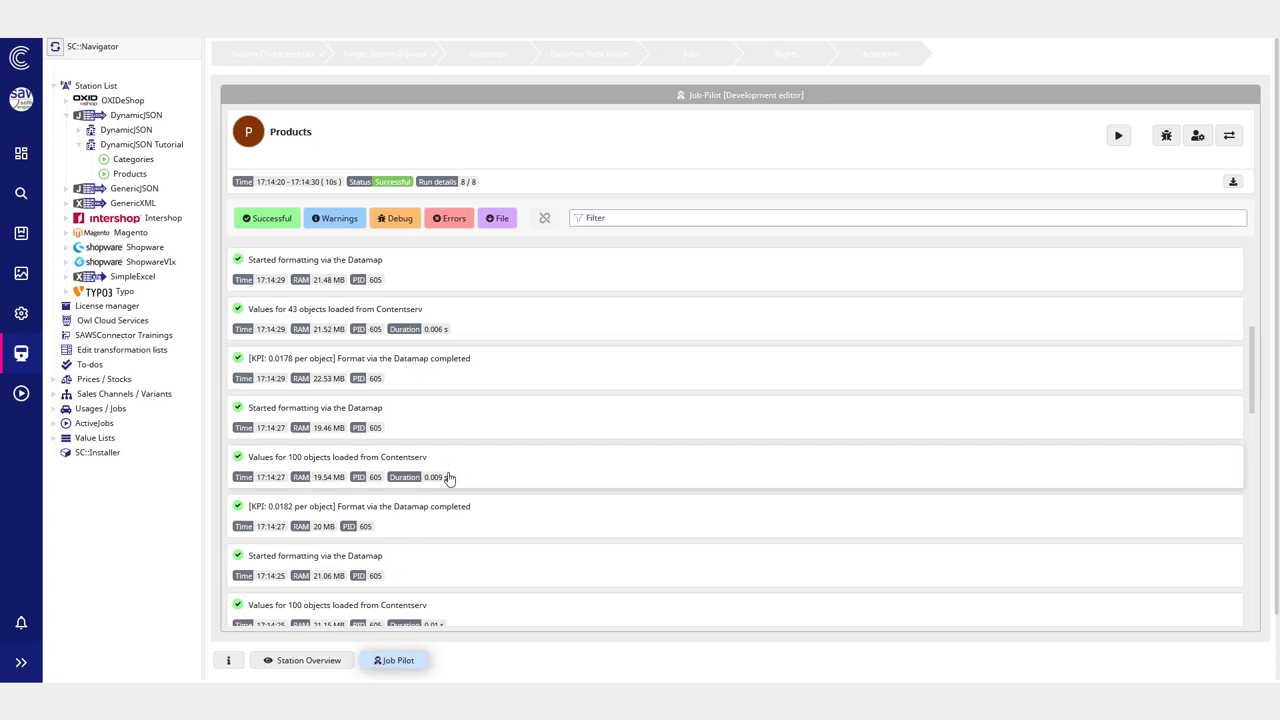
scroll(460, 455, up, 4)
scroll(466, 440, up, 3)
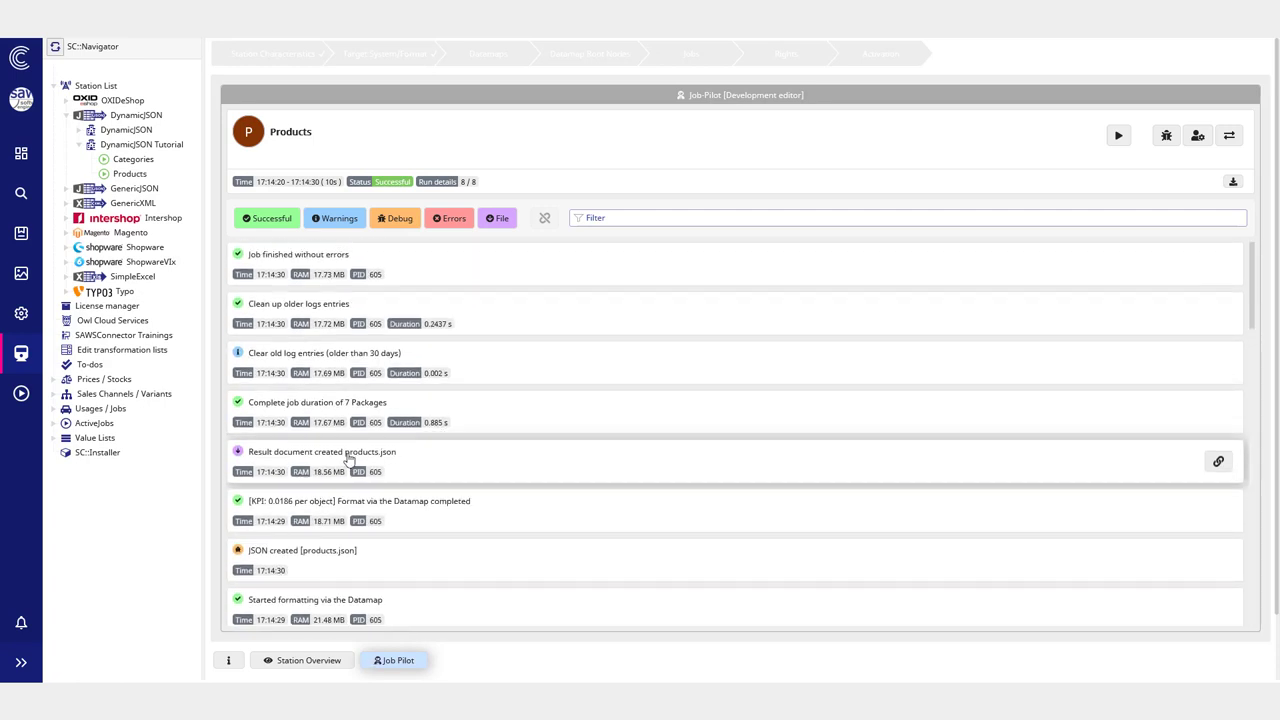
click(430, 452)
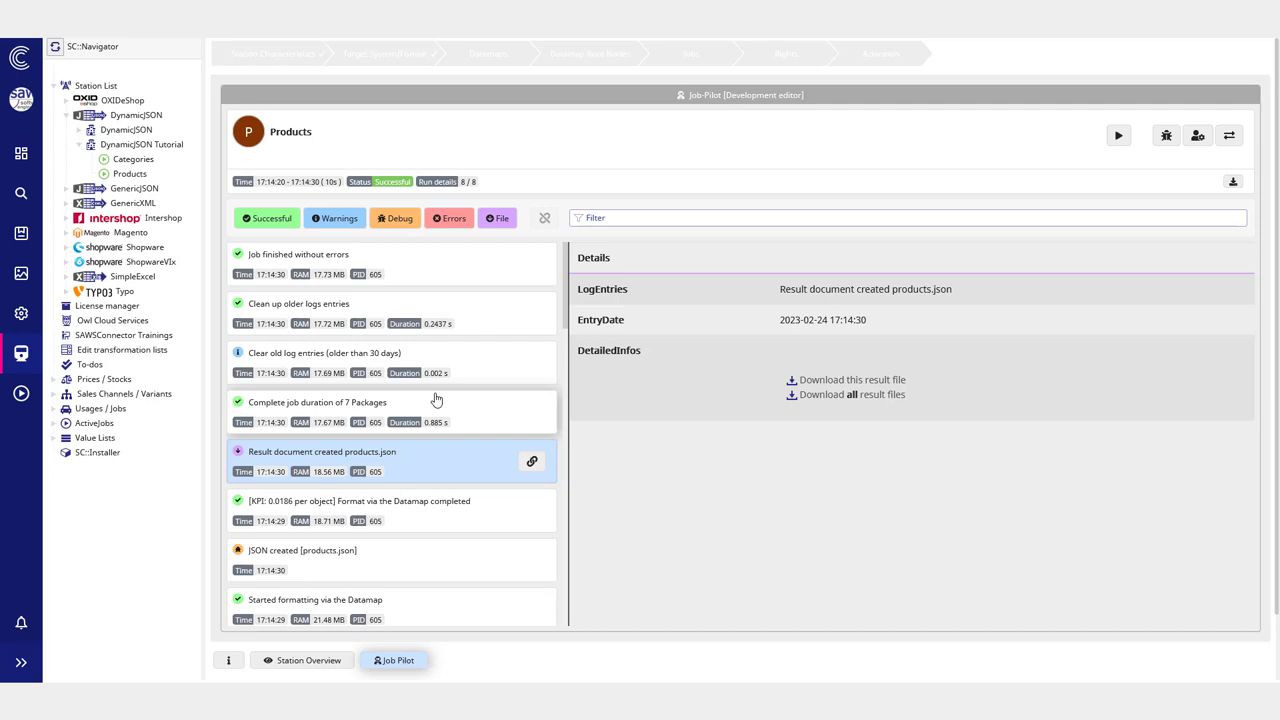
Step: Open the details of the "JSON created [products.json]" entry and filter the log to debug entries only
scroll(330, 398, down, 1)
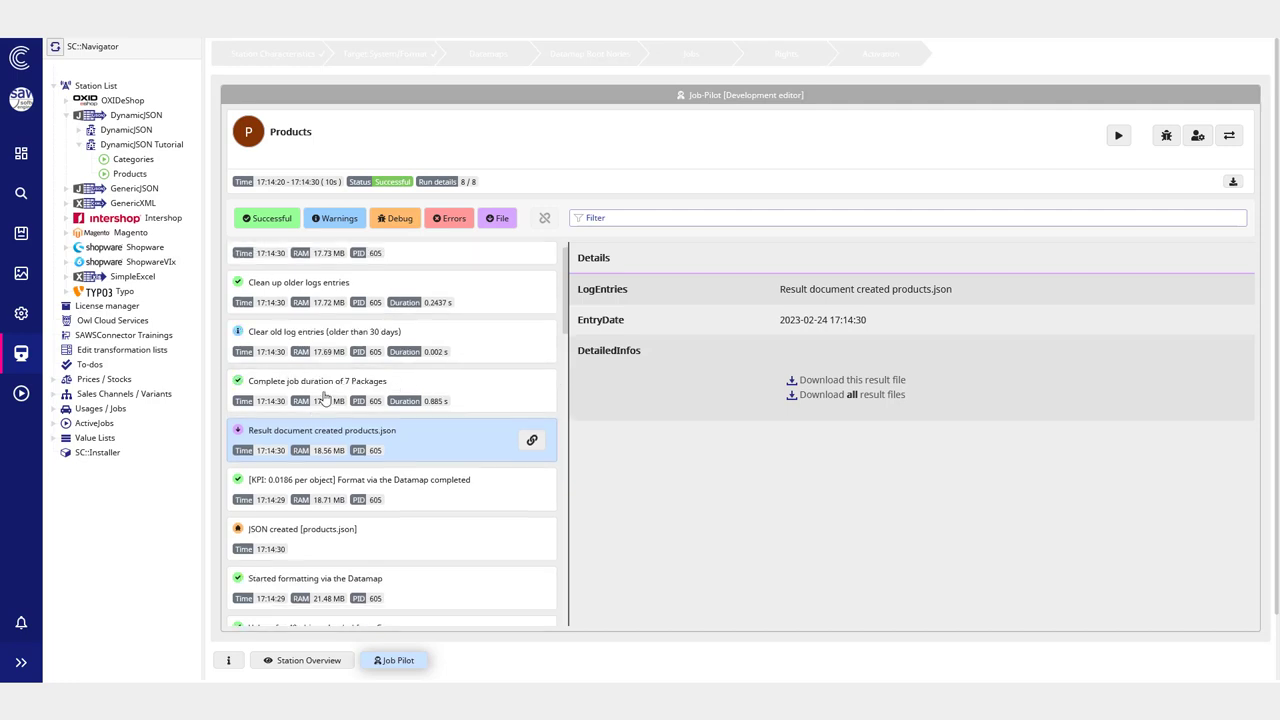
scroll(323, 398, down, 1)
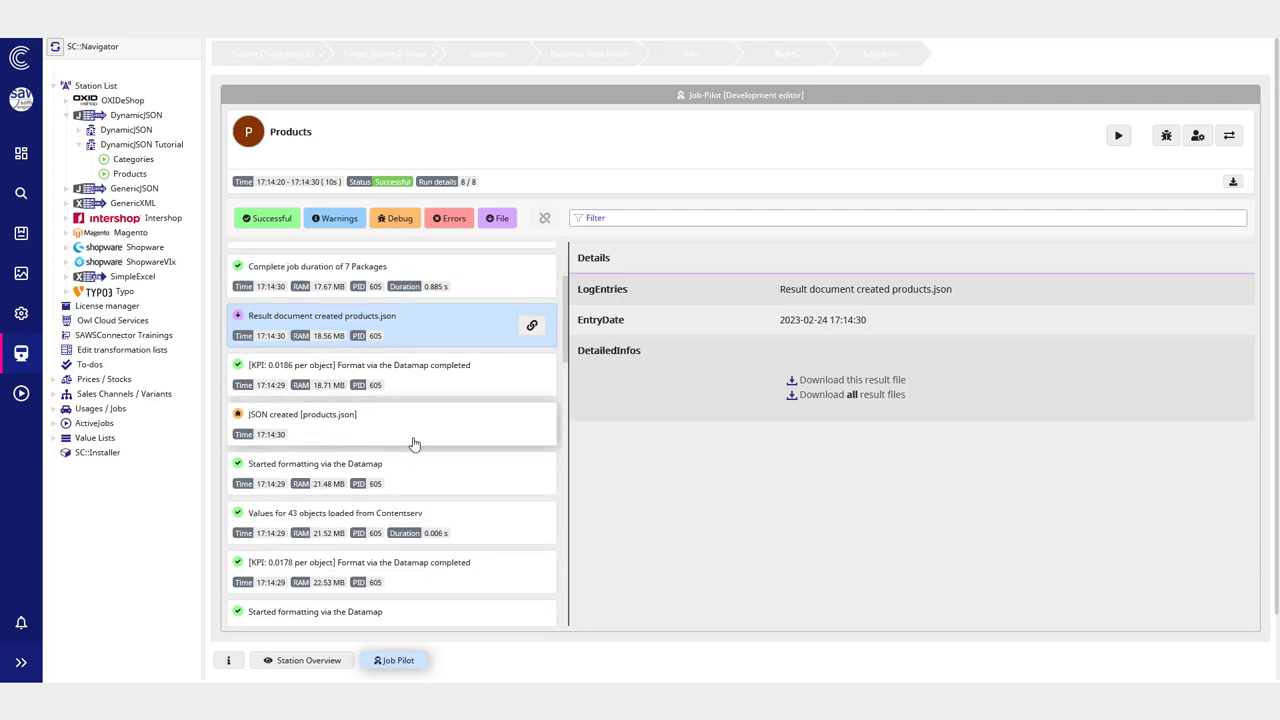
click(372, 429)
click(400, 220)
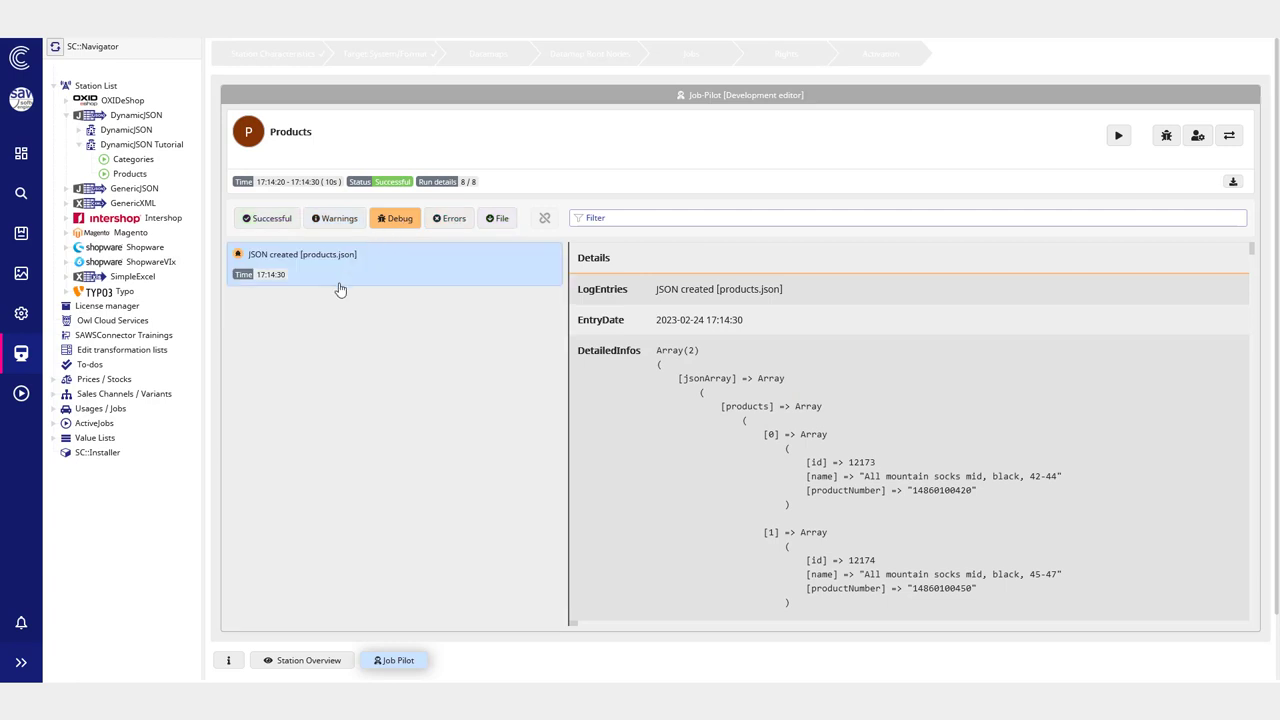
Step: Read through the products array in the debug details of the products.json entry down to its end
scroll(776, 426, down, 3)
scroll(775, 426, up, 2)
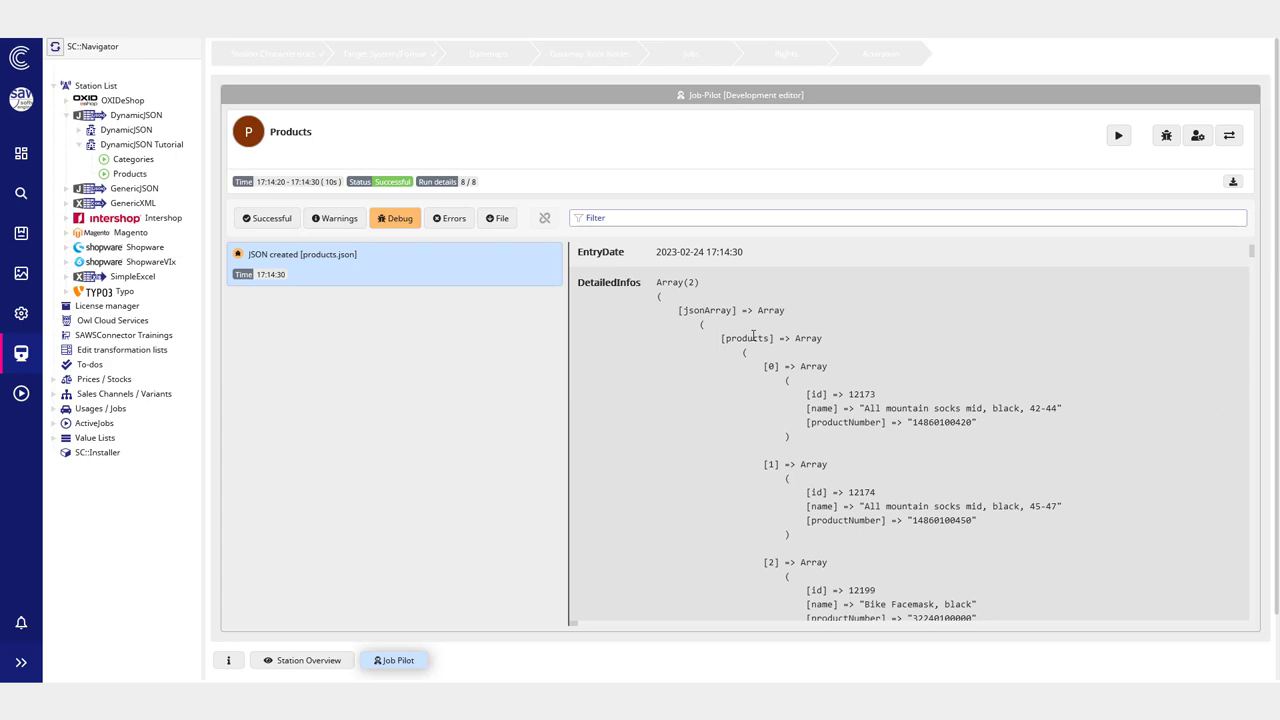
scroll(720, 320, down, 2)
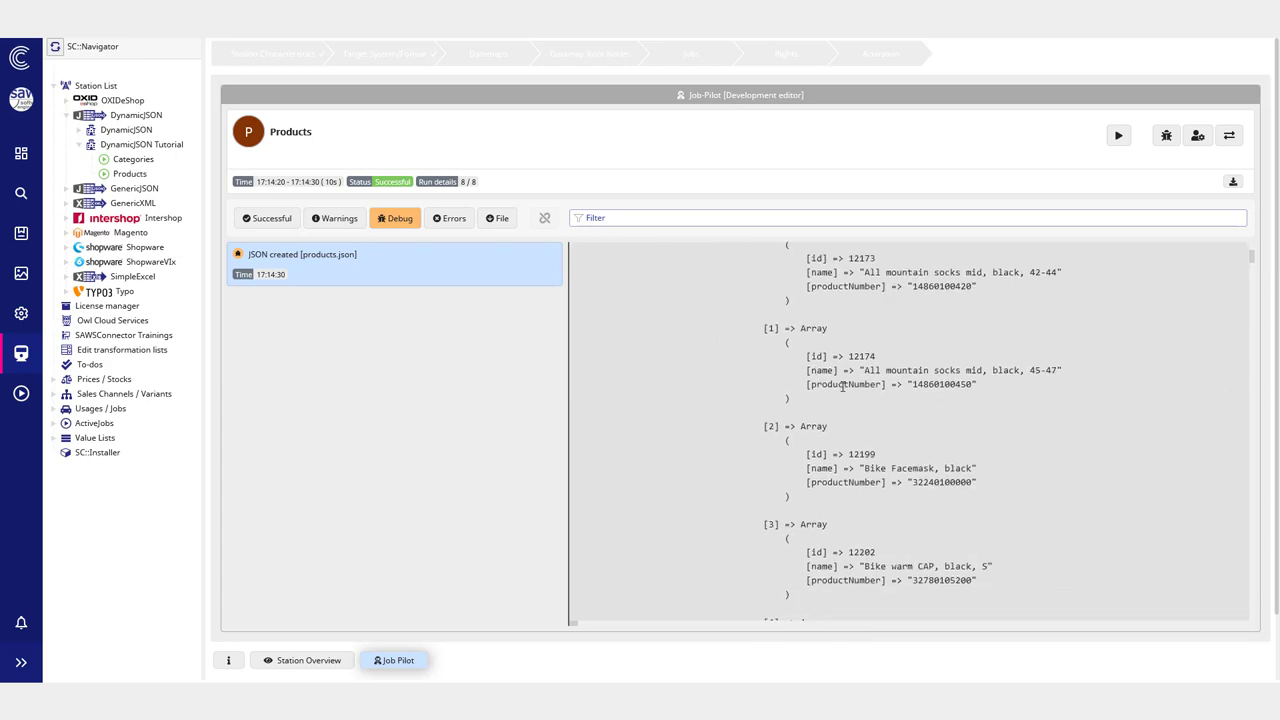
scroll(760, 352, up, 4)
drag(682, 378, 970, 559)
scroll(878, 430, down, 1)
click(975, 550)
scroll(855, 430, down, 2)
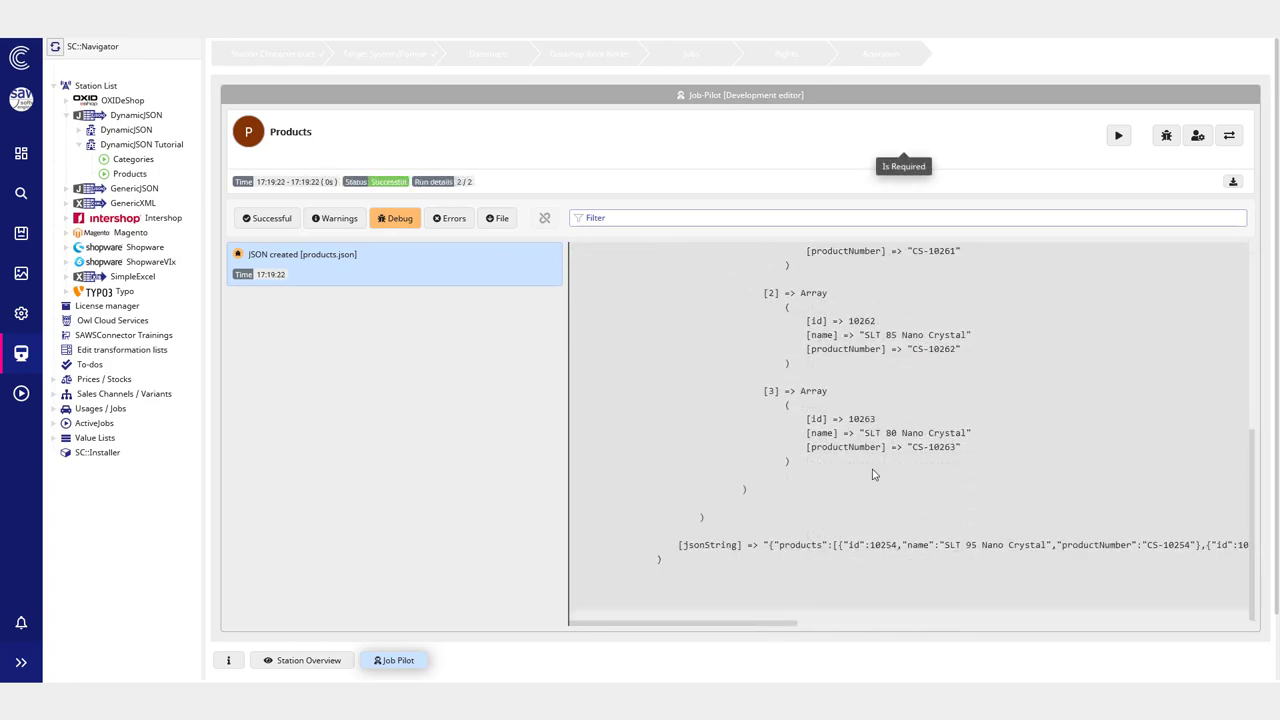
Step: Examine the jsonArray structure and each product's id, name and productNumber in the products.json debug details
scroll(863, 434, up, 3)
scroll(727, 277, up, 1)
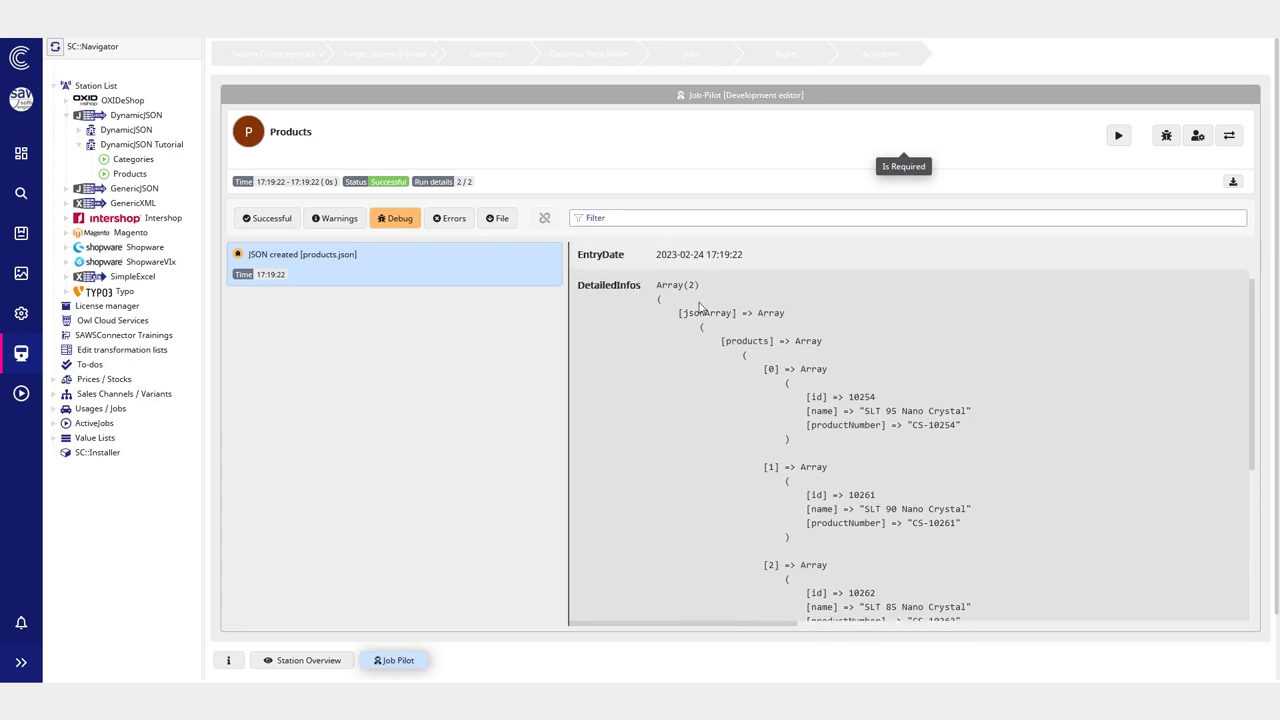
drag(667, 310, 785, 421)
scroll(766, 481, up, 1)
click(727, 451)
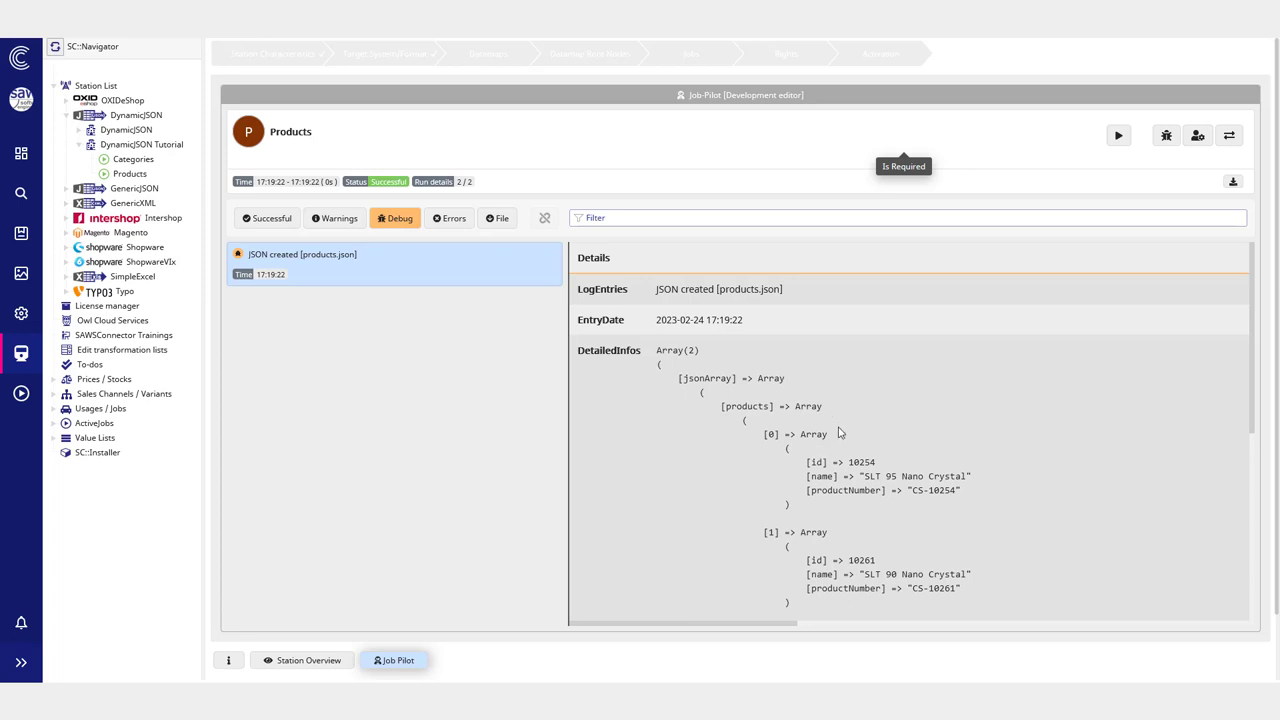
scroll(830, 430, down, 5)
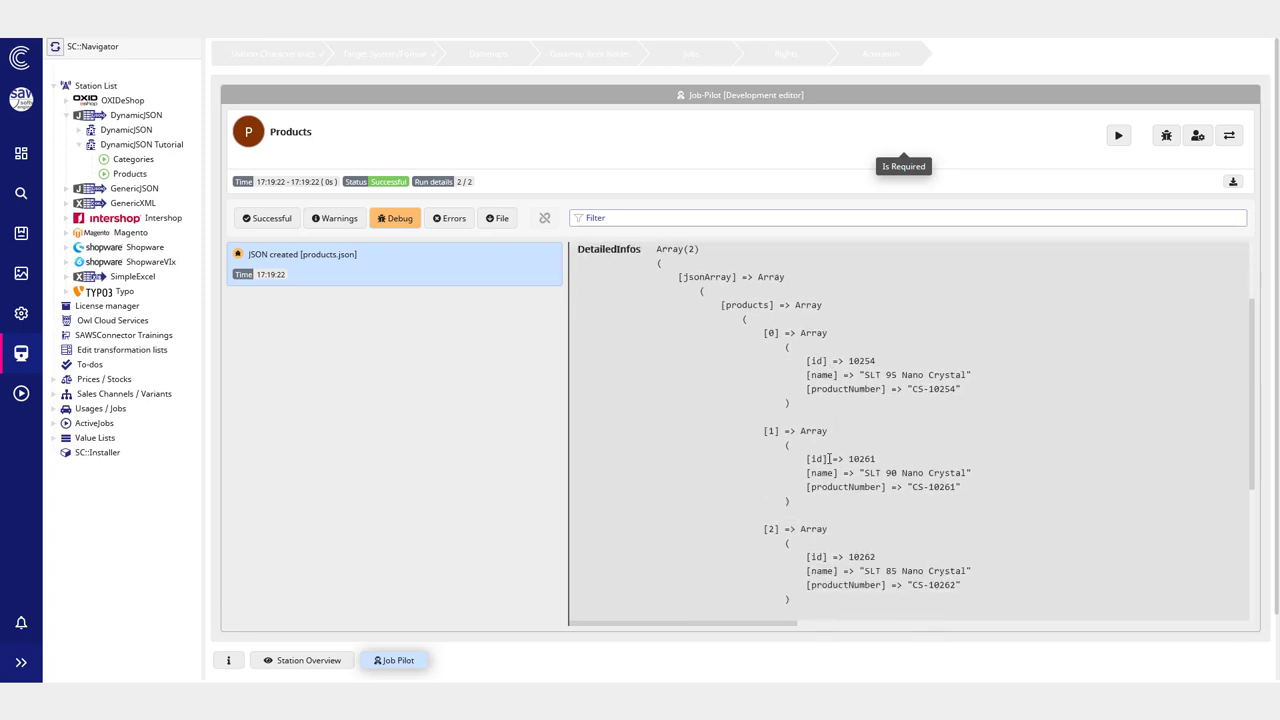
scroll(760, 390, up, 4)
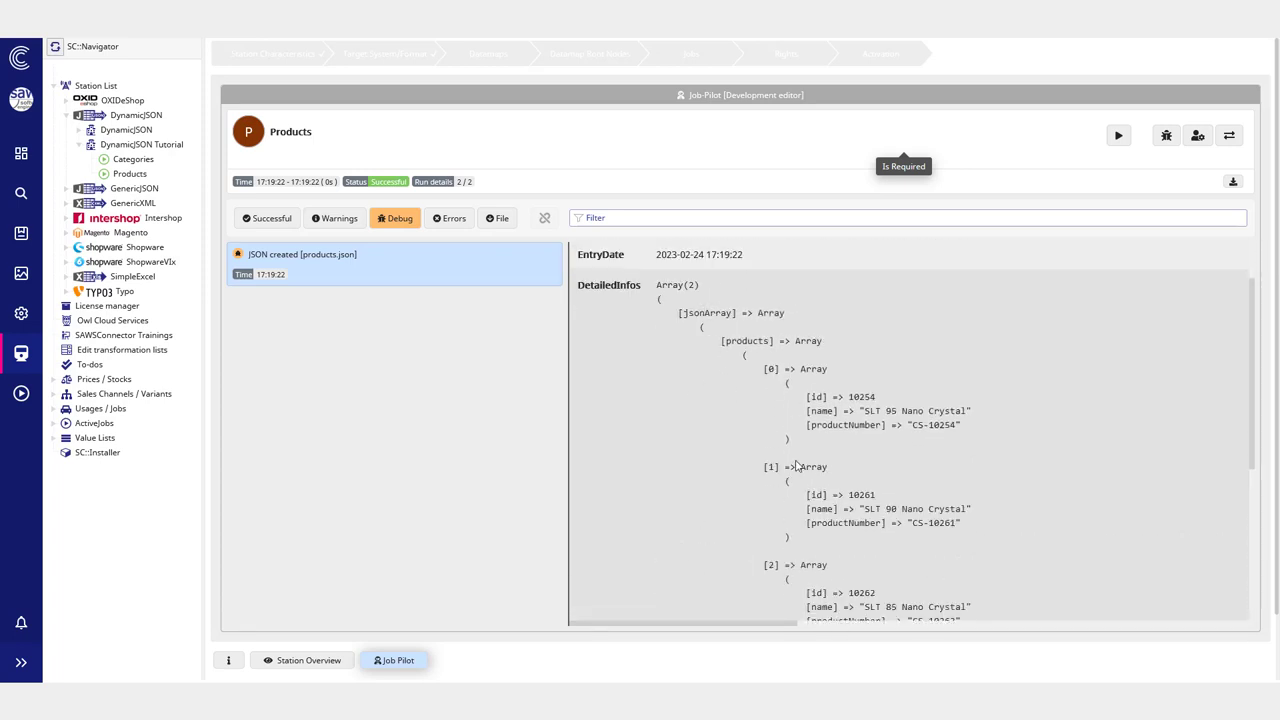
scroll(789, 467, down, 4)
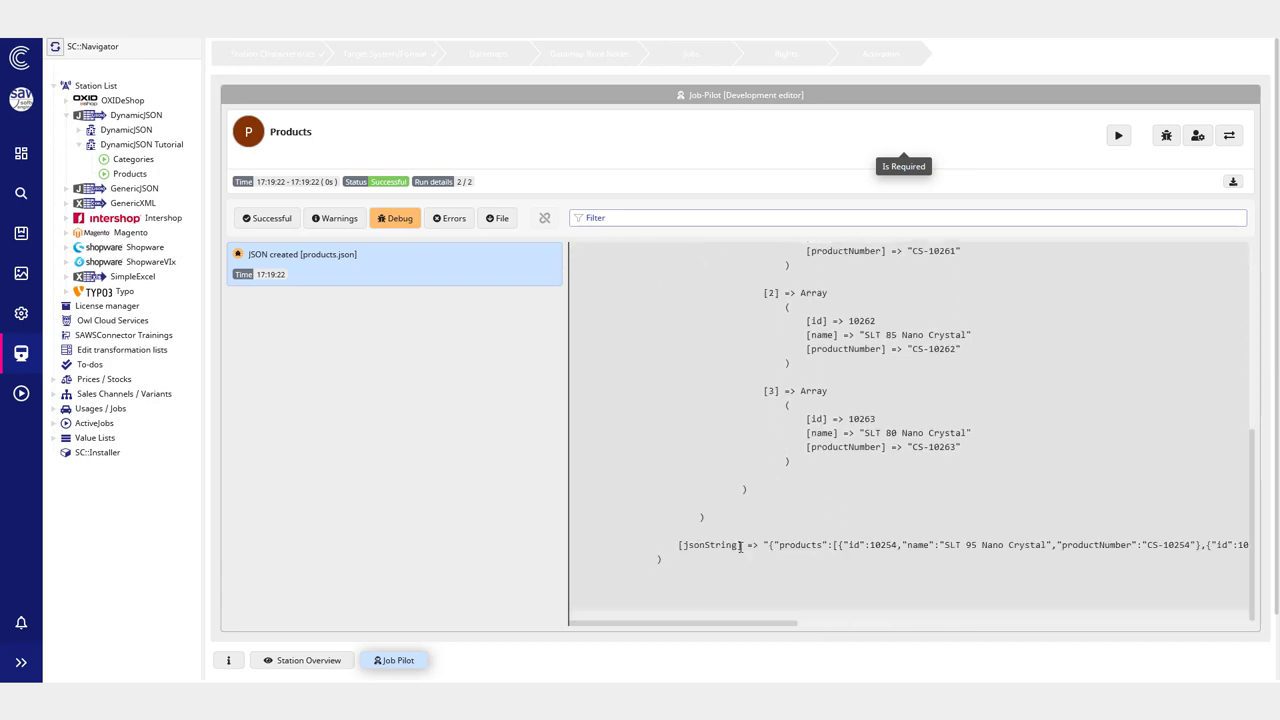
Step: Read the full jsonString line in the products.json debug details and review the product array above it again
scroll(1037, 566, right, 10)
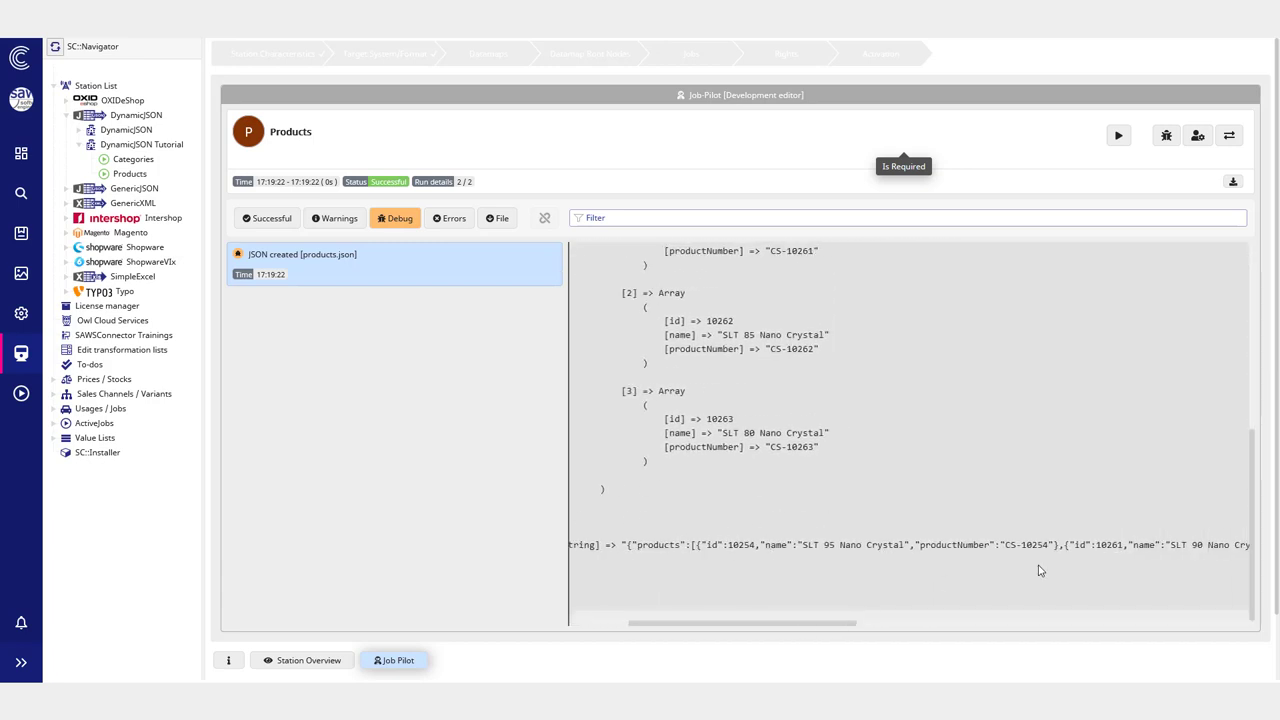
scroll(1040, 566, right, 5)
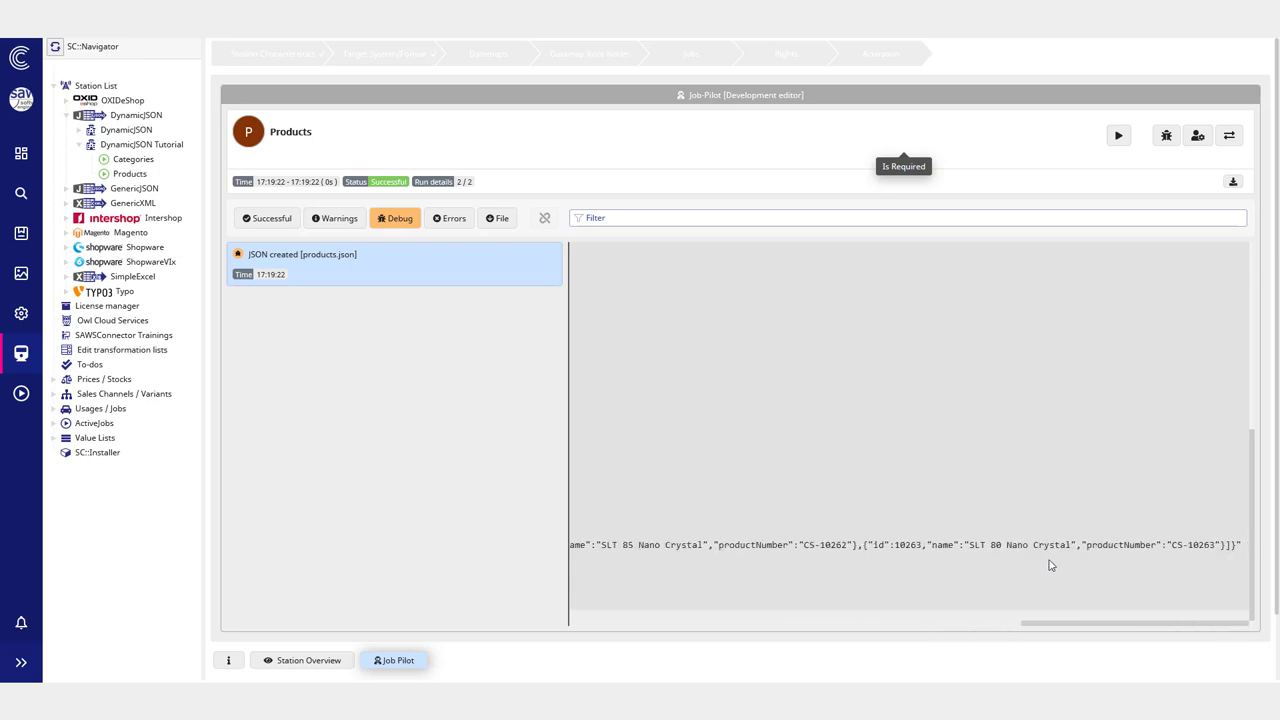
scroll(1166, 598, left, 12)
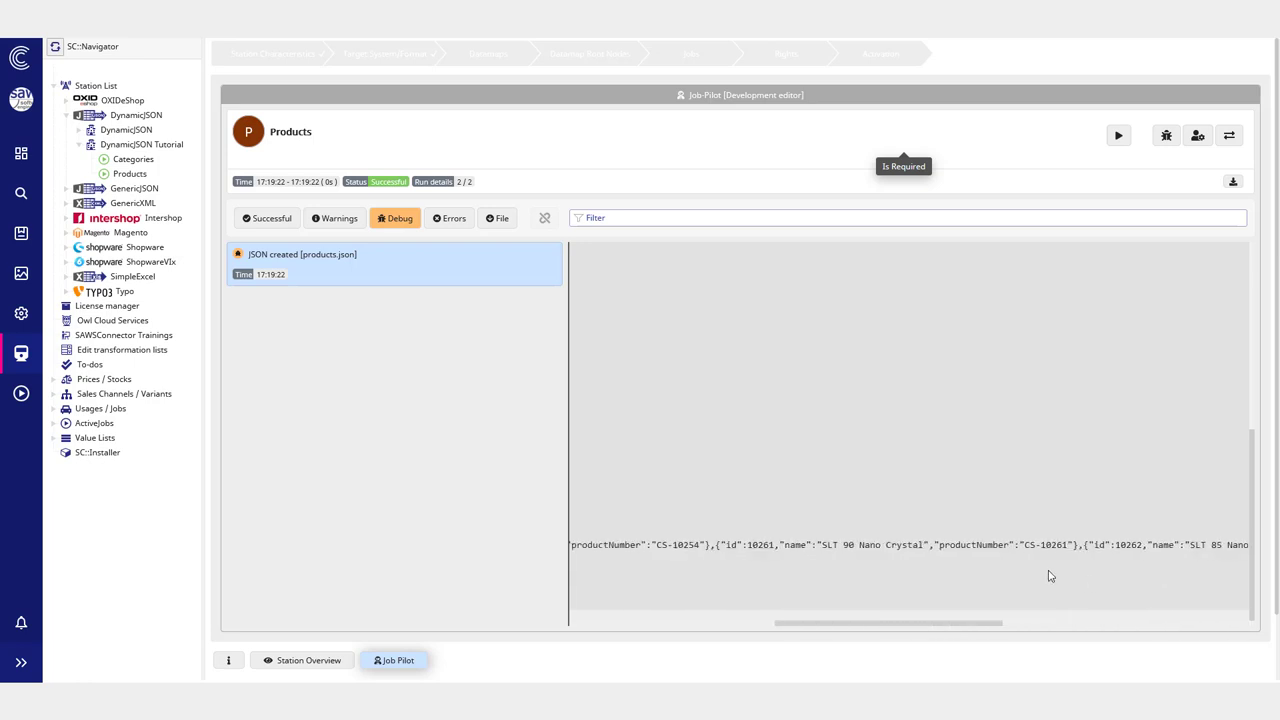
scroll(848, 540, left, 3)
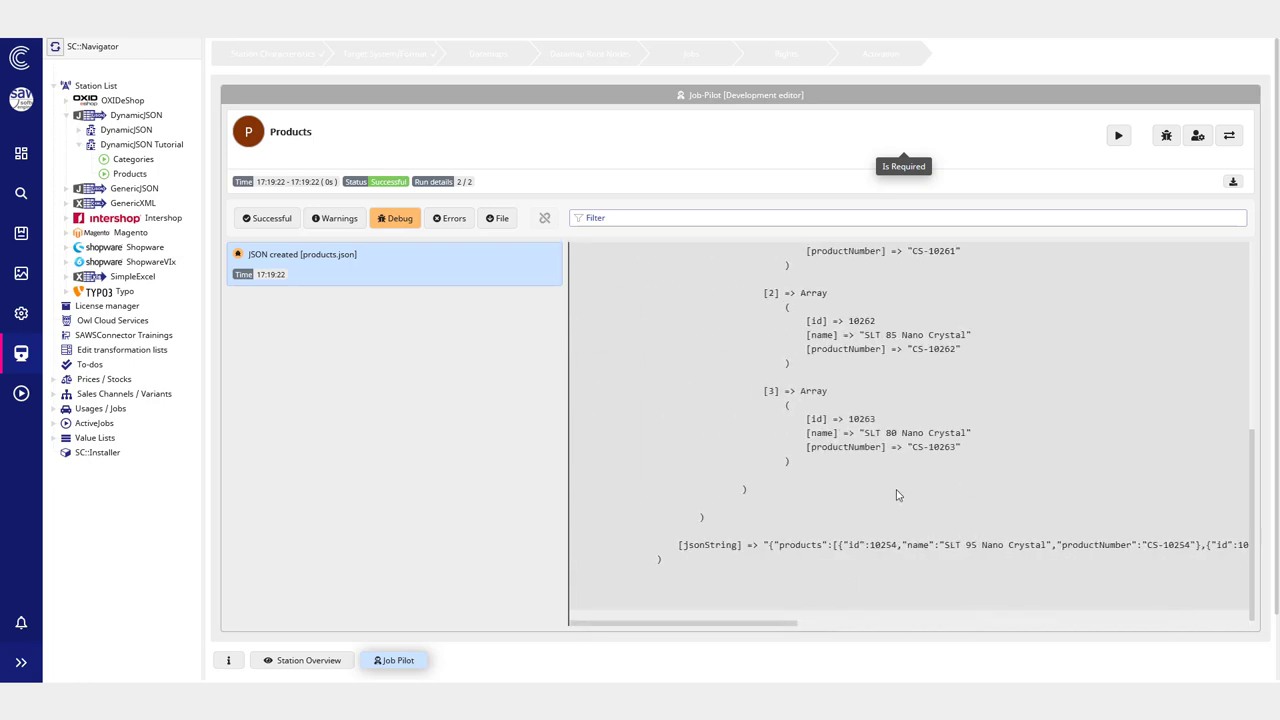
scroll(960, 477, up, 10)
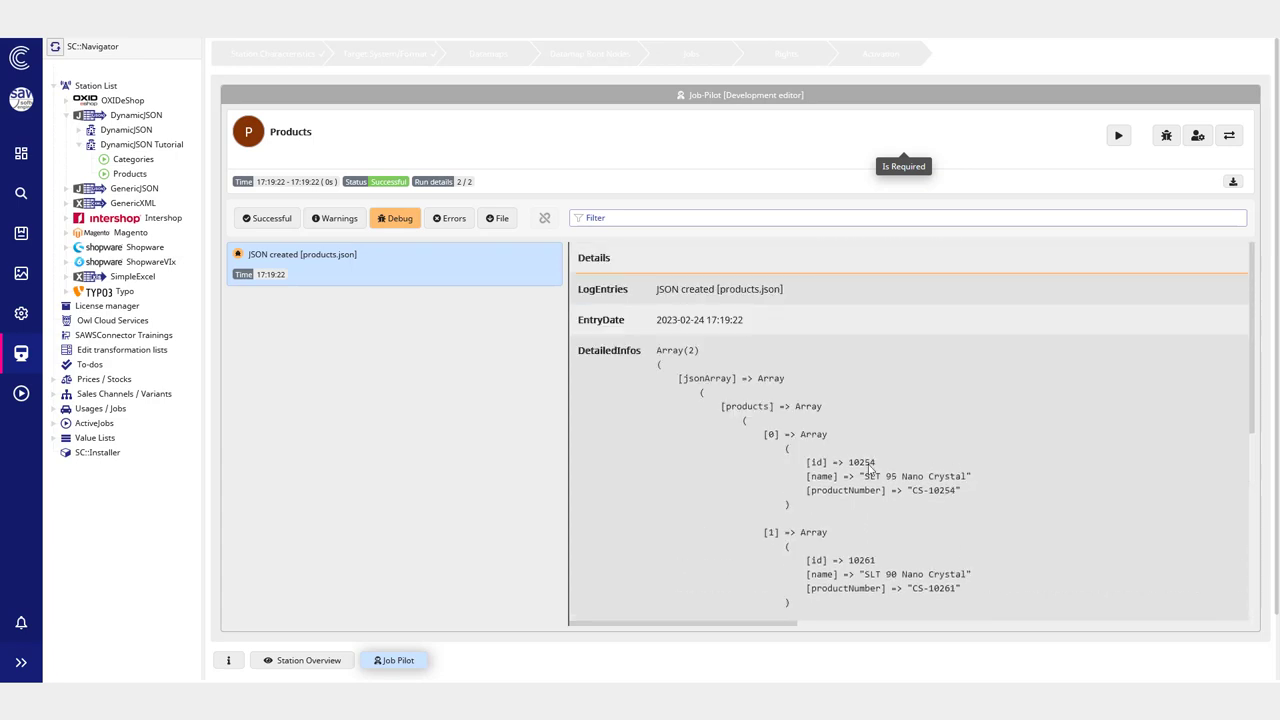
scroll(940, 511, down, 1)
scroll(935, 490, down, 1)
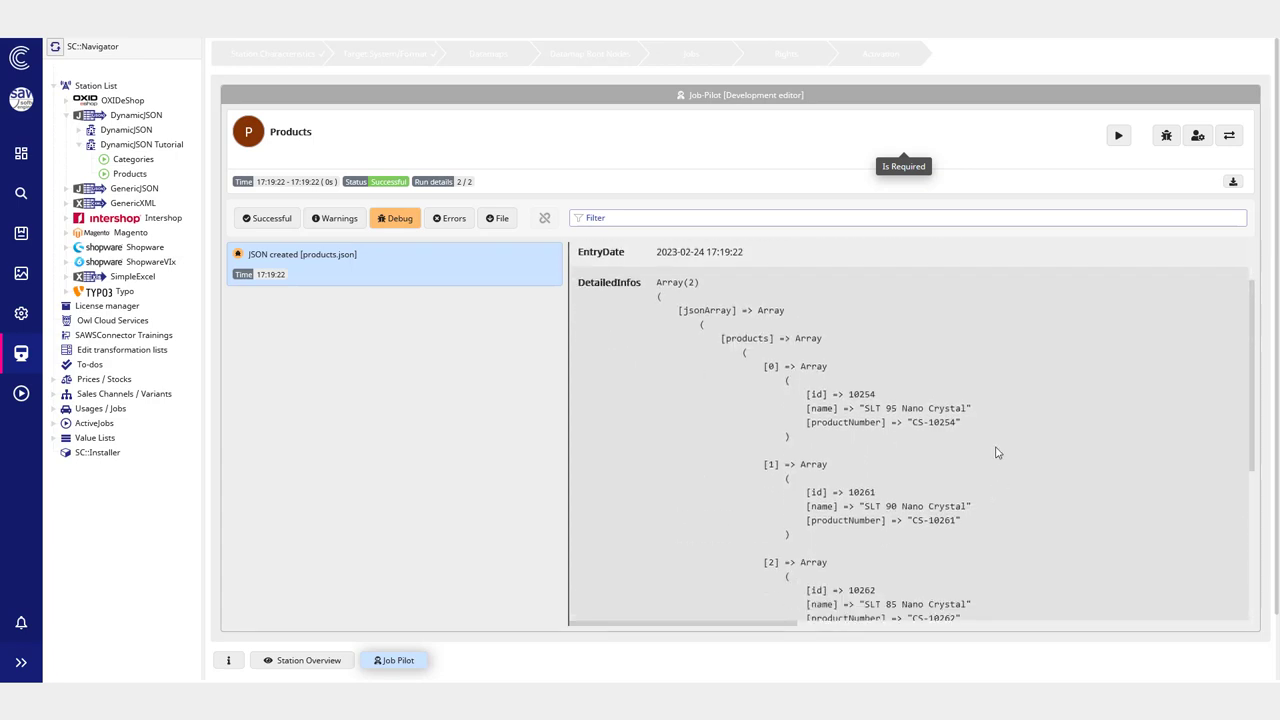
scroll(951, 417, down, 6)
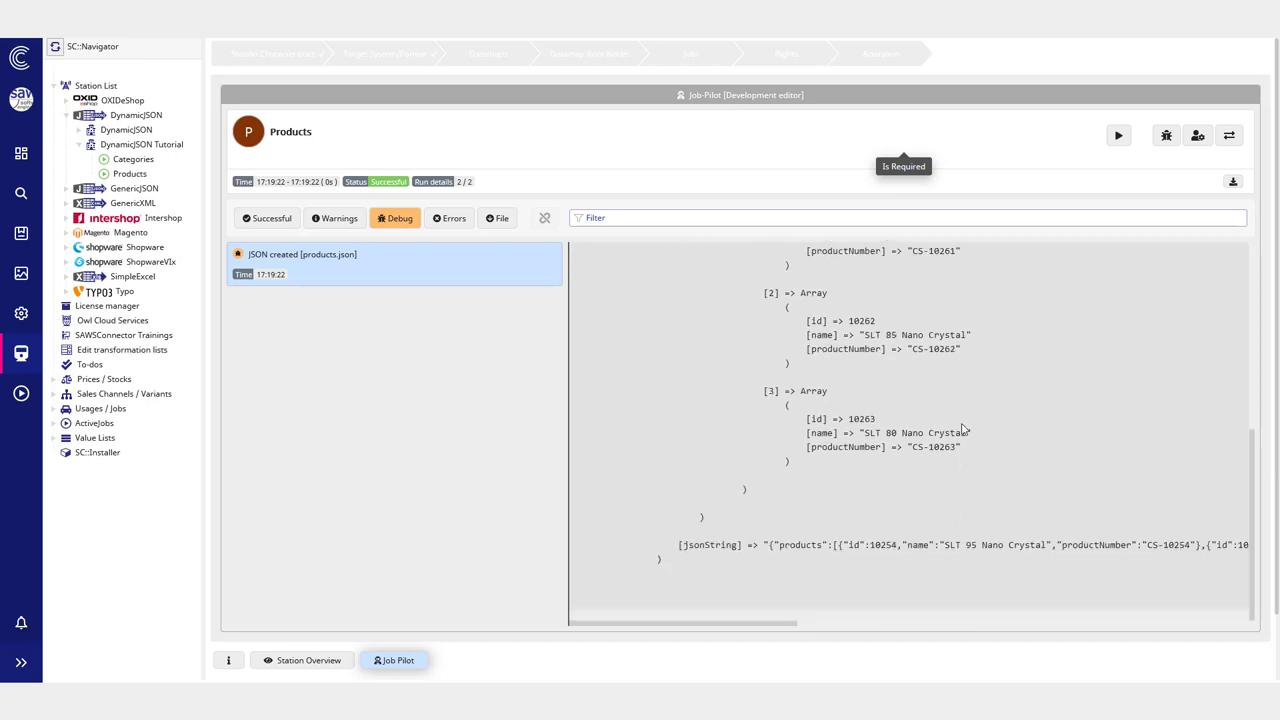
scroll(846, 337, up, 8)
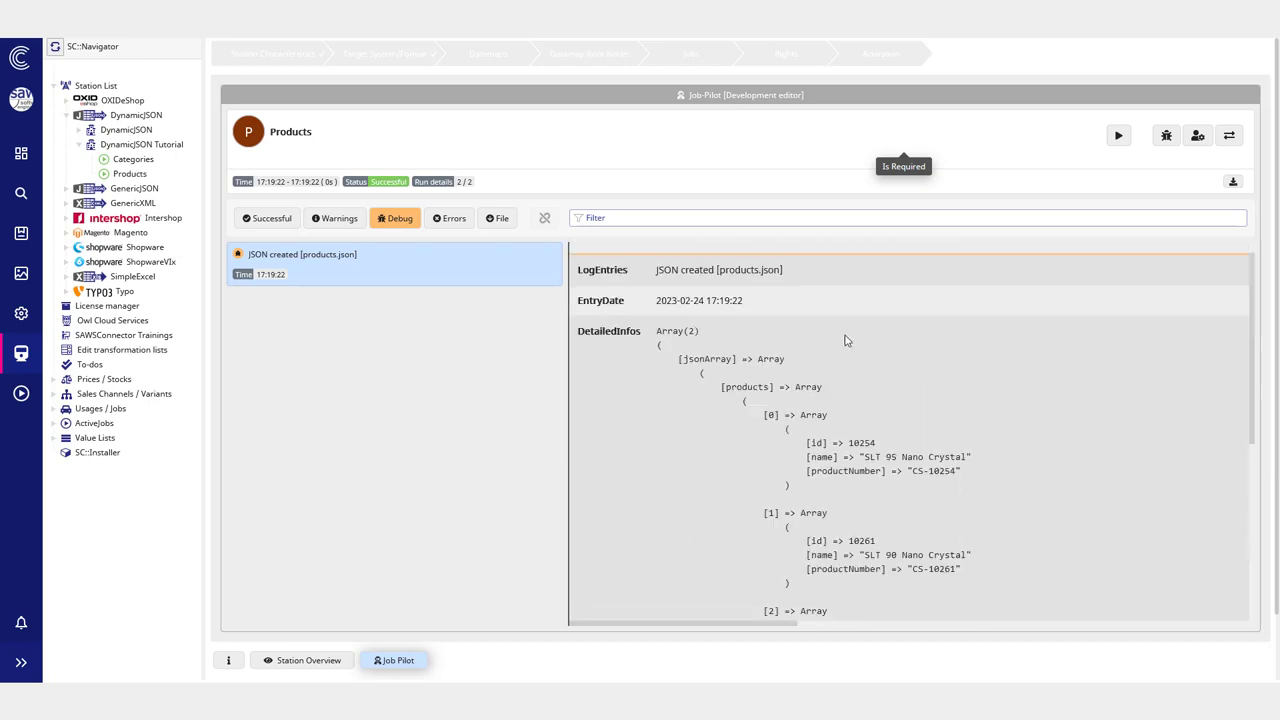
Step: Compare the Products rows of the datamap's mapping with the Job Pilot debug output, ending on the mapping
click(392, 661)
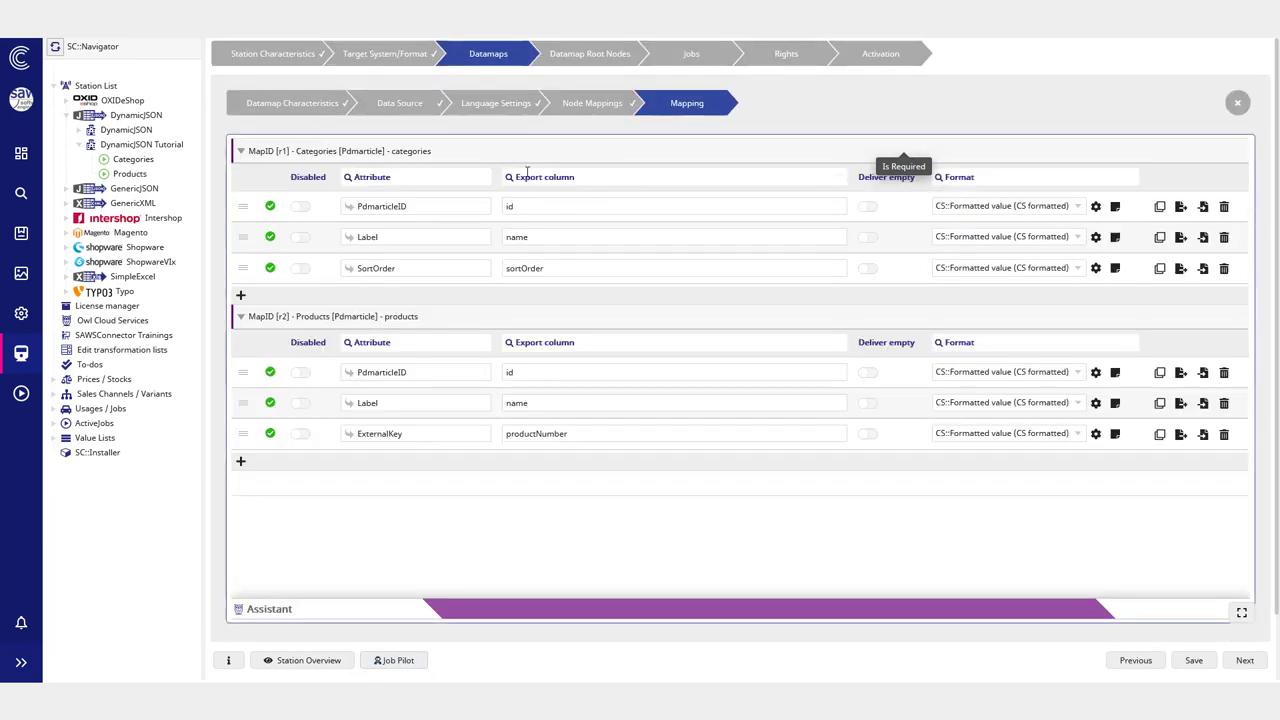
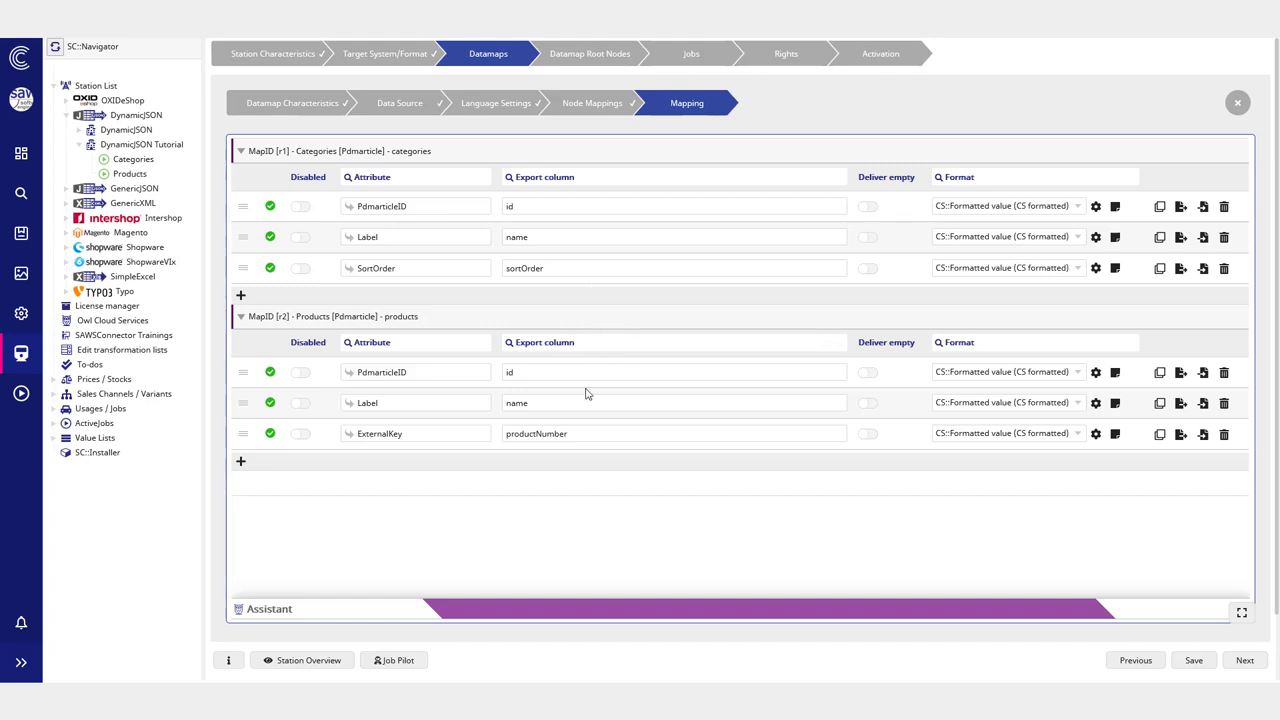
click(557, 405)
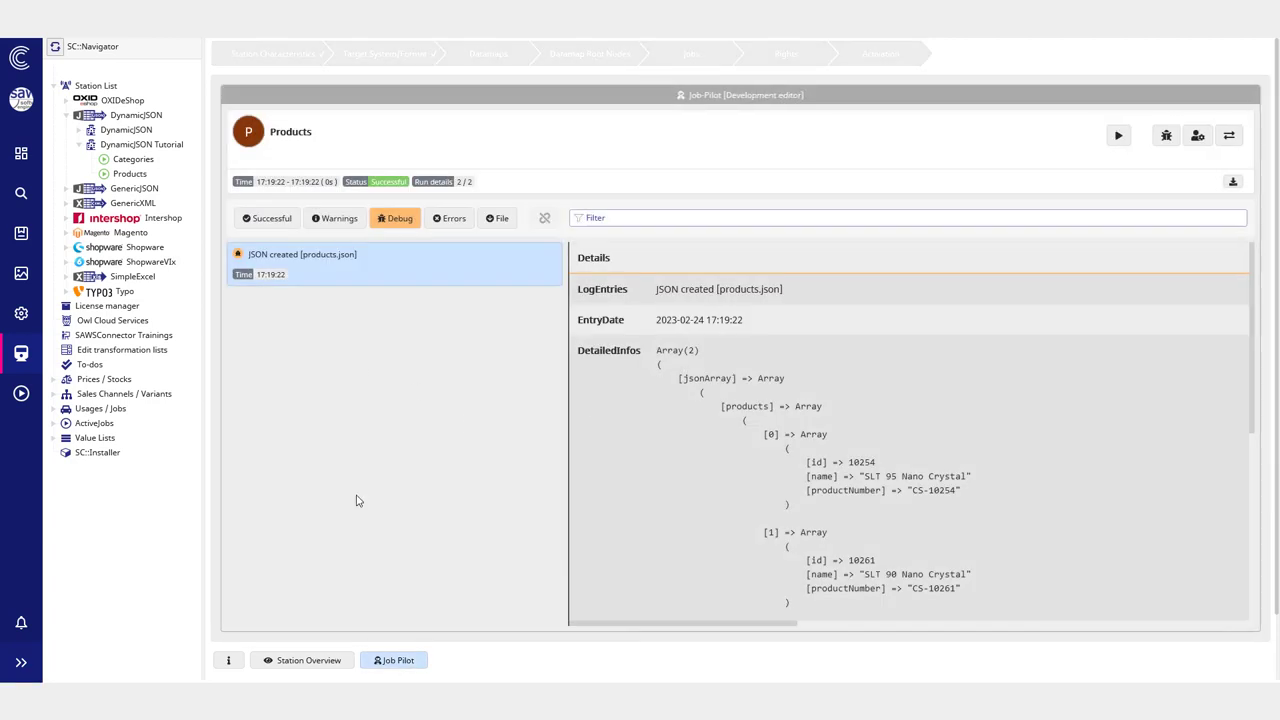
click(405, 662)
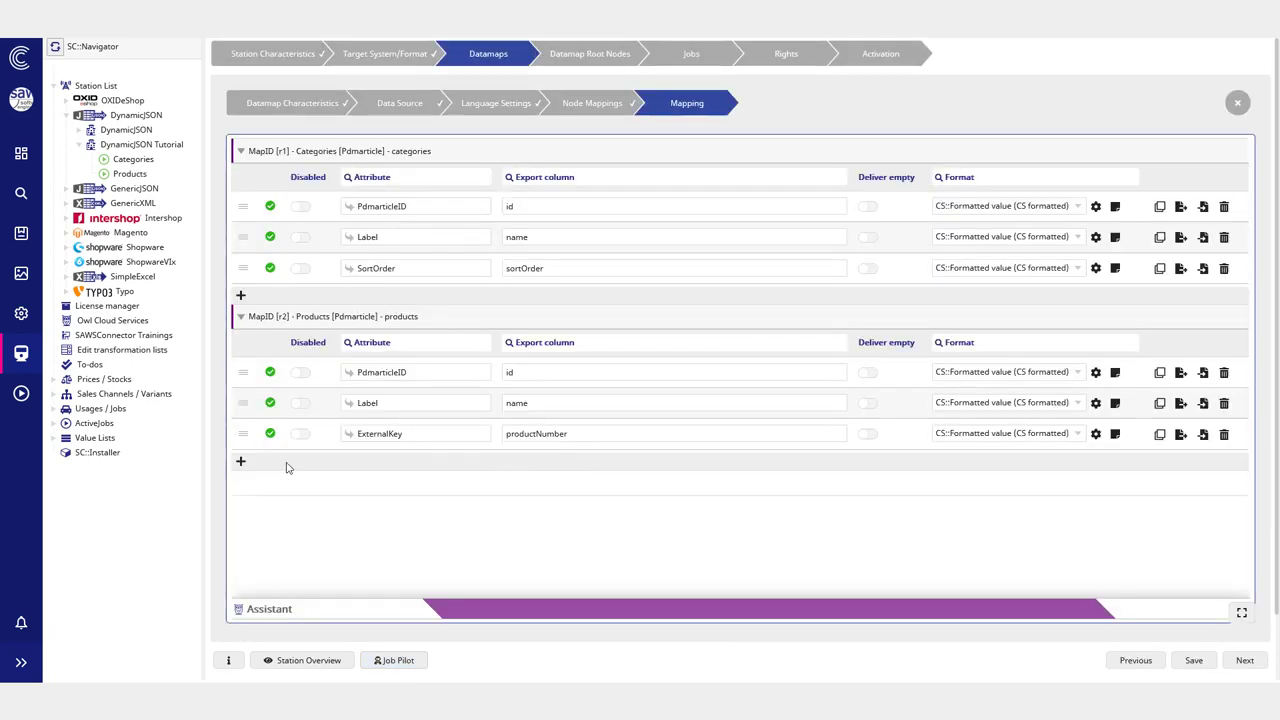
Step: Add a Products mapping row for Abbildungen (28) with export column image and format Loop head (Configuration of loop values)
click(240, 462)
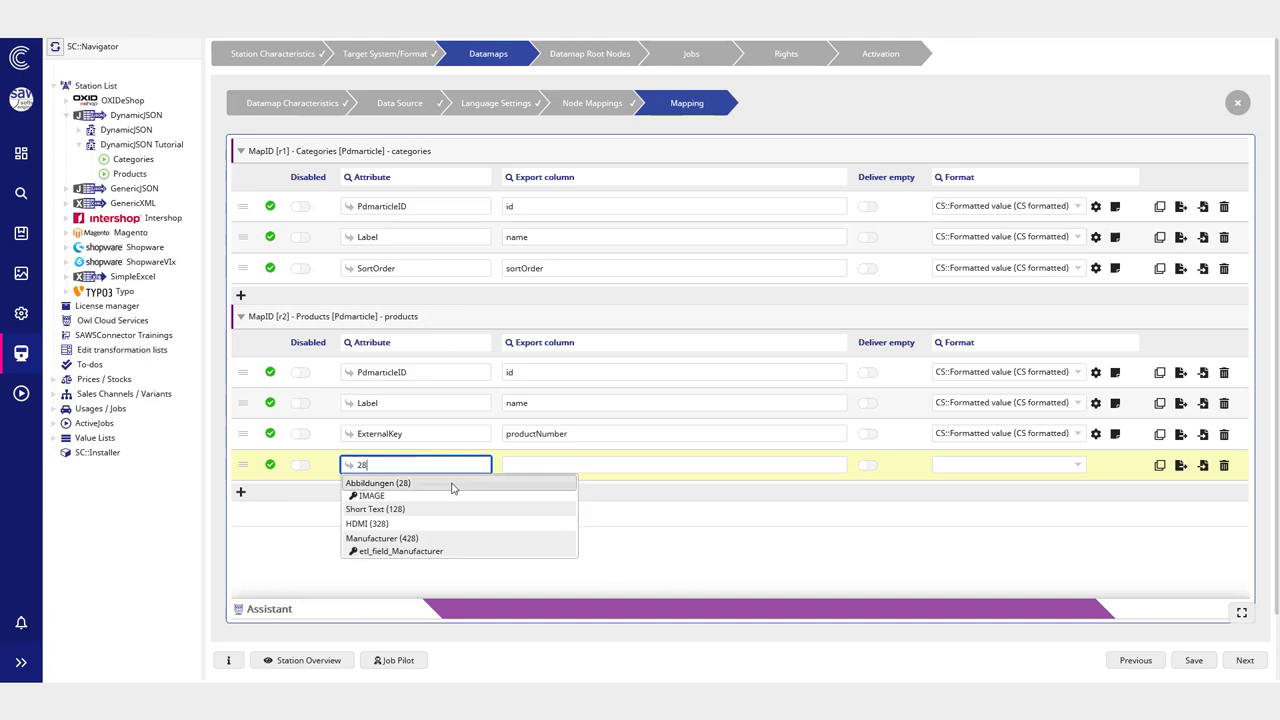
click(450, 483)
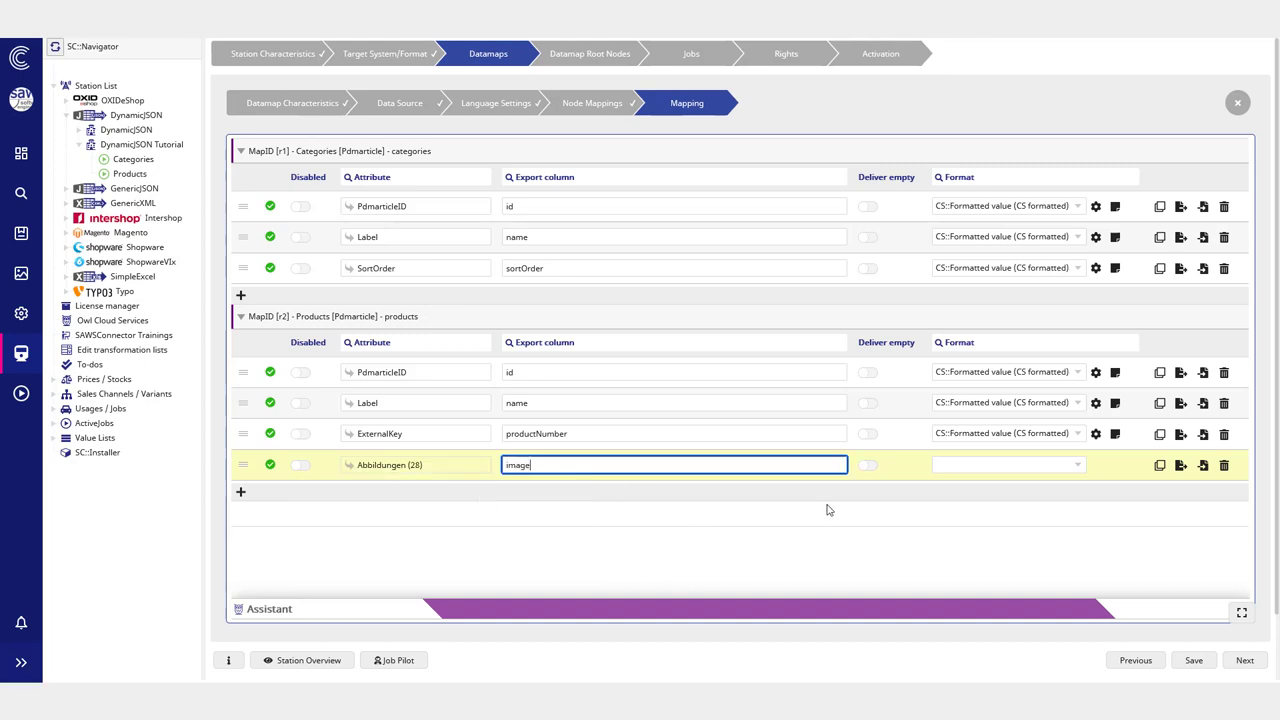
click(1008, 470)
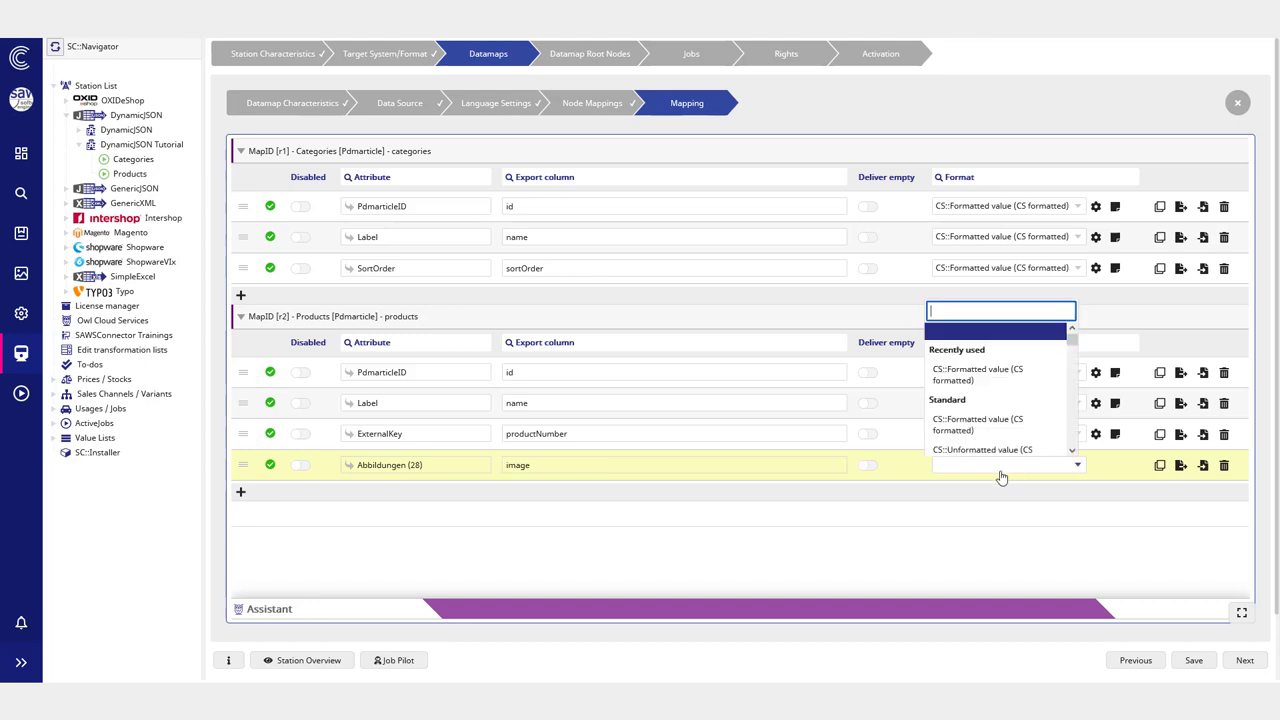
text(loop)
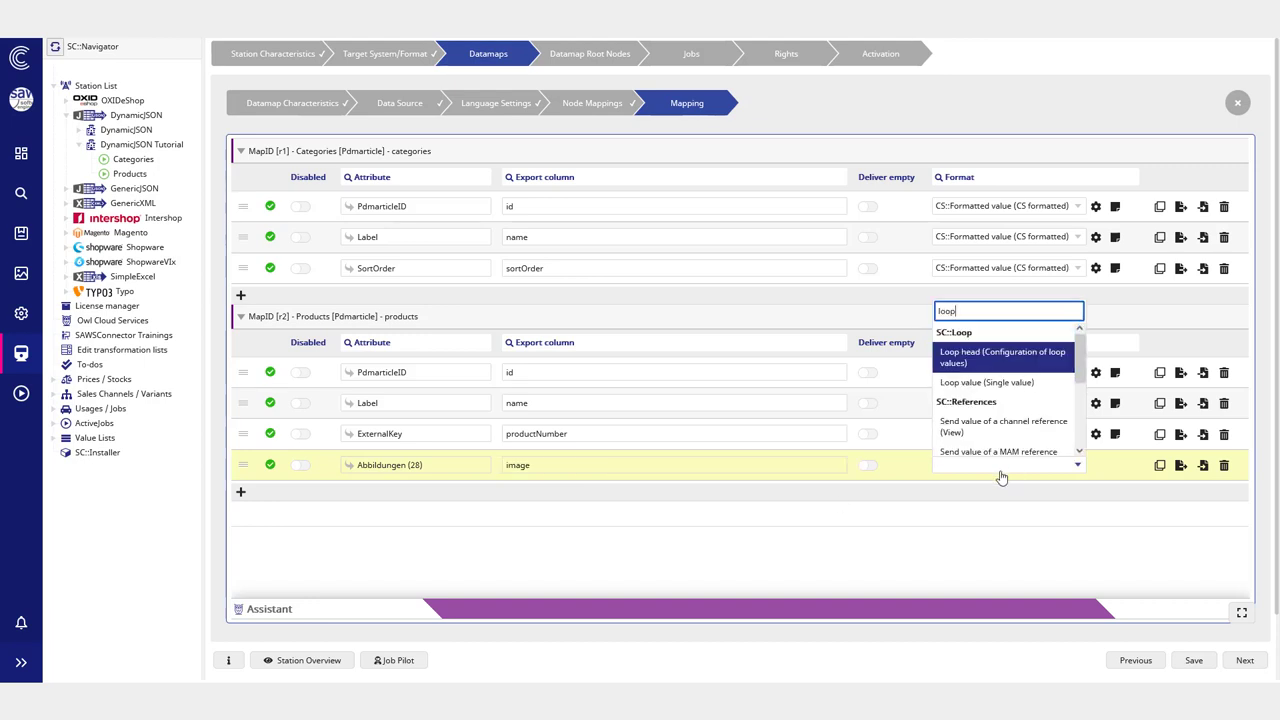
key(Return)
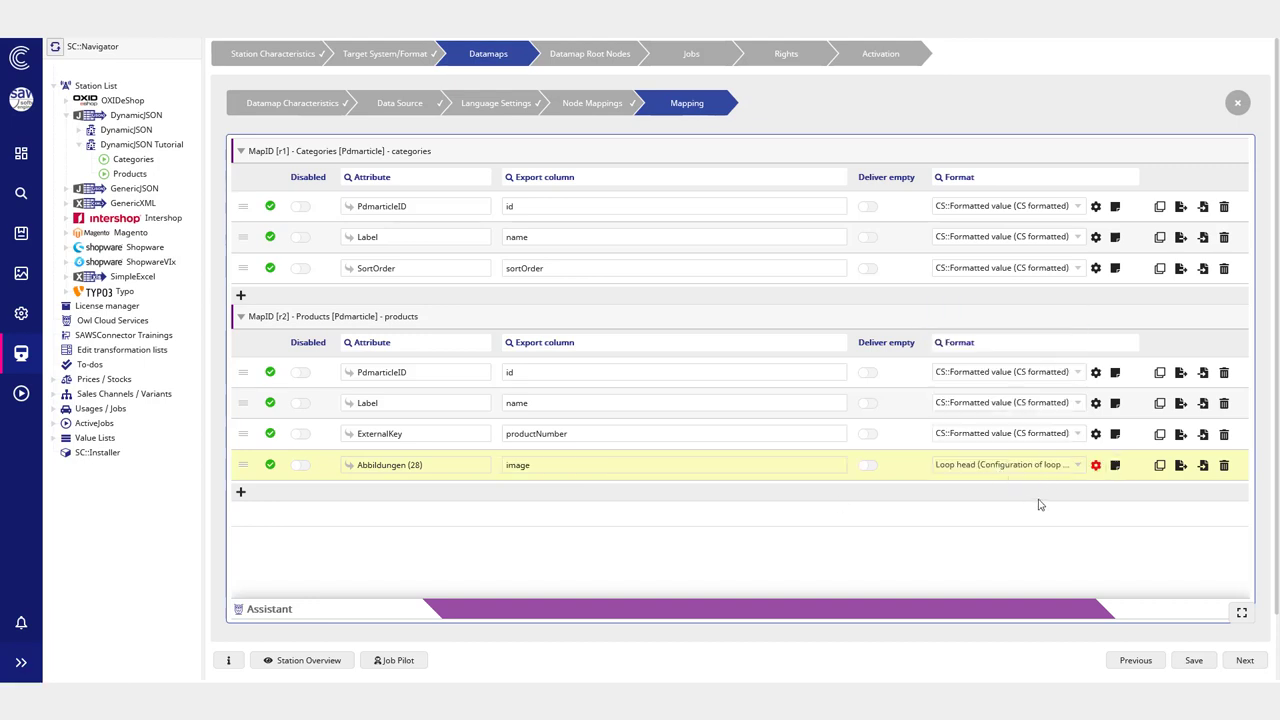
Step: Configure the image row's loop head with the loop context Loop for MAM references and the unique name Loop 1
click(1096, 466)
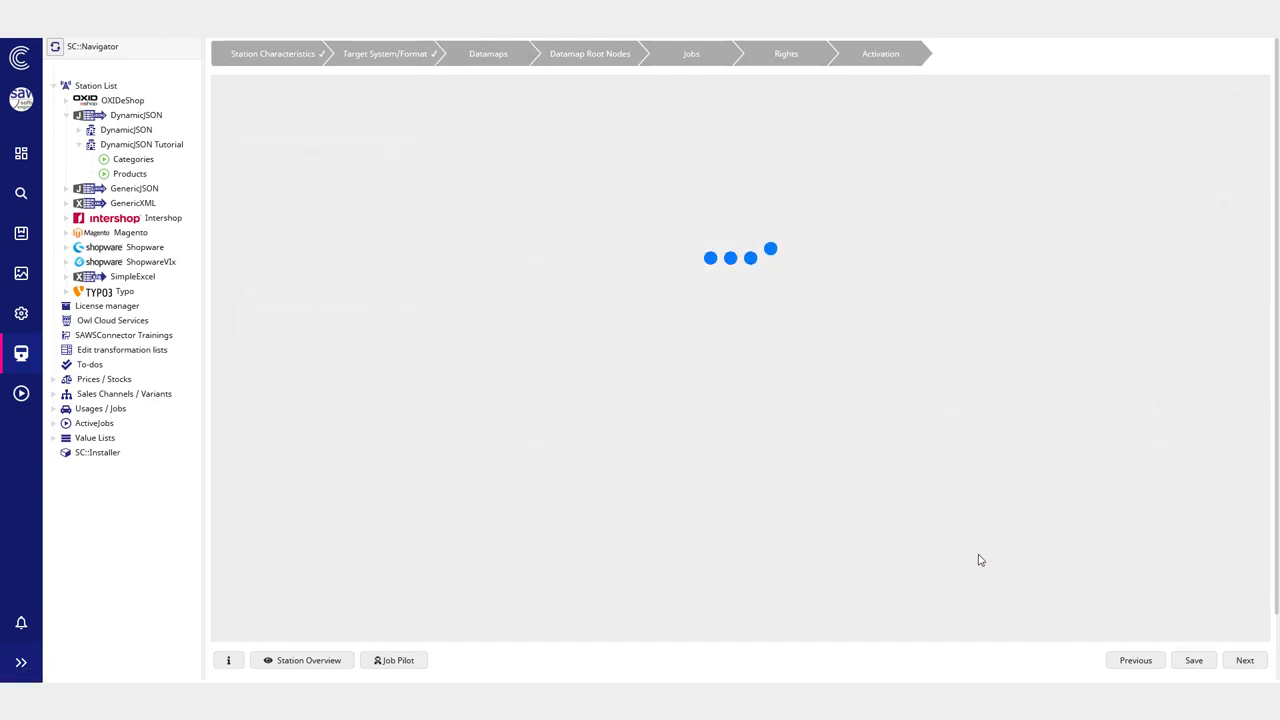
click(1096, 466)
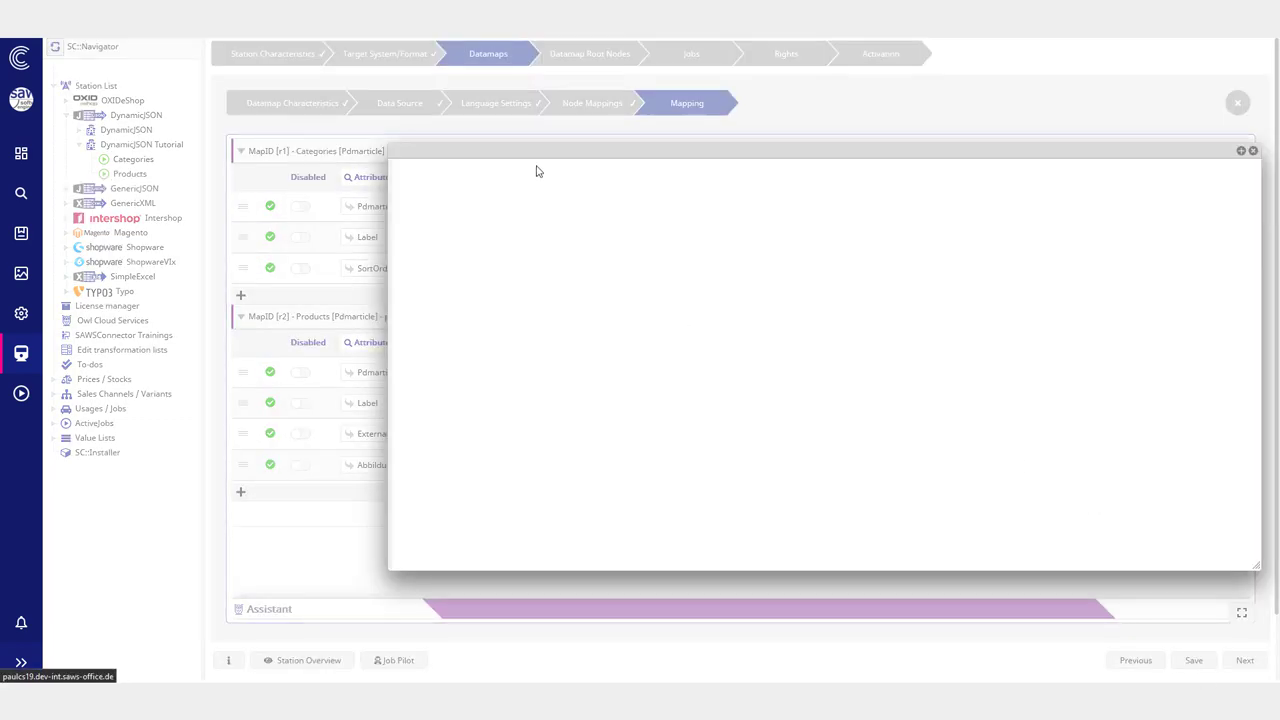
click(764, 351)
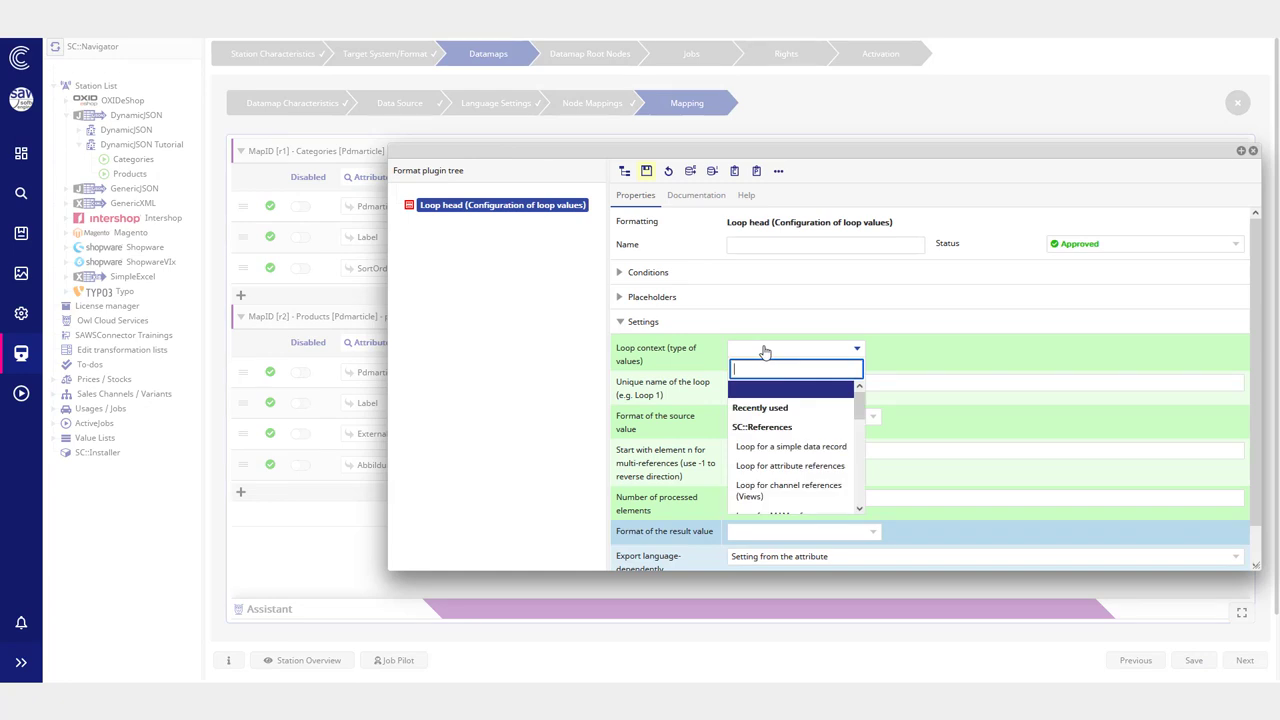
text(mam)
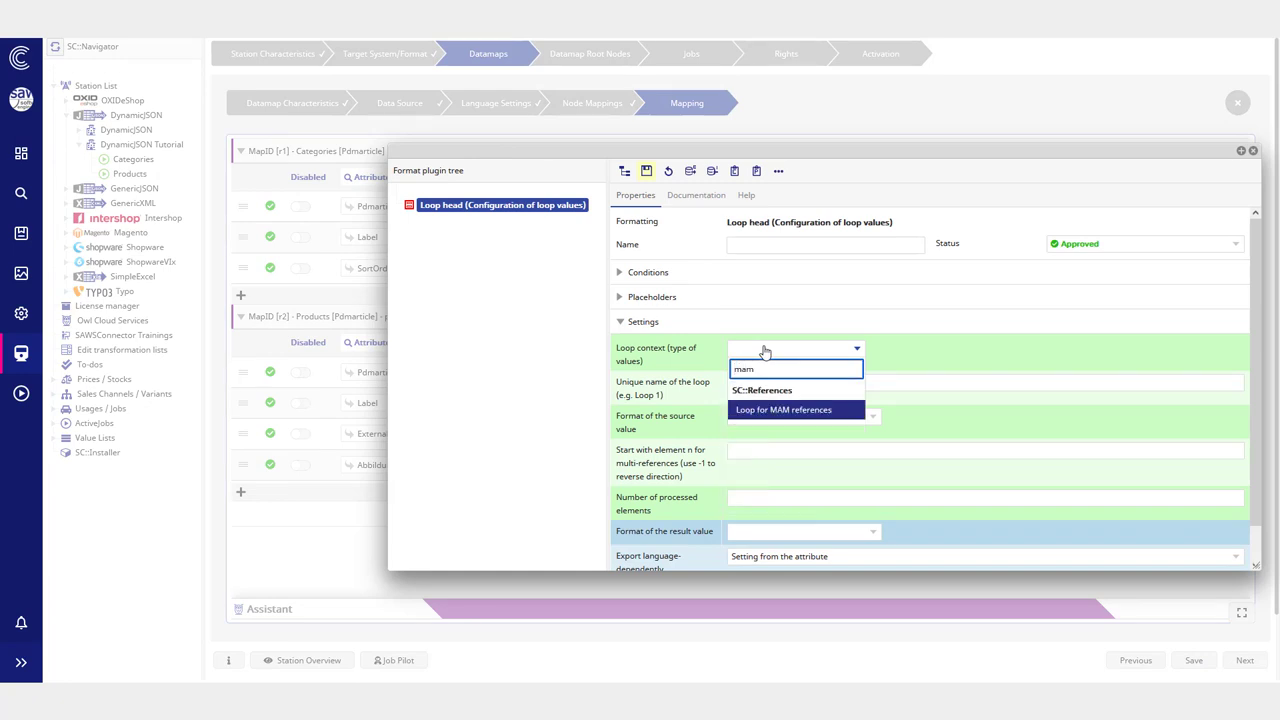
key(Return)
Step: Set the loop head's format of the source value to Loop value (Single value) and save the settings
click(781, 420)
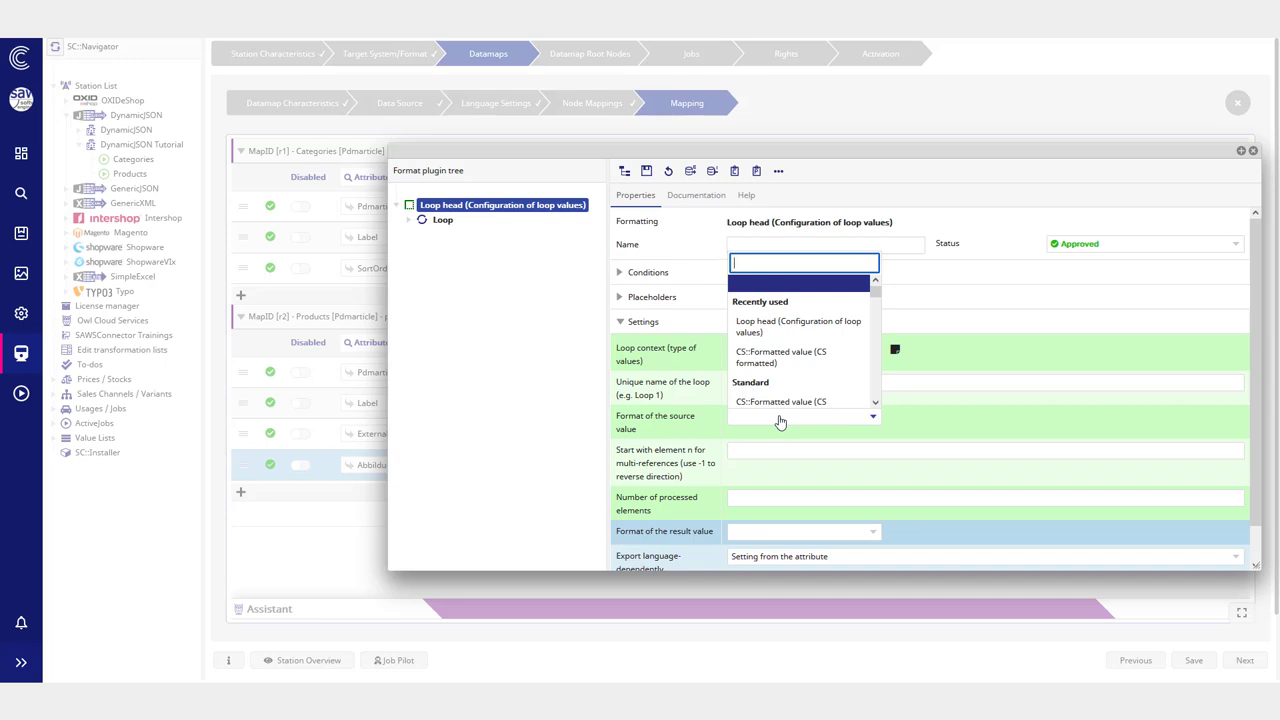
text(loop)
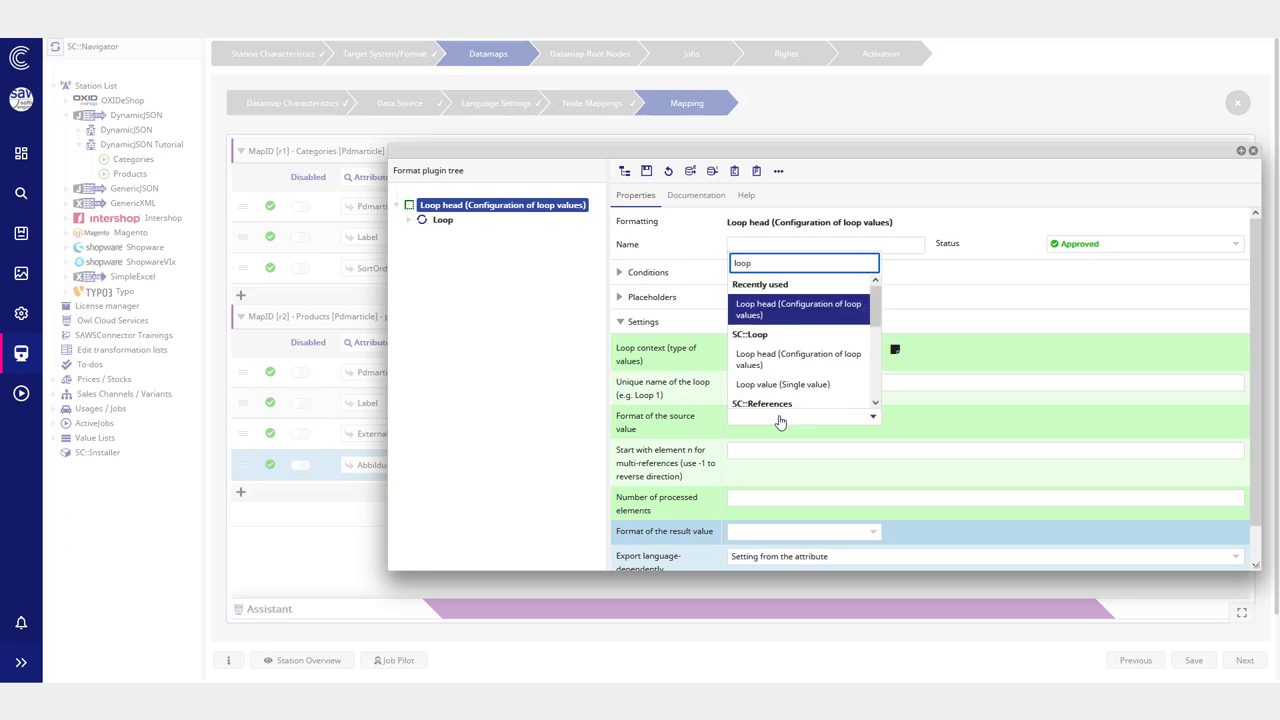
key(Down)
key(Down)
key(Return)
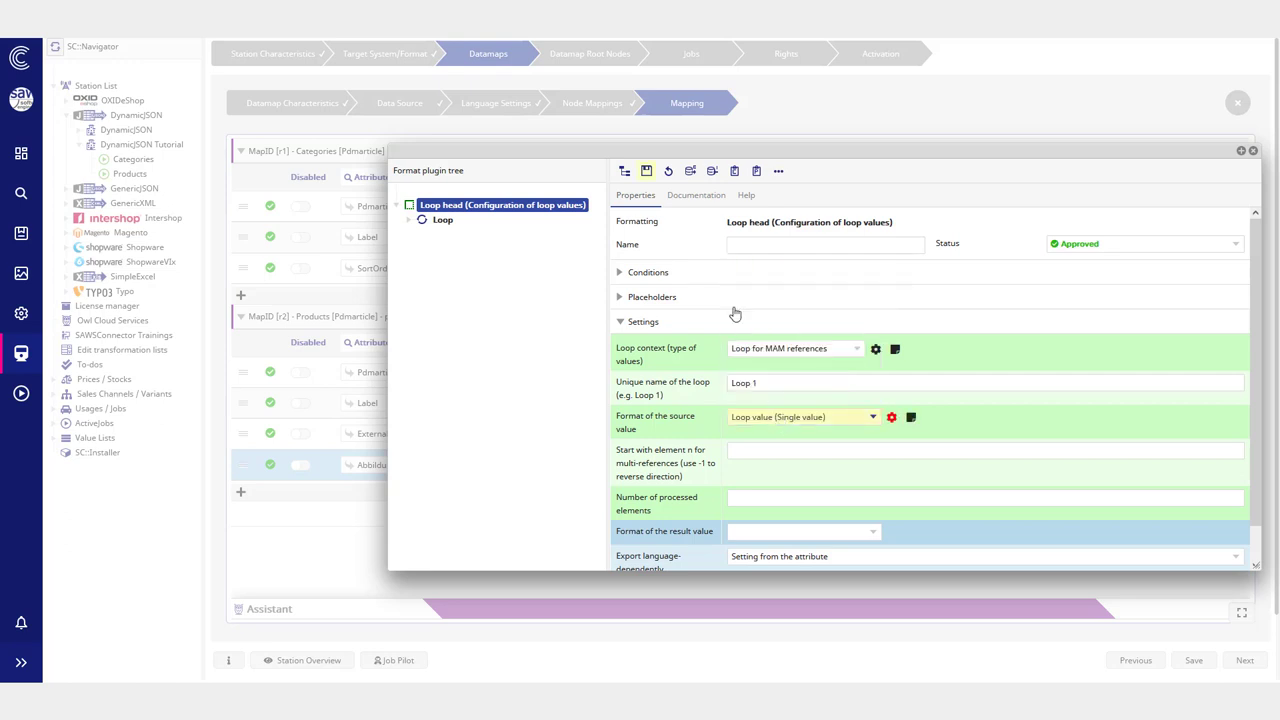
click(646, 171)
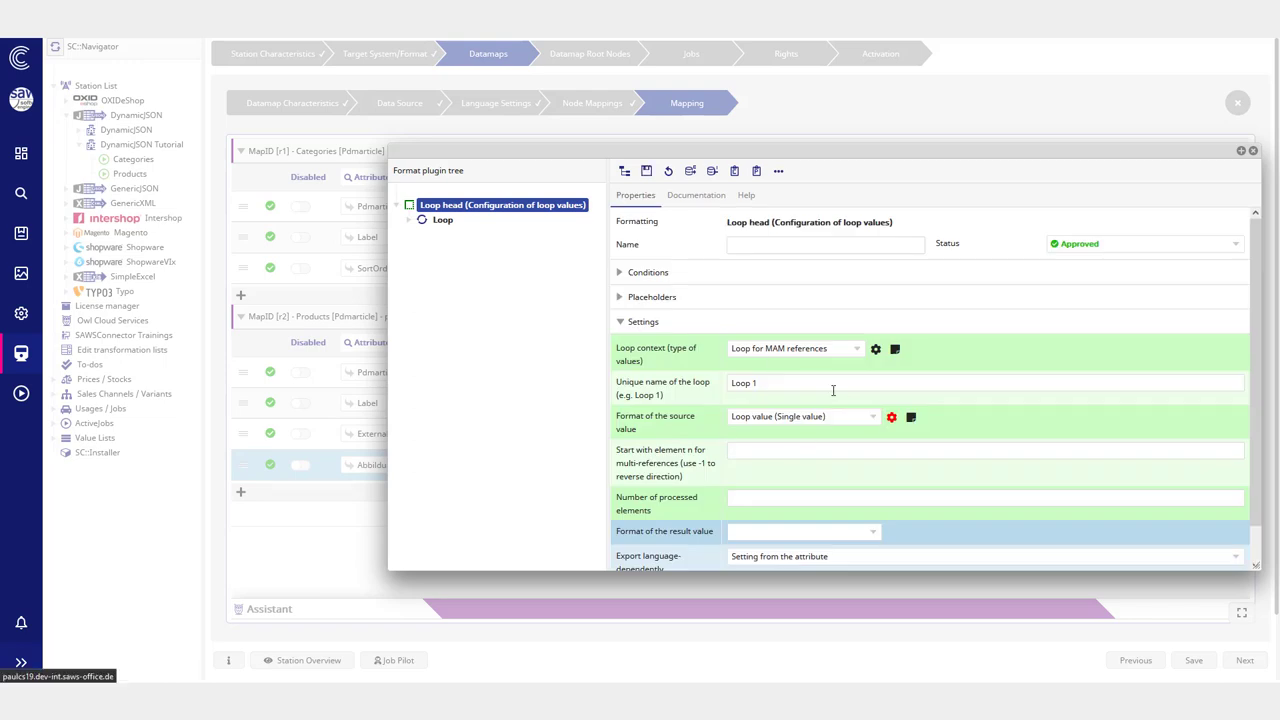
Step: Make the URL attribute available in the loop cycle of the Loop for MAM references
click(495, 234)
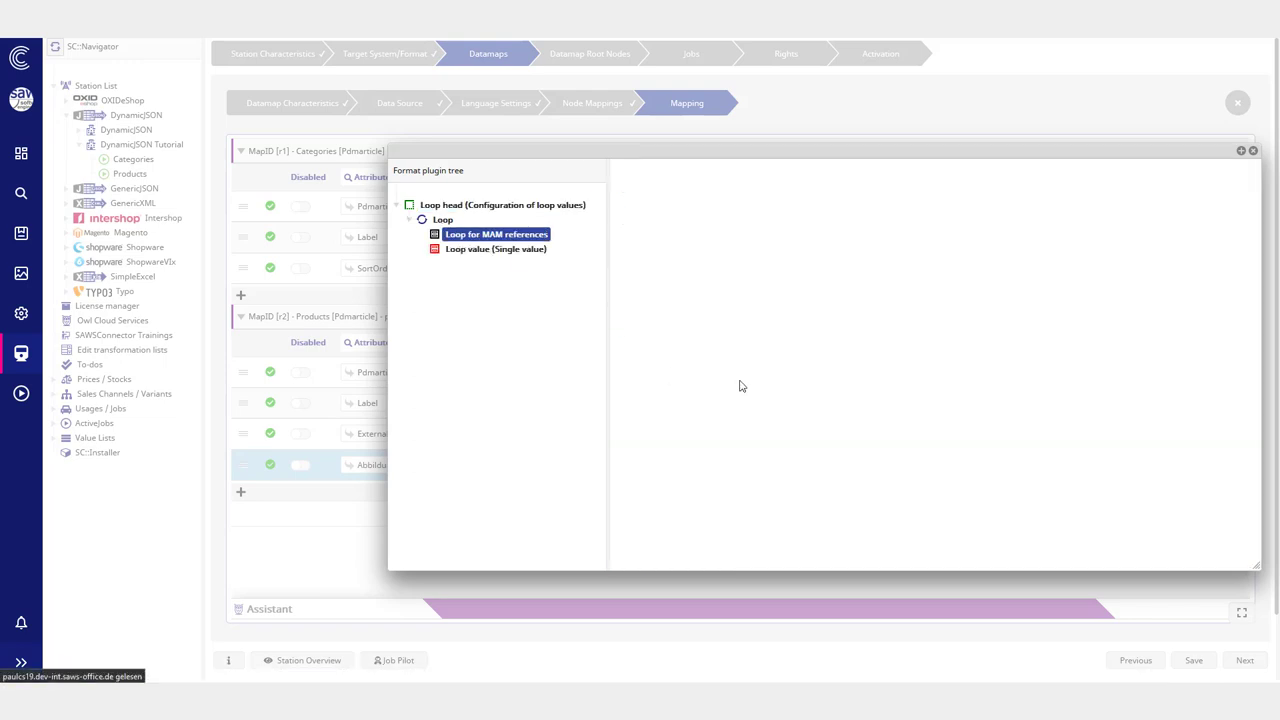
click(771, 306)
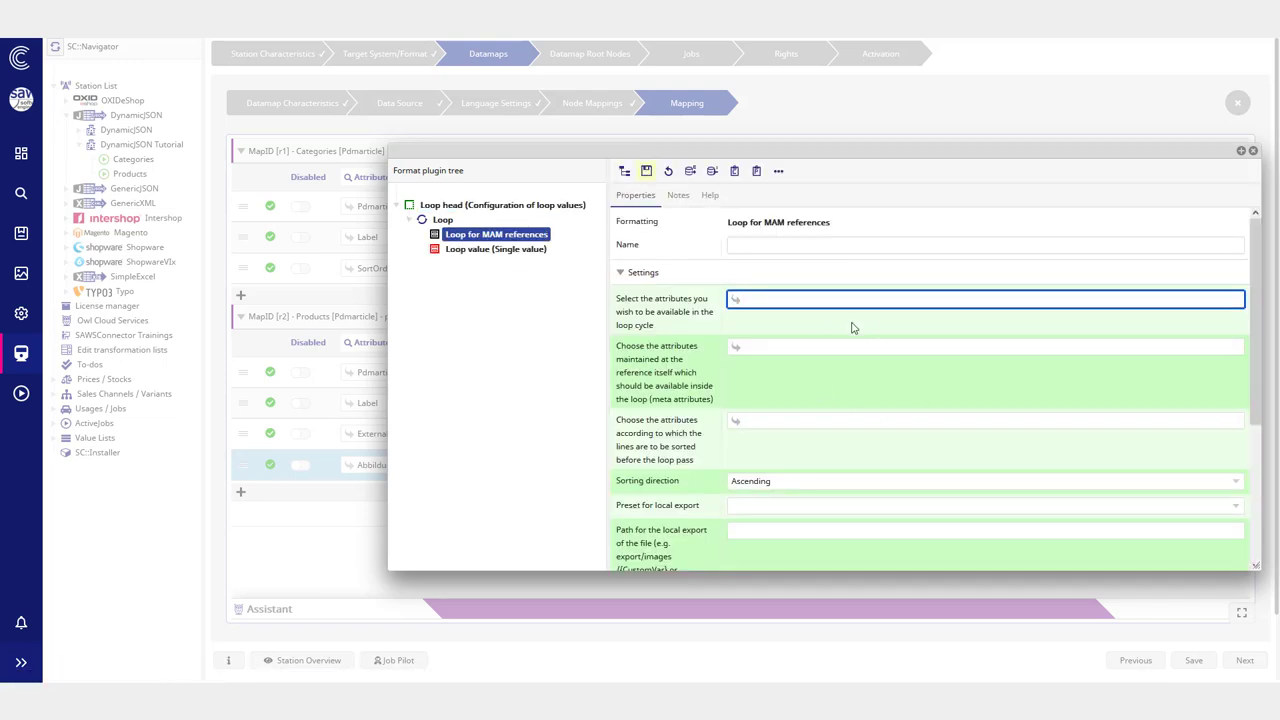
text(url)
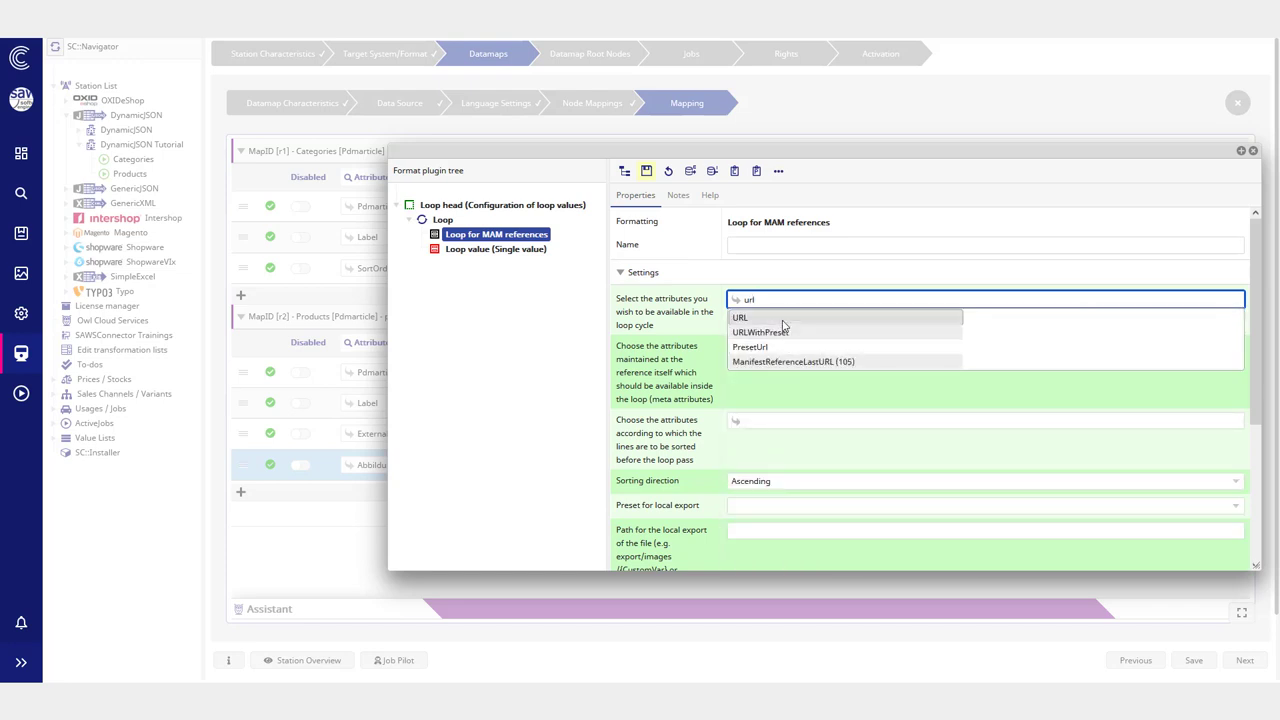
click(780, 319)
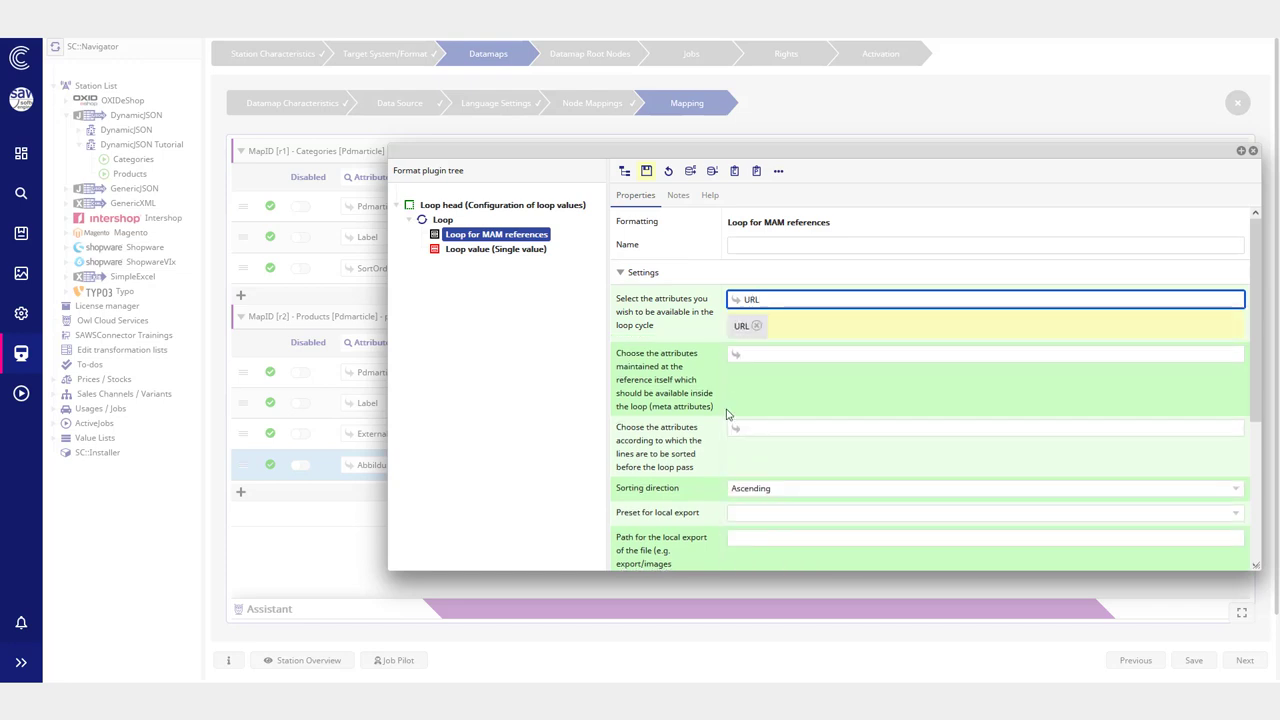
Step: Configure Loop value (Single value) with loop context Loop 1, source field URL and formatting CS::Formatted value (CS formatted), then close the format settings
click(481, 250)
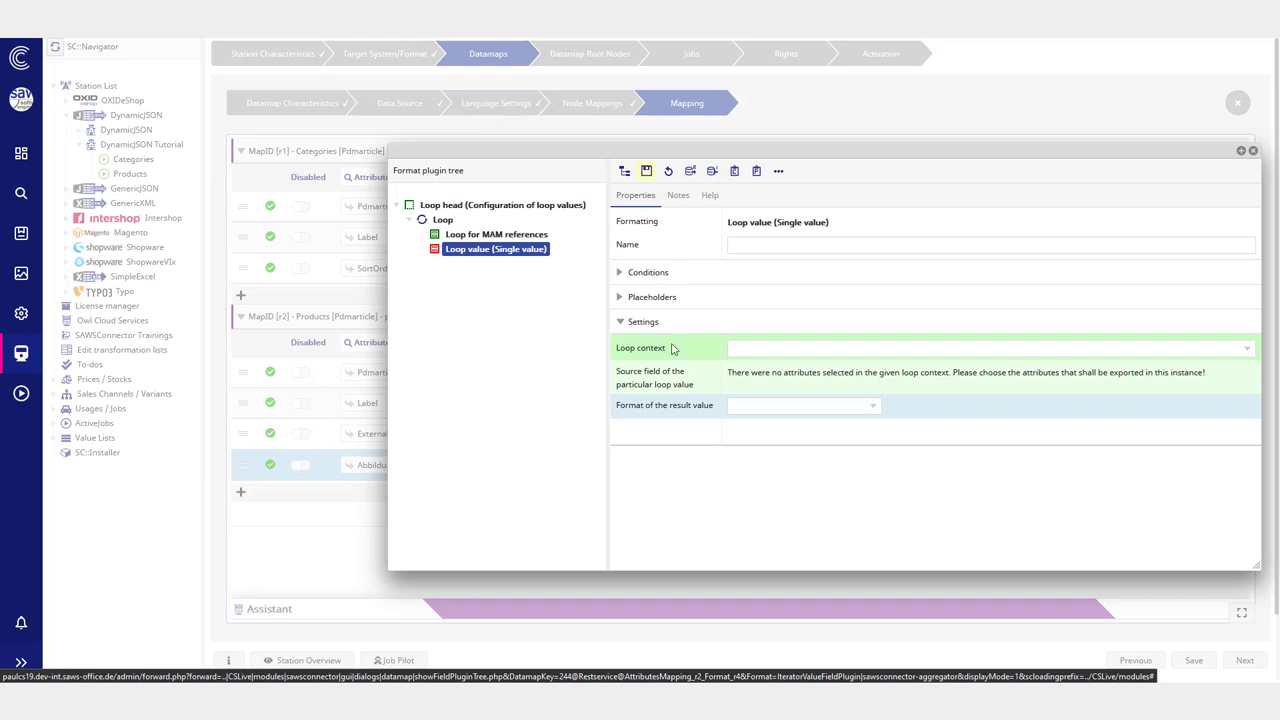
click(745, 348)
click(766, 386)
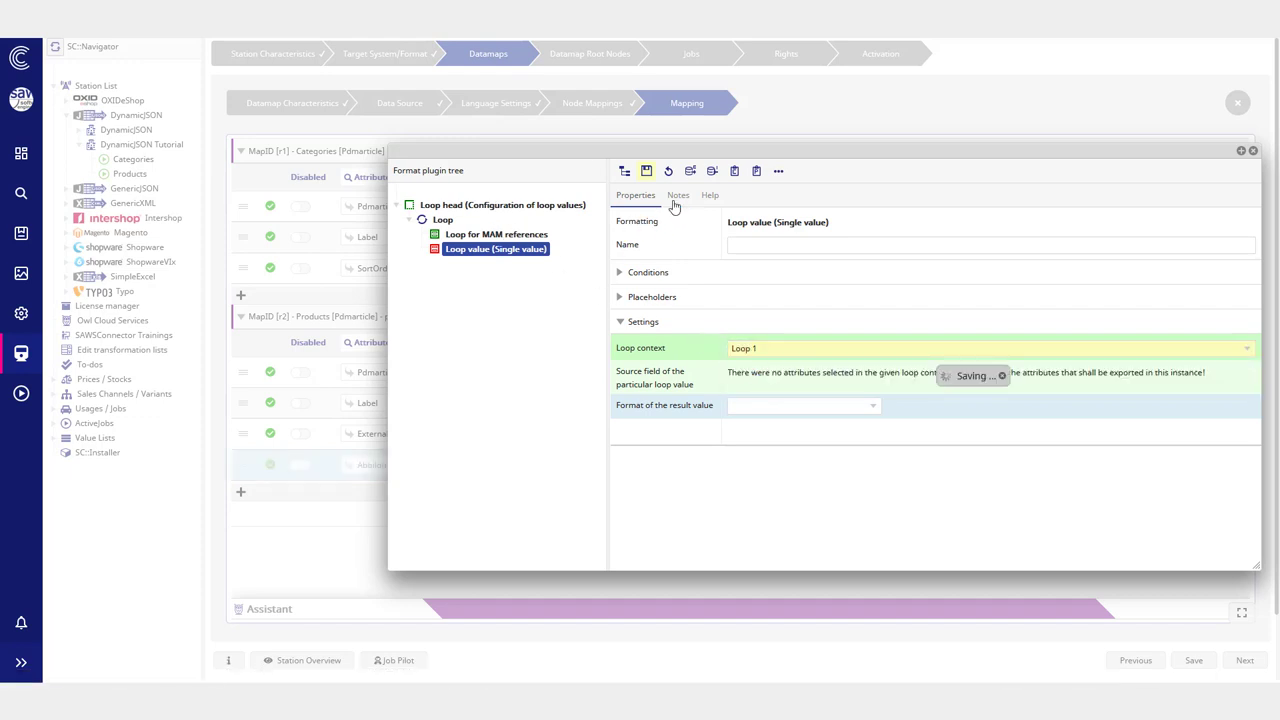
click(757, 372)
click(758, 404)
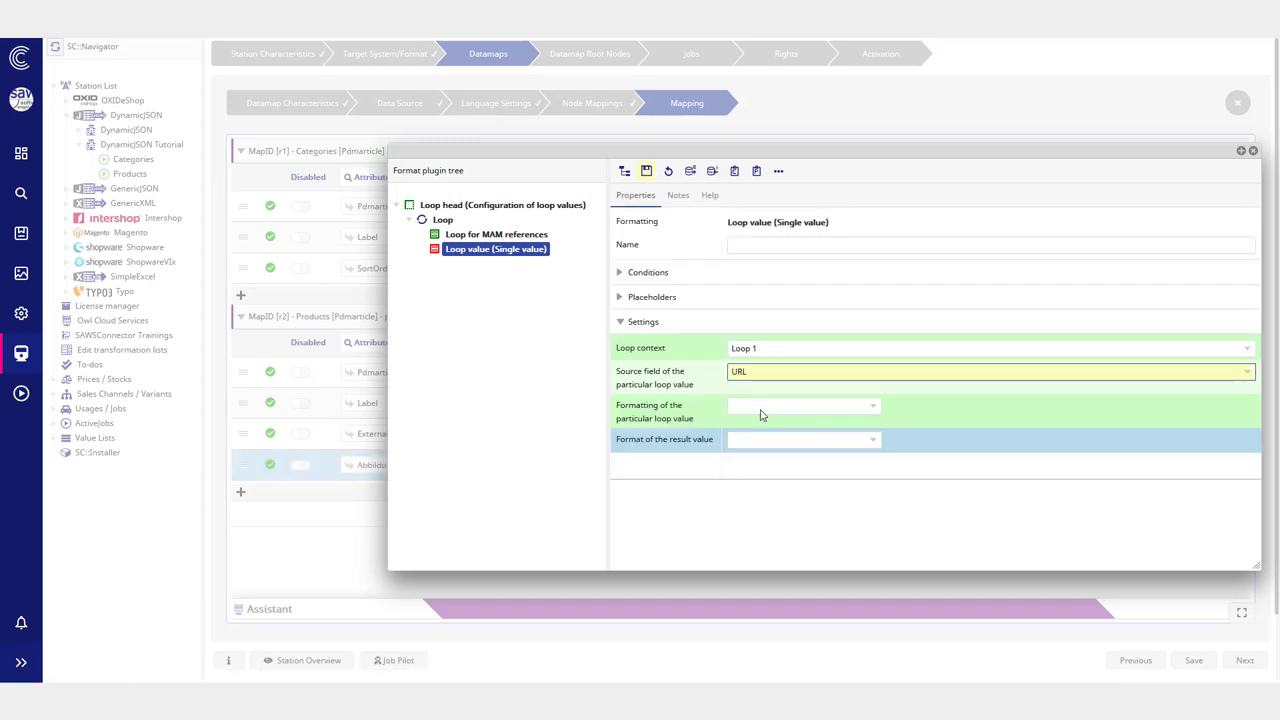
click(765, 413)
click(776, 390)
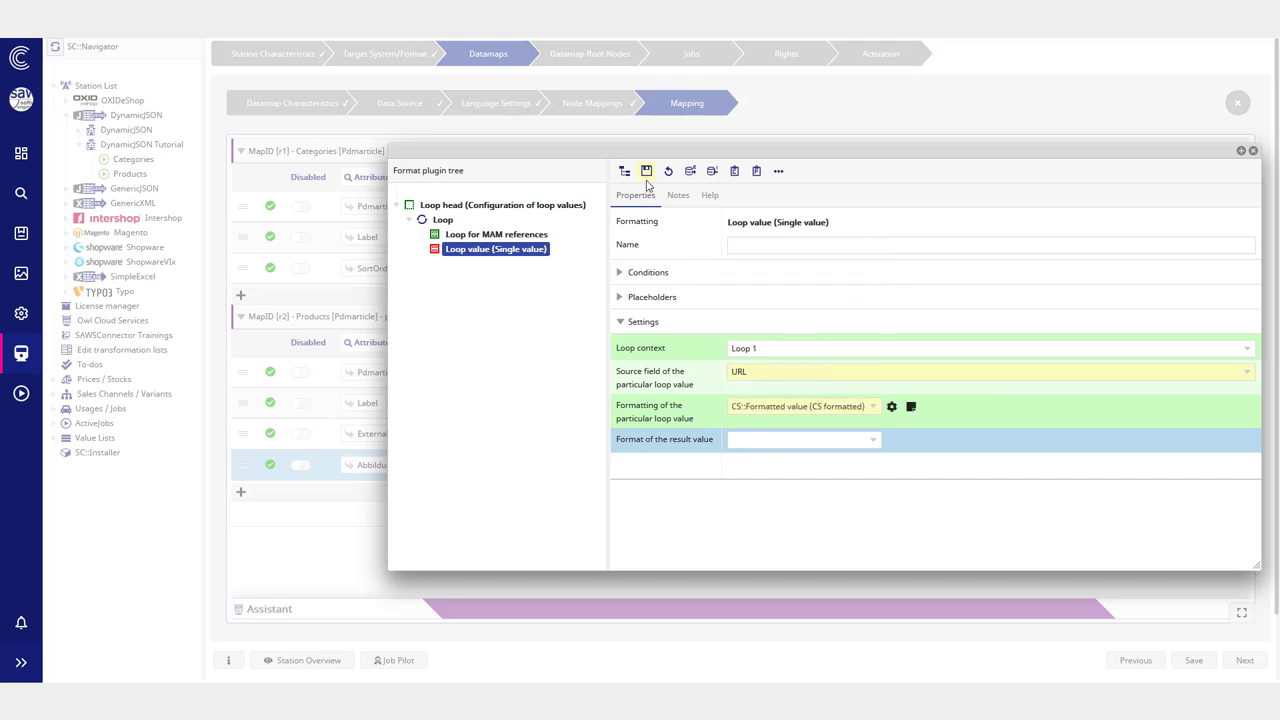
click(1252, 150)
Step: Rerun the Products job in the Job Pilot and examine the image URL entries in the debug output
click(395, 660)
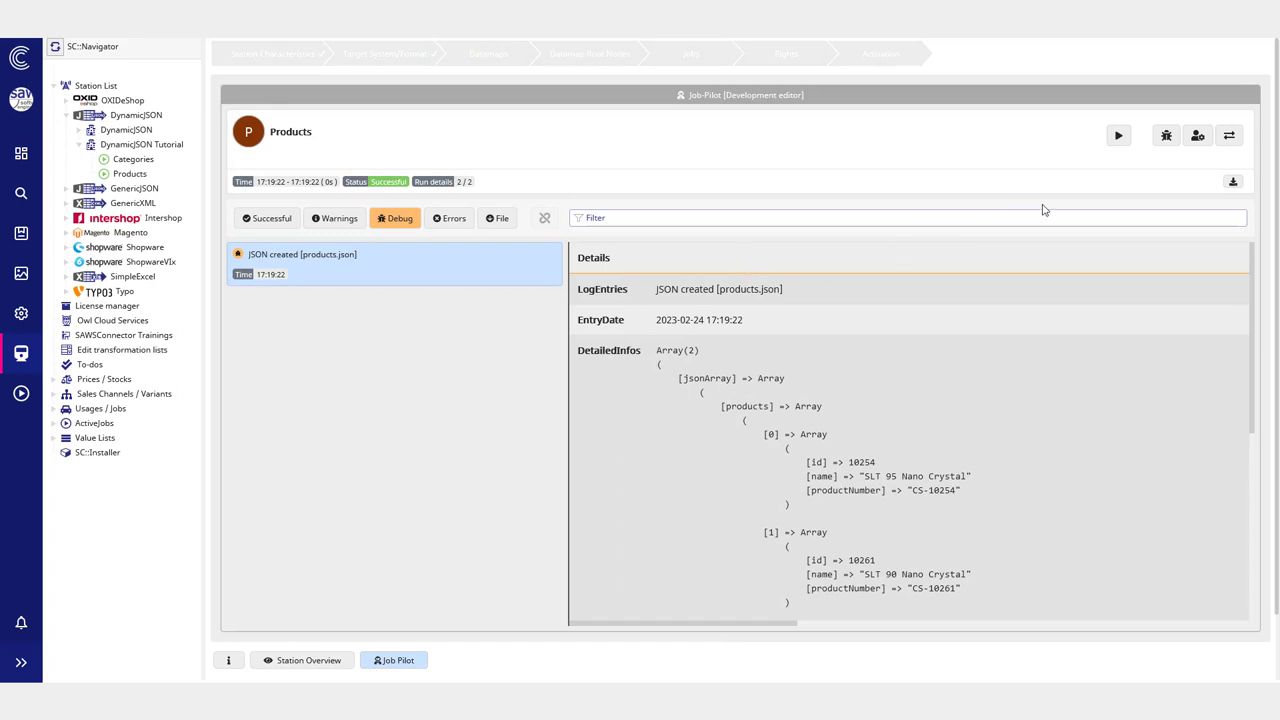
click(1119, 137)
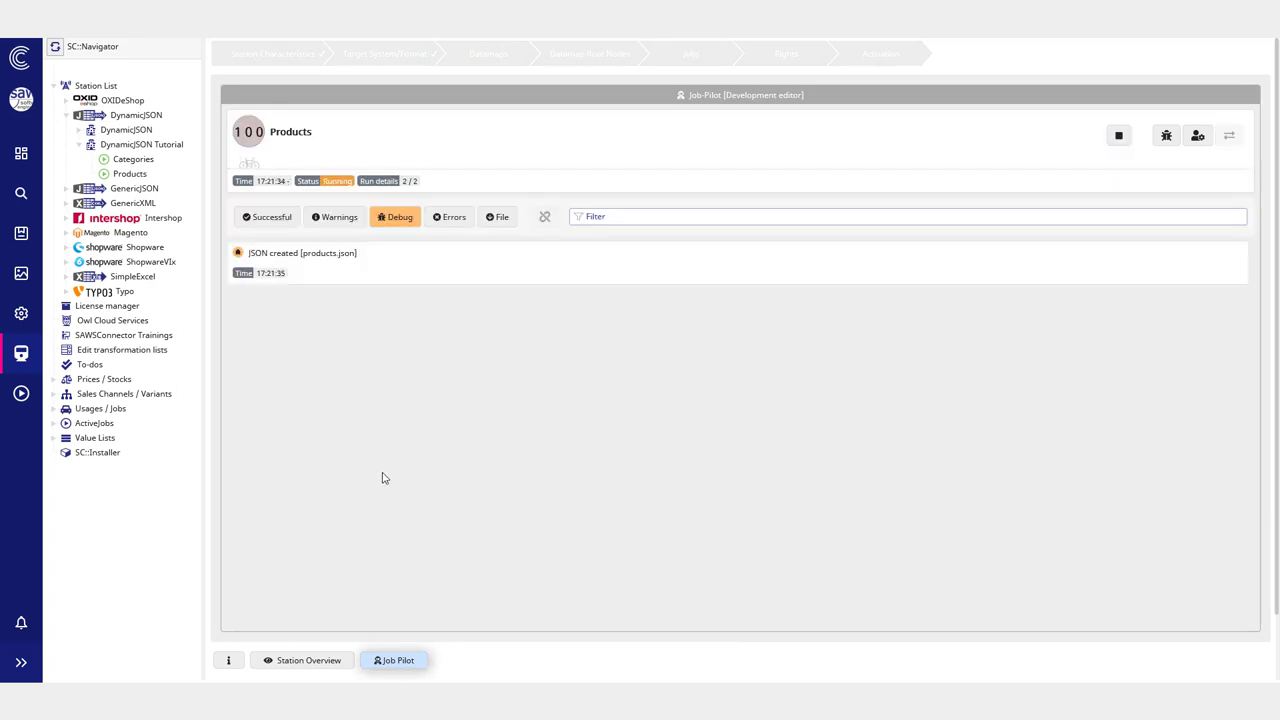
scroll(665, 381, down, 3)
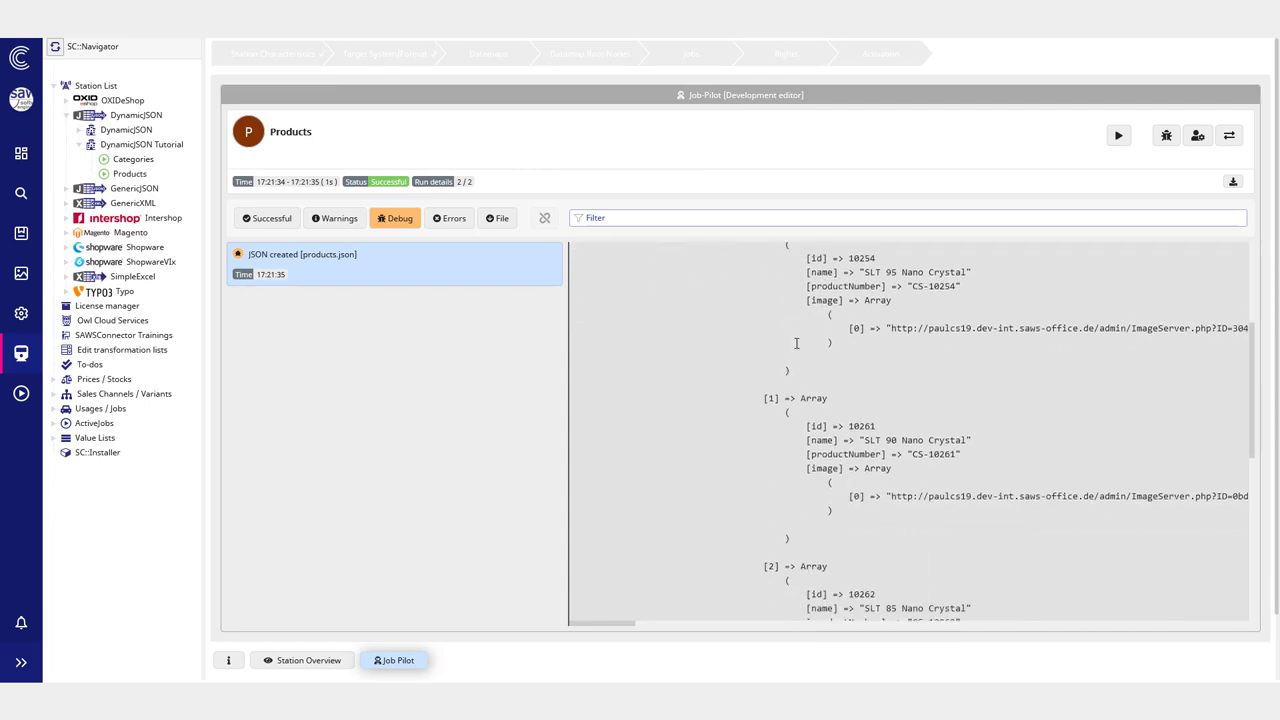
scroll(800, 436, up, 2)
drag(806, 436, 832, 450)
drag(898, 491, 920, 508)
scroll(920, 508, right, 2)
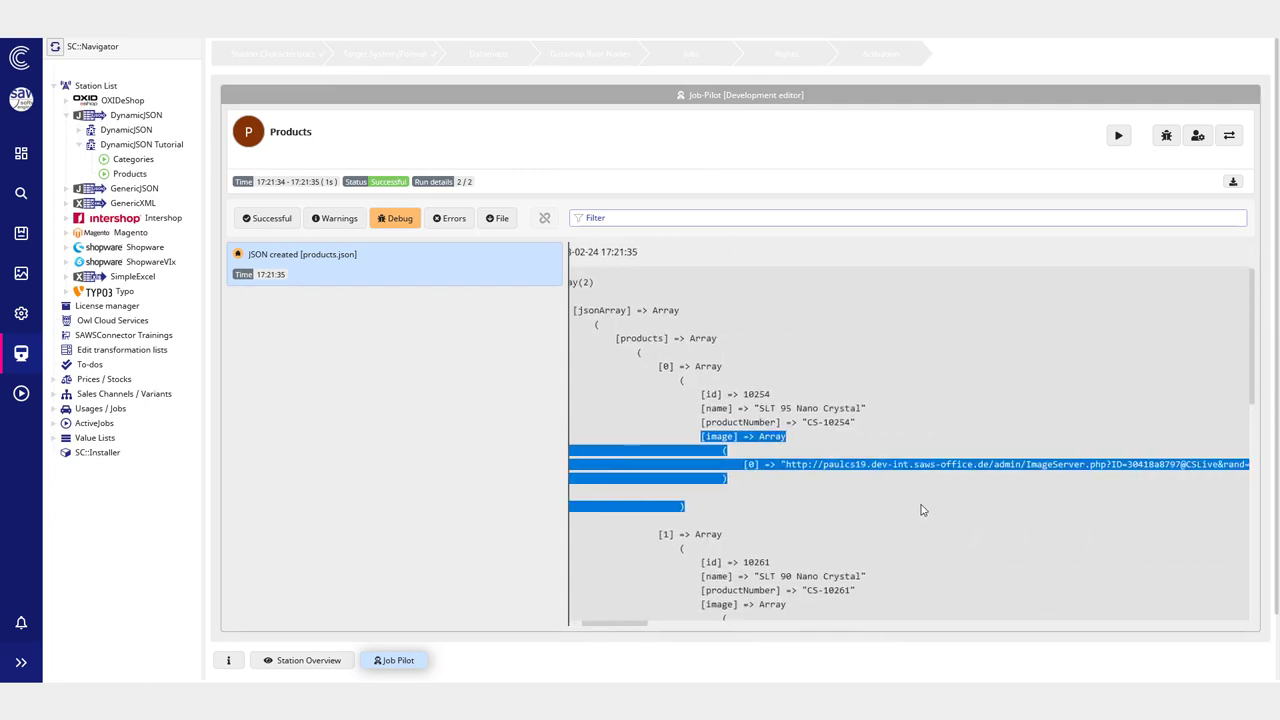
drag(780, 464, 1063, 509)
click(1031, 513)
scroll(880, 550, left, 8)
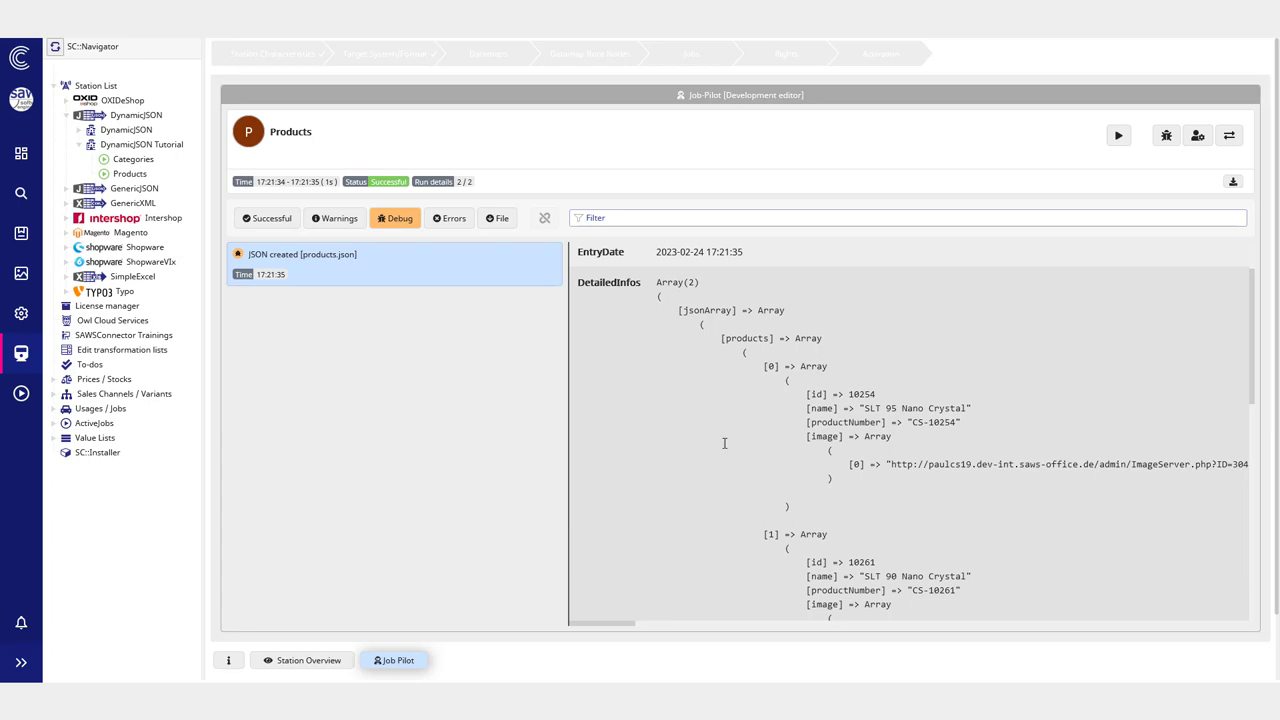
Step: View the actions available for the Products job and the Job Pilot's job list, and return to the datamap's mapping
right_click(132, 175)
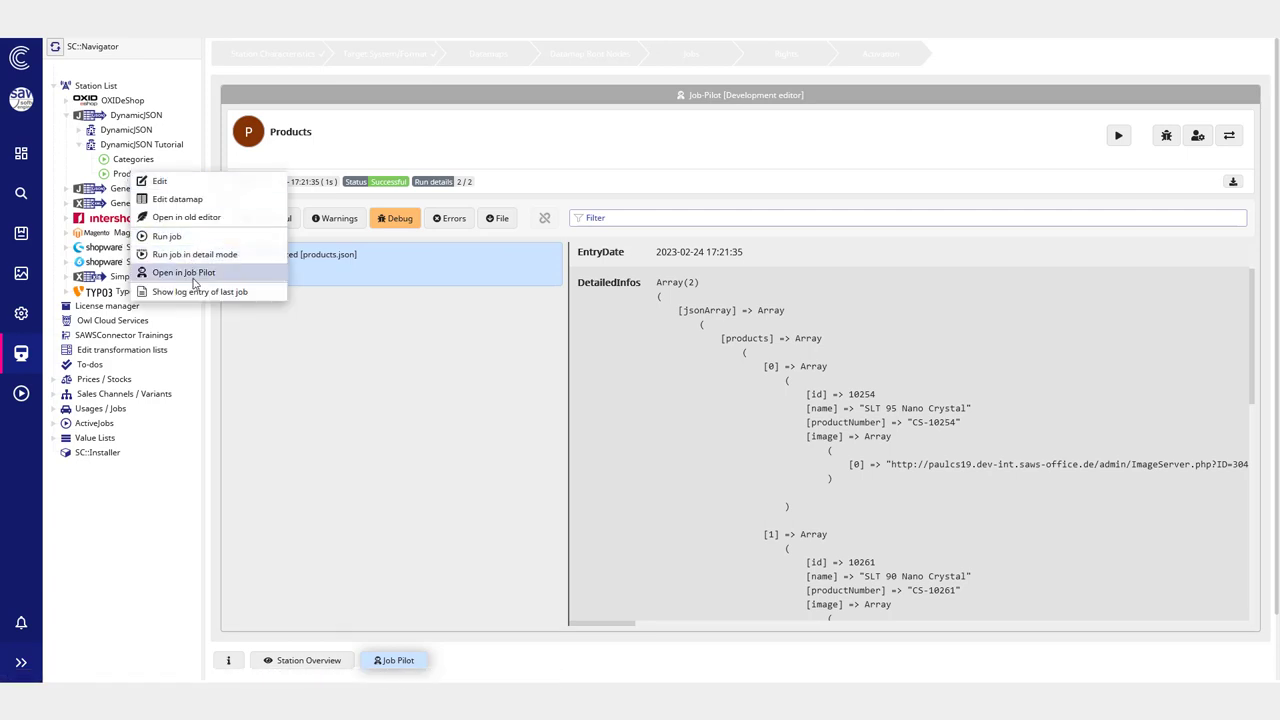
click(571, 369)
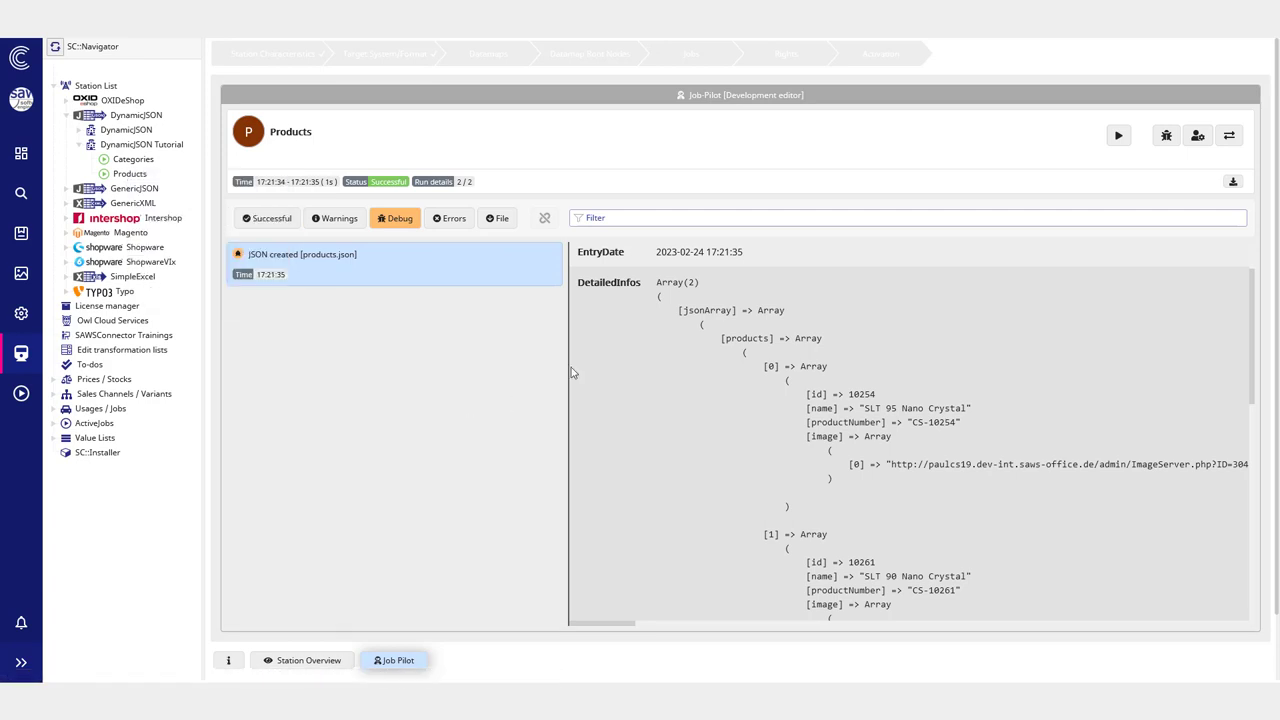
click(1231, 138)
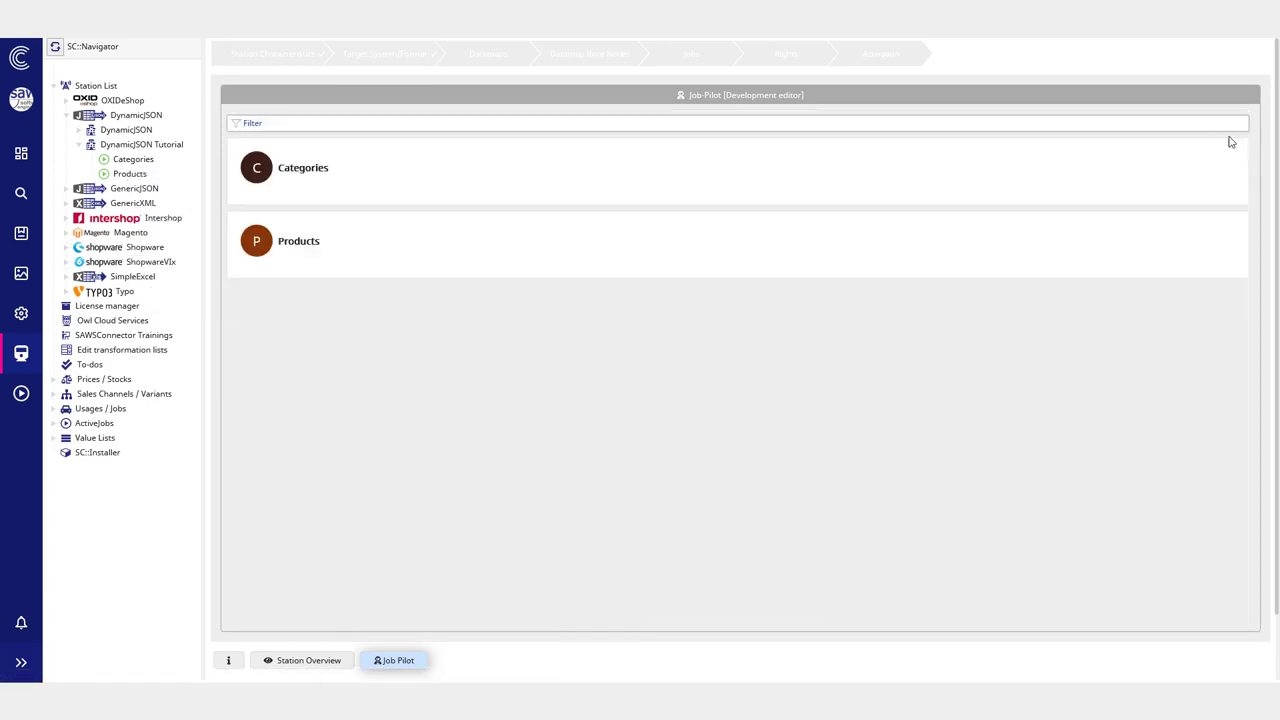
click(399, 662)
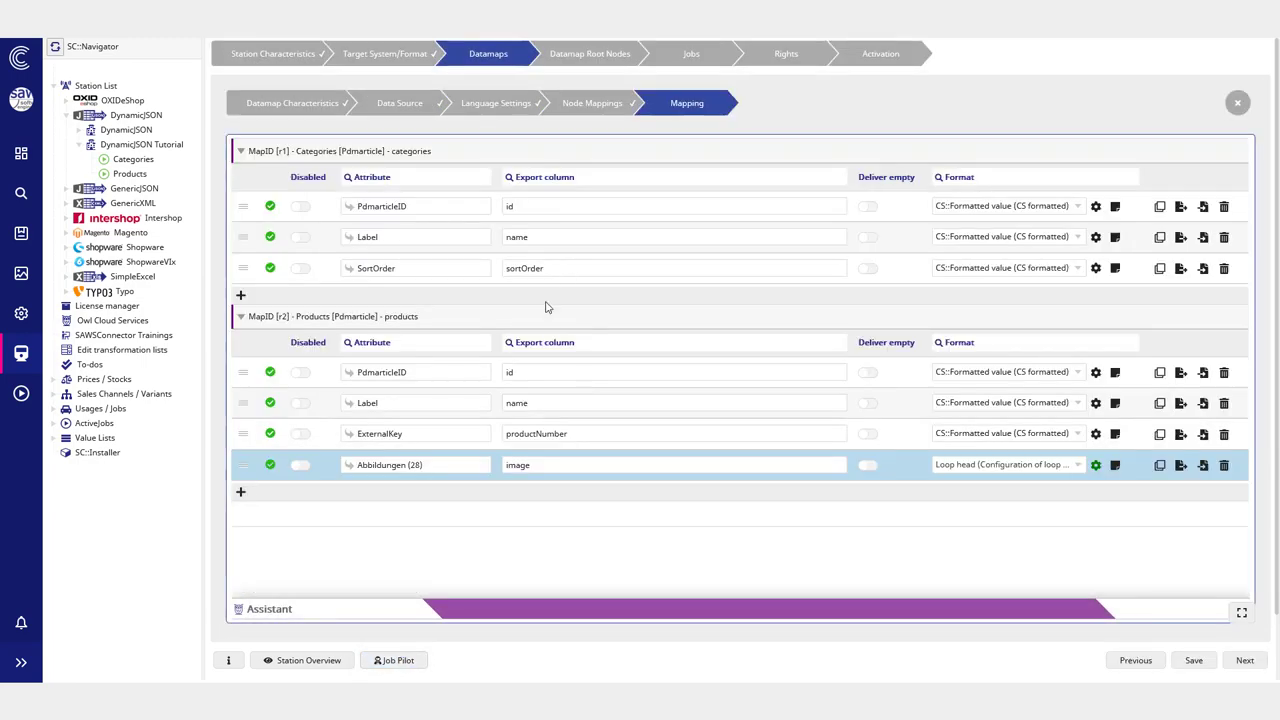
Step: Open the Categories job from the station overview, view its Job Pilot context editor and return to the job properties
click(330, 662)
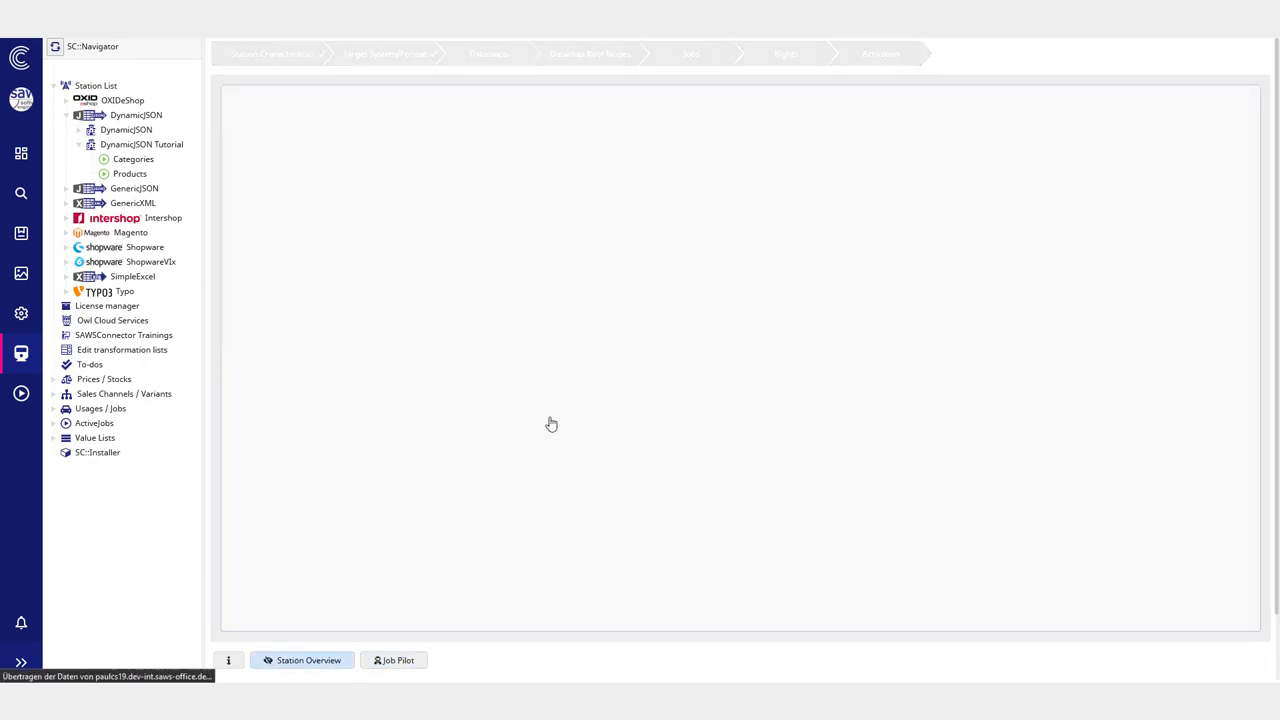
click(554, 151)
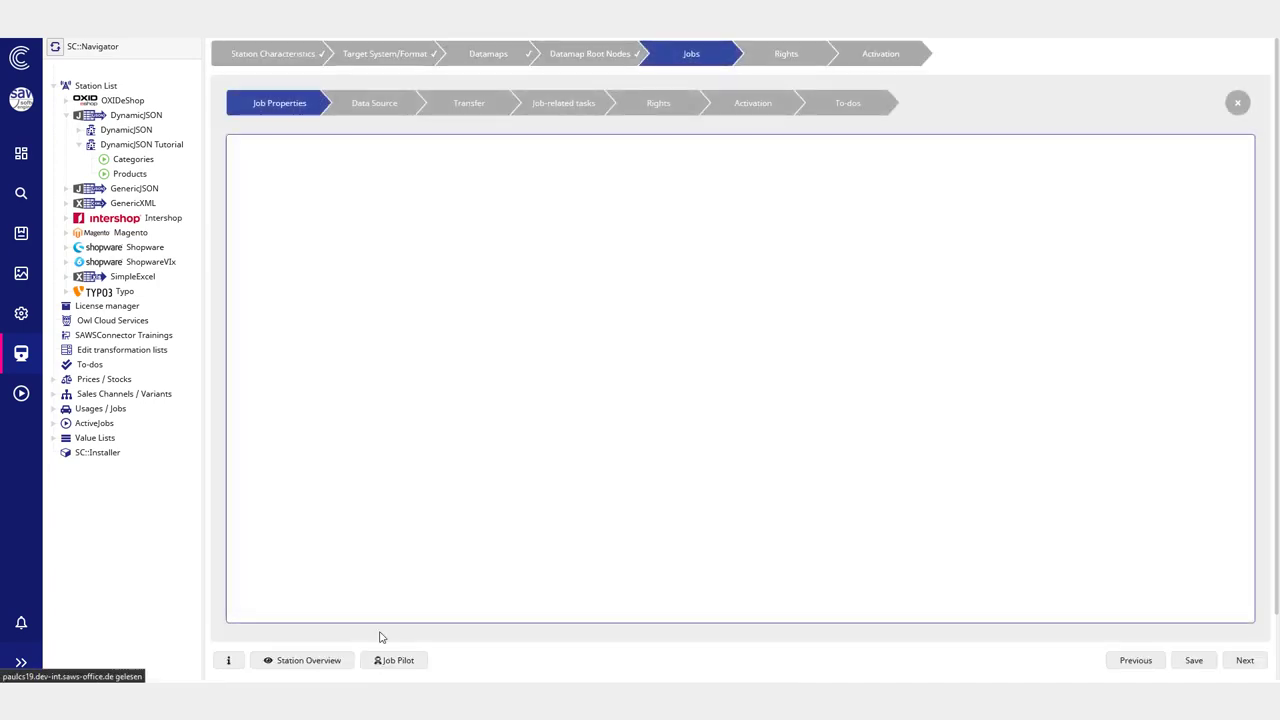
click(393, 660)
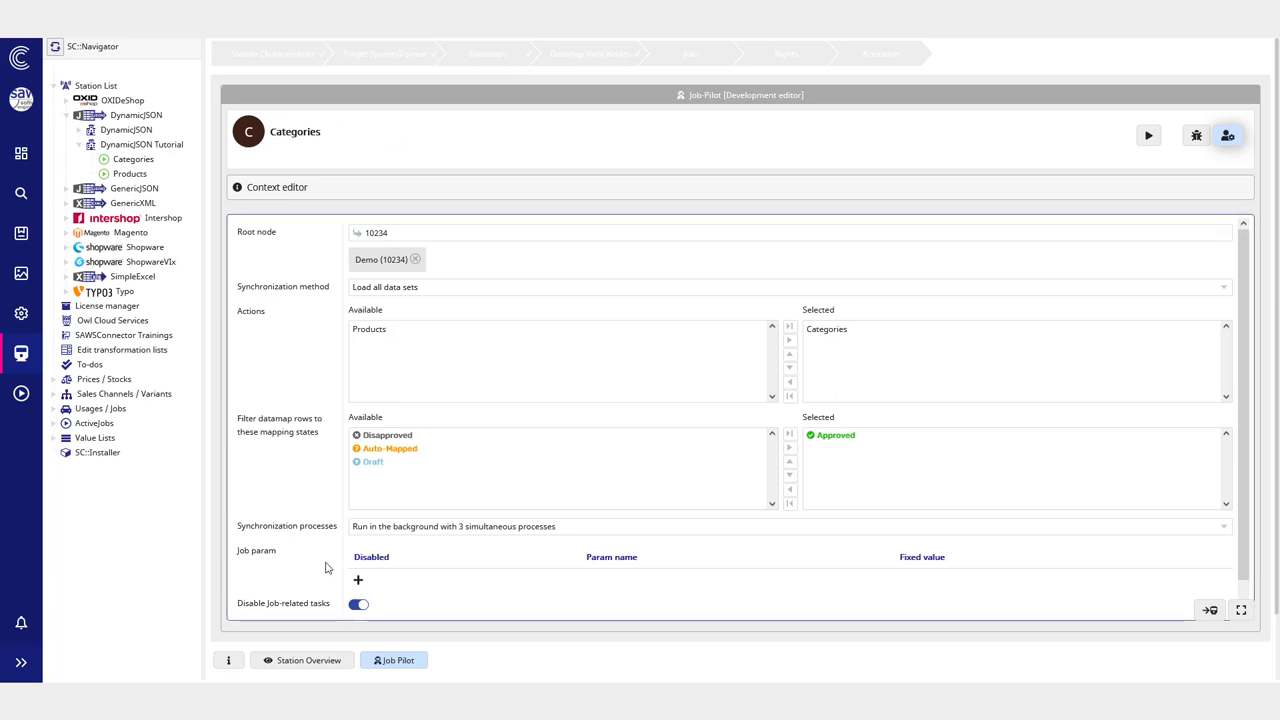
click(407, 661)
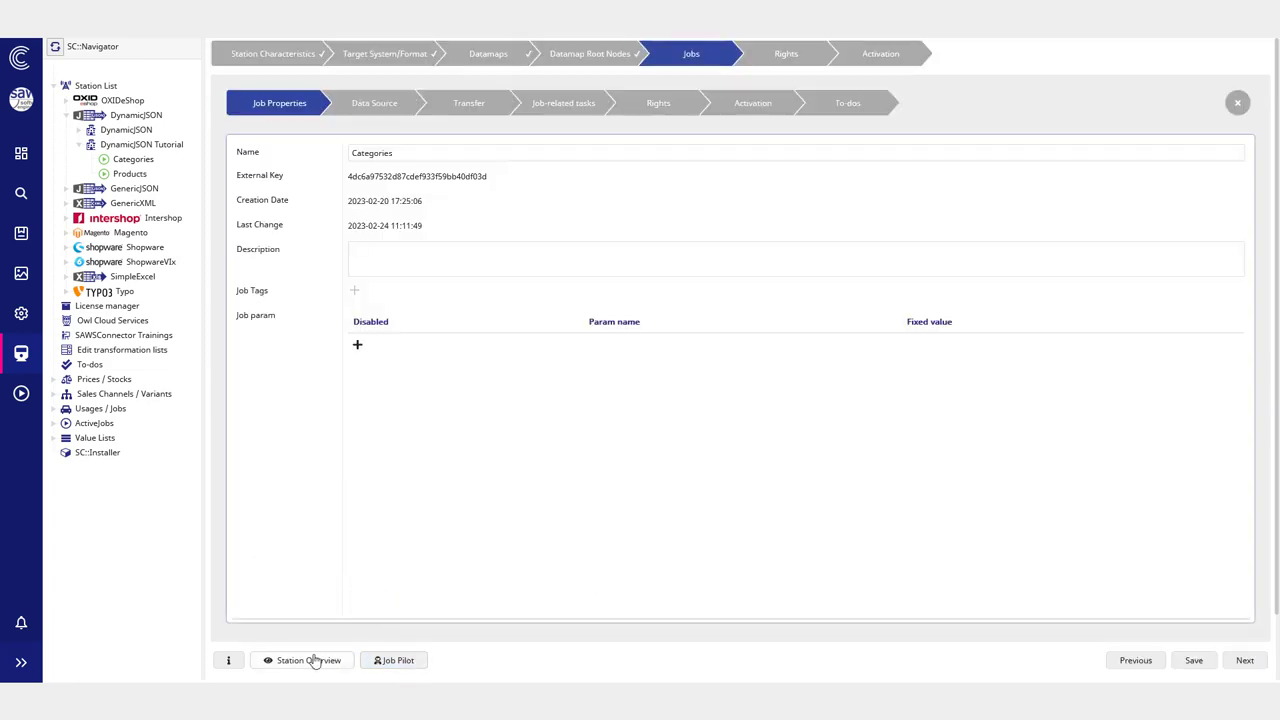
Step: View the datamap's mapping from the station overview, followed by the Job Pilot's job list
click(314, 661)
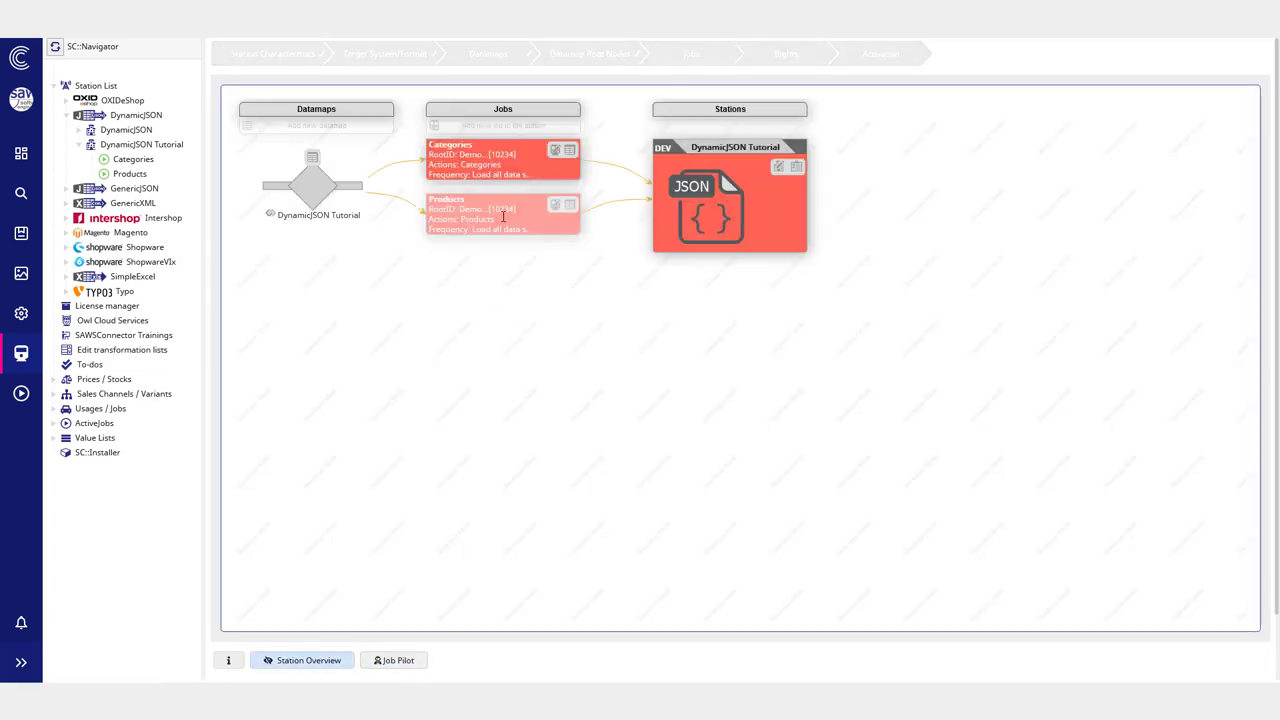
click(316, 160)
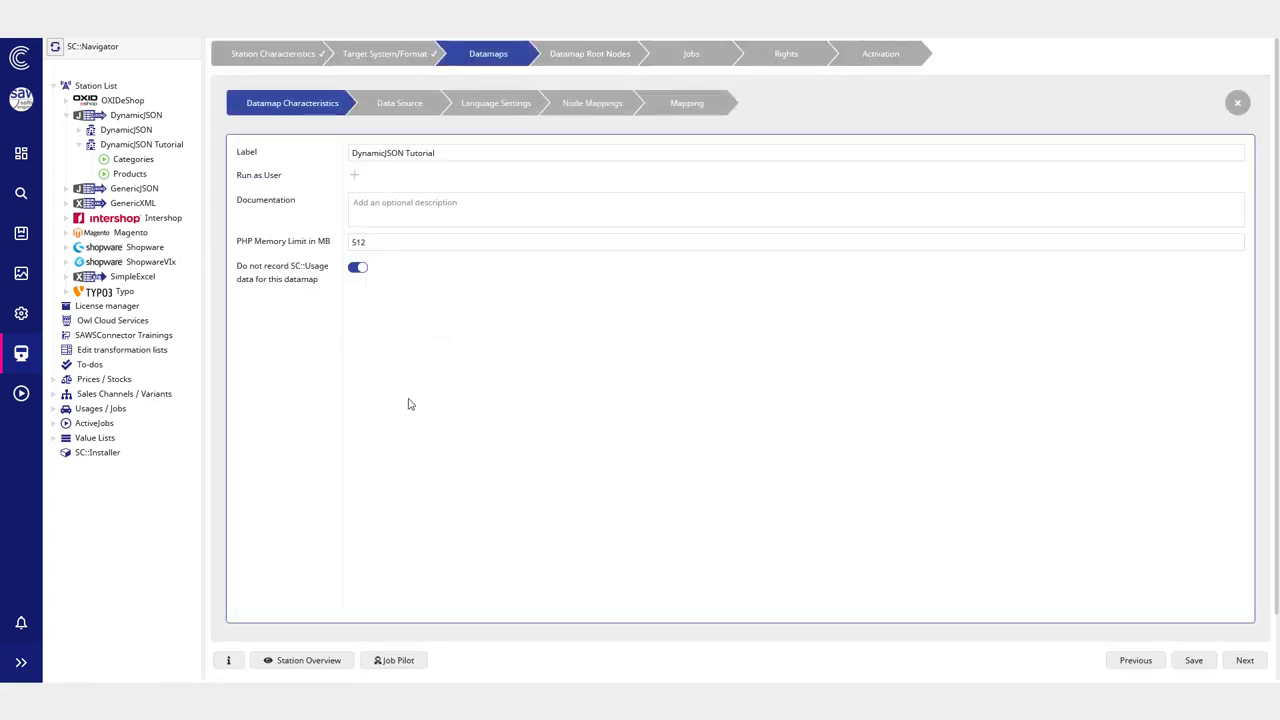
click(688, 104)
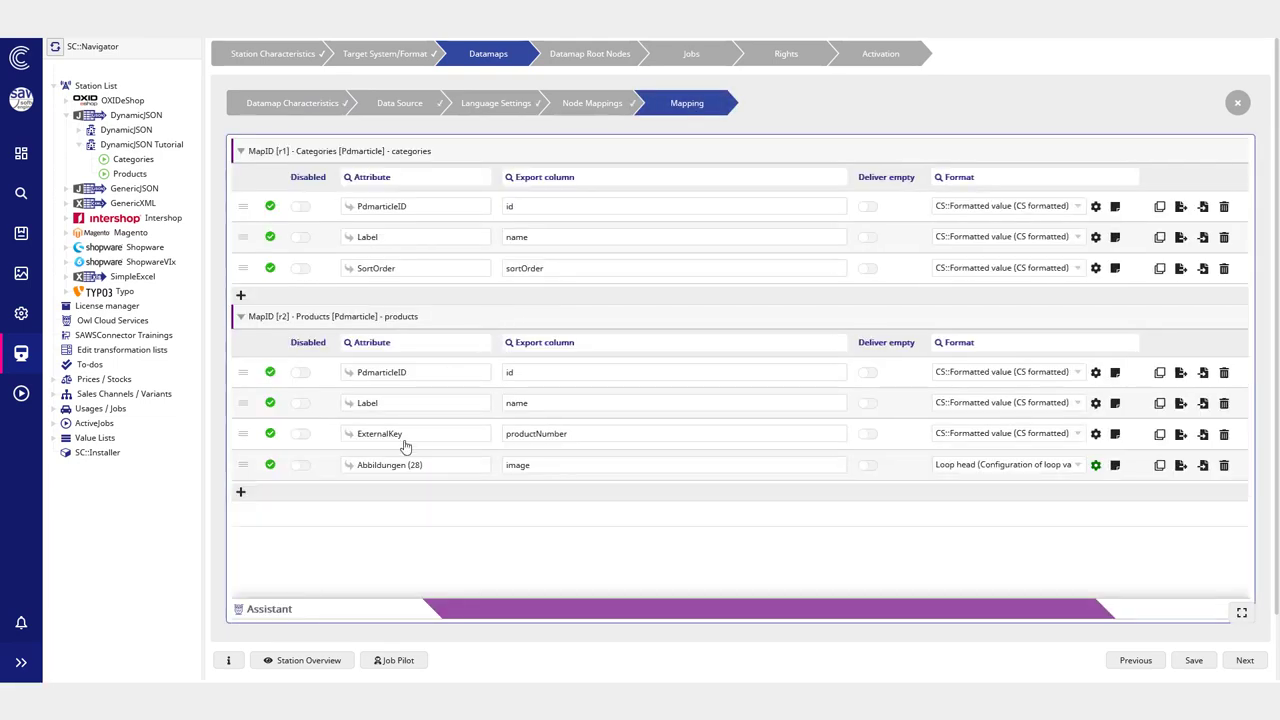
click(400, 662)
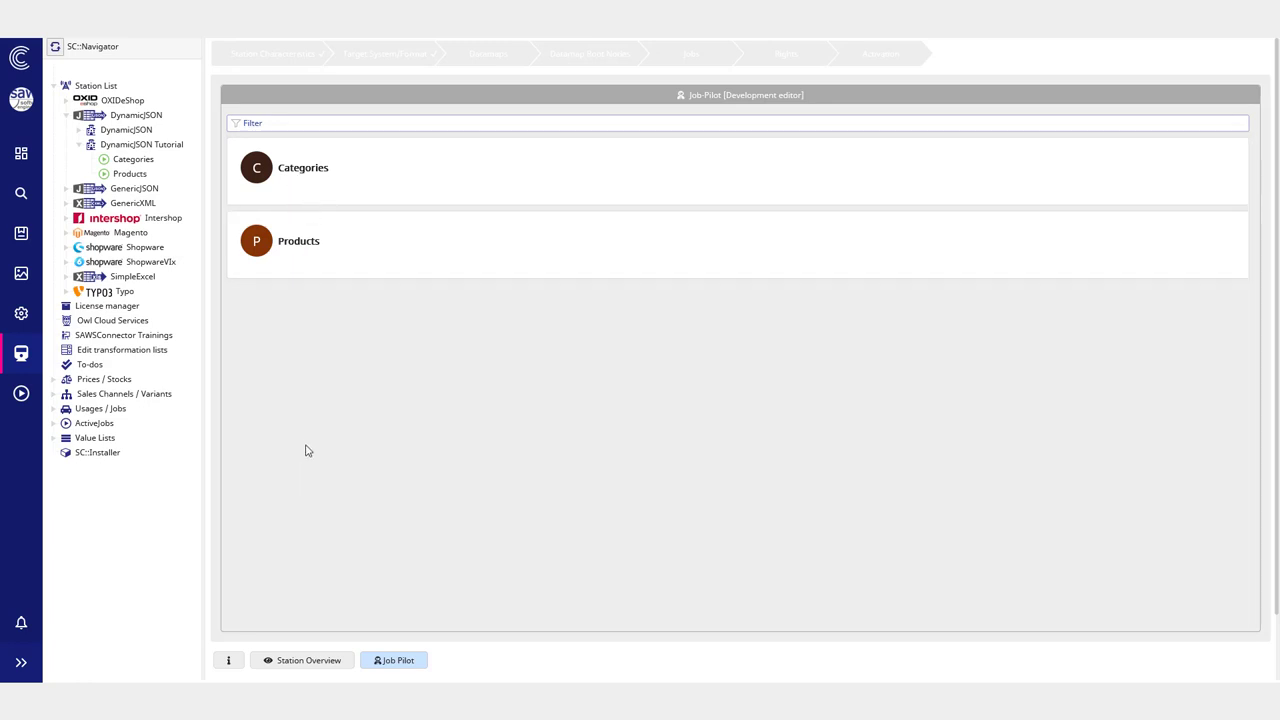
Step: Open the Products job's properties from the station overview
click(310, 661)
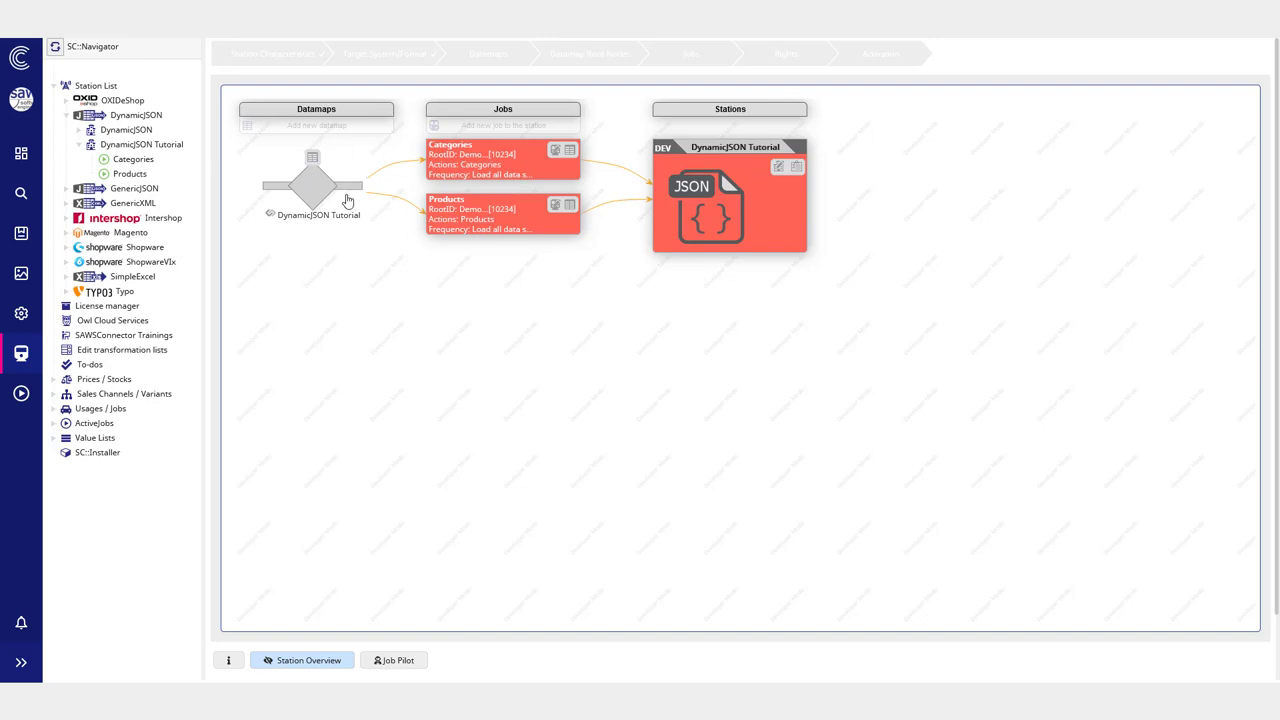
click(320, 668)
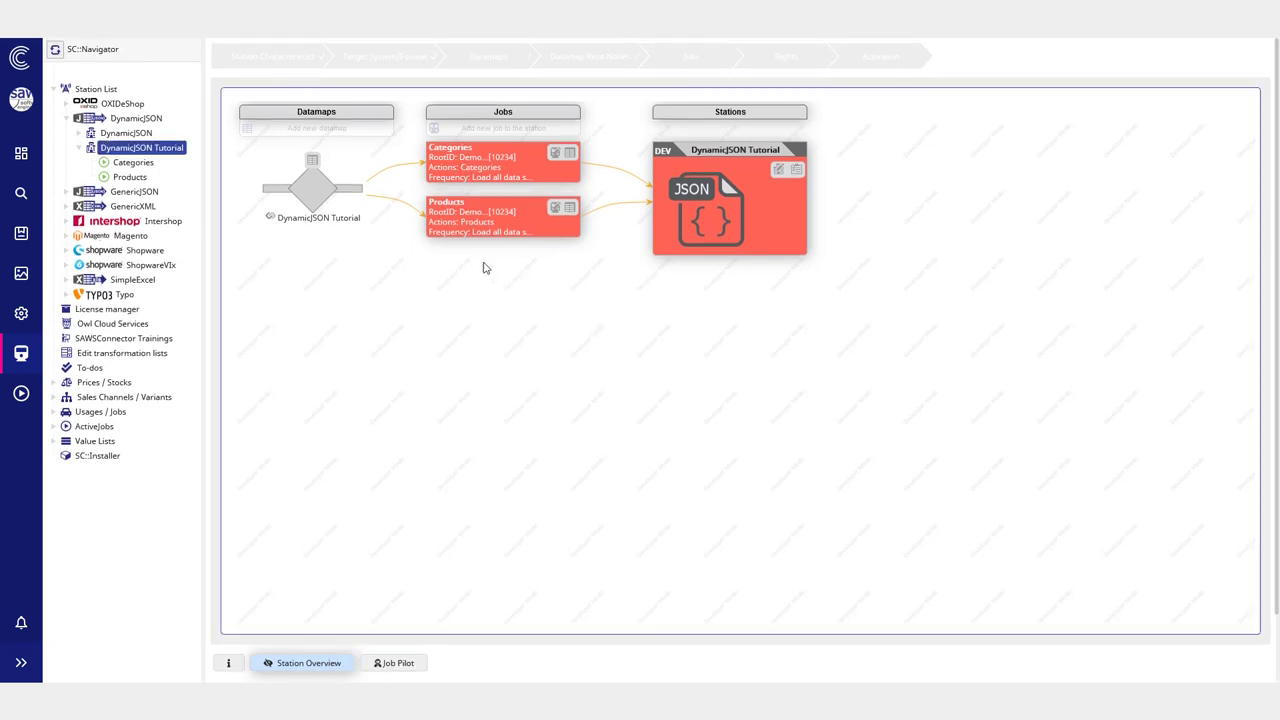
click(553, 209)
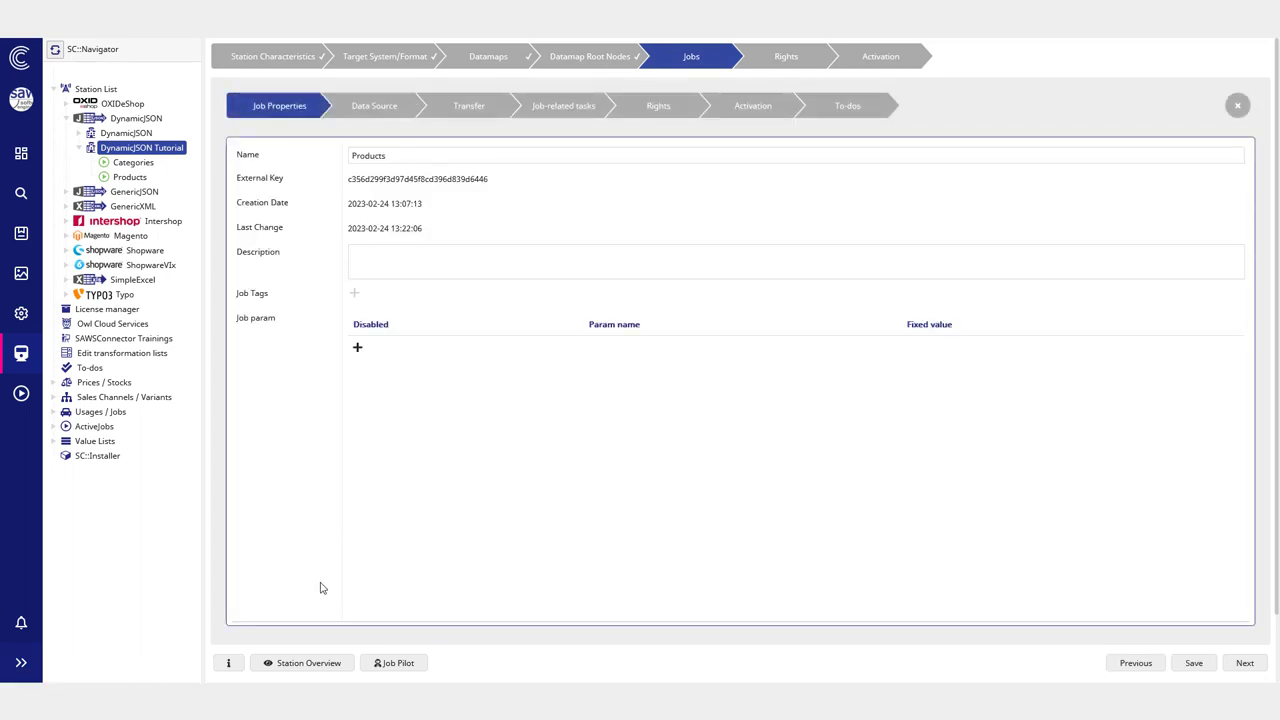
Step: Return to the station overview and open the mapping of the DynamicJSON Tutorial datamap
click(320, 670)
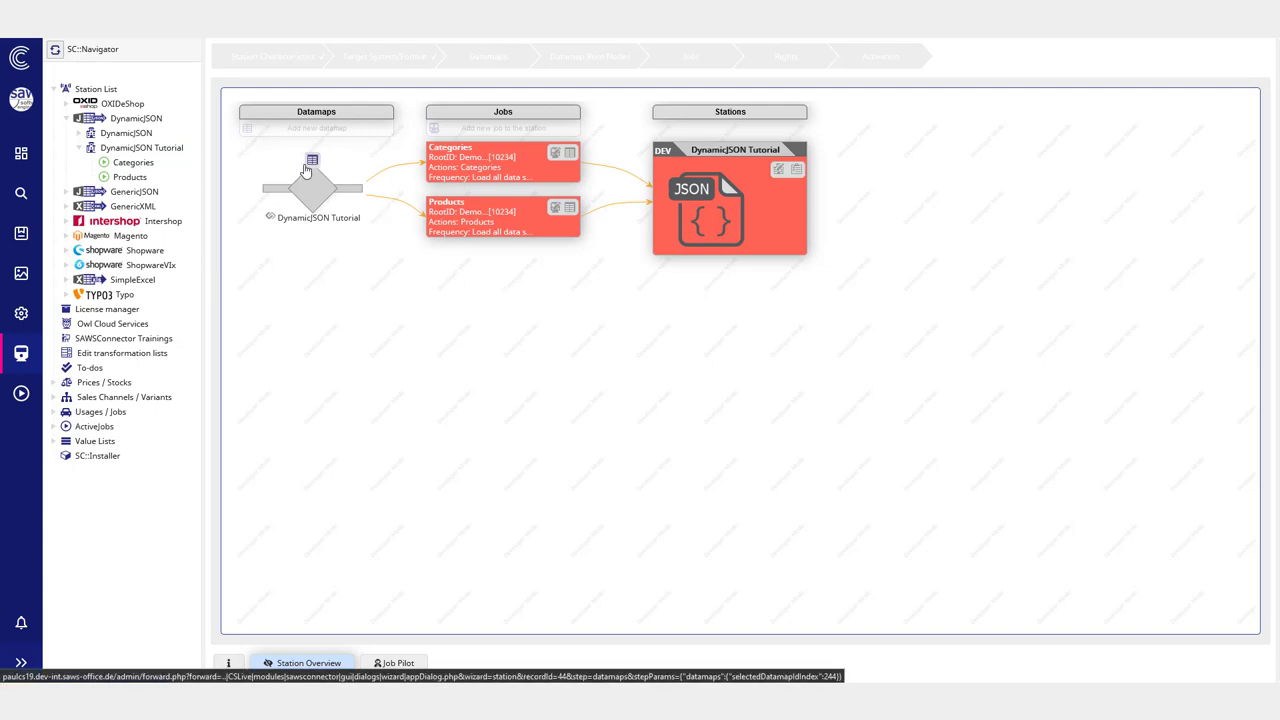
click(337, 190)
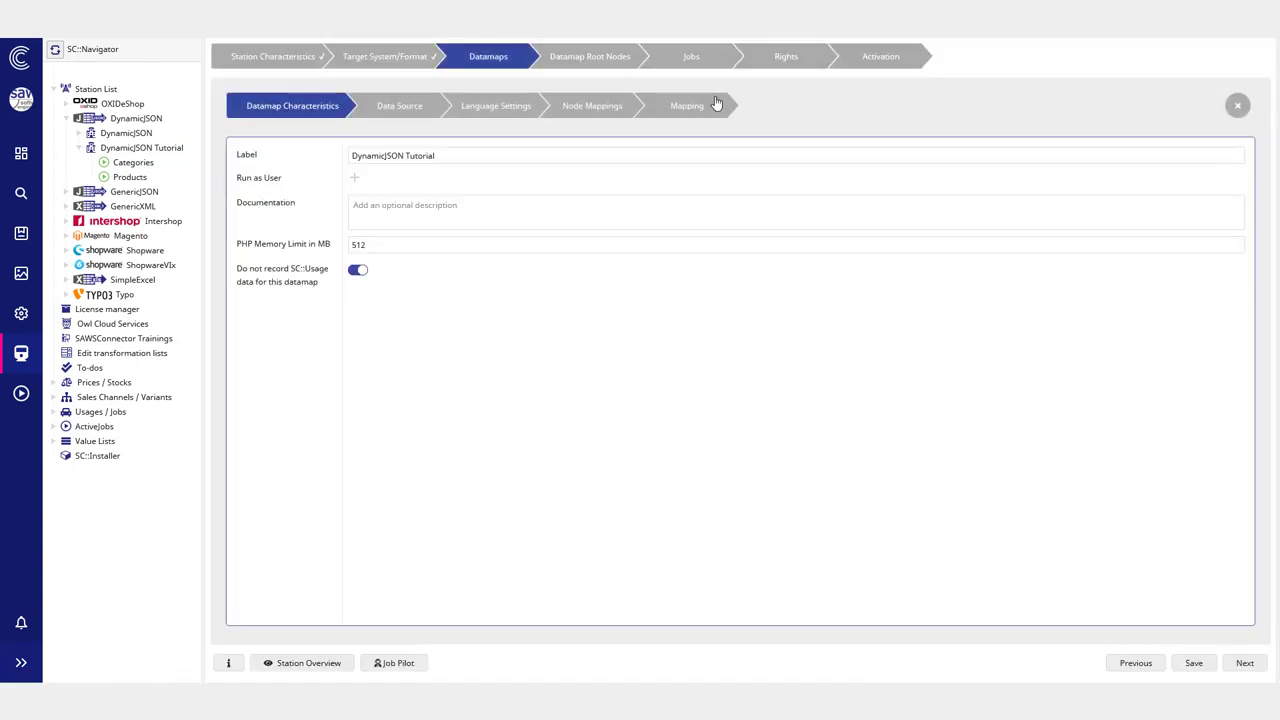
click(686, 117)
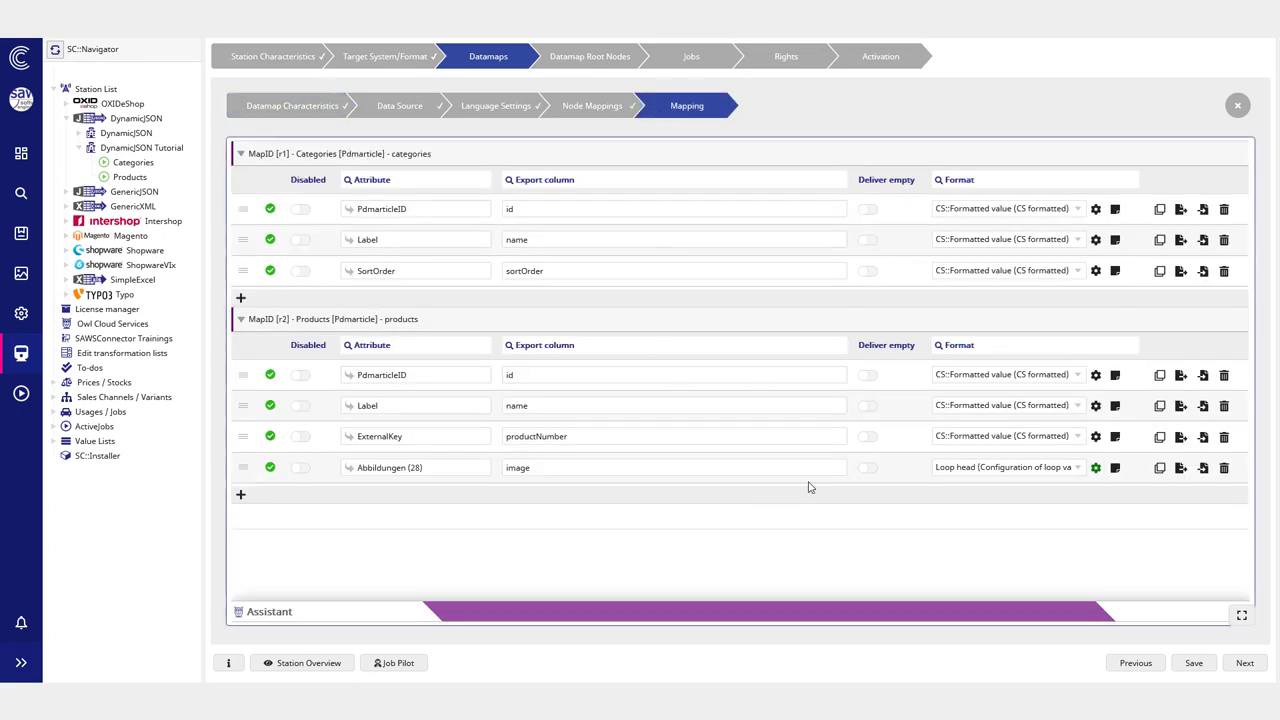
Step: Run the Products job in the Job Pilot with the root node Smart LED TV (10252)
click(406, 663)
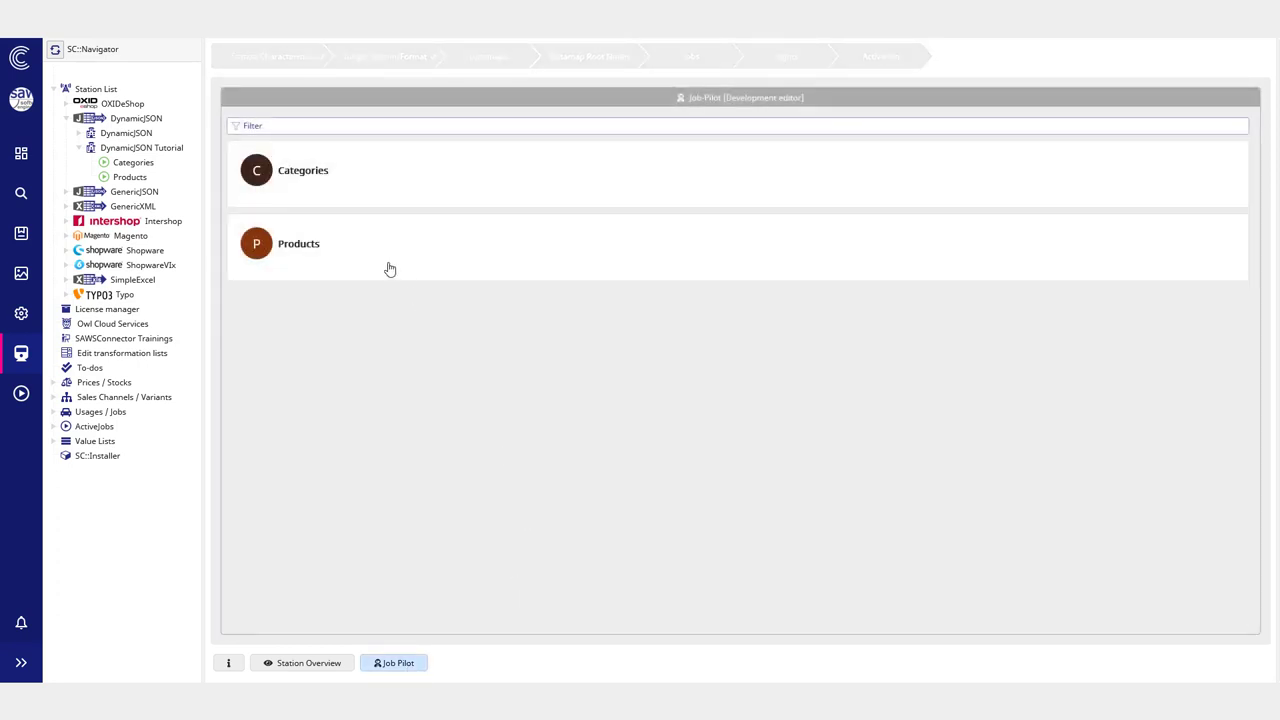
click(390, 268)
click(417, 268)
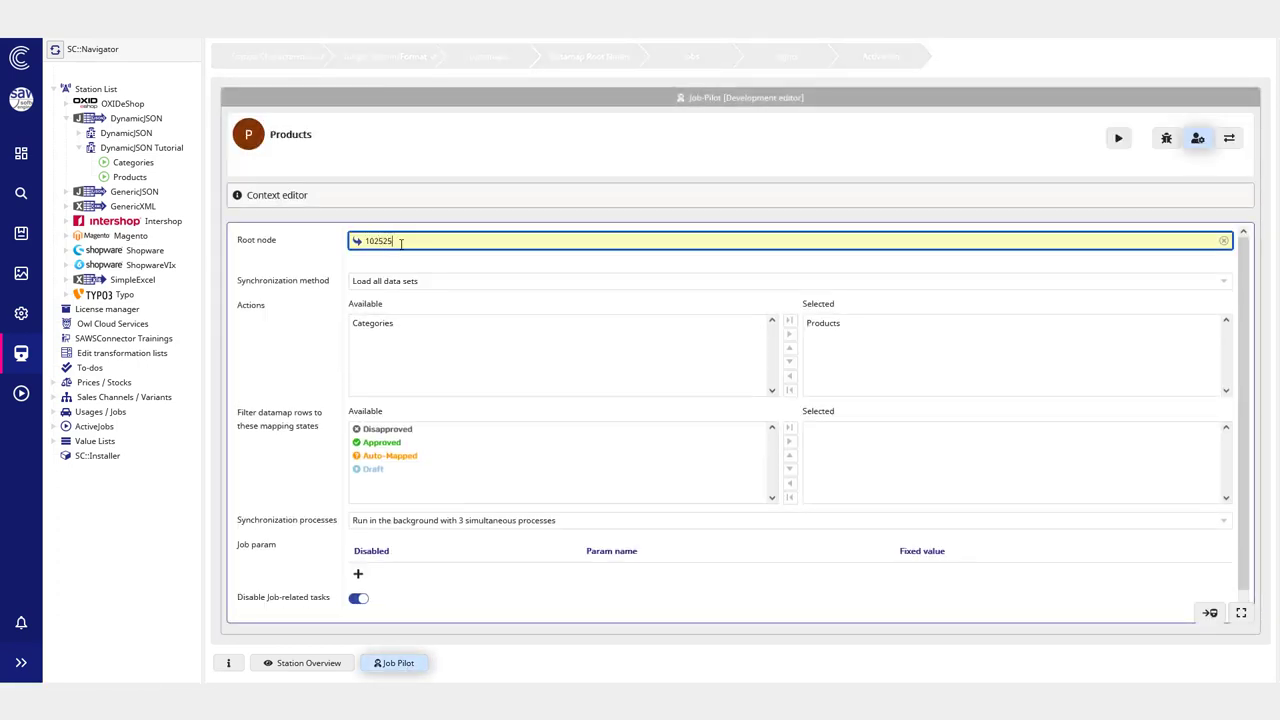
text(10252)
click(410, 258)
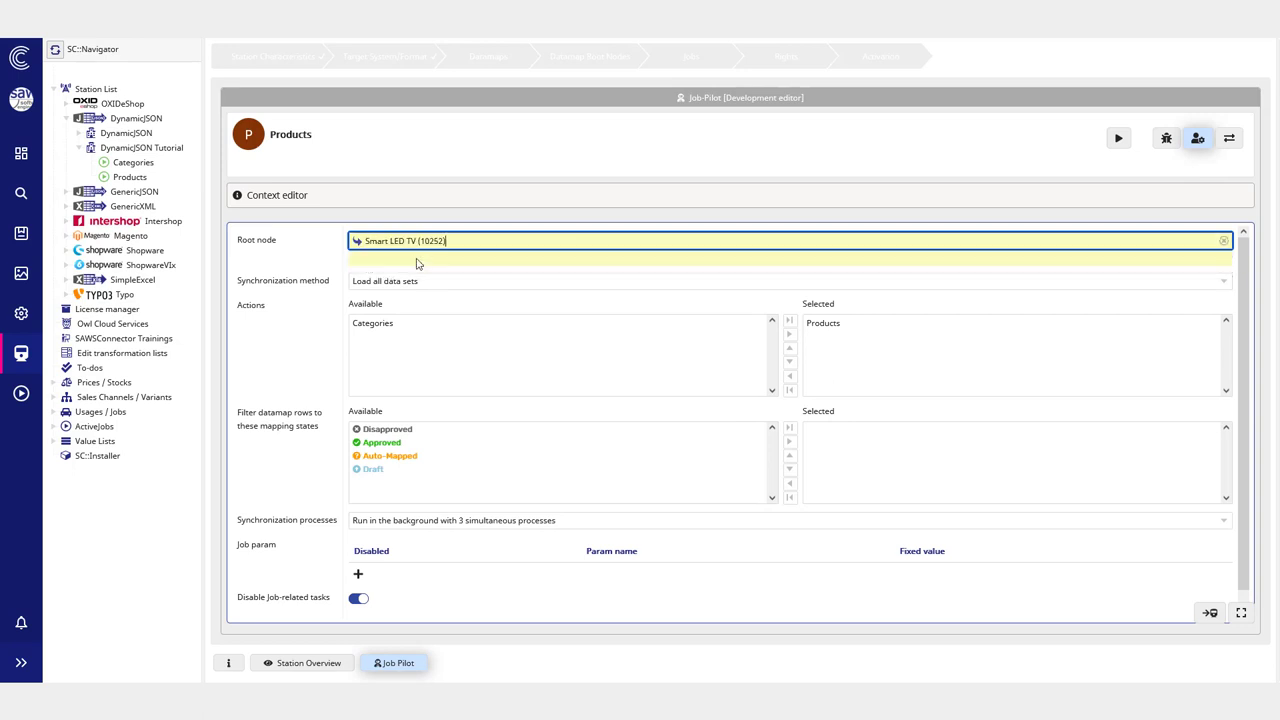
click(1118, 139)
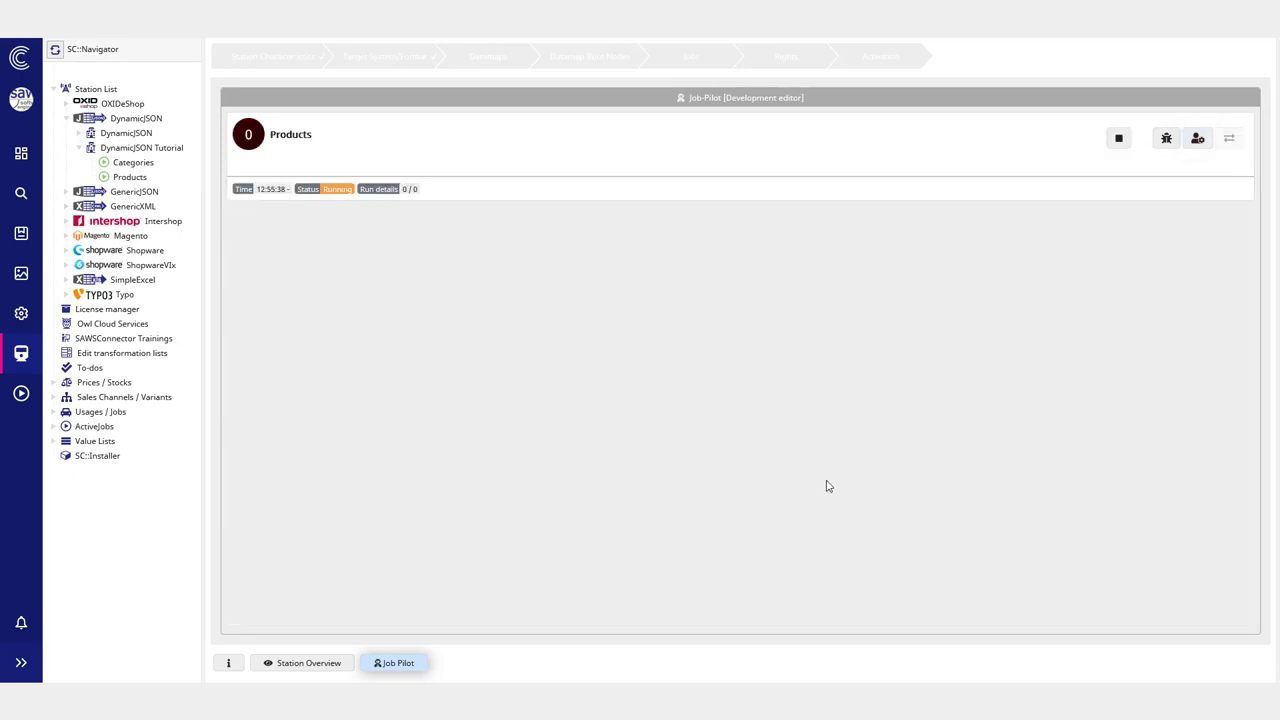
Step: Inspect the products.json array in the "JSON created" log entry of the Products job run
scroll(392, 311, up, 3)
scroll(314, 500, down, 2)
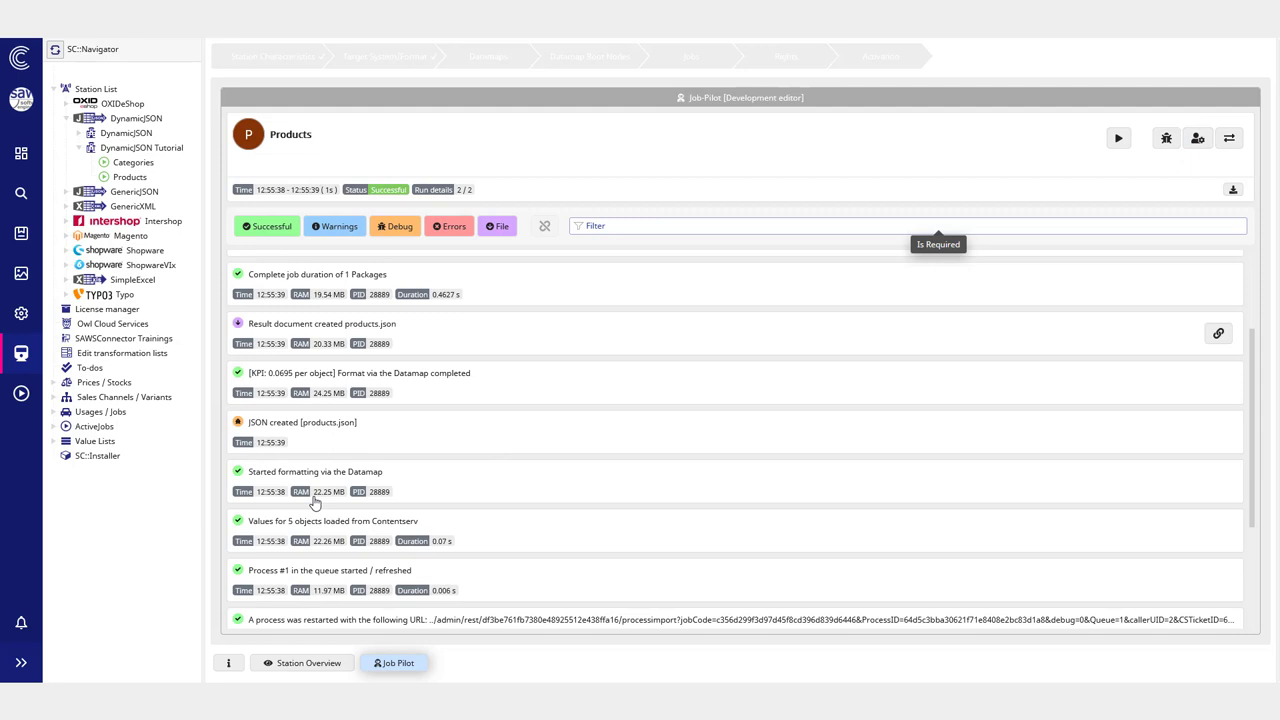
click(334, 438)
scroll(960, 440, down, 5)
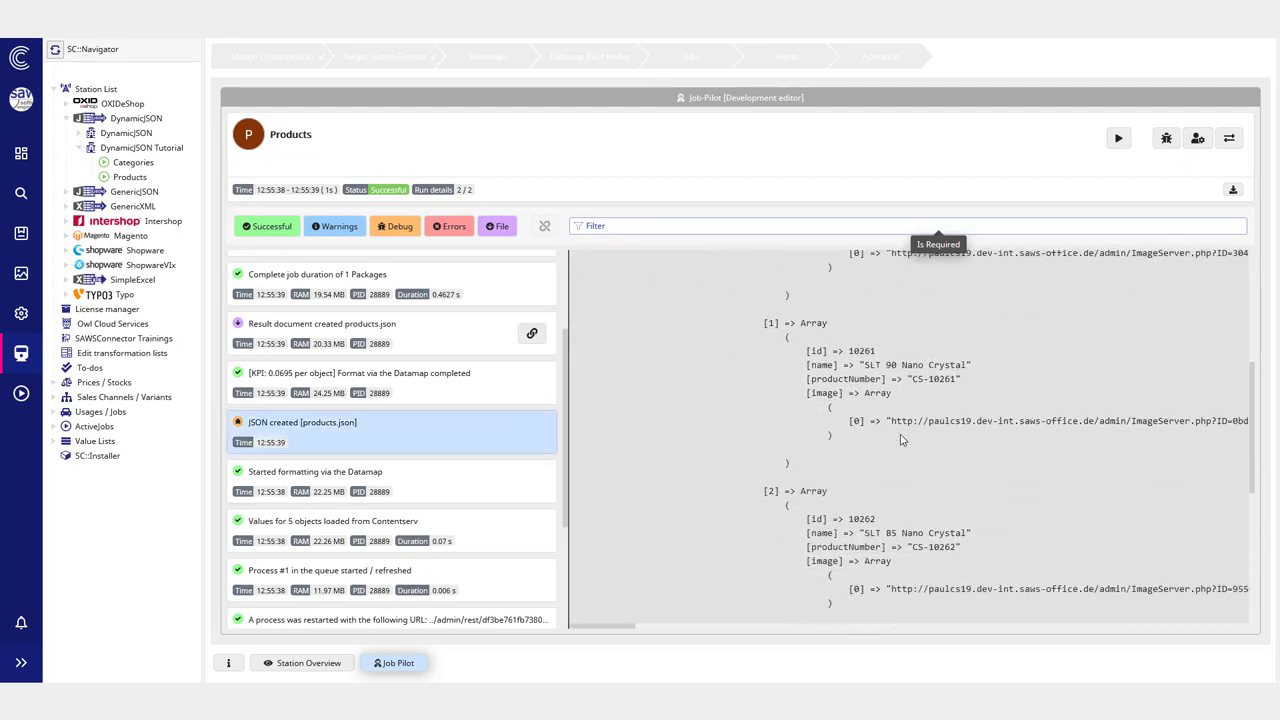
scroll(930, 445, down, 1)
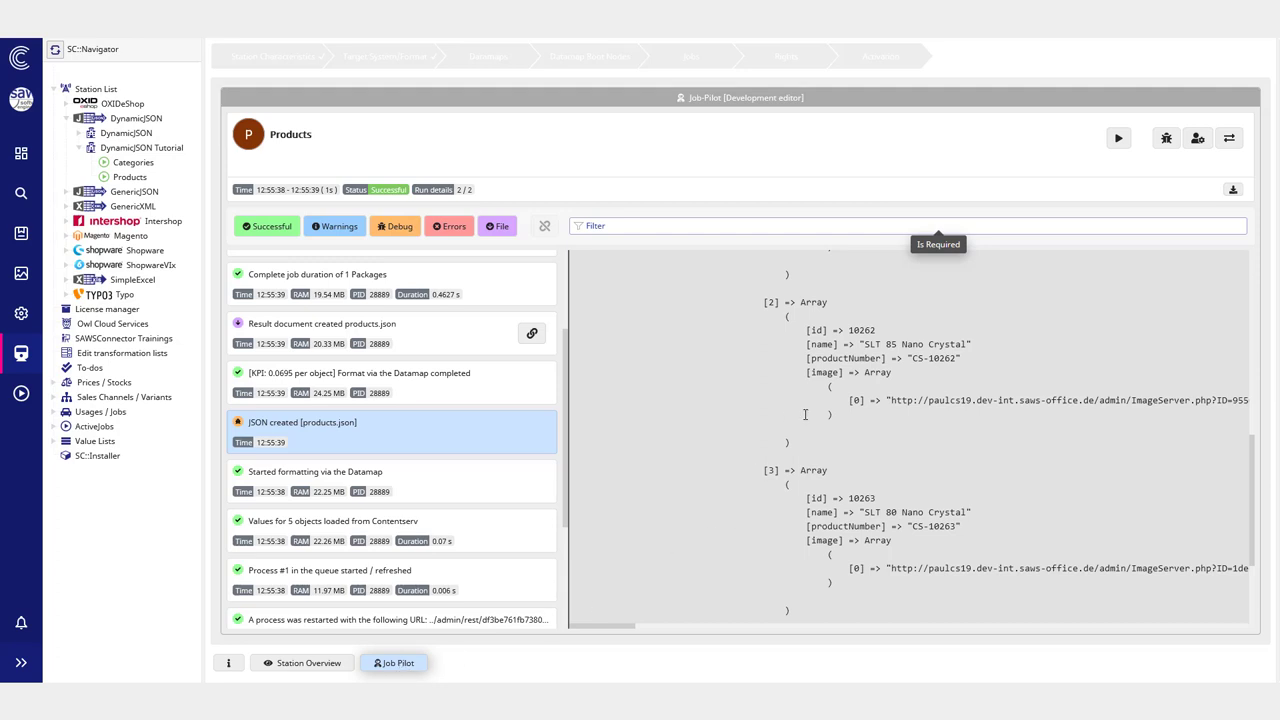
scroll(805, 414, up, 6)
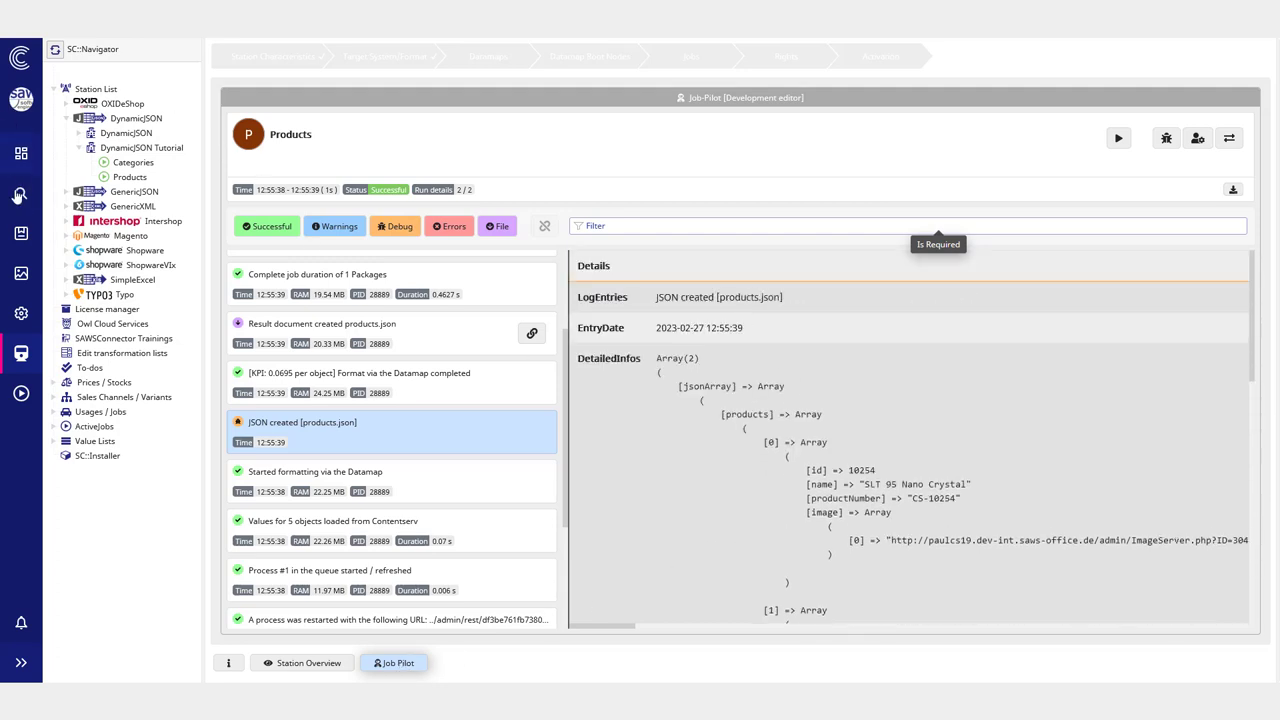
Step: Look up the products under Smart LED TV in the PIM Studio product tree, widening the tree to show full names
click(20, 238)
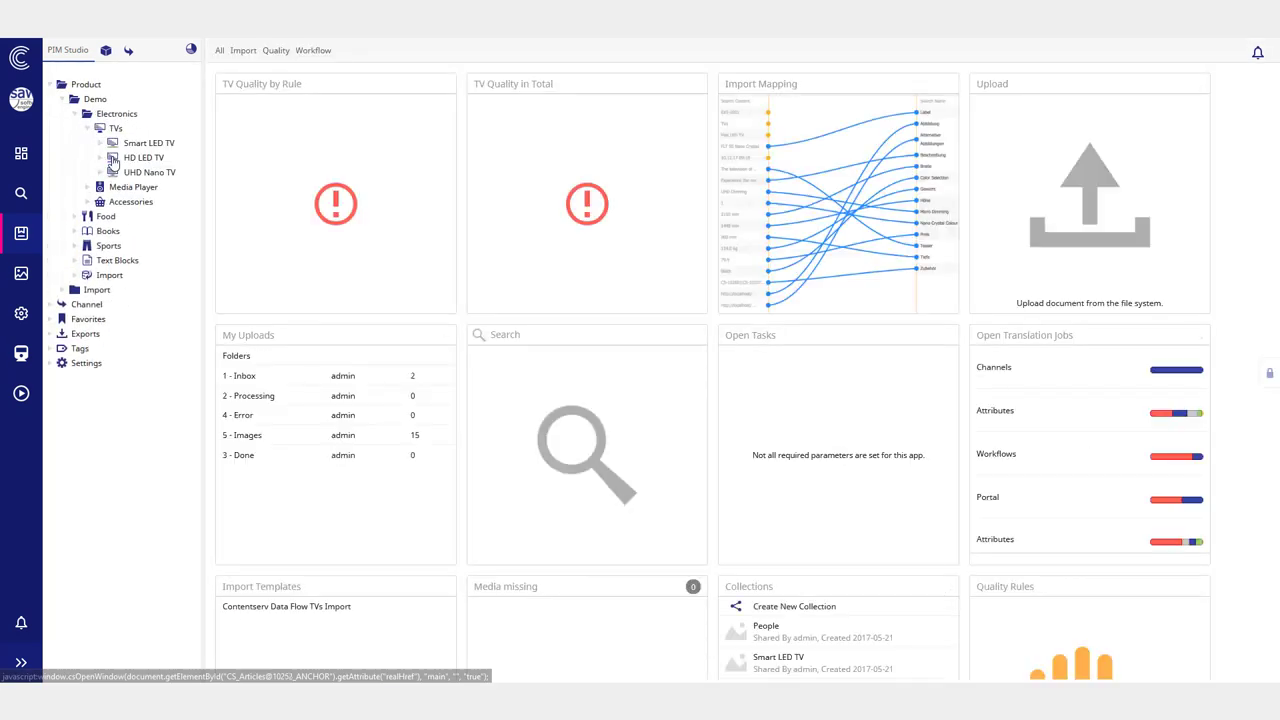
click(163, 148)
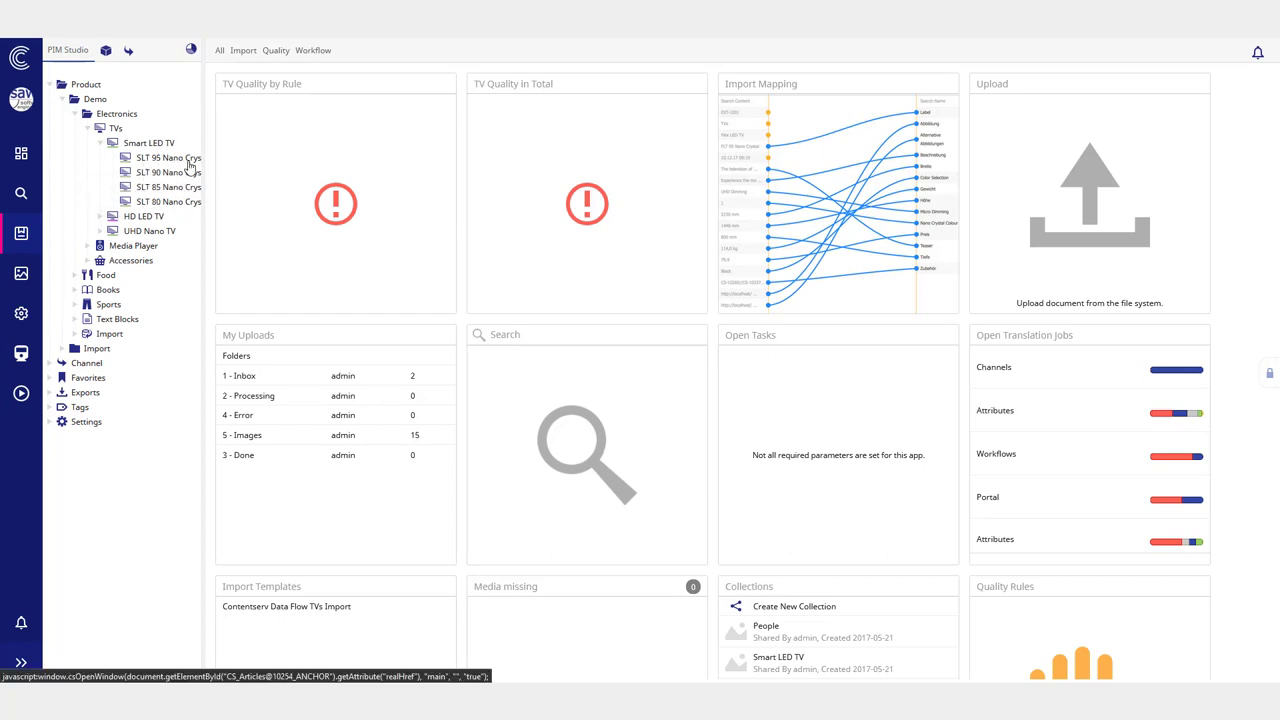
drag(205, 160, 250, 160)
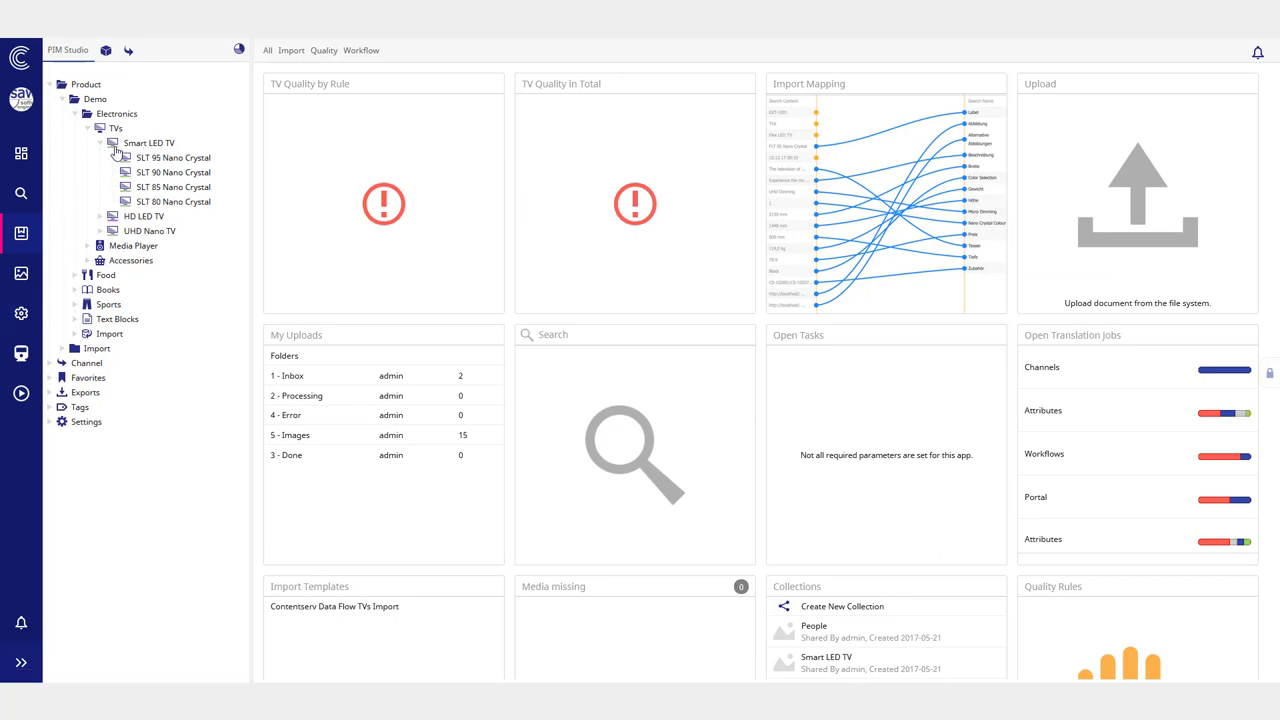
click(156, 146)
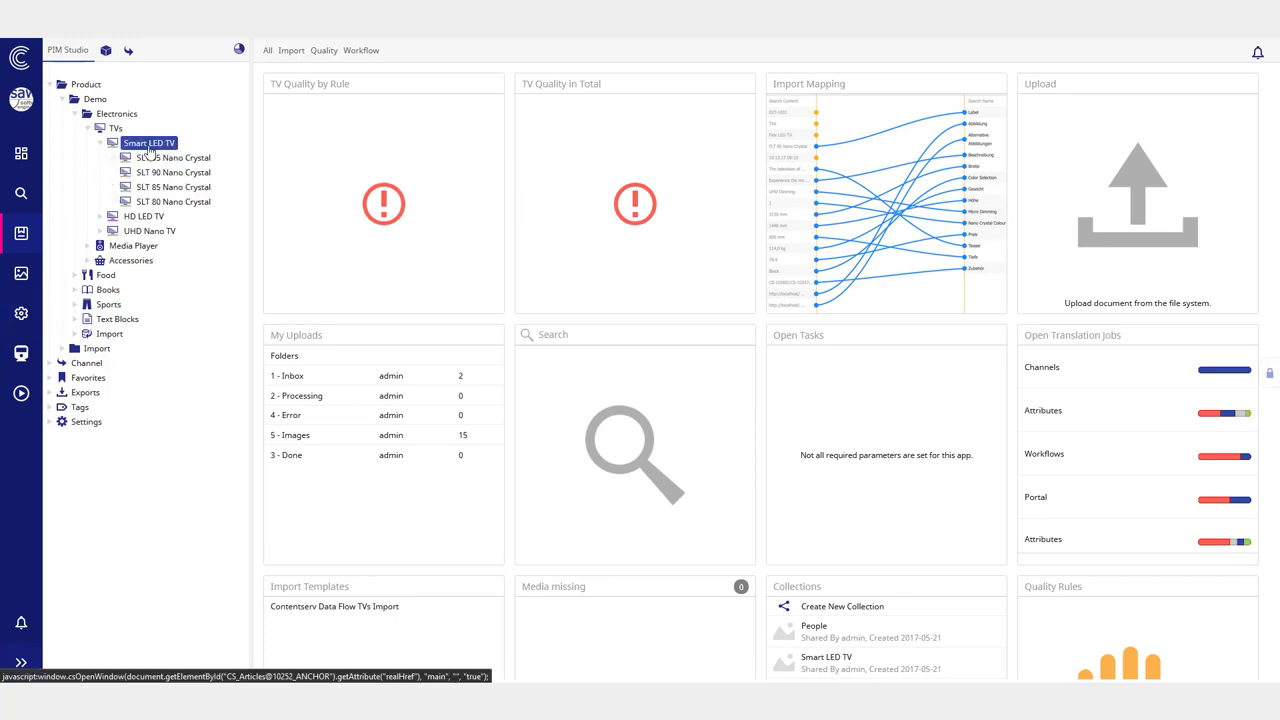
Step: Go back to the station's datamap, look at its node mappings, and open its attribute mapping
click(21, 350)
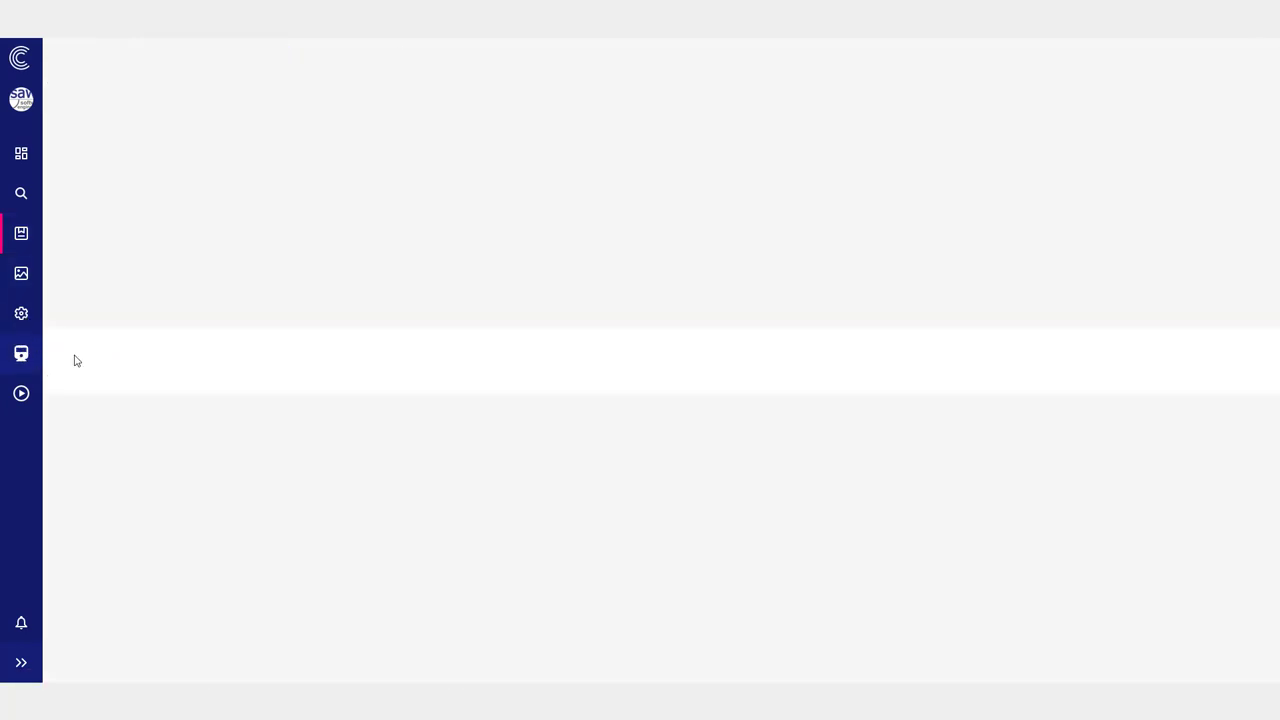
click(409, 663)
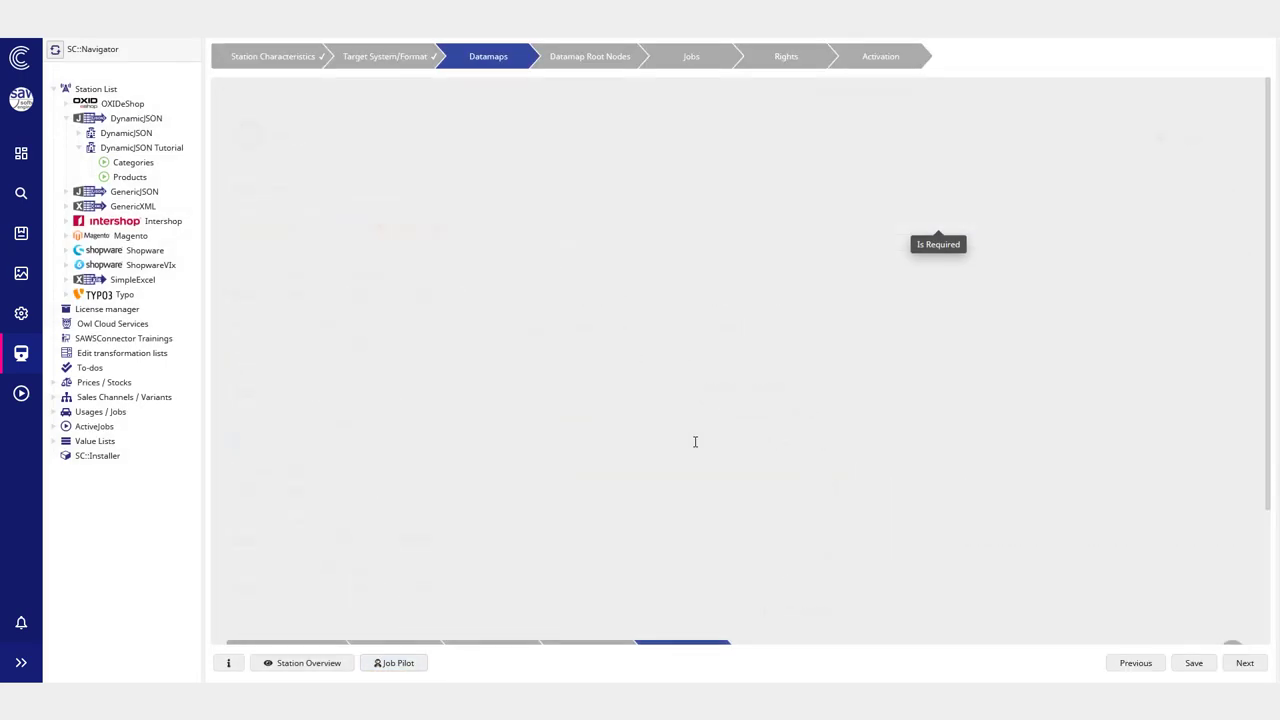
click(593, 108)
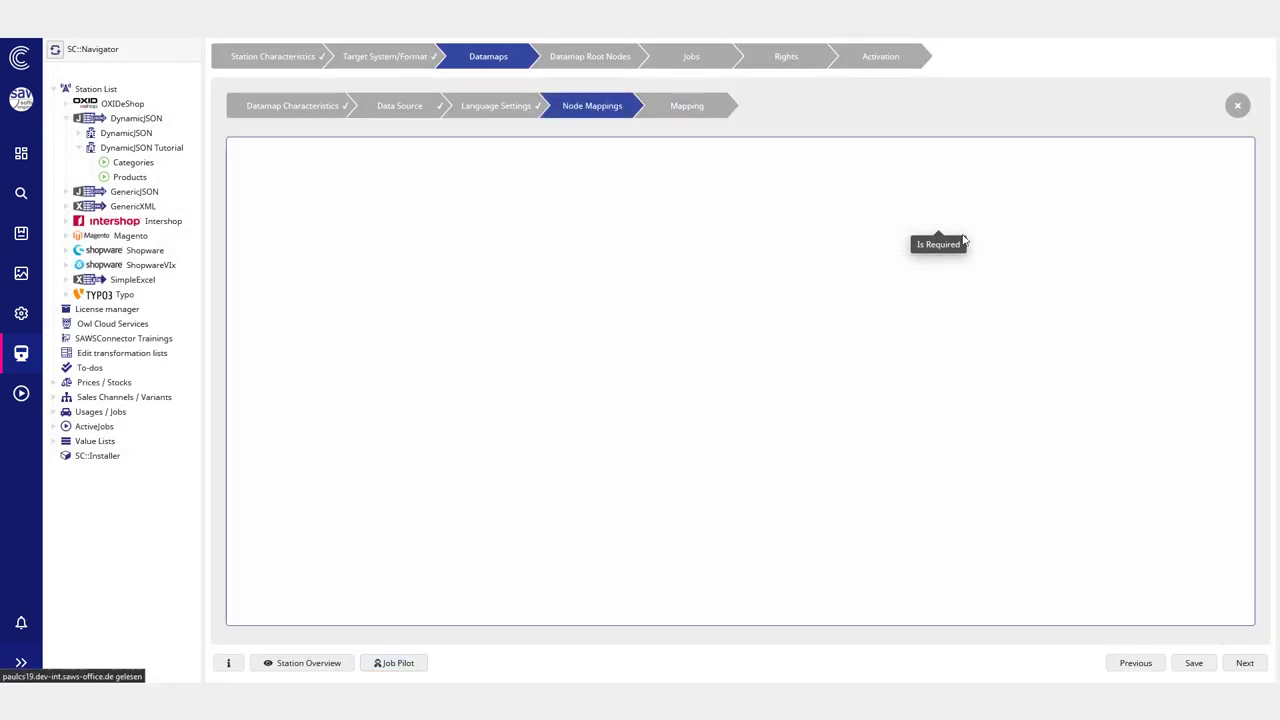
click(1136, 245)
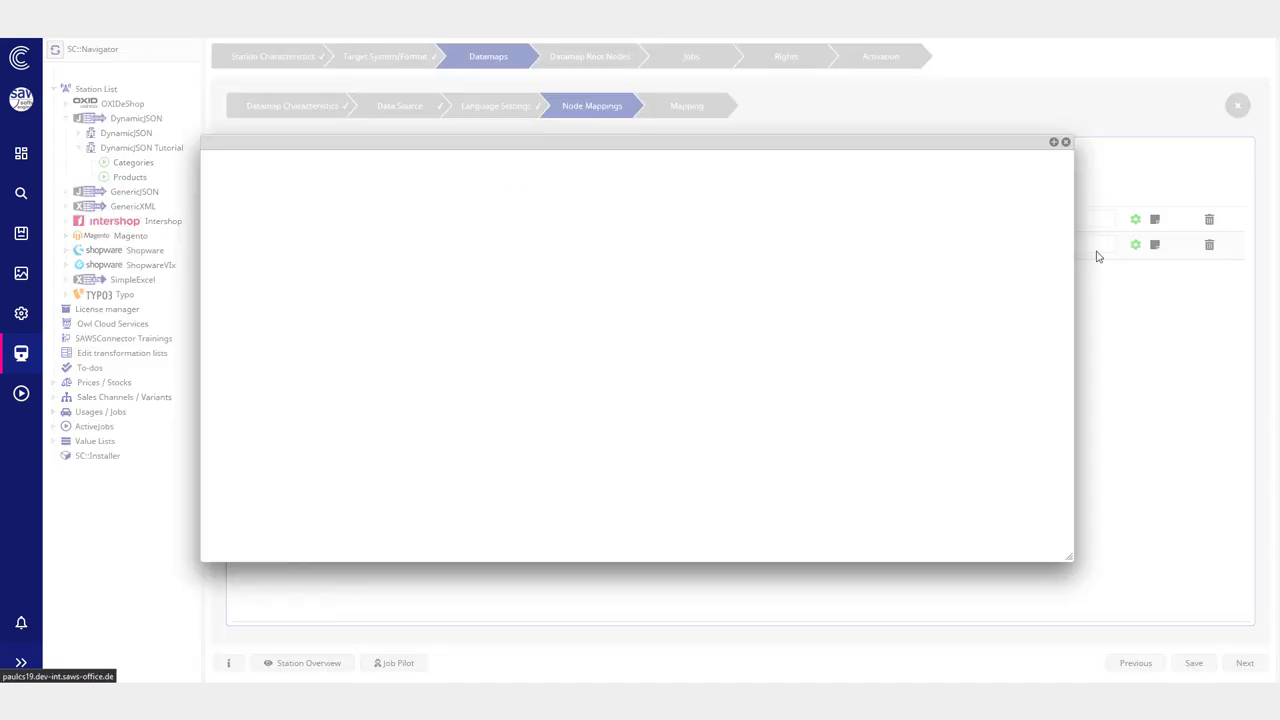
click(1065, 142)
click(650, 108)
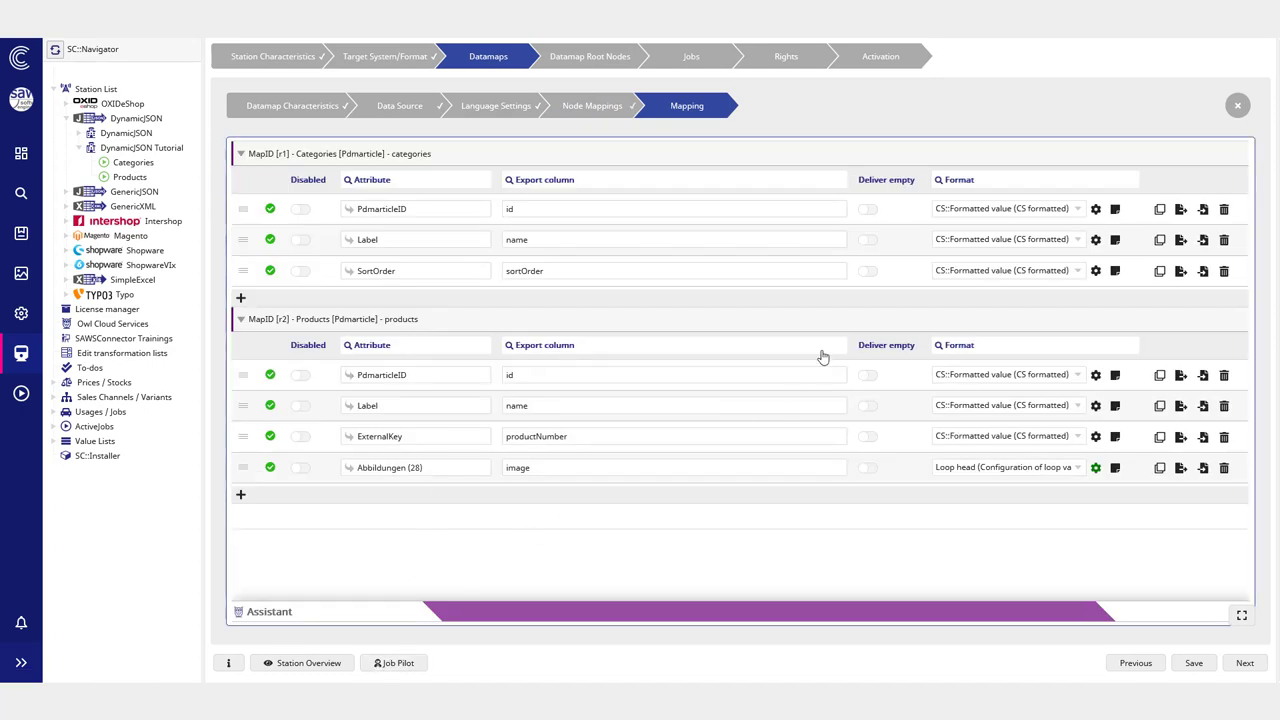
Step: View the format choices for the Products id row and show the mapping page's explanatory text
click(1019, 377)
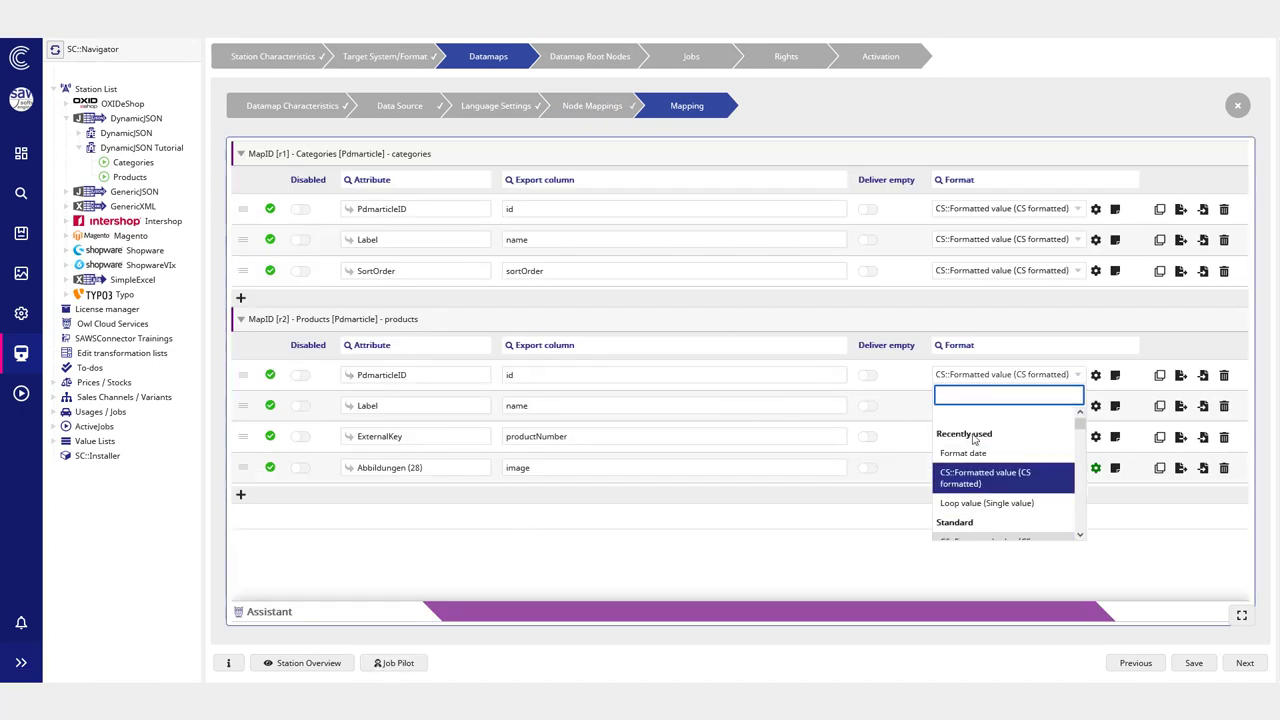
click(927, 438)
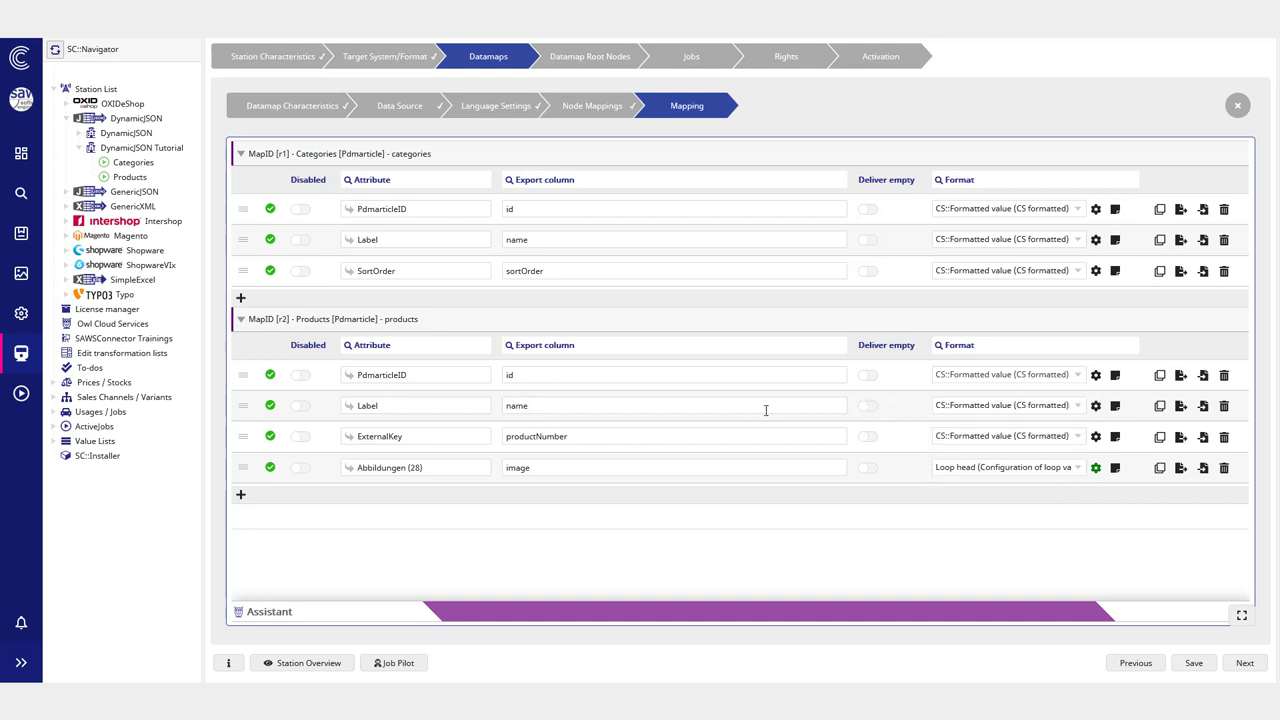
click(236, 666)
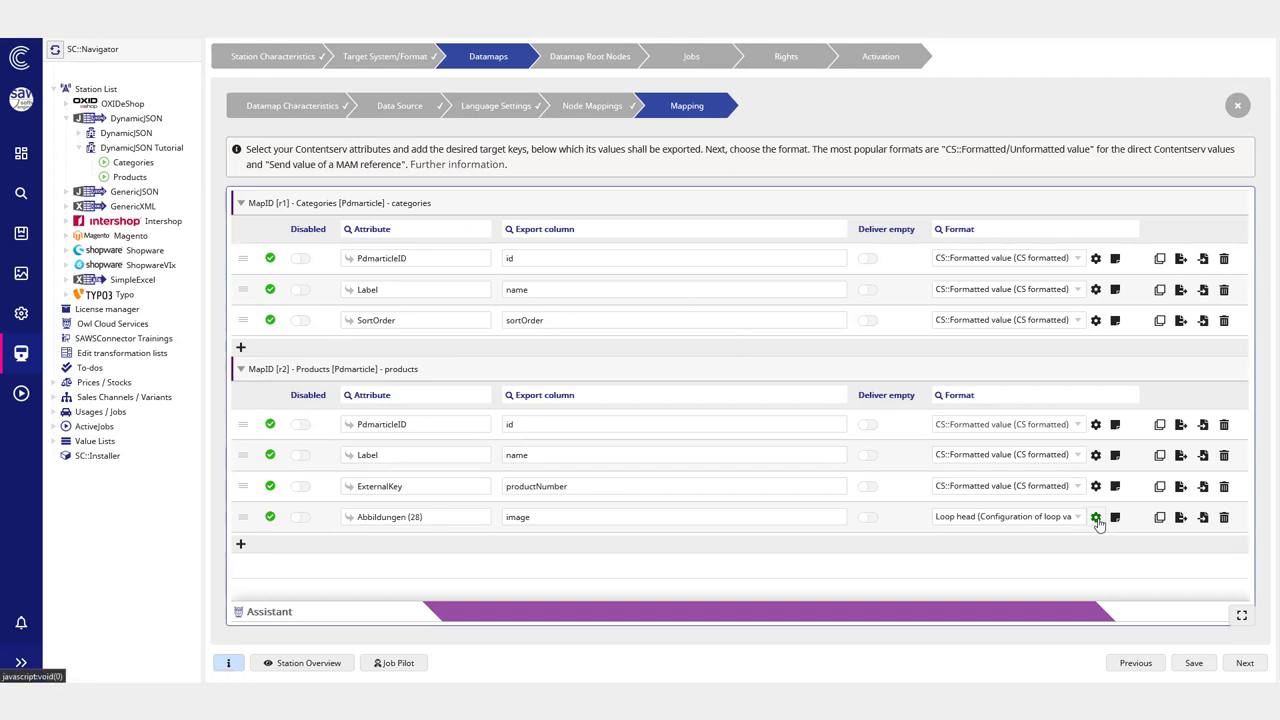
Step: Open the format settings of the Products id row and read the plugin's help before returning to its properties
click(1096, 424)
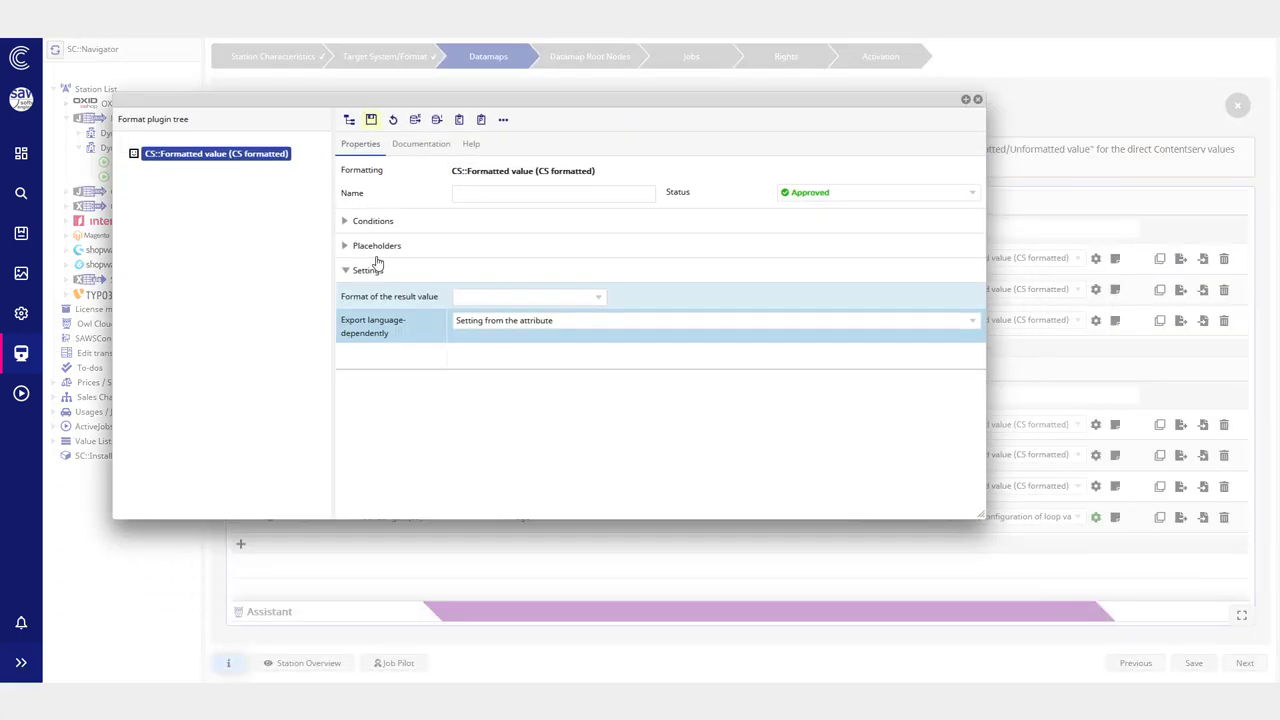
click(414, 146)
click(468, 144)
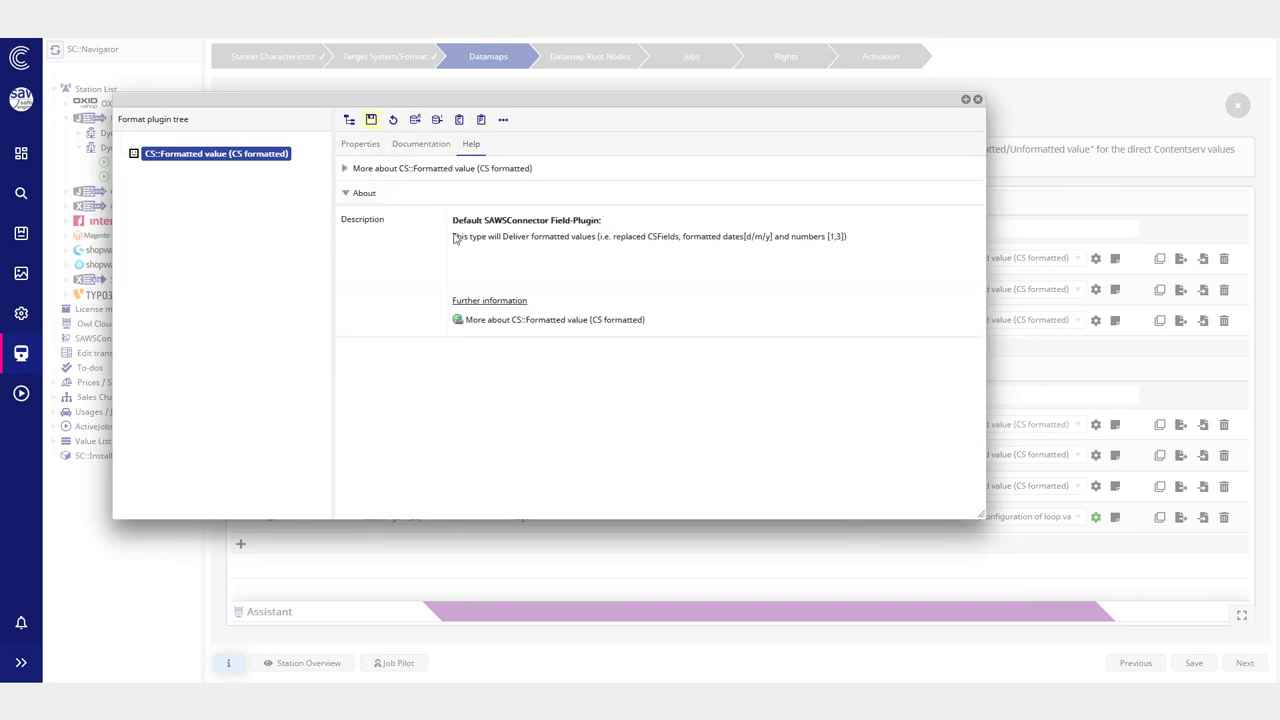
click(448, 174)
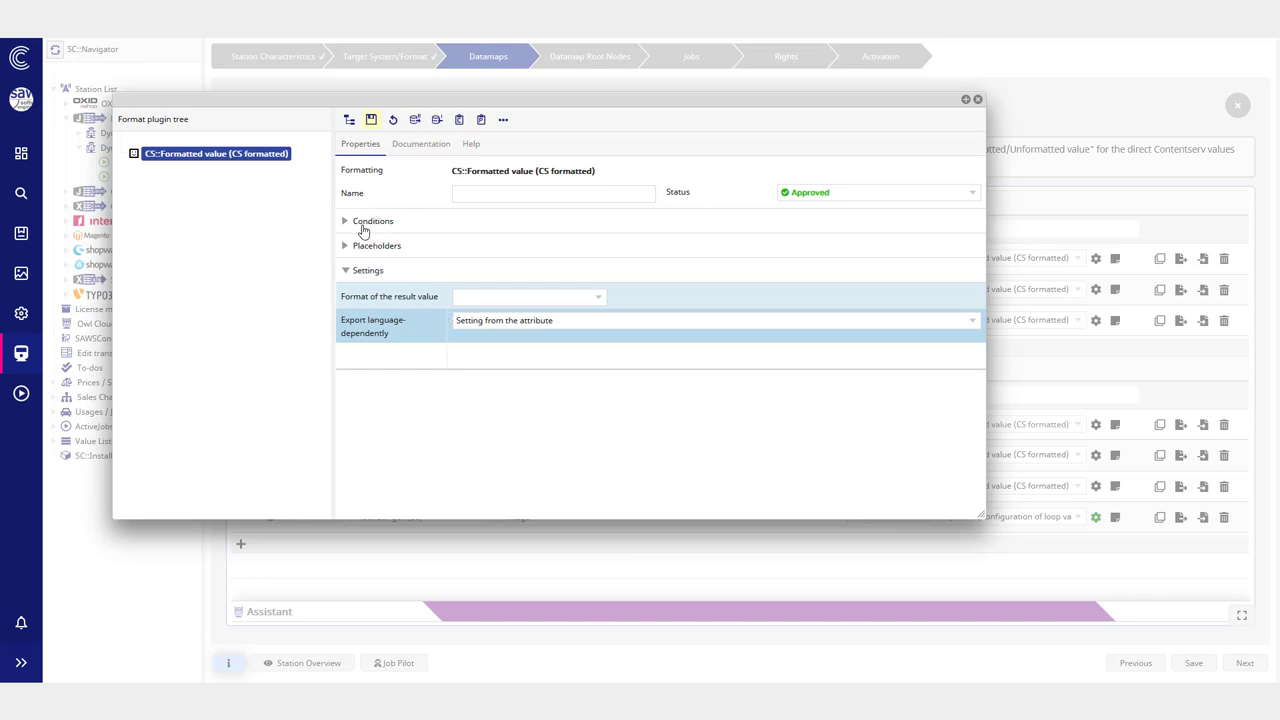
Step: Add a condition to the CS formatted value with the action "Use alternative formatting if..."
click(373, 222)
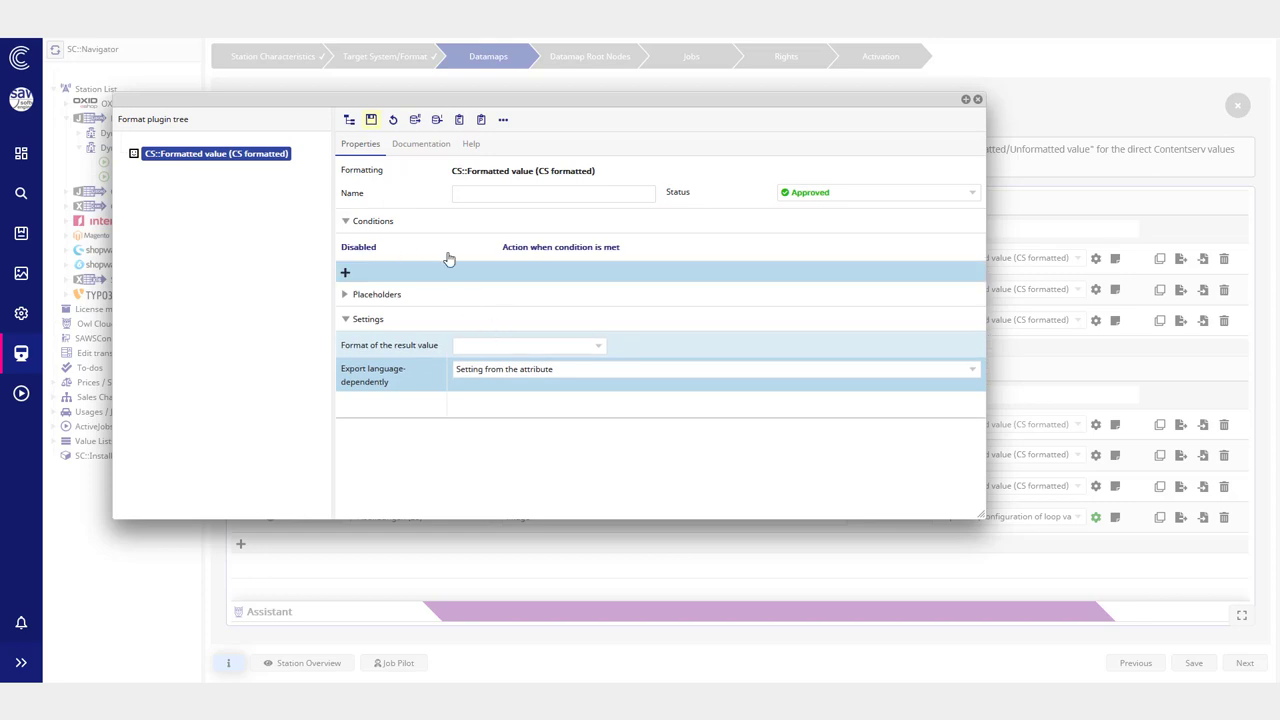
click(346, 274)
click(502, 281)
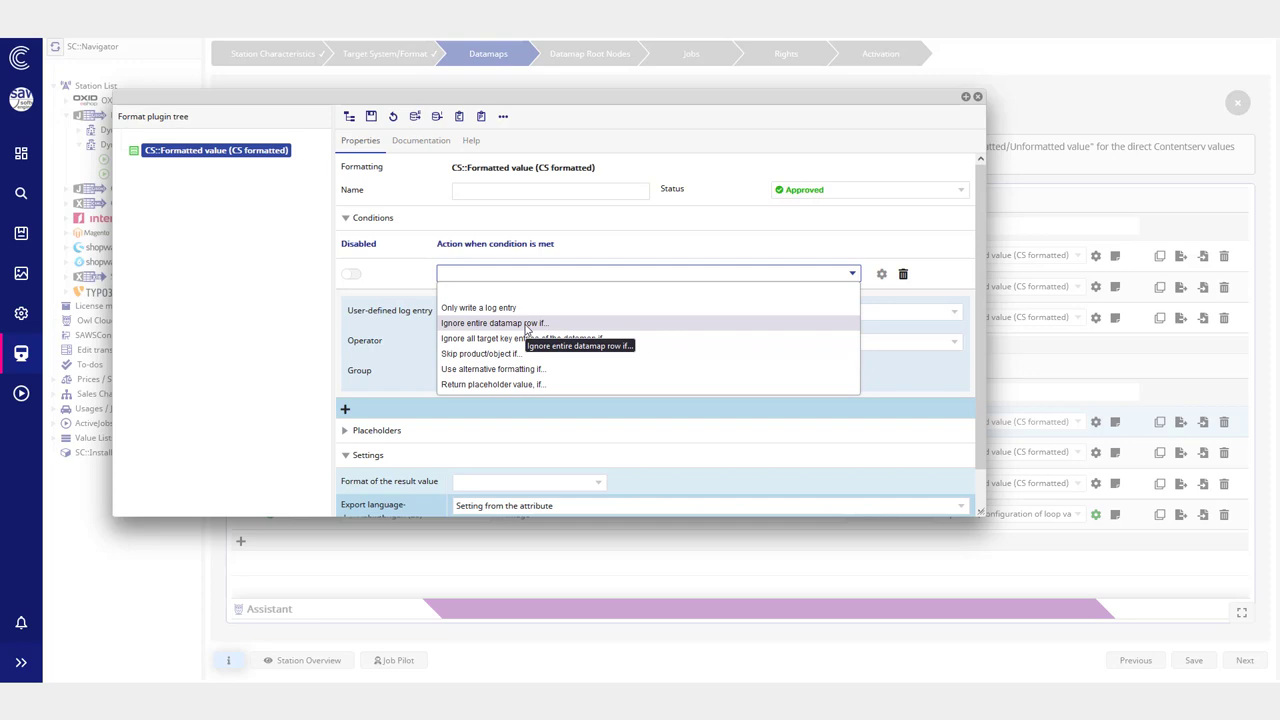
click(494, 370)
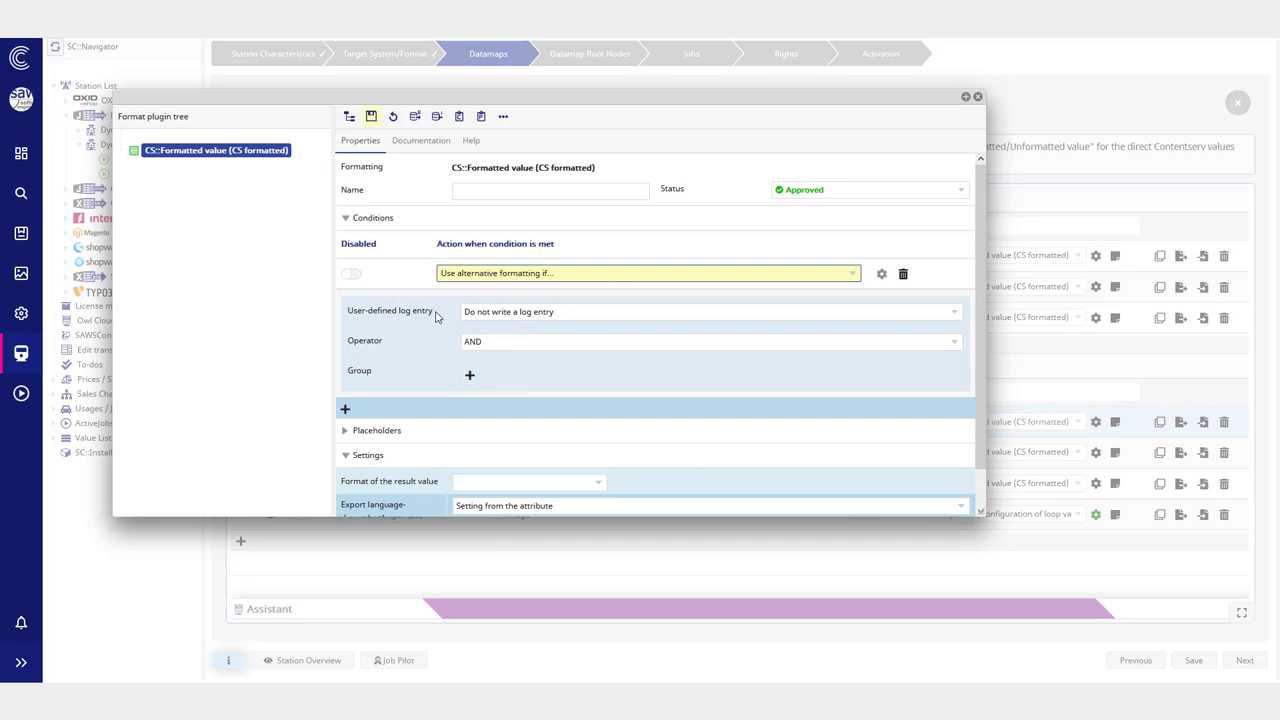
Step: Check the format's result value settings and delete the alternative-formatting condition
scroll(480, 429, down, 1)
scroll(537, 246, up, 1)
drag(451, 168, 610, 170)
click(634, 173)
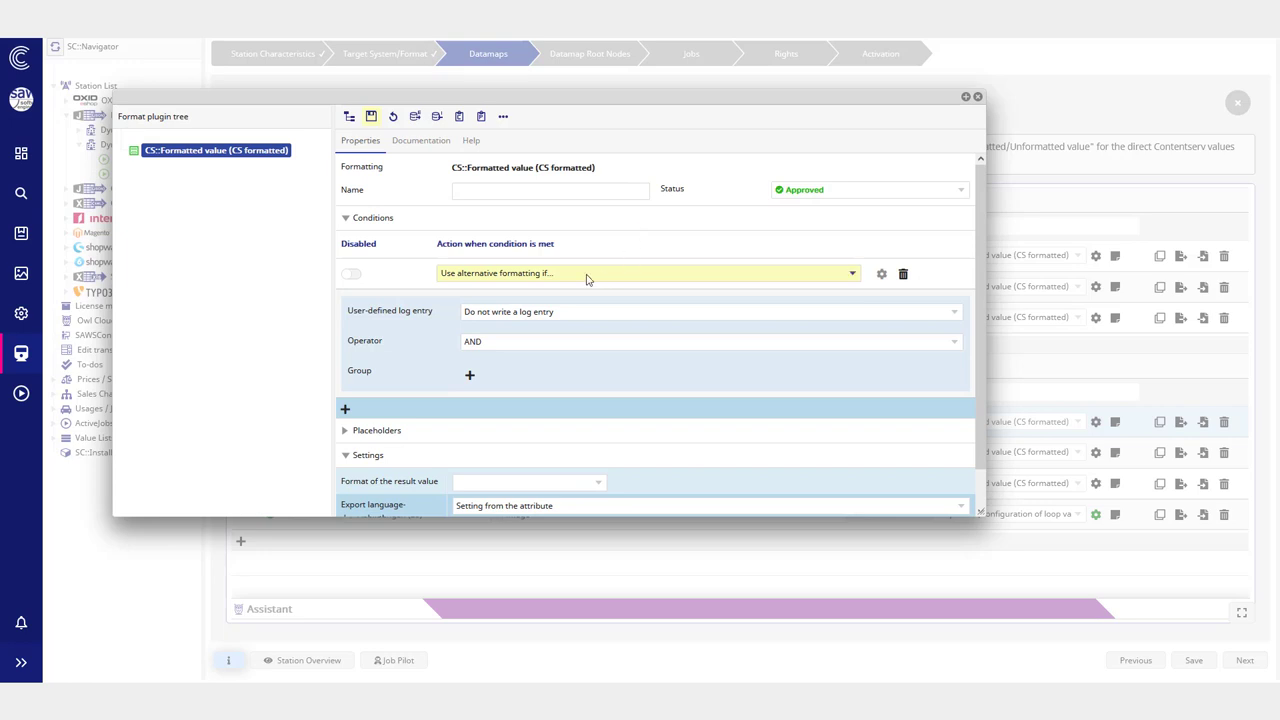
scroll(491, 429, down, 1)
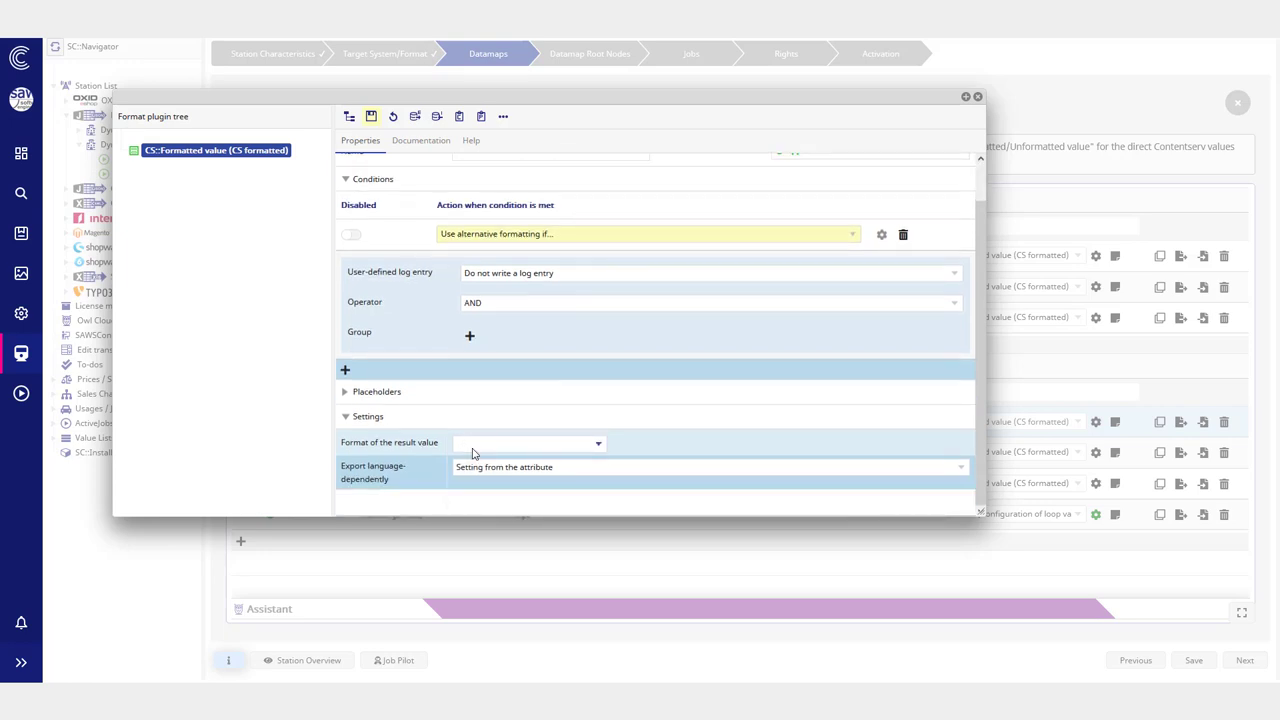
click(474, 446)
click(421, 463)
click(903, 236)
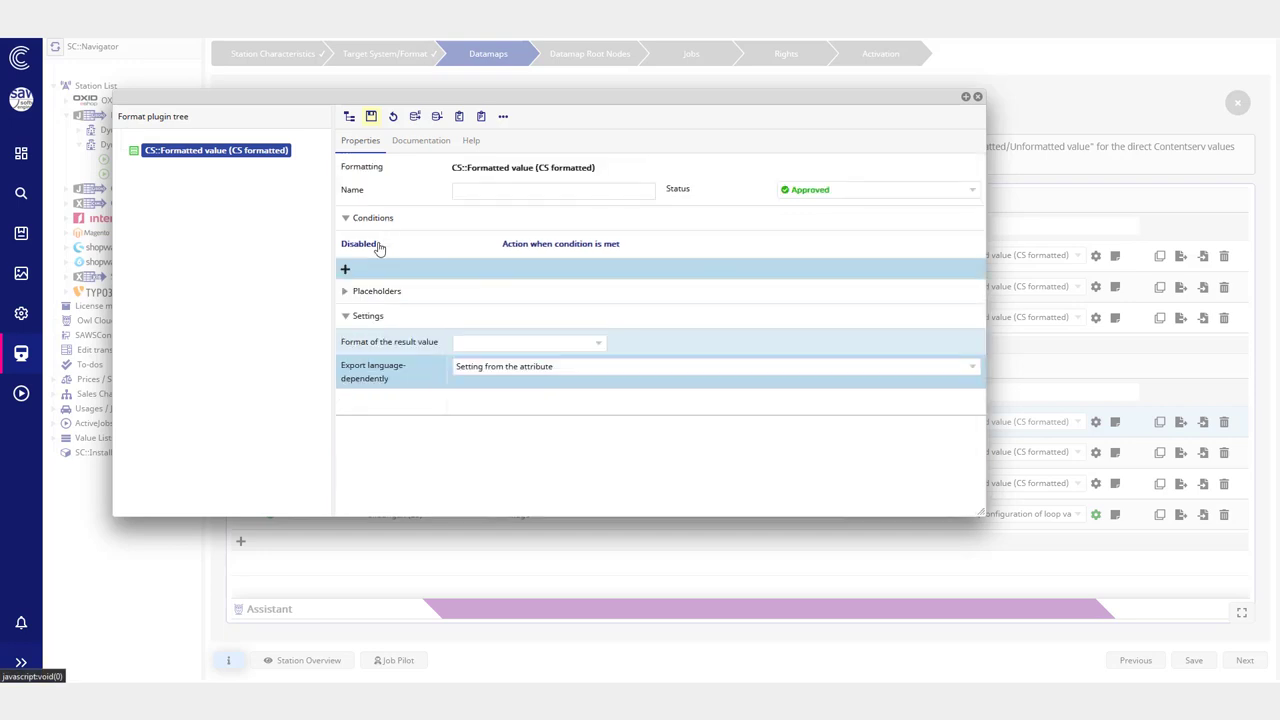
Step: Add a placeholder named productId to the format's placeholder values
click(373, 218)
click(375, 243)
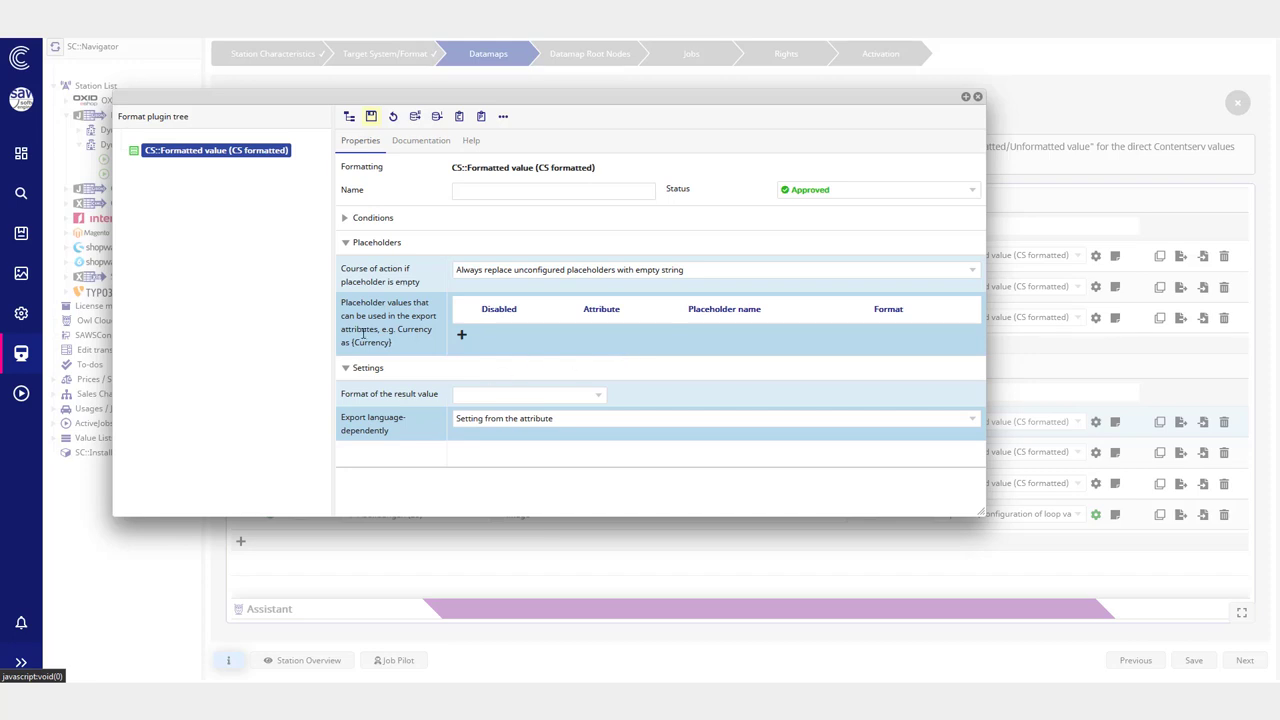
drag(351, 342, 440, 338)
click(398, 346)
click(463, 338)
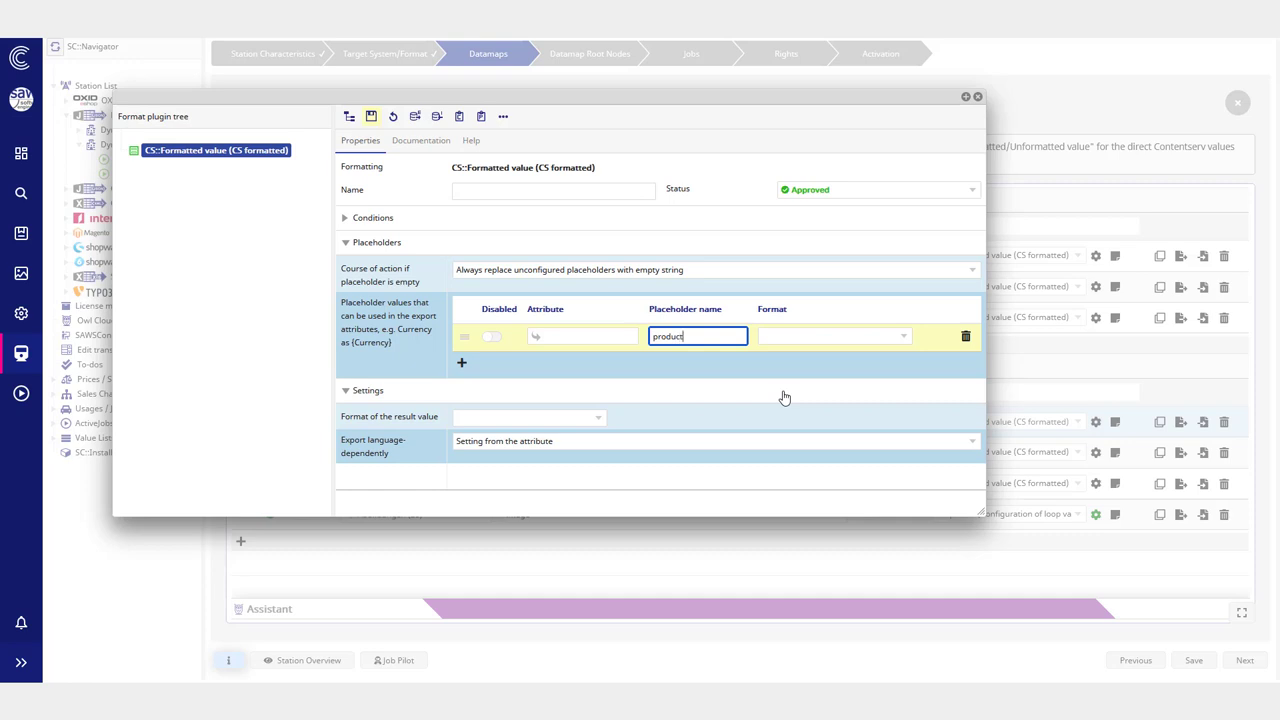
text(productId)
Step: Assign the Product Number (721) attribute to the productId placeholder with the format CS::Formatted value (CS formatted)
click(628, 336)
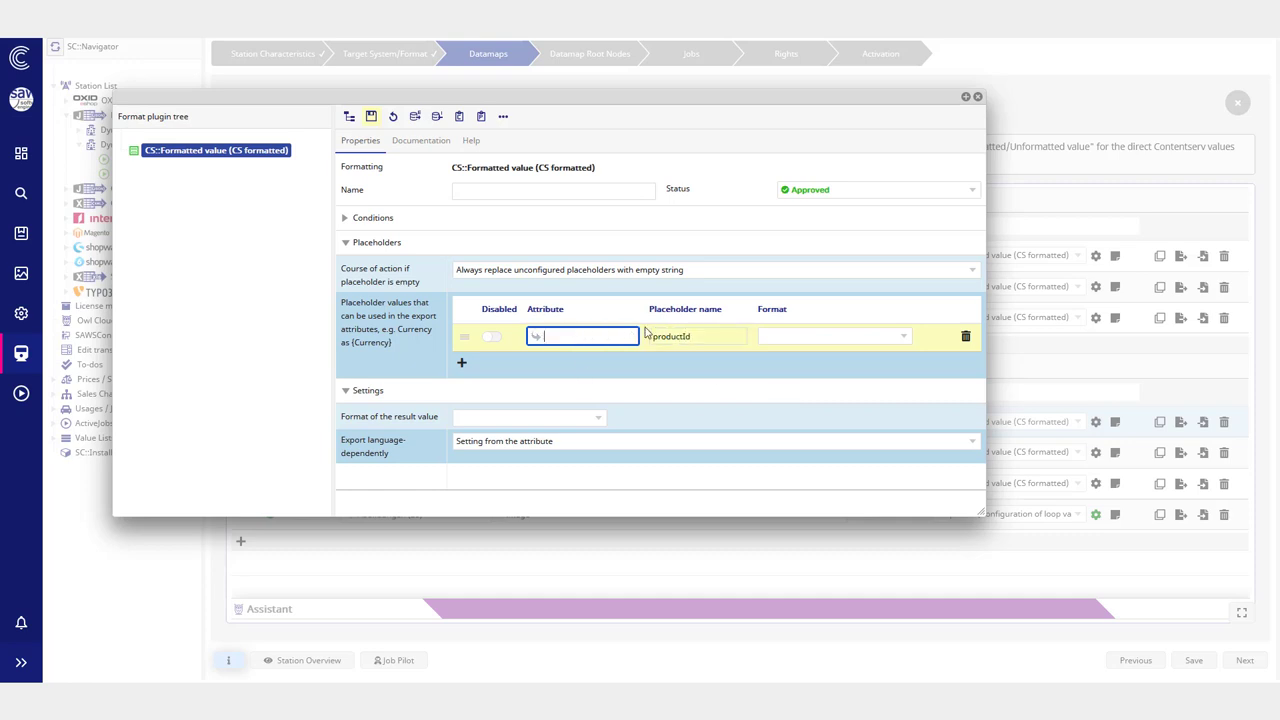
text(prod)
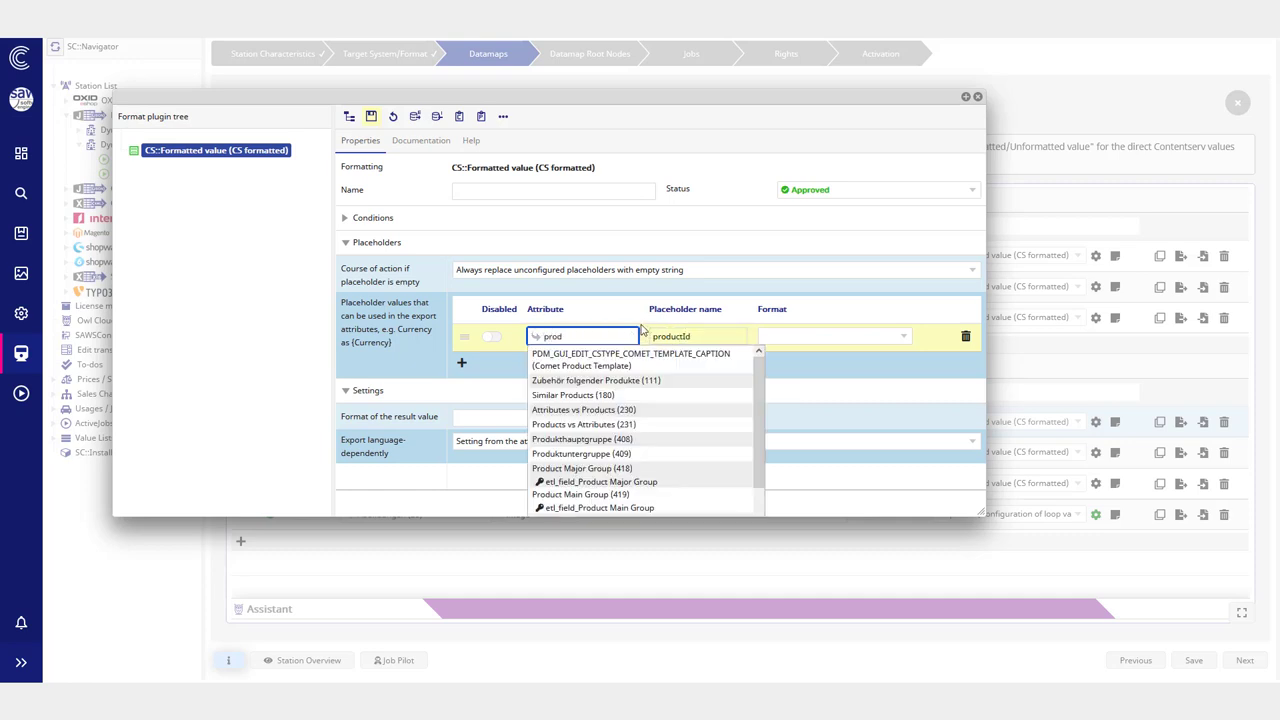
scroll(620, 460, down, 3)
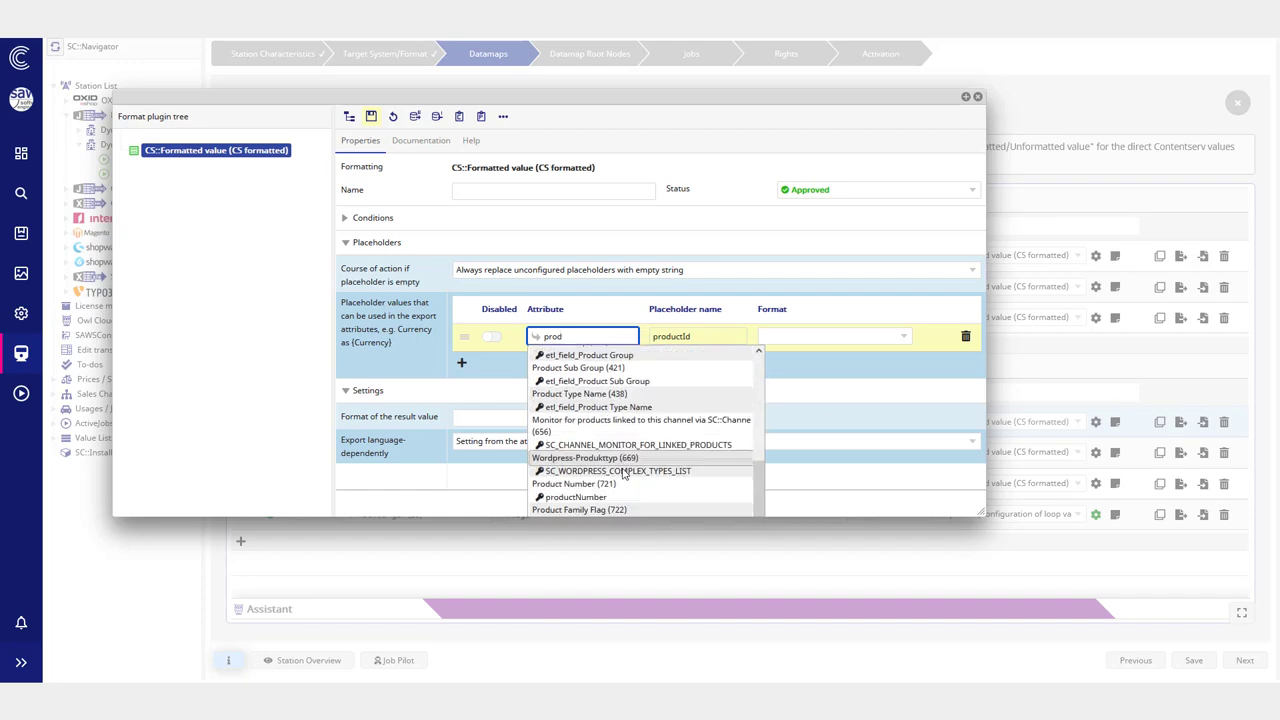
click(592, 500)
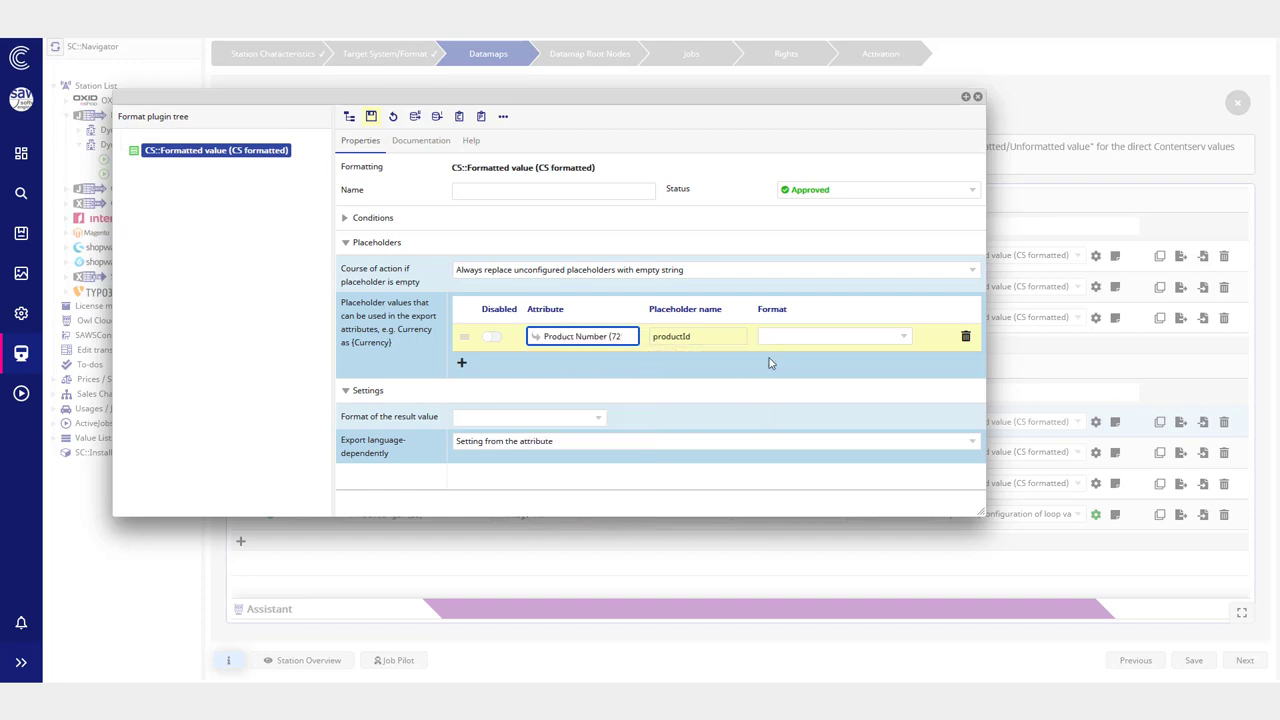
click(793, 343)
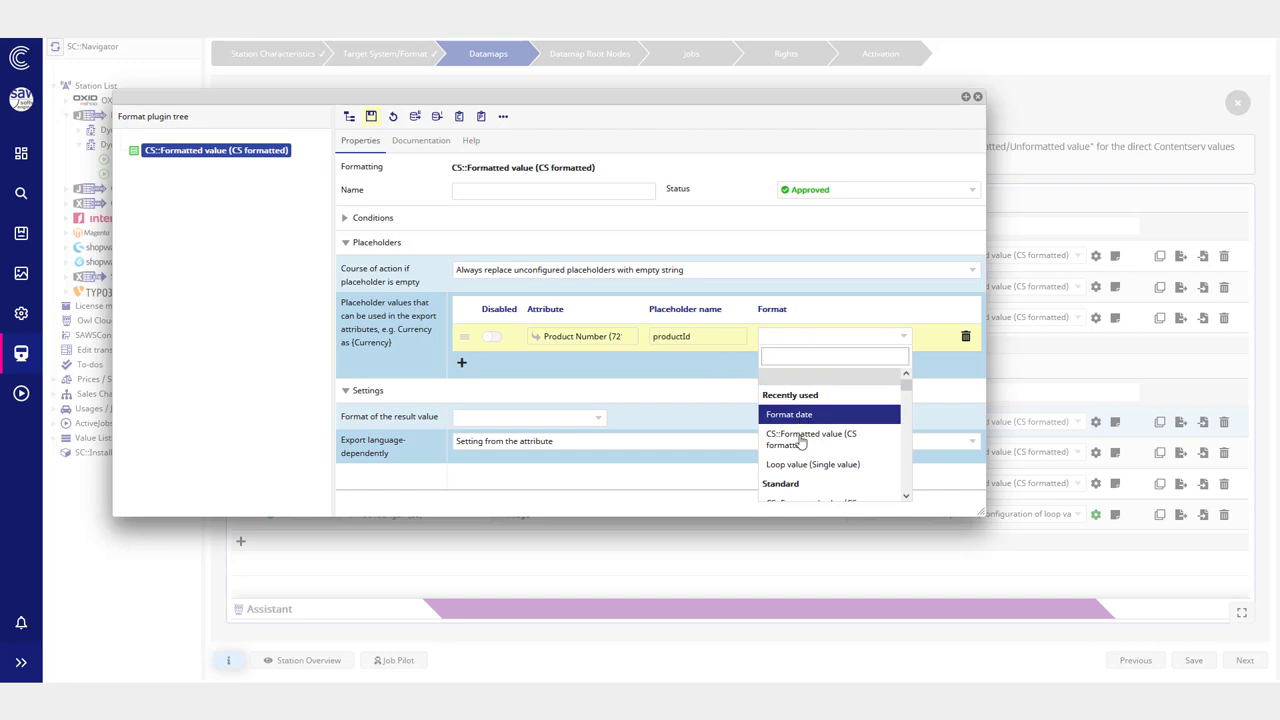
click(808, 414)
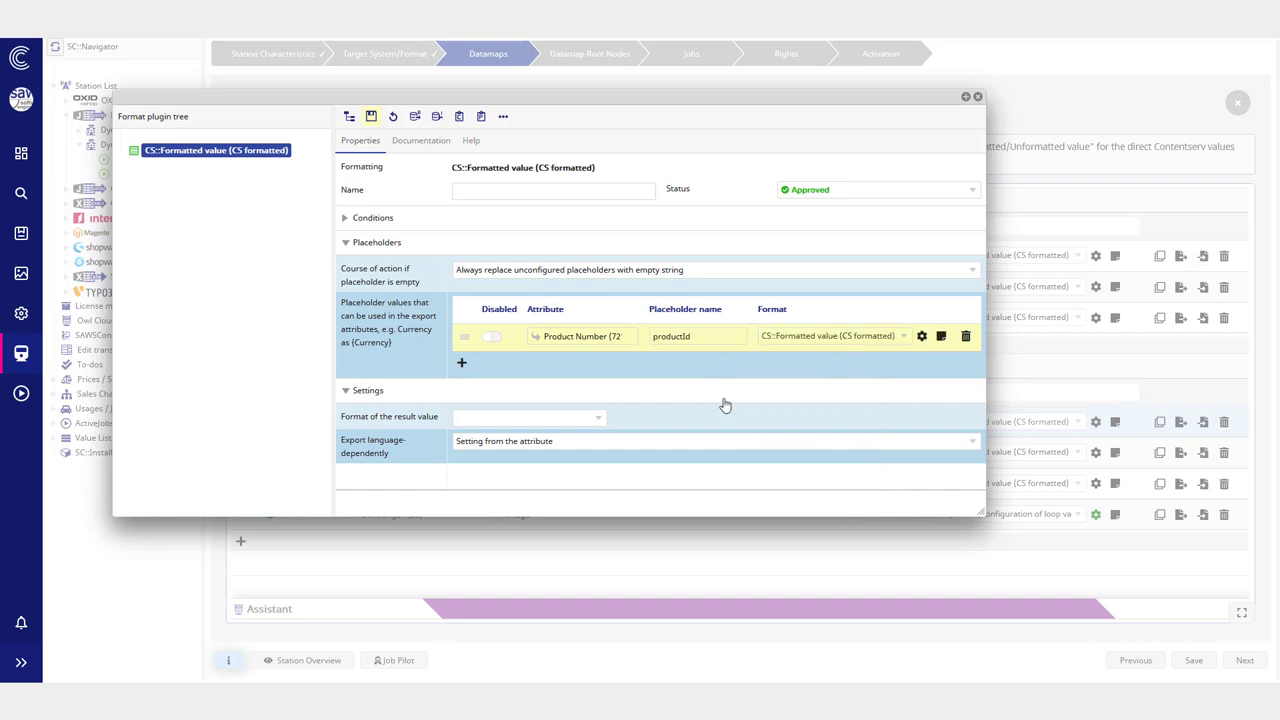
Step: Rename the placeholder to {productId} and save the format settings
click(702, 336)
key(Home)
text({)
key(ctrl+a)
click(713, 368)
click(690, 336)
click(377, 224)
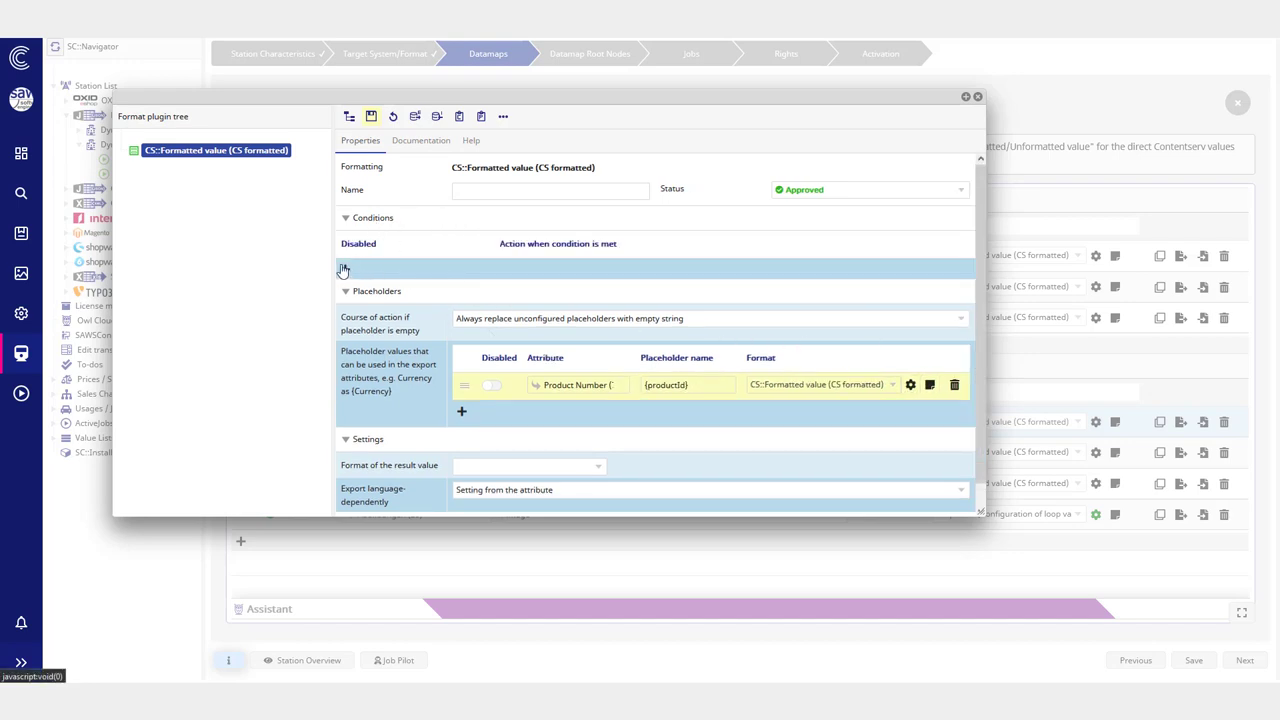
click(369, 117)
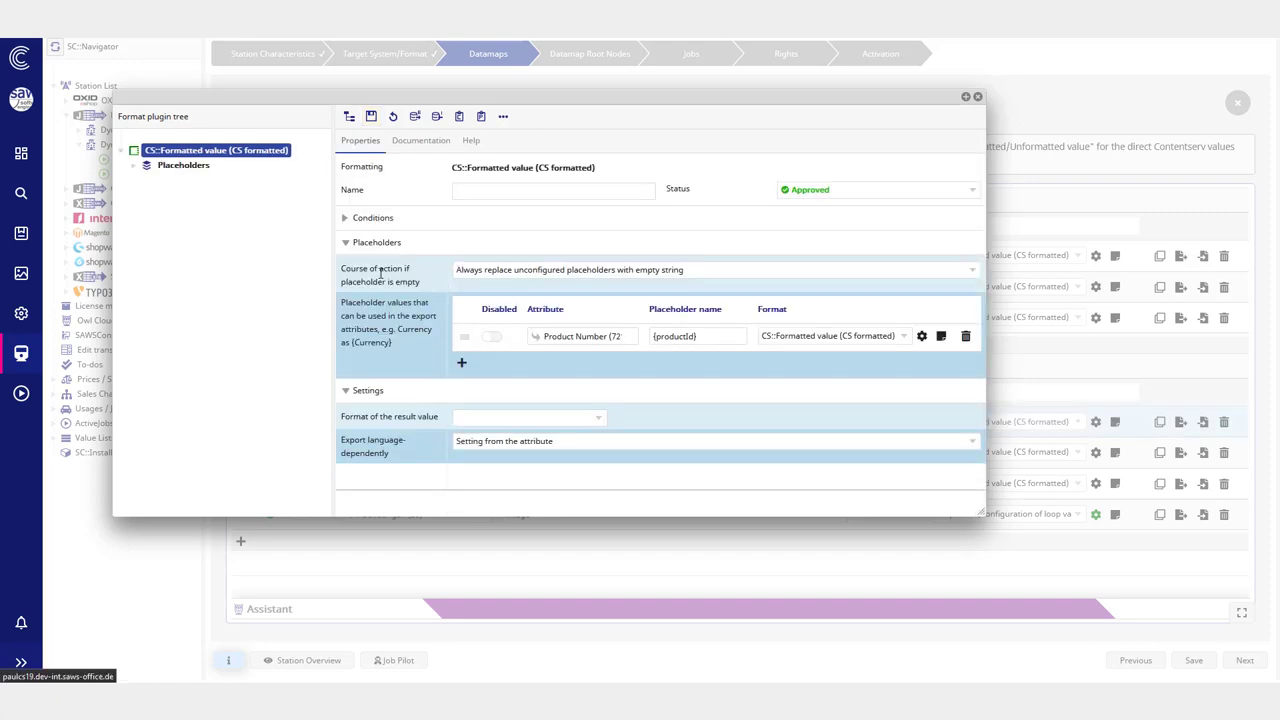
Step: Add a format condition with the action "Return placeholder value, if..." and the group entry "Set always true condition..."
click(350, 218)
click(346, 268)
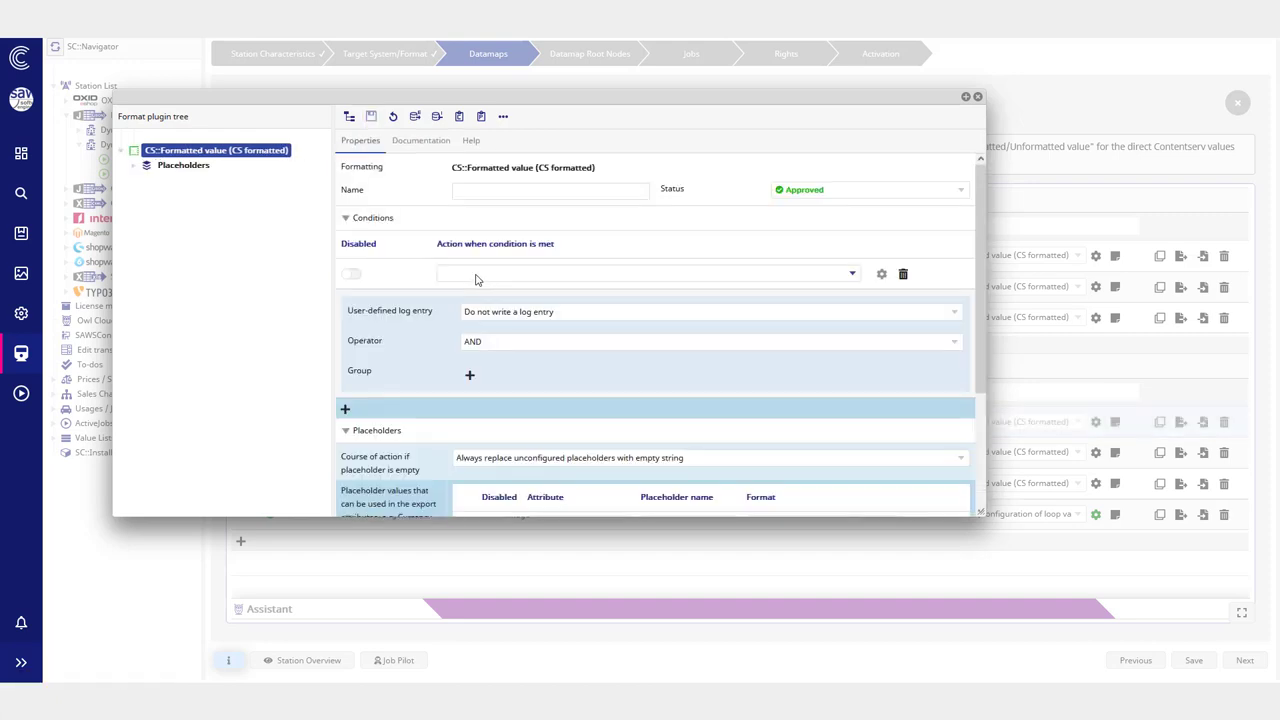
click(477, 274)
click(502, 384)
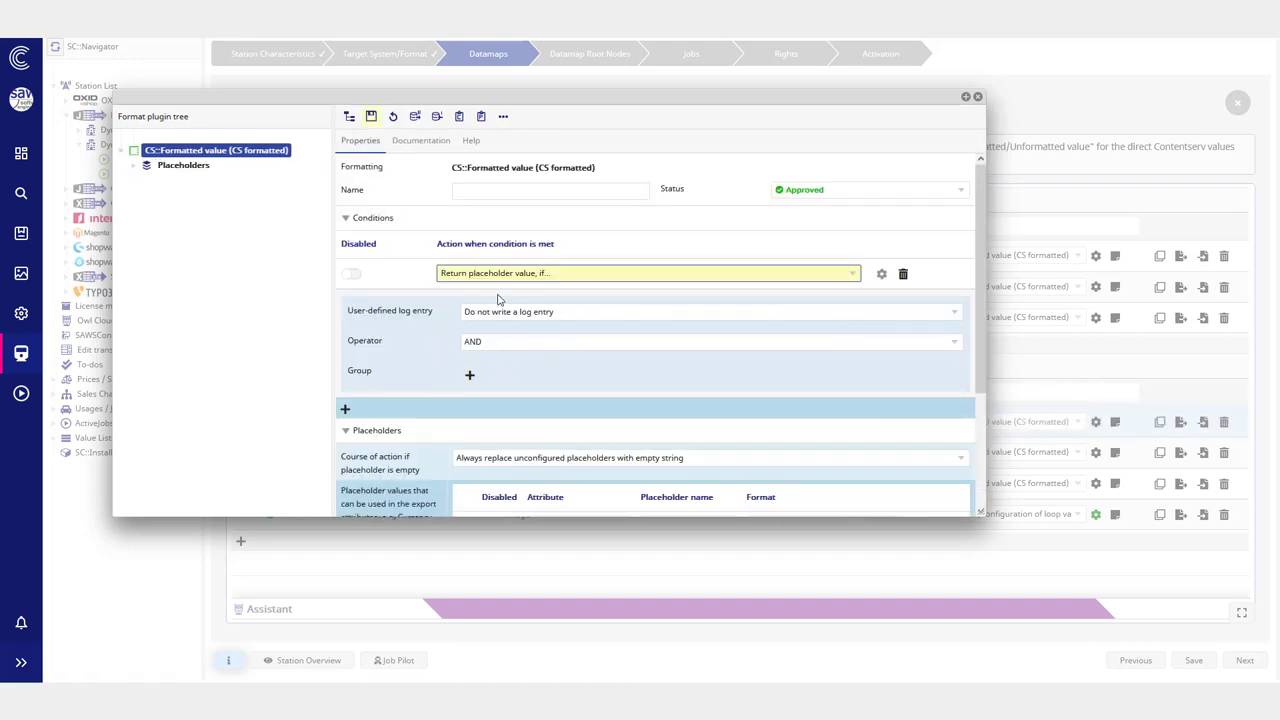
click(470, 375)
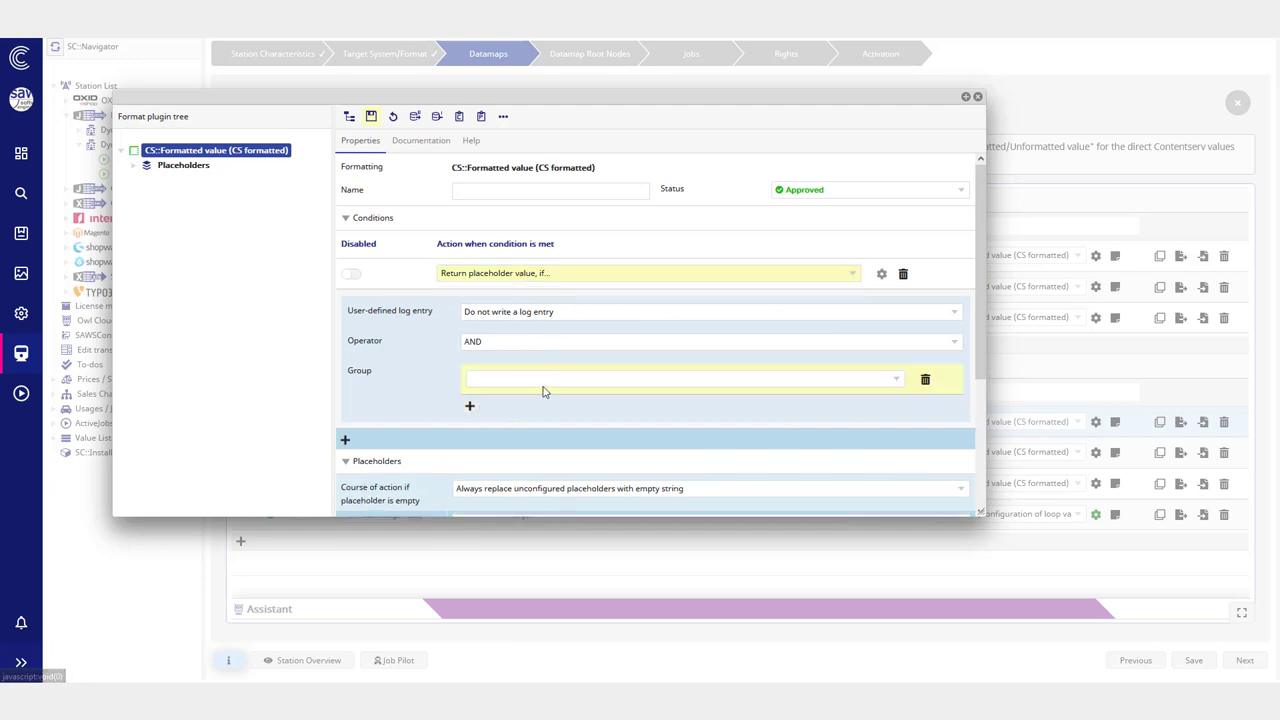
click(535, 380)
click(529, 583)
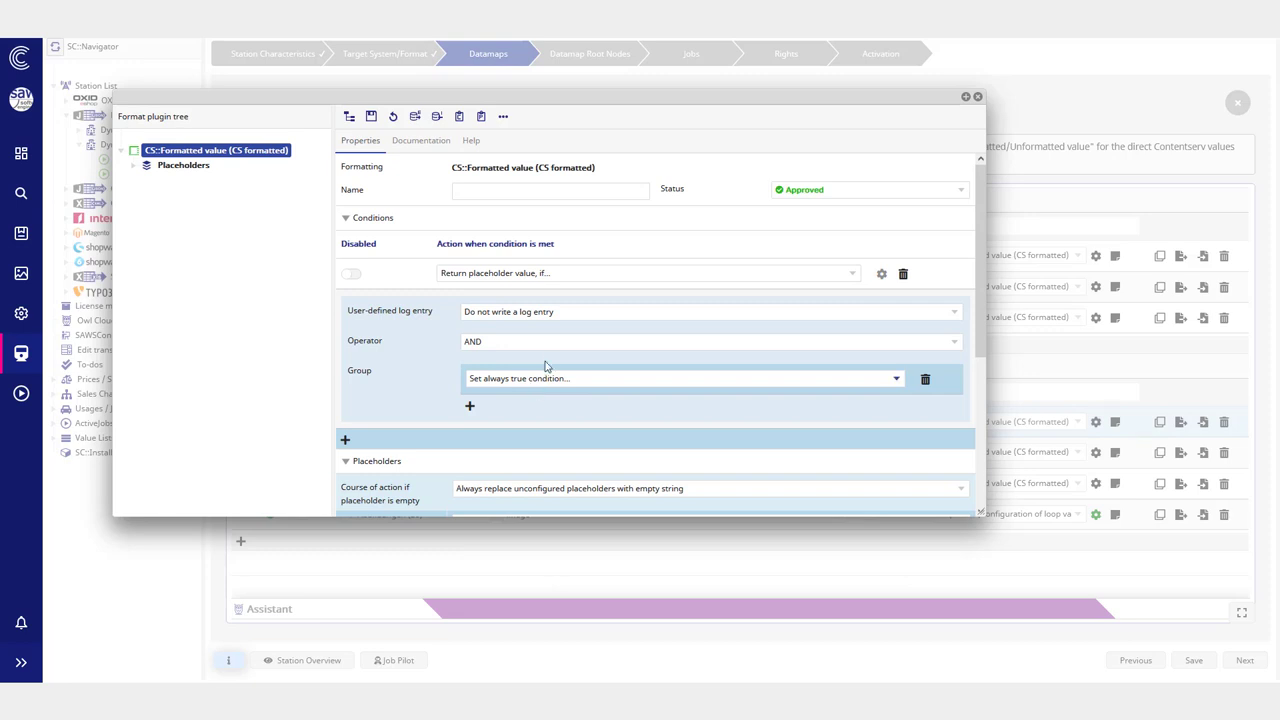
Step: Rename the Product Number placeholder to productId by removing its curly braces
scroll(554, 371, down, 2)
click(705, 422)
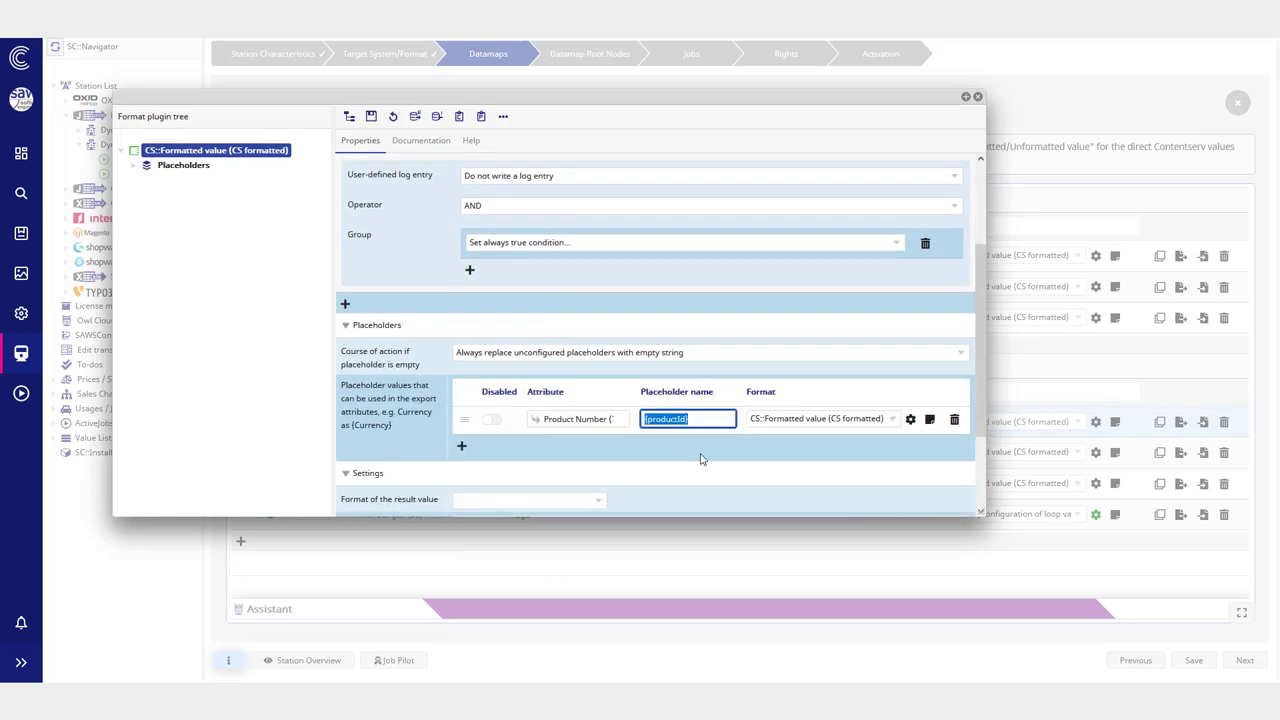
key(End)
key(BackSpace)
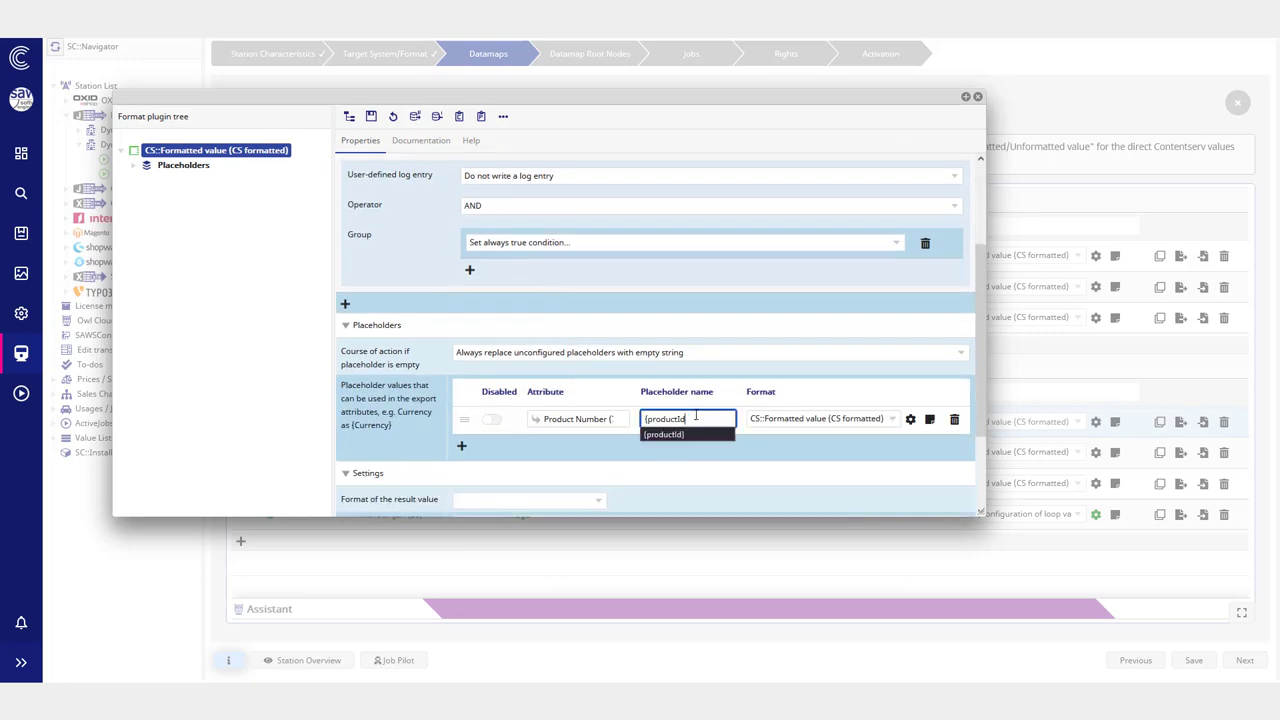
key(Delete)
key(ctrl+a)
click(585, 449)
scroll(574, 457, down, 2)
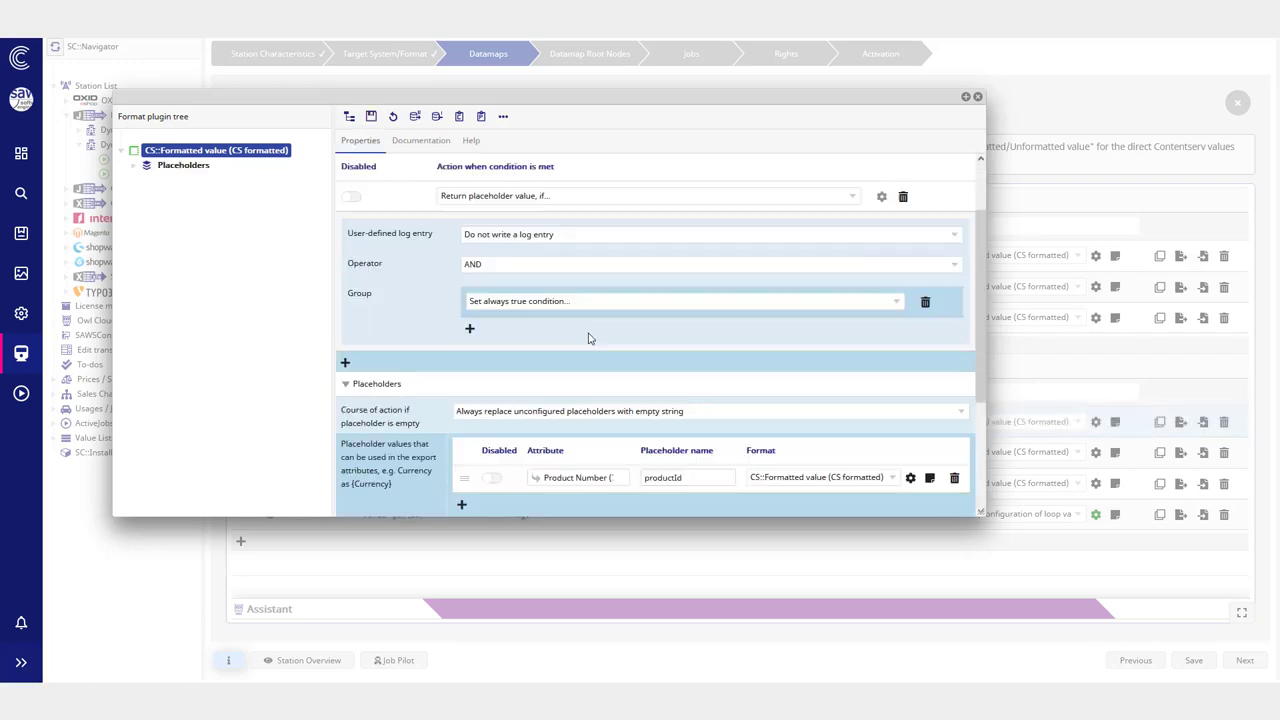
Step: Set the return of a placeholder value in the format settings to {productId}, reusing the placeholder's name
scroll(525, 320, down, 3)
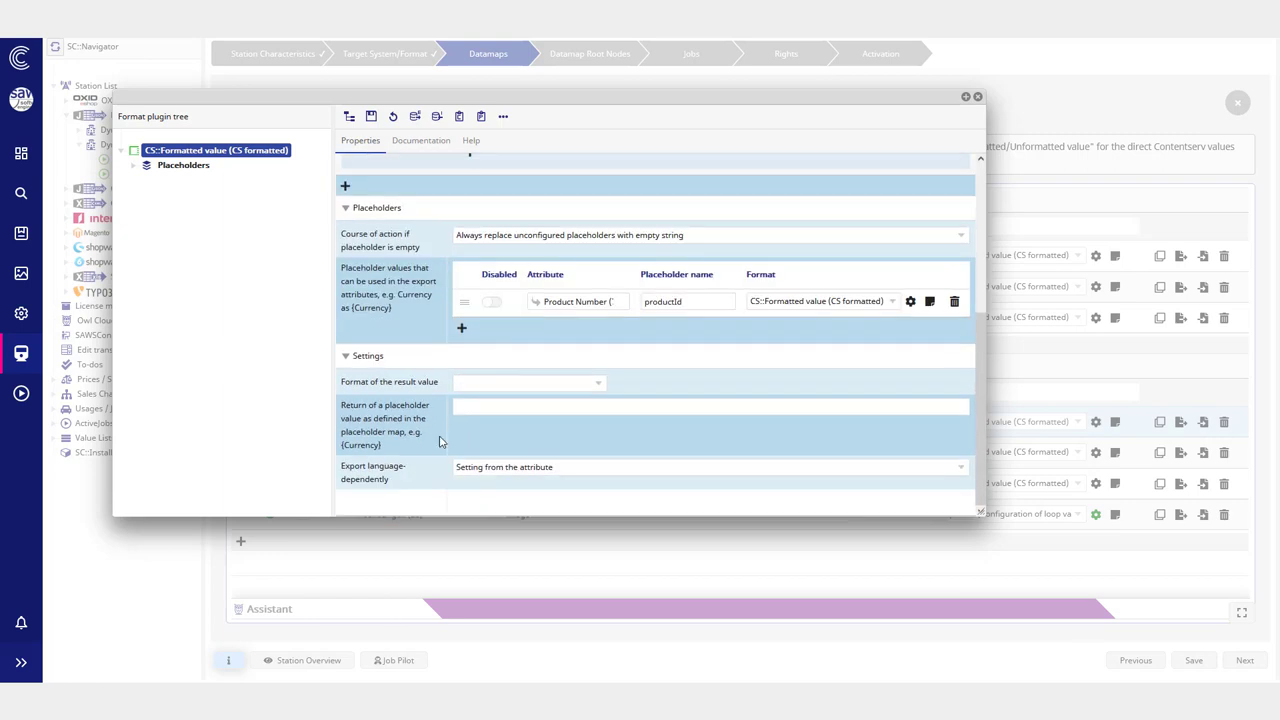
drag(388, 446, 341, 404)
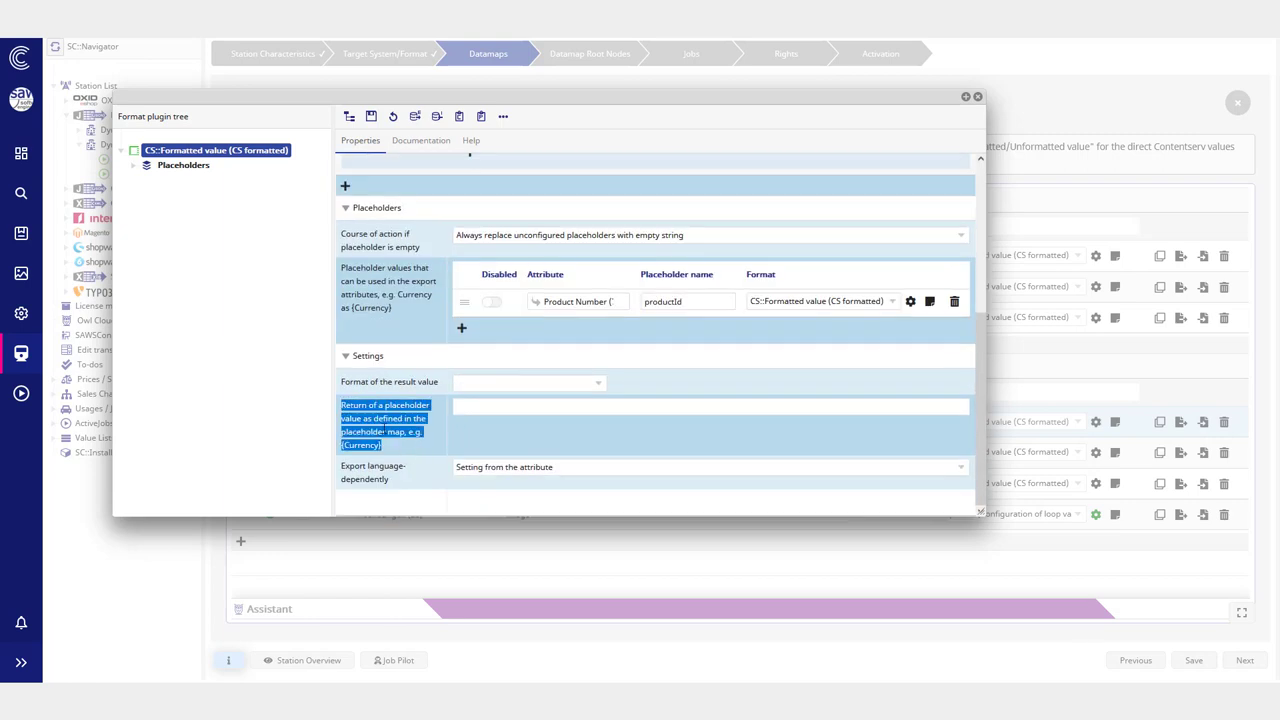
scroll(480, 330, up, 3)
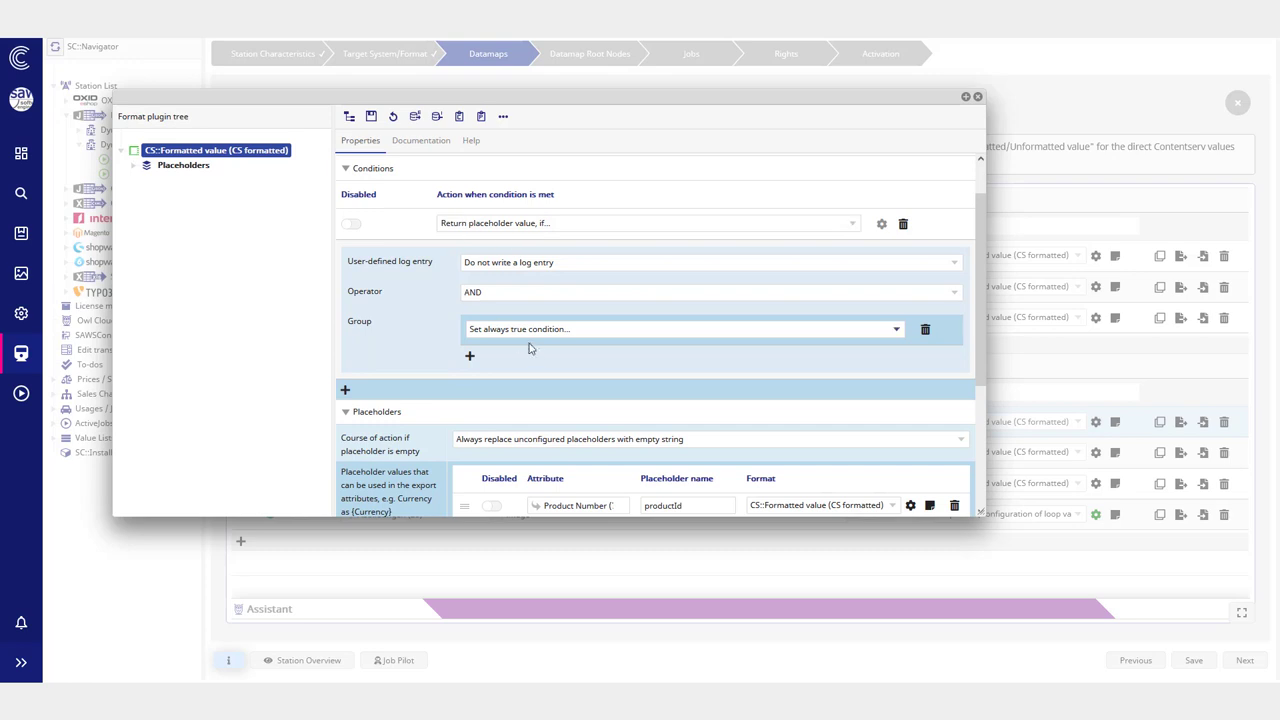
scroll(634, 366, down, 2)
click(710, 370)
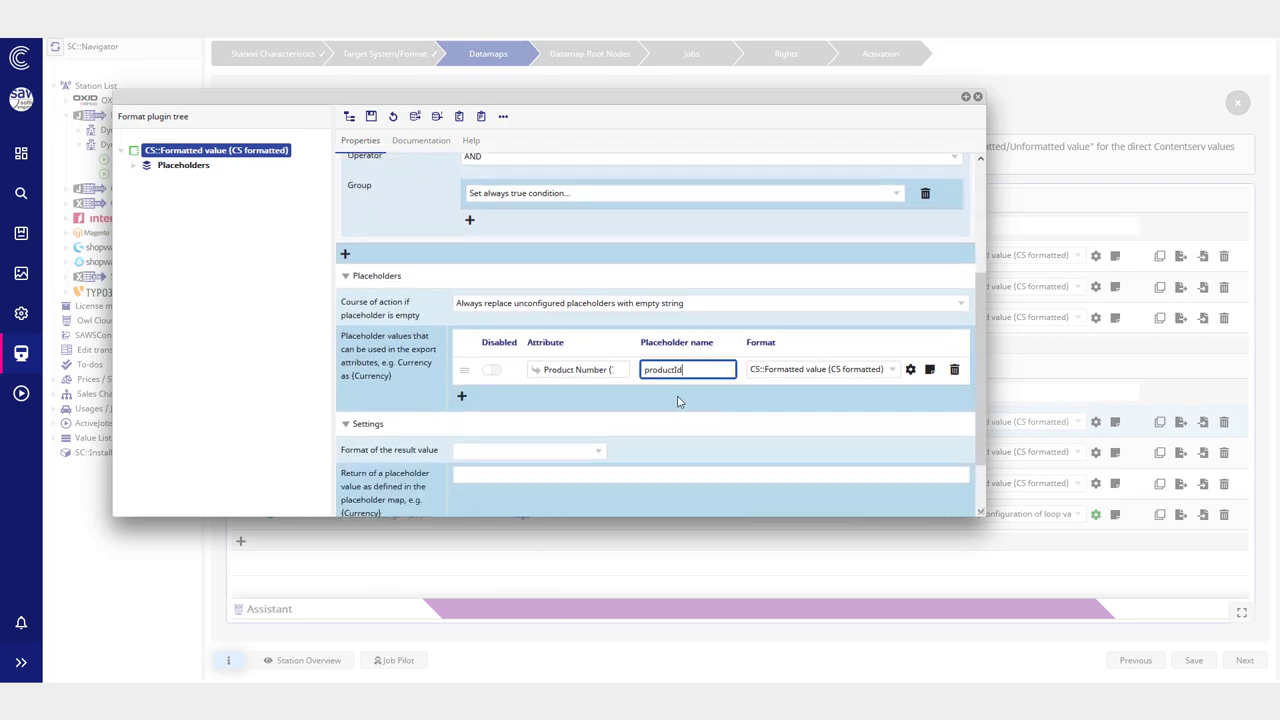
key(ctrl+a)
key(ctrl+c)
click(478, 475)
key(ctrl+v)
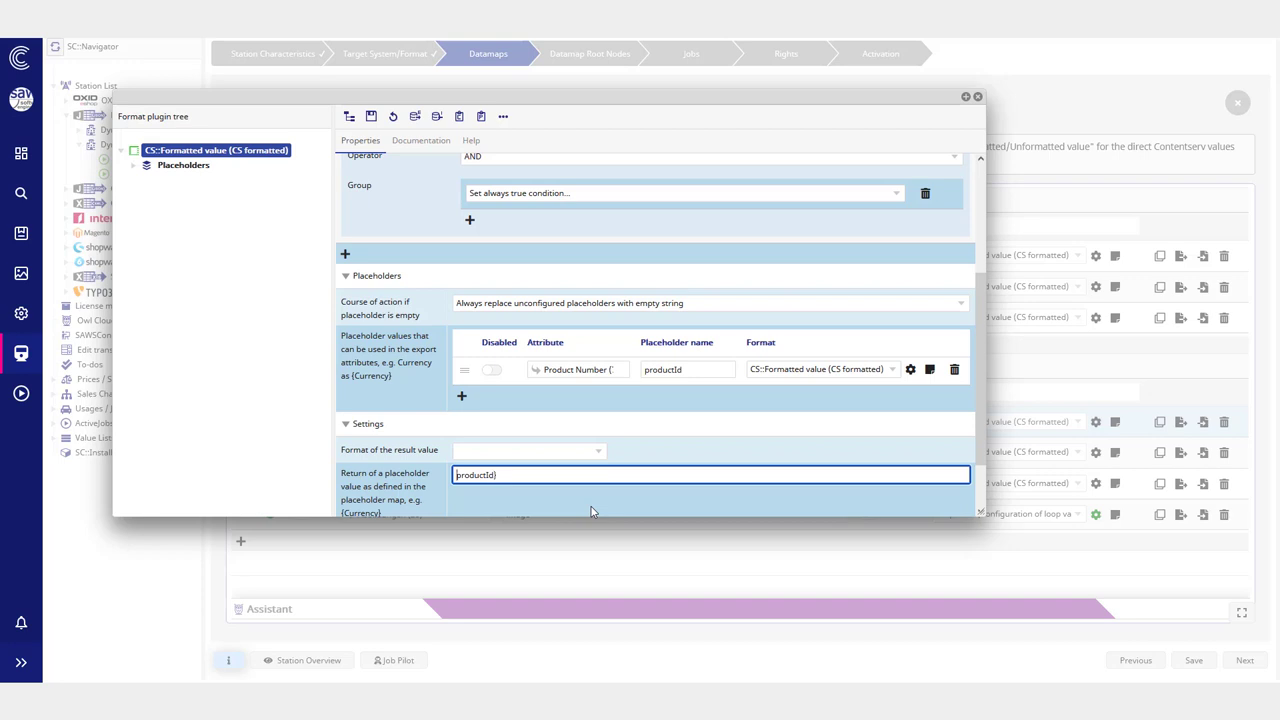
text({)
scroll(600, 427, down, 1)
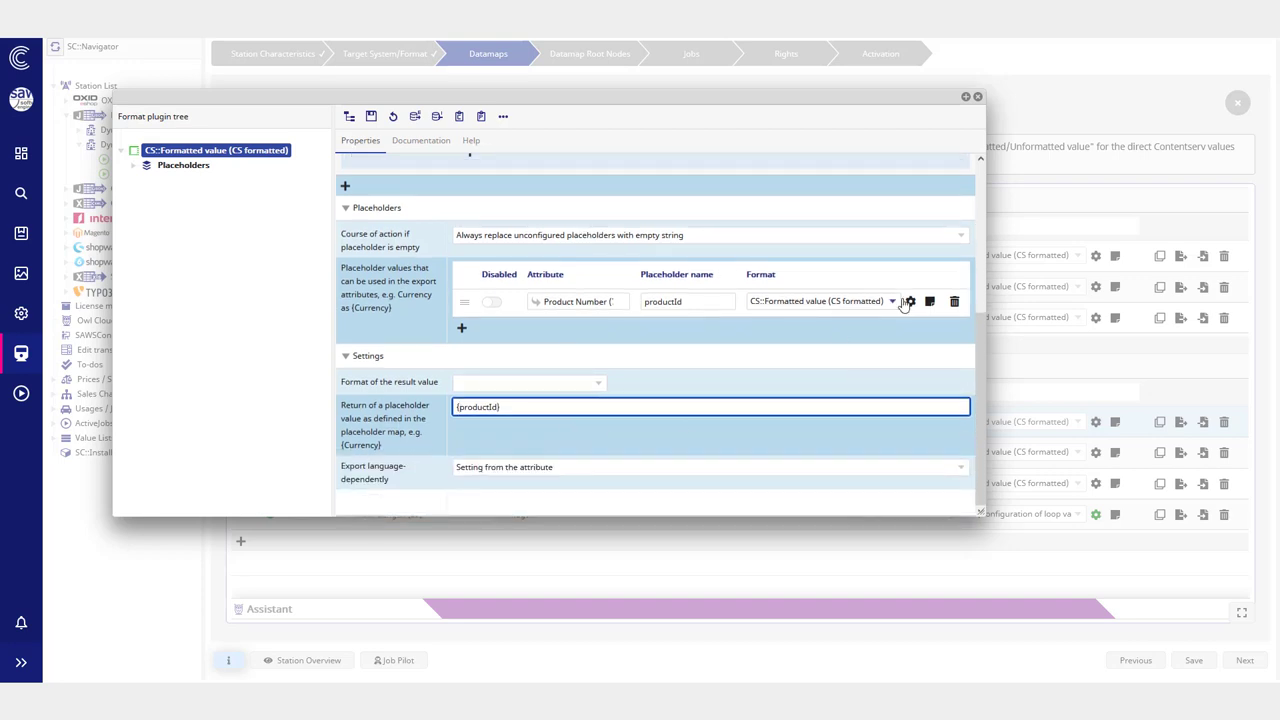
Step: Remove the productId placeholder and the return-placeholder condition from the format, save it and close the format settings
key(ctrl+a)
key(BackSpace)
scroll(766, 406, up, 4)
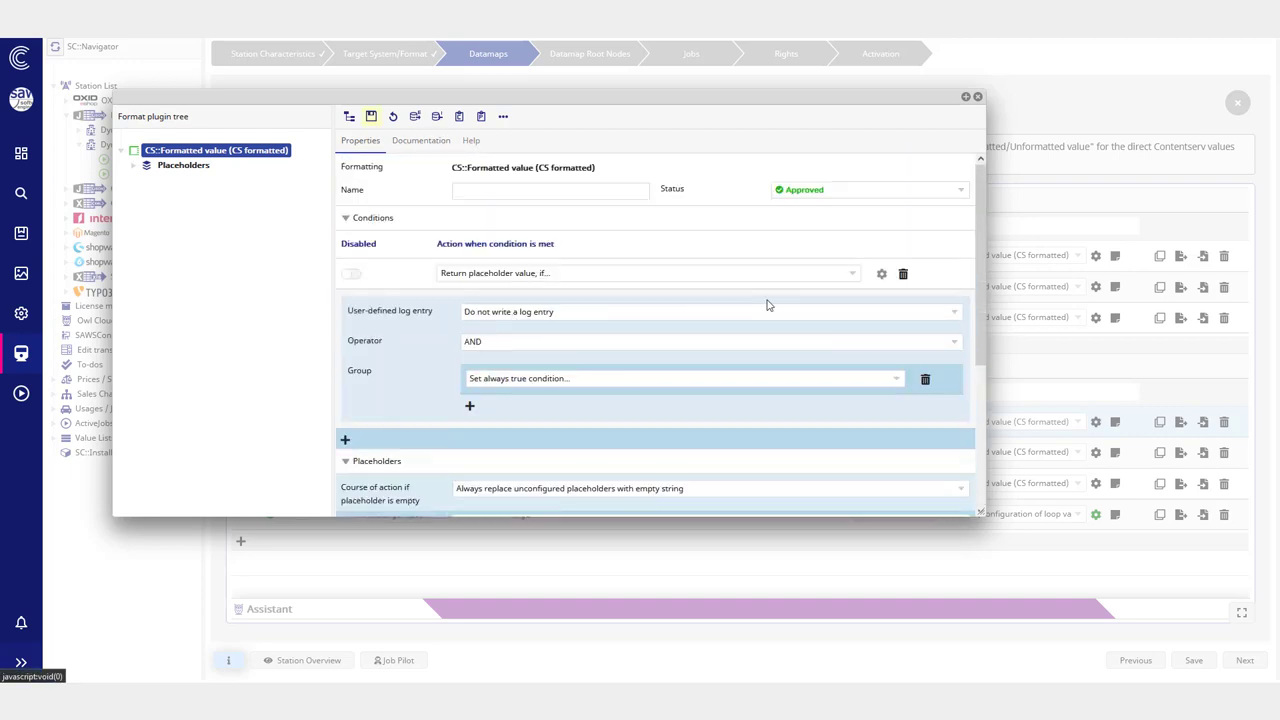
click(903, 274)
click(371, 116)
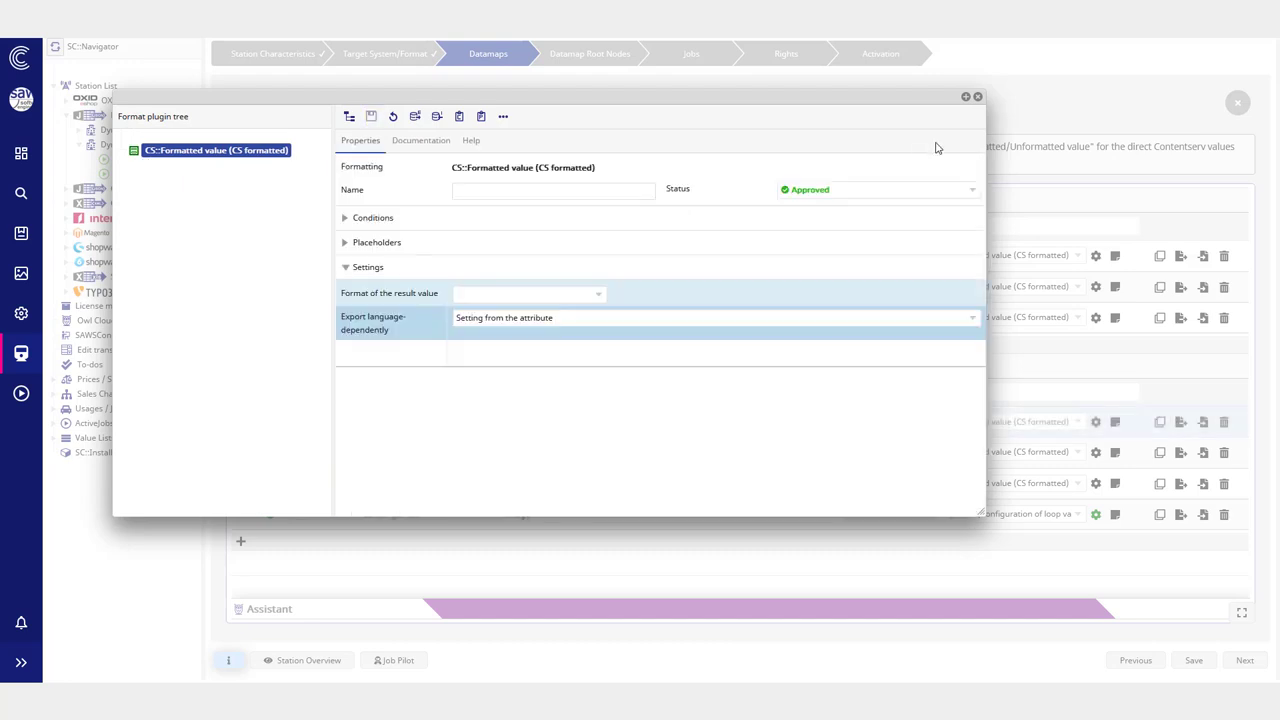
click(981, 95)
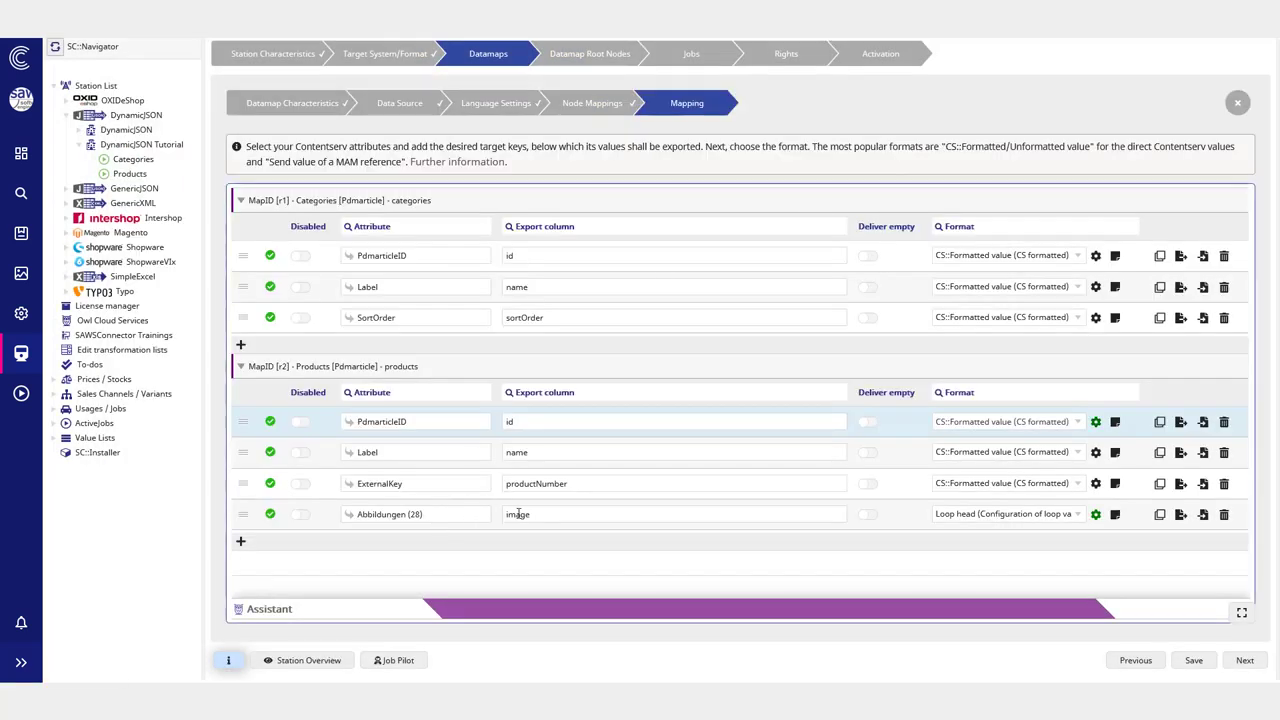
click(580, 492)
drag(585, 487, 496, 481)
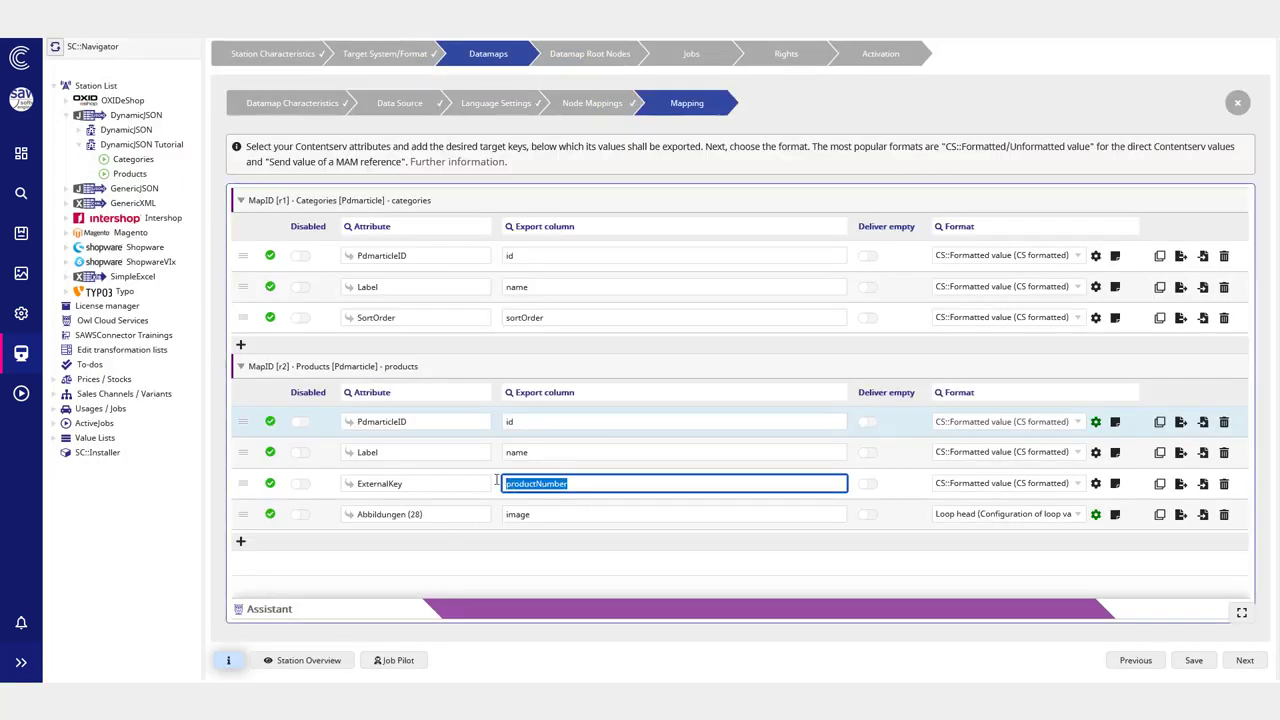
click(588, 560)
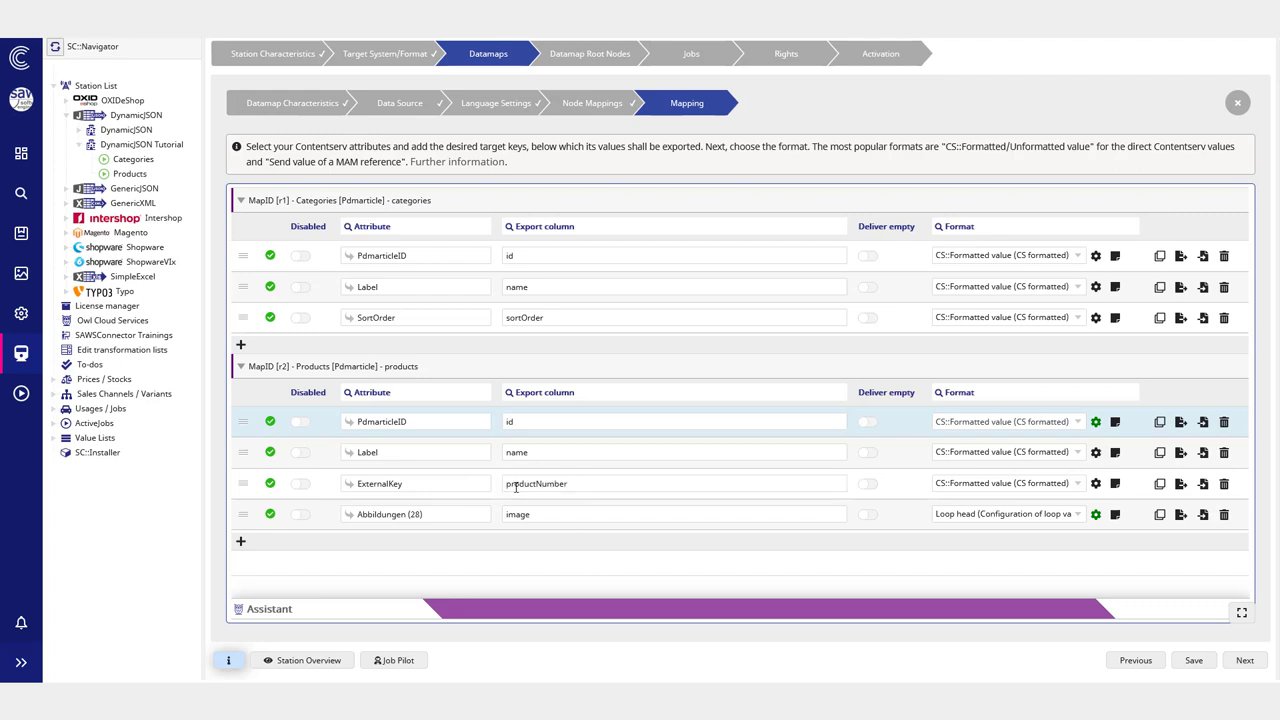
double_click(531, 485)
click(595, 487)
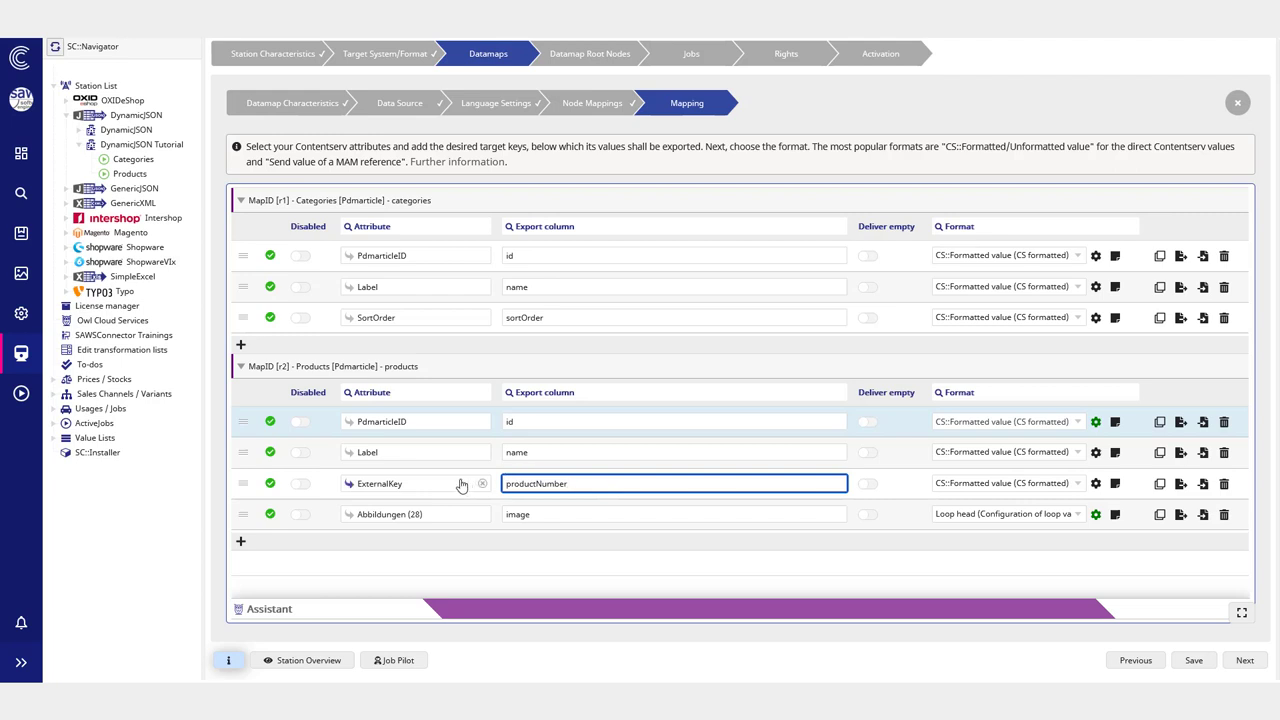
Step: Replace the ExternalKey attribute of the productNumber export column with Product Number (721) and save the mapping
double_click(420, 487)
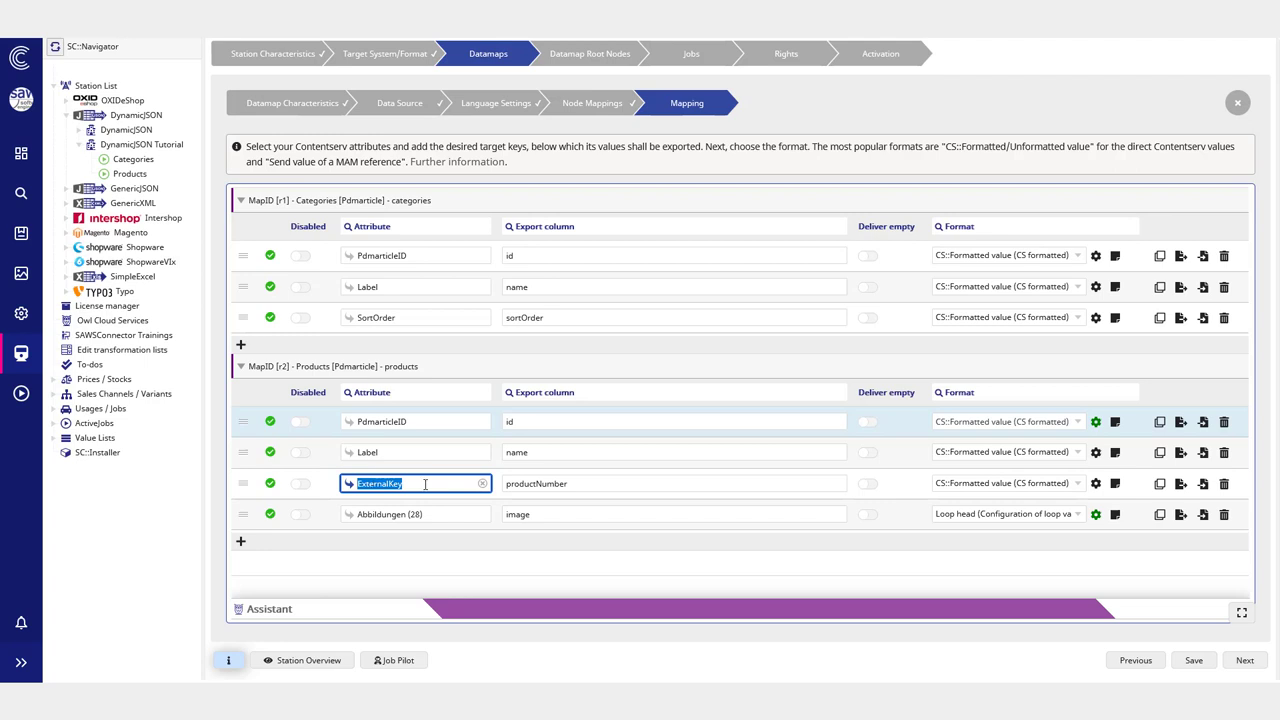
text(product)
scroll(455, 560, down, 3)
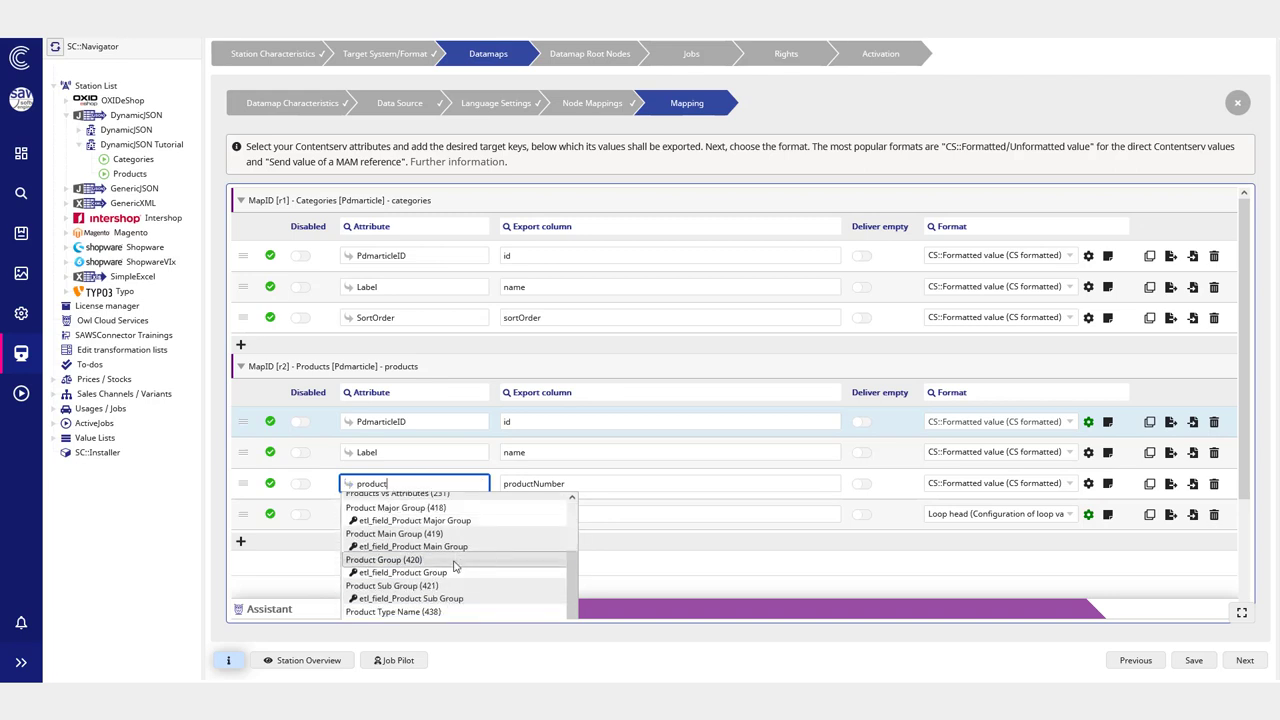
text(roduct numb)
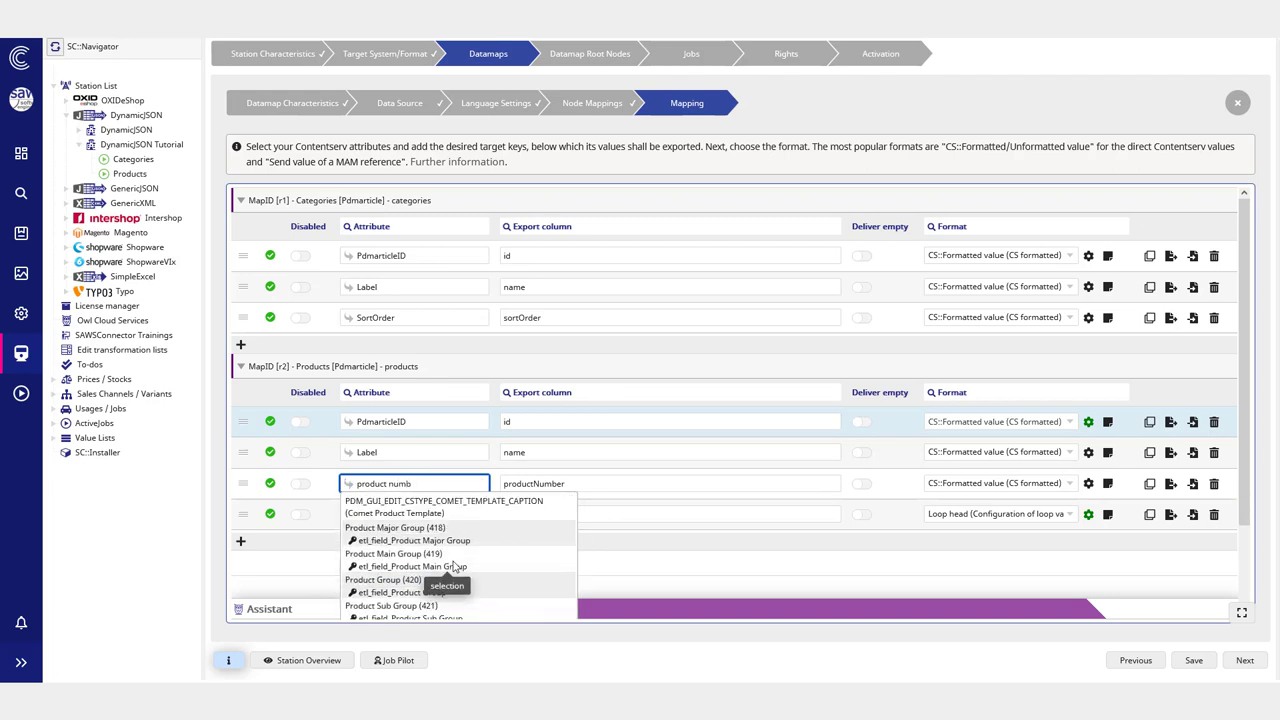
text(er)
key(Return)
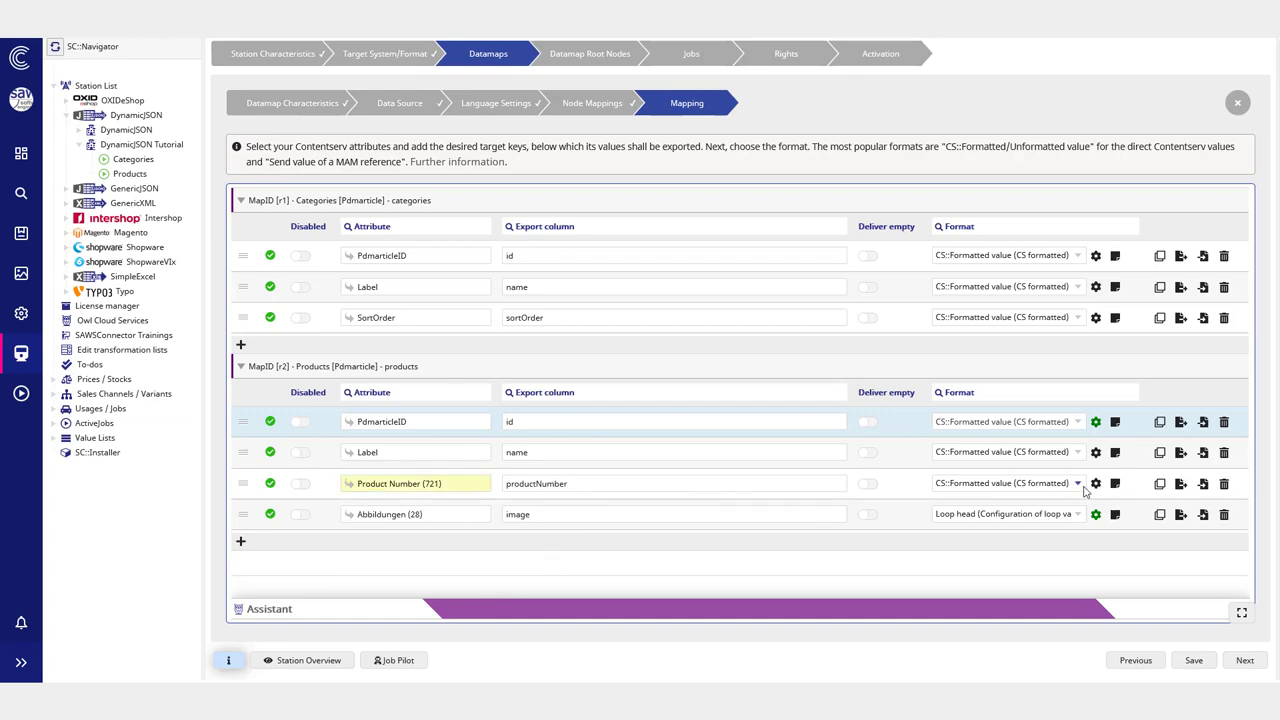
click(1190, 660)
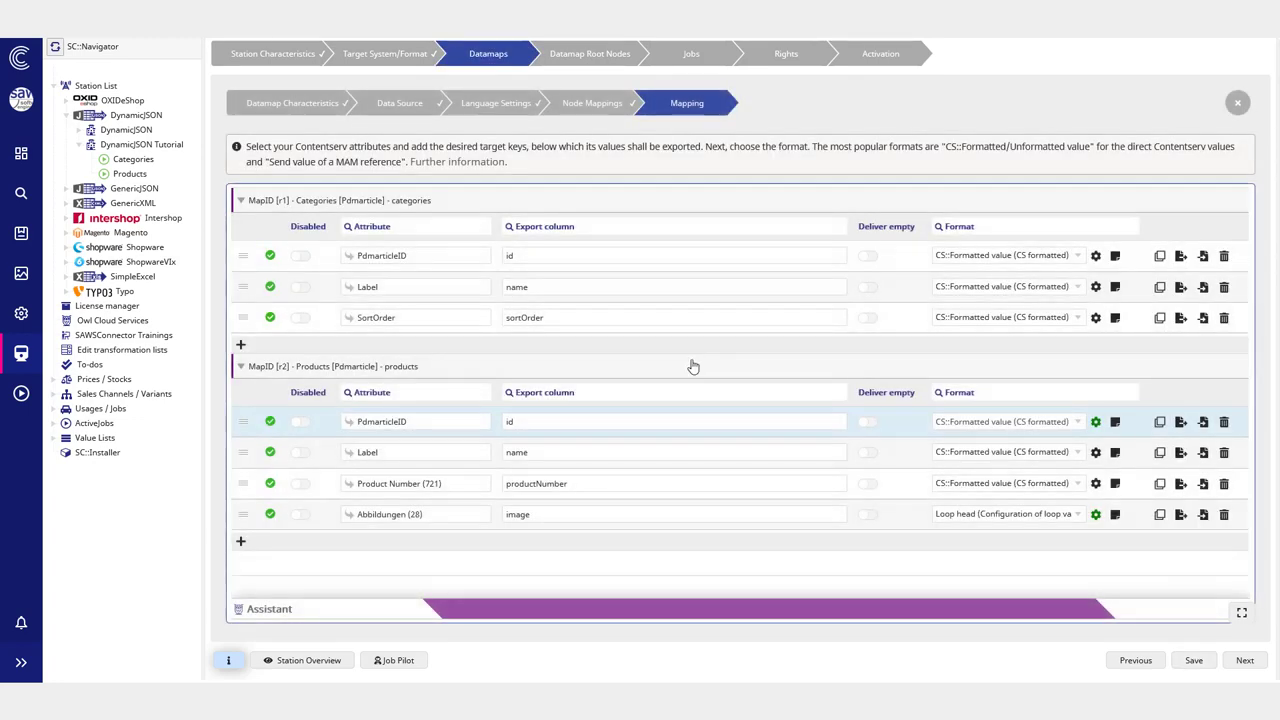
Step: Open the productNumber row's format settings and add a condition with the action "Return placeholder value, if..."
click(1095, 484)
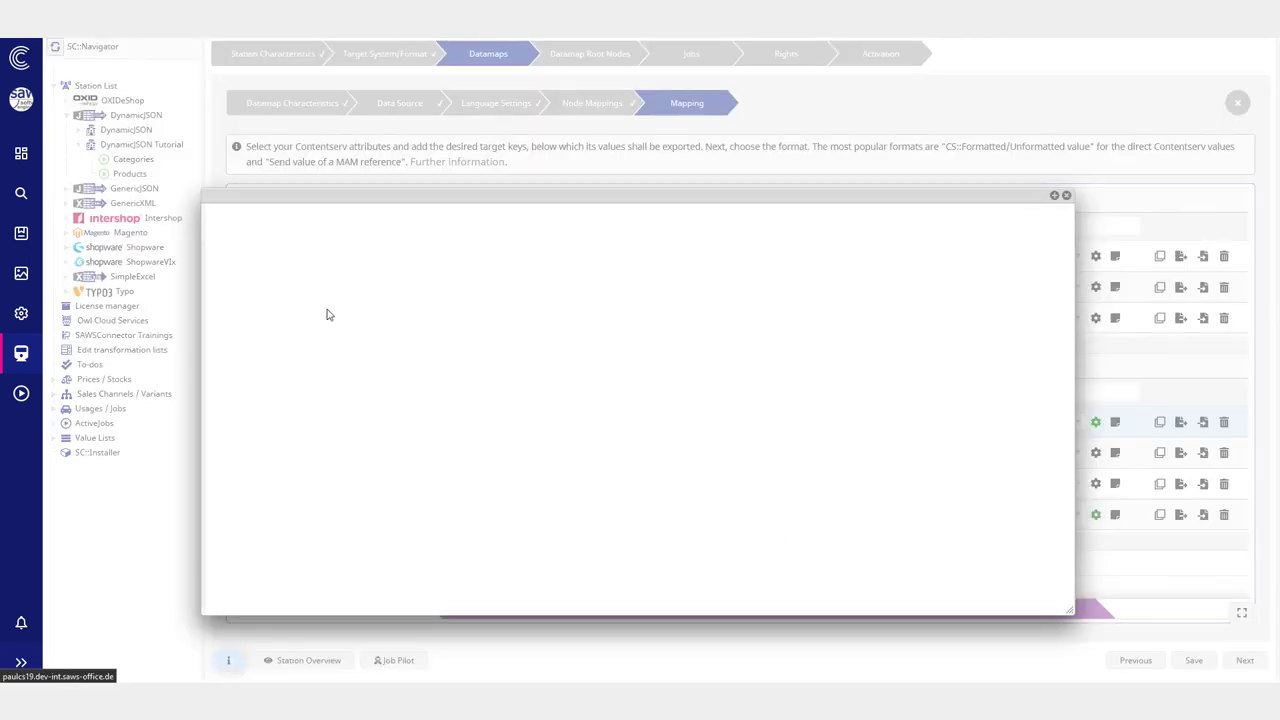
click(509, 320)
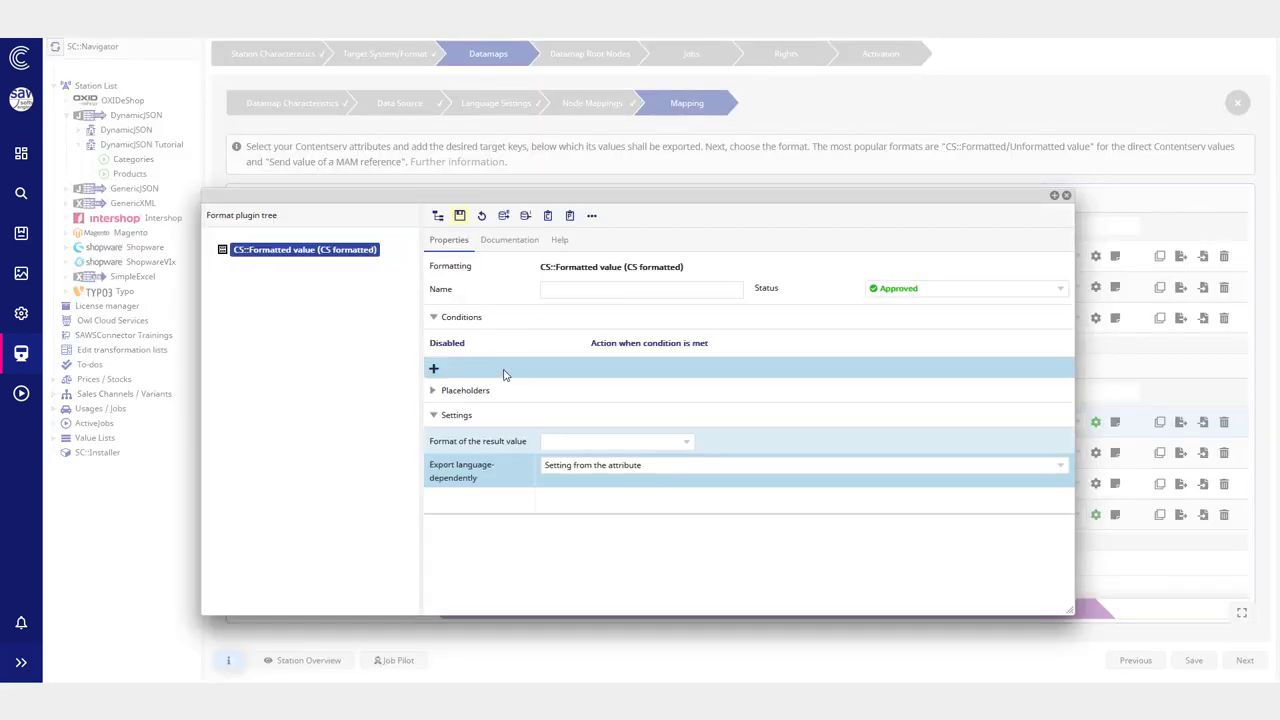
click(434, 369)
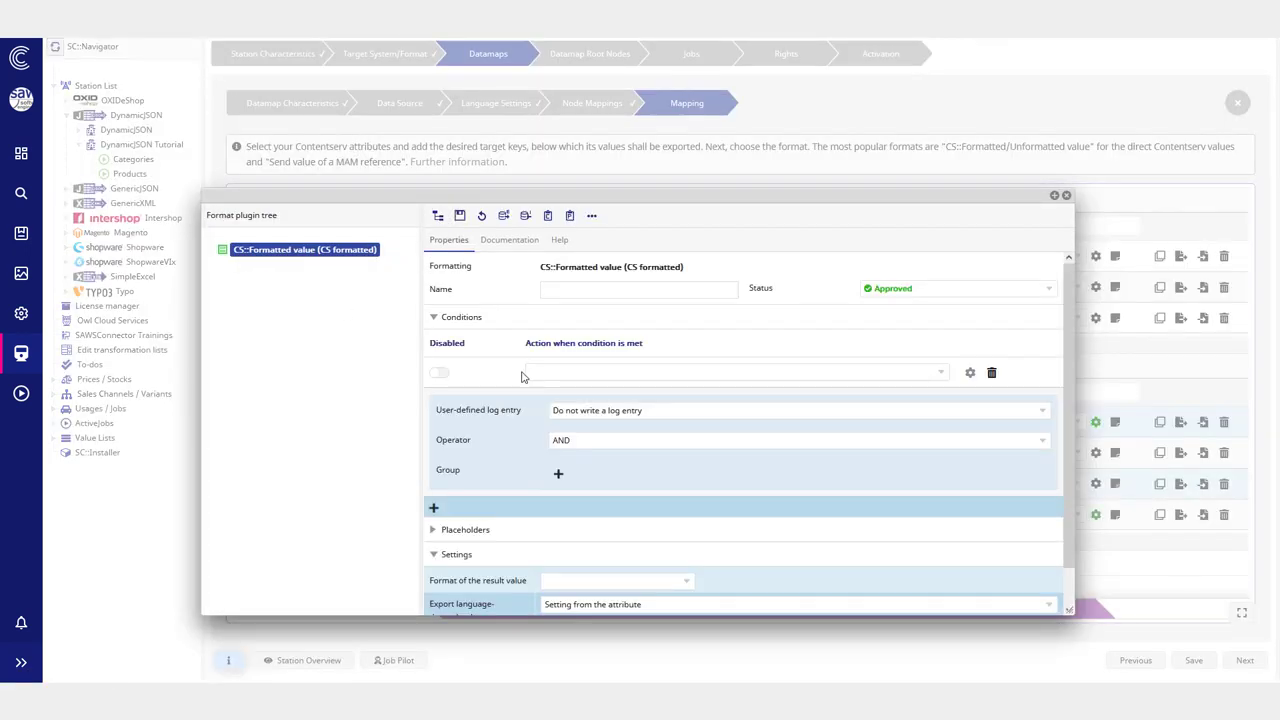
click(600, 374)
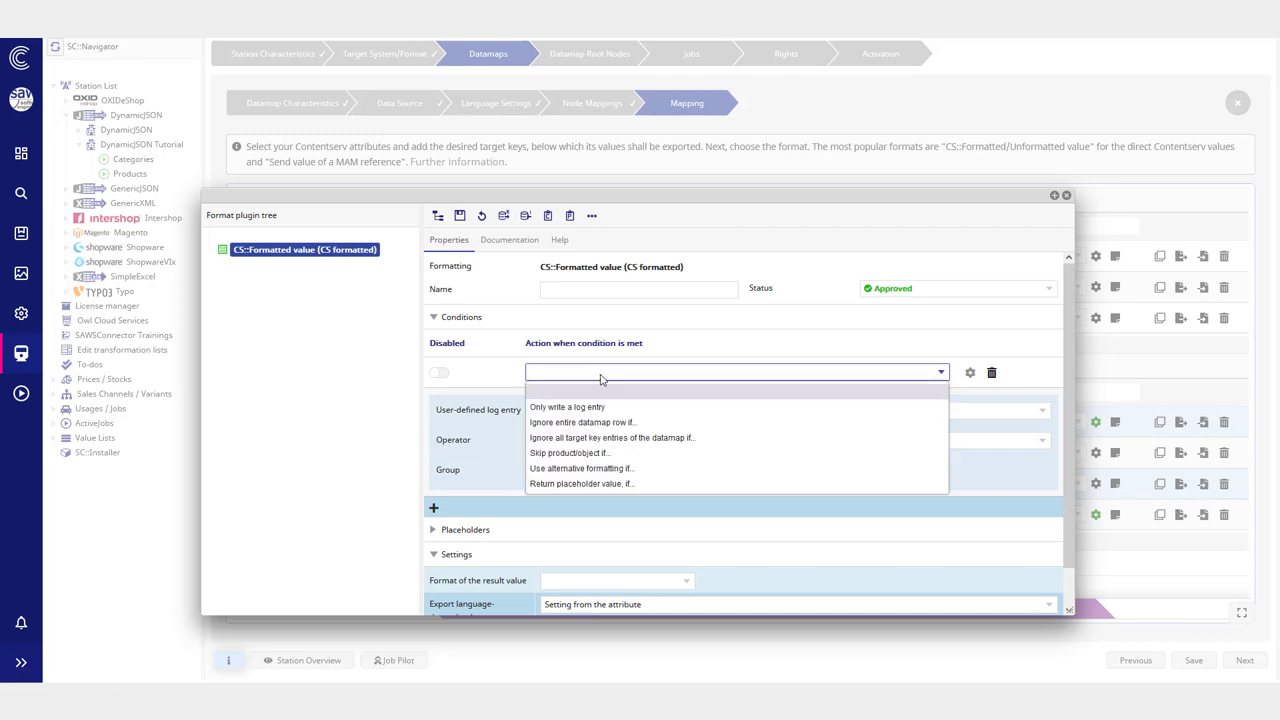
click(587, 485)
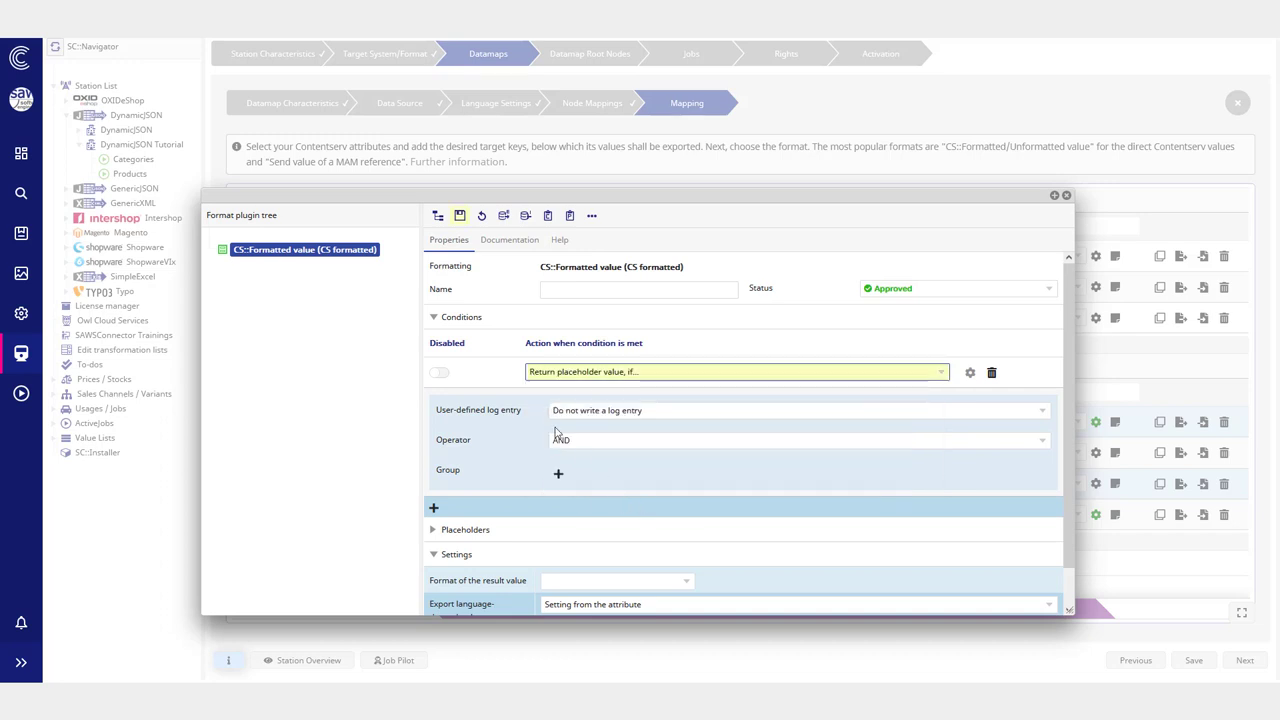
Step: Add a group entry to the condition and set its type to "Set condition for placeholder values..."
click(558, 476)
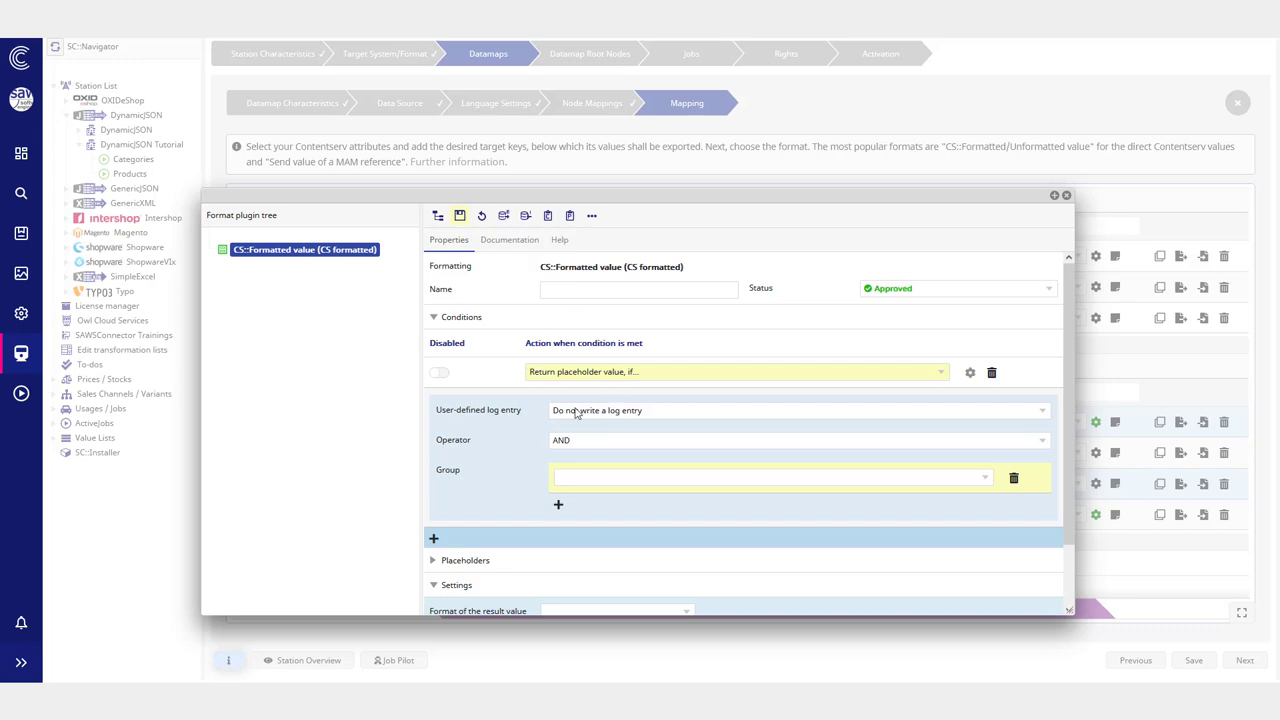
click(636, 478)
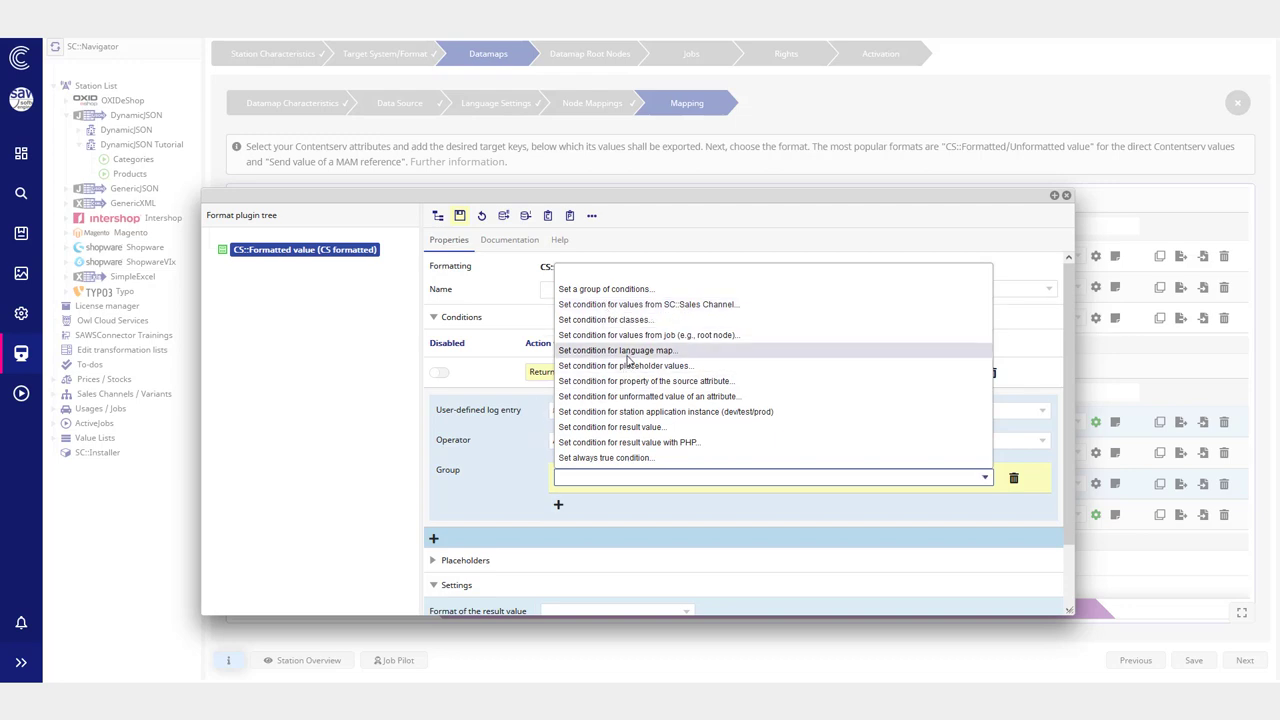
click(630, 397)
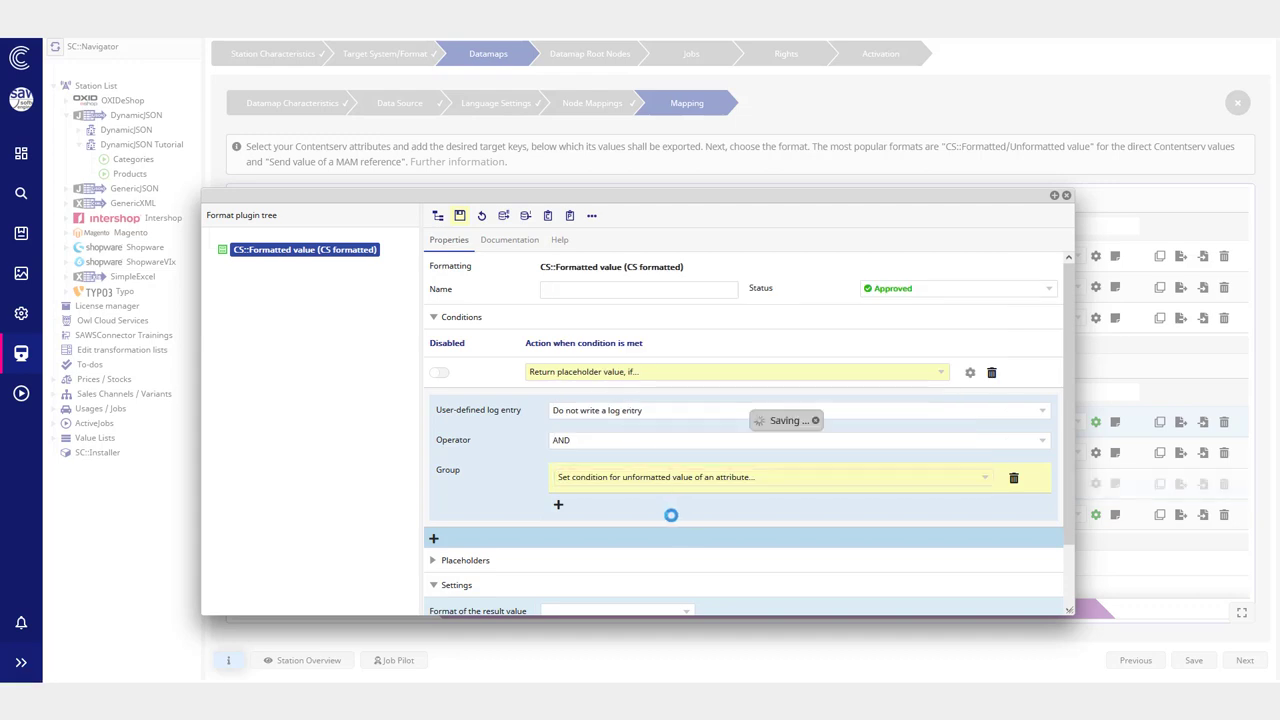
scroll(701, 513, down, 1)
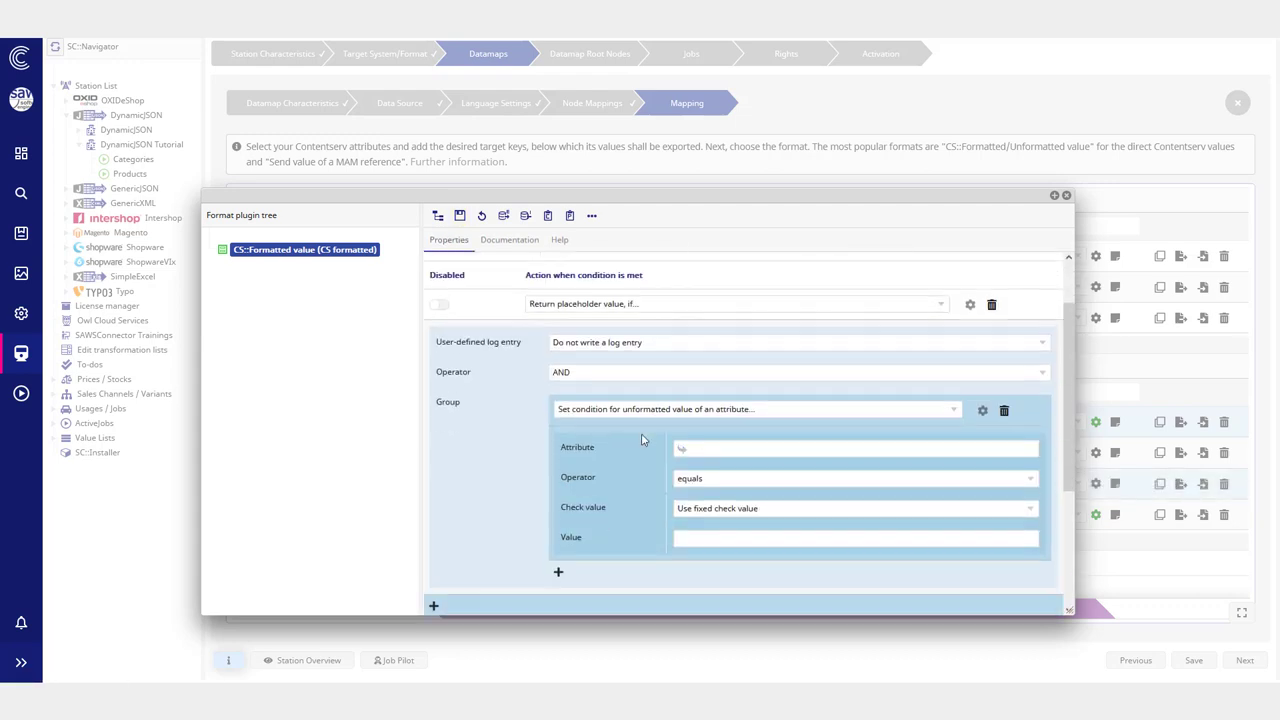
click(648, 412)
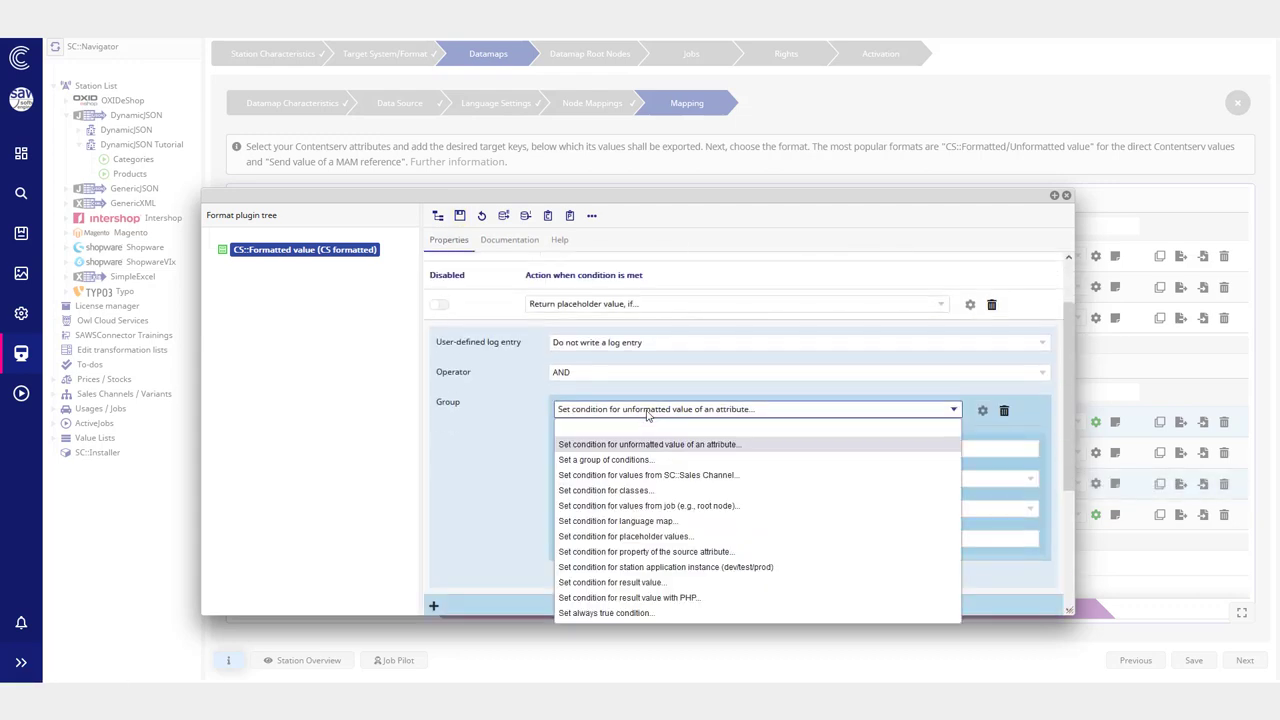
click(648, 536)
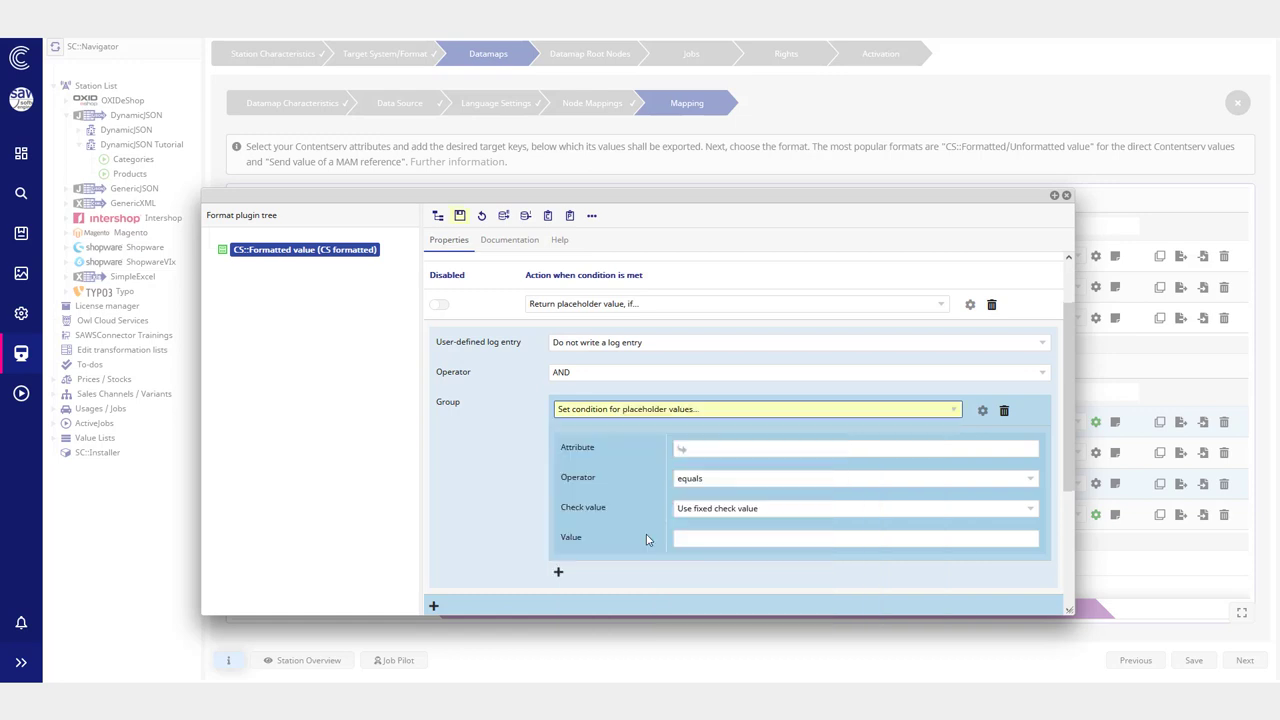
Step: Pick Abbildungen (28) as the group condition's attribute, keep the placeholder-values condition type, and save the format
click(752, 390)
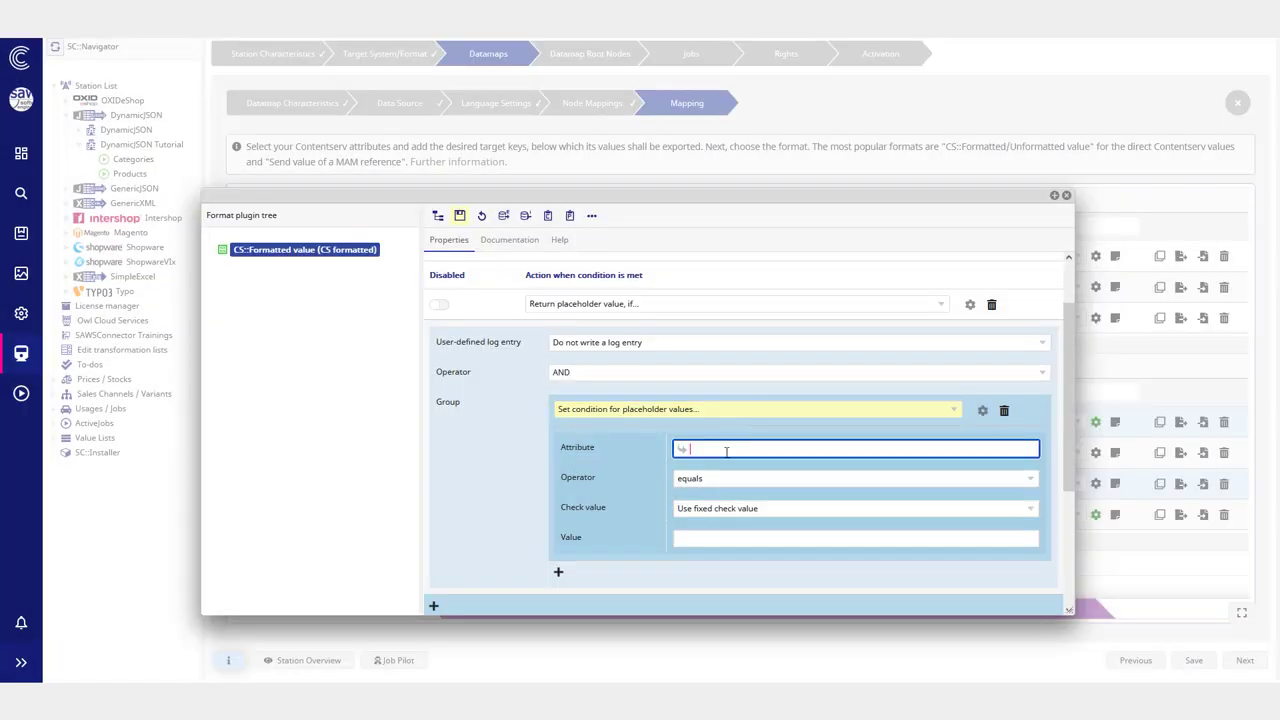
click(700, 466)
click(637, 413)
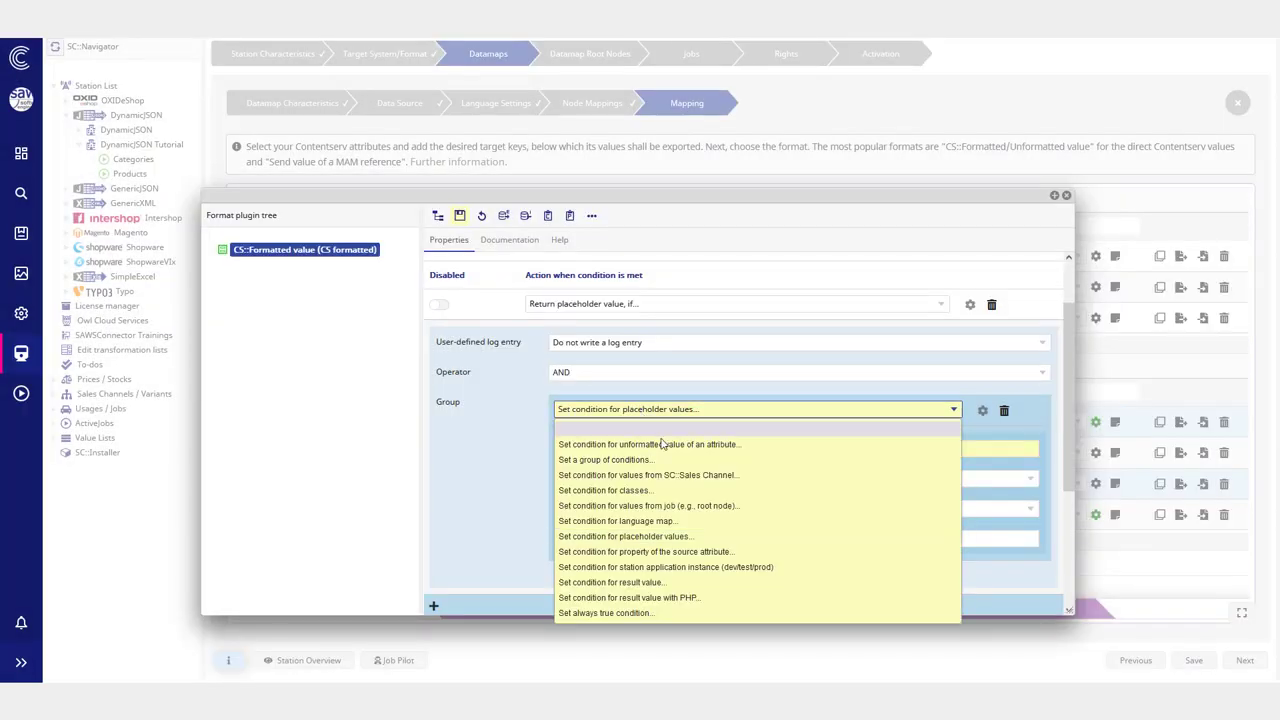
click(479, 479)
click(460, 218)
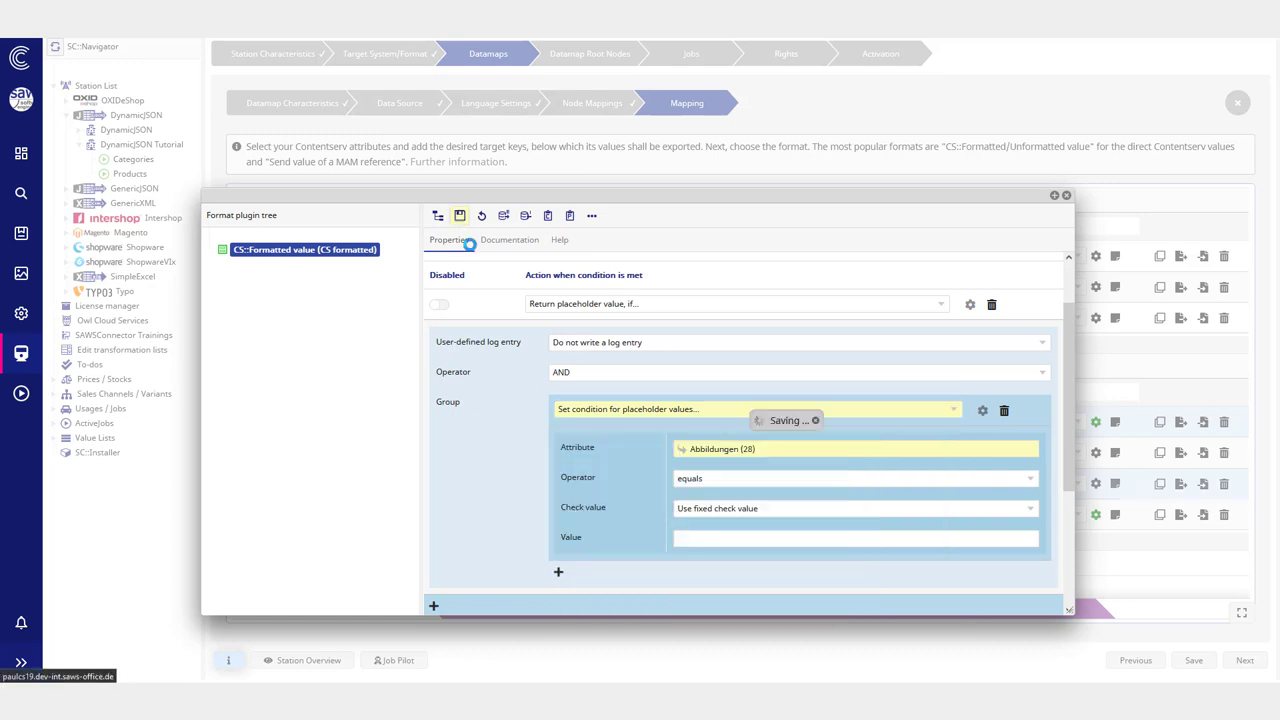
scroll(715, 407, down, 3)
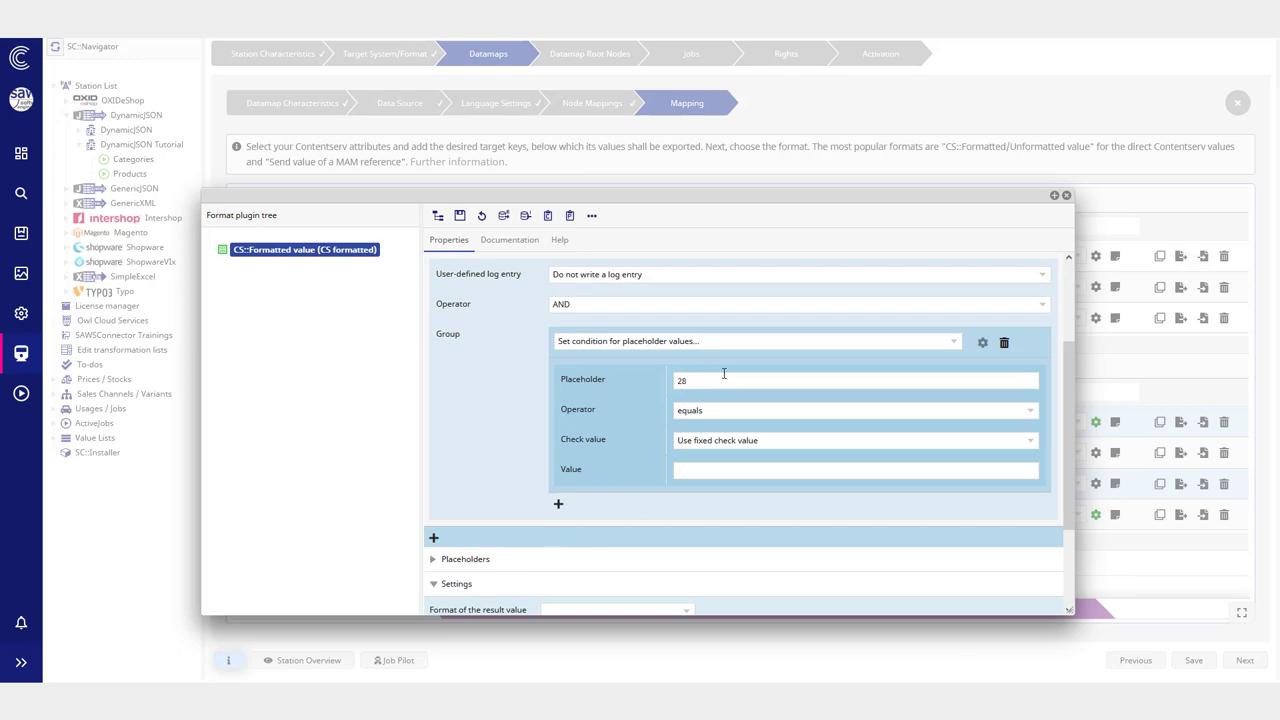
Step: Set the group condition's placeholder to {productNumber} and its operator to "is empty"
click(707, 384)
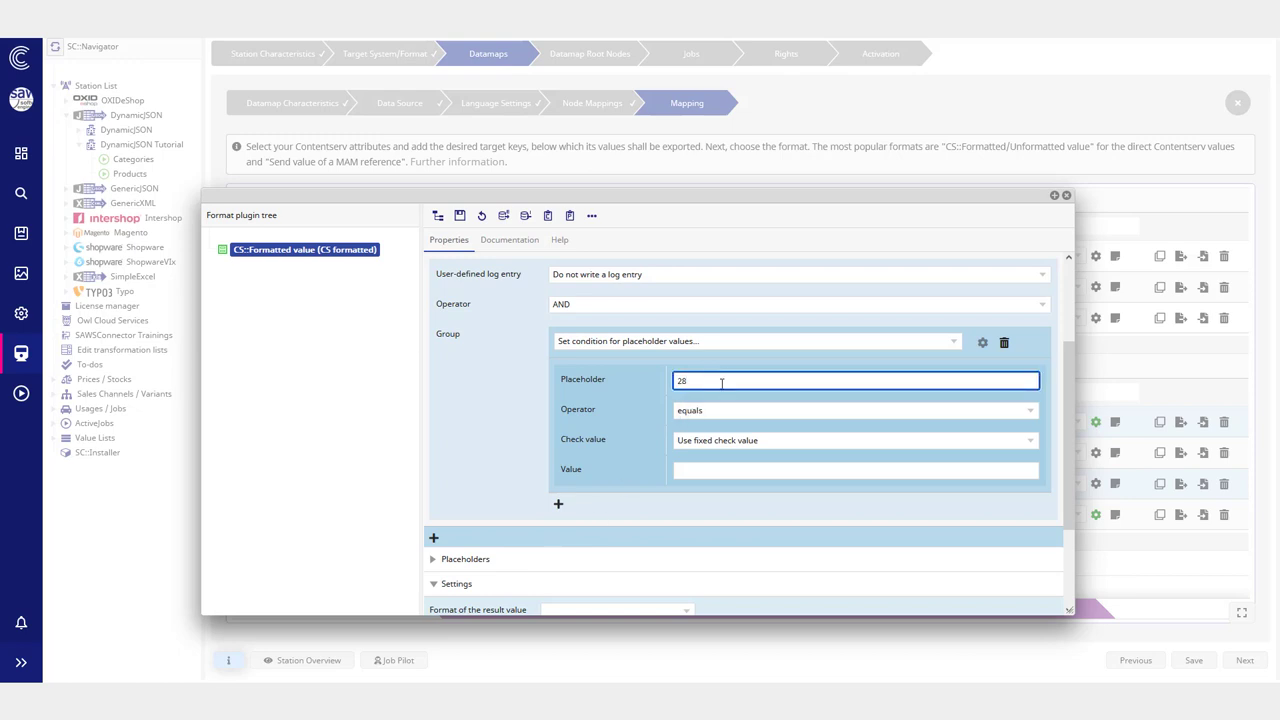
double_click(721, 383)
click(715, 427)
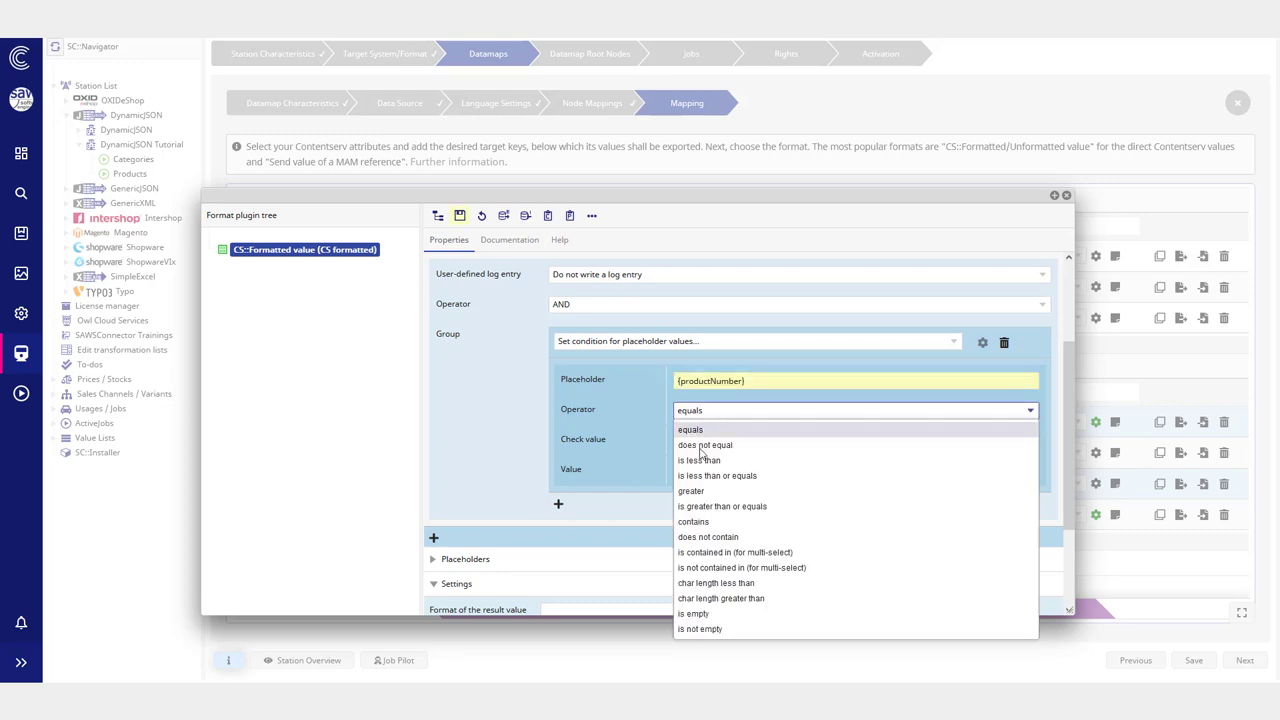
click(701, 603)
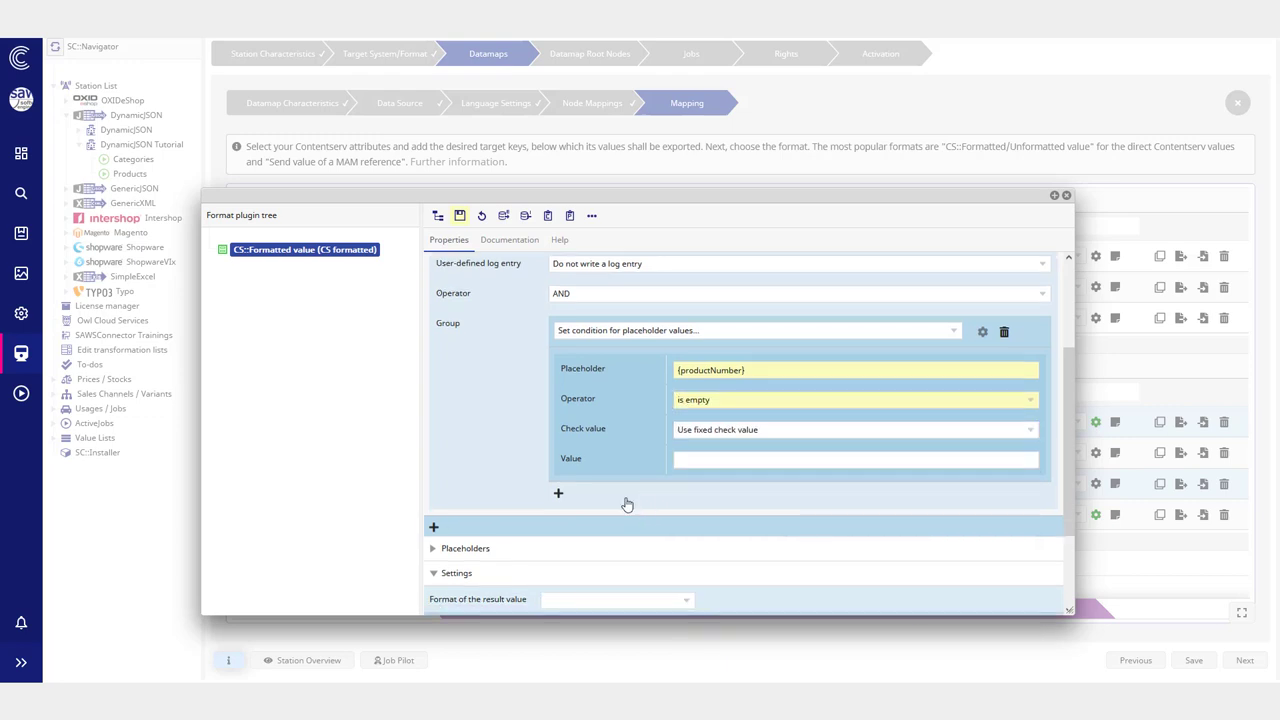
Step: Expand the Placeholders section and add two empty placeholder rows
scroll(626, 503, down, 1)
click(467, 491)
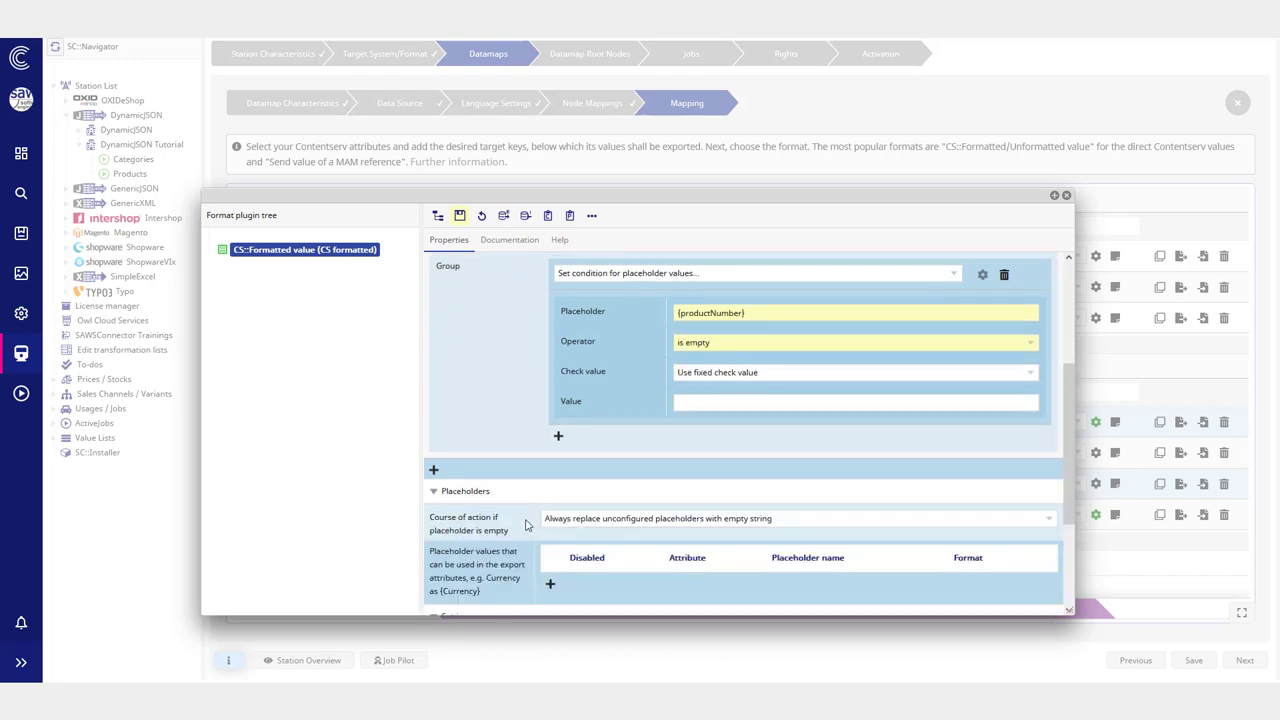
click(550, 587)
scroll(558, 575, down, 1)
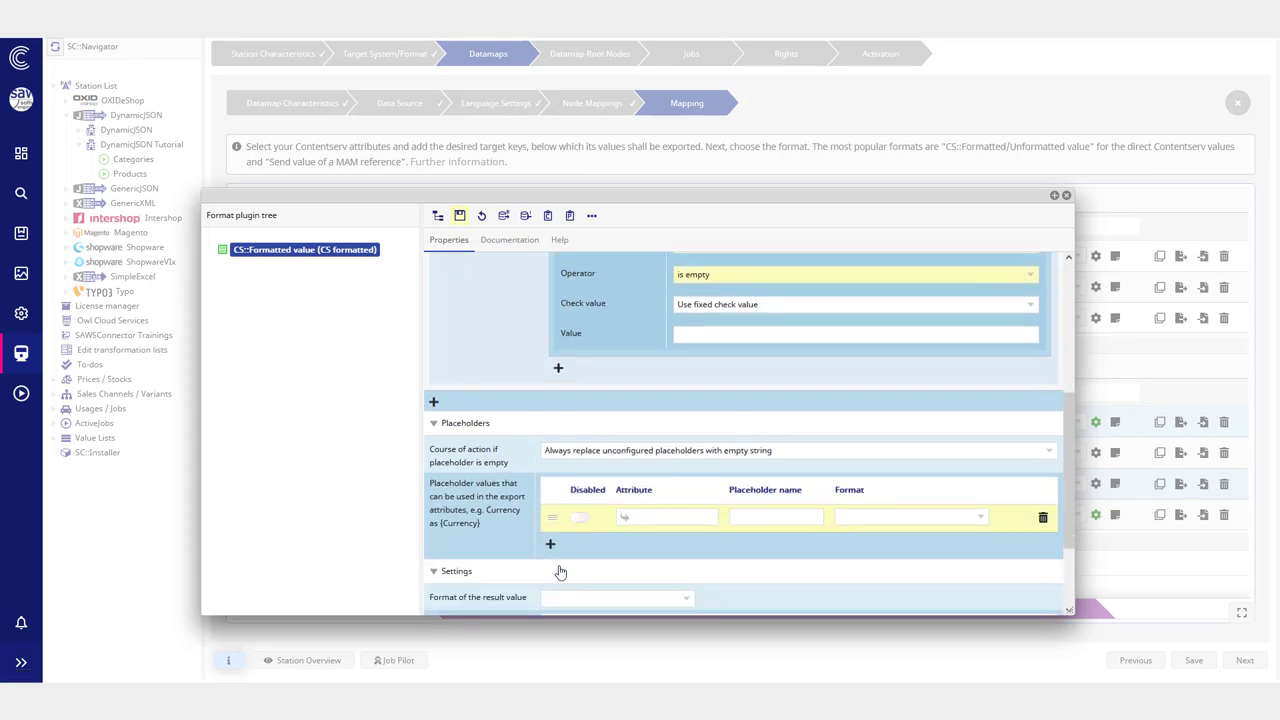
click(551, 545)
scroll(765, 533, up, 1)
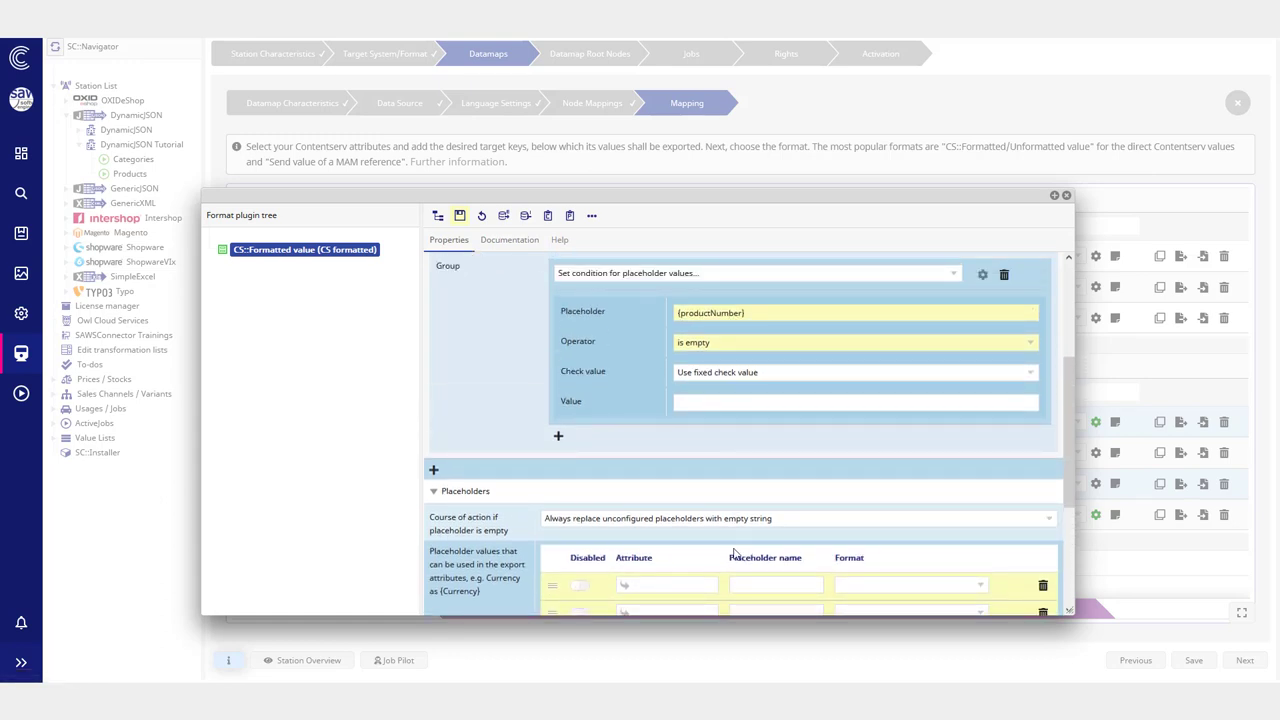
Step: Name the first placeholder productNumber, reusing the name from the condition, and the second one externalKey
triple_click(705, 313)
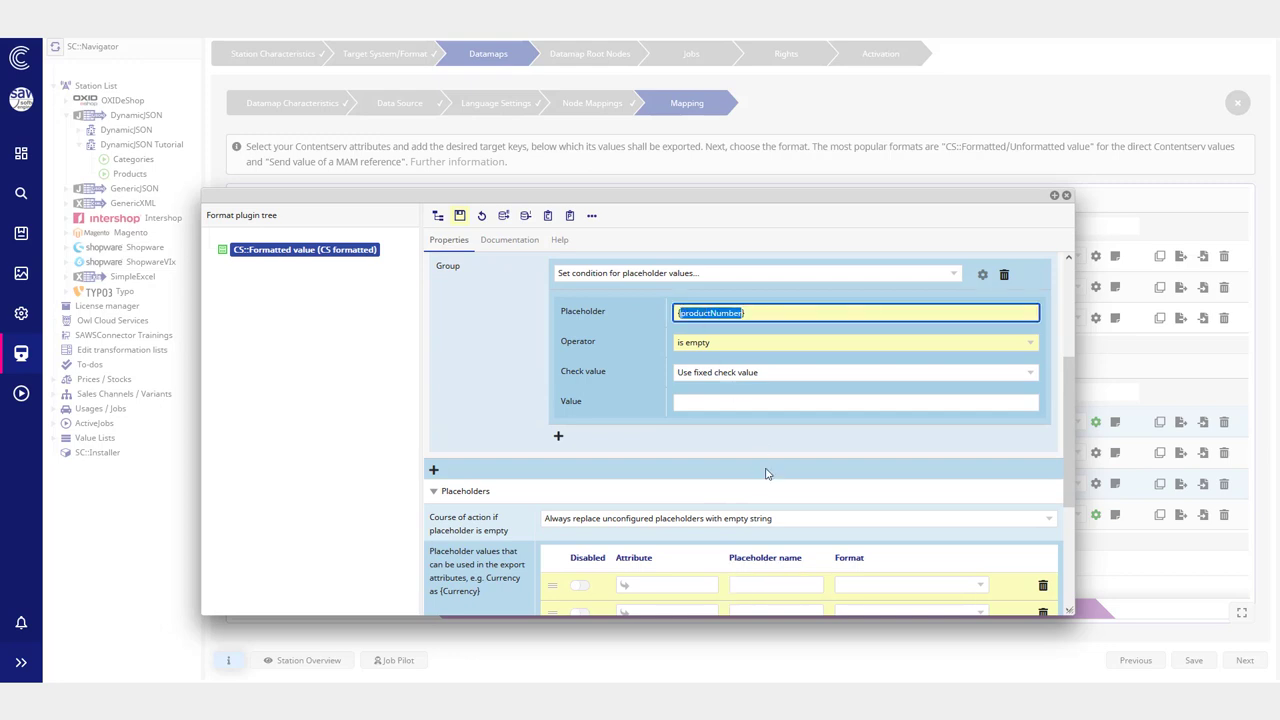
key(ctrl+c)
click(765, 585)
key(ctrl+v)
scroll(765, 585, down, 1)
click(766, 541)
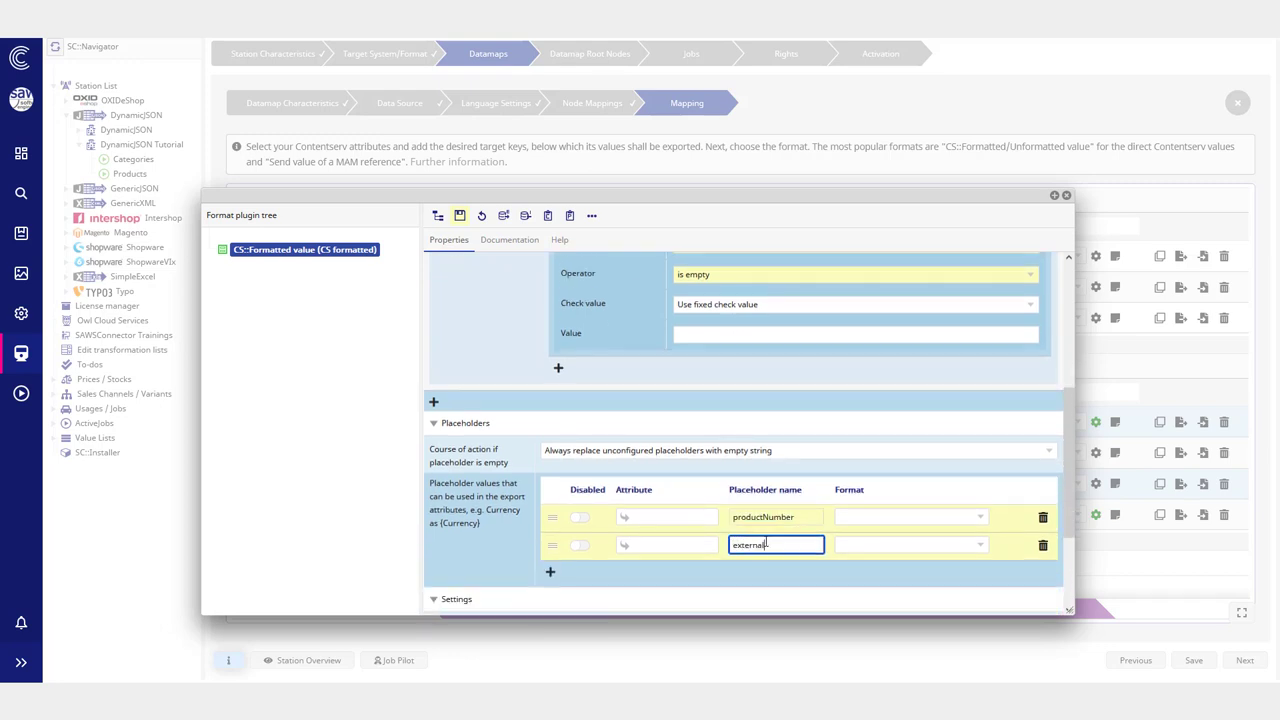
Step: Assign the ExternalKey attribute to the externalKey placeholder
click(663, 543)
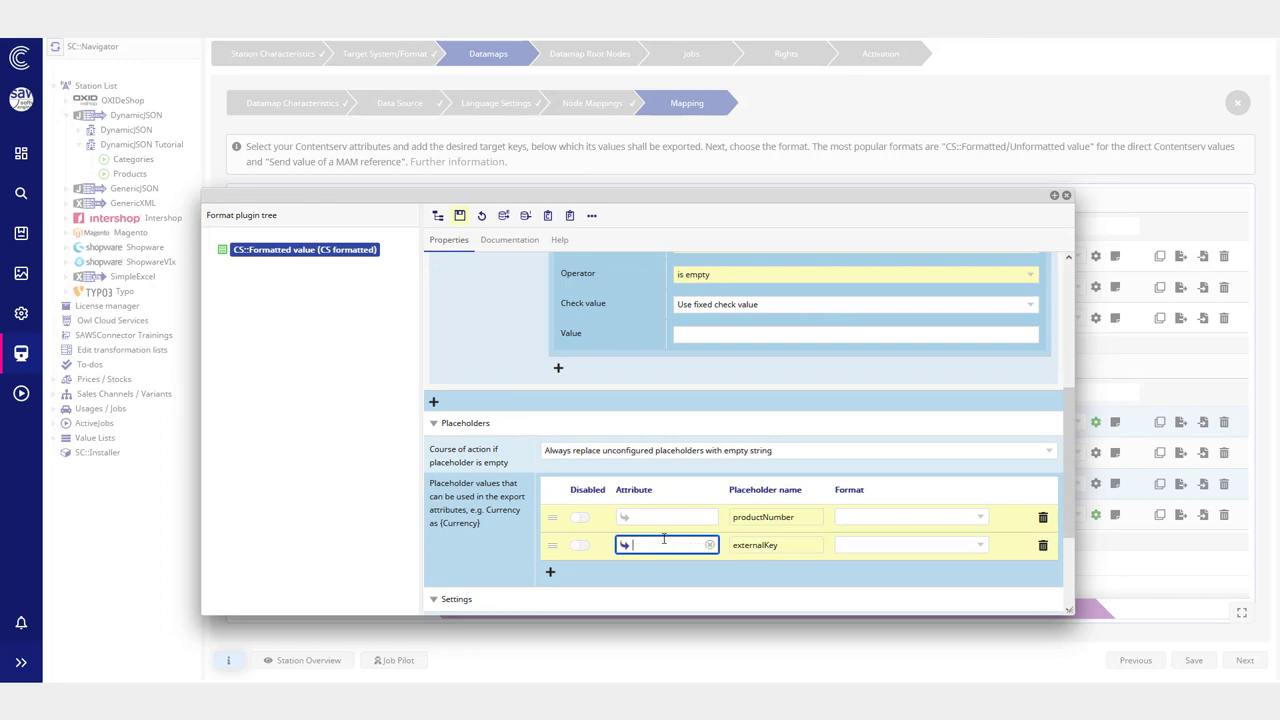
text(exter)
click(658, 563)
Step: Assign the Product Number attribute to the productNumber placeholder
click(708, 517)
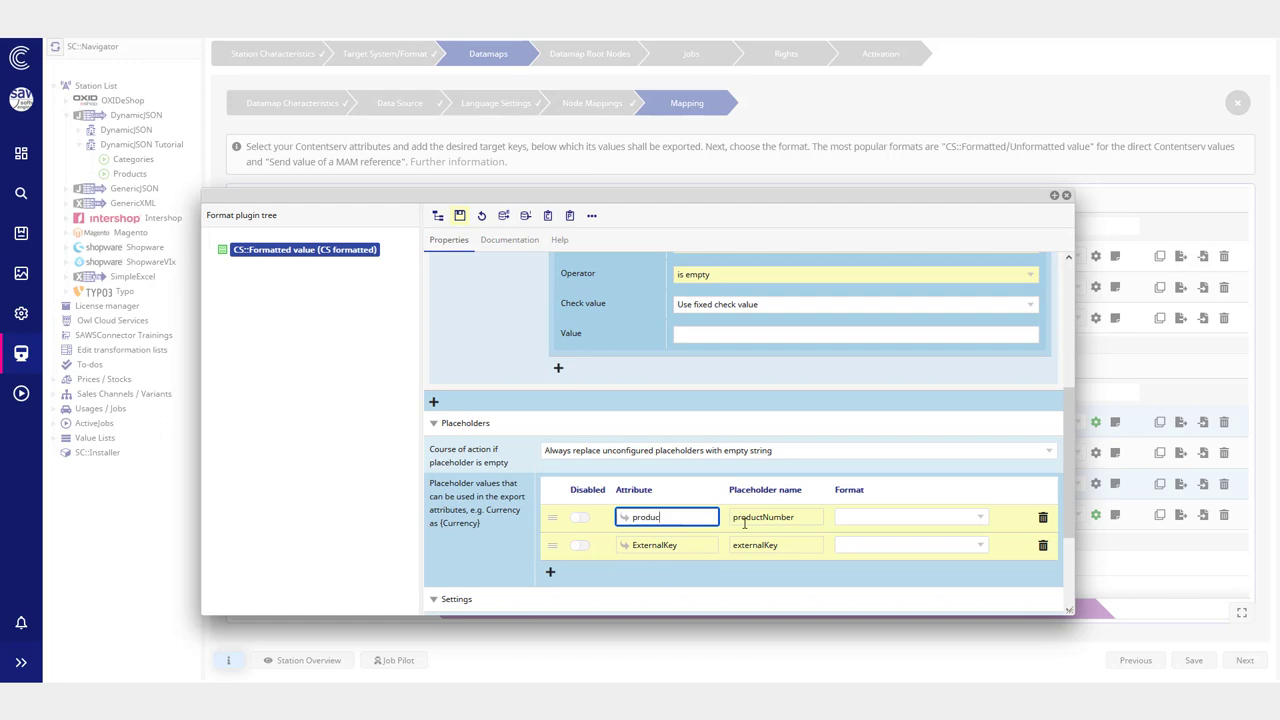
scroll(678, 586, down, 3)
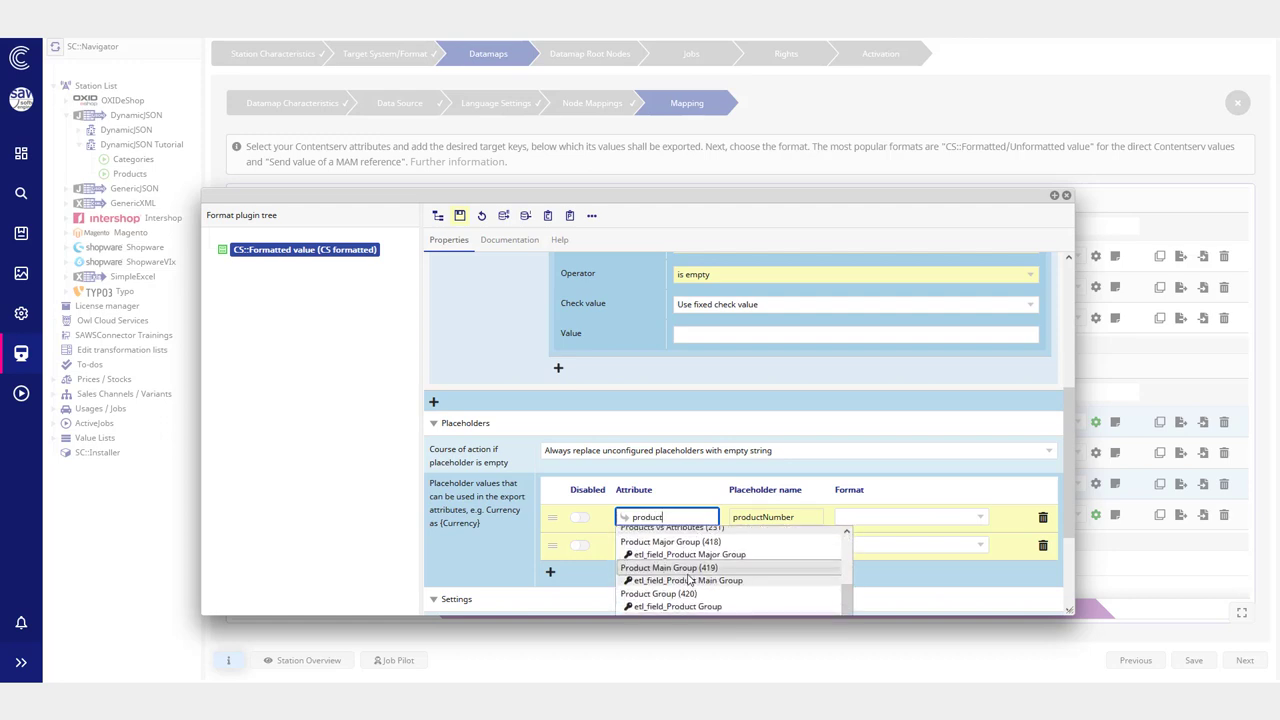
scroll(678, 586, down, 1)
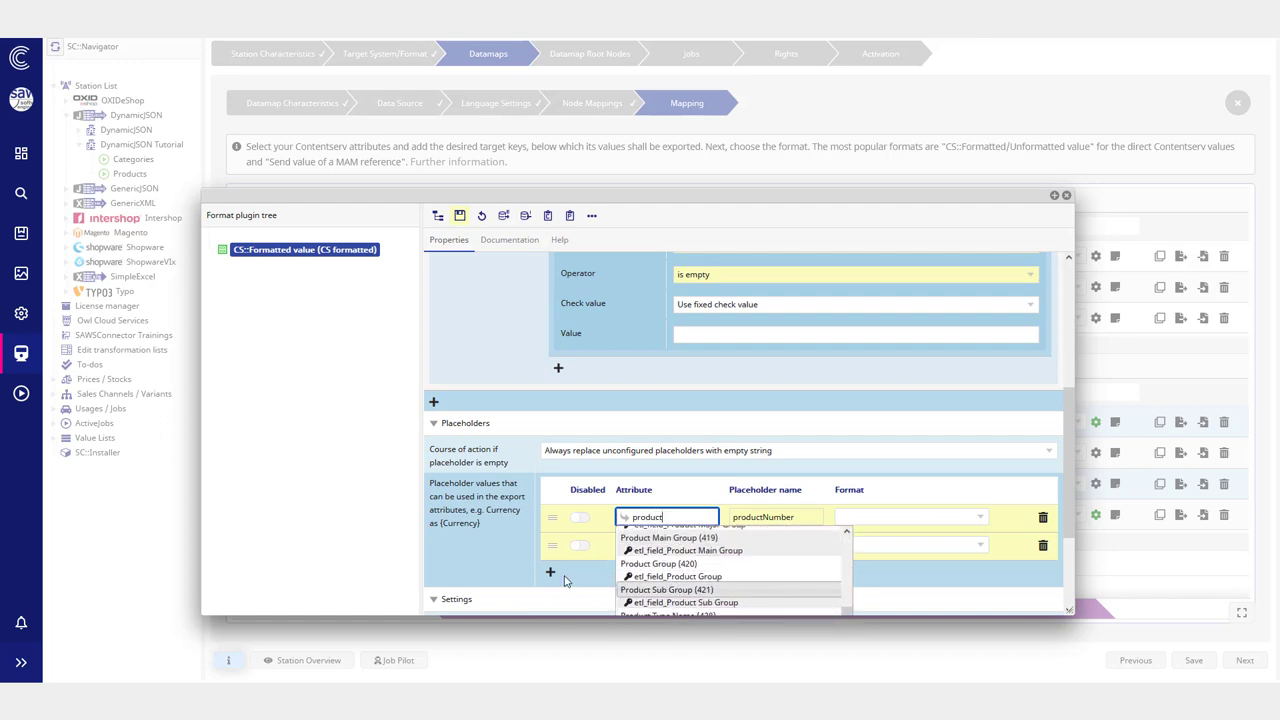
text(numb)
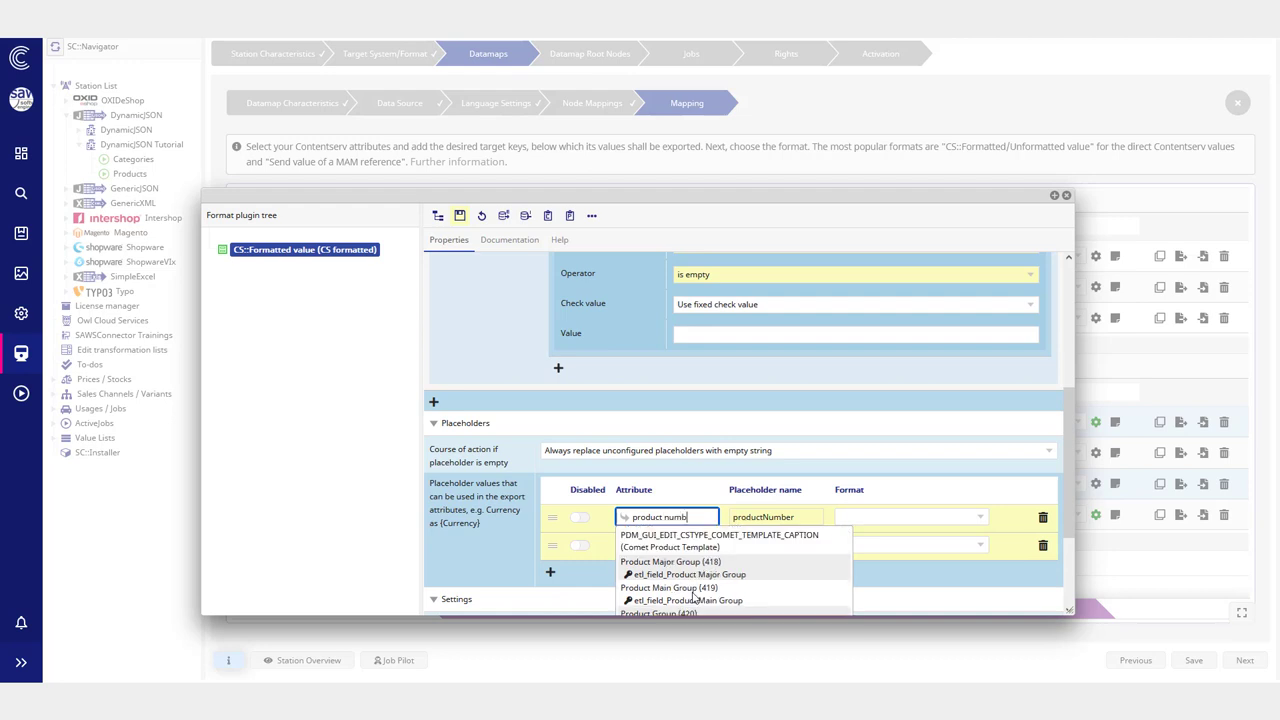
click(683, 535)
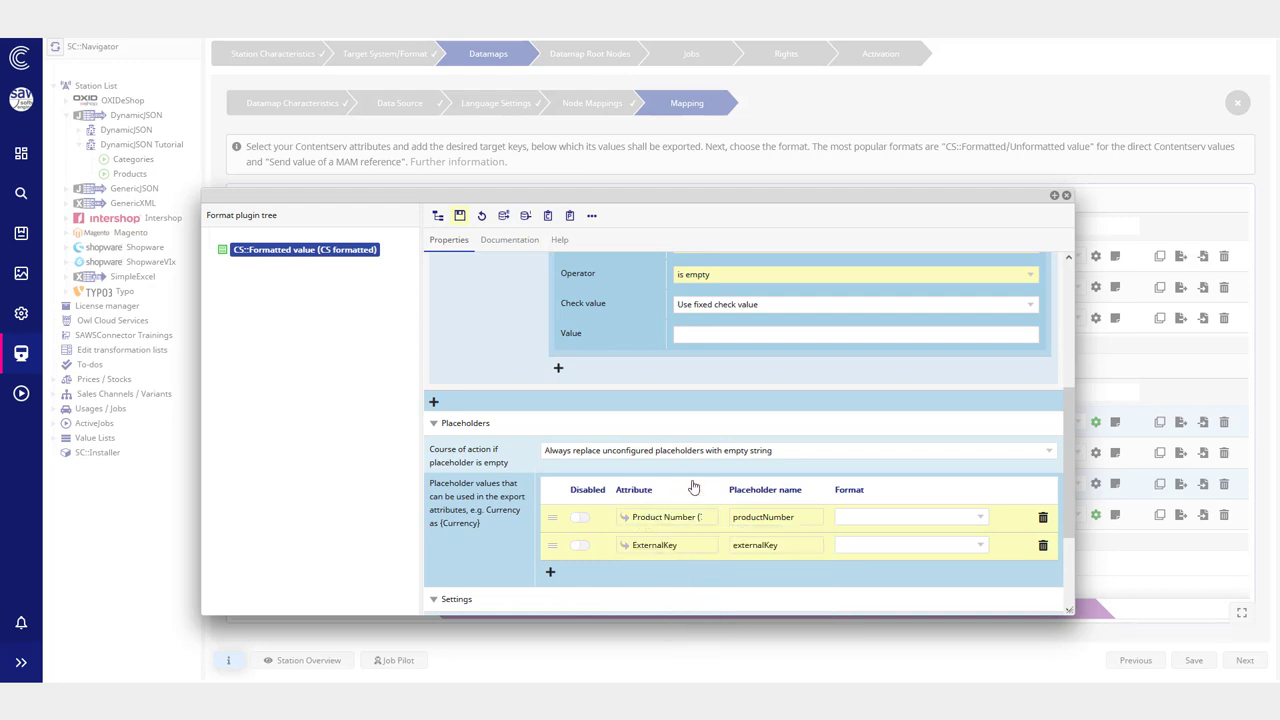
scroll(692, 452, up, 1)
scroll(667, 450, down, 1)
Step: Change the productNumber placeholder's attribute to Source
click(658, 516)
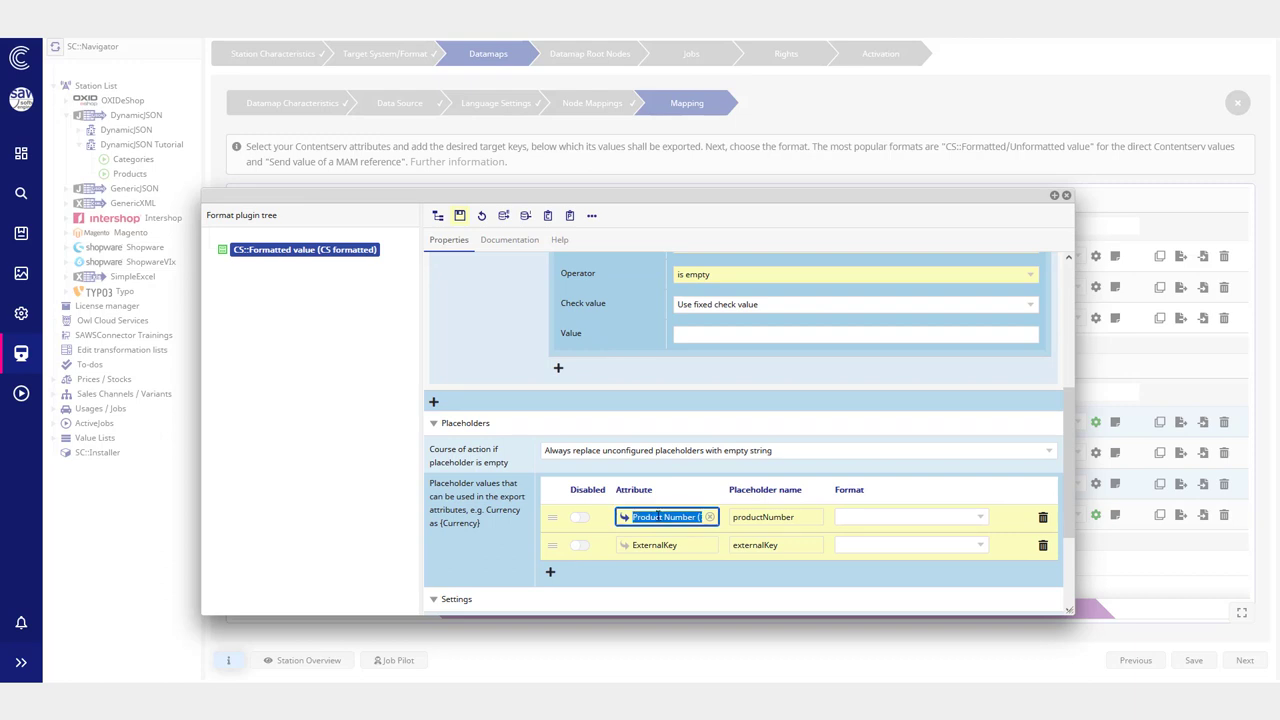
key(BackSpace)
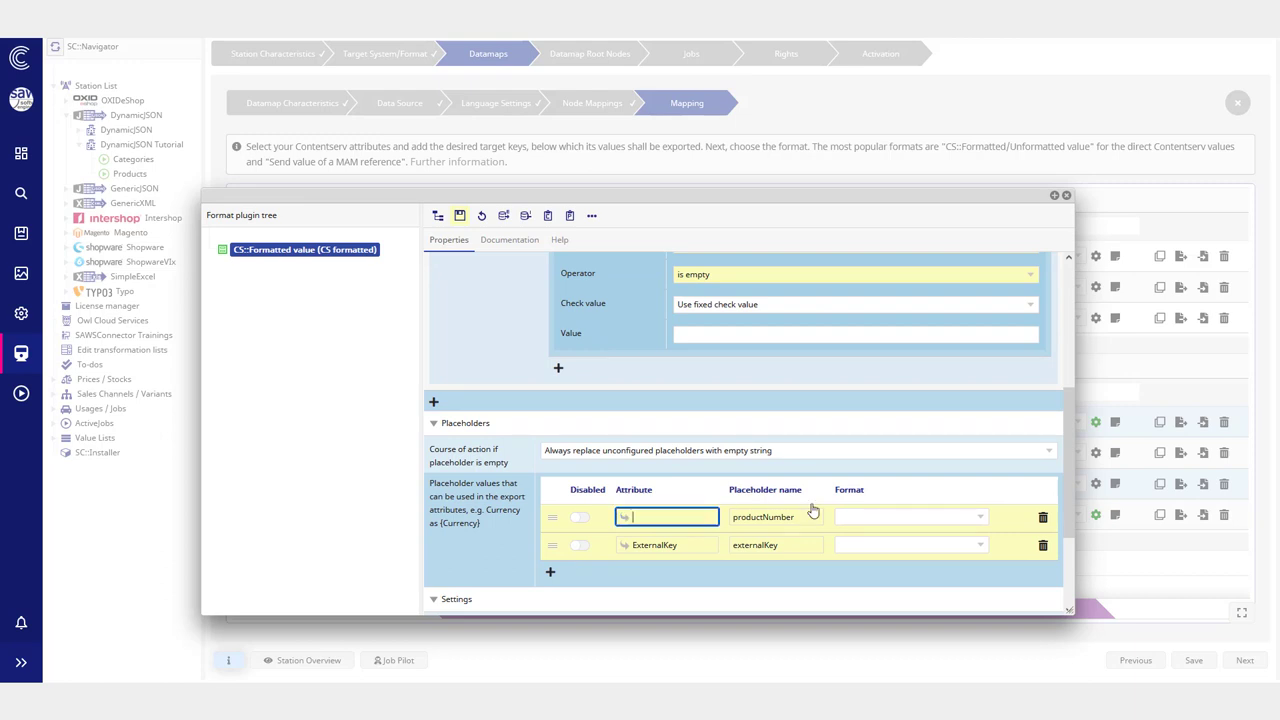
text(source)
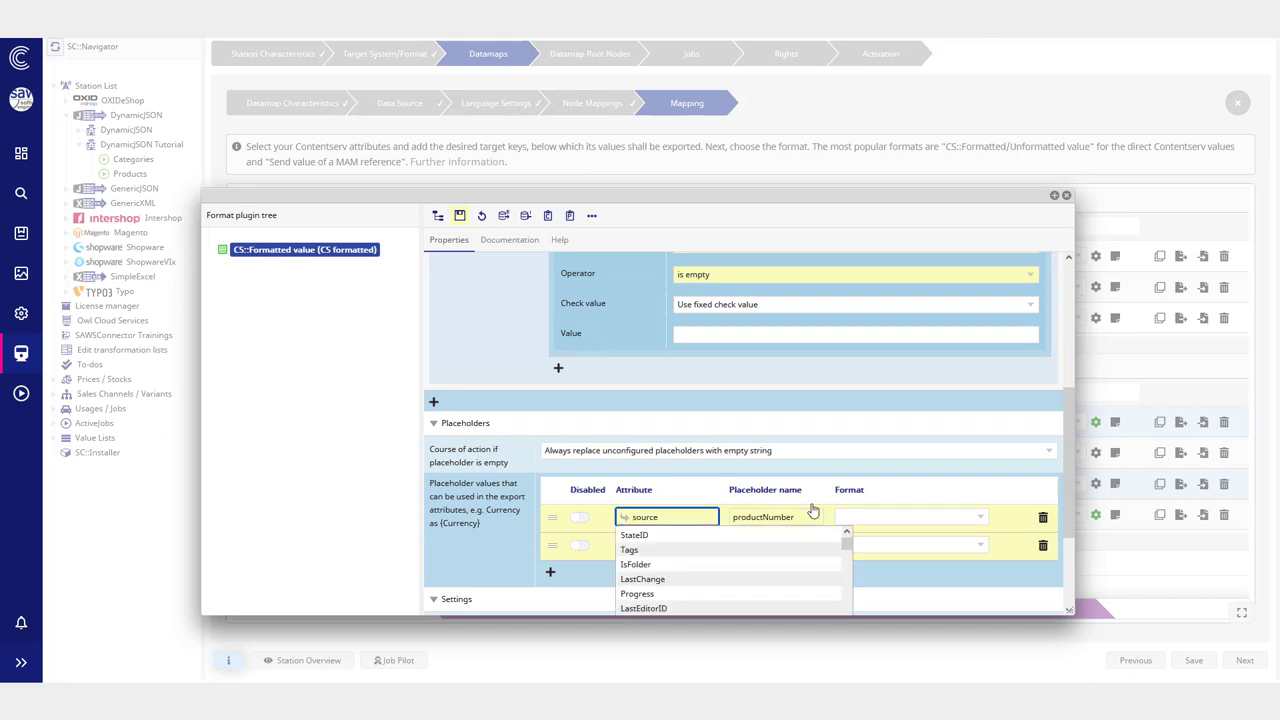
click(670, 536)
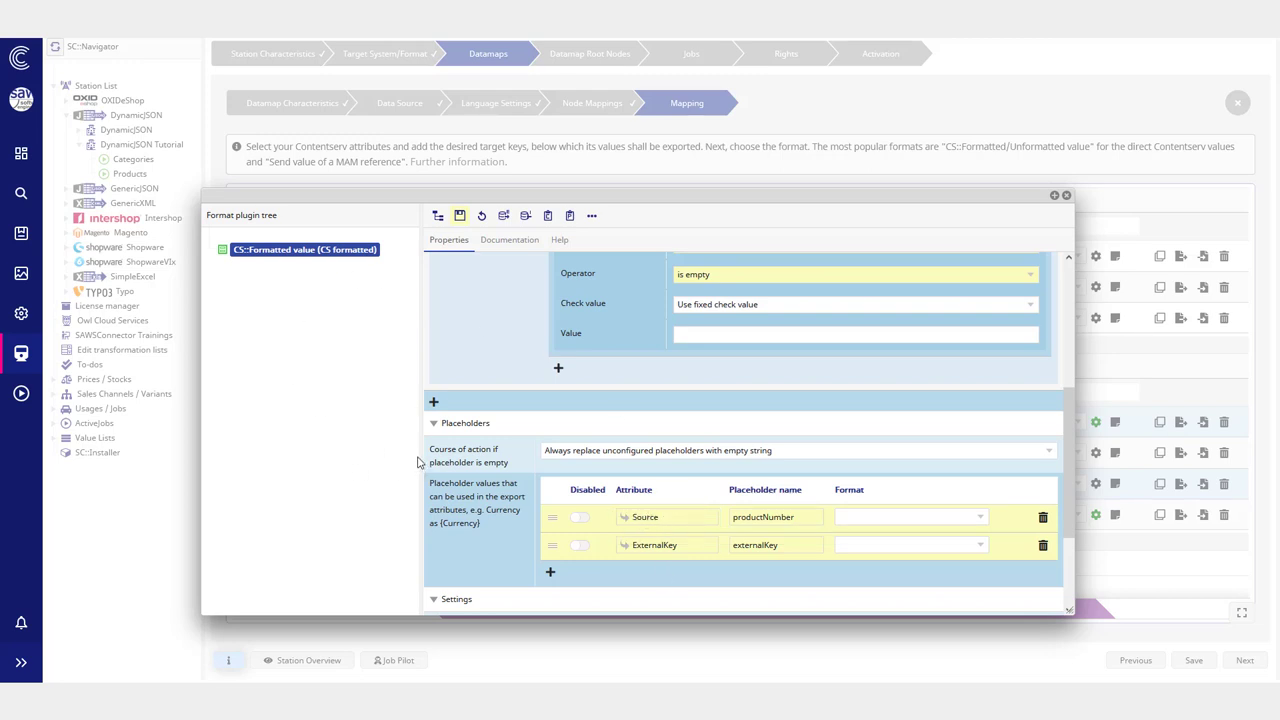
Step: Set the format of both placeholders to "CS::Formatted value (CS formatted)" and save the format
click(894, 521)
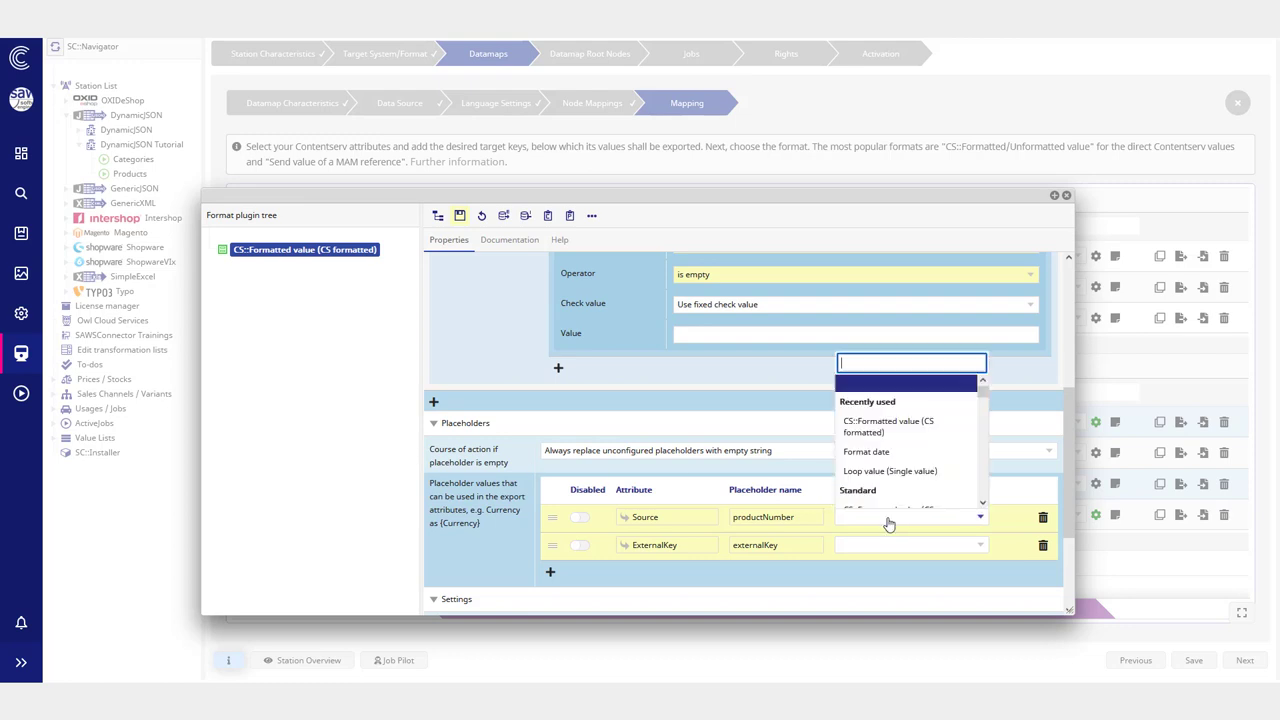
click(892, 425)
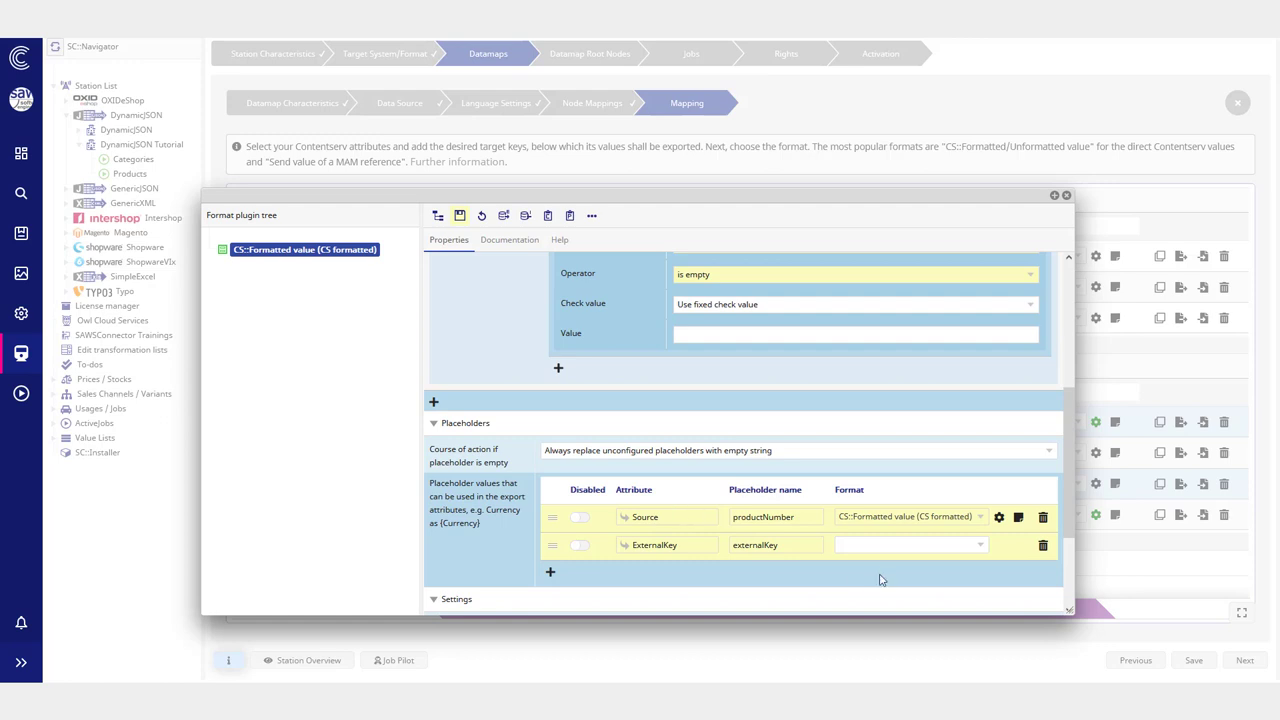
click(890, 545)
click(890, 452)
scroll(538, 370, up, 1)
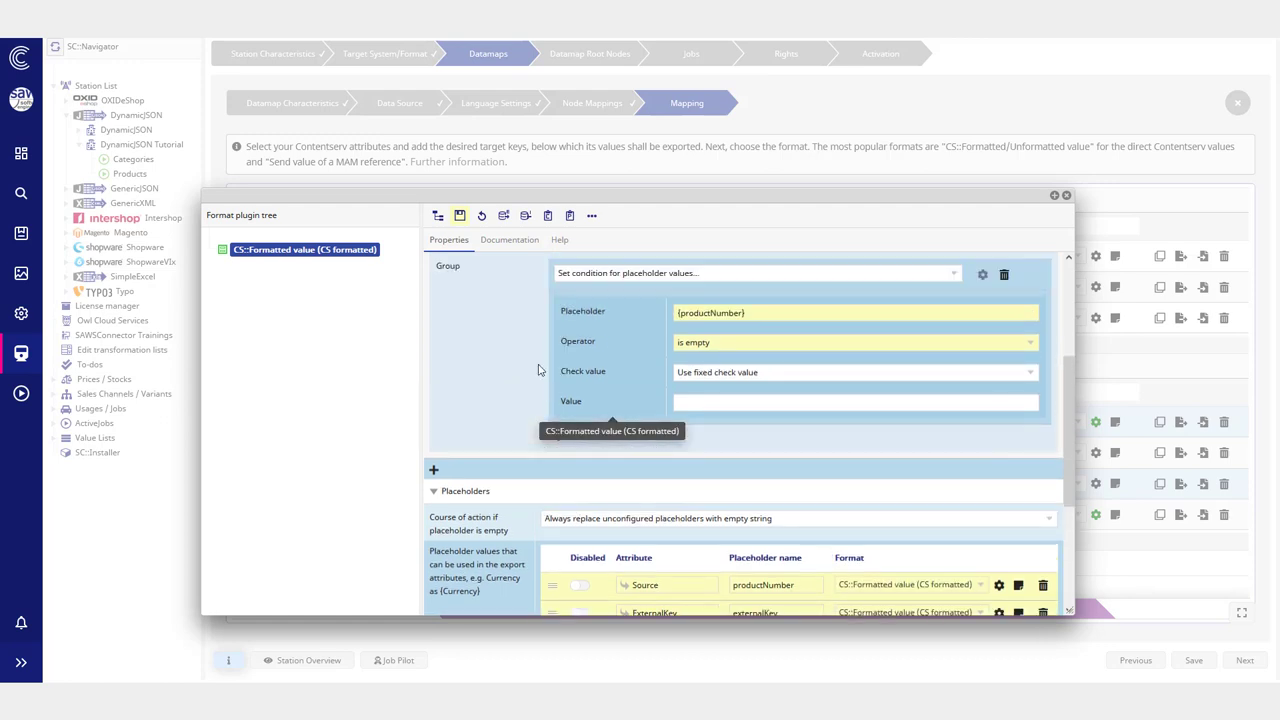
click(459, 215)
Step: Set the placeholder value to return in the format's Settings section to {externalKey}, copying the name from the placeholder row
scroll(745, 325, up, 2)
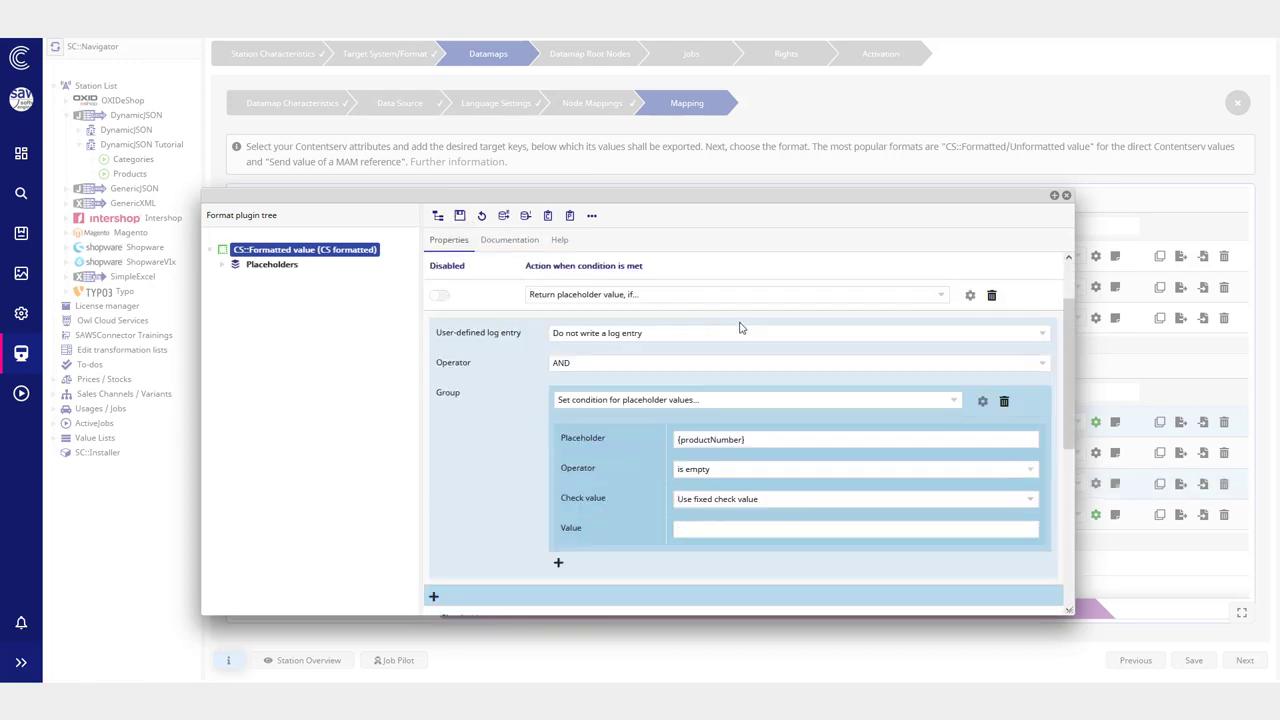
scroll(705, 480, down, 1)
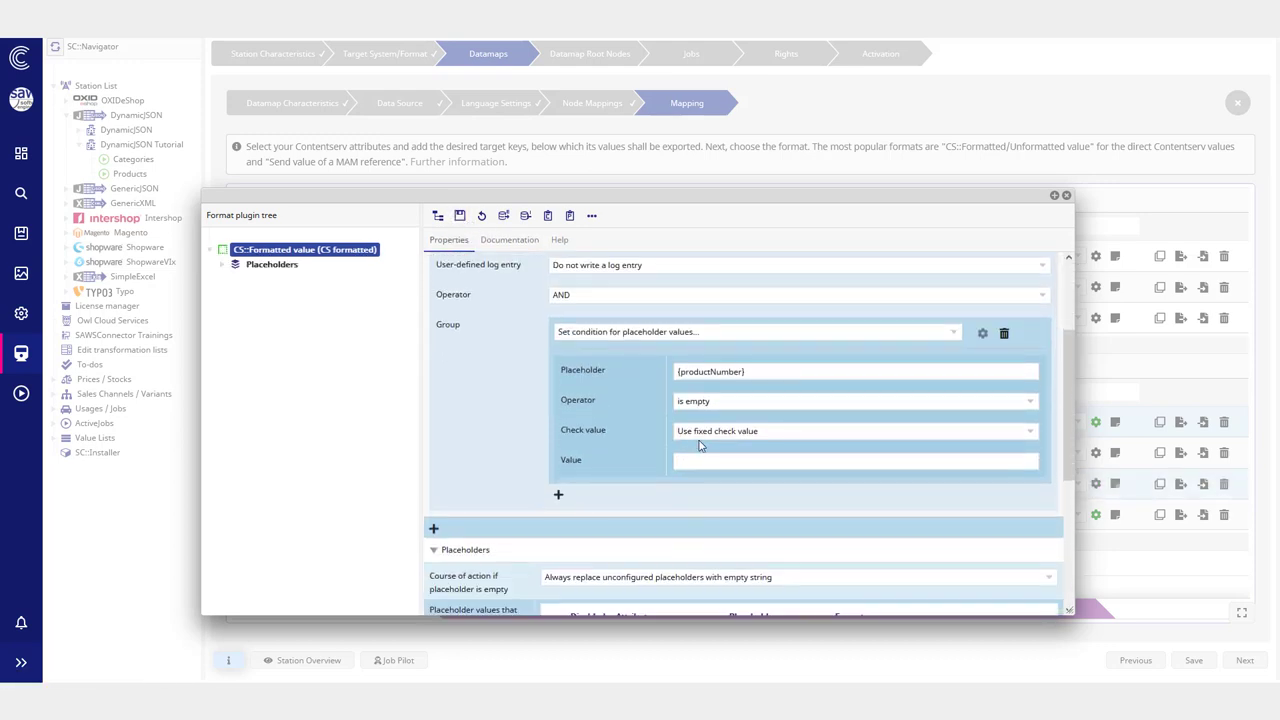
scroll(557, 290, up, 2)
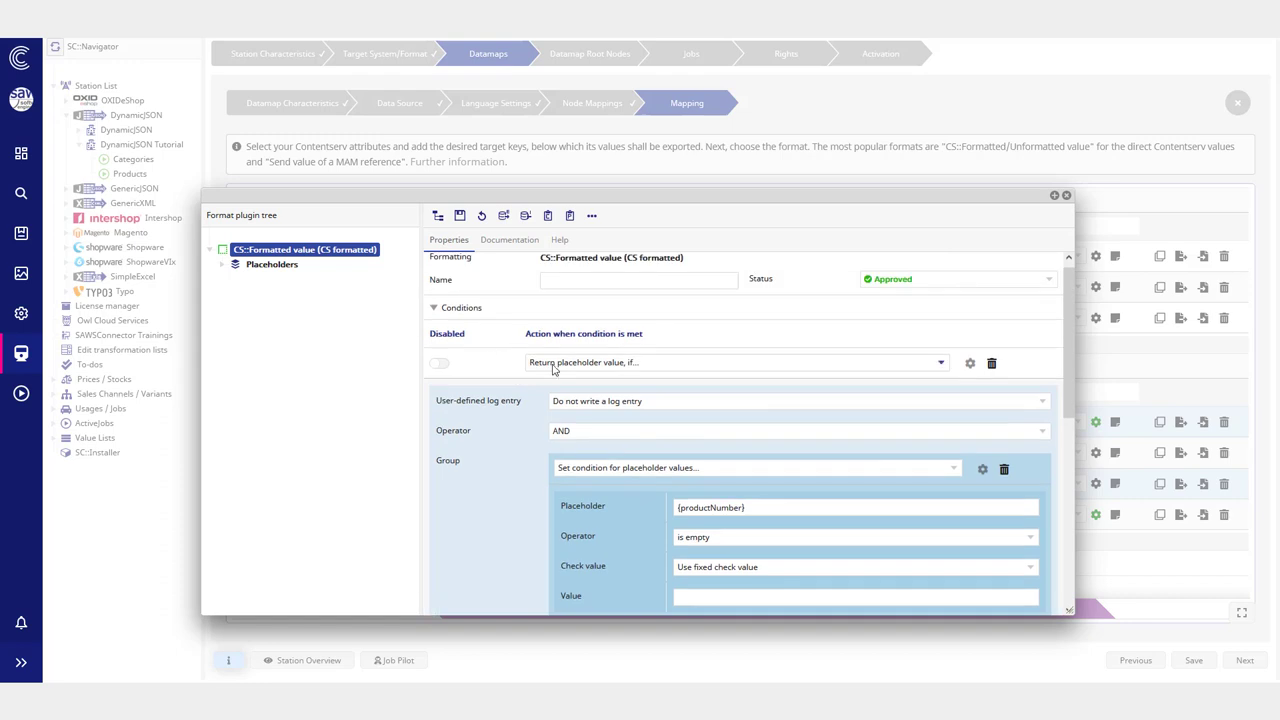
scroll(640, 440, down, 4)
drag(790, 537, 707, 533)
key(ctrl+c)
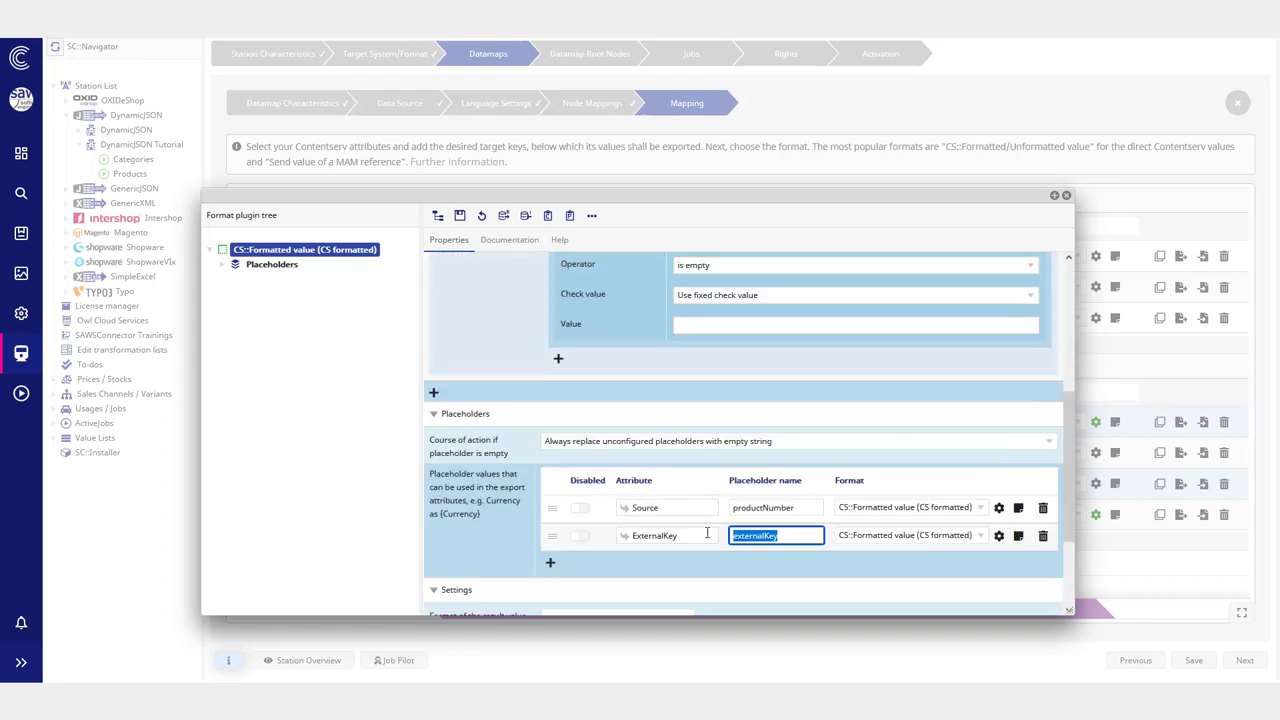
scroll(771, 575, down, 2)
click(571, 506)
key(ctrl+v)
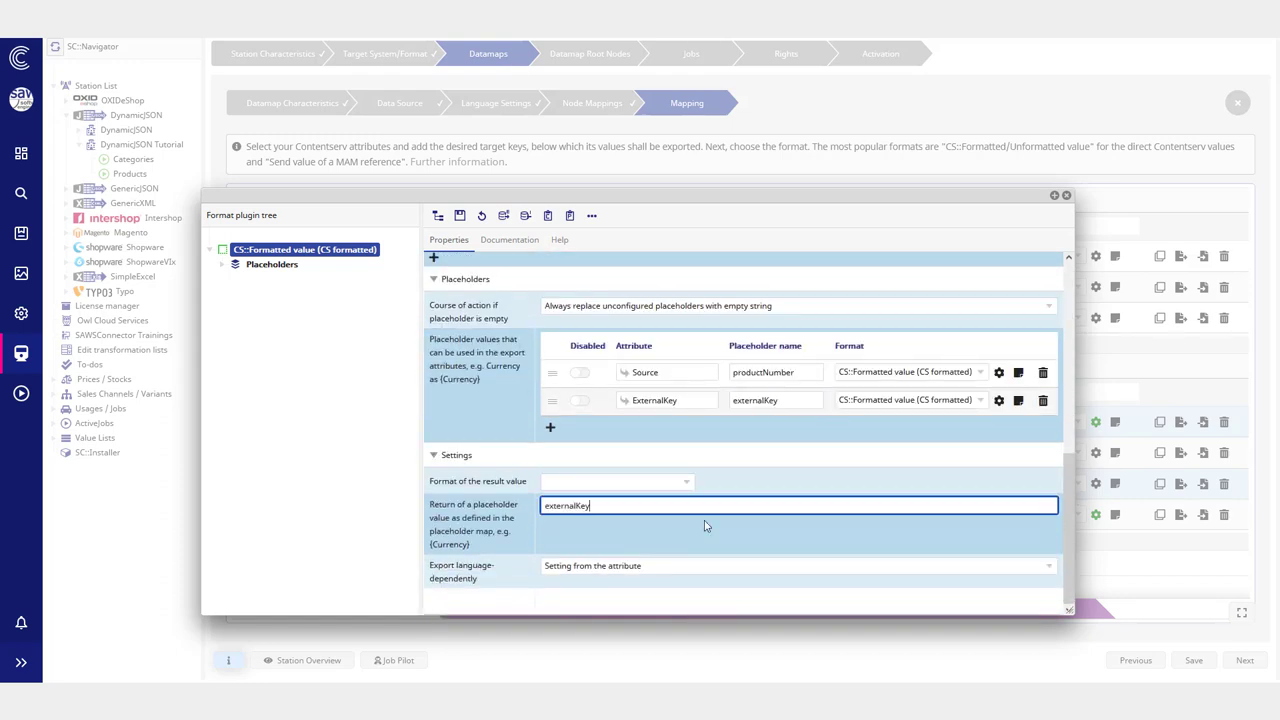
text(})
text({)
Step: Review the placeholders and settings, save the format, and close the format settings
scroll(490, 460, up, 2)
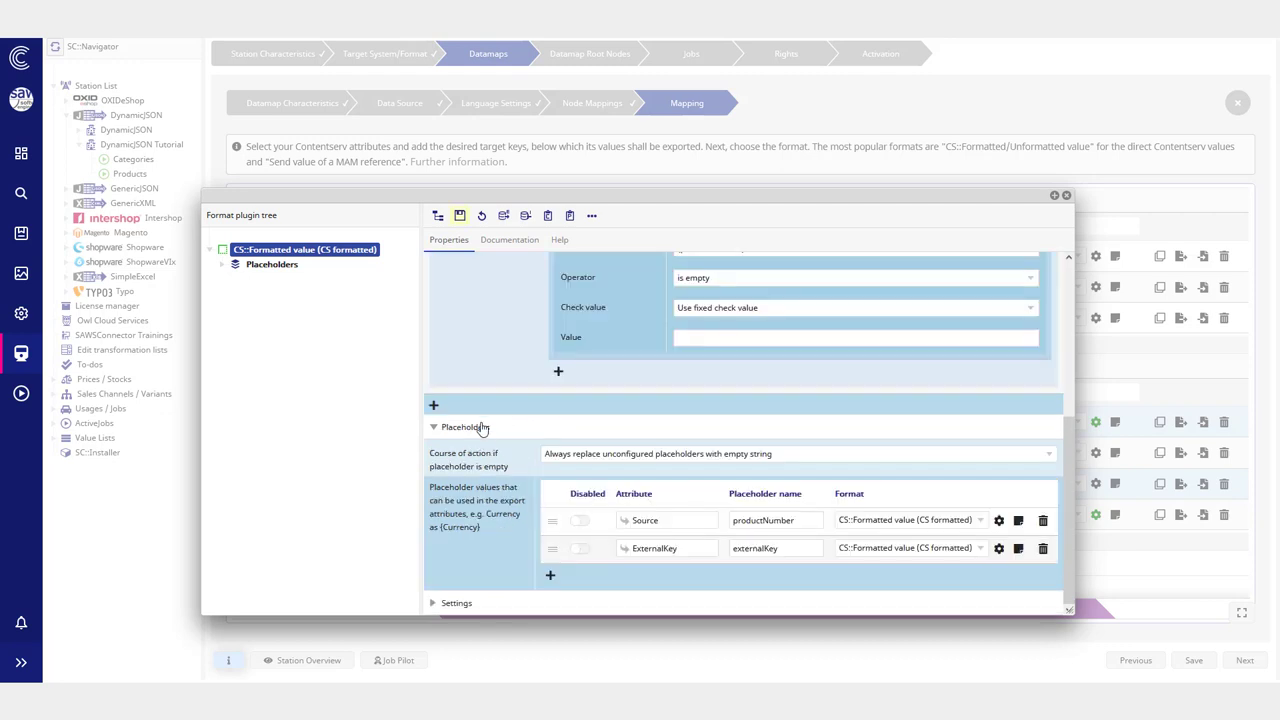
scroll(482, 428, up, 2)
scroll(478, 573, down, 2)
scroll(472, 600, down, 2)
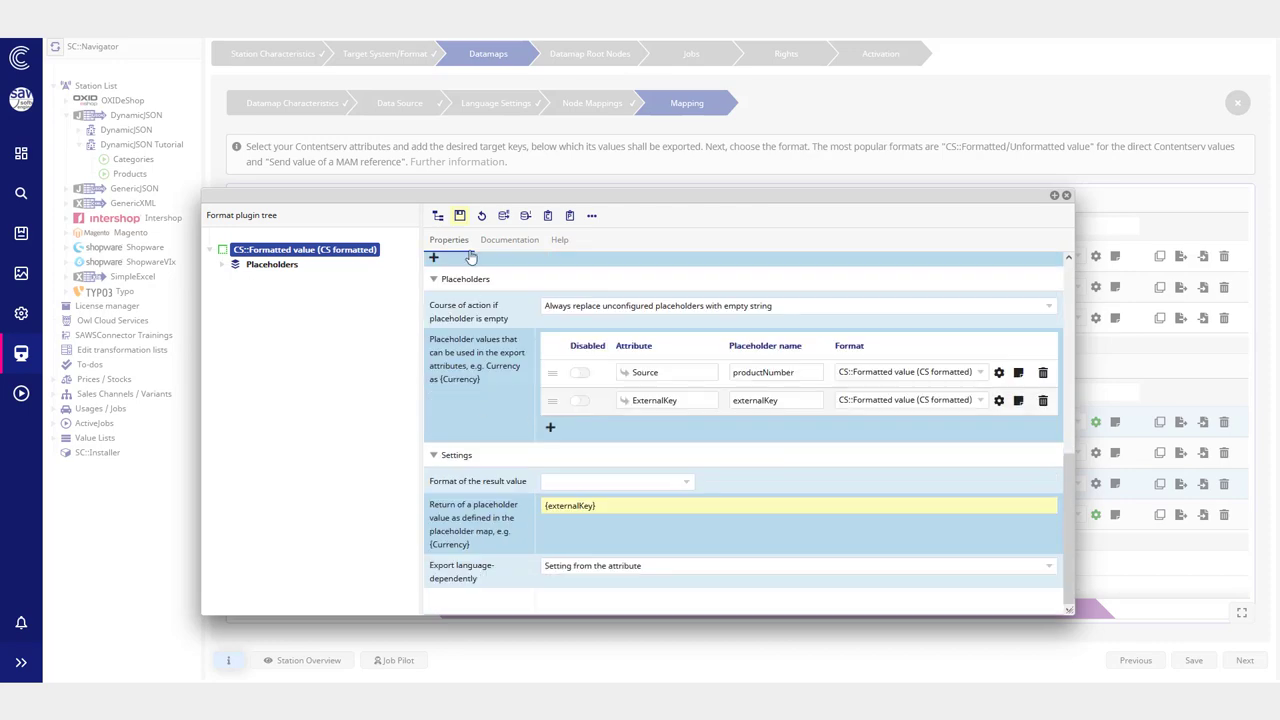
click(459, 215)
click(1066, 195)
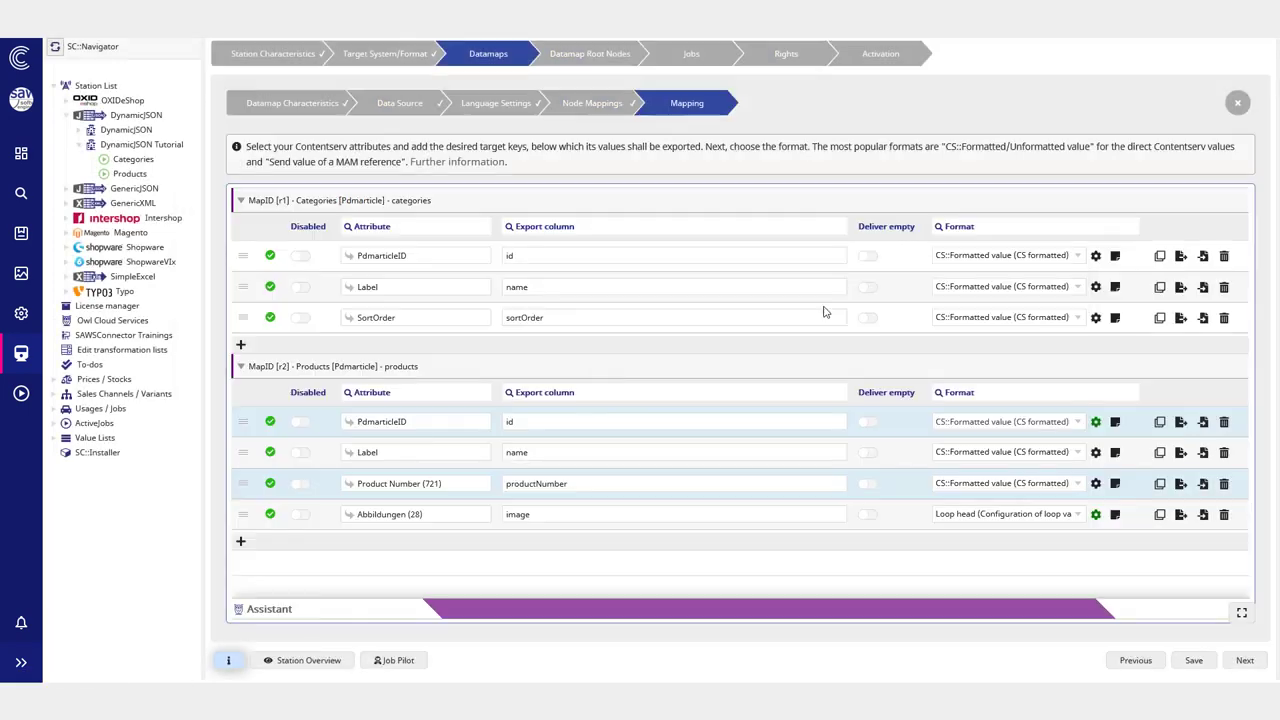
Step: Open the Job Pilot and start the Products job
click(380, 668)
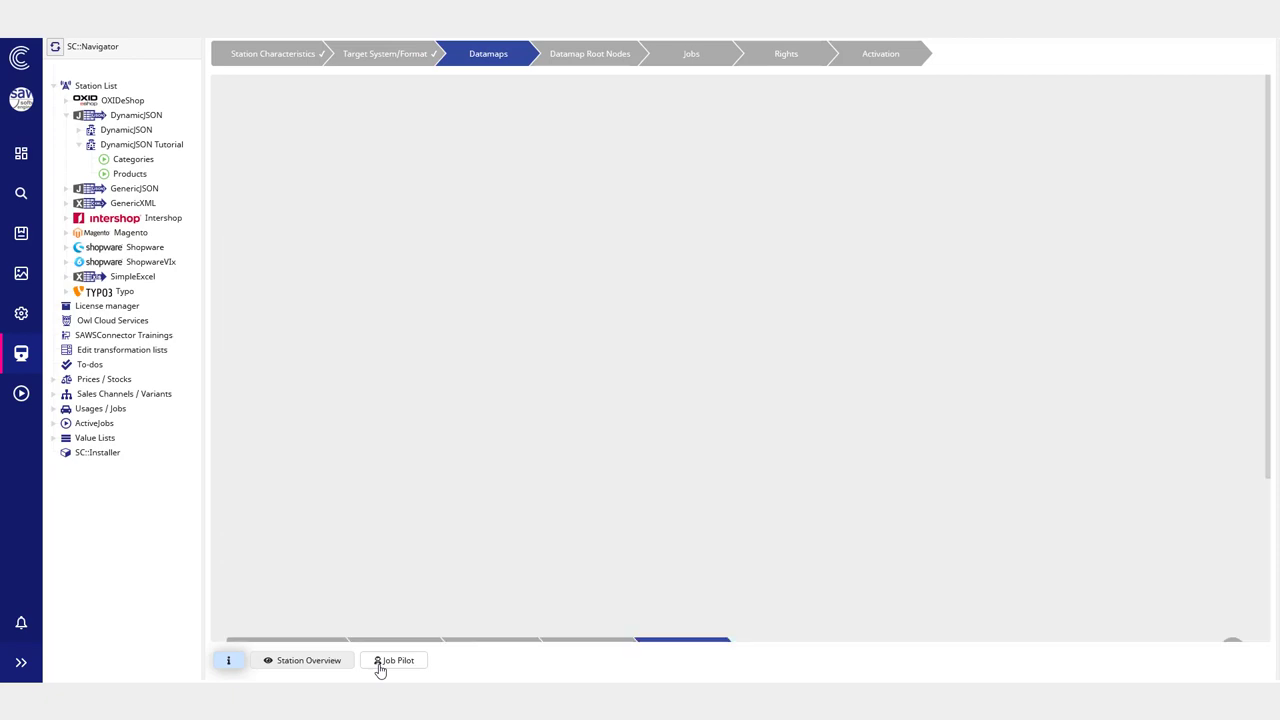
click(1120, 138)
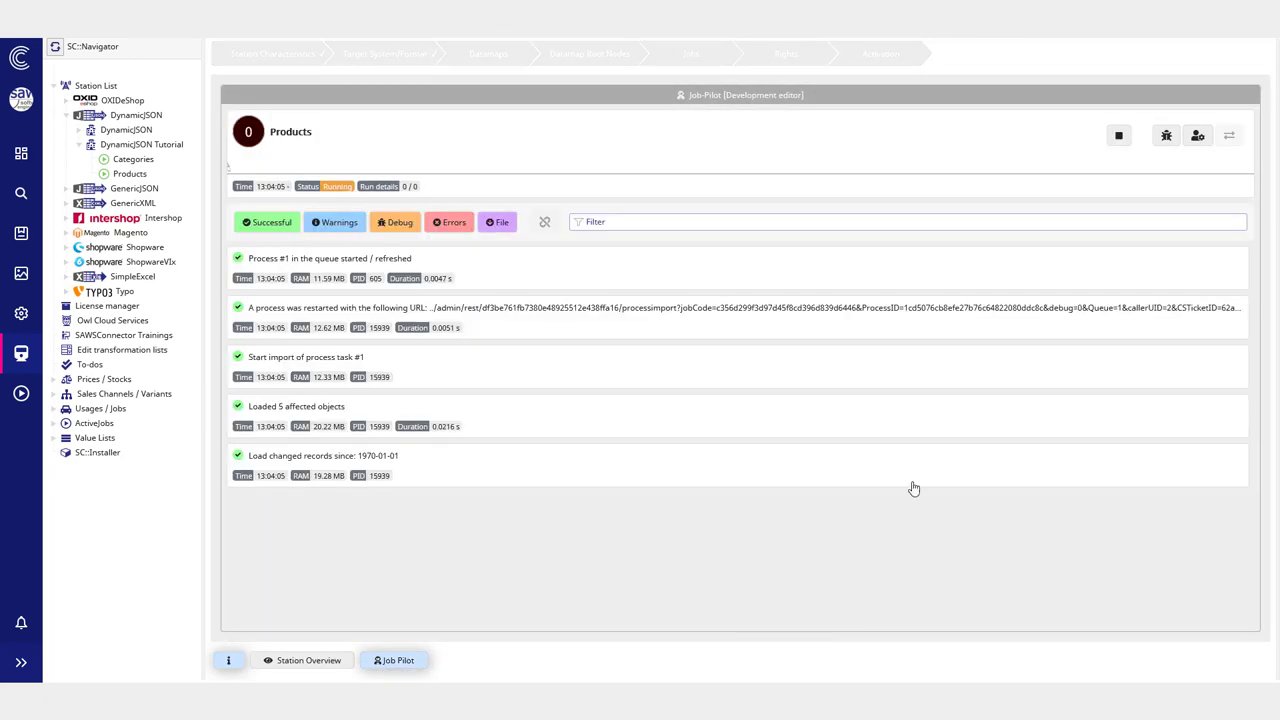
Step: Open the "JSON created [products.json]" log entry and check the productNumber values of the exported Smart LED TV products
click(300, 527)
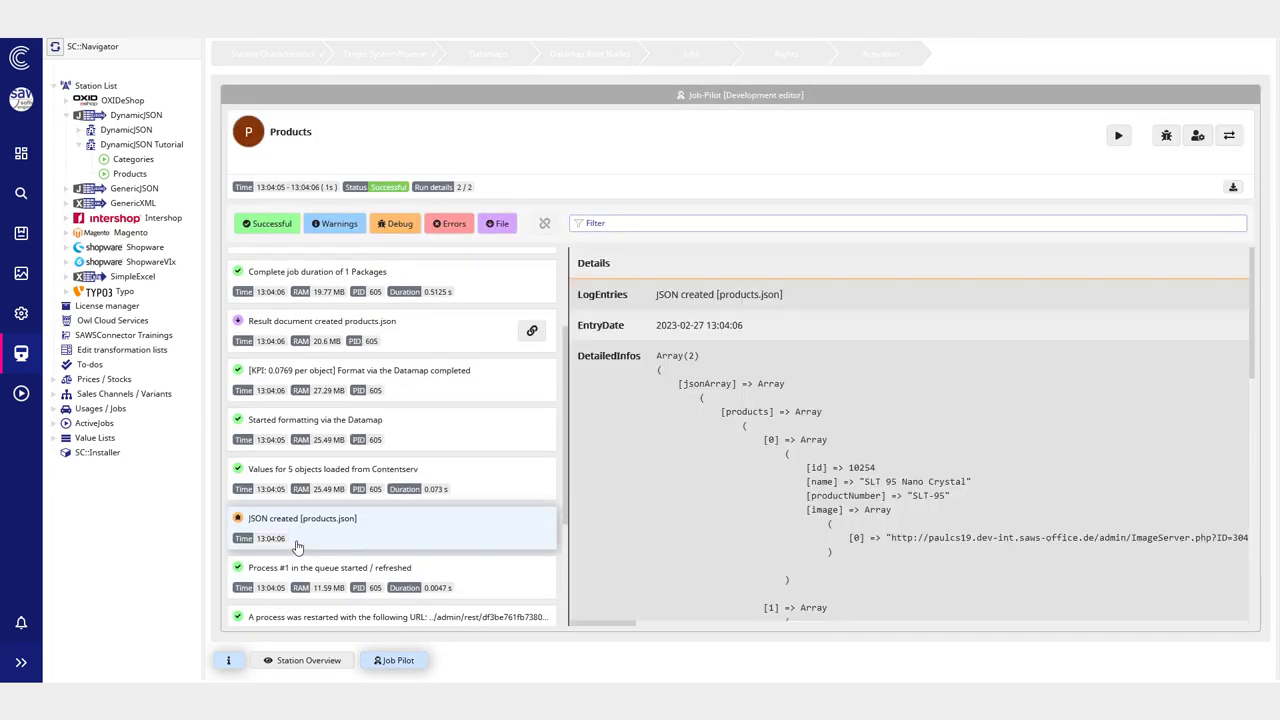
scroll(900, 420, down, 5)
drag(810, 359, 975, 362)
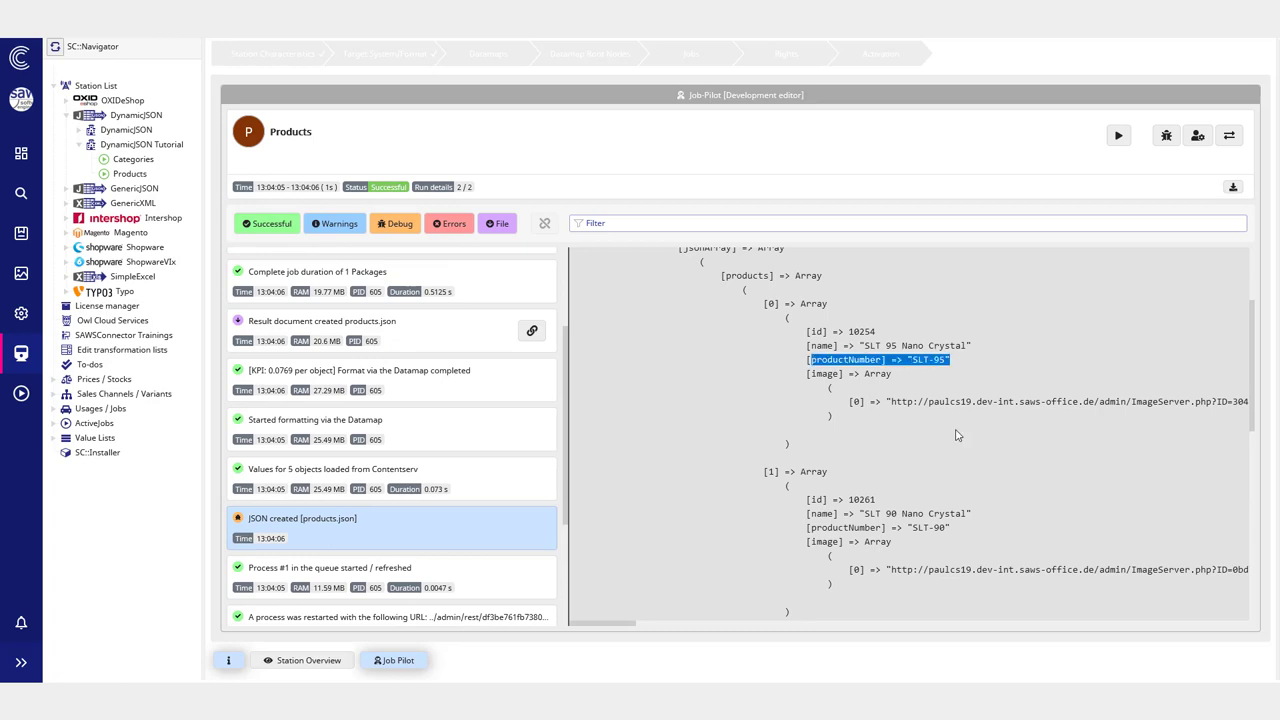
click(787, 531)
drag(811, 528, 960, 530)
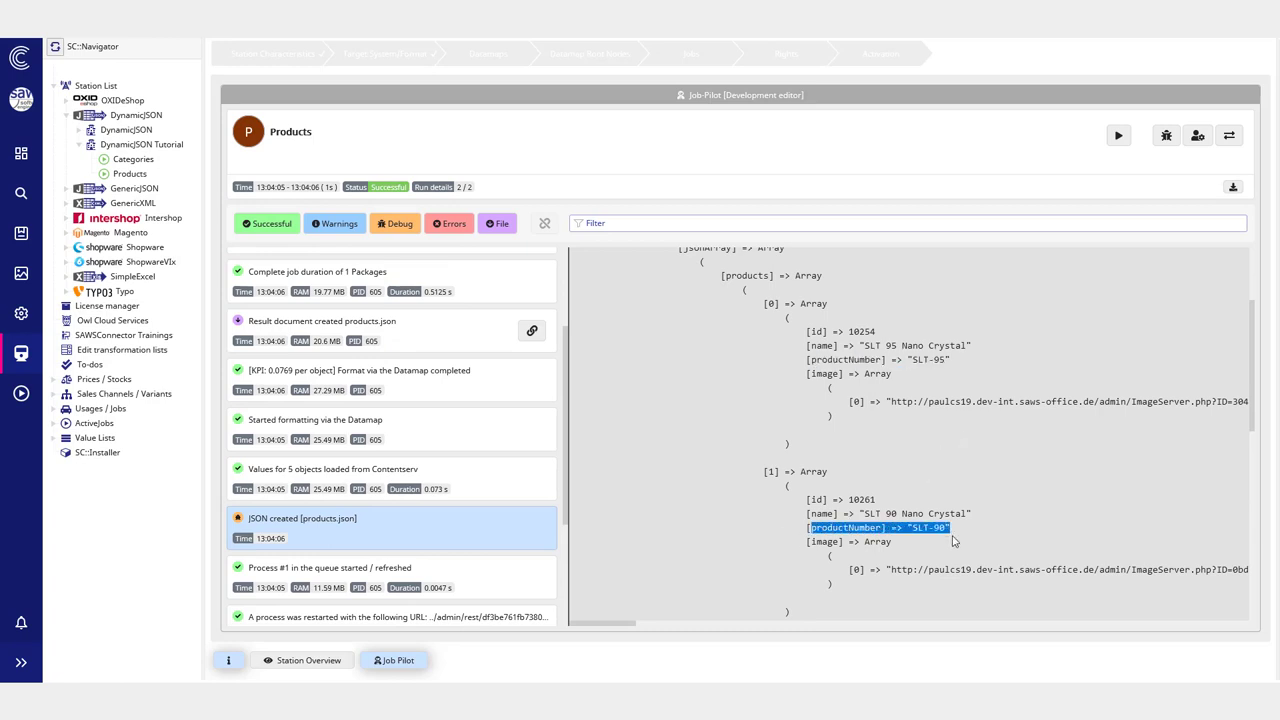
click(954, 545)
scroll(770, 448, down, 3)
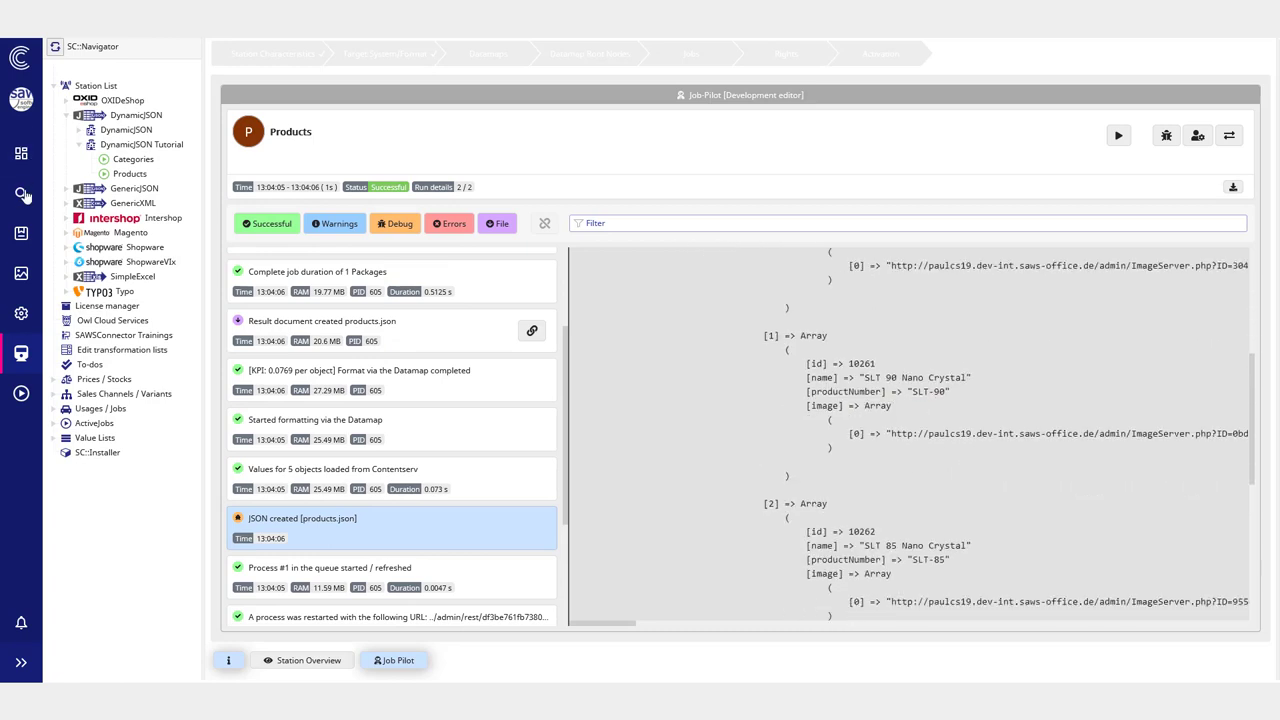
Step: In PIM Studio, open the Data attributes of SLT 95 Nano Crystal and check its Product Number
click(26, 248)
click(180, 158)
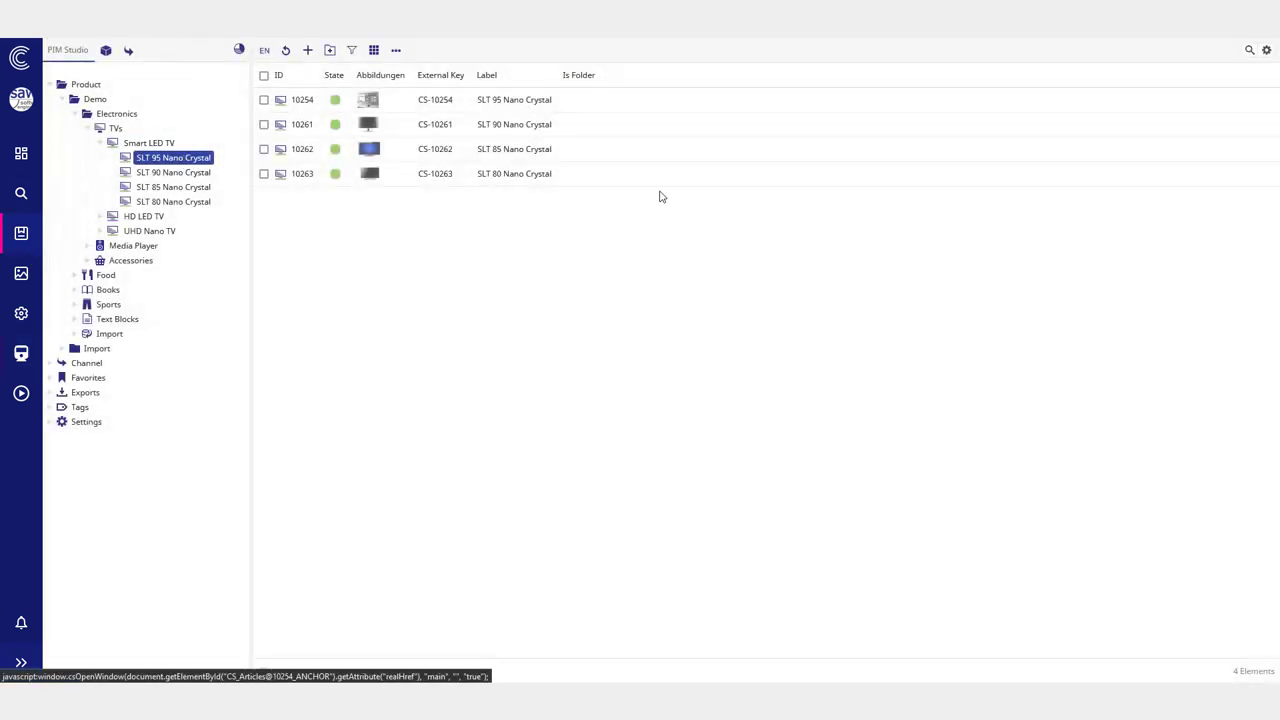
click(722, 100)
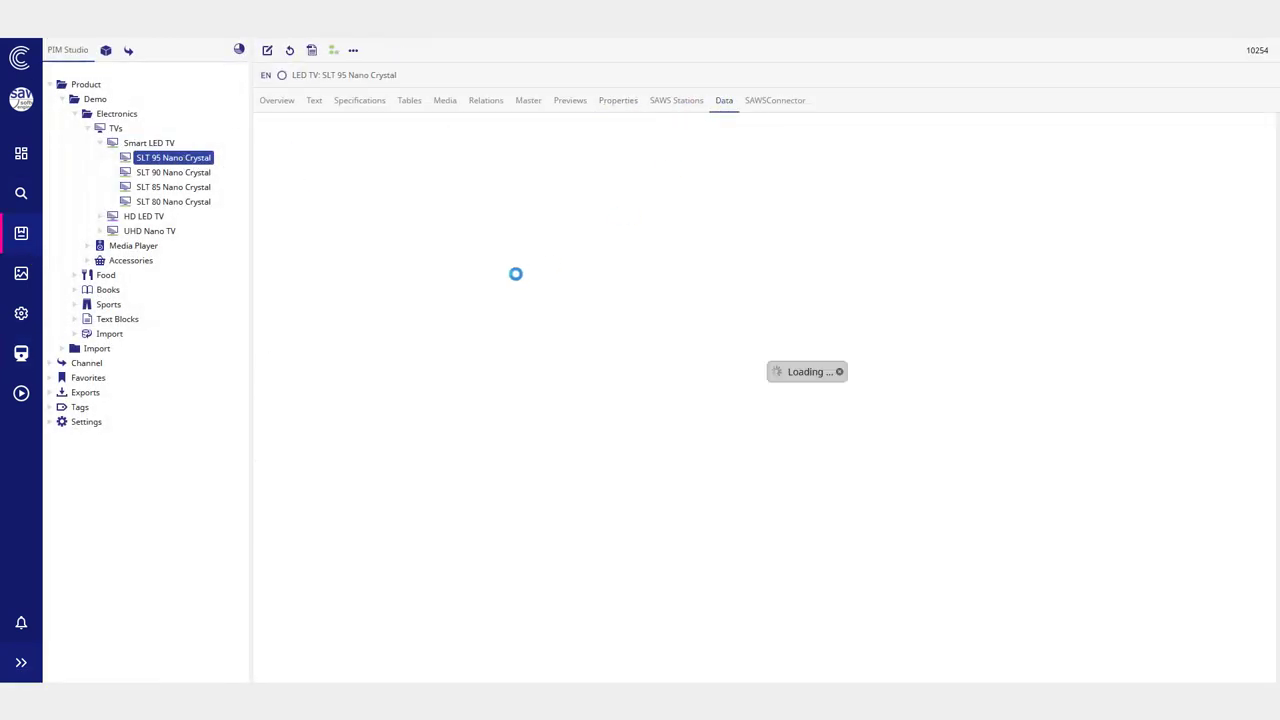
scroll(378, 318, down, 5)
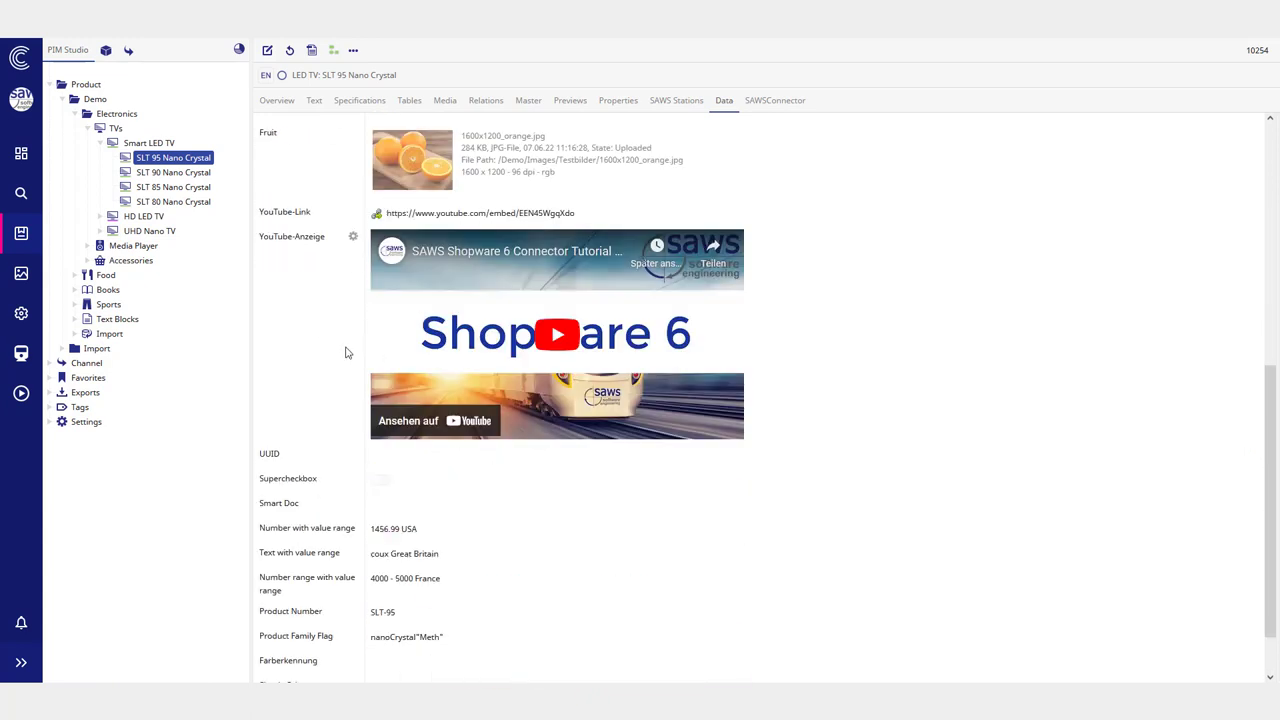
scroll(343, 395, down, 1)
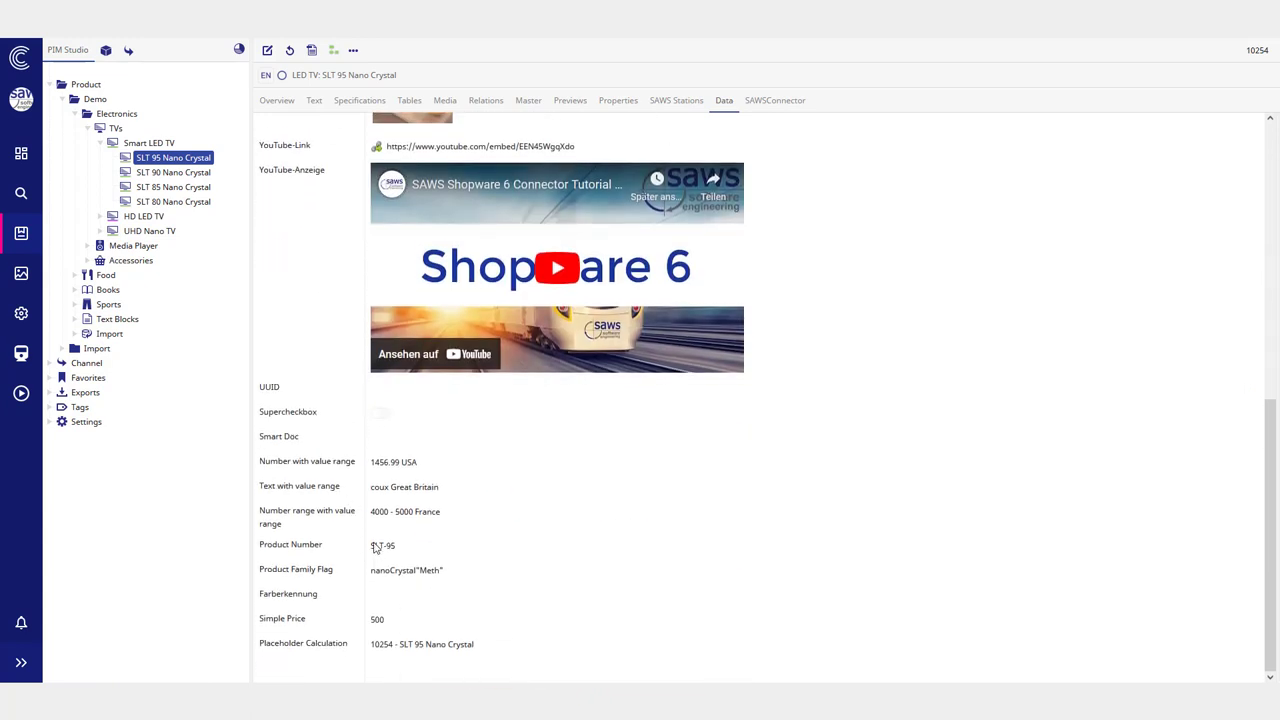
drag(372, 546, 411, 540)
click(404, 560)
double_click(388, 546)
click(396, 568)
Step: Open HLT 65 HD Flat under HD LED TV and check its Product Number attribute
click(155, 216)
click(157, 231)
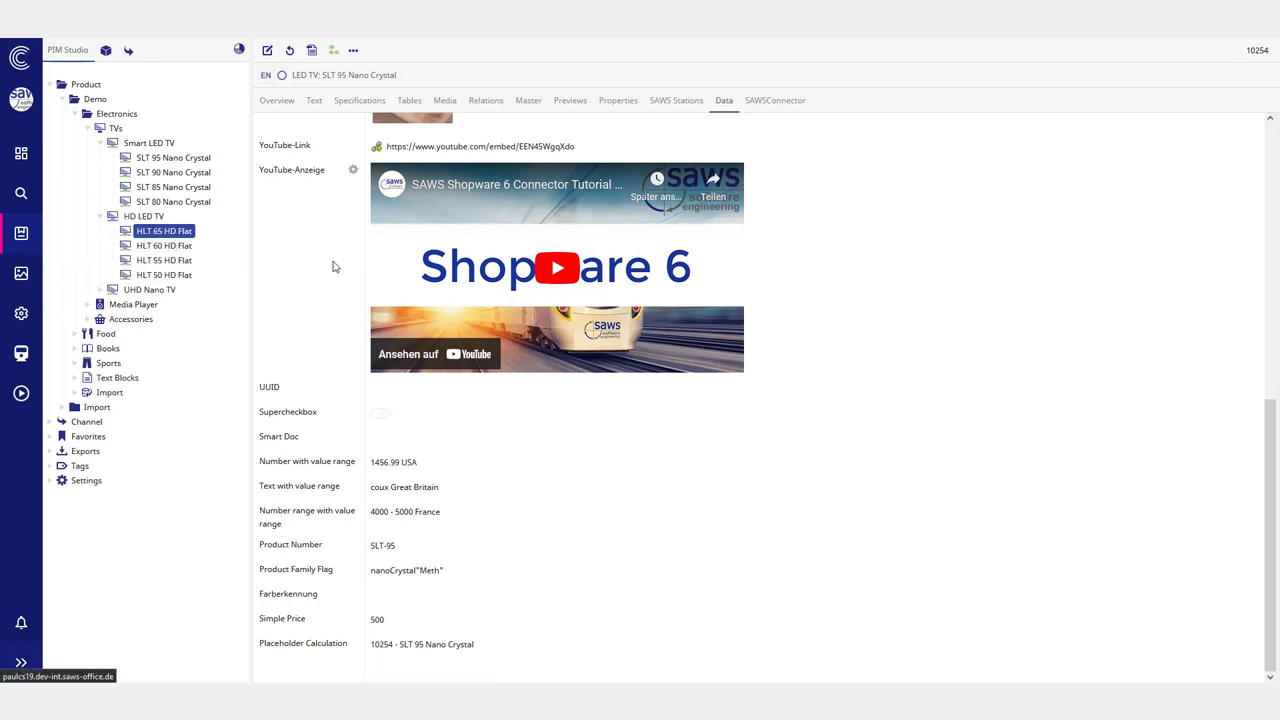
scroll(389, 274, down, 10)
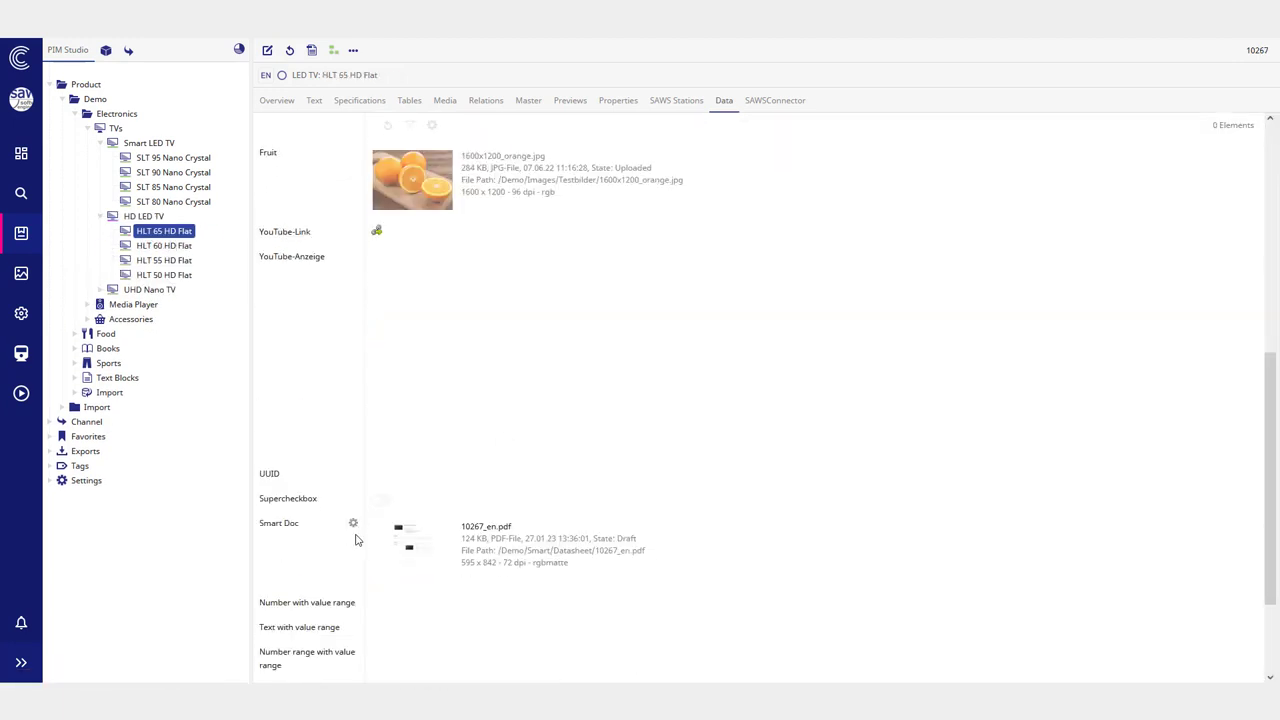
drag(326, 545, 259, 545)
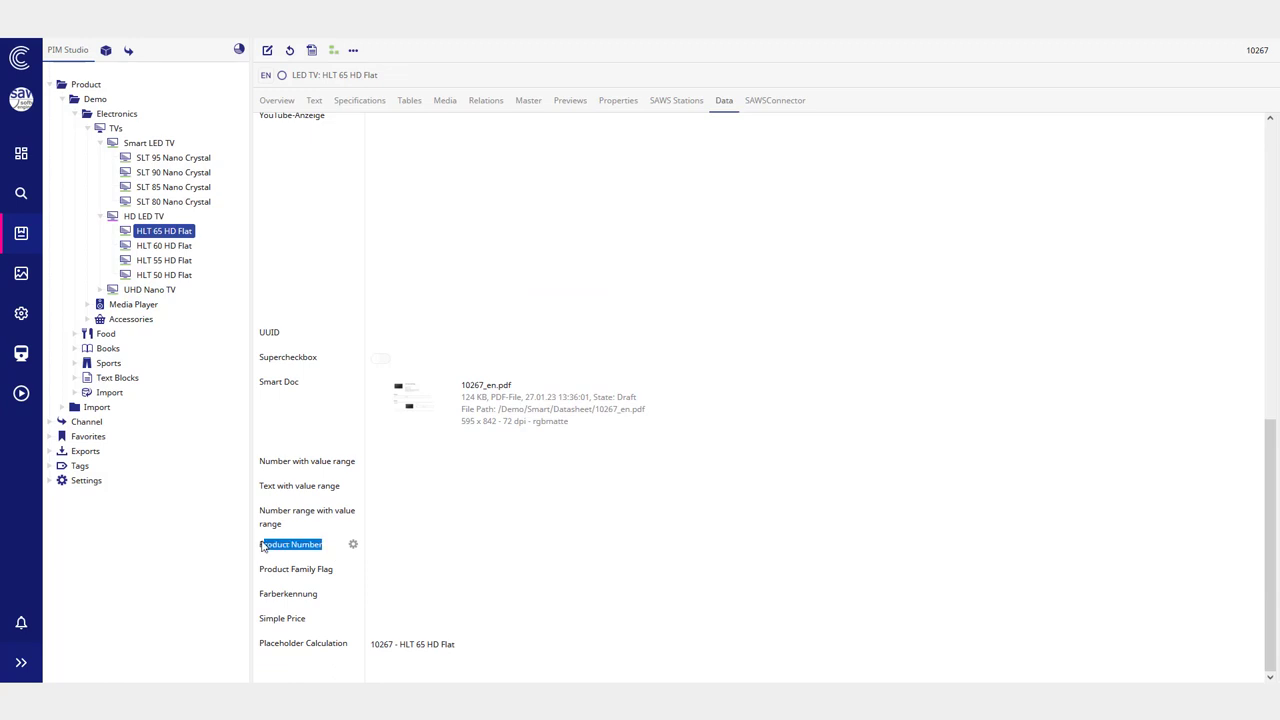
click(519, 581)
Step: Add HLT 65 HD Flat by its ID 10267 to the Products job's root nodes and run the job
click(1262, 55)
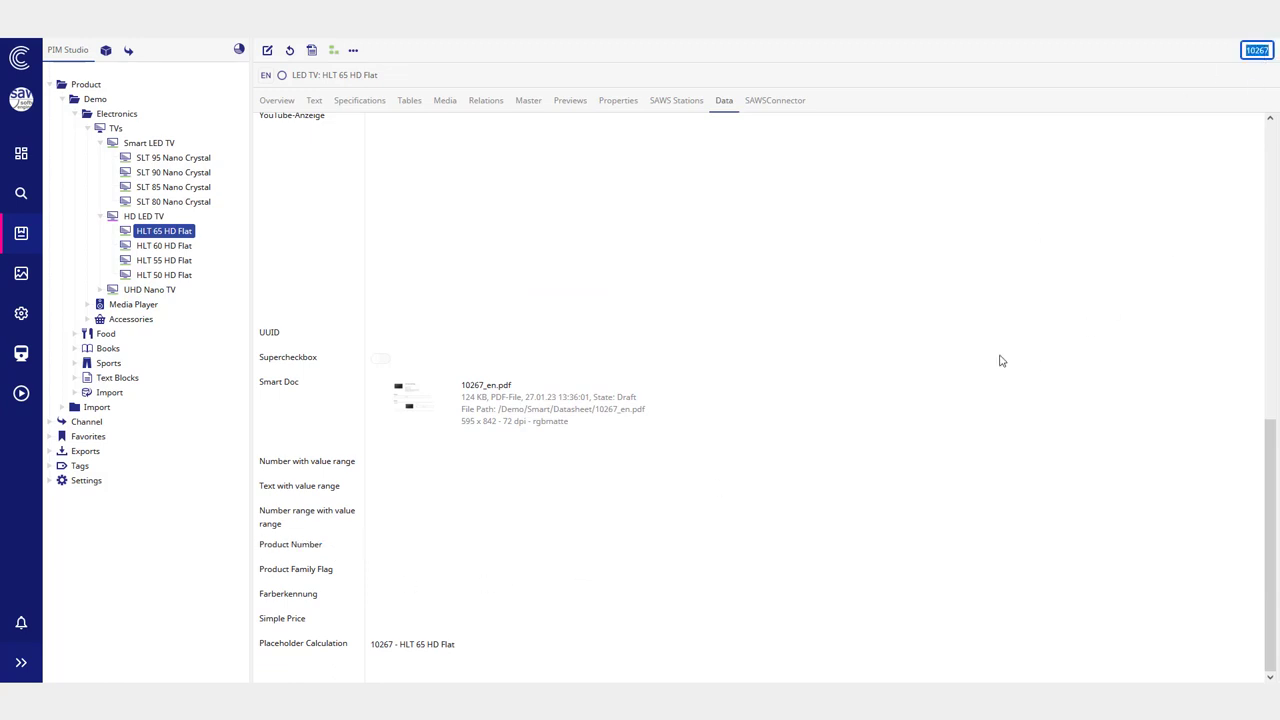
click(21, 353)
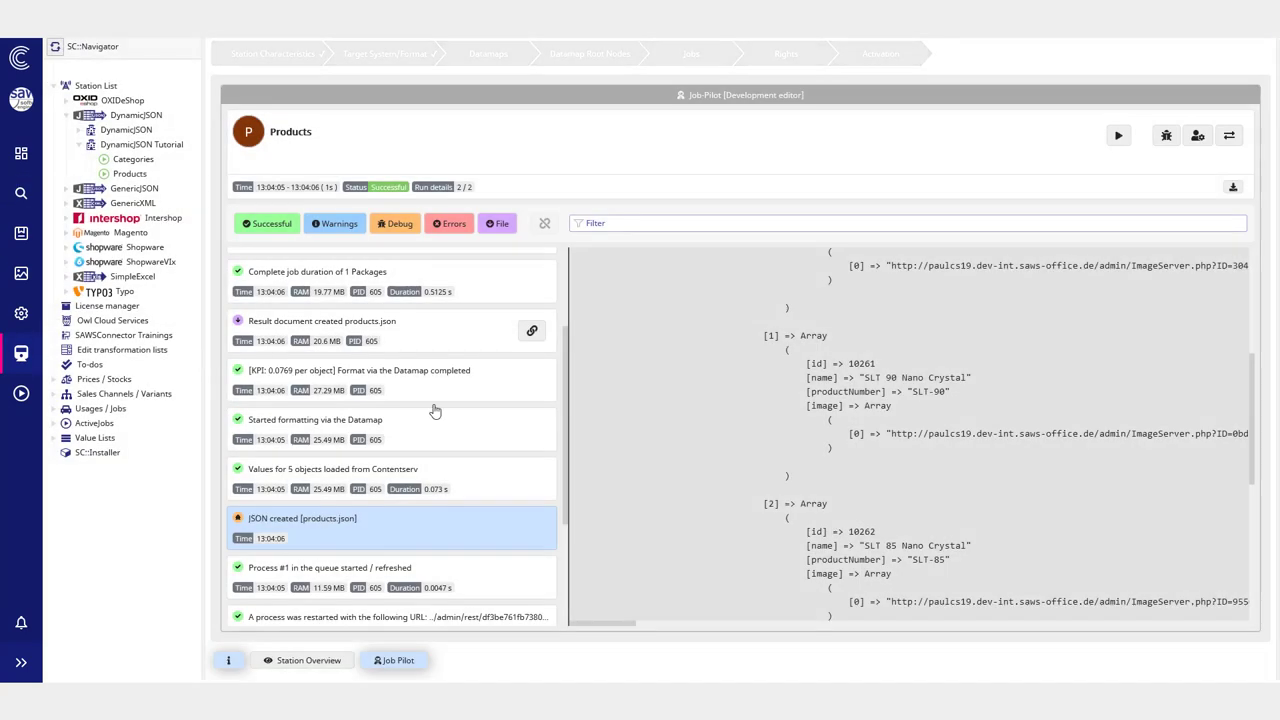
click(1198, 135)
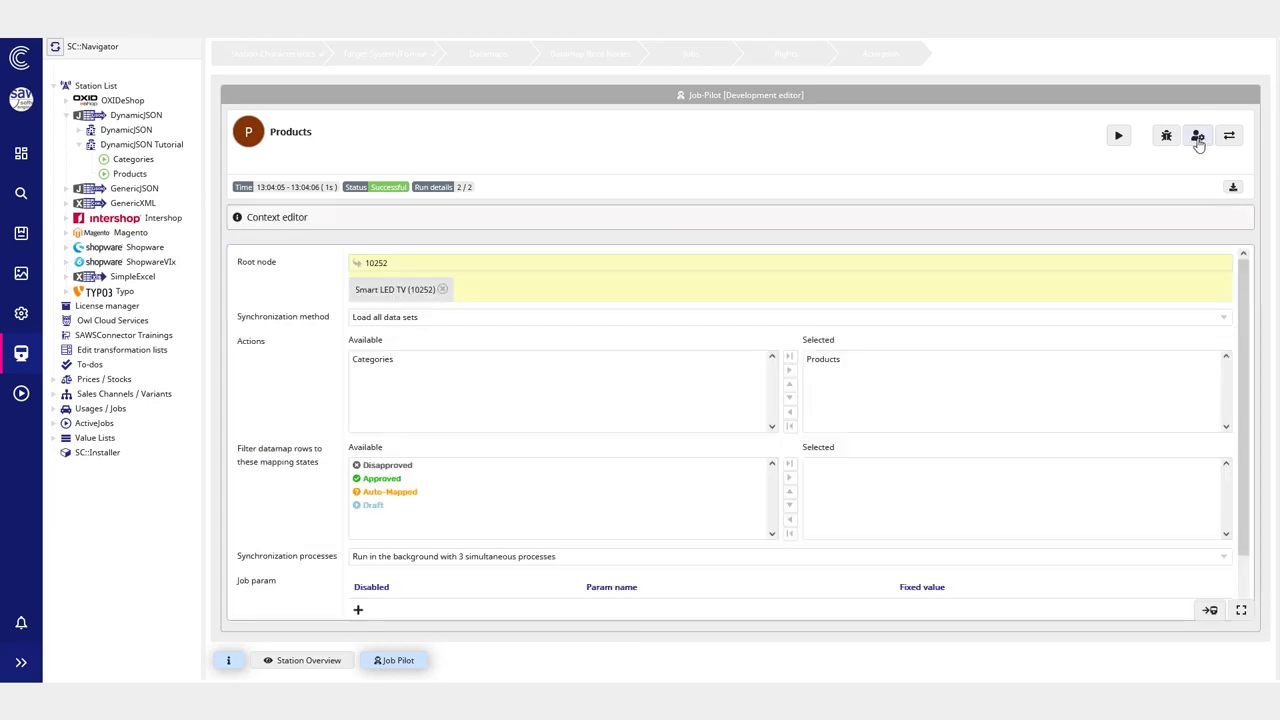
click(408, 262)
key(ctrl+a)
text(10267)
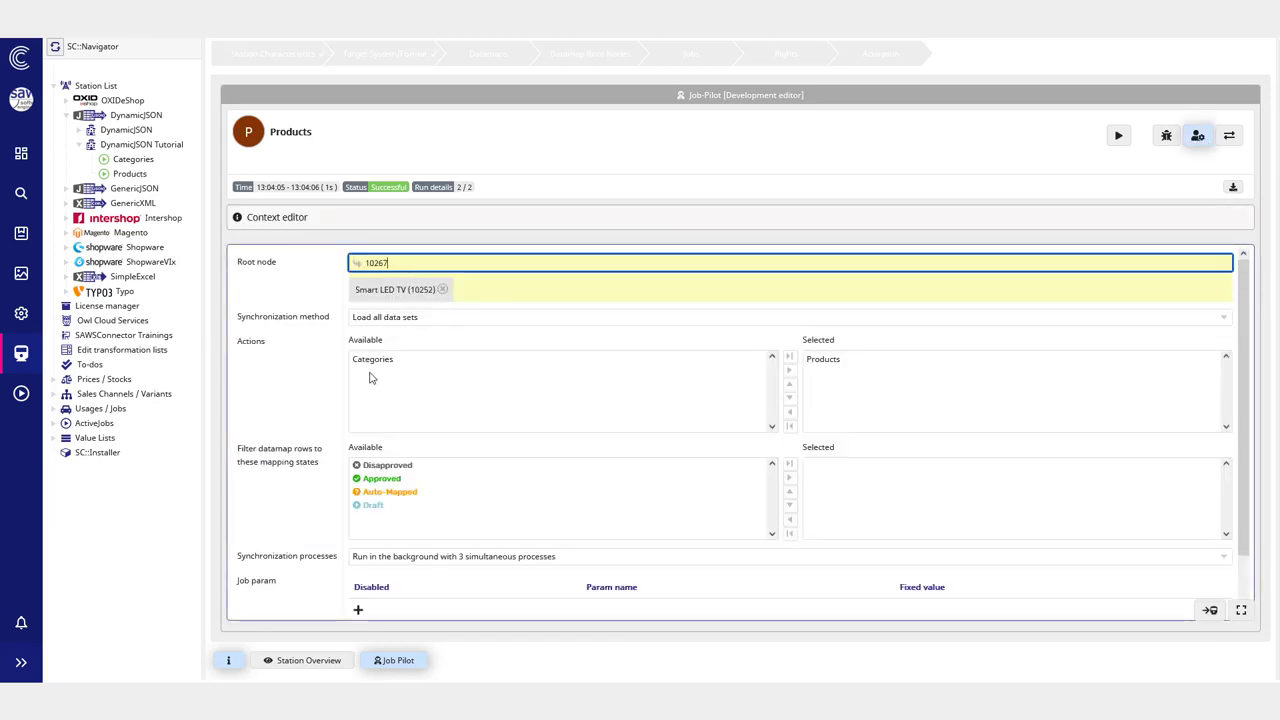
key(Return)
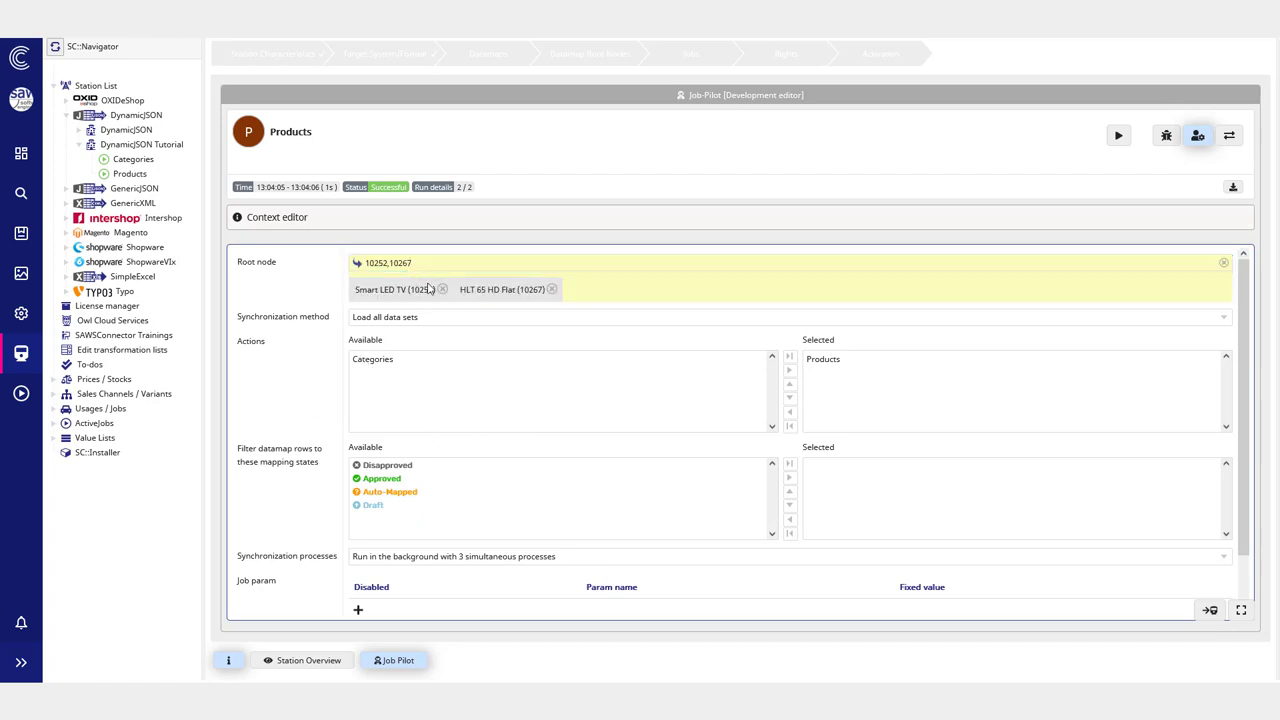
click(1119, 135)
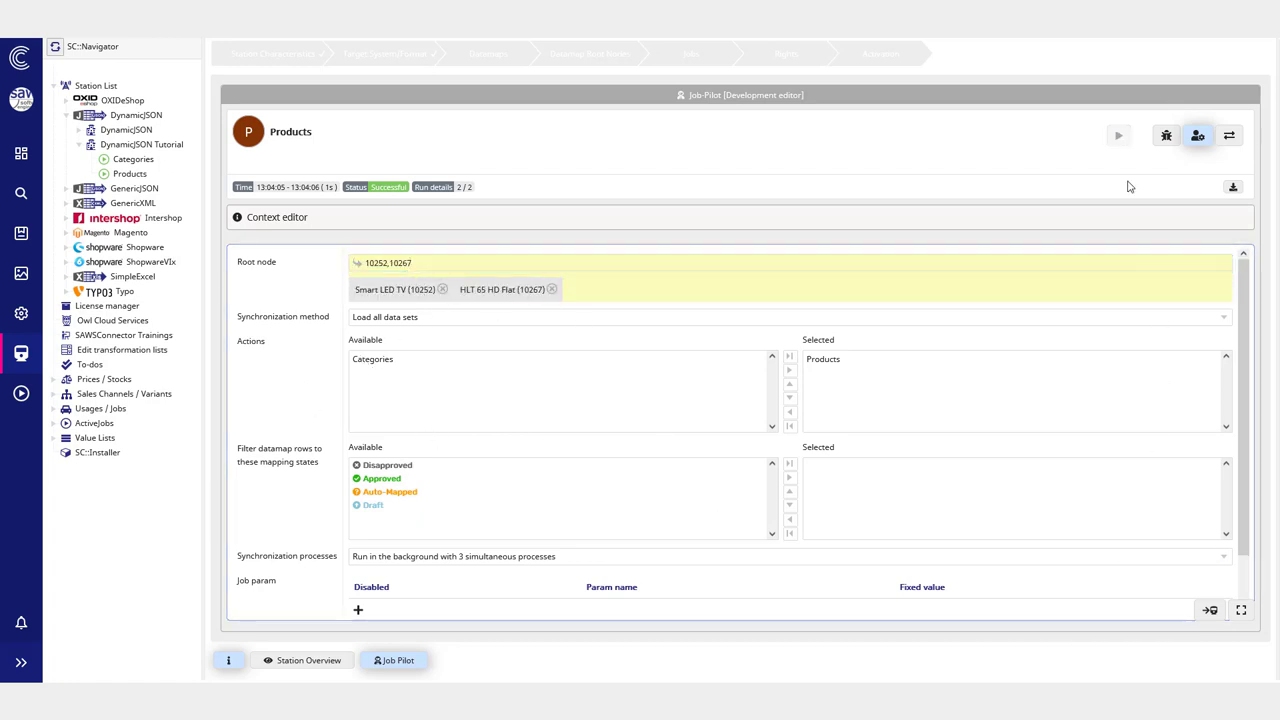
Step: Open the new "JSON created [products.json]" log entry and check the productNumber exported for HLT 65 HD Flat
scroll(382, 420, down, 1)
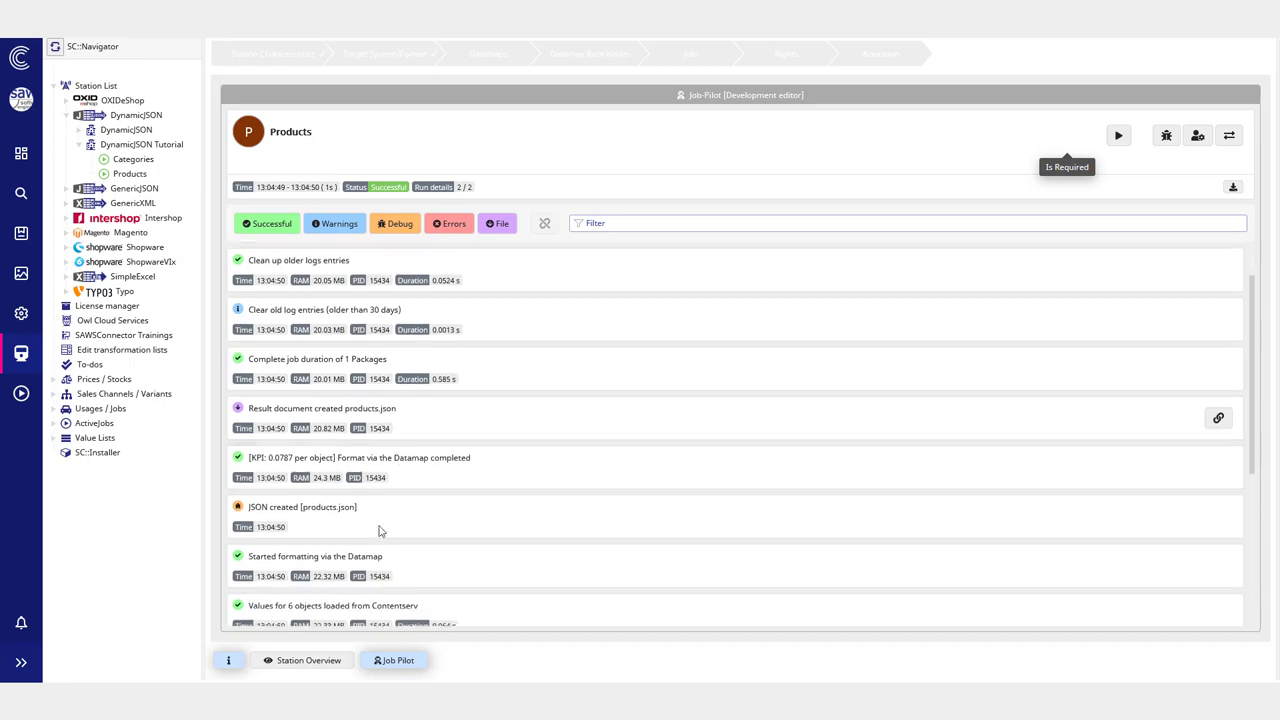
click(380, 529)
scroll(815, 460, down, 1)
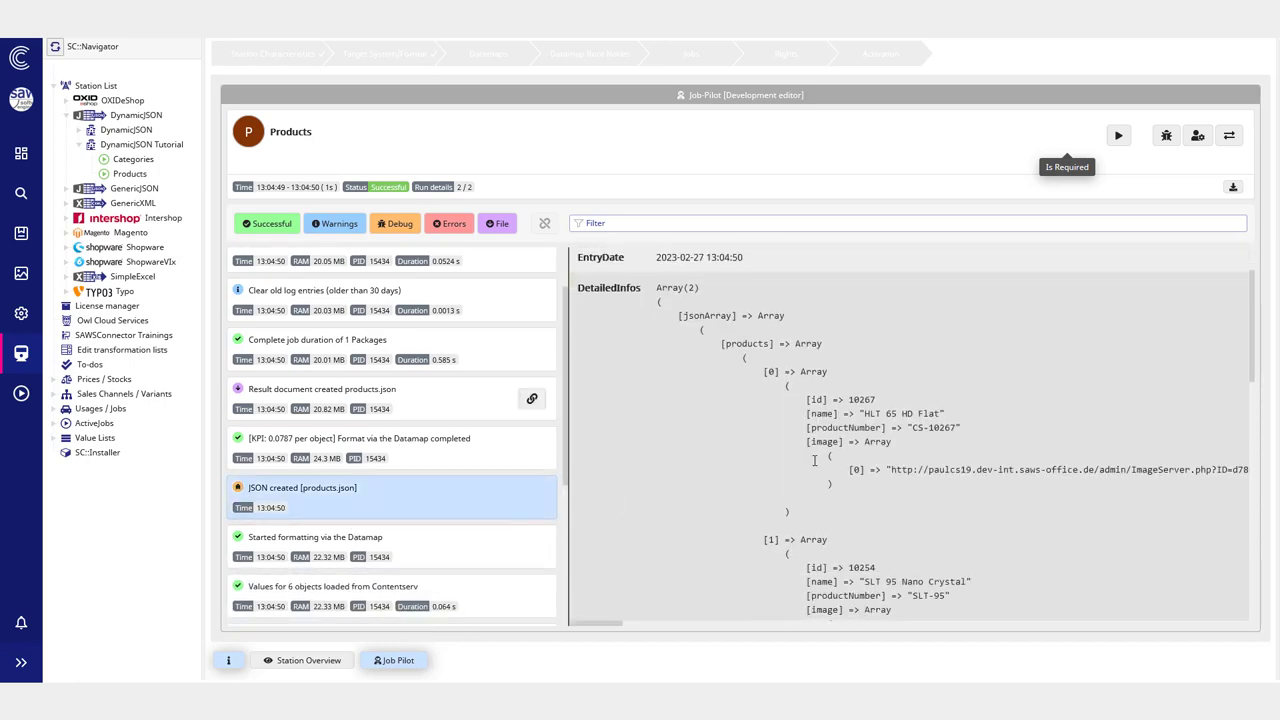
drag(840, 408, 909, 516)
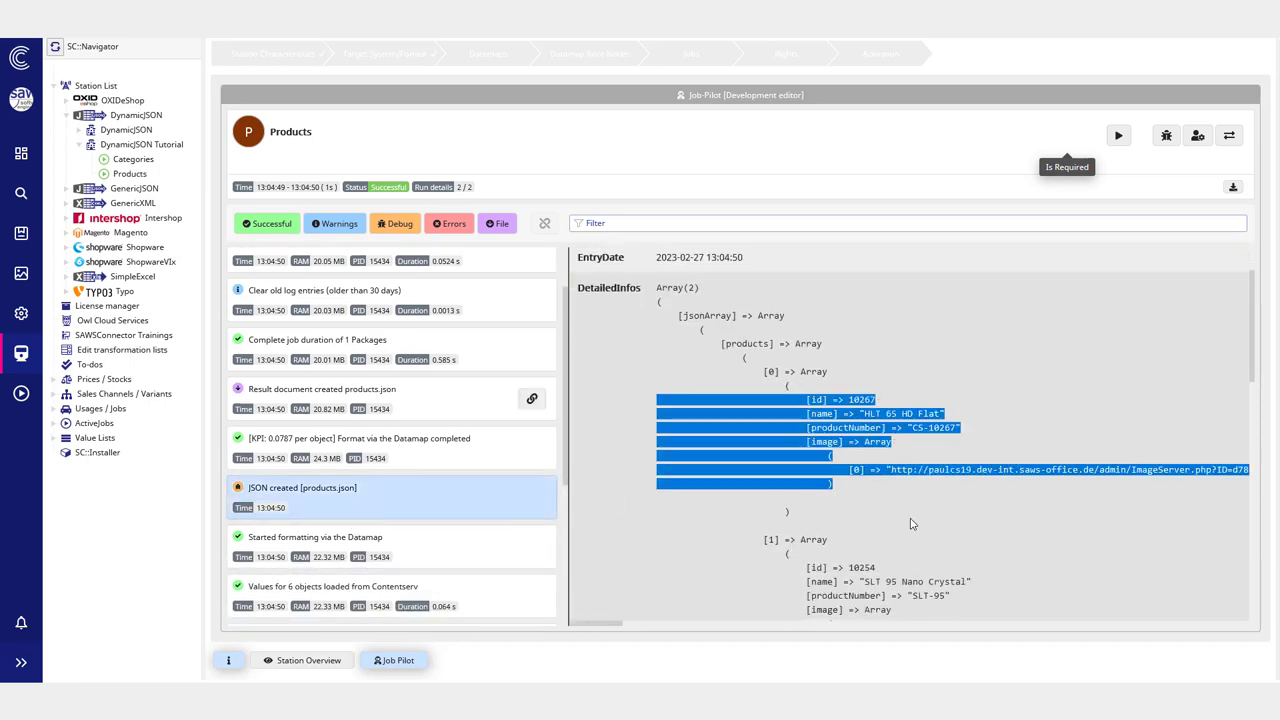
click(911, 523)
drag(909, 427, 958, 427)
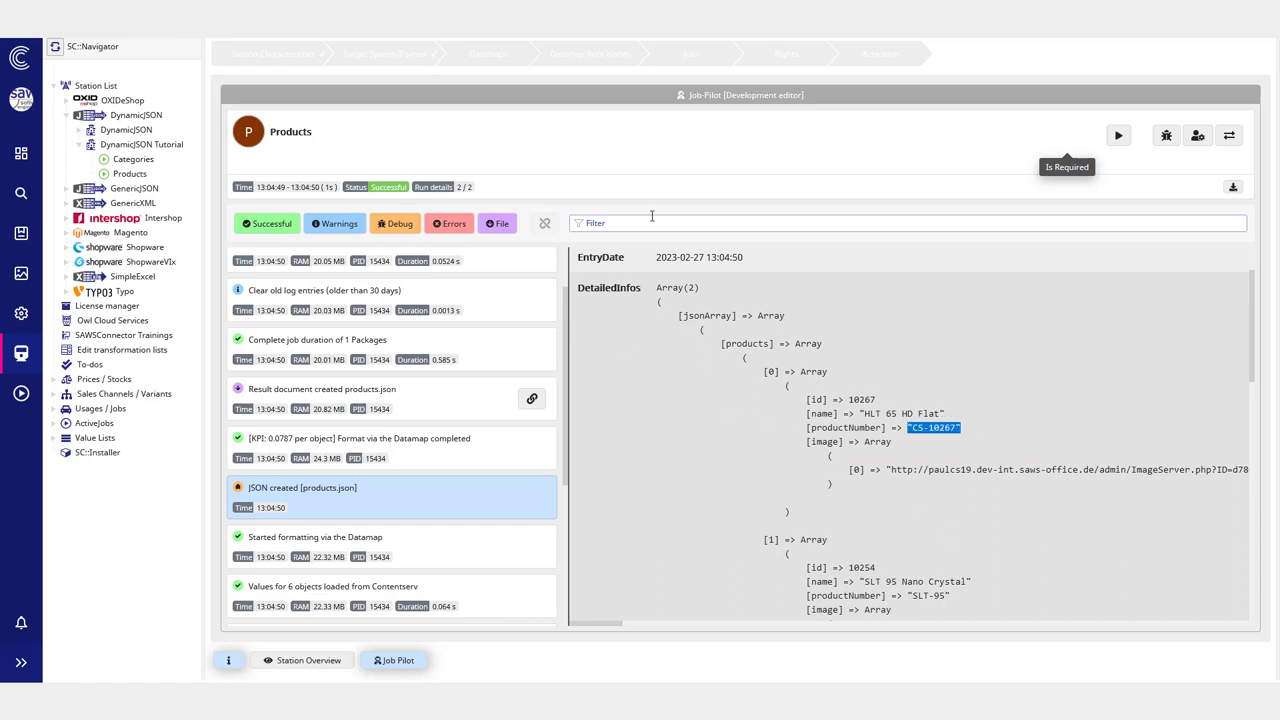
Step: Return to the mapping, open the productNumber format settings and set the condition's user-defined log entry to Notice
click(399, 662)
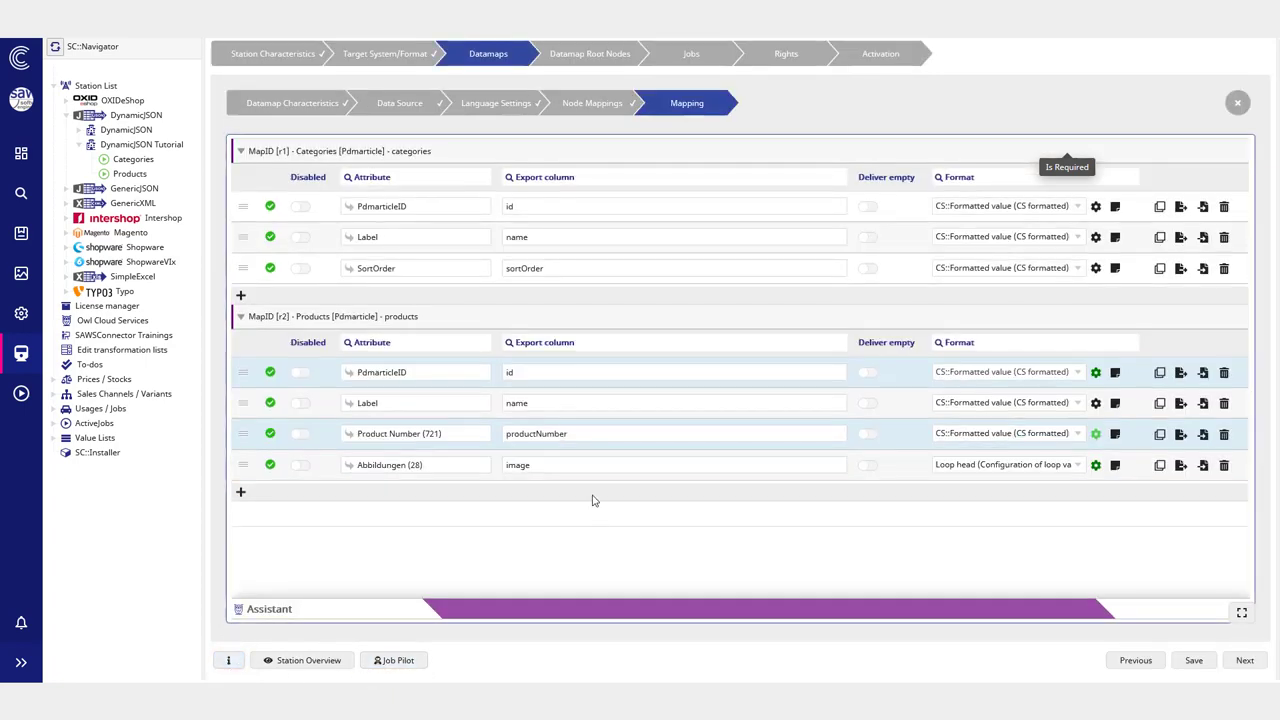
click(1096, 433)
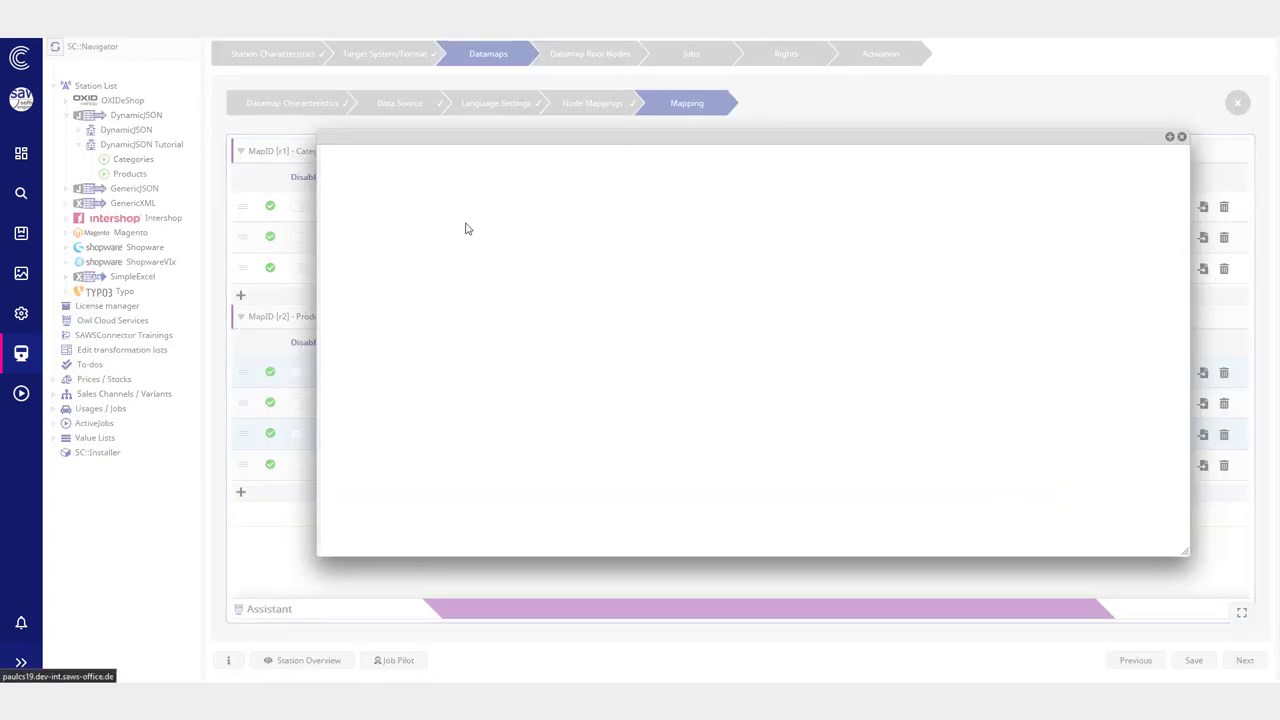
click(702, 354)
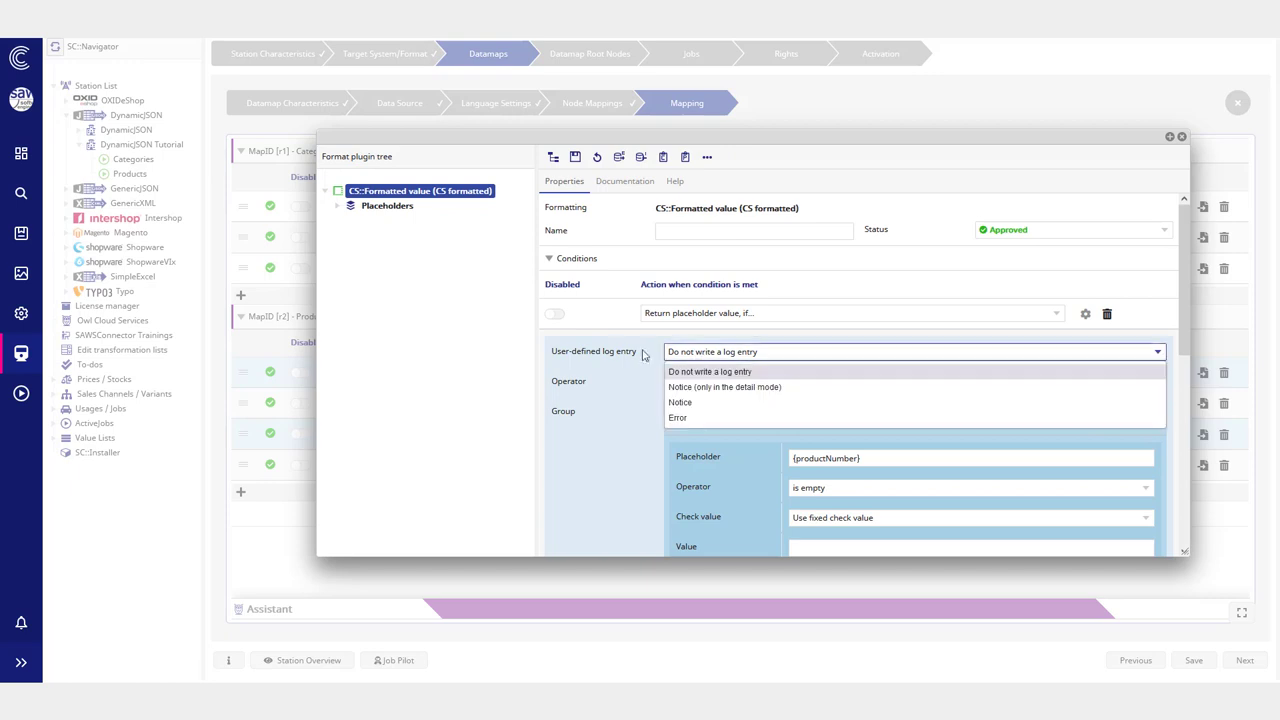
click(643, 356)
triple_click(641, 357)
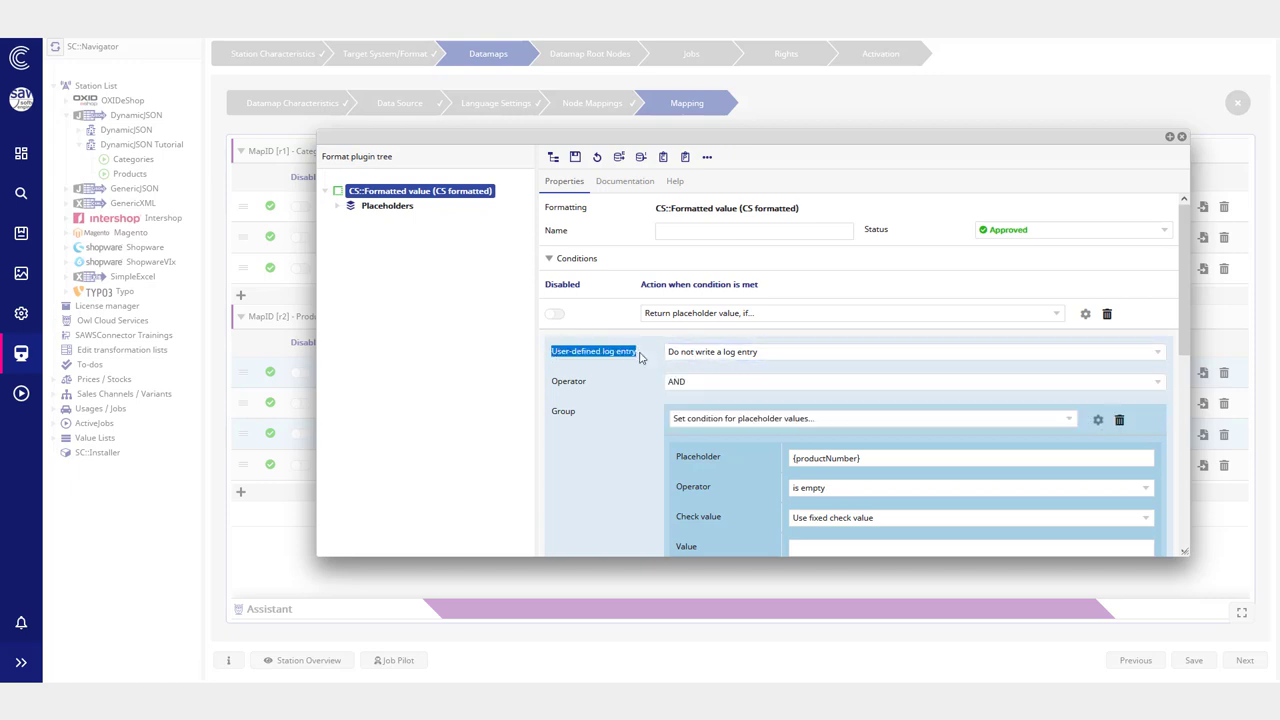
click(714, 356)
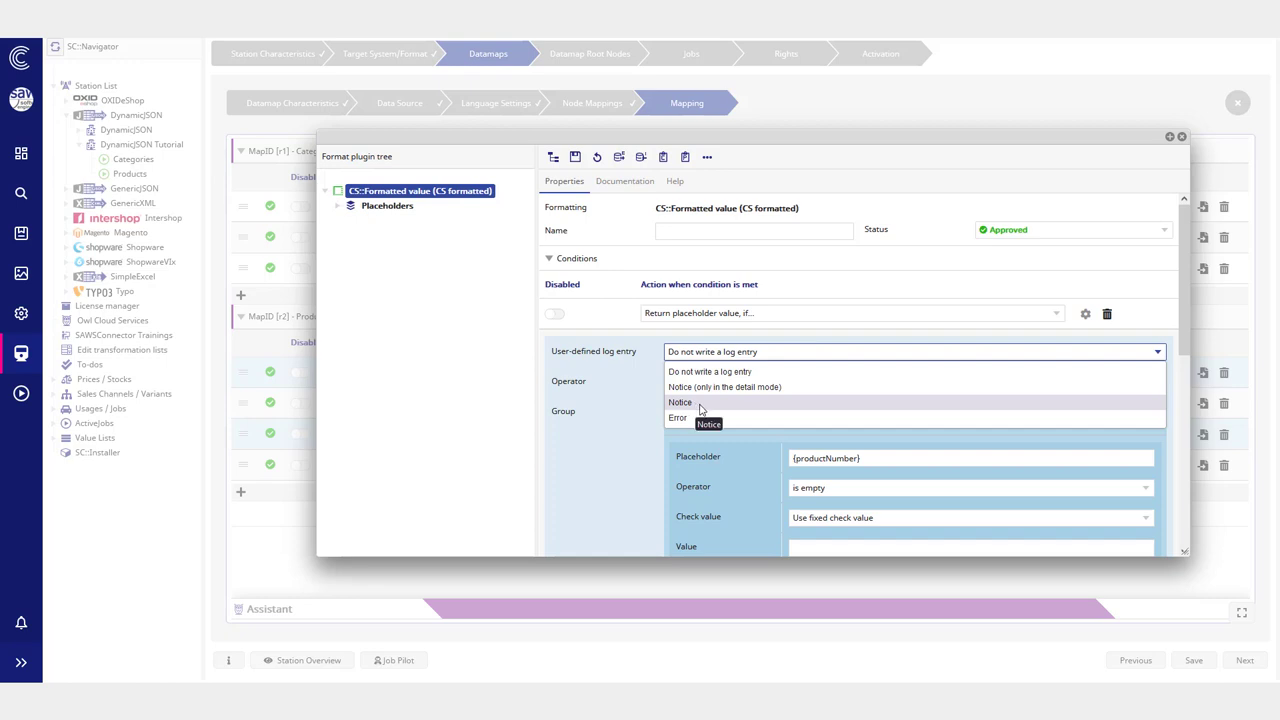
click(700, 405)
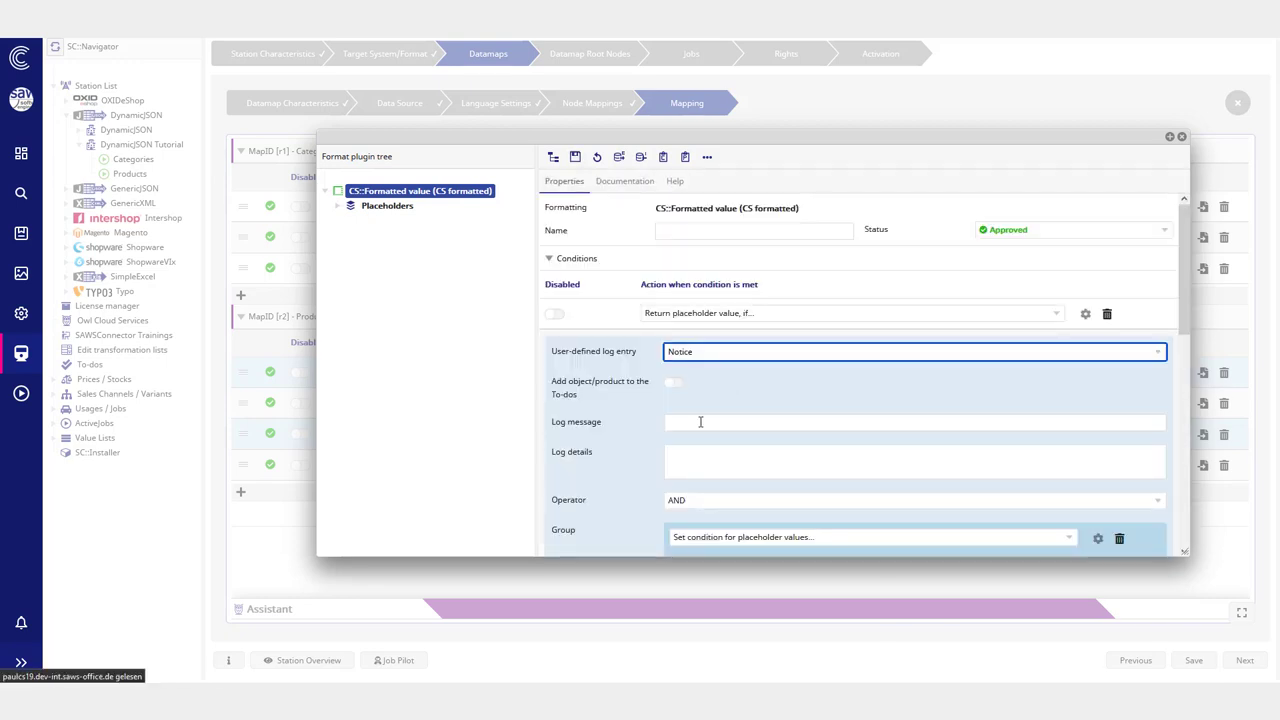
Step: Set the log message to "Product number was empty" and the details to "If you read this, please fix it", then save and close the format settings
click(698, 421)
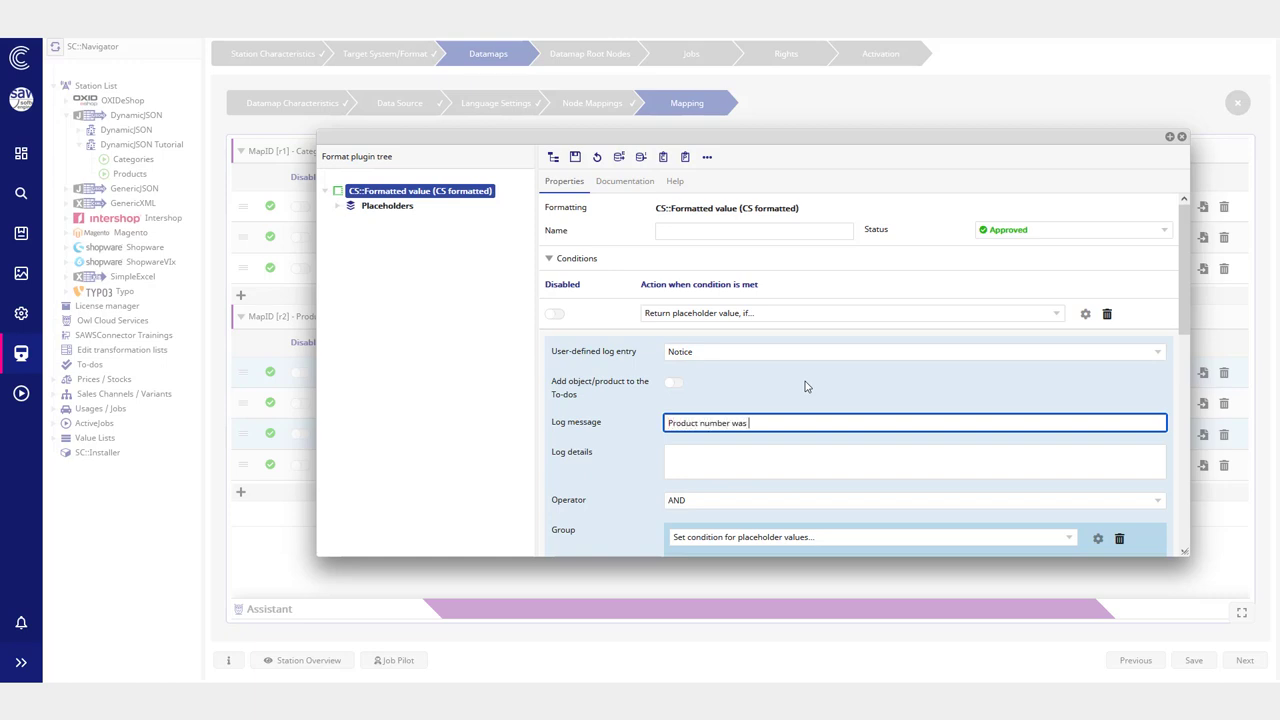
text(Product number was empty)
click(760, 455)
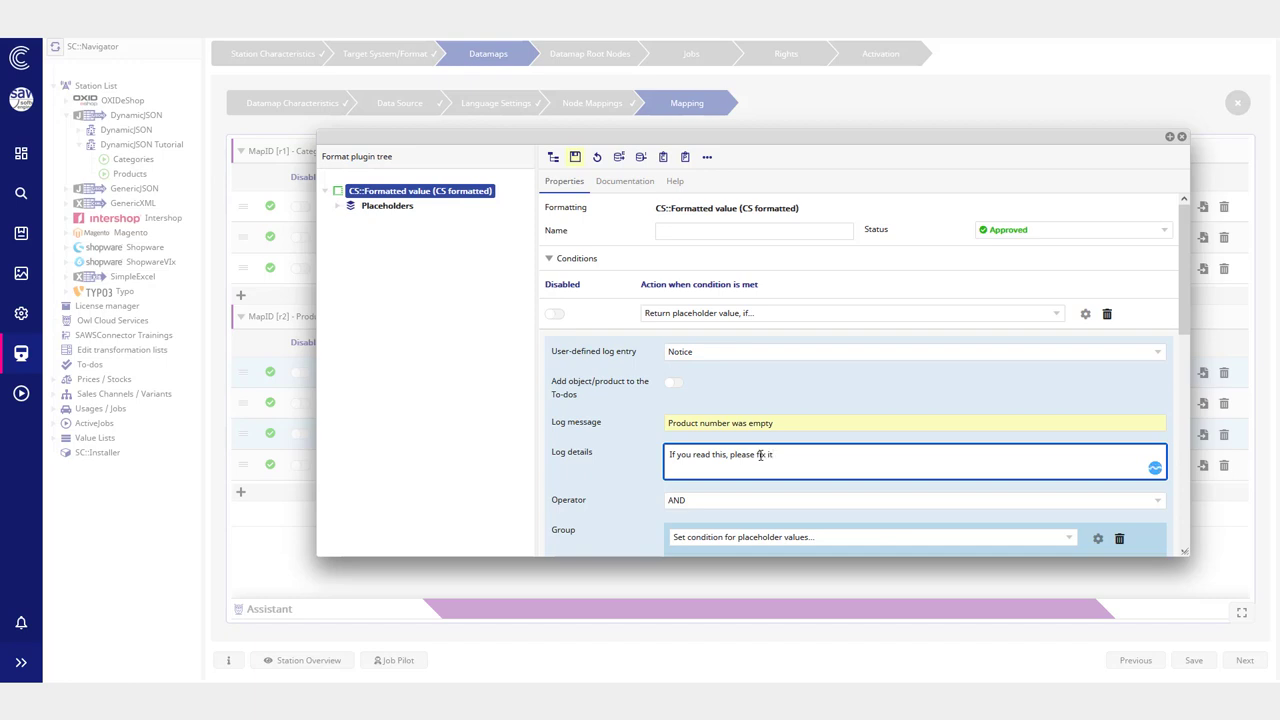
scroll(680, 403, down, 2)
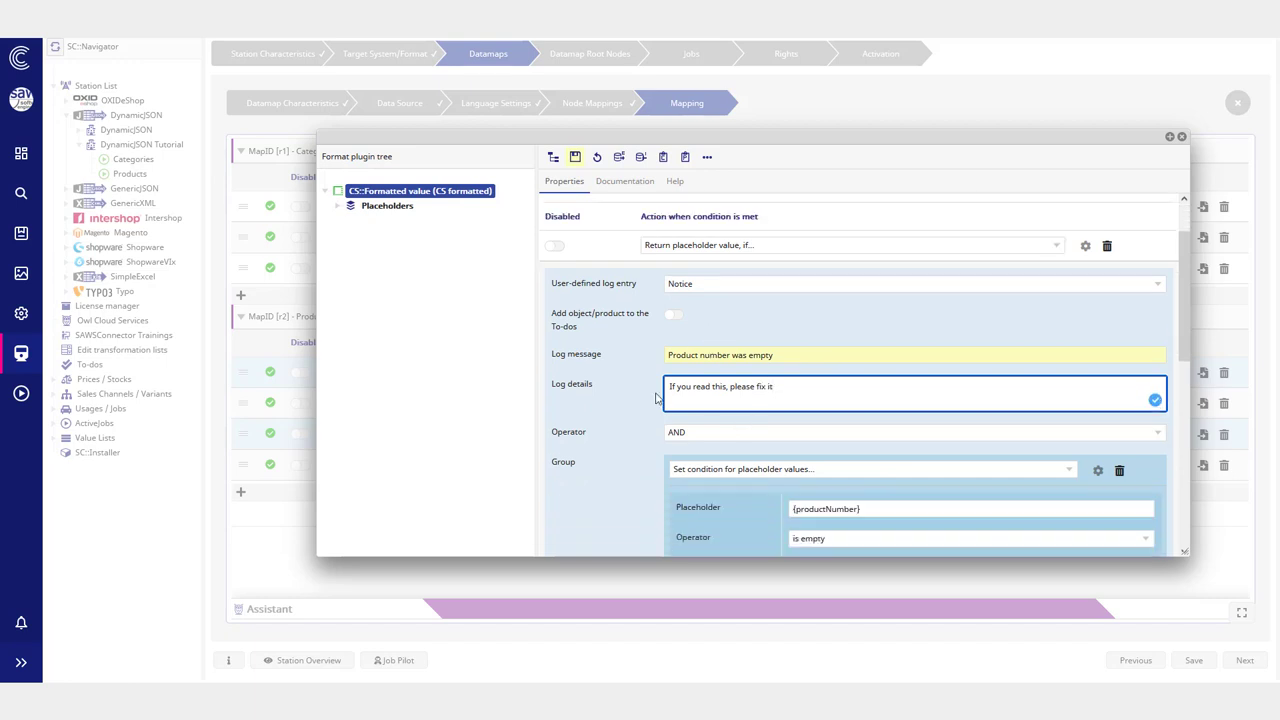
click(576, 160)
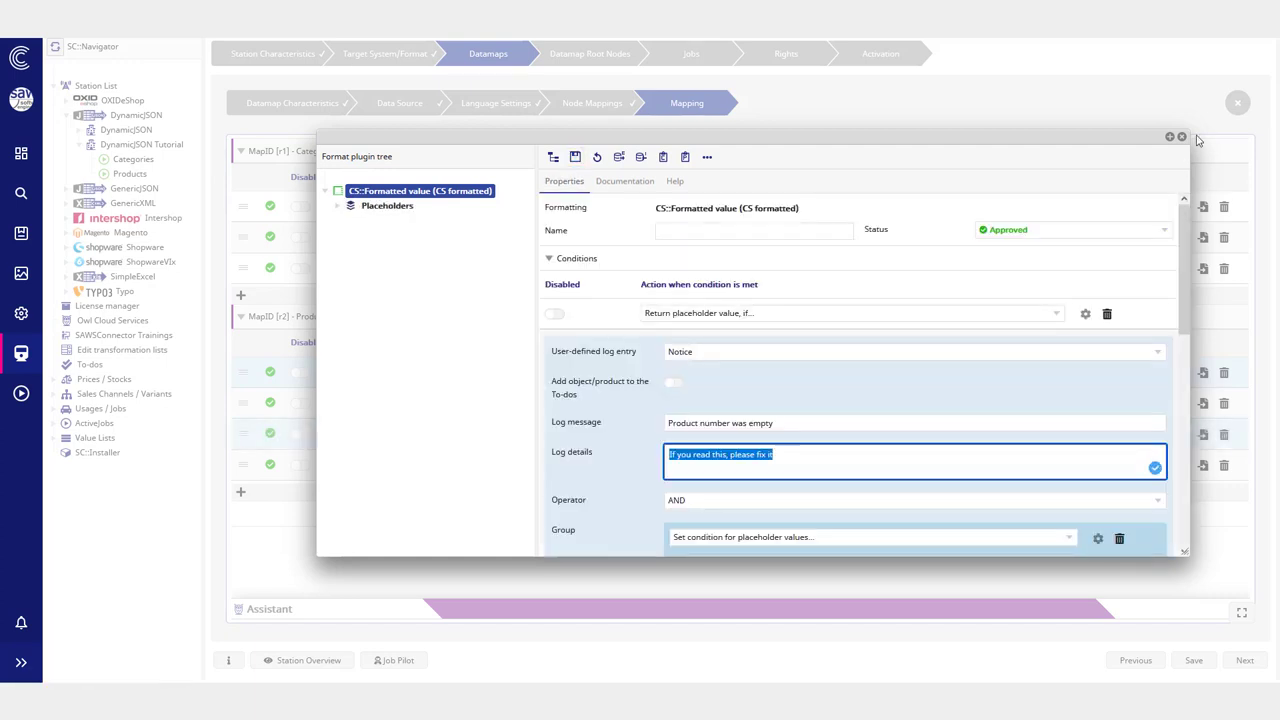
click(1182, 137)
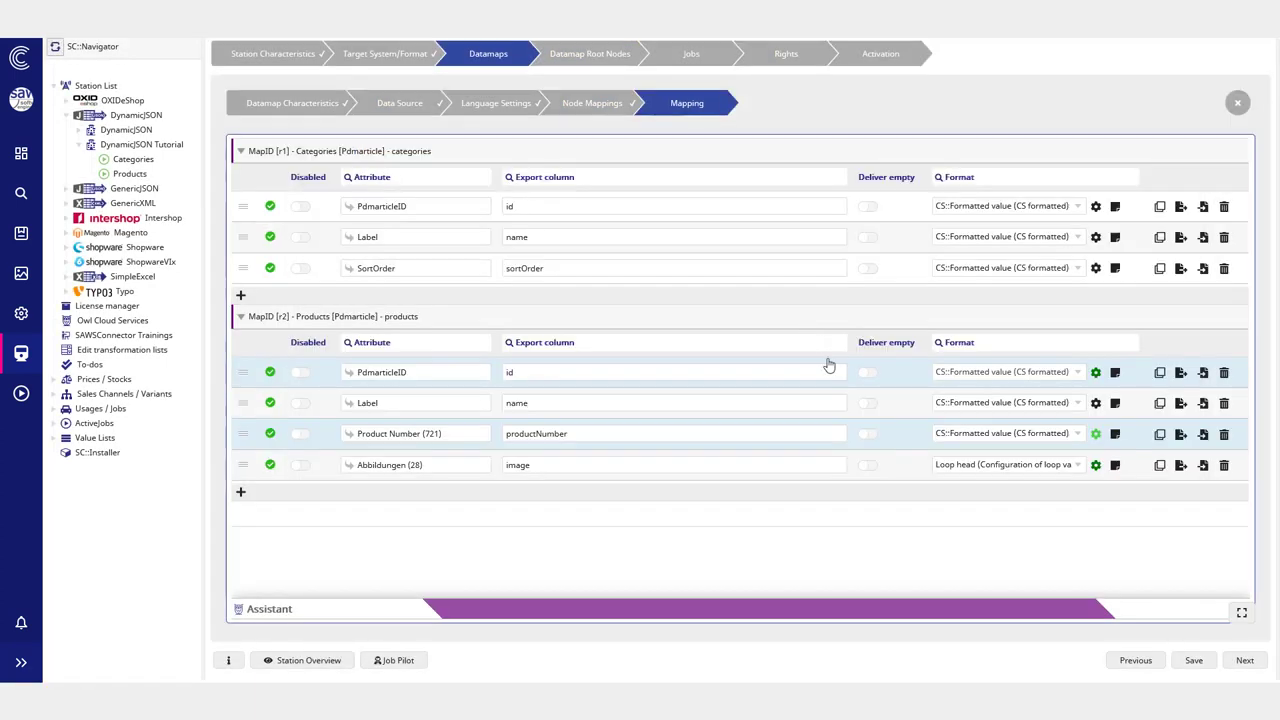
Step: Run the Products job again in the Job Pilot and look through its log for the user-defined notices
click(393, 668)
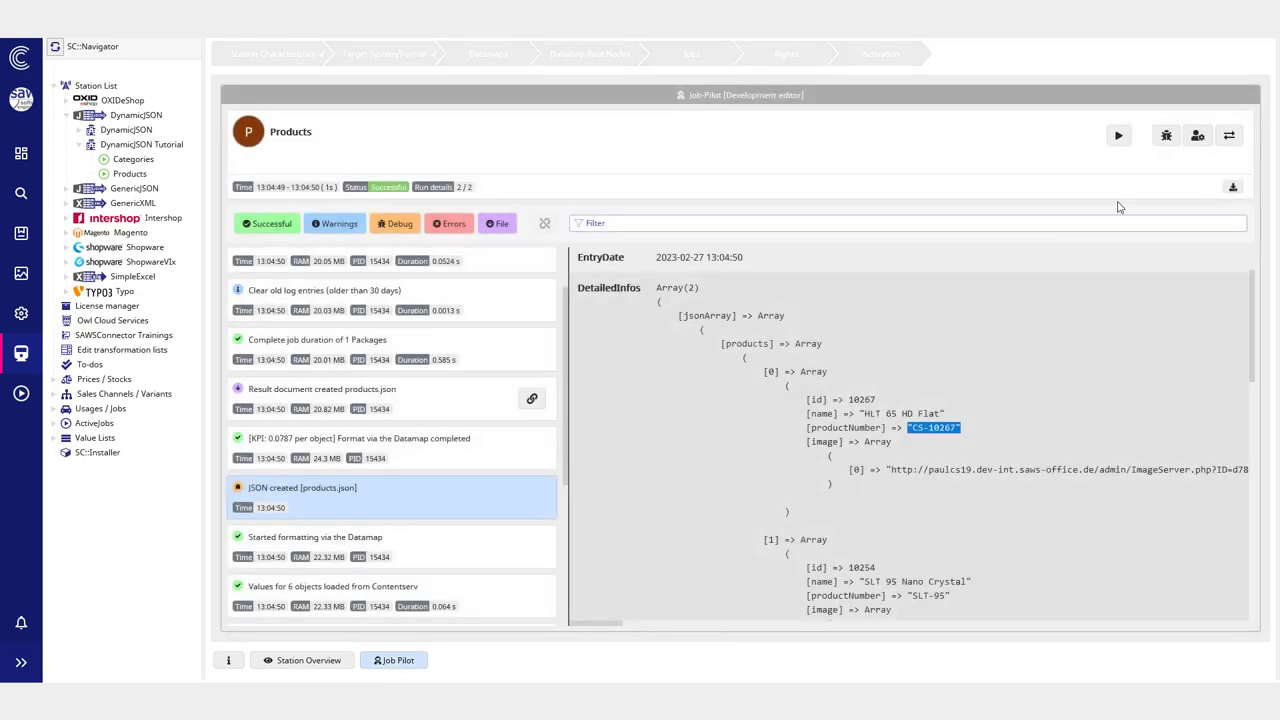
click(1118, 135)
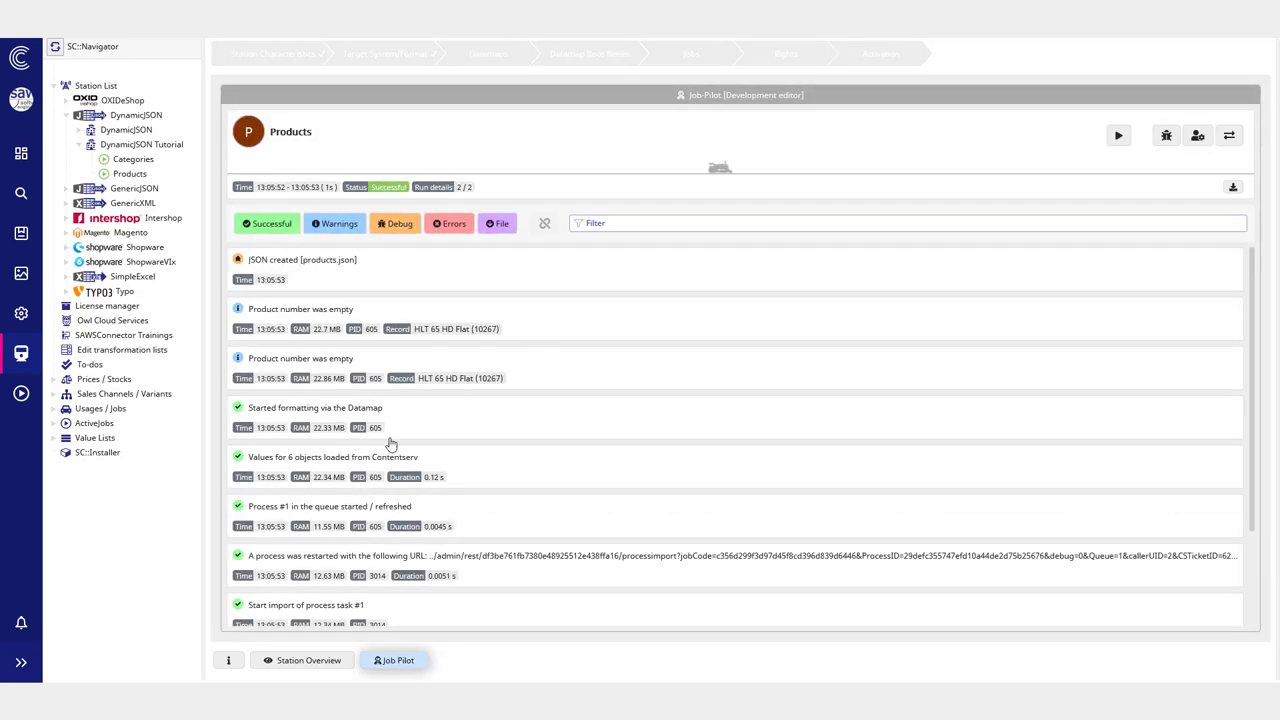
scroll(480, 420, down, 3)
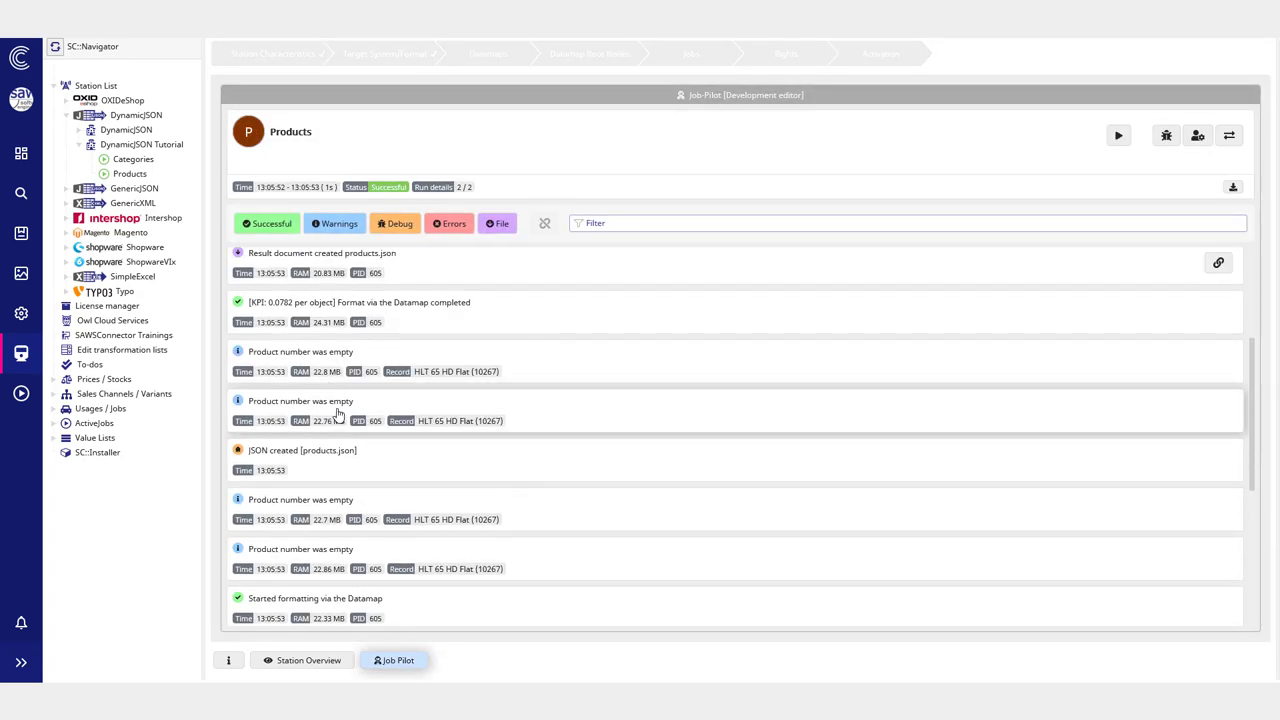
Step: Open the "Product number was empty" notices for HLT 65 HD Flat in the job log and read their details
click(331, 406)
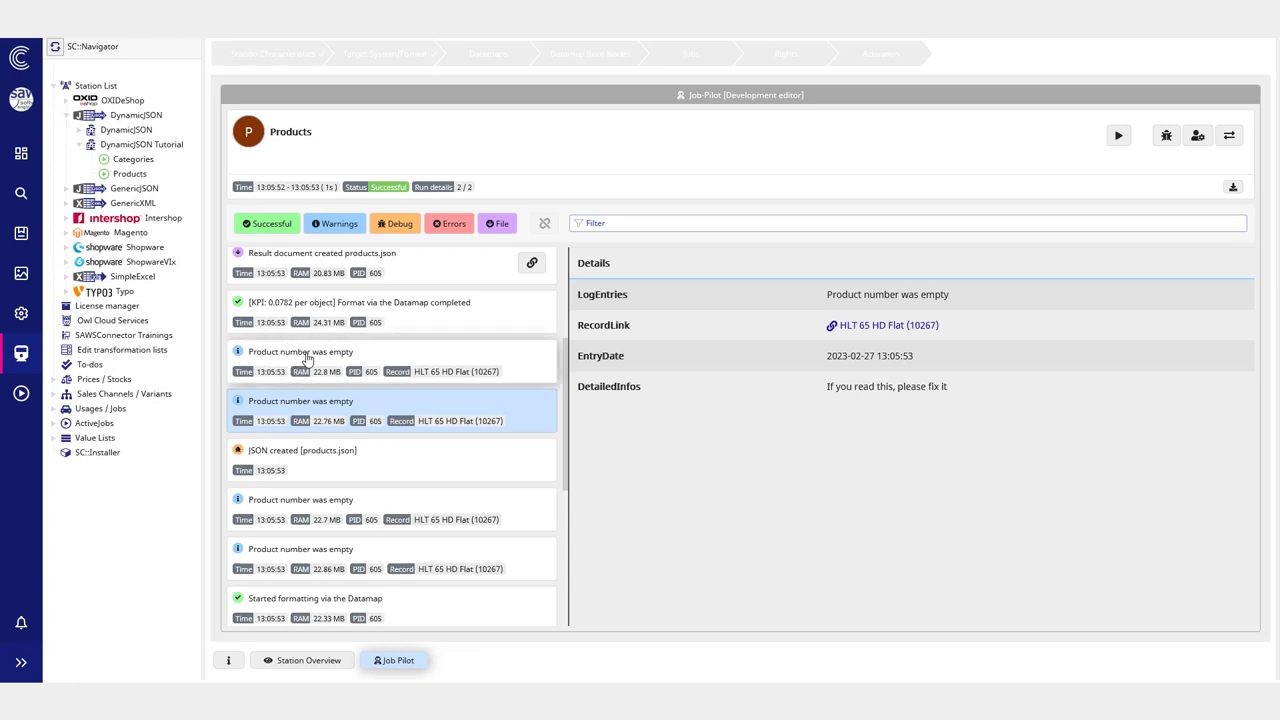
click(422, 357)
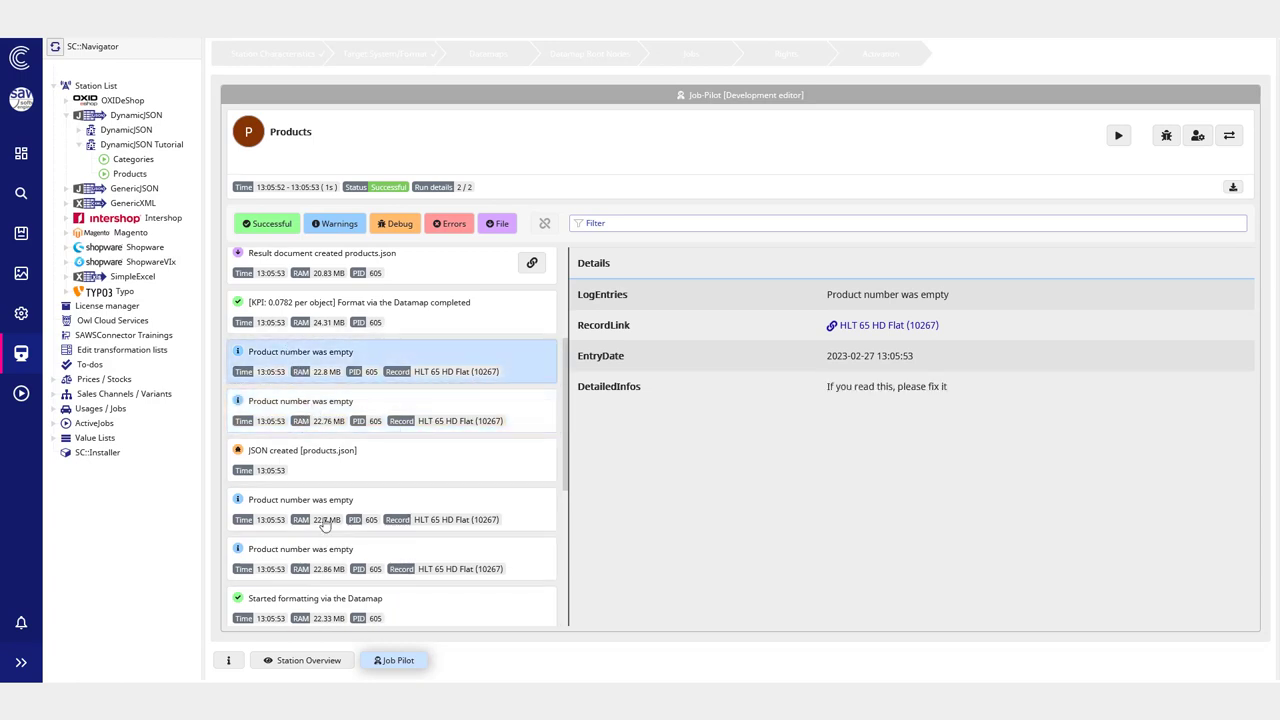
click(350, 552)
Step: Return from the Job Pilot to the datamap and review the target languages, channels and currencies in its language settings
click(403, 659)
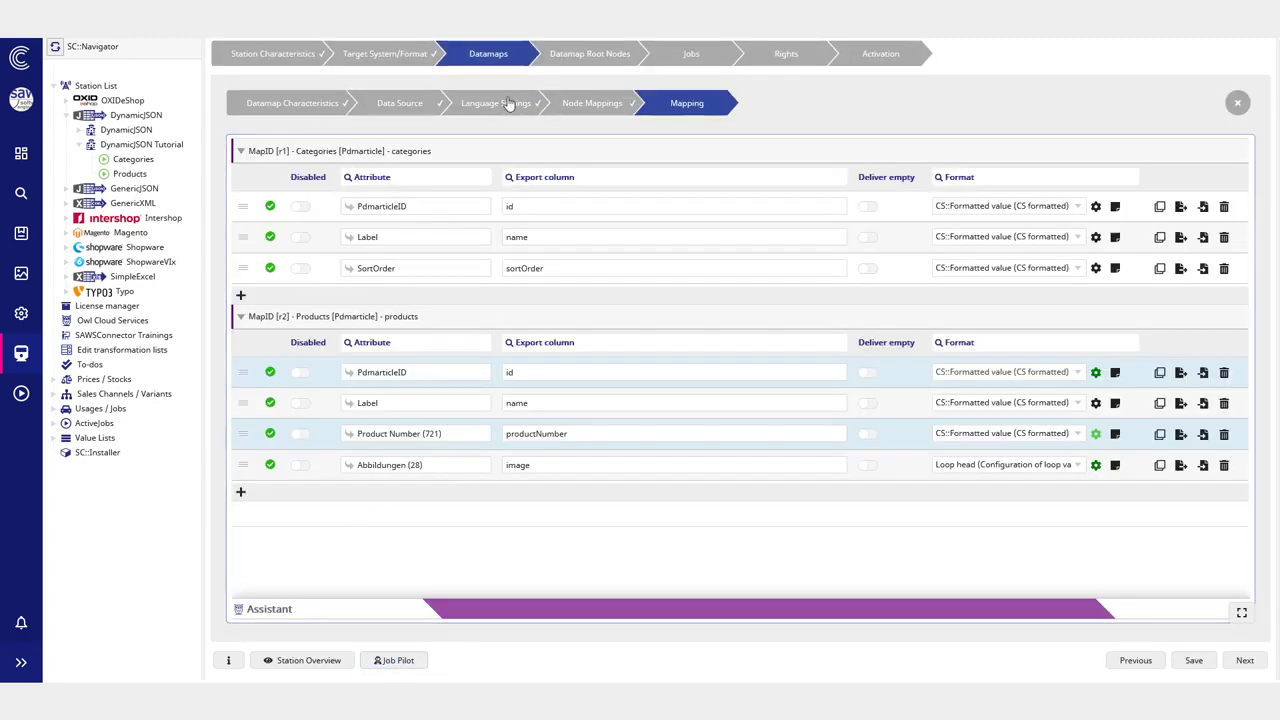
click(509, 104)
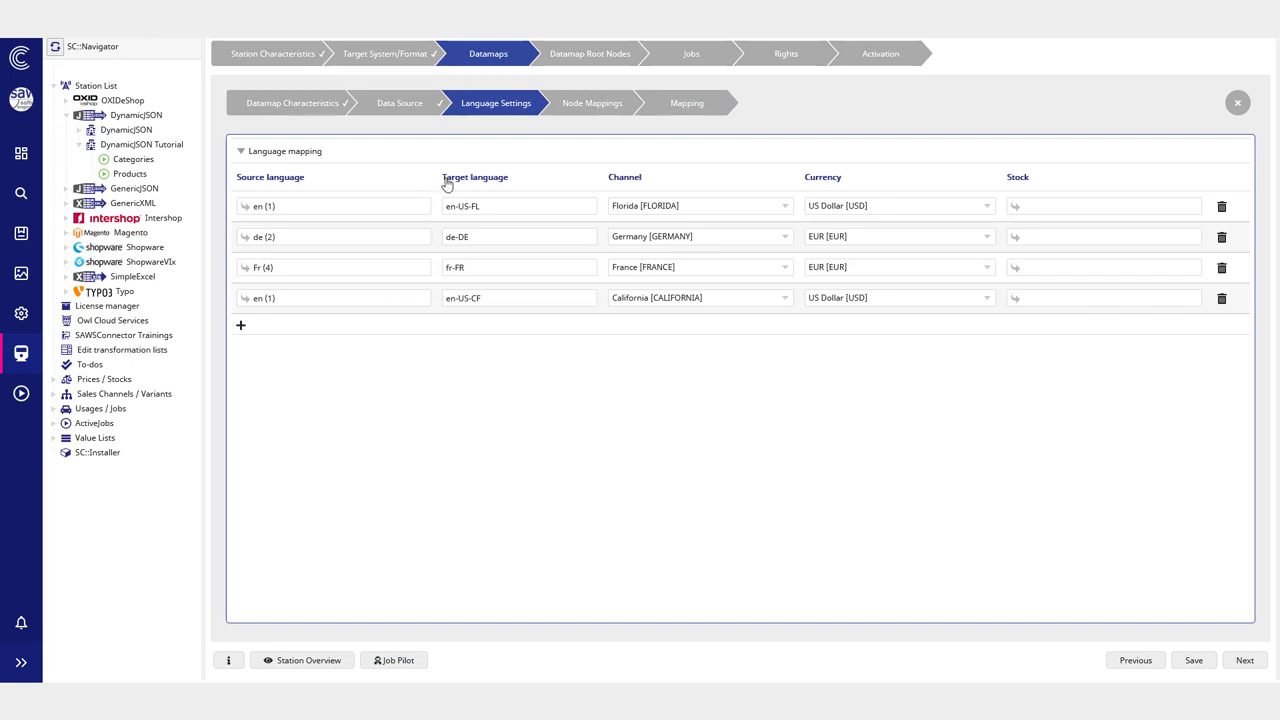
click(484, 300)
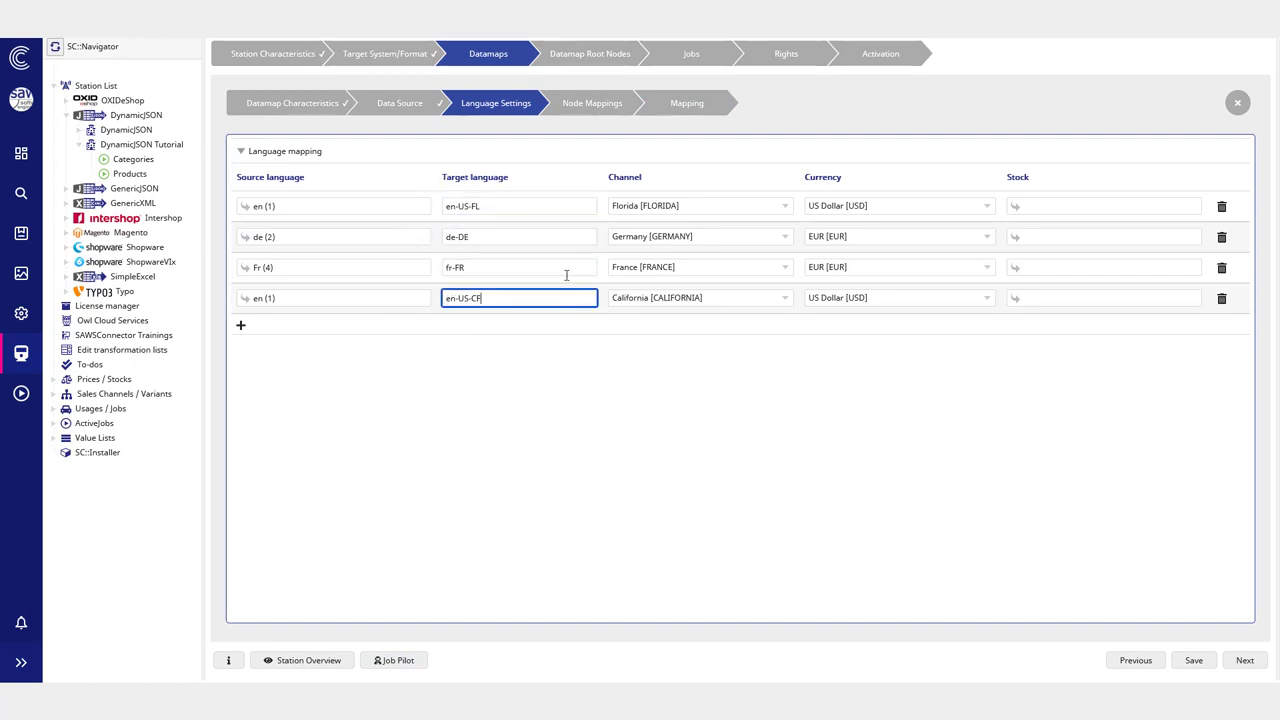
Step: Add a Products mapping row for attribute LastChange with export column lastChange and the Format date format, and save the mapping
click(698, 106)
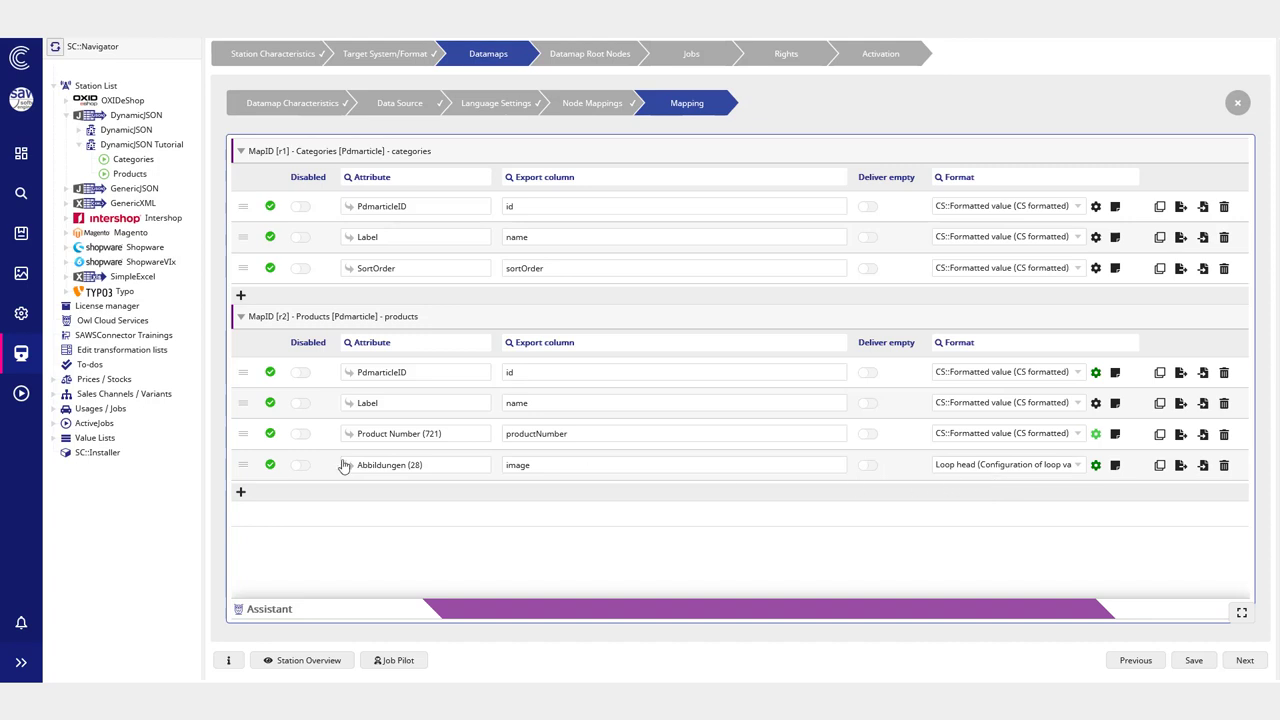
click(240, 492)
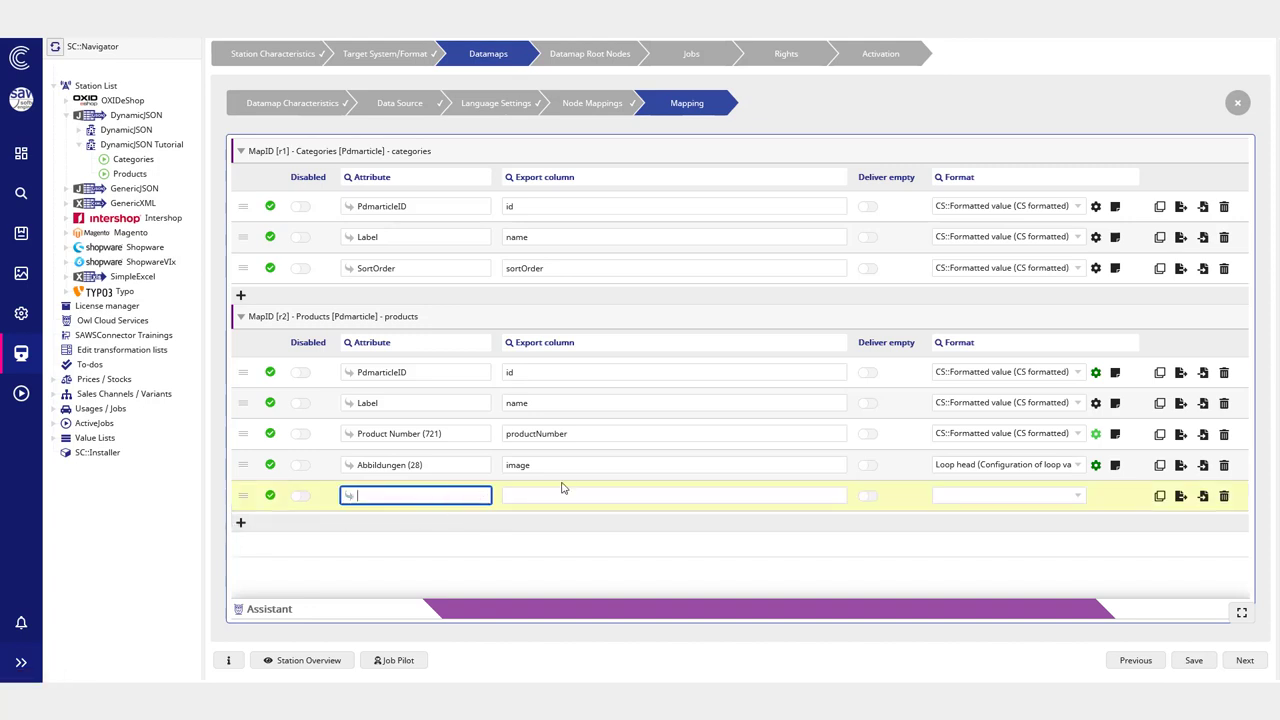
text(lastchange)
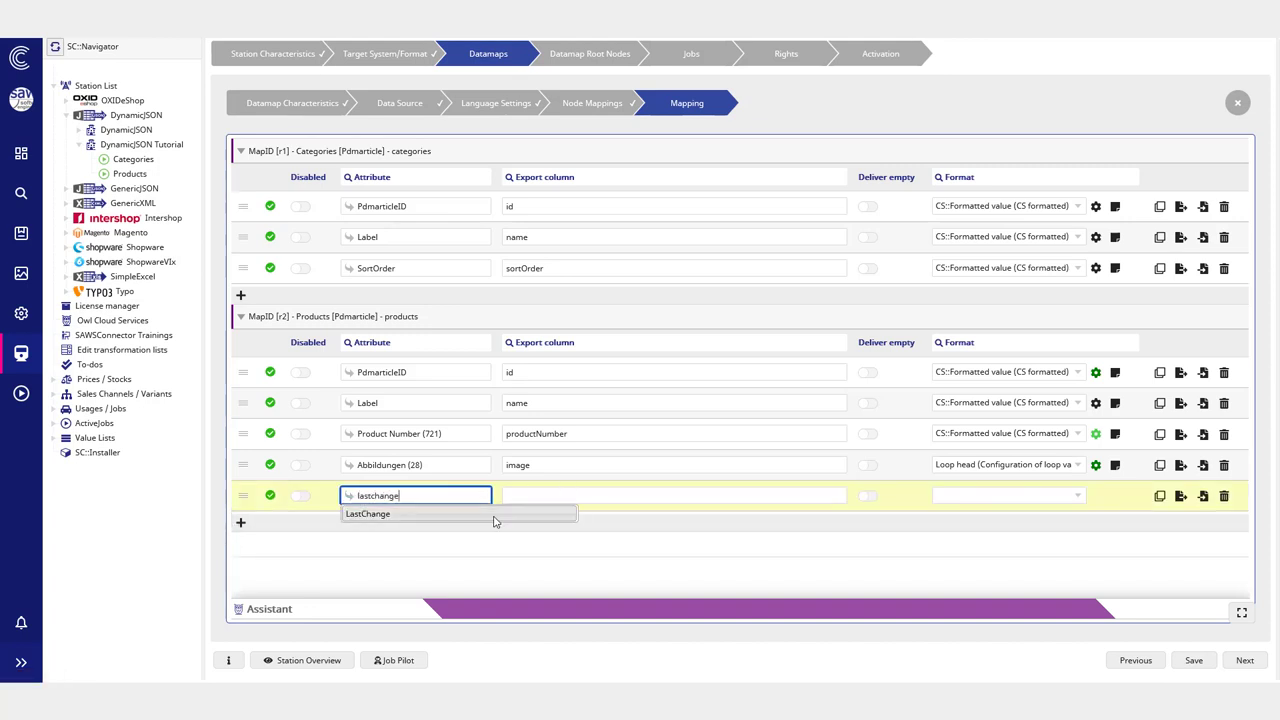
click(573, 494)
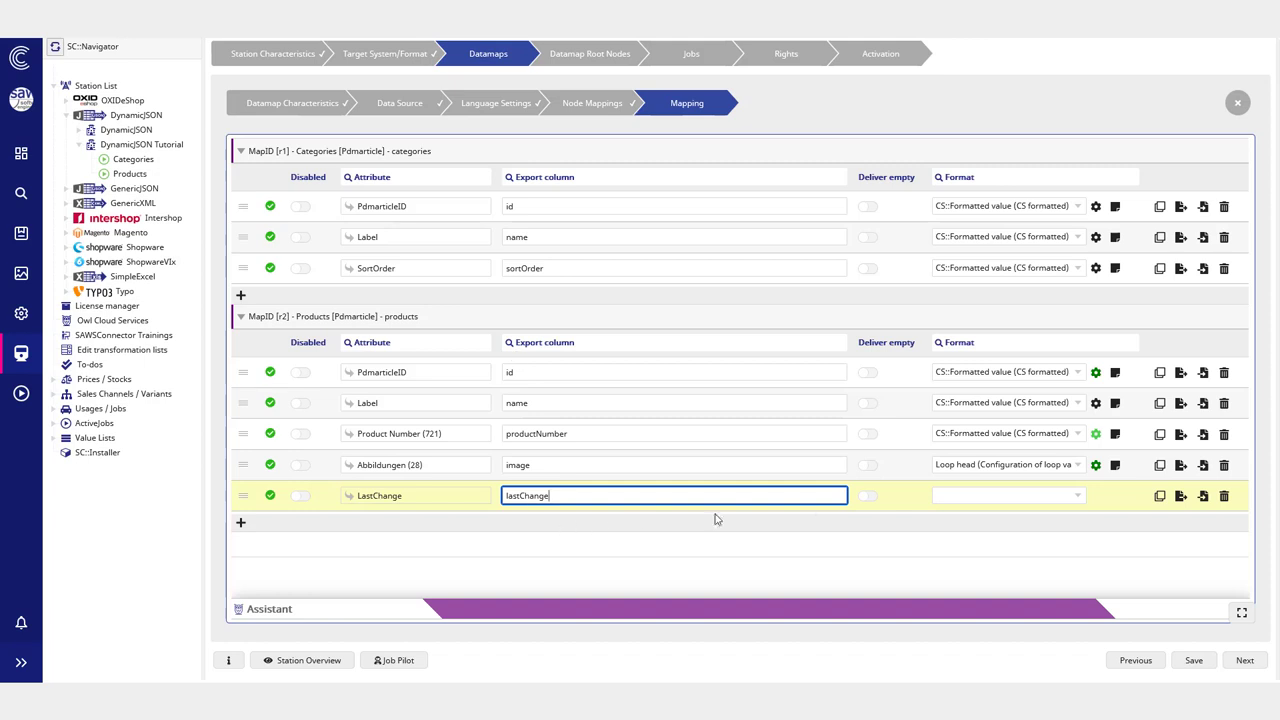
click(968, 503)
text(date)
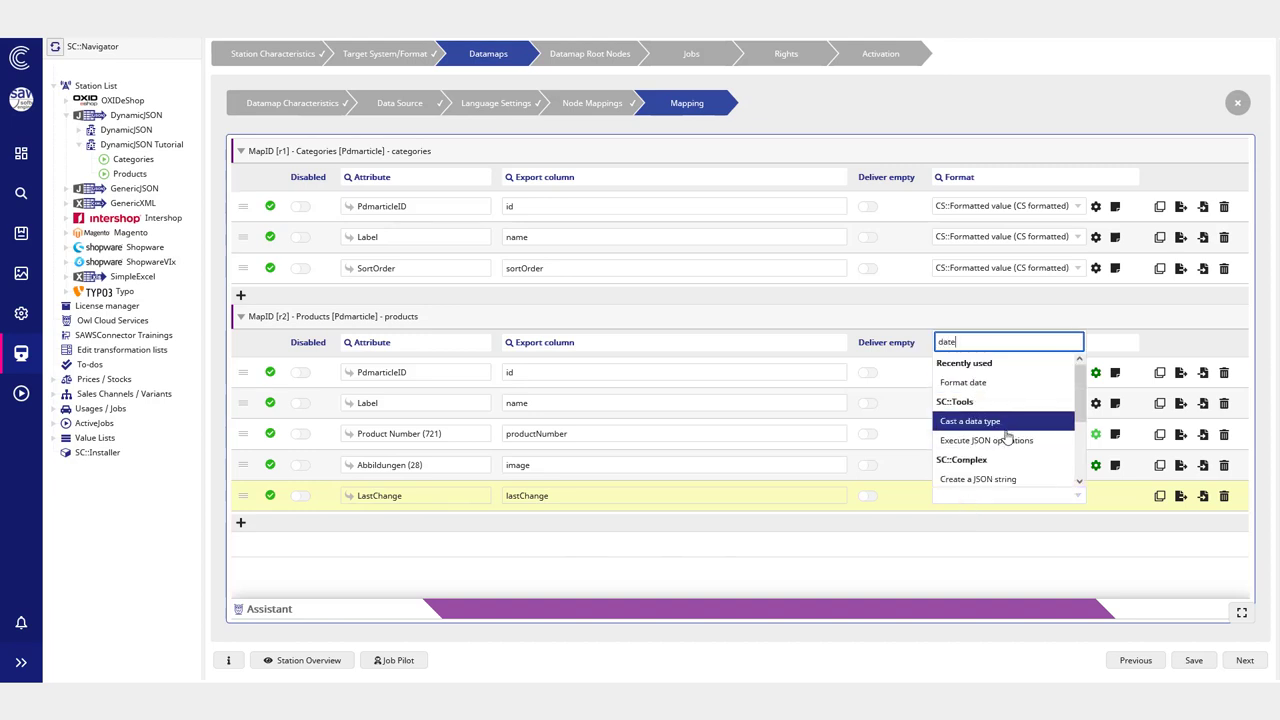
scroll(1003, 437, down, 1)
scroll(998, 446, up, 2)
click(983, 388)
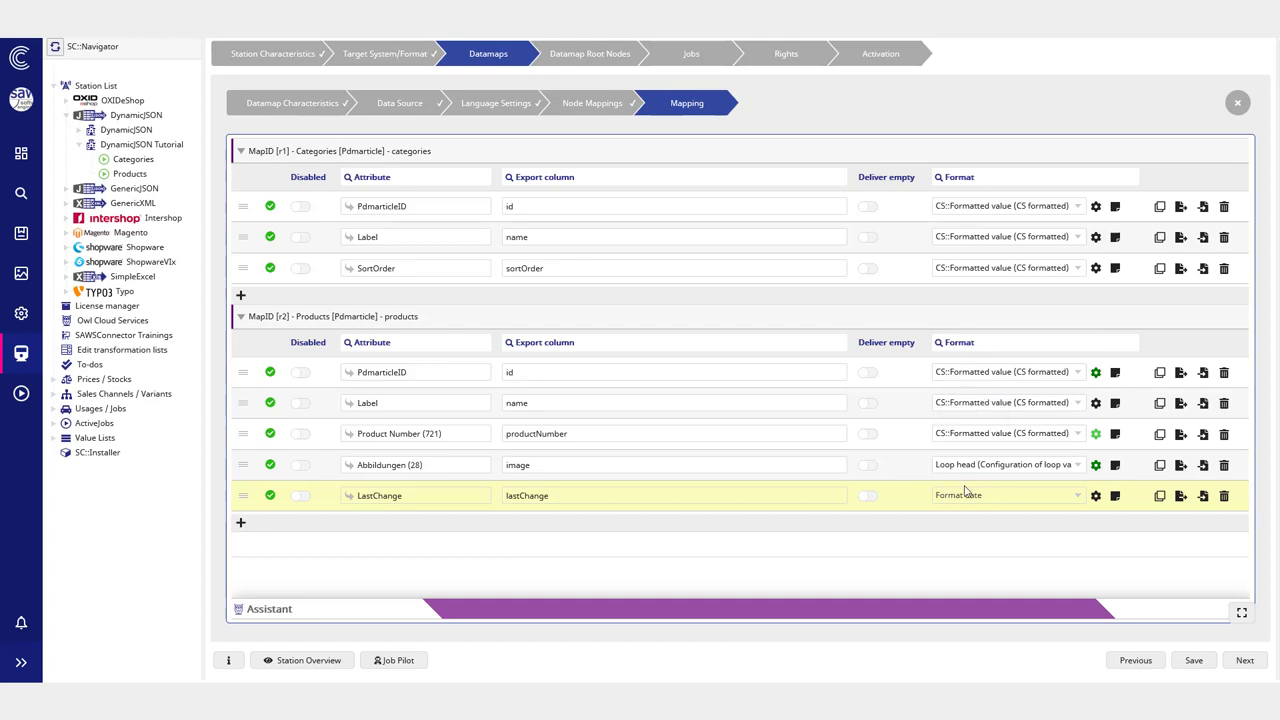
click(1190, 660)
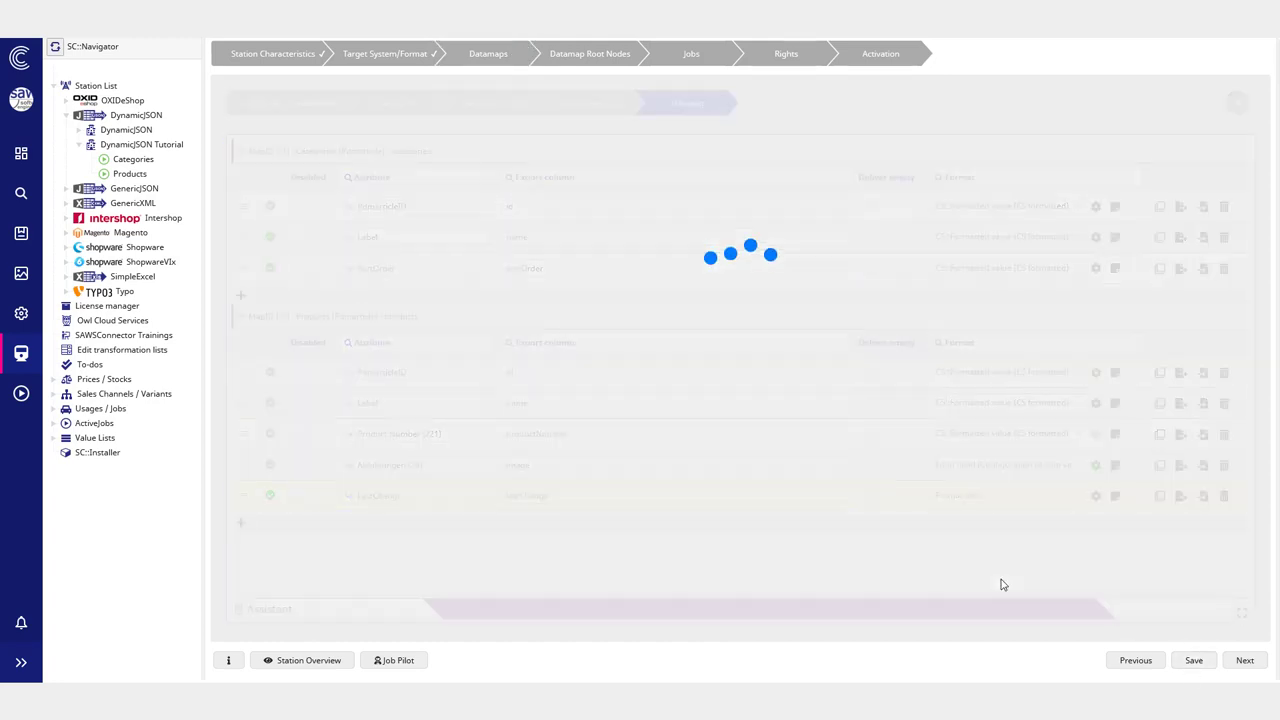
Step: Set the lastChange row's date format to d.m.Y in its format settings, then save and close them
click(1095, 497)
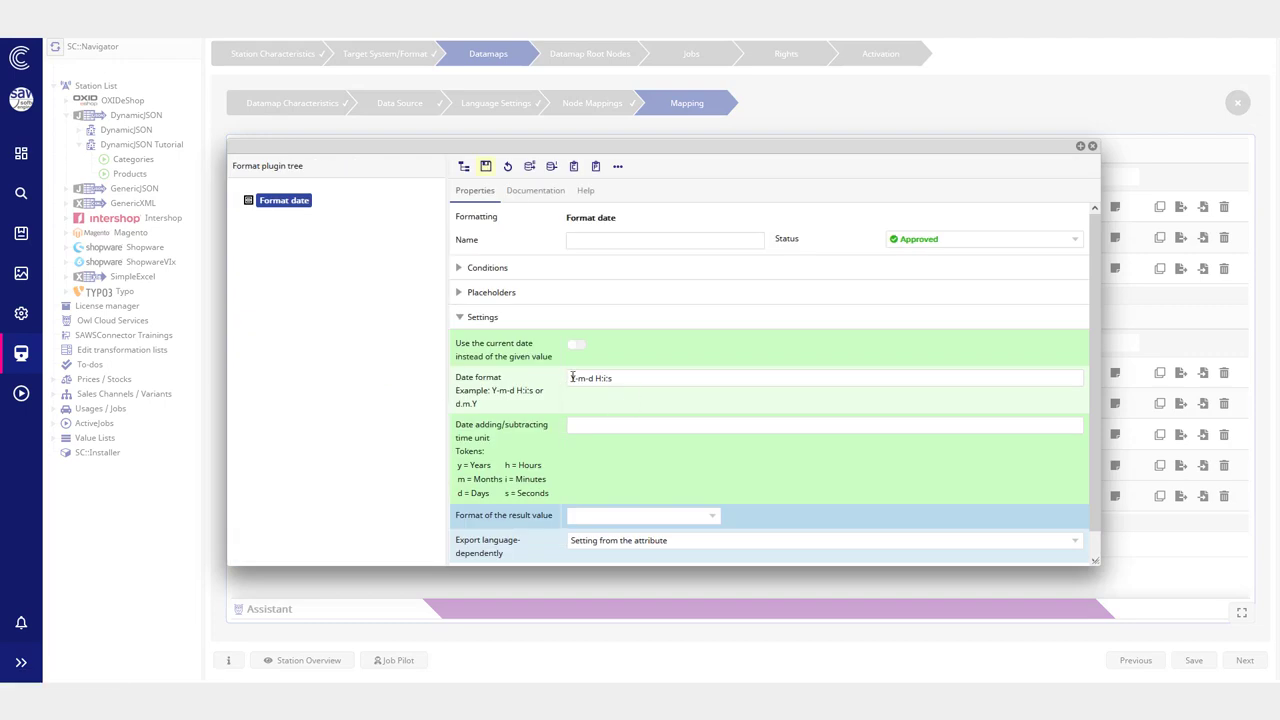
drag(572, 378, 636, 380)
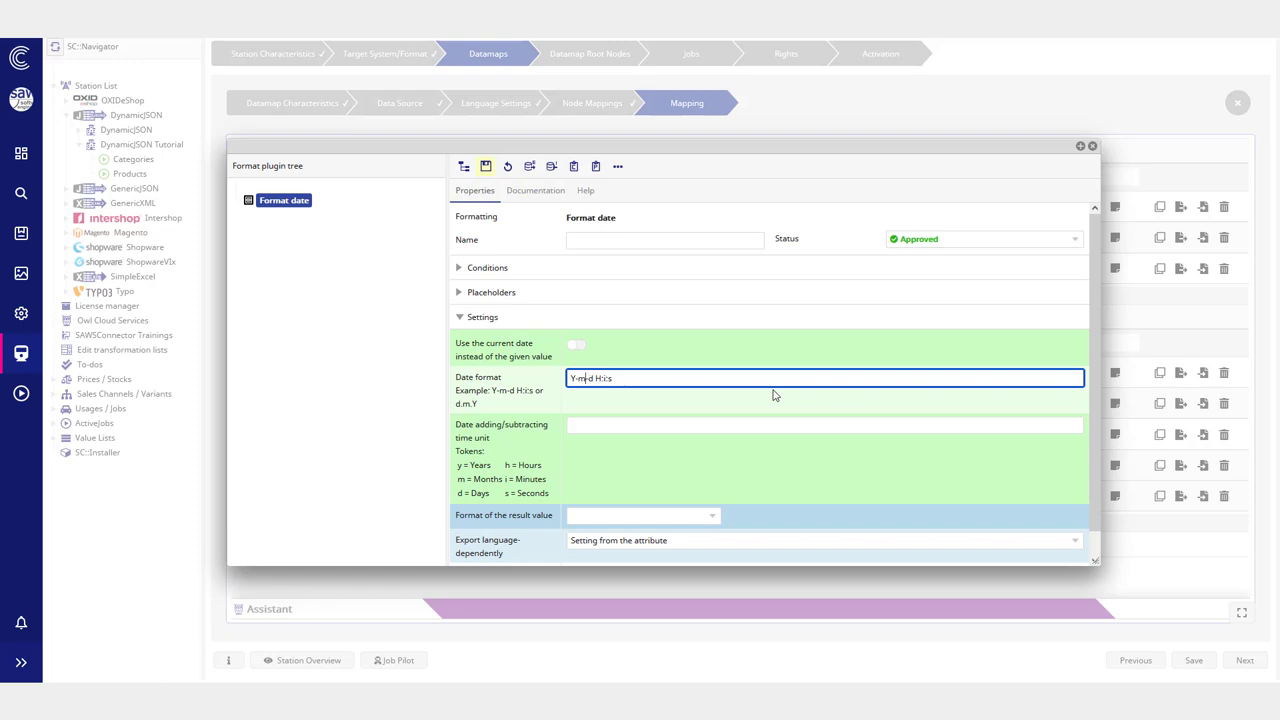
text(d.m.)
key(shift+End)
key(Delete)
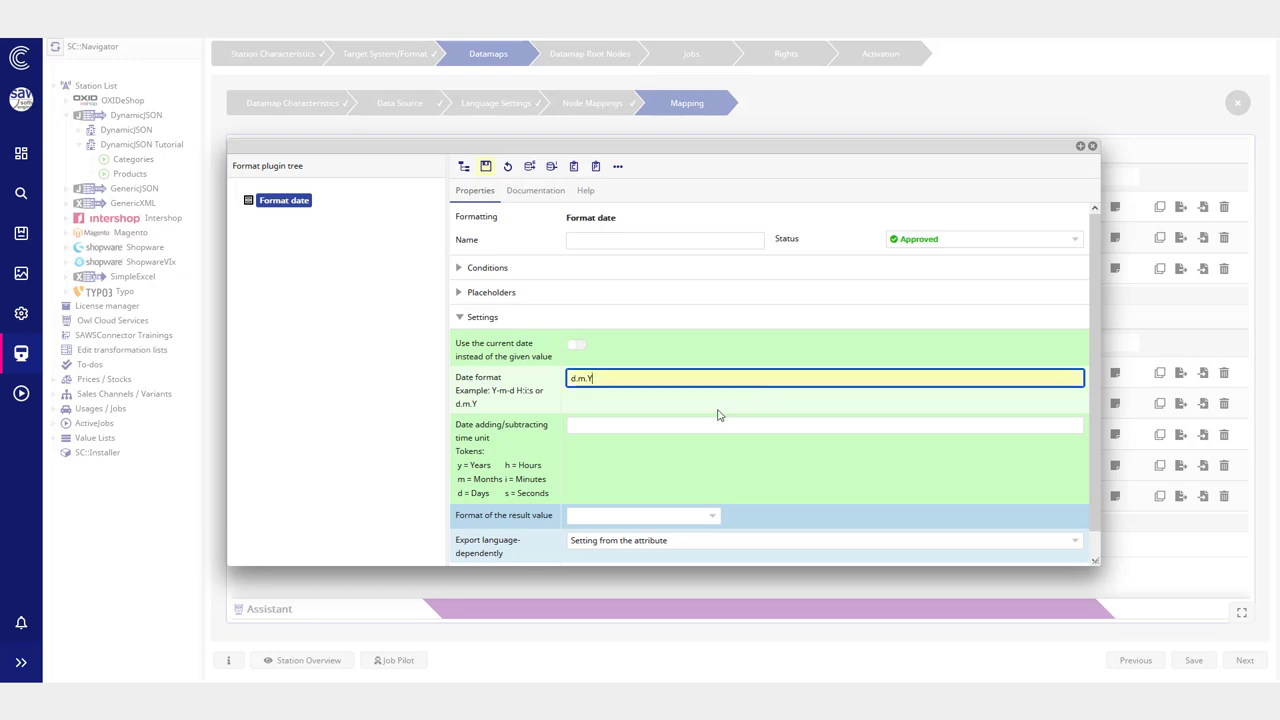
click(485, 166)
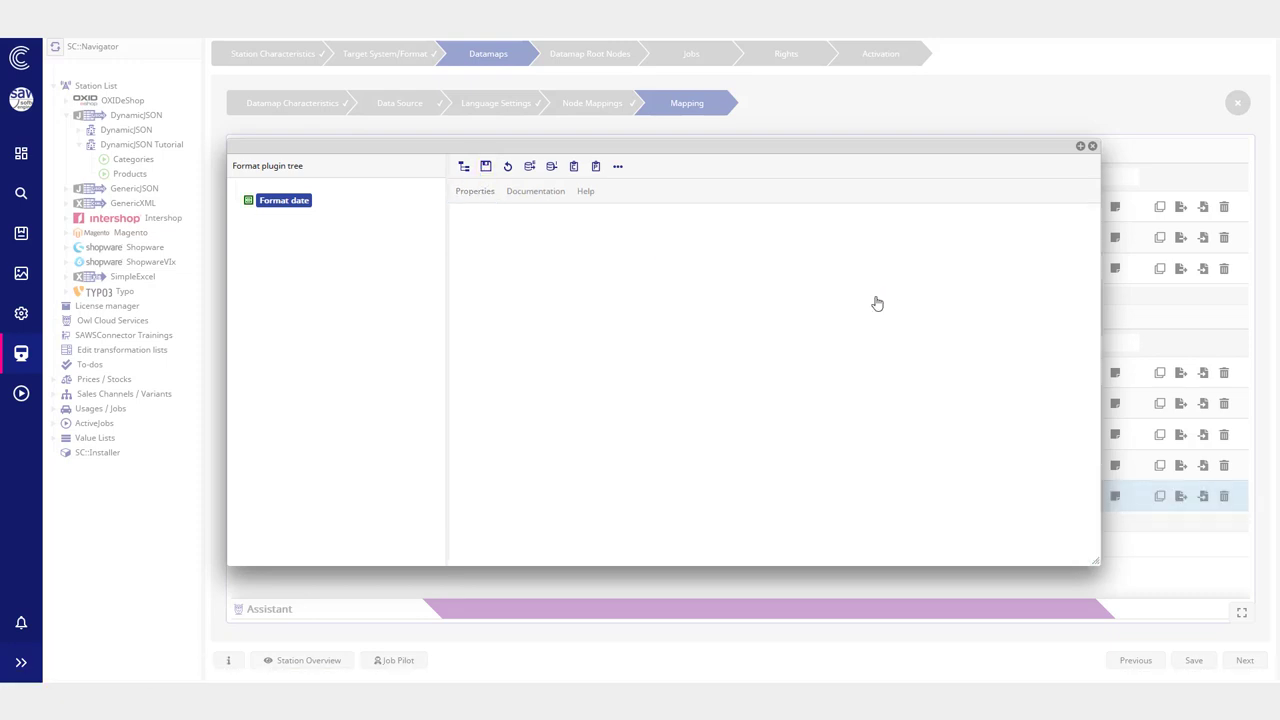
click(1092, 146)
Step: Remove HLT 65 HD Flat from the Products job's root nodes in the Job Pilot and run the job again
click(385, 661)
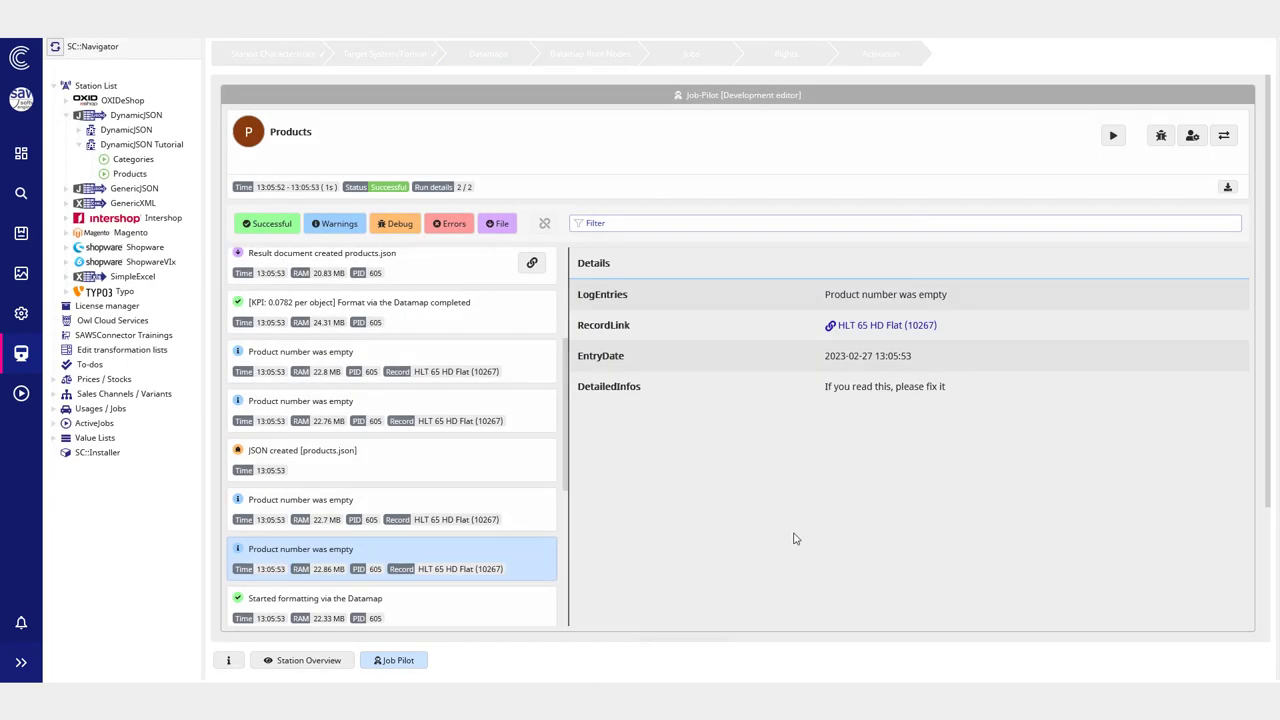
click(1197, 136)
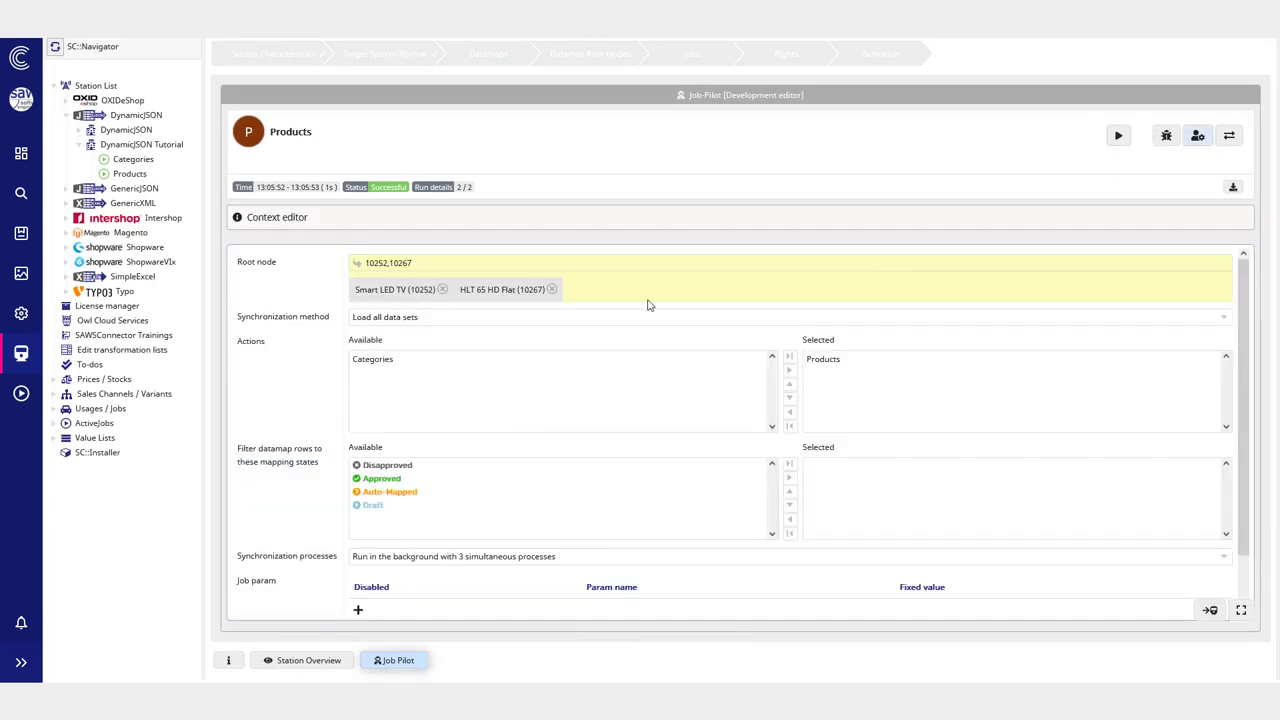
click(553, 290)
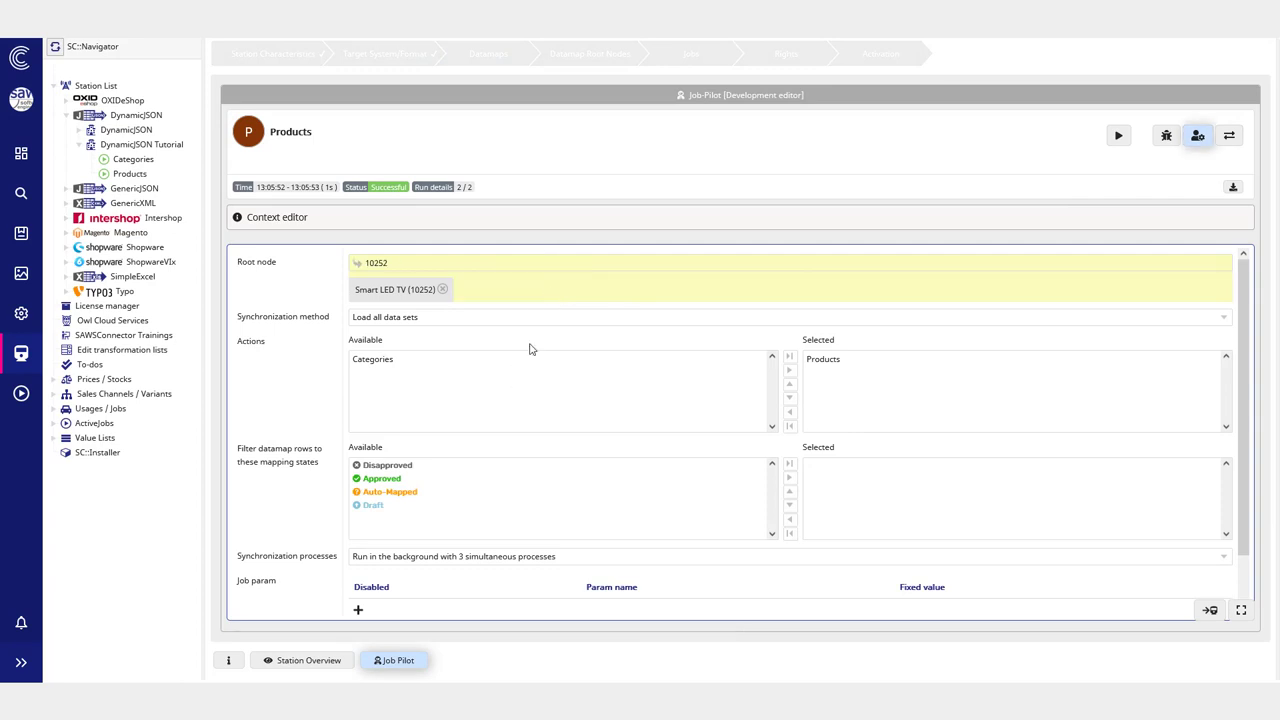
click(1119, 136)
scroll(517, 477, up, 3)
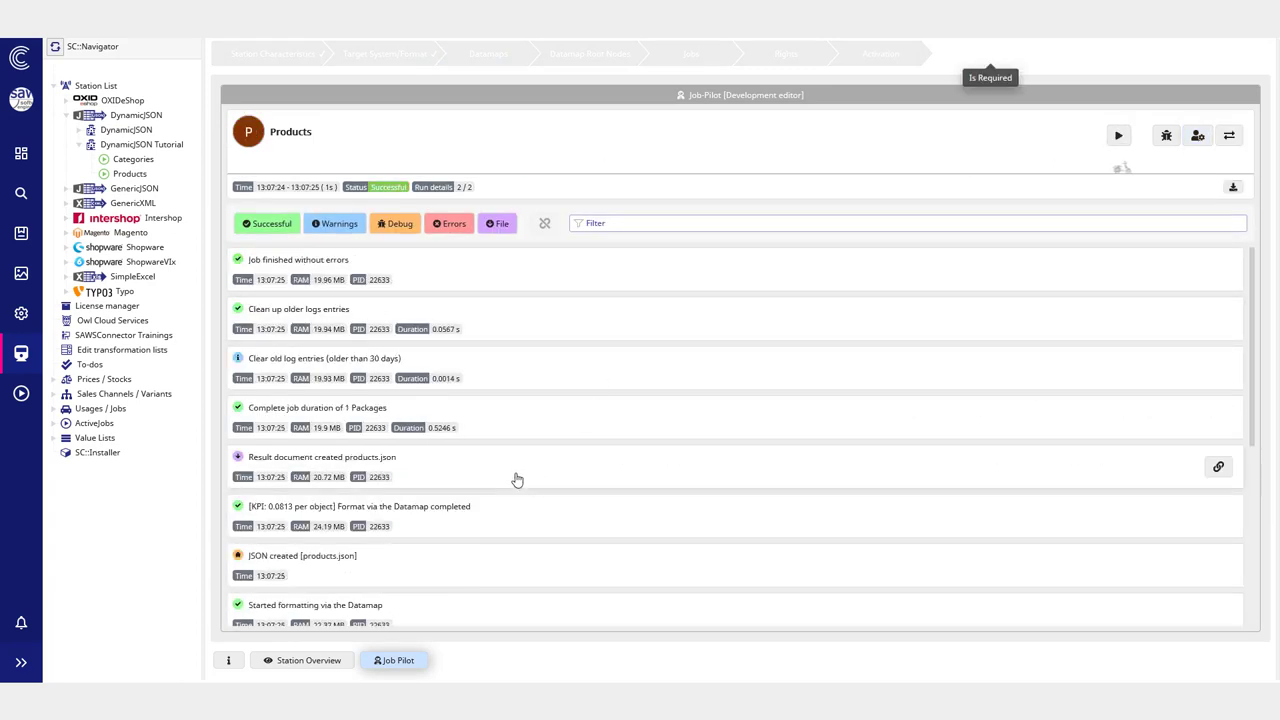
Step: Open the new "JSON created [products.json]" log entry and check the lastChange date exported for SLT 95 Nano Crystal
scroll(366, 466, down, 2)
click(405, 440)
scroll(815, 502, down, 1)
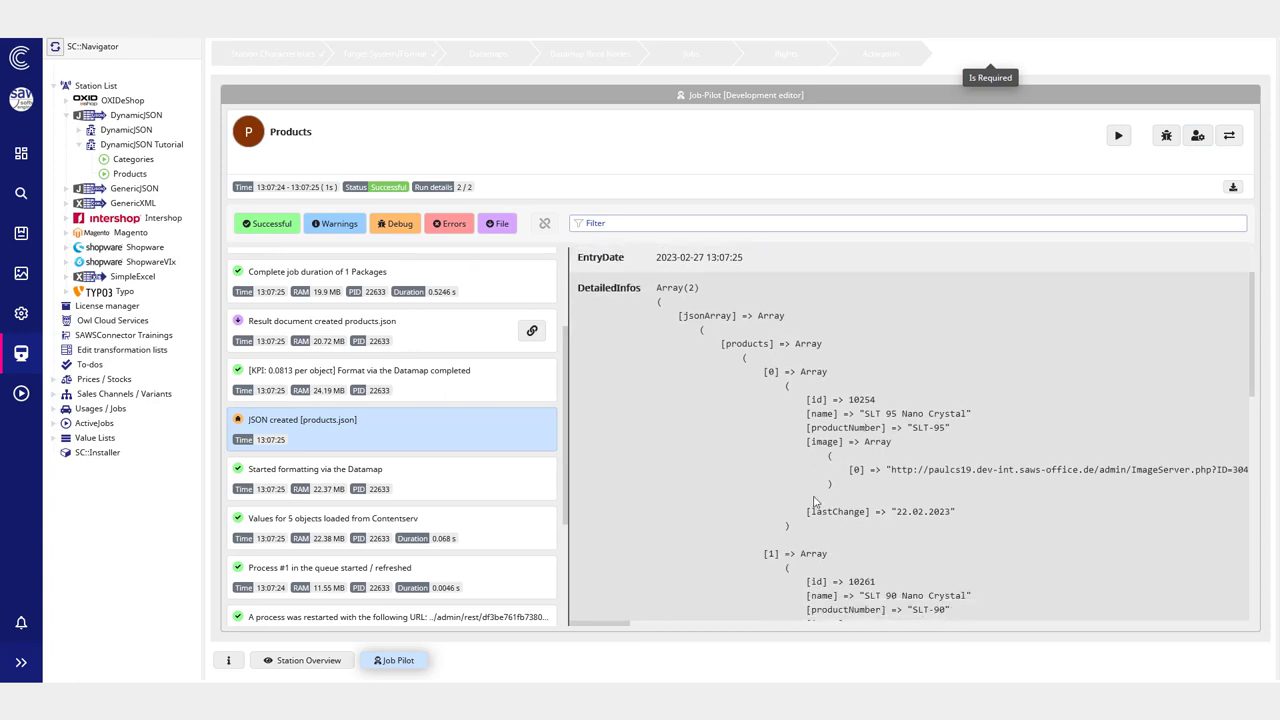
drag(796, 512, 953, 511)
click(913, 527)
click(970, 515)
Step: Return to the mapping, add an empty row to the Products section and open its list of available formats
click(382, 662)
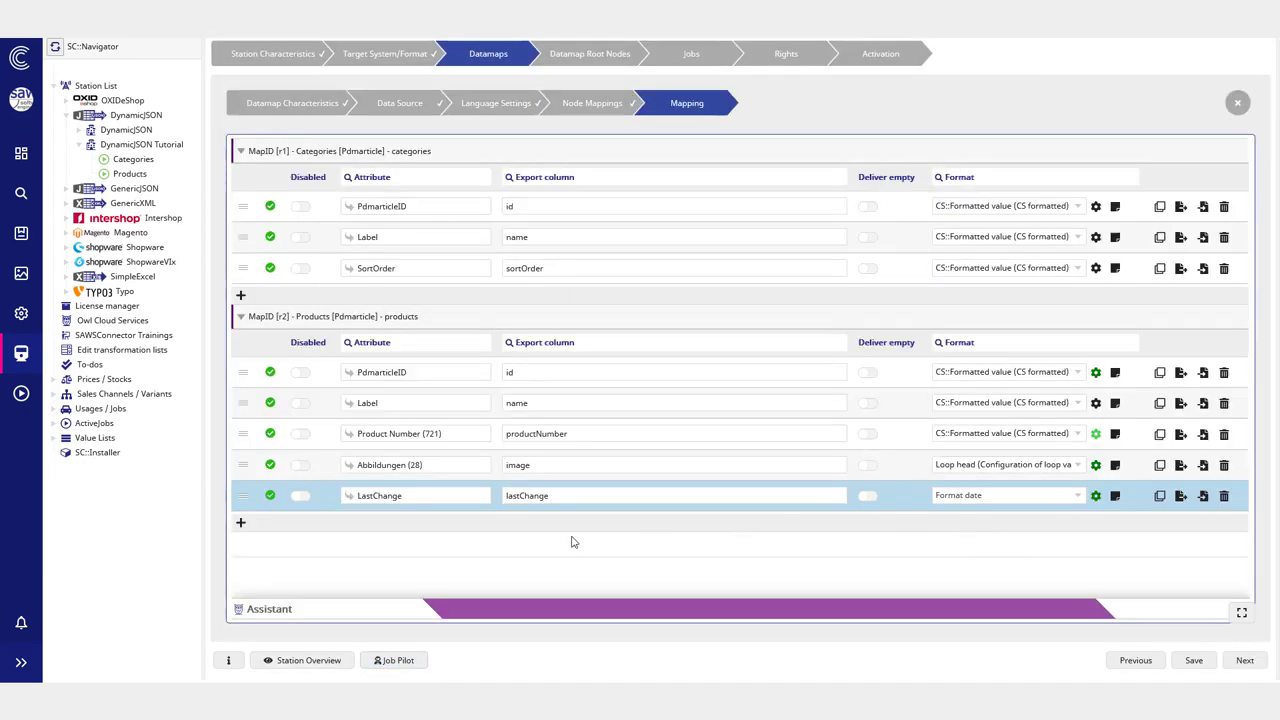
click(240, 522)
click(970, 528)
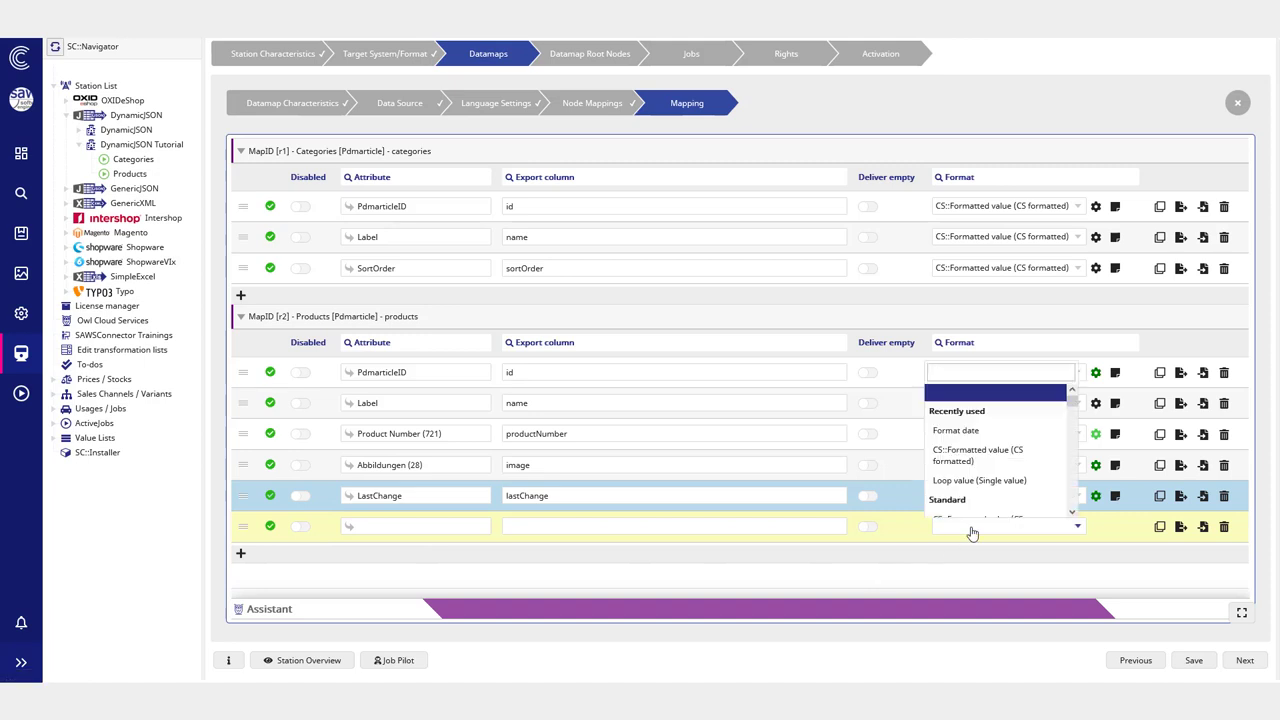
Step: Look through the formats available for the new Products row, from SC::Tools and SC::String to SC::Loop and SC::References
scroll(1006, 465, down, 5)
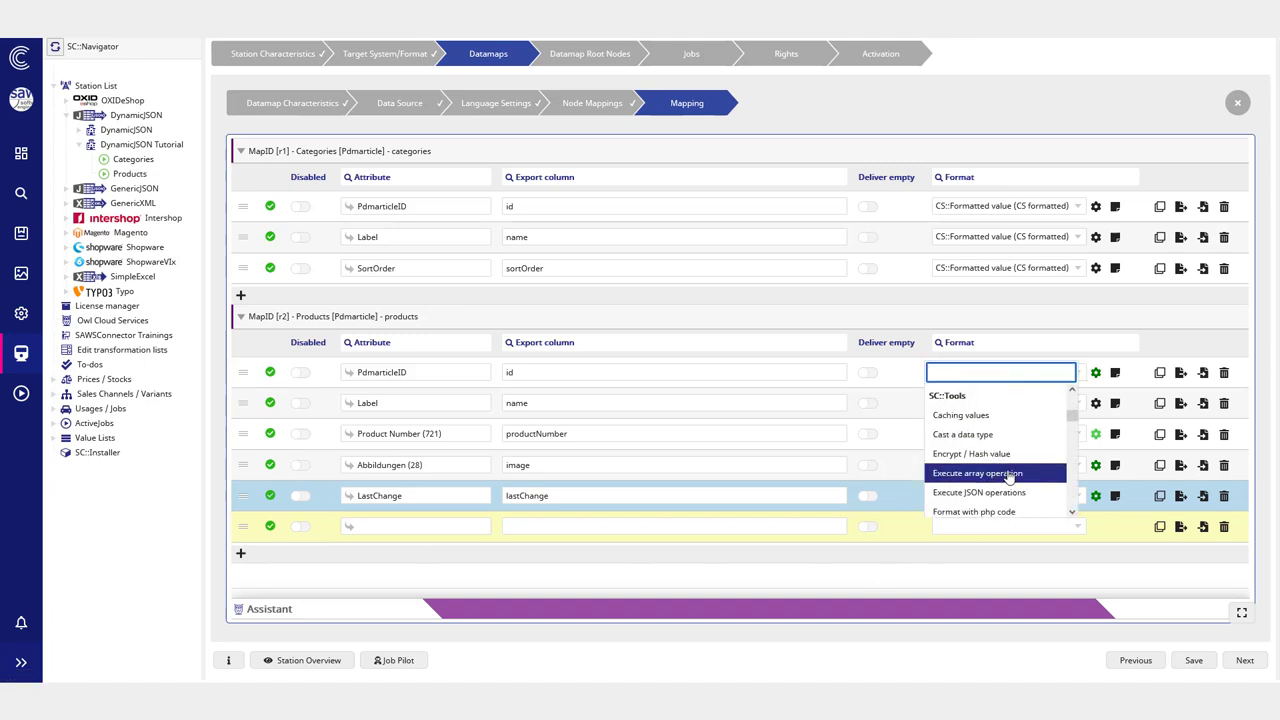
scroll(995, 465, down, 2)
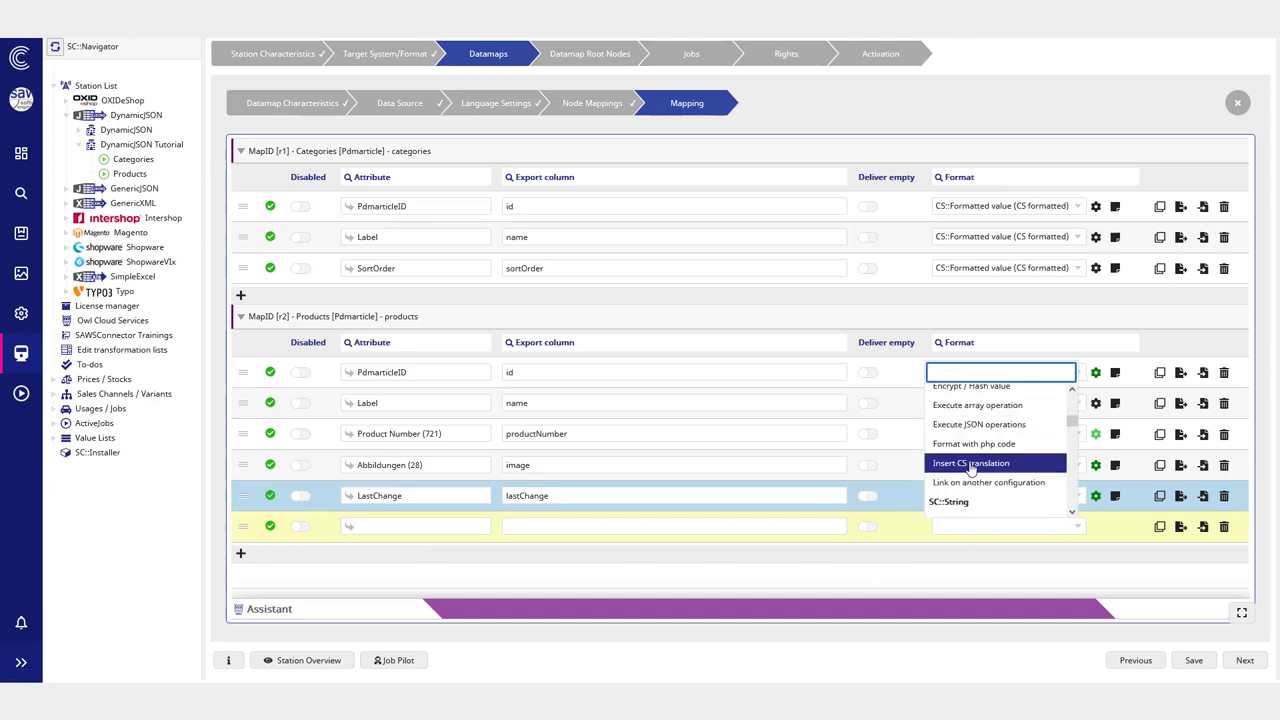
scroll(1000, 472, down, 1)
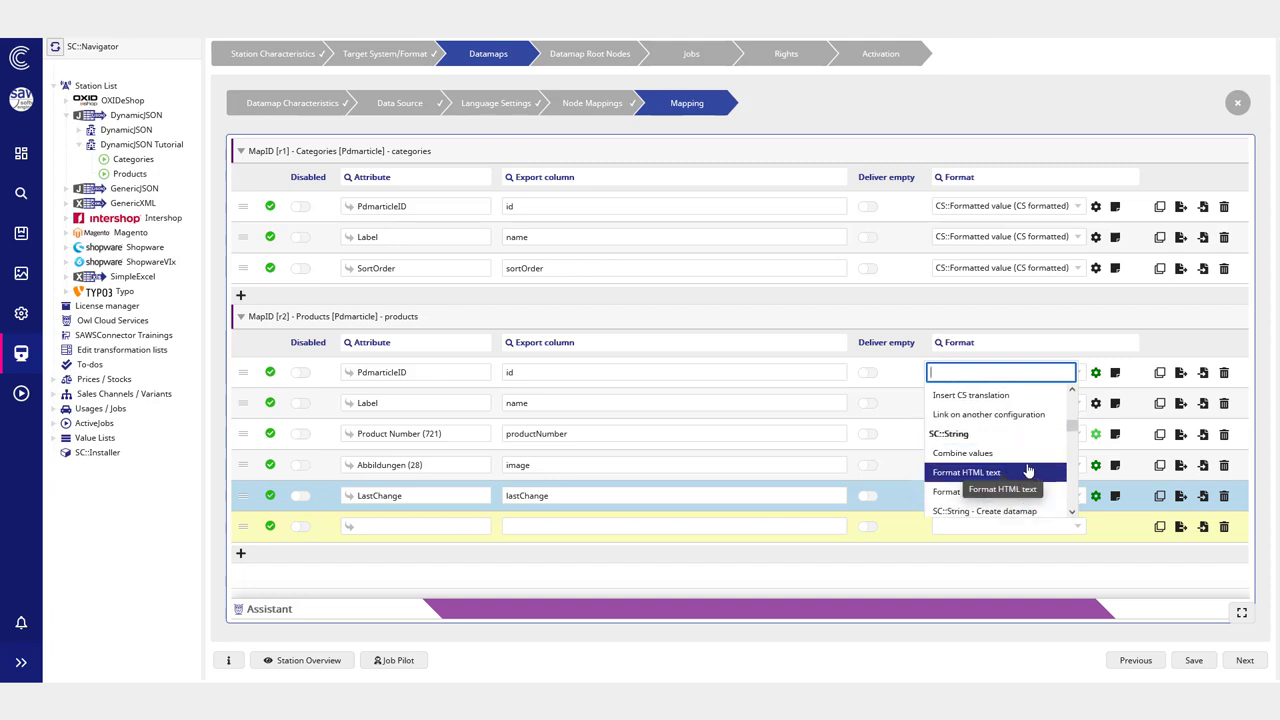
scroll(1020, 490, down, 2)
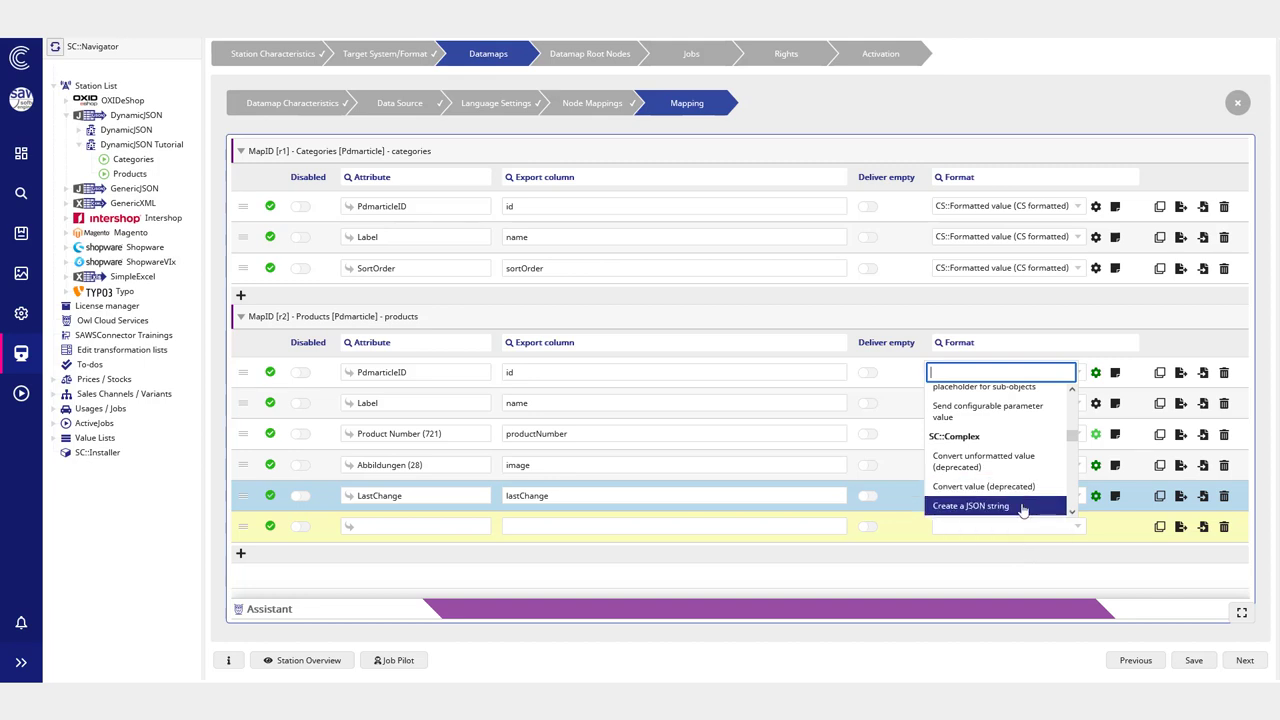
scroll(1022, 510, down, 2)
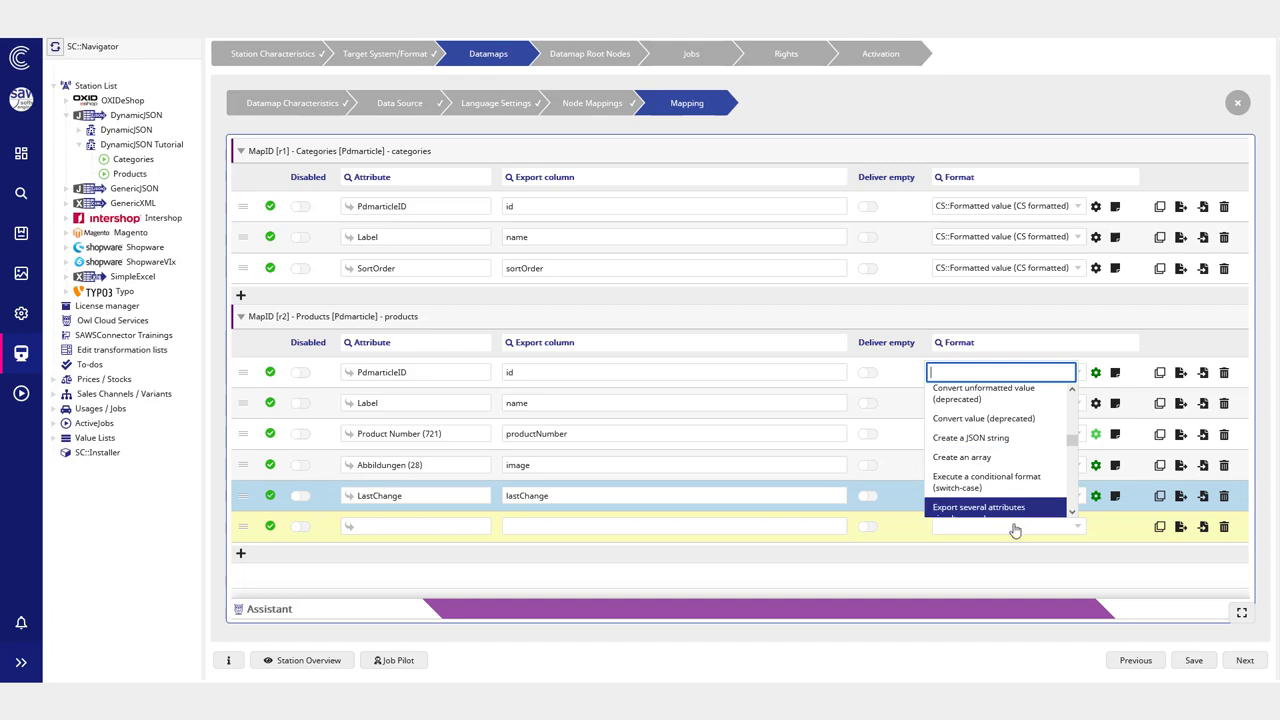
scroll(1018, 494, down, 2)
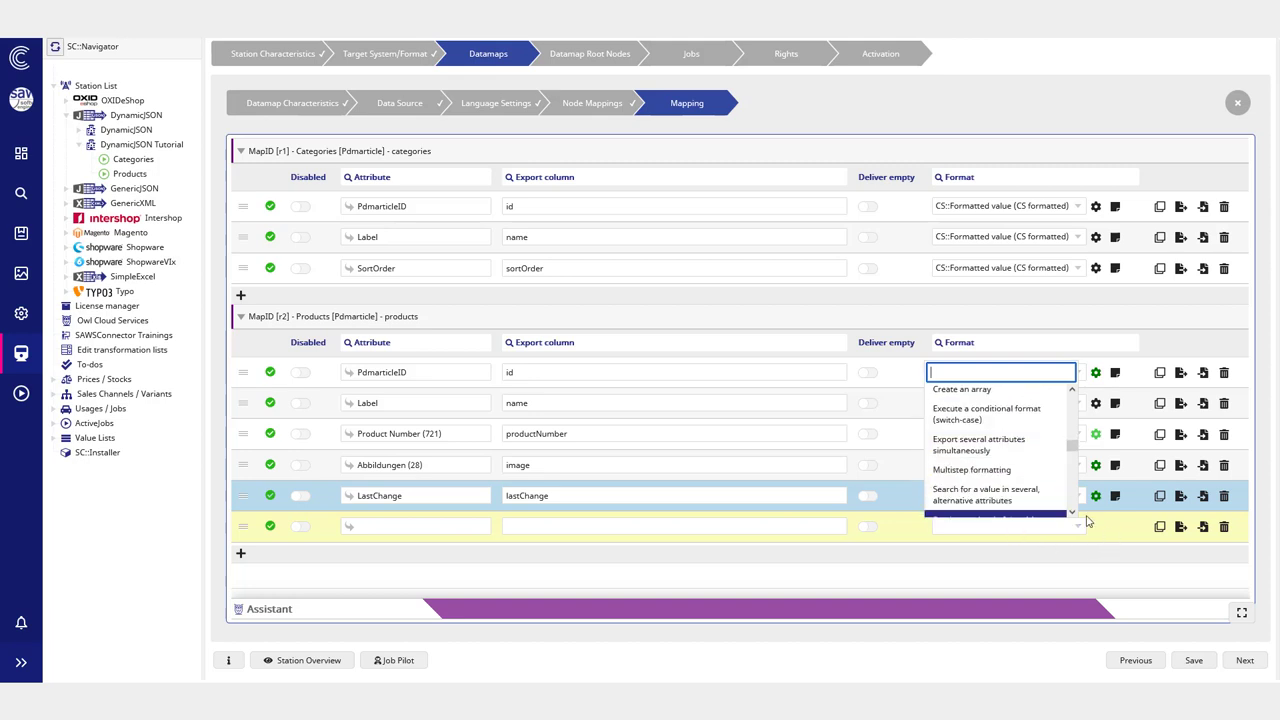
scroll(1004, 497, down, 4)
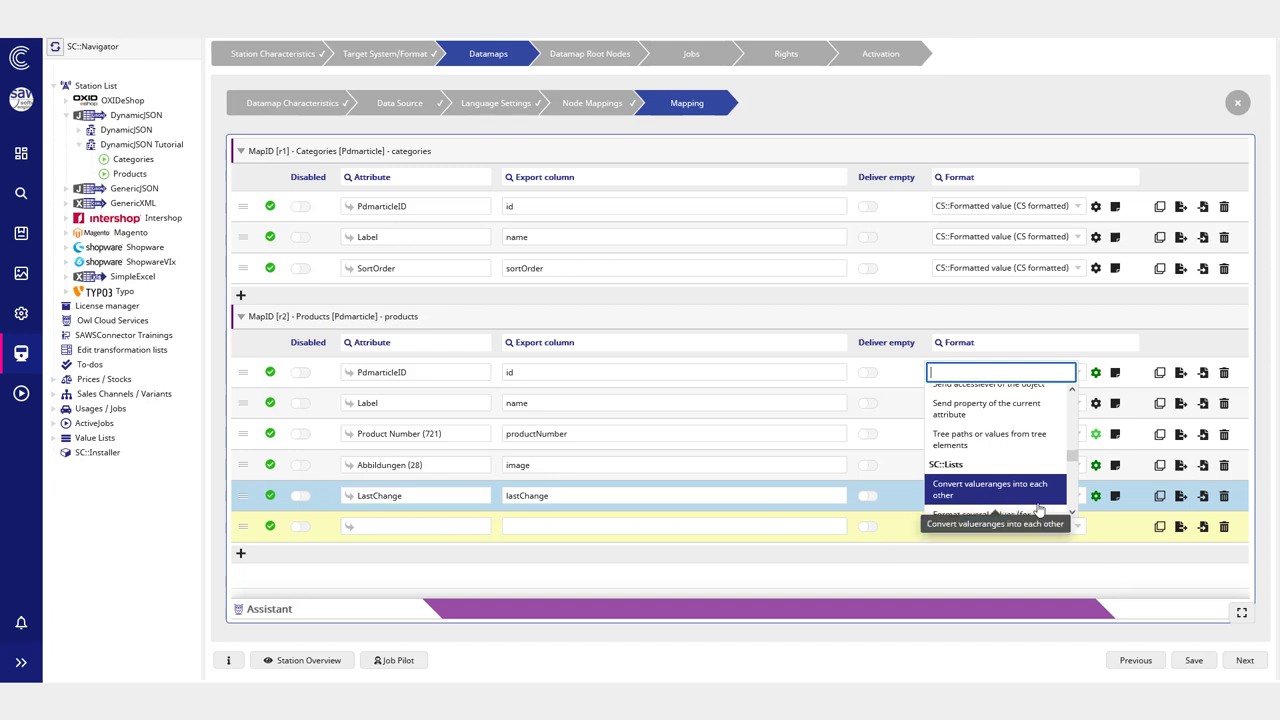
scroll(1000, 505, down, 3)
scroll(970, 462, down, 3)
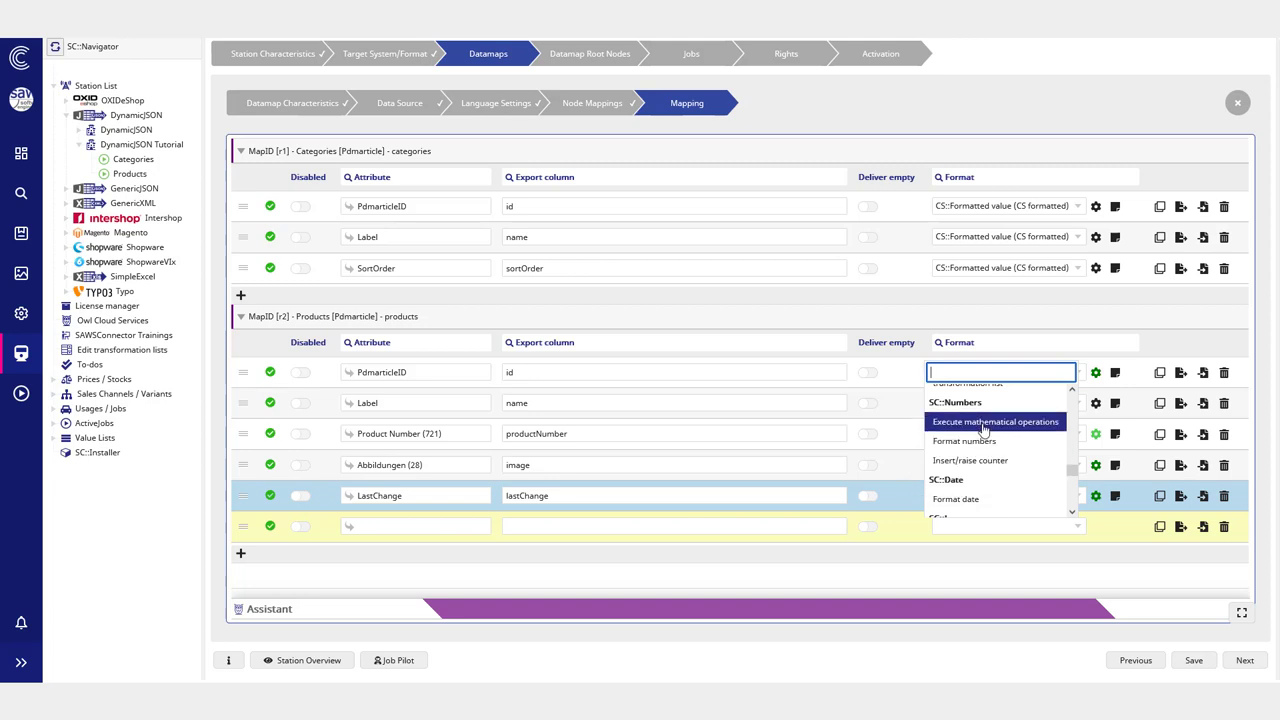
scroll(1000, 470, down, 3)
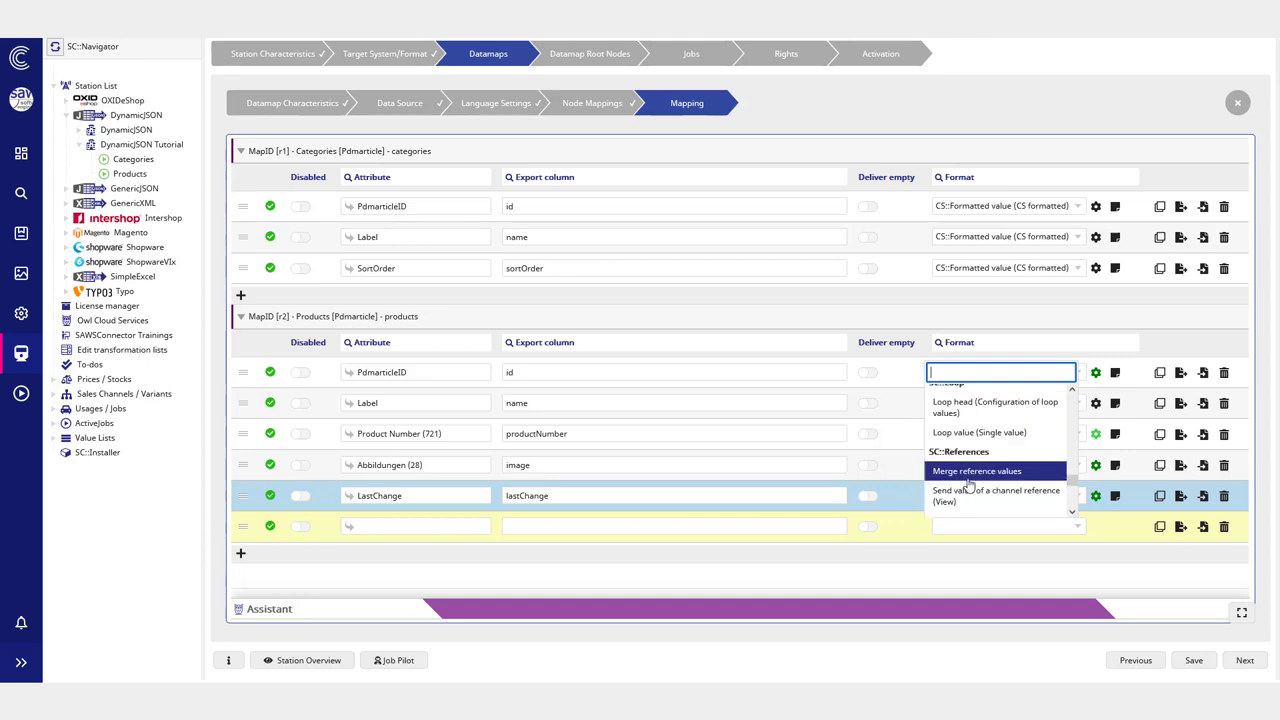
scroll(1024, 462, down, 5)
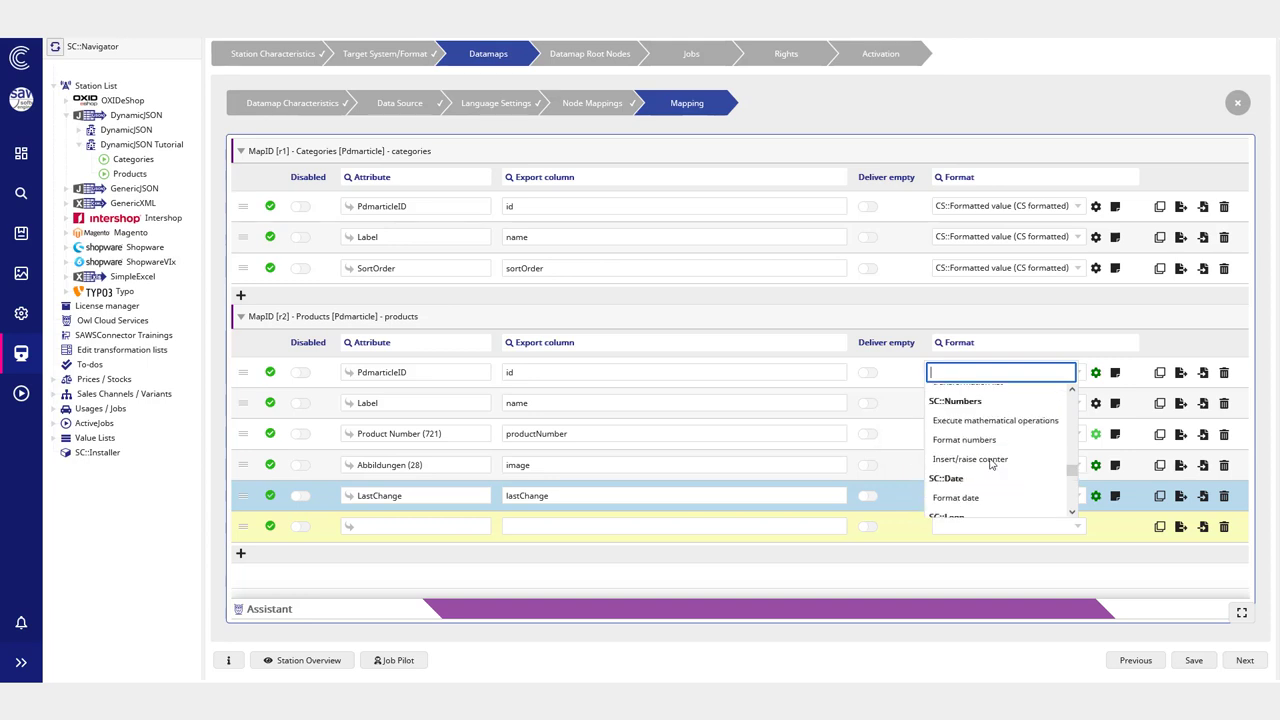
scroll(992, 484, up, 3)
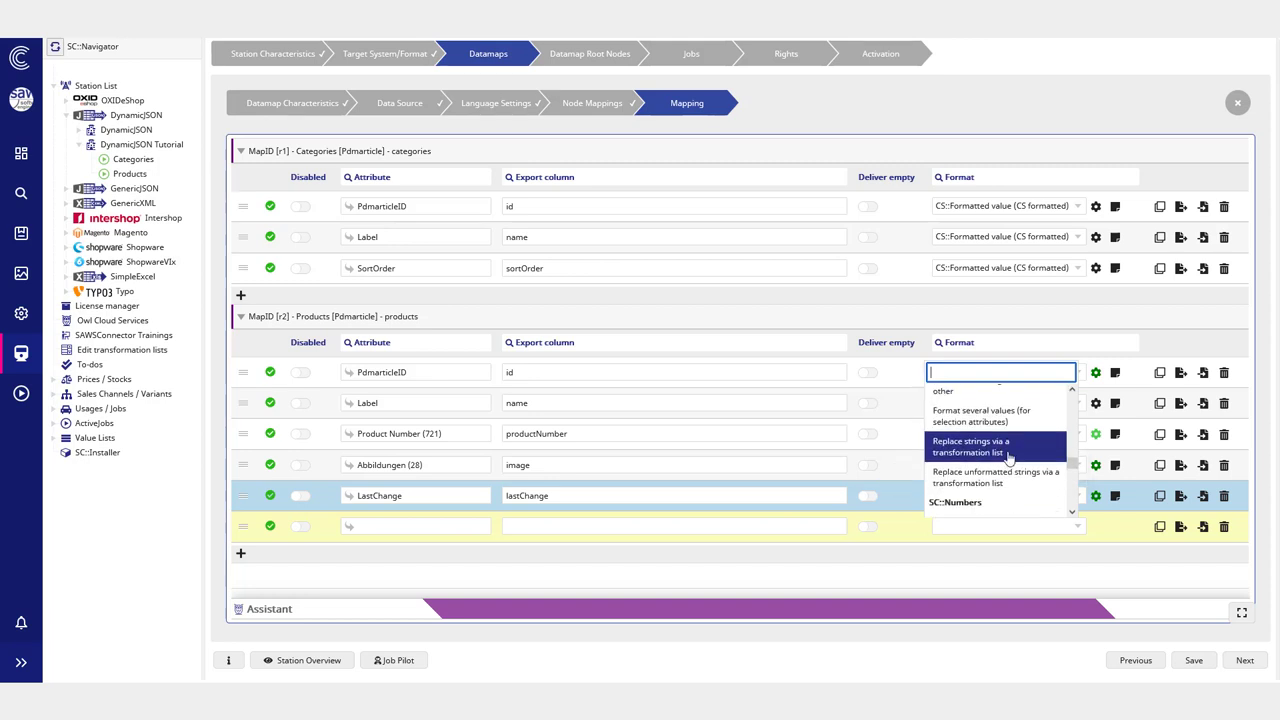
scroll(990, 486, up, 4)
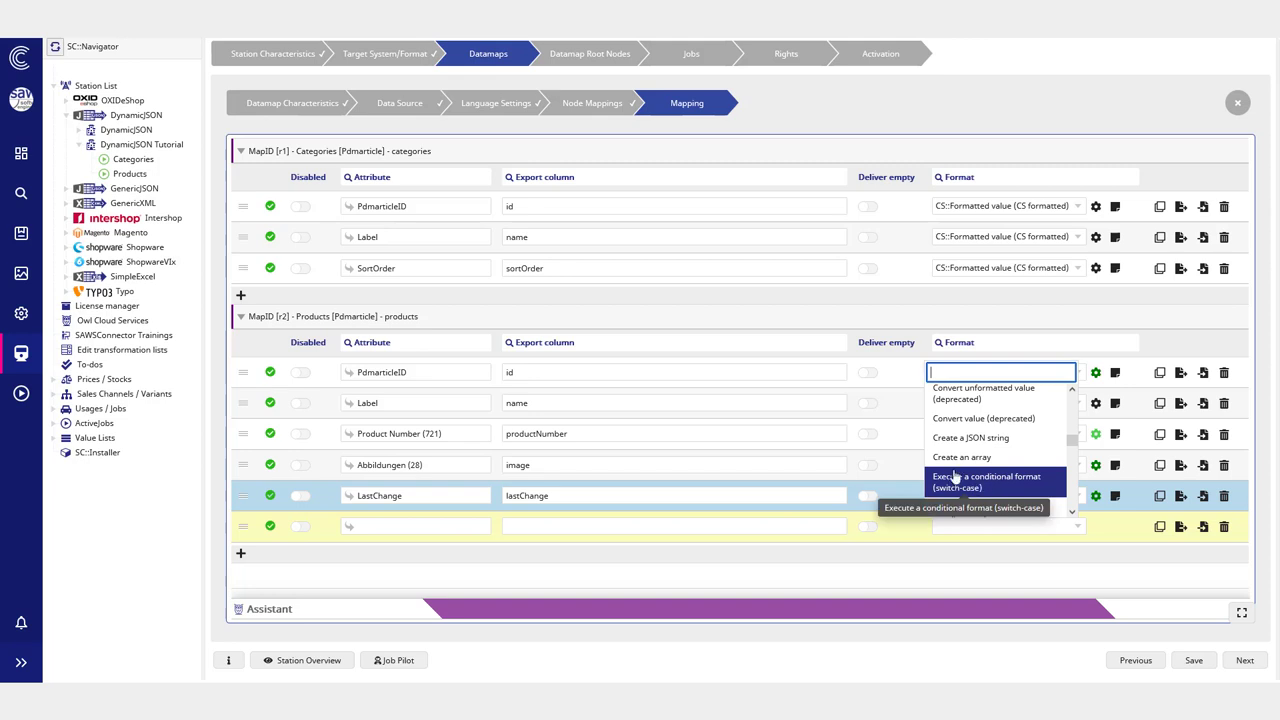
Step: Set the new Products row's format to Execute a conditional format (switch-case) and open its format settings
scroll(990, 460, down, 2)
click(965, 418)
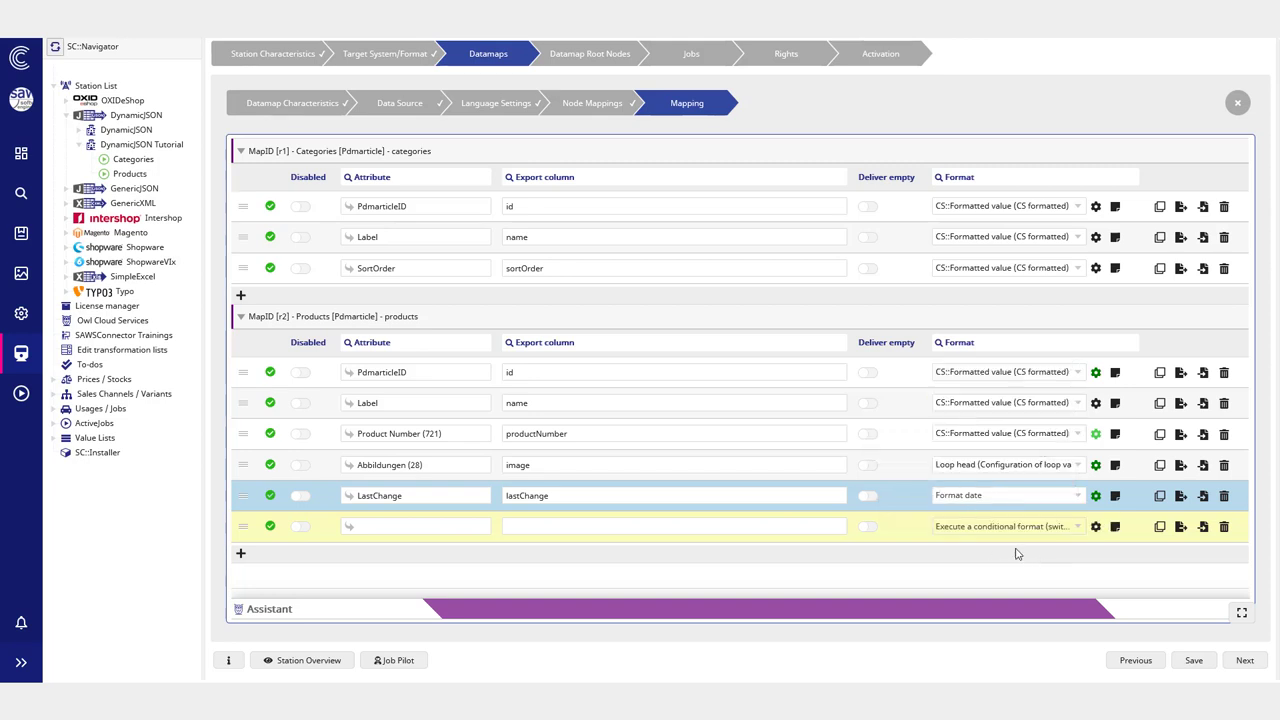
click(1097, 526)
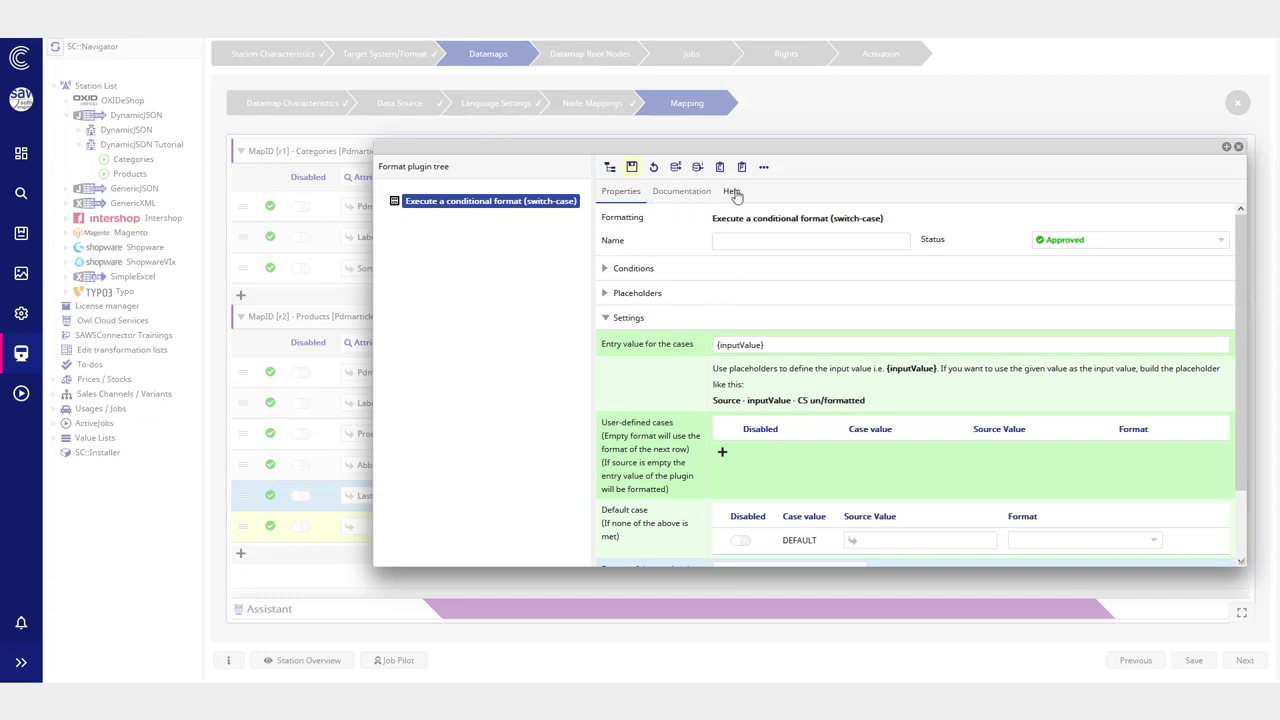
Step: Read the conditional format's help text with its switch-case example, and close the format settings
click(731, 191)
scroll(725, 350, down, 3)
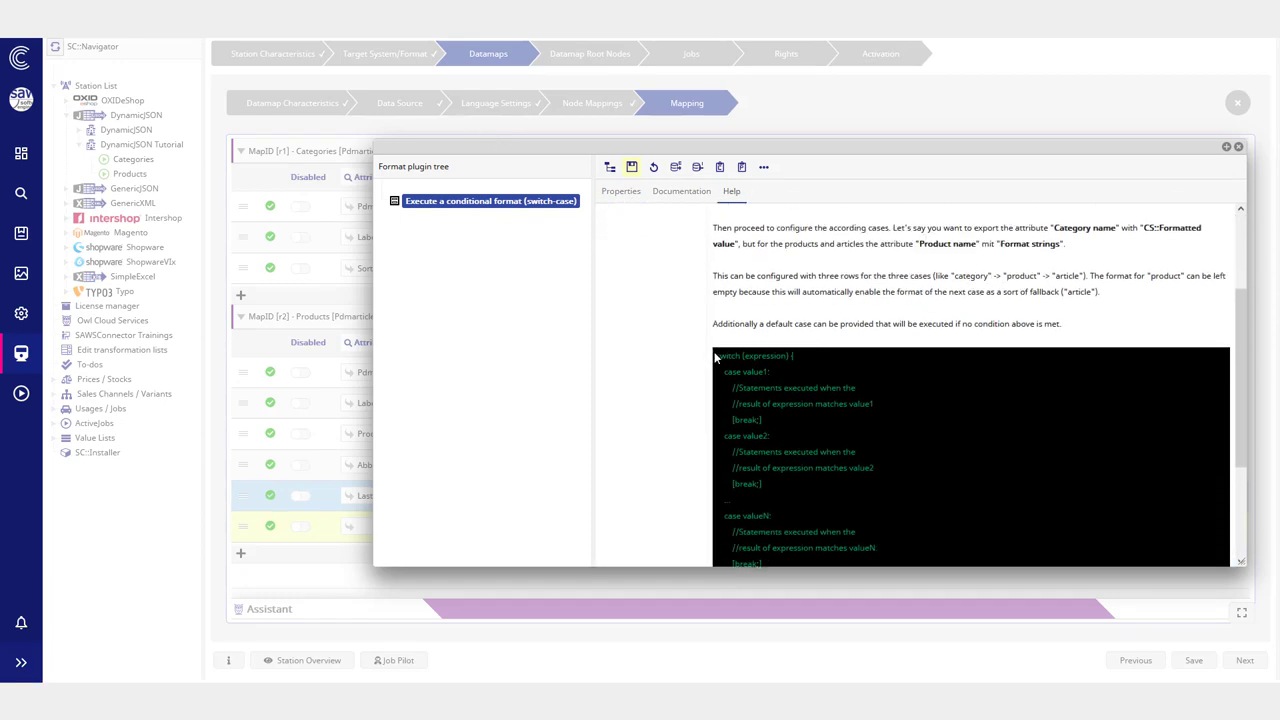
drag(716, 357, 842, 488)
scroll(801, 459, down, 2)
click(845, 492)
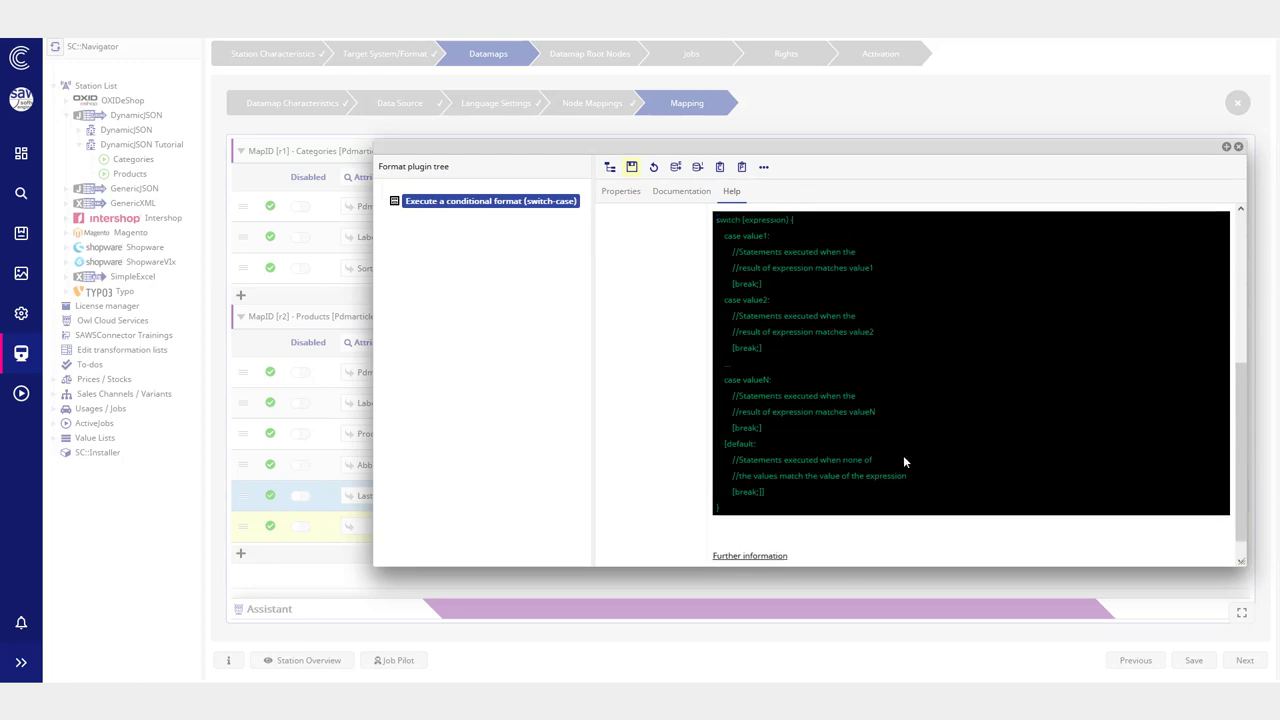
scroll(903, 461, up, 2)
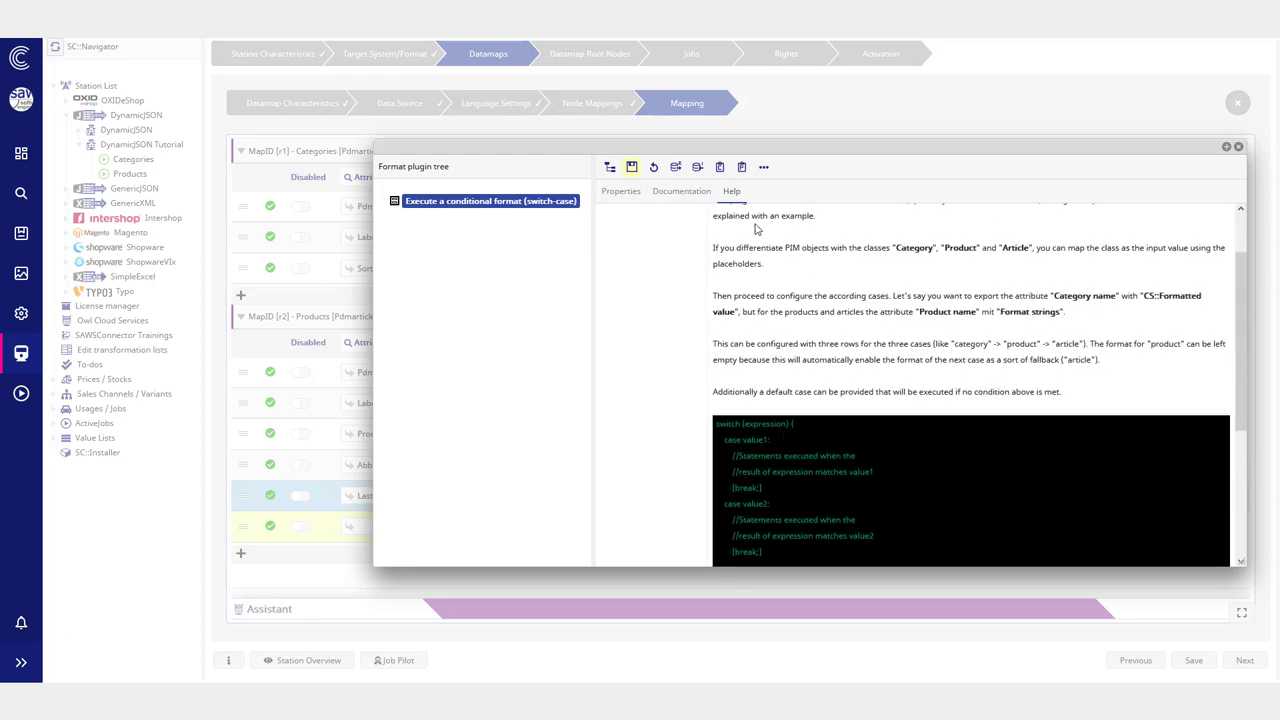
scroll(777, 378, down, 1)
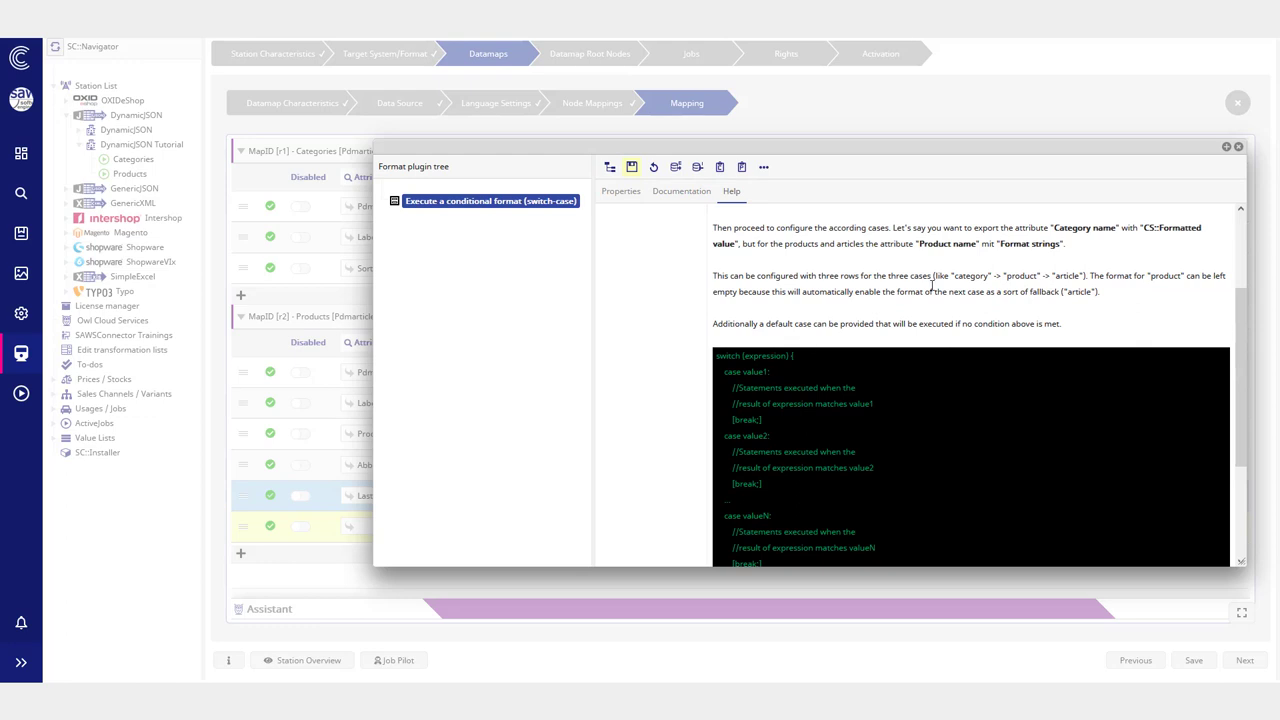
click(1239, 149)
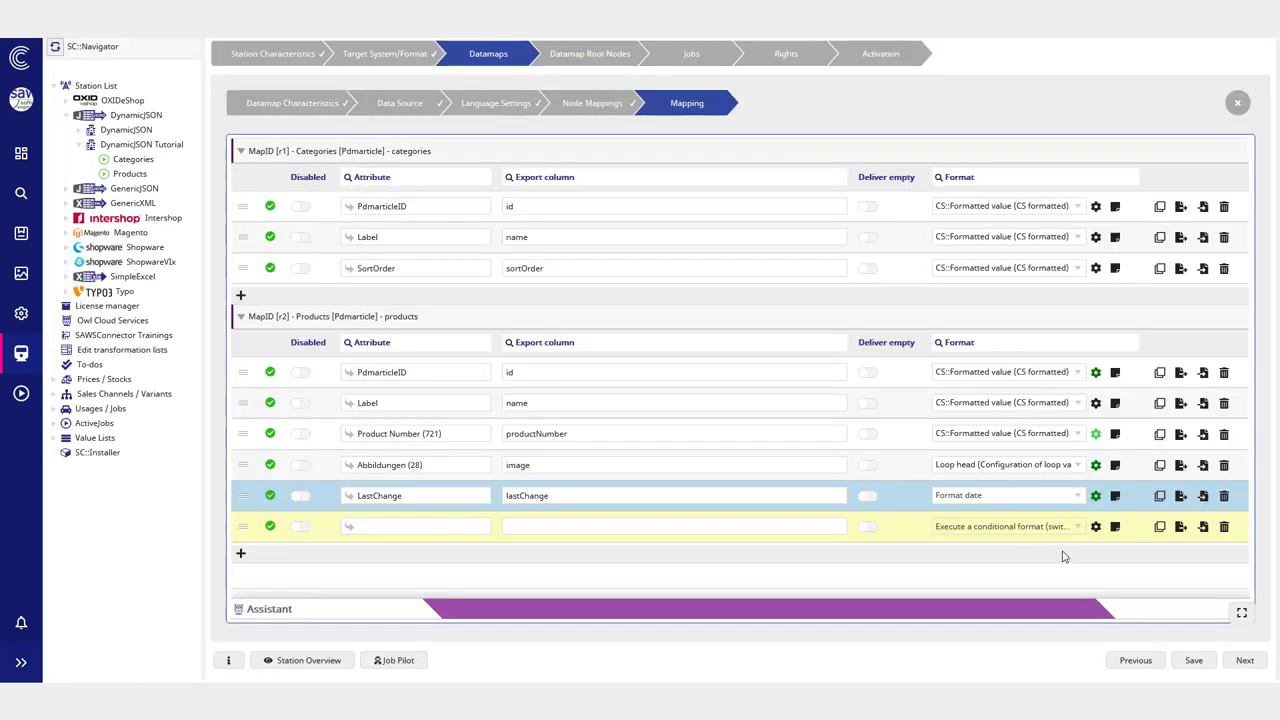
Step: Browse the new row's format list again, search it for "cache", clear the search and leave the list
click(1037, 532)
scroll(1015, 465, down, 5)
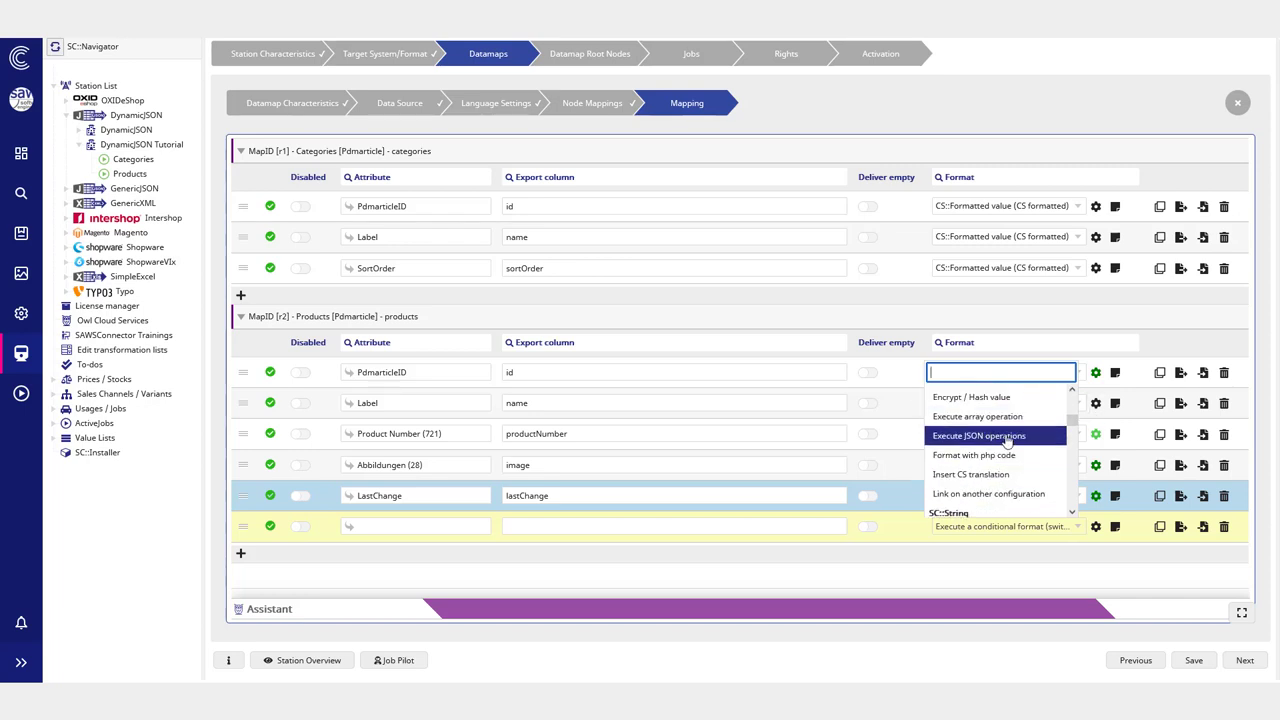
scroll(1005, 495, down, 3)
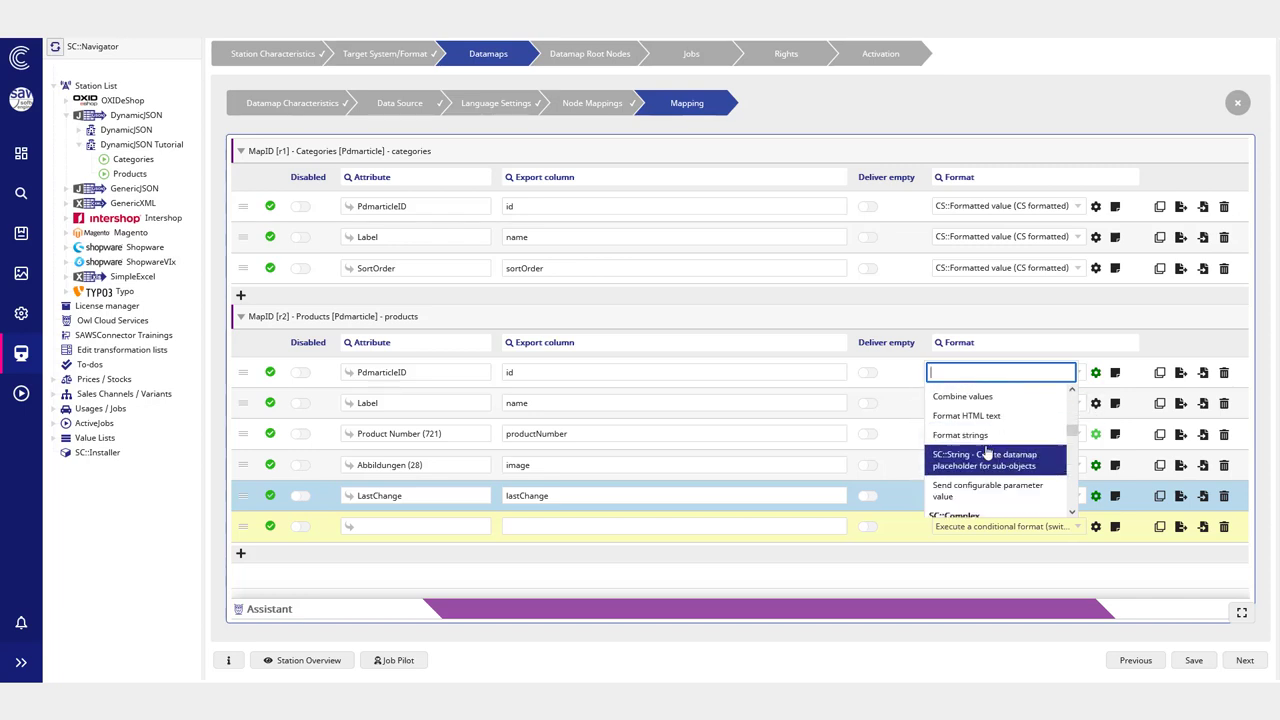
text(cache)
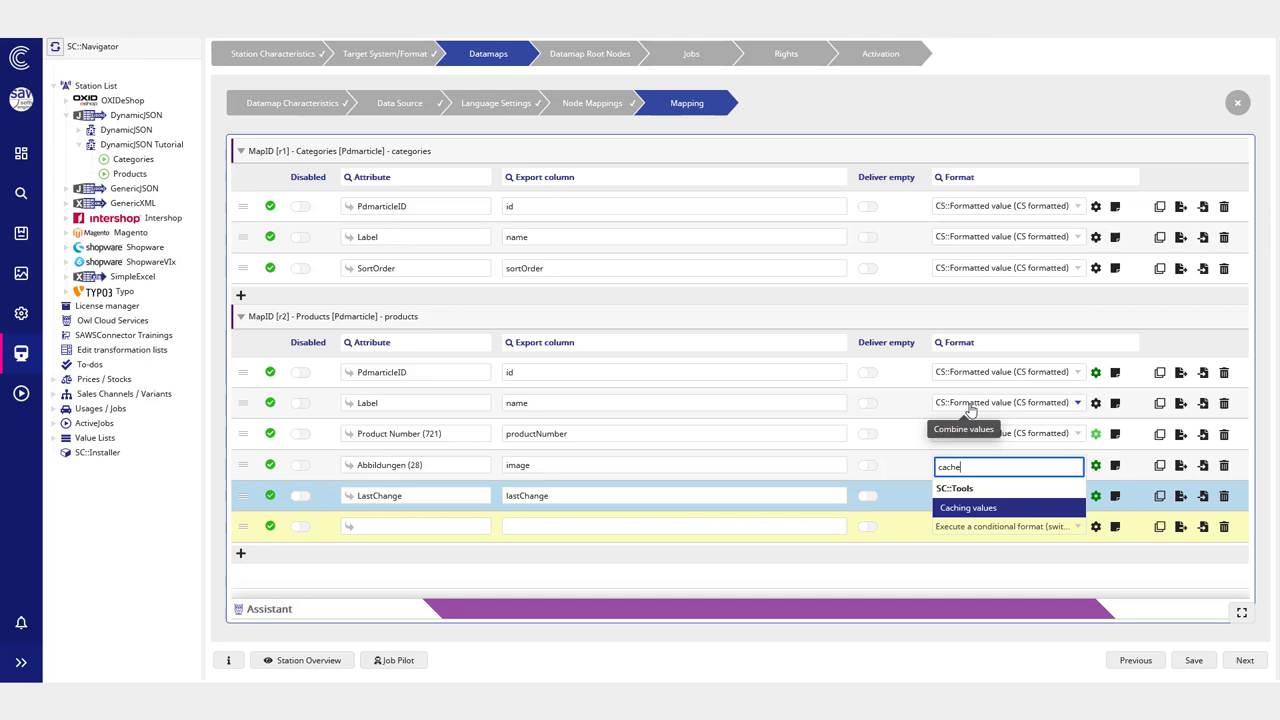
key(ctrl+a)
key(BackSpace)
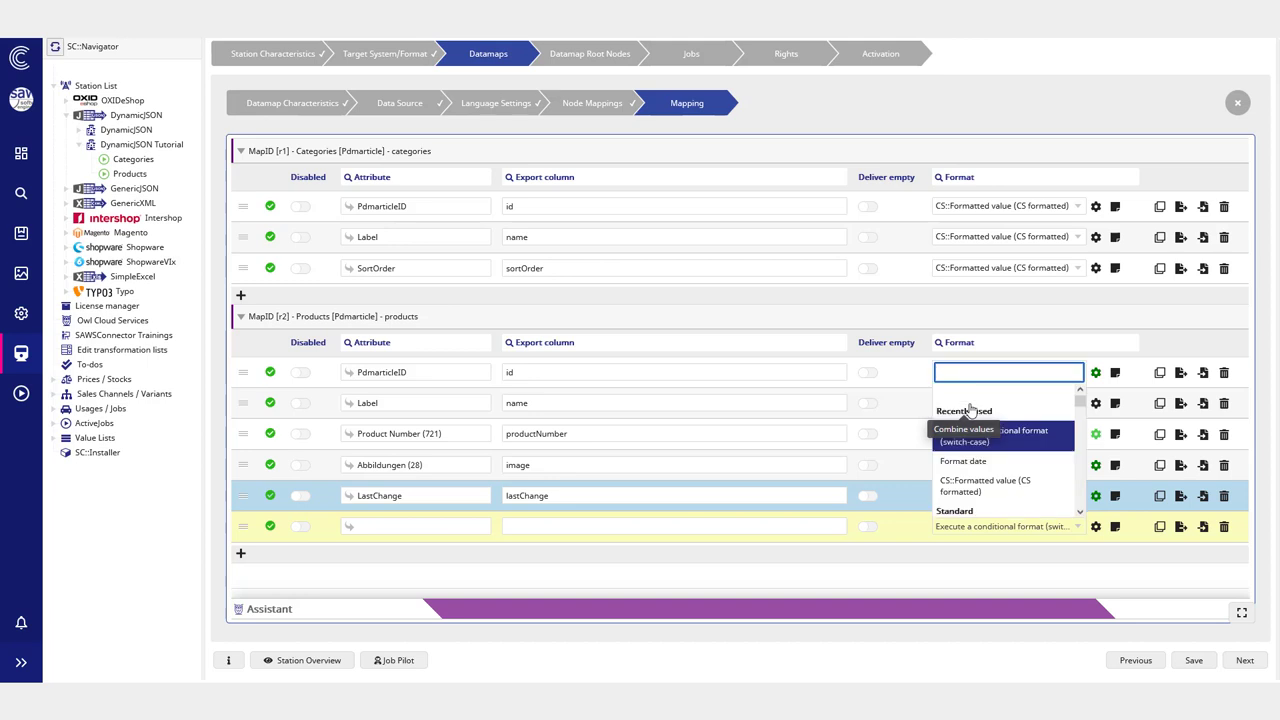
key(Up)
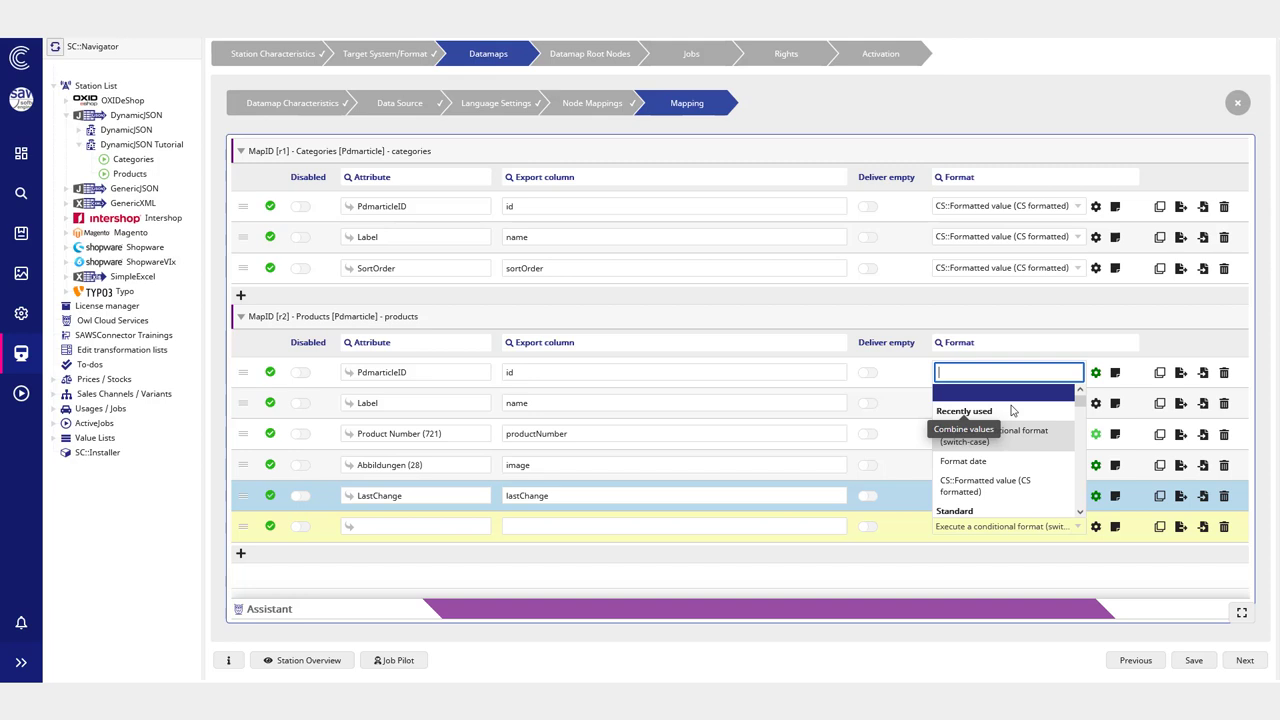
click(985, 485)
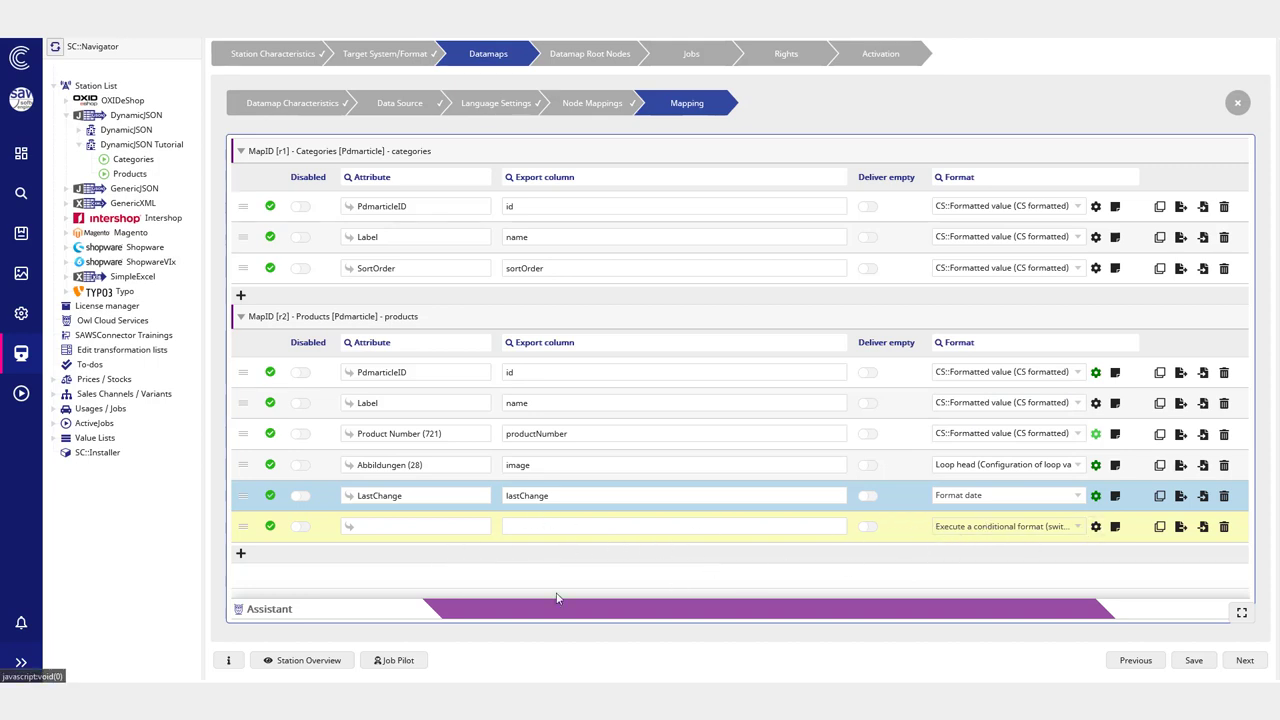
Step: Open the Job Pilot for the Products job and look through the log entries of its last run
click(418, 661)
scroll(541, 441, down, 3)
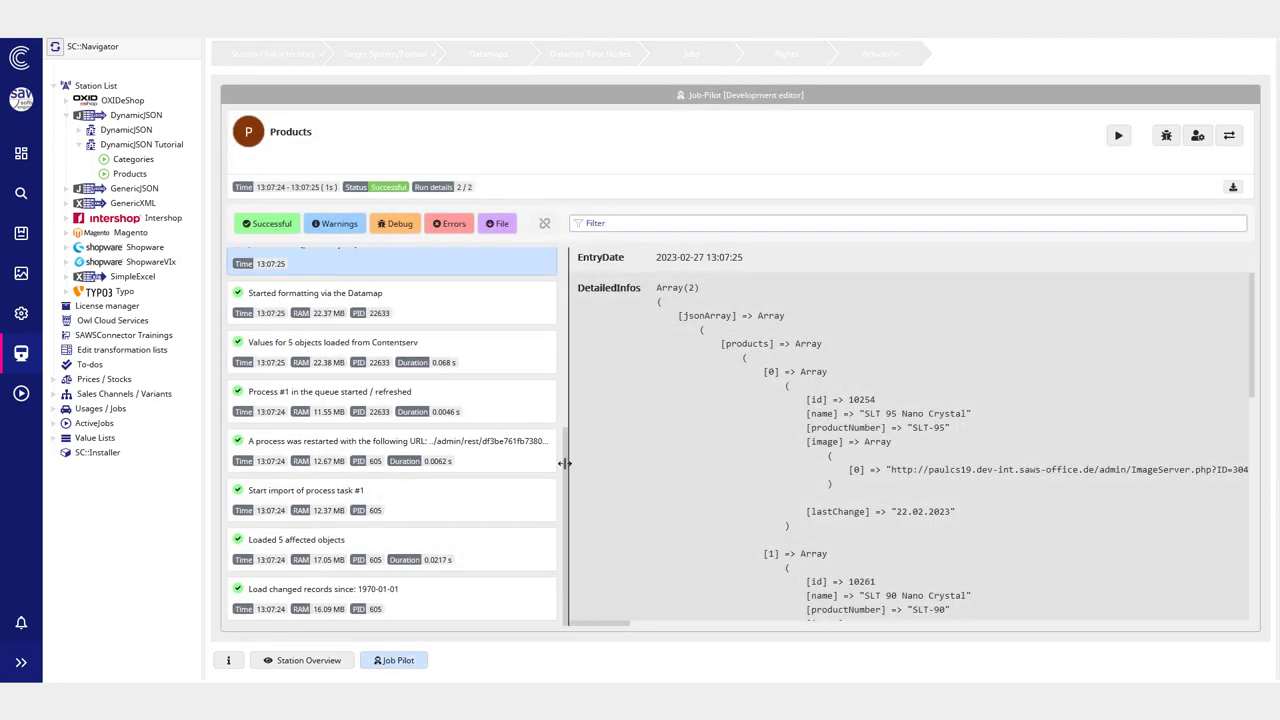
Step: Return from Job Pilot to the mapping, delete the empty conditional-format row from the Products map, and save
click(412, 661)
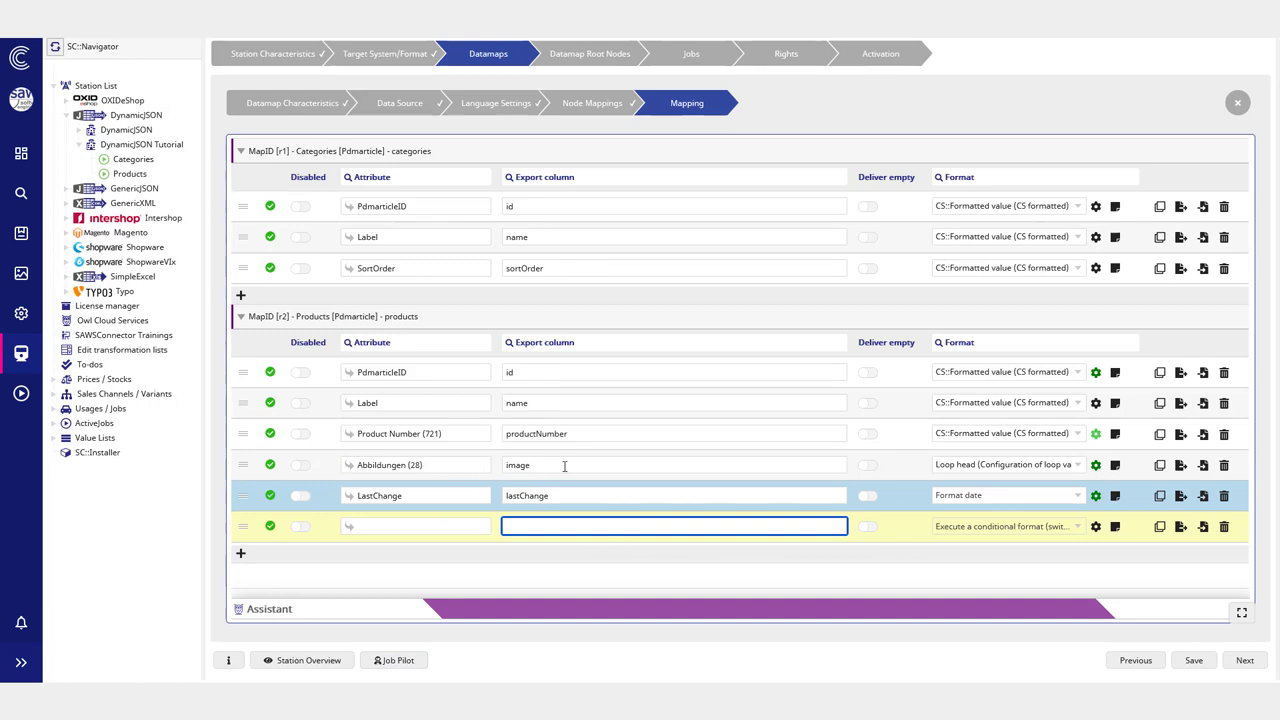
click(1224, 526)
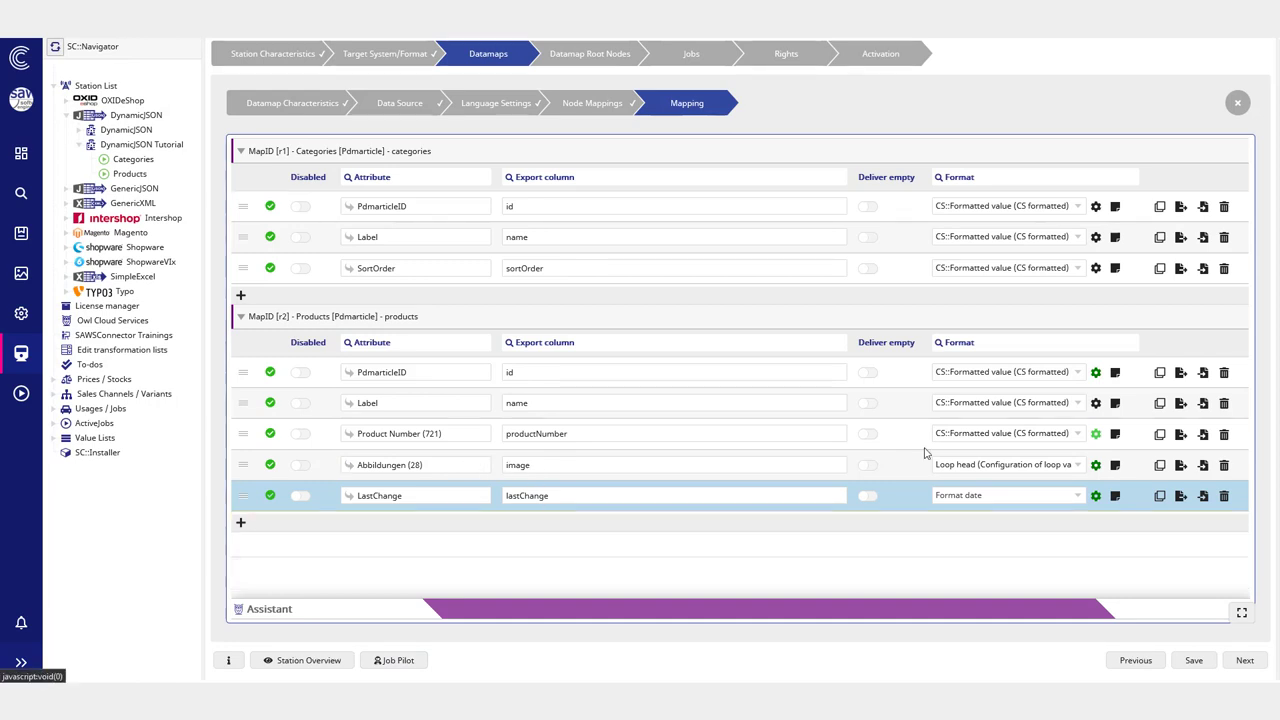
click(1194, 660)
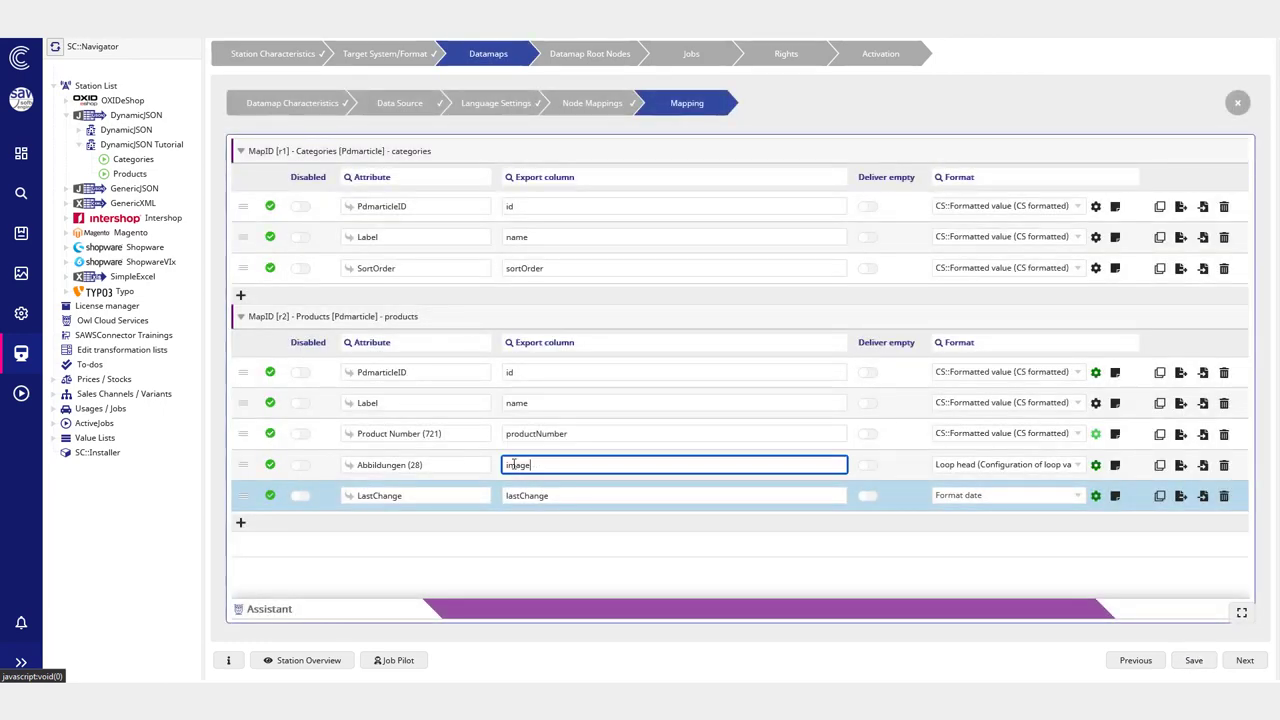
Step: Examine the loop head configuration and its nested loop plugins for the image row of the Products map
click(1096, 466)
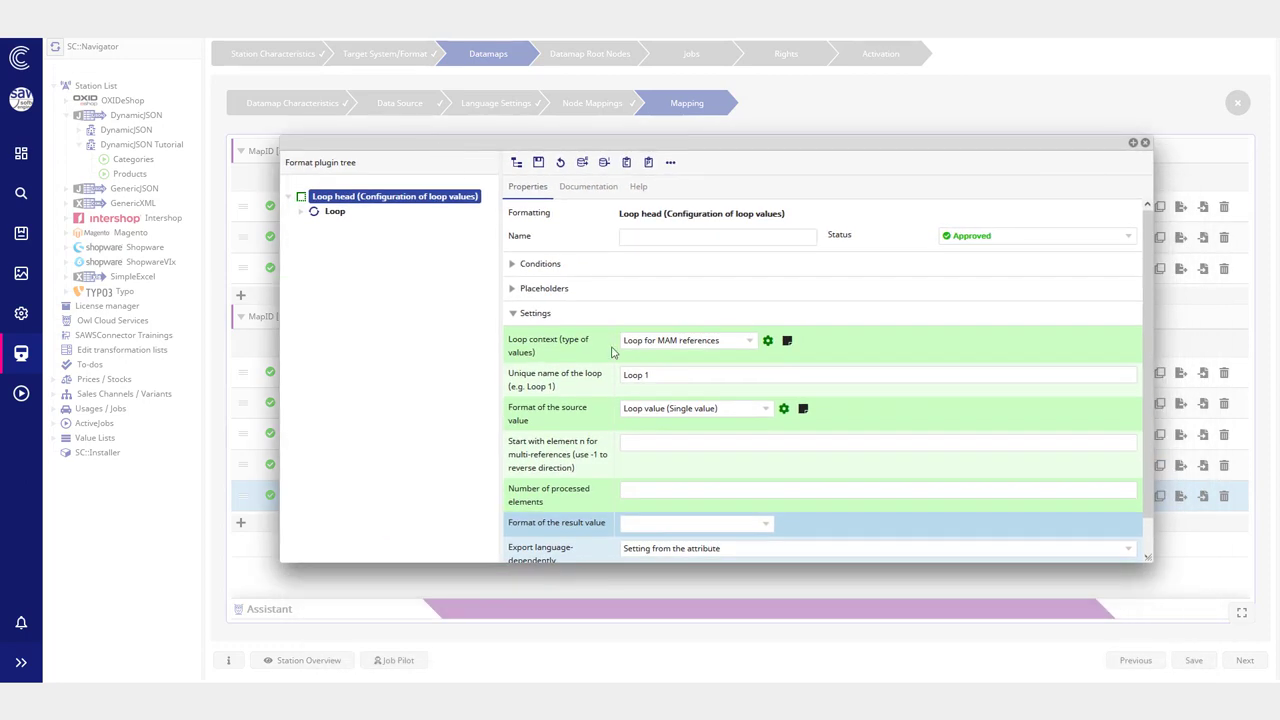
click(313, 212)
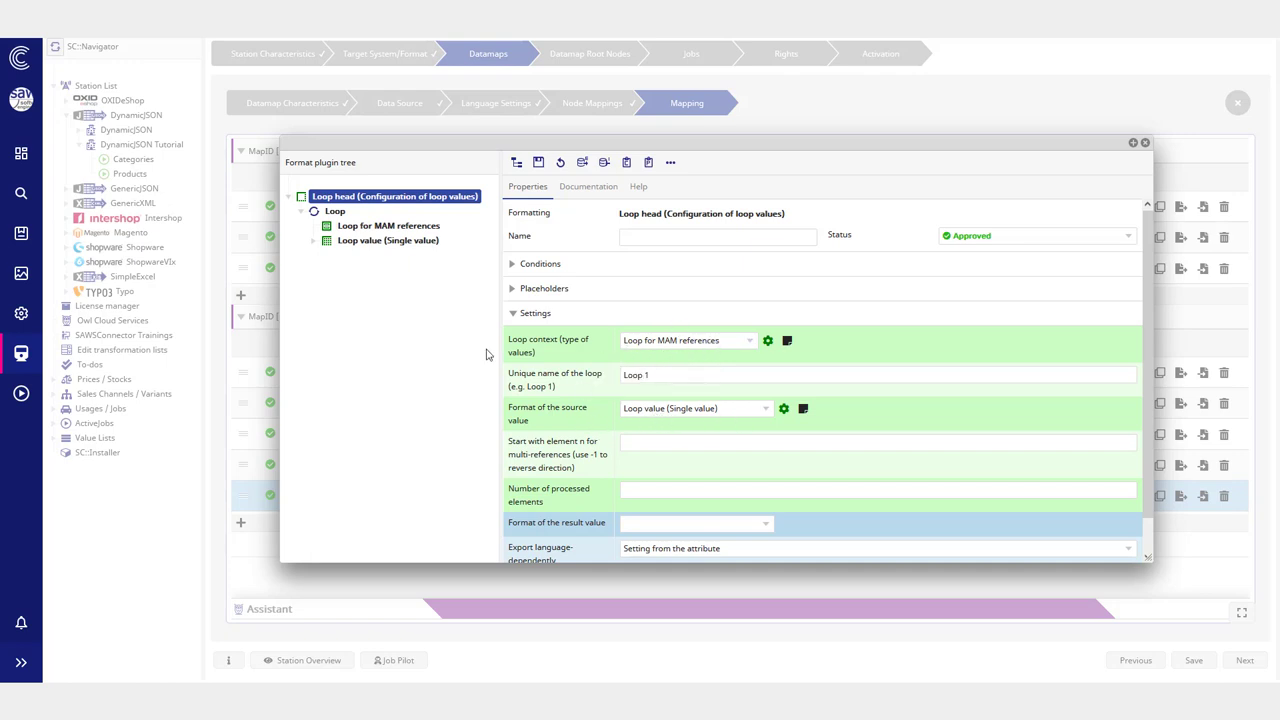
click(1146, 144)
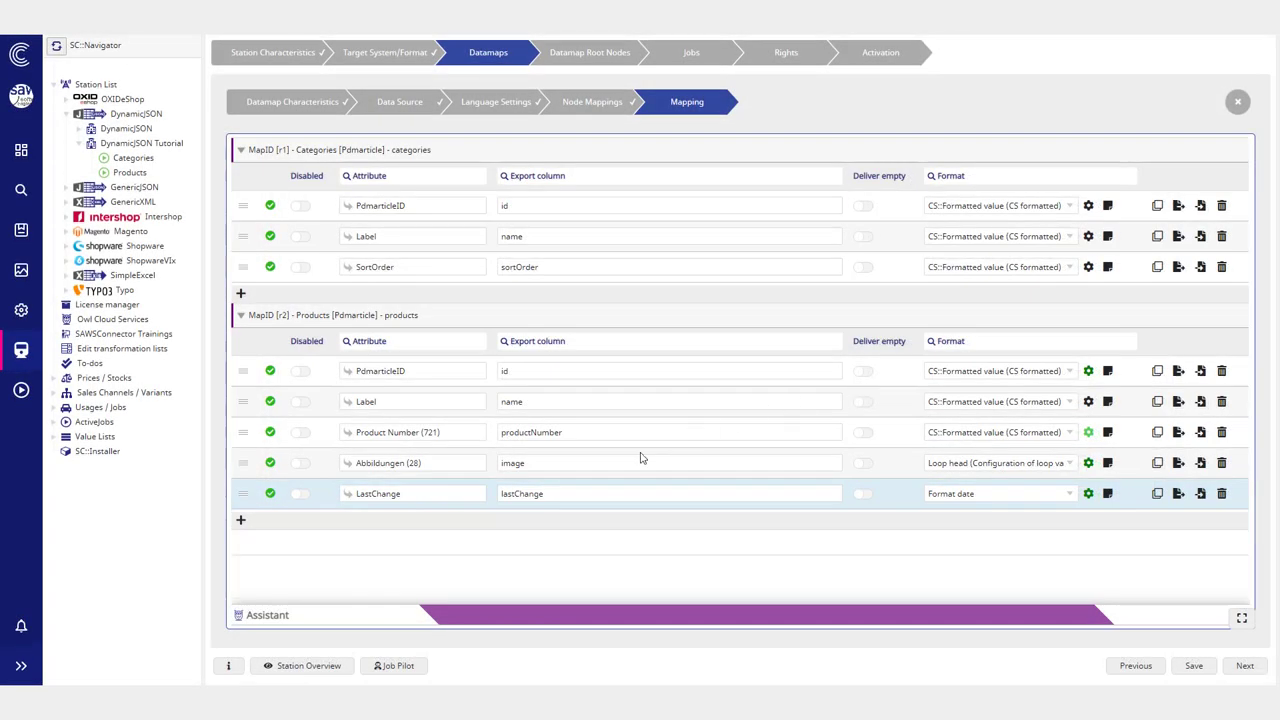
Step: Check the attribute type of Abbildungen (28) in the Assistant
click(444, 465)
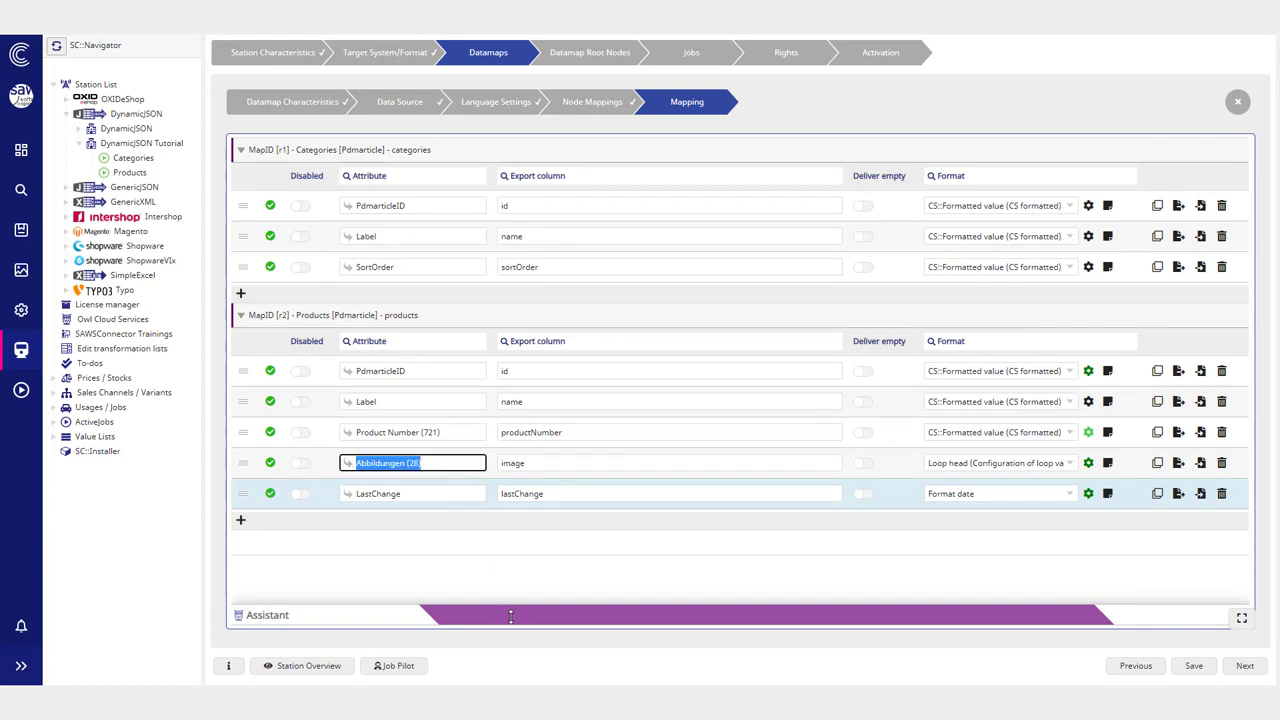
drag(525, 610, 525, 492)
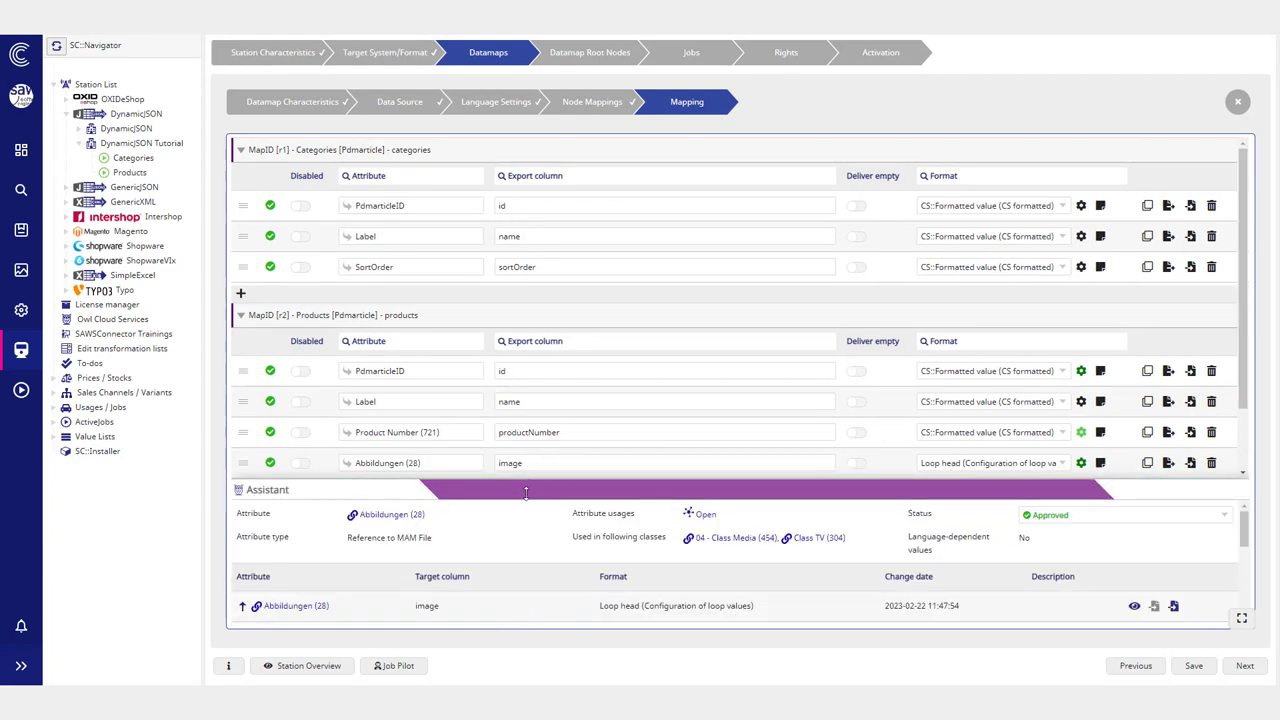
triple_click(370, 538)
Step: Add a new row to the Products map with the export column accessories, and collapse the Assistant
scroll(527, 420, down, 1)
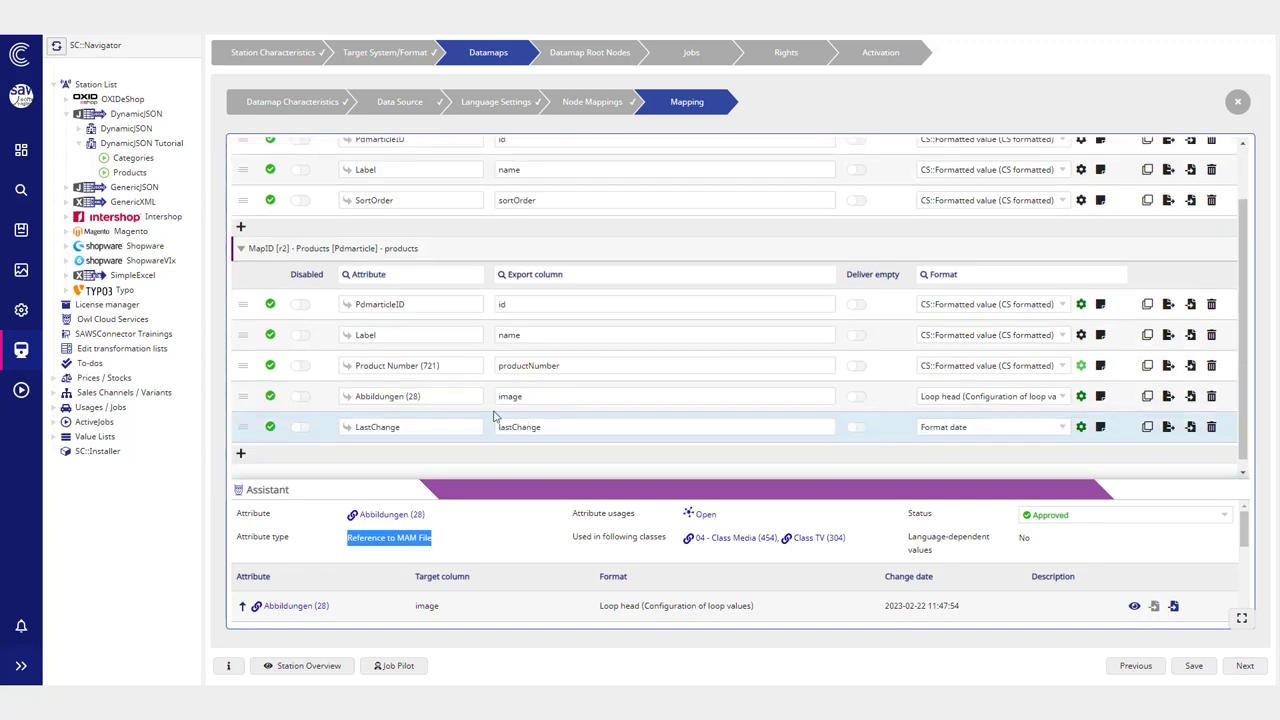
scroll(392, 420, down, 1)
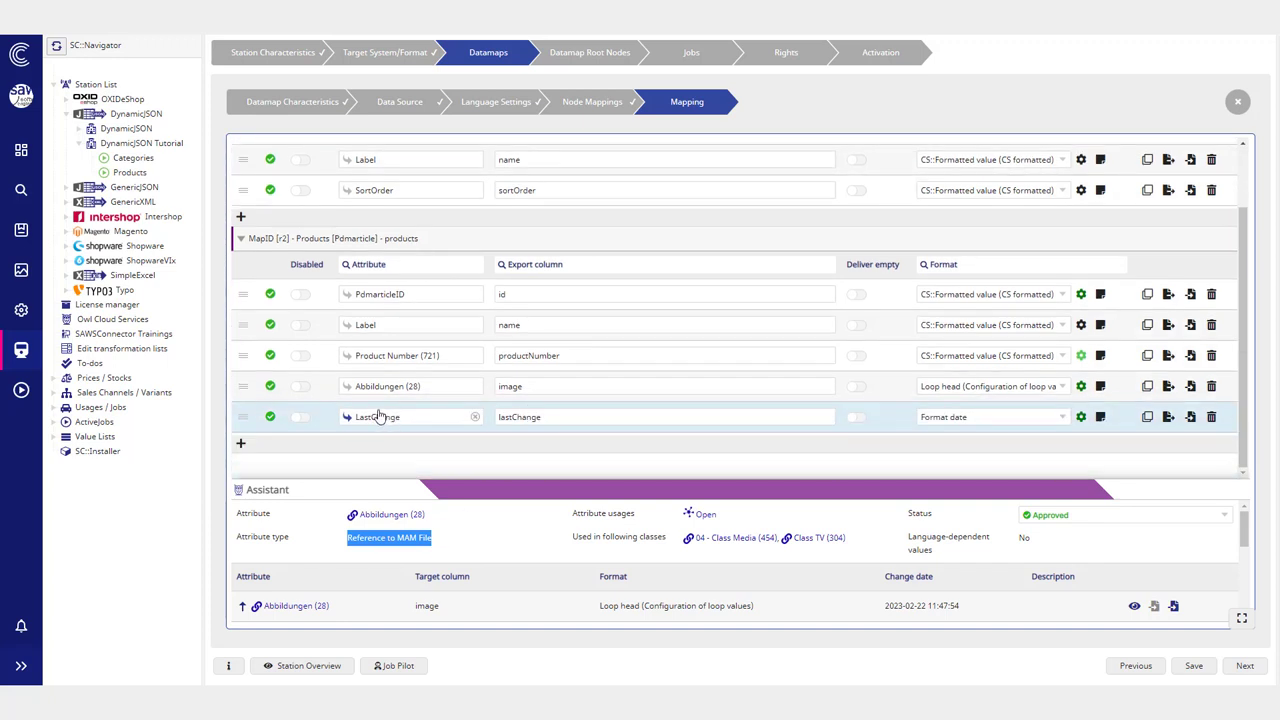
click(241, 447)
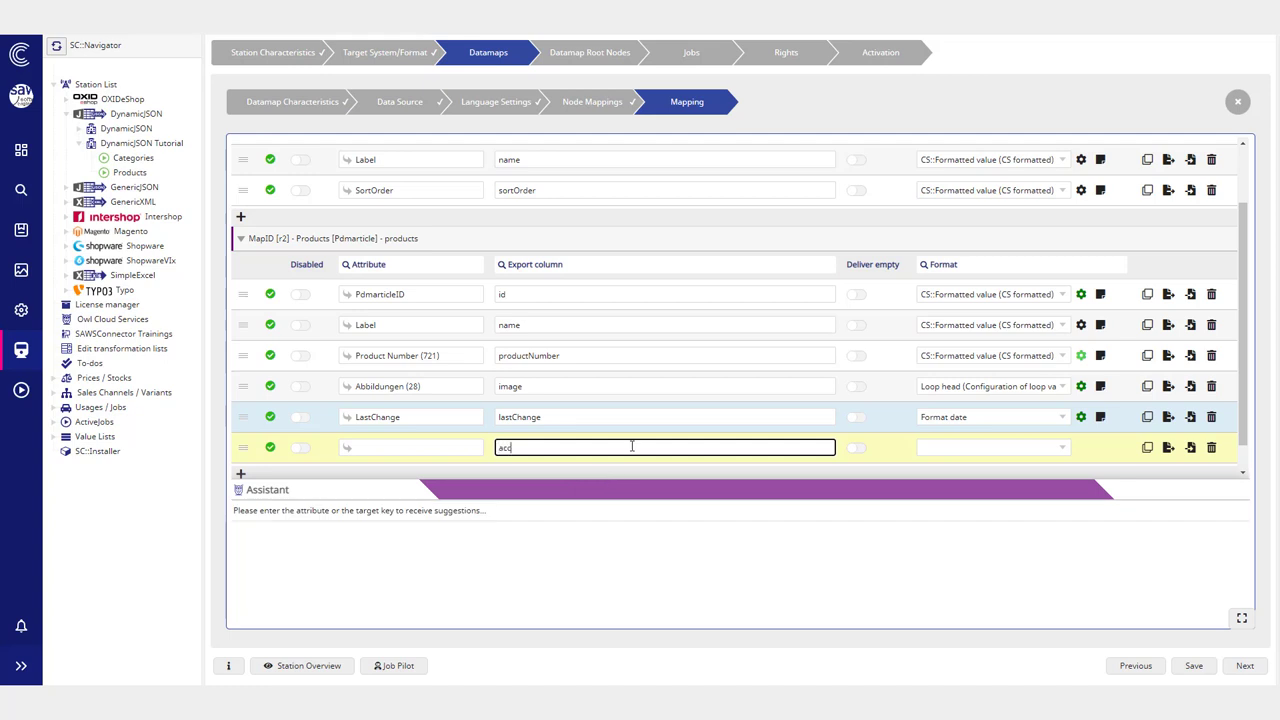
text(accessories)
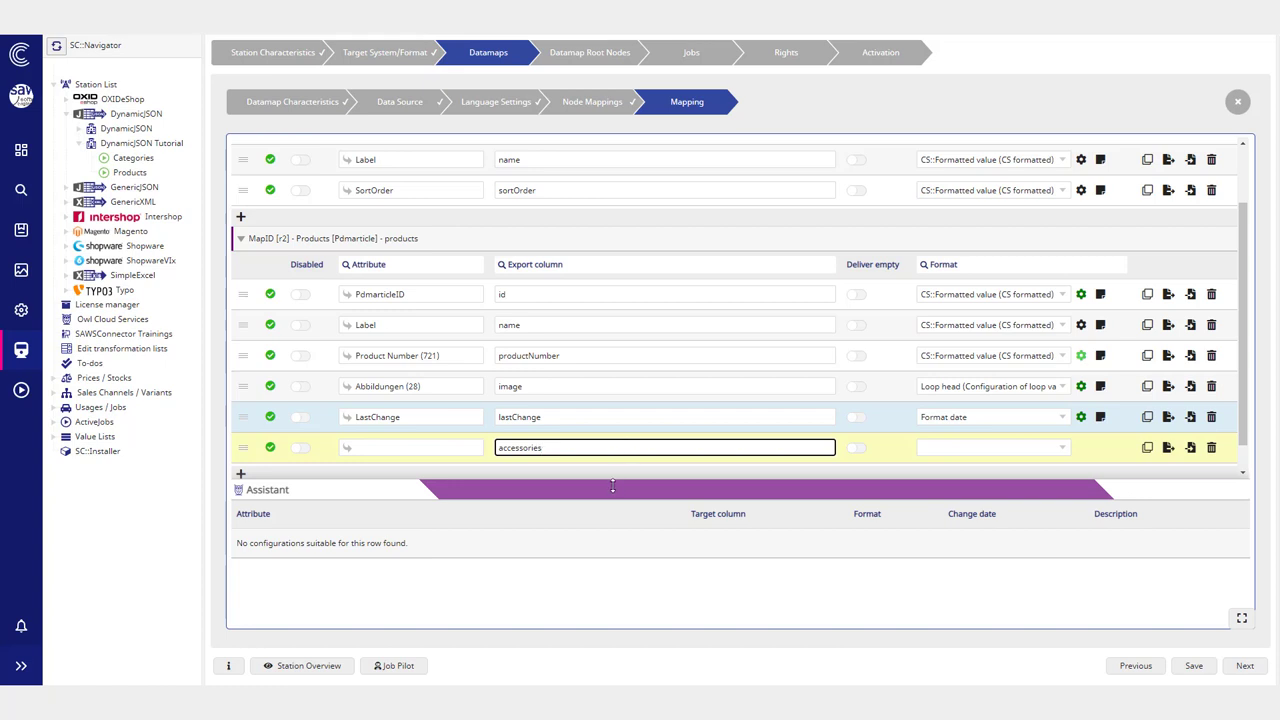
click(613, 485)
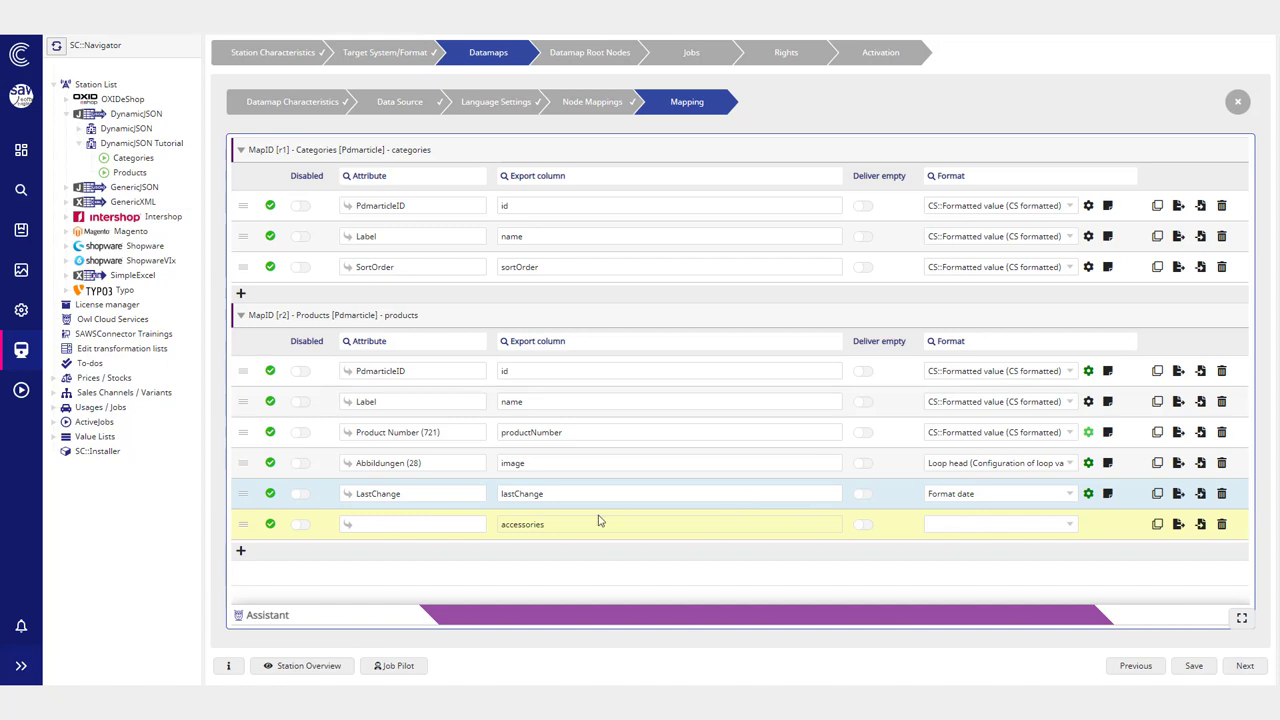
Step: Assign the attribute Accessories (30) to the accessories export column row
click(425, 523)
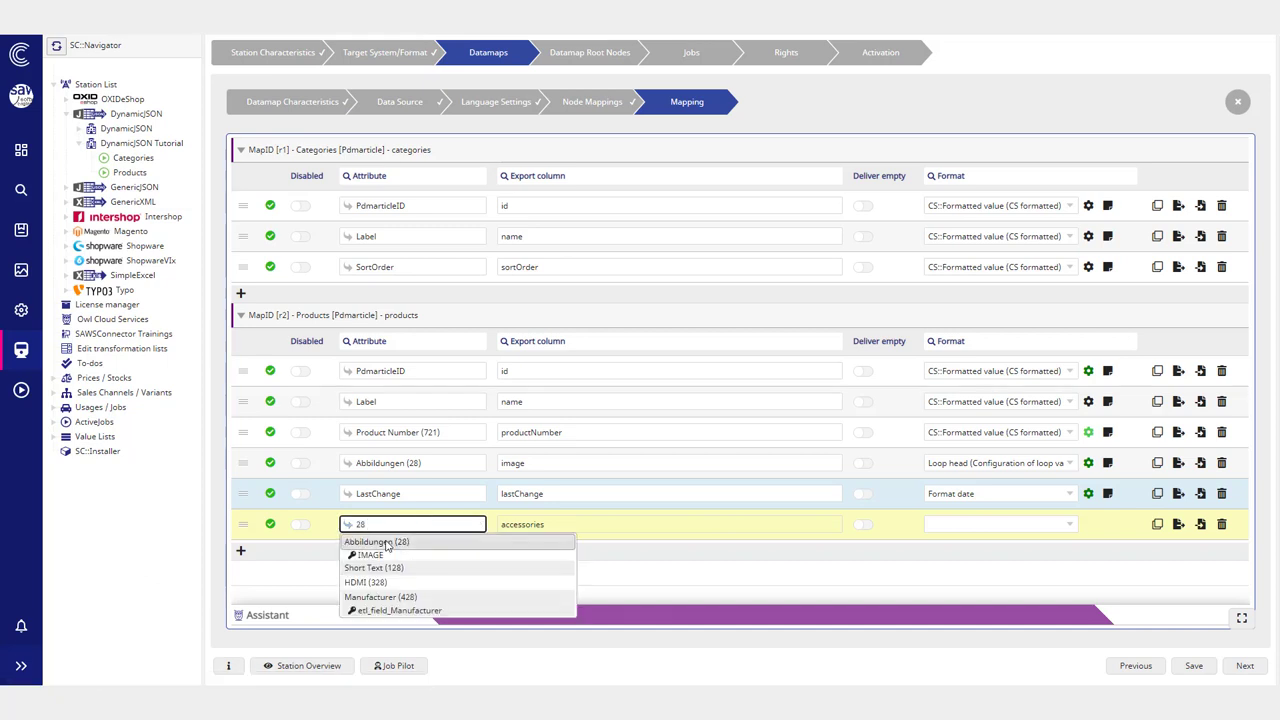
key(BackSpace)
key(BackSpace)
text(acc)
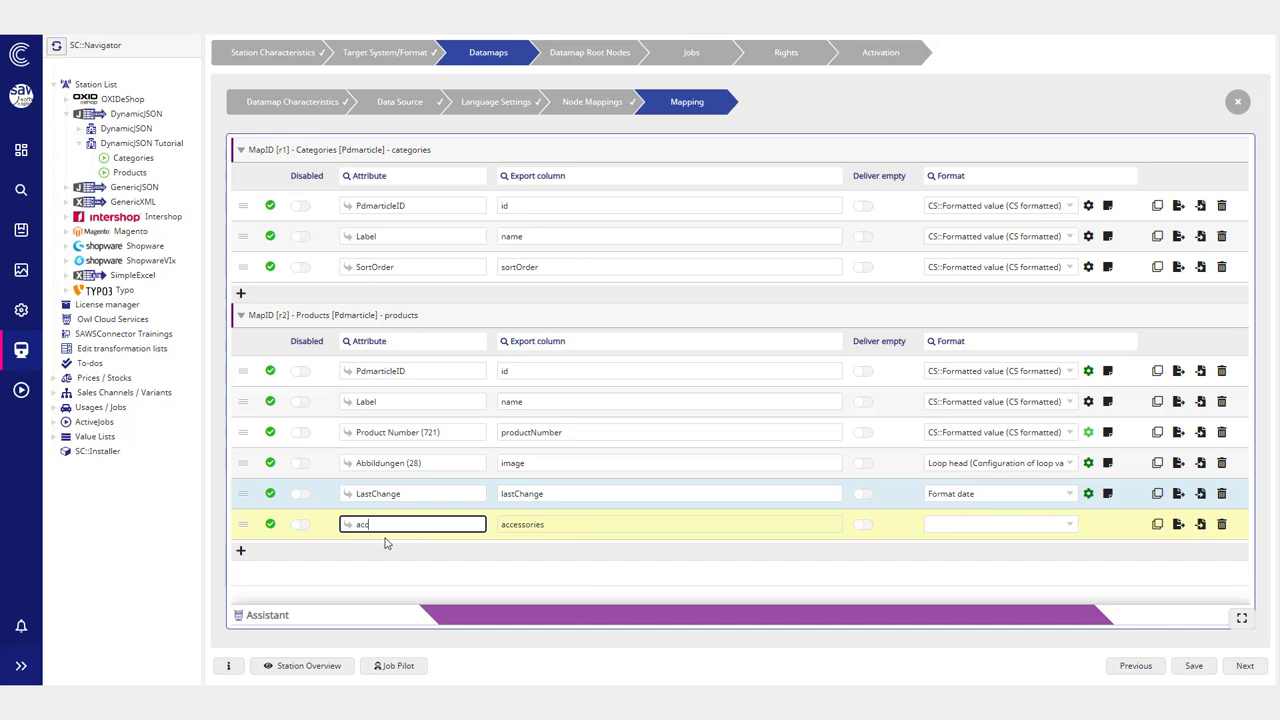
text(ess)
click(424, 552)
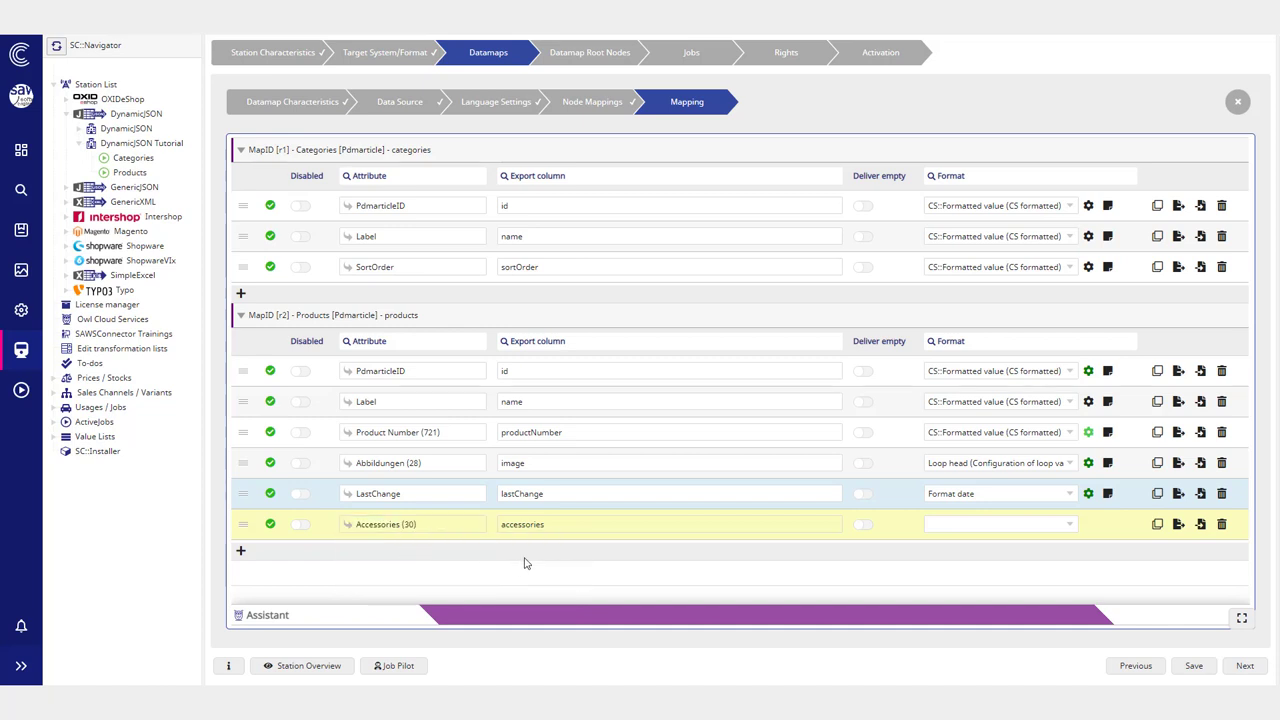
Step: Examine the accessories referenced in the relations of the product SLT 95 Nano Crystal in PIM Studio
click(26, 225)
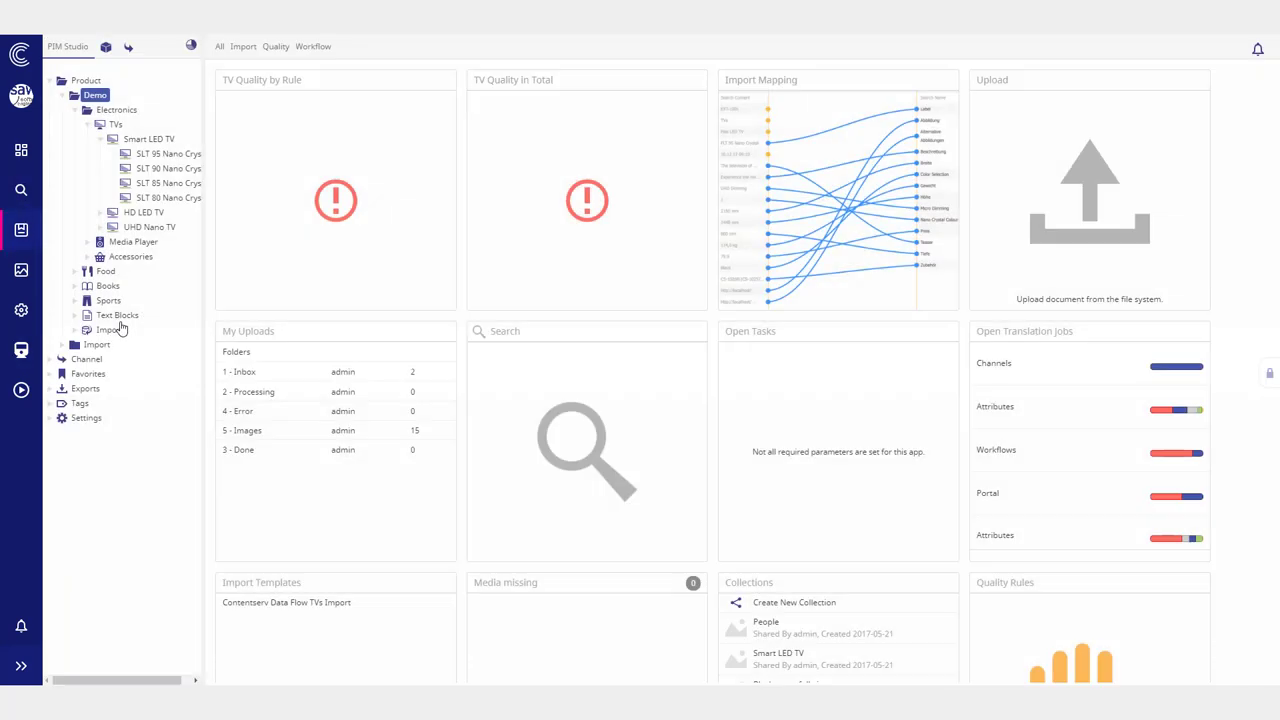
click(168, 154)
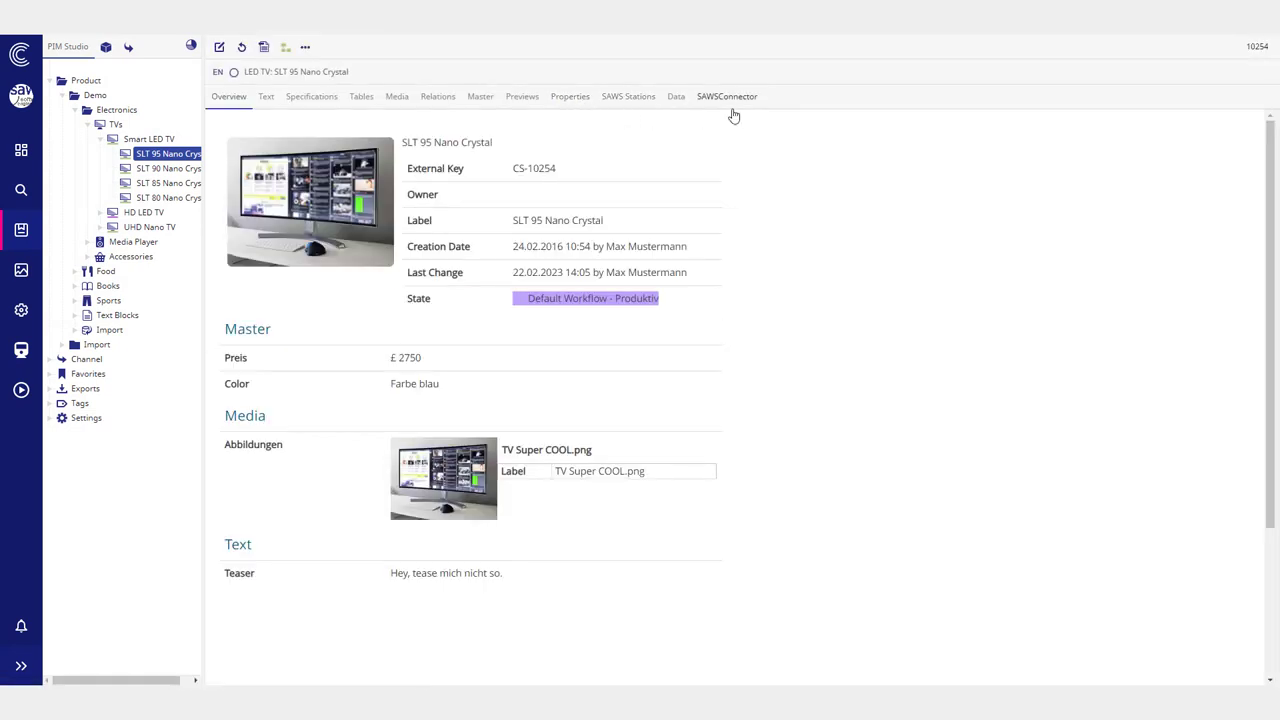
click(438, 98)
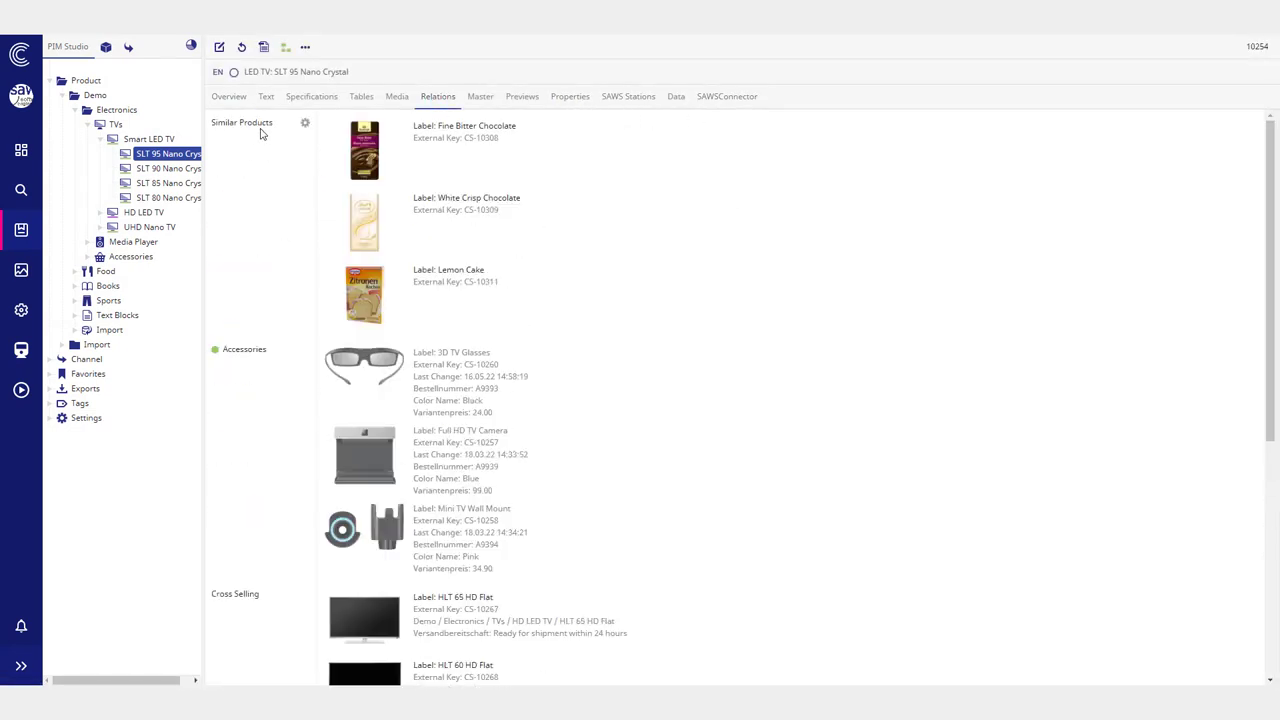
scroll(218, 345, down, 1)
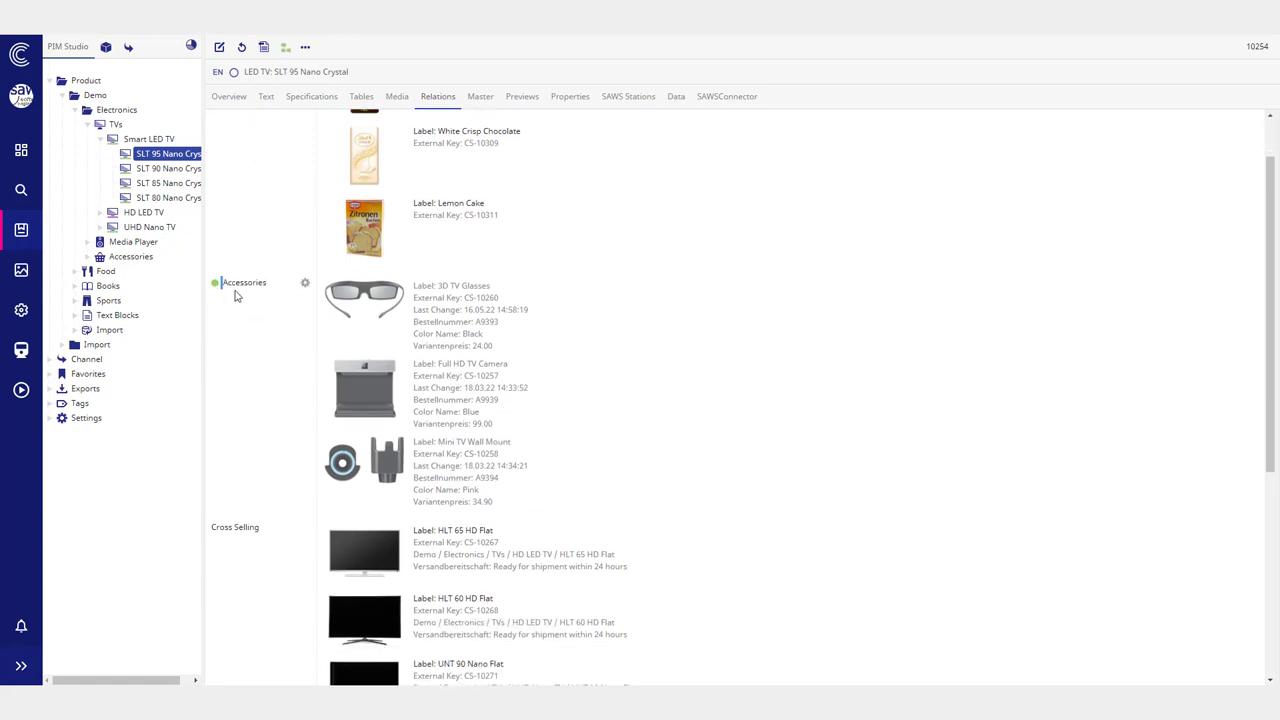
right_click(478, 384)
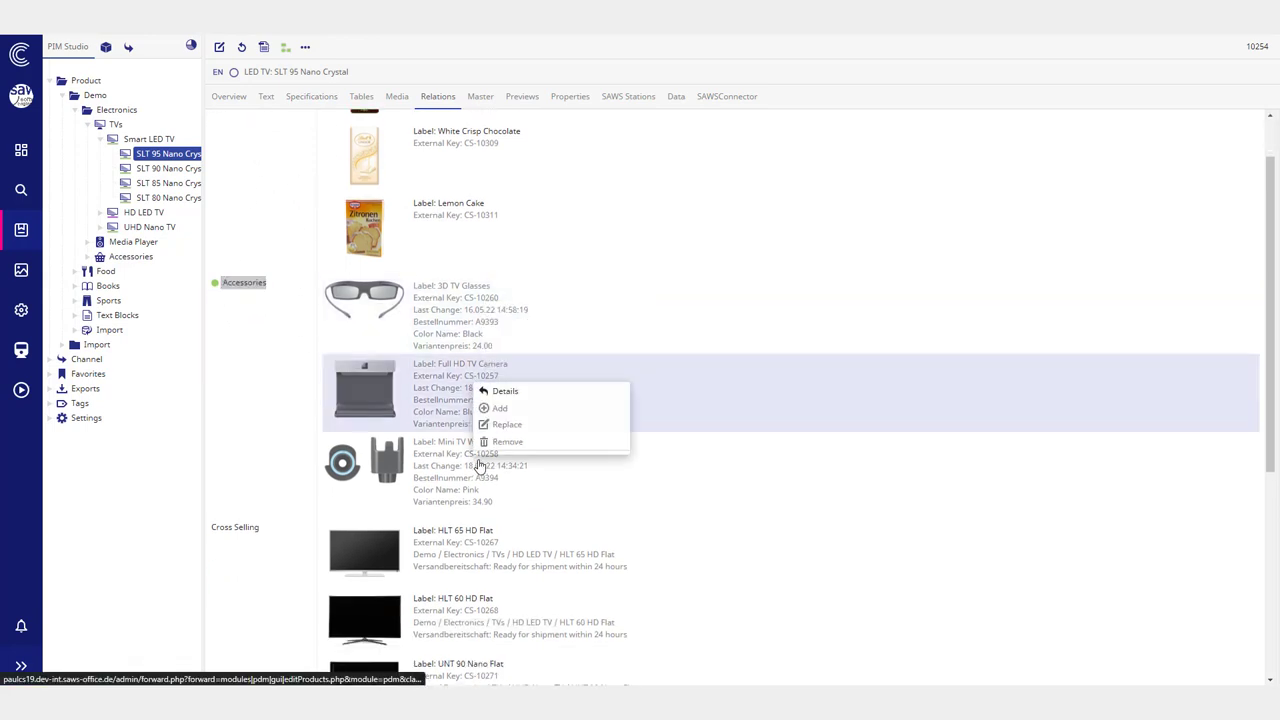
right_click(480, 466)
click(320, 471)
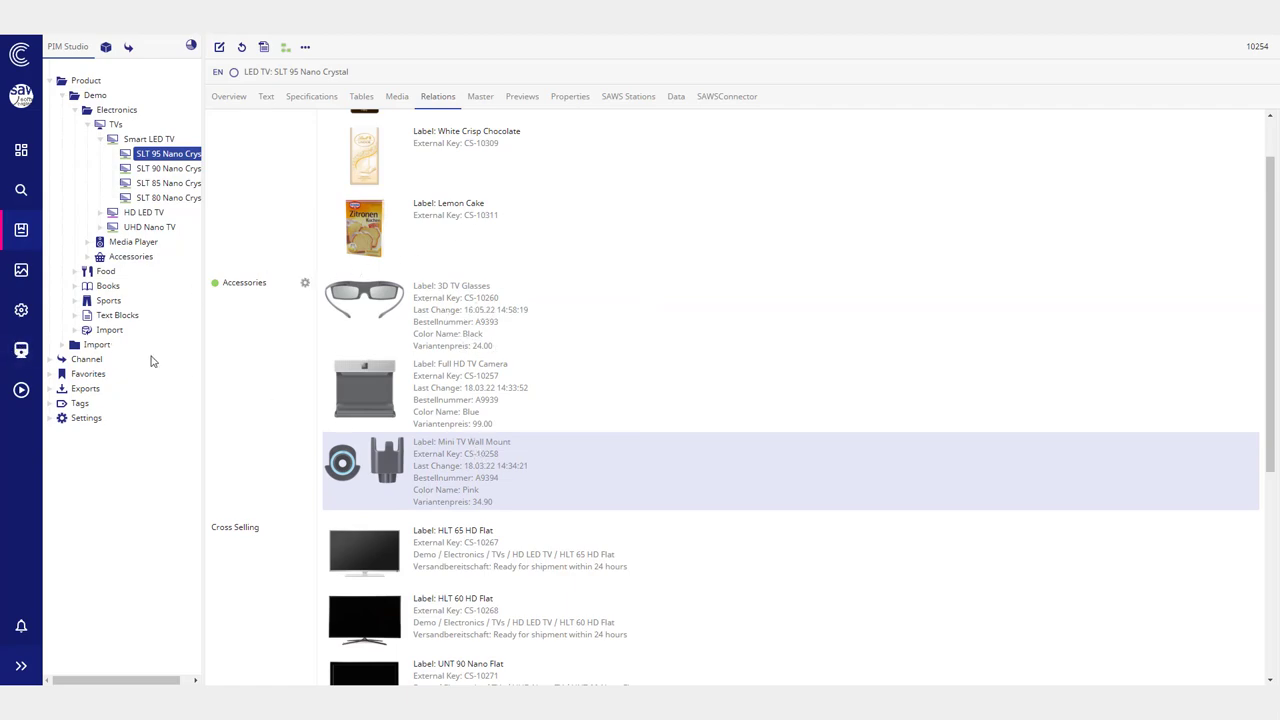
Step: Return to the station mapping, set the accessories row's format to Loop head (Configuration of loop values), and save
click(21, 349)
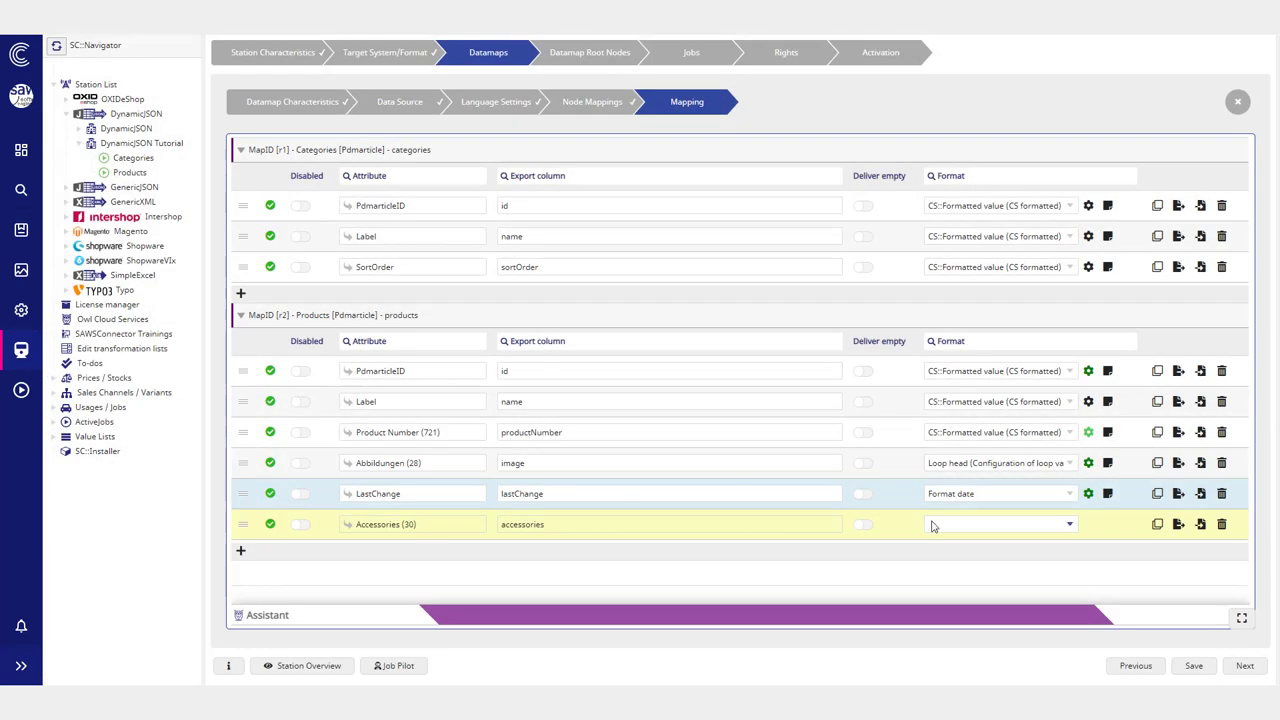
click(932, 527)
text(loop)
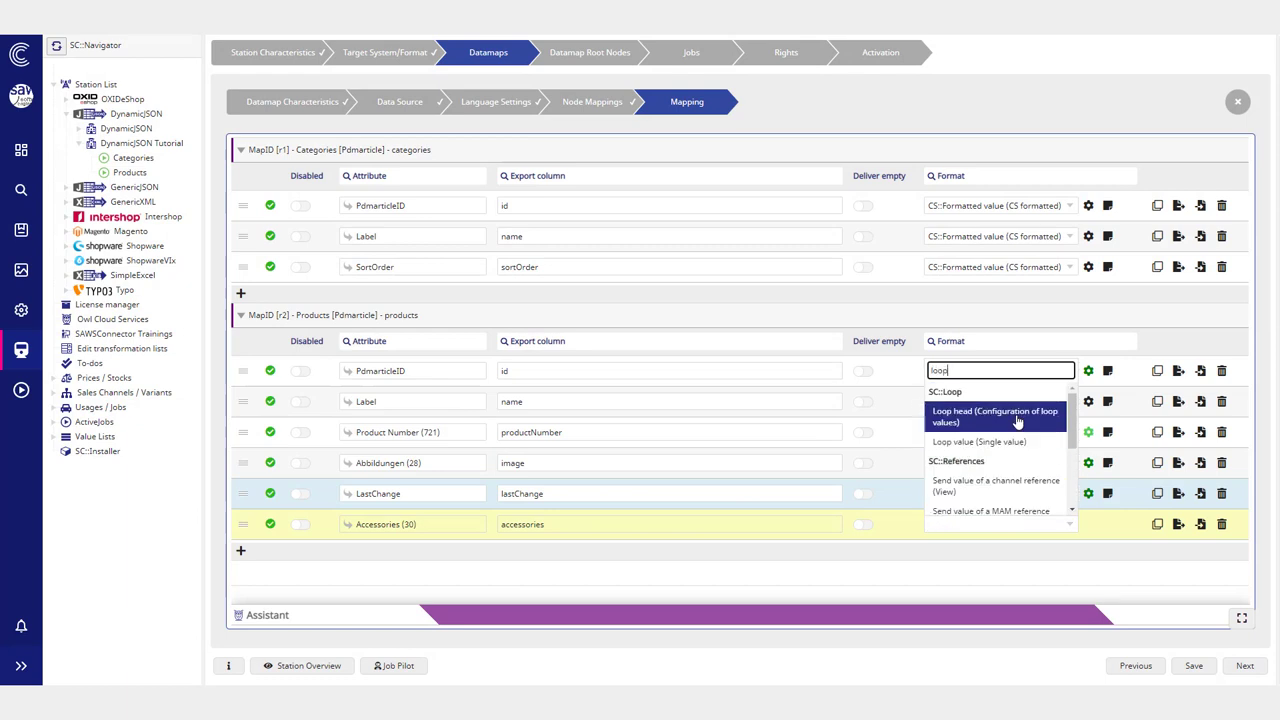
click(1017, 422)
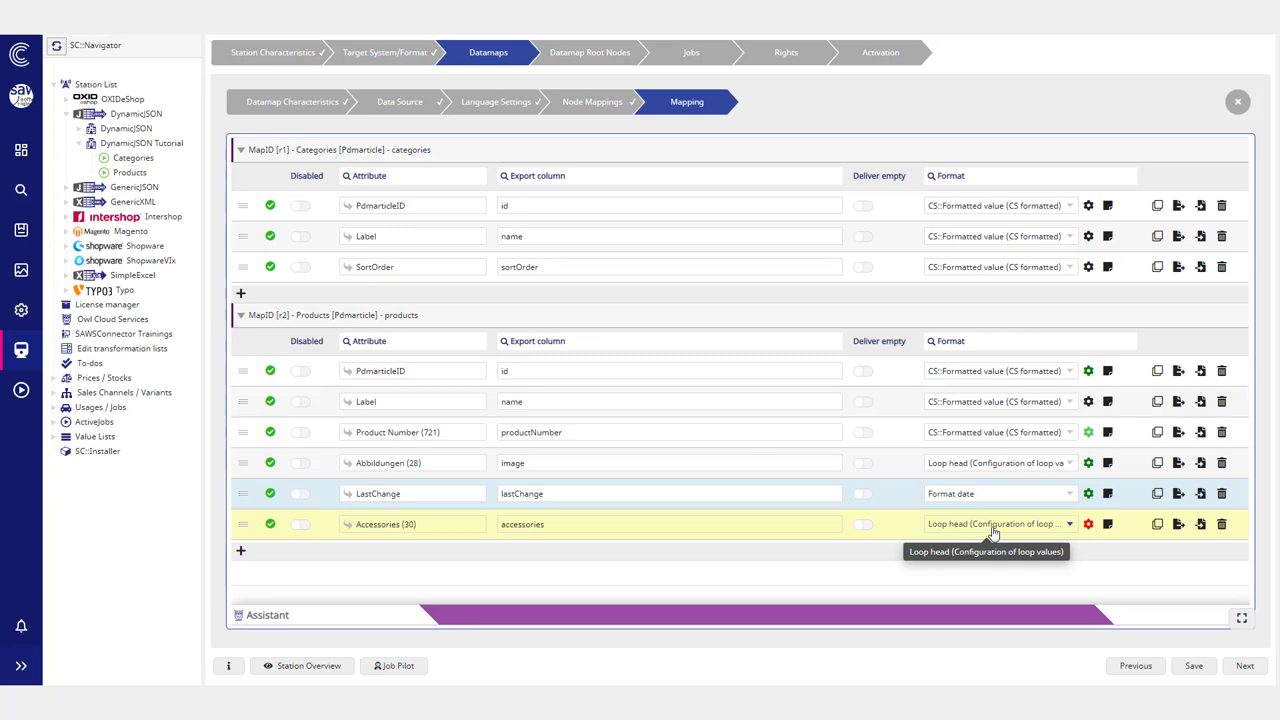
click(1190, 668)
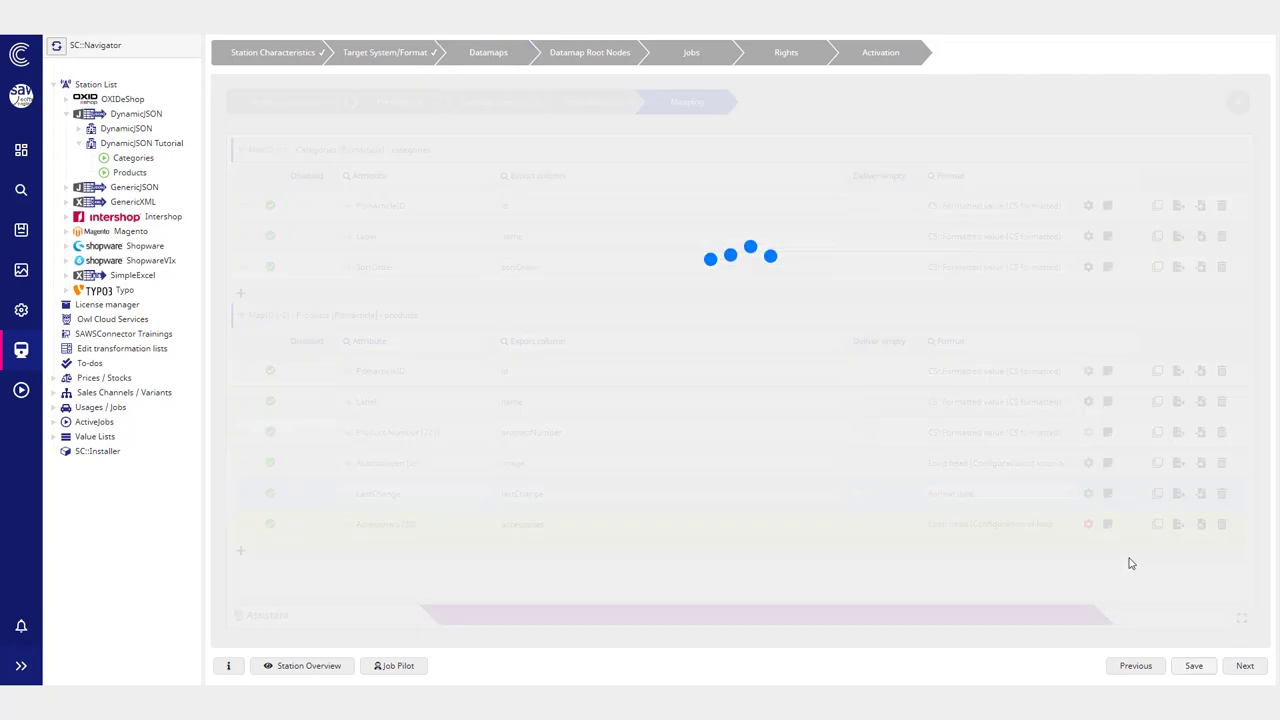
Step: Collapse the Categories map and examine the Accessories (30) attribute type and the existing configurations suggested by the Assistant
click(553, 158)
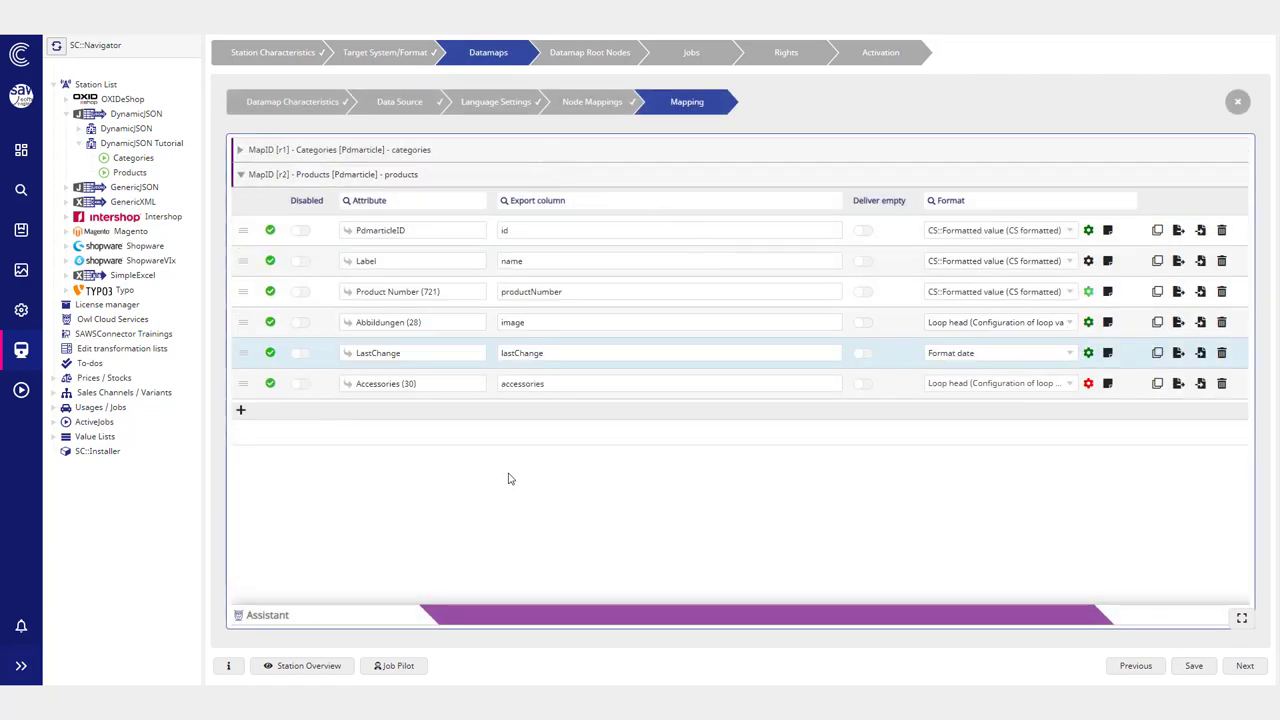
click(495, 610)
click(586, 382)
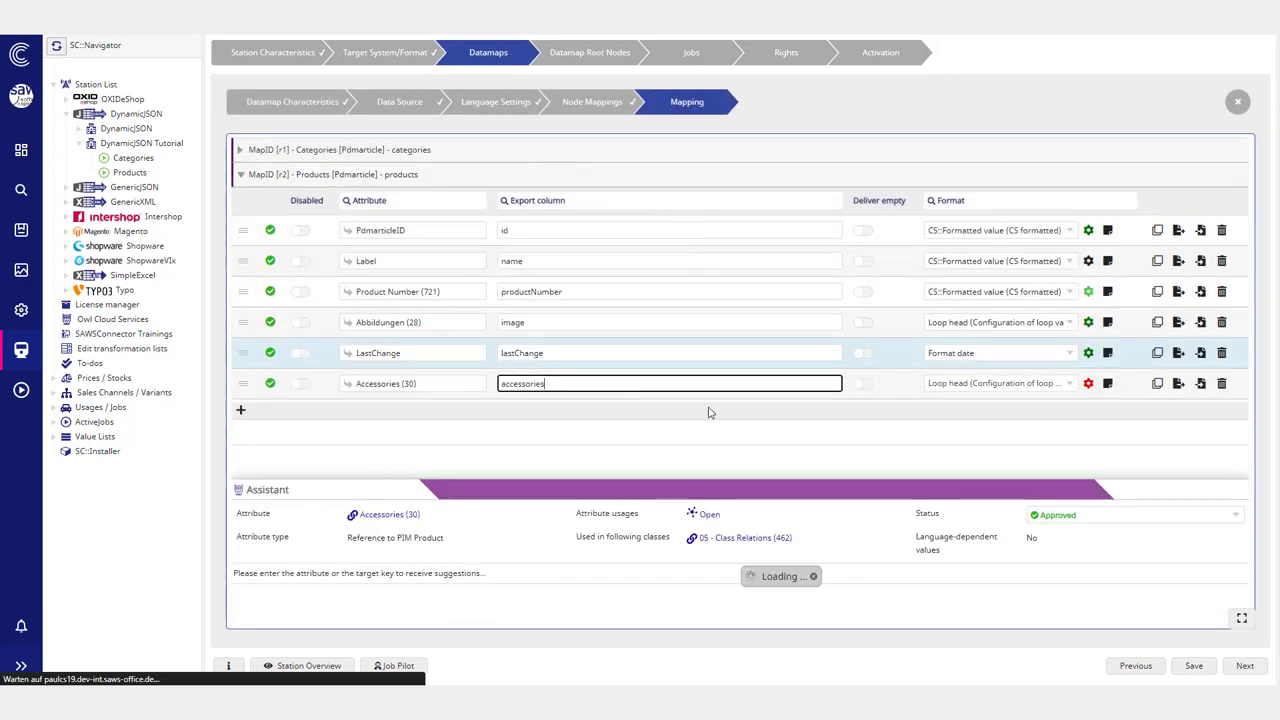
drag(336, 543, 445, 545)
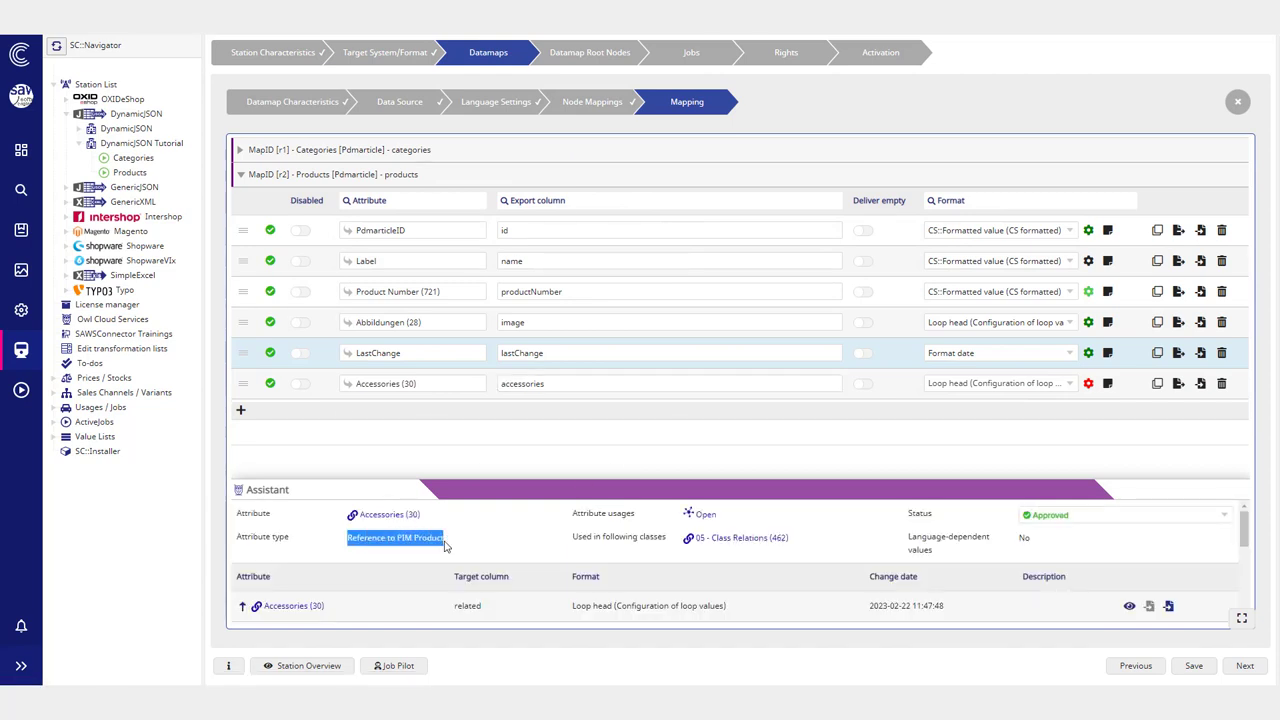
scroll(600, 535, down, 1)
scroll(600, 535, up, 1)
scroll(520, 555, down, 1)
scroll(747, 595, up, 1)
scroll(467, 607, down, 1)
drag(455, 541, 509, 543)
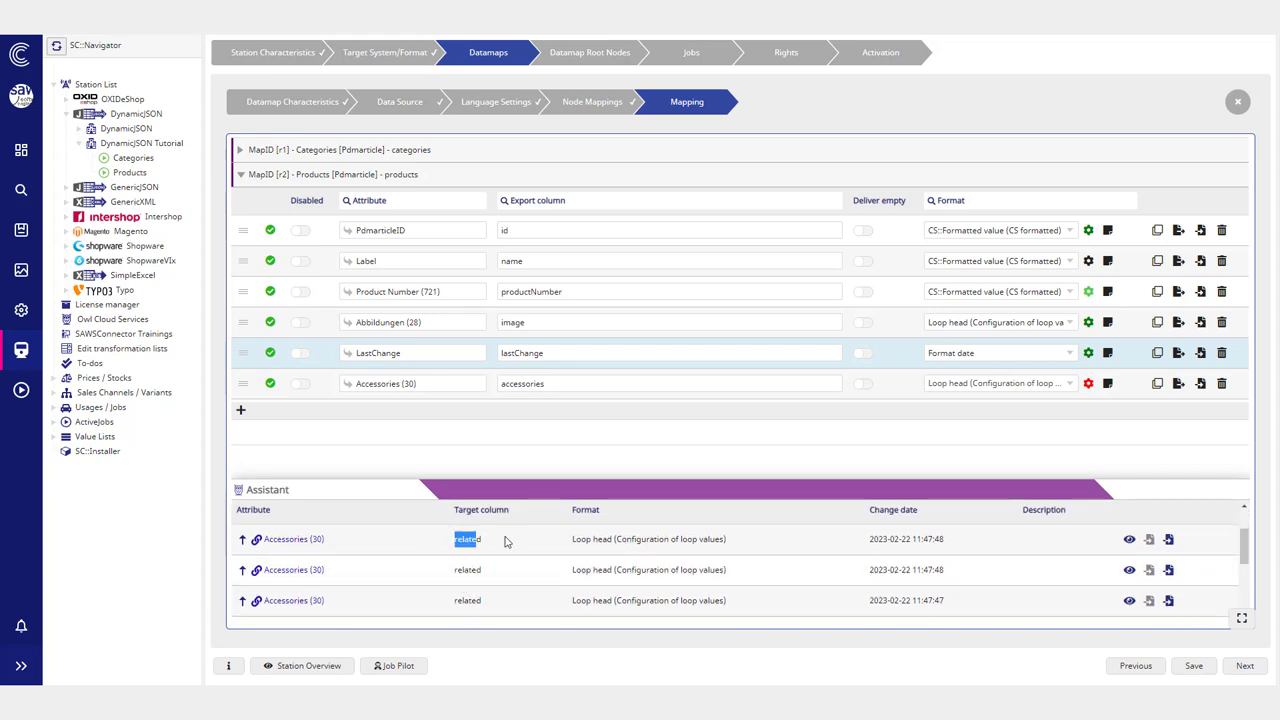
click(549, 621)
scroll(773, 610, up, 1)
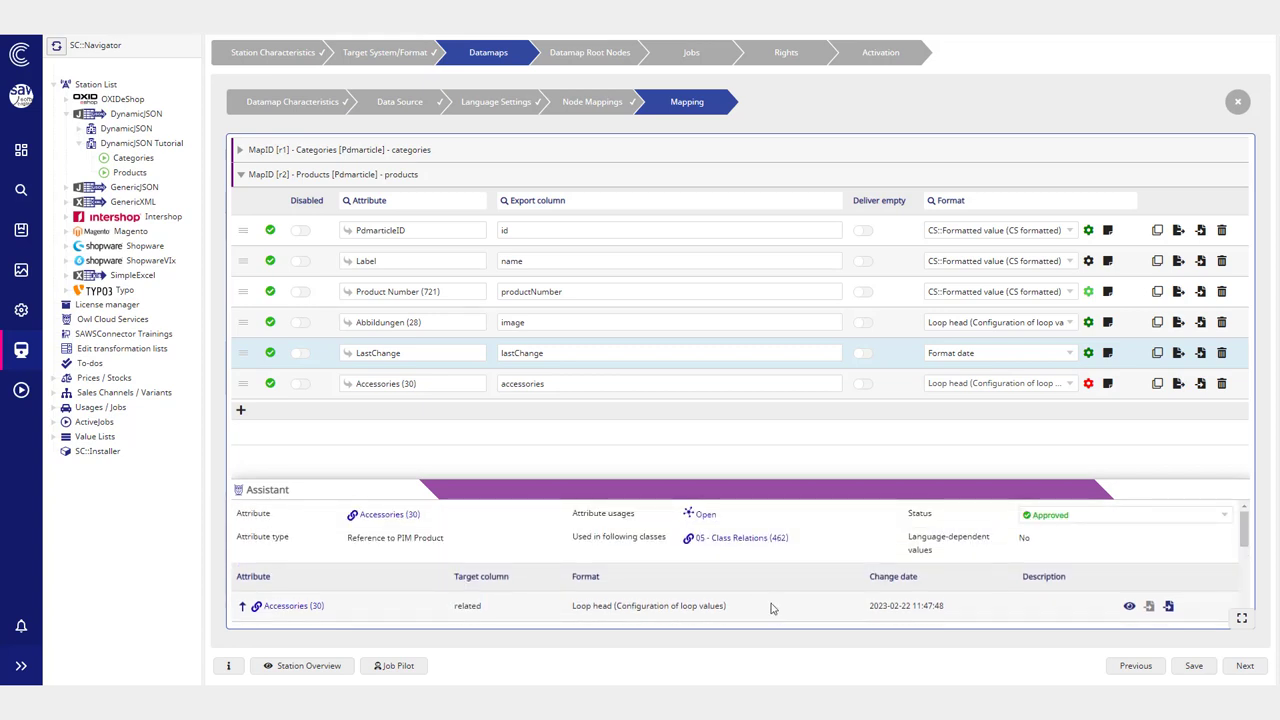
click(732, 494)
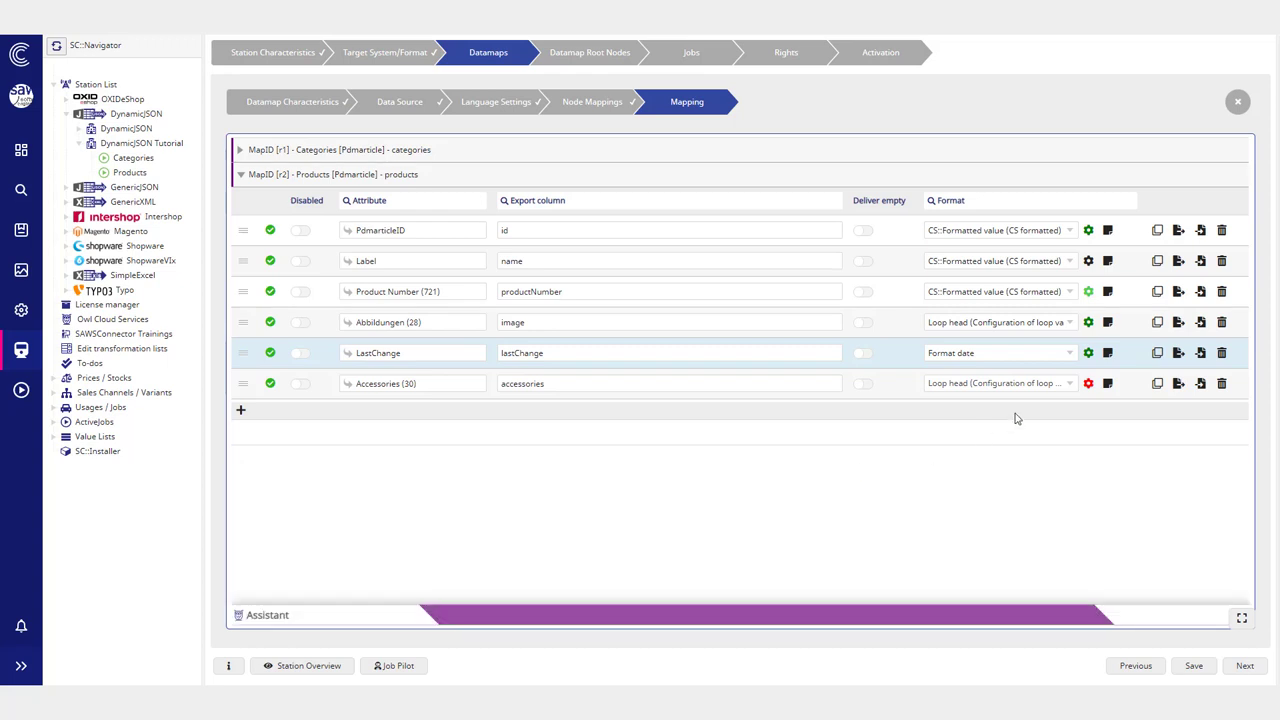
Step: Open the accessories row's format configuration and set its loop context to Loop for PIM references
click(1088, 384)
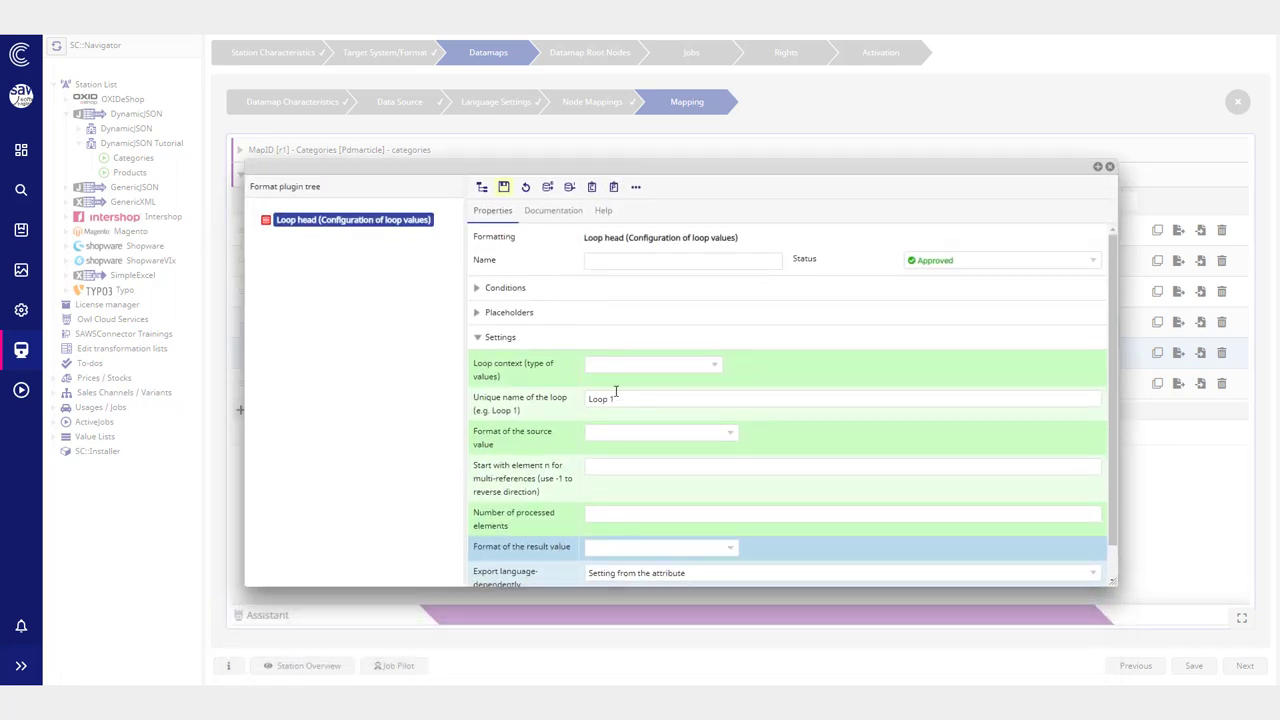
click(611, 370)
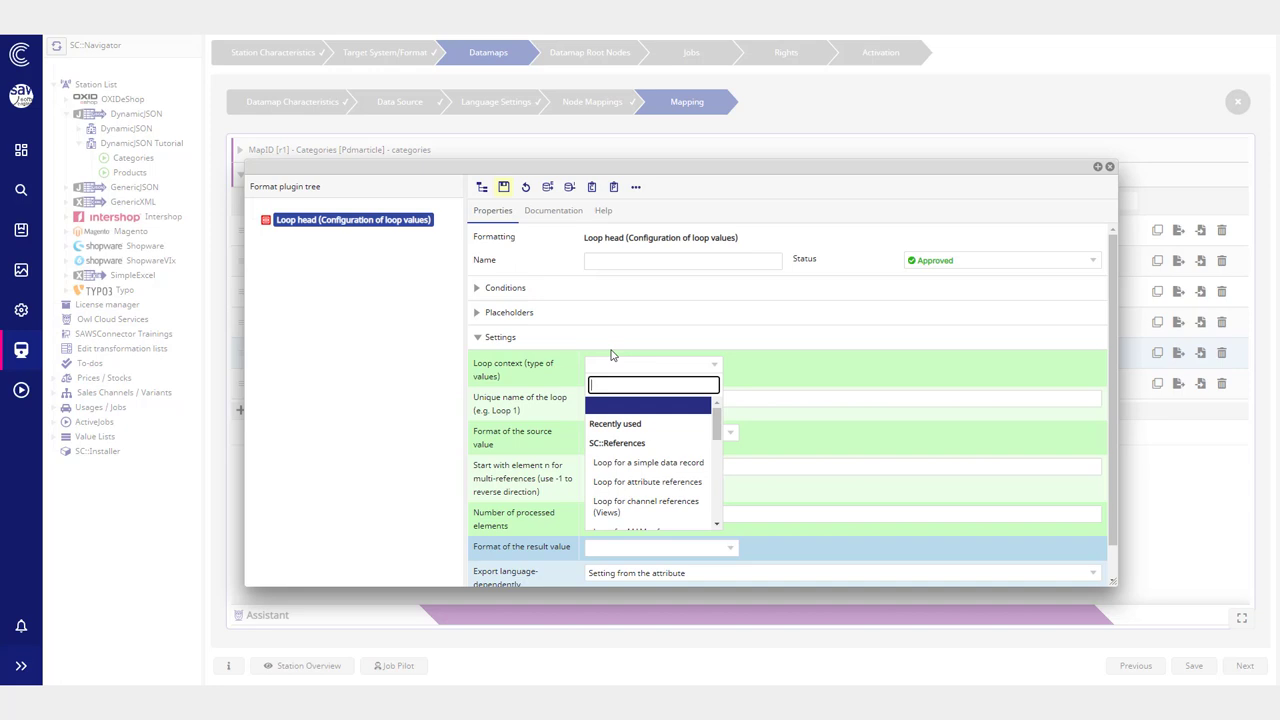
text(pim)
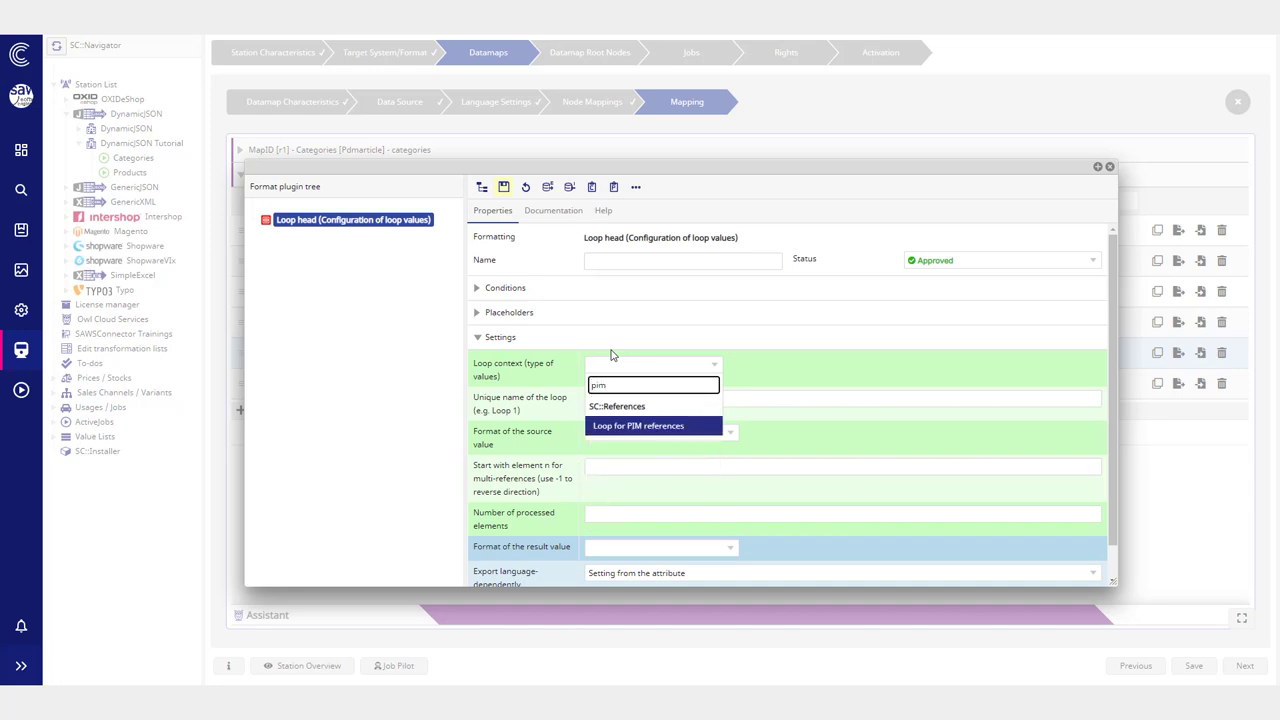
key(BackSpace)
text(mam)
key(BackSpace)
key(BackSpace)
key(BackSpace)
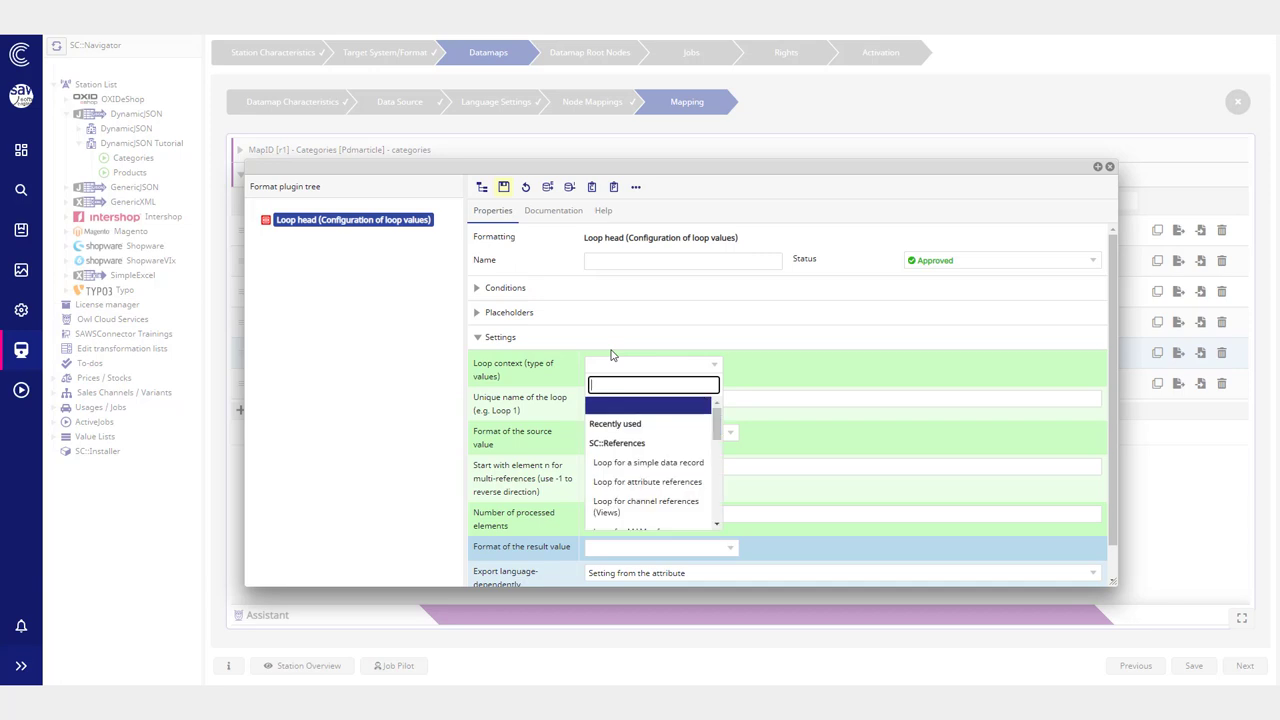
text(pim)
click(626, 426)
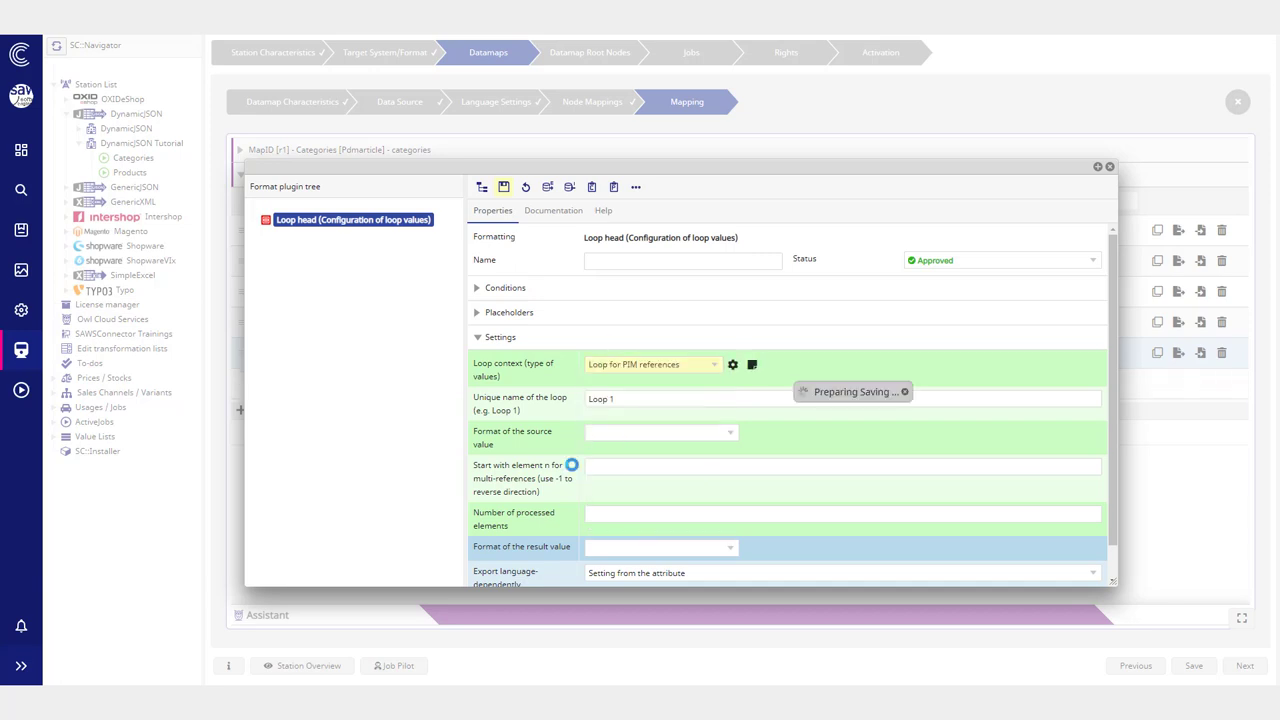
Step: Set the loop head's format of the source value to Loop value (Single value) and save
click(614, 430)
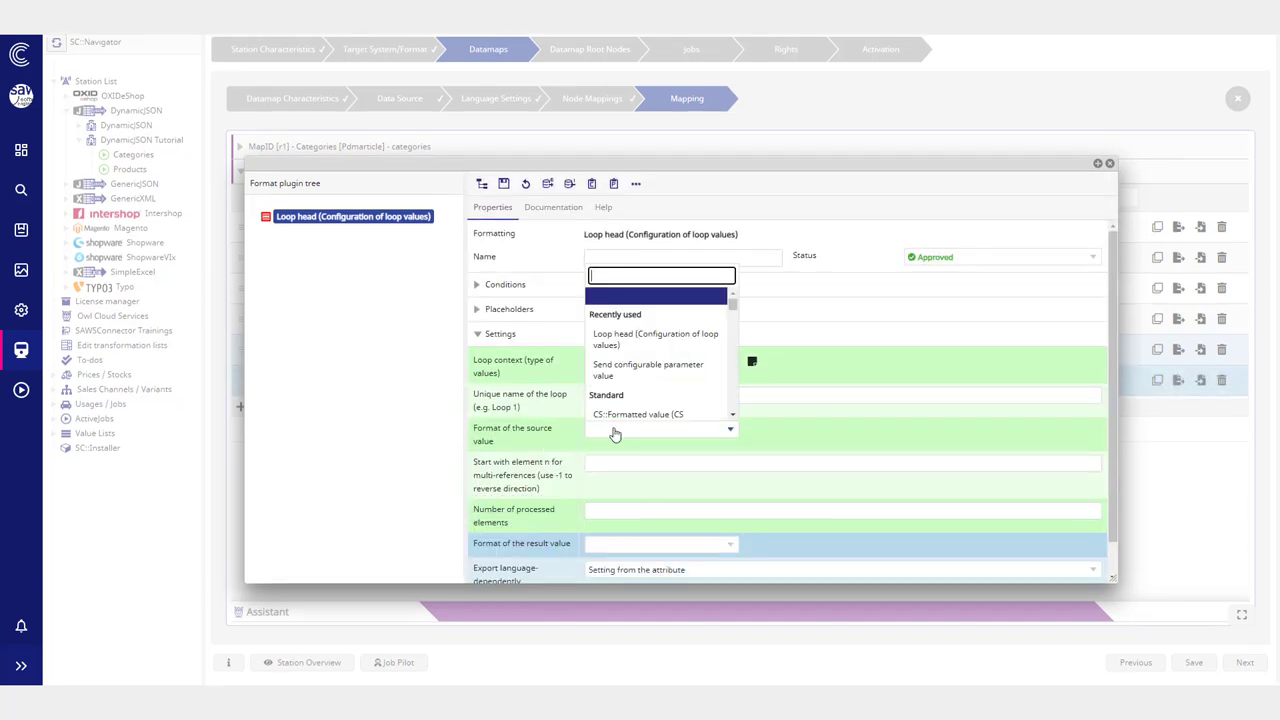
scroll(648, 410, down, 3)
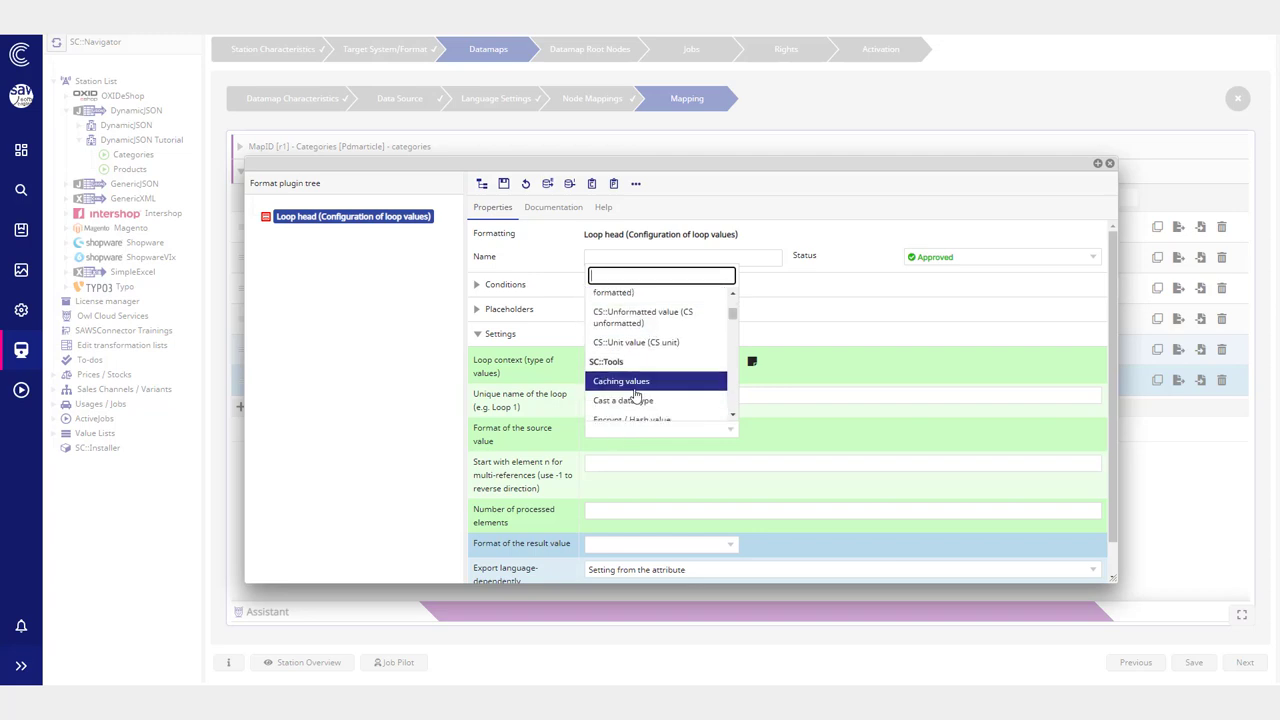
text(loop)
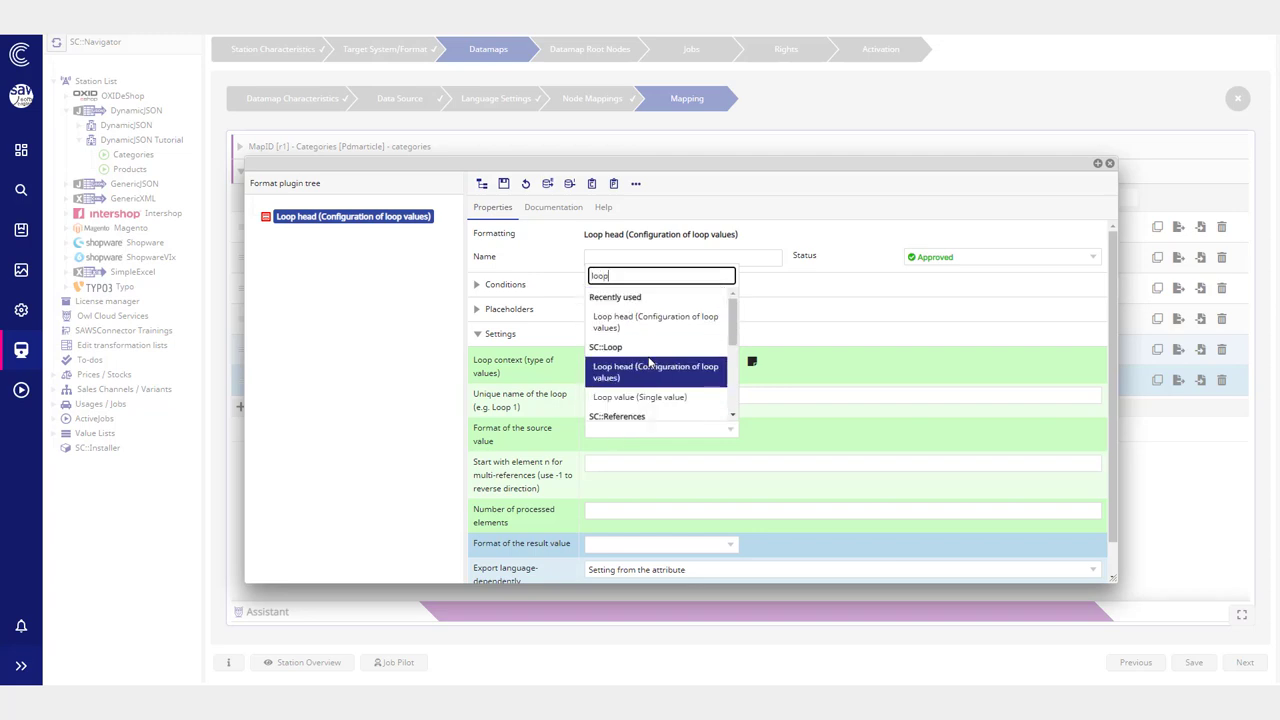
click(645, 397)
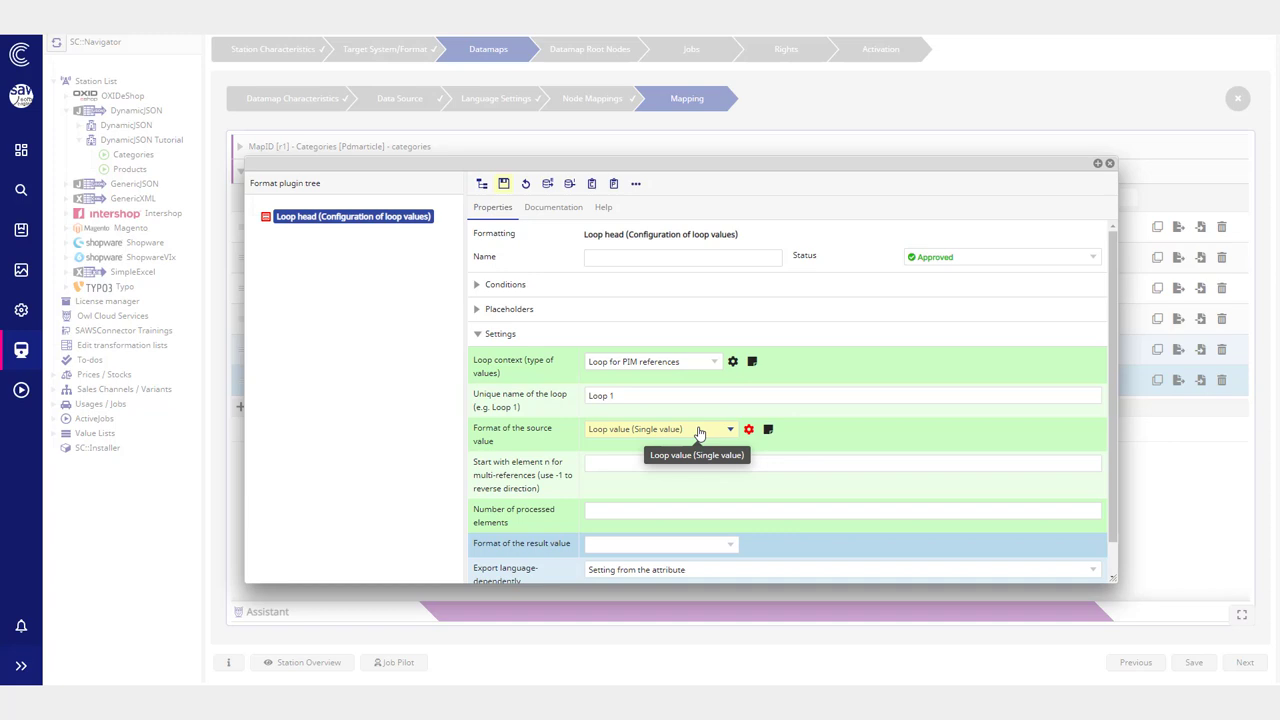
click(641, 438)
click(568, 427)
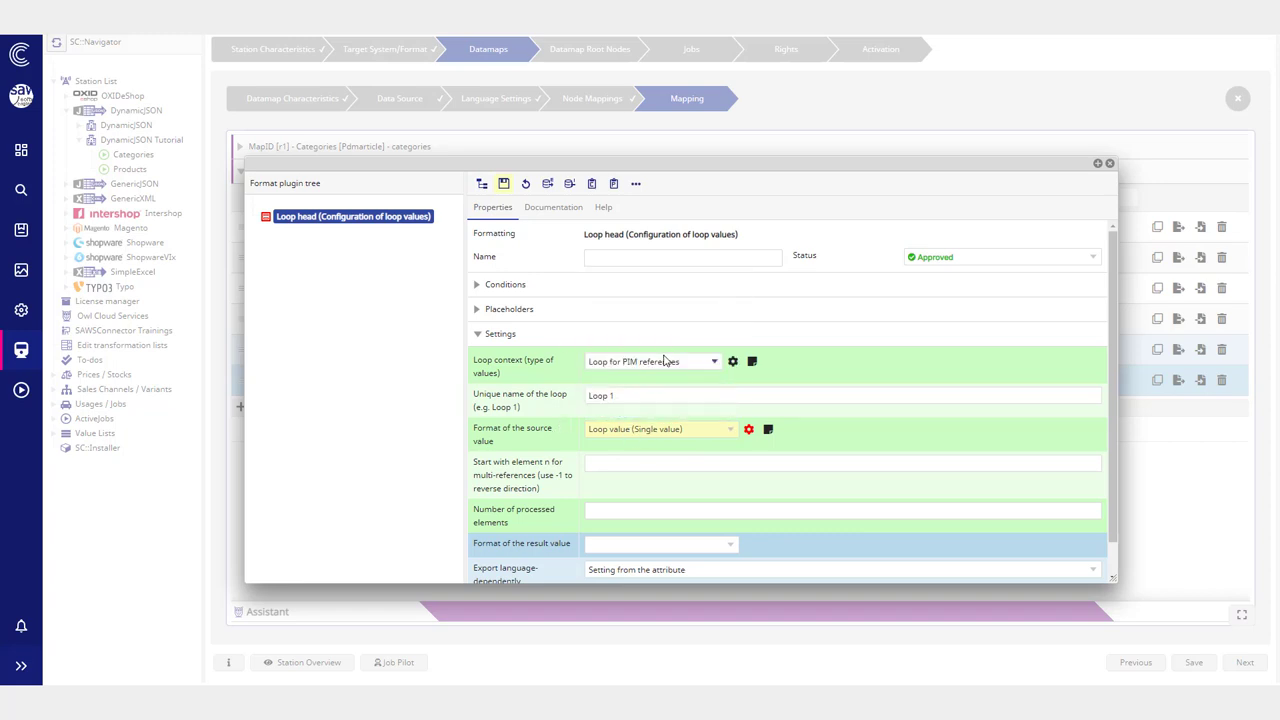
click(503, 183)
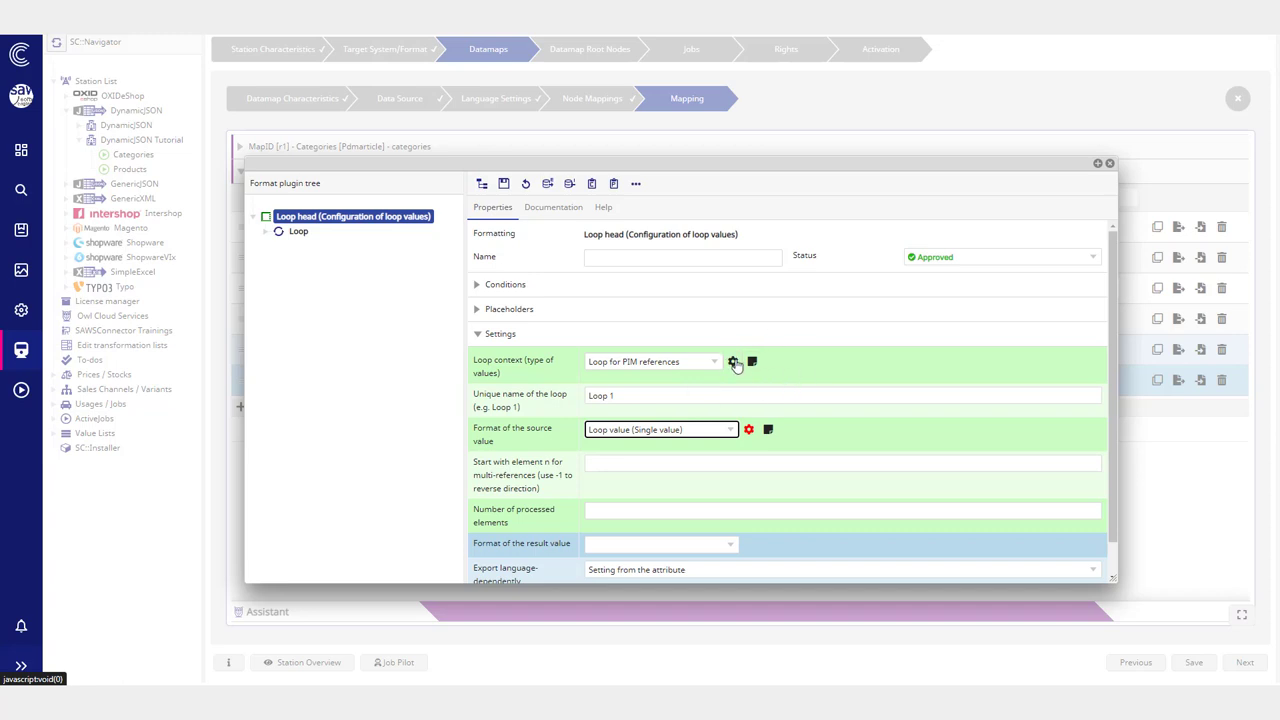
Step: Examine the settings of Loop for PIM references and Loop value (Single value), and expand the Loop node in the format plugin tree
click(734, 364)
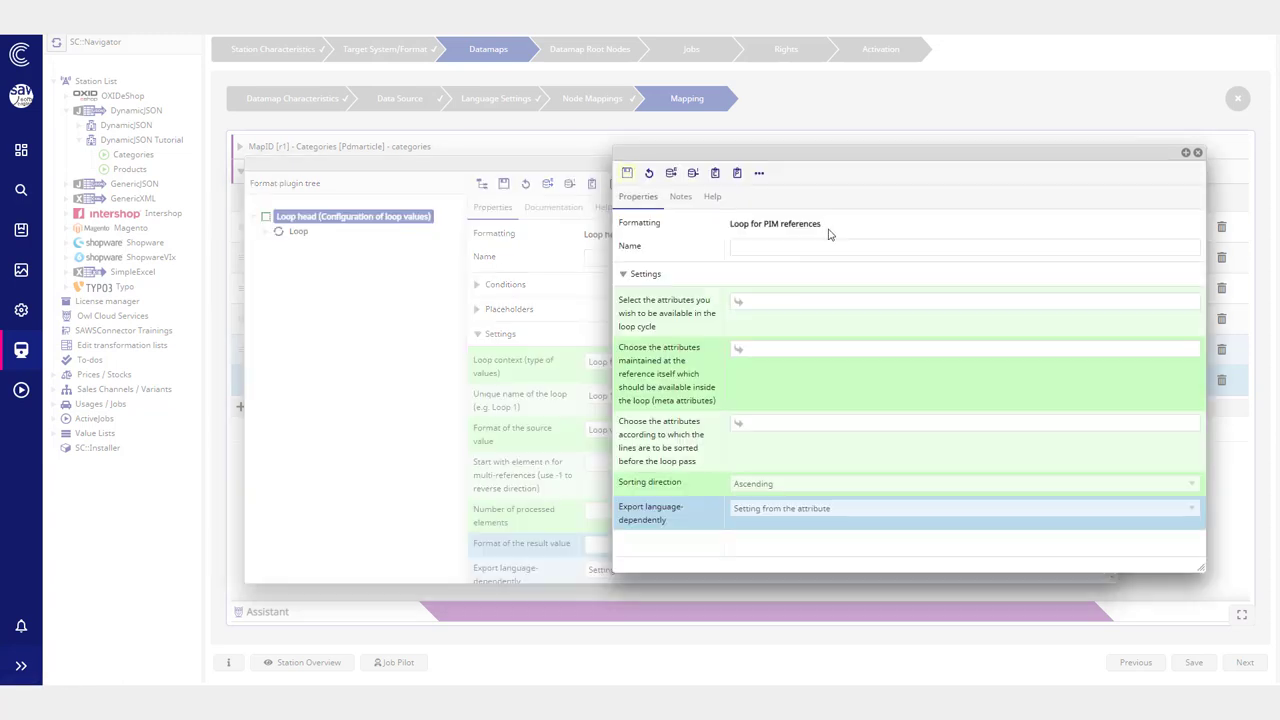
click(1197, 151)
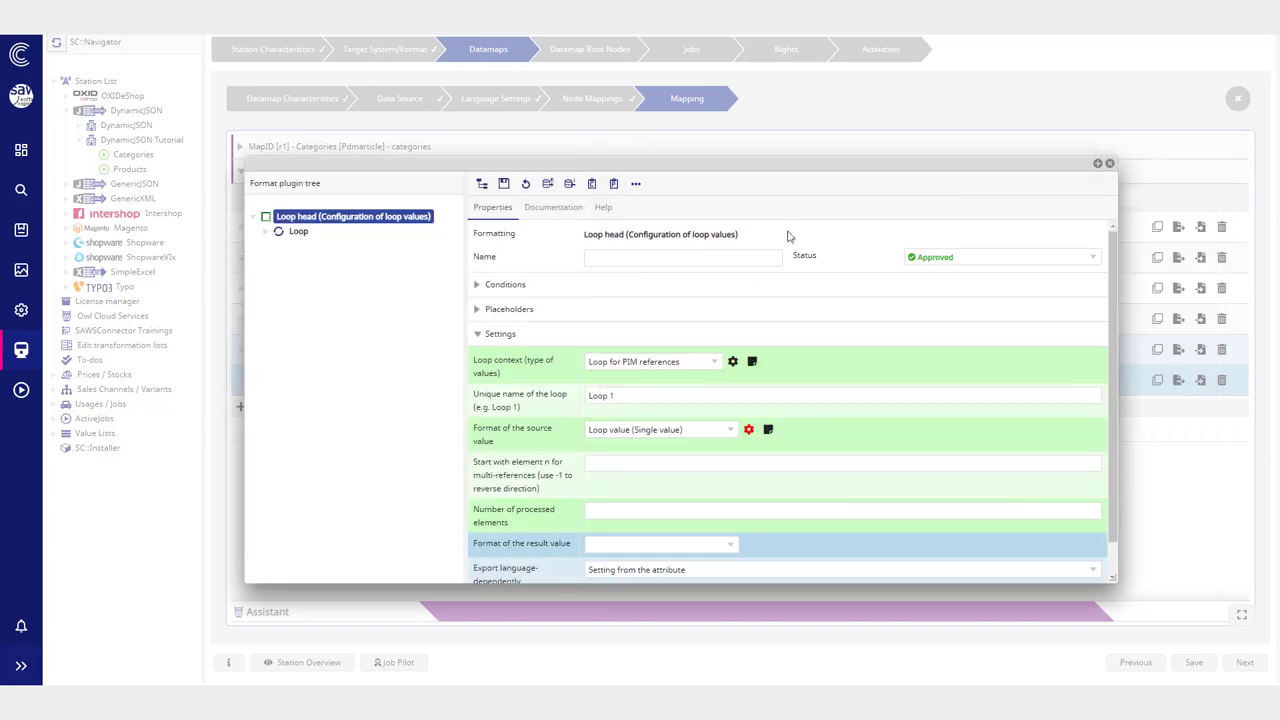
click(747, 430)
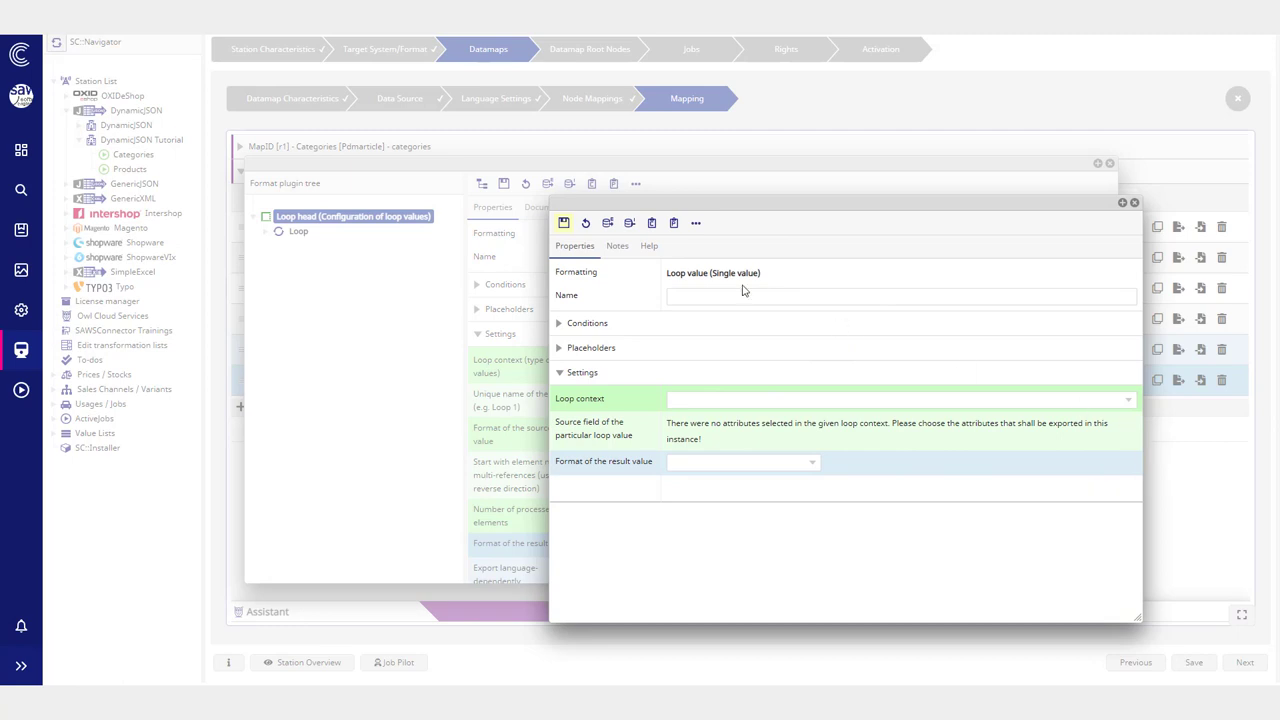
click(1136, 204)
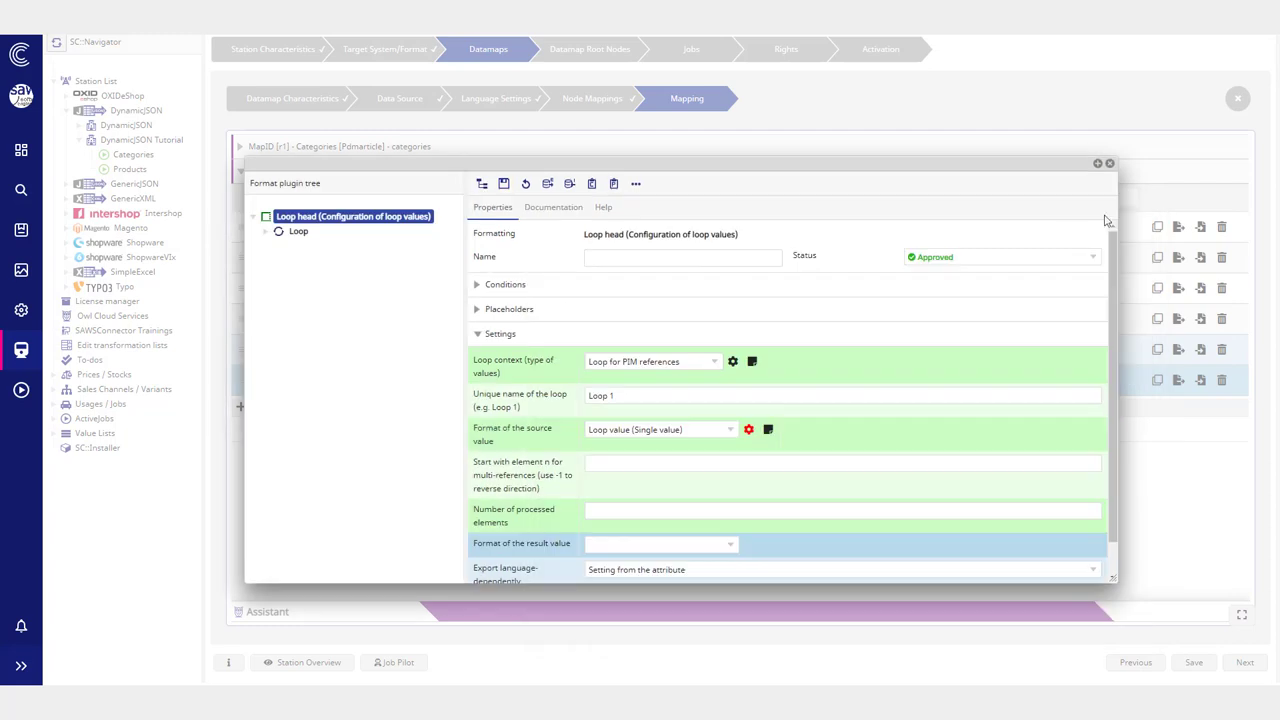
click(504, 184)
click(300, 231)
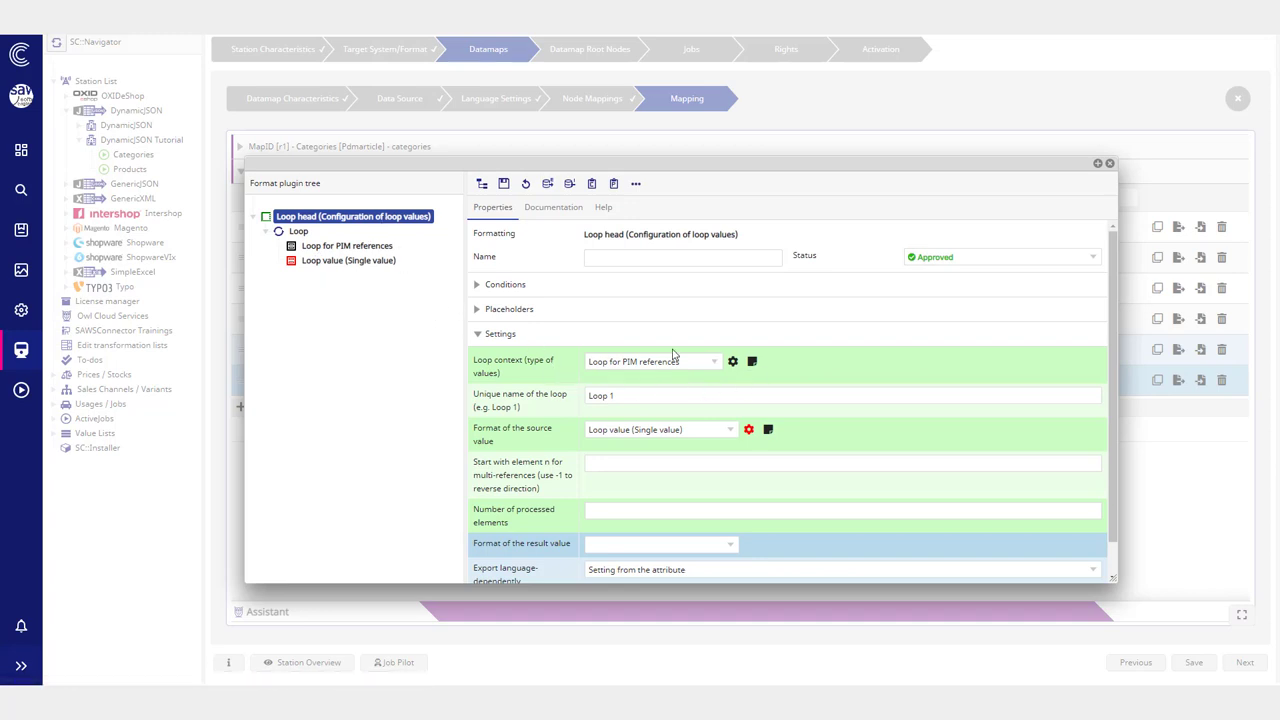
click(732, 361)
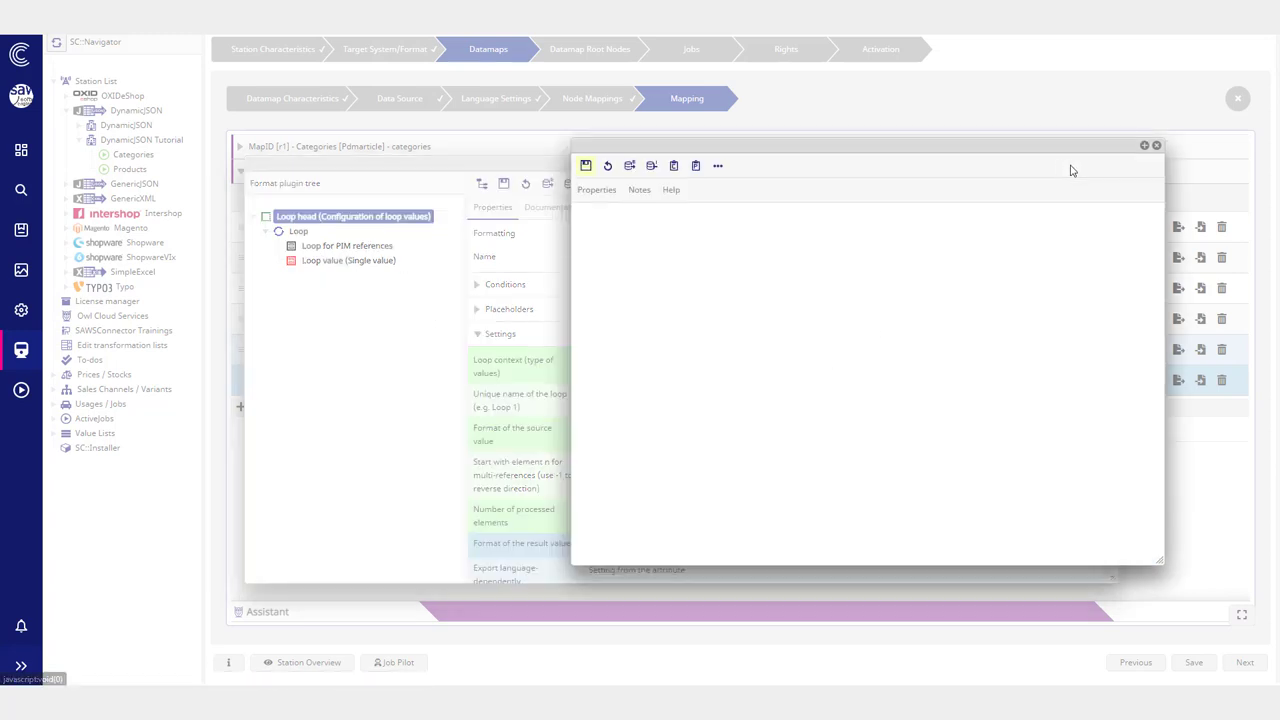
click(1156, 145)
click(749, 432)
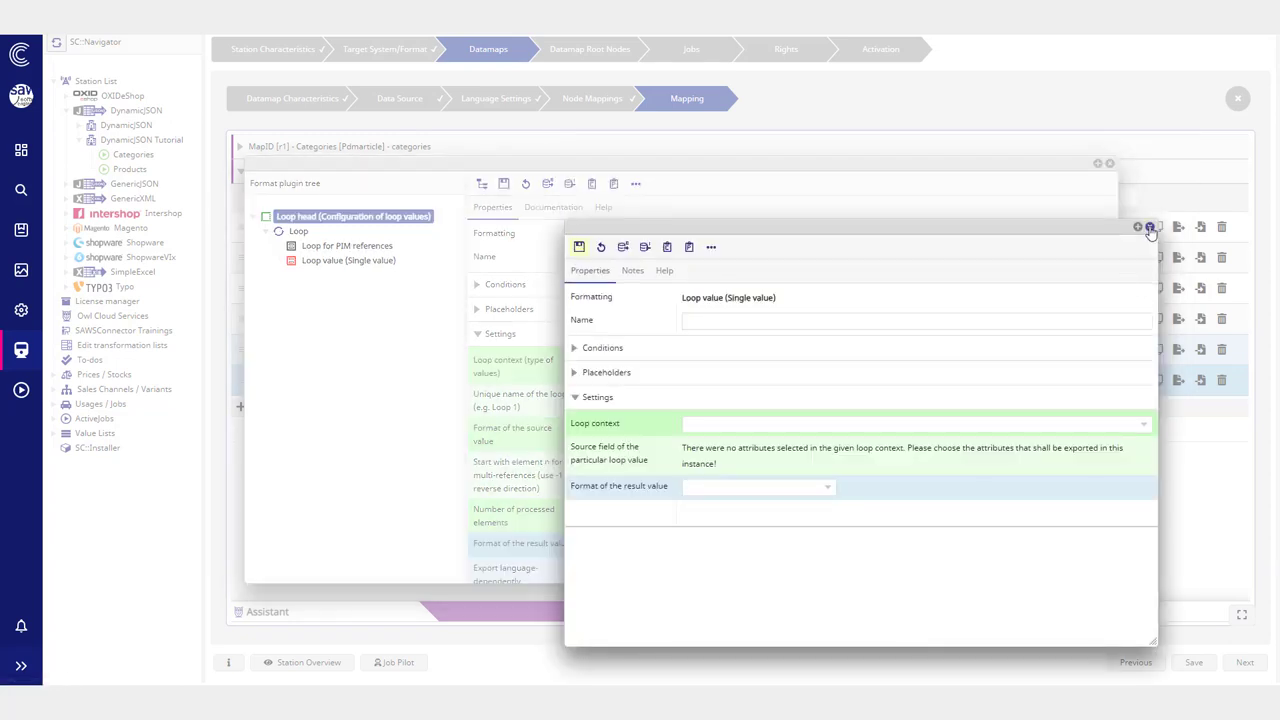
click(1149, 226)
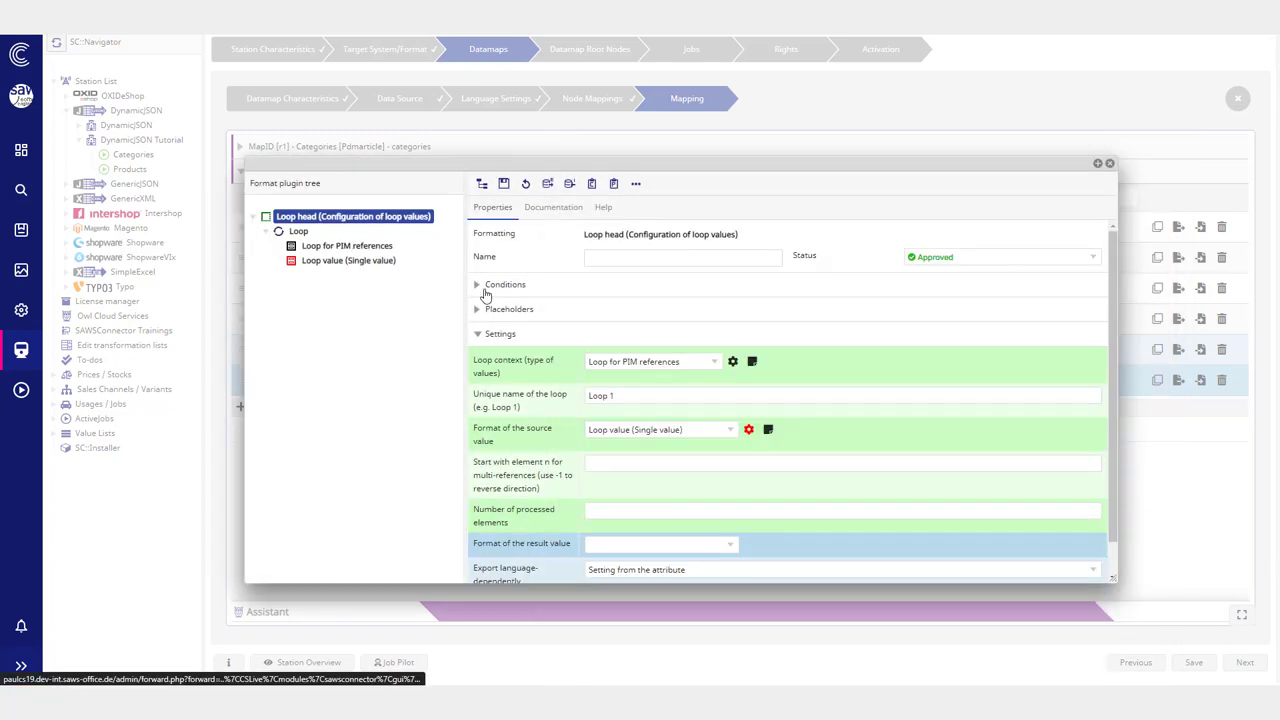
scroll(580, 398, down, 1)
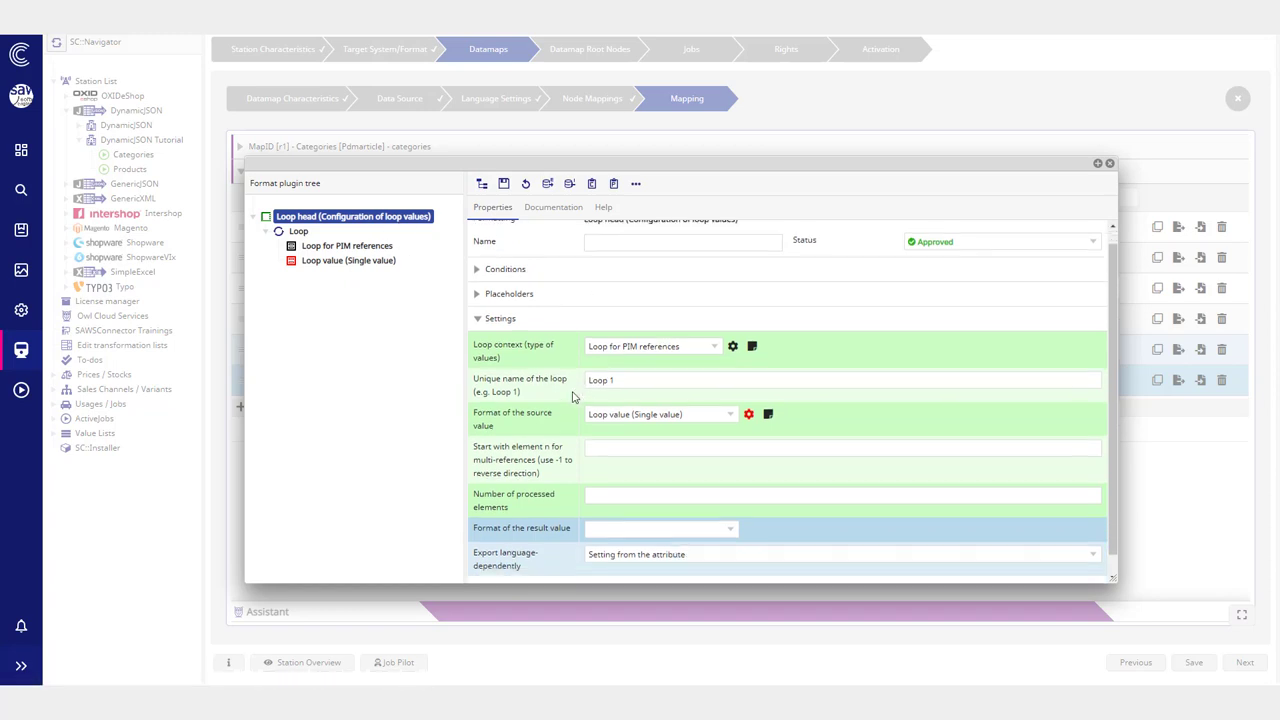
scroll(580, 398, up, 1)
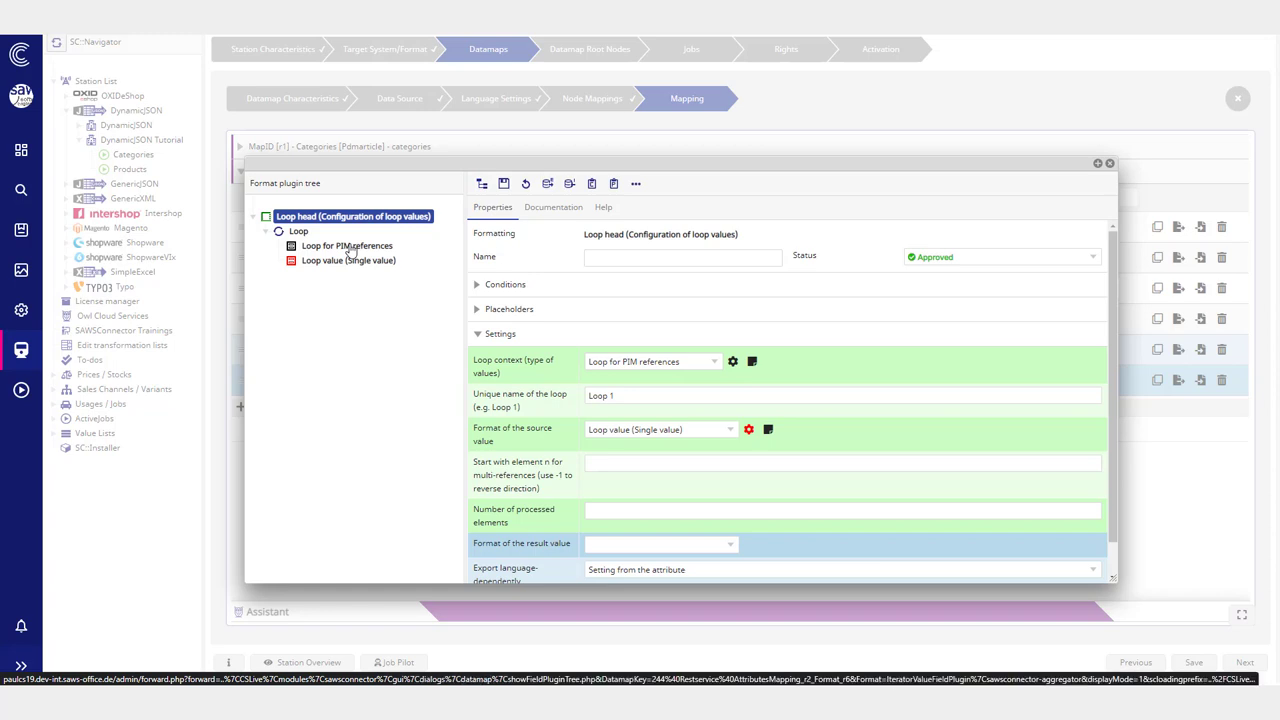
Step: Make the attributes ExternalKey and Label available in the loop cycle of Loop for PIM references, and save
click(349, 247)
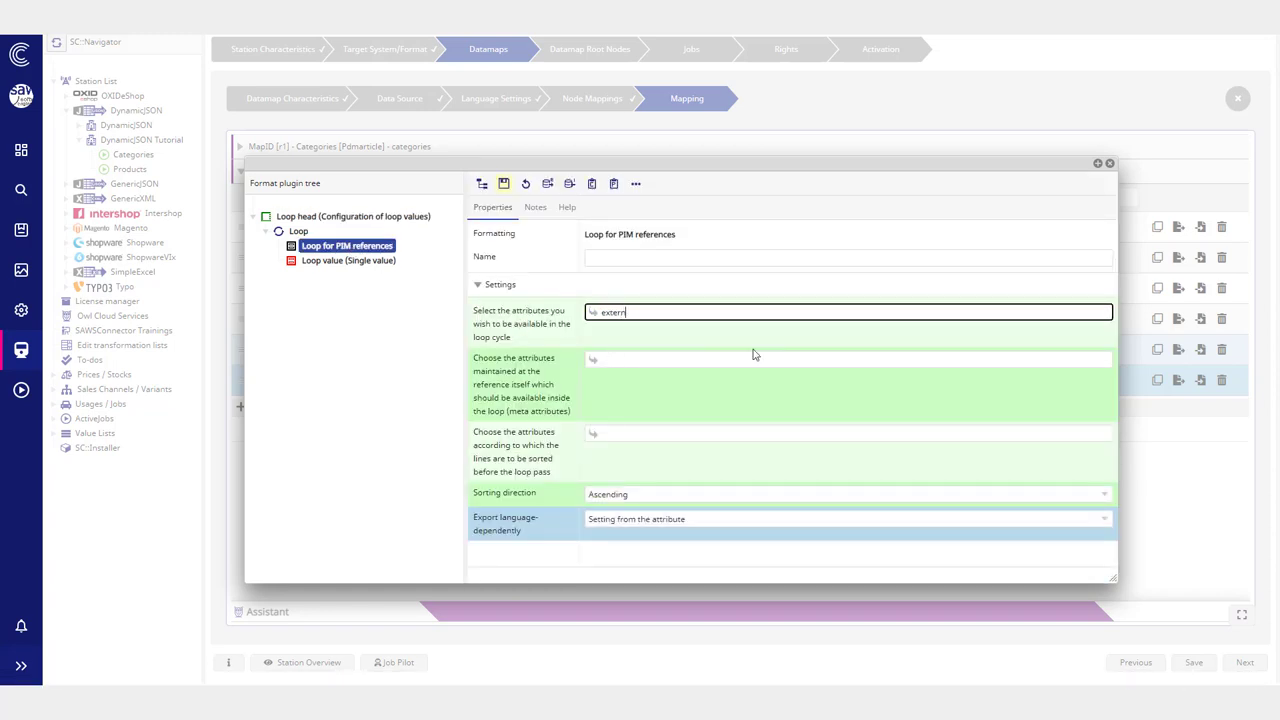
text(extern)
click(674, 337)
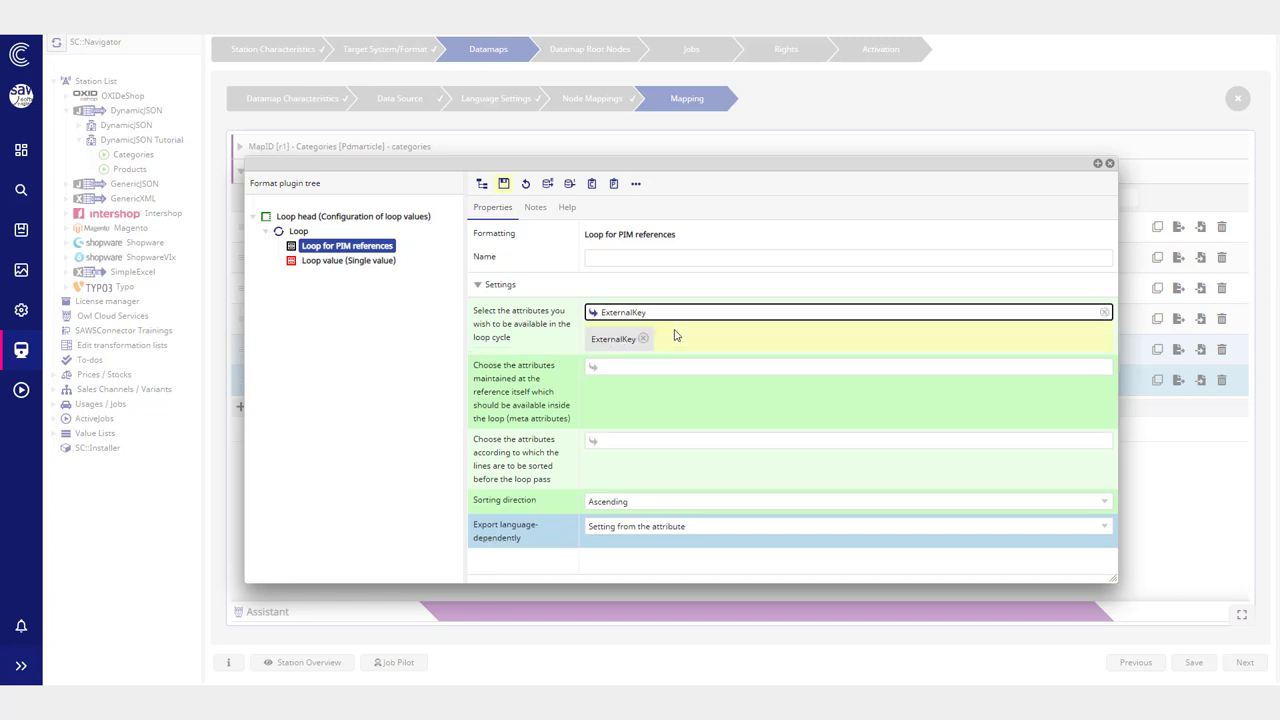
key(ctrl+a)
key(BackSpace)
text(label)
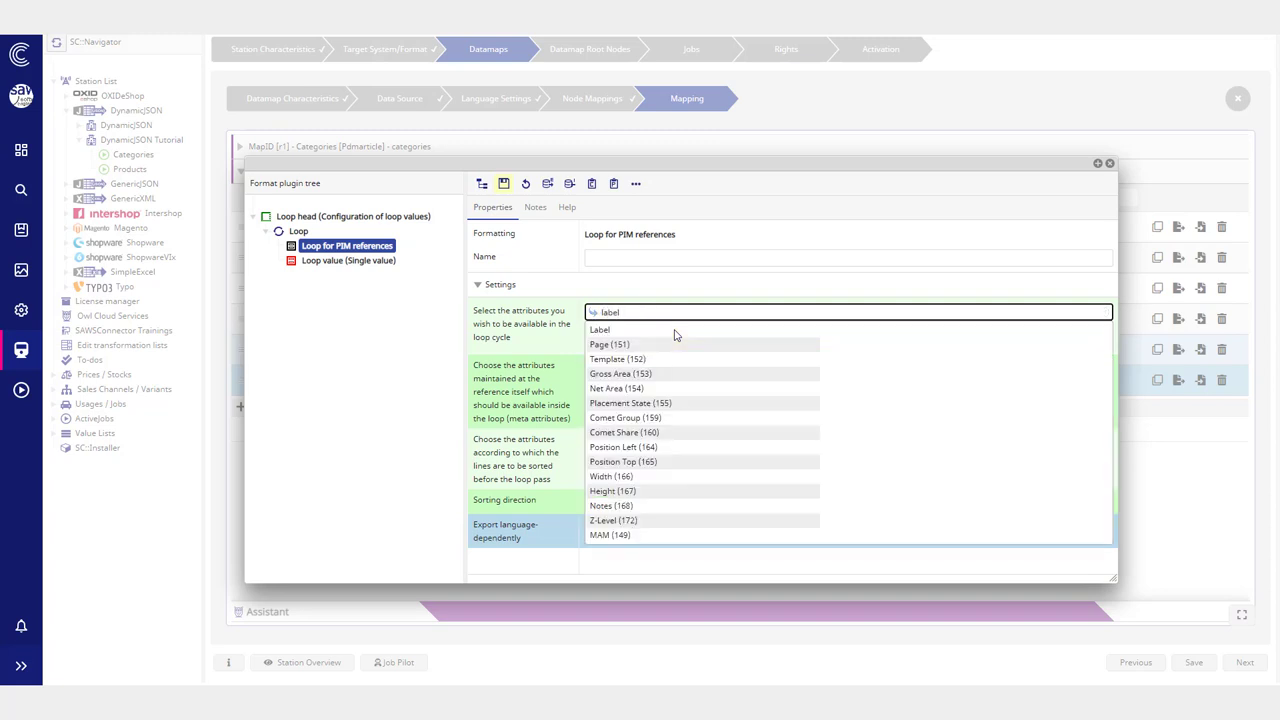
click(609, 329)
click(503, 184)
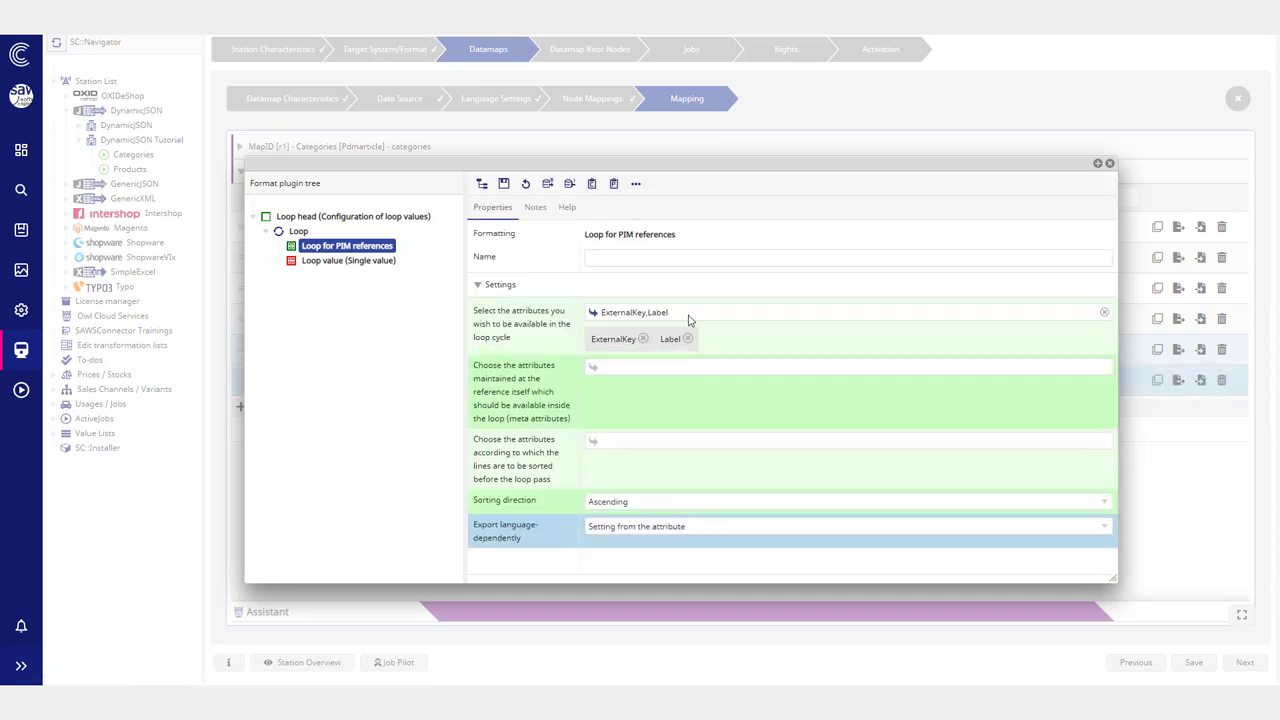
drag(515, 339, 476, 320)
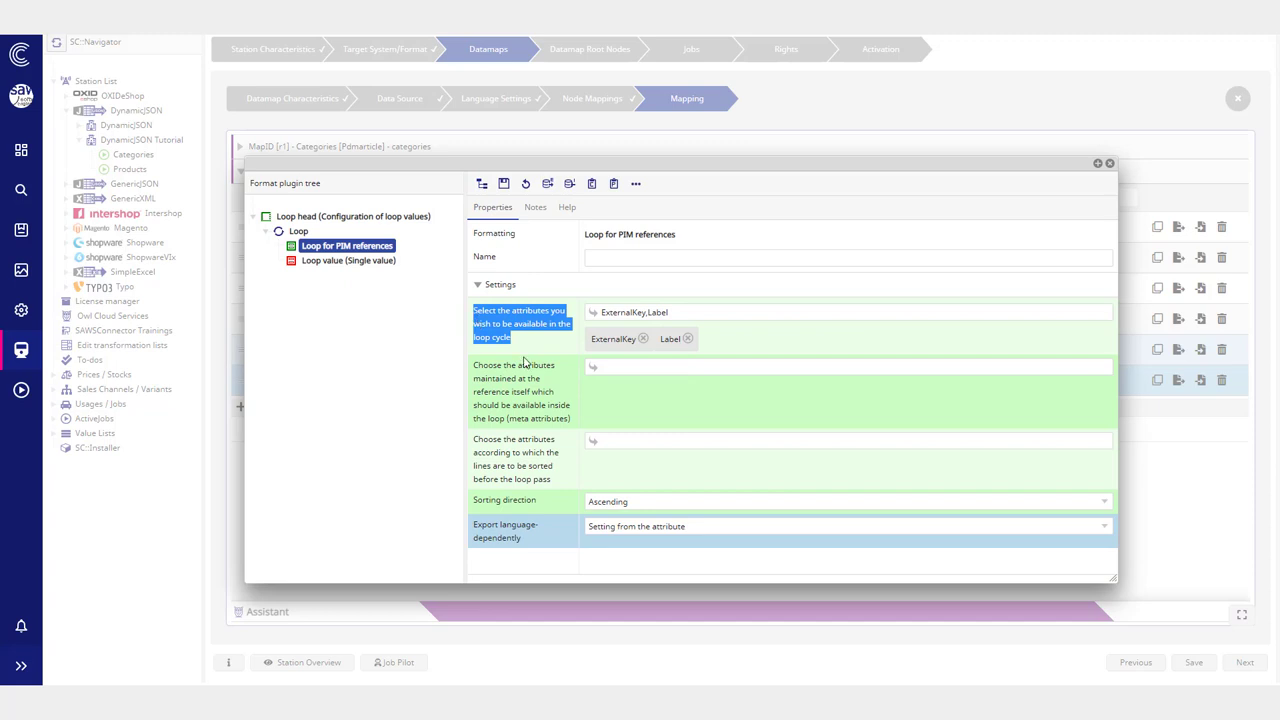
click(488, 358)
Step: Set the loop head's format of the source value to Create an array and save
click(357, 218)
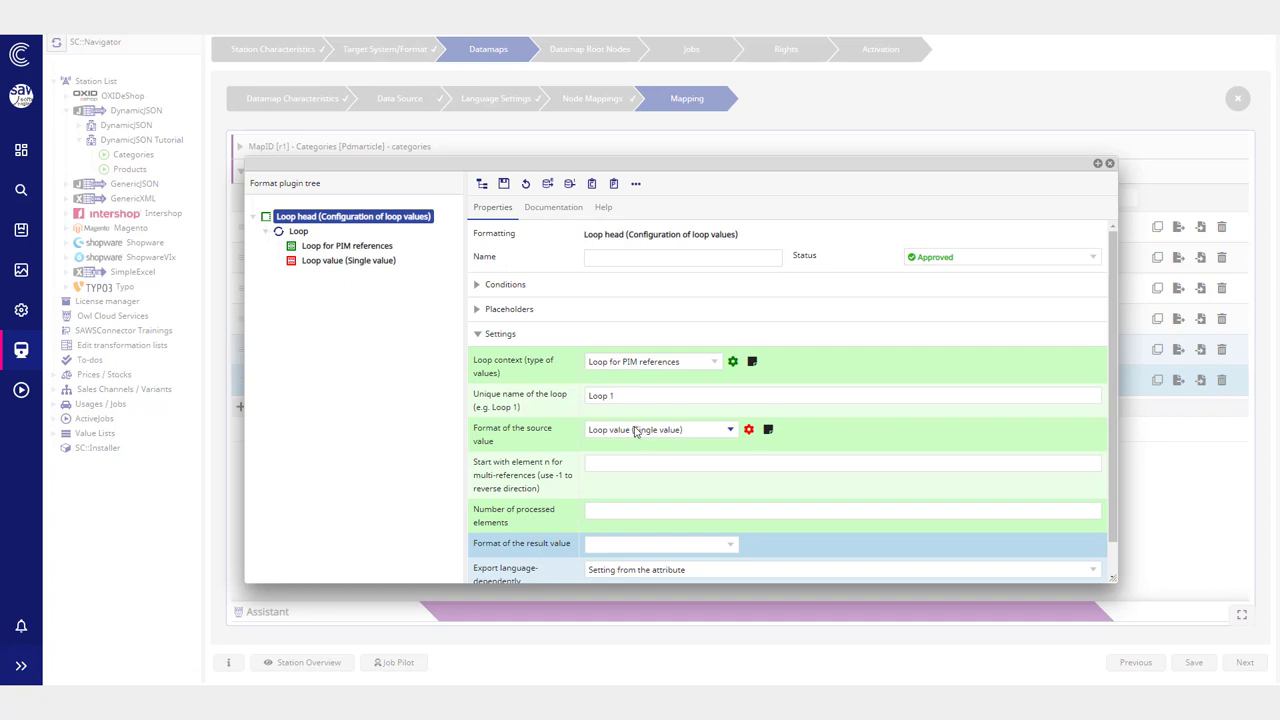
click(641, 432)
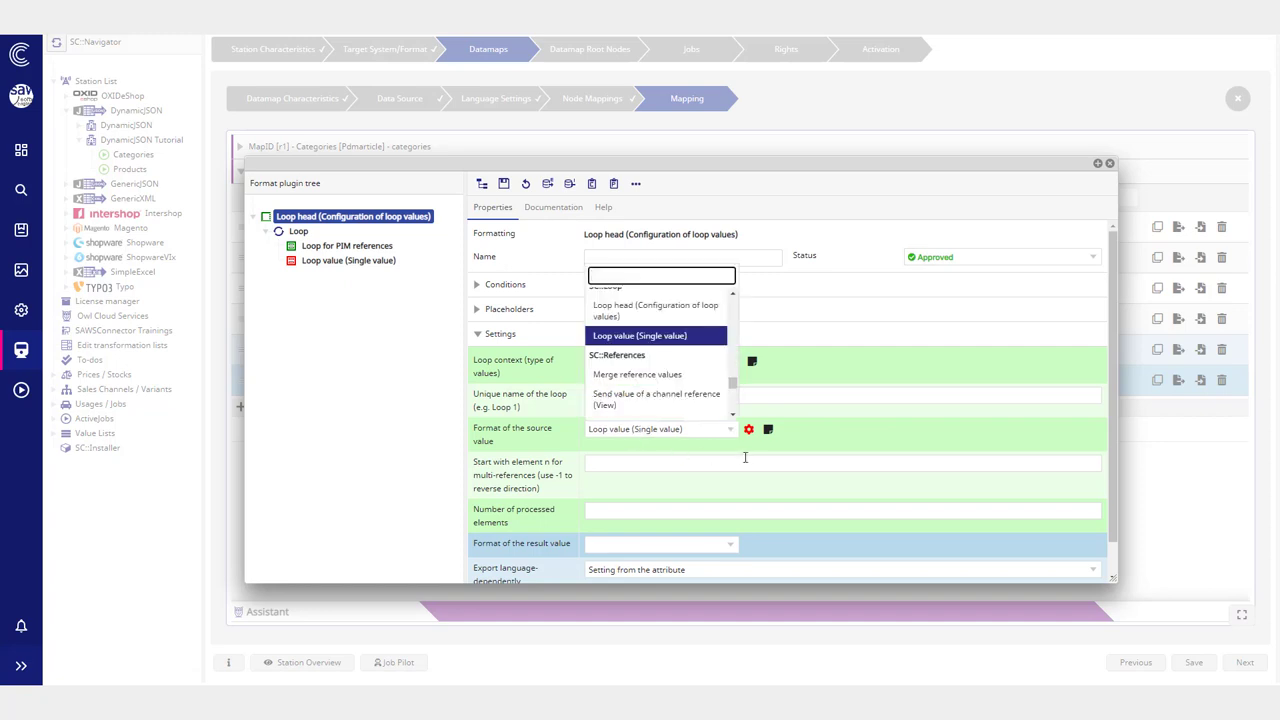
text(array)
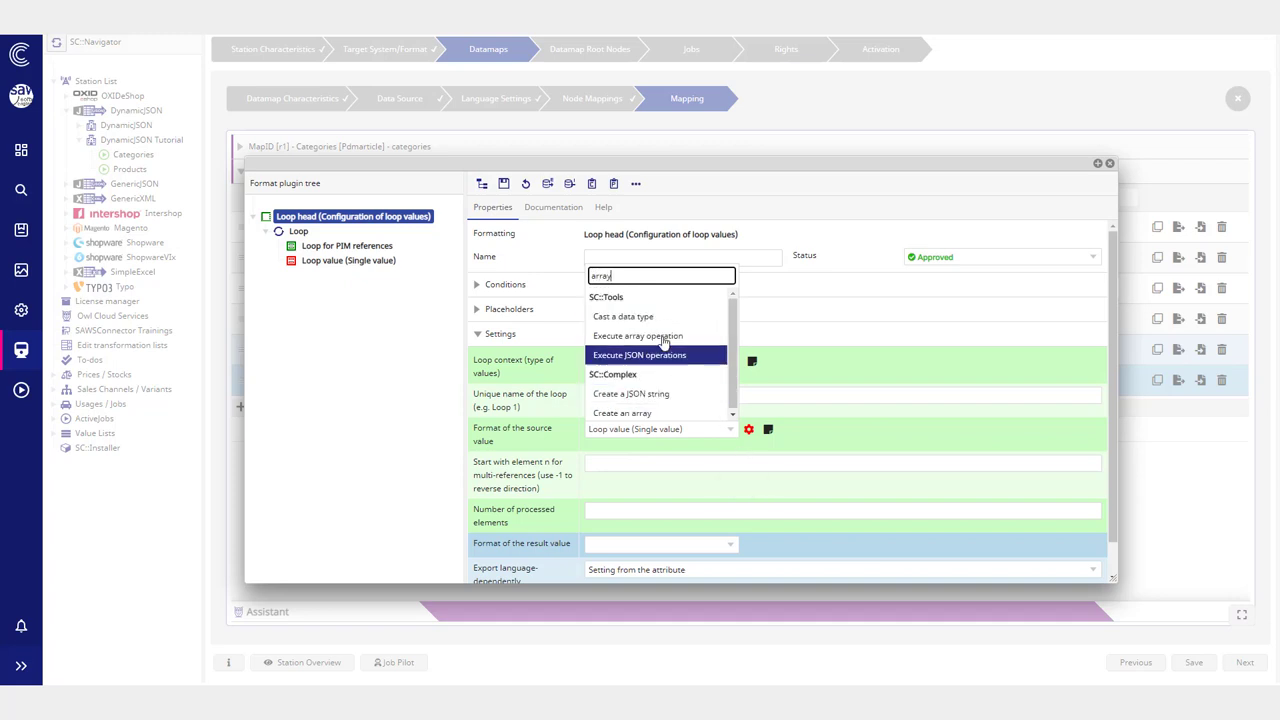
click(658, 413)
click(505, 183)
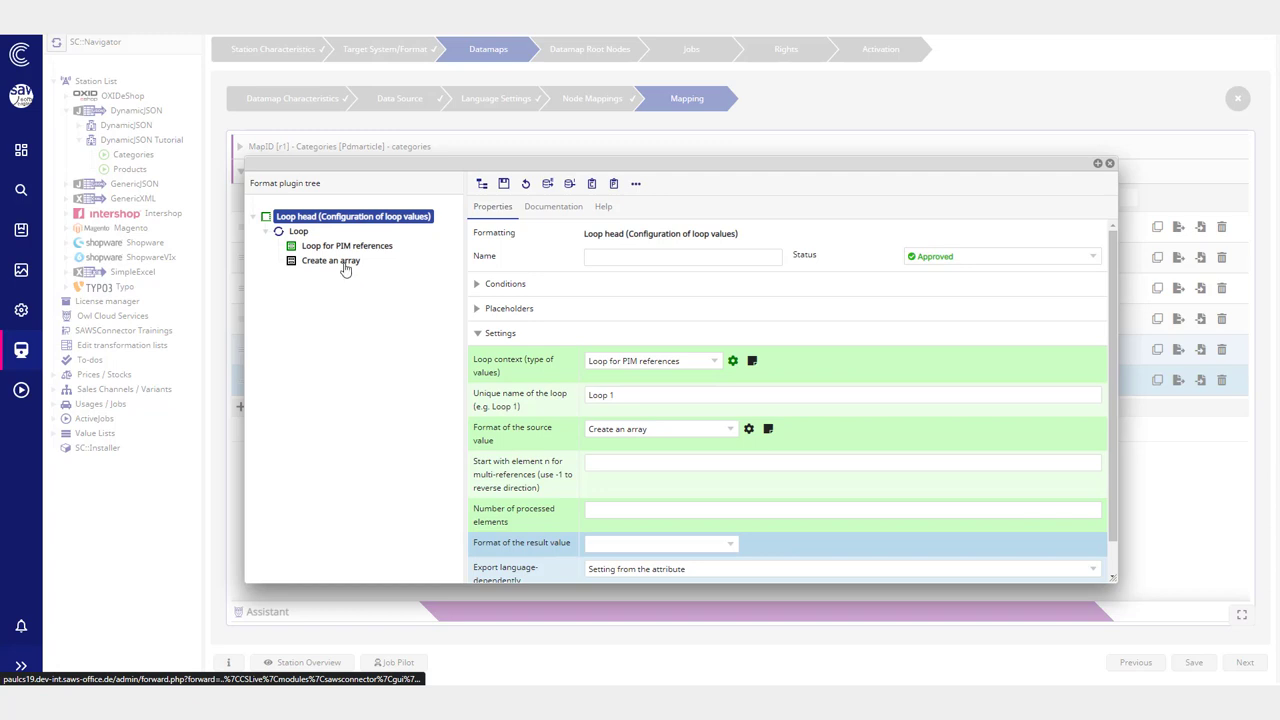
Step: Add two rows with the keys productNumber and name to the array's key-value mapping
click(343, 263)
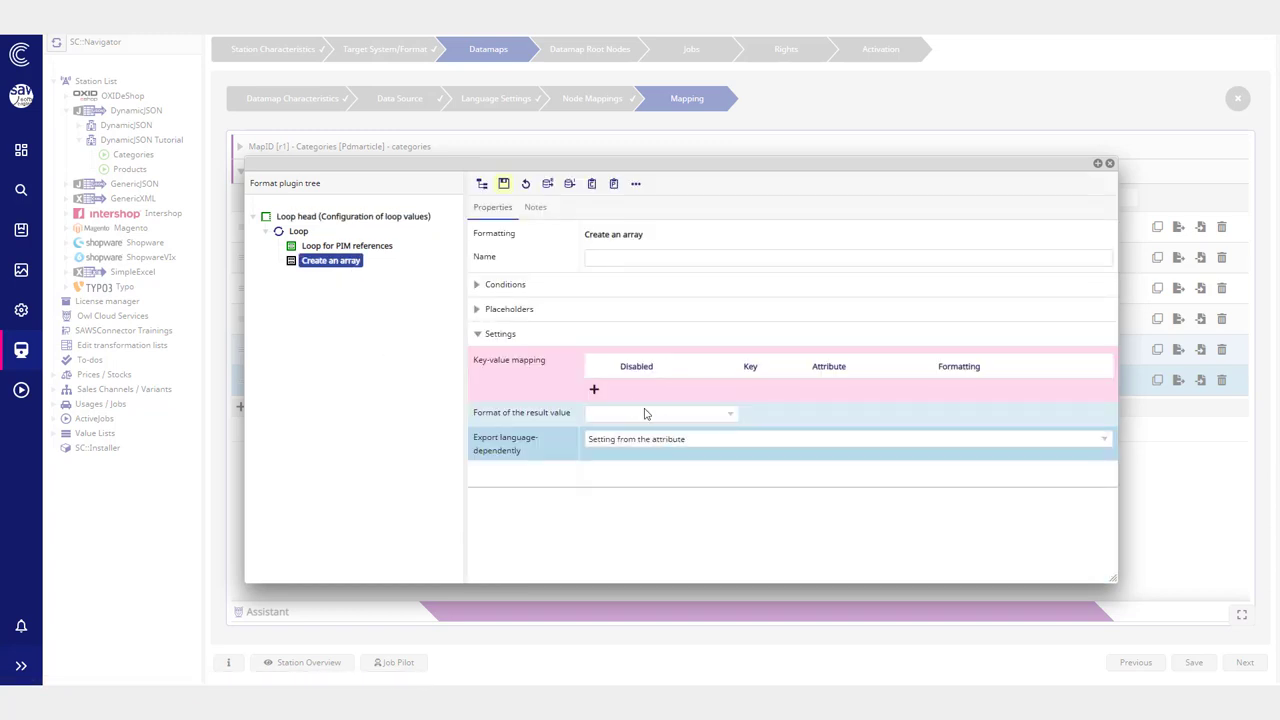
click(595, 392)
click(594, 419)
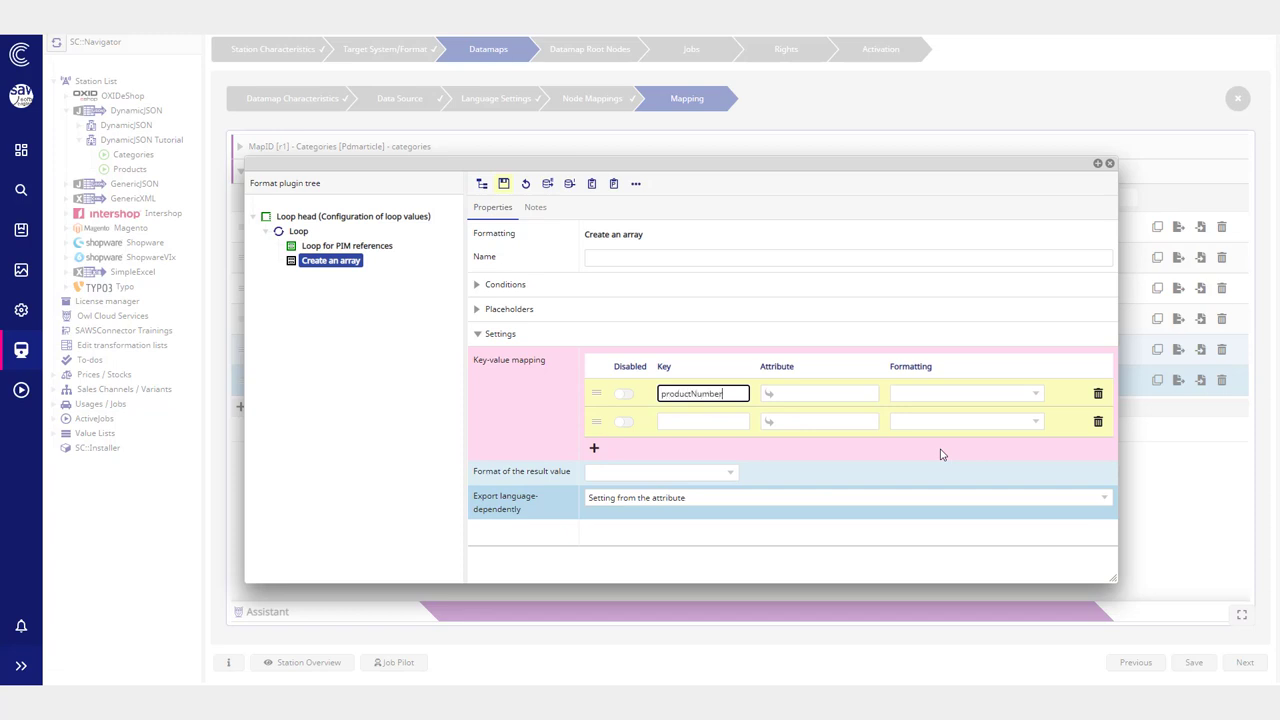
click(676, 424)
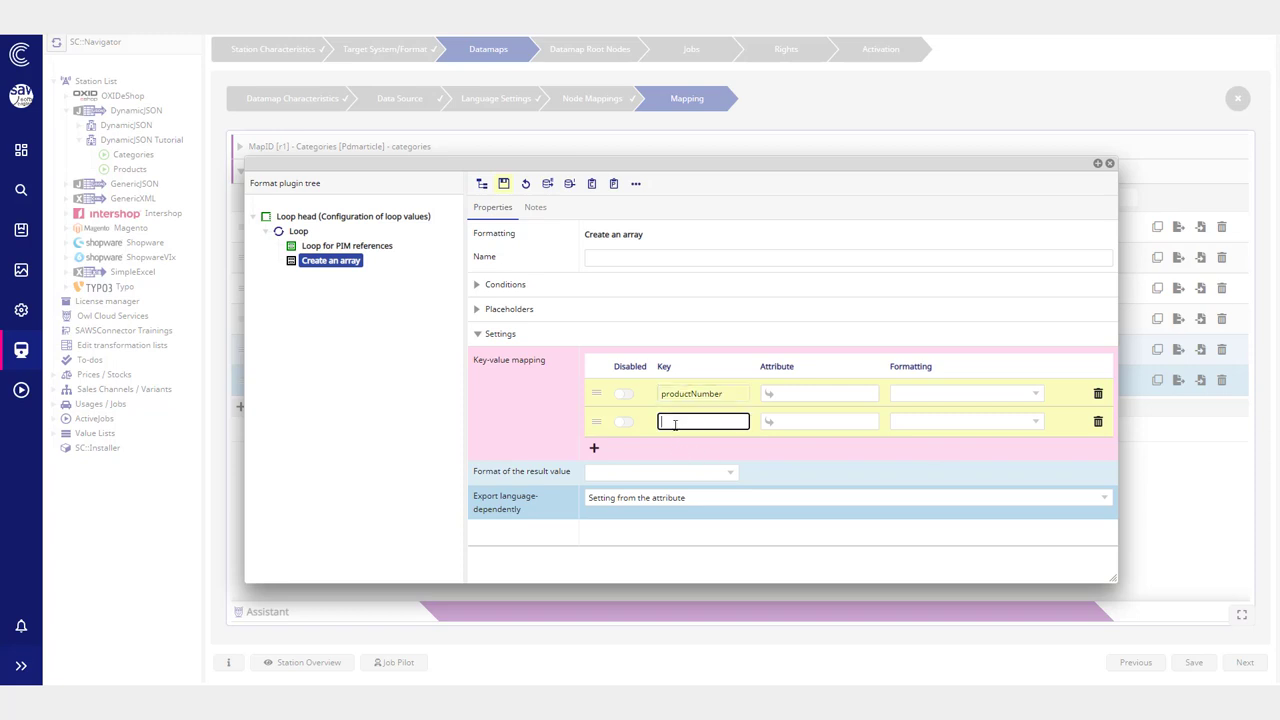
key(Return)
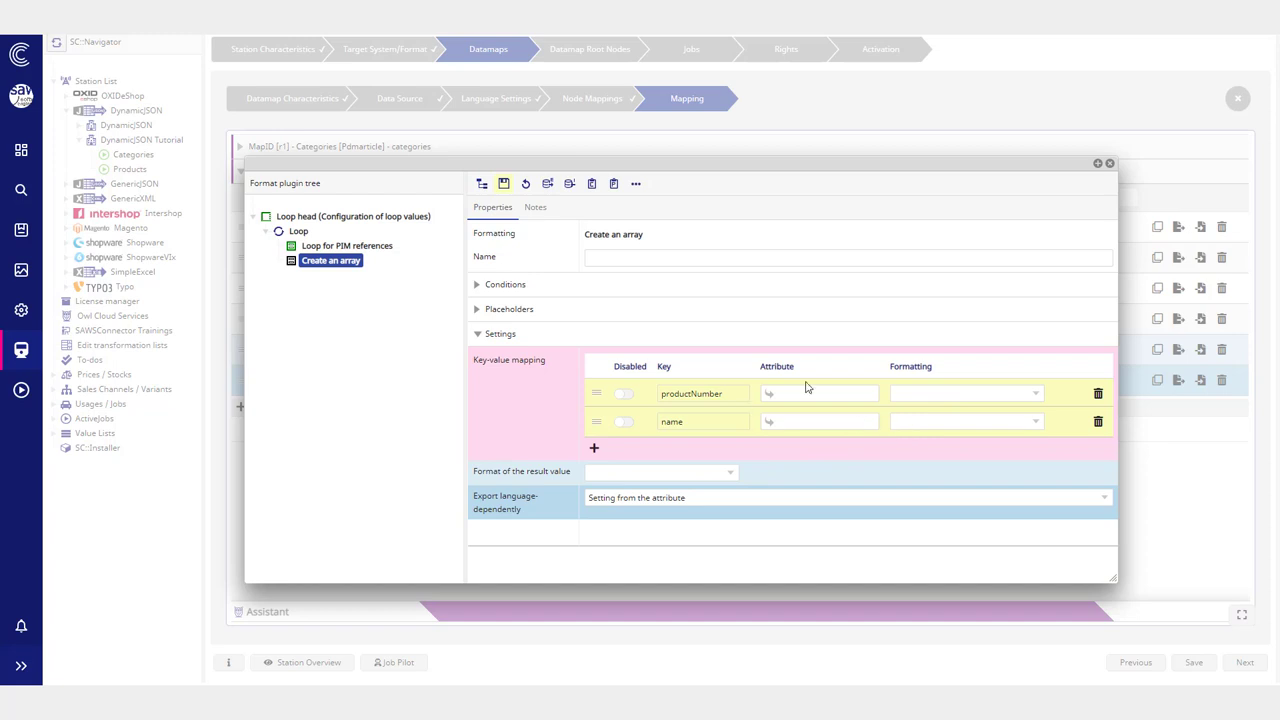
Step: Set the formatting of the productNumber and name rows to Loop value (Single value) and save
click(955, 400)
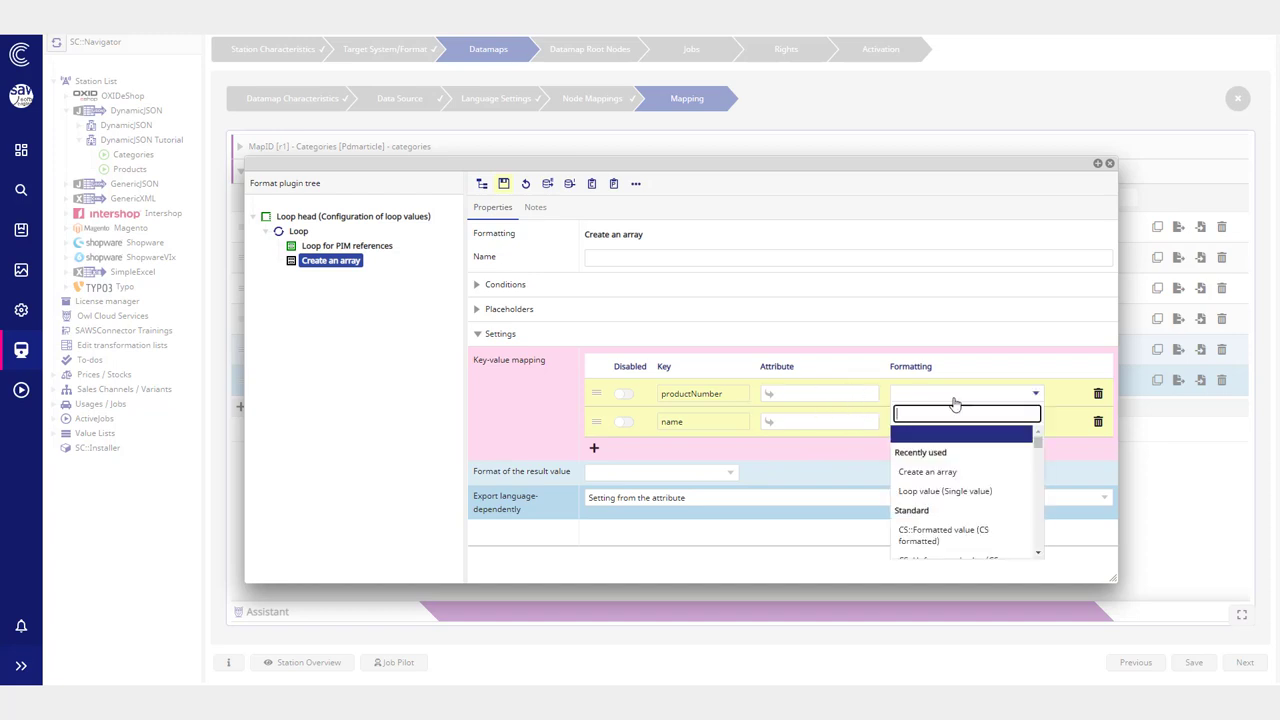
click(960, 492)
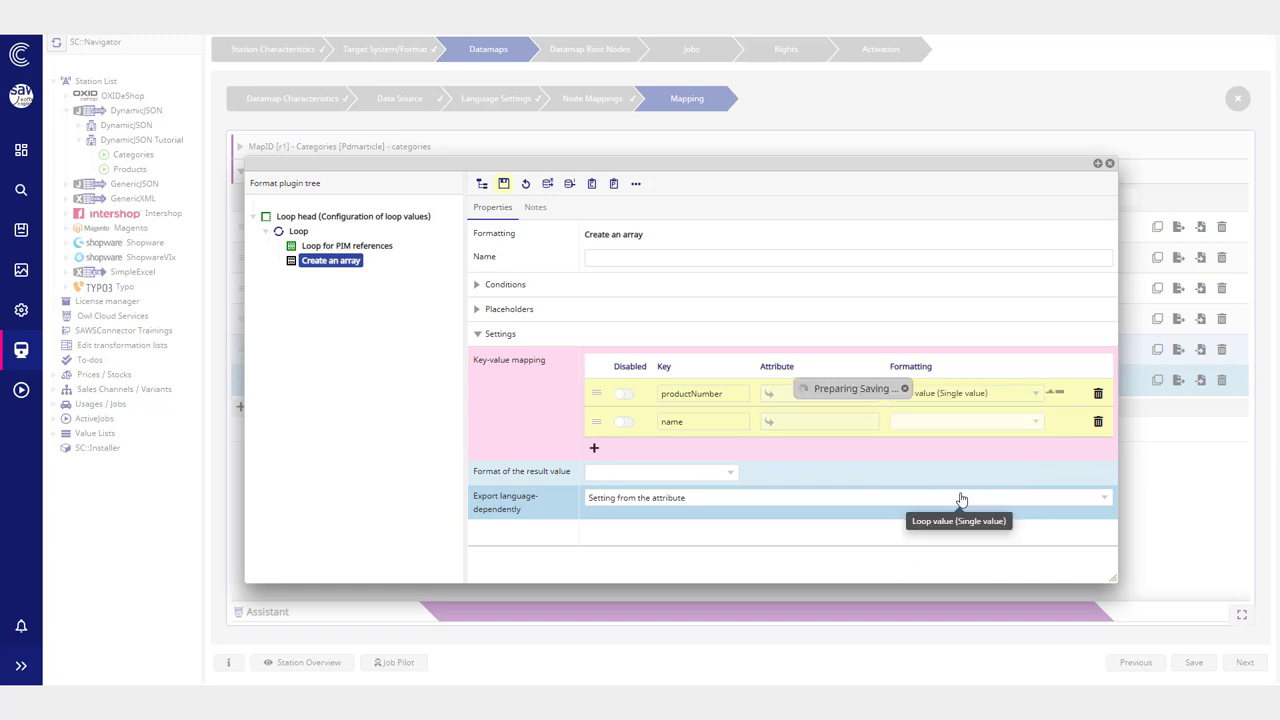
click(936, 425)
text(loop)
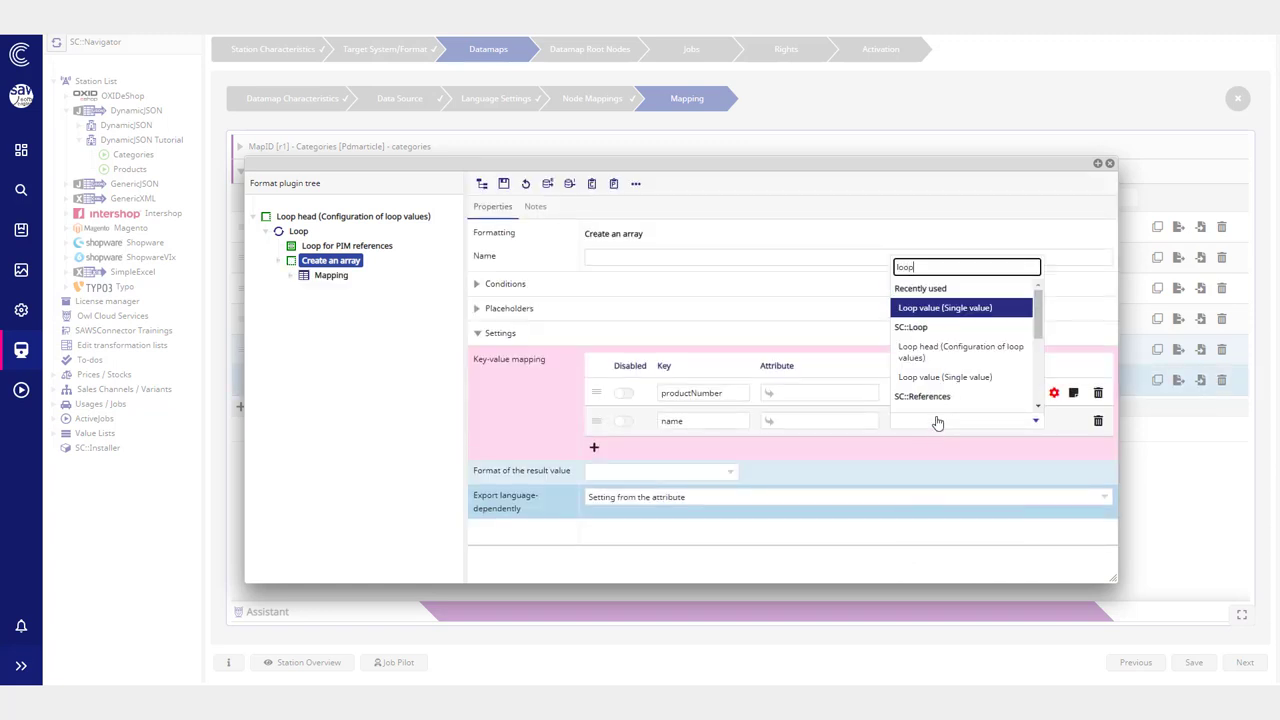
click(944, 381)
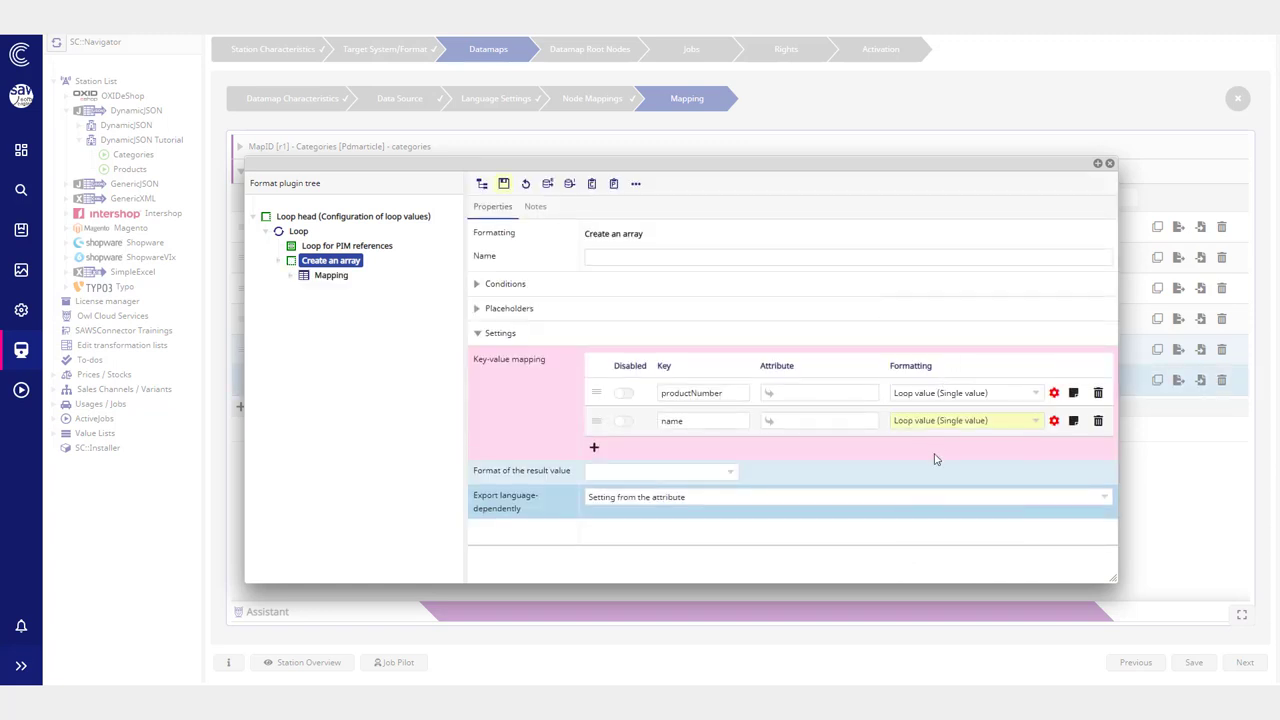
click(504, 186)
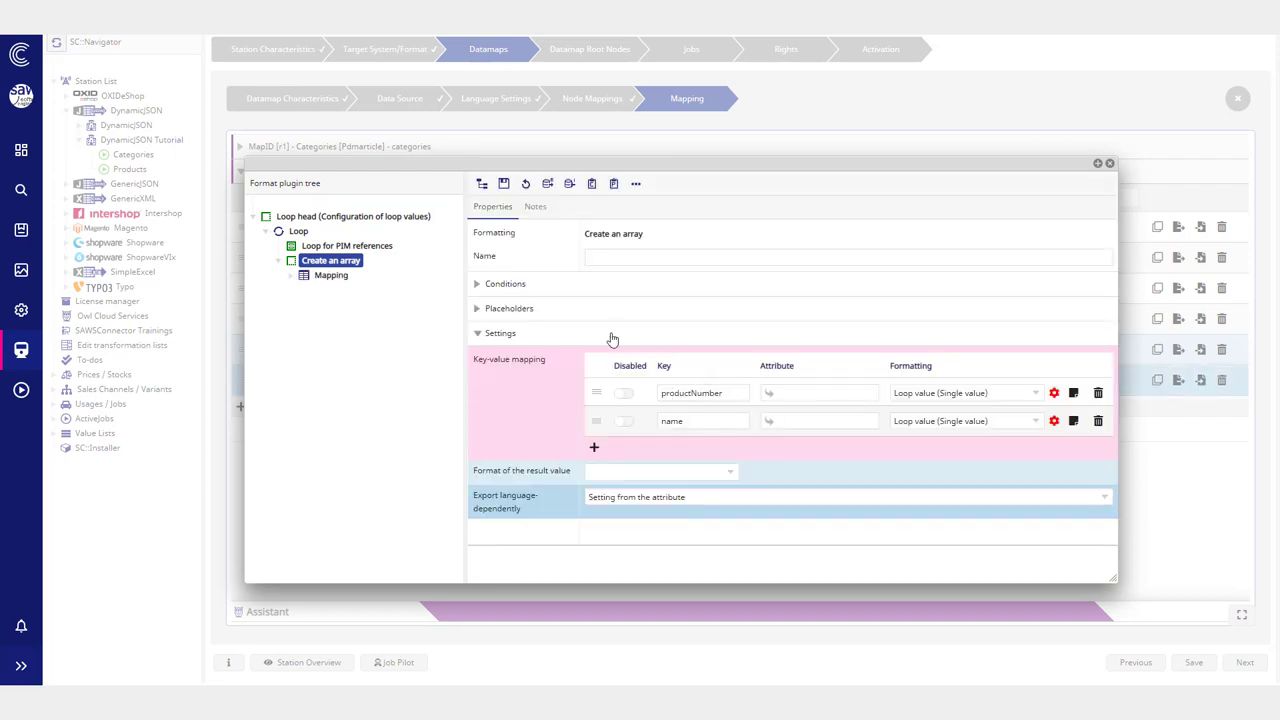
Step: Configure productNumber's loop value with loop context Loop 1, source field ExternalKey and formatting CS::Formatted value (CS formatted), and save
double_click(327, 274)
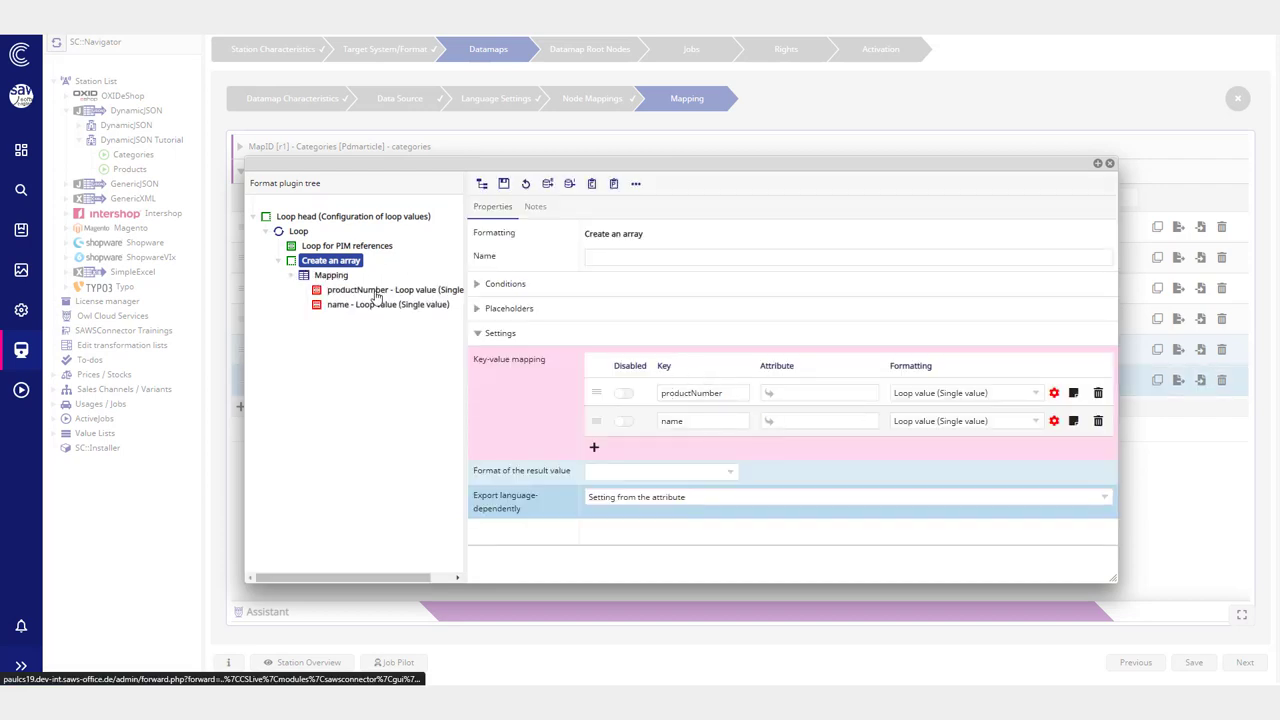
drag(465, 270, 502, 275)
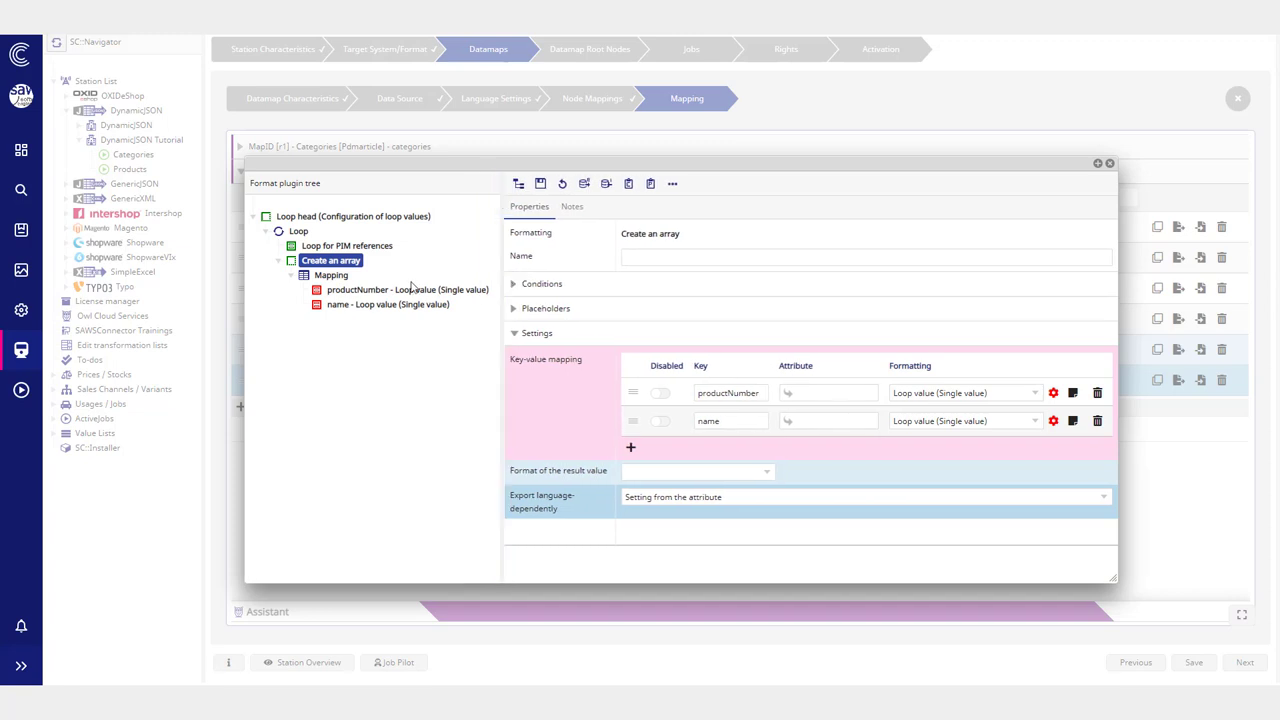
click(372, 290)
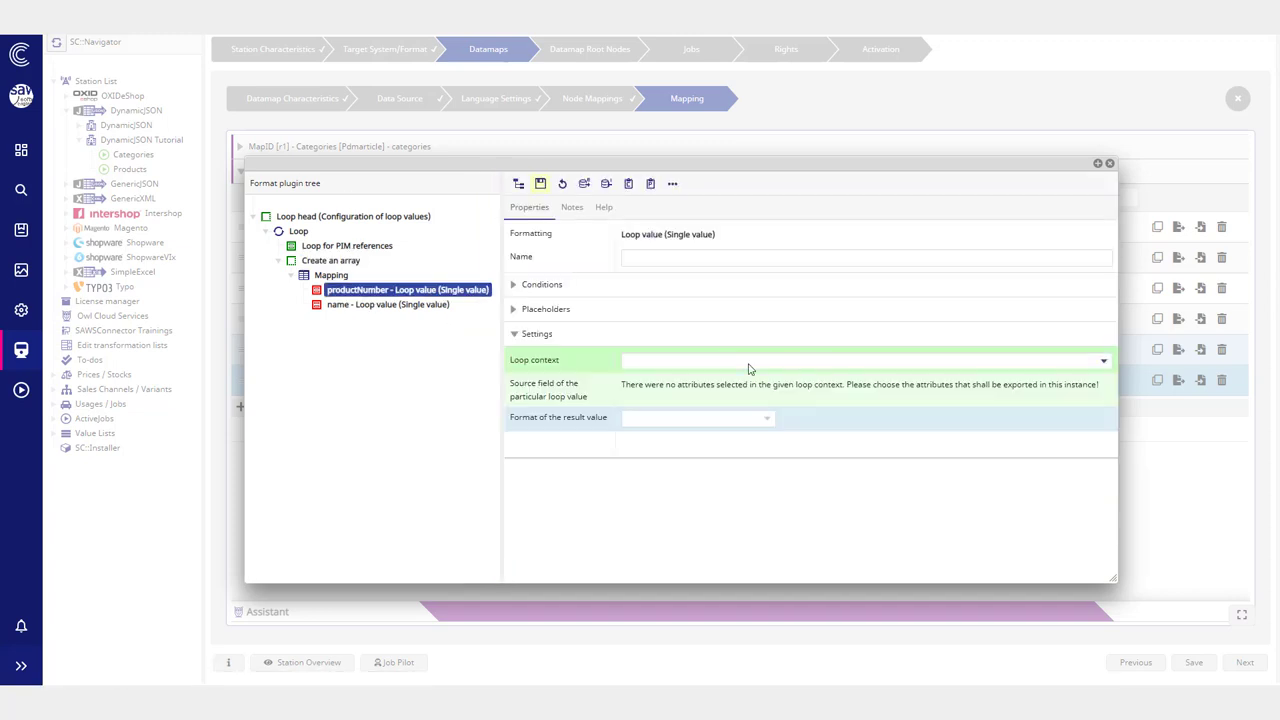
click(665, 365)
click(663, 388)
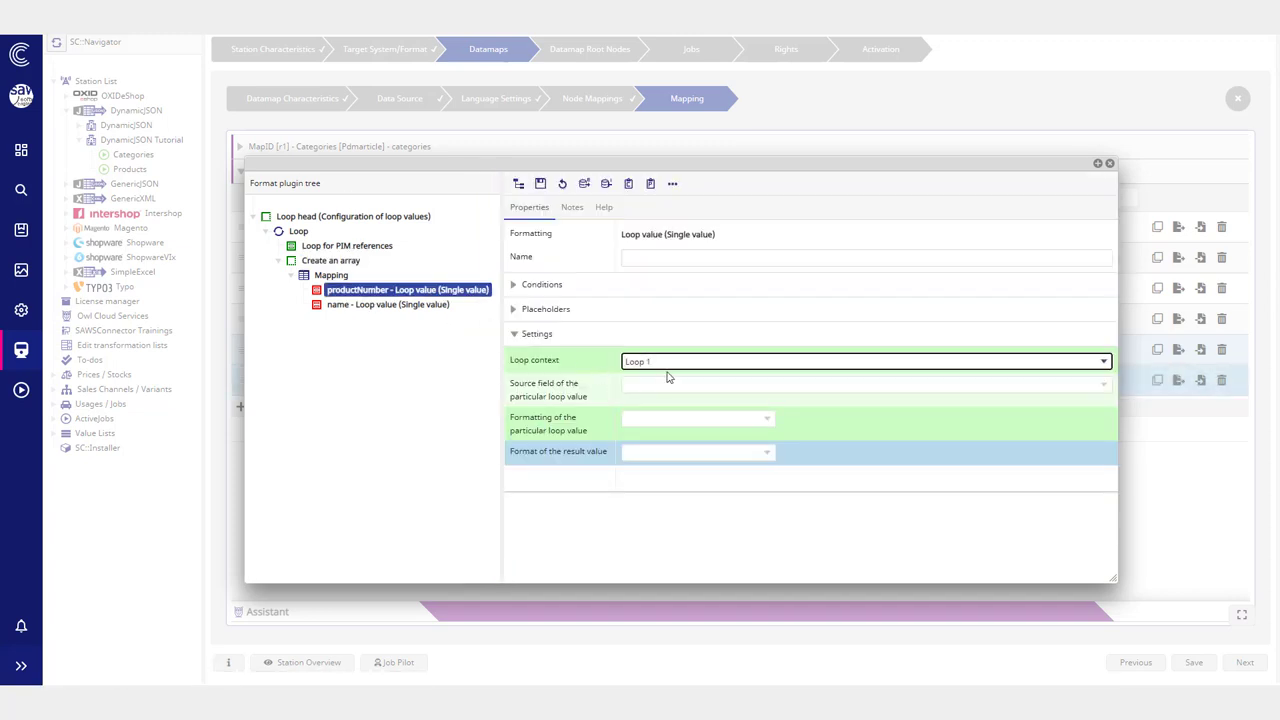
click(658, 386)
click(660, 410)
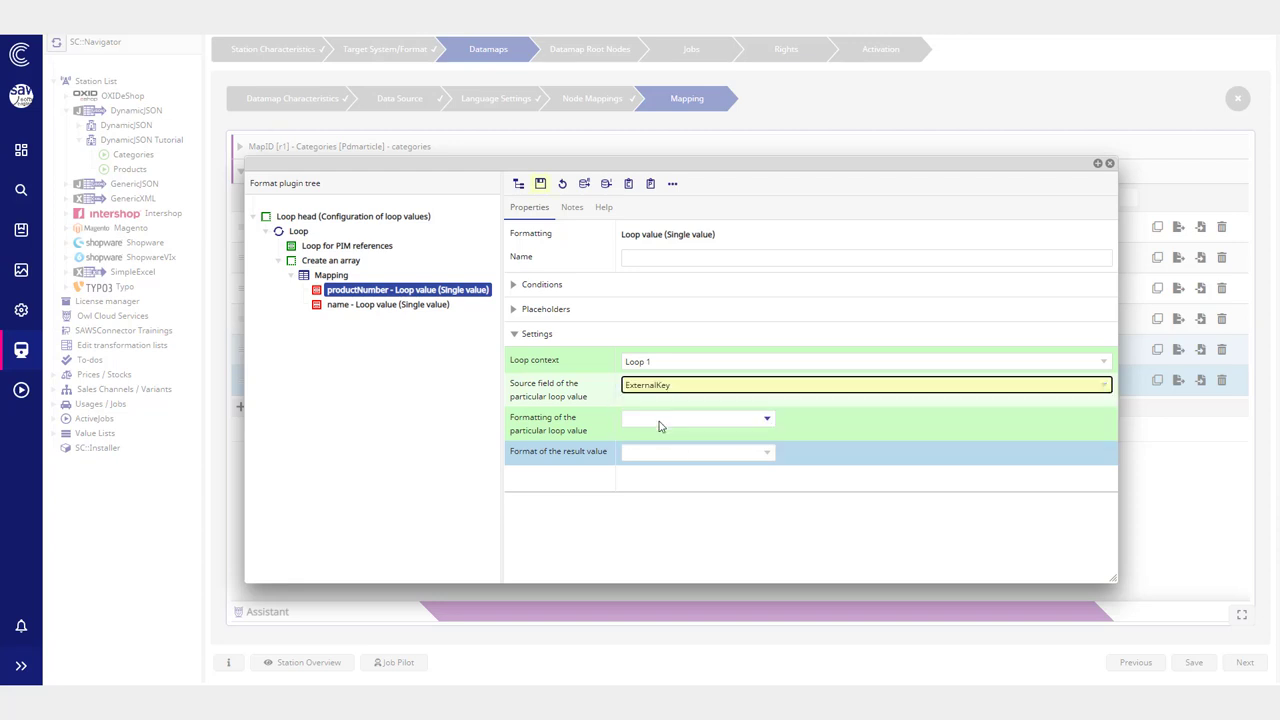
click(662, 422)
click(676, 387)
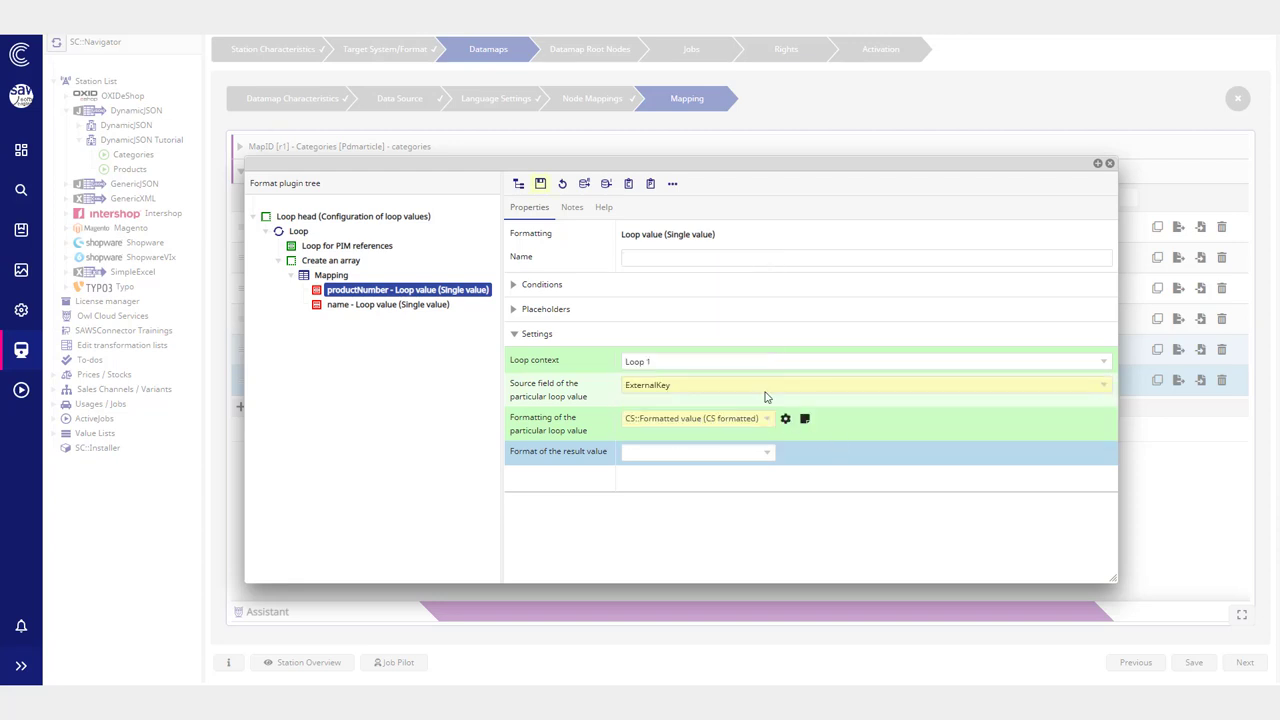
click(540, 183)
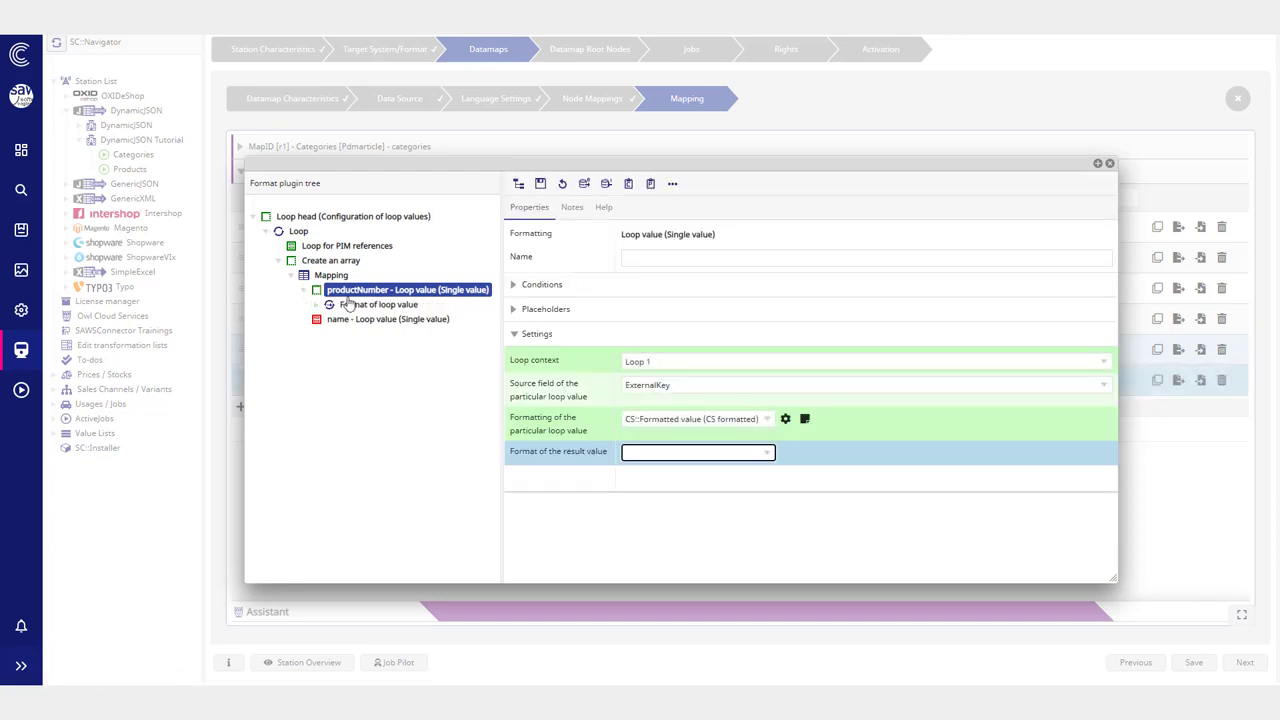
Step: Configure name's loop value with loop context Loop 1, source field Label and formatting CS::Formatted value (CS formatted), save, and close the format configuration
click(388, 319)
click(650, 362)
click(630, 384)
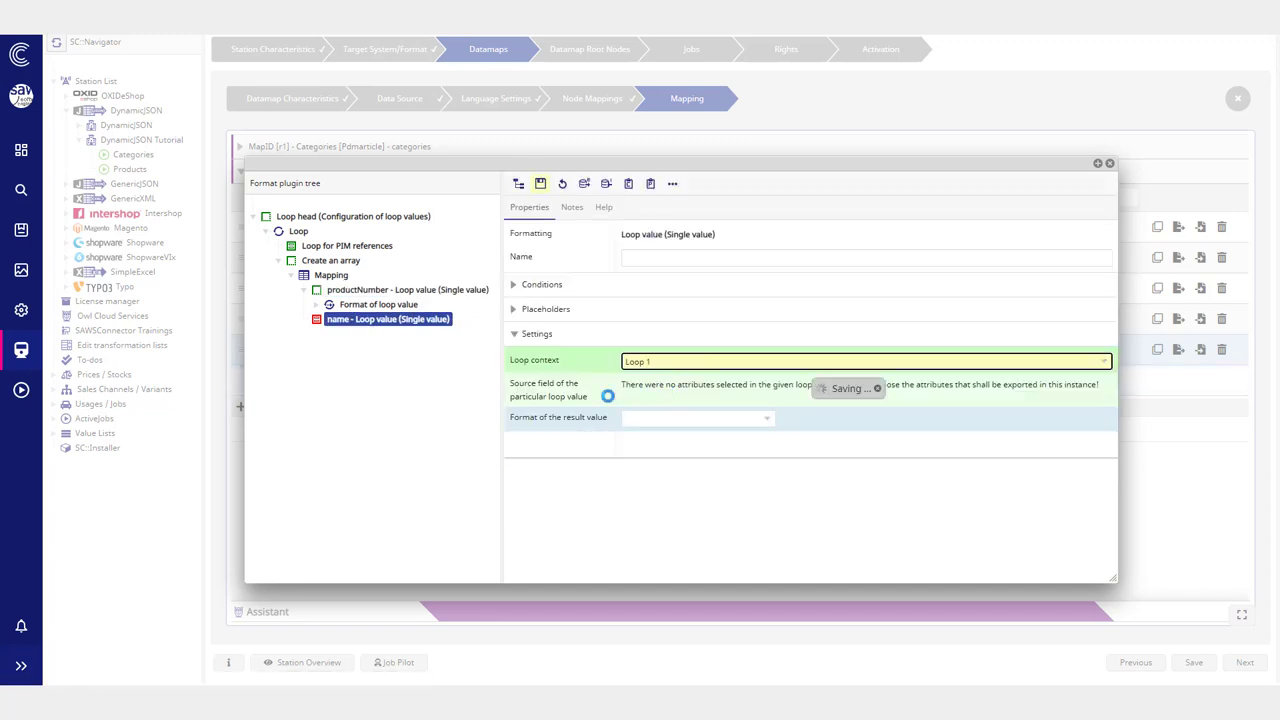
click(658, 388)
click(659, 420)
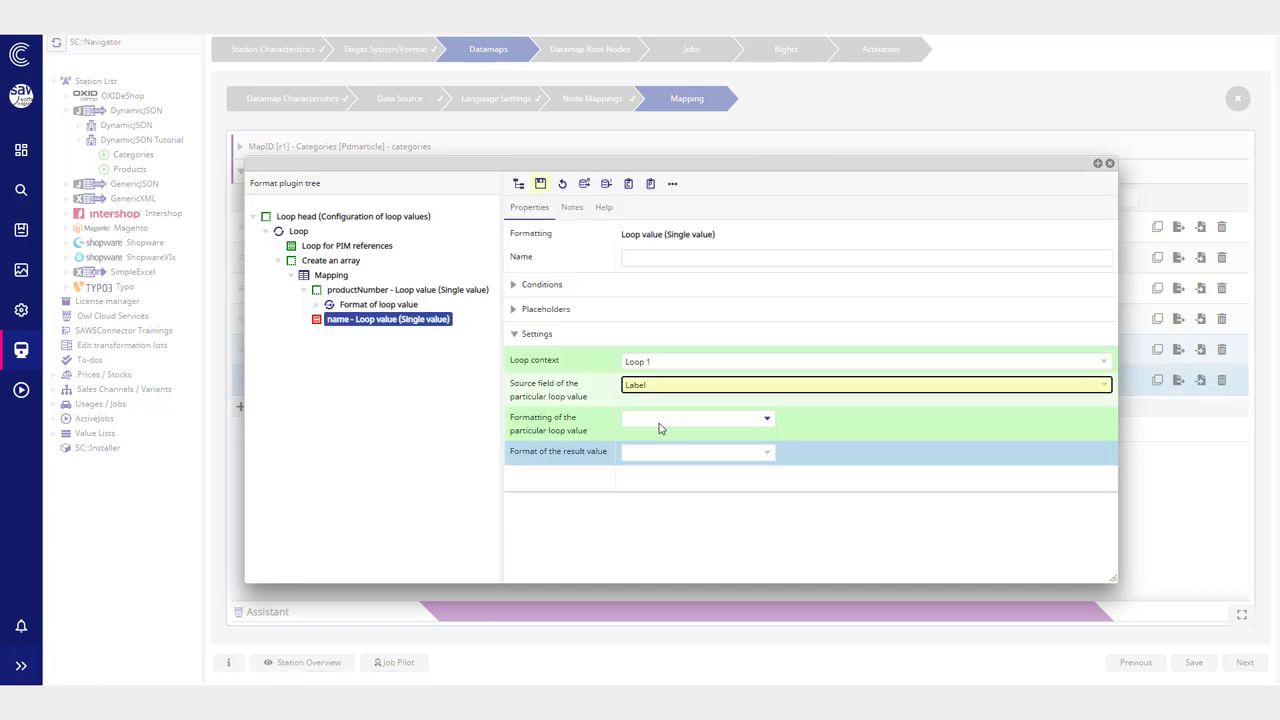
click(659, 428)
click(677, 325)
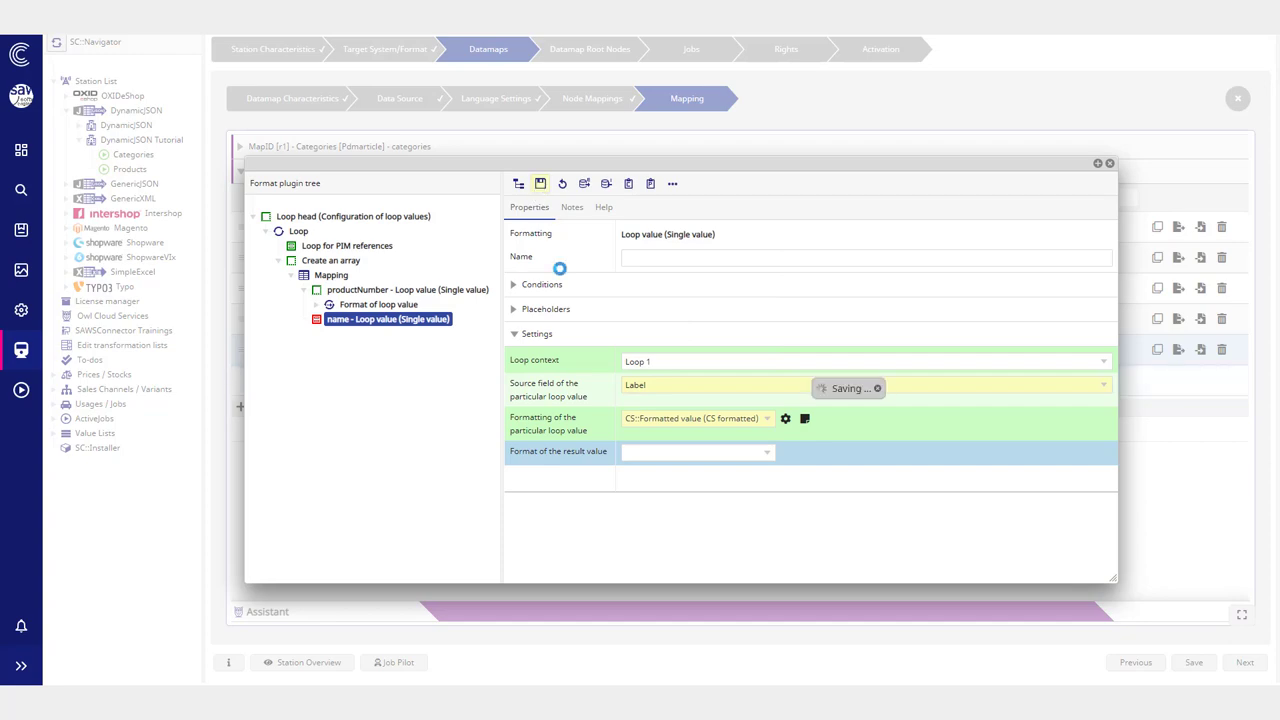
click(1109, 164)
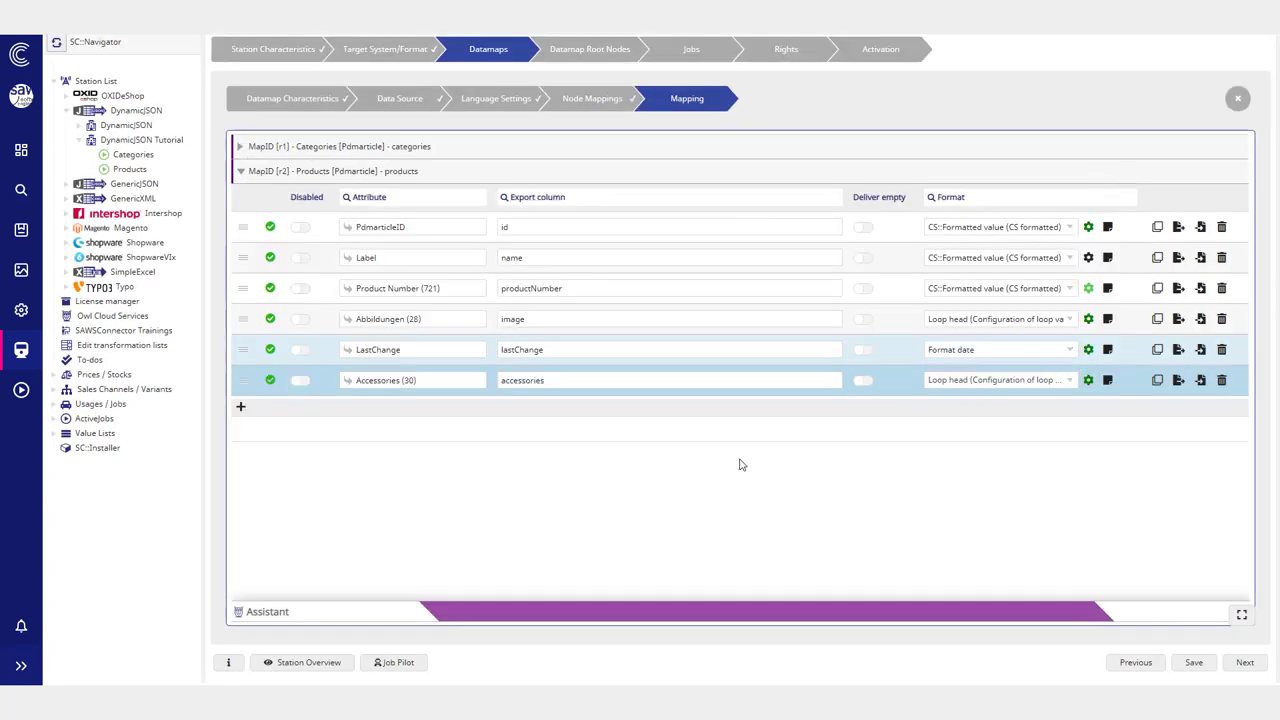
Step: Run the Products job in the Job Pilot and open the log entry for the created products.json
click(396, 664)
click(1114, 136)
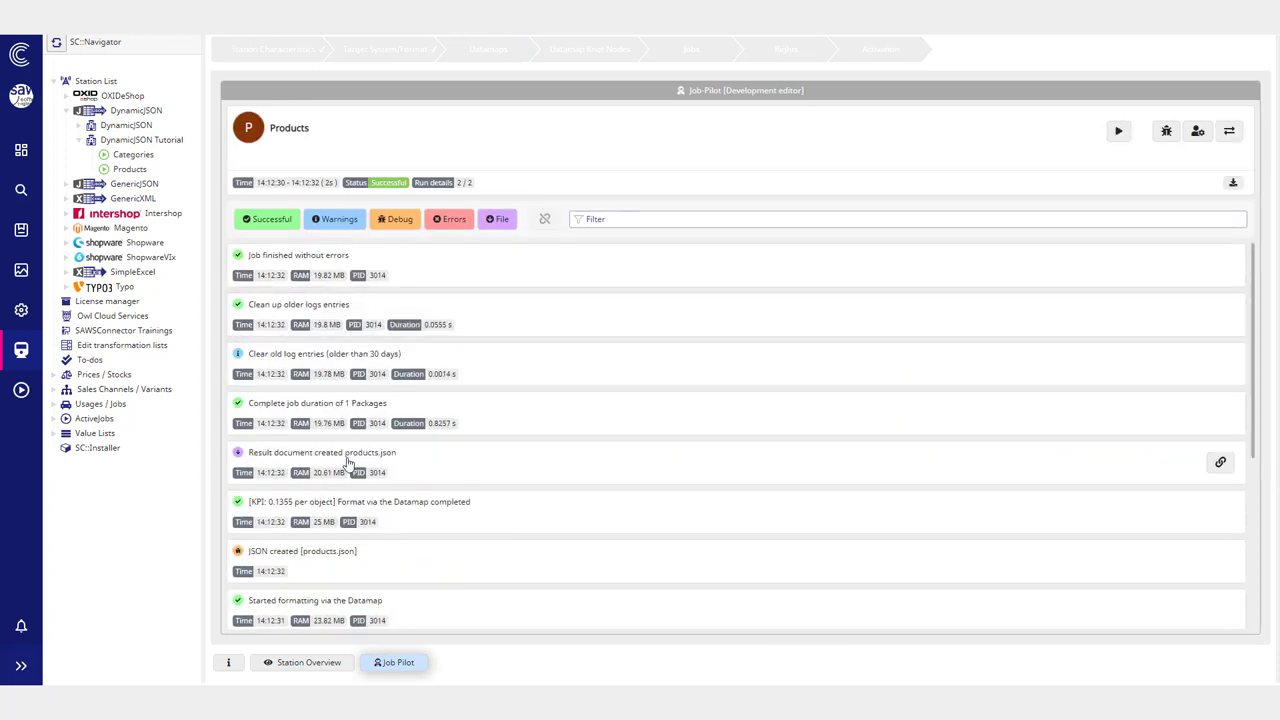
scroll(410, 510, down, 1)
click(408, 505)
scroll(775, 437, down, 2)
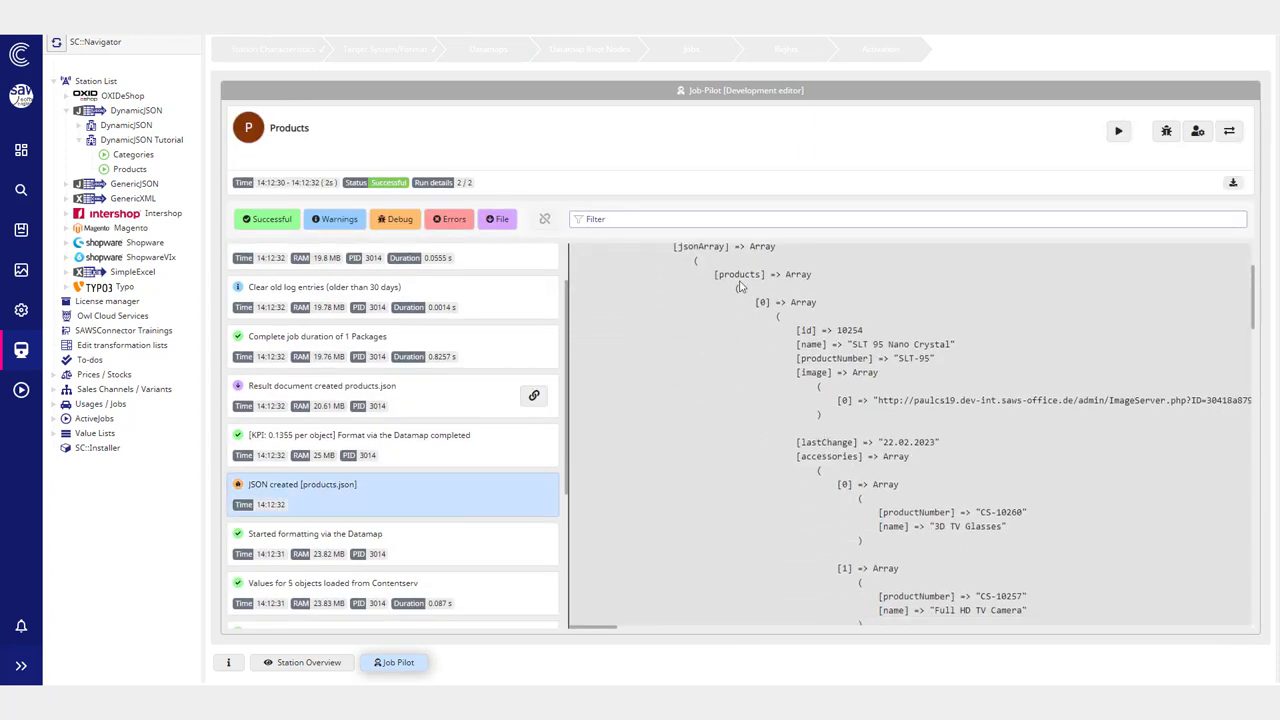
Step: Examine the accessories arrays in the JSON output, checking the productNumber and name of each accessory
scroll(797, 430, down, 1)
drag(797, 403, 987, 393)
click(906, 416)
scroll(849, 459, down, 1)
click(900, 393)
scroll(872, 393, down, 1)
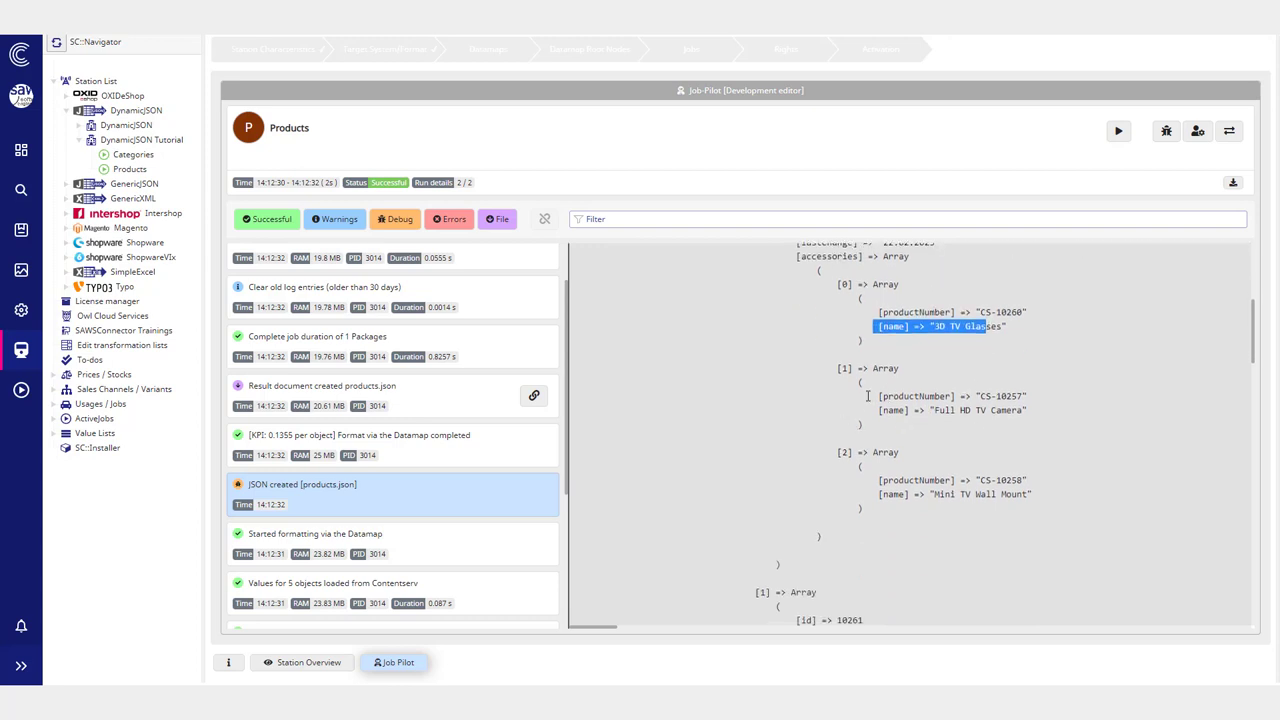
drag(867, 396, 972, 410)
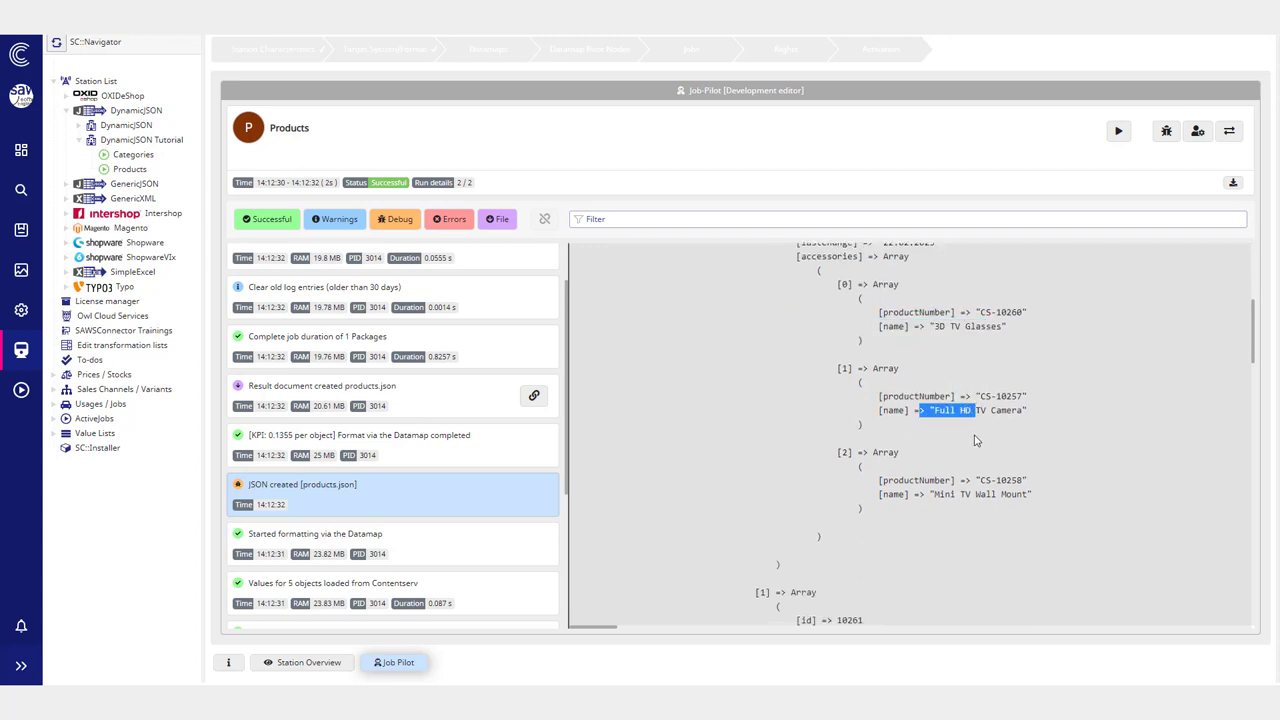
scroll(940, 430, down, 4)
scroll(950, 400, up, 6)
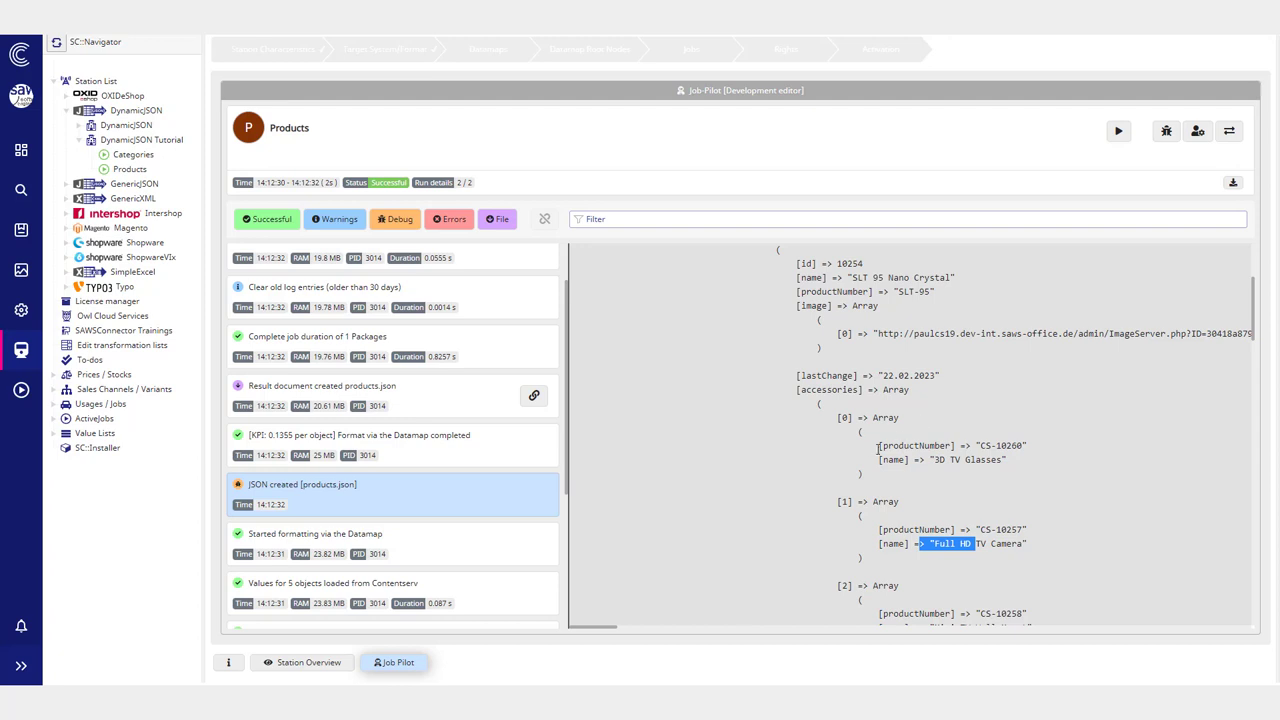
drag(878, 446, 1038, 447)
click(906, 483)
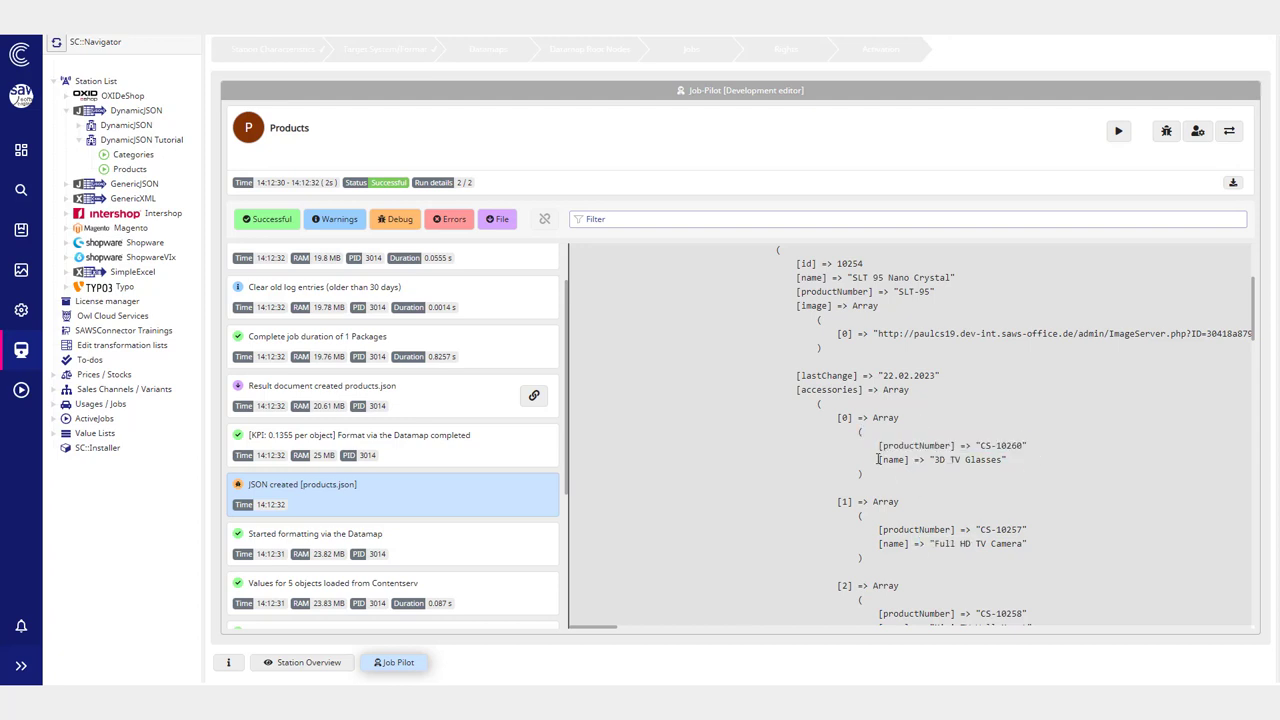
drag(878, 459, 1037, 459)
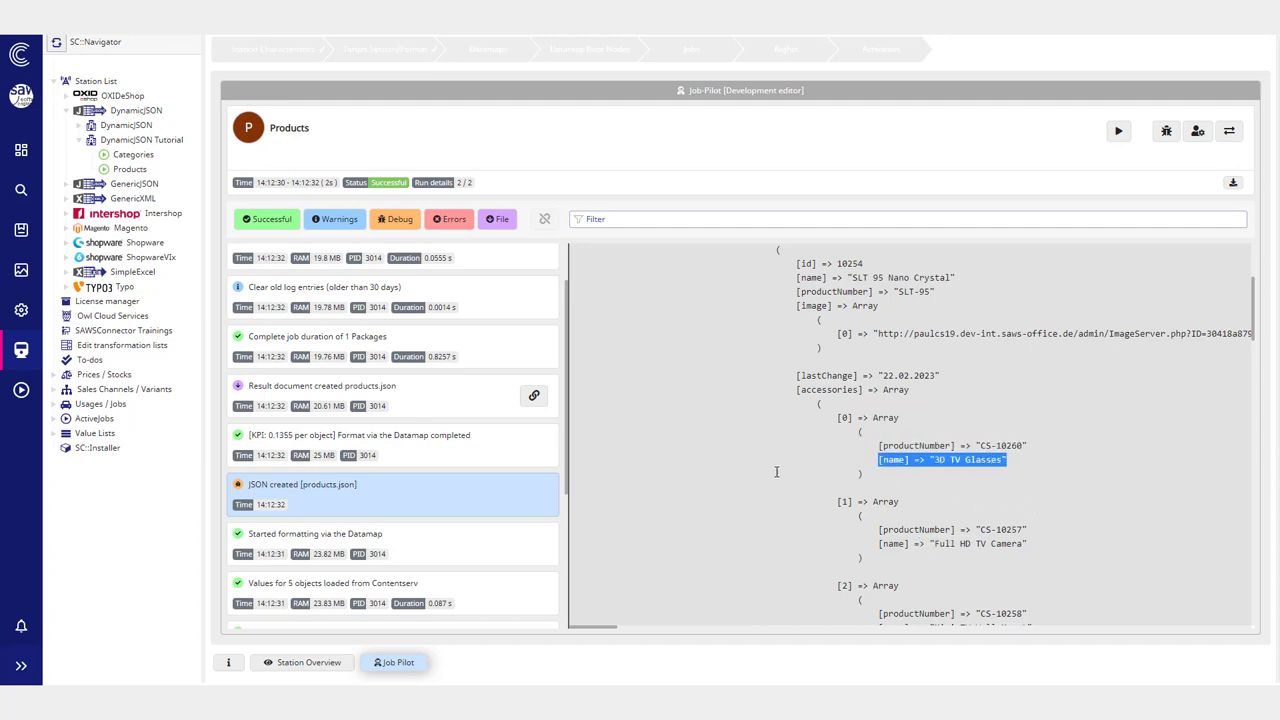
scroll(797, 434, down, 2)
scroll(830, 430, up, 4)
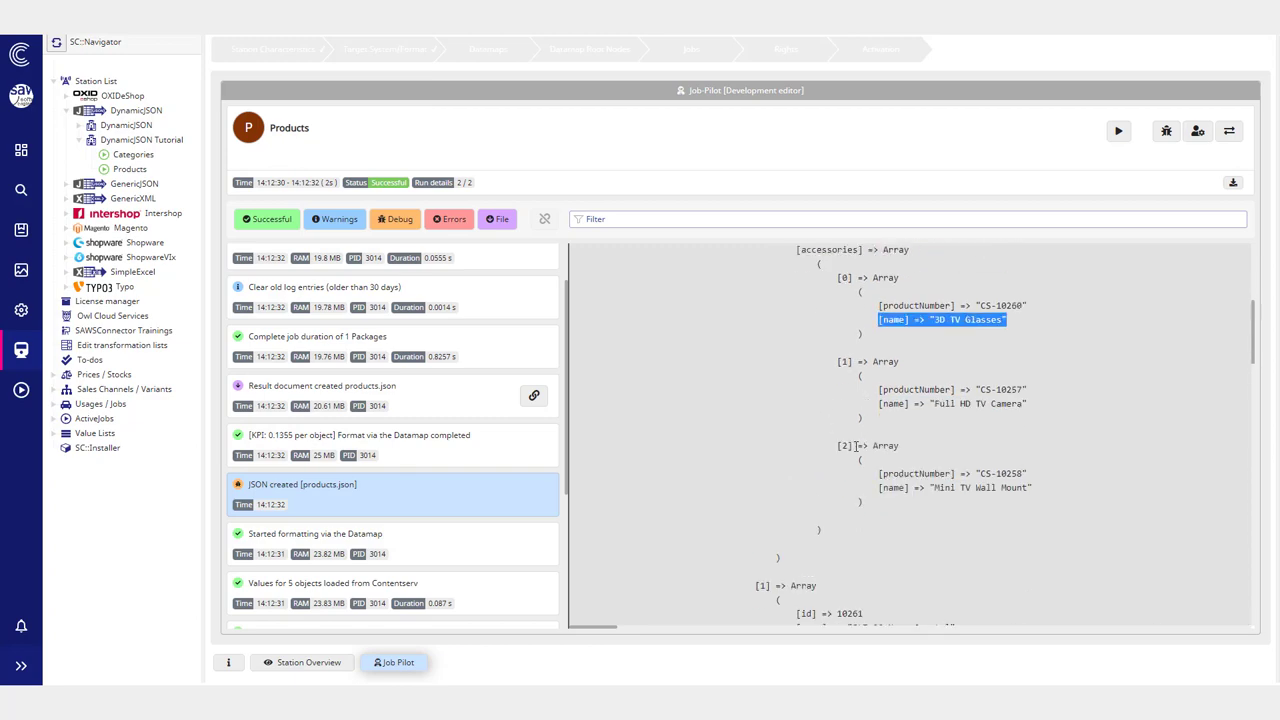
Step: Return to the datamap mapping and look through the formats available for the accessories row
click(410, 665)
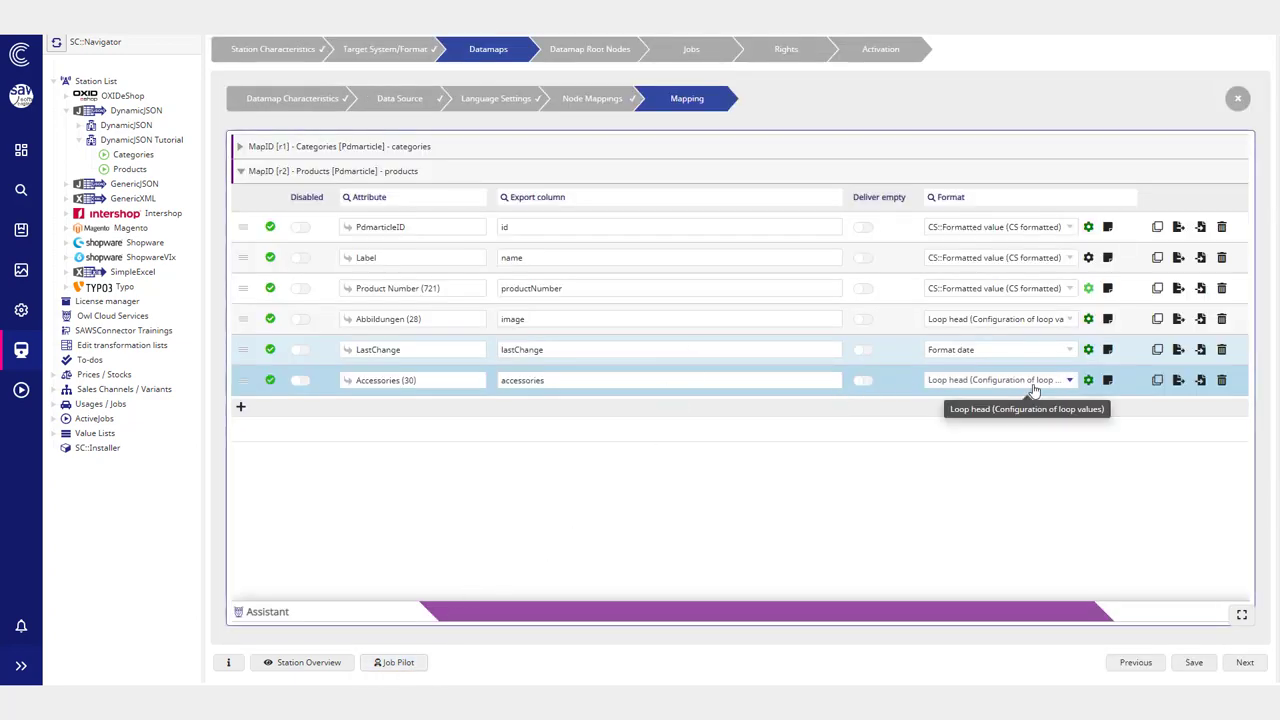
click(1088, 380)
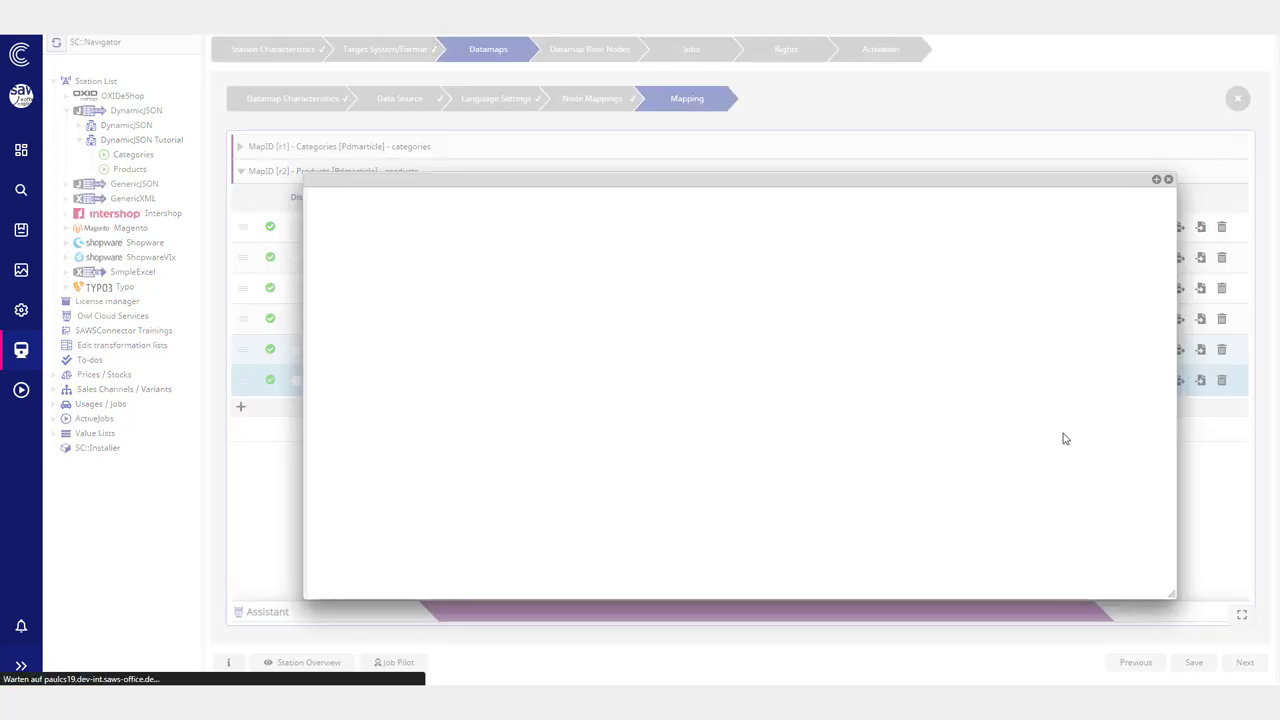
click(1167, 179)
click(1005, 385)
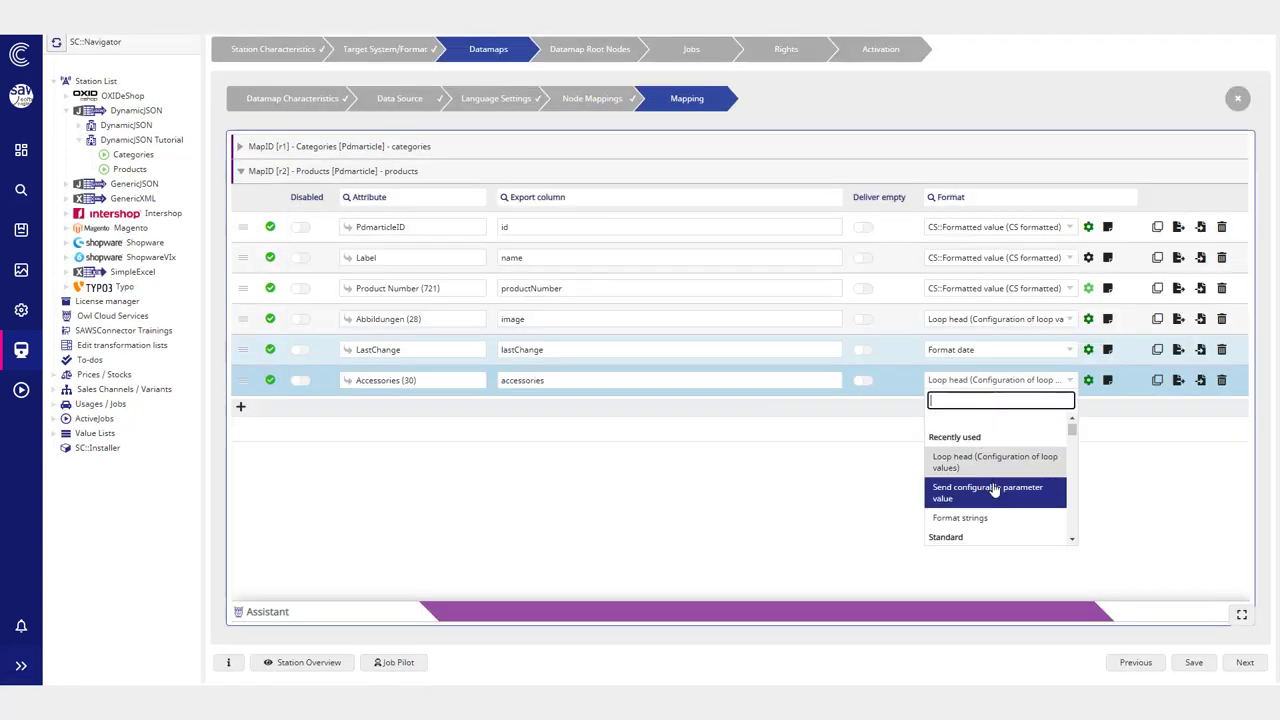
scroll(995, 495, up, 1)
scroll(1000, 490, down, 5)
click(1070, 380)
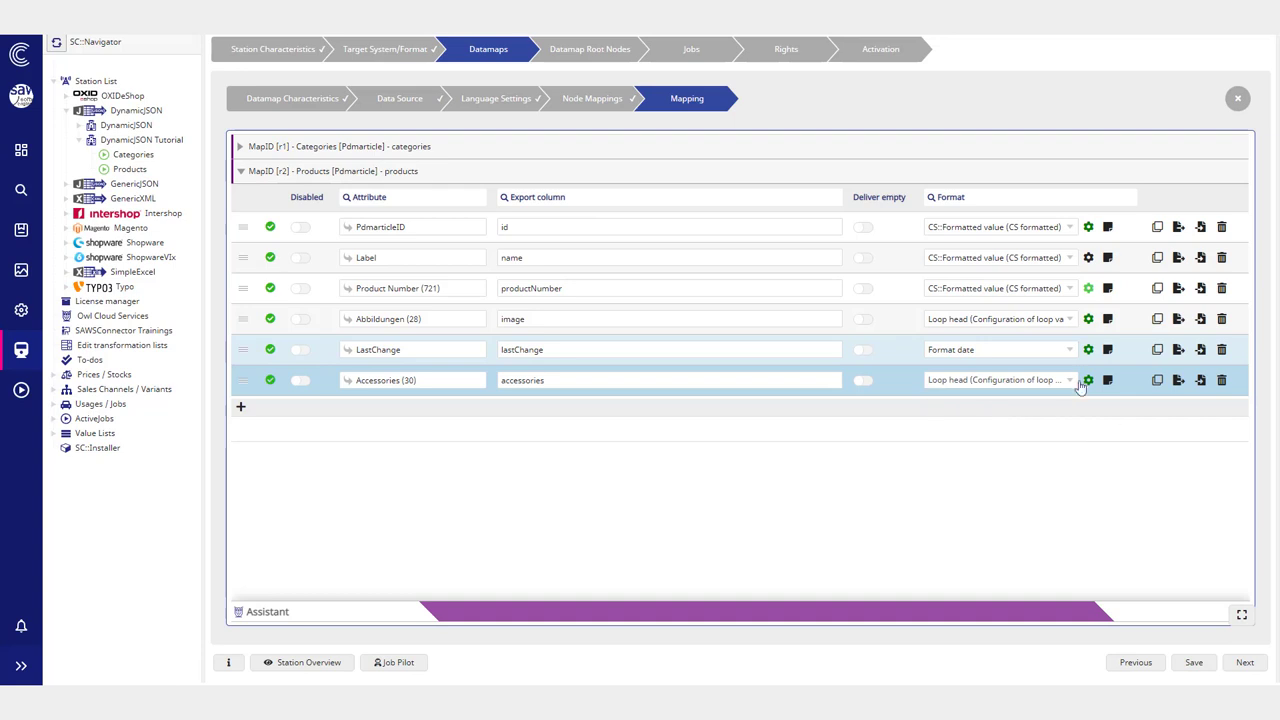
Step: Open the accessories loop head's configuration and review the available loop context types, from references to tables and lists
click(1090, 381)
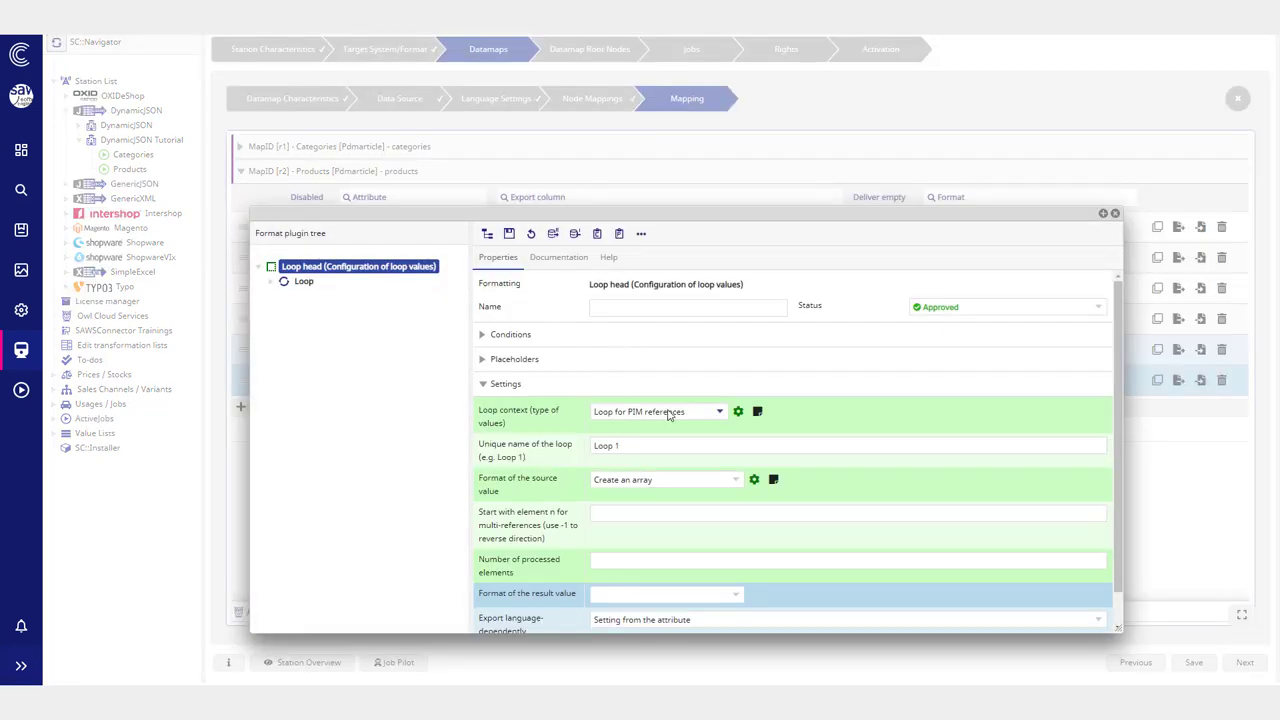
click(665, 414)
scroll(718, 490, down, 5)
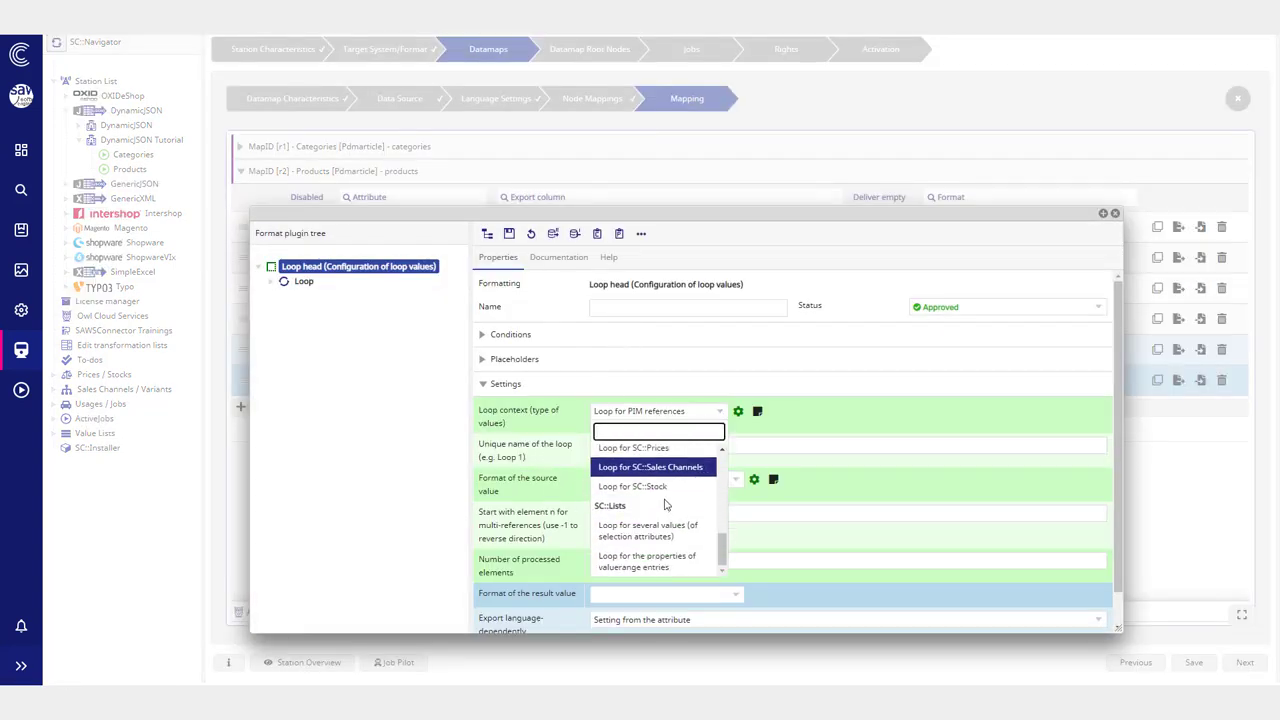
scroll(718, 490, up, 4)
scroll(720, 488, up, 4)
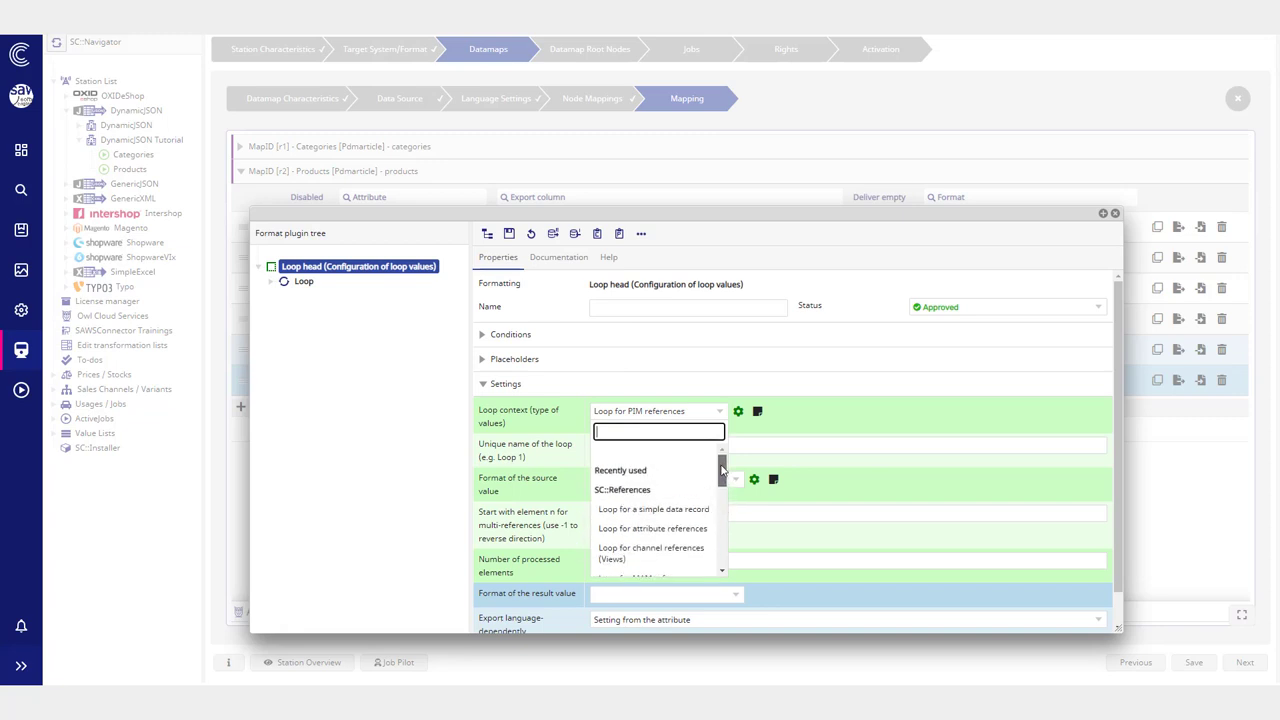
scroll(726, 484, down, 1)
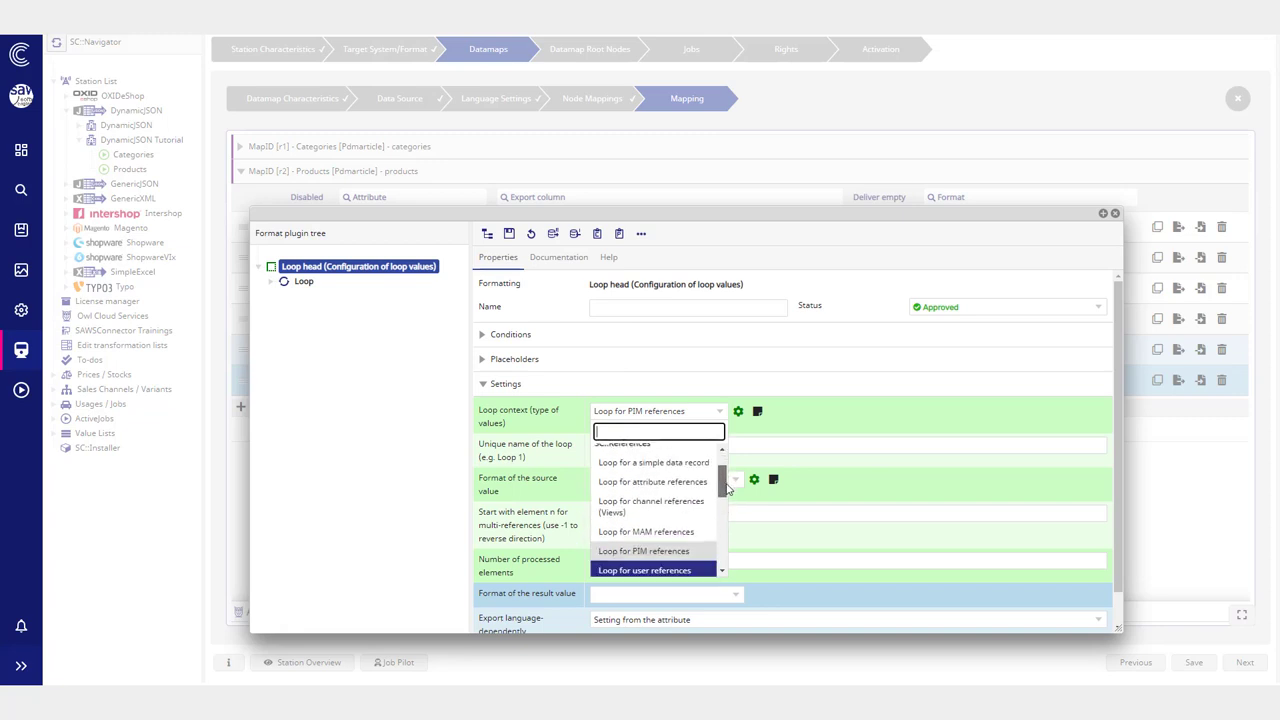
drag(727, 487, 727, 532)
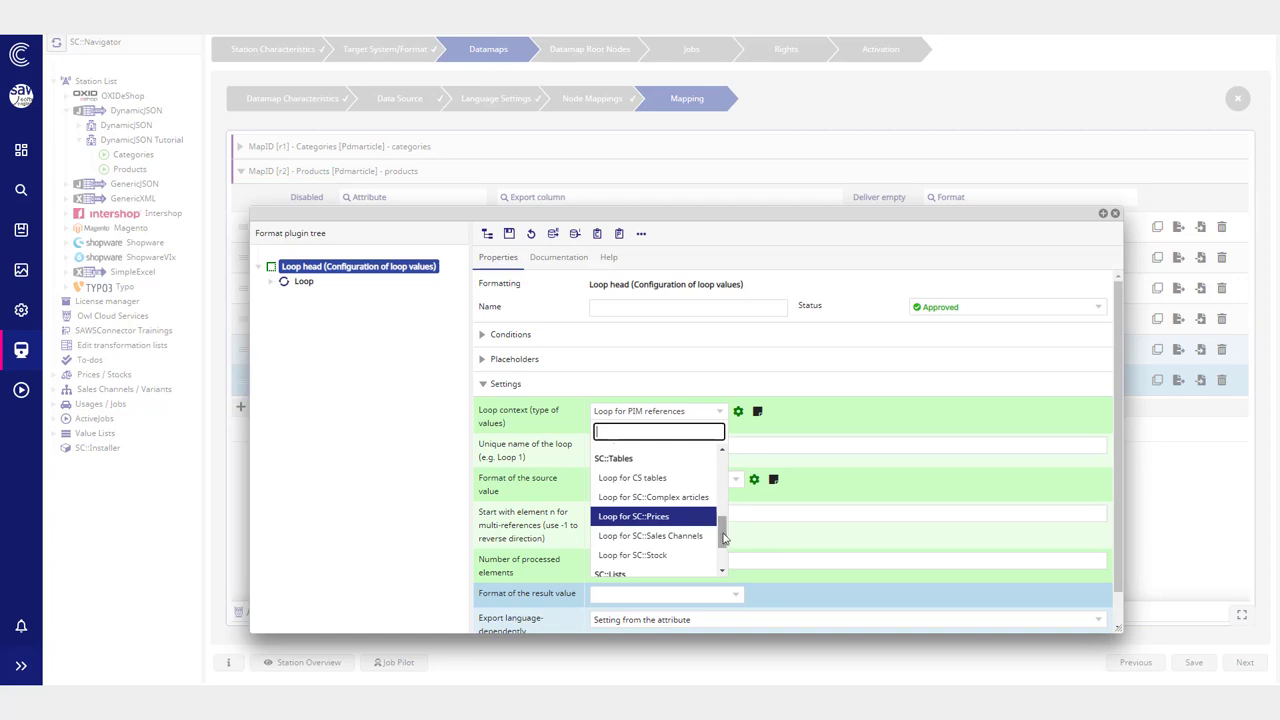
scroll(655, 520, up, 3)
scroll(650, 535, down, 3)
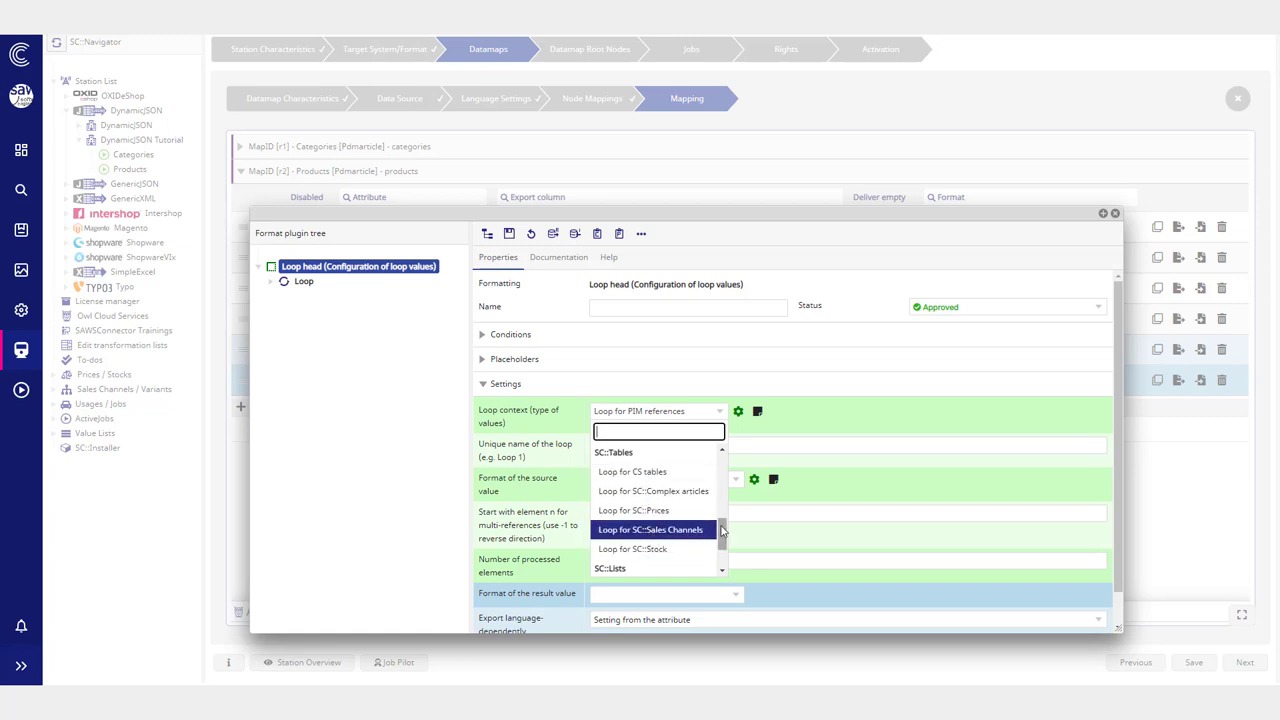
scroll(722, 535, down, 2)
click(807, 549)
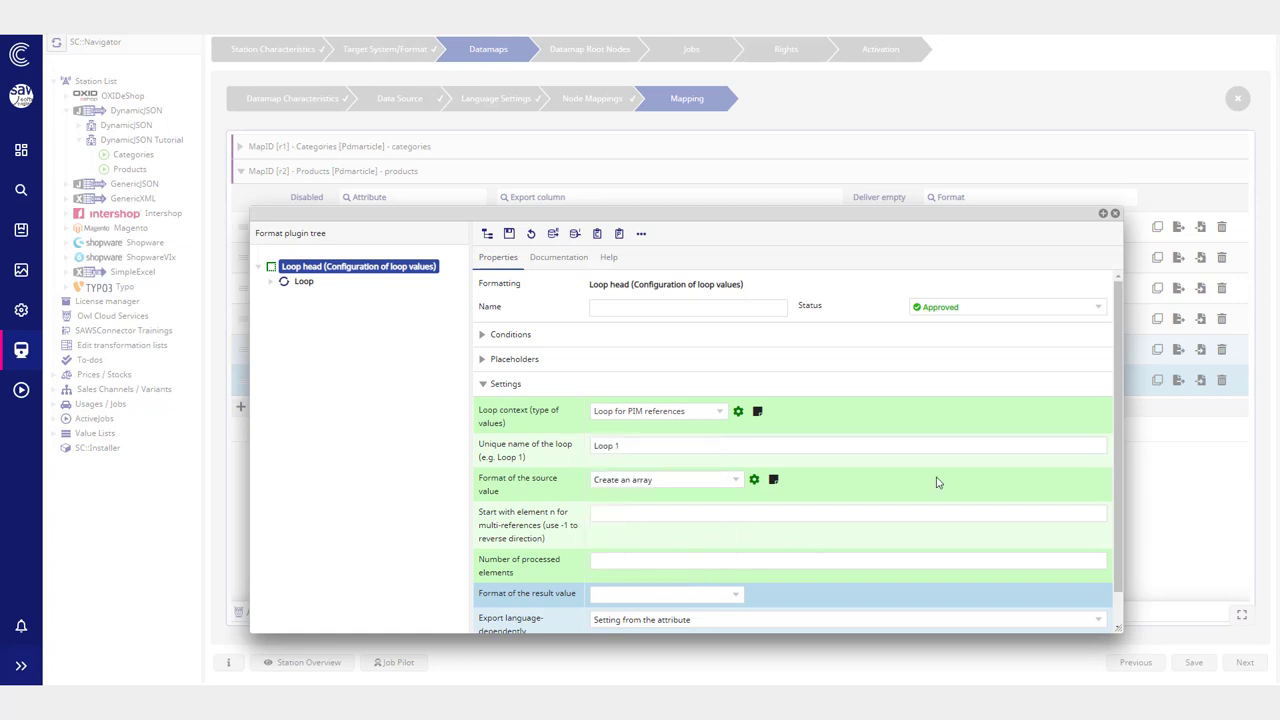
Step: Close the loop head configuration and add a metaTitle export column to the products mapping with PdmarticleID as its attribute
click(1115, 213)
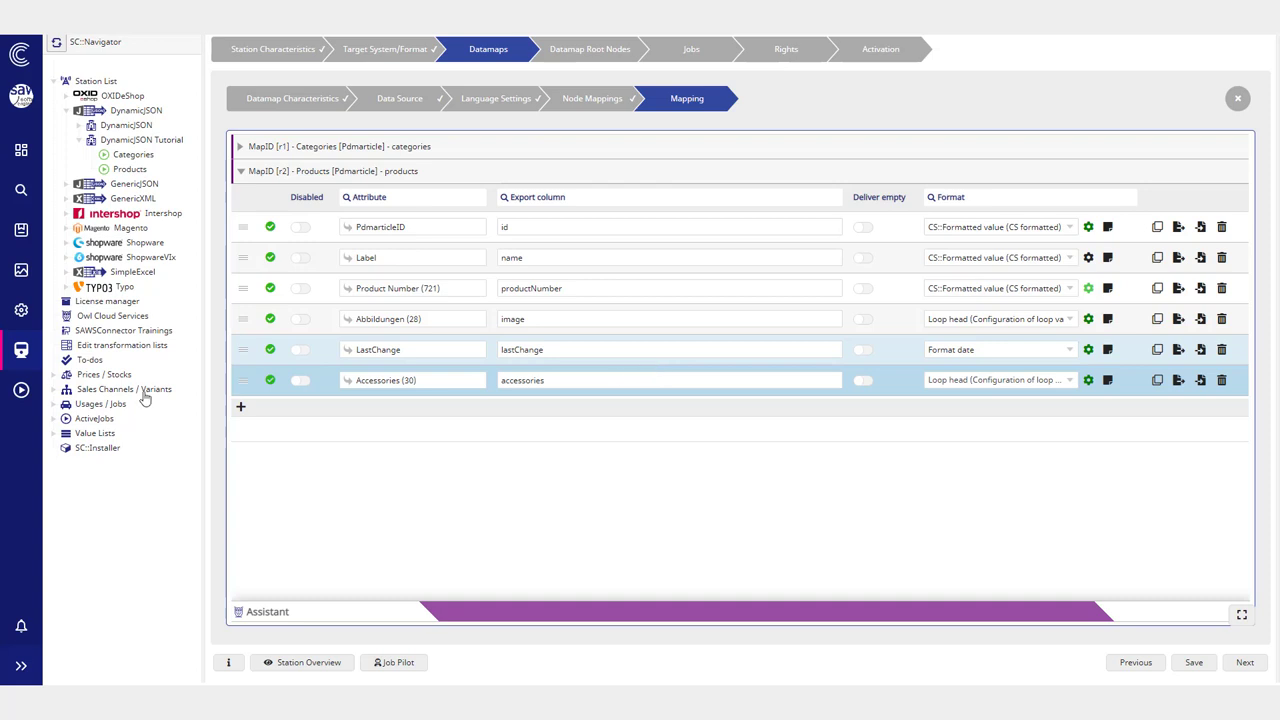
click(543, 413)
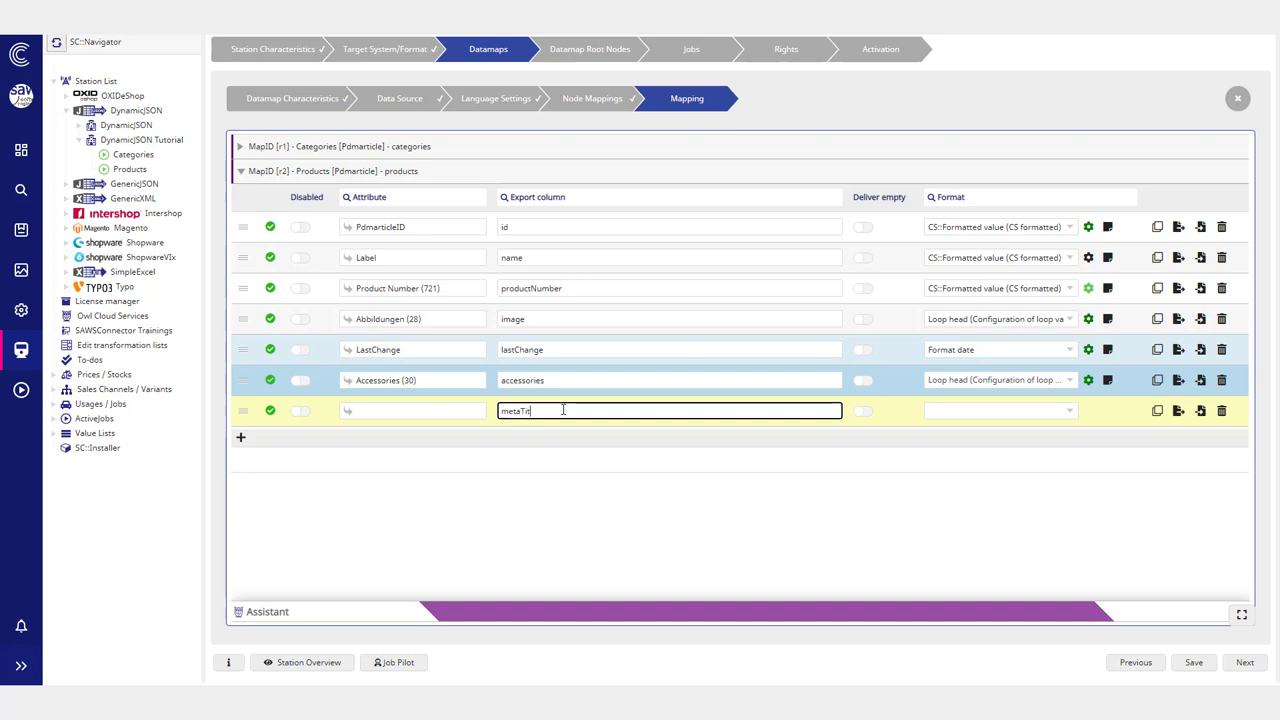
text(metaTitle)
click(445, 411)
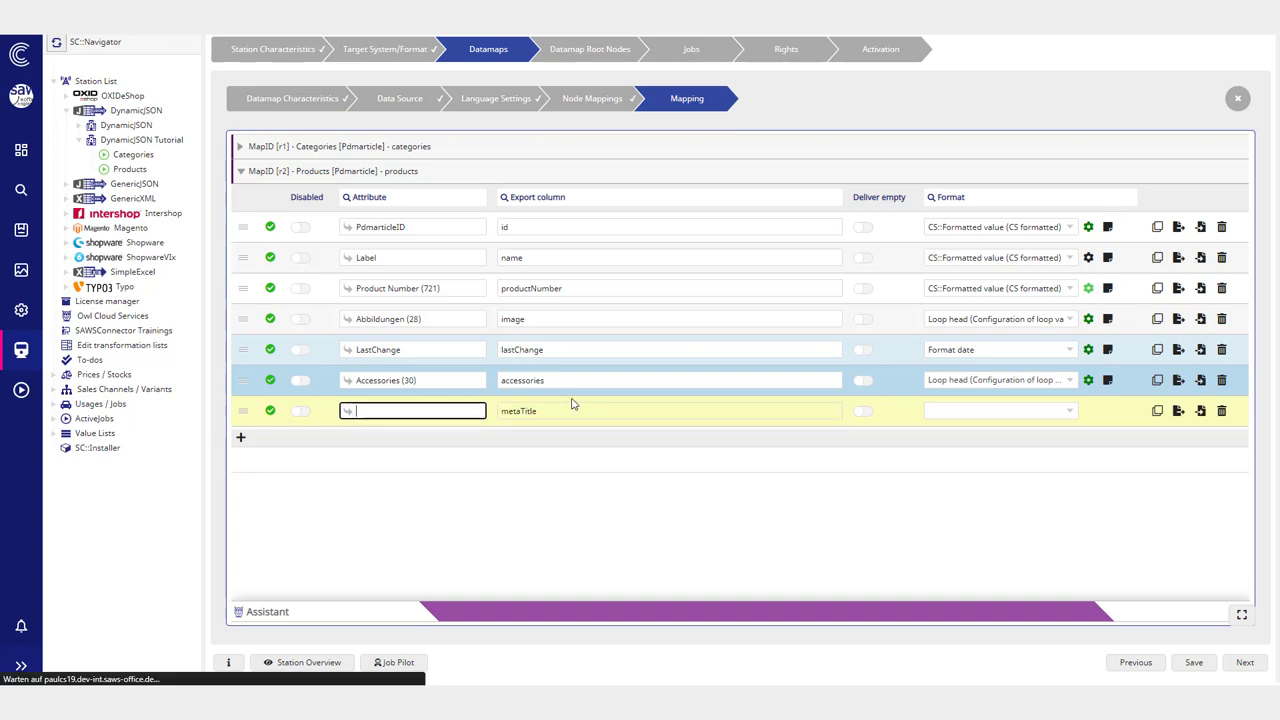
text(Pd)
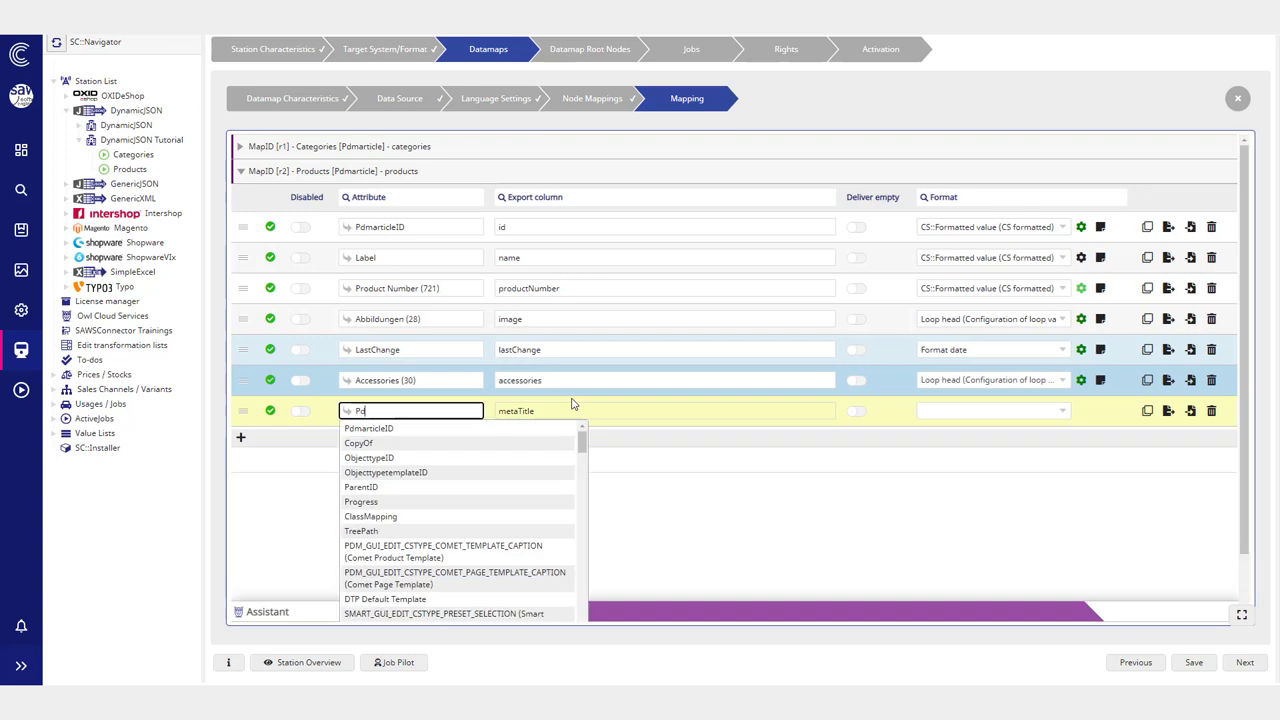
text(m)
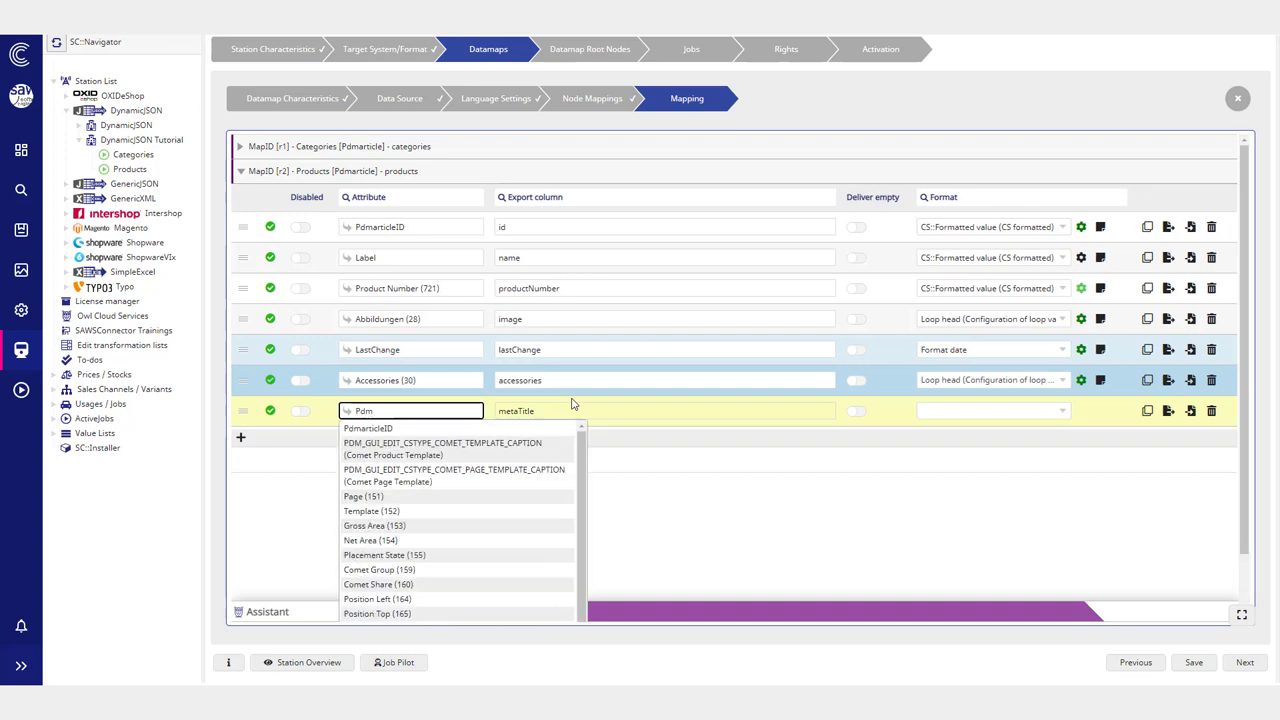
click(478, 428)
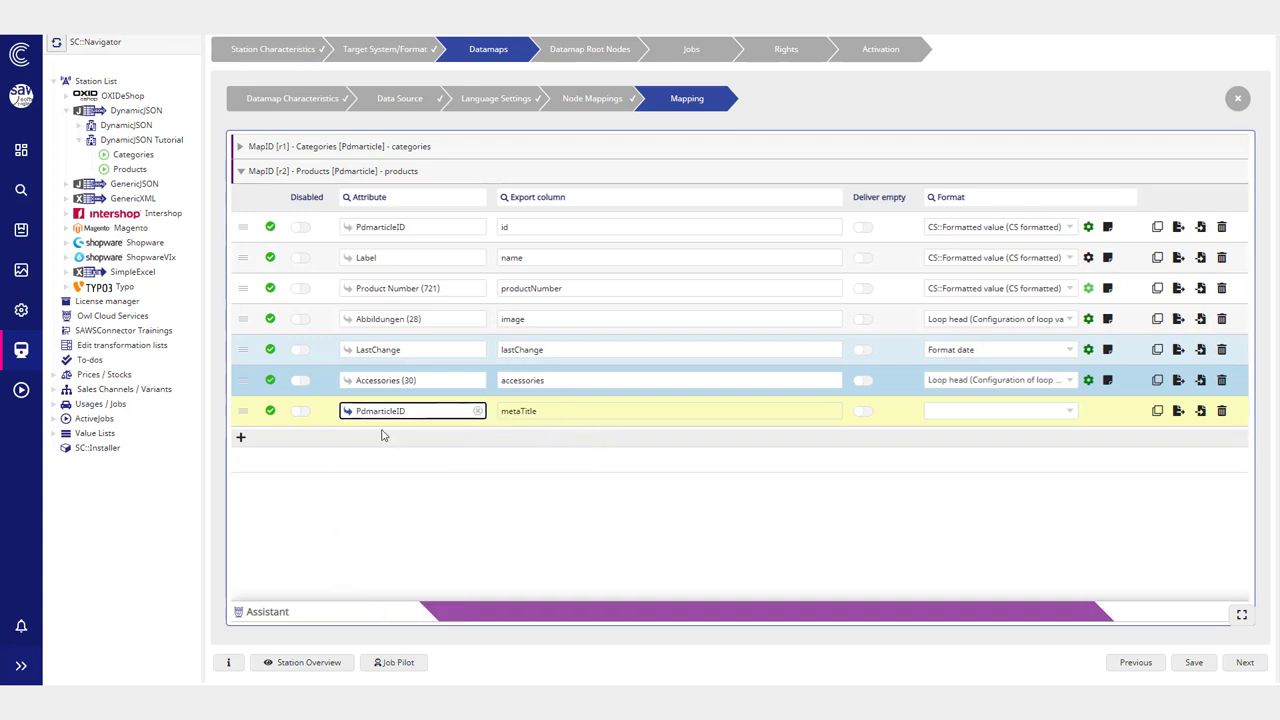
Step: Choose "Send configurable parameter value" as the format of the metaTitle row
click(975, 435)
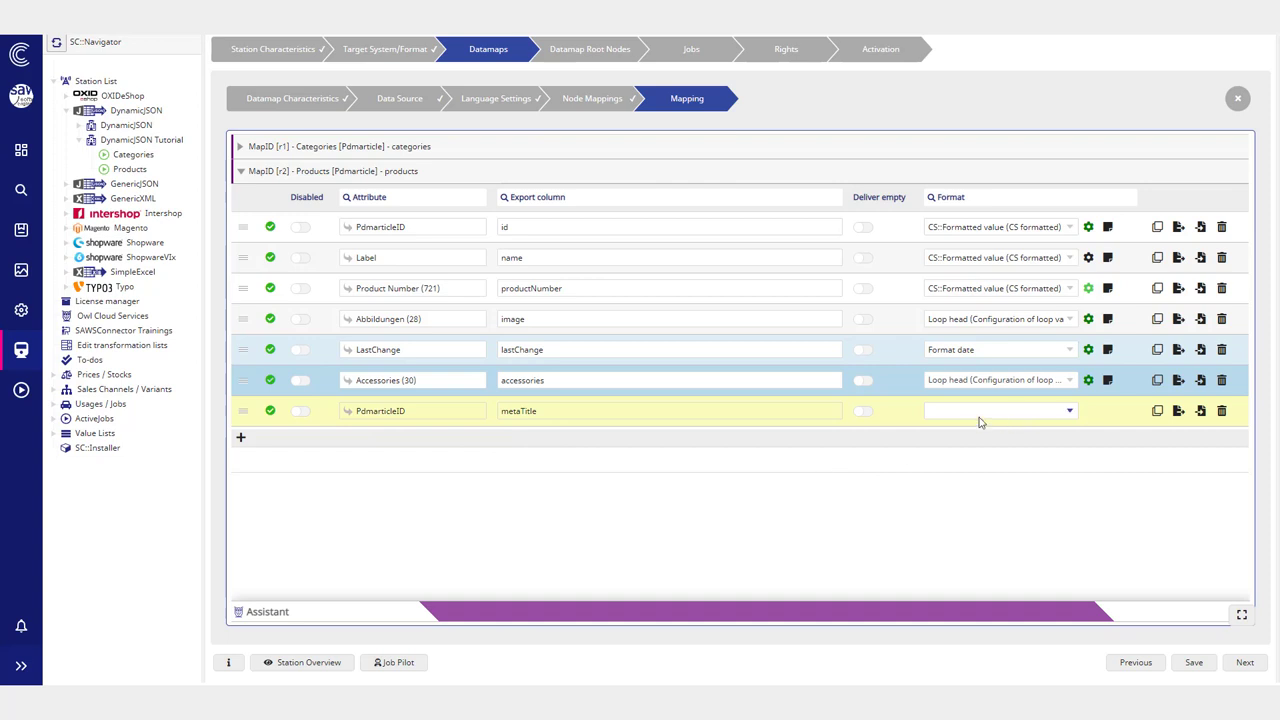
click(980, 416)
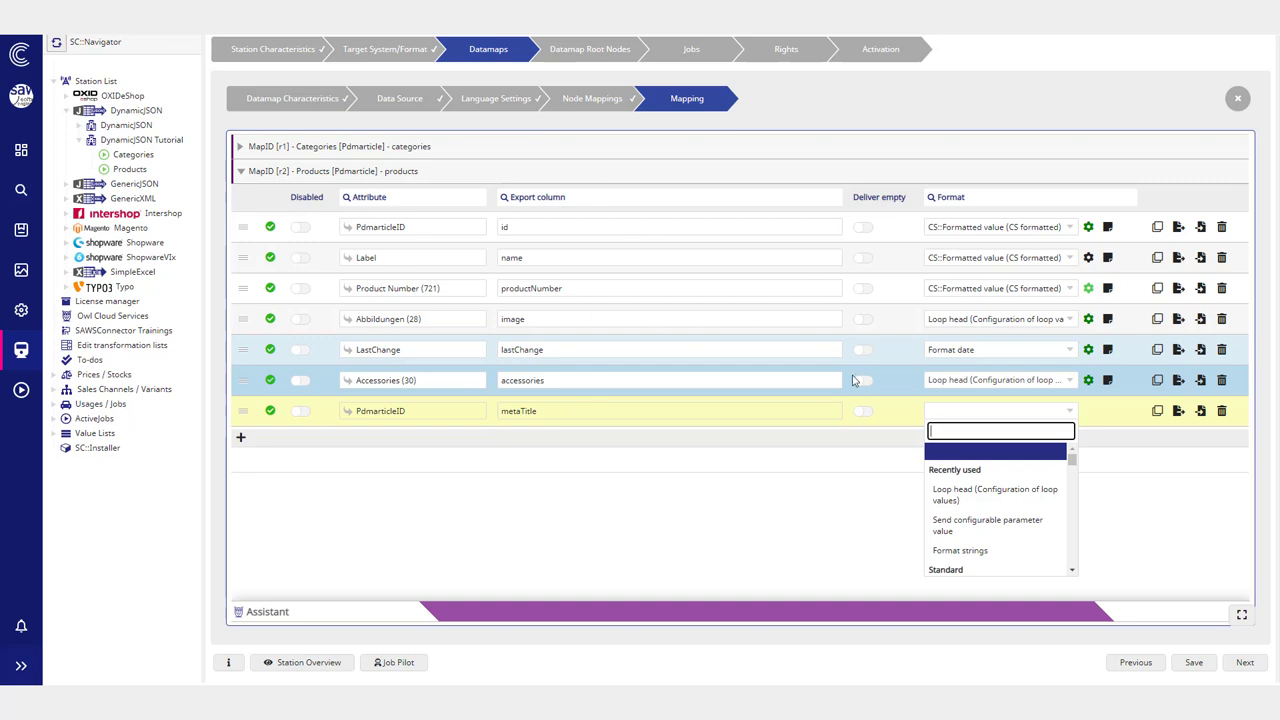
click(980, 538)
click(986, 418)
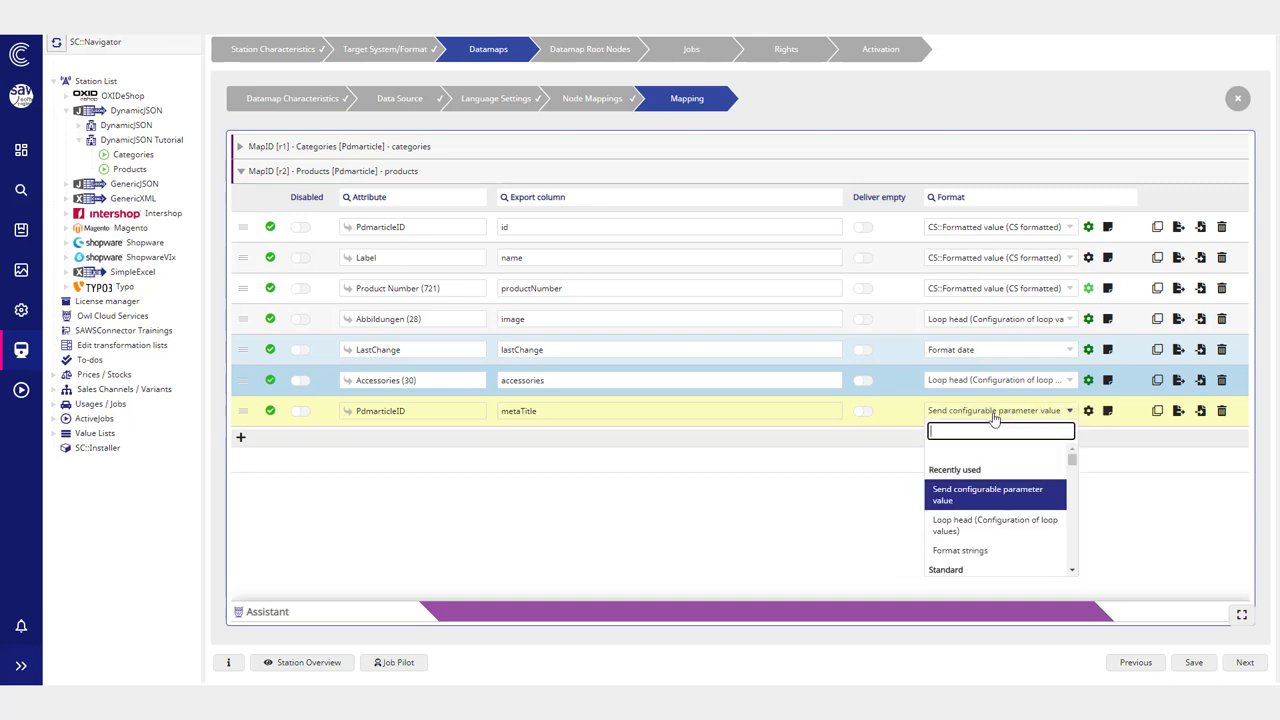
click(1150, 475)
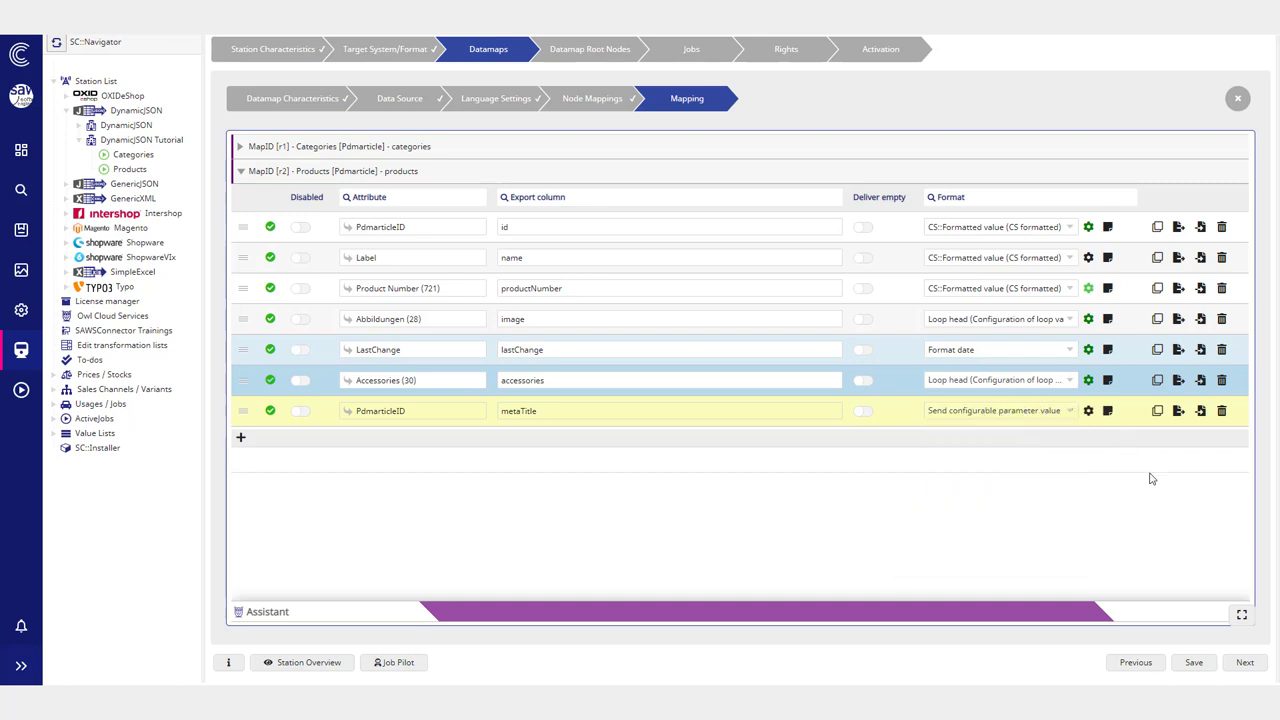
Step: Save the mapping, then set the metaTitle format's default value to "This is an SEO text!" and save it
click(1192, 662)
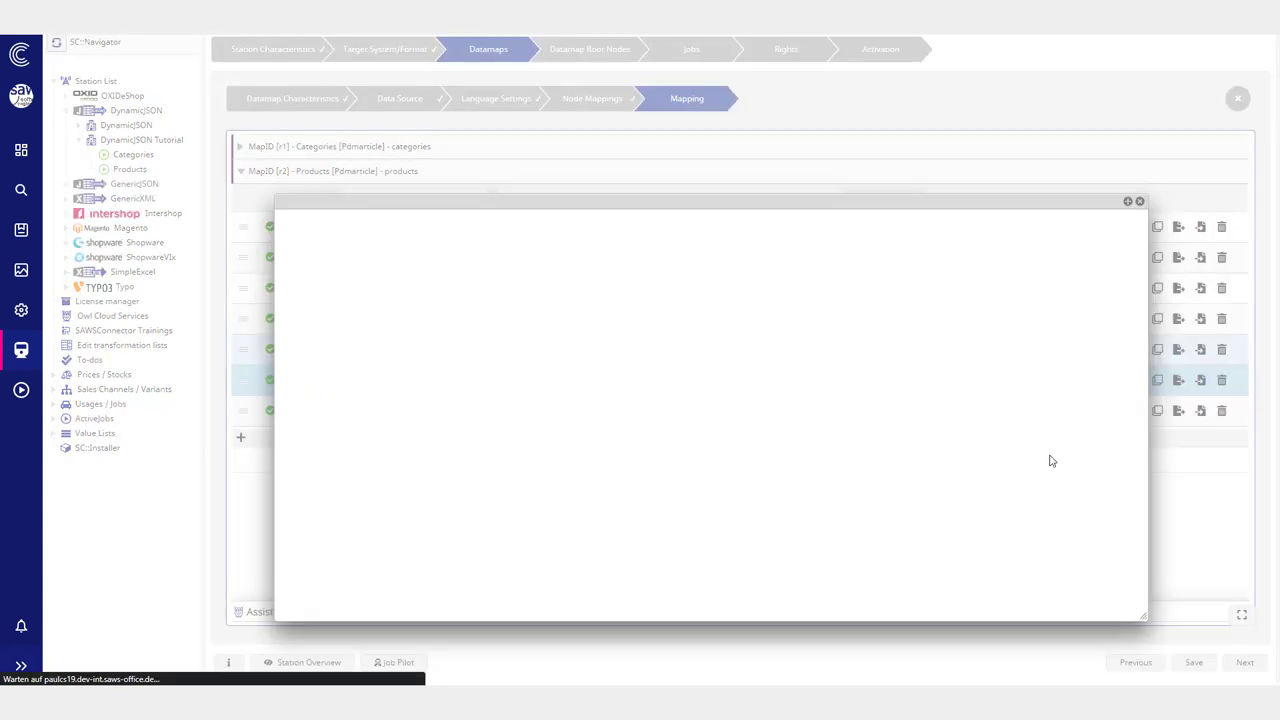
click(661, 400)
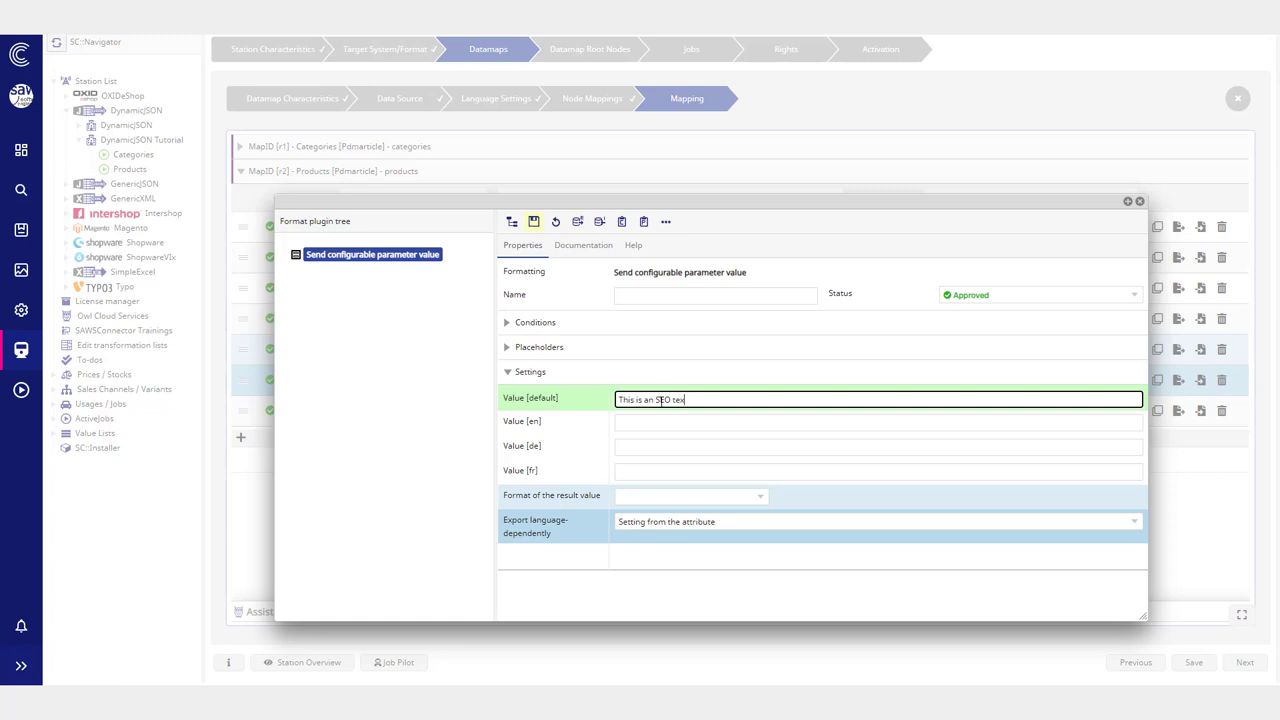
click(534, 222)
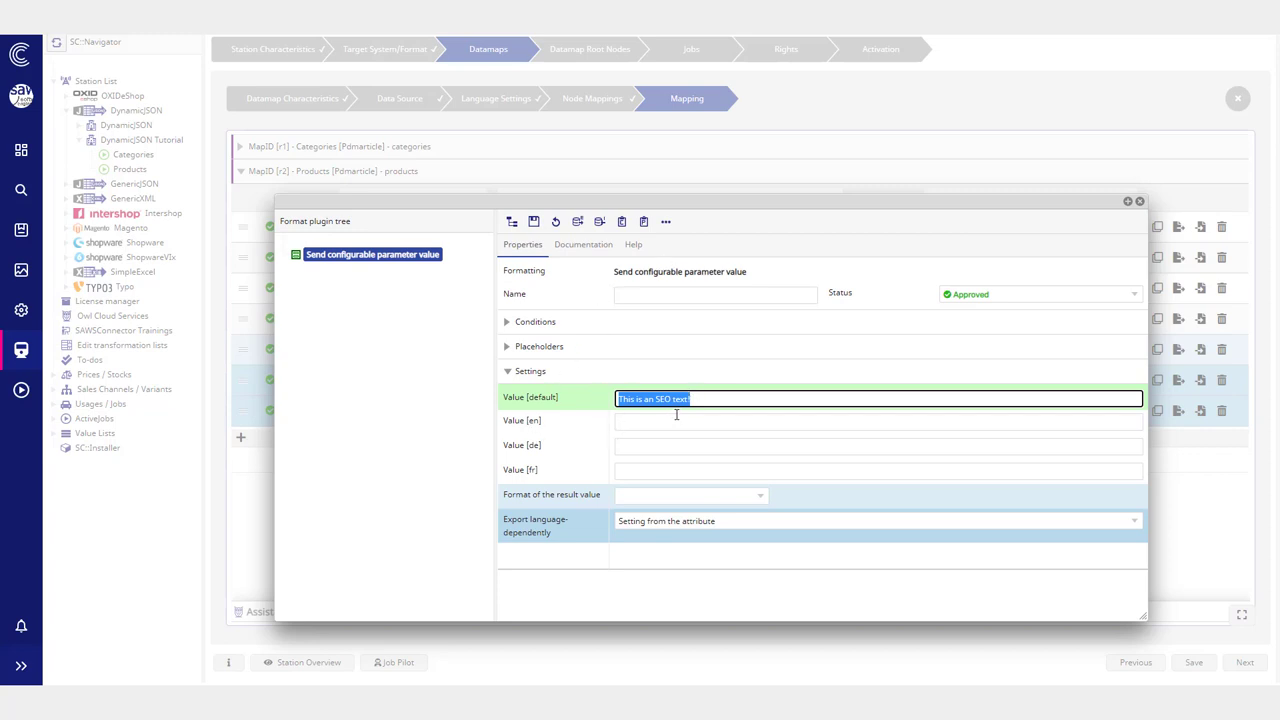
Step: Review the placeholder options of the metaTitle format alongside its default value, and close the configuration
click(522, 346)
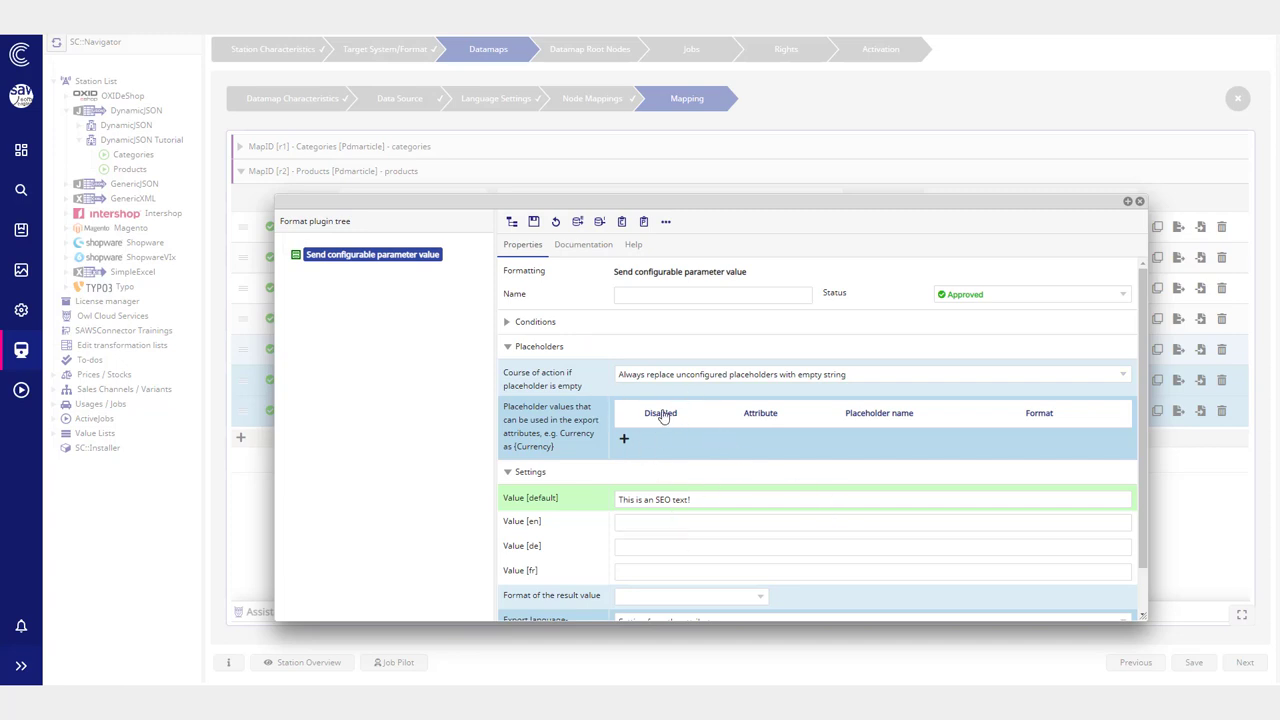
triple_click(710, 501)
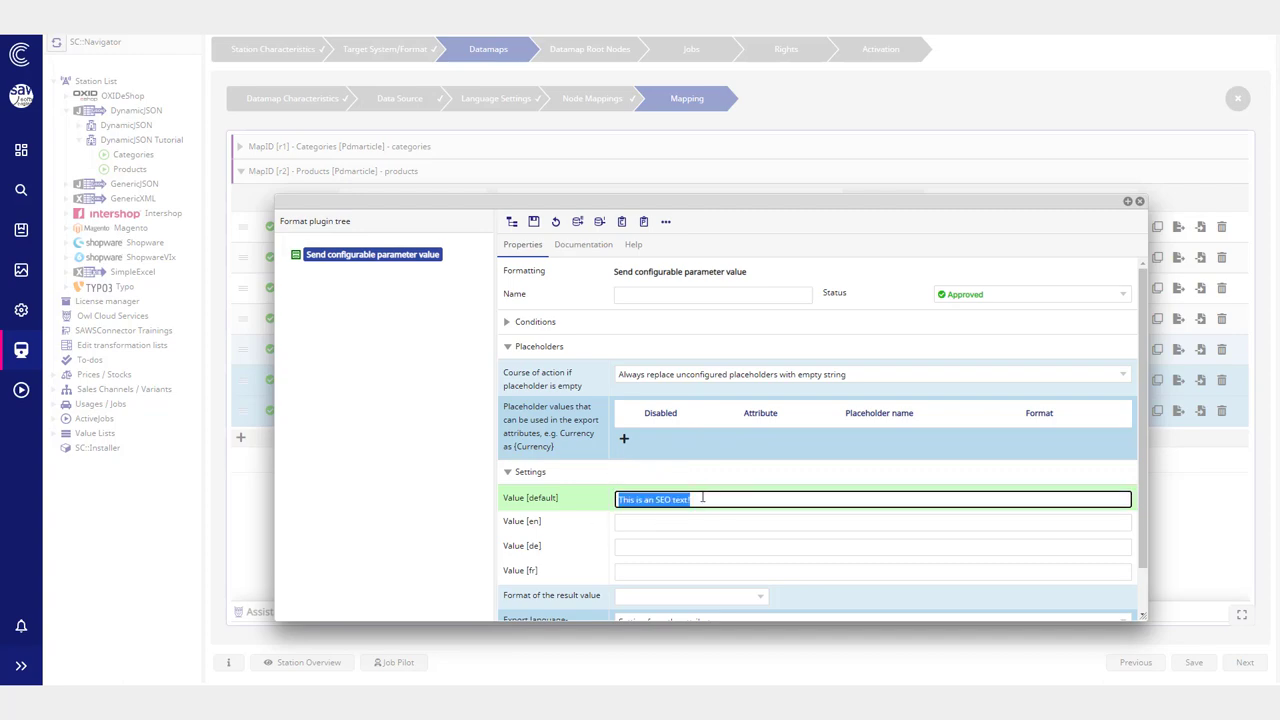
click(703, 497)
key(Escape)
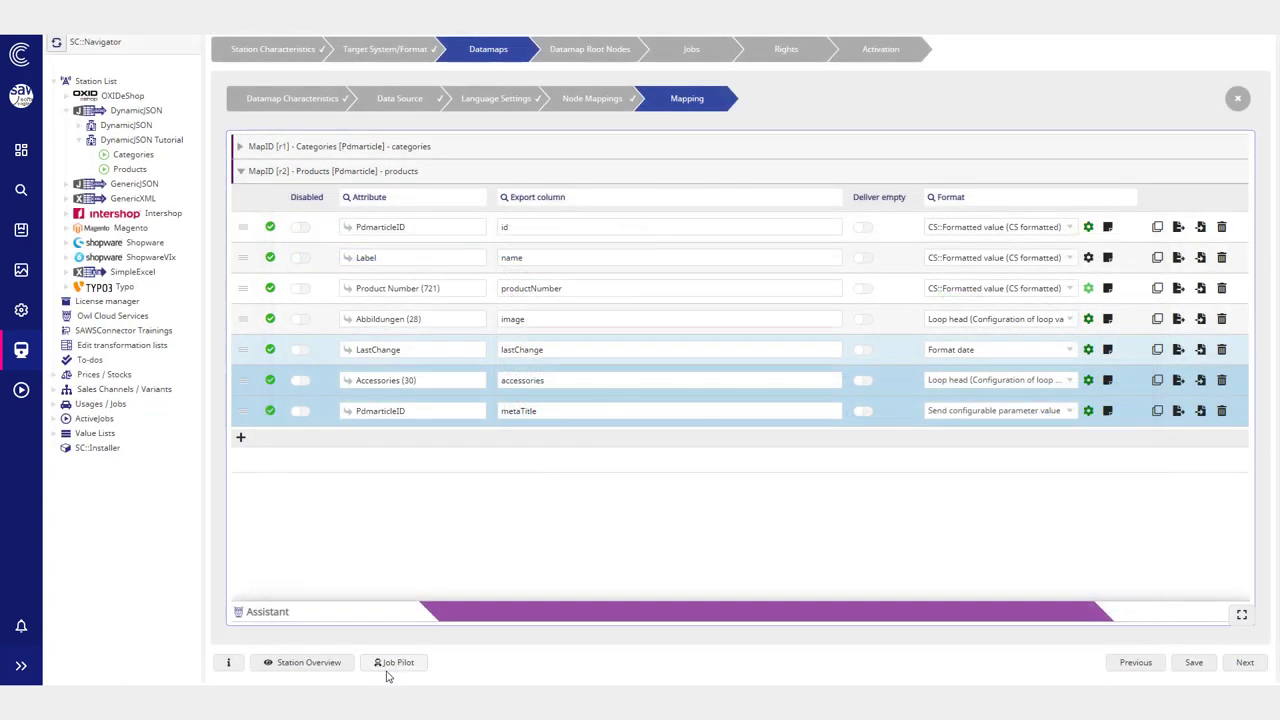
Step: Run the Products job in the Job Pilot and open the log entry for the JSON created as products.json
click(392, 663)
click(1118, 131)
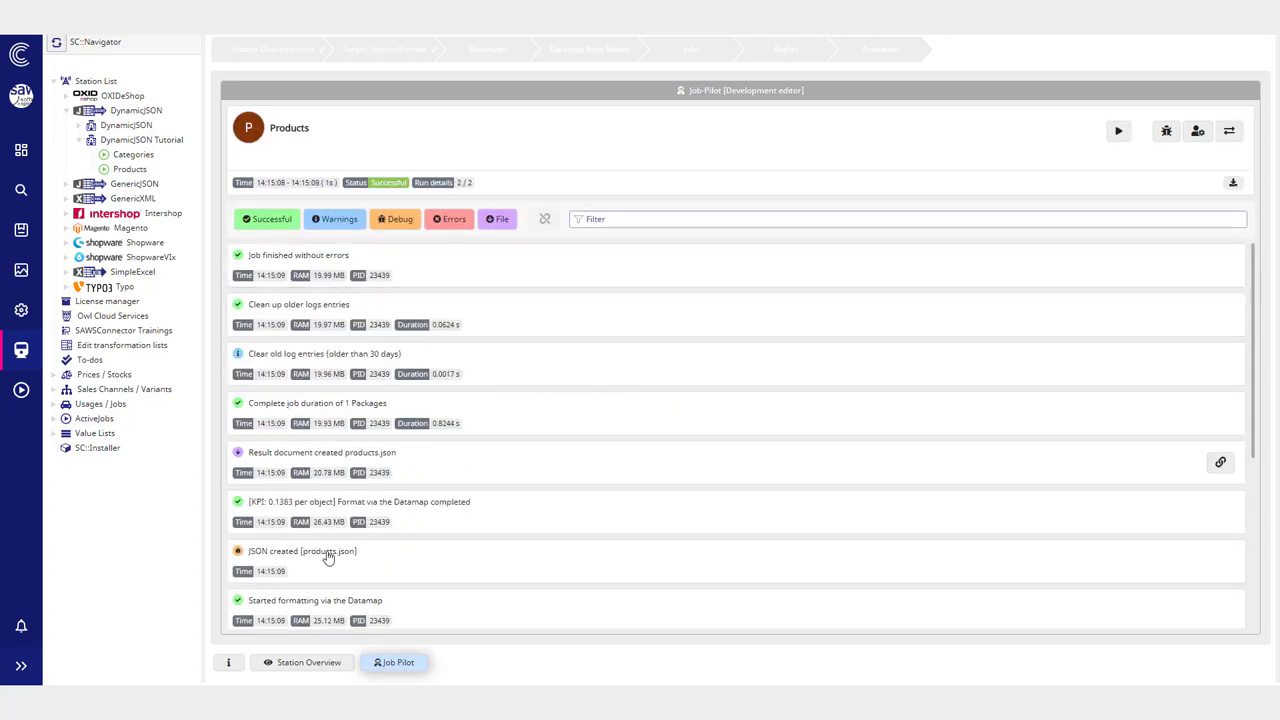
click(446, 560)
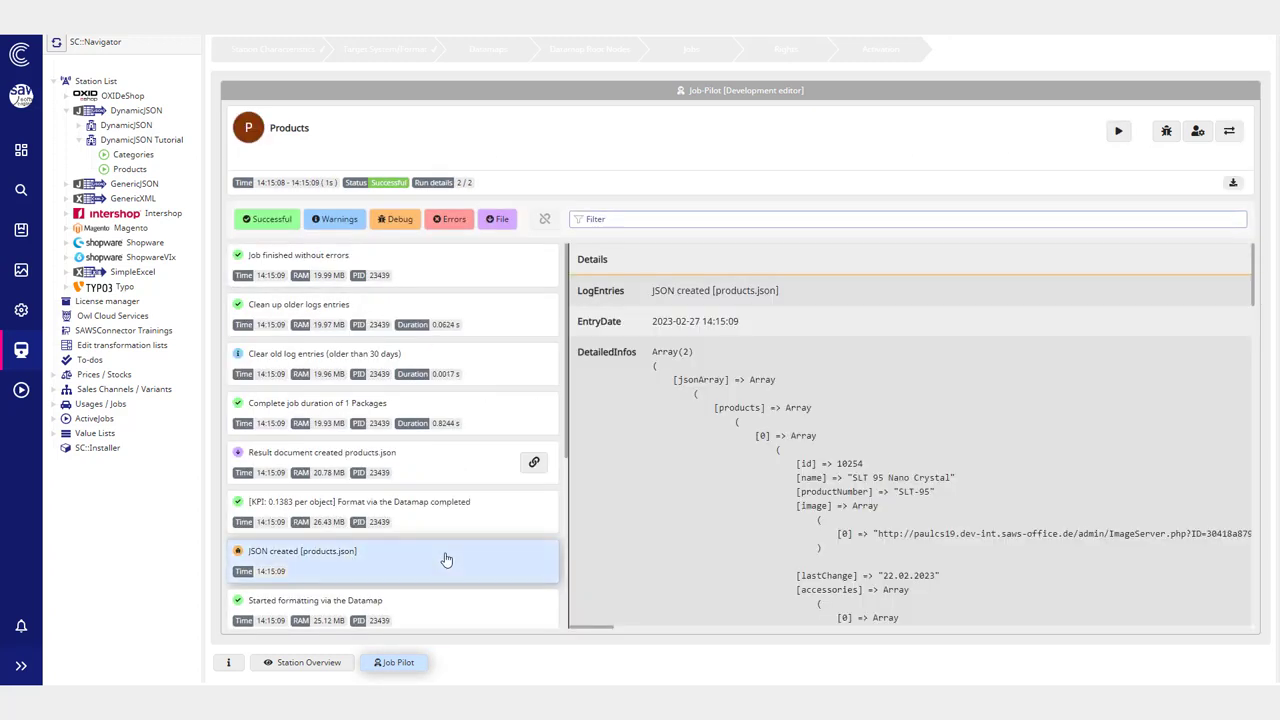
Step: Check the metaTitle value of the first product in the JSON output and return to the datamap mapping
scroll(775, 503, down, 5)
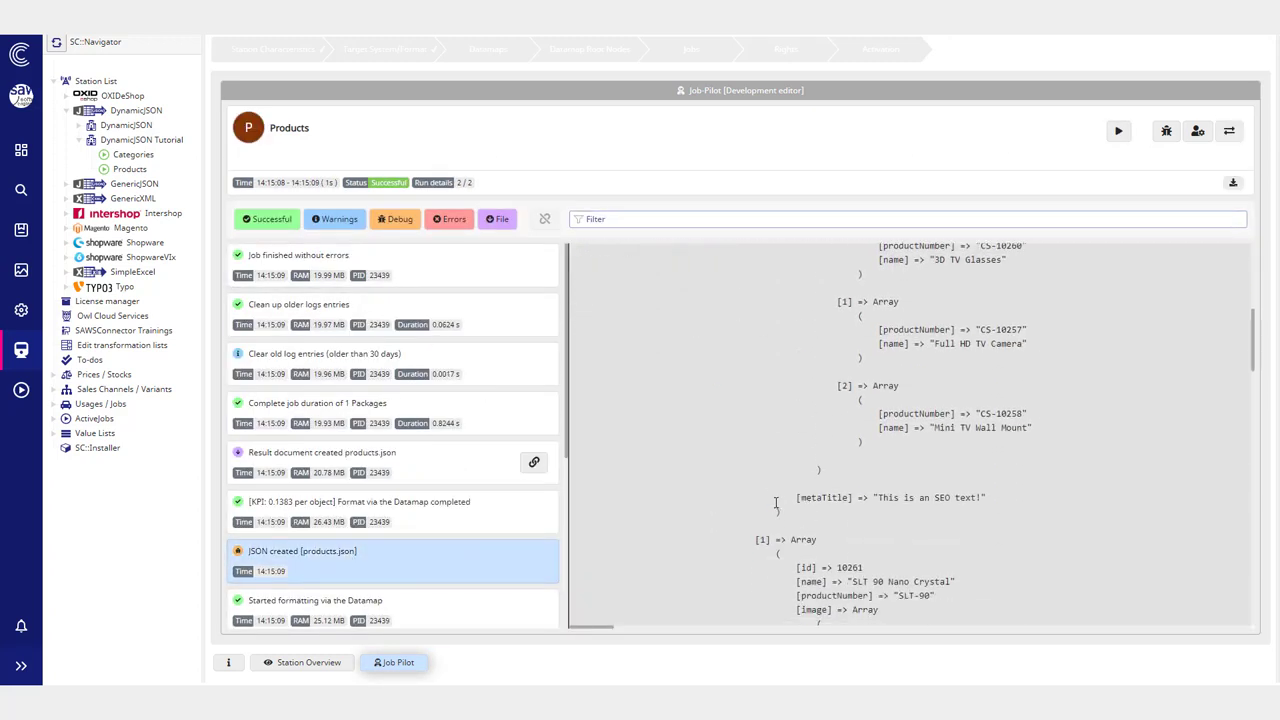
drag(775, 503, 973, 510)
click(955, 518)
drag(879, 497, 986, 499)
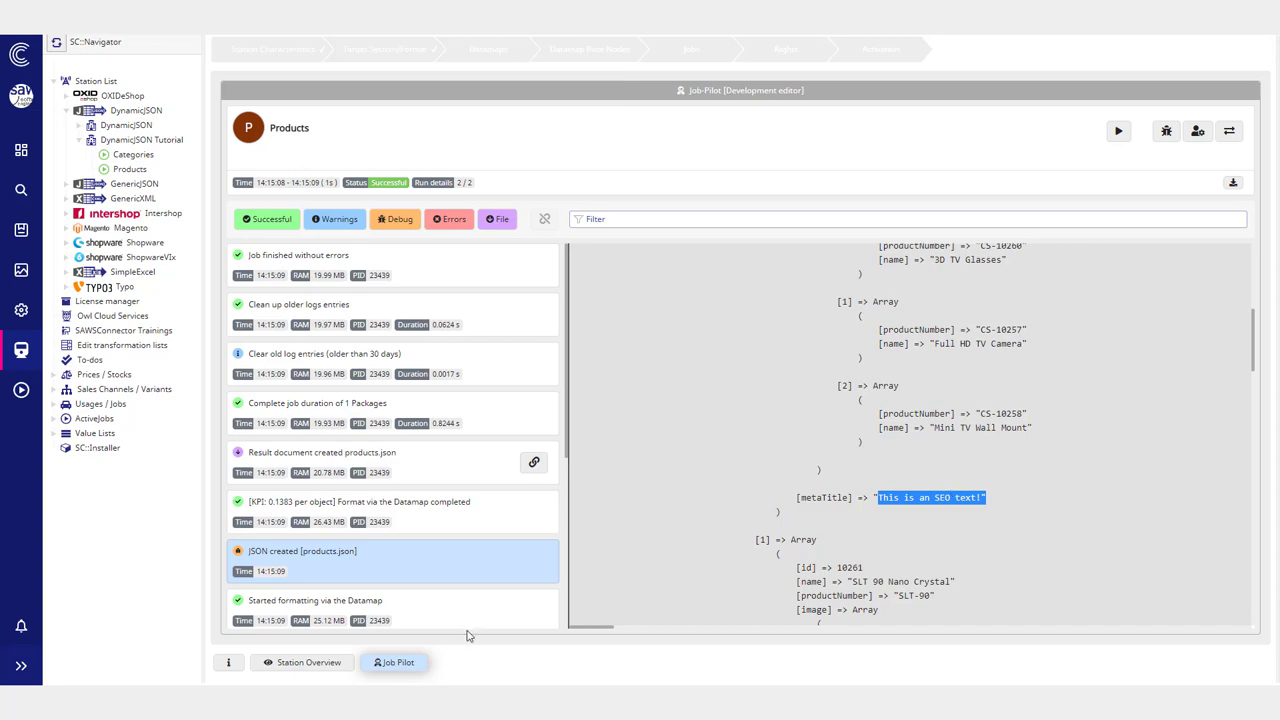
click(417, 668)
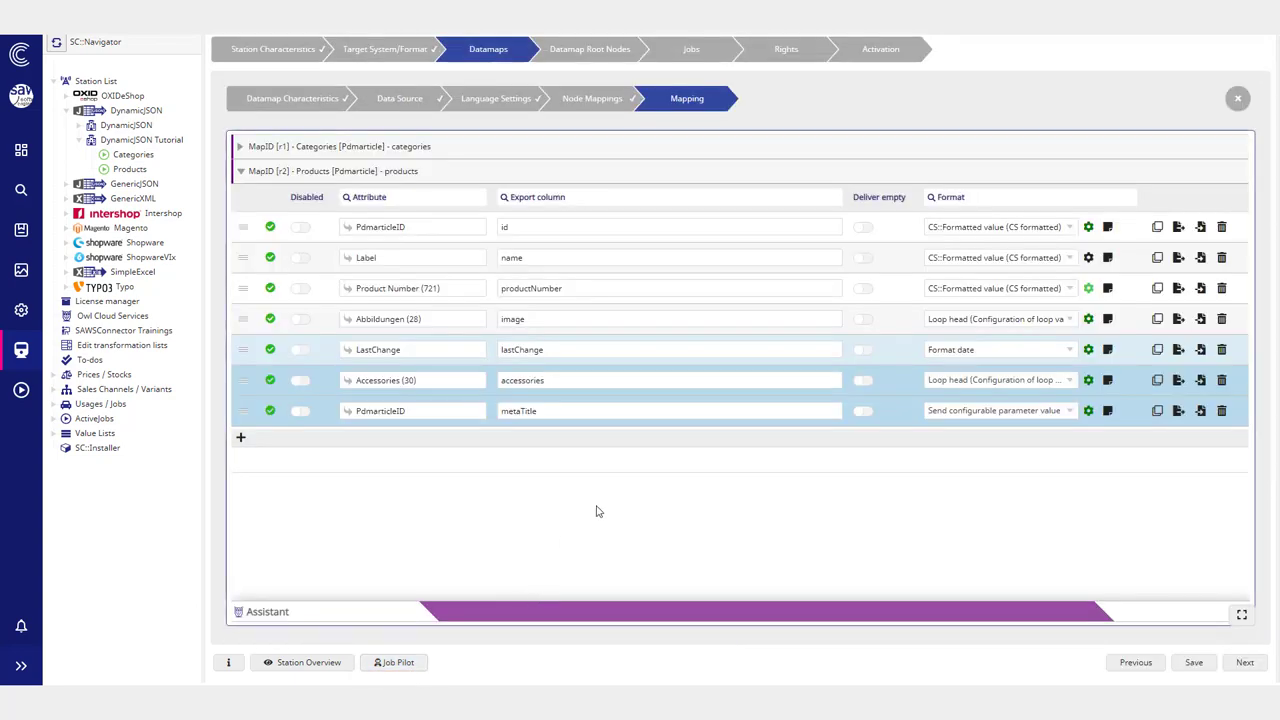
Step: Set the format of the result value to "Format strings" in the metaTitle row's parameter value configuration and save it
click(1088, 410)
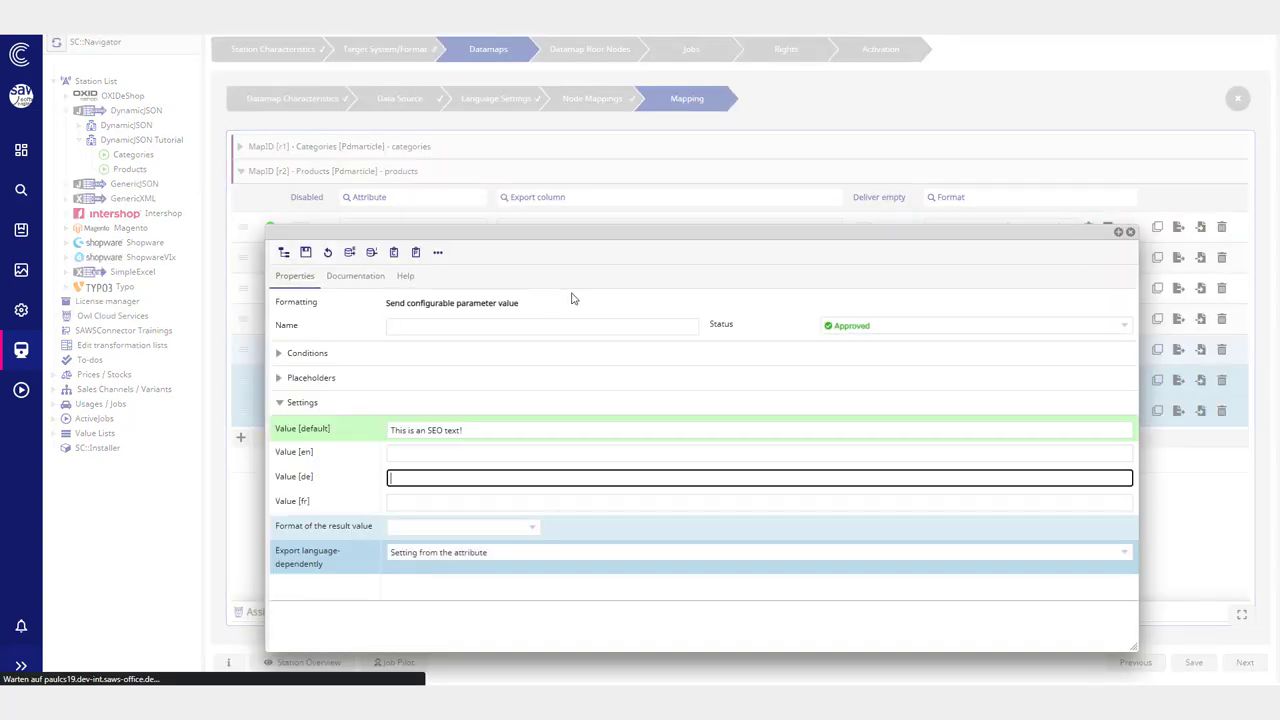
click(639, 529)
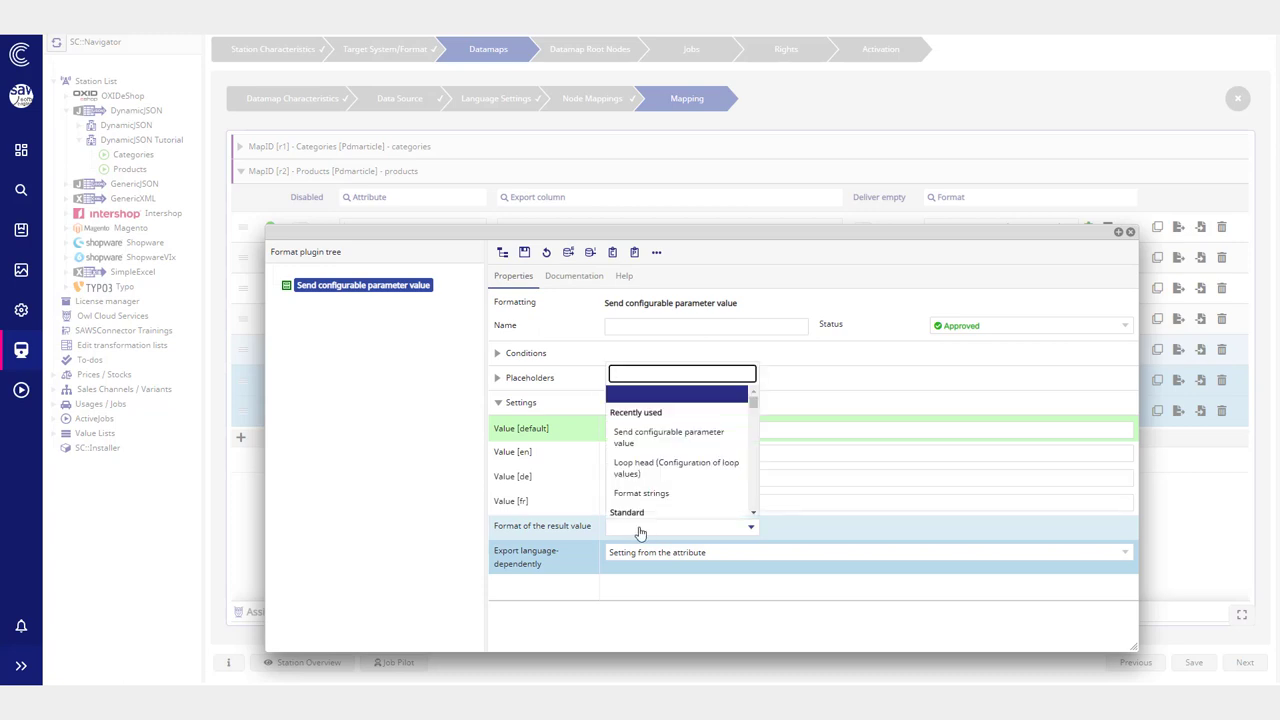
text(string)
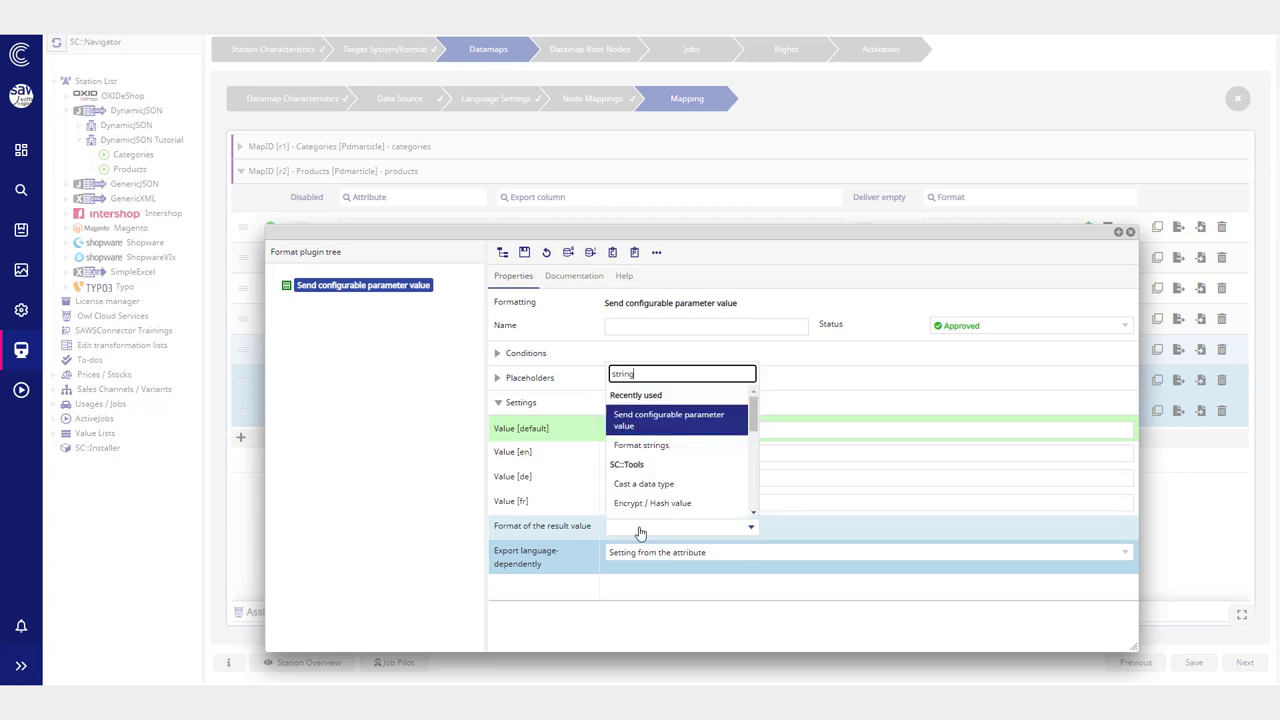
key(Down)
key(Down)
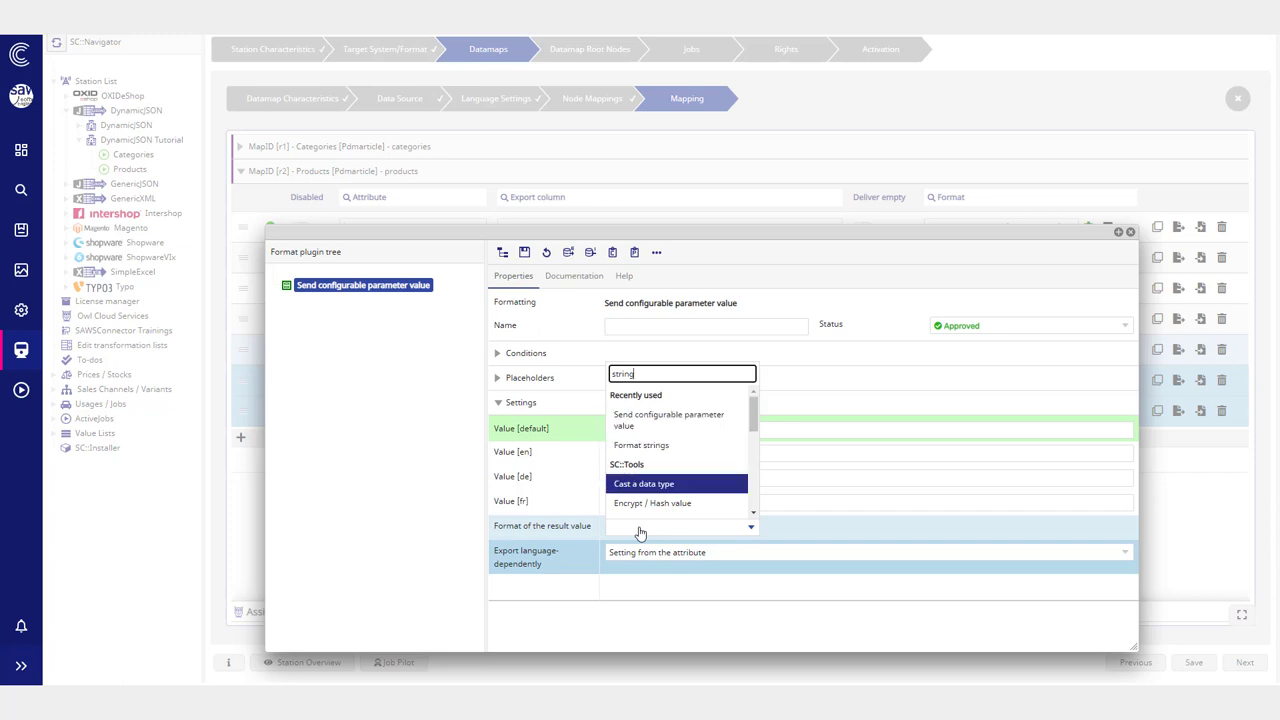
key(Down)
key(Down)
key(Down)
key(Down)
key(Down)
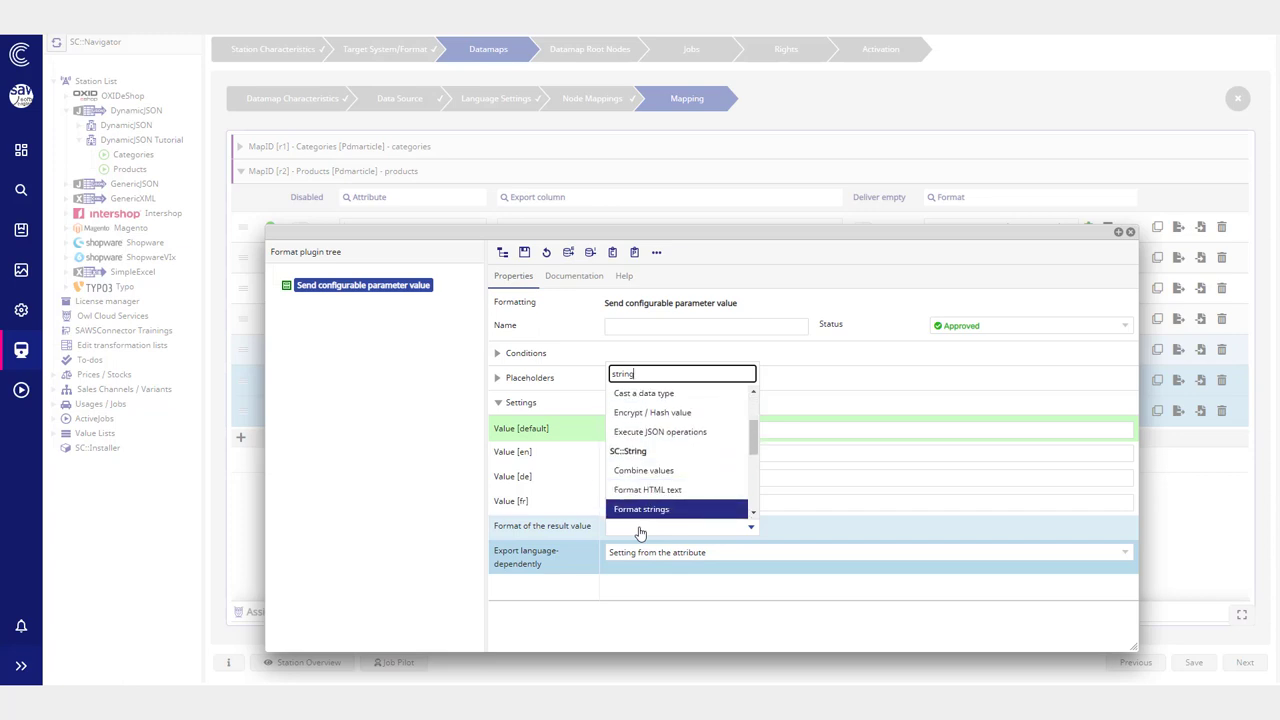
key(Down)
key(Up)
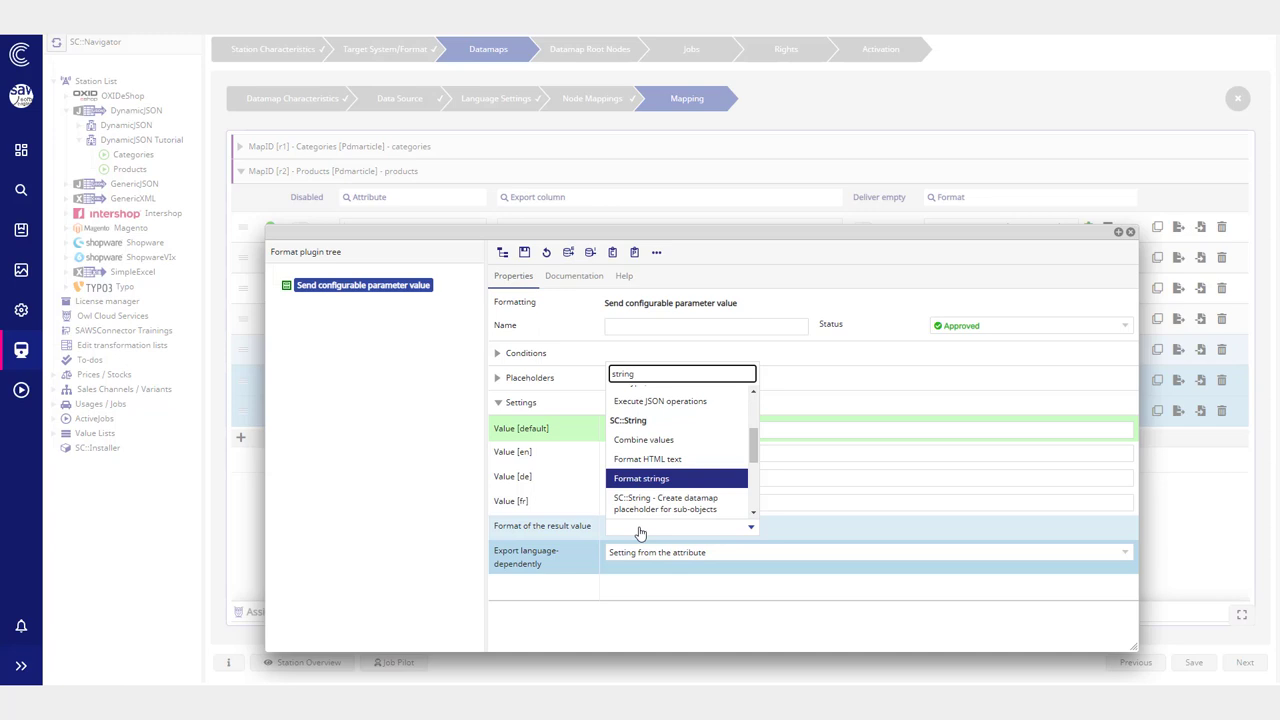
key(Return)
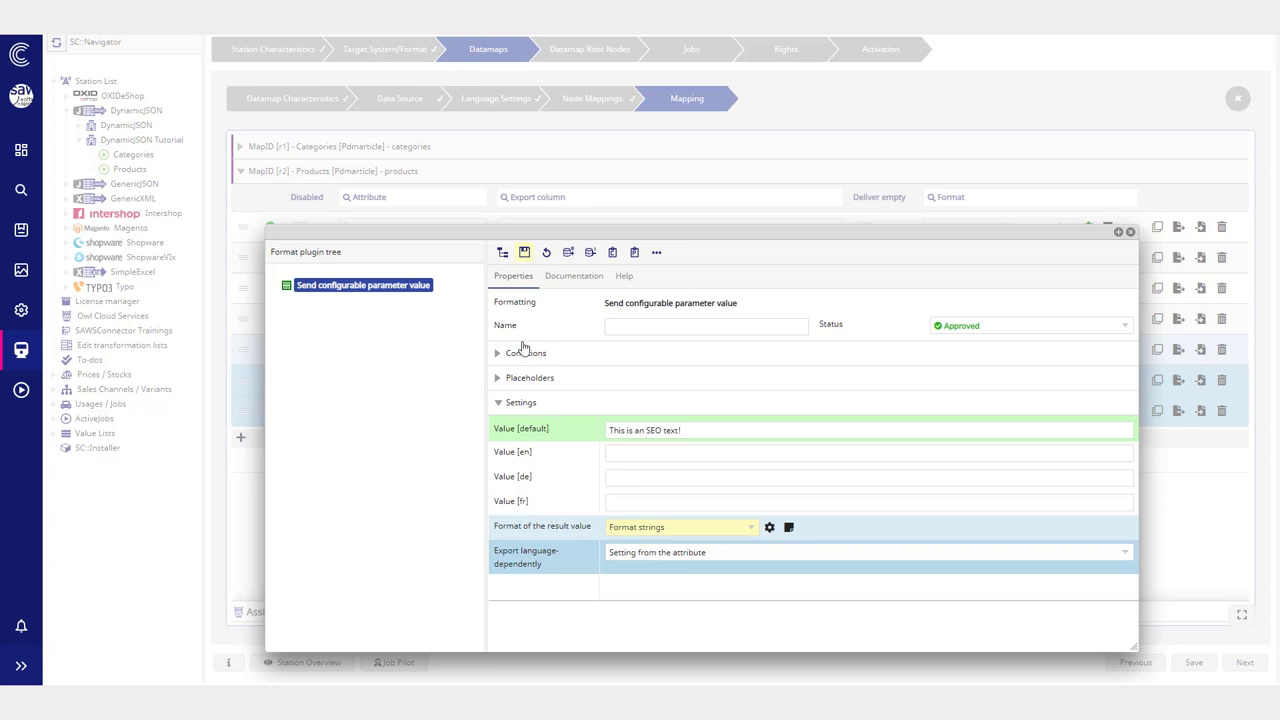
click(524, 252)
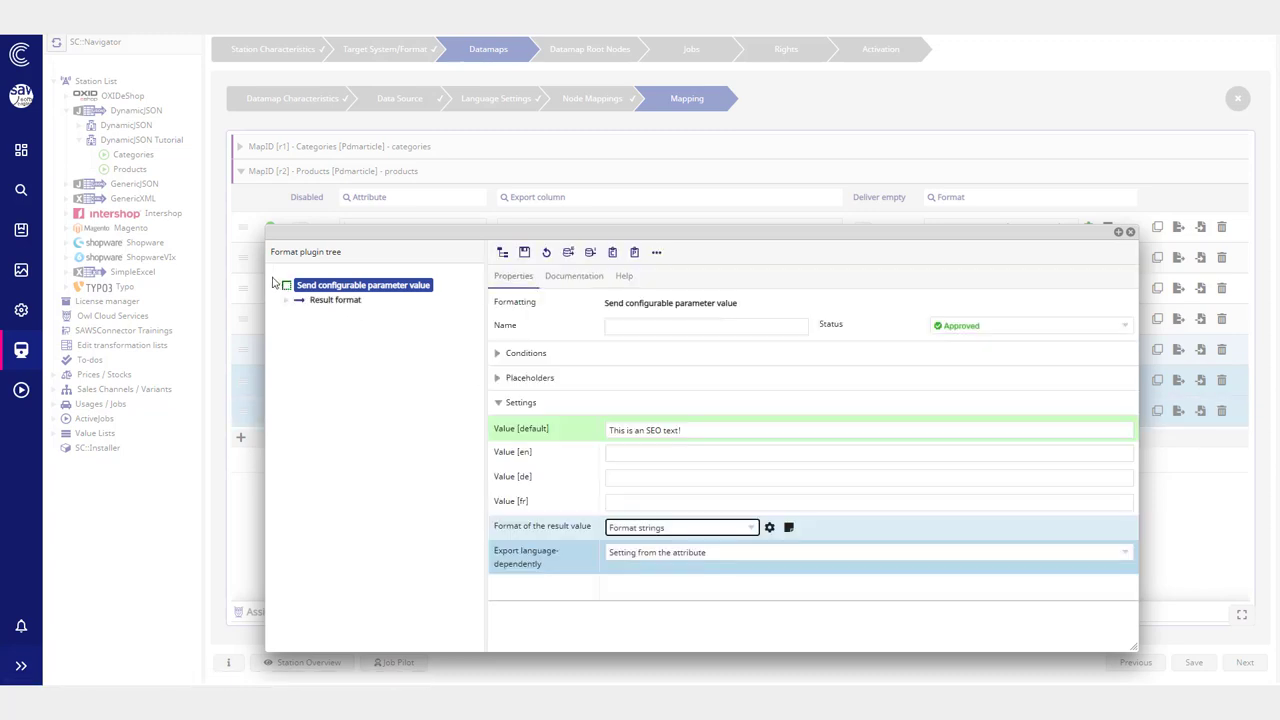
Step: Set the maximum length of a character string to 250 in the metaTitle row's "Format strings" result format
click(297, 300)
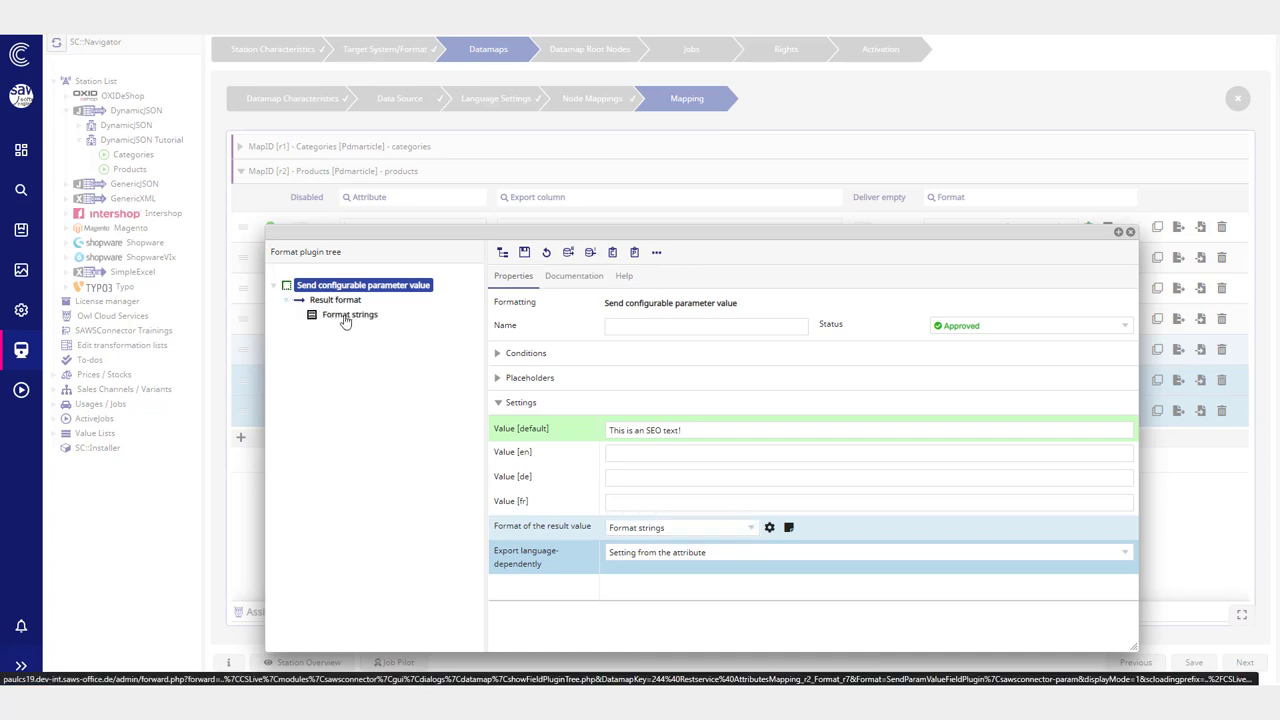
click(349, 315)
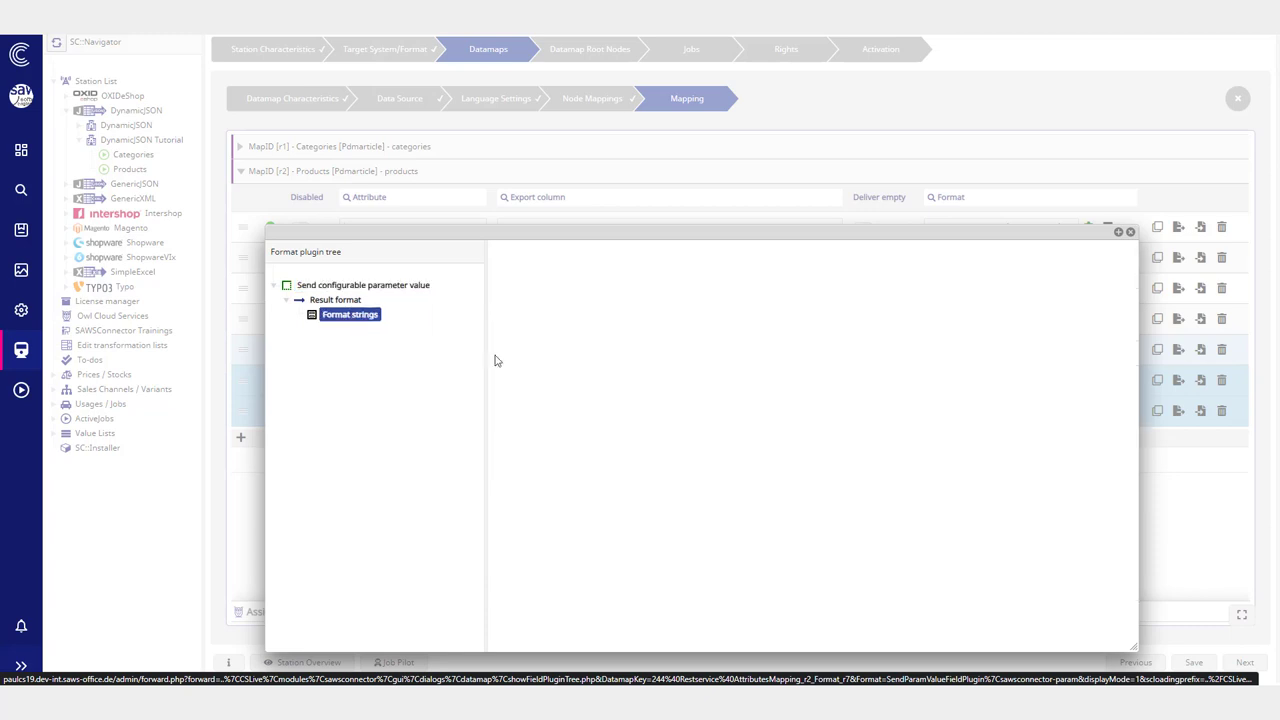
click(546, 252)
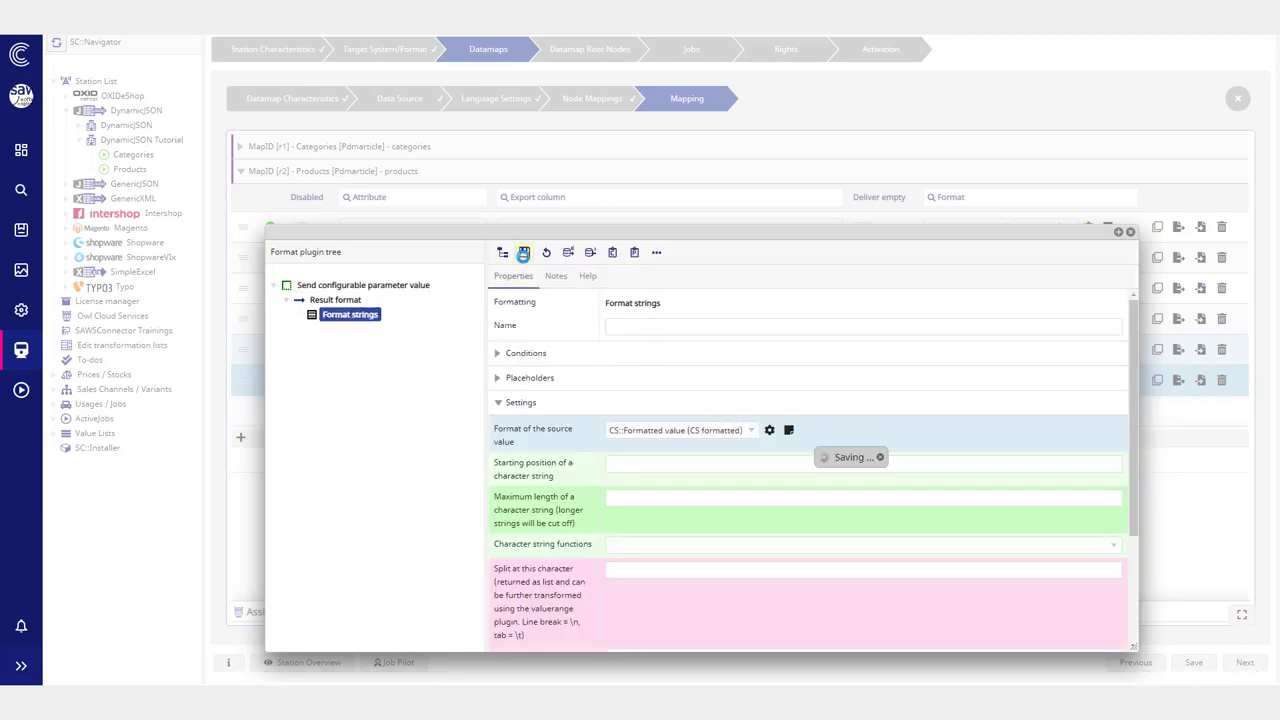
scroll(630, 450, down, 1)
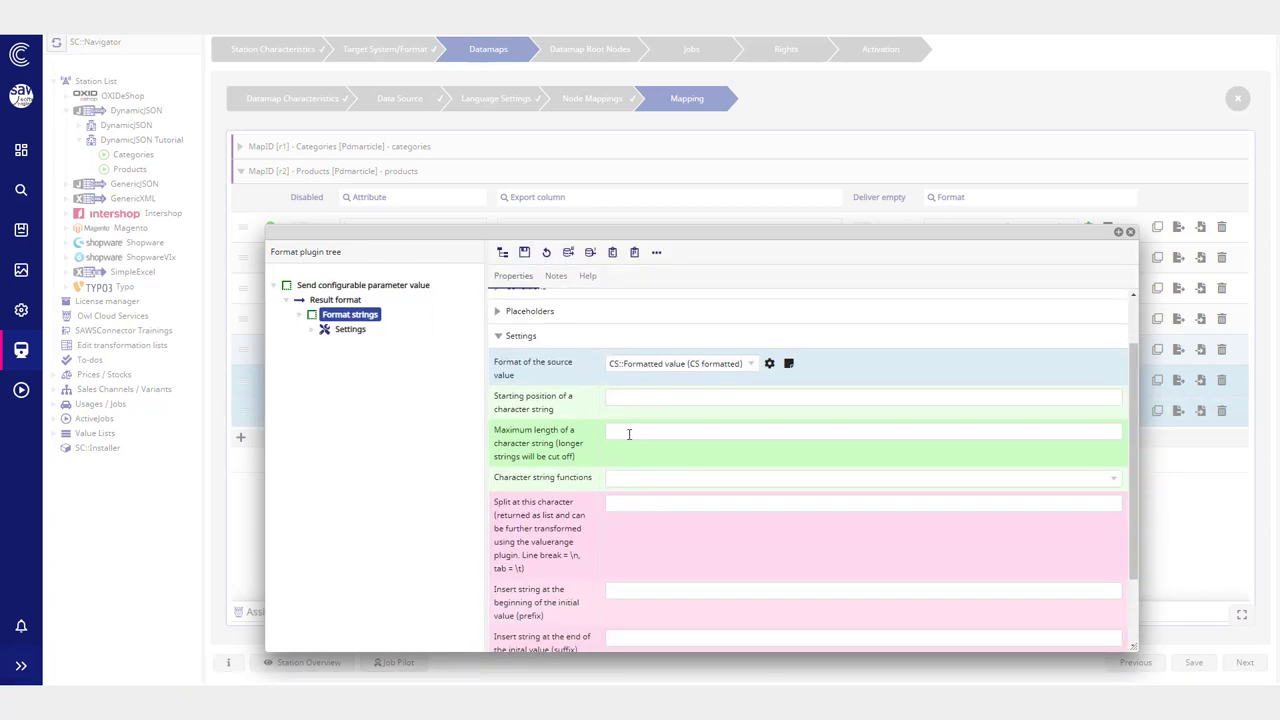
click(629, 433)
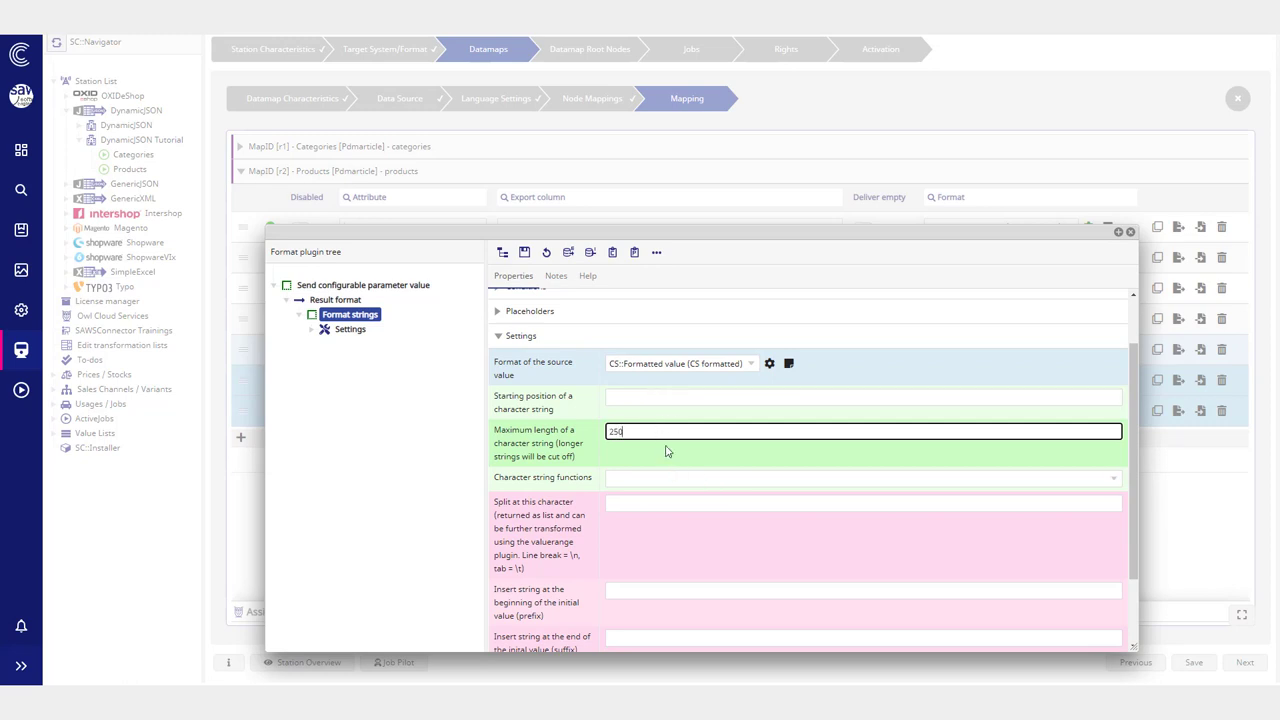
Step: Set the prefix inserted at the beginning of the initial value to "SEO_", save the string format and close the configuration
scroll(668, 460, down, 2)
click(621, 497)
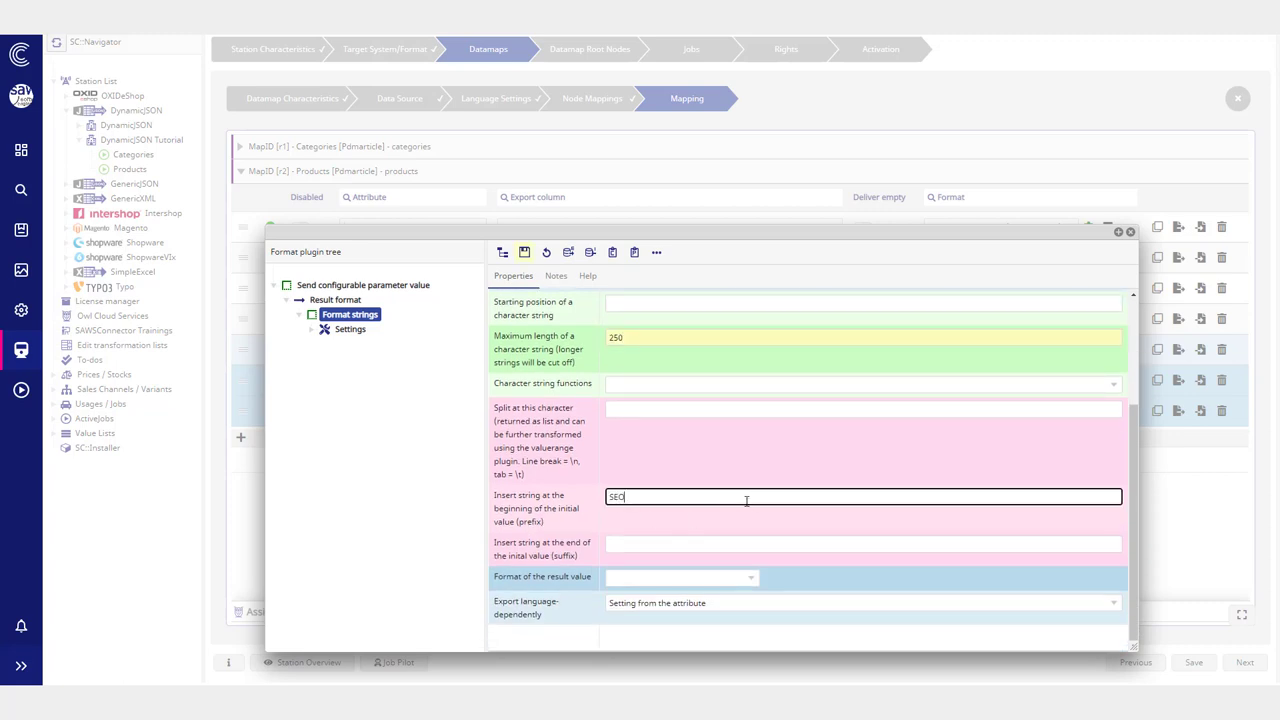
click(526, 254)
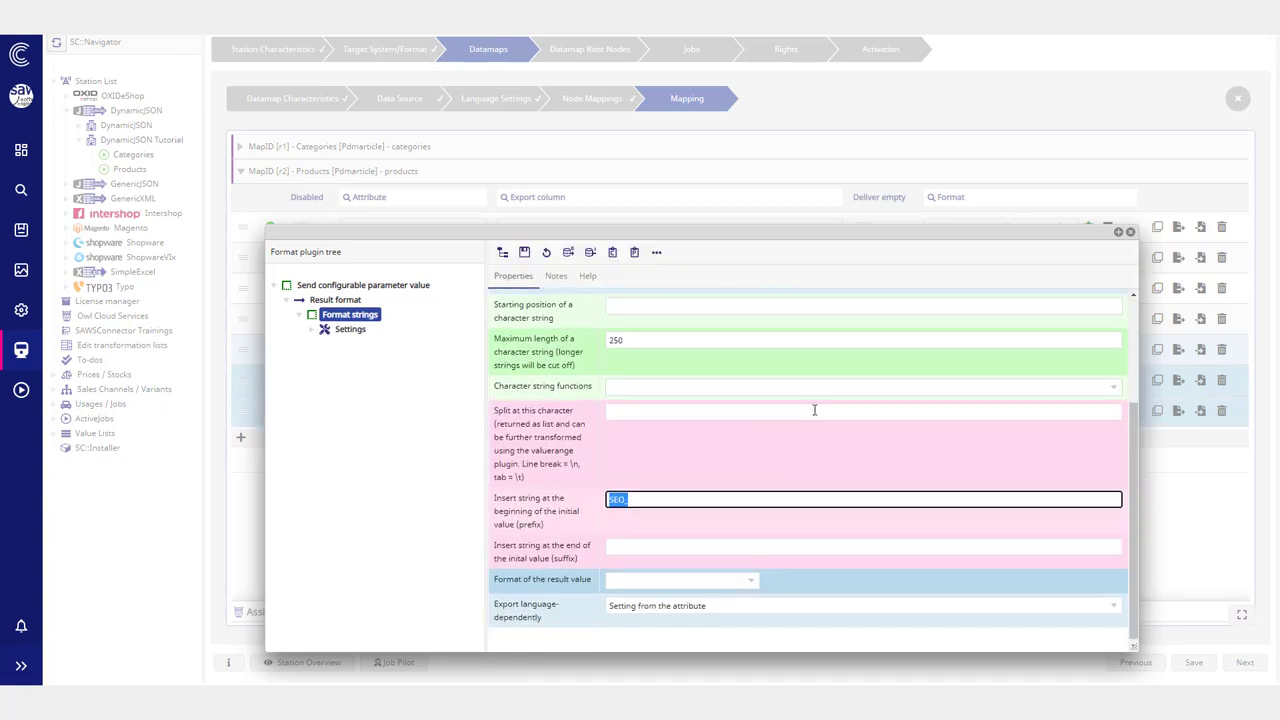
click(1130, 232)
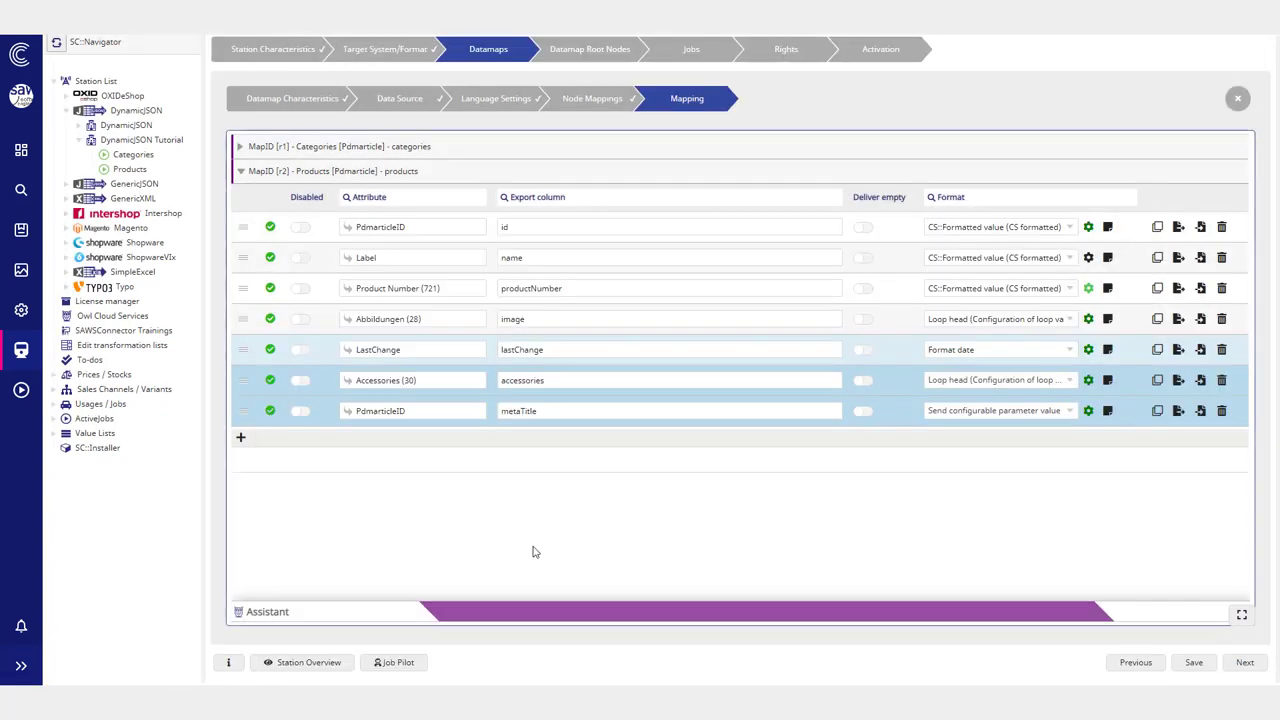
Step: Run the Products job again in the Job Pilot and open the log entry for the newly created products.json
click(394, 663)
click(1116, 131)
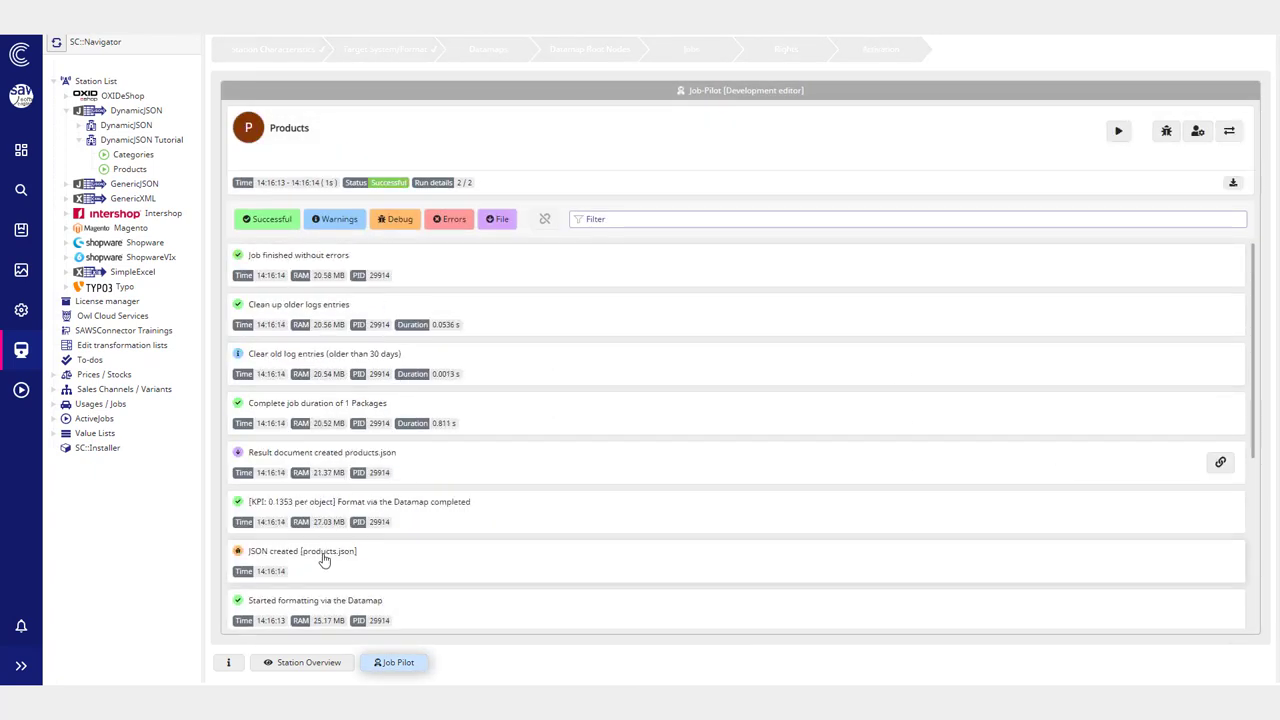
click(323, 558)
scroll(833, 477, down, 3)
scroll(833, 477, down, 4)
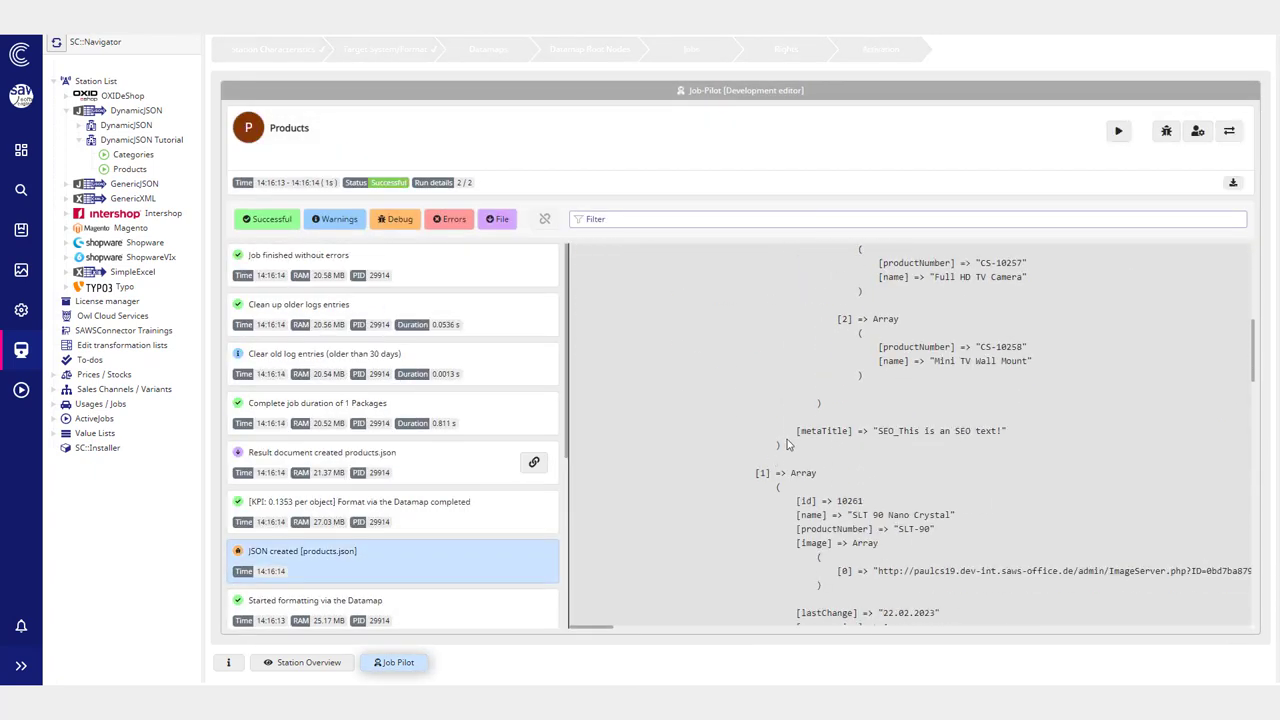
Step: Check the prefix and text of the first product's metaTitle value in the JSON output and return to the mapping
drag(792, 430, 1006, 432)
click(875, 428)
drag(893, 430, 901, 431)
click(883, 431)
double_click(882, 431)
click(960, 484)
double_click(958, 431)
click(397, 663)
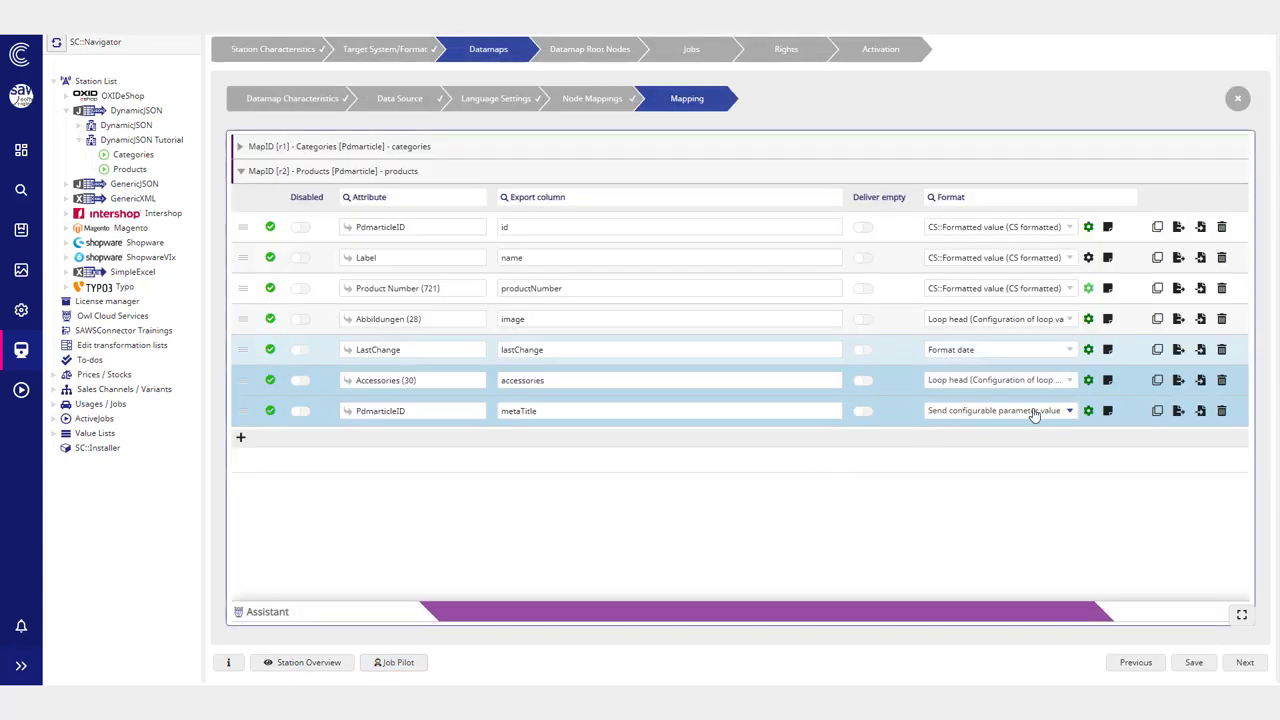
Step: Set the result value format of the metaTitle row's "Format strings" plugin to "Replace strings via a transformation list" and save it
click(1088, 411)
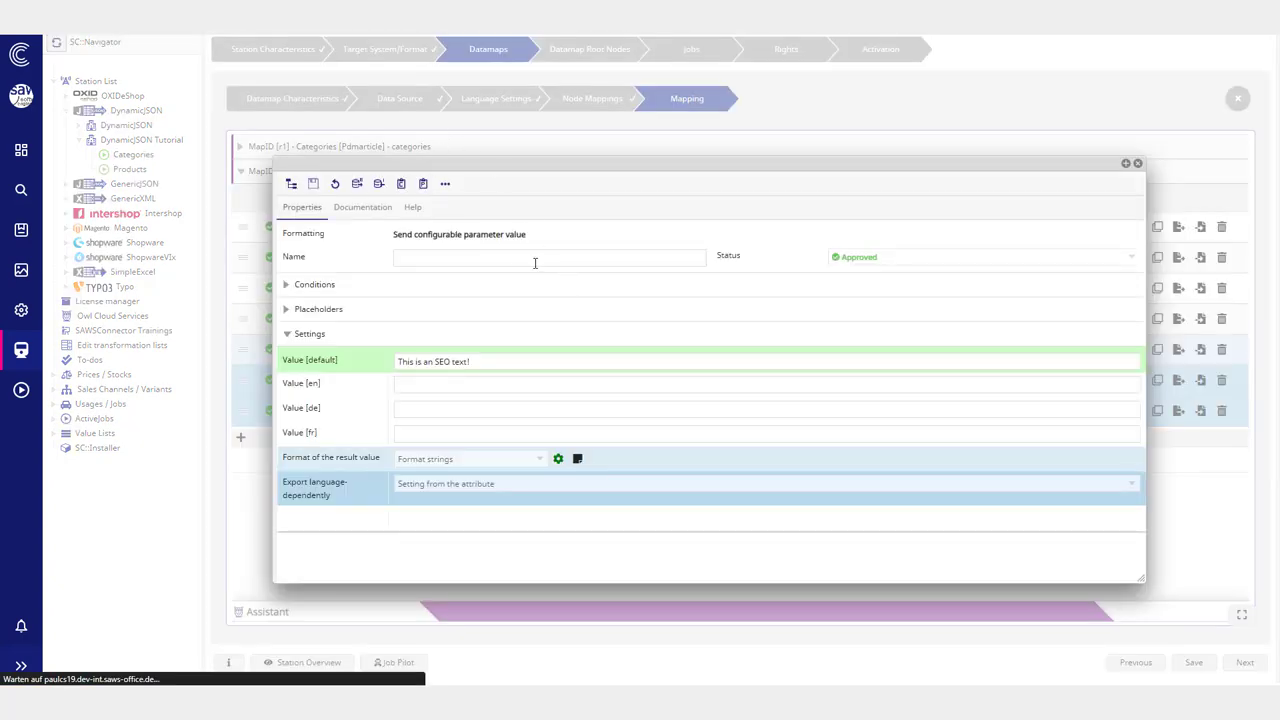
click(342, 236)
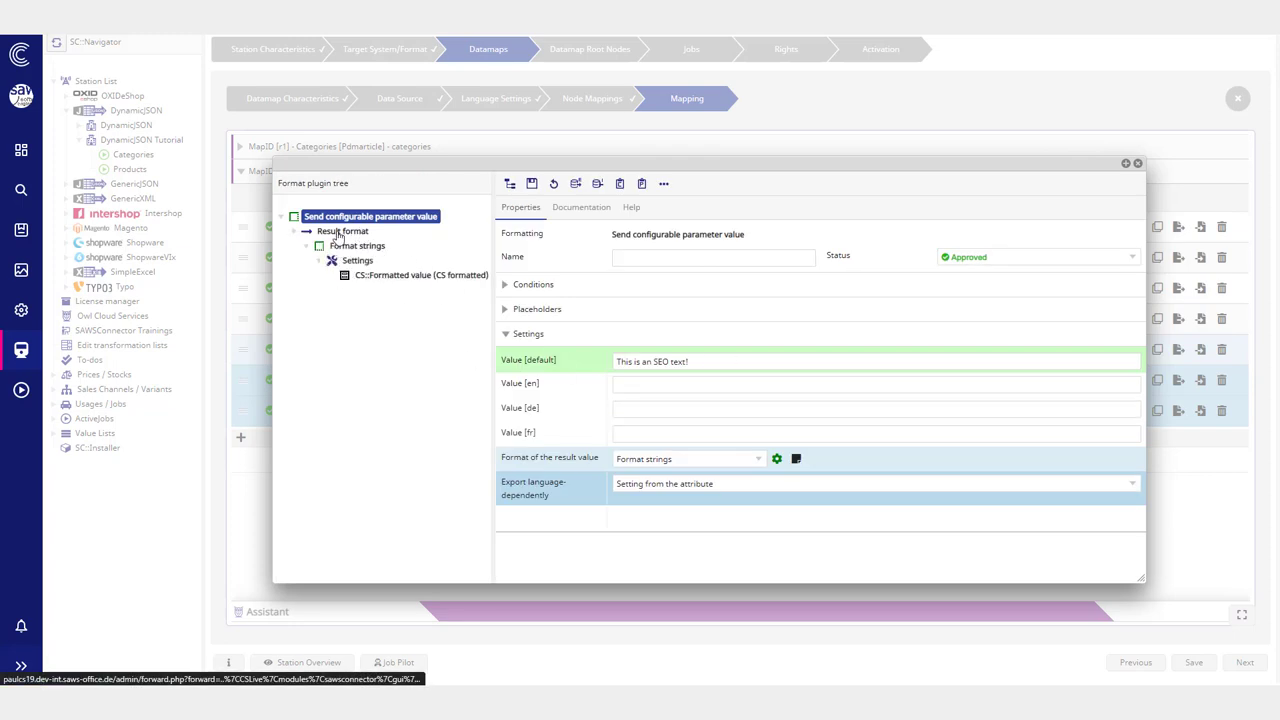
click(365, 247)
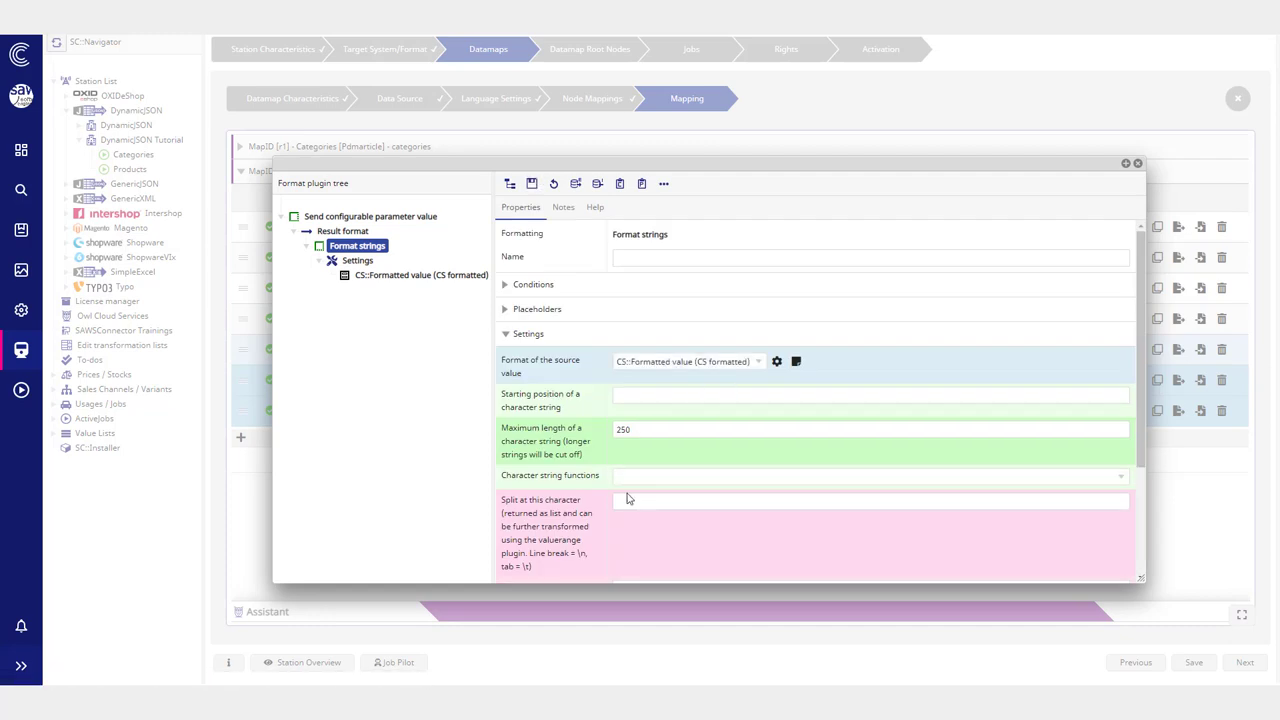
scroll(680, 480, down, 5)
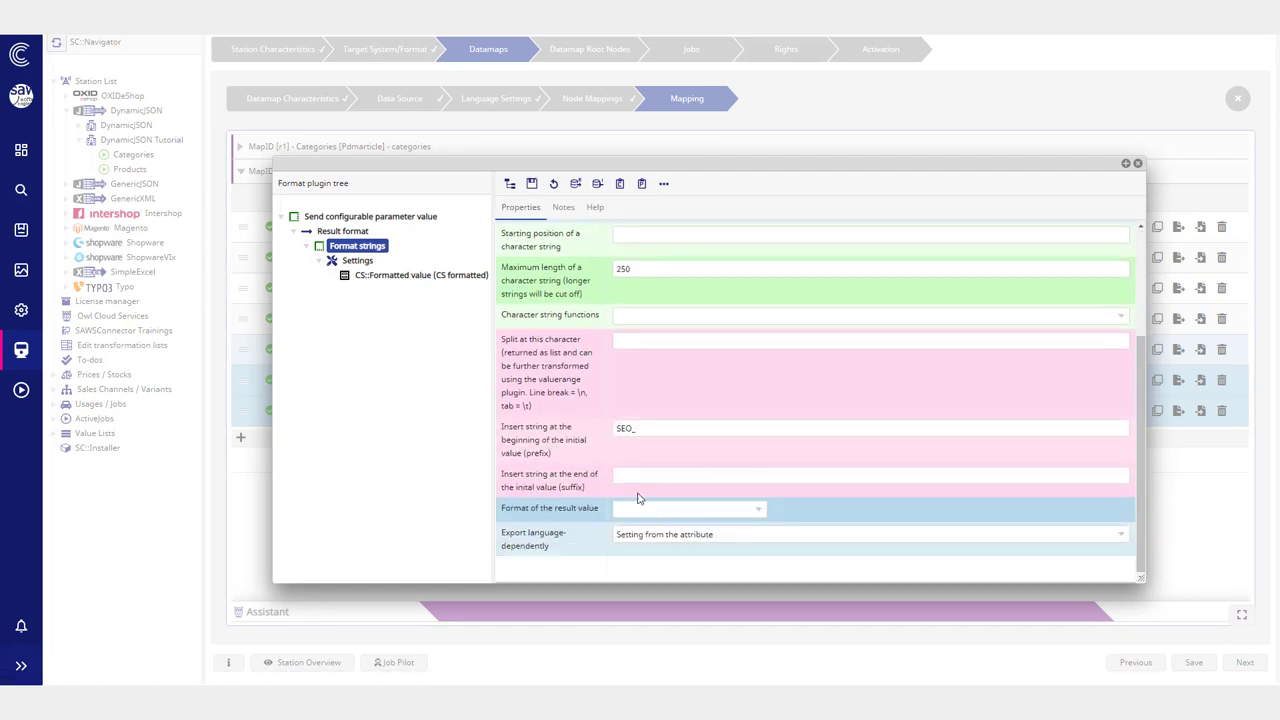
click(648, 475)
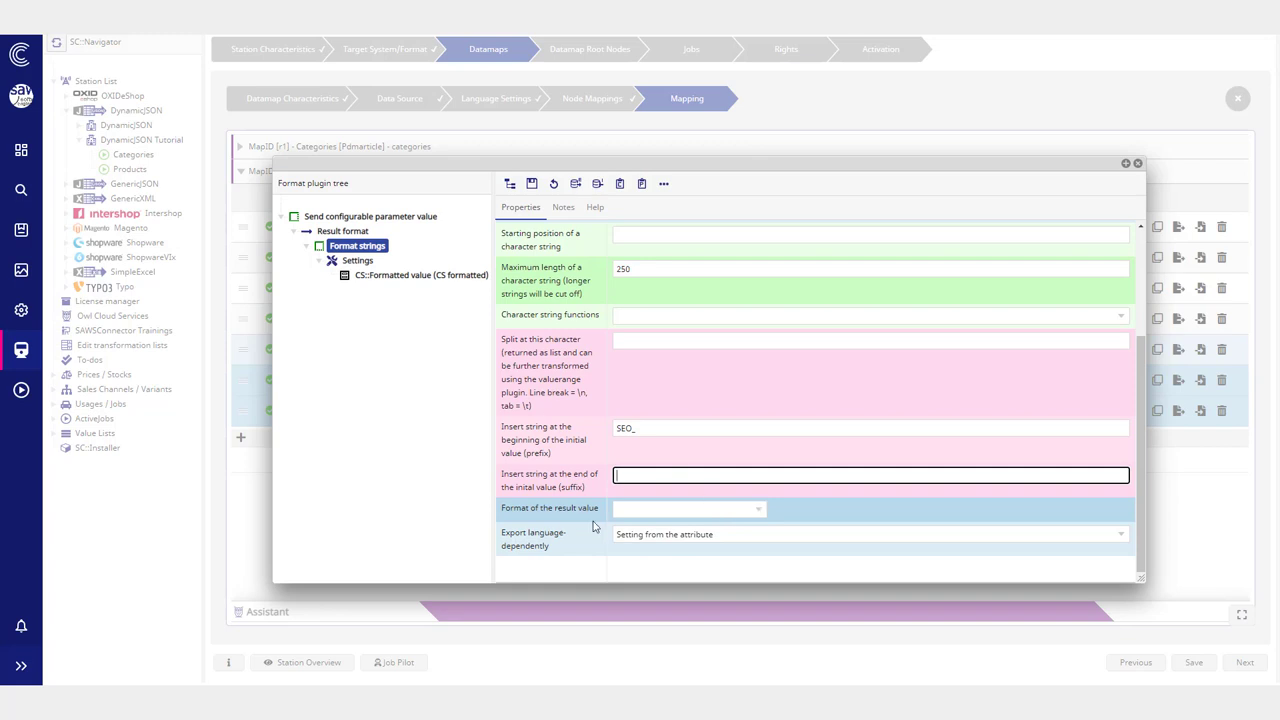
drag(598, 511, 535, 567)
click(675, 512)
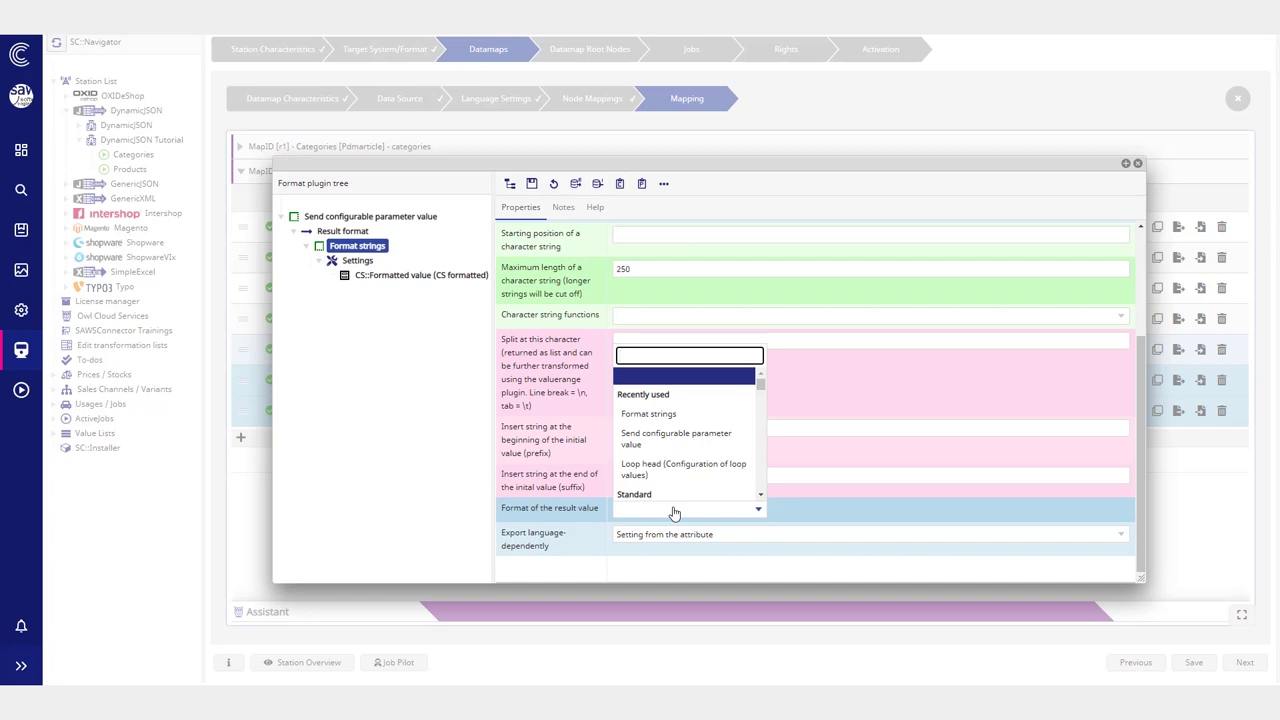
text(place)
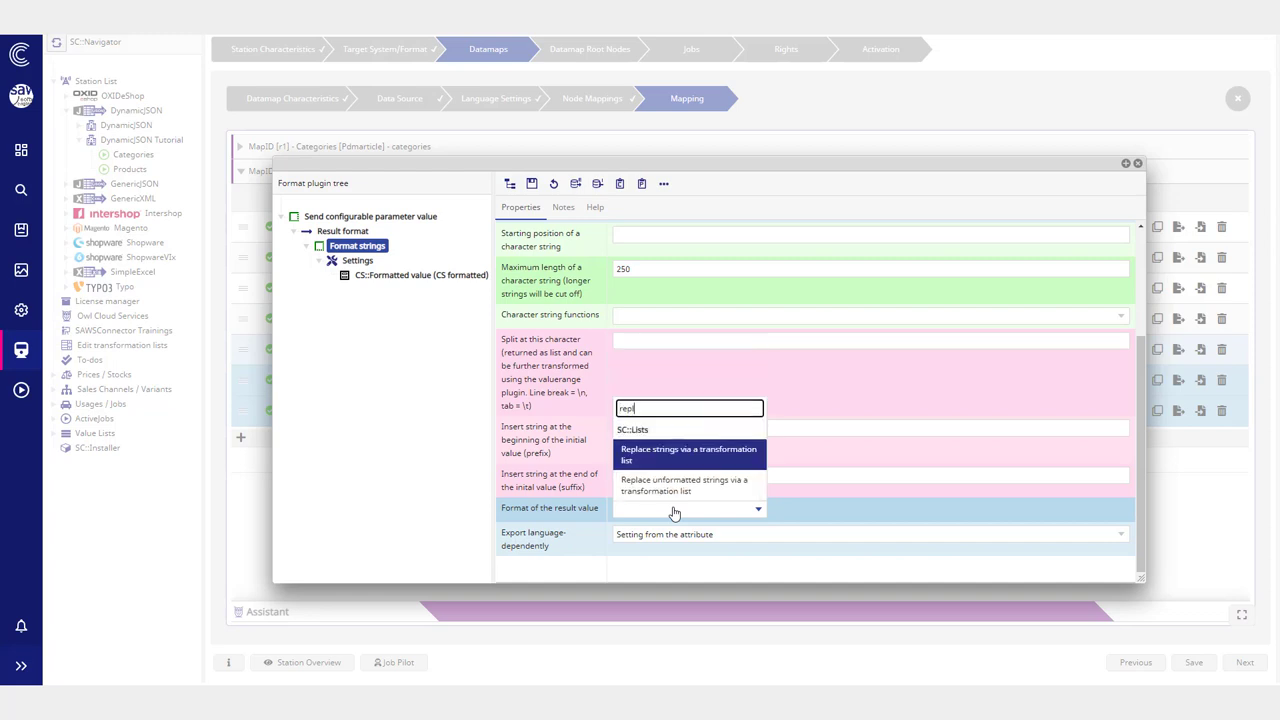
click(687, 458)
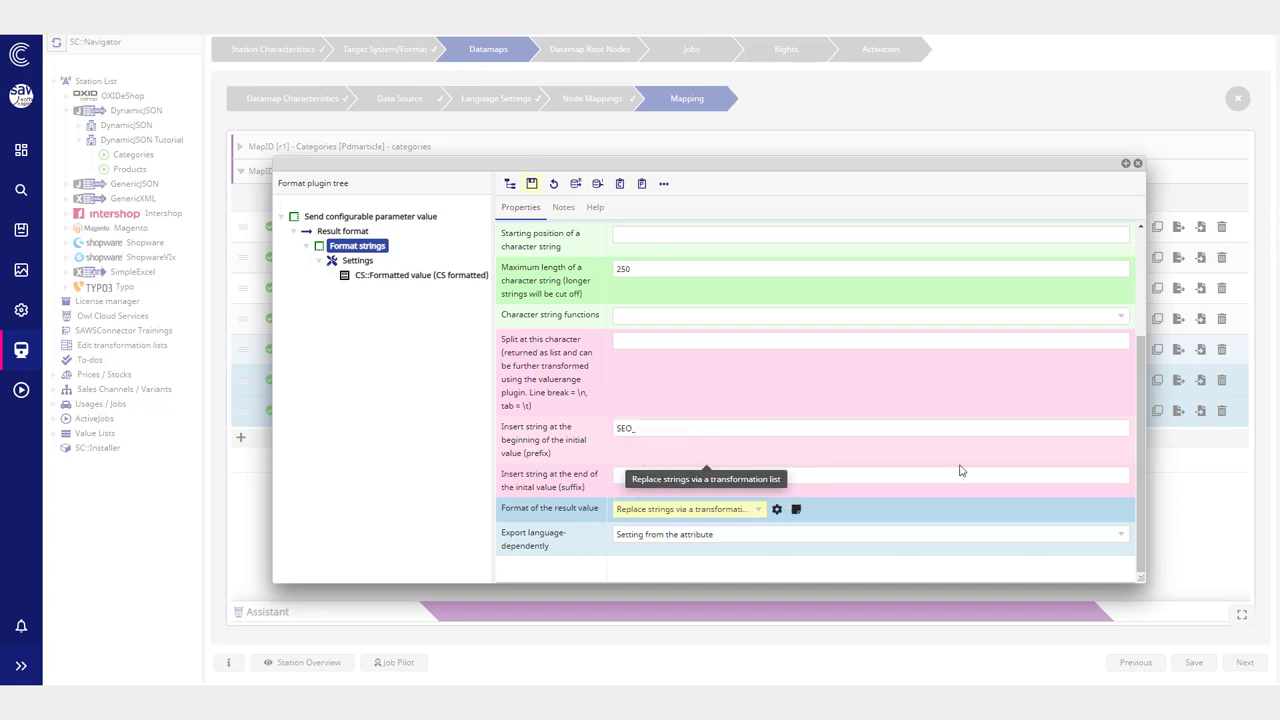
click(531, 183)
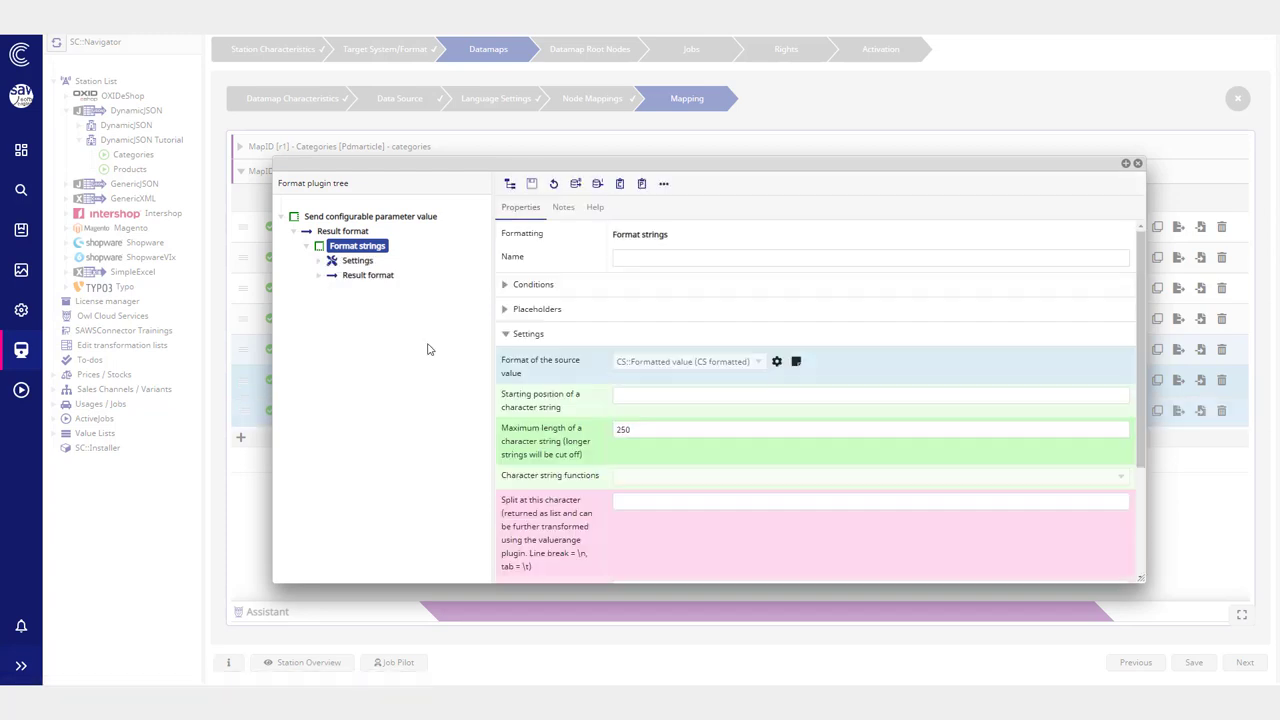
Step: Open the settings of the nested "Replace strings via a transformation list" format and bring up the overview of transformation lists
click(400, 292)
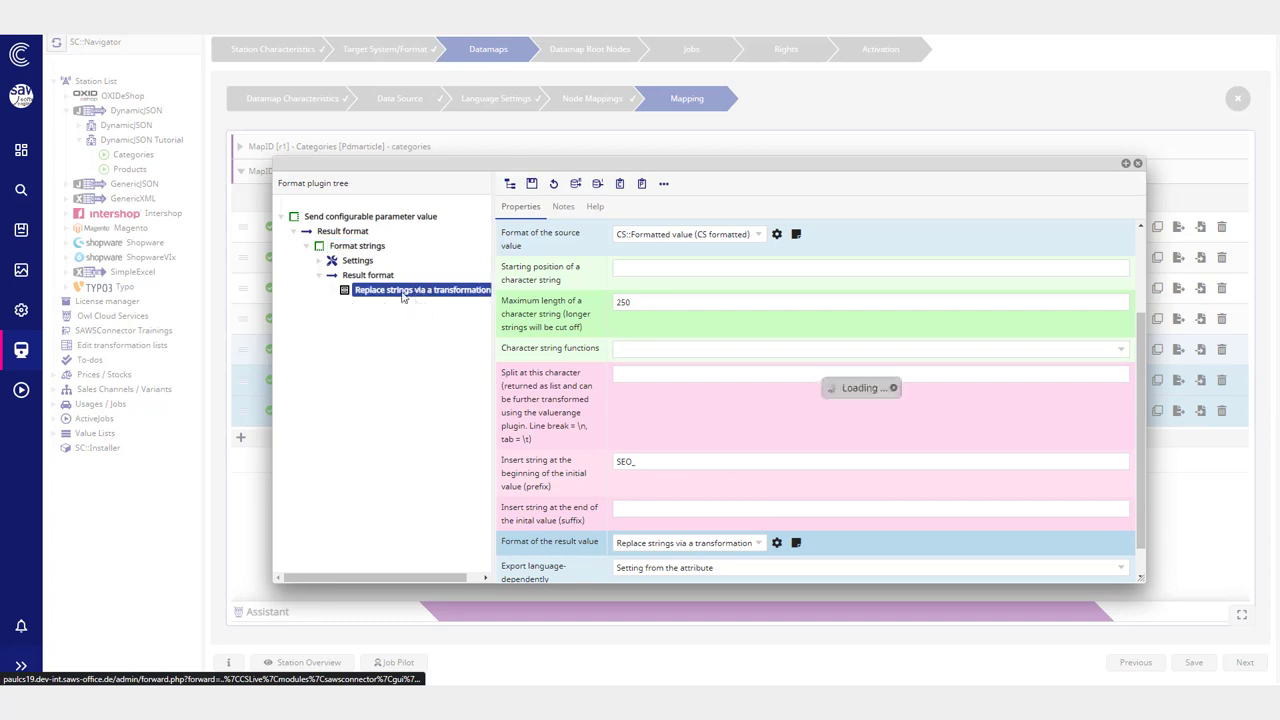
drag(492, 318, 527, 320)
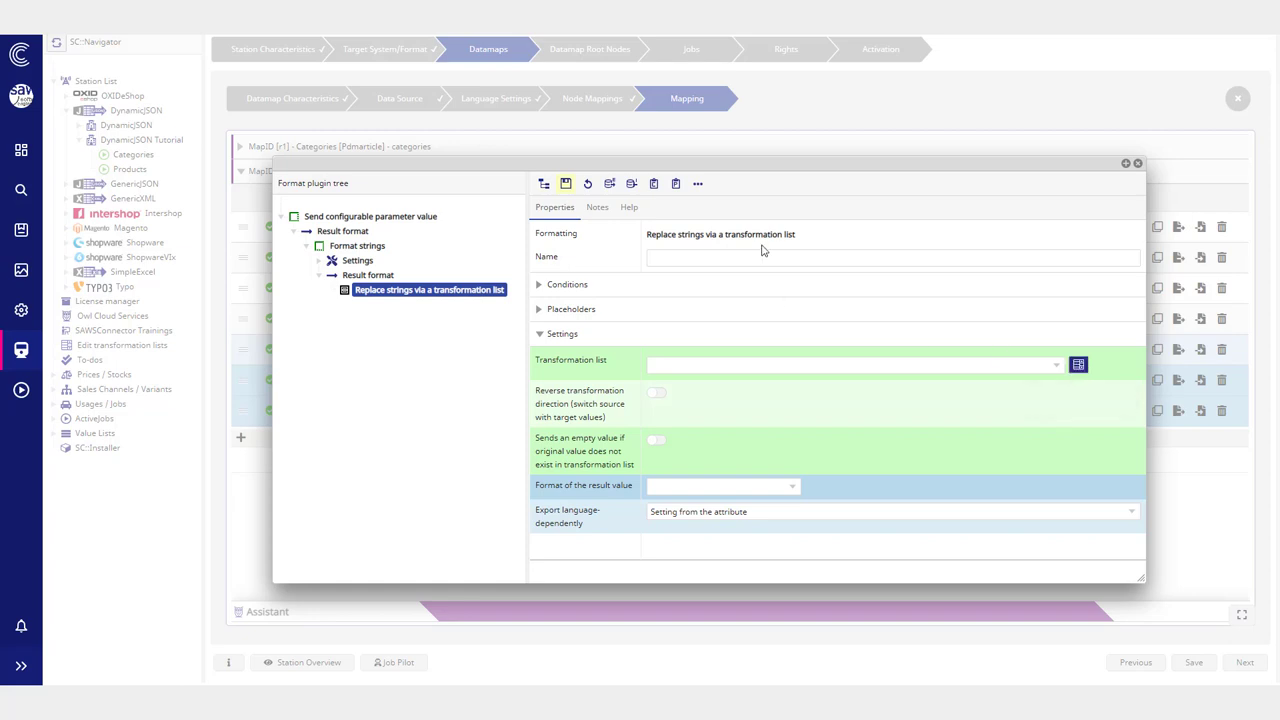
drag(723, 235, 837, 240)
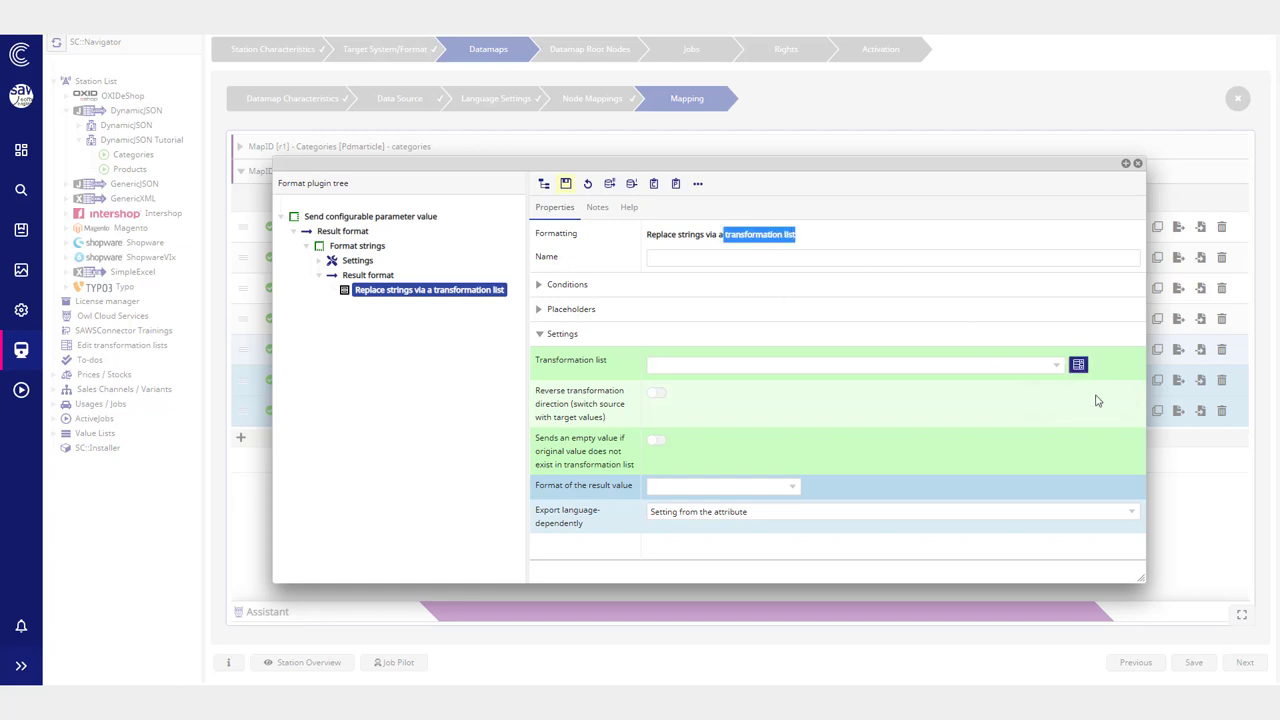
click(1078, 364)
drag(797, 151, 872, 134)
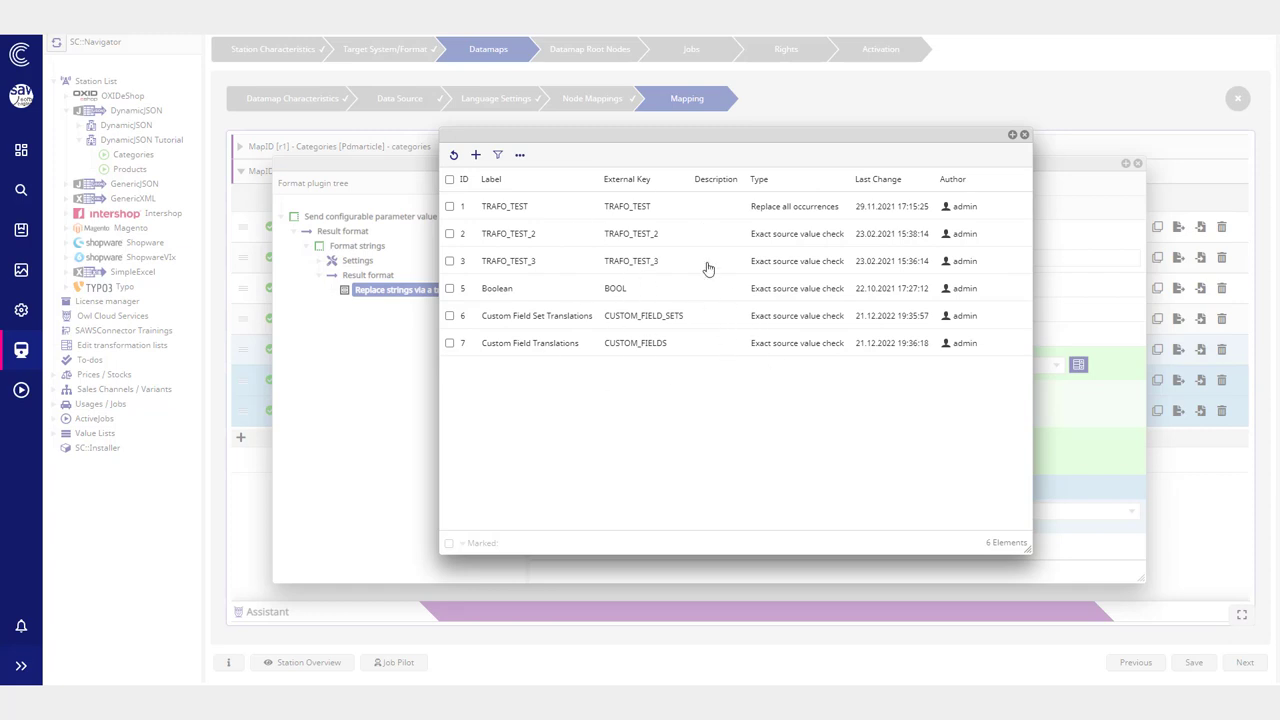
Step: Create and save a transformation list labelled "SEO Replacement" with external key "seoReplacement" and type "Replace all occurrences"
click(477, 156)
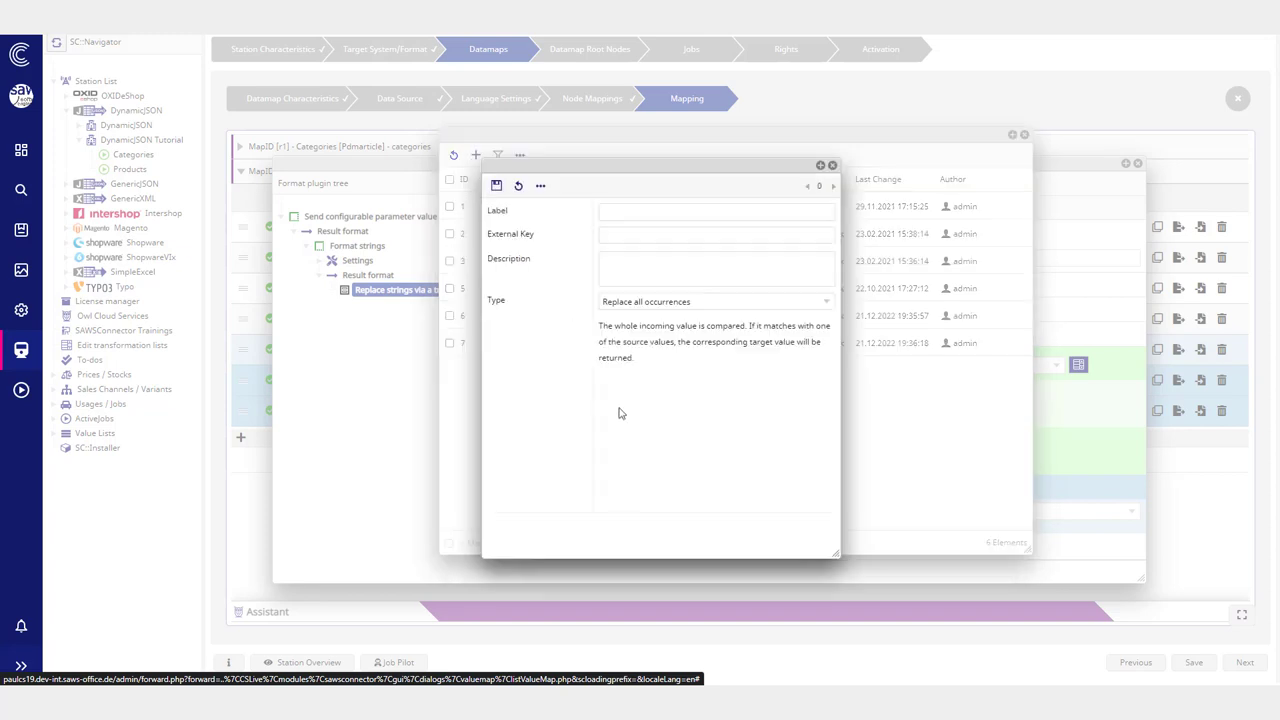
click(661, 208)
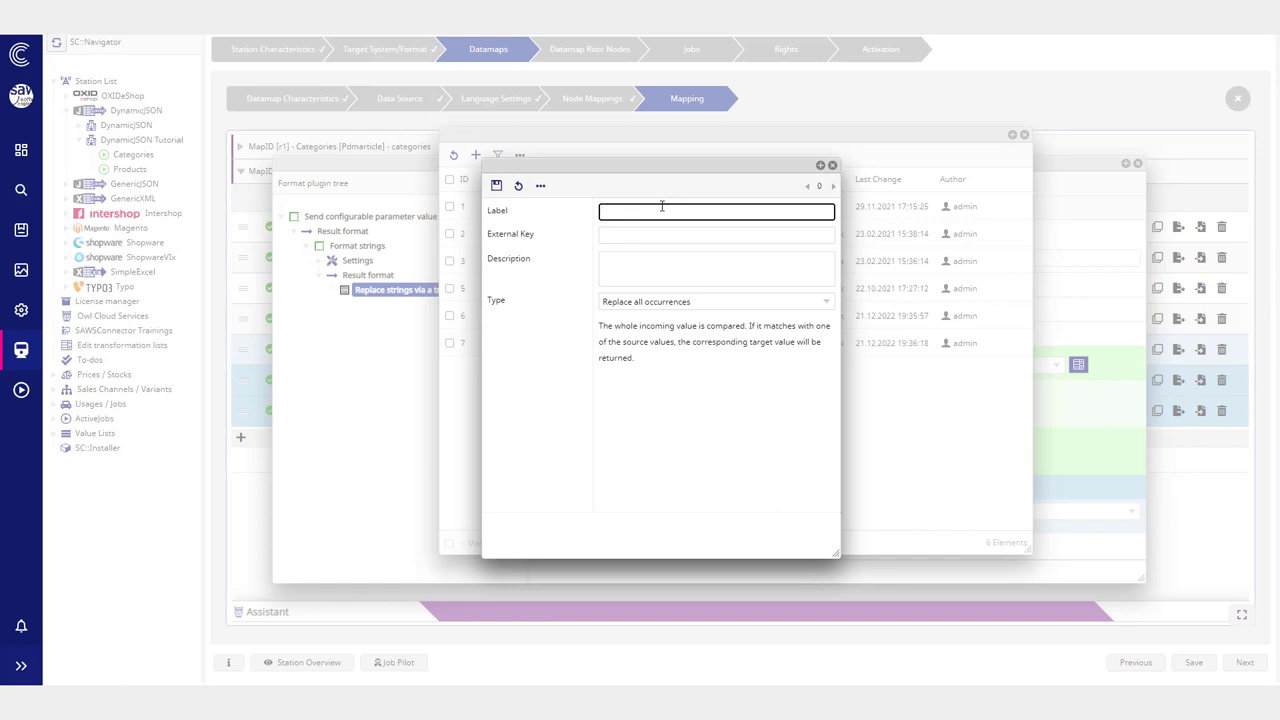
text(SEO Replacement)
key(Tab)
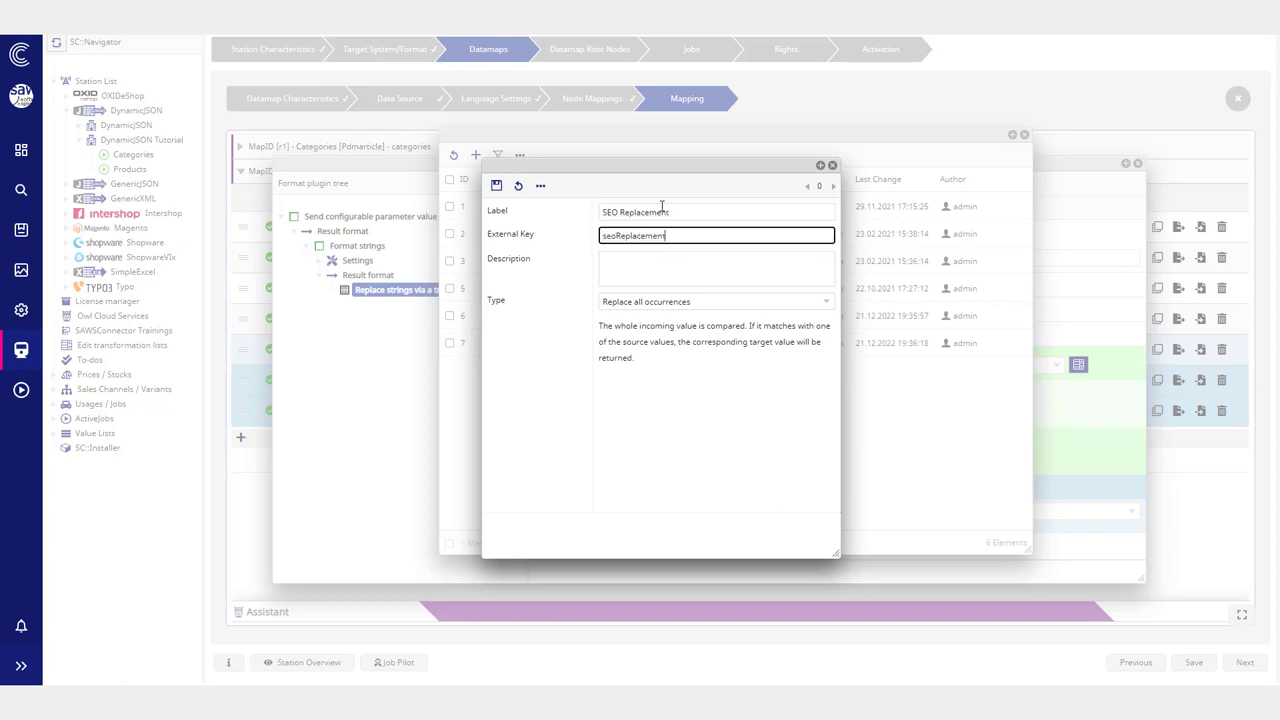
click(649, 302)
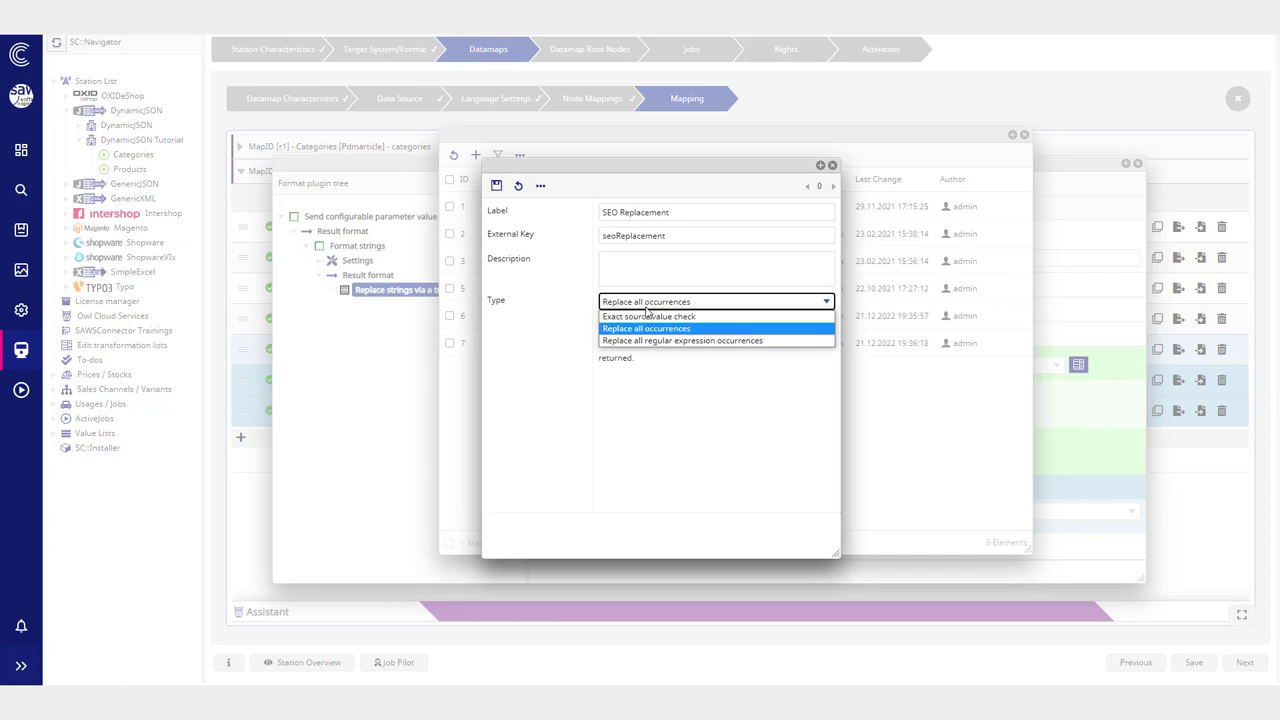
click(645, 328)
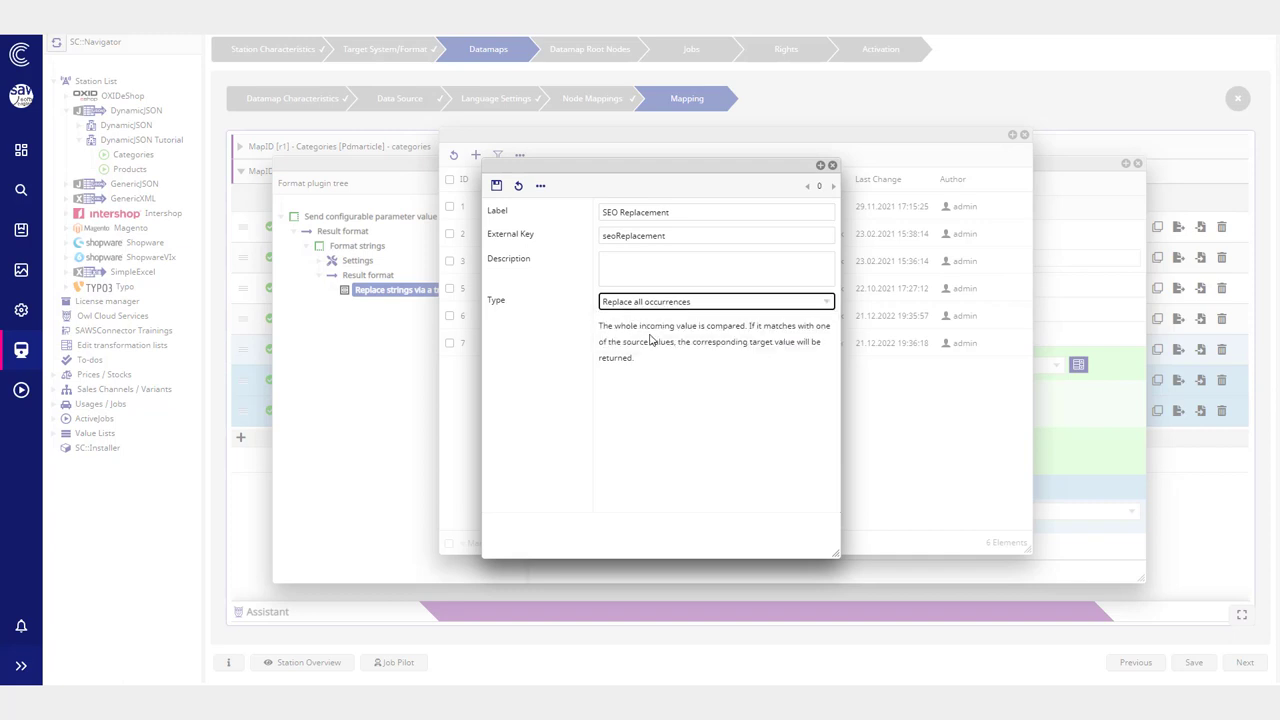
click(496, 186)
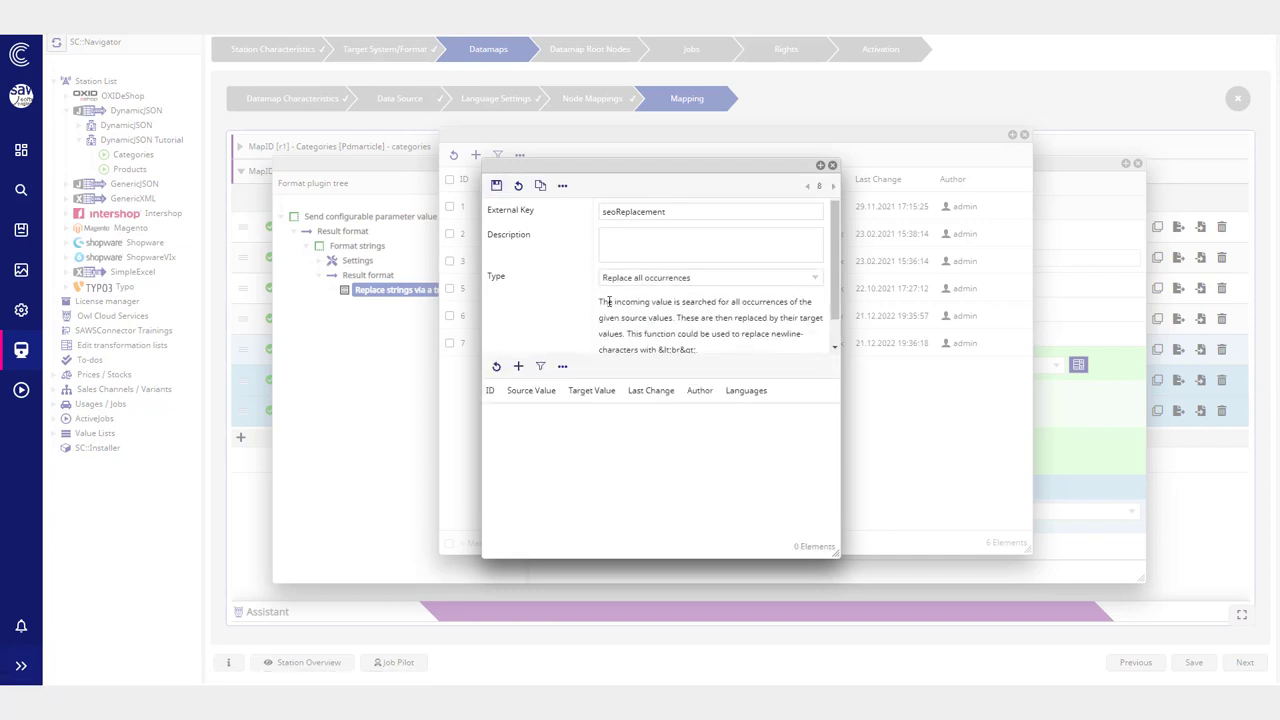
scroll(672, 288, down, 2)
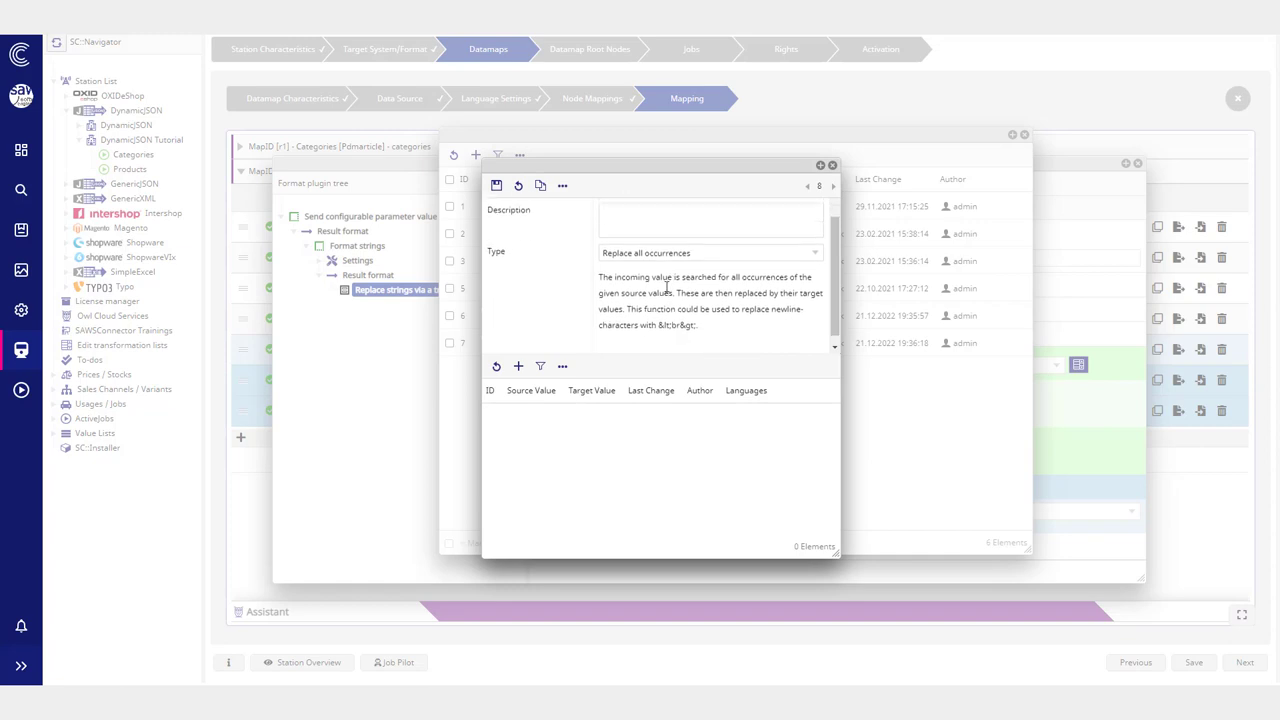
click(518, 367)
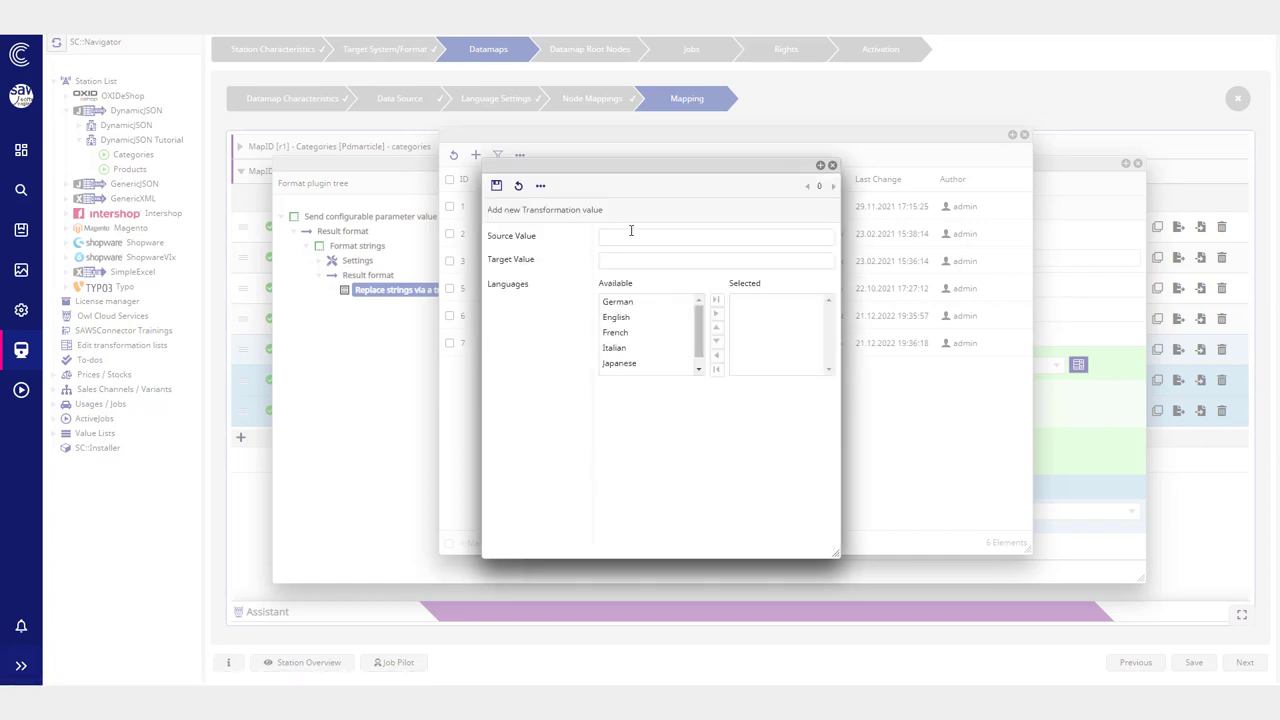
drag(565, 163, 749, 250)
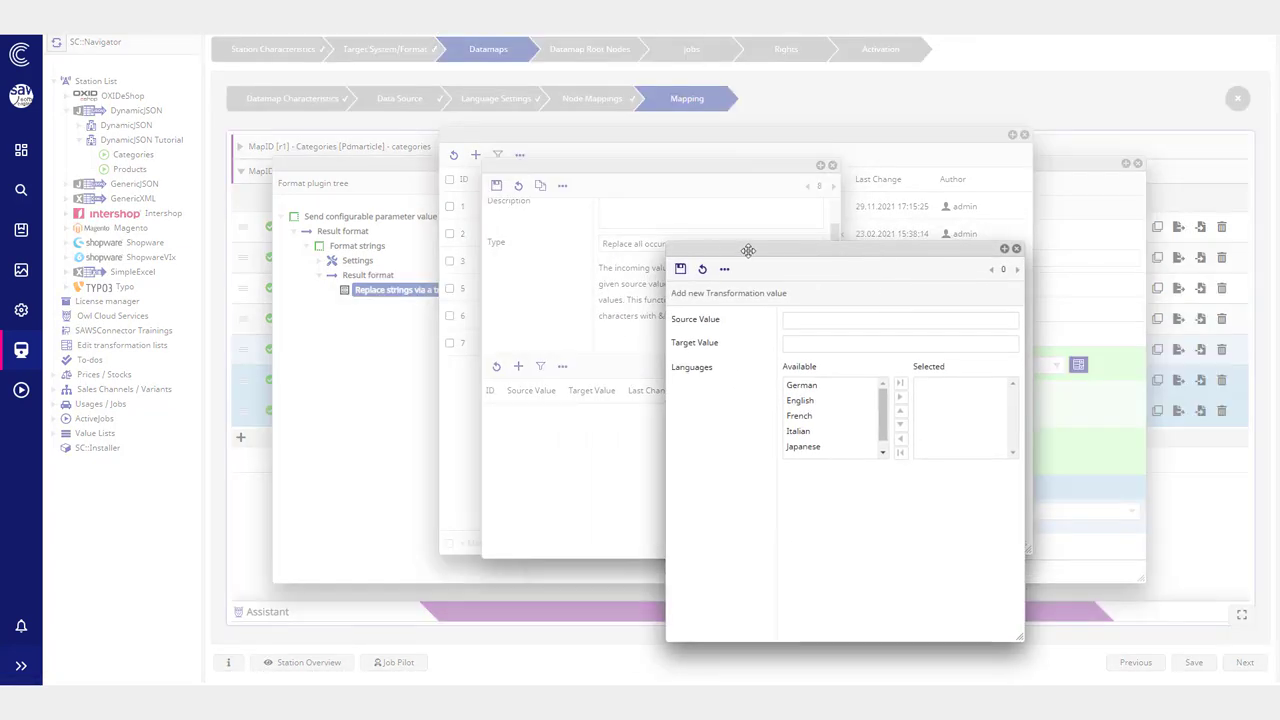
click(1013, 246)
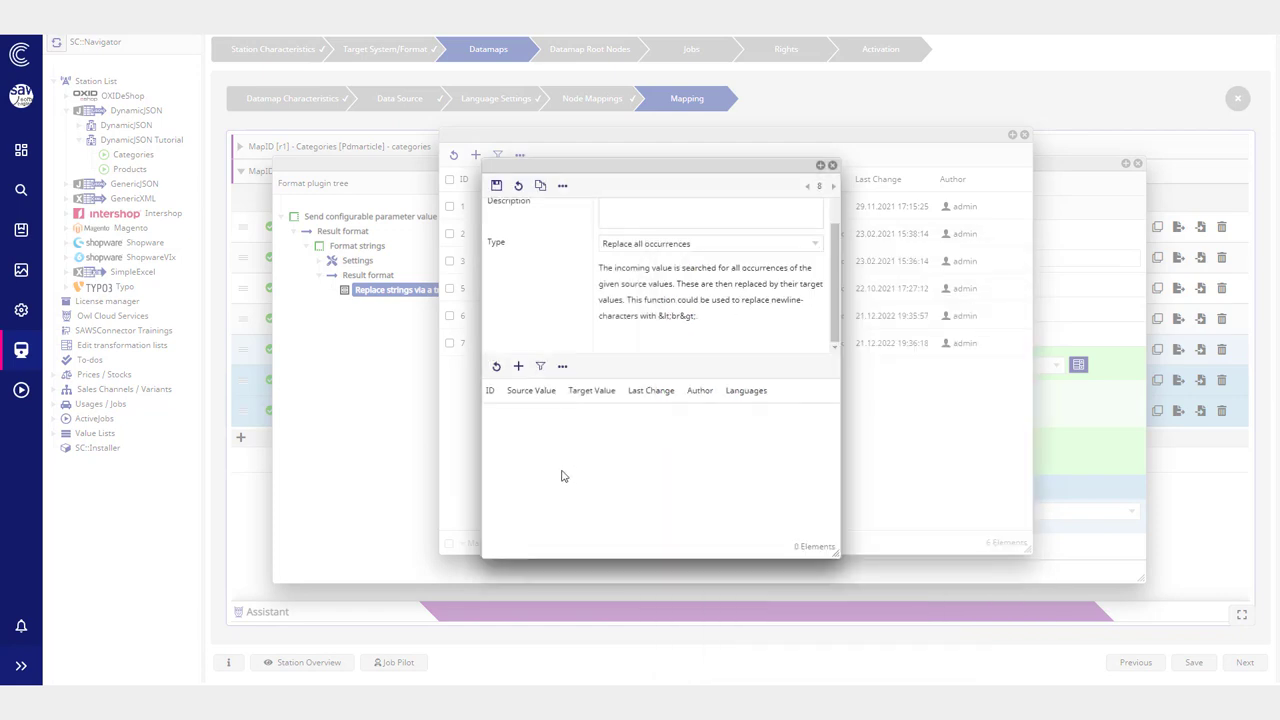
Step: Add and save a transformation value in the "SEO Replacement" list with source value "SEO" and target value "searchEngineOptimization"
click(518, 366)
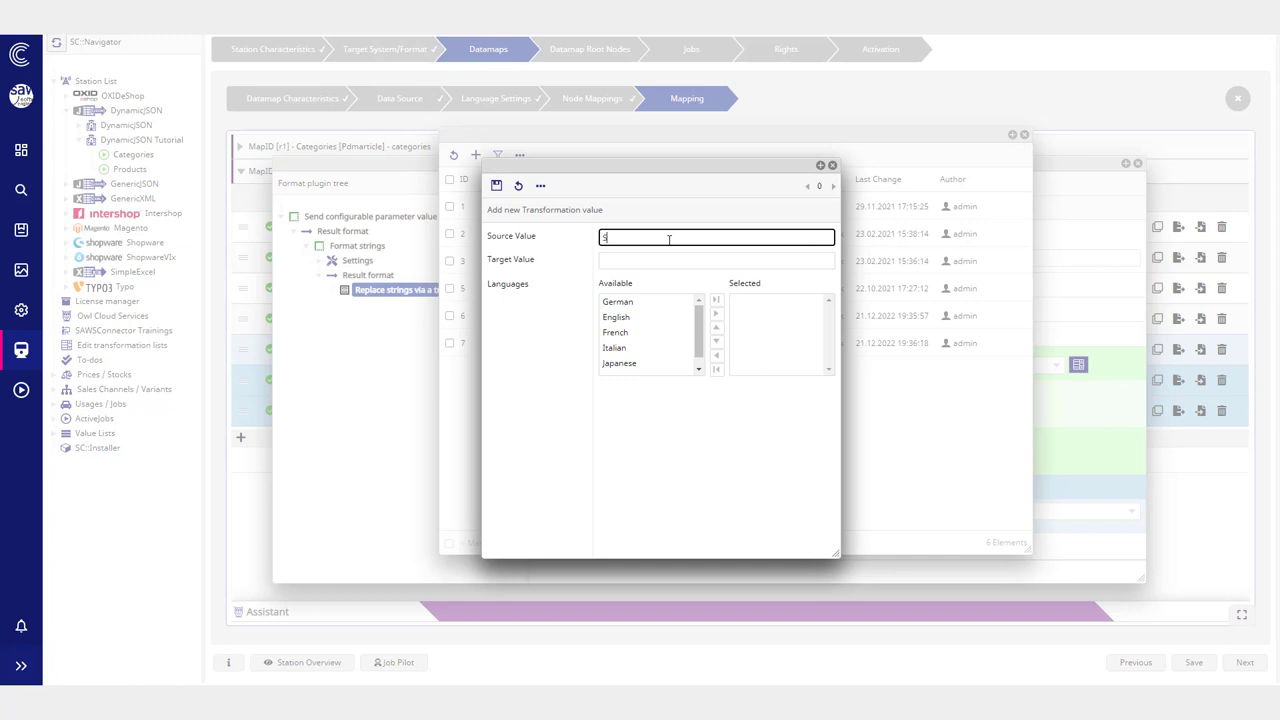
key(Tab)
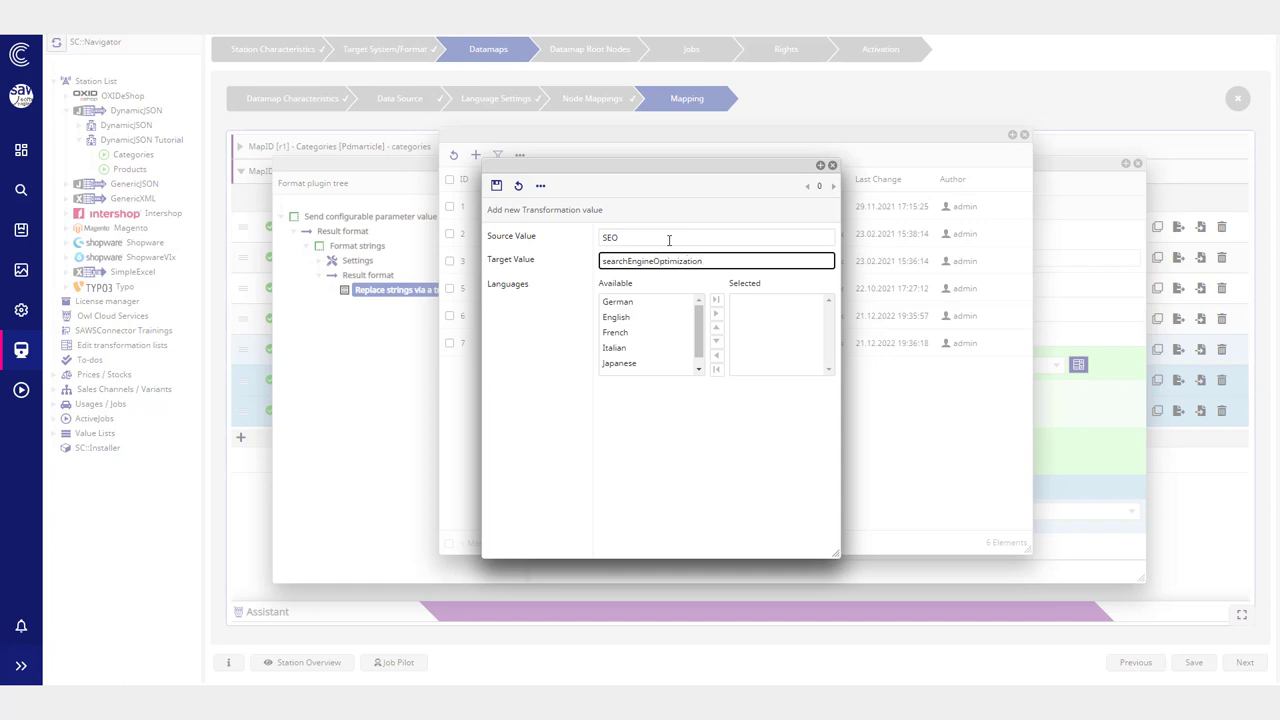
click(496, 185)
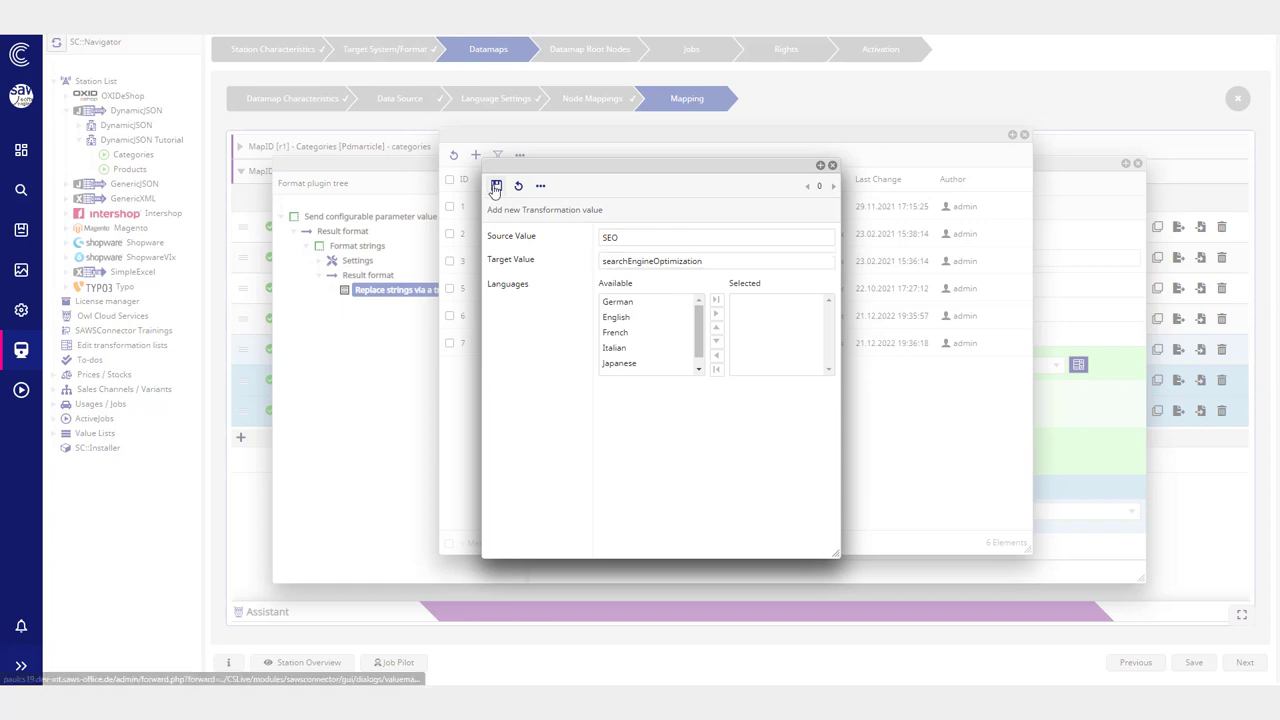
click(640, 264)
drag(603, 261, 704, 261)
click(733, 281)
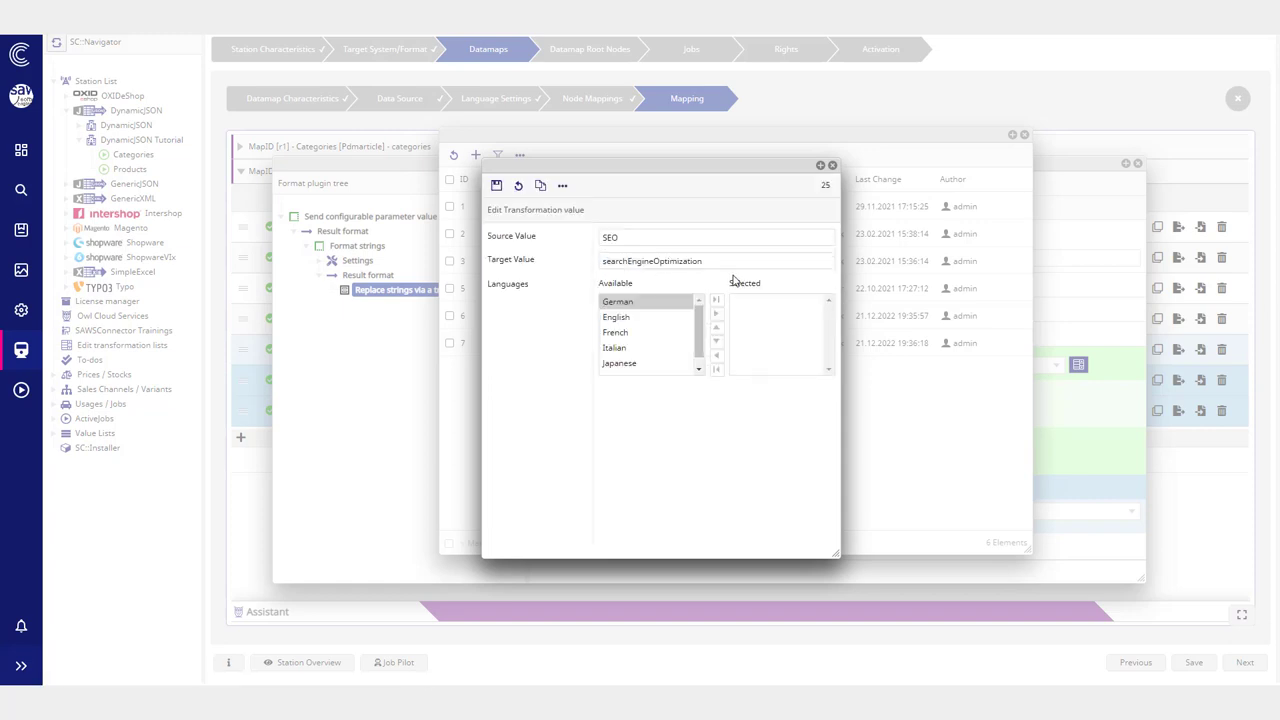
click(831, 166)
Step: Refresh the values of the "SEO Replacement" list and close the transformation list windows to return to the format plugin tree
scroll(731, 343, up, 2)
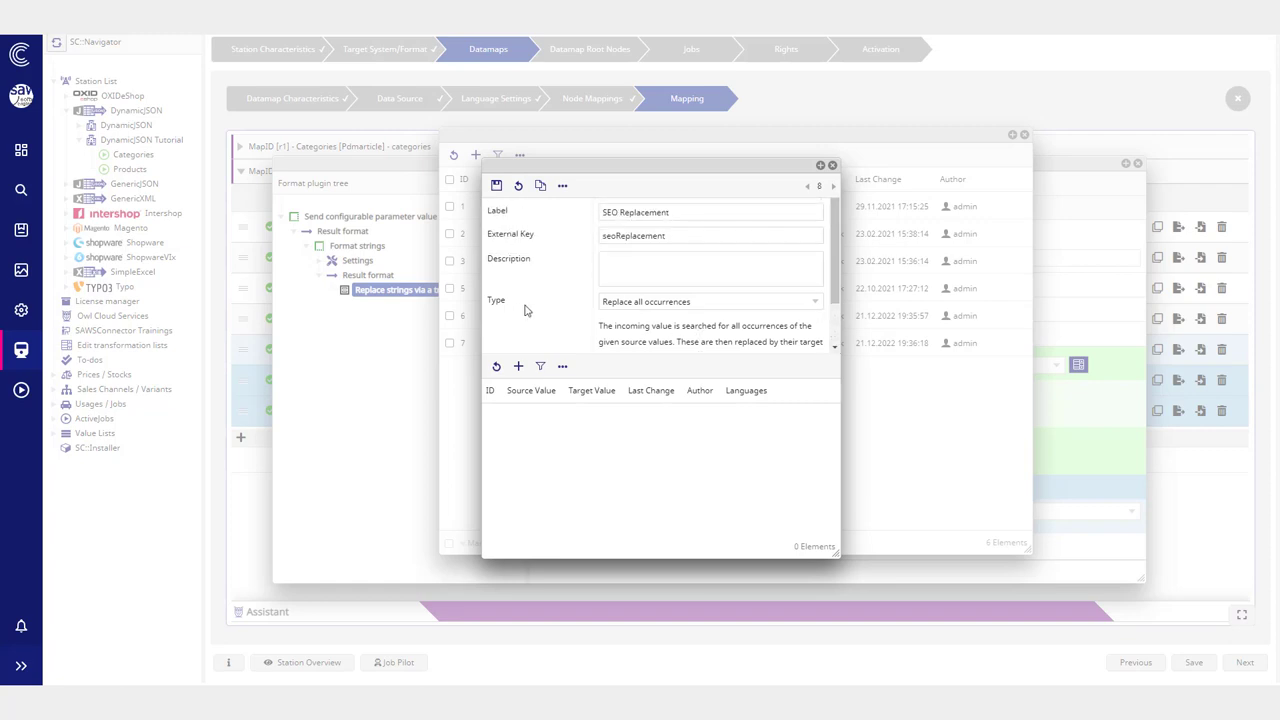
click(496, 366)
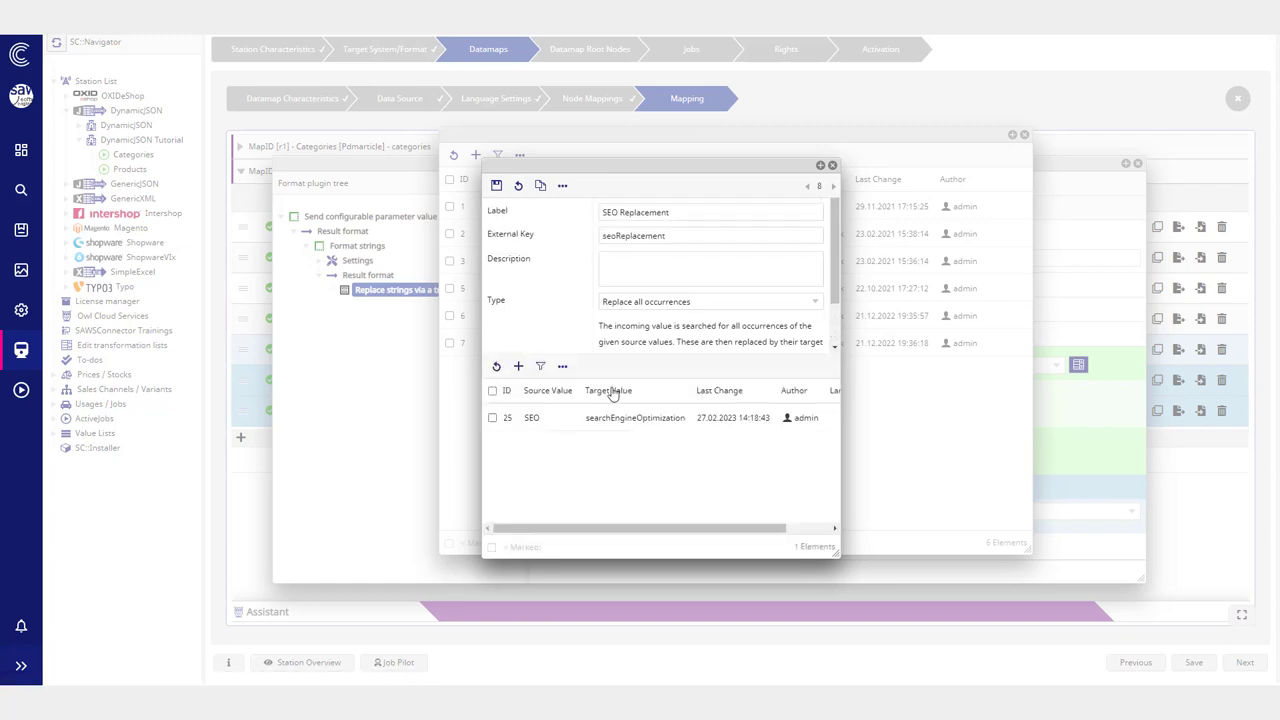
scroll(570, 276, down, 1)
scroll(740, 252, up, 1)
click(832, 165)
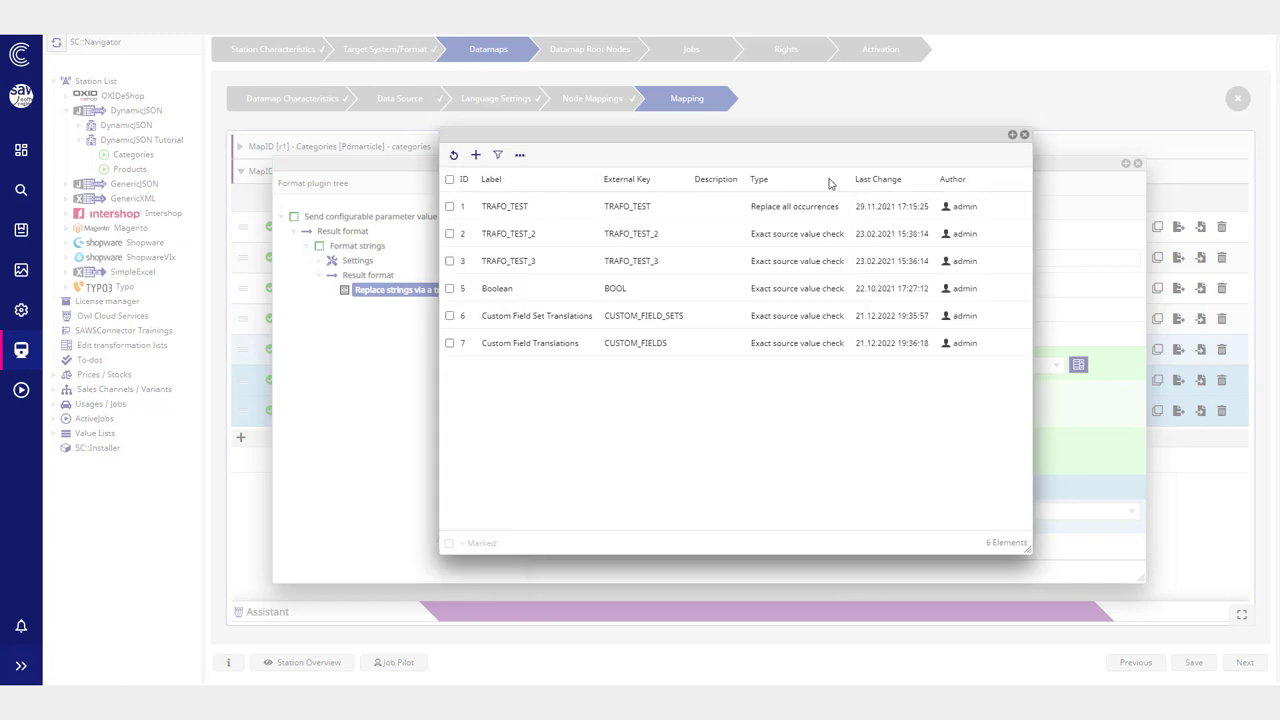
click(1024, 134)
Step: Assign the "SEO Replacement" transformation list to the nested "Replace strings via a transformation list" format, save it and close the plugin settings
click(726, 365)
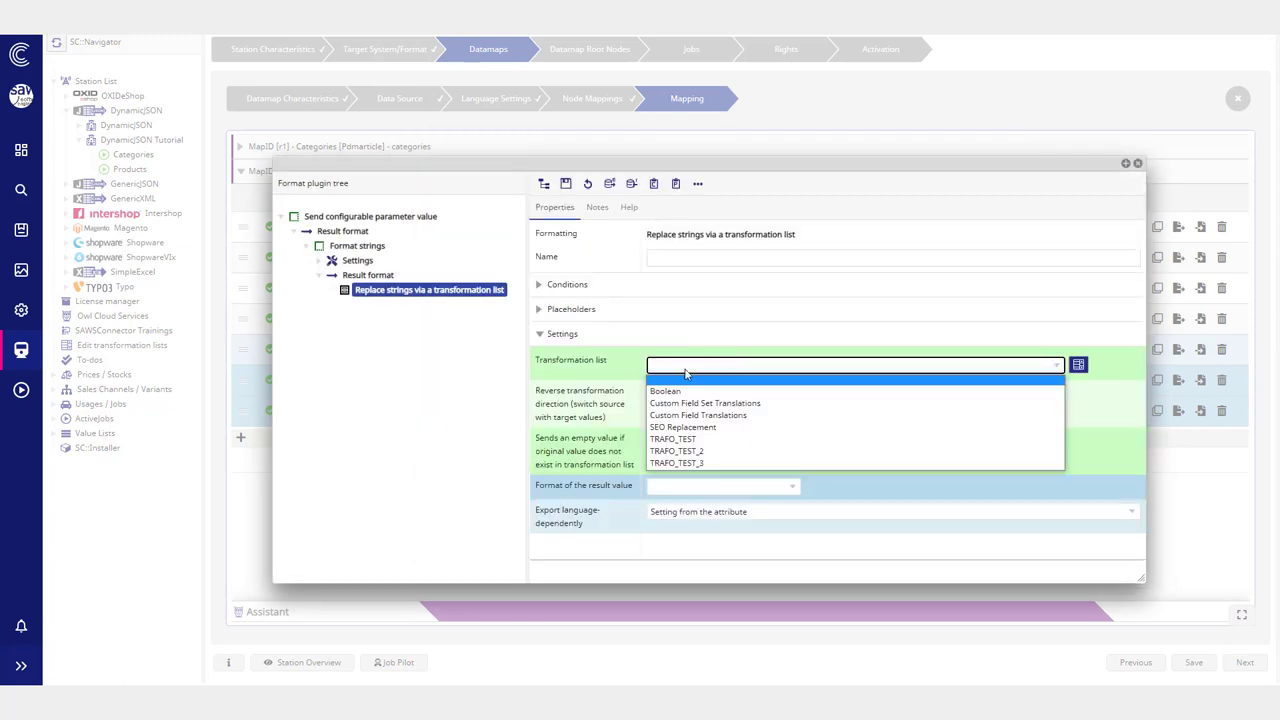
click(690, 428)
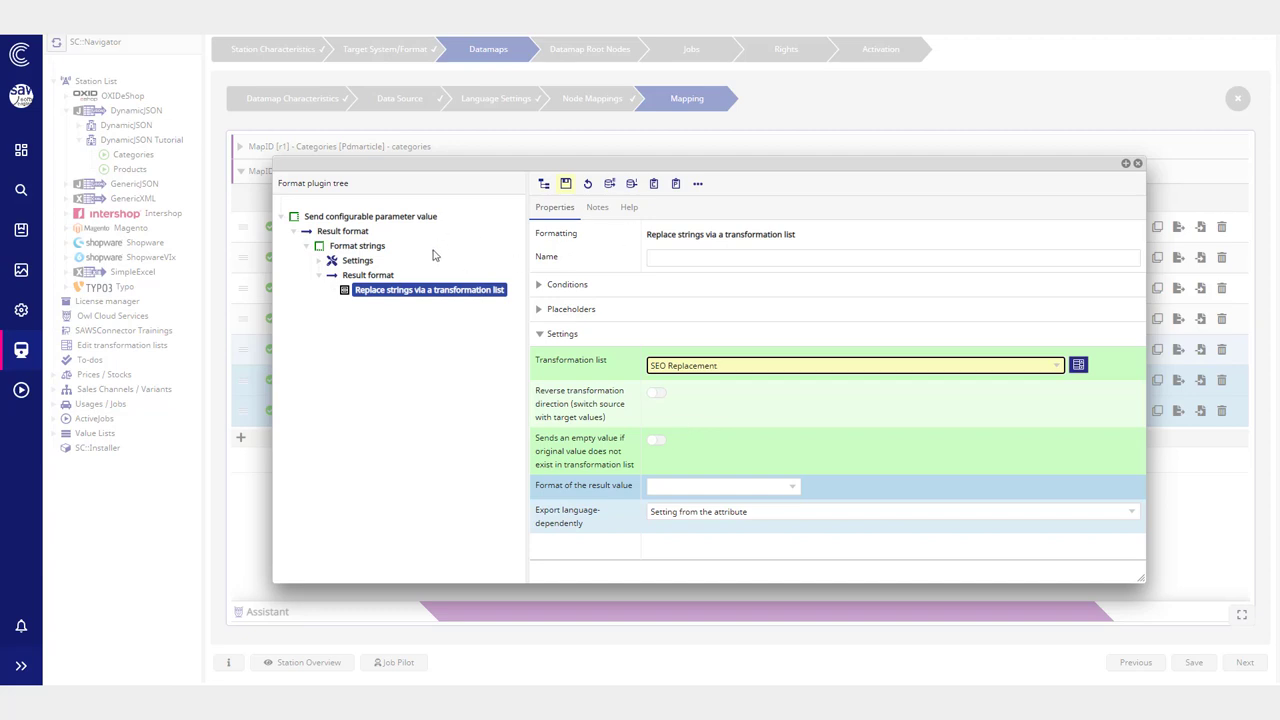
drag(678, 233, 845, 237)
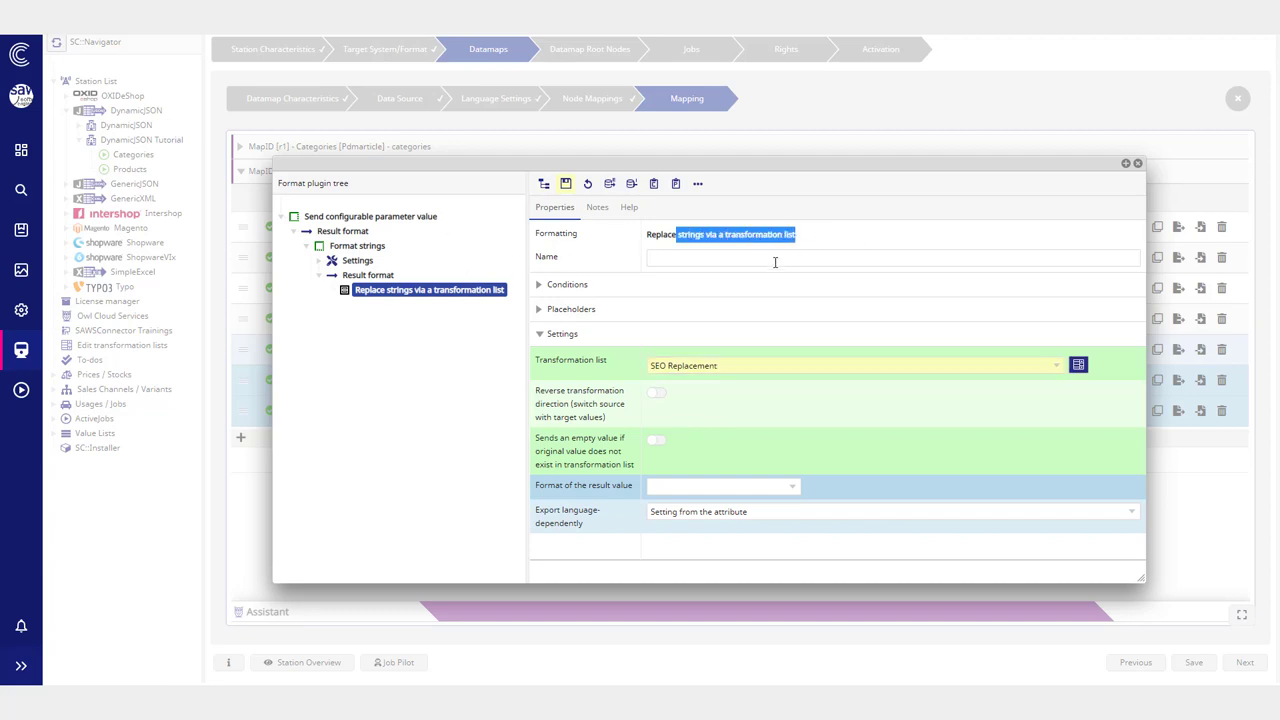
click(674, 367)
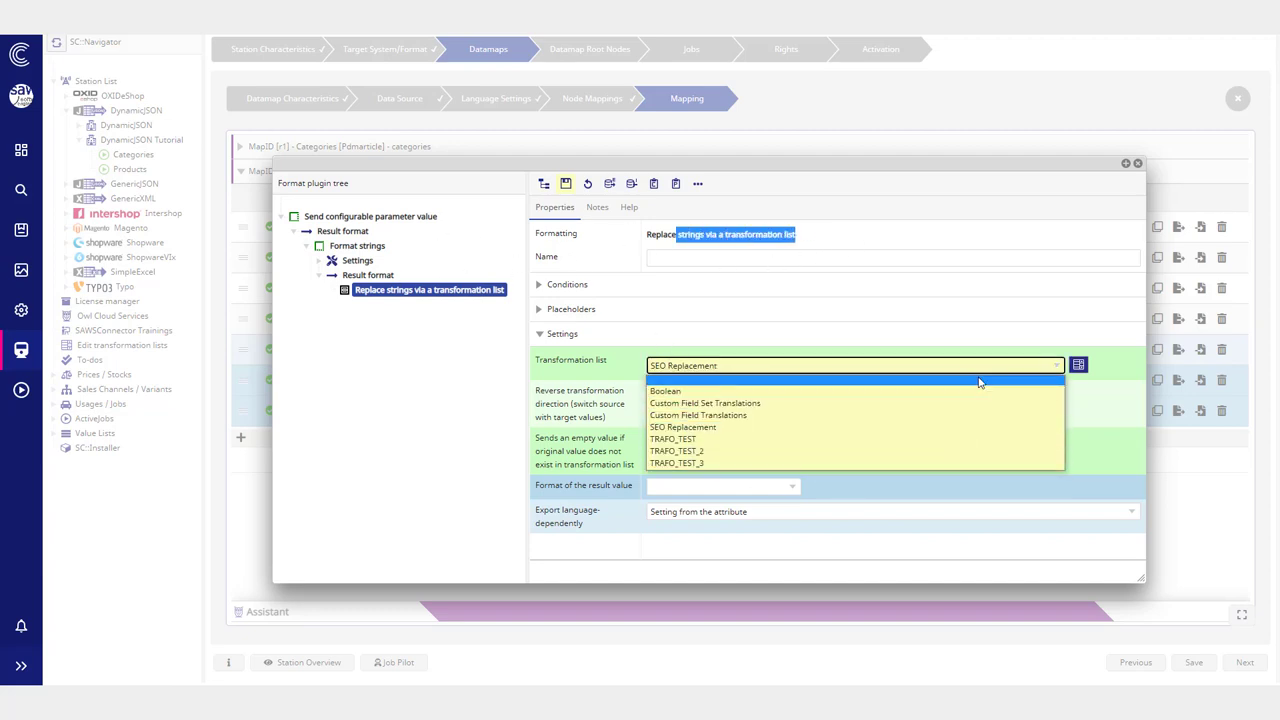
click(695, 430)
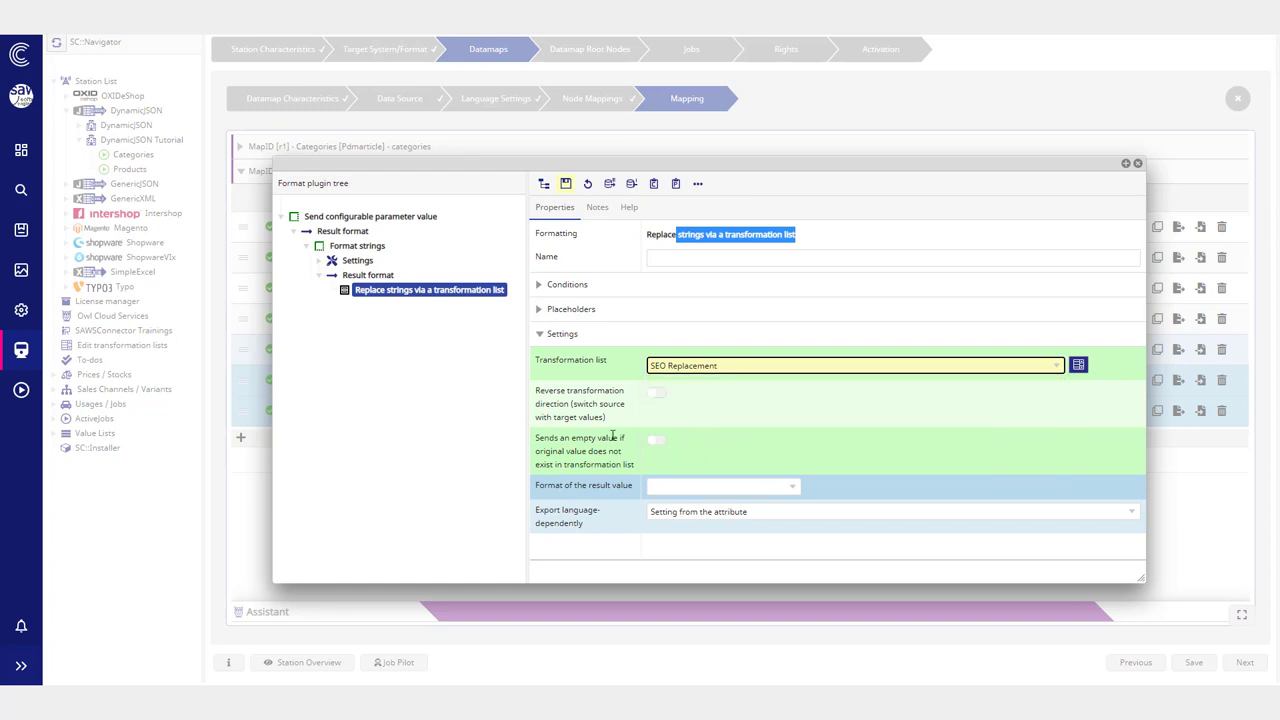
drag(537, 440, 560, 465)
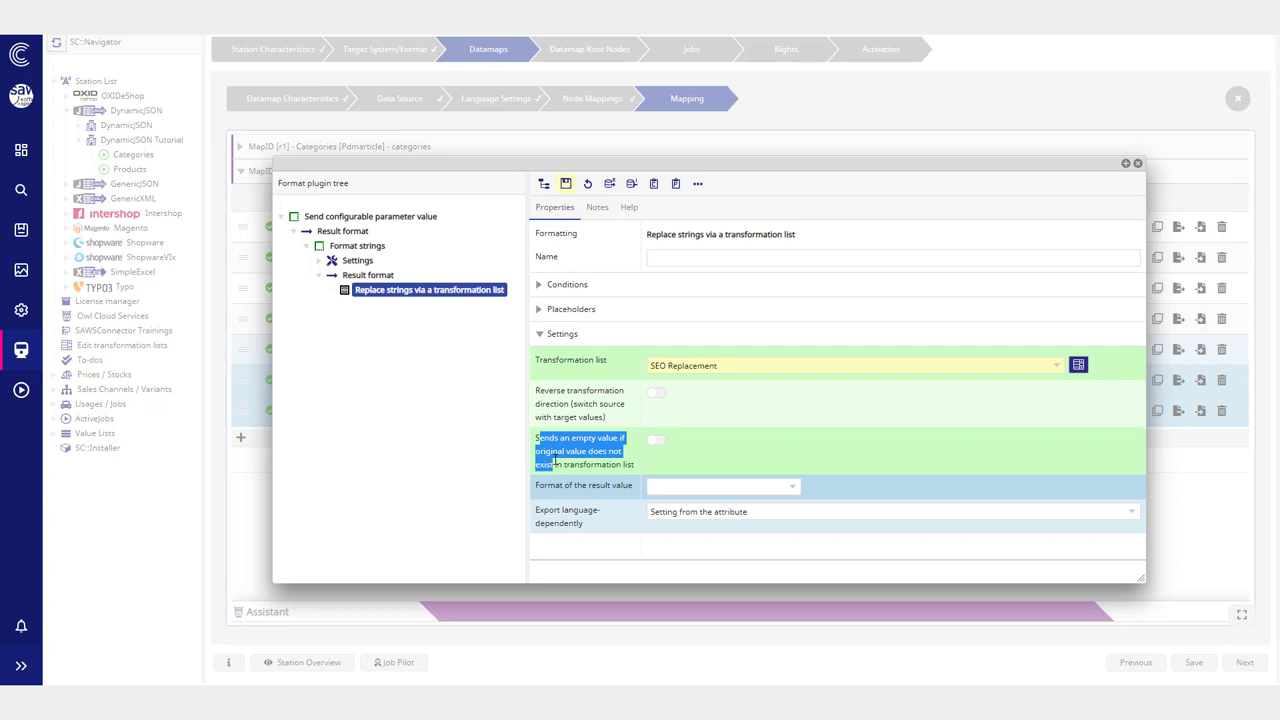
click(686, 475)
click(566, 184)
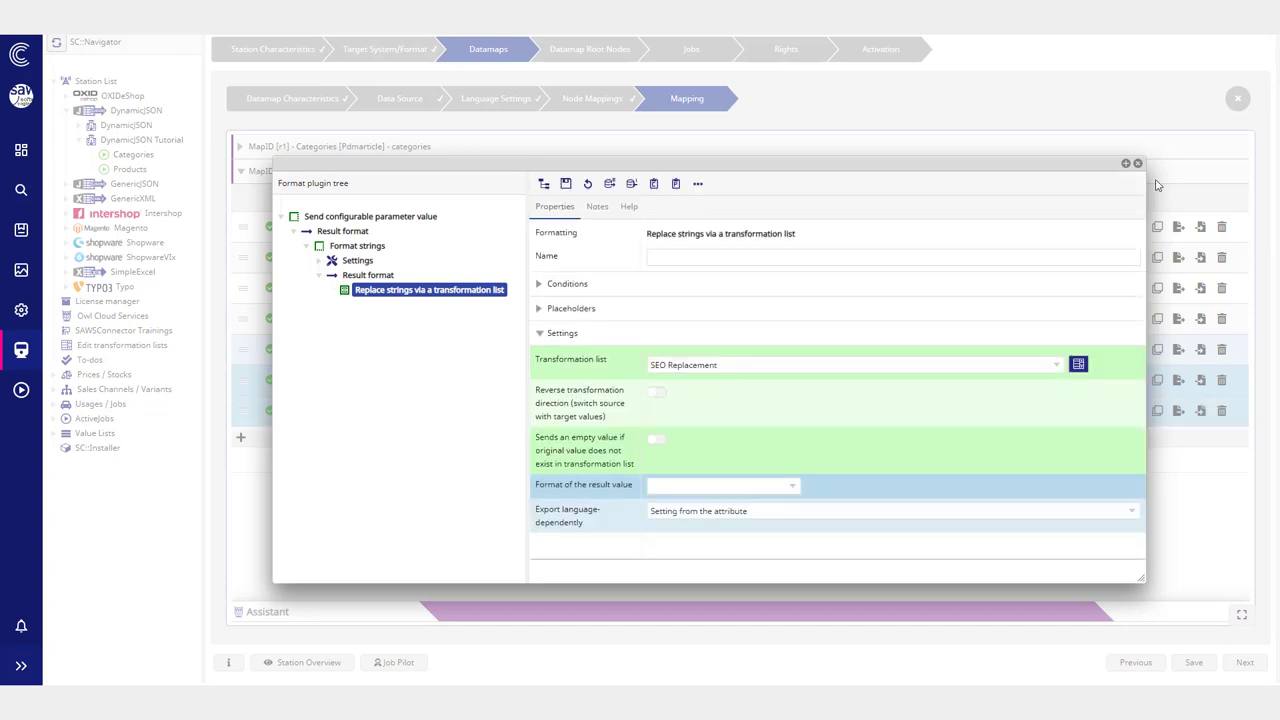
click(1137, 163)
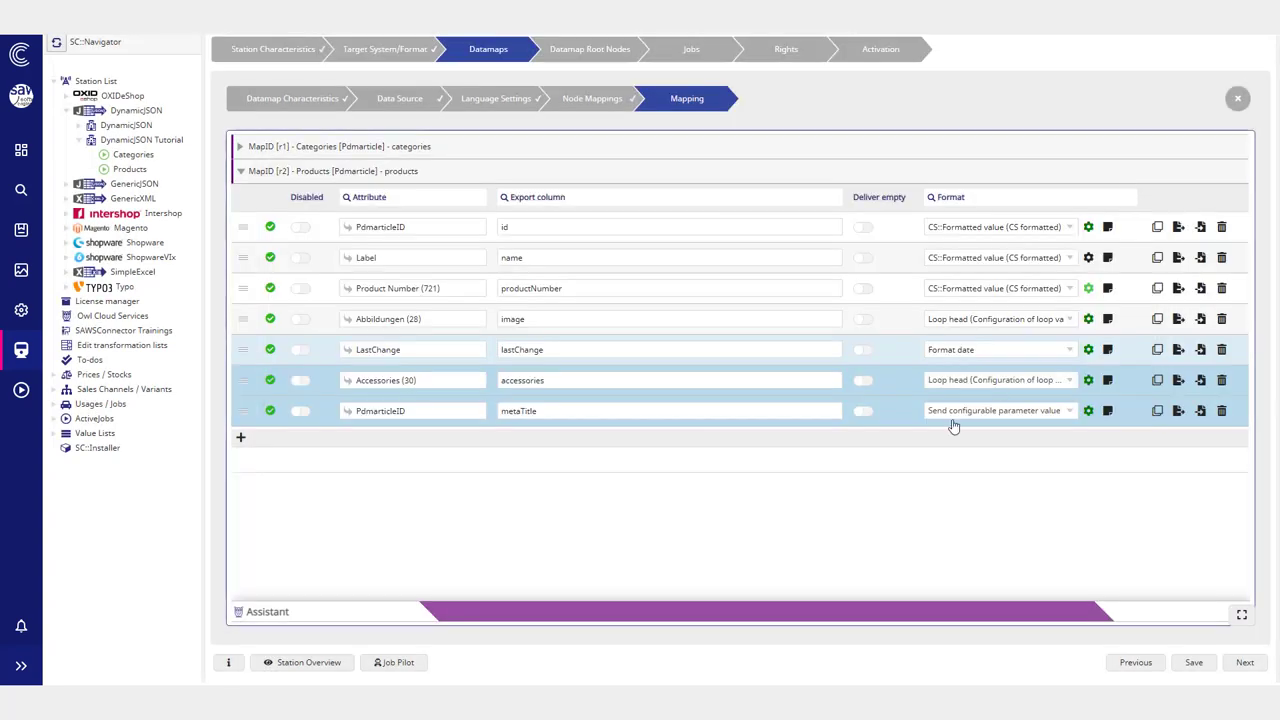
Step: Run the Products job in the Job Pilot and open the details of the "JSON created [products.json]" log entry
click(398, 662)
click(1120, 132)
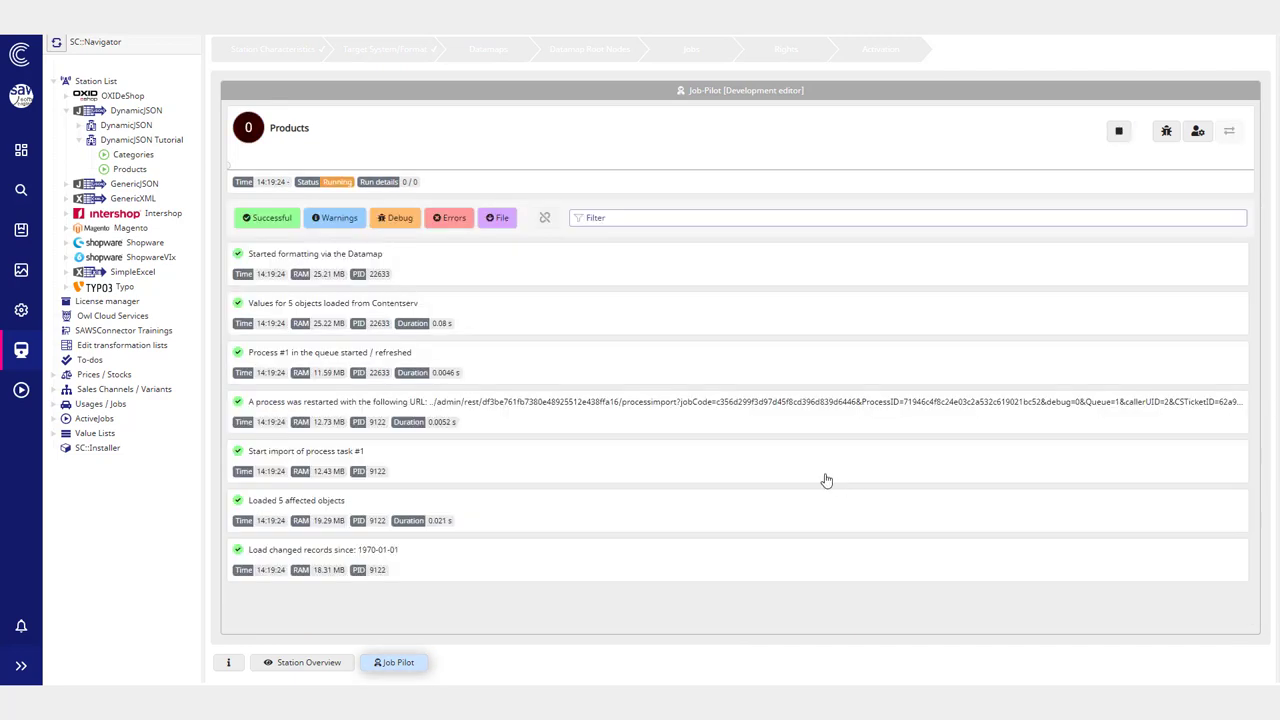
click(323, 574)
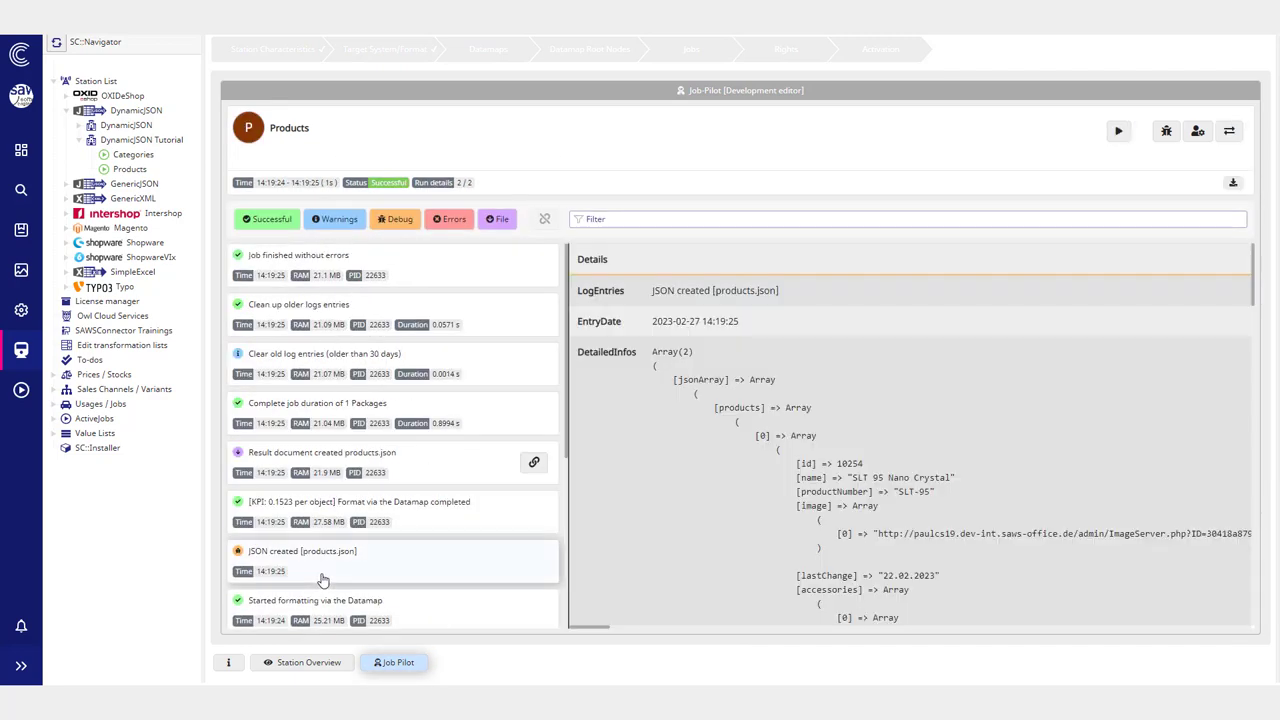
Step: Check in the JSON output whether SEO is replaced in both the prefix and the text of the first product's metaTitle value
scroll(803, 467, down, 10)
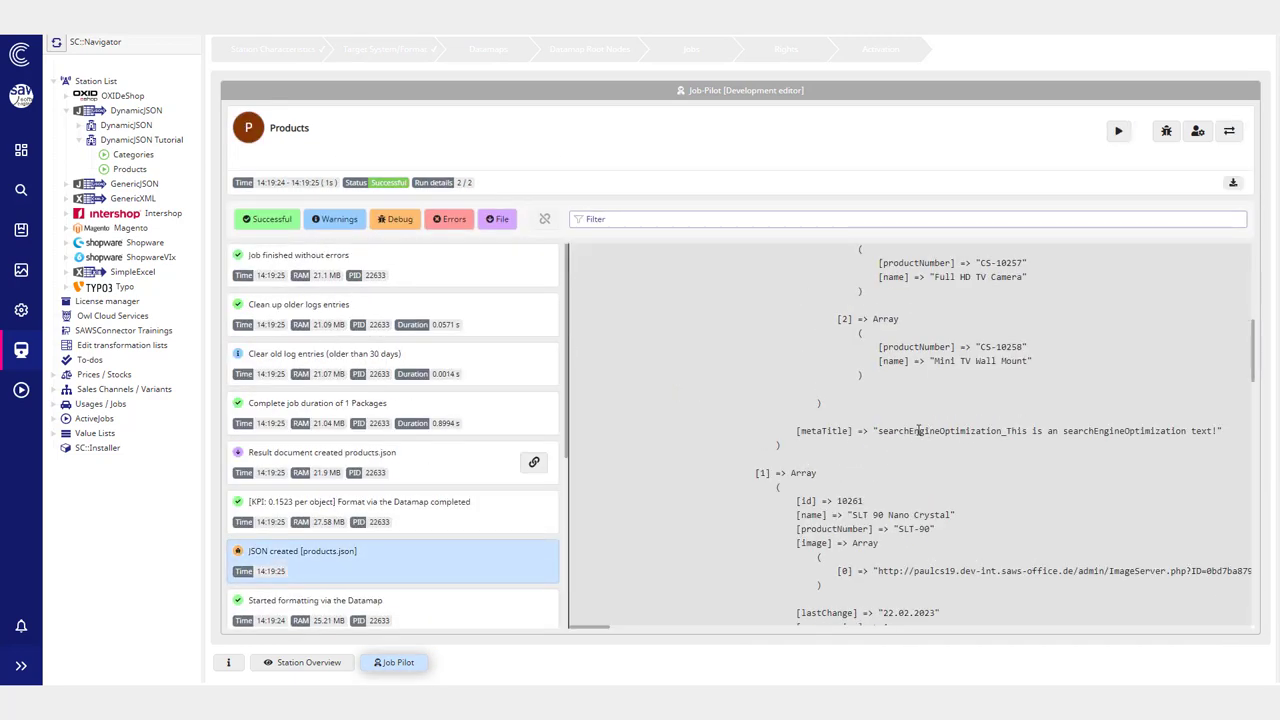
drag(879, 431, 1186, 431)
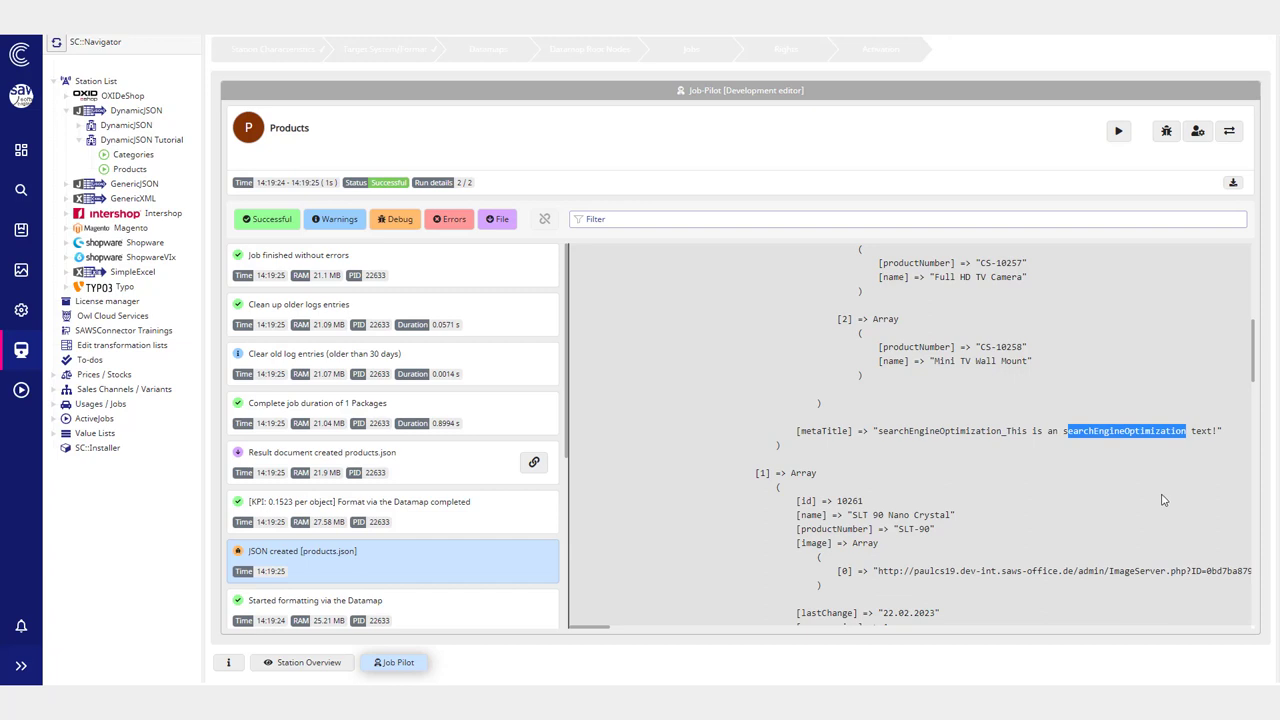
click(998, 470)
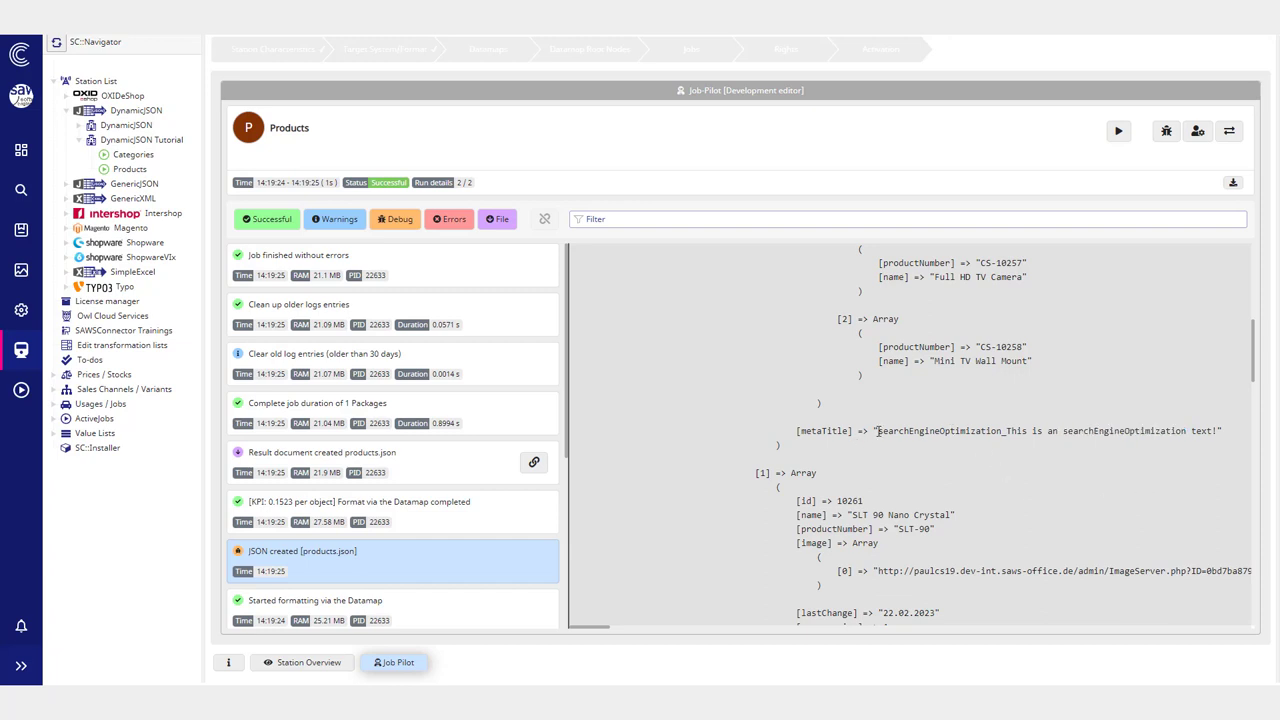
drag(877, 431, 1003, 431)
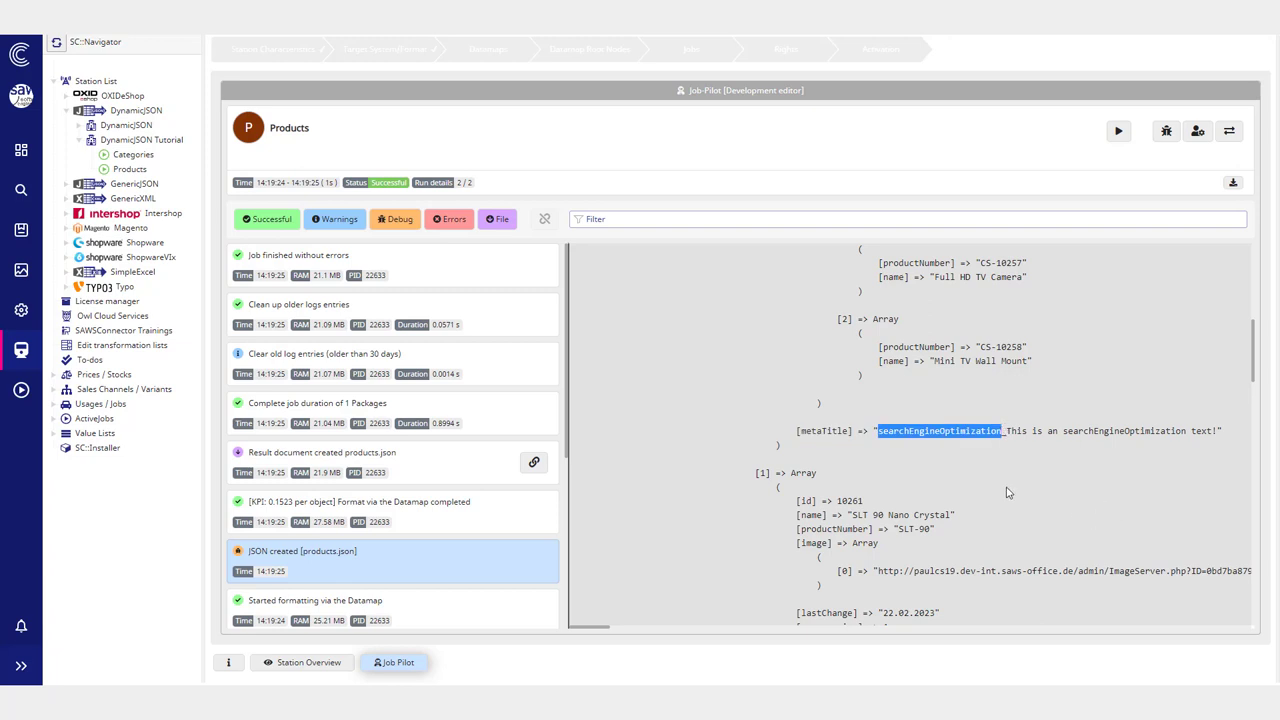
click(187, 585)
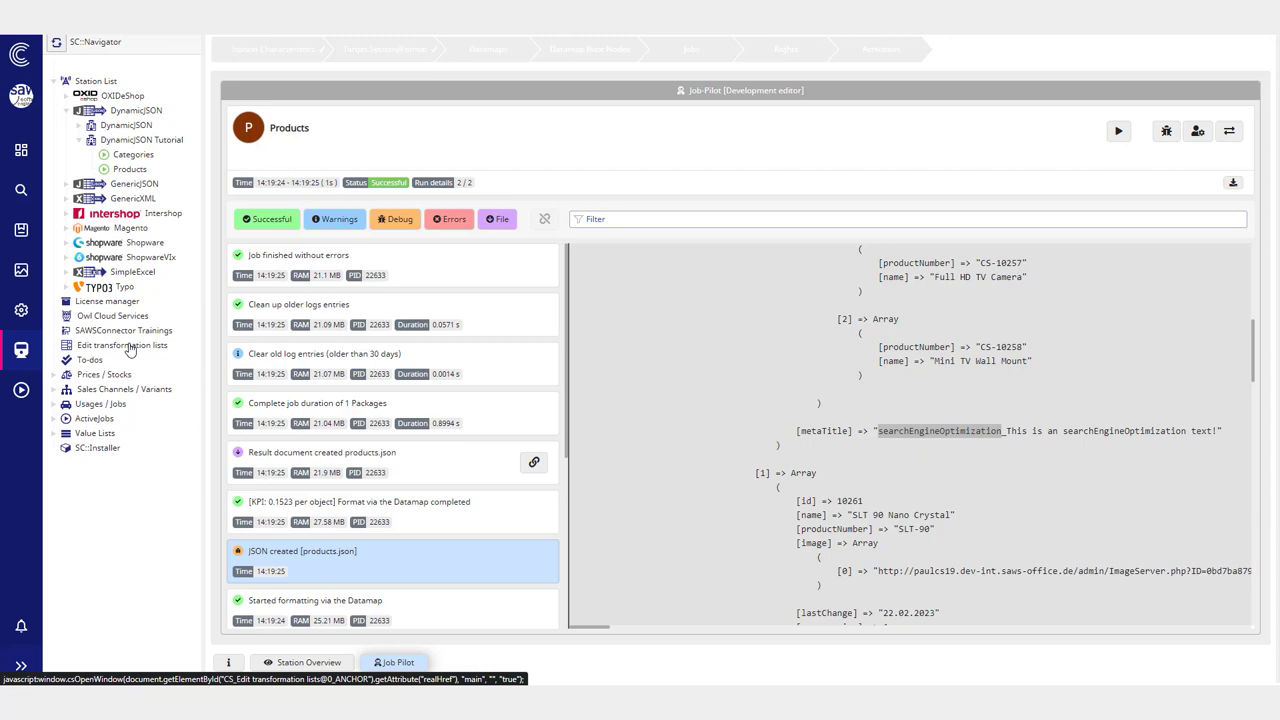
Step: Open the "SEO" value of the "SEO Replacement" list from the navigator's overview of transformation lists
click(129, 349)
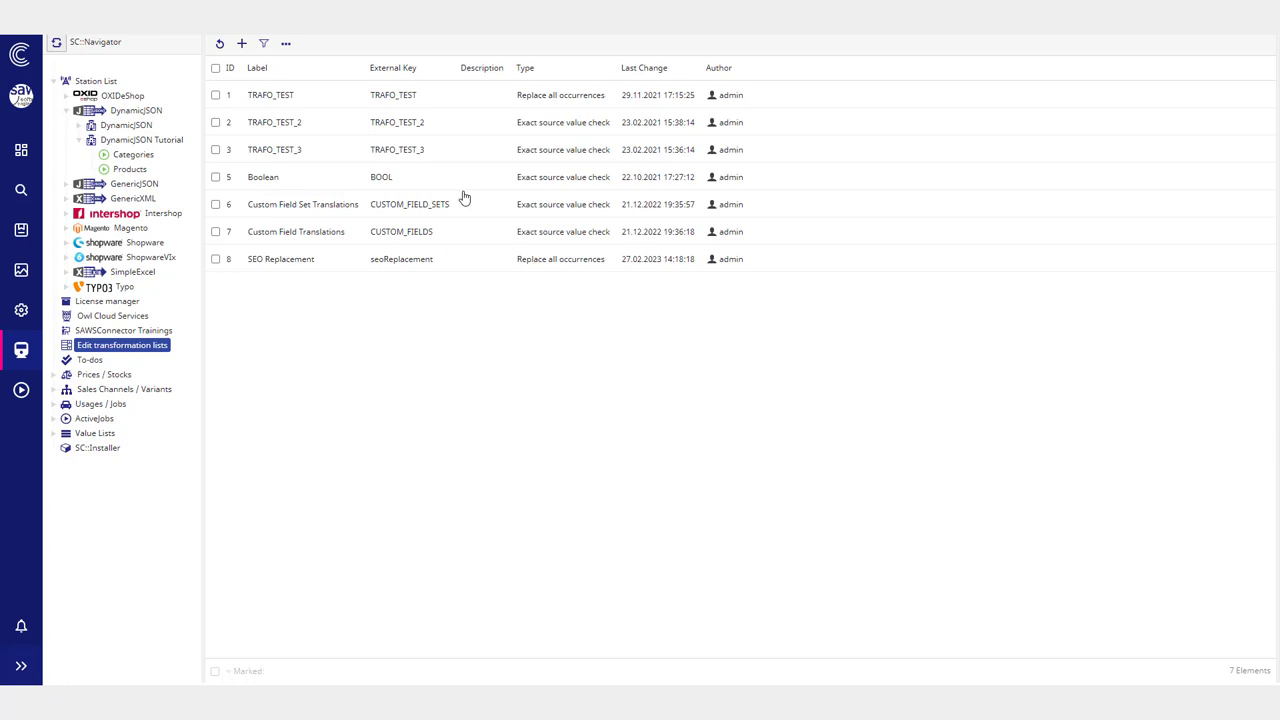
double_click(326, 264)
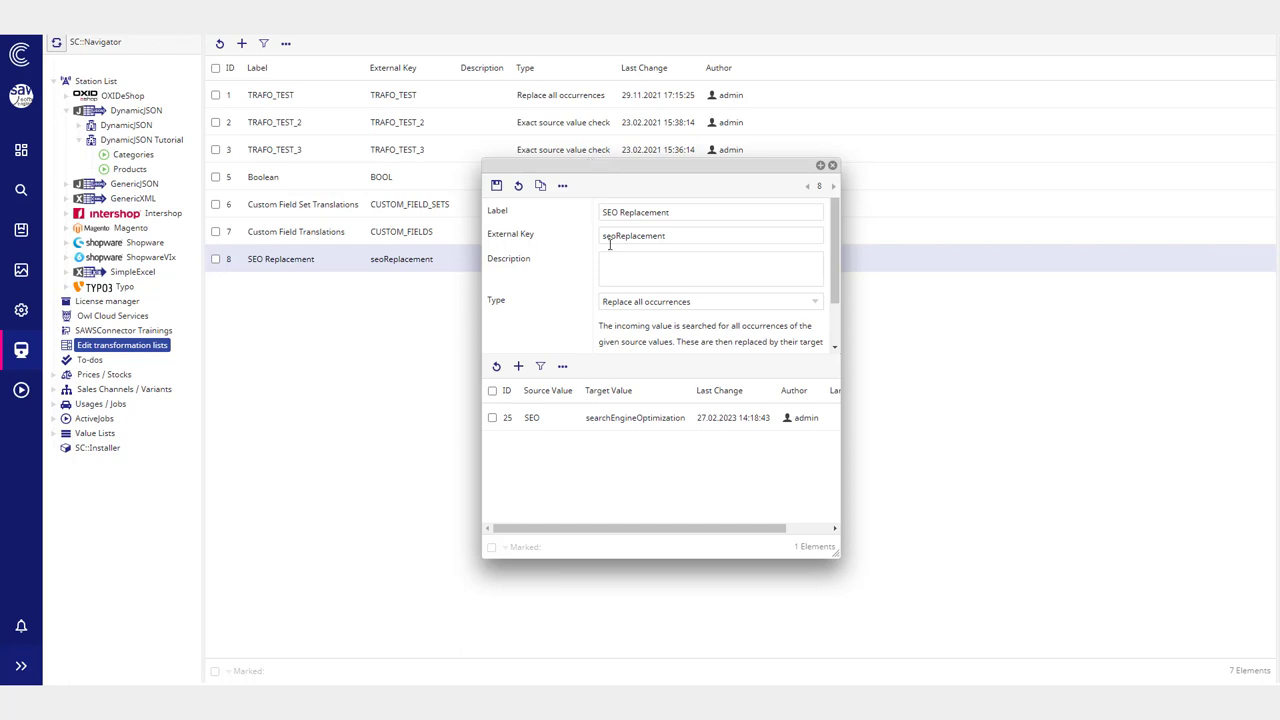
double_click(531, 418)
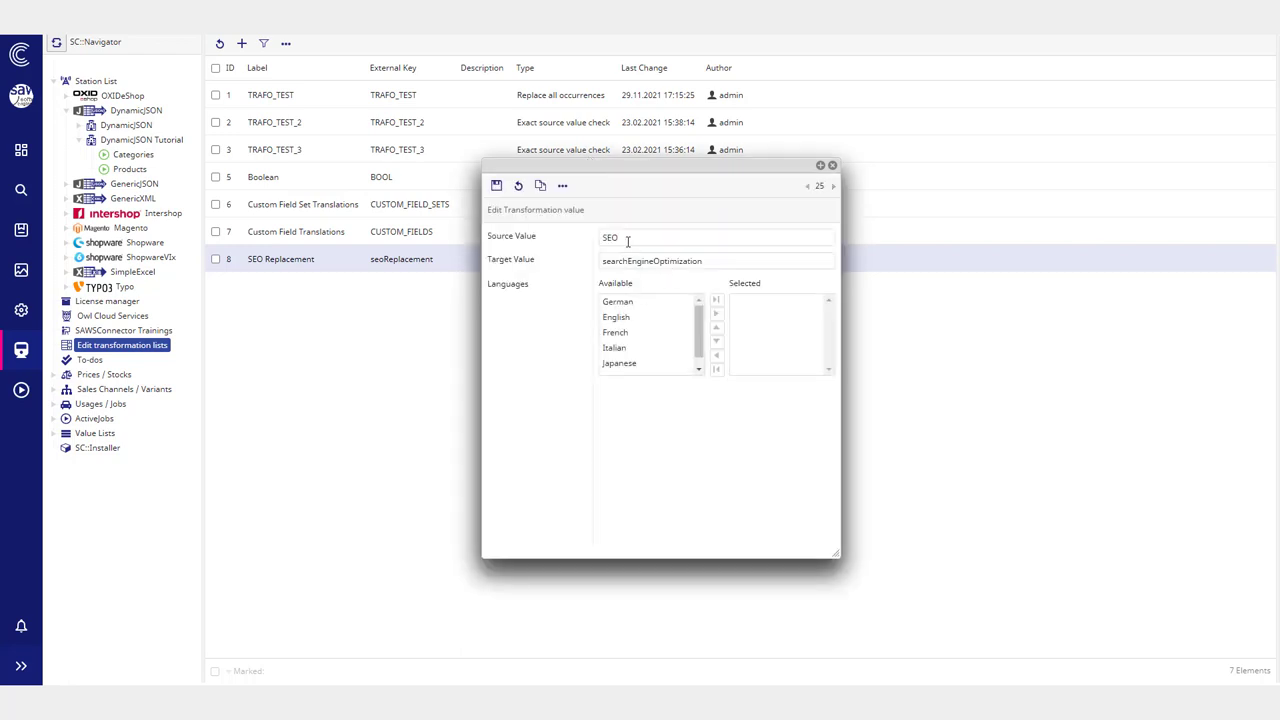
Step: Set the target value of the "SEO" transformation value to "searchAiOptimization", save it and close the list windows
double_click(616, 237)
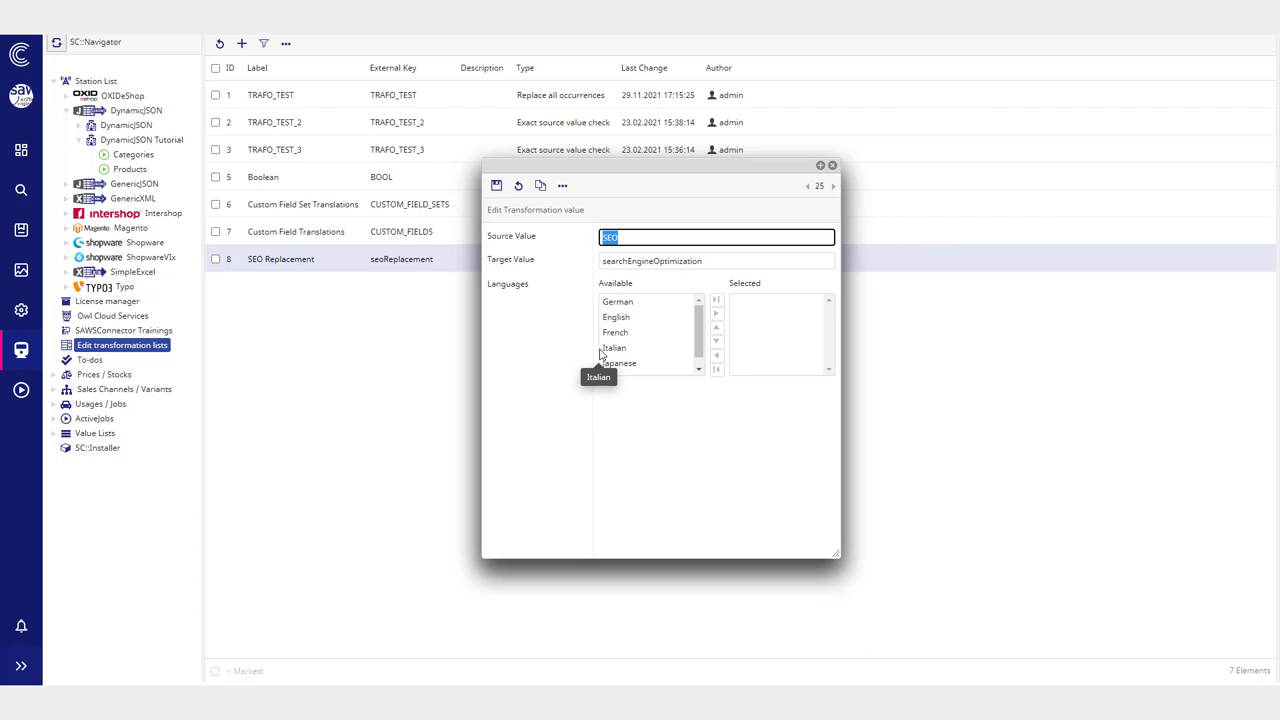
click(707, 260)
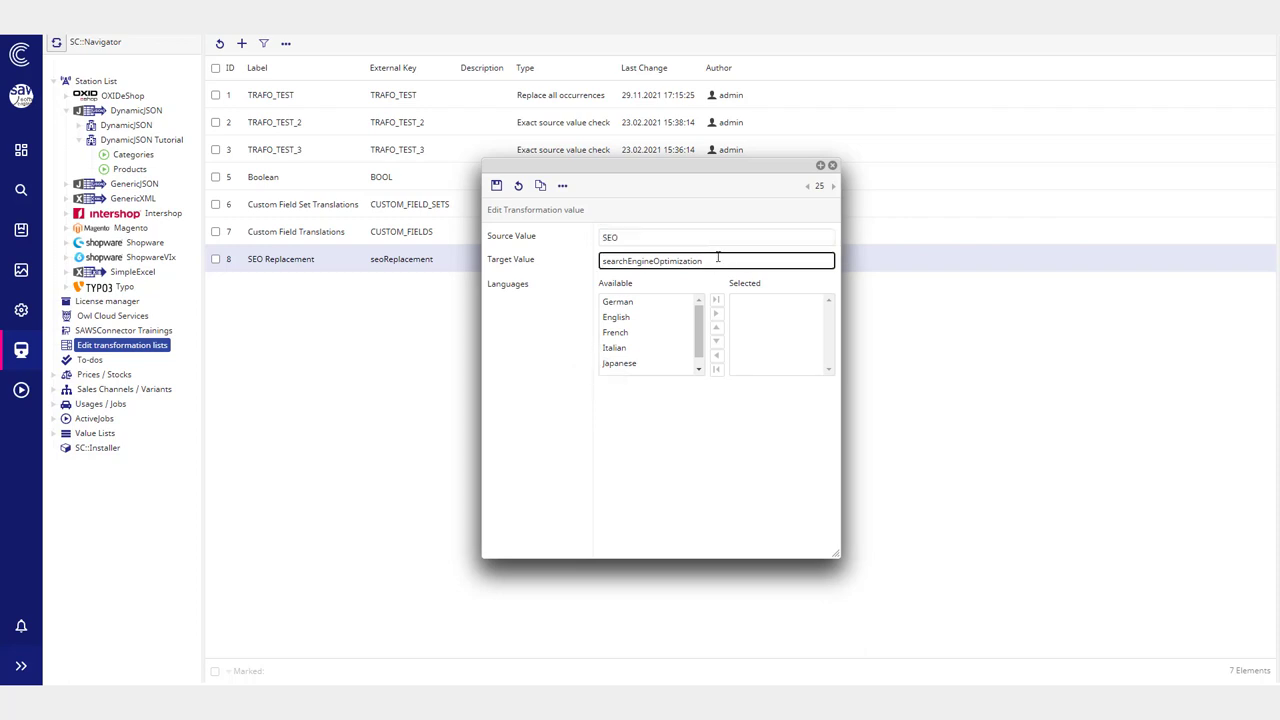
key(ctrl+a)
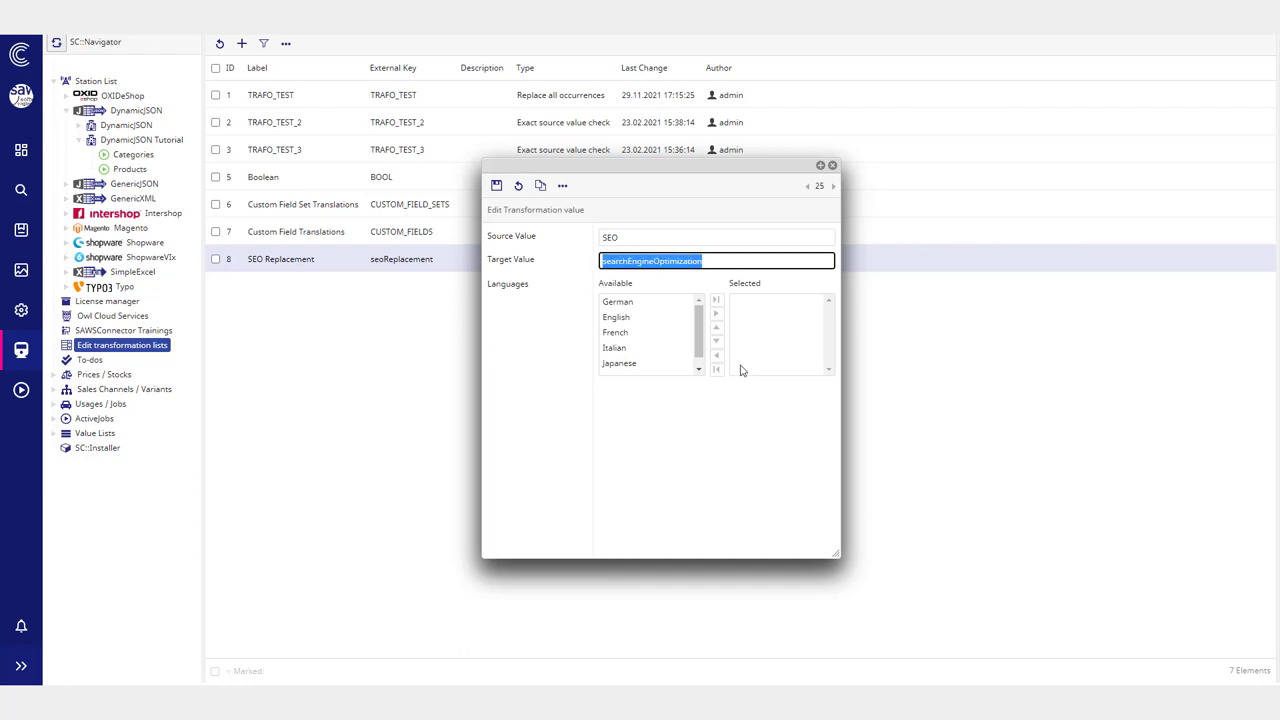
key(Home)
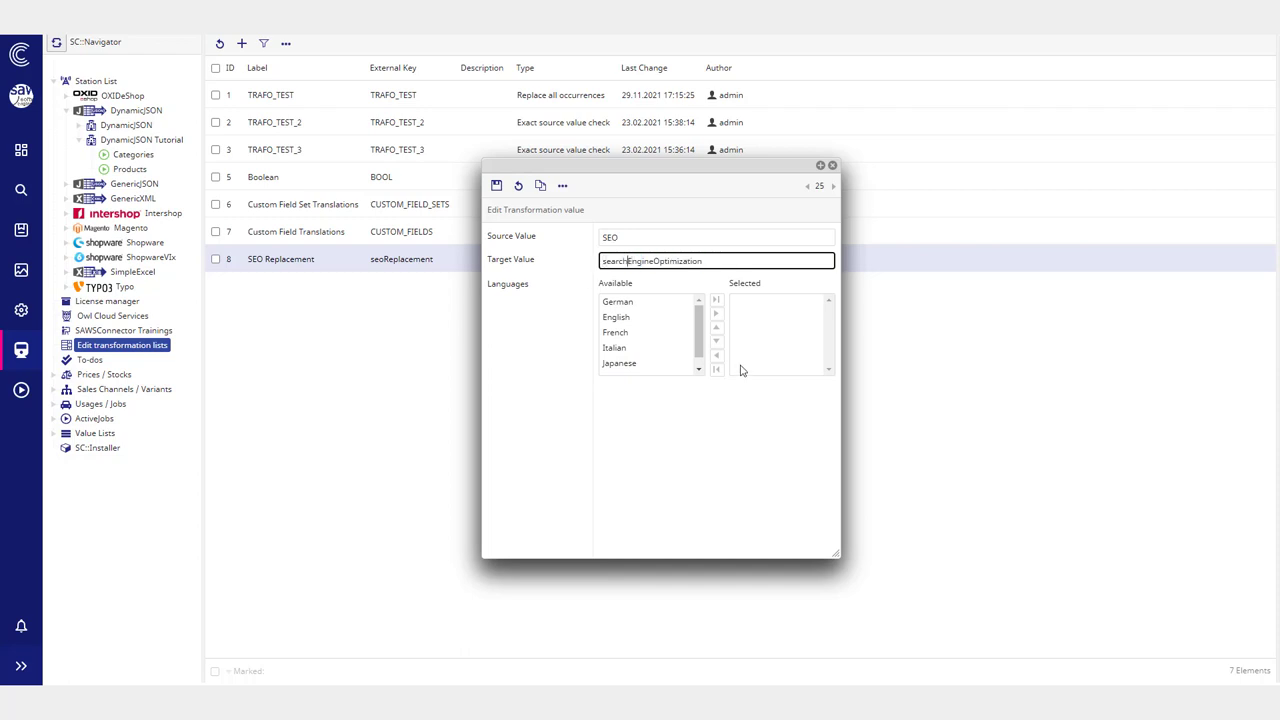
key(Delete)
key(Delete)
key(Delete)
key(Delete)
key(Delete)
key(Delete)
text(AI)
click(494, 186)
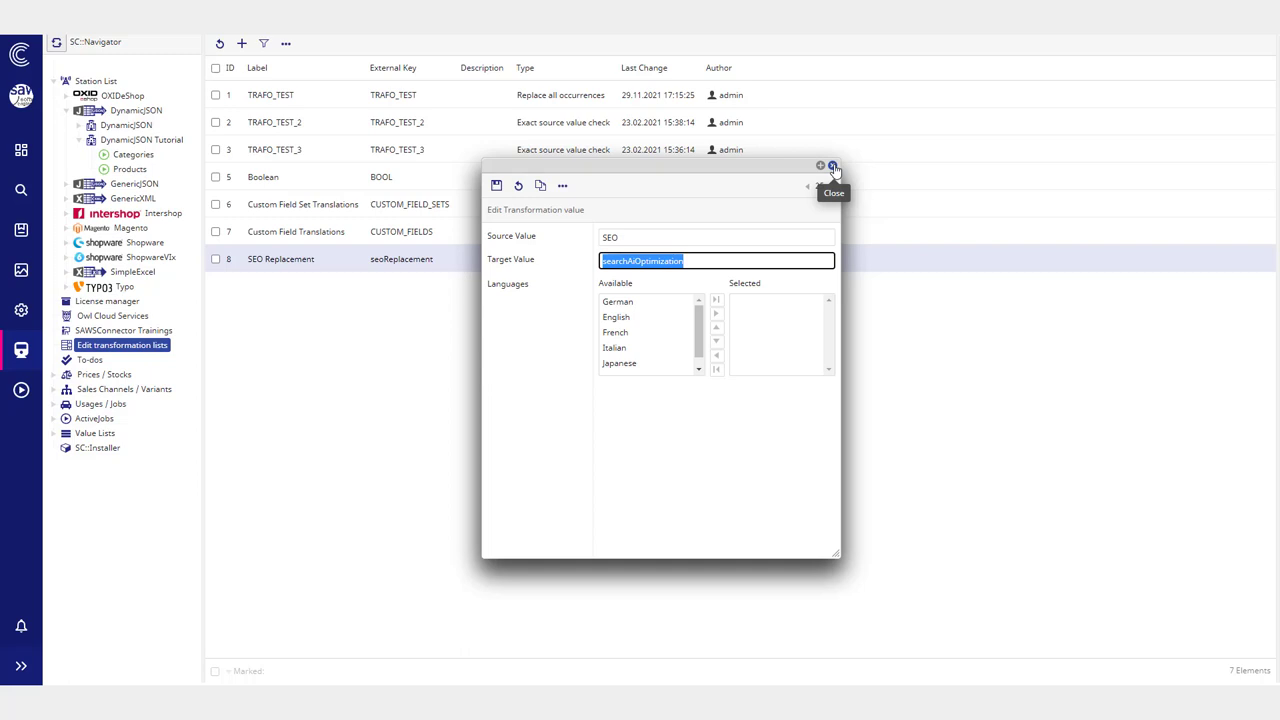
click(833, 166)
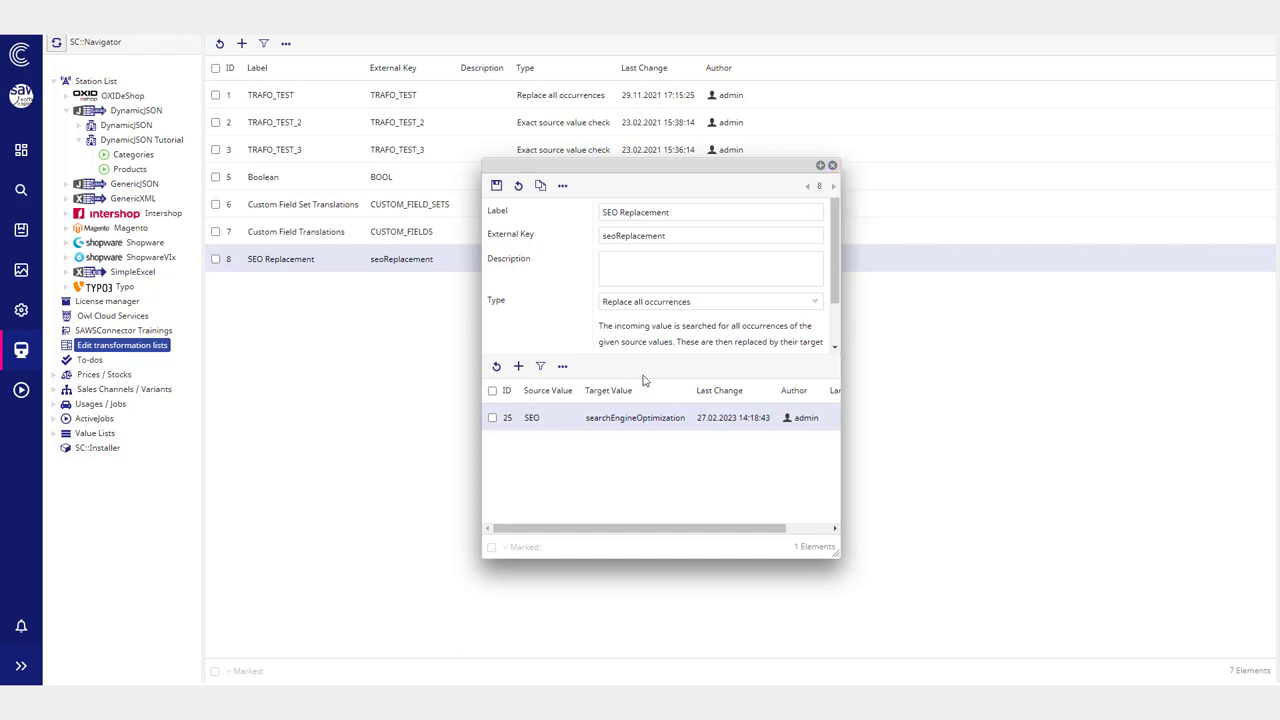
click(832, 165)
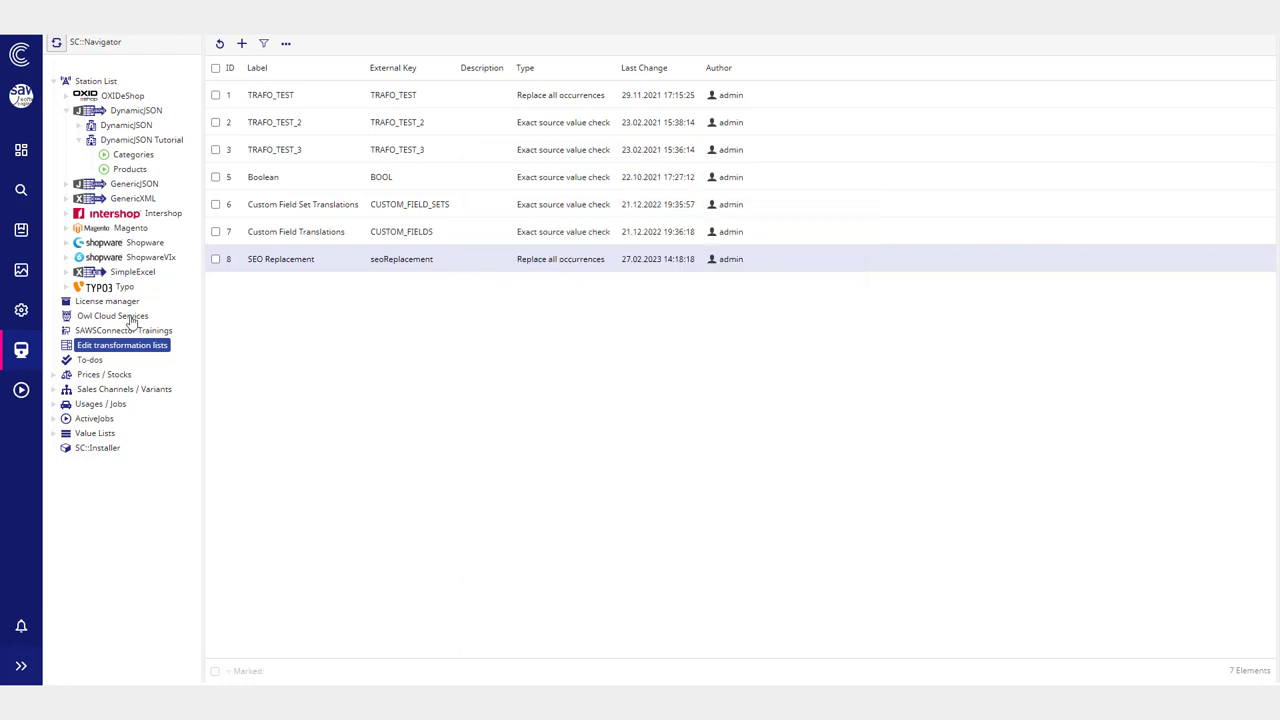
Step: Open the datamap of the DynamicJSON Tutorial Products job at its mapping and select the export column of the Label attribute
right_click(127, 170)
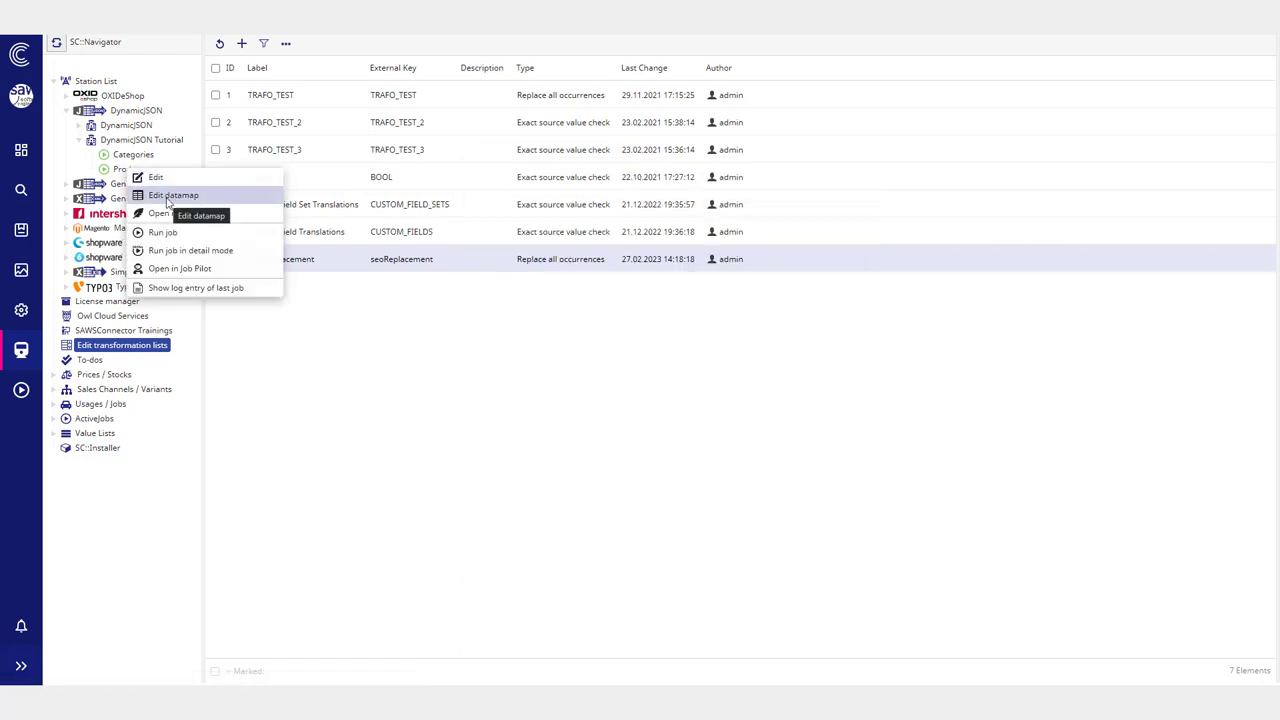
click(170, 195)
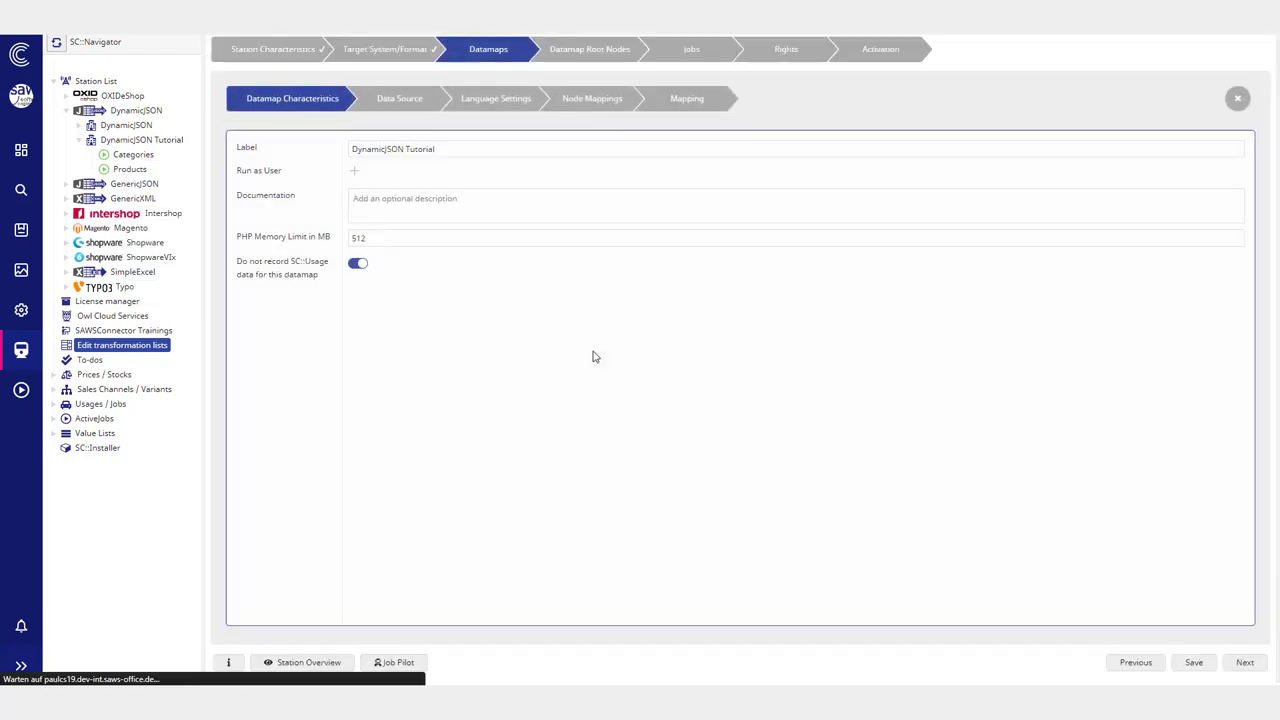
click(592, 100)
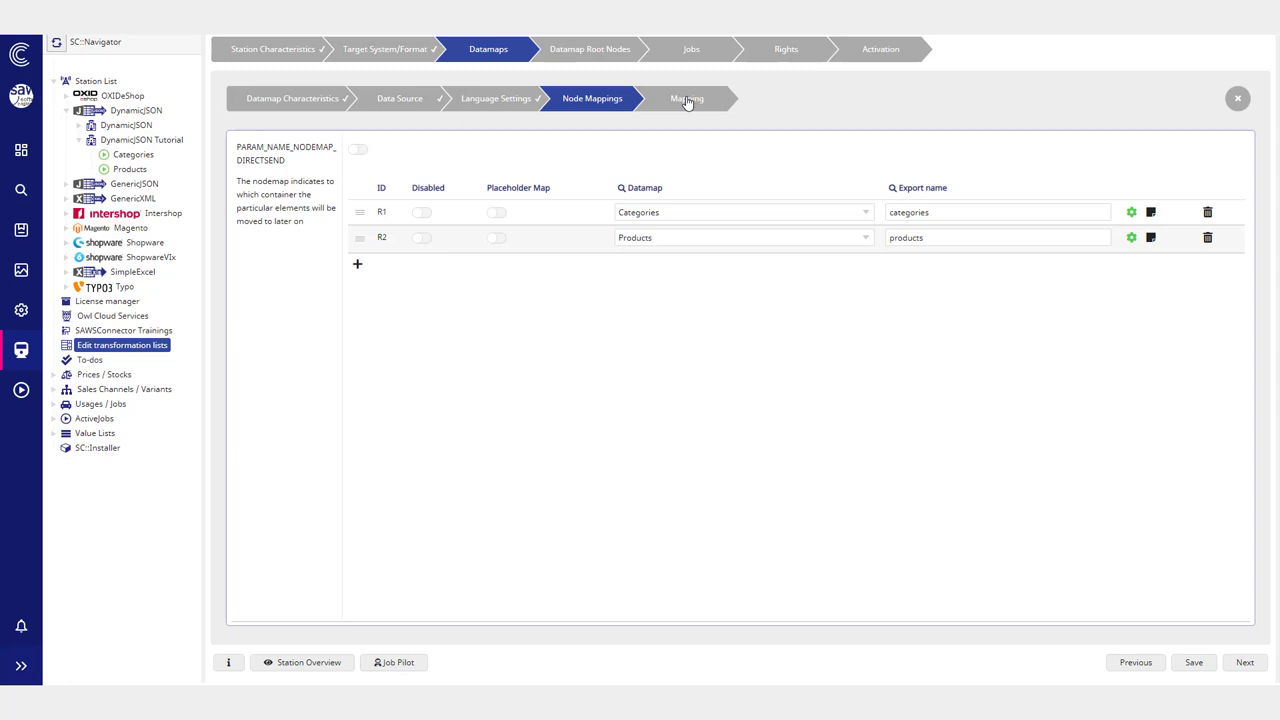
click(686, 100)
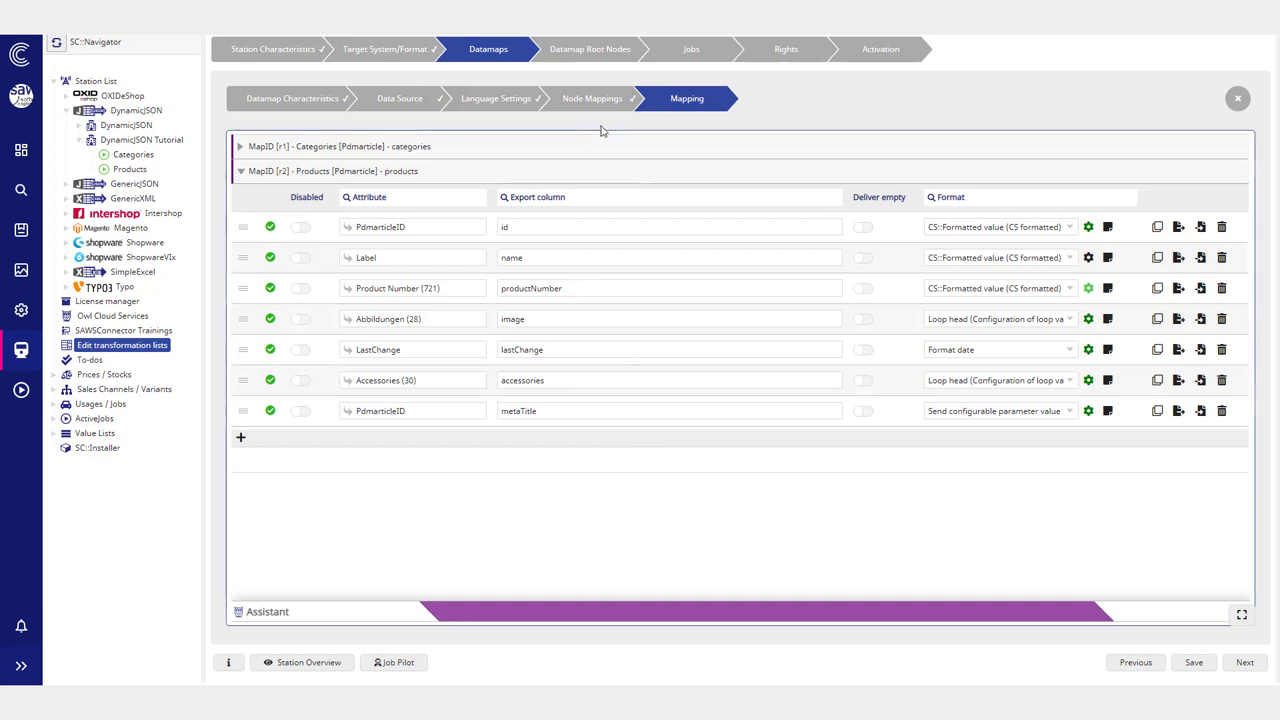
click(540, 257)
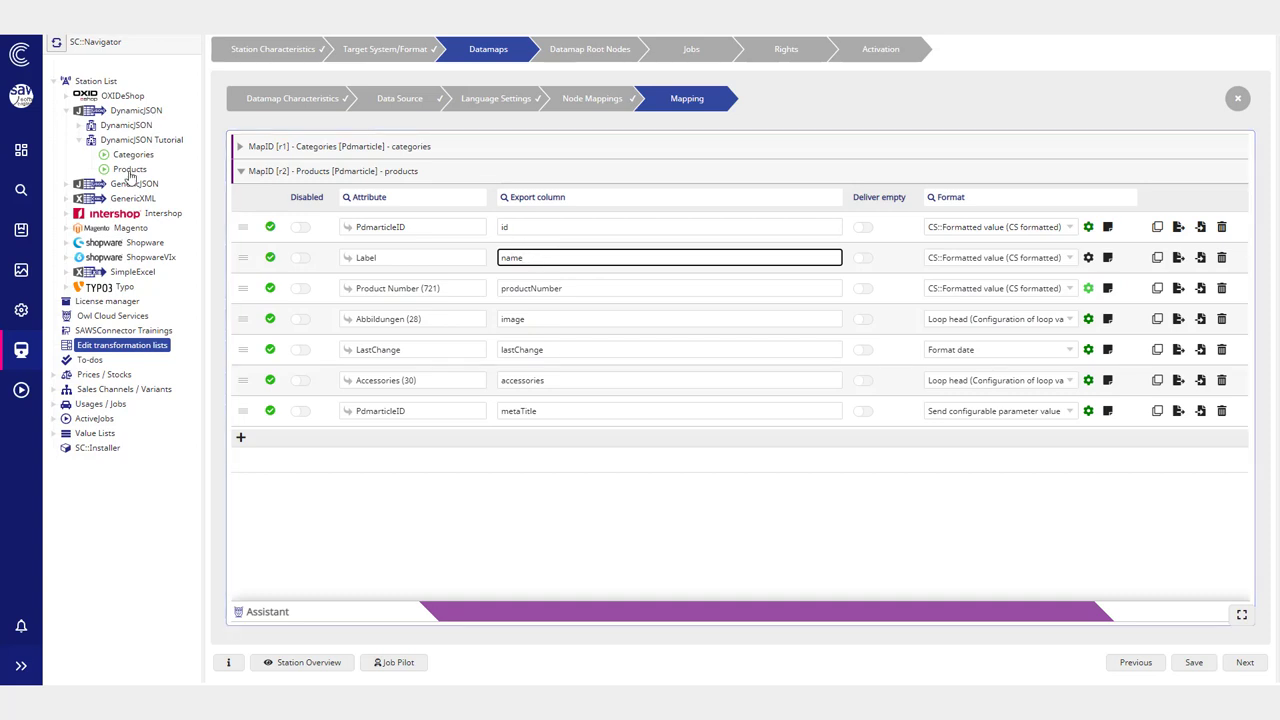
Step: Expand the GenericJSON station in the navigator to view its jobs, then return to the Label attribute's export column
click(67, 184)
click(122, 199)
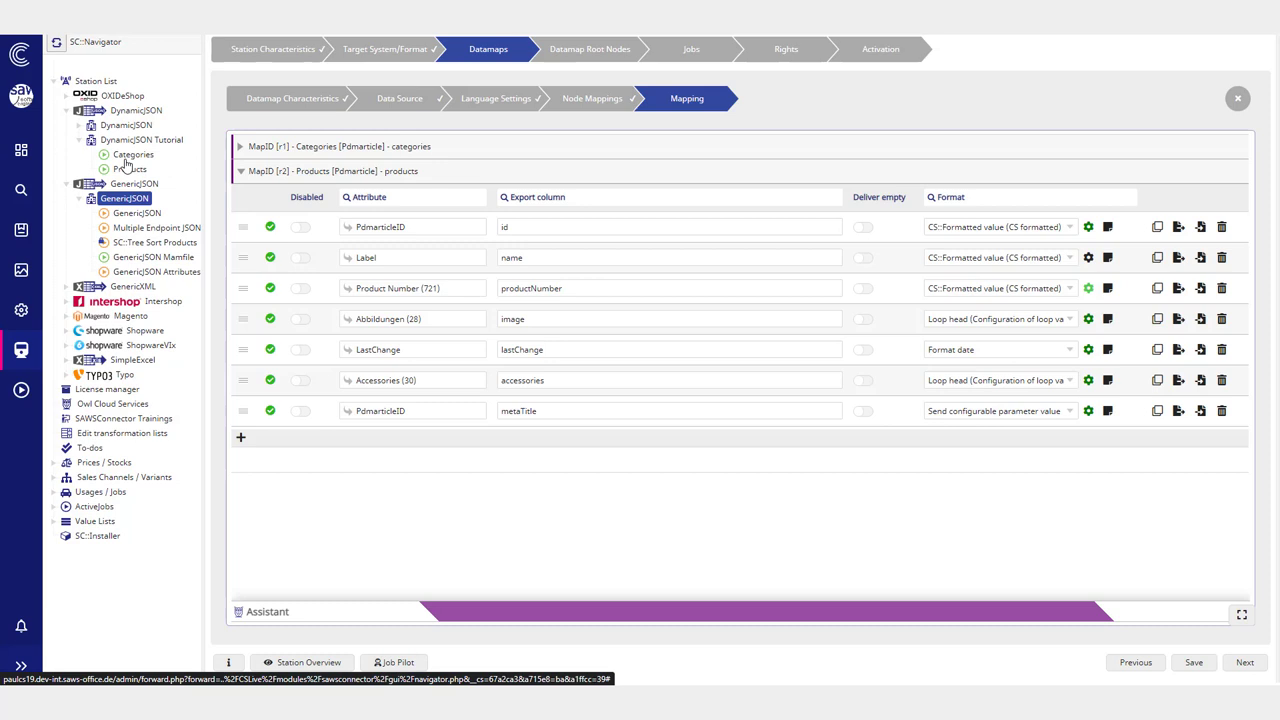
click(547, 260)
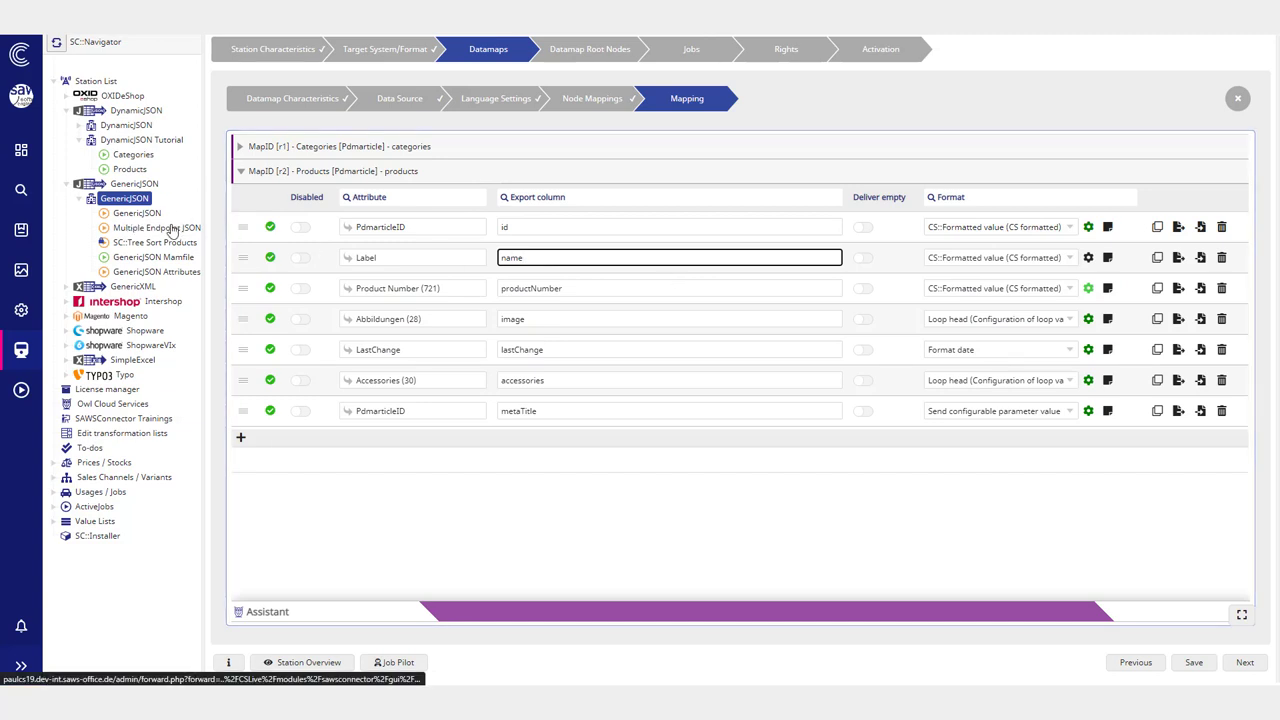
Step: Set the Products job's root node to 10254 in the Job Pilot and run the job
click(392, 664)
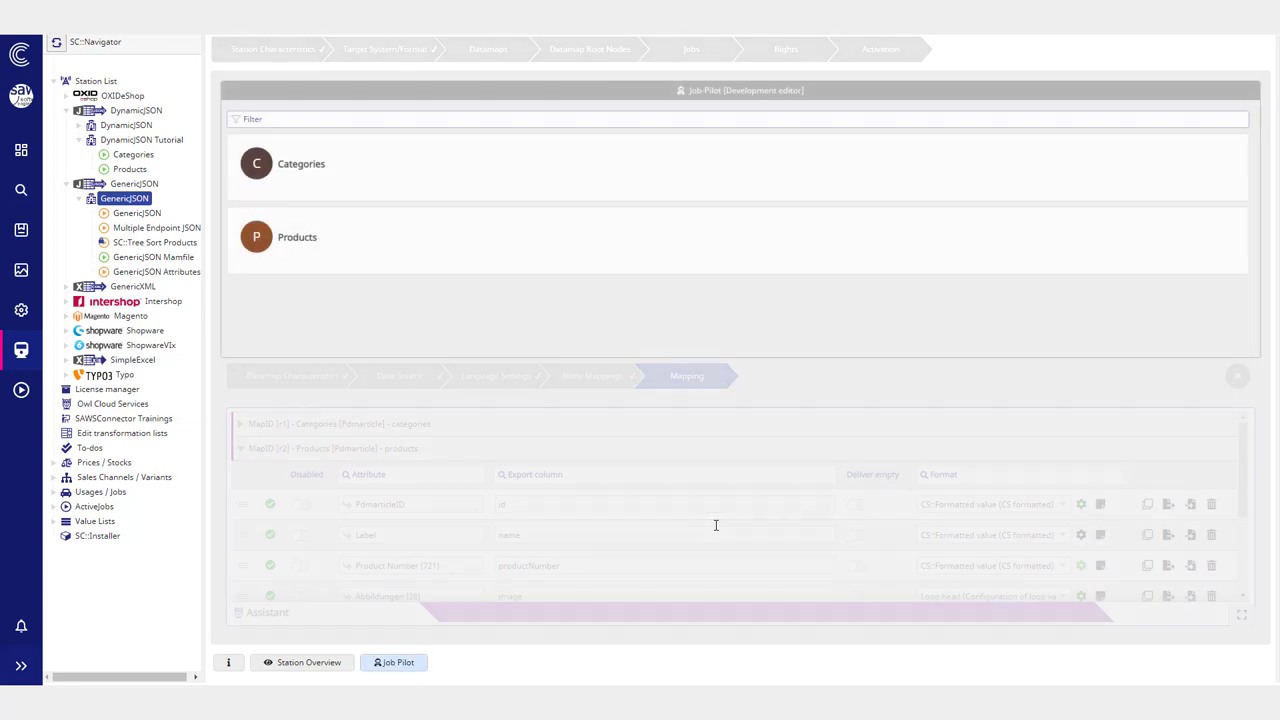
click(380, 238)
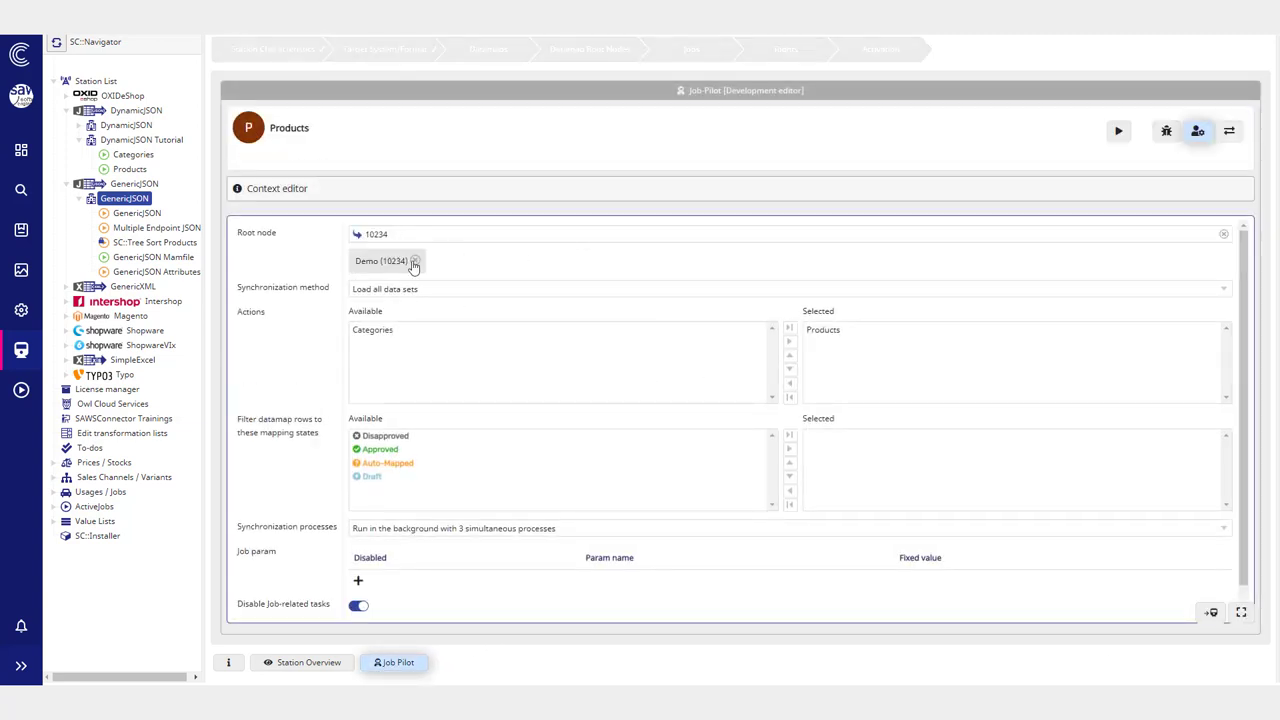
click(445, 245)
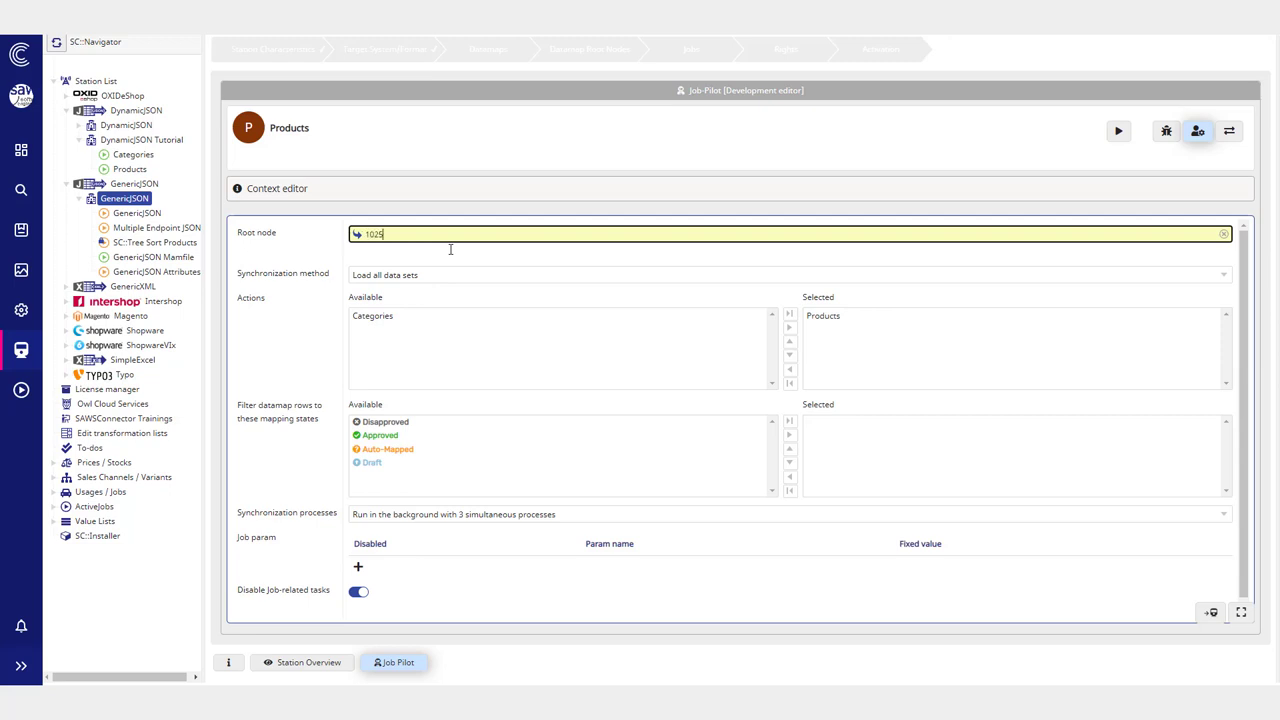
click(450, 251)
click(1118, 131)
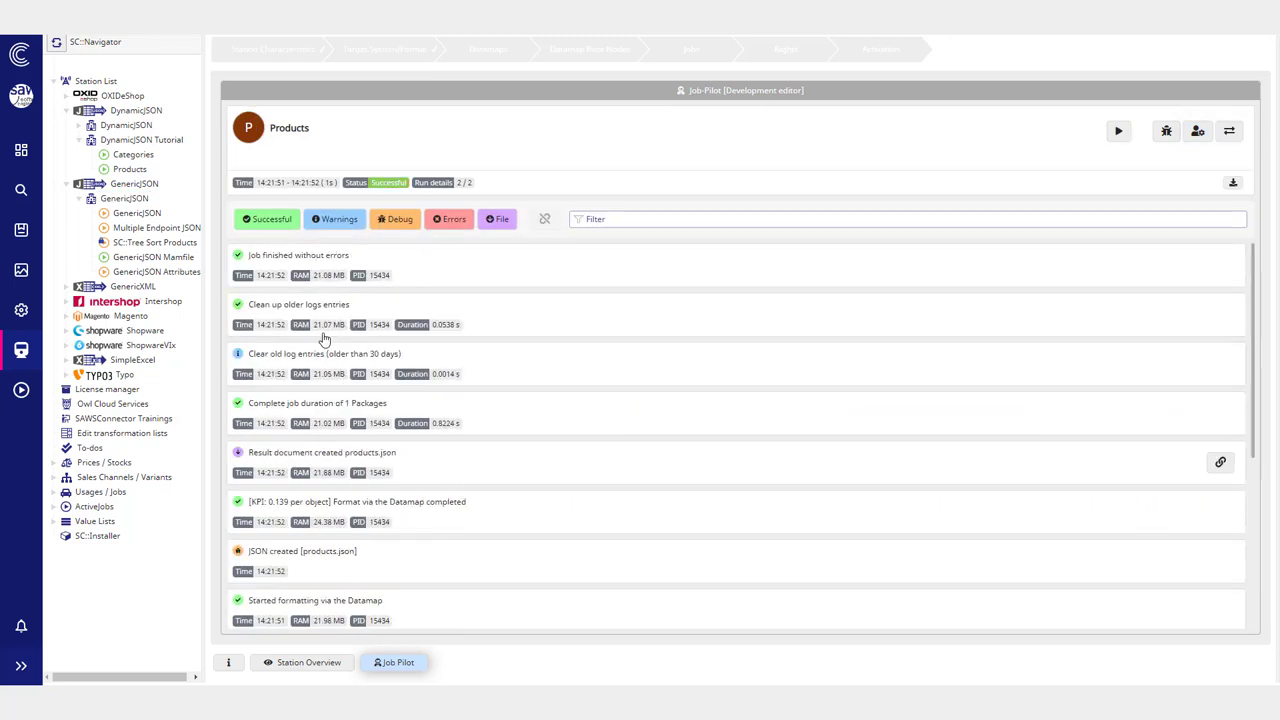
Step: Open the "JSON created [products.json]" log entry and examine the name key and its value in the first product
click(315, 571)
scroll(731, 349, down, 2)
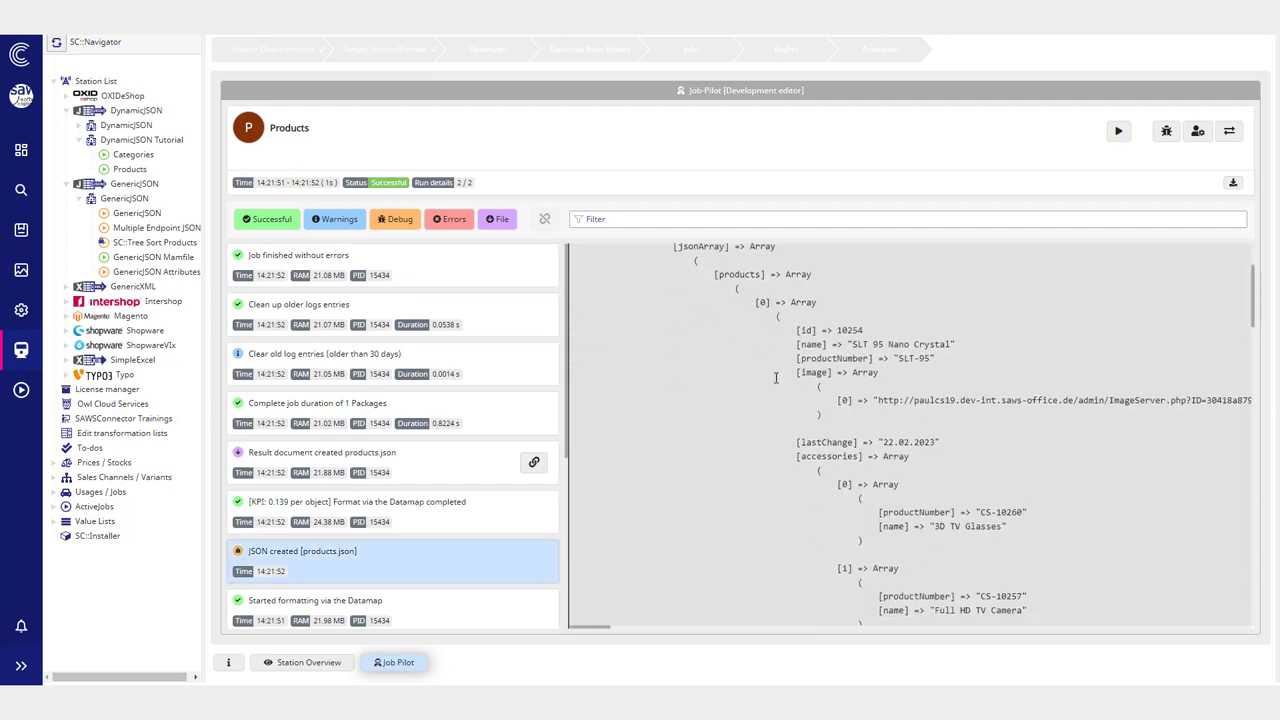
drag(792, 330, 848, 342)
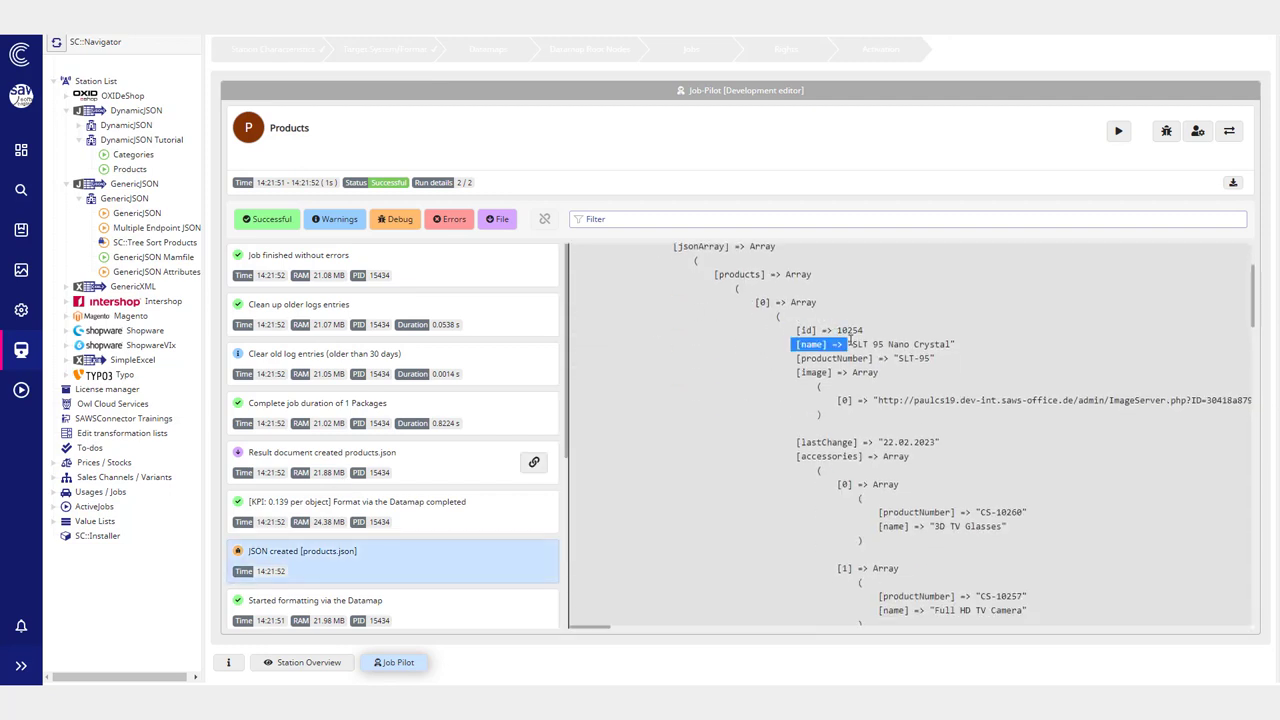
drag(851, 343, 840, 338)
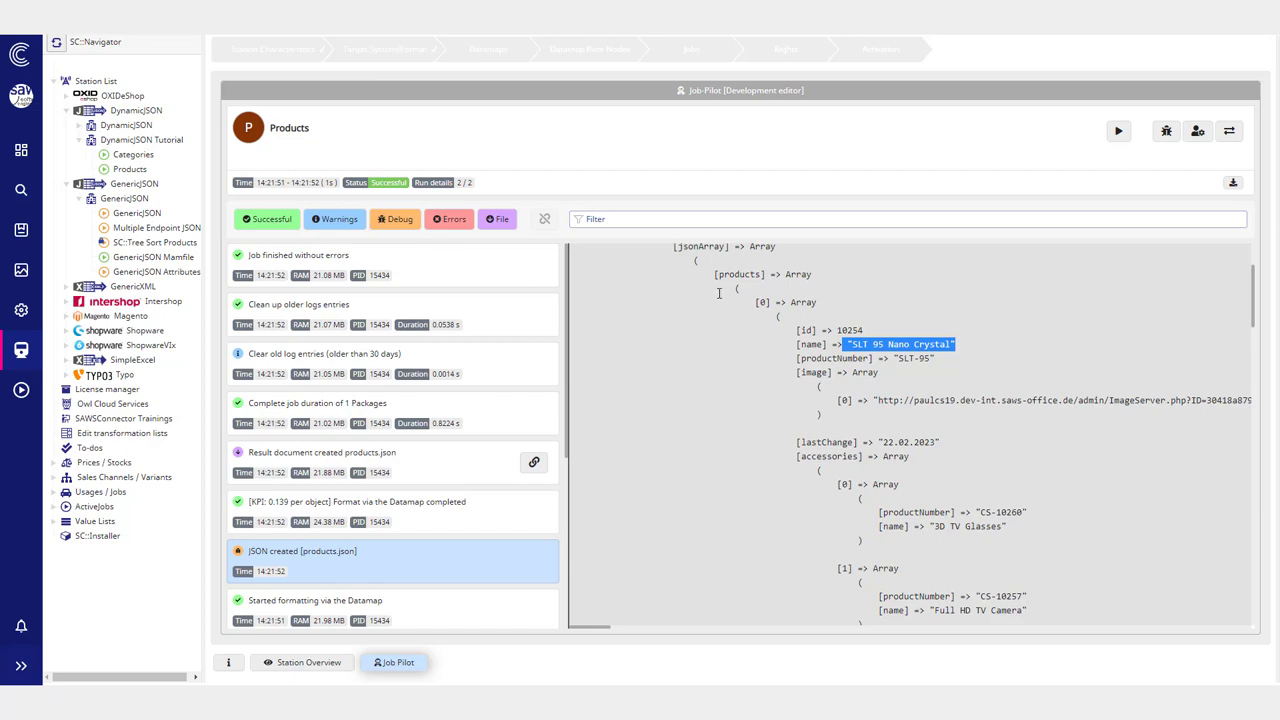
Step: Set the Label attribute's export column to "name|lowerKey" in the Products mapping and save the datamap
click(395, 665)
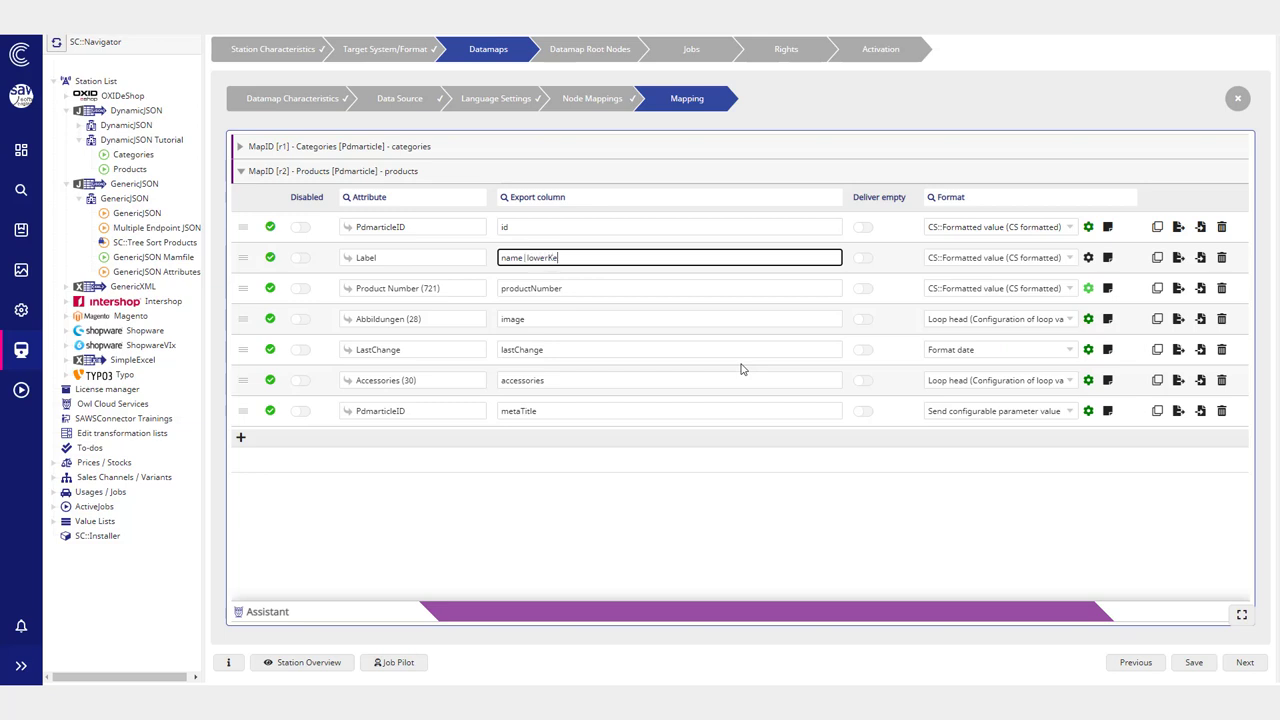
click(1193, 664)
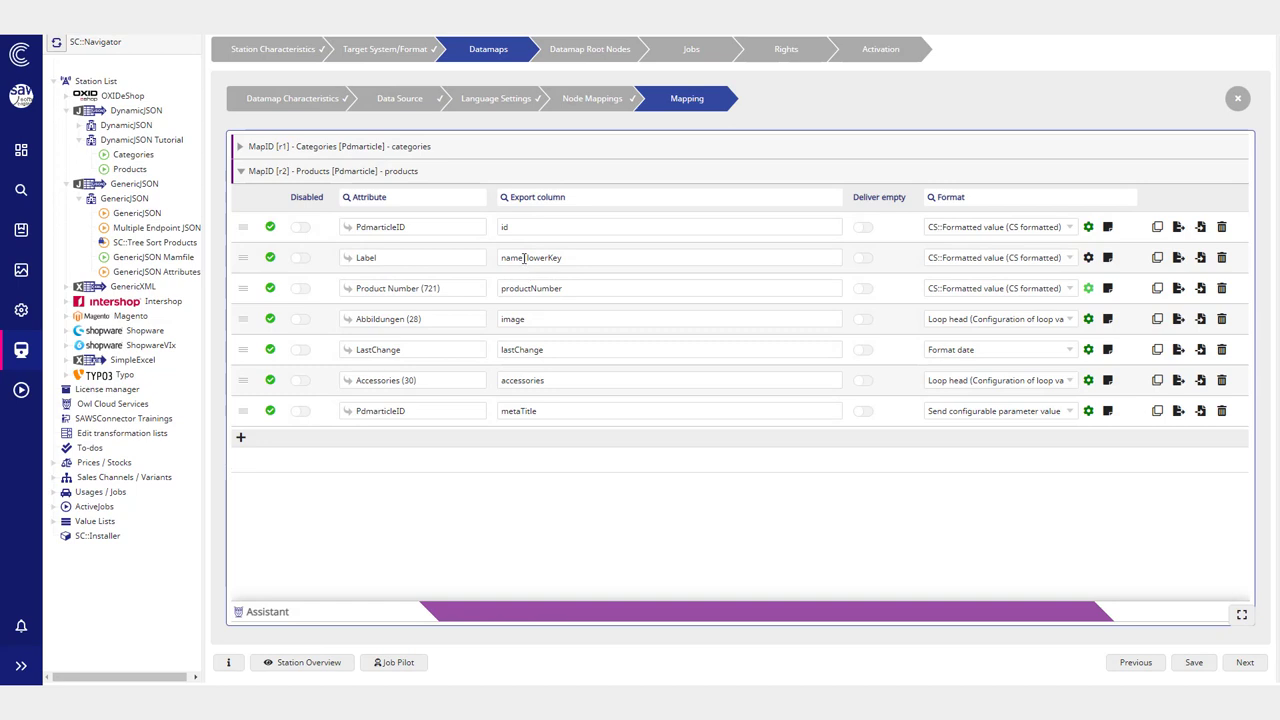
double_click(524, 258)
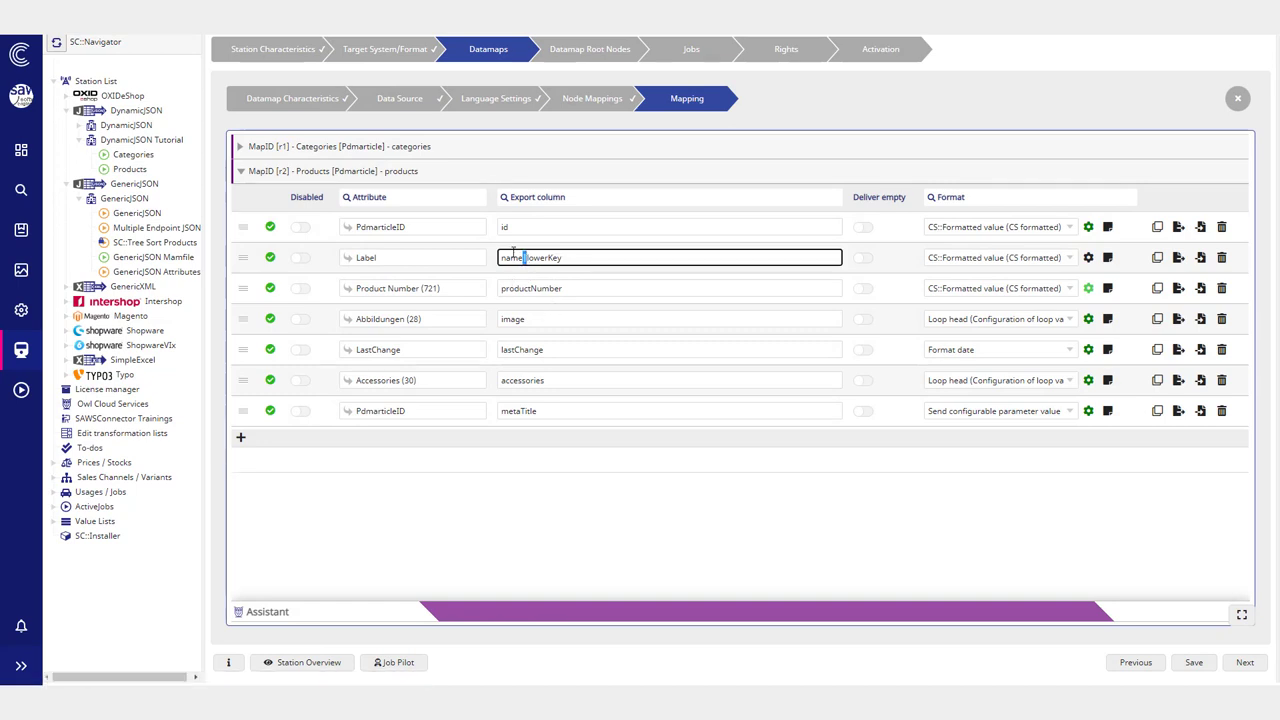
Step: Rerun the Products job and check in the JSON output how lowerKey is nested under the product's name
click(394, 662)
click(1119, 133)
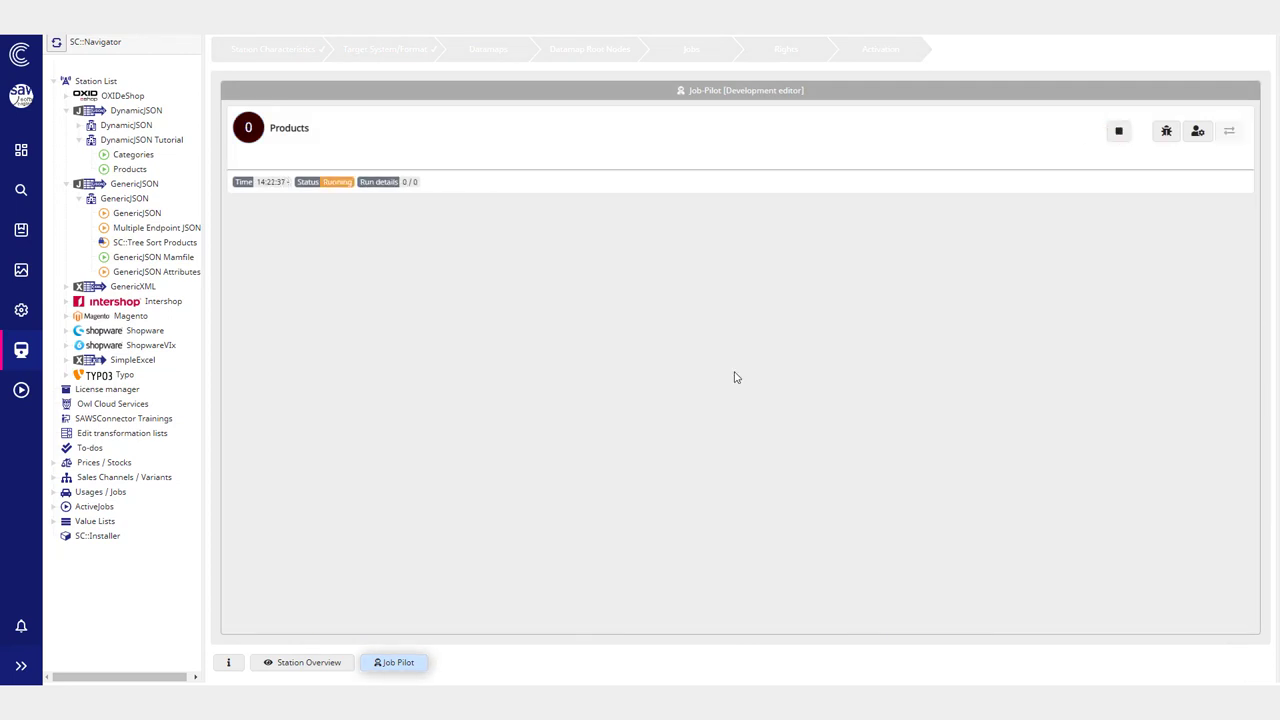
click(345, 566)
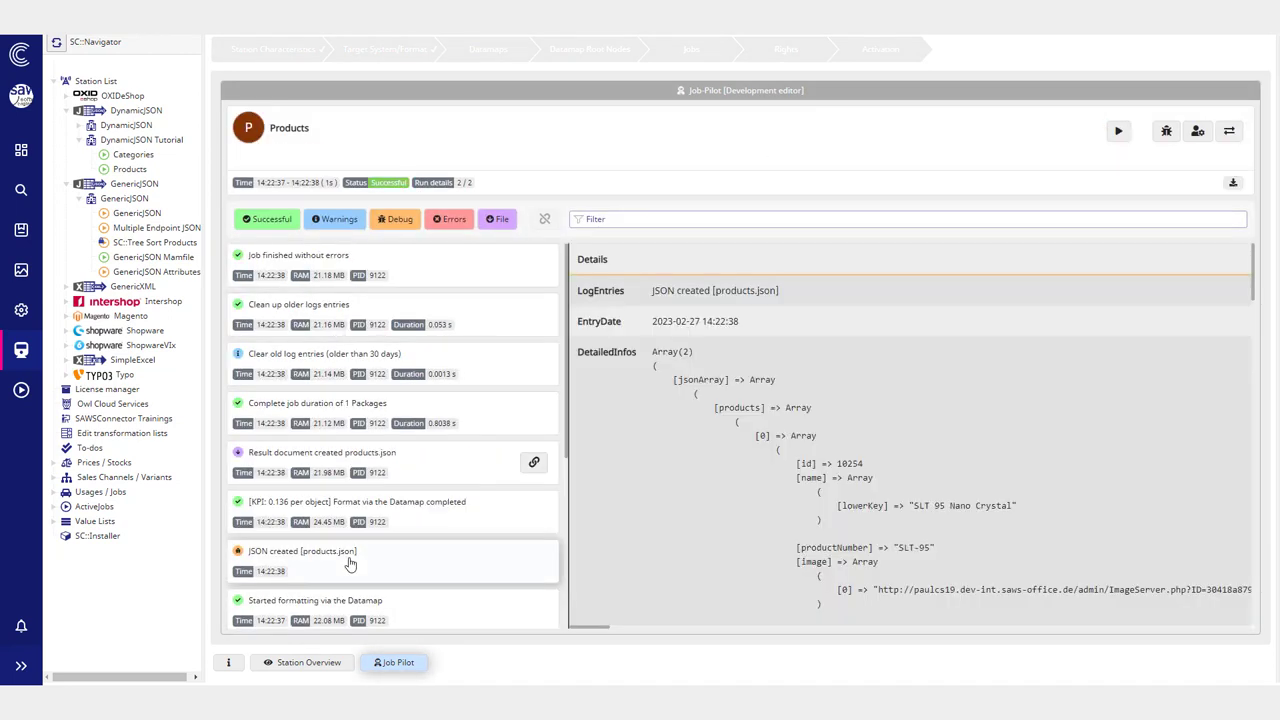
scroll(785, 430, down, 2)
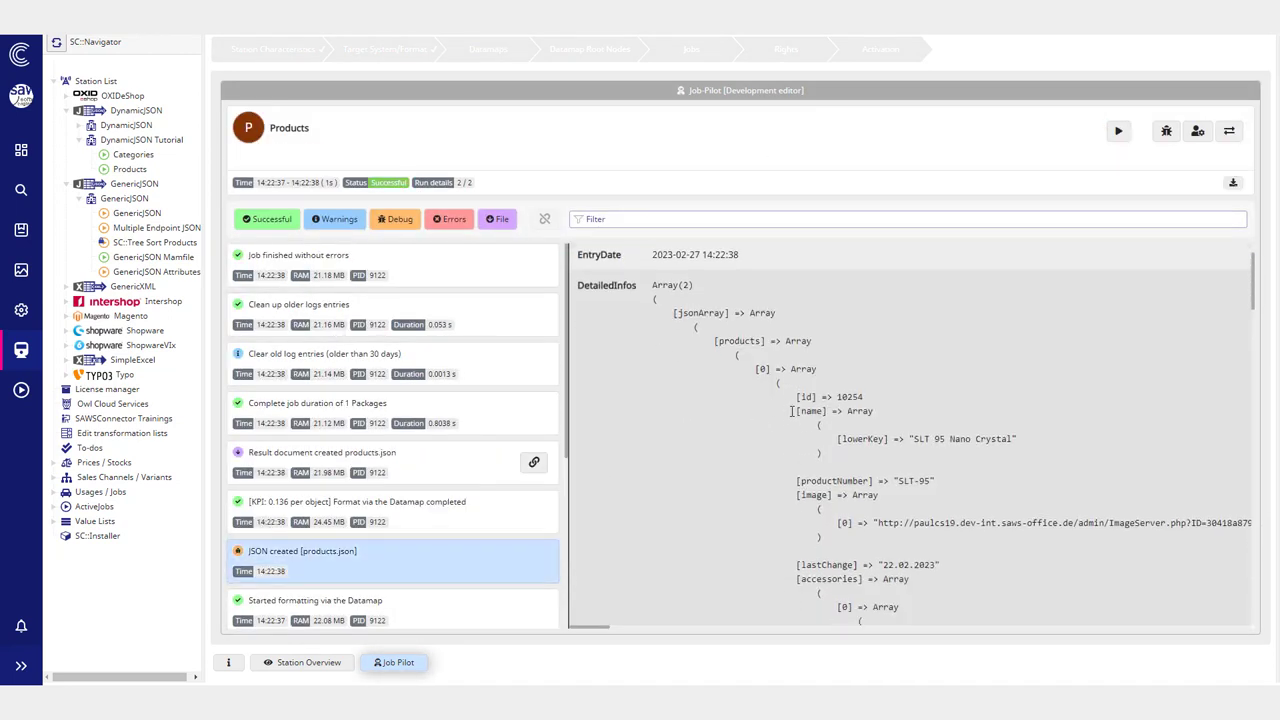
drag(791, 411, 887, 439)
Step: Change the Label attribute's export column to "name|en" in the Products mapping and save the datamap
click(386, 662)
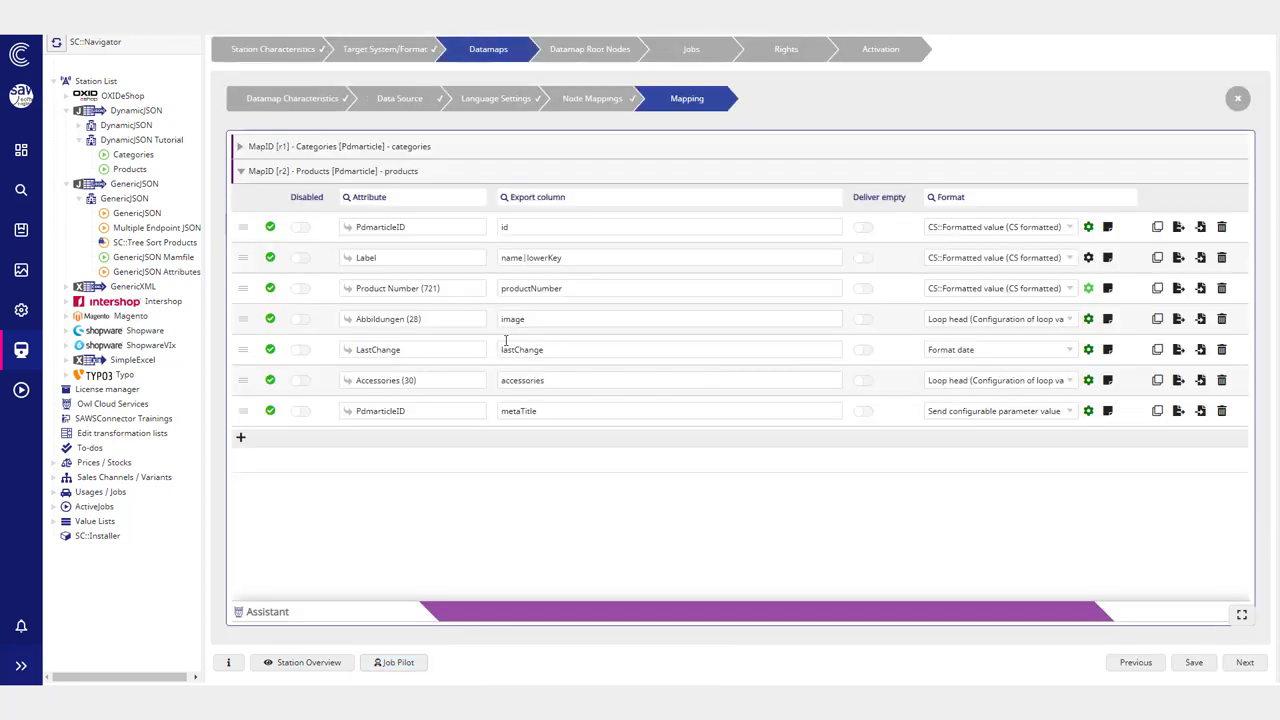
click(527, 257)
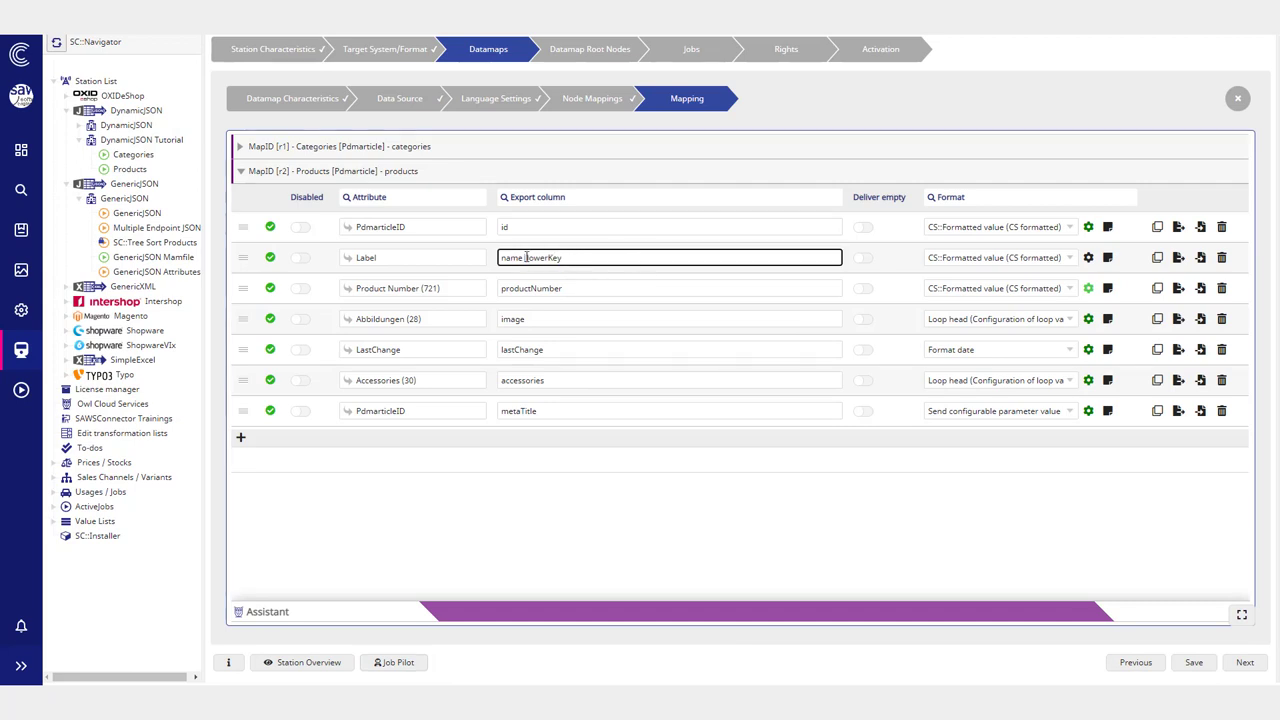
drag(527, 258, 617, 259)
click(614, 262)
click(1190, 662)
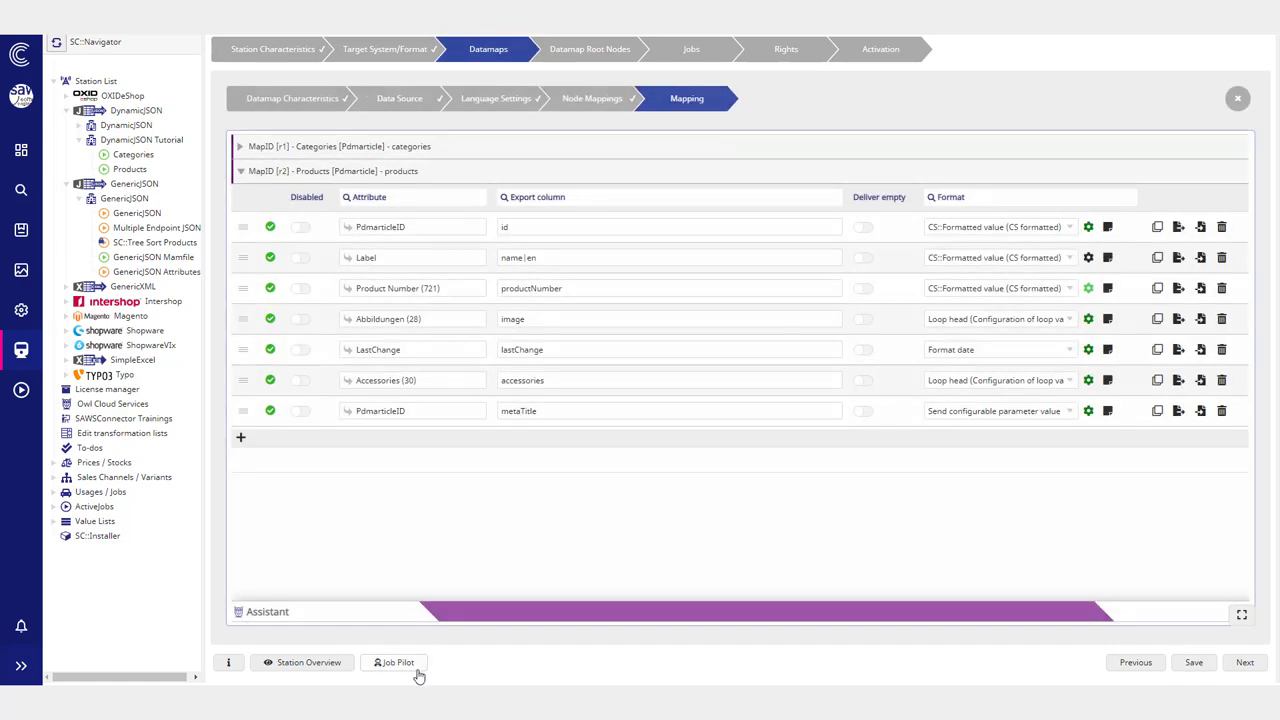
Step: Run the Products job with the "en" subkey and examine the name array in the "JSON created [products.json]" entry
click(414, 666)
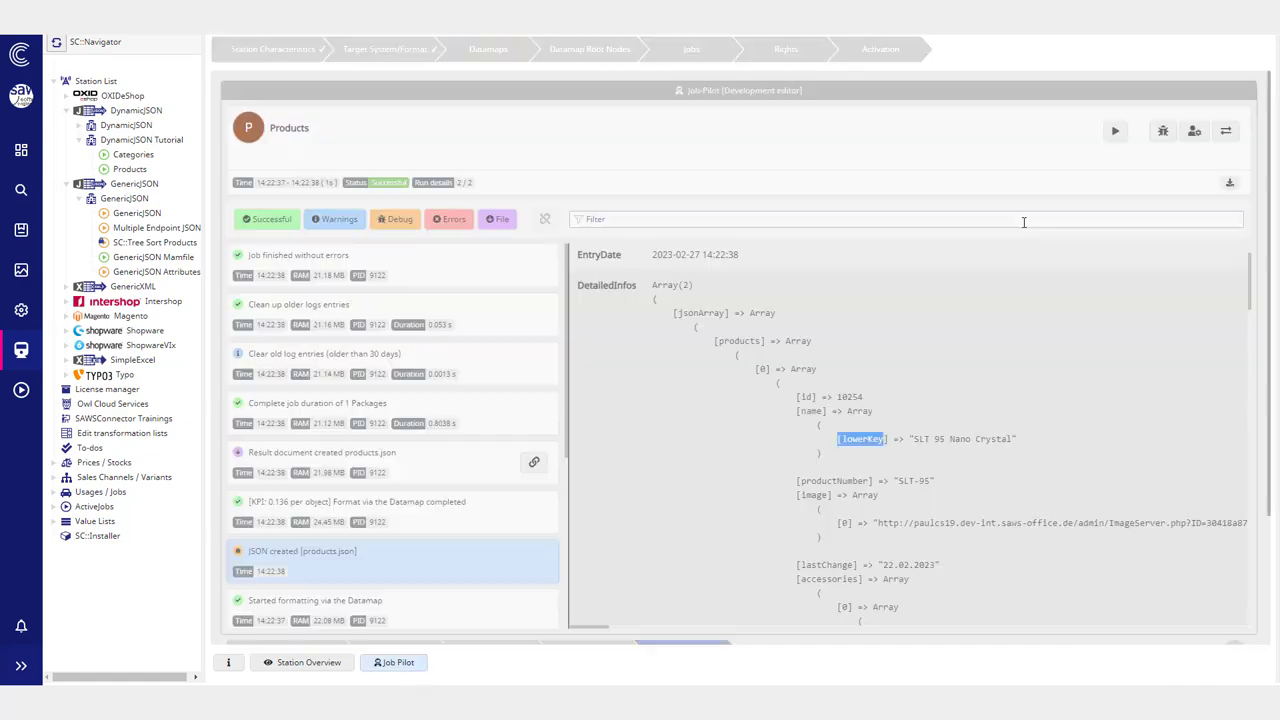
click(1118, 131)
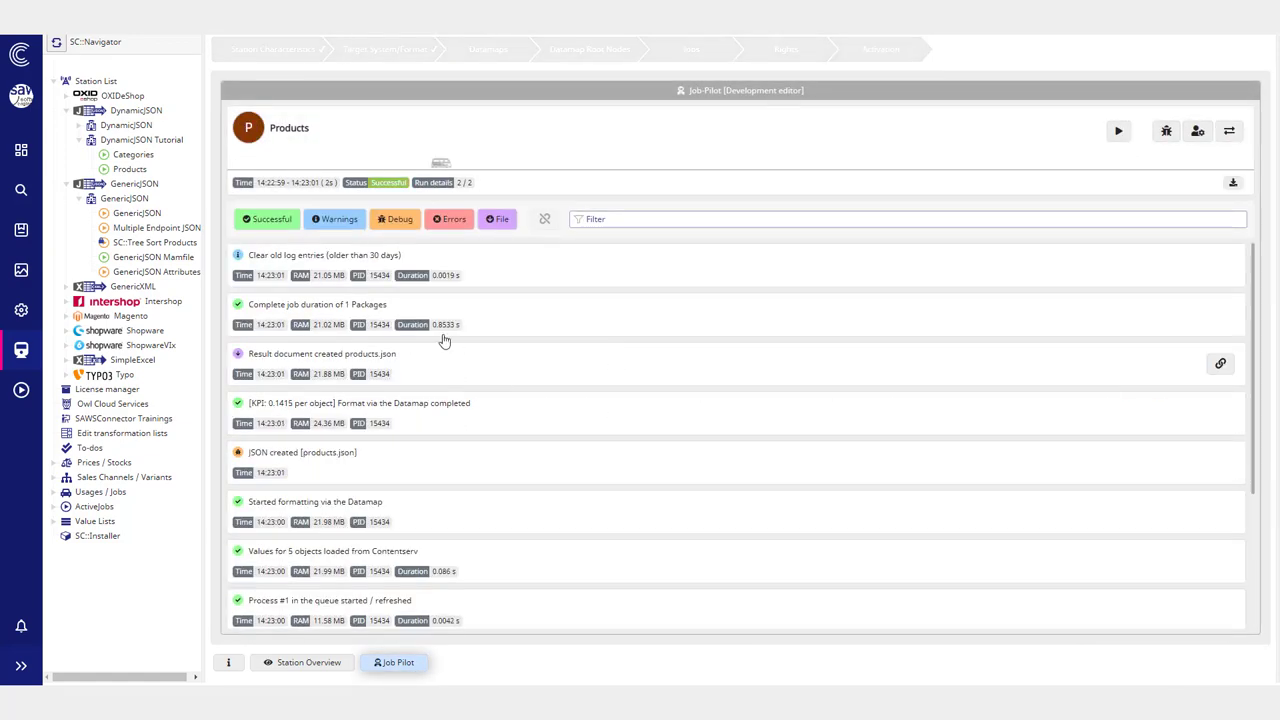
click(350, 462)
click(380, 580)
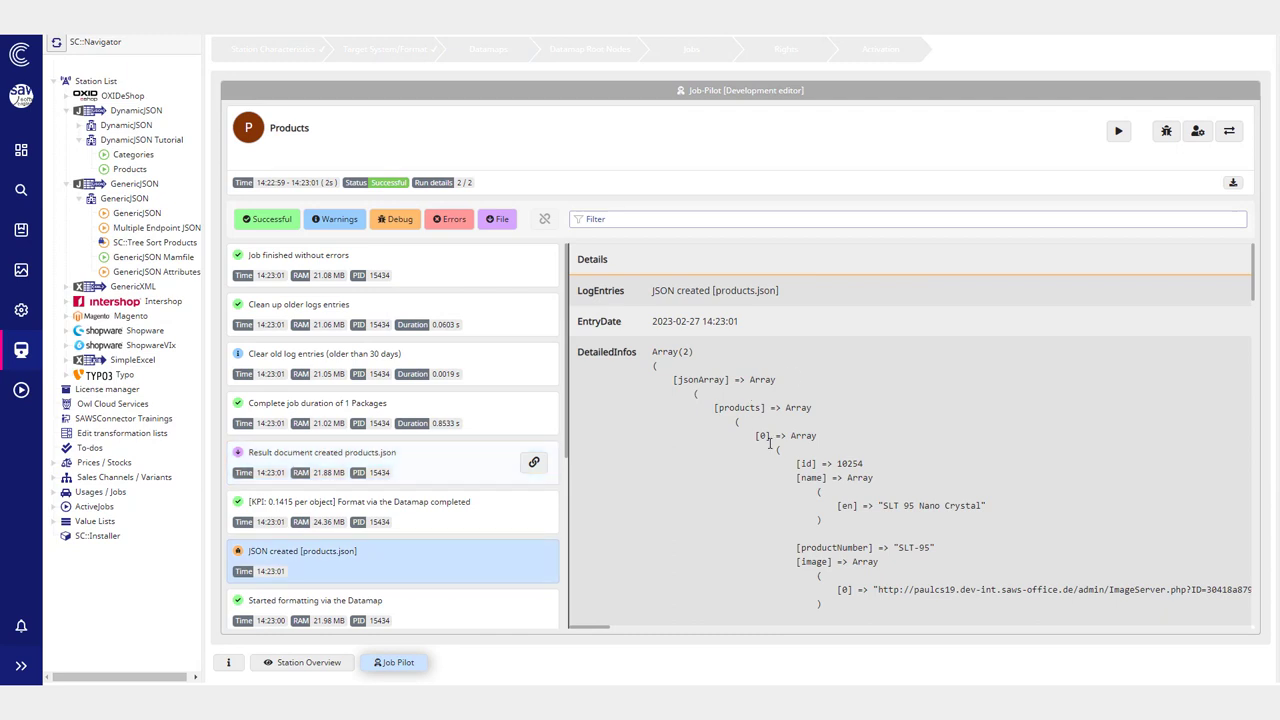
drag(799, 484, 912, 530)
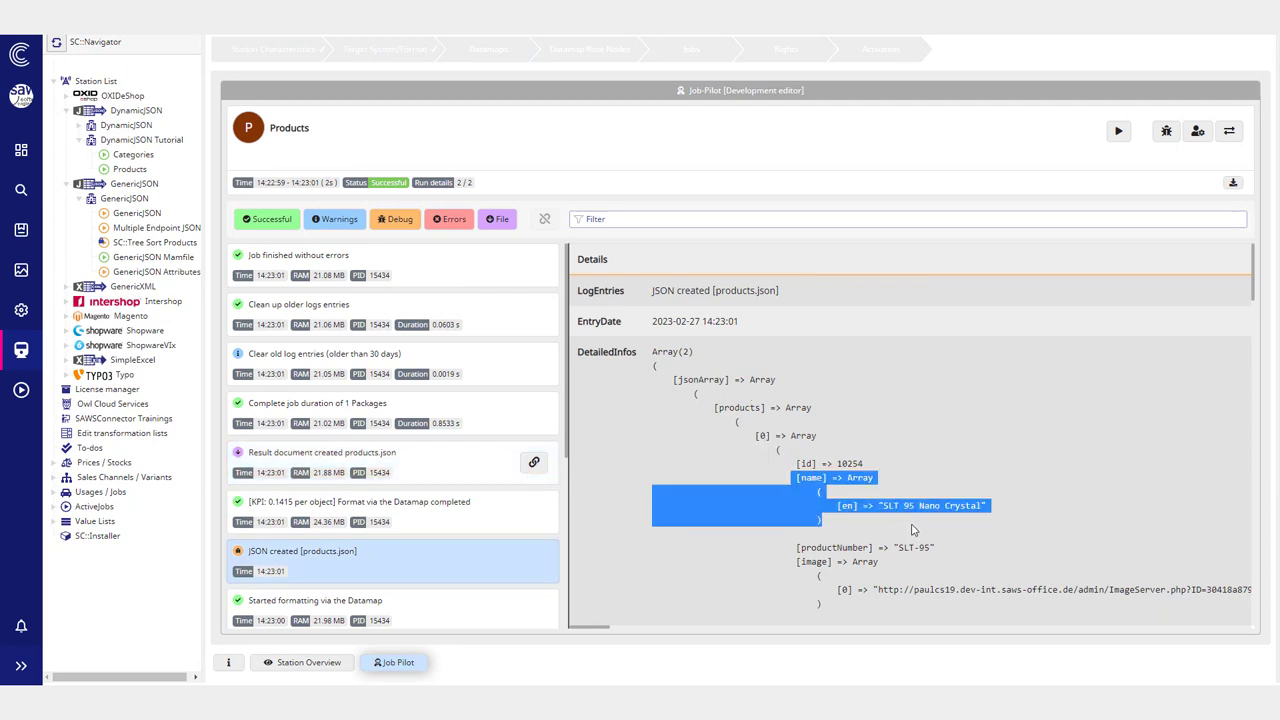
click(825, 502)
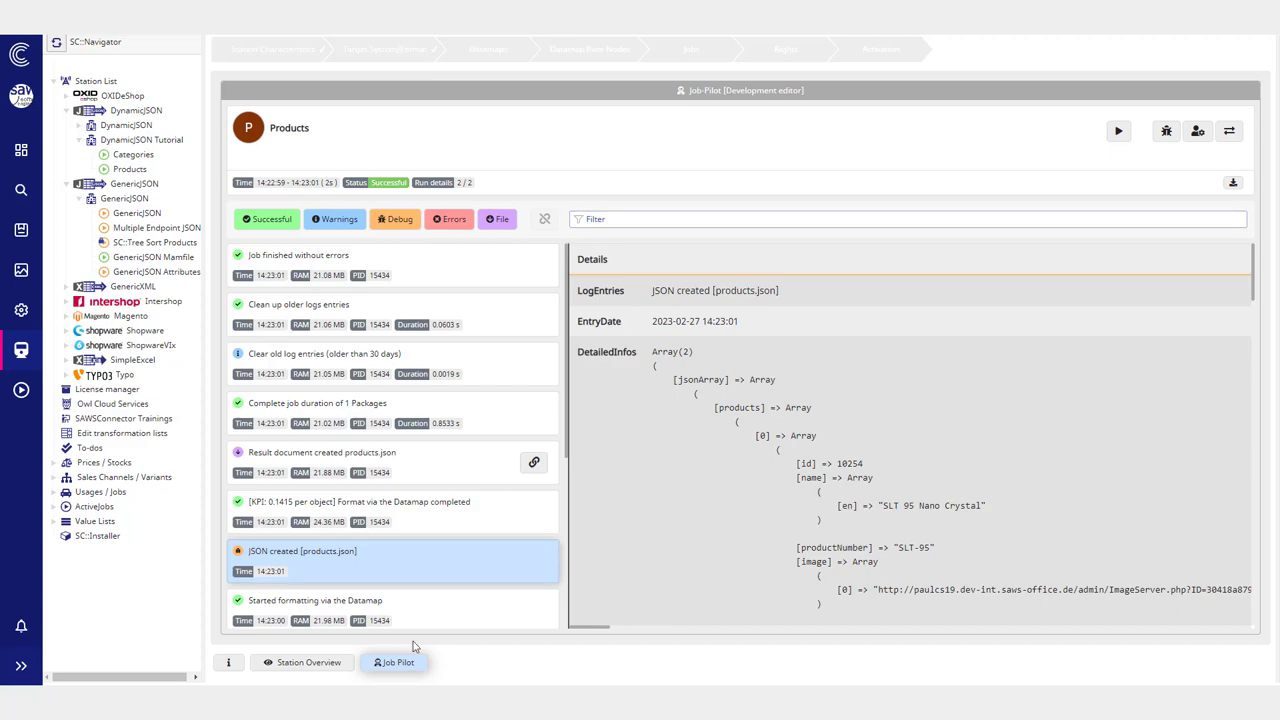
Step: Replace the fixed language subkey in the Label attribute's export column so it reads "name|{StoreView}", and save the datamap
click(469, 654)
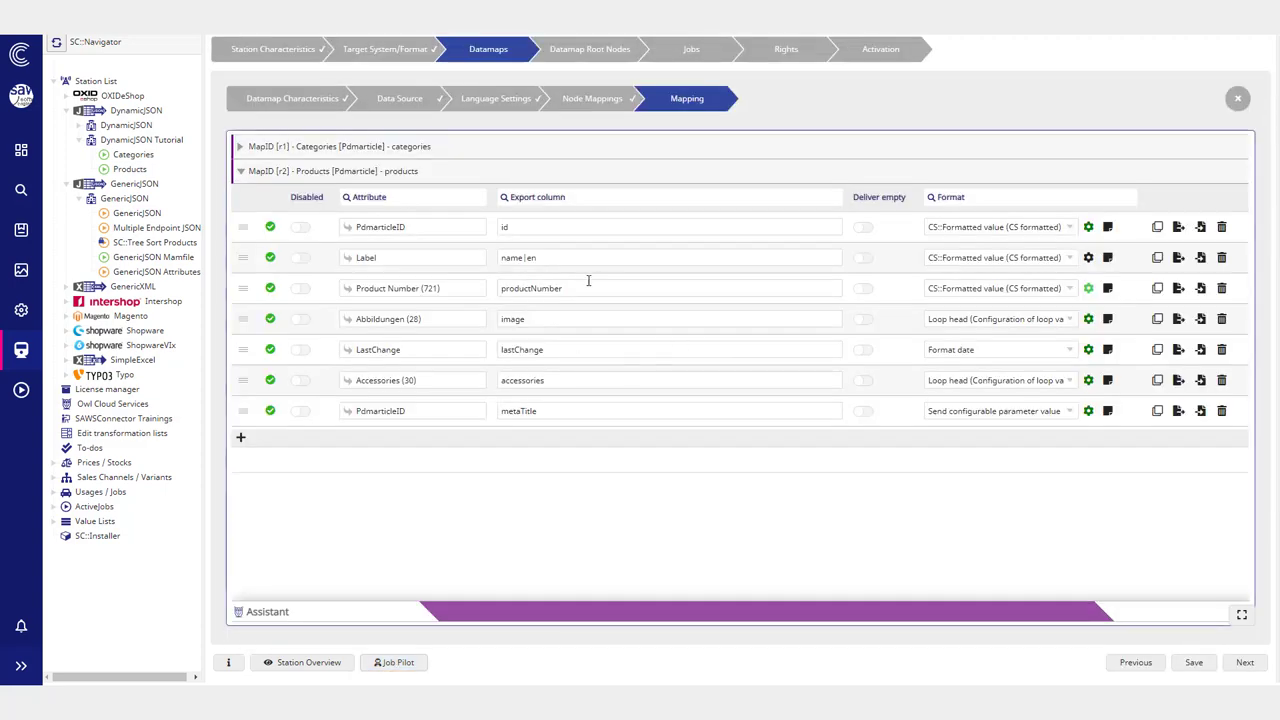
double_click(528, 257)
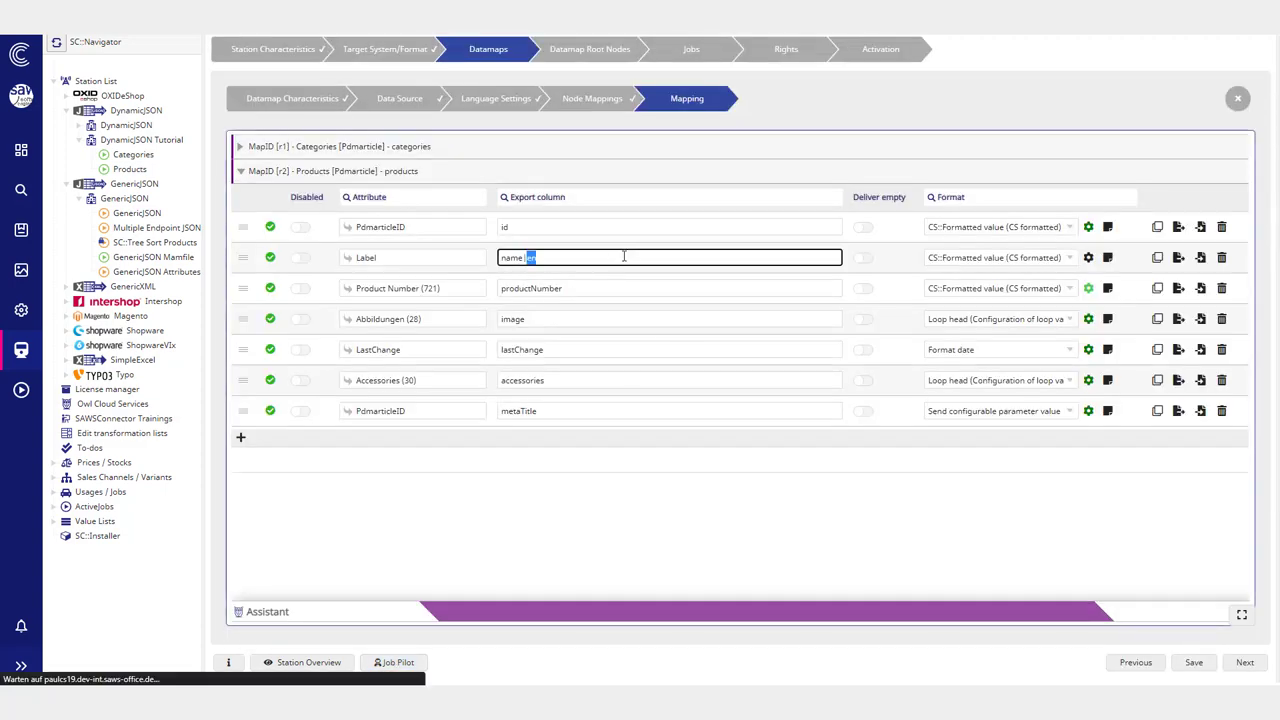
key(BackSpace)
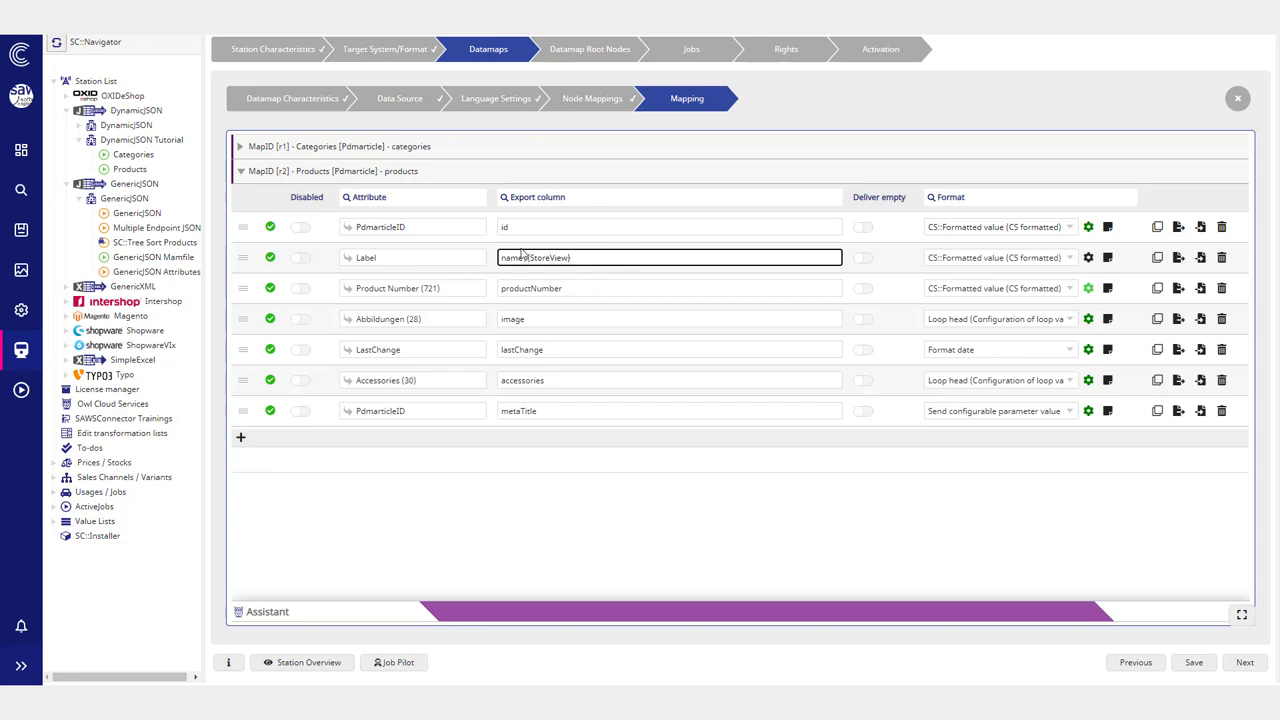
drag(528, 258, 572, 259)
click(1194, 663)
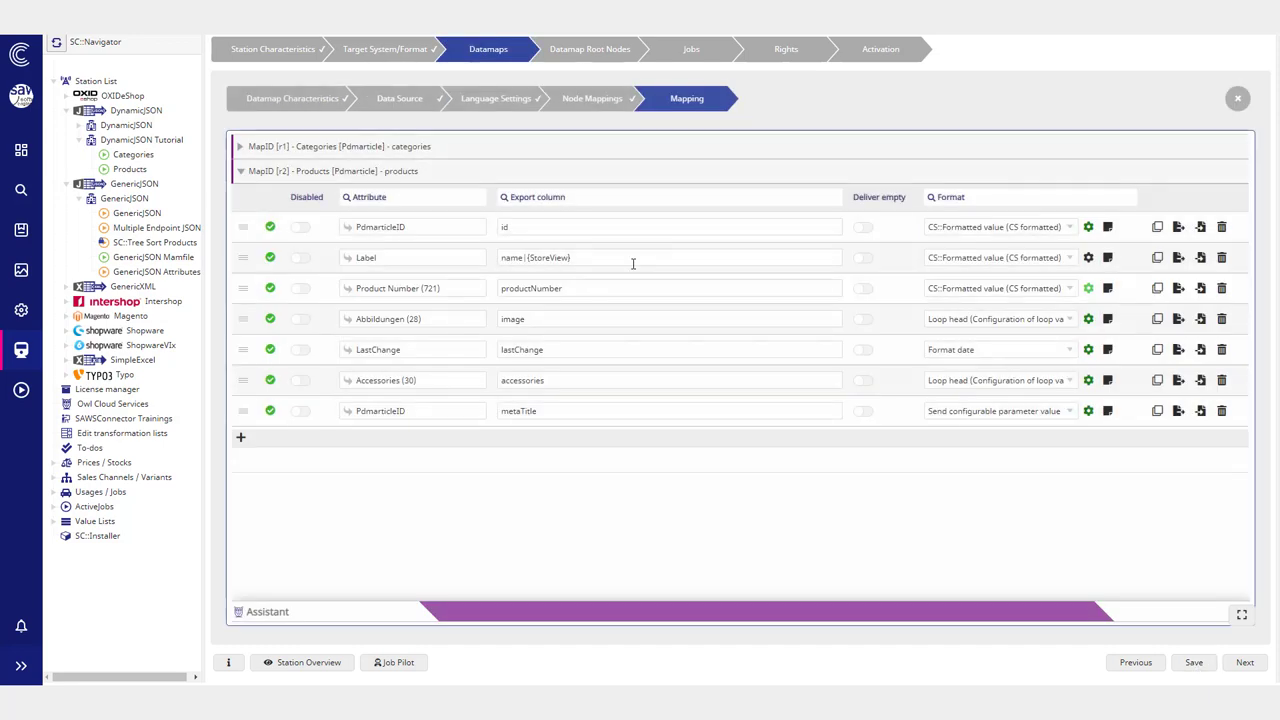
Step: Open the datamap's language settings and examine the target language of each language mapping row
click(493, 101)
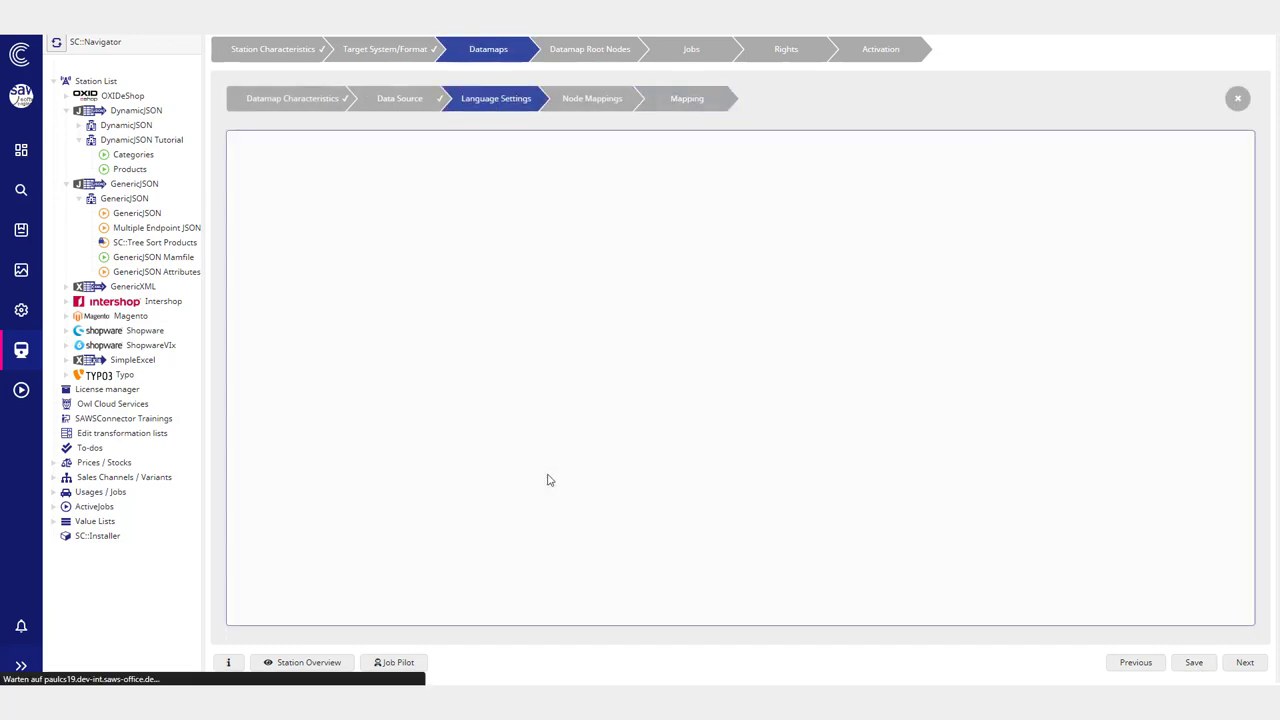
click(513, 202)
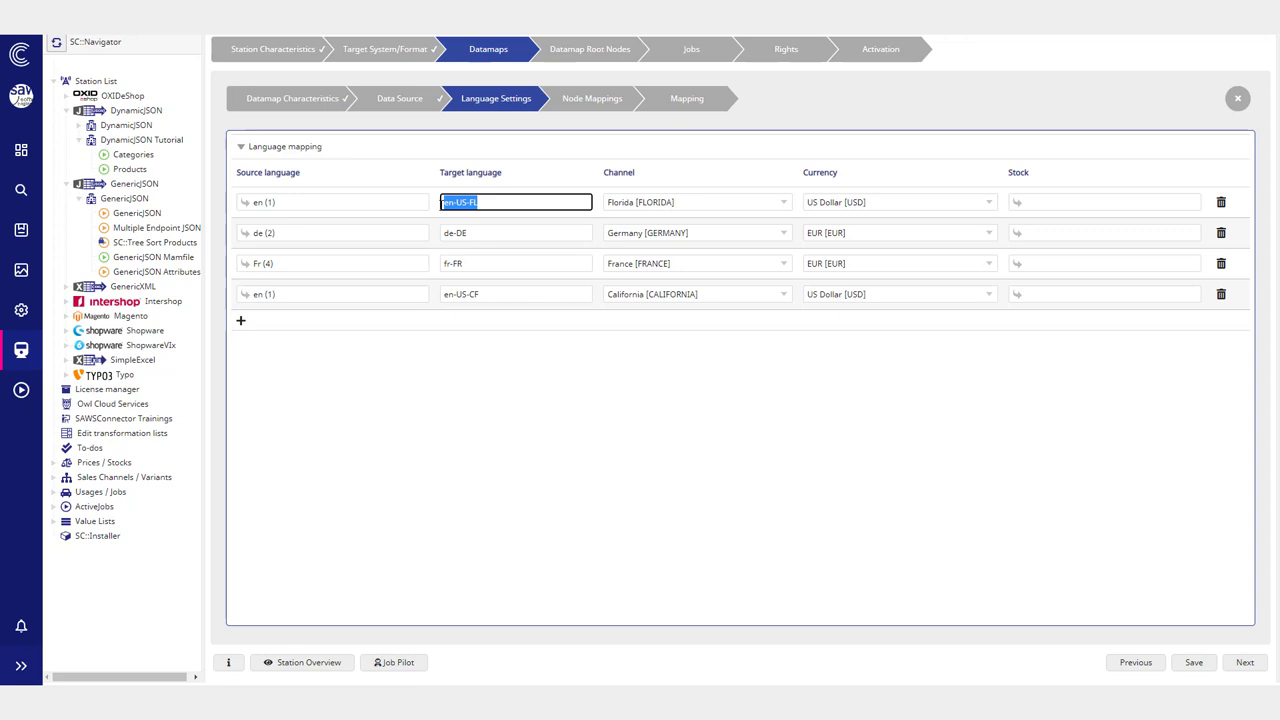
click(502, 232)
click(508, 265)
click(491, 292)
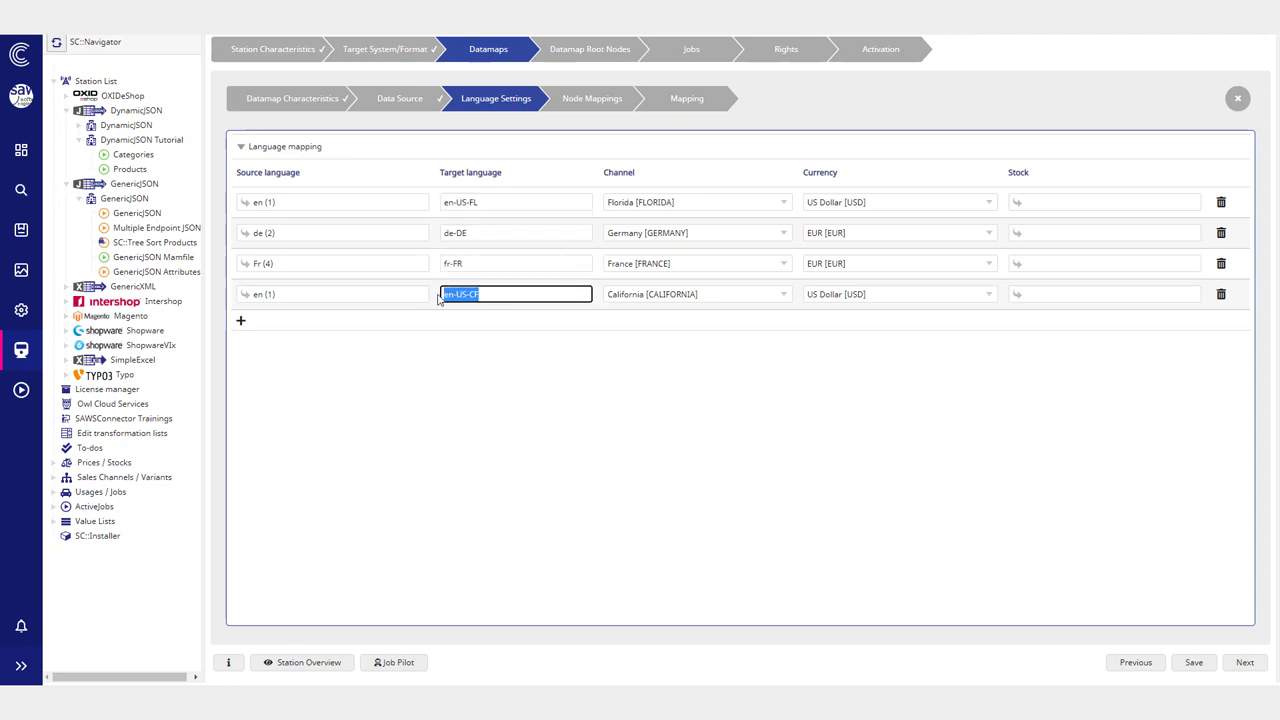
Step: Go from the language settings to the Products mapping and examine its export columns, especially the {StoreView} placeholder in the Label attribute's entry
click(494, 395)
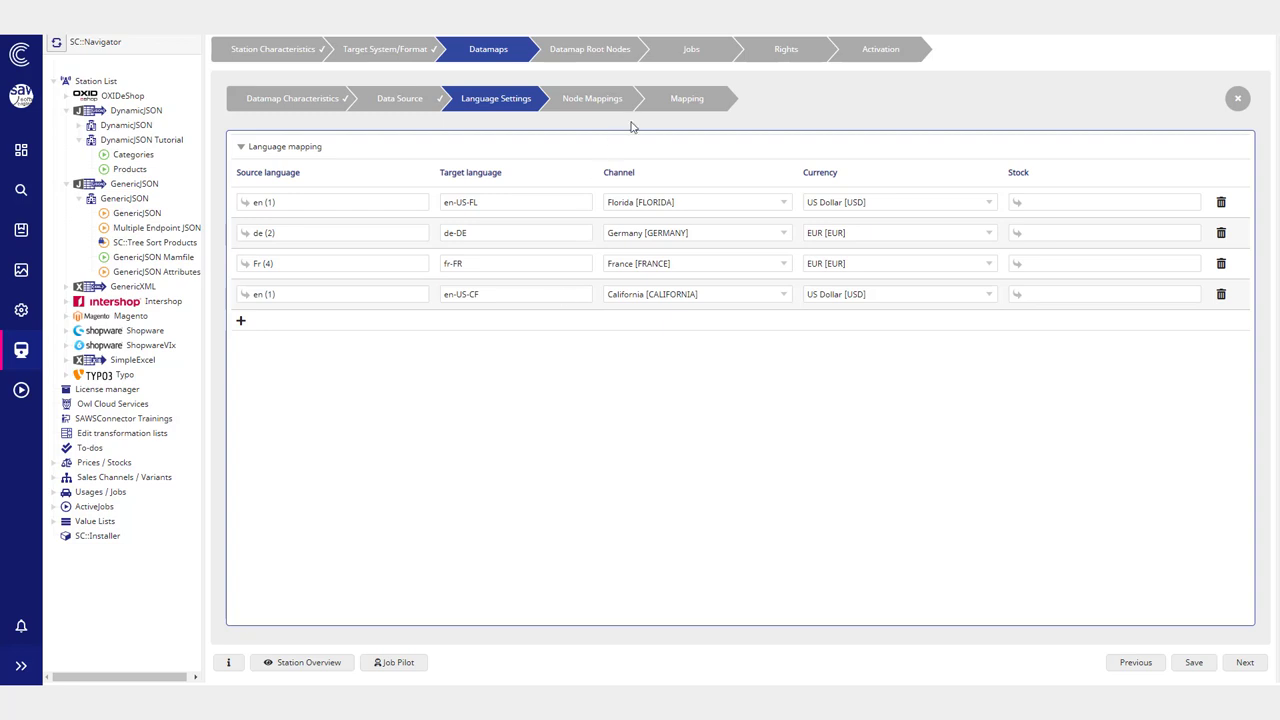
click(668, 98)
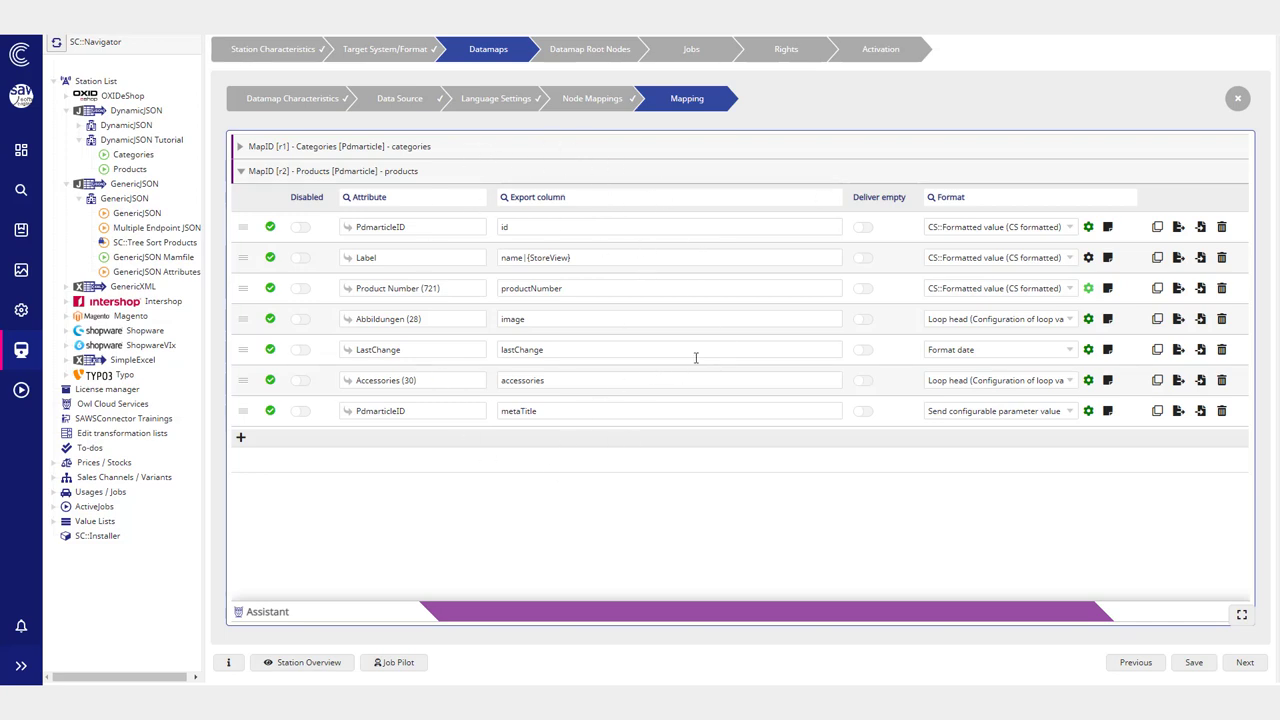
click(520, 231)
click(603, 260)
click(587, 287)
click(576, 318)
click(574, 350)
click(569, 380)
click(574, 410)
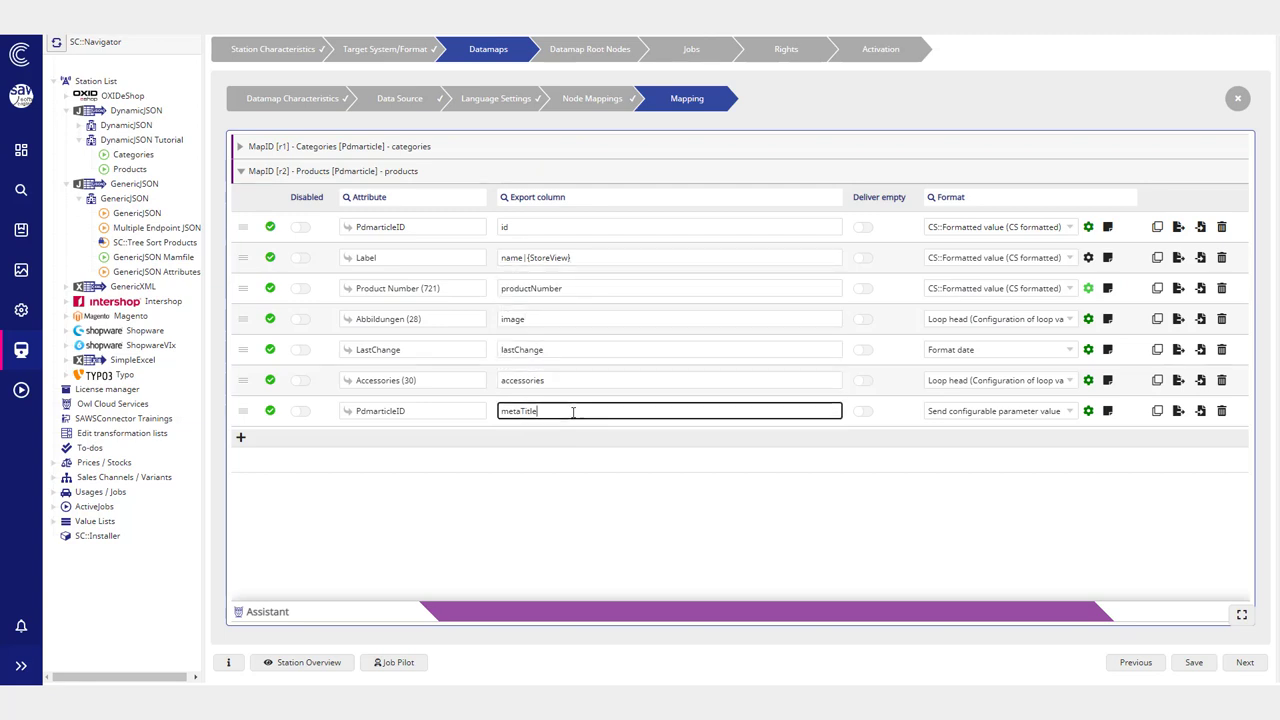
click(757, 508)
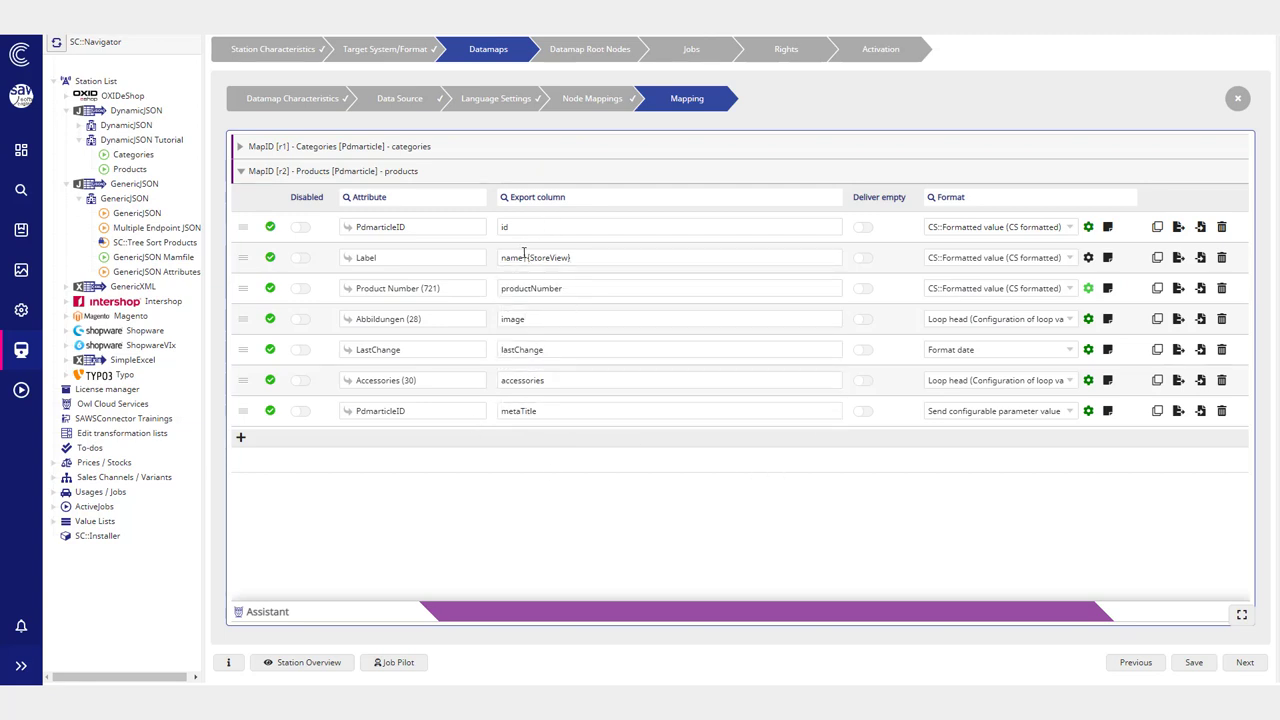
drag(523, 256, 572, 258)
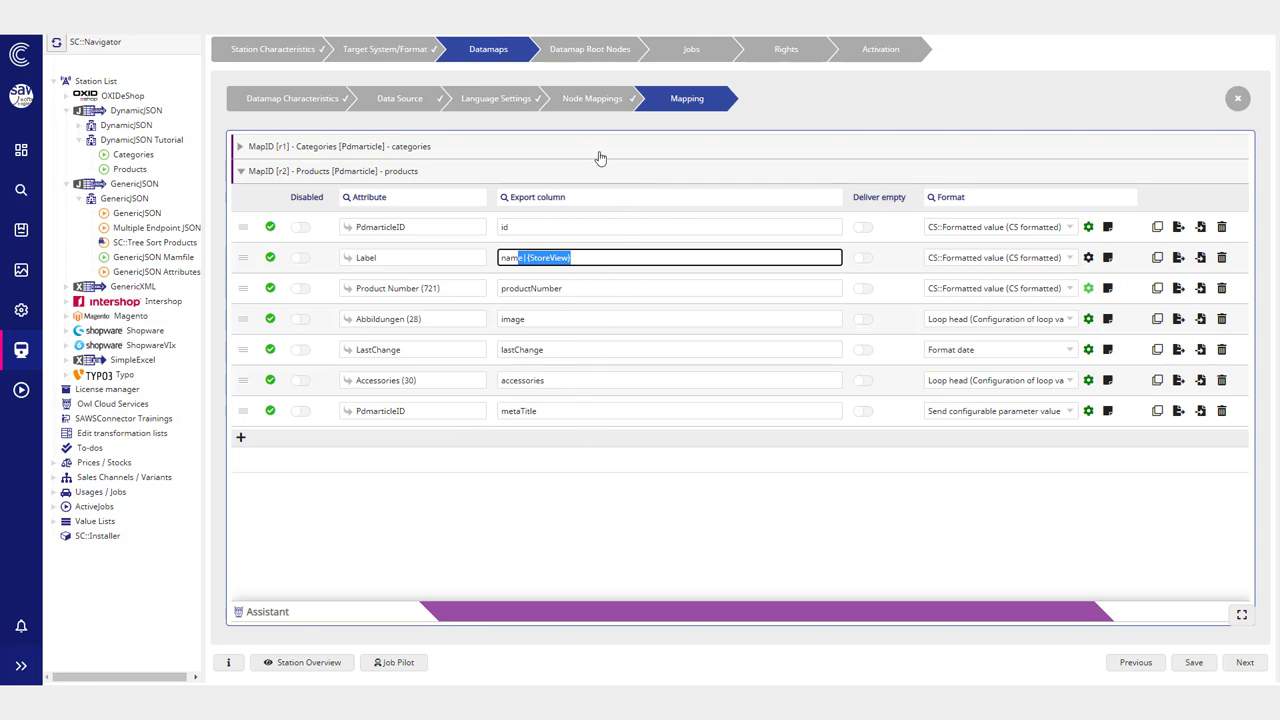
click(604, 436)
drag(527, 257, 596, 263)
click(605, 410)
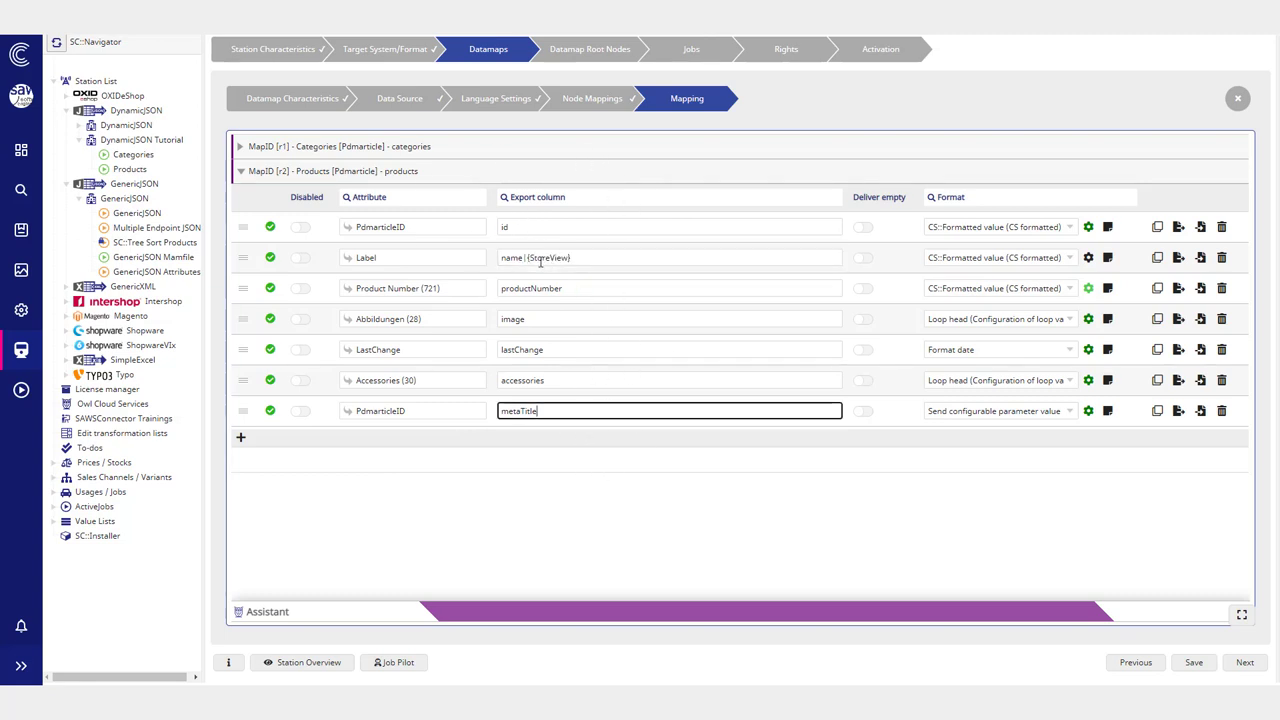
click(805, 496)
Step: Save the datamap, then run the Products job and examine the name array's language keys in the "JSON created [products.json]" entry
click(1194, 662)
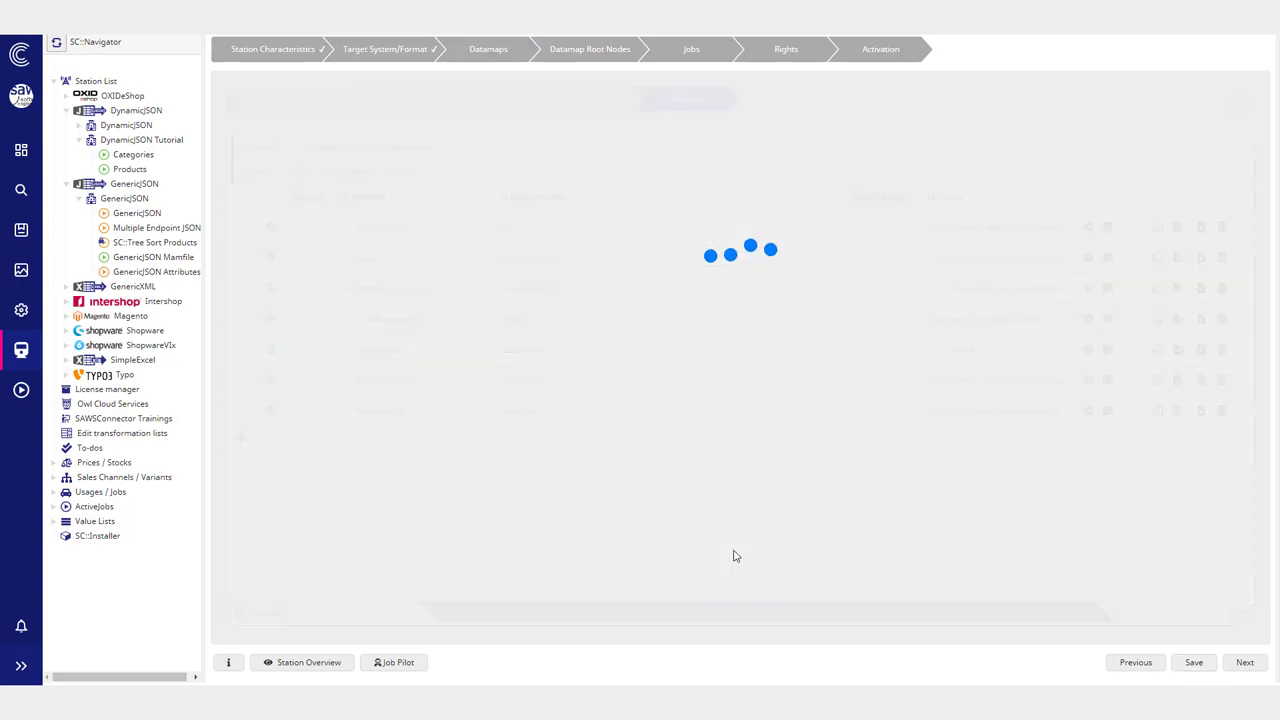
click(397, 662)
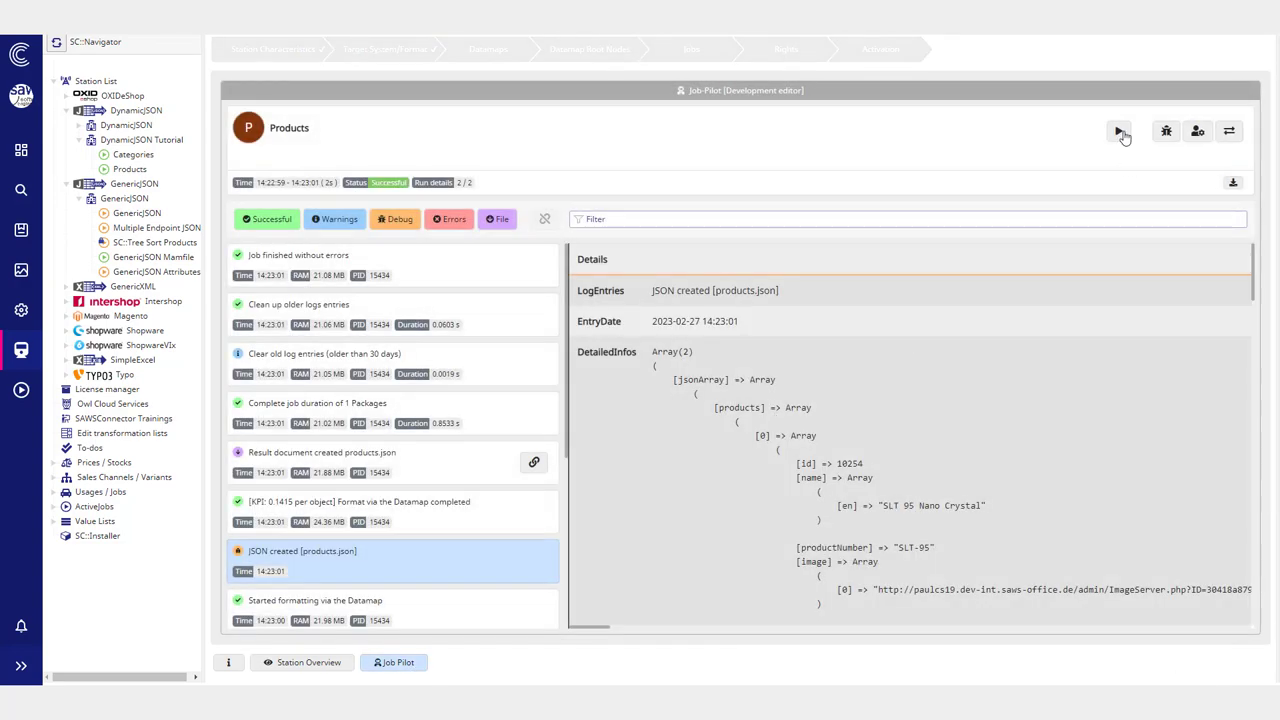
click(1119, 131)
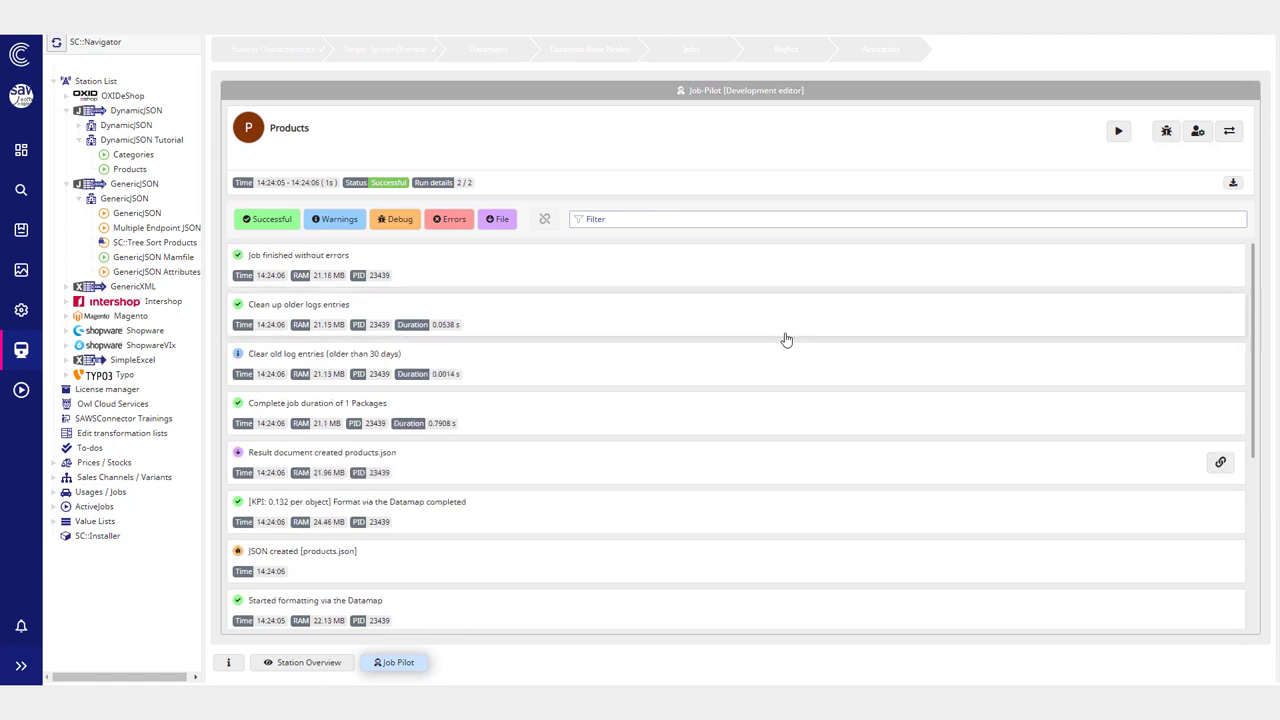
click(376, 572)
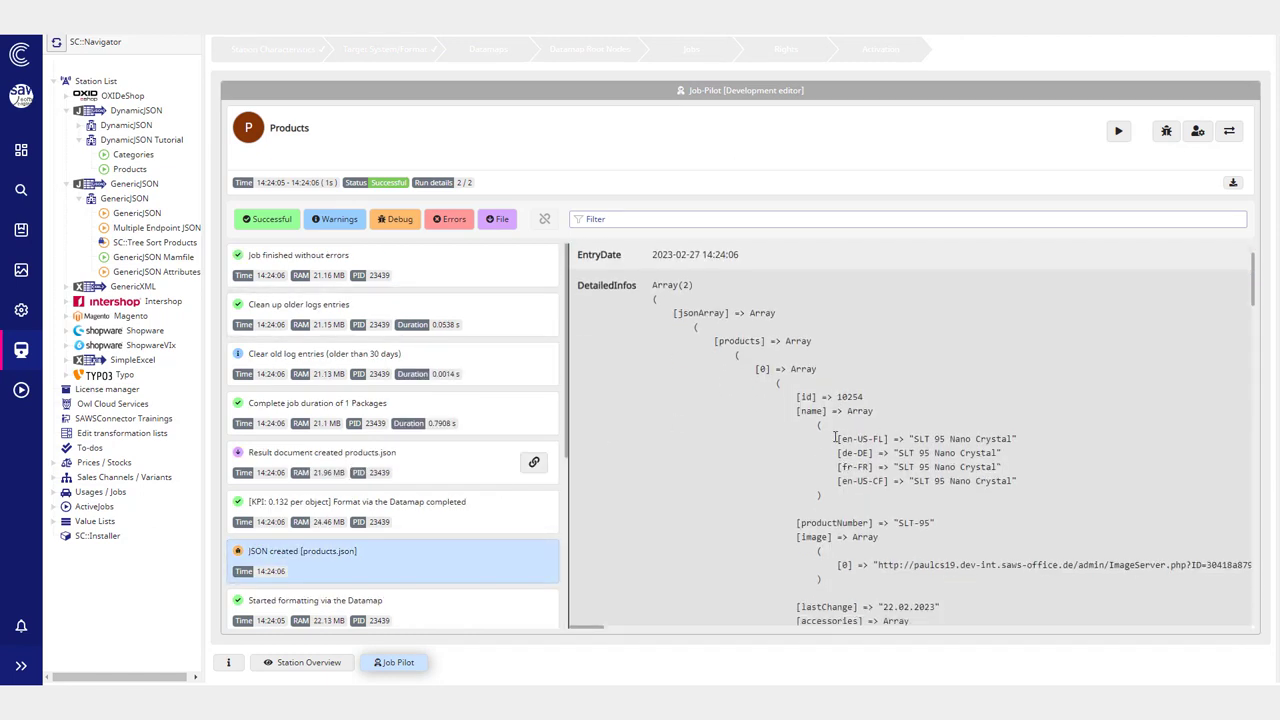
drag(836, 438, 1030, 483)
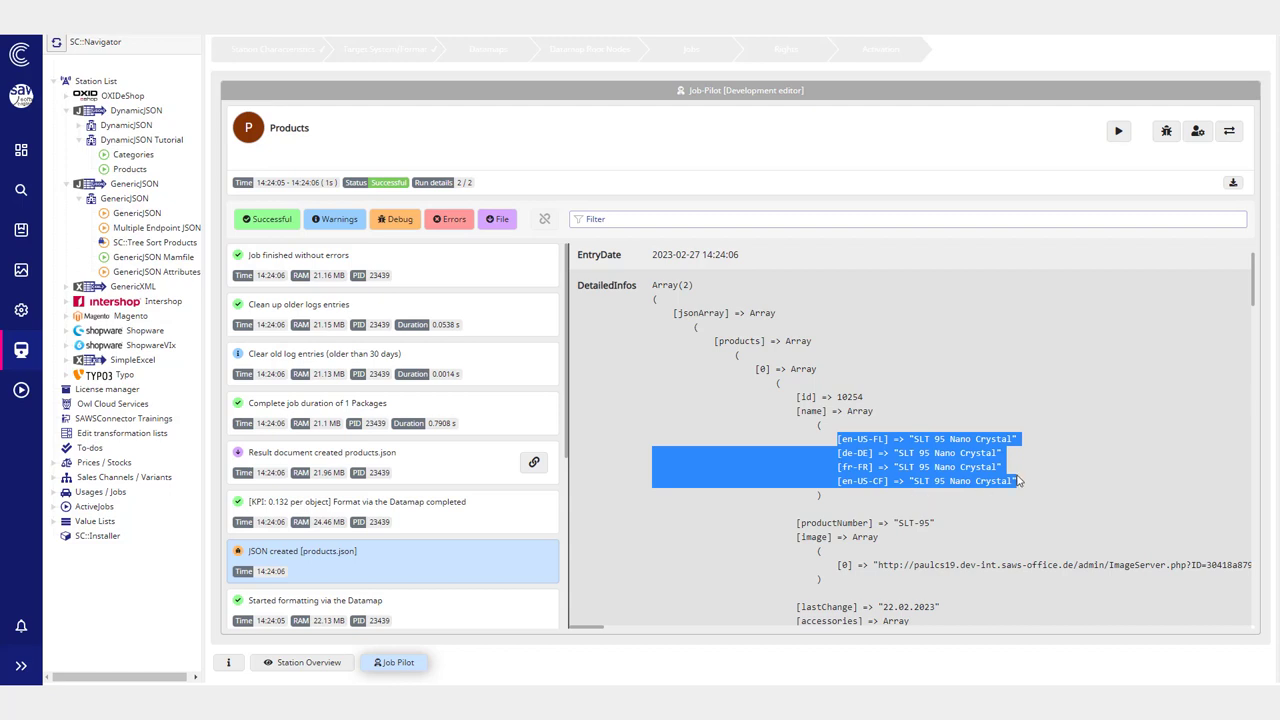
scroll(940, 522, down, 1)
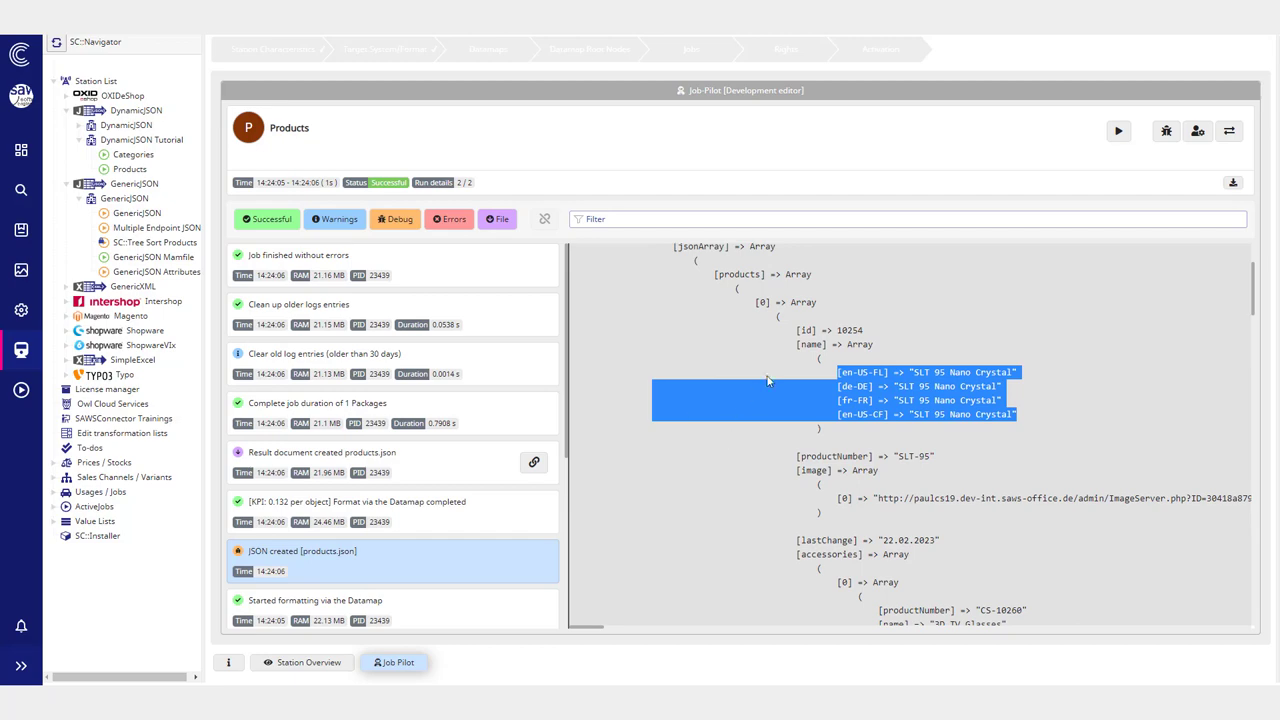
Step: Add the Description (26) attribute to the Products mapping with export column "description" and format "CS::Formatted value (CS formatted)", and save the datamap
click(405, 663)
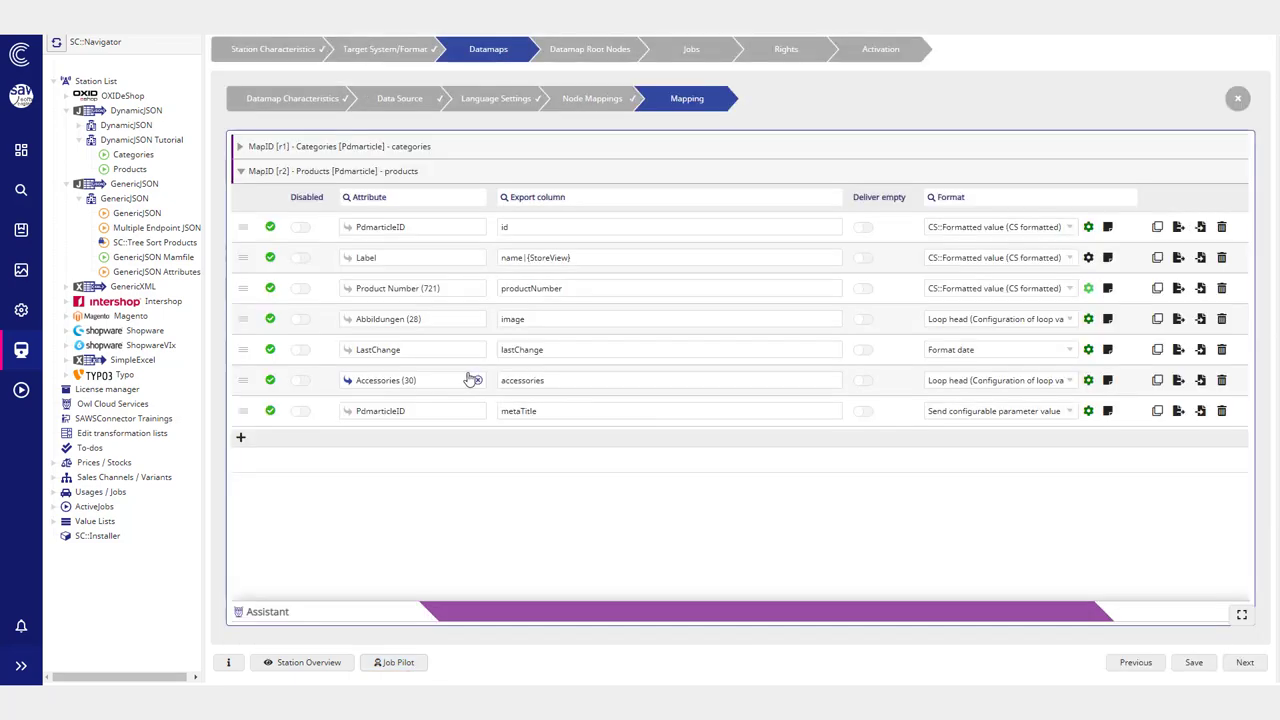
click(240, 437)
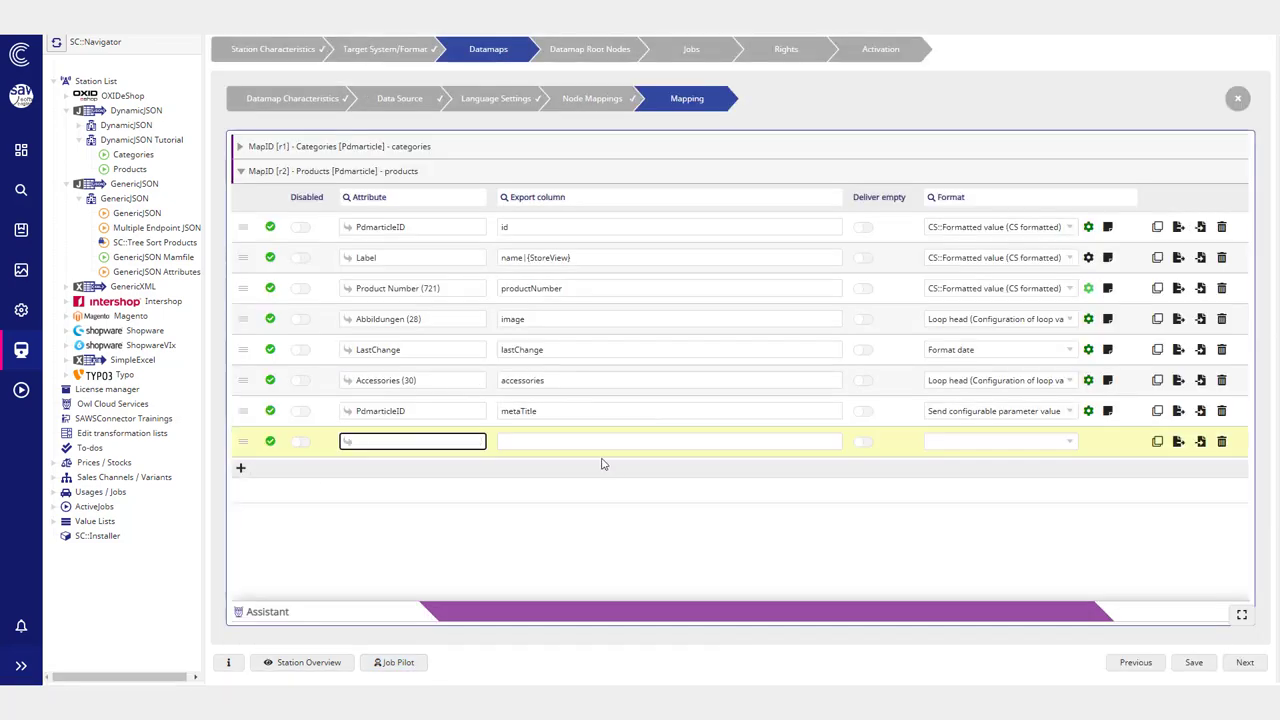
text(descri)
click(506, 461)
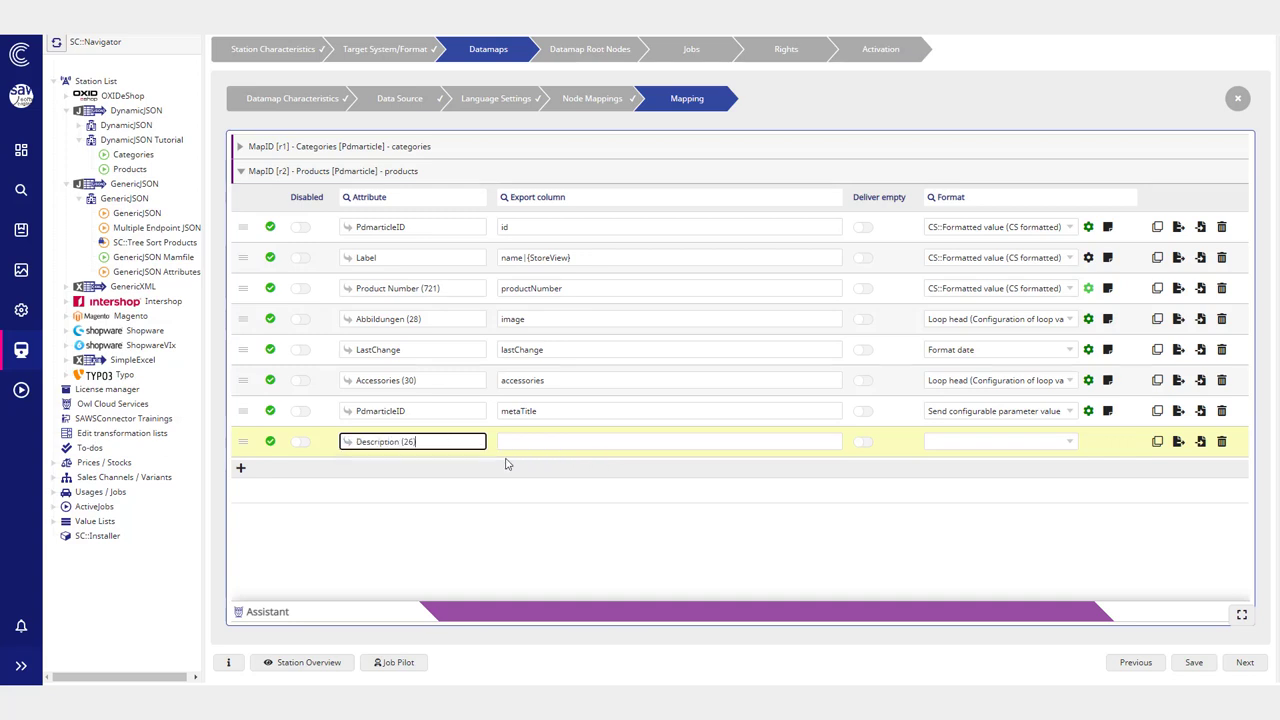
text(description)
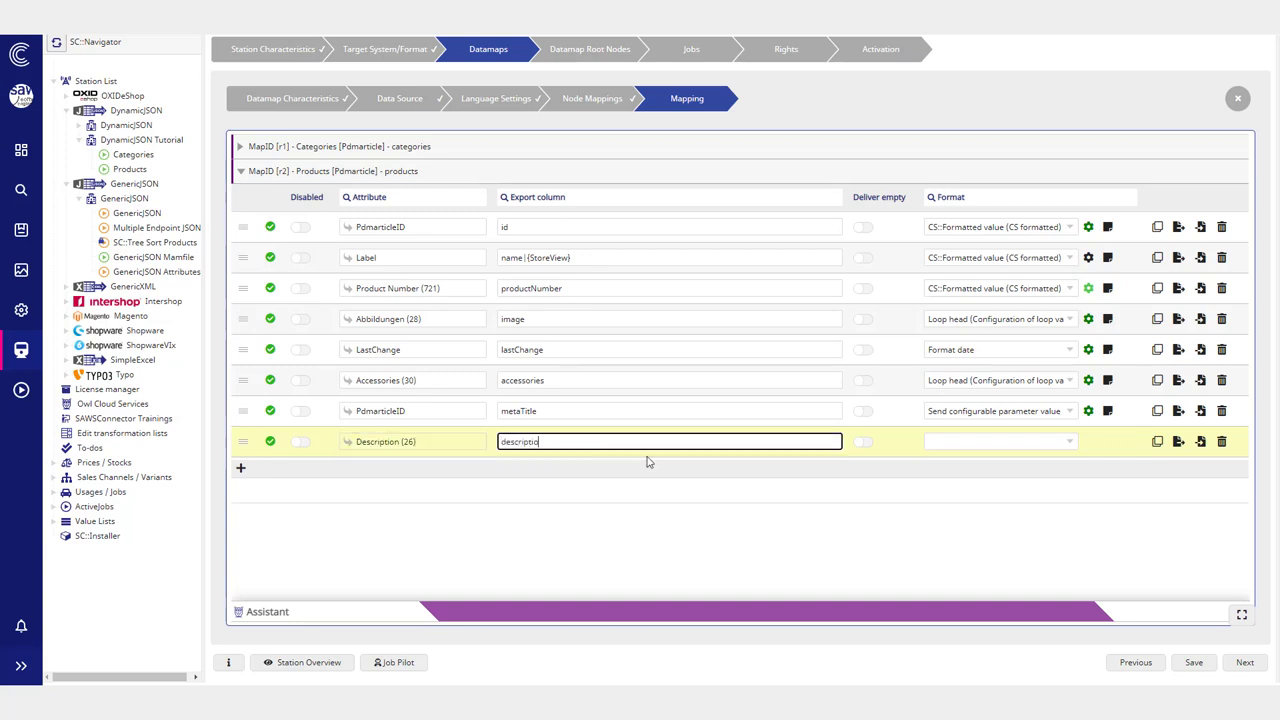
click(983, 442)
text(cs:)
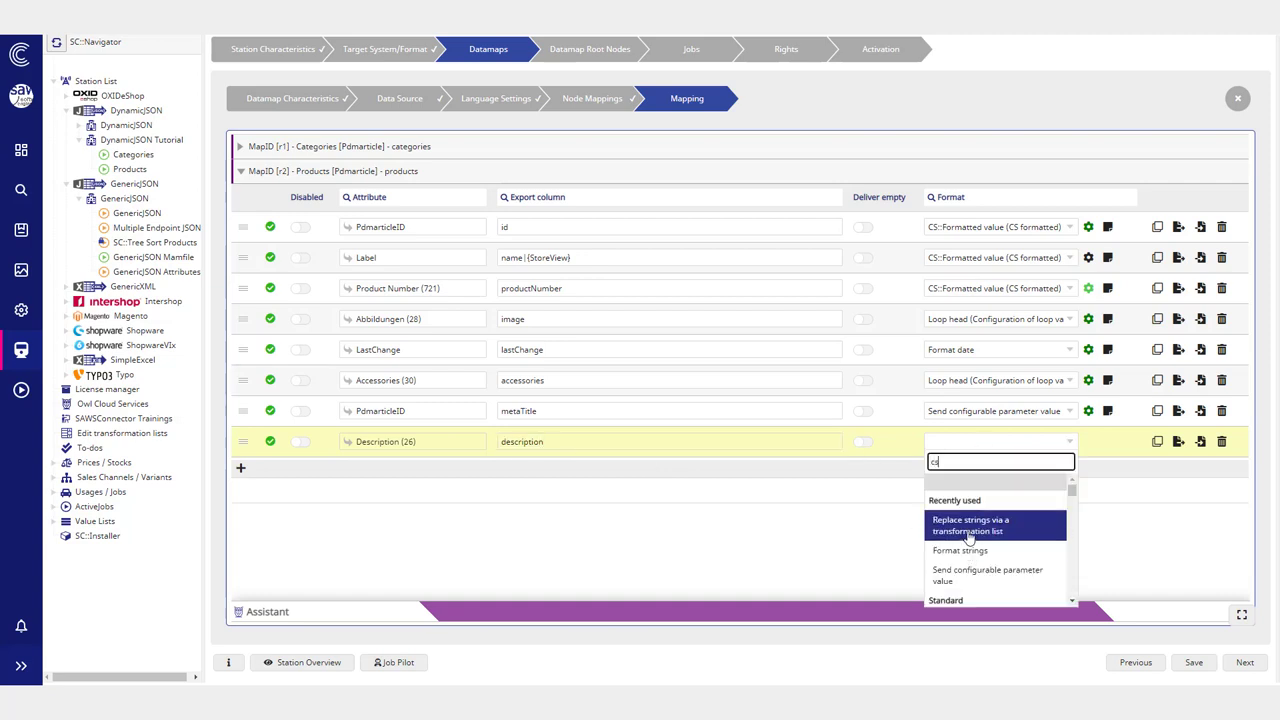
click(974, 503)
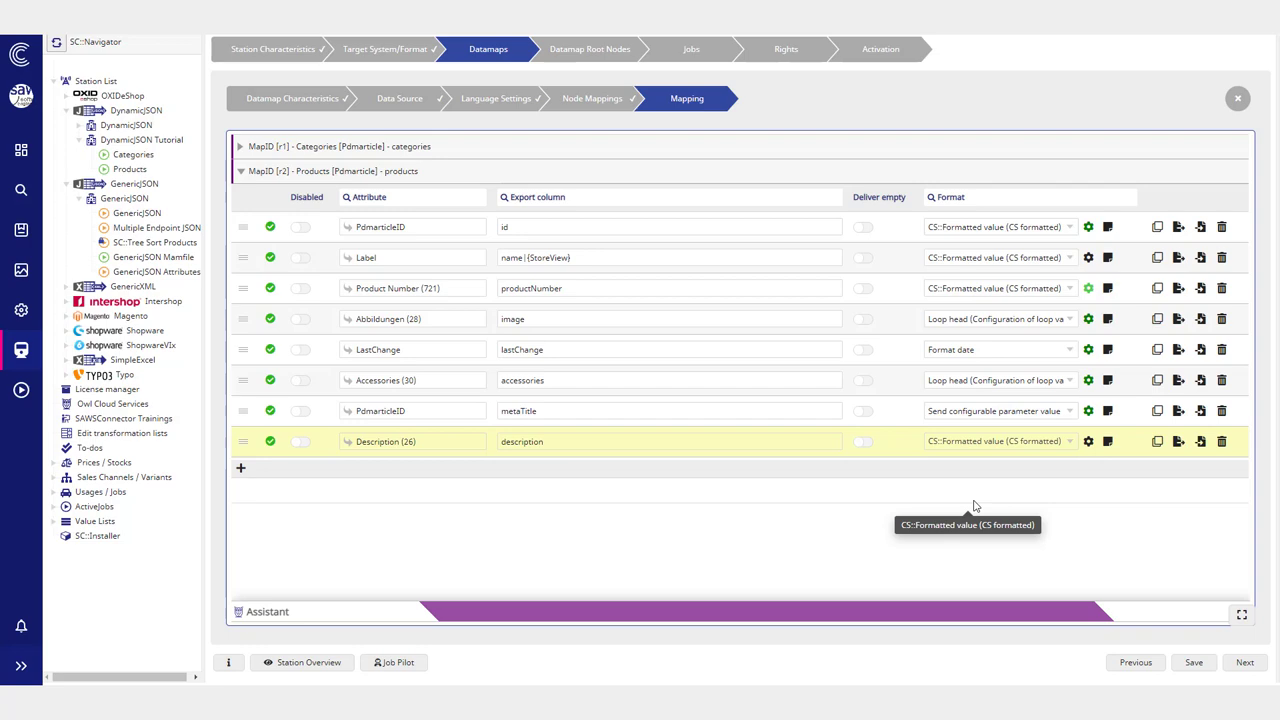
click(1198, 663)
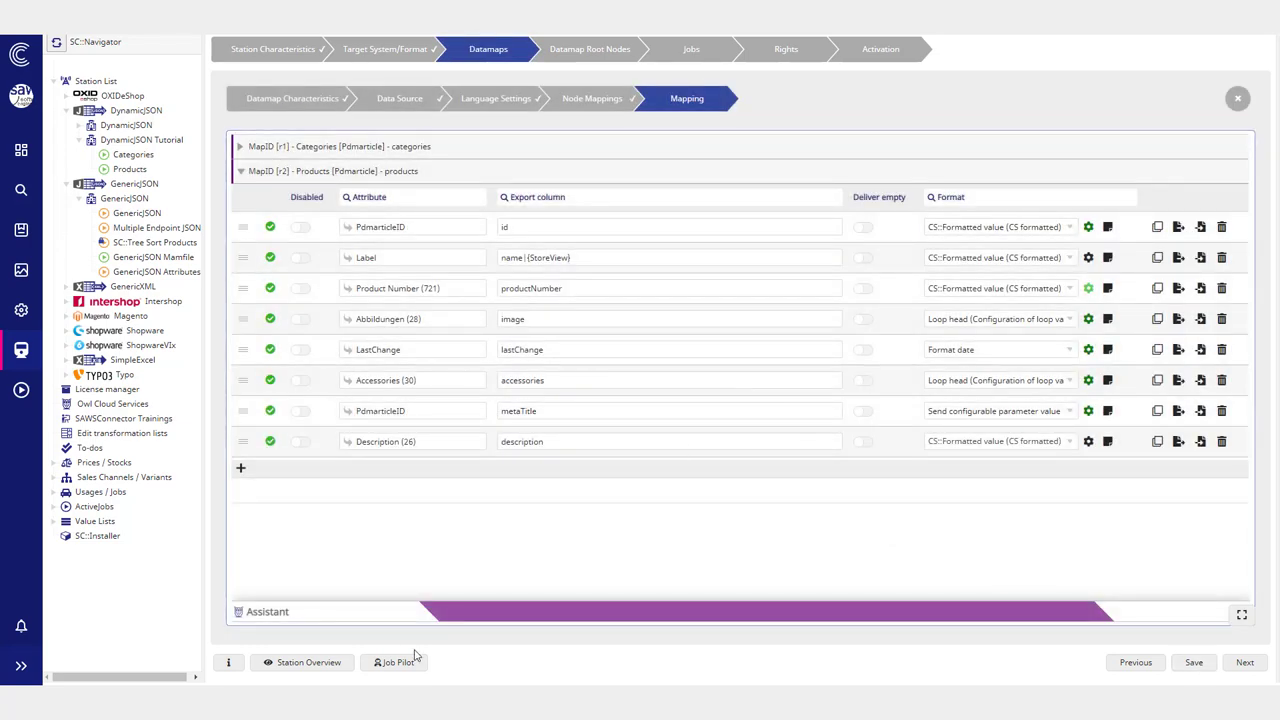
Step: Extend the Description attribute's export column to "description|{StoreView}" and save the datamap
click(578, 441)
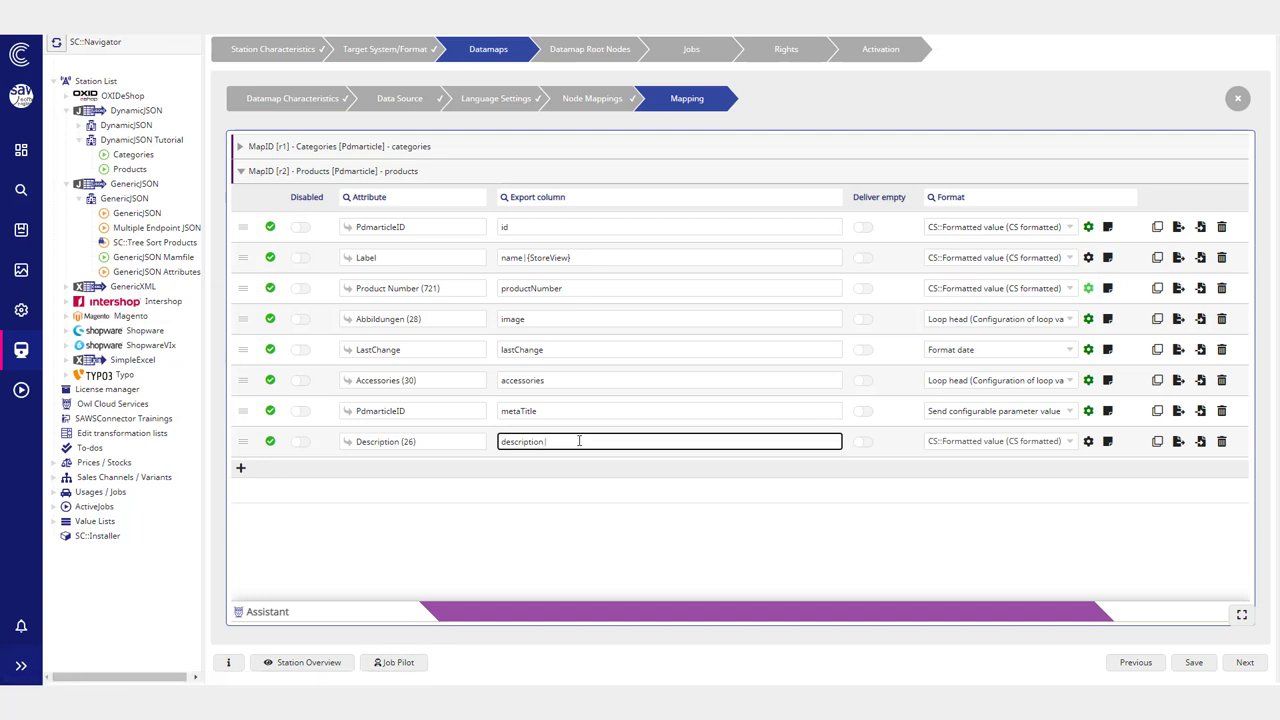
text(| {)
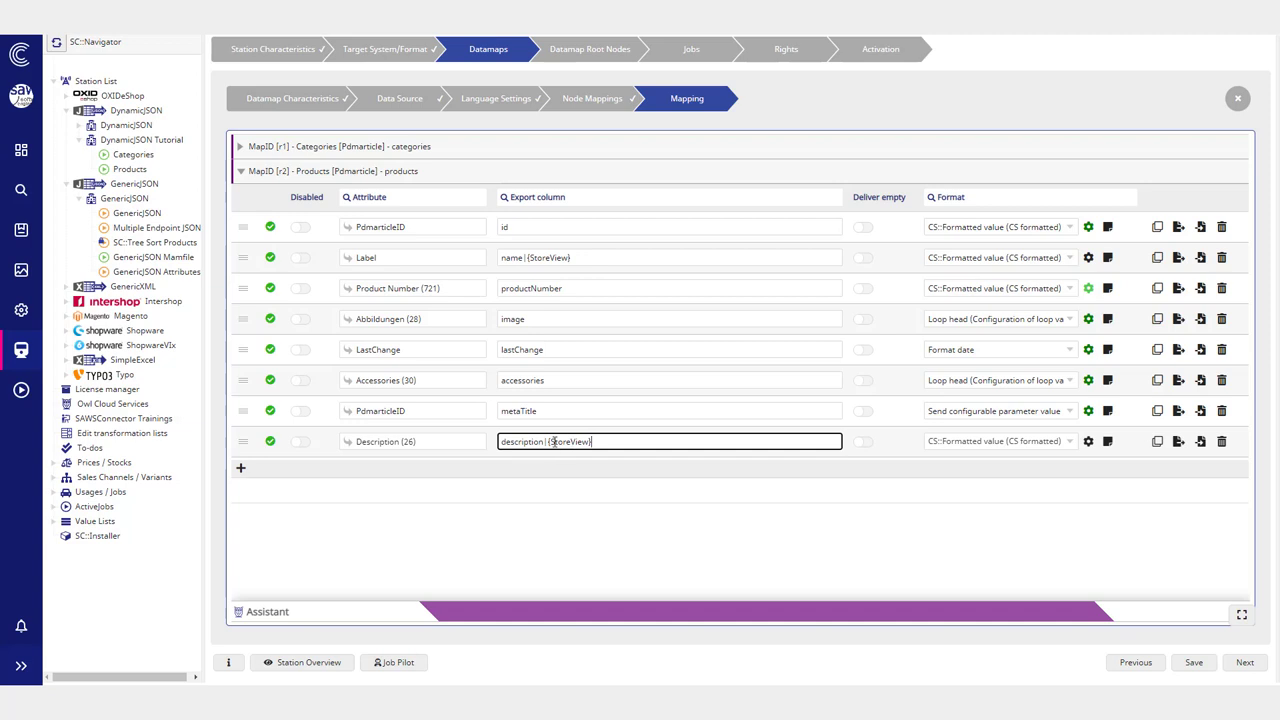
double_click(553, 441)
click(228, 662)
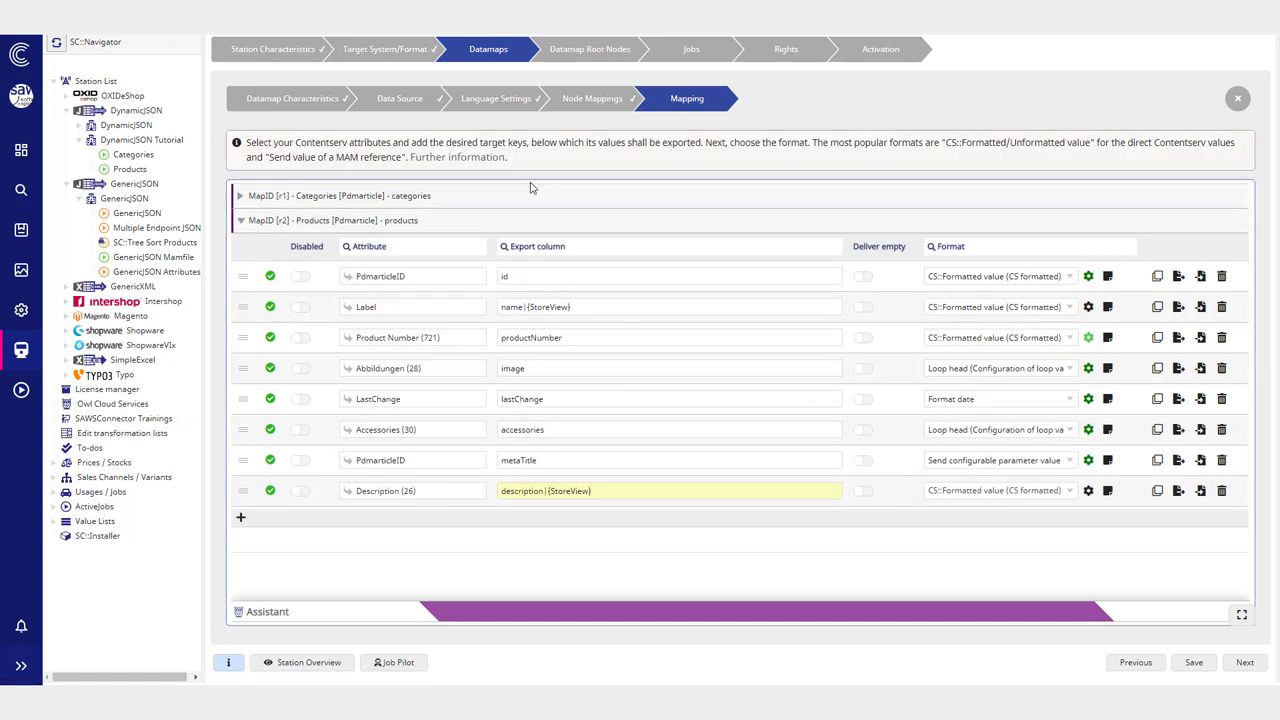
click(227, 664)
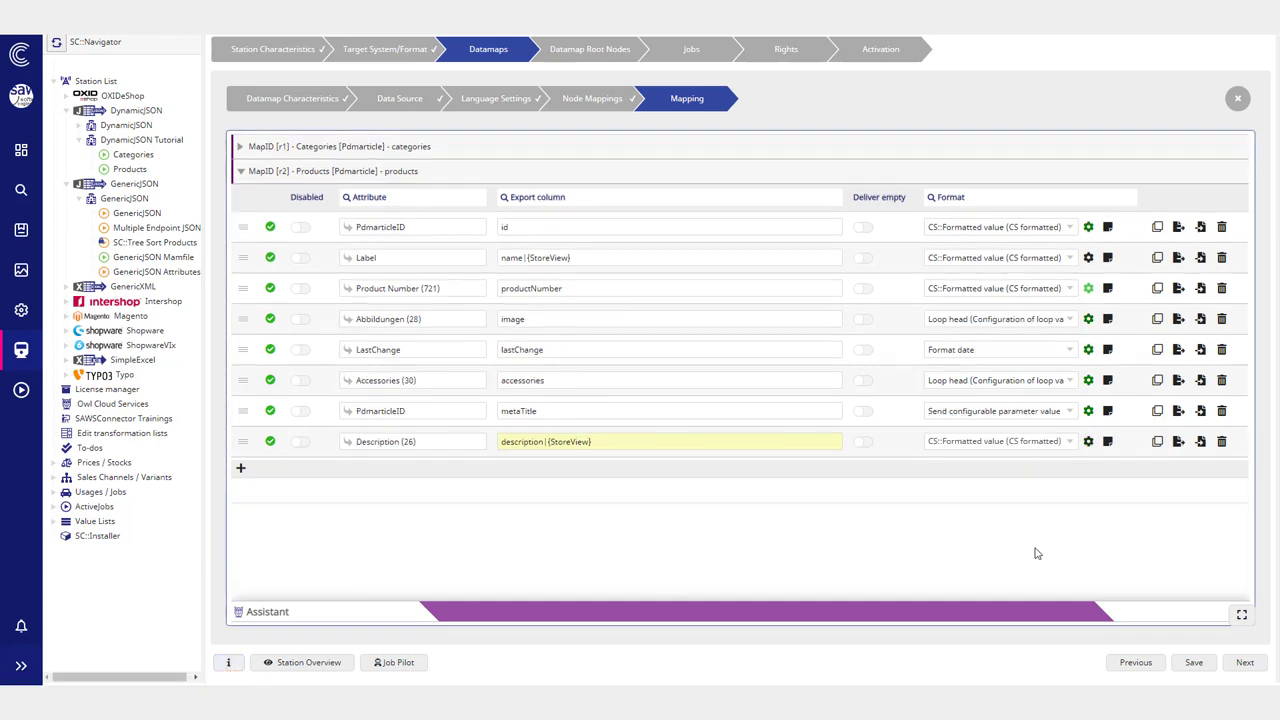
click(1194, 662)
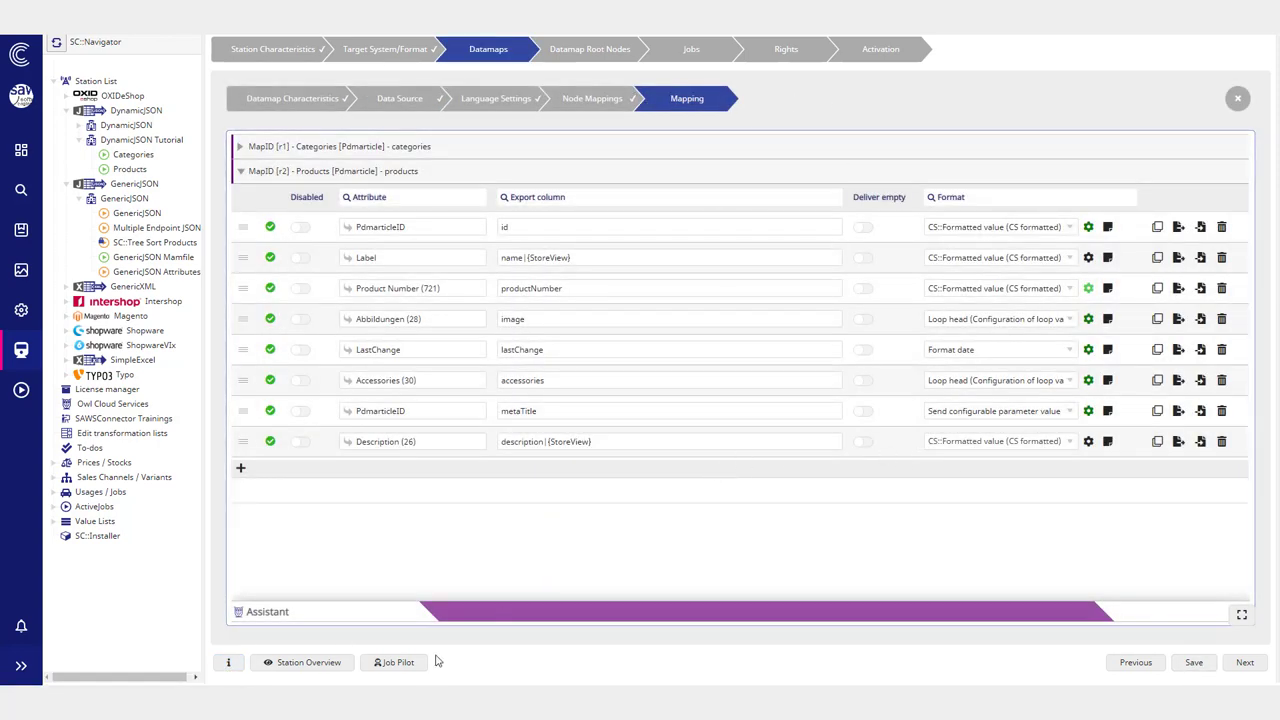
Step: Run the Products job and find the first product's description array in the "JSON created [products.json]" entry
click(405, 662)
click(1117, 132)
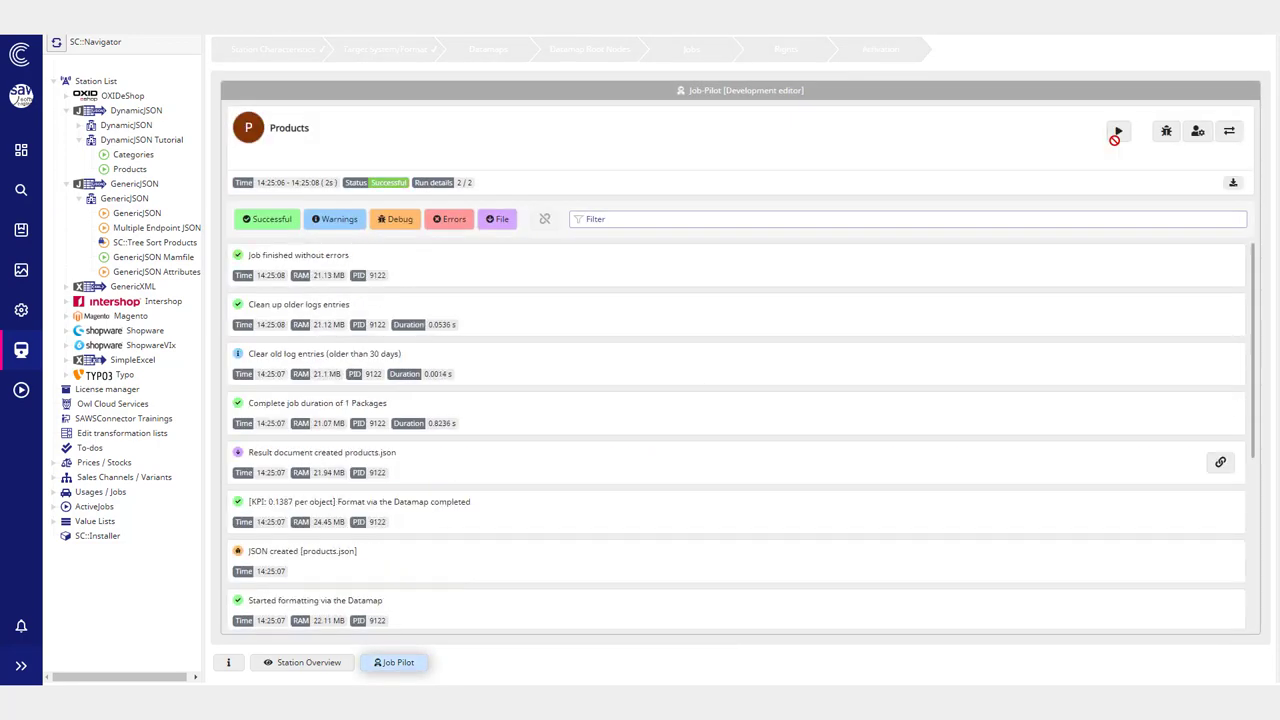
click(354, 578)
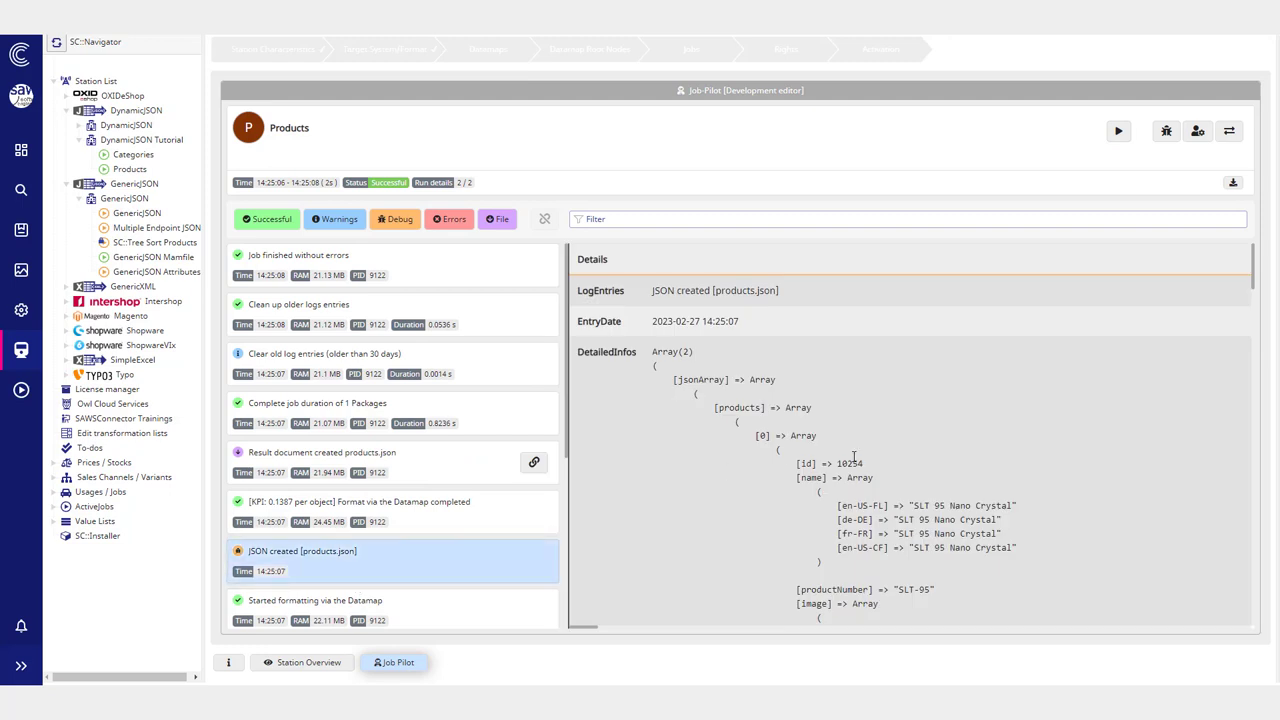
scroll(838, 436, down, 5)
scroll(838, 436, down, 5)
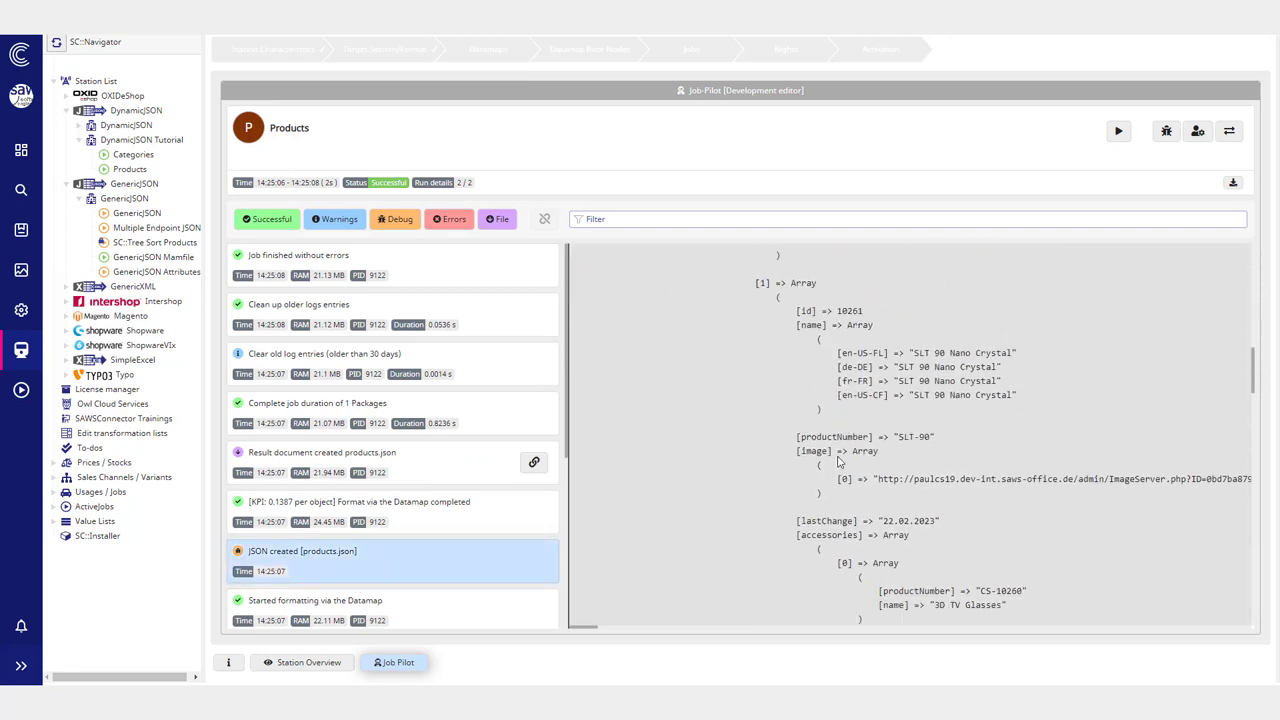
scroll(831, 437, up, 3)
drag(801, 407, 880, 476)
click(889, 525)
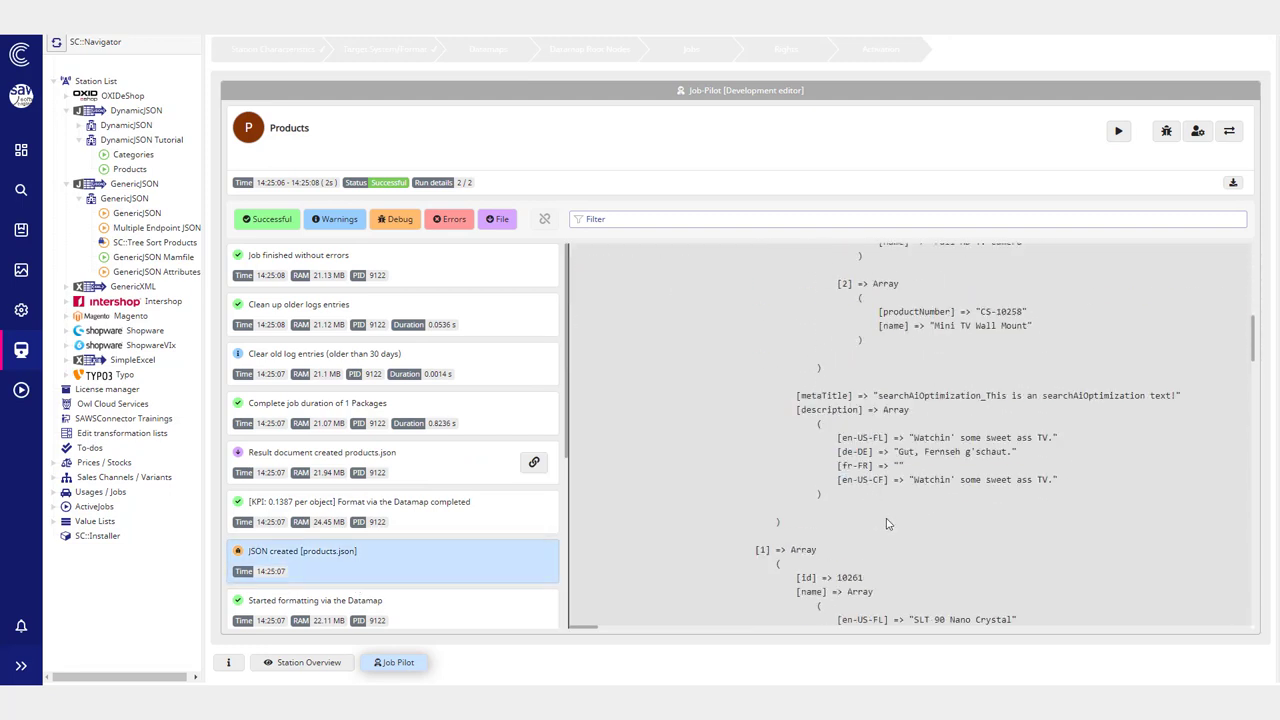
Step: Compare the description texts under the de-DE, fr-FR, en-US-CF and en-US-FL keys of the first product
mouse_move(824, 432)
mouse_down()
mouse_move(1062, 441)
mouse_move(837, 451)
mouse_up()
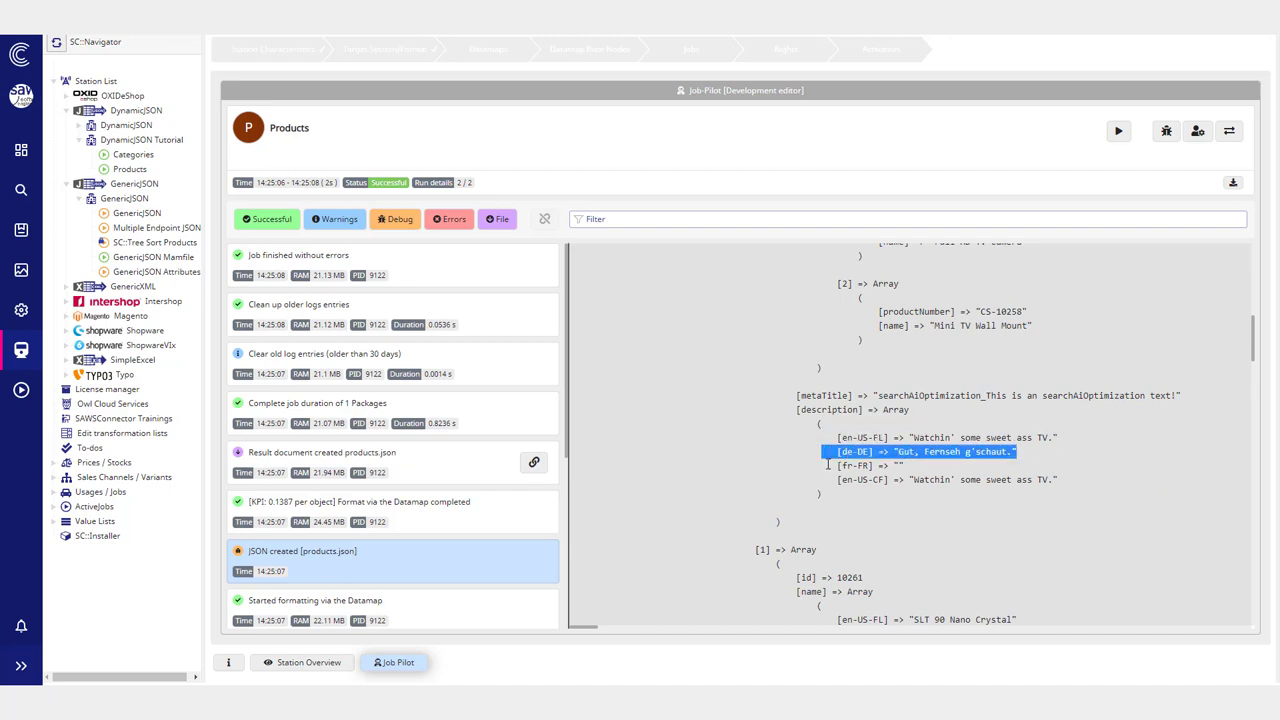
click(827, 463)
drag(823, 480, 1058, 482)
click(977, 505)
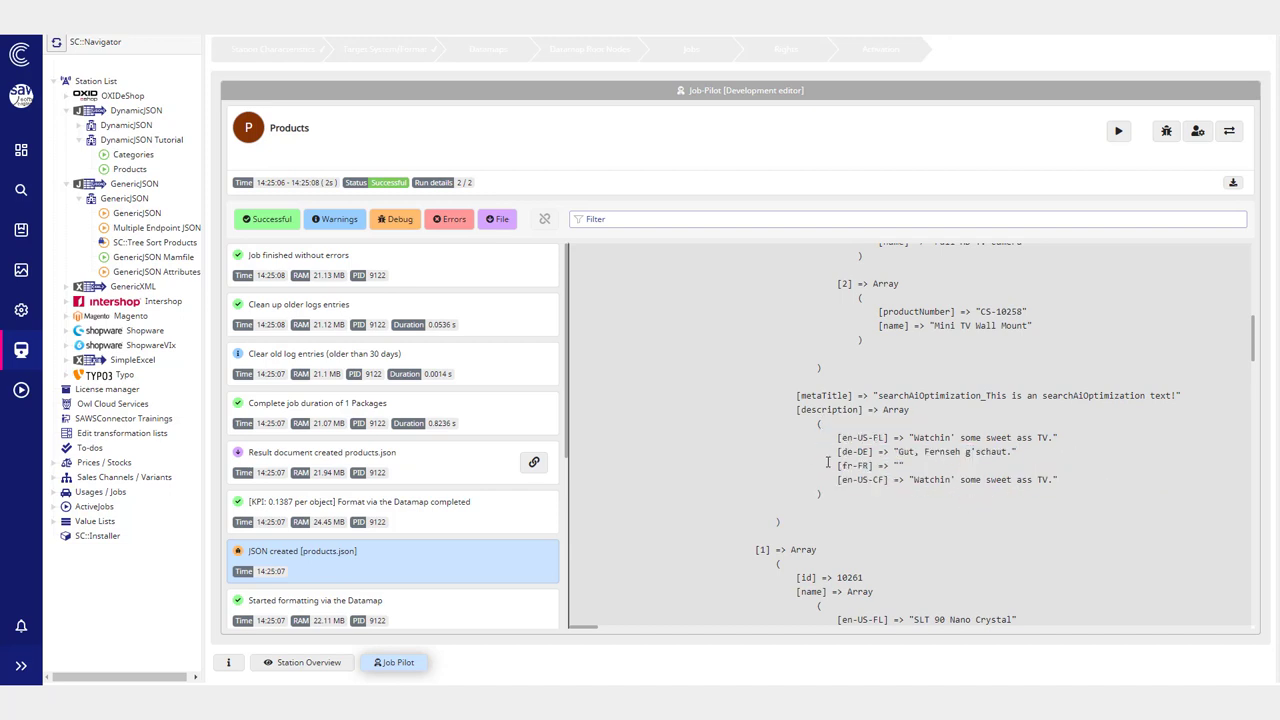
drag(840, 465, 935, 468)
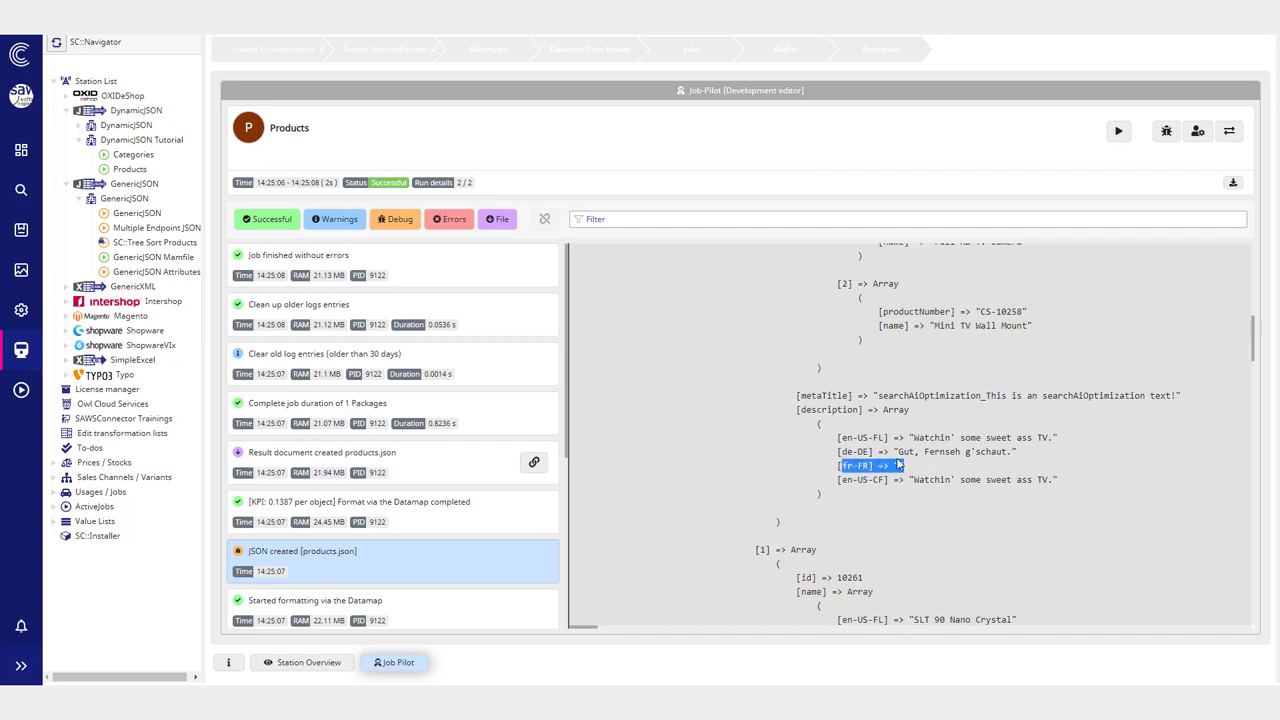
drag(827, 451, 1041, 459)
drag(829, 437, 1087, 455)
click(948, 444)
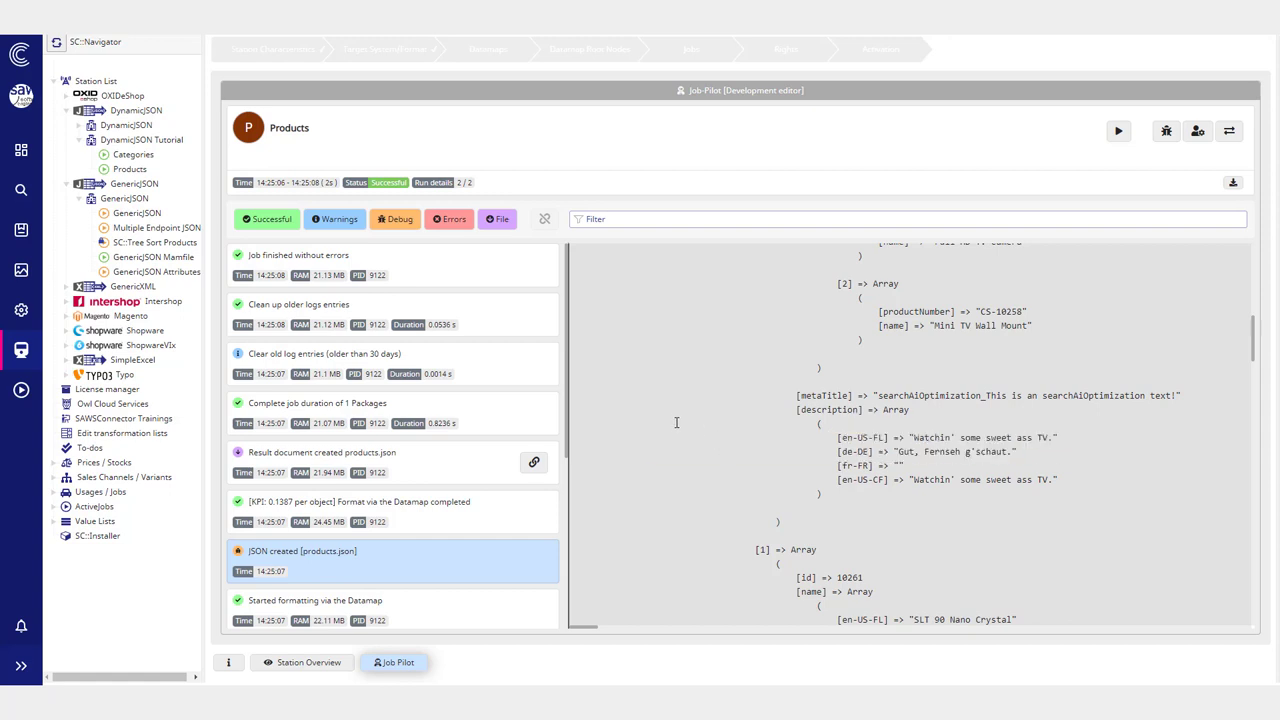
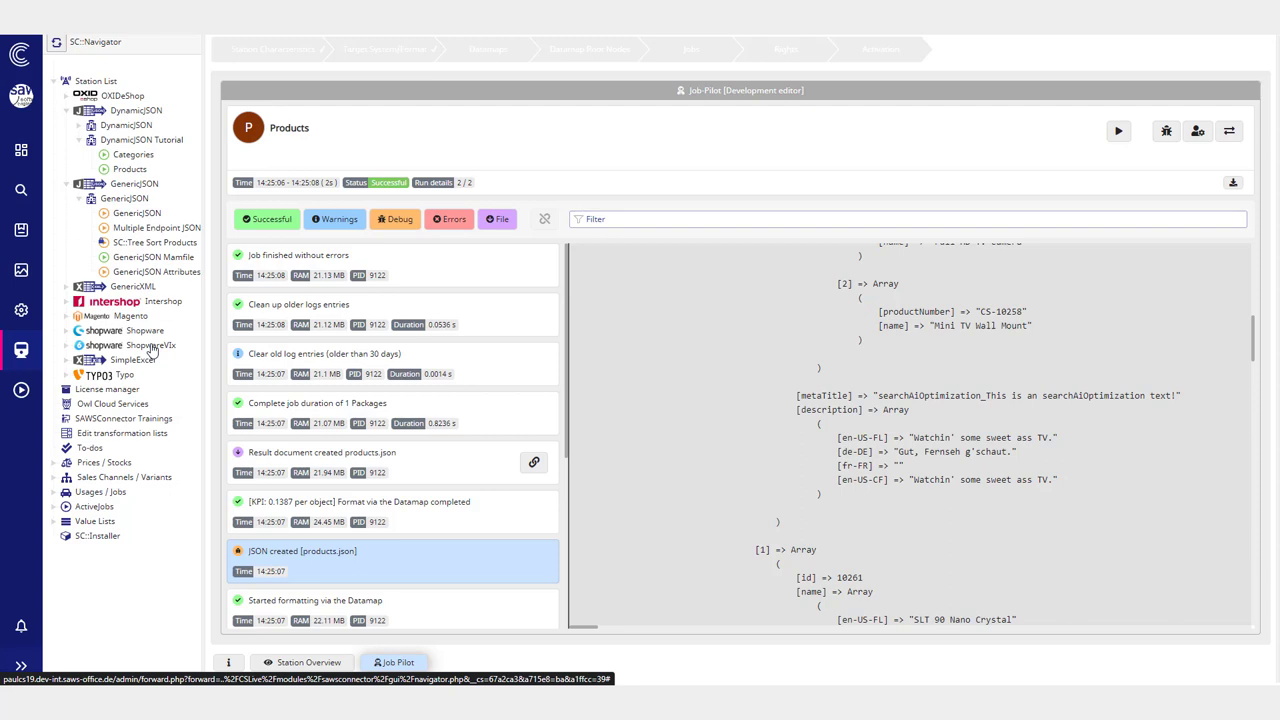
Step: Collapse the GenericJSON station branch in the navigator and return from the job log to the datamap's mapping
click(78, 199)
click(66, 185)
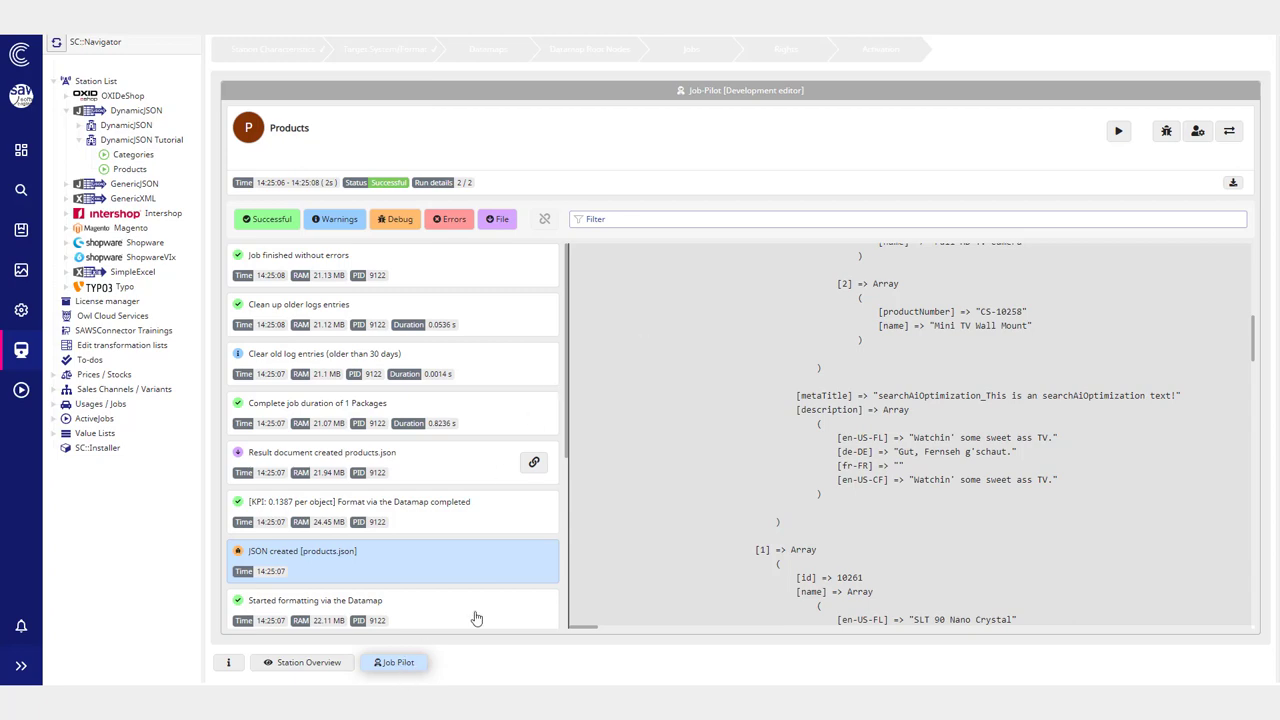
scroll(490, 490, down, 3)
click(401, 664)
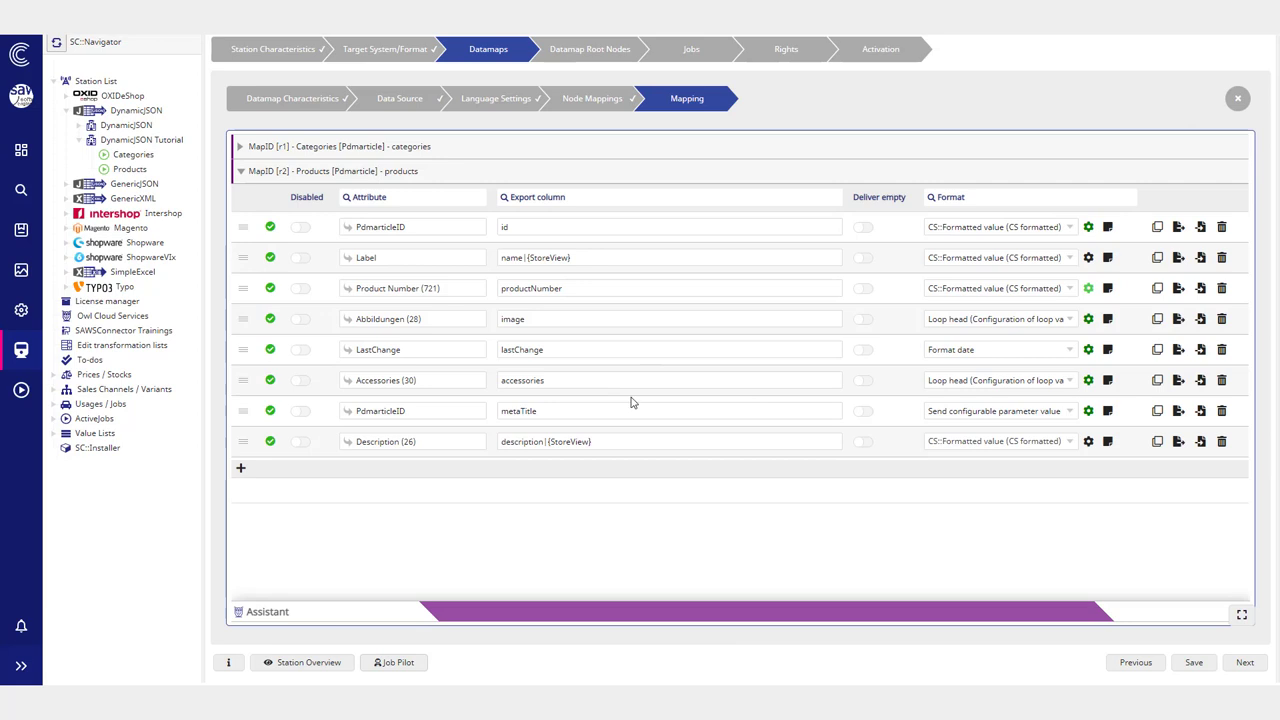
Step: Look over the export columns of the products mapping, then save and close the DynamicJSON Tutorial datamap
click(628, 441)
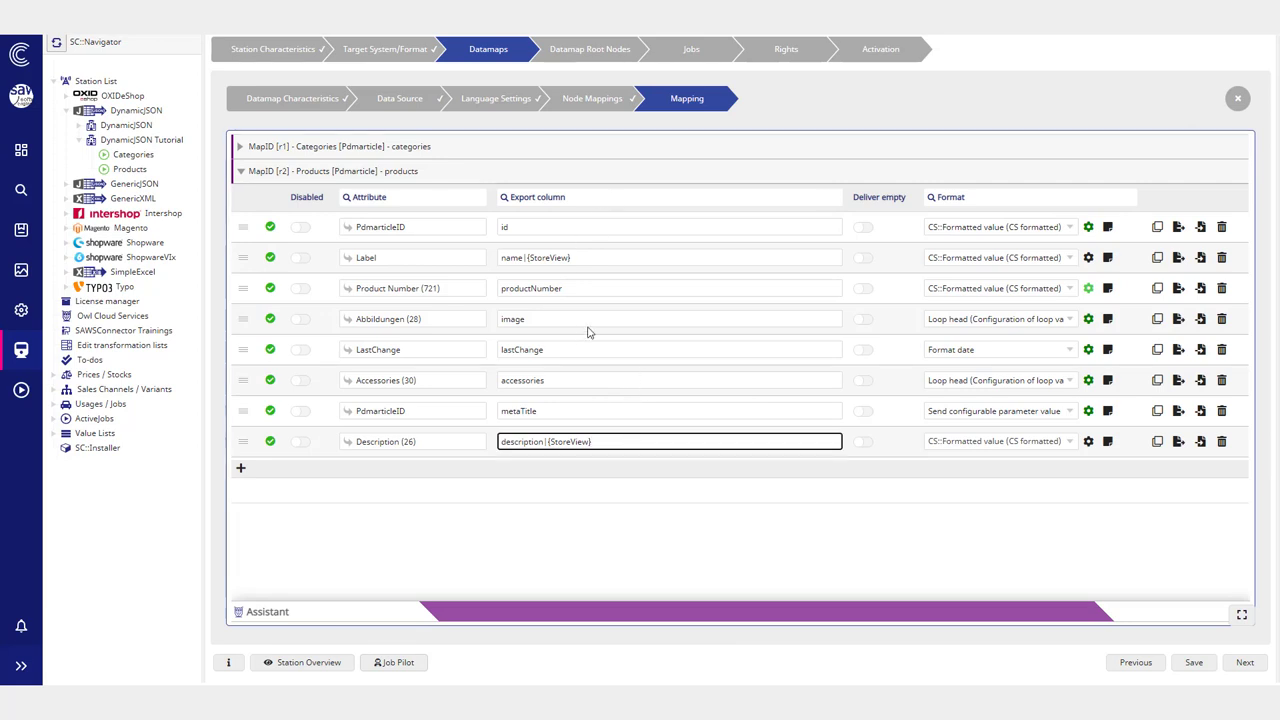
click(585, 411)
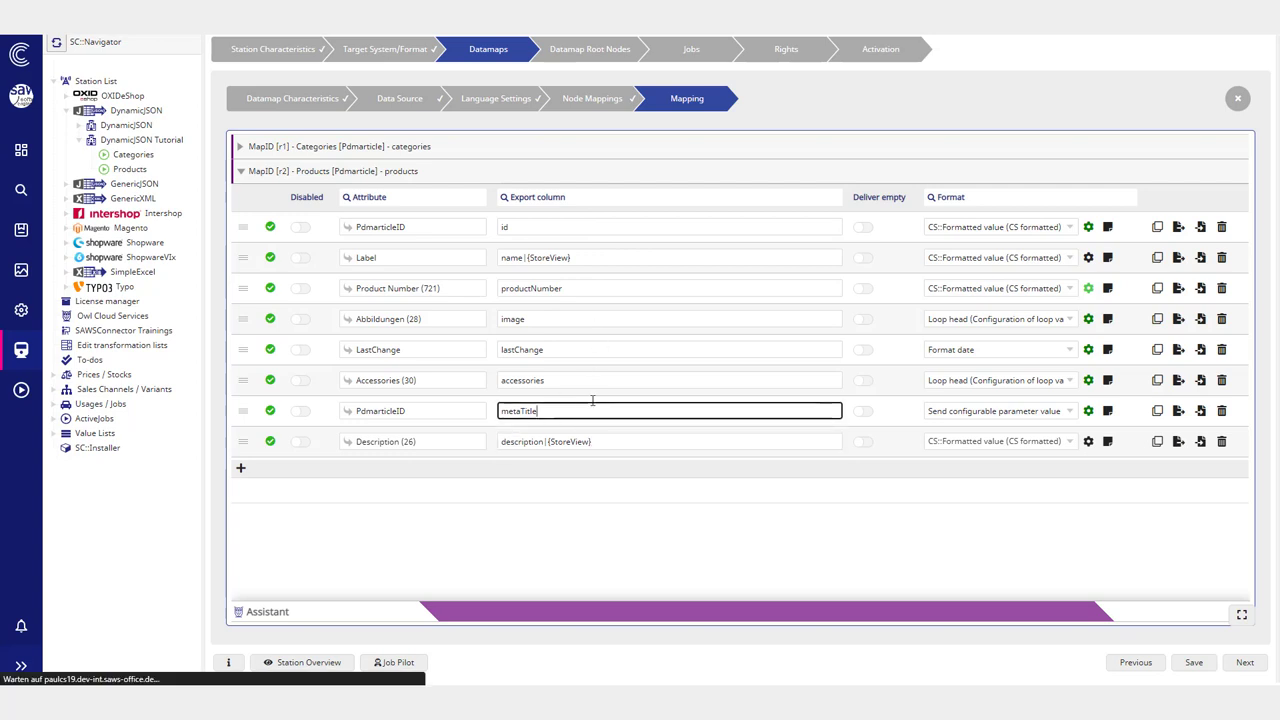
click(567, 379)
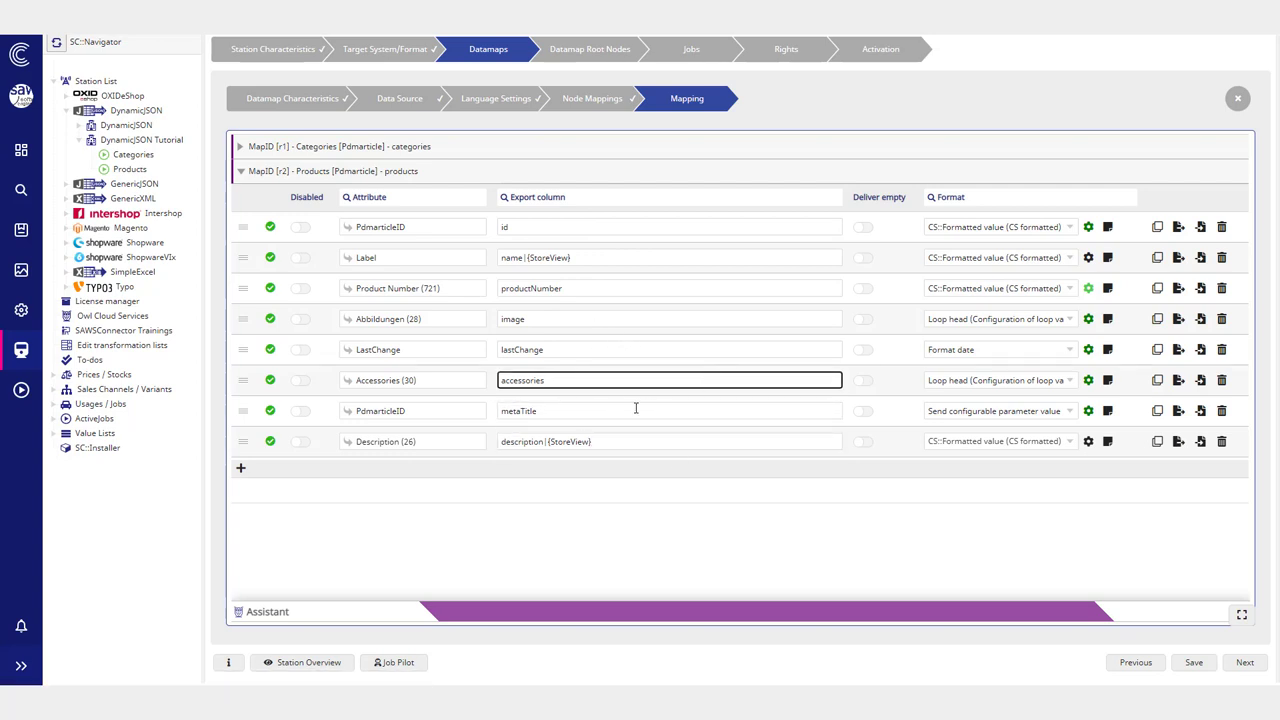
click(1236, 99)
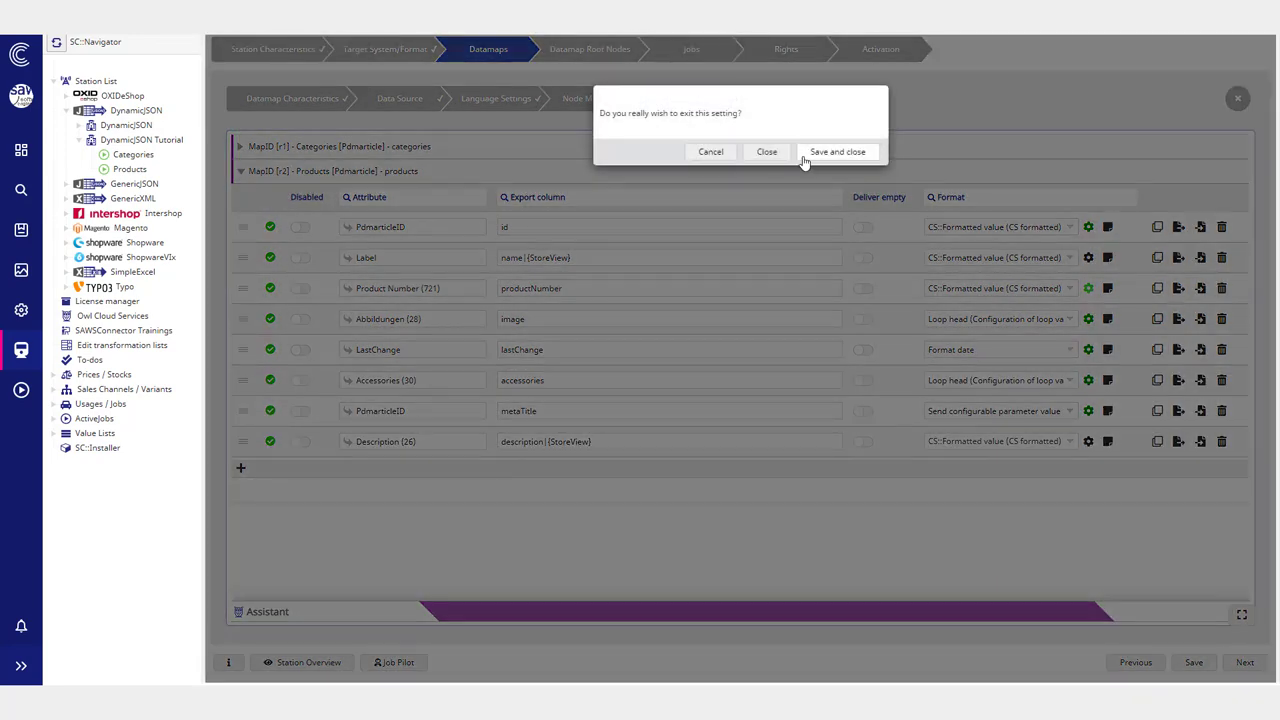
click(823, 153)
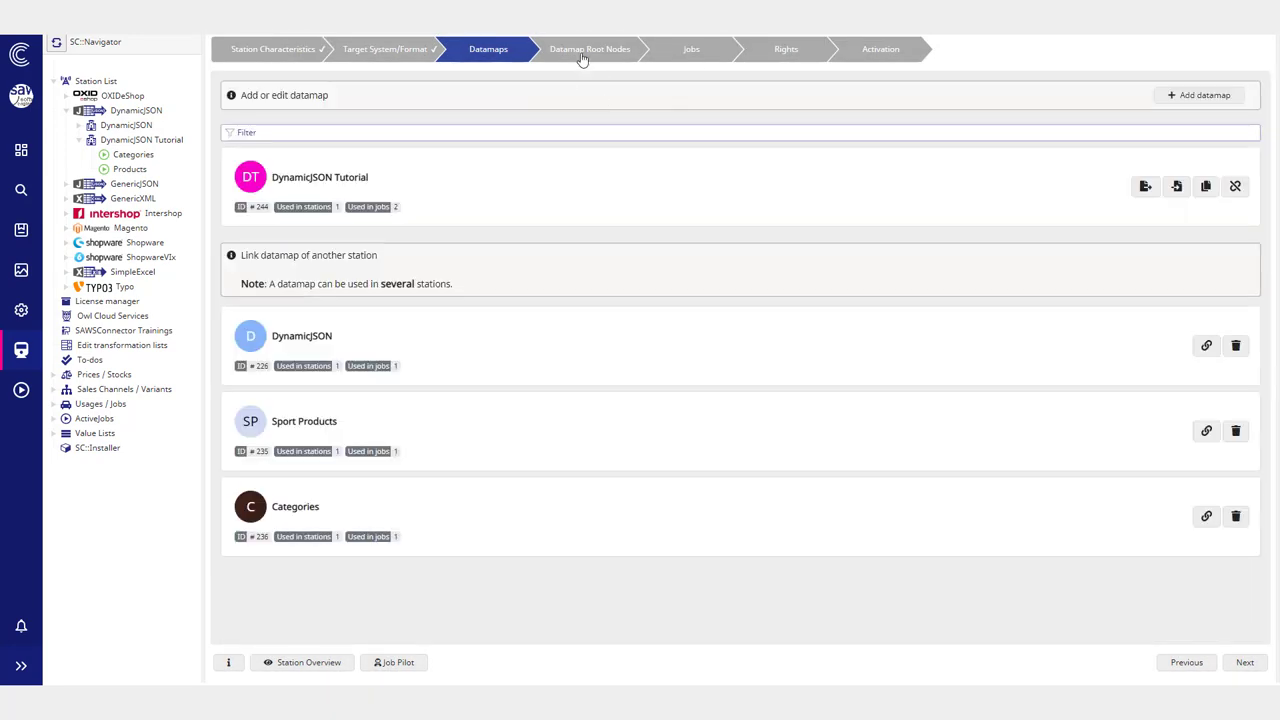
Step: Review the station's datamap root nodes and jobs, and read its settings for limiting and forbidding access by users or groups
click(588, 54)
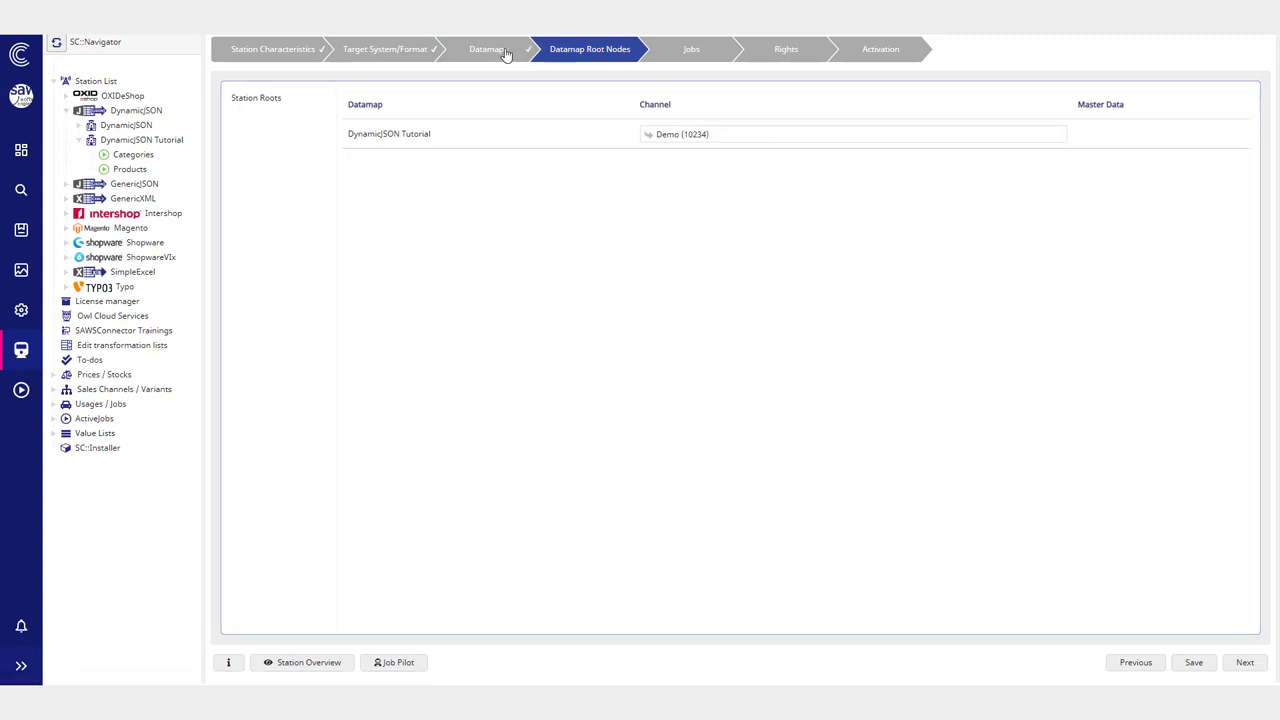
click(706, 52)
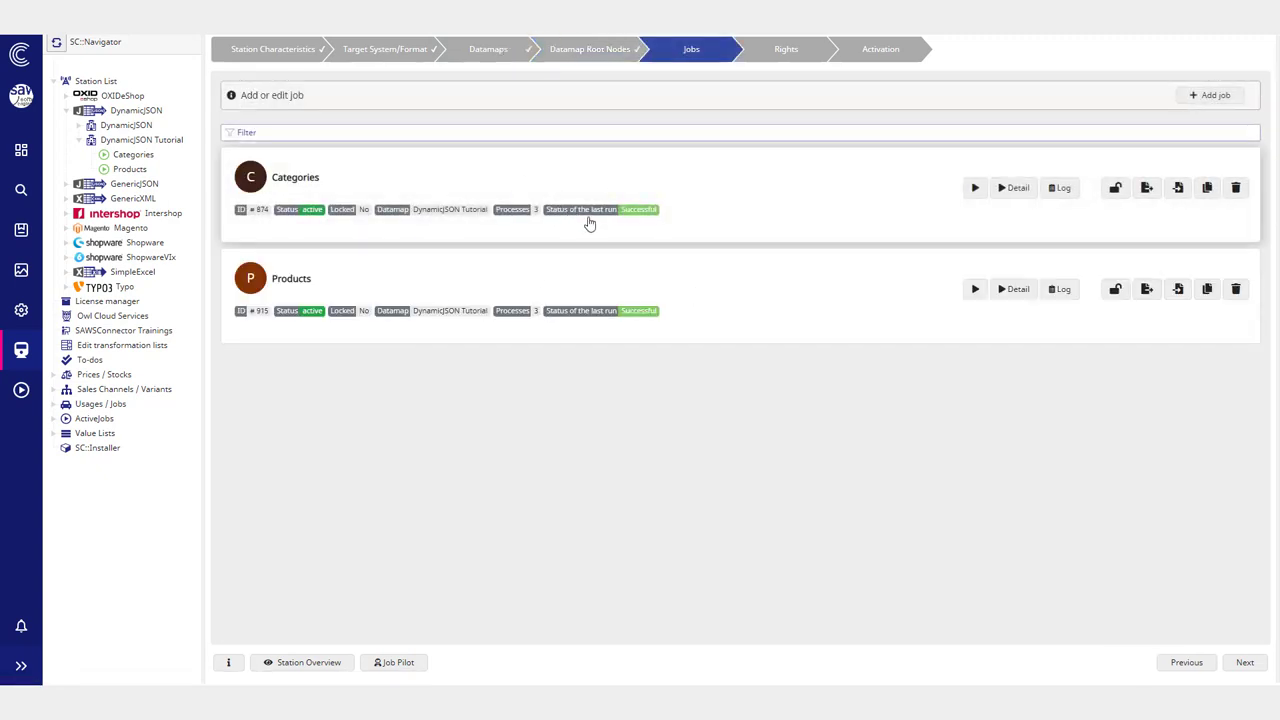
click(760, 62)
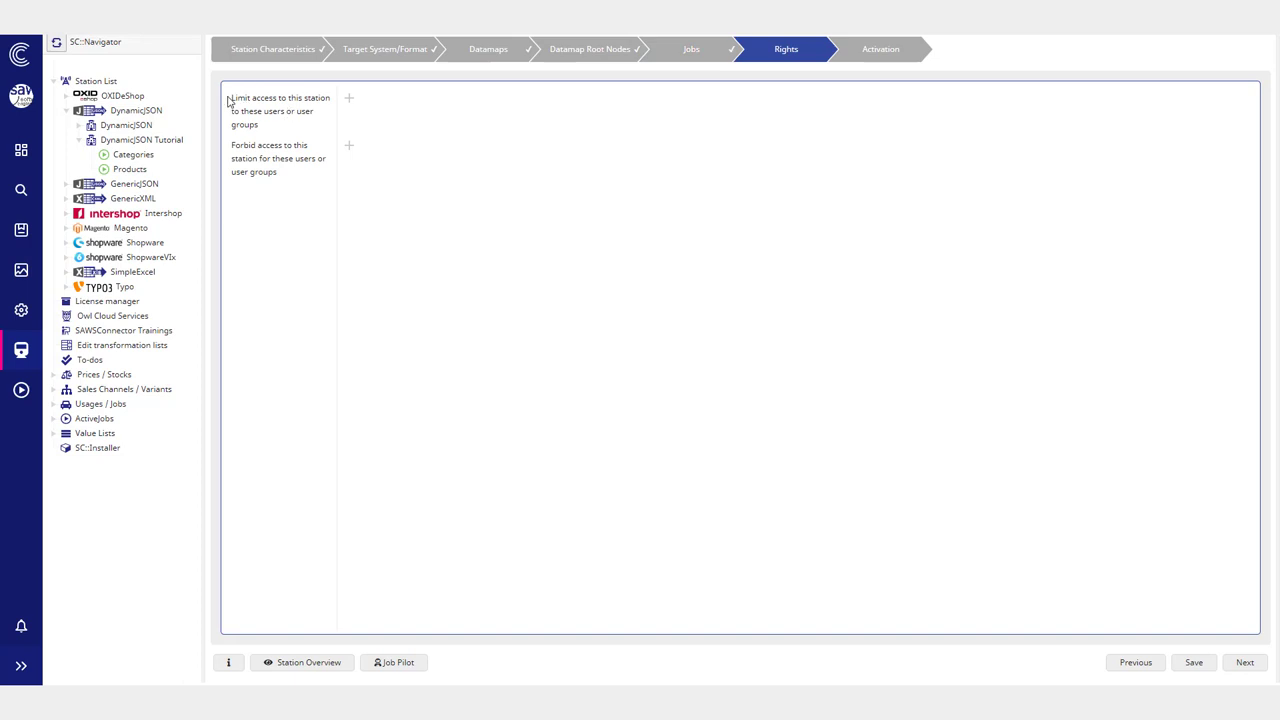
drag(228, 100, 261, 148)
click(291, 206)
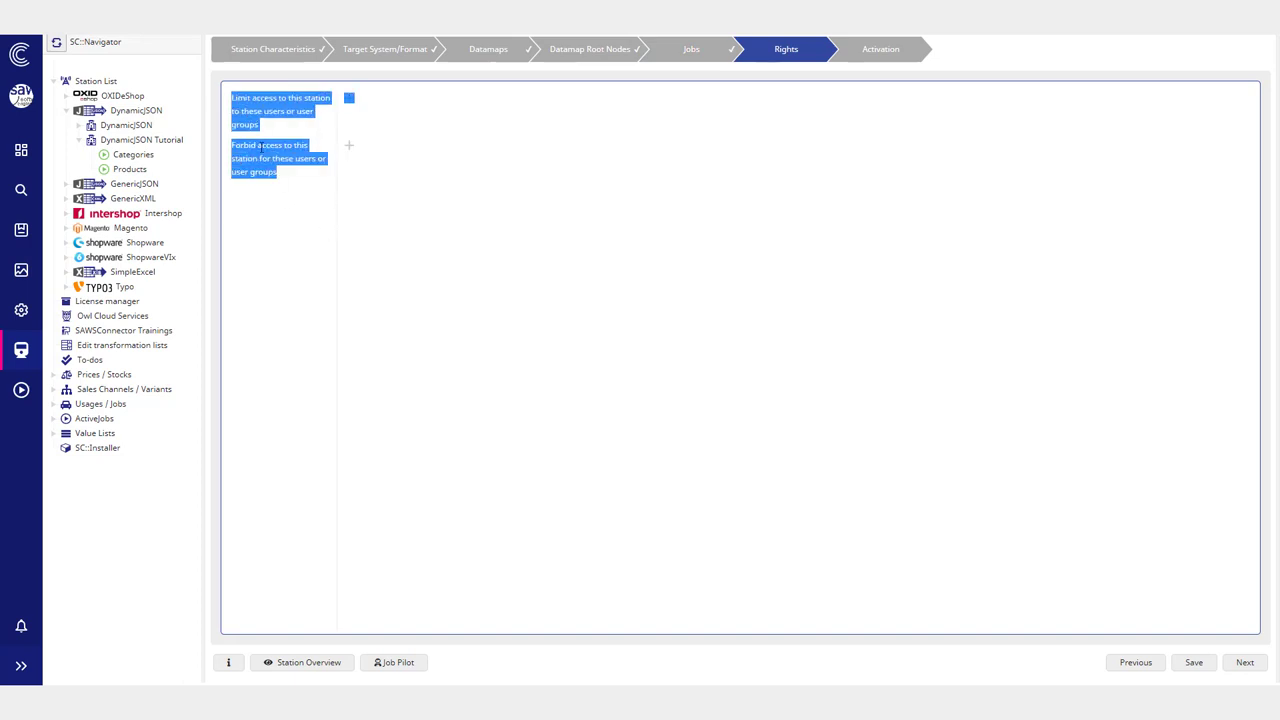
click(287, 199)
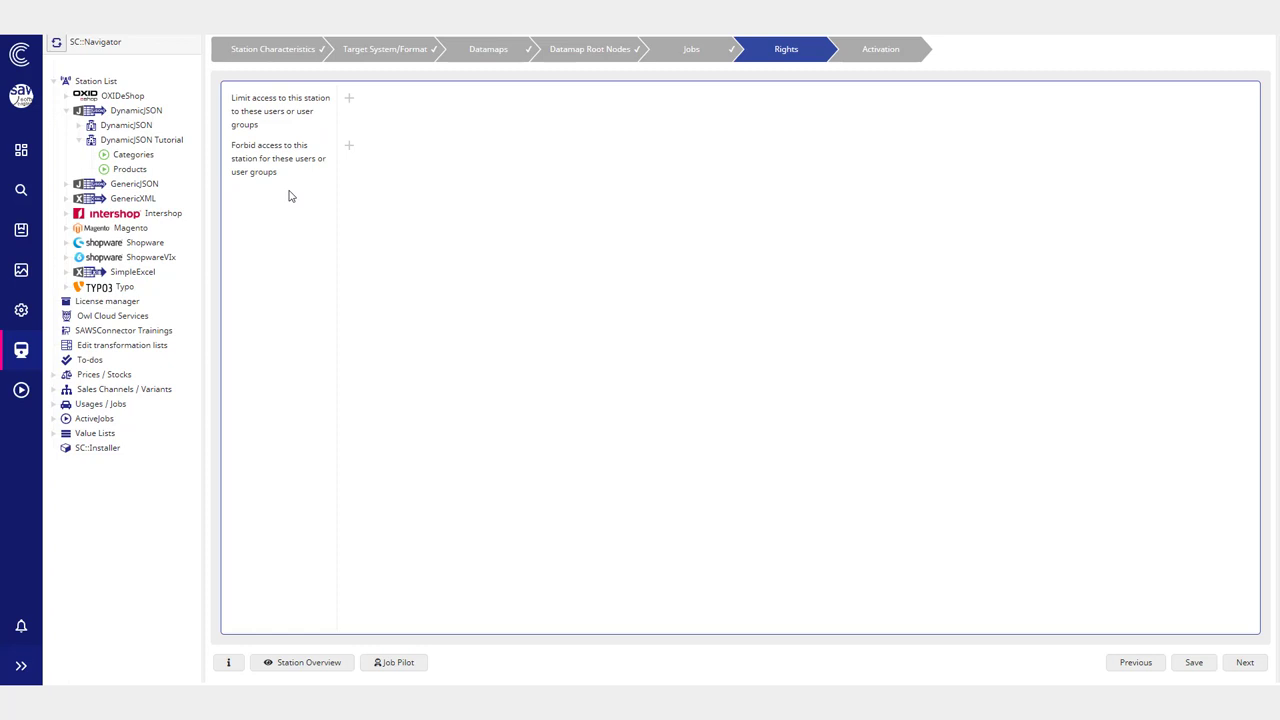
drag(227, 148, 309, 200)
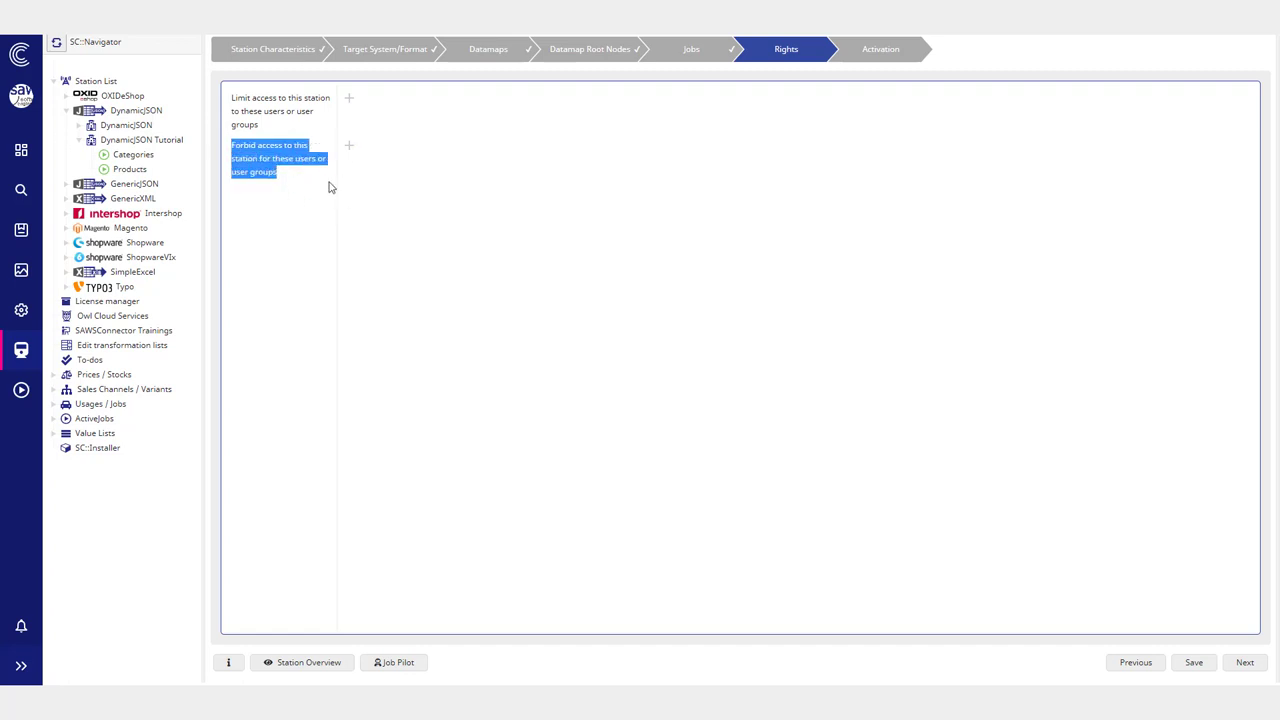
click(288, 180)
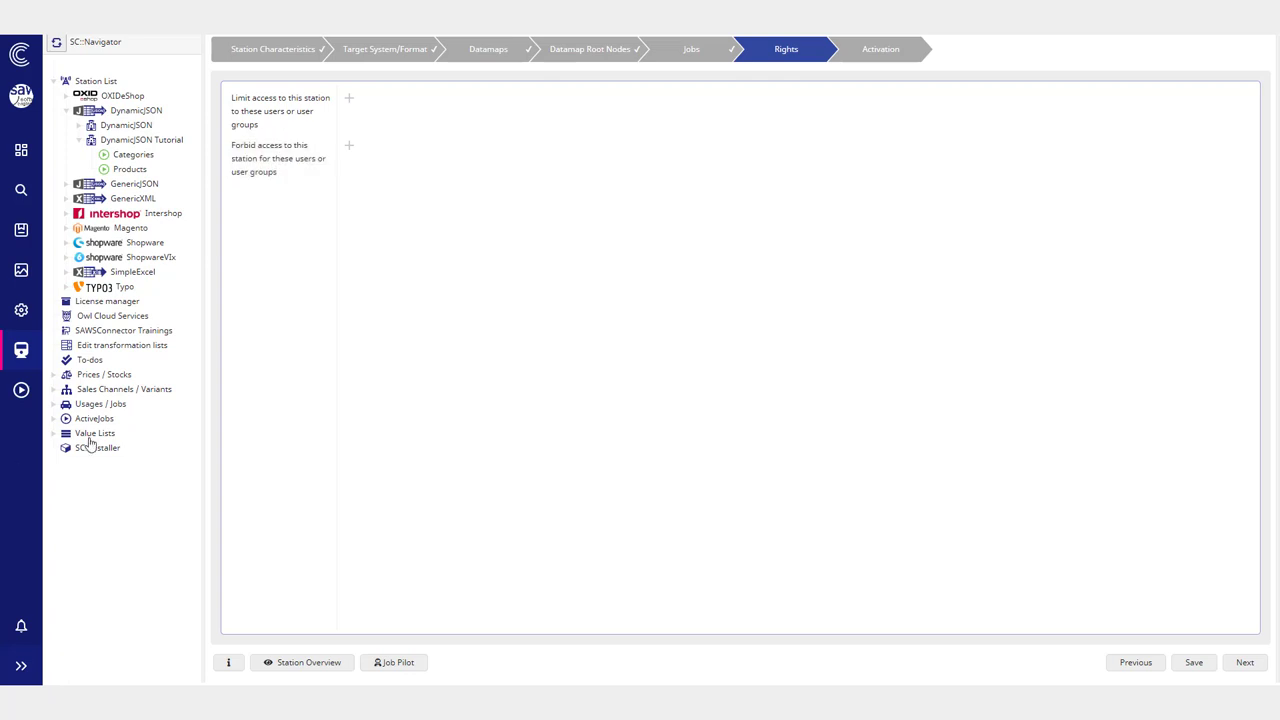
Step: Open the Products job's rights and read the options for restricting and denying access by users or user groups
click(690, 52)
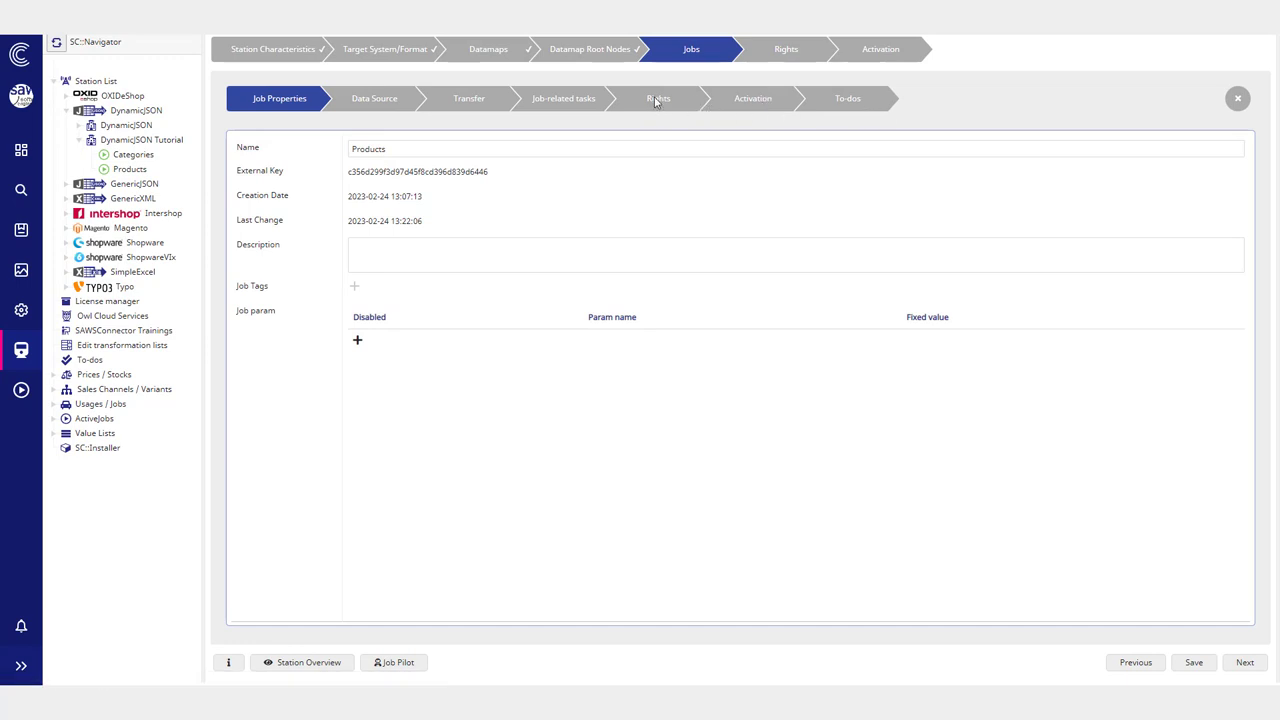
click(655, 100)
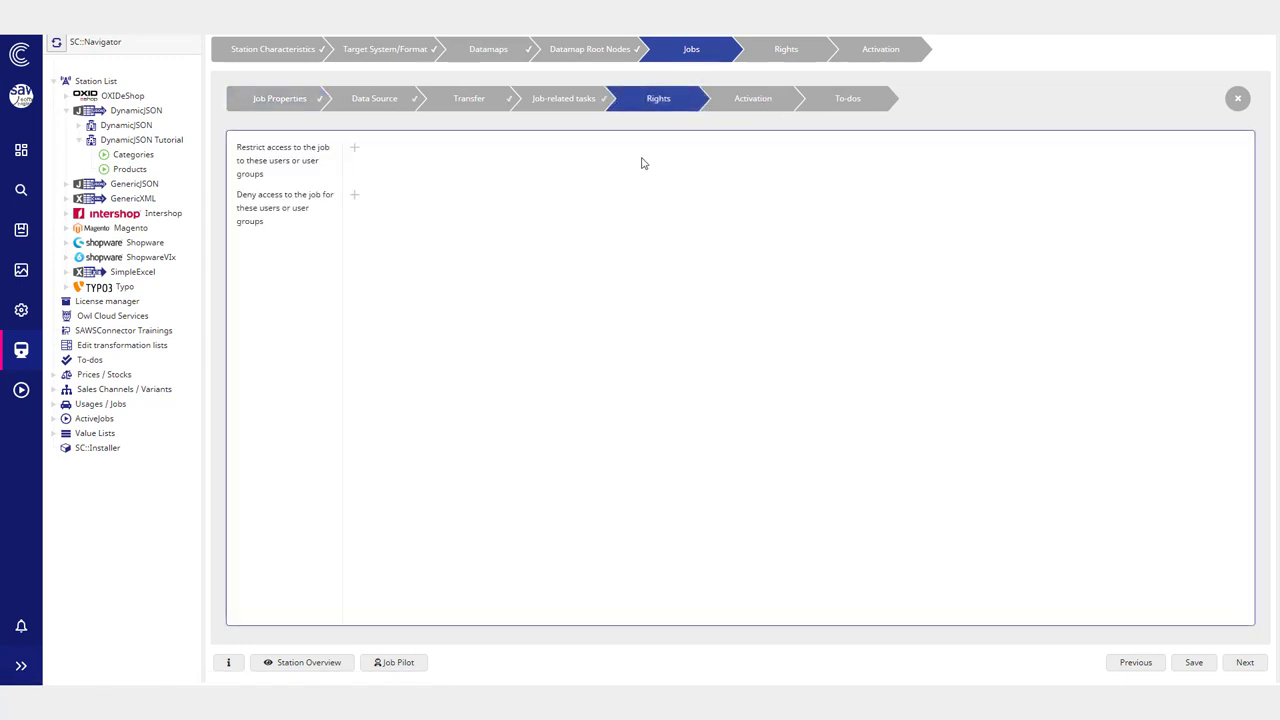
drag(250, 147, 307, 254)
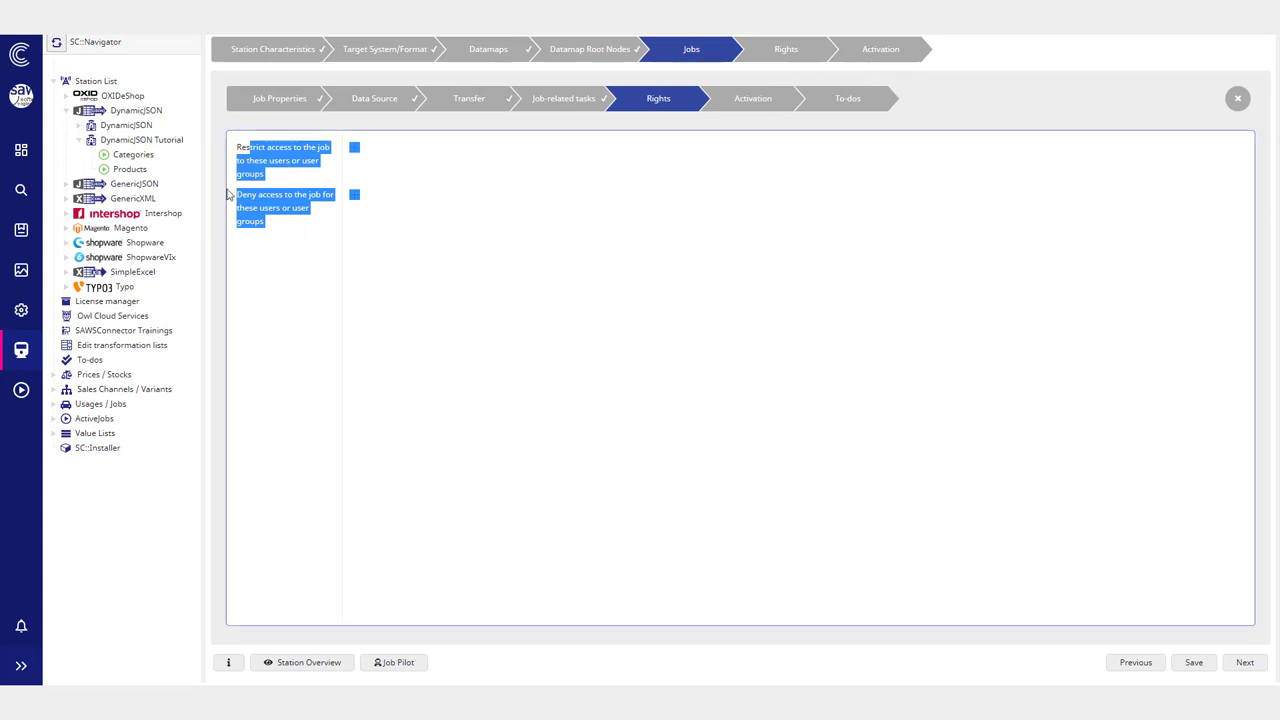
click(301, 233)
drag(301, 233, 251, 147)
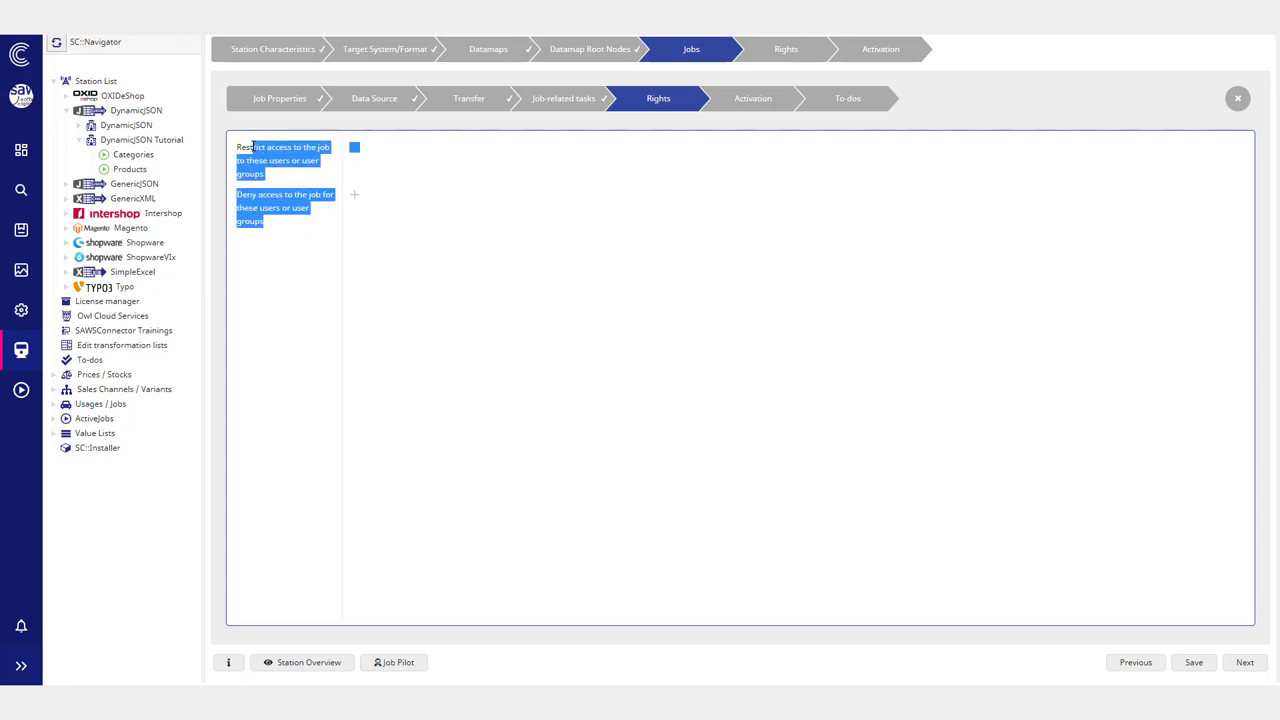
click(289, 289)
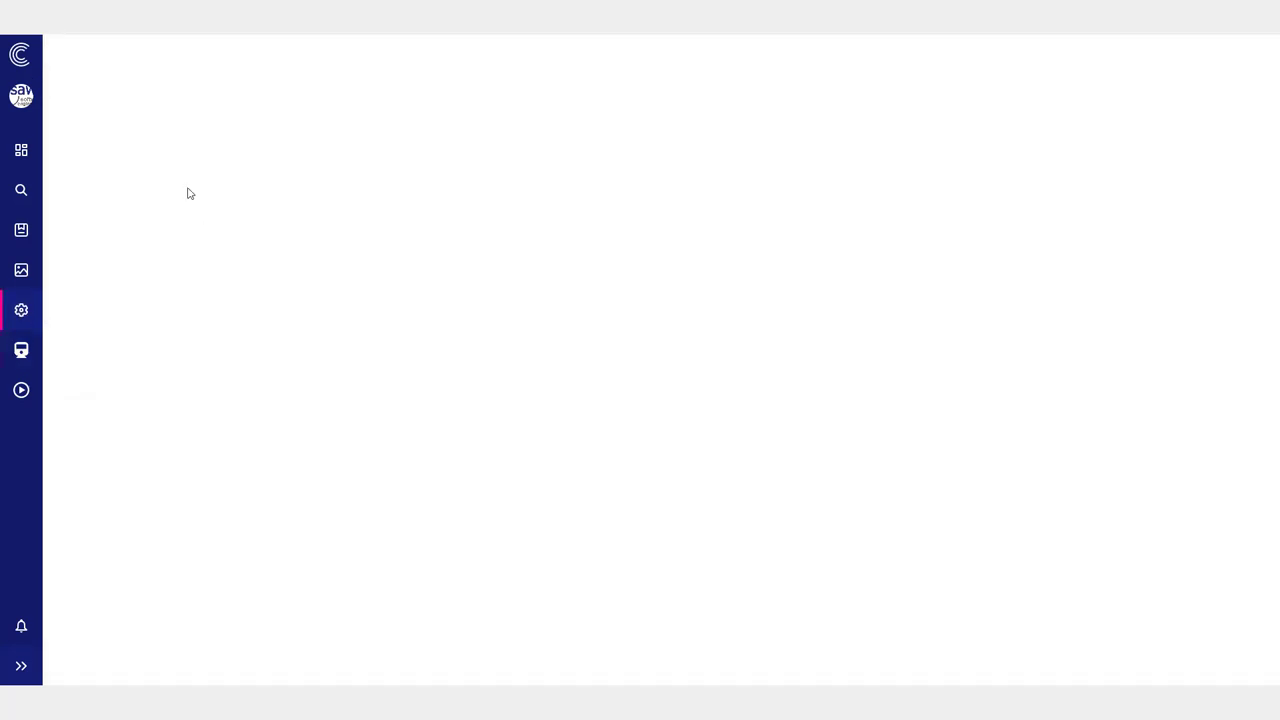
Step: Open the general SAWS Connector permissions of the Administrator role in the system preferences
click(53, 96)
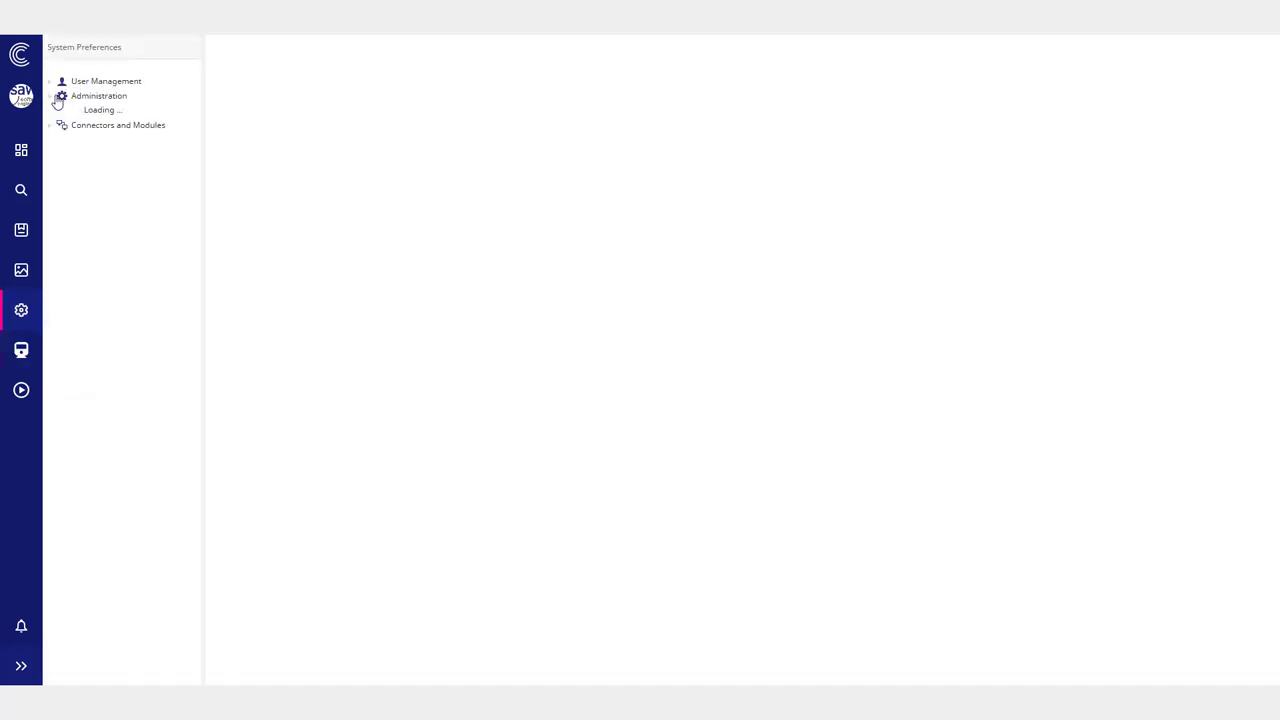
click(62, 126)
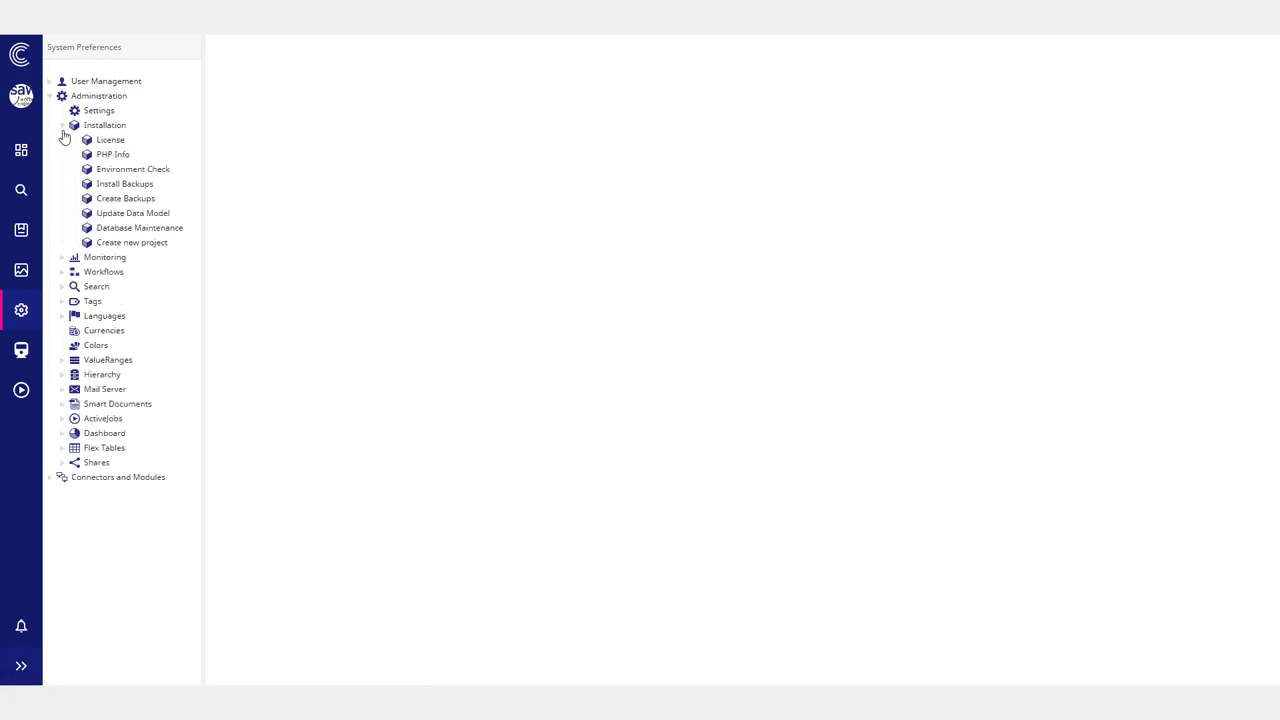
click(61, 128)
click(51, 81)
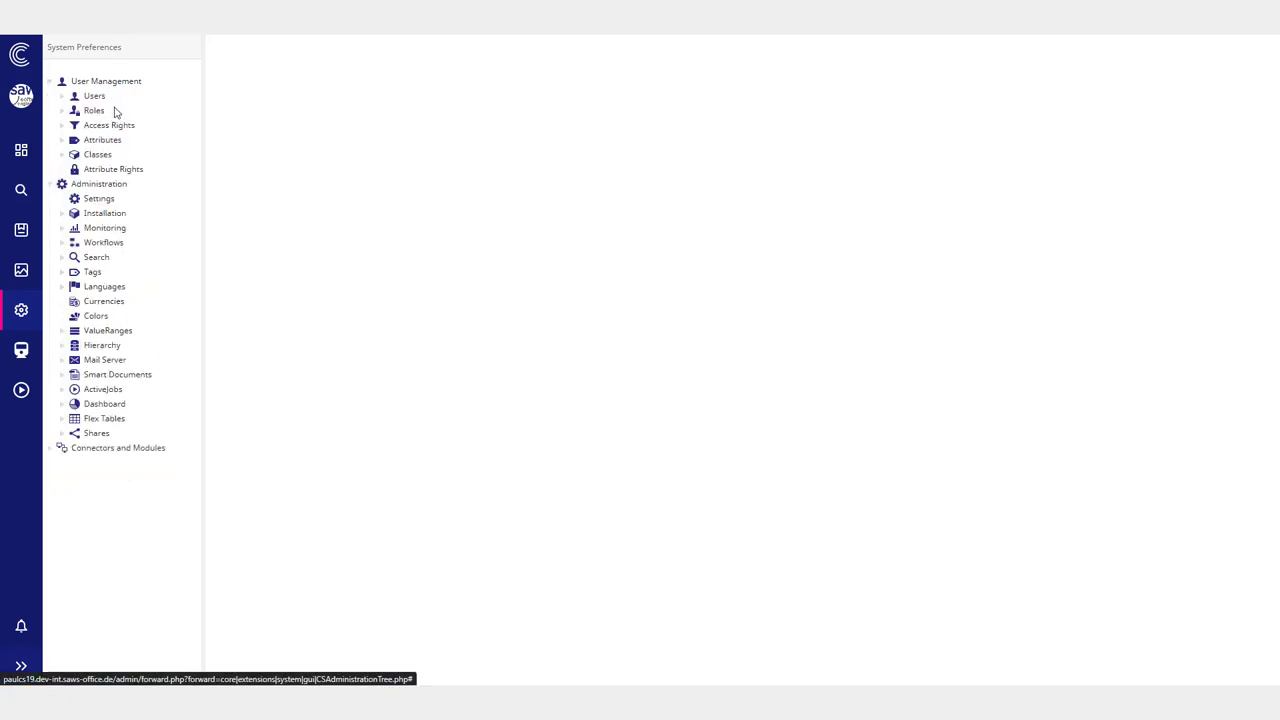
click(110, 111)
click(120, 126)
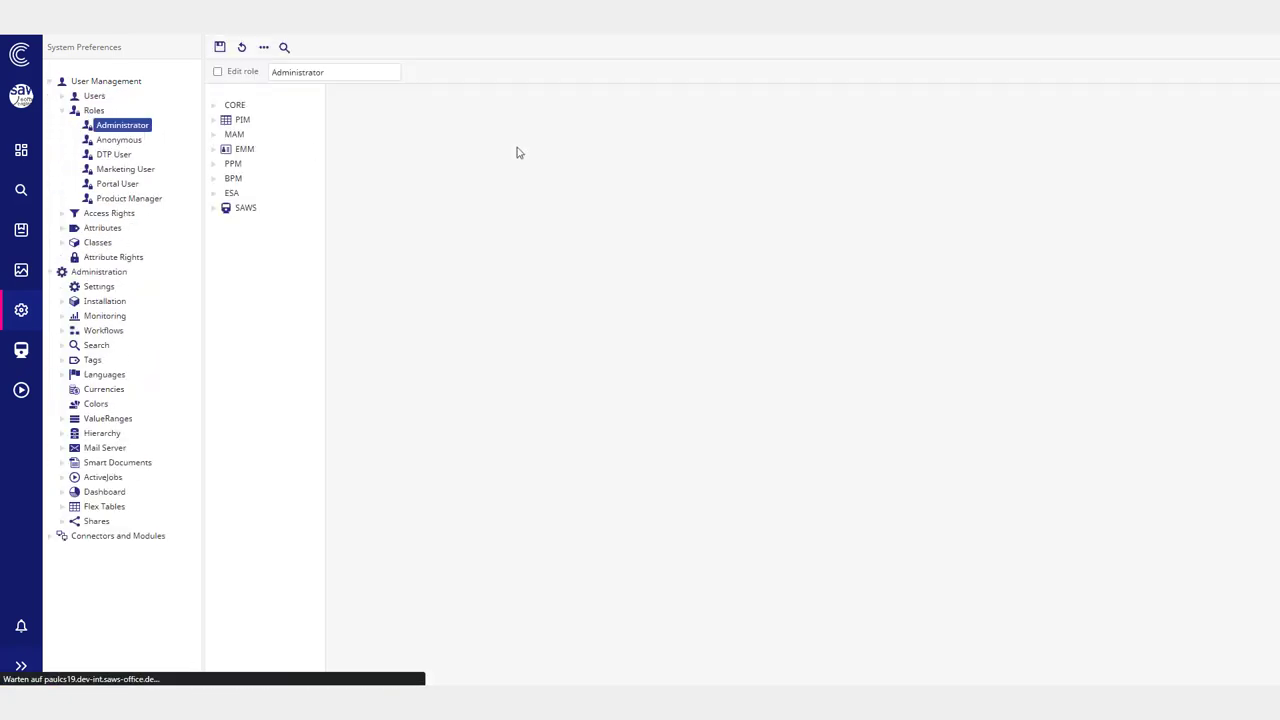
click(245, 208)
click(280, 222)
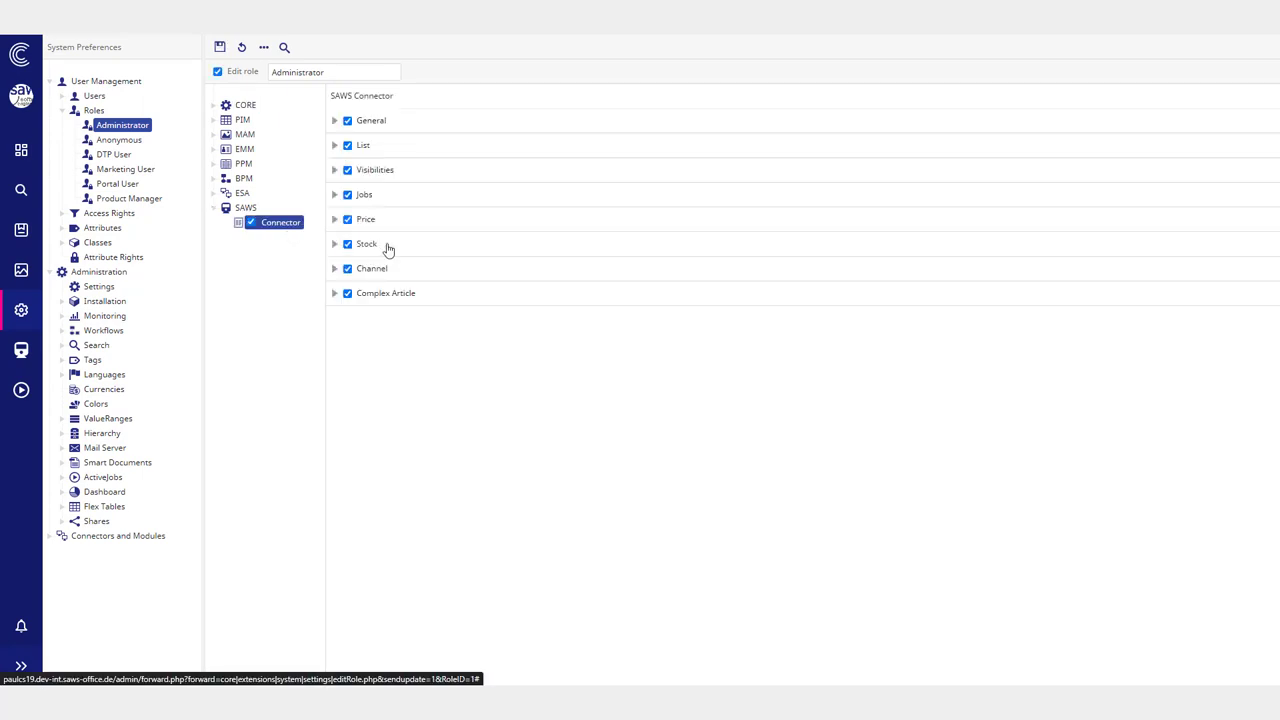
click(417, 120)
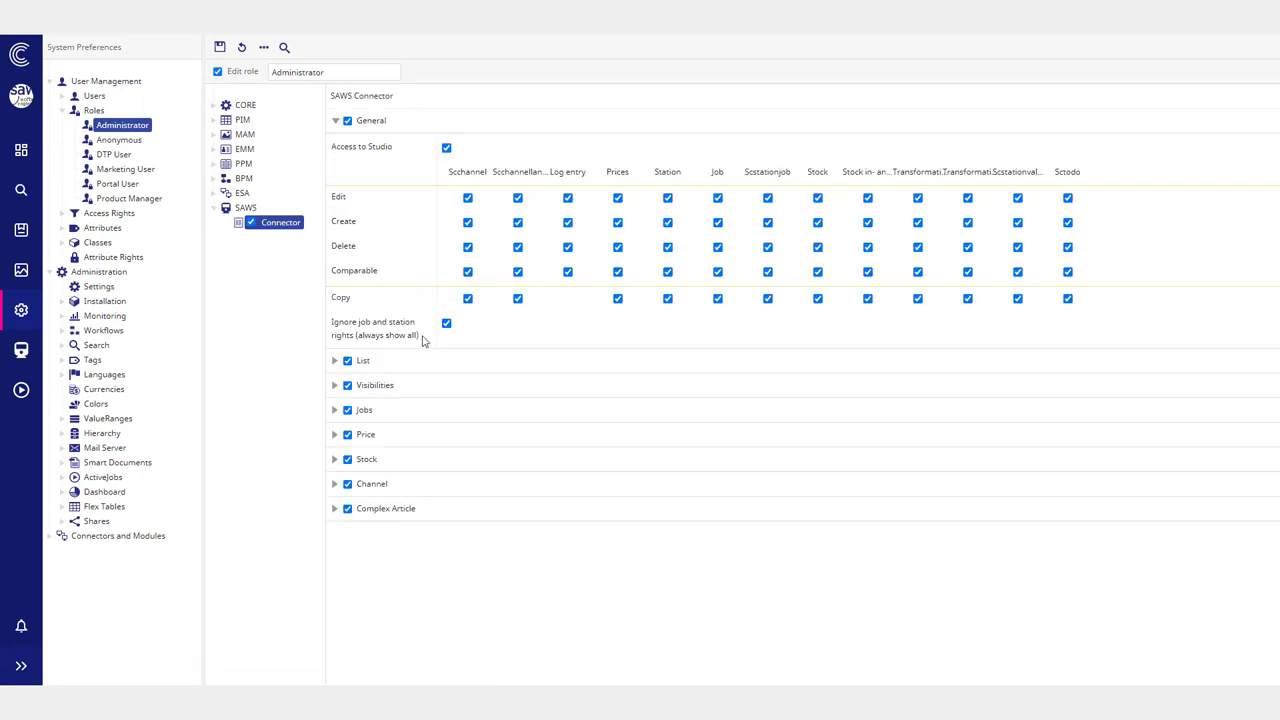
Step: Switch the Administrator role's "Ignore job and station rights (always show all)" permission off and back on
drag(422, 341, 331, 322)
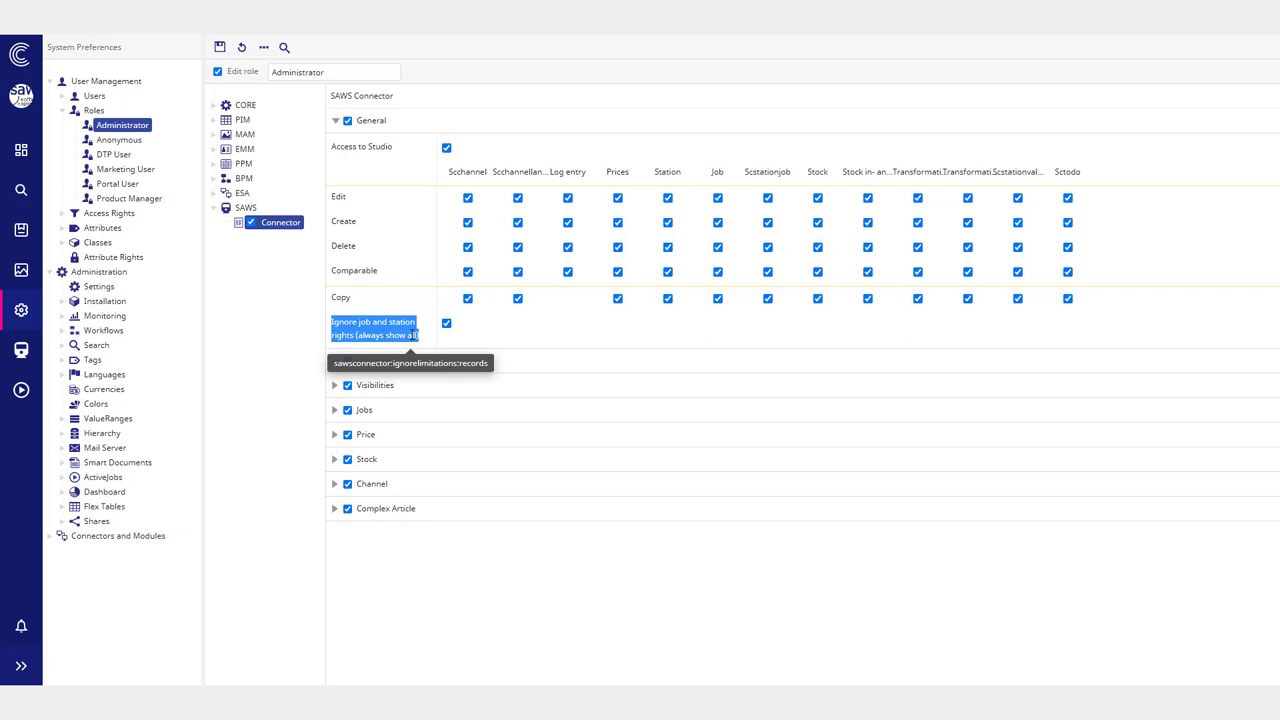
click(446, 325)
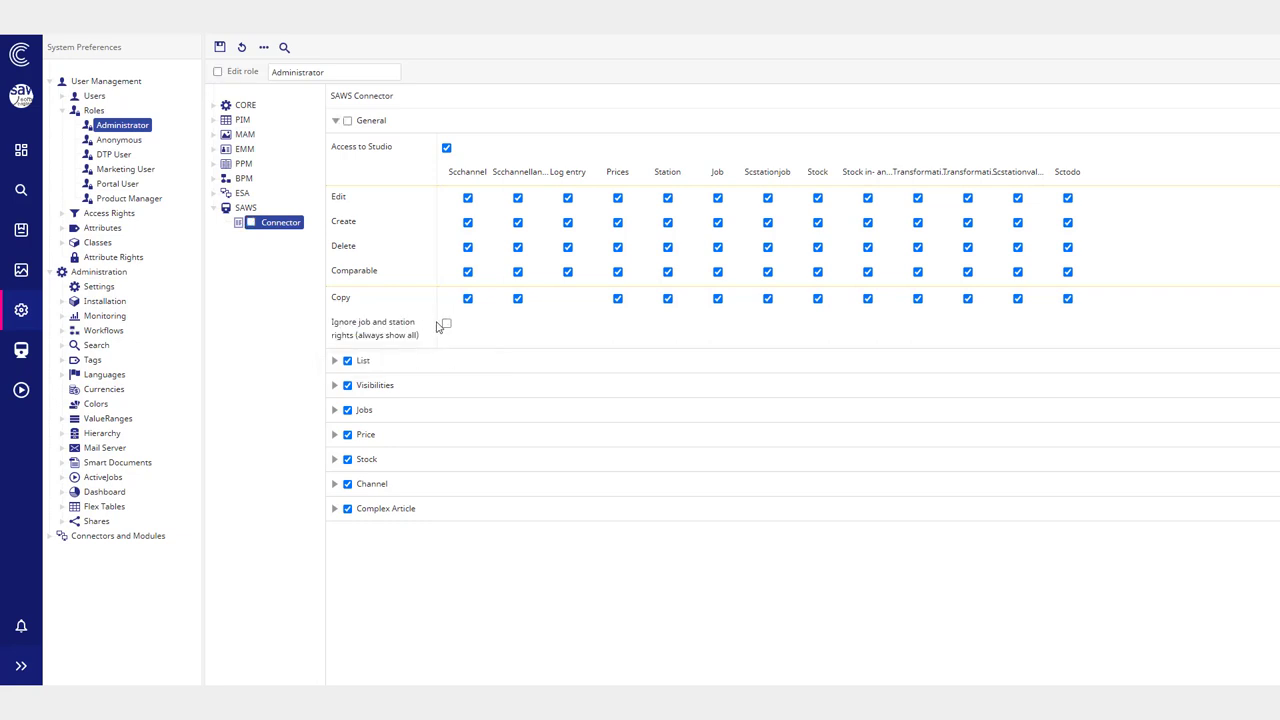
click(446, 325)
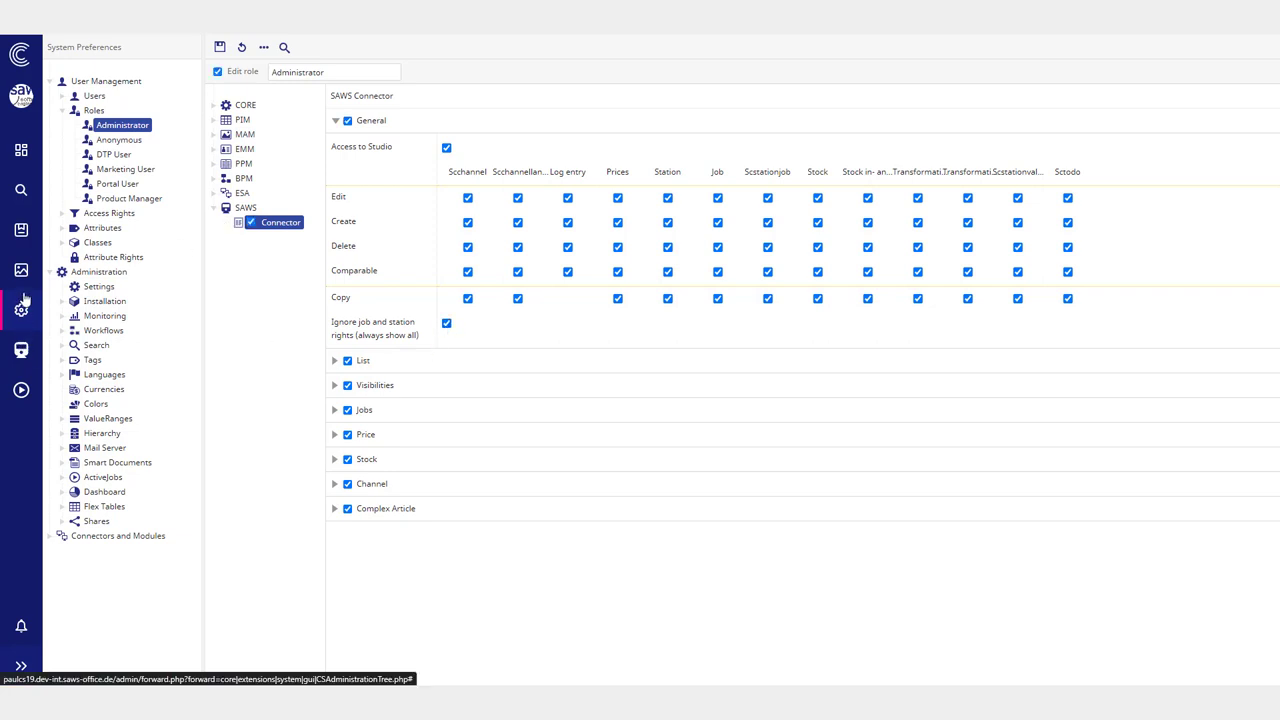
Step: Return to the DynamicJSON Tutorial station and close the Products job without saving
click(20, 353)
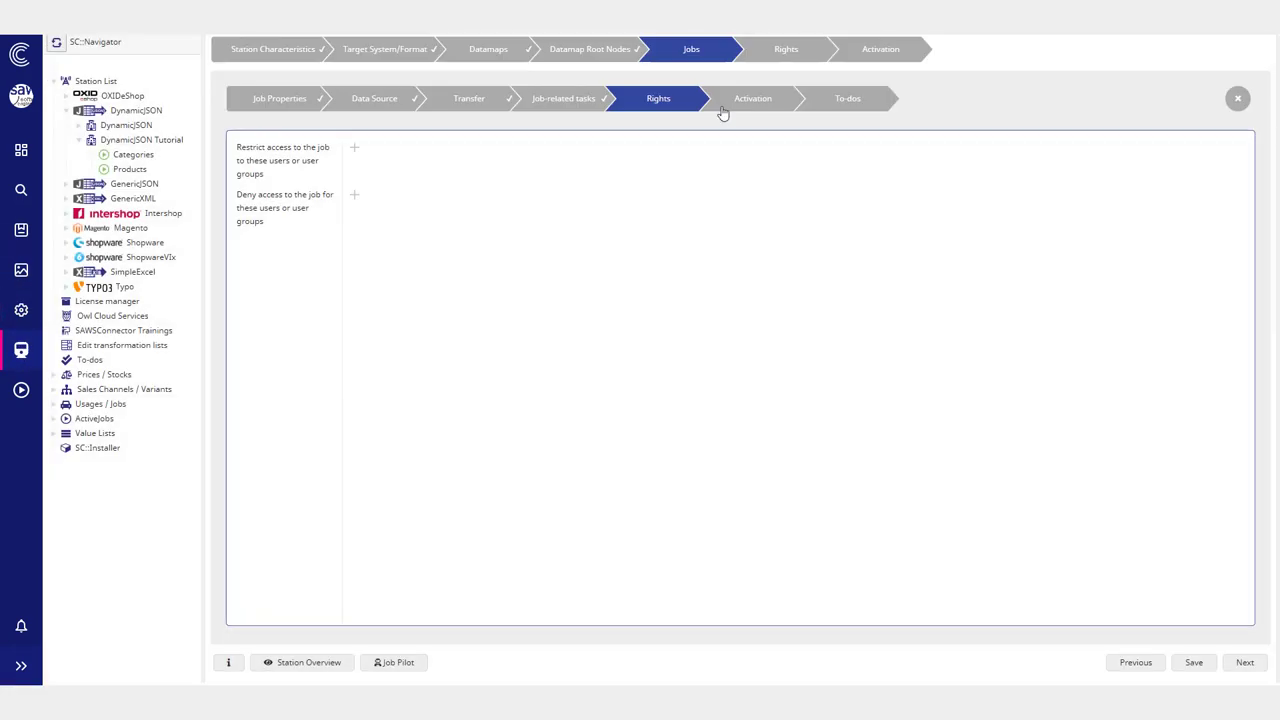
click(1238, 98)
click(771, 152)
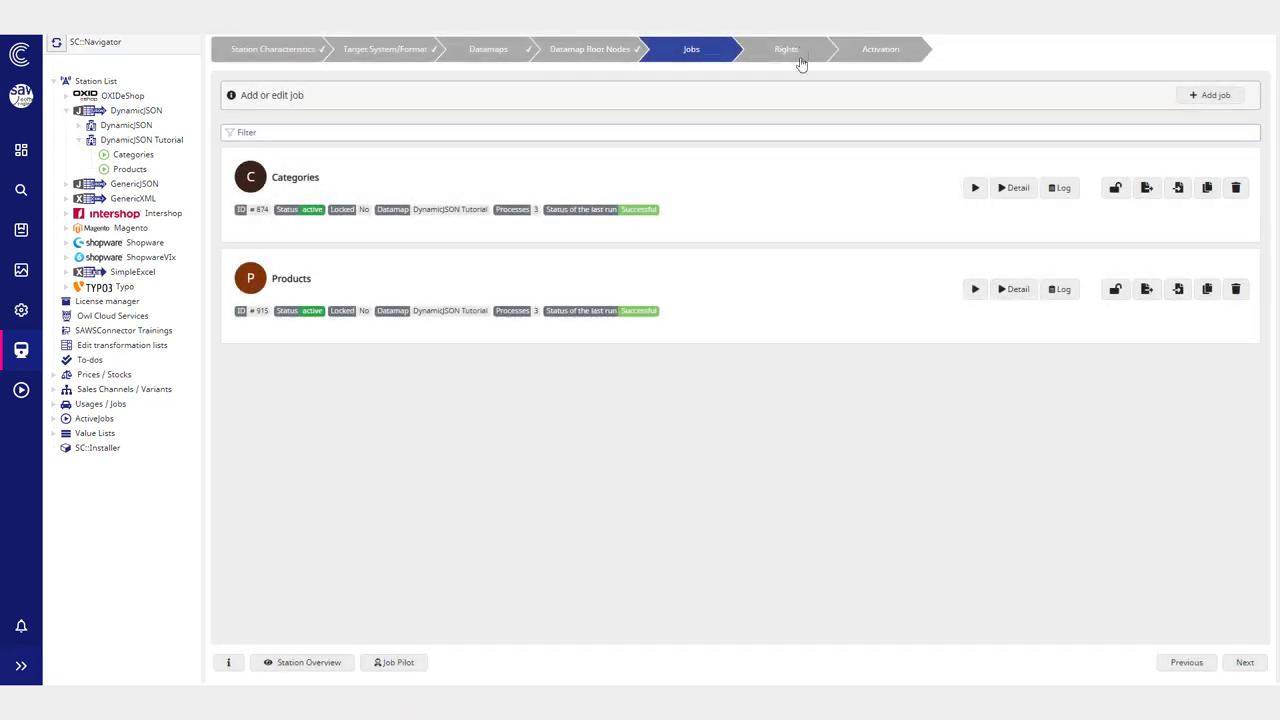
Step: Open the station's activation settings and read the help text on what the Active option controls
click(797, 52)
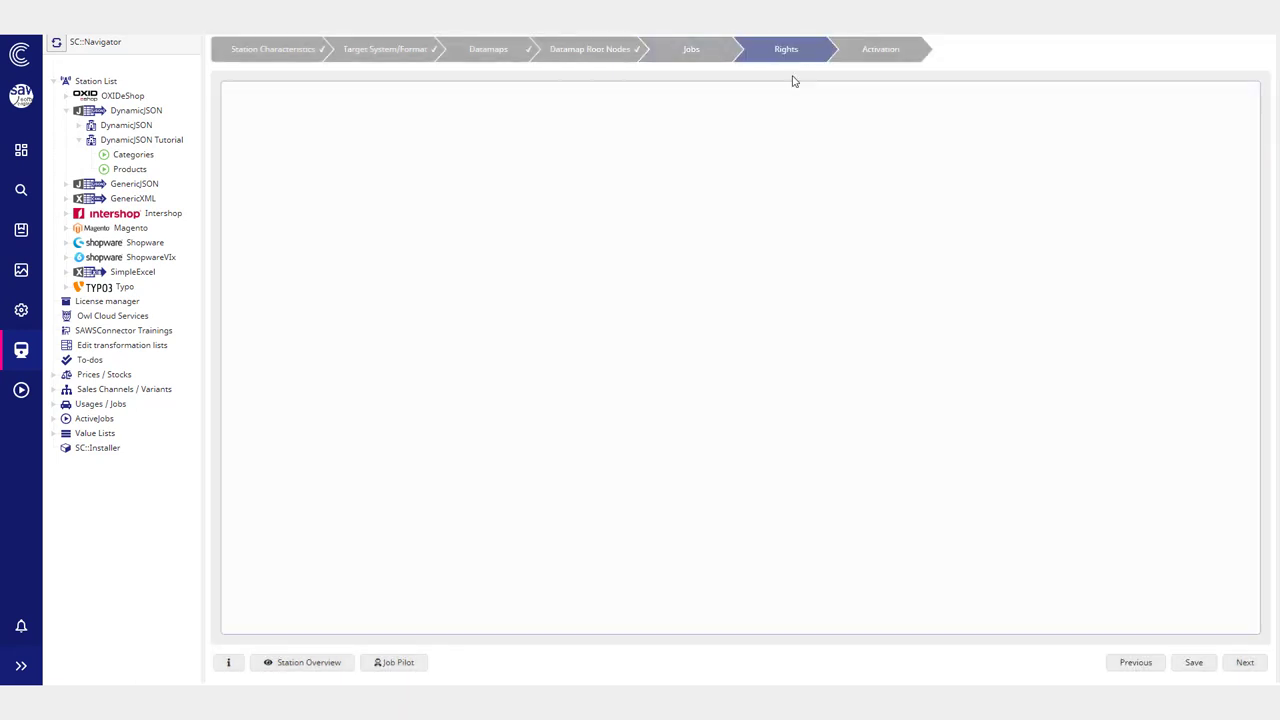
click(918, 52)
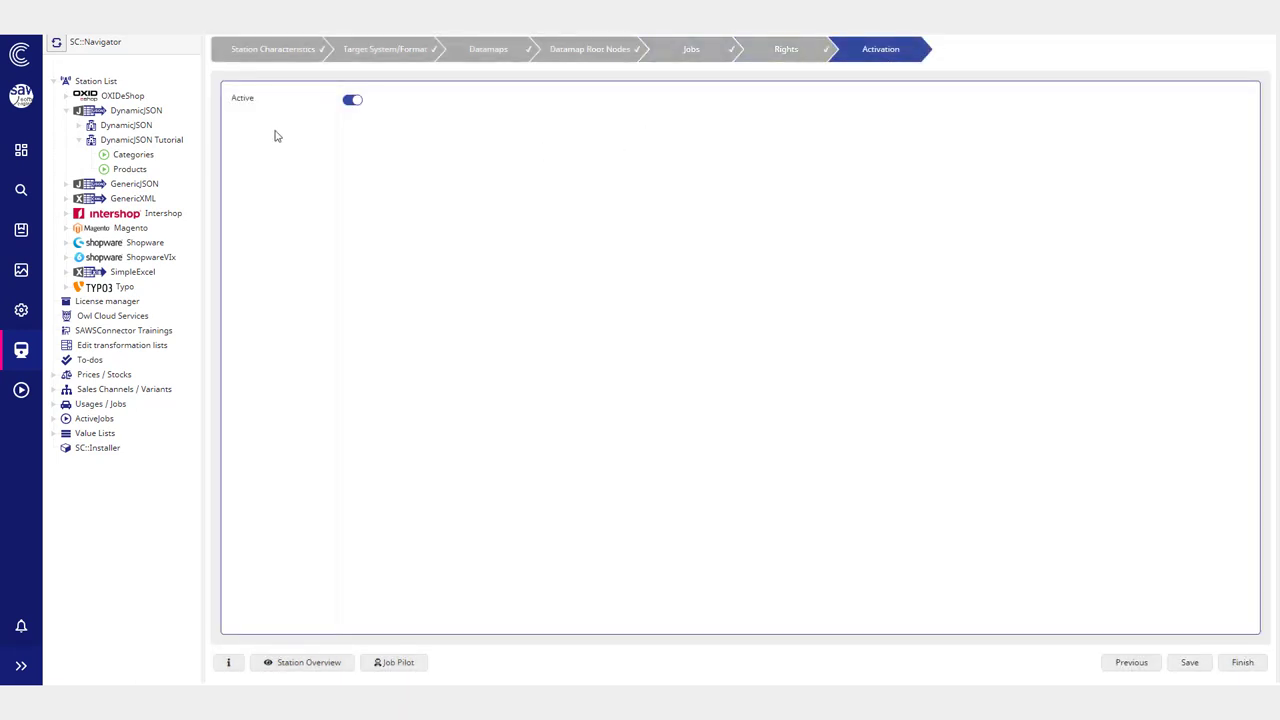
drag(255, 98, 231, 98)
click(313, 198)
click(228, 663)
drag(535, 93, 241, 93)
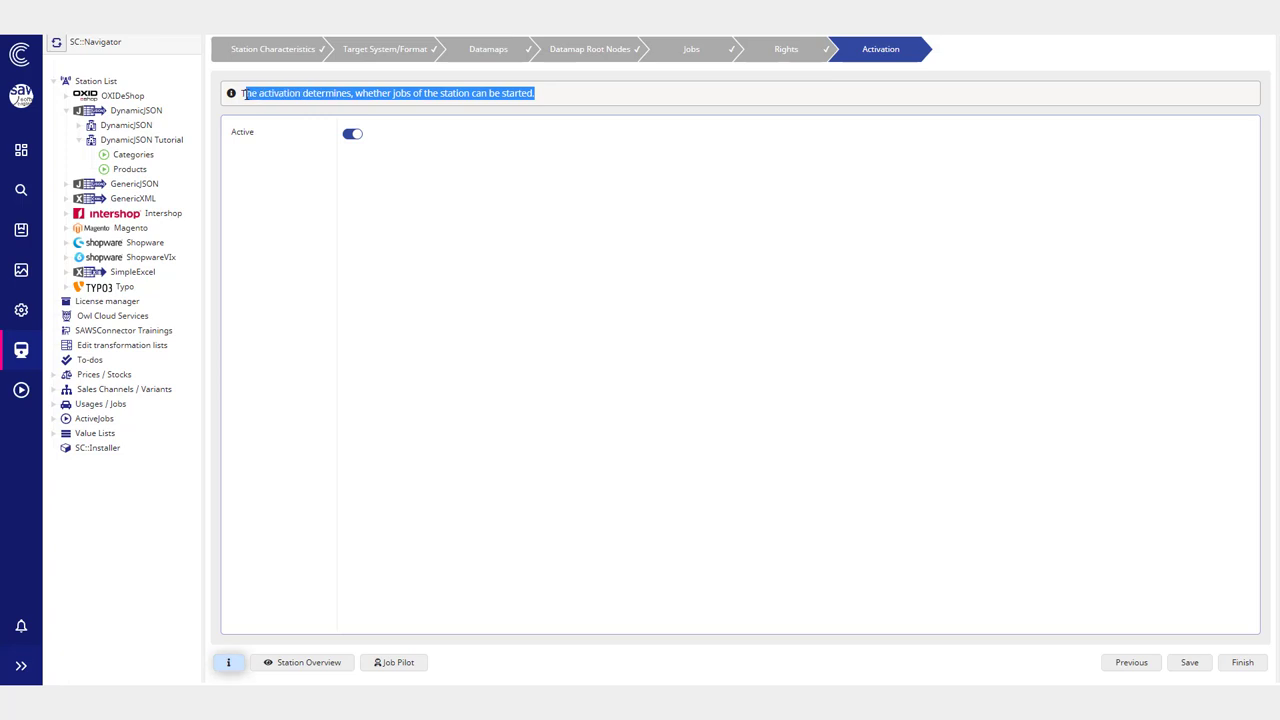
click(580, 97)
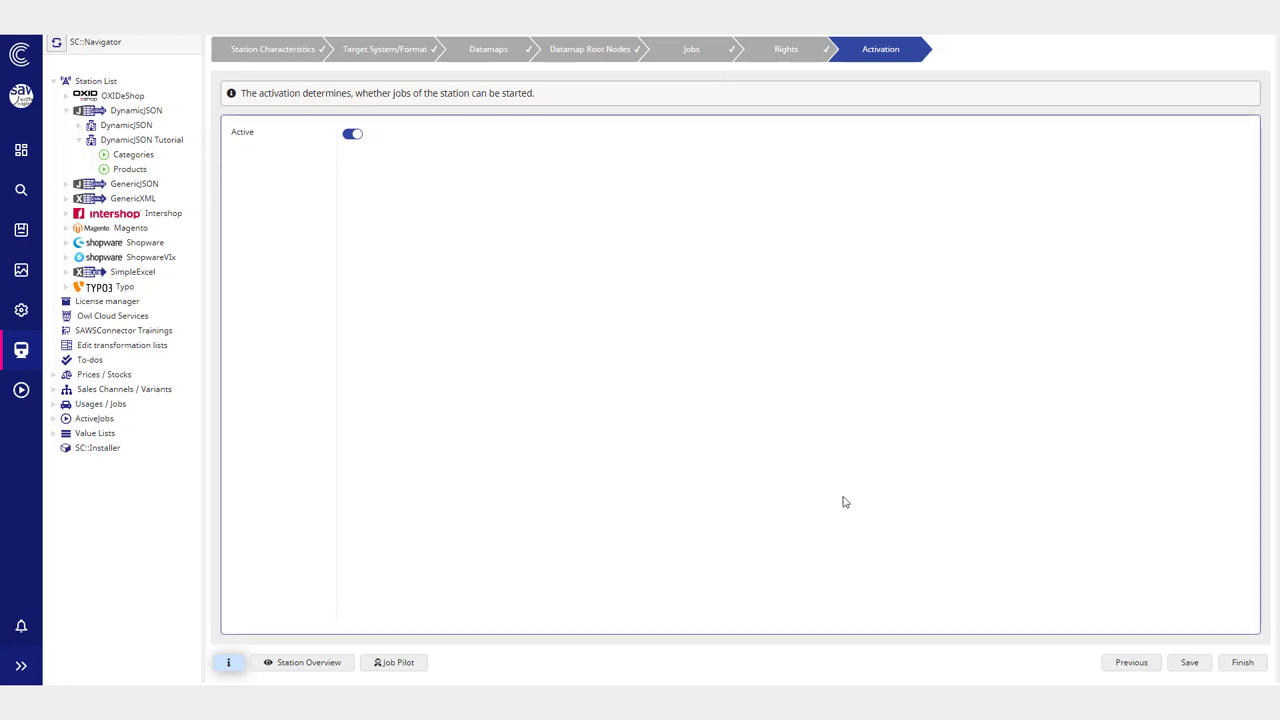
click(228, 662)
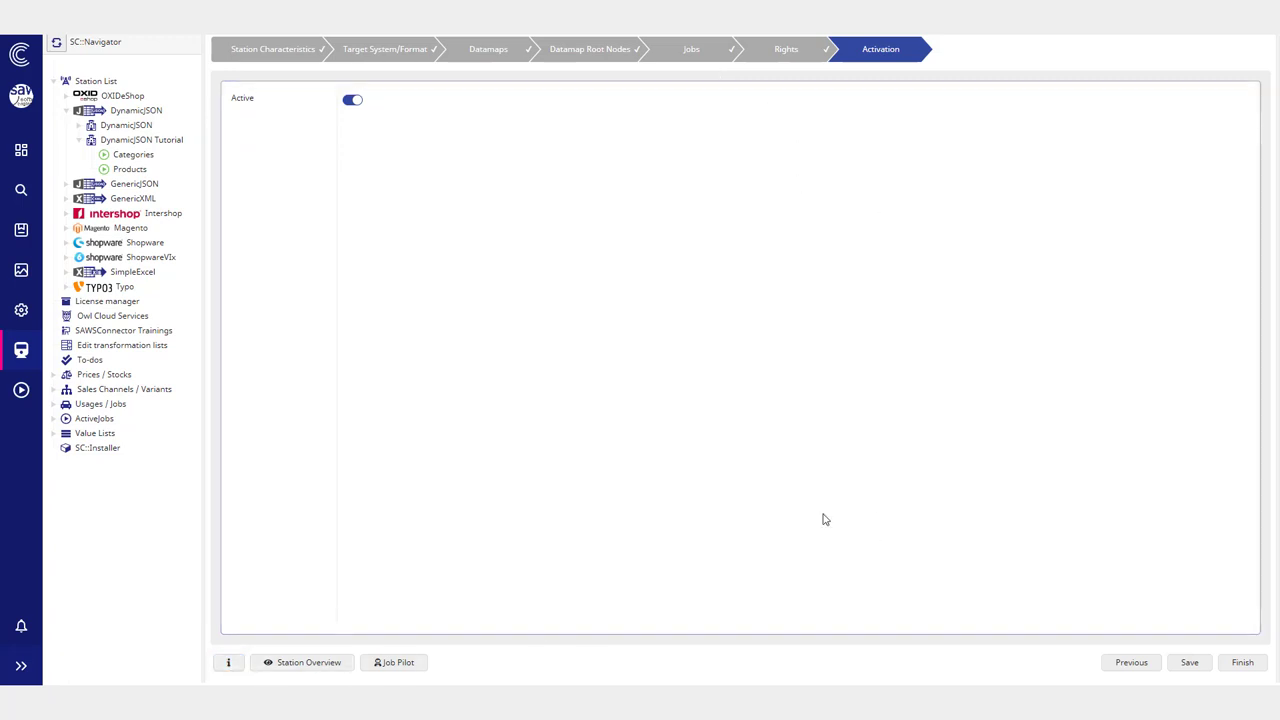
Step: Finish the station configuration and open the DynamicJSON Tutorial datamap's mapping from the station overview
click(1242, 664)
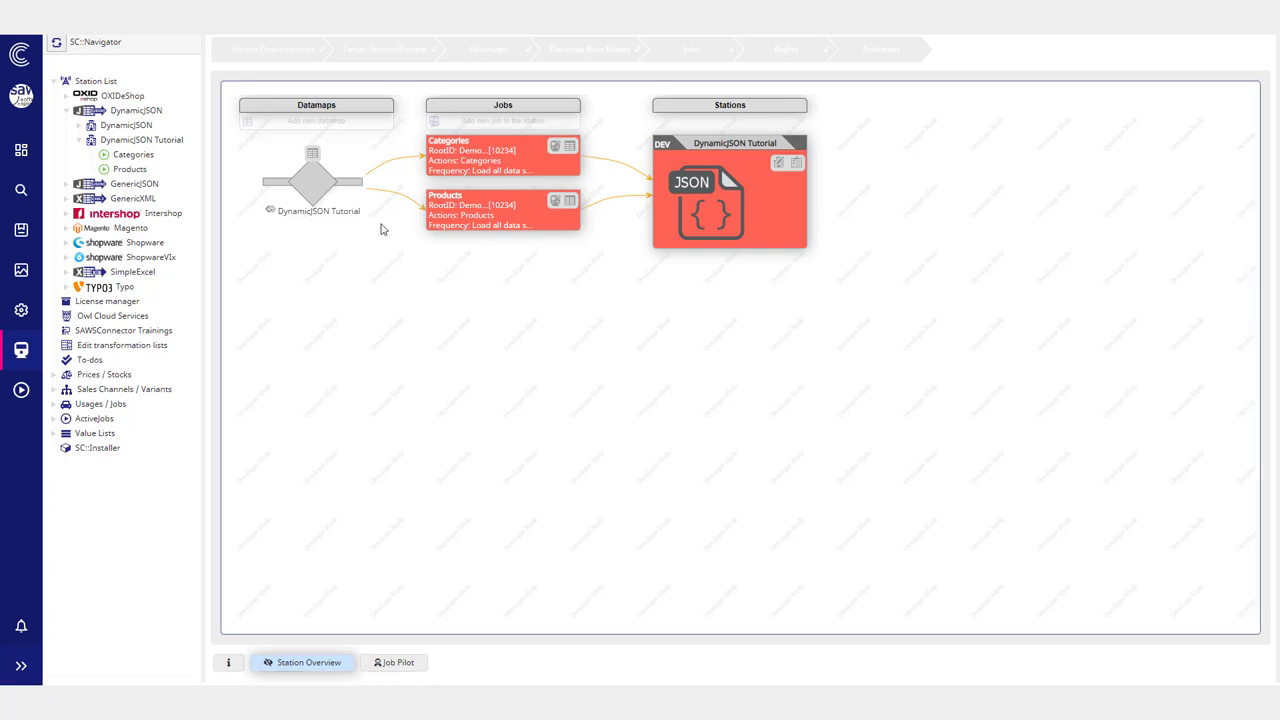
click(316, 157)
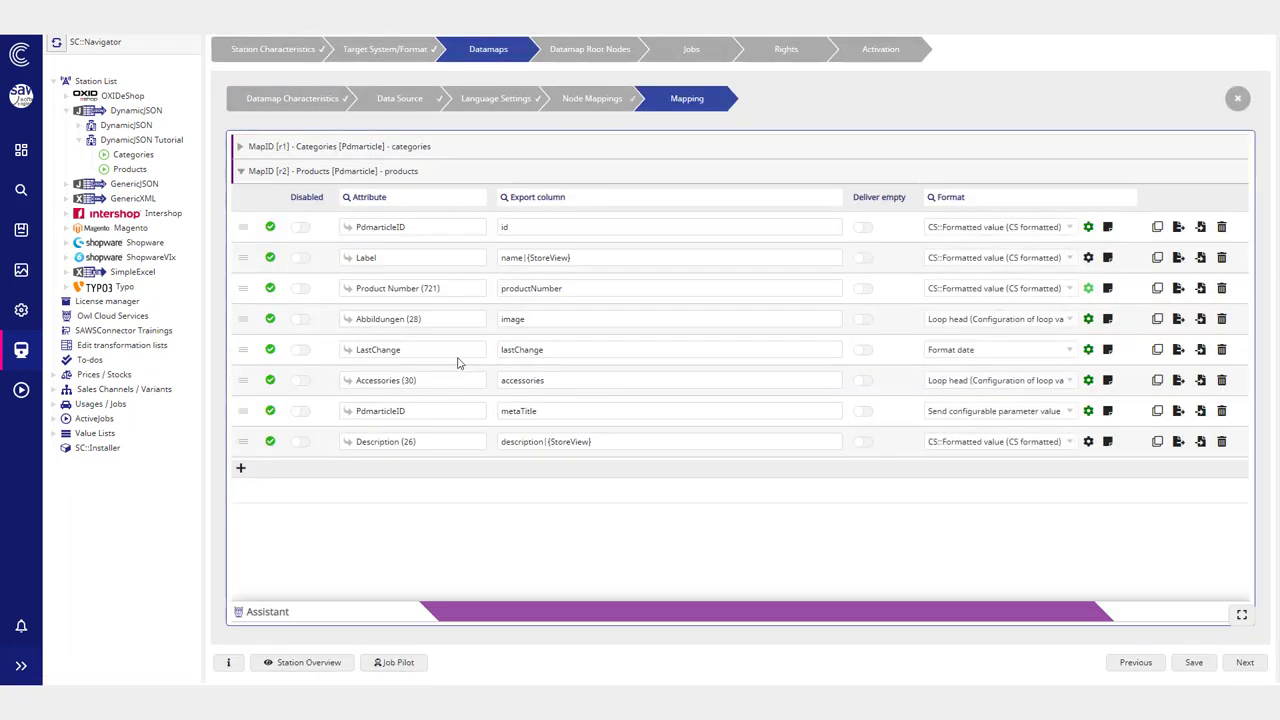
Step: Open the productNumber row's format settings and review its returned placeholder value and the condition for an empty product number
drag(603, 291, 503, 288)
click(495, 300)
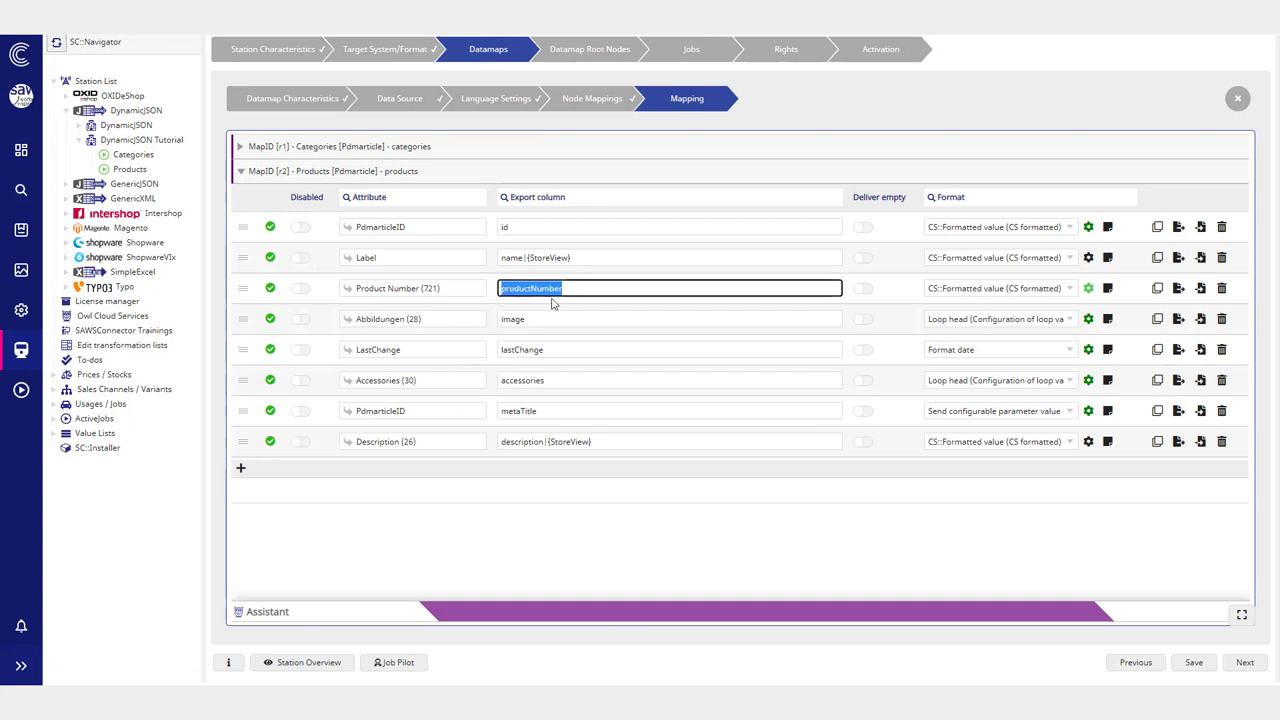
click(1089, 289)
drag(491, 120, 530, 130)
scroll(680, 430, down, 10)
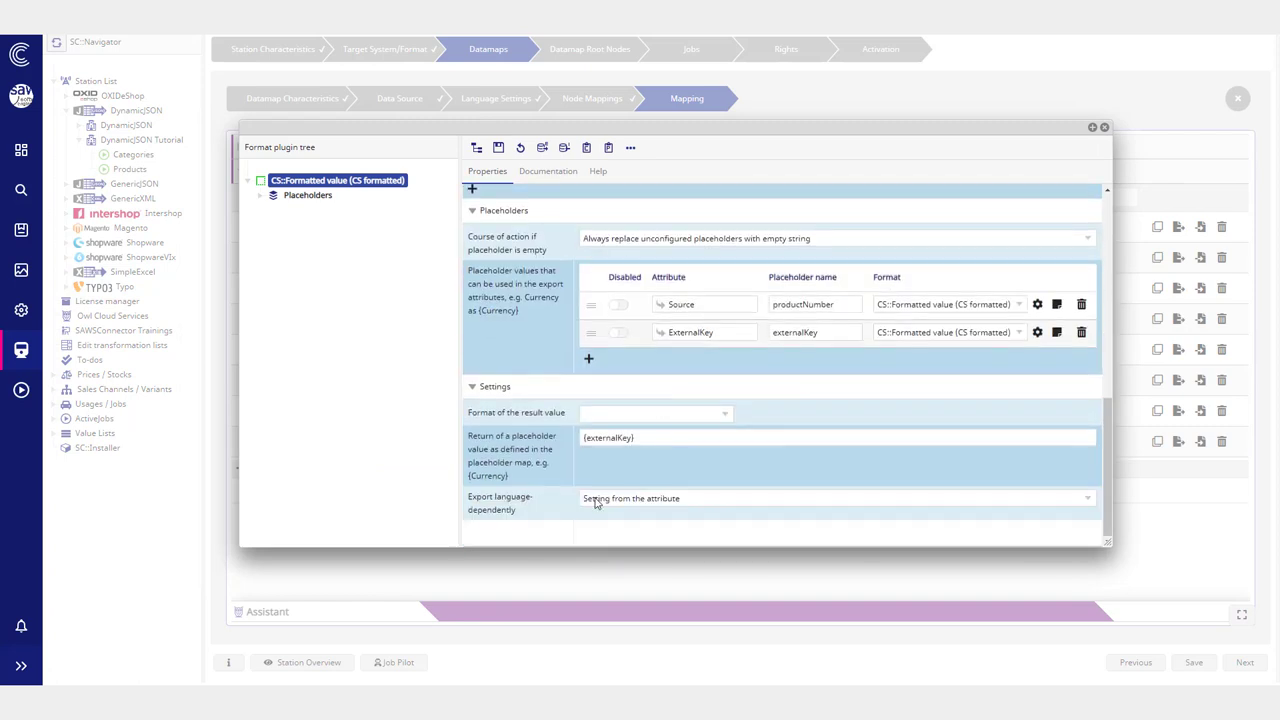
click(648, 440)
click(666, 483)
scroll(831, 423, up, 5)
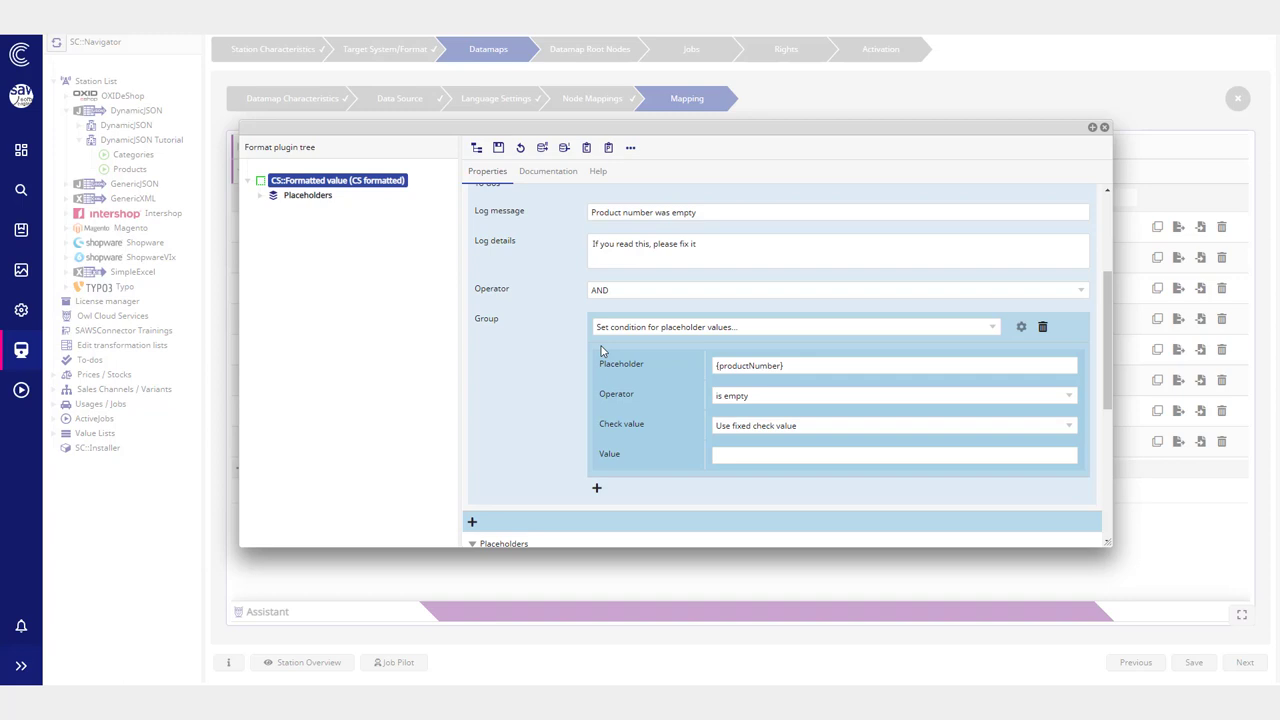
scroll(577, 331, up, 1)
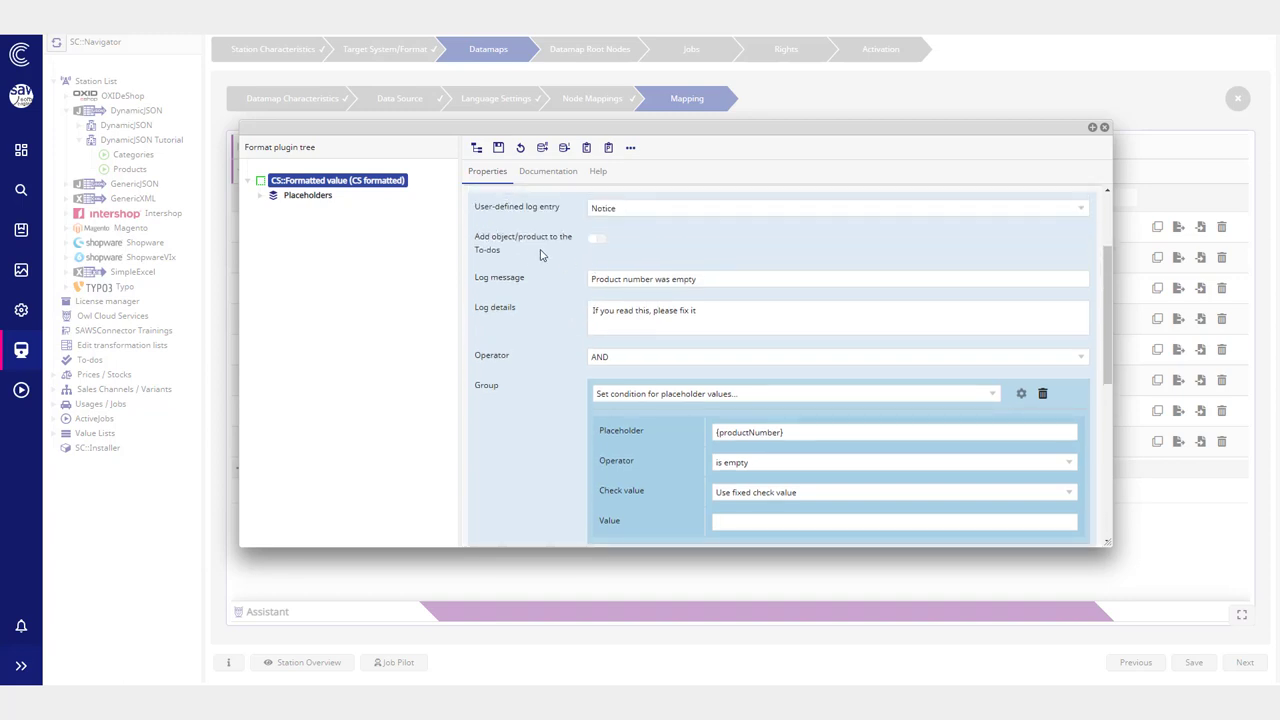
scroll(530, 222, up, 1)
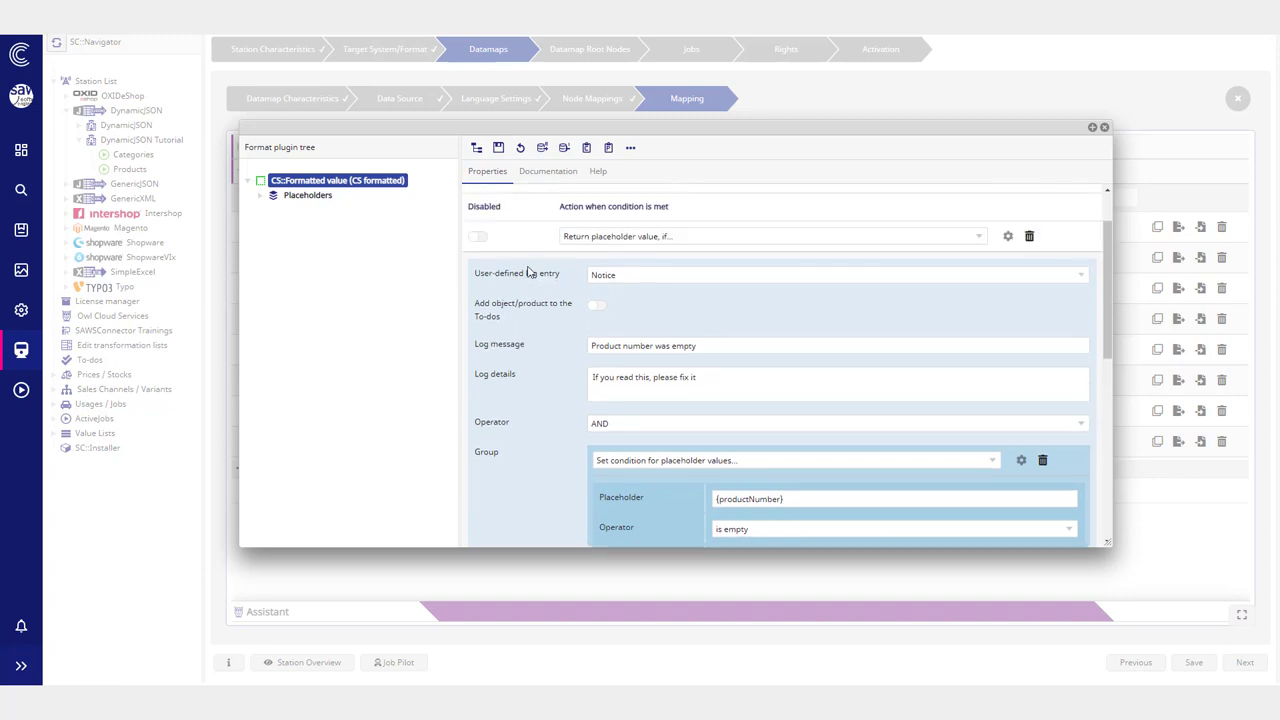
Step: Set the user-defined log entry of the empty product number condition to Error
drag(528, 271, 618, 283)
click(620, 277)
click(626, 326)
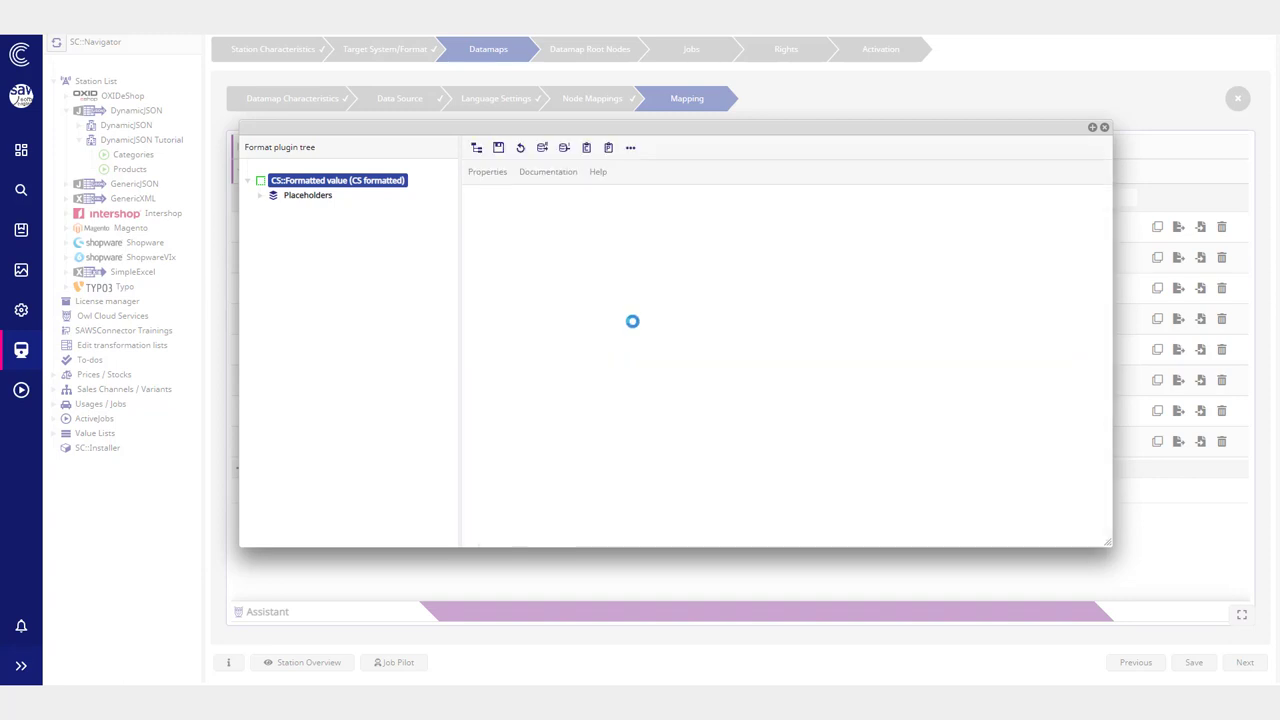
click(646, 390)
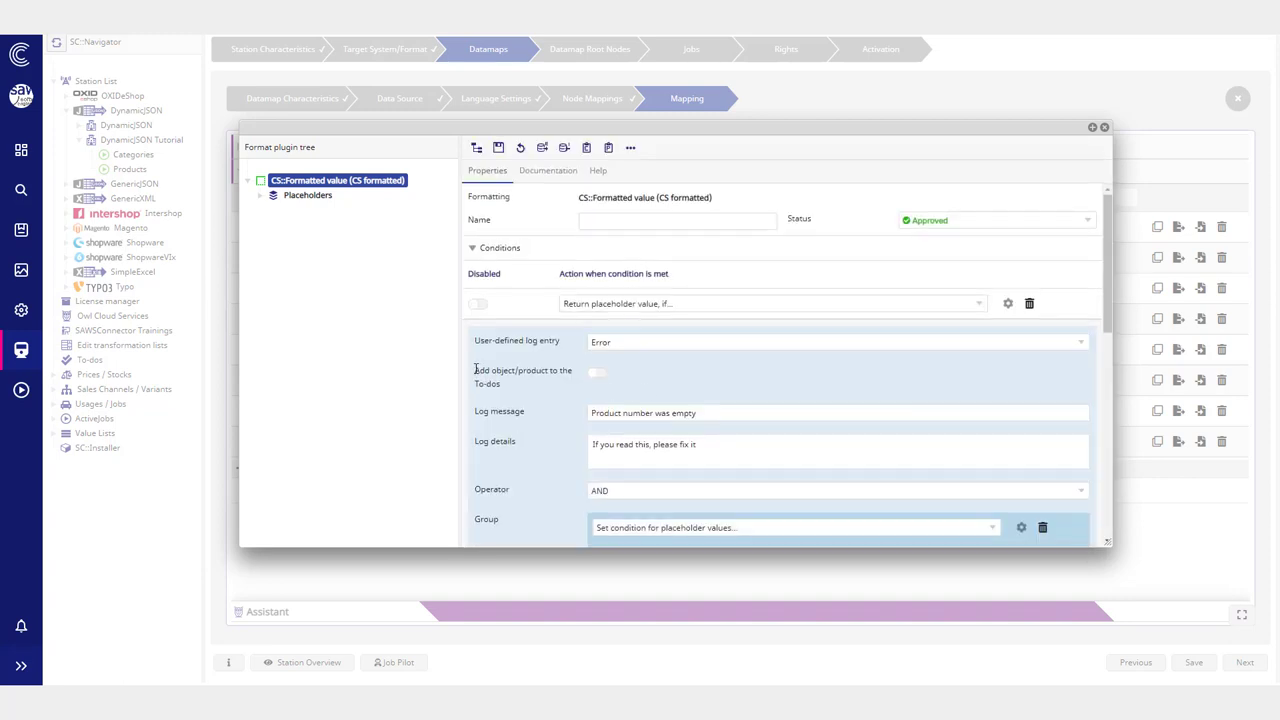
Step: Enable adding the object/product to the To-dos for this condition, then save and close the format settings
drag(487, 371, 505, 383)
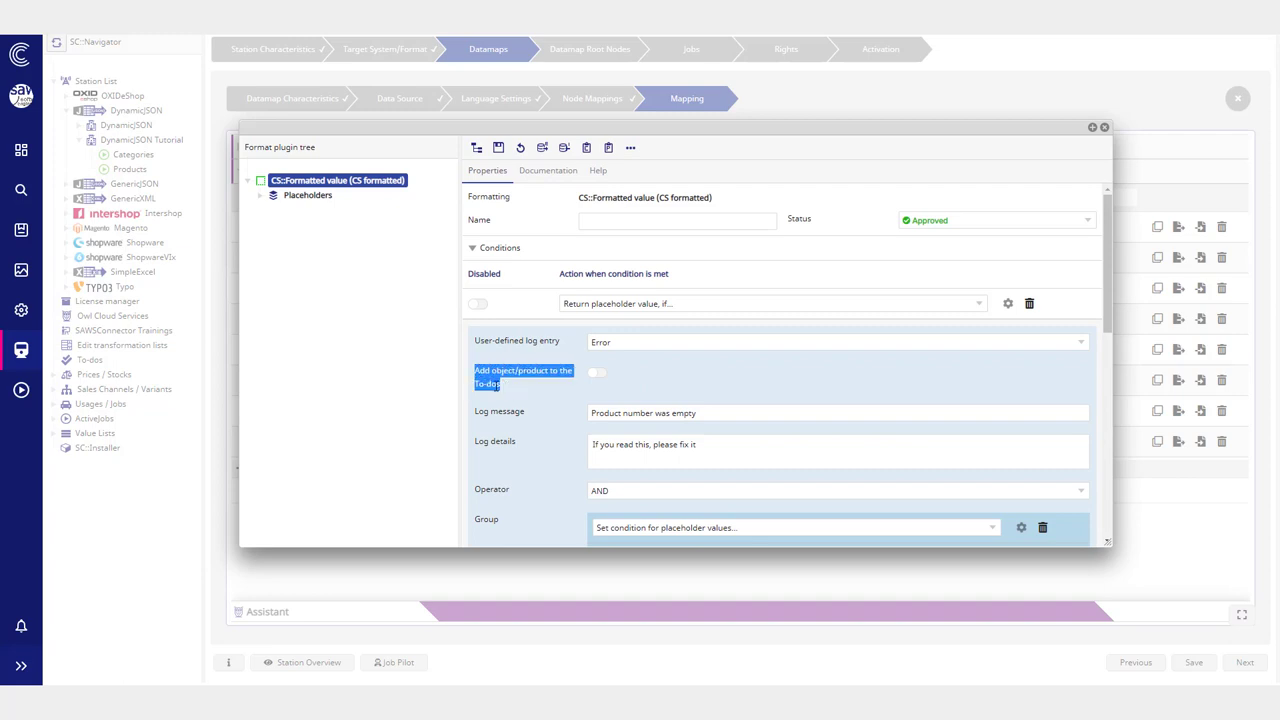
click(598, 374)
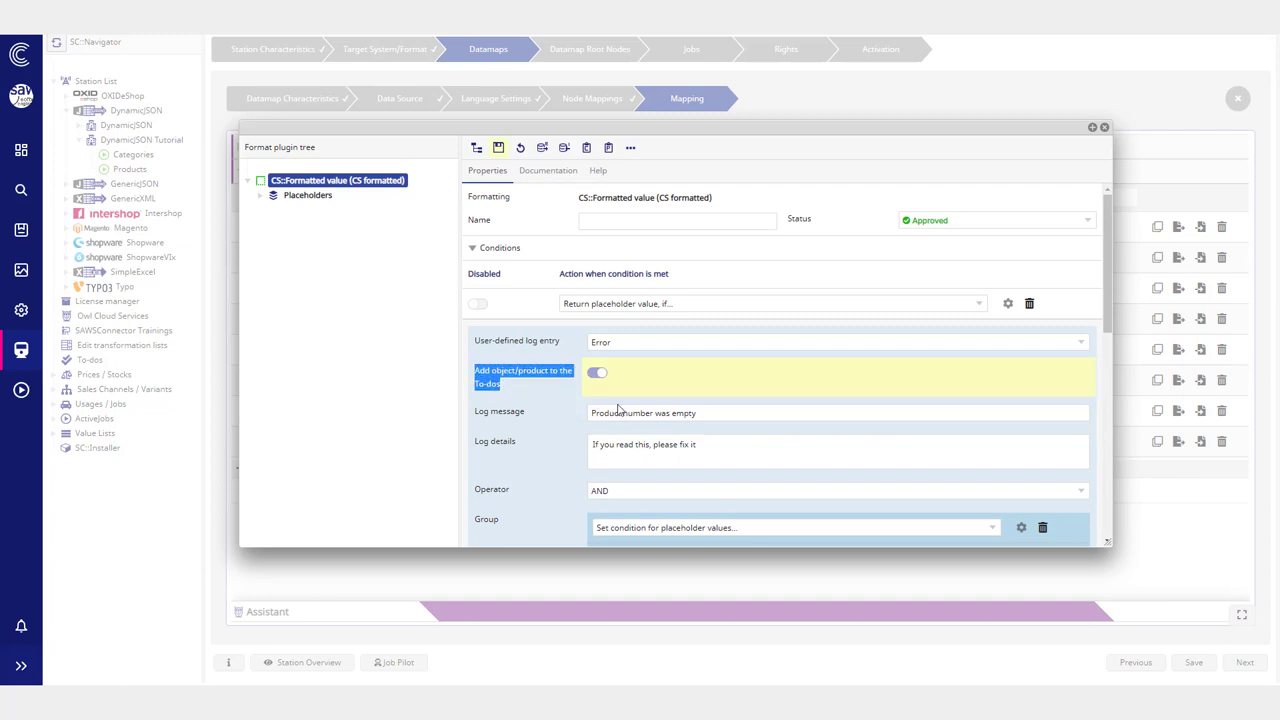
click(498, 147)
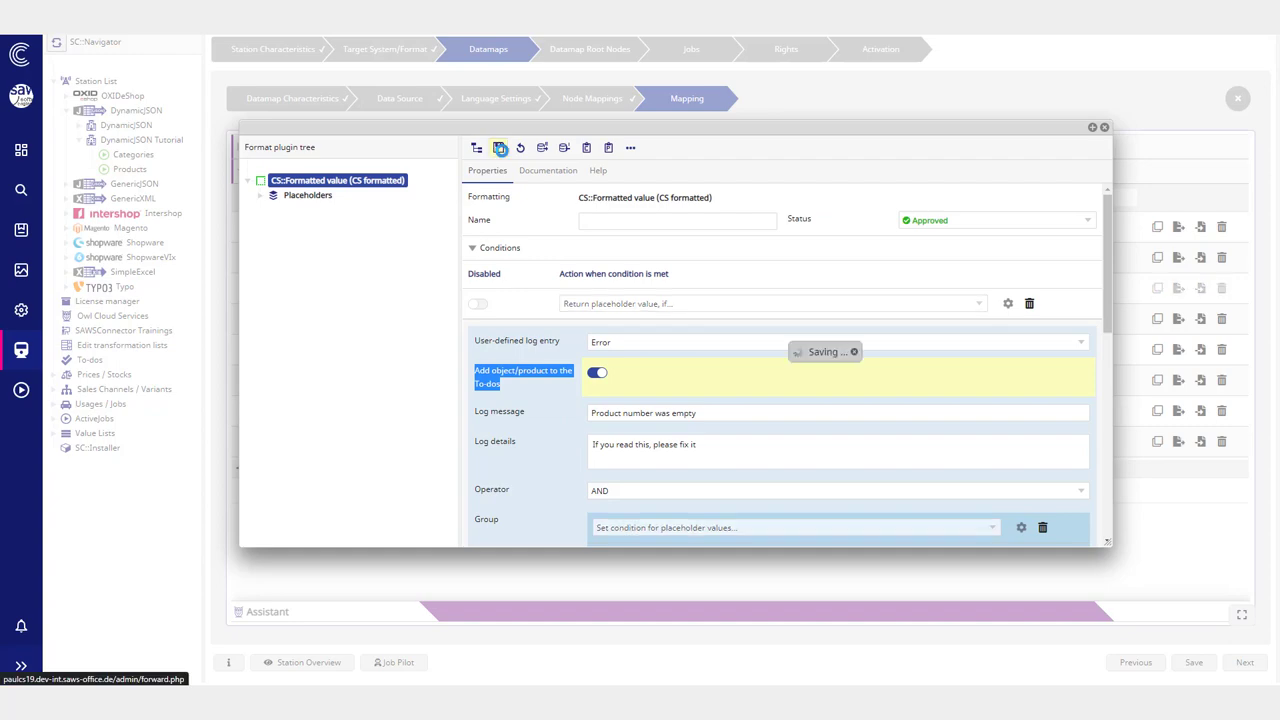
click(1104, 128)
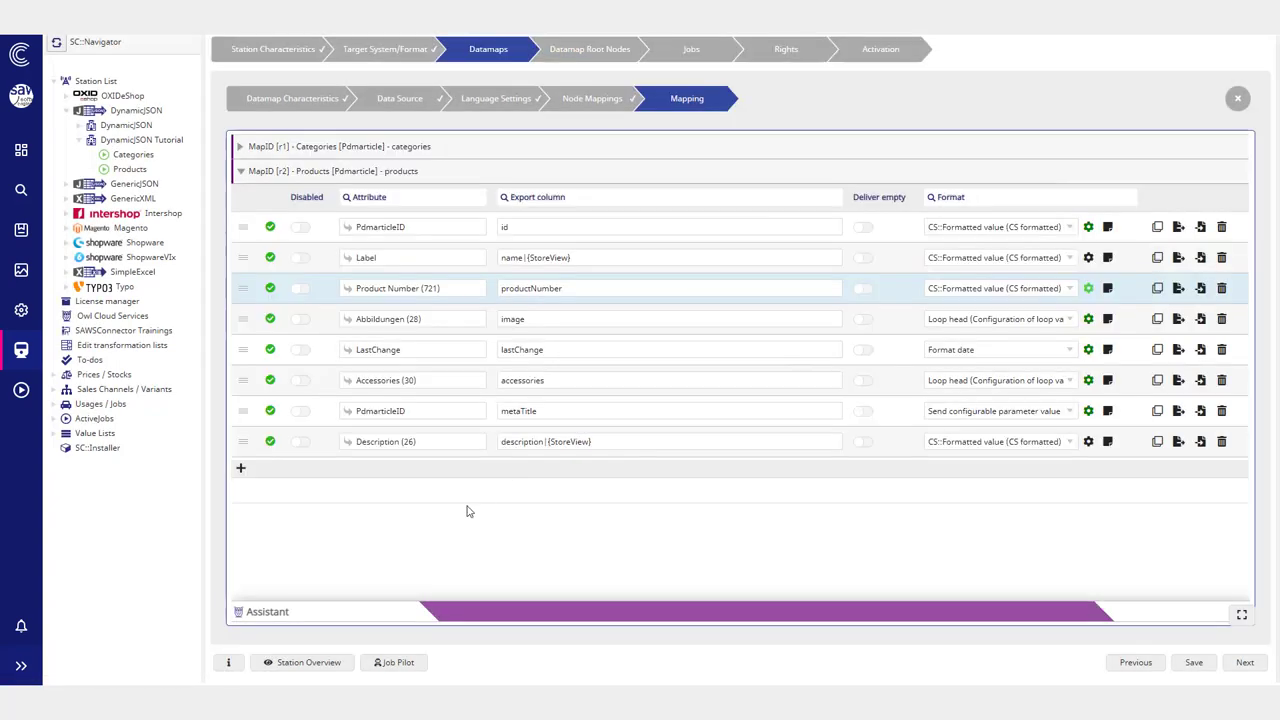
Step: Run the Products job in the Job Pilot with HD LED TV (10264) as the root node
click(394, 664)
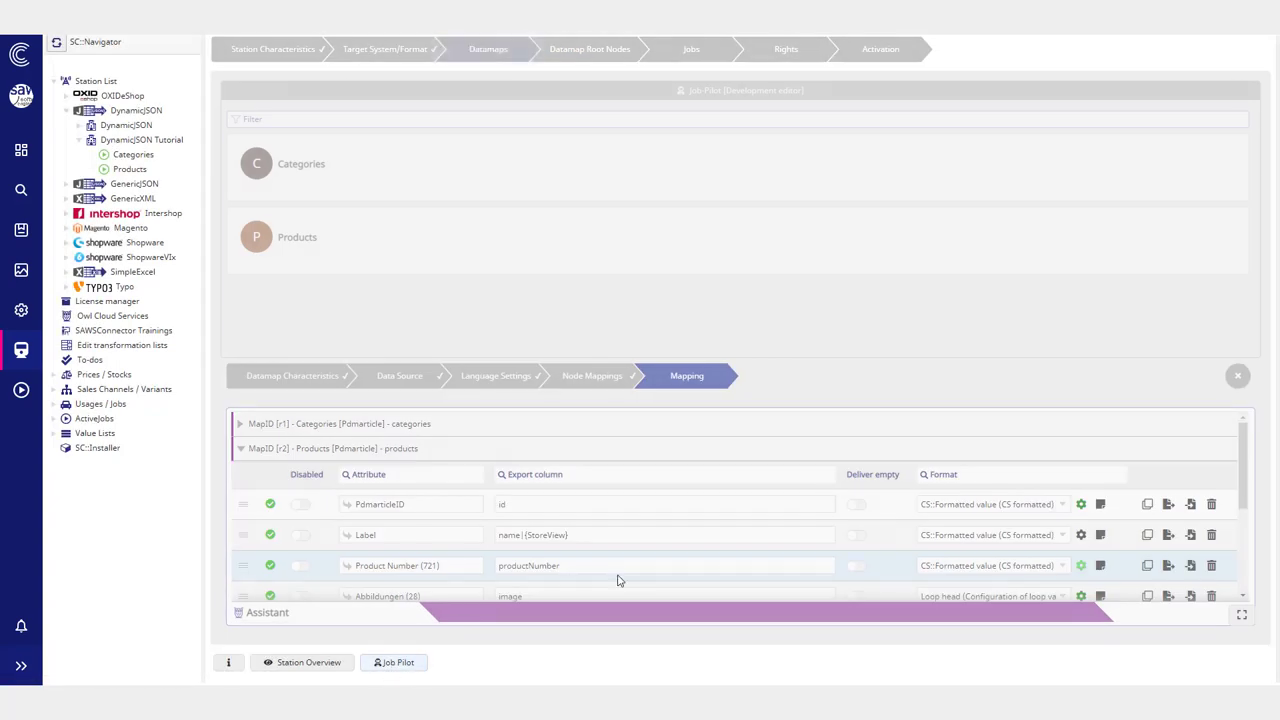
click(450, 240)
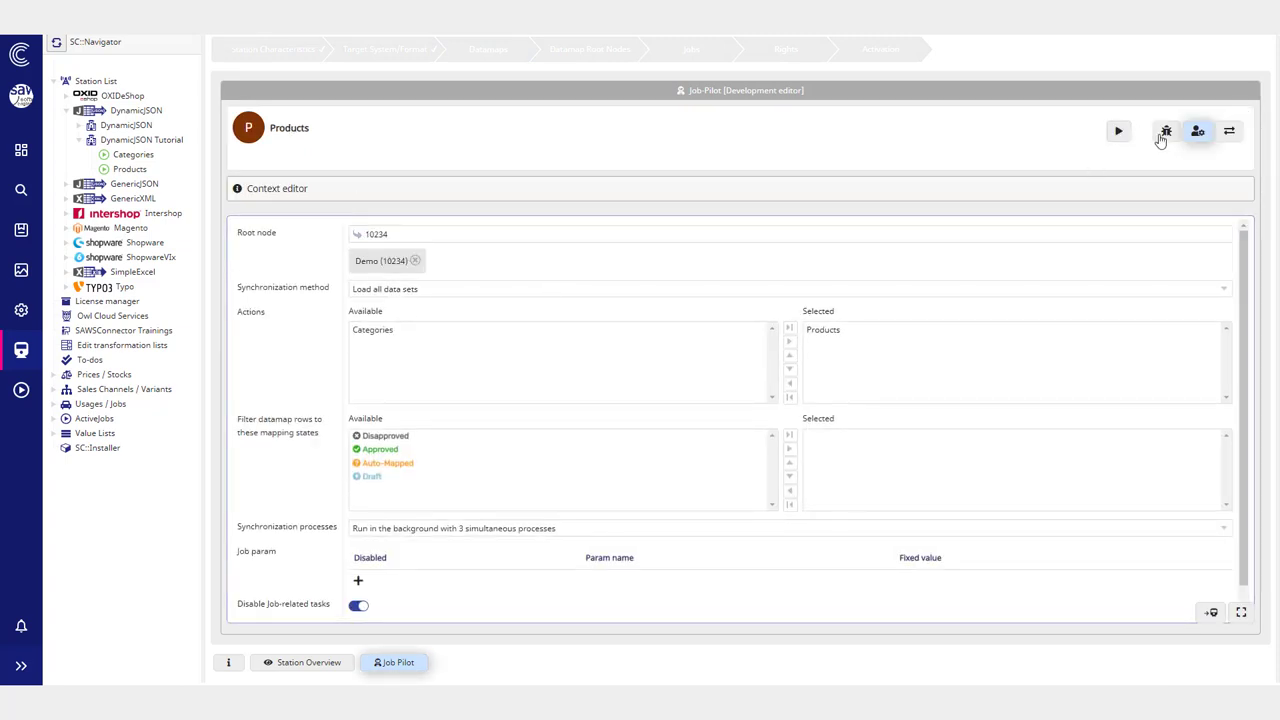
click(416, 262)
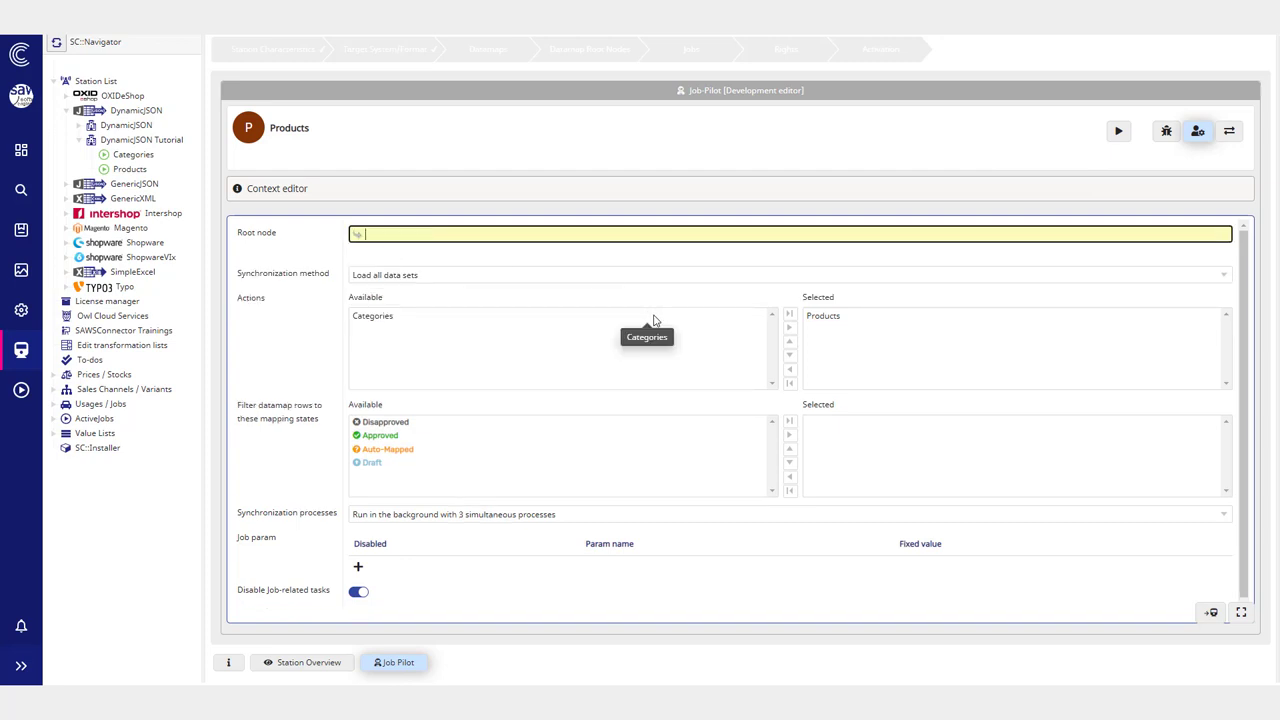
text(hd led)
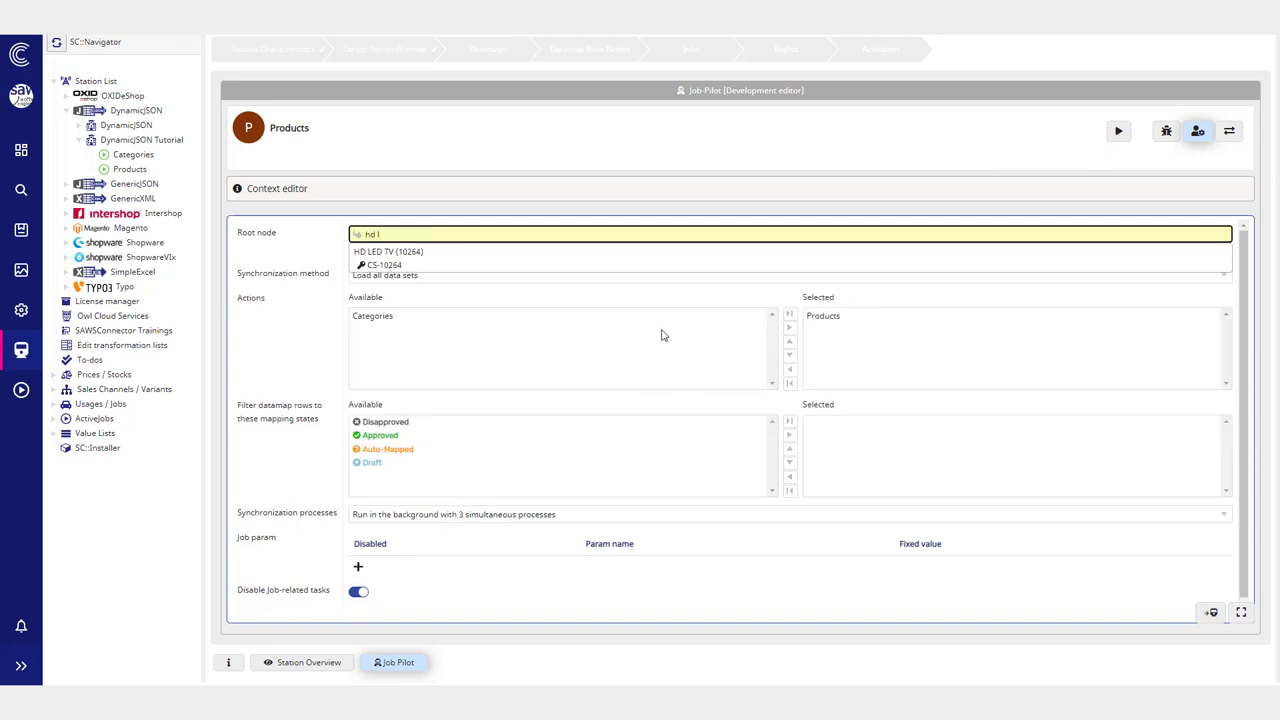
click(394, 253)
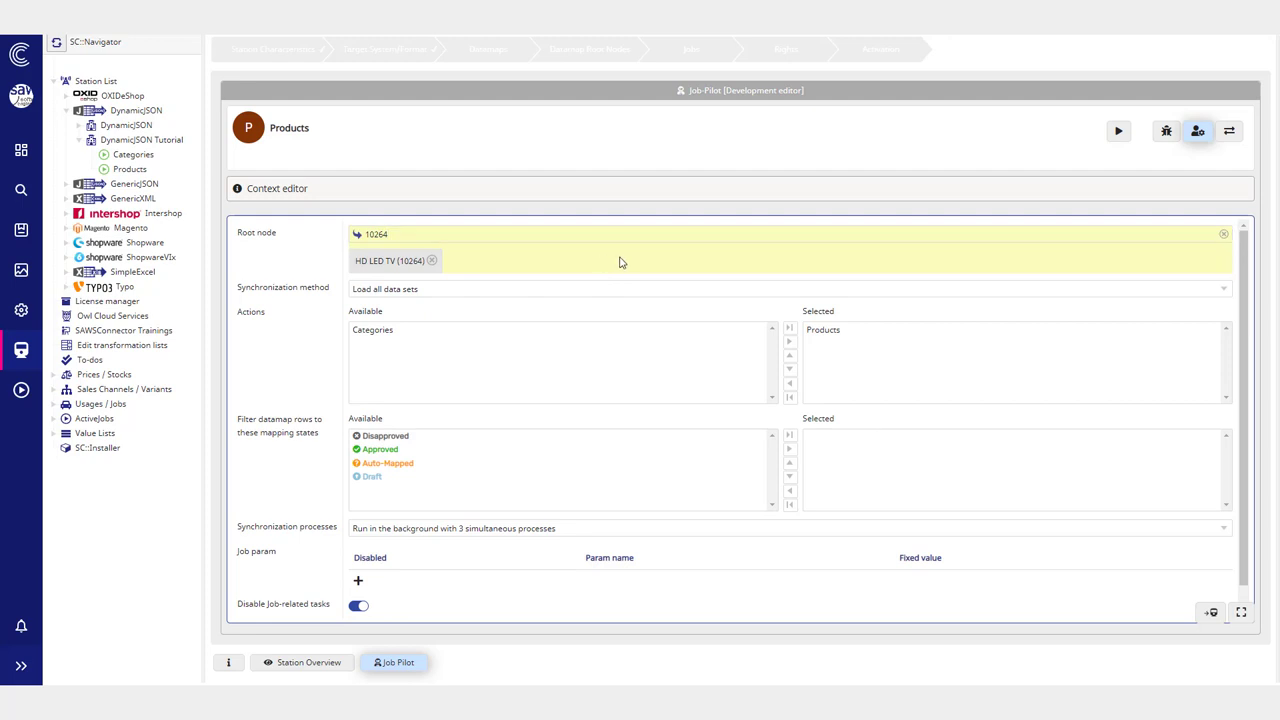
click(1118, 136)
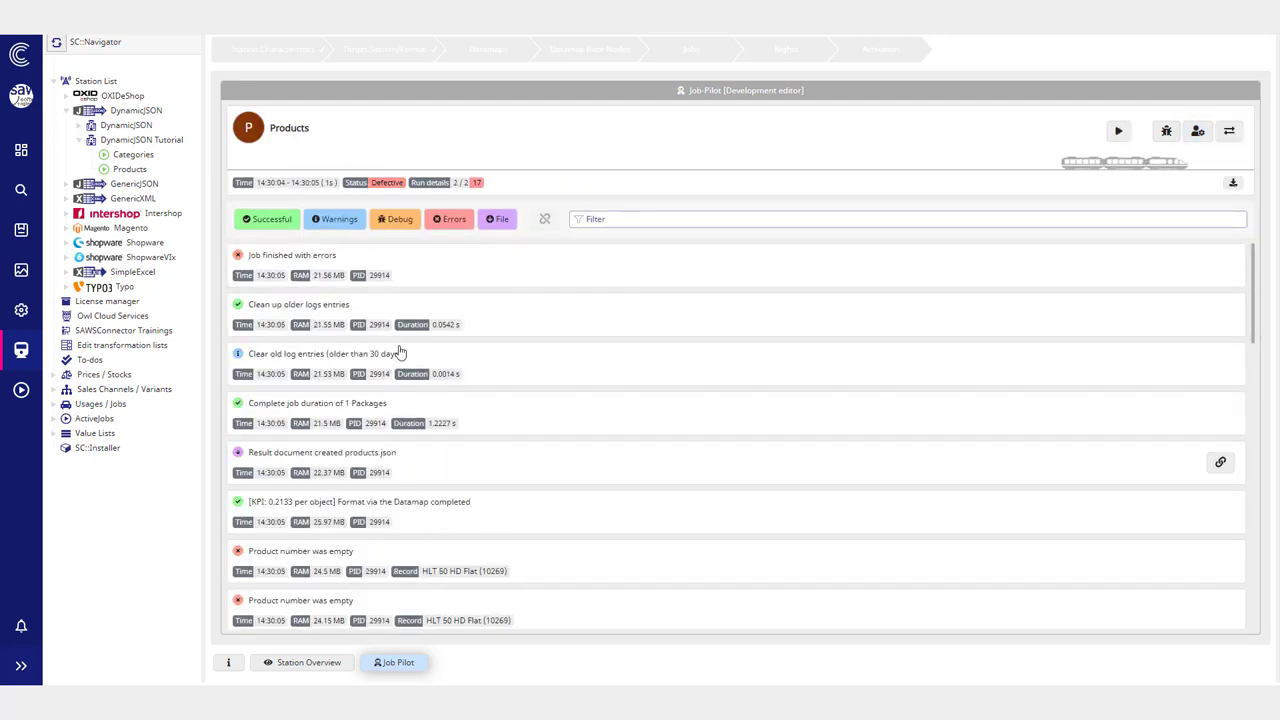
Step: Examine the message, record link and detailed info of the job's "Product number was empty" log entries, then leave the Job Pilot
scroll(370, 470, down, 5)
scroll(312, 540, down, 3)
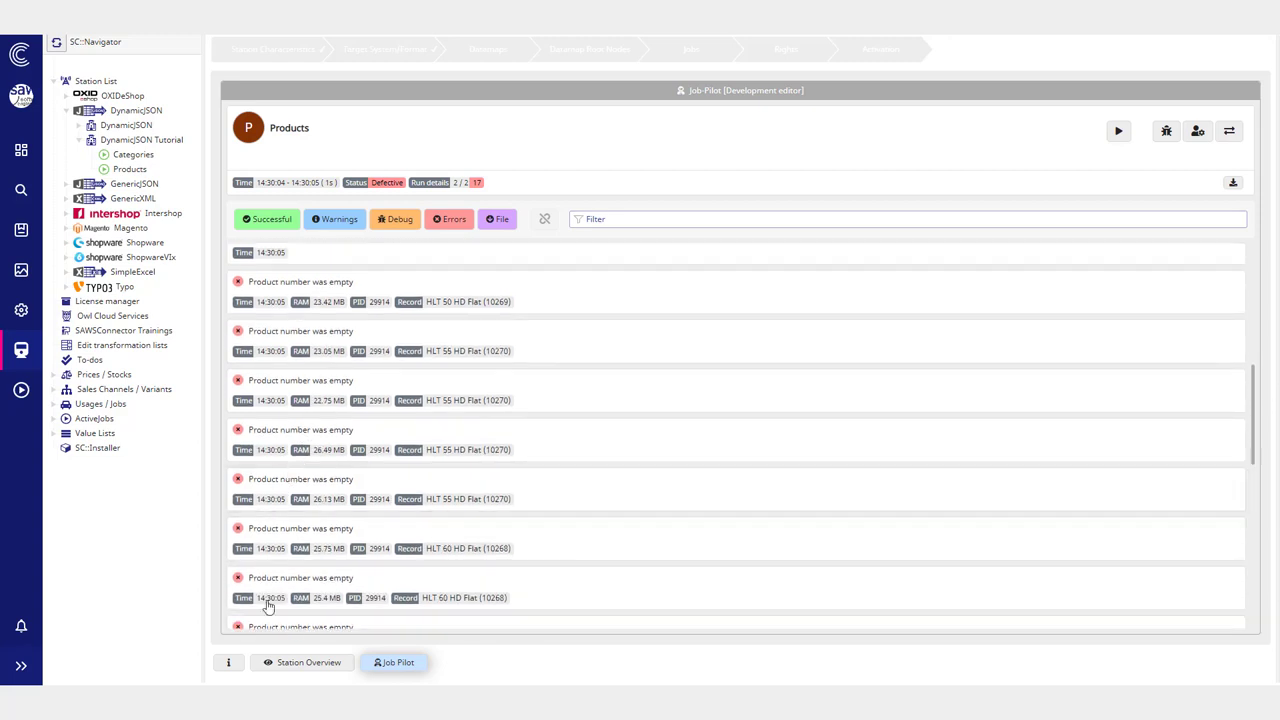
click(280, 563)
key(Up)
key(Up)
key(Up)
key(Up)
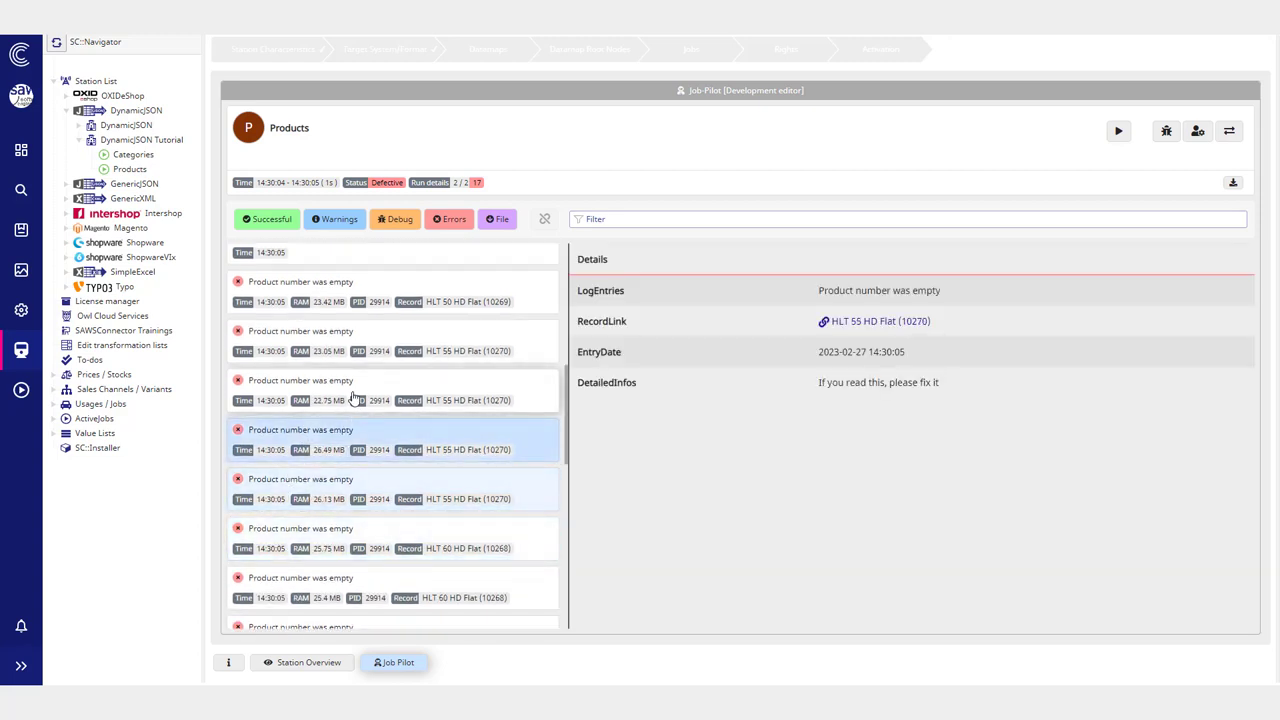
scroll(490, 455, up, 1)
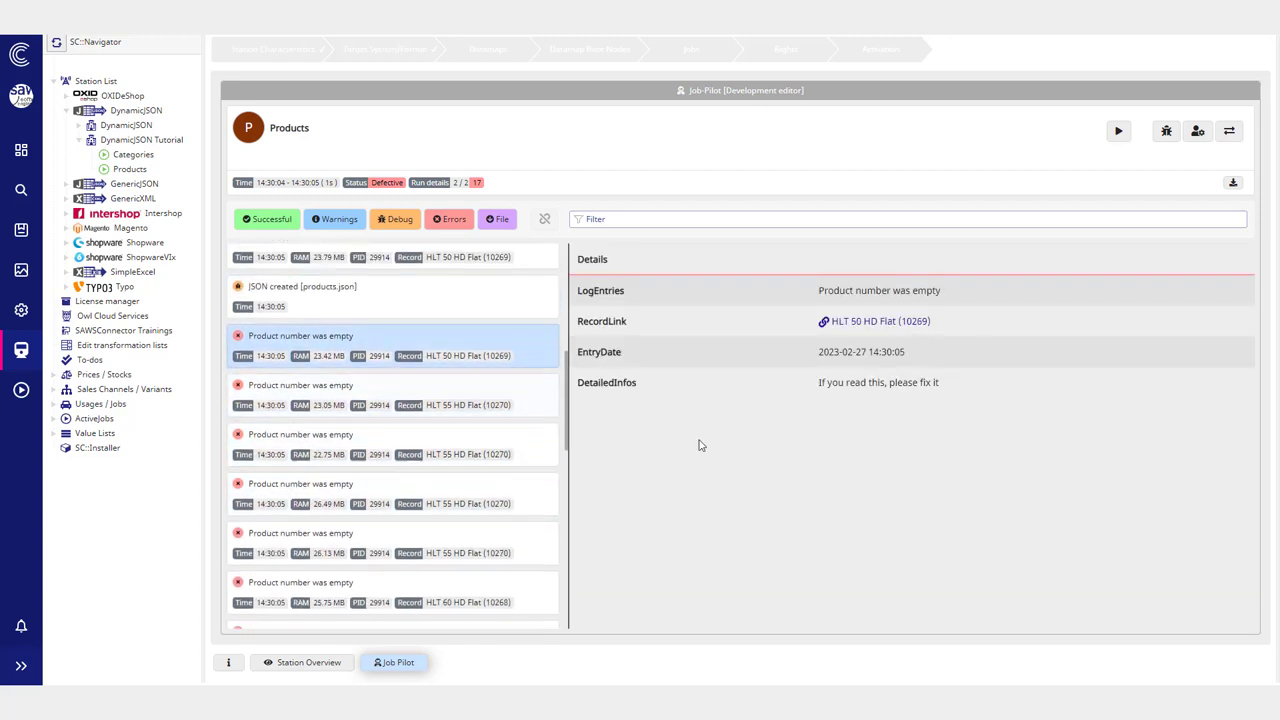
drag(815, 292, 975, 291)
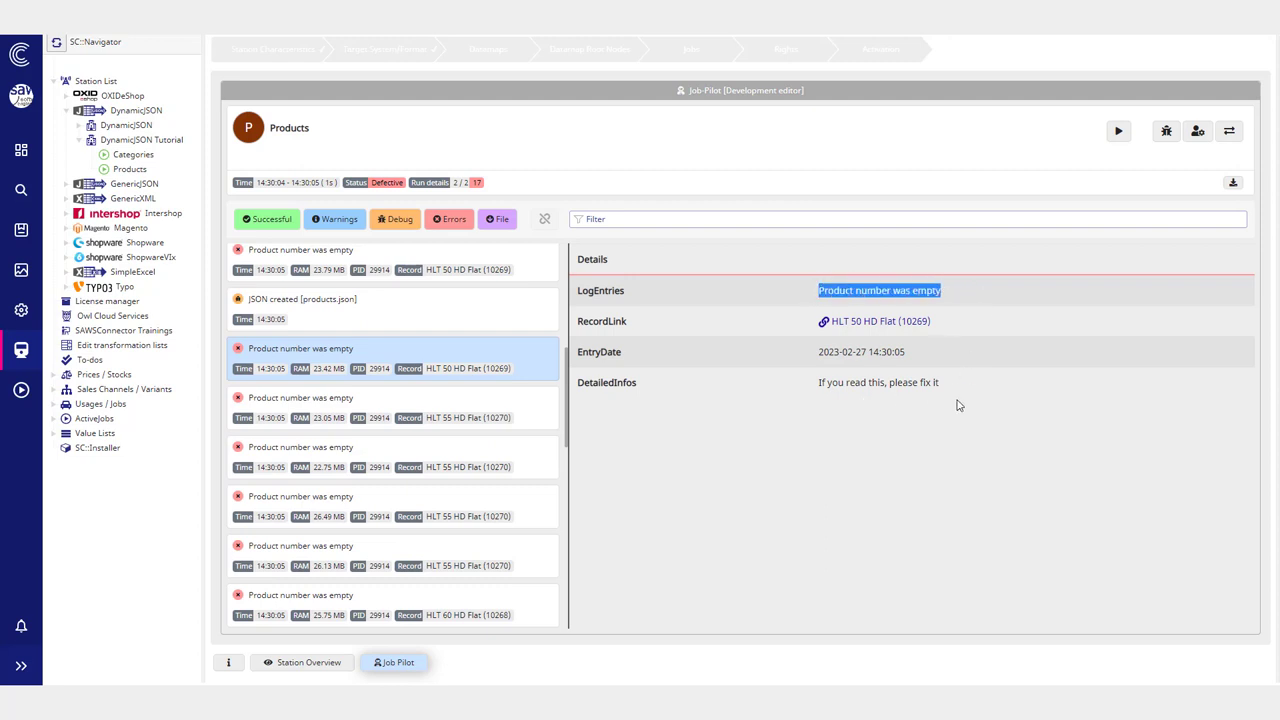
click(958, 402)
scroll(320, 375, up, 1)
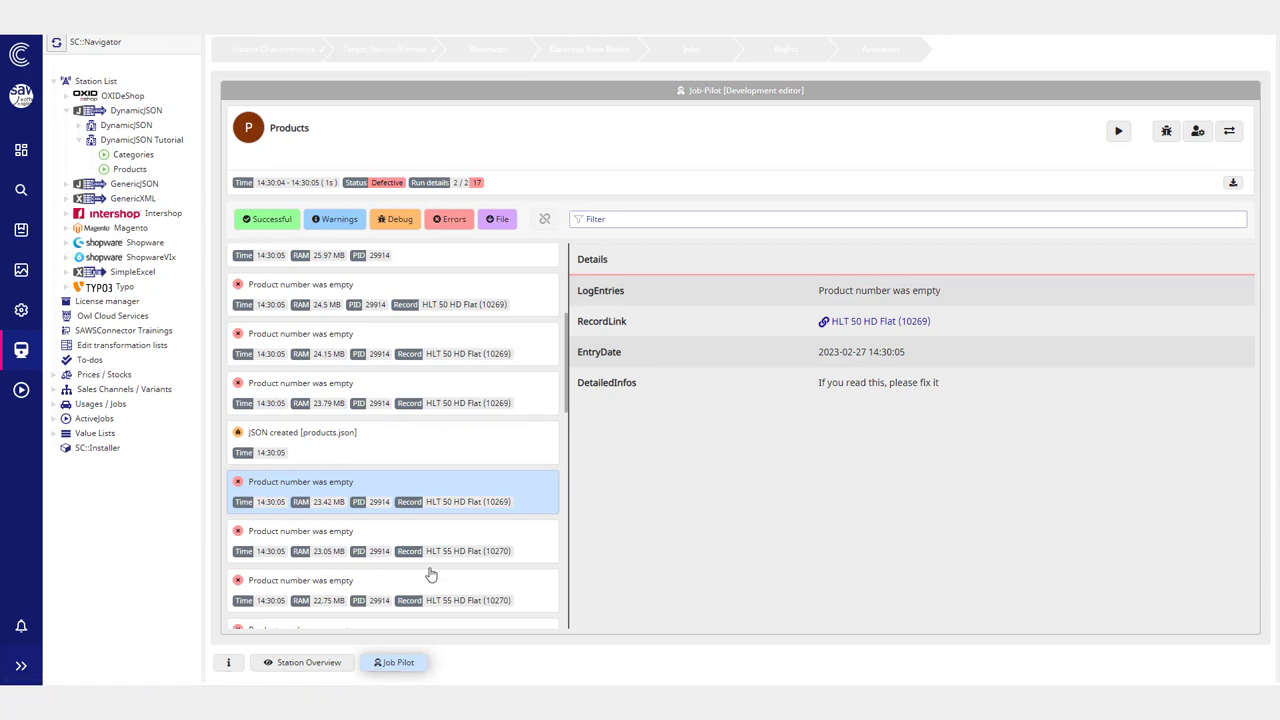
click(417, 661)
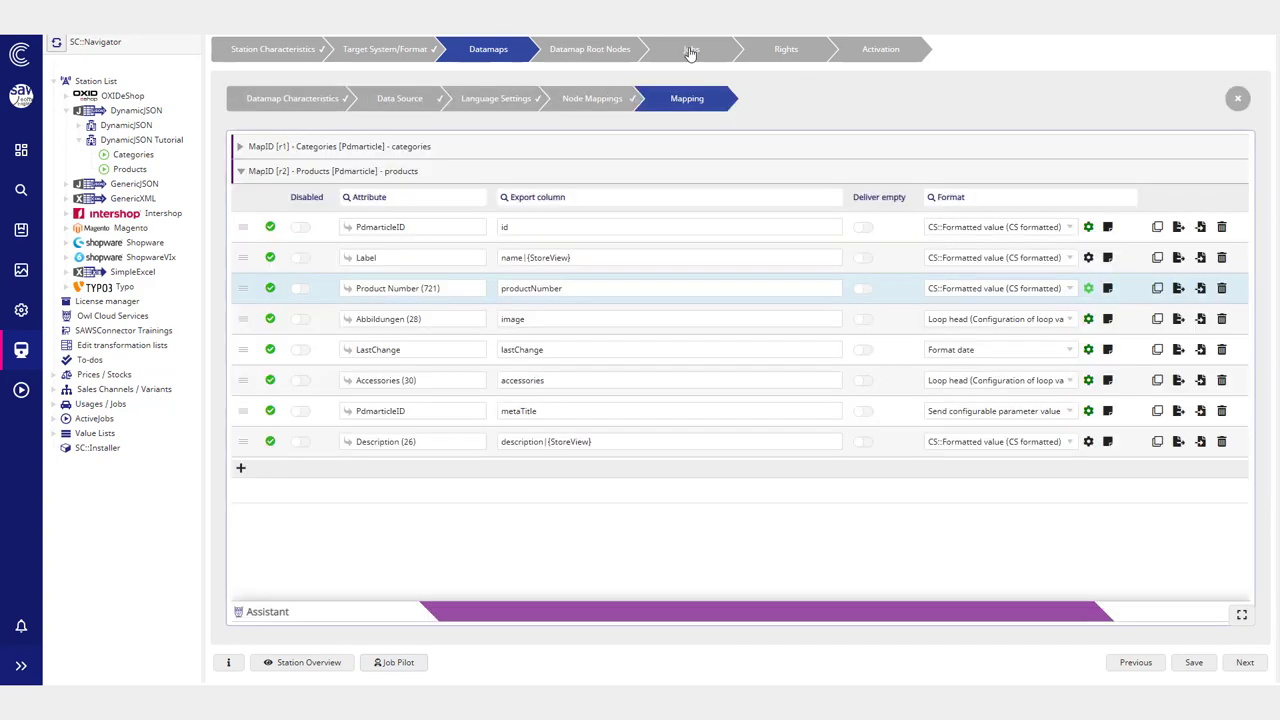
Step: Open the Products job from the station's jobs and view its open To-dos
click(690, 50)
click(774, 157)
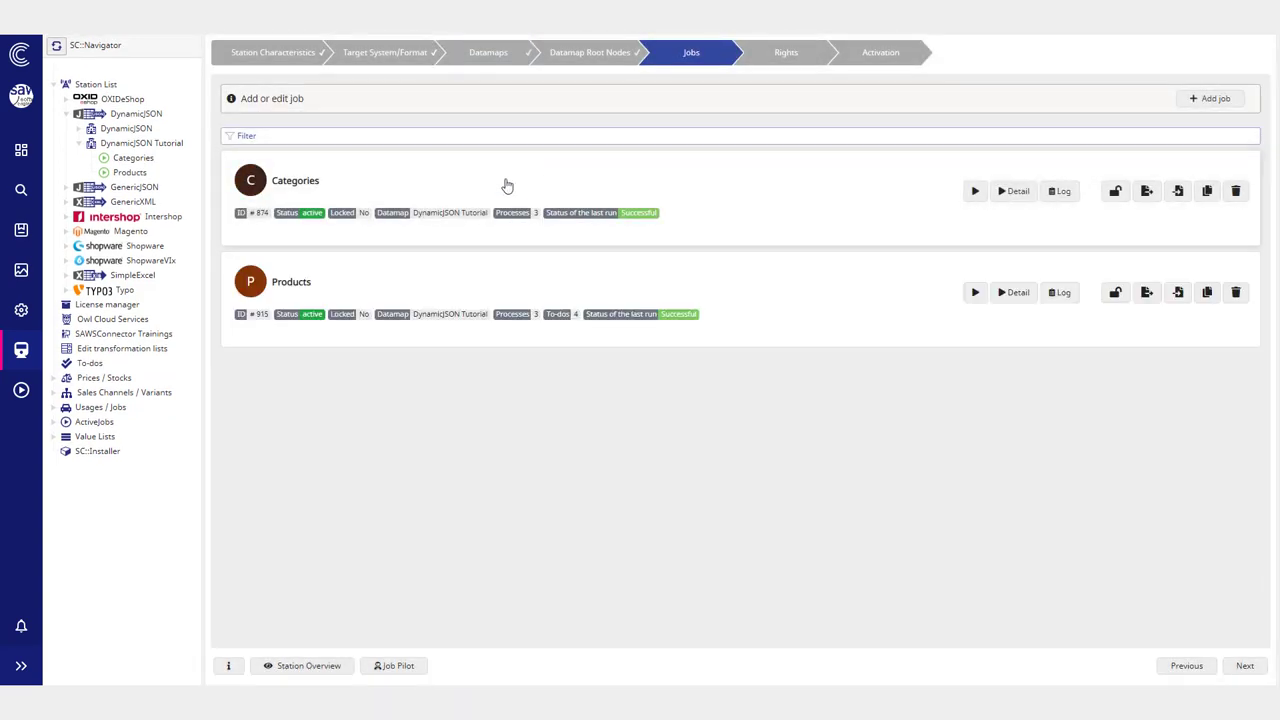
click(437, 290)
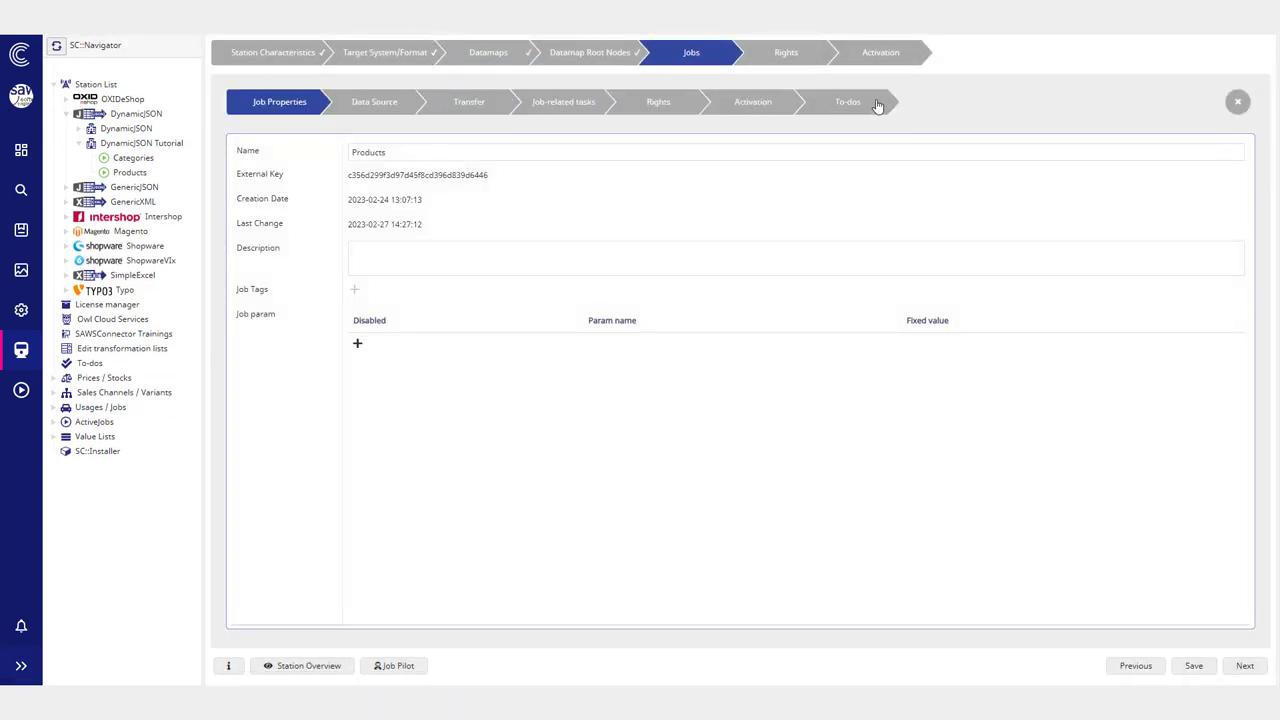
click(877, 106)
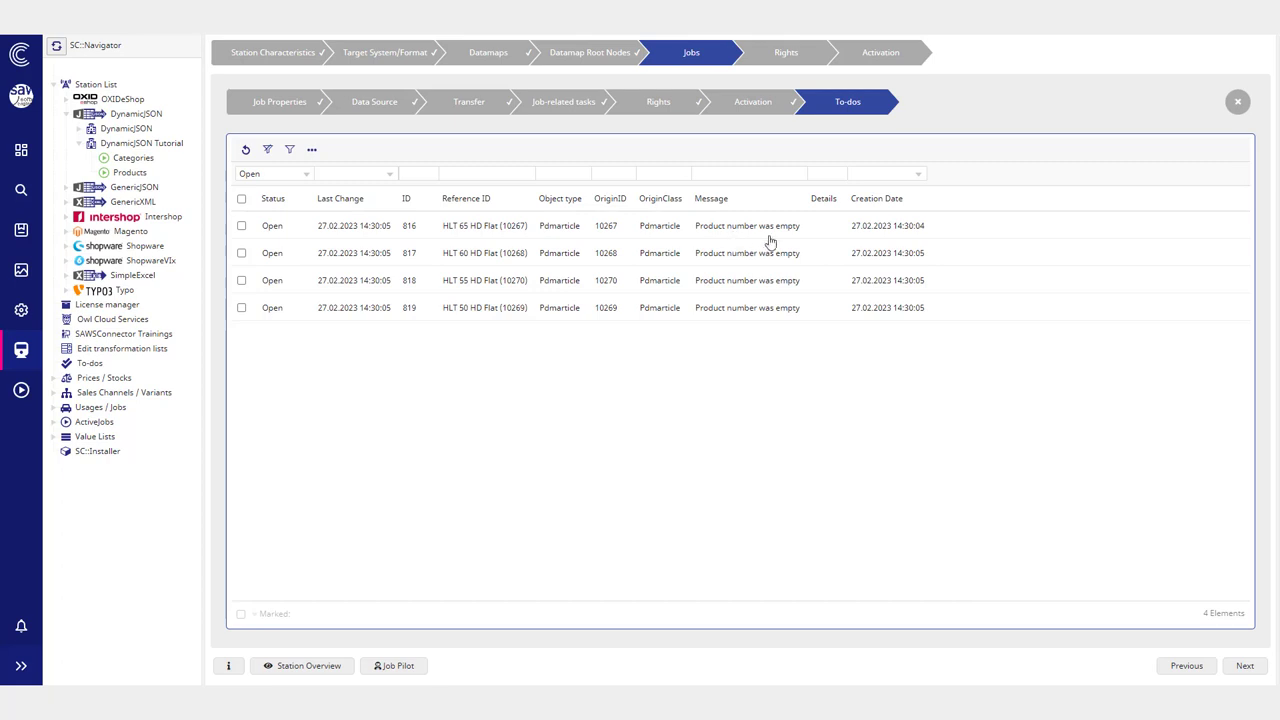
Step: Open the to-do for HLT 65 HD Flat (10267) from the general To-dos list and enlarge its window
click(90, 364)
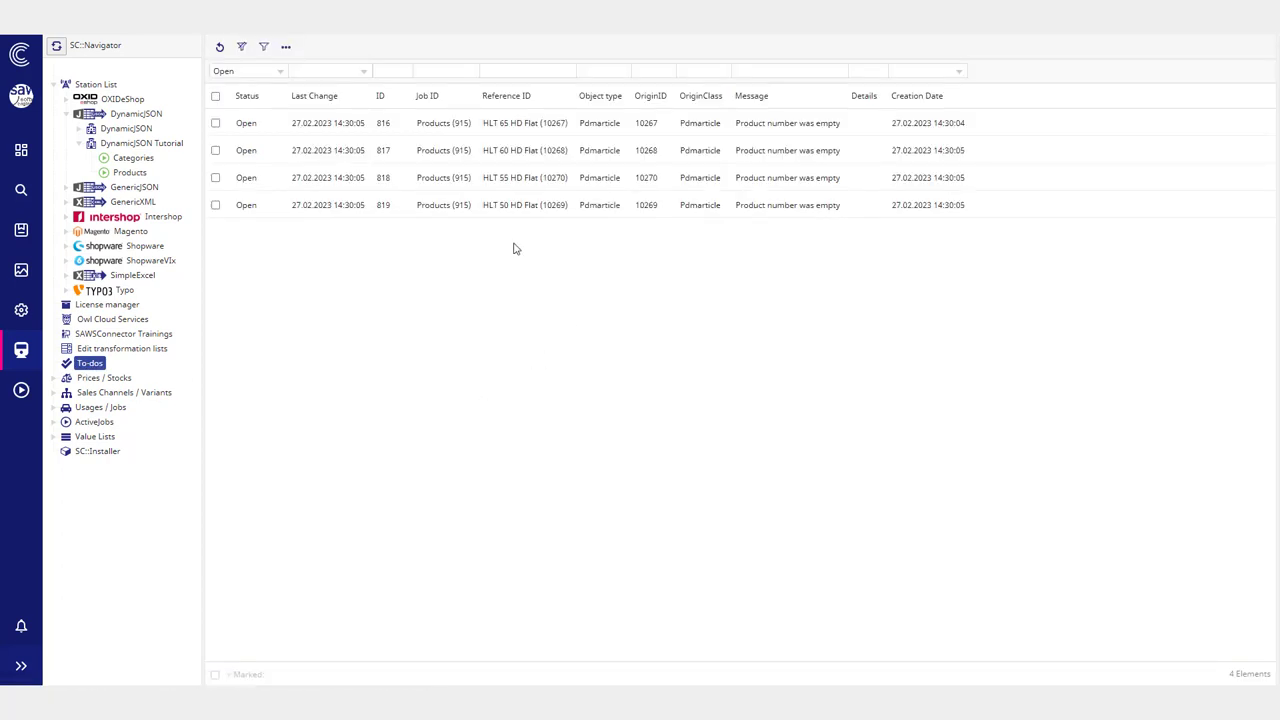
double_click(405, 127)
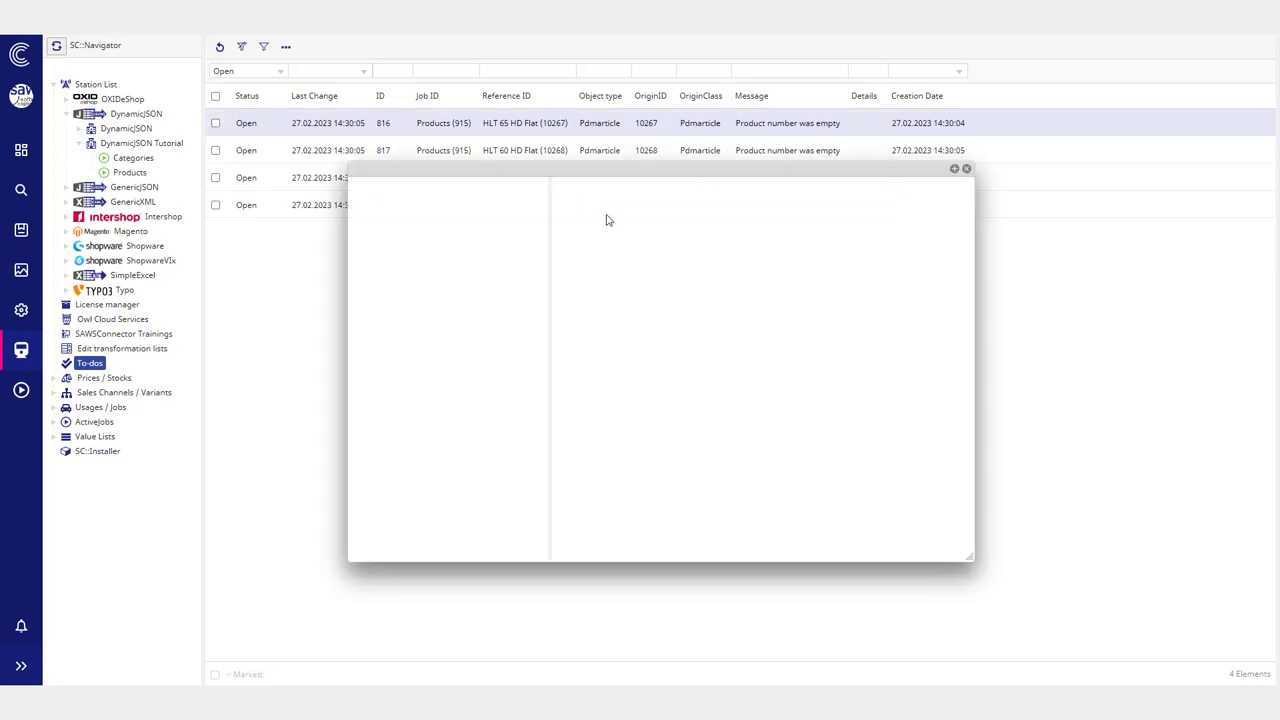
click(966, 168)
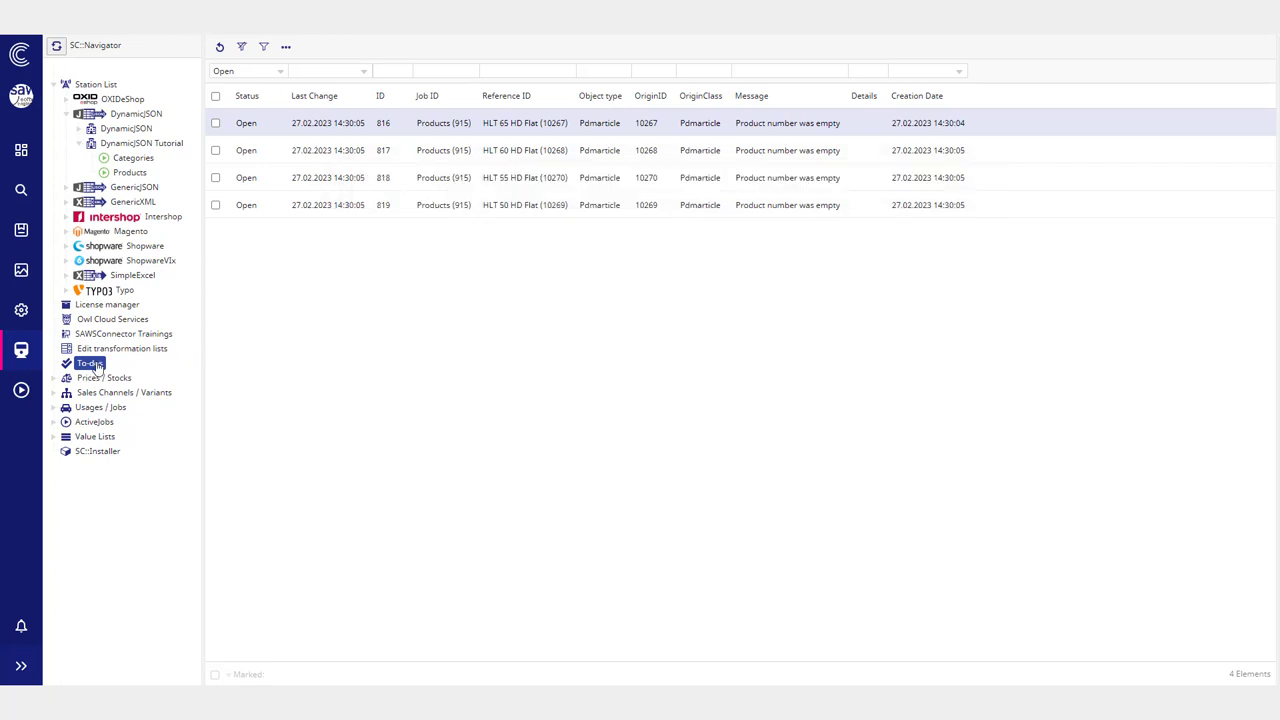
double_click(457, 123)
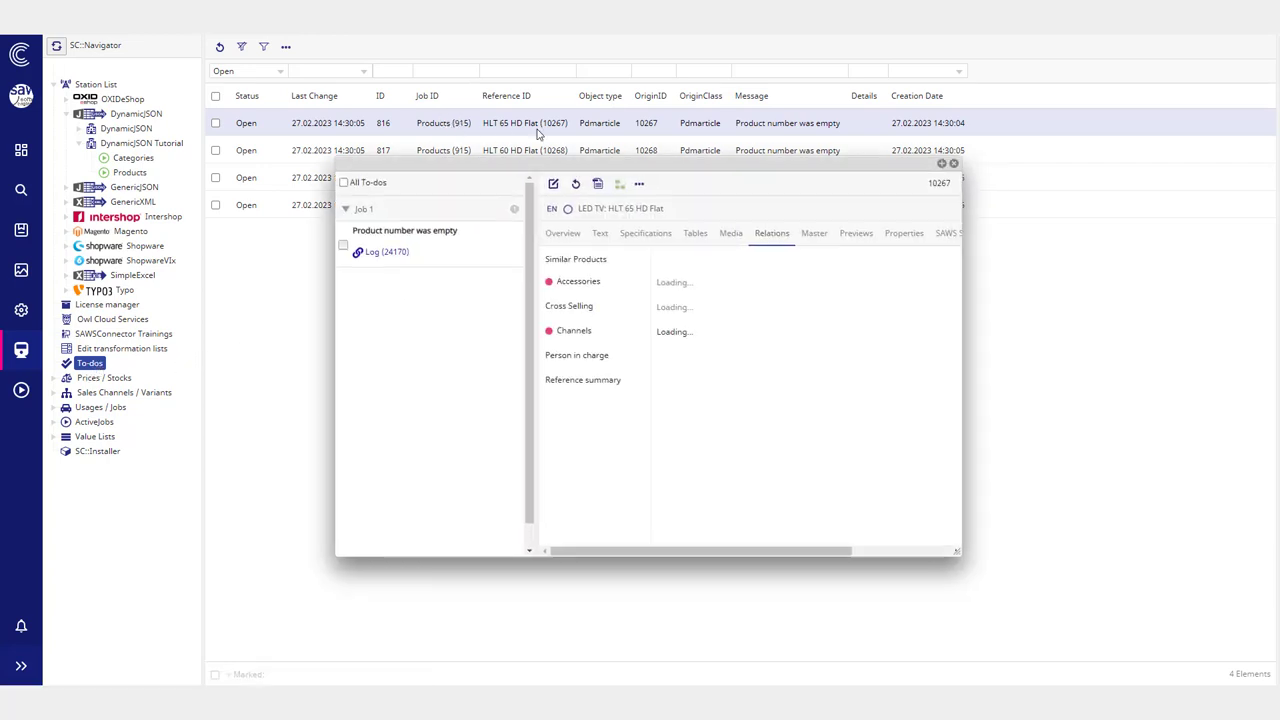
drag(743, 436, 1128, 586)
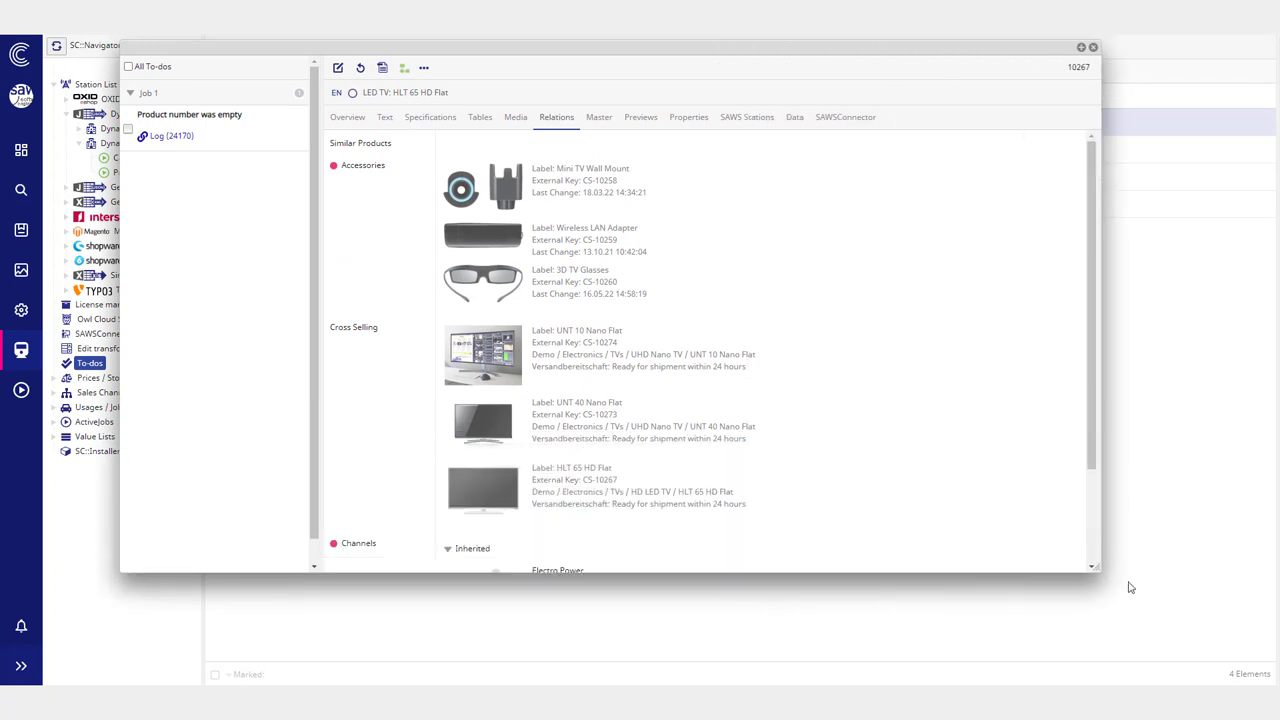
scroll(800, 443, down, 2)
scroll(770, 423, up, 2)
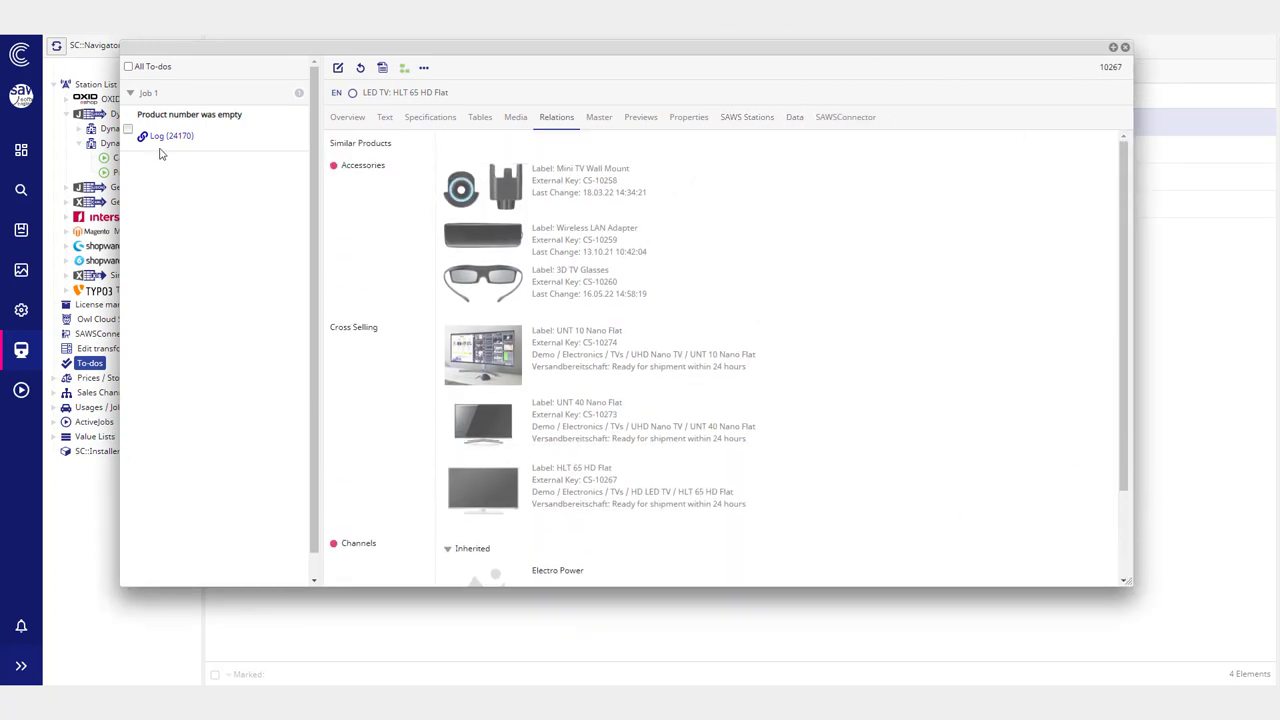
Step: Find the Product Number attribute in the data of the HLT 65 HD Flat product
click(796, 119)
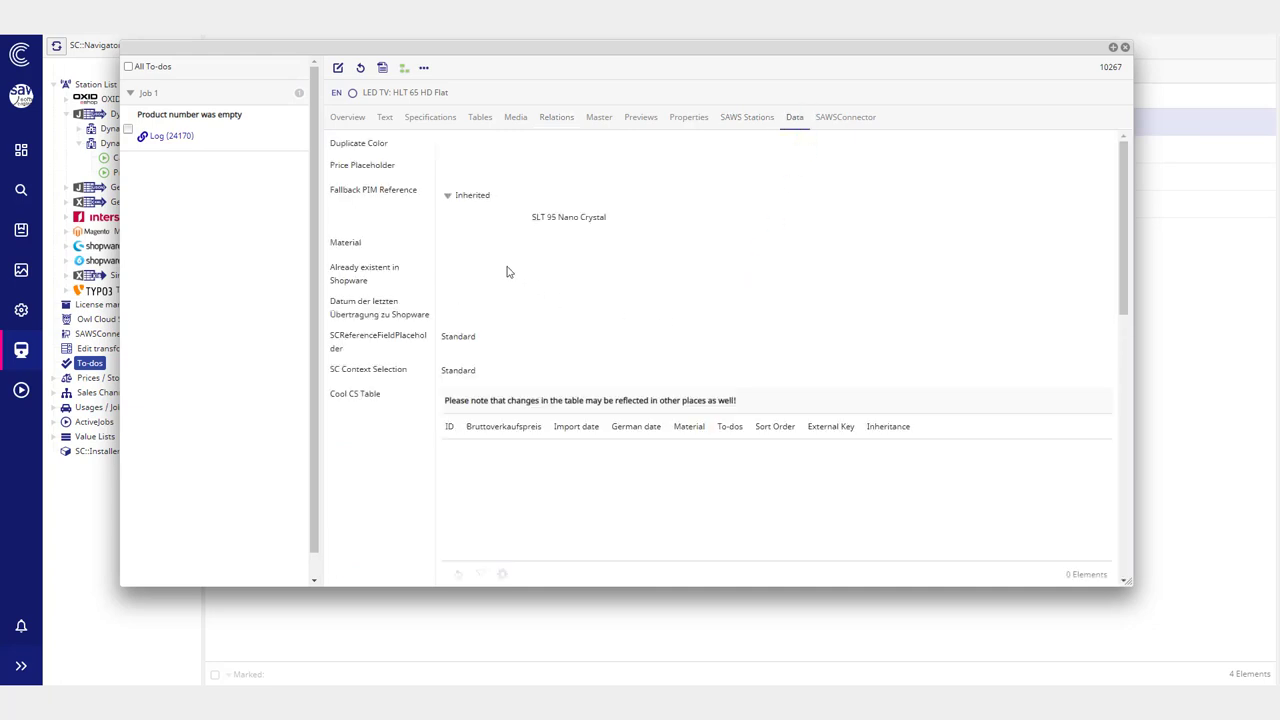
scroll(391, 374, down, 5)
scroll(355, 430, down, 3)
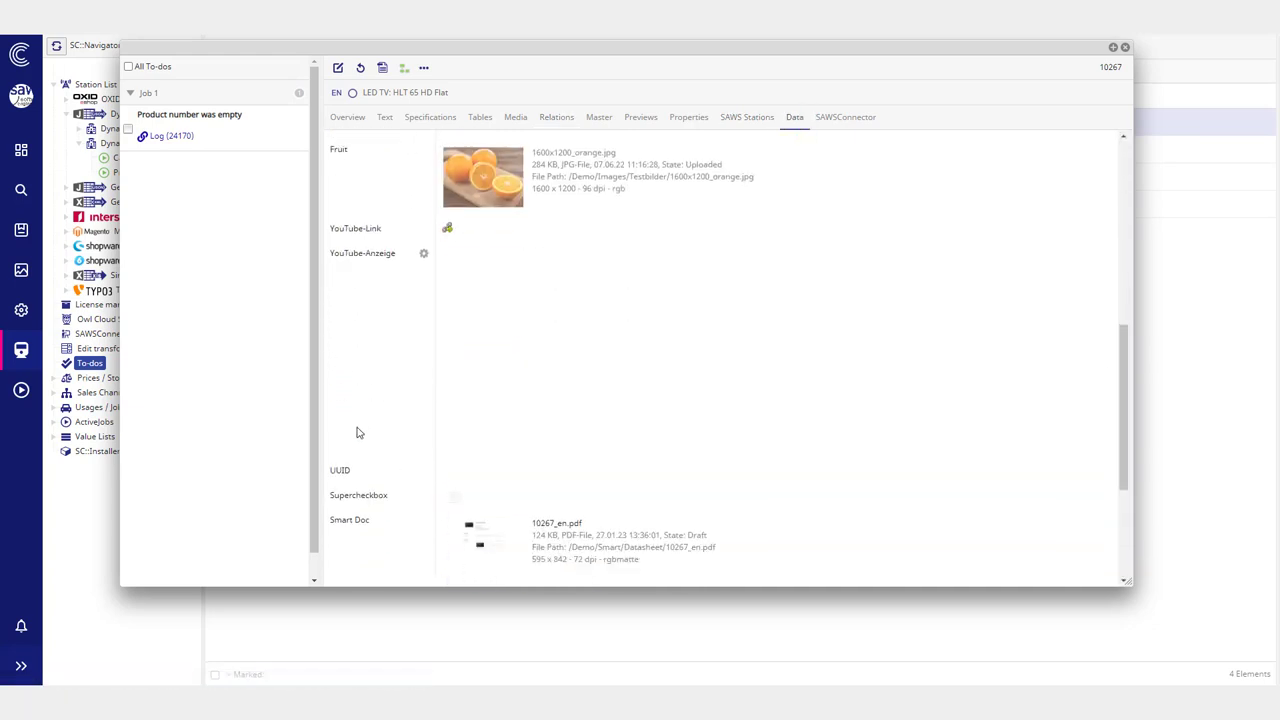
scroll(354, 495, down, 3)
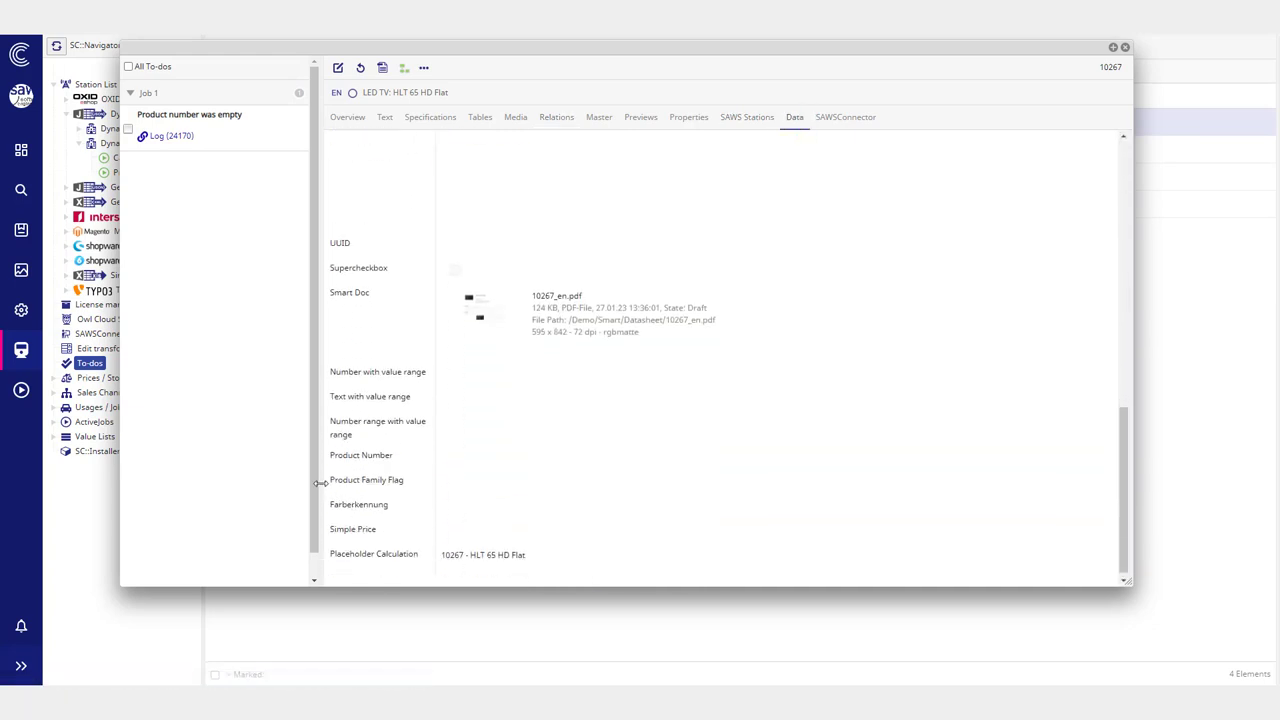
Step: Set the Product Number of the HLT 65 HD Flat product to HLT-65 and save it
right_click(333, 460)
click(401, 448)
click(338, 67)
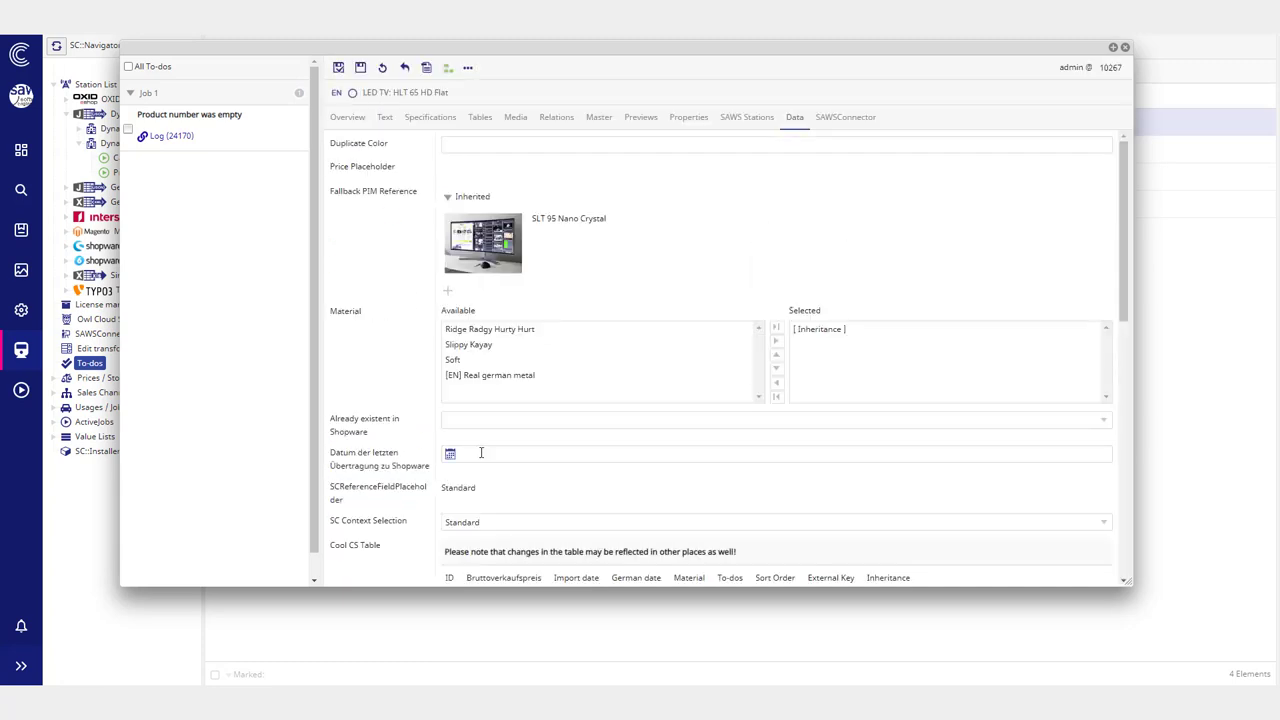
click(456, 449)
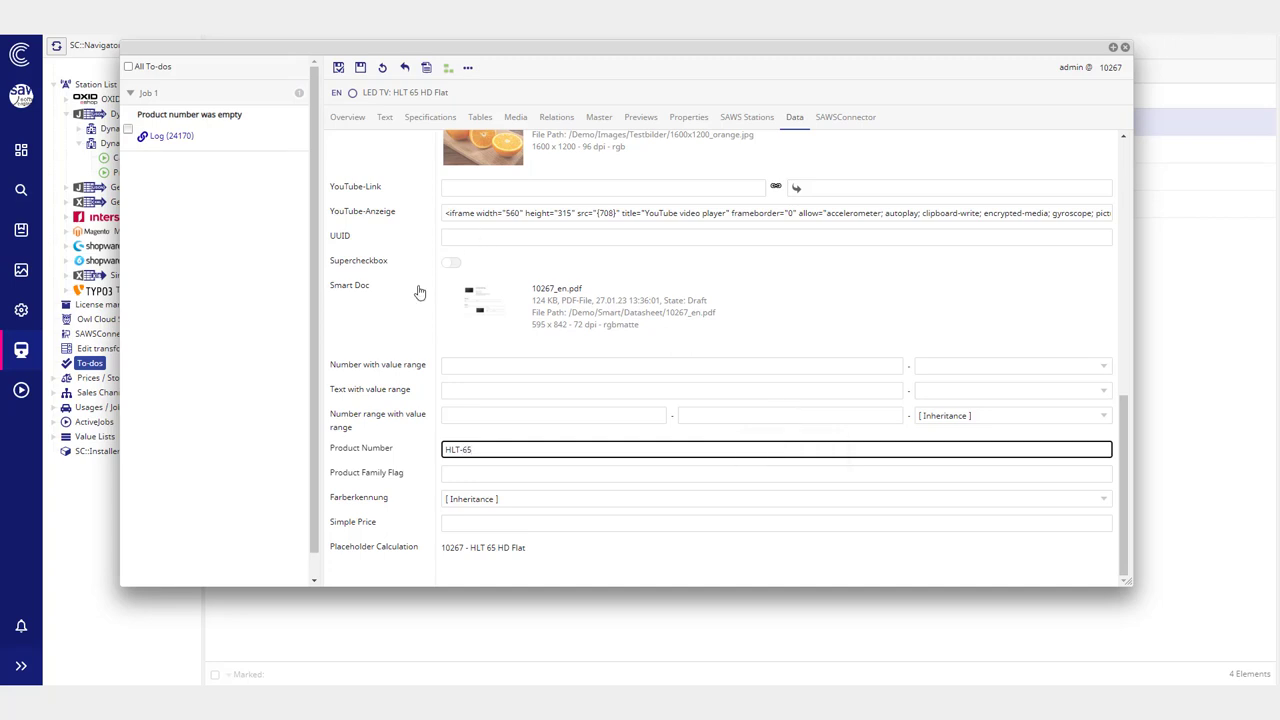
click(338, 67)
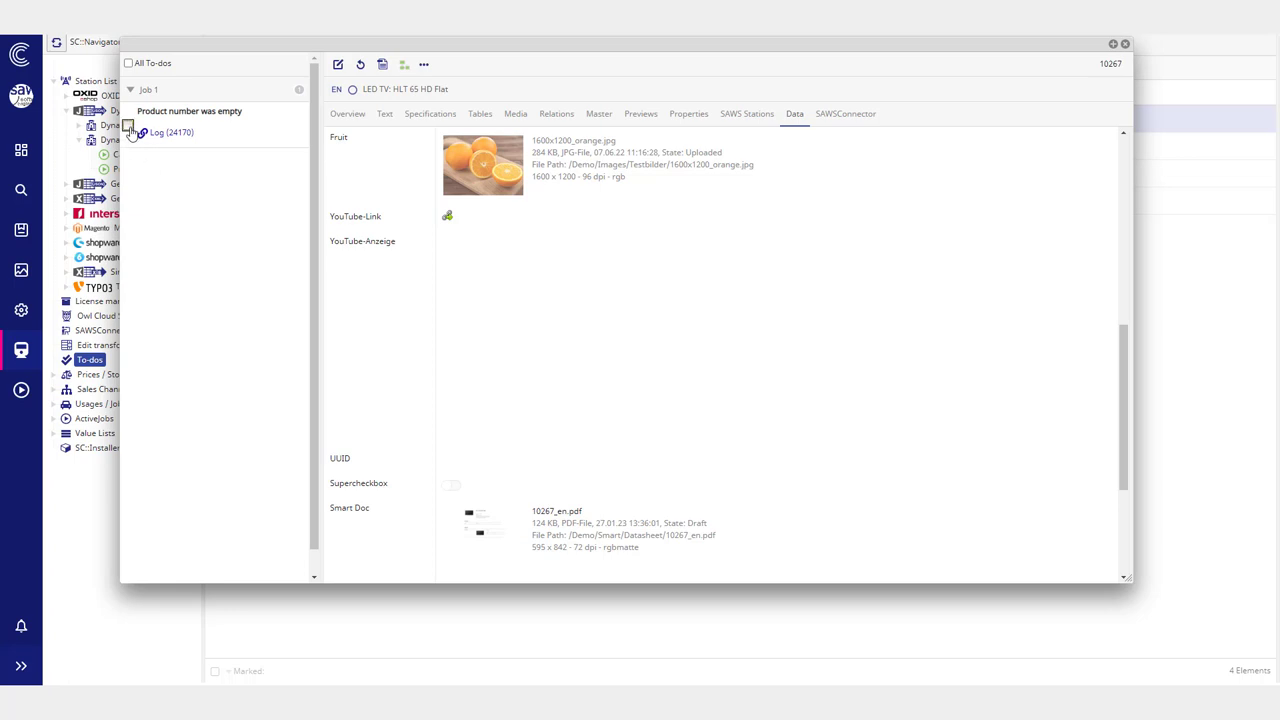
Step: Complete the "Product number was empty" to-do of HLT 65 HD Flat and refresh the To-dos list
click(128, 128)
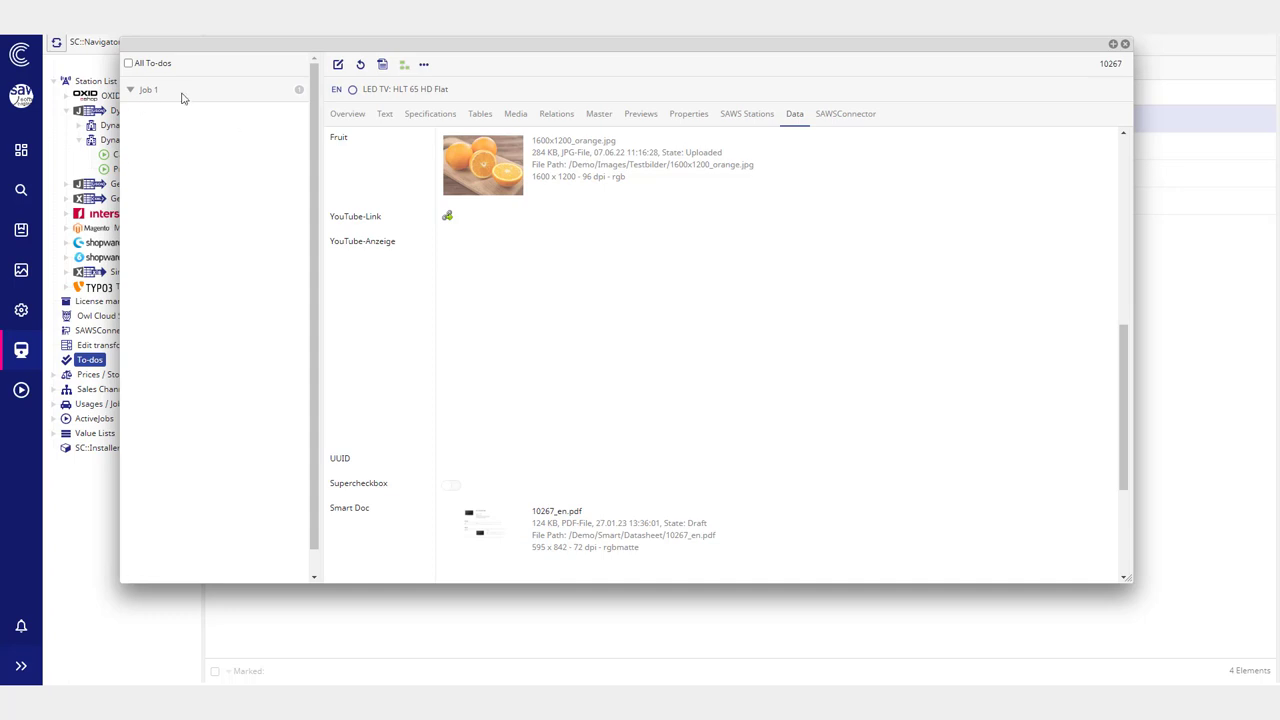
click(1125, 43)
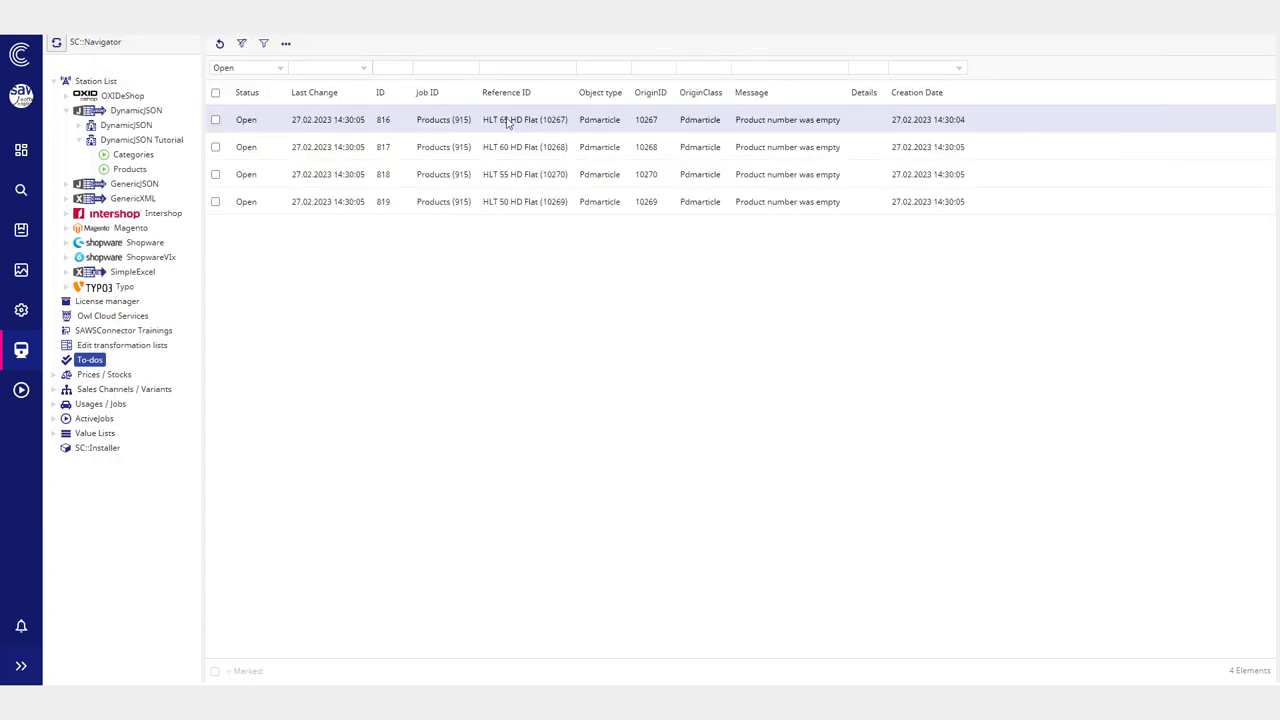
click(221, 45)
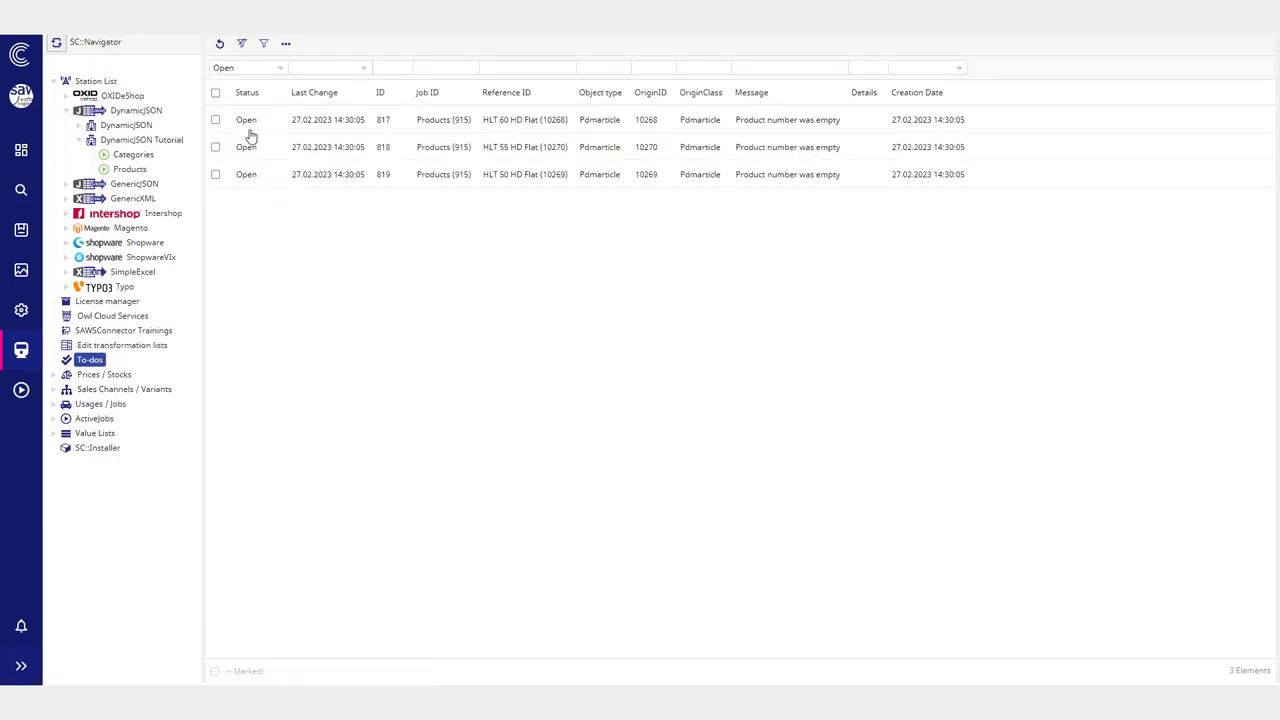
Step: Filter the To-dos list by status Done and briefly open the HLT 65 HD Flat entry
click(250, 69)
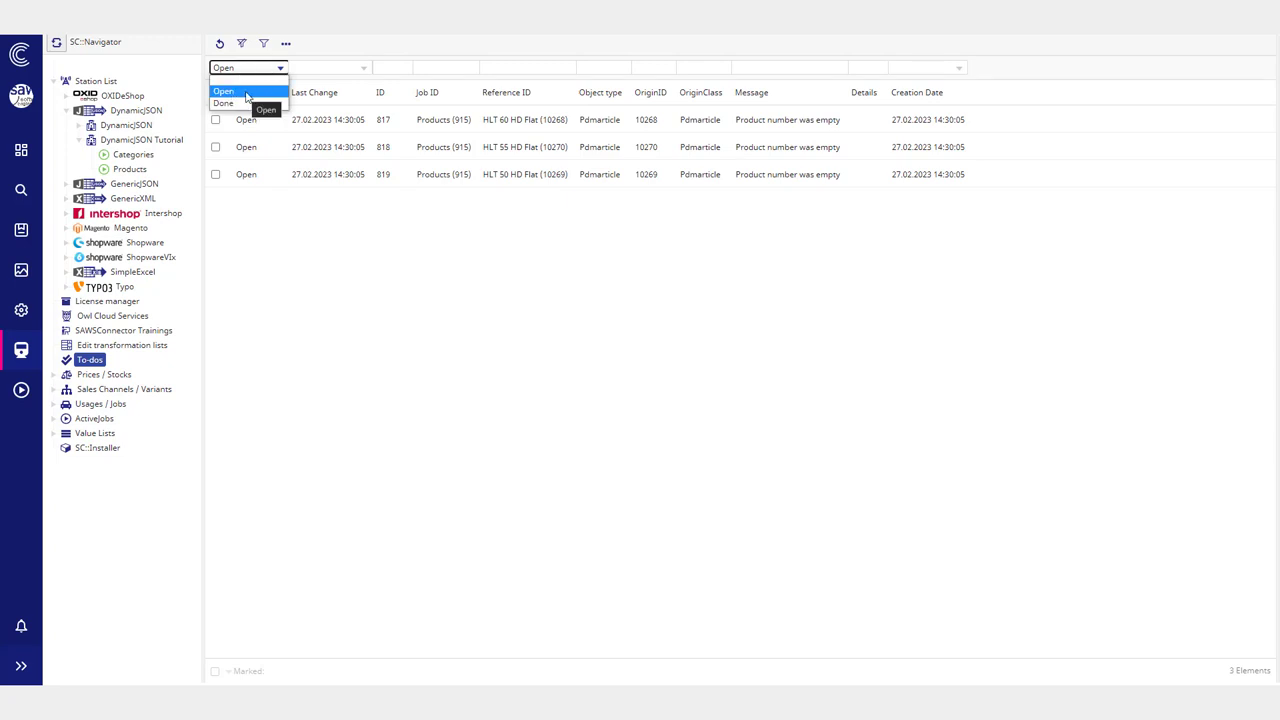
click(243, 103)
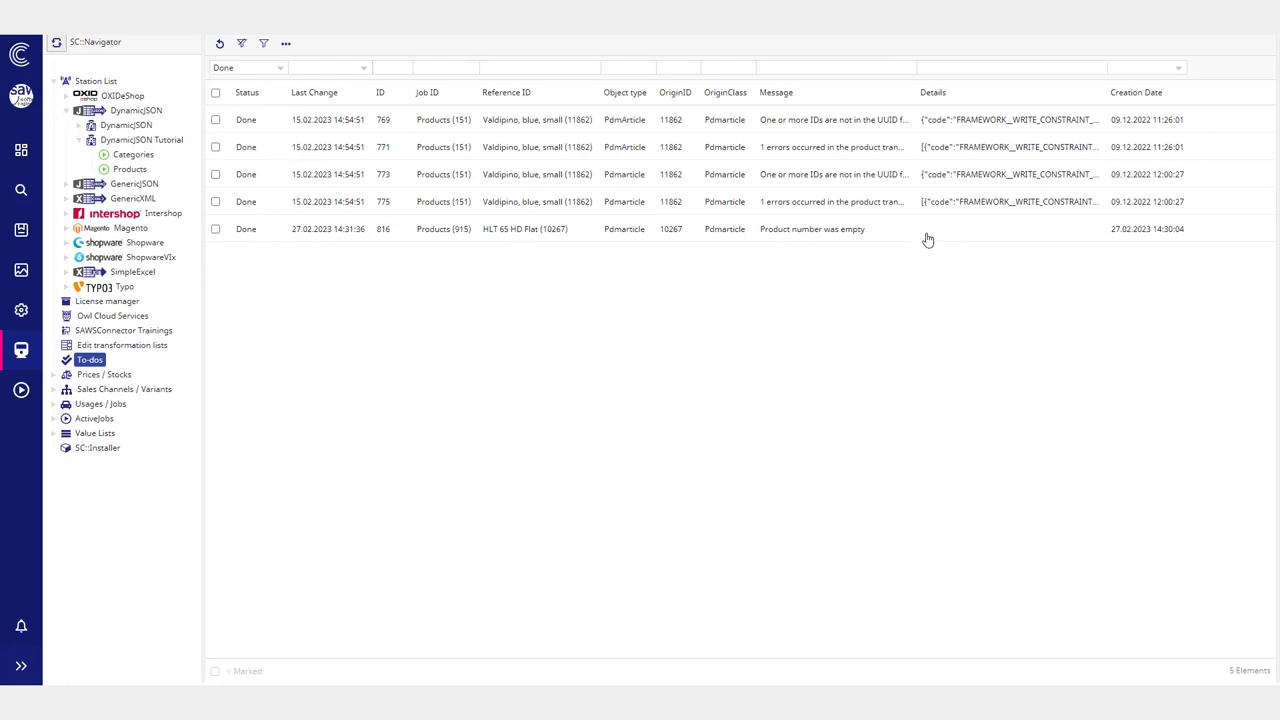
double_click(592, 237)
click(964, 164)
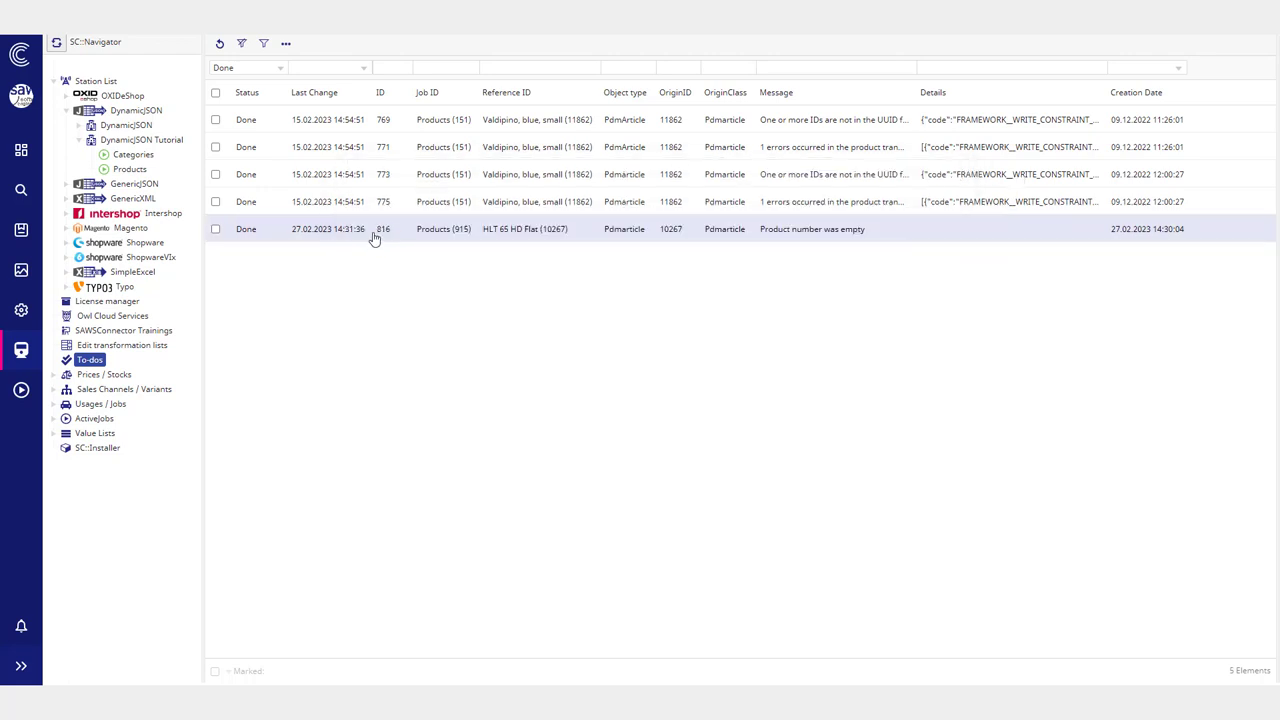
Step: Delete the four completed to-dos for Valdipino, blue, small (11862) from the list
click(216, 120)
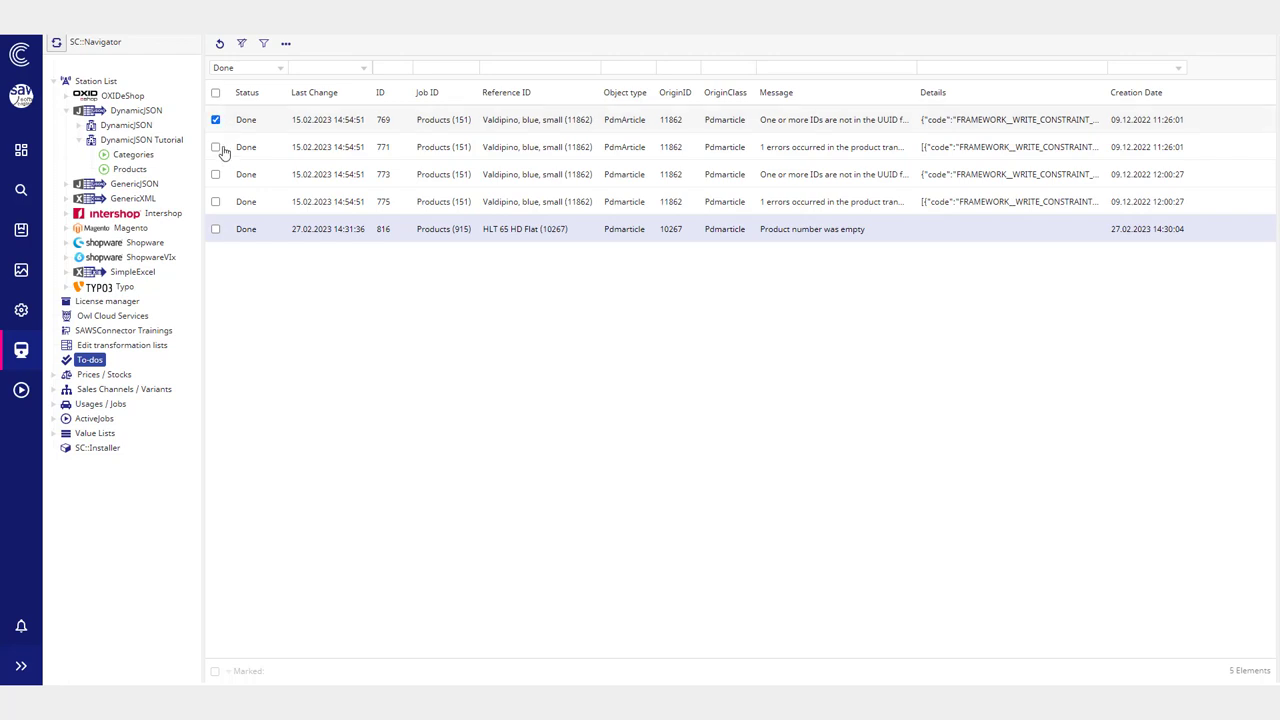
double_click(218, 148)
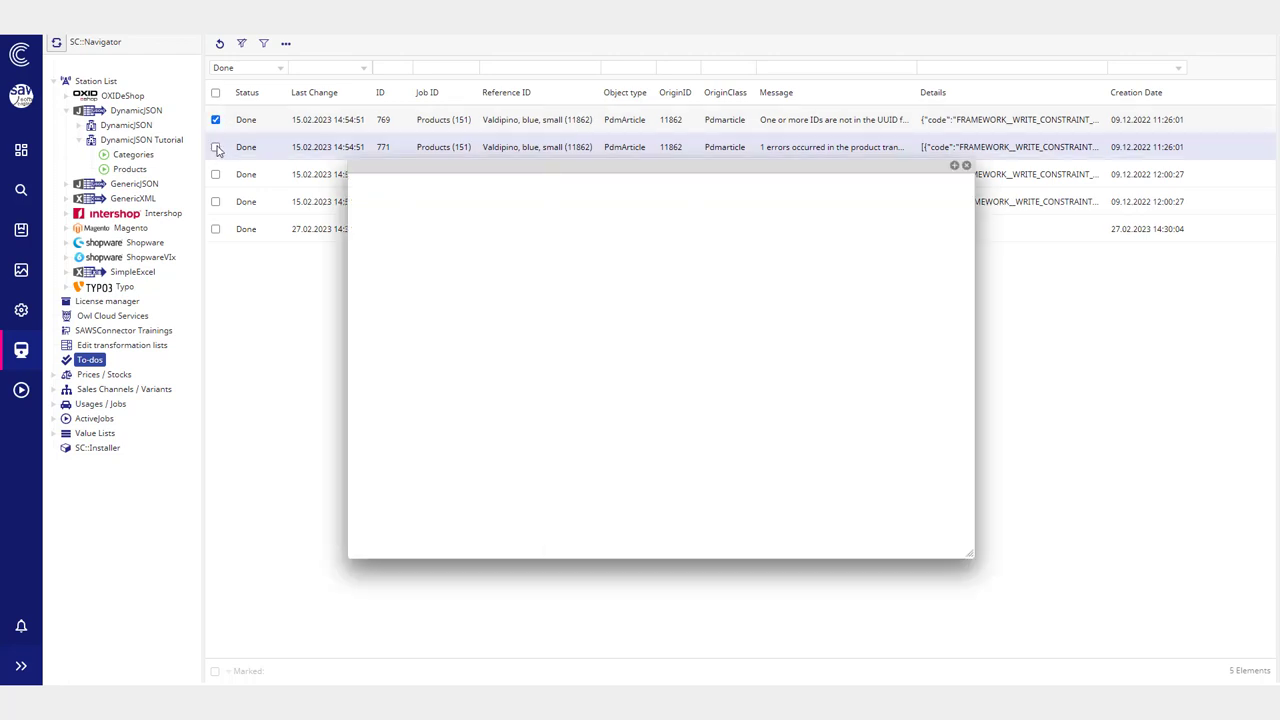
click(966, 167)
click(216, 147)
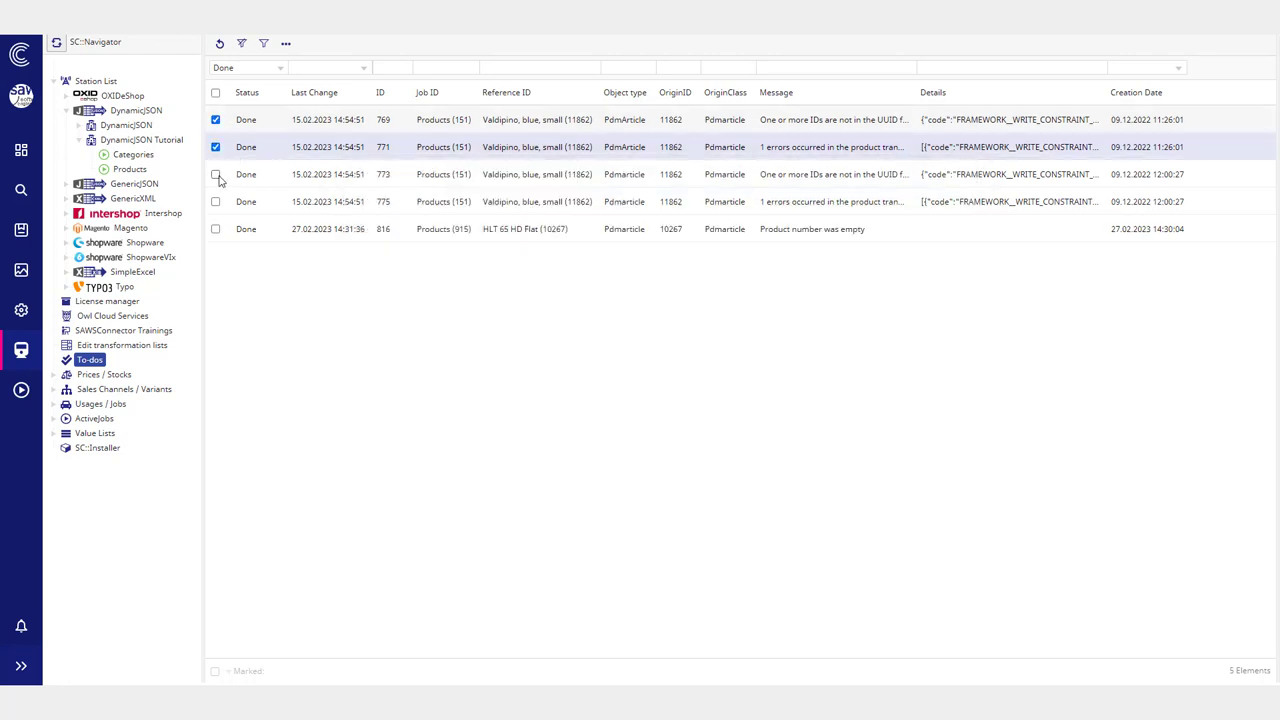
click(216, 174)
click(216, 202)
click(258, 671)
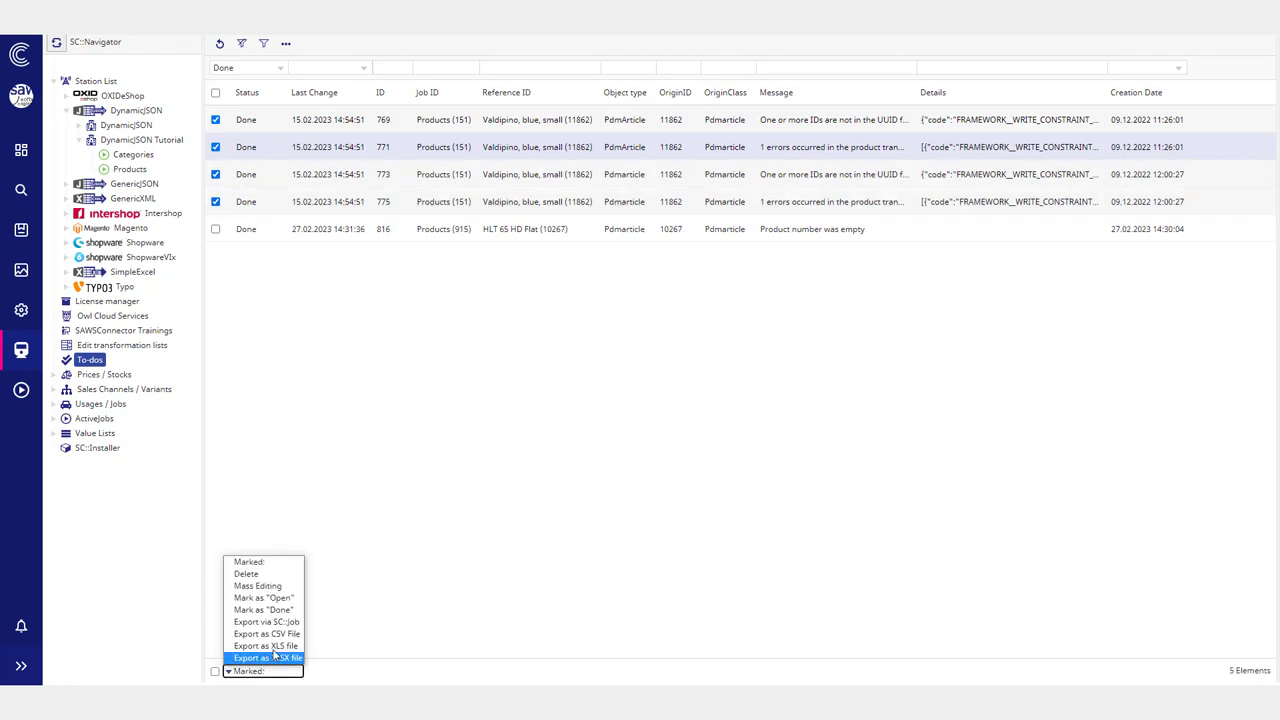
click(272, 575)
click(677, 88)
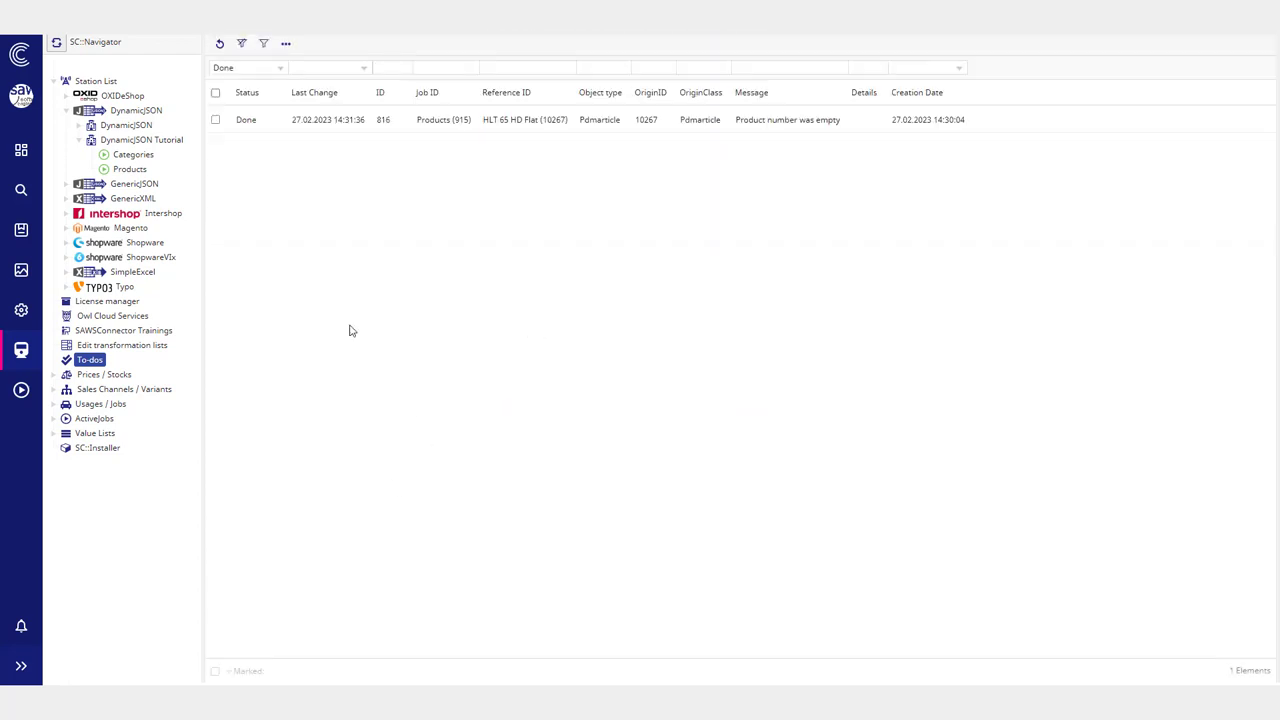
Step: Filter the To-dos list by status Open and open the to-do for HLT 60 HD Flat (10268)
click(266, 67)
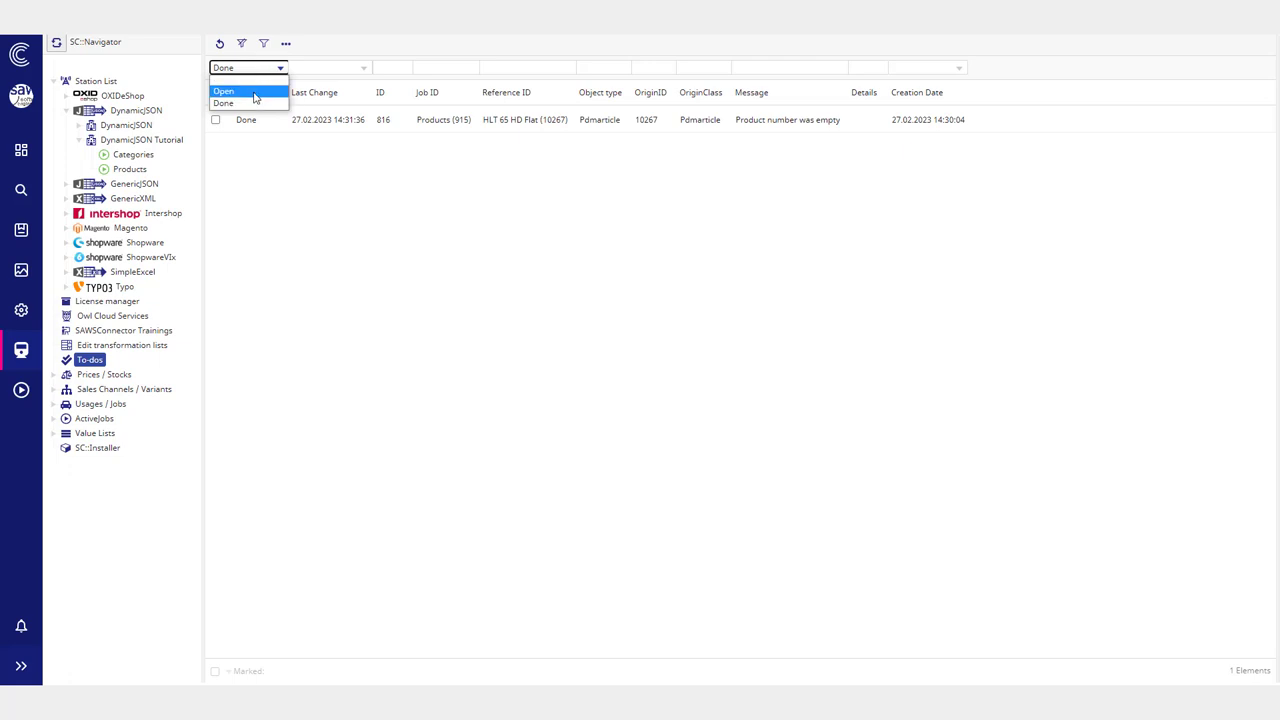
click(240, 85)
double_click(545, 122)
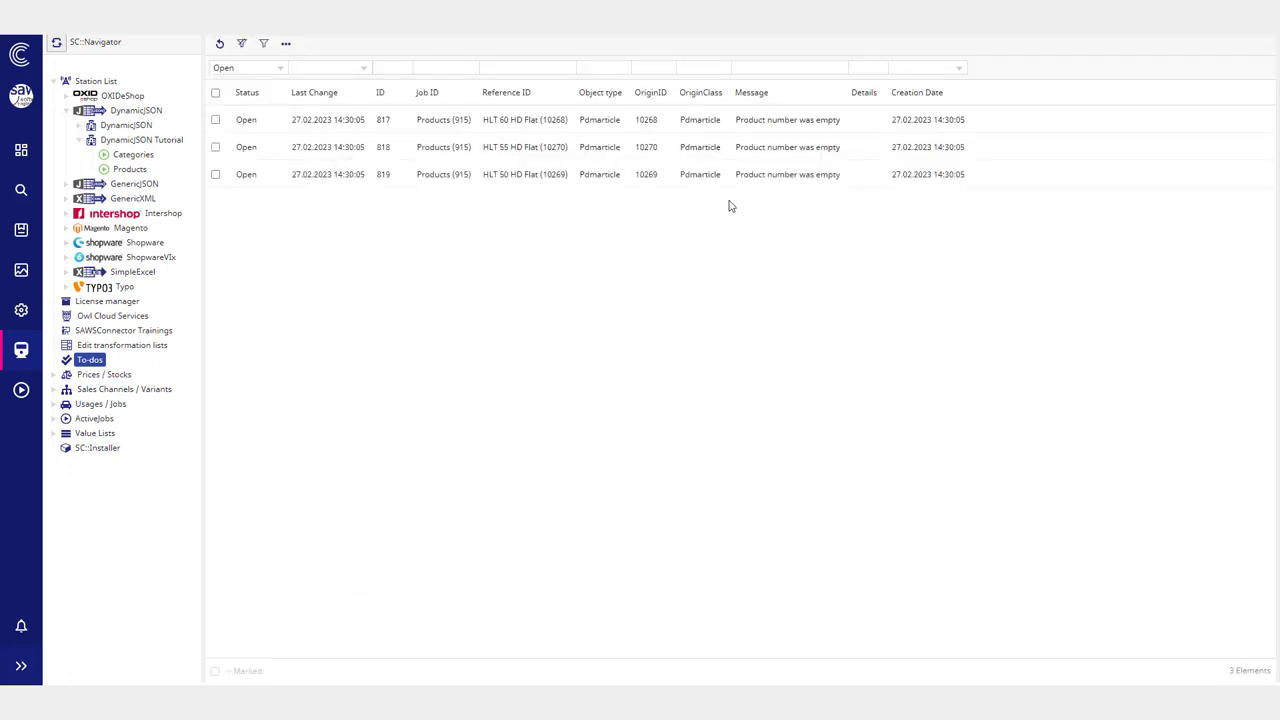
scroll(731, 463, down, 5)
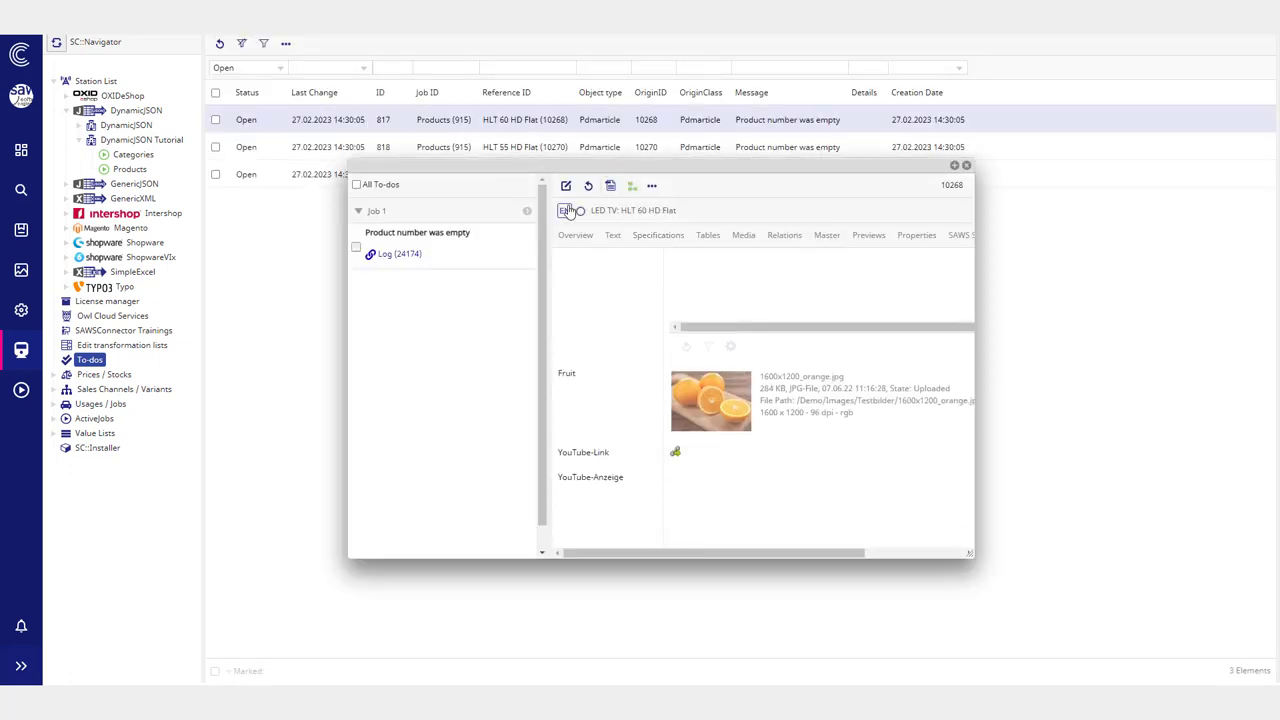
Step: Set the Product Number of the HLT 60 HD Flat product to HLT-60 and save it
click(566, 185)
scroll(654, 400, down, 6)
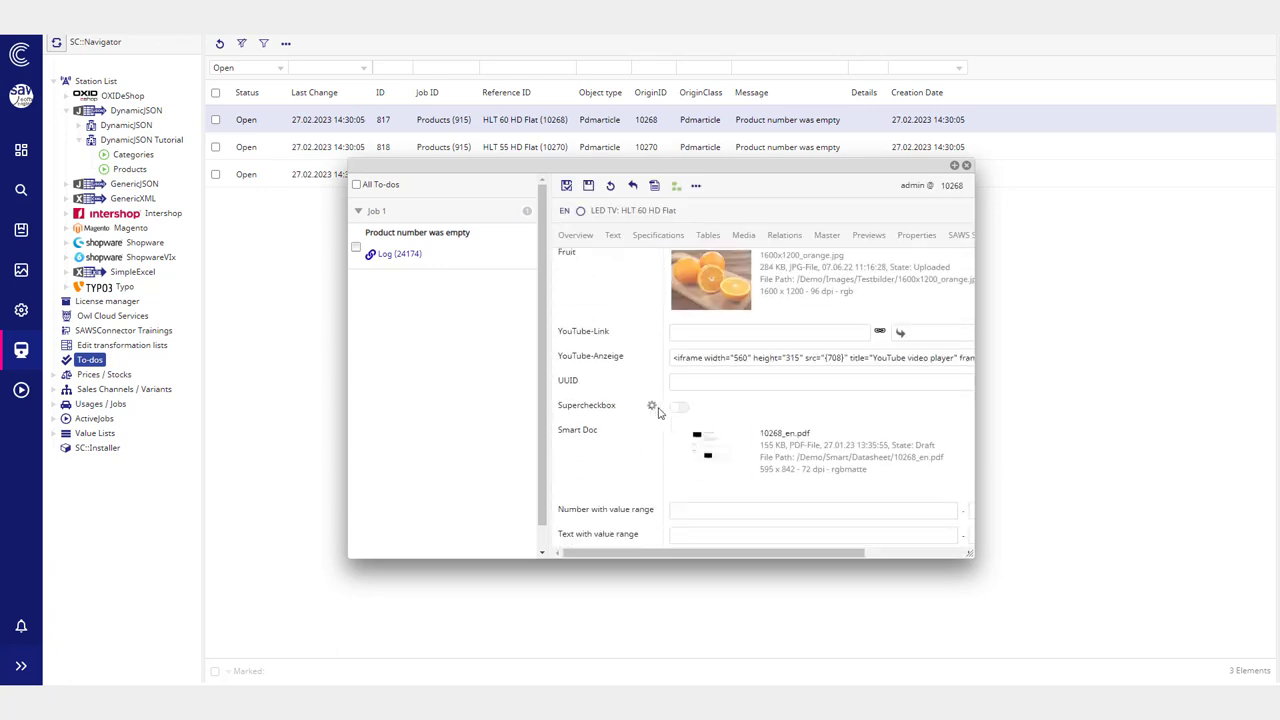
click(709, 432)
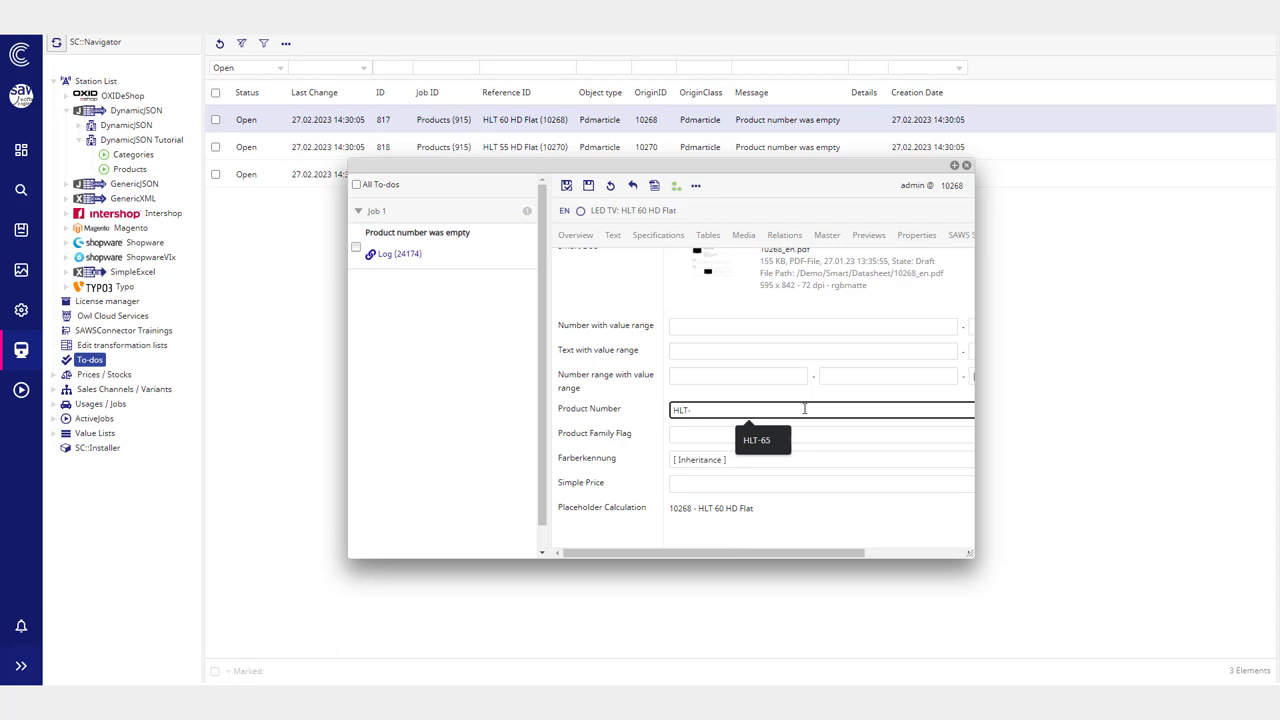
text(65)
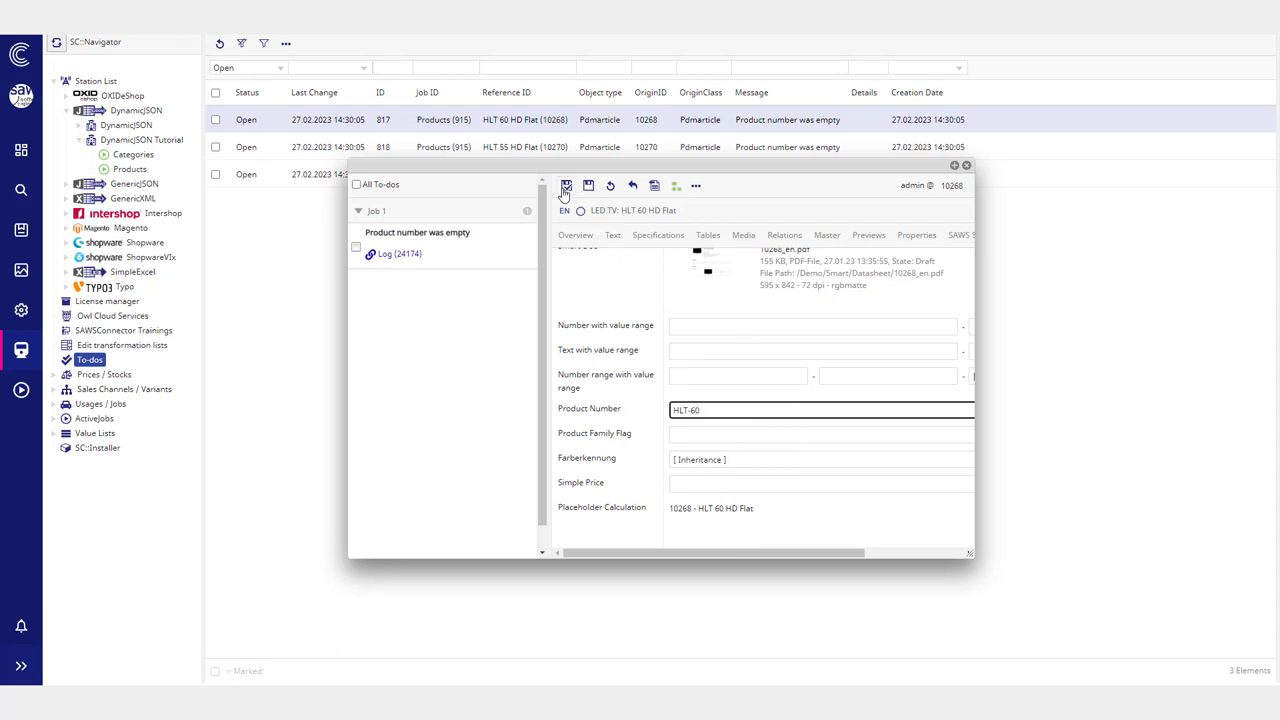
click(566, 186)
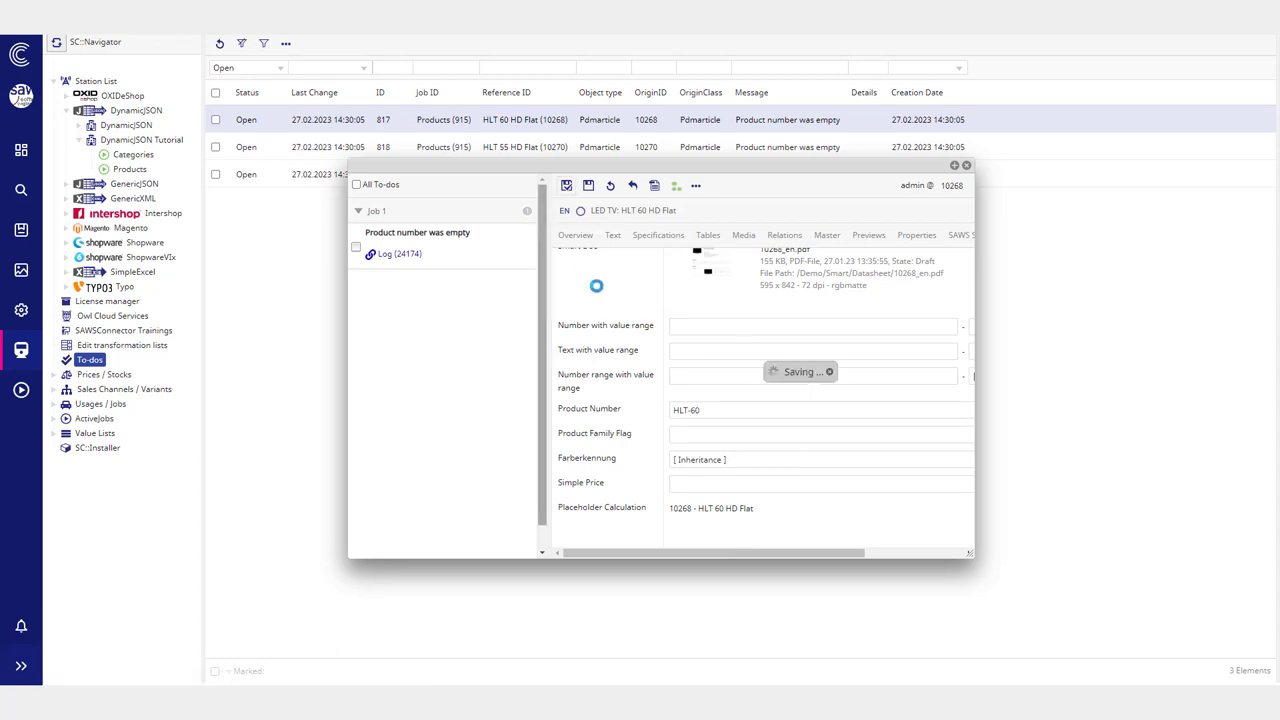
Step: Complete the "Product number was empty" to-do of HLT 60 HD Flat and refresh the To-dos list
click(356, 248)
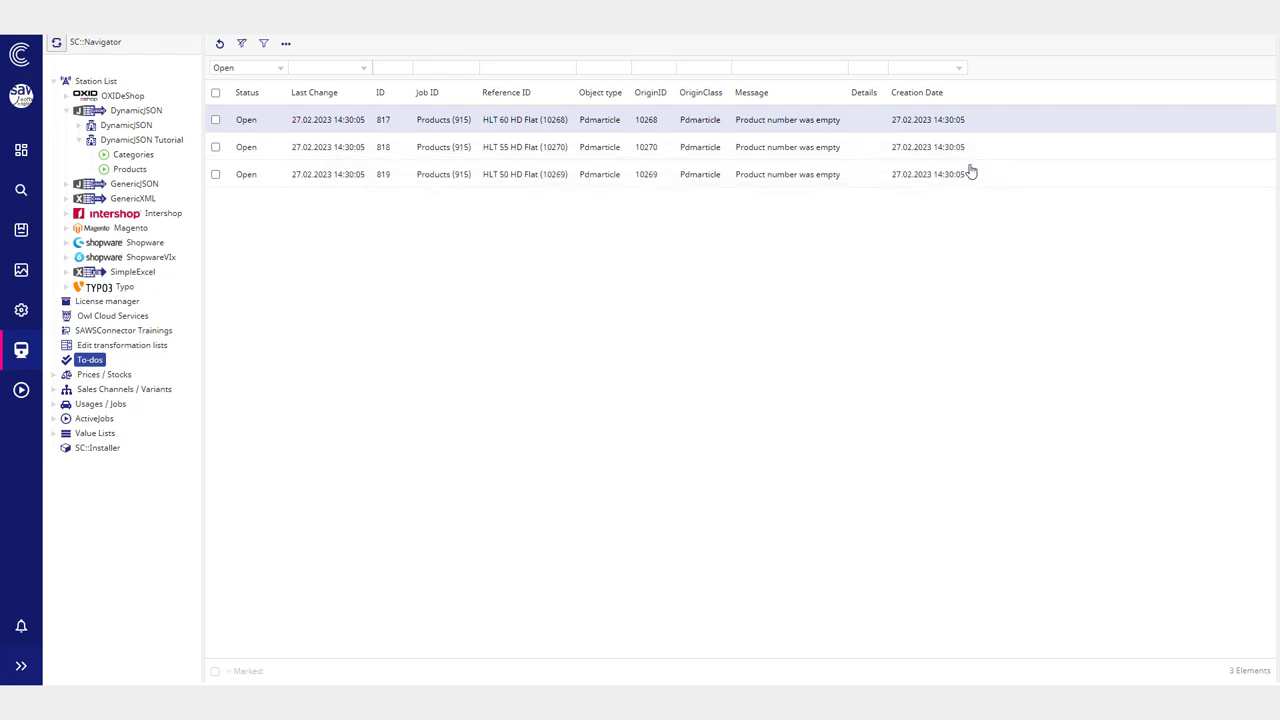
click(966, 165)
click(219, 43)
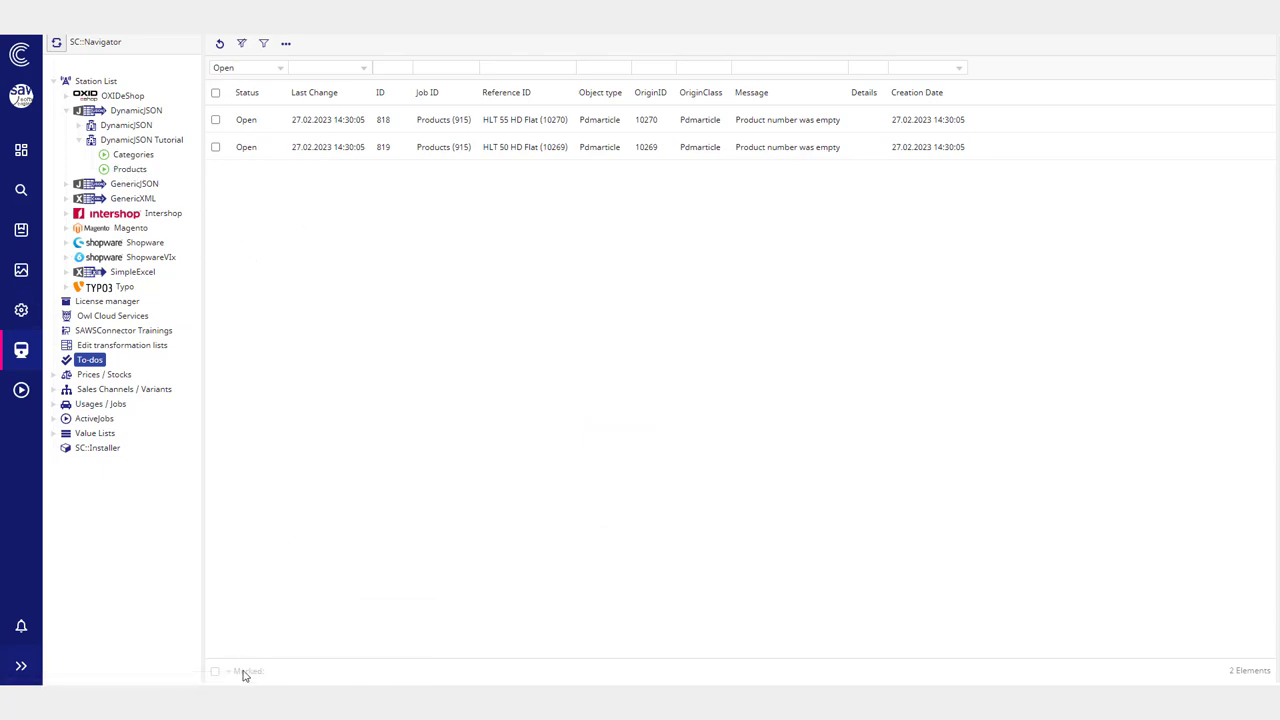
Step: Filter the to-dos by status Done and start Export via SC::Job for all listed entries
click(246, 70)
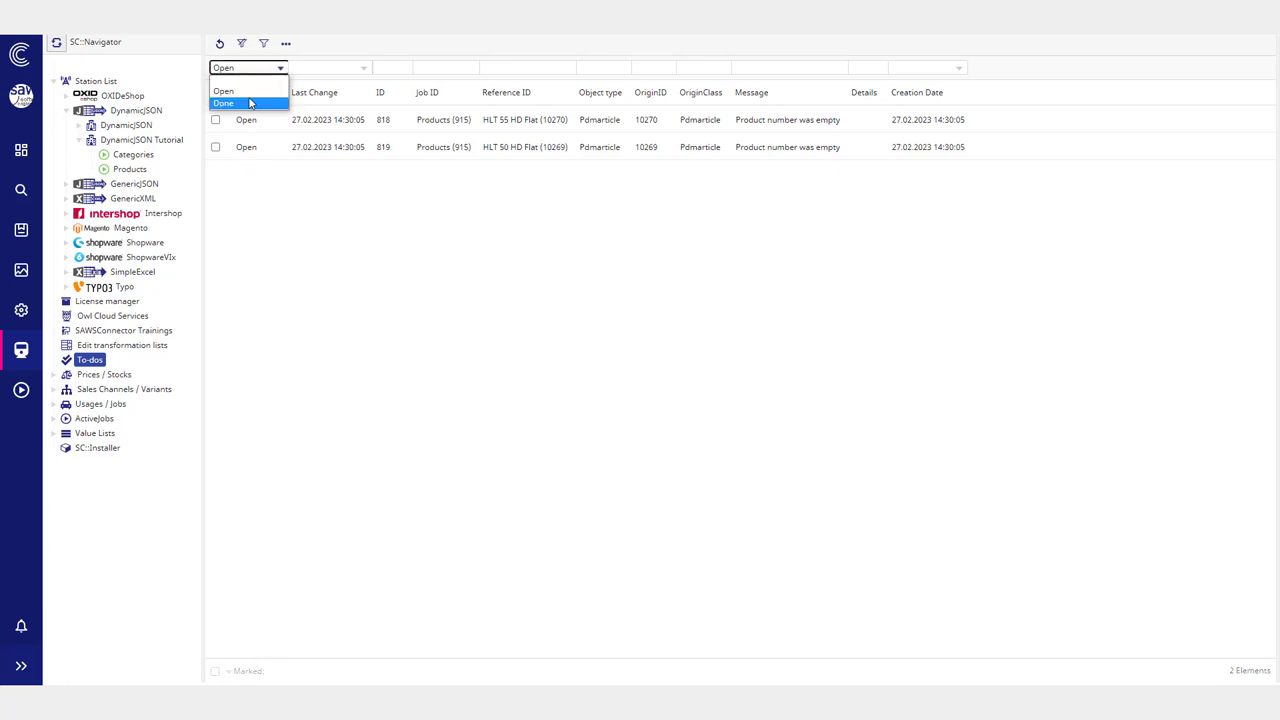
click(250, 104)
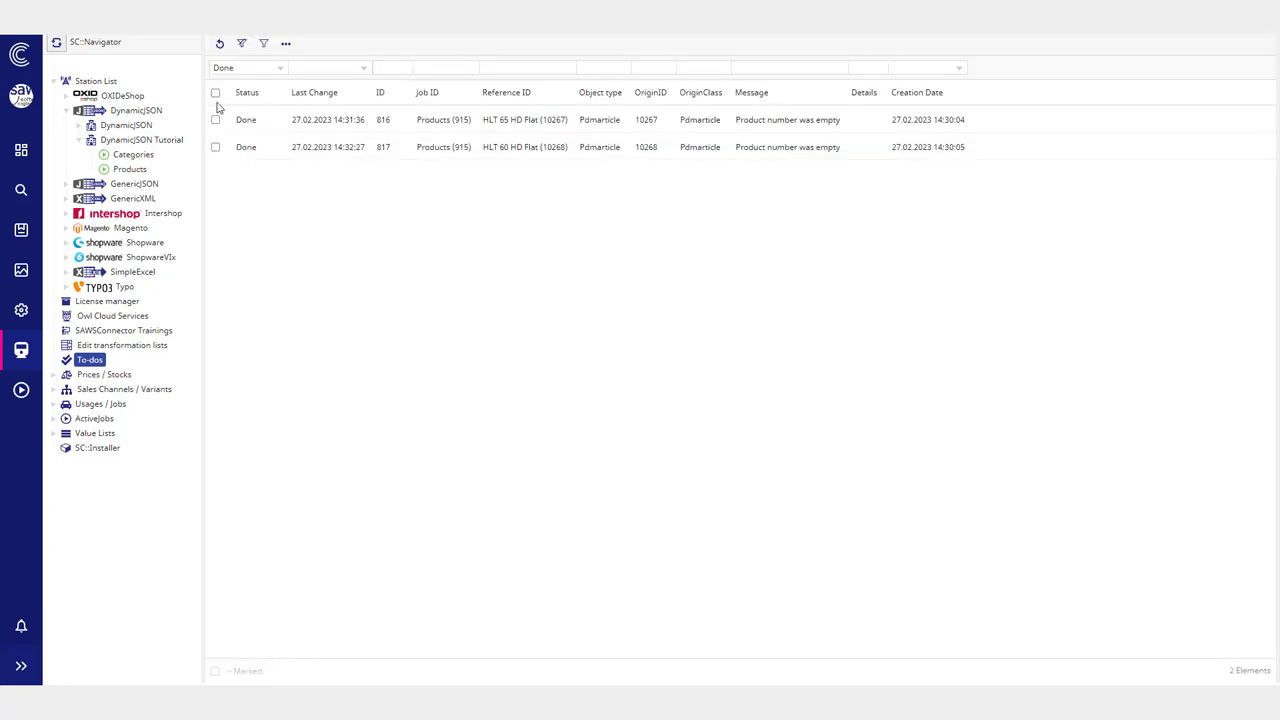
click(215, 94)
right_click(468, 132)
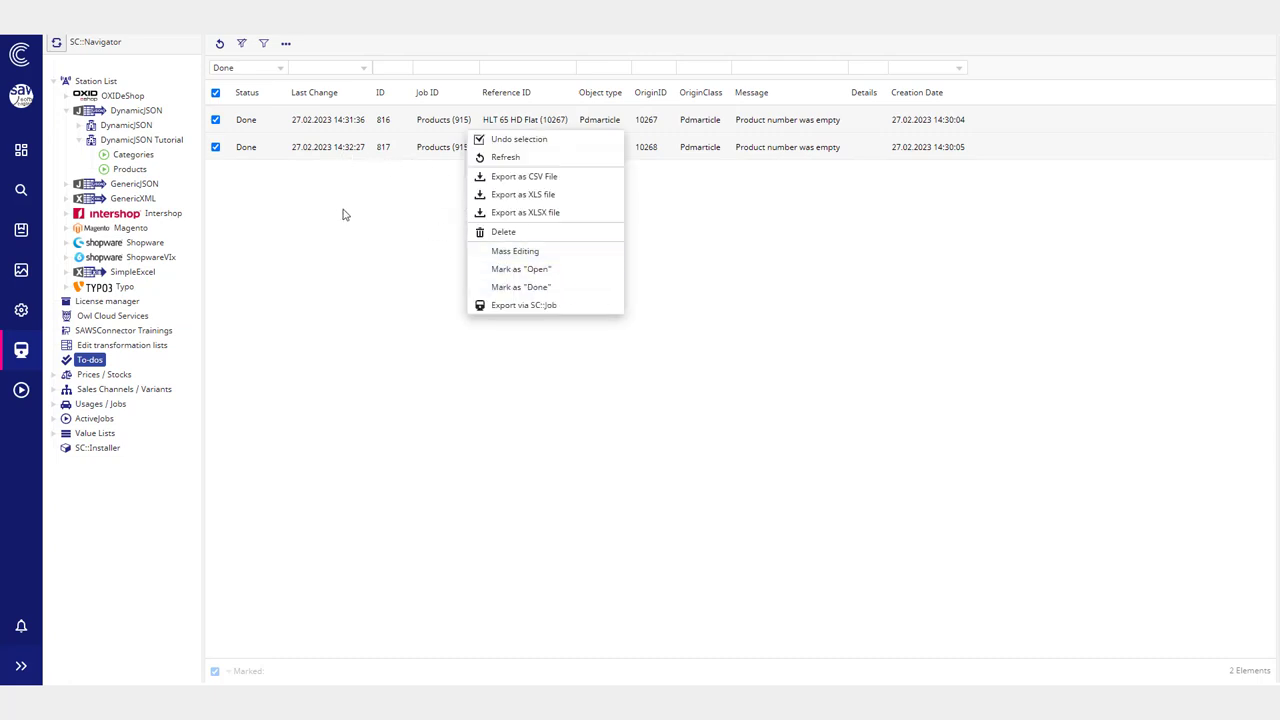
click(544, 308)
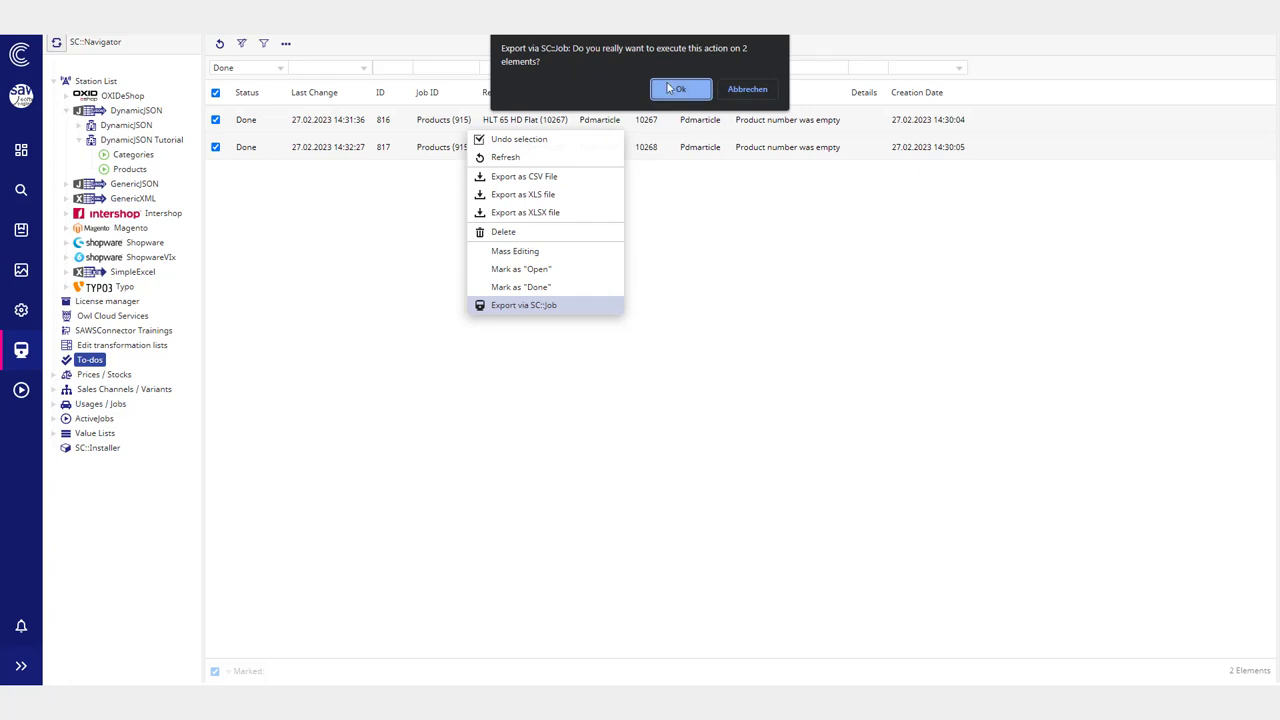
click(670, 89)
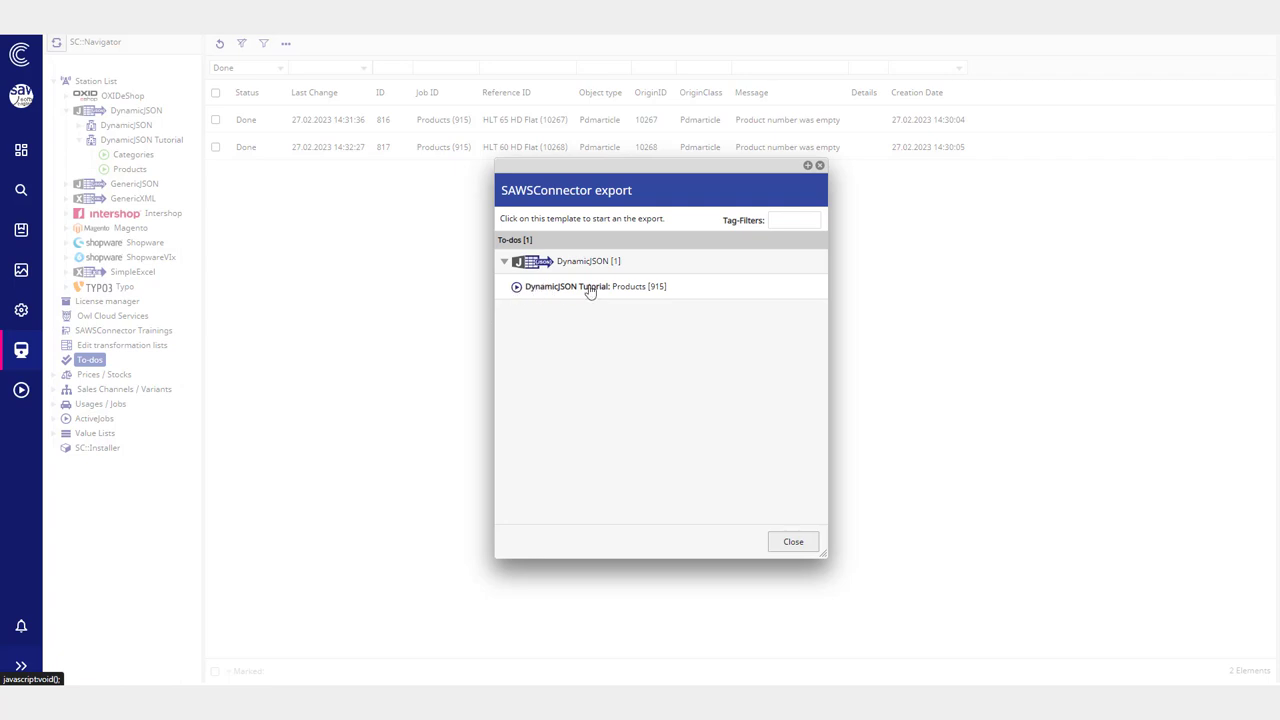
Step: Run the DynamicJSON Tutorial: Products export for the selected to-dos, check its result message and close the export window
click(516, 288)
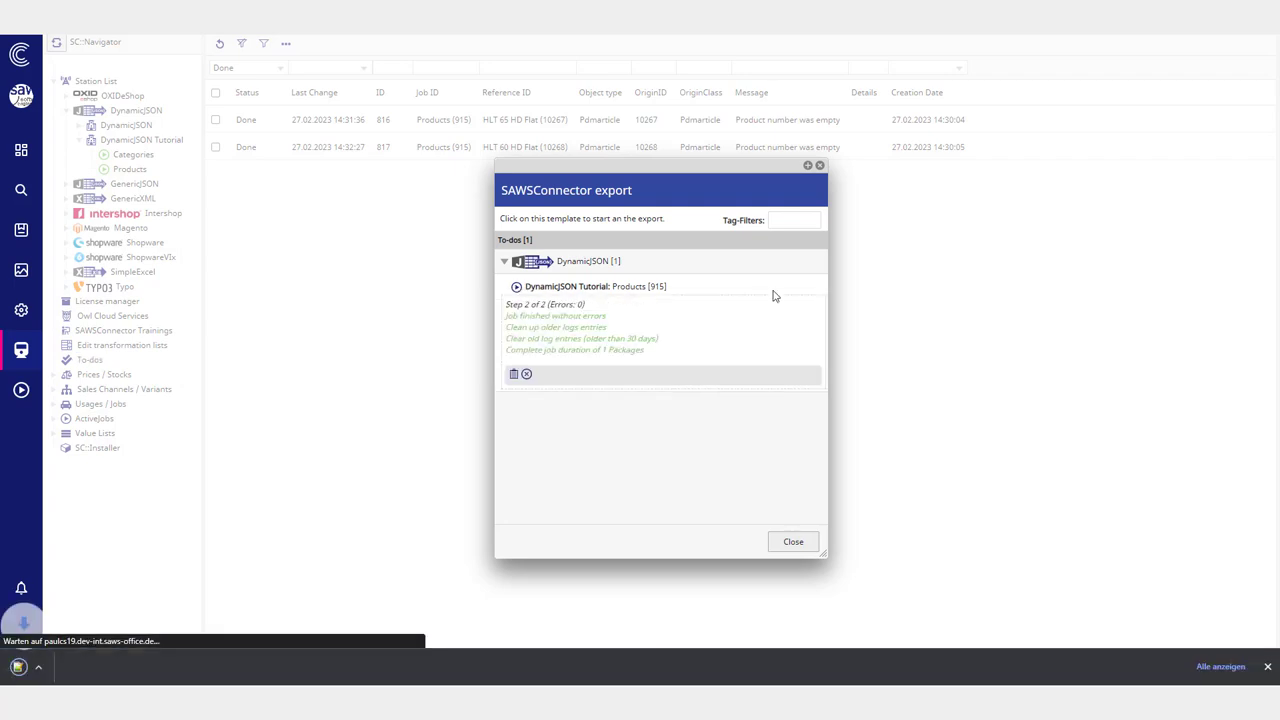
drag(505, 316, 610, 317)
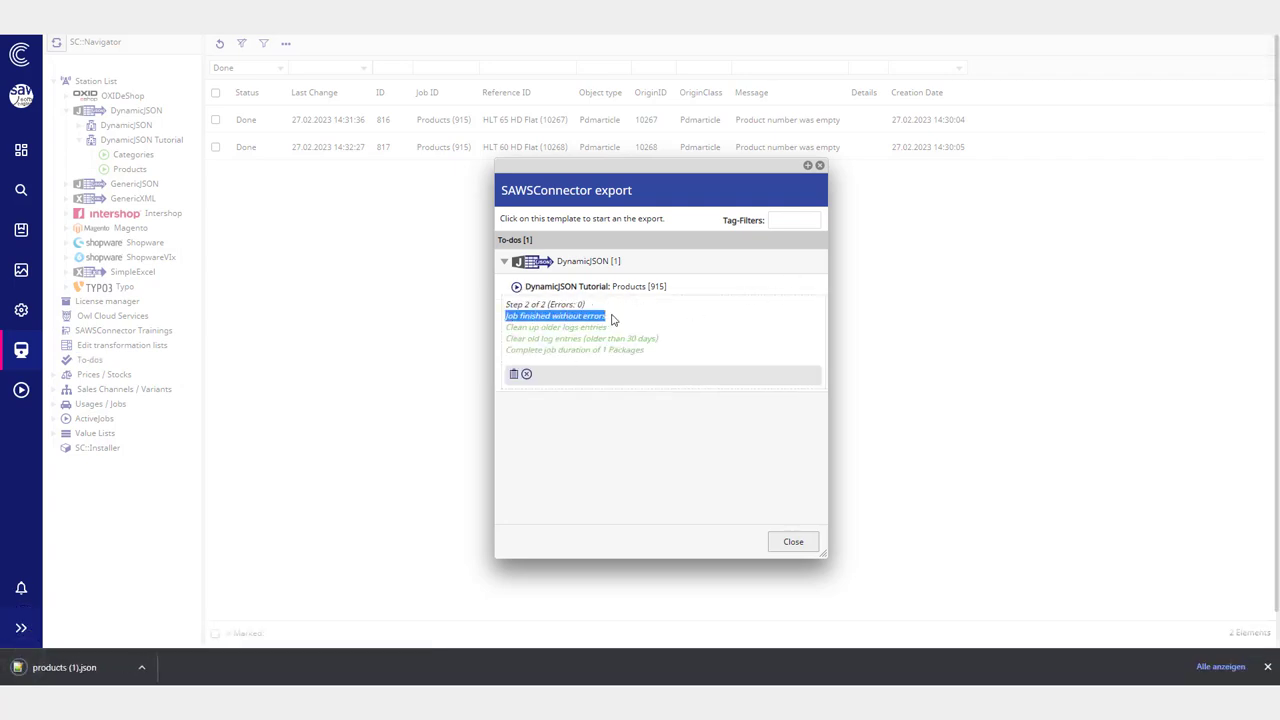
click(677, 352)
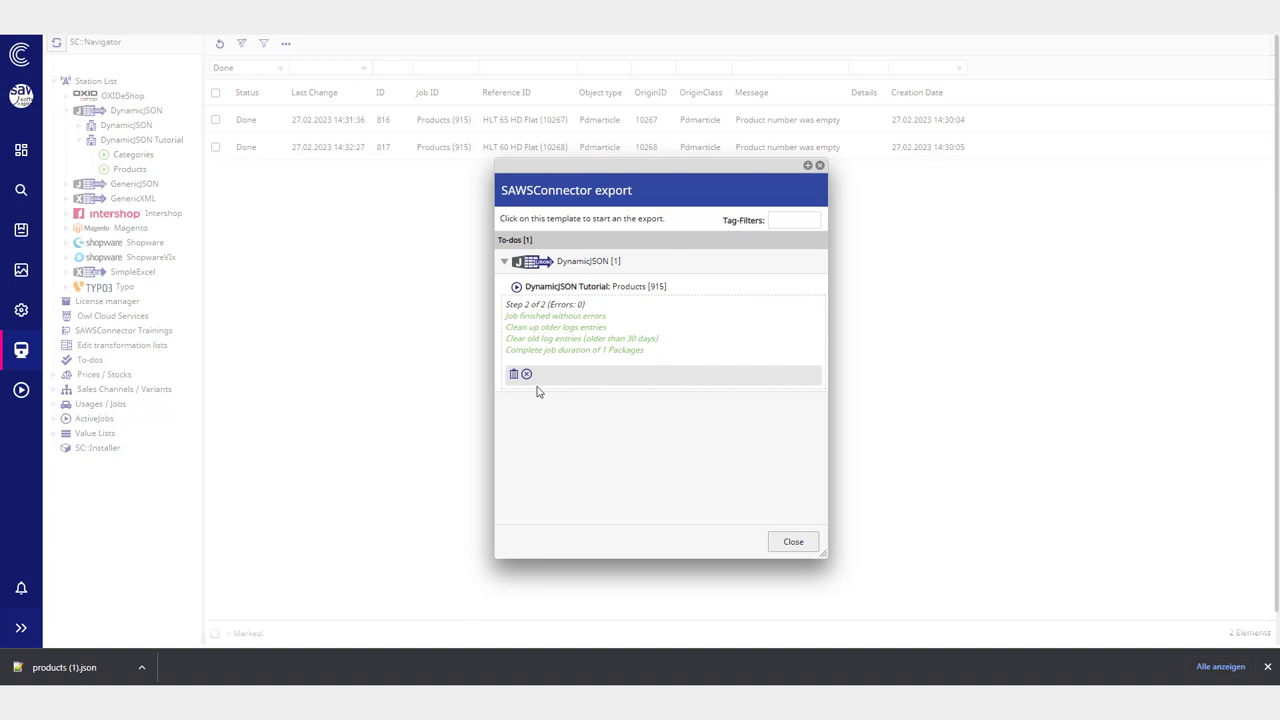
click(803, 547)
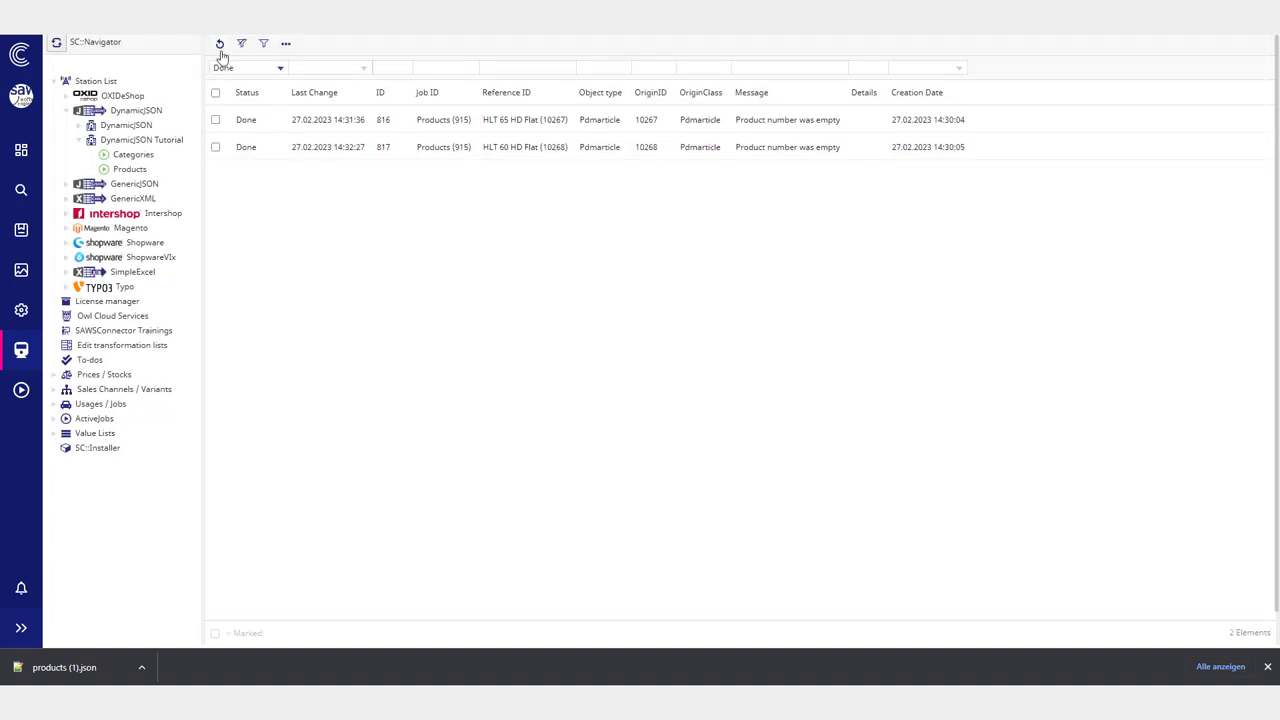
Step: Refresh the list of Done to-dos and switch its status filter to Open
click(219, 45)
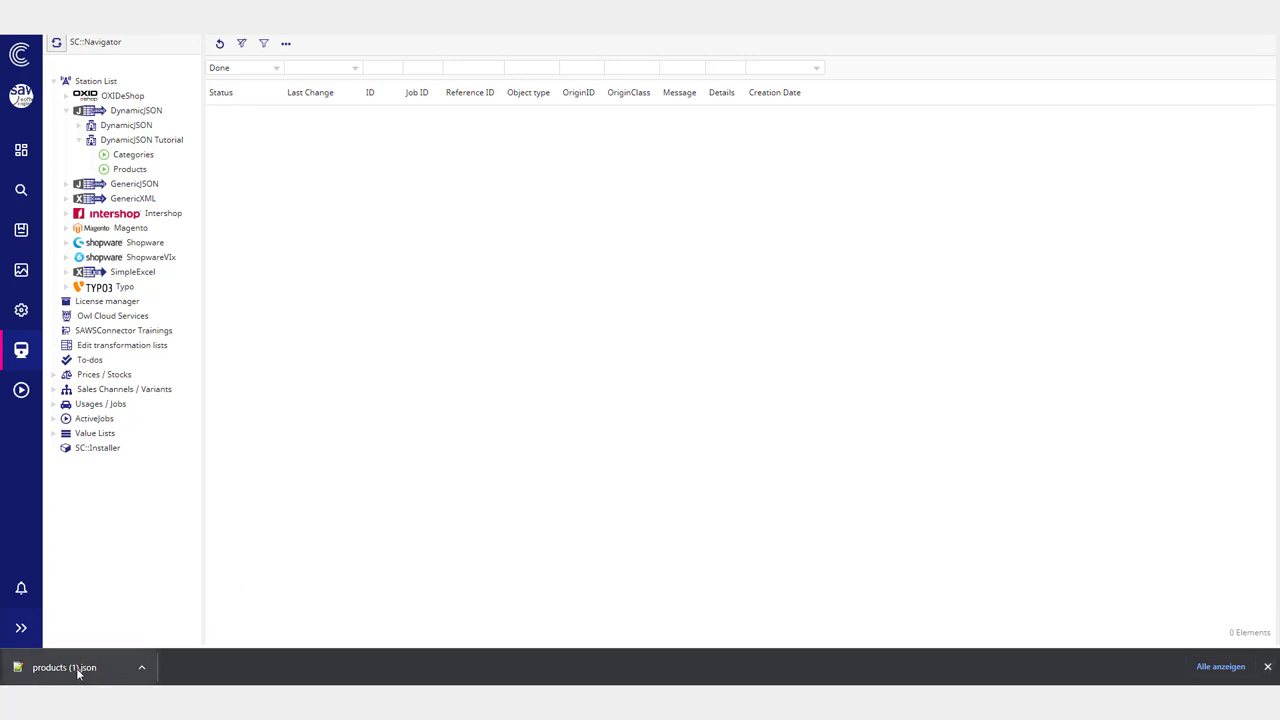
click(1267, 666)
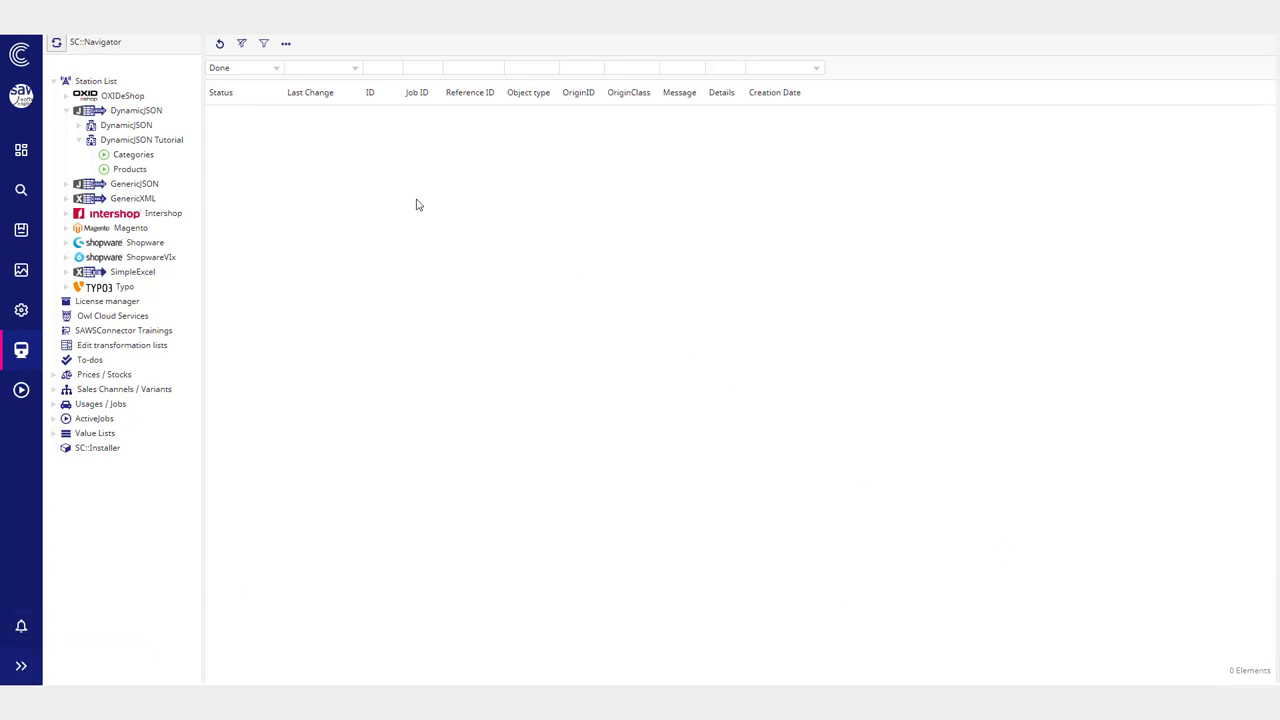
click(253, 70)
click(254, 90)
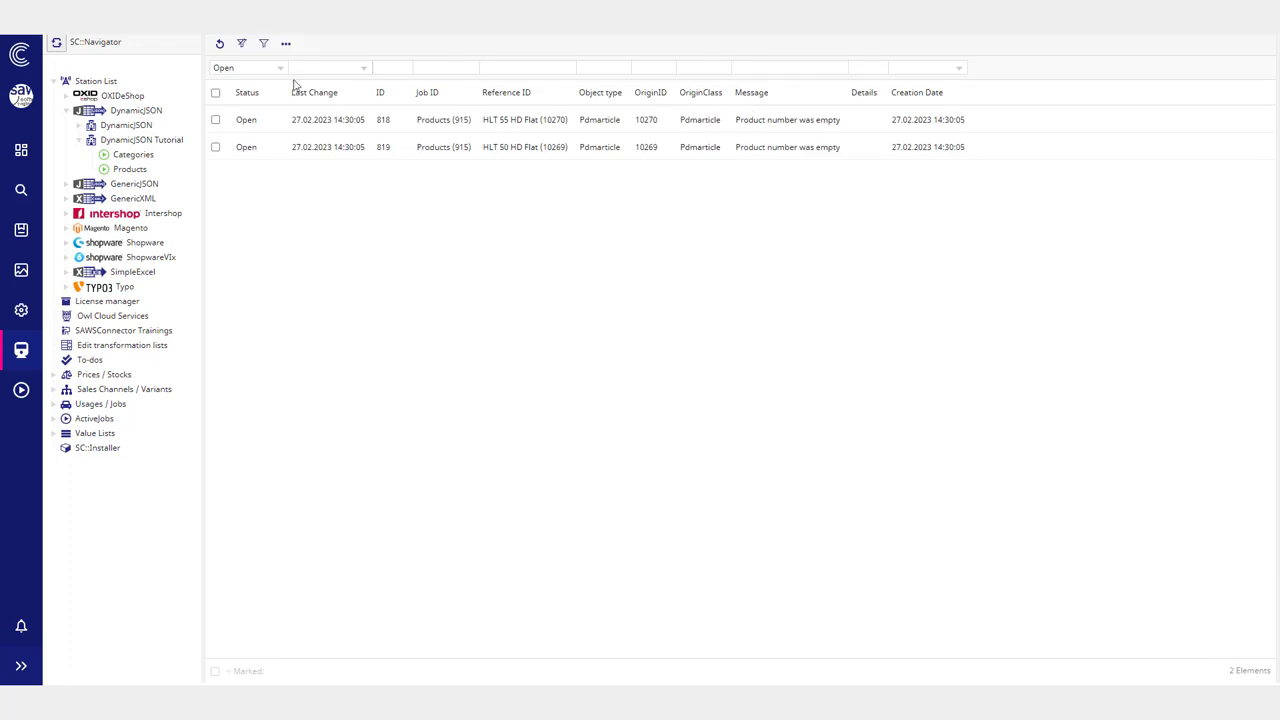
Step: Select all open to-dos and start Export via SC::Job for them
click(215, 94)
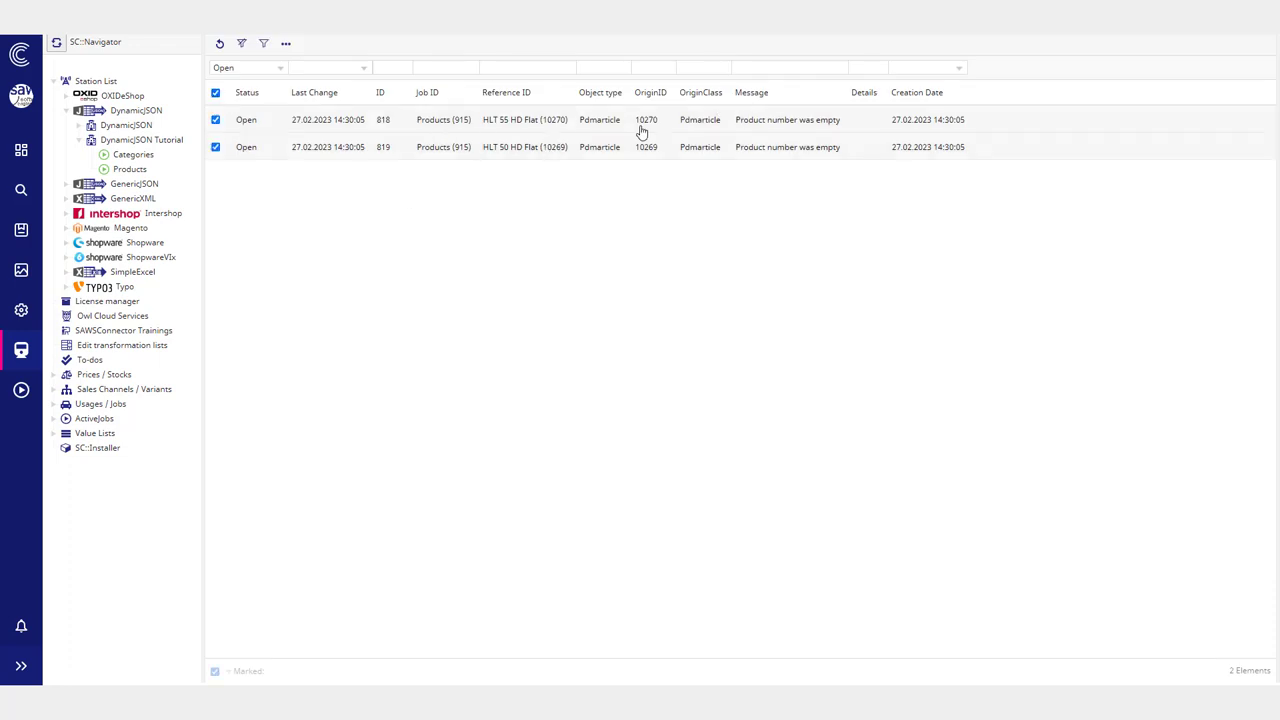
right_click(598, 129)
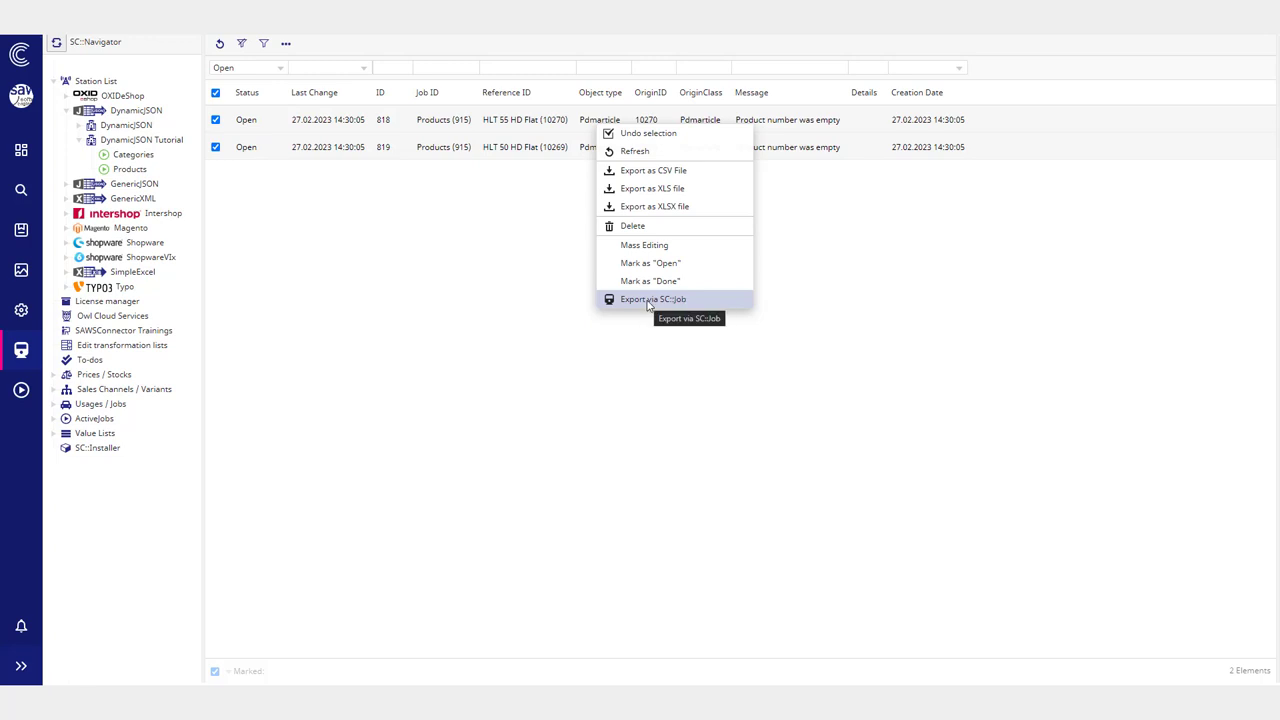
click(650, 299)
click(688, 89)
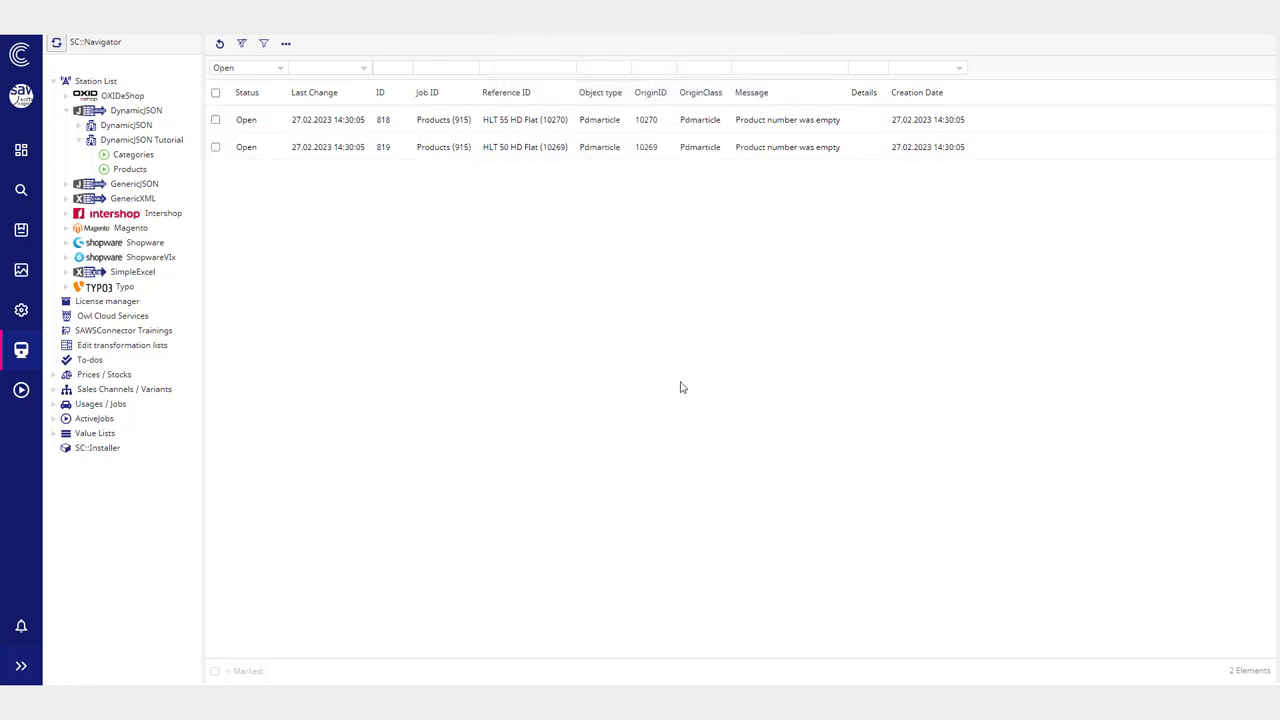
Step: Run the DynamicJSON Tutorial: Products export for the selected to-dos, close the export window and refresh the To-dos list
click(517, 287)
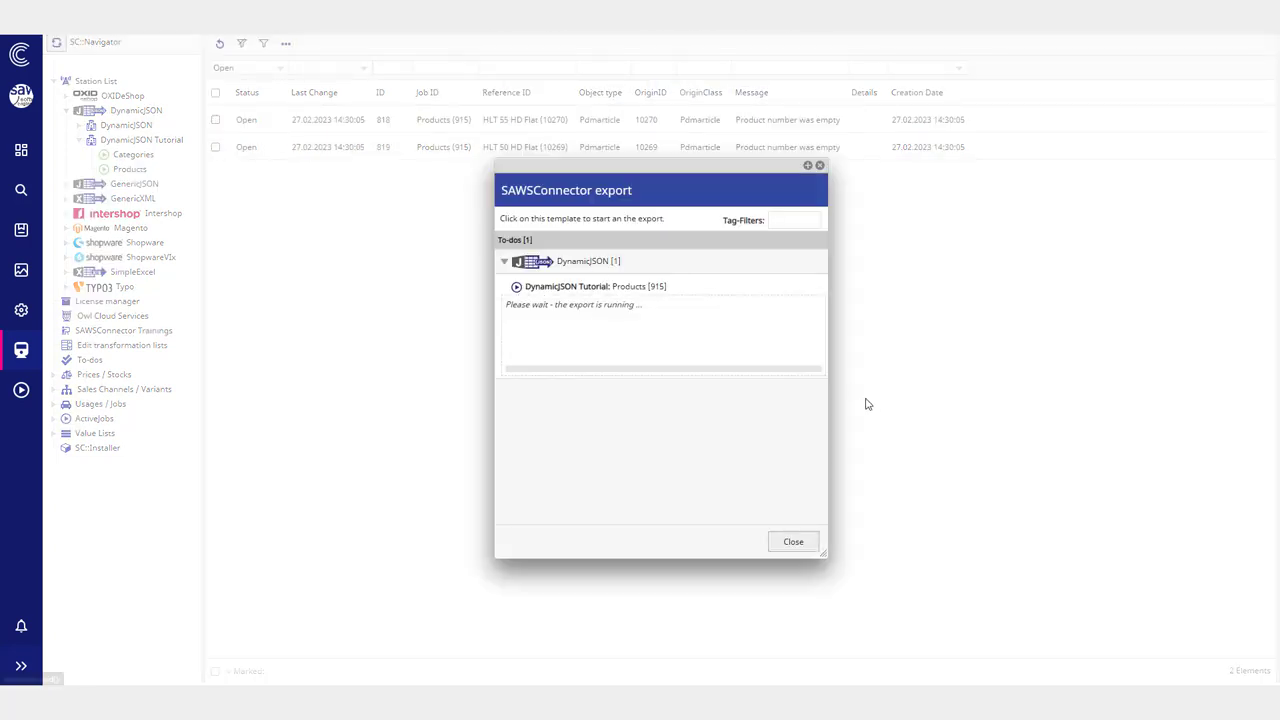
drag(508, 315, 728, 431)
click(795, 544)
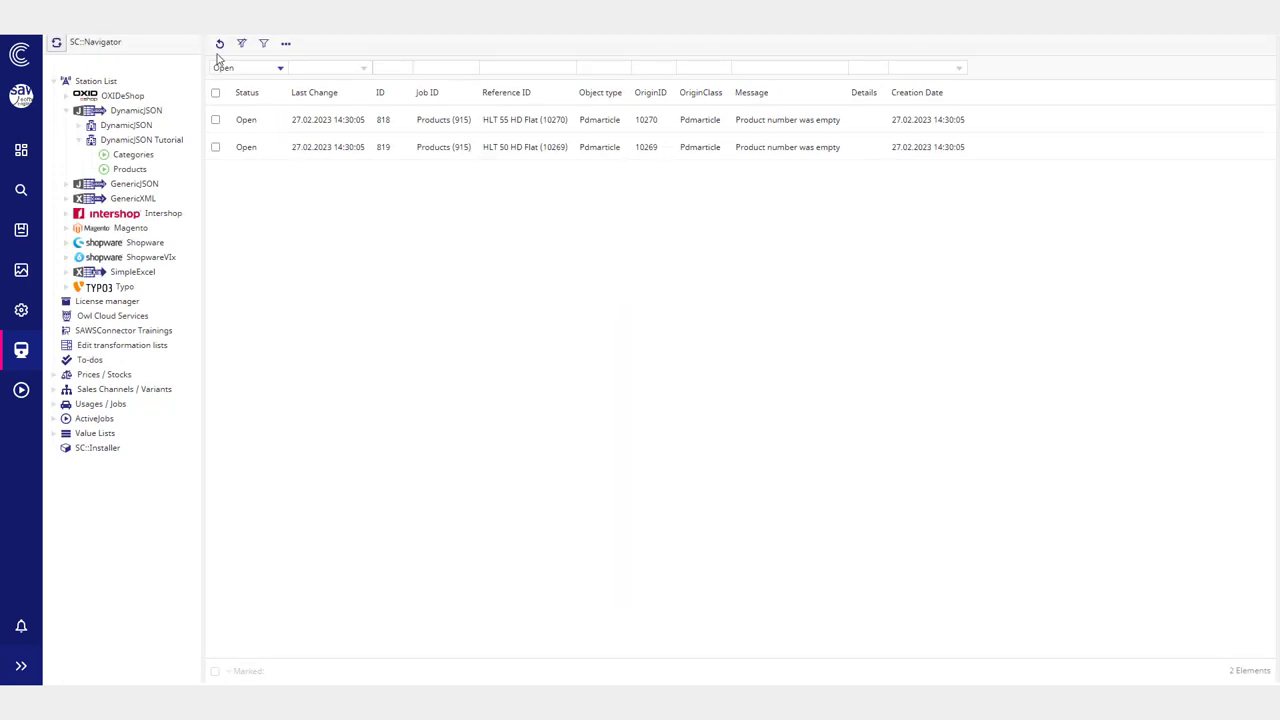
click(219, 43)
Step: Open the datamap of the DynamicJSON Tutorial Products job and examine its product attribute mapping
right_click(127, 175)
click(405, 217)
right_click(129, 175)
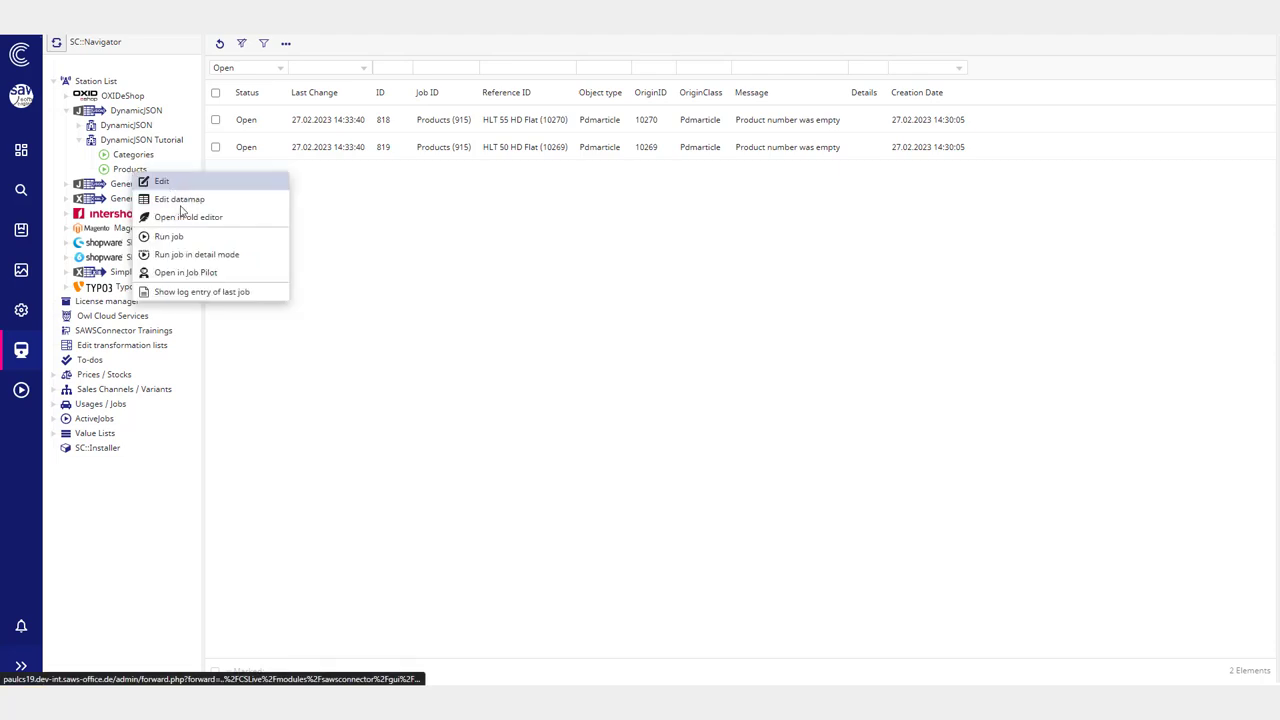
click(172, 199)
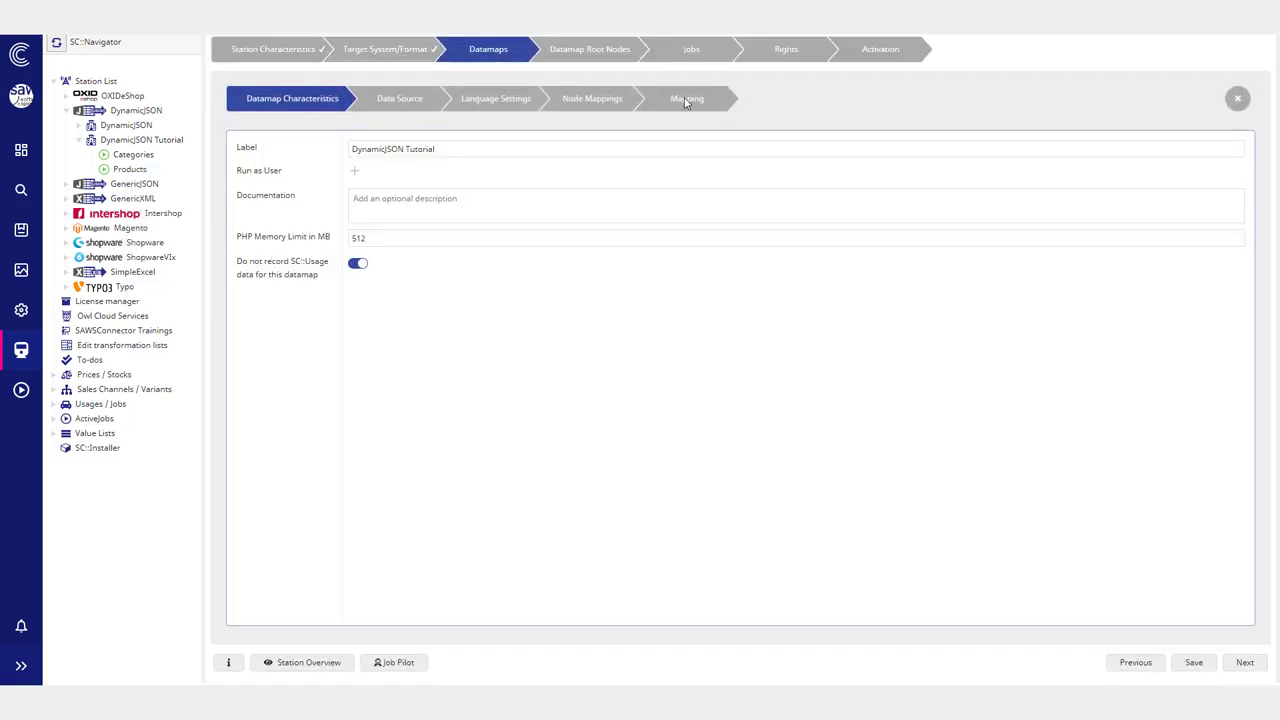
click(683, 97)
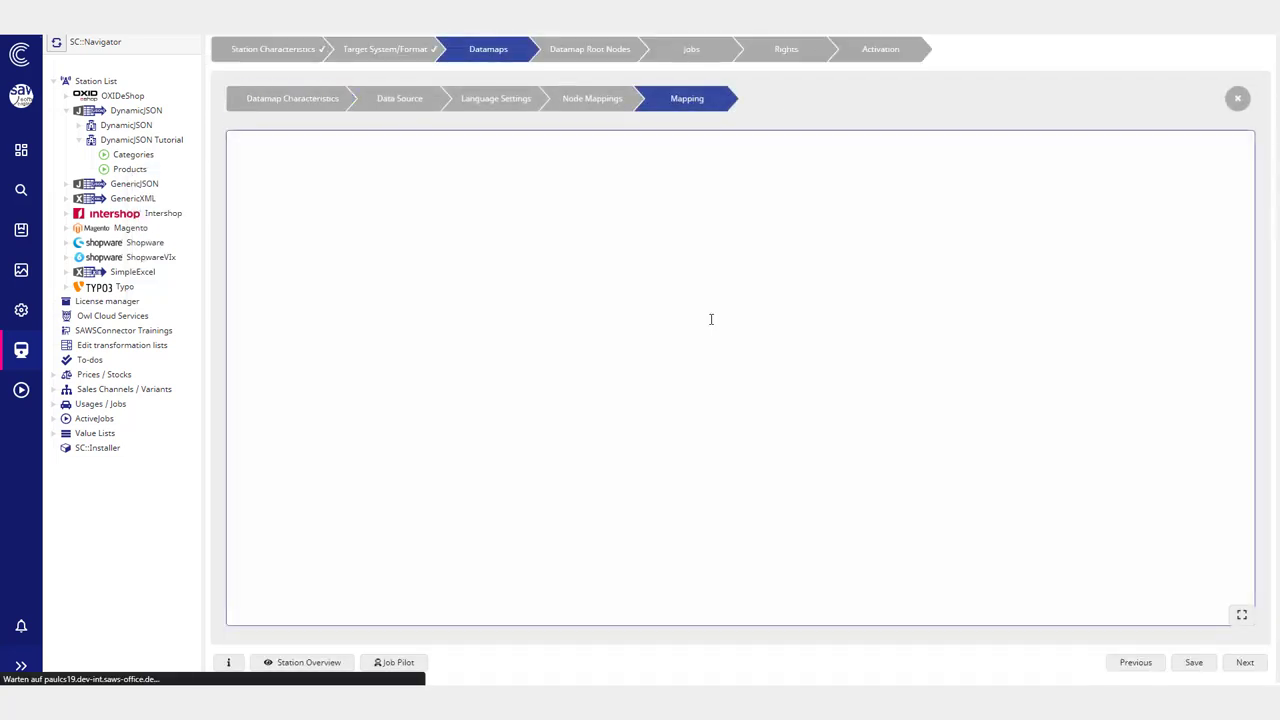
click(621, 441)
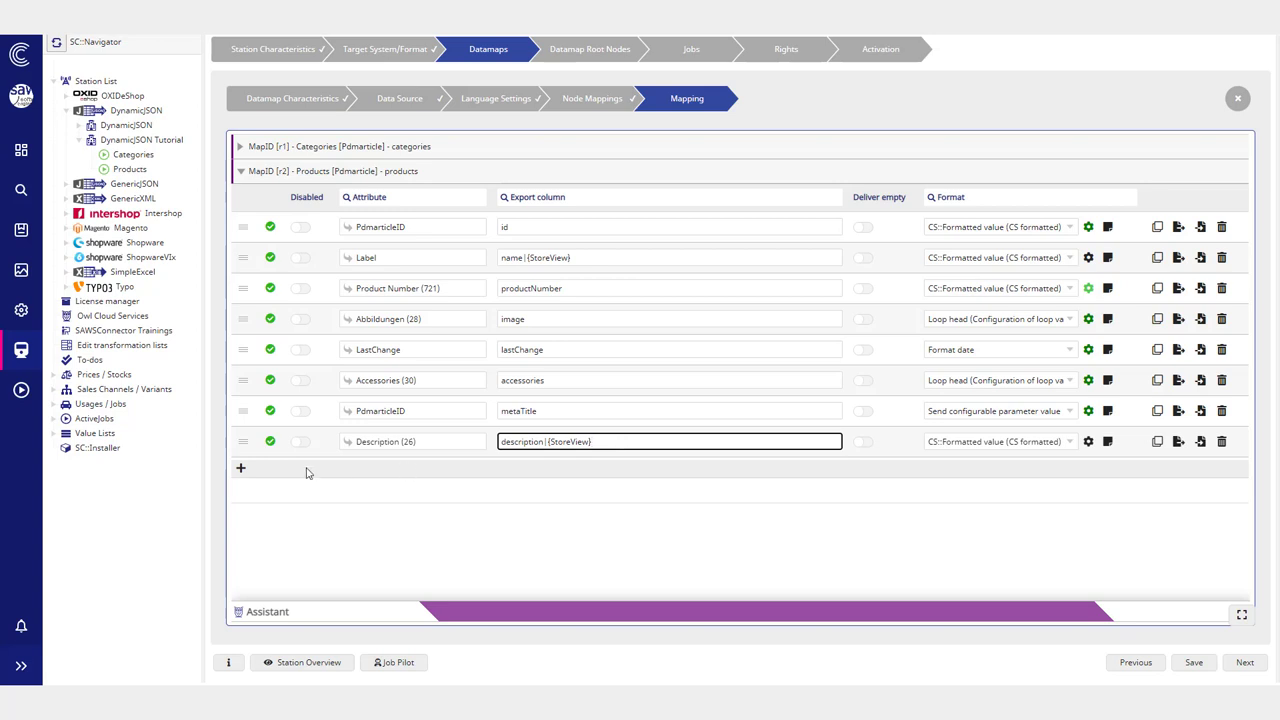
Step: Return to the To-dos list and open the Activation settings of the DynamicJSON Tutorial Products job
click(90, 360)
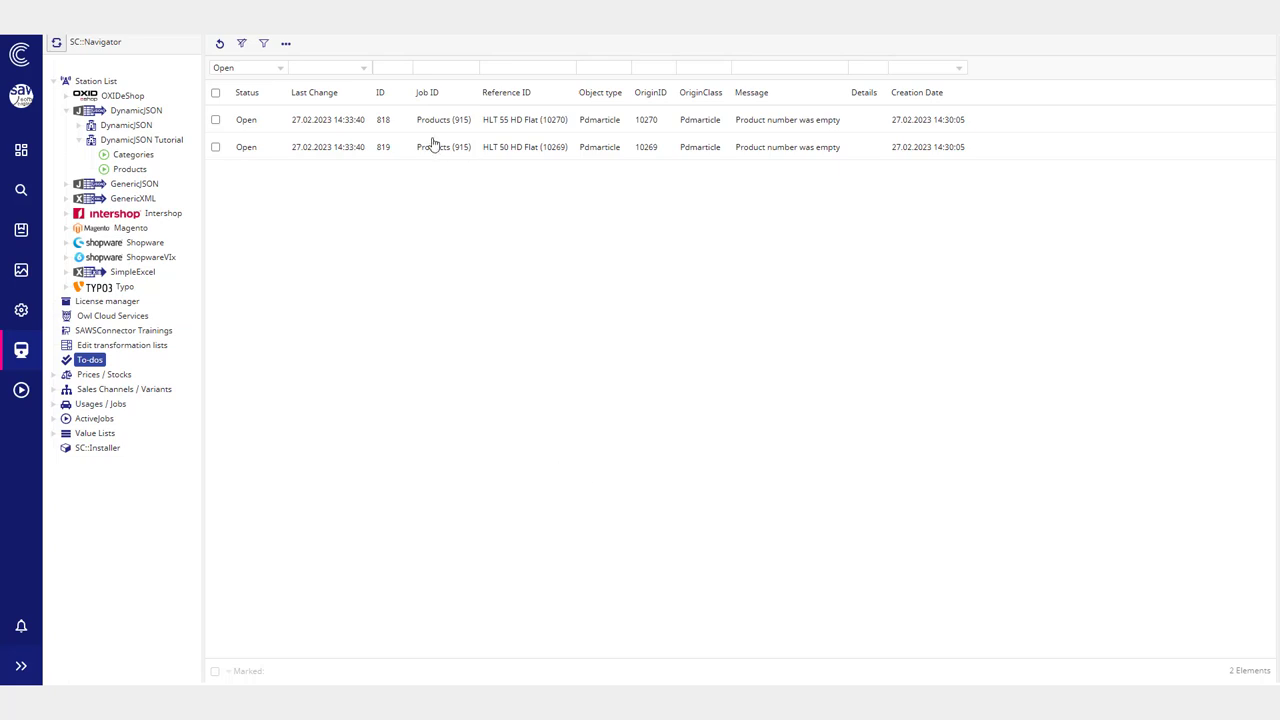
right_click(138, 171)
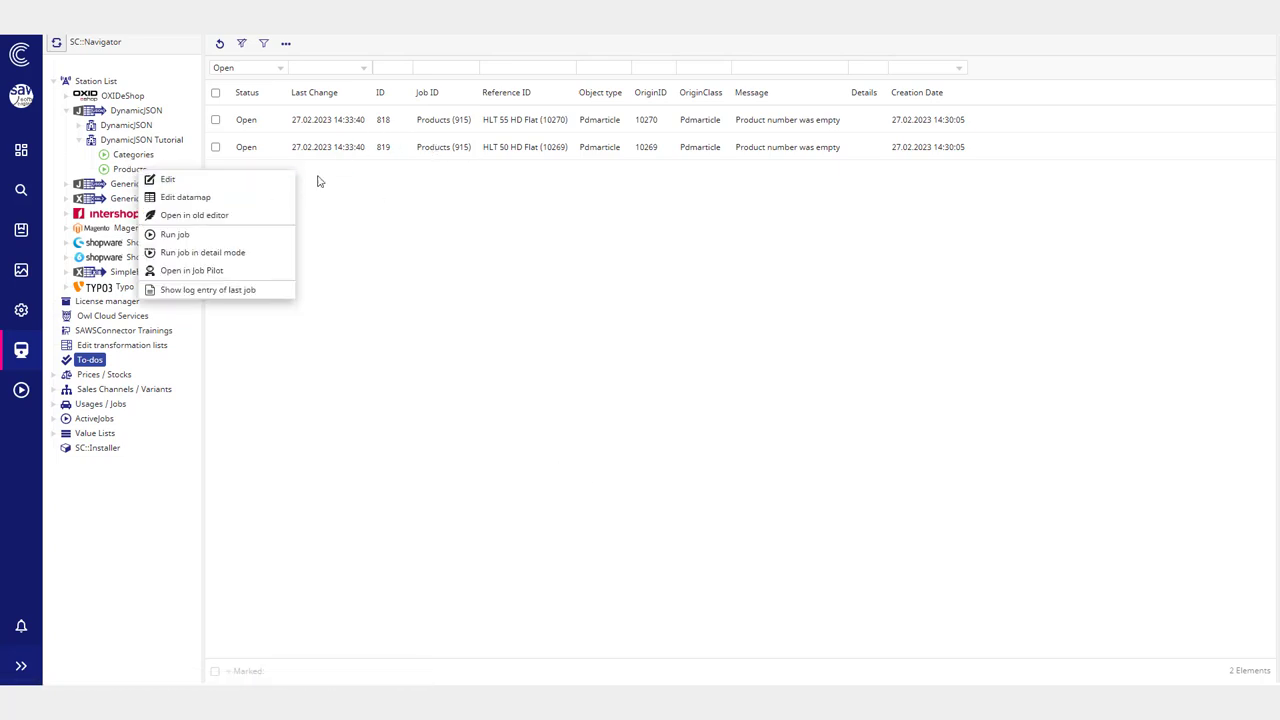
click(232, 181)
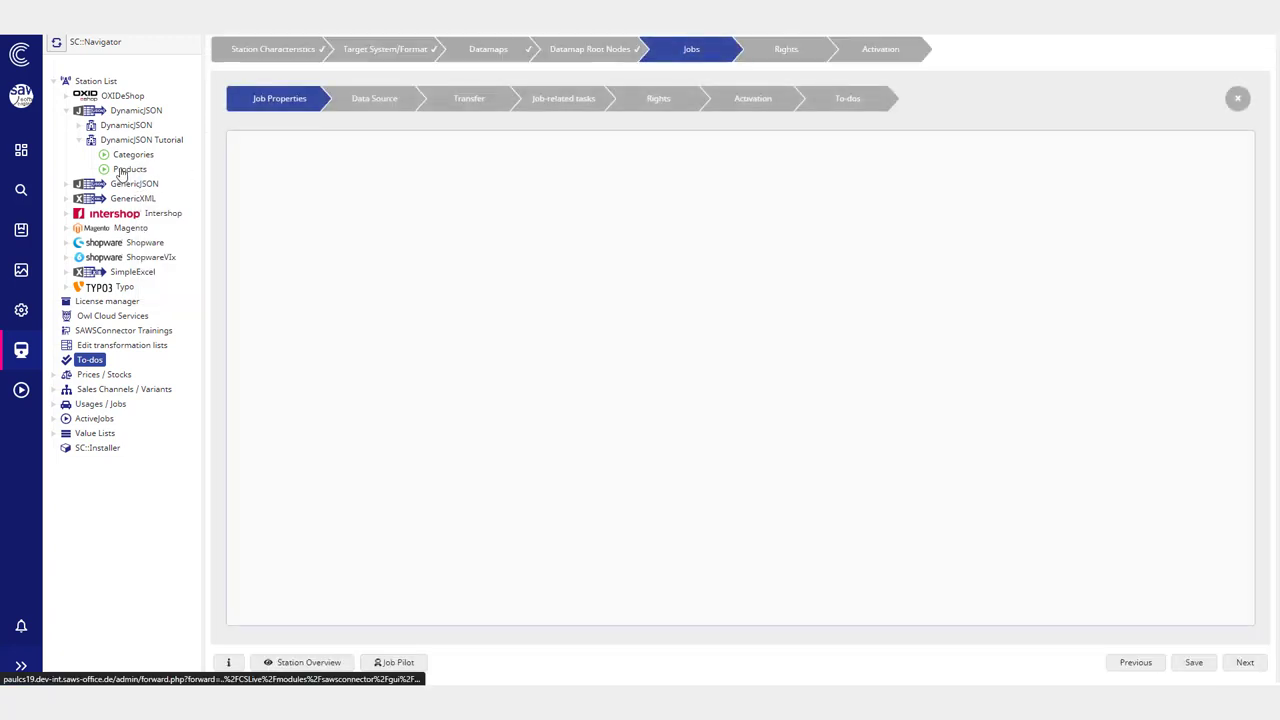
right_click(127, 169)
click(148, 180)
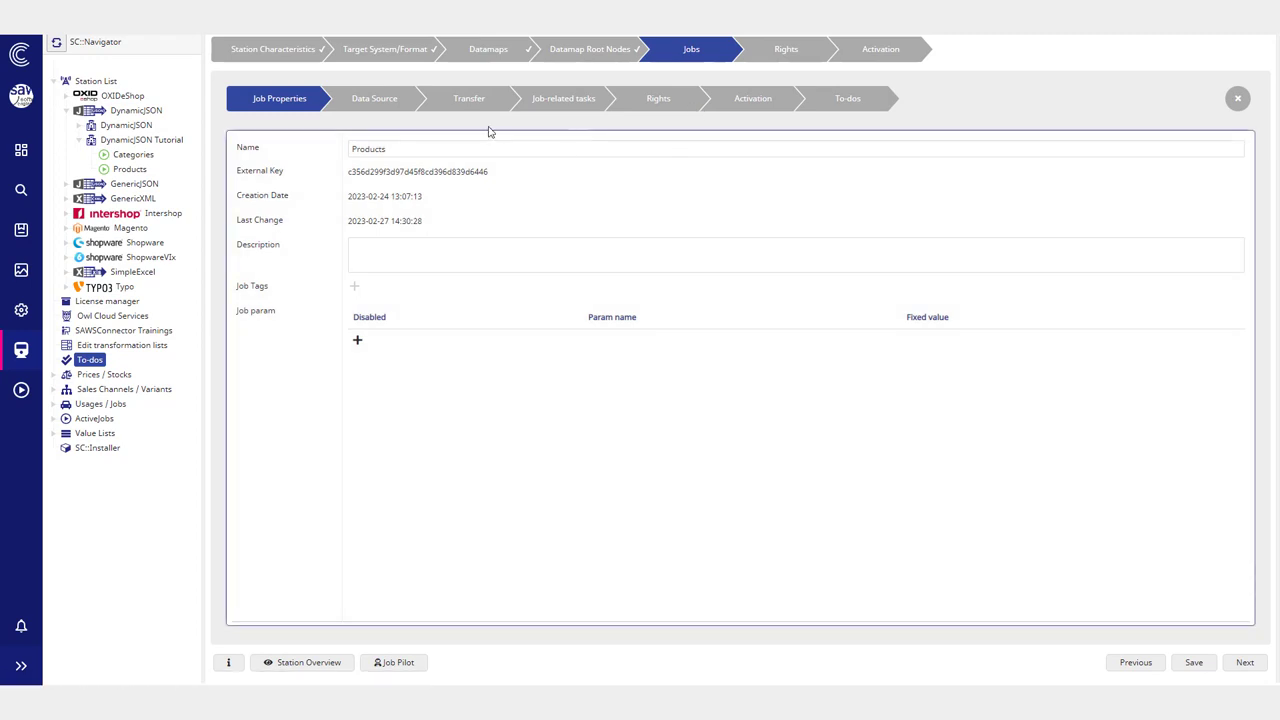
click(757, 108)
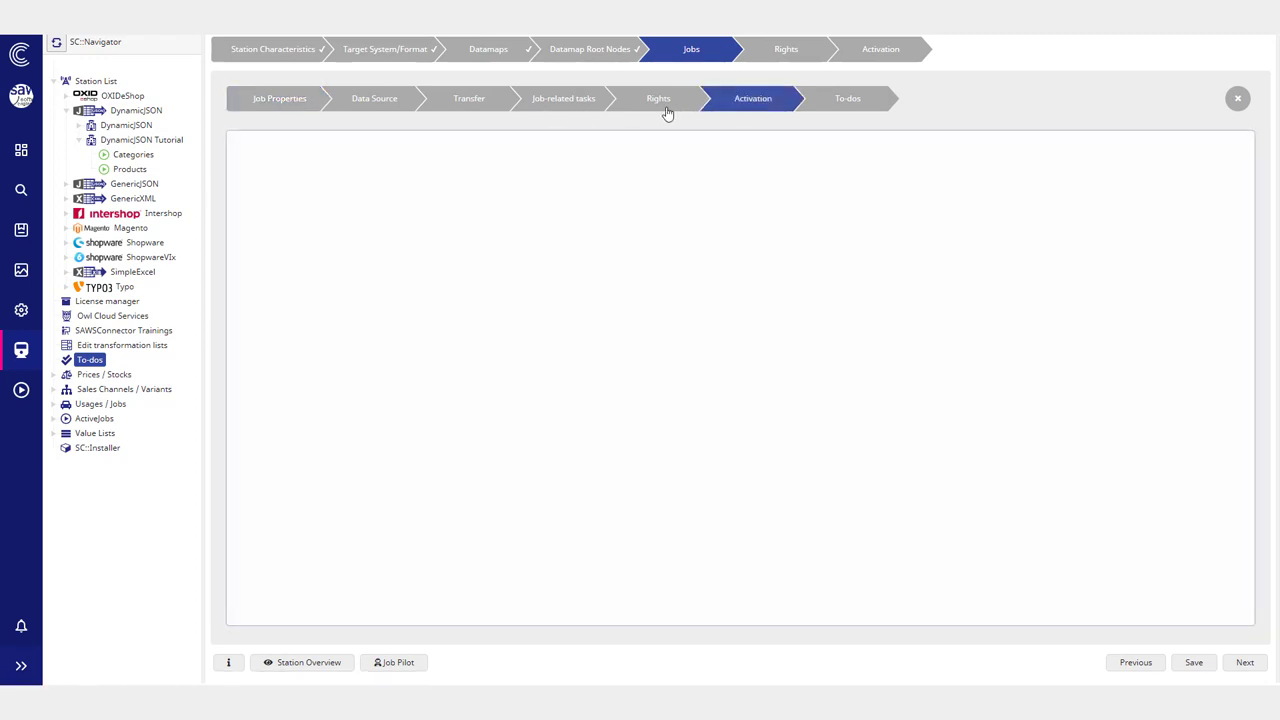
Step: Switch the Products job's "Job can write To-dos" option off and on again, and save the job
drag(235, 205, 314, 204)
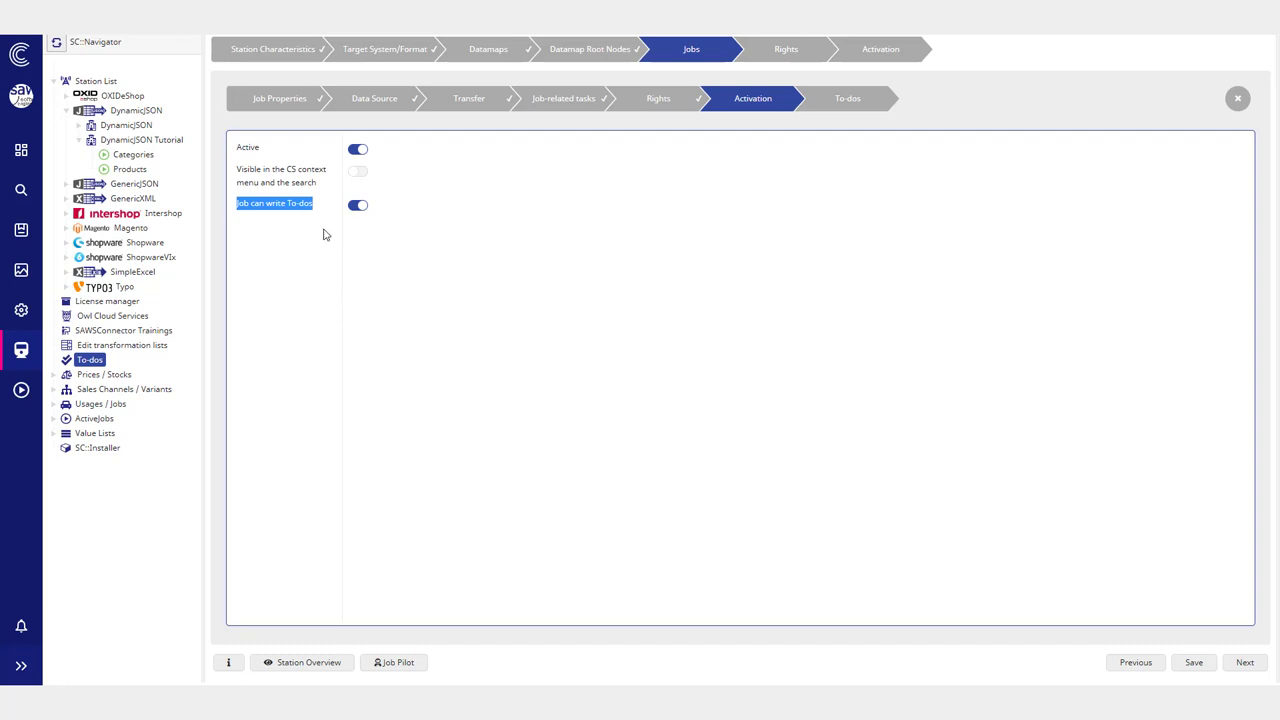
drag(326, 230, 237, 204)
click(358, 205)
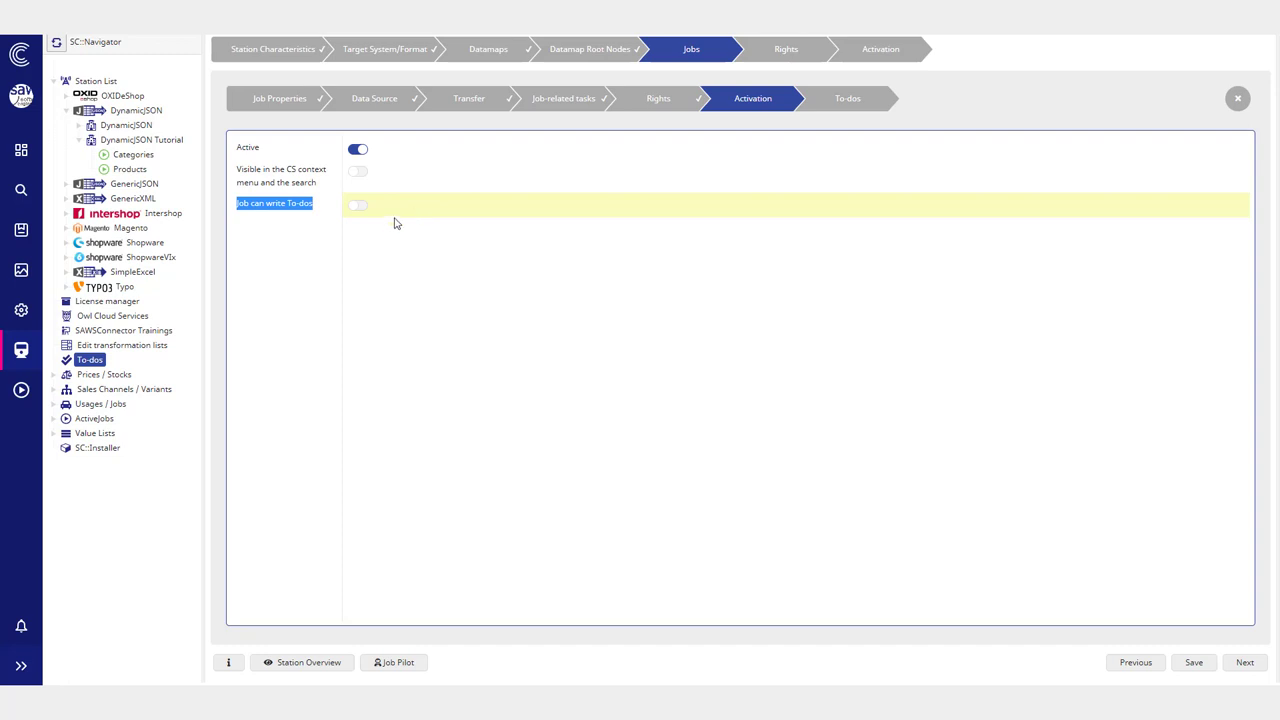
click(352, 206)
click(1208, 668)
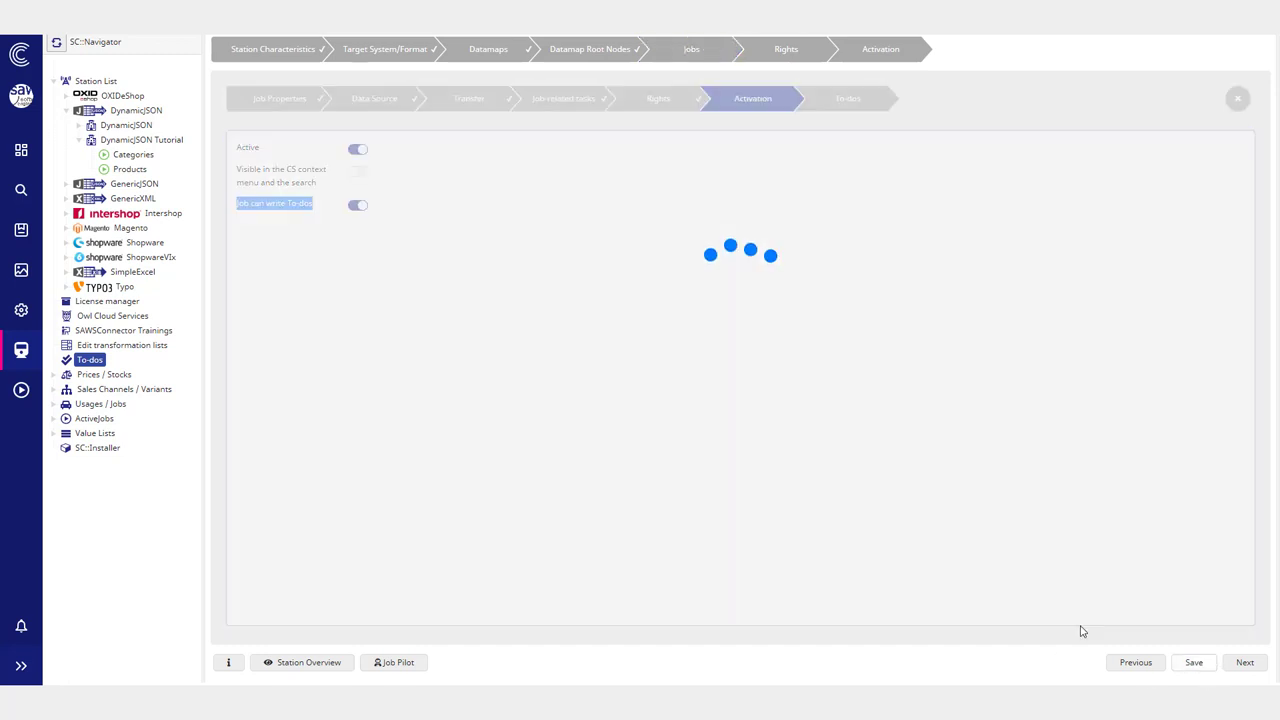
Step: Revisit the To-dos list and open the format configuration of the Product Number attribute in the Products datamap mapping
click(90, 362)
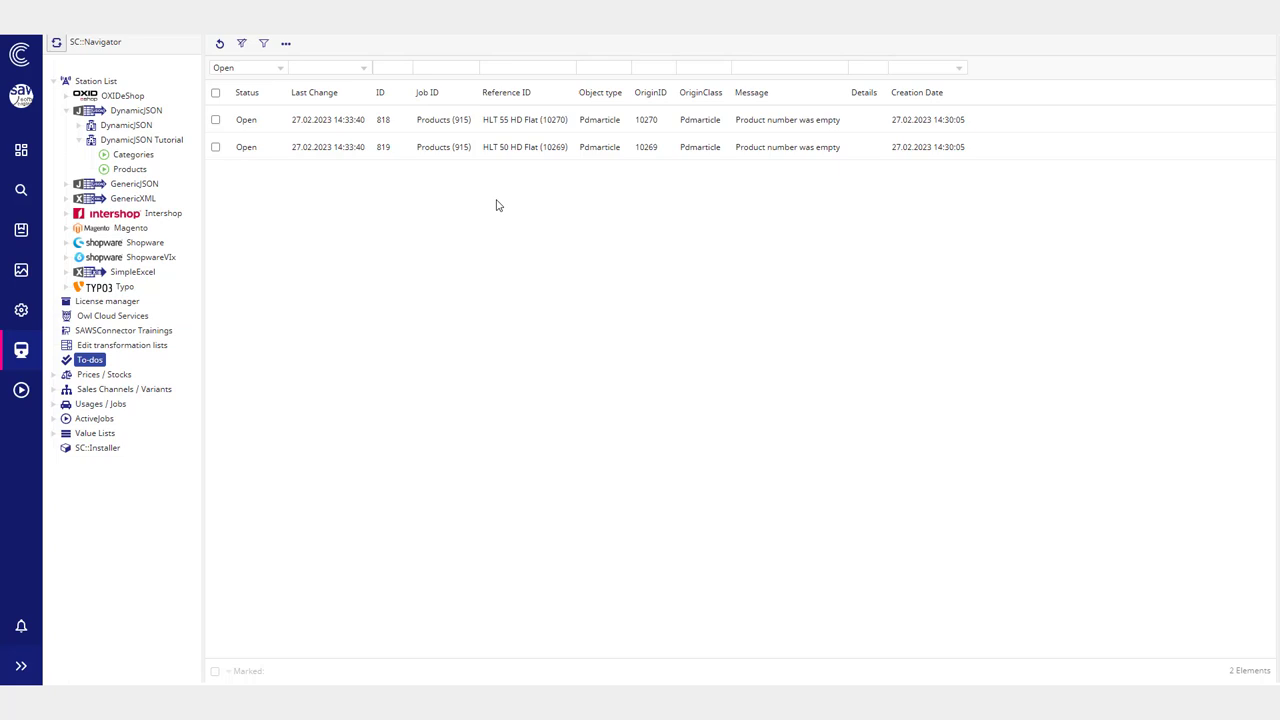
right_click(129, 169)
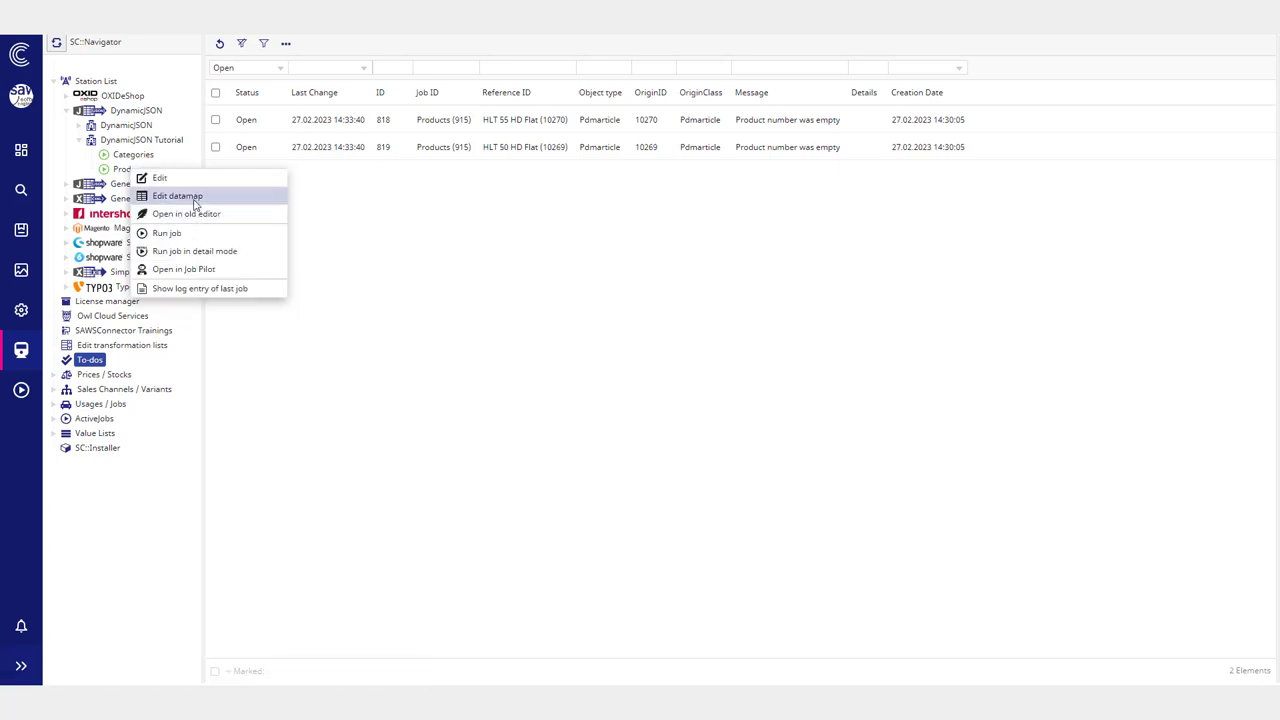
click(195, 196)
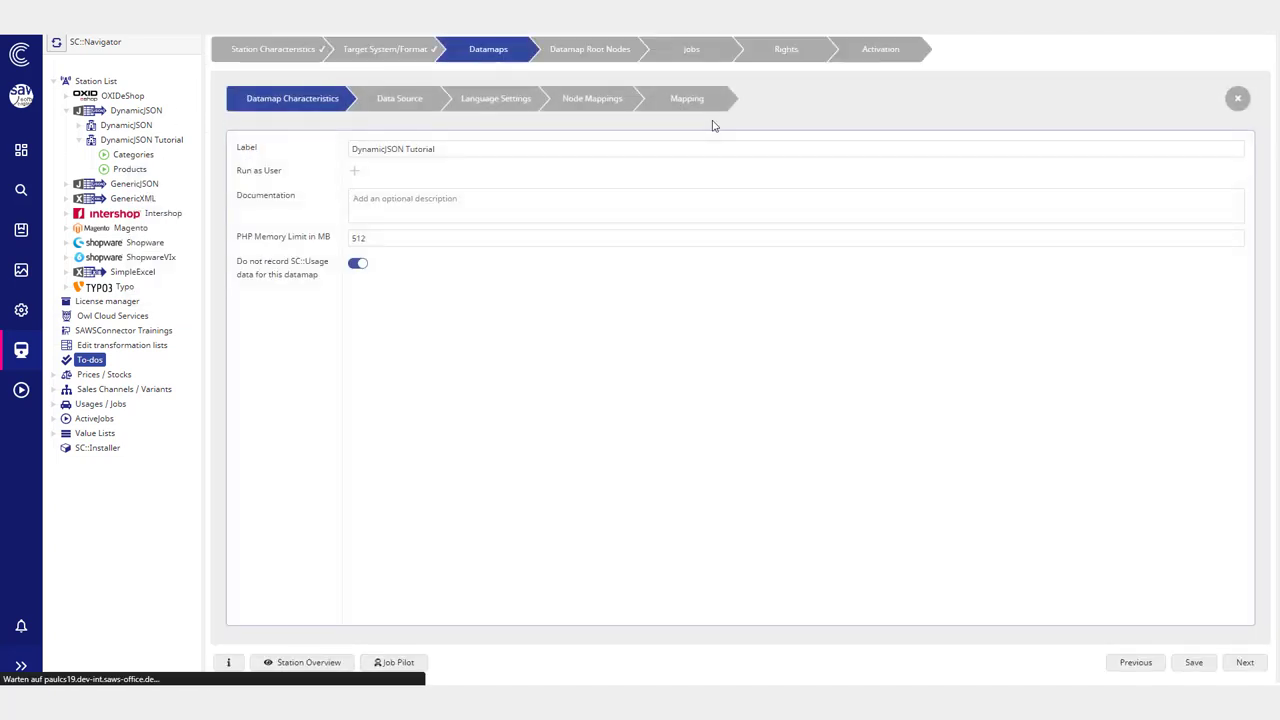
click(695, 106)
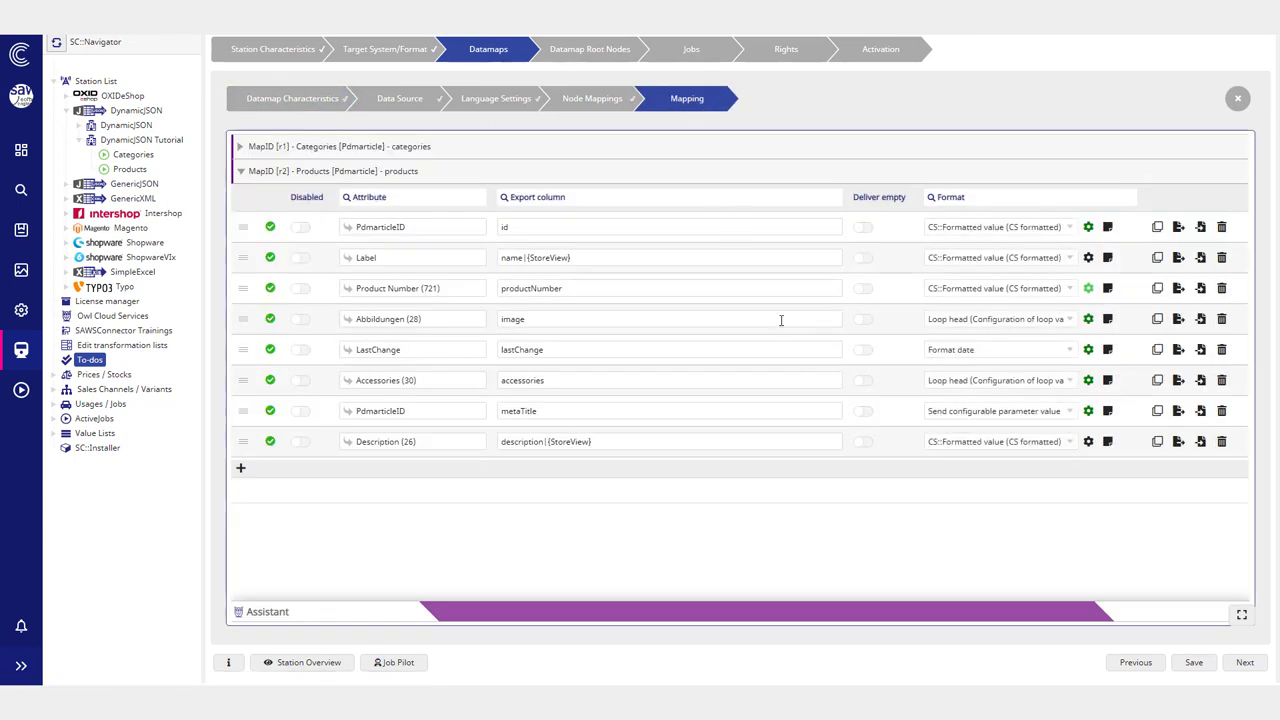
click(1088, 288)
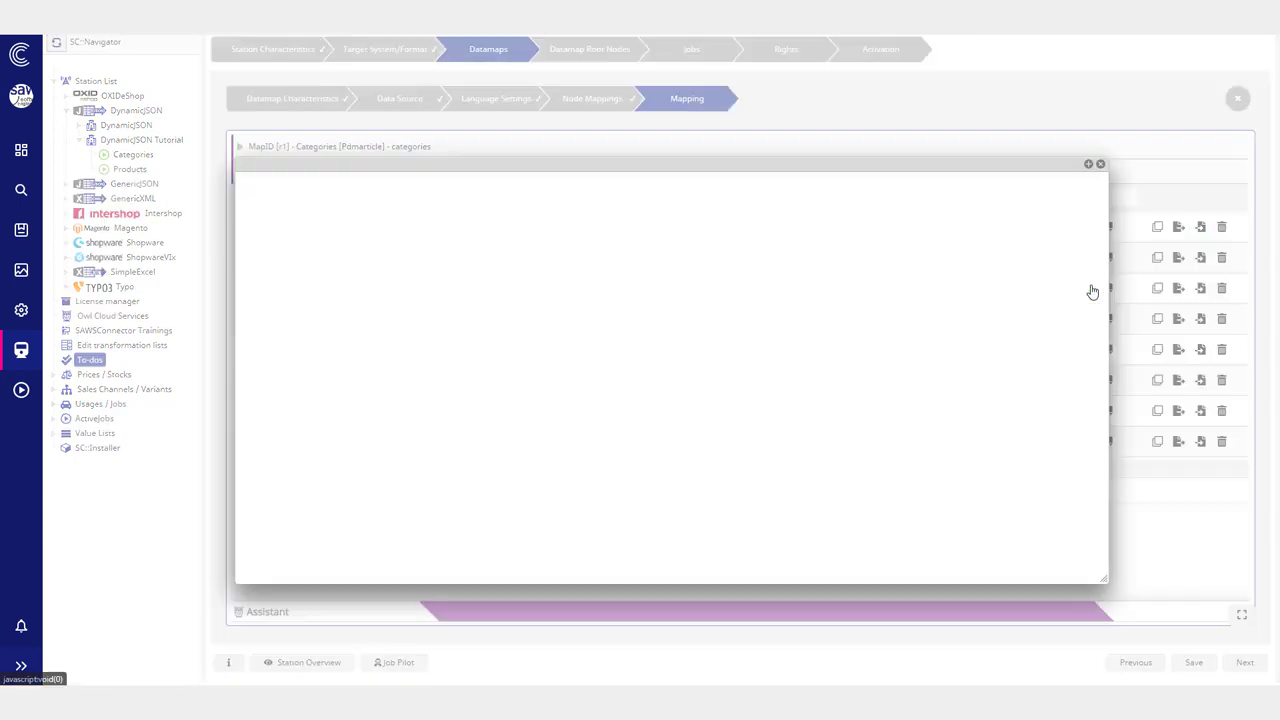
Step: Examine the Product Number's log entry settings, To-dos option, log details and placeholder condition, and close the configuration
scroll(640, 385, down, 1)
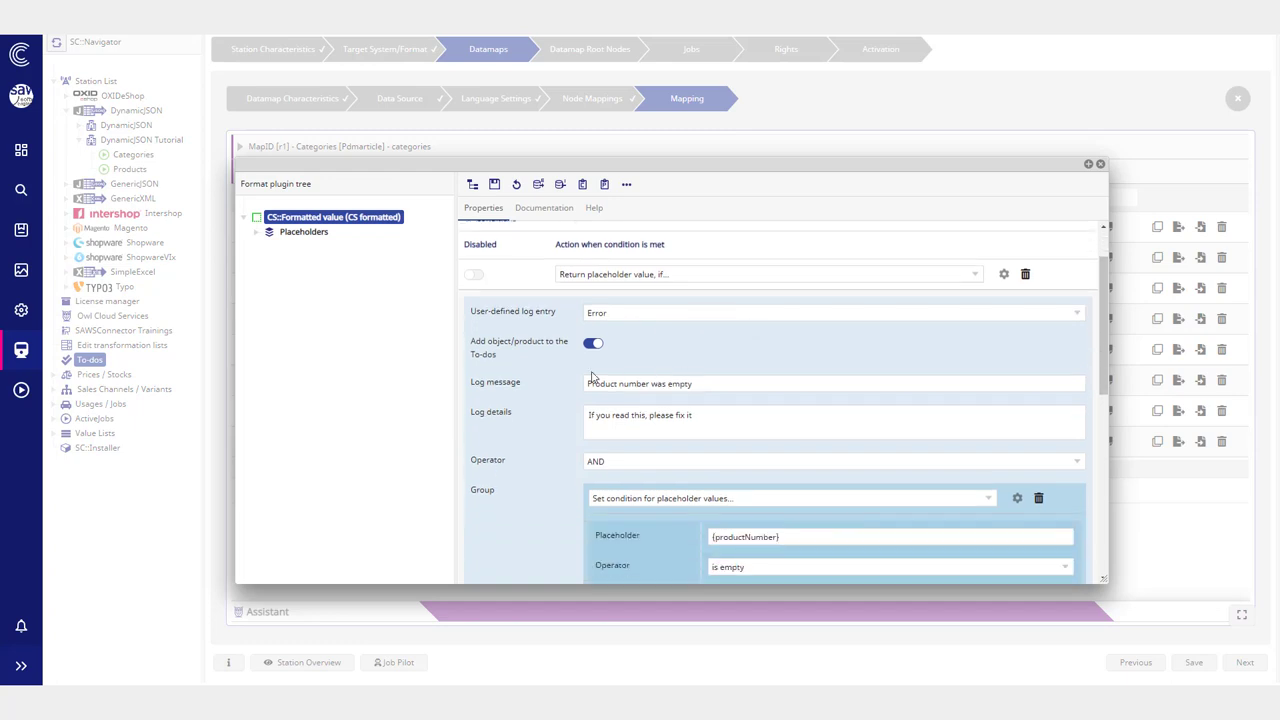
click(694, 420)
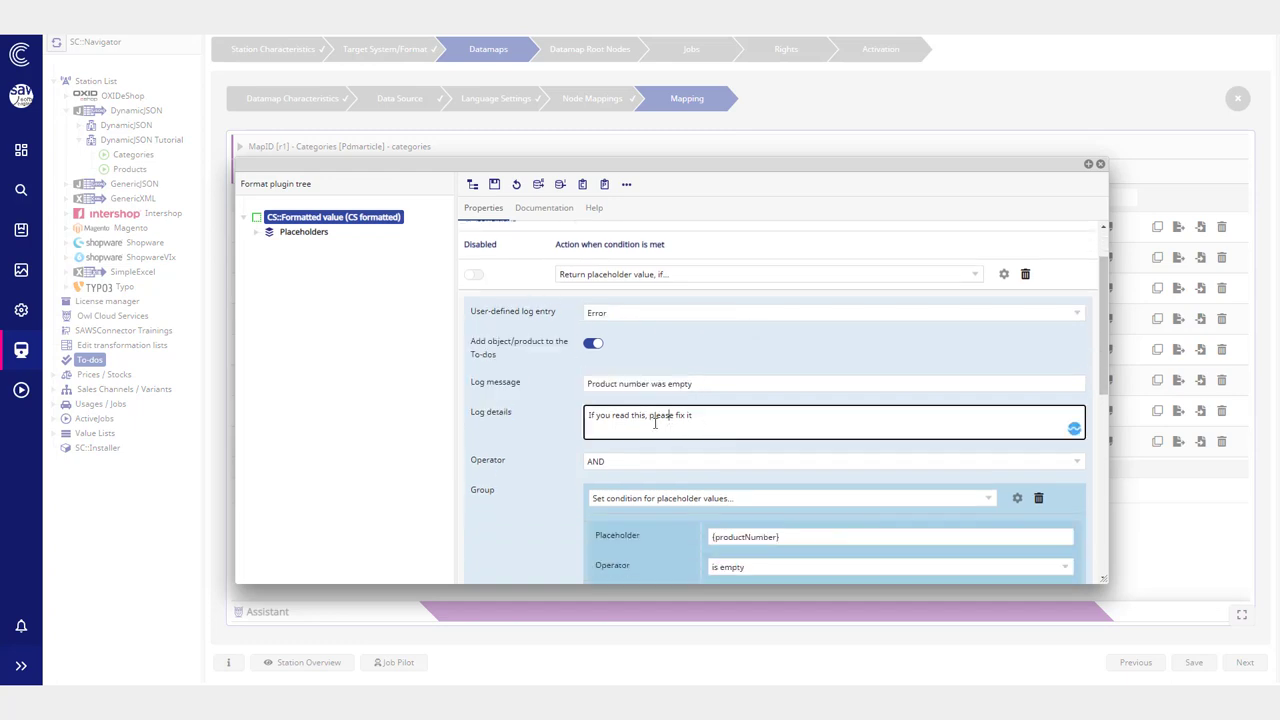
drag(692, 415, 668, 414)
click(706, 417)
scroll(723, 386, down, 1)
click(546, 415)
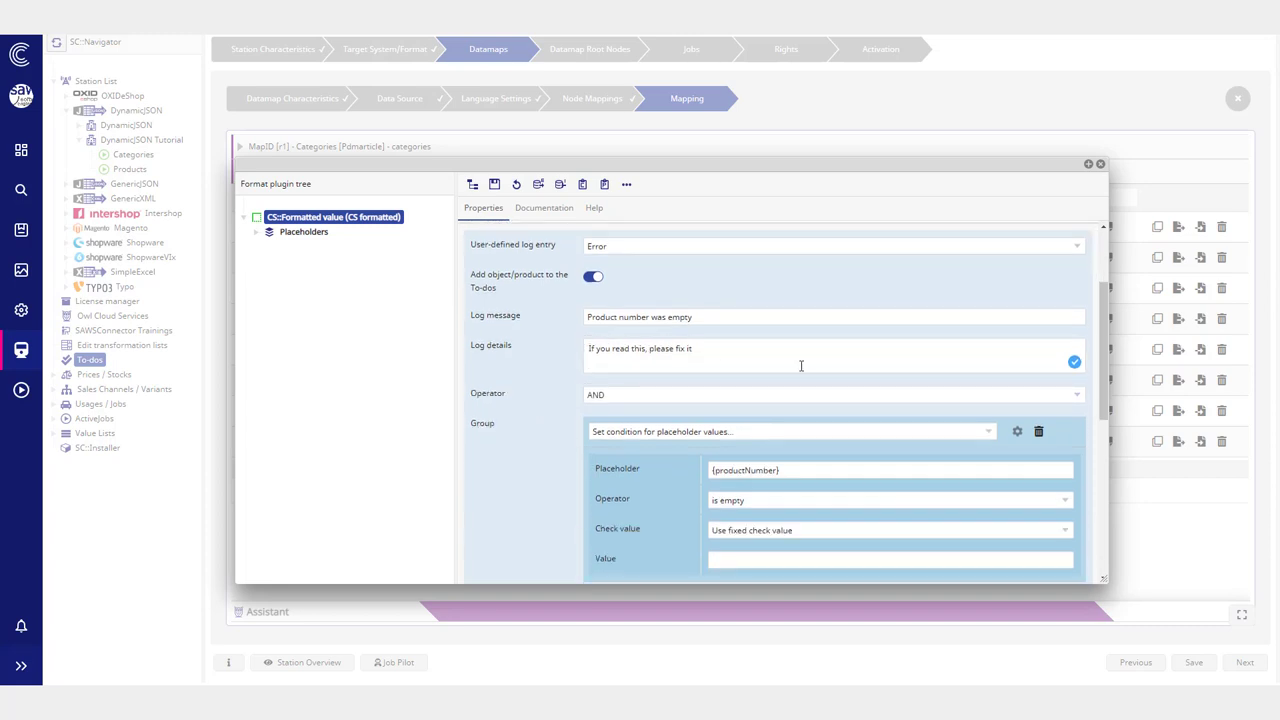
scroll(735, 352, down, 6)
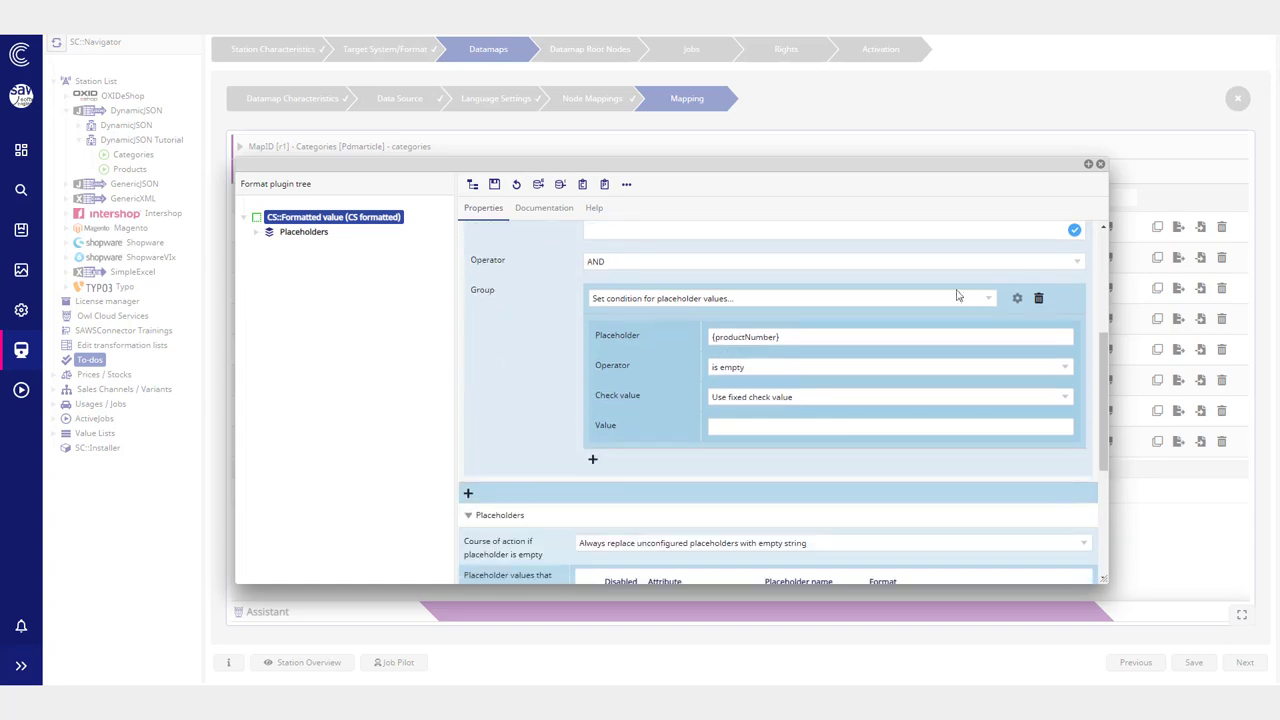
click(1101, 166)
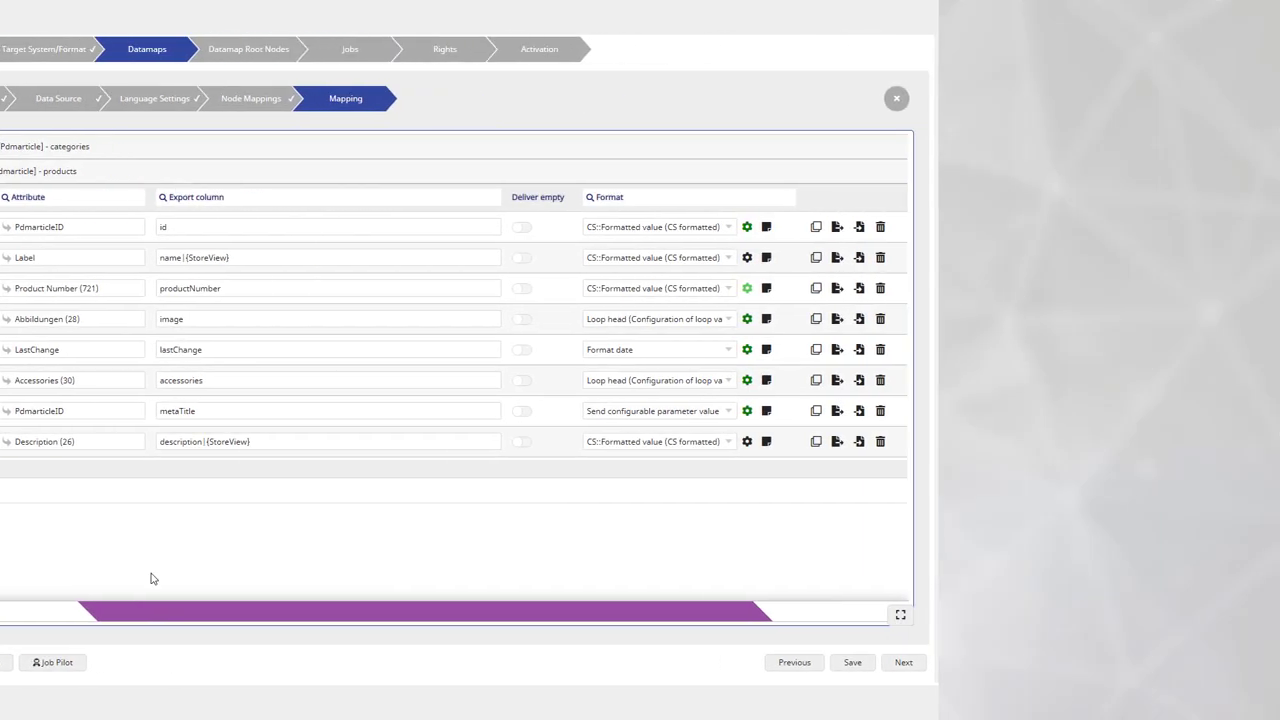